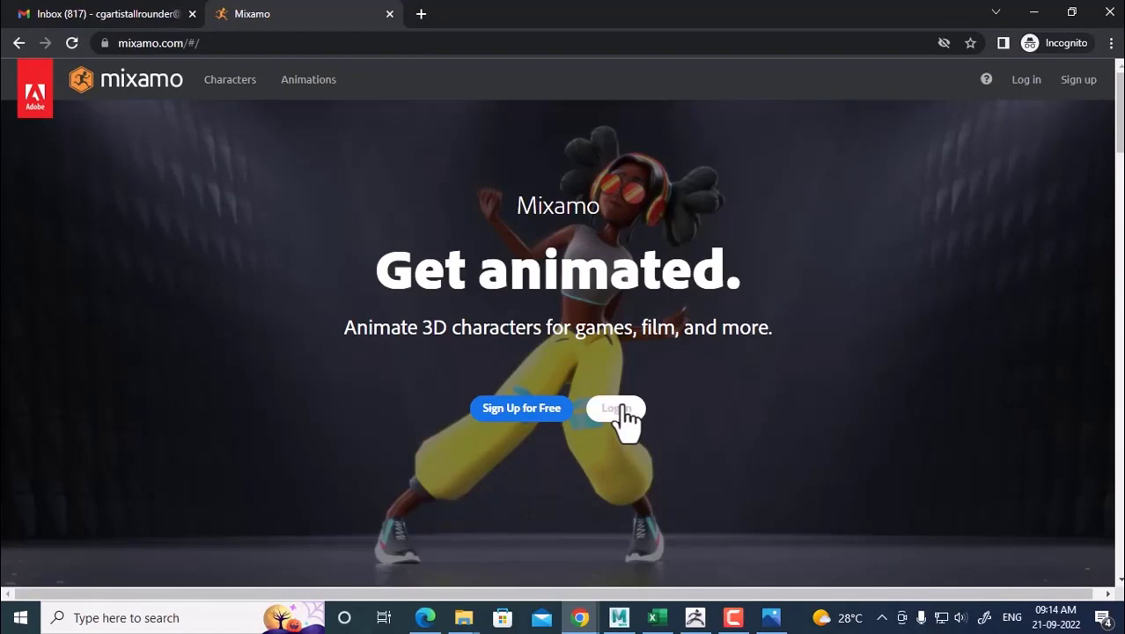
Log in to Mixamo and open the library of characters.
click(620, 407)
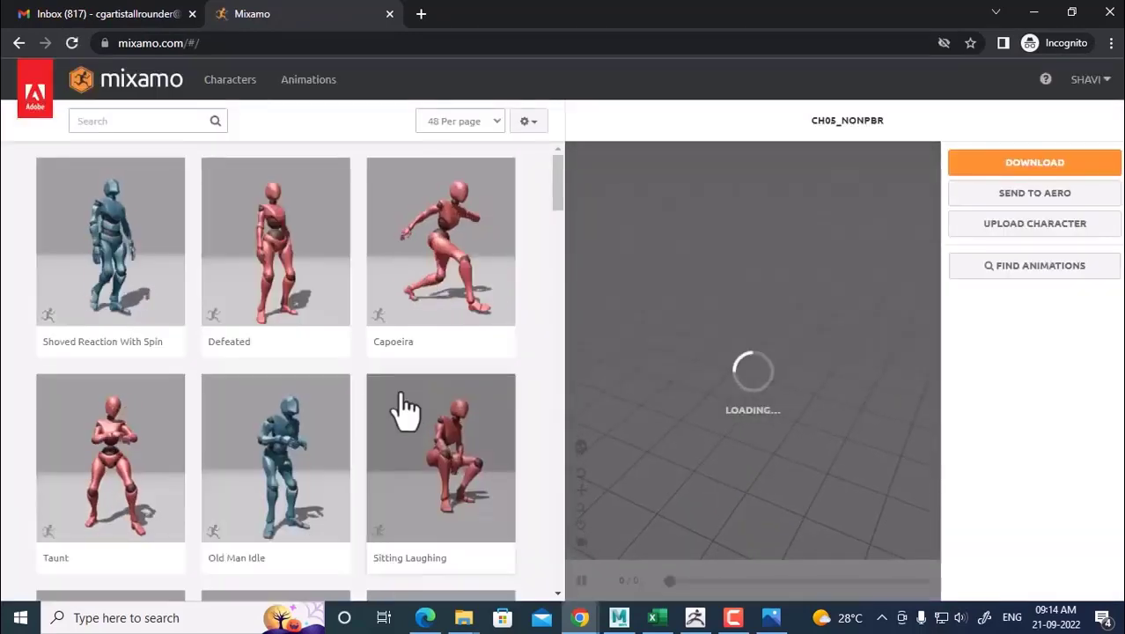
click(146, 119)
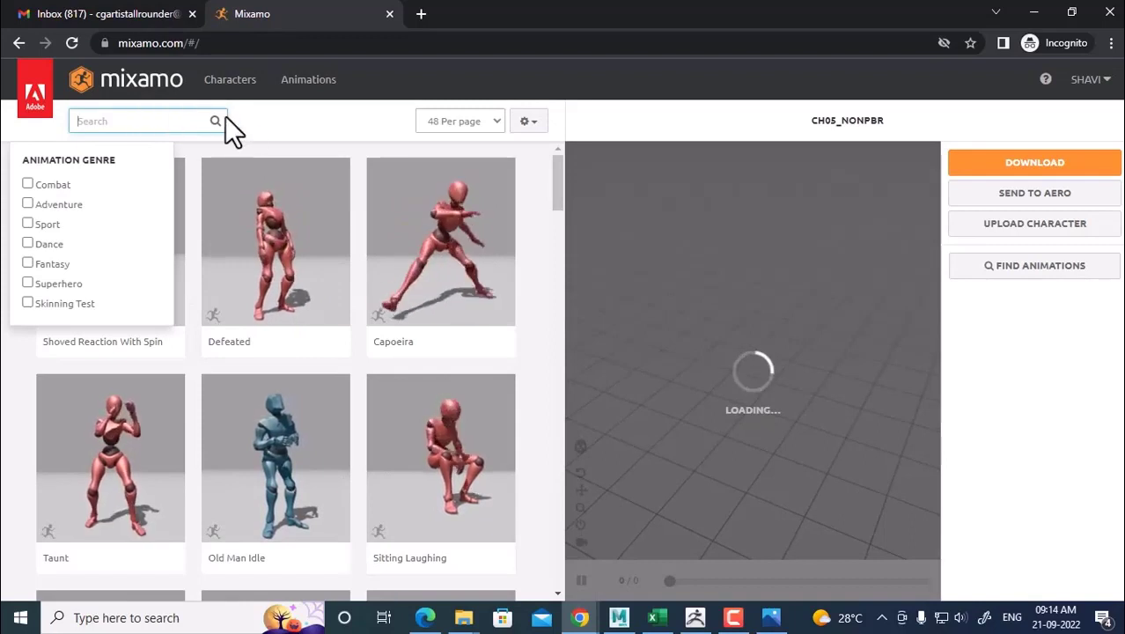
scroll(417, 478, down, 2)
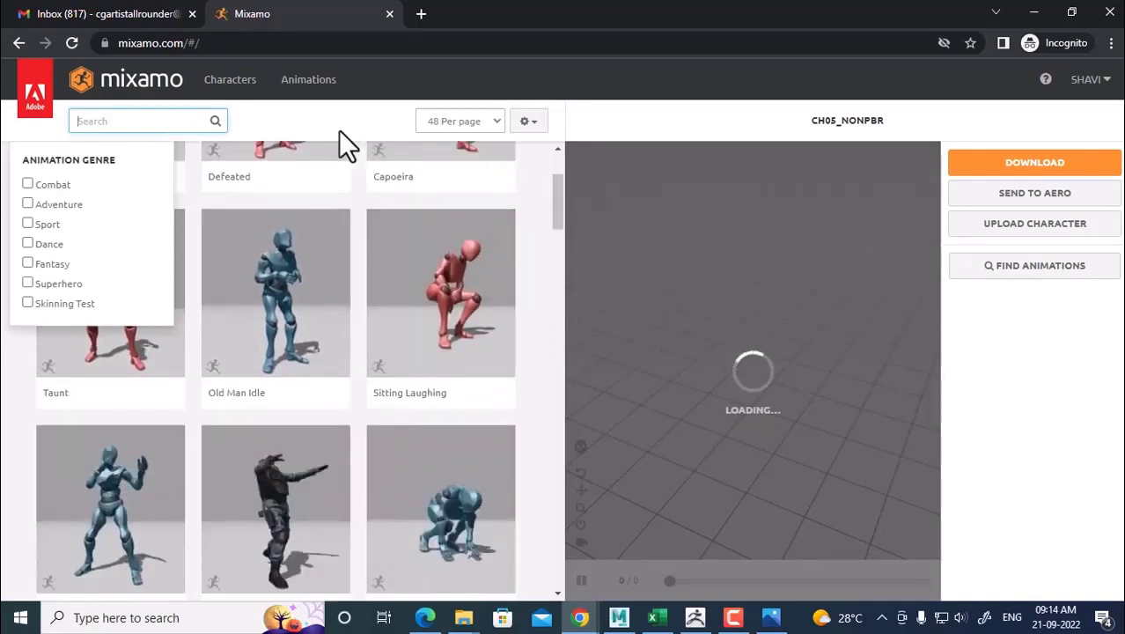
click(236, 88)
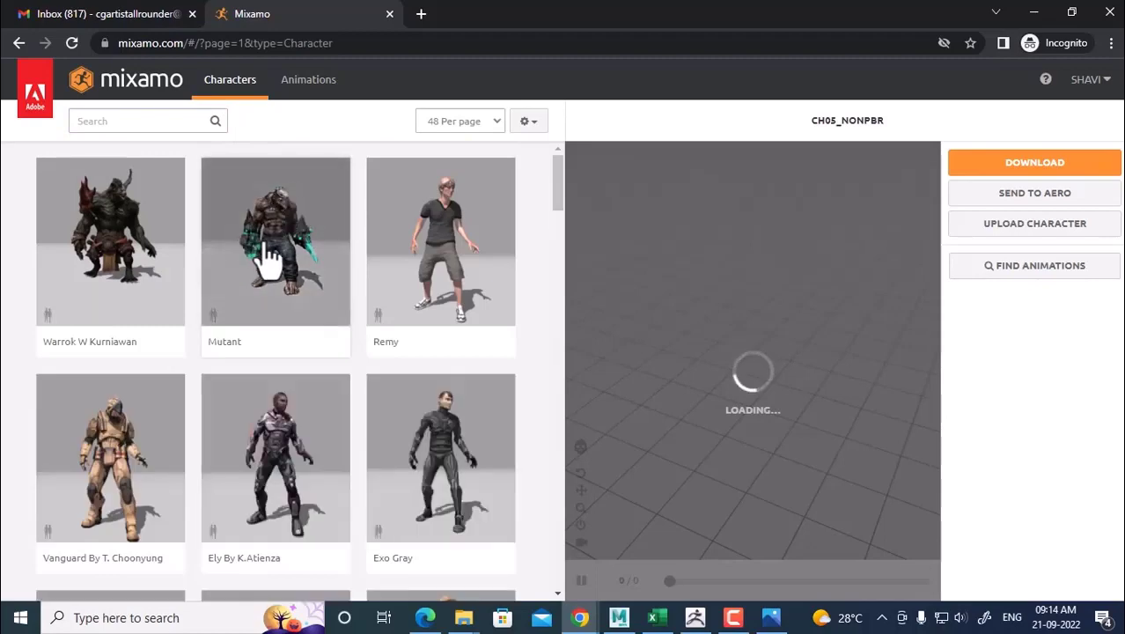
Browse the available characters on the first page of the library.
scroll(273, 259, down, 5)
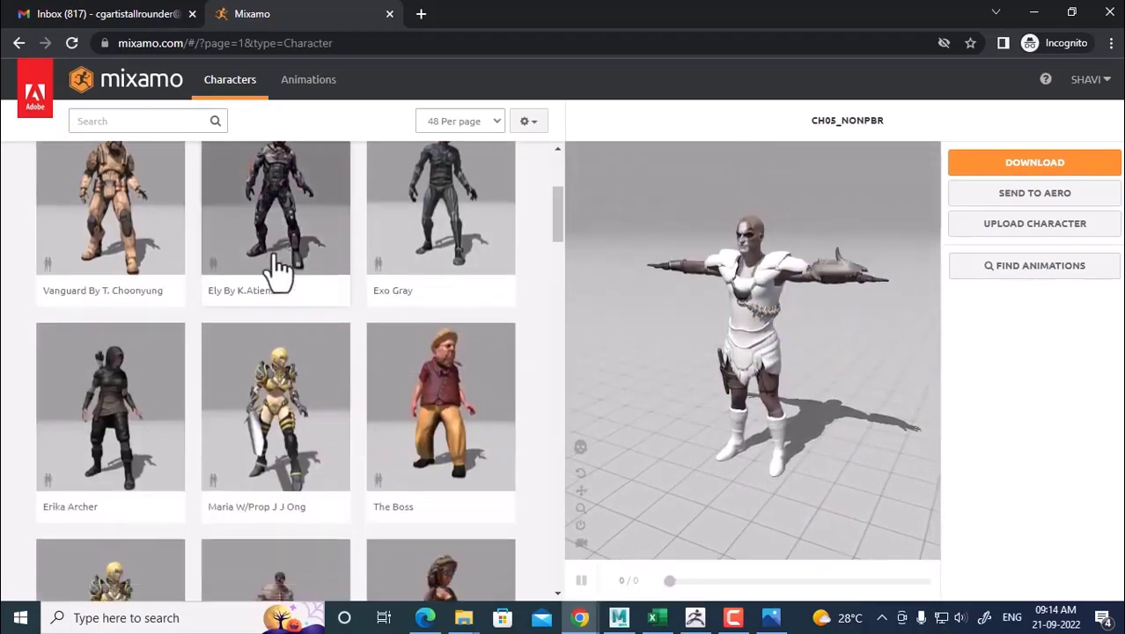
scroll(277, 273, down, 5)
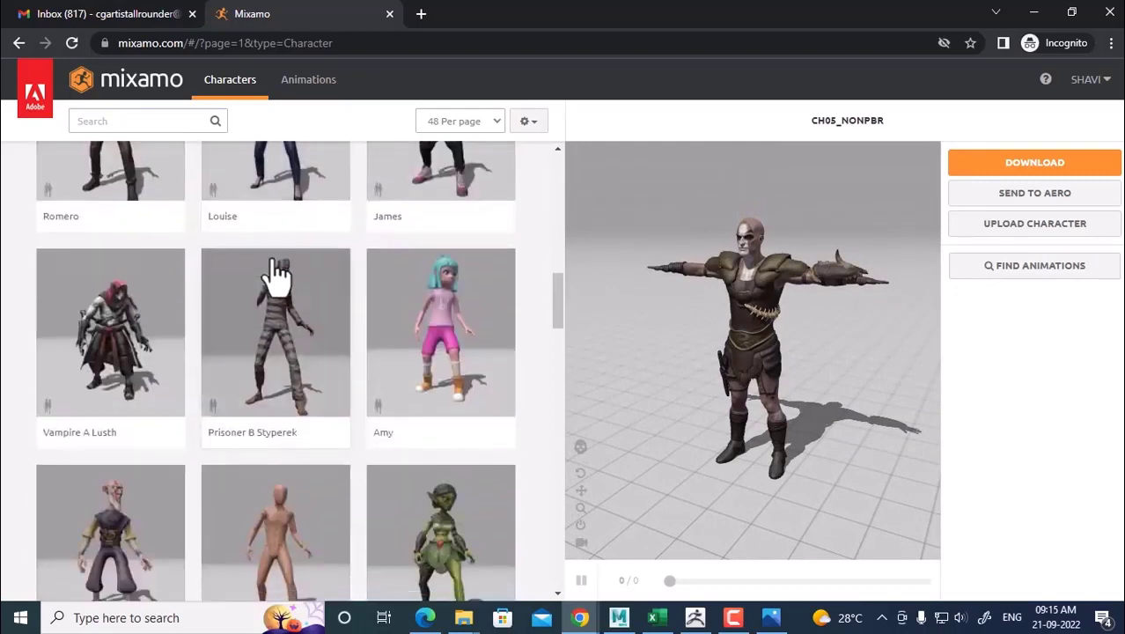
scroll(277, 274, down, 8)
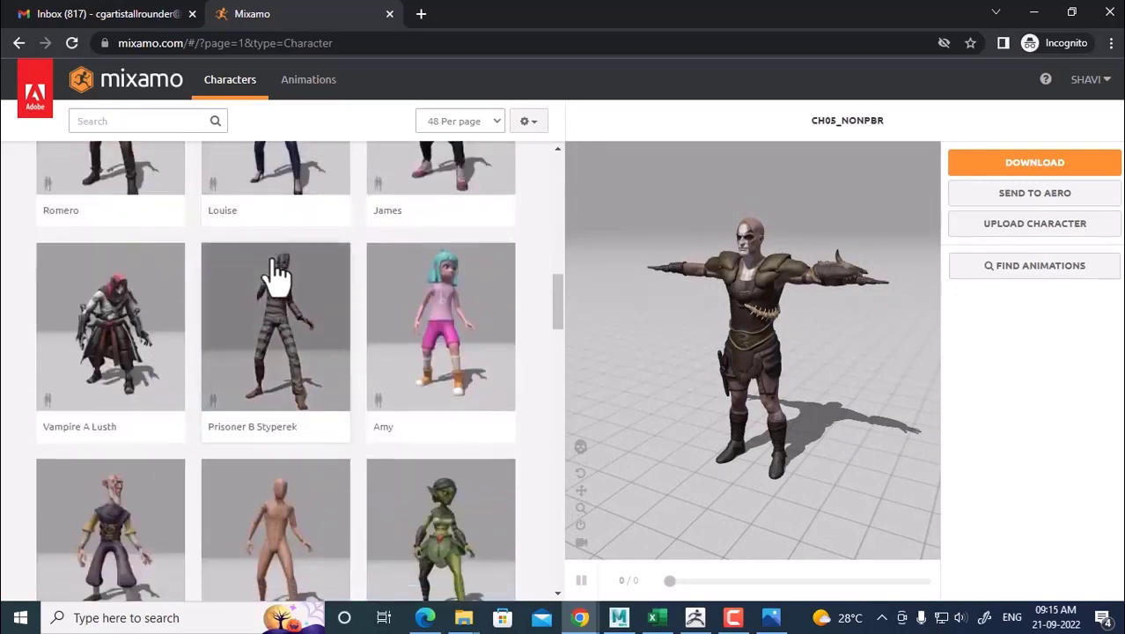
scroll(275, 268, down, 8)
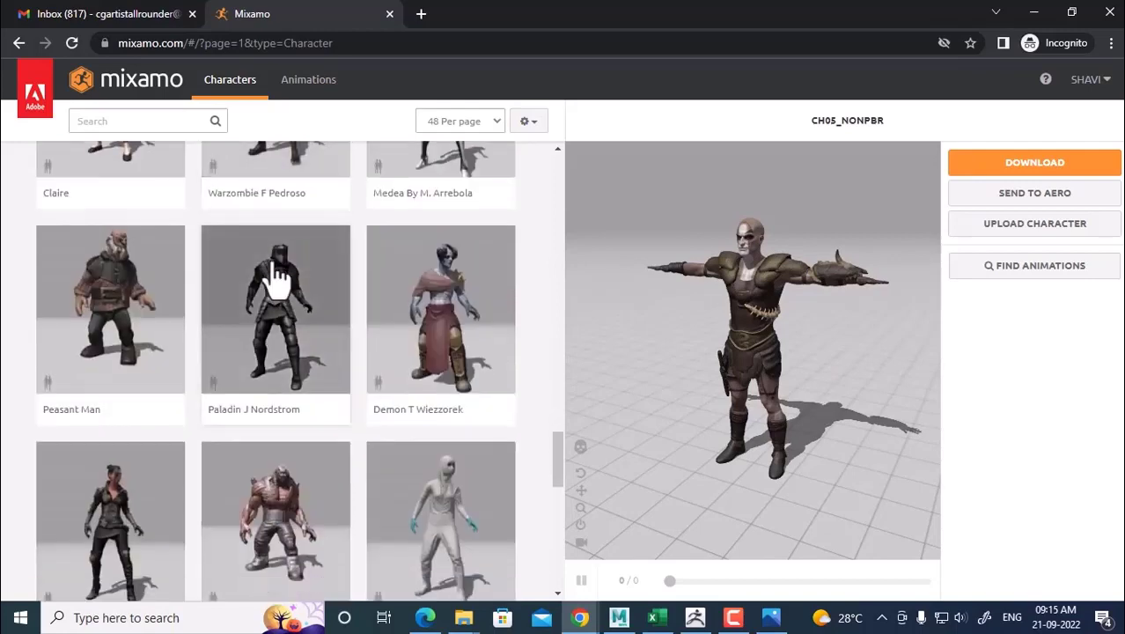
scroll(276, 272, down, 3)
scroll(275, 271, down, 2)
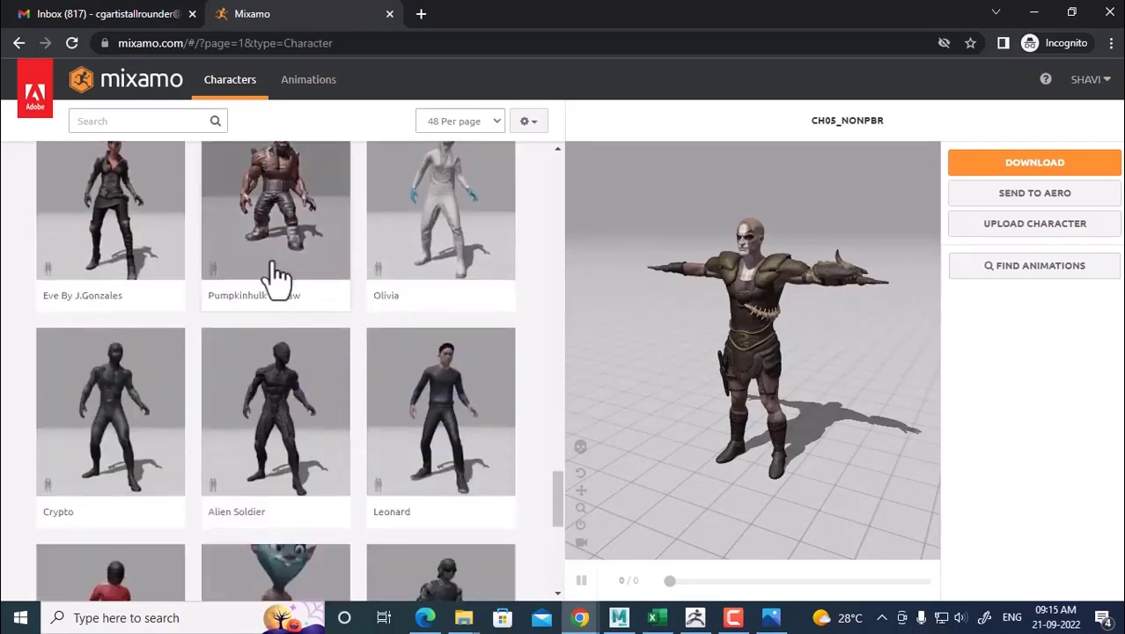
scroll(275, 272, up, 4)
scroll(275, 276, down, 10)
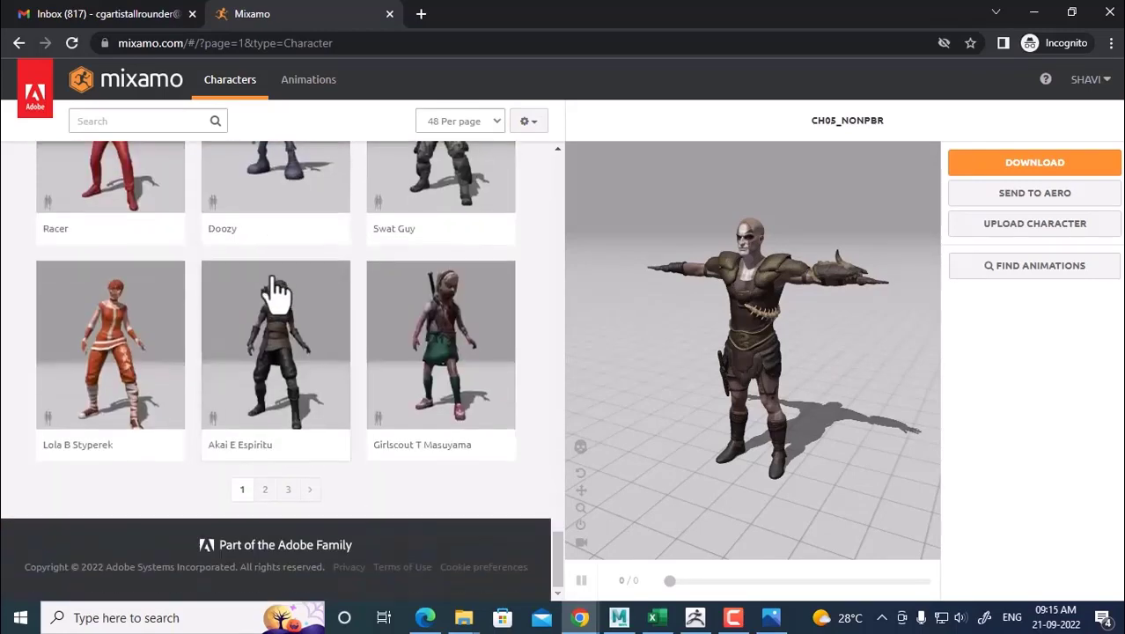
scroll(262, 500, up, 1)
Open page 2 of the character library and look through its characters.
click(265, 489)
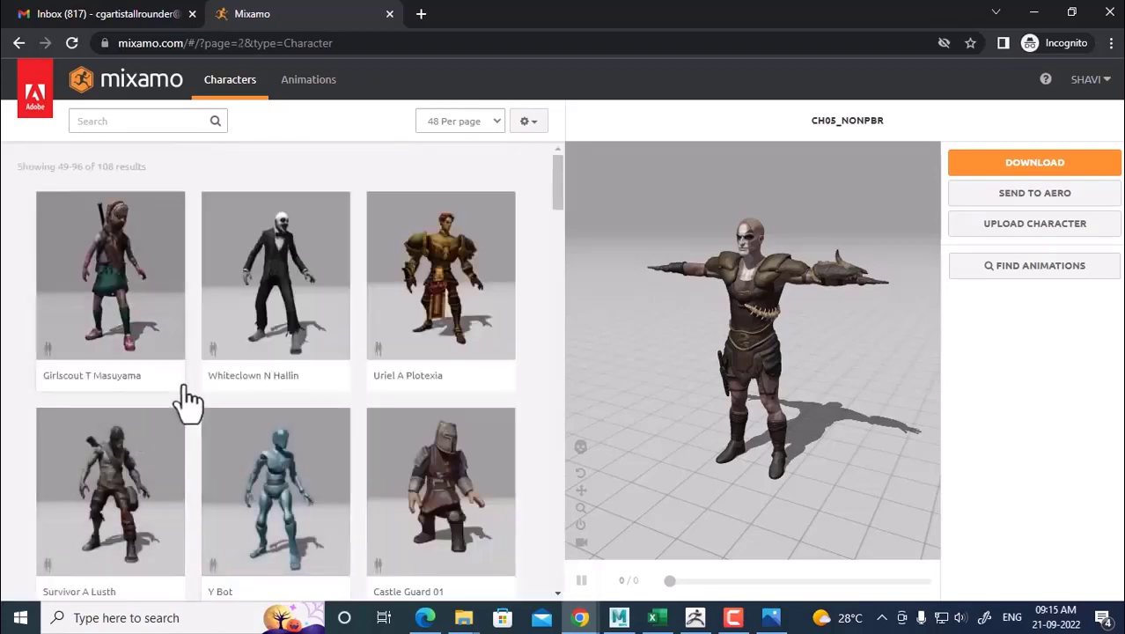
scroll(186, 380, down, 5)
scroll(187, 382, down, 4)
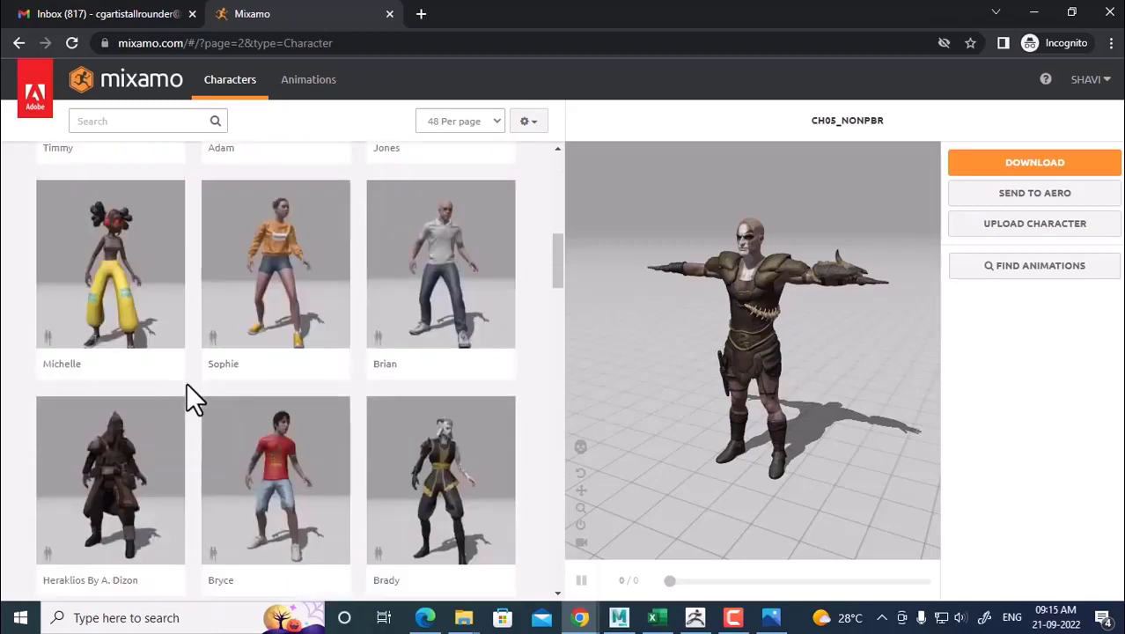
scroll(186, 383, down, 7)
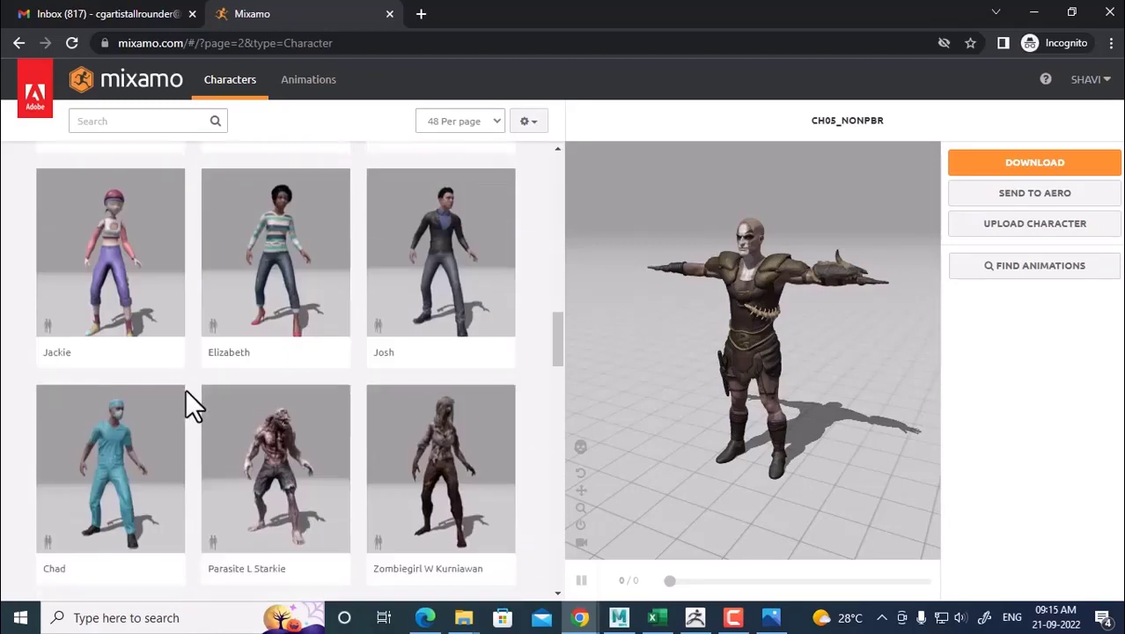
scroll(185, 389, down, 4)
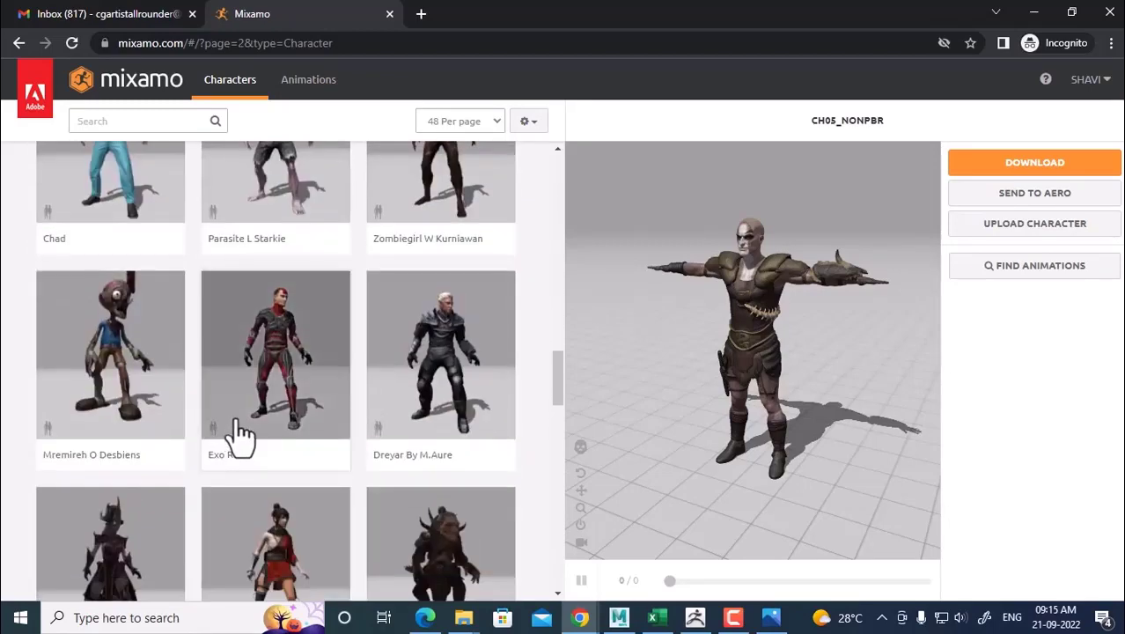
scroll(238, 432, down, 4)
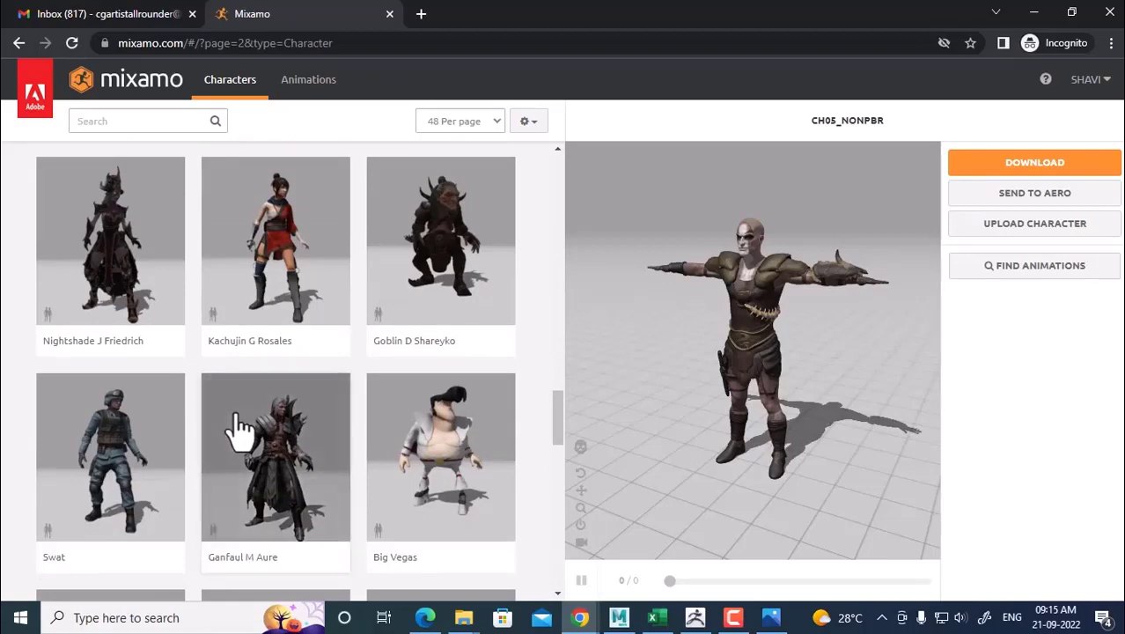
scroll(235, 430, up, 4)
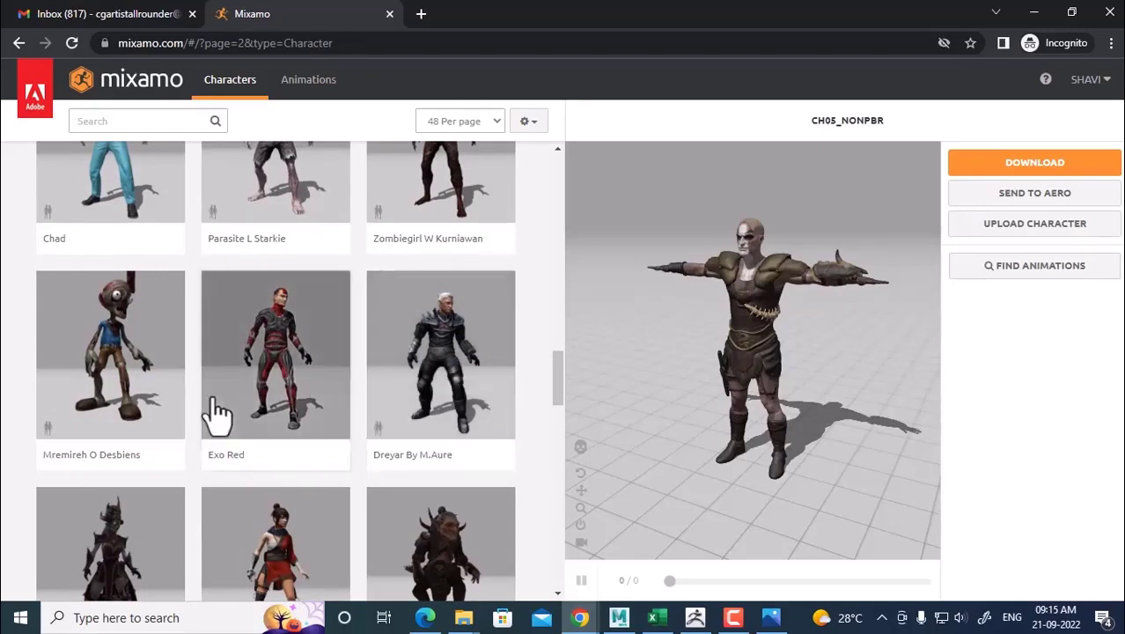
Load the Dreyar By M.Aure character in place of the current one.
scroll(221, 401, down, 2)
click(335, 334)
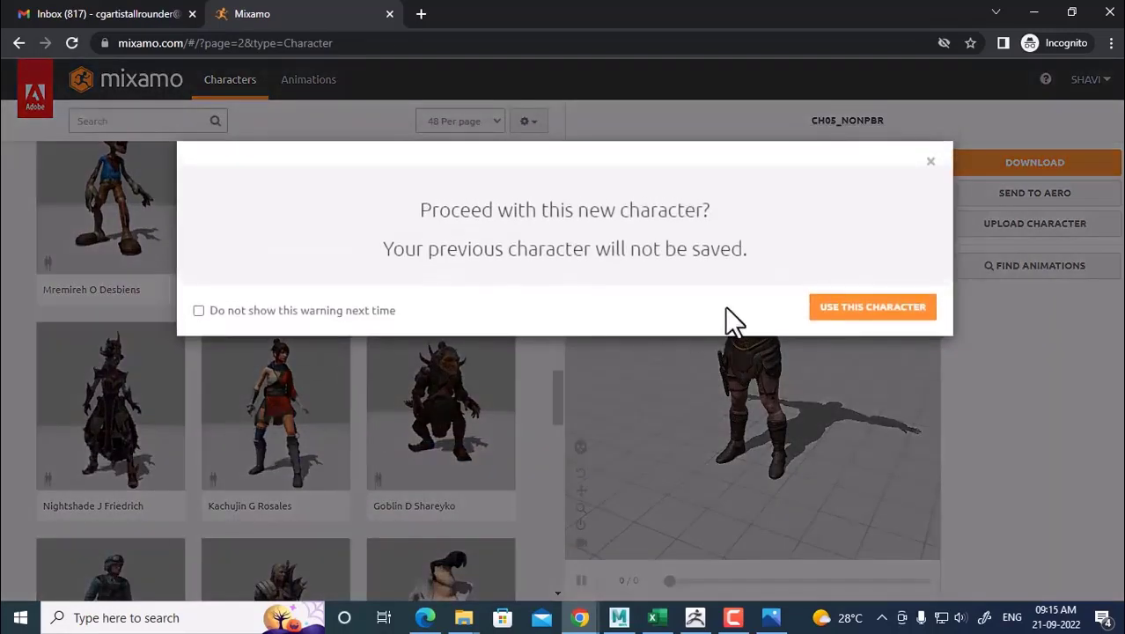
click(876, 316)
Replace the current character with Ganfaul M Aure from the same library page.
scroll(271, 453, down, 3)
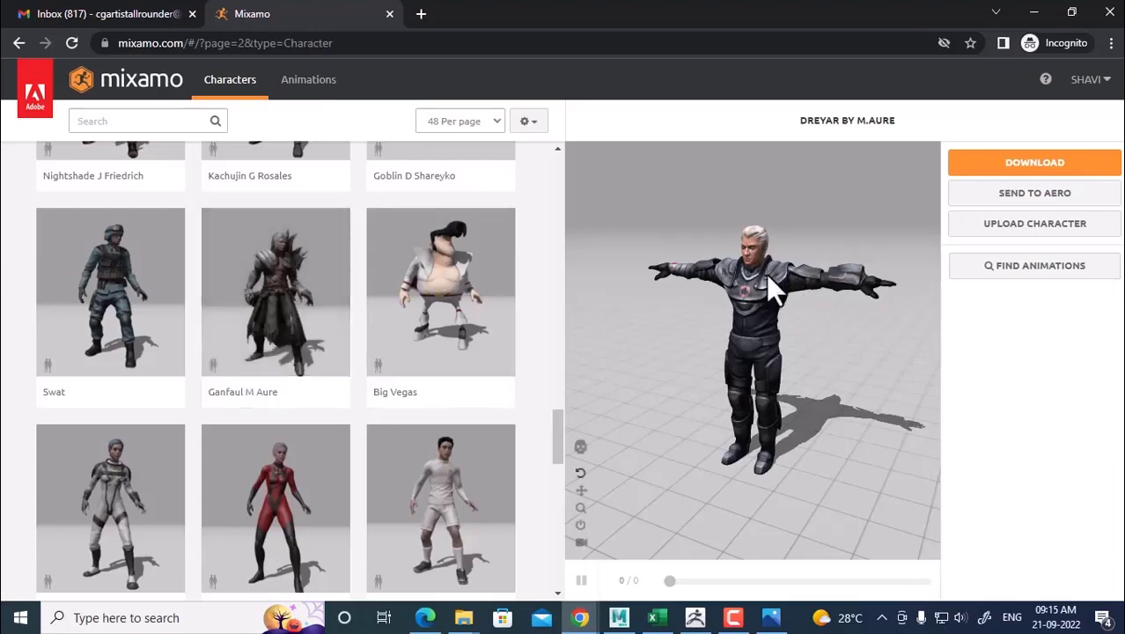
click(291, 316)
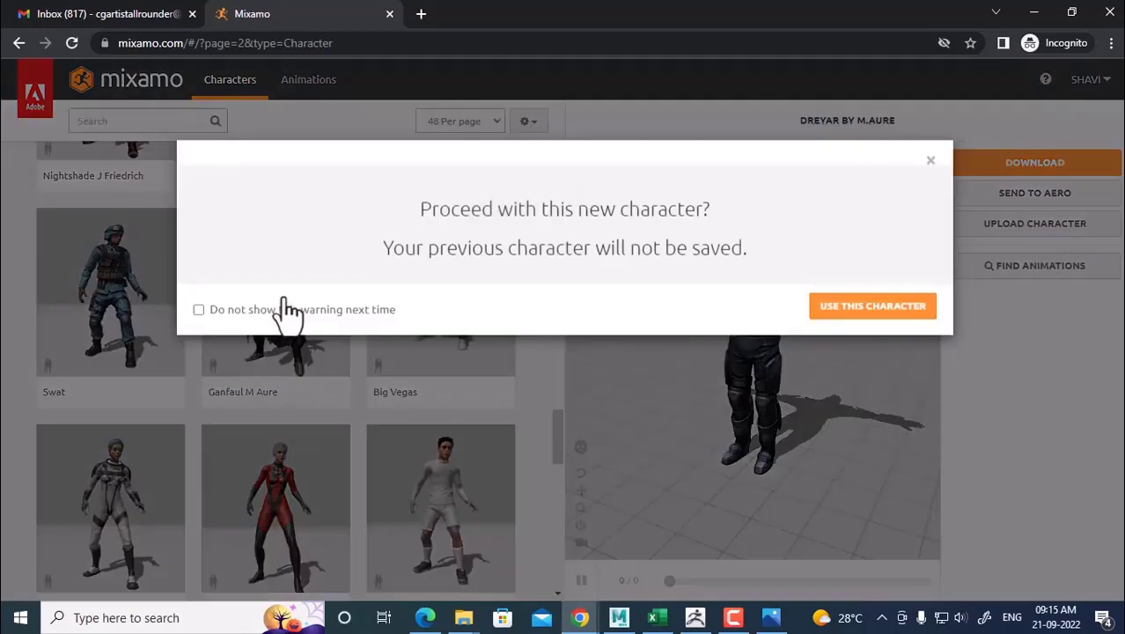
click(876, 308)
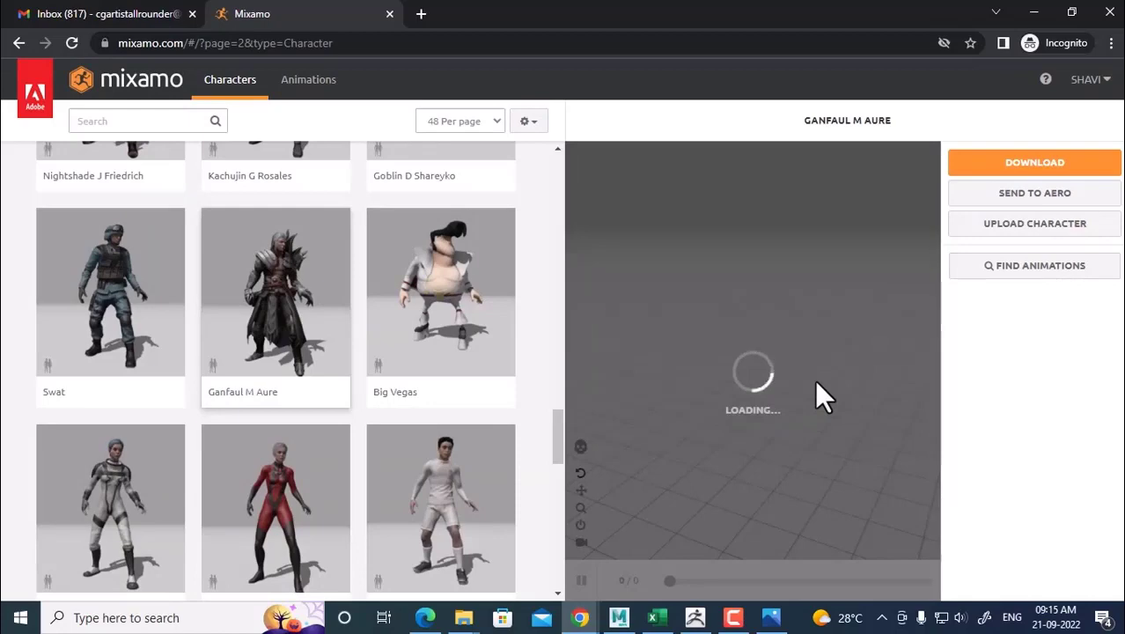
mouse_move(816, 377)
mouse_down()
mouse_move(621, 363)
mouse_move(887, 375)
mouse_move(824, 376)
mouse_up()
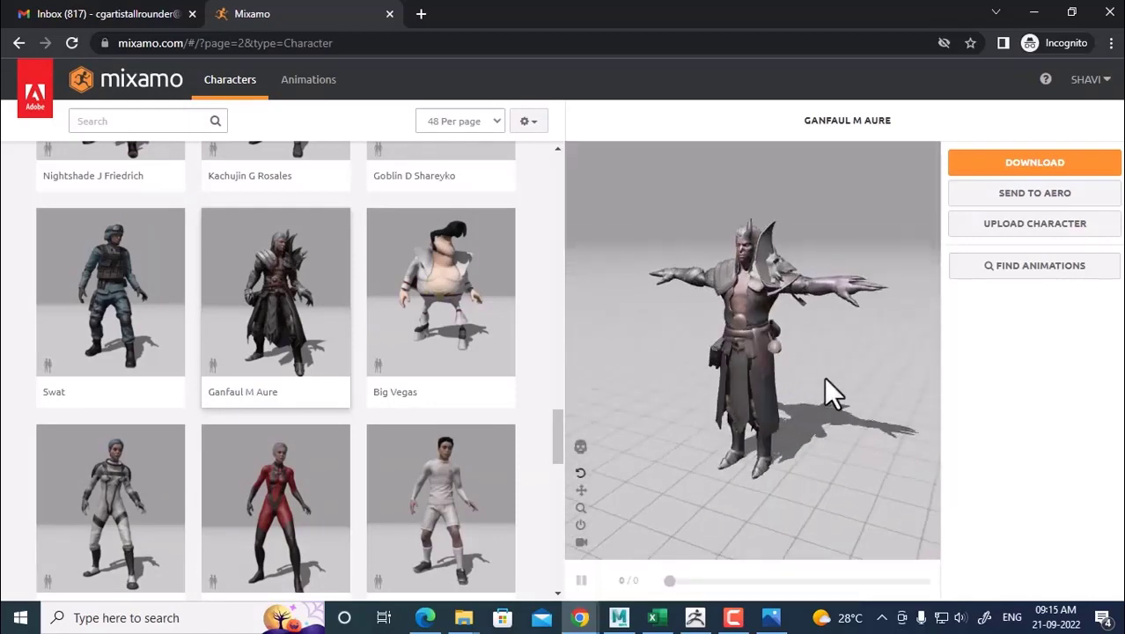
Go to page 3 of the character library and load the Knight D Pelegrini character.
scroll(339, 432, down, 8)
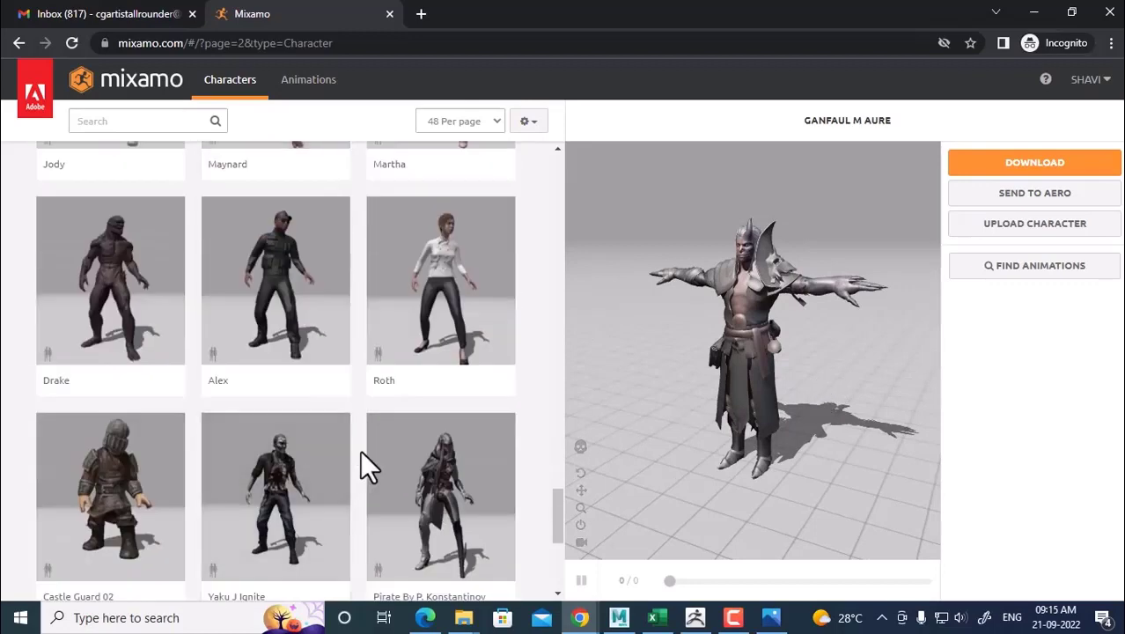
scroll(476, 449, down, 5)
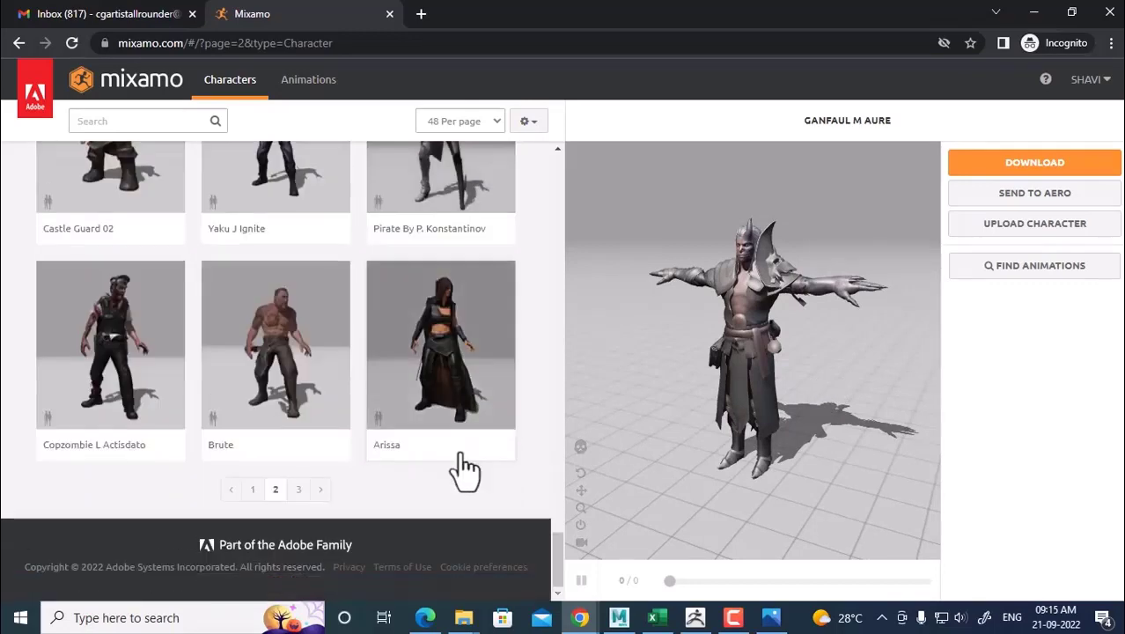
click(298, 493)
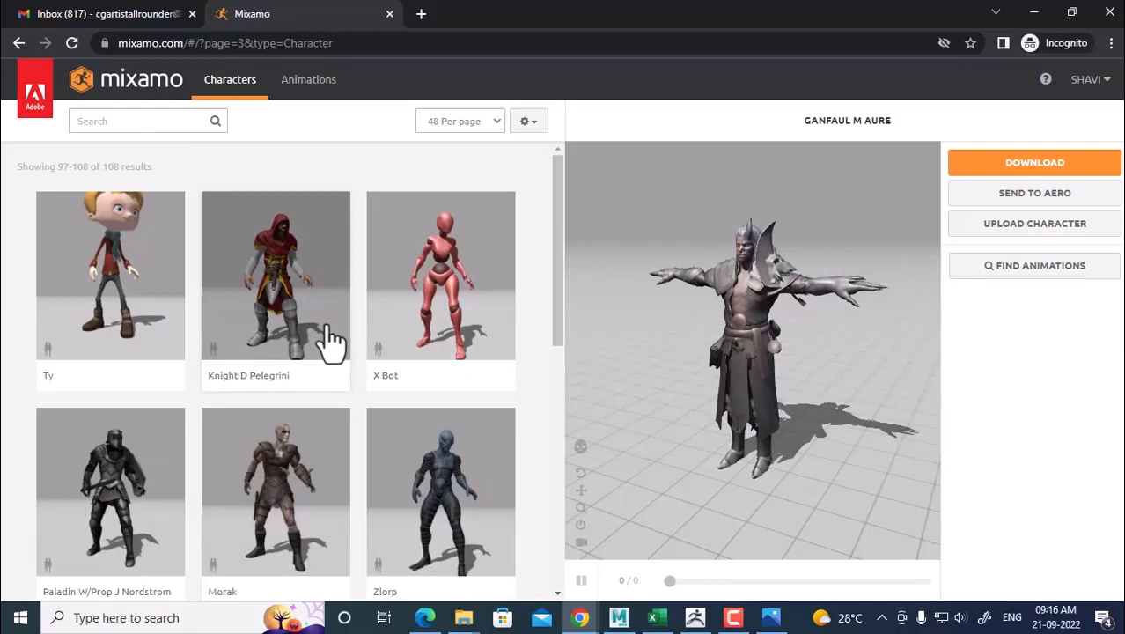
click(295, 300)
click(853, 312)
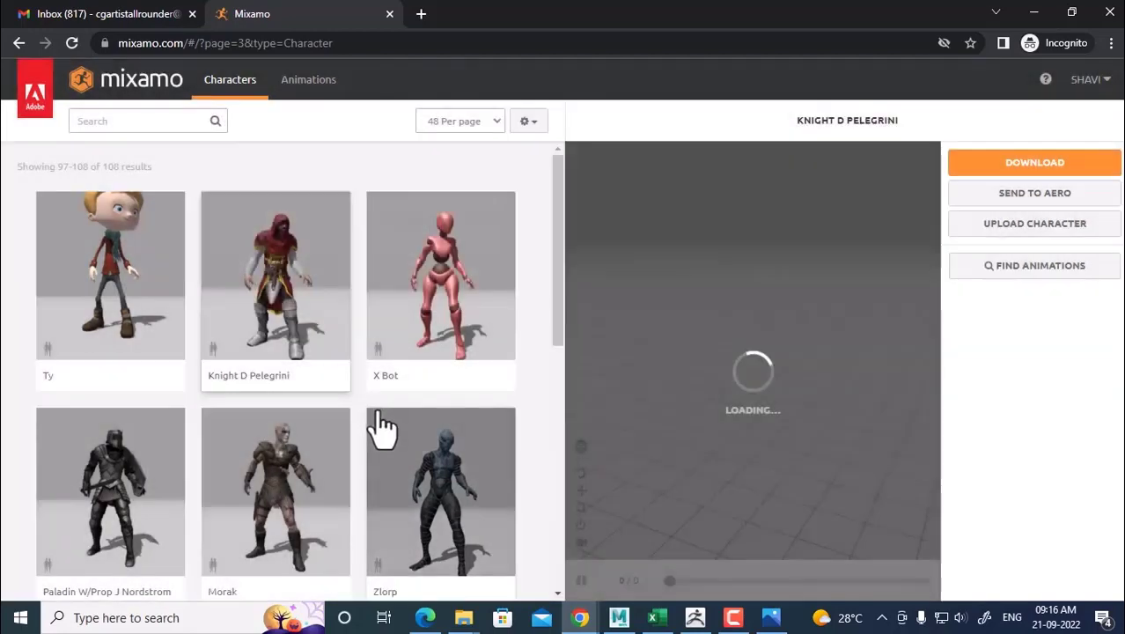
Return to page 1 of the character library, load Ely By K.Atienza and inspect the model from another angle.
scroll(377, 422, down, 3)
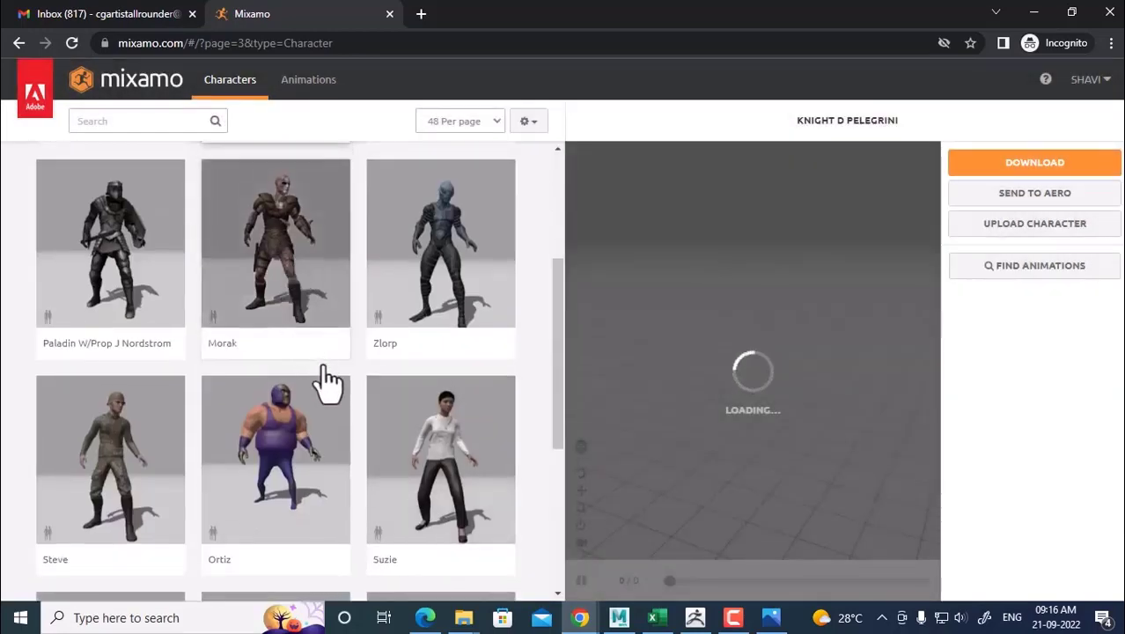
scroll(334, 392, down, 4)
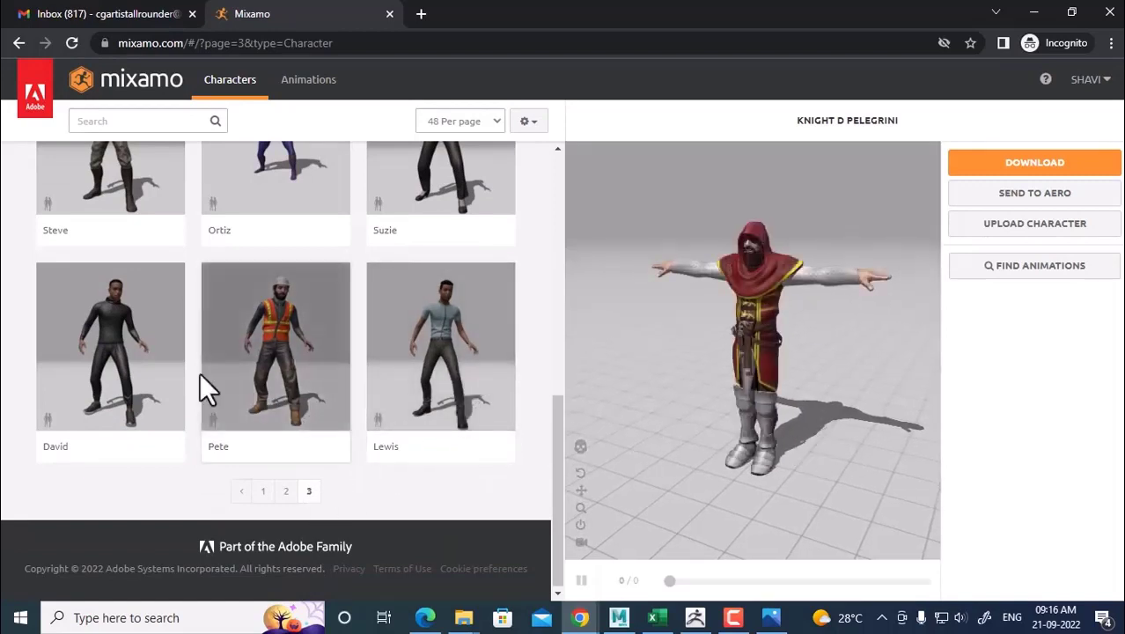
click(262, 492)
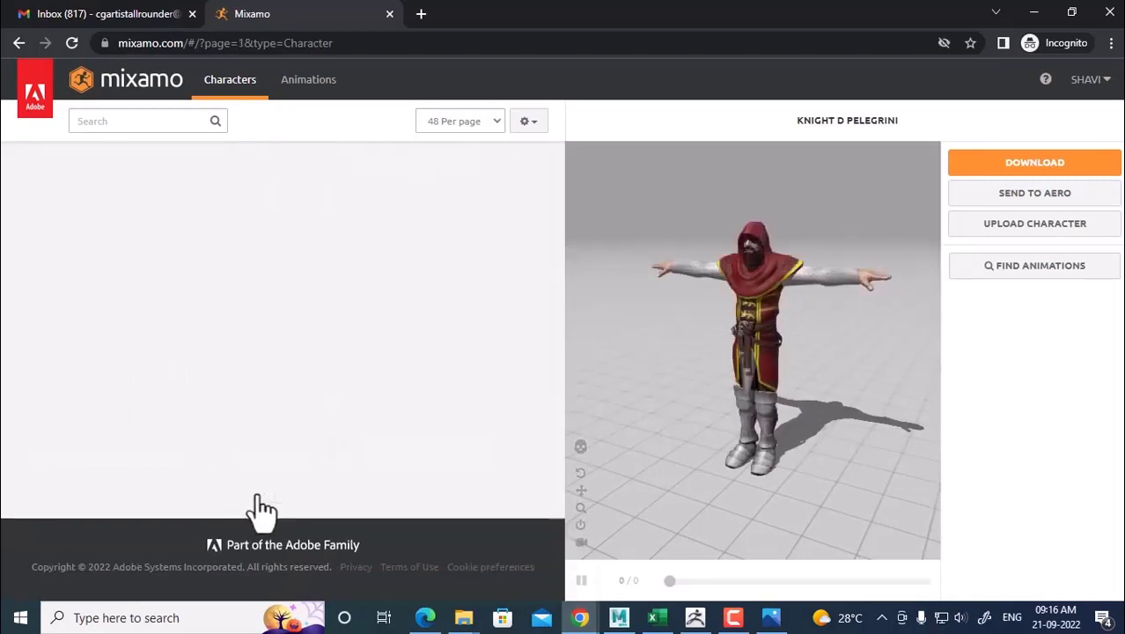
click(771, 619)
click(771, 618)
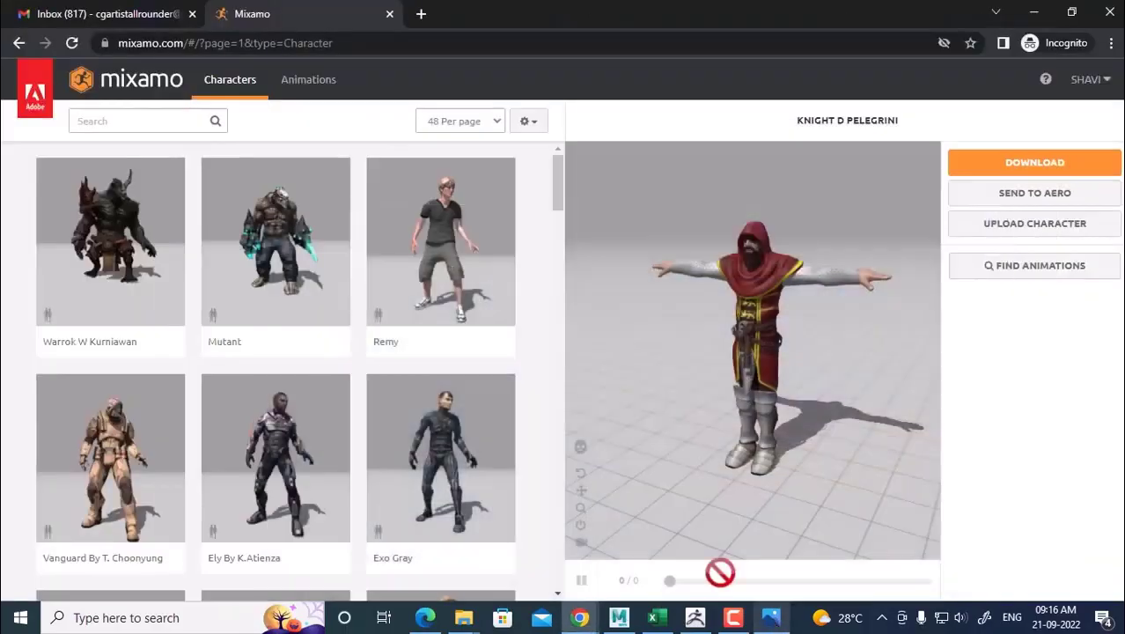
click(289, 446)
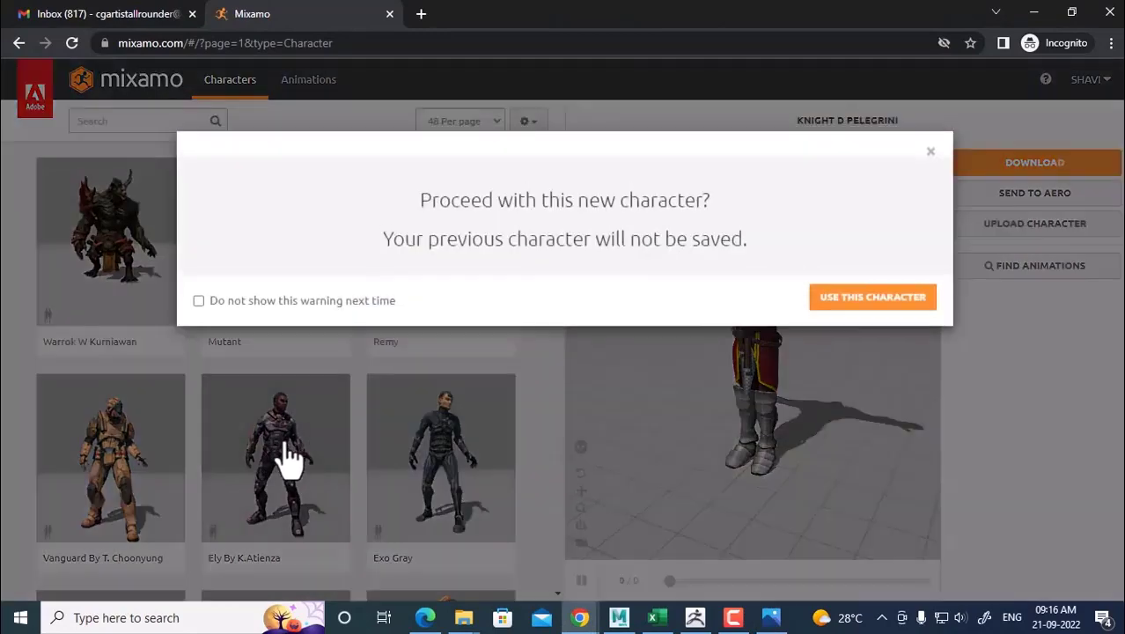
click(874, 308)
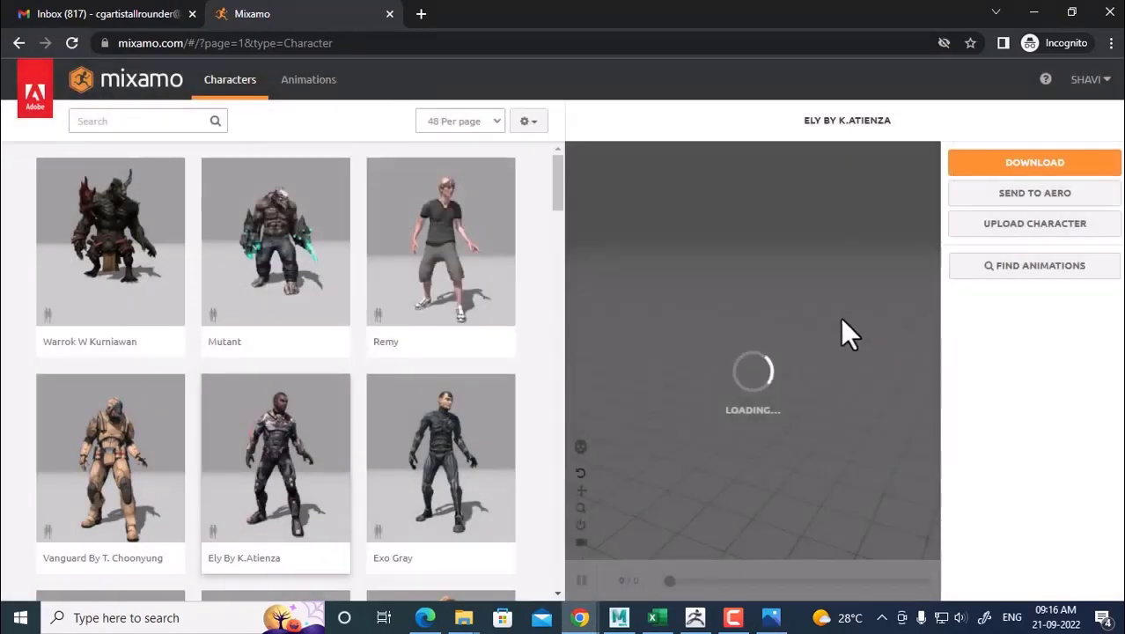
drag(850, 326, 823, 351)
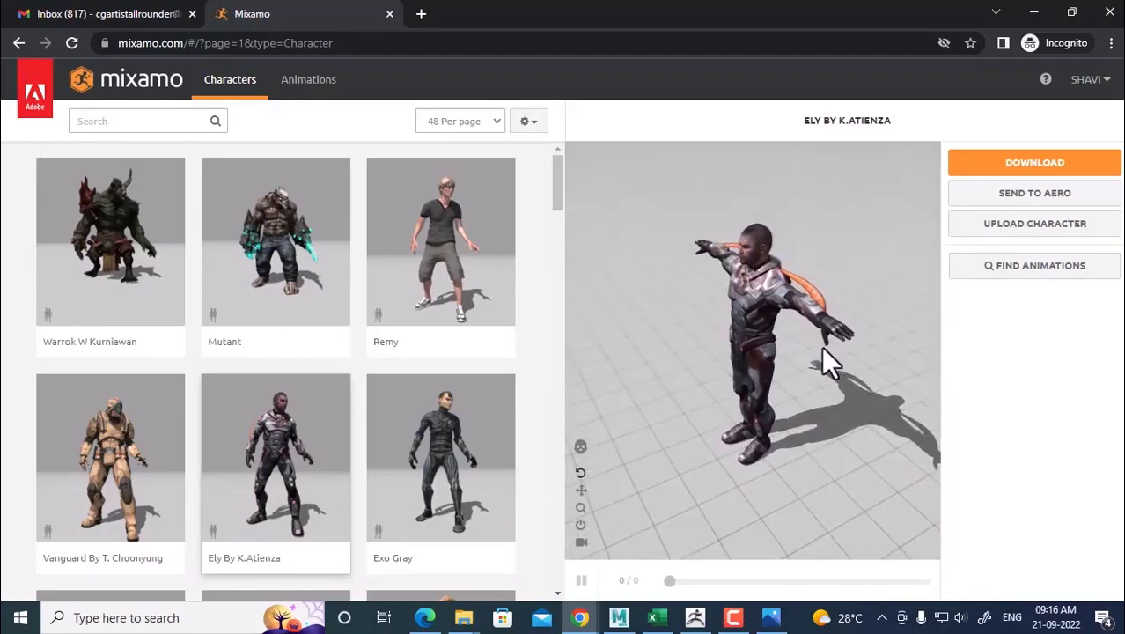
Replace the current character with Exo Gray from the first library page.
double_click(457, 430)
scroll(413, 429, down, 3)
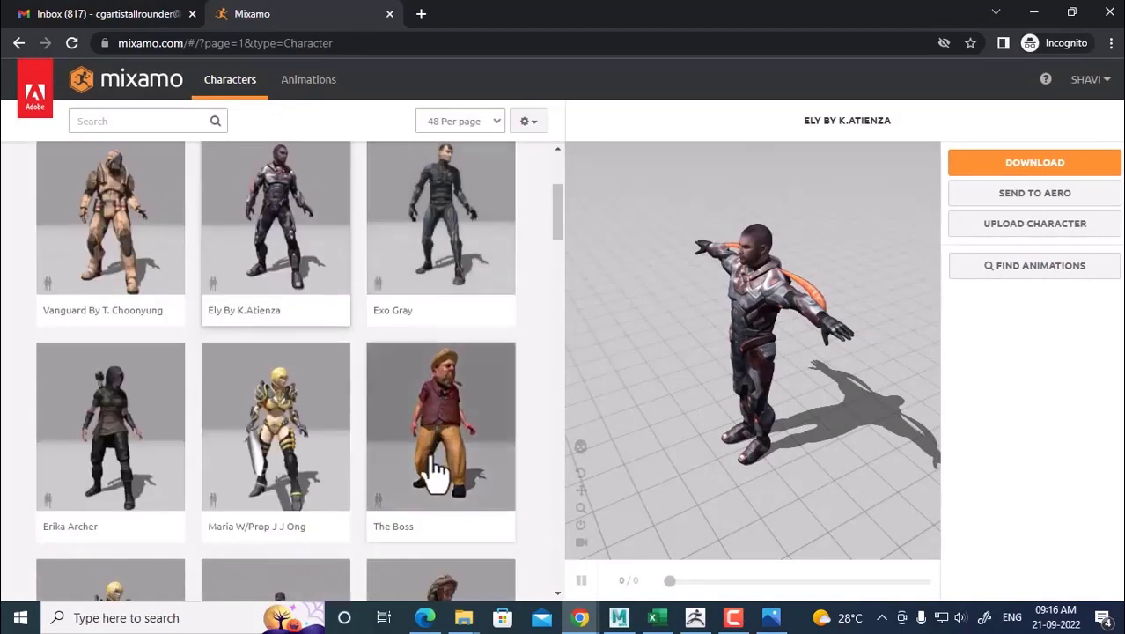
drag(797, 379, 884, 339)
click(449, 211)
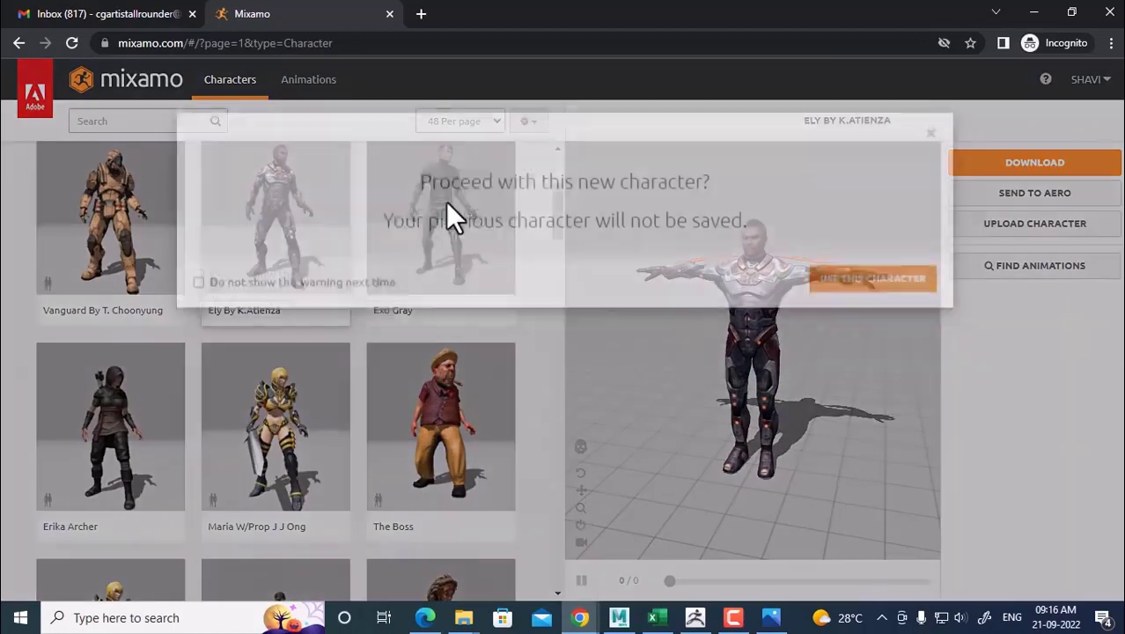
click(852, 308)
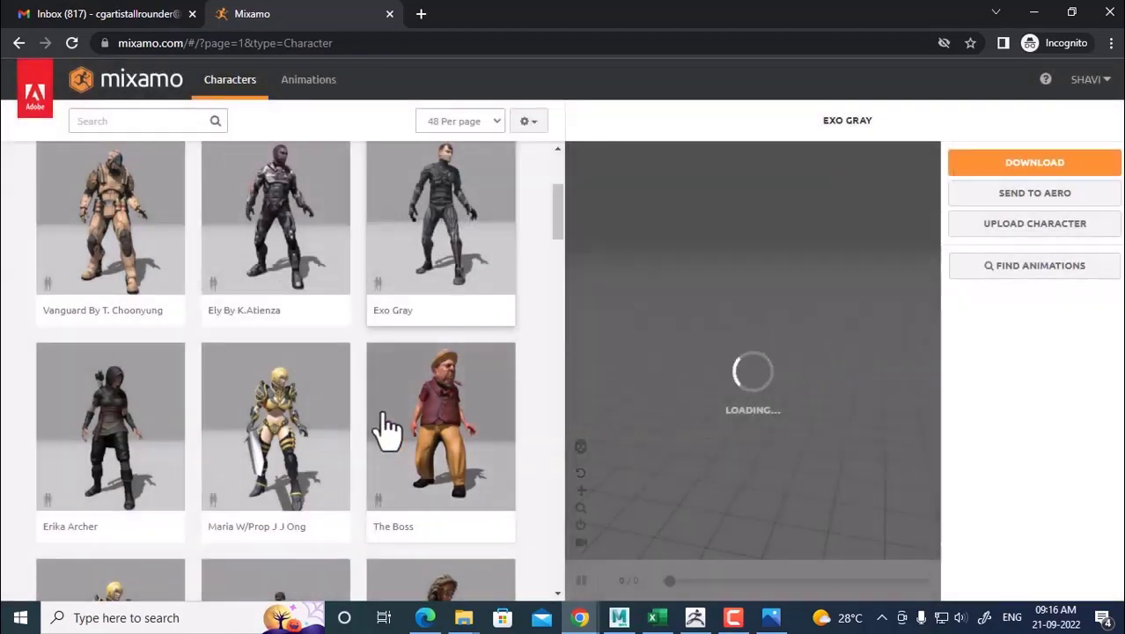
Rotate the Exo Gray model in the preview to inspect it from an angle.
scroll(388, 429, down, 3)
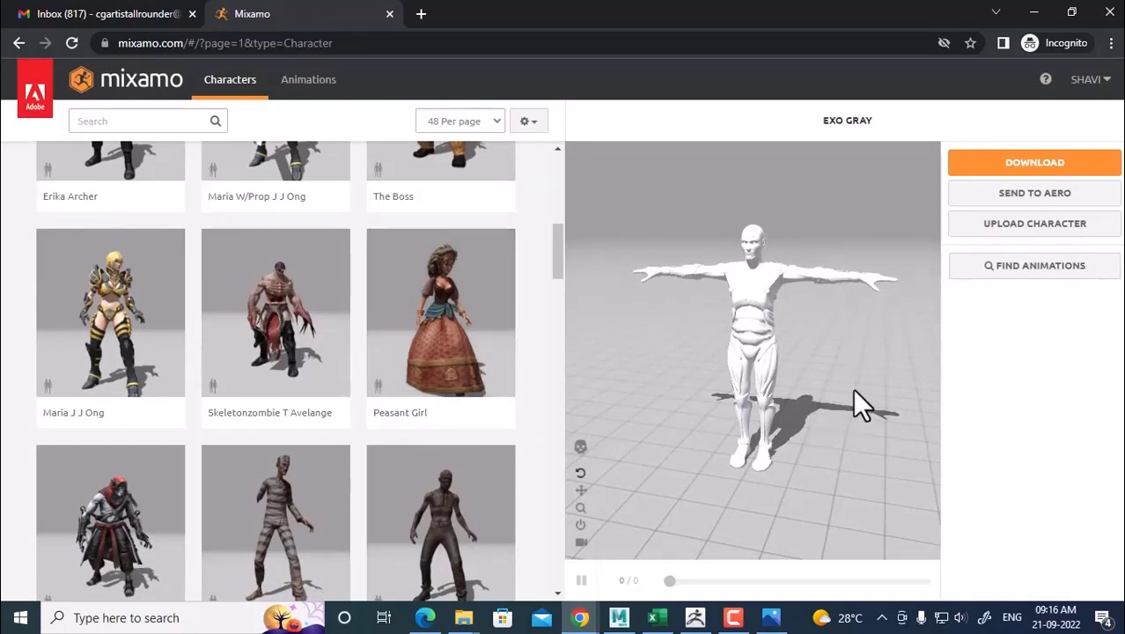
drag(854, 390, 807, 431)
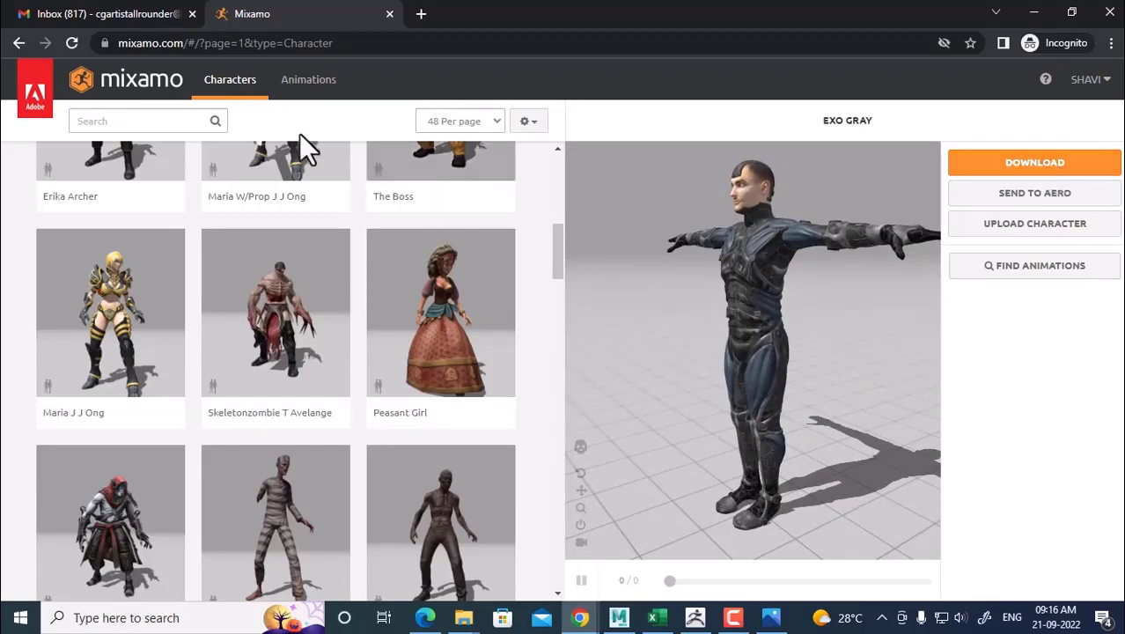
Open the animation library and browse the motions and motion packs on its first page.
click(308, 83)
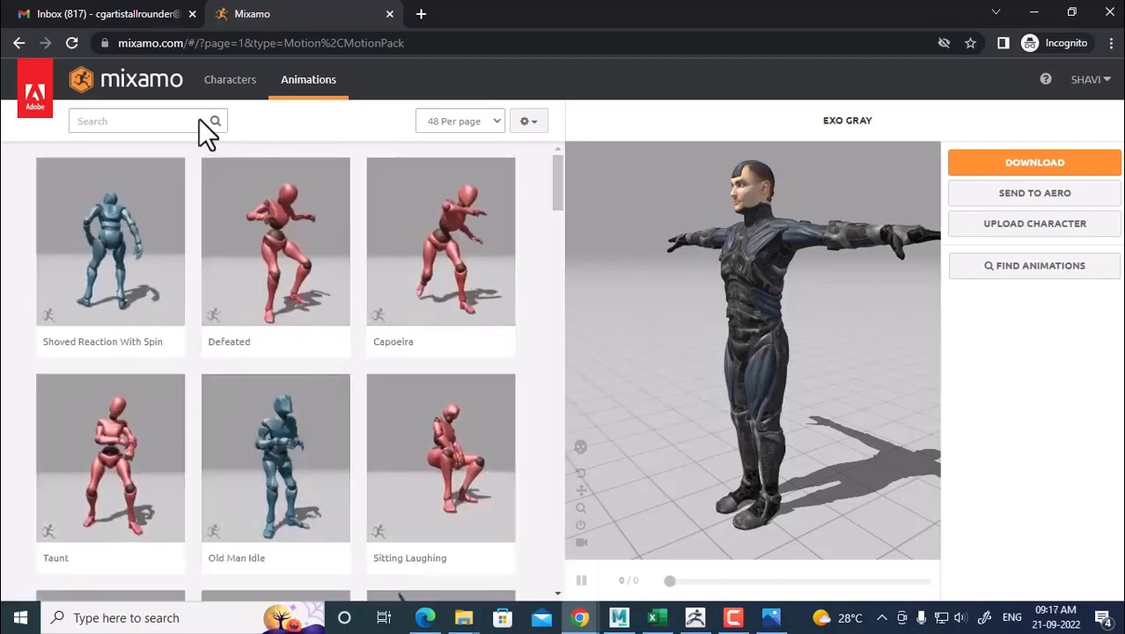
scroll(427, 414, down, 4)
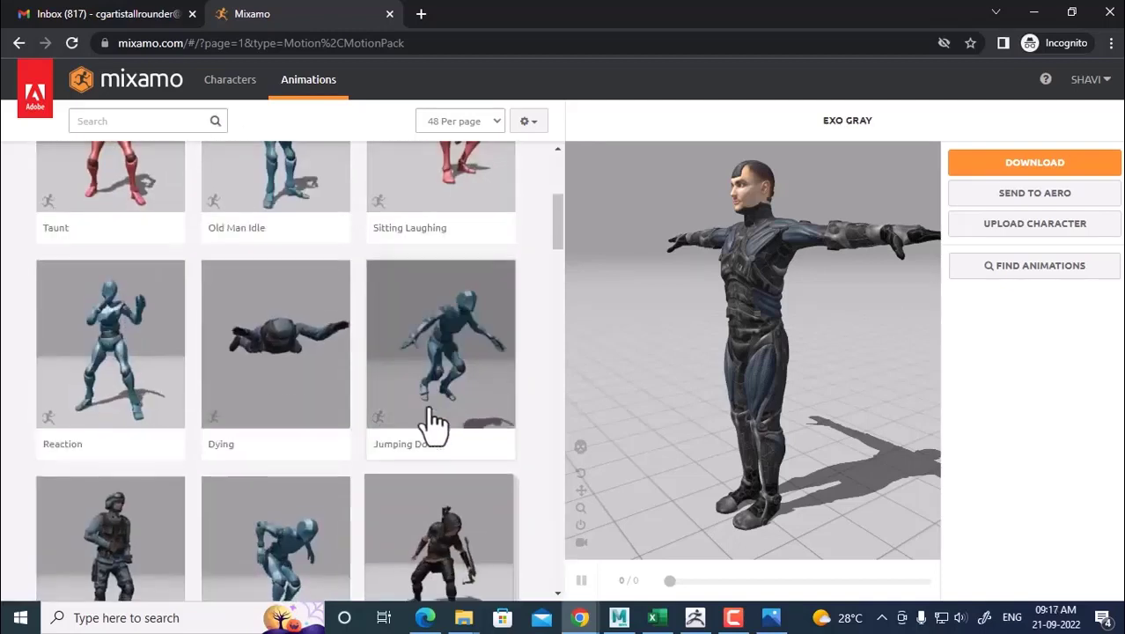
scroll(437, 425, down, 5)
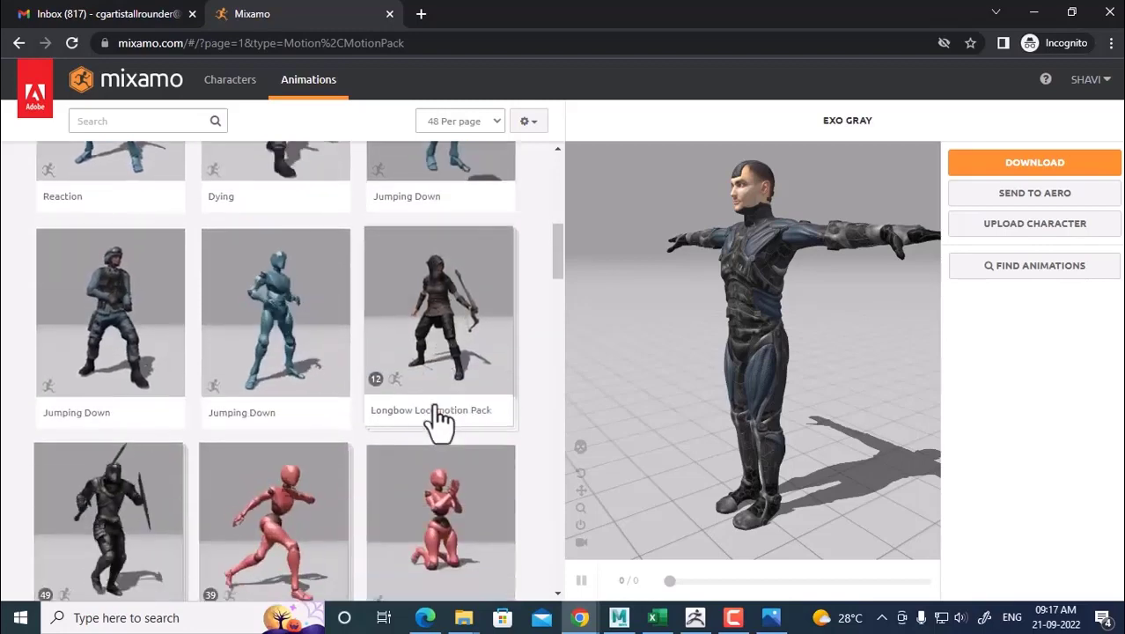
scroll(442, 425, down, 6)
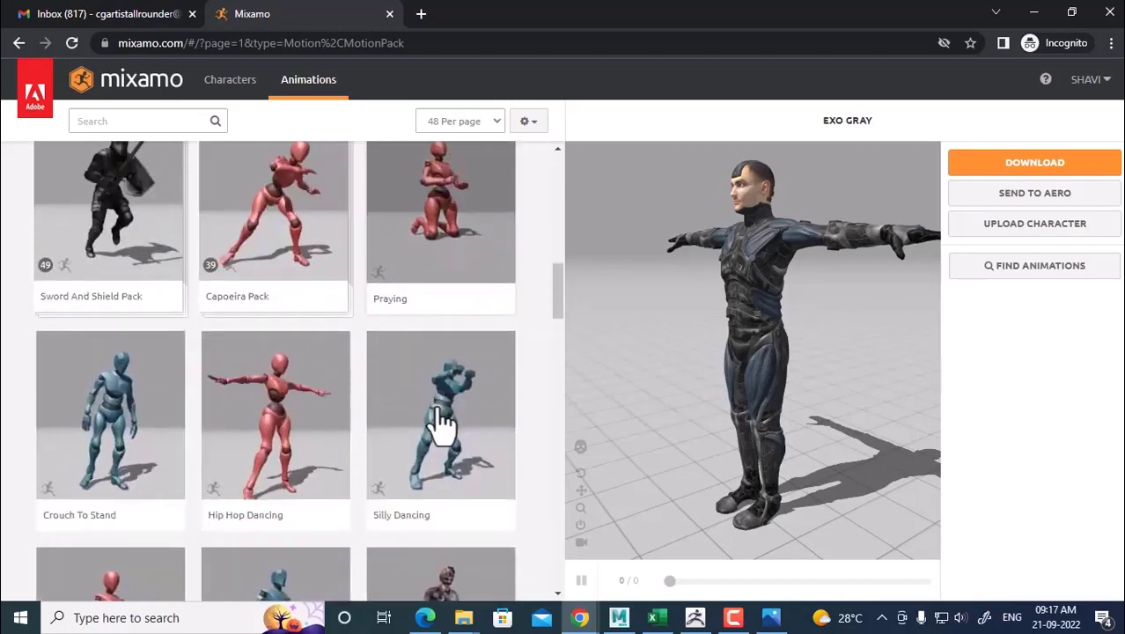
scroll(438, 425, down, 4)
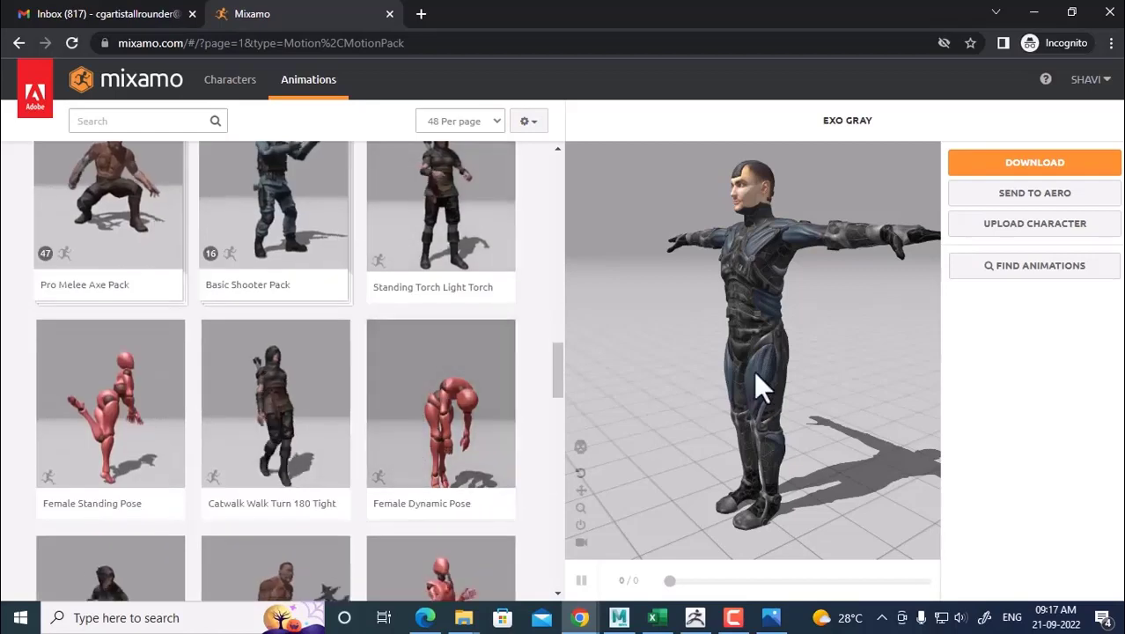
scroll(313, 428, down, 10)
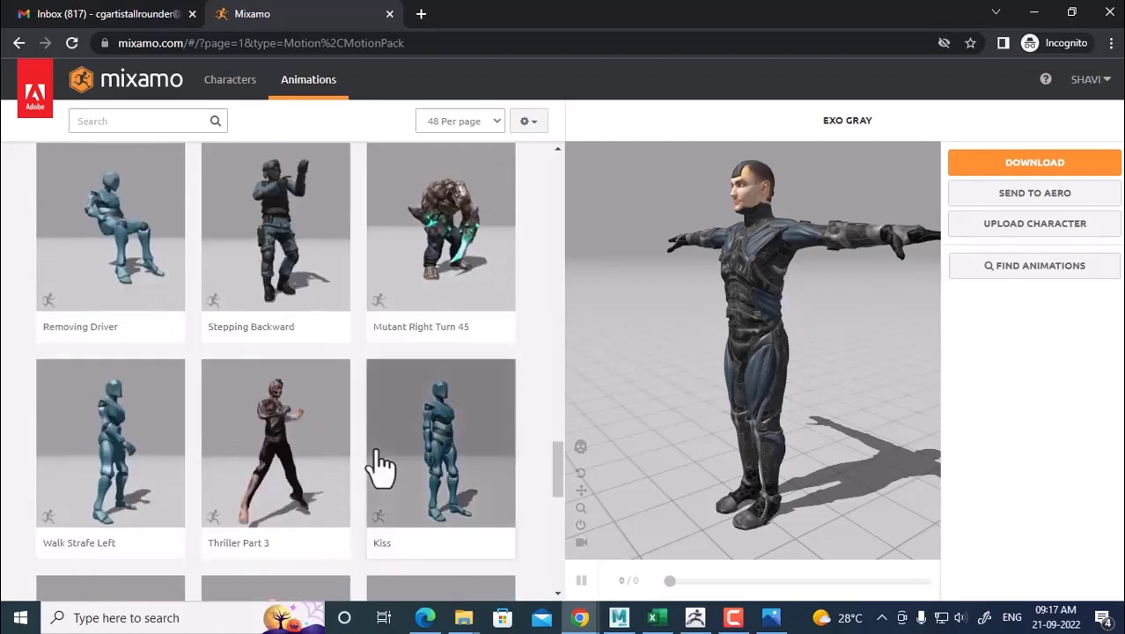
scroll(389, 465, down, 4)
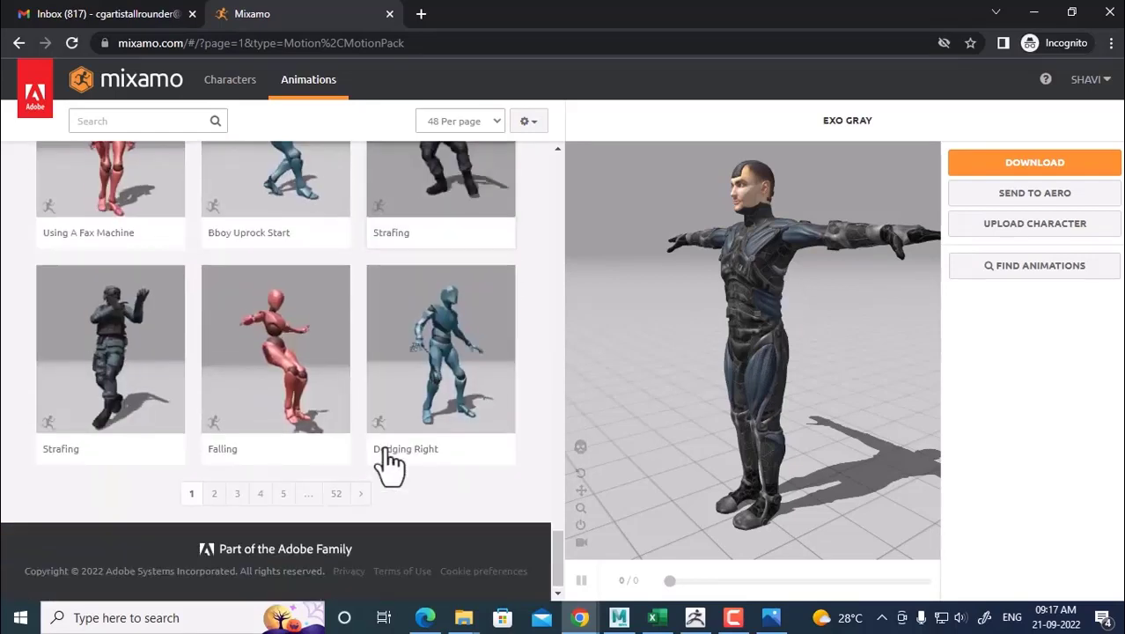
Go to page 2 of the animation library and look through its motions down to the end.
click(214, 495)
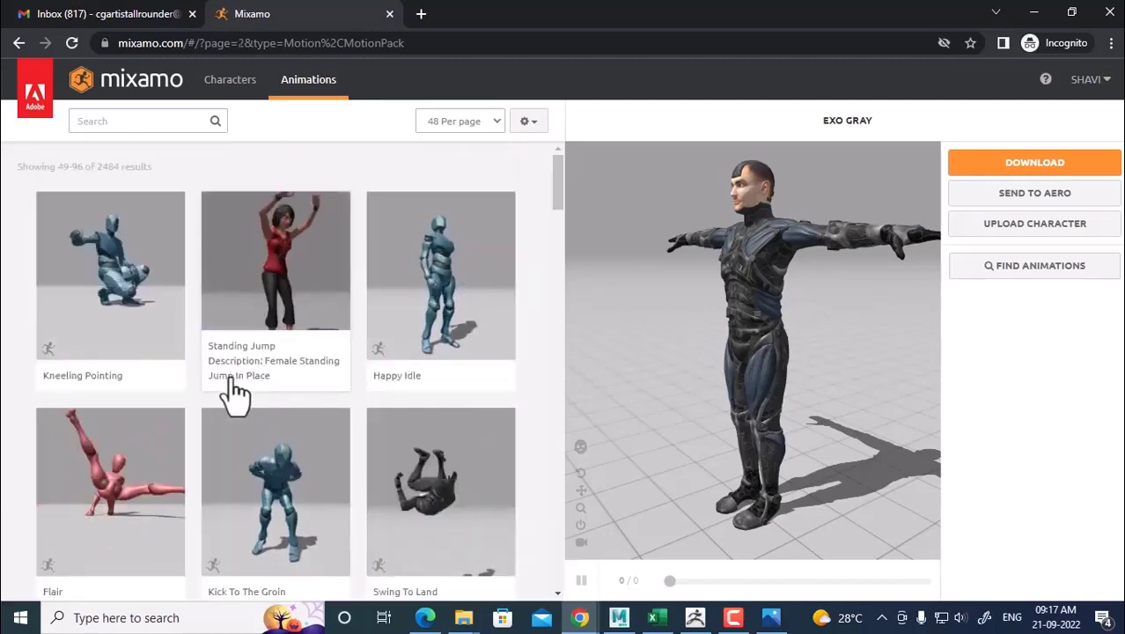
scroll(256, 392, down, 3)
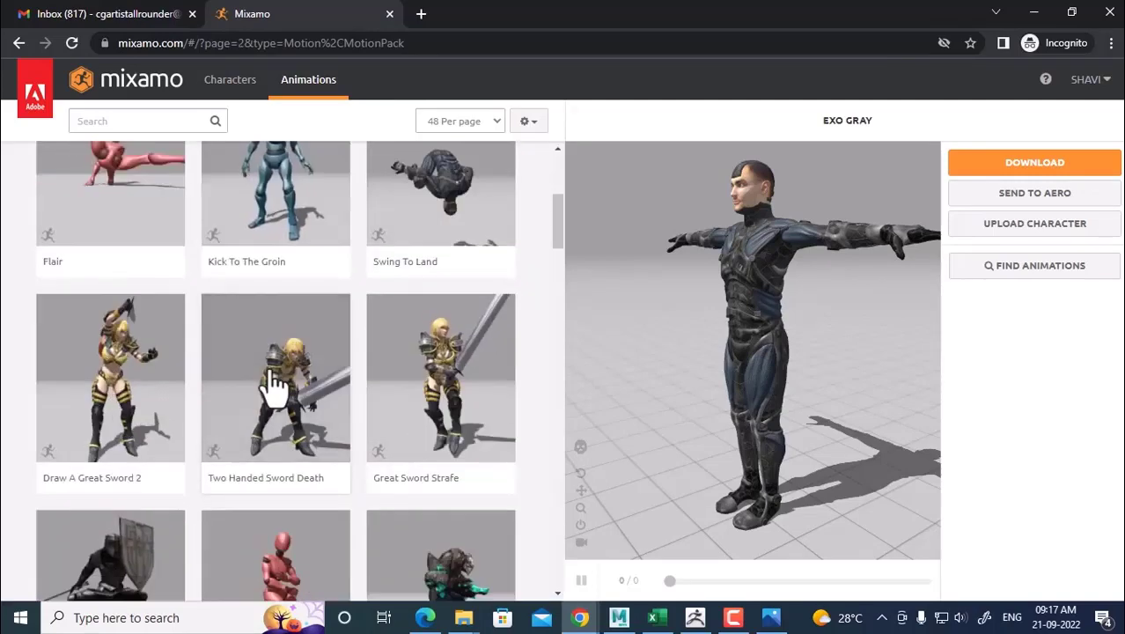
scroll(273, 385, down, 3)
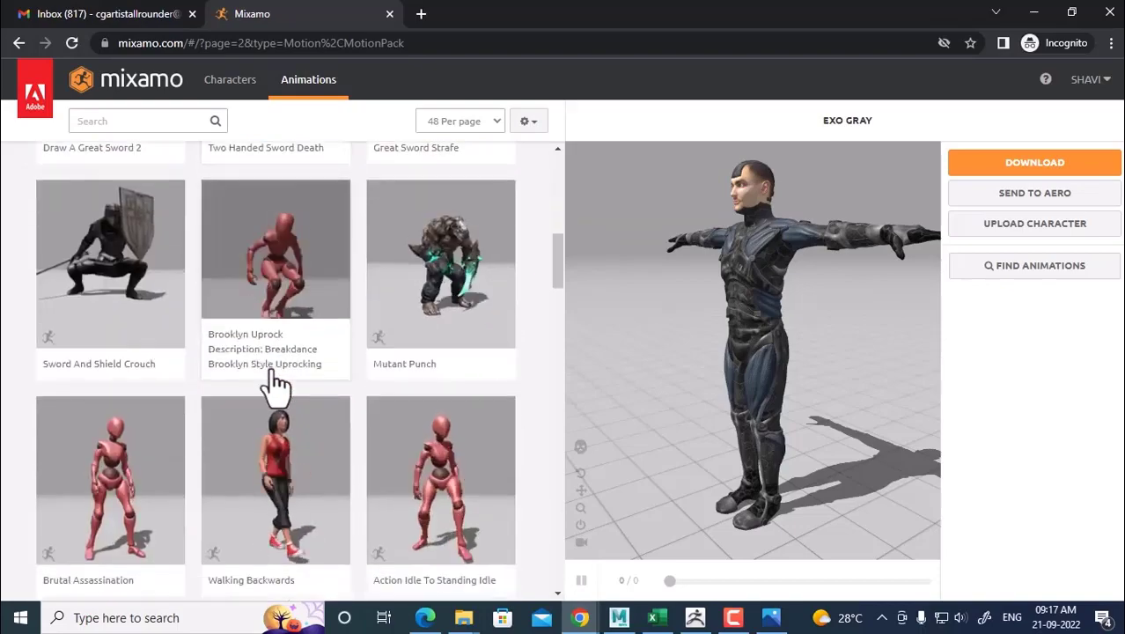
scroll(274, 386, down, 2)
scroll(238, 383, down, 3)
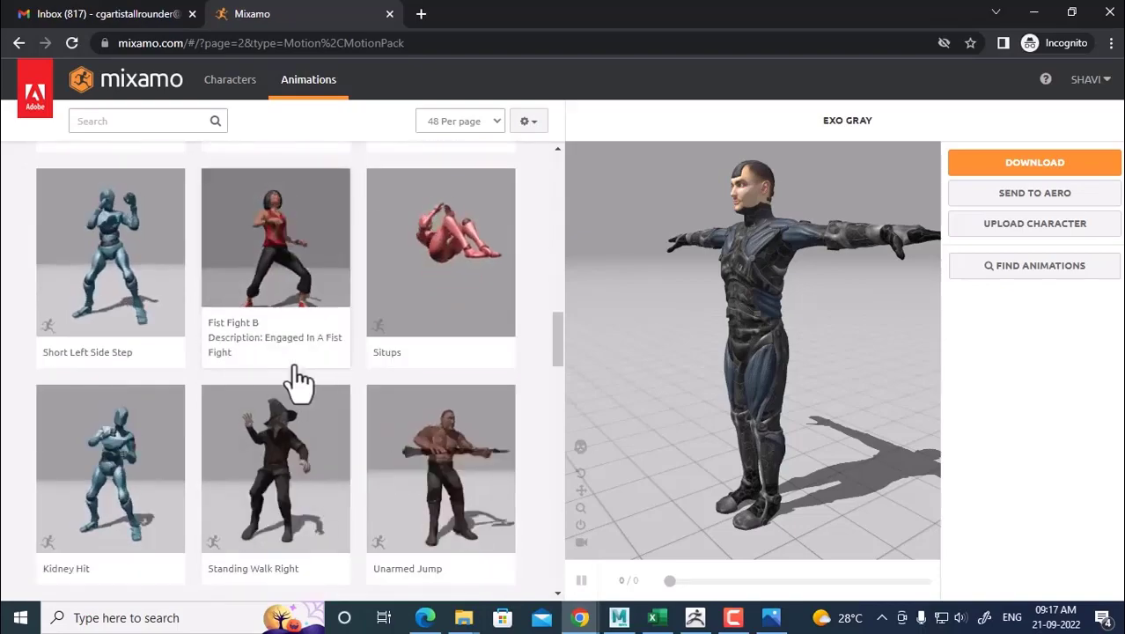
scroll(369, 414, down, 6)
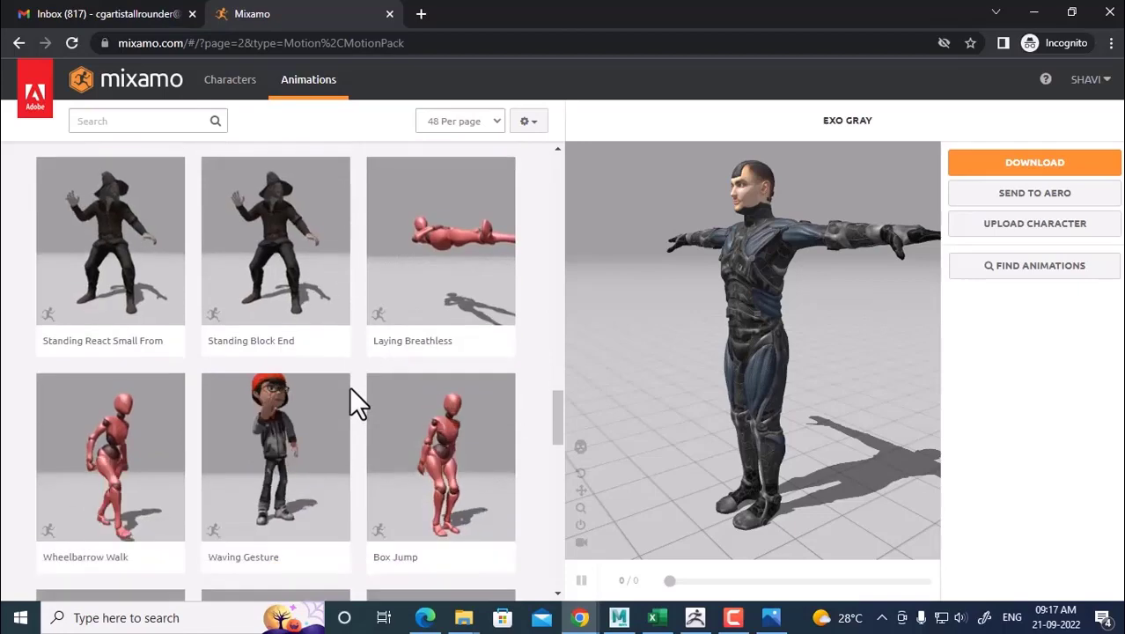
scroll(361, 397, down, 5)
scroll(365, 396, down, 5)
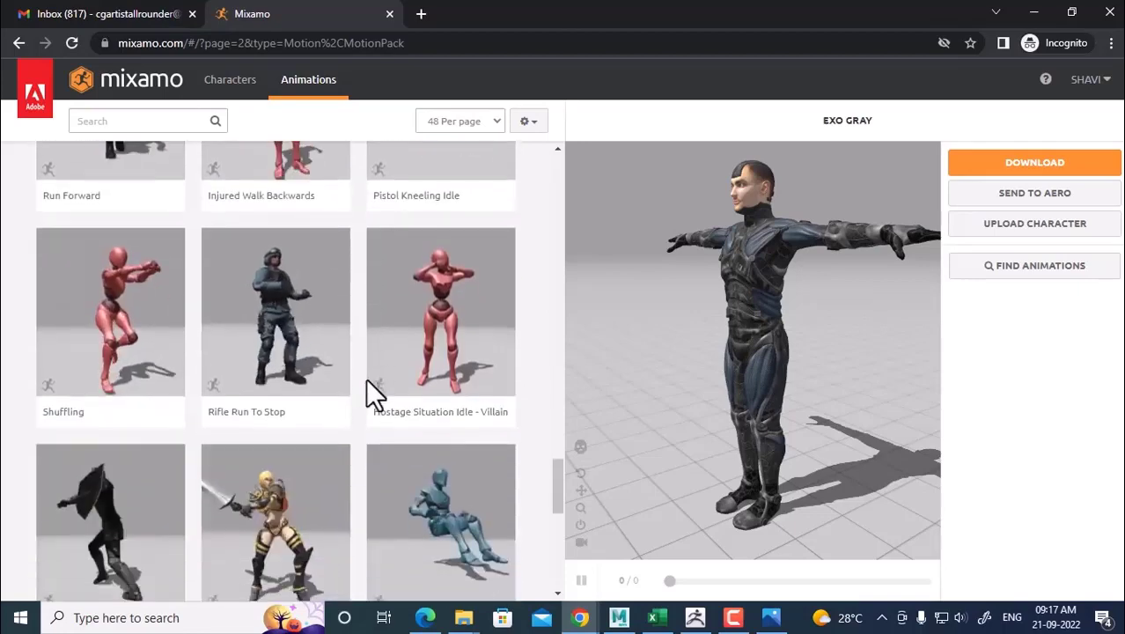
scroll(368, 394, down, 5)
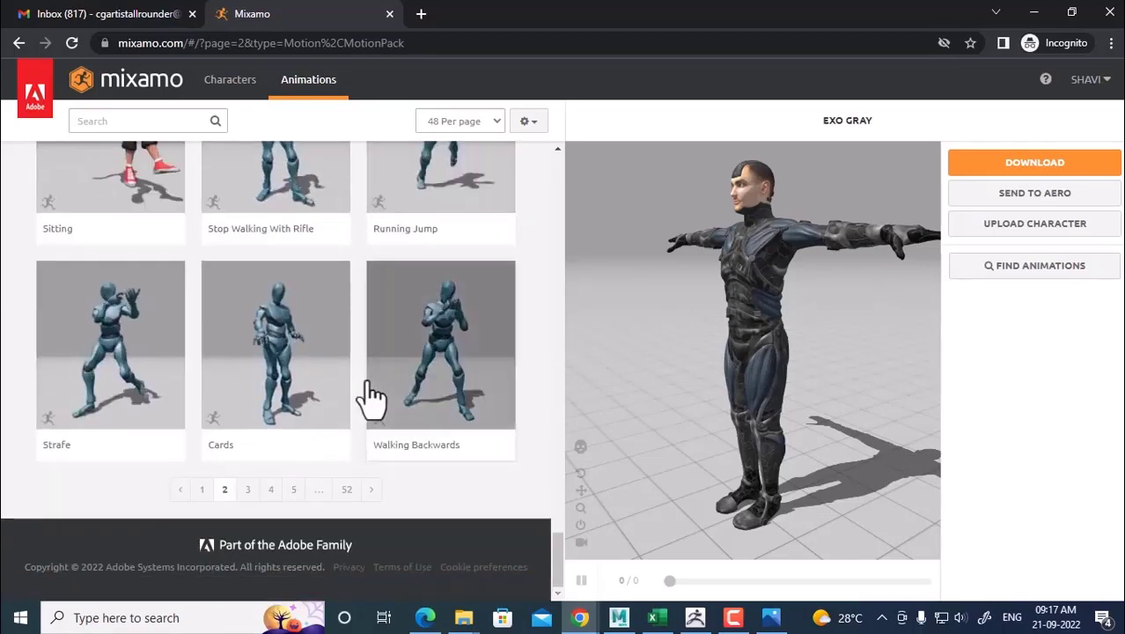
Open page 3 of the animation library and review all the motions offered there.
click(247, 488)
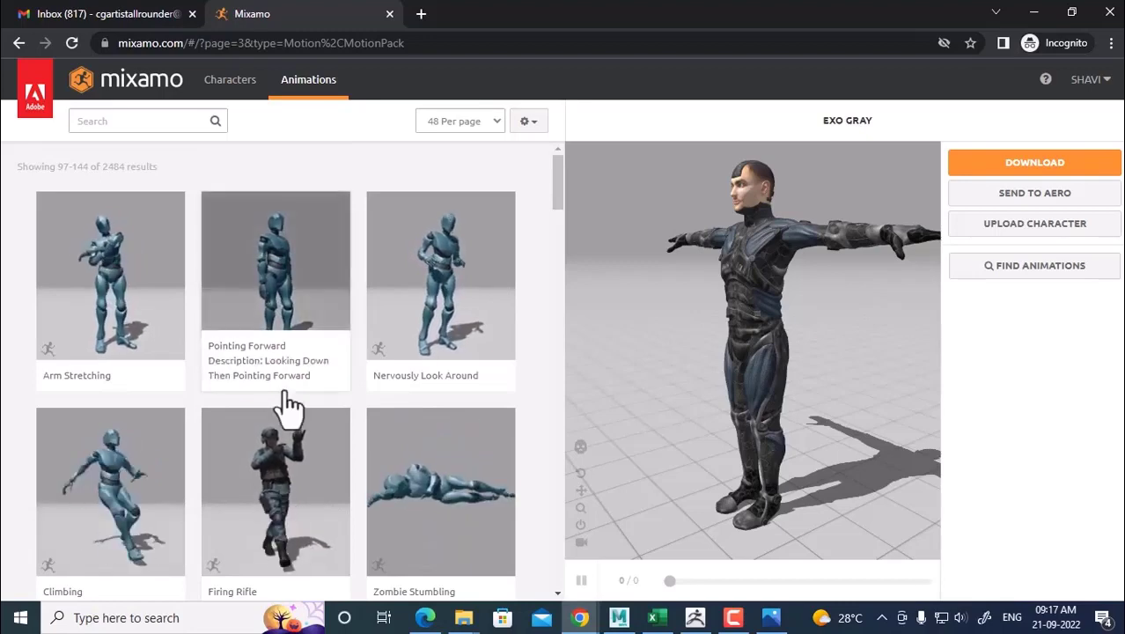
scroll(283, 402, down, 8)
scroll(295, 407, down, 6)
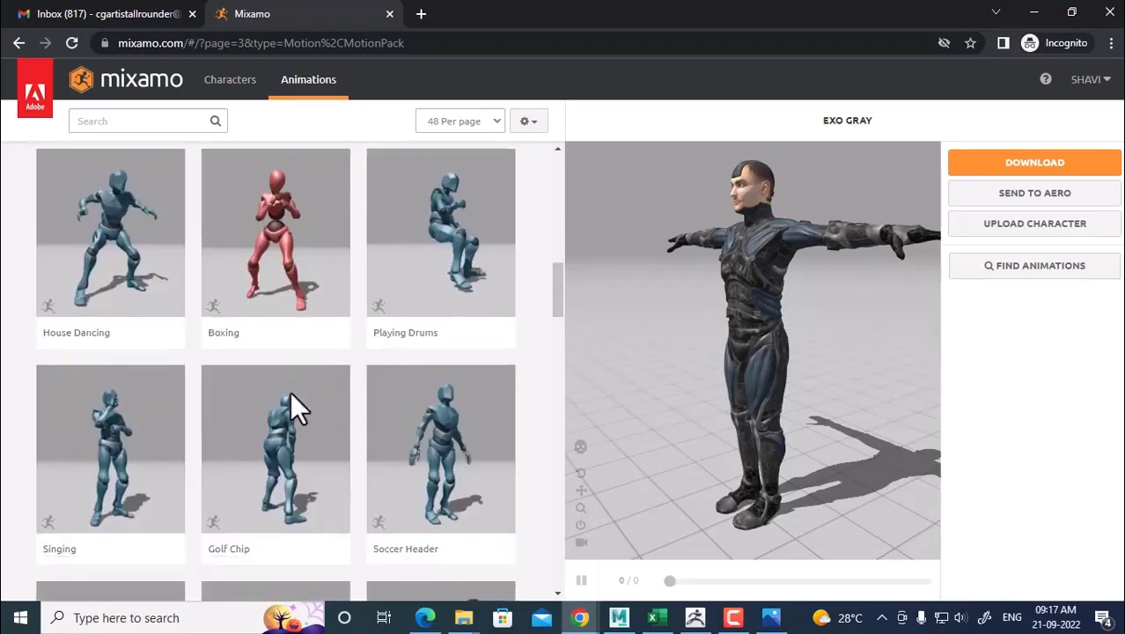
scroll(333, 409, down, 6)
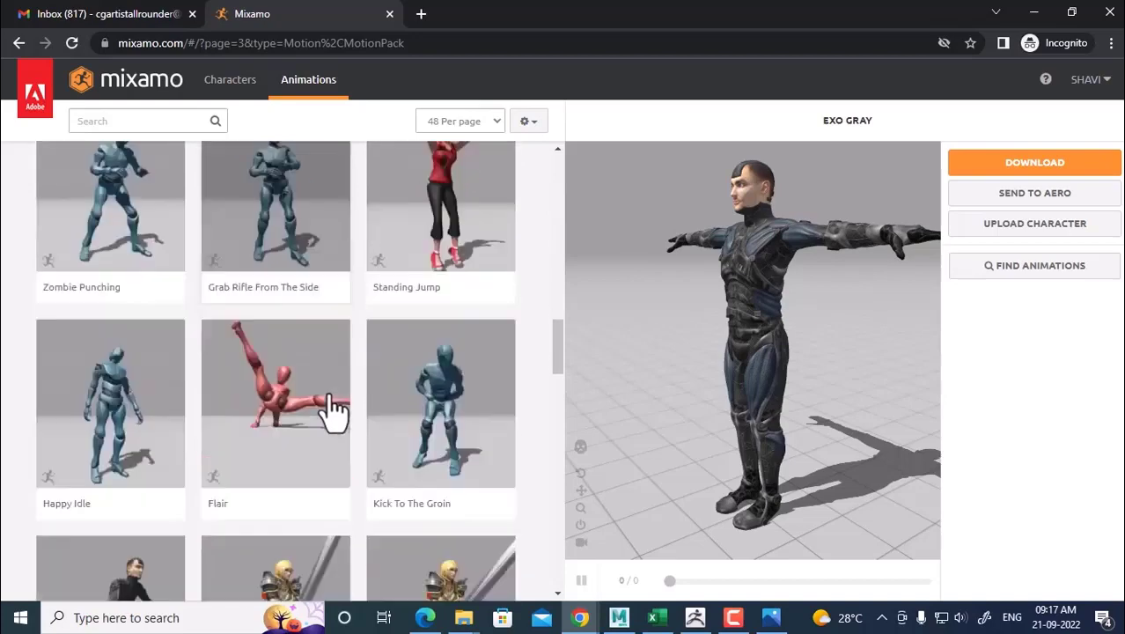
scroll(333, 410, down, 4)
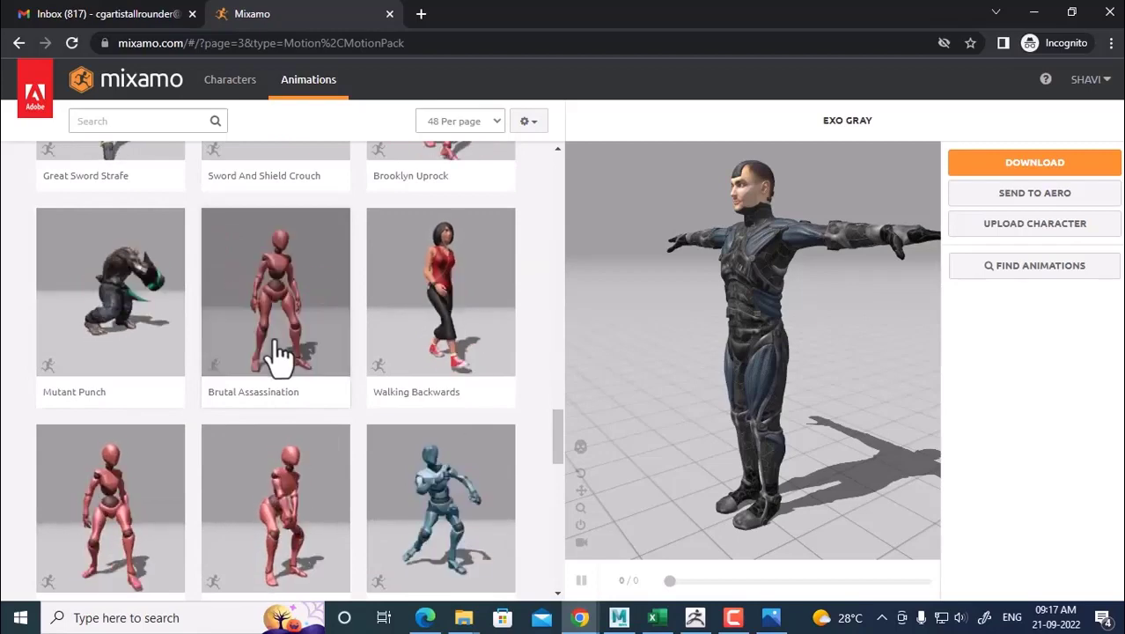
scroll(281, 370, down, 3)
scroll(295, 427, down, 10)
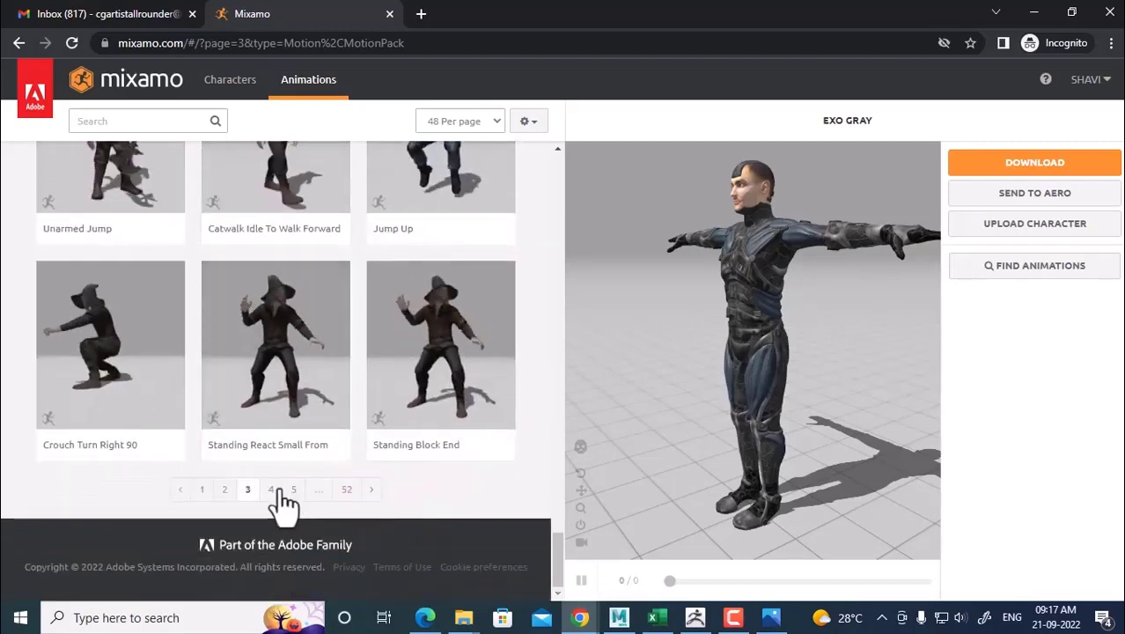
Move on to page 4 of the animation library and examine the available motions.
click(272, 489)
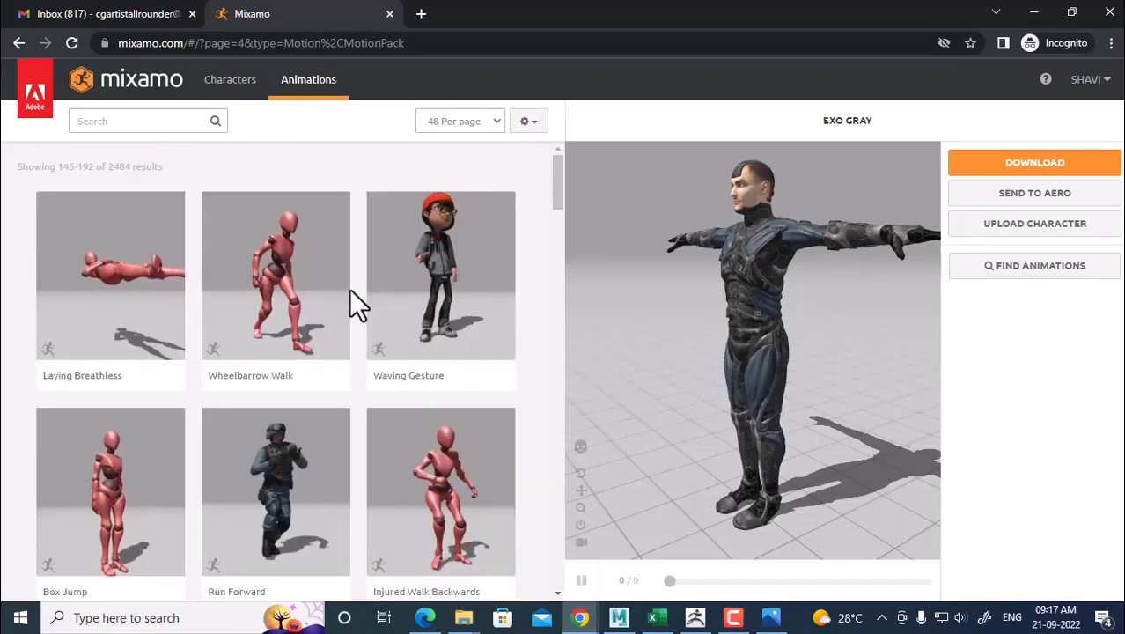
scroll(370, 343, down, 6)
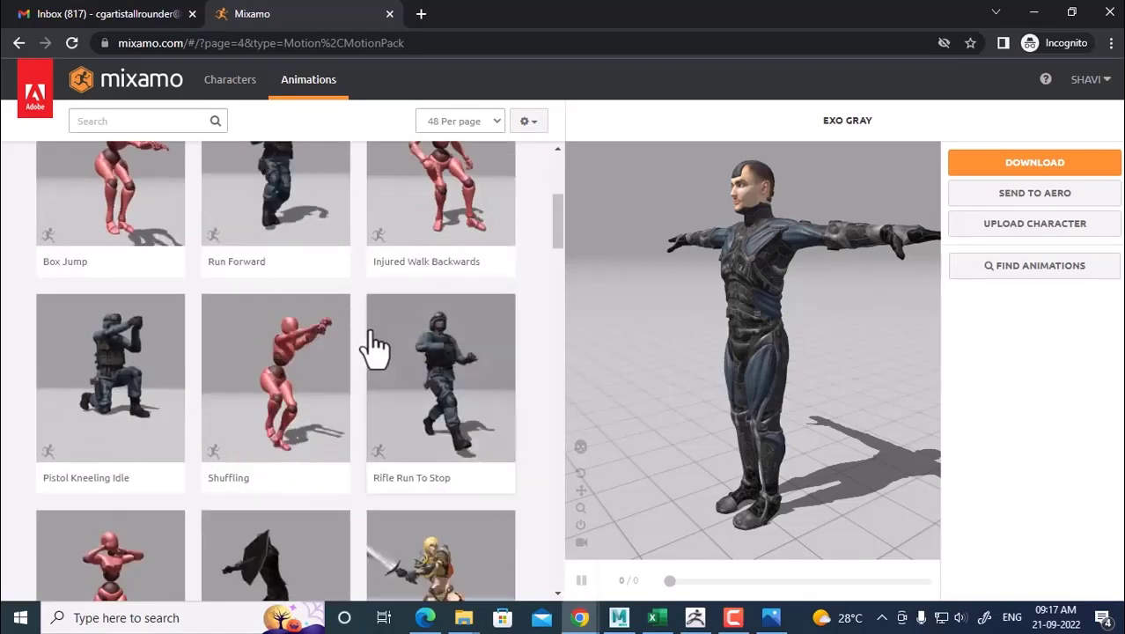
scroll(375, 352, down, 4)
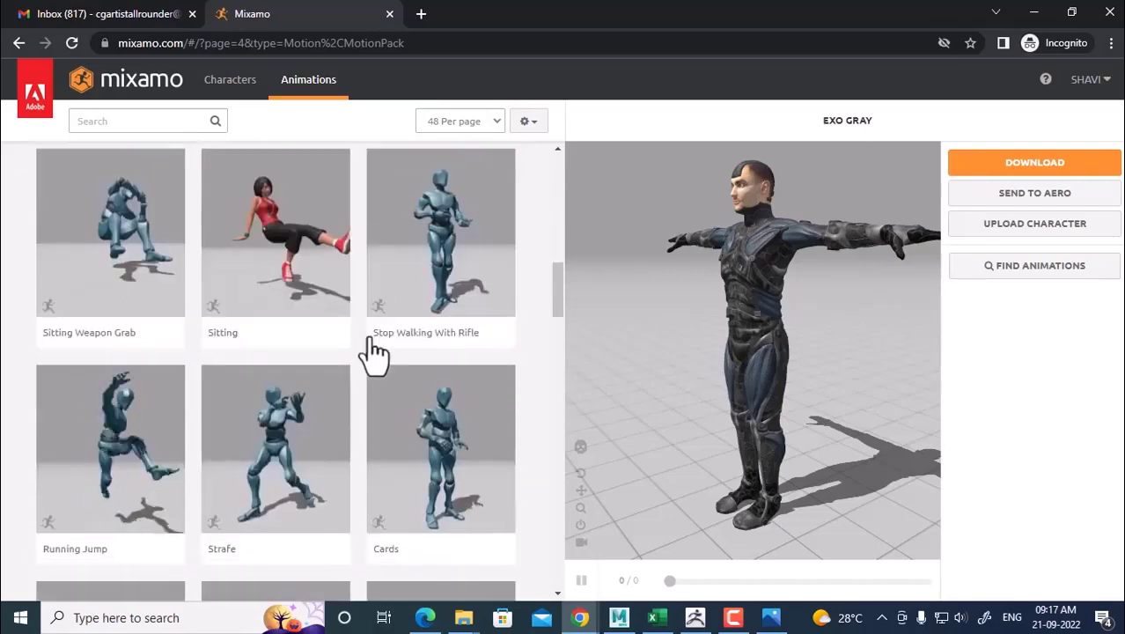
scroll(374, 357, down, 1)
scroll(370, 356, down, 8)
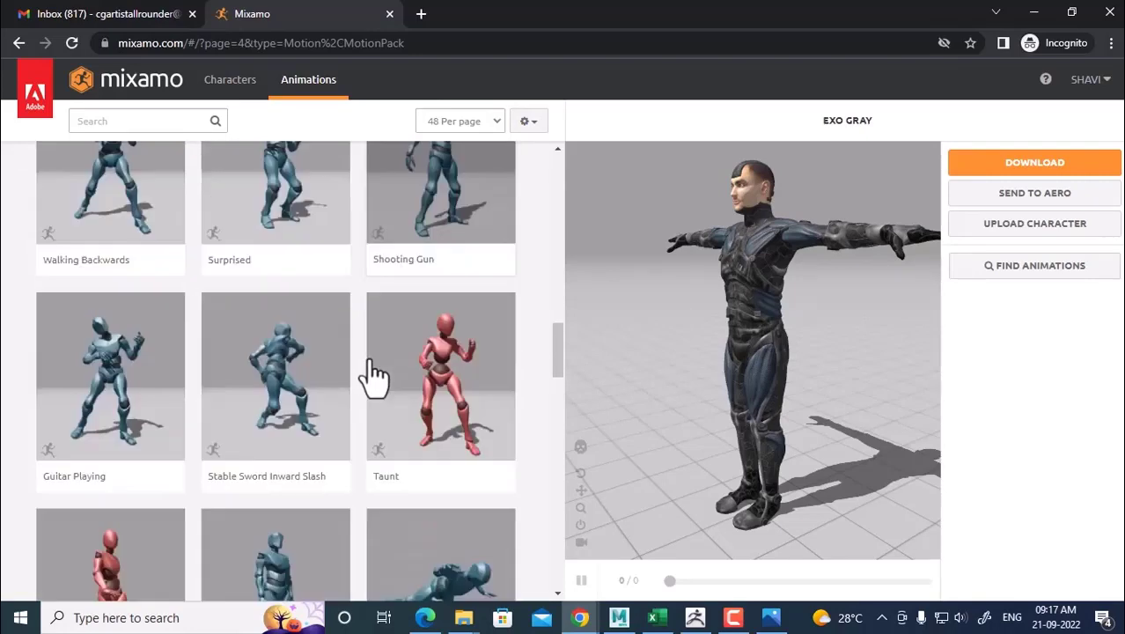
scroll(445, 322, down, 4)
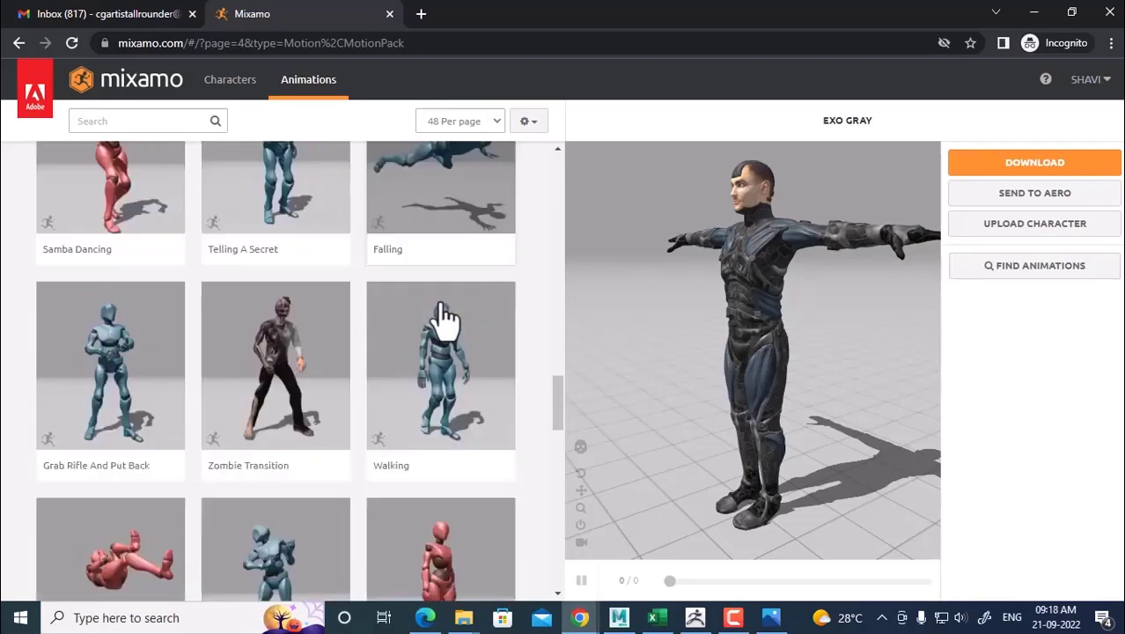
scroll(422, 343, down, 5)
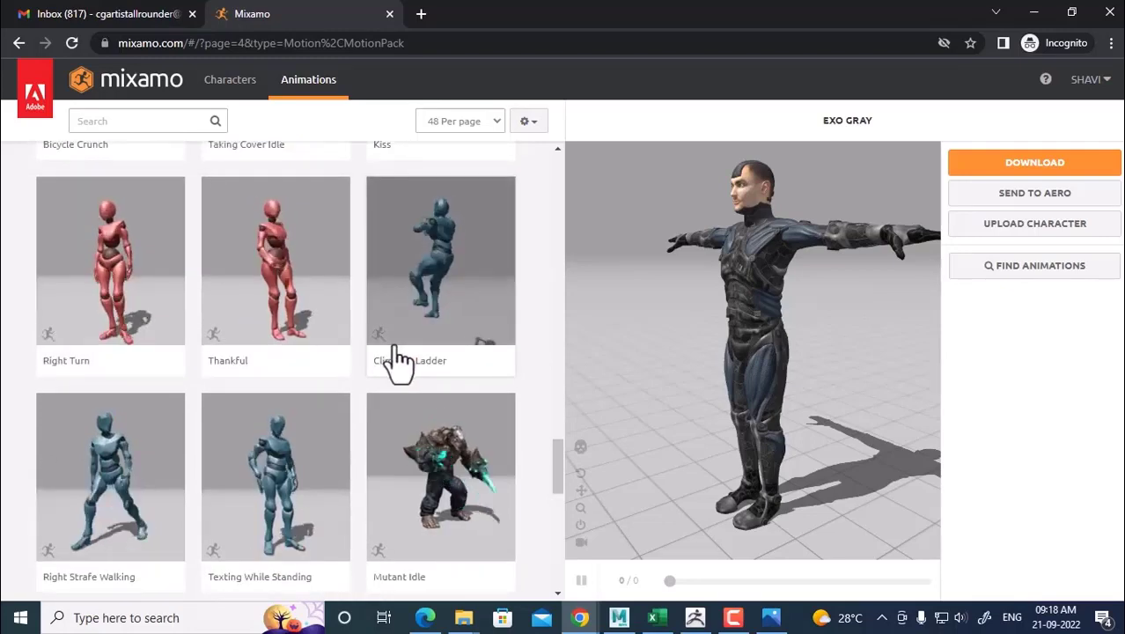
scroll(391, 365, down, 5)
scroll(389, 363, down, 2)
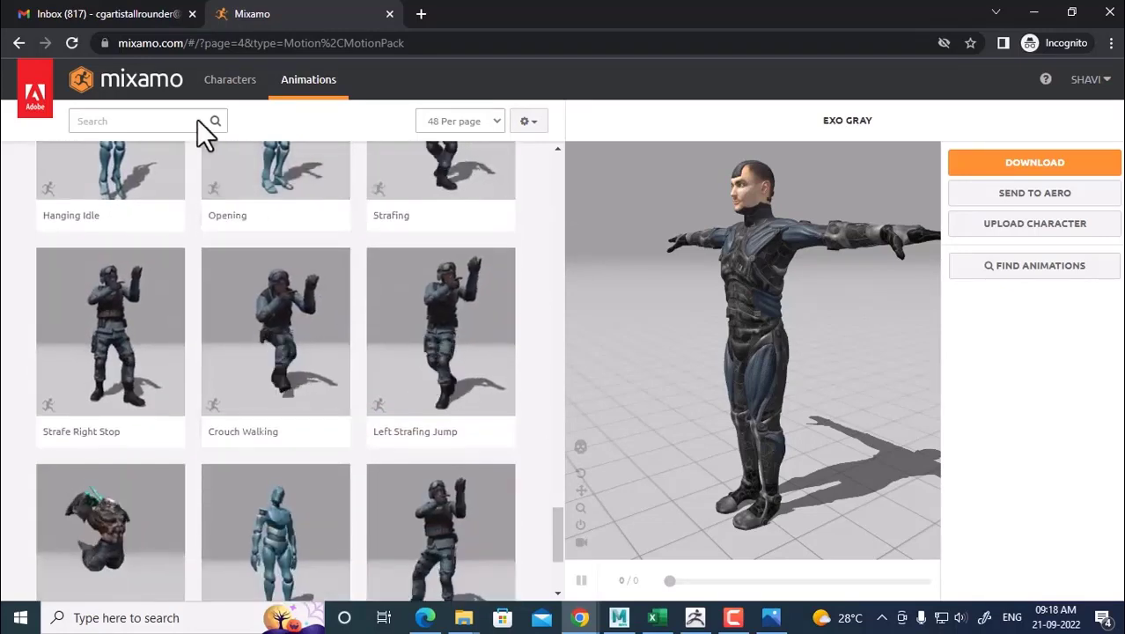
Filter the animations by the Superhero genre and look over the matching motions.
click(167, 121)
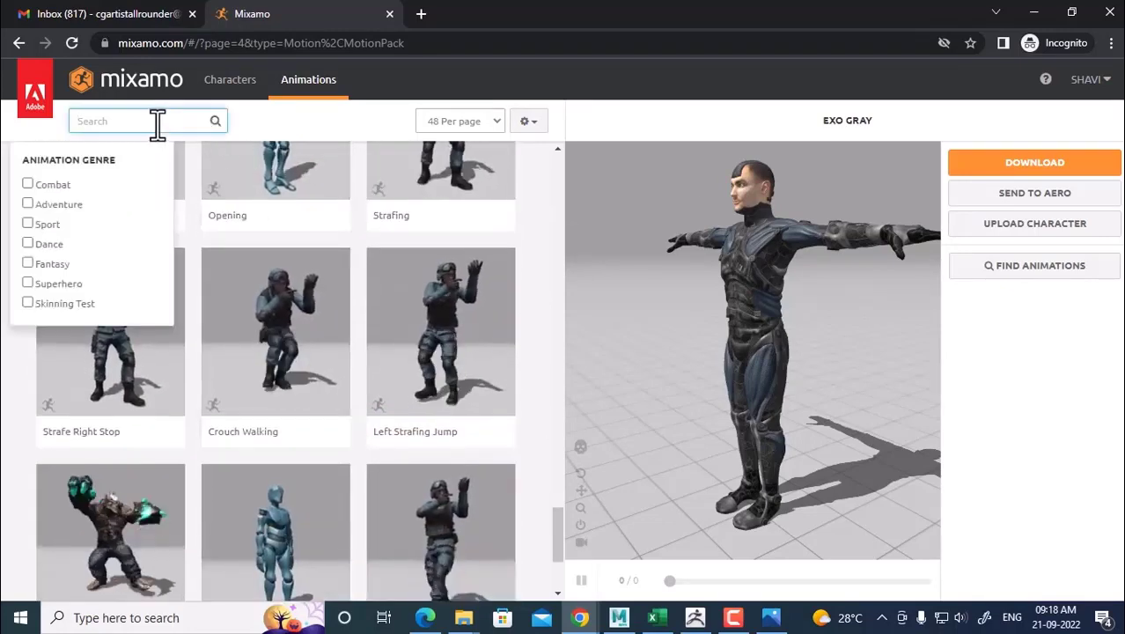
click(62, 286)
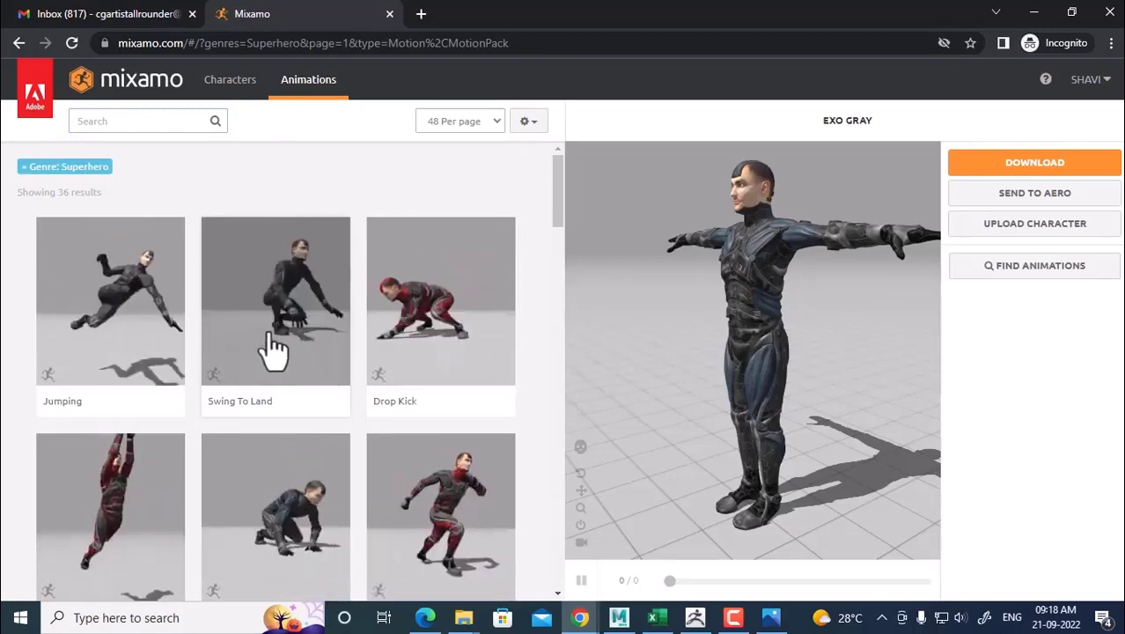
scroll(185, 326, down, 2)
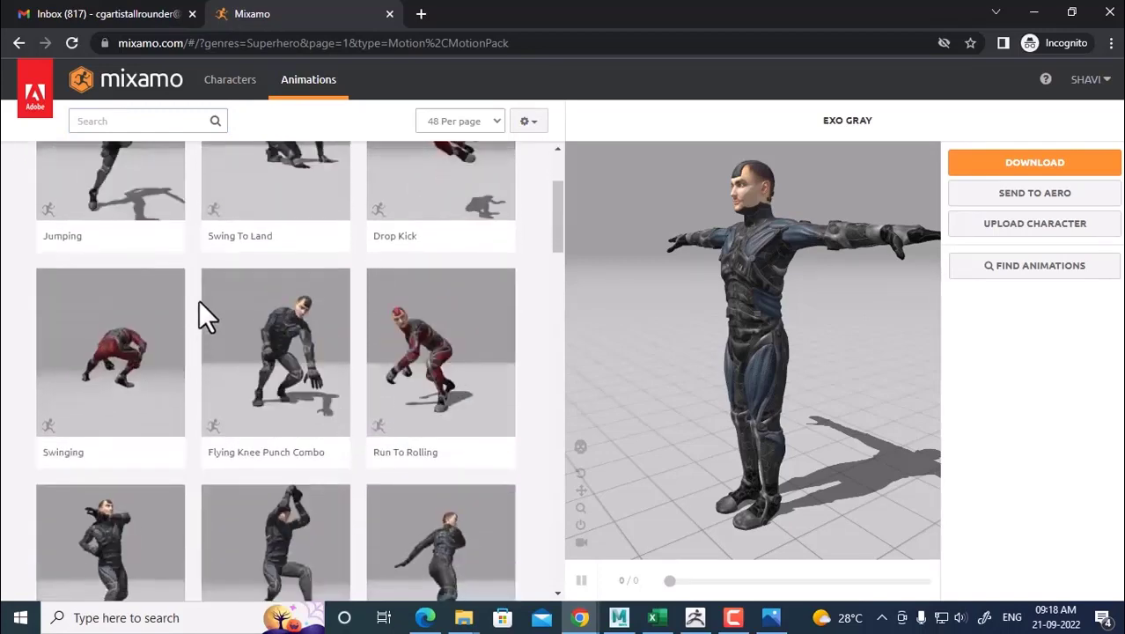
scroll(180, 317, up, 2)
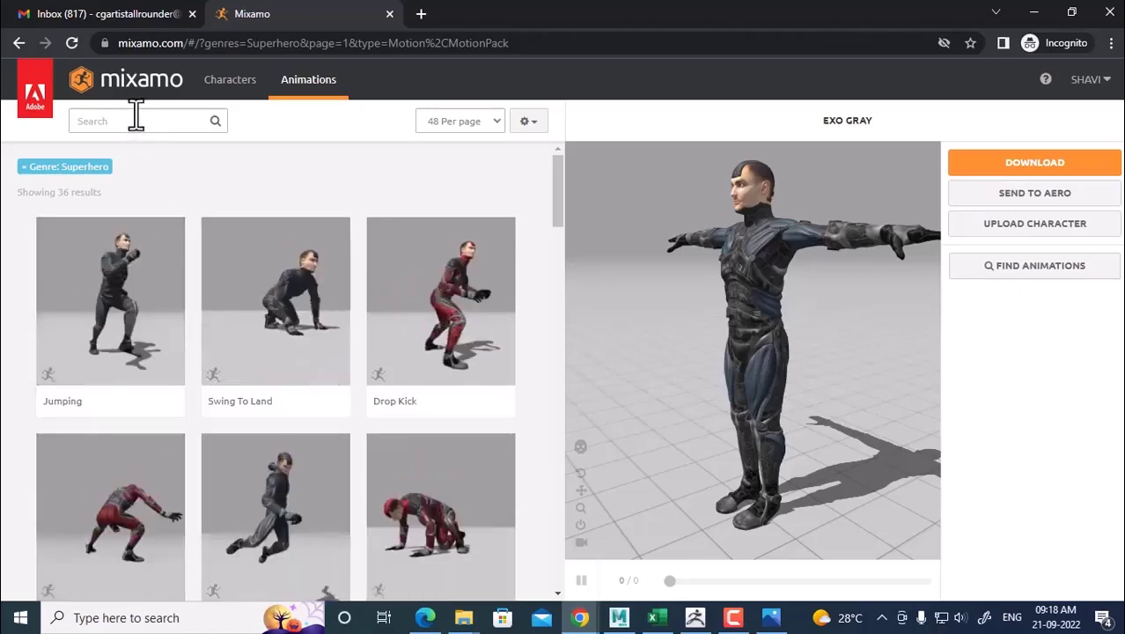
Go back to the unfiltered animation list and return to its first page.
click(19, 42)
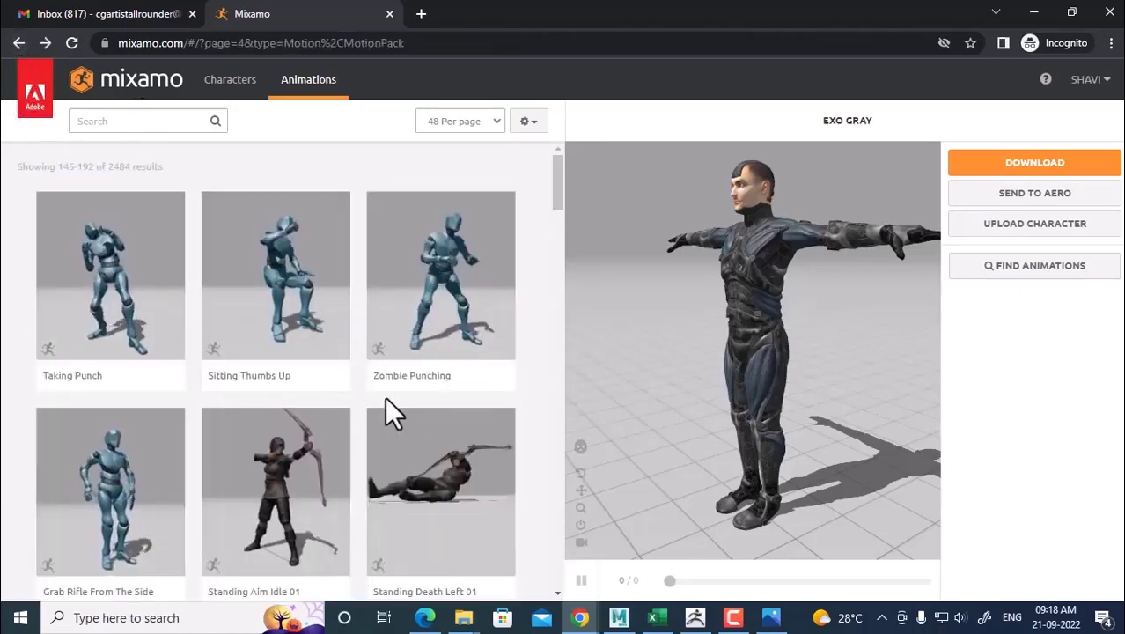
scroll(392, 493, down, 5)
scroll(390, 483, down, 20)
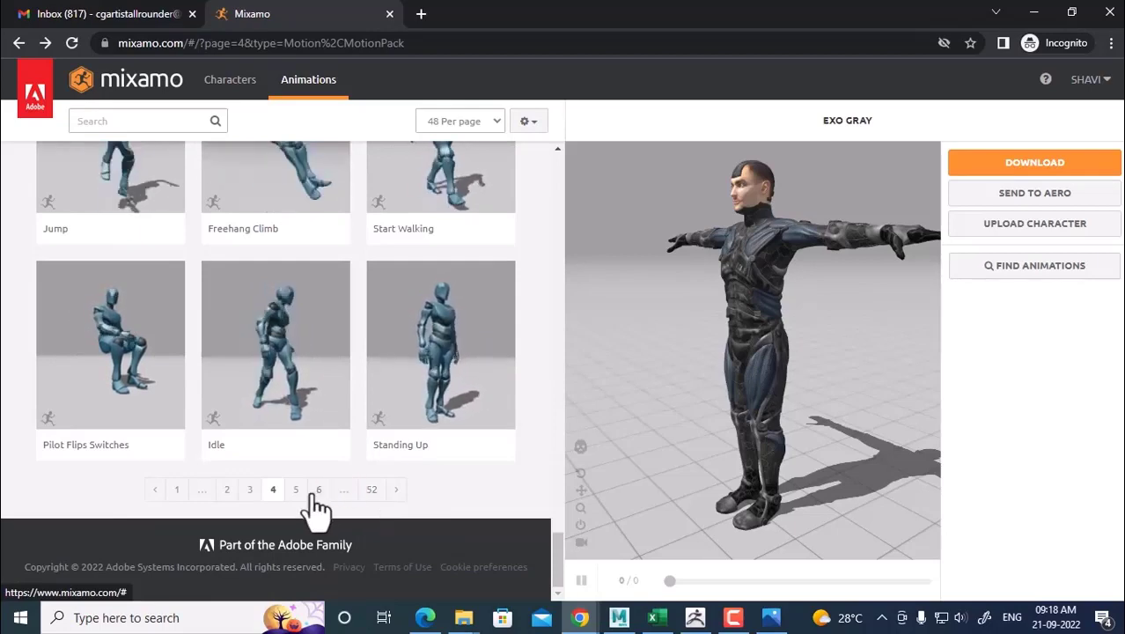
click(180, 490)
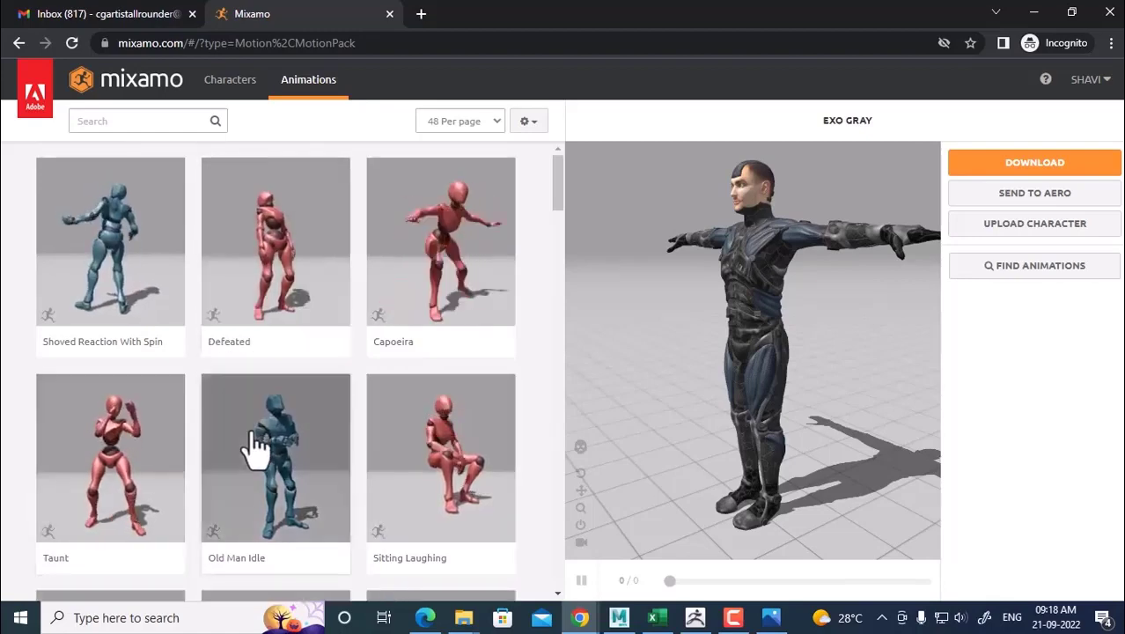
Browse the first page of animations and search the animation library for "jump".
scroll(240, 497, down, 20)
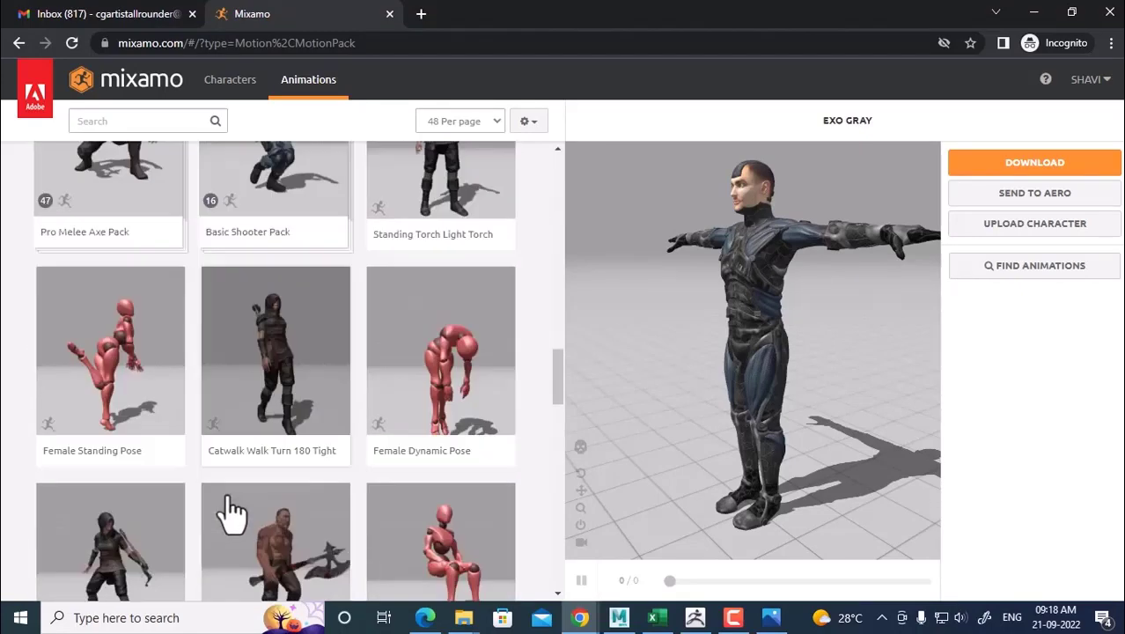
scroll(240, 501, down, 8)
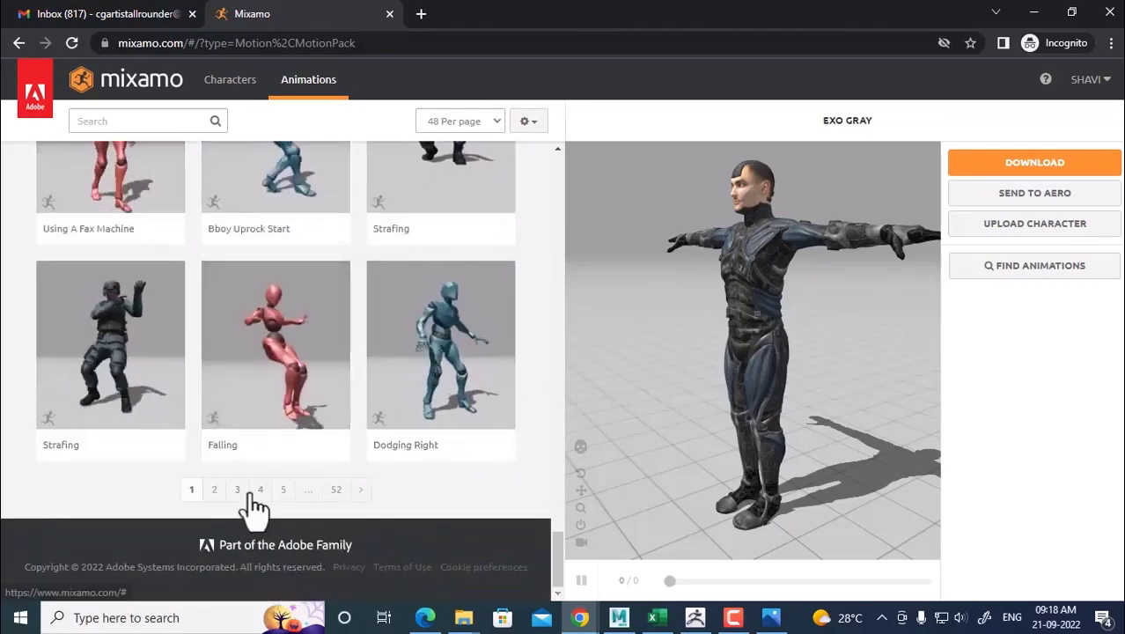
click(152, 122)
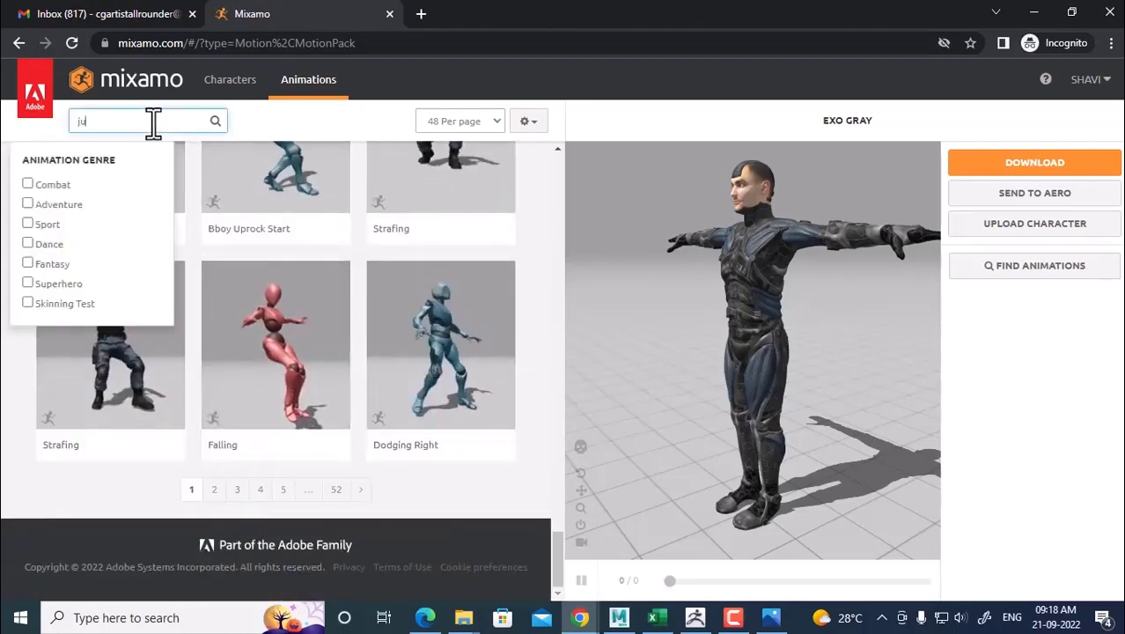
key(Return)
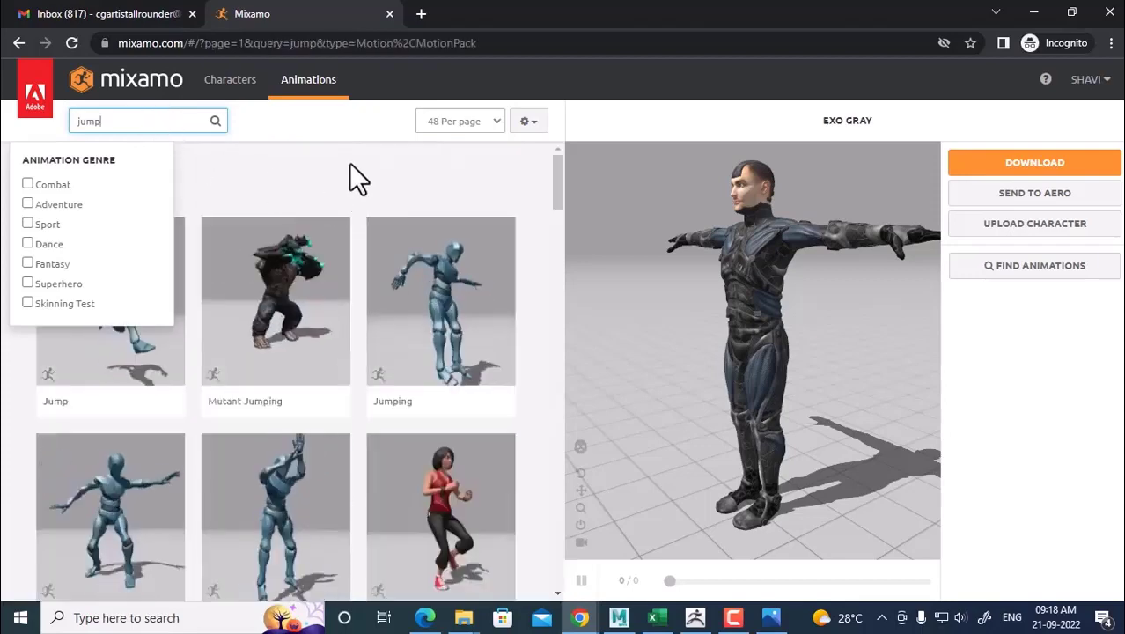
click(344, 125)
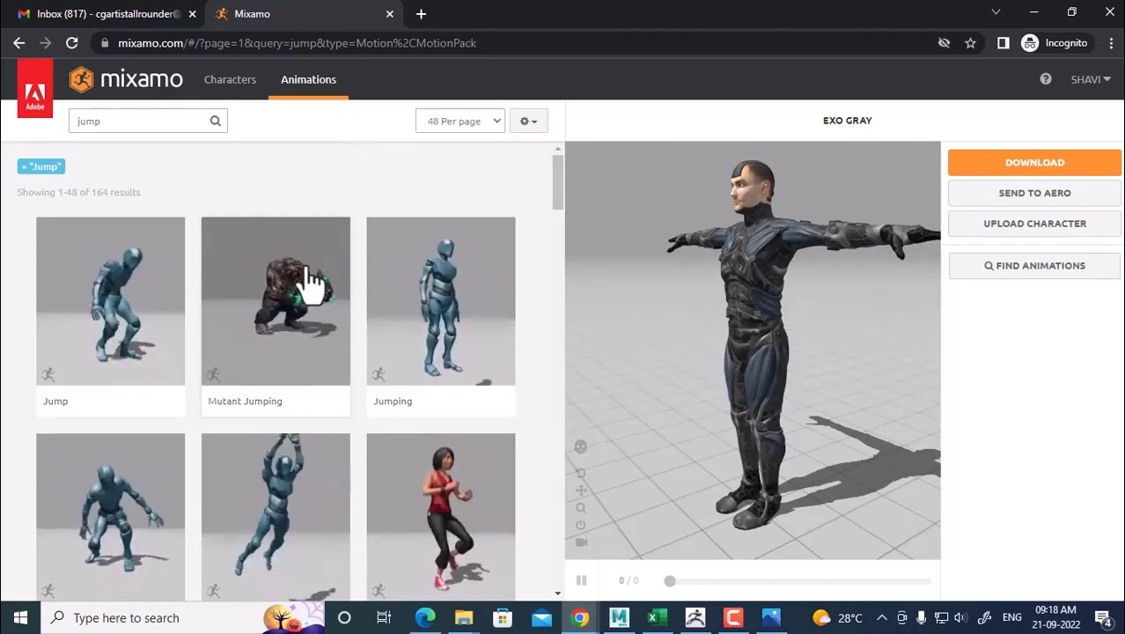
Look through the jump animations on the first page of search results and examine the different motions.
scroll(306, 300, down, 2)
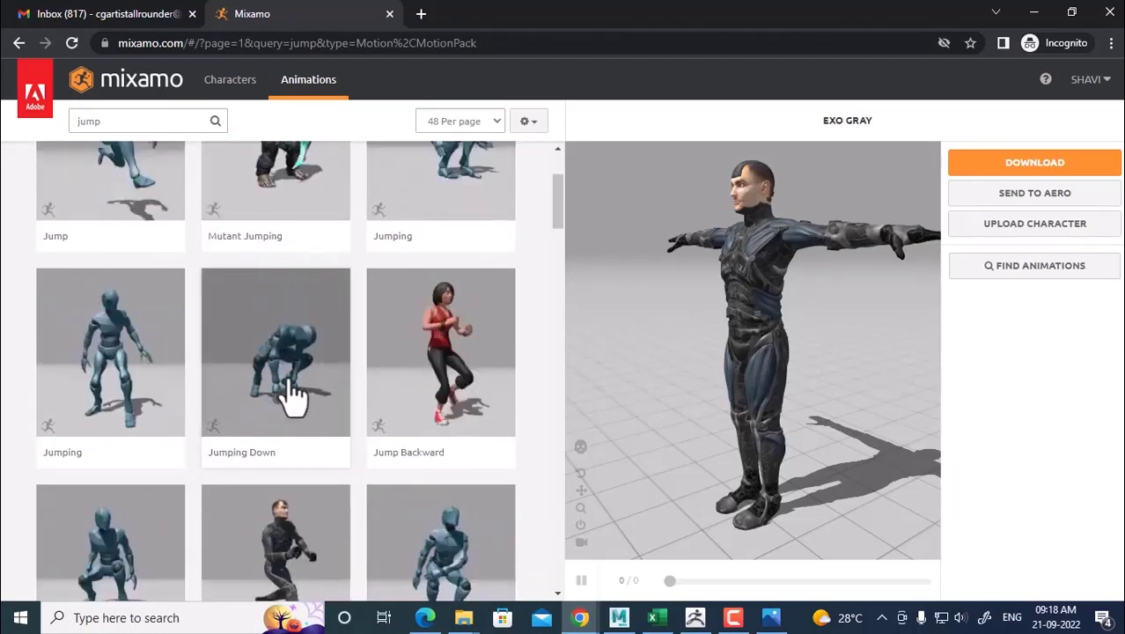
scroll(293, 398, down, 3)
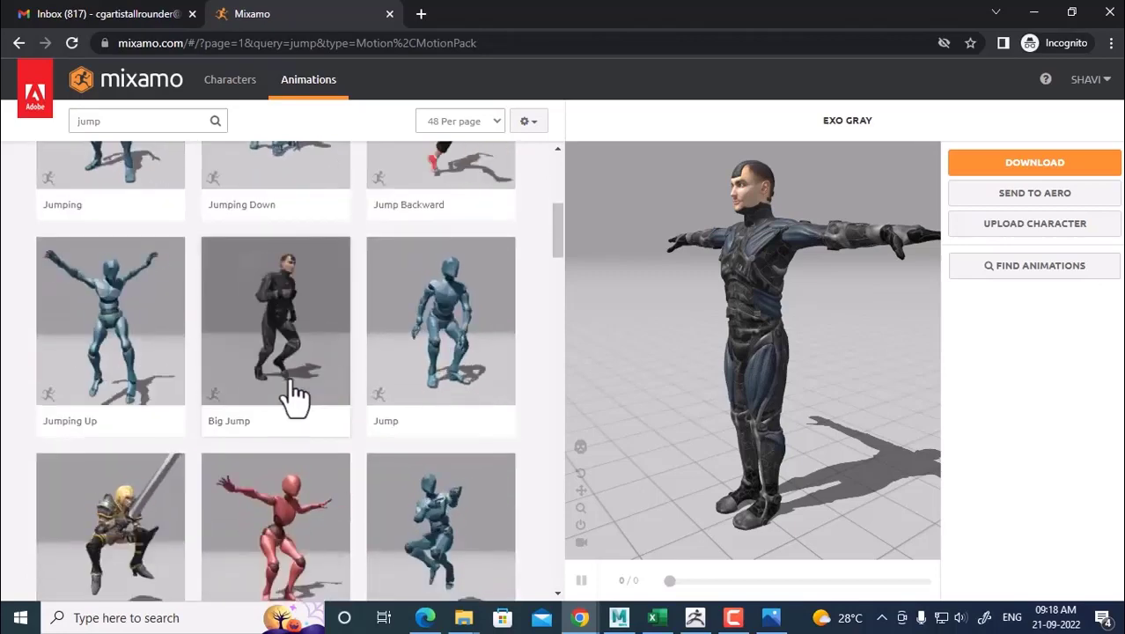
scroll(295, 396, down, 5)
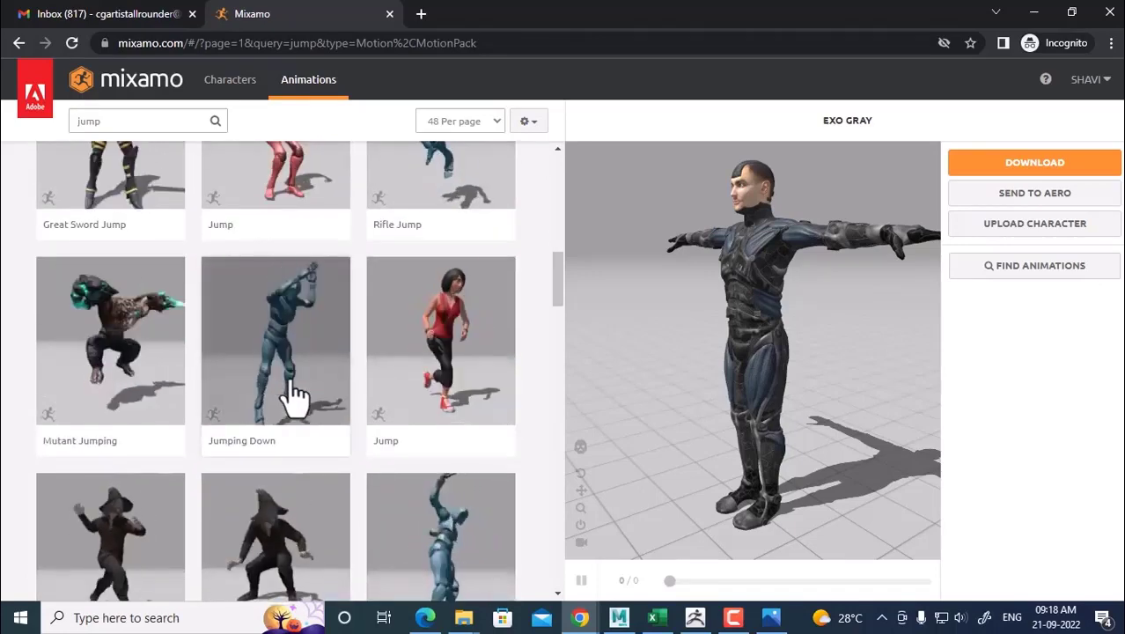
scroll(299, 396, down, 4)
scroll(307, 387, down, 4)
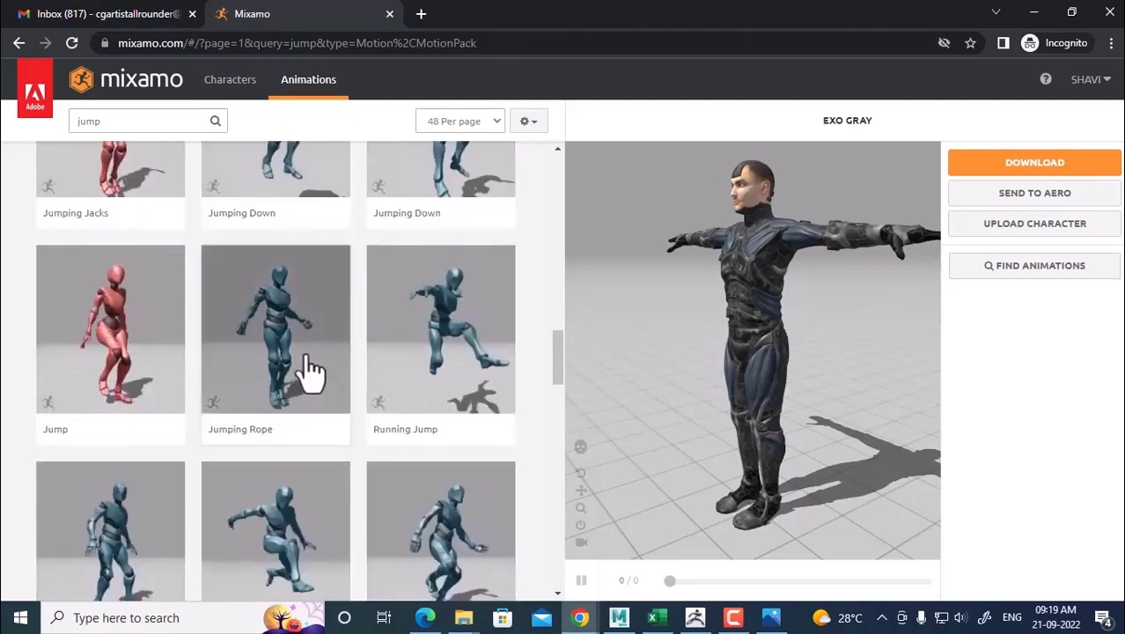
scroll(315, 352, down, 7)
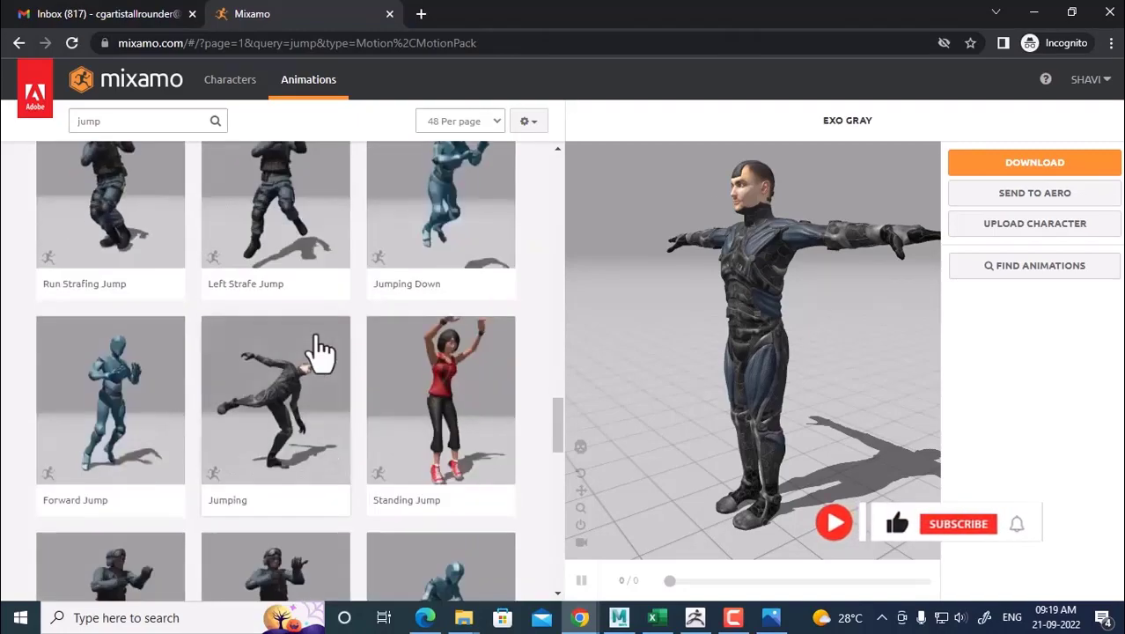
scroll(322, 352, down, 2)
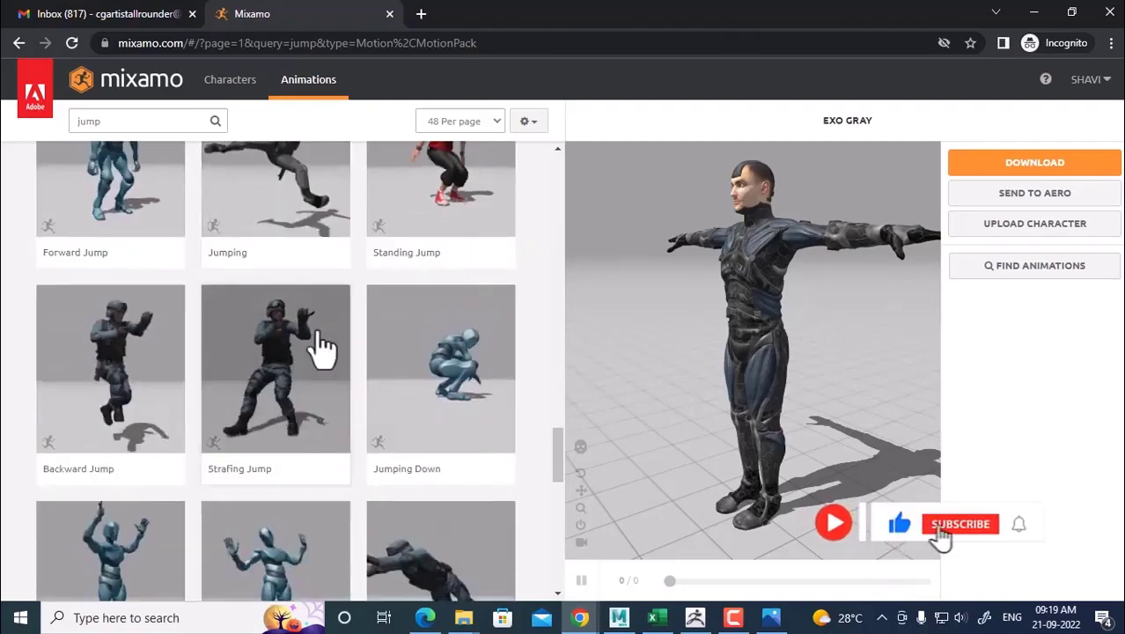
scroll(184, 383, down, 4)
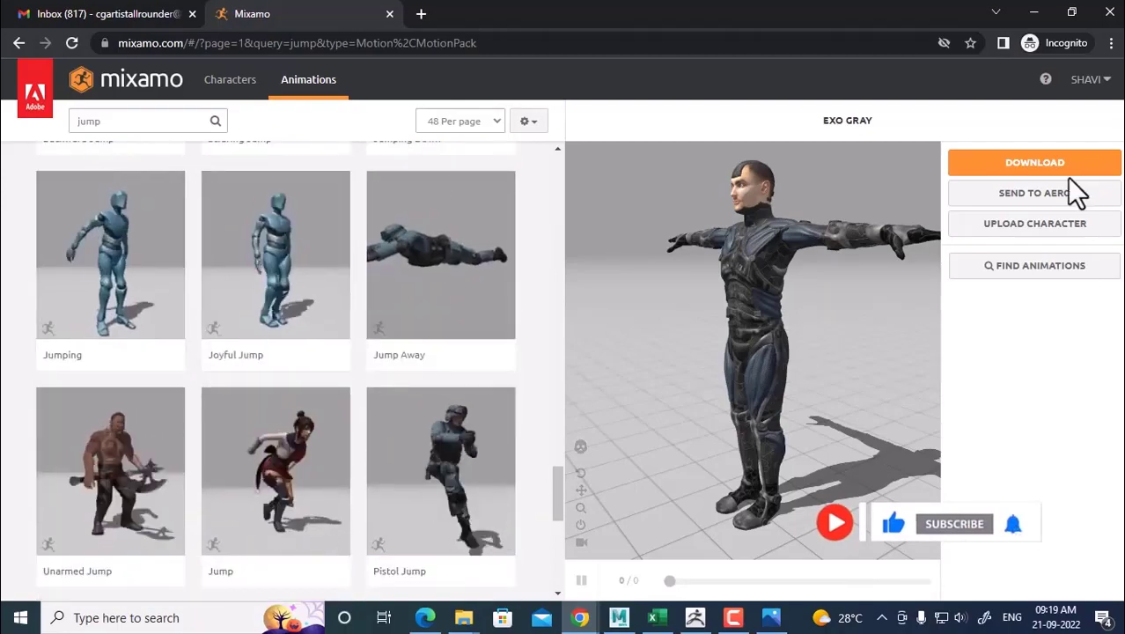
Download the Exo Gray character as FBX Binary in T-pose and show the downloaded file in its folder.
click(1035, 163)
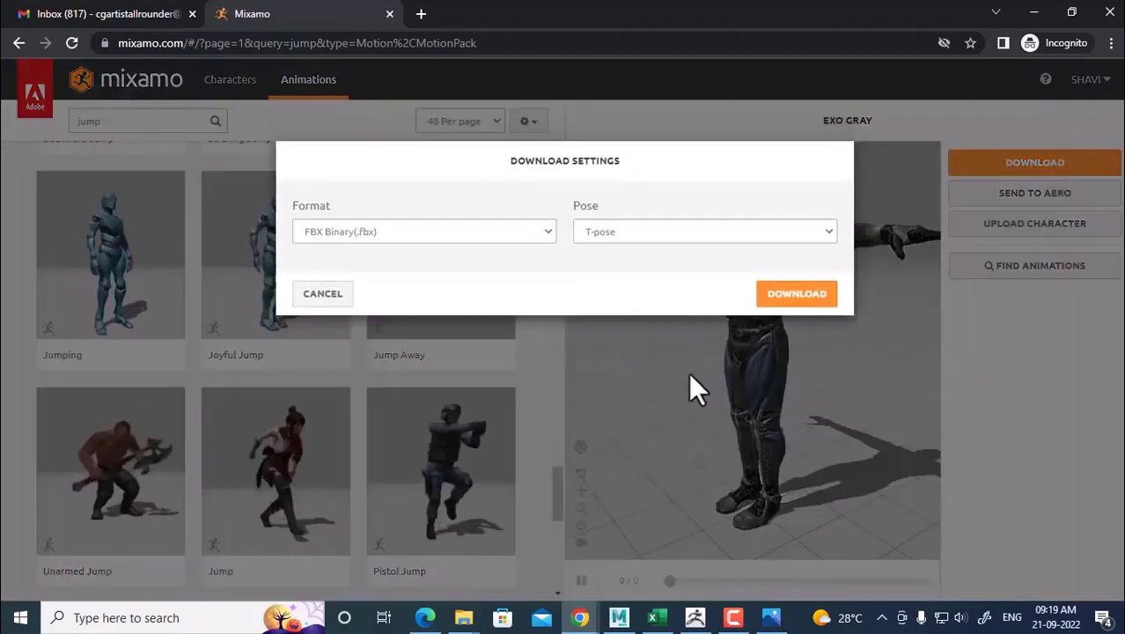
click(810, 299)
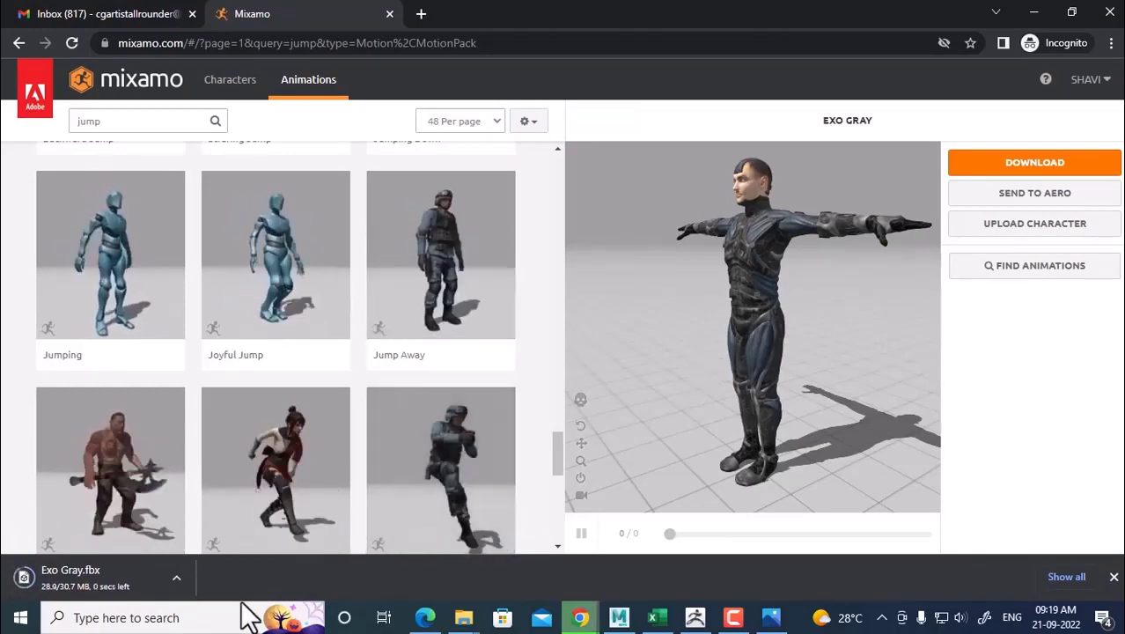
click(176, 579)
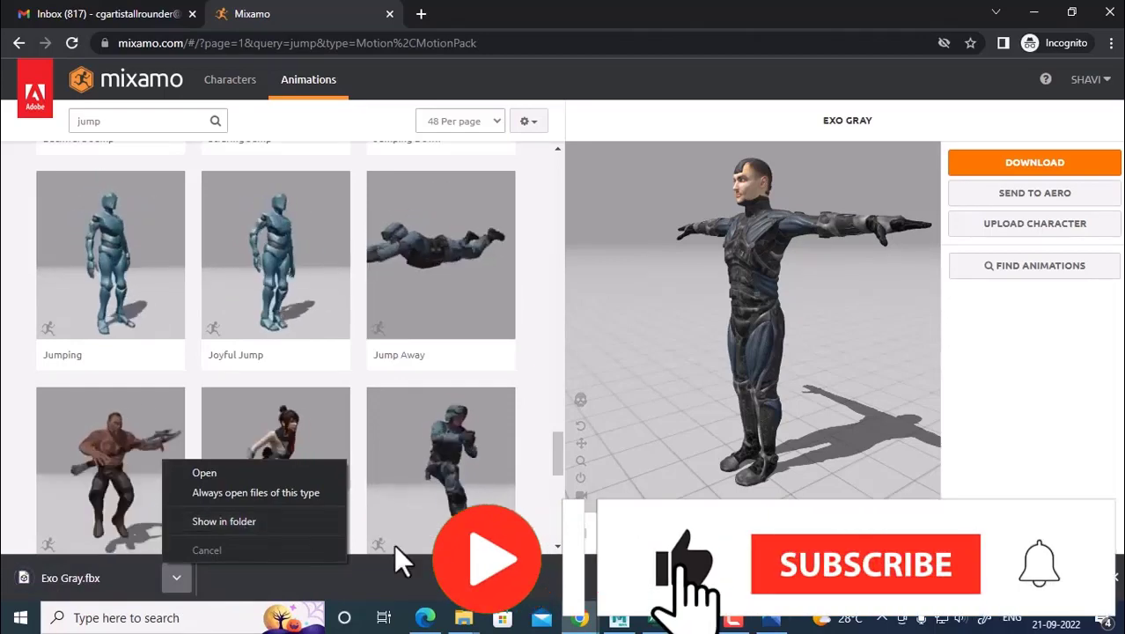
click(224, 522)
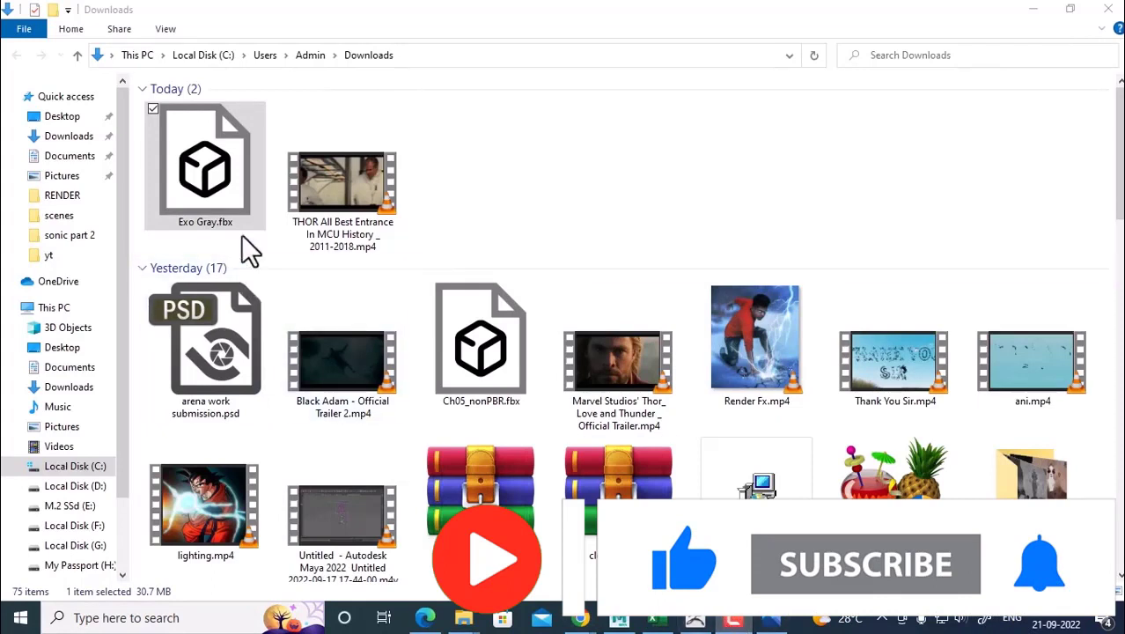
click(634, 197)
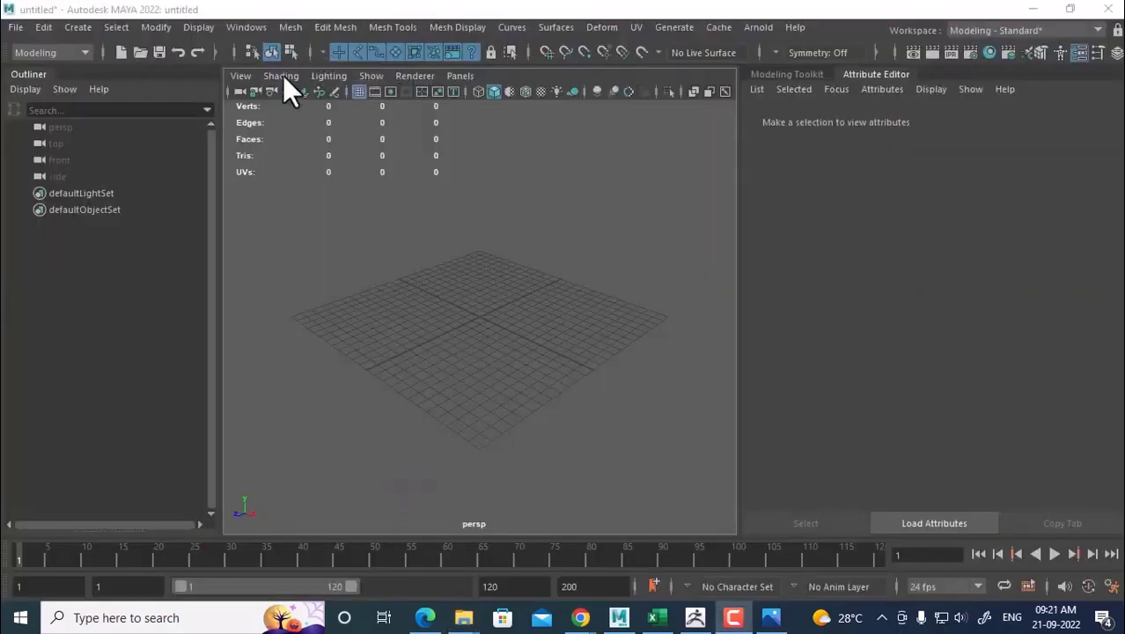
In Maya, start opening a scene and go to C:\Users\Admin\Downloads using the folder path copied from File Explorer.
mouse_move(463, 616)
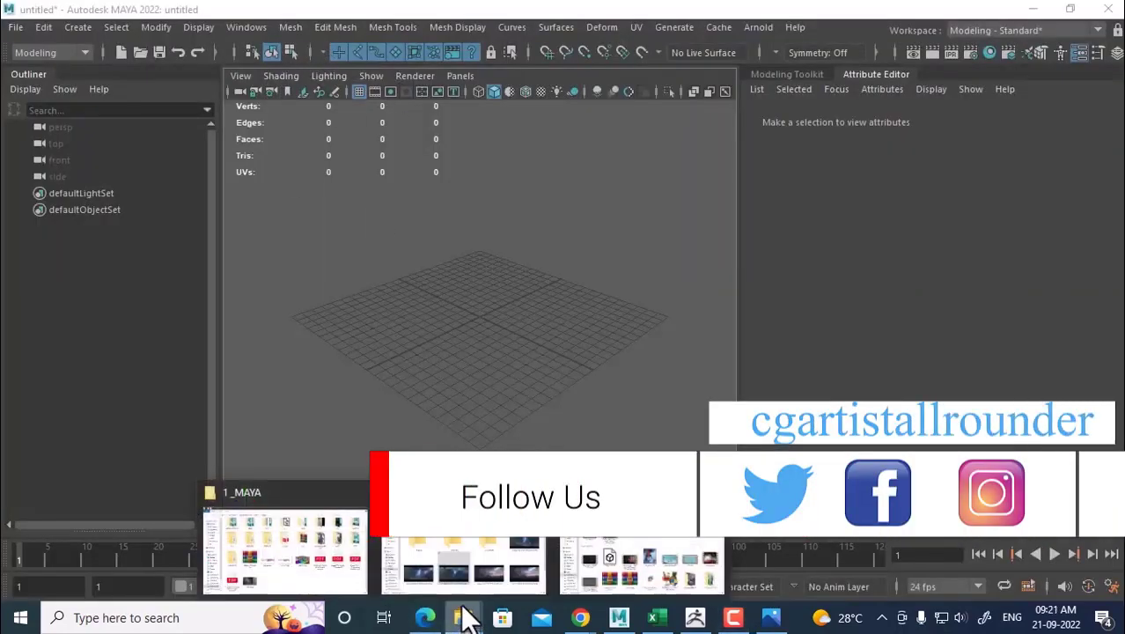
mouse_move(634, 541)
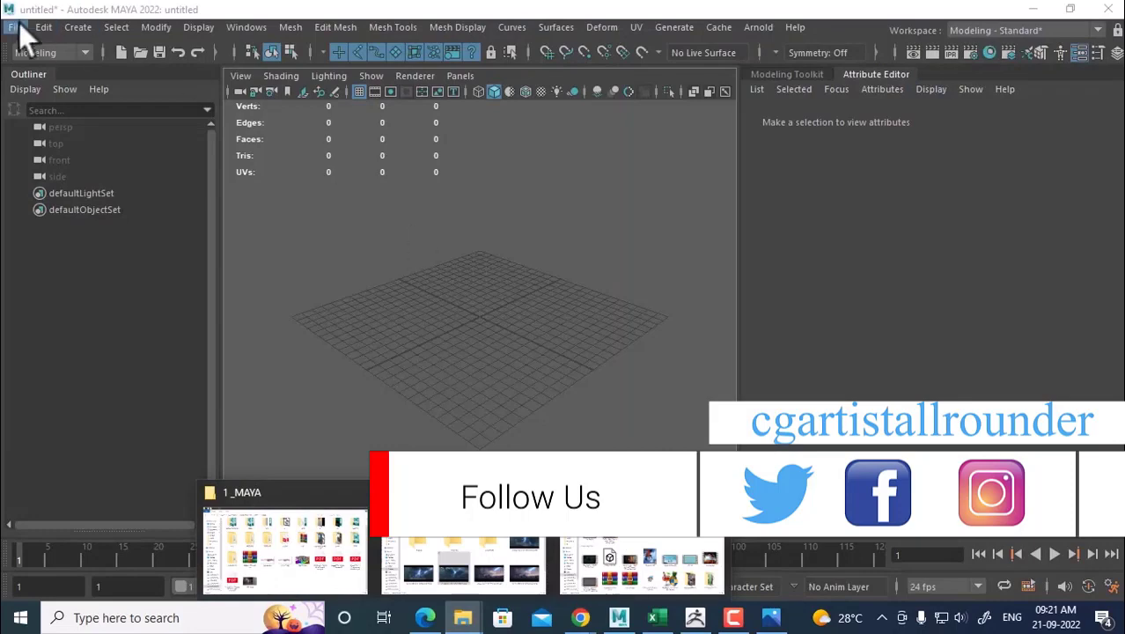
click(19, 23)
click(42, 76)
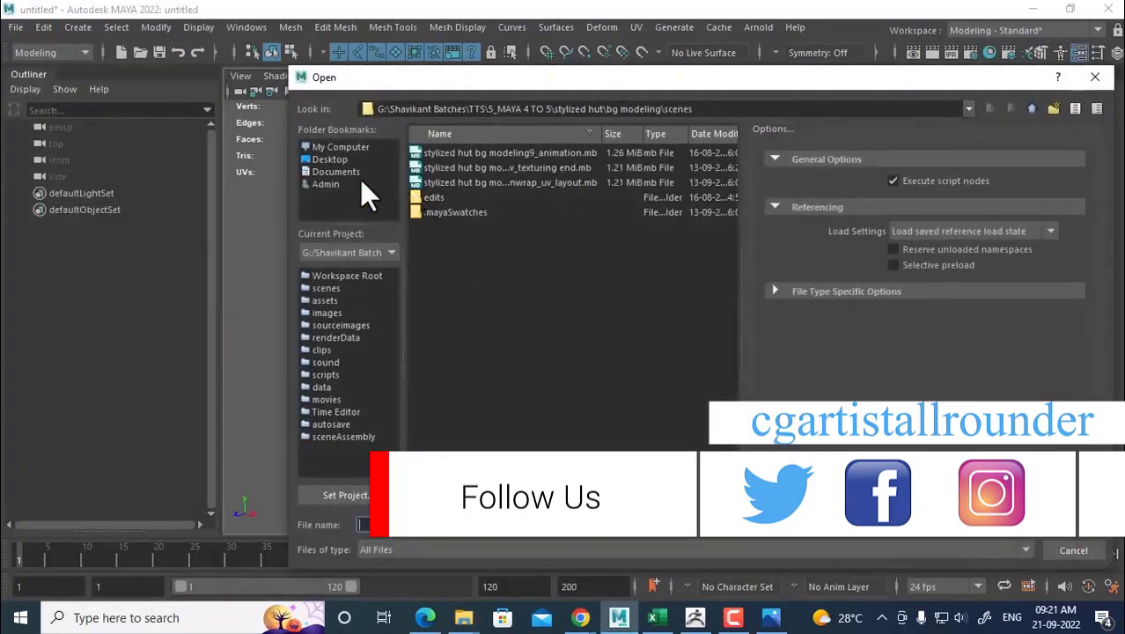
key(alt+Tab)
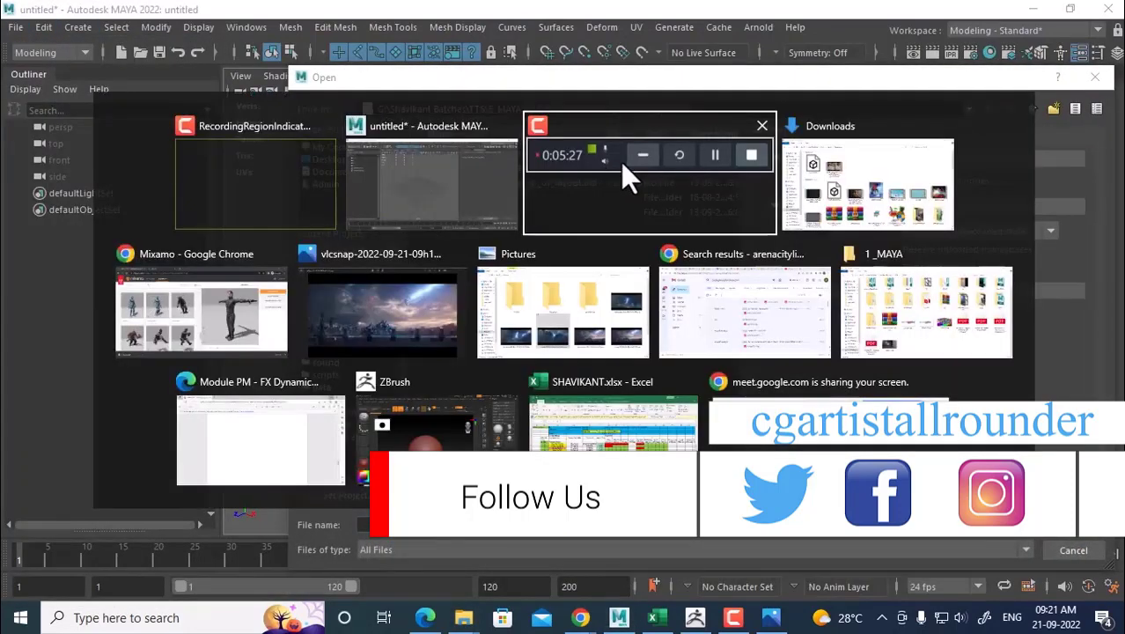
click(819, 200)
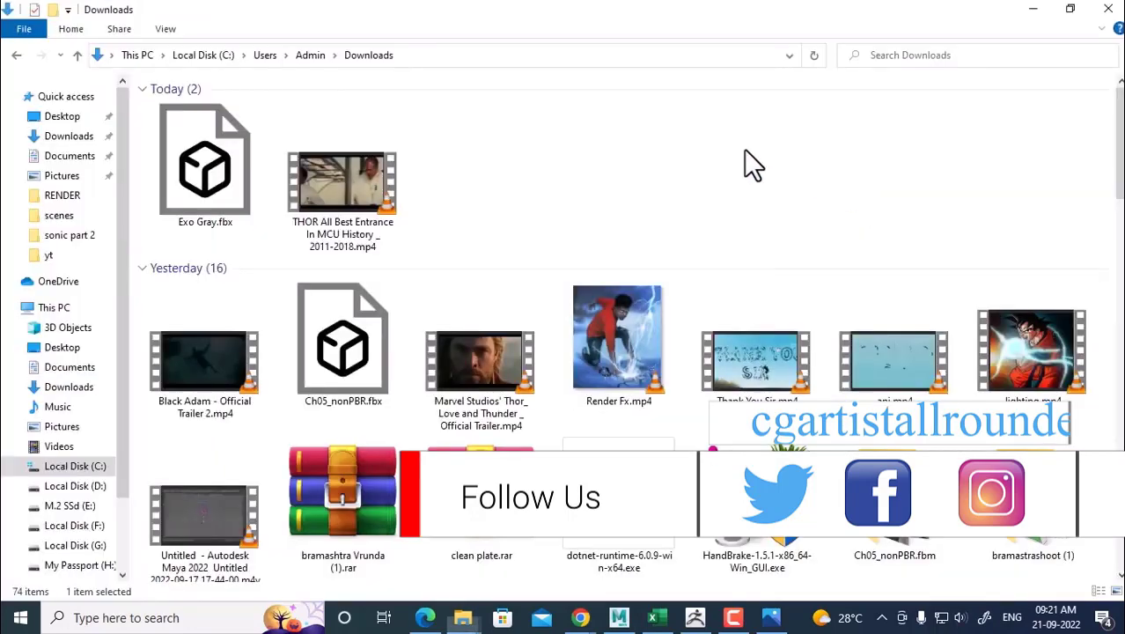
click(474, 54)
key(alt+Tab)
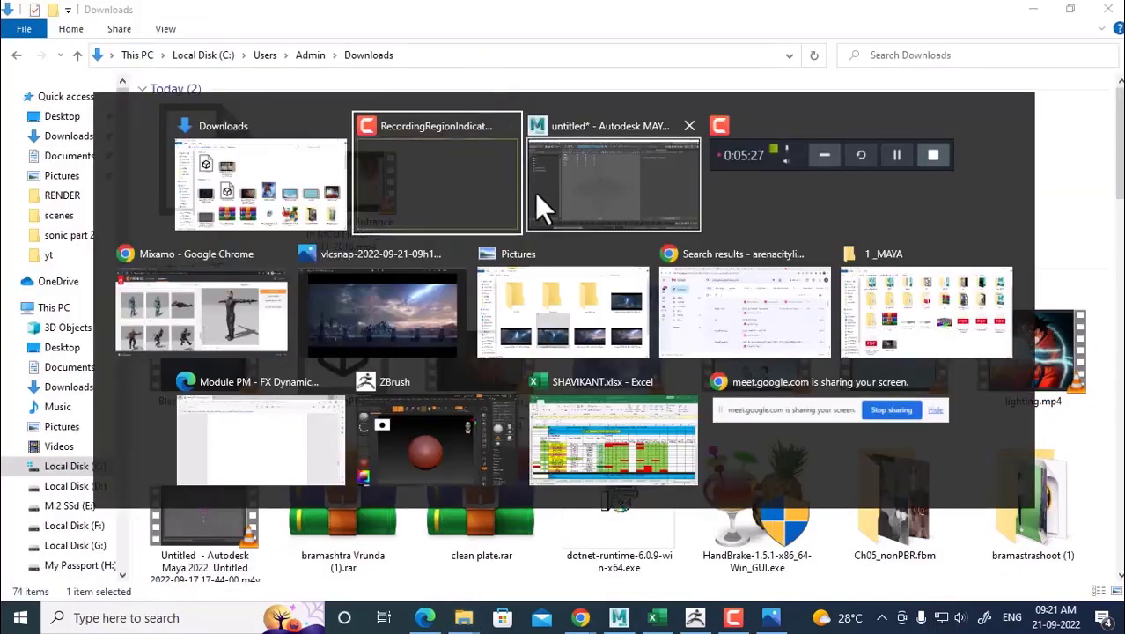
click(592, 186)
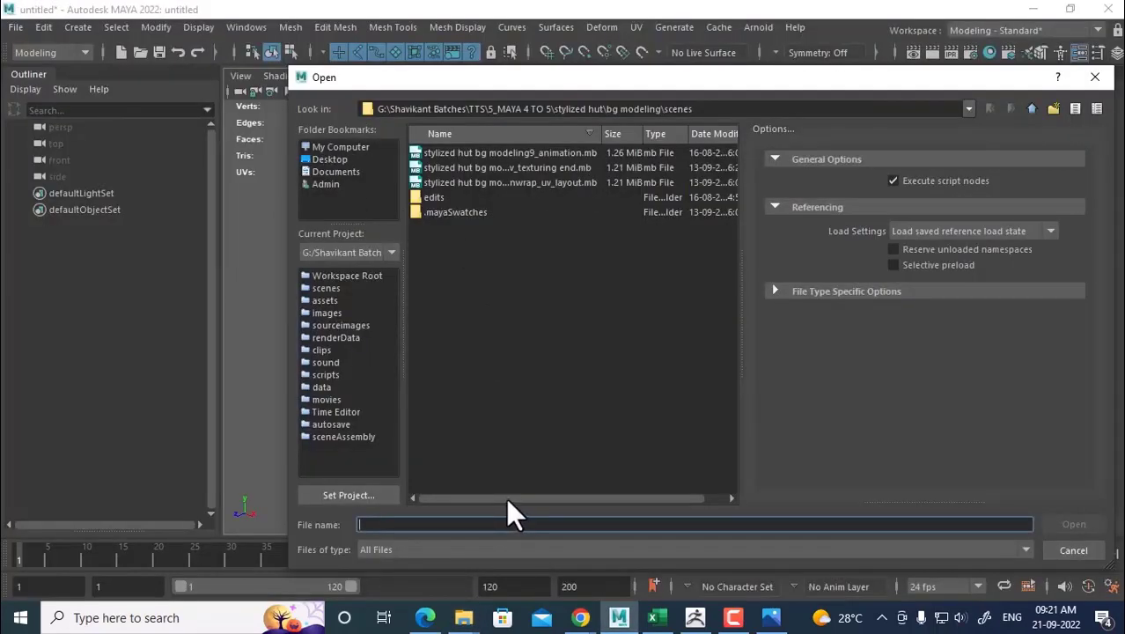
key(Return)
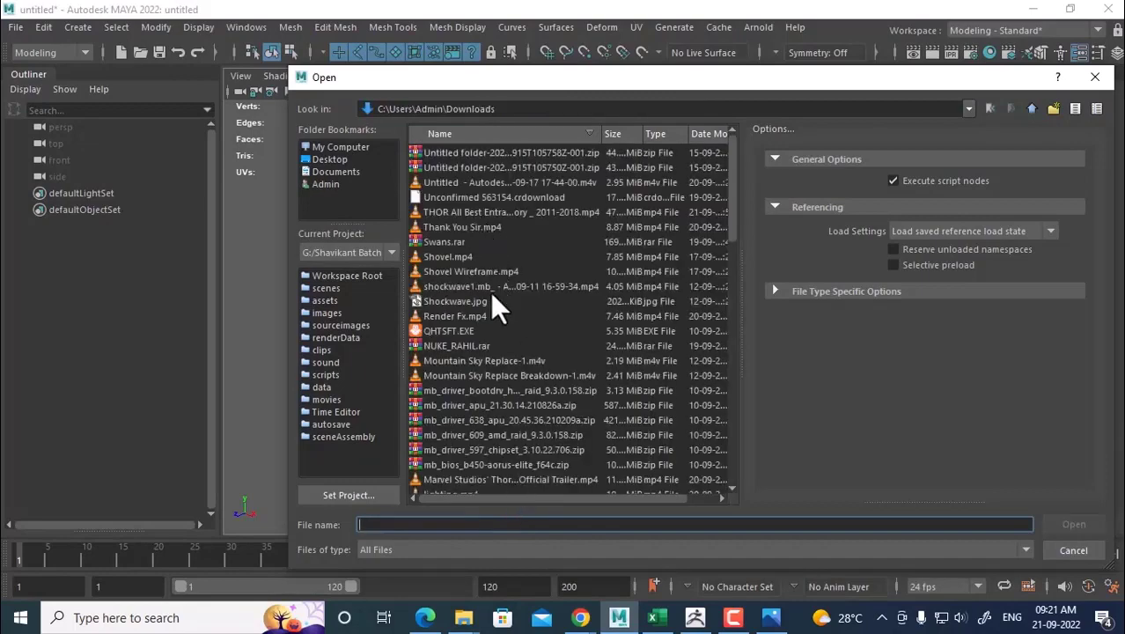
Open Exo Gray.fbx from the Downloads folder without saving the changes to the untitled scene.
click(467, 302)
key(e)
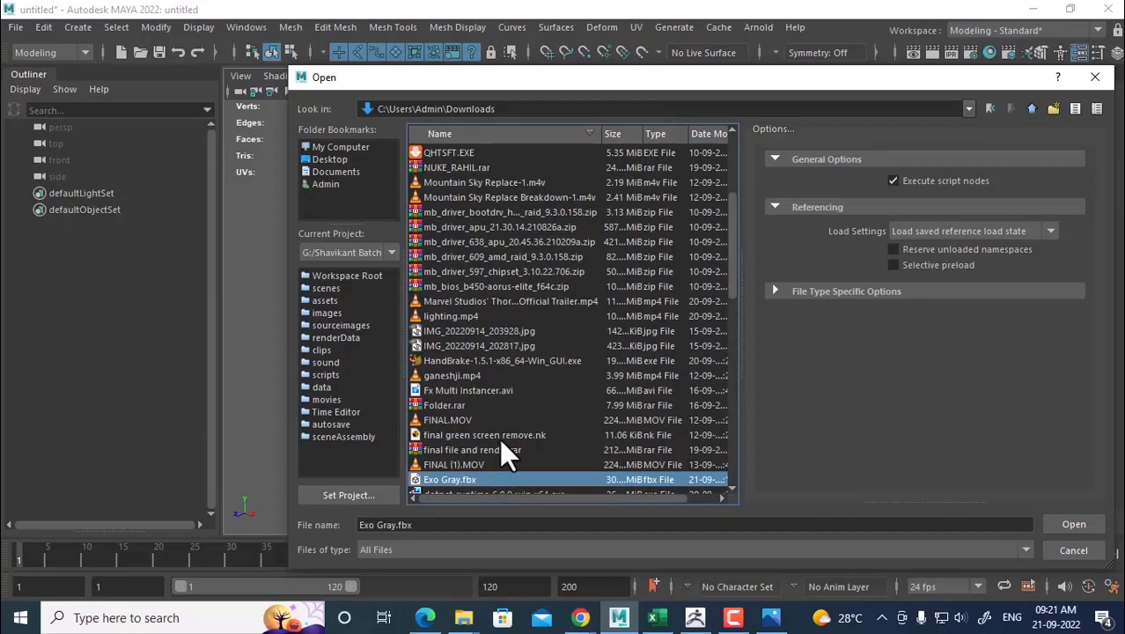
click(1066, 525)
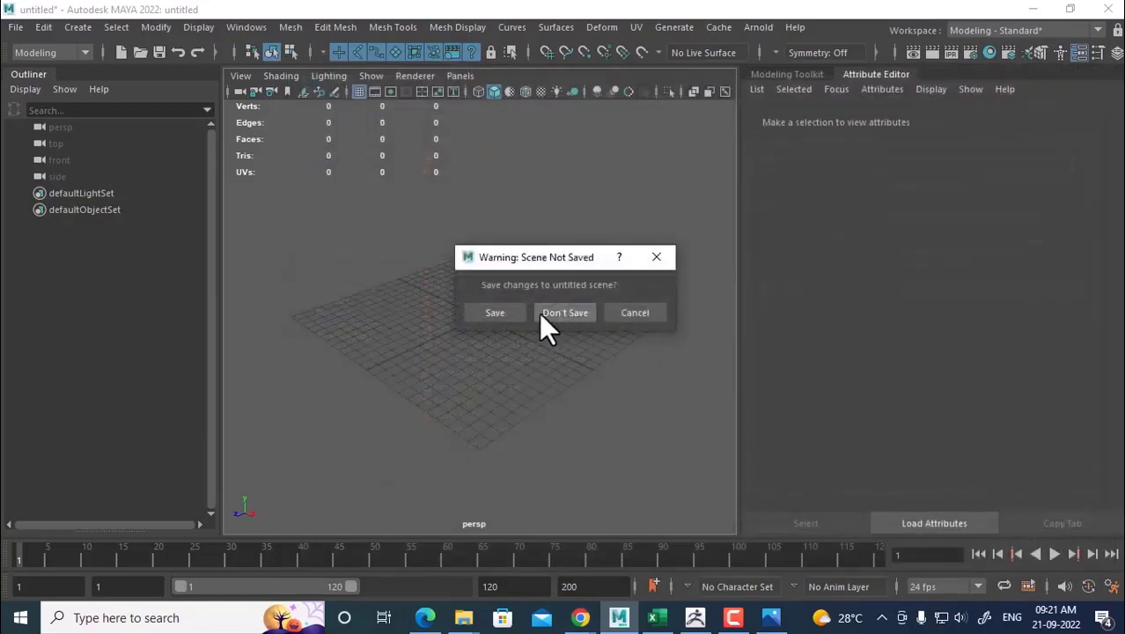
click(564, 312)
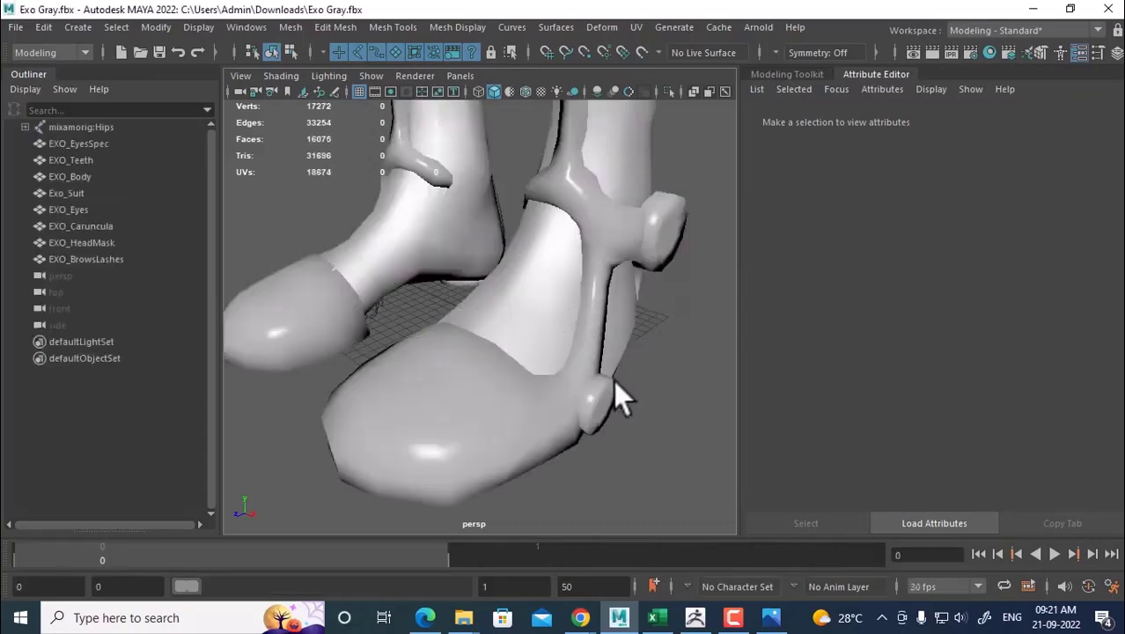
Fit the whole character in the perspective view and display it with its textures.
scroll(613, 380, down, 8)
scroll(537, 281, down, 6)
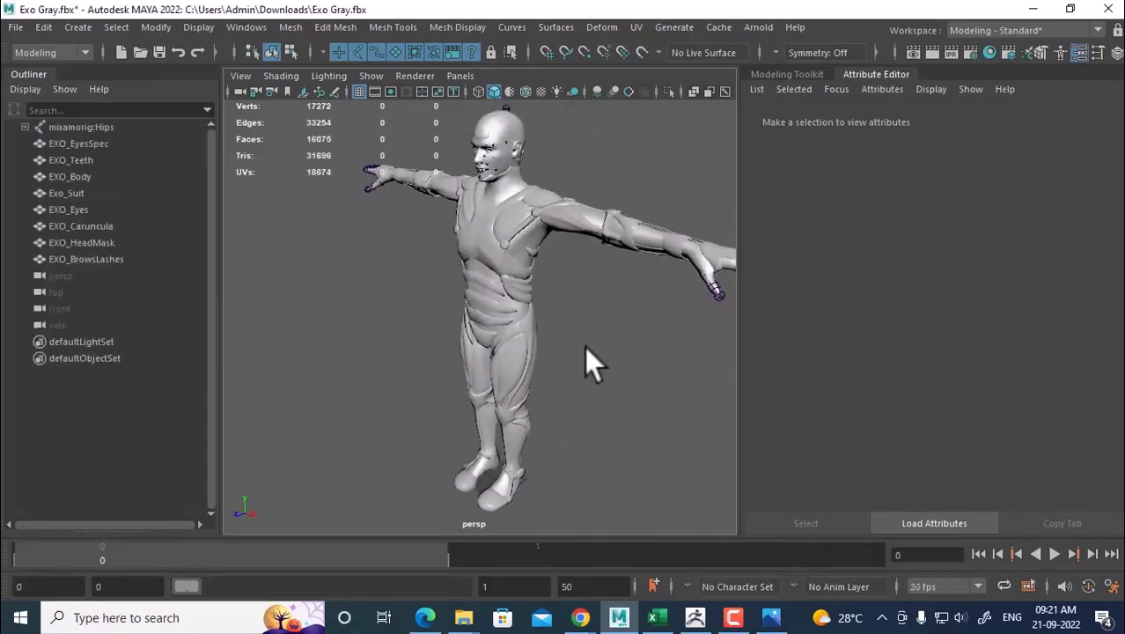
key(6)
mouse_move(575, 326)
alt+mouse_down()
mouse_move(648, 309)
mouse_move(612, 304)
mouse_move(605, 364)
mouse_move(570, 319)
mouse_move(592, 373)
alt+mouse_up()
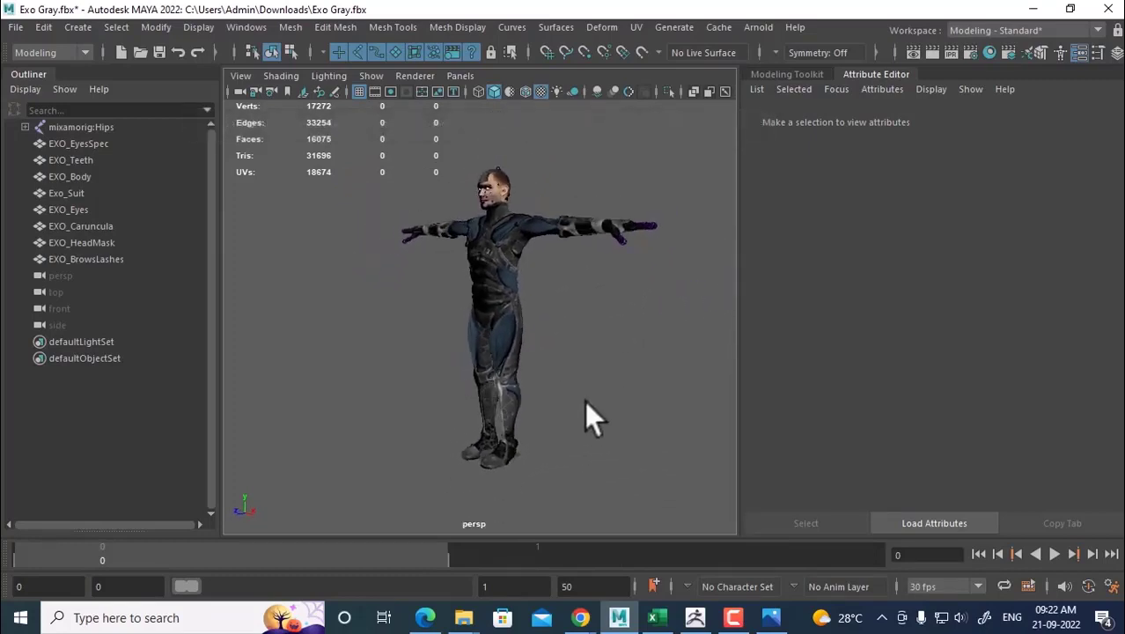
mouse_move(475, 623)
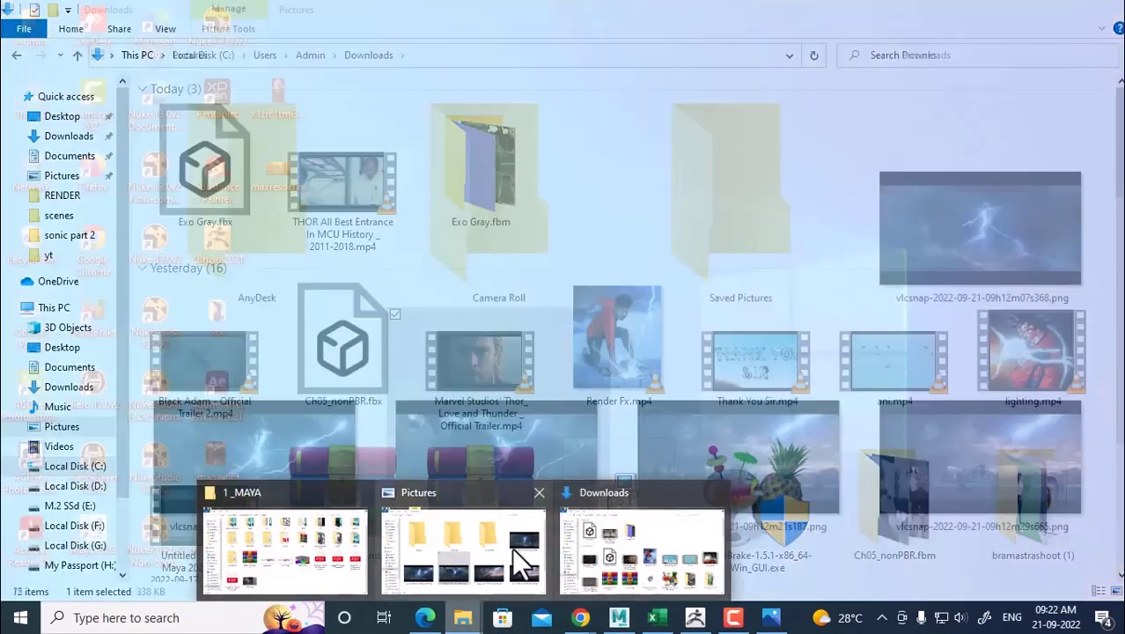
click(518, 555)
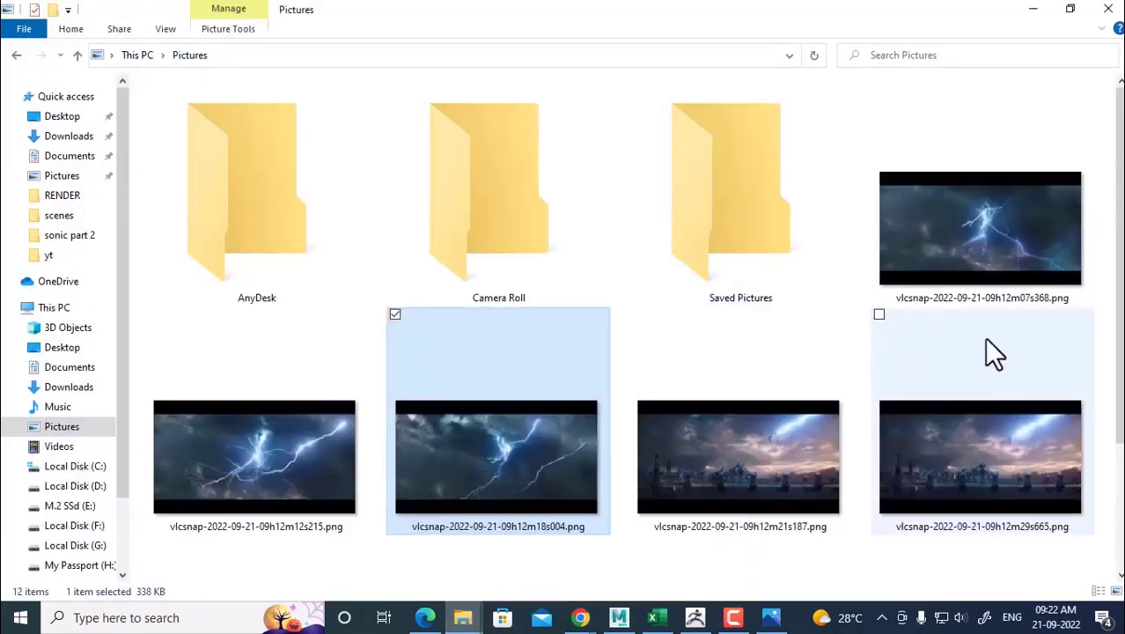
scroll(986, 339, down, 2)
click(792, 303)
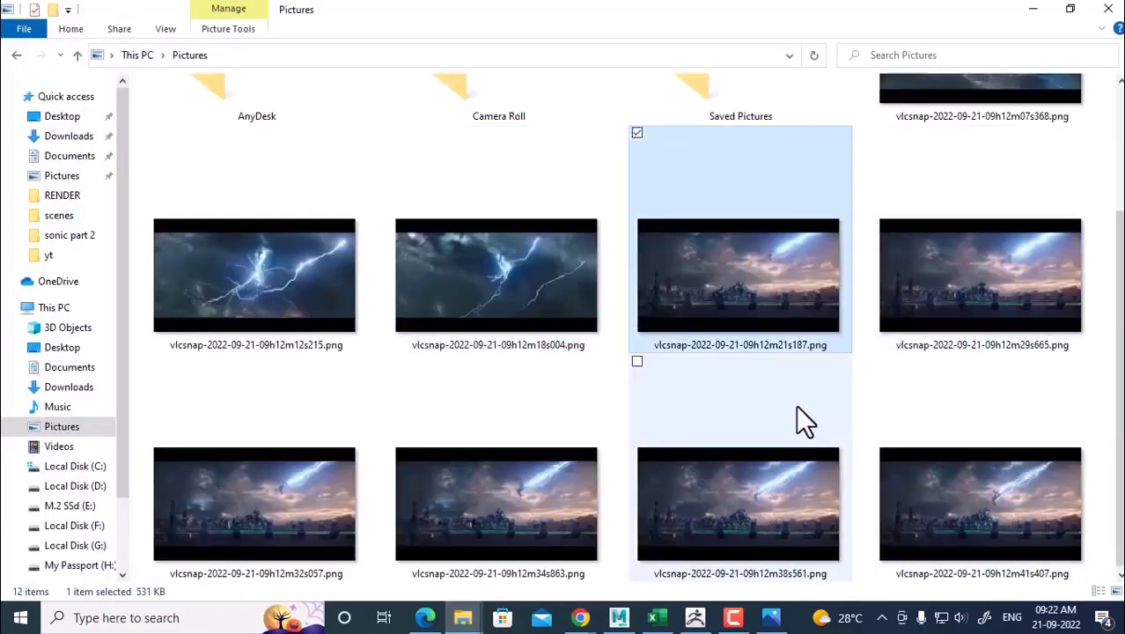
shift+click(1012, 511)
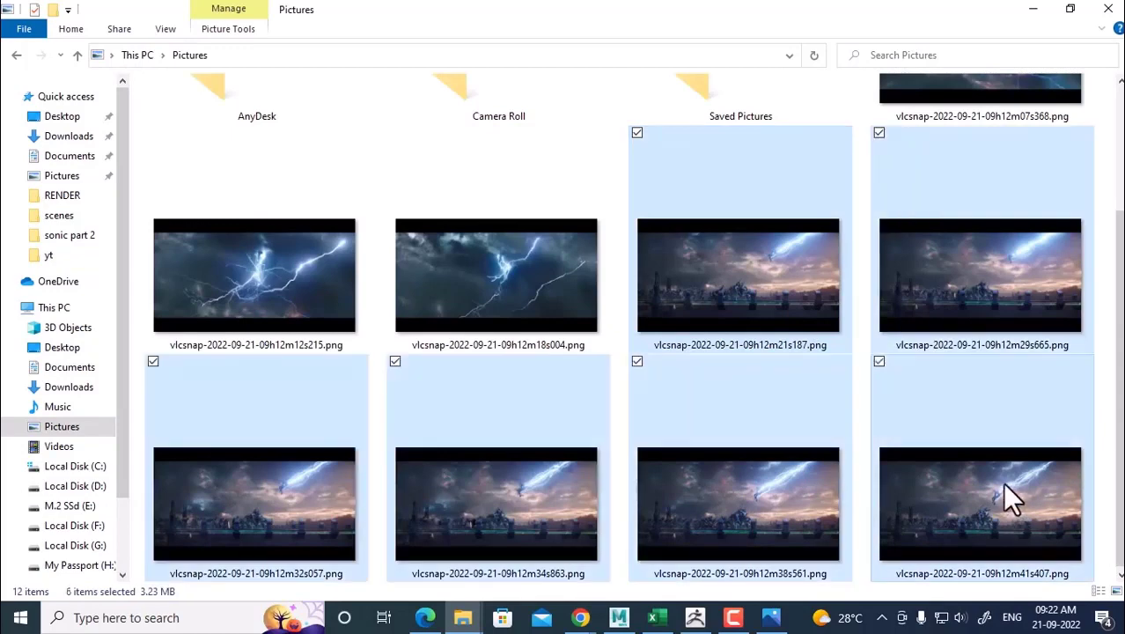
key(ctrl+x)
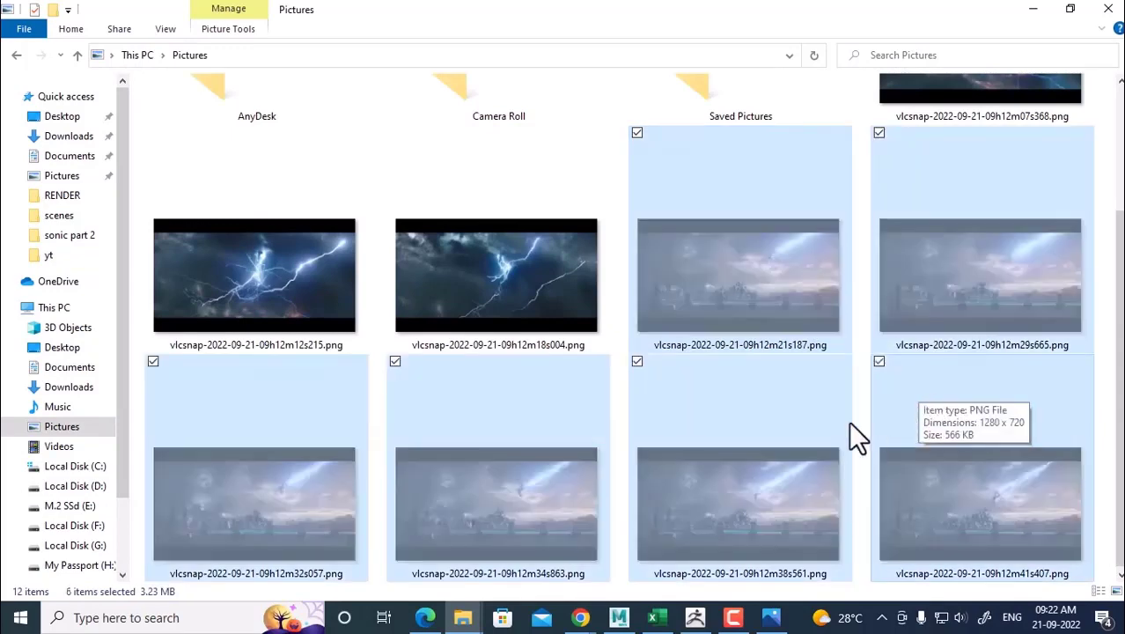
Create a folder named "thor vfx" on the desktop.
key(super+d)
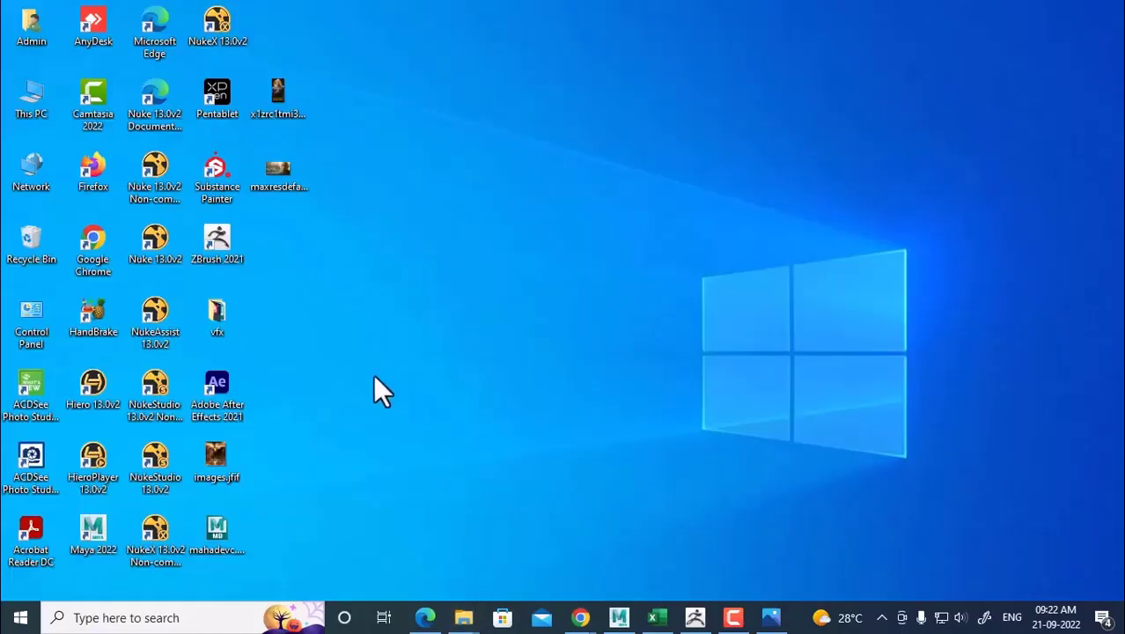
right_click(350, 532)
mouse_move(312, 479)
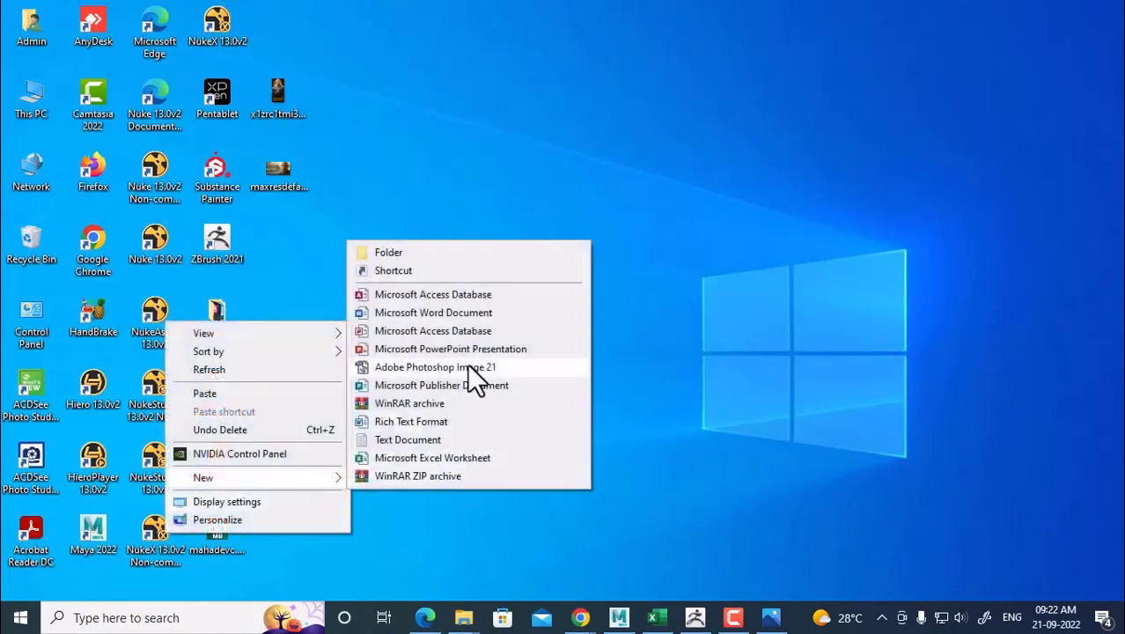
click(437, 254)
text(thor)
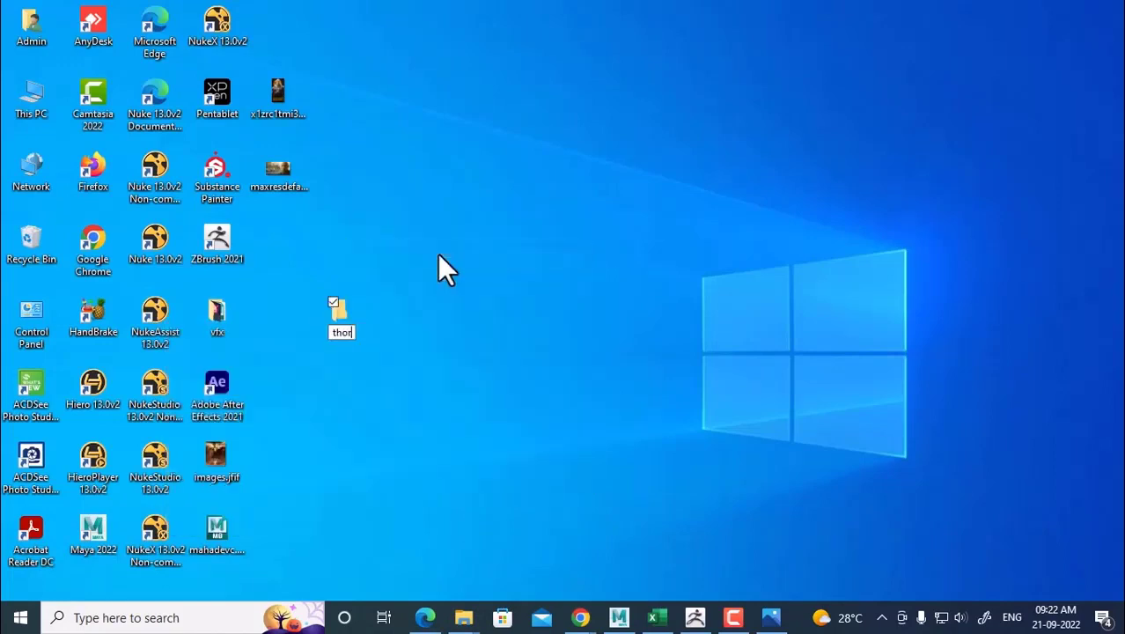
text( vfx)
key(Return)
Open the thor vfx folder and paste the six cut snapshots into it.
key(Return)
key(ctrl+v)
click(453, 247)
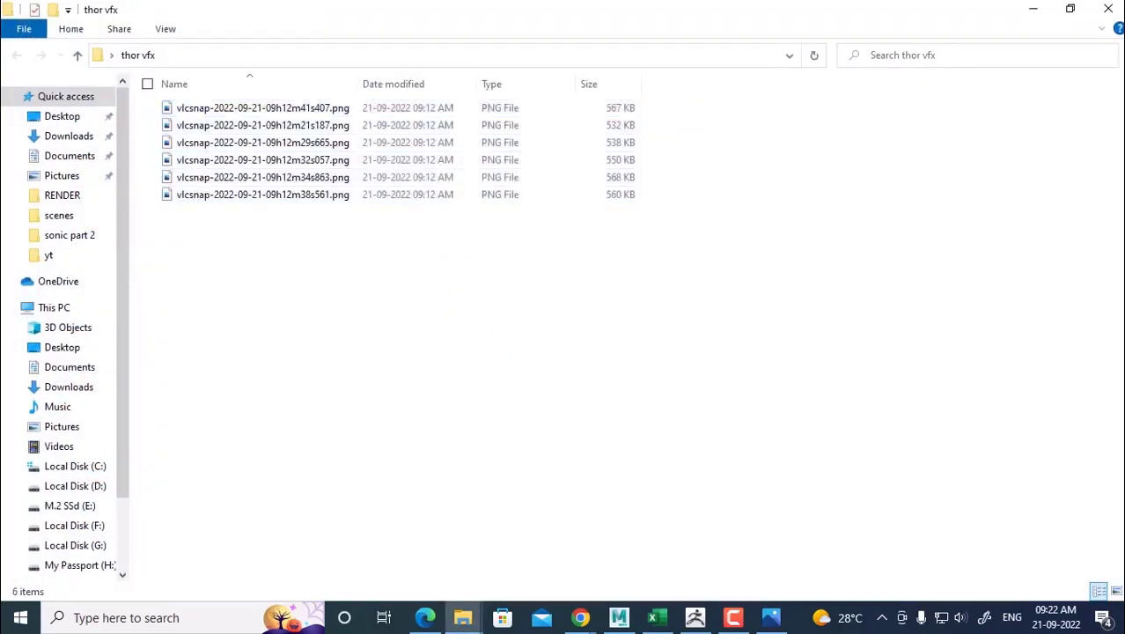
Transfer Exo Gray.fbx and the Exo Gray.fbm folder from Downloads into the thor vfx folder.
click(465, 617)
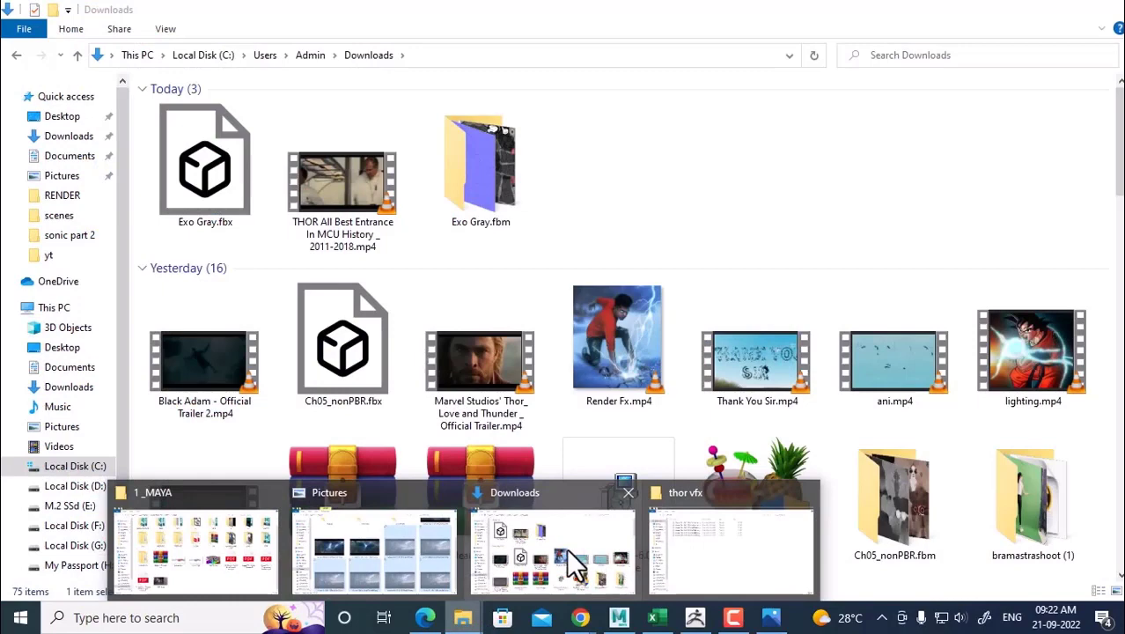
click(566, 548)
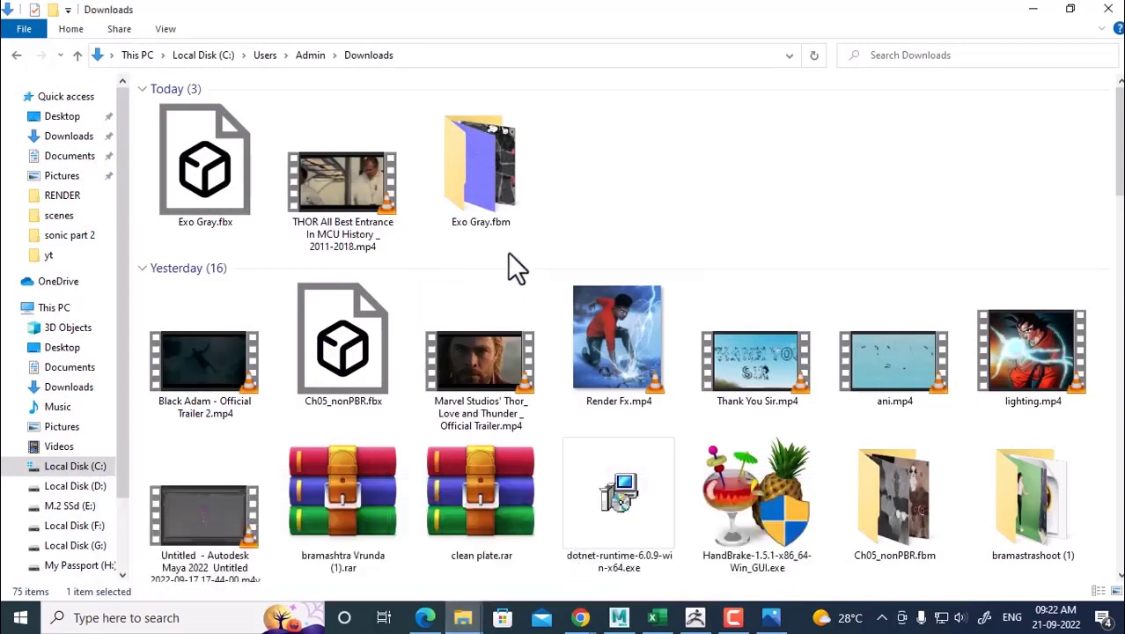
click(495, 181)
ctrl+click(214, 175)
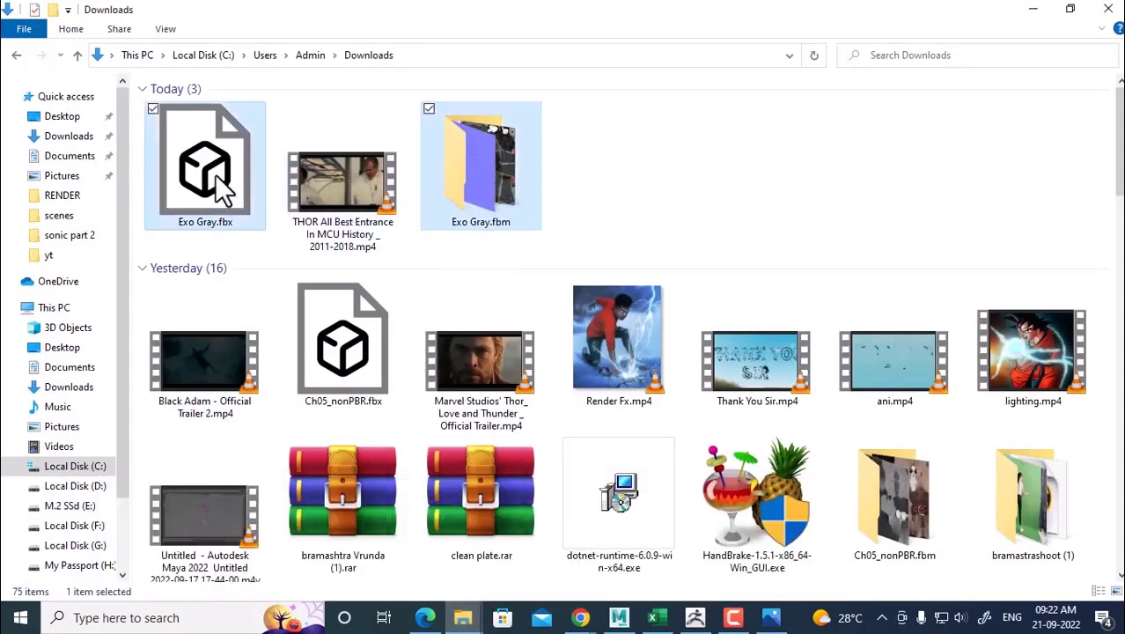
click(1030, 9)
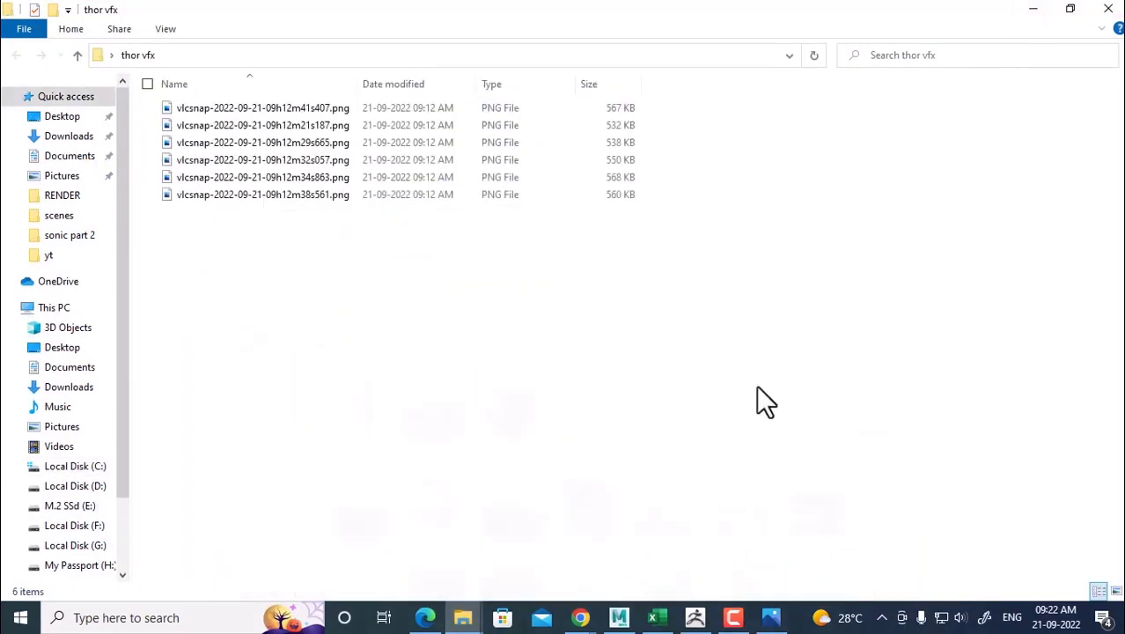
key(ctrl+v)
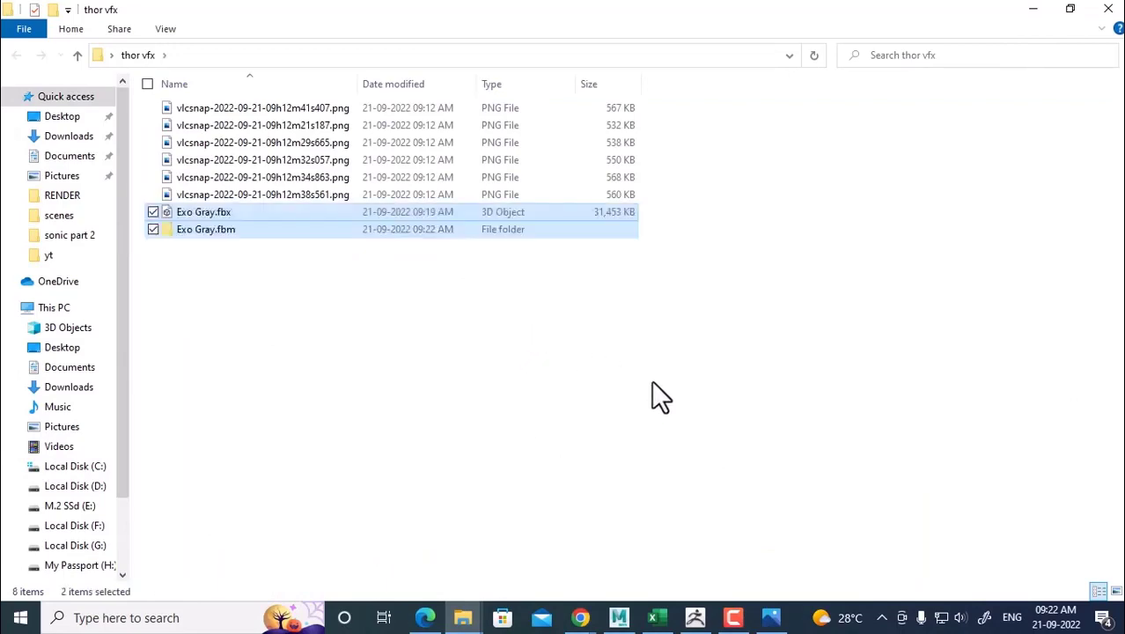
click(722, 432)
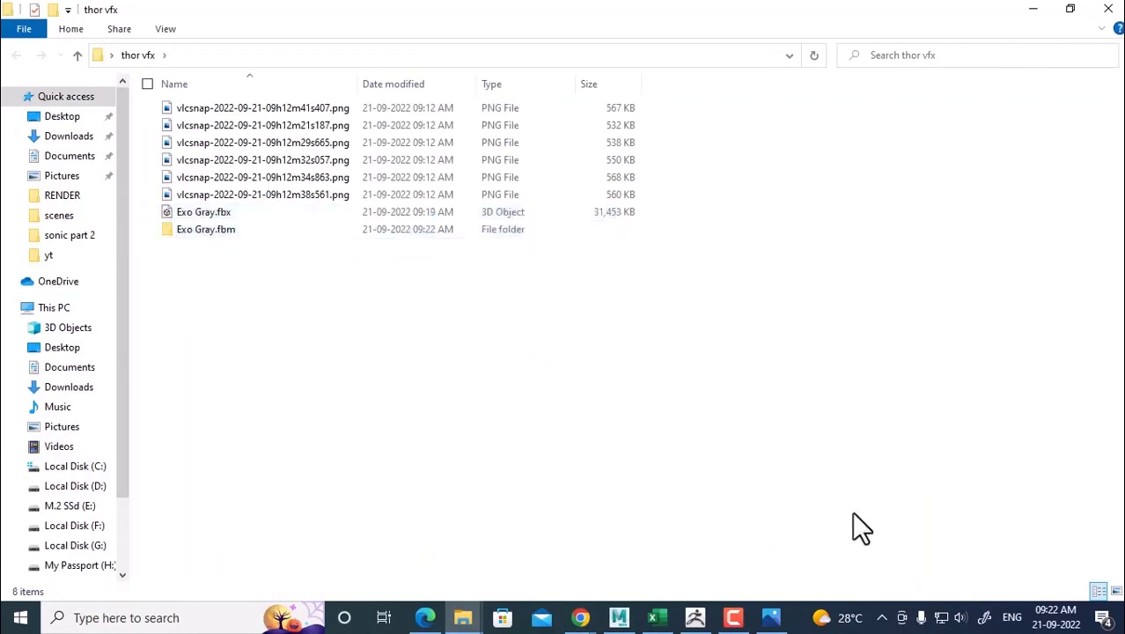
Switch to Maya and create a new camera in the Exo Gray scene.
click(620, 617)
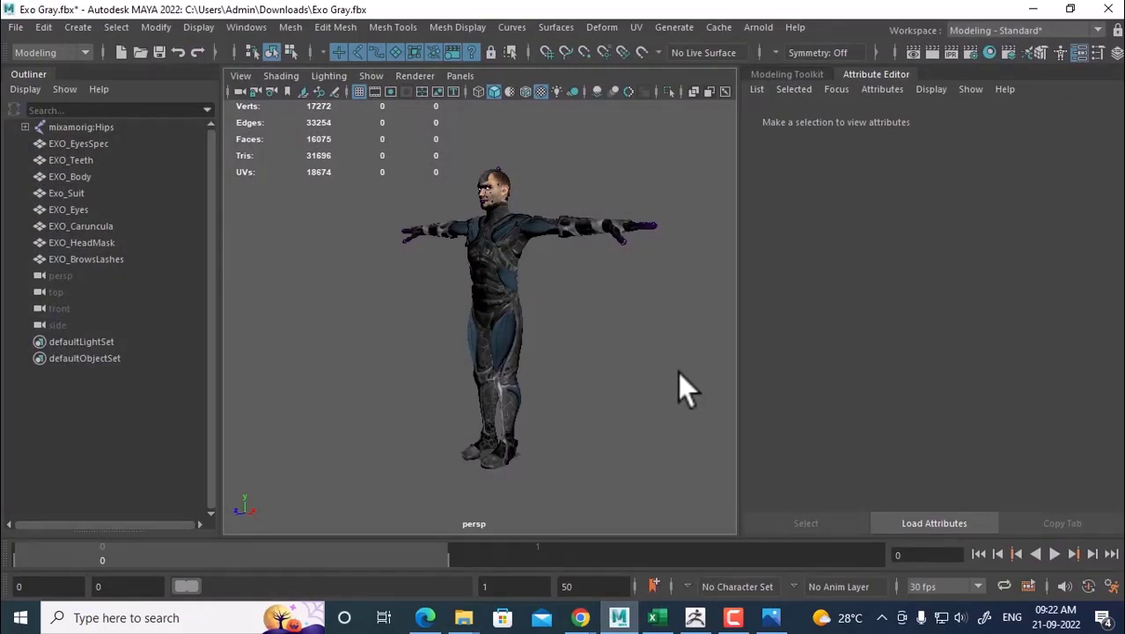
alt+drag(680, 387, 627, 319)
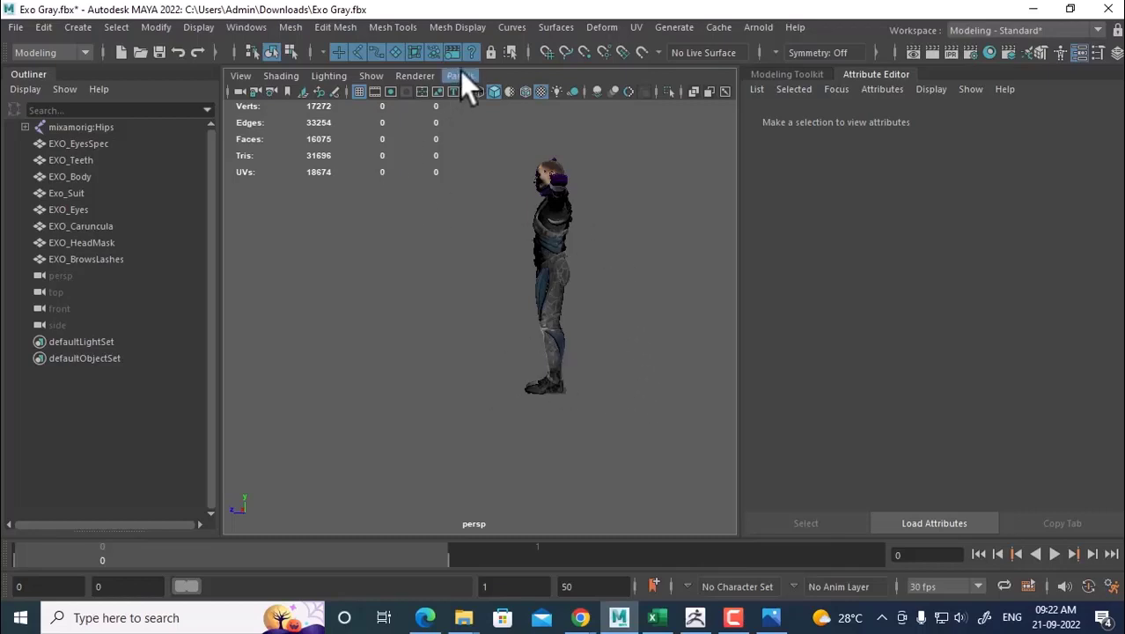
click(240, 76)
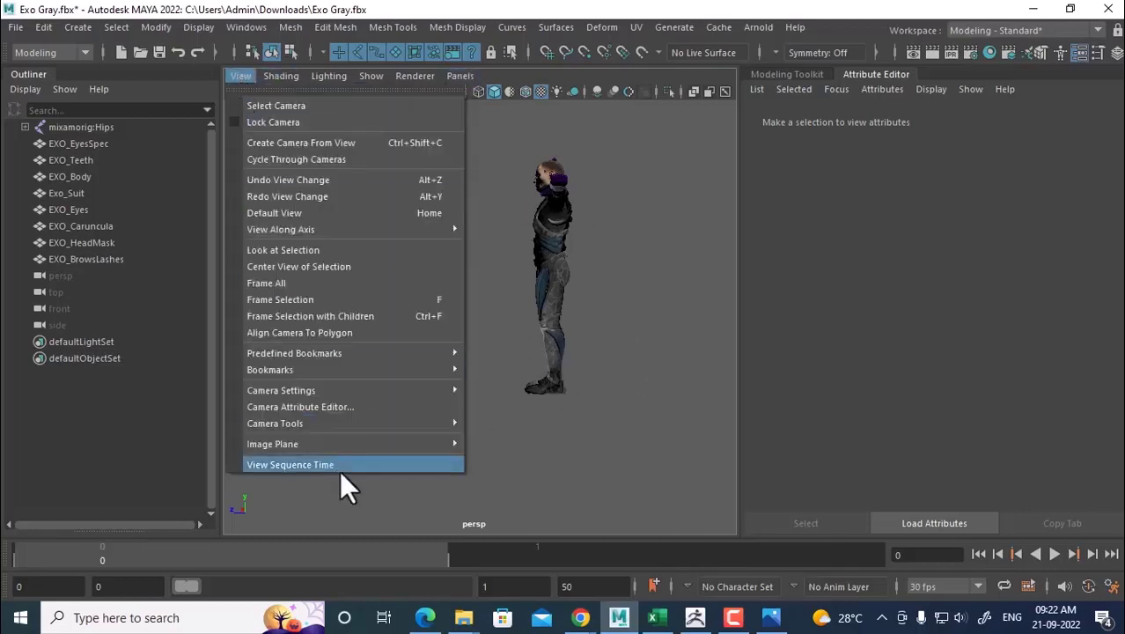
mouse_move(363, 446)
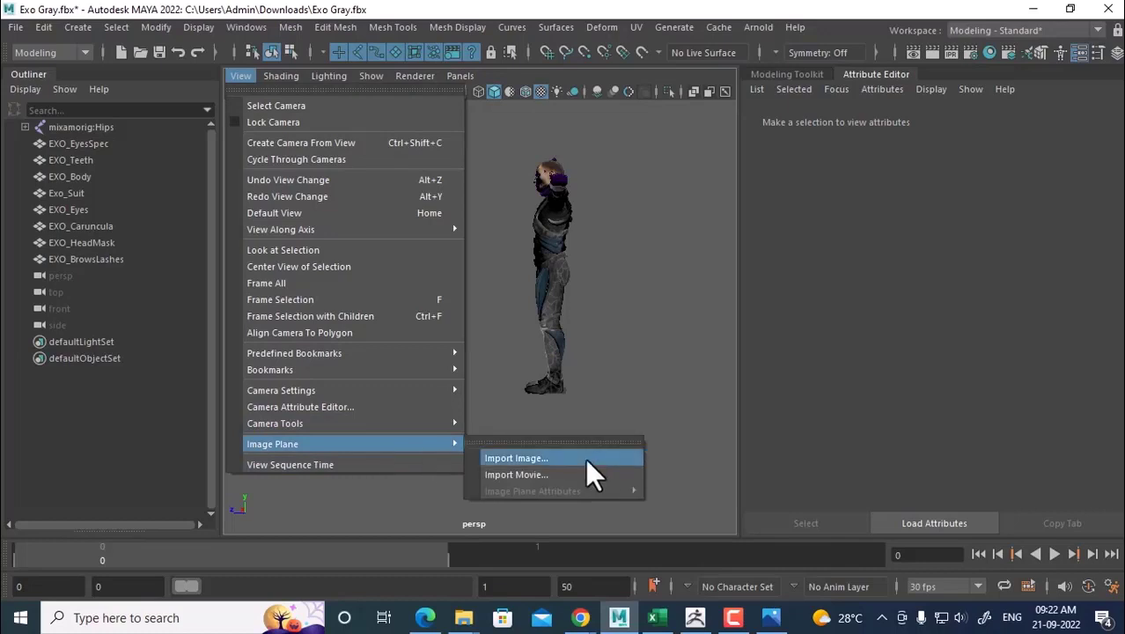
click(78, 27)
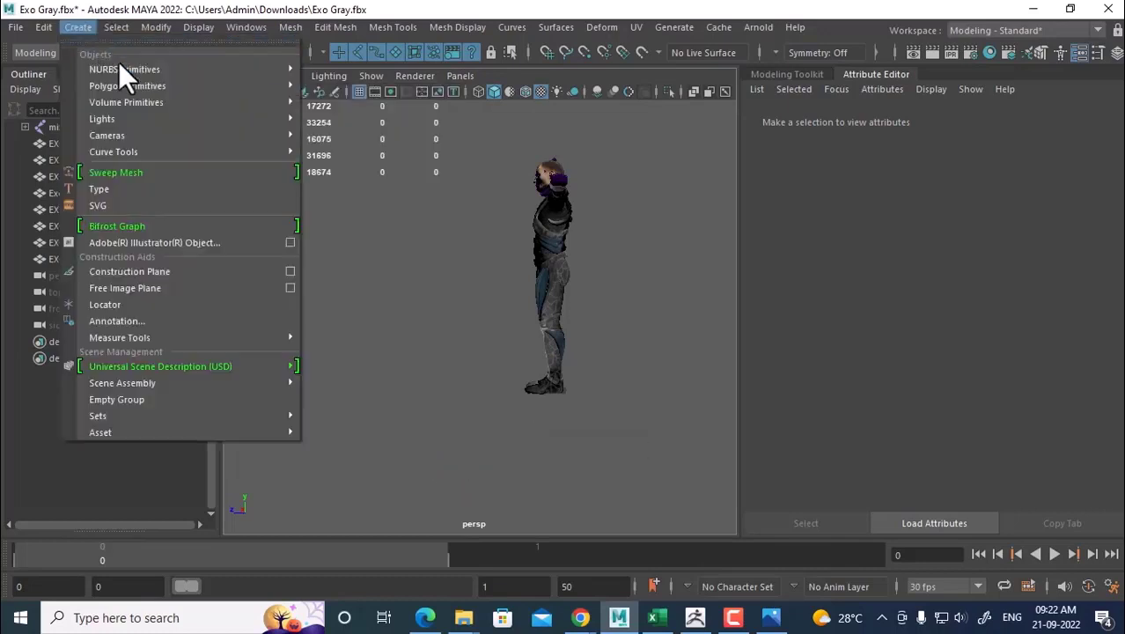
mouse_move(134, 140)
click(388, 150)
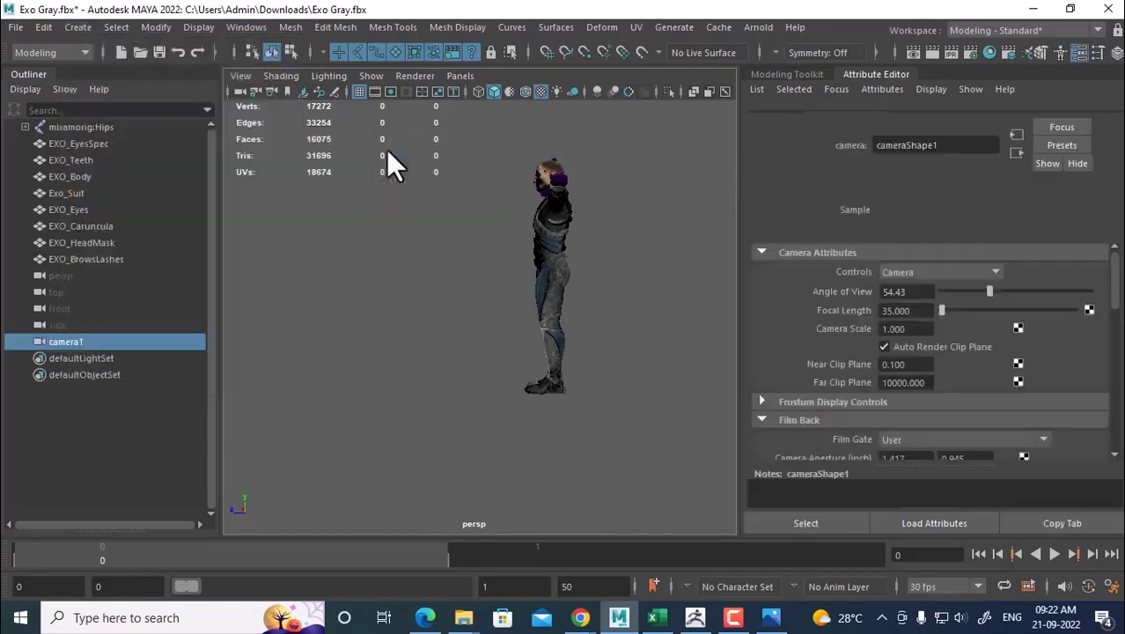
Look through the new camera, pull it back until the whole character is in frame, and return to the perspective view.
click(460, 76)
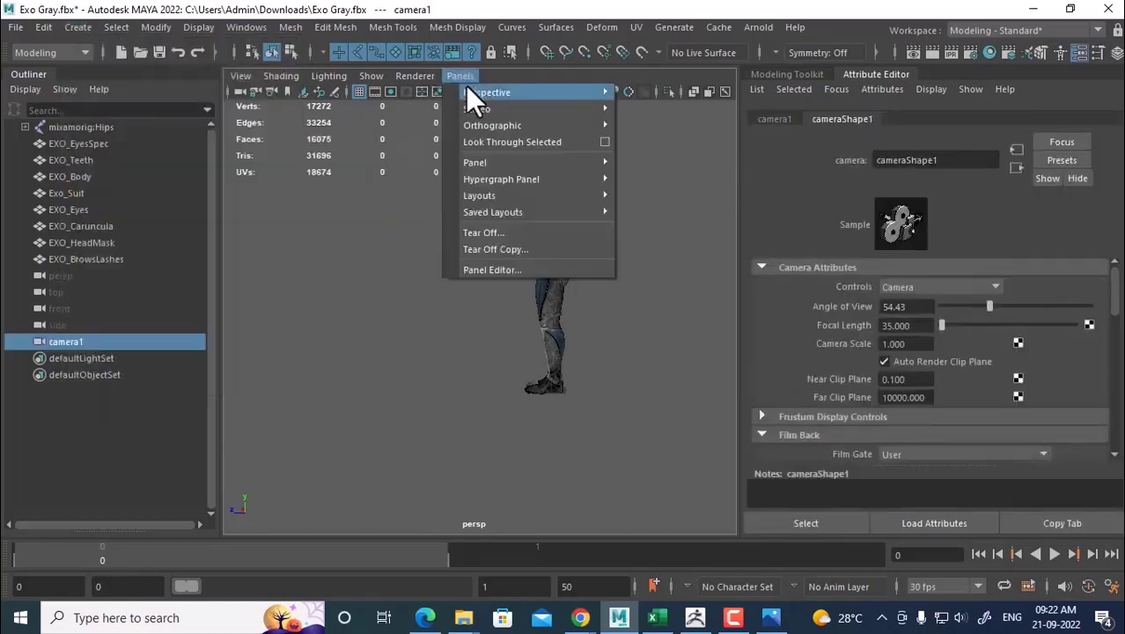
click(483, 136)
scroll(444, 279, down, 10)
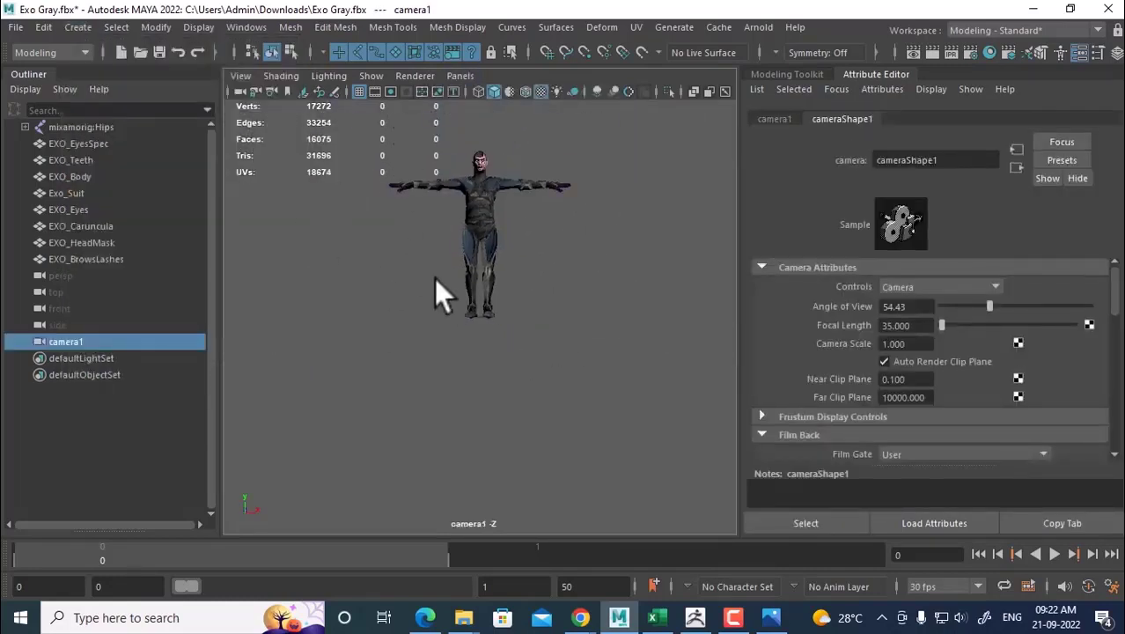
key(space)
drag(559, 270, 556, 280)
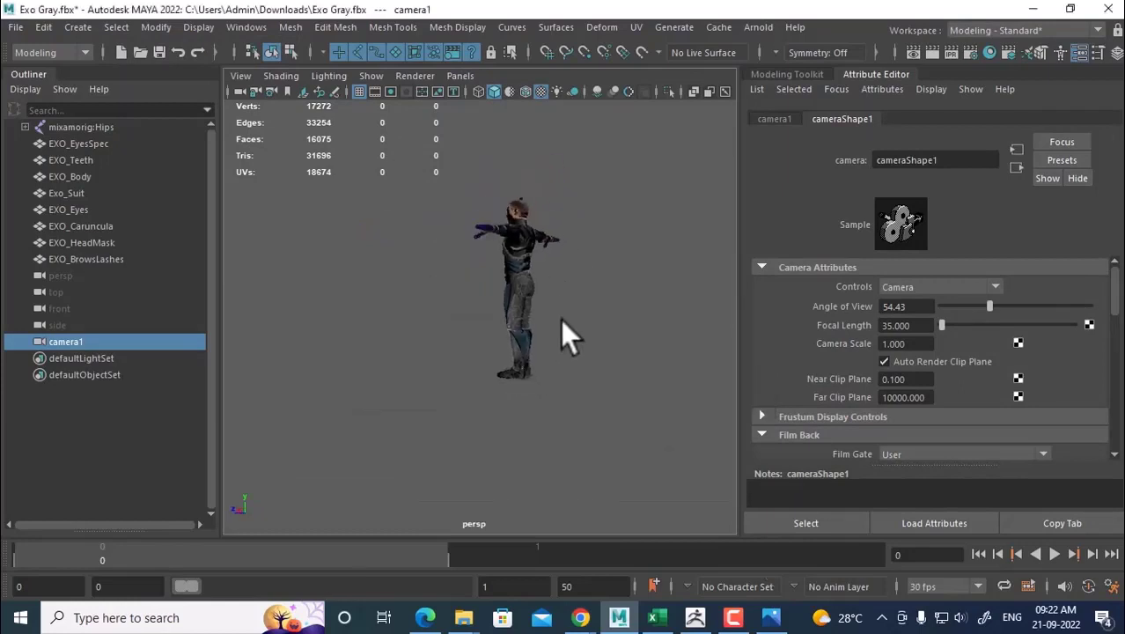
Find camera1 in the perspective view and scale it up uniformly so it is easy to see beside the character.
alt+drag(516, 327, 580, 339)
key(f)
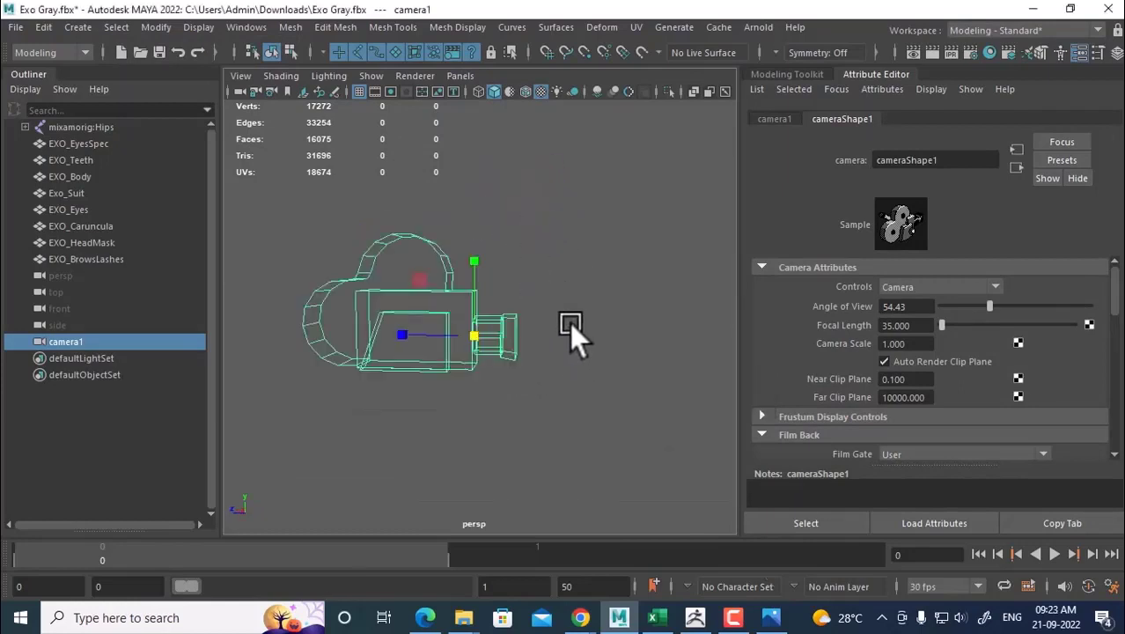
scroll(465, 243, down, 10)
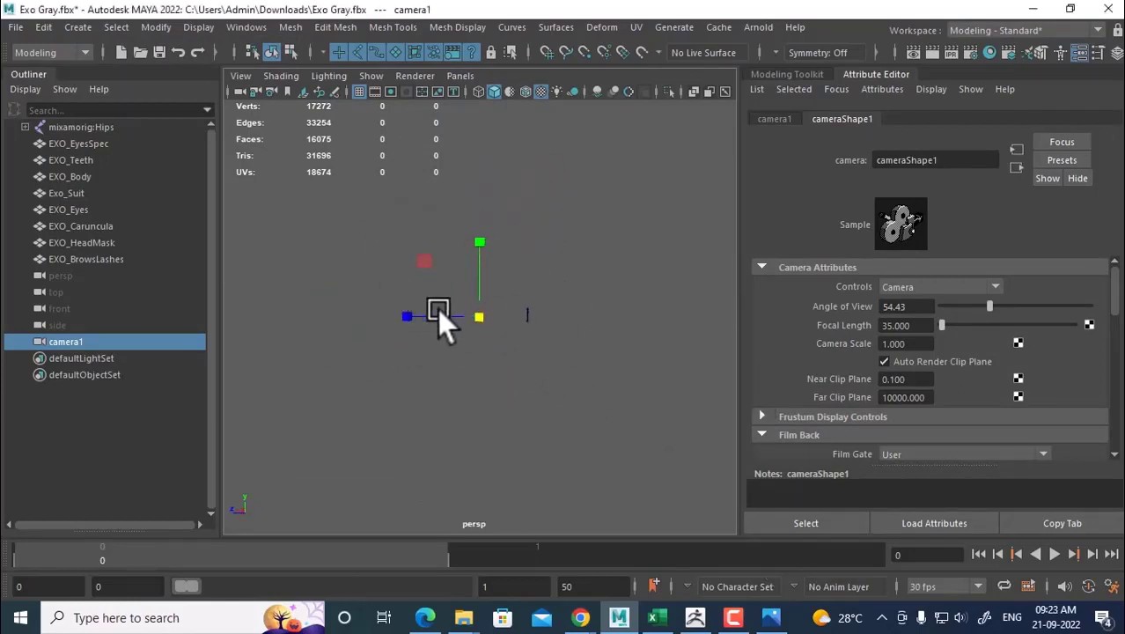
drag(481, 314, 553, 282)
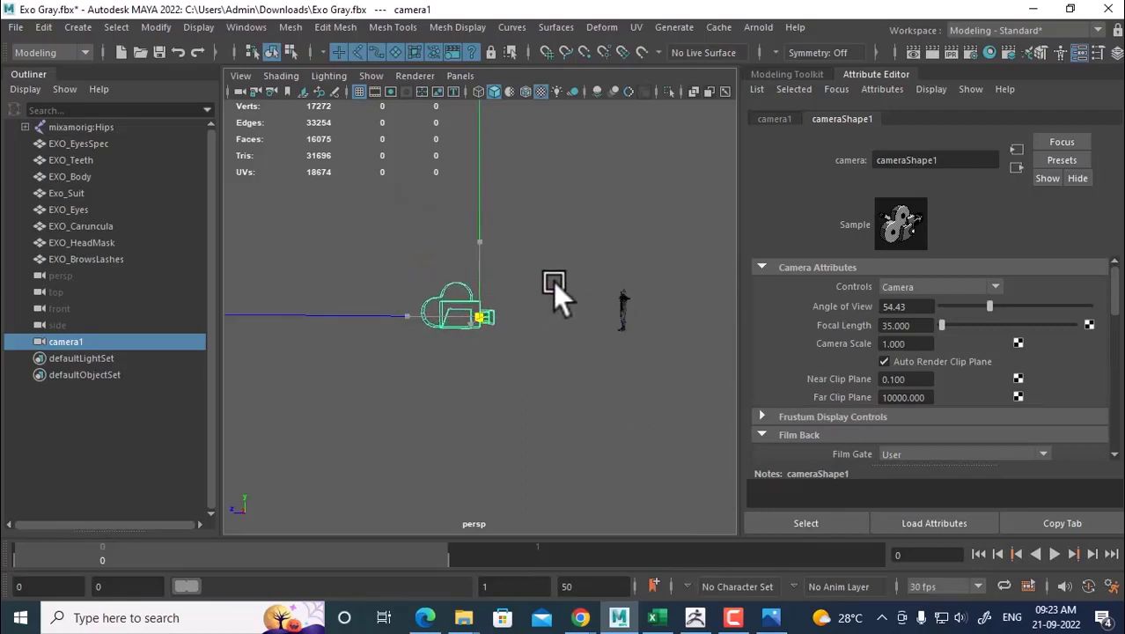
scroll(516, 286, up, 4)
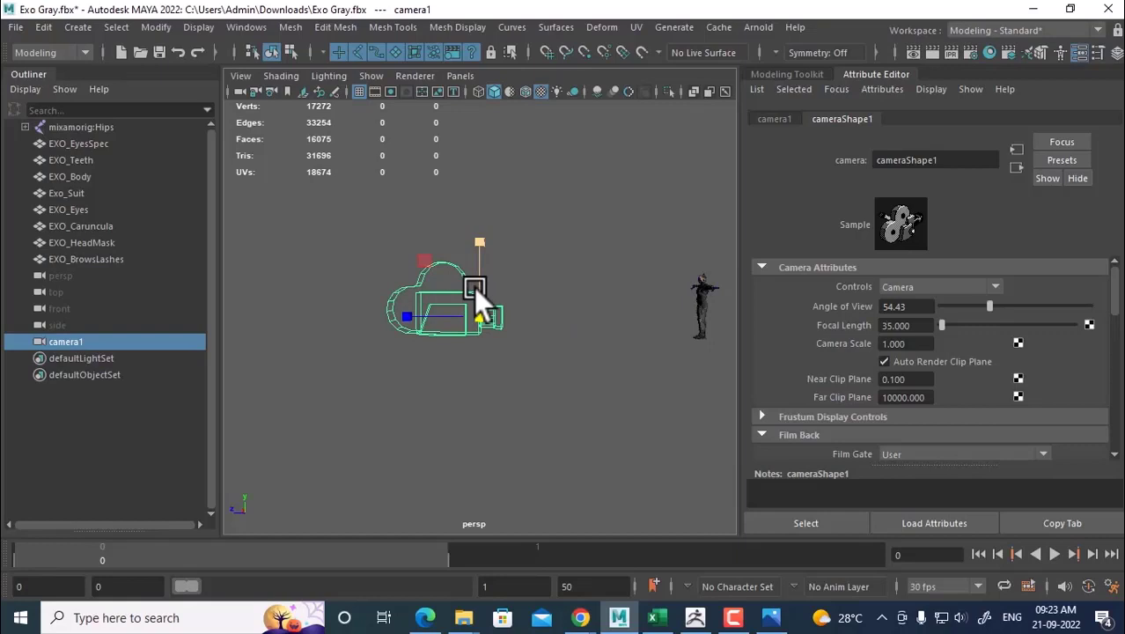
alt+drag(474, 286, 555, 361)
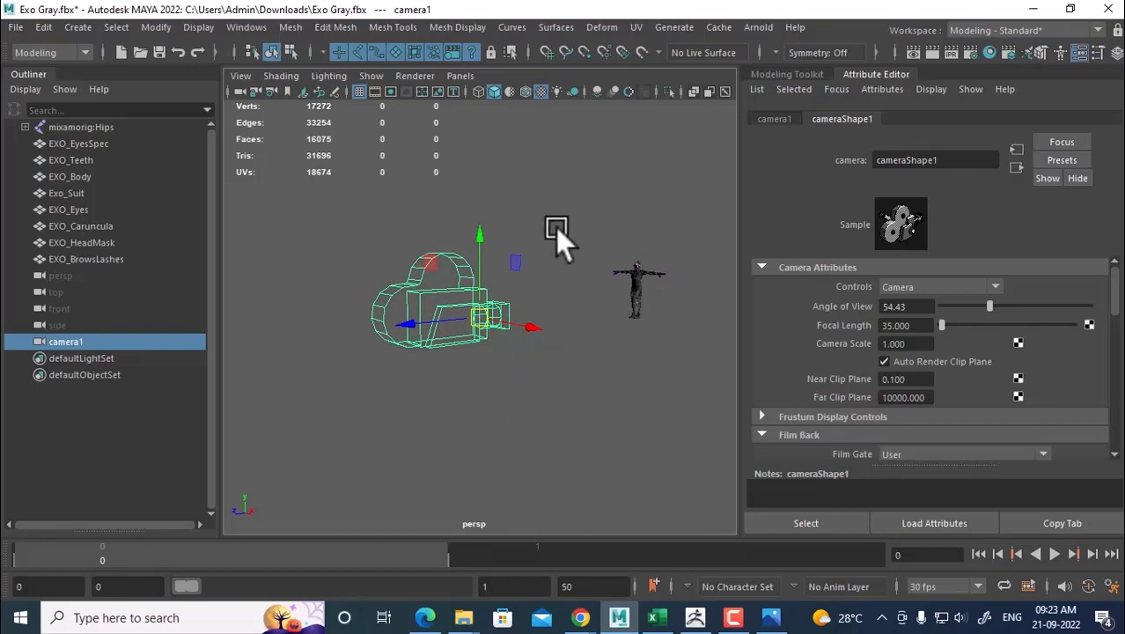
Start importing an image plane picture and go to the thor vfx folder on the Desktop.
click(241, 76)
mouse_move(363, 443)
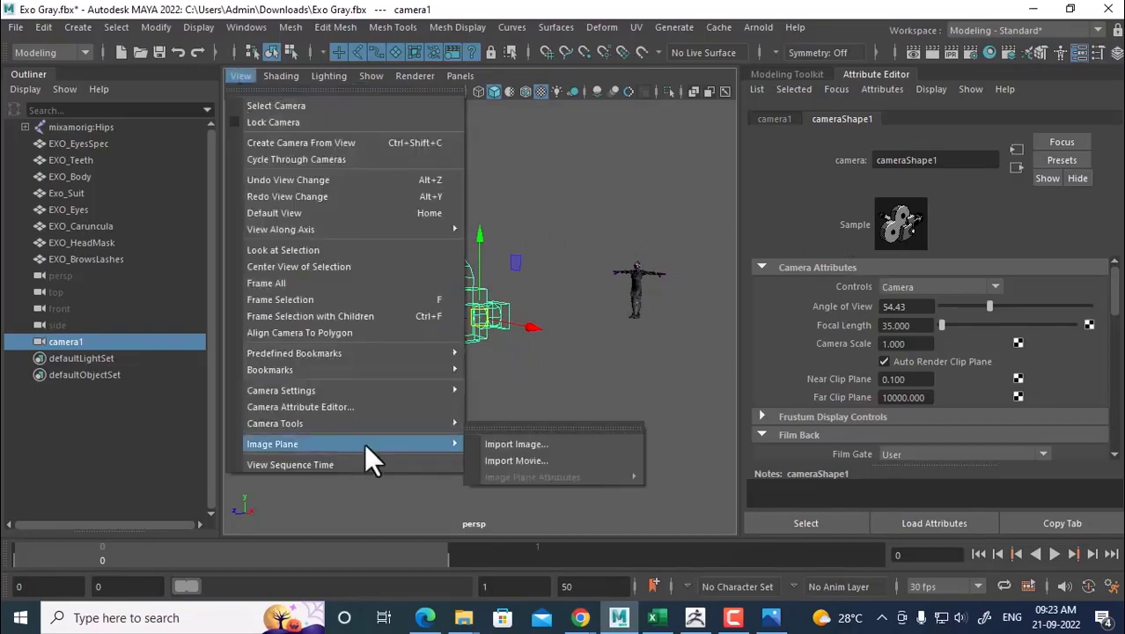
click(551, 443)
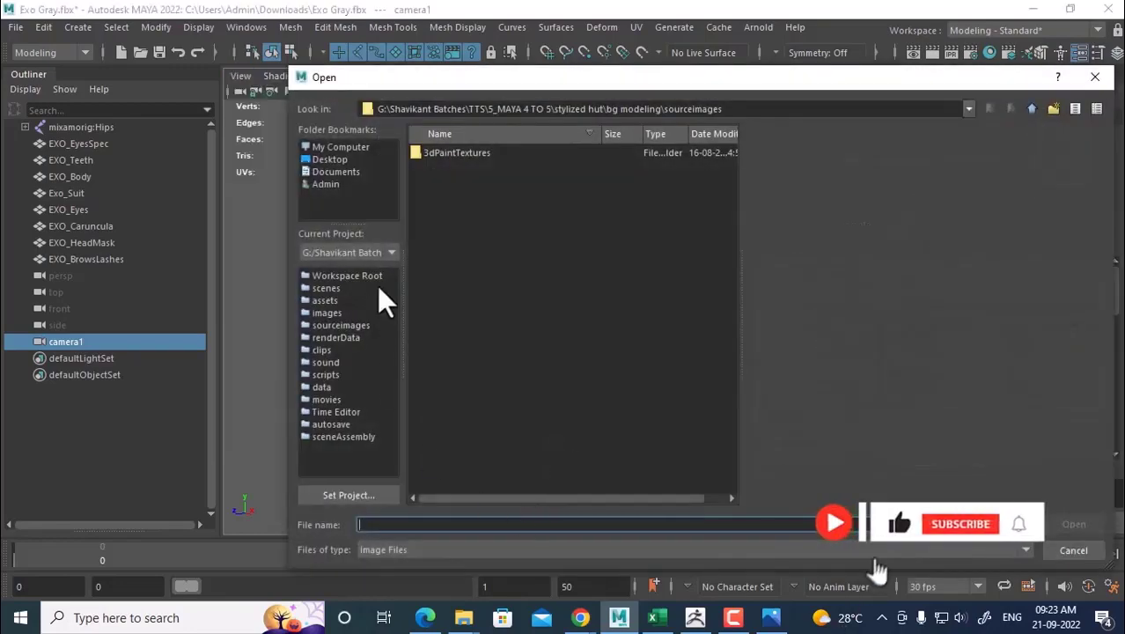
click(331, 160)
double_click(428, 182)
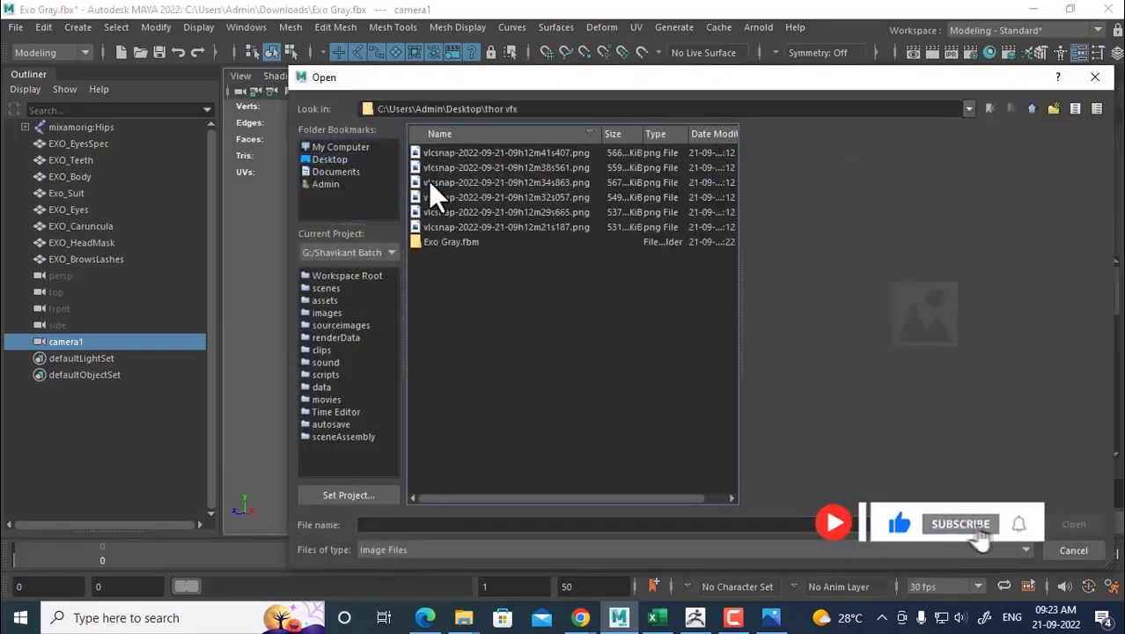
click(460, 214)
click(505, 154)
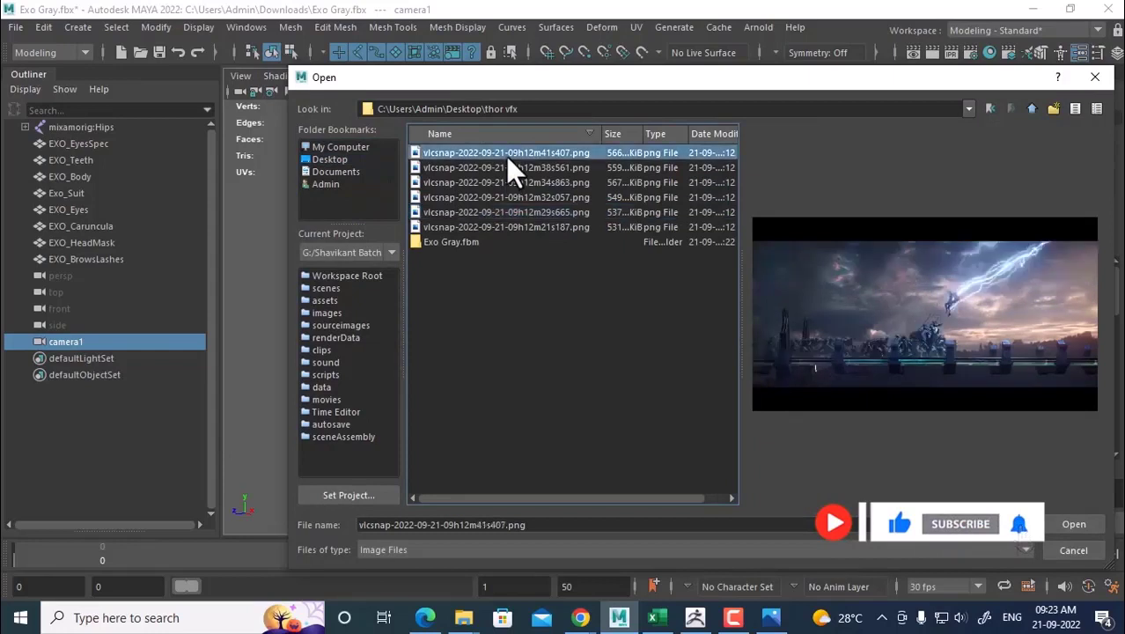
click(506, 169)
click(508, 182)
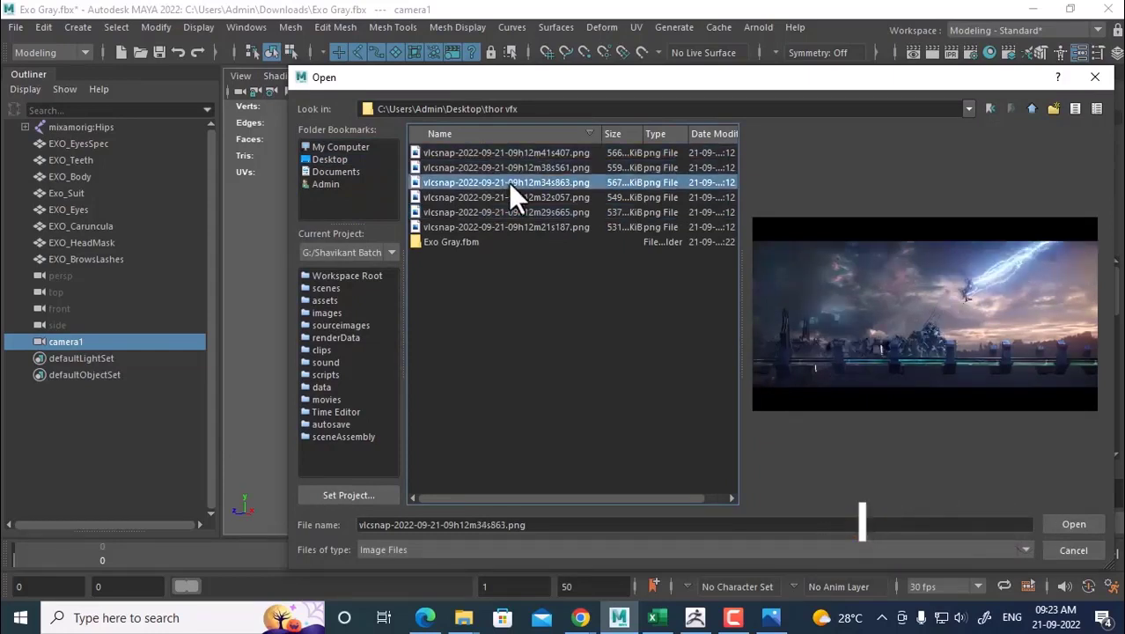
click(517, 197)
click(521, 213)
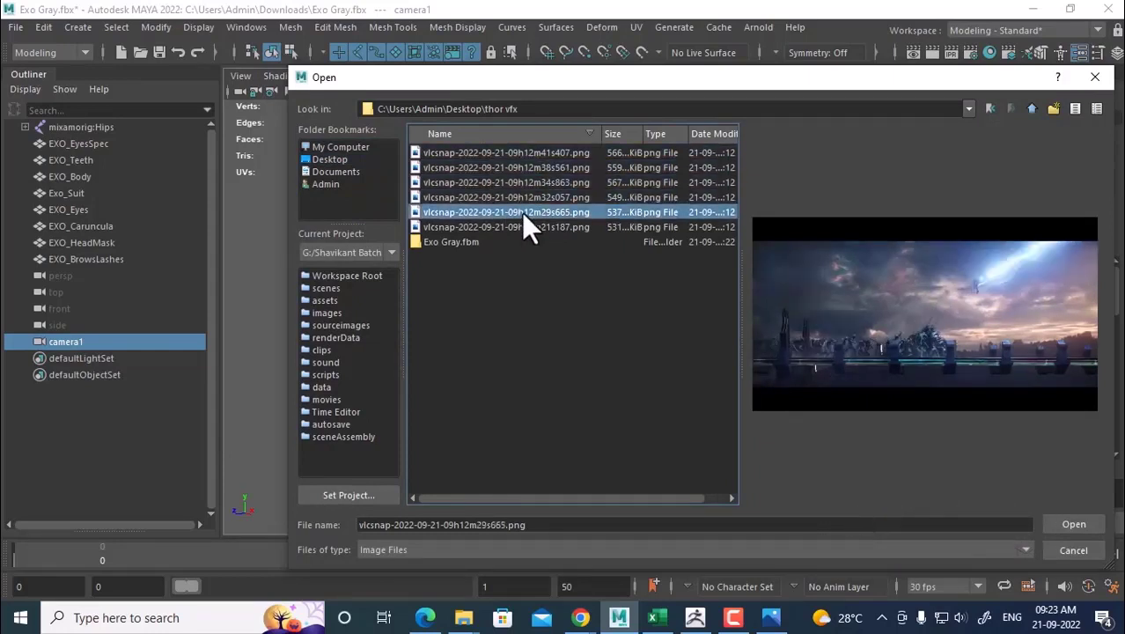
click(529, 227)
double_click(529, 226)
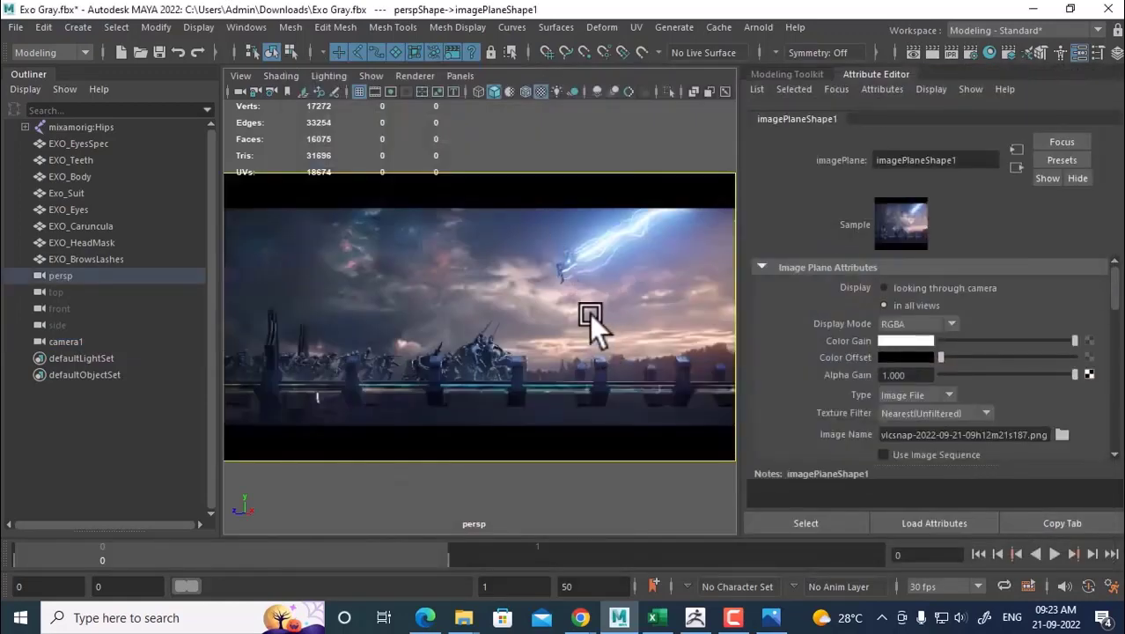
Hide the perspective view's image plane by setting its display mode to None.
scroll(590, 366, down, 6)
alt+drag(628, 403, 368, 205)
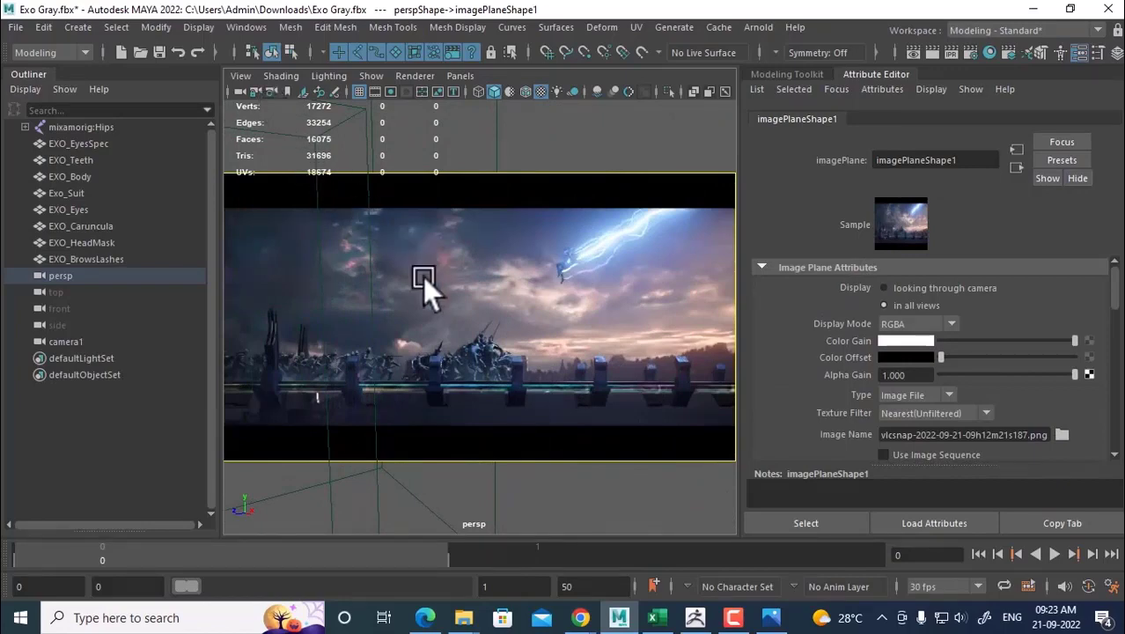
alt+drag(553, 427, 456, 327)
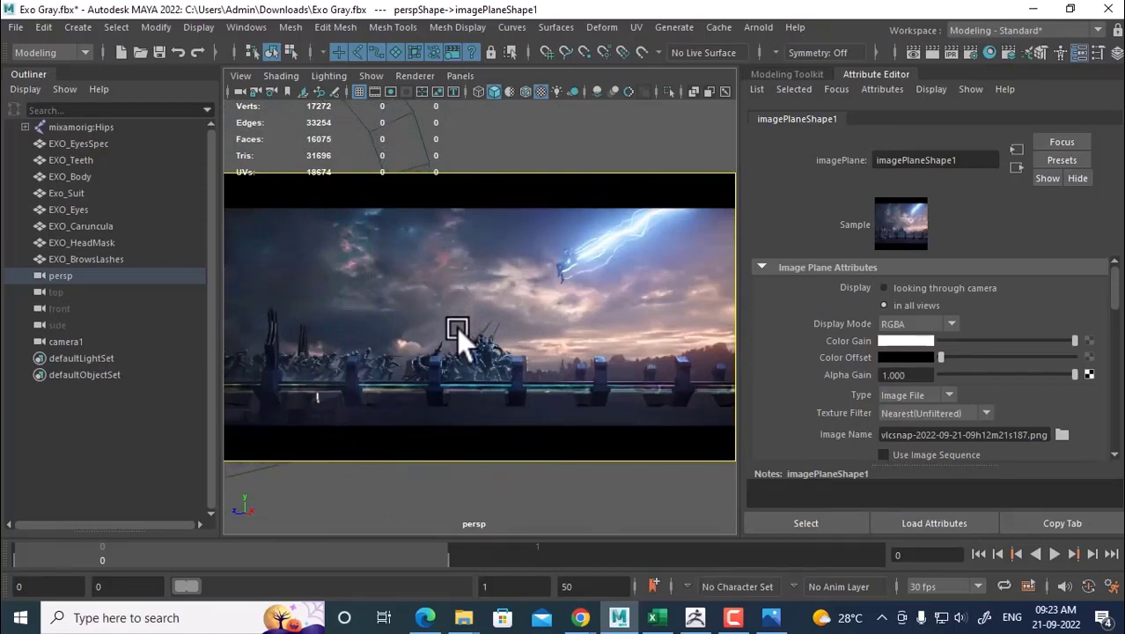
click(947, 325)
click(915, 341)
scroll(537, 291, down, 5)
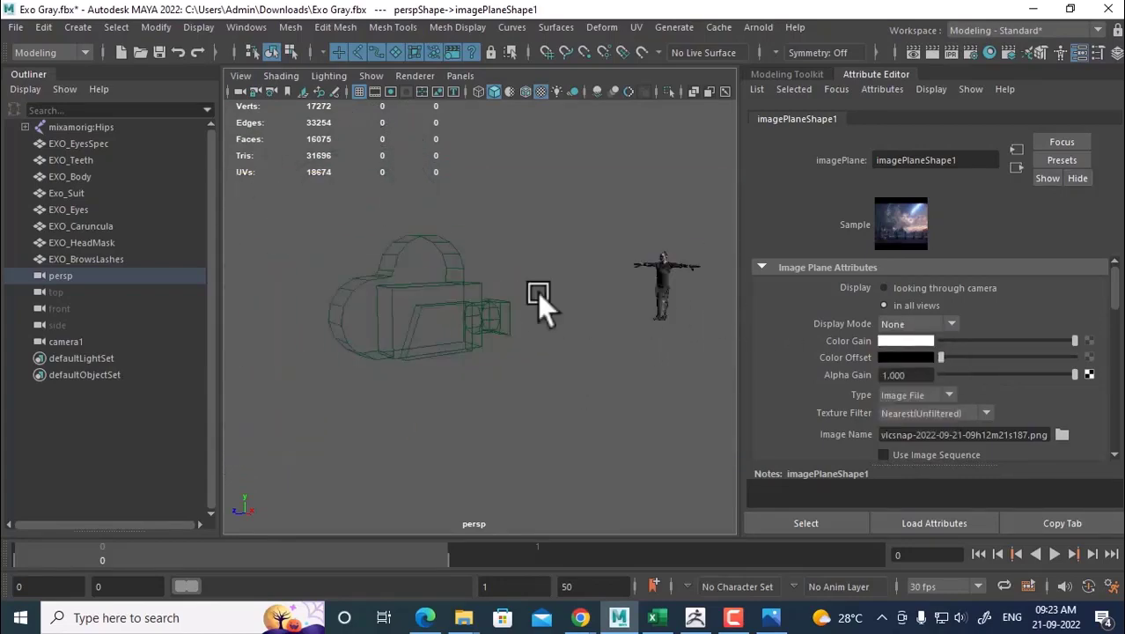
key(space)
drag(591, 345, 515, 316)
alt+right_drag(592, 408, 467, 273)
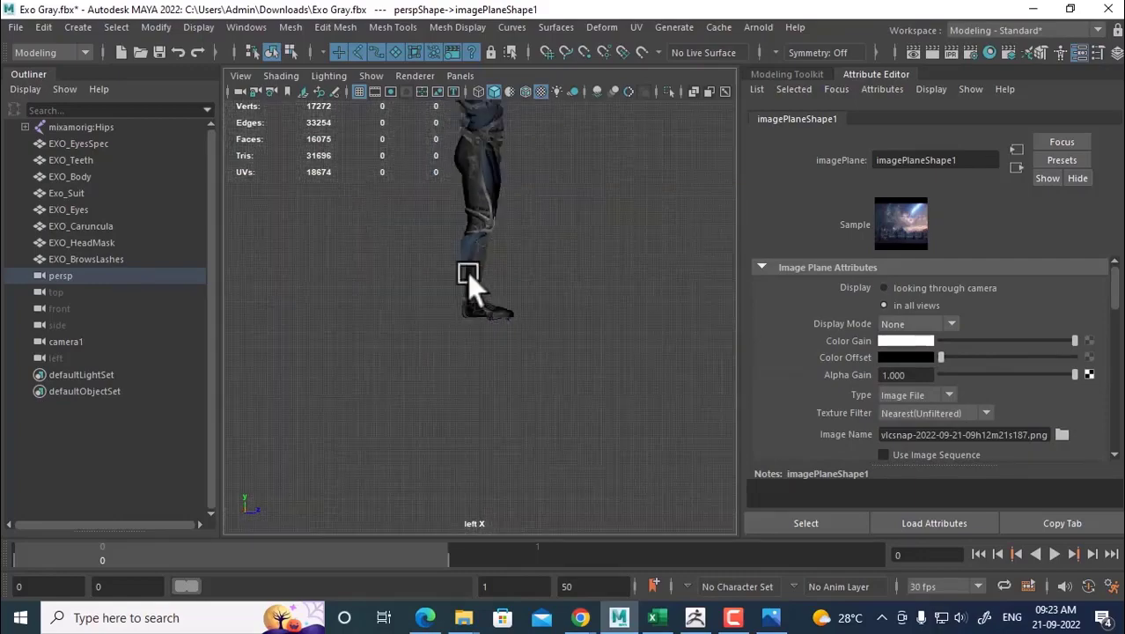
key(space)
drag(546, 329, 607, 328)
alt+right_drag(608, 364, 565, 305)
click(240, 76)
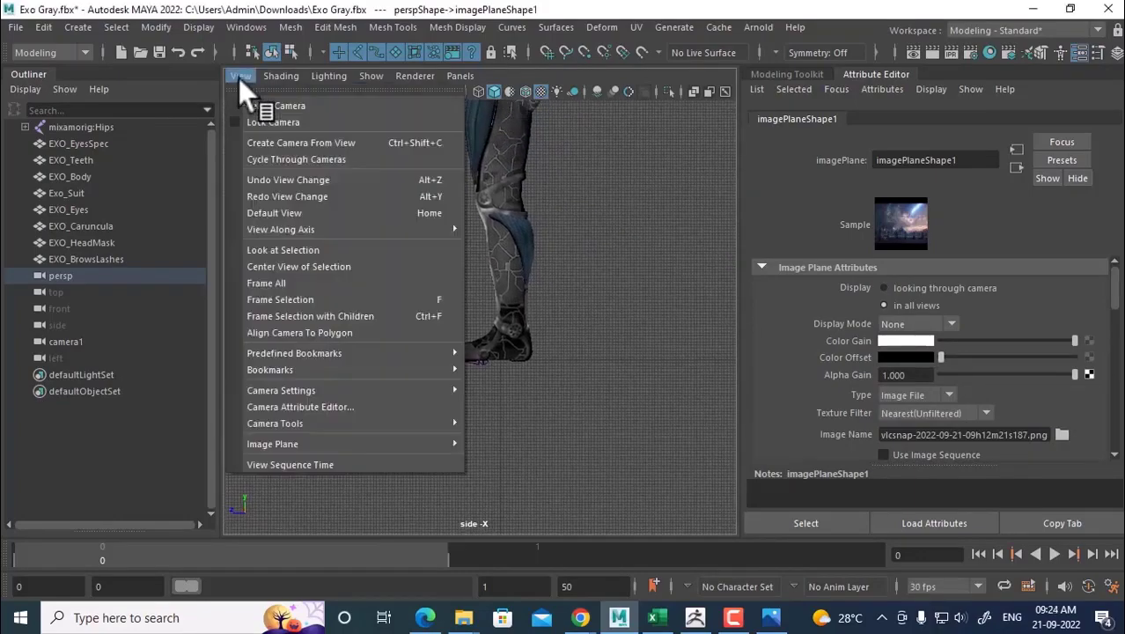
mouse_move(334, 444)
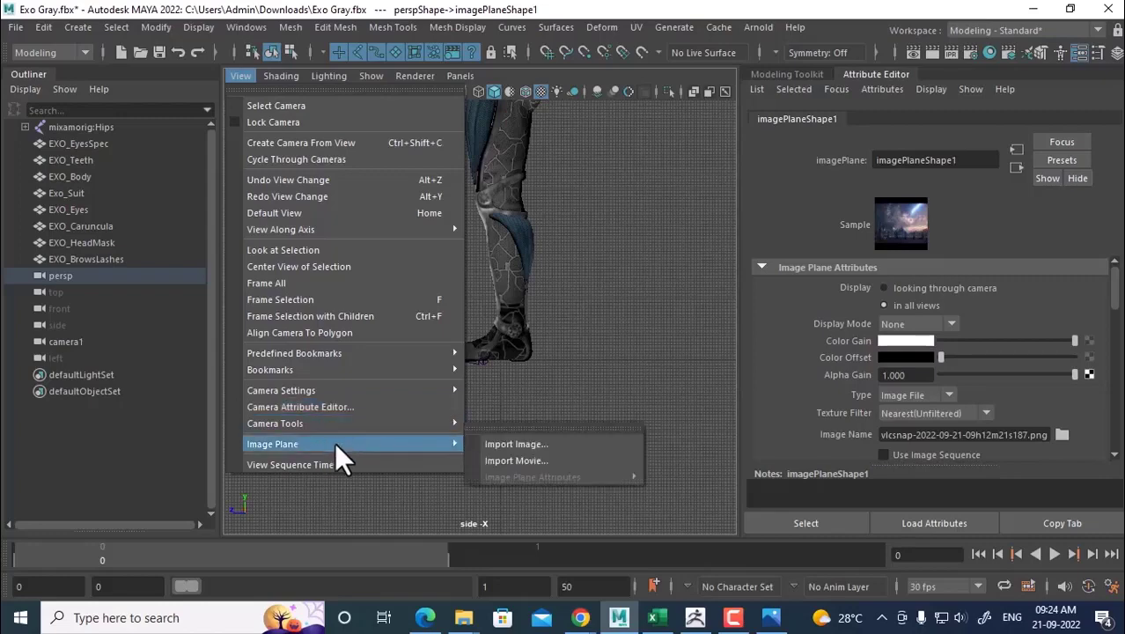
click(508, 442)
click(330, 160)
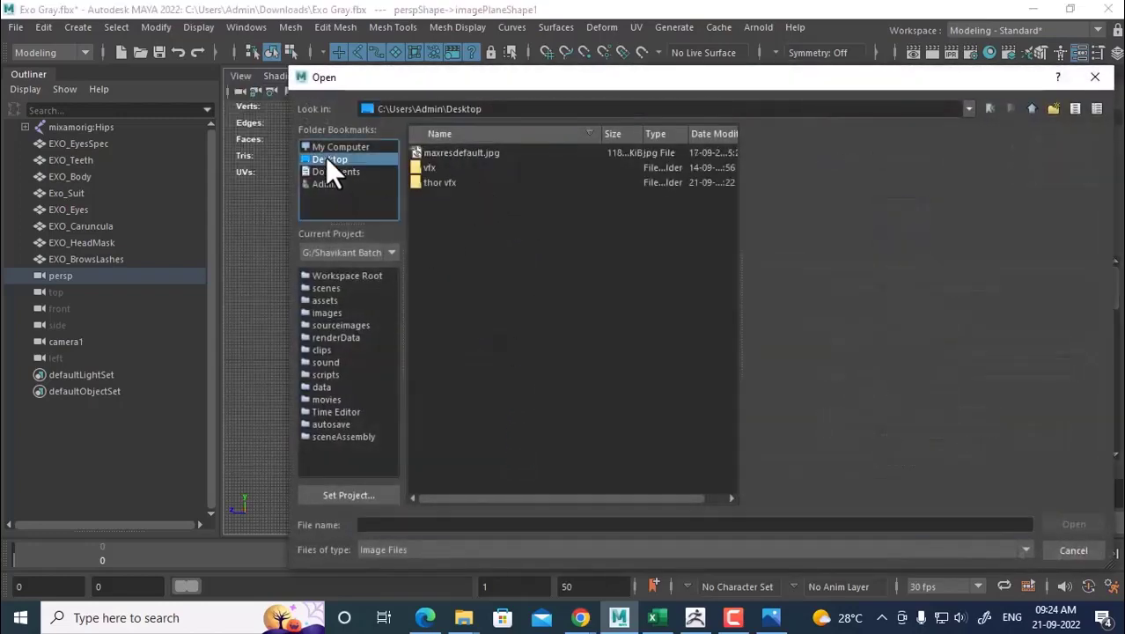
double_click(444, 182)
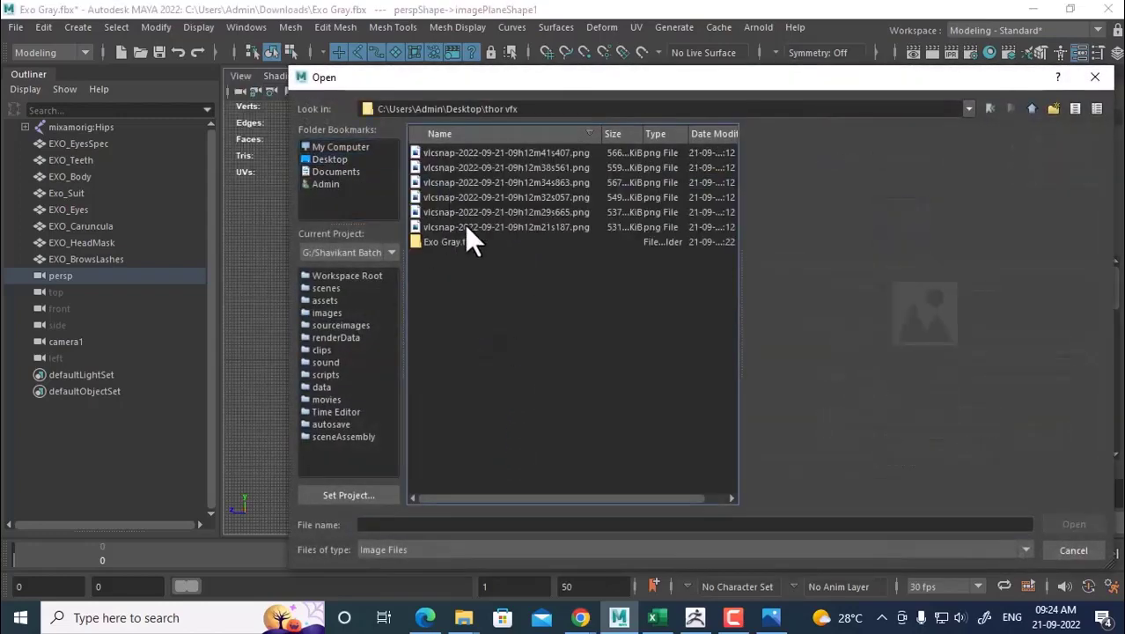
double_click(508, 152)
Scale the side view's image plane up uniformly until it is about twice as tall as the character.
scroll(603, 444, up, 4)
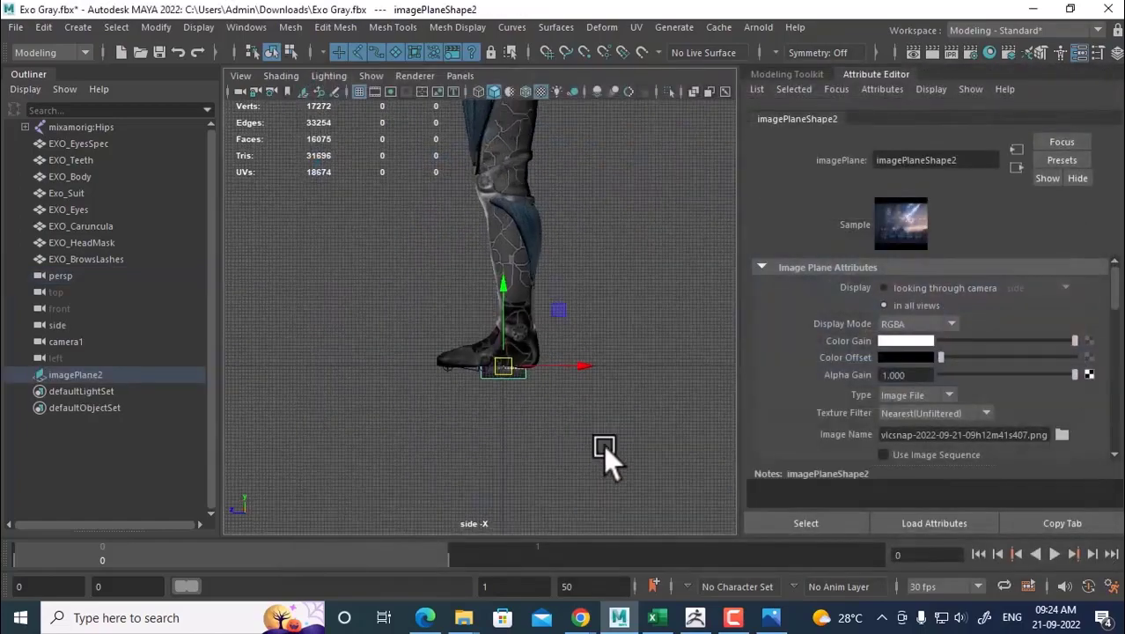
key(r)
drag(515, 387, 722, 343)
scroll(500, 417, down, 5)
scroll(537, 419, up, 2)
key(w)
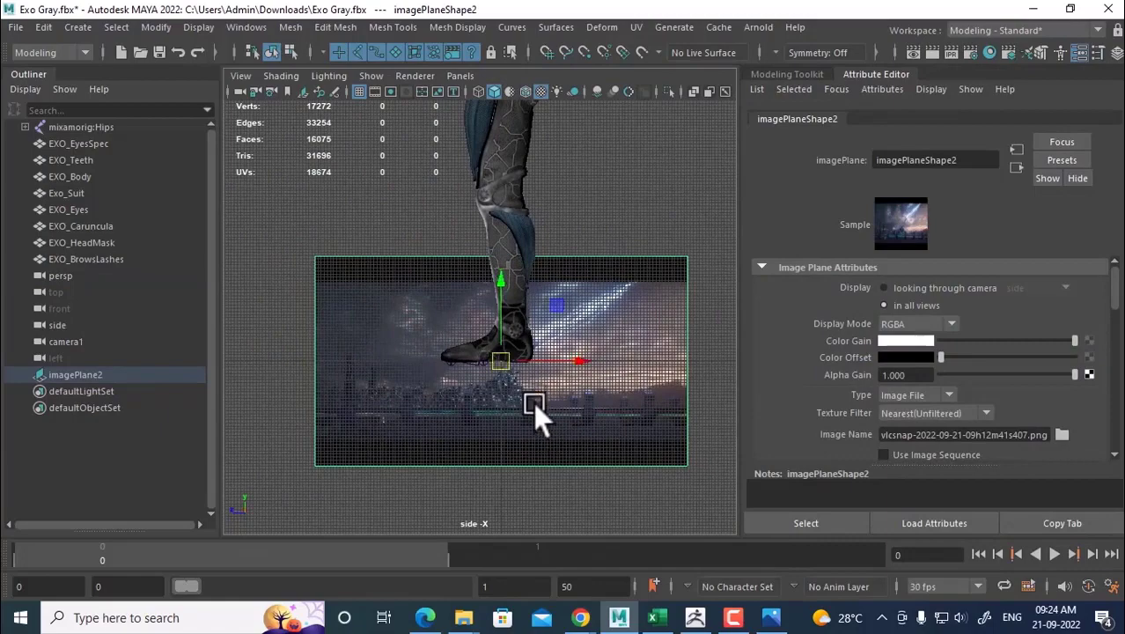
scroll(478, 316, down, 3)
key(r)
drag(486, 342, 661, 301)
scroll(440, 253, down, 3)
scroll(439, 254, down, 3)
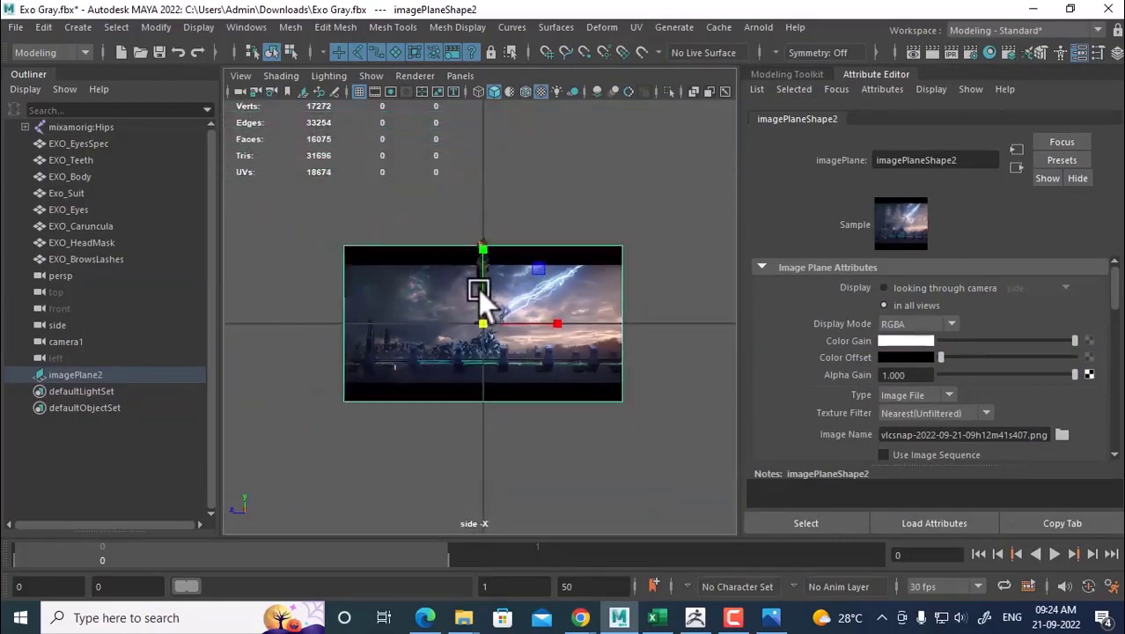
Move the image plane upward and enlarge it uniformly until the picture extends well beyond the character on all sides.
scroll(478, 289, up, 2)
key(w)
drag(484, 244, 479, 190)
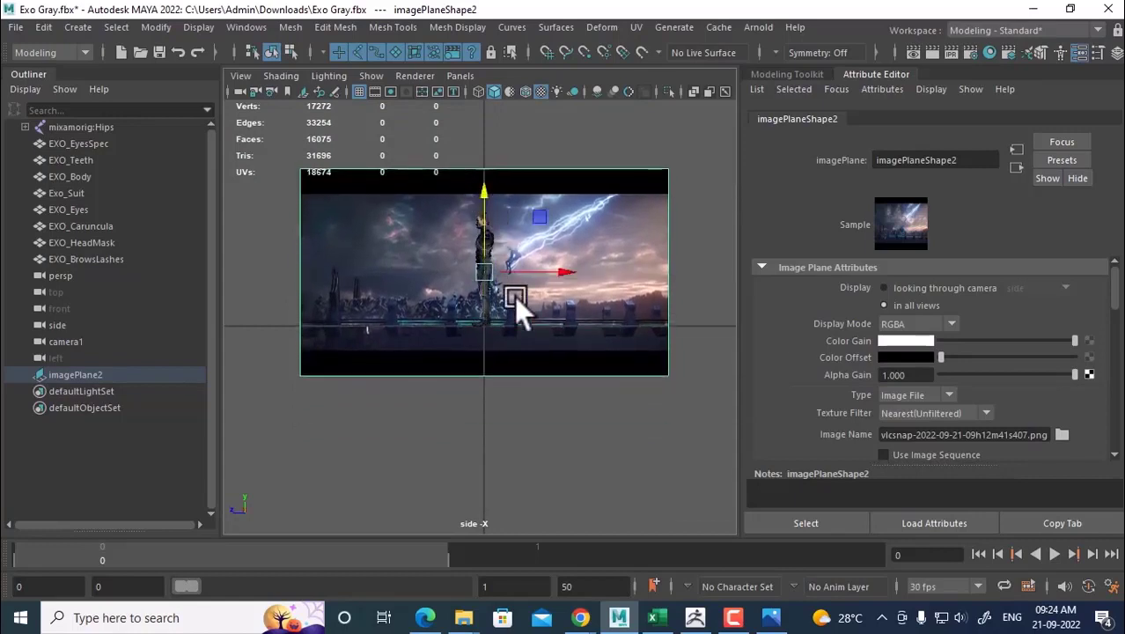
key(r)
drag(495, 287, 701, 248)
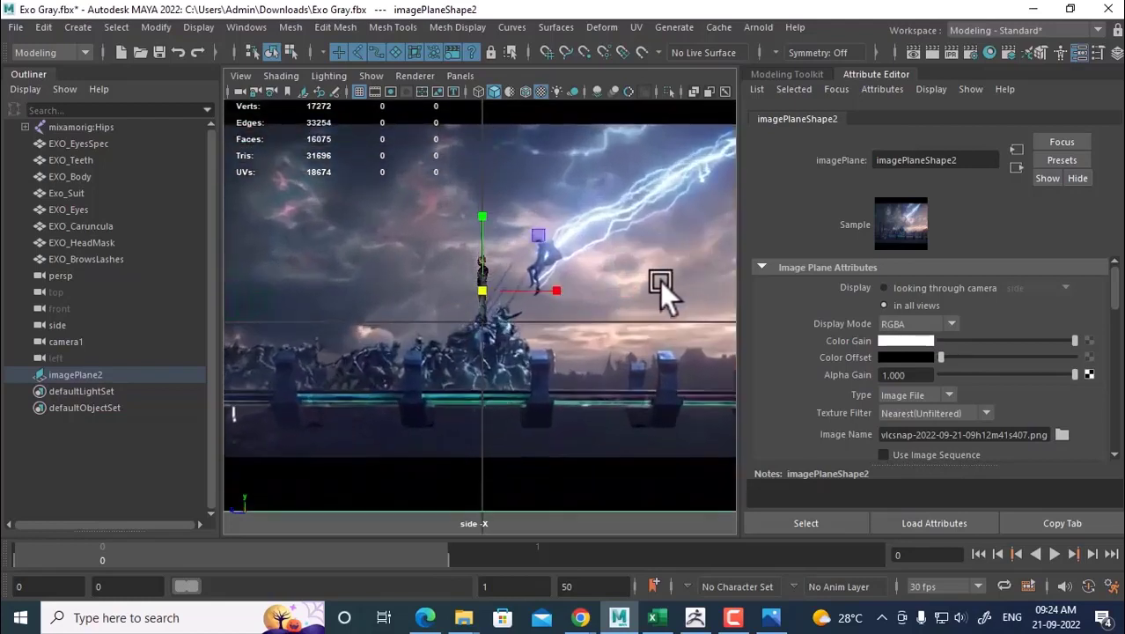
Shift the image plane so the picture's flying figure overlaps the character, and scale the plane up slightly to match their sizes.
key(w)
drag(561, 289, 516, 302)
drag(436, 216, 432, 240)
key(r)
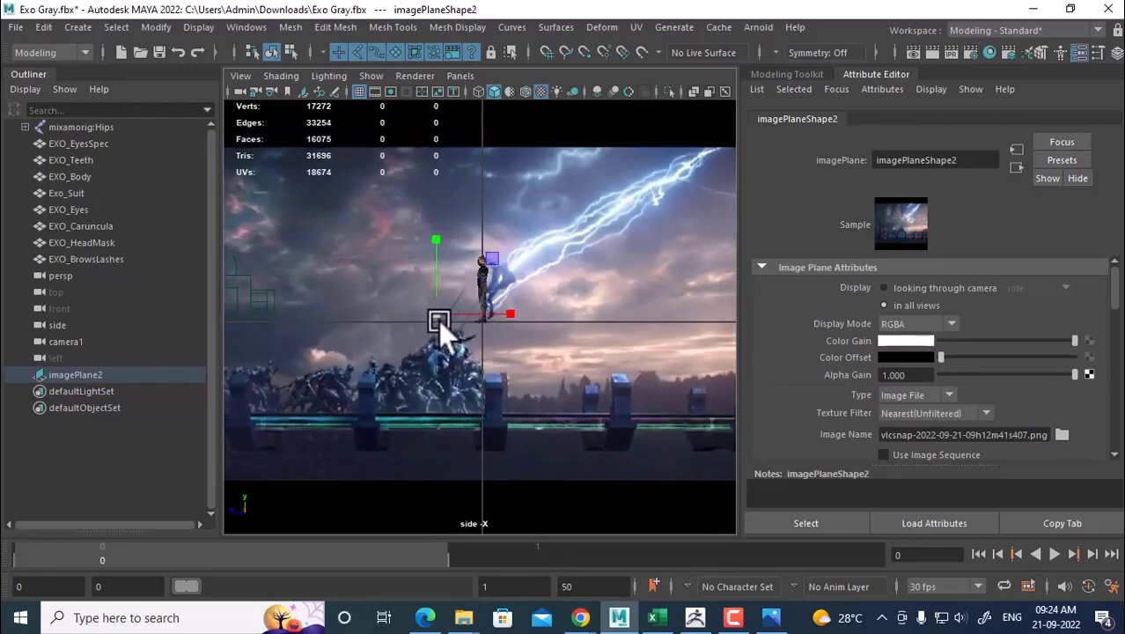
drag(438, 320, 449, 297)
key(w)
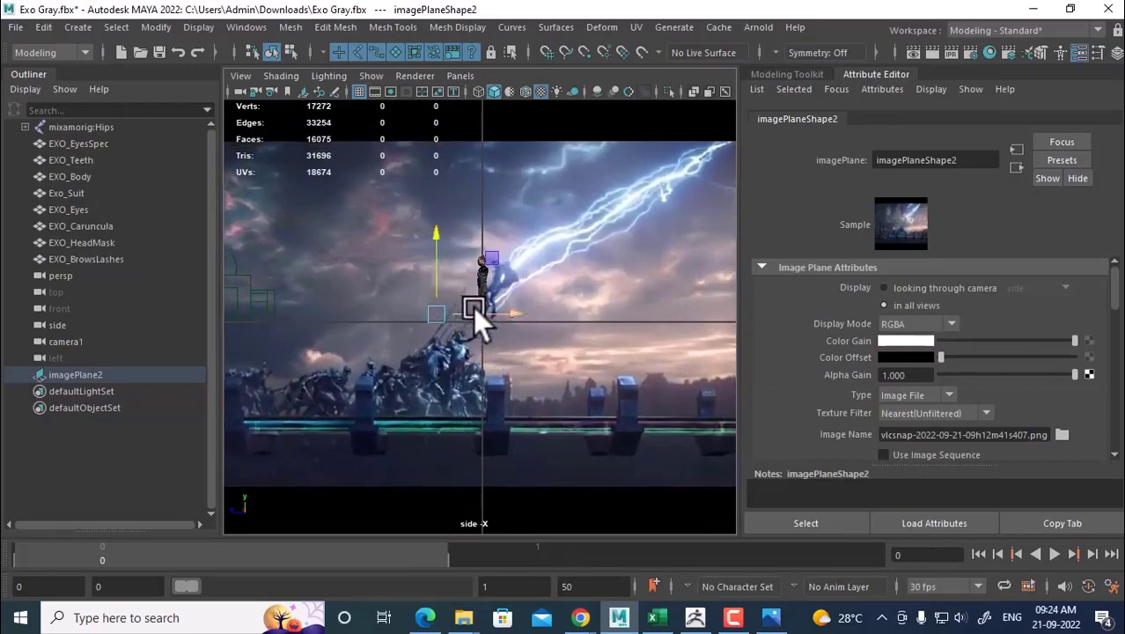
Raise the image plane until the glowing bridge line in the picture sits at the character's feet.
scroll(465, 264, down, 5)
alt+middle_drag(457, 255, 456, 312)
drag(456, 313, 461, 253)
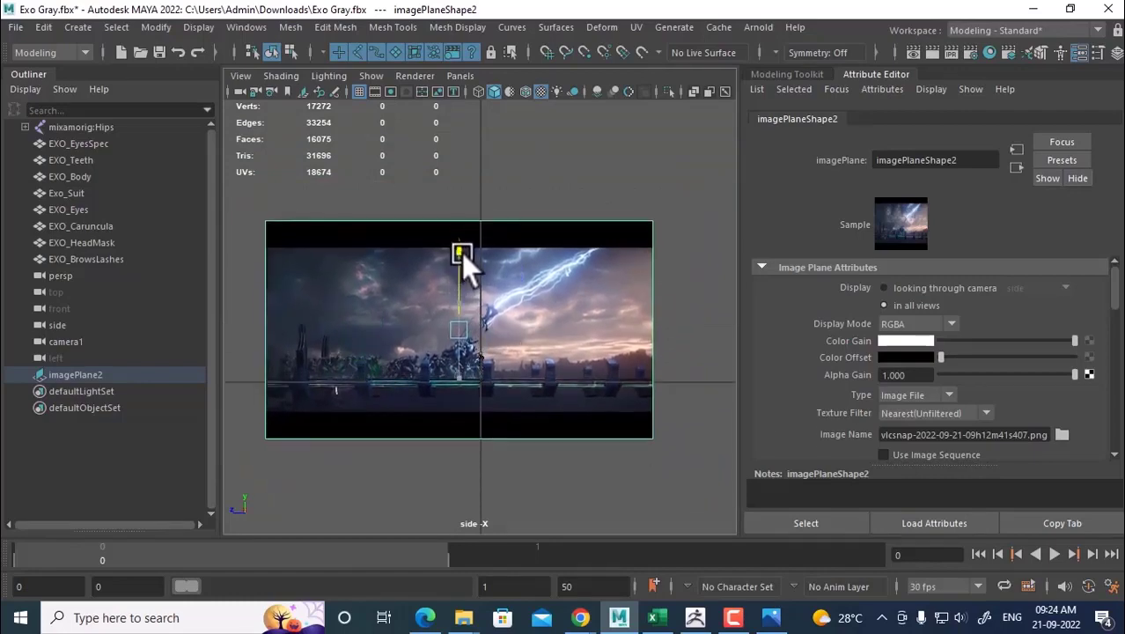
scroll(583, 472, up, 8)
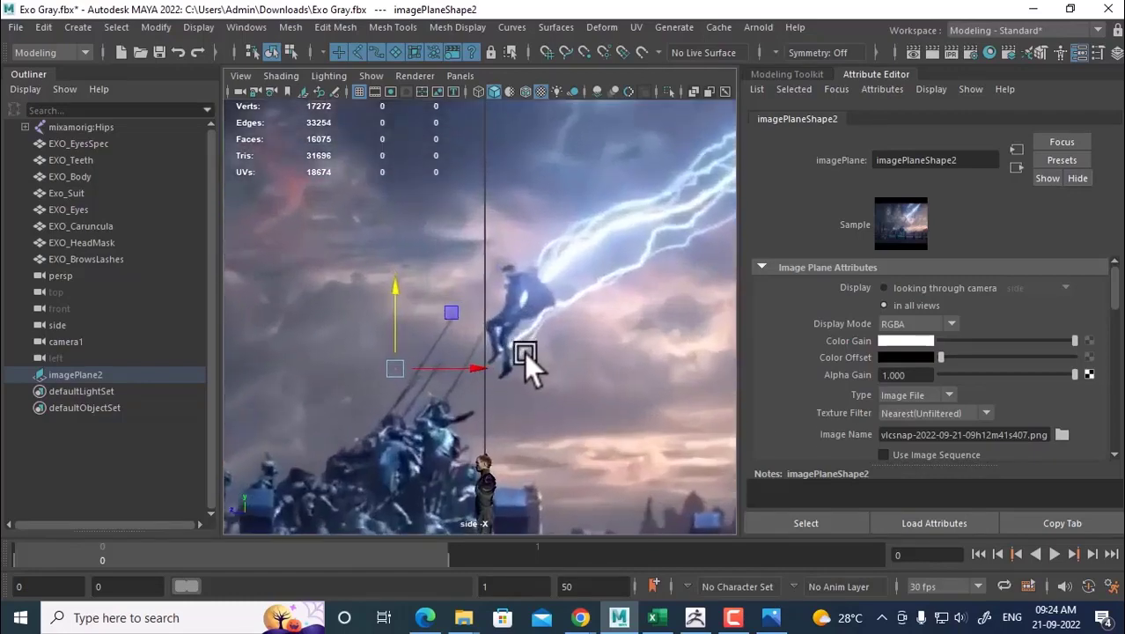
alt+middle_drag(530, 442, 535, 333)
Examine how the character and image plane line up in the perspective view and through camera1.
click(487, 404)
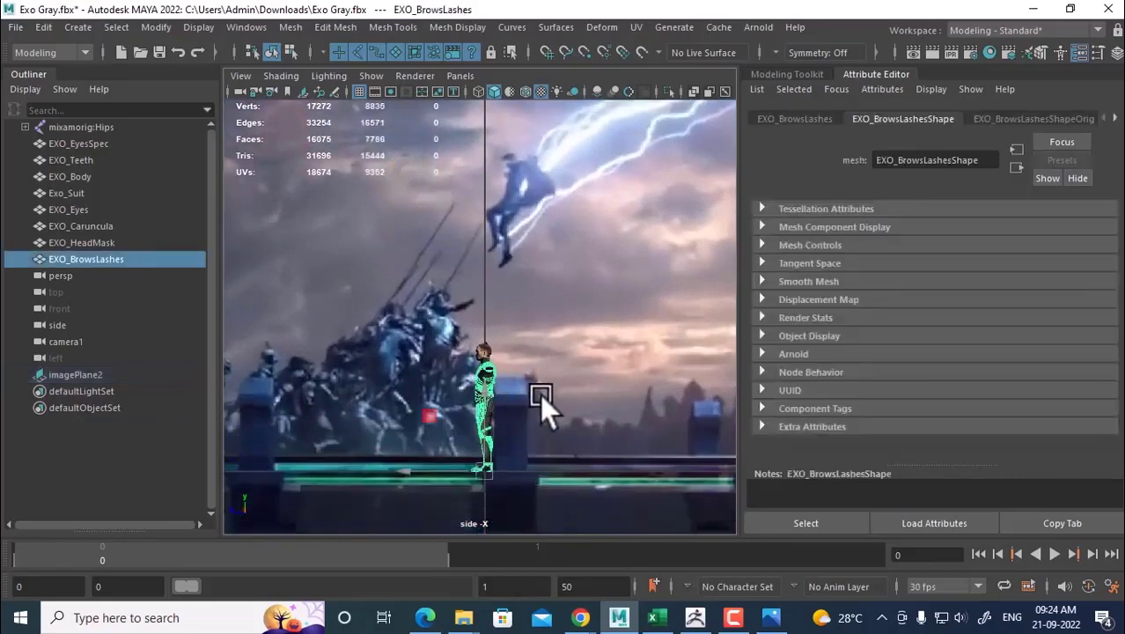
key(space)
drag(547, 395, 637, 382)
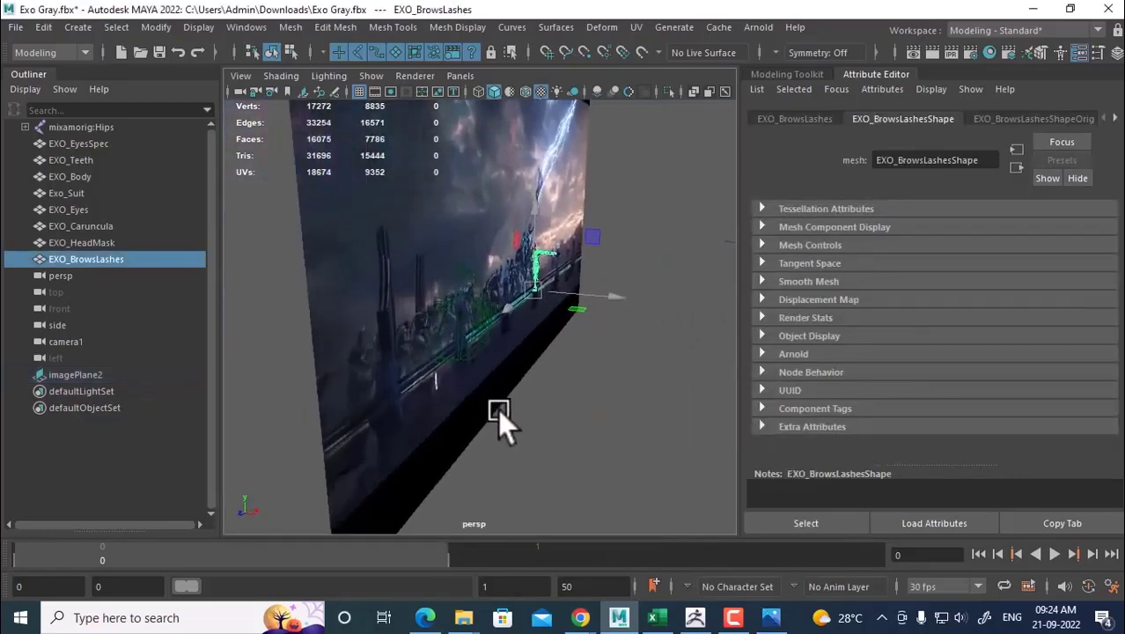
click(498, 409)
alt+drag(618, 221, 597, 352)
click(647, 296)
click(460, 75)
mouse_move(510, 97)
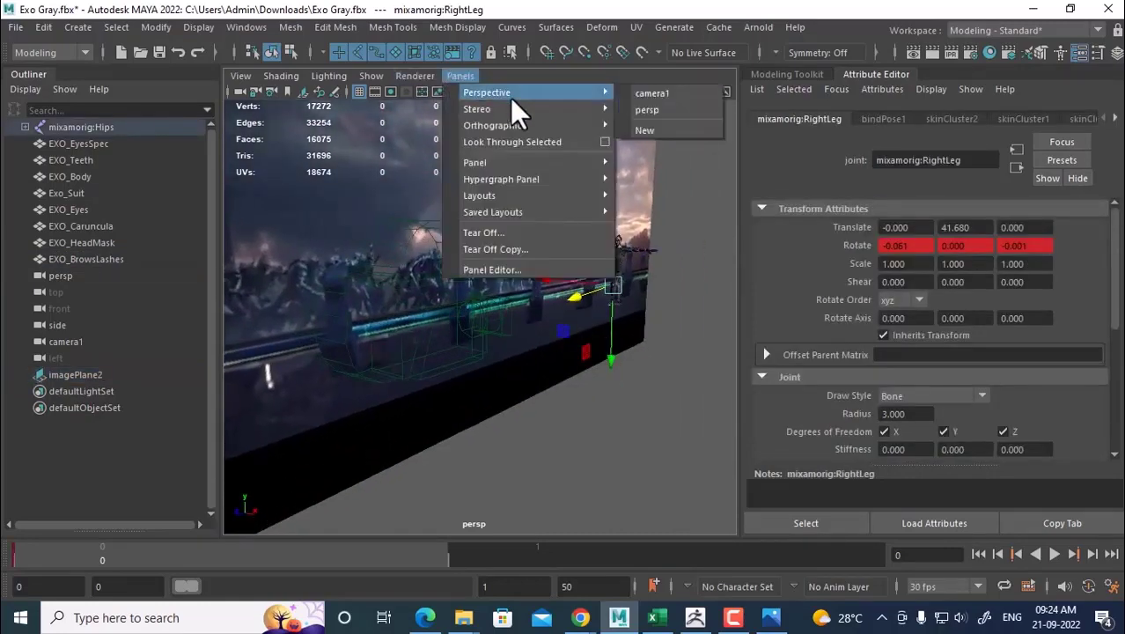
click(653, 94)
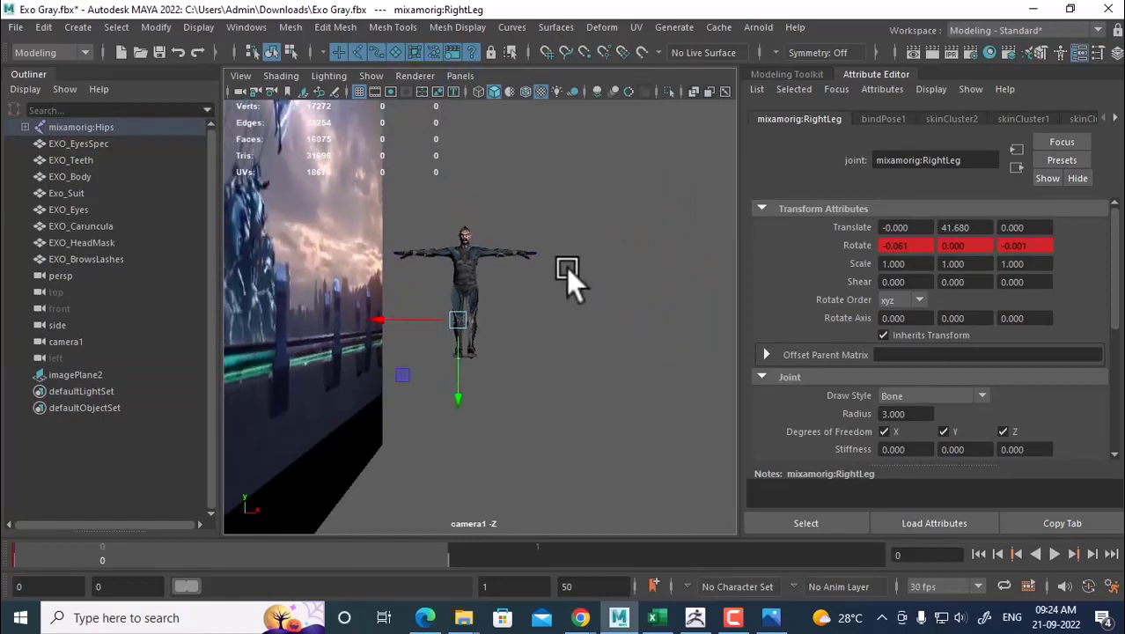
key(space)
drag(564, 319, 568, 287)
alt+drag(643, 304, 585, 328)
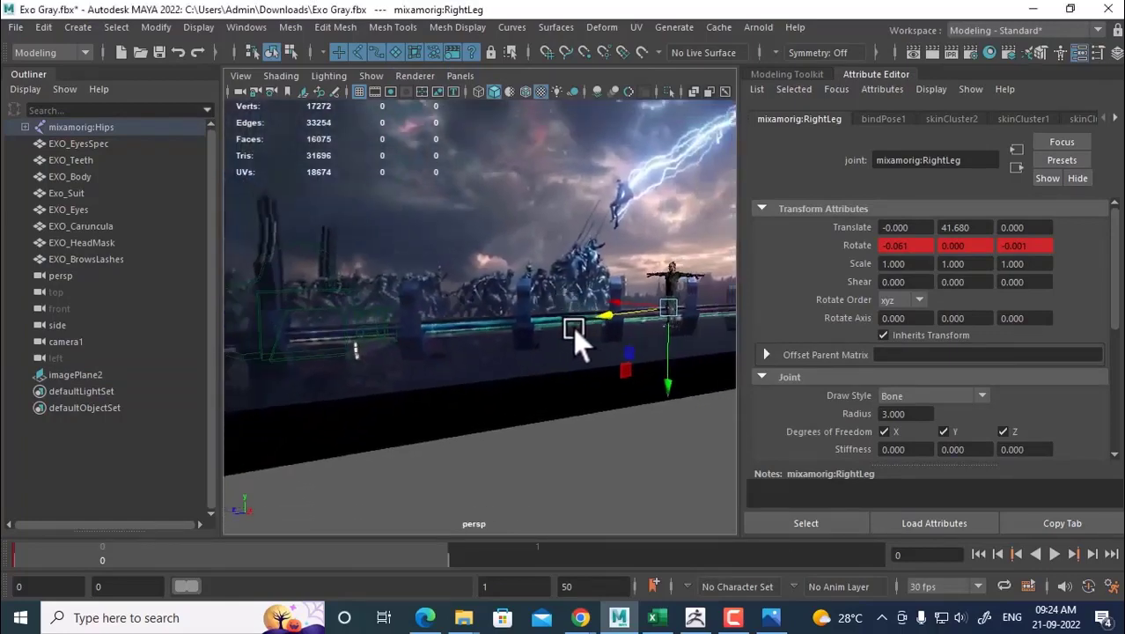
Look through camera1 and aim it side-on at the image plane, framing the character on the bridge beneath the flying figure.
click(460, 75)
click(511, 143)
click(466, 79)
click(639, 95)
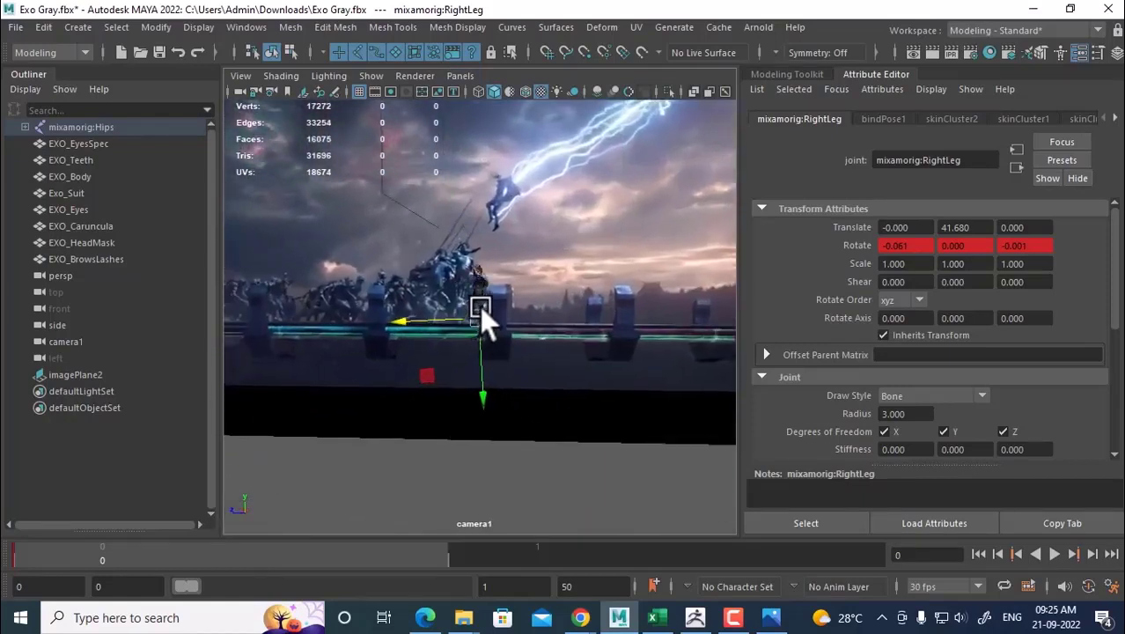
alt+middle_drag(507, 322, 504, 344)
alt+drag(508, 310, 511, 300)
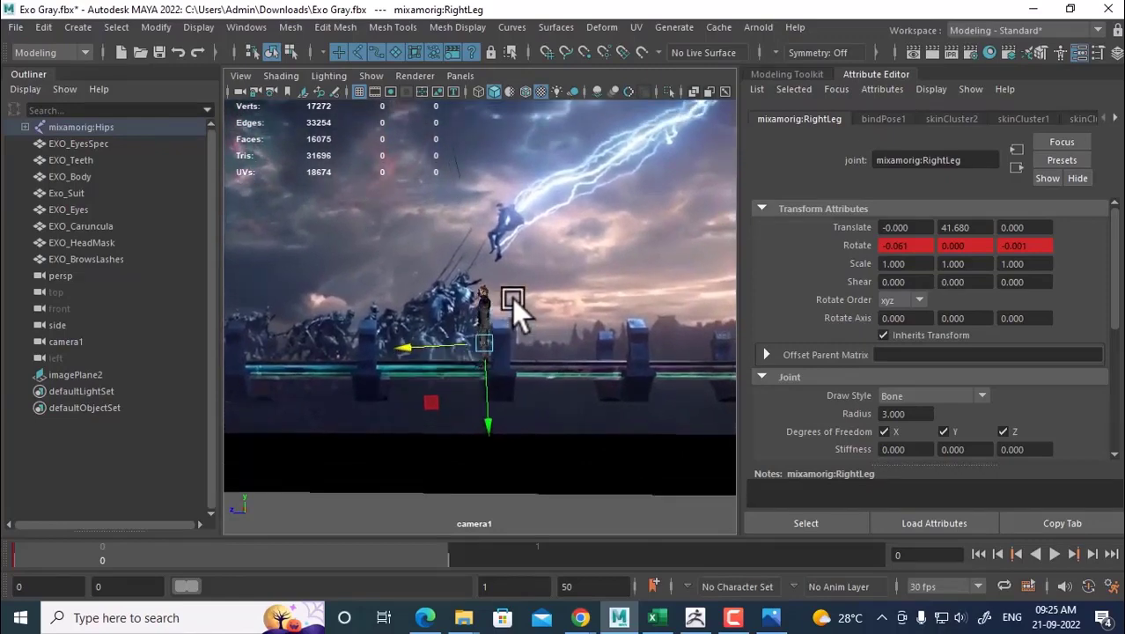
alt+middle_drag(511, 298, 518, 322)
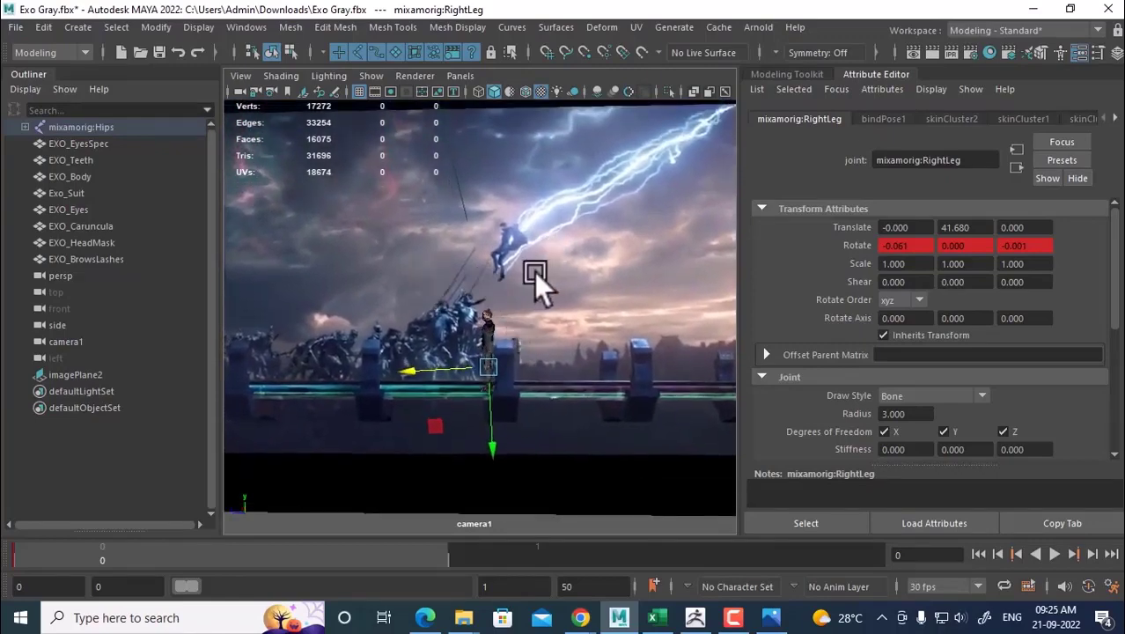
mouse_move(463, 617)
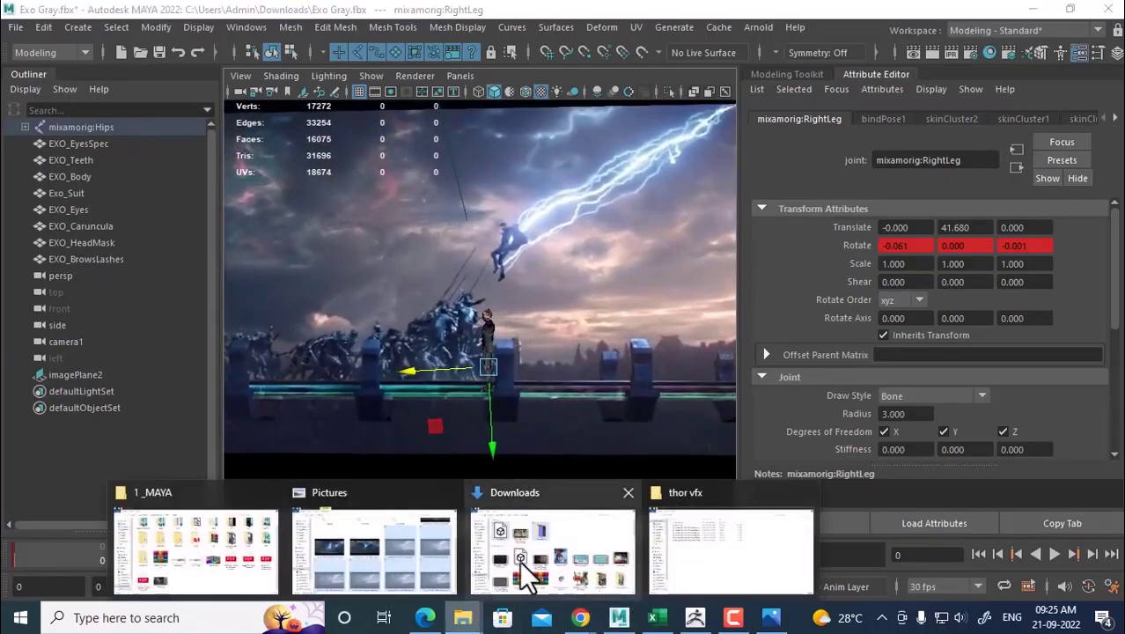
click(707, 544)
click(327, 143)
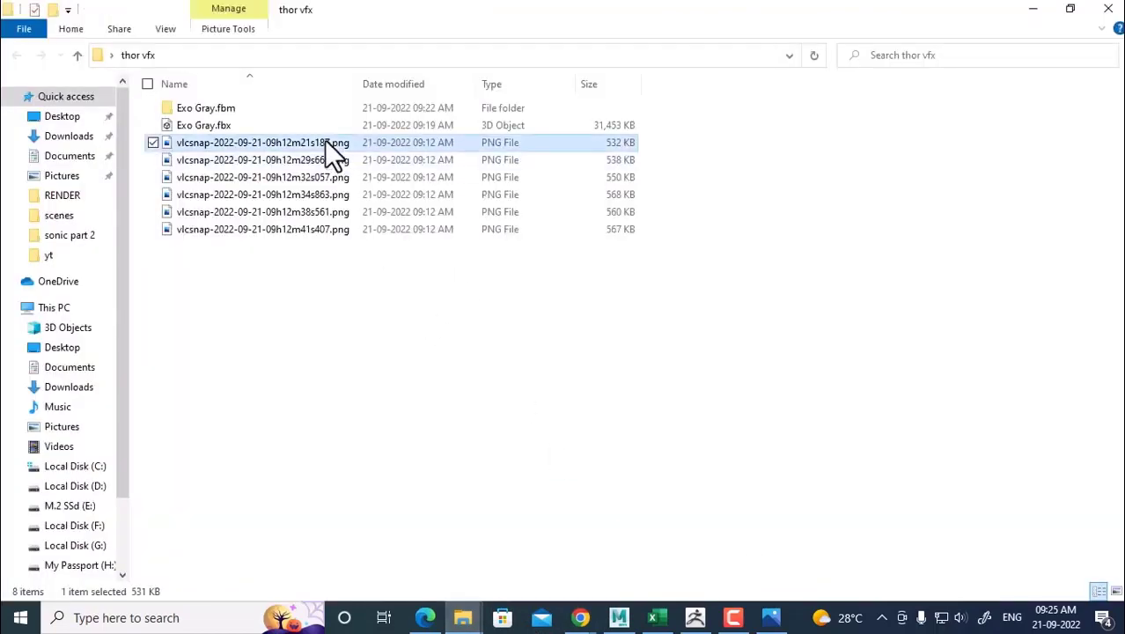
right_click(325, 143)
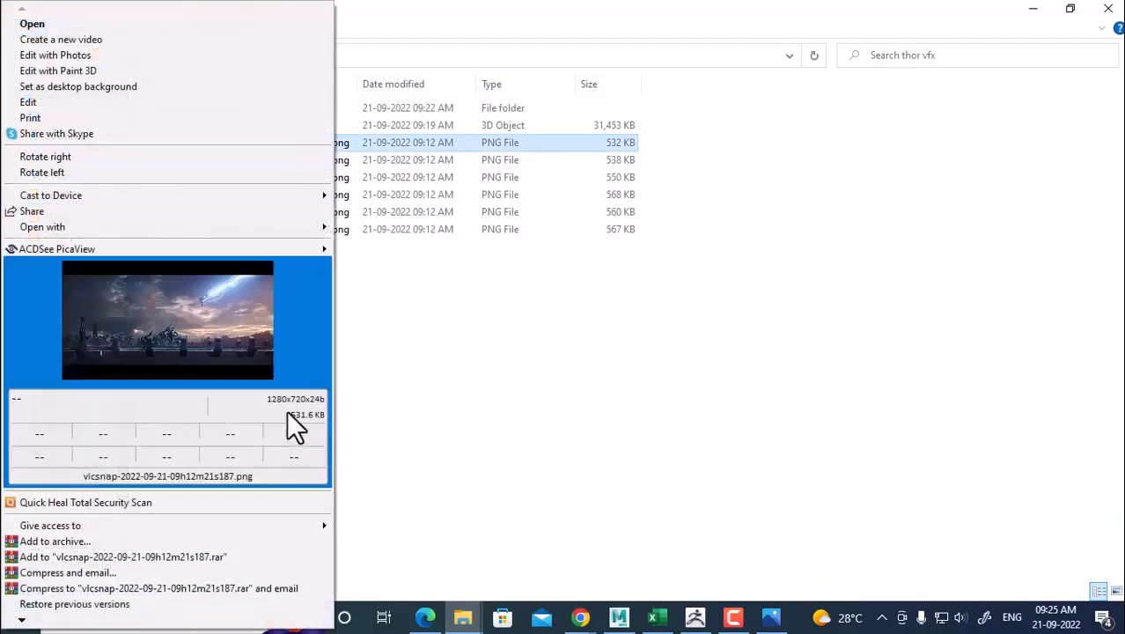
click(786, 430)
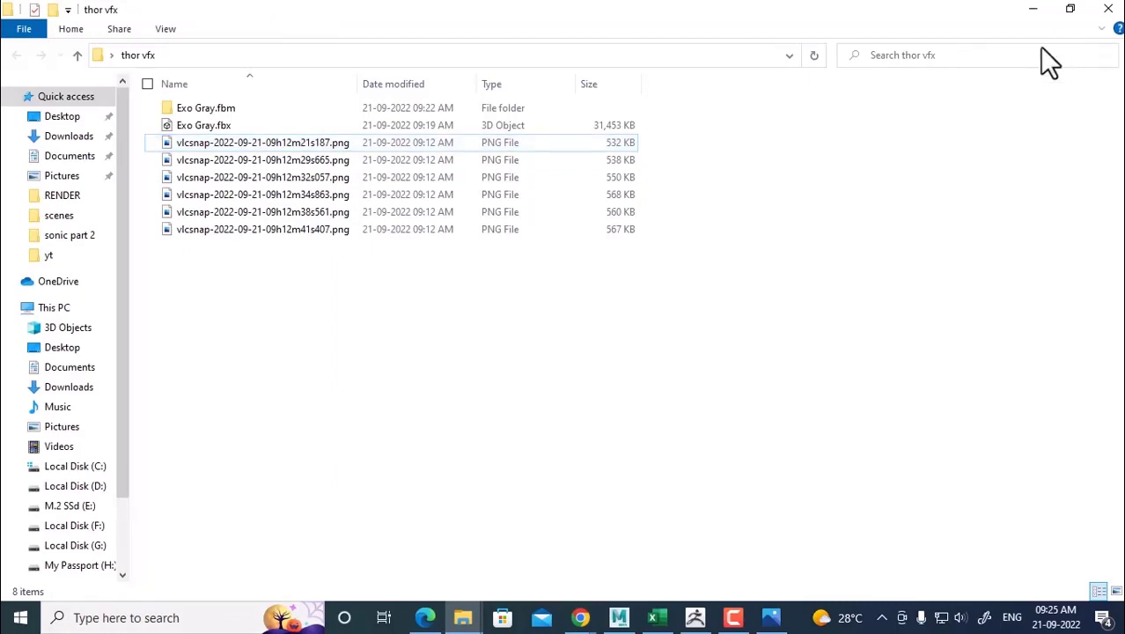
Switch to Maya and apply the Full 1280/Screen image size preset in the Render Settings.
key(alt+Tab)
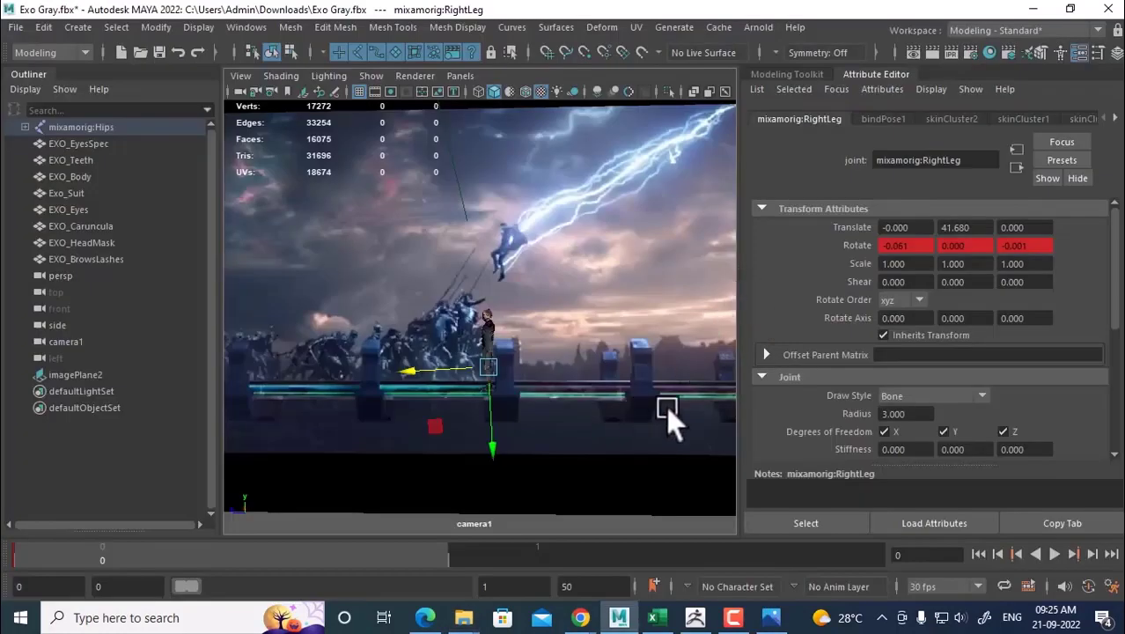
click(970, 54)
drag(372, 162, 561, 63)
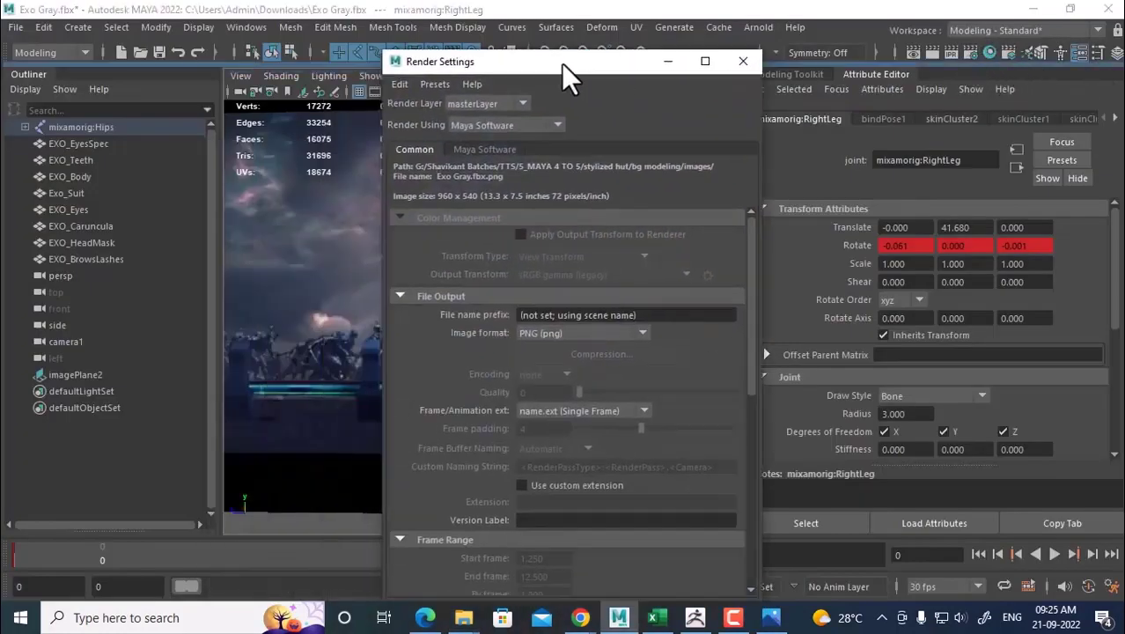
scroll(627, 510, down, 5)
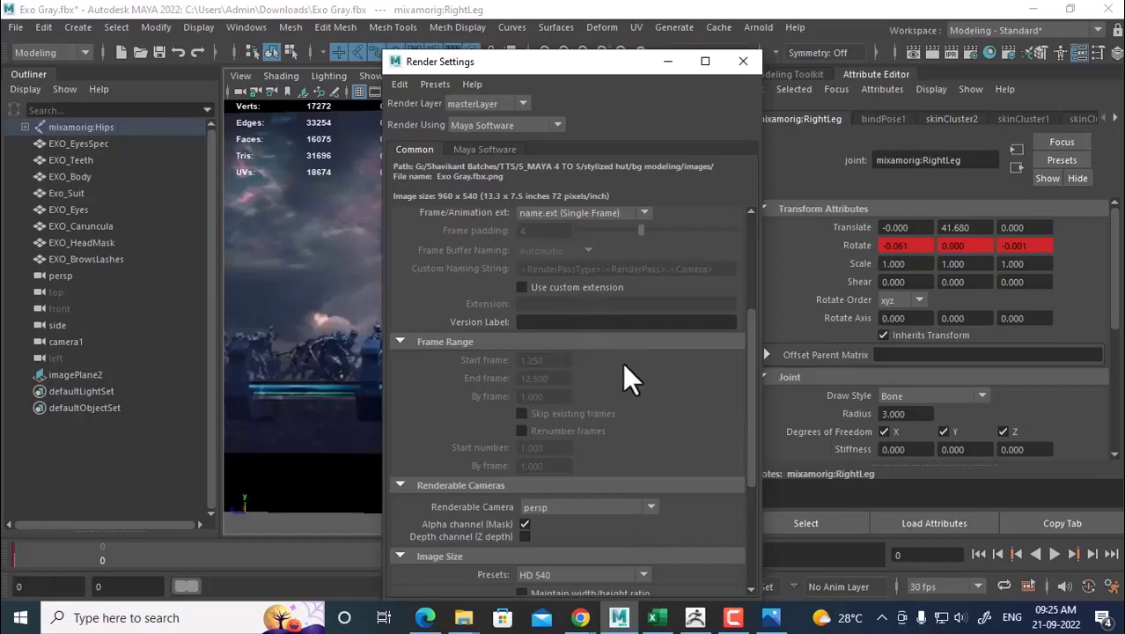
scroll(627, 409, down, 3)
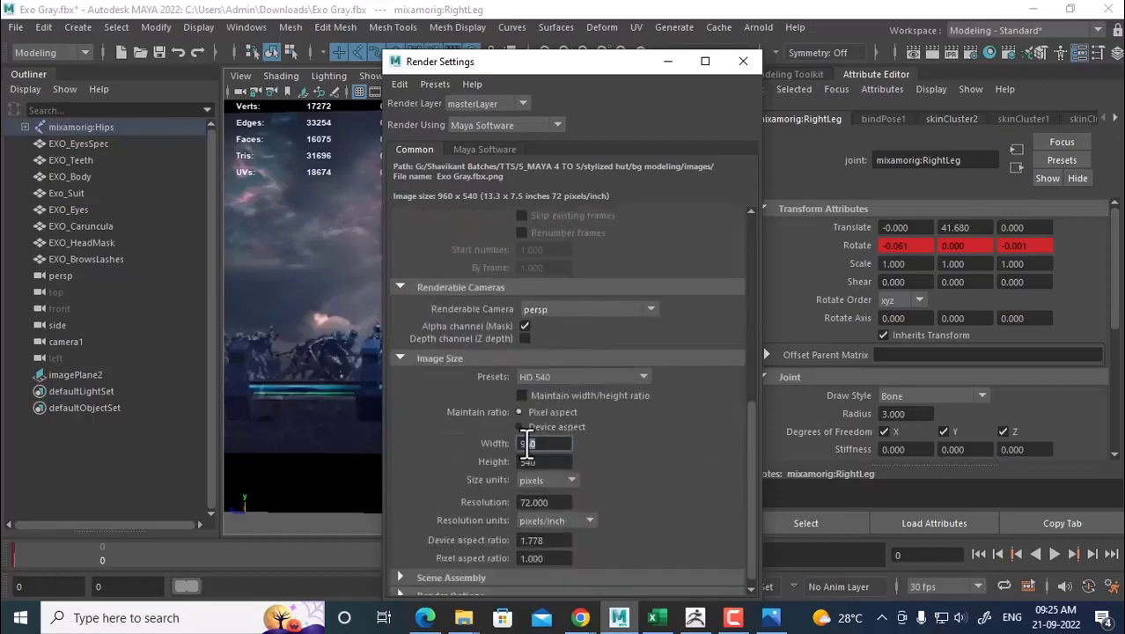
click(582, 376)
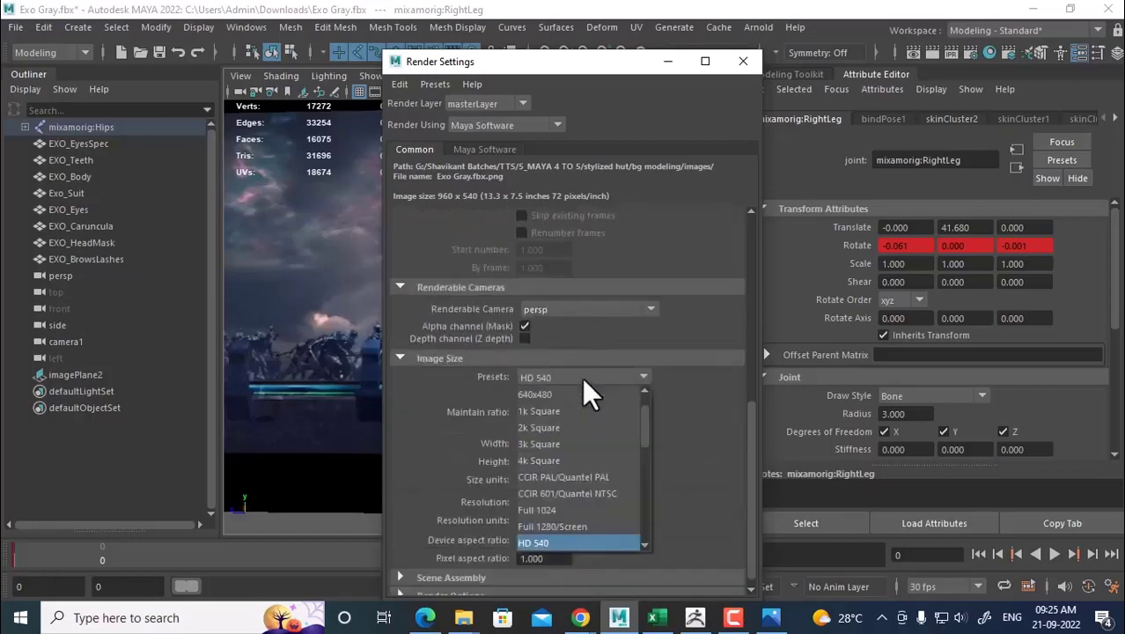
click(585, 526)
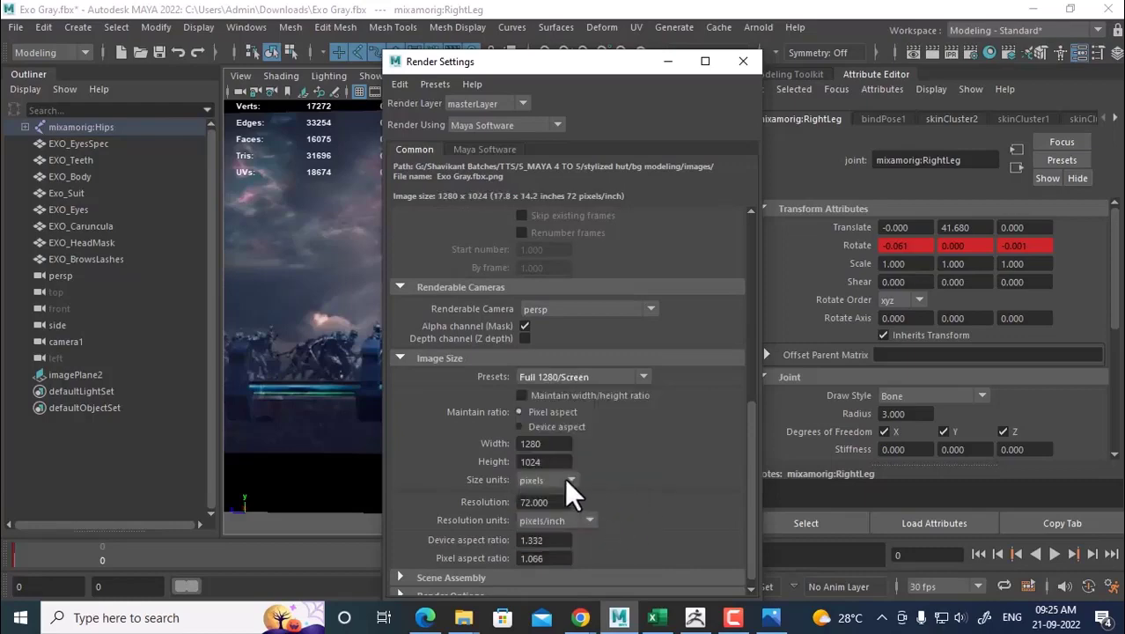
Recheck the first snapshot's pixel size in the thor vfx folder, and set Maya's render height to 720 pixels.
key(alt+Tab)
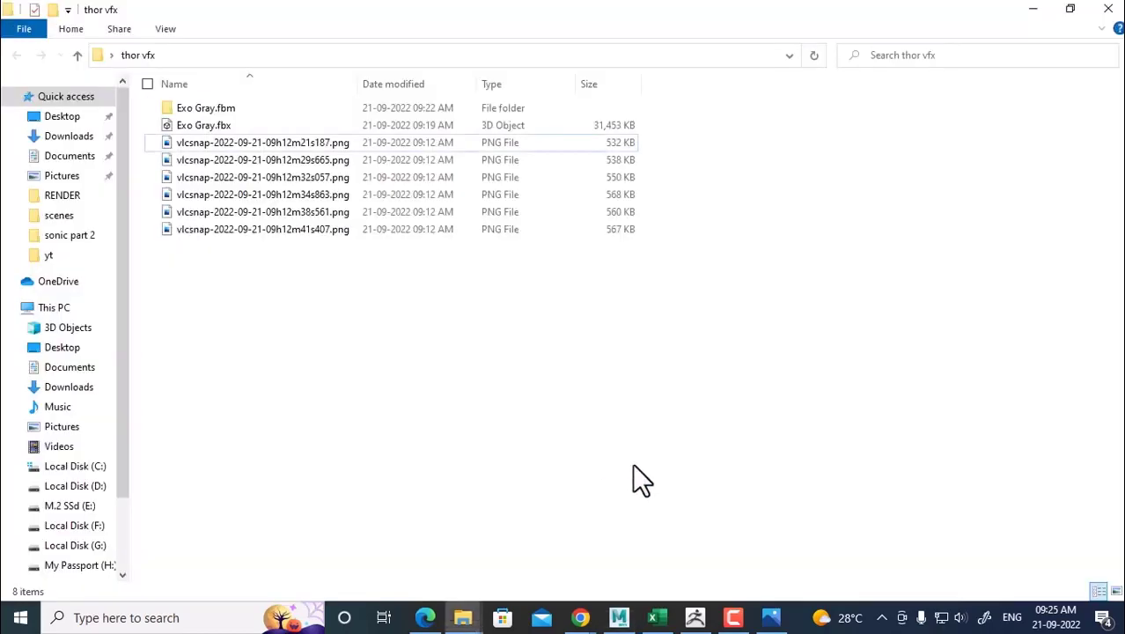
click(344, 142)
right_click(344, 143)
key(alt+Tab)
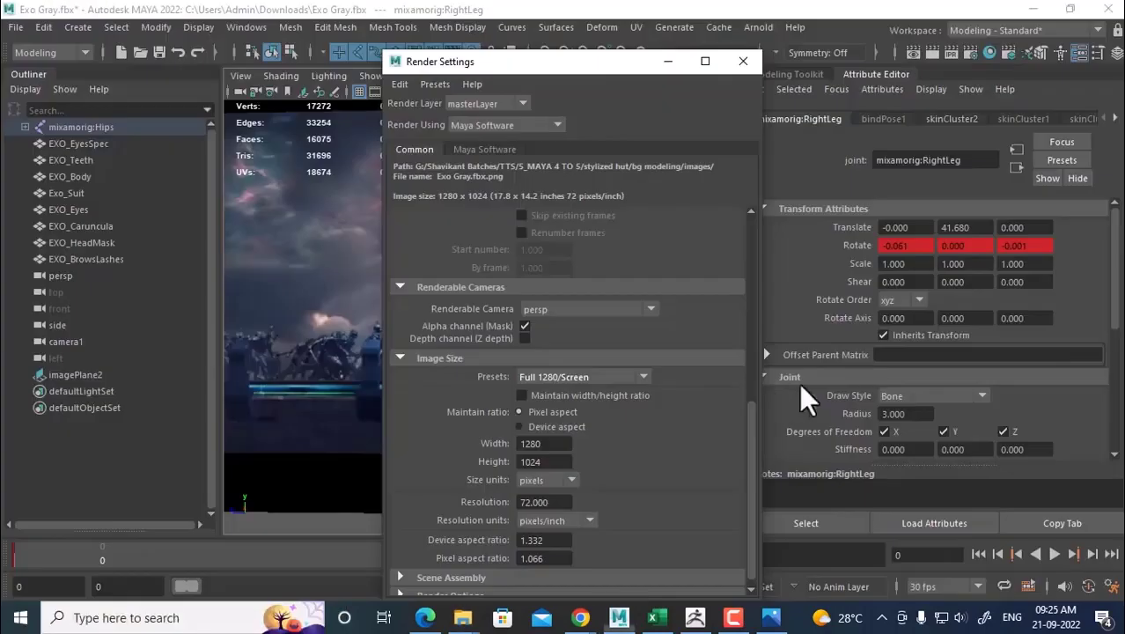
double_click(542, 462)
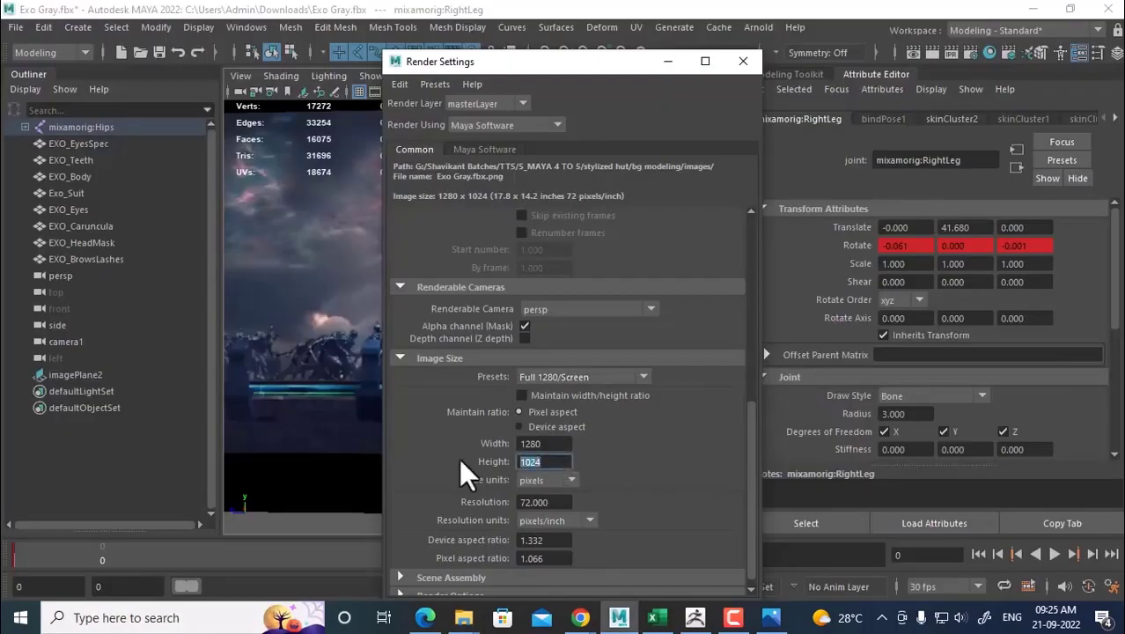
text(720)
key(Return)
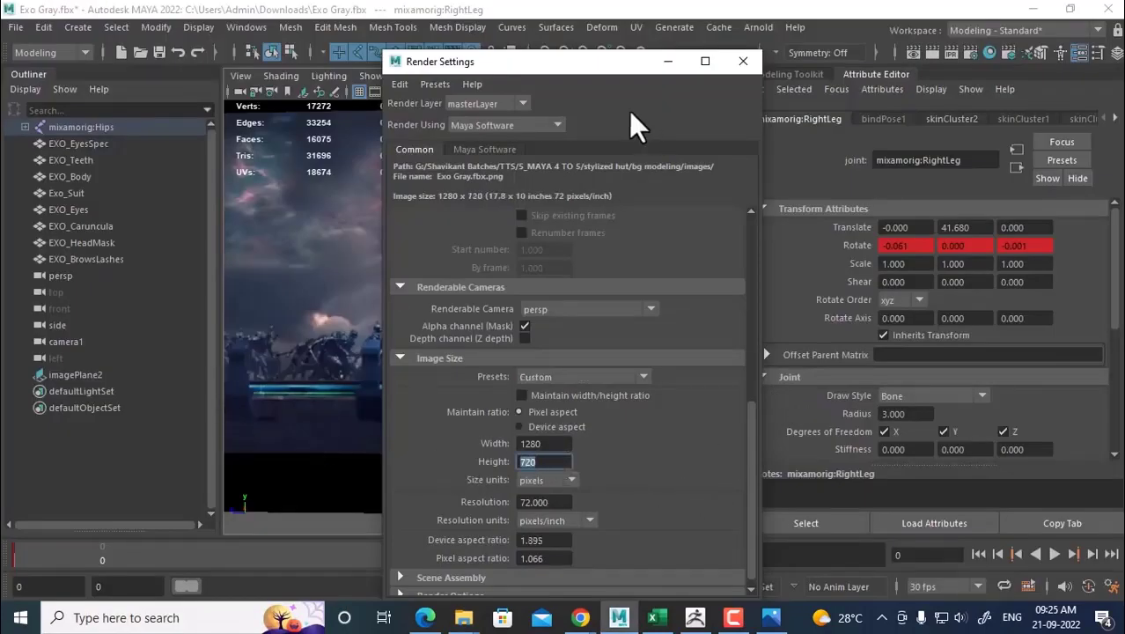
click(743, 61)
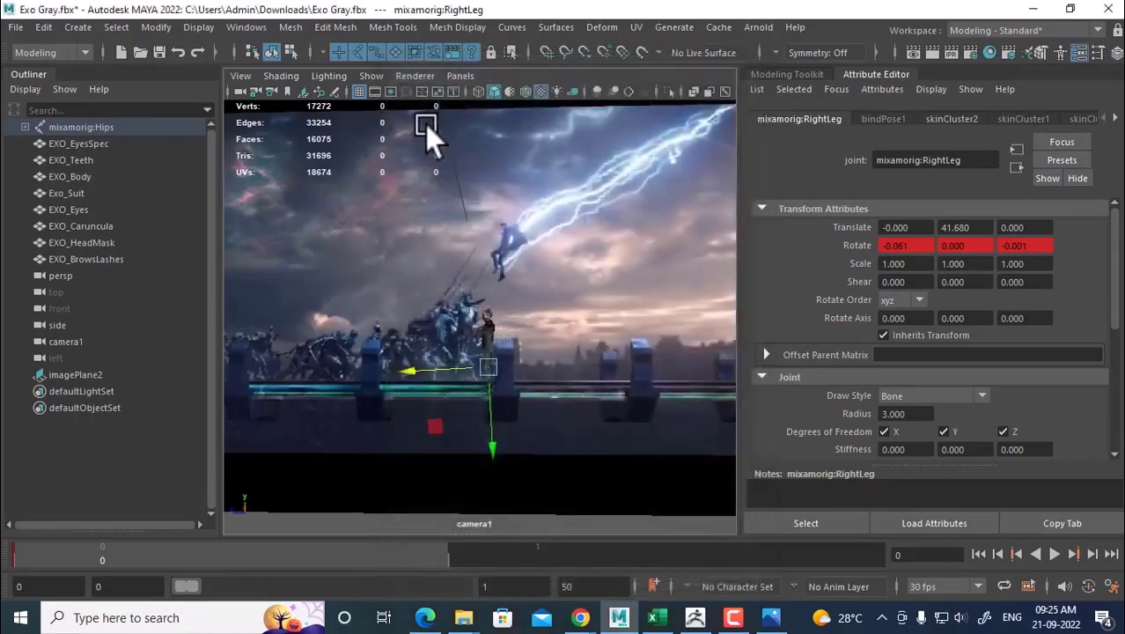
Show the resolution gate for camera1, reframe the camera so the picture fills the gate, and select imagePlane2.
click(390, 92)
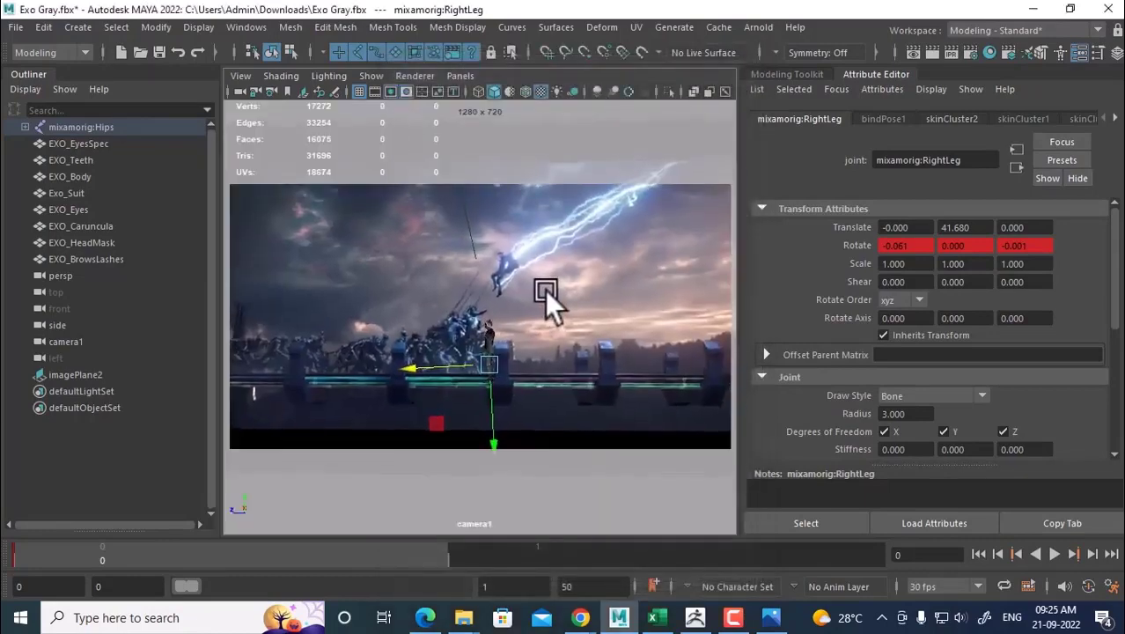
alt+middle_drag(544, 299, 541, 315)
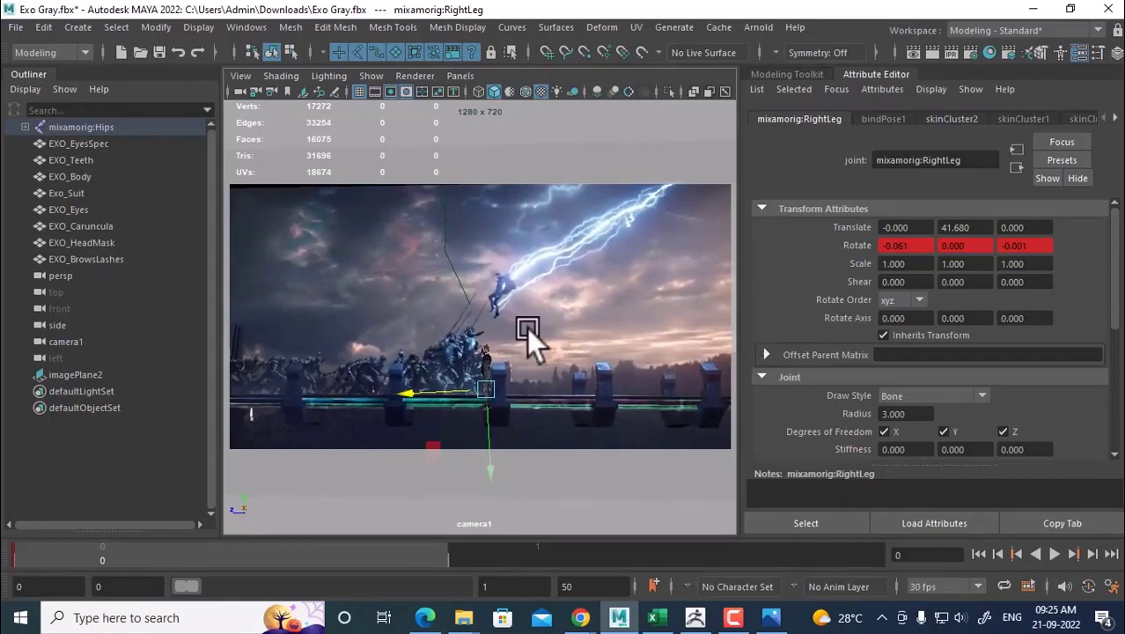
click(241, 92)
click(360, 251)
Split the viewport into two side-by-side panes, with camera1 in one and the perspective view in the other.
click(460, 76)
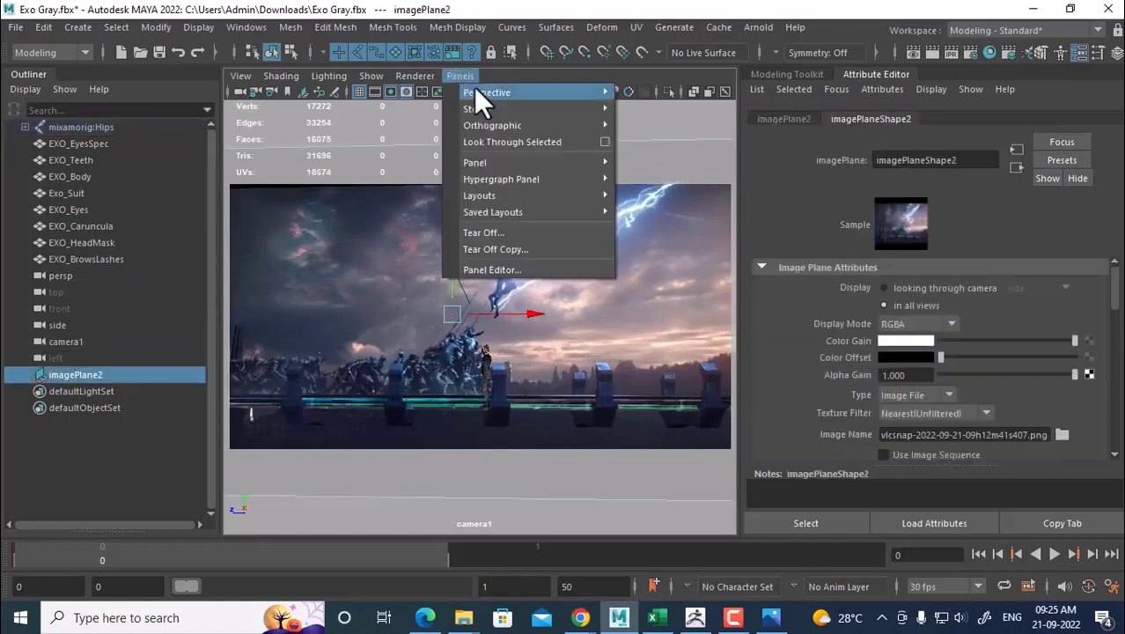
mouse_move(511, 130)
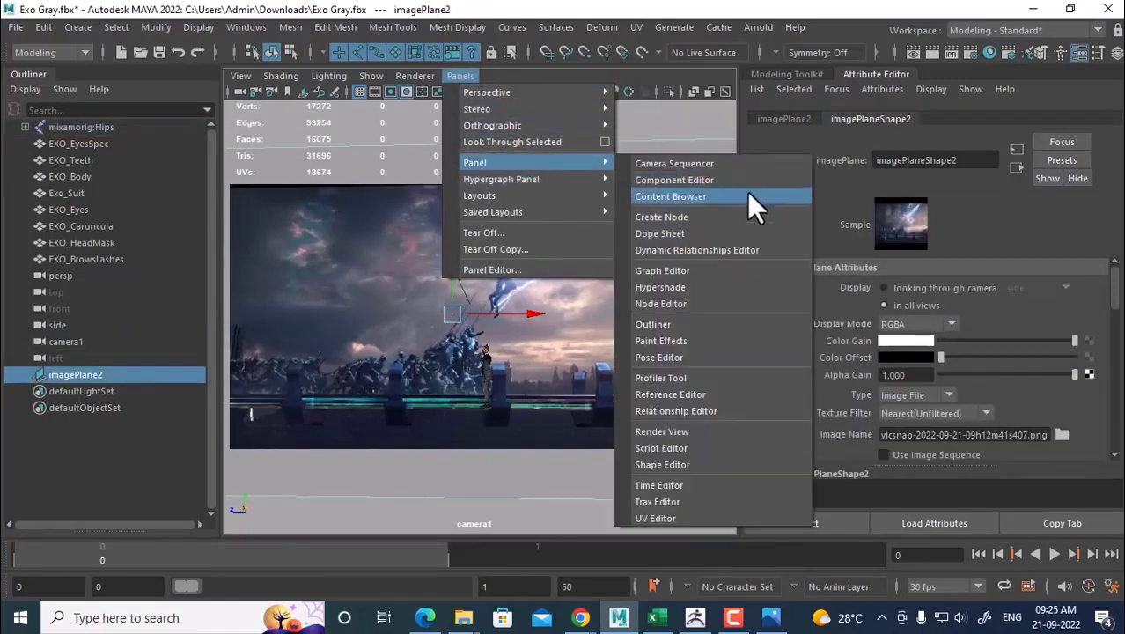
mouse_move(556, 197)
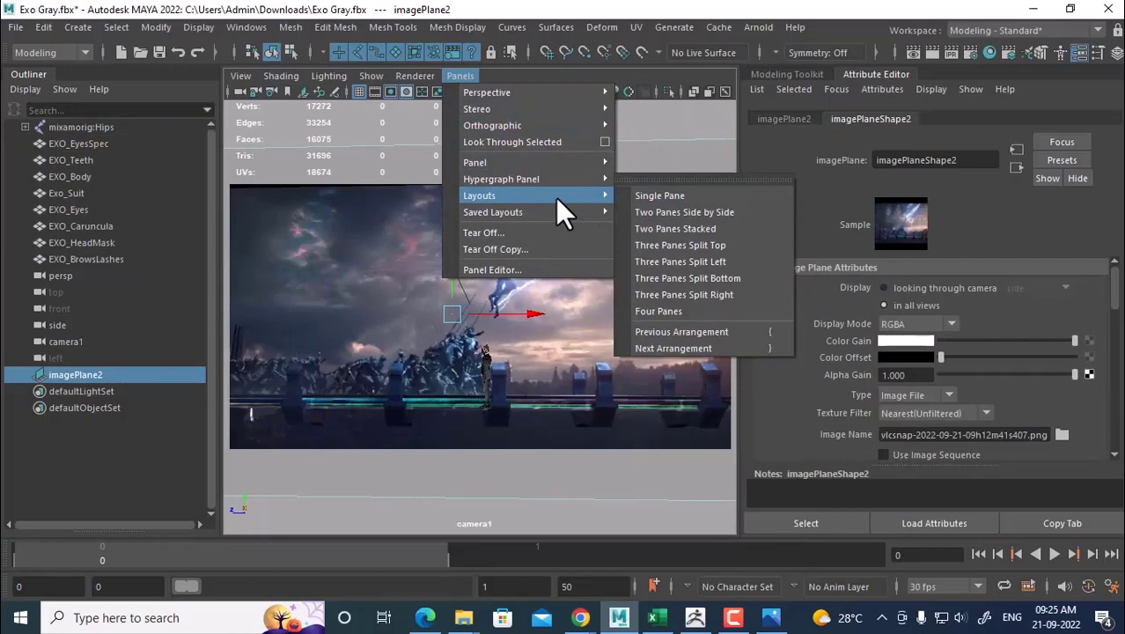
click(704, 212)
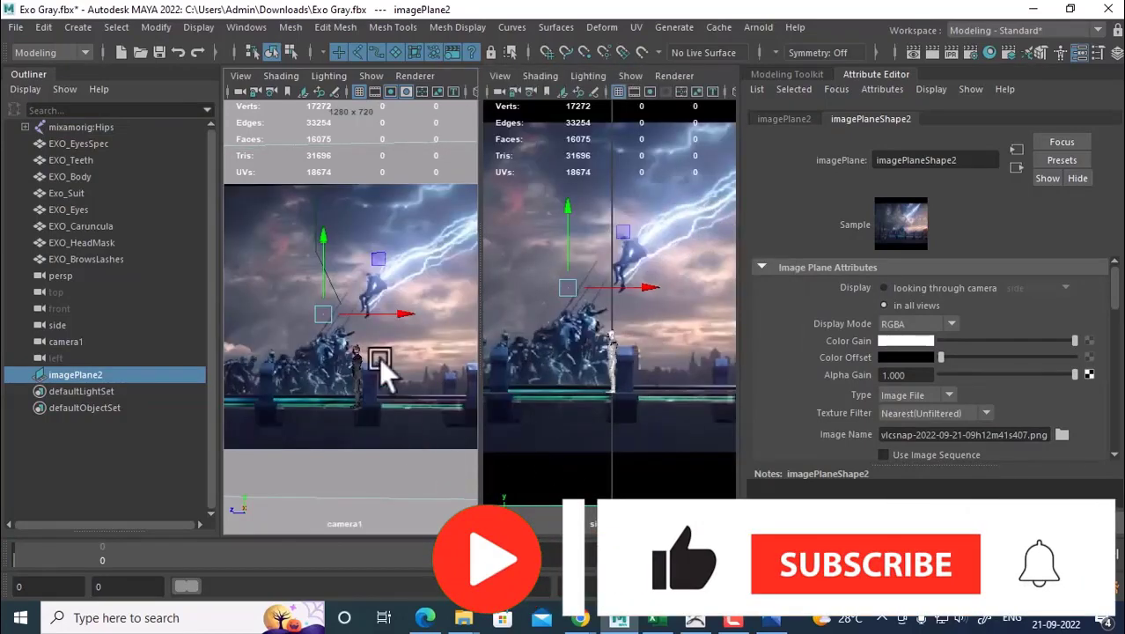
key(space)
alt+drag(649, 416, 619, 383)
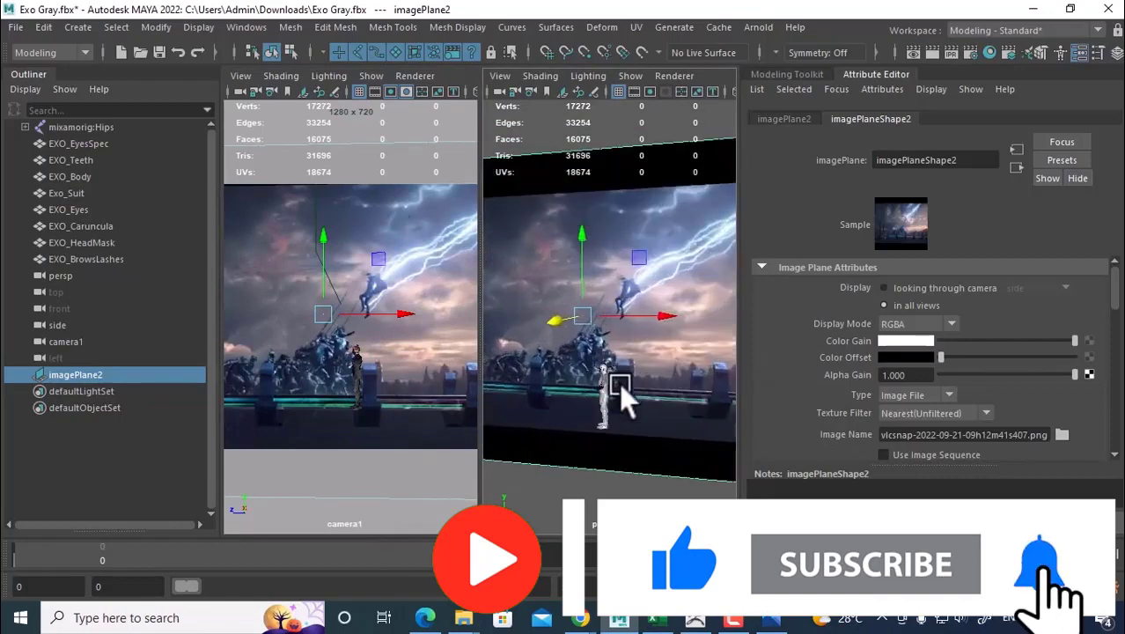
Show the Modeling Toolkit in place of the Attribute Editor and select the character's root joint mixamorig:Hips.
click(783, 74)
alt+drag(834, 305, 857, 310)
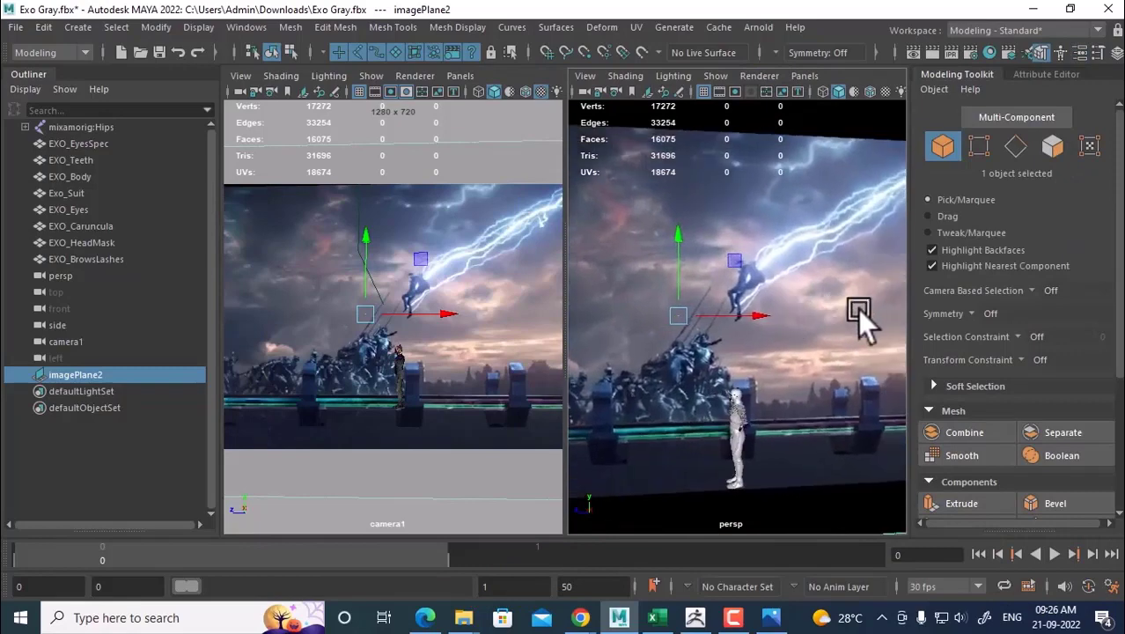
scroll(800, 402, up, 10)
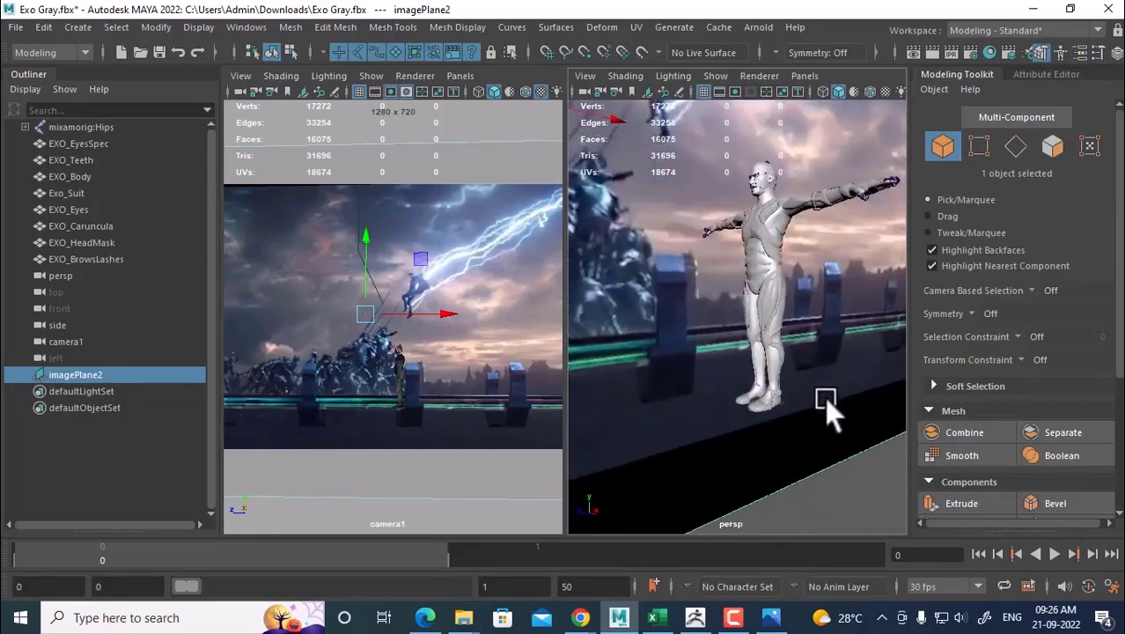
click(781, 433)
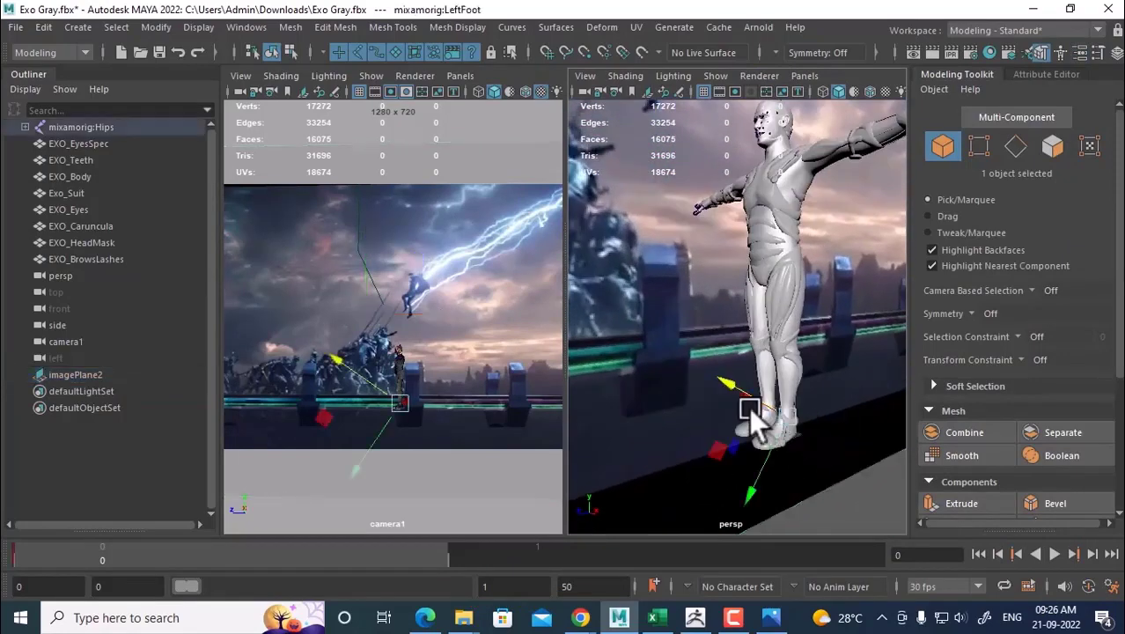
alt+drag(748, 407, 803, 389)
scroll(777, 262, down, 8)
alt+drag(775, 260, 837, 284)
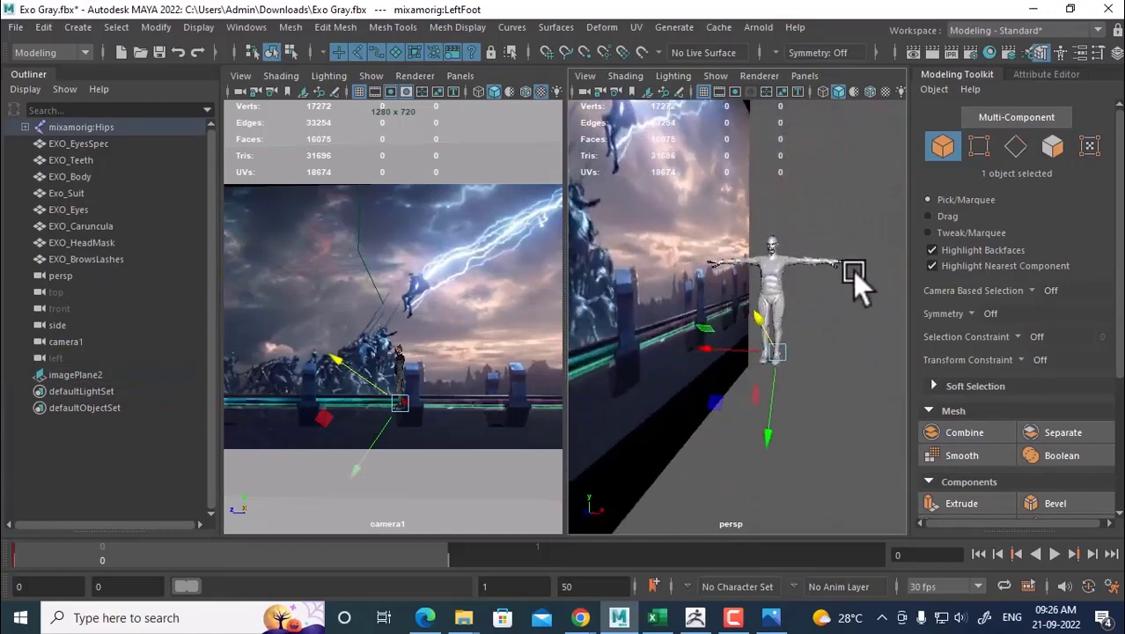
drag(872, 174, 695, 401)
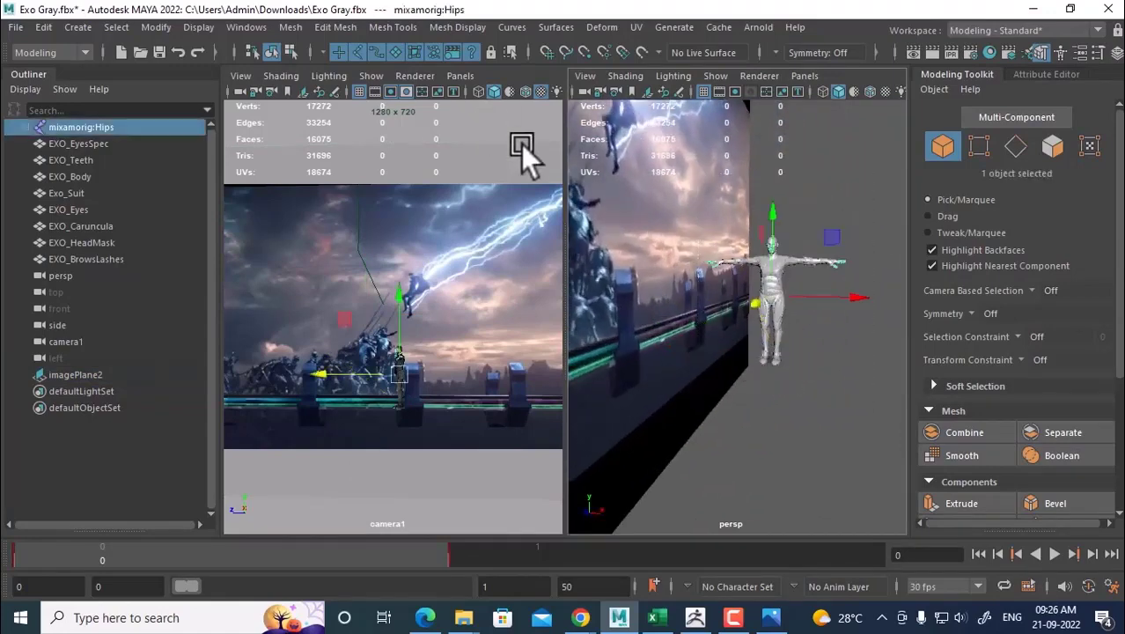
Raise the character by its hips joint to the height of the flying figure in the camera1 view.
middle_drag(761, 210, 786, 103)
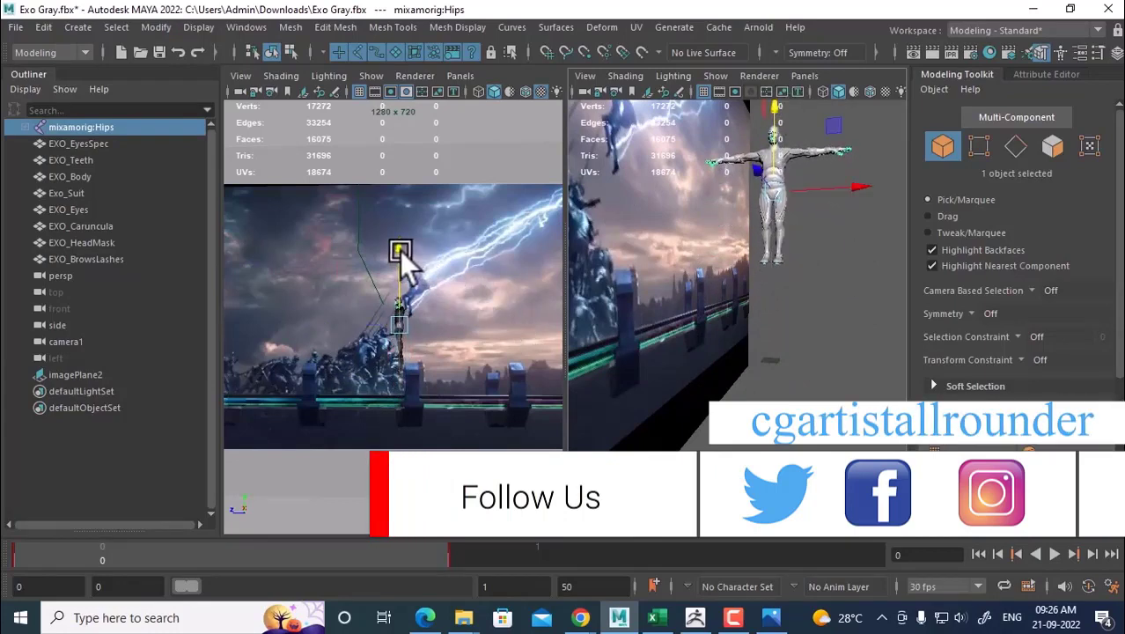
middle_drag(399, 250, 405, 217)
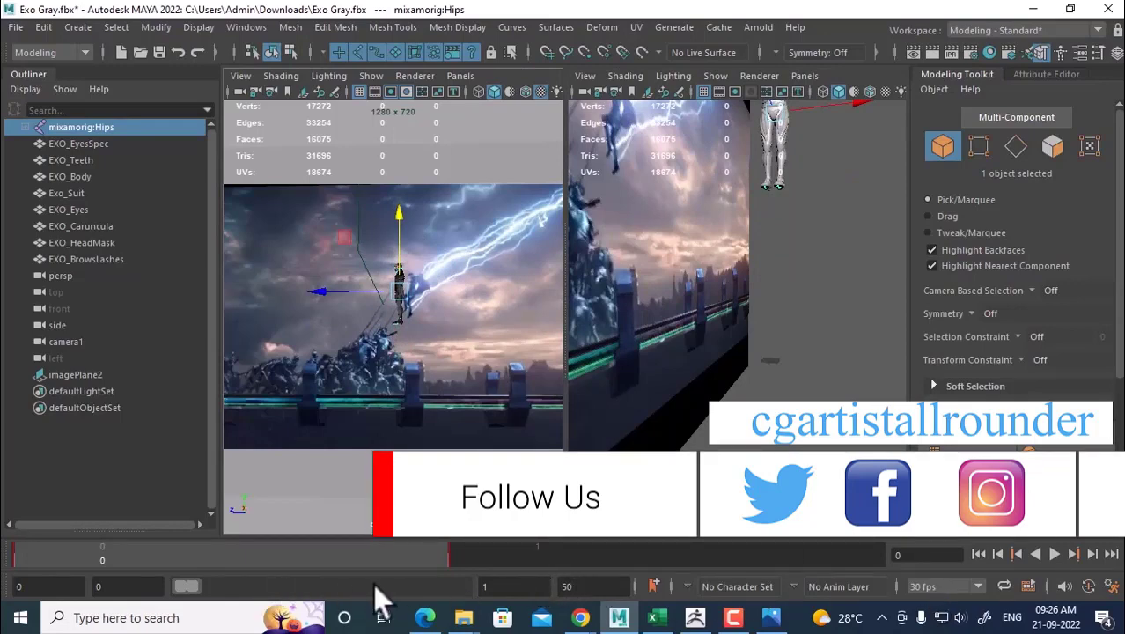
Set the playback range to end at frame 50, play the timeline and return to frame 0.
click(529, 587)
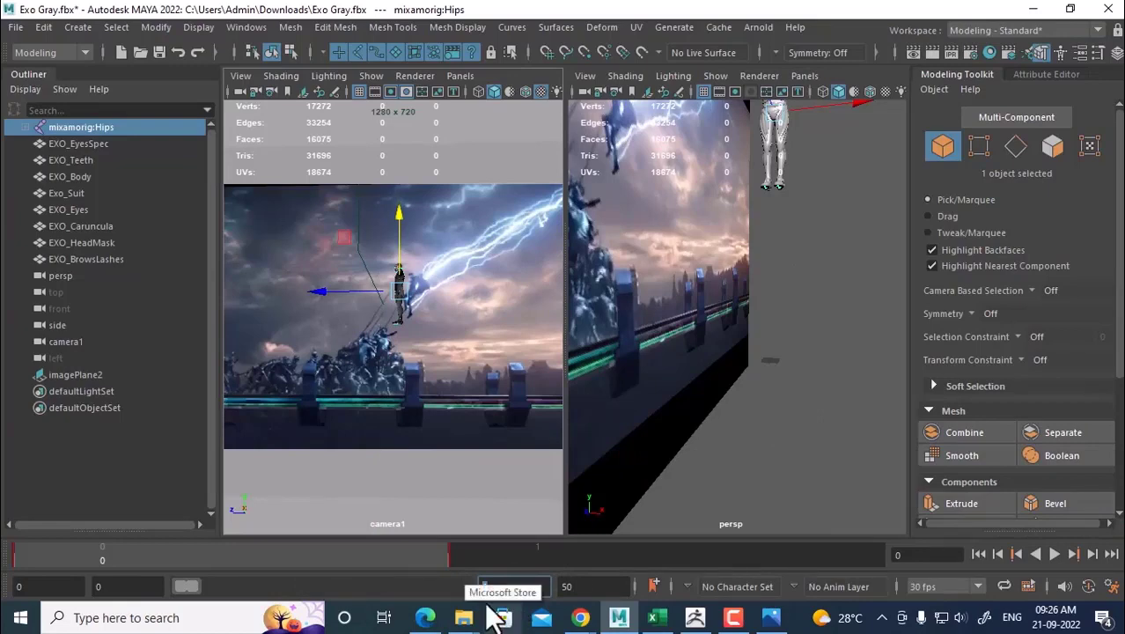
key(Return)
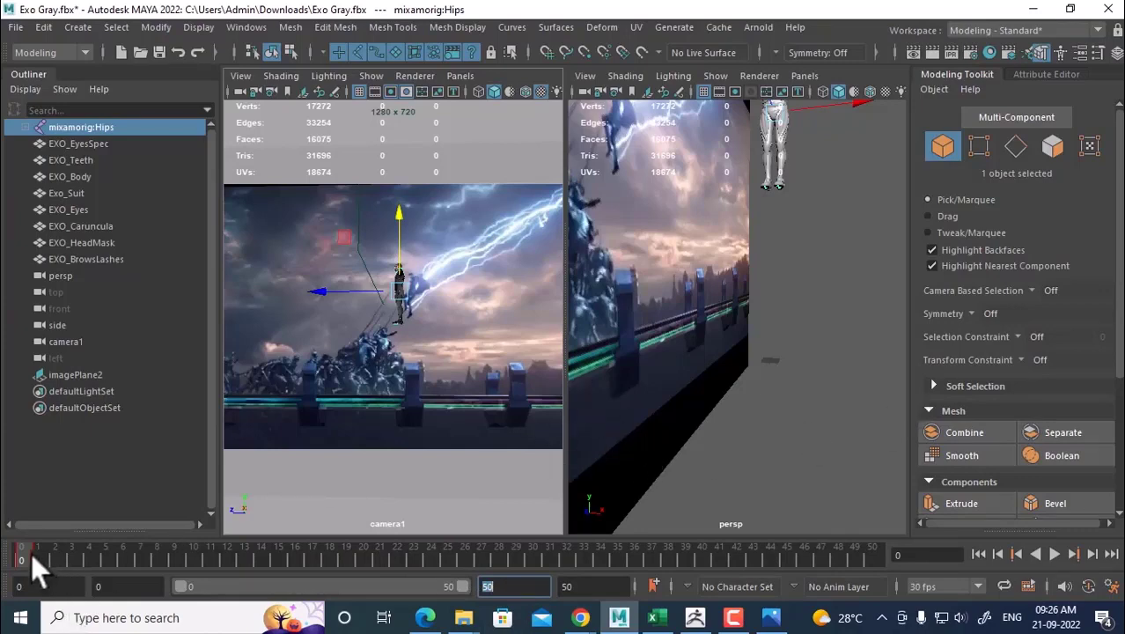
key(alt+v)
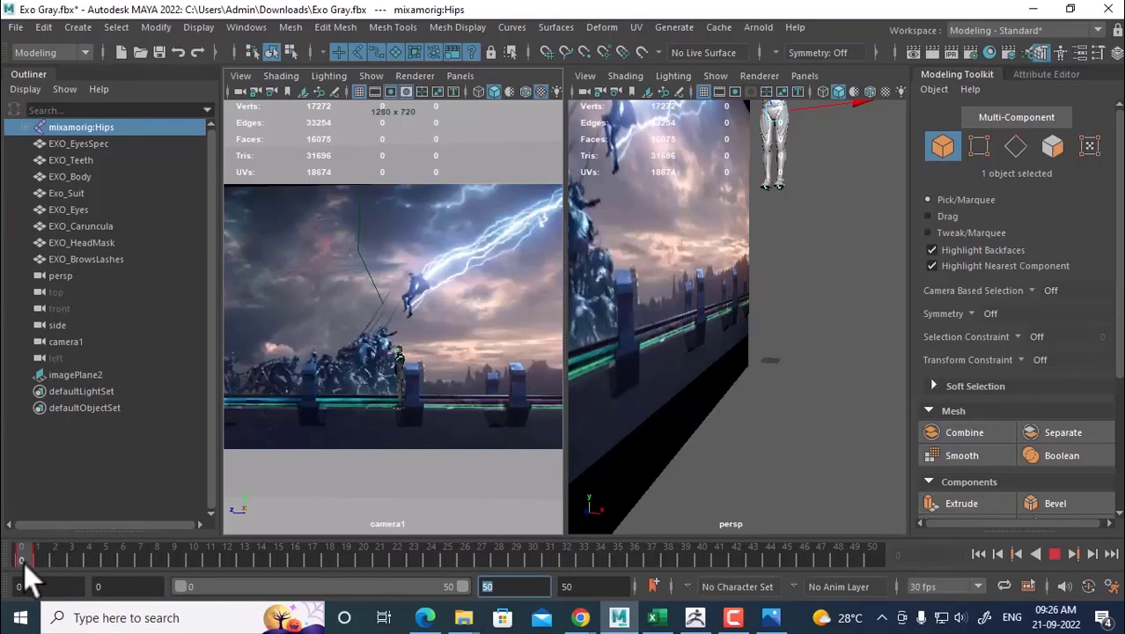
click(23, 562)
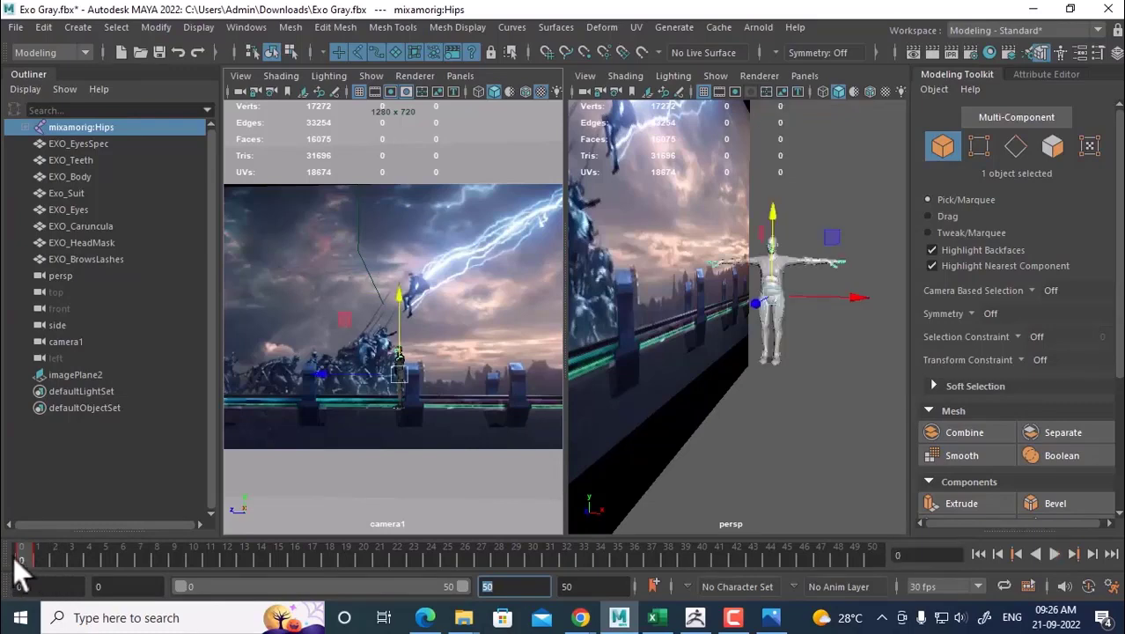
Delete the hips joint's keys at frames 0 and 1 on the timeline.
right_click(31, 552)
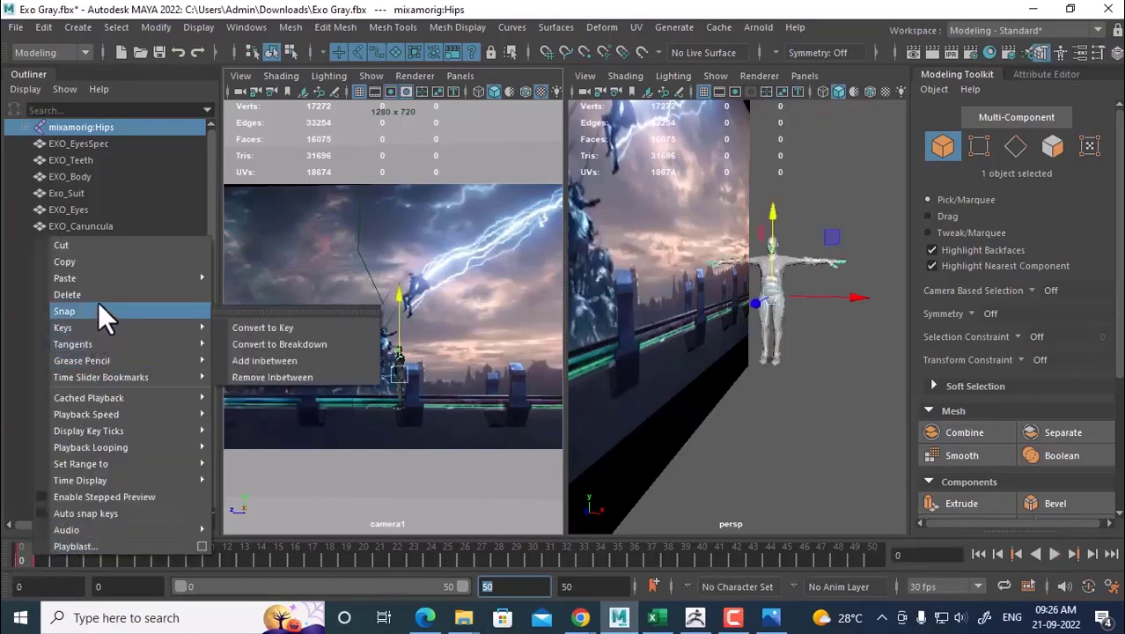
click(76, 401)
click(37, 549)
right_click(38, 548)
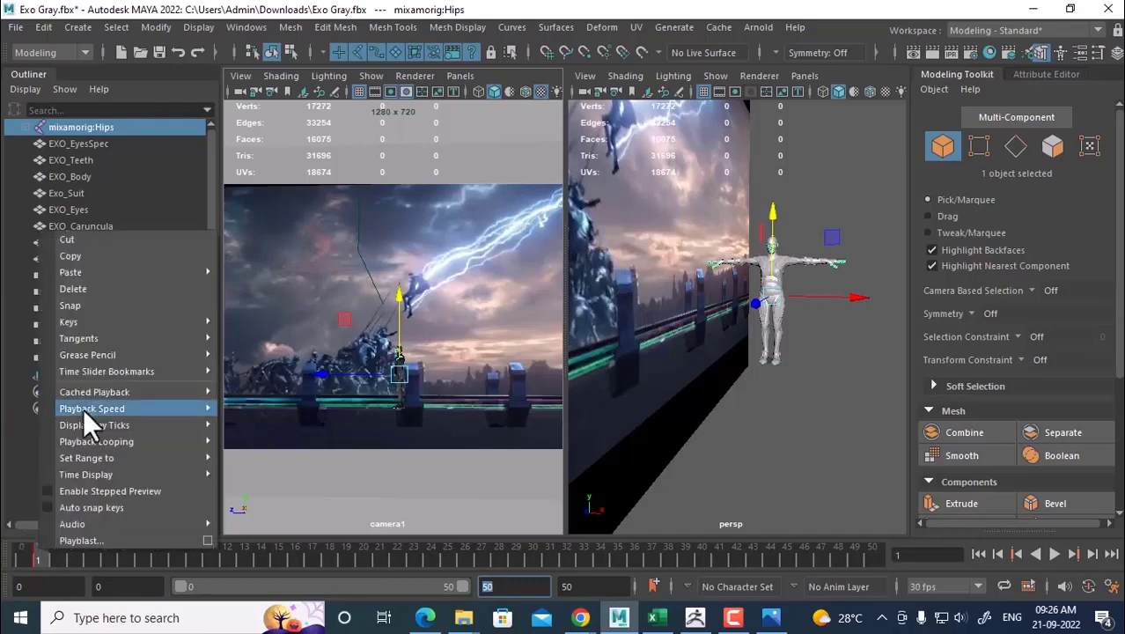
click(96, 287)
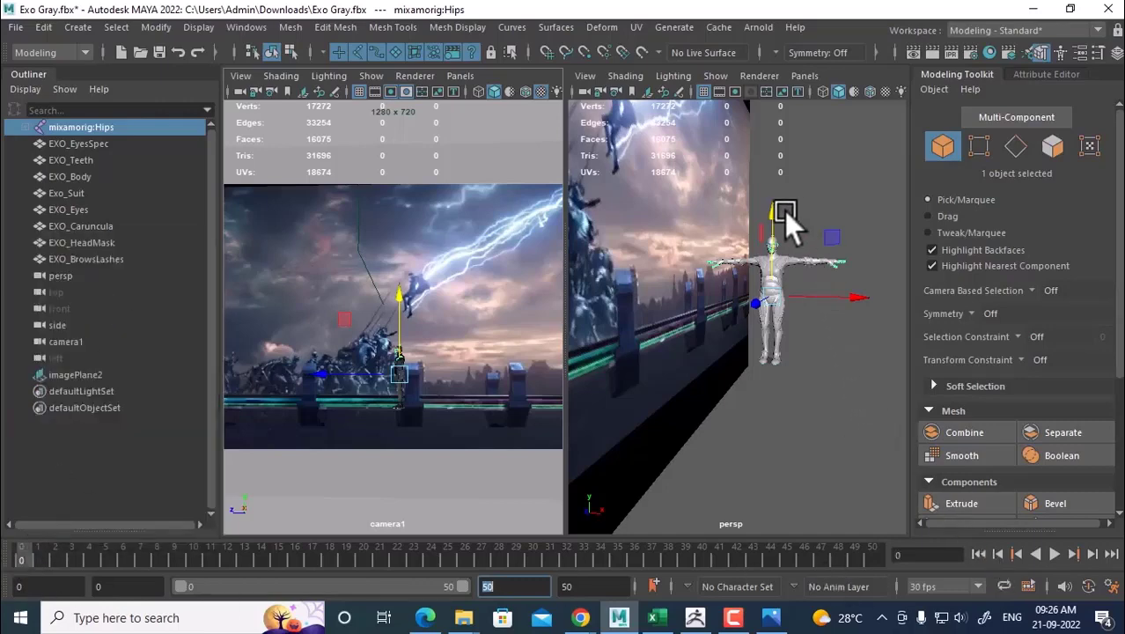
Turn on auto keyframing and move the hips joint up and sideways until the character overlaps the flying figure at frame 0.
drag(785, 210, 766, 75)
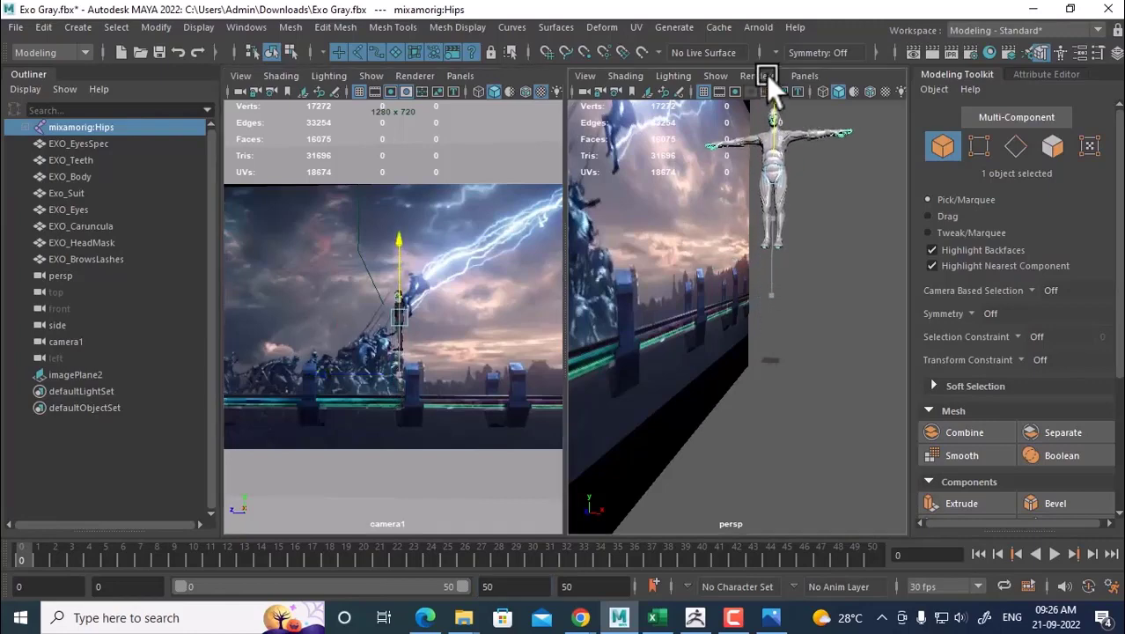
click(1088, 586)
drag(399, 246, 396, 218)
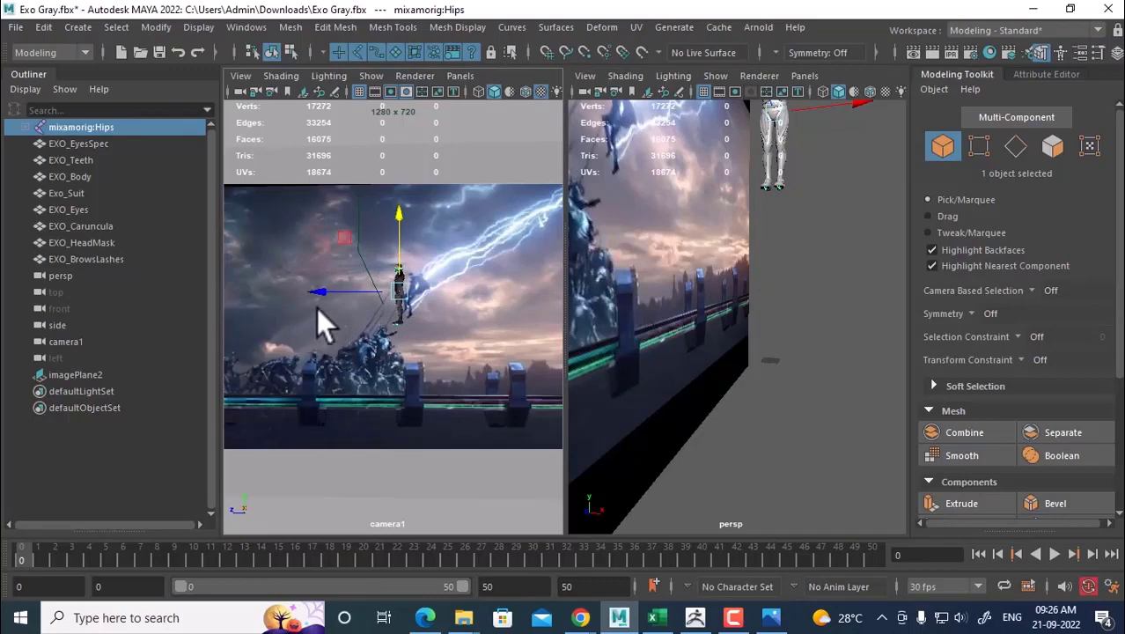
drag(321, 289, 334, 289)
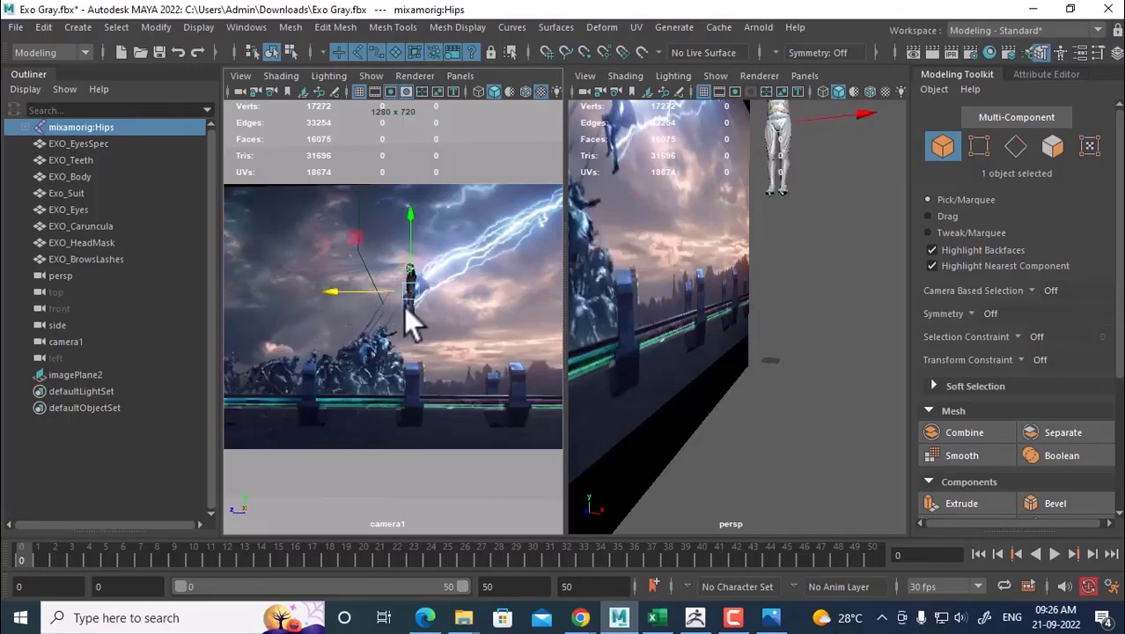
Display the character as wireframe in the perspective view and select the left arm joint with the Rotate tool.
alt+drag(779, 334, 795, 361)
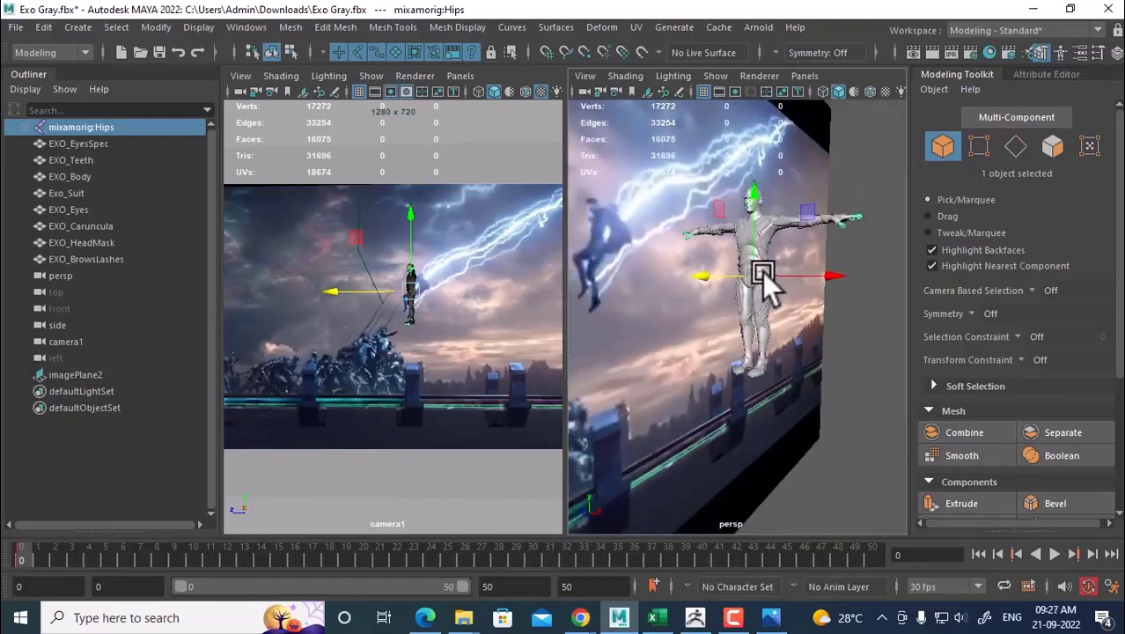
alt+drag(760, 281, 809, 368)
alt+right_drag(809, 368, 849, 365)
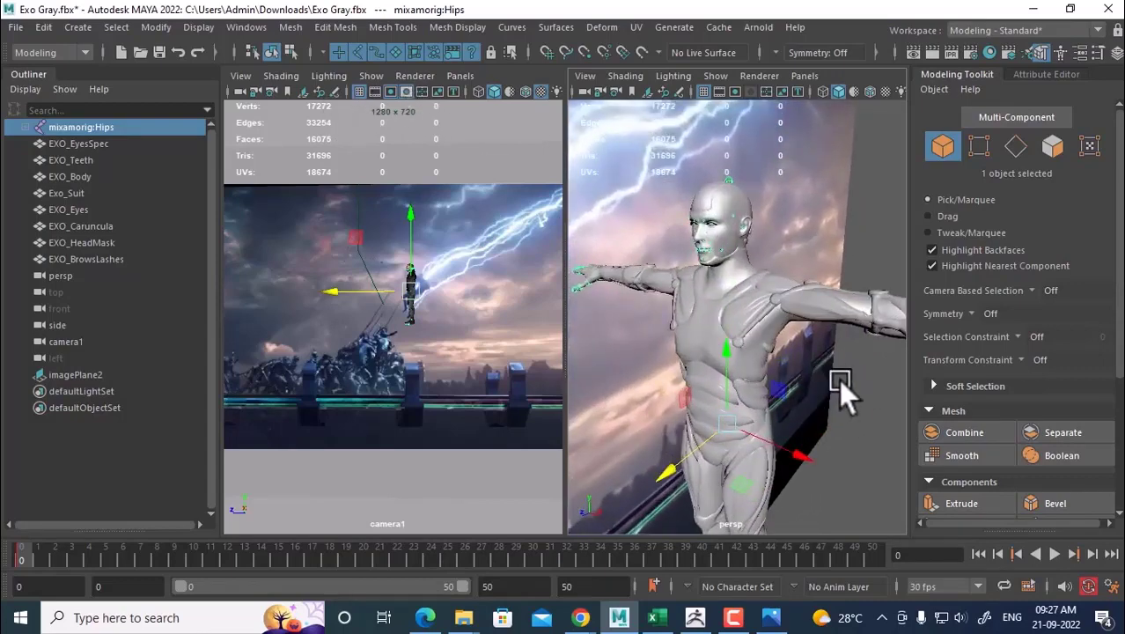
key(4)
click(819, 306)
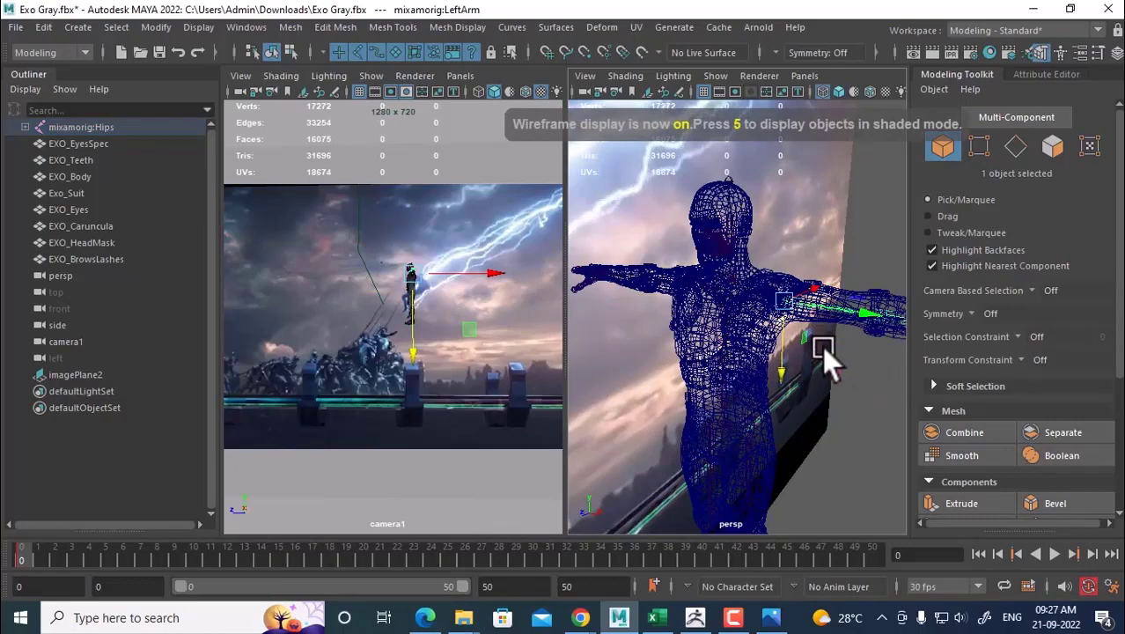
key(e)
mouse_move(823, 346)
alt+mouse_down()
mouse_move(804, 358)
mouse_move(805, 339)
alt+mouse_up()
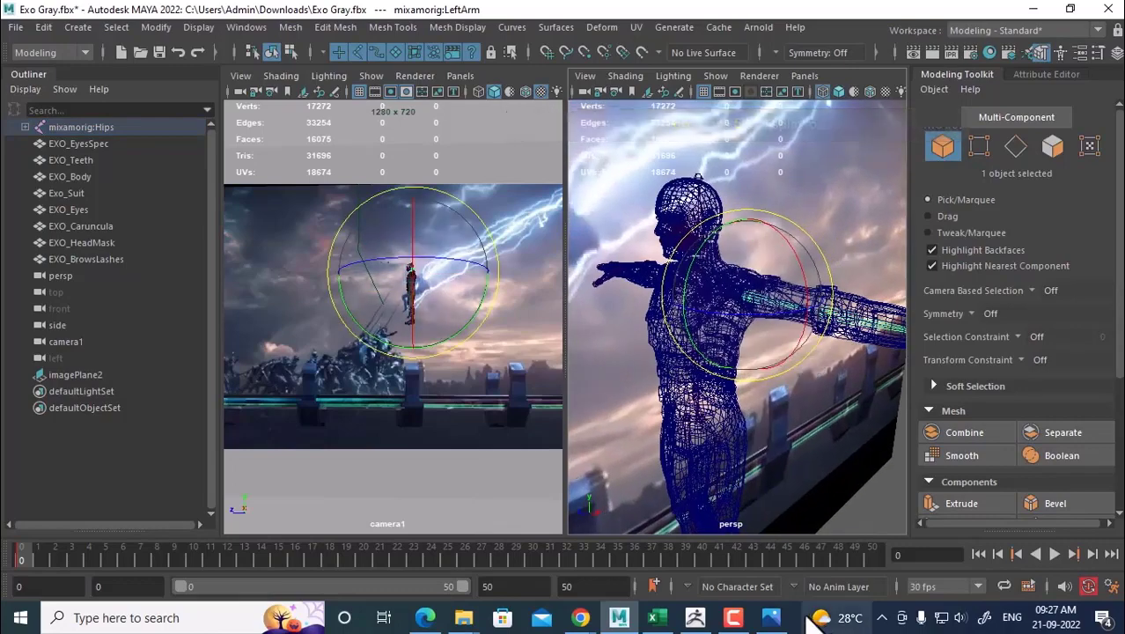
mouse_move(463, 617)
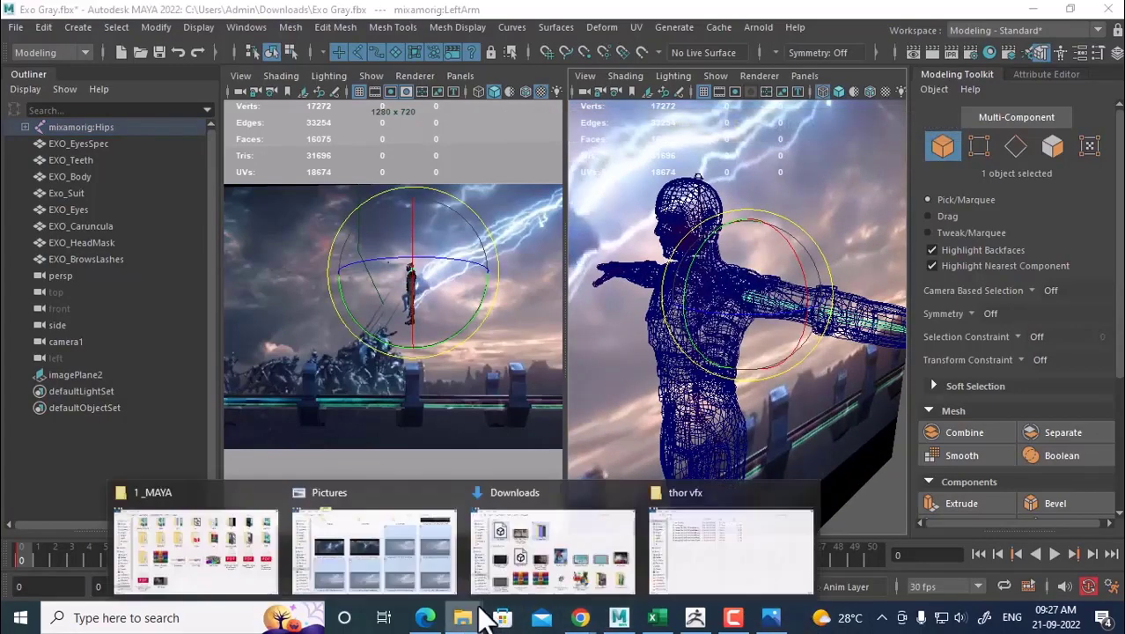
click(680, 535)
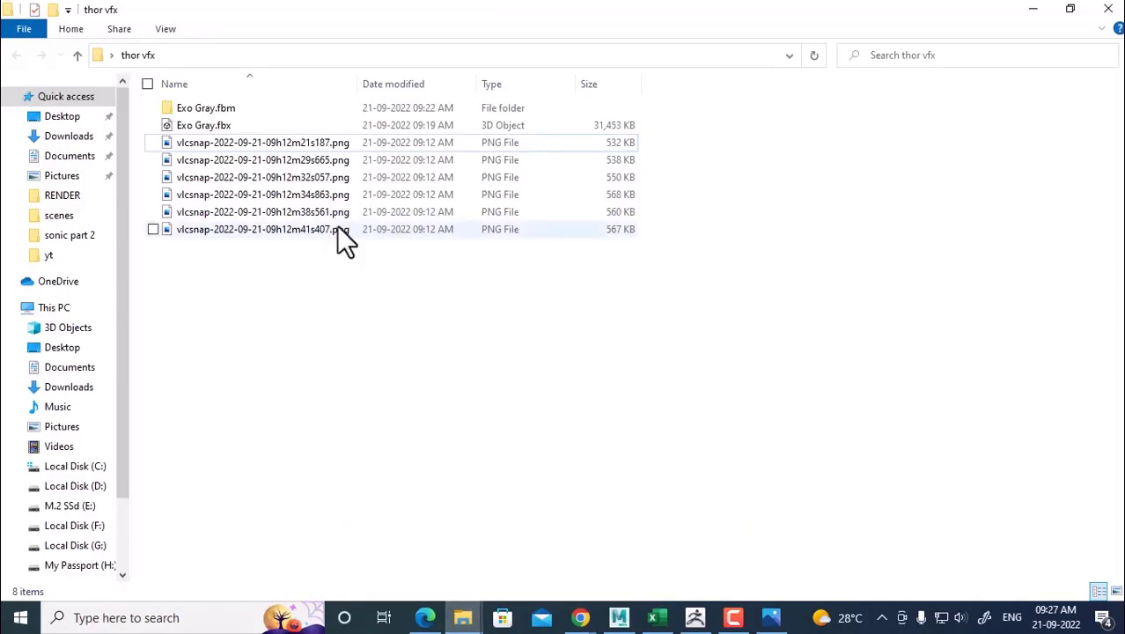
right_click(253, 141)
click(203, 308)
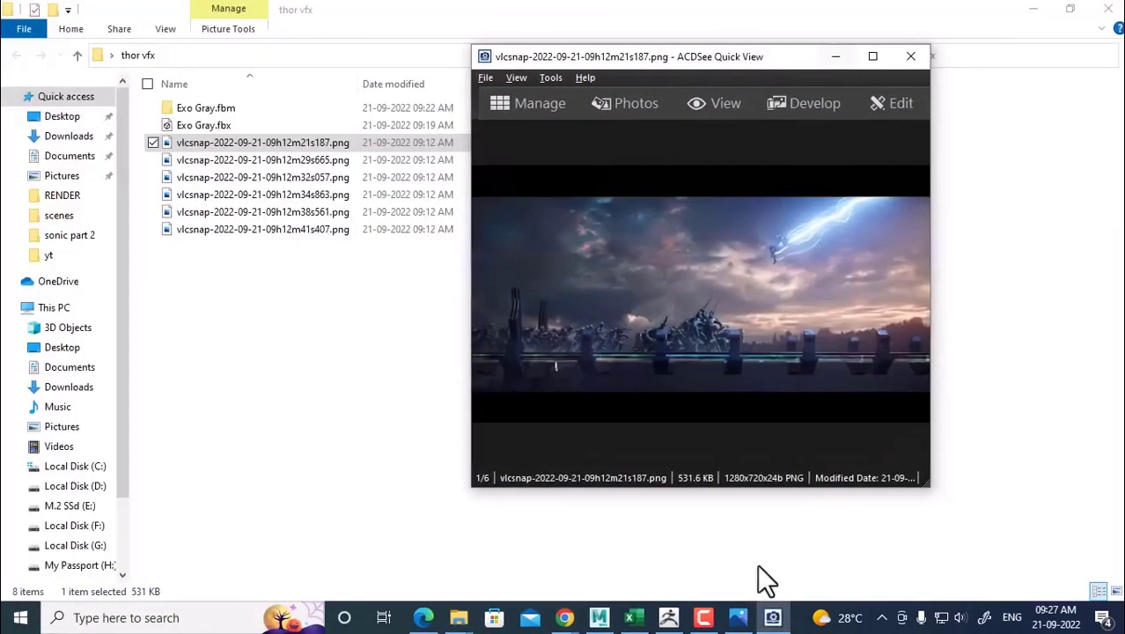
click(599, 617)
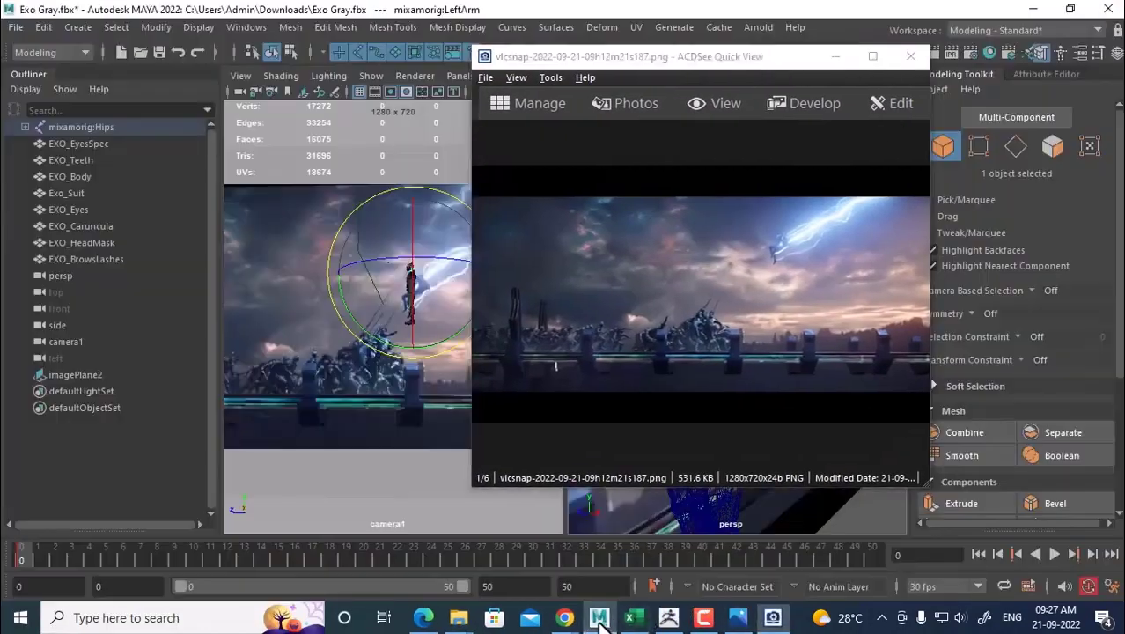
Shrink the snapshot window, place it clear of the perspective view and zoom the image in on the flying figure.
drag(736, 57, 285, 64)
drag(480, 499, 415, 398)
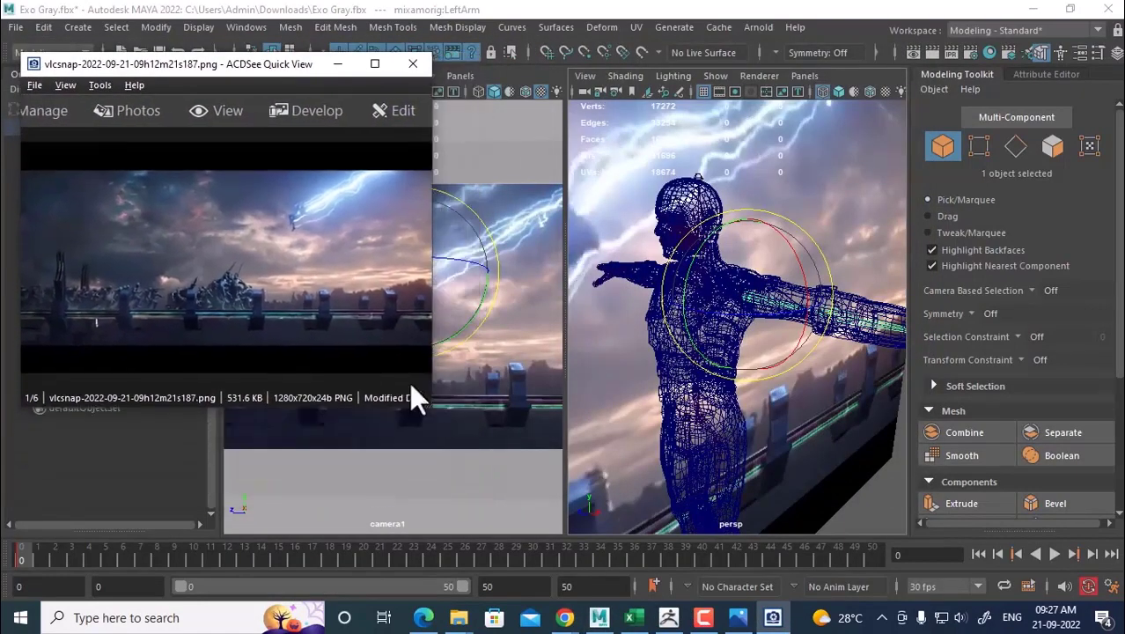
scroll(335, 250, up, 5)
drag(342, 233, 297, 316)
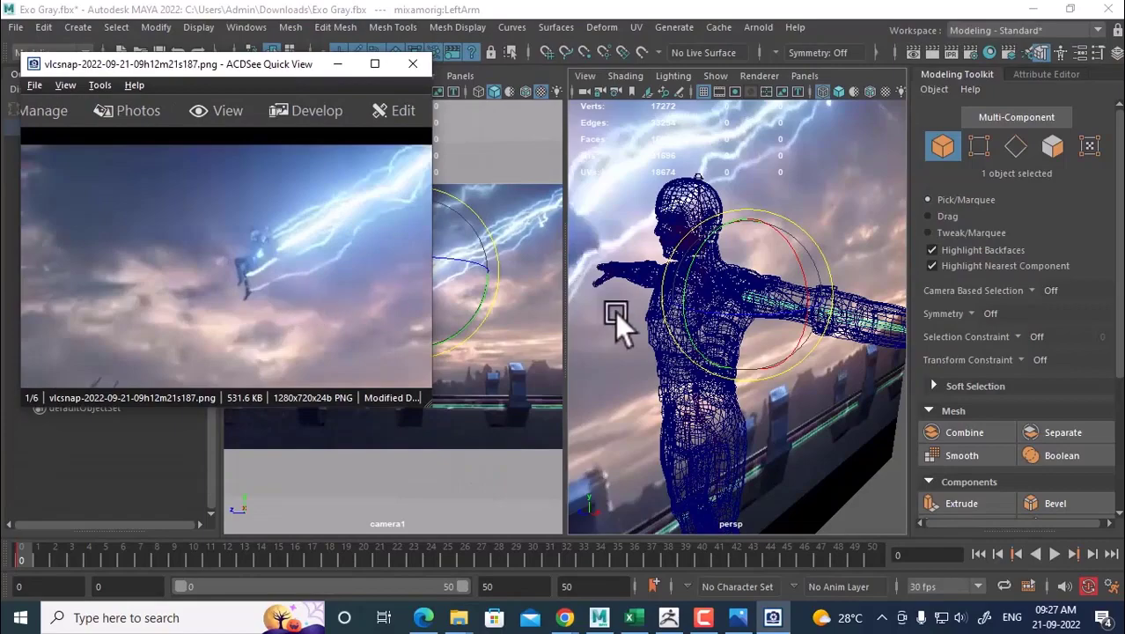
Rotate the character's arms down from the T-pose towards the sides of the body at frame 0.
scroll(822, 354, up, 3)
alt+drag(822, 354, 785, 316)
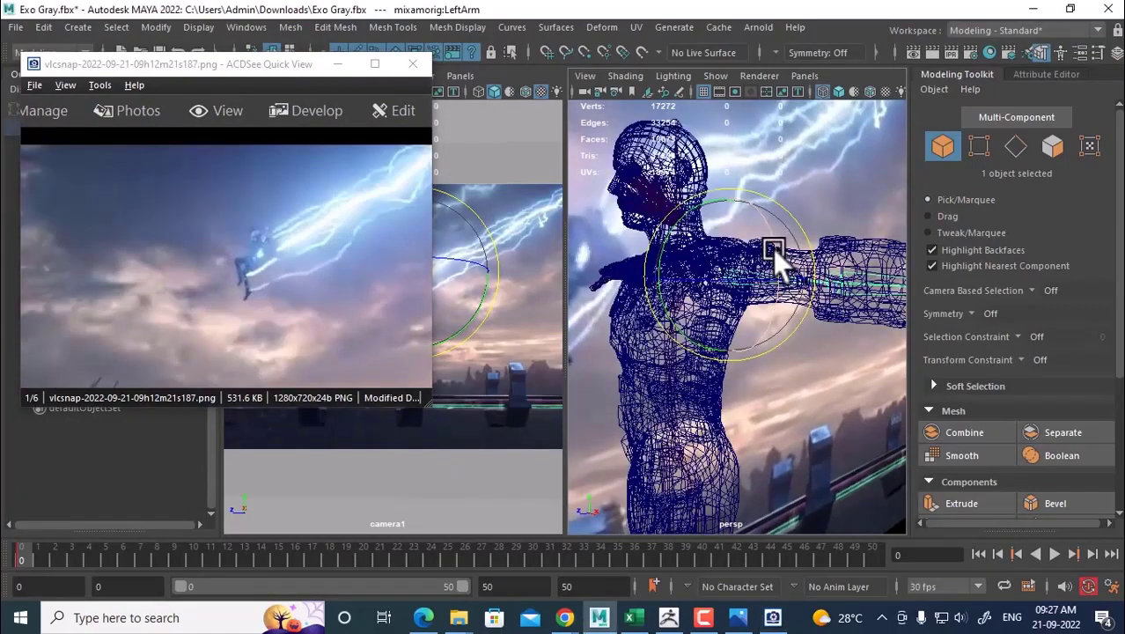
drag(773, 249, 745, 147)
click(744, 245)
scroll(758, 262, down, 4)
alt+drag(758, 261, 748, 294)
scroll(800, 362, up, 4)
Tilt the upper body by rotating the spine joint to about -3.85 in X, and select the neck joint.
click(729, 306)
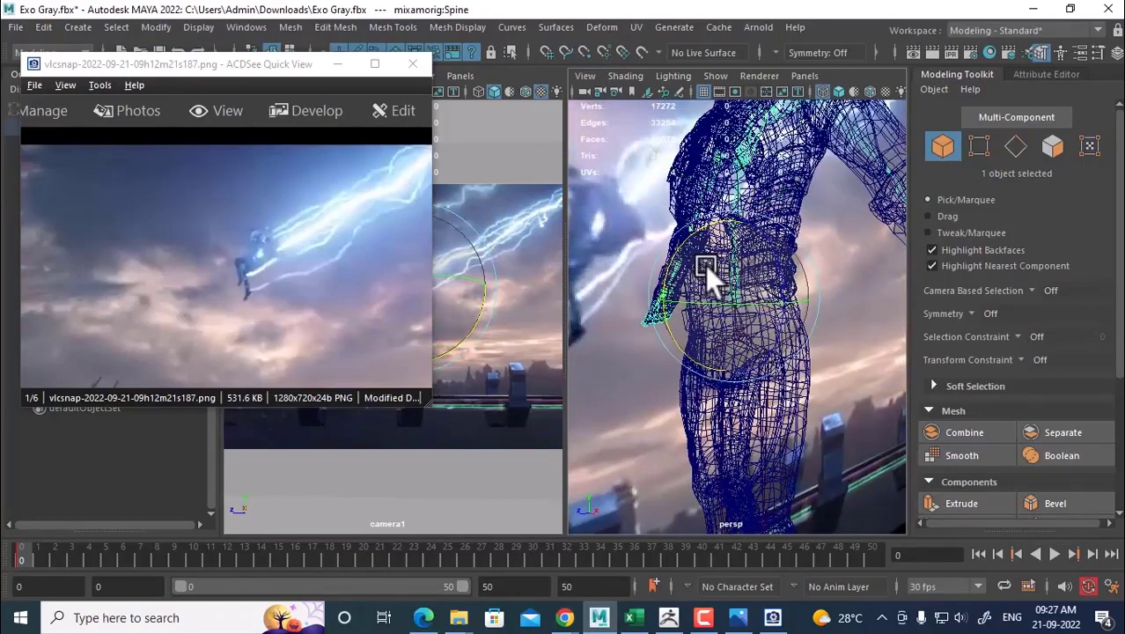
drag(679, 249, 683, 237)
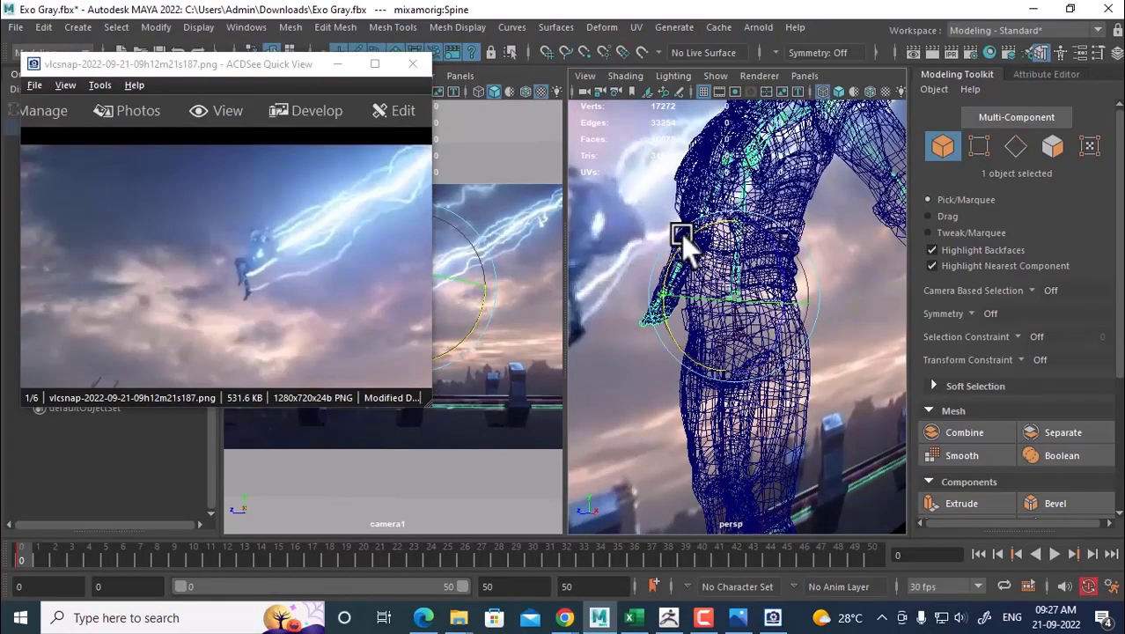
alt+middle_drag(727, 217, 774, 297)
alt+drag(786, 268, 748, 313)
click(720, 250)
Select the hips joint with the Move tool in a maximized camera1 view and minimize the snapshot window.
drag(282, 68, 158, 75)
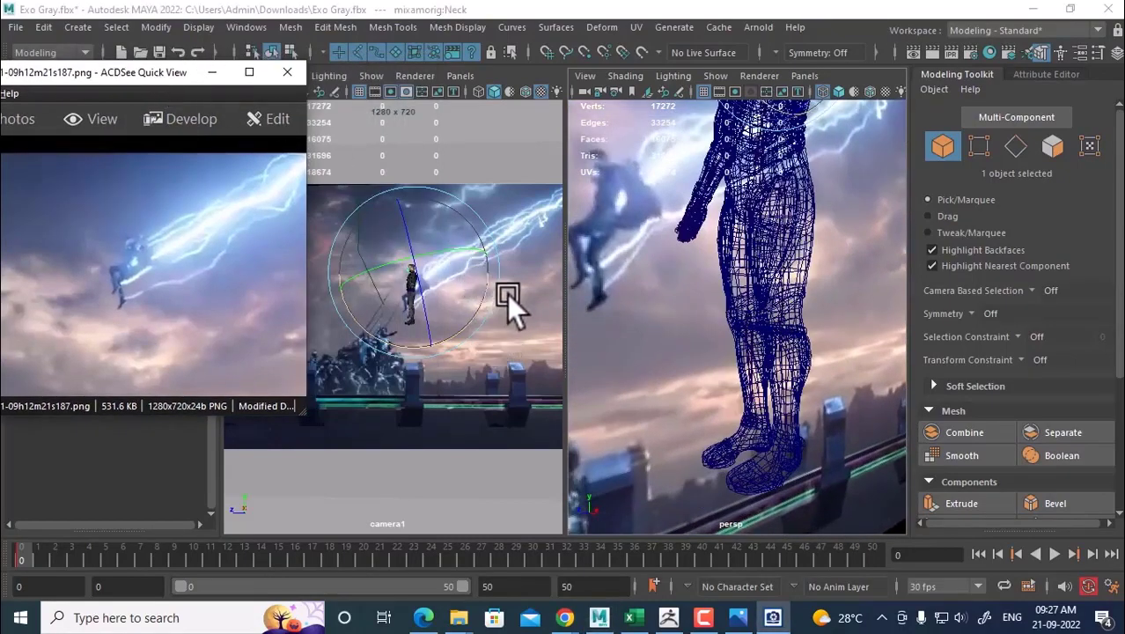
click(508, 318)
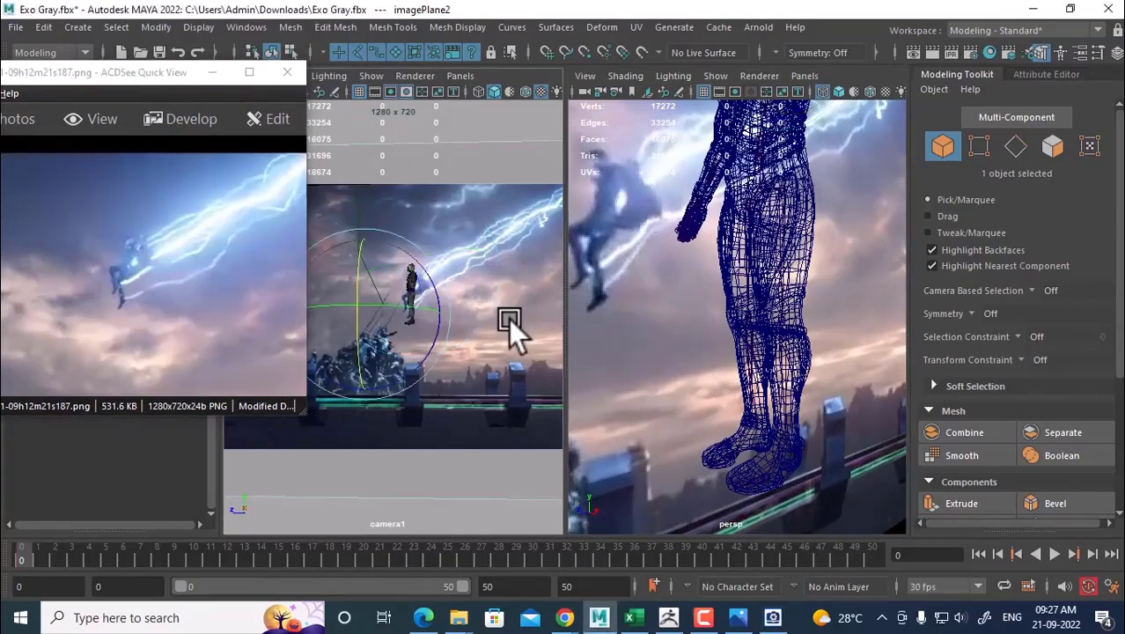
click(394, 347)
key(space)
key(w)
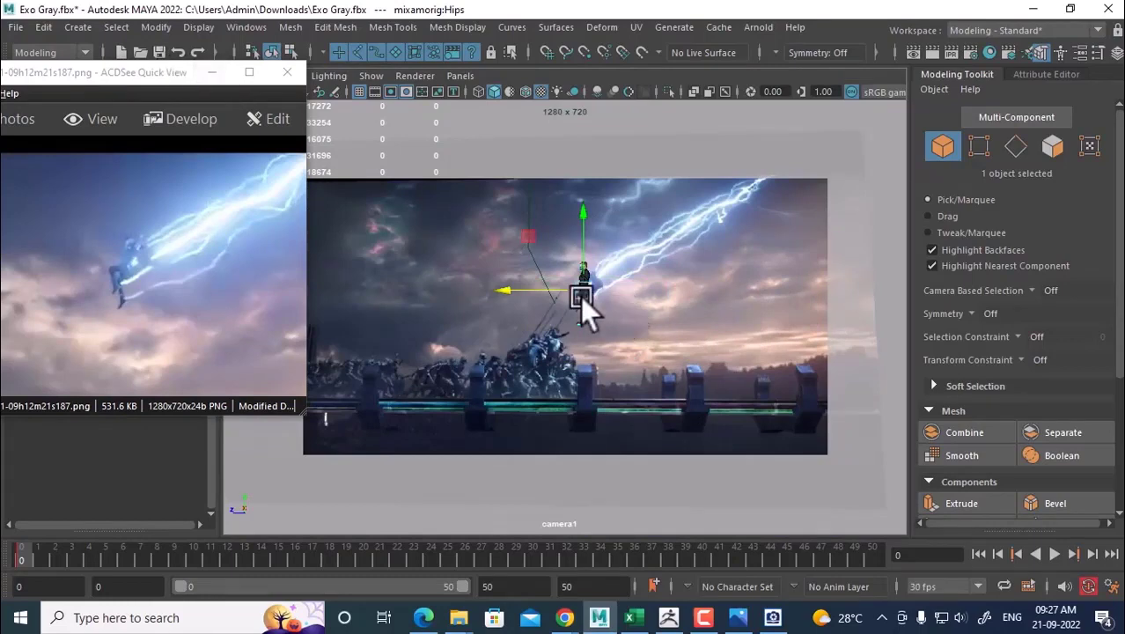
click(212, 73)
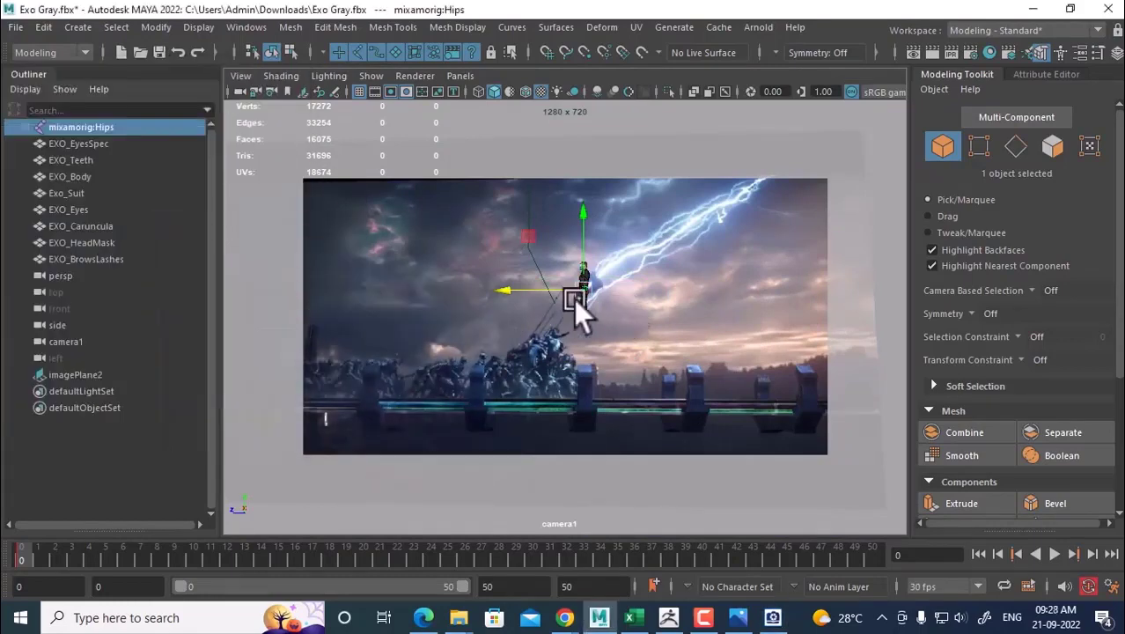
Set camera1's overscan to 0.300 in its display options to magnify the character and the flying figure.
click(239, 92)
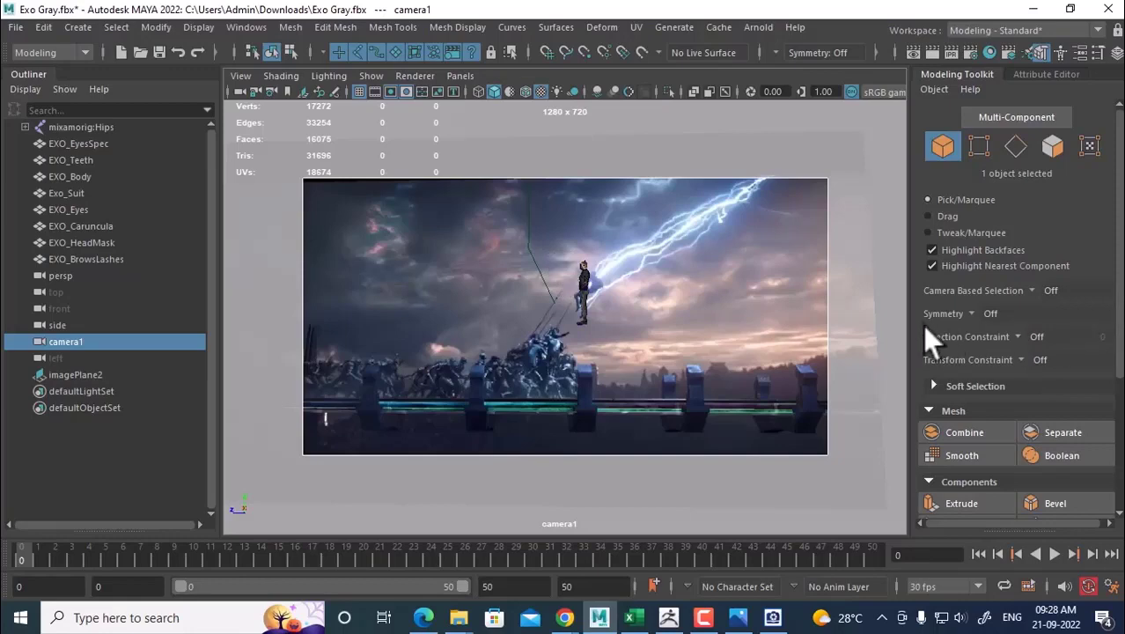
key(ctrl+a)
scroll(964, 428, down, 3)
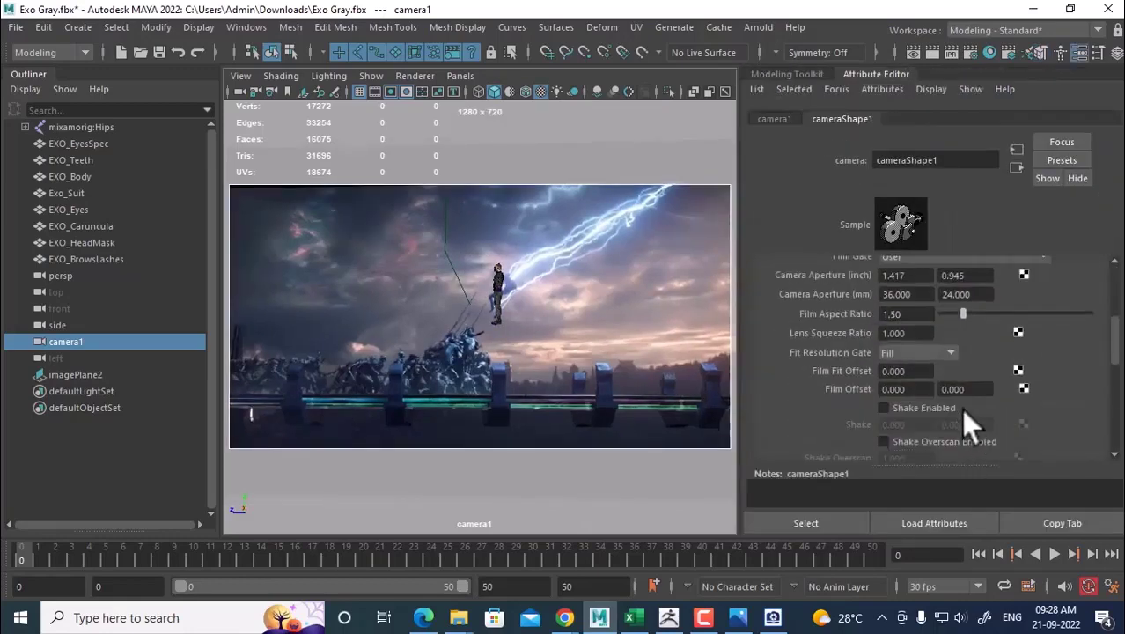
scroll(892, 372, down, 5)
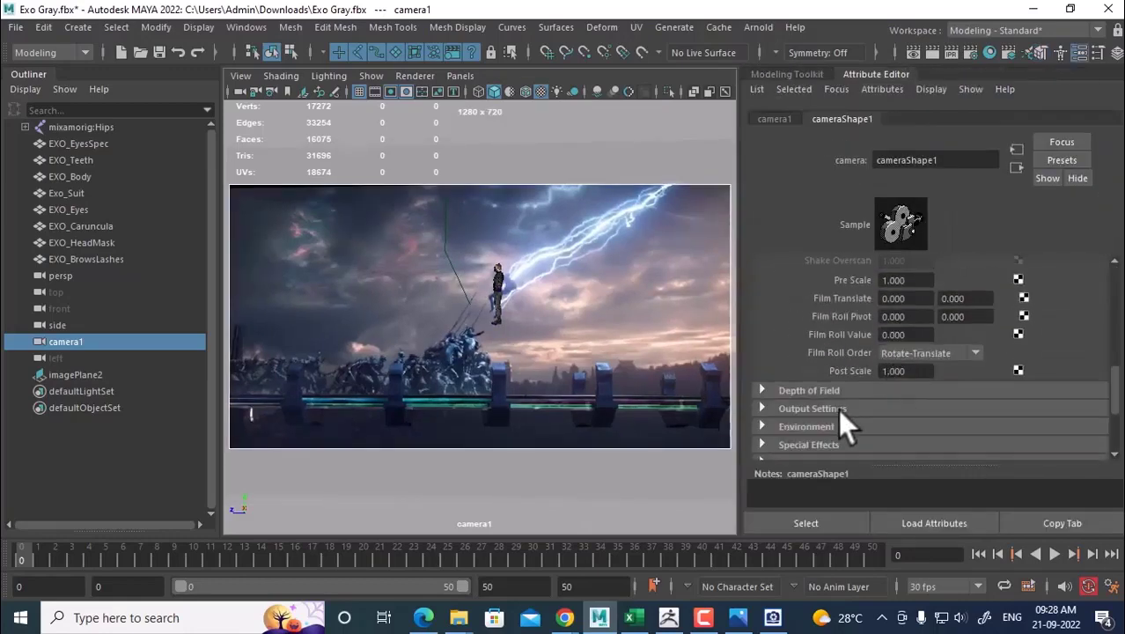
click(772, 121)
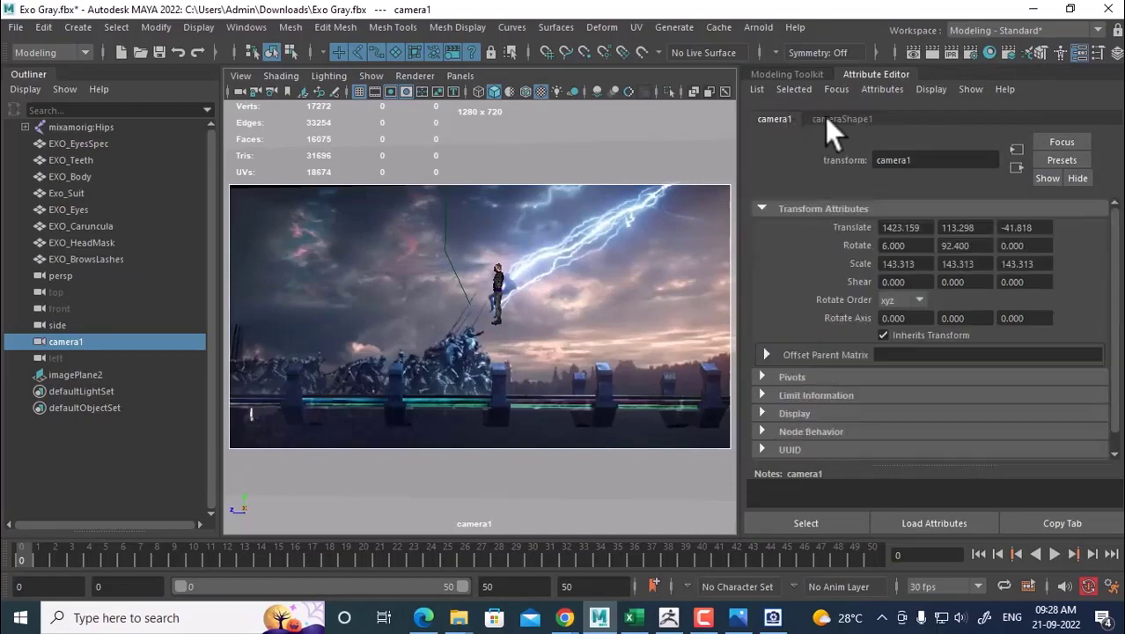
click(828, 120)
scroll(837, 352, down, 5)
click(819, 324)
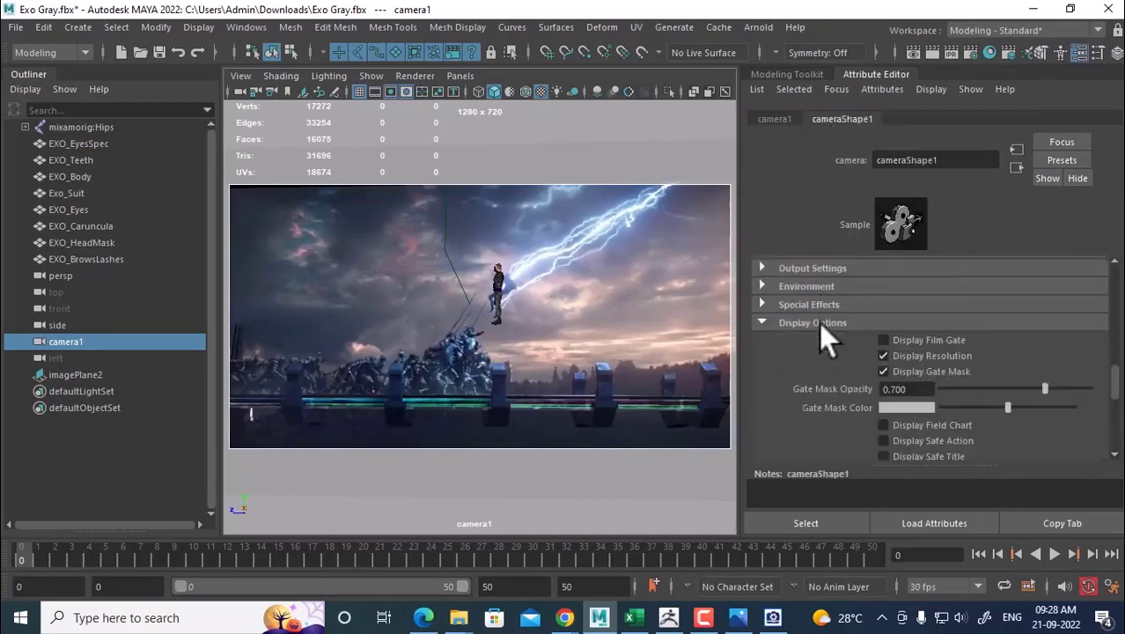
click(915, 388)
scroll(916, 394, down, 2)
click(917, 405)
ctrl+drag(917, 408, 911, 406)
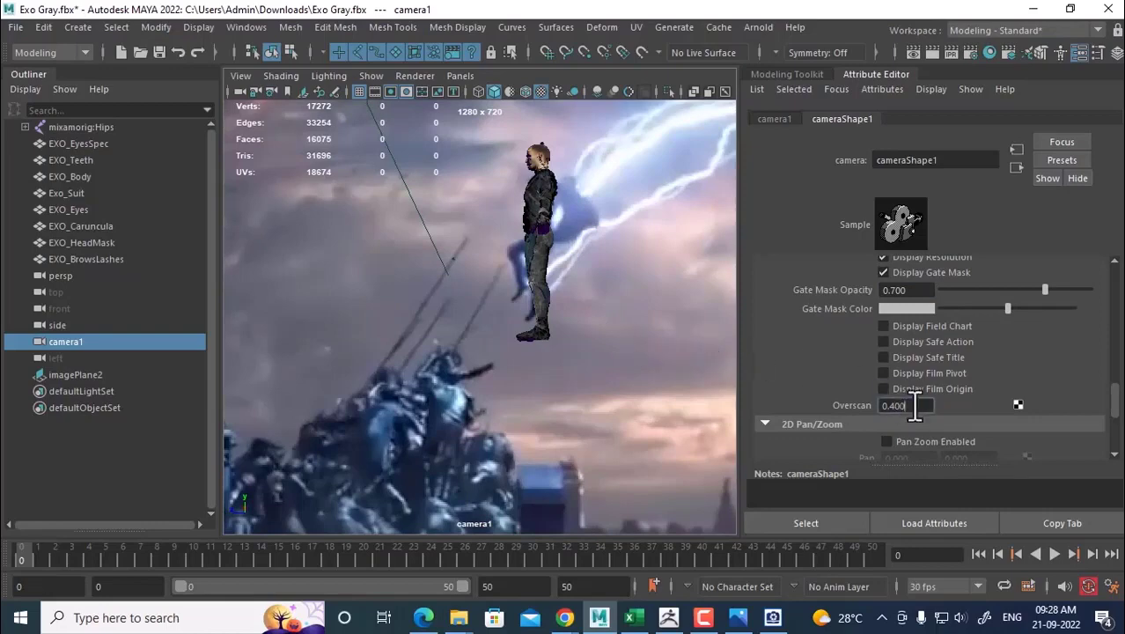
ctrl+drag(916, 406, 917, 406)
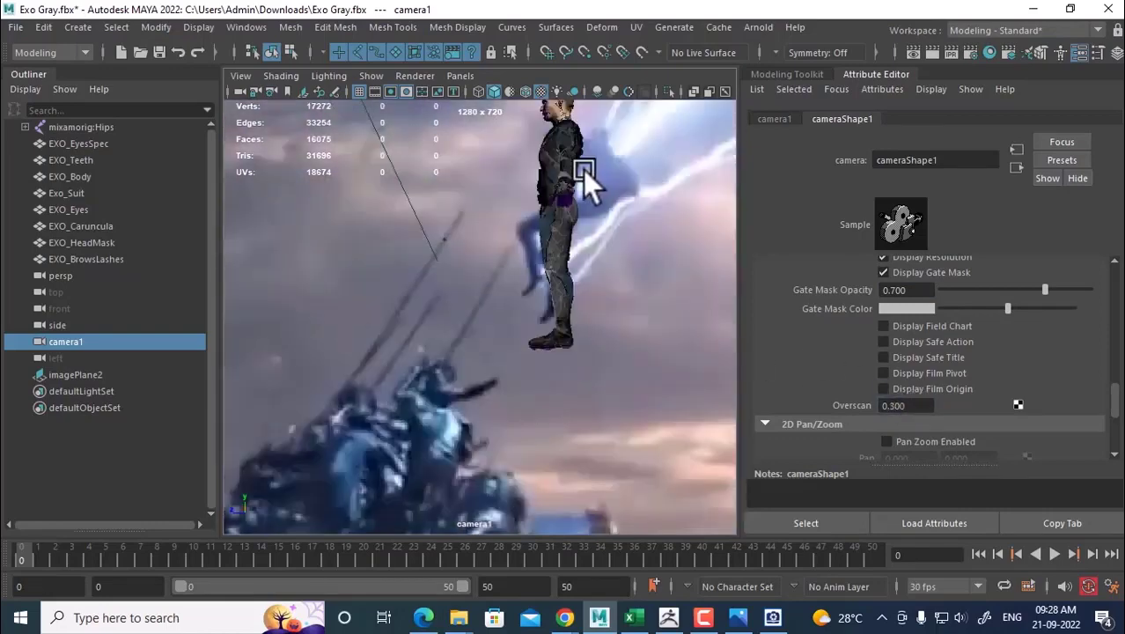
Try to shift the spine joint sideways in the camera1 view and undo the move.
click(544, 160)
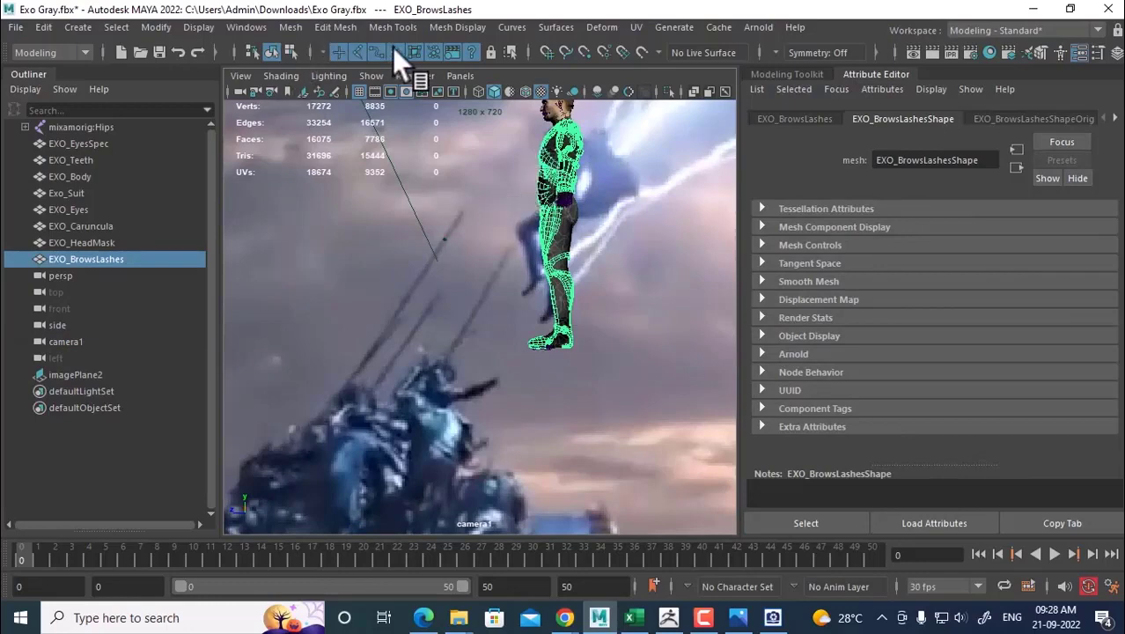
click(648, 198)
click(552, 177)
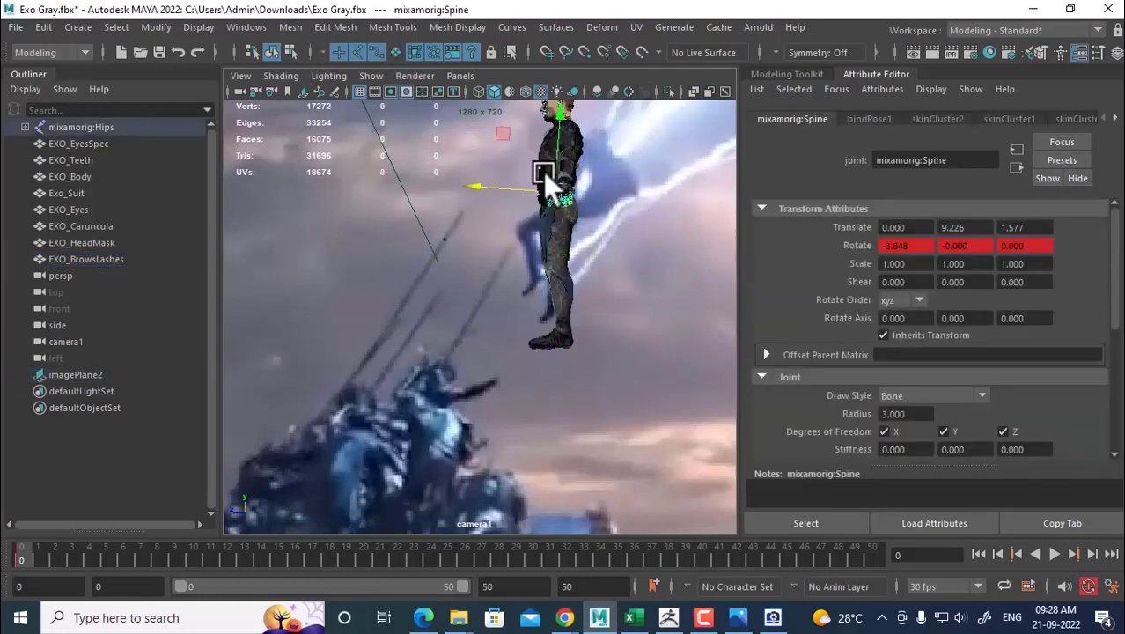
mouse_move(490, 185)
mouse_down()
mouse_move(524, 187)
mouse_move(510, 185)
mouse_up()
key(ctrl+z)
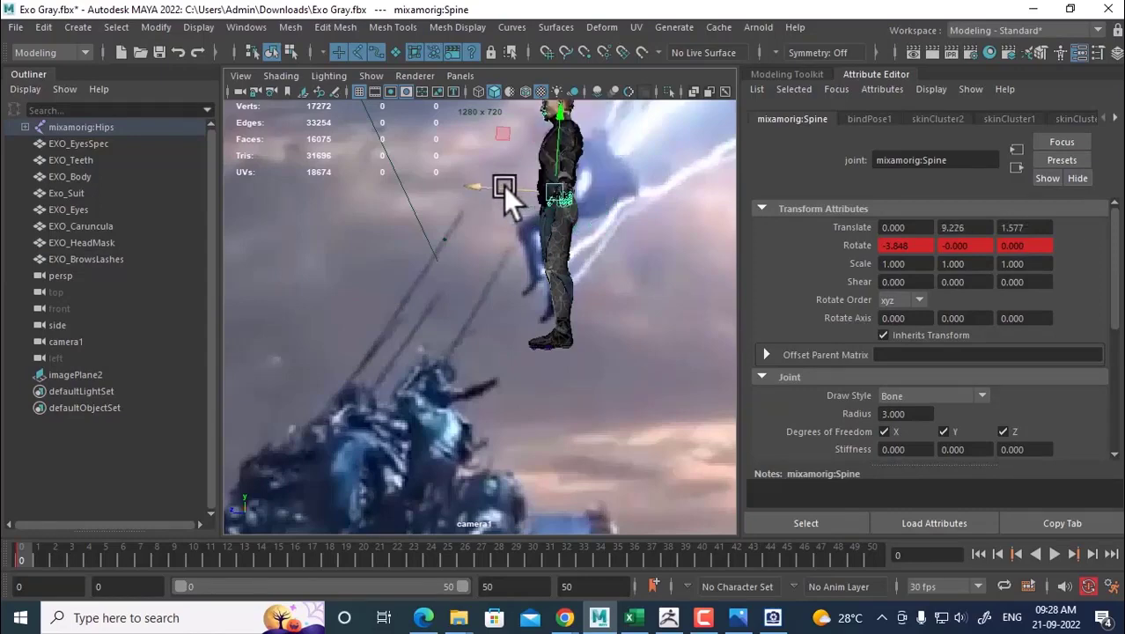
Select the left lower leg joint, bring back the snapshot window and return to the side-by-side camera1 and perspective views.
click(561, 306)
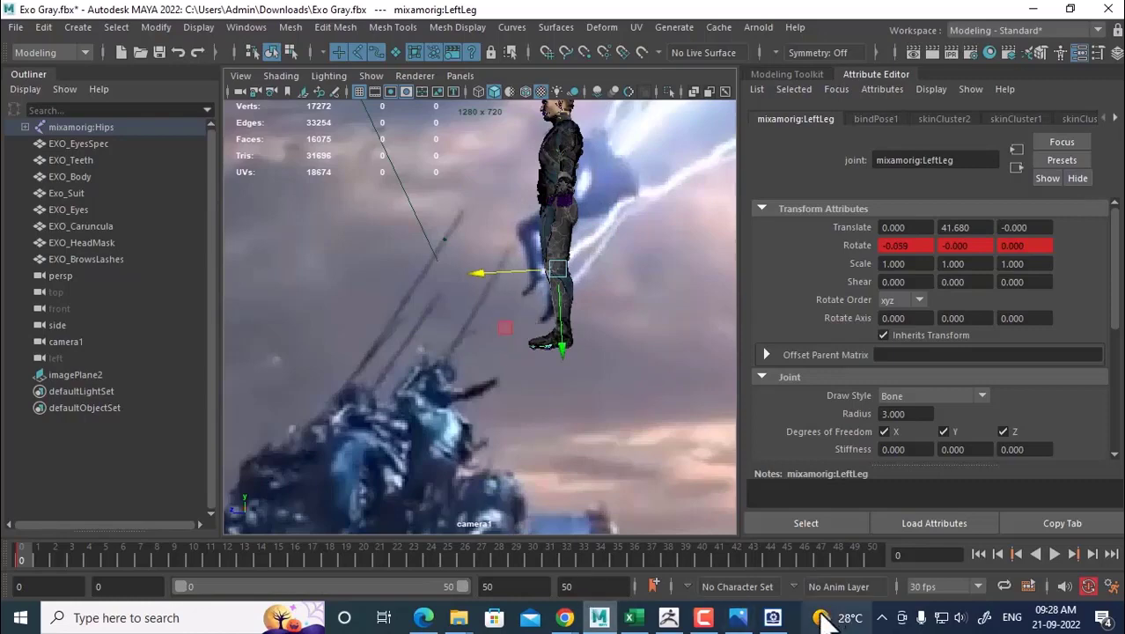
click(772, 617)
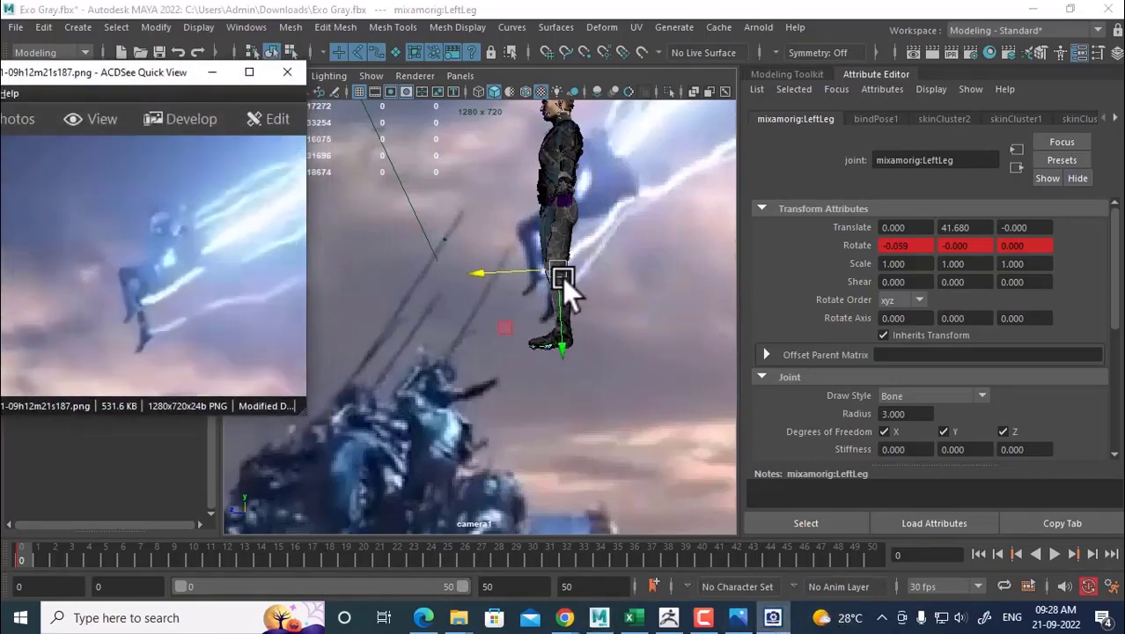
click(540, 270)
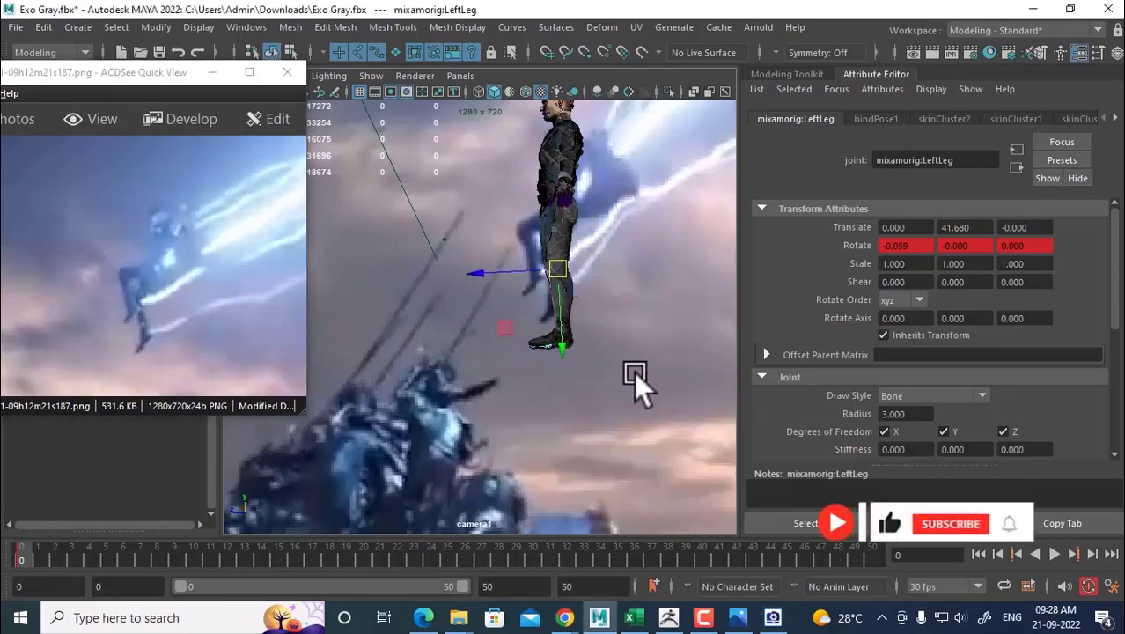
key(space)
scroll(682, 312, up, 5)
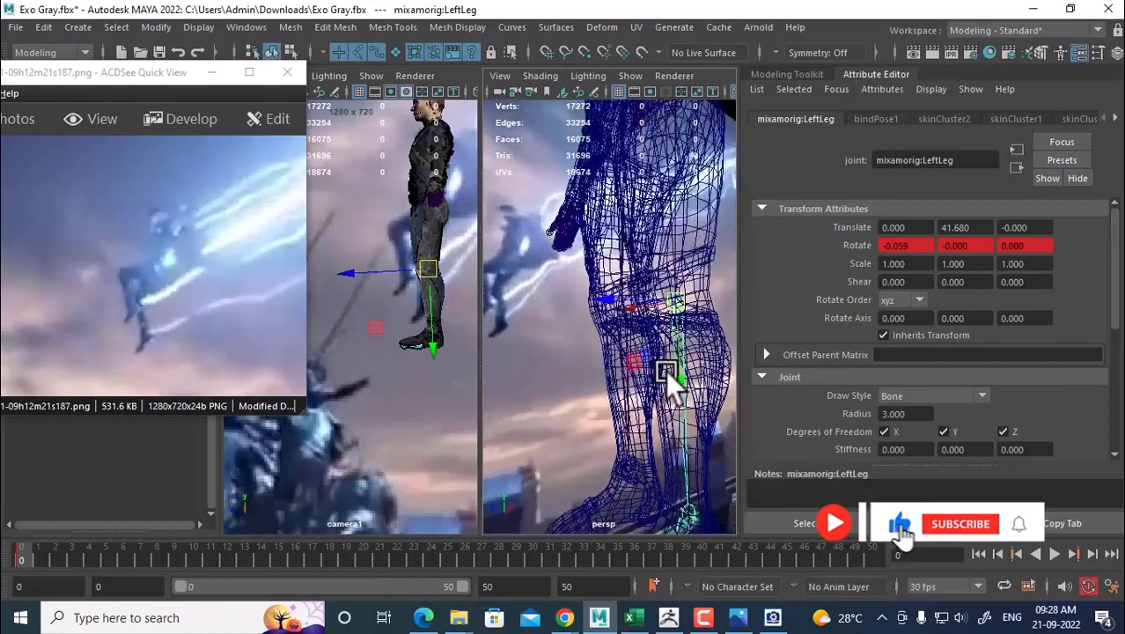
Select the spine joint and rotate it so the character's torso leans back like the flying figure.
alt+drag(632, 326, 612, 299)
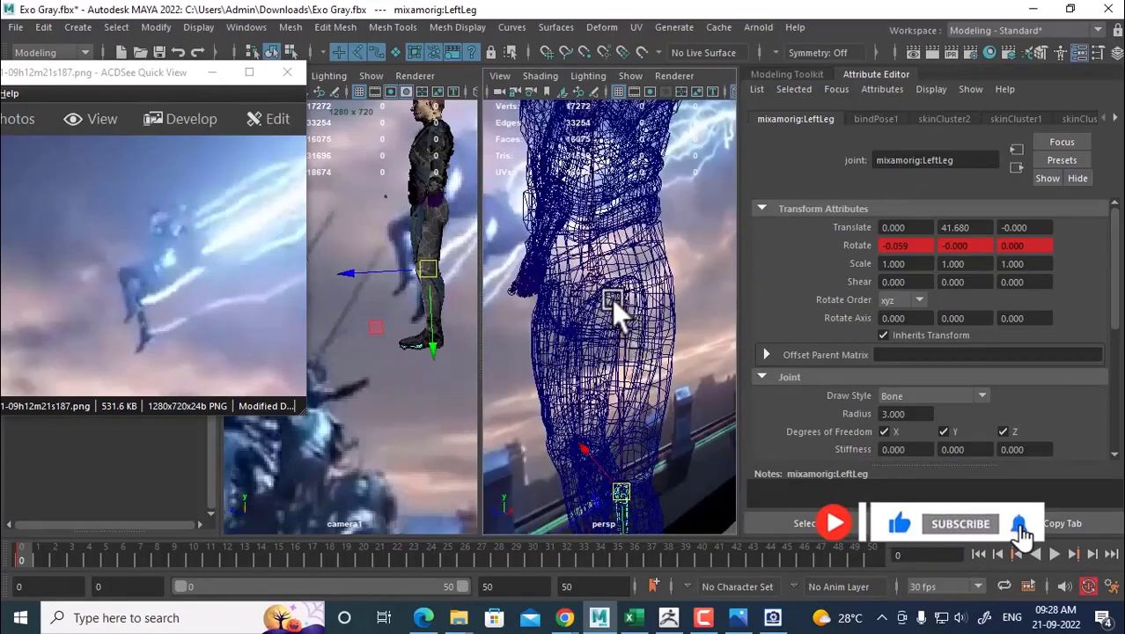
click(586, 242)
alt+drag(593, 237, 701, 283)
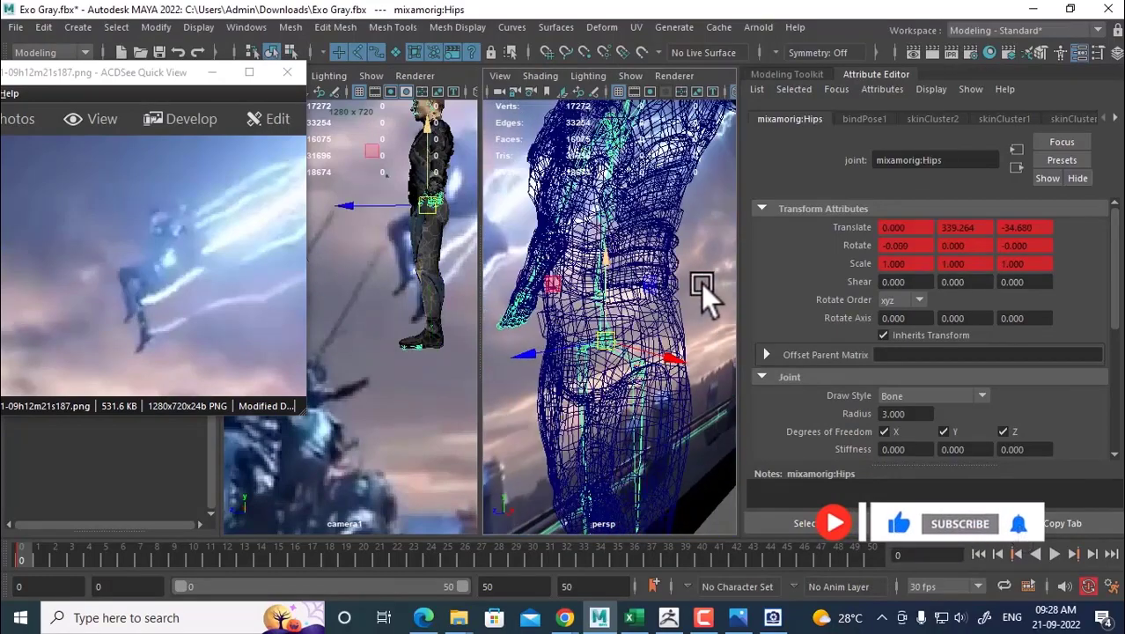
click(588, 280)
click(602, 273)
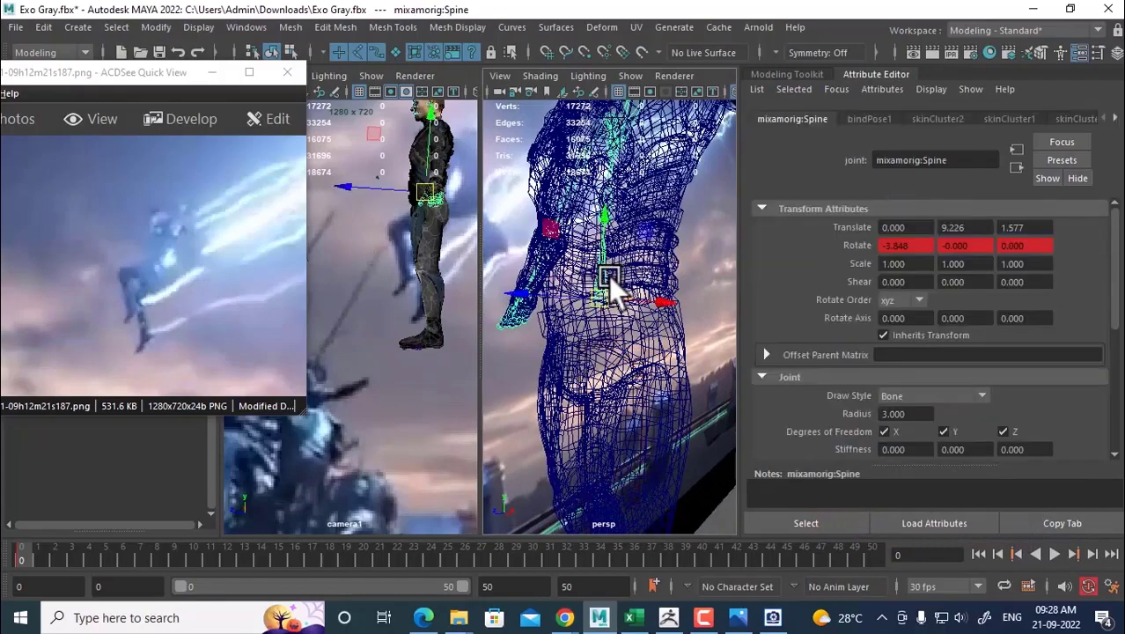
key(e)
alt+drag(543, 256, 435, 286)
Pose the right leg slightly forward and rotate the right lower leg joint to about -14.17 in X.
click(596, 348)
alt+drag(511, 295, 602, 363)
click(585, 394)
alt+drag(602, 363, 675, 261)
scroll(675, 261, down, 3)
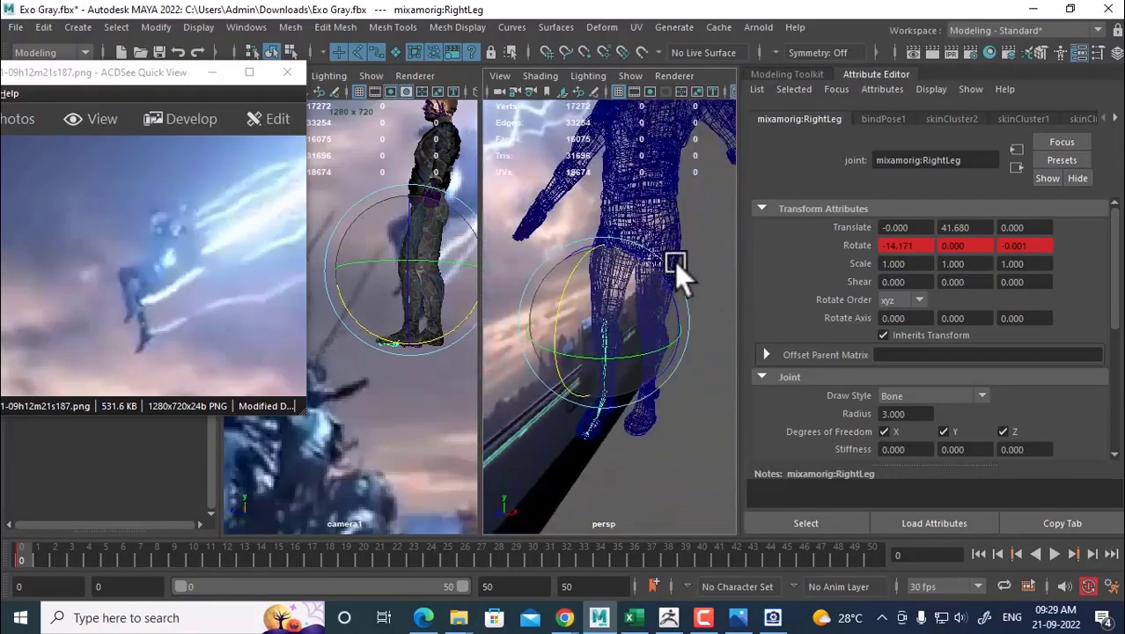
Select the hips joint in the perspective view and lower it slightly to 339.129 in Y.
scroll(674, 261, up, 3)
alt+middle_drag(674, 261, 653, 301)
click(609, 212)
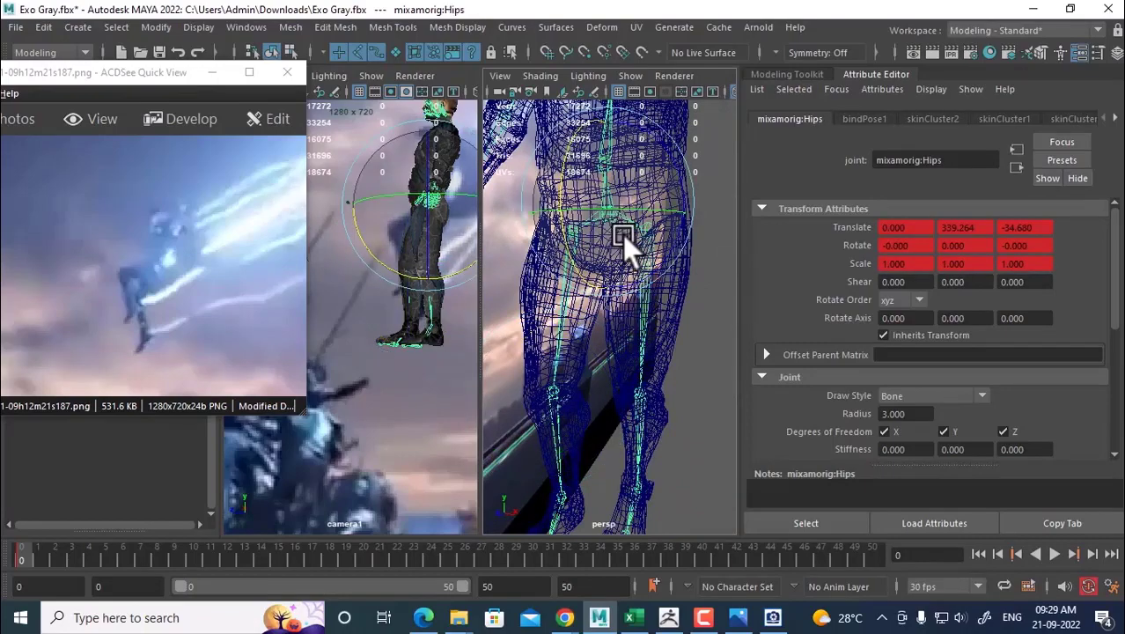
key(w)
drag(607, 117, 608, 117)
Try to move the right lower leg joint in the perspective view and undo the move.
click(560, 320)
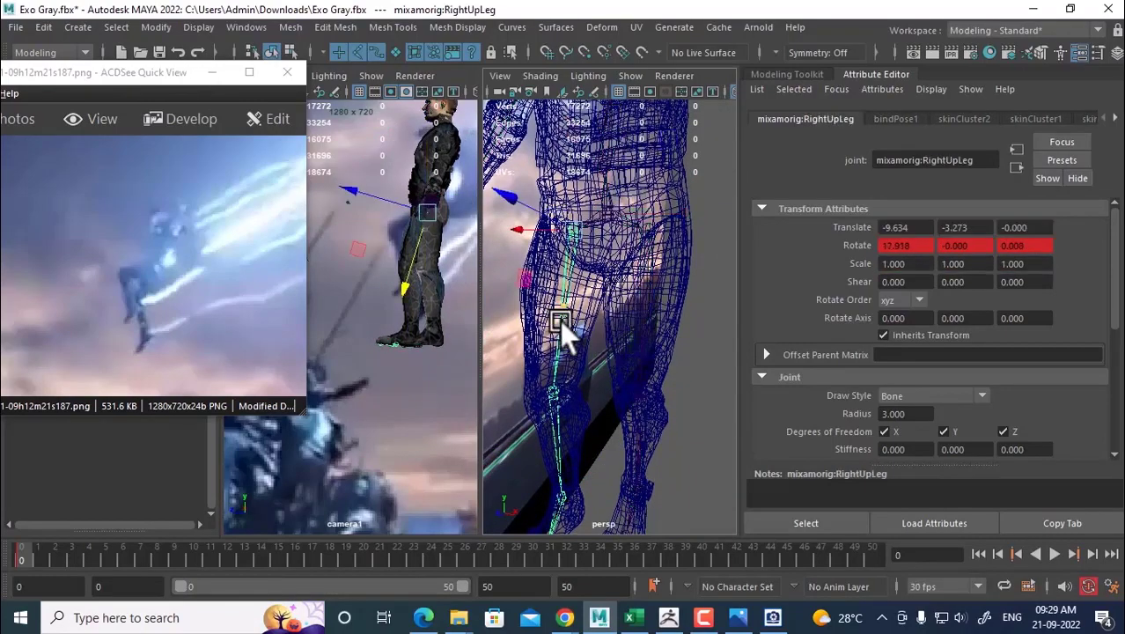
alt+drag(559, 320, 578, 347)
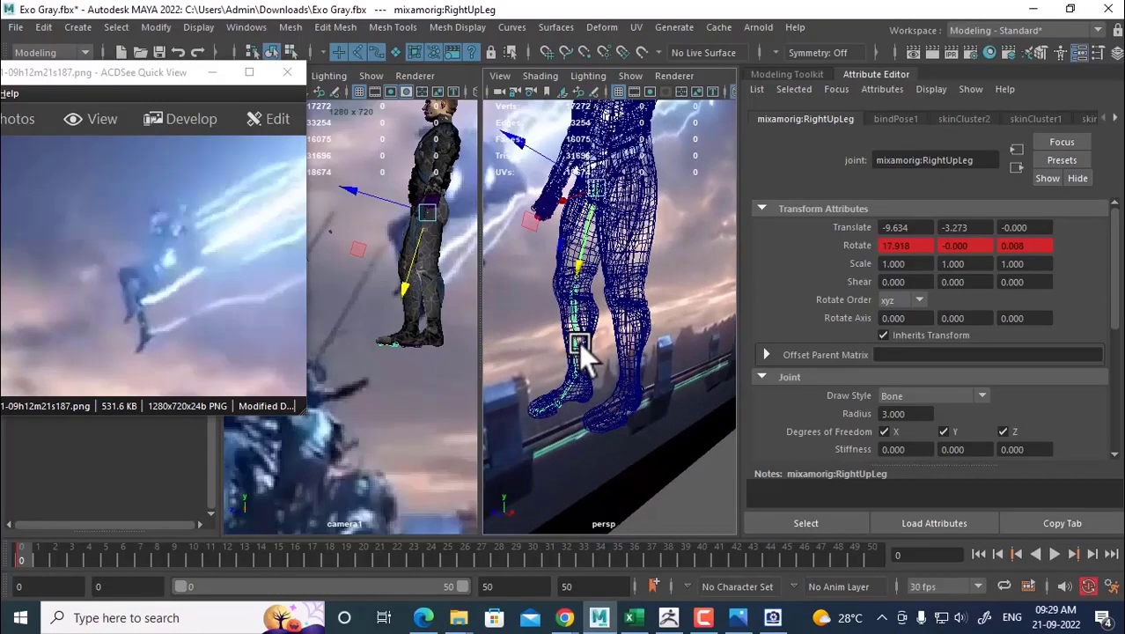
click(600, 376)
middle_drag(572, 362, 578, 363)
key(ctrl+z)
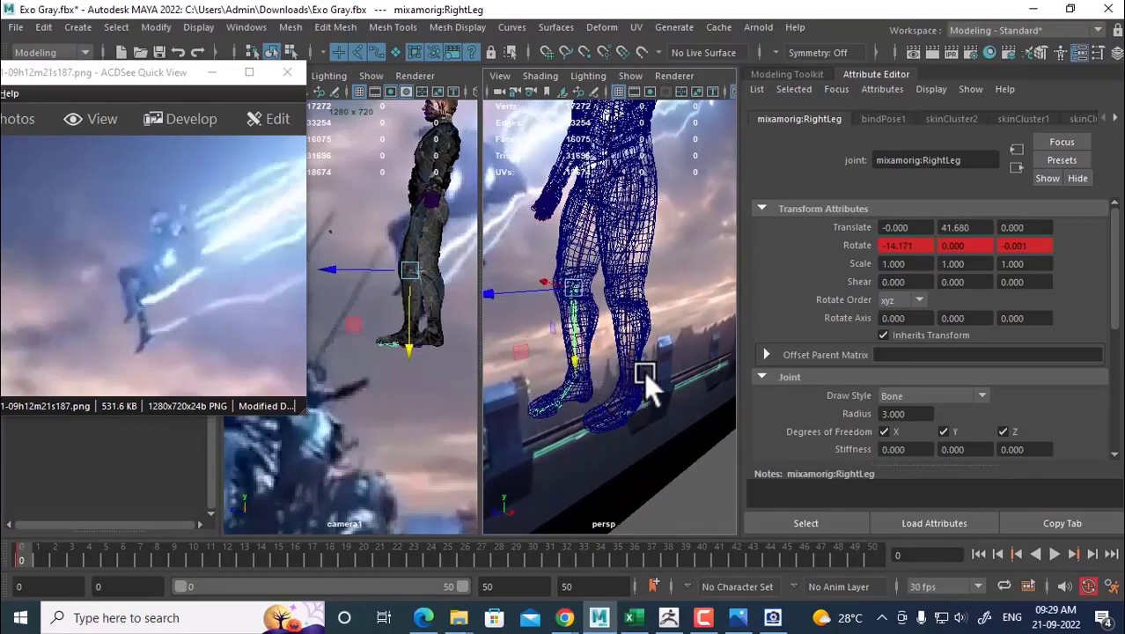
Rotate the right lower leg joint so the shin swings further back.
scroll(581, 326, up, 3)
alt+drag(581, 326, 601, 342)
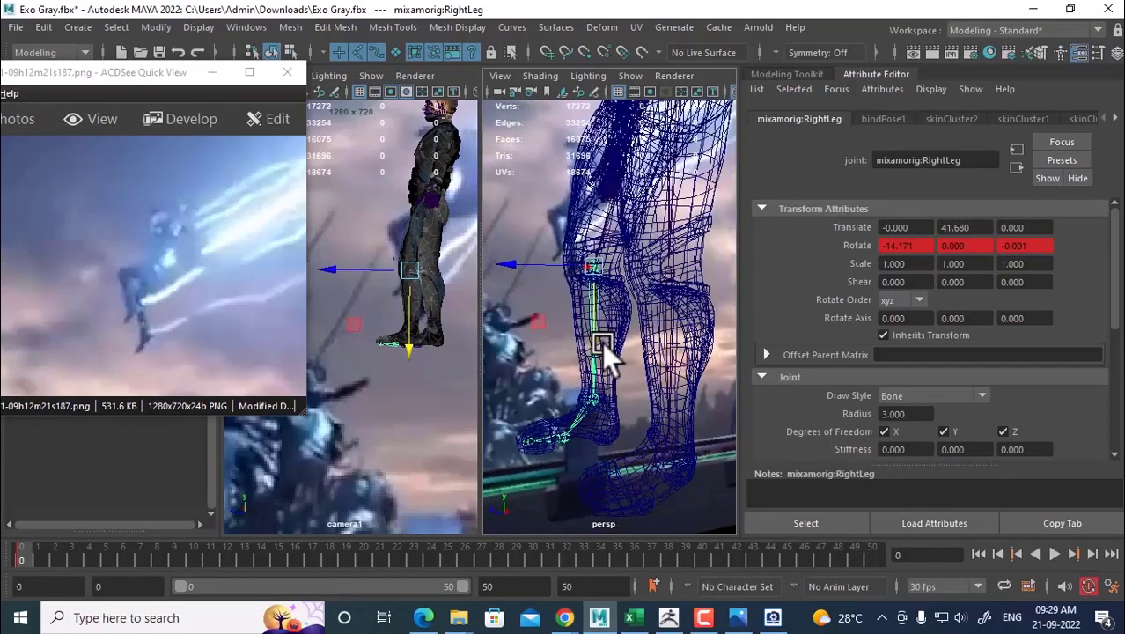
key(e)
middle_drag(564, 333, 630, 326)
key(w)
drag(596, 271, 592, 270)
Rotate the left lower leg joint so the left shin swings back from the knee.
click(675, 357)
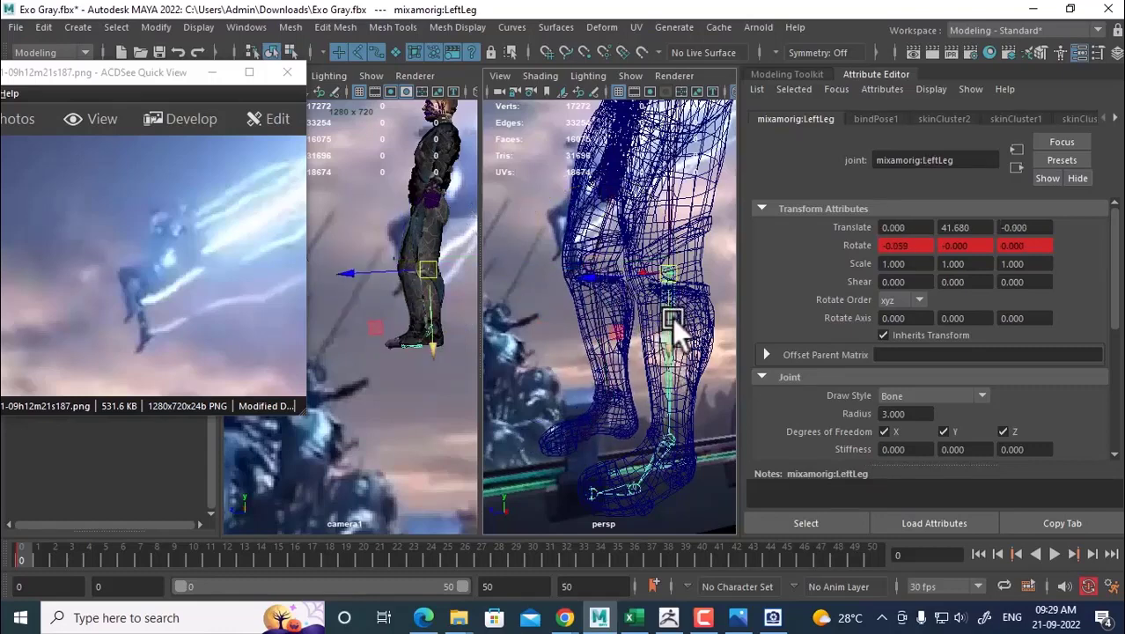
key(e)
alt+drag(621, 255, 688, 354)
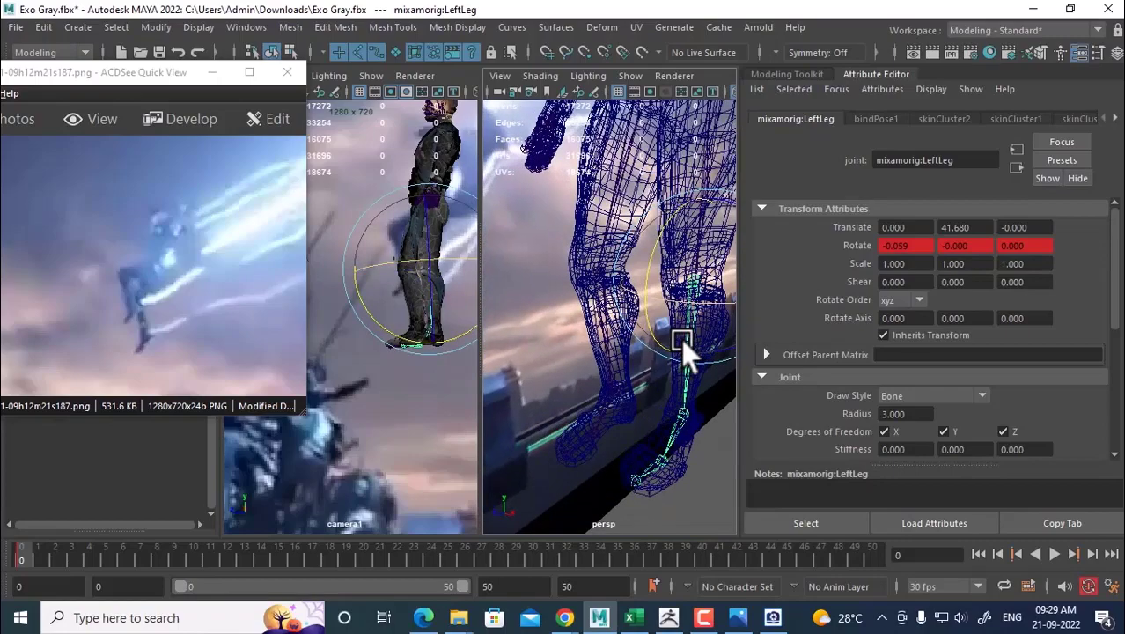
drag(658, 249, 661, 282)
Bend the Spine1 joint forward to about 10.73 in X and widen the camera1 view.
alt+middle_drag(650, 272, 667, 352)
click(647, 349)
drag(647, 348, 593, 330)
drag(482, 331, 539, 323)
scroll(673, 365, down, 5)
alt+drag(608, 312, 612, 306)
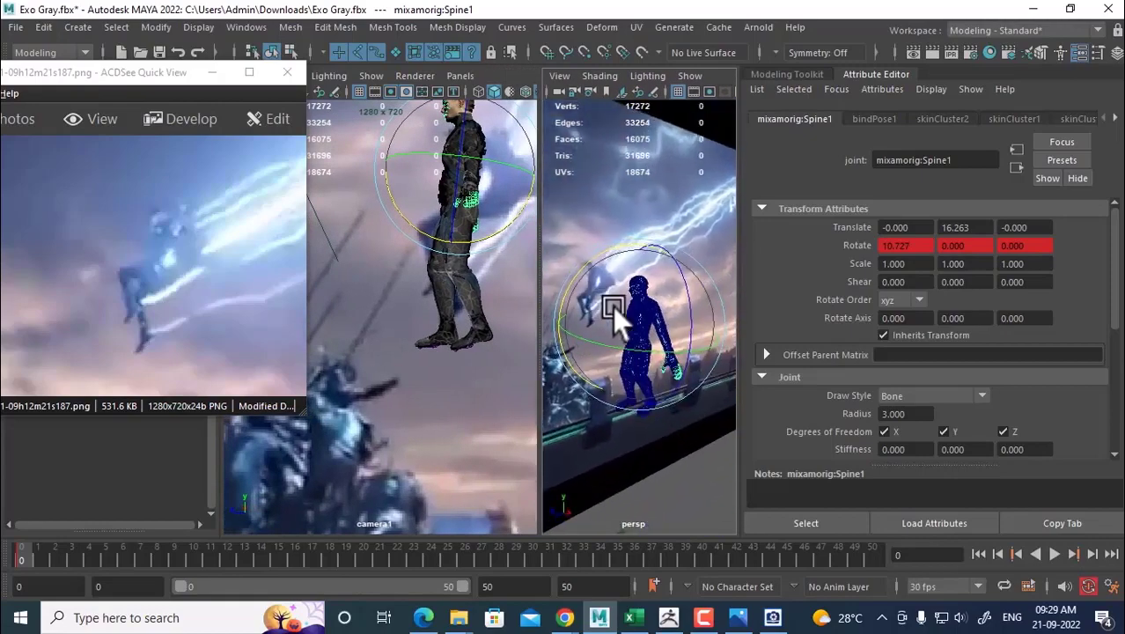
Select the hips joint and tilt the whole body back to about -21.09 in X rotation.
key(w)
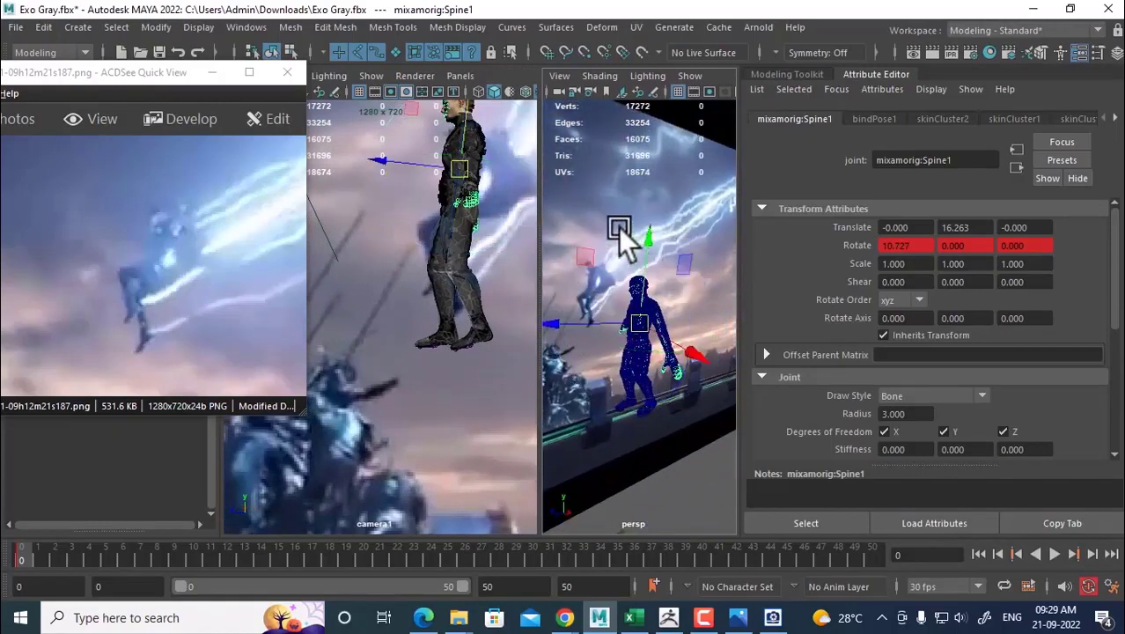
key(Up)
key(e)
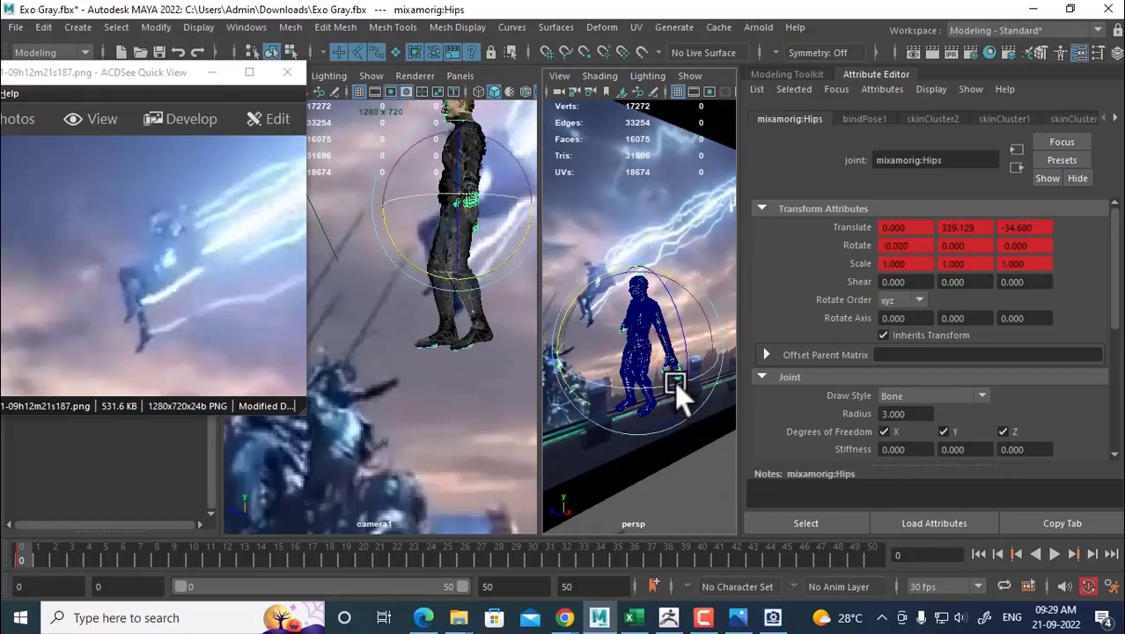
drag(674, 381, 612, 307)
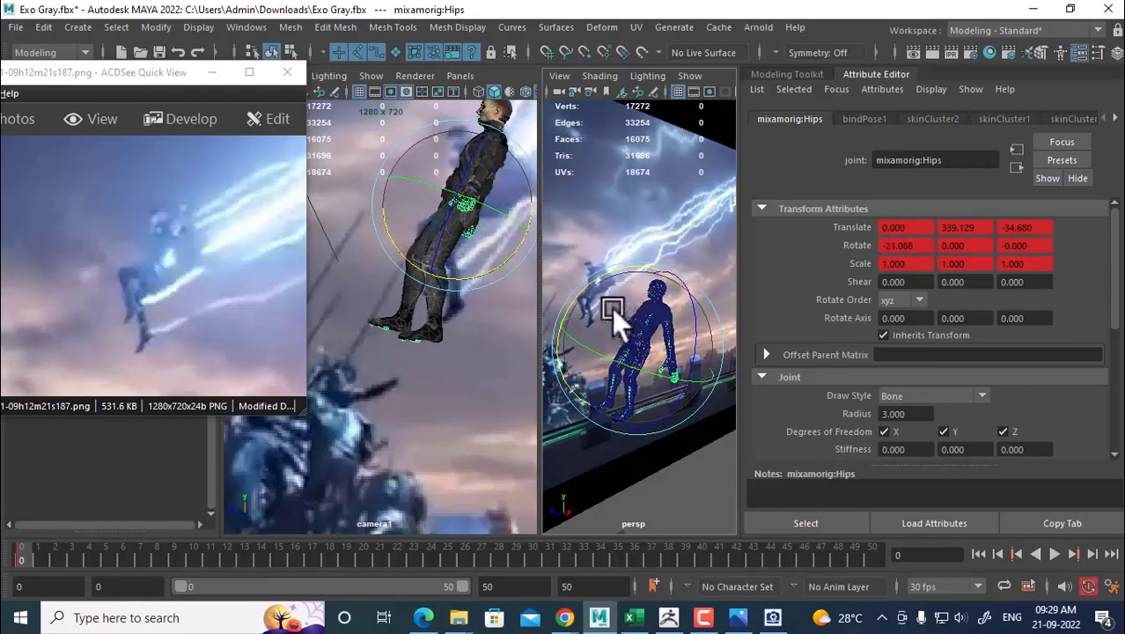
Rotate the left upper leg joint to about -6.85 in X.
scroll(611, 307, up, 6)
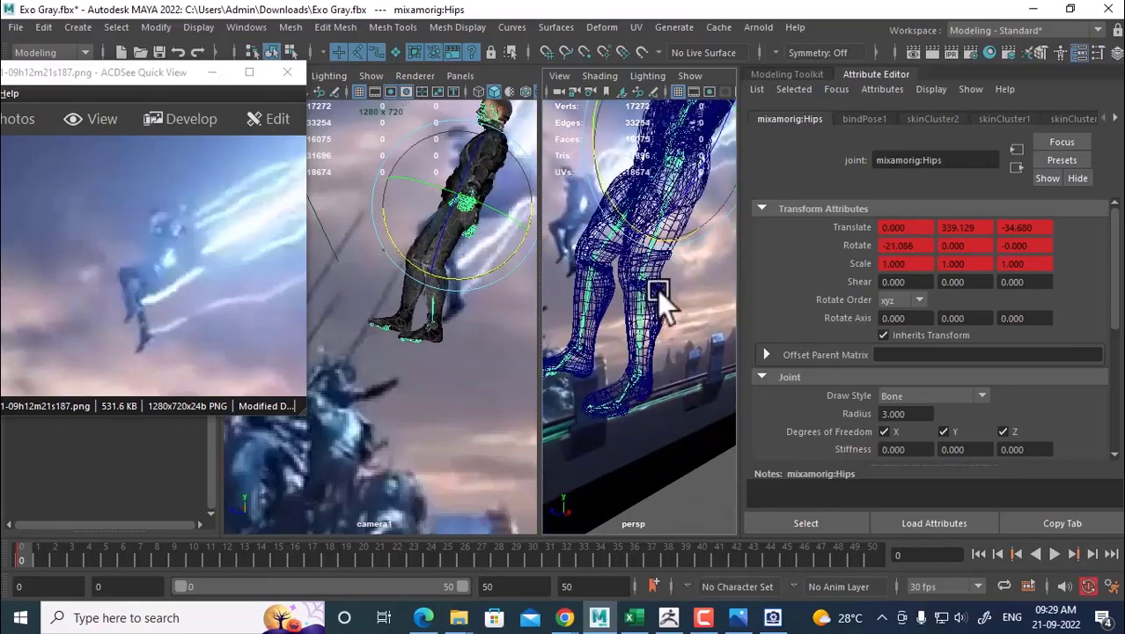
click(666, 257)
click(659, 253)
alt+drag(659, 253, 650, 258)
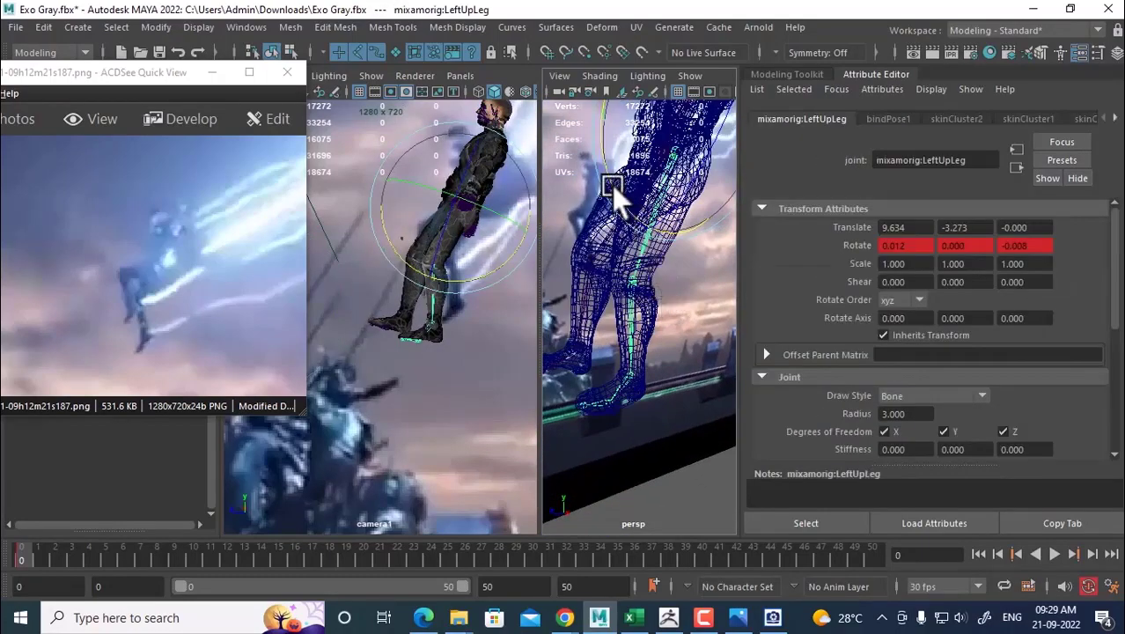
alt+drag(613, 186, 687, 243)
drag(640, 185, 657, 190)
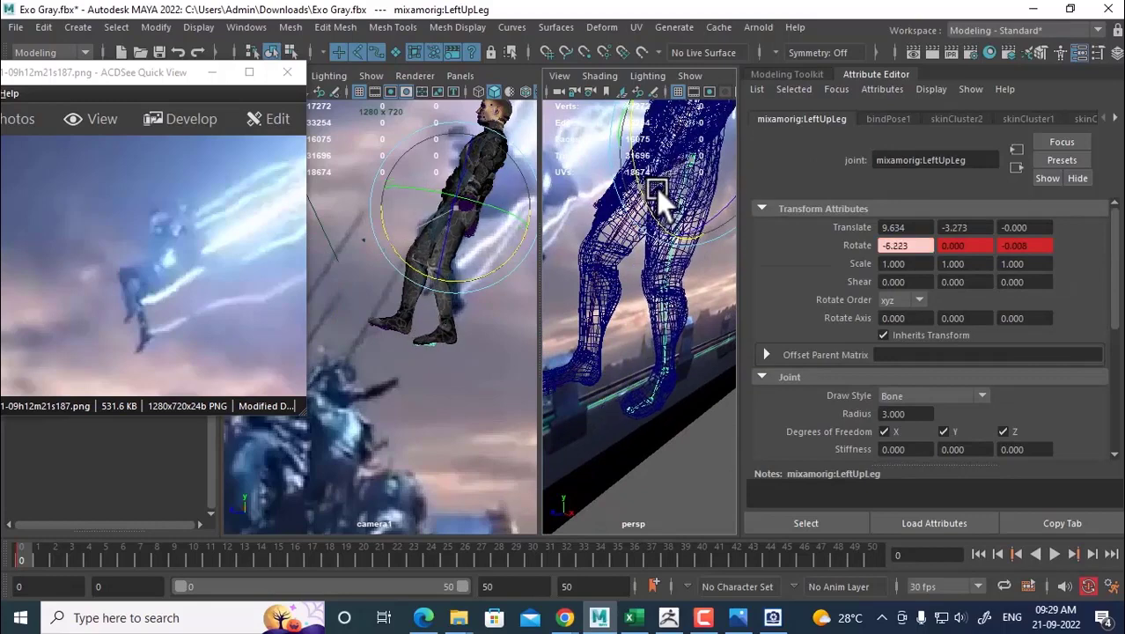
Rotate the right upper leg joint to about 11.96 in X and adjust the right lower leg's bend.
click(617, 241)
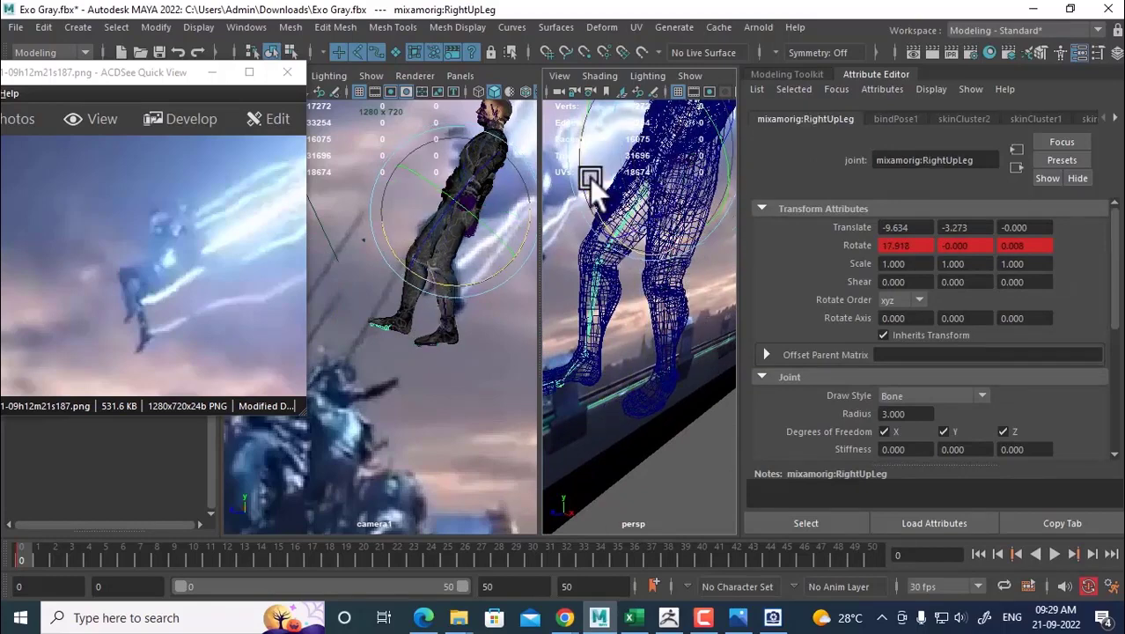
drag(588, 178, 593, 185)
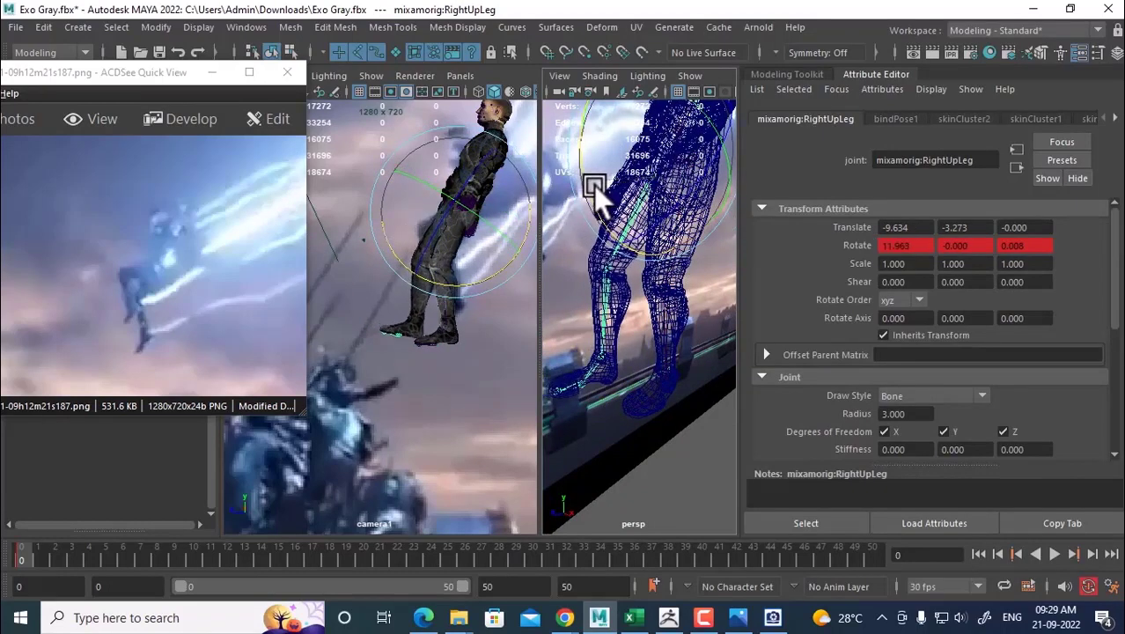
click(603, 323)
alt+drag(589, 332, 627, 334)
mouse_move(589, 296)
mouse_down()
mouse_move(605, 312)
mouse_move(575, 376)
mouse_move(593, 278)
mouse_up()
Rotate the spine joint to about 3.3 in X to bring the torso more upright.
click(601, 260)
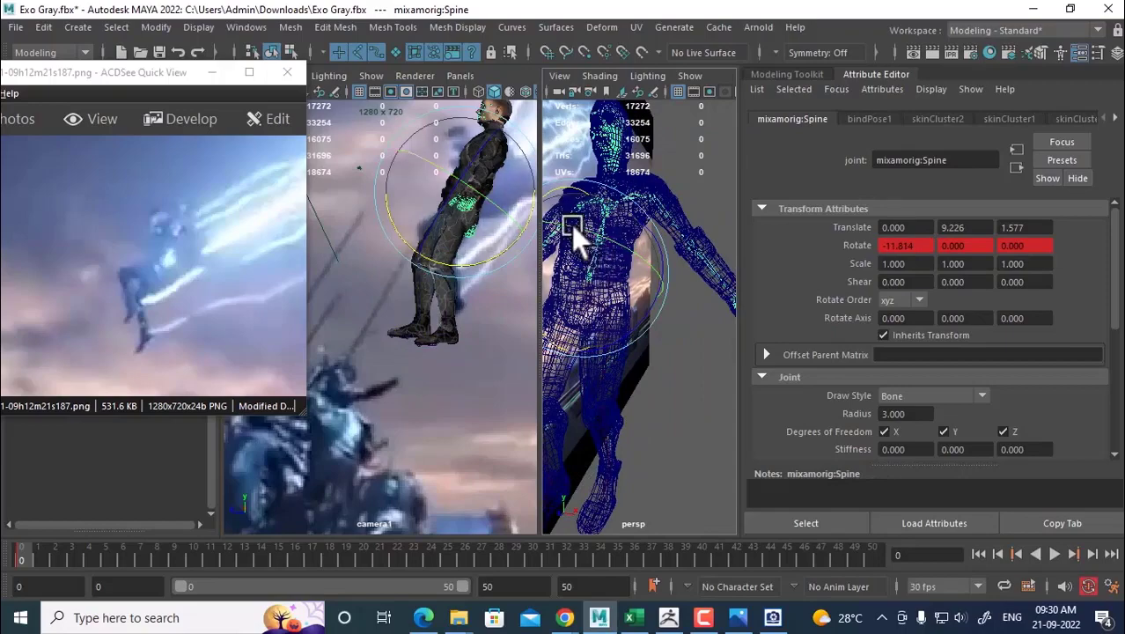
alt+drag(572, 225, 644, 269)
drag(613, 224, 667, 326)
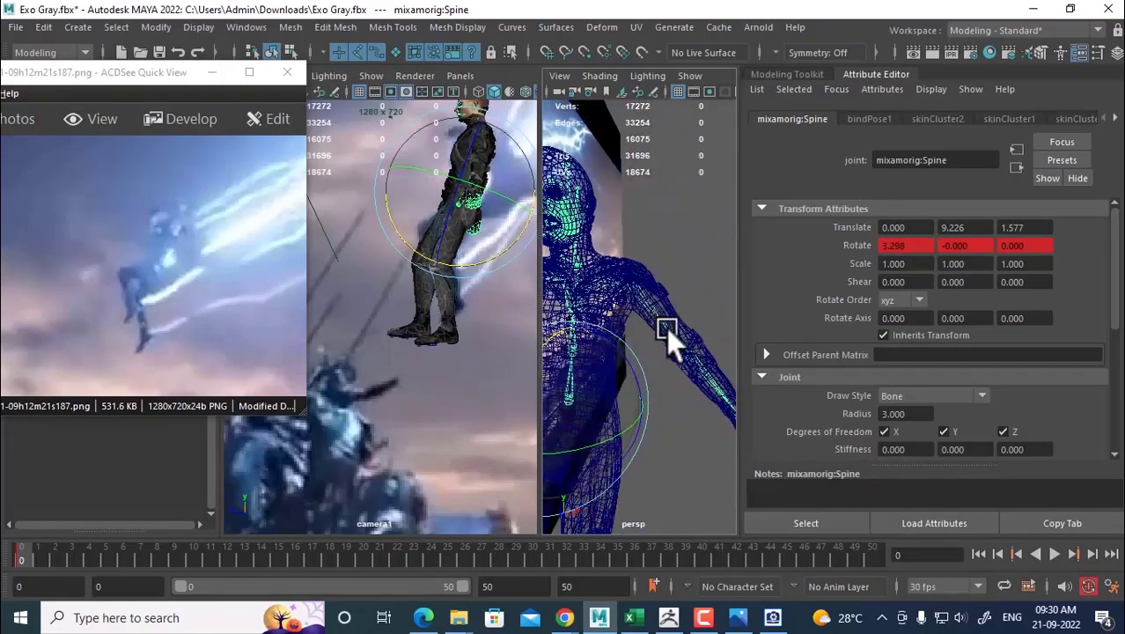
Bend the left forearm joint forward to about 46.31 in Z.
click(712, 372)
alt+drag(711, 372, 537, 377)
alt+drag(607, 399, 678, 382)
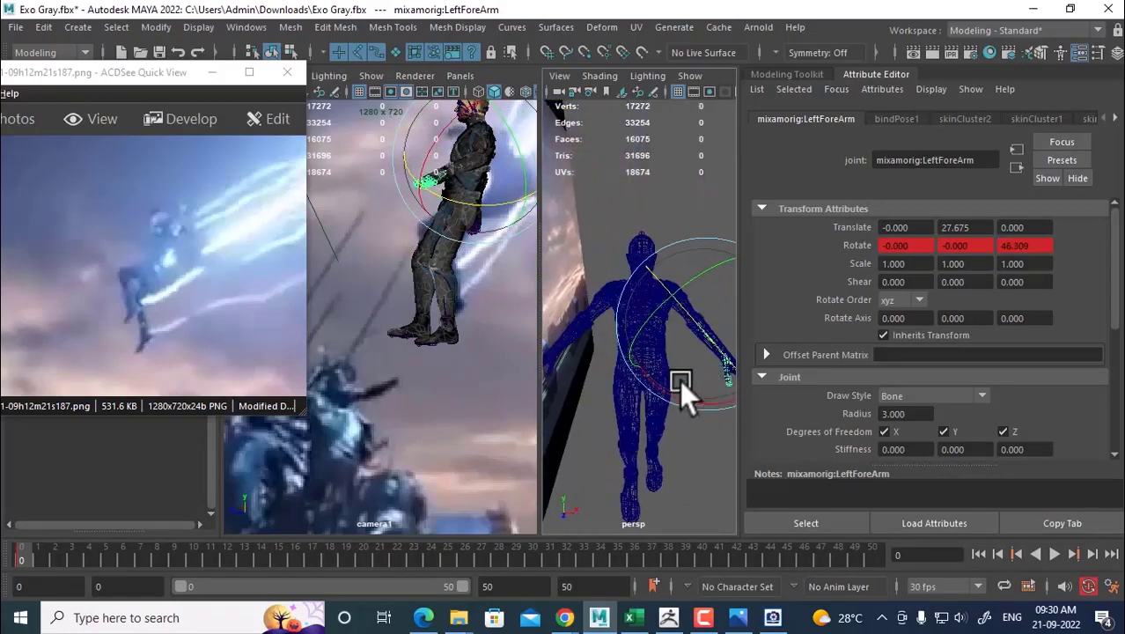
Pose the right arm forward, with the right upper arm joint at about 43.03, 6.62, -7.04, and minimise the snapshot window.
click(572, 352)
alt+drag(572, 352, 669, 365)
drag(614, 412, 682, 433)
click(677, 502)
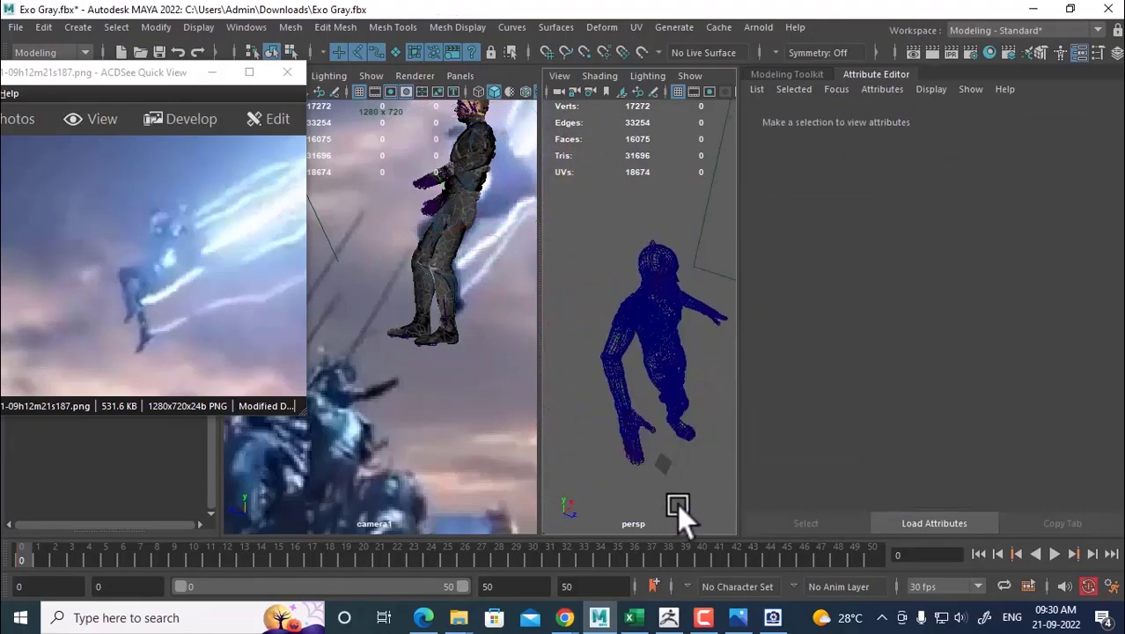
click(609, 341)
drag(669, 373, 585, 347)
click(211, 73)
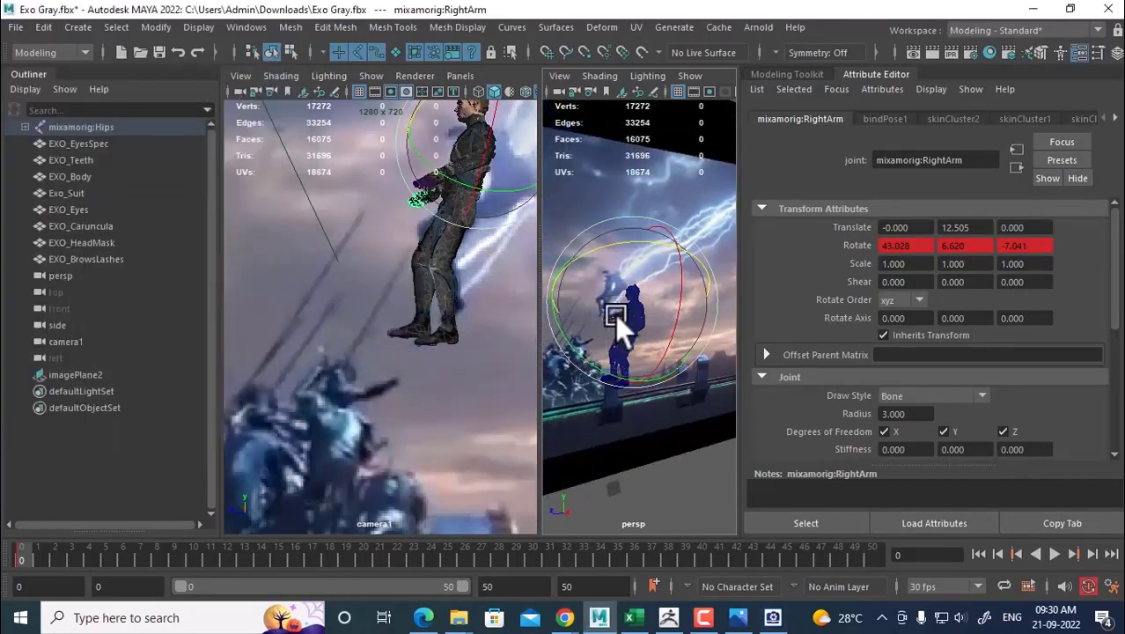
At frame 50, move the hips joint down and forward to about 270.39 in Y and -0.34 in Z.
mouse_move(609, 440)
alt+mouse_down()
mouse_move(669, 430)
mouse_move(627, 434)
alt+mouse_up()
key(w)
drag(697, 243, 560, 457)
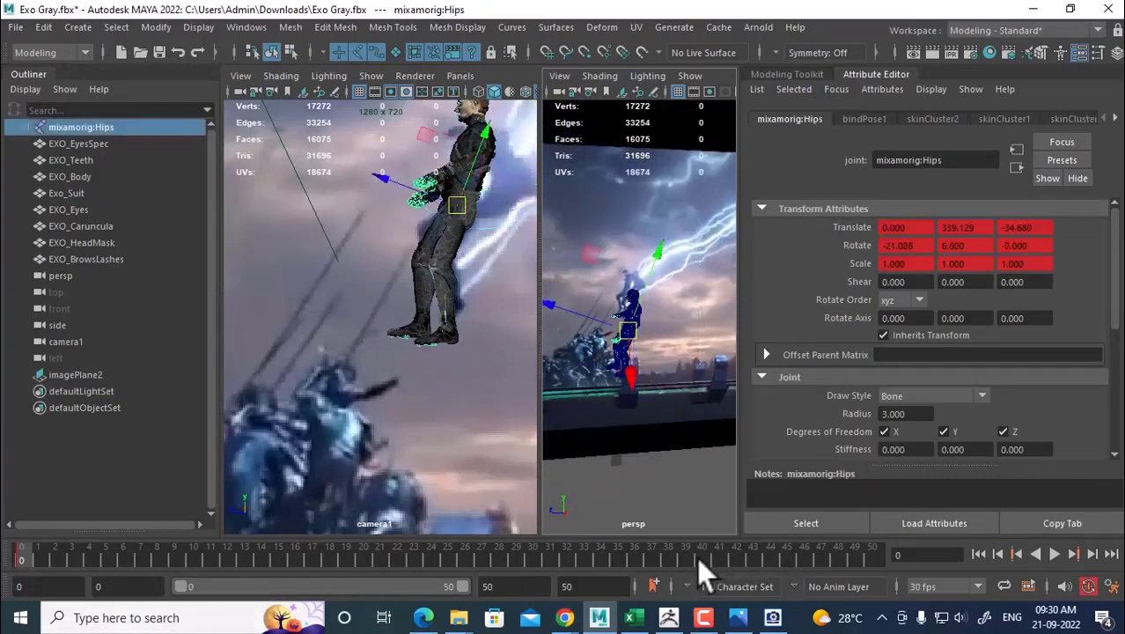
click(867, 558)
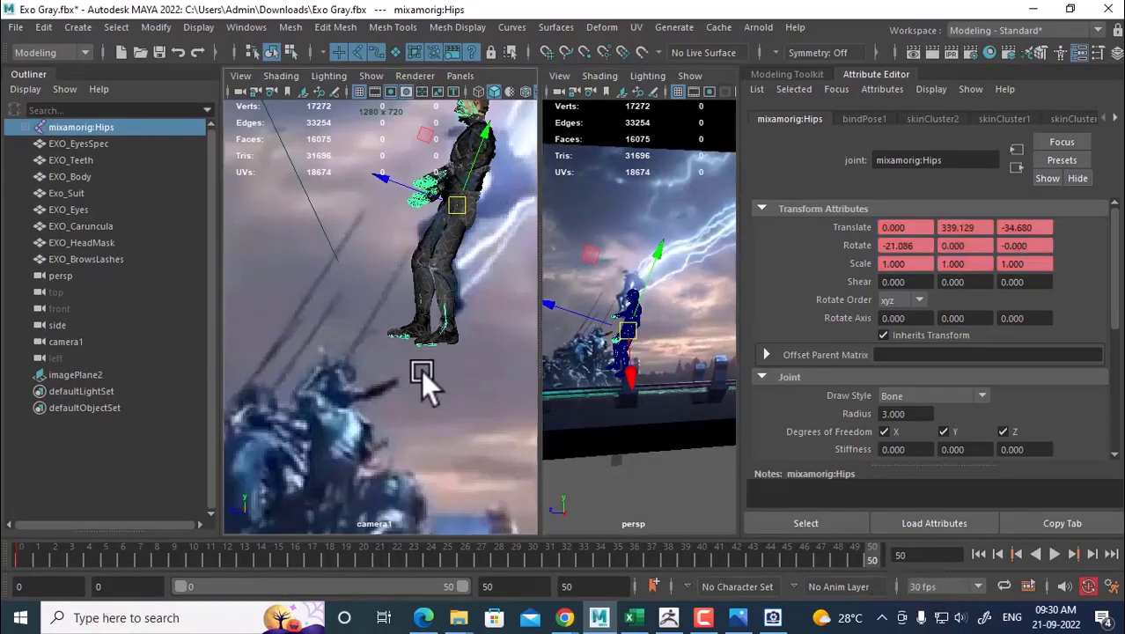
drag(660, 257, 651, 288)
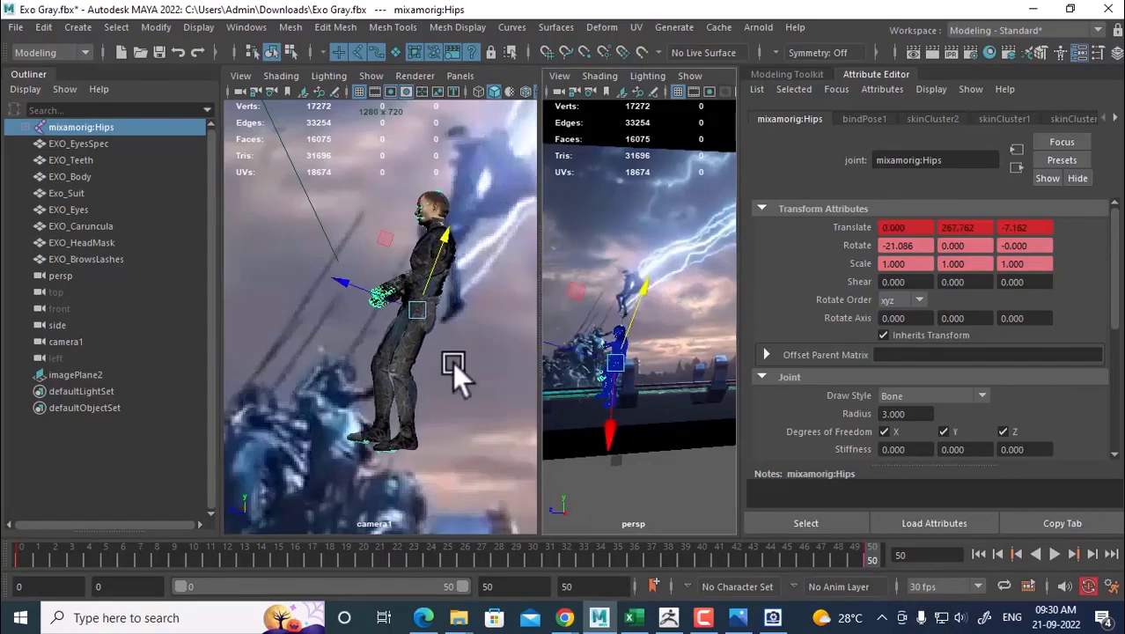
drag(342, 286, 335, 284)
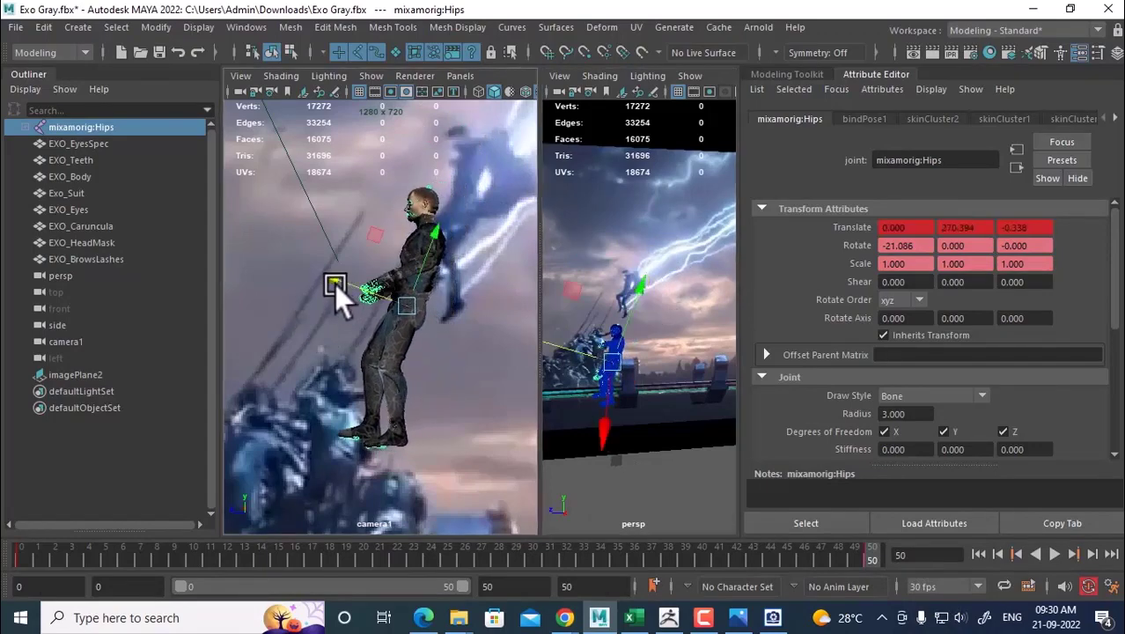
Play the hips animation from the first frame to check the character's movement in the camera1 view.
click(978, 554)
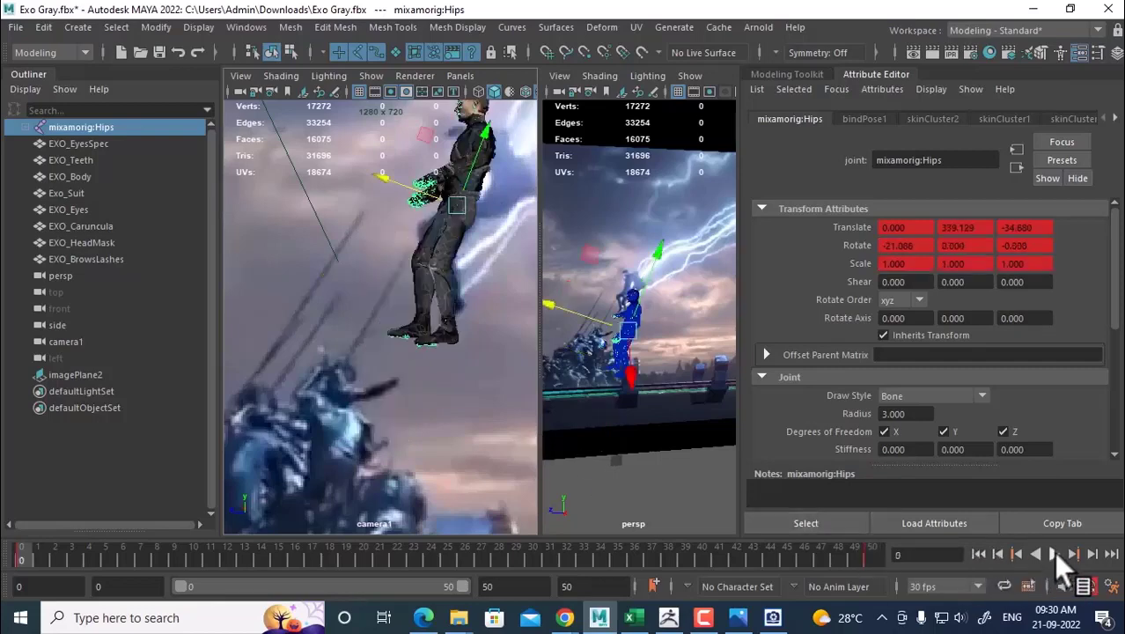
click(1054, 553)
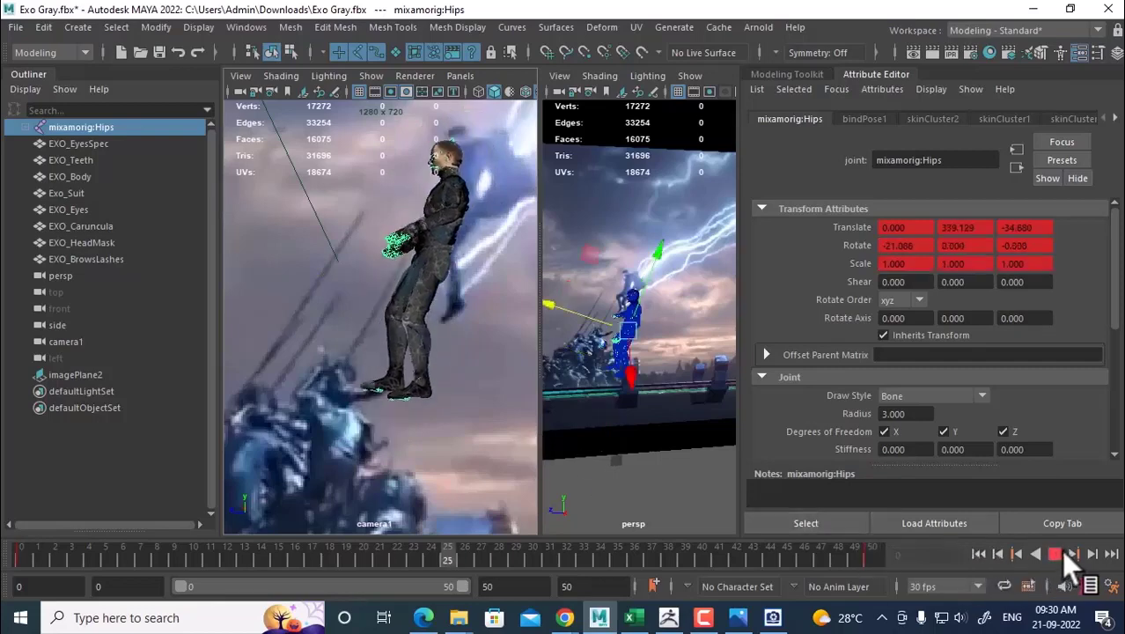
click(1053, 553)
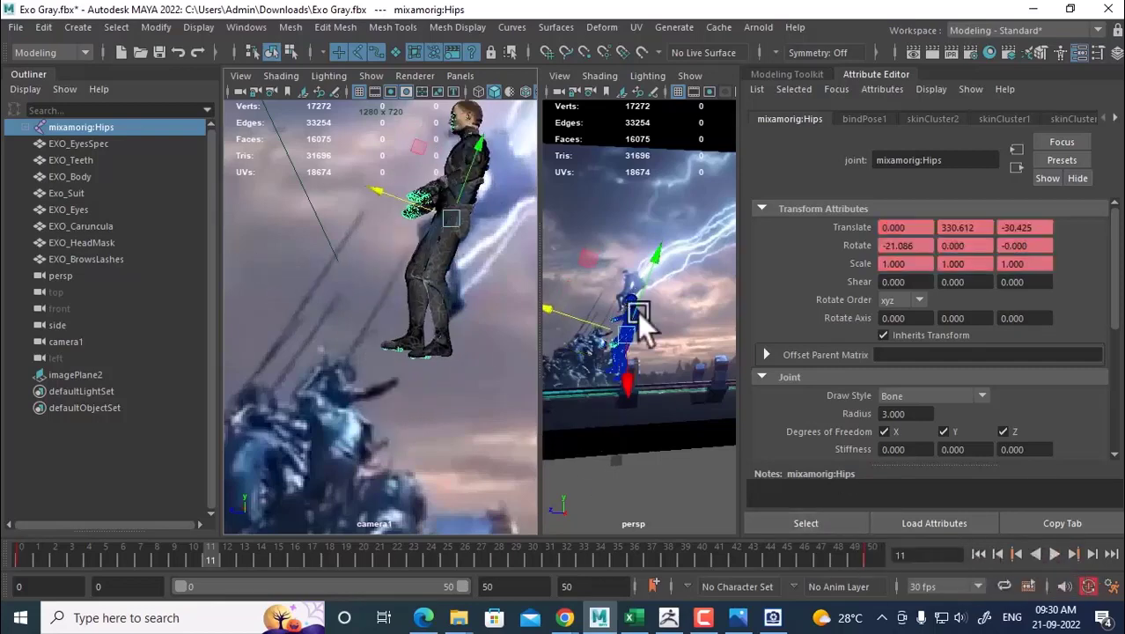
alt+drag(637, 311, 706, 394)
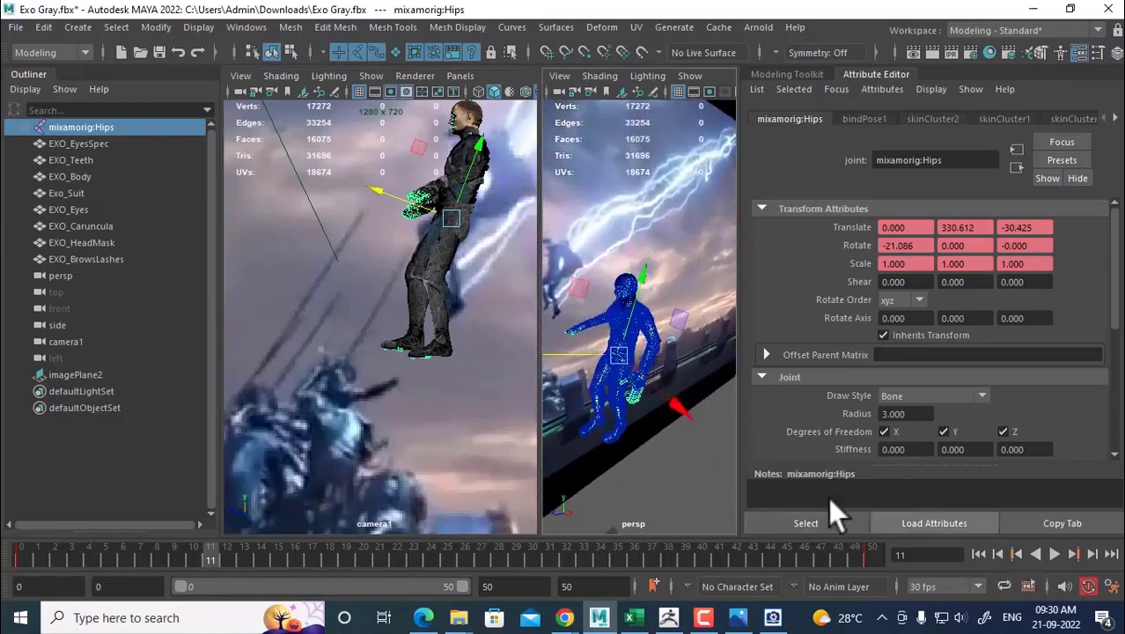
At frame 50, rotate the left upper arm joint to about 50.73 in X.
click(1111, 554)
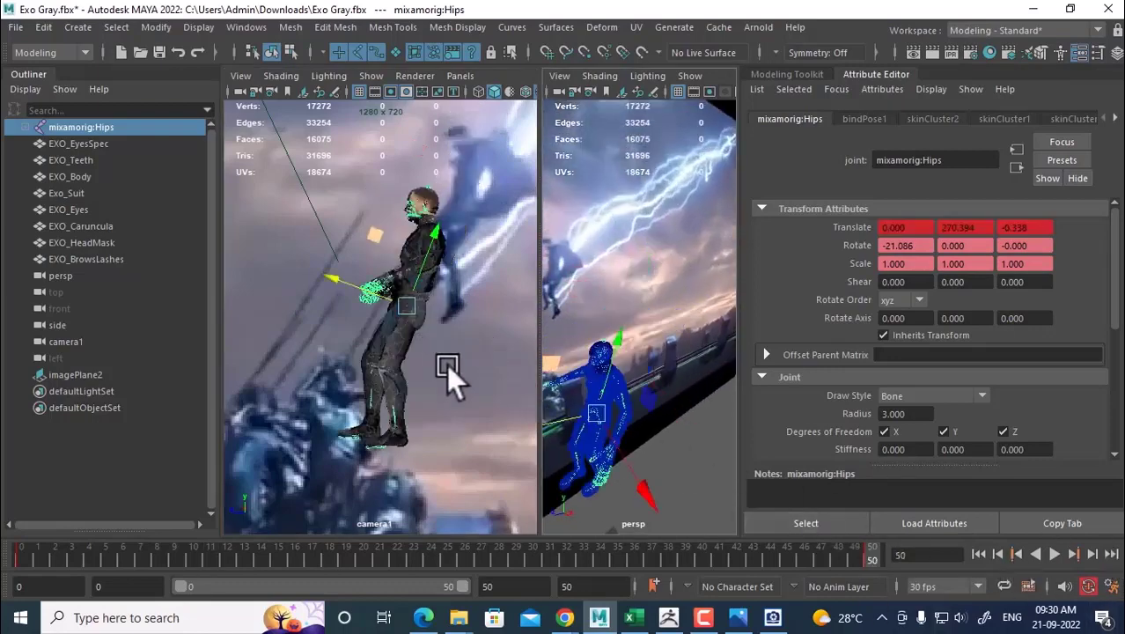
alt+drag(600, 378, 693, 403)
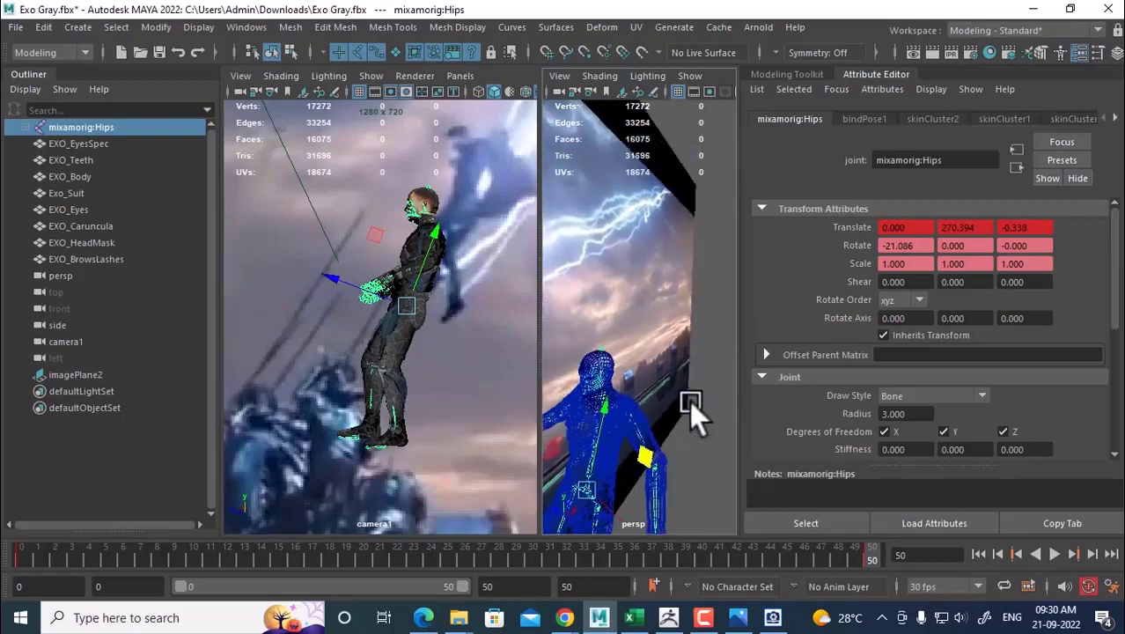
click(628, 447)
click(632, 431)
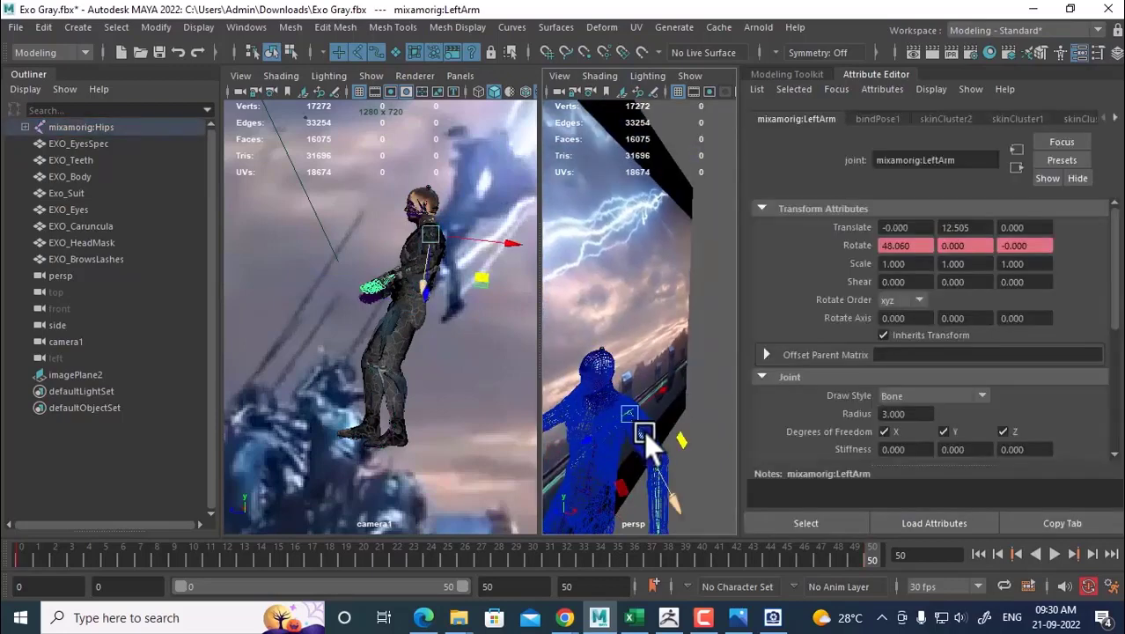
key(e)
drag(700, 418, 693, 432)
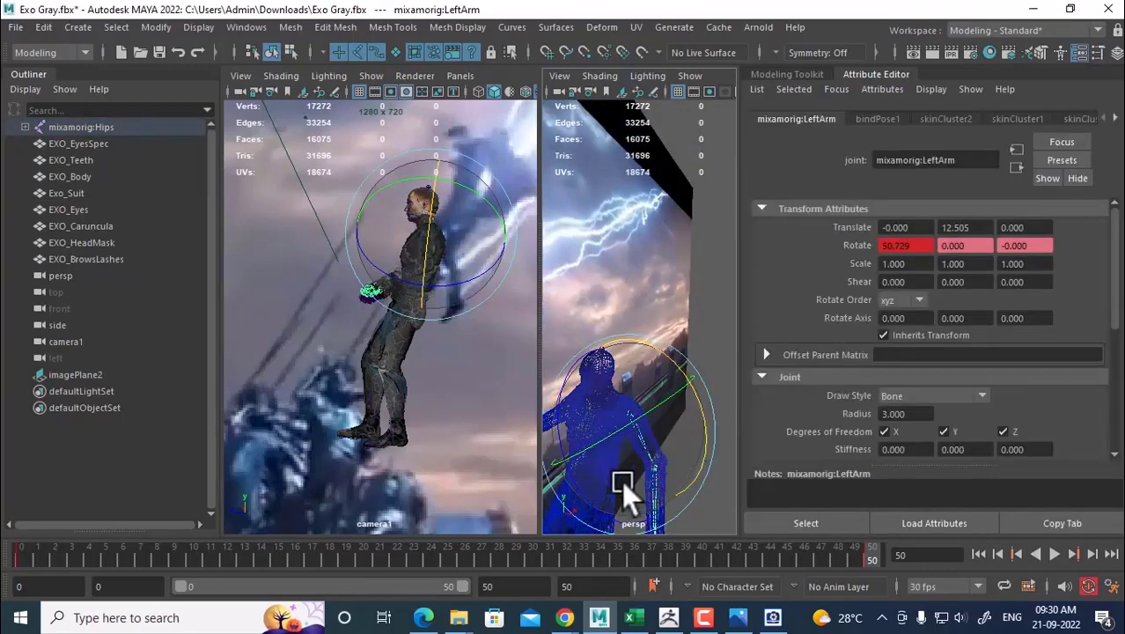
Adjust the right arm's rotation at frame 50 from the front of the character.
drag(583, 493, 665, 446)
click(606, 477)
click(619, 438)
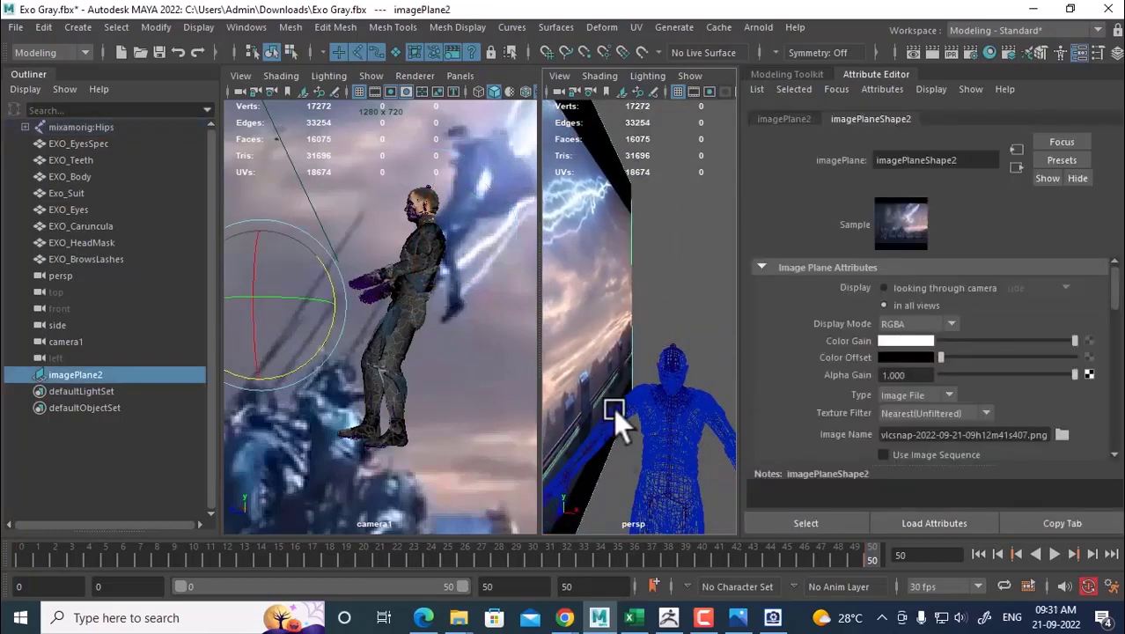
alt+drag(613, 415, 648, 410)
click(648, 410)
drag(636, 461, 675, 460)
drag(698, 397, 712, 416)
At frame 50, rotate the left upper leg joint to about -18.05 in X.
scroll(632, 410, down, 5)
scroll(633, 409, up, 5)
alt+drag(632, 409, 644, 441)
click(607, 246)
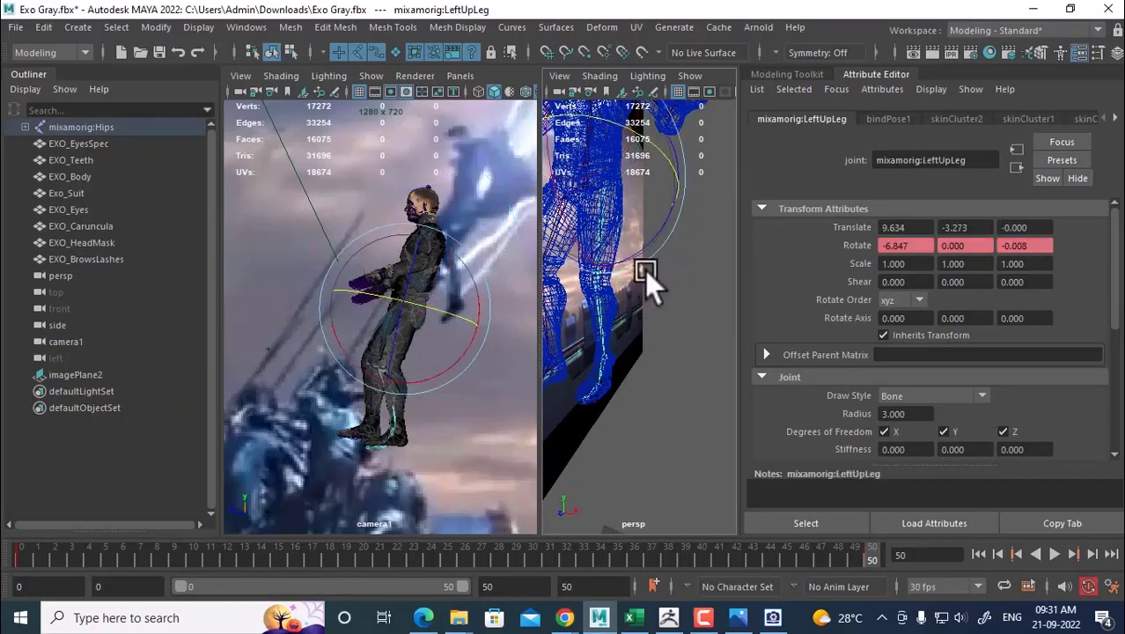
alt+drag(644, 270, 657, 327)
drag(589, 280, 644, 306)
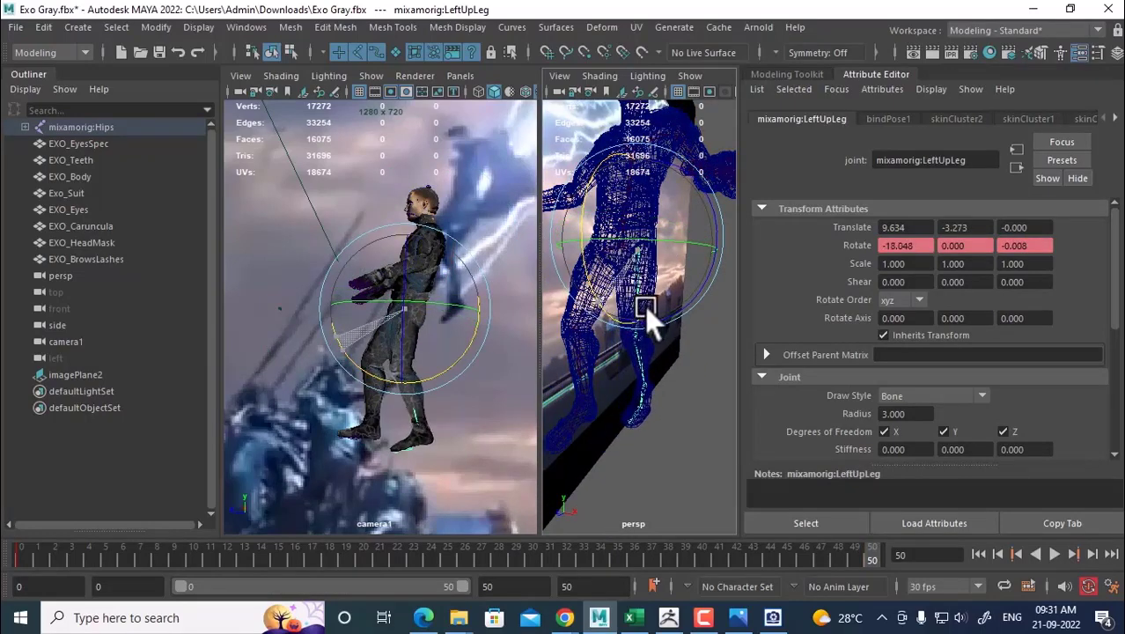
At frame 50, rotate the right upper leg joint to about 13.51 in X.
click(581, 319)
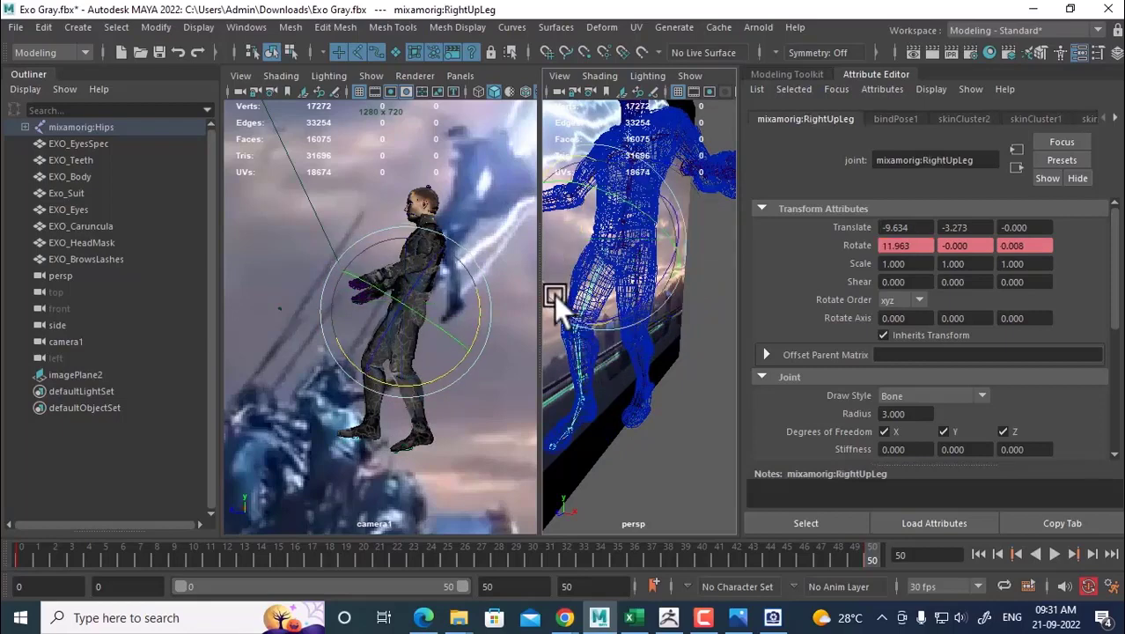
mouse_move(553, 294)
mouse_down()
mouse_move(539, 286)
mouse_move(549, 290)
mouse_up()
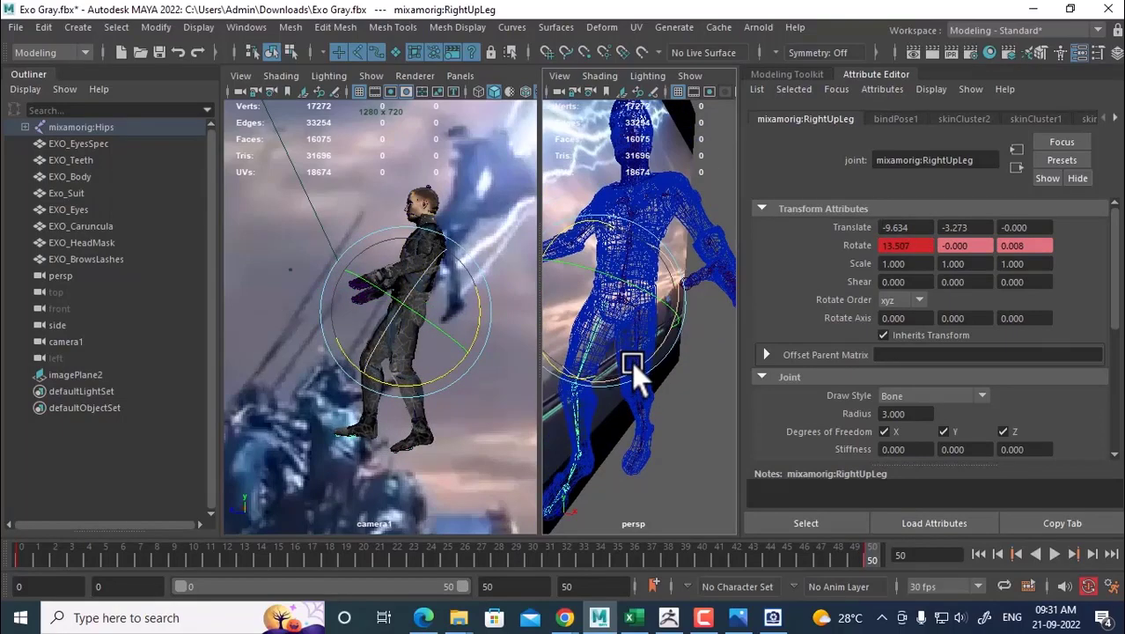
click(685, 360)
At frame 50, rotate the spine joint to about 6.69 and the neck joint to about 9.54 in X.
click(626, 262)
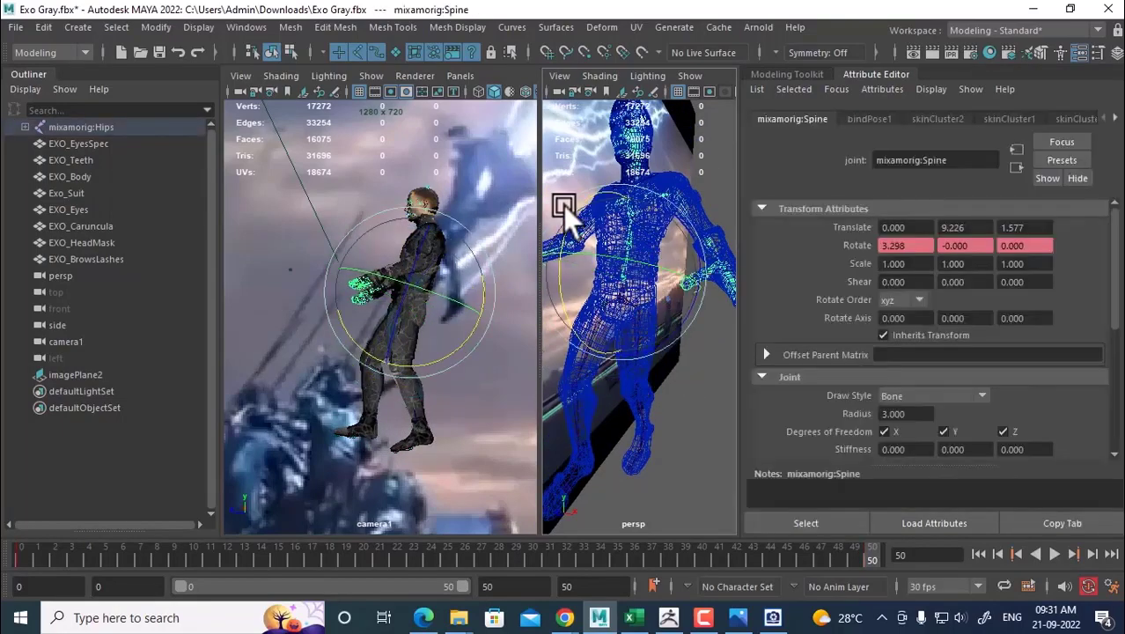
drag(562, 205, 617, 221)
scroll(617, 221, up, 5)
alt+middle_drag(617, 221, 632, 319)
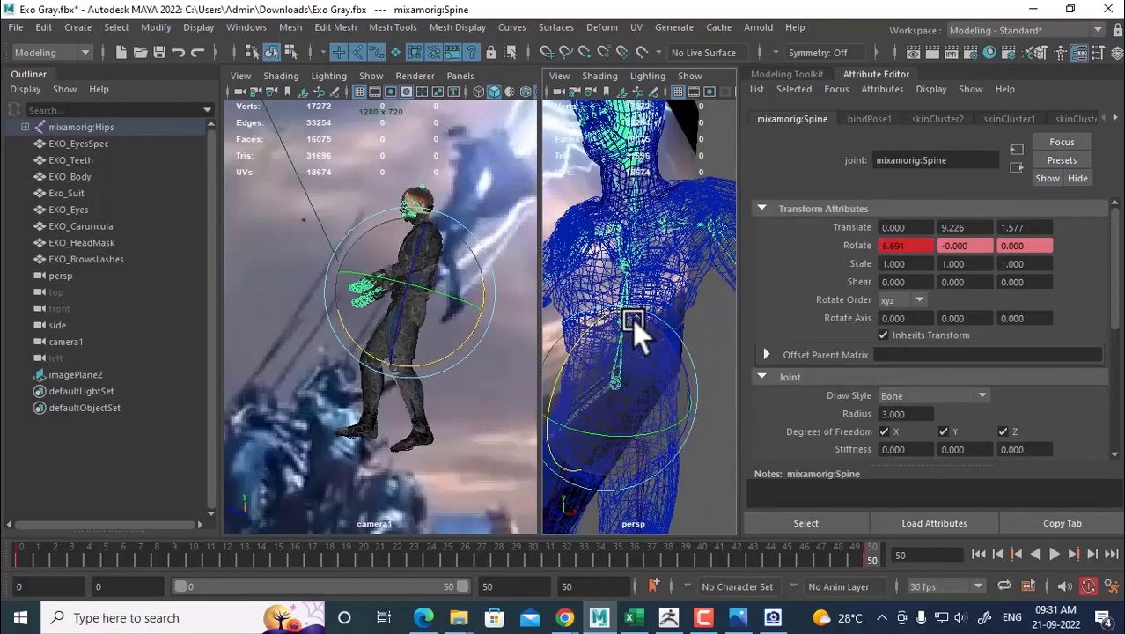
click(640, 188)
drag(587, 170, 580, 174)
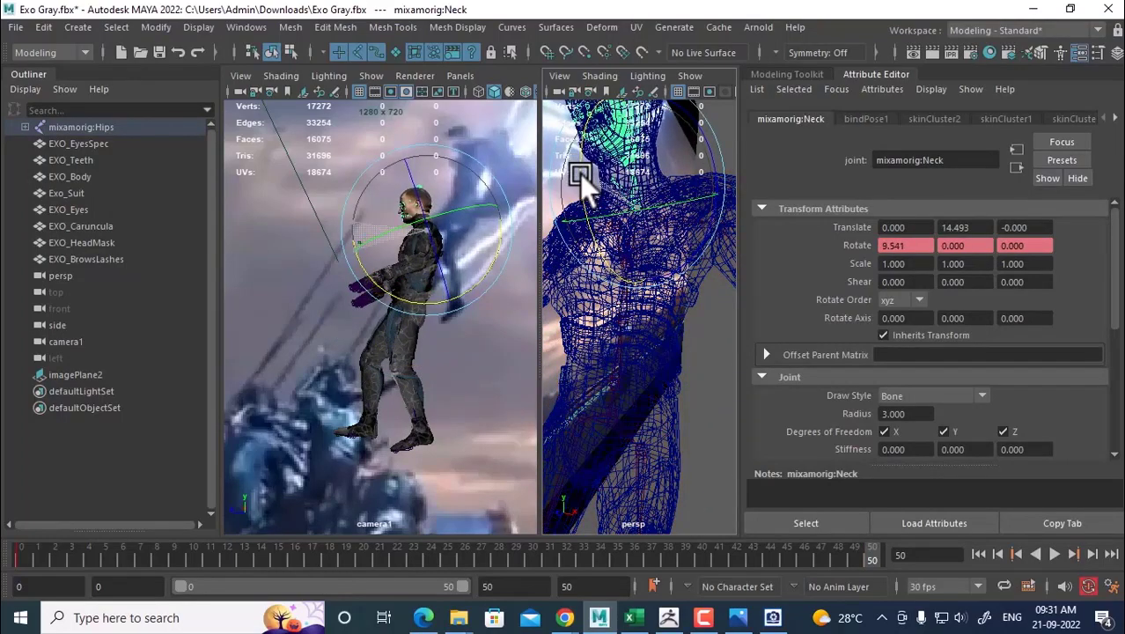
Play the animation from the first frame to check the adjusted legs, spine and neck.
click(977, 554)
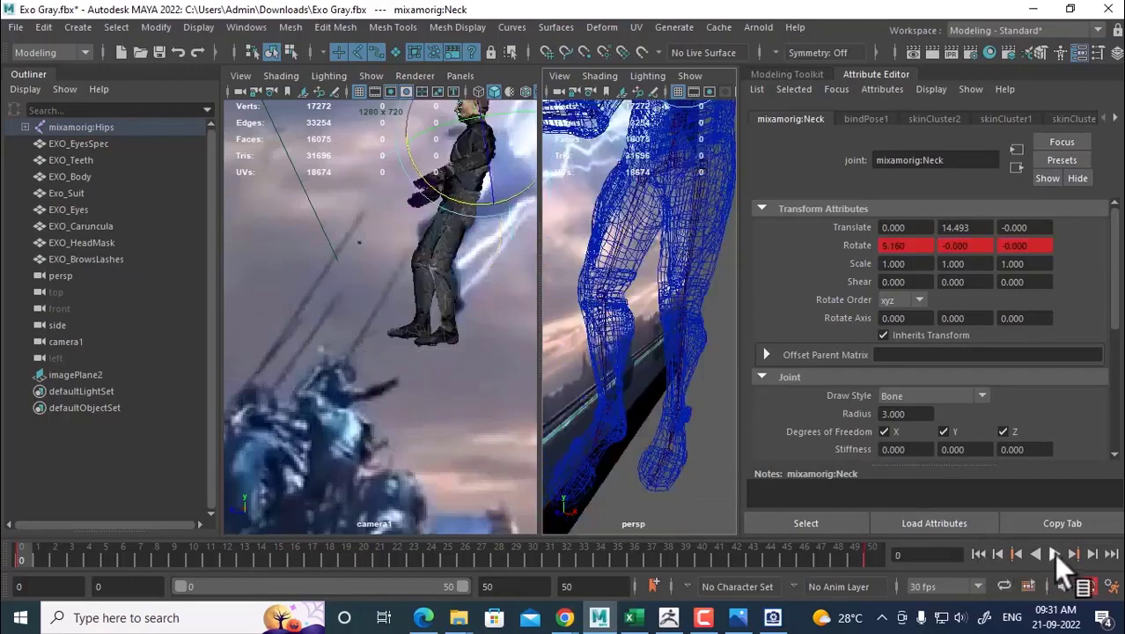
click(1054, 554)
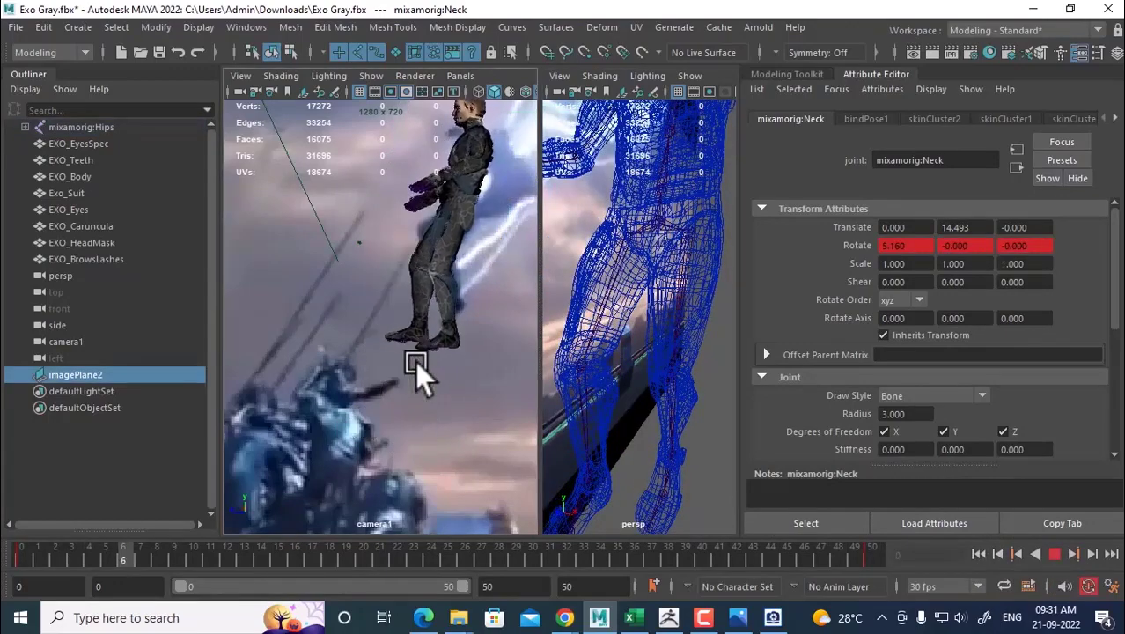
click(1053, 554)
click(681, 337)
At frame 50, rotate the left hand joint to about 25.5 in X.
click(1111, 555)
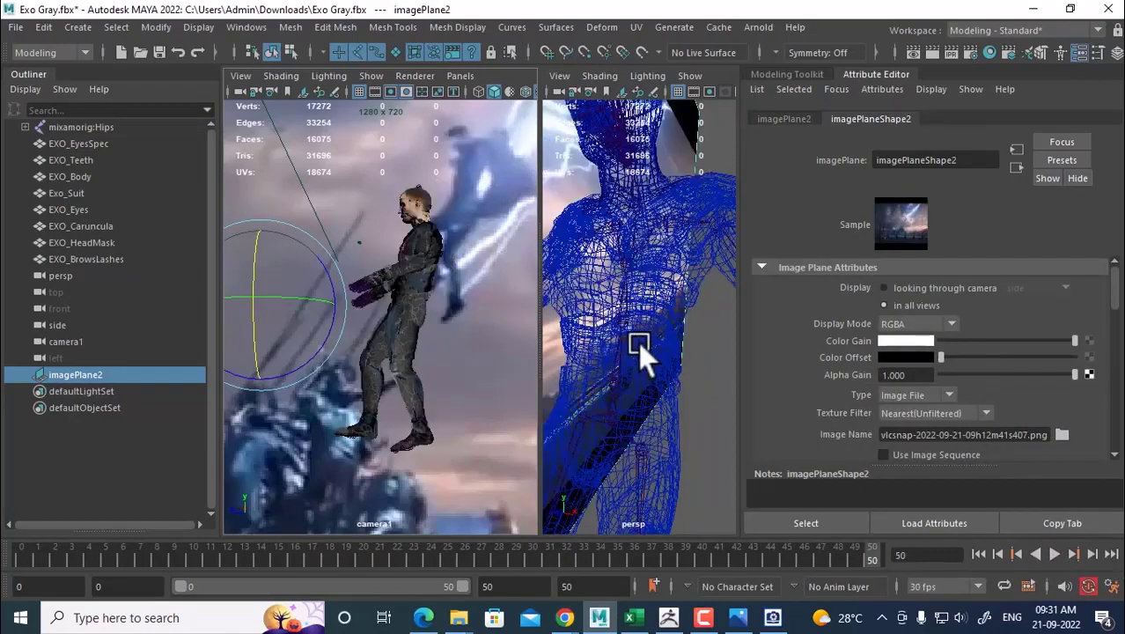
scroll(634, 308, down, 4)
alt+drag(626, 324, 697, 397)
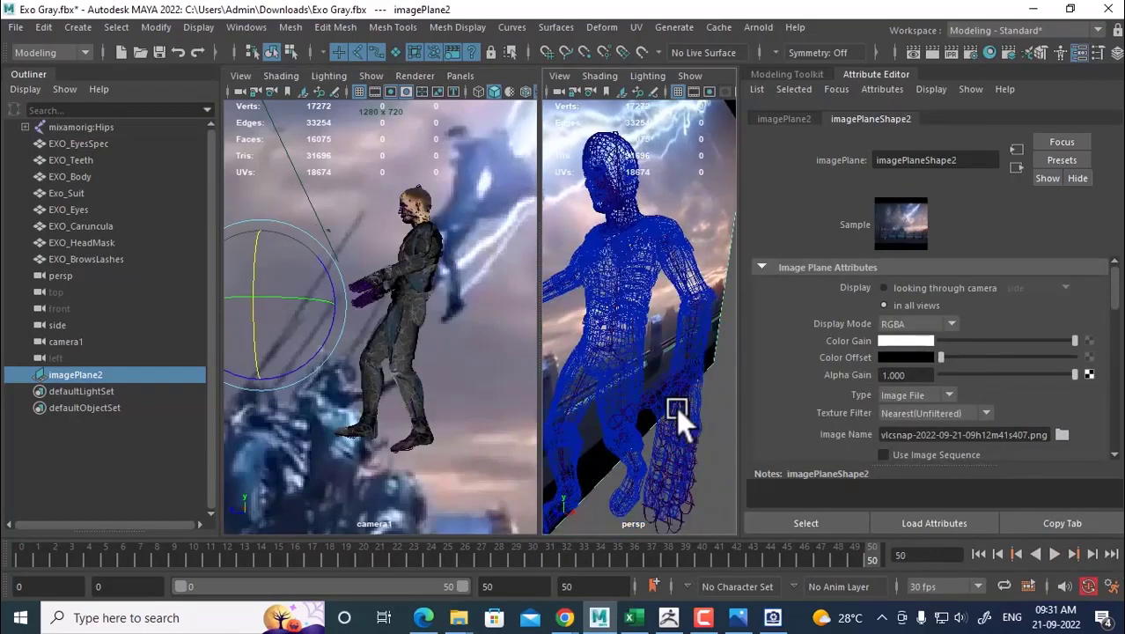
click(676, 406)
scroll(682, 413, up, 5)
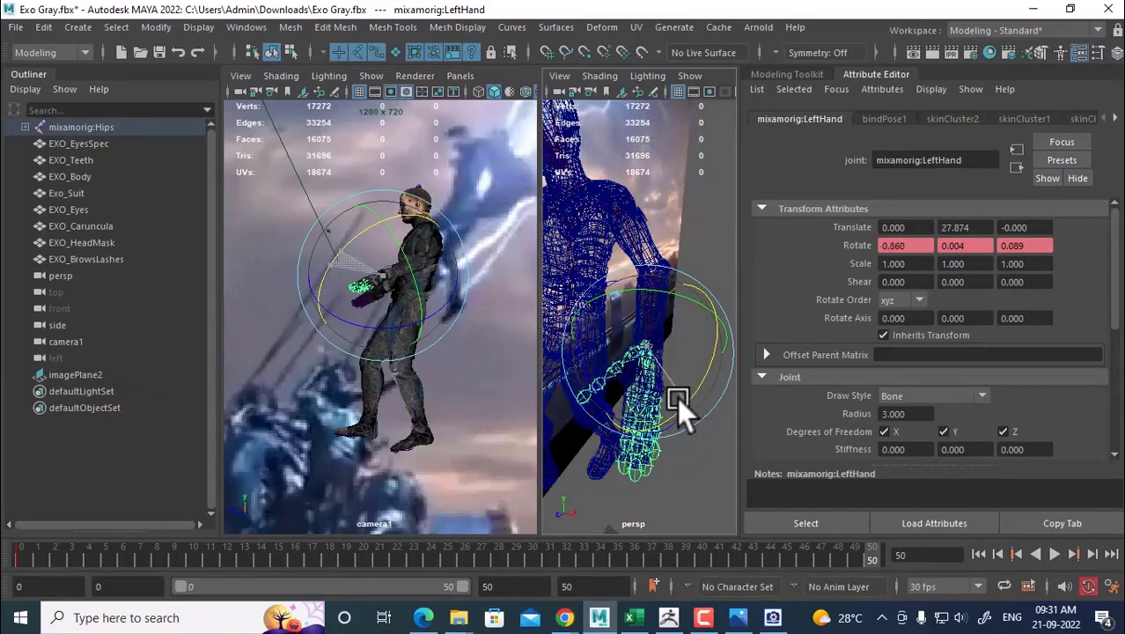
drag(677, 397, 630, 415)
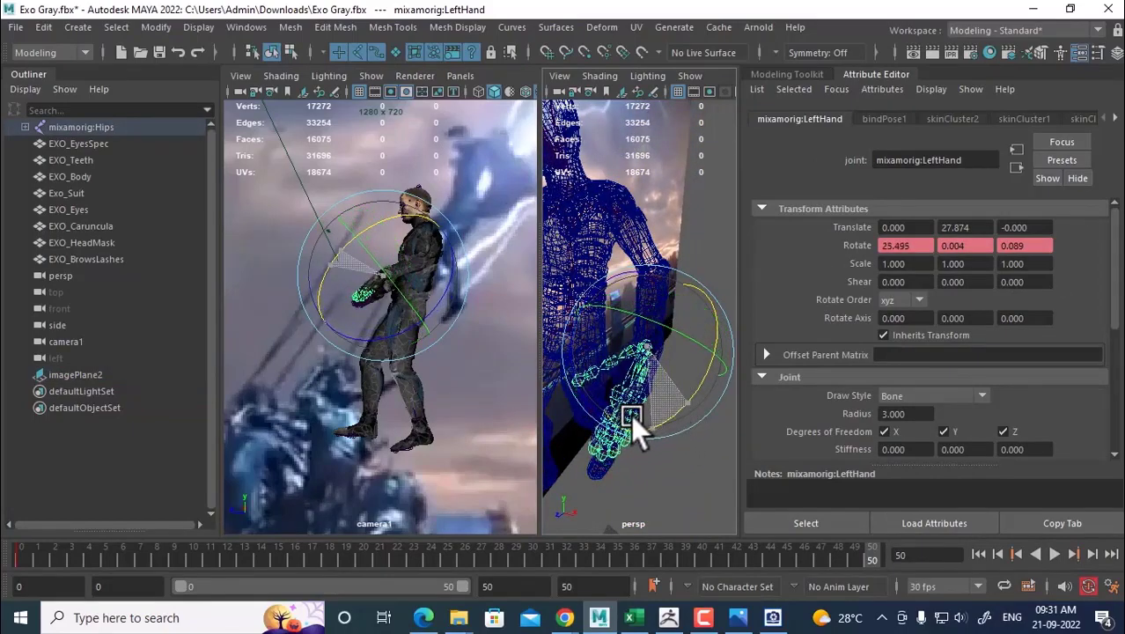
At frame 50, adjust the right hand's rotation and bend the left forearm to about 61.37 in Z.
scroll(669, 445, down, 5)
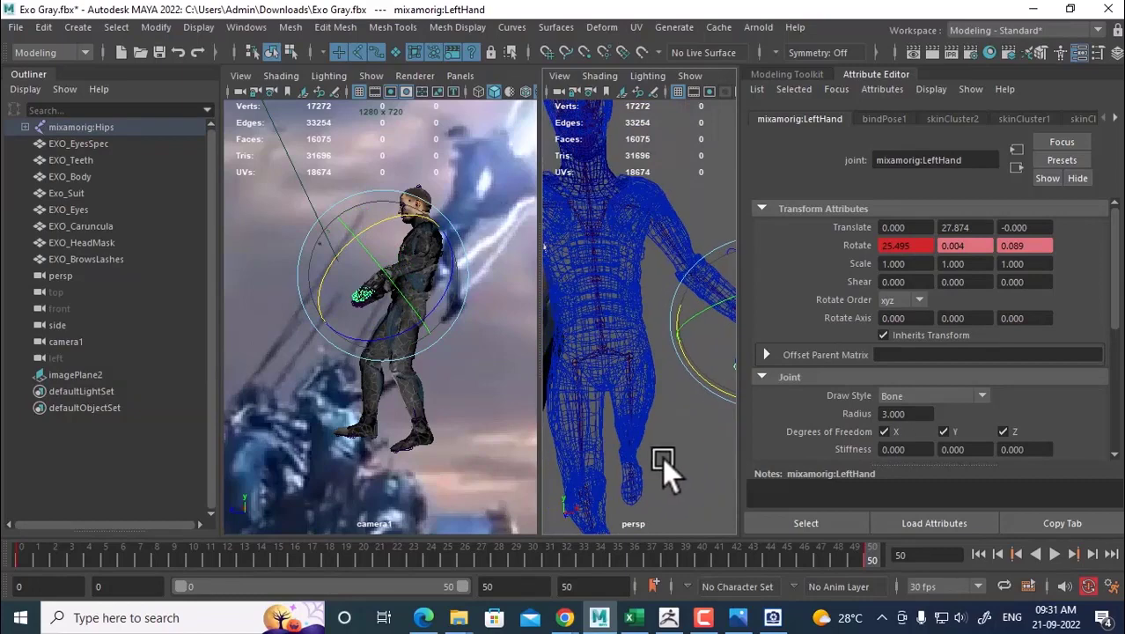
scroll(662, 457, down, 4)
click(567, 356)
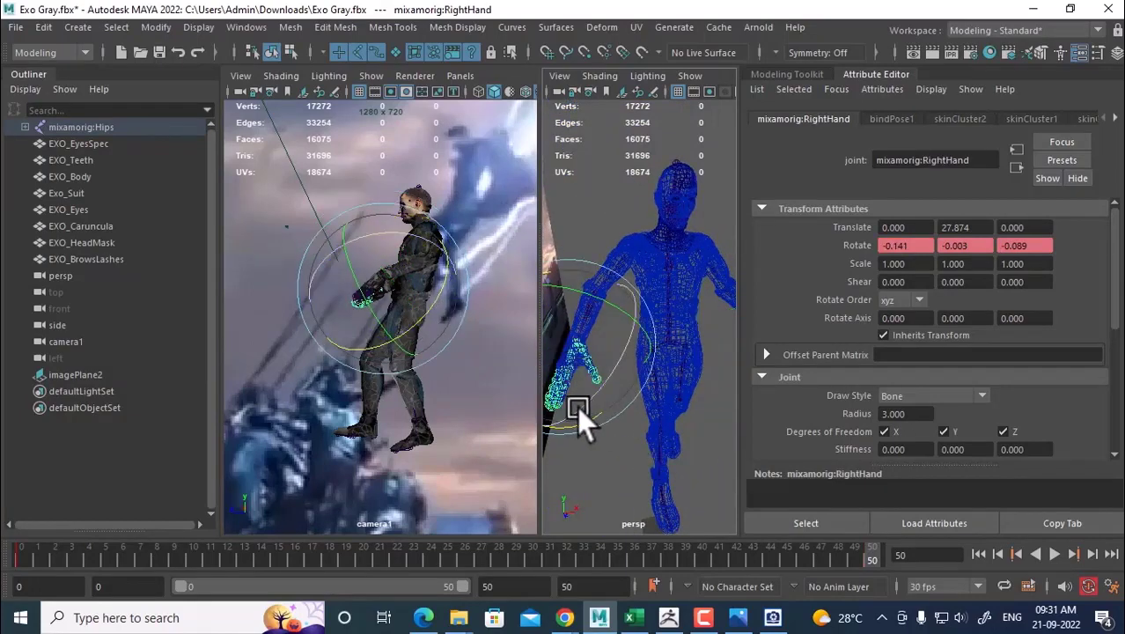
drag(577, 406, 707, 354)
click(707, 356)
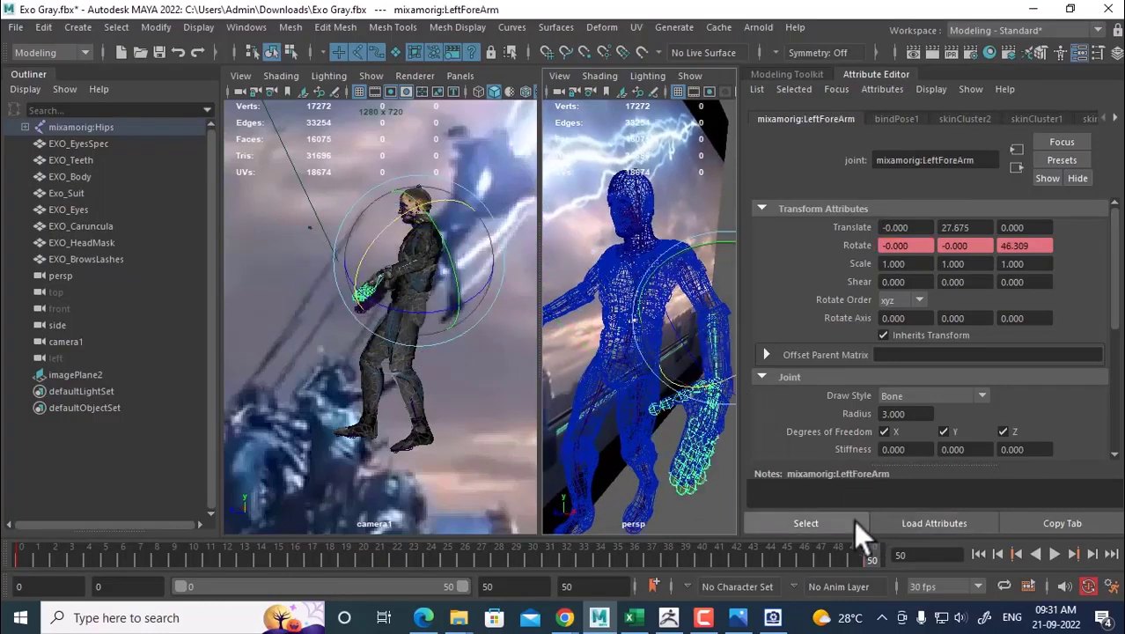
drag(692, 350, 704, 370)
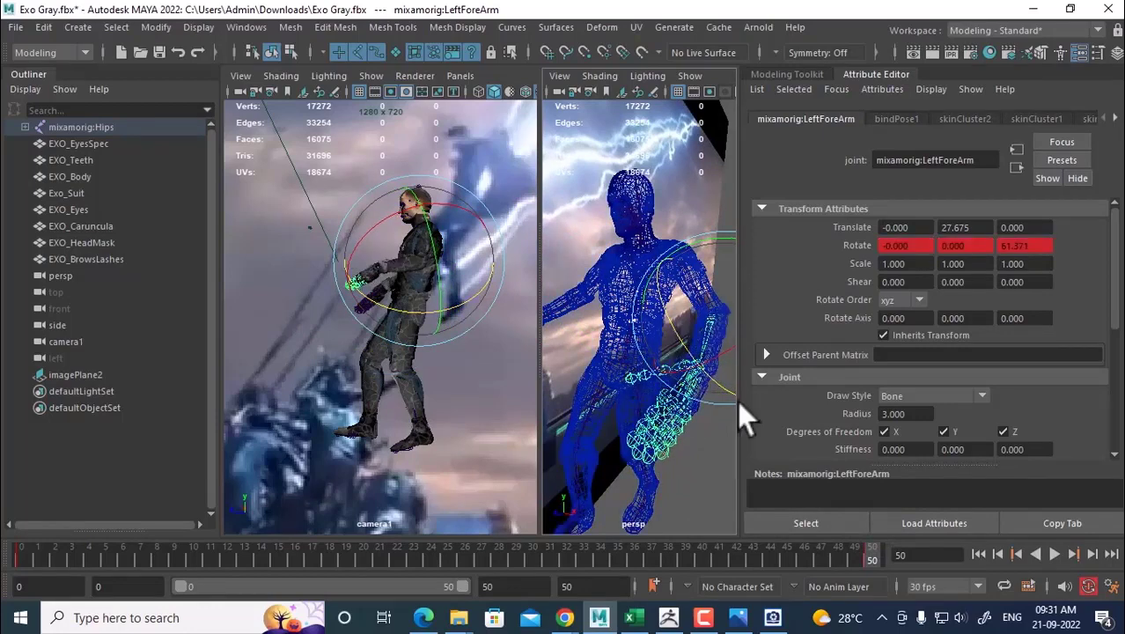
Set the playback speed to Real-time and play the animation from frame 0 in an enlarged camera1 view.
click(977, 554)
click(482, 378)
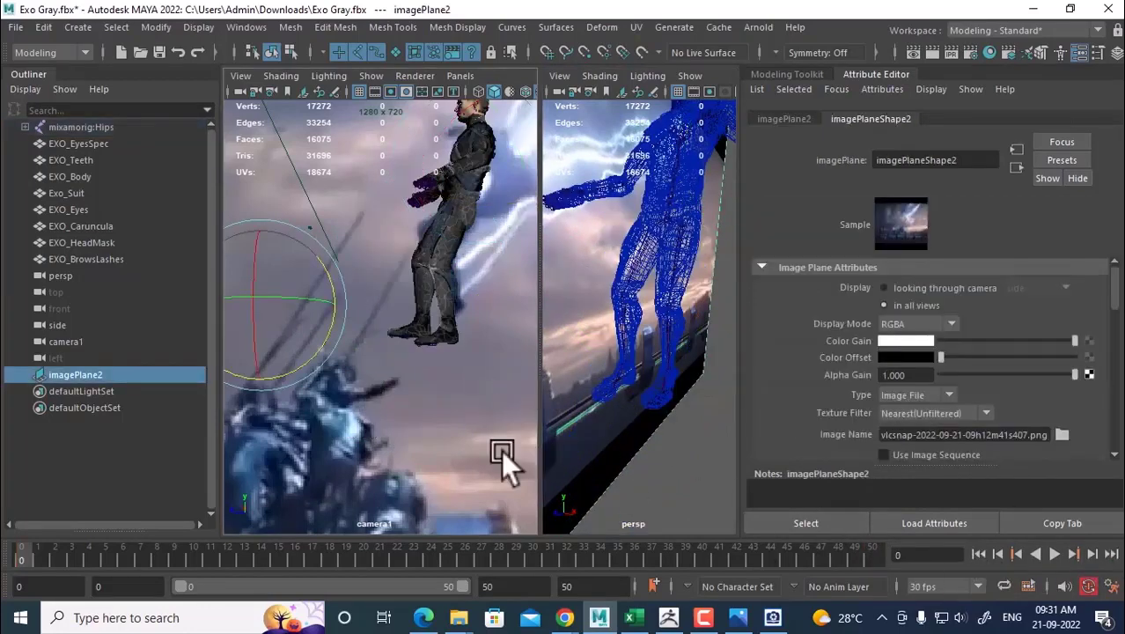
key(space)
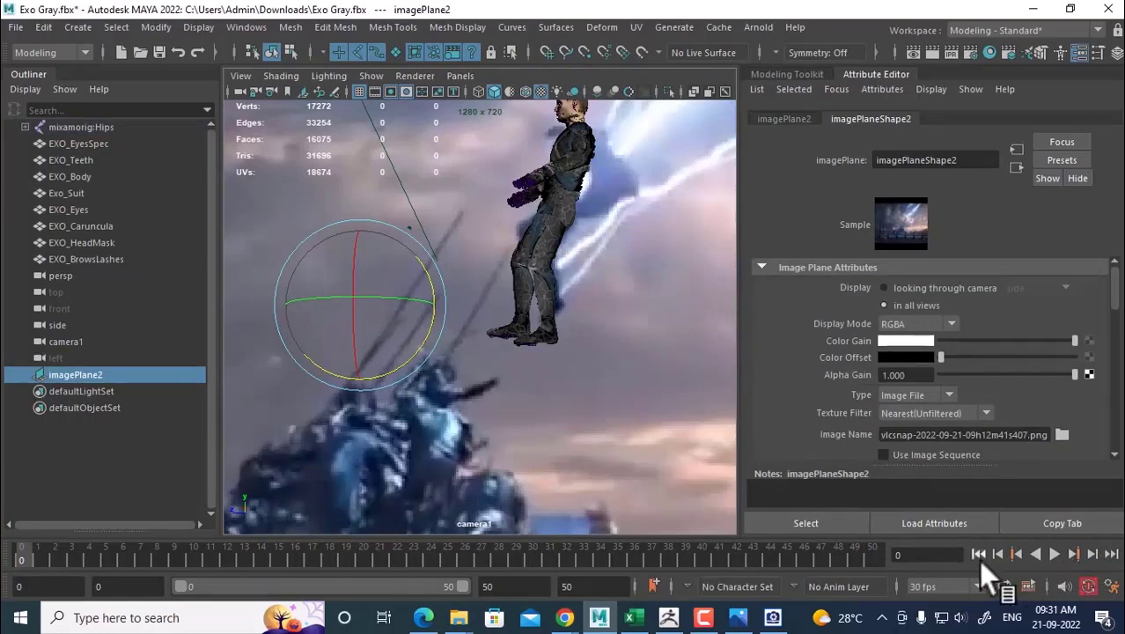
right_click(759, 548)
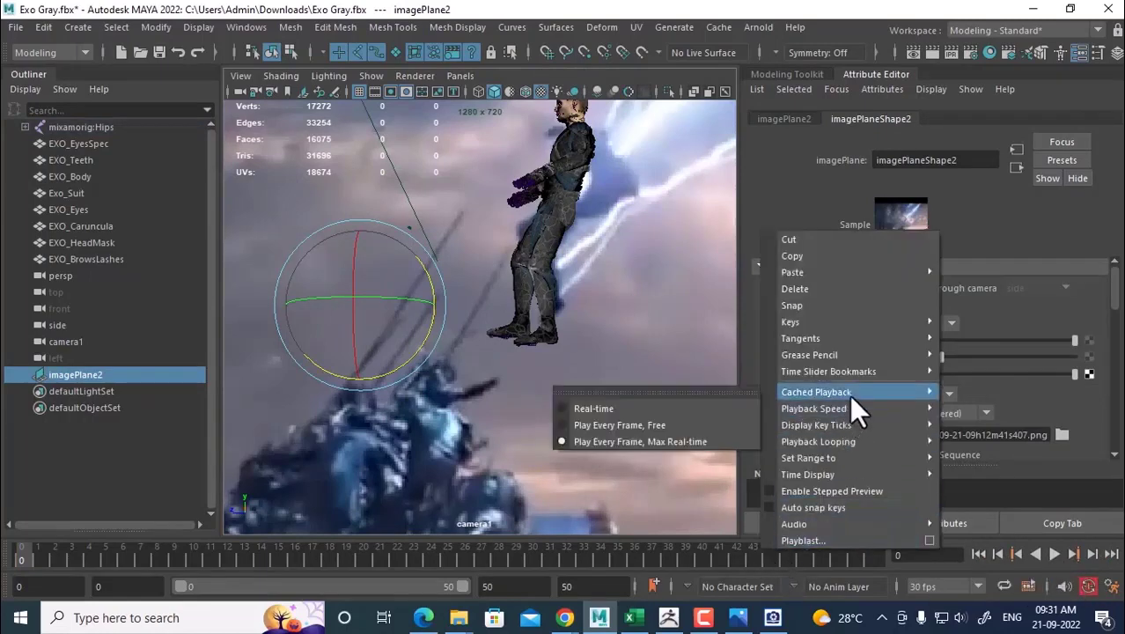
mouse_move(851, 408)
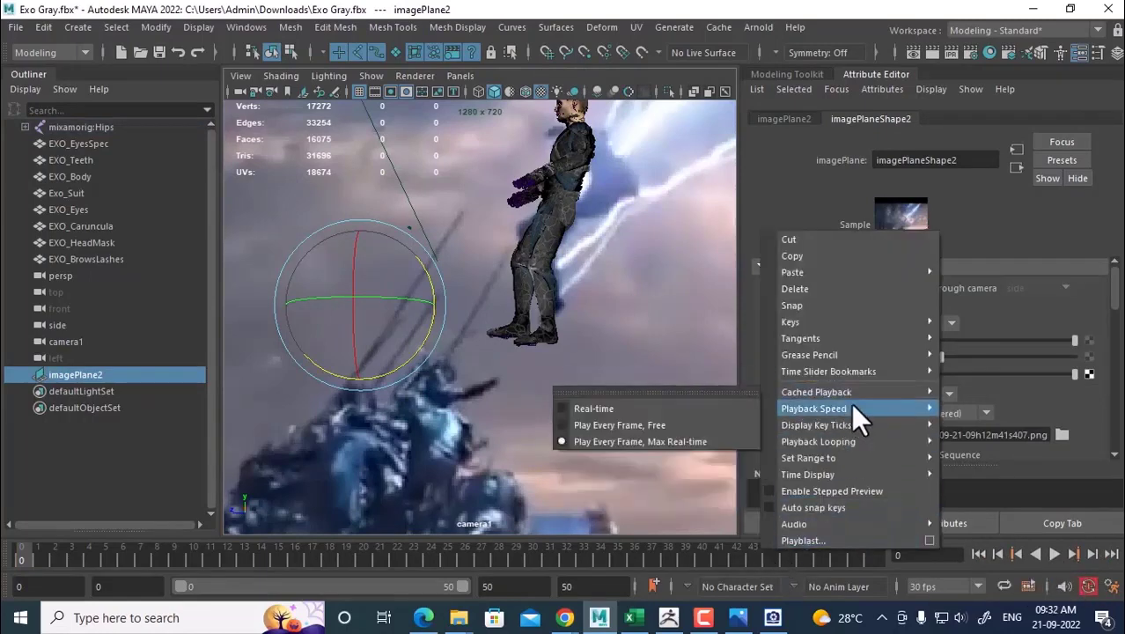
click(692, 407)
click(1053, 553)
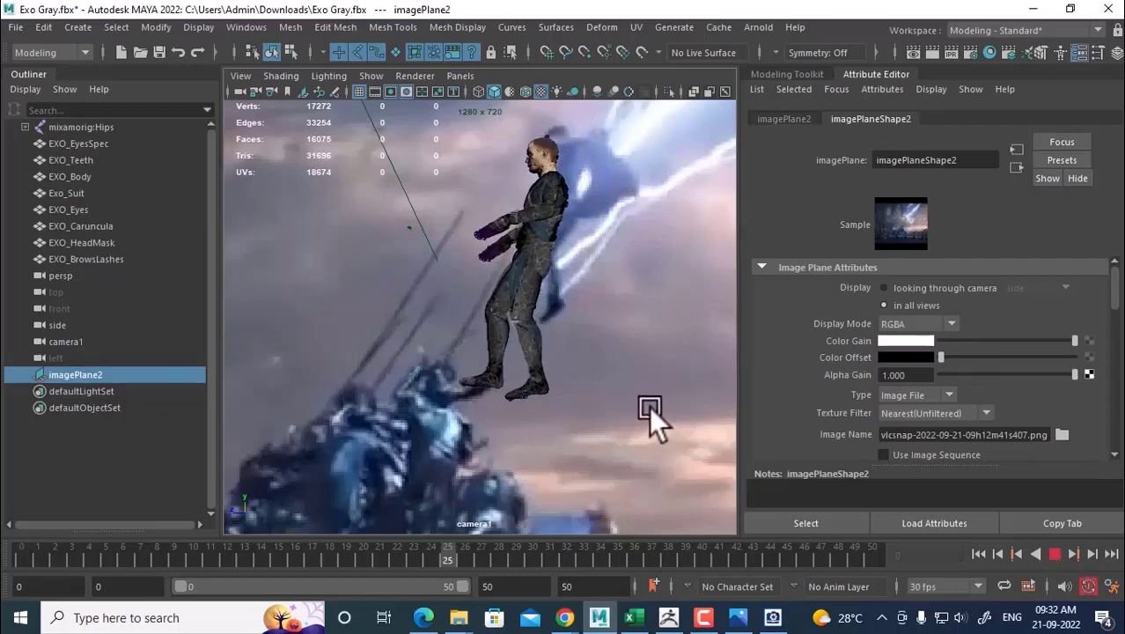
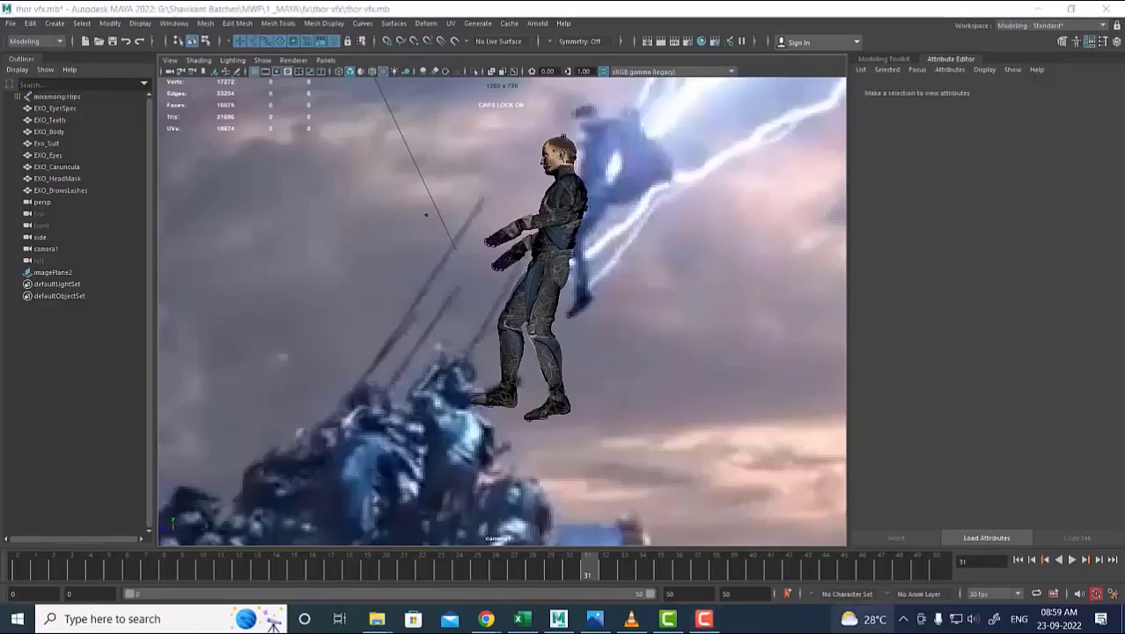
Replay the animation from the first frame in the camera1 view and close VLC media player.
click(1017, 560)
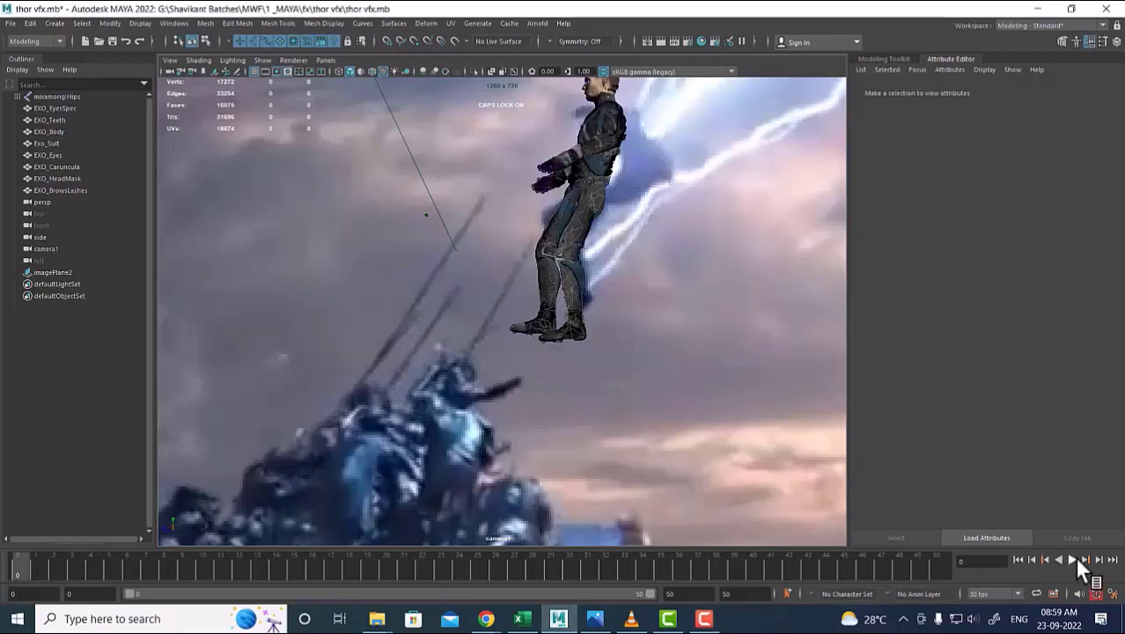
click(1072, 558)
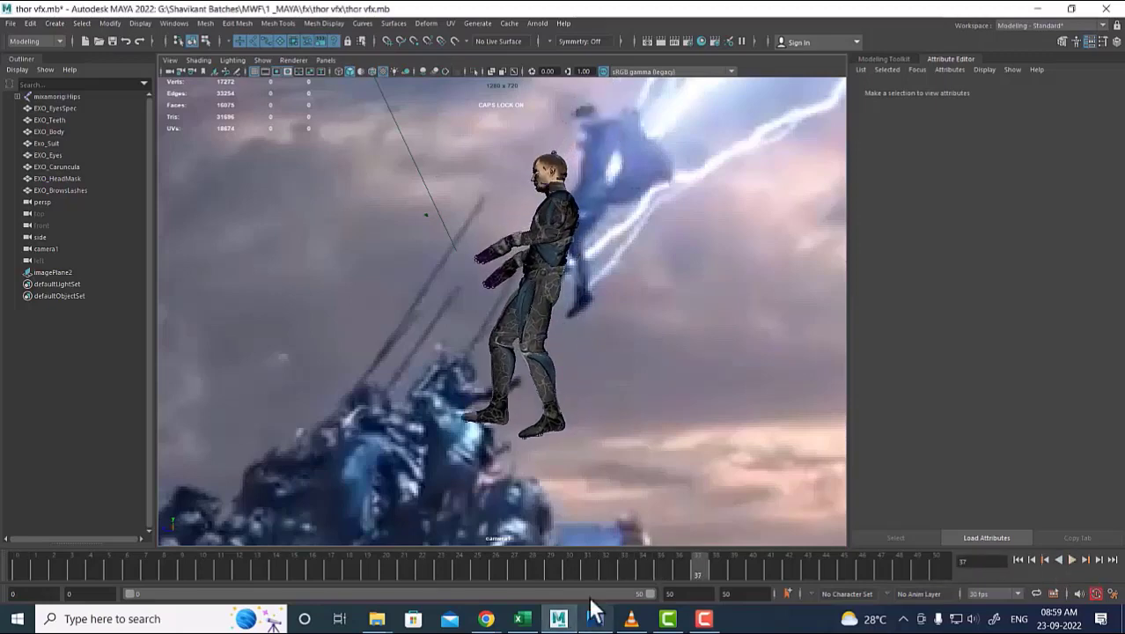
click(635, 622)
click(1104, 8)
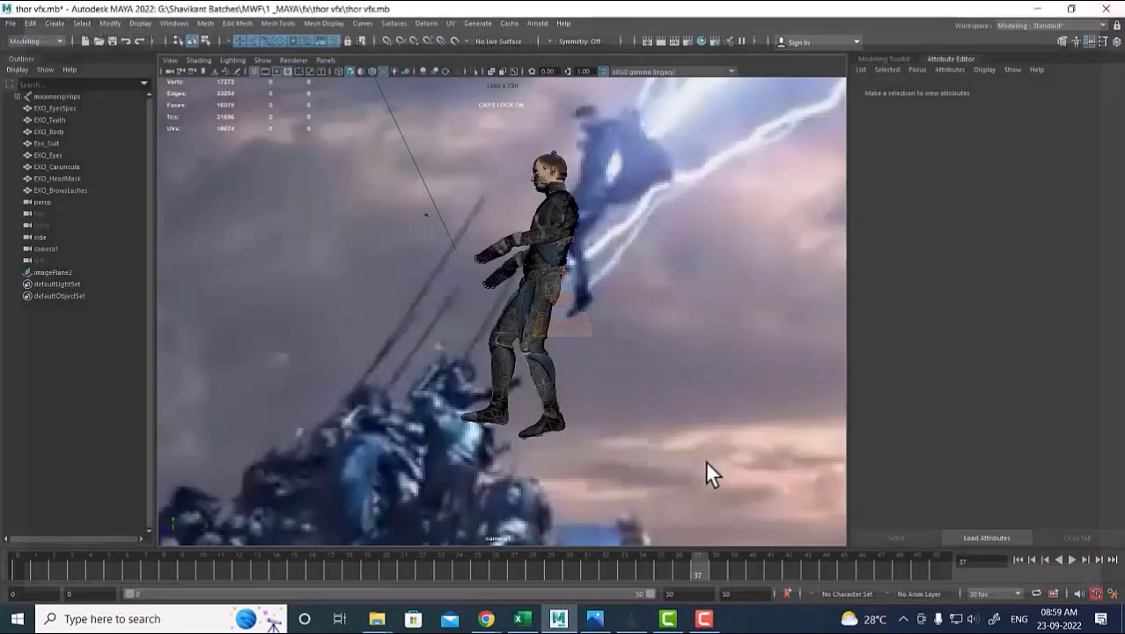
Switch to Camtasia and scrub the THOR entrance clip from its start to about 0:00:04;22 to study the flight.
click(631, 618)
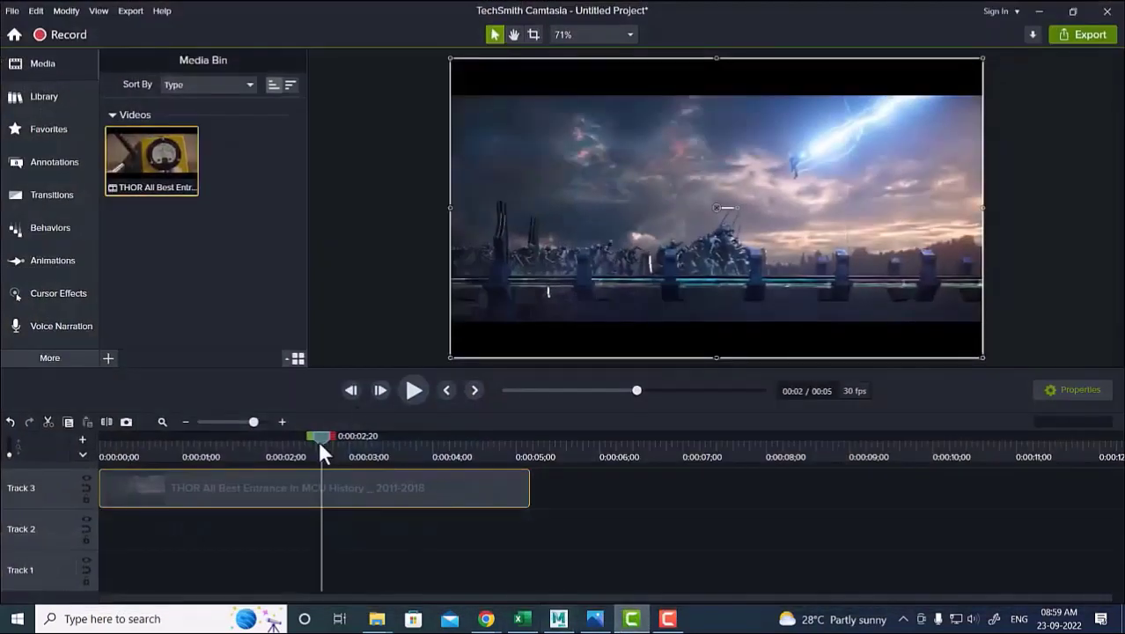
drag(317, 441, 87, 432)
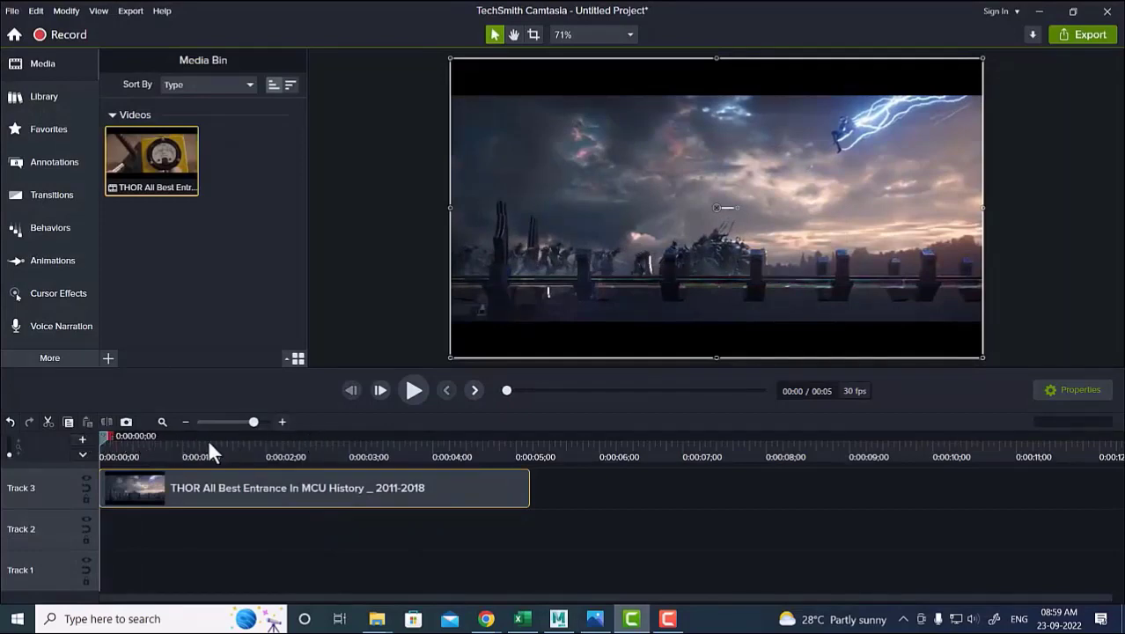
drag(183, 449, 493, 453)
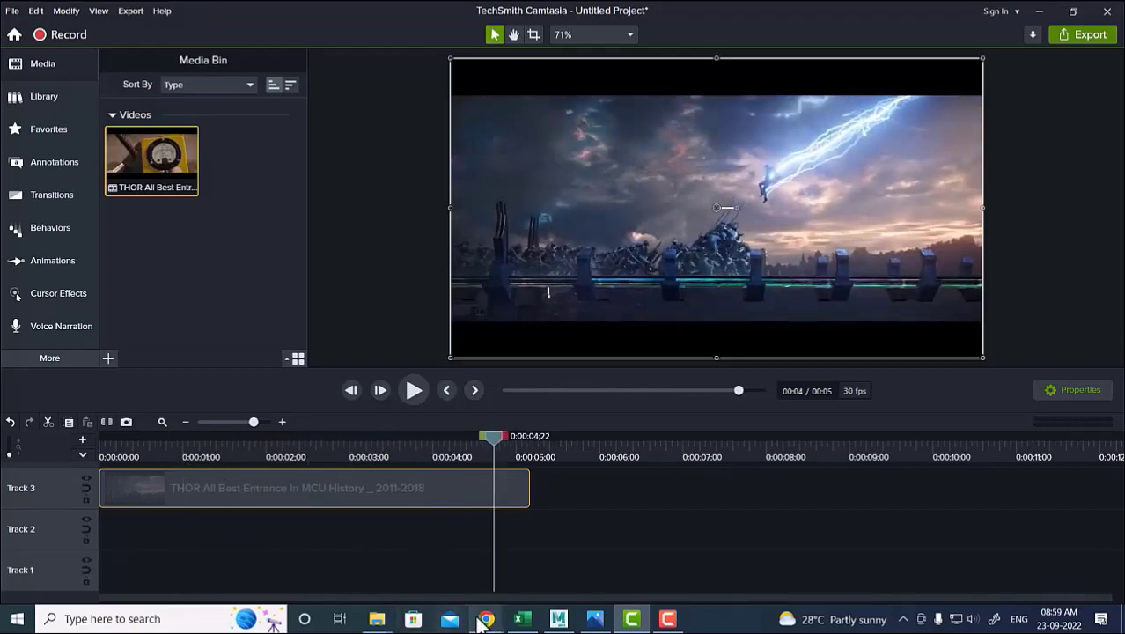
Check the length and frame rate of THOR VFX.mp4 in its file details in the thor vfx folder.
click(387, 621)
click(451, 560)
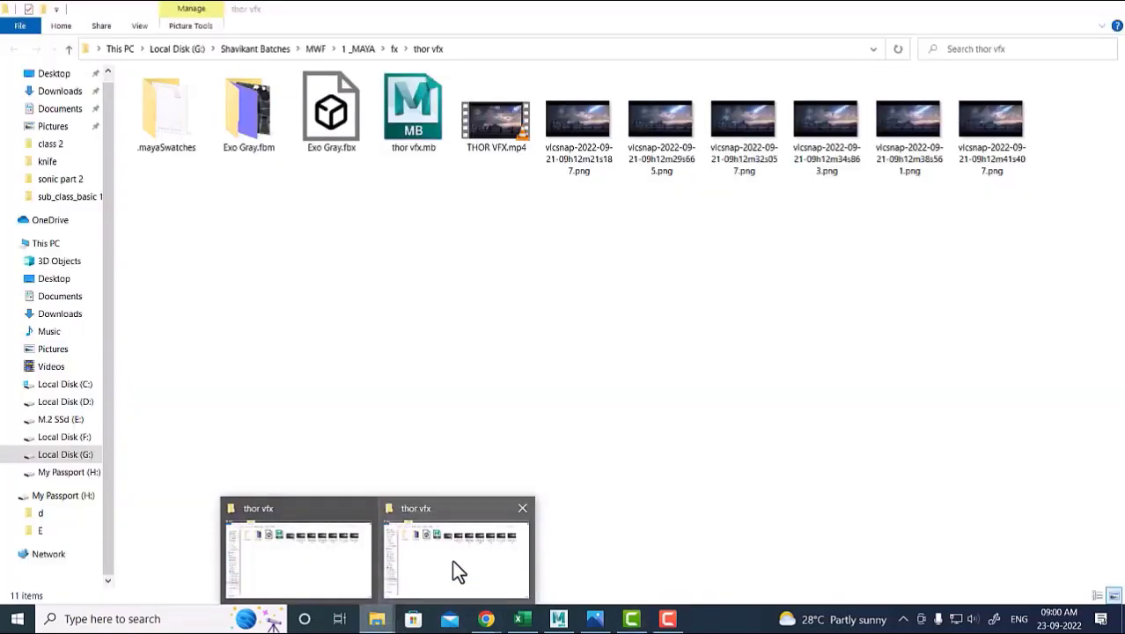
right_click(497, 136)
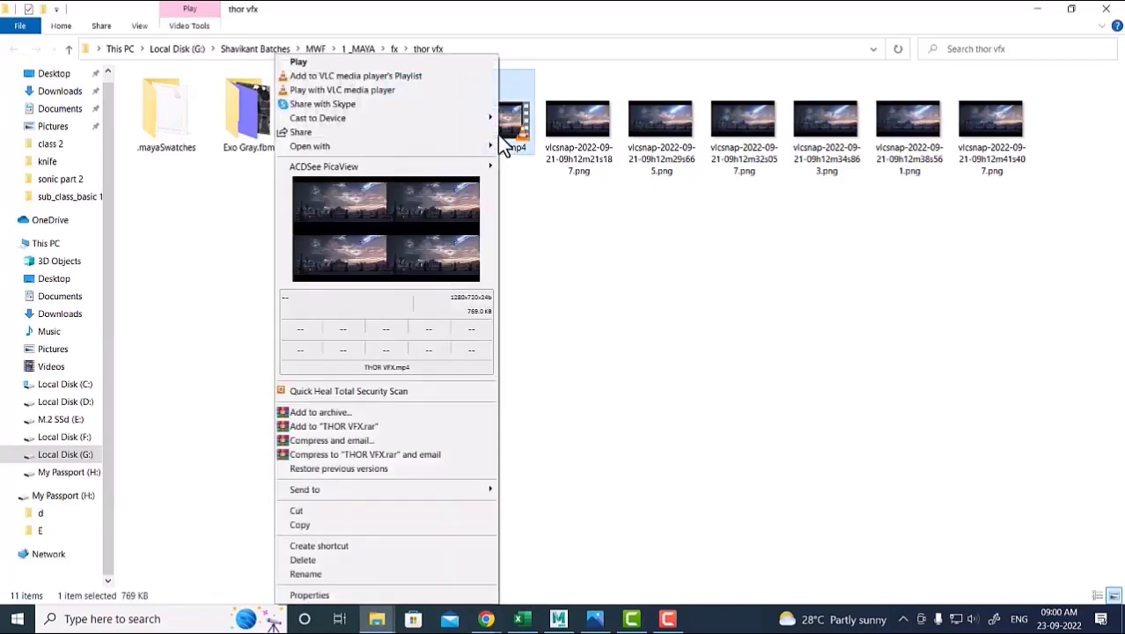
click(421, 596)
click(595, 168)
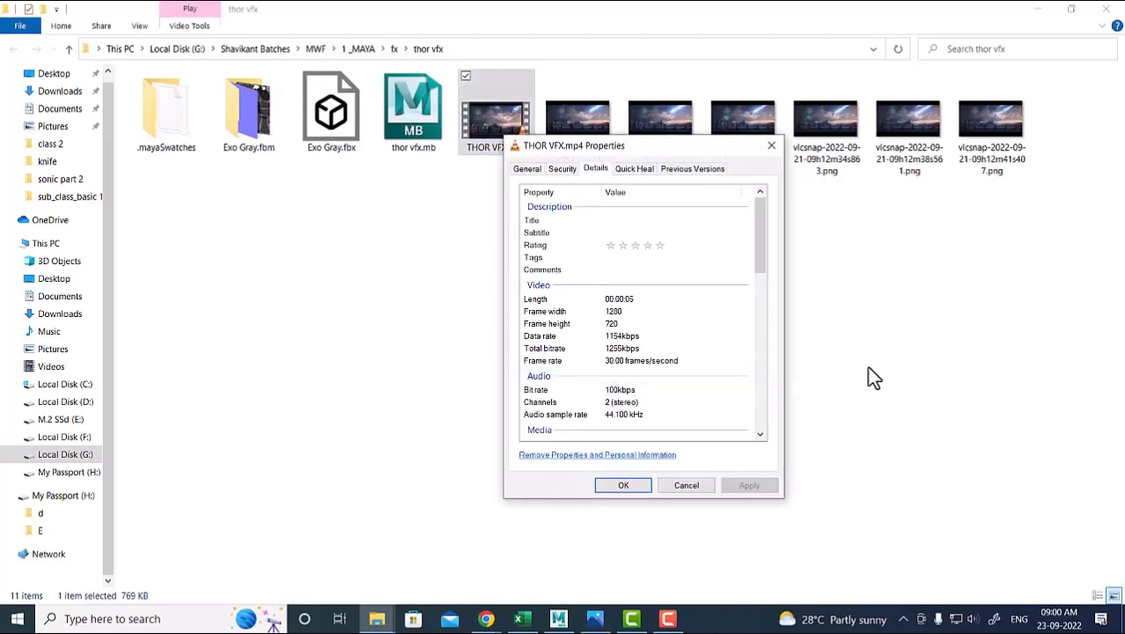
click(915, 358)
Open Calculator and multiply the video's 30 fps frame rate by its 5-second length.
key(super)
text(CA)
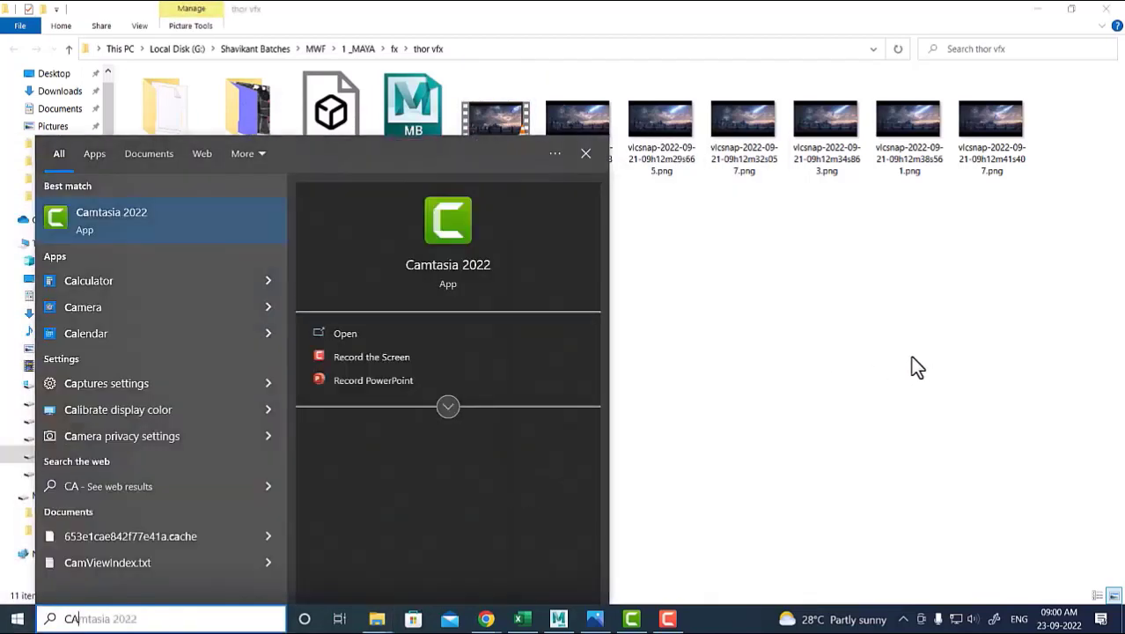
text(L)
click(158, 227)
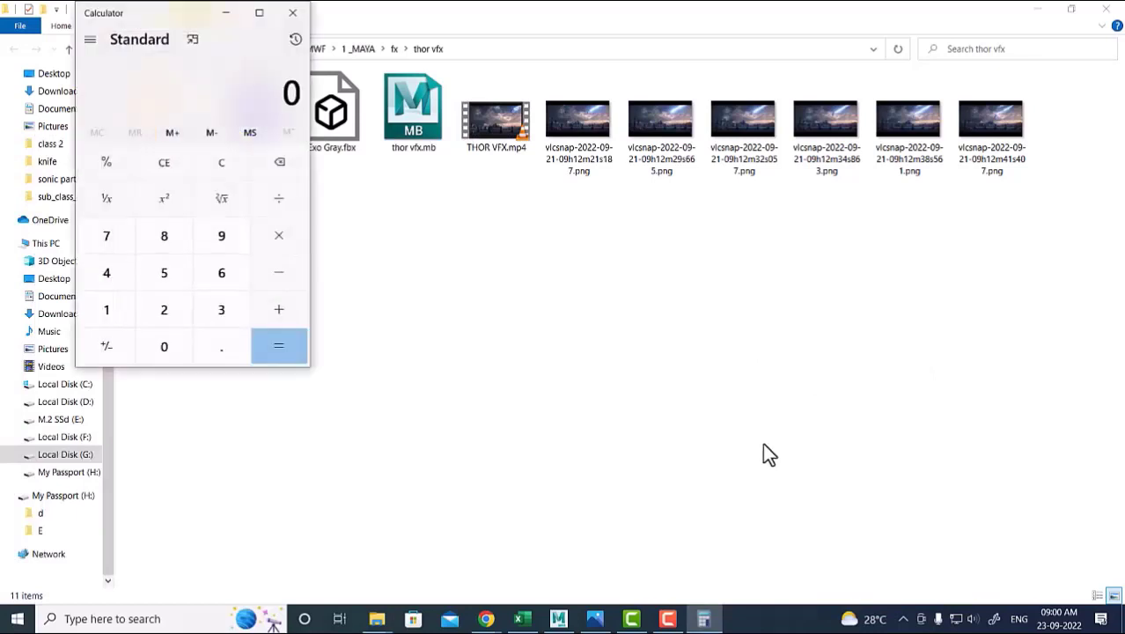
click(227, 314)
click(165, 346)
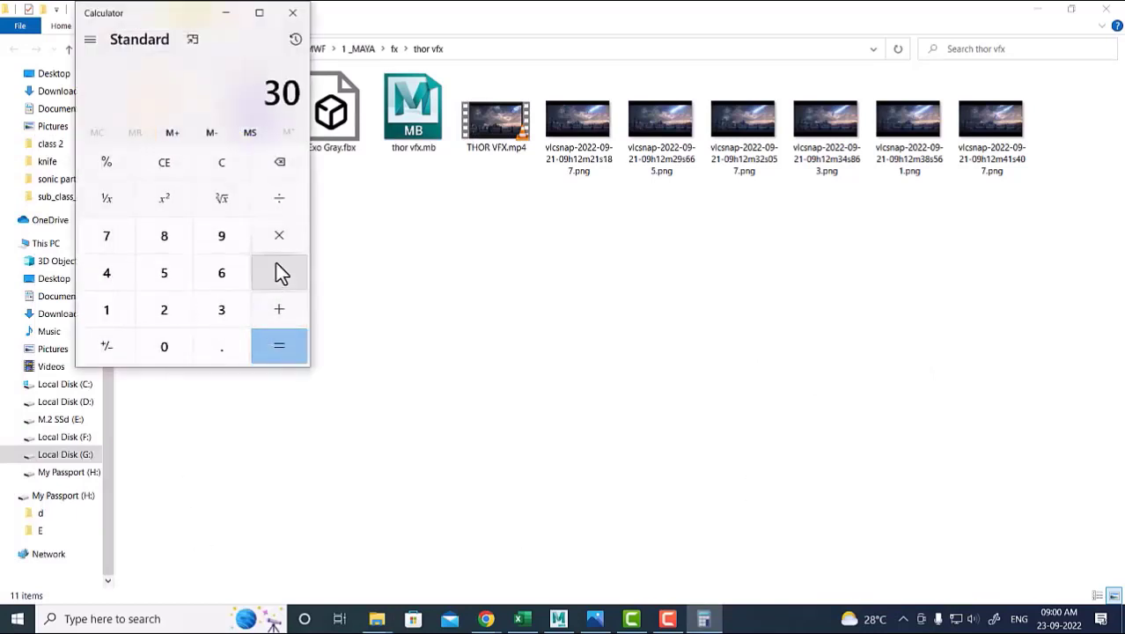
click(178, 278)
click(280, 351)
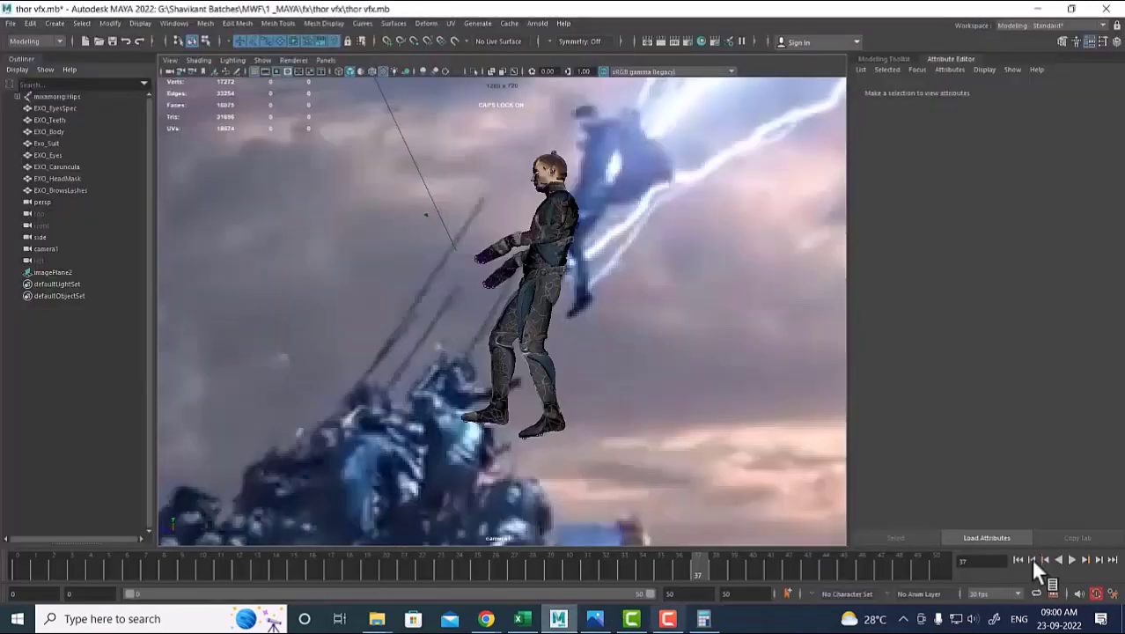
Switch to Maya, set the playback range's end to frame 150, and play the animation from frame 0.
click(700, 594)
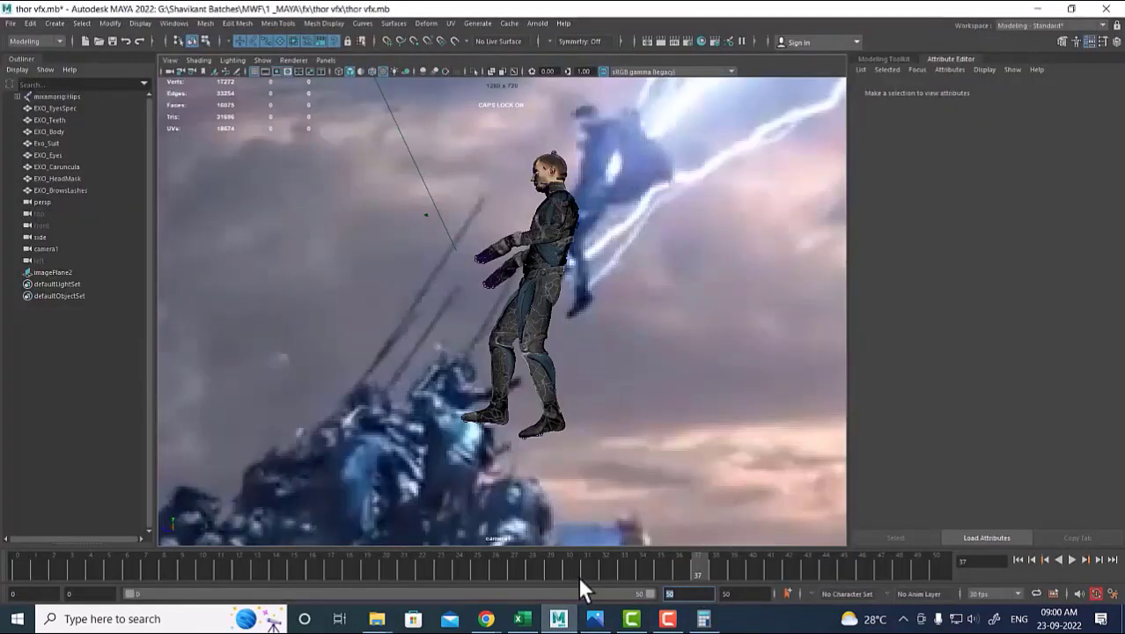
text(150)
key(Return)
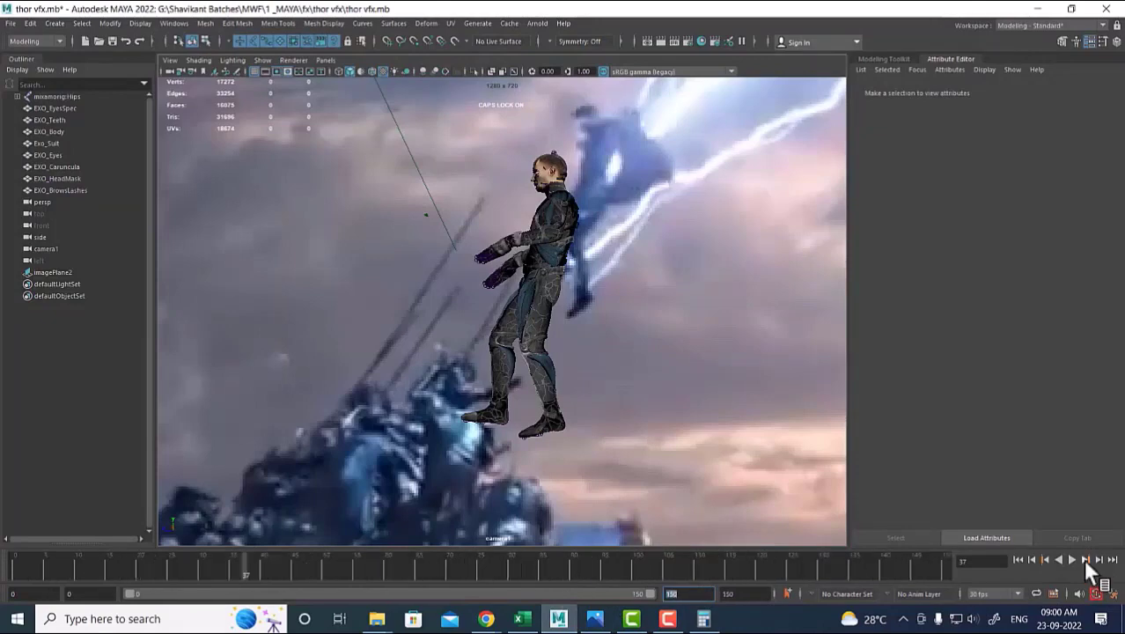
click(1018, 559)
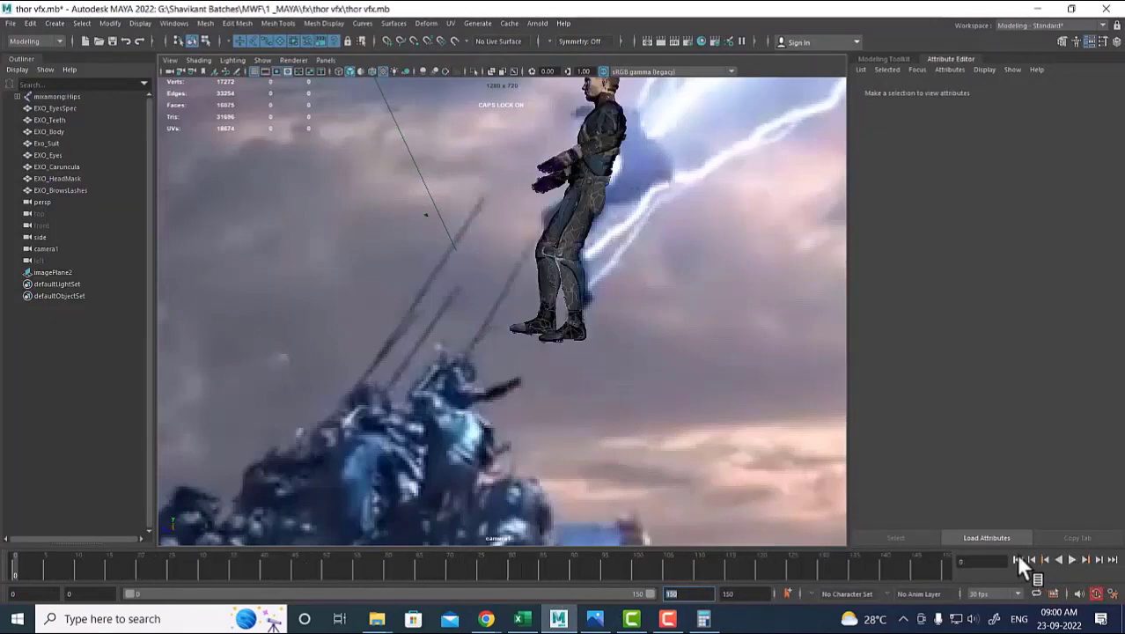
click(1070, 559)
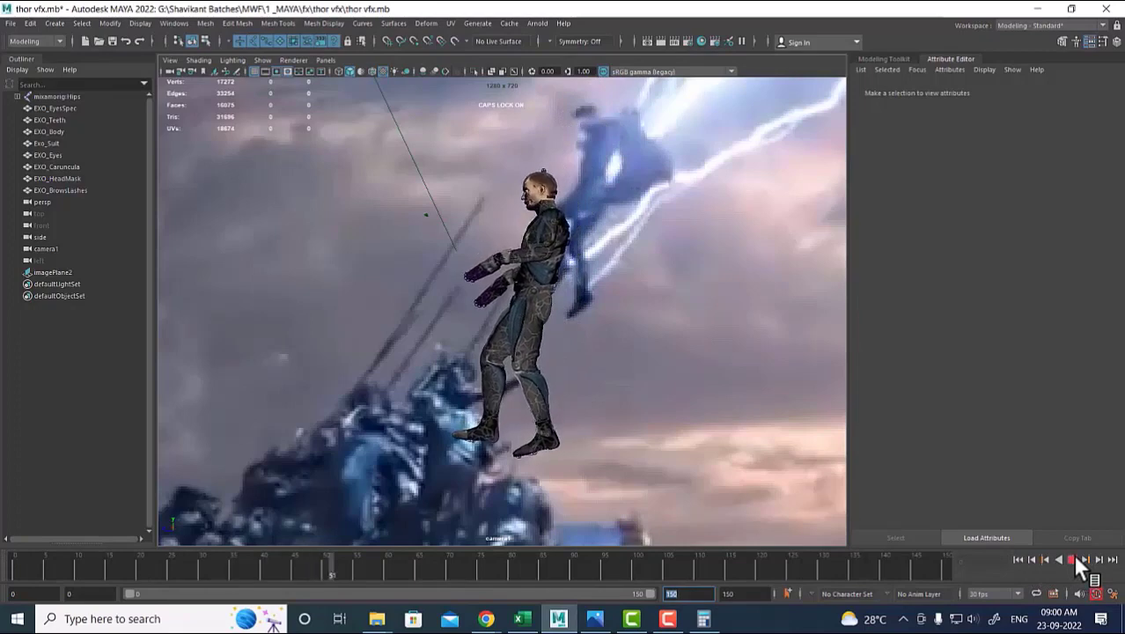
click(1074, 557)
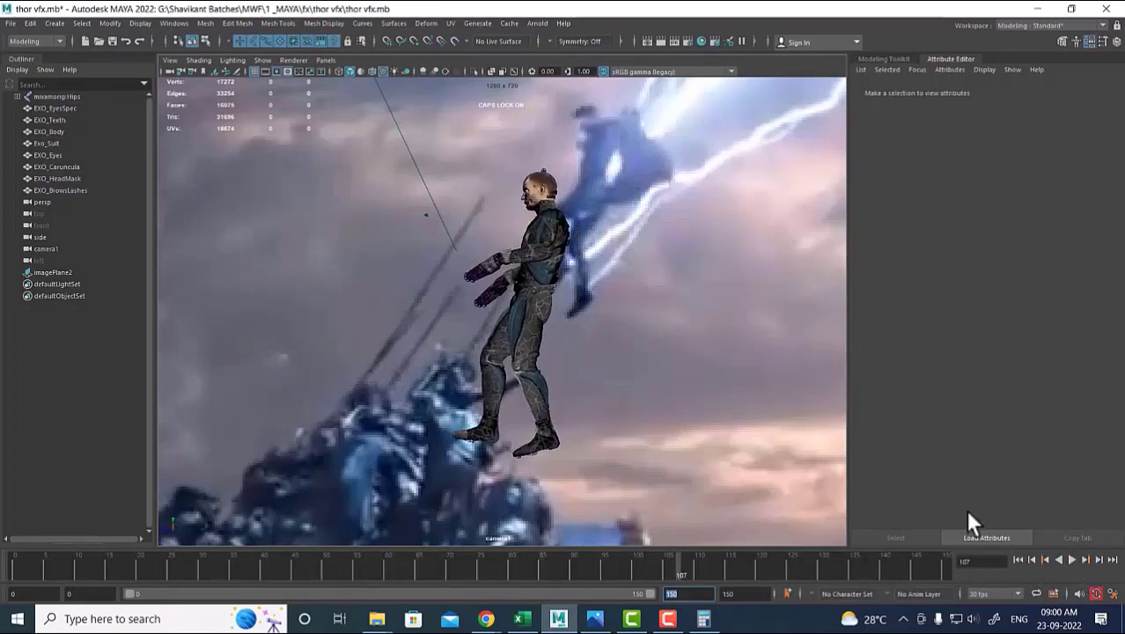
Select the mixamorig:Hips root joint and move the current time to frame 49 beside its last key.
click(570, 232)
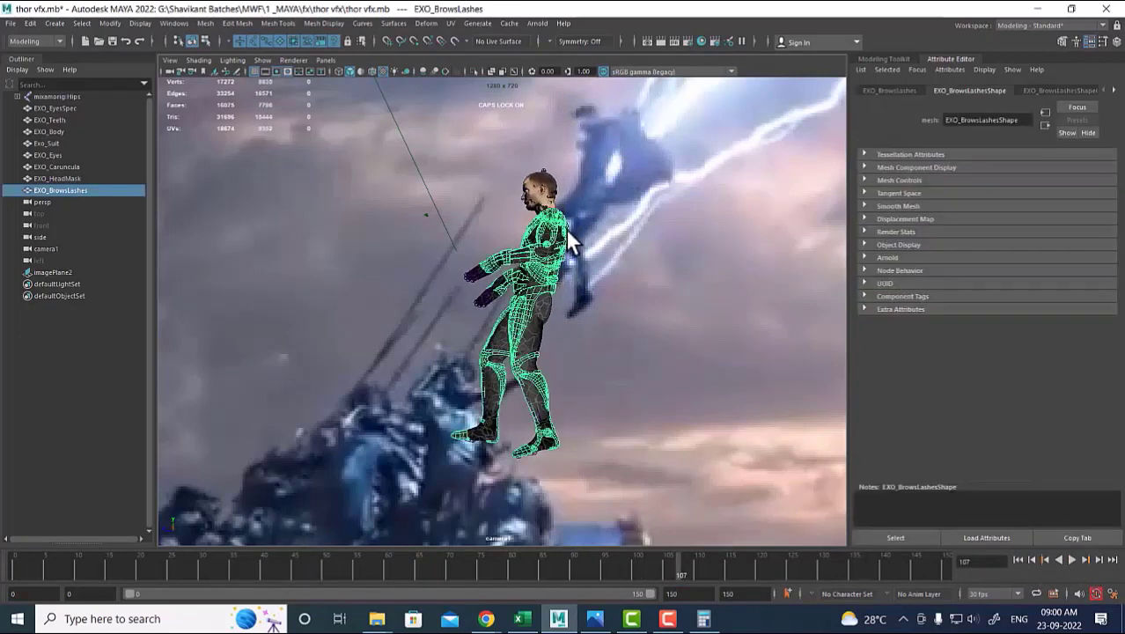
click(543, 164)
click(542, 168)
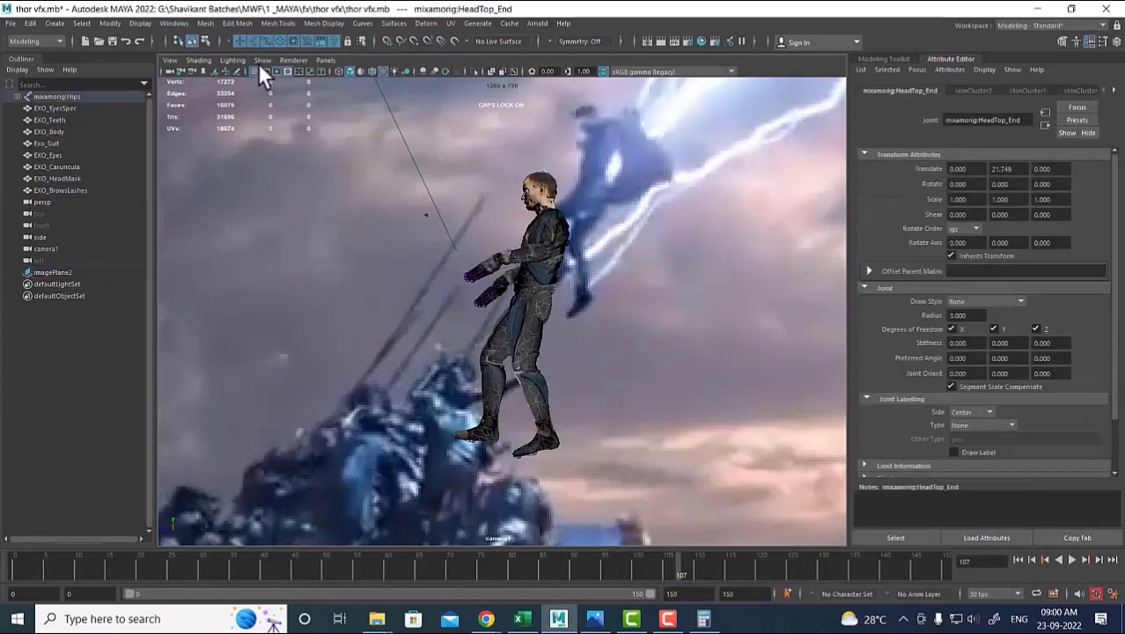
drag(618, 165, 350, 449)
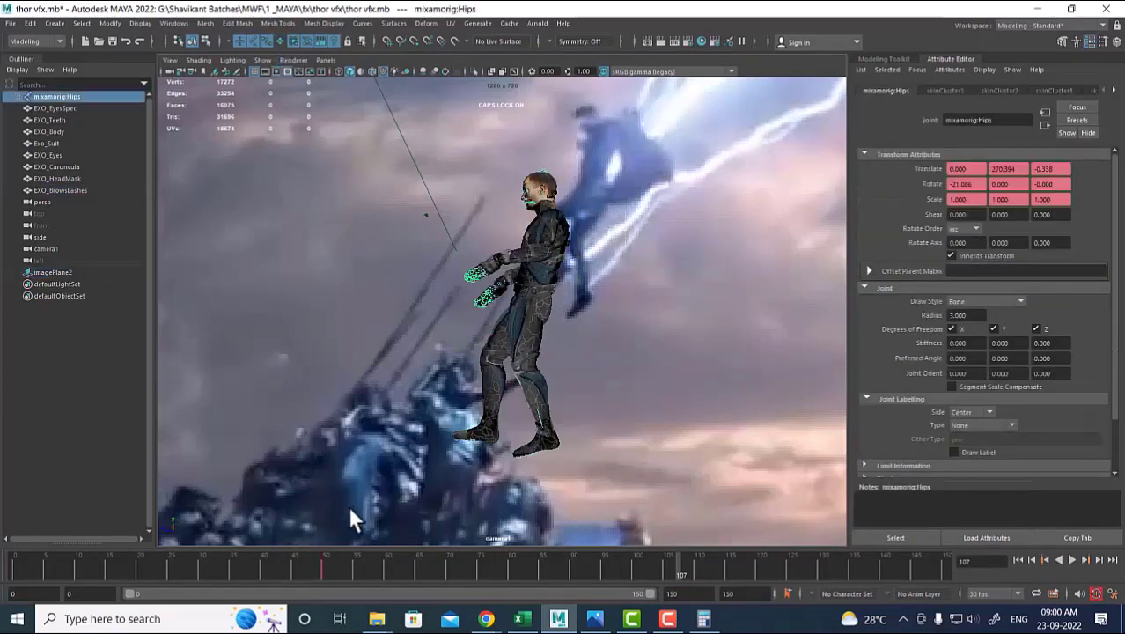
drag(332, 565, 319, 566)
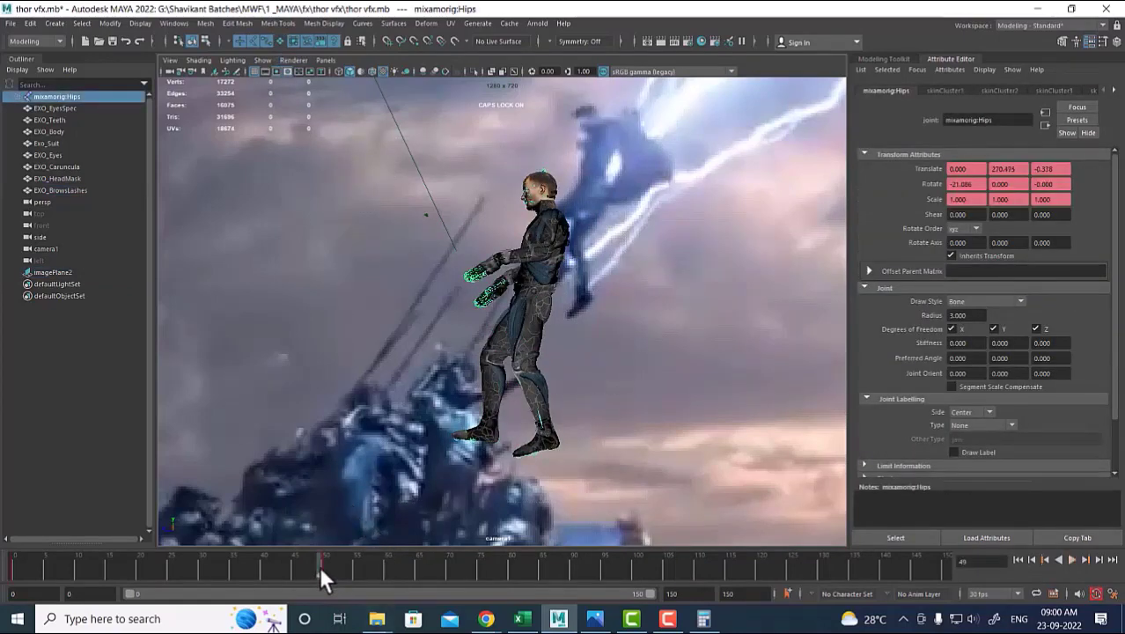
right_click(319, 566)
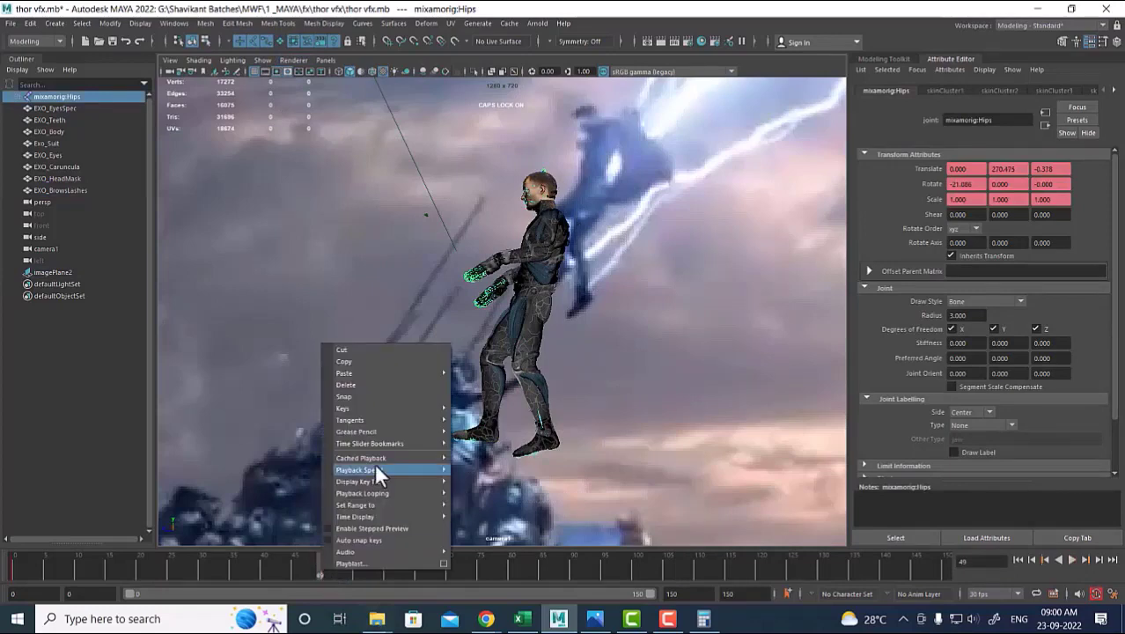
mouse_move(402, 411)
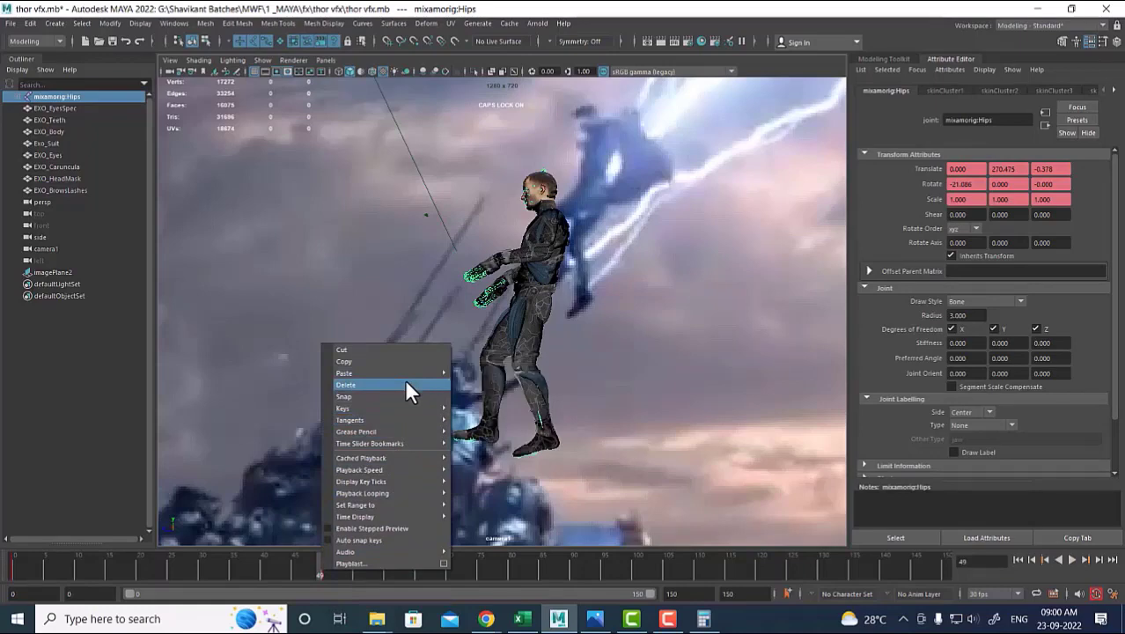
click(518, 573)
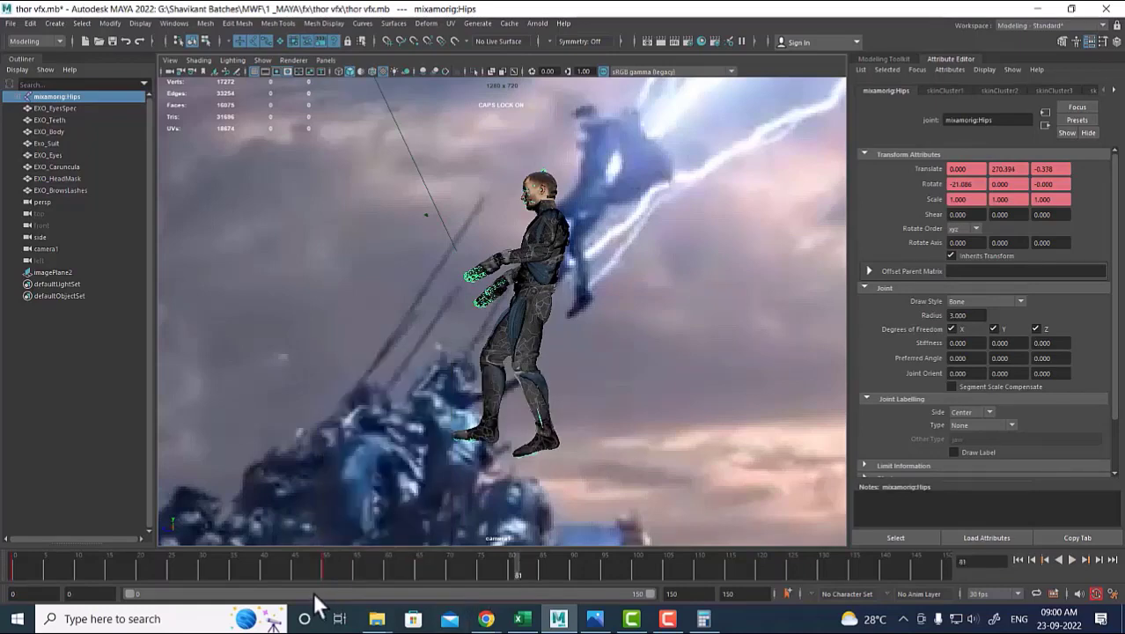
Return to frame 49 and switch the workspace to Animation.
click(323, 569)
drag(322, 568, 319, 569)
click(1022, 28)
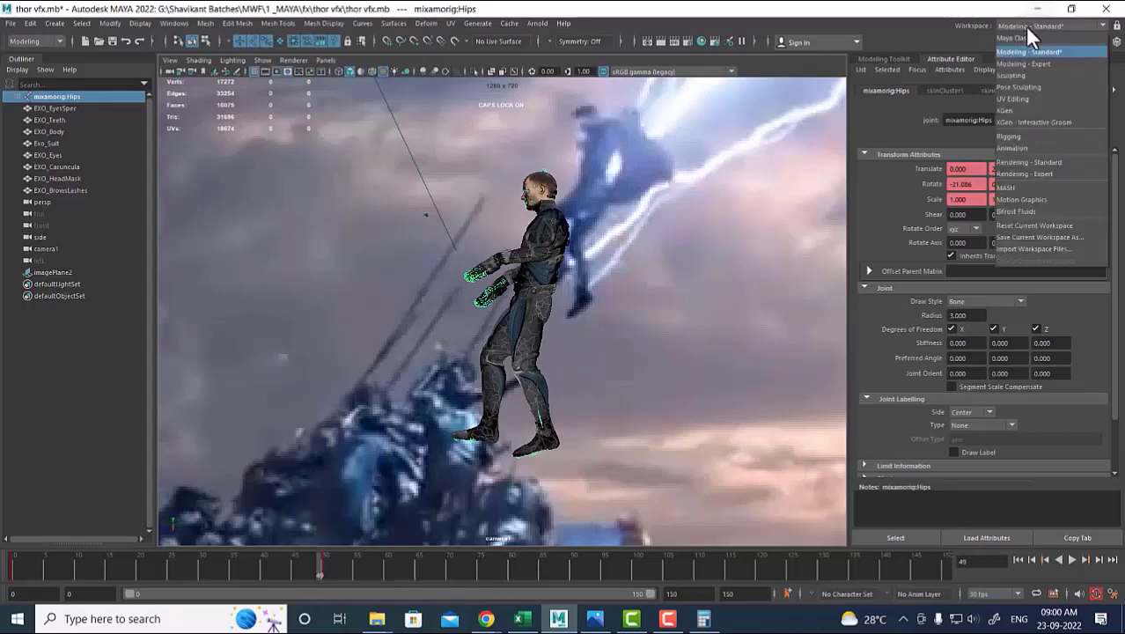
click(1030, 147)
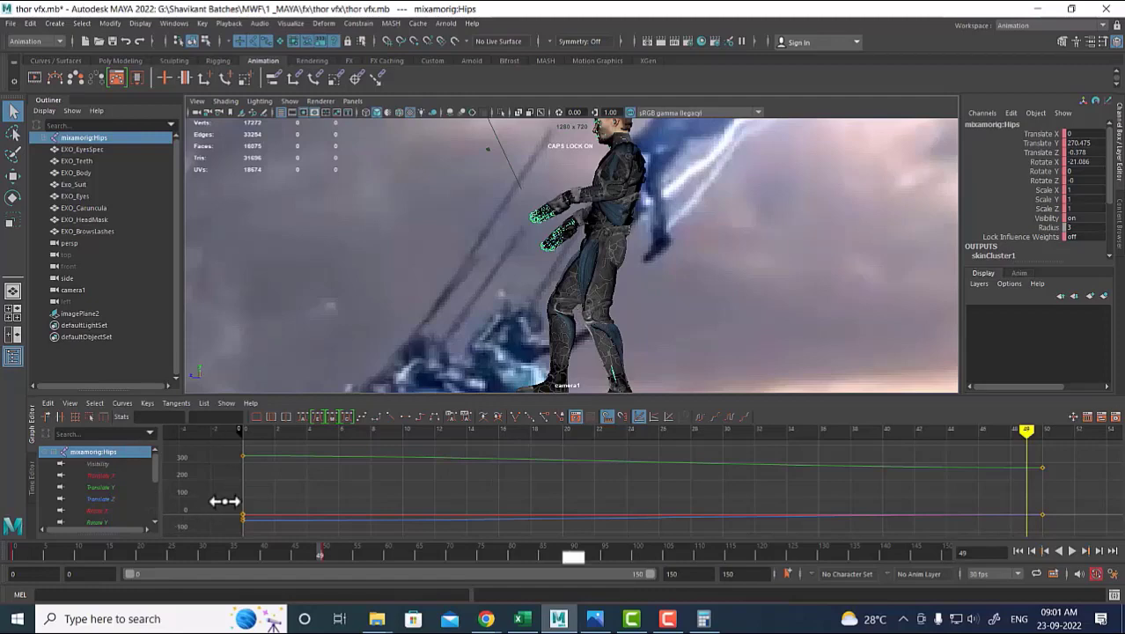
Try to move the hips' frame-50 keys in the Graph Editor, undoing each attempt.
drag(1072, 457, 1021, 530)
middle_drag(1042, 514, 1075, 512)
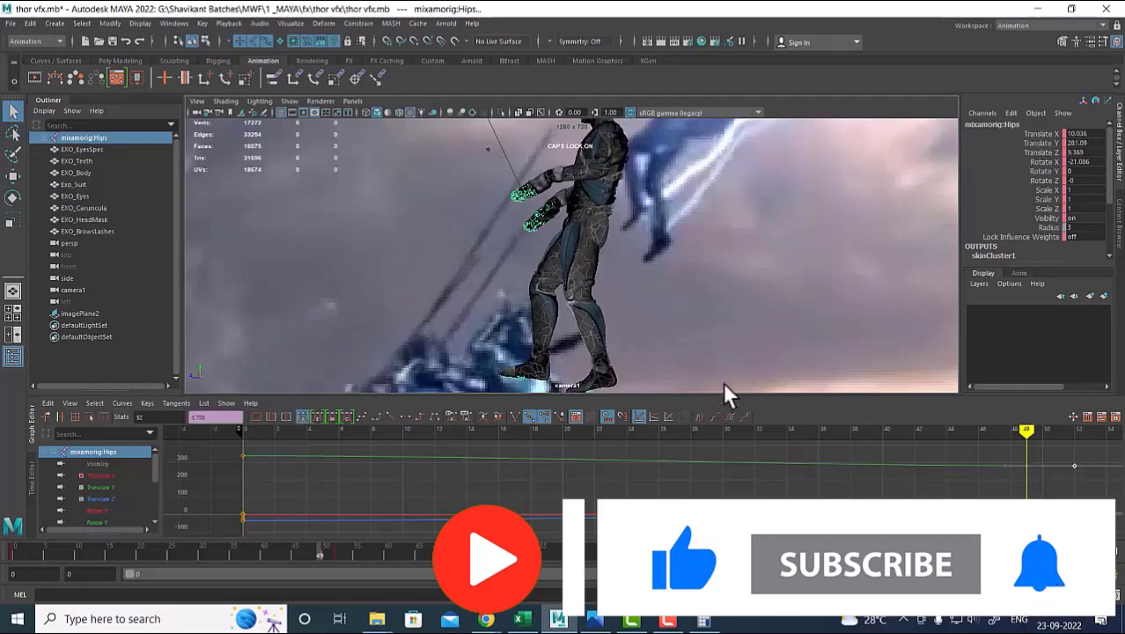
key(ctrl+z)
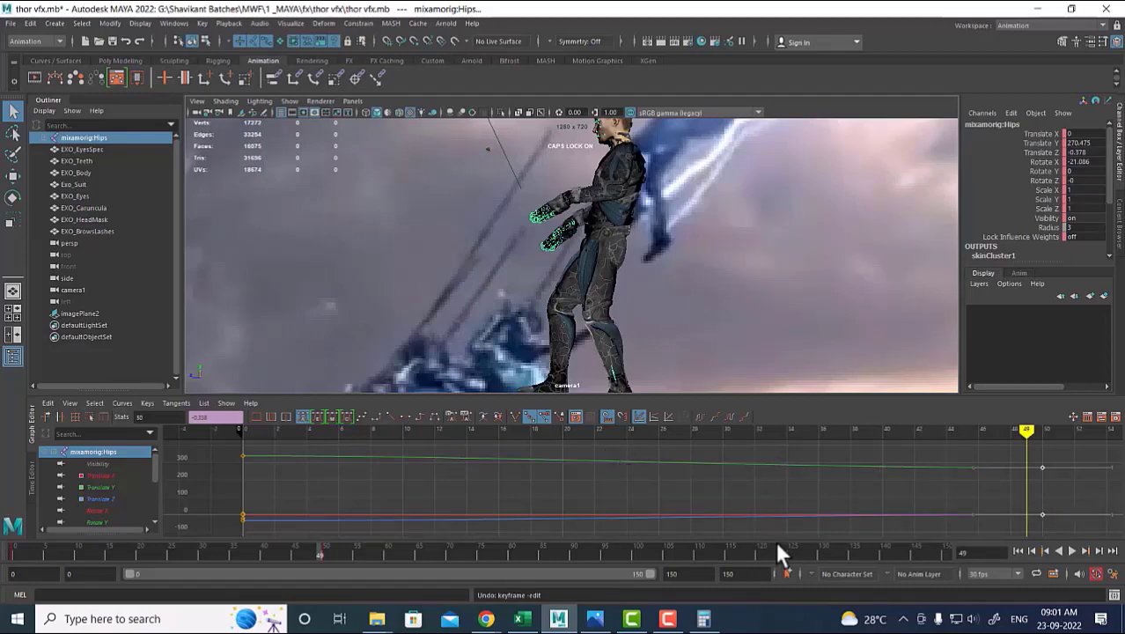
scroll(912, 482, down, 3)
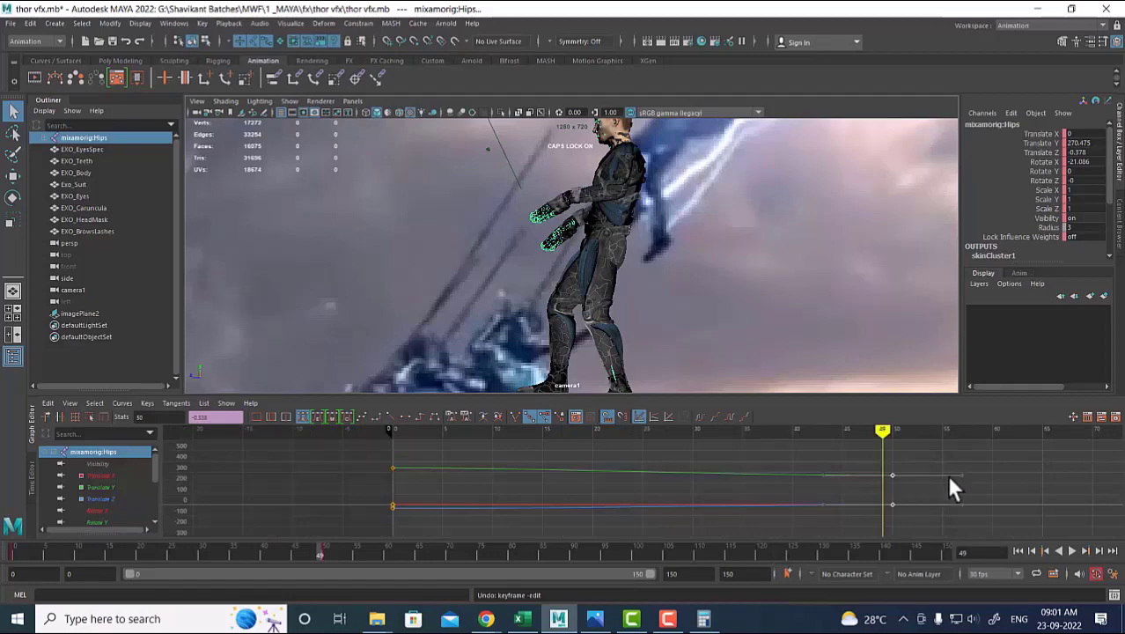
mouse_move(997, 470)
middle_down()
mouse_move(928, 468)
mouse_move(977, 468)
middle_up()
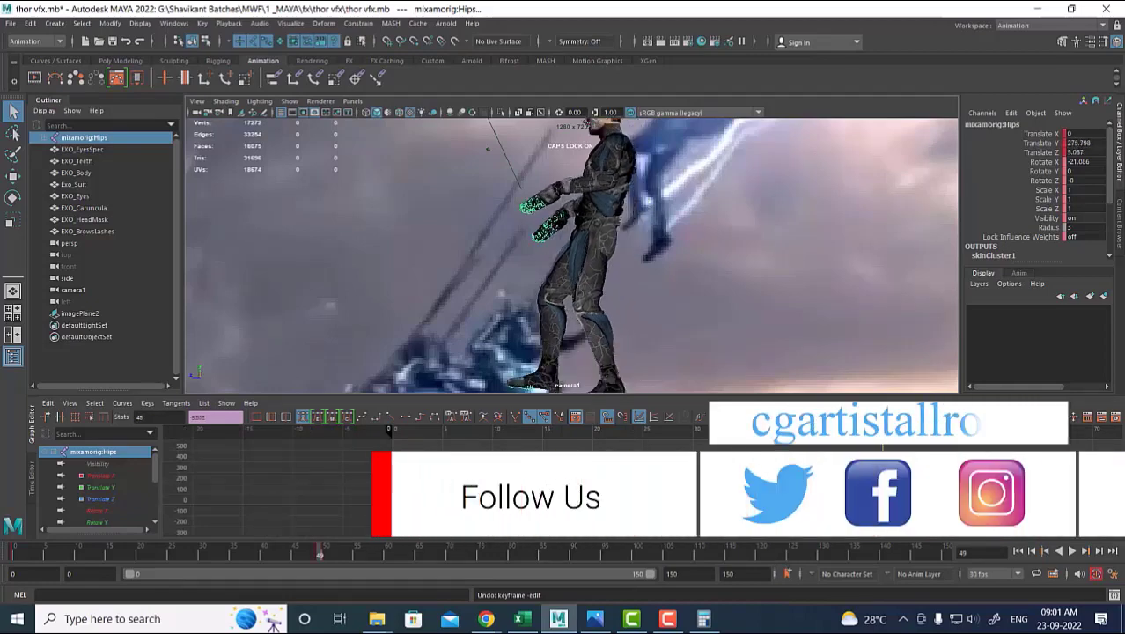
key(ctrl+z)
Display all mixamorig:Hips curves in the Graph Editor and select their end keys at frame 50.
click(106, 458)
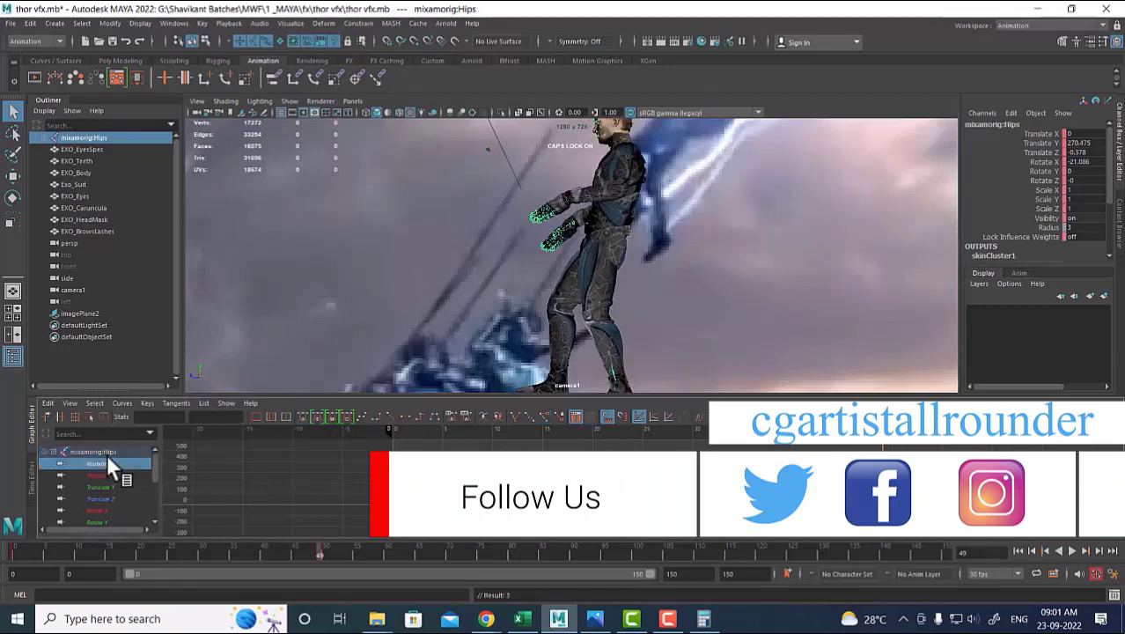
click(106, 452)
scroll(717, 218, down, 6)
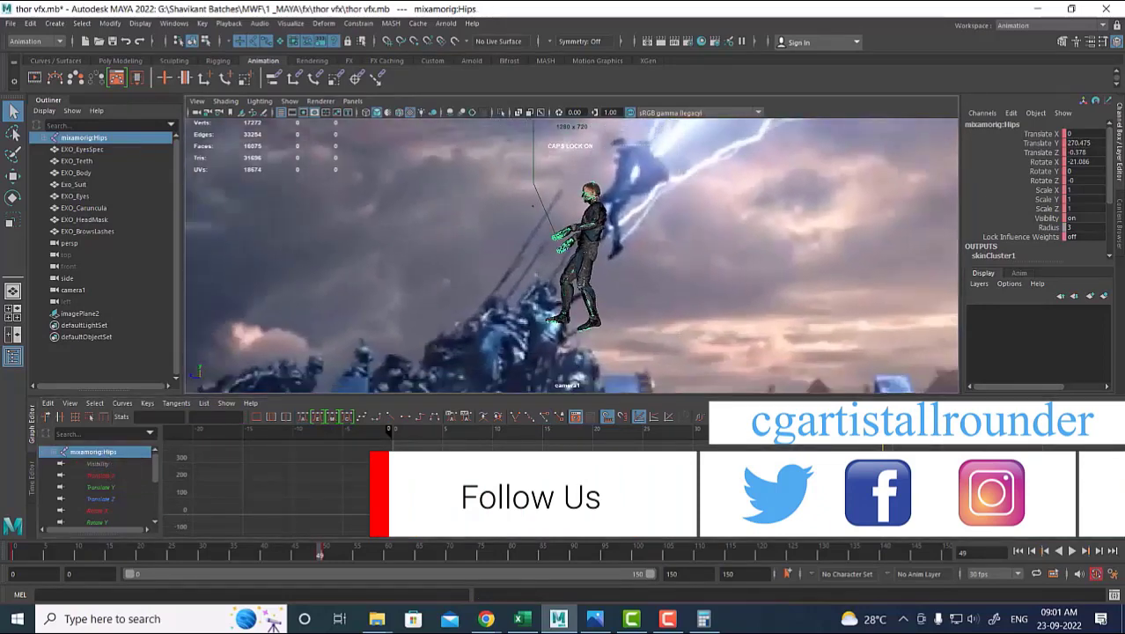
drag(919, 456, 869, 534)
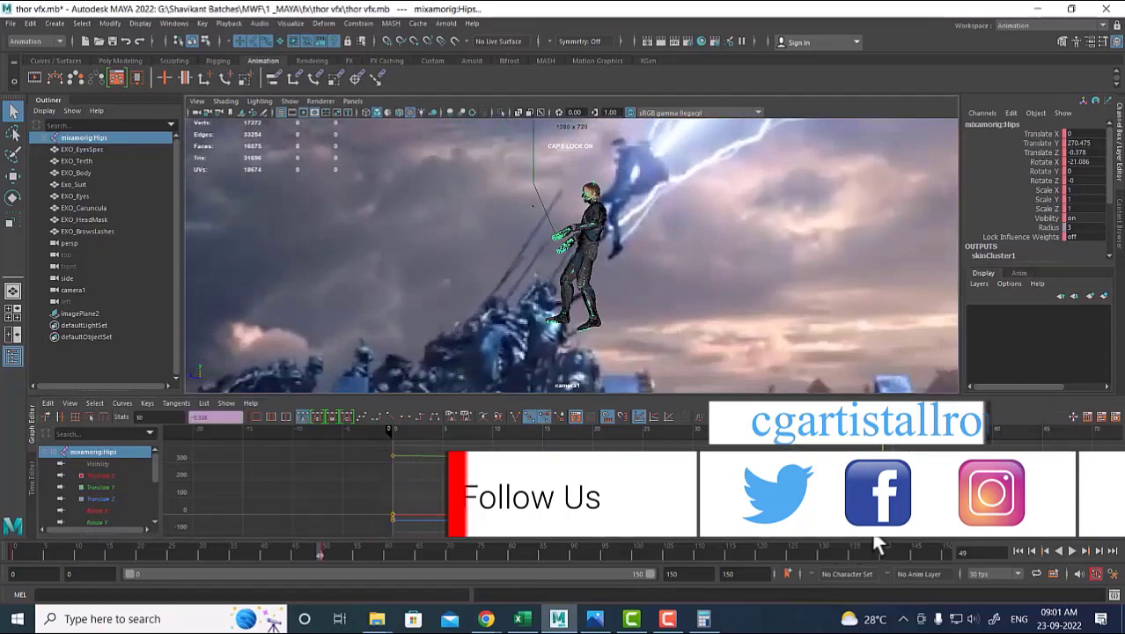
Try to shift the selected hips end keys past frame 60 without constraining their values, and undo it.
middle_drag(891, 518, 1030, 511)
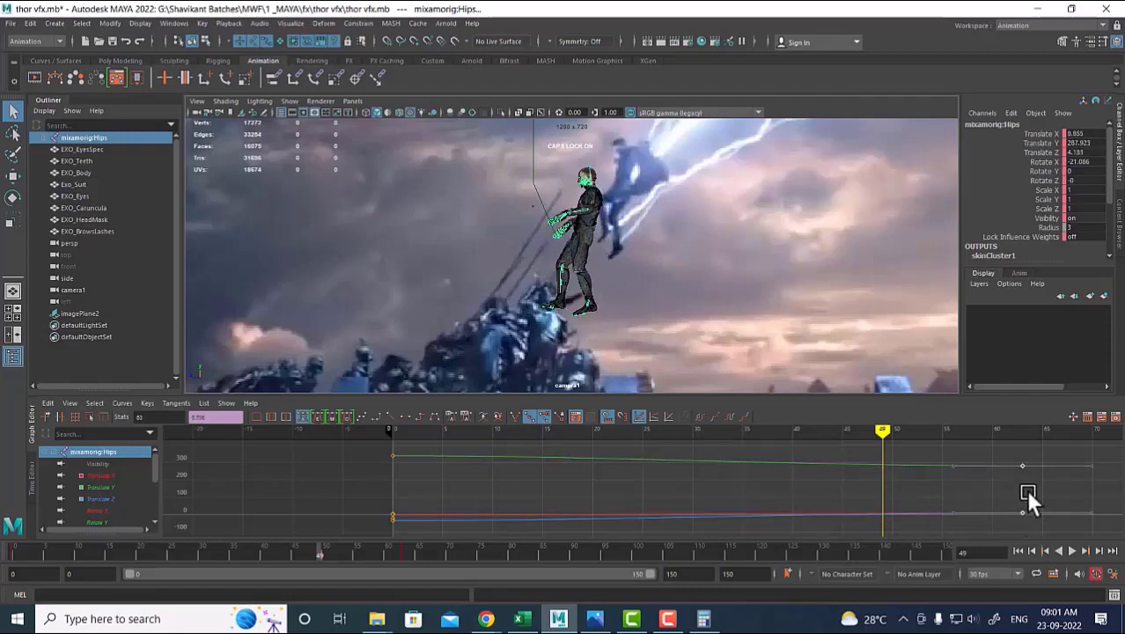
key(ctrl+z)
key(ctrl+z)
key(ctrl+z)
key(ctrl+z)
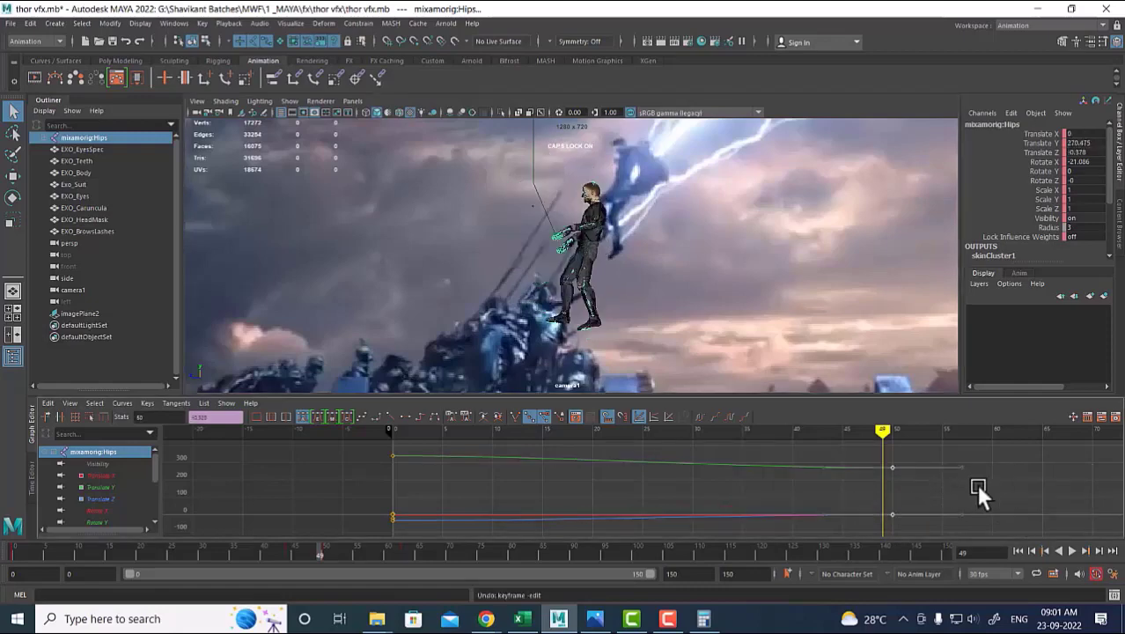
Move the selected hips end keys from frame 50 to frame 150, constrained to the time axis.
key(a)
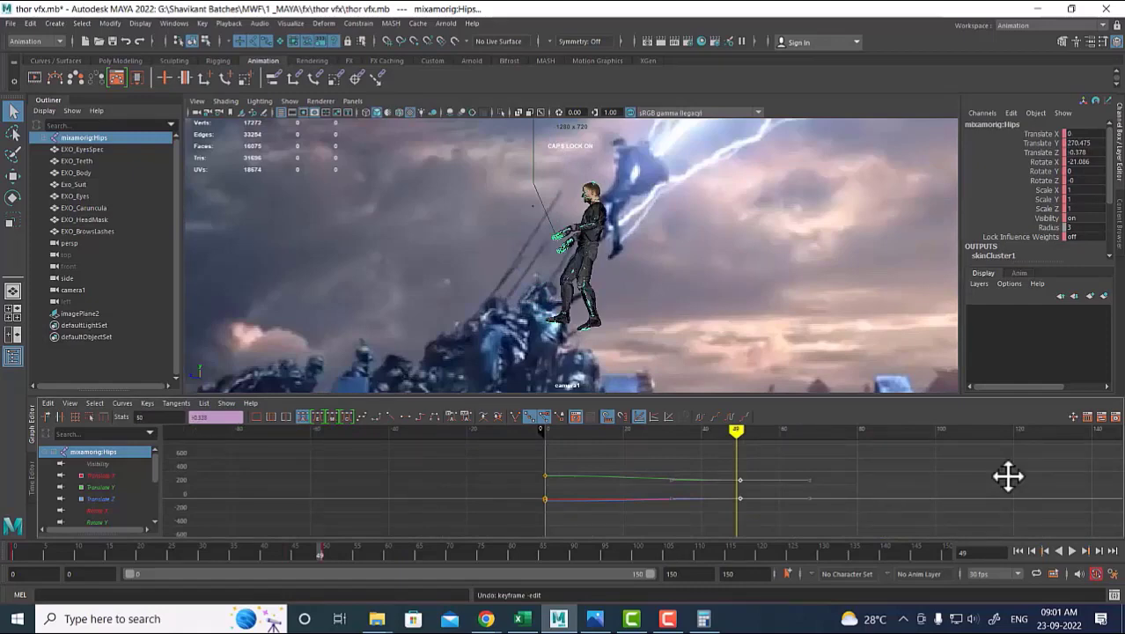
scroll(1008, 476, down, 3)
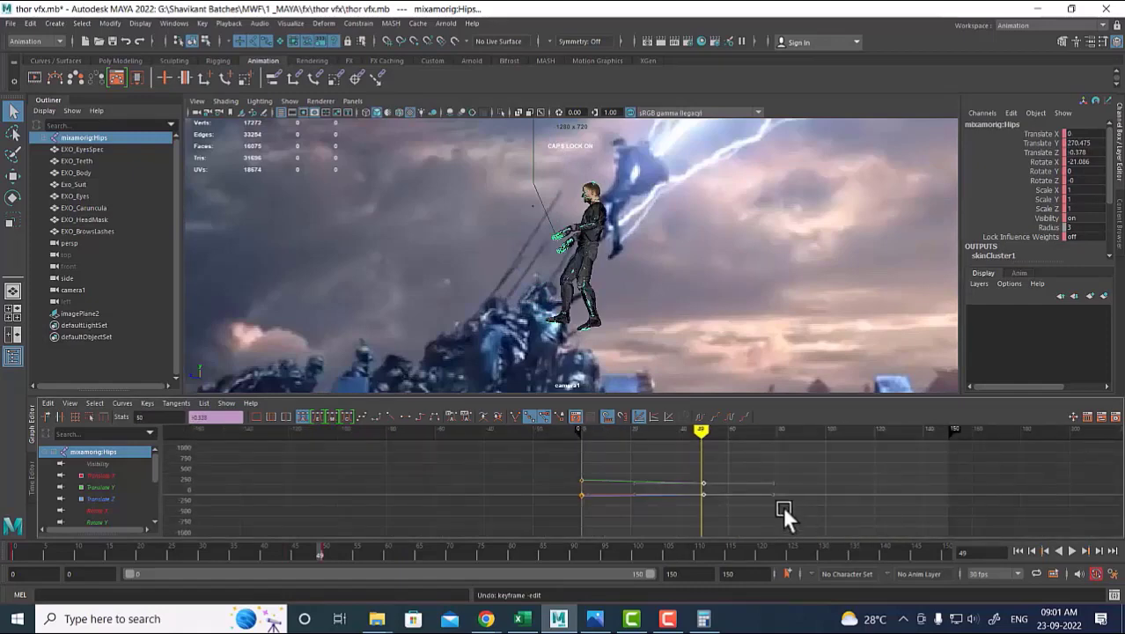
shift+middle_drag(702, 489, 947, 490)
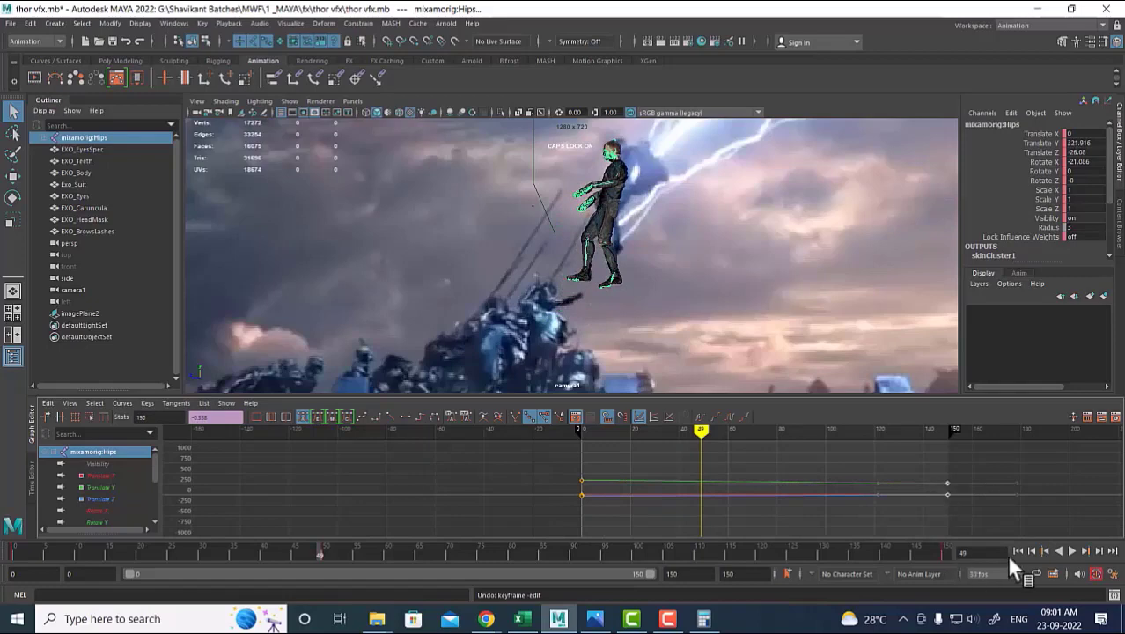
Play the retimed animation from frame 0, scrub to frame 150, and examine the character against the flying figure in camera1.
click(1018, 550)
click(1073, 548)
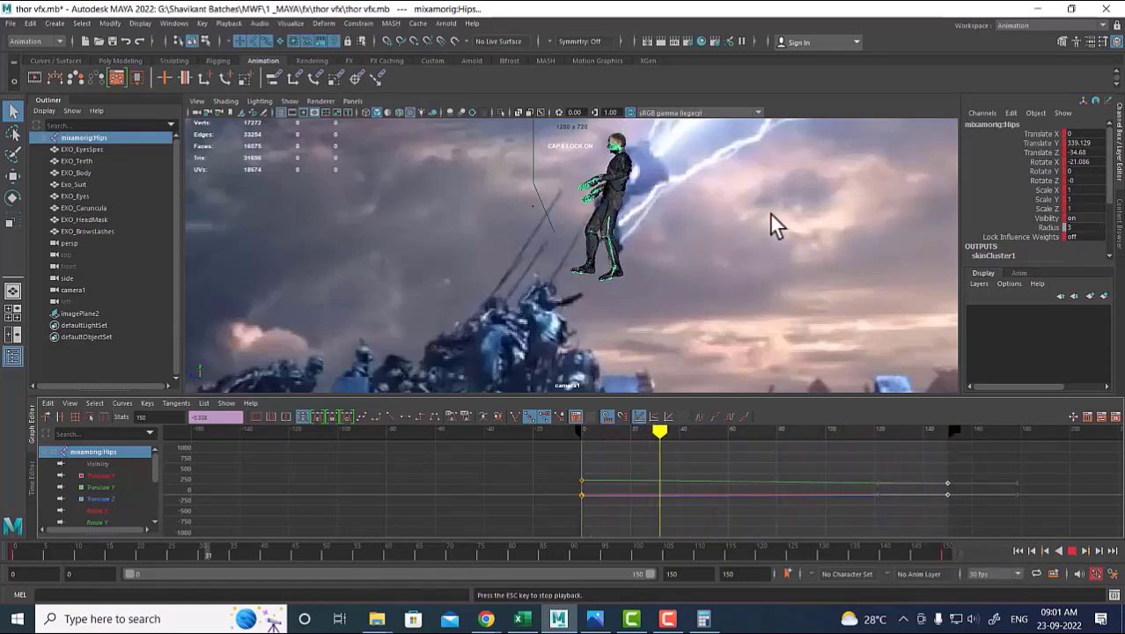
click(1065, 550)
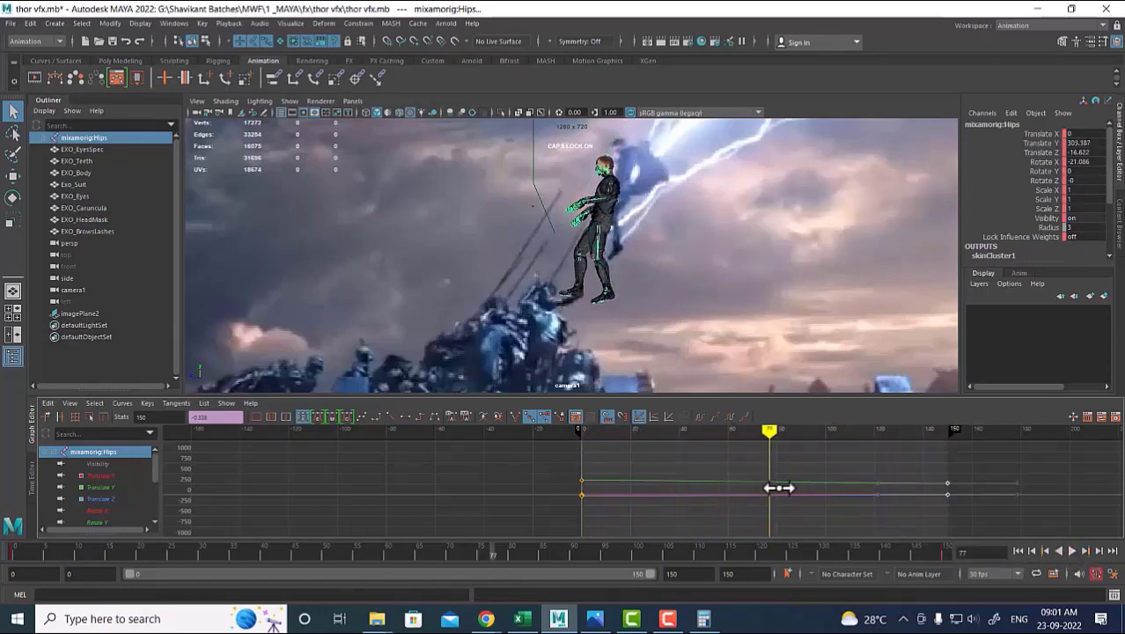
drag(755, 551, 947, 551)
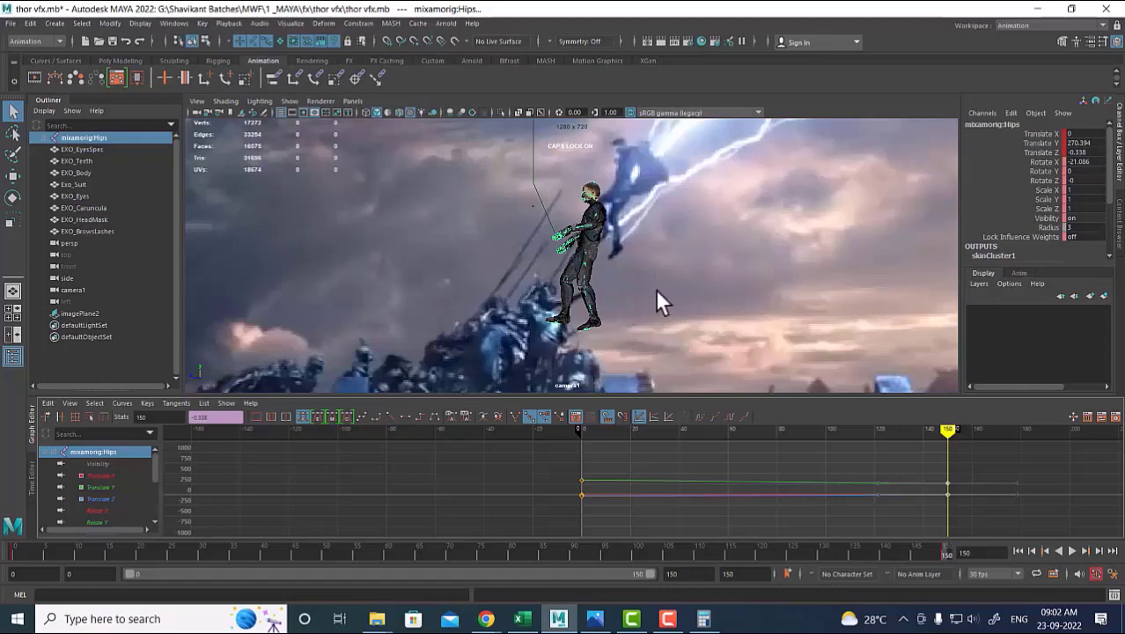
alt+right_drag(649, 255, 742, 417)
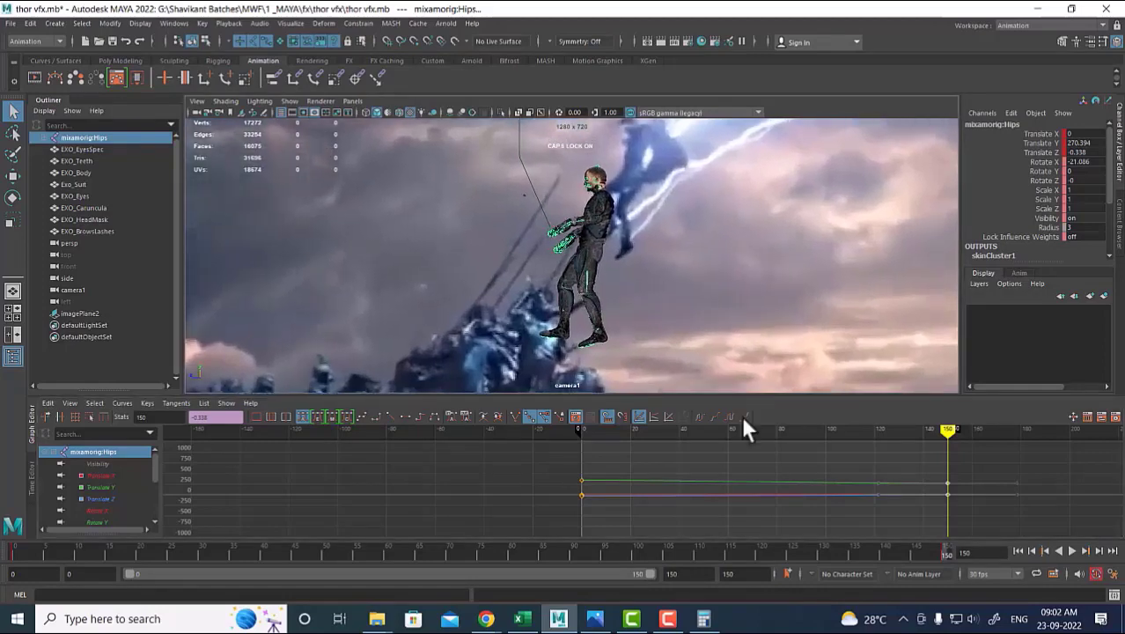
scroll(777, 291, up, 2)
alt+middle_drag(722, 257, 692, 281)
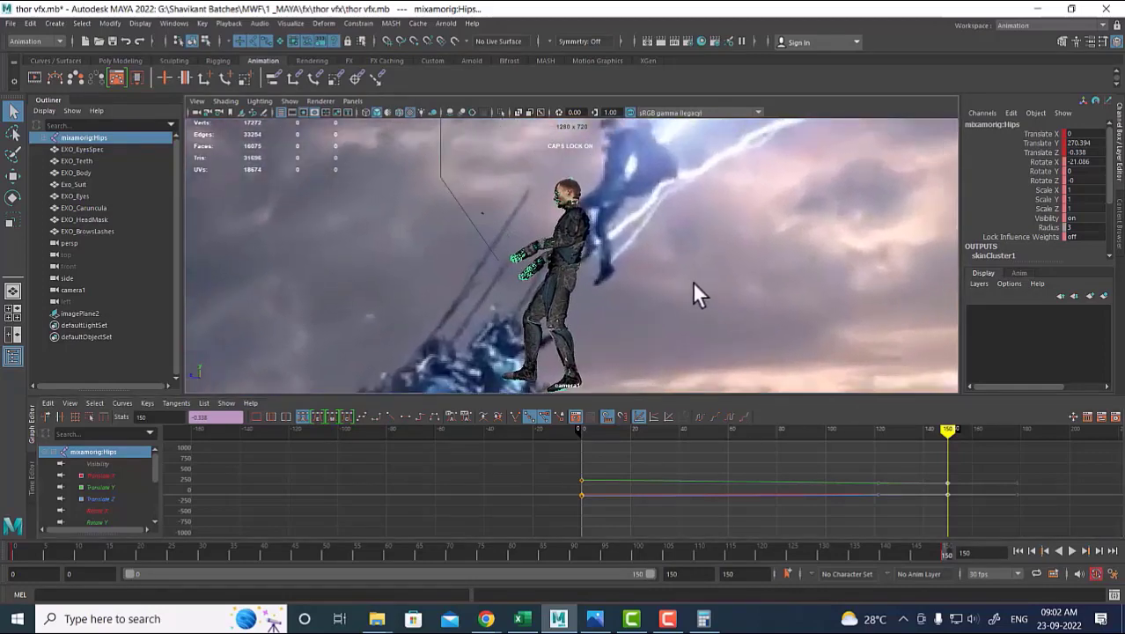
Play the animation in camera1, pausing partway, and go to frame 150 to examine the end pose.
click(1071, 550)
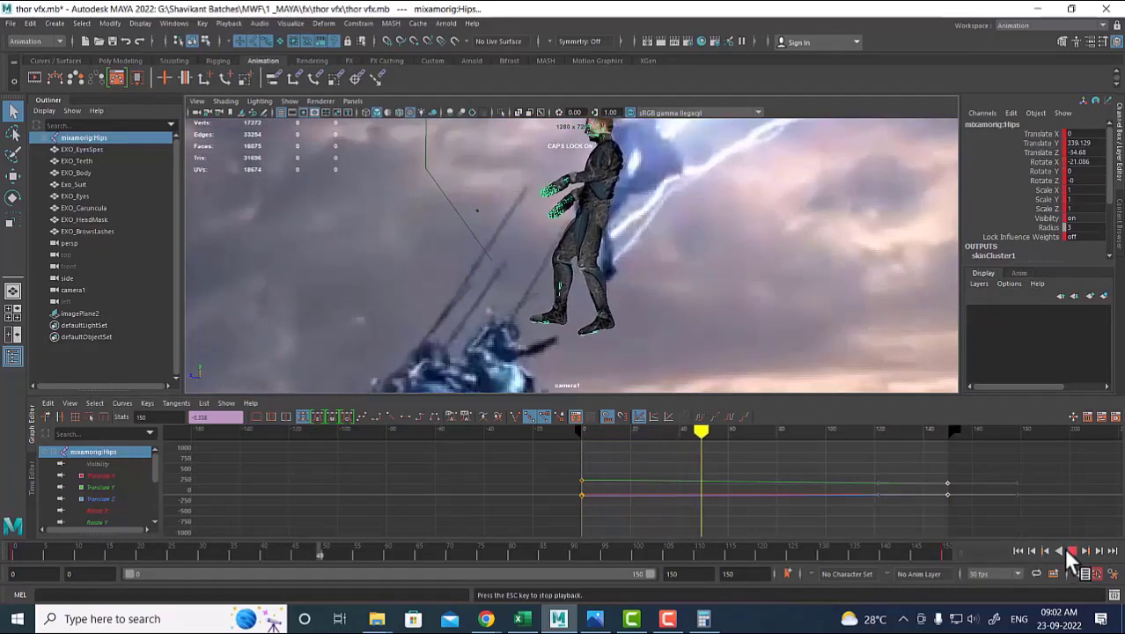
click(1067, 550)
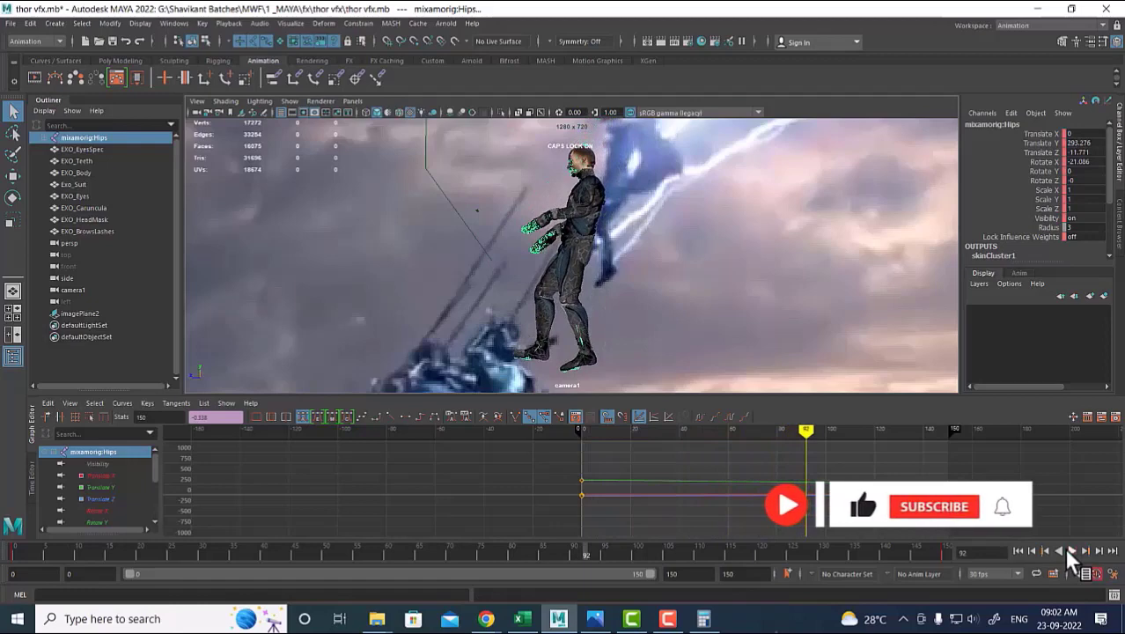
click(1070, 550)
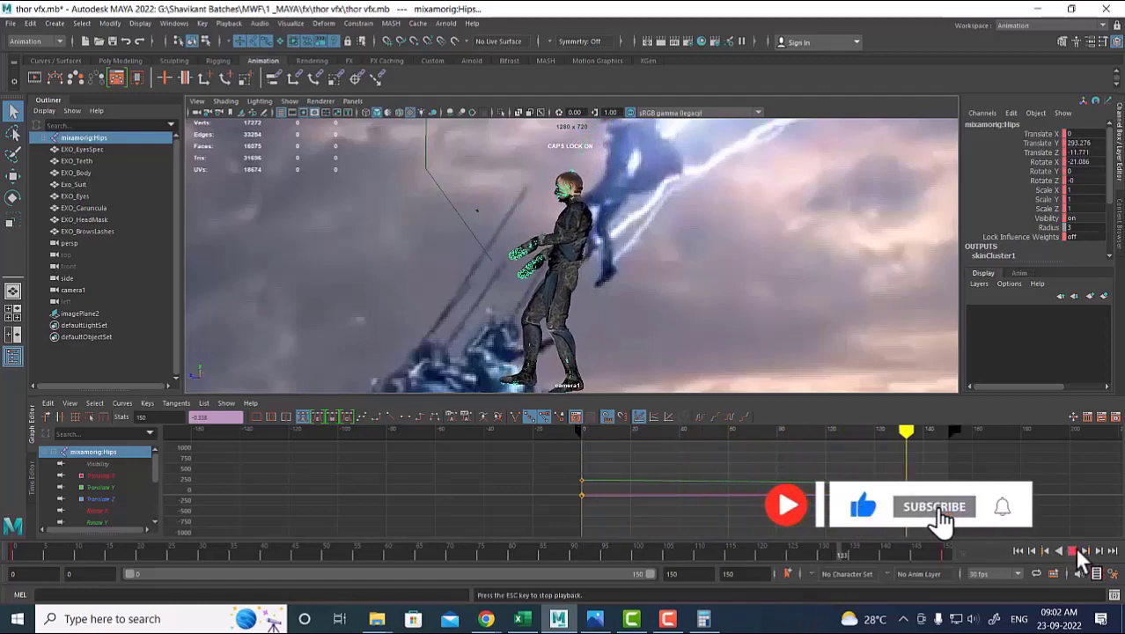
click(1072, 550)
click(1112, 550)
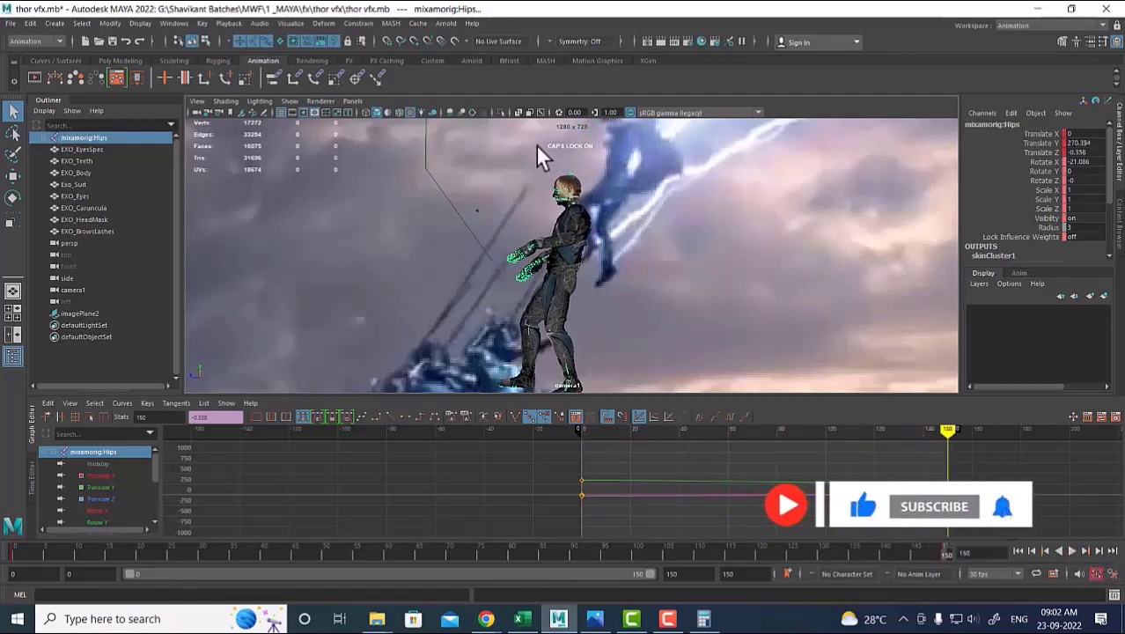
Rotate the mixamorig:Spine joint at frame 150 to a Rotate X of 9.769.
click(557, 311)
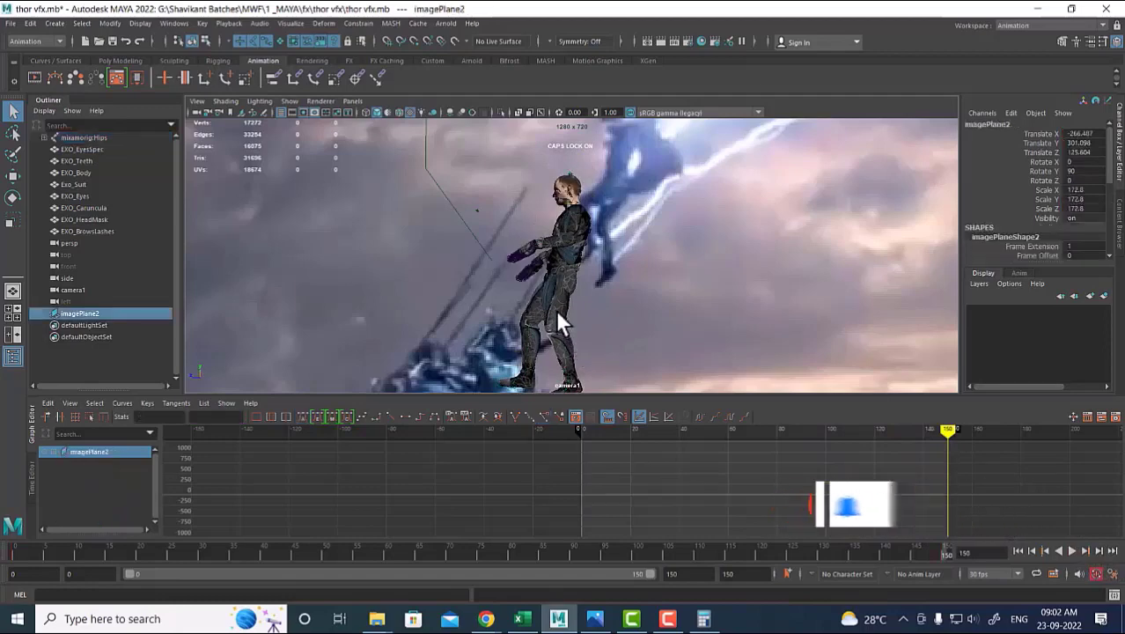
click(563, 265)
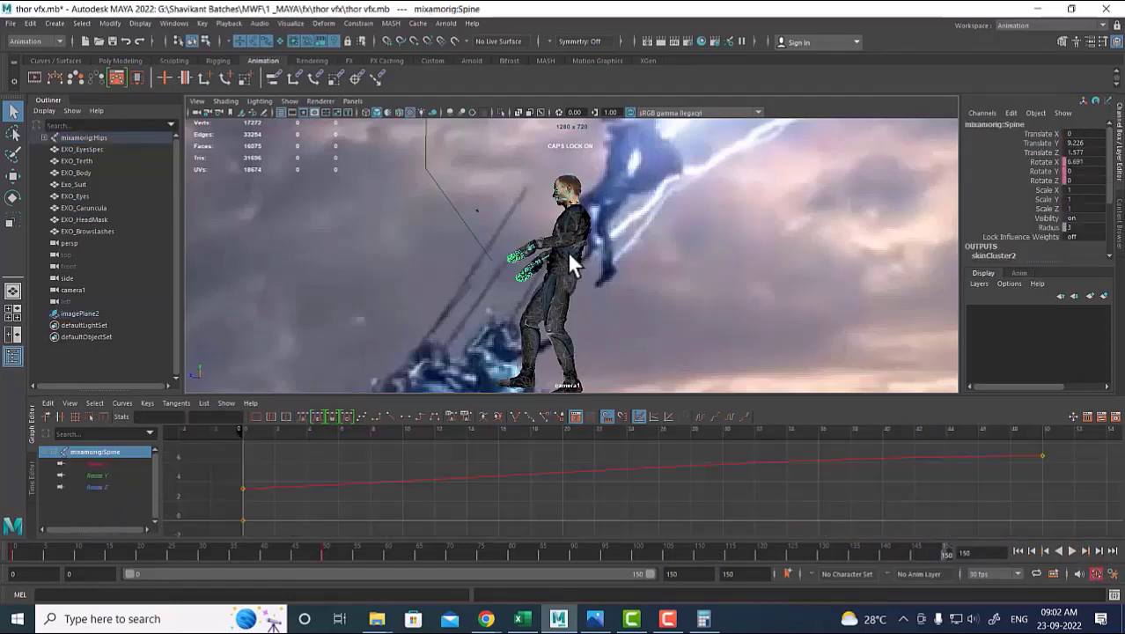
key(e)
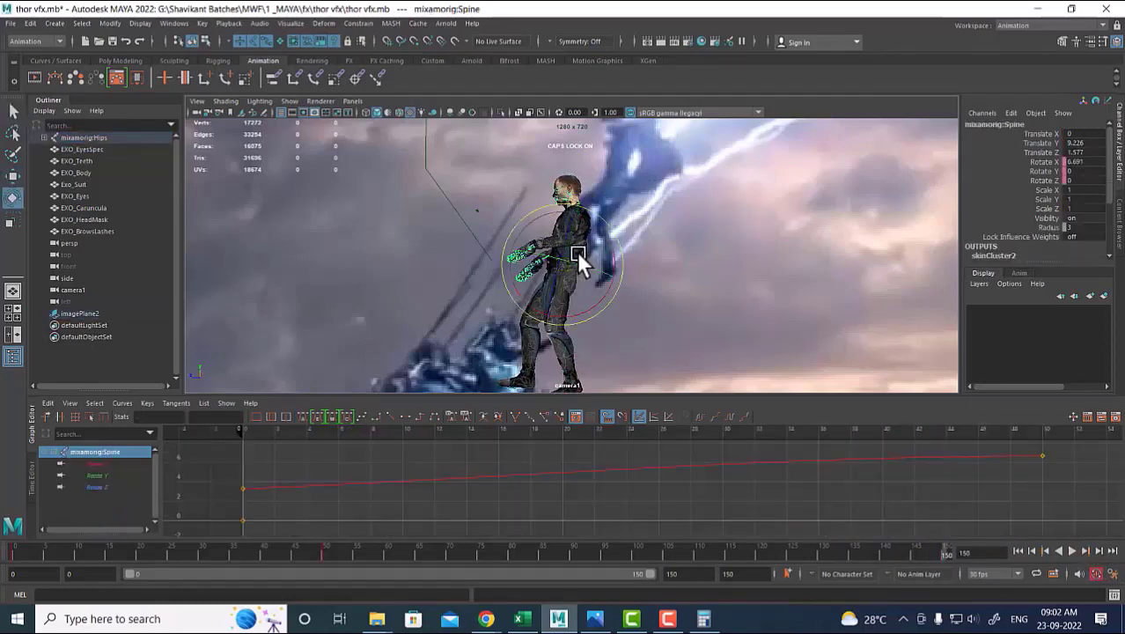
drag(577, 252, 606, 249)
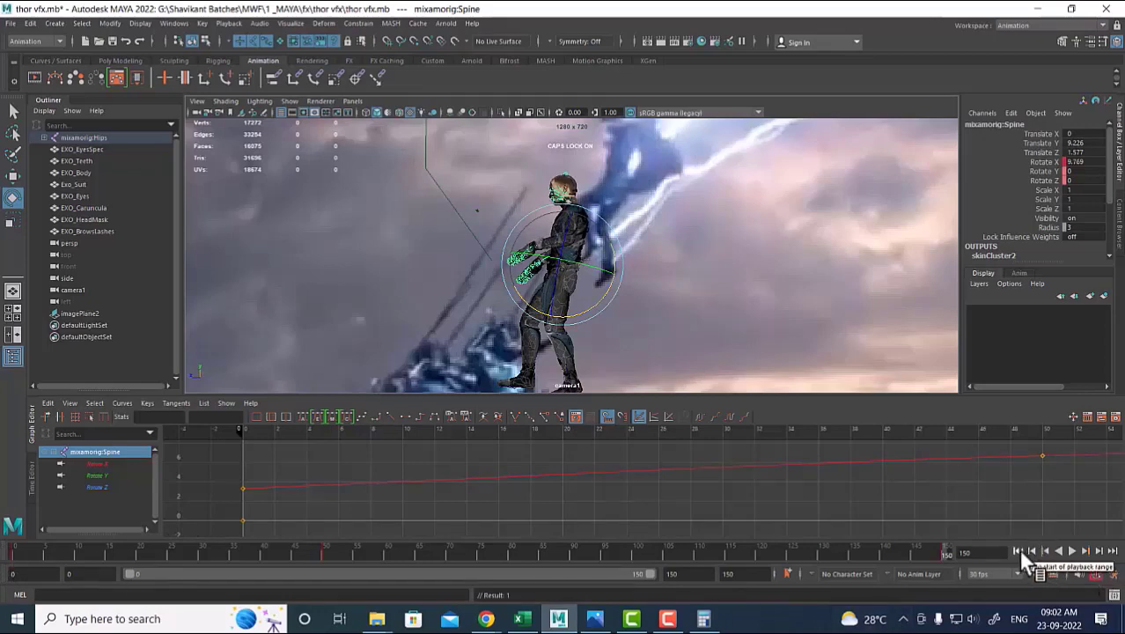
Return to frame 0, select the mixamorig:LeftUpLeg joint and show the scene in wireframe.
click(1019, 550)
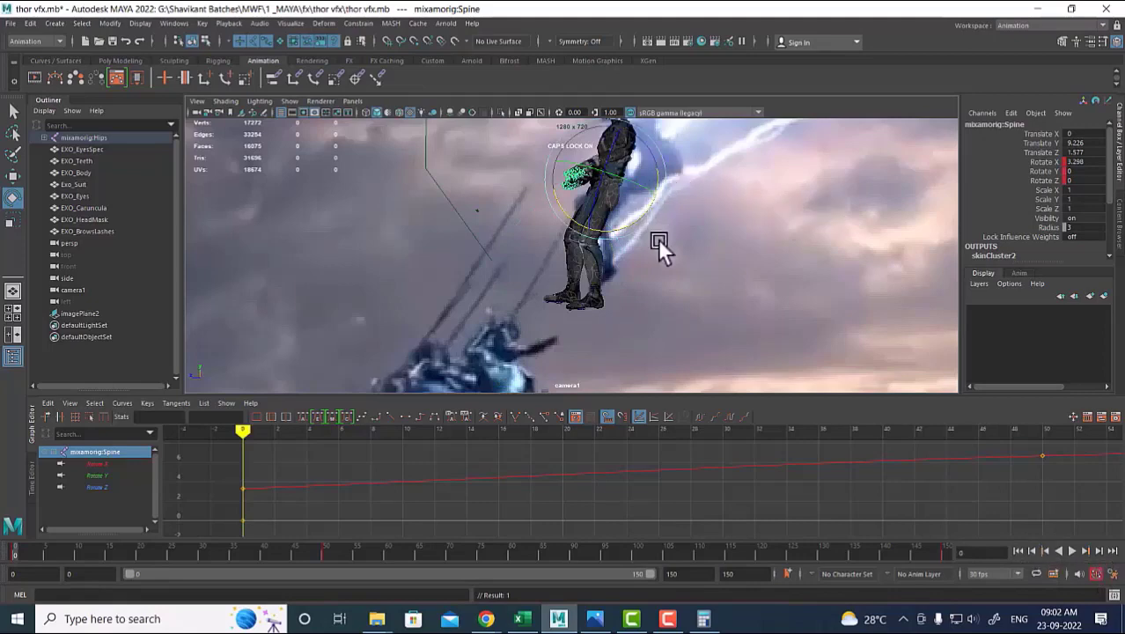
click(595, 274)
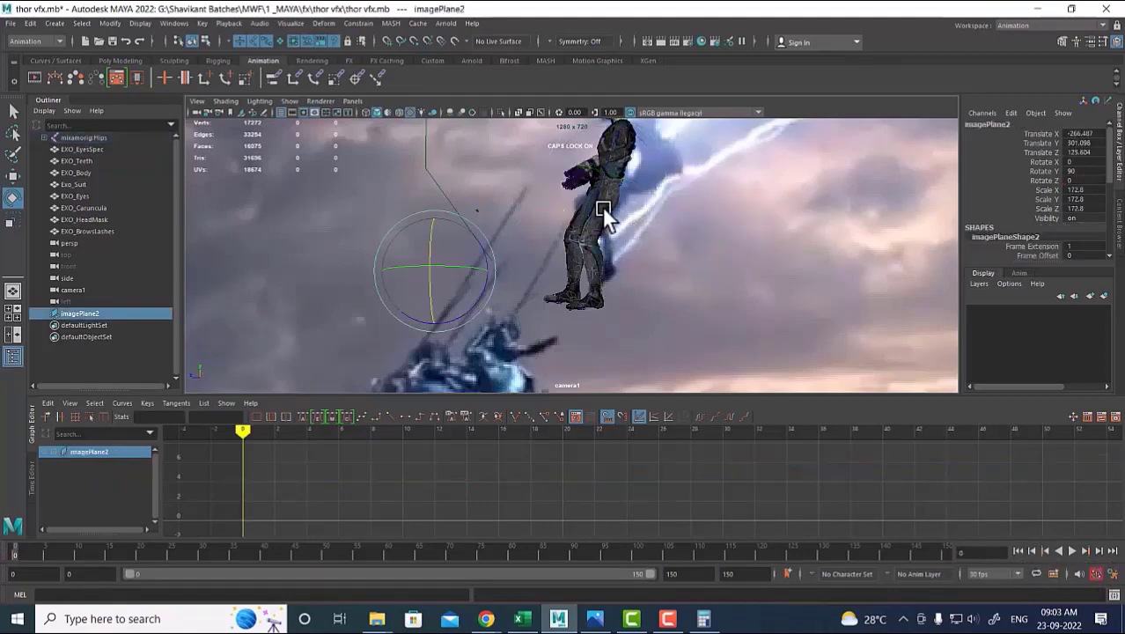
key(w)
click(585, 241)
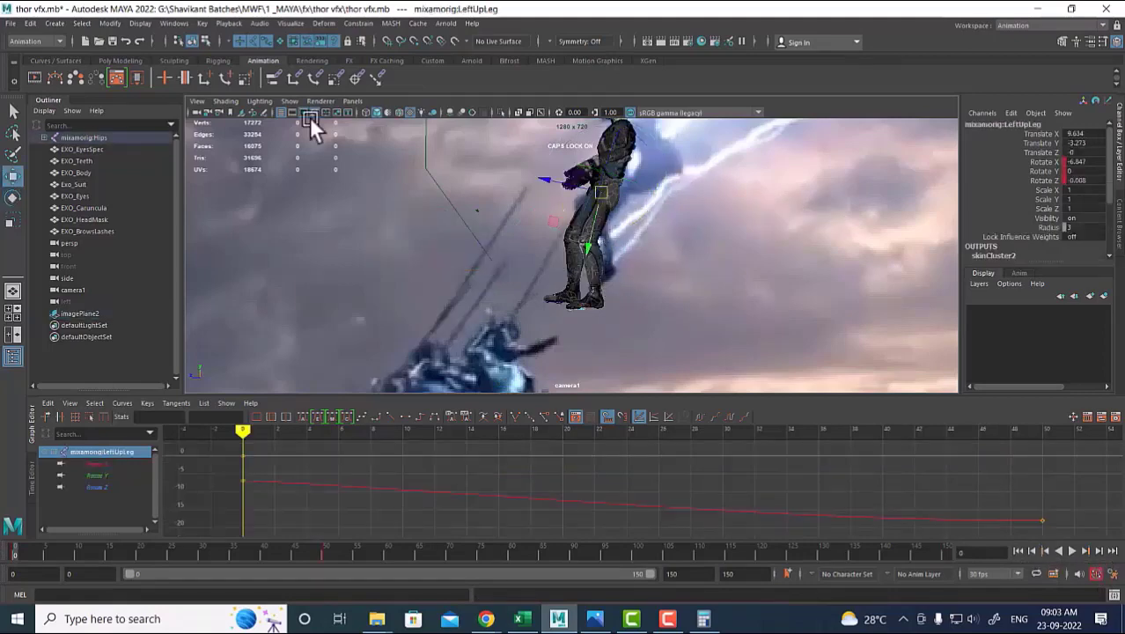
key(4)
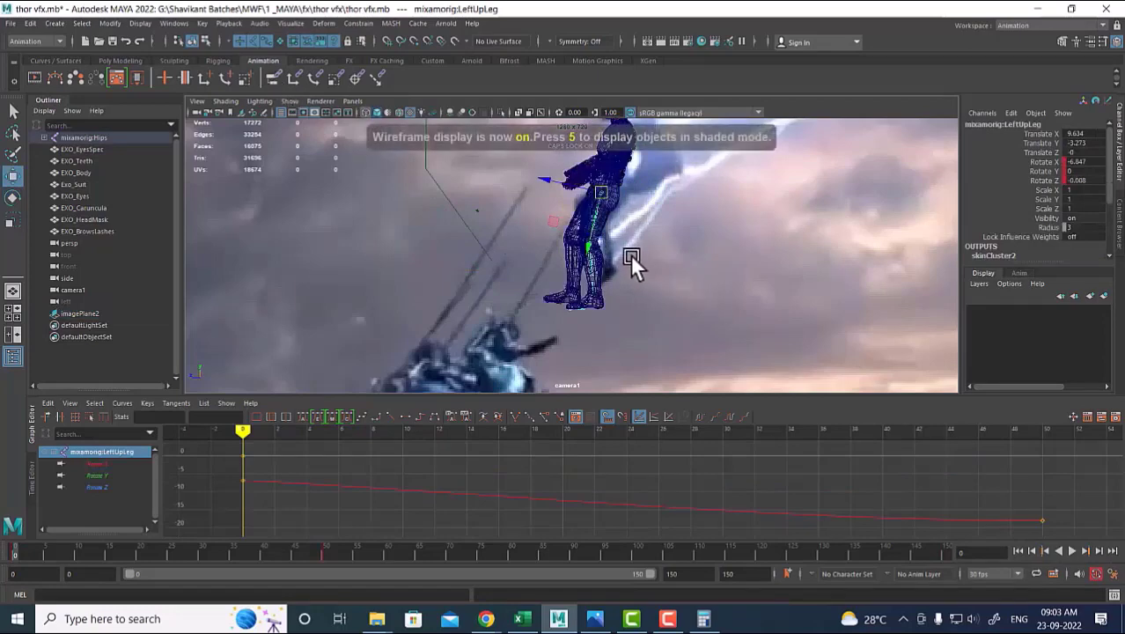
Move the Rotate X end key of mixamorig:LeftUpLeg to about frame 150 in the Graph Editor, constrained to the time axis.
key(e)
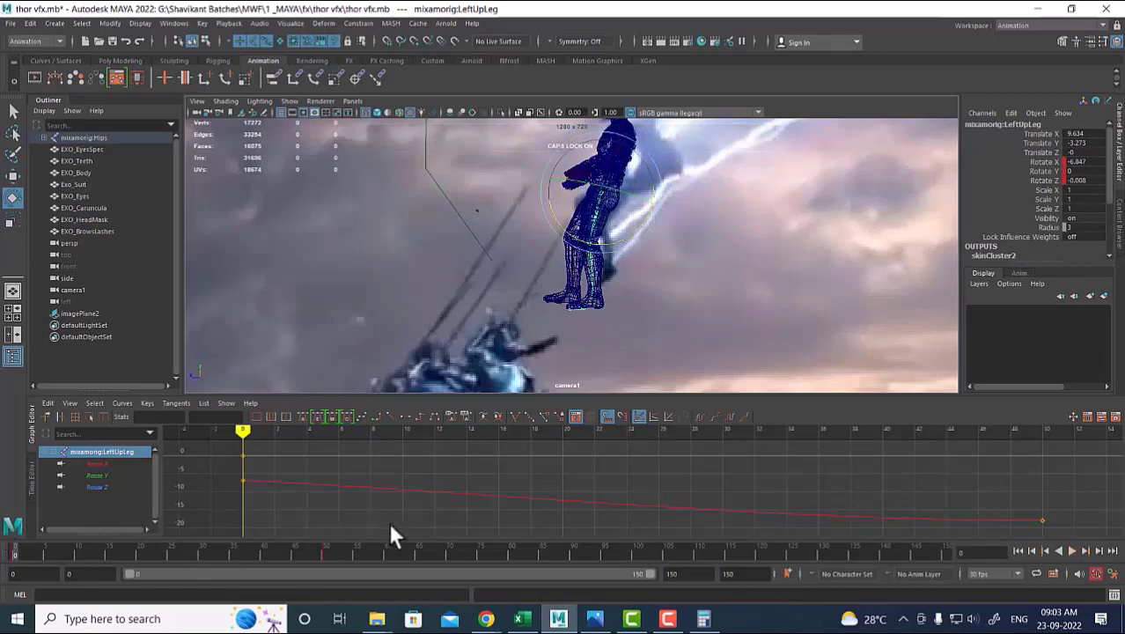
key(alt+v)
key(alt+v)
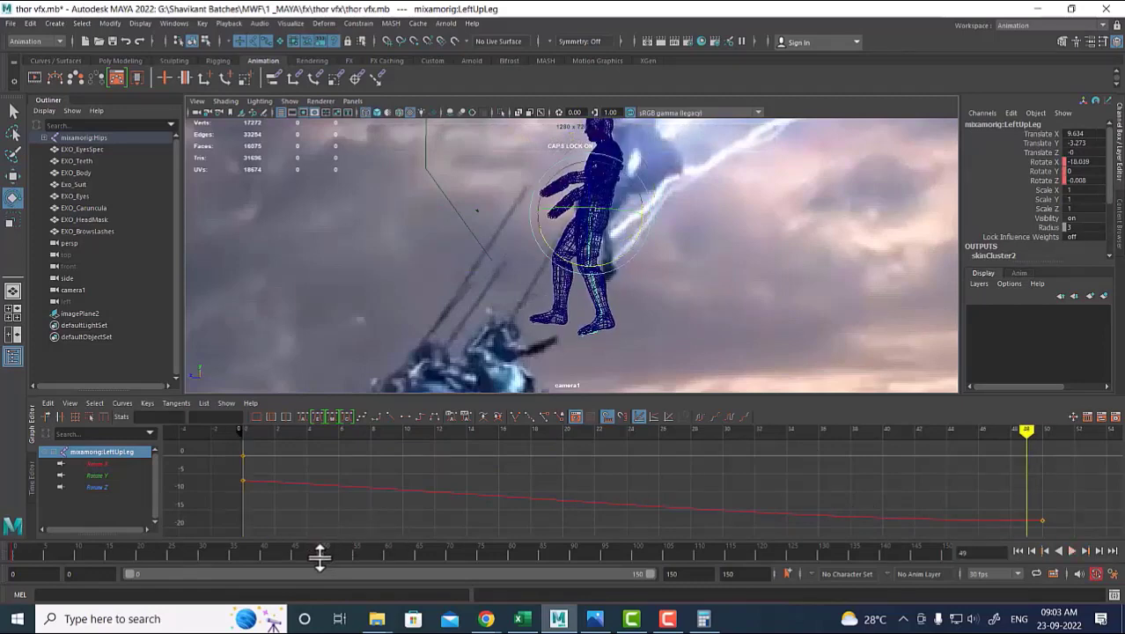
key(f)
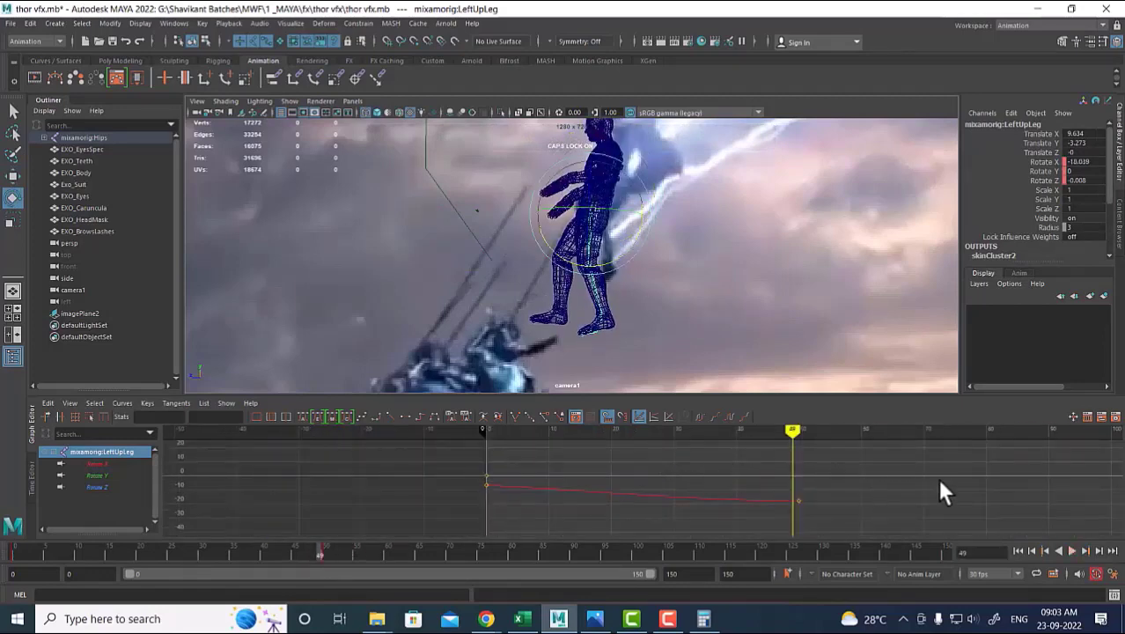
scroll(949, 489, down, 2)
scroll(942, 478, down, 2)
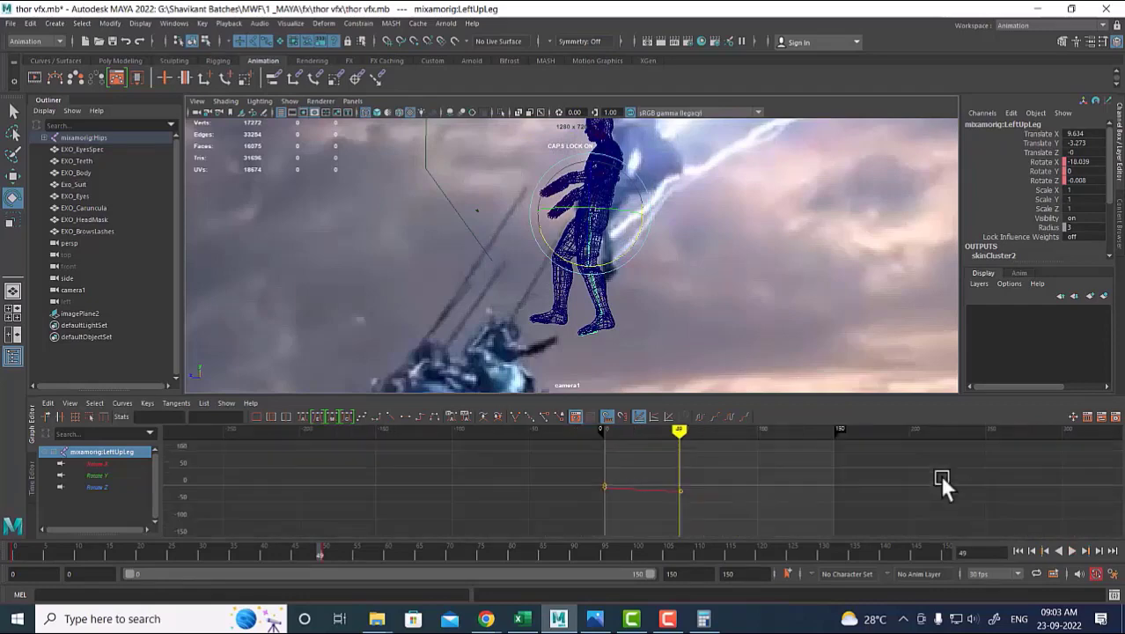
drag(686, 498, 691, 491)
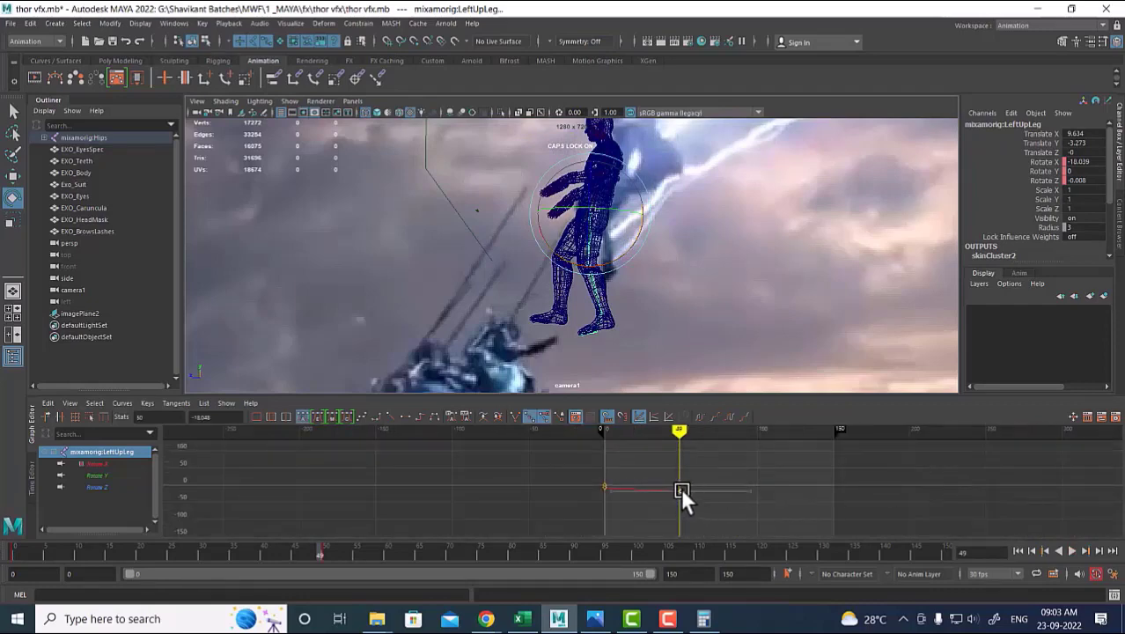
shift+middle_drag(678, 491, 826, 494)
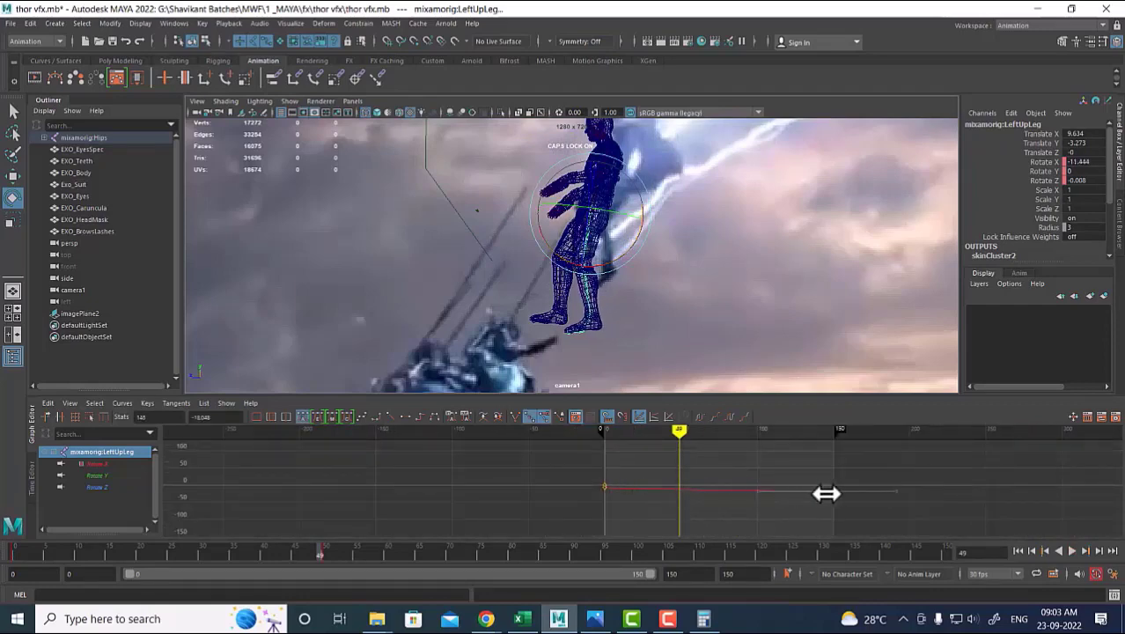
Select the character's whole joint hierarchy and scrub to frame 149 to check its keys and end pose.
click(691, 257)
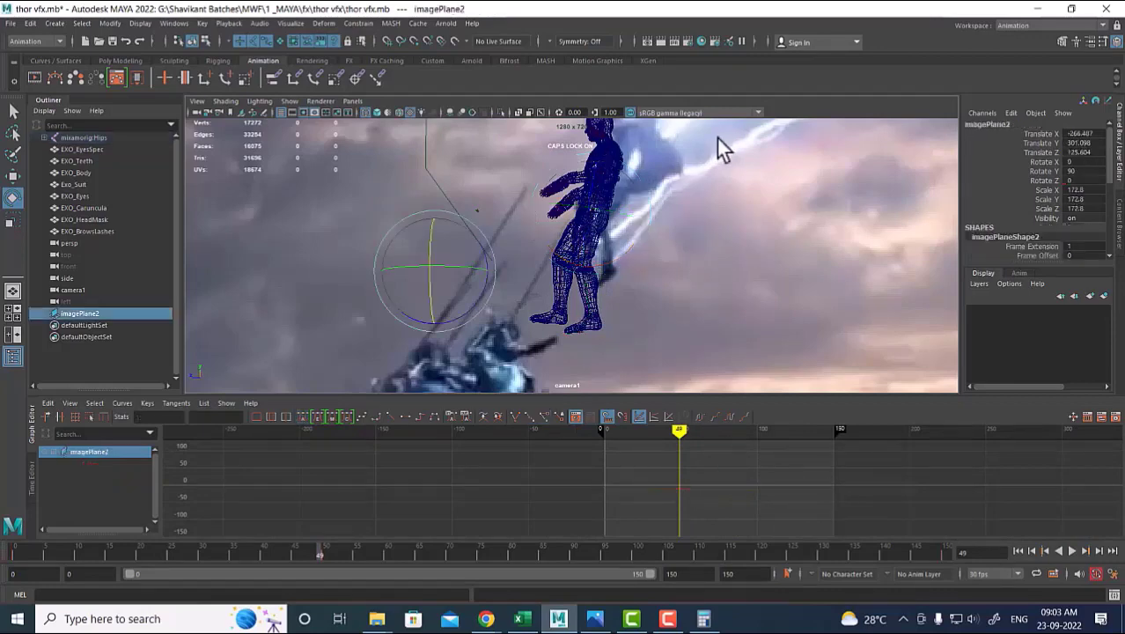
scroll(676, 237, down, 3)
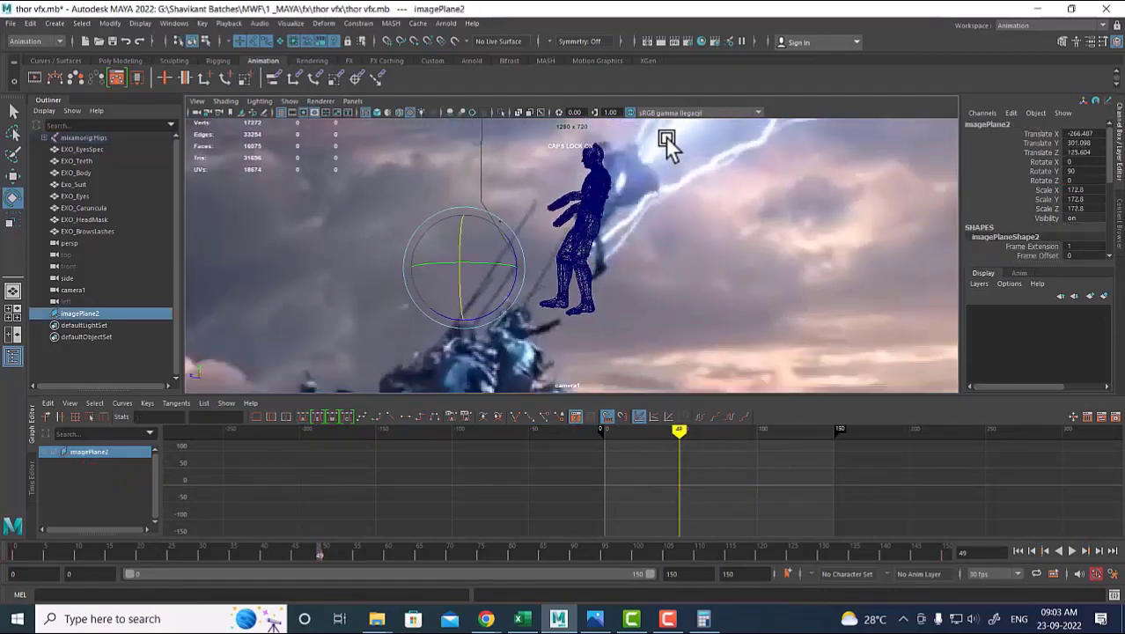
drag(667, 139, 484, 392)
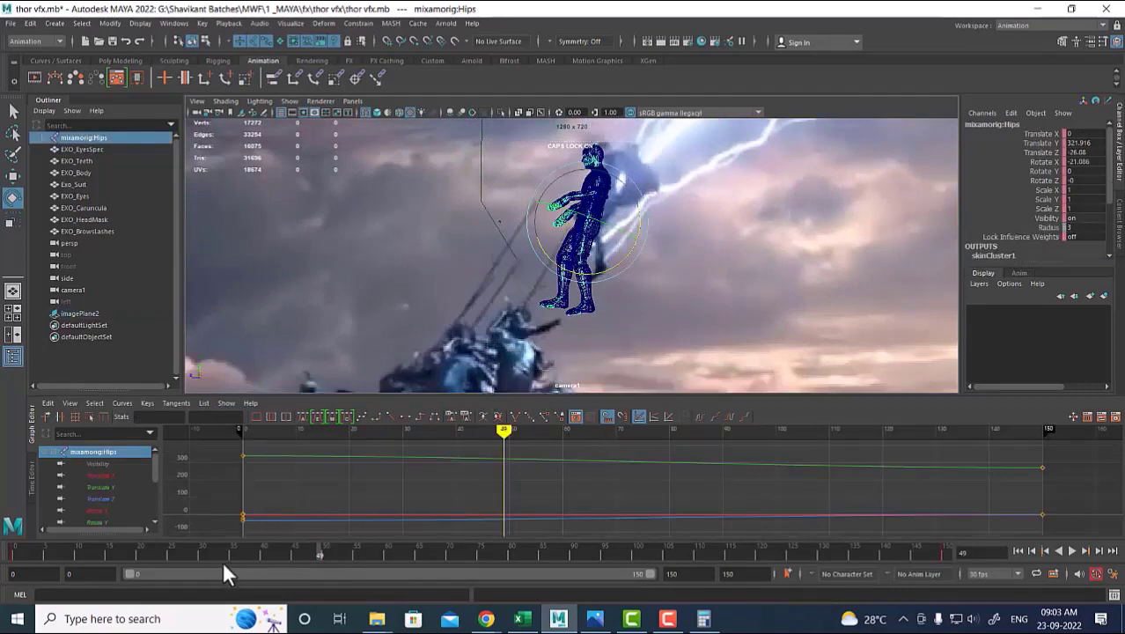
mouse_move(223, 560)
mouse_down()
mouse_move(186, 548)
mouse_move(13, 550)
mouse_move(938, 567)
mouse_up()
Move the Rotate X end key of mixamorig:RightUpLeg to frame 150 in the Graph Editor, constrained to the time axis.
click(555, 295)
click(542, 295)
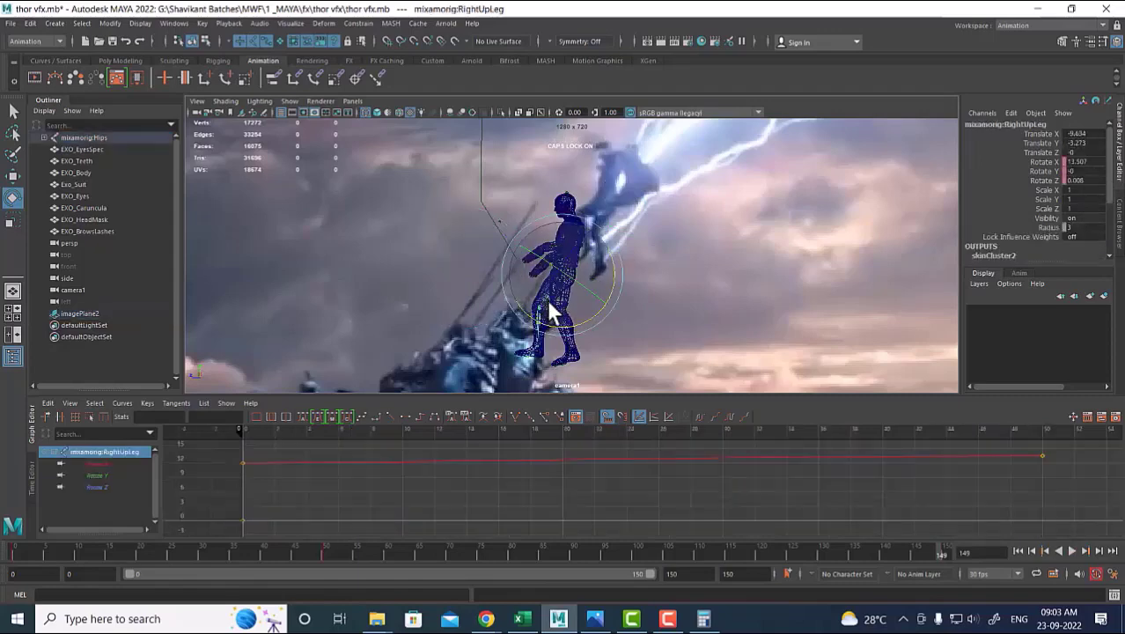
drag(384, 558, 309, 559)
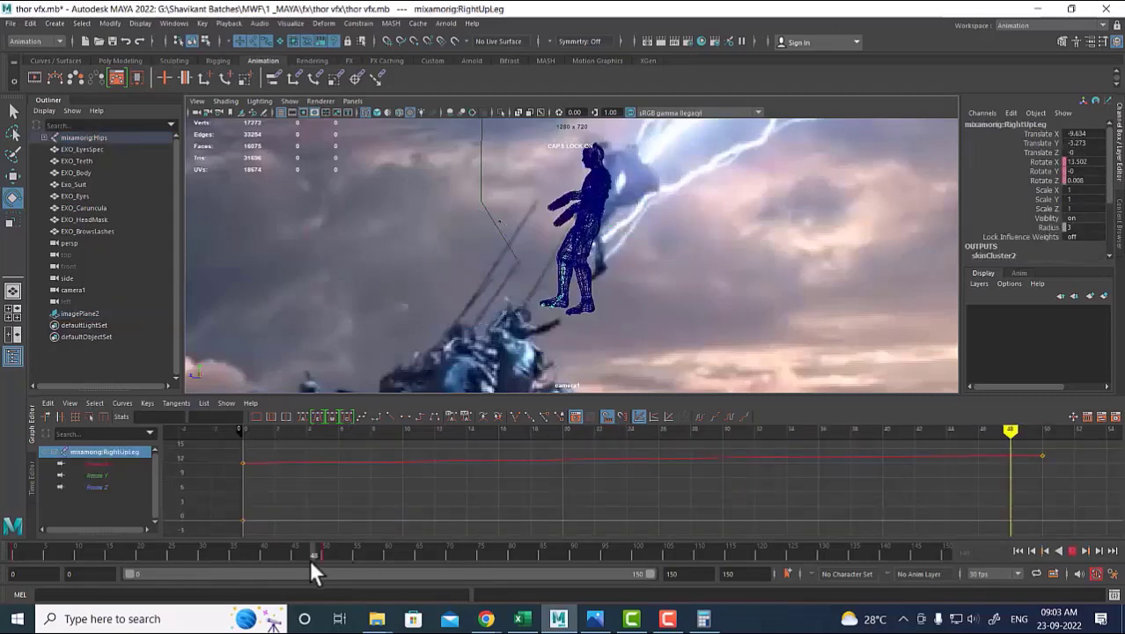
key(f)
drag(727, 452, 665, 506)
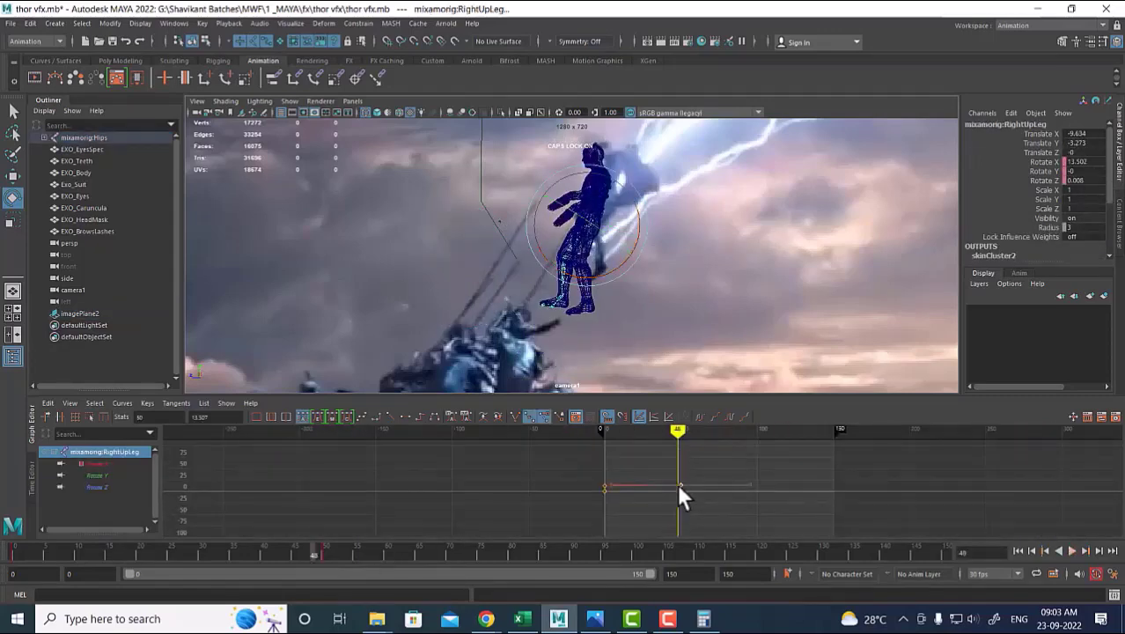
shift+middle_drag(679, 487, 833, 486)
Play the animation from frame 0 to check the retimed leg motion in wireframe.
click(1018, 550)
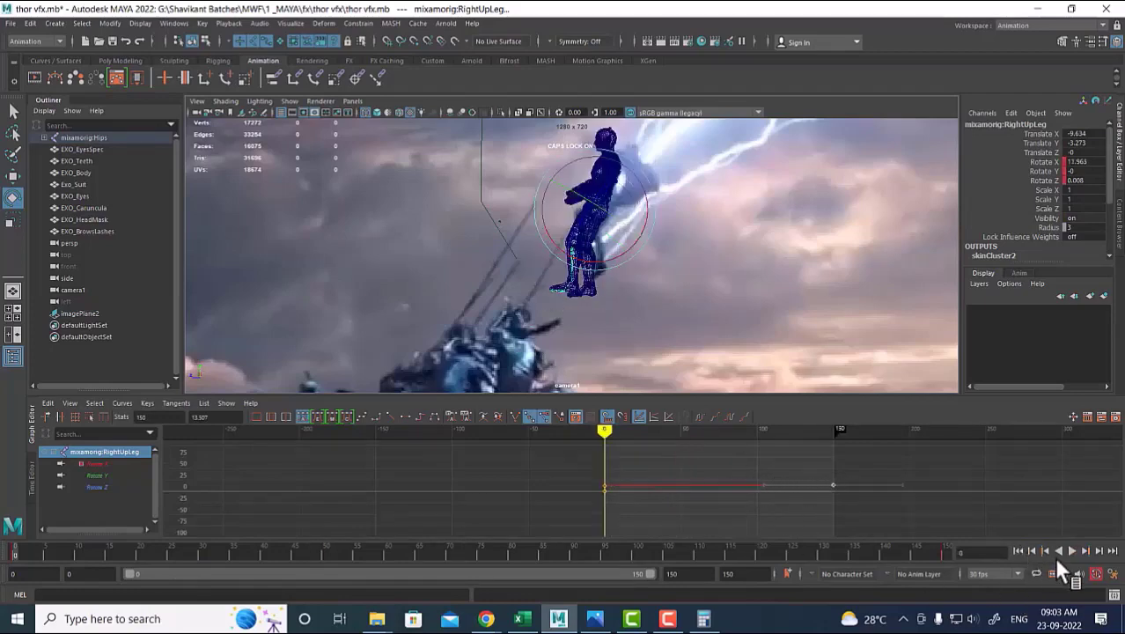
click(1071, 551)
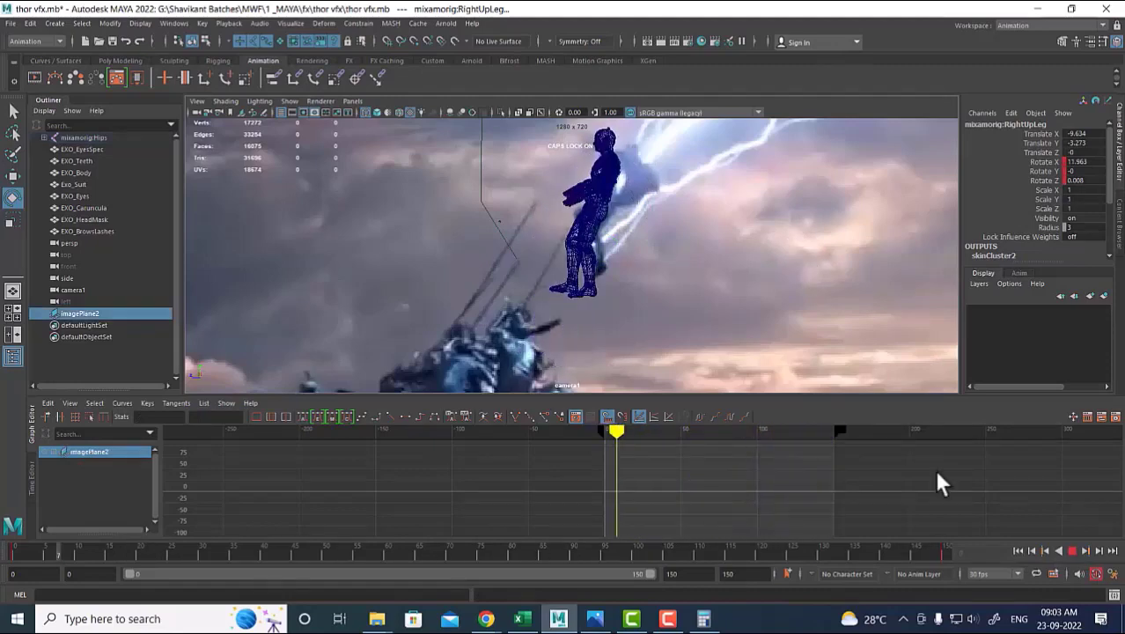
Shift the left forearm's frame-50 rotation keys to about frame 153 in the Graph Editor.
click(667, 620)
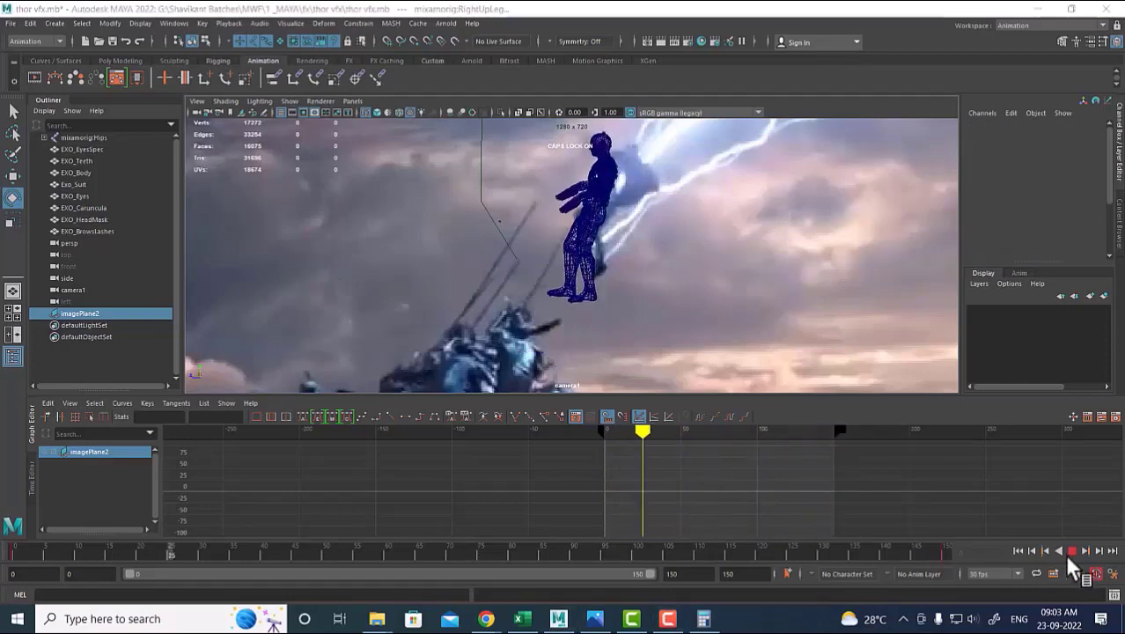
click(984, 452)
click(595, 195)
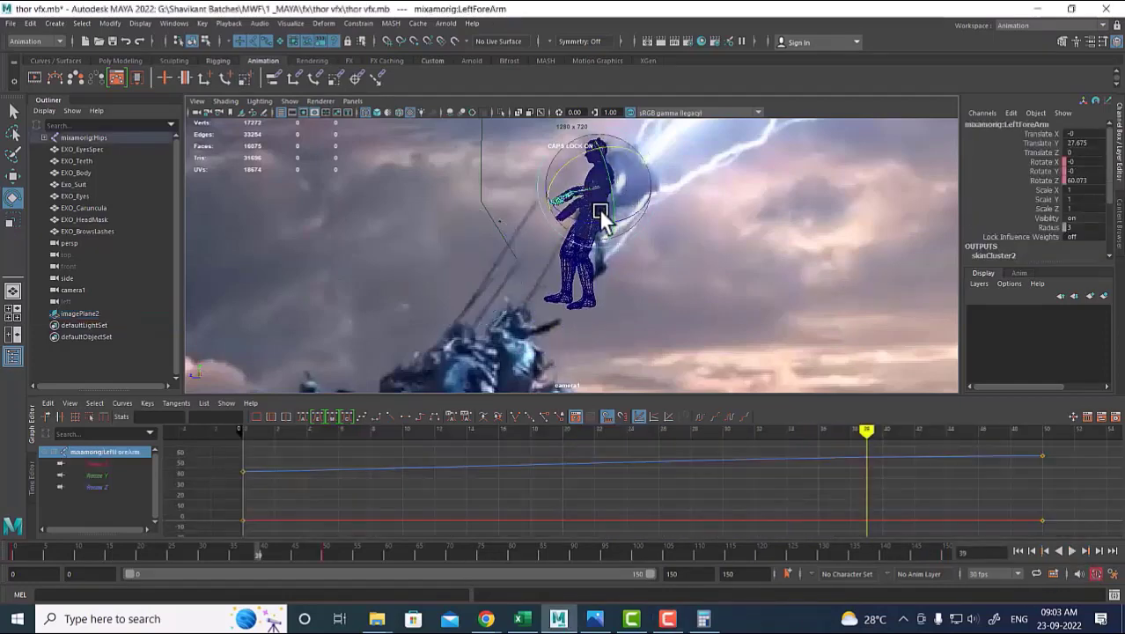
scroll(820, 479, down, 3)
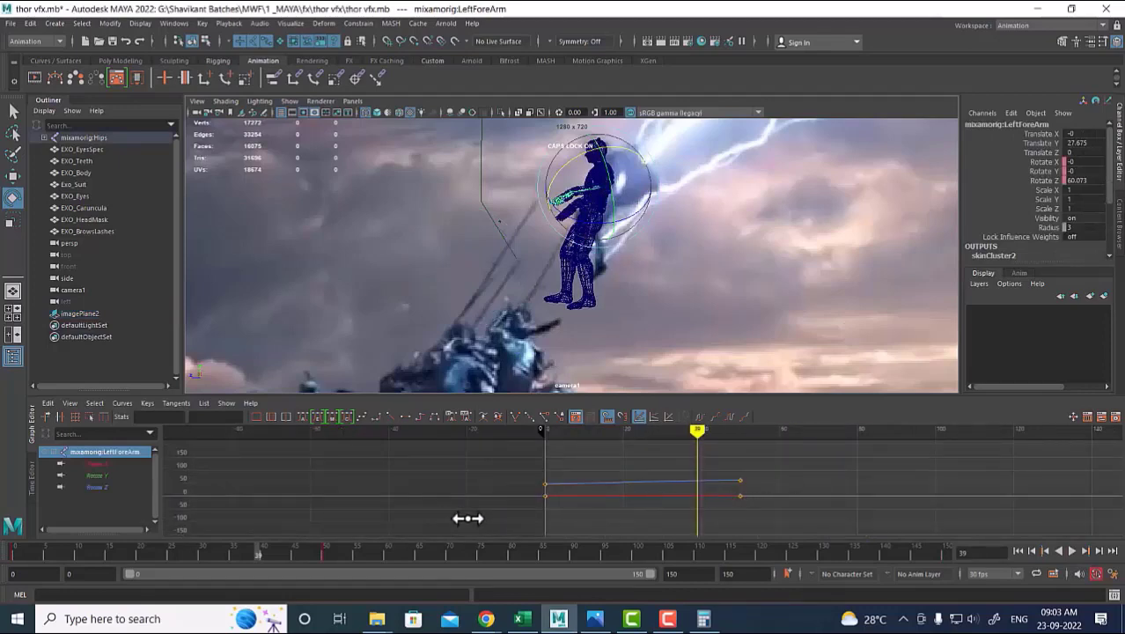
scroll(762, 501, down, 3)
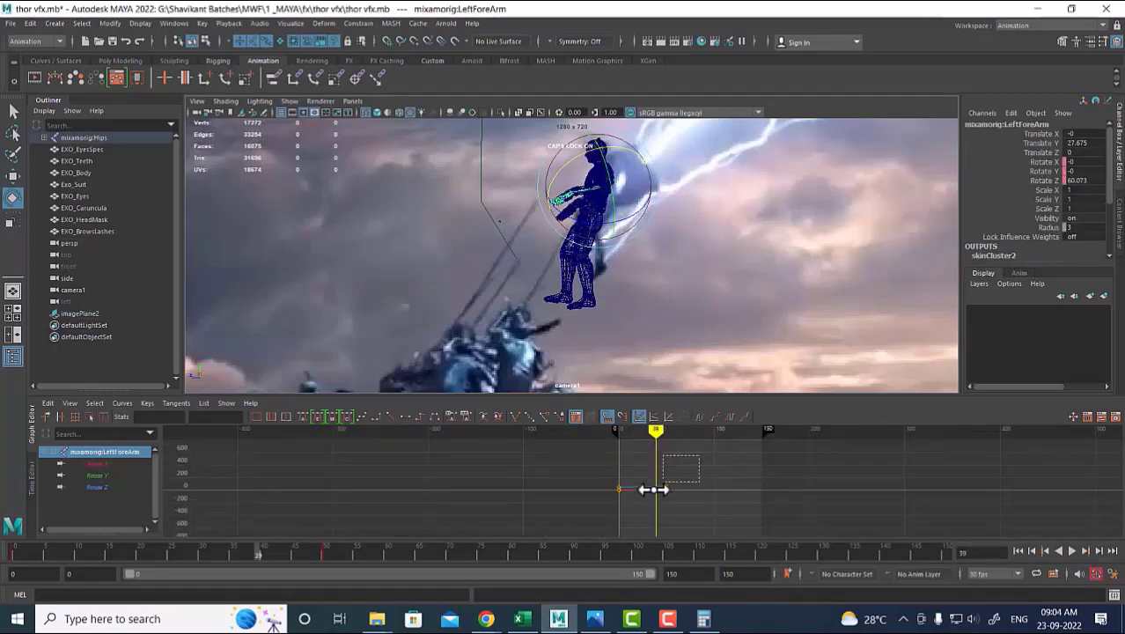
drag(653, 489, 641, 511)
shift+middle_drag(670, 491, 760, 490)
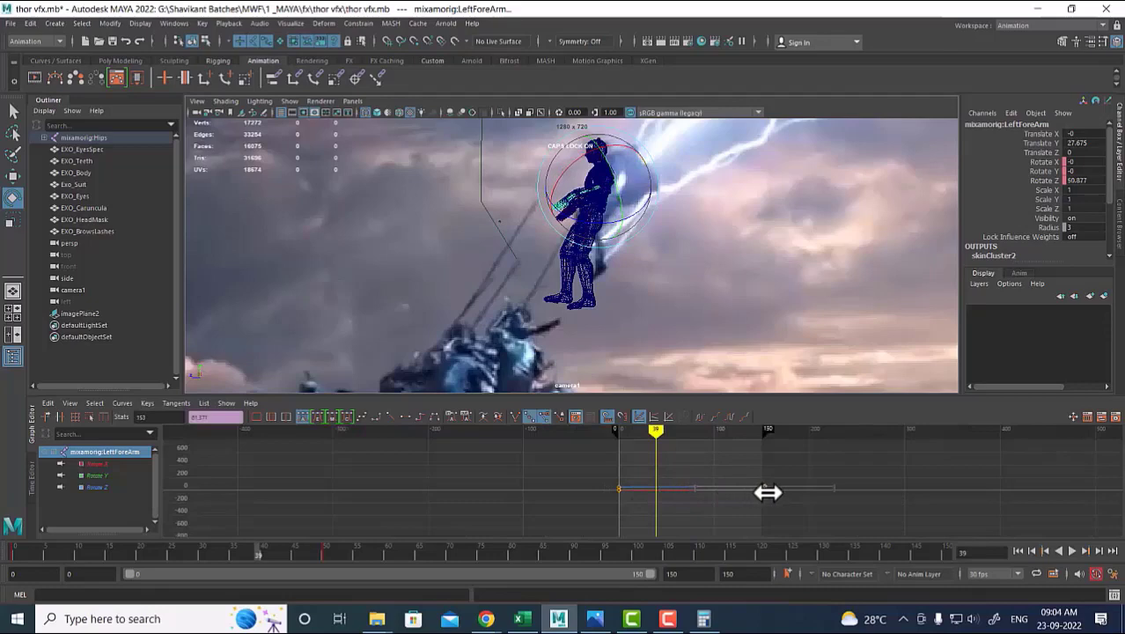
Shift the right upper arm's frame-50 rotation keys to about frame 148, selecting the arm joint in the perspective view.
click(761, 304)
click(570, 212)
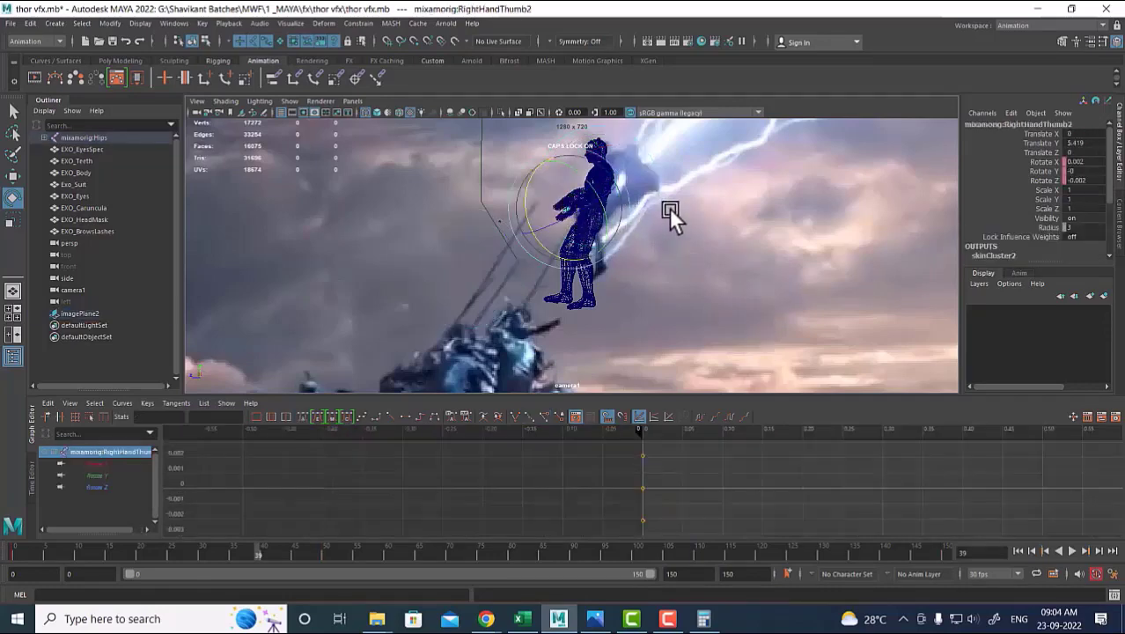
key(space)
drag(722, 334, 717, 295)
alt+drag(657, 231, 636, 215)
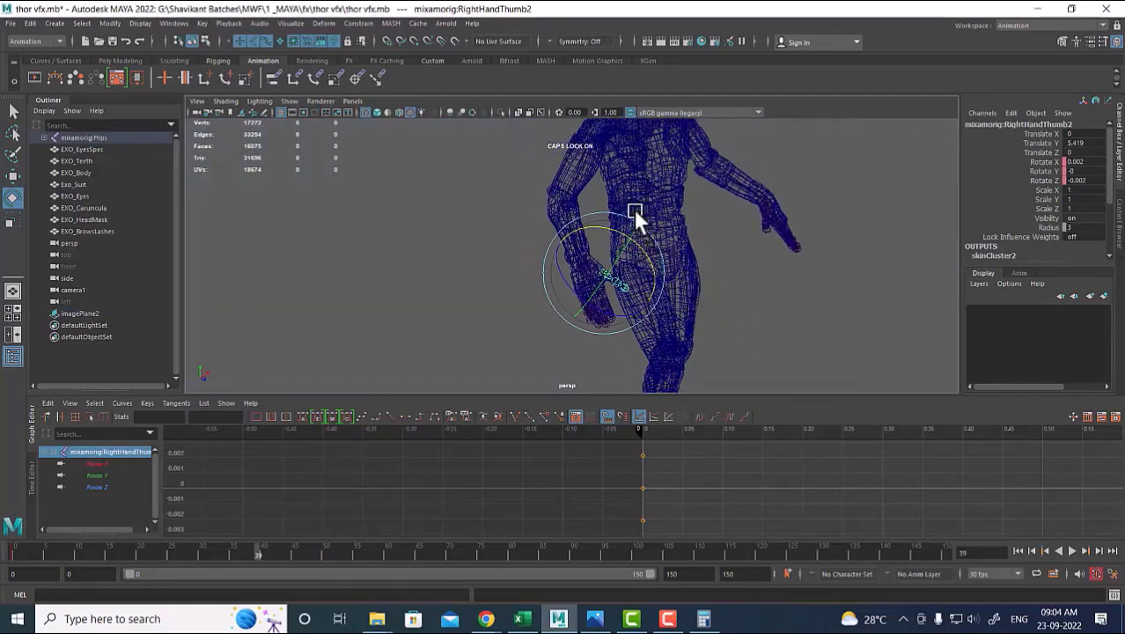
click(581, 165)
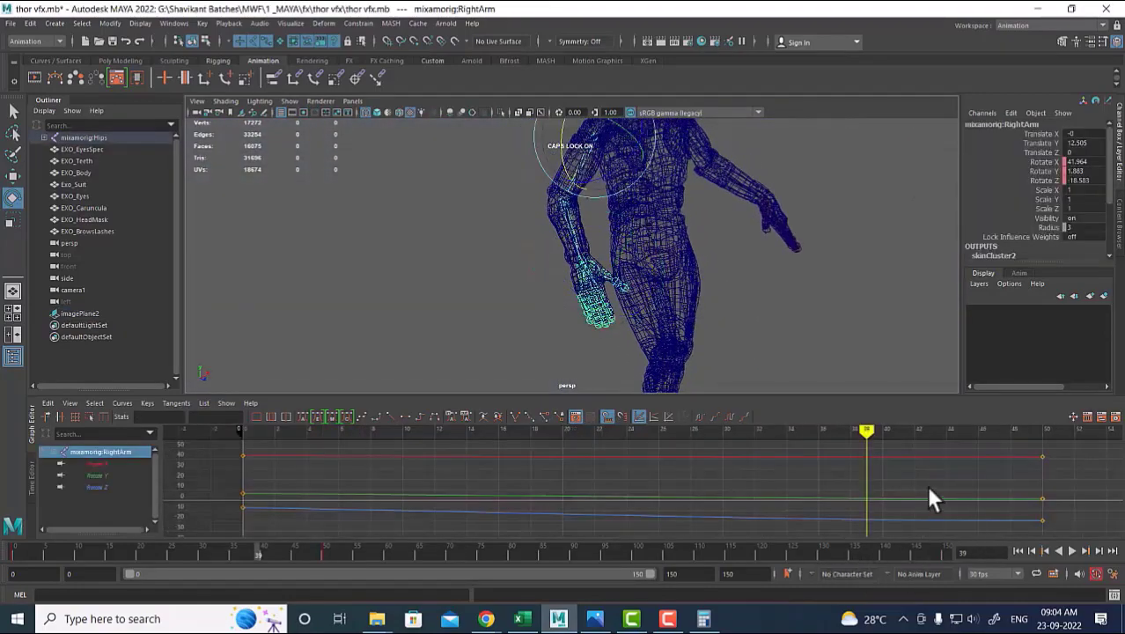
scroll(920, 486, down, 5)
click(680, 487)
shift+middle_drag(680, 487, 829, 496)
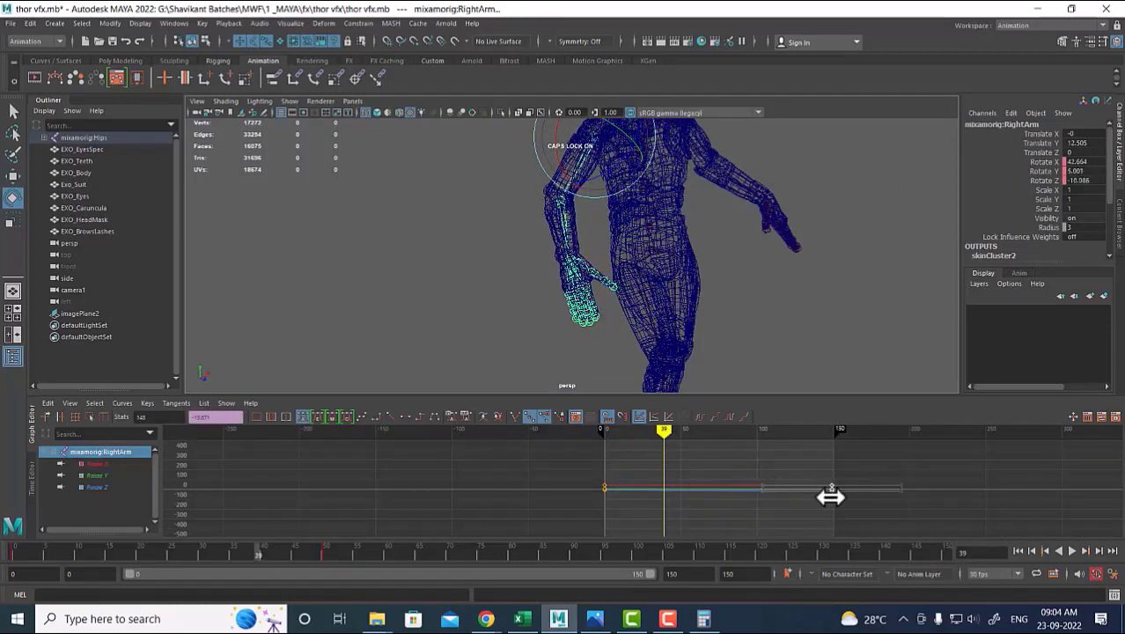
Shift the lower spine joint's middle rotation key to about frame 78 in the Graph Editor.
alt+drag(807, 301, 686, 188)
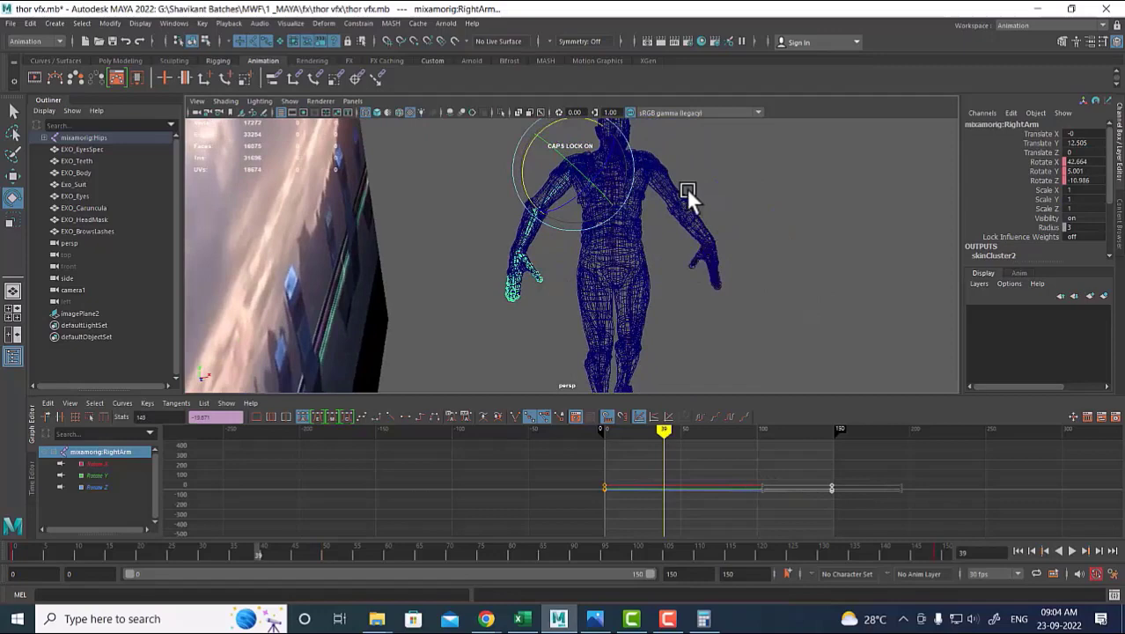
click(612, 234)
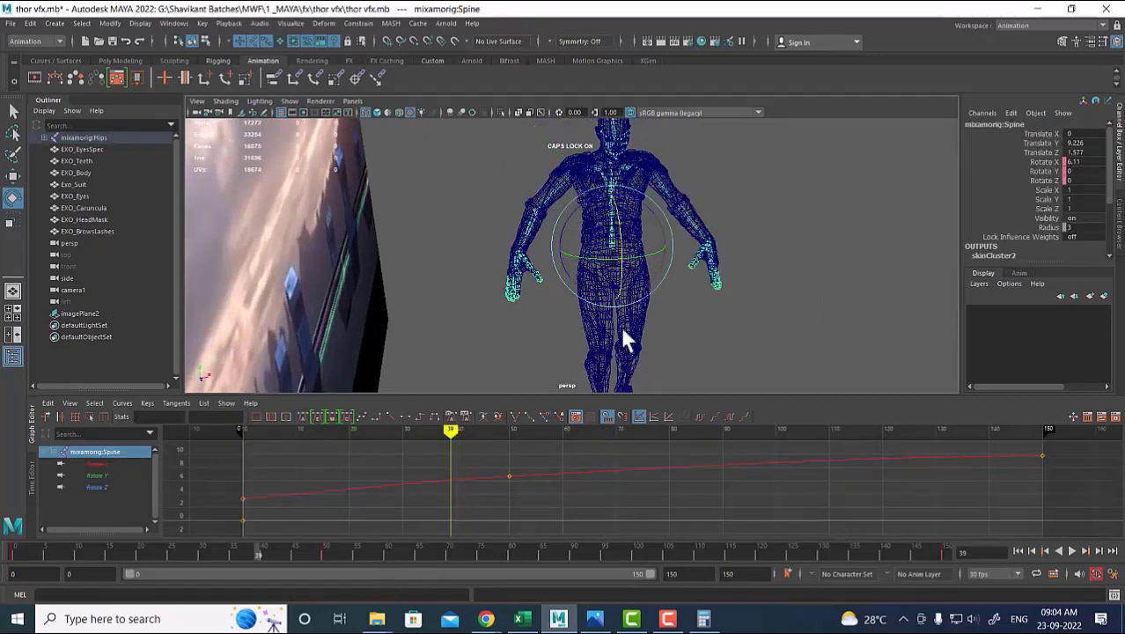
scroll(912, 474, down, 3)
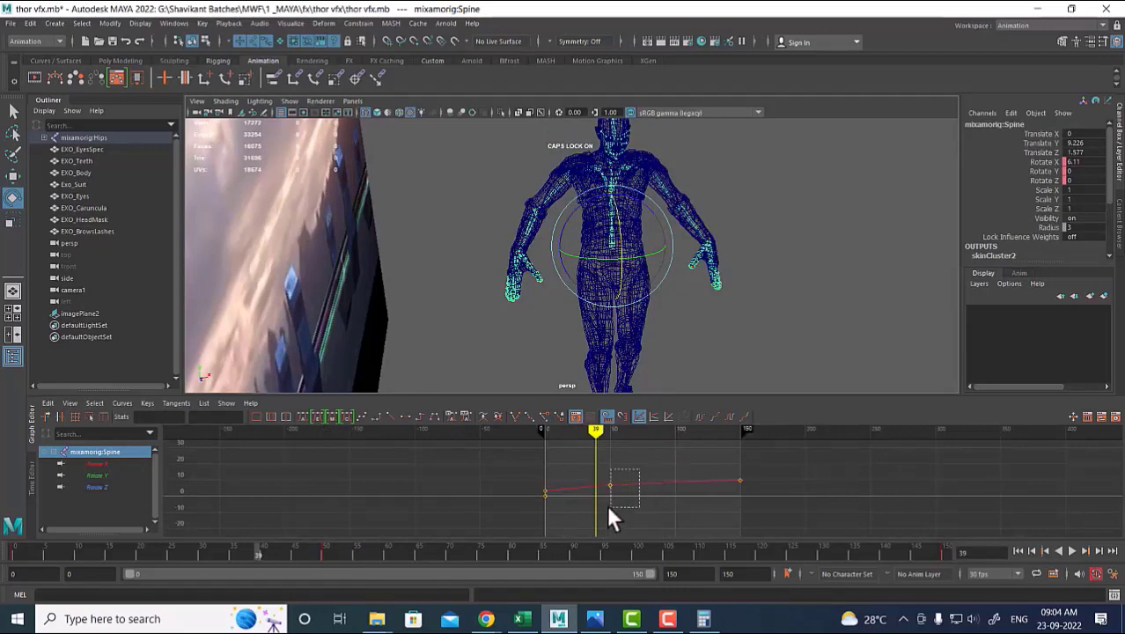
drag(610, 507, 611, 514)
middle_drag(606, 491, 640, 485)
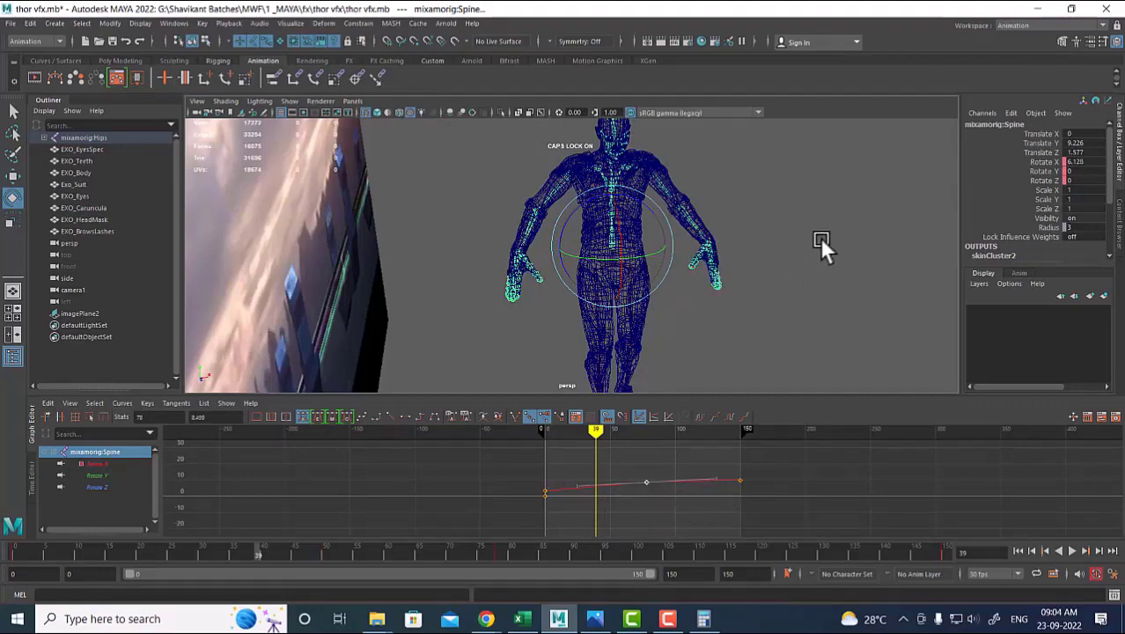
Select the neck joint and shift its frame-50 rotation key to frame 150 in the Graph Editor.
alt+drag(819, 238, 800, 320)
click(616, 201)
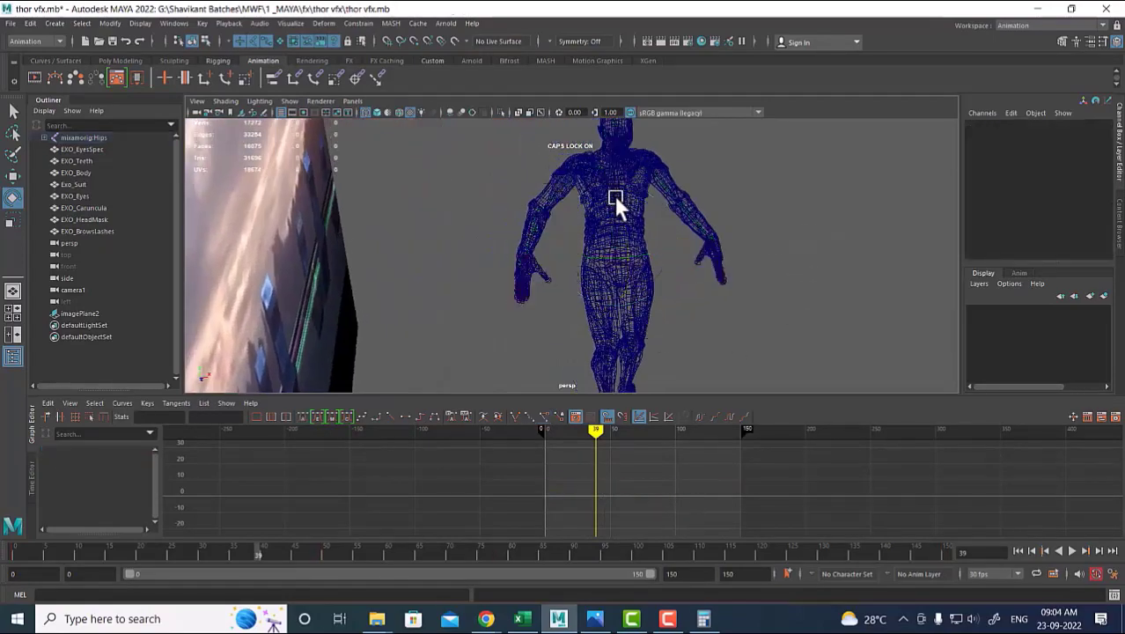
alt+drag(710, 188, 659, 214)
click(617, 189)
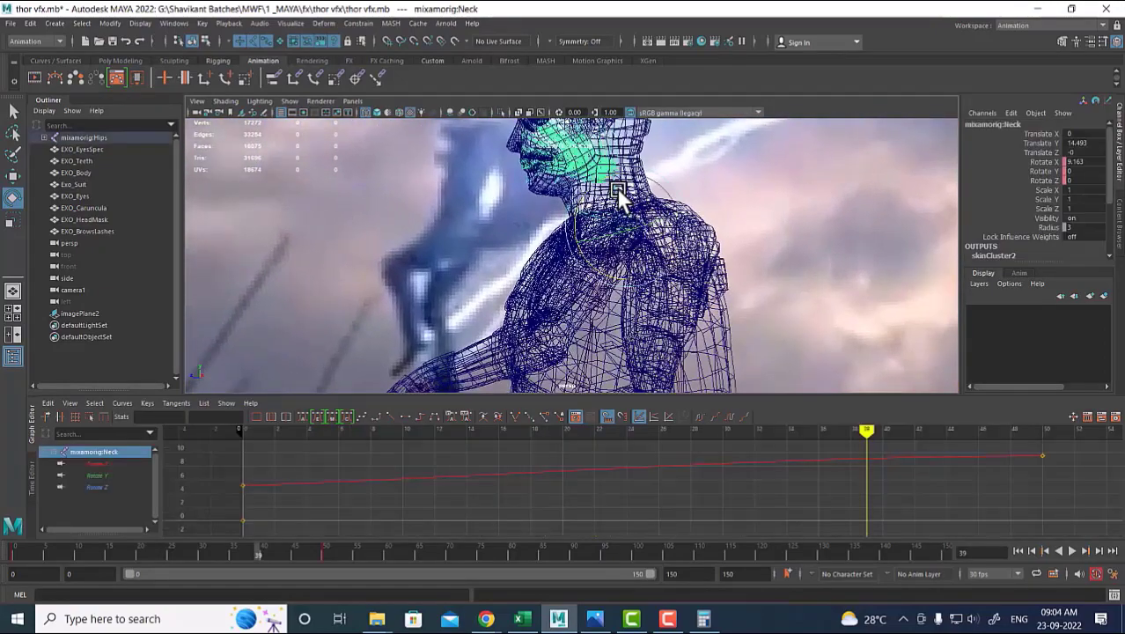
scroll(959, 529, down, 5)
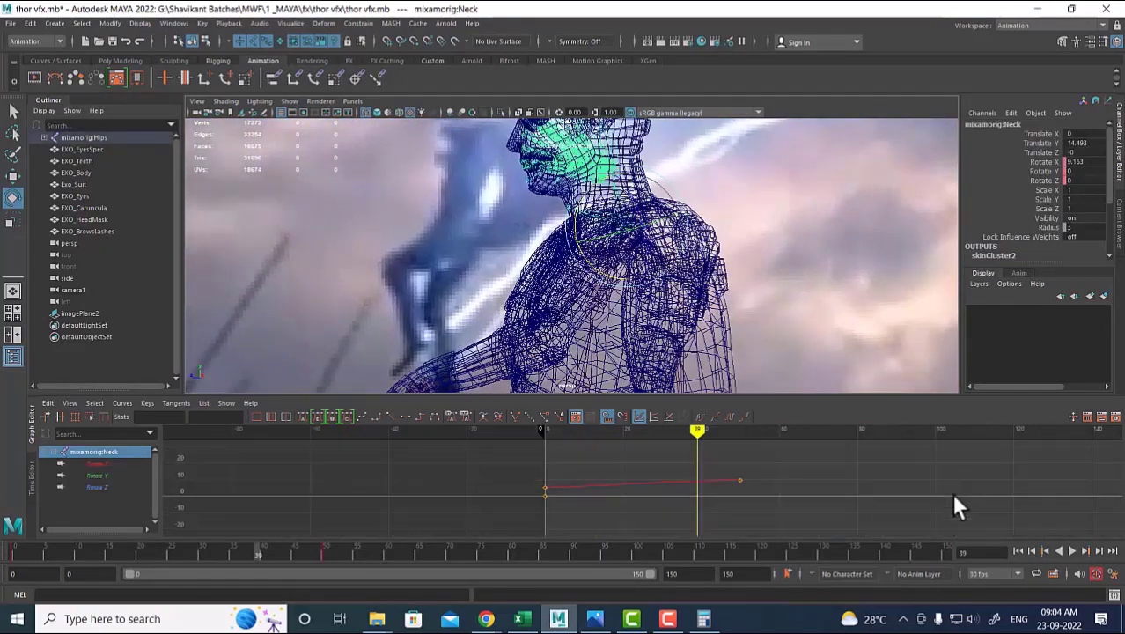
scroll(832, 475, down, 3)
drag(749, 469, 669, 515)
shift+middle_drag(691, 490, 832, 477)
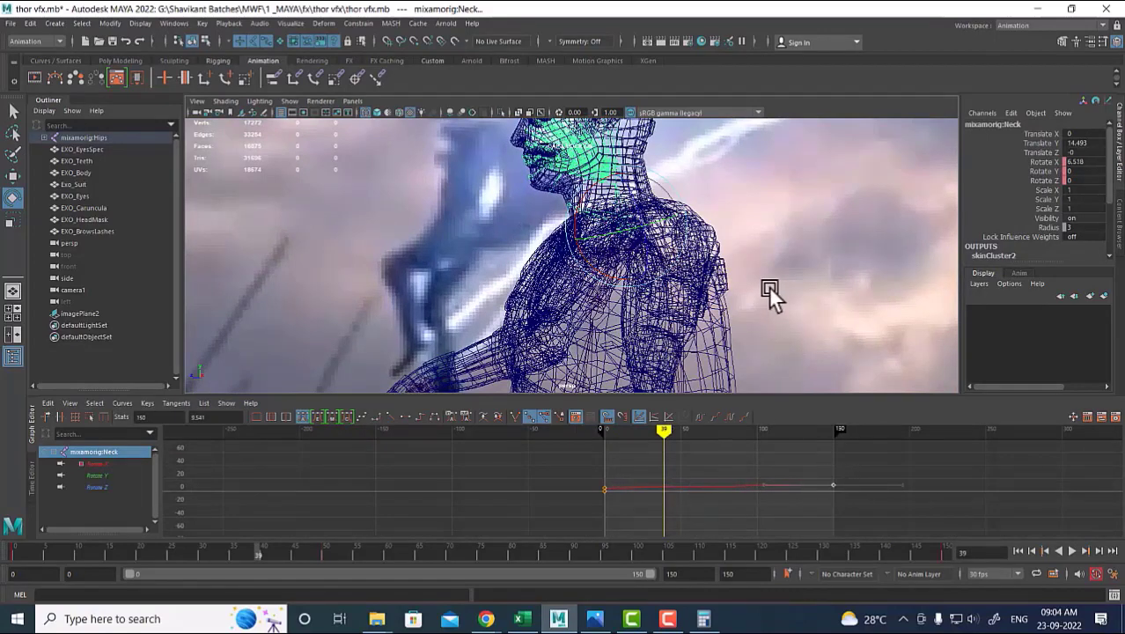
Select the Spine1 joint in the torso and examine its rotation keys and the character's pose.
scroll(768, 275, down, 2)
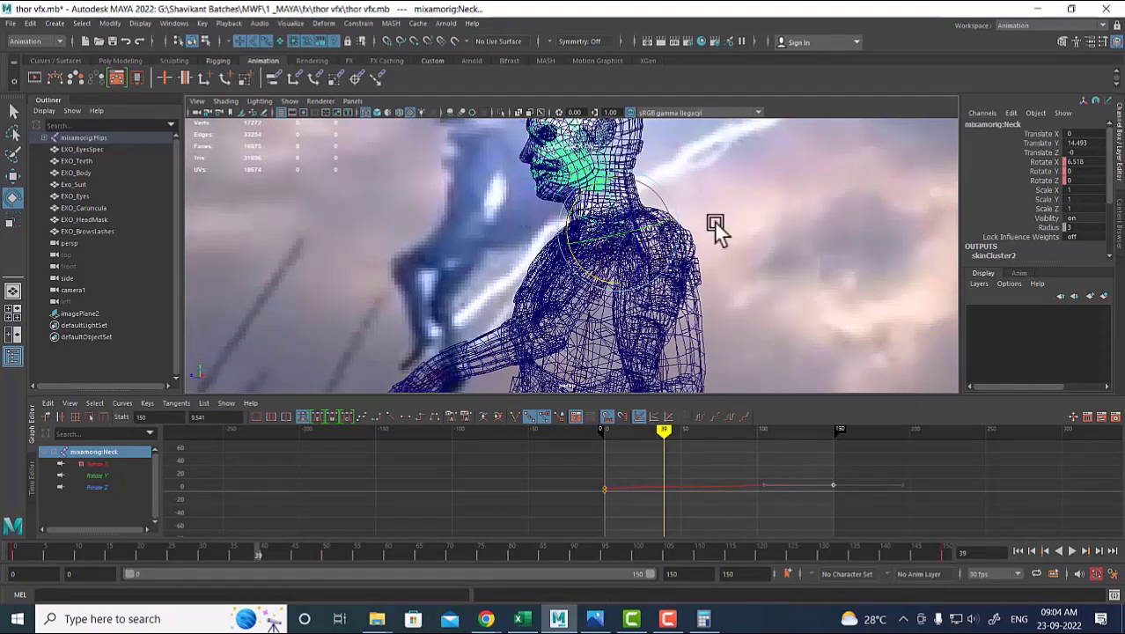
alt+drag(716, 227, 787, 253)
alt+middle_drag(786, 314, 735, 209)
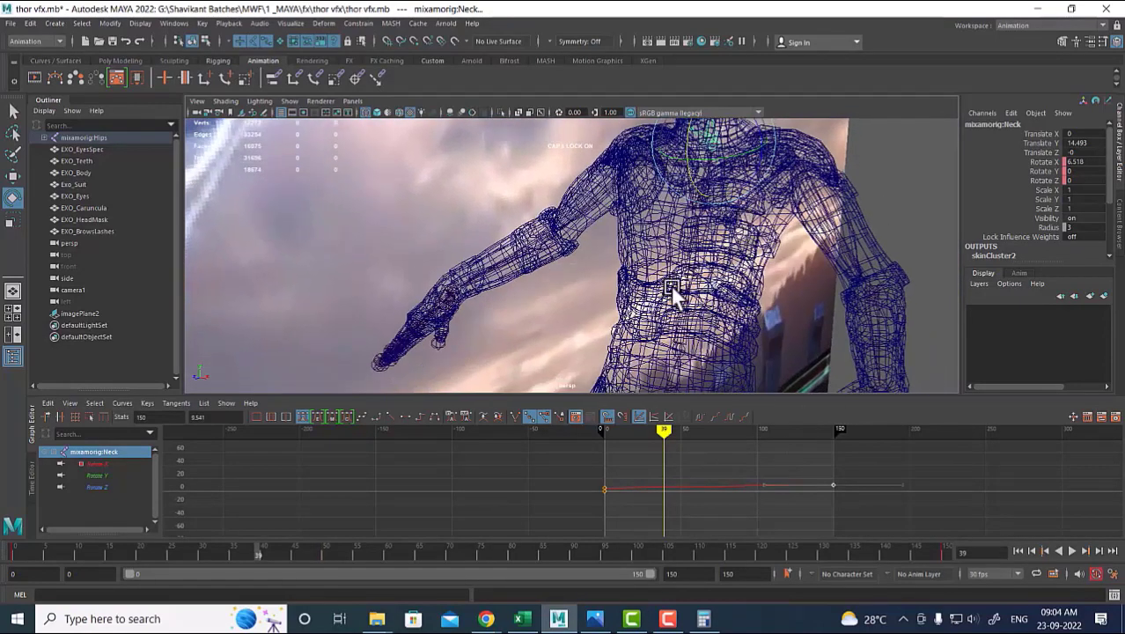
click(687, 256)
scroll(748, 259, down, 5)
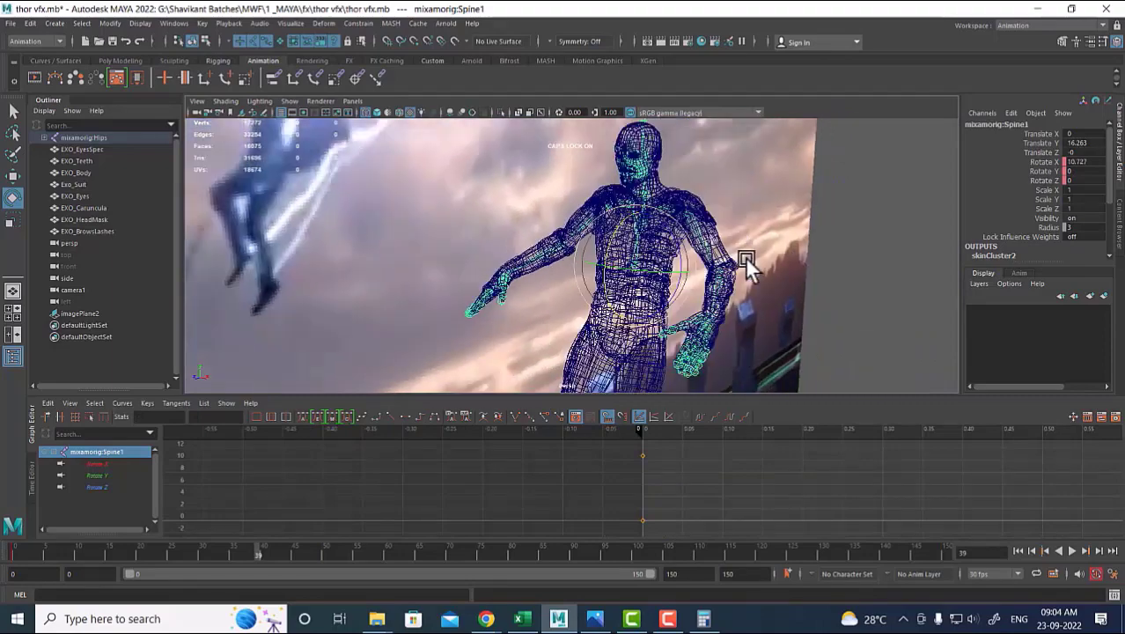
alt+drag(760, 310, 780, 271)
Look through camera1 and play the animation from the first frame to check the retimed motion.
click(356, 100)
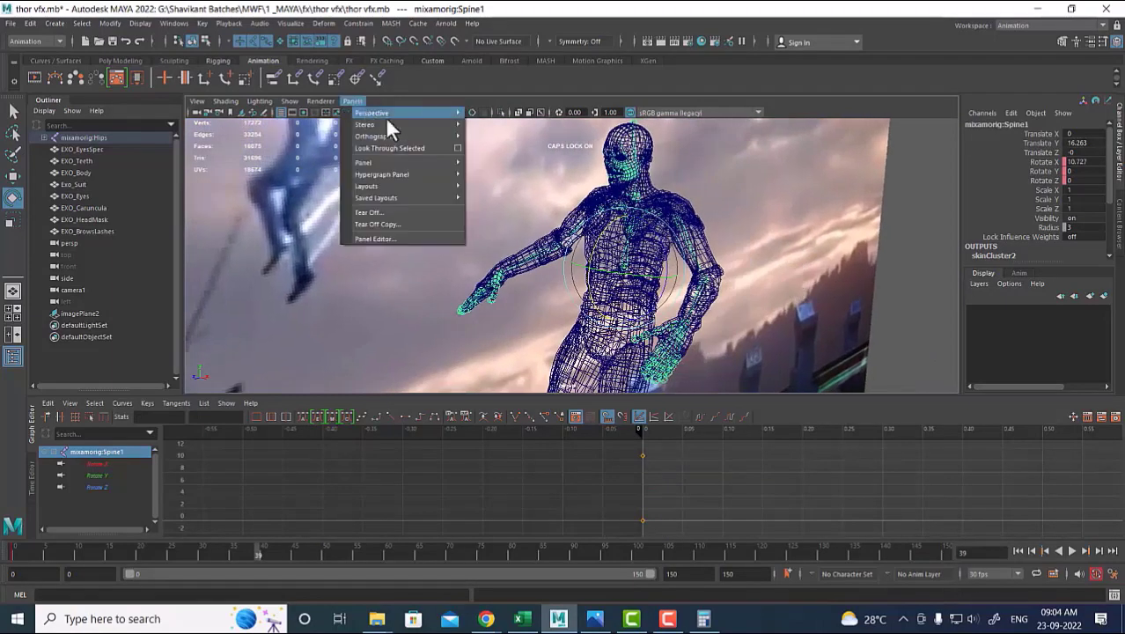
mouse_move(415, 118)
click(507, 112)
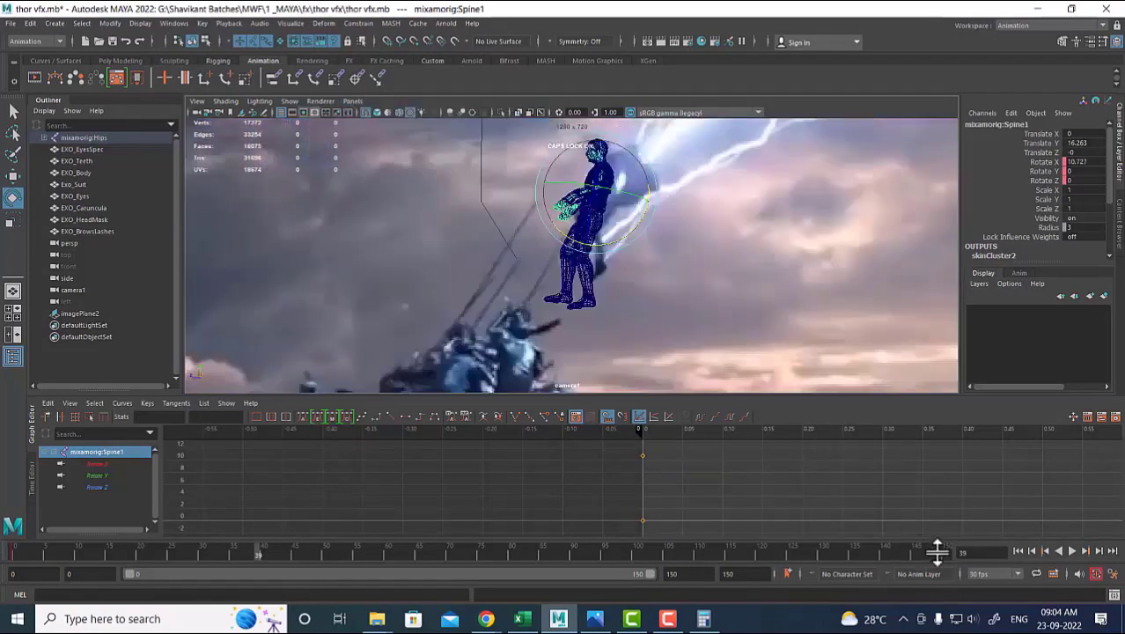
click(1018, 550)
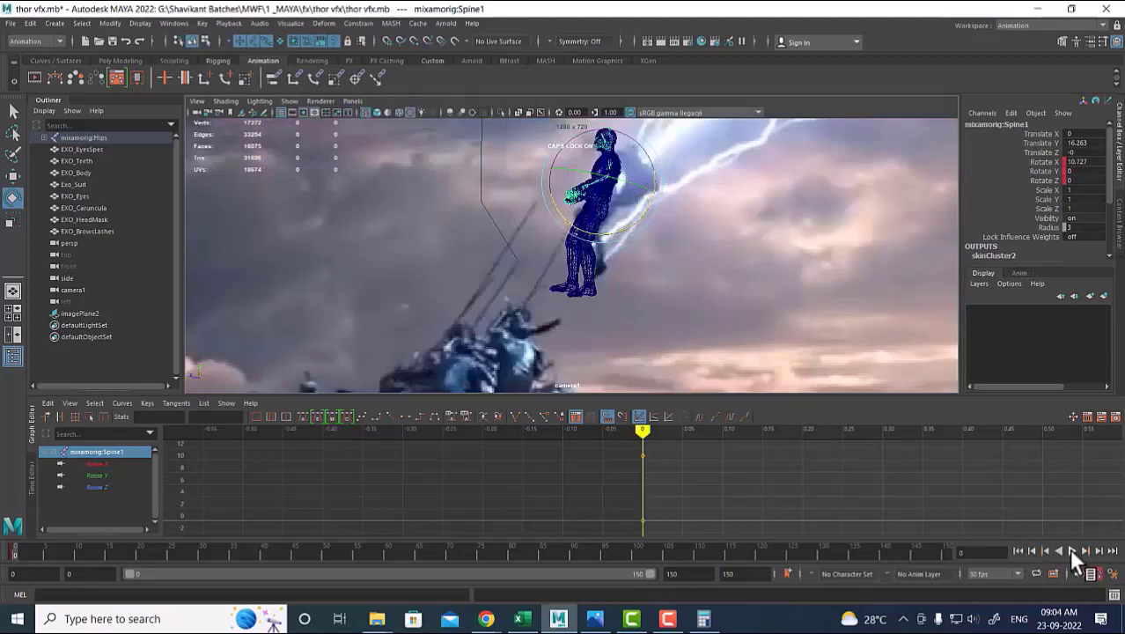
click(1070, 550)
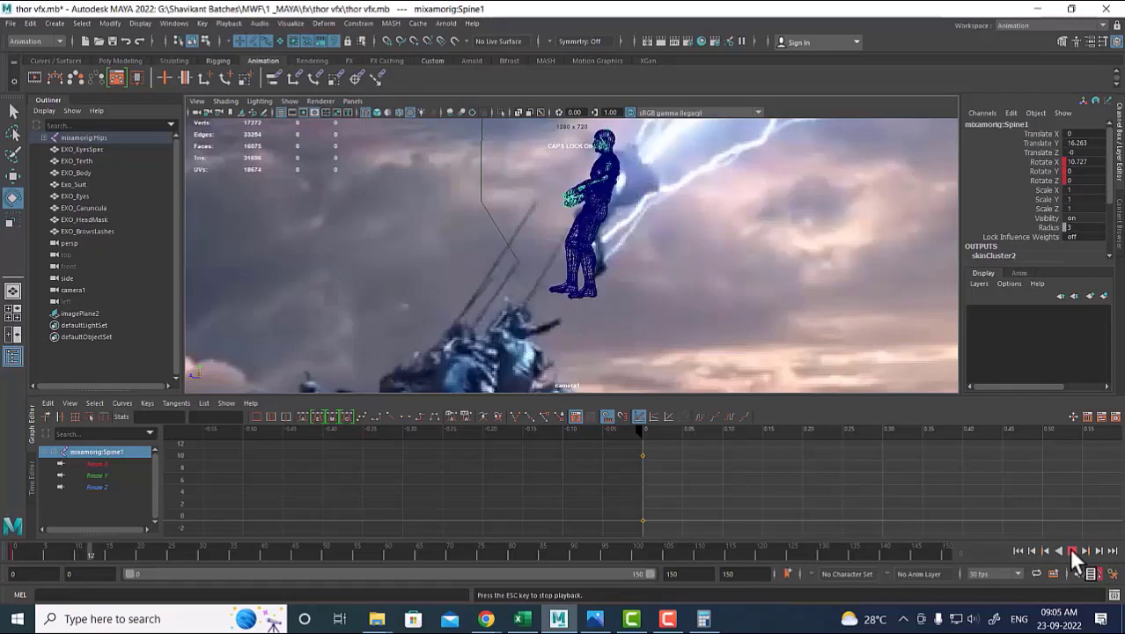
click(1070, 550)
In the perspective view at frame 150, rotate the right and left upper arms outward, away from the body.
key(space)
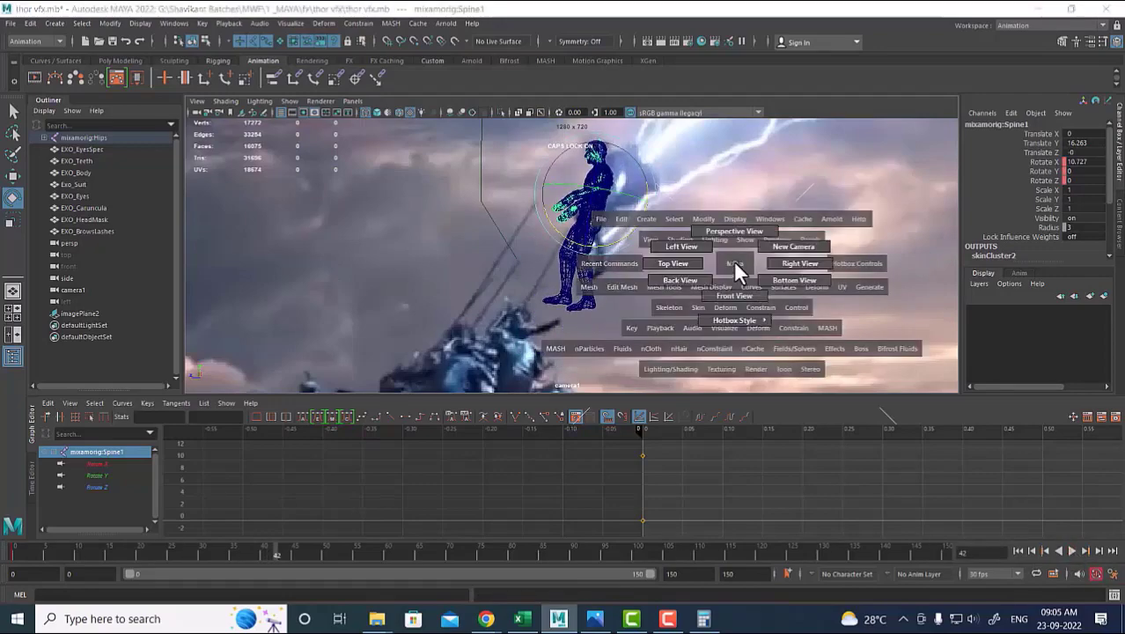
drag(733, 260, 733, 232)
alt+drag(733, 236, 756, 306)
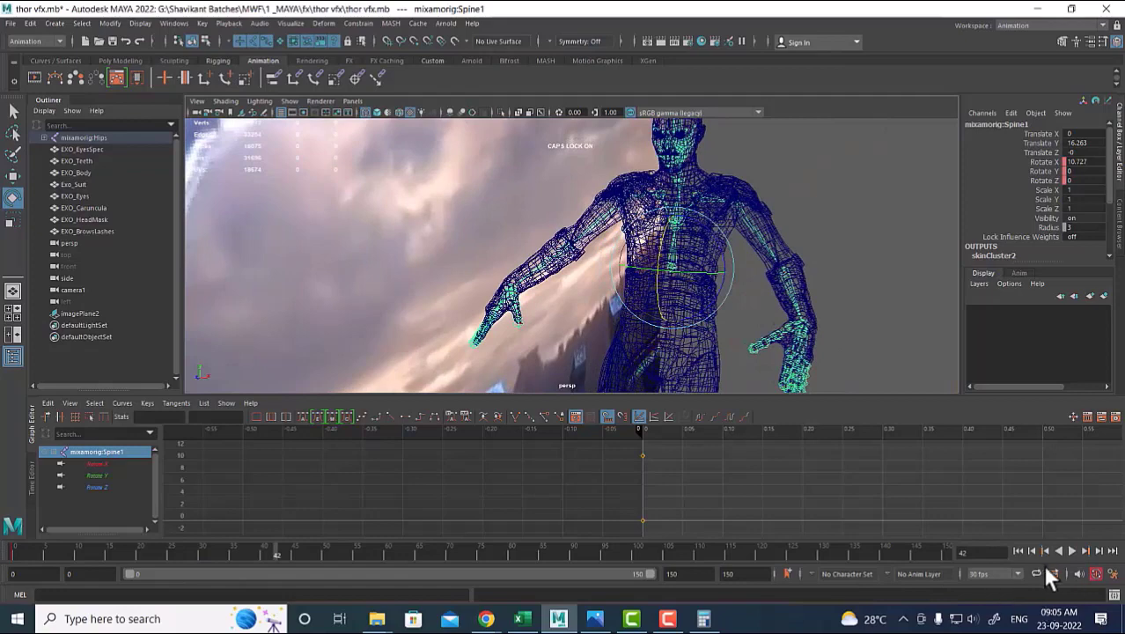
click(1018, 551)
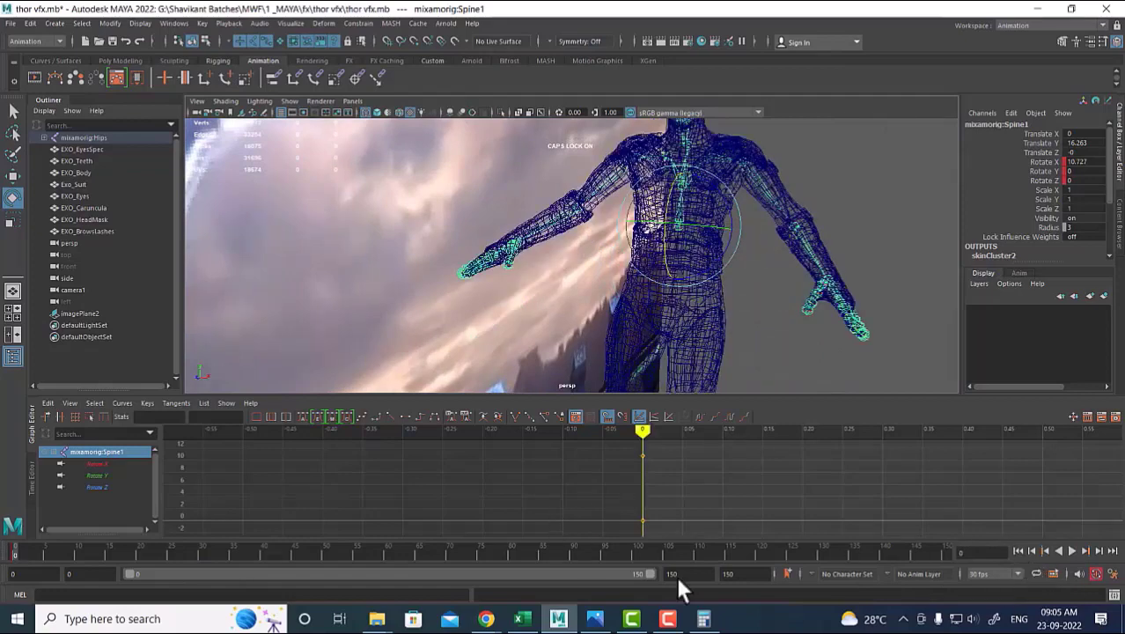
click(1112, 552)
alt+middle_drag(783, 352, 784, 181)
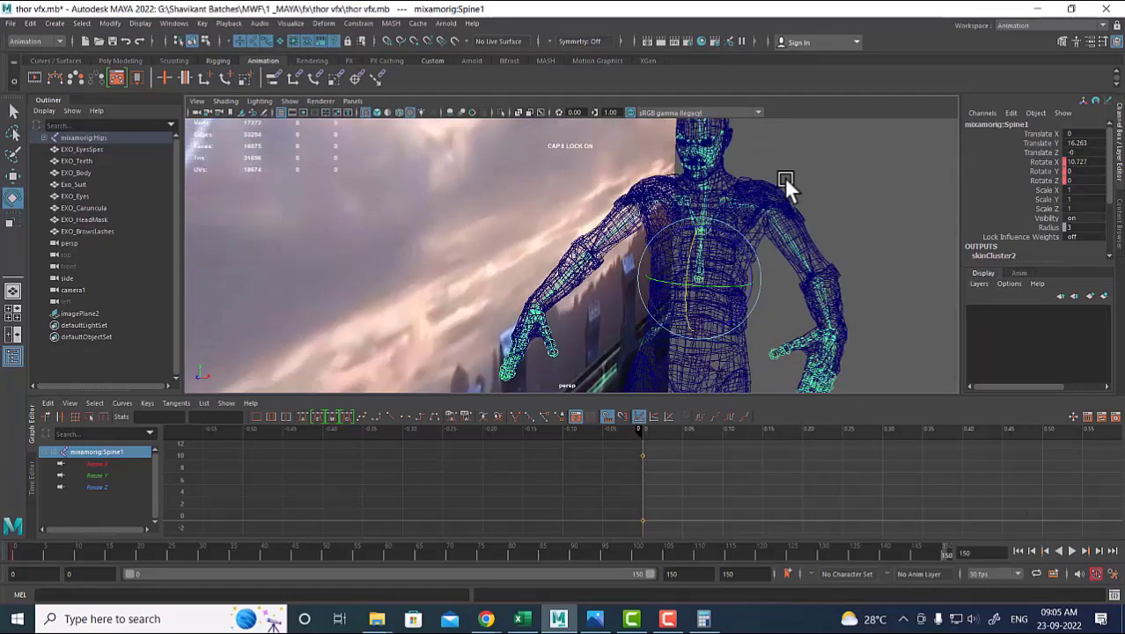
scroll(704, 245, up, 1)
click(634, 216)
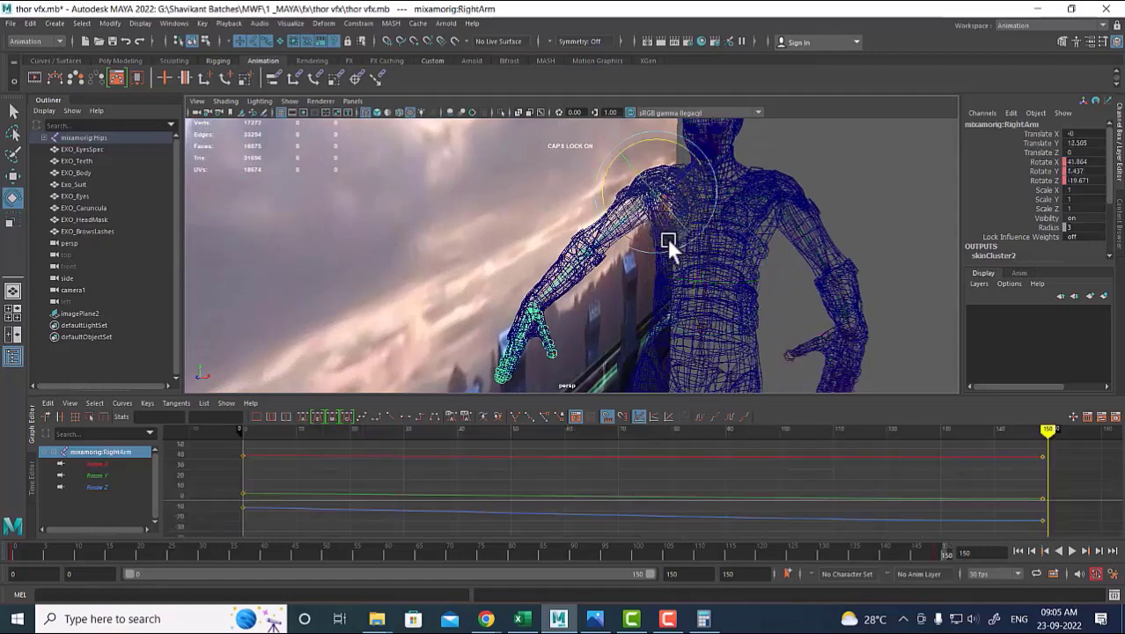
alt+drag(668, 244, 653, 230)
drag(614, 193, 610, 168)
click(811, 243)
drag(836, 200, 850, 177)
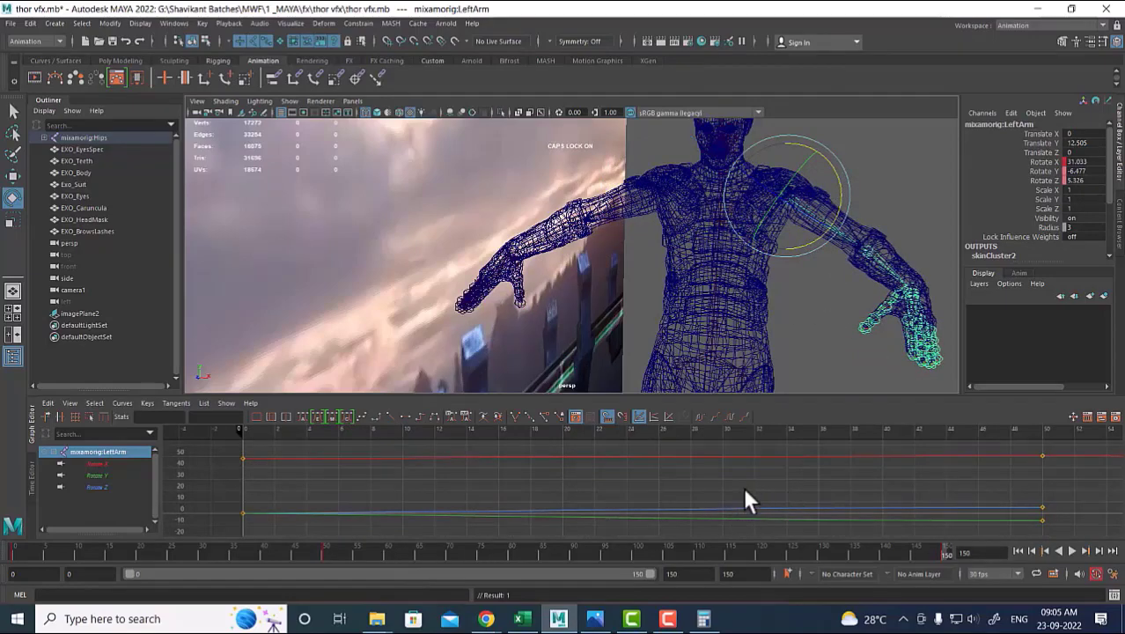
In the side view at frame 150, rotate the right upper leg forward to a Rotate X of about 22.6.
alt+drag(825, 311, 721, 295)
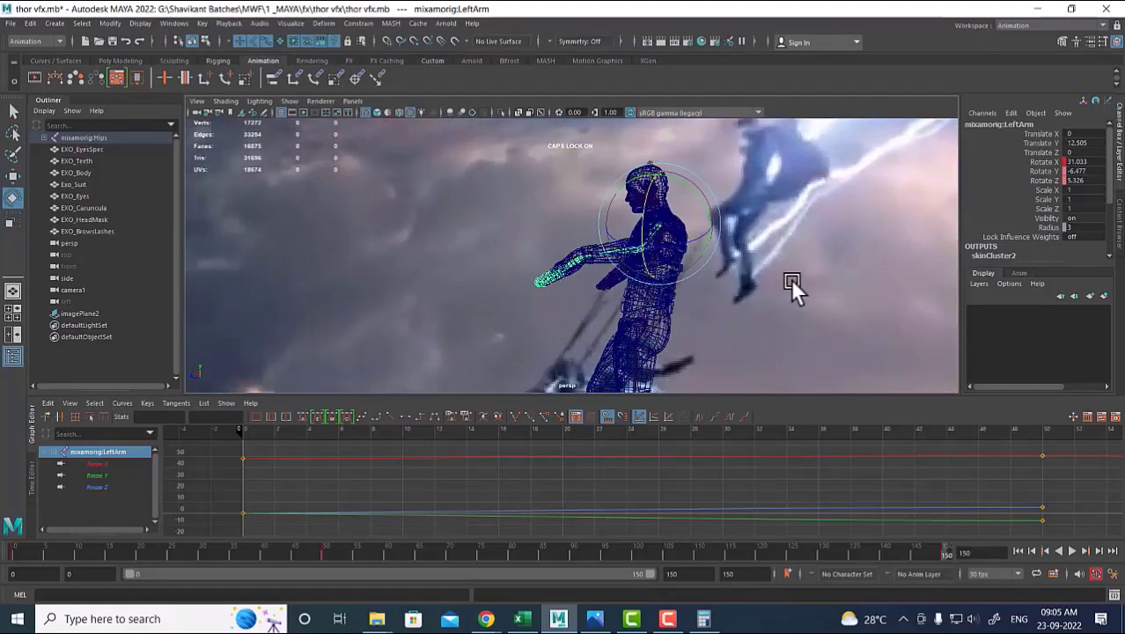
drag(792, 280, 859, 283)
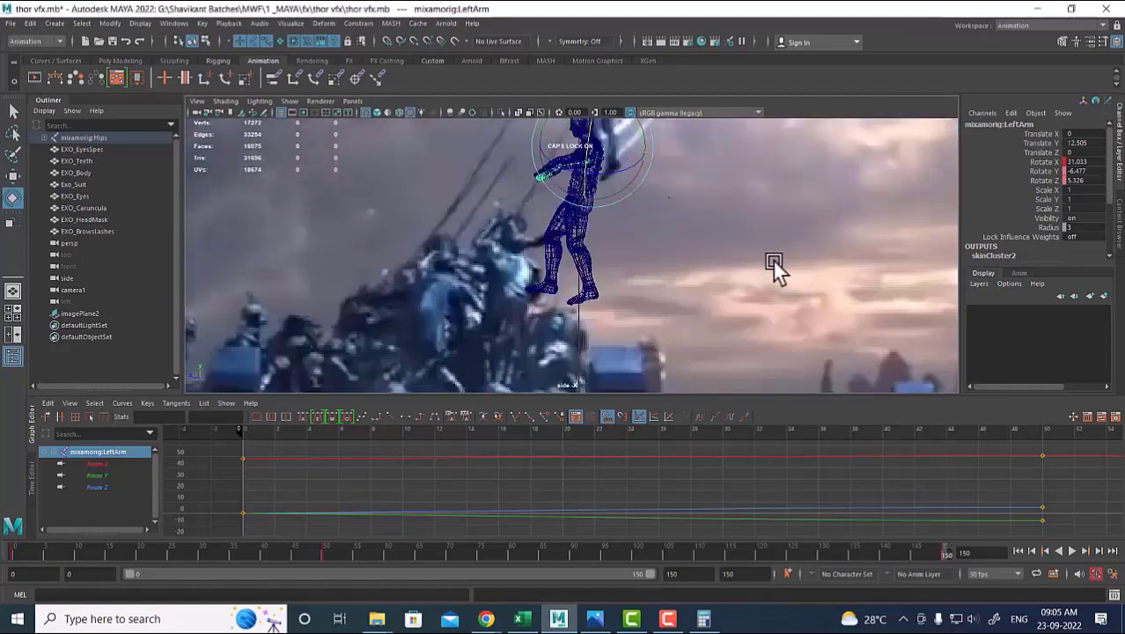
alt+middle_drag(785, 250, 769, 372)
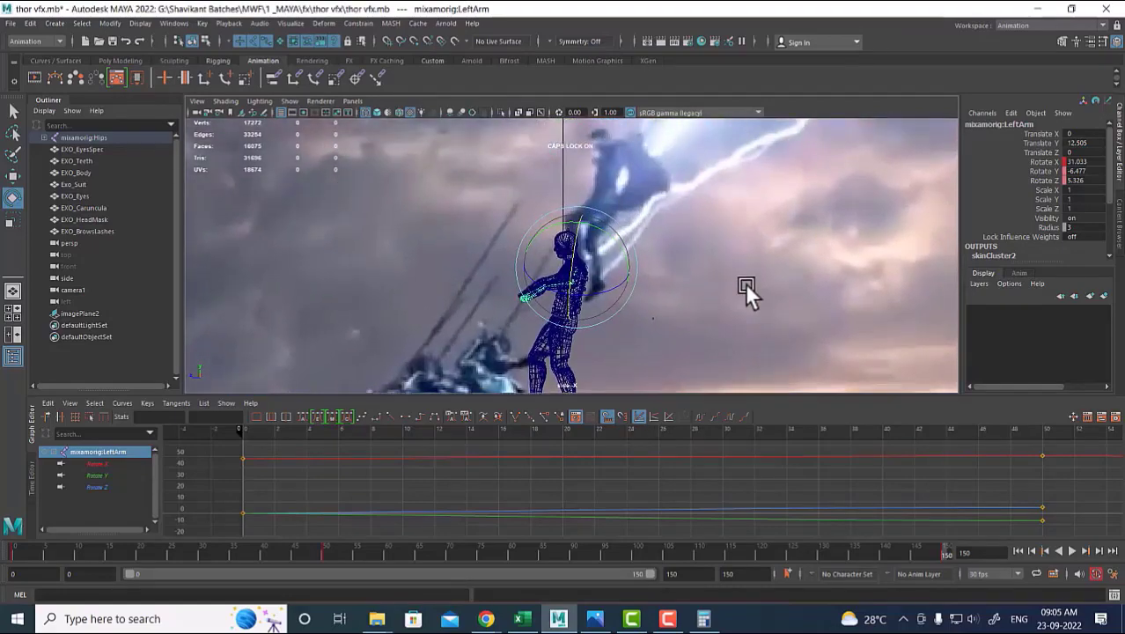
scroll(732, 283, up, 1)
alt+drag(728, 279, 745, 215)
scroll(729, 289, up, 2)
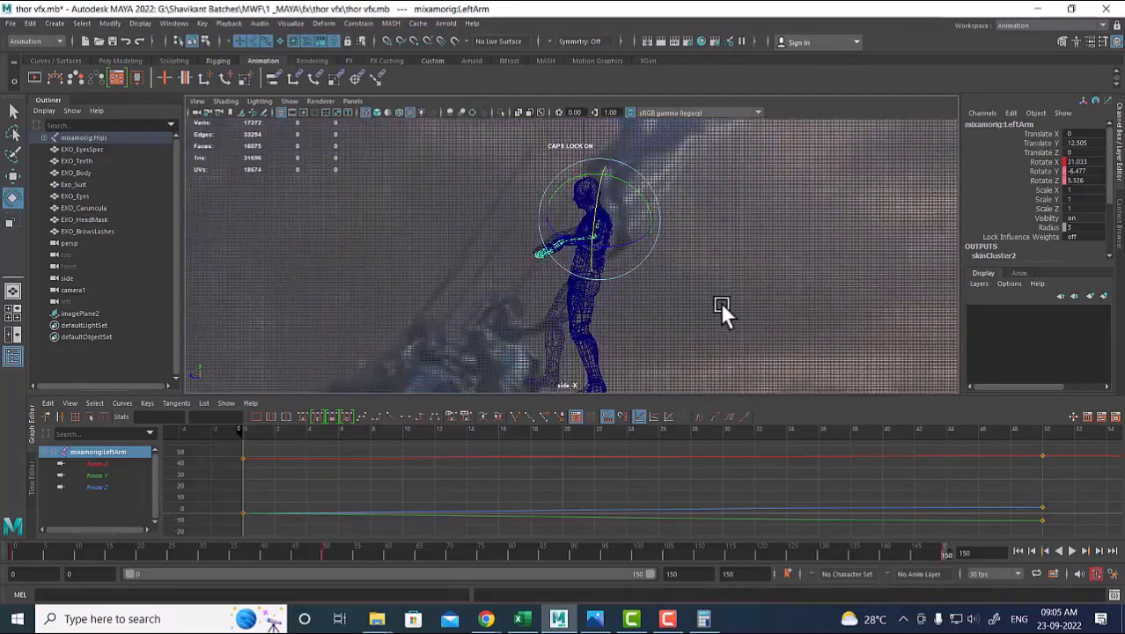
alt+middle_drag(720, 301, 749, 270)
scroll(751, 342, up, 3)
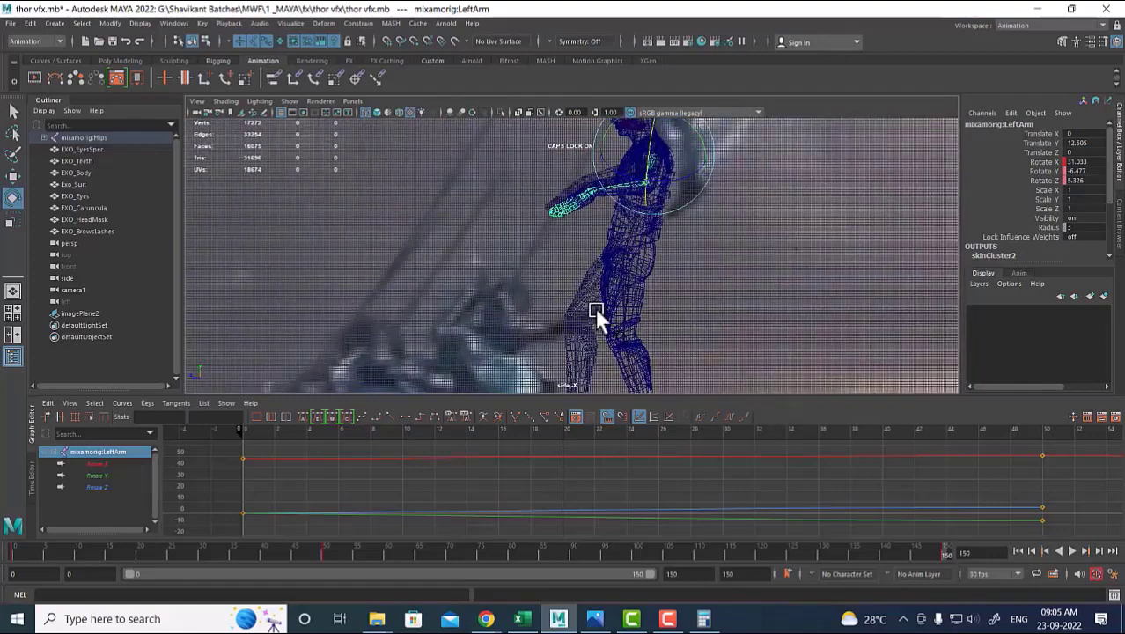
click(594, 305)
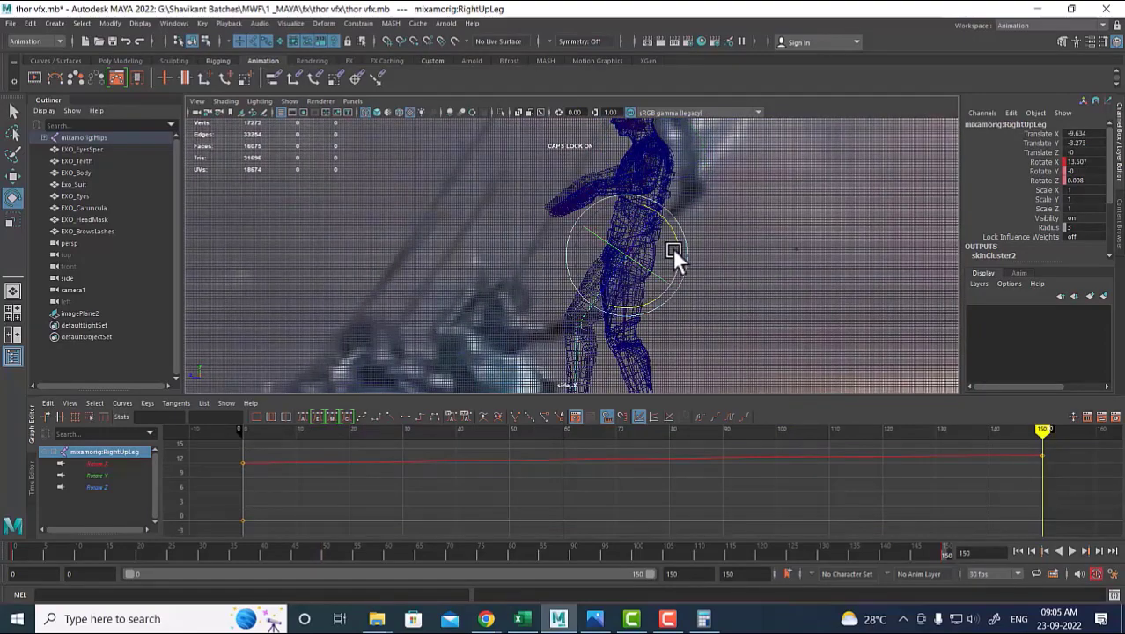
drag(675, 248, 706, 267)
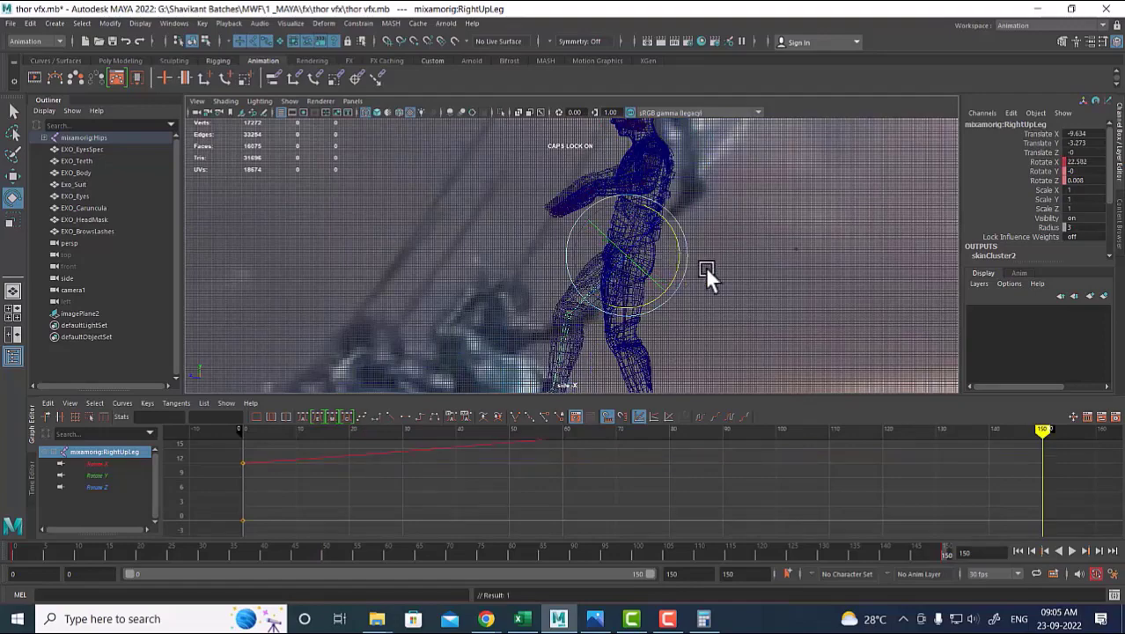
Bend the right knee further back by rotating the lower leg joint to a Rotate X of about -37.6.
alt+middle_drag(705, 267, 728, 263)
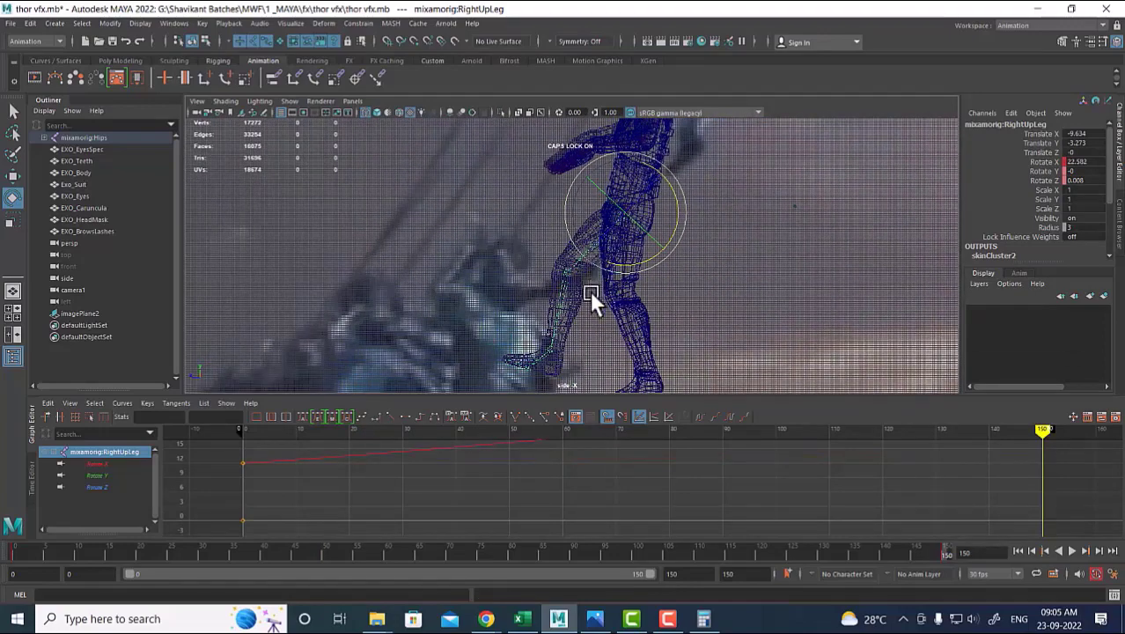
click(556, 302)
drag(588, 313, 595, 307)
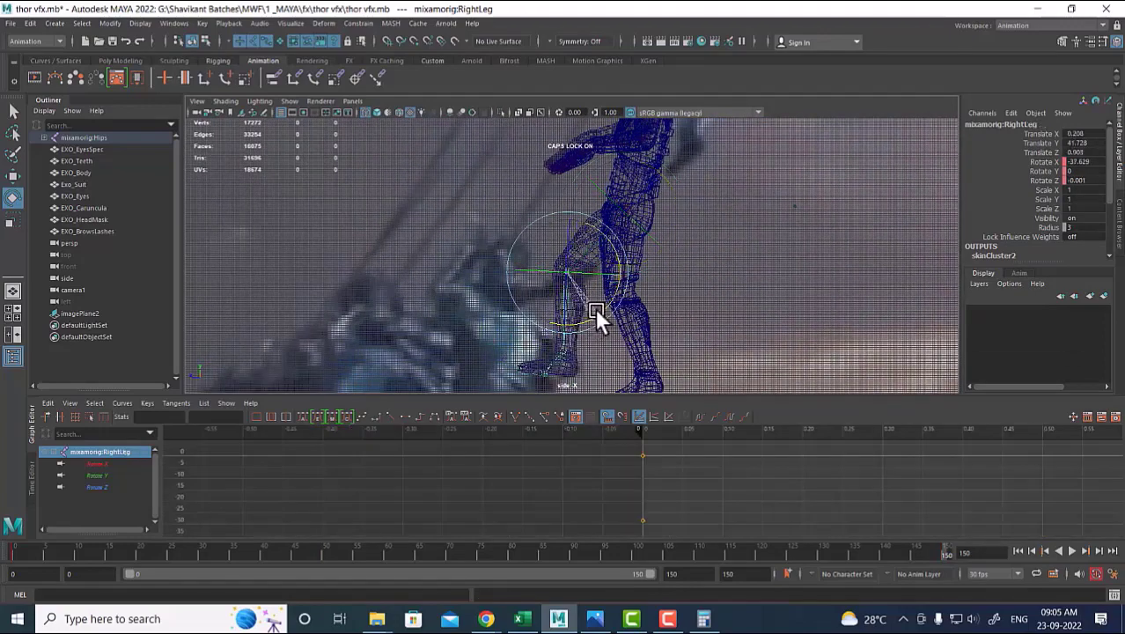
Rotate the left upper leg joint slightly forward at frame 150.
alt+middle_drag(724, 260, 582, 276)
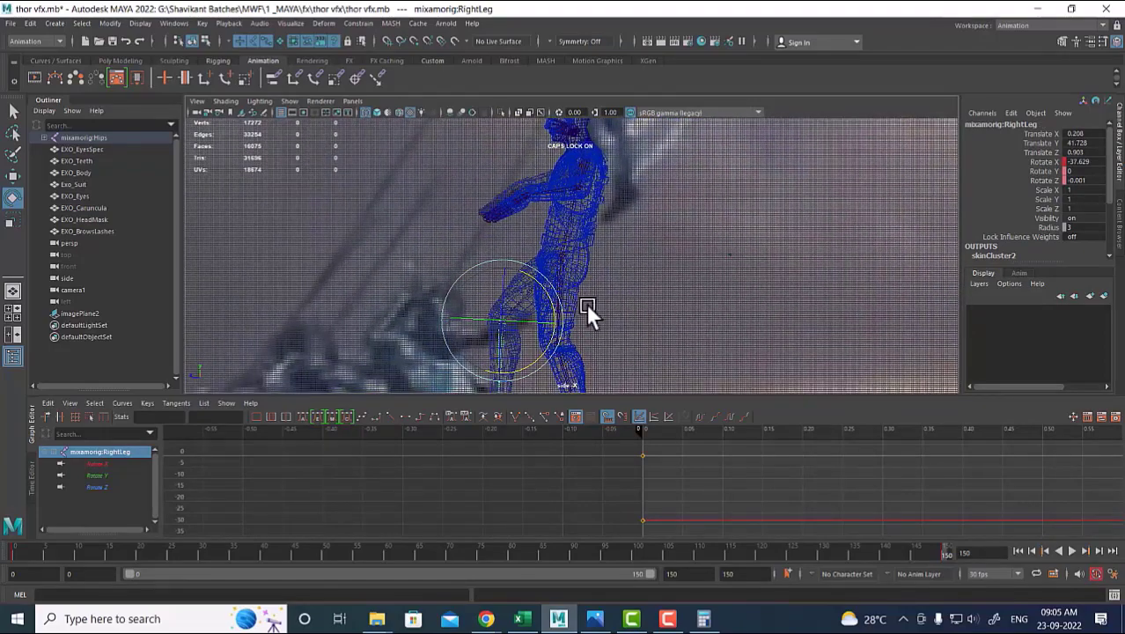
click(586, 302)
click(560, 300)
drag(595, 298, 512, 289)
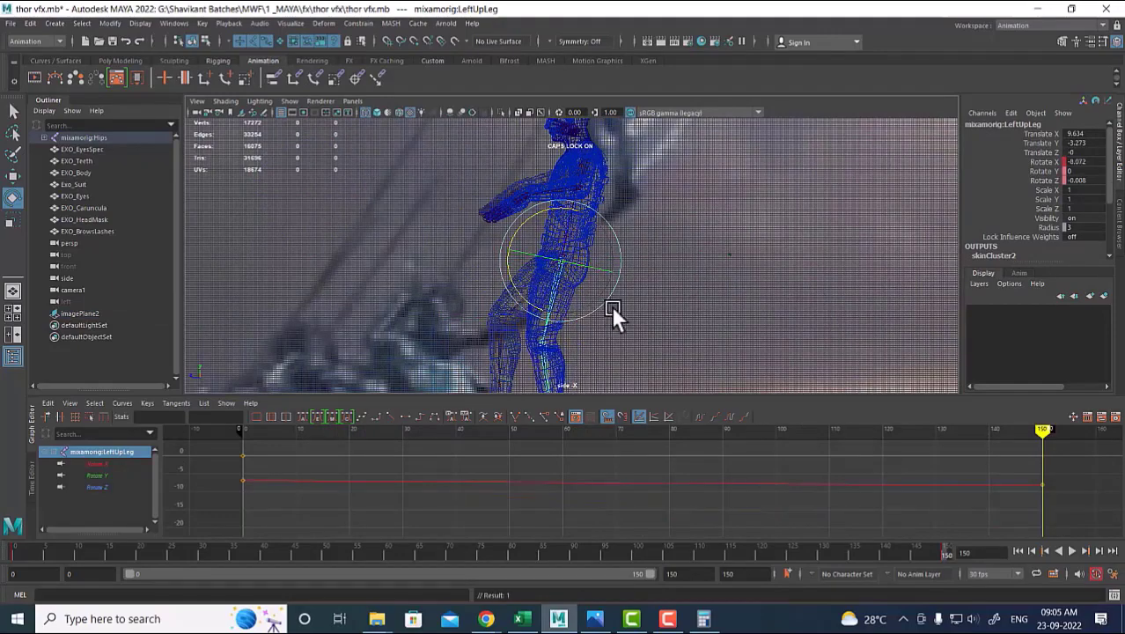
Bend the left knee backward at frame 150, rotating the lower leg joint to a Rotate X of about -26.9.
alt+middle_drag(611, 304, 550, 301)
click(551, 277)
click(546, 265)
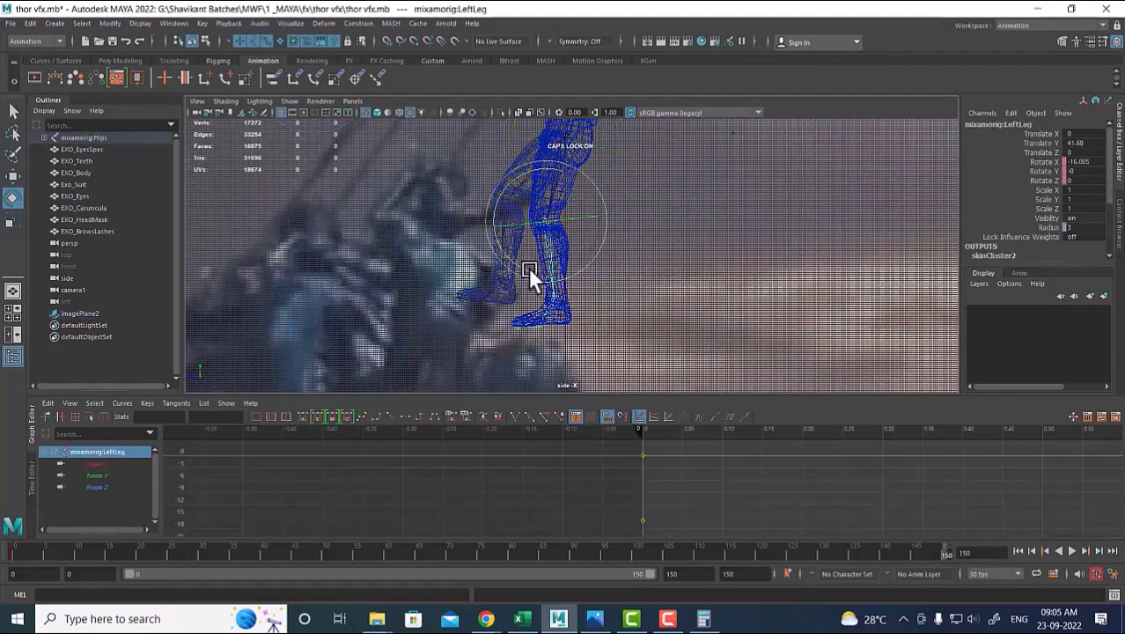
drag(528, 267, 522, 261)
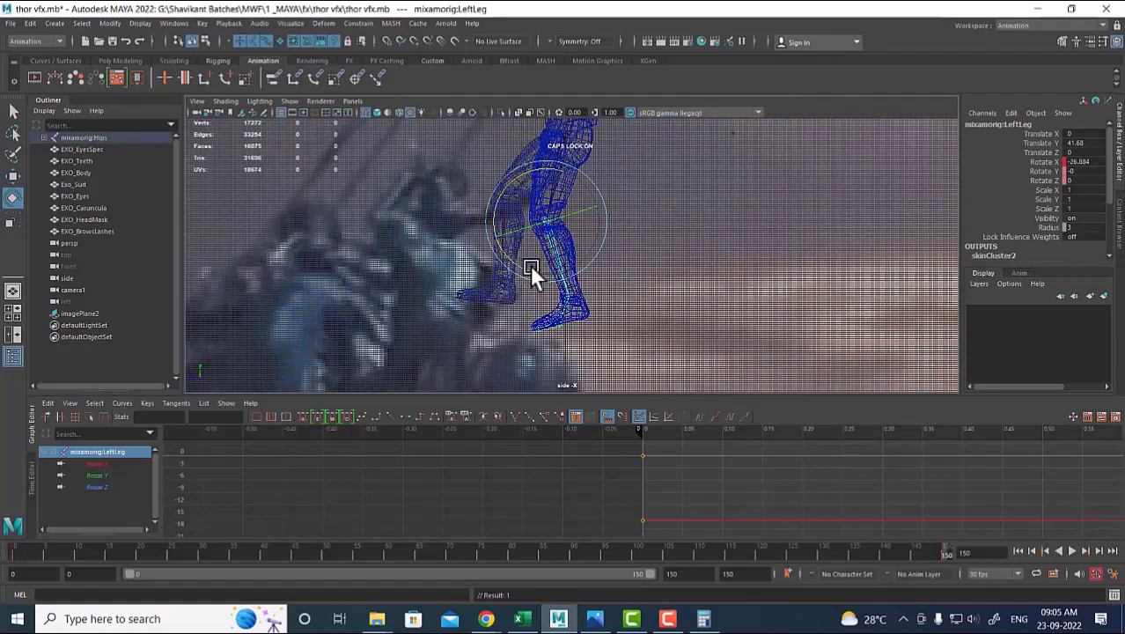
Play the animation from the first frame in the perspective view to check the adjusted leg motion.
alt+right_drag(677, 270, 687, 208)
alt+middle_drag(687, 208, 699, 292)
alt+right_drag(700, 292, 641, 197)
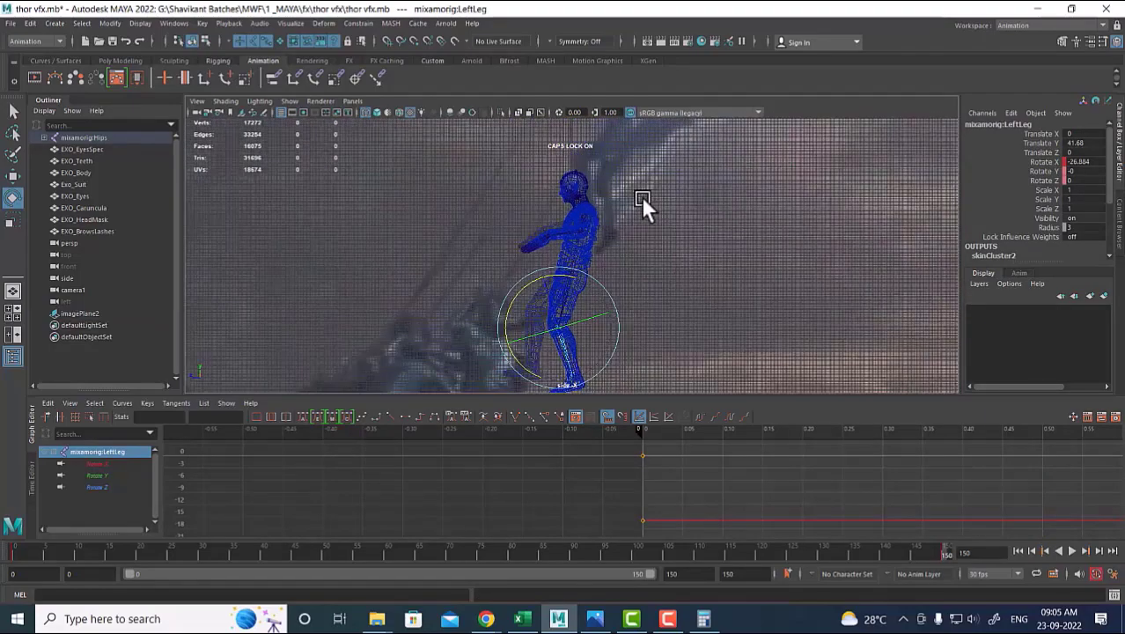
alt+middle_drag(641, 197, 640, 318)
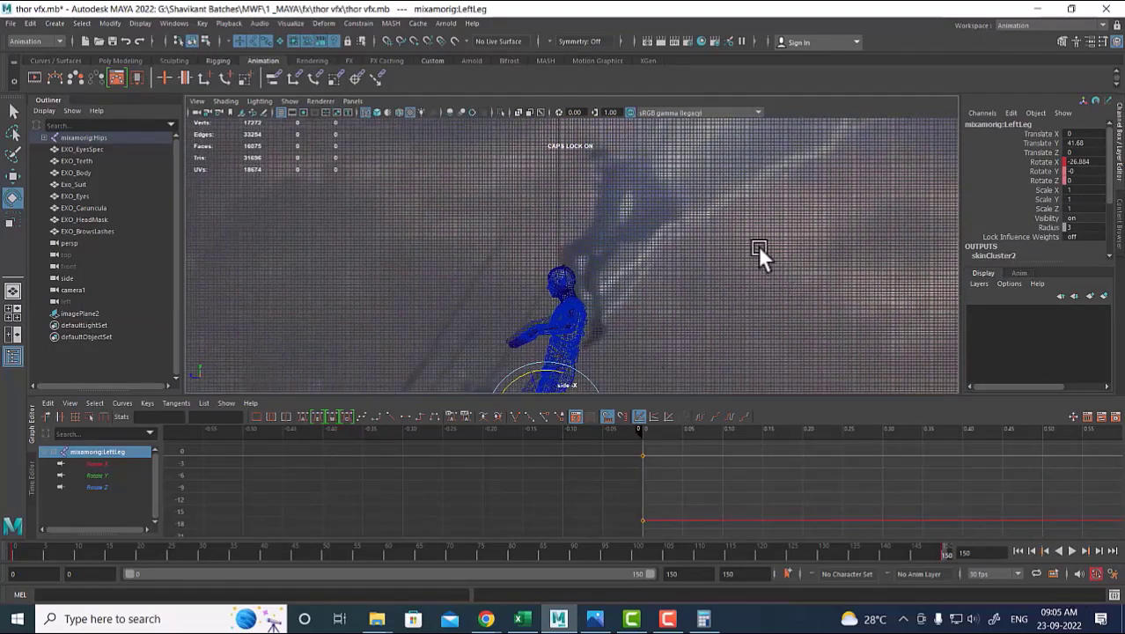
alt+middle_drag(756, 246, 748, 289)
key(space)
drag(744, 294, 757, 344)
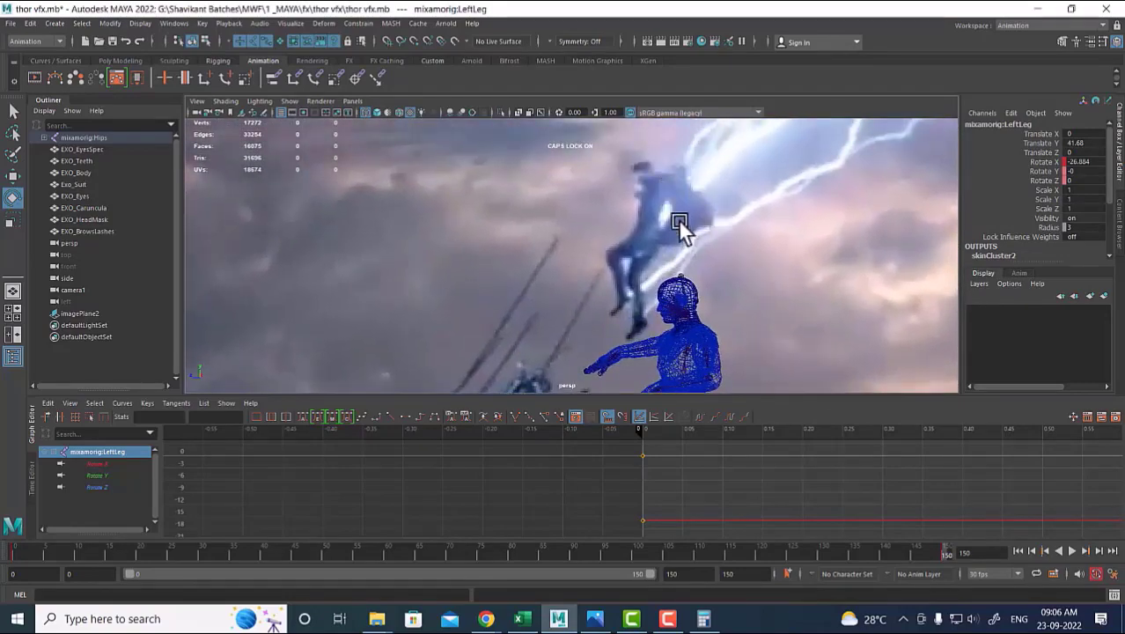
click(1019, 550)
alt+drag(868, 268, 701, 271)
alt+right_drag(702, 271, 734, 299)
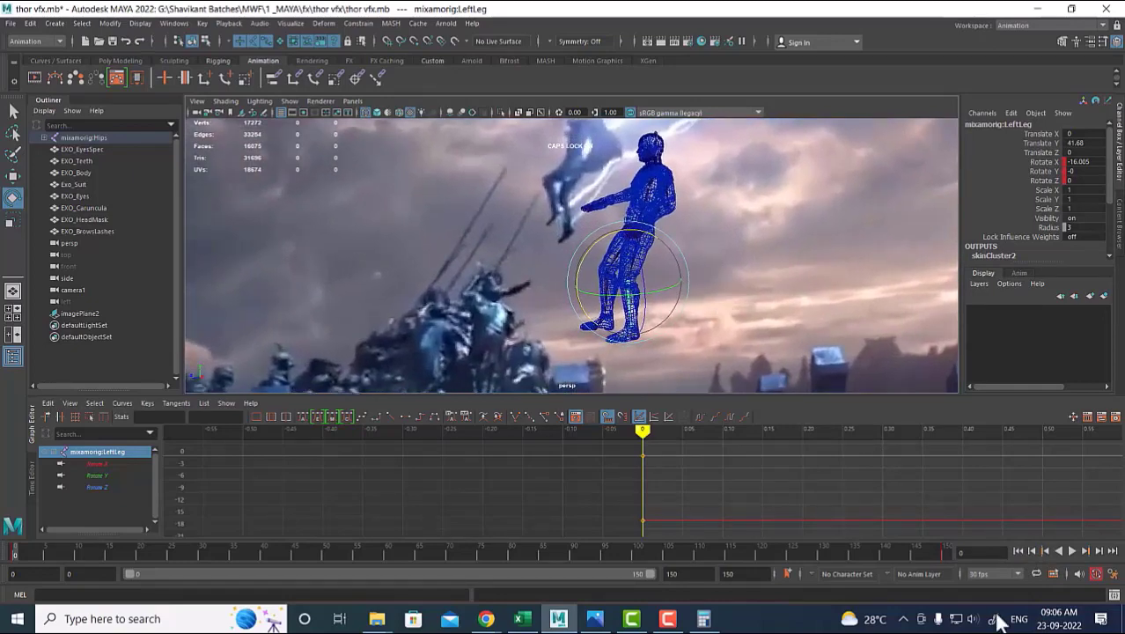
click(1070, 550)
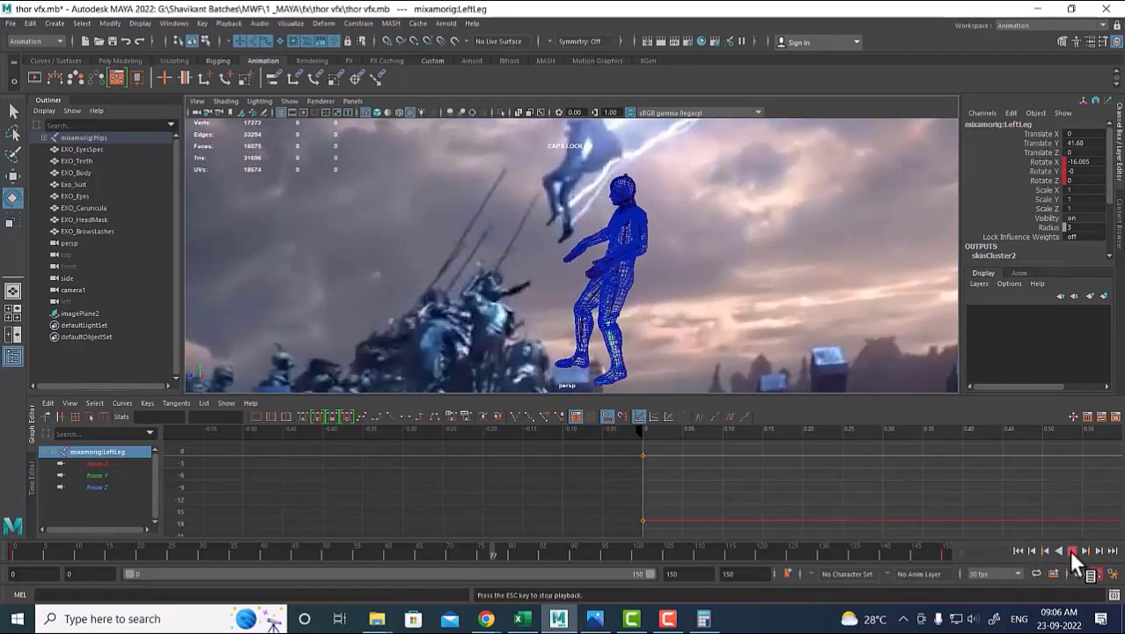
click(1070, 551)
Look through camera1, select the right upper arm joint and delete its extra key at frame 149.
key(space)
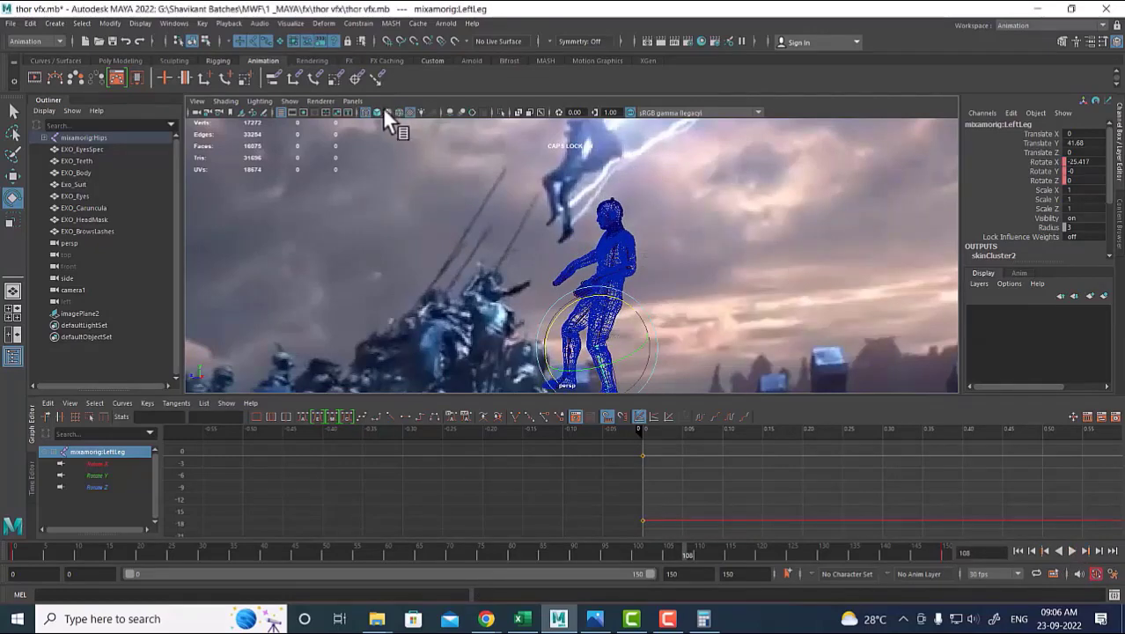
click(352, 101)
mouse_move(406, 113)
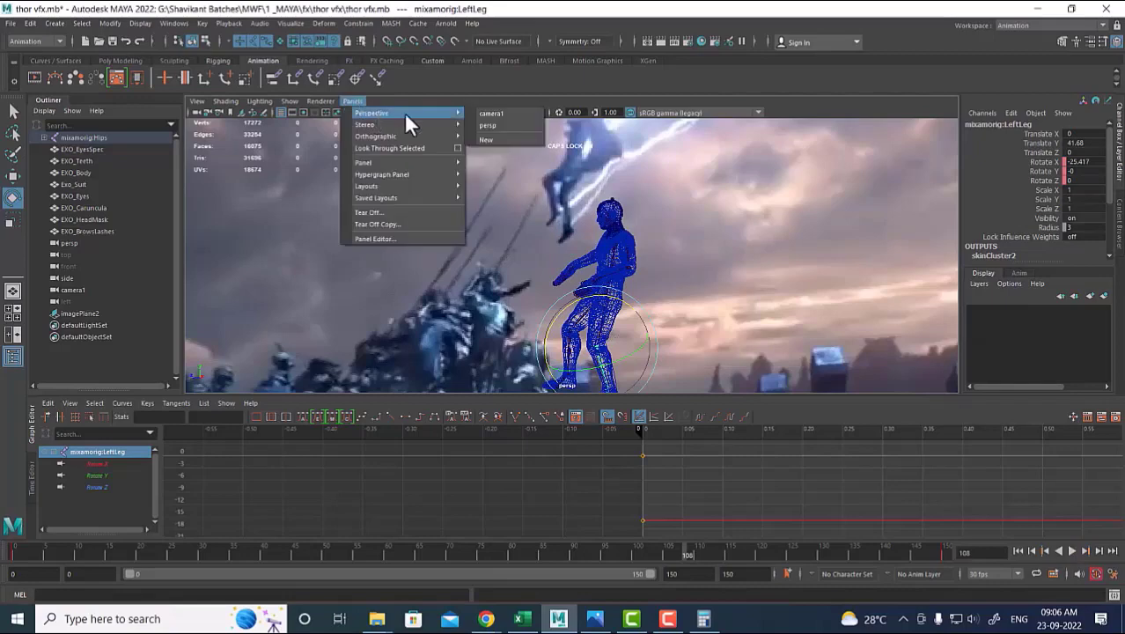
click(489, 114)
click(672, 239)
click(579, 232)
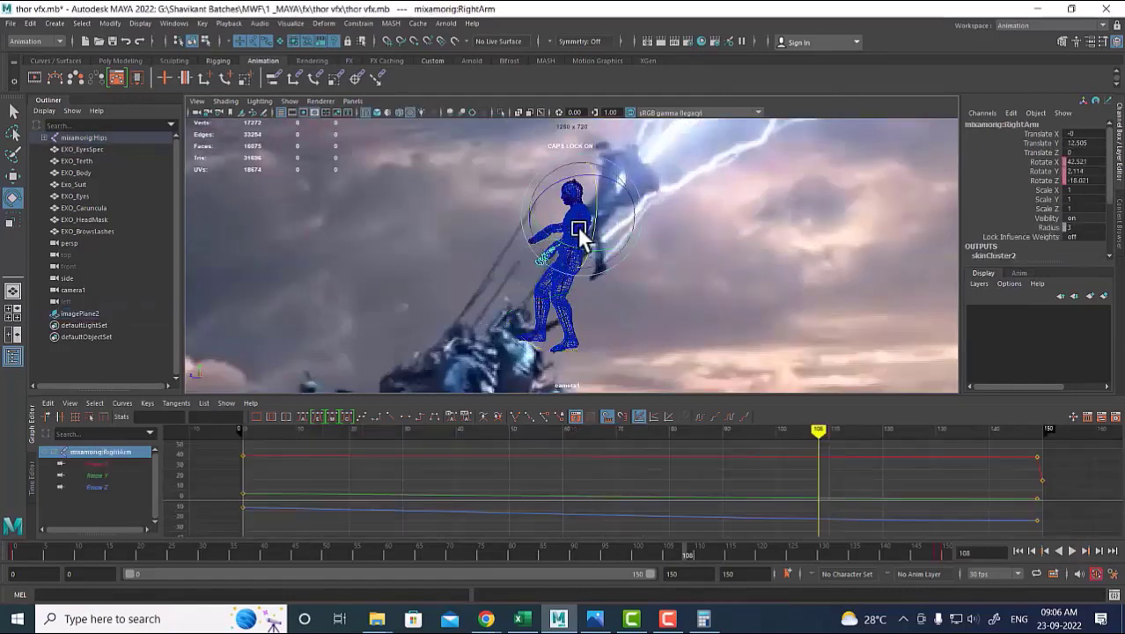
mouse_move(928, 550)
mouse_down()
mouse_move(944, 548)
mouse_move(932, 547)
mouse_up()
right_click(932, 547)
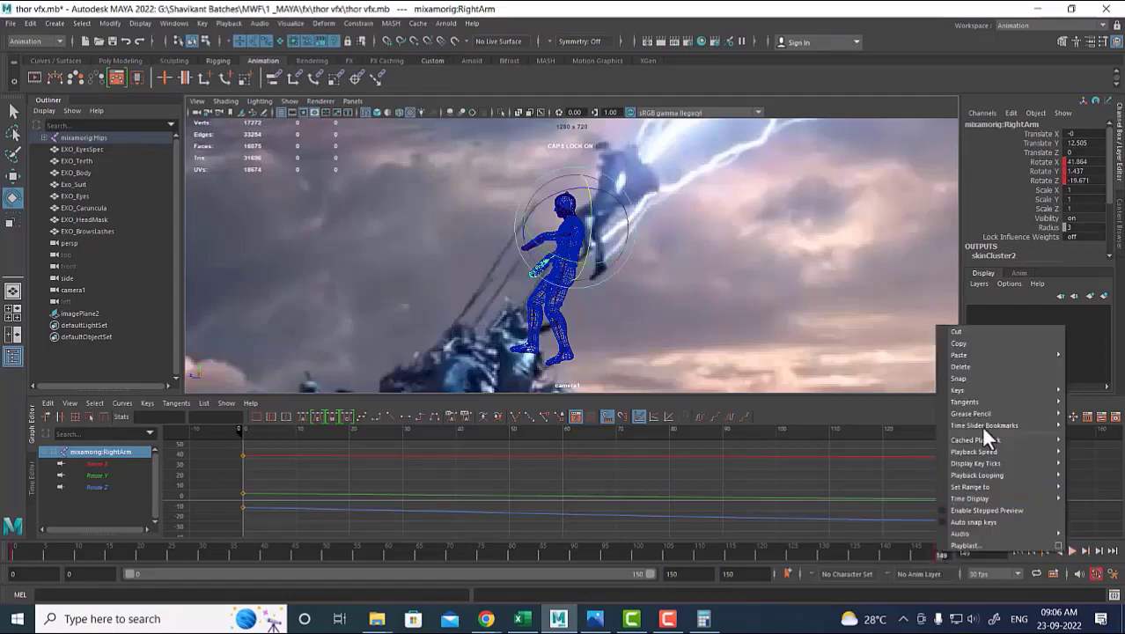
click(980, 365)
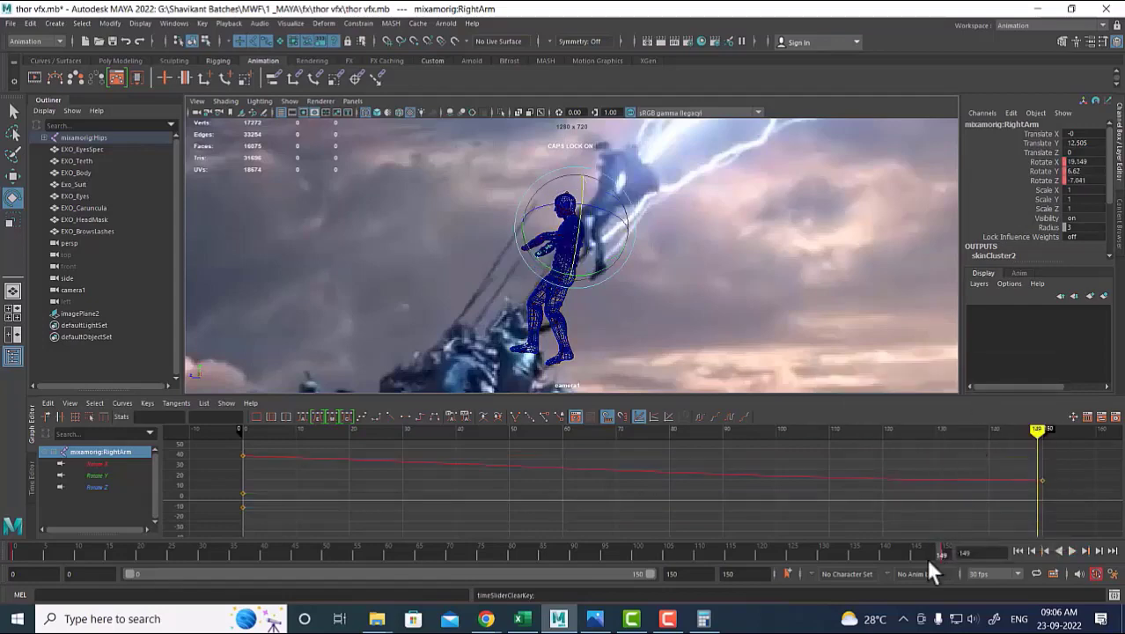
Check the left forearm's rotation keys at frame 150 and play the animation from the first frame through camera1.
click(503, 240)
click(547, 231)
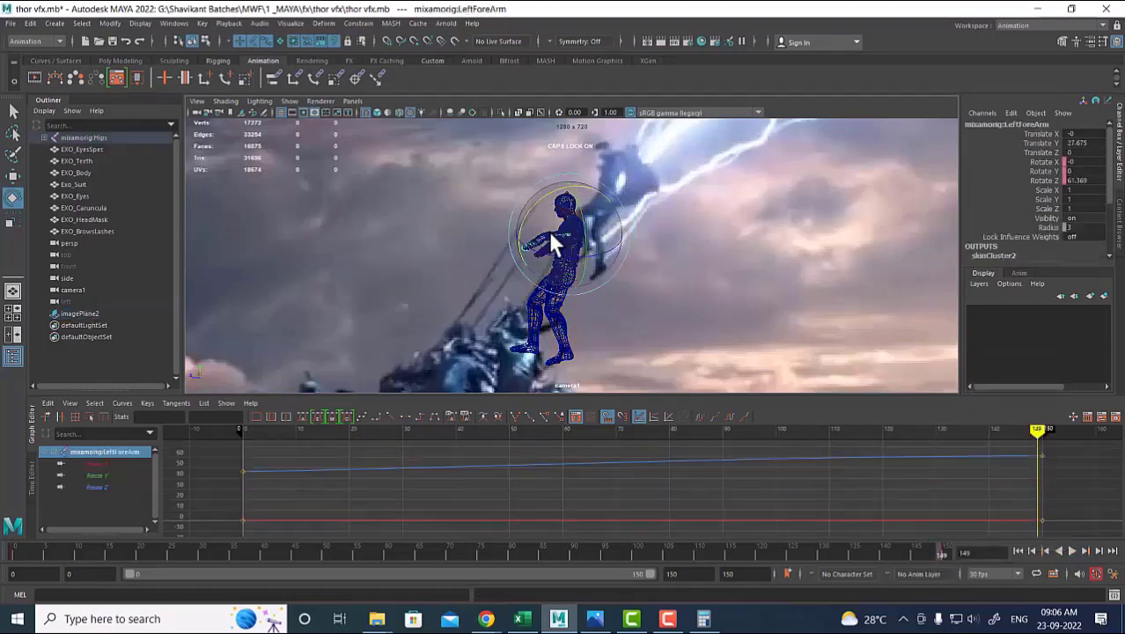
click(941, 552)
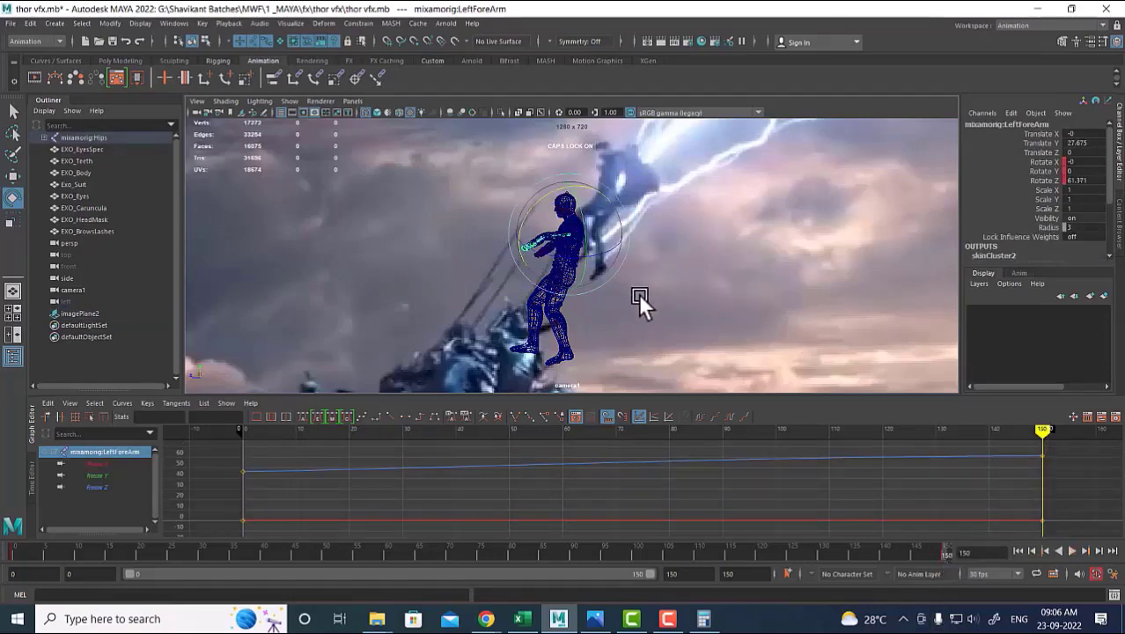
click(1019, 551)
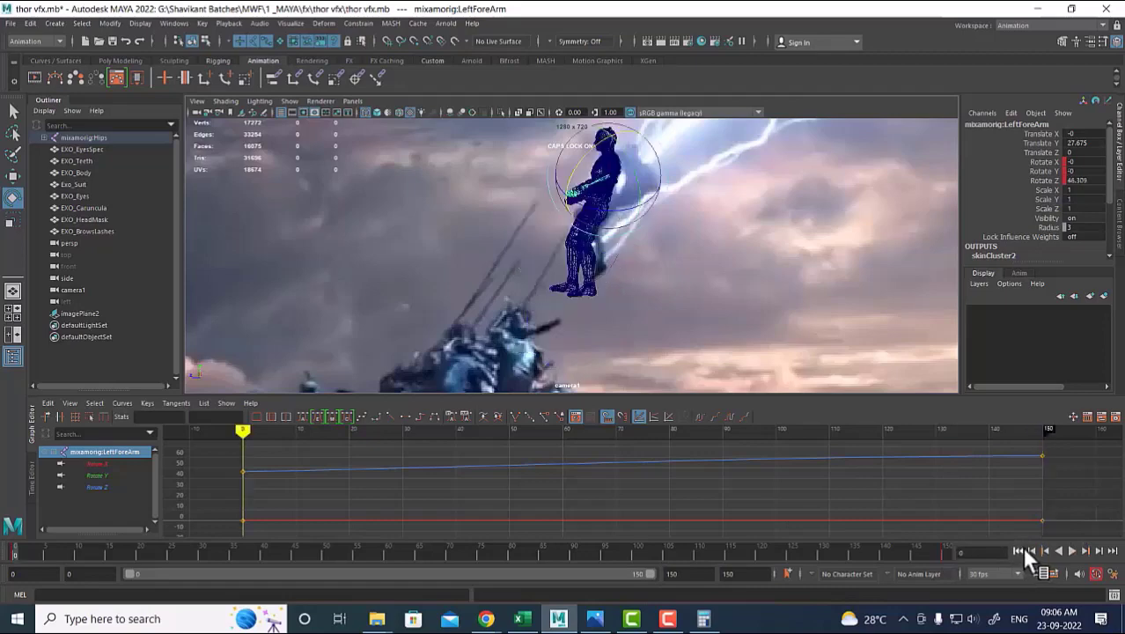
click(1069, 550)
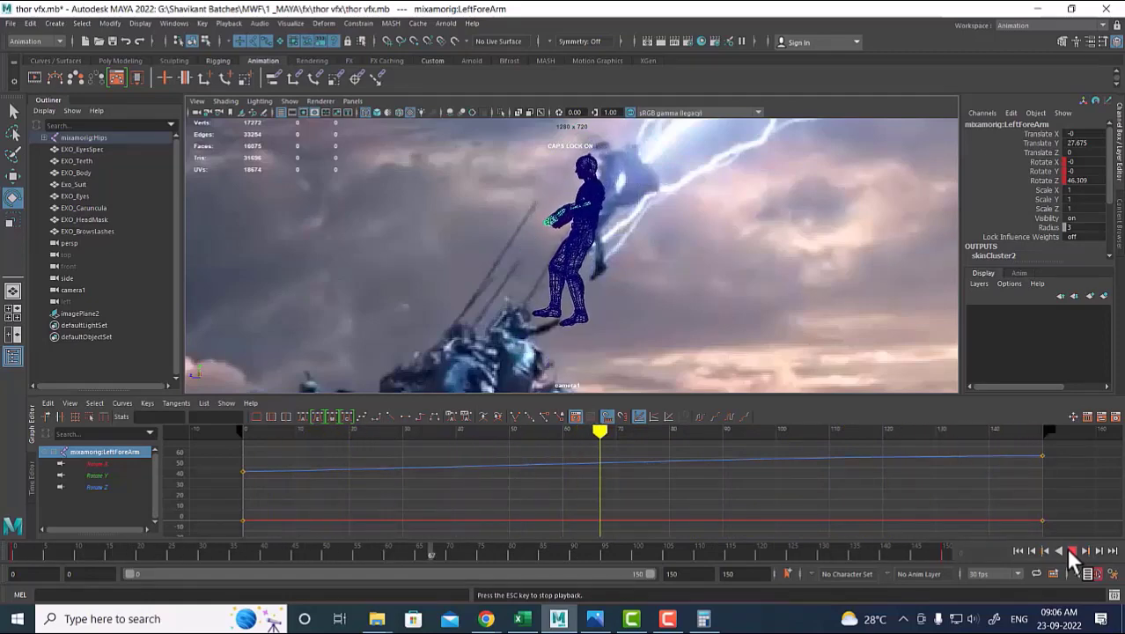
click(1069, 550)
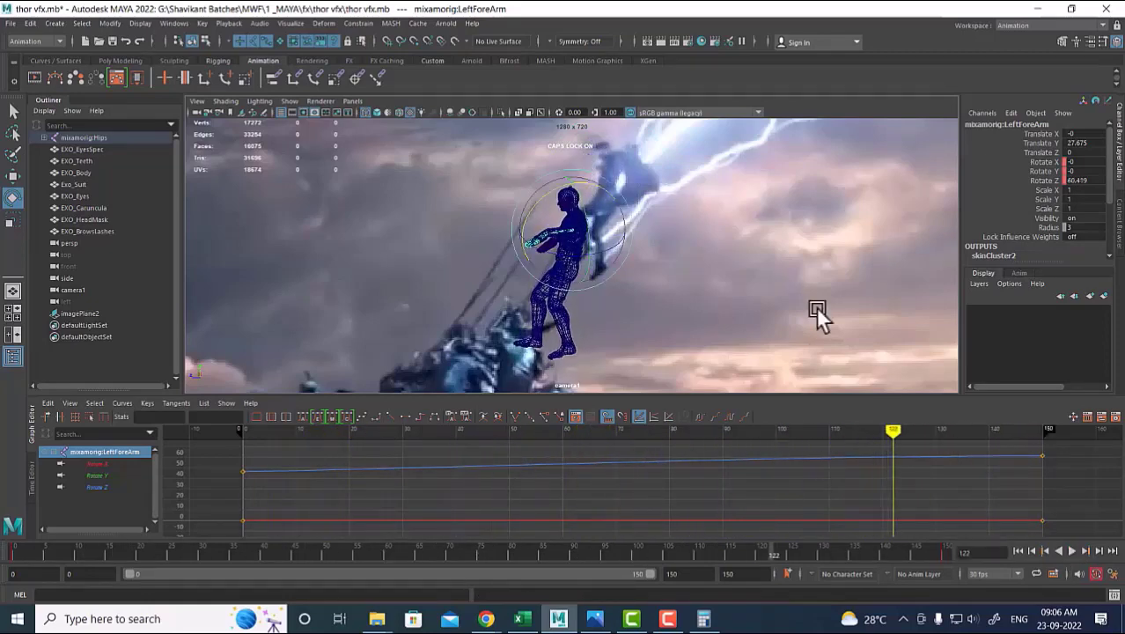
In the perspective view, inspect the character's upper body in textured shading and return to wireframe display.
click(722, 229)
key(space)
drag(689, 255, 679, 229)
alt+right_drag(679, 227, 786, 338)
key(5)
key(6)
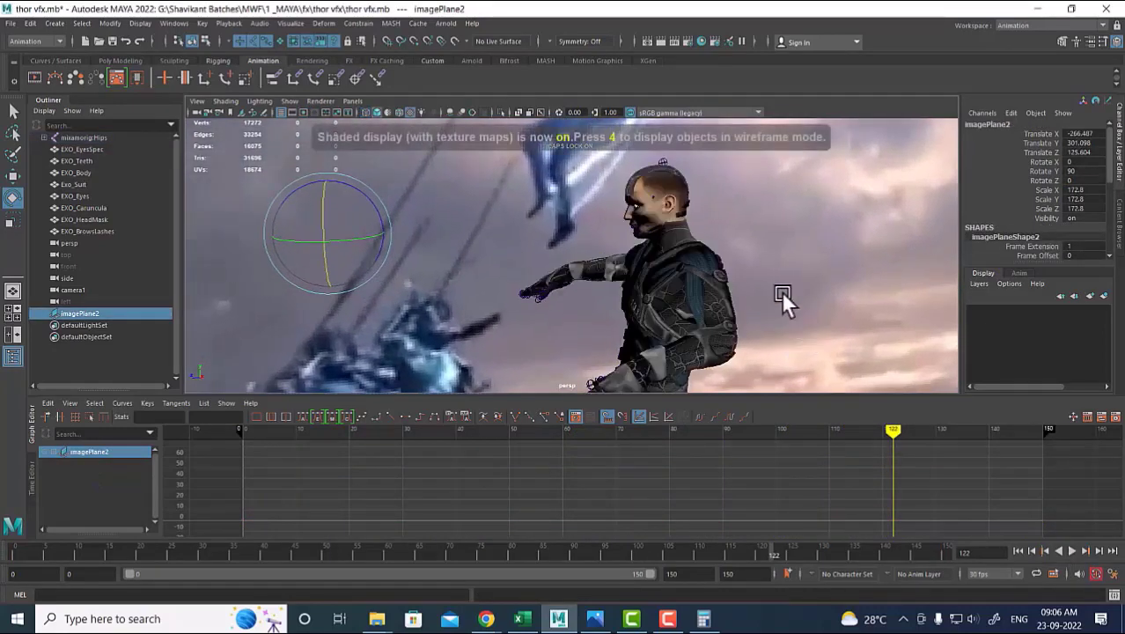
alt+drag(781, 291, 753, 276)
key(4)
At frame 150, tilt the head joint downward to a Rotate X of about 7.3 and set a key.
click(680, 225)
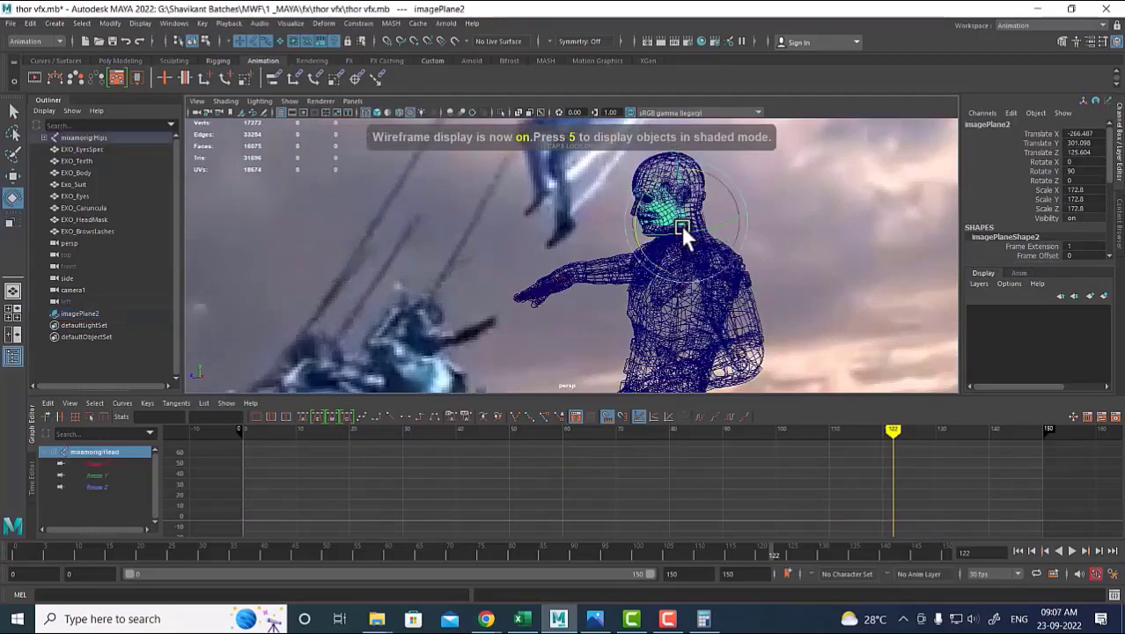
alt+drag(680, 226, 758, 278)
alt+right_drag(758, 277, 808, 312)
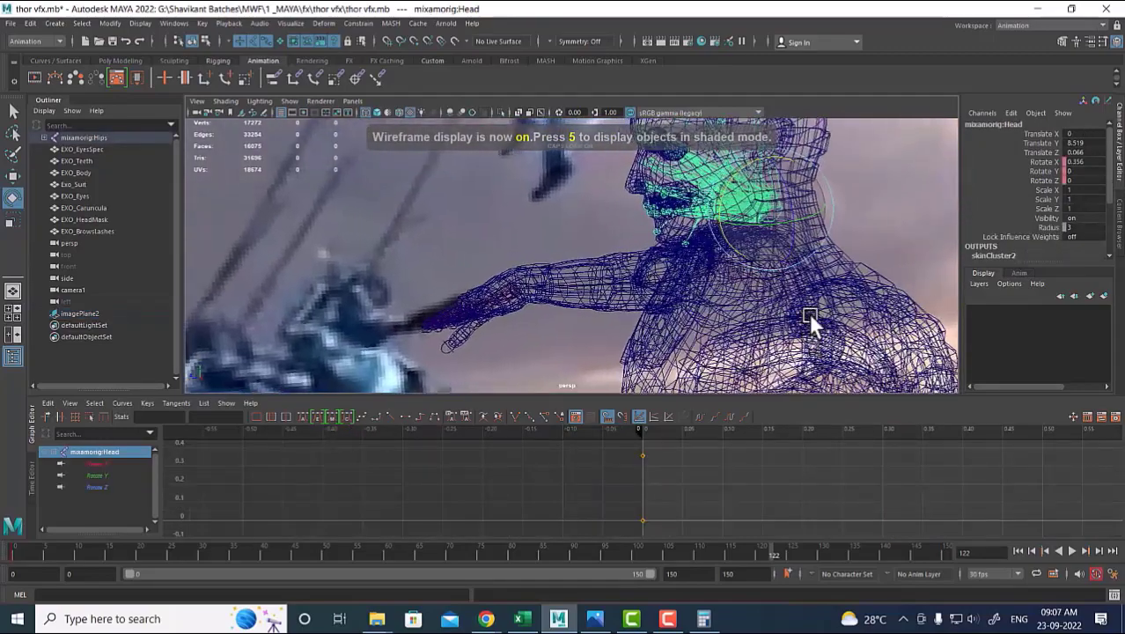
alt+drag(809, 312, 850, 255)
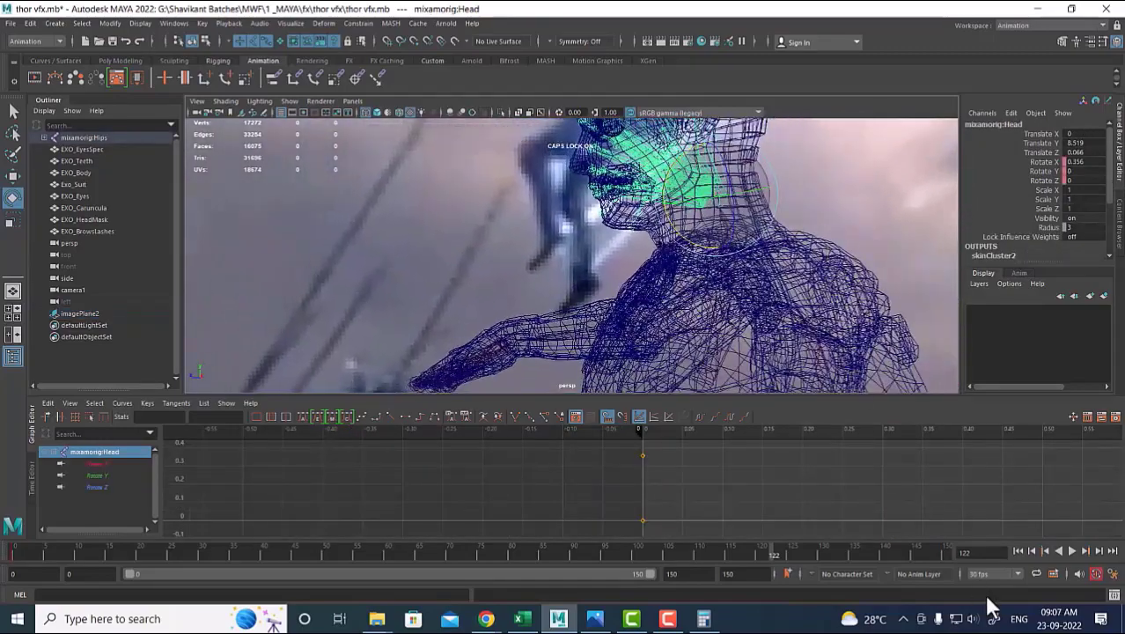
click(1112, 551)
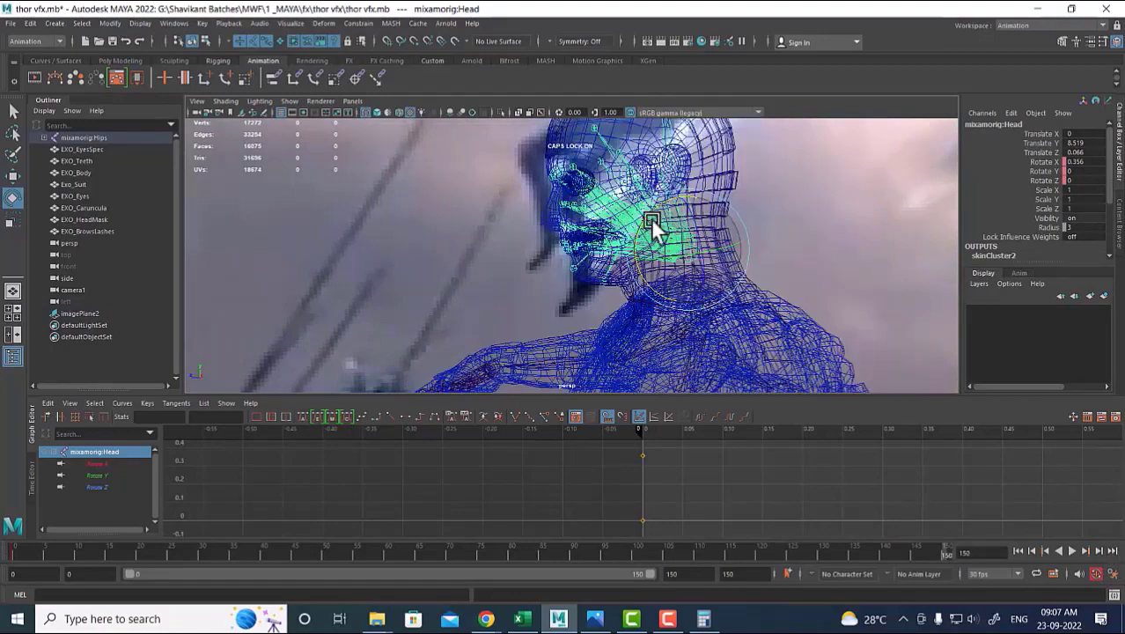
drag(641, 231, 804, 242)
key(s)
Inspect the character from the side, look through camera1 and compare the pose at frame 0 with frame 150.
alt+right_drag(804, 242, 730, 225)
alt+middle_drag(775, 306, 782, 224)
alt+drag(782, 224, 689, 282)
alt+drag(793, 317, 728, 304)
key(w)
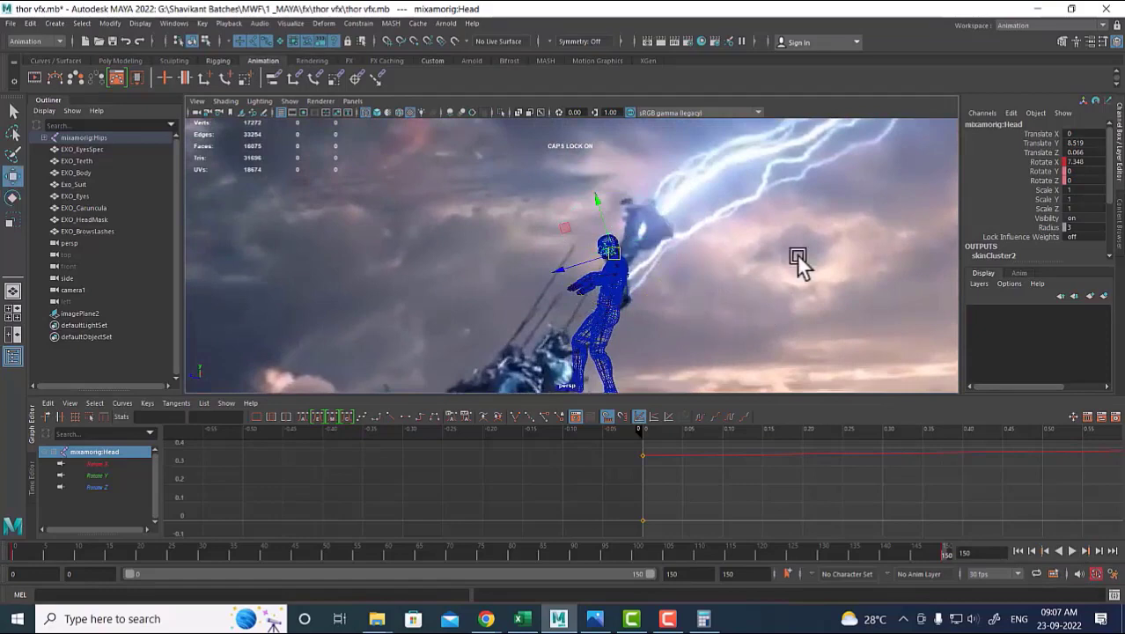
click(1018, 551)
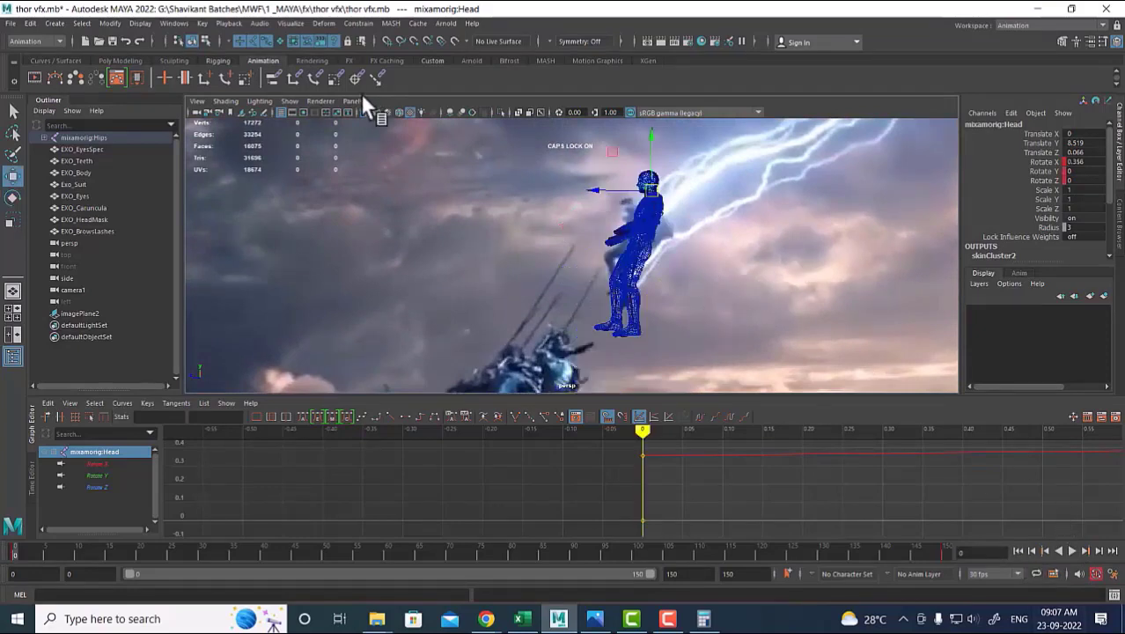
click(366, 103)
mouse_move(379, 109)
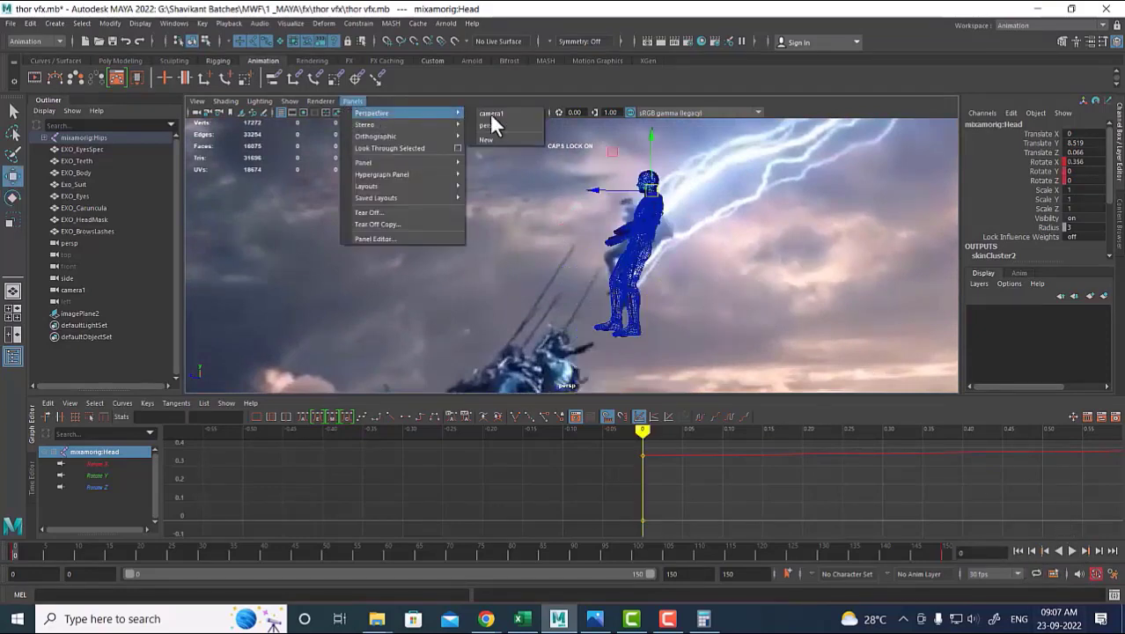
click(493, 119)
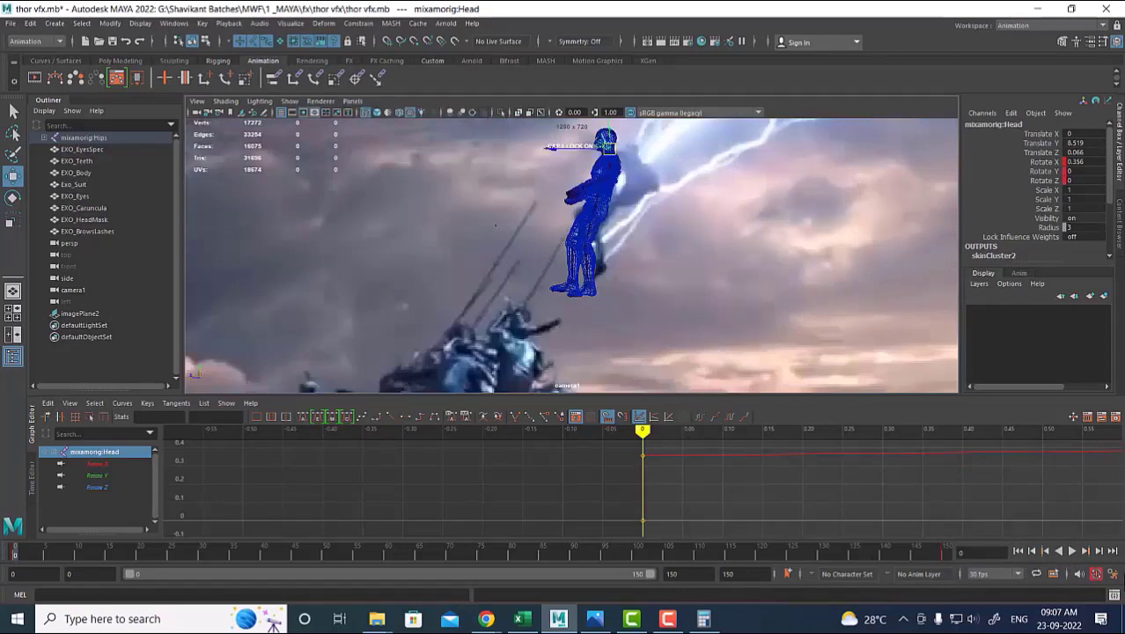
click(1113, 550)
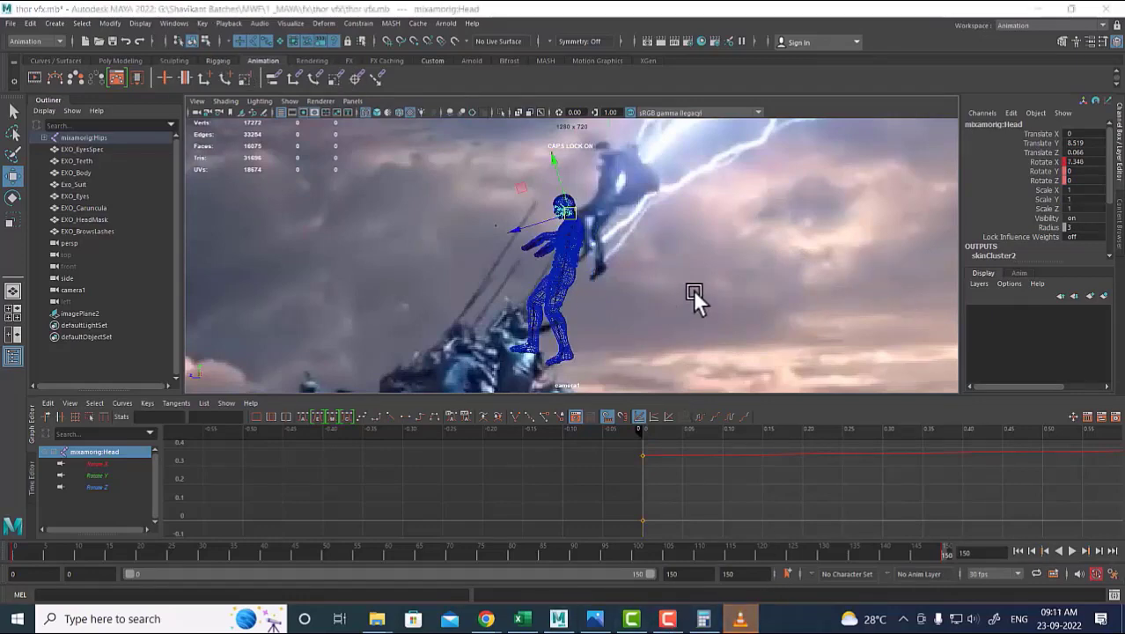
Show camera1 and the perspective view as two side-by-side panes, frame the character closely in perspective and return to frame 0.
click(693, 289)
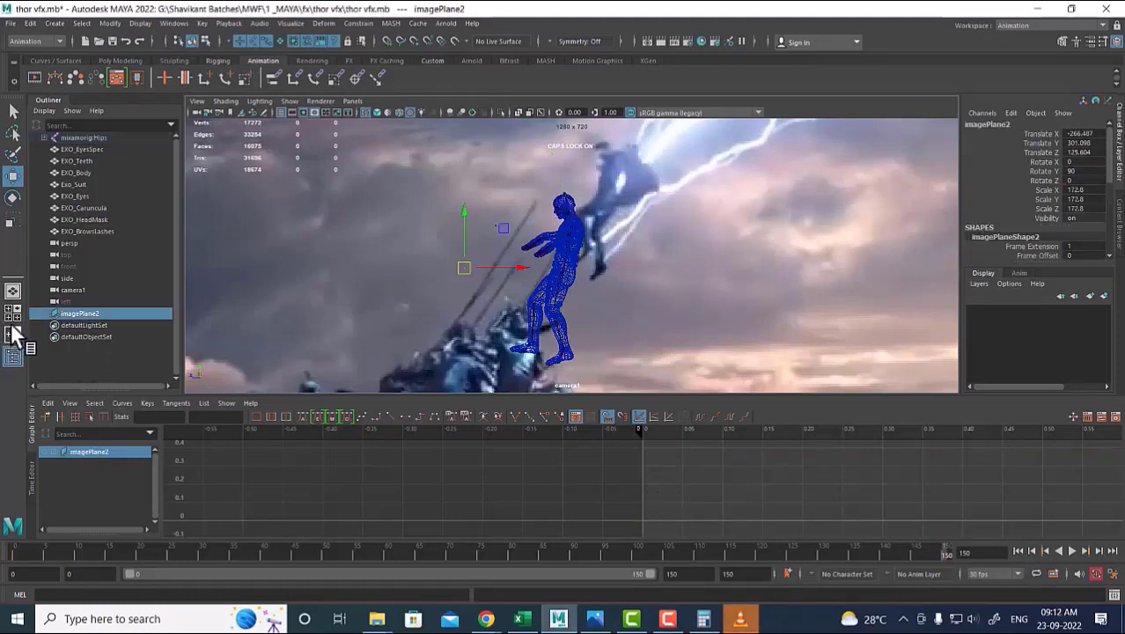
click(354, 102)
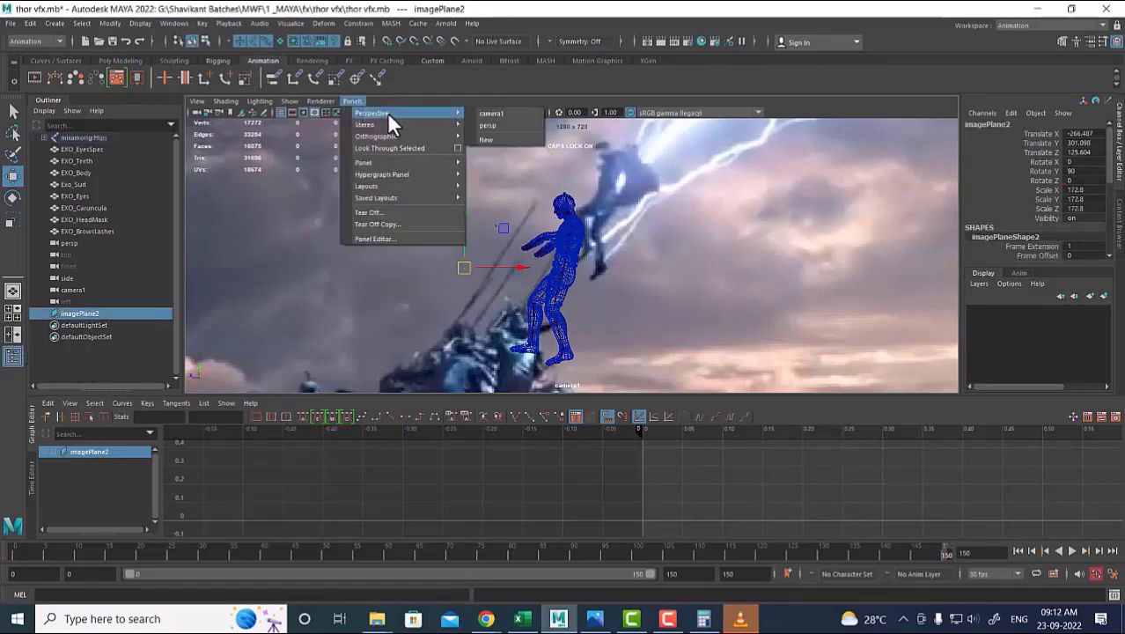
mouse_move(418, 192)
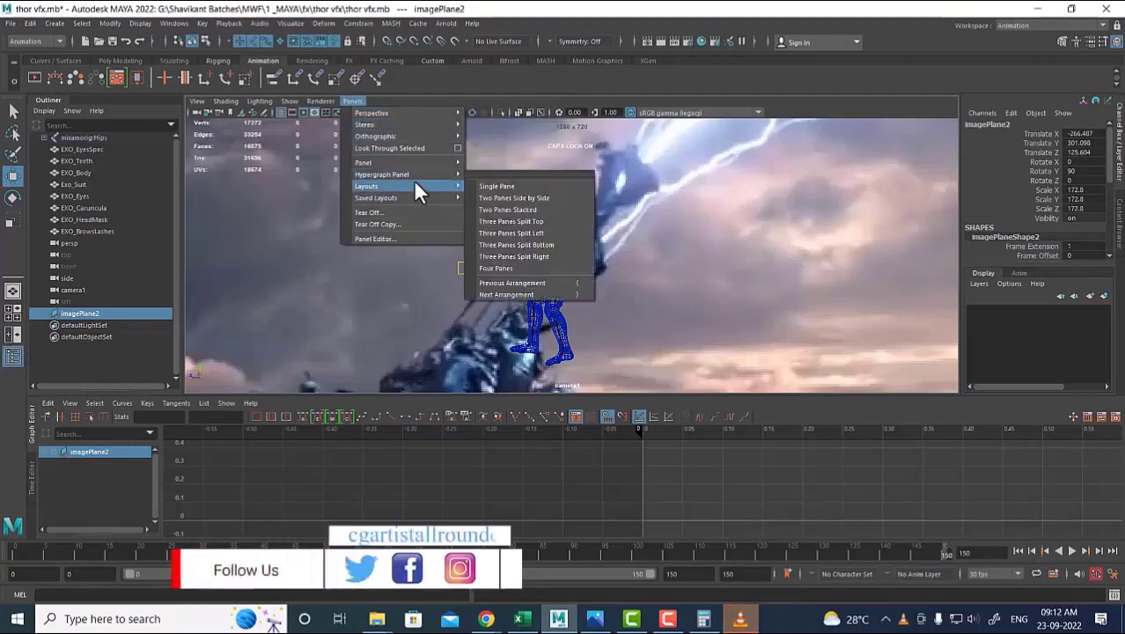
click(513, 197)
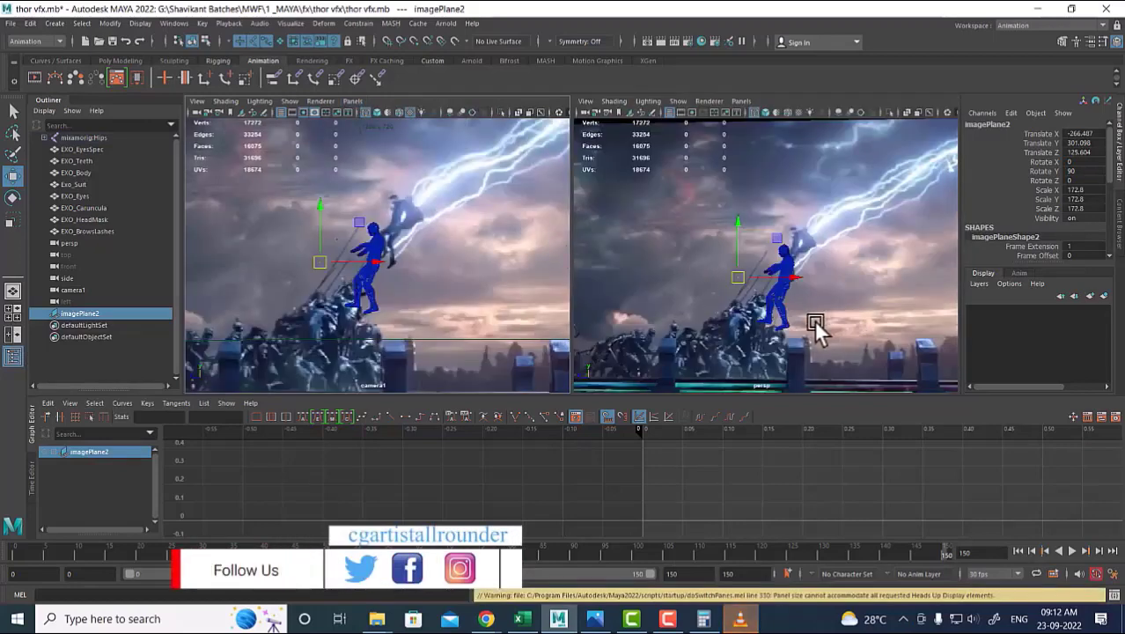
alt+drag(786, 318, 801, 248)
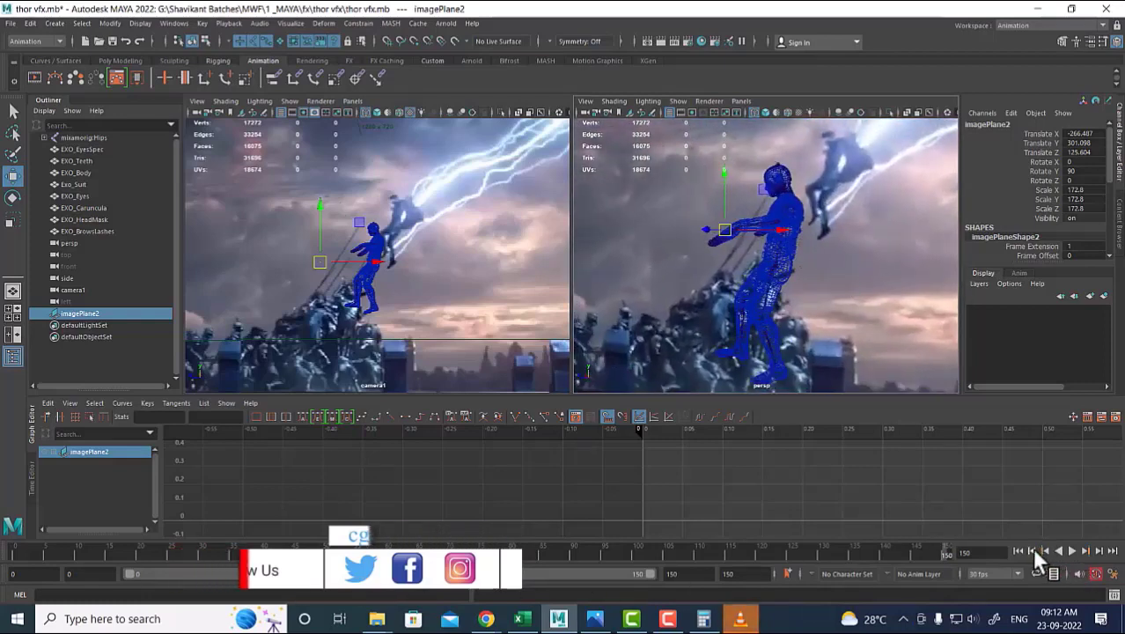
click(1019, 550)
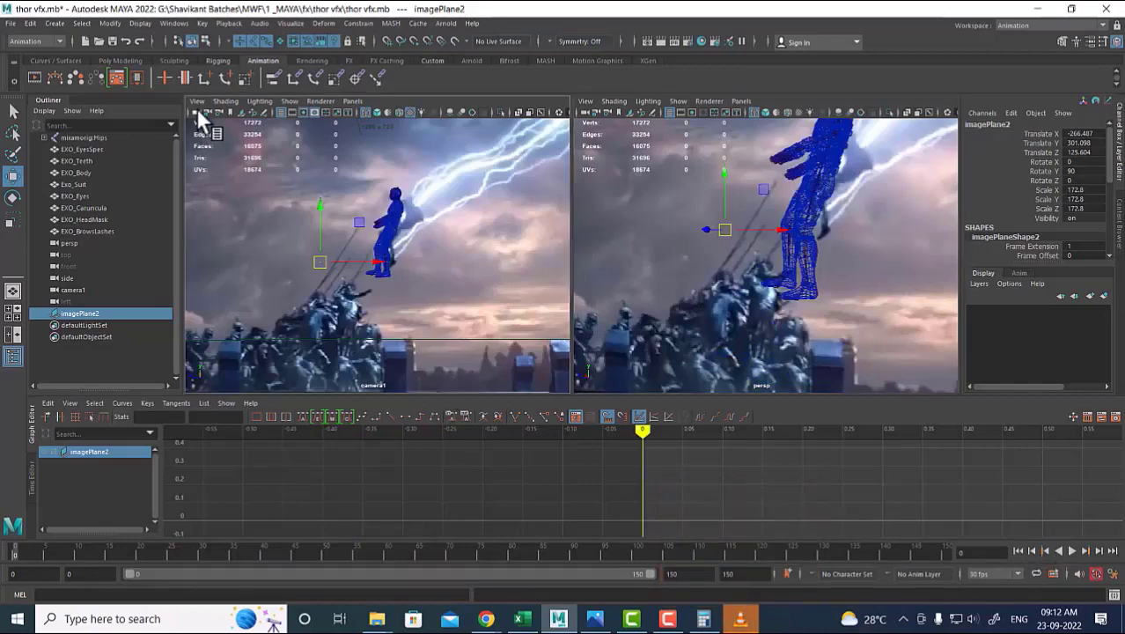
Select camera1 and review the display options in its camera shape attributes.
click(197, 111)
key(ctrl+a)
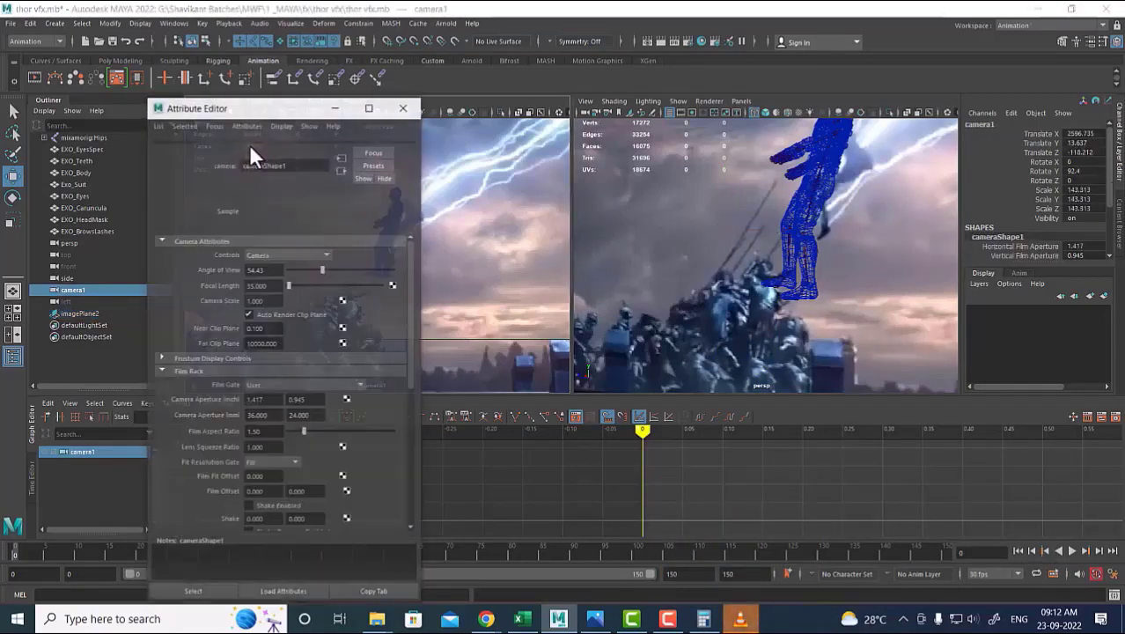
drag(270, 111, 611, 105)
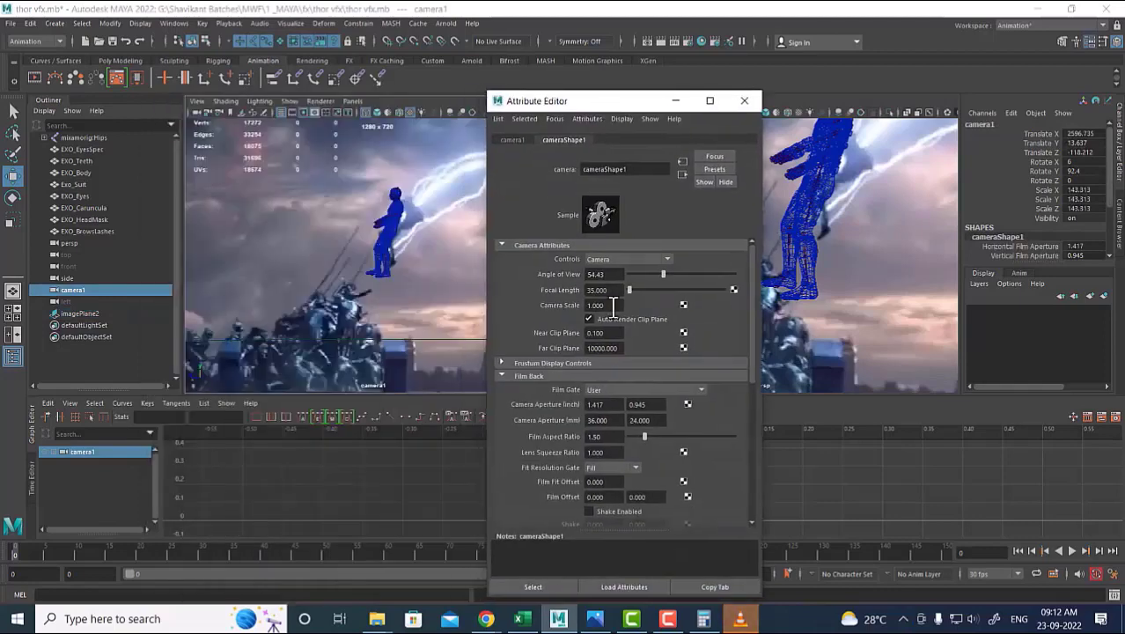
scroll(614, 450, down, 6)
click(538, 463)
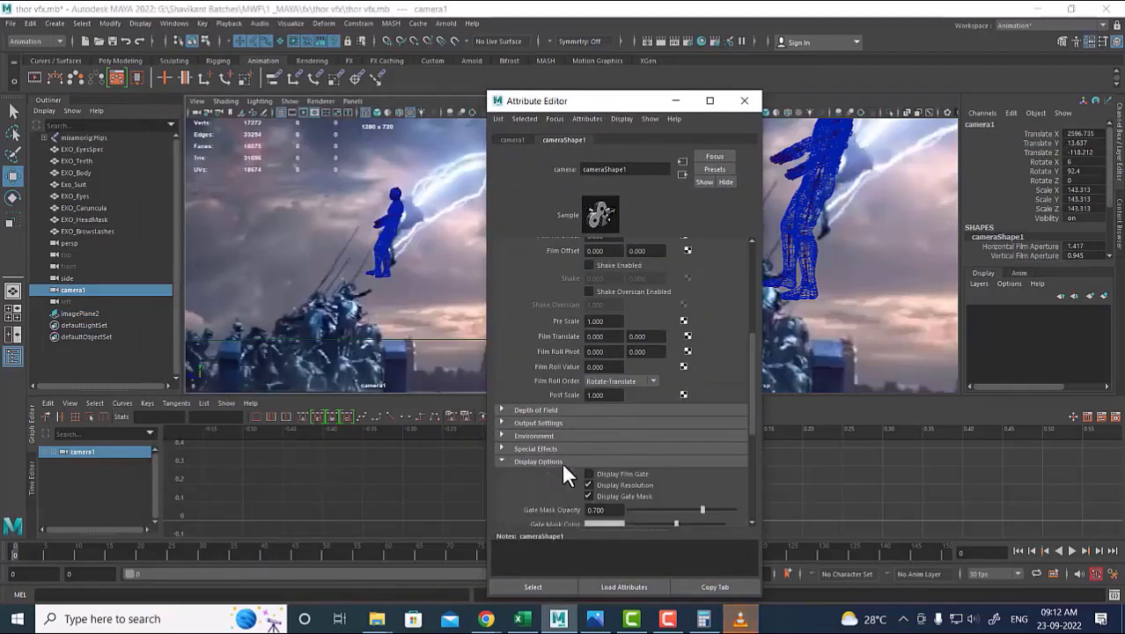
scroll(563, 467, down, 3)
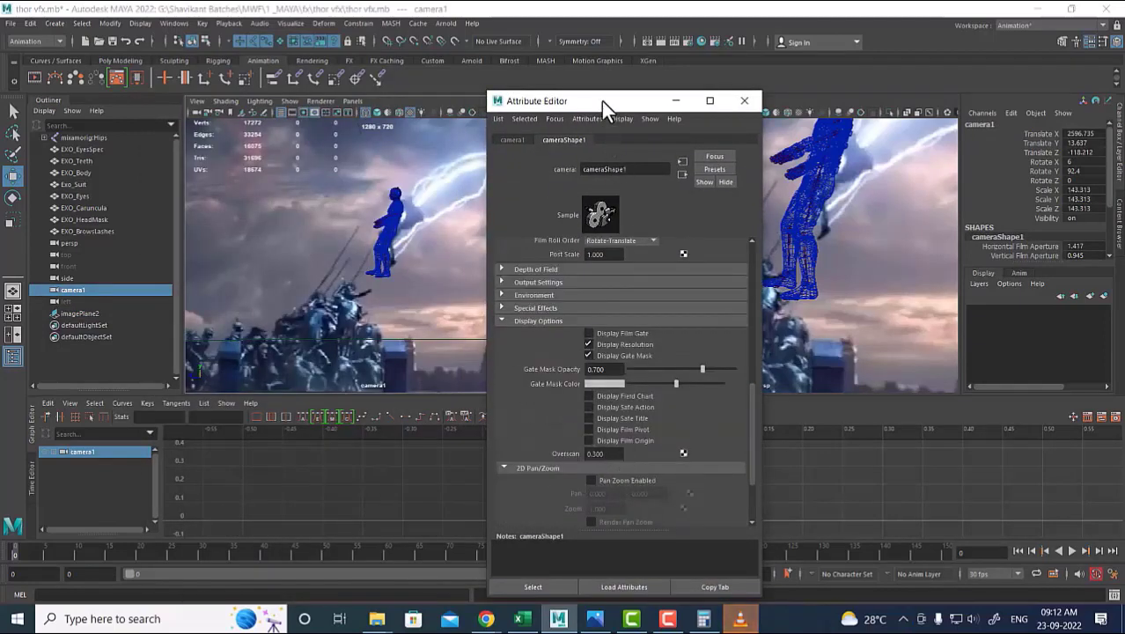
drag(602, 102, 805, 82)
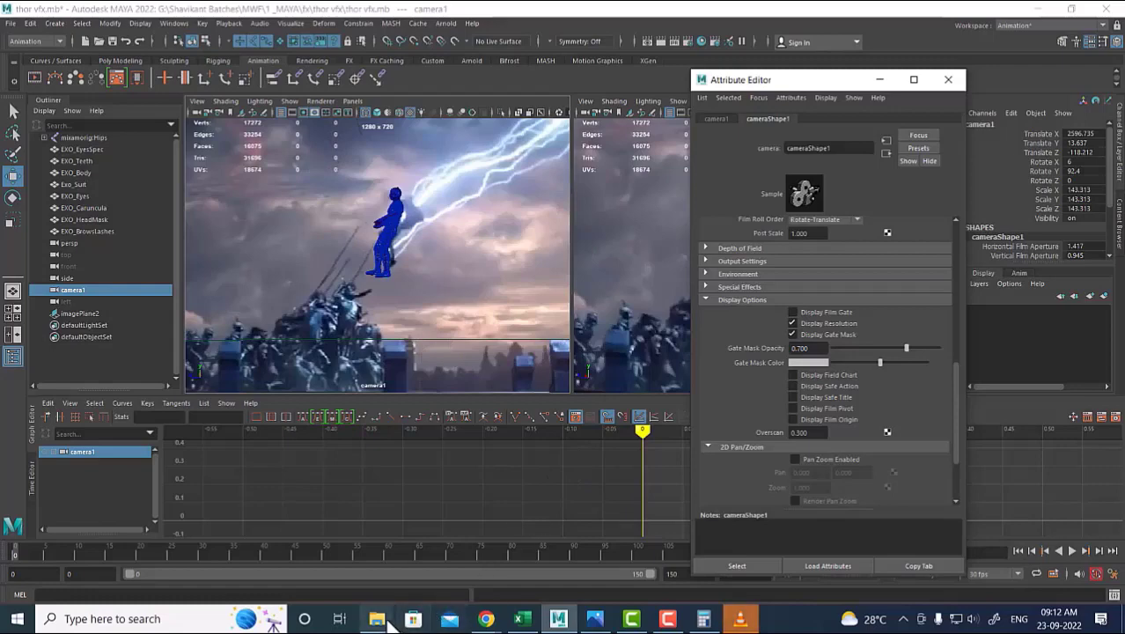
Check the pixel dimensions of the first vlcsnap background image in the thor vfx folder and return to Maya.
mouse_move(379, 618)
click(434, 561)
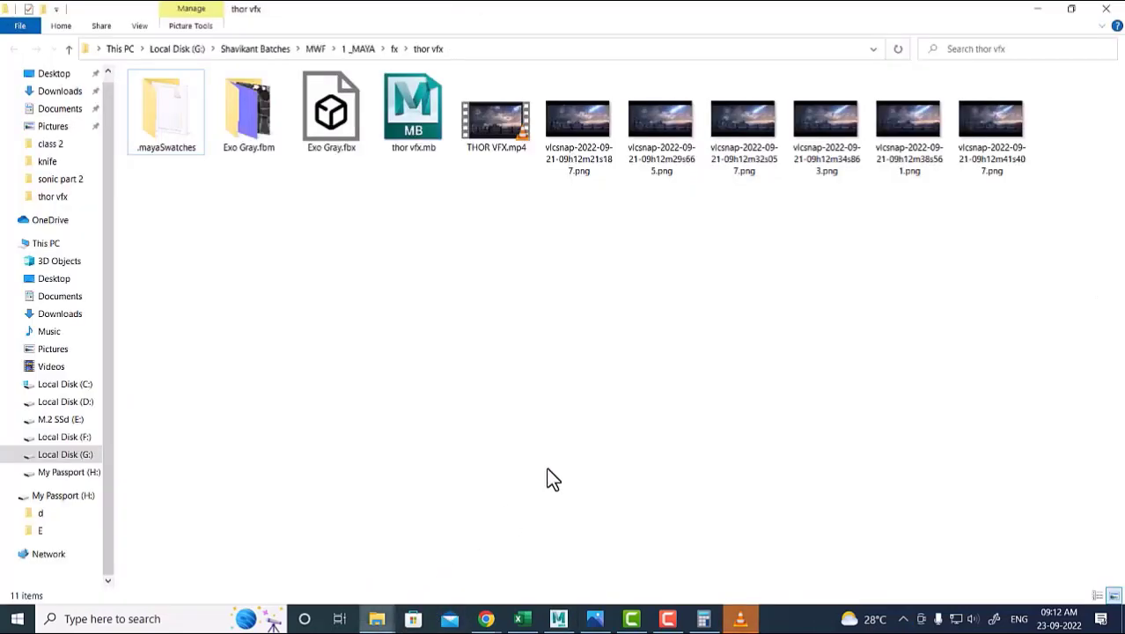
click(586, 139)
right_click(588, 130)
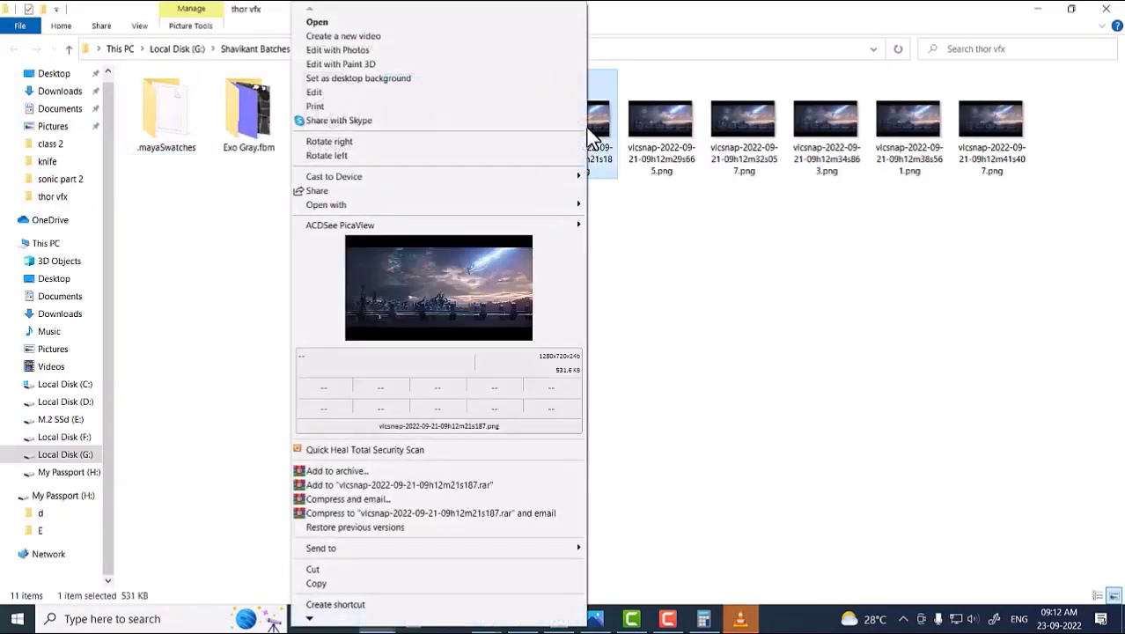
click(624, 377)
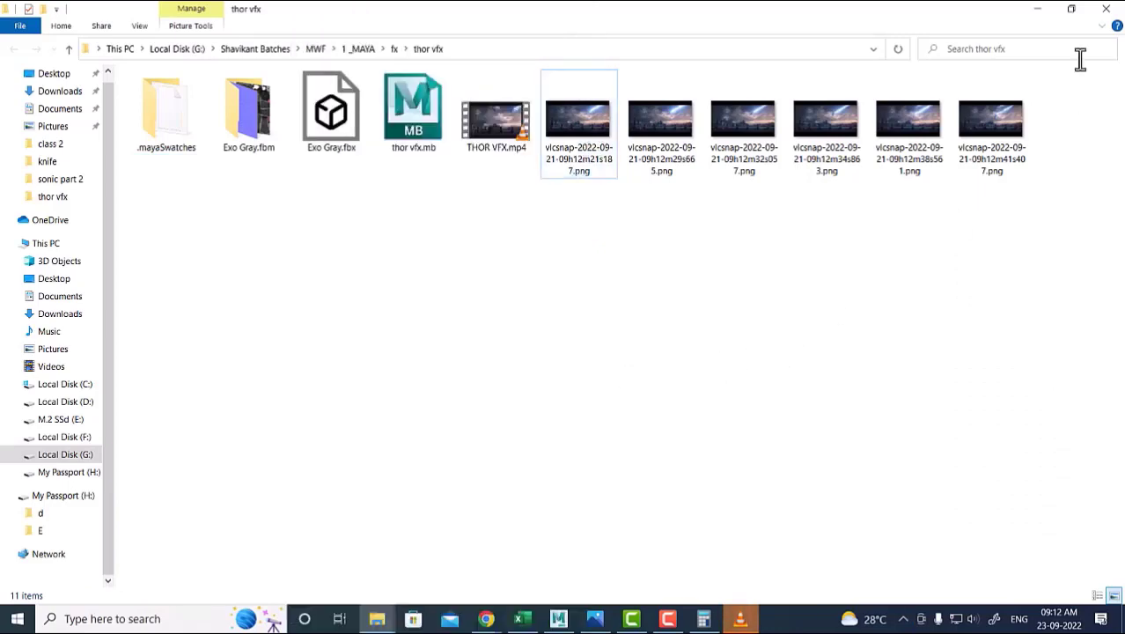
click(1041, 16)
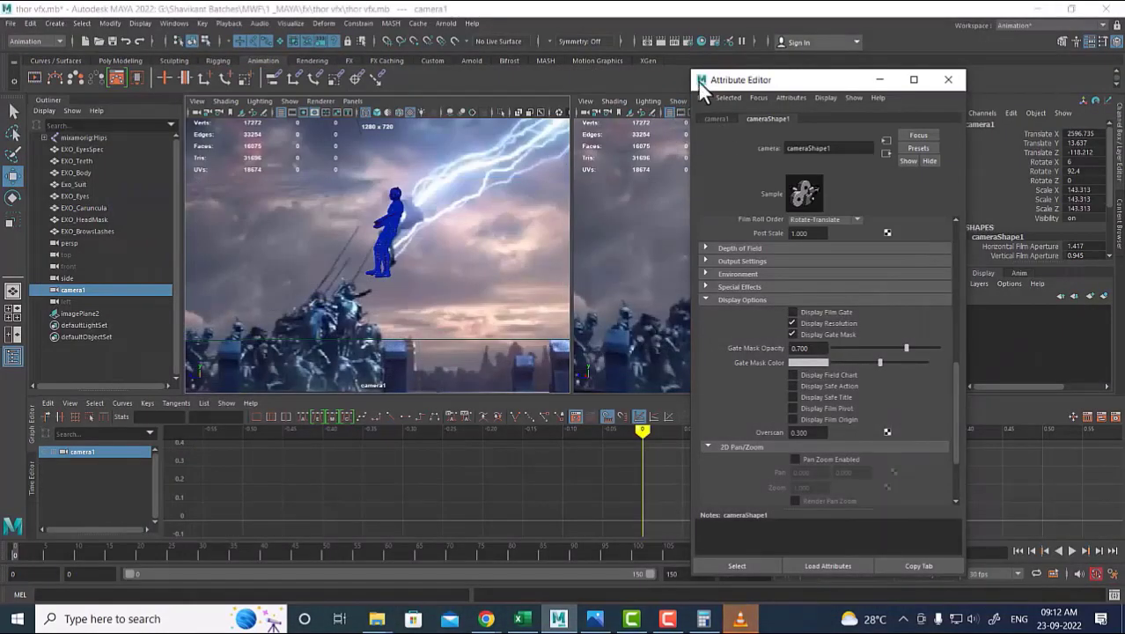
Check the image size in the render settings and close them.
click(687, 40)
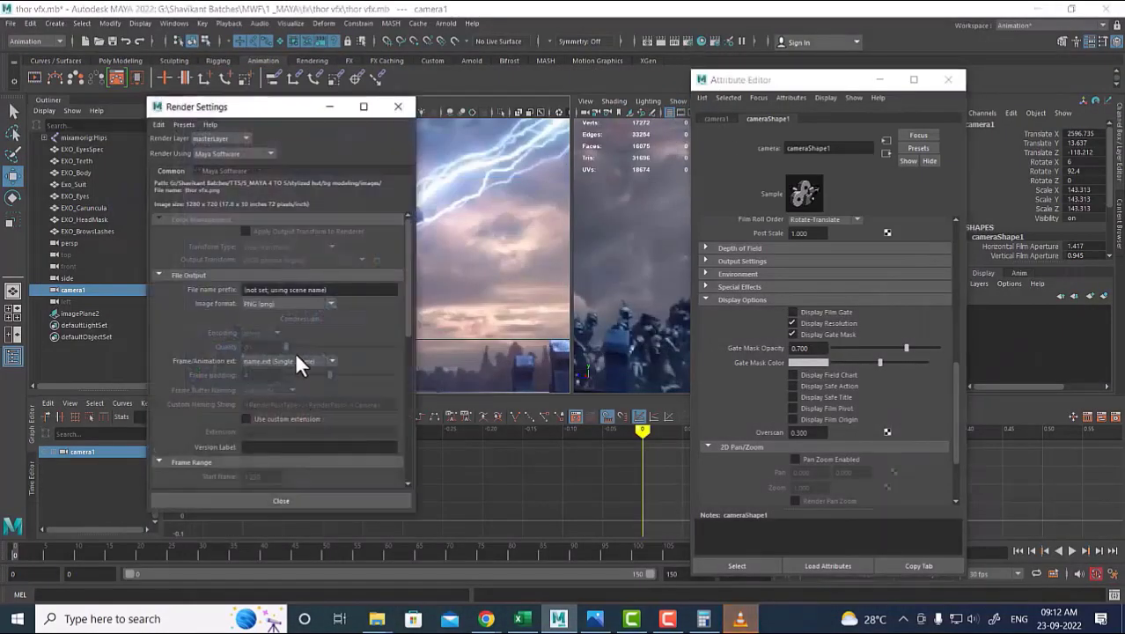
scroll(226, 409, down, 8)
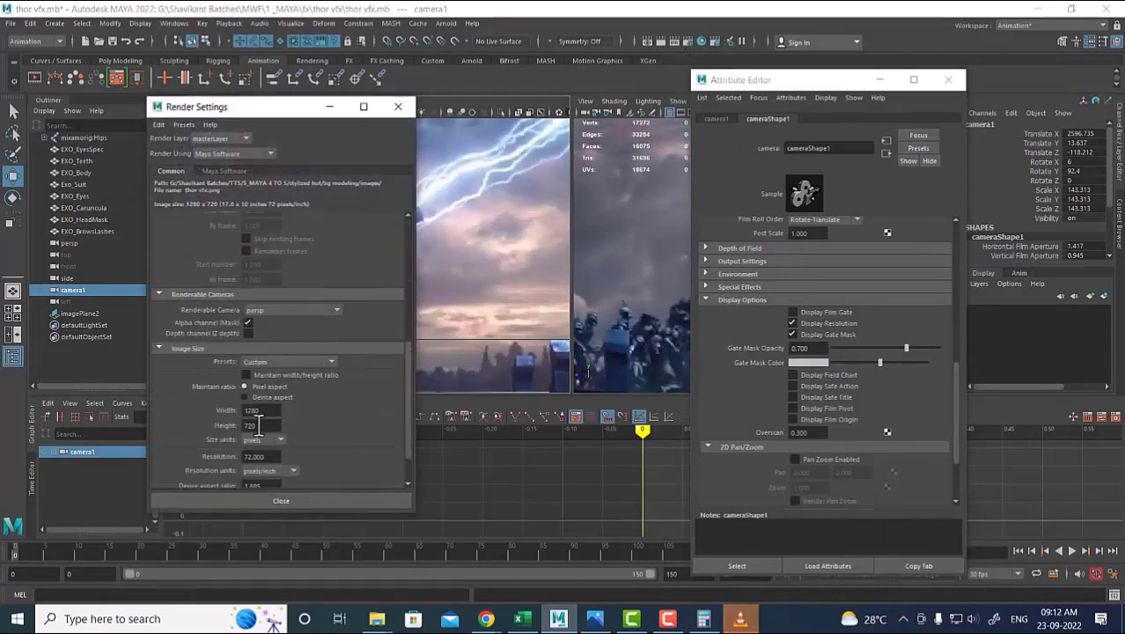
click(400, 106)
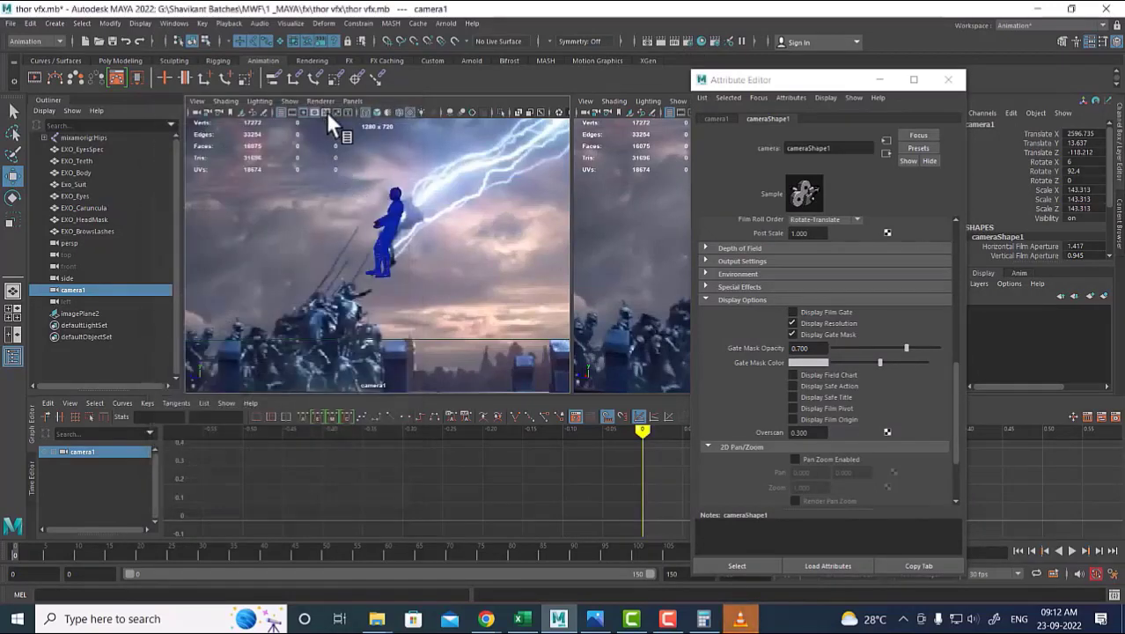
Turn off camera1's resolution gate with overscan at 1.000, close its attributes and play the animation from frame 0.
click(304, 113)
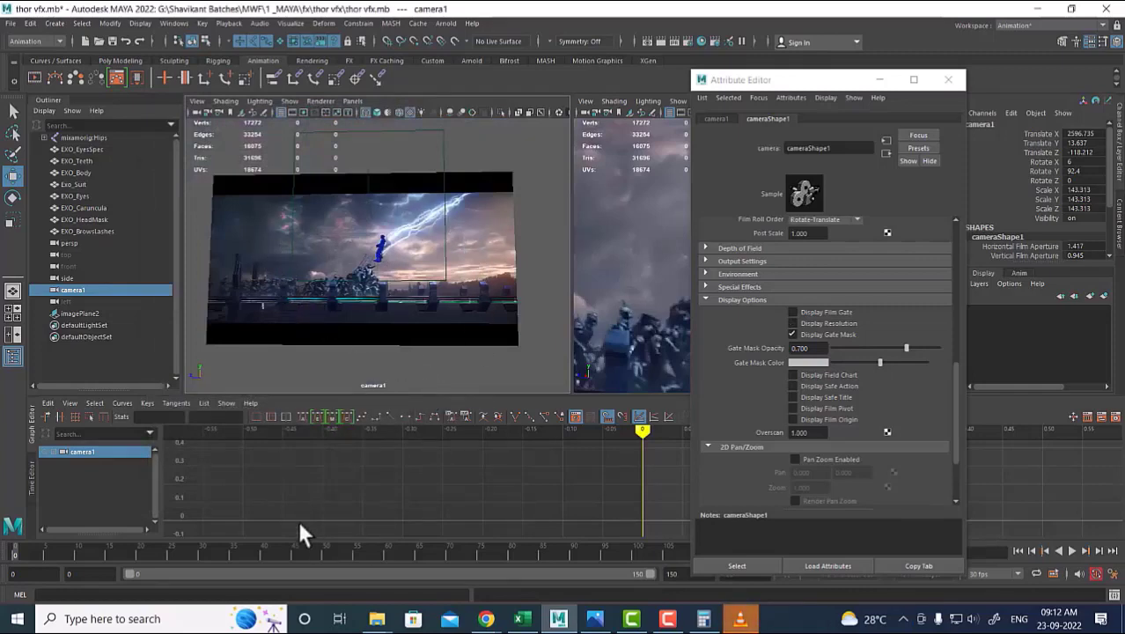
click(949, 81)
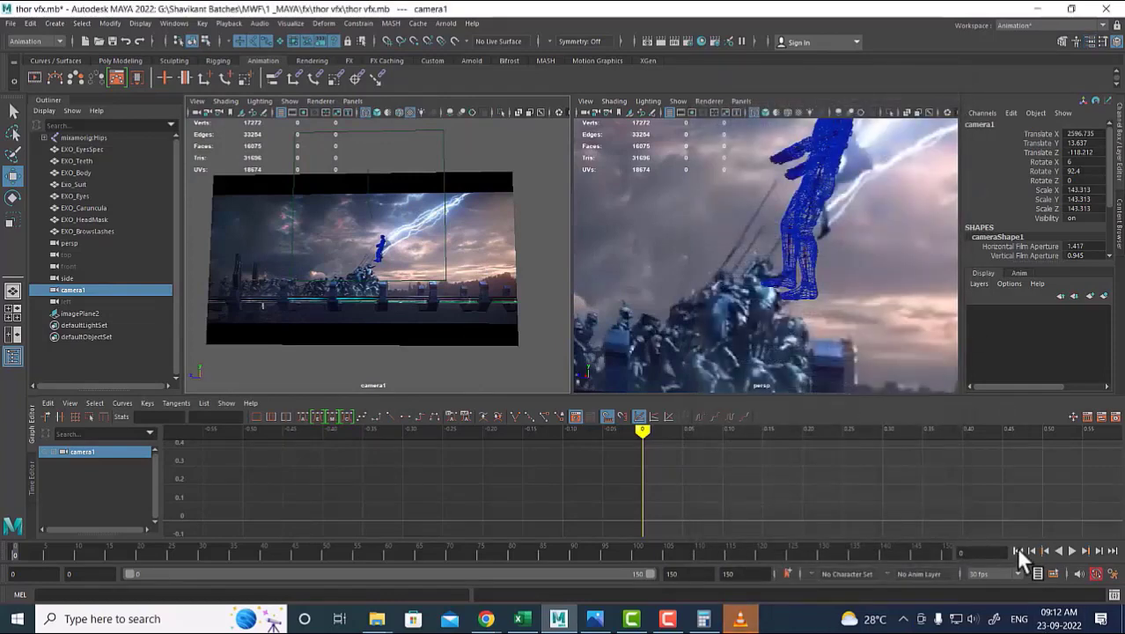
click(1071, 550)
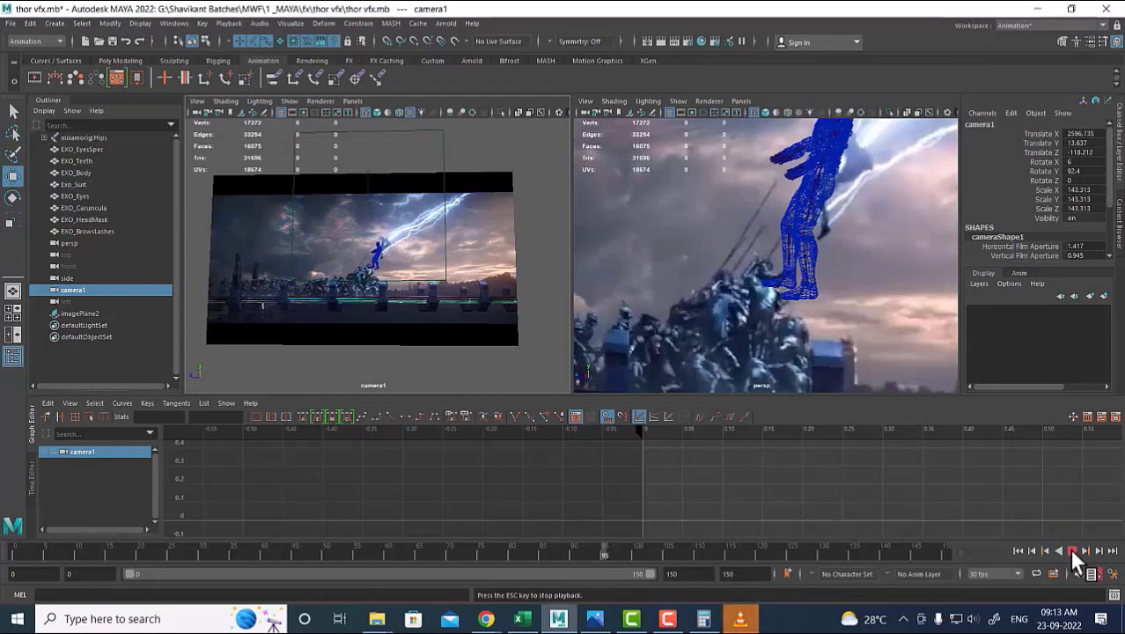
click(1071, 551)
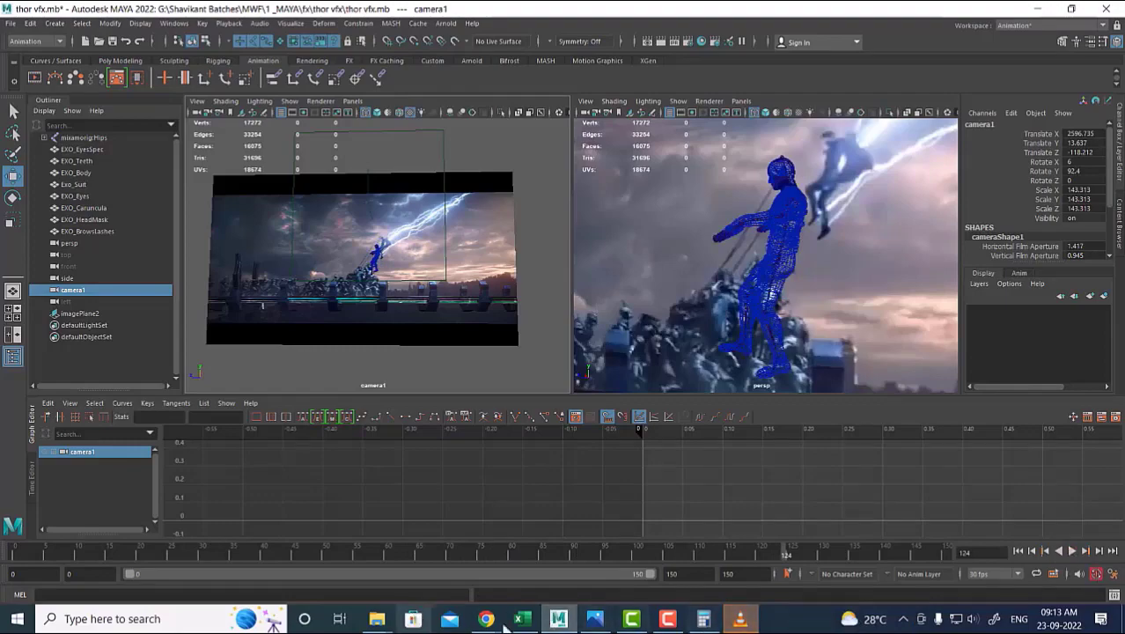
Switch to VLC, pause THOR VFX.mp4, rewind it to the start, take a snapshot and return to Maya.
click(742, 620)
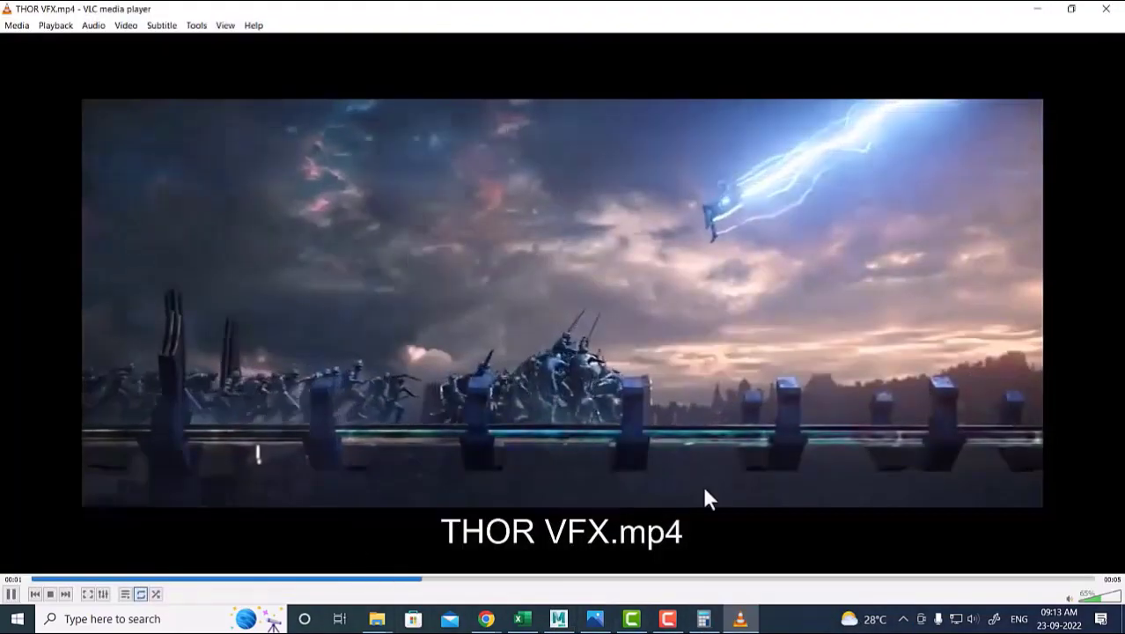
key(space)
drag(67, 580, 1, 580)
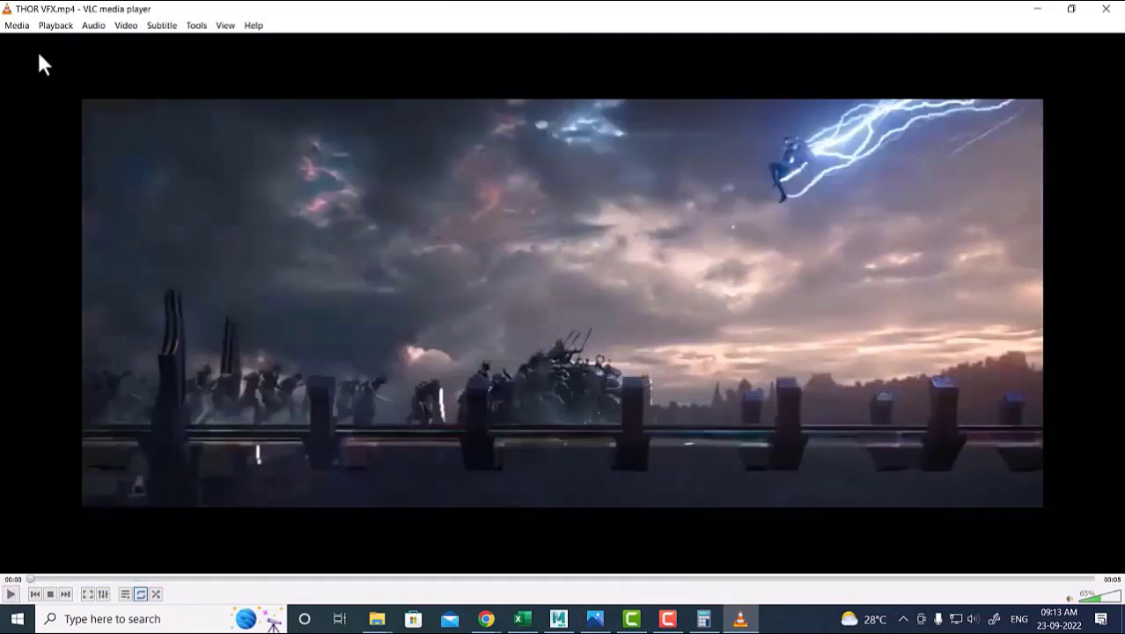
click(126, 26)
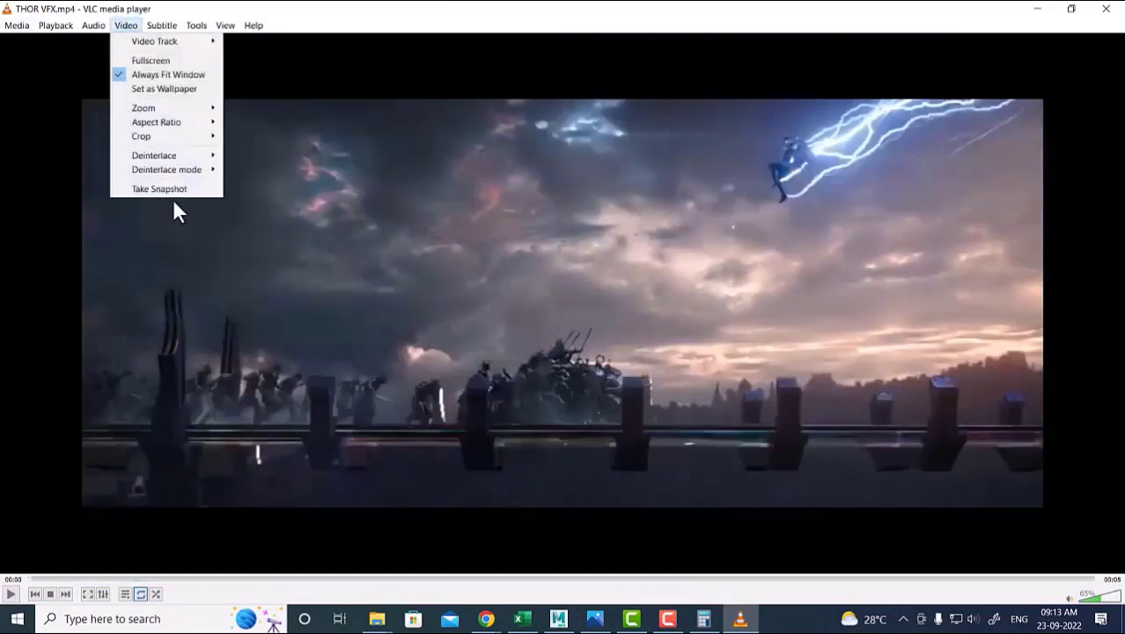
click(155, 188)
click(1039, 9)
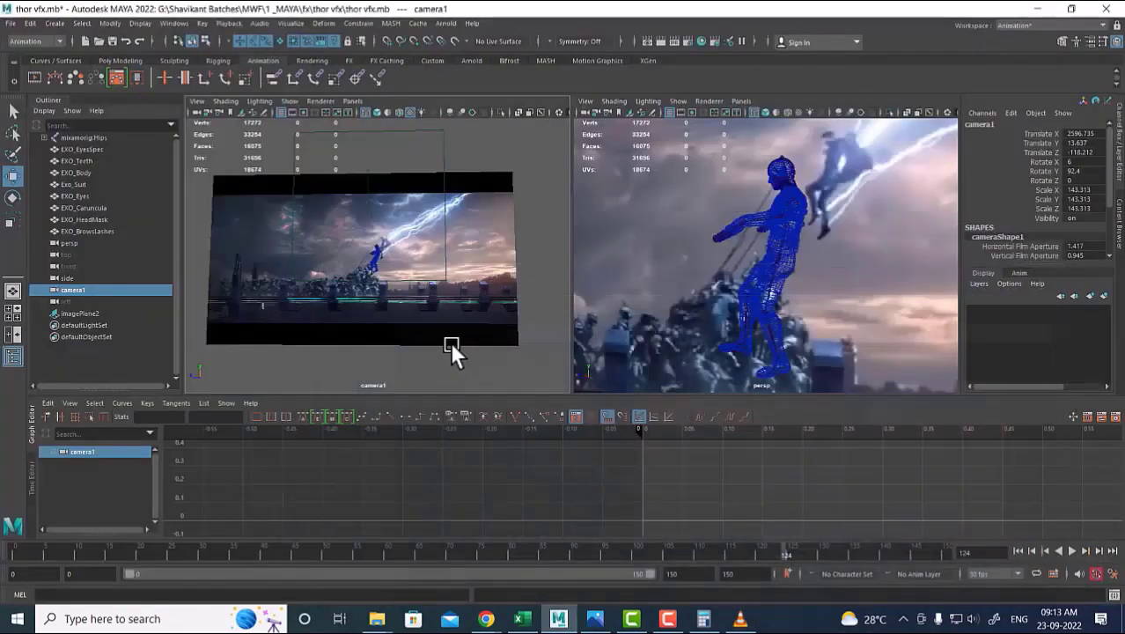
mouse_move(377, 619)
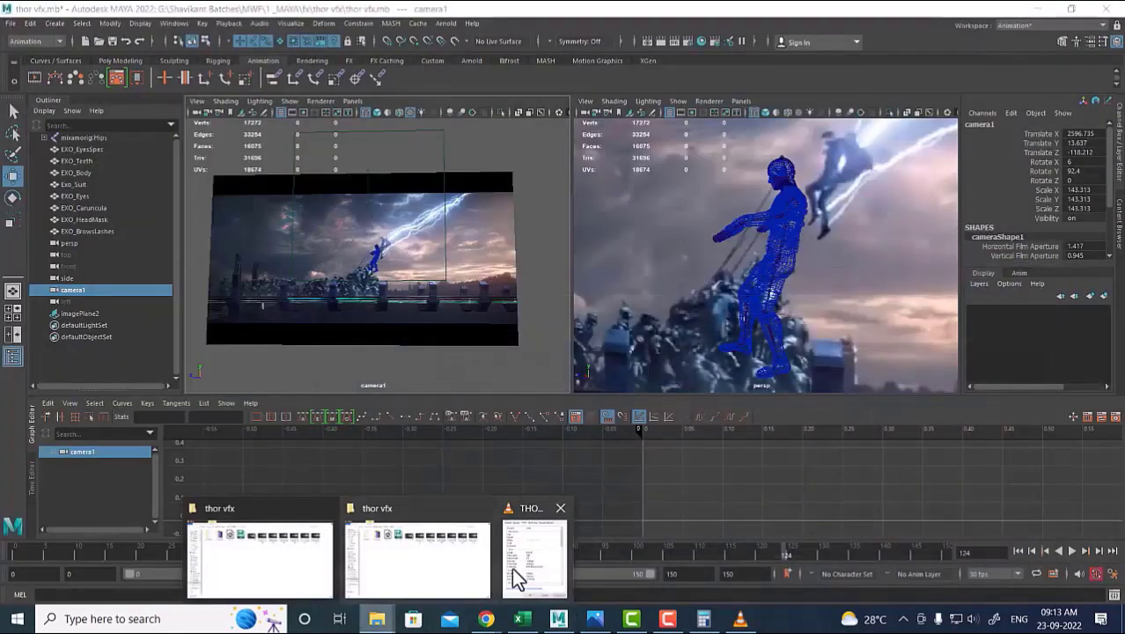
mouse_move(441, 575)
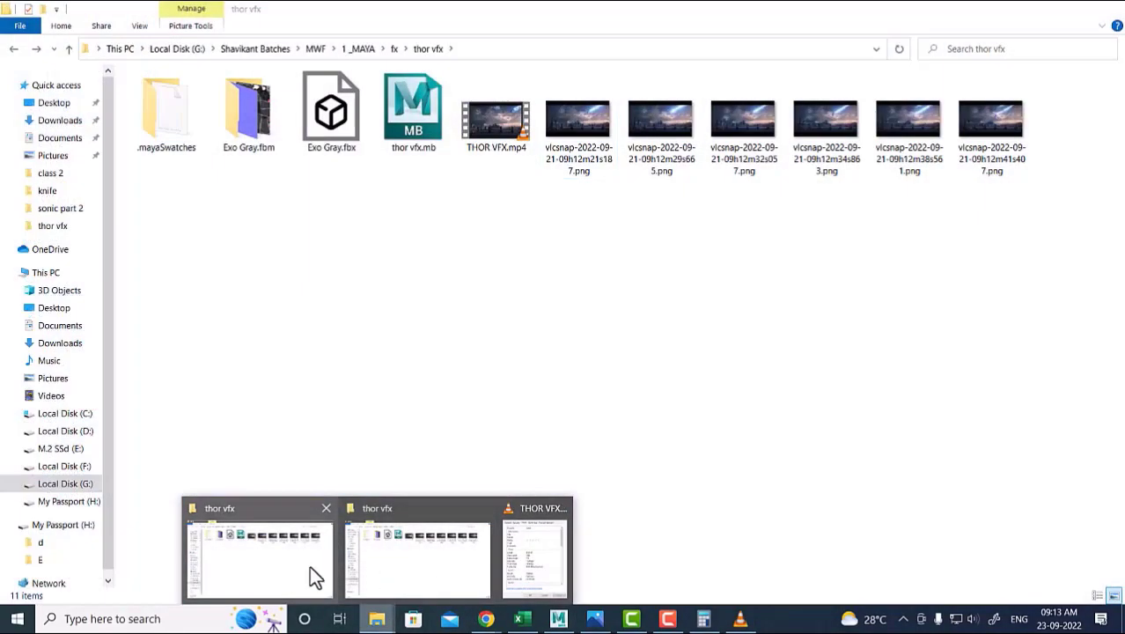
click(319, 555)
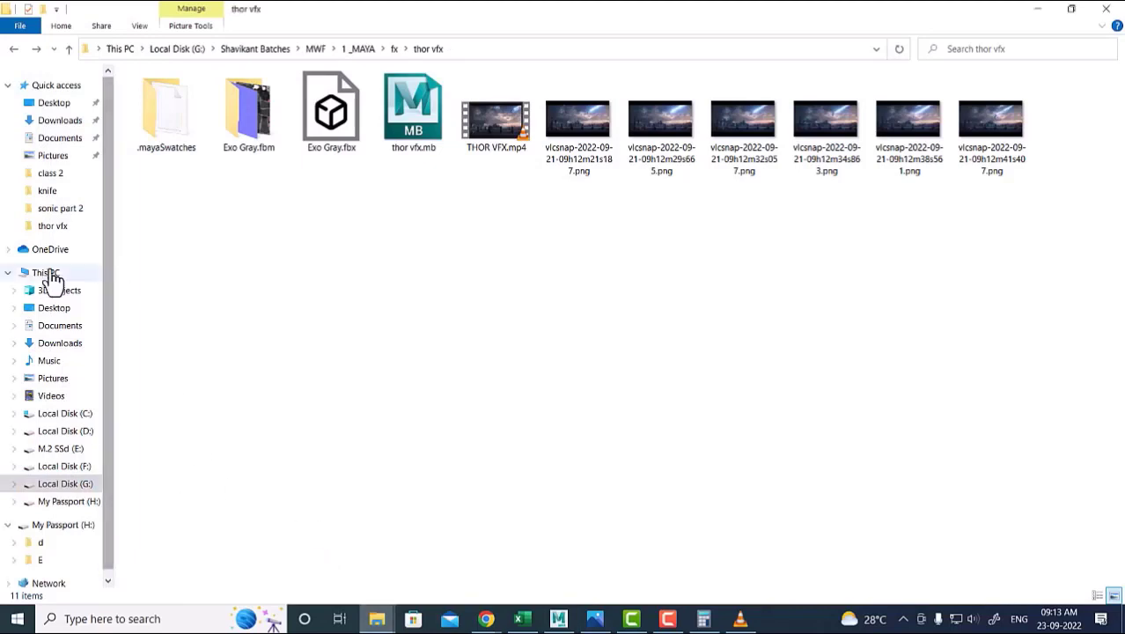
mouse_move(376, 619)
click(464, 555)
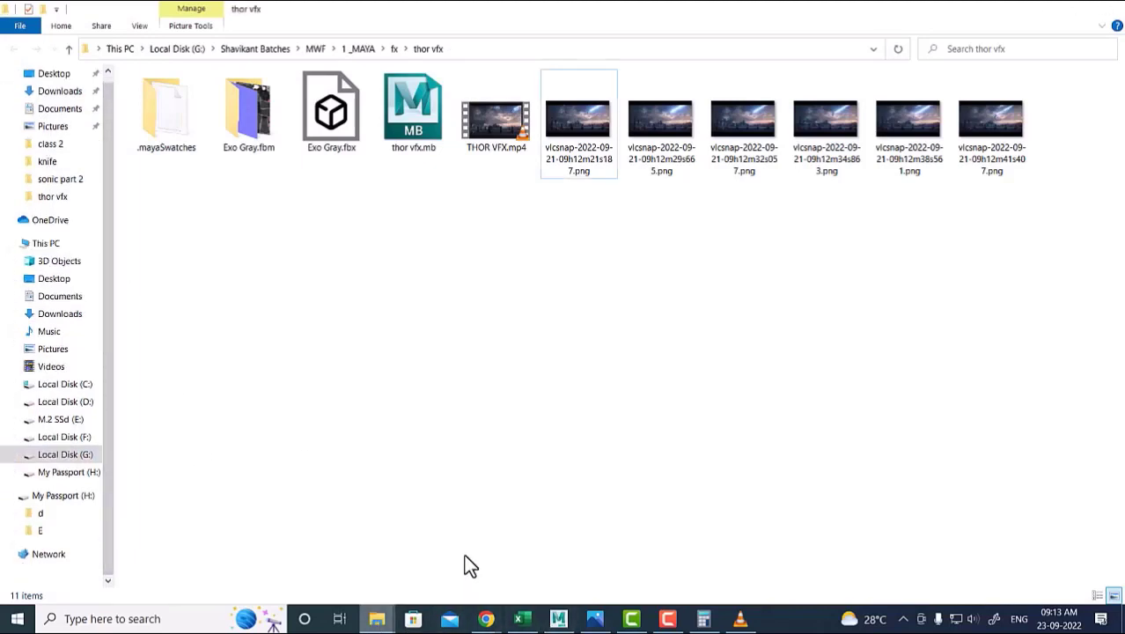
click(53, 126)
click(427, 368)
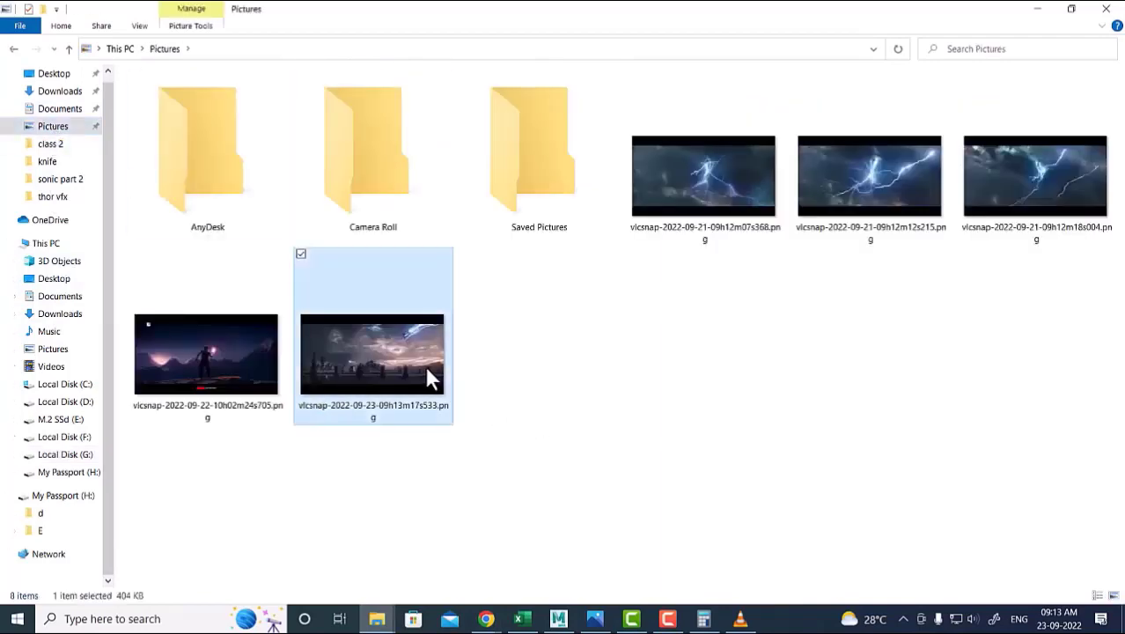
key(ctrl+x)
click(295, 555)
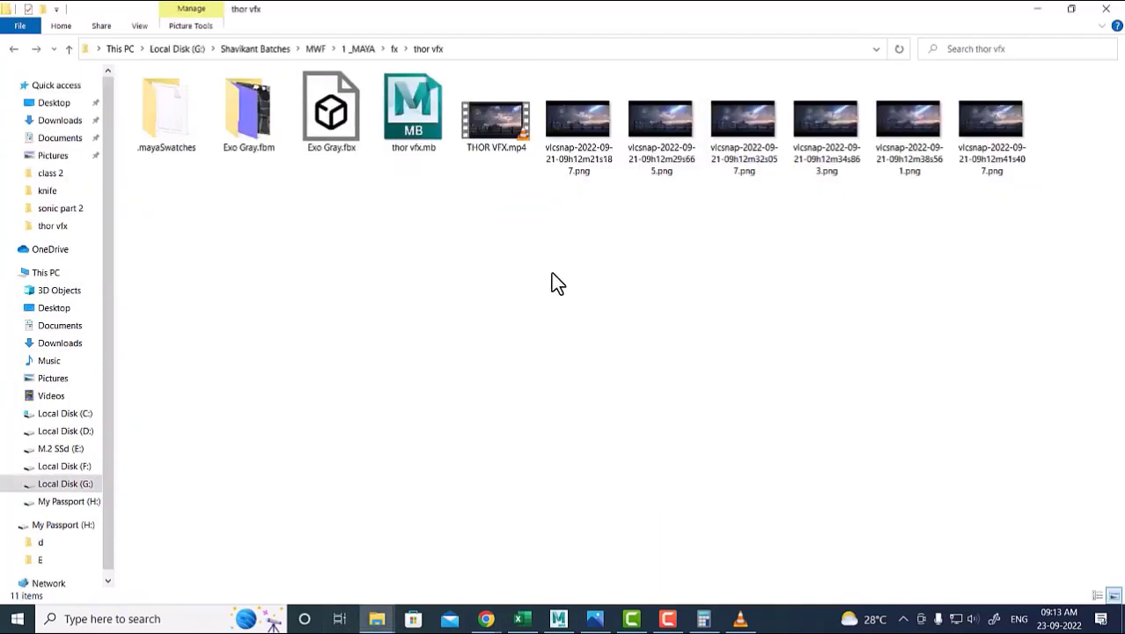
right_click(552, 304)
click(475, 409)
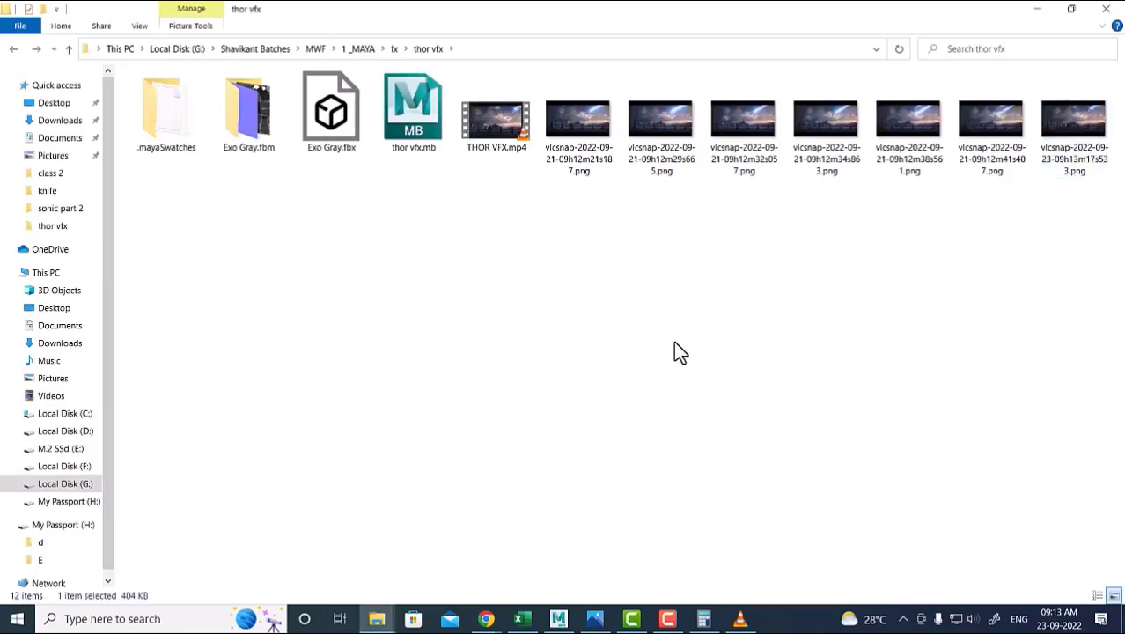
Copy the thor vfx folder's path, close that folder window and return to Maya.
click(604, 53)
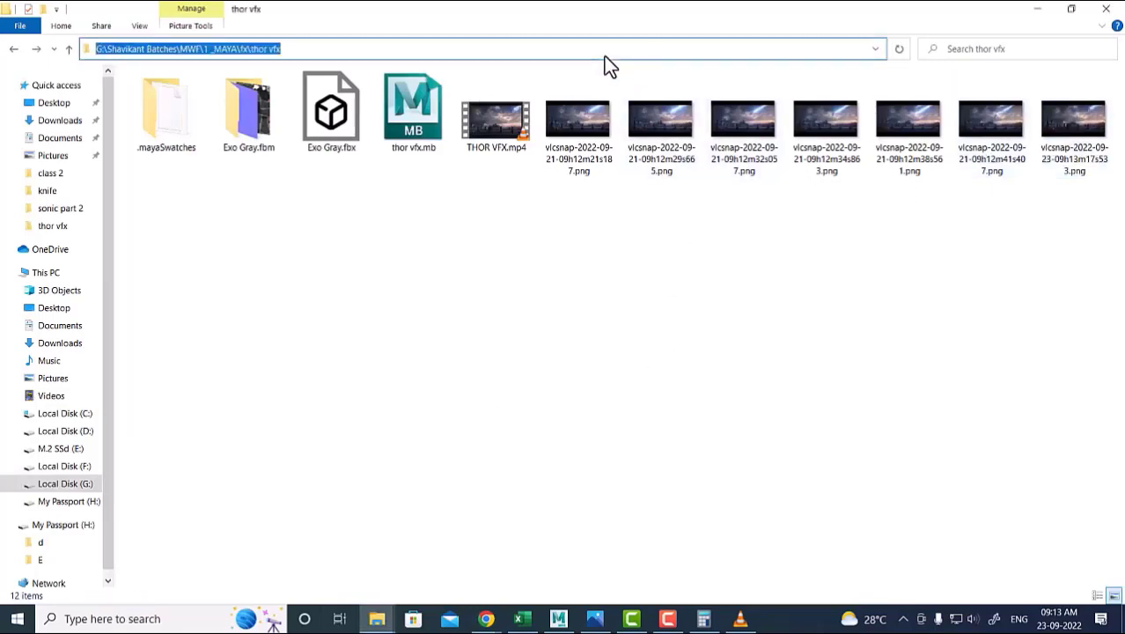
click(1104, 9)
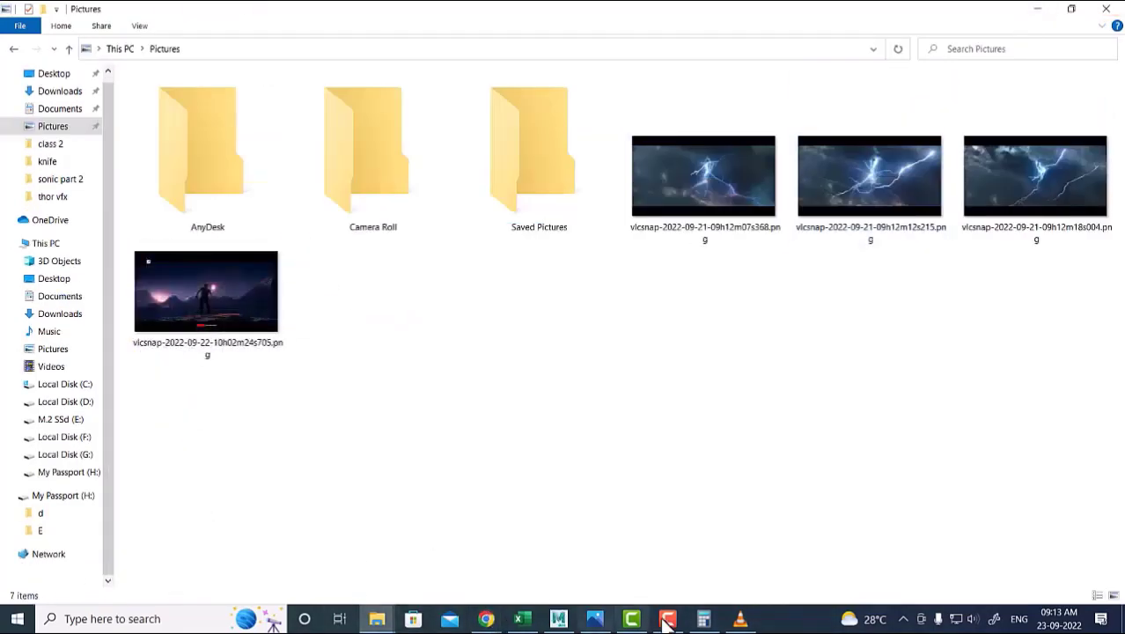
click(571, 620)
click(288, 226)
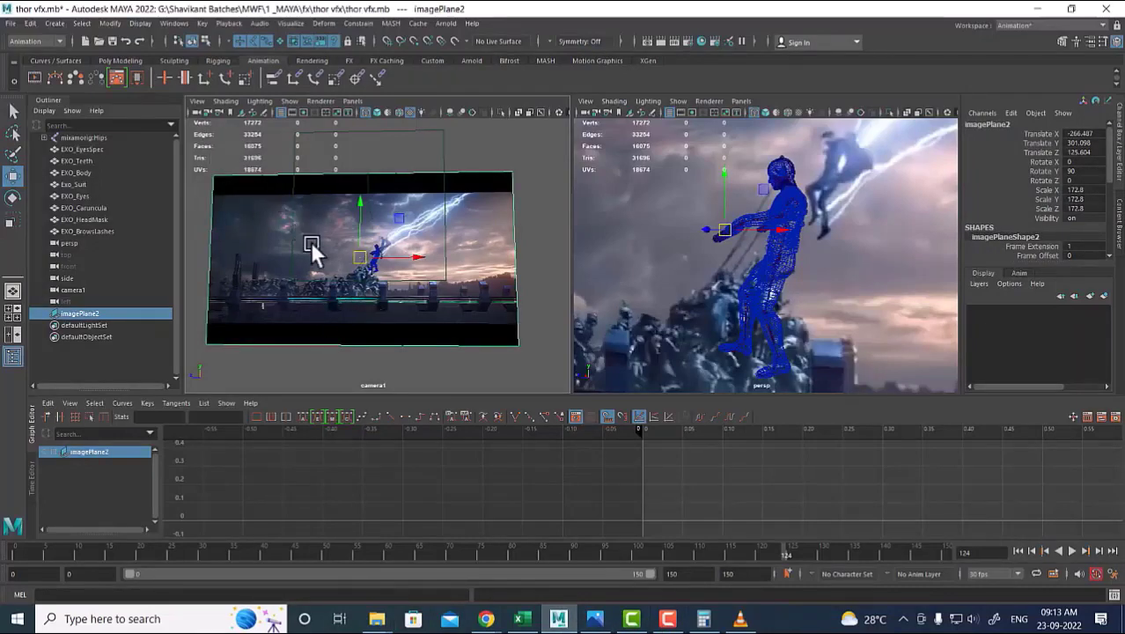
key(ctrl+a)
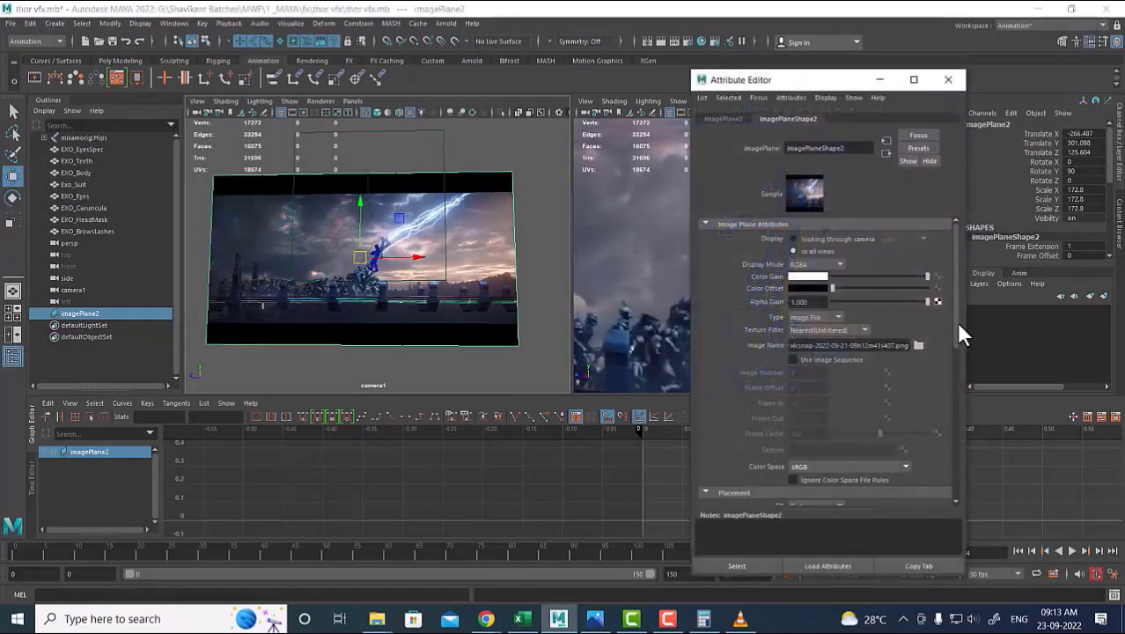
click(918, 345)
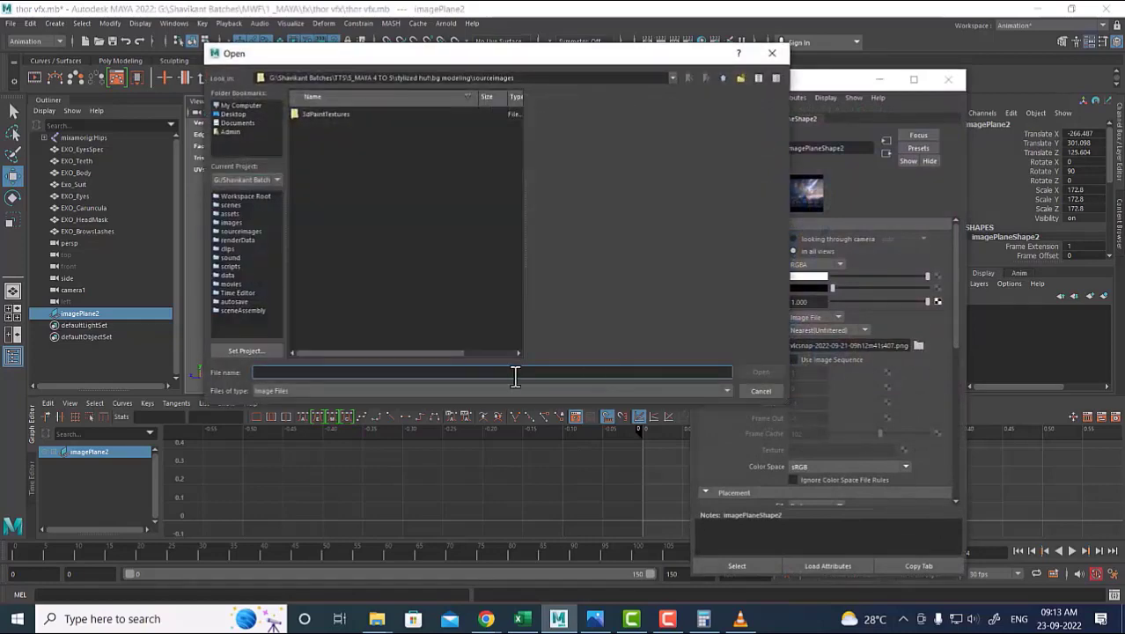
click(361, 192)
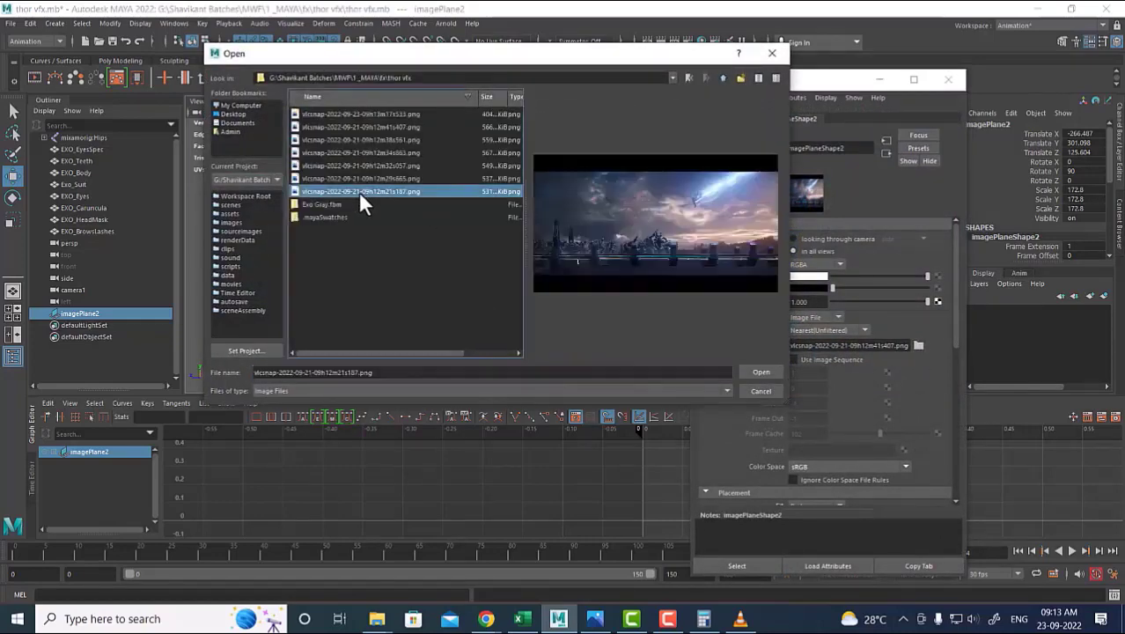
key(Up)
key(Up)
key(Up)
key(Up)
key(Up)
key(Up)
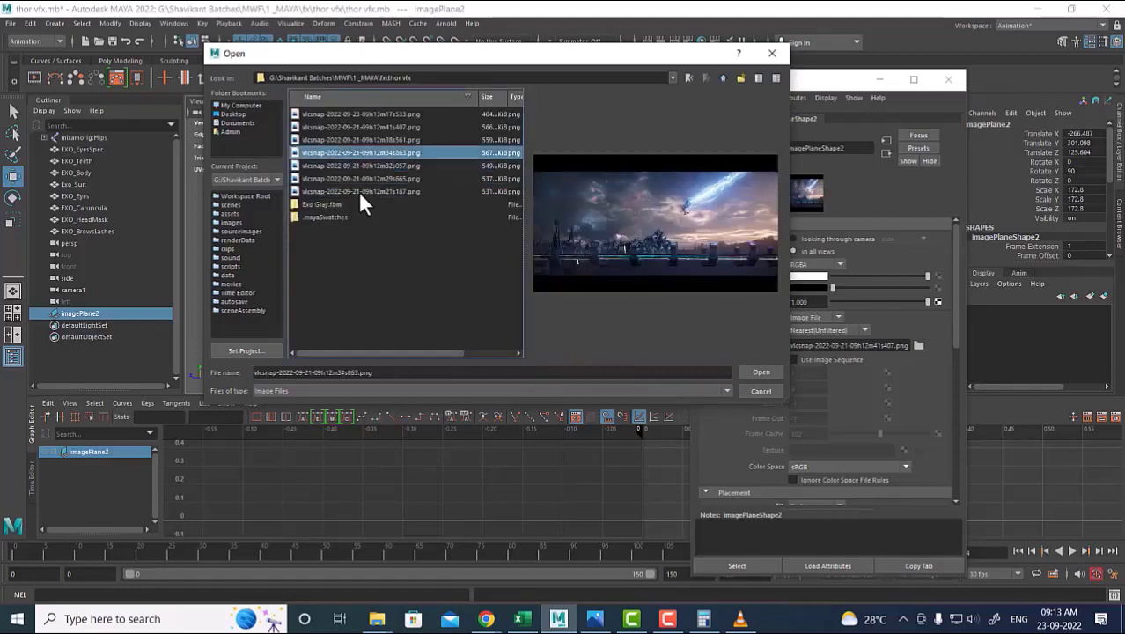
key(Return)
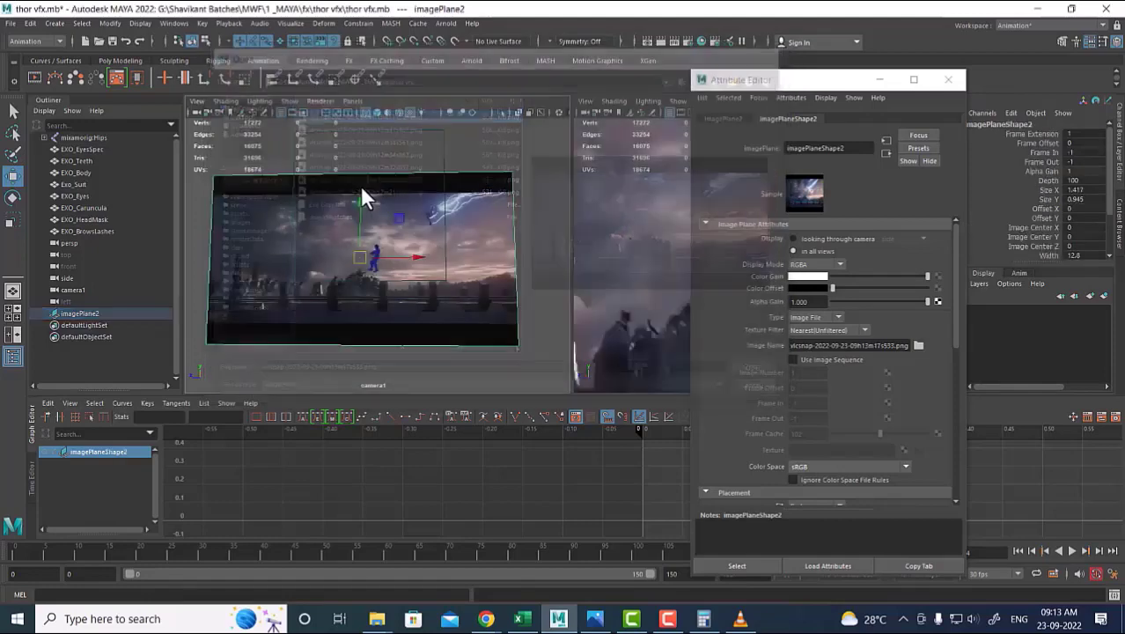
click(948, 80)
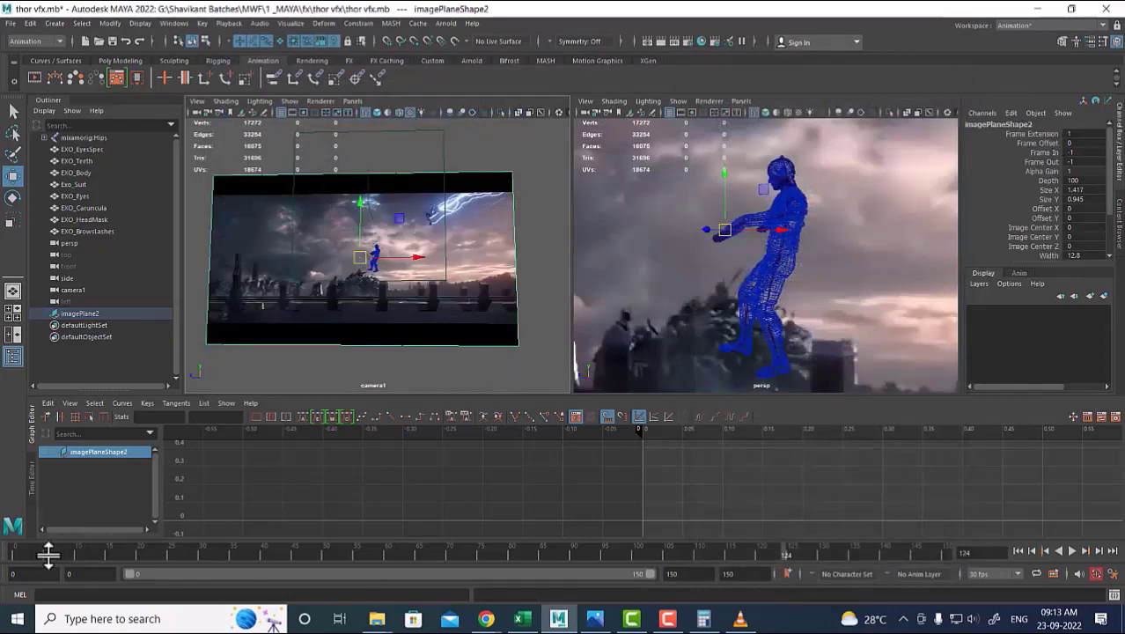
At frame 0, move mixamorig:Hips onto the flying Thor in the camera1 view, to about X 9.66, Y 564.185, Z -369.068, and key its translation.
drag(35, 554, 2, 554)
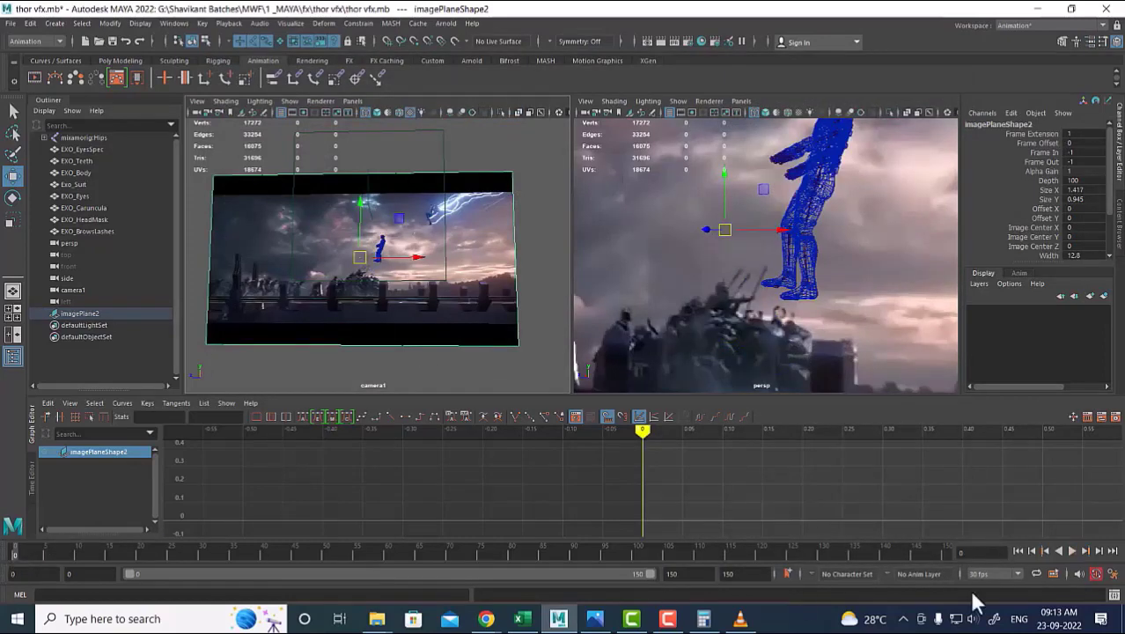
click(946, 553)
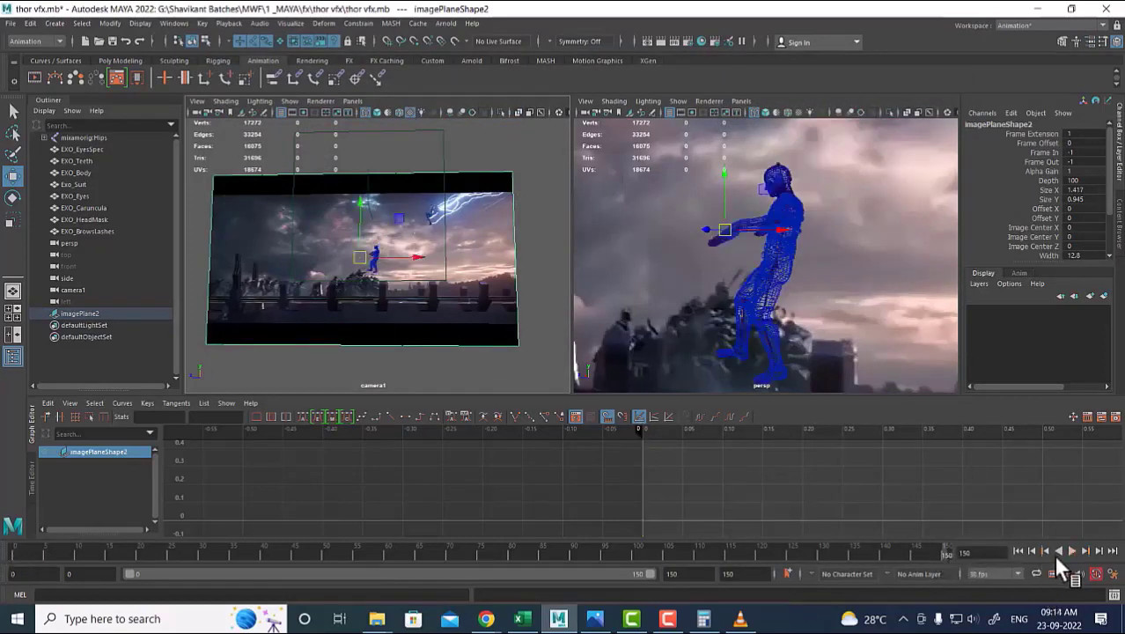
drag(849, 150, 648, 432)
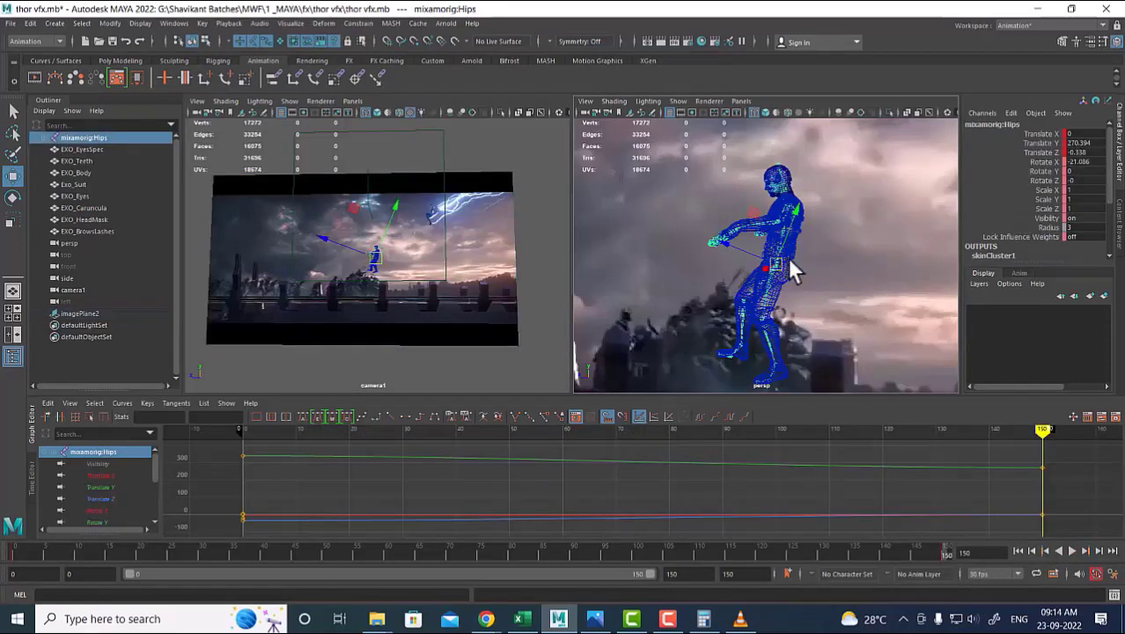
alt+drag(790, 263, 889, 276)
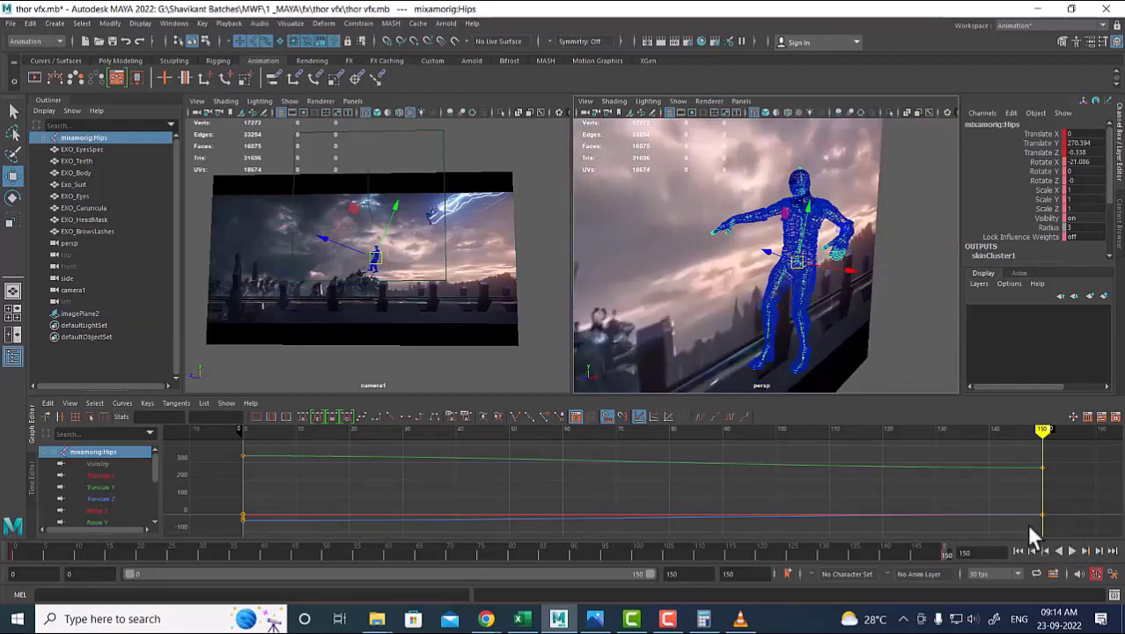
alt+drag(849, 284, 854, 298)
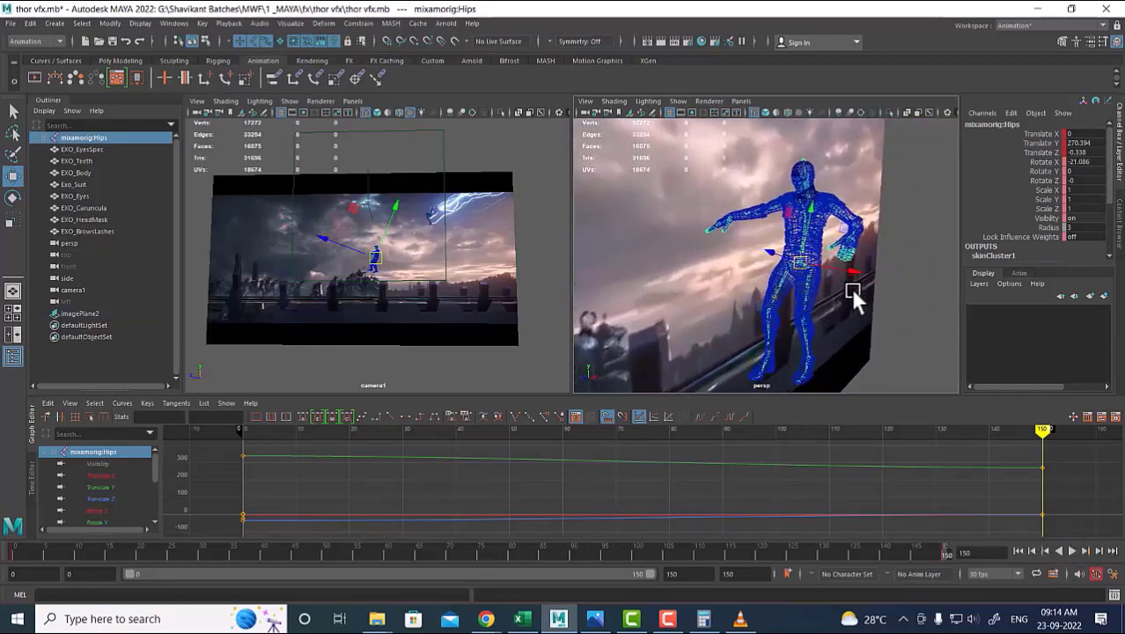
click(1019, 550)
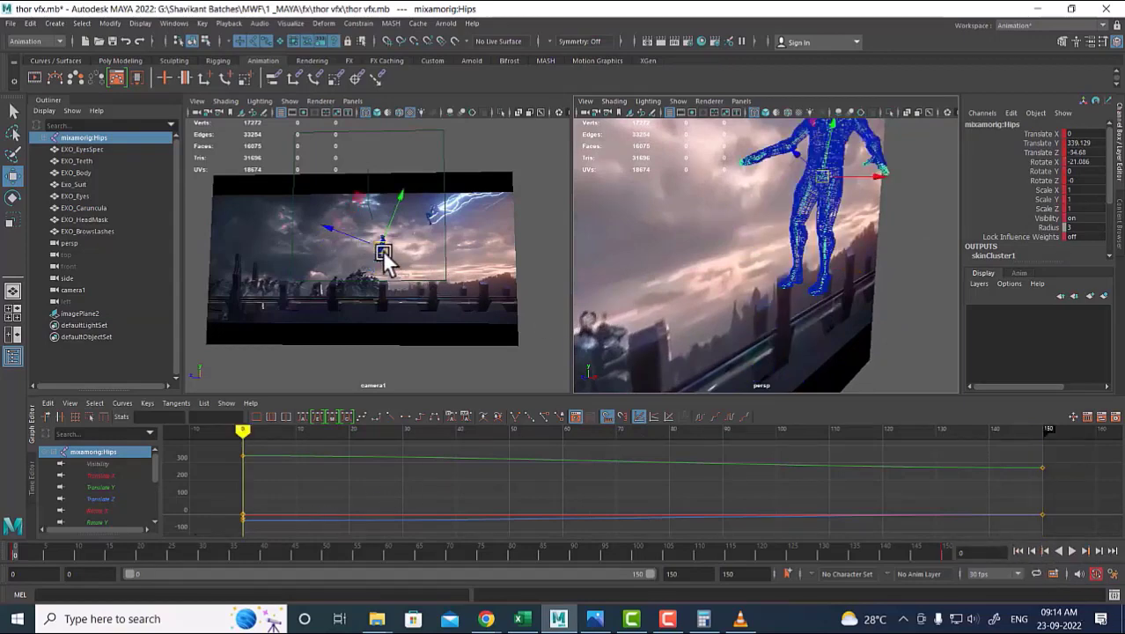
drag(384, 256, 440, 221)
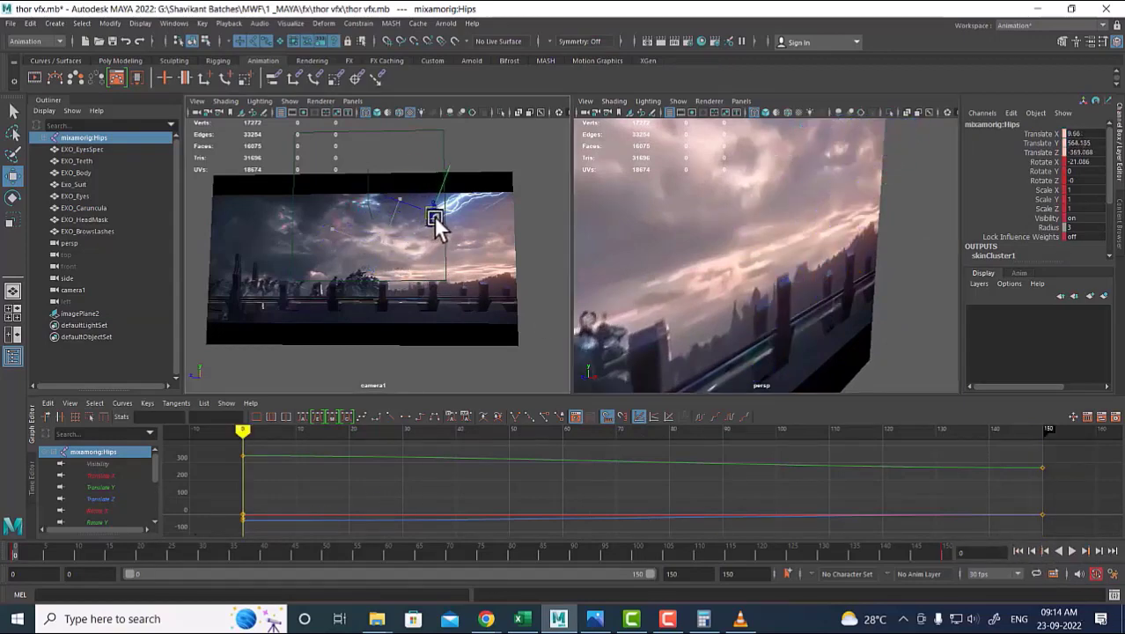
key(shift+w)
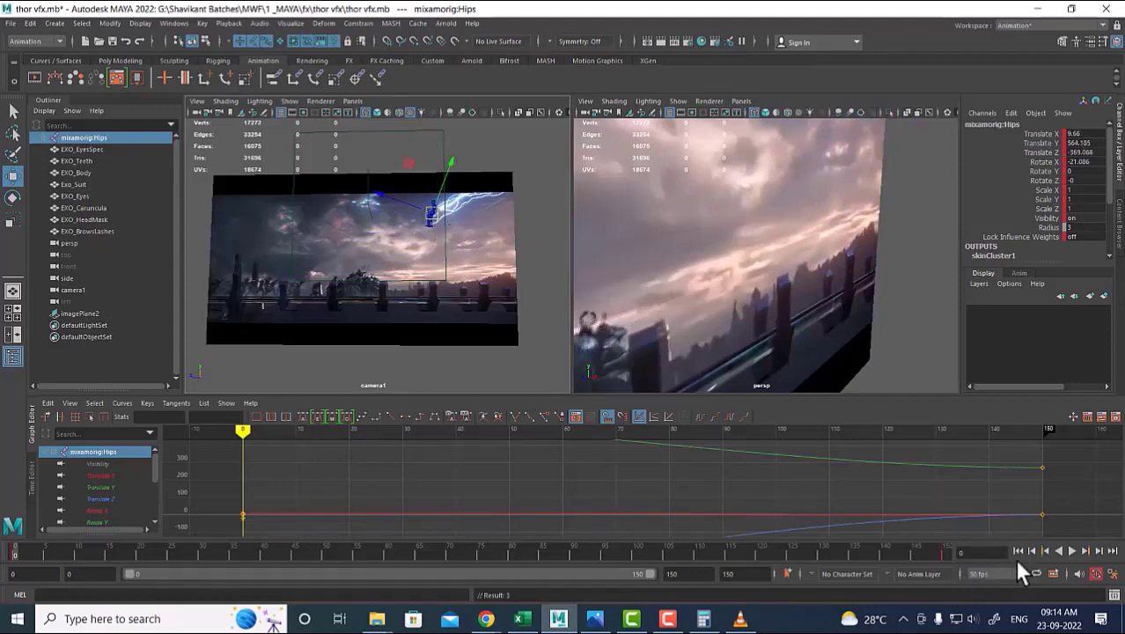
Play the animation, review the character's descent in the camera1 and enlarged perspective views, and stop playback.
click(1071, 550)
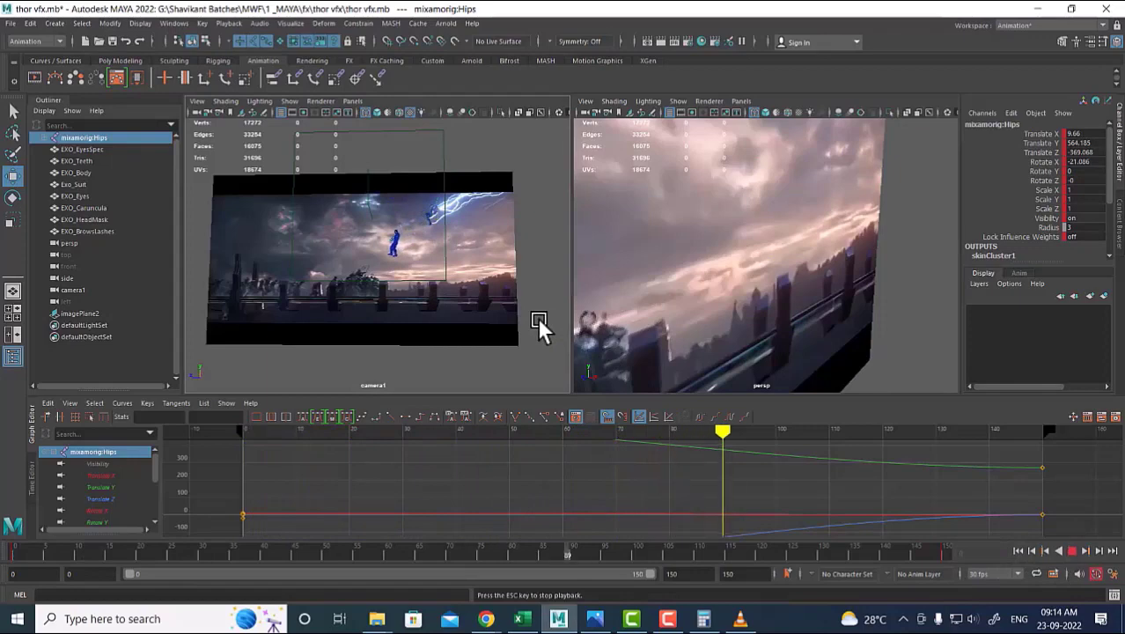
mouse_move(782, 264)
alt+mouse_down()
mouse_move(733, 265)
mouse_move(791, 307)
alt+mouse_up()
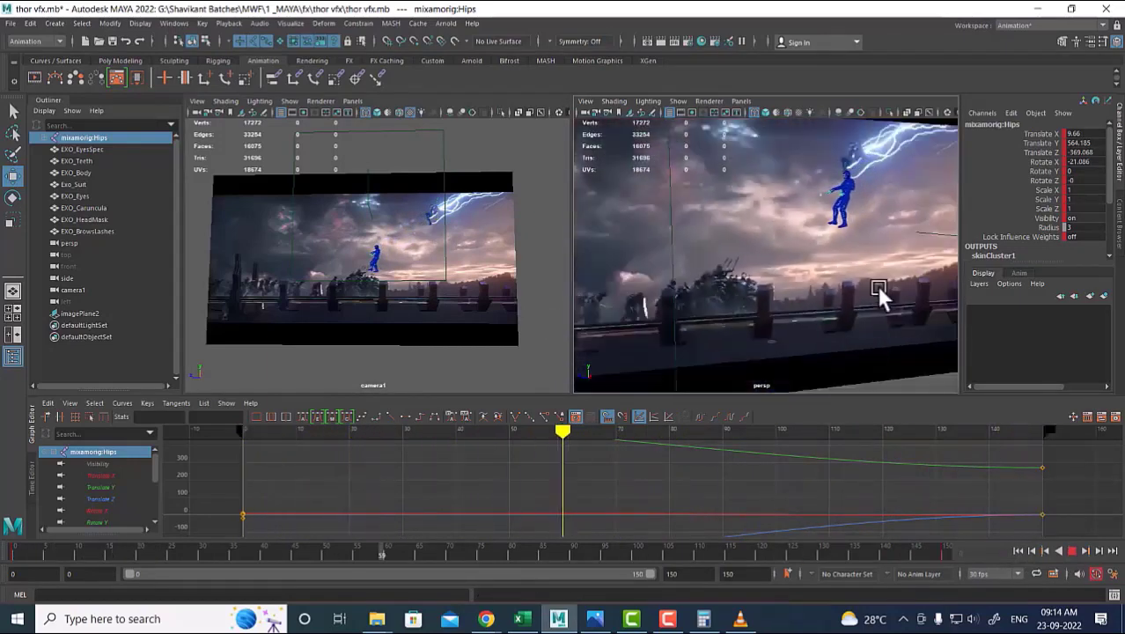
click(487, 293)
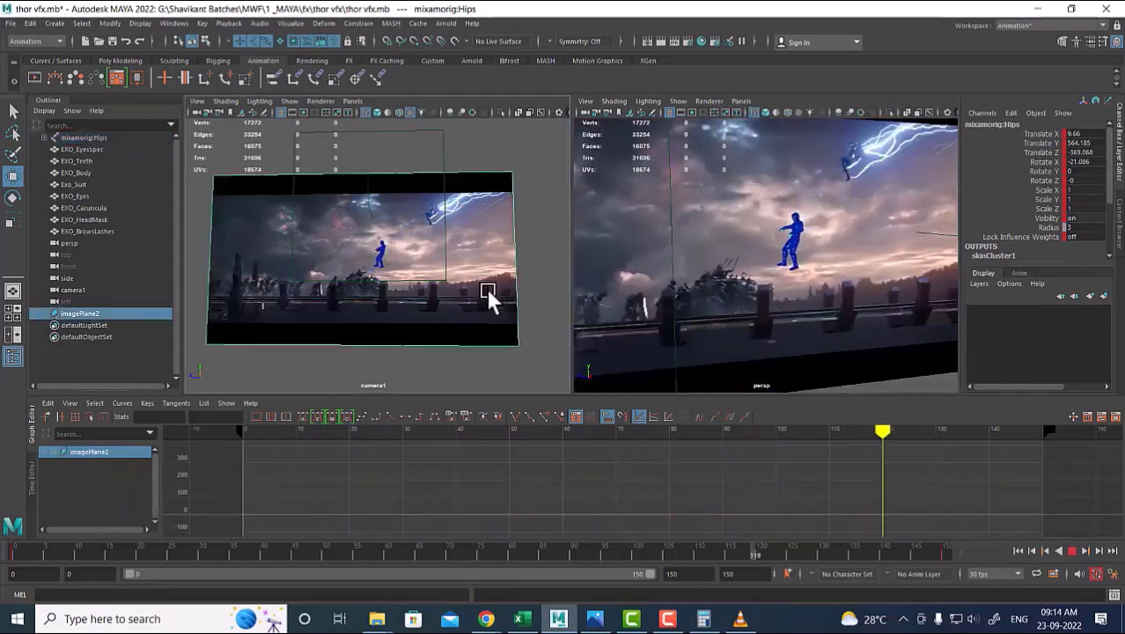
mouse_move(828, 264)
alt+mouse_down()
mouse_move(811, 259)
mouse_move(835, 260)
mouse_move(794, 297)
mouse_move(687, 299)
alt+mouse_up()
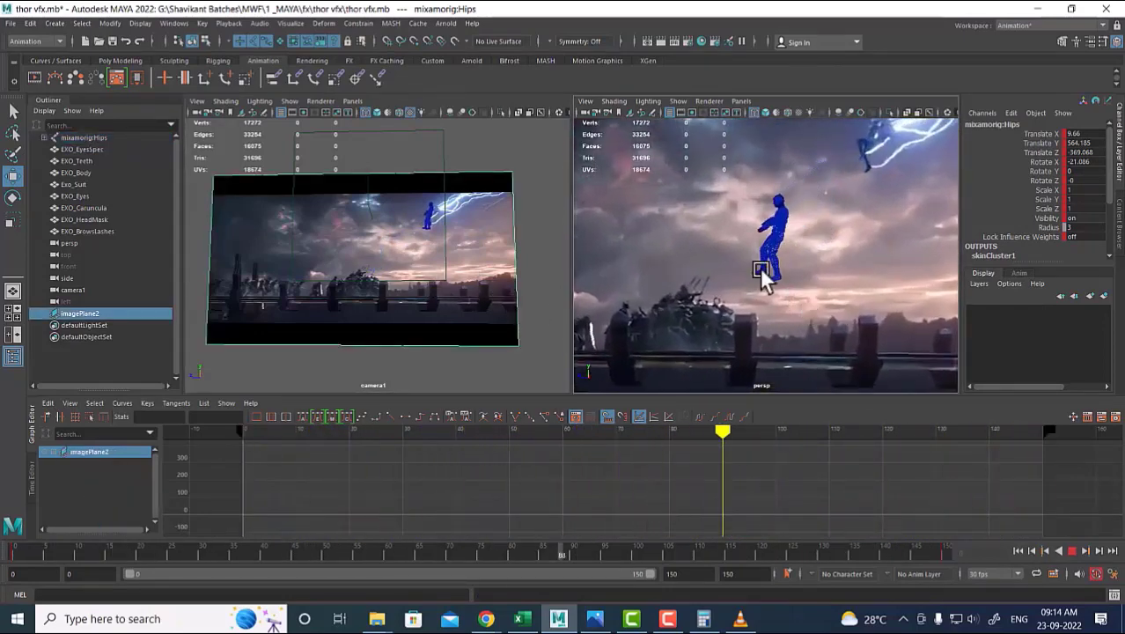
key(space)
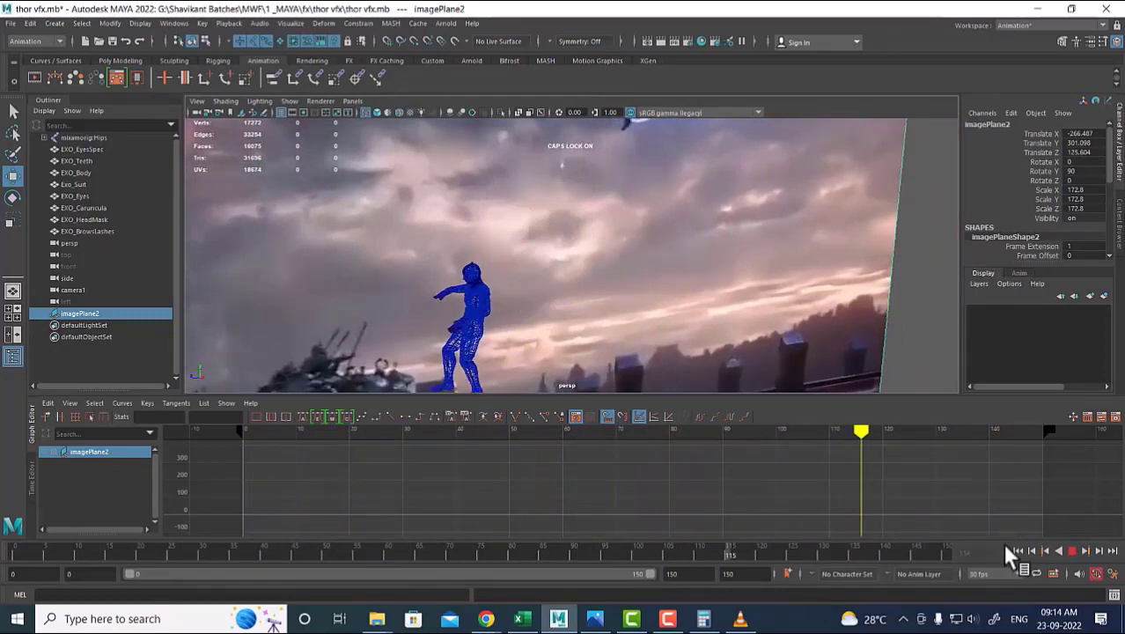
click(1072, 552)
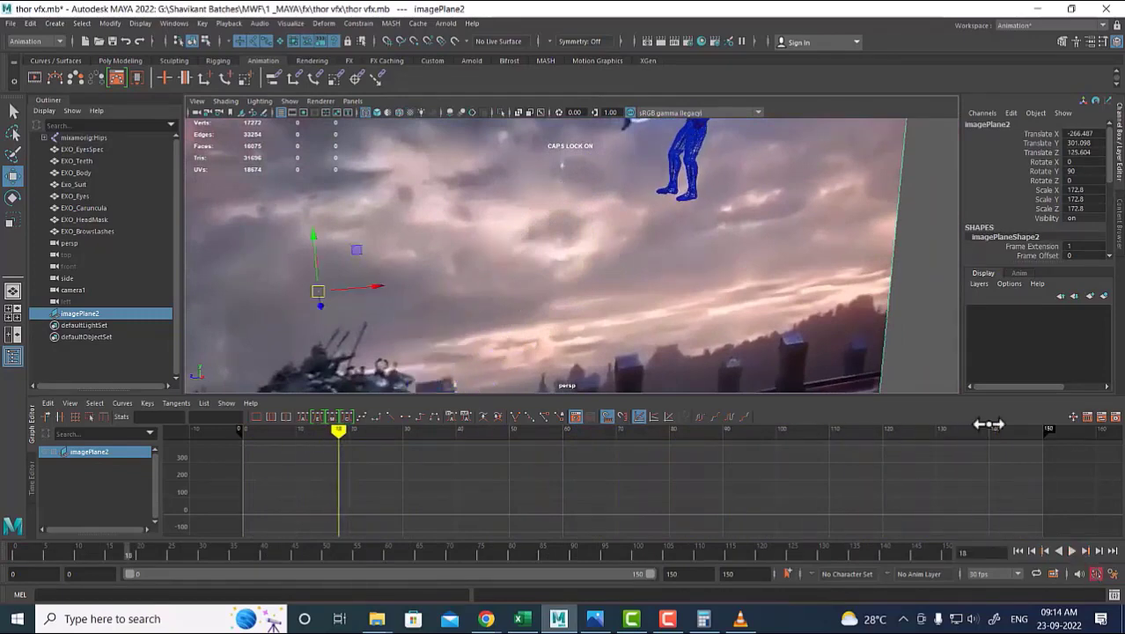
Inspect the character's pose at frame 18 in the perspective view, restore the two-view layout and replay the descent.
click(716, 165)
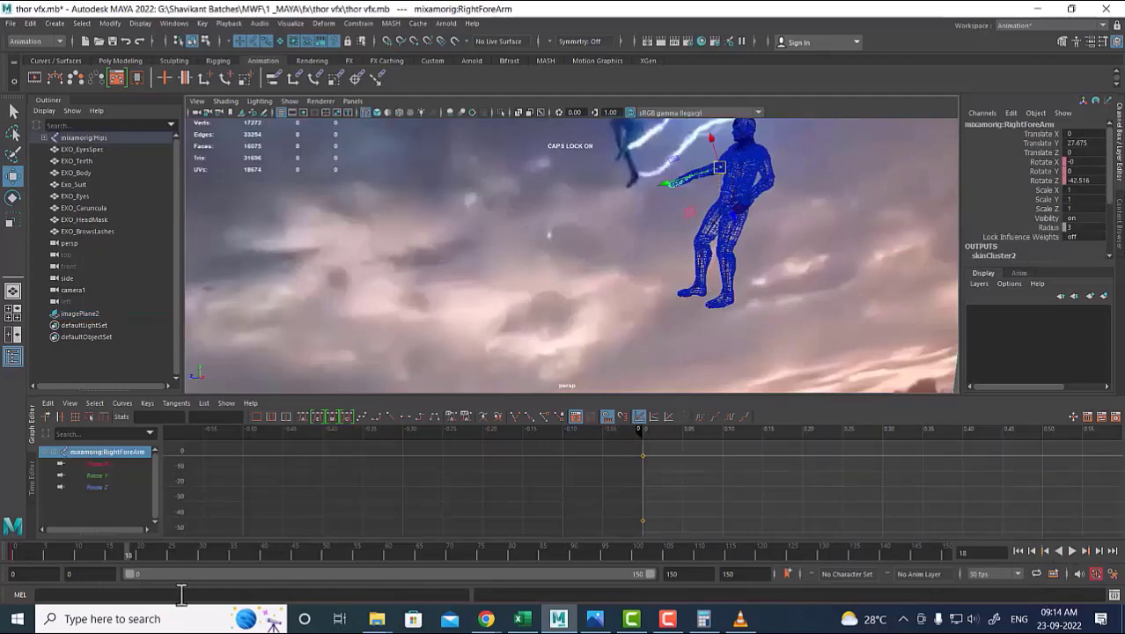
mouse_move(128, 553)
mouse_down()
mouse_move(402, 554)
mouse_move(128, 554)
mouse_up()
click(646, 261)
key(space)
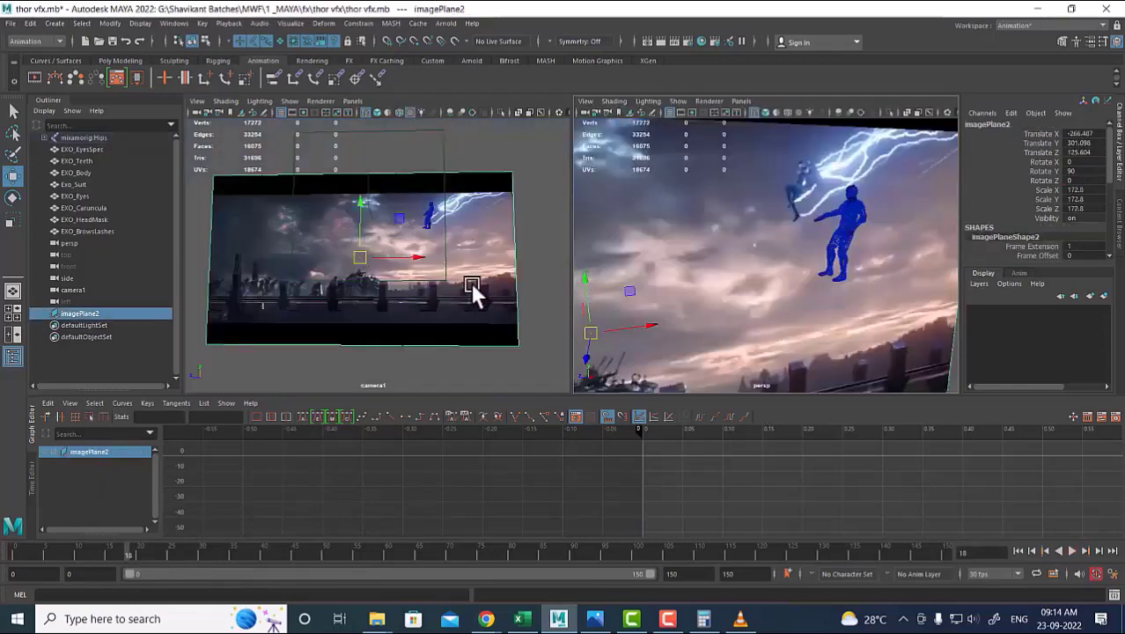
click(1069, 551)
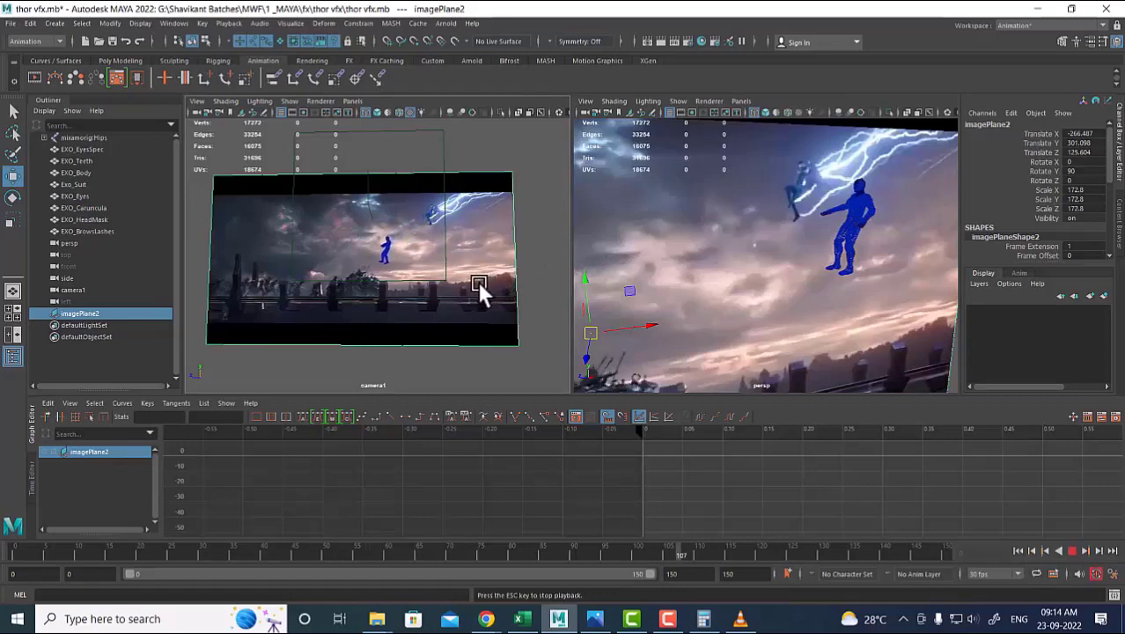
click(1072, 548)
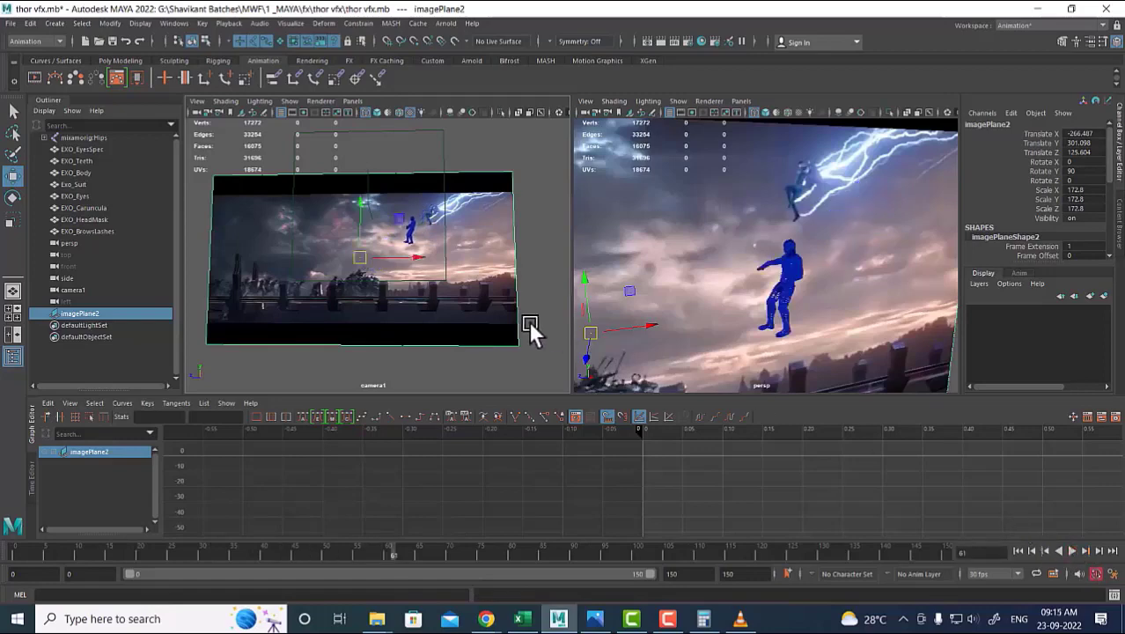
key(alt+v)
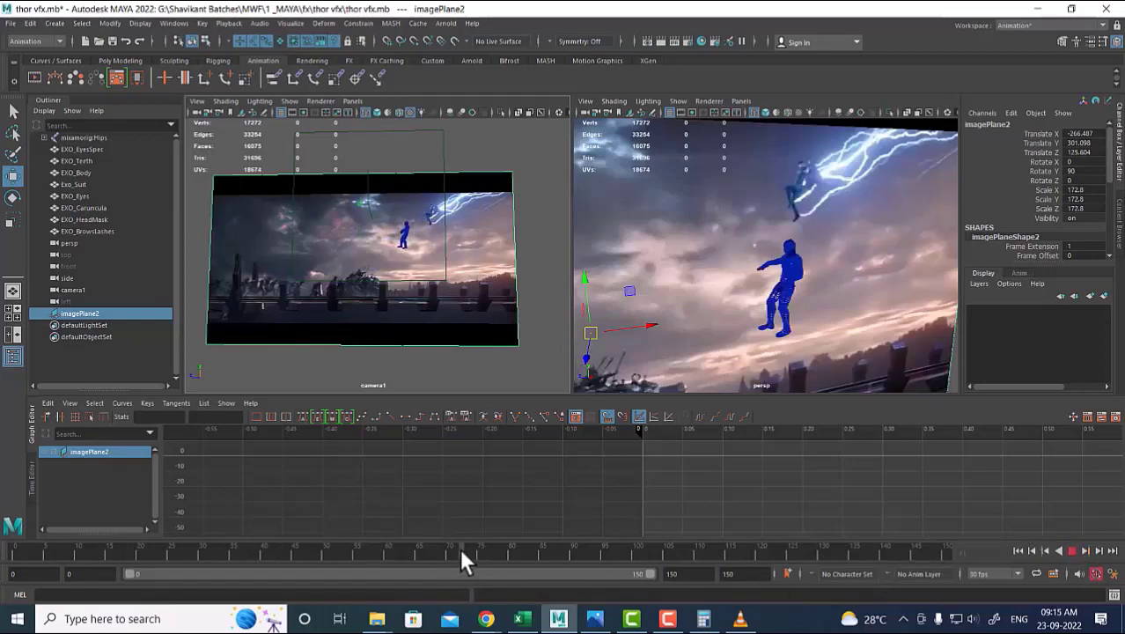
At frame 75, rotate mixamorig:Hips to Rotate X about -17.326 and key it.
click(480, 553)
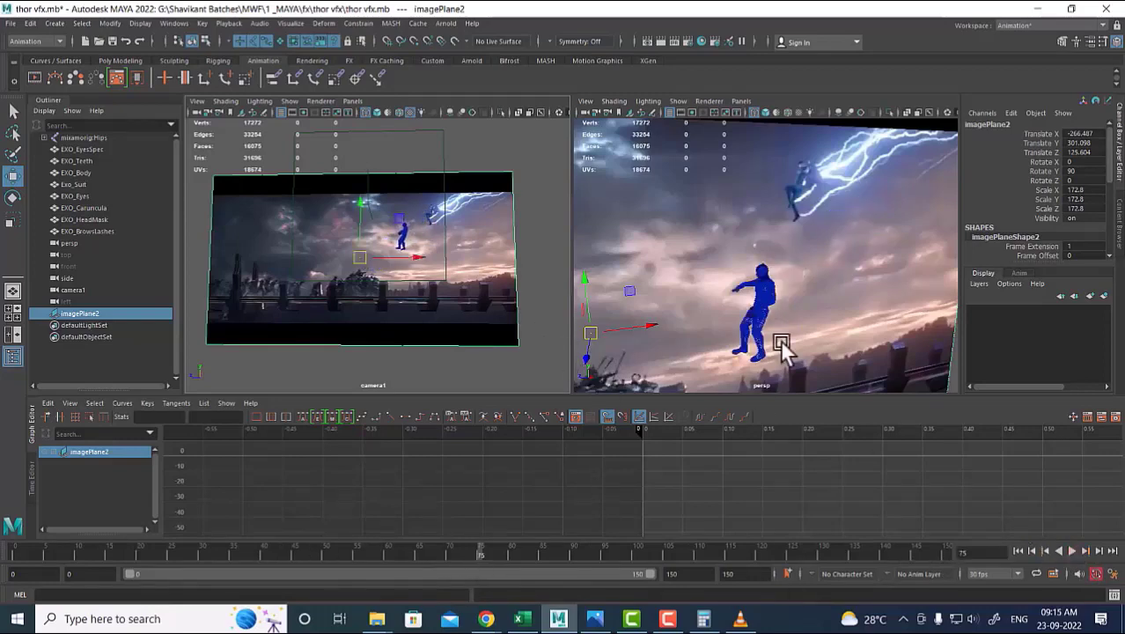
drag(818, 271, 708, 394)
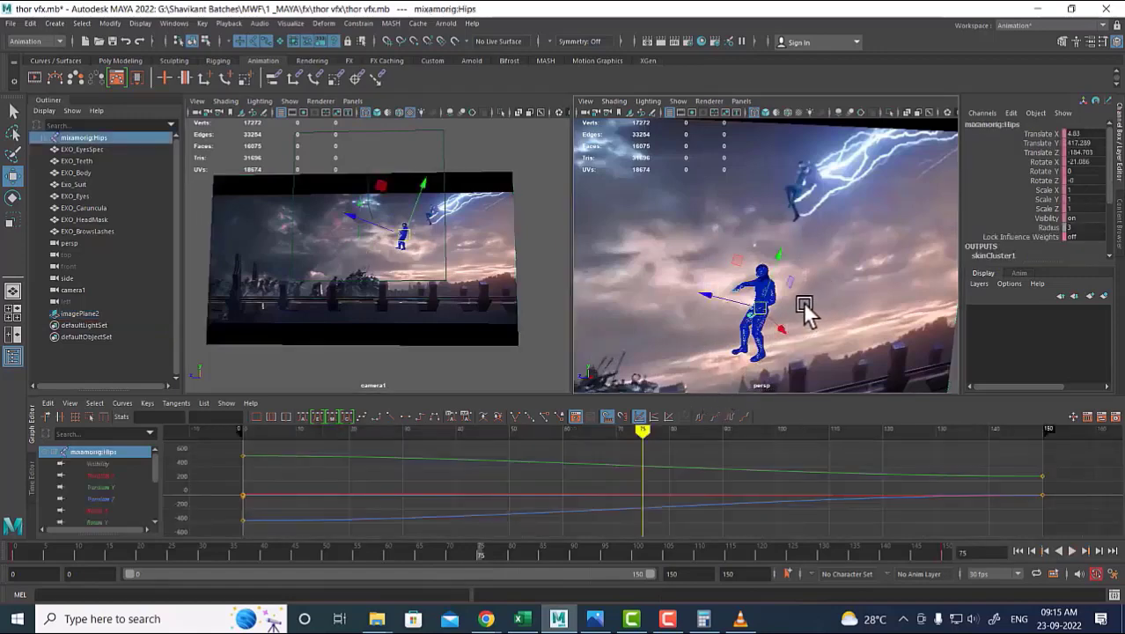
alt+middle_drag(804, 309, 797, 251)
alt+drag(797, 251, 809, 306)
key(e)
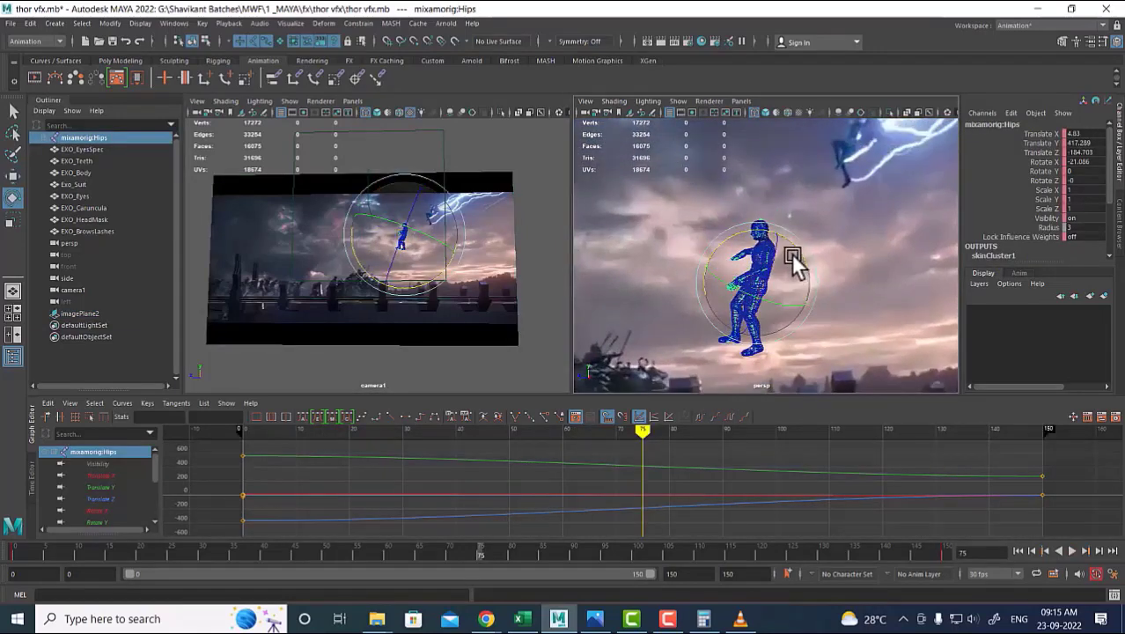
drag(794, 244, 794, 247)
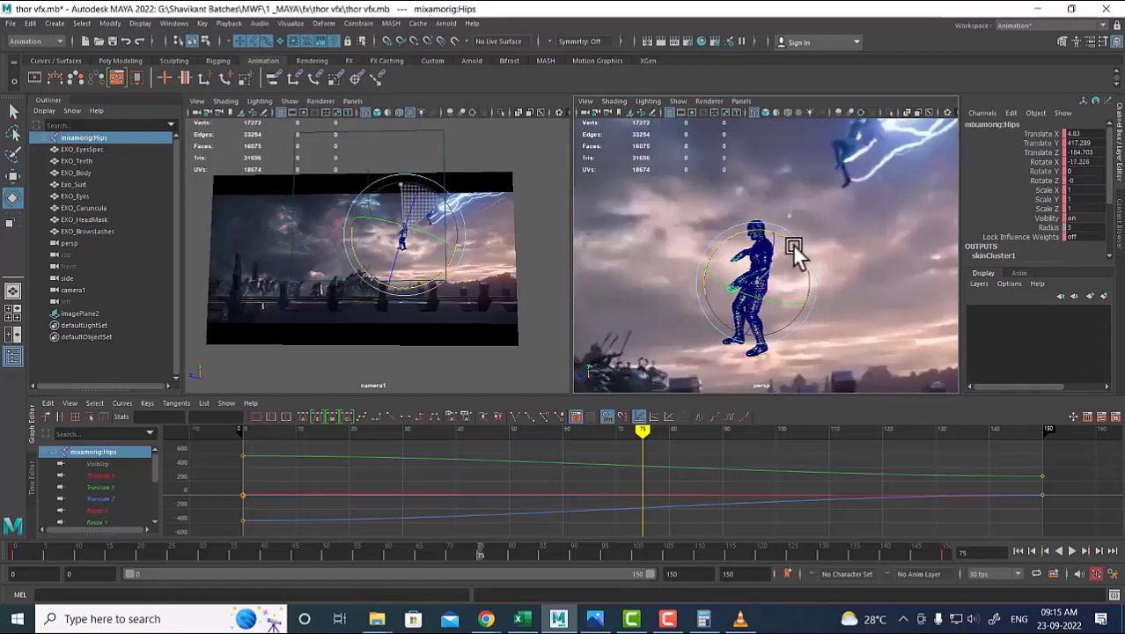
key(s)
At frame 0, frame the character in the perspective view and slightly adjust the Hips joint's X rotation.
drag(496, 550, 18, 551)
key(f)
alt+drag(760, 263, 863, 218)
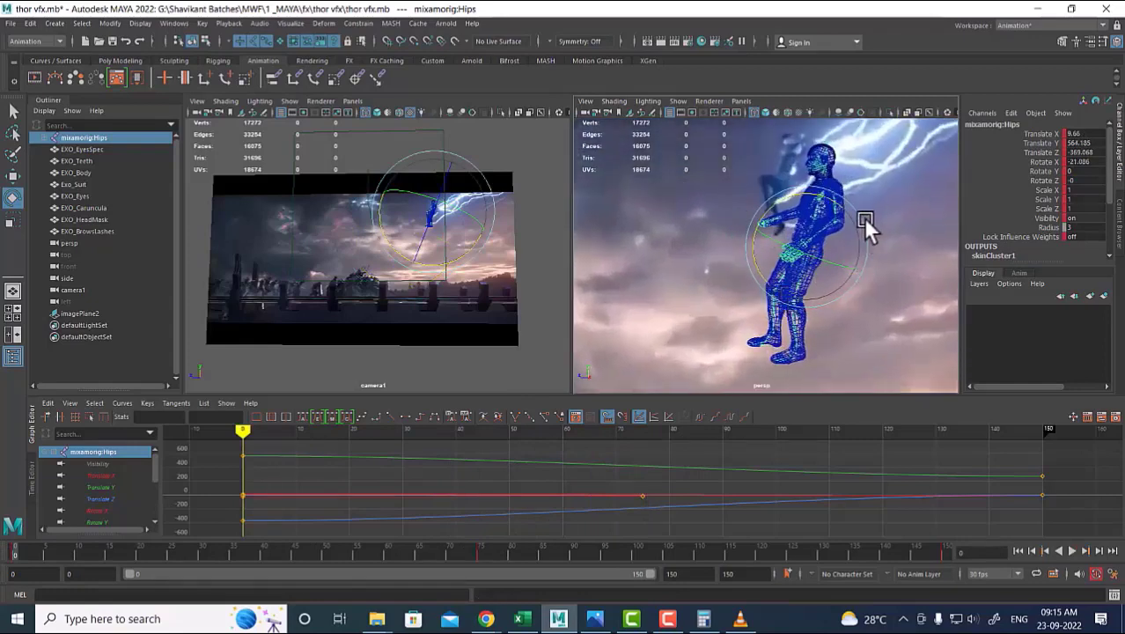
drag(770, 203, 773, 205)
At frame 150, rotate mixamorig:Hips to Rotate X about -14.59, move it slightly up and toward Thor in the camera1 view, and deselect it.
drag(26, 553, 977, 555)
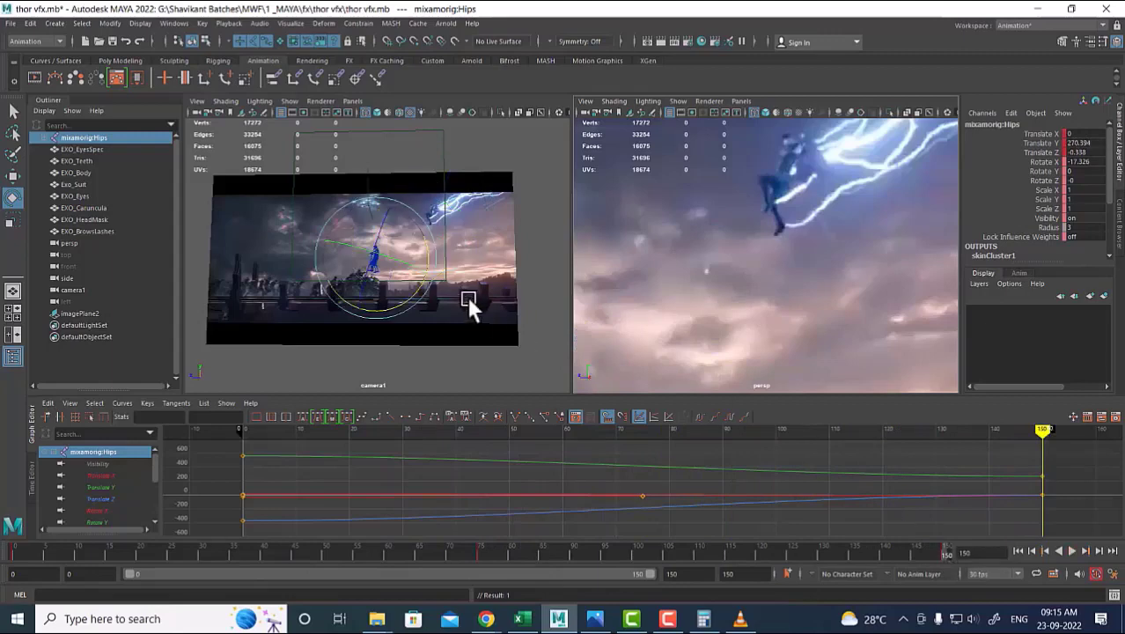
click(426, 251)
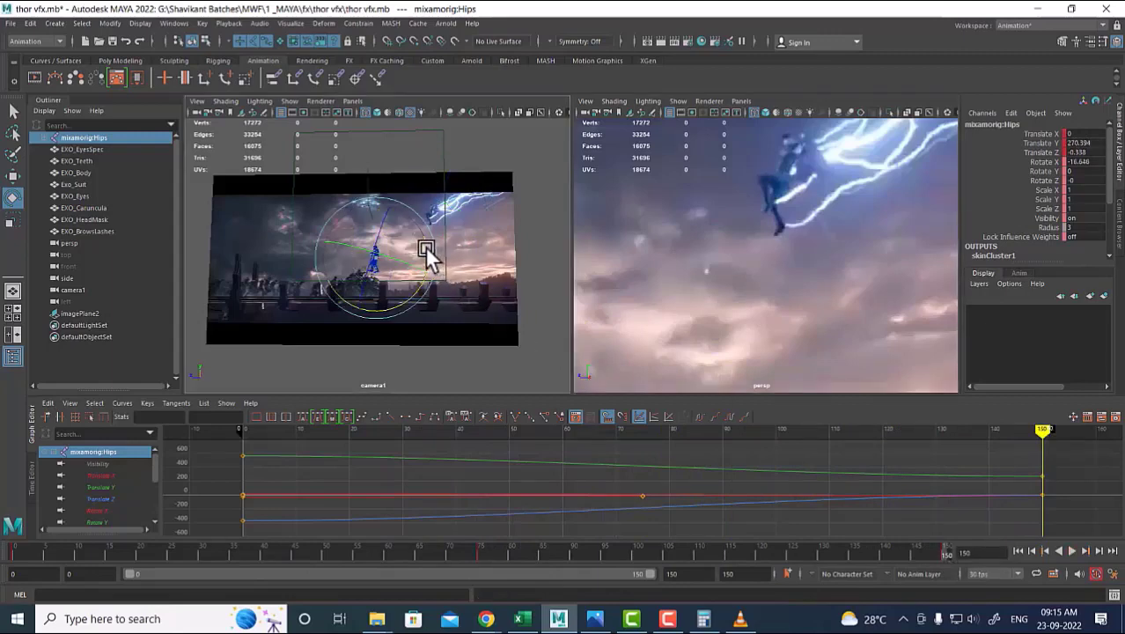
key(w)
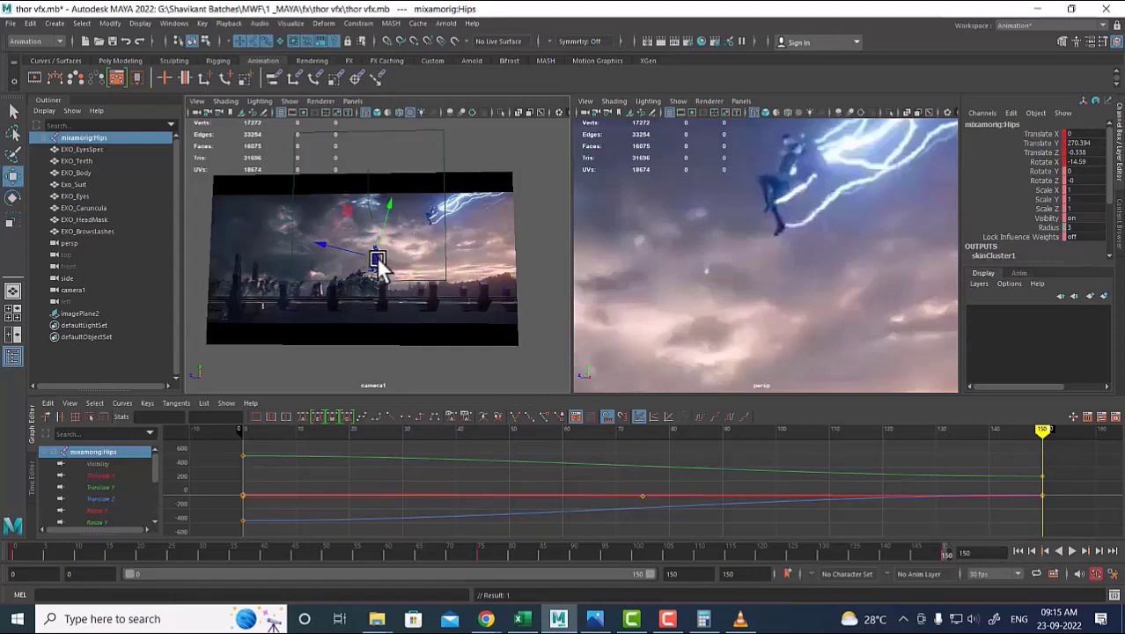
drag(378, 261, 393, 252)
mouse_move(870, 552)
mouse_down()
mouse_move(3, 549)
mouse_move(946, 551)
mouse_up()
click(522, 336)
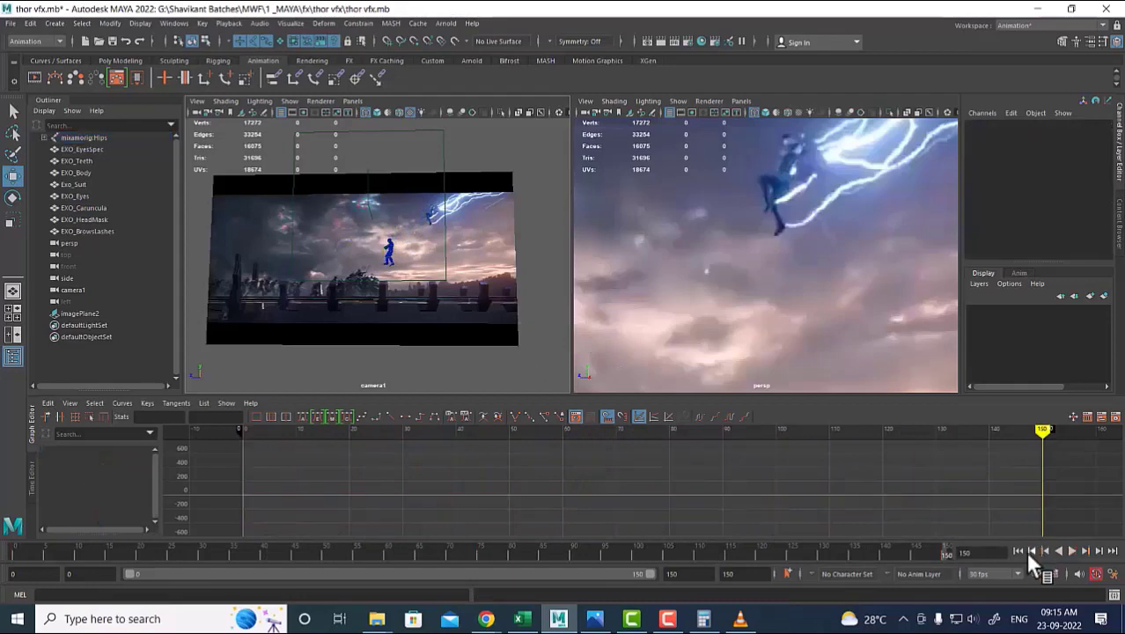
Play the animation from the start, review the descent in both views and enlarged in perspective, and return to frame 0.
click(1019, 550)
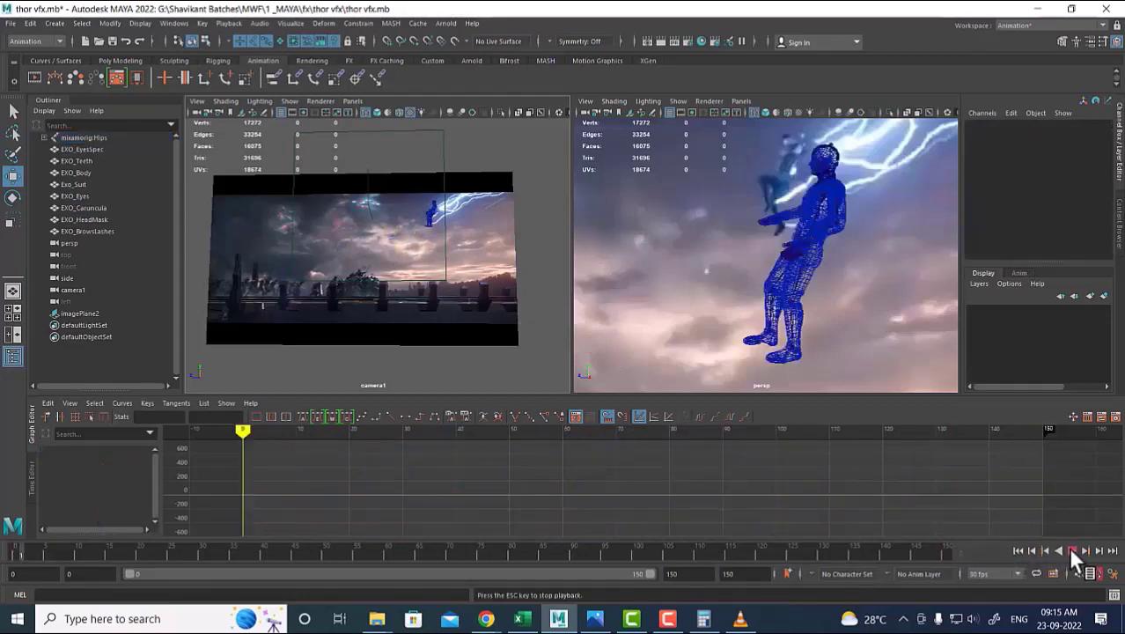
click(1070, 550)
click(378, 340)
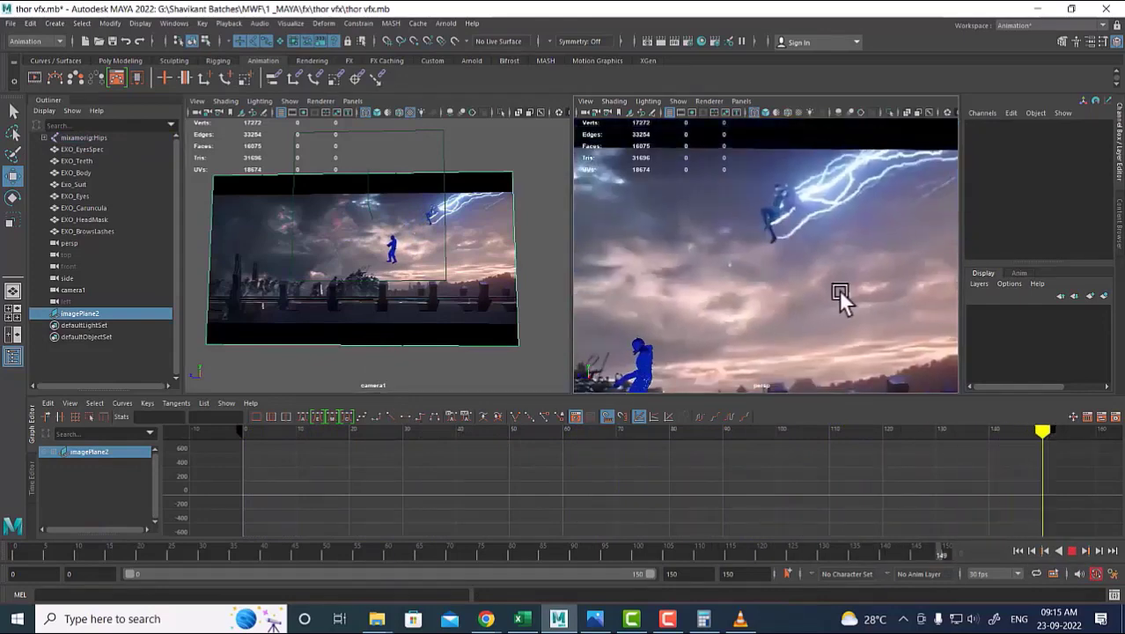
key(Caps_Lock)
key(space)
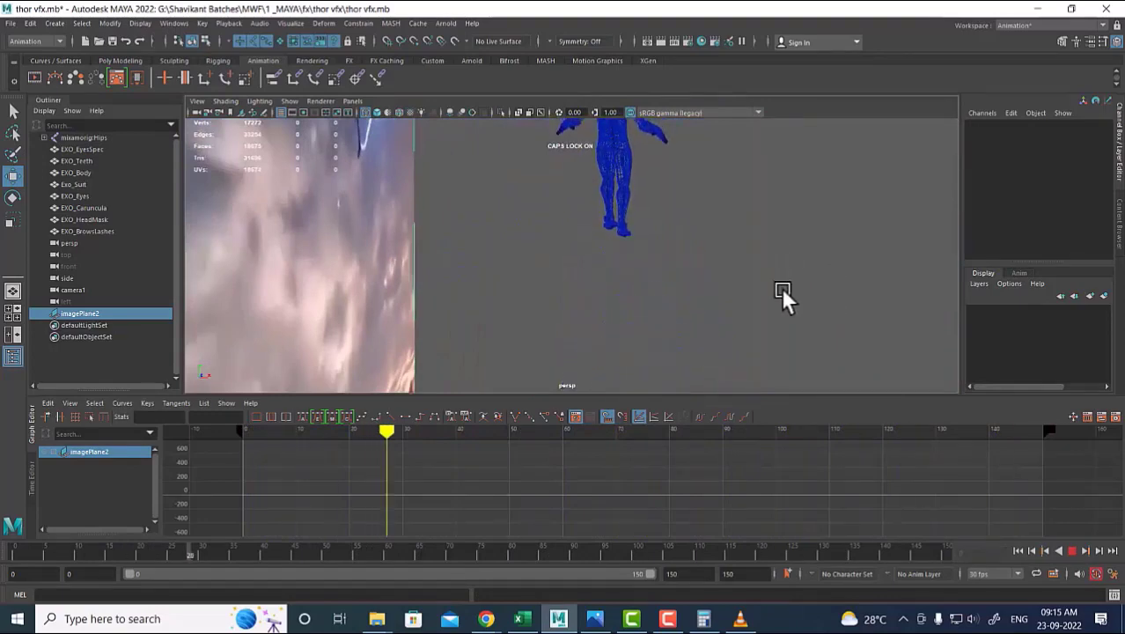
click(1058, 550)
click(1056, 550)
click(1018, 550)
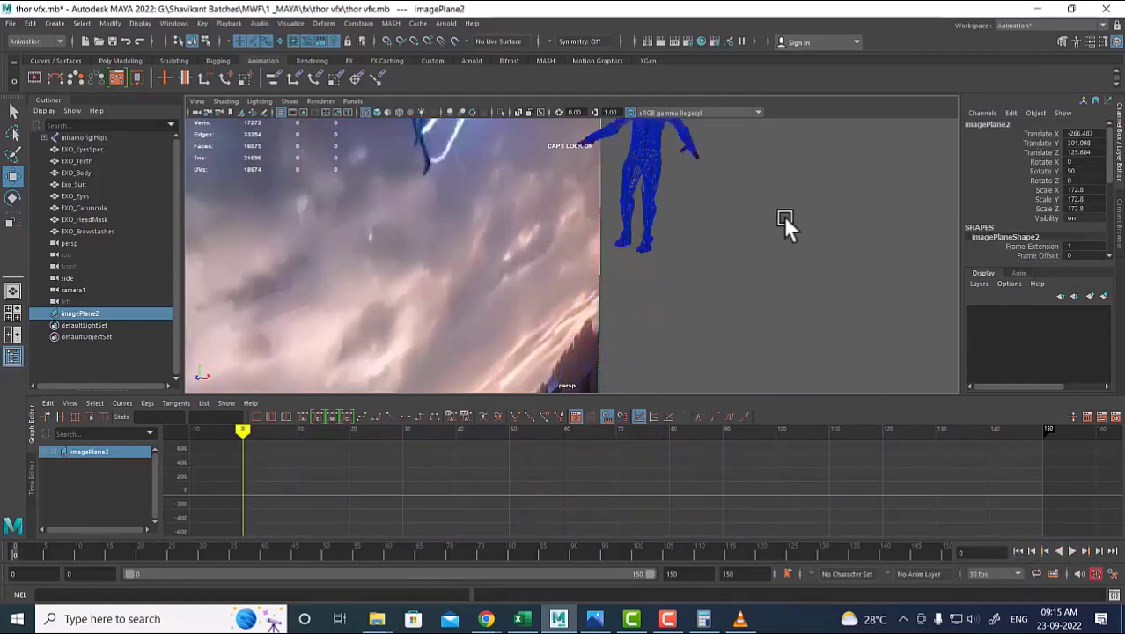
At frame 0, rotate mixamorig:RightArm outward so the right arm rises closer to horizontal.
alt+middle_drag(694, 211, 672, 258)
alt+right_drag(672, 258, 728, 317)
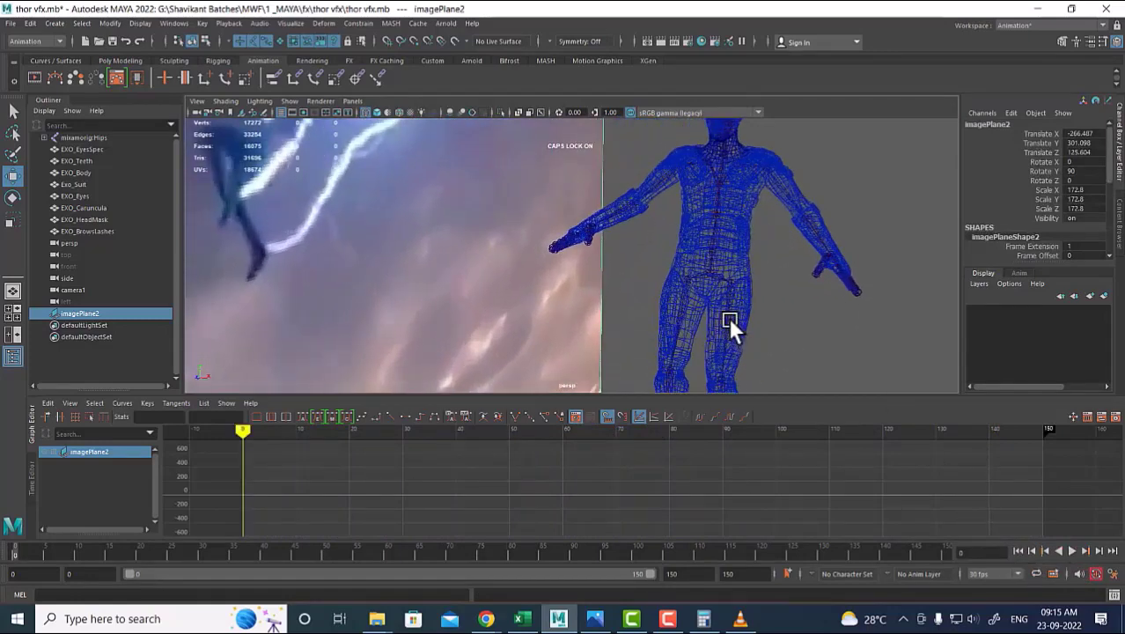
click(659, 179)
alt+middle_drag(709, 214, 719, 233)
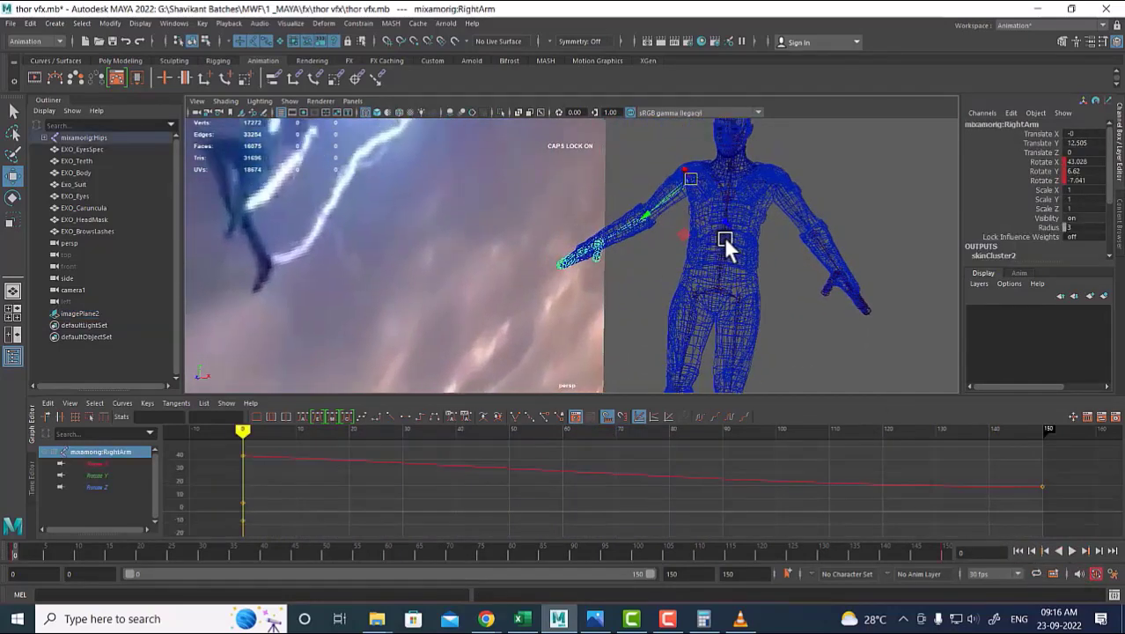
key(e)
drag(746, 176, 831, 175)
At frame 0, rotate mixamorig:LeftArm to about X 36.157, Y -1.246, Z -0.91 with the two-view layout restored.
click(798, 218)
key(space)
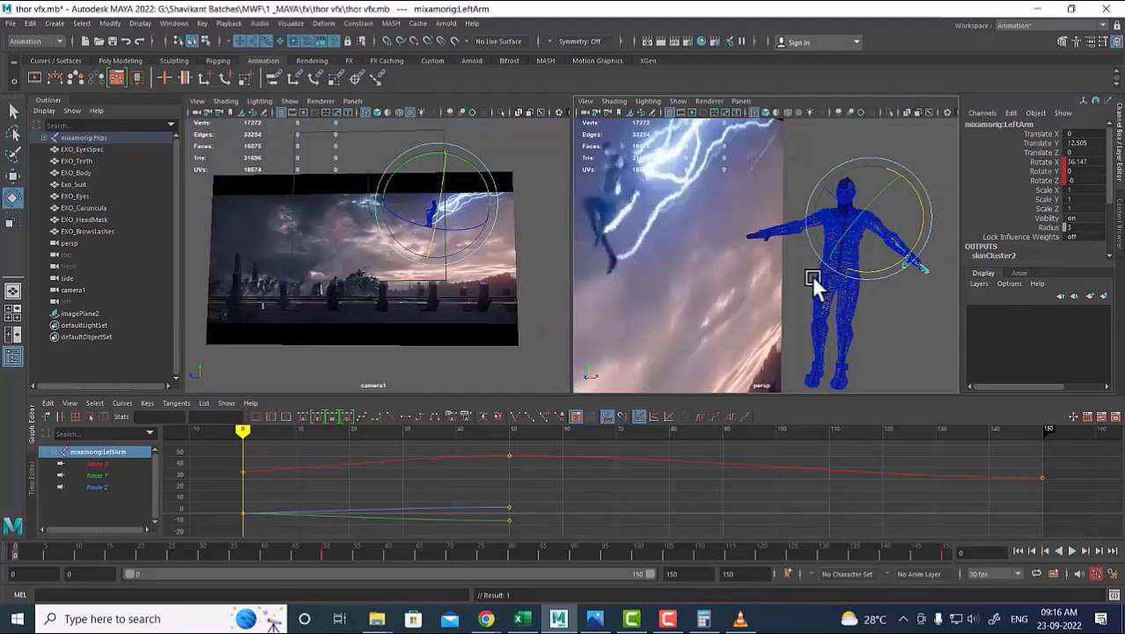
alt+drag(811, 275, 770, 284)
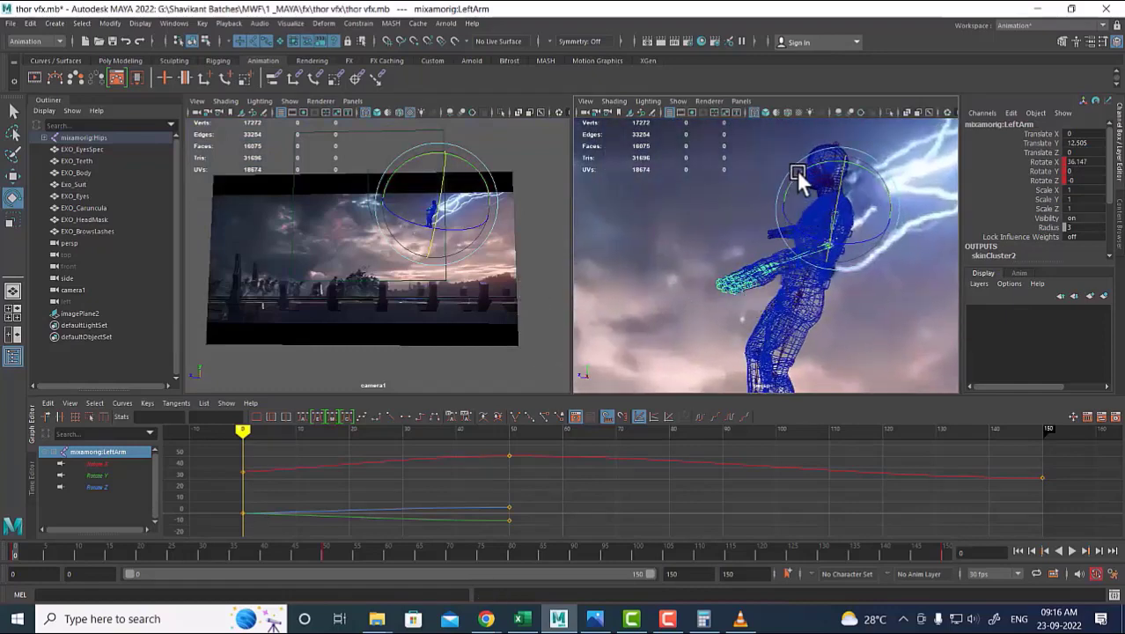
drag(797, 170, 799, 178)
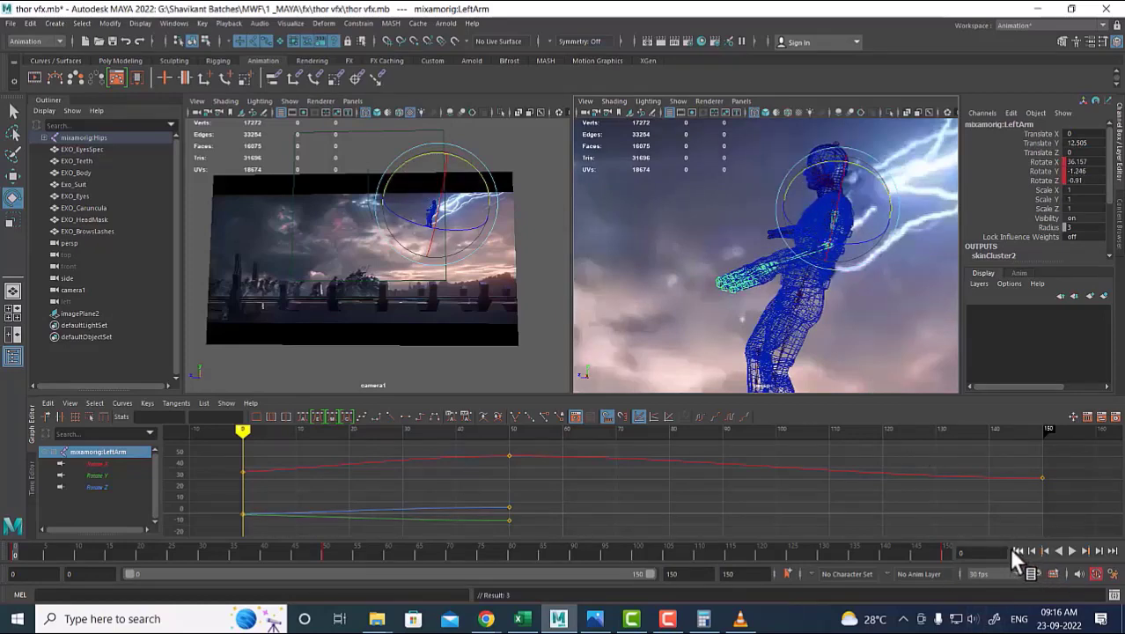
Move the left arm's Rotate Y and Rotate Z keys from frame 50 to frame 150.
drag(554, 489, 493, 538)
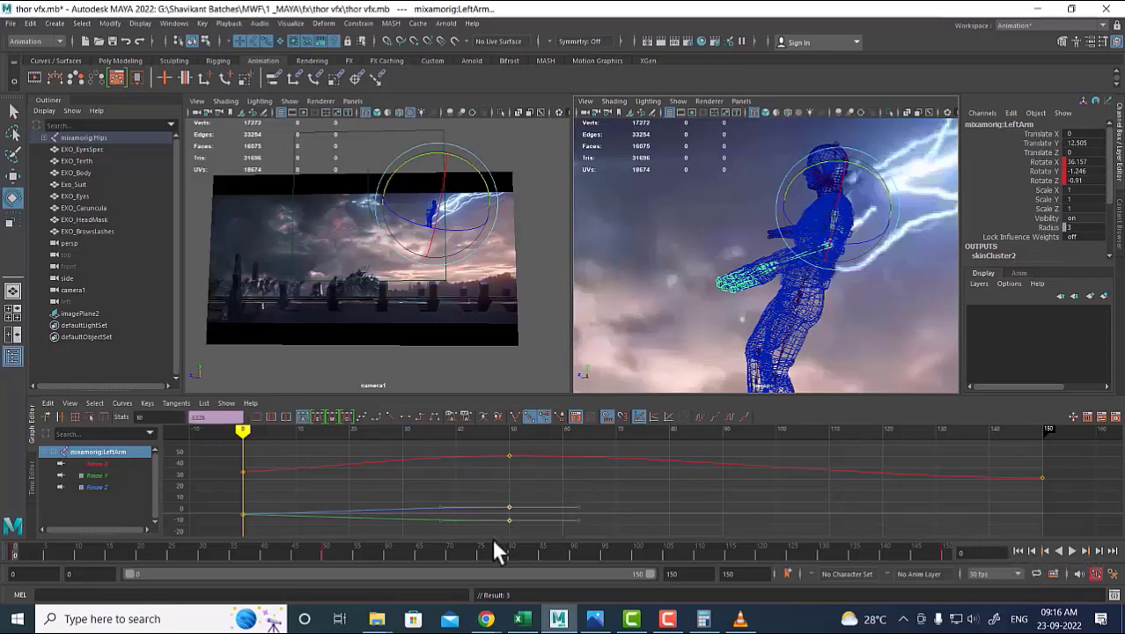
middle_drag(513, 524, 1041, 517)
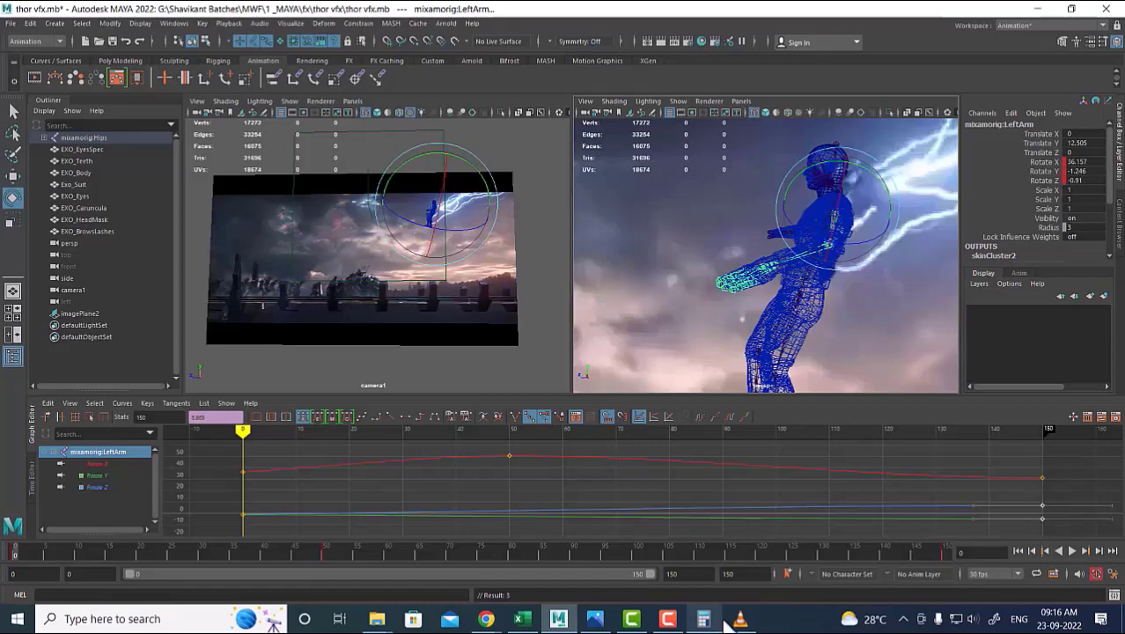
click(667, 619)
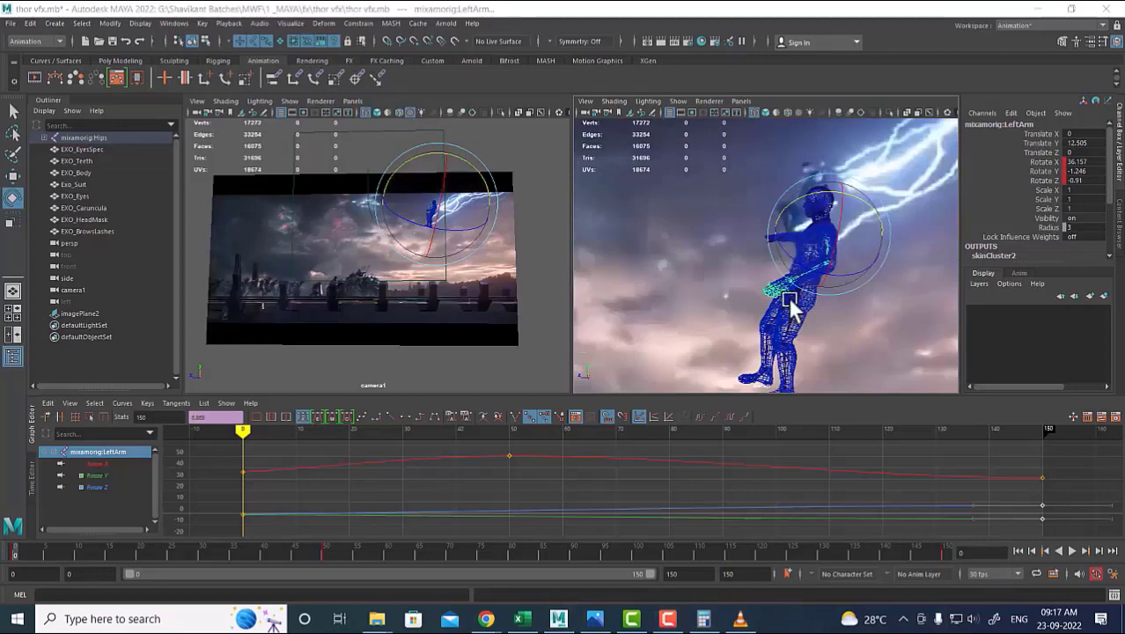
Deselect the arm, play the animation to check the arm motion, and stop playback.
click(896, 338)
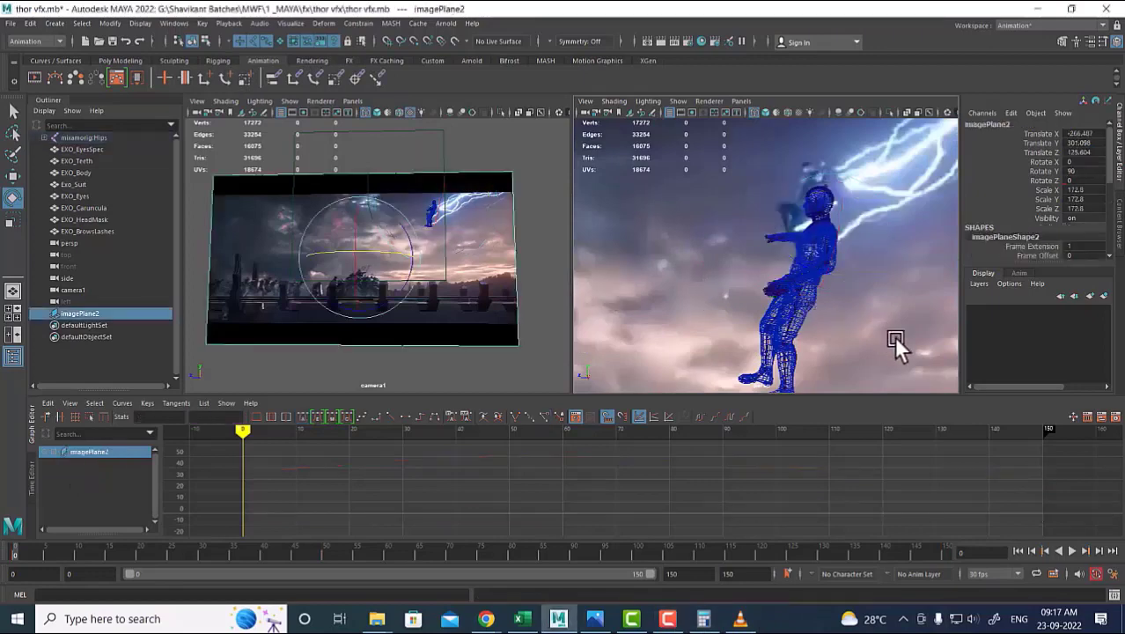
click(1072, 551)
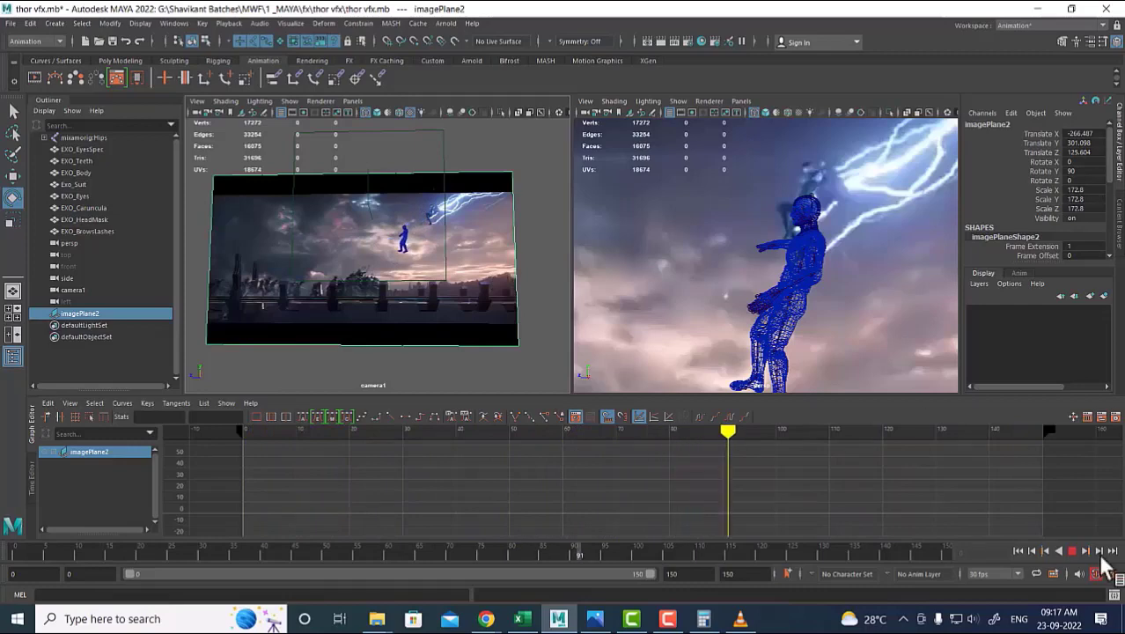
click(1072, 550)
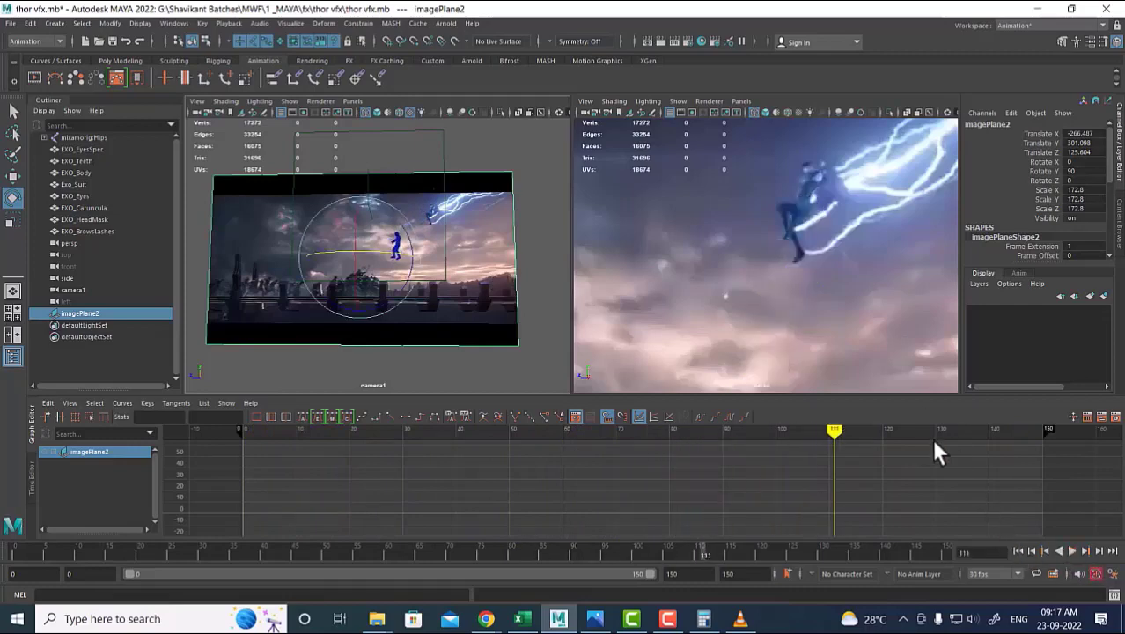
At frame 0, swing mixamorig:RightUpLeg forward to Rotate X about 24.858 and bend the right lower leg slightly back.
click(1018, 550)
alt+drag(892, 307, 795, 272)
click(792, 272)
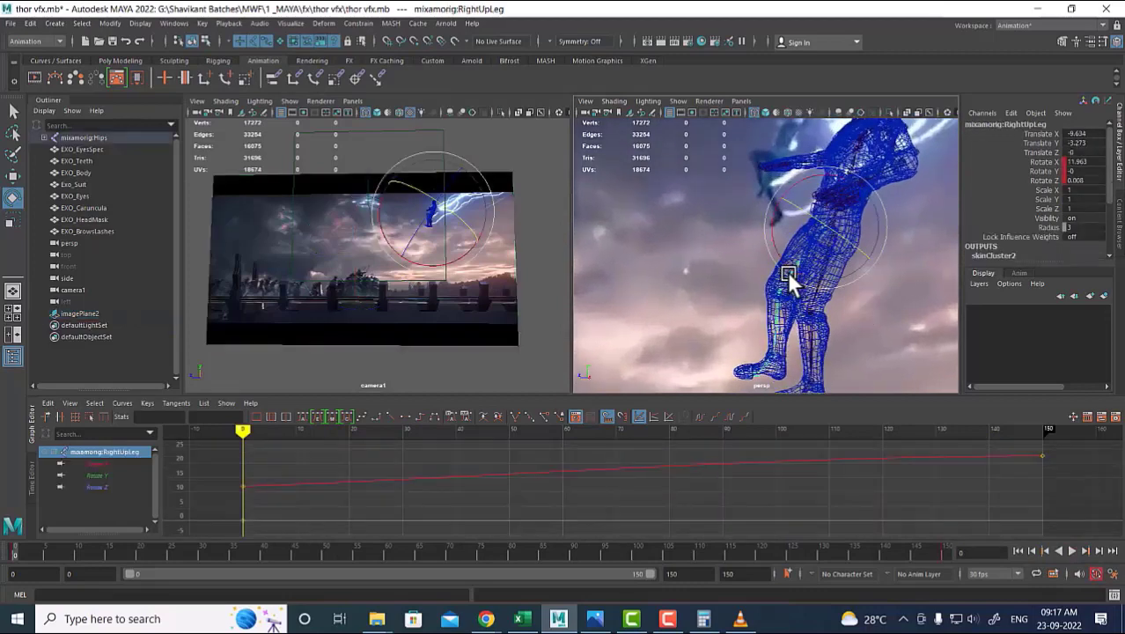
drag(770, 226, 766, 215)
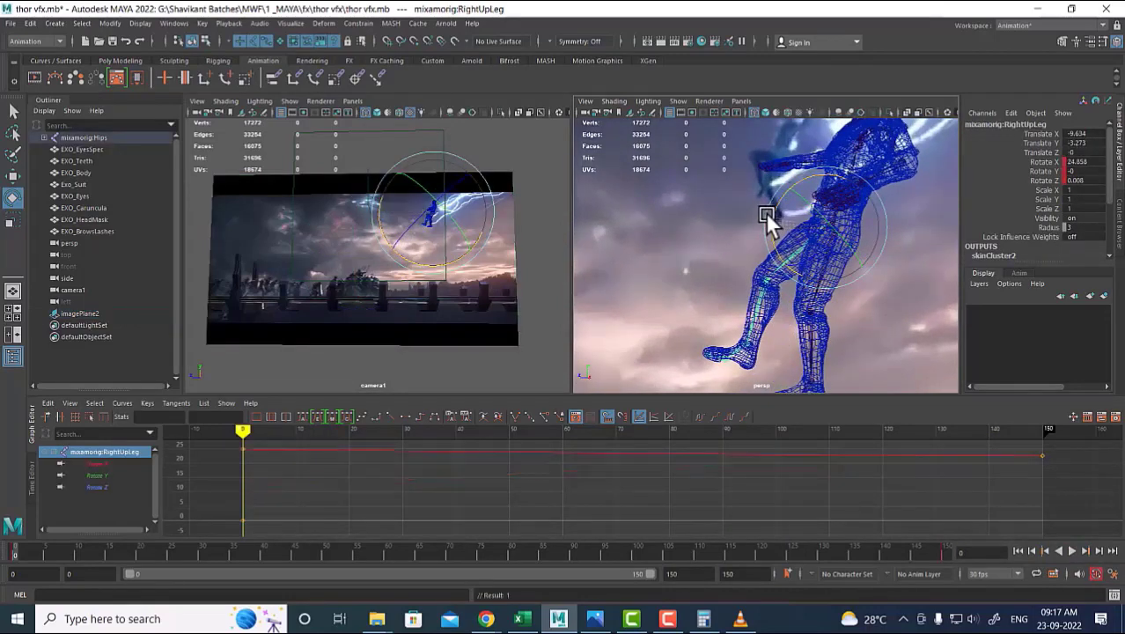
click(758, 309)
drag(718, 289, 724, 294)
At frame 0, swing mixamorig:LeftUpLeg forward to Rotate X about 0.102, adjust the left knee's bend, and deselect the leg.
click(822, 283)
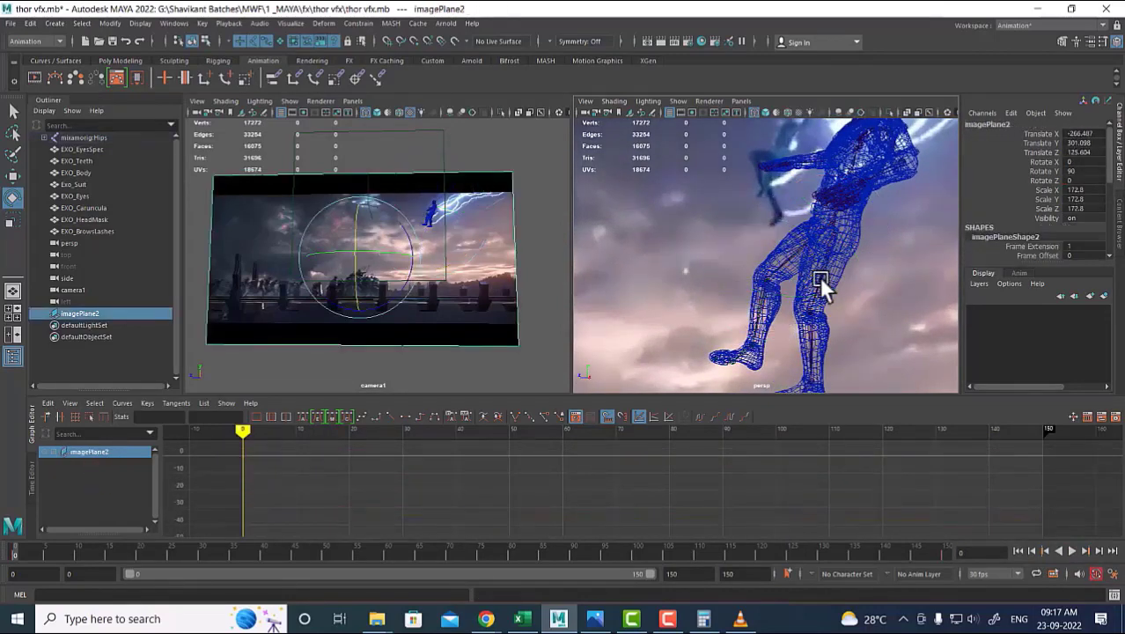
click(824, 295)
click(786, 251)
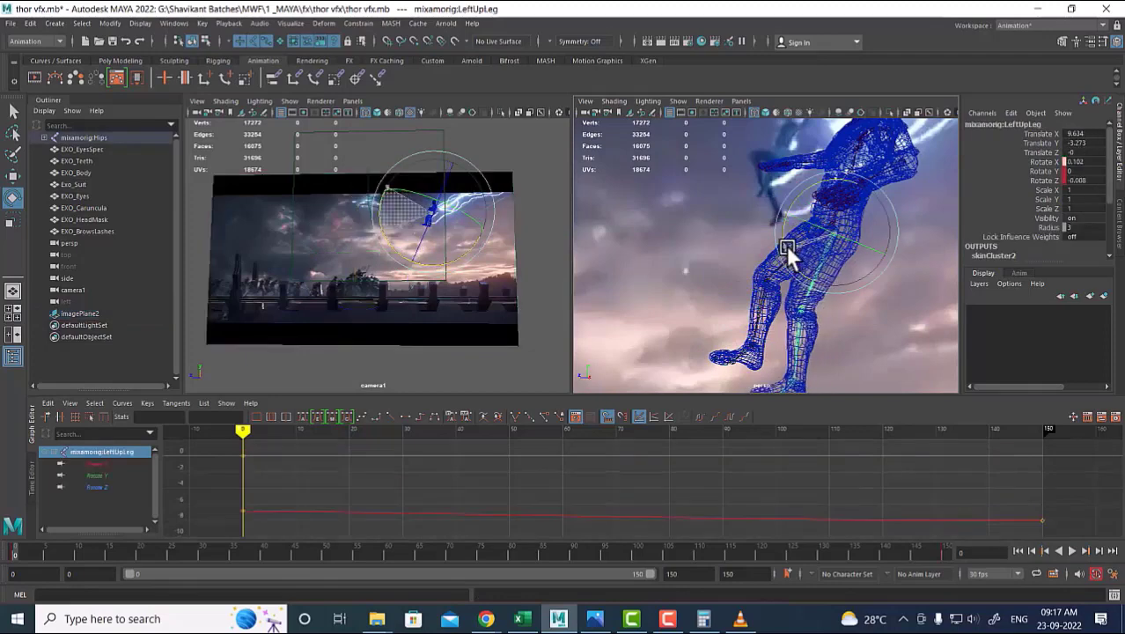
click(798, 357)
drag(798, 356, 766, 287)
click(920, 327)
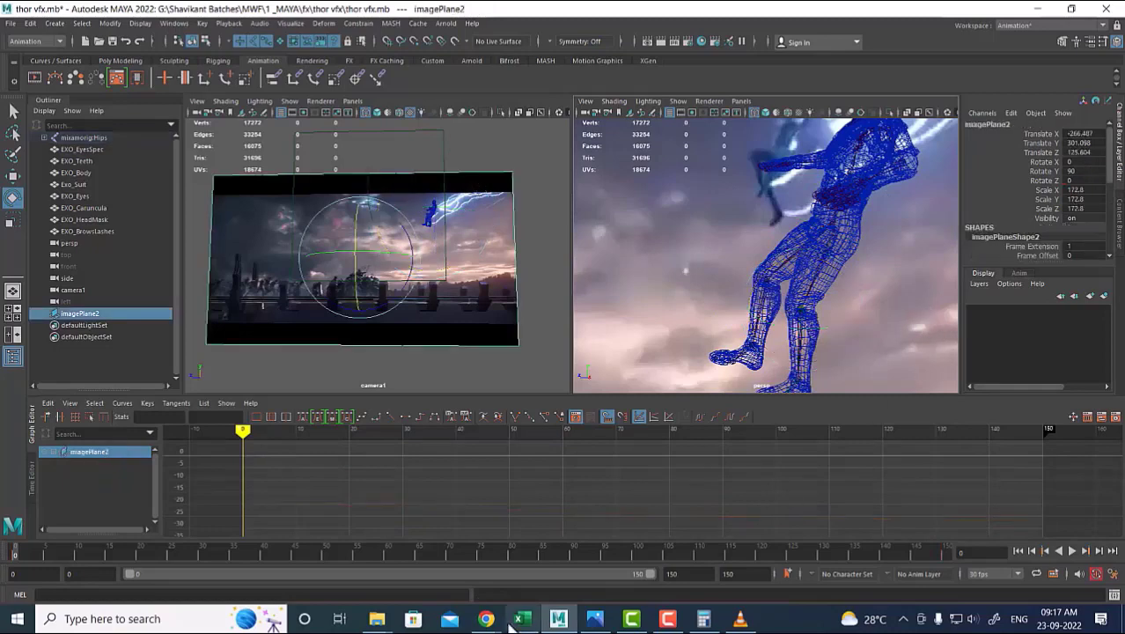
Select mixamorig:Spine, key its rotation at frame 0, and deselect it.
key(w)
alt+drag(875, 319, 843, 242)
click(875, 294)
key(e)
key(s)
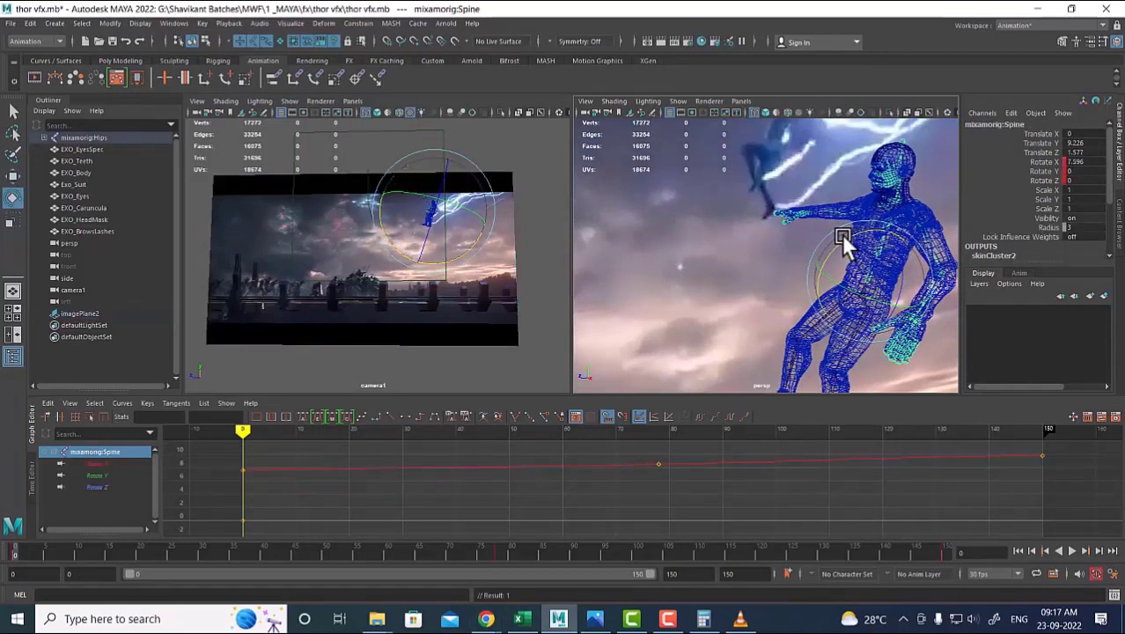
alt+right_drag(958, 240, 934, 190)
click(926, 225)
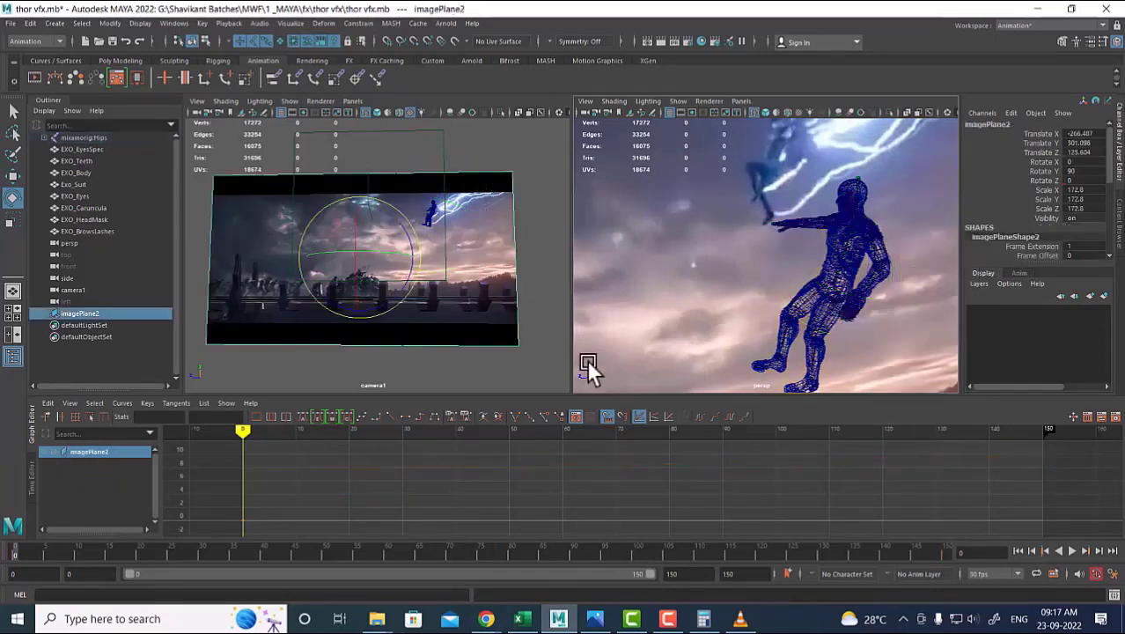
Play the animation from frame 0 to review the revised pose, stopping at frame 40 to inspect the character in perspective.
alt+drag(808, 312, 858, 325)
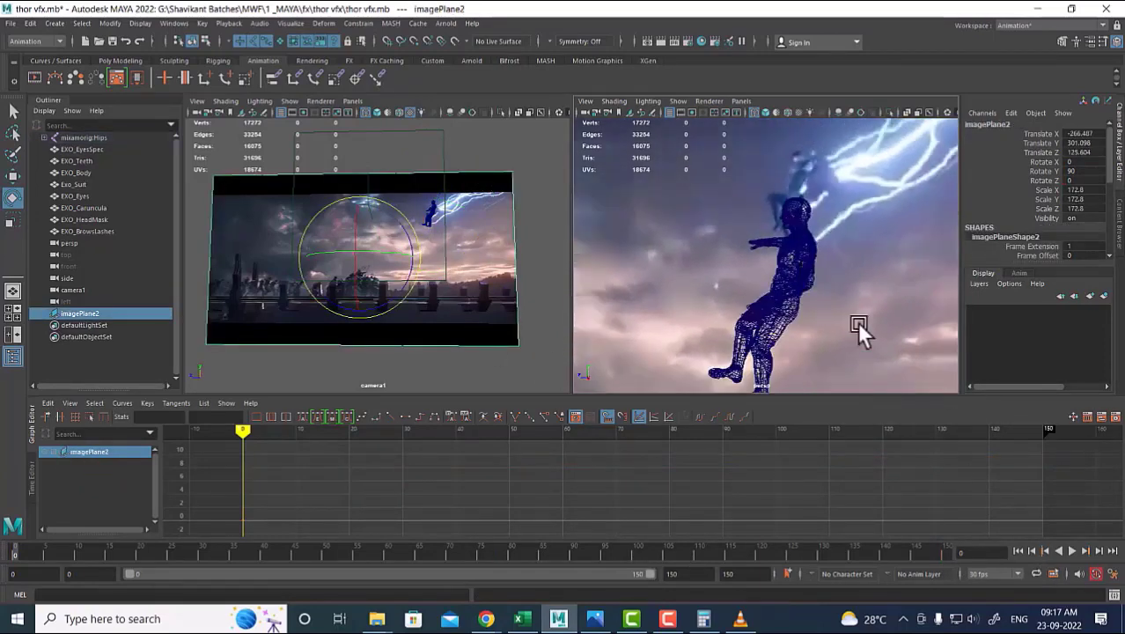
click(1071, 550)
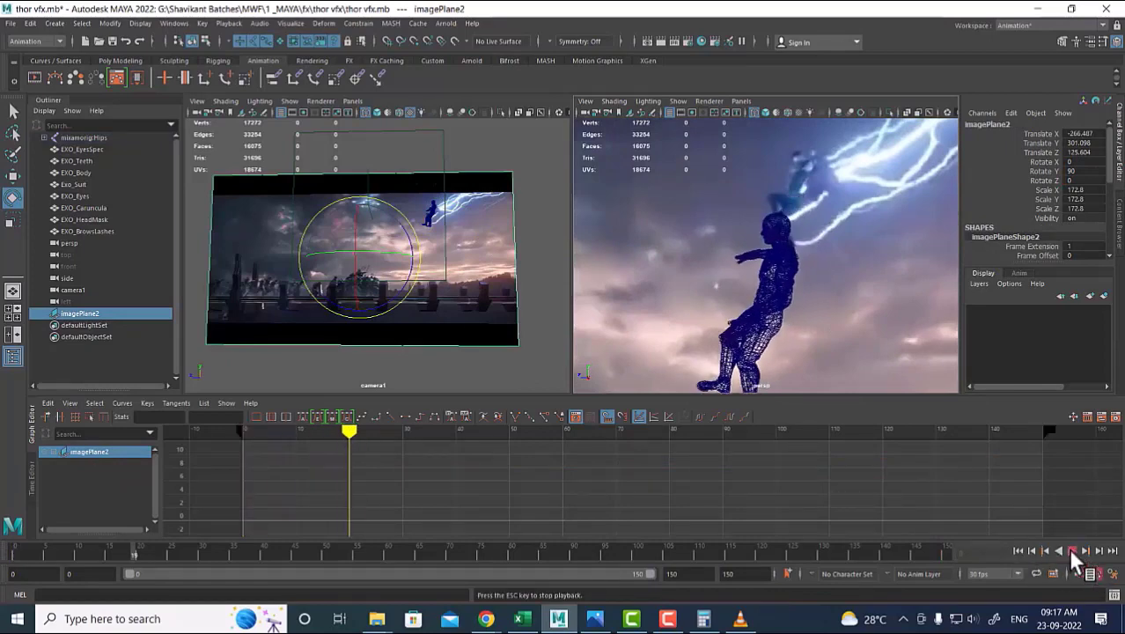
click(1072, 550)
mouse_move(803, 261)
alt+mouse_down()
mouse_move(829, 211)
mouse_move(812, 252)
mouse_move(797, 252)
mouse_move(790, 268)
alt+mouse_up()
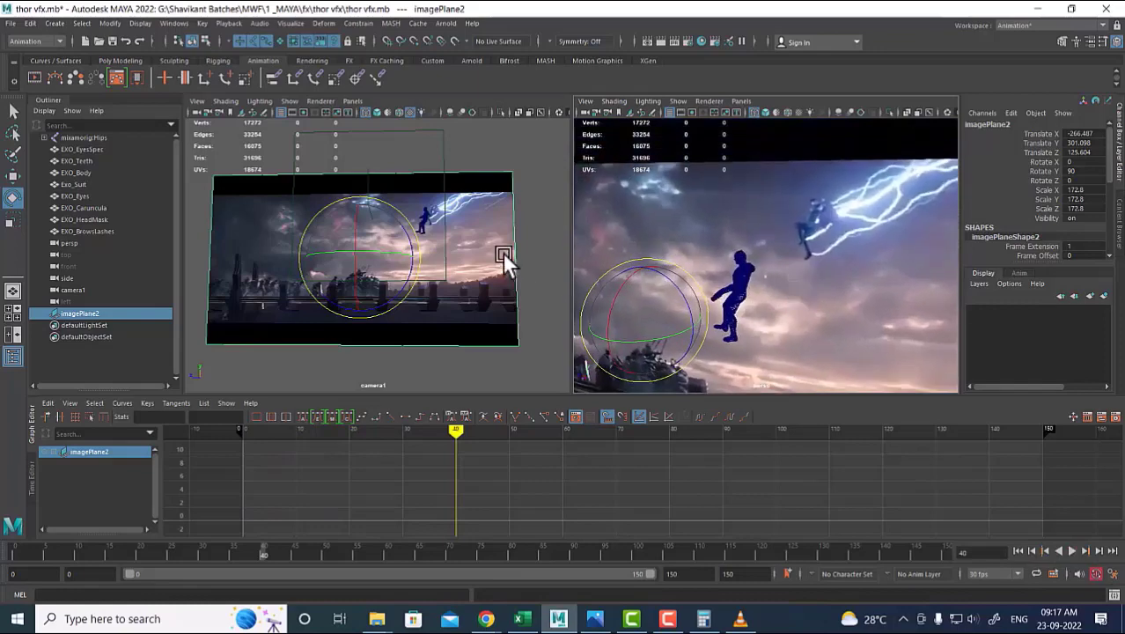
click(646, 42)
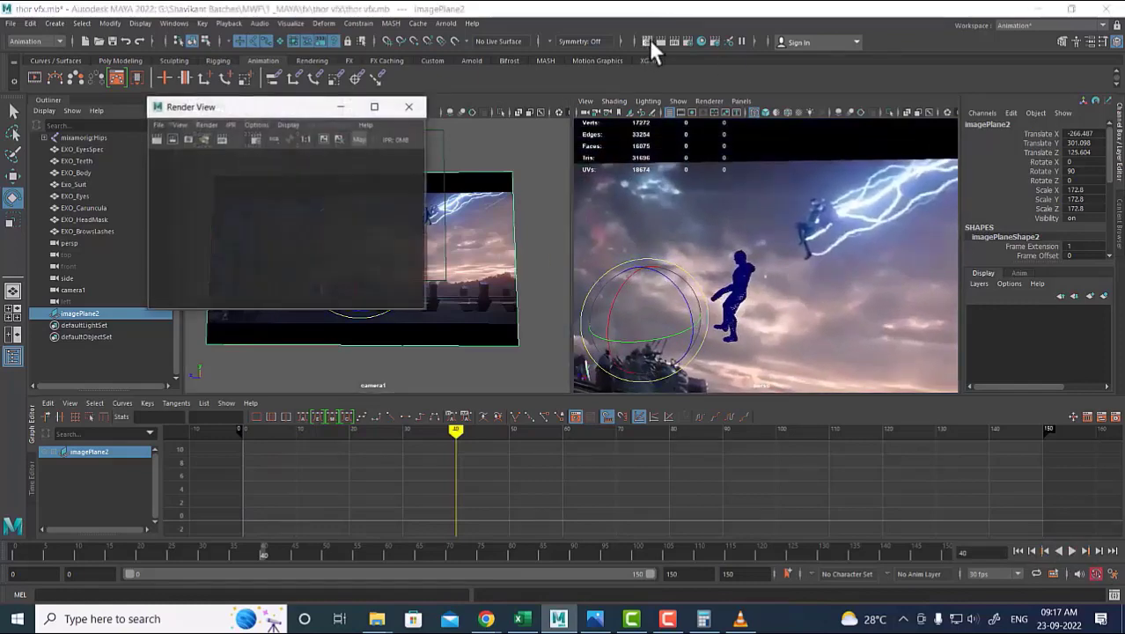
click(414, 109)
scroll(778, 170, down, 4)
alt+drag(777, 170, 854, 242)
key(w)
Open Google Chrome in a new window to look for a night environment image.
key(super)
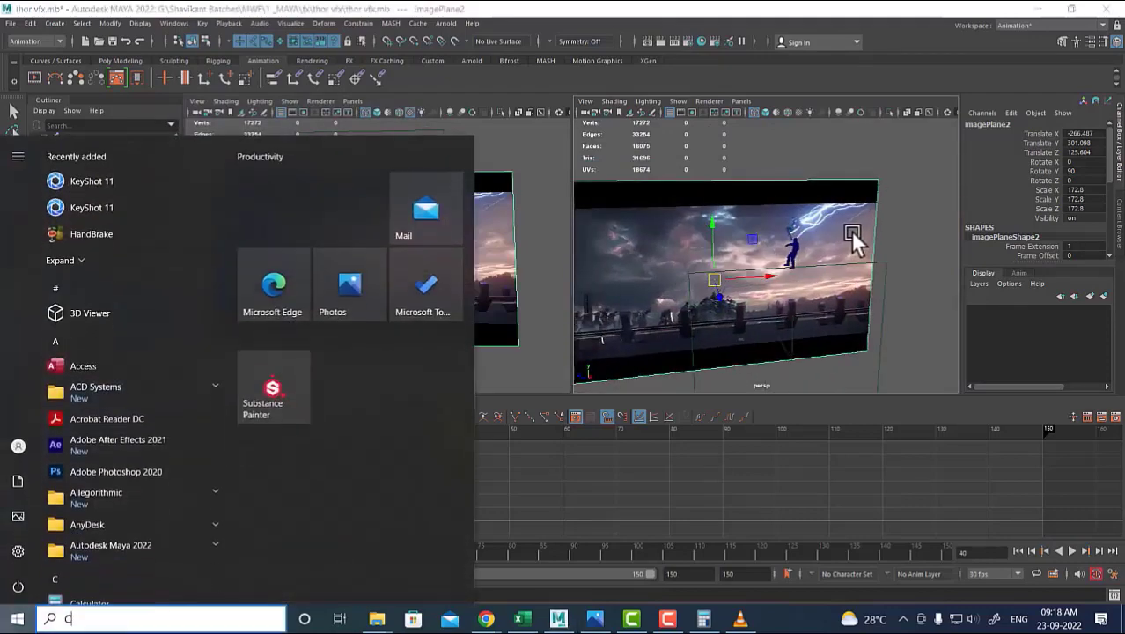
text(CH)
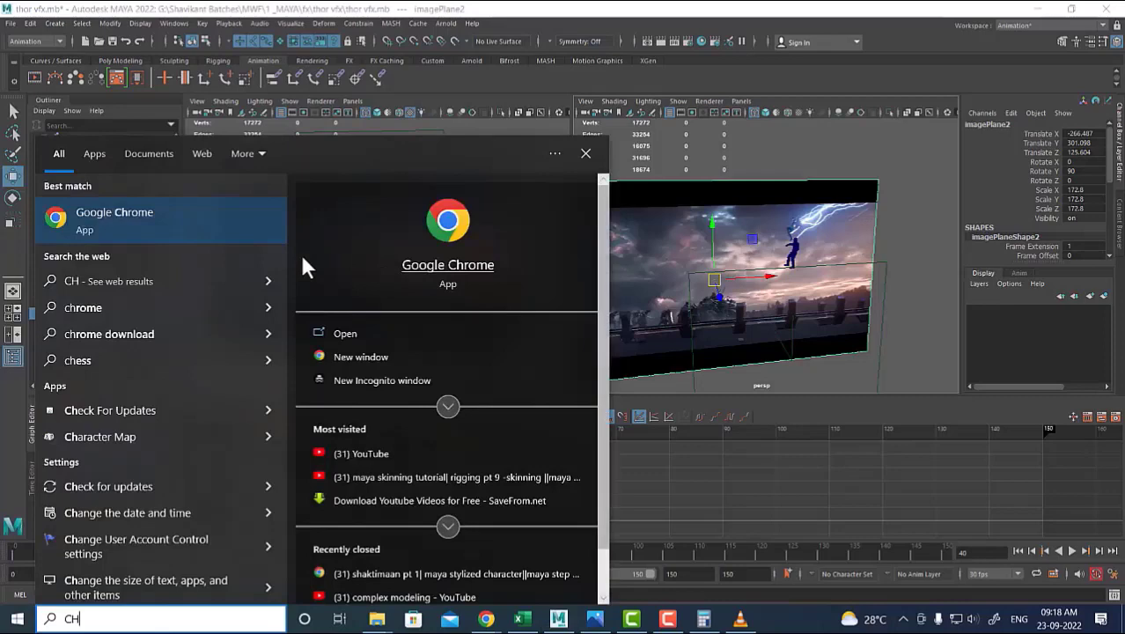
click(168, 220)
double_click(964, 112)
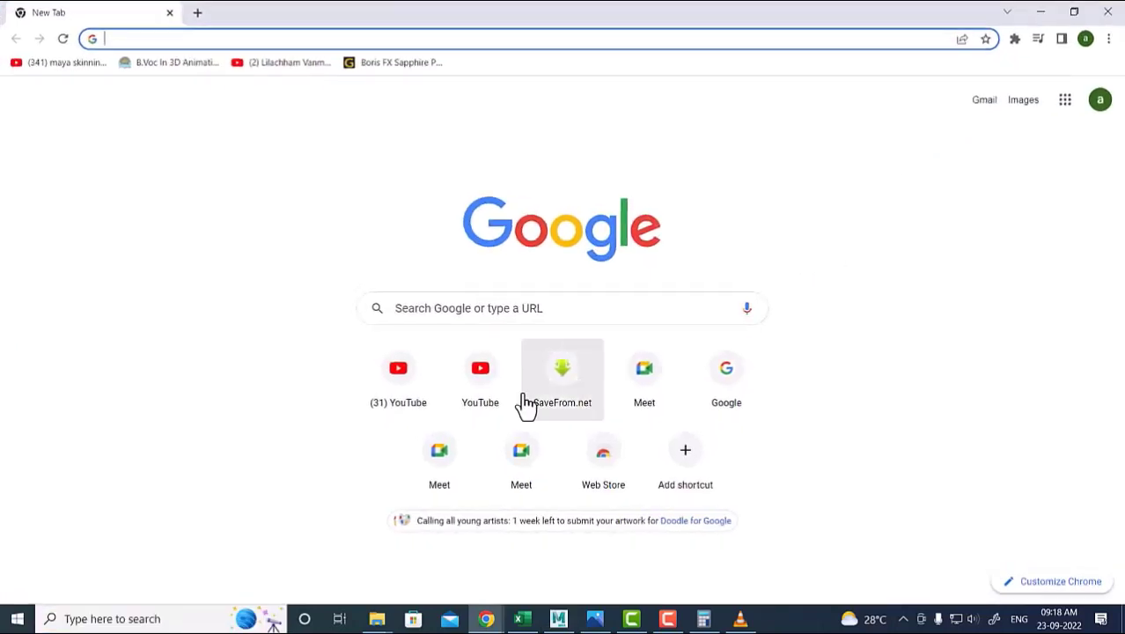
Search Google for "night sky", removing the word "vector" from the query.
click(457, 306)
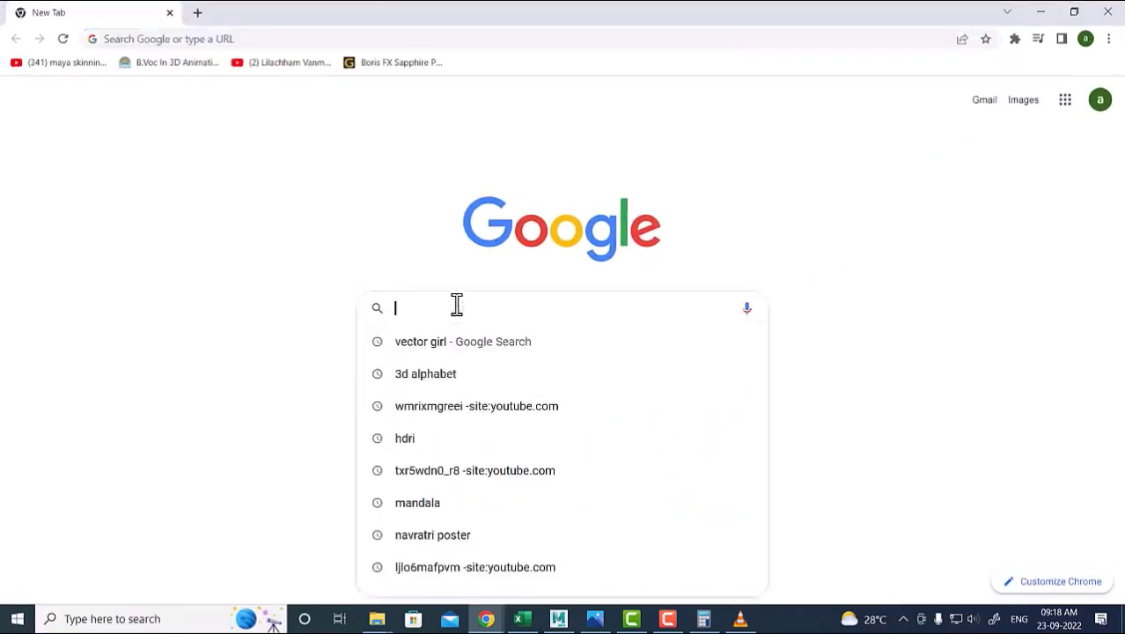
text(NIGH)
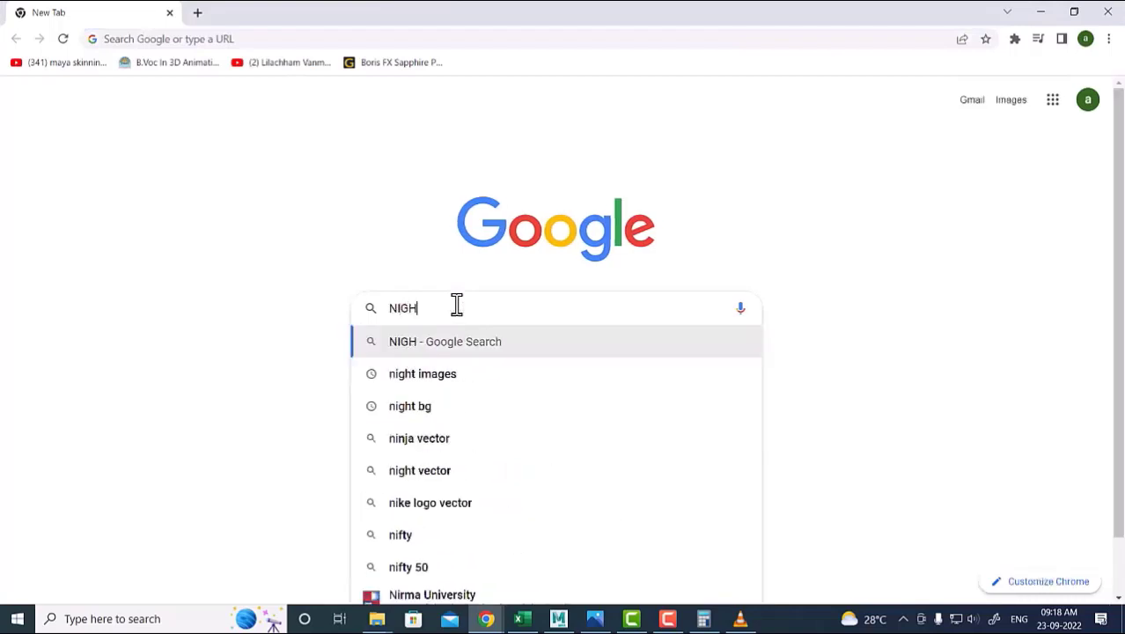
text(T SKY)
key(Return)
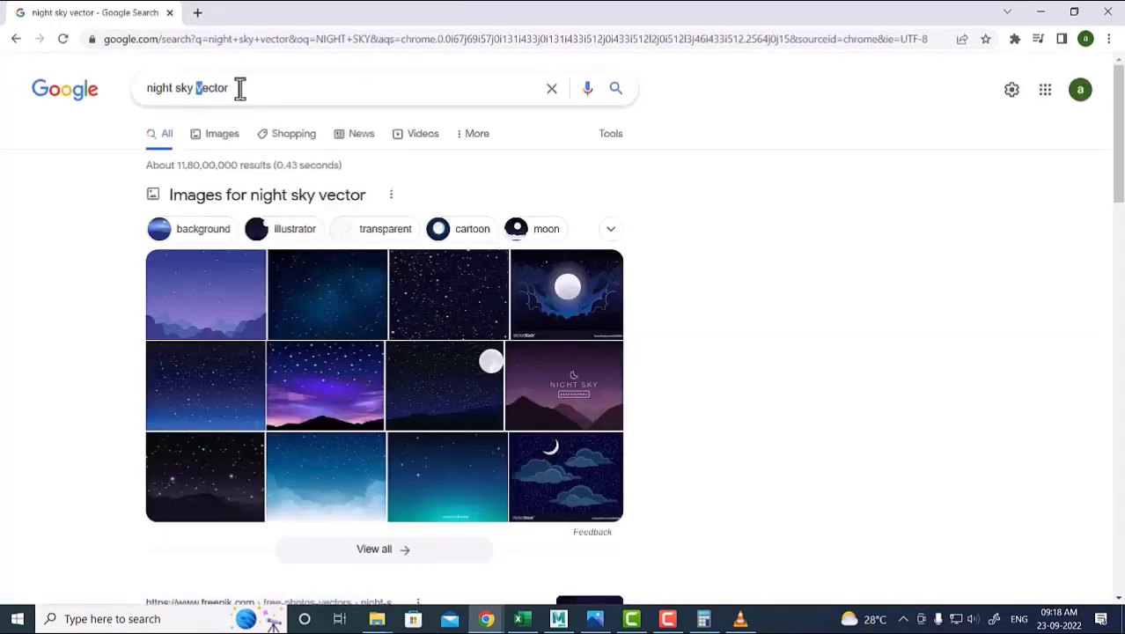
drag(201, 88, 347, 88)
key(BackSpace)
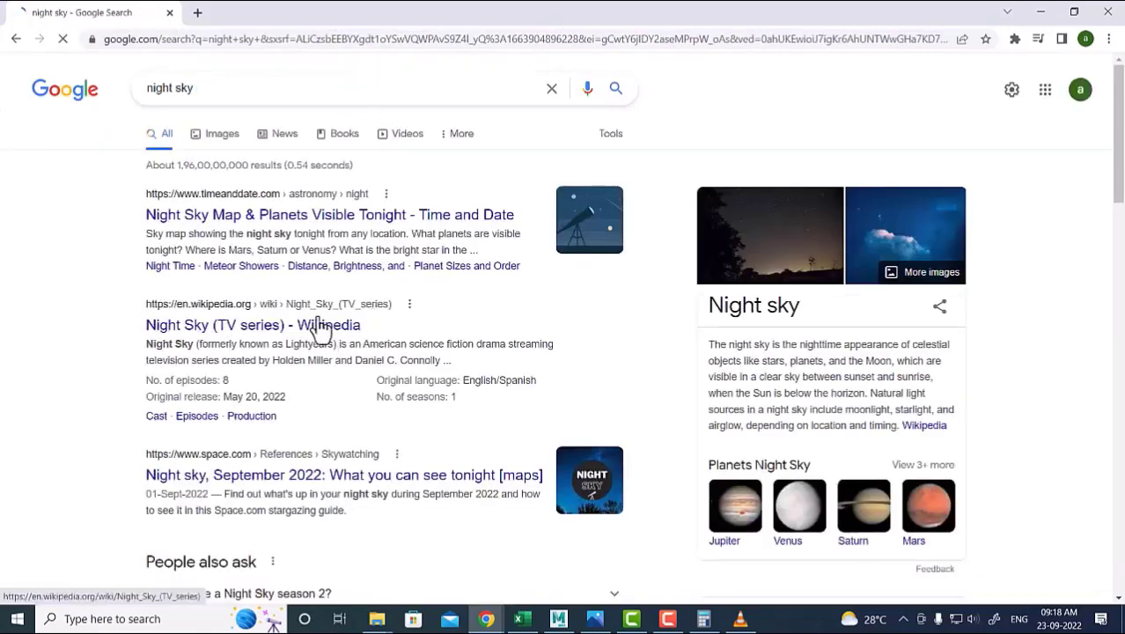
Change the Google search to "night HDRI" and open Poly Haven's page of night HDRIs.
double_click(182, 88)
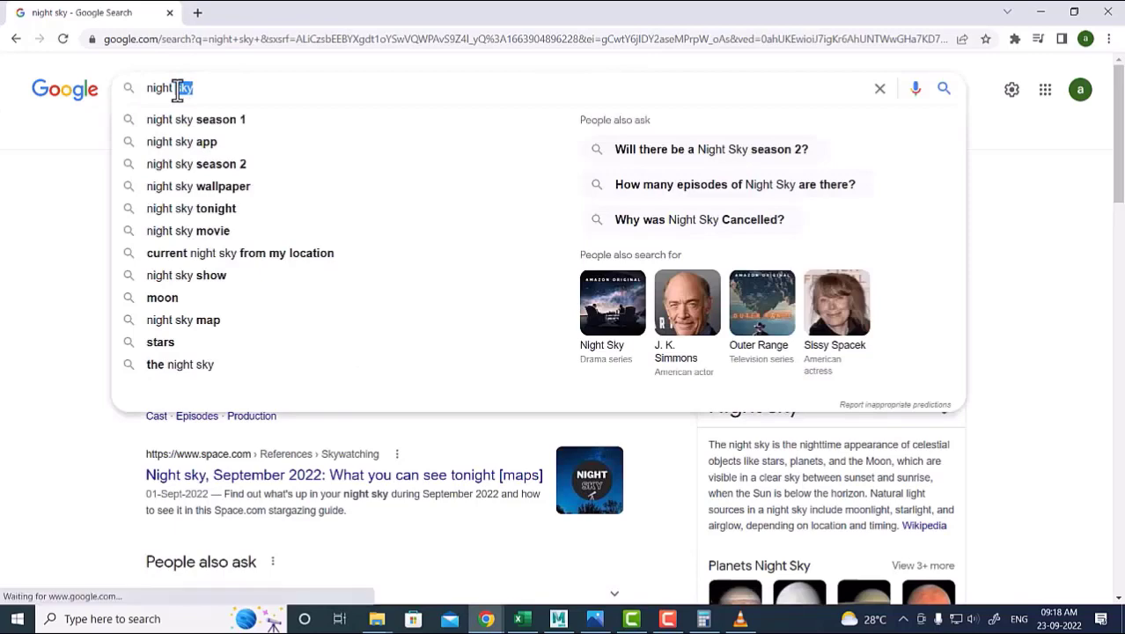
text(HDRI)
key(Return)
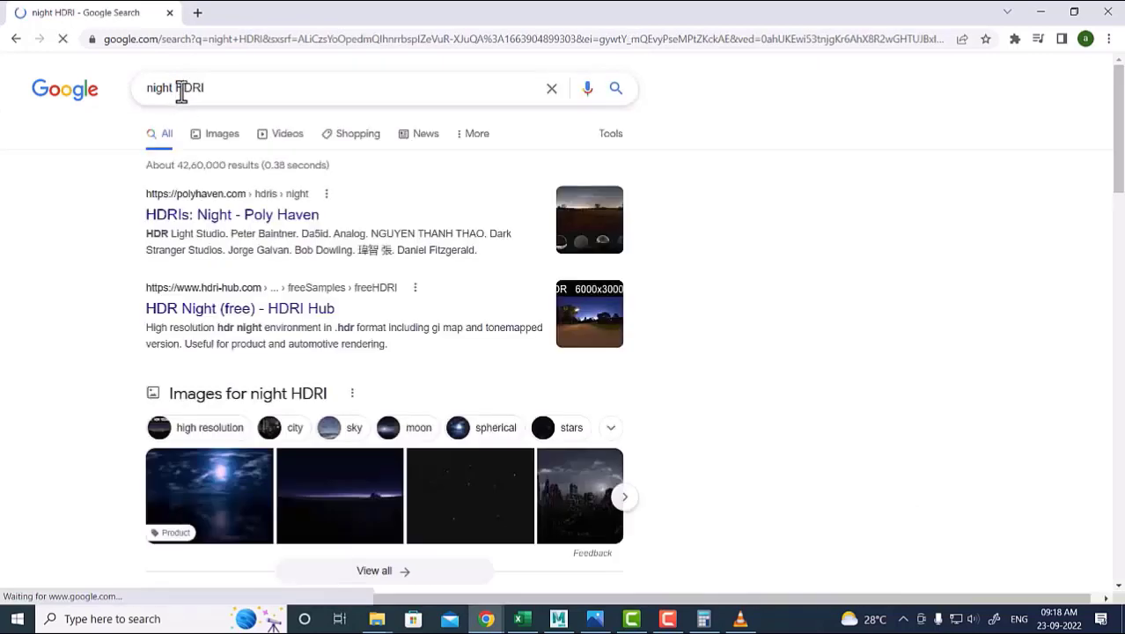
click(271, 218)
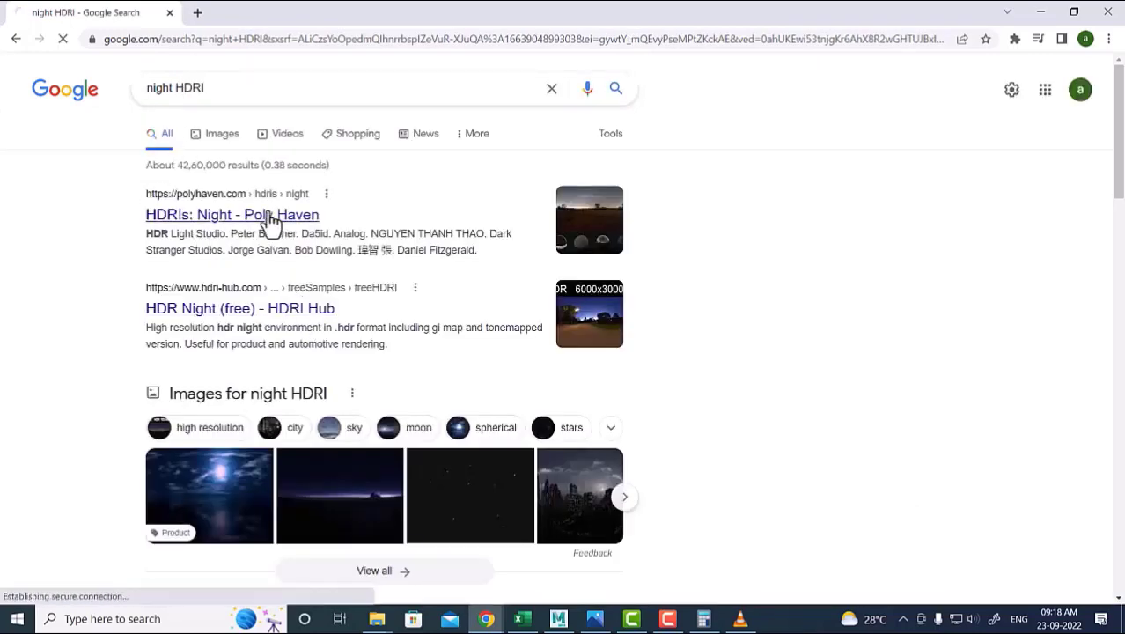
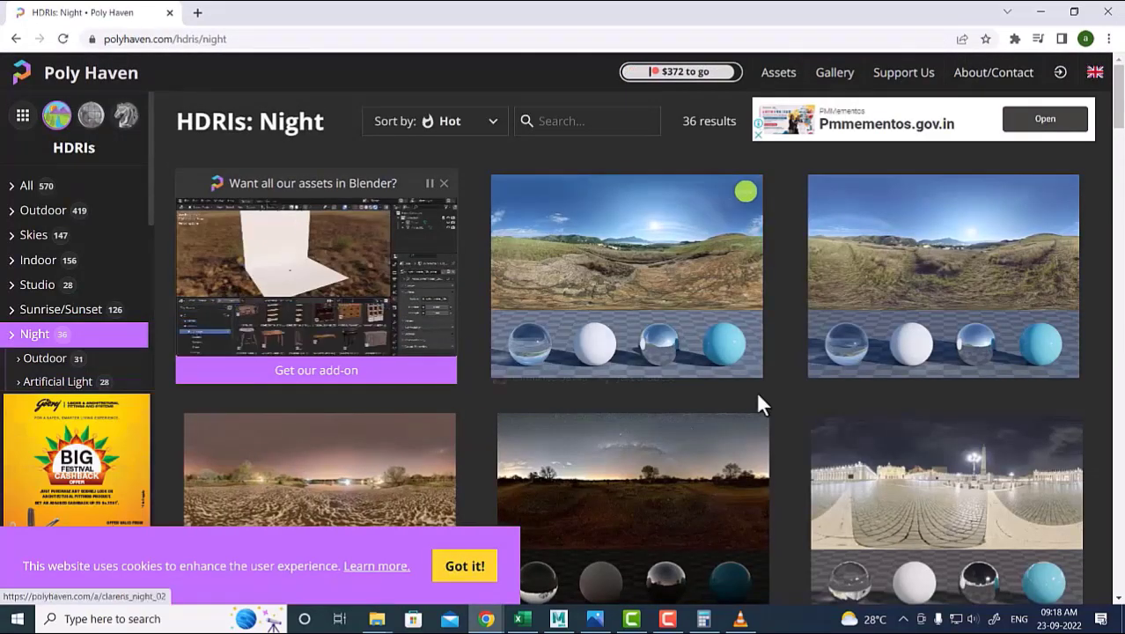
Download the Dikhololo Night HDRI as a 1K EXR and show the downloaded file in its folder.
click(686, 458)
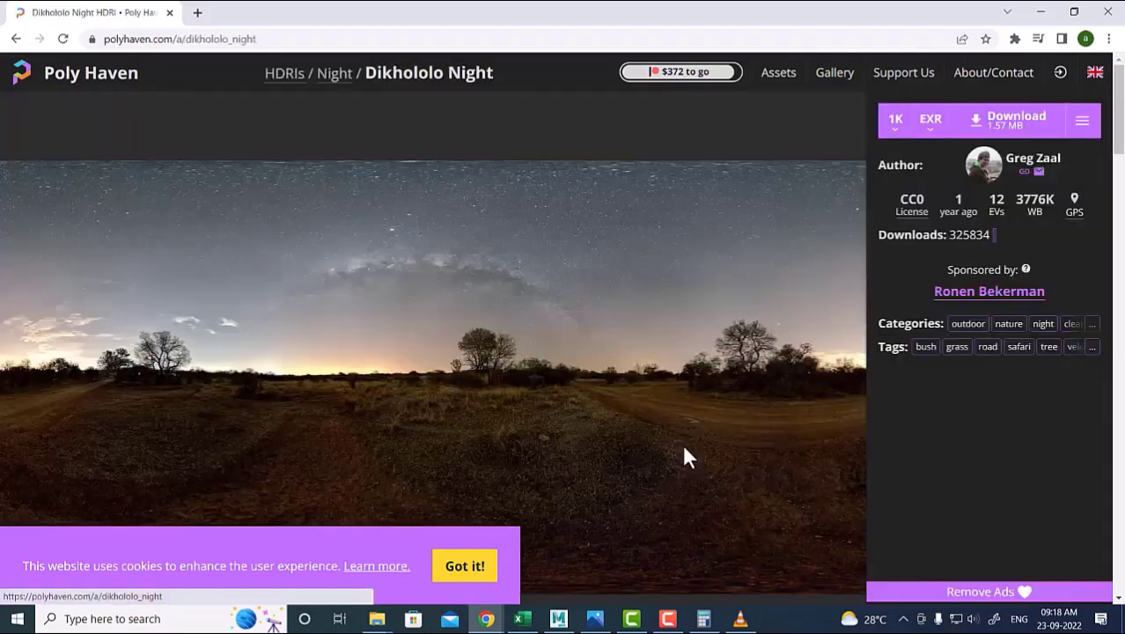
click(995, 118)
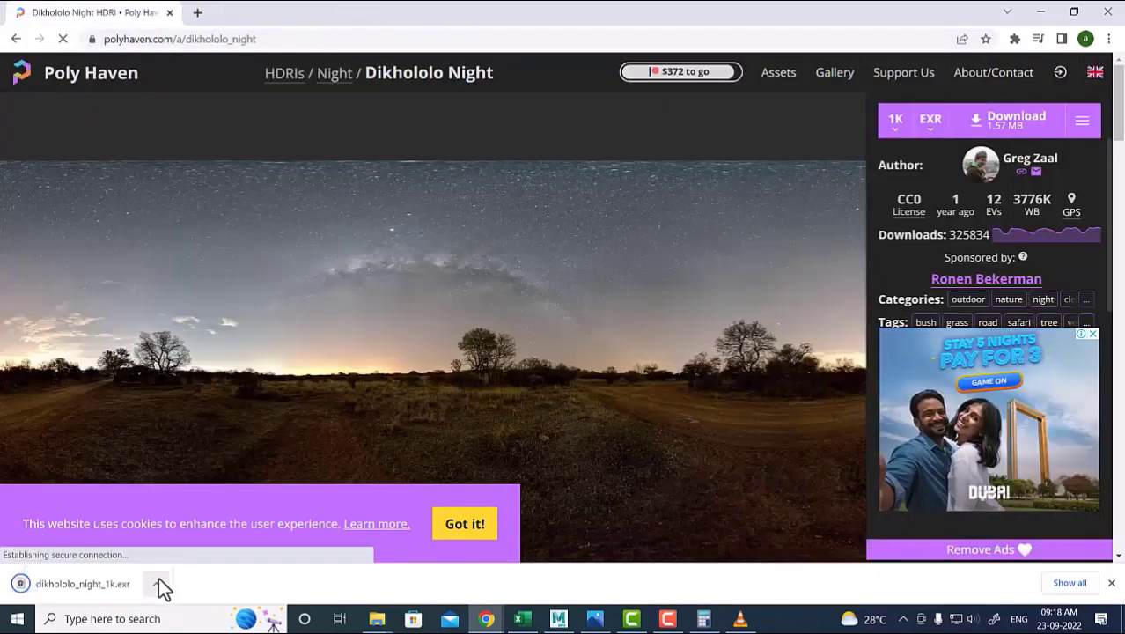
click(161, 579)
click(196, 533)
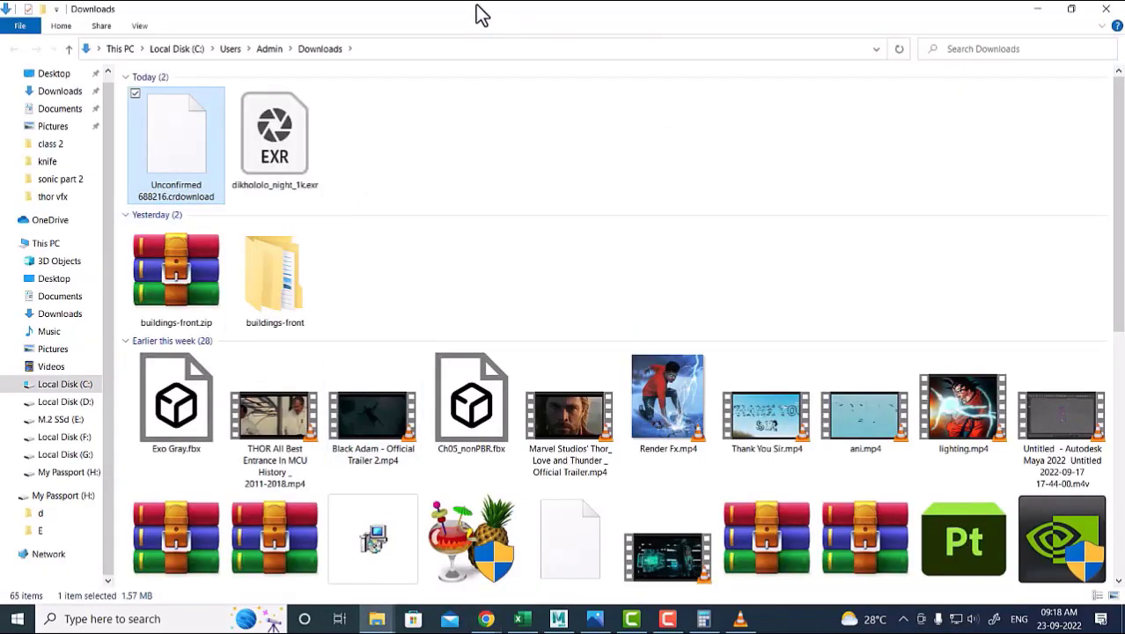
Copy dikhololo_night_1k.exr from Downloads into the thor vfx project folder and select that folder's path.
click(295, 123)
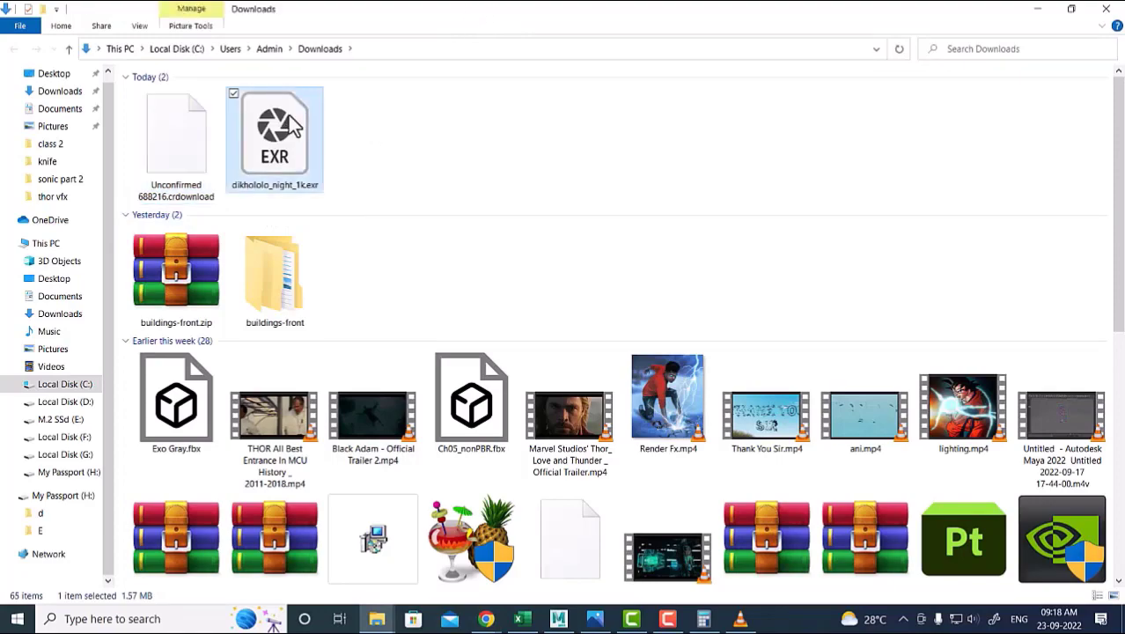
key(alt+Tab)
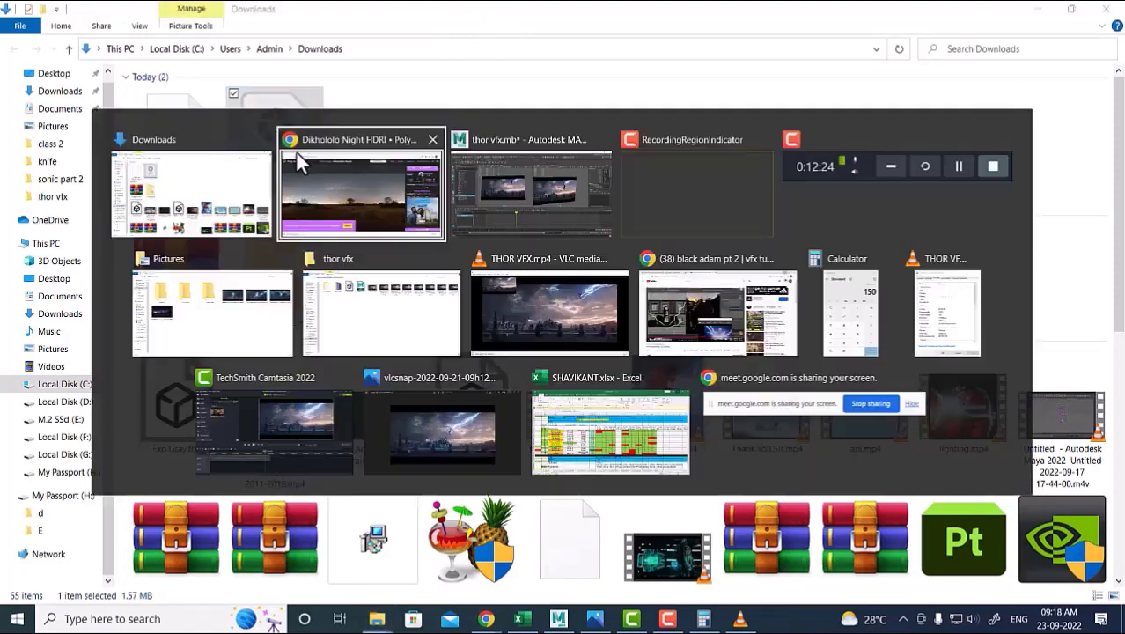
click(358, 310)
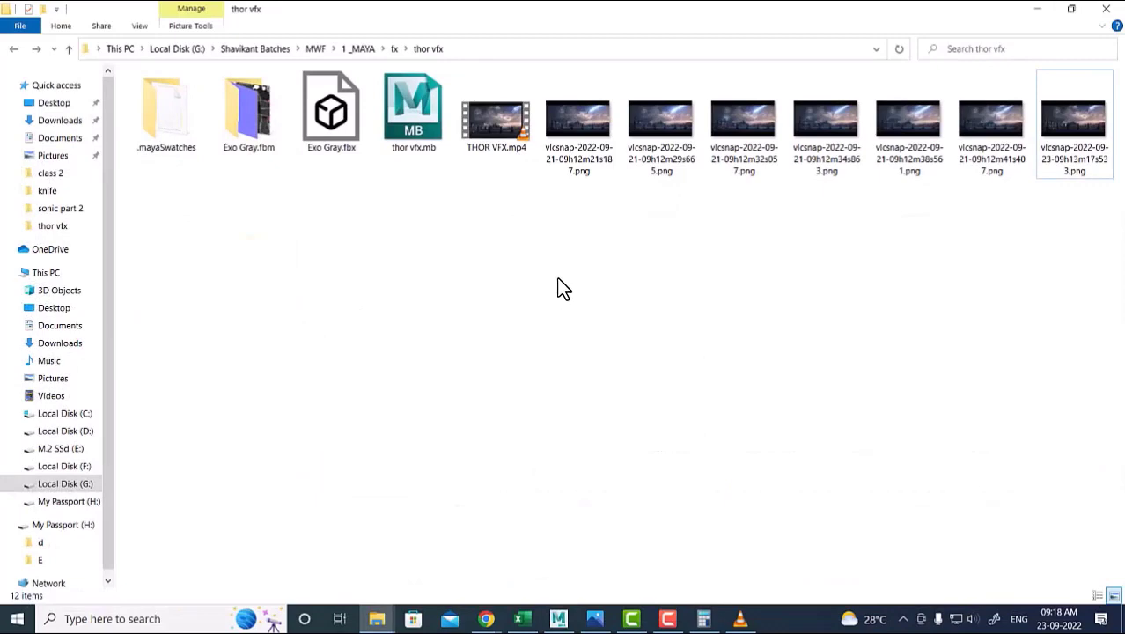
key(ctrl+v)
click(492, 50)
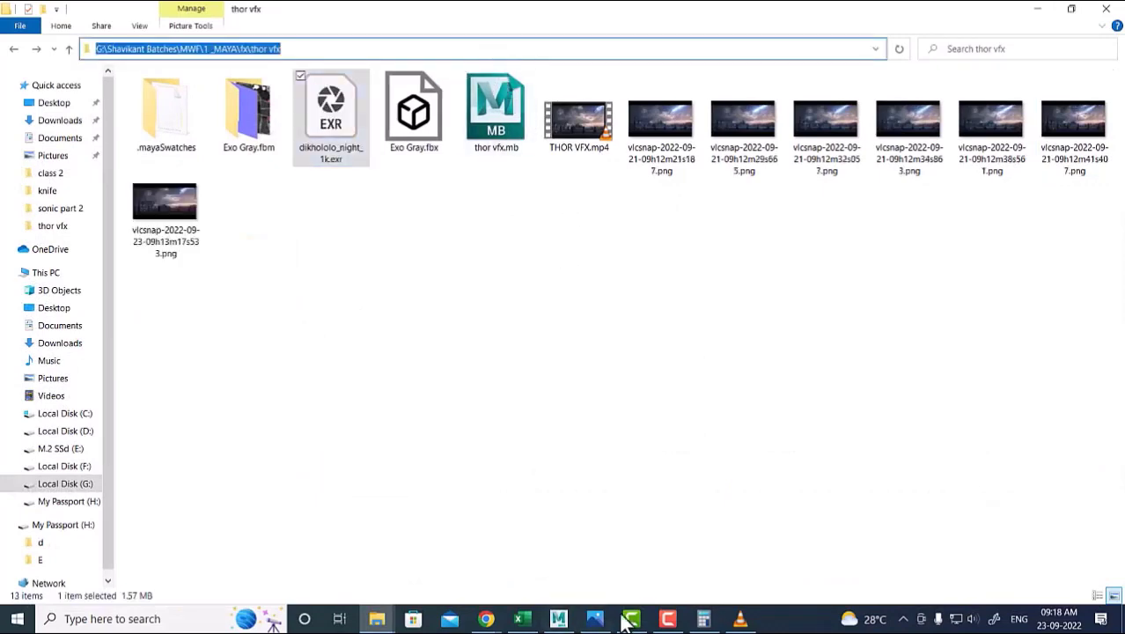
Switch to Maya, create an Arnold Skydome Light, and scale it uniformly to about 2.084 so it surrounds the scene.
click(559, 618)
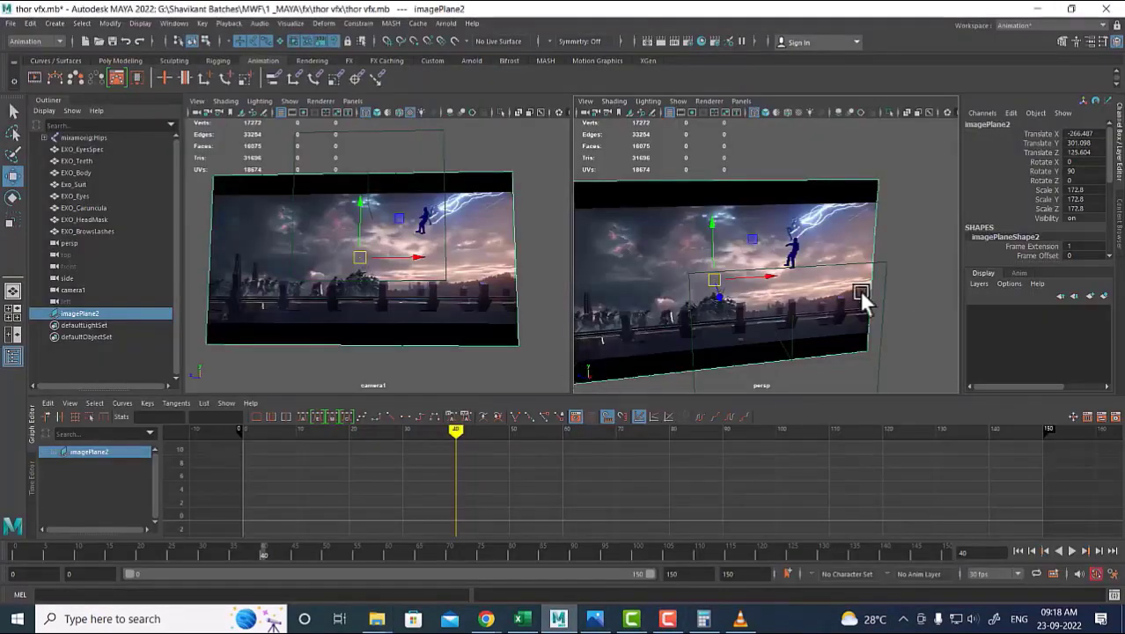
click(449, 23)
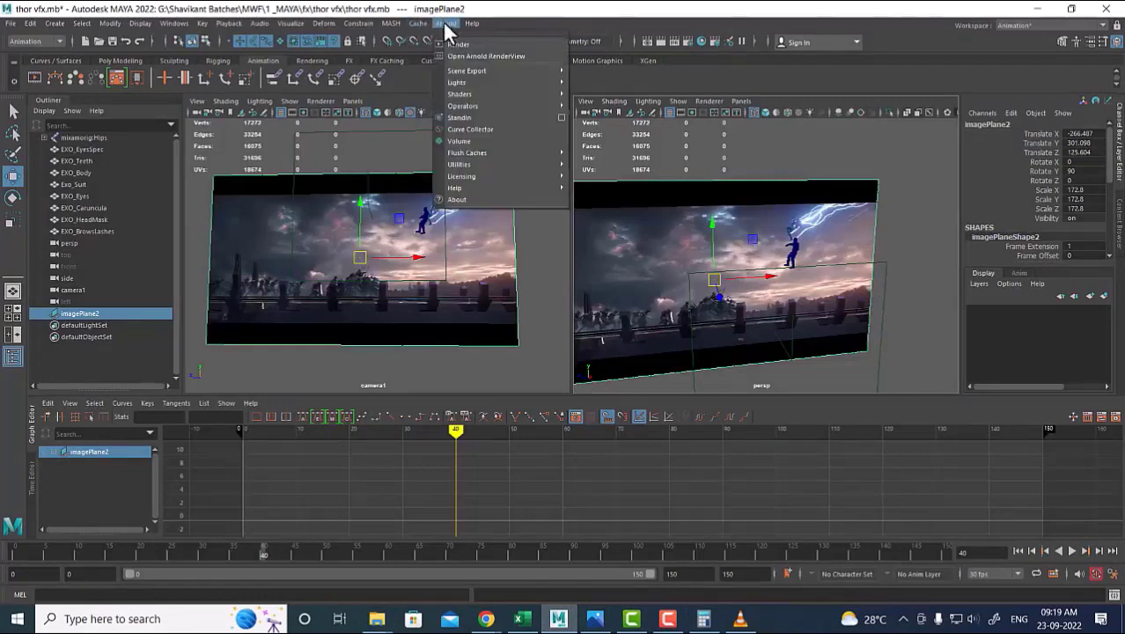
mouse_move(502, 82)
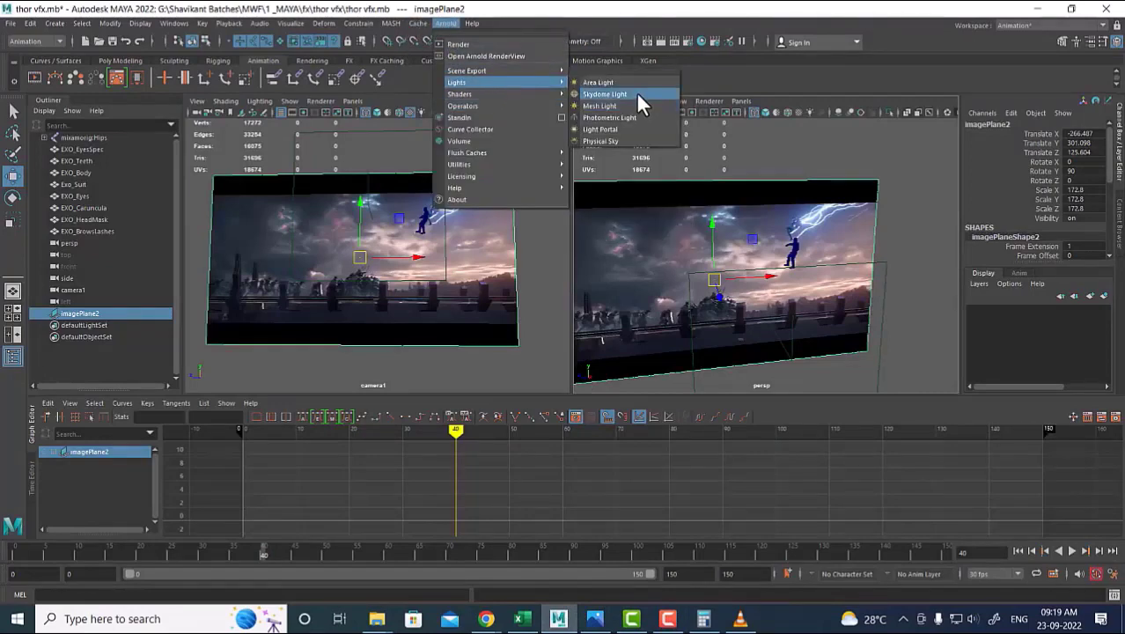
click(604, 94)
scroll(809, 255, down, 5)
scroll(817, 318, up, 4)
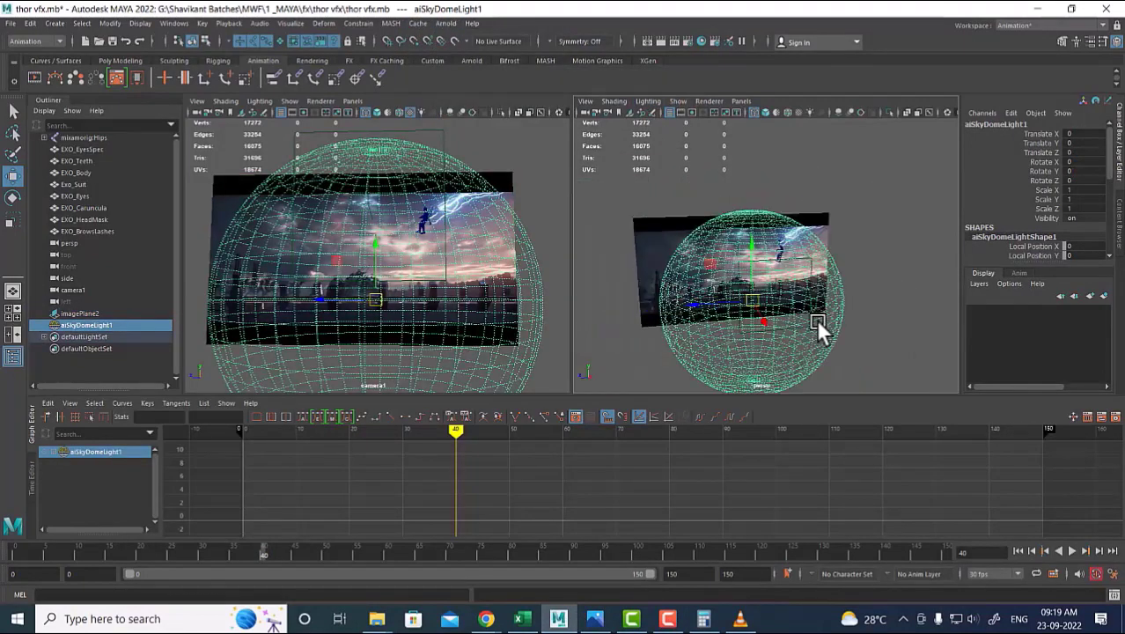
key(r)
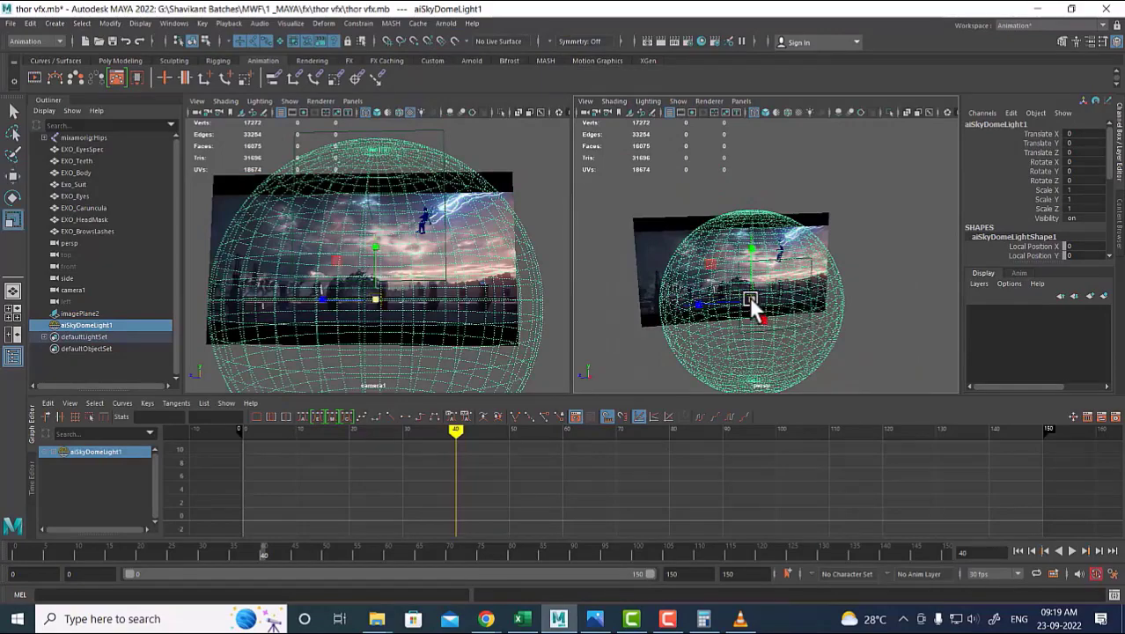
drag(751, 299, 917, 226)
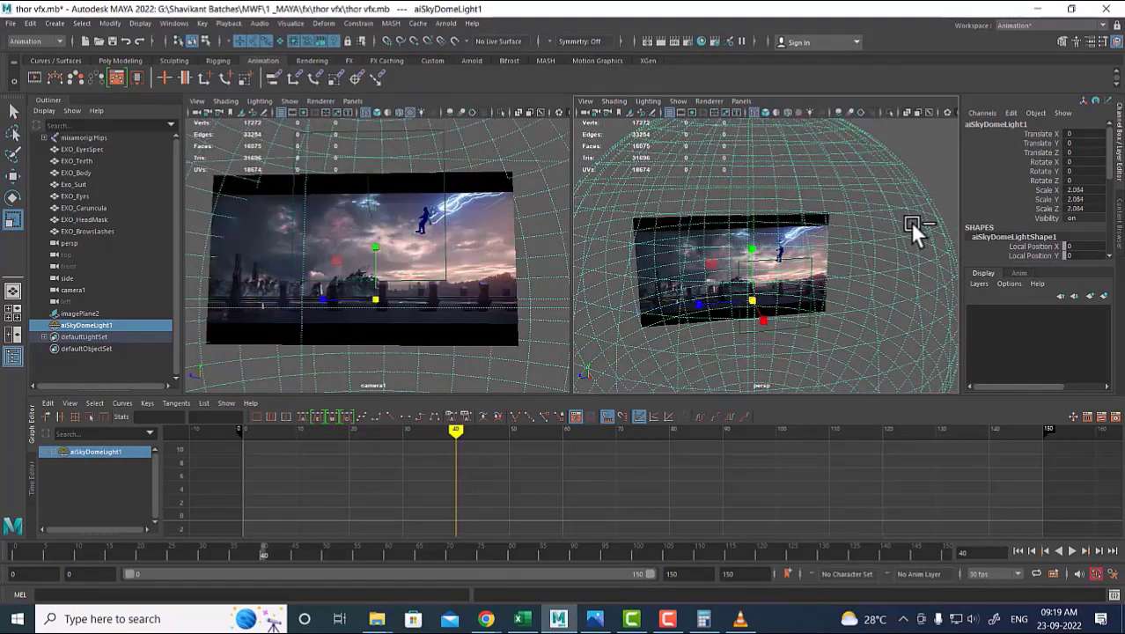
Connect a file texture to the skydome light's Color, load dikhololo_night_1k.exr as its image, and clear the selection.
key(ctrl+a)
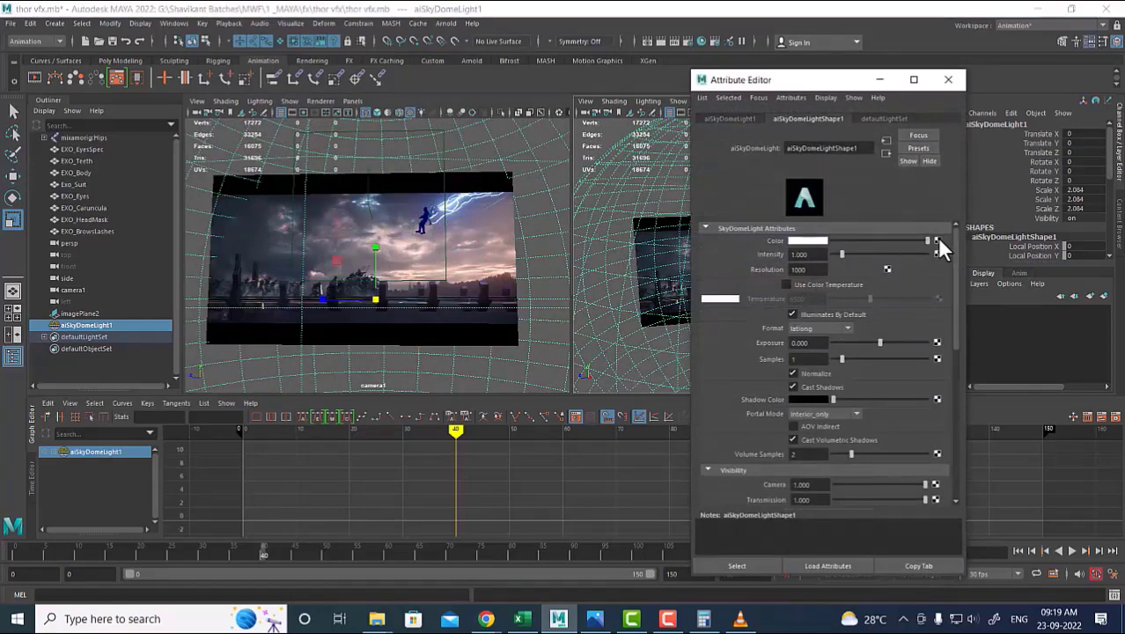
click(937, 240)
click(477, 318)
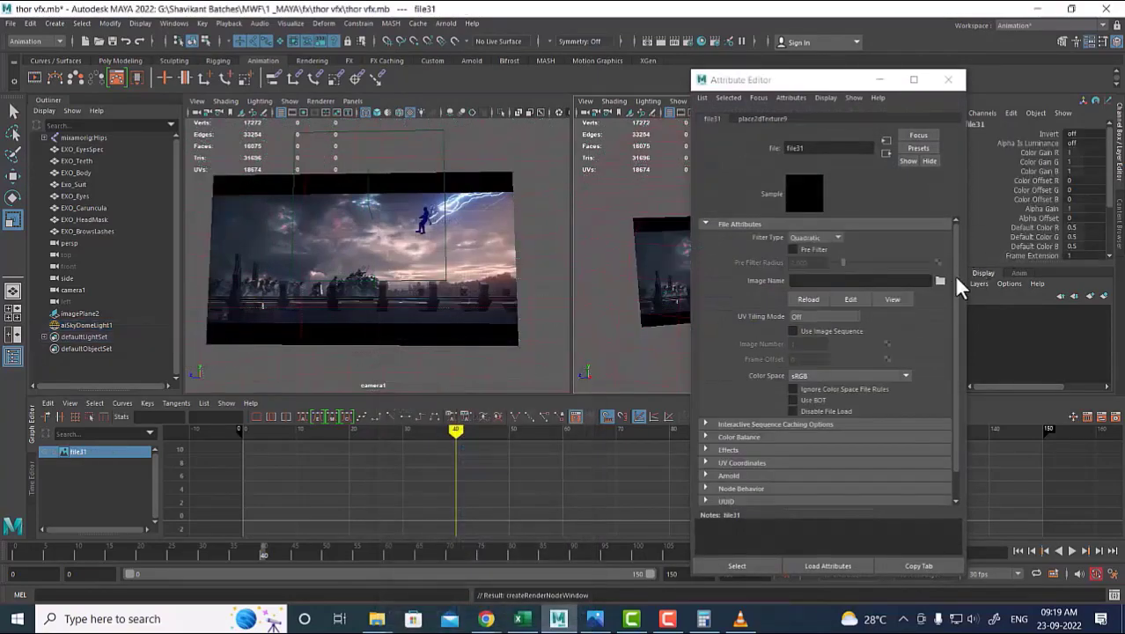
click(939, 280)
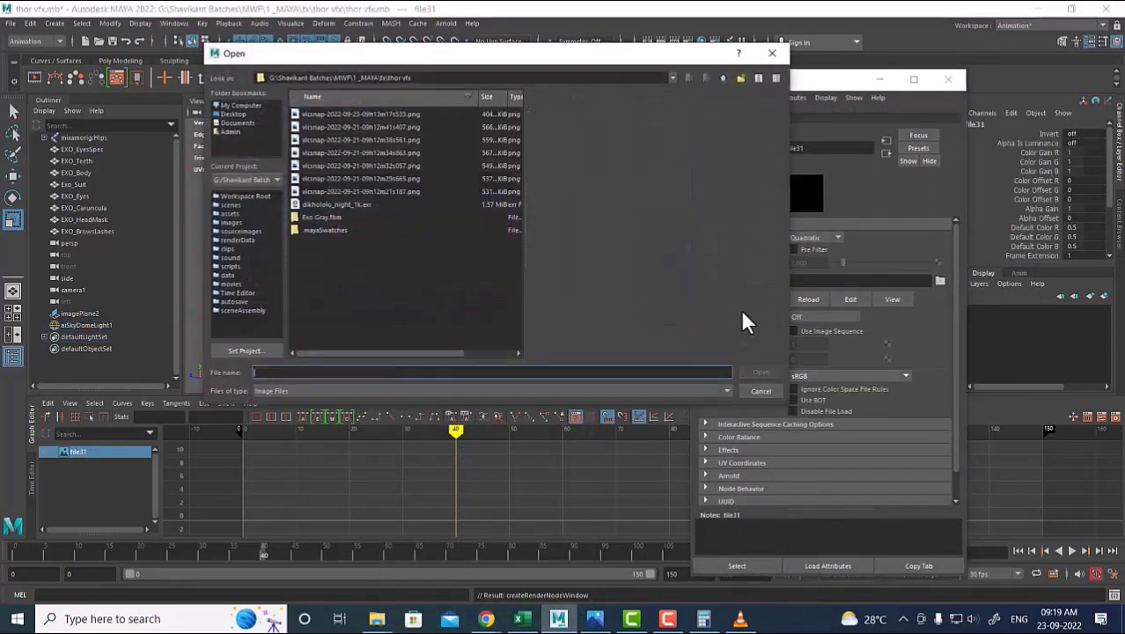
double_click(344, 205)
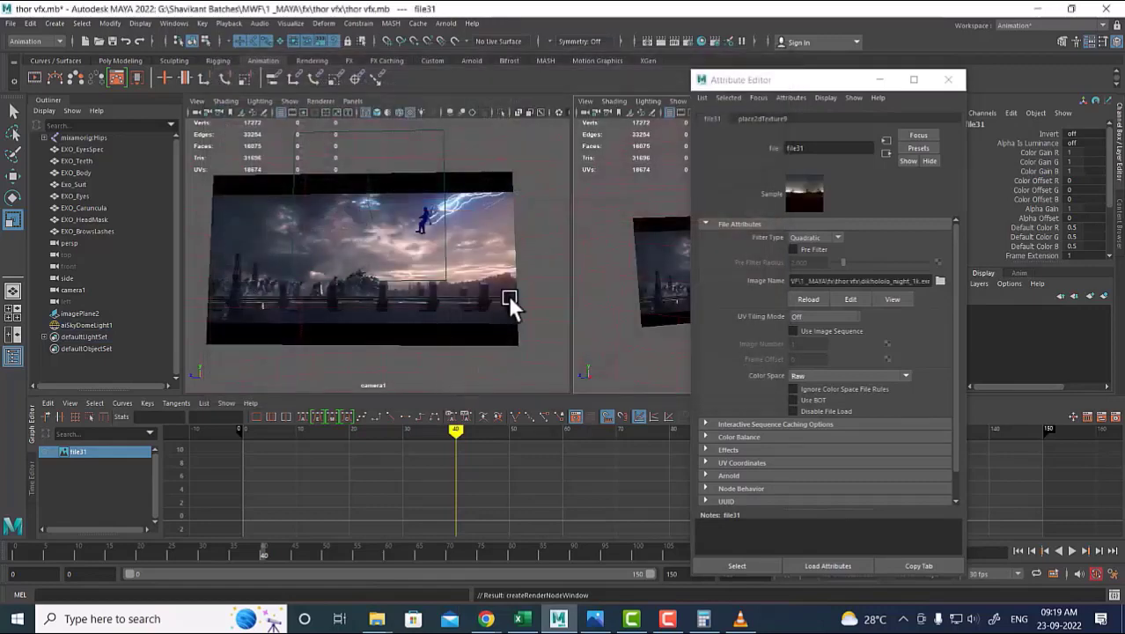
click(543, 239)
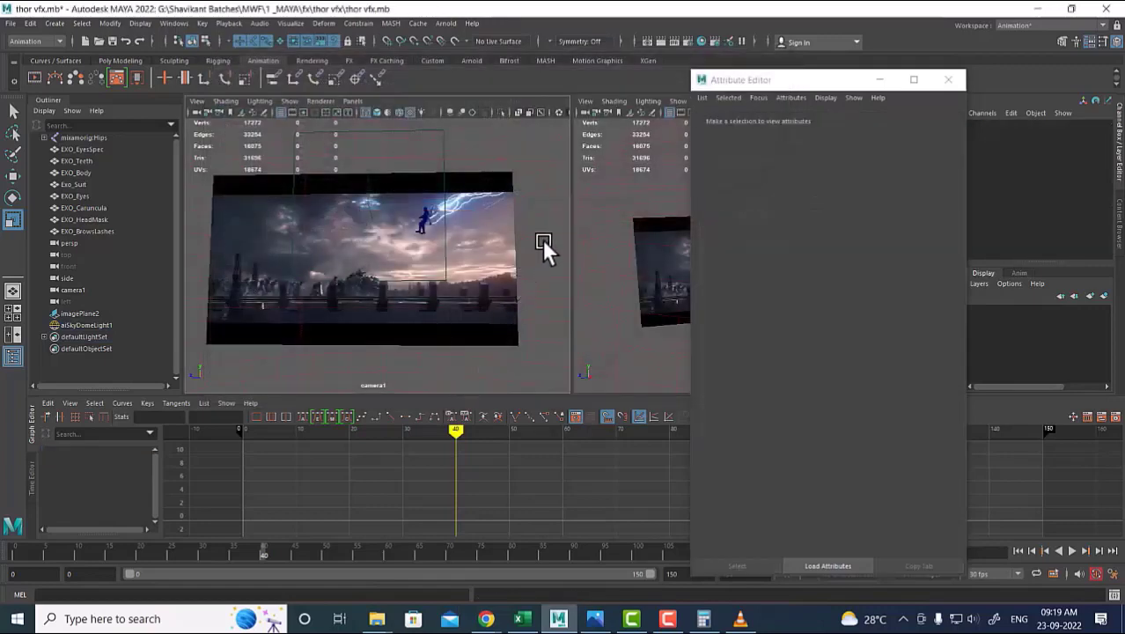
Set the renderer to Arnold Renderer, render frame 40 through camera1, and close the render window.
click(659, 41)
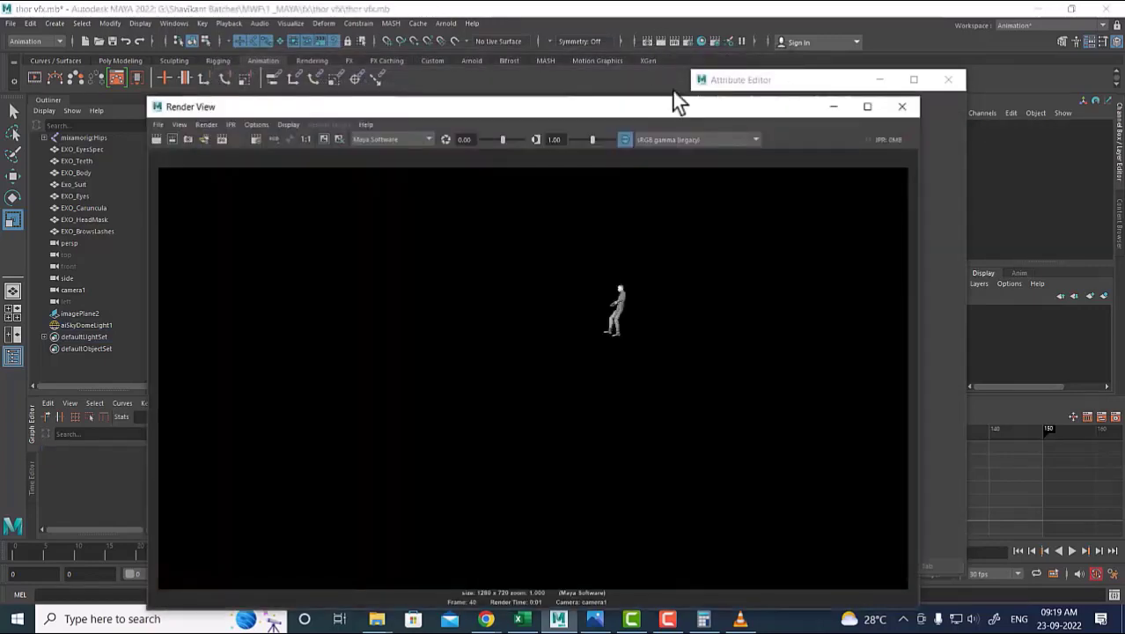
click(387, 139)
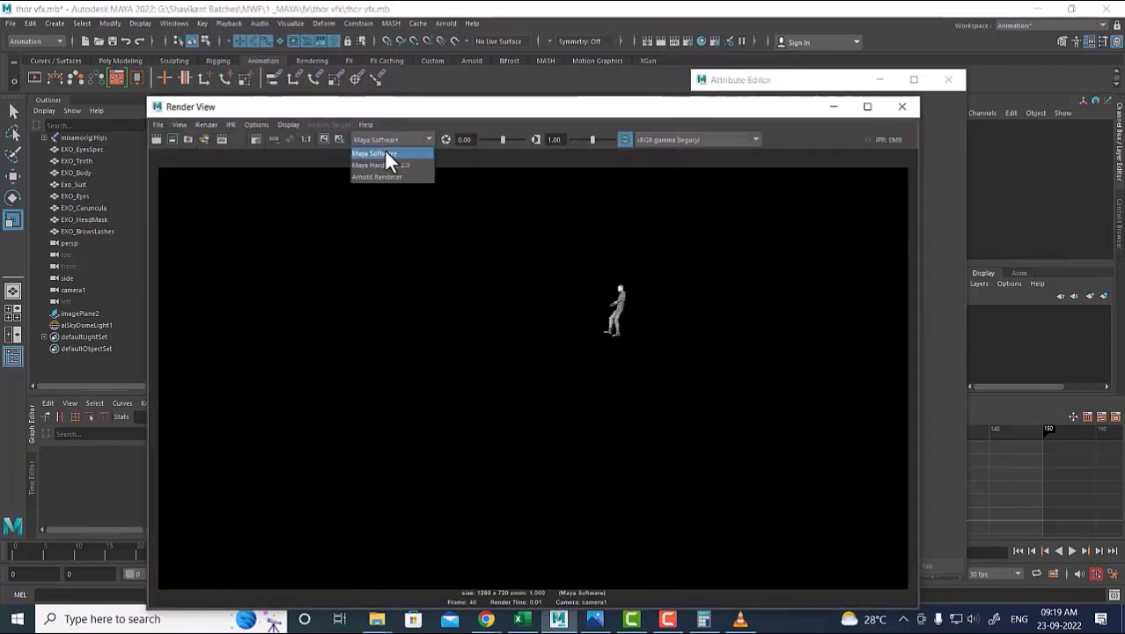
click(392, 177)
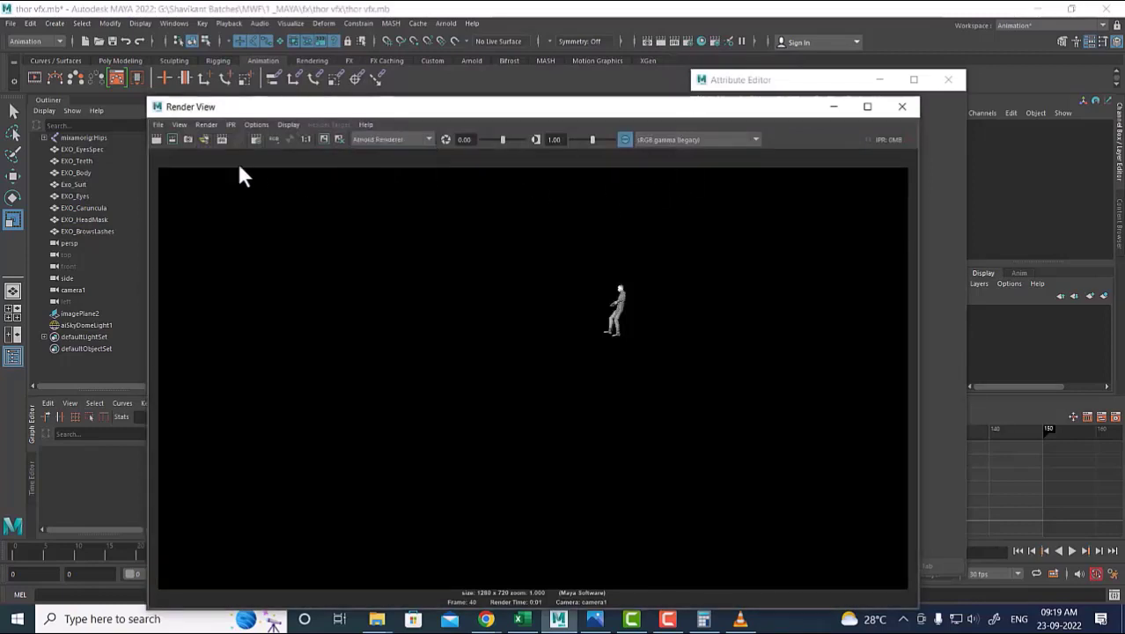
click(156, 139)
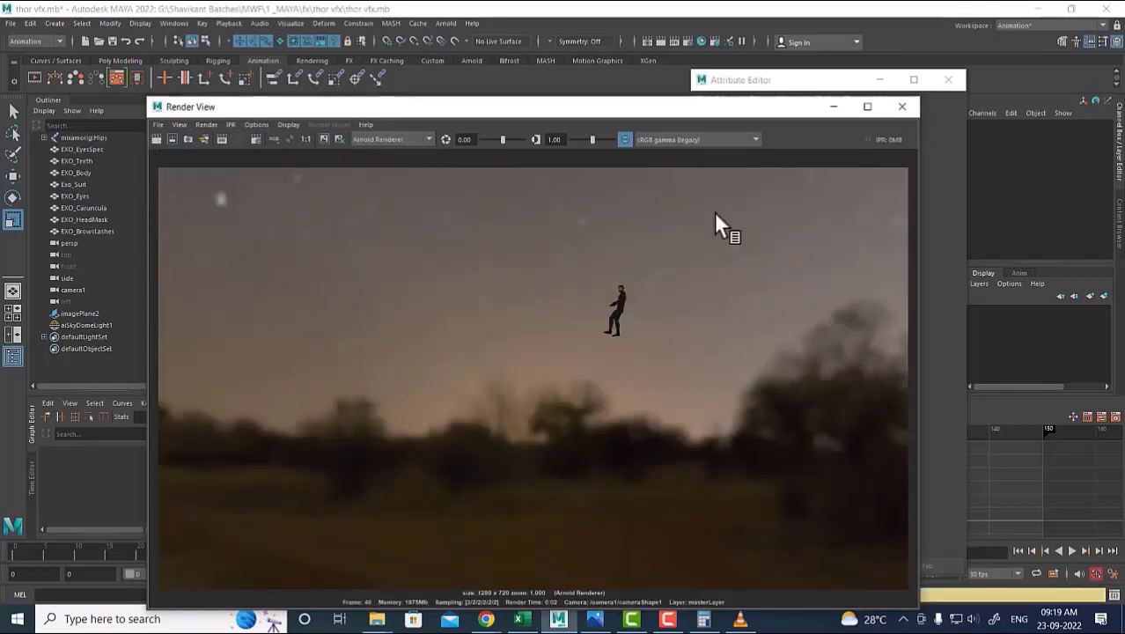
click(902, 106)
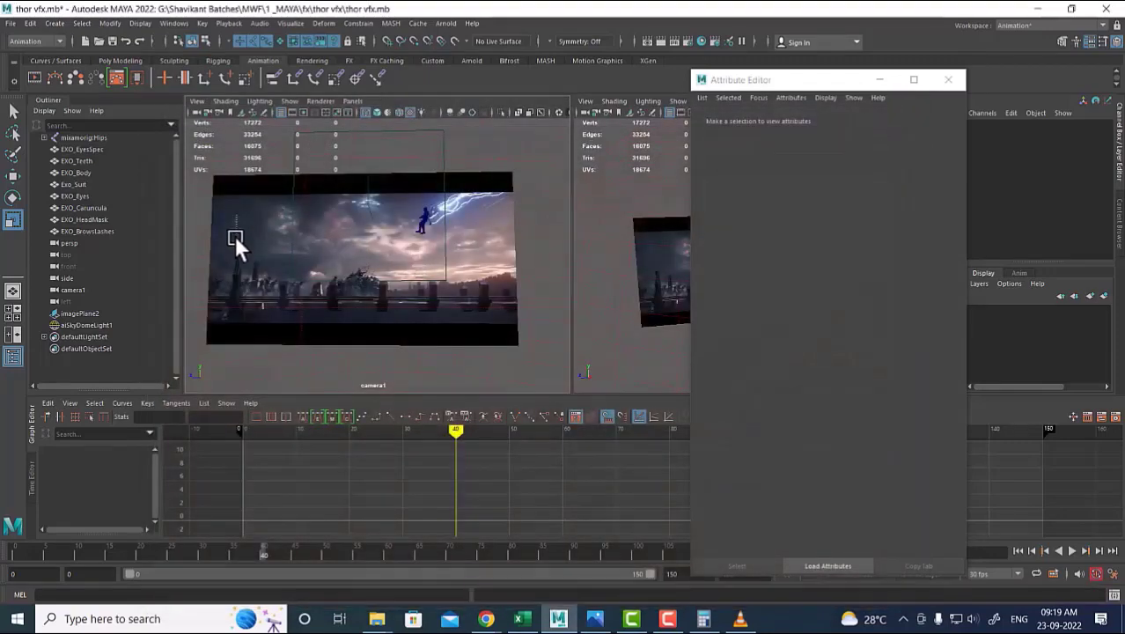
Set the skydome light's Camera visibility to 0.
click(303, 321)
click(609, 198)
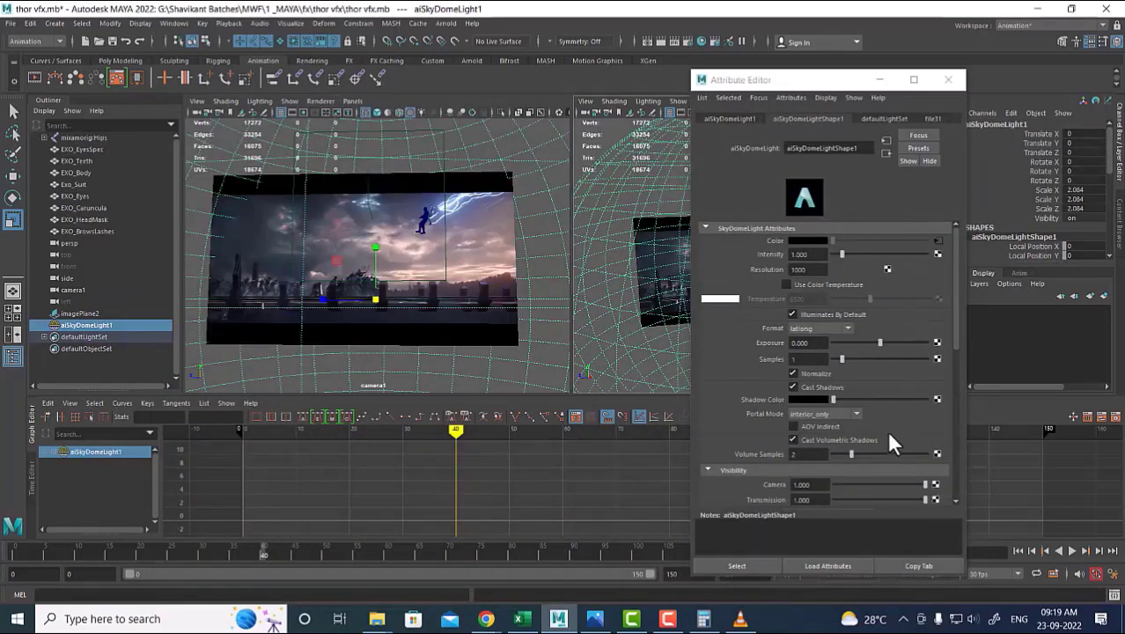
scroll(890, 444, down, 2)
drag(874, 415, 846, 415)
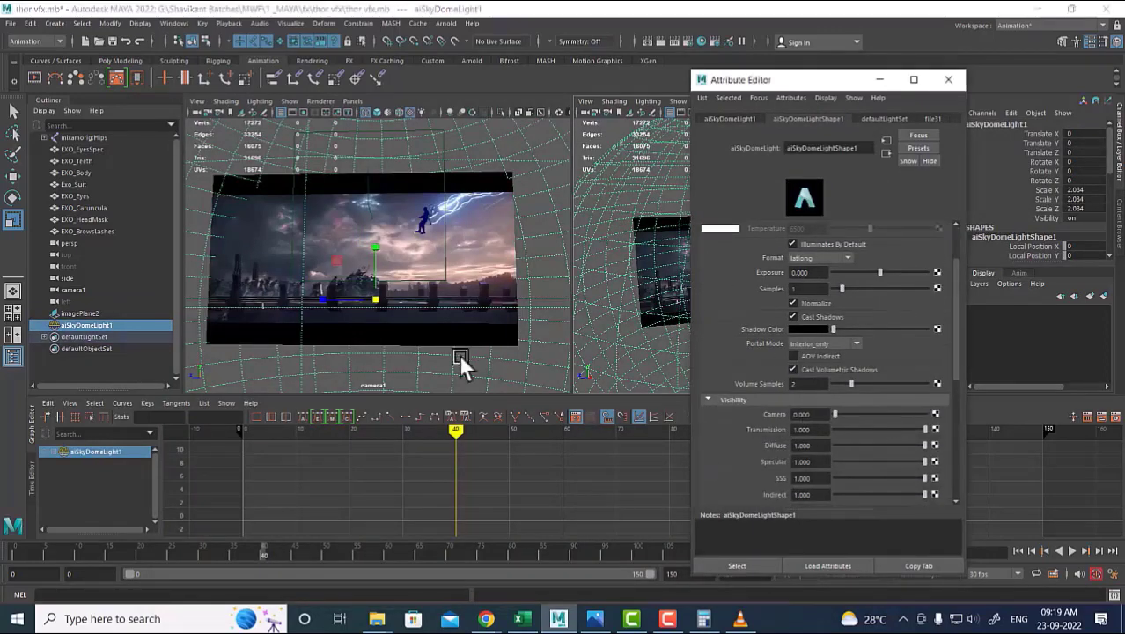
Render frame 40 through camera1 to check the skydome lighting, and close the render window and Attribute Editor.
click(515, 258)
click(650, 41)
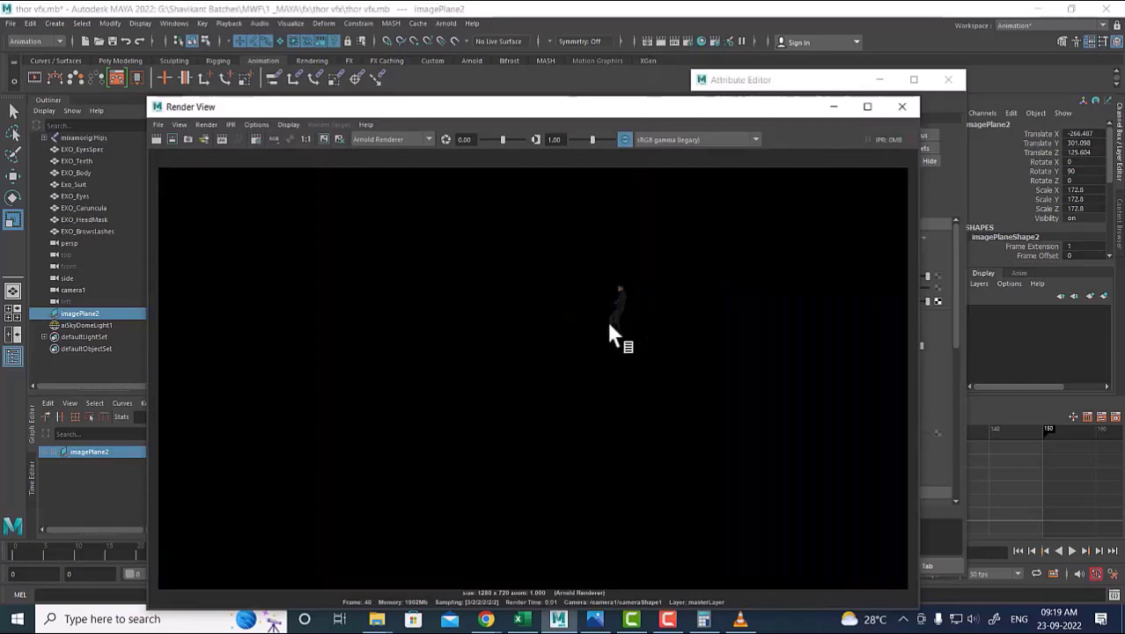
click(902, 106)
click(948, 79)
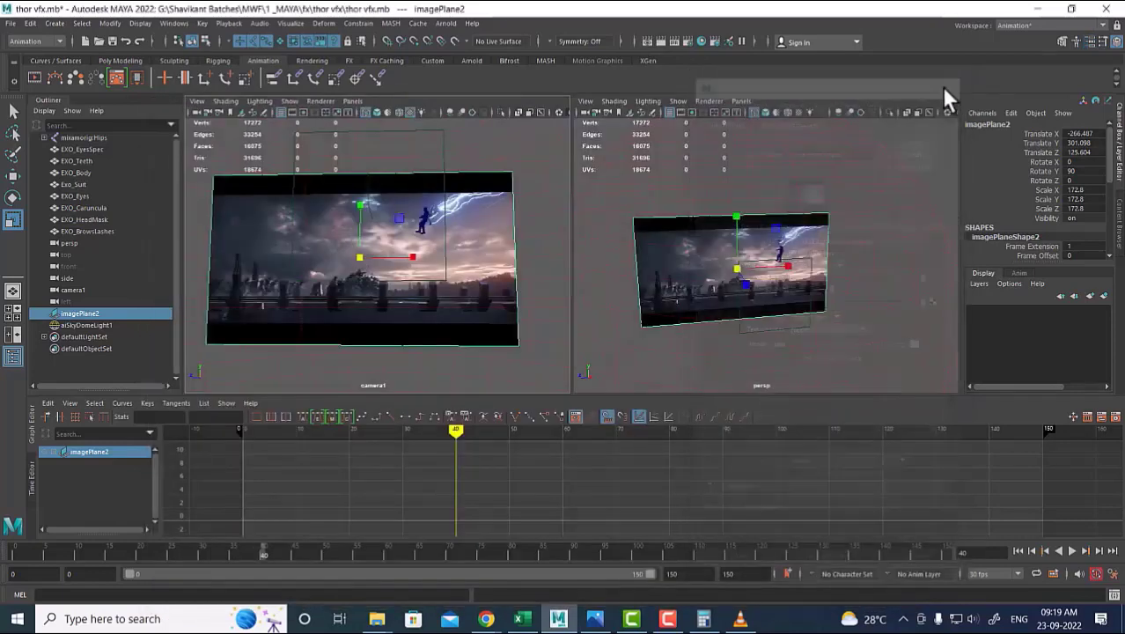
Create an Arnold Area Light and scale it uniformly to about 167.741.
scroll(856, 313, up, 4)
alt+drag(860, 220, 806, 282)
scroll(806, 282, up, 3)
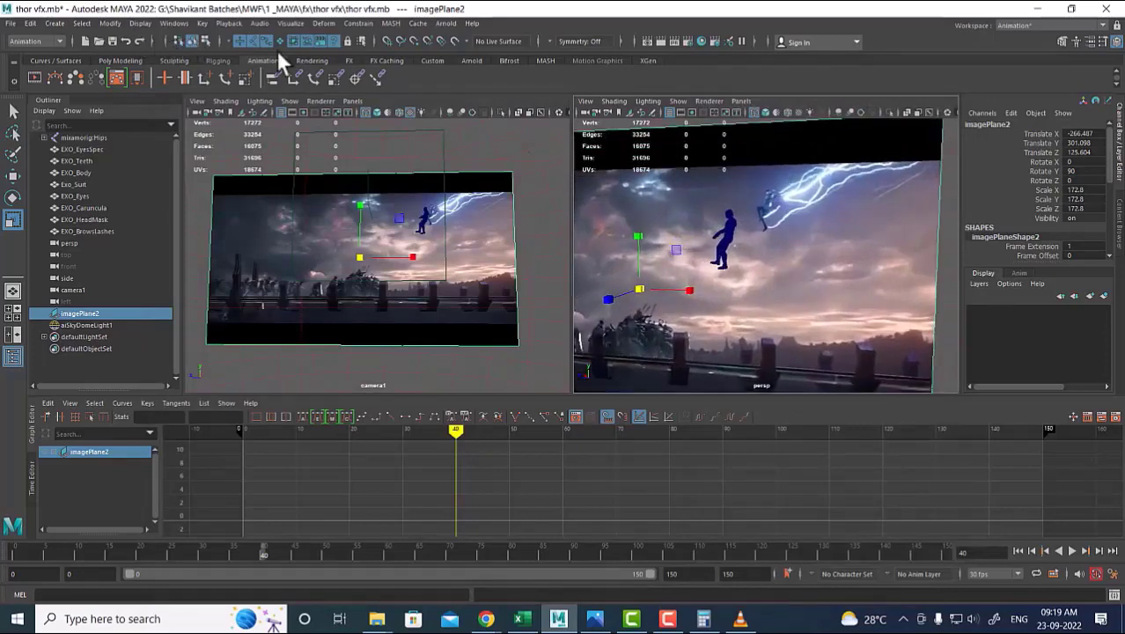
click(440, 23)
mouse_move(518, 83)
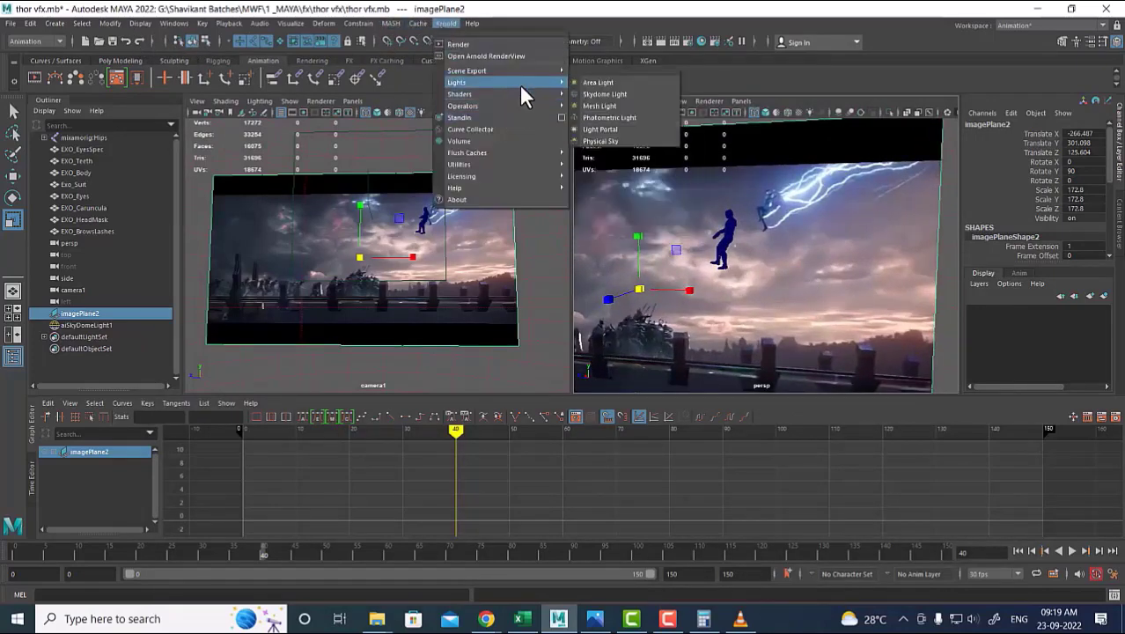
click(626, 82)
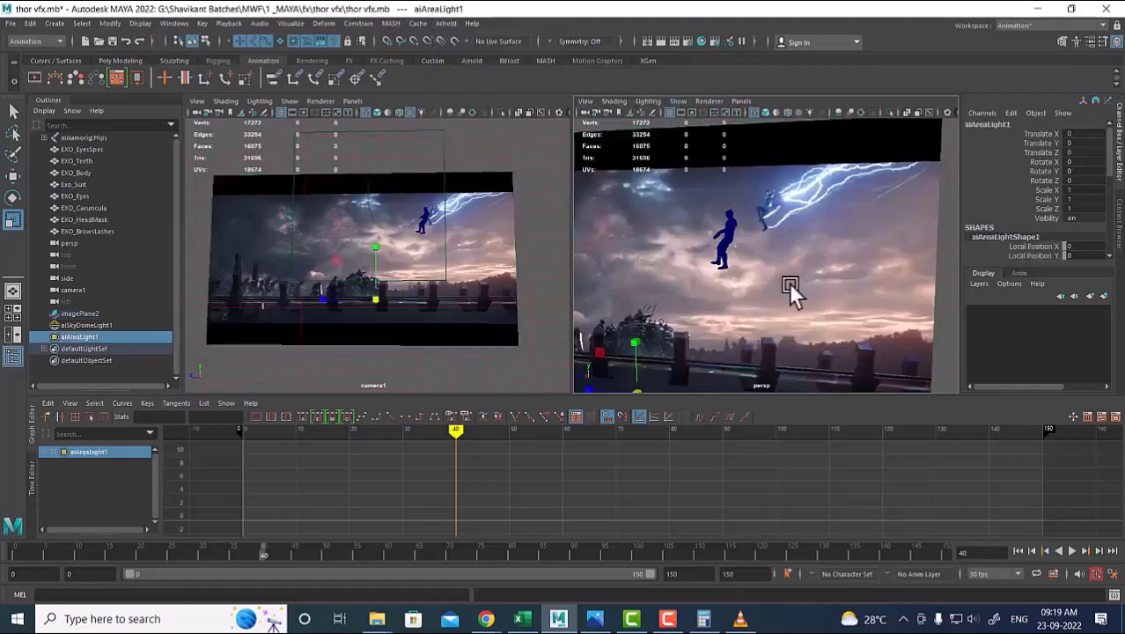
scroll(789, 283, down, 4)
alt+drag(790, 283, 761, 257)
scroll(761, 257, up, 2)
drag(680, 339, 754, 259)
Aim the area light at the character with Rotate X about 158.64, moving it to about Y 487.176 and Z -659.182.
key(e)
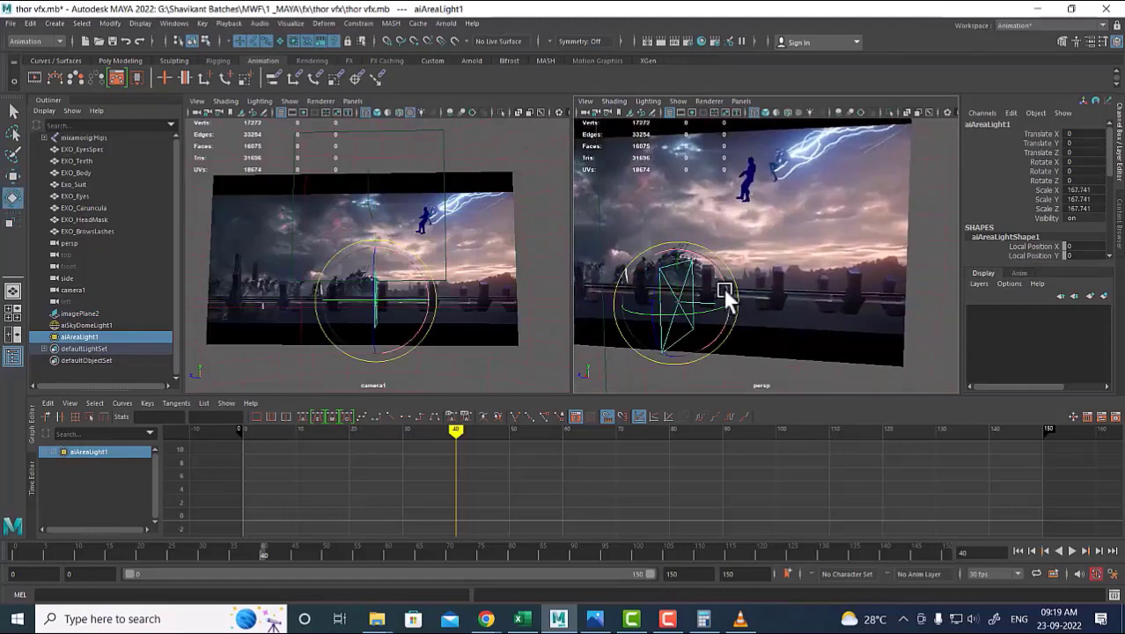
drag(726, 296, 671, 239)
key(w)
drag(714, 323, 795, 332)
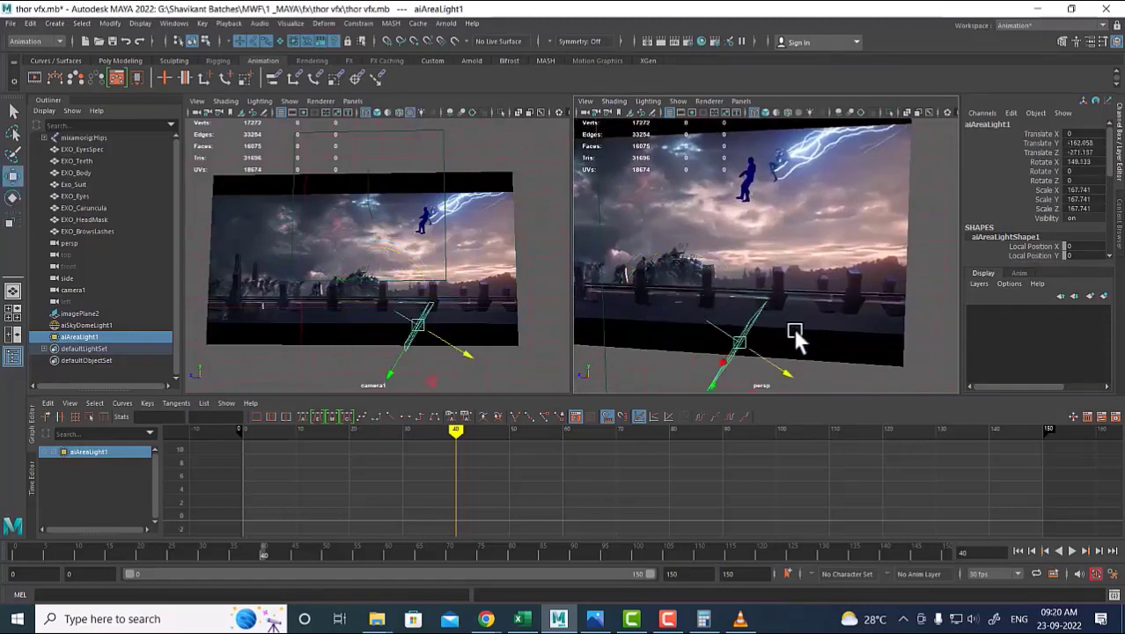
alt+middle_drag(782, 330, 783, 293)
drag(720, 344, 836, 210)
alt+middle_drag(840, 208, 816, 261)
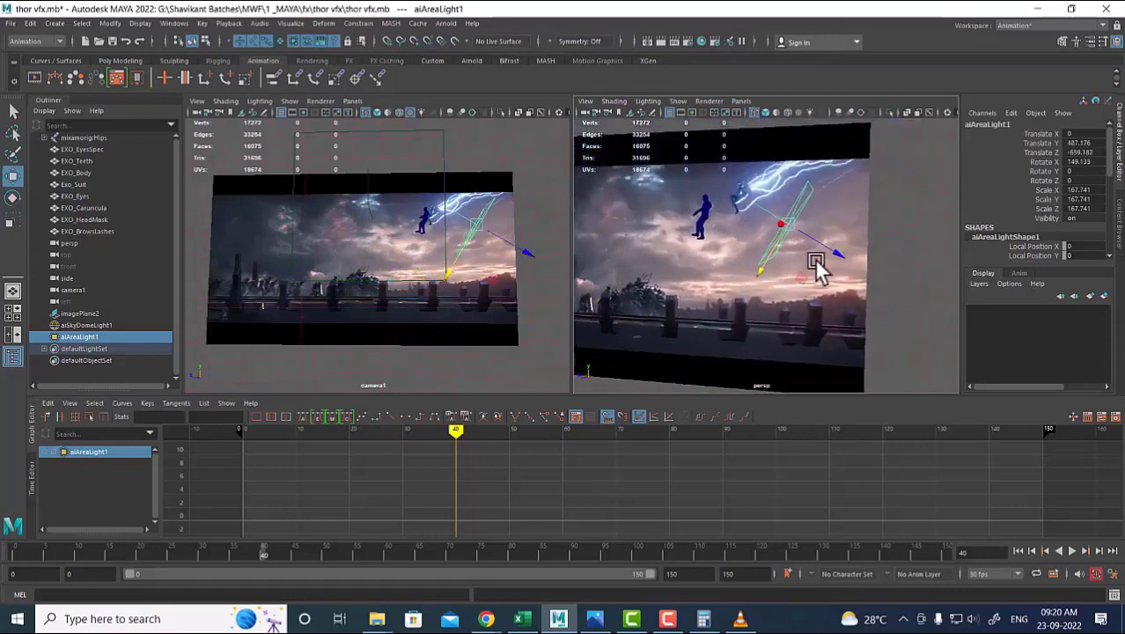
key(e)
drag(844, 227, 842, 214)
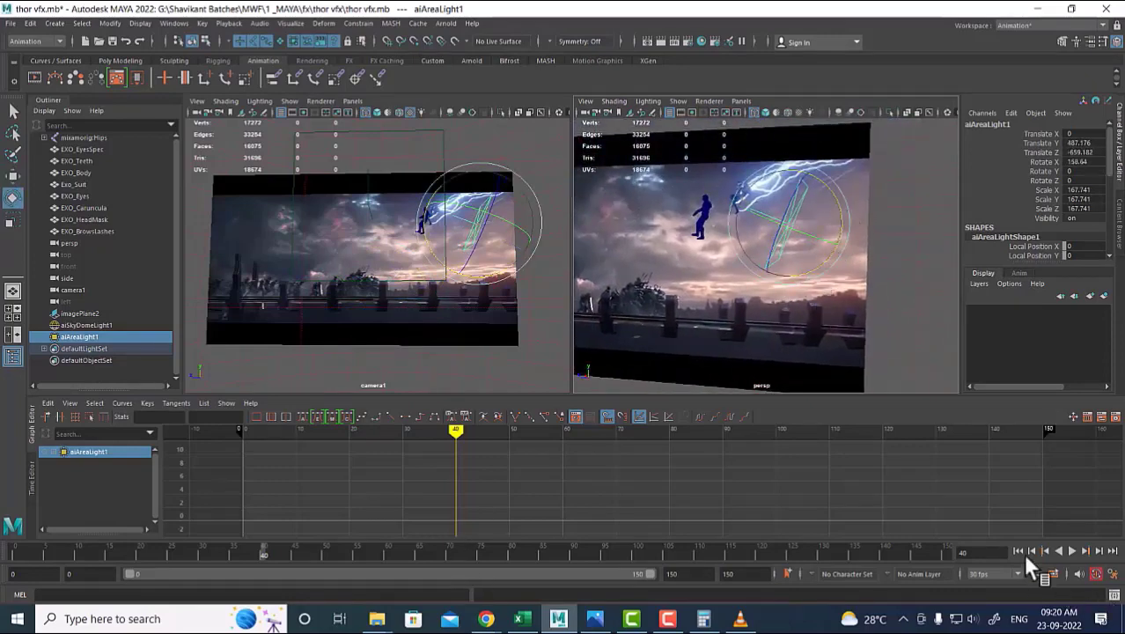
Return to frame 0, clear the selection, and start a preview in Arnold RenderView with its window moved aside.
click(1019, 550)
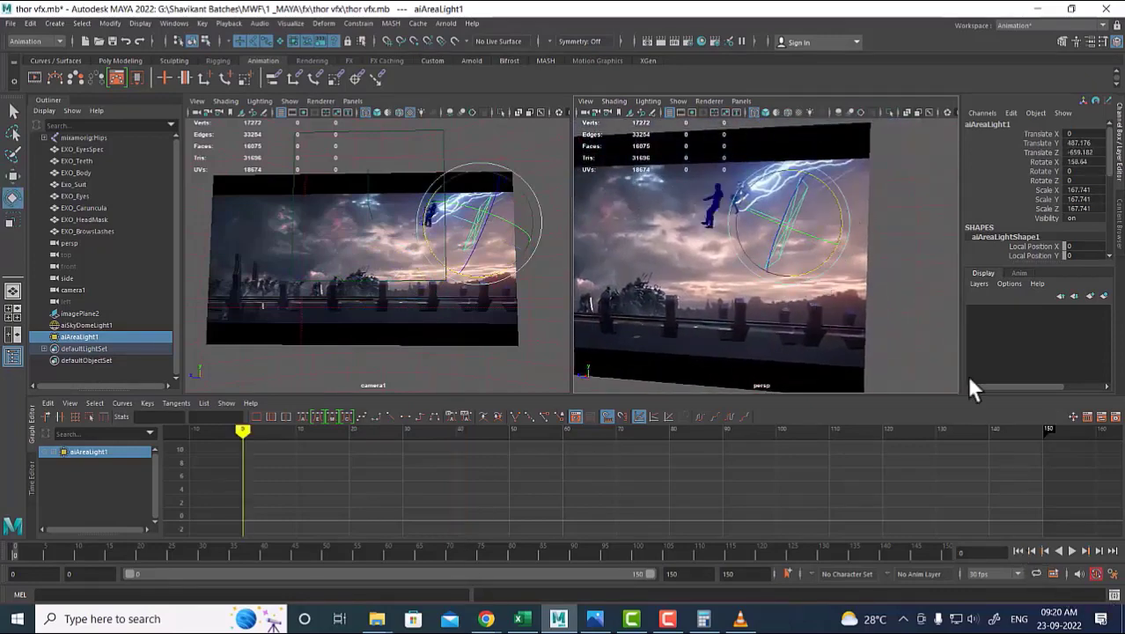
alt+drag(889, 285, 883, 323)
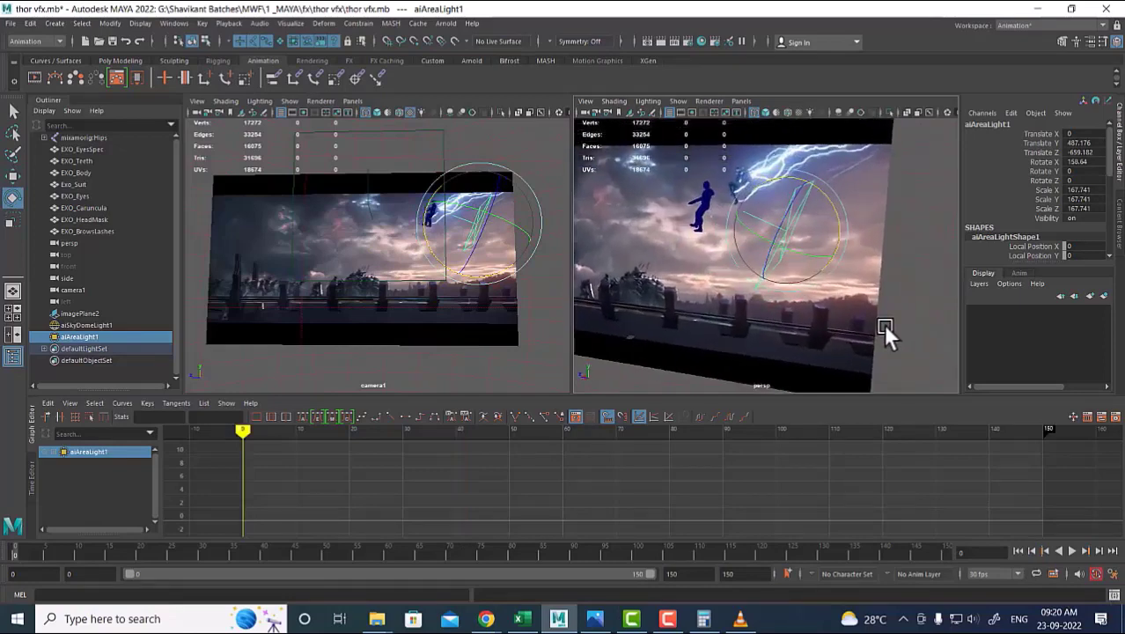
click(550, 177)
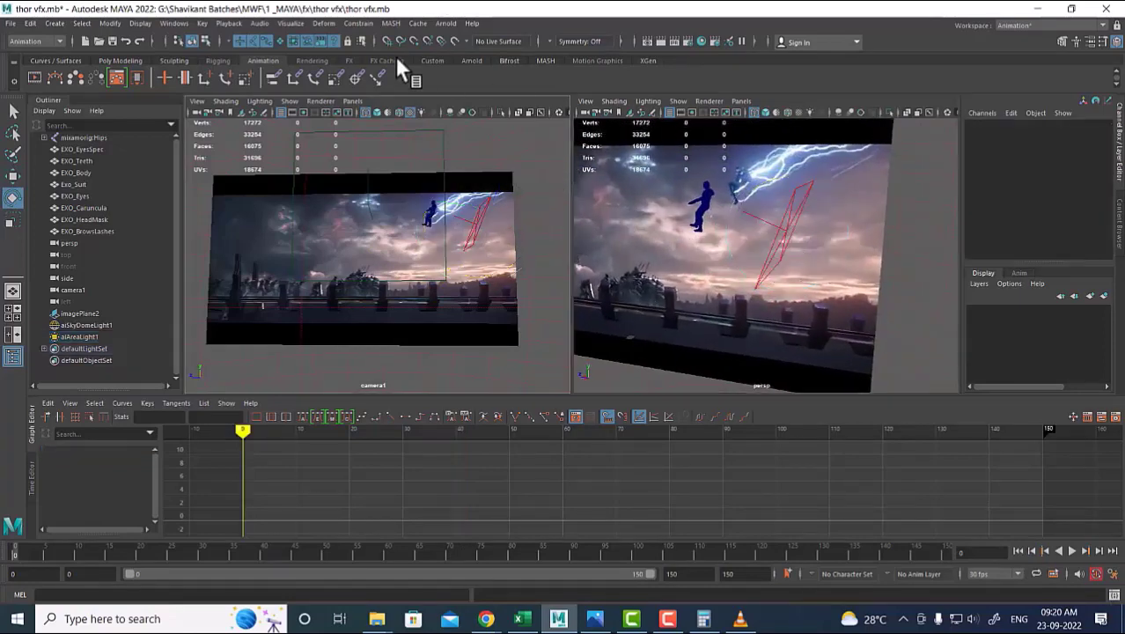
click(445, 23)
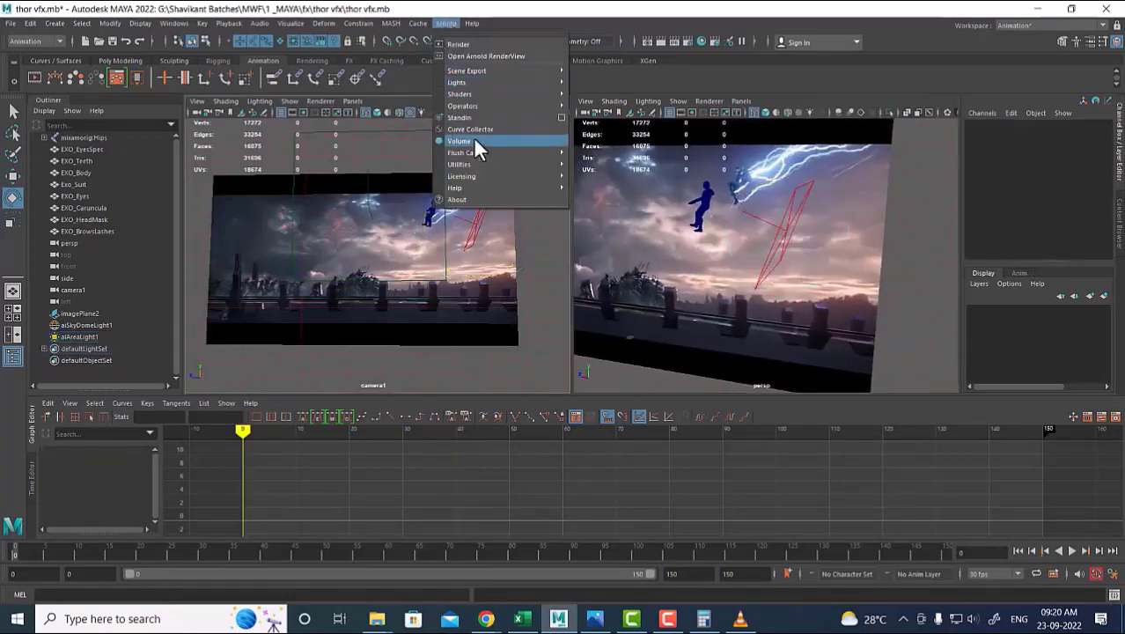
click(506, 56)
drag(476, 113, 454, 214)
click(1062, 189)
Give the area light a pale cyan color, an intensity of 10 and an exposure of 5.
click(781, 231)
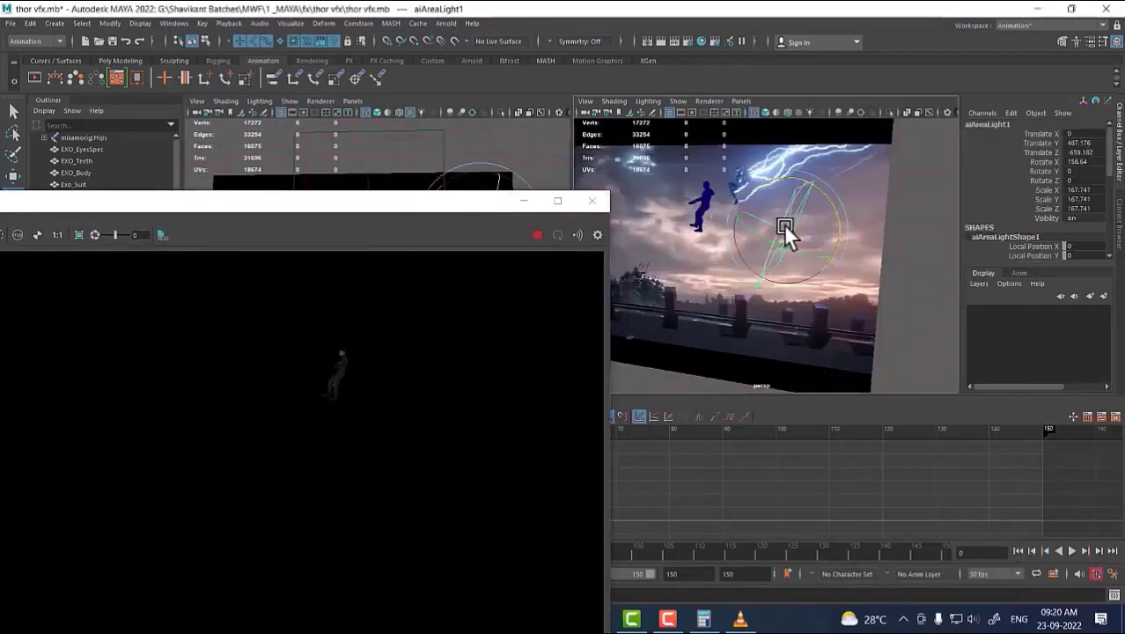
key(ctrl+a)
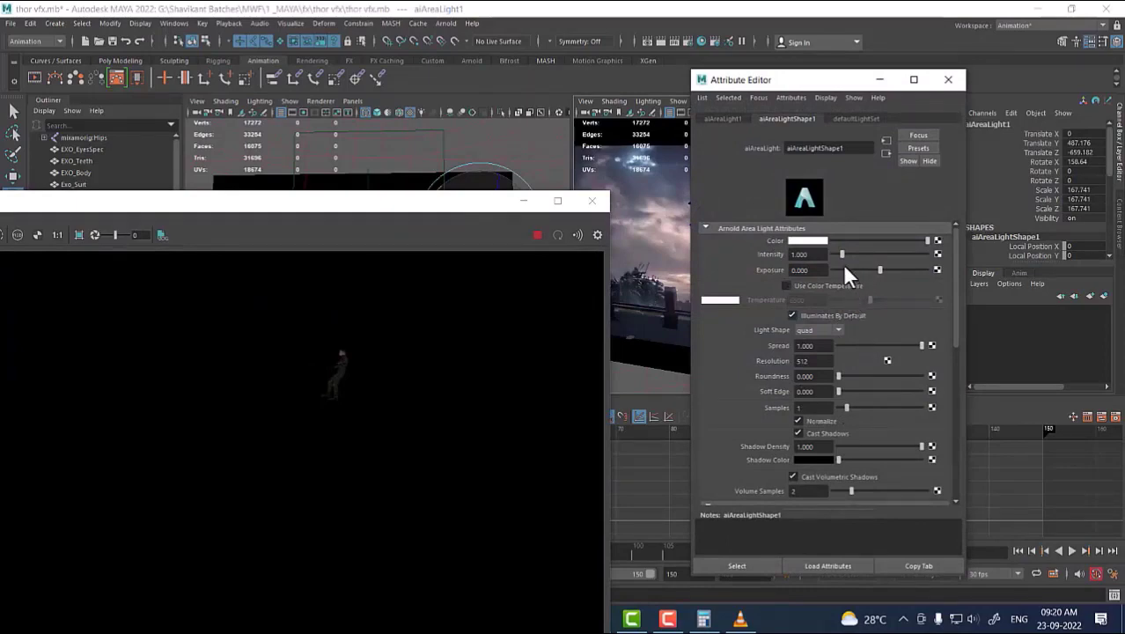
drag(840, 254, 860, 254)
scroll(885, 453, down, 2)
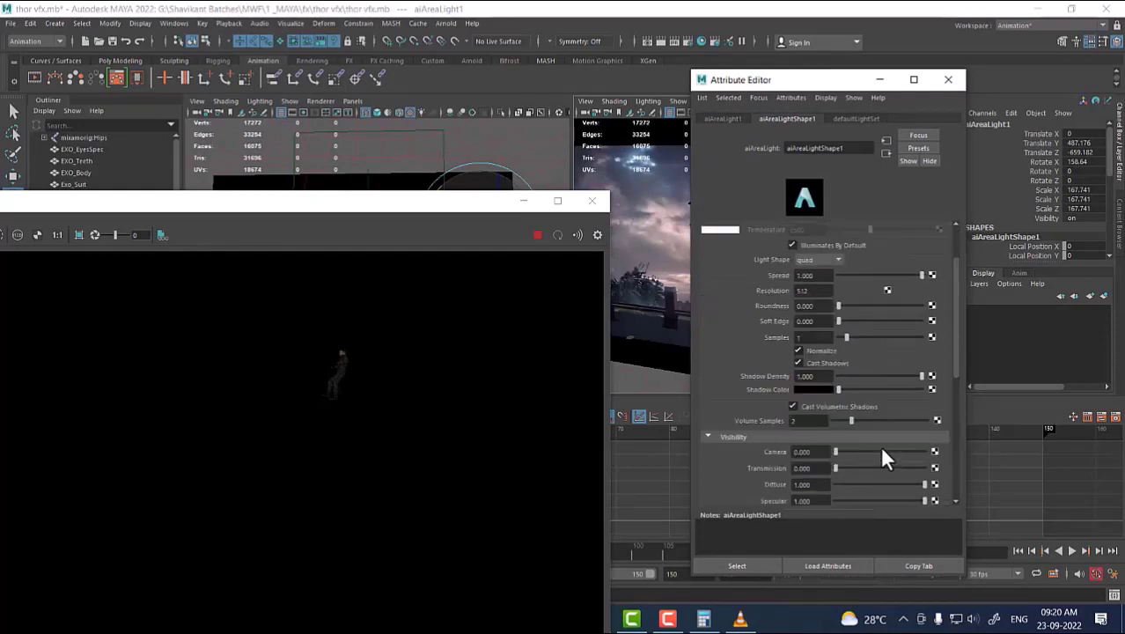
scroll(885, 458, down, 1)
scroll(891, 401, up, 3)
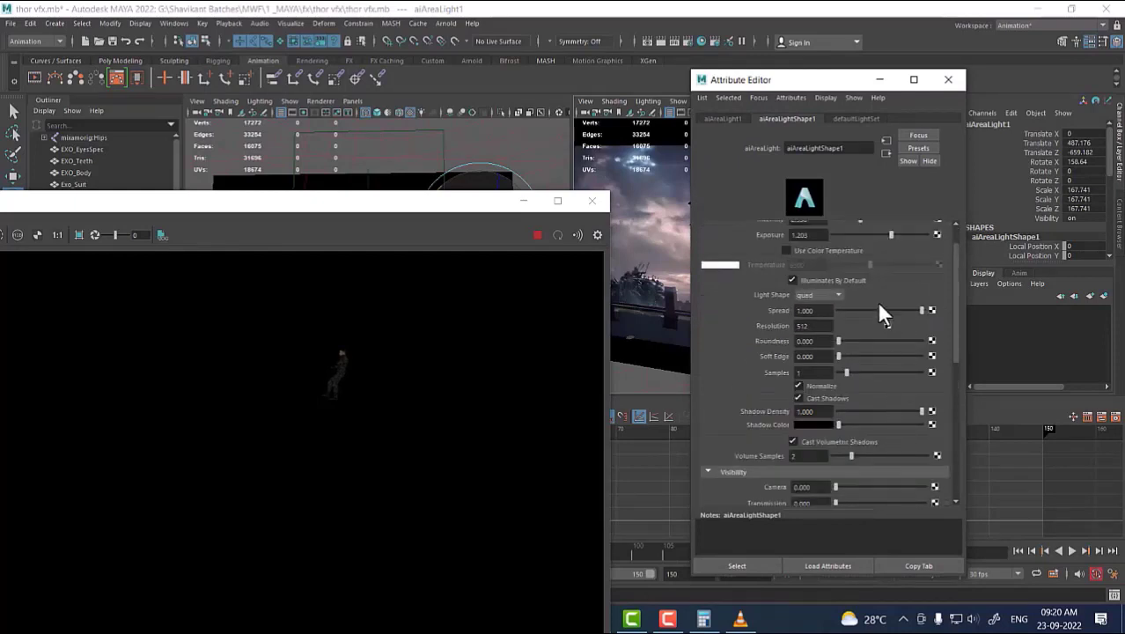
click(808, 242)
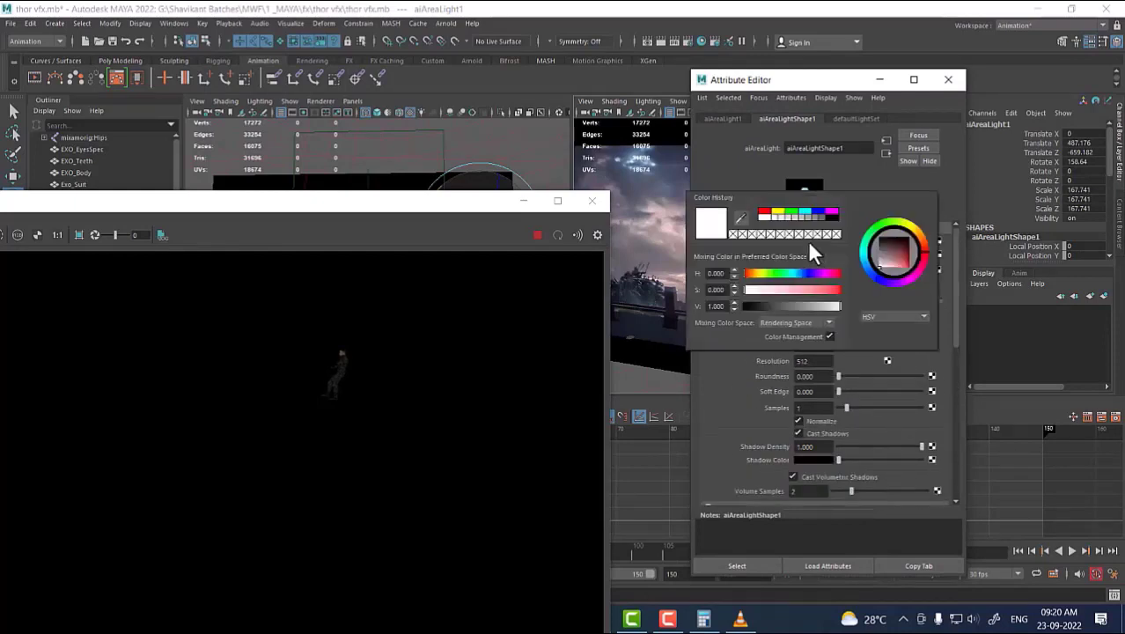
click(805, 212)
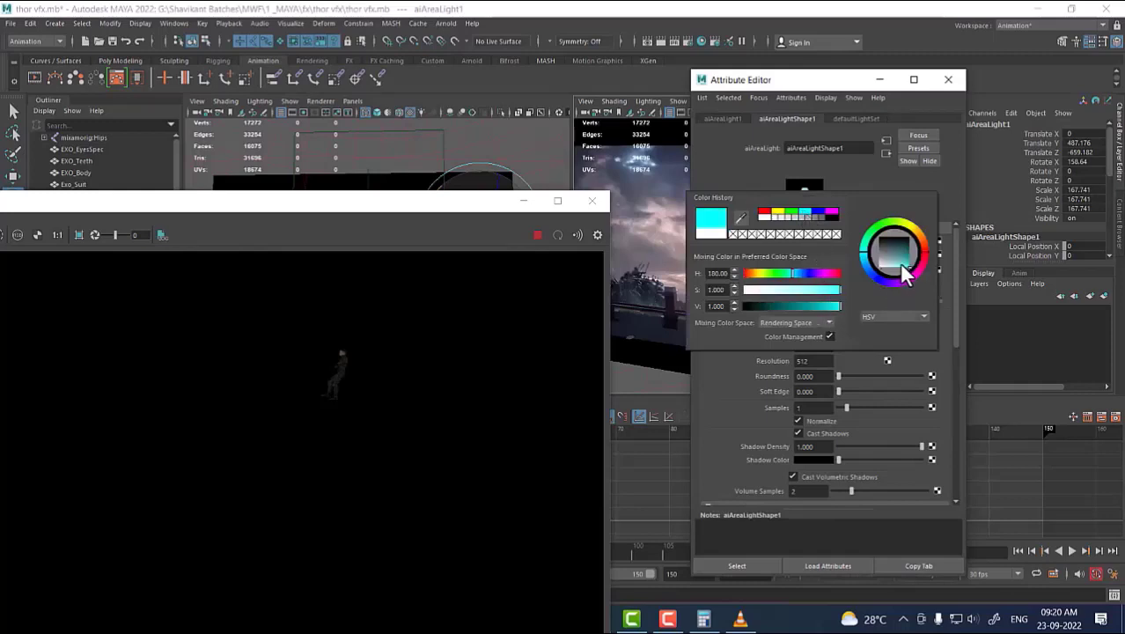
drag(906, 276, 901, 269)
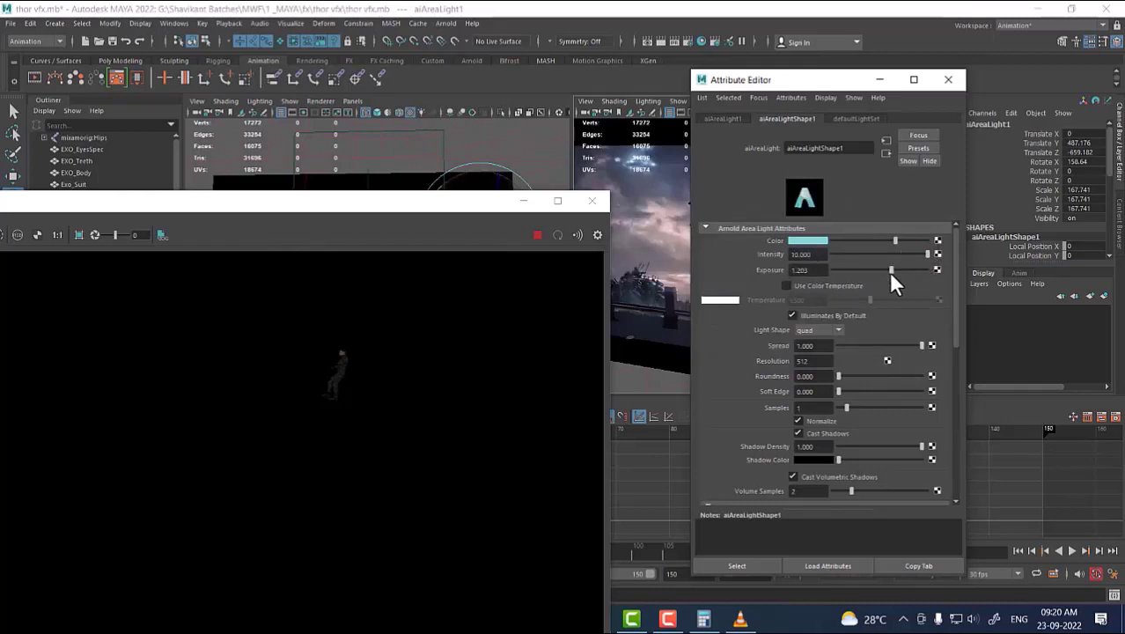
Stop the interactive render and close both Arnold RenderView and the Attribute Editor.
click(539, 235)
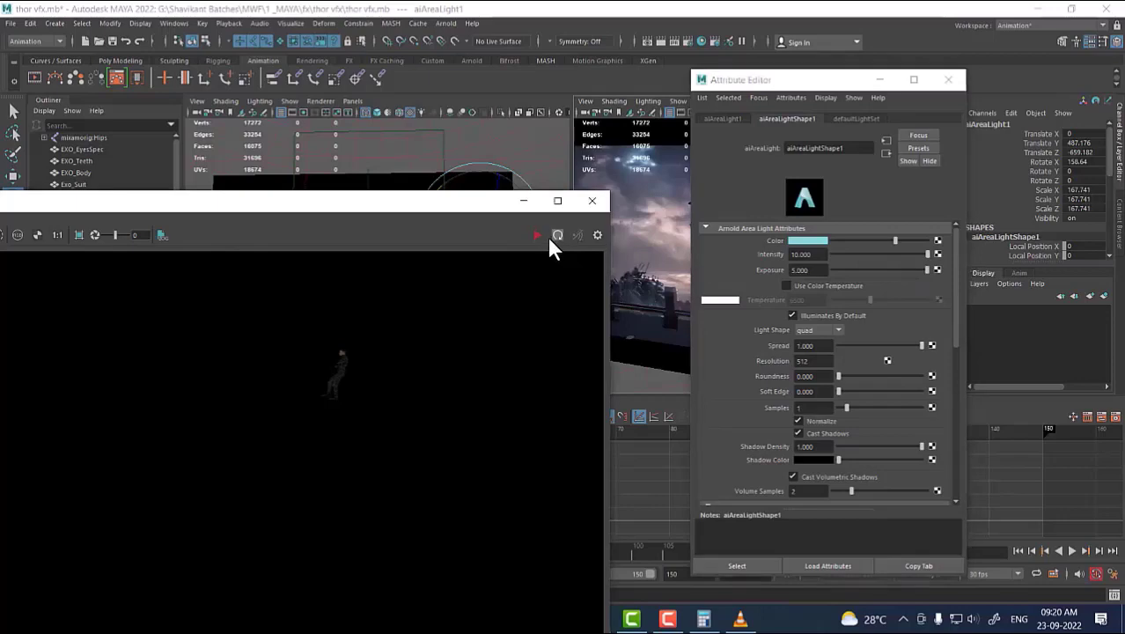
click(591, 200)
click(949, 81)
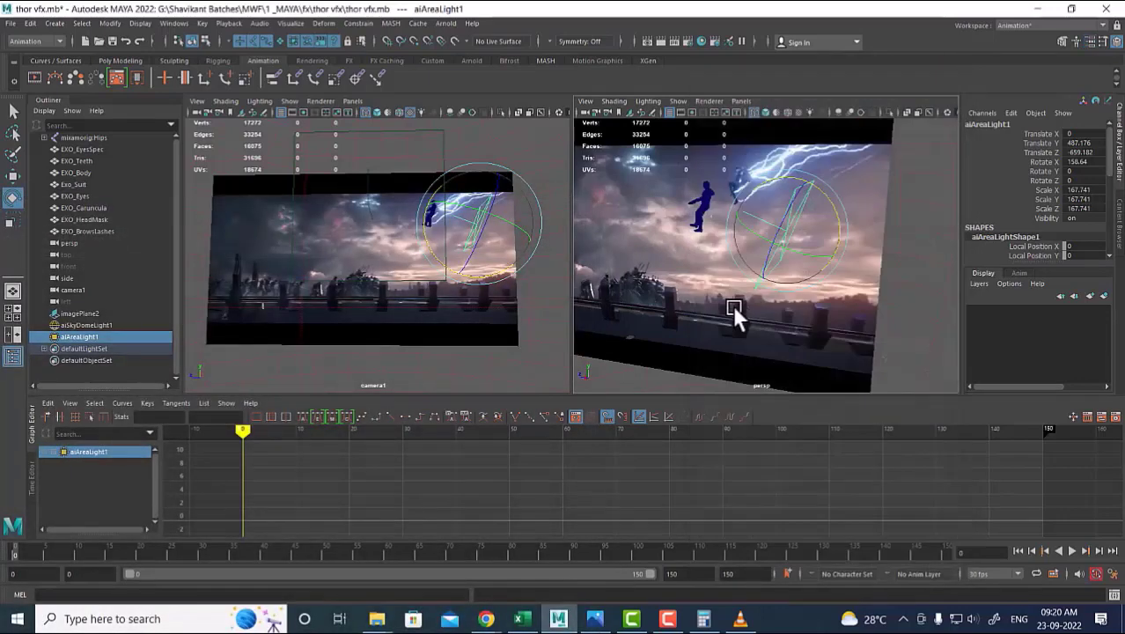
Scale the area light uniformly to about 292.984 and move it closer to the character, at about Y 529.372, Z -551.287.
drag(736, 314, 809, 302)
key(r)
drag(792, 235, 866, 183)
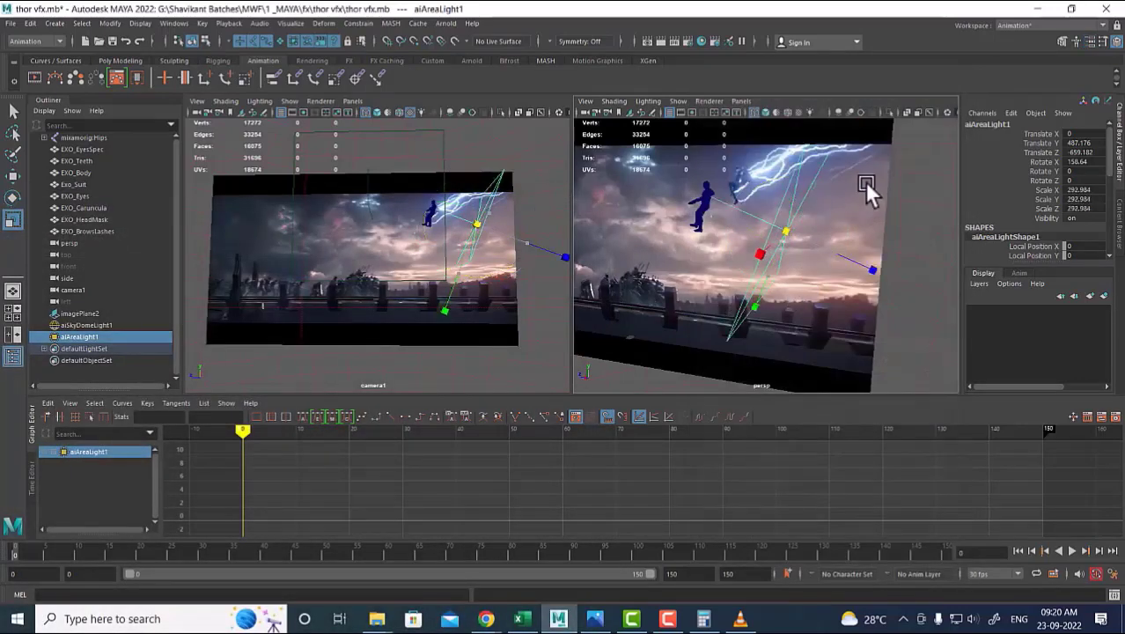
alt+drag(825, 218, 790, 235)
key(w)
scroll(819, 286, up, 3)
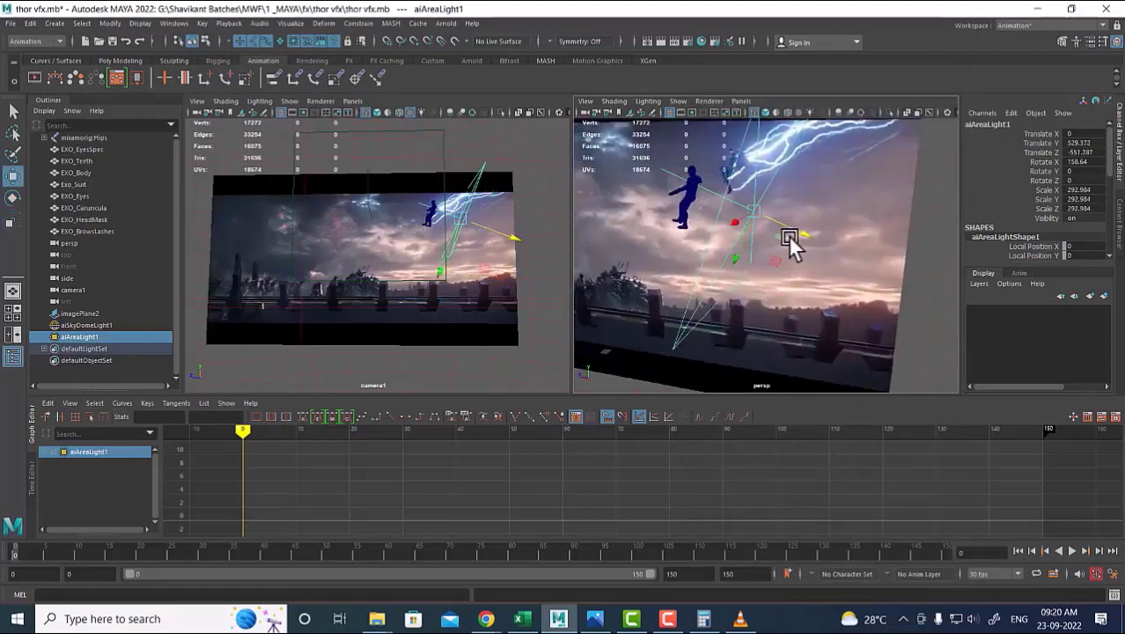
Render a close perspective view of the character at frame 0 and close the render window.
scroll(814, 253, up, 3)
alt+middle_drag(785, 238, 835, 290)
alt+drag(815, 265, 821, 274)
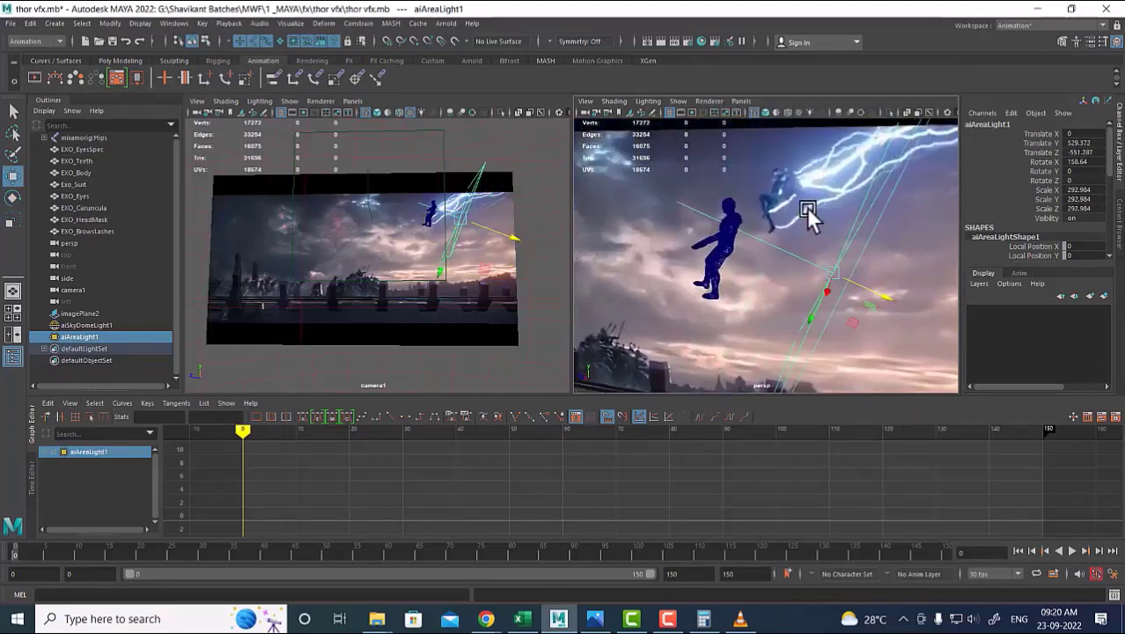
click(661, 40)
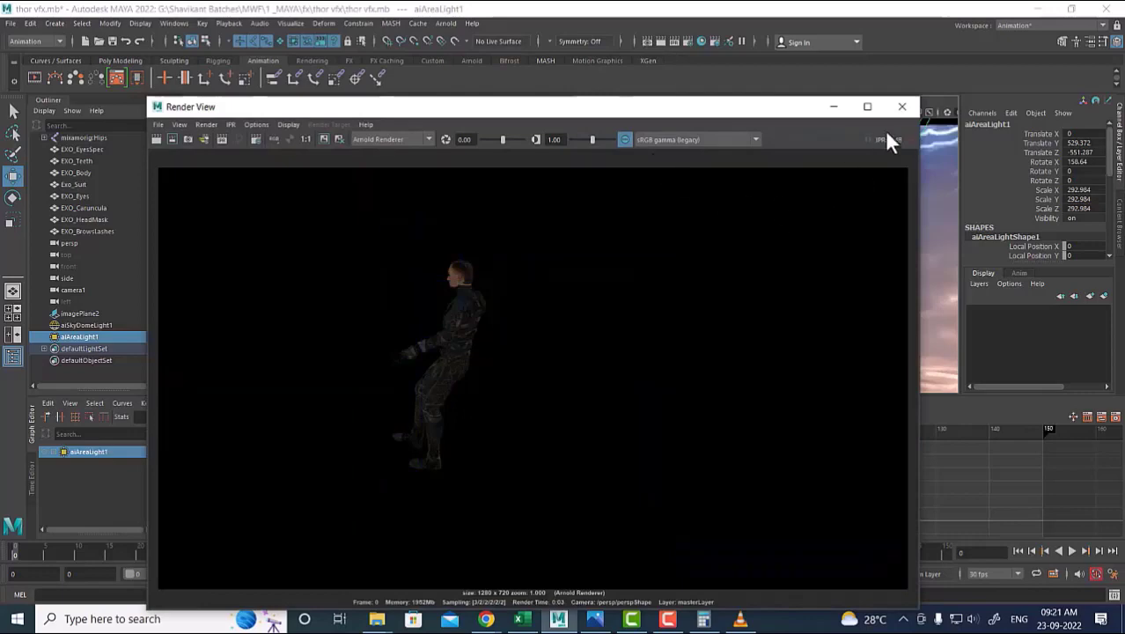
click(903, 107)
Set the area light's intensity to 200.
click(871, 275)
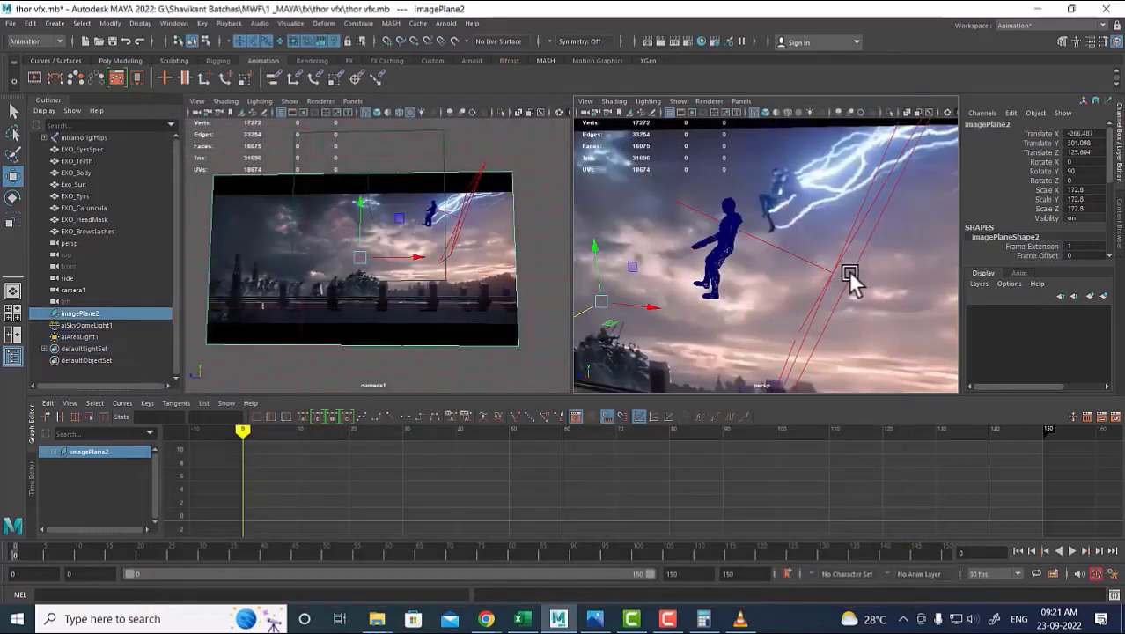
click(847, 285)
key(ctrl+a)
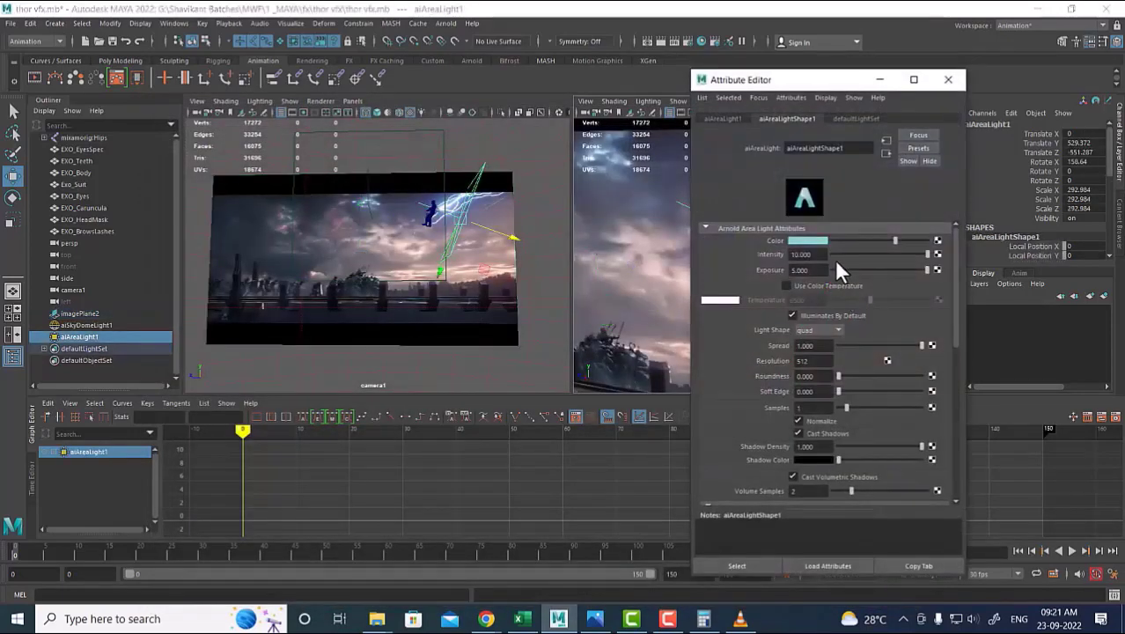
double_click(810, 254)
text(200)
key(Return)
Move the Attribute Editor aside, re-render the perspective view to check the stronger light, and close the render window.
drag(795, 86, 404, 101)
click(784, 183)
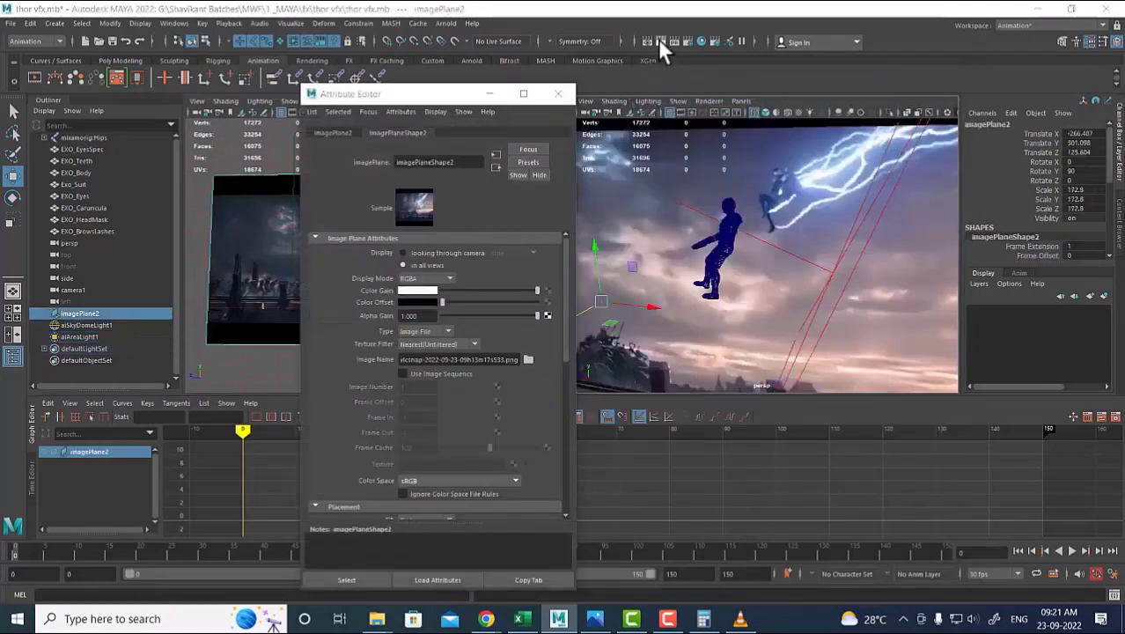
click(660, 40)
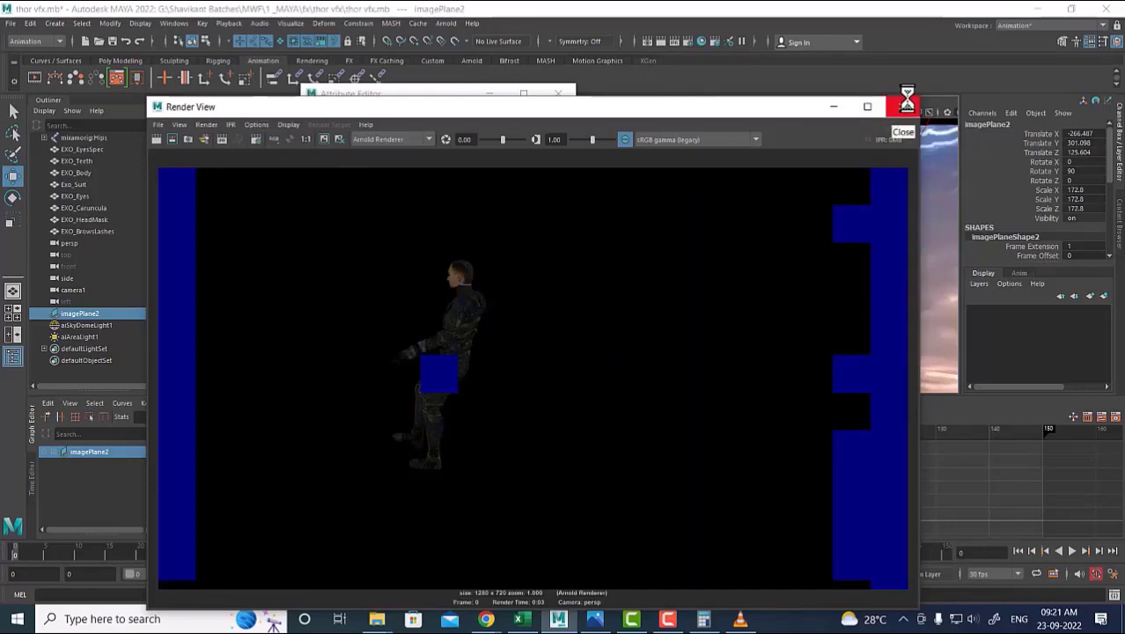
click(905, 106)
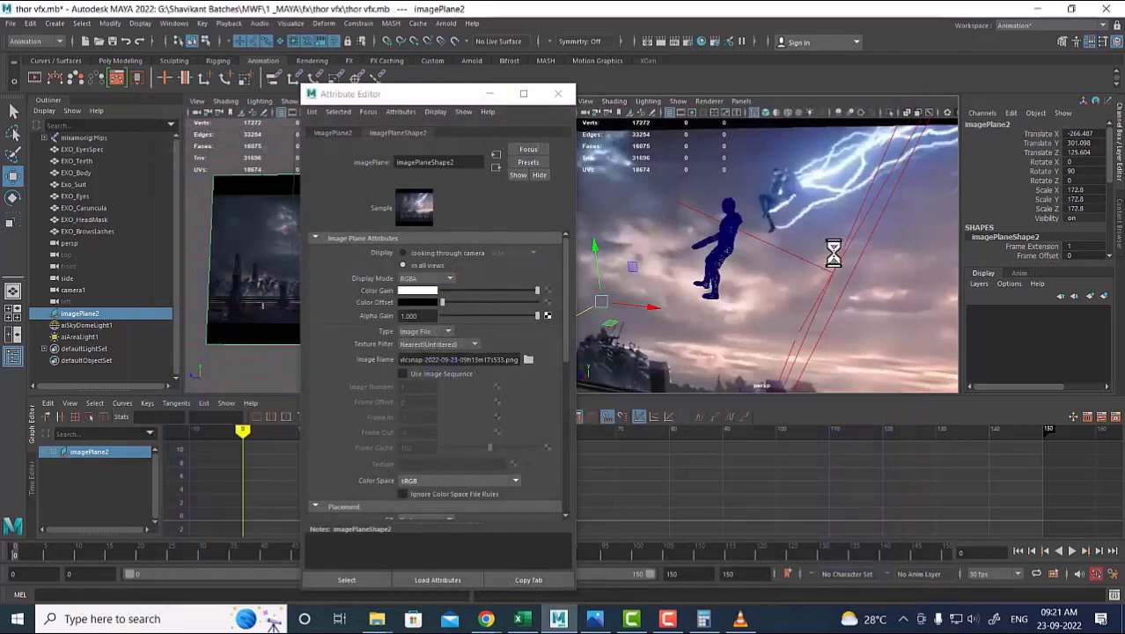
Turn off Normalize on the area light and render the perspective view again.
click(822, 270)
click(436, 435)
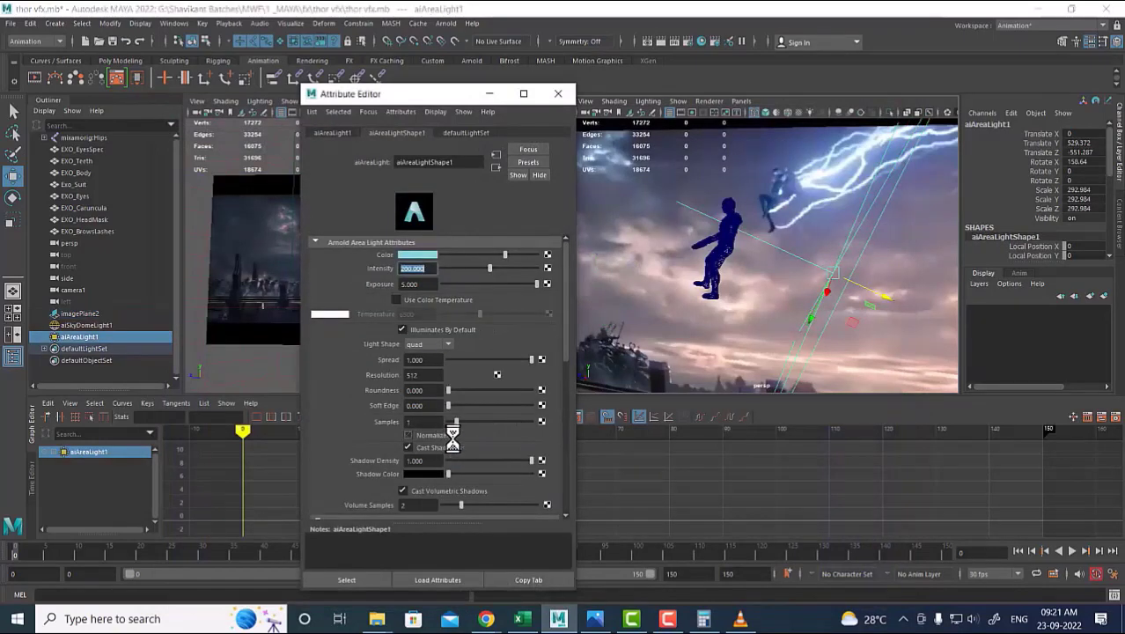
click(659, 41)
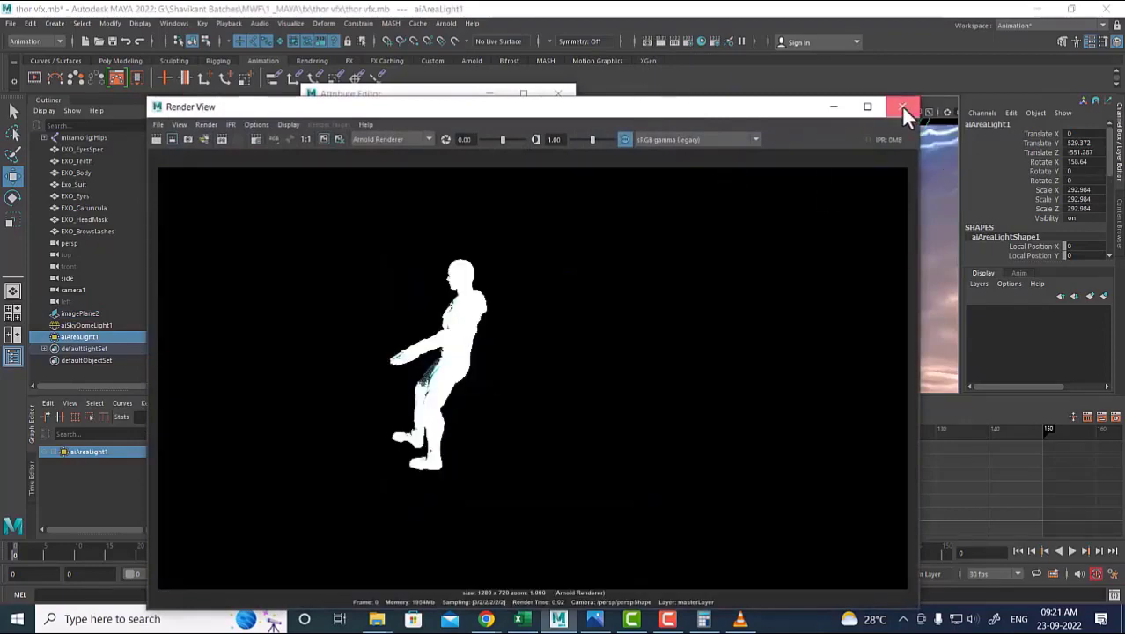
Close the previous render, set the area light's intensity to 5, and render the perspective view to check it.
click(902, 107)
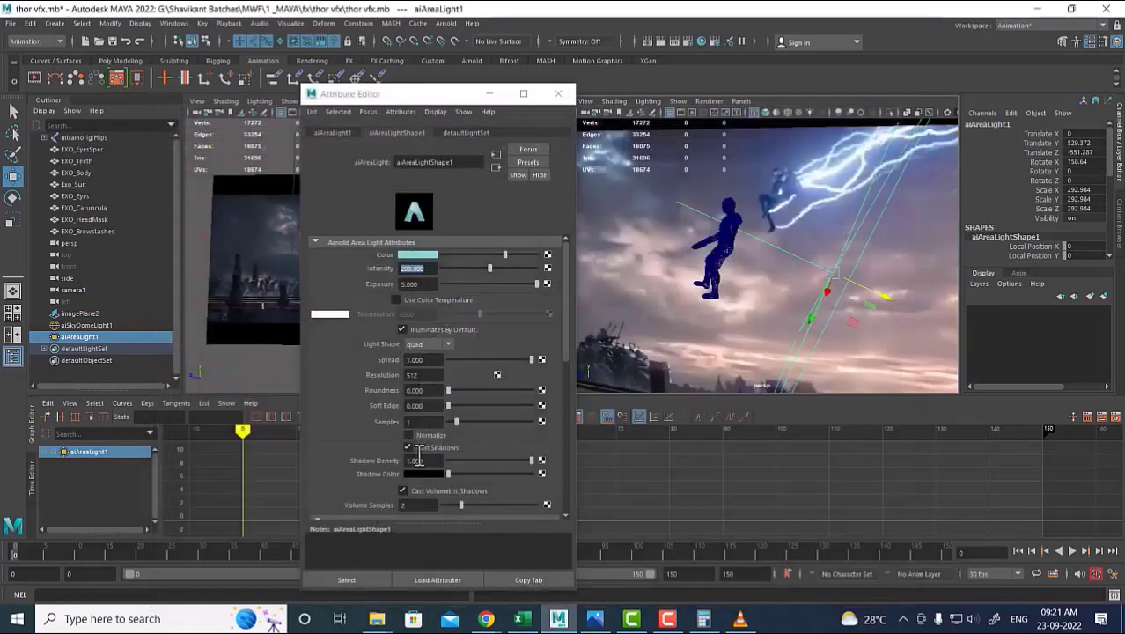
drag(431, 269, 293, 270)
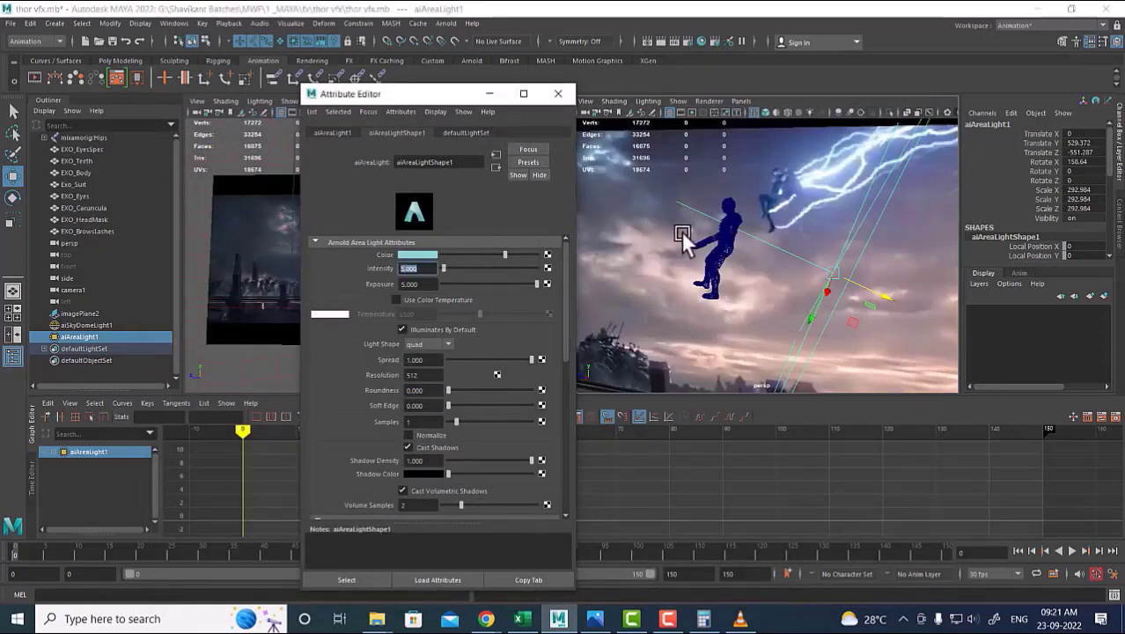
click(776, 260)
click(653, 40)
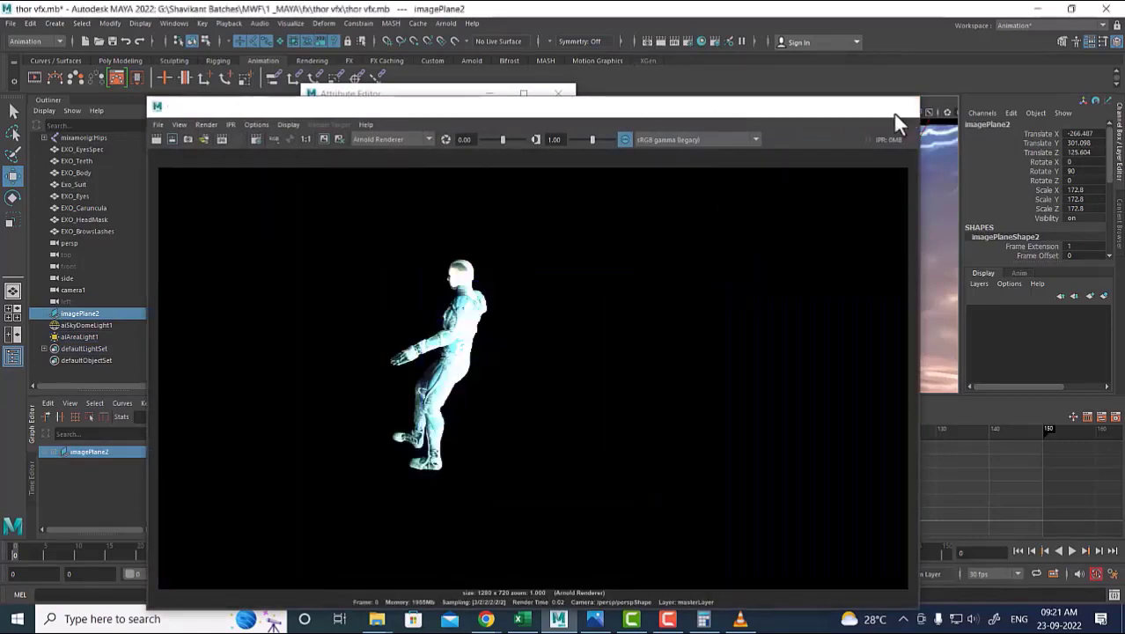
click(901, 106)
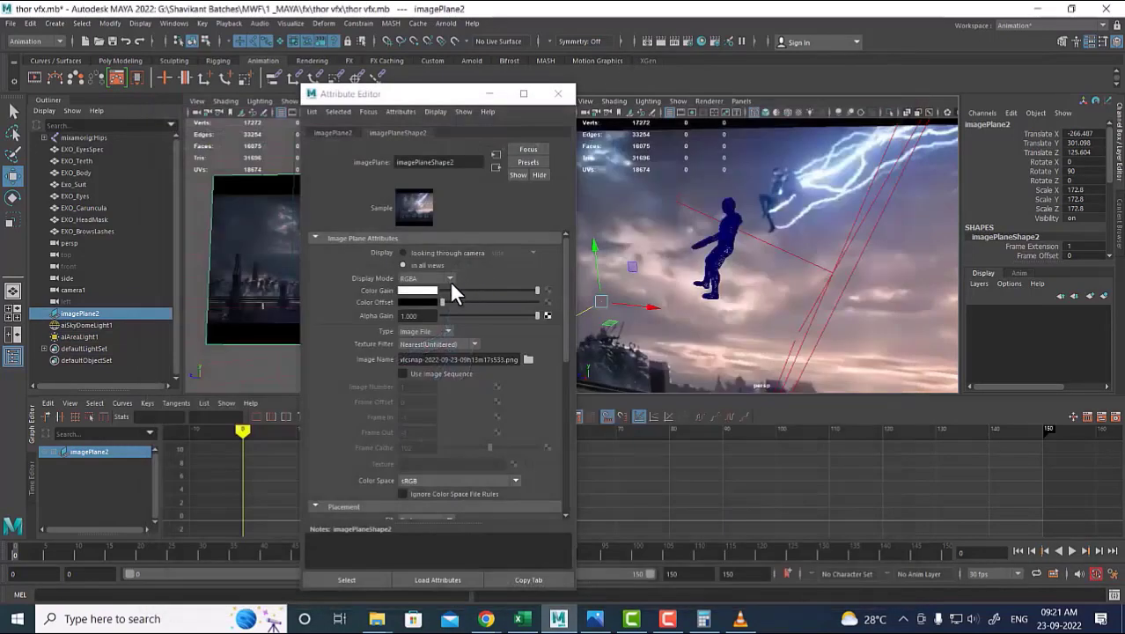
Set the area light's intensity to 1, re-render the perspective view, and close the render window and Attribute Editor.
click(867, 269)
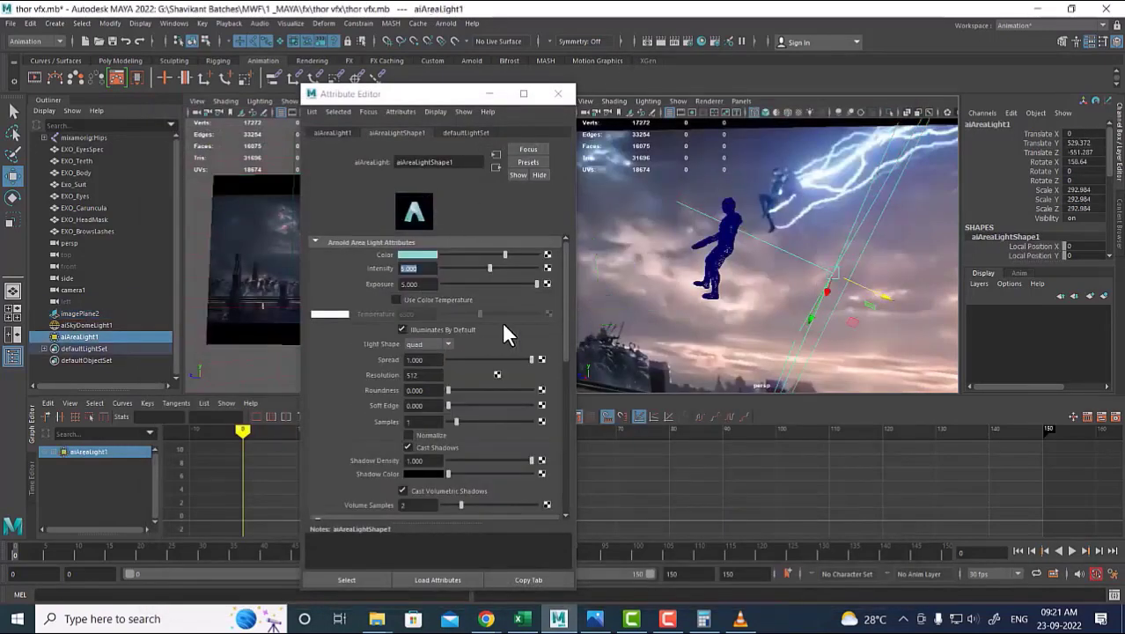
drag(428, 275, 300, 272)
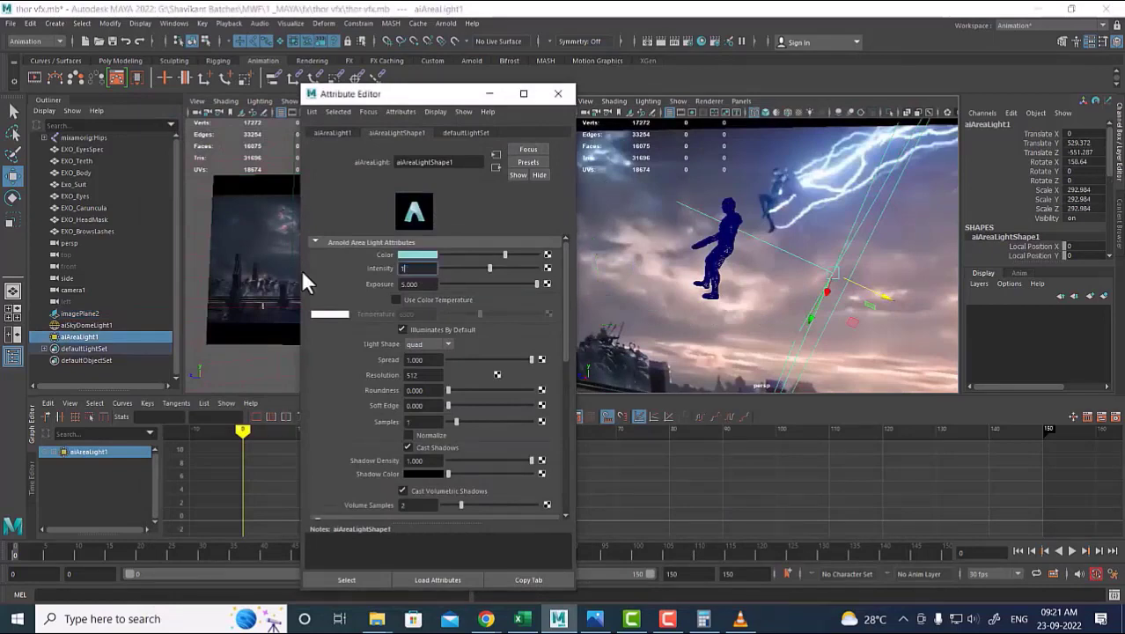
text(1)
key(Return)
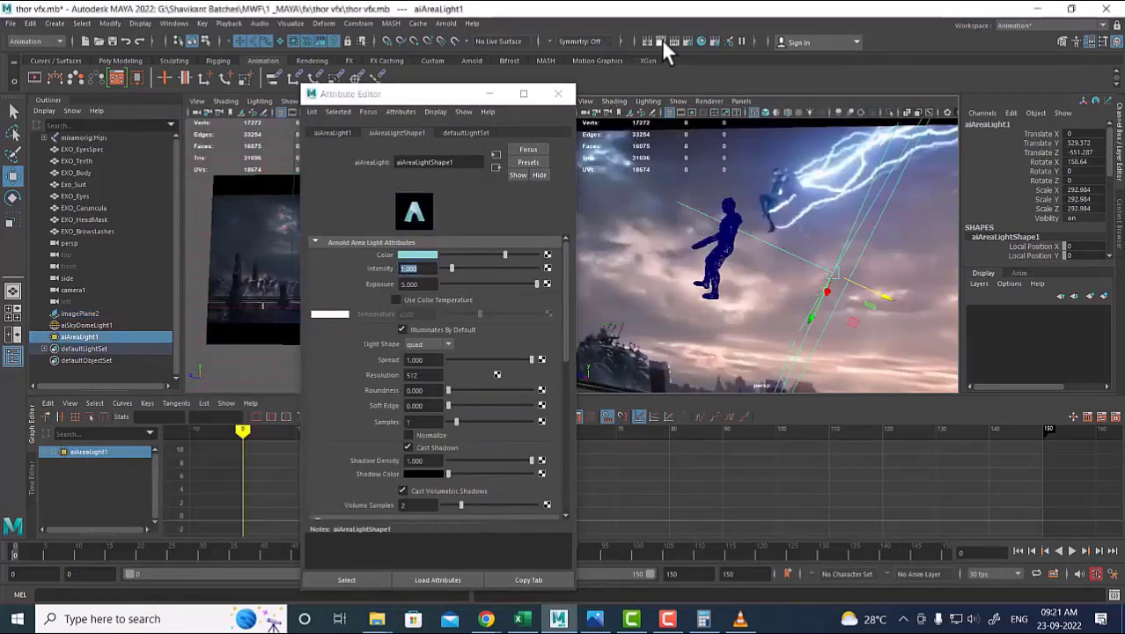
click(661, 40)
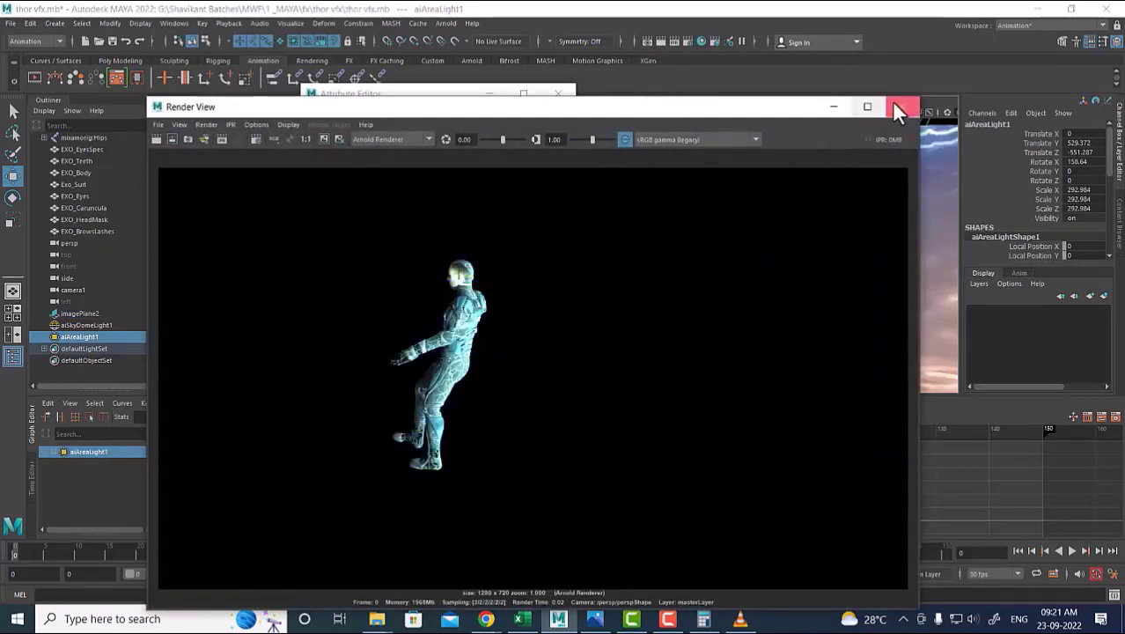
click(898, 109)
click(558, 93)
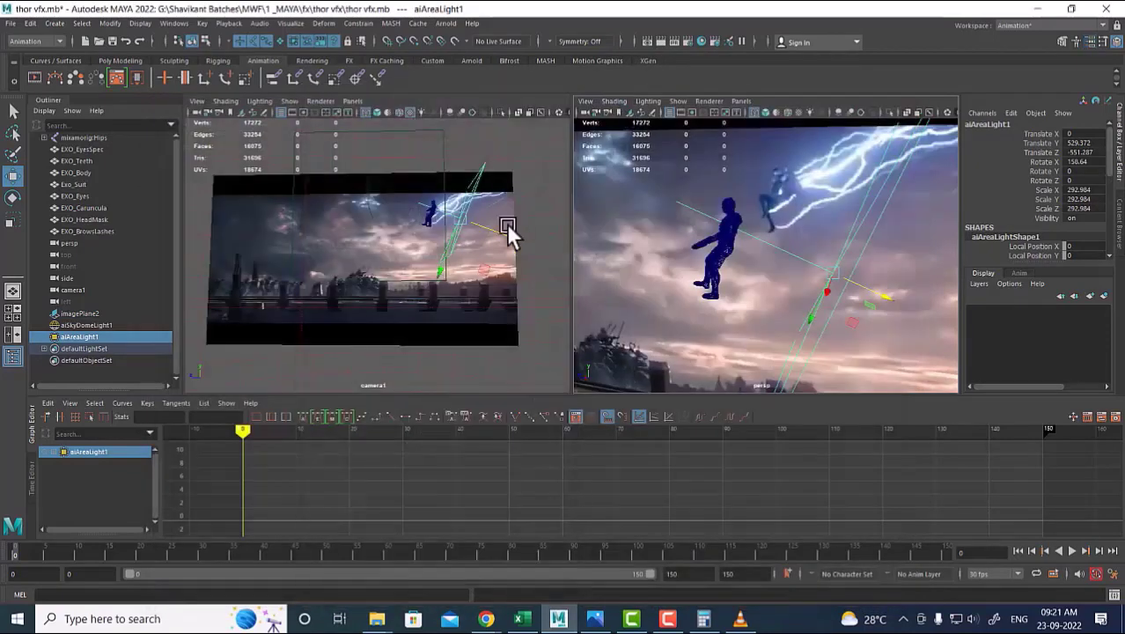
Render the camera1 view with the dimmer light and close the render window.
click(513, 292)
click(659, 42)
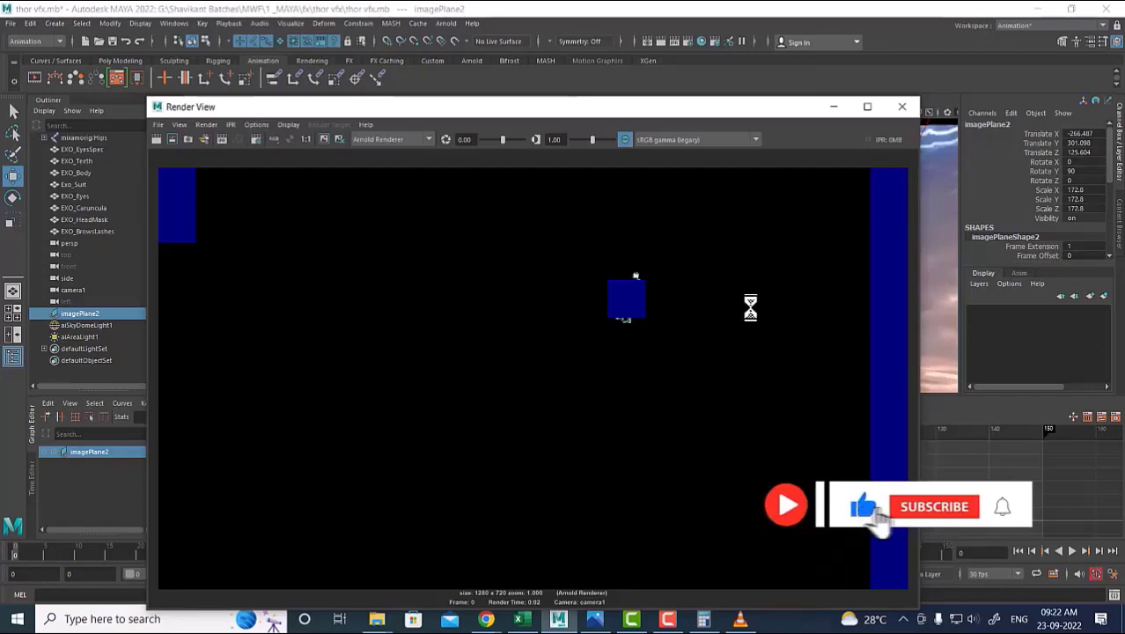
click(902, 107)
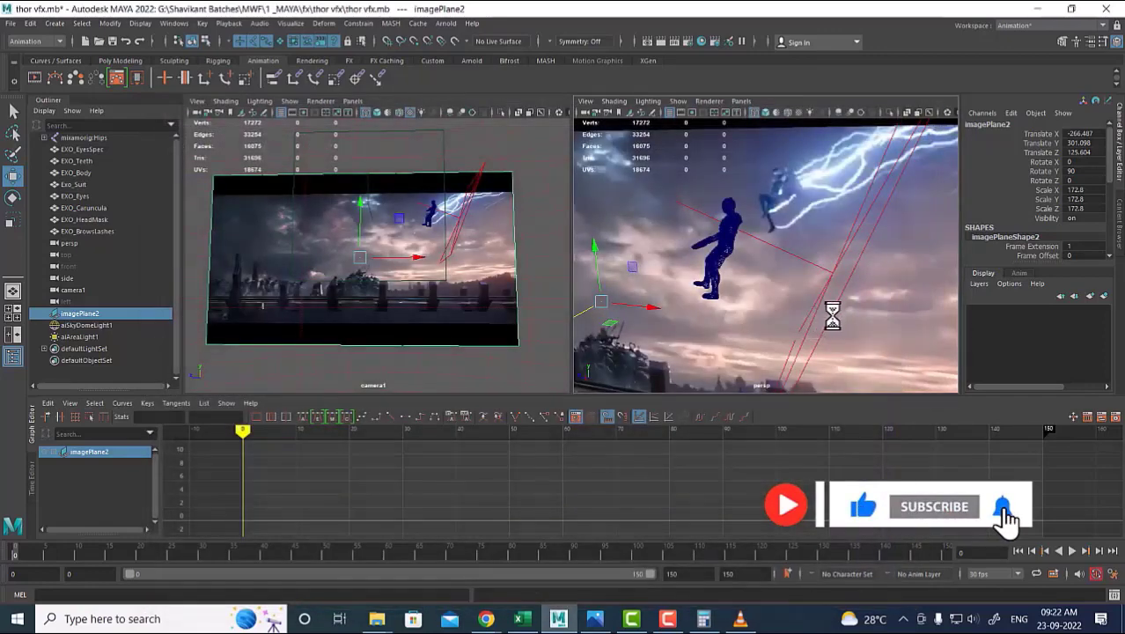
Set the area light's exposure to 2 and render through camera1 again, closing the render window.
click(834, 311)
key(ctrl+a)
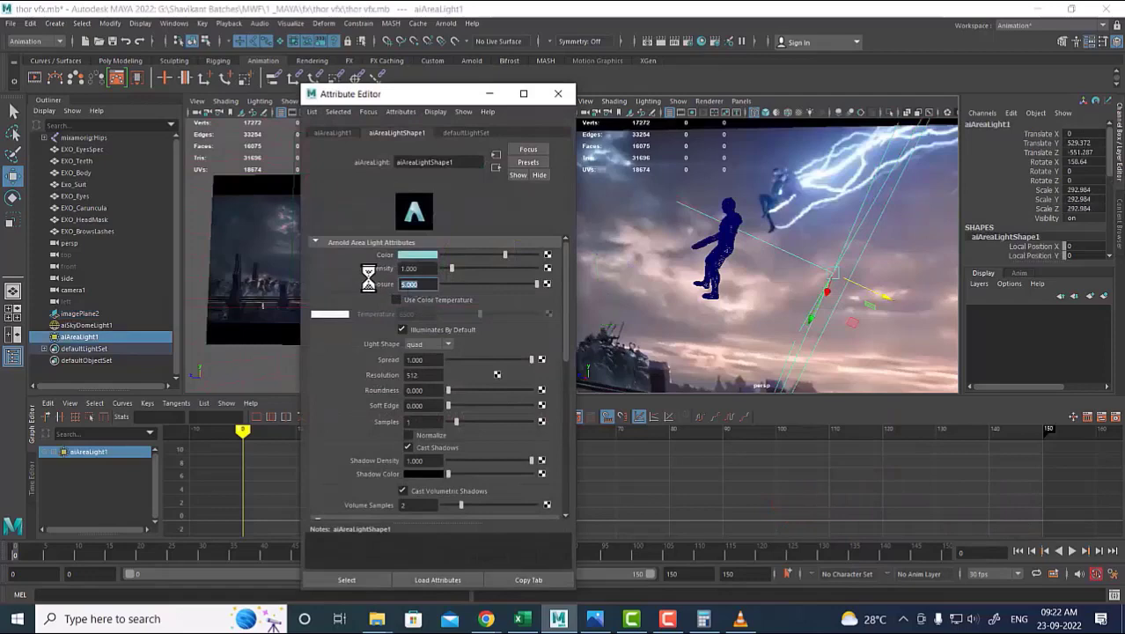
click(557, 93)
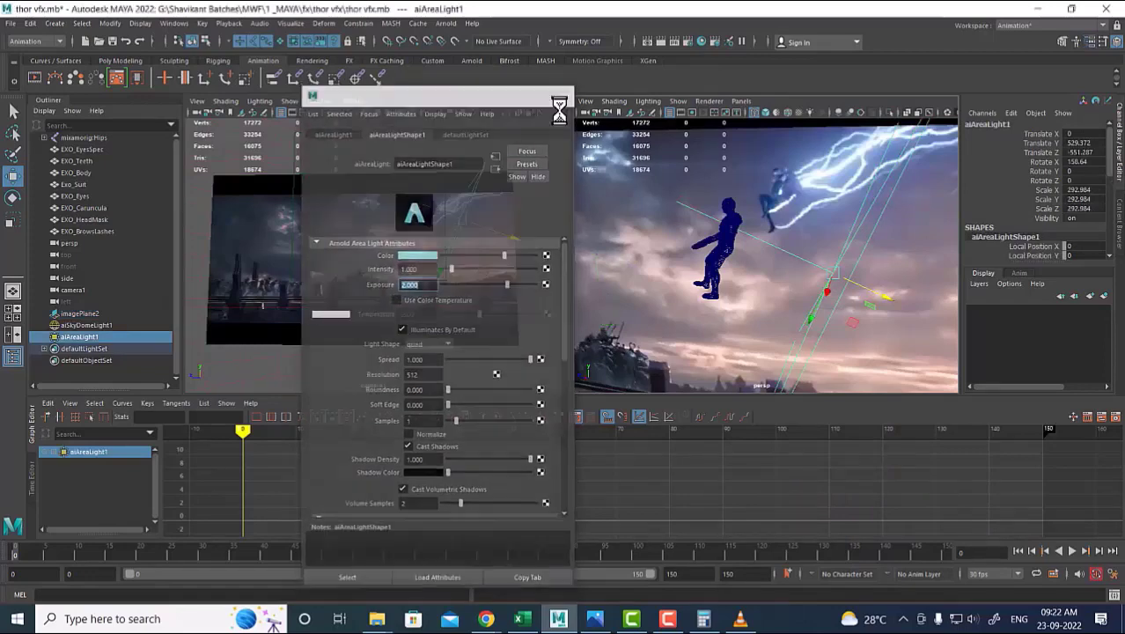
click(496, 282)
click(661, 41)
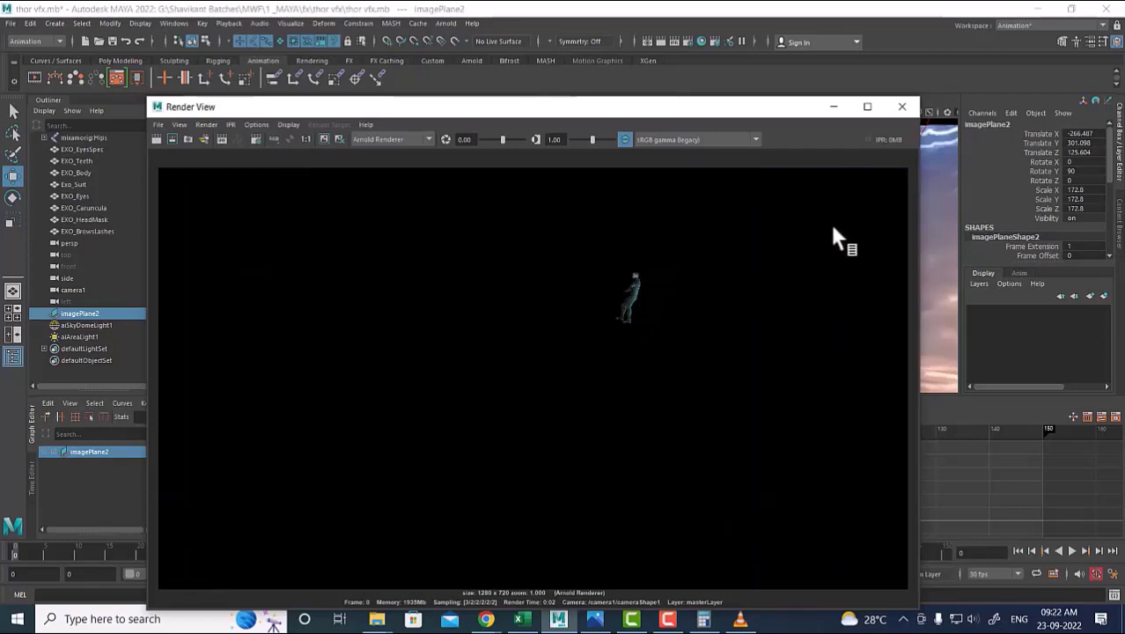
click(905, 108)
Play the character's animation up close in the perspective view, stop it, and return to frame 0.
alt+drag(802, 290, 863, 334)
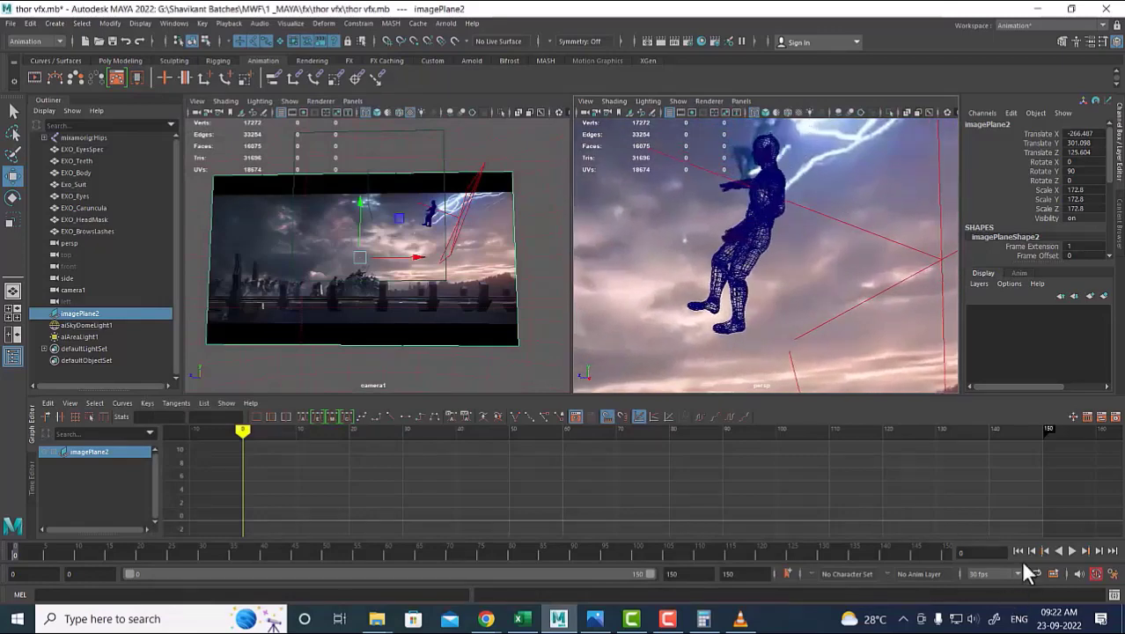
click(1074, 553)
click(1074, 553)
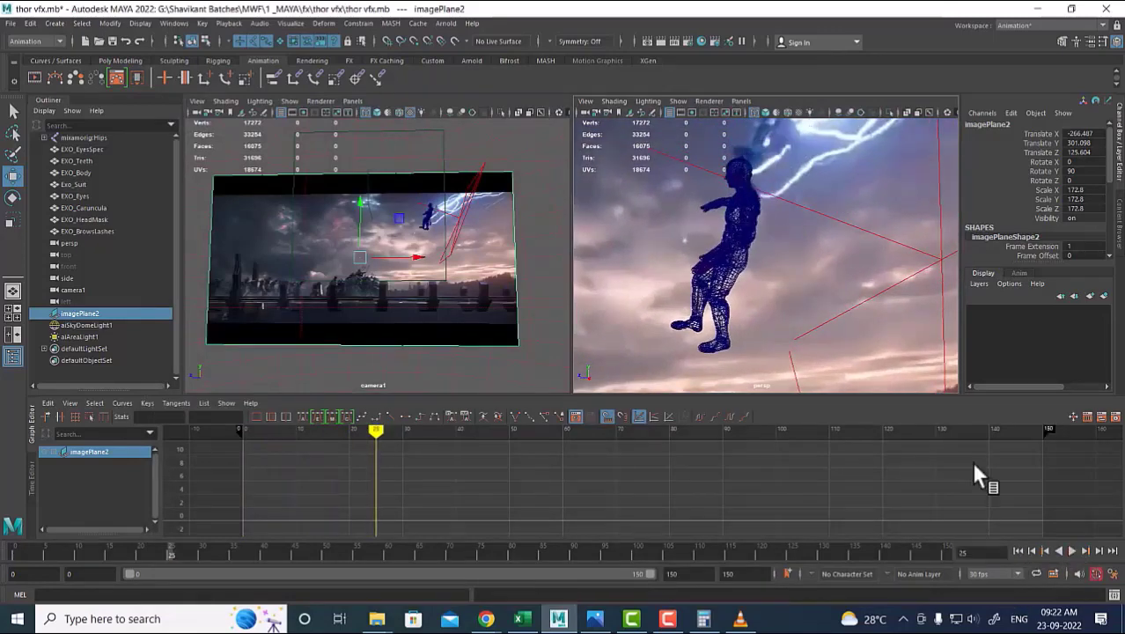
scroll(854, 289, up, 2)
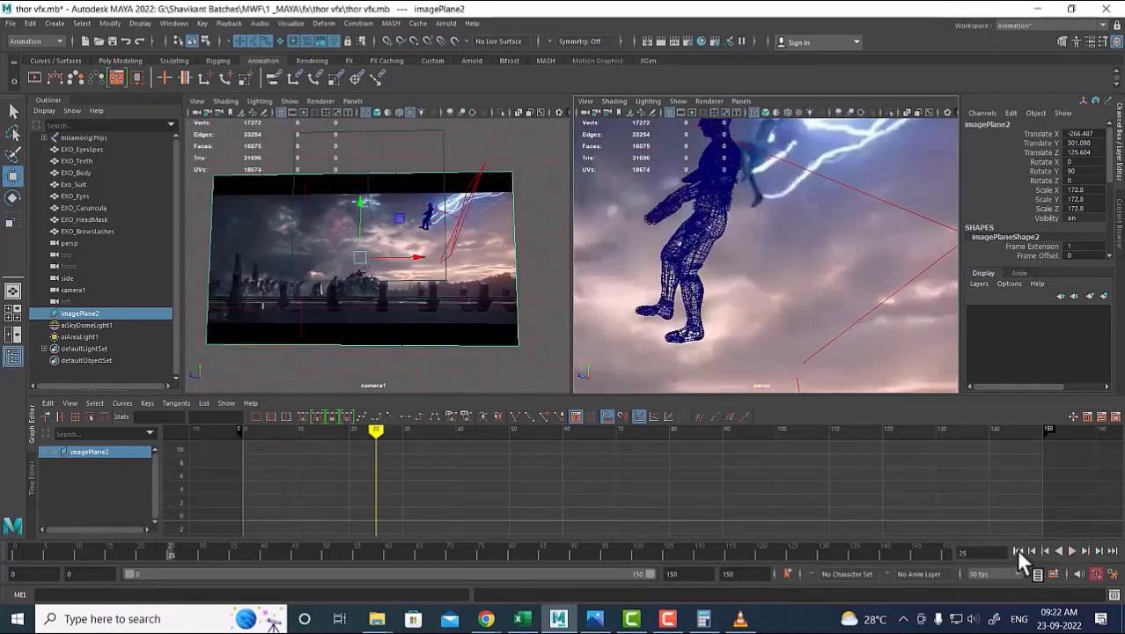
click(1018, 552)
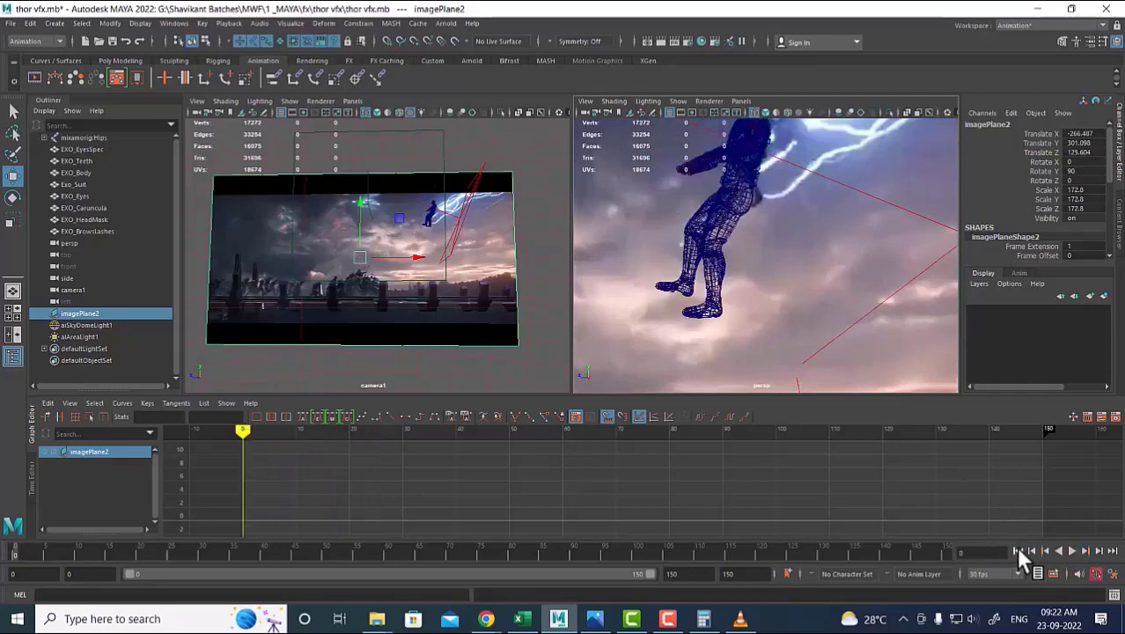
Create a polygon sphere and vertex-snap it onto the floating character.
click(54, 23)
mouse_move(176, 65)
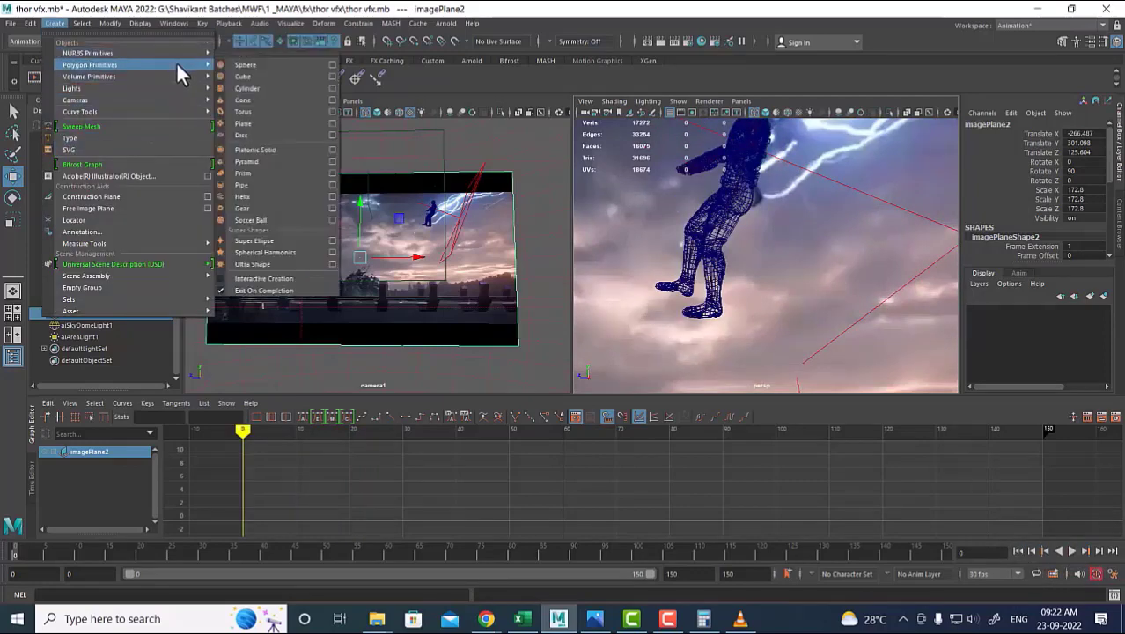
click(294, 65)
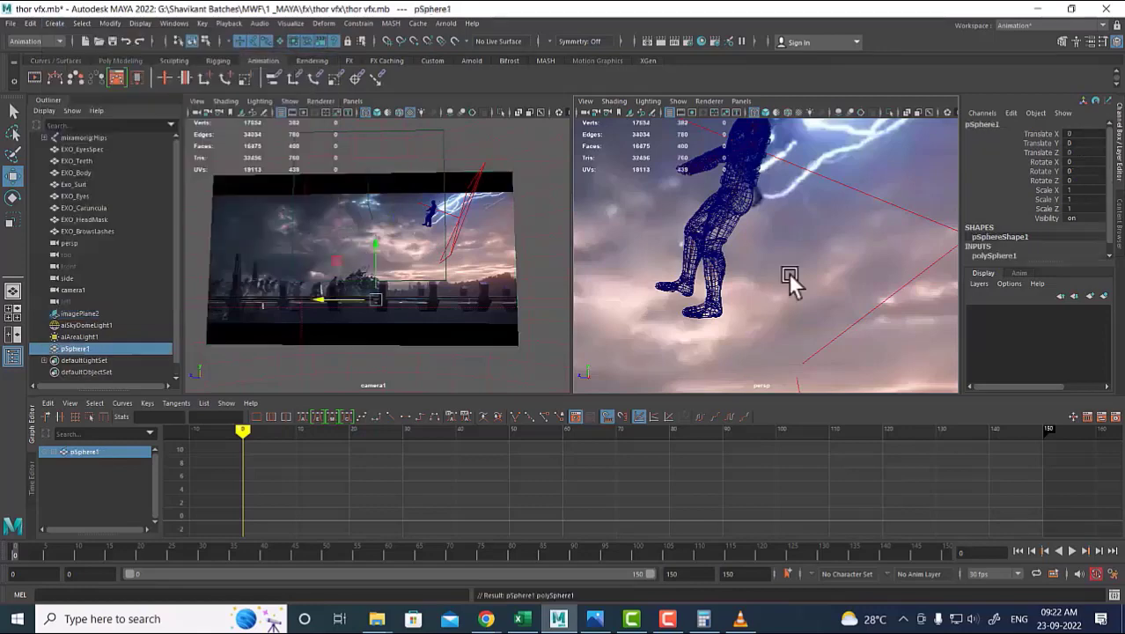
alt+drag(813, 297, 801, 274)
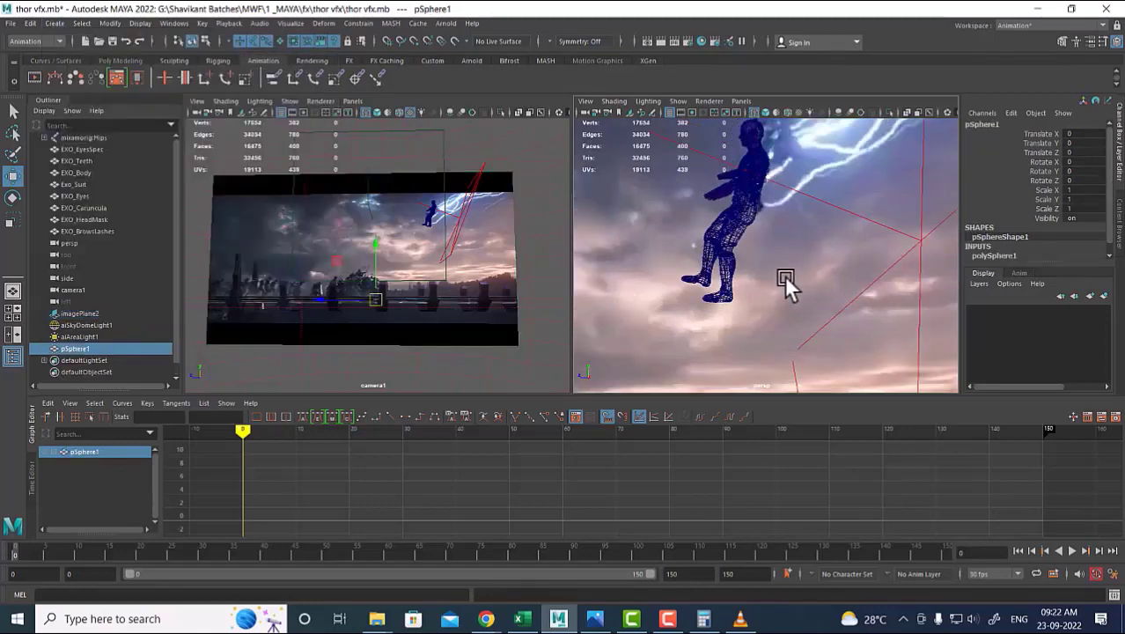
key(d)
key(v)
scroll(765, 291, down, 8)
alt+drag(762, 288, 746, 310)
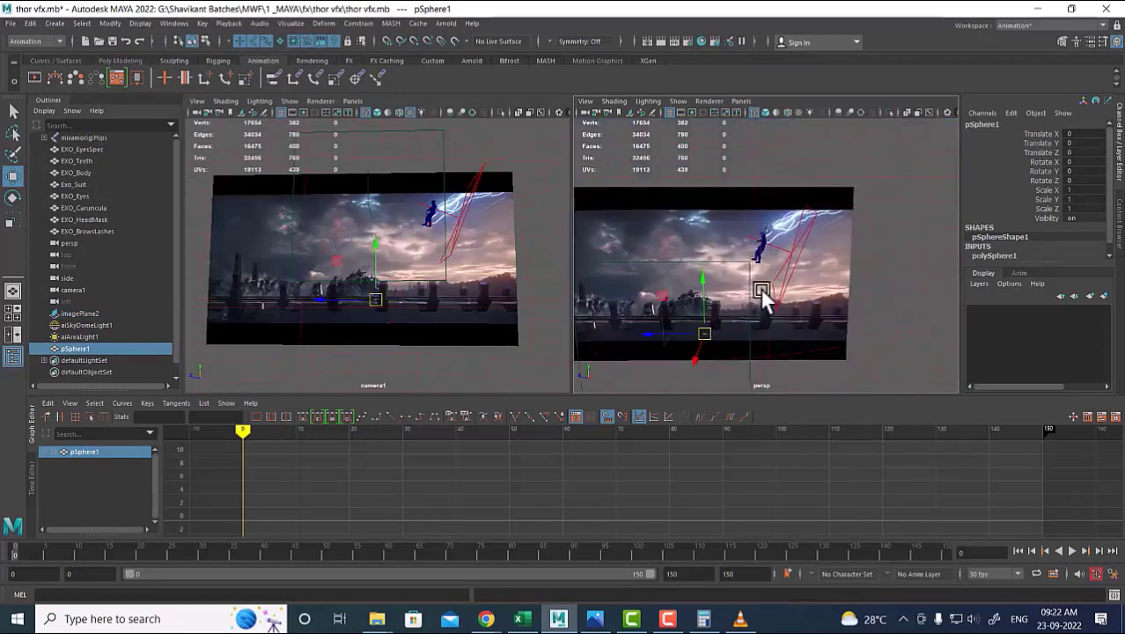
key(v)
middle_click(761, 244)
scroll(789, 283, up, 8)
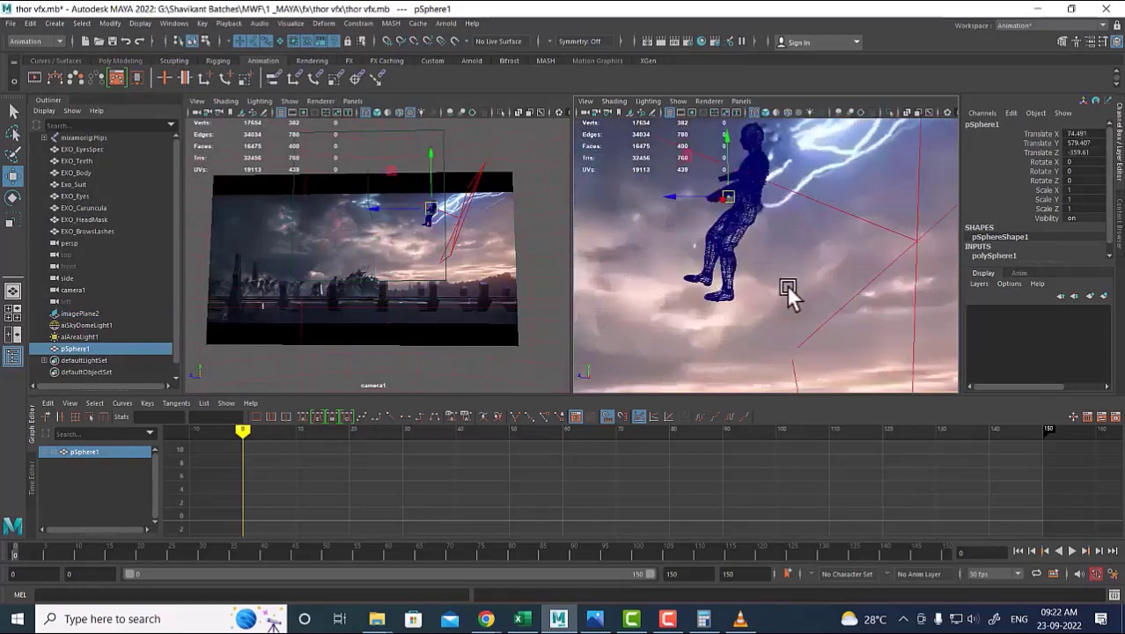
Scale the sphere uniformly to 3.5 and look over its Render Stats attributes.
scroll(774, 280, up, 5)
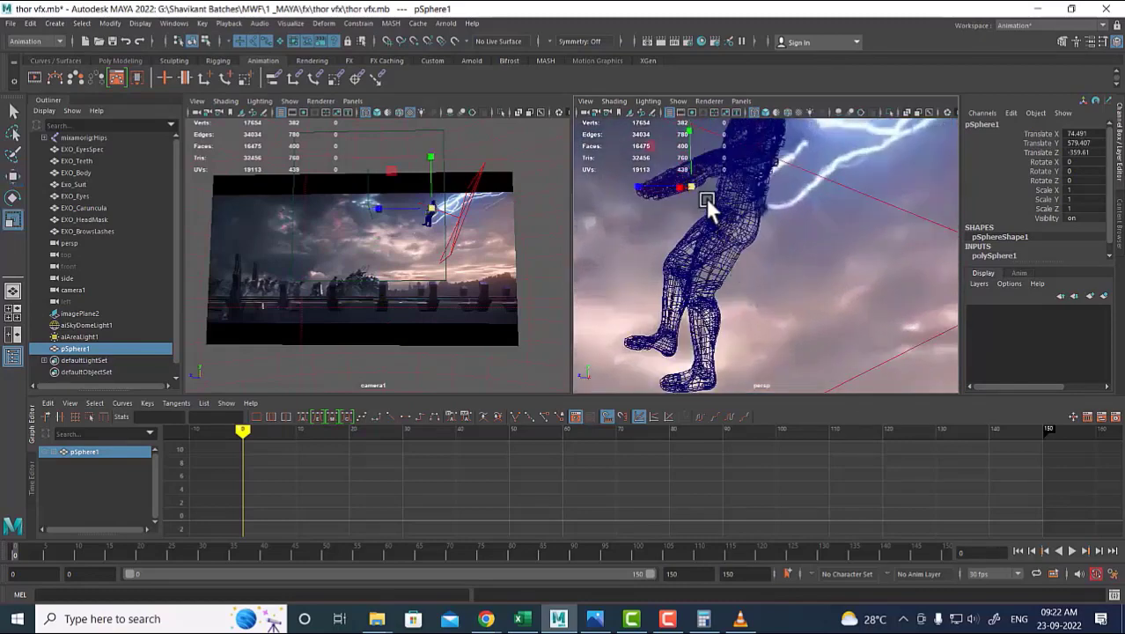
drag(691, 187, 704, 184)
key(ctrl+a)
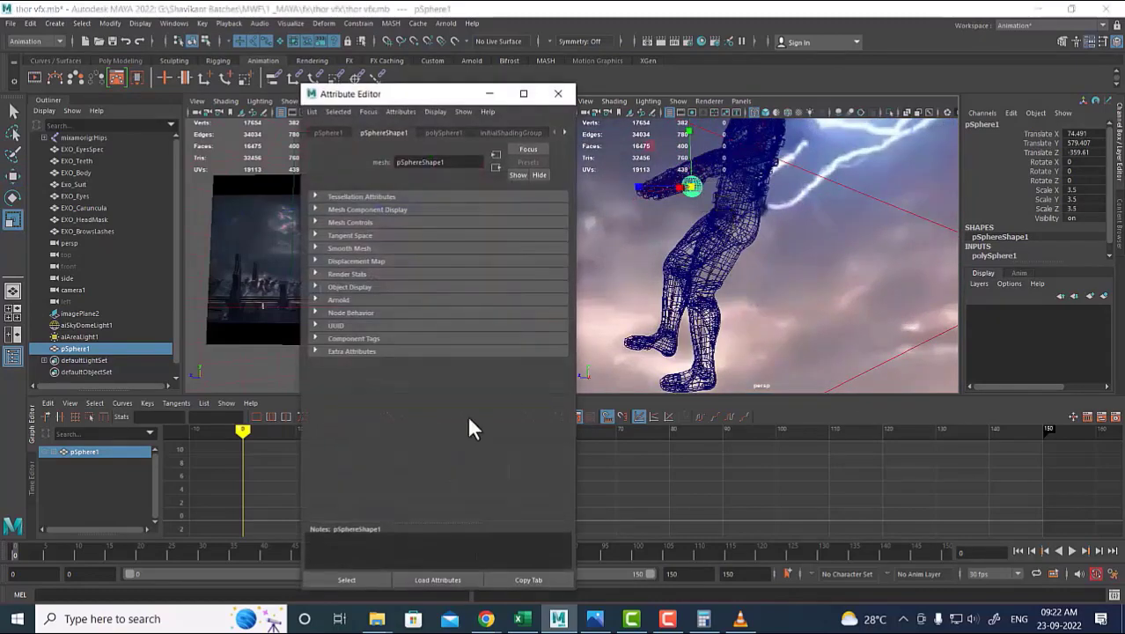
click(352, 275)
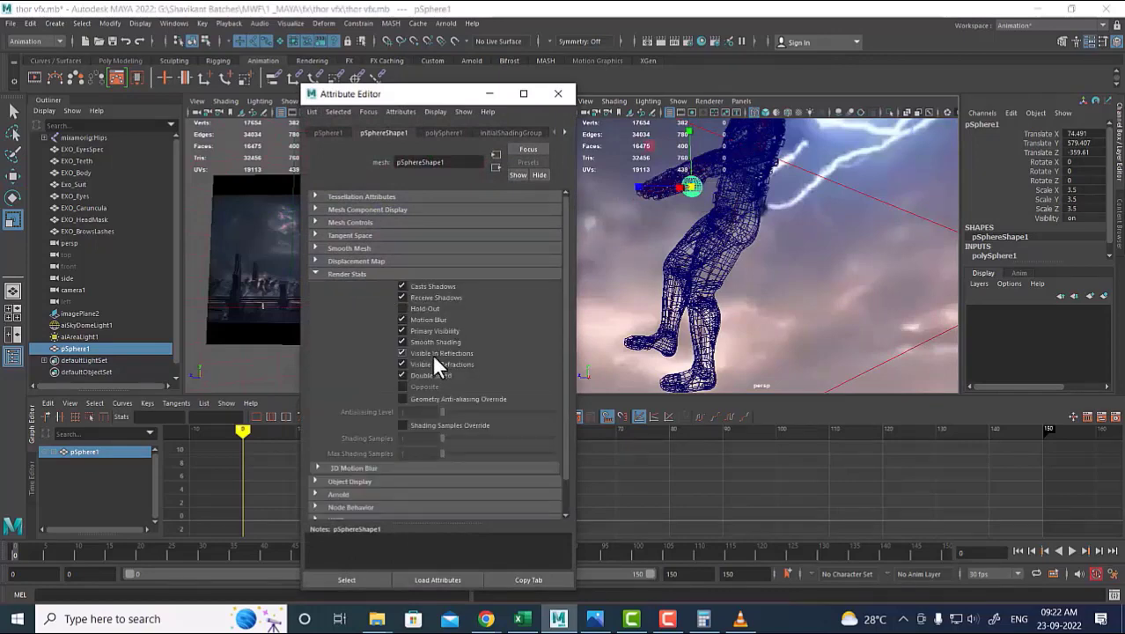
click(557, 94)
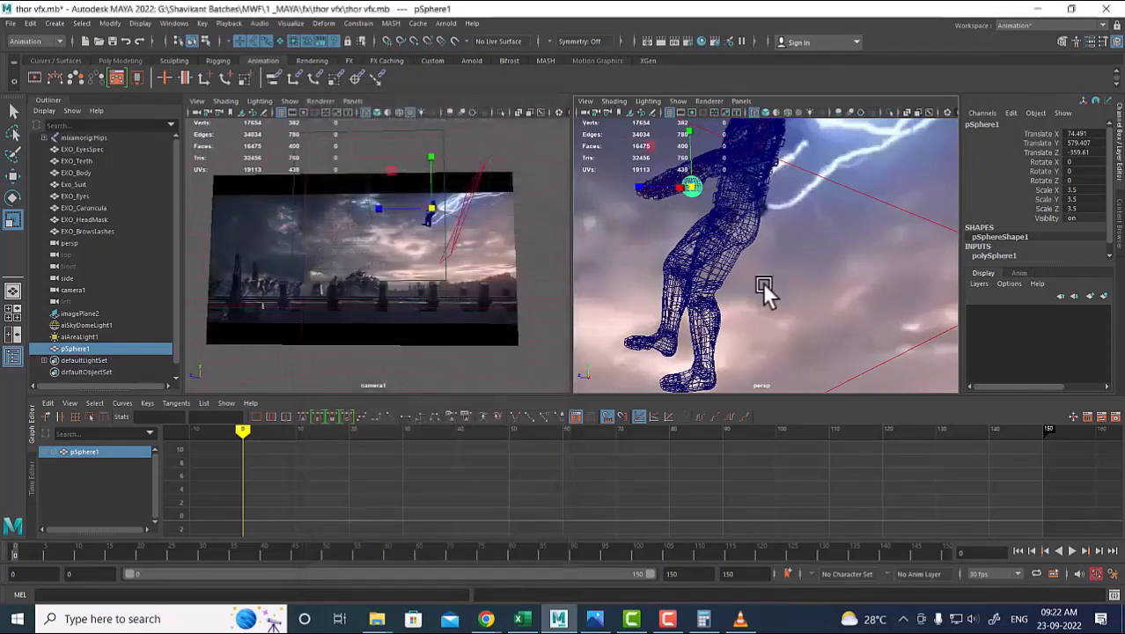
Move the sphere along Z to about -397, placing it behind the character.
key(w)
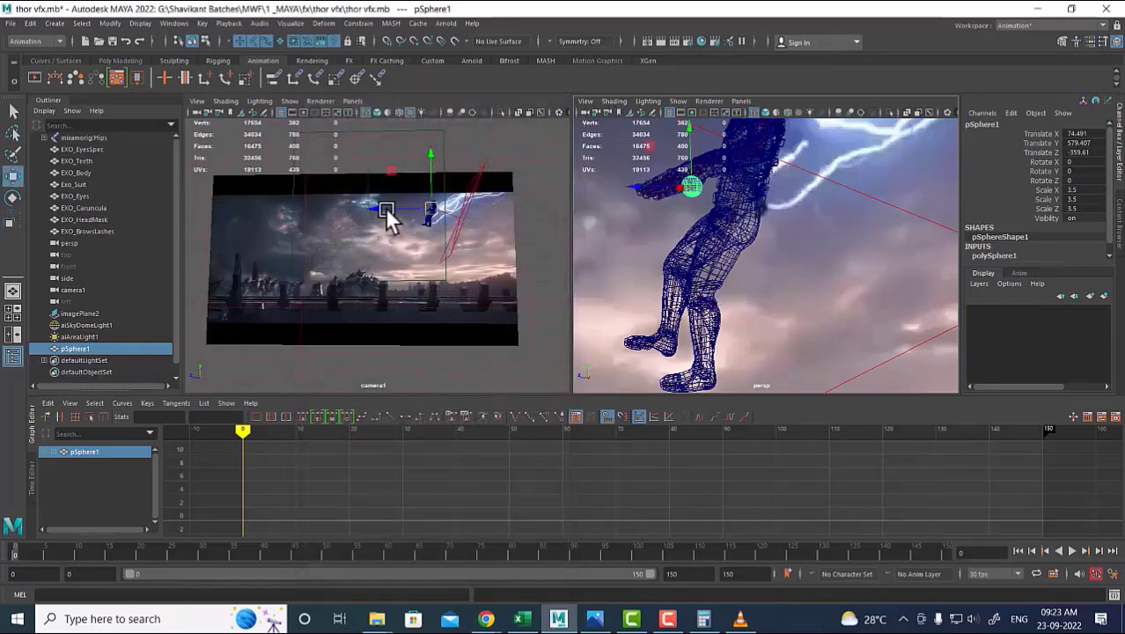
drag(389, 213, 390, 204)
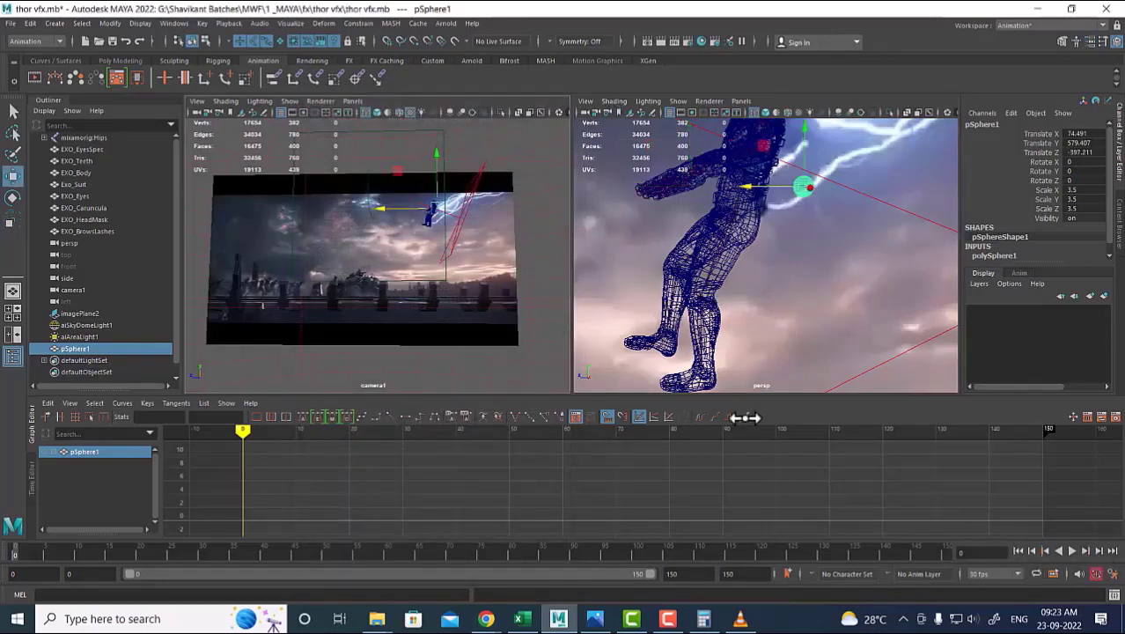
Select camera1, open its Display Options attributes, and reduce the overscan to about 0.6.
click(199, 113)
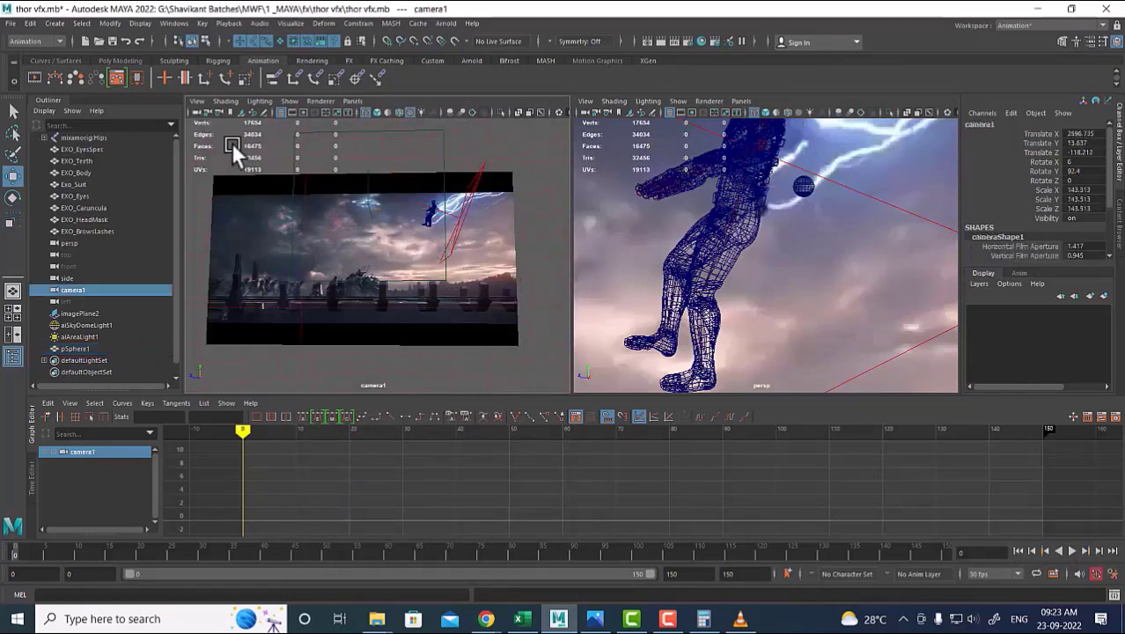
key(ctrl+a)
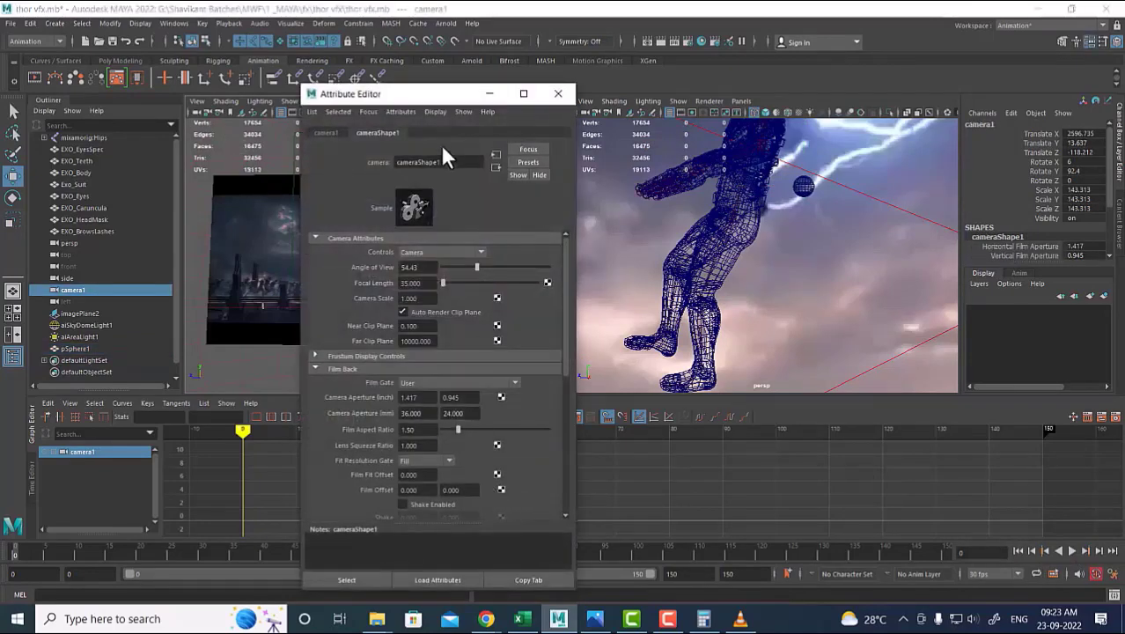
drag(429, 97, 747, 67)
scroll(709, 465, down, 5)
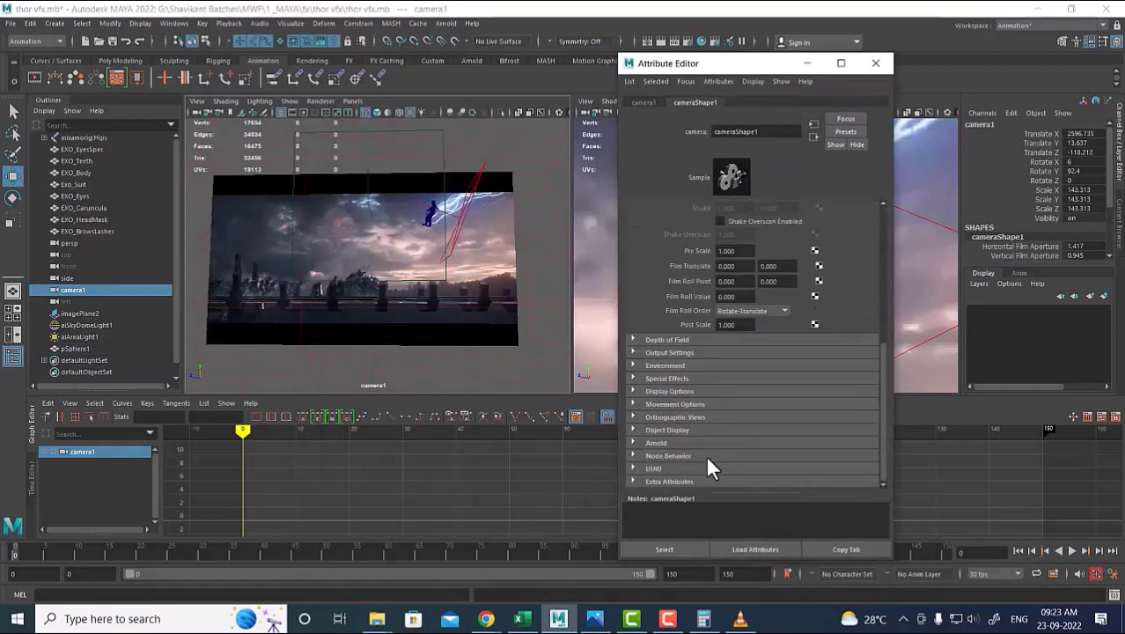
click(663, 391)
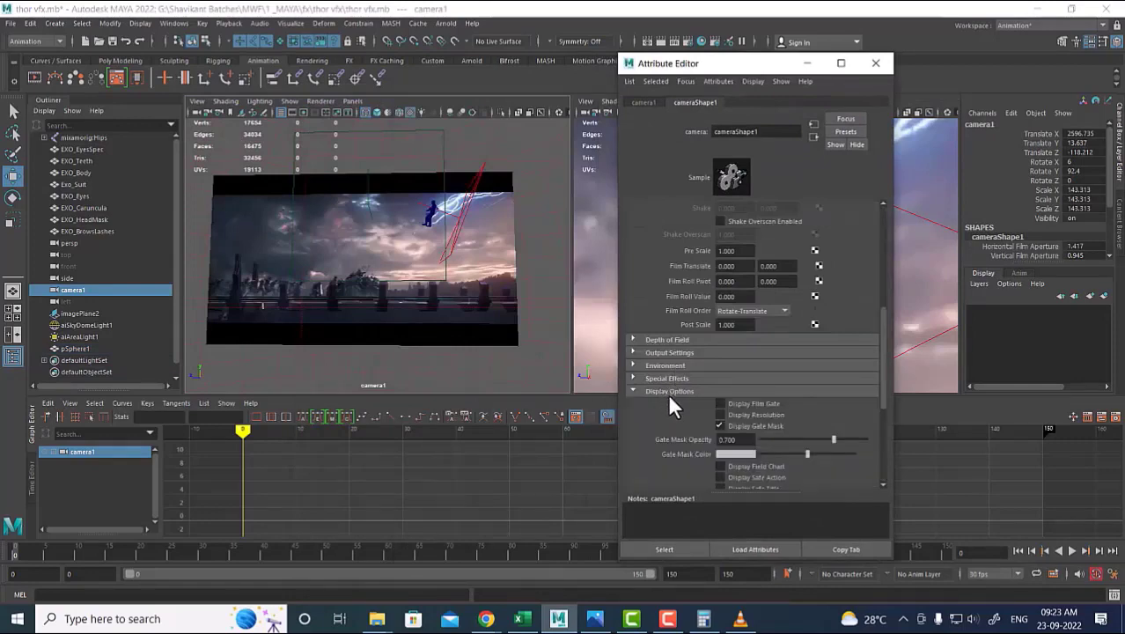
scroll(748, 440, down, 3)
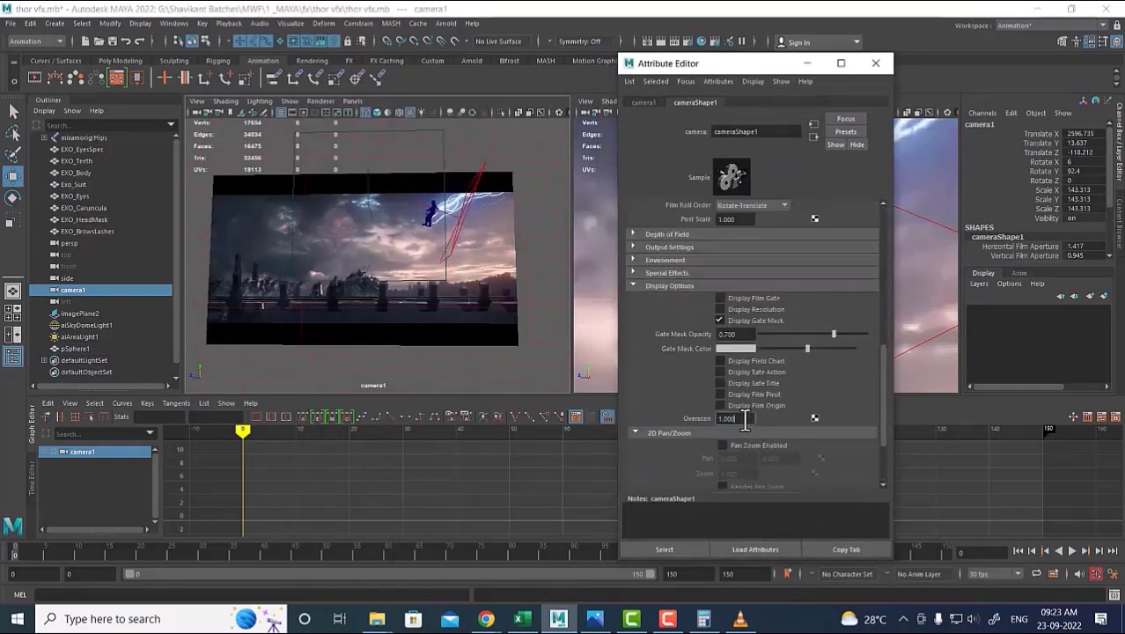
ctrl+drag(745, 419, 742, 418)
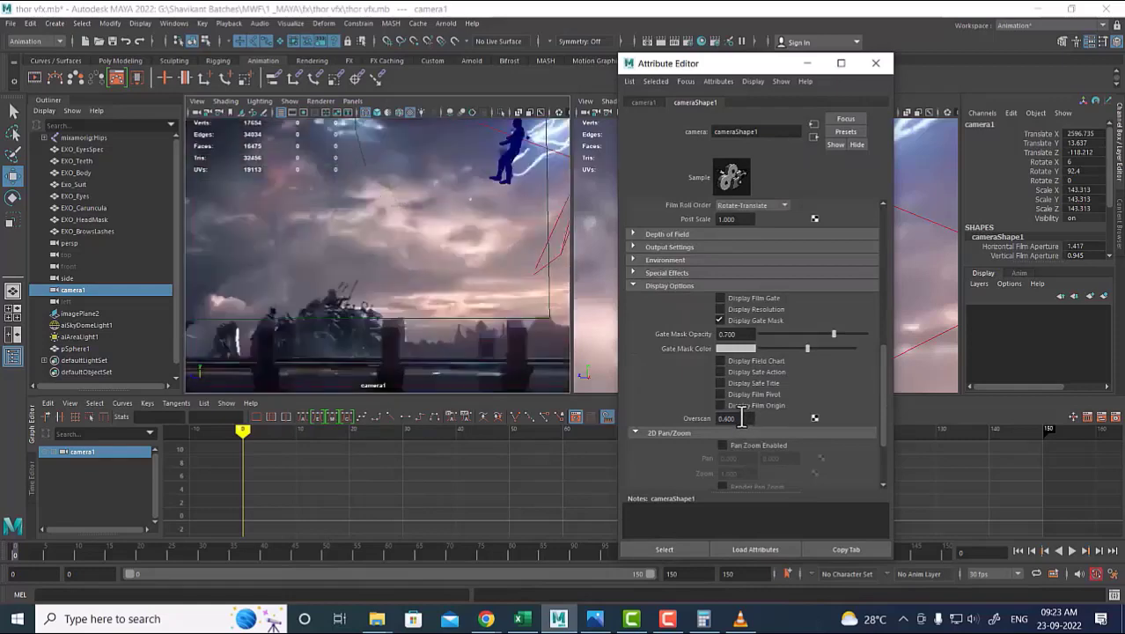
Enable 2D Pan/Zoom on camera1 with pan 0.3 and 0.1, reduce the overscan to 0.3, and close its attributes.
click(740, 445)
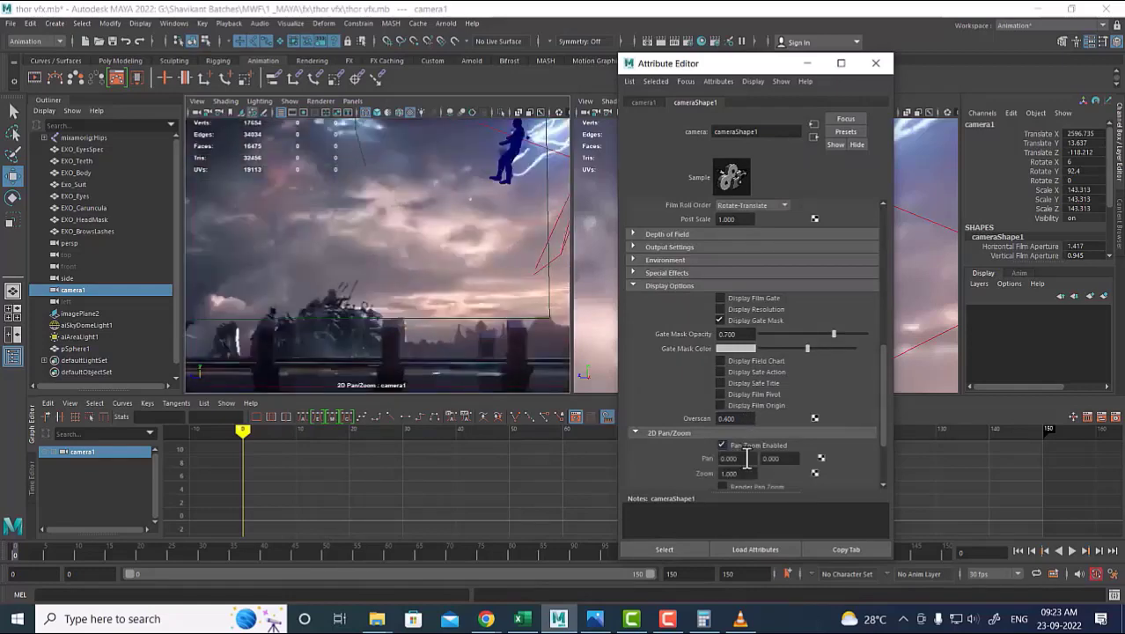
ctrl+drag(744, 458, 789, 459)
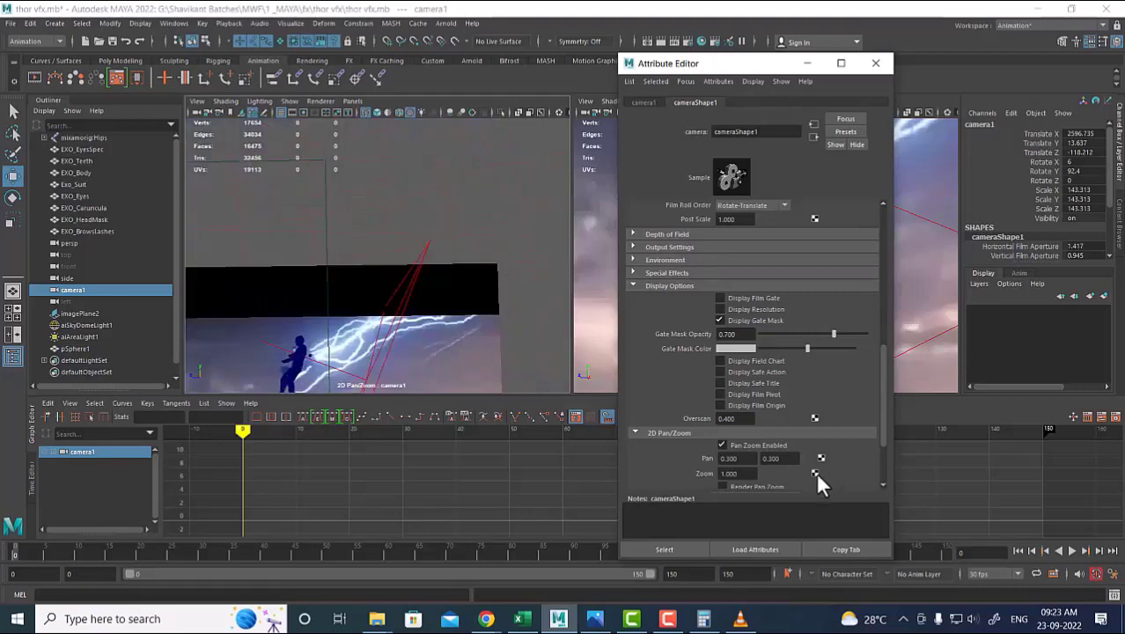
ctrl+drag(746, 419, 746, 419)
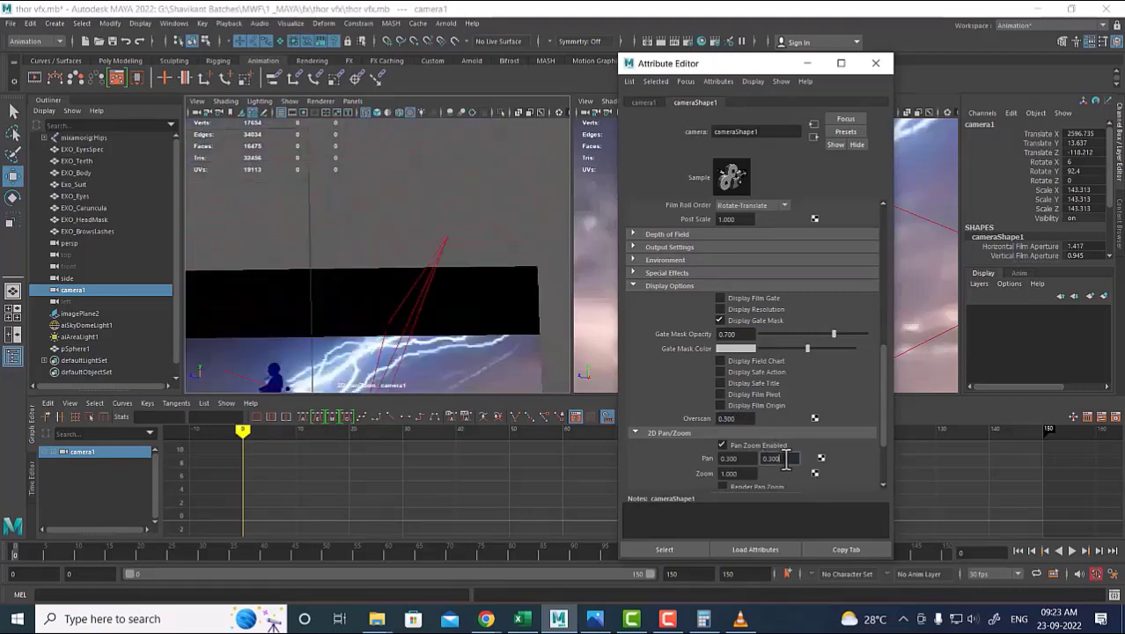
ctrl+drag(786, 461, 787, 460)
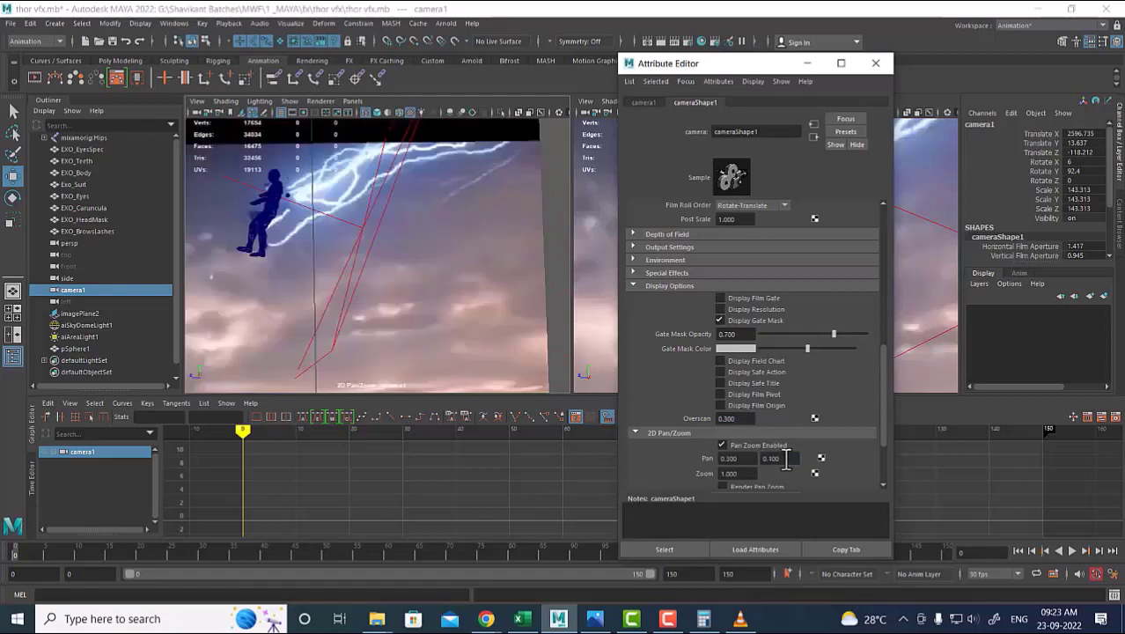
click(875, 62)
Parent the sphere to the character's mixamorig:Hips joint and scrub the timeline to check that it follows.
click(804, 206)
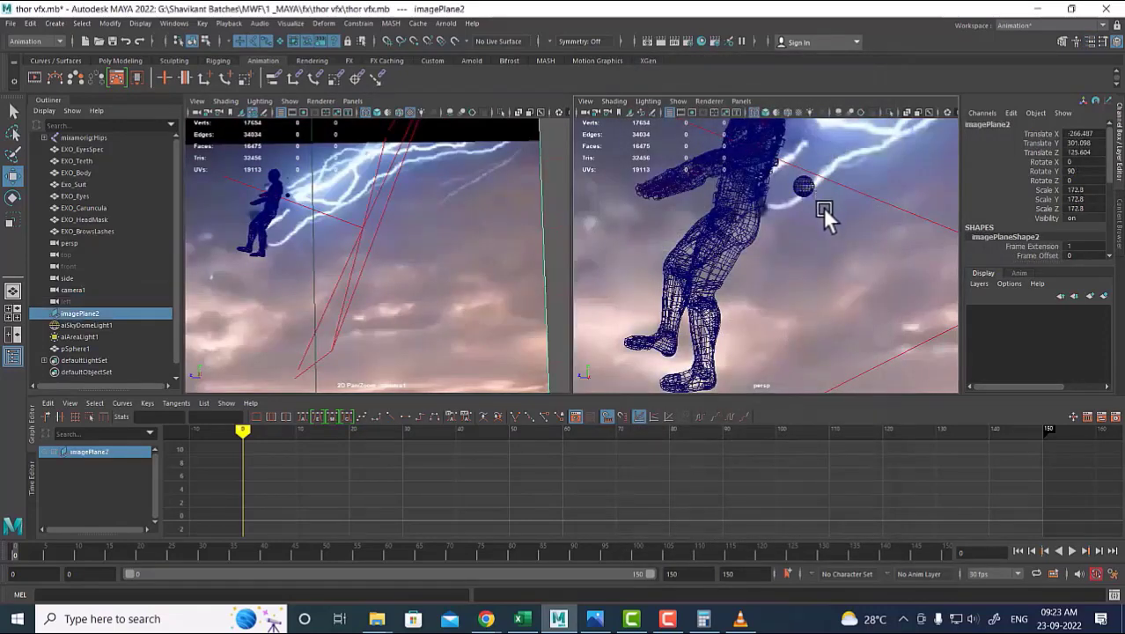
click(807, 189)
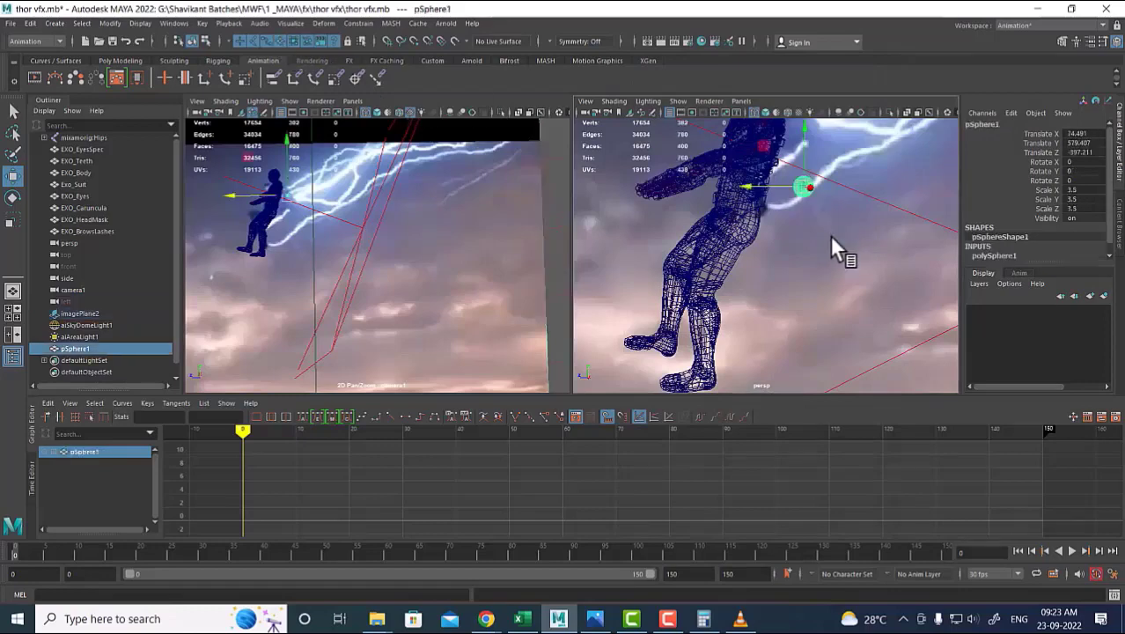
alt+drag(808, 230, 809, 243)
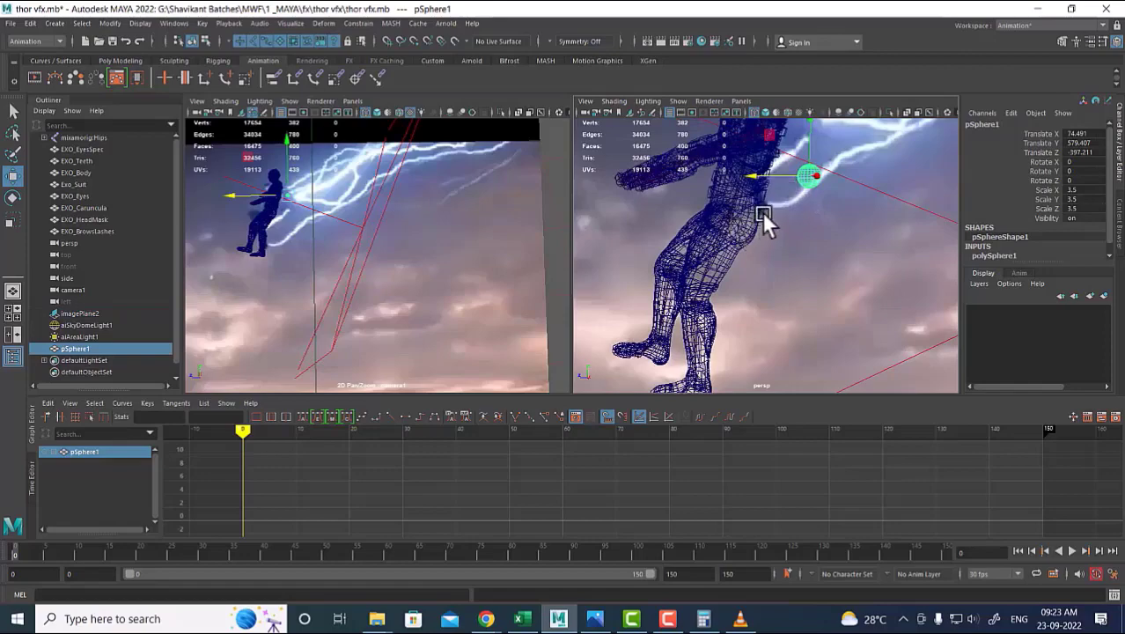
drag(766, 178, 739, 214)
shift+click(722, 266)
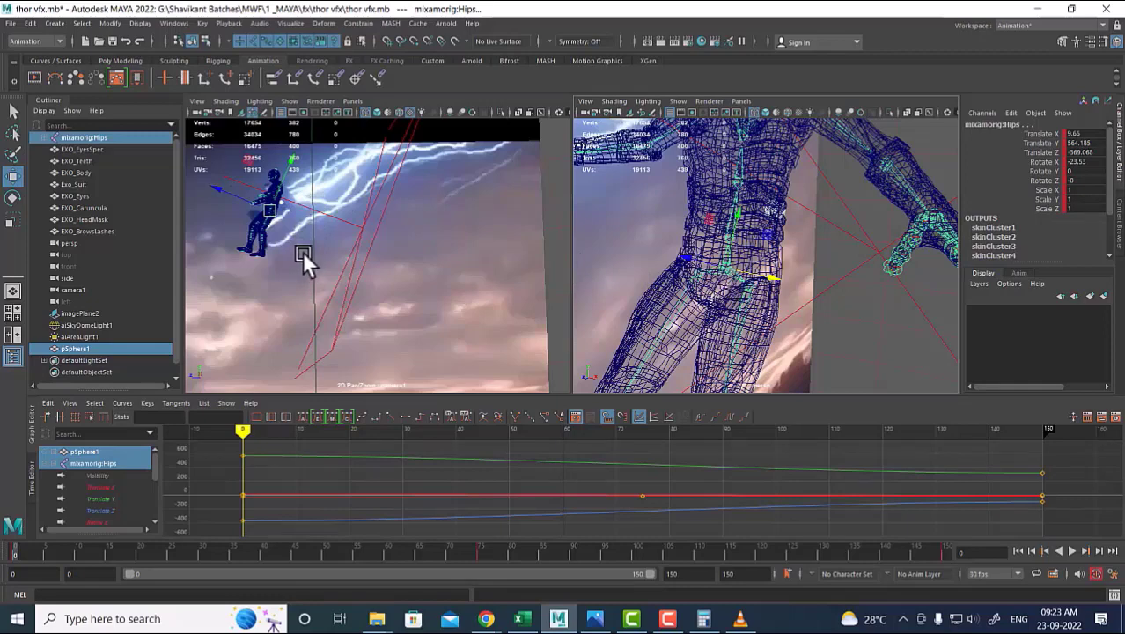
key(p)
key(alt+v)
mouse_move(170, 550)
mouse_down()
mouse_move(145, 546)
mouse_move(866, 569)
mouse_move(4, 574)
mouse_up()
Render the current frame through camera1 to inspect the character, and close the Render View.
click(248, 316)
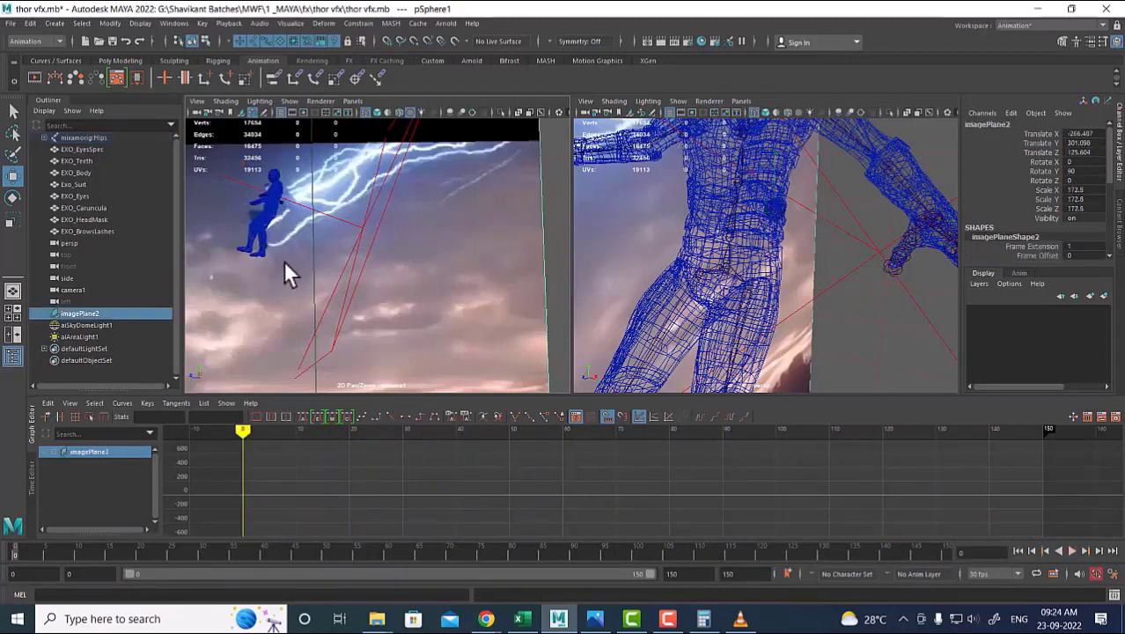
click(660, 41)
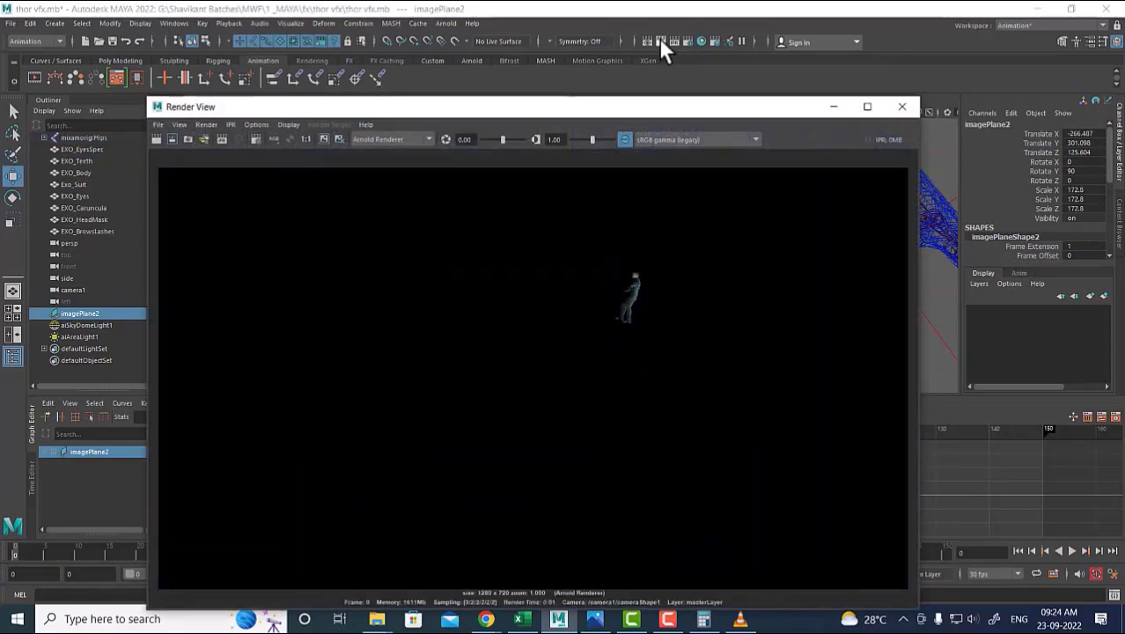
click(903, 109)
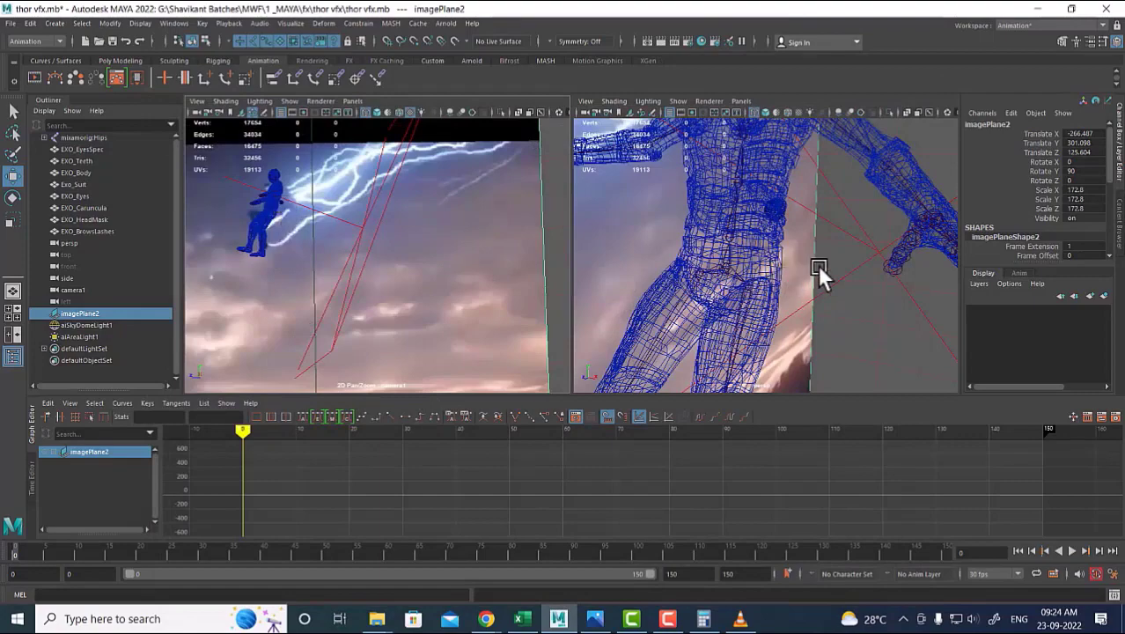
Move the parented sphere down to the character's lower leg, at about X 7.1, Y -69, Z -21.1.
alt+drag(821, 271, 755, 248)
click(696, 203)
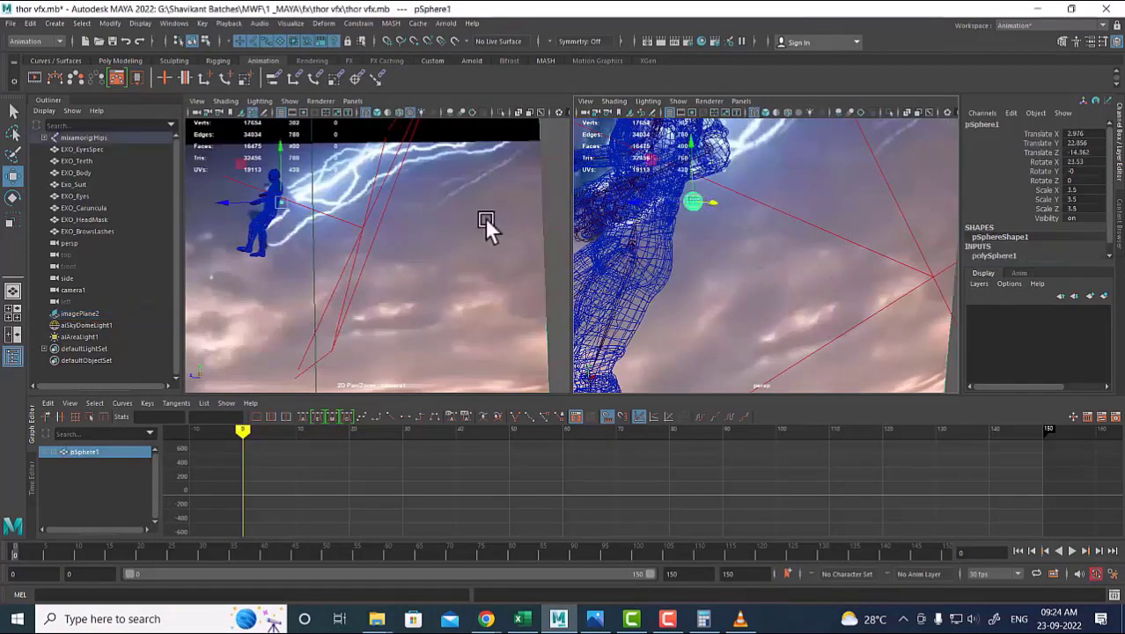
drag(283, 209, 269, 250)
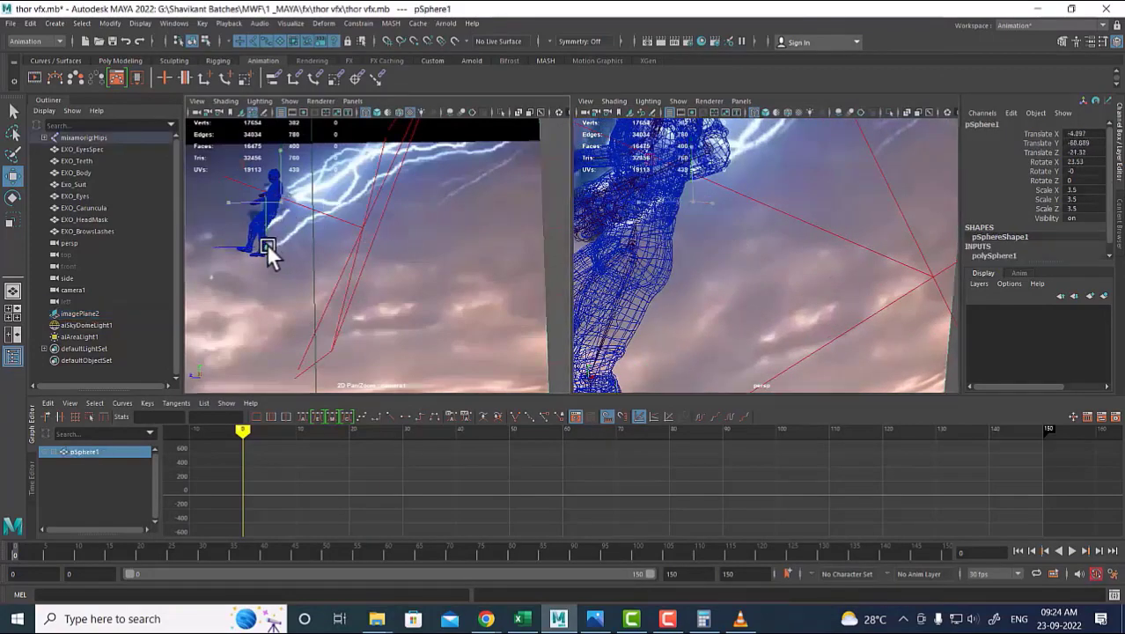
alt+drag(880, 302, 802, 261)
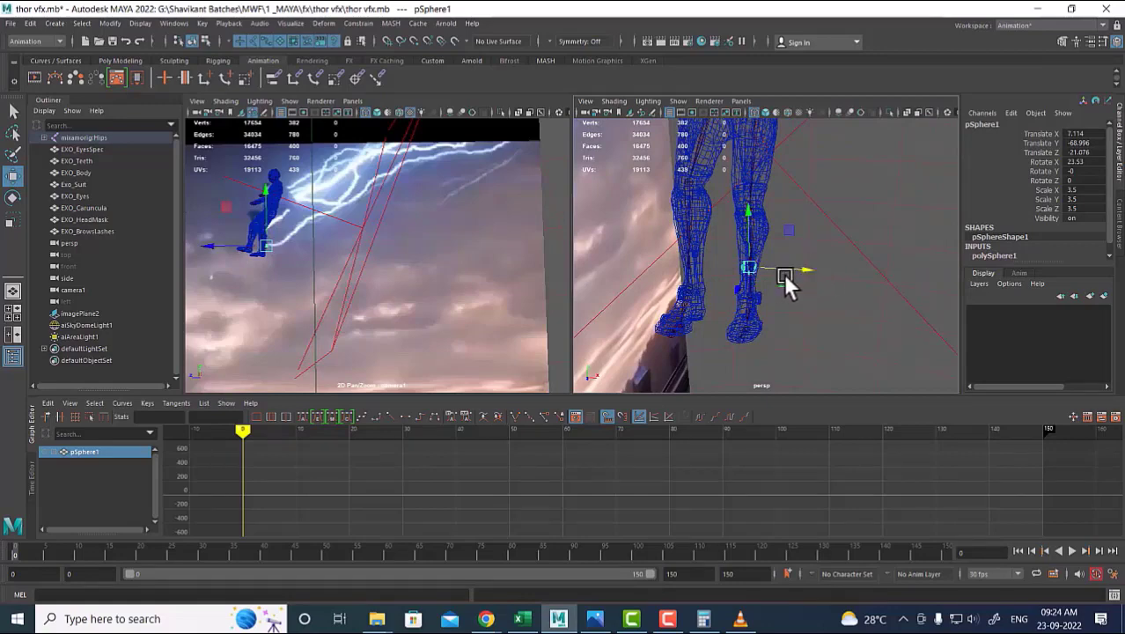
alt+drag(786, 284, 770, 281)
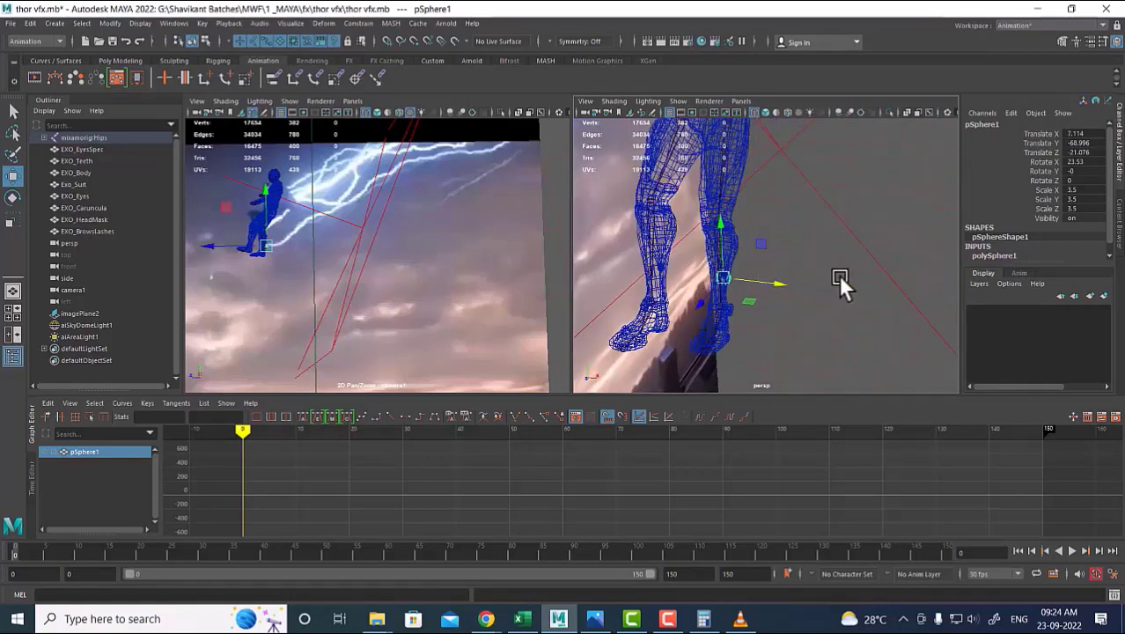
Duplicate the sphere, place the copy at the other knee around X -12.8, Y -49.1, Z 5.2, and scrub the timeline.
key(ctrl+d)
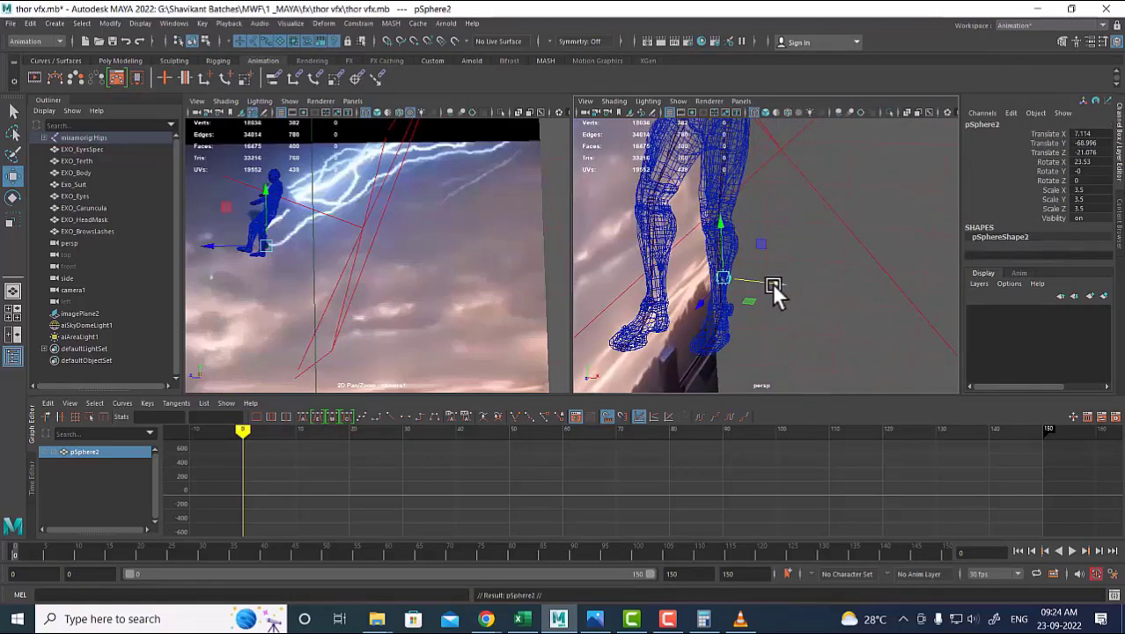
drag(772, 282, 609, 259)
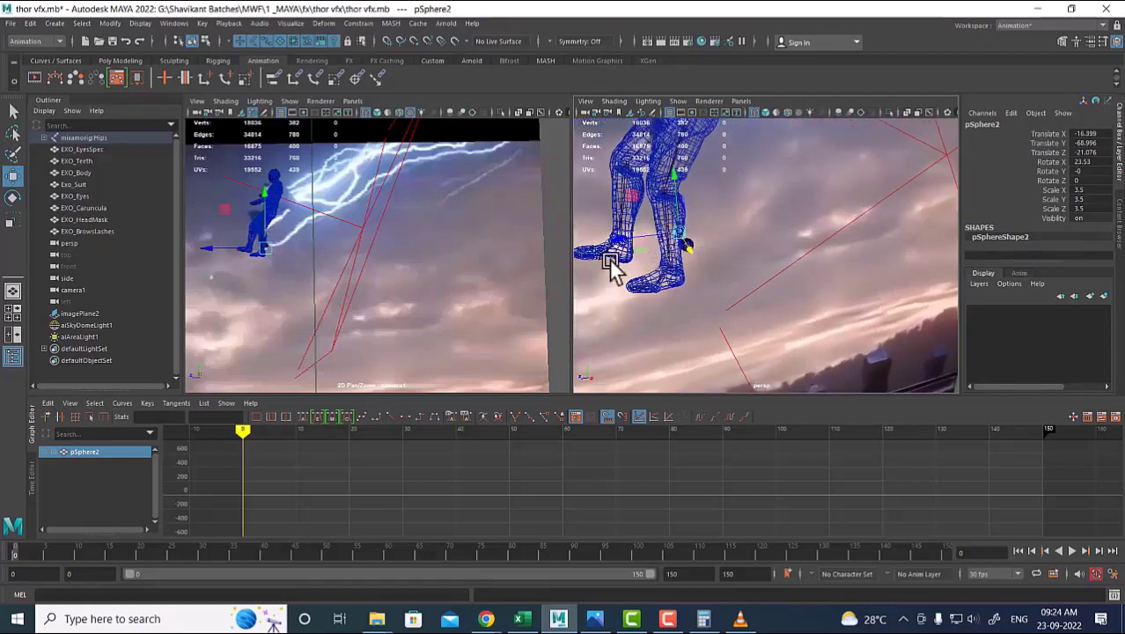
drag(267, 247, 262, 230)
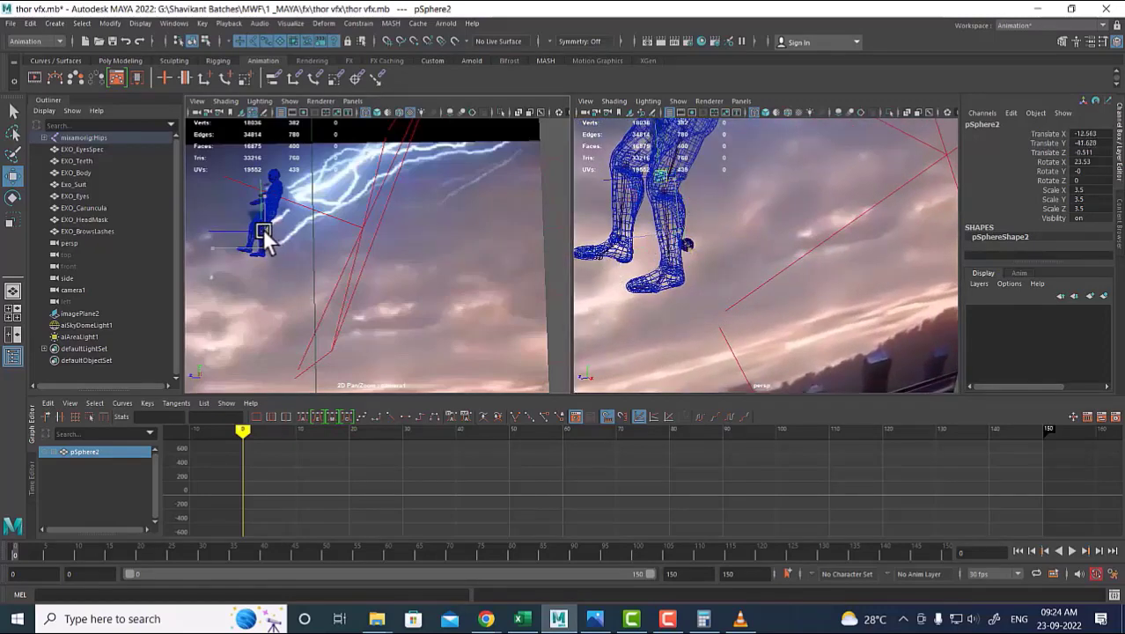
alt+drag(669, 191, 803, 237)
alt+drag(737, 226, 685, 221)
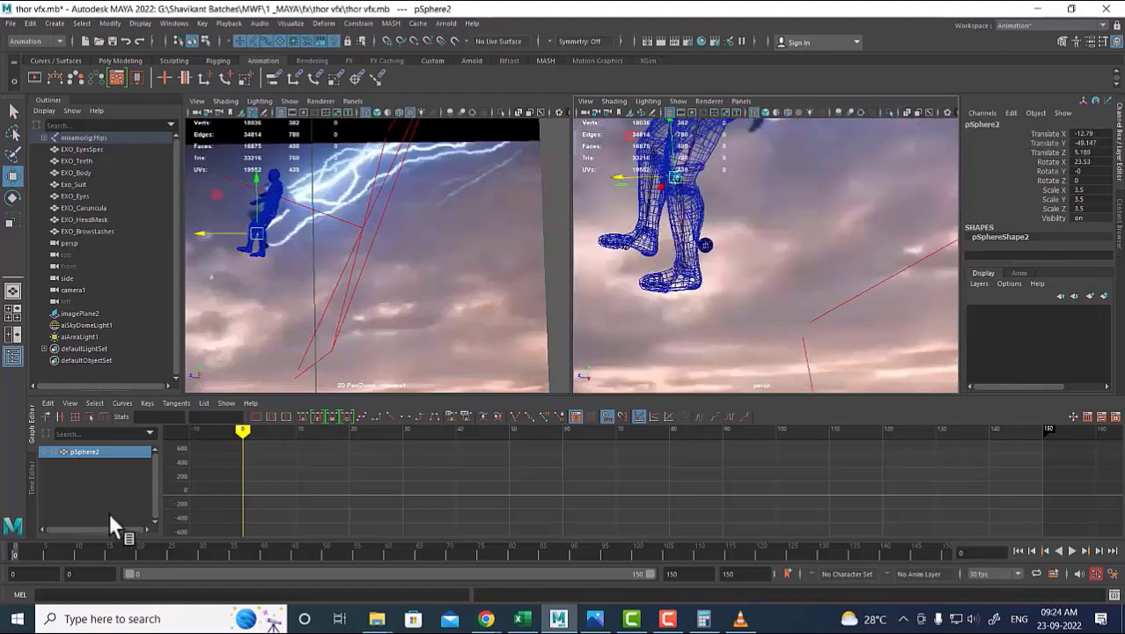
click(62, 547)
drag(63, 548, 5, 530)
Duplicate the knee sphere and place the copy behind the character's hips, at about X 0.6, Y 2.8, Z -13.1.
alt+drag(746, 228, 735, 310)
key(ctrl+d)
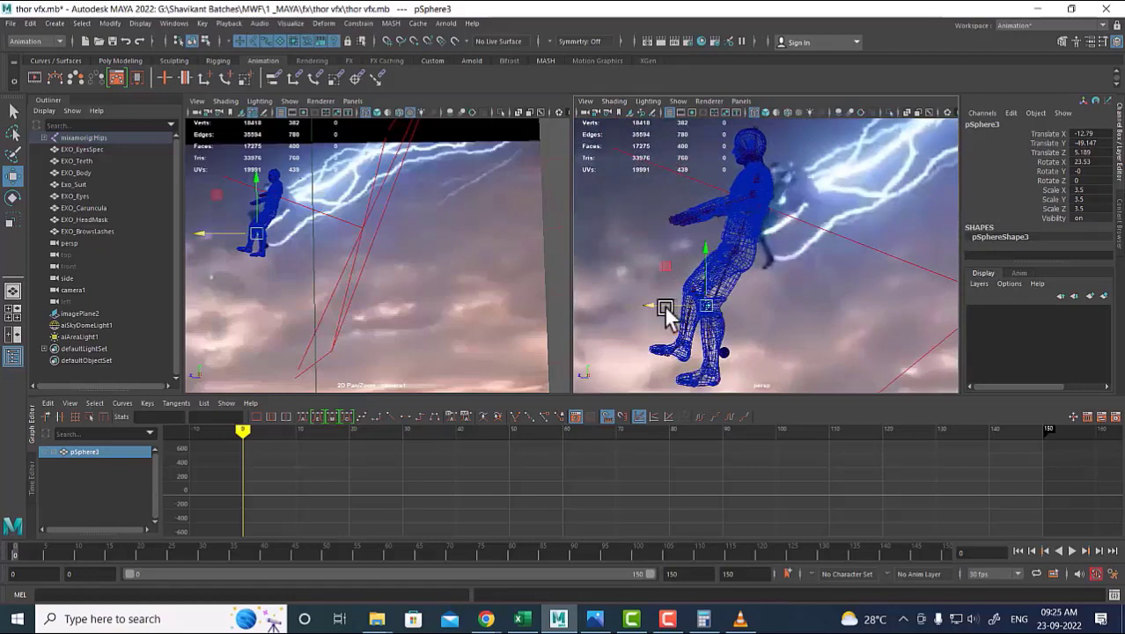
drag(666, 307, 714, 285)
drag(759, 249, 664, 285)
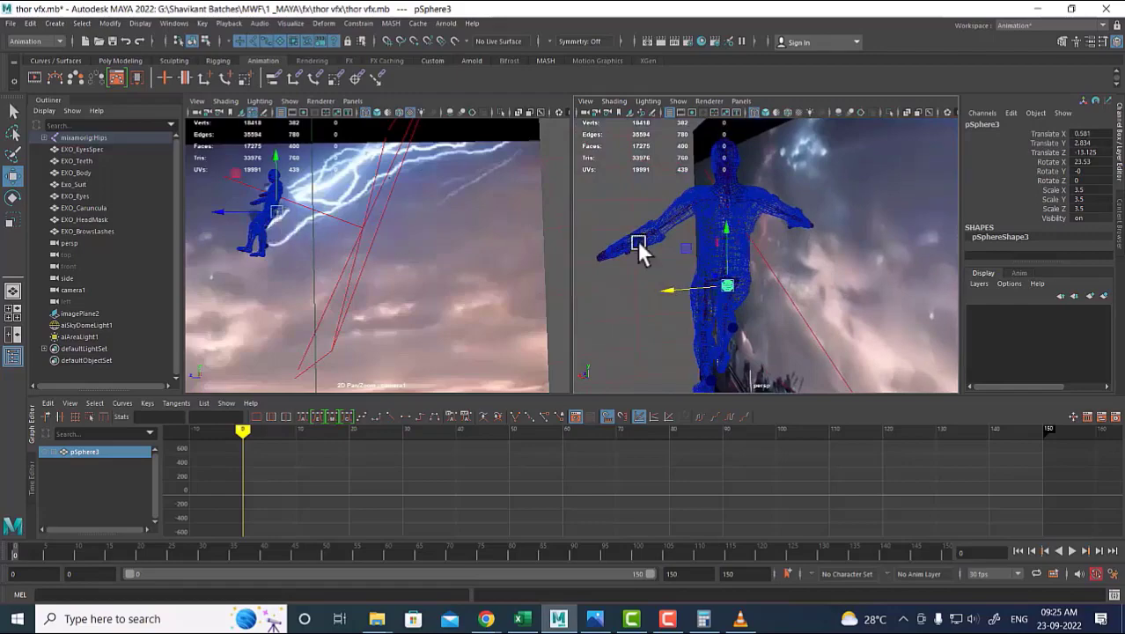
Switch to File Explorer and bring up the thor vfx project folder.
click(739, 626)
click(740, 624)
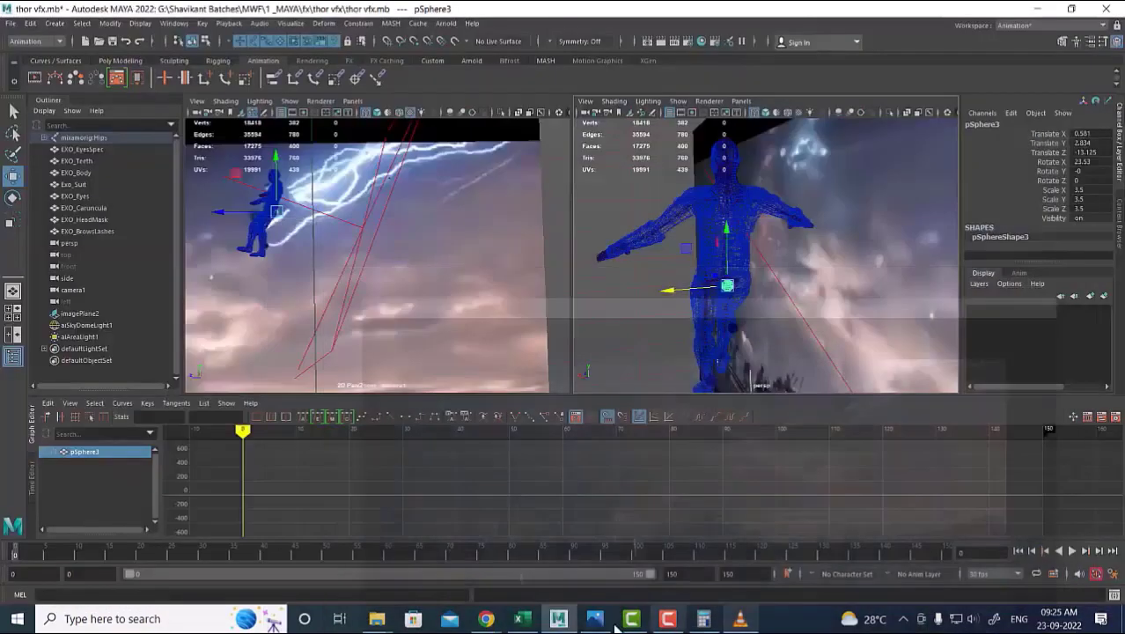
click(378, 622)
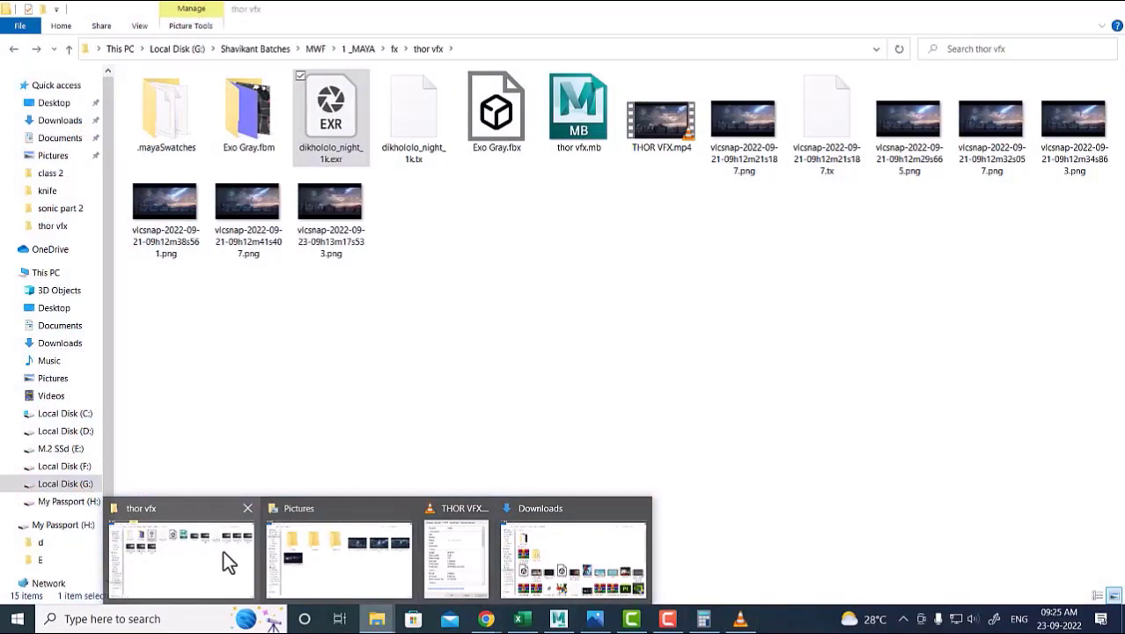
click(224, 552)
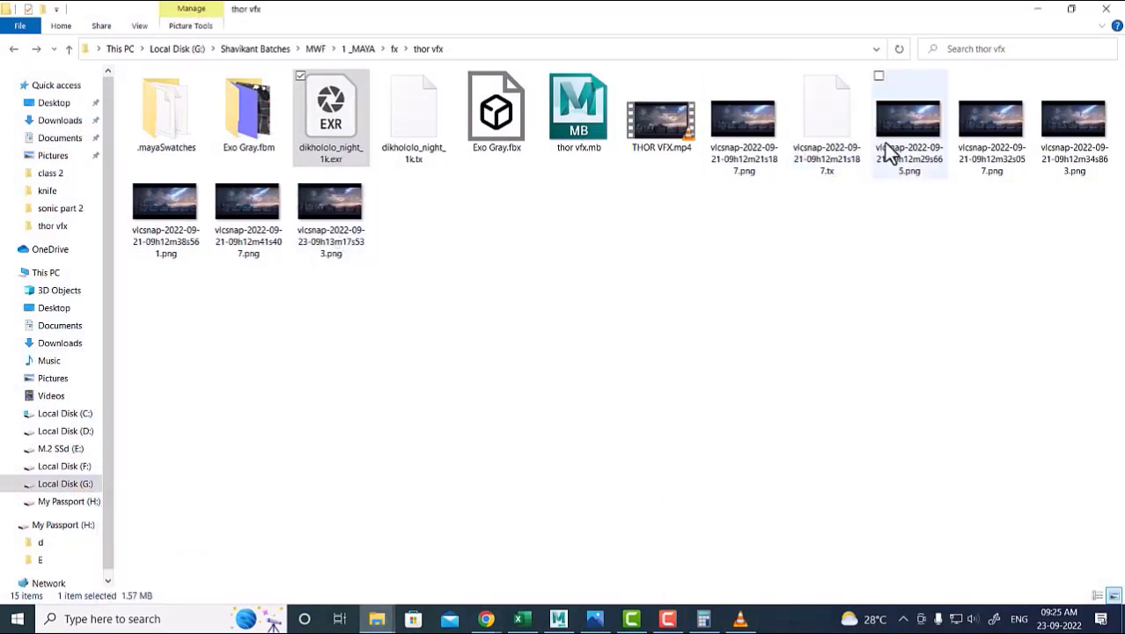
click(662, 136)
right_click(662, 137)
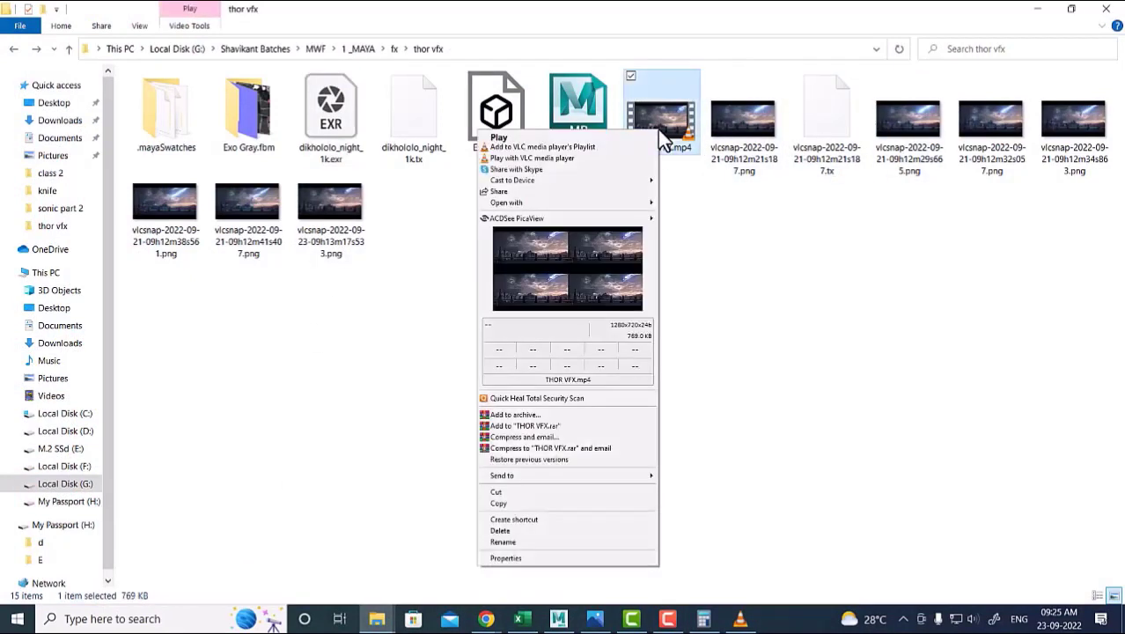
click(617, 245)
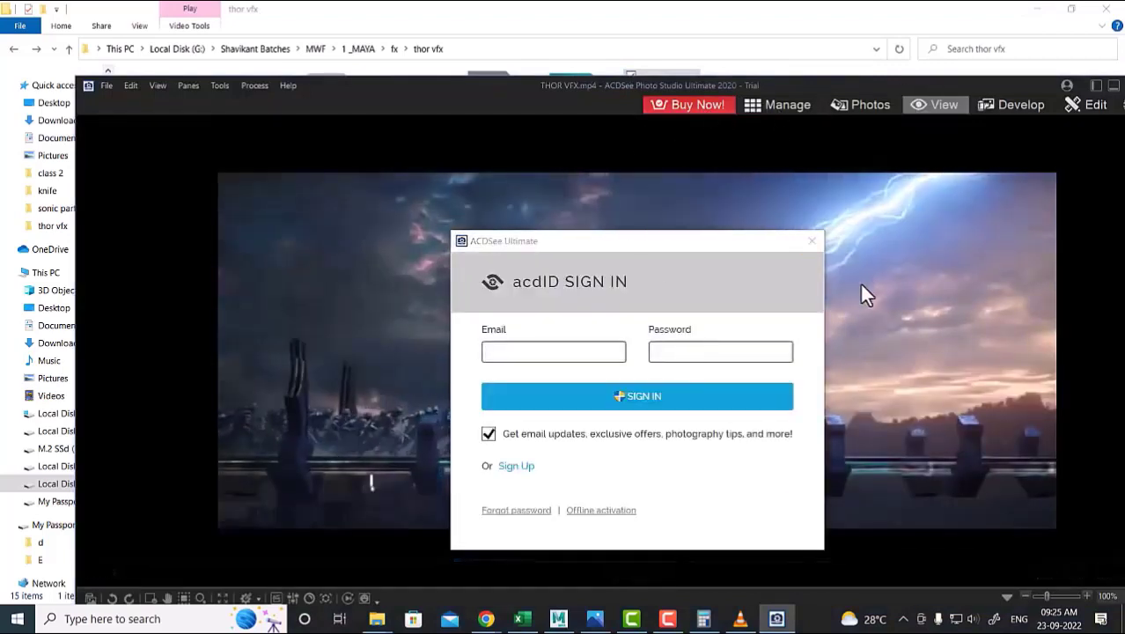
click(811, 242)
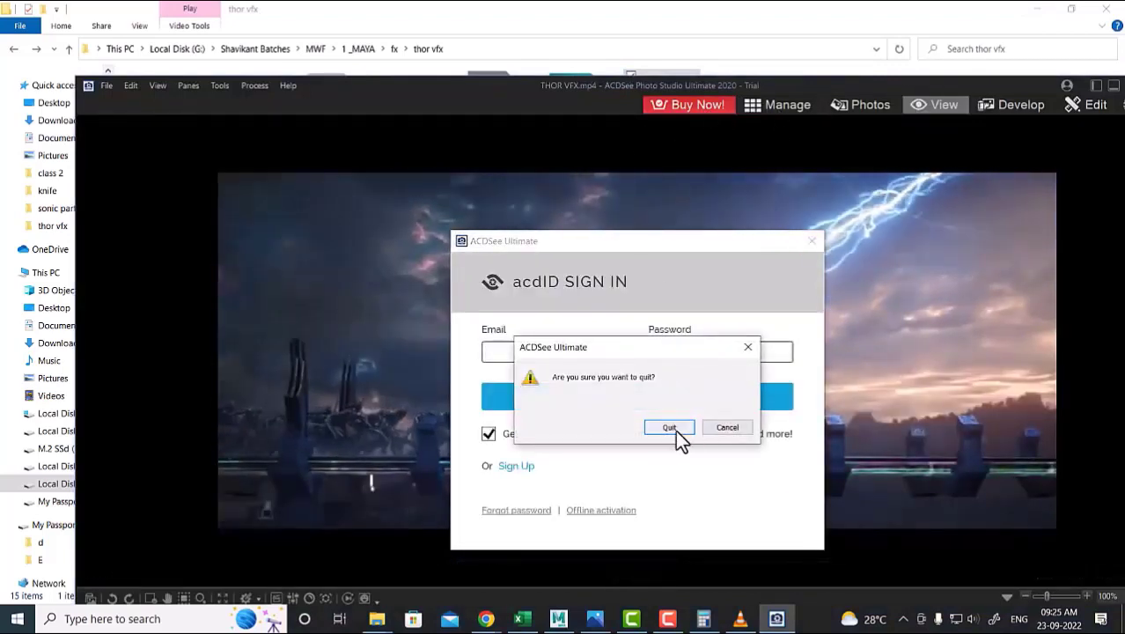
click(672, 429)
right_click(728, 124)
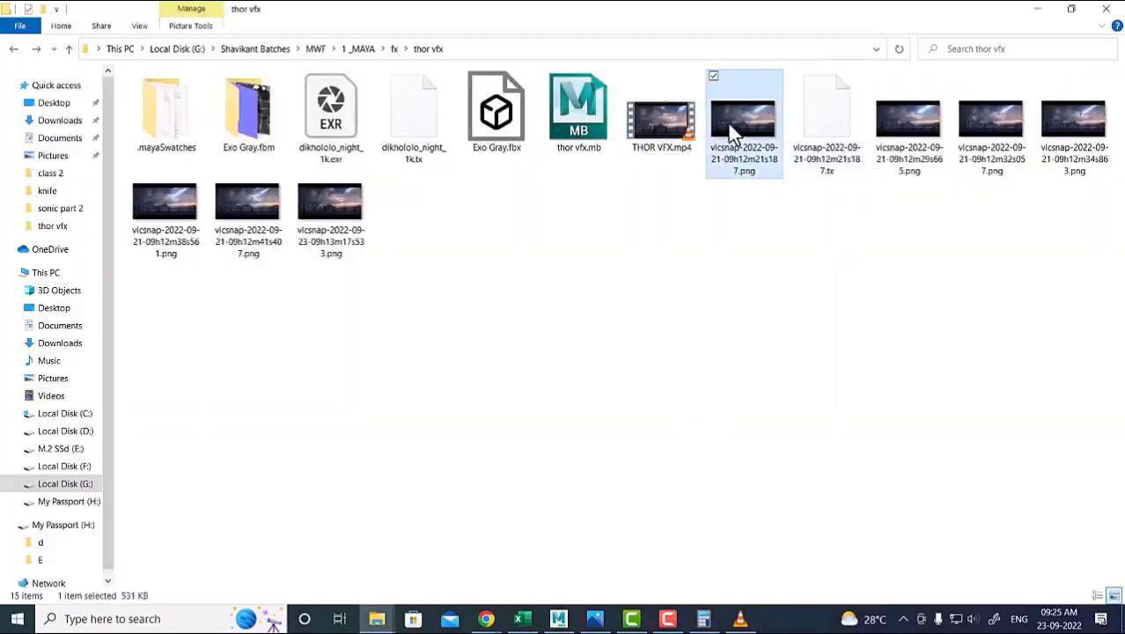
click(720, 146)
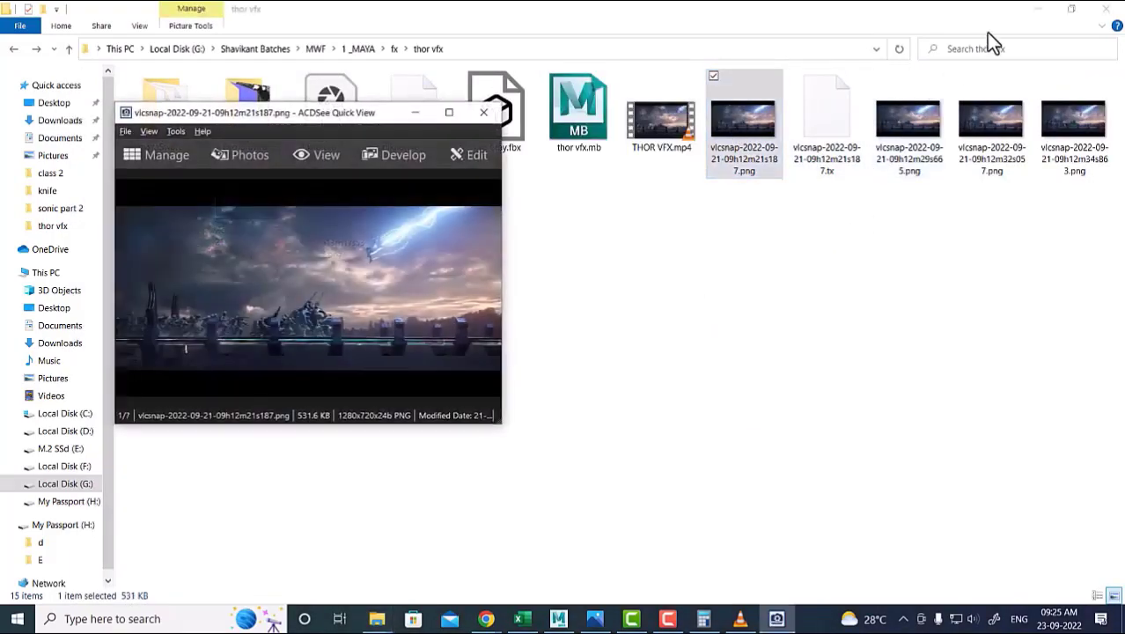
click(1035, 11)
scroll(427, 278, up, 5)
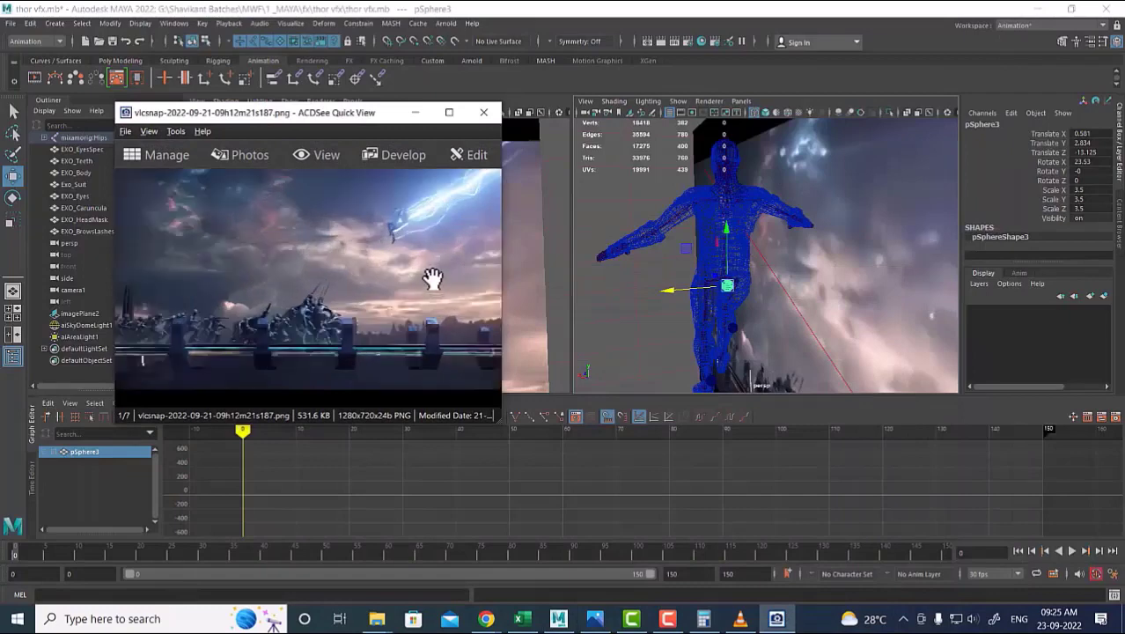
drag(417, 282, 396, 296)
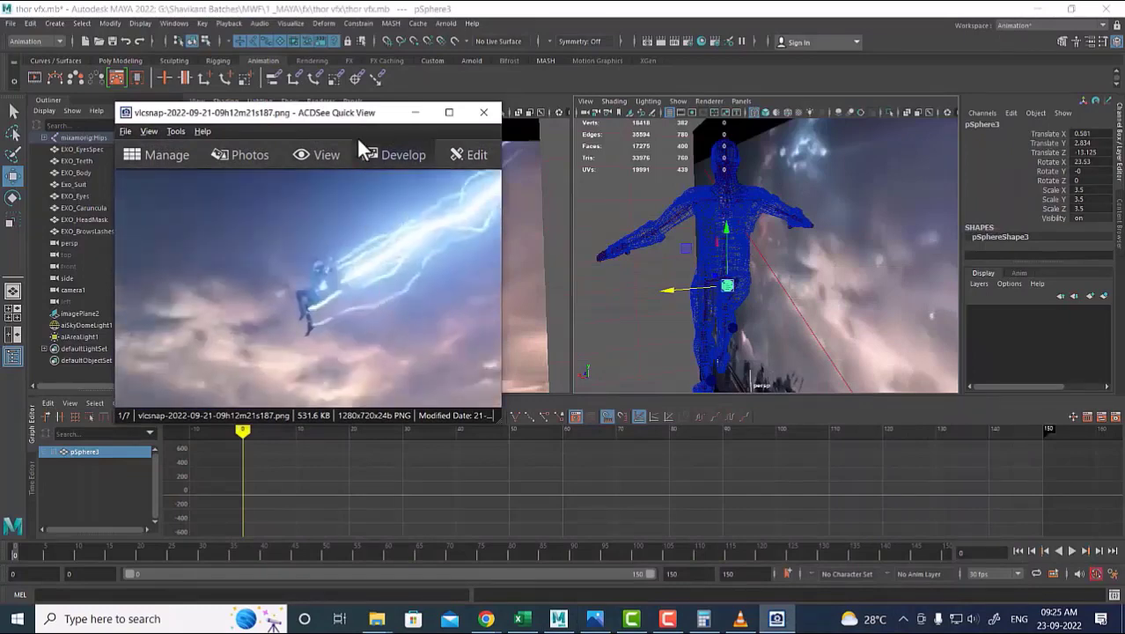
drag(357, 115, 950, 242)
drag(827, 250, 283, 319)
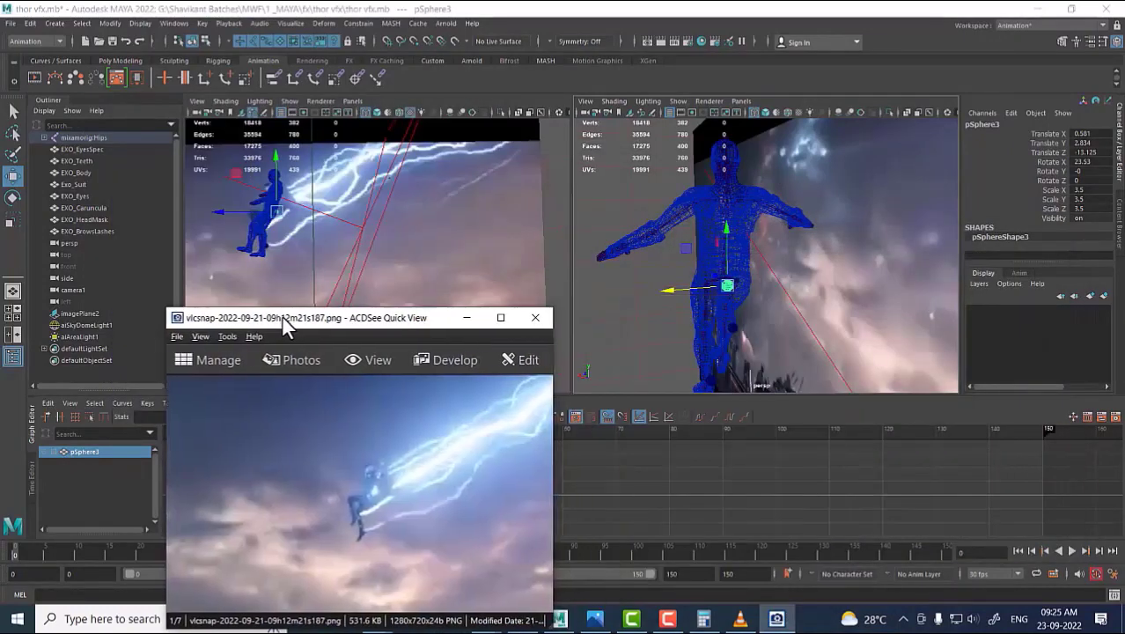
Duplicate the sphere for the upper body, placing a copy at the shoulder around X -11.3, Y 53.3, Z 0.4.
alt+drag(608, 255, 710, 239)
scroll(707, 226, up, 2)
drag(664, 200, 827, 220)
key(ctrl+d)
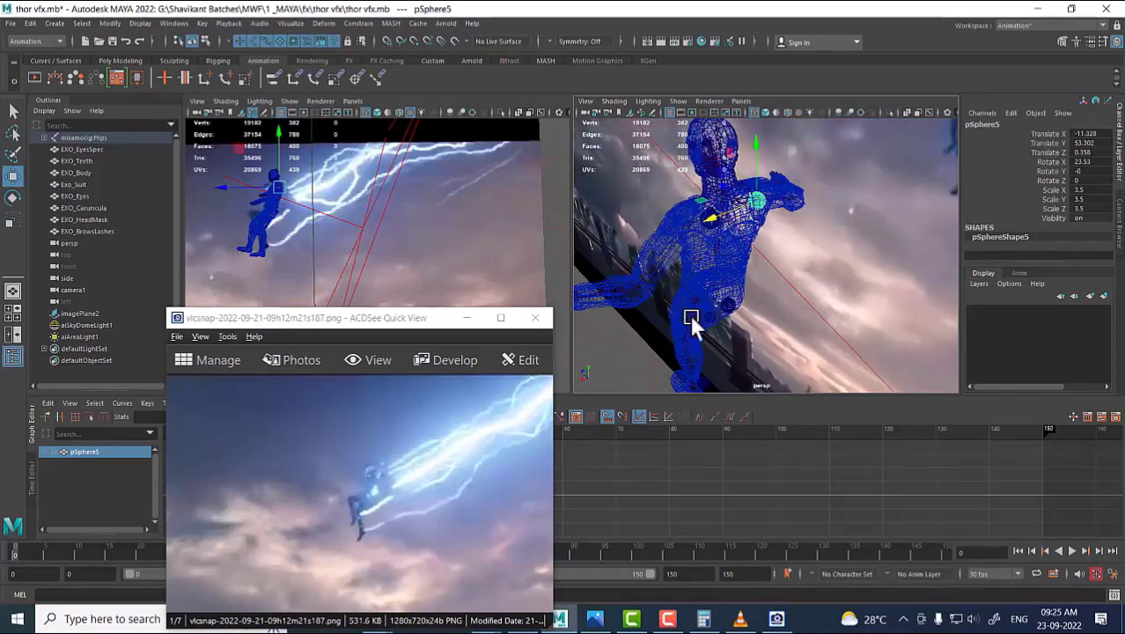
Duplicate the shoulder sphere and place the copy on the character's mid-back, at about X 4, Y 27.2, Z -11.
alt+drag(742, 348, 779, 234)
key(ctrl+d)
drag(776, 191, 775, 211)
drag(754, 270, 794, 266)
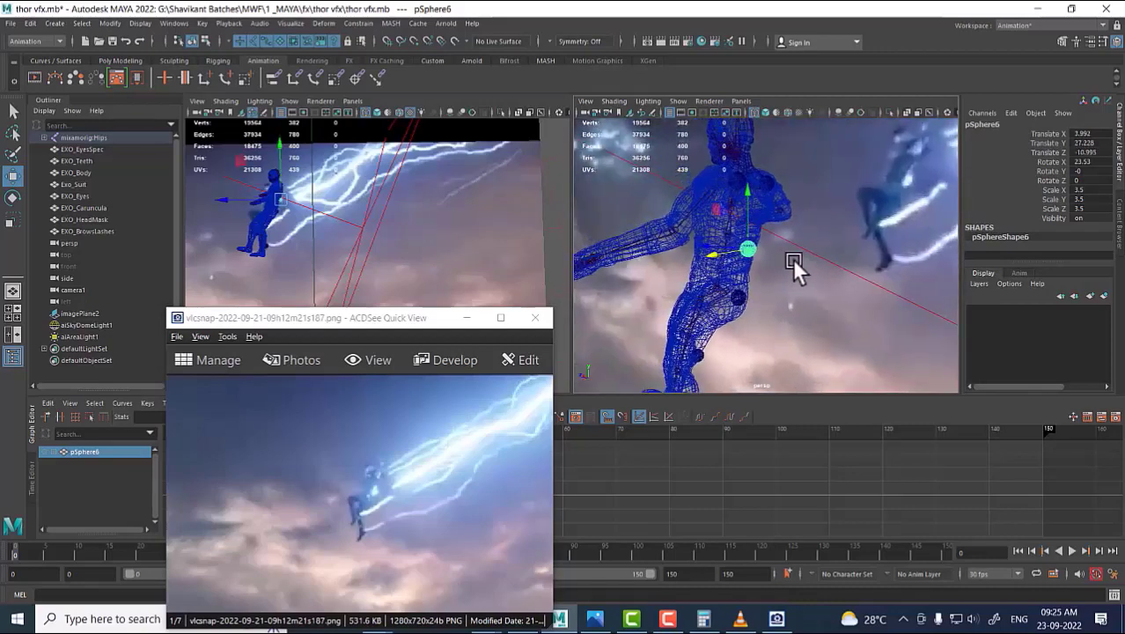
click(455, 333)
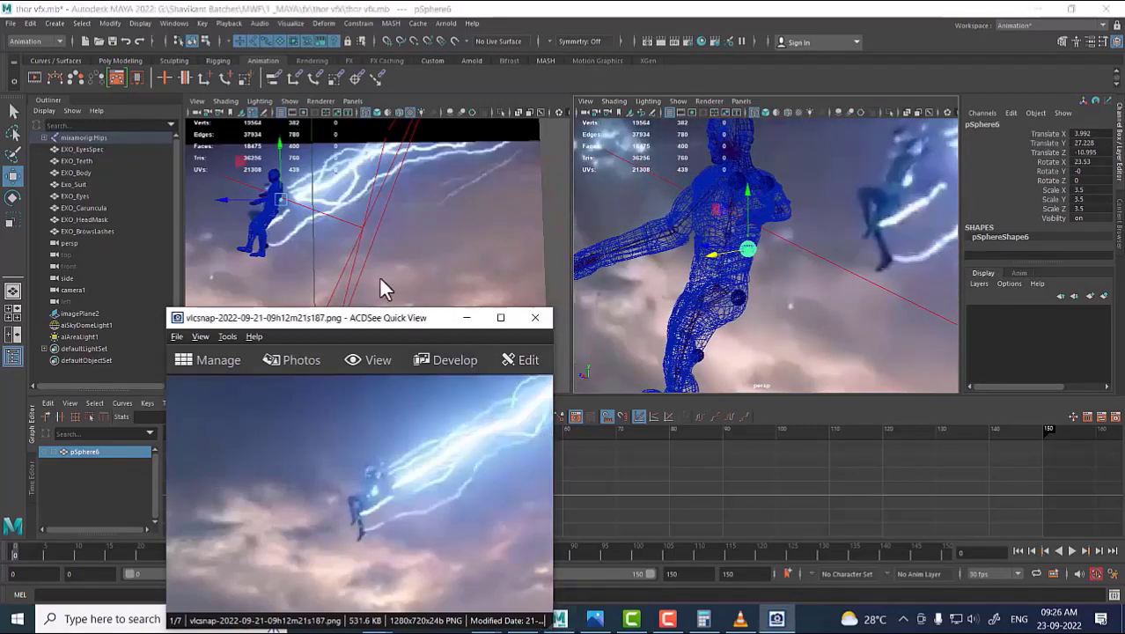
drag(407, 324, 222, 265)
drag(264, 382, 164, 464)
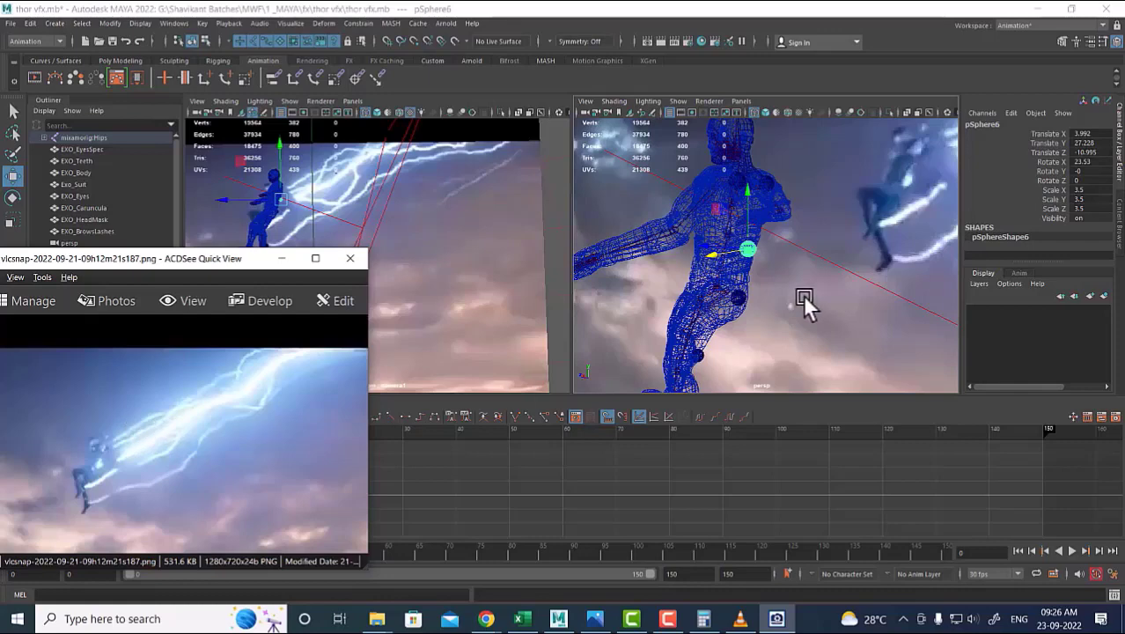
mouse_move(803, 301)
alt+mouse_down()
mouse_move(736, 271)
mouse_move(713, 276)
mouse_move(793, 283)
mouse_move(798, 295)
alt+mouse_up()
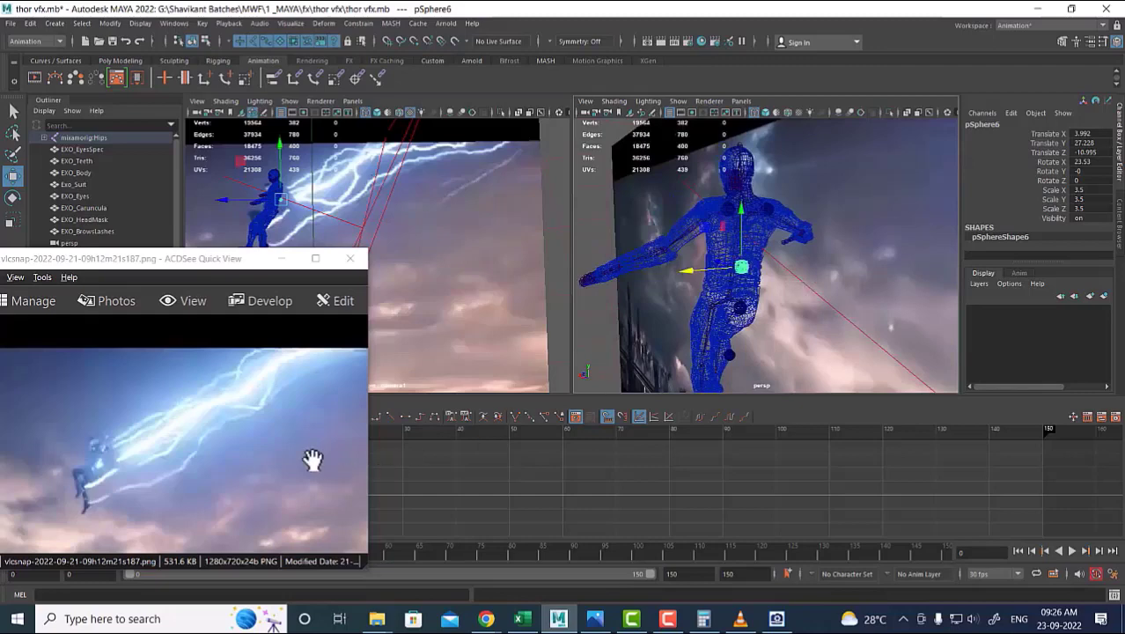
scroll(279, 478, down, 1)
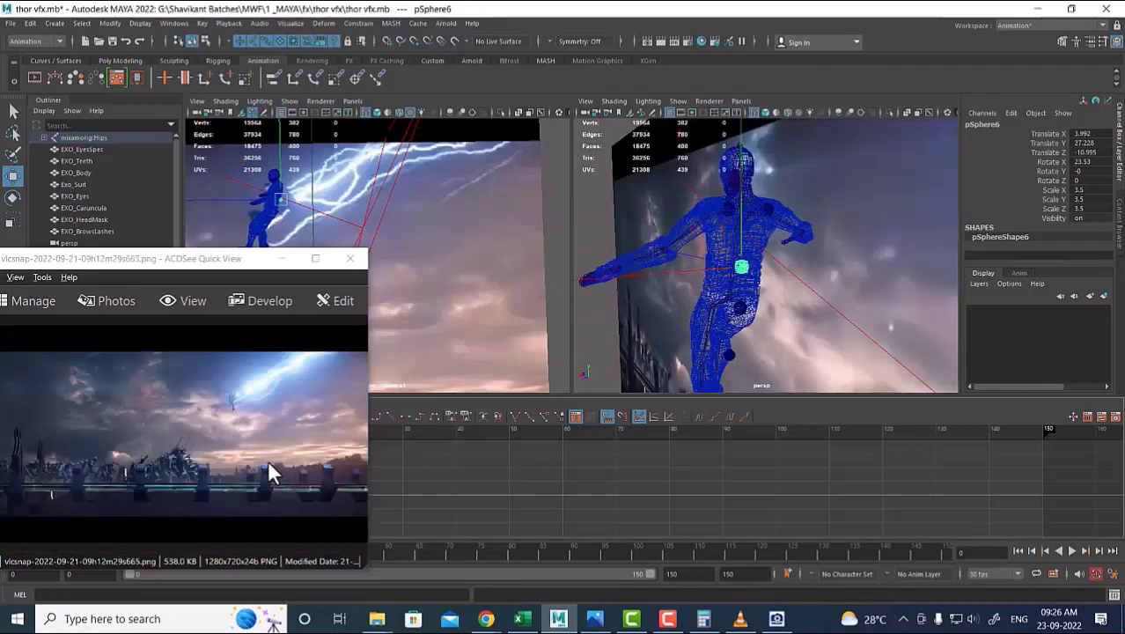
click(278, 415)
ctrl+scroll(278, 415, up, 3)
ctrl+scroll(292, 421, up, 3)
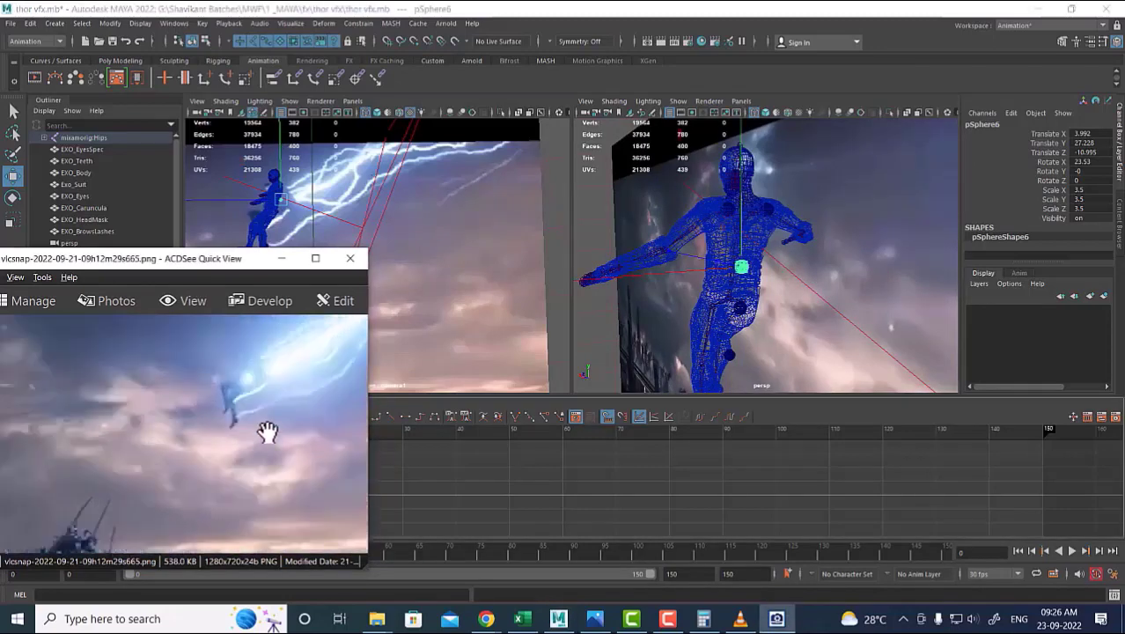
alt+drag(920, 236, 656, 346)
scroll(854, 296, down, 2)
drag(239, 257, 99, 481)
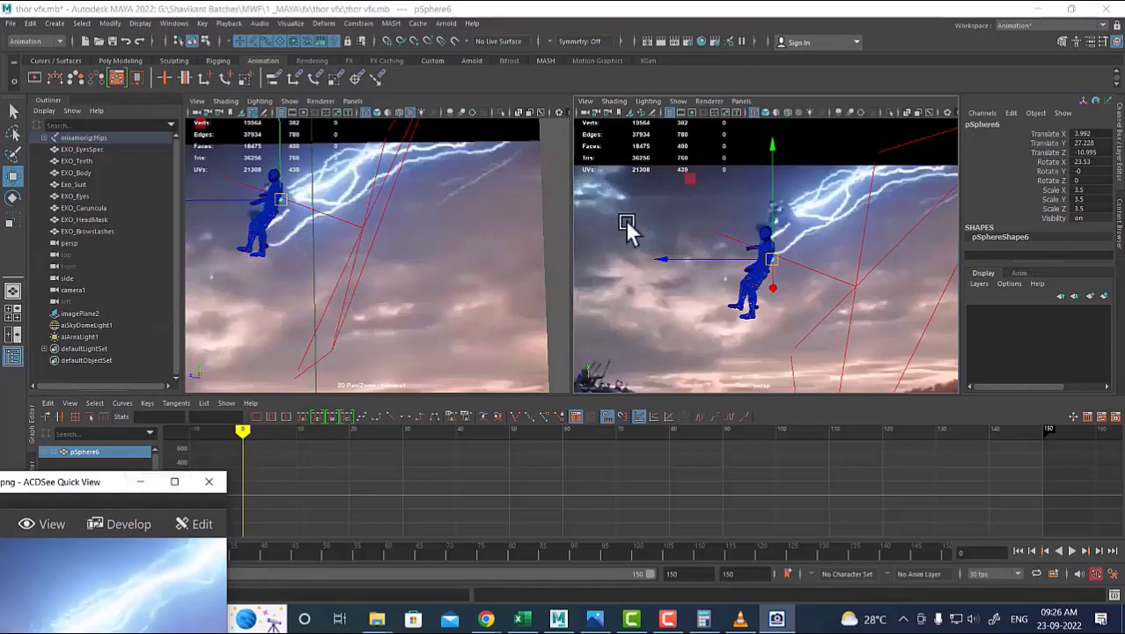
Create a polygon cube behind the character at about X -73.5, Y 497, Z -575.6, scaled uniformly to about 21.6.
alt+drag(626, 222, 779, 287)
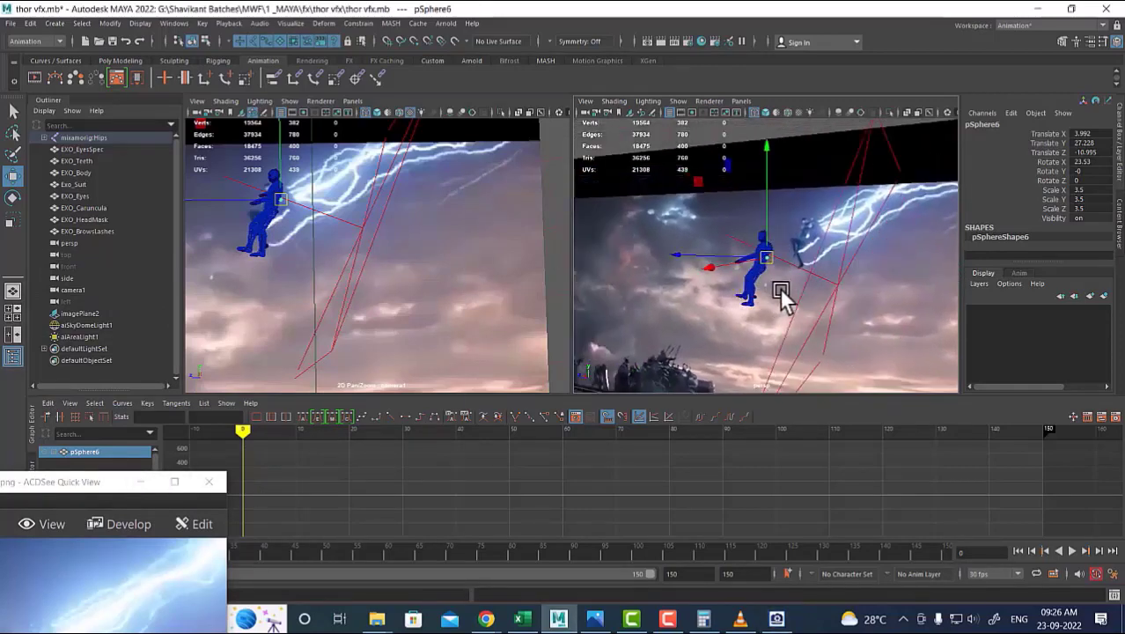
click(54, 24)
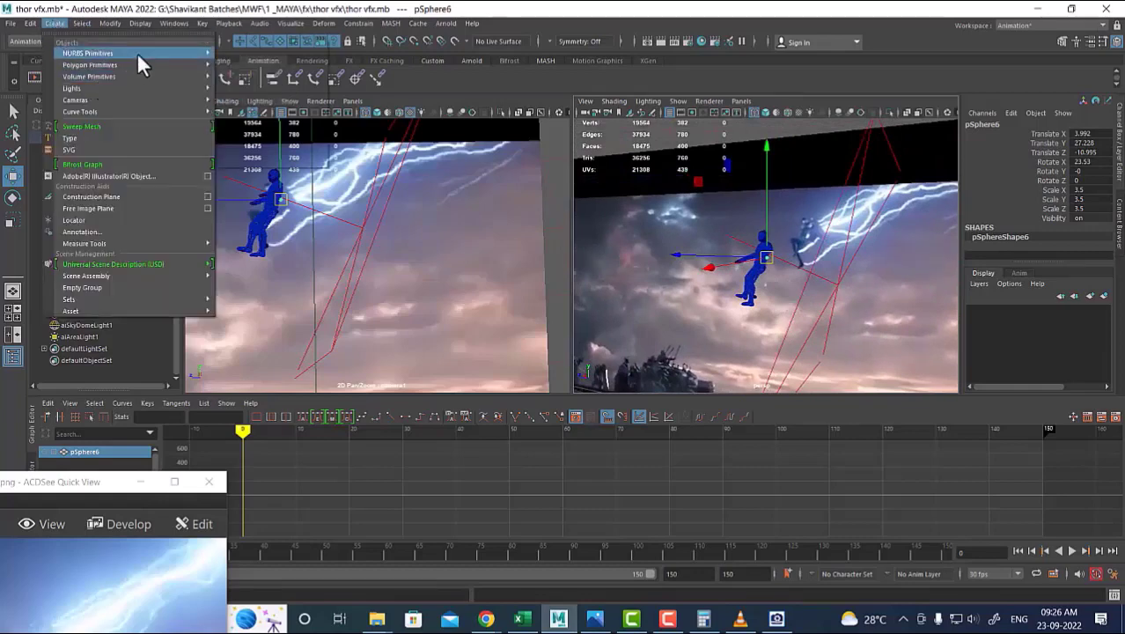
mouse_move(141, 65)
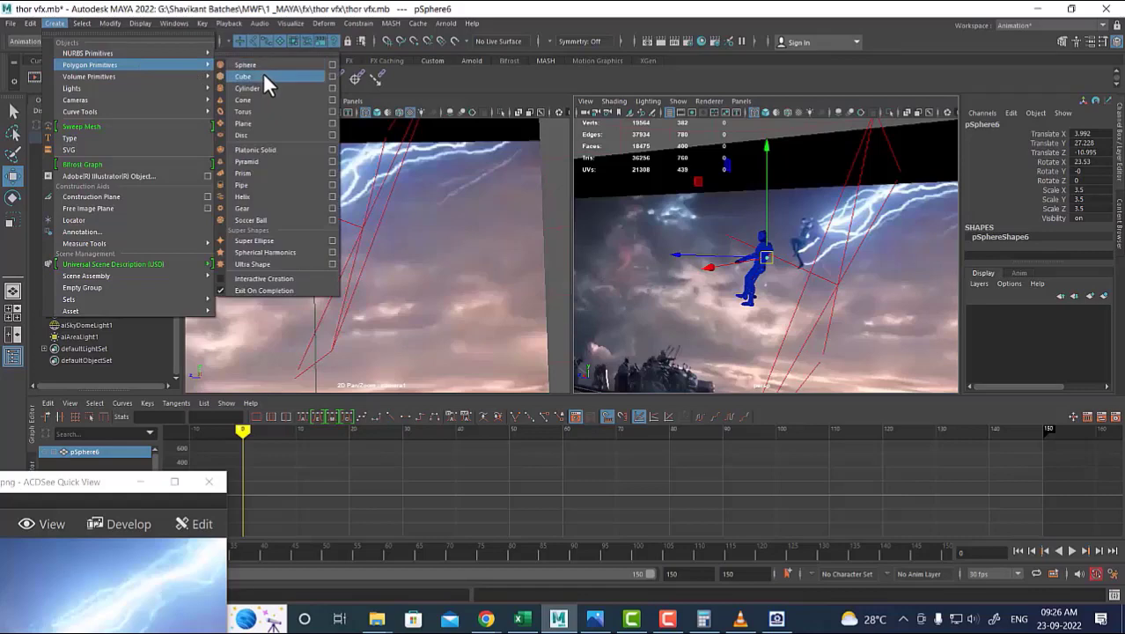
click(264, 76)
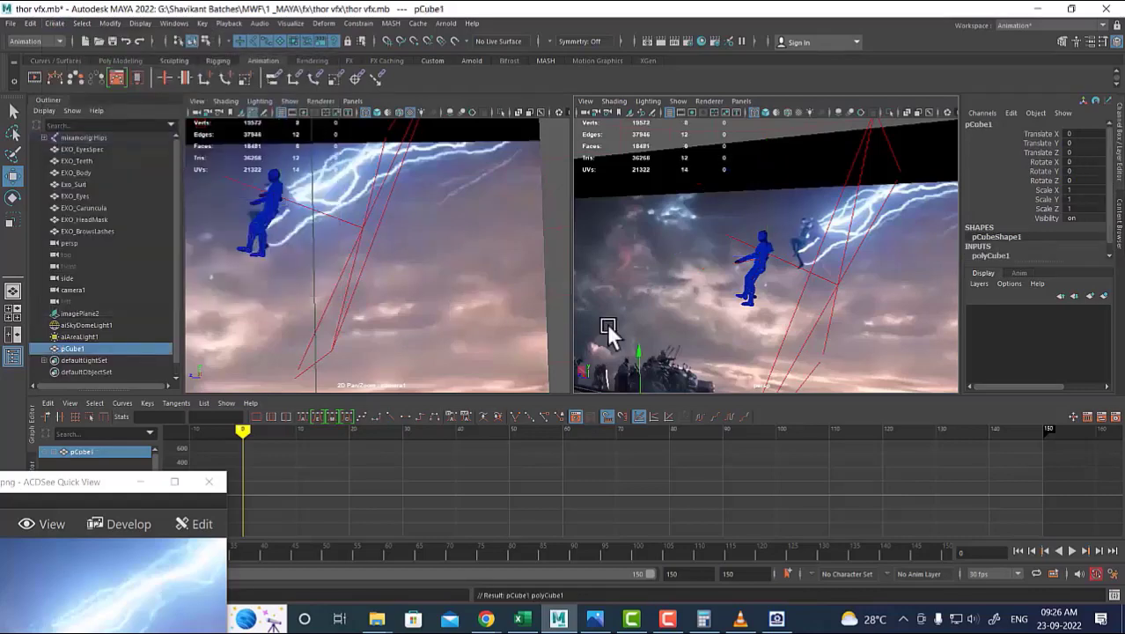
scroll(763, 255, down, 6)
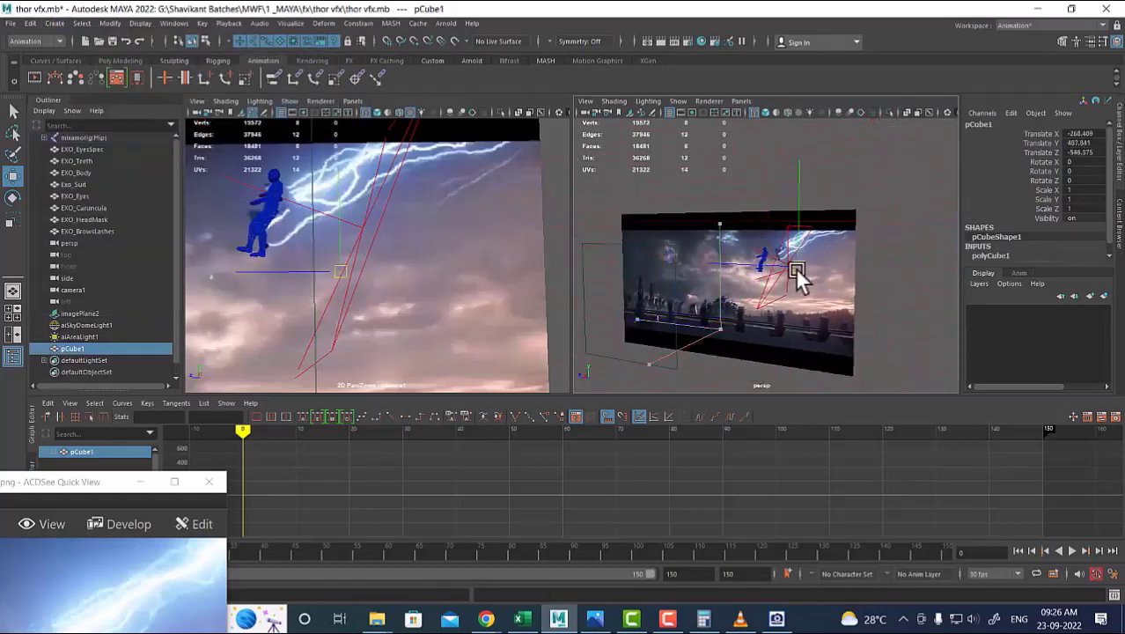
drag(797, 270, 802, 266)
alt+drag(754, 296, 869, 326)
scroll(848, 325, up, 3)
drag(850, 279, 816, 262)
key(r)
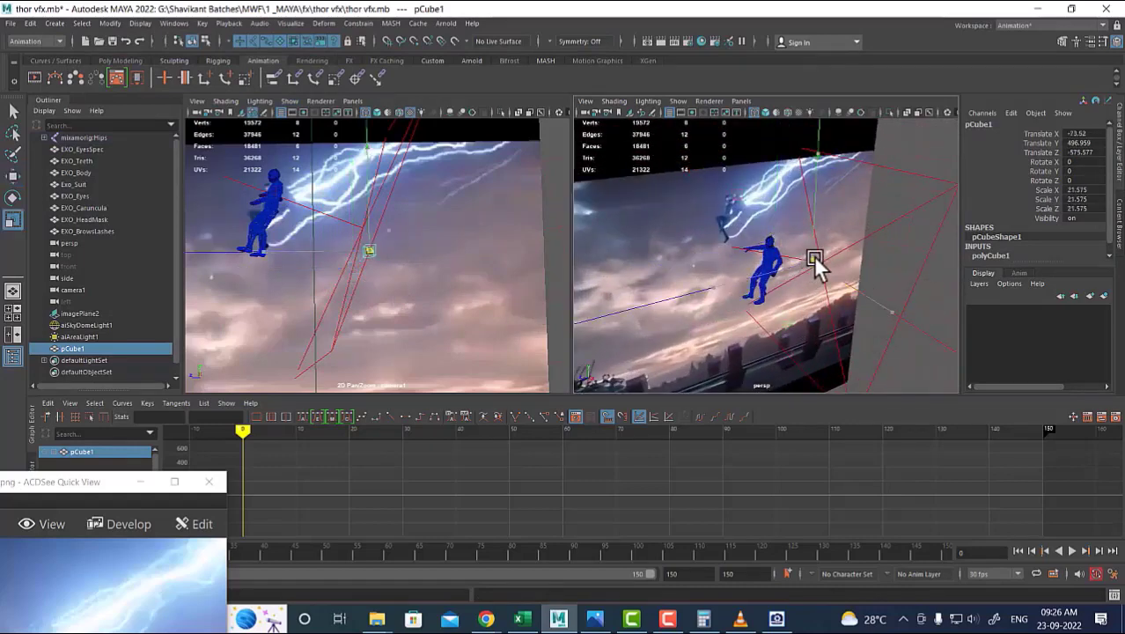
key(w)
key(ctrl+a)
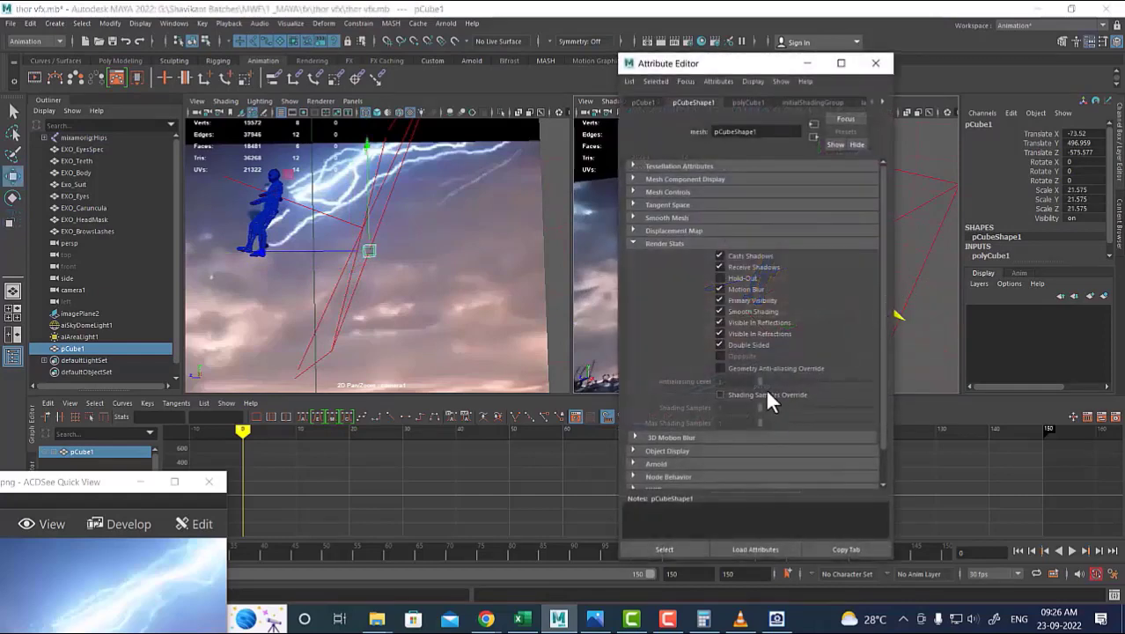
click(875, 62)
alt+drag(858, 327, 762, 286)
click(742, 272)
shift+click(736, 240)
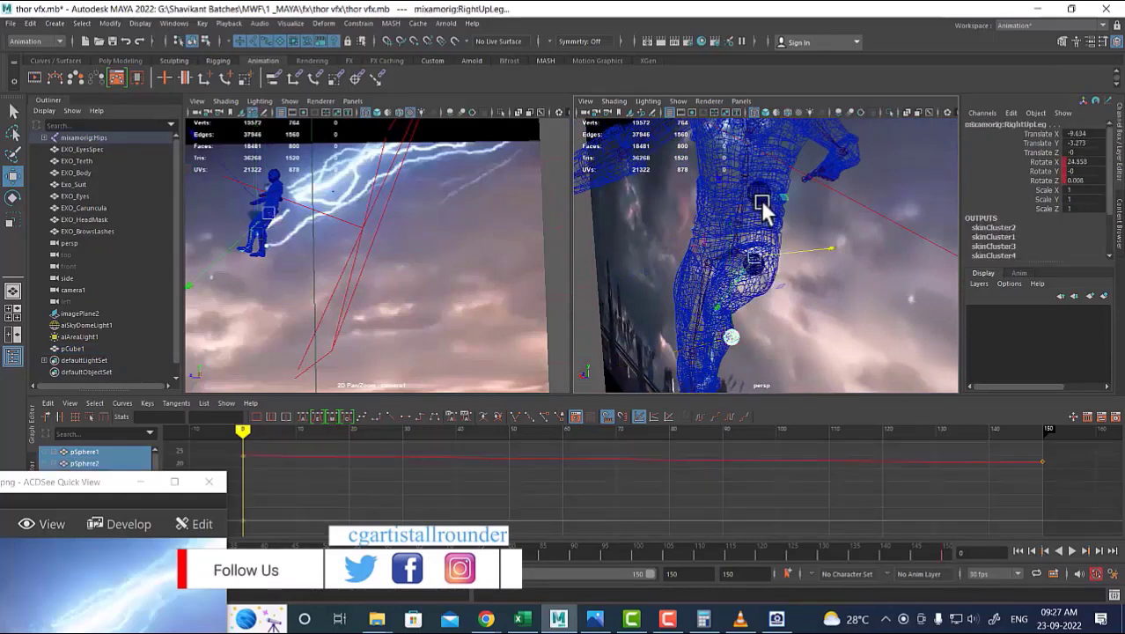
click(758, 327)
click(753, 264)
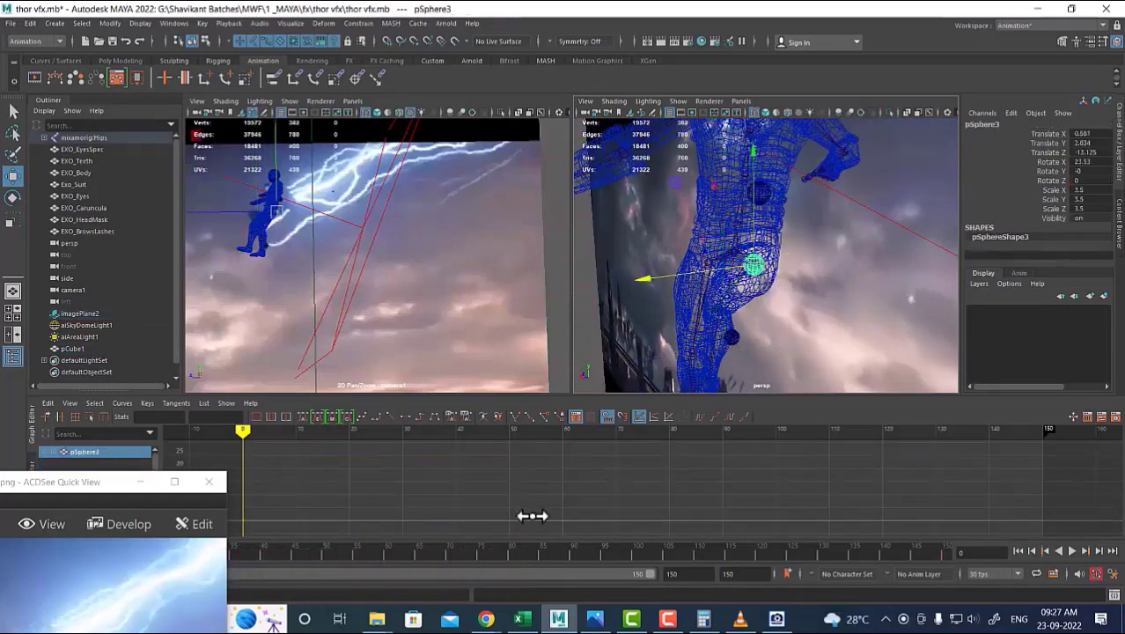
Minimize the reference viewer, play back the animation to check the spheres attached to the body, and return to frame 0.
click(140, 483)
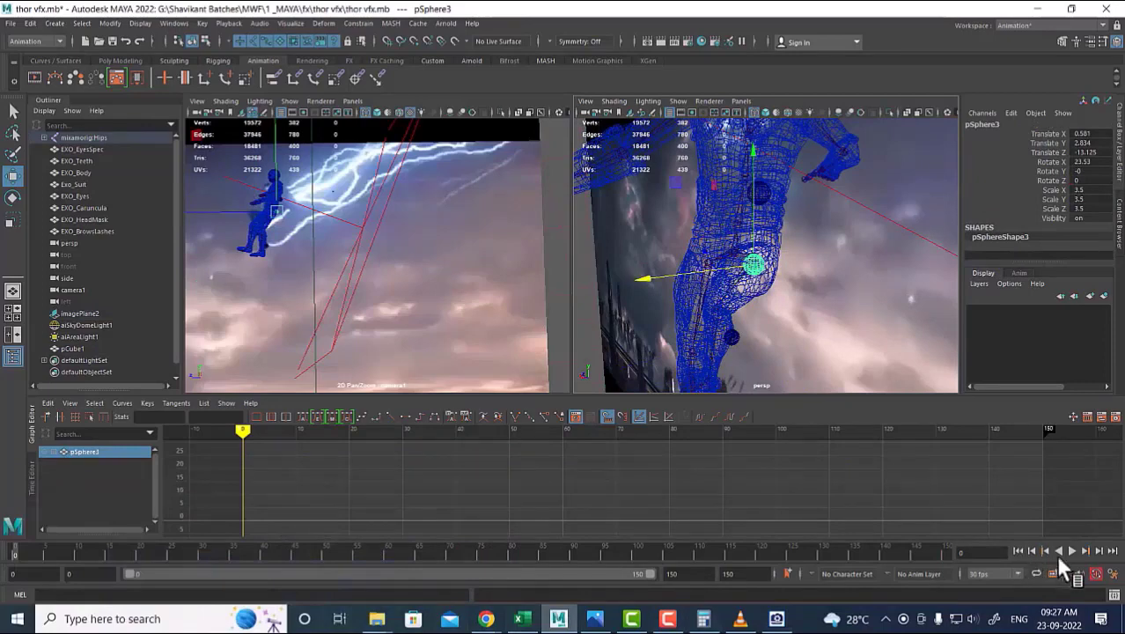
click(1072, 550)
click(445, 310)
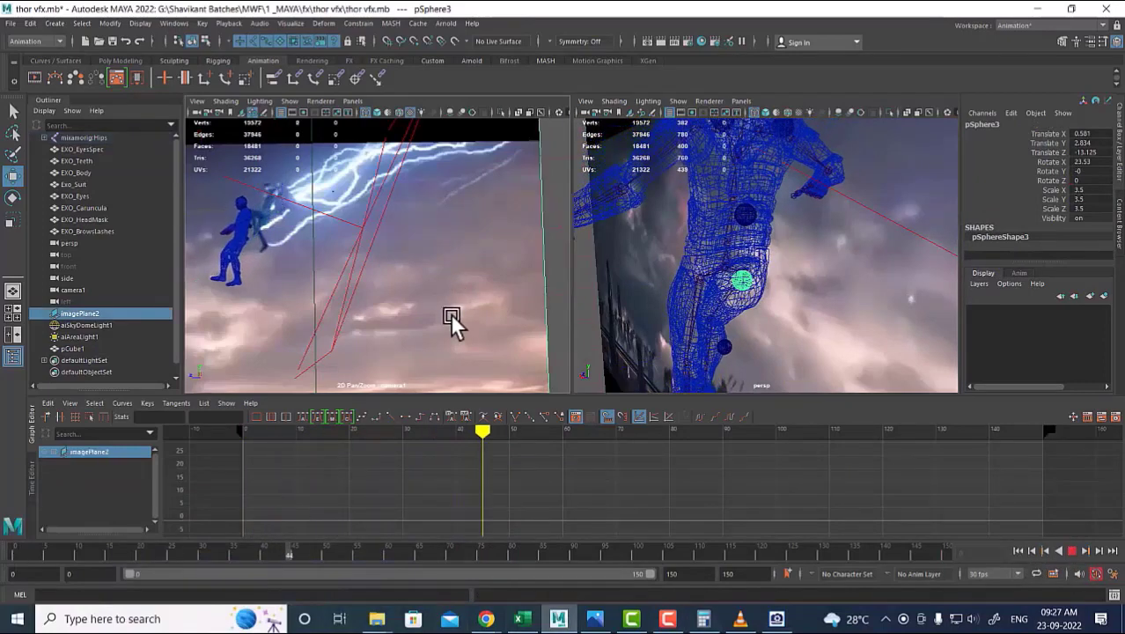
click(1071, 550)
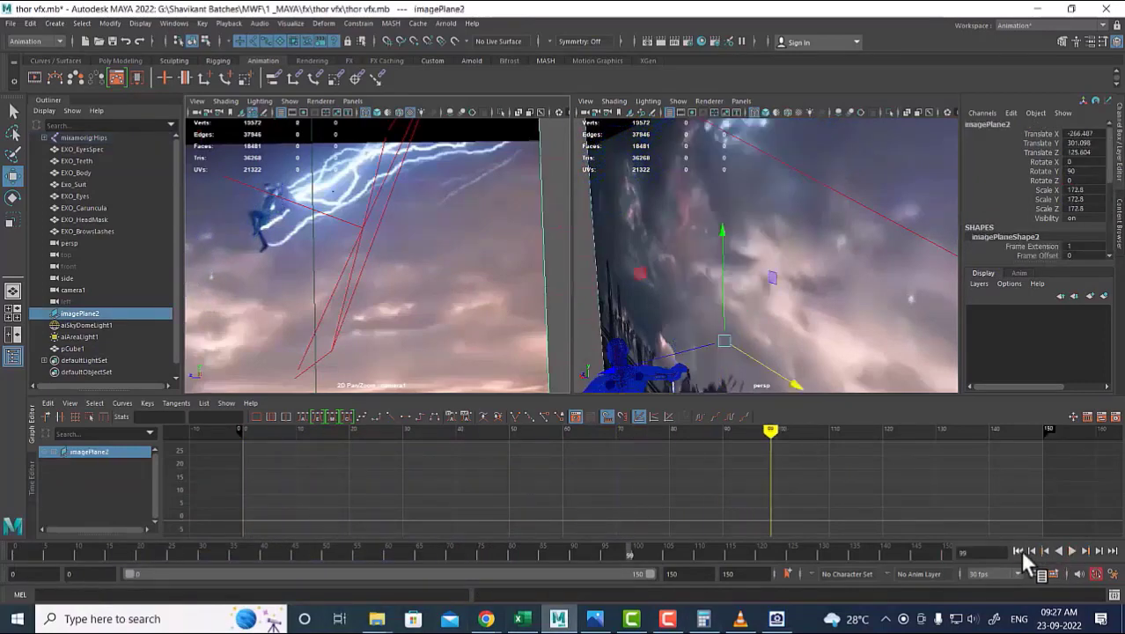
click(1018, 550)
Select all six spheres on the character's shoulders, back, hip and legs, and duplicate them together.
alt+drag(867, 295, 709, 269)
click(738, 217)
shift+click(687, 242)
alt+middle_drag(747, 330, 751, 244)
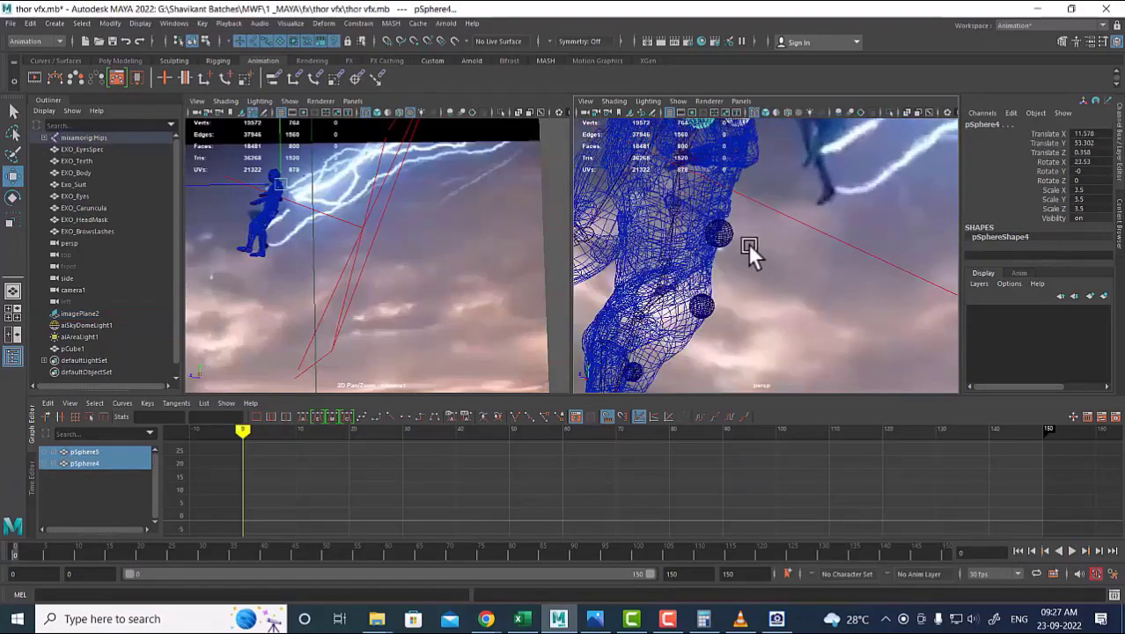
shift+click(722, 231)
shift+click(709, 305)
alt+middle_drag(723, 315, 737, 220)
mouse_move(765, 268)
alt+mouse_down()
mouse_move(722, 253)
mouse_move(771, 254)
mouse_move(770, 301)
mouse_move(757, 269)
alt+mouse_up()
shift+click(673, 247)
shift+click(655, 328)
scroll(711, 280, down, 8)
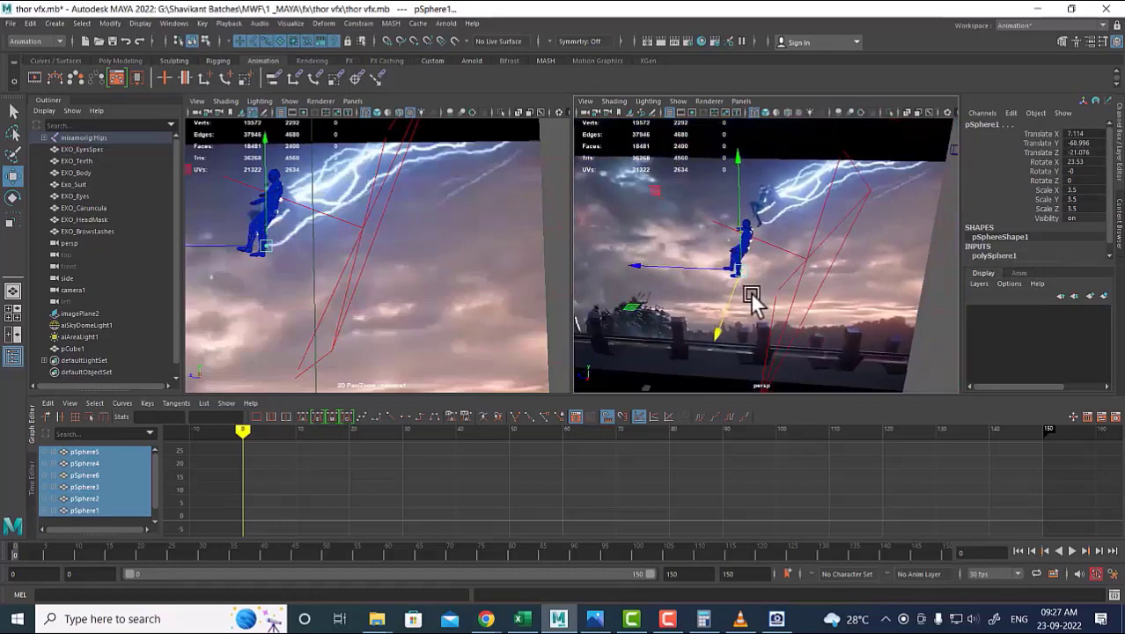
key(ctrl+d)
Move the six duplicated spheres up and behind the character in the side view, to about Y 555.4, Z -540.1.
drag(672, 270, 813, 242)
key(space)
alt+right_drag(813, 242, 612, 169)
alt+middle_drag(757, 172, 759, 276)
key(space)
drag(759, 280, 830, 279)
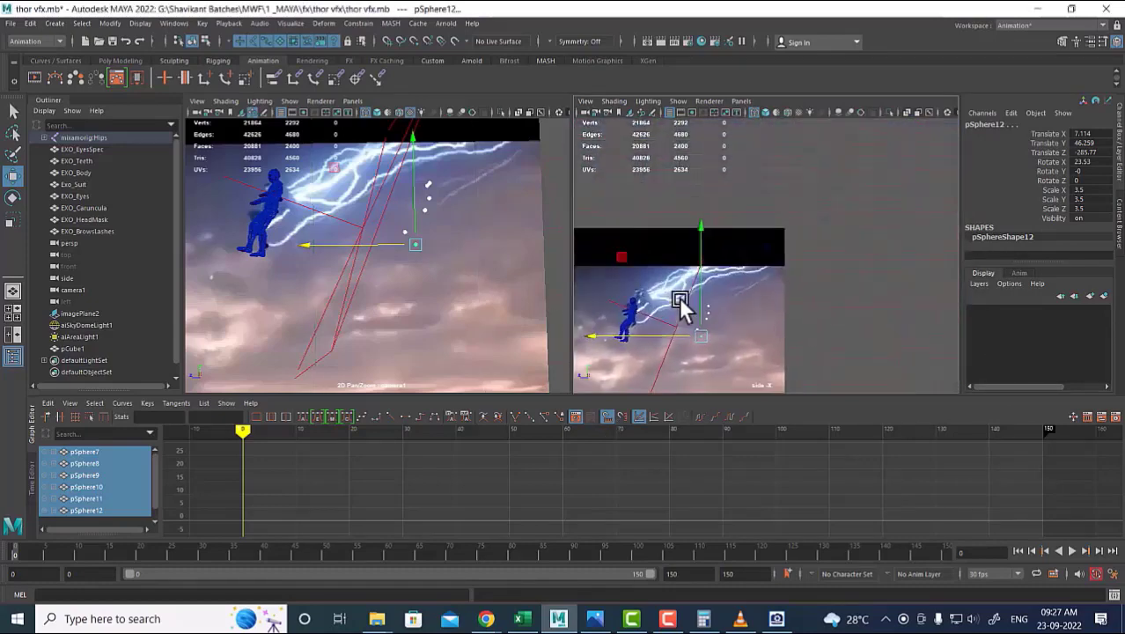
drag(707, 335, 823, 216)
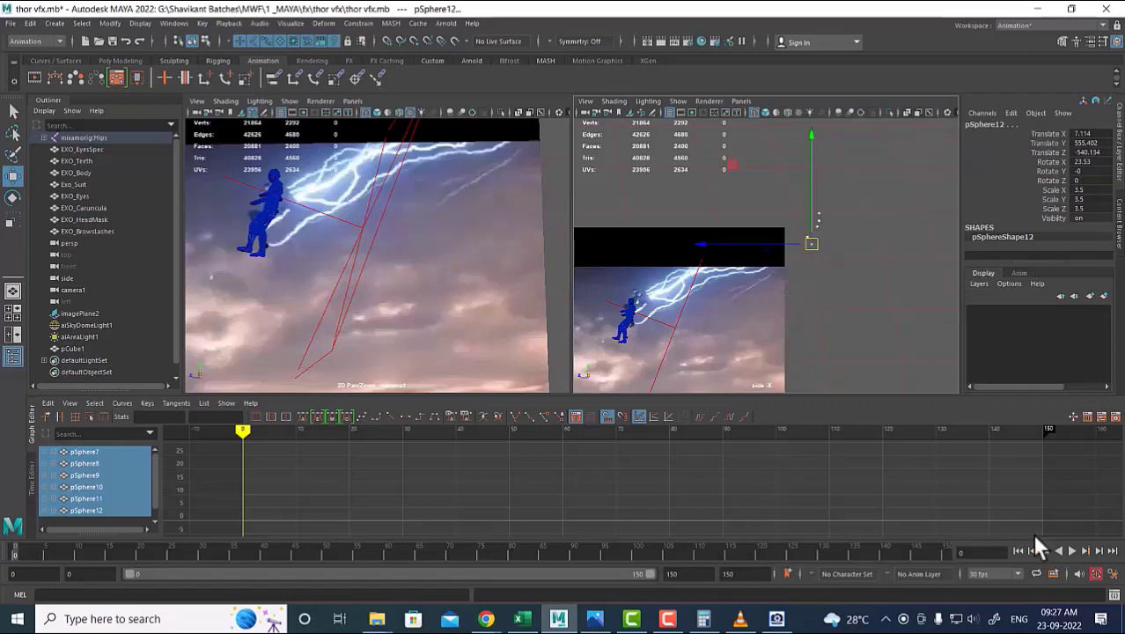
Check the duplicated spheres' motion in playback, return to frame 0, and unparent all six from the rig.
click(1070, 549)
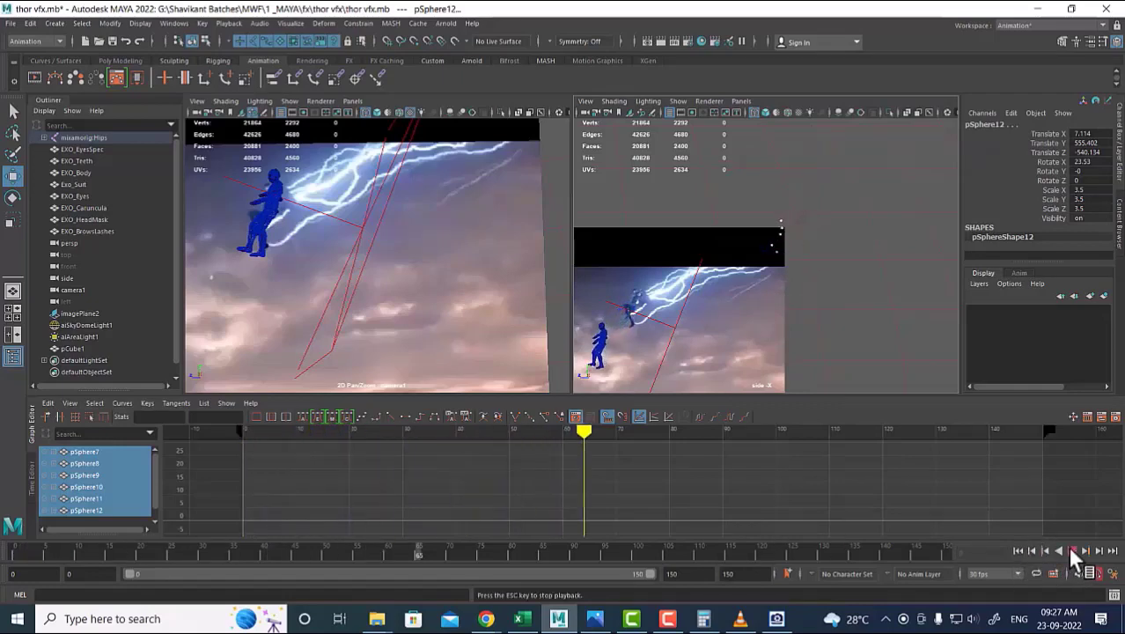
click(1069, 548)
click(1017, 550)
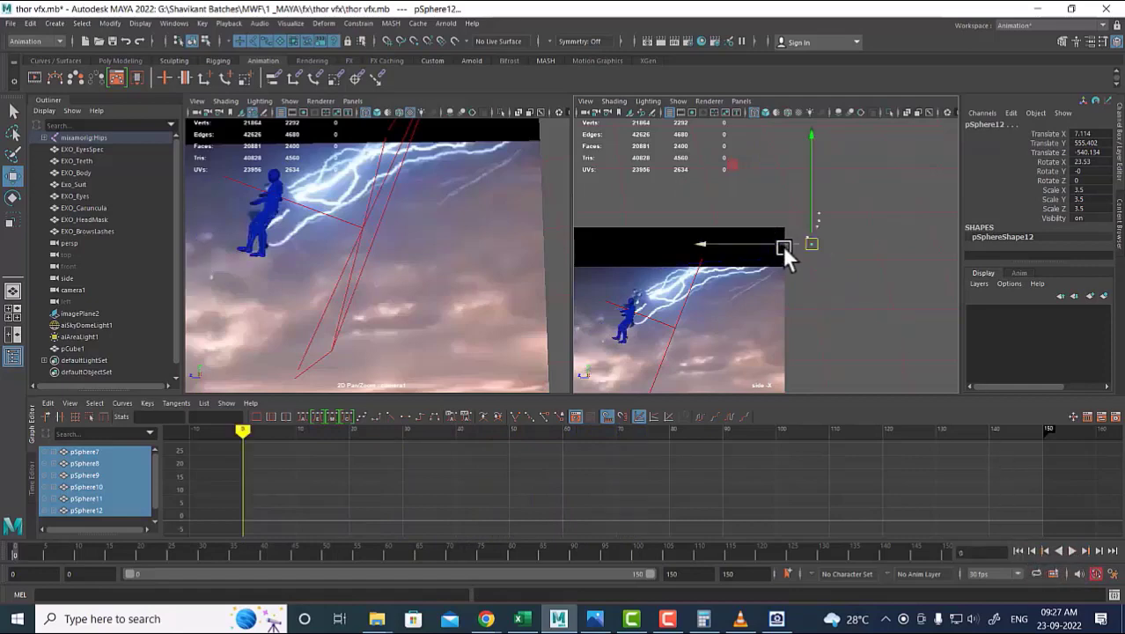
click(31, 24)
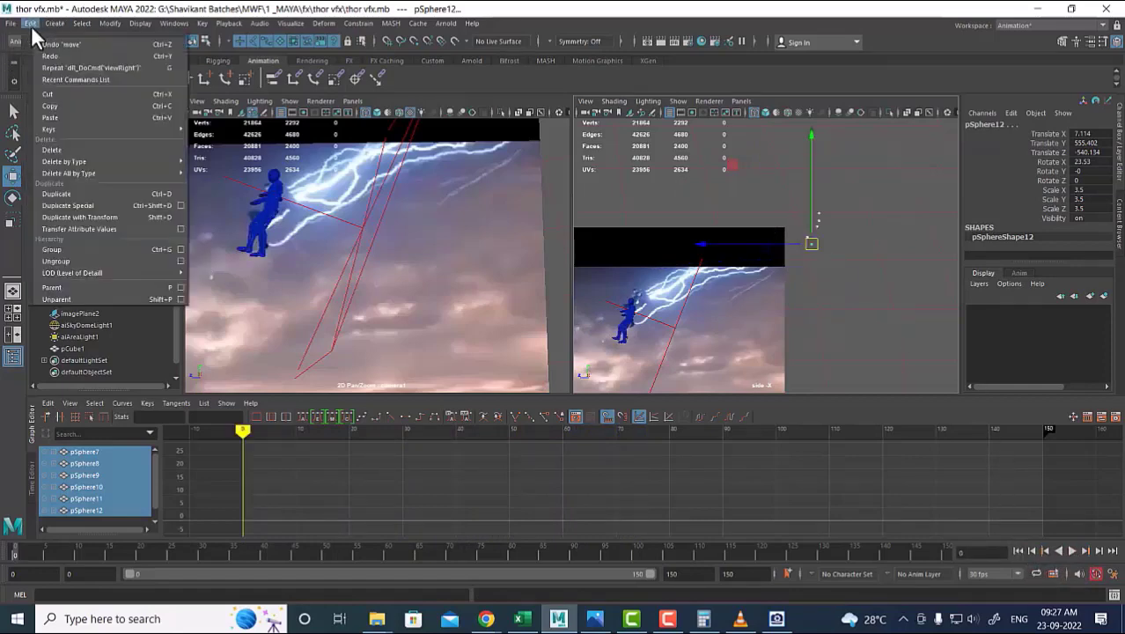
click(95, 299)
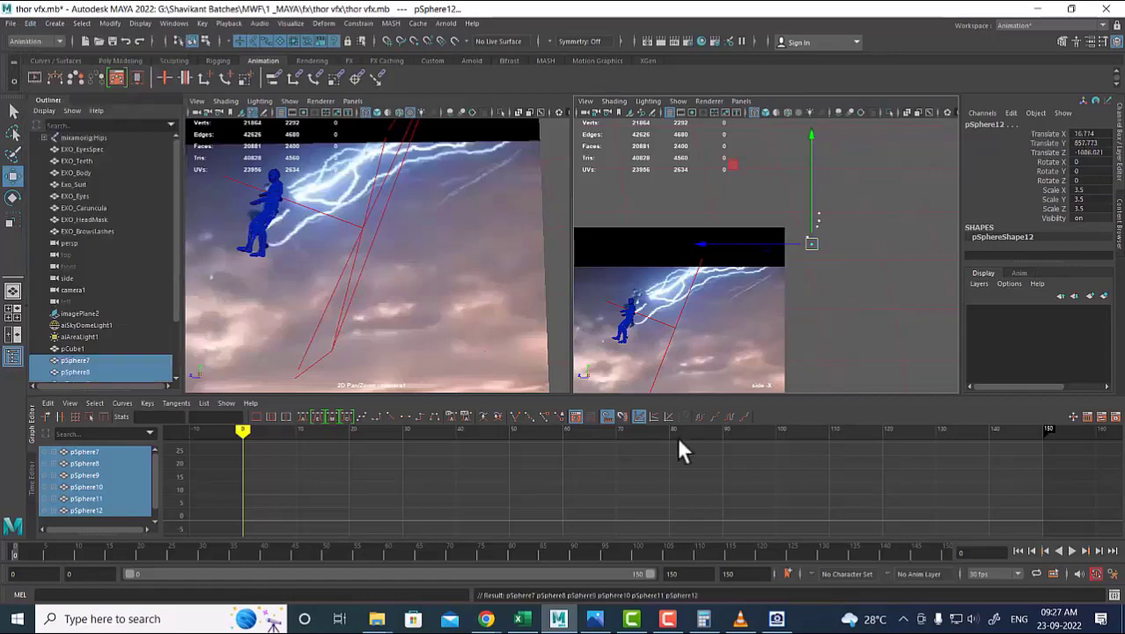
Play back the animation to check the unparented spheres against the moving character, and return to frame 0.
click(1072, 551)
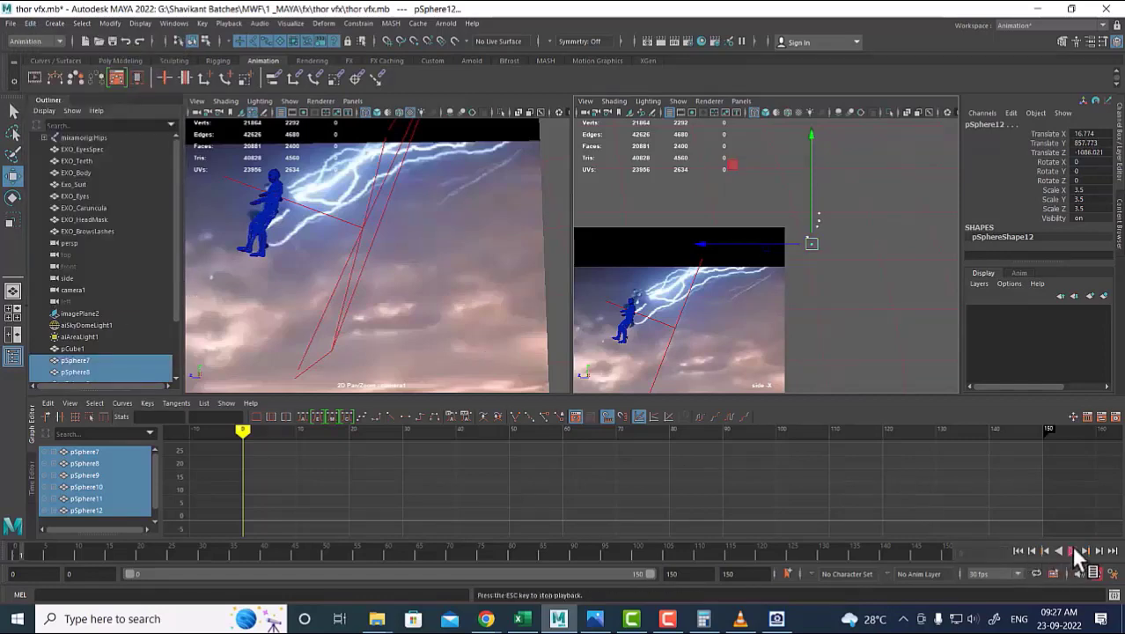
click(1073, 550)
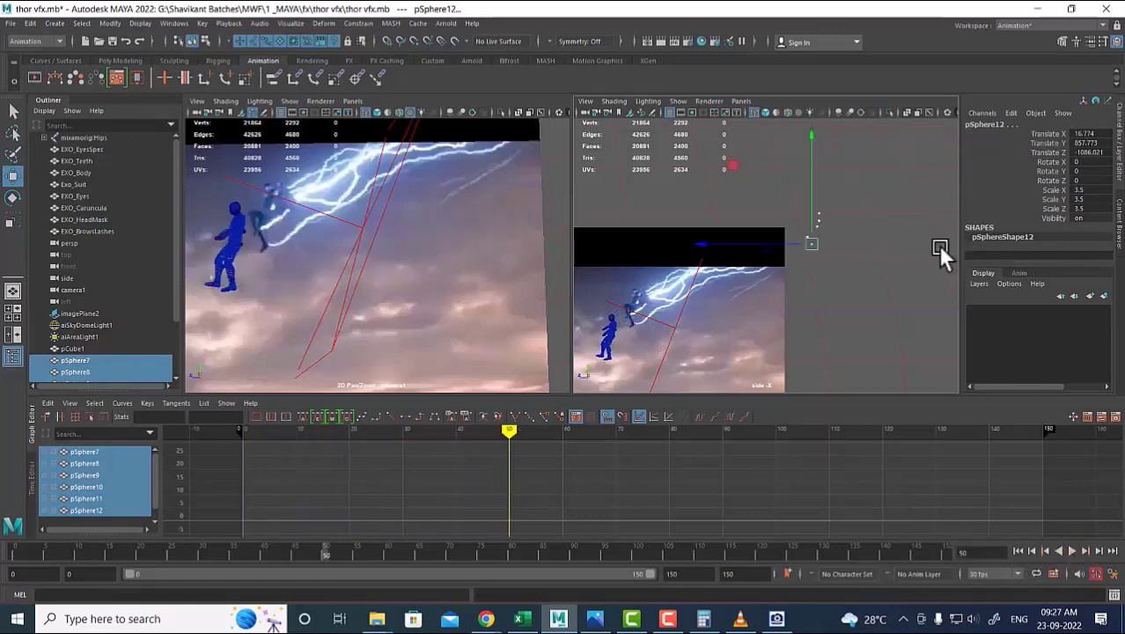
click(1019, 551)
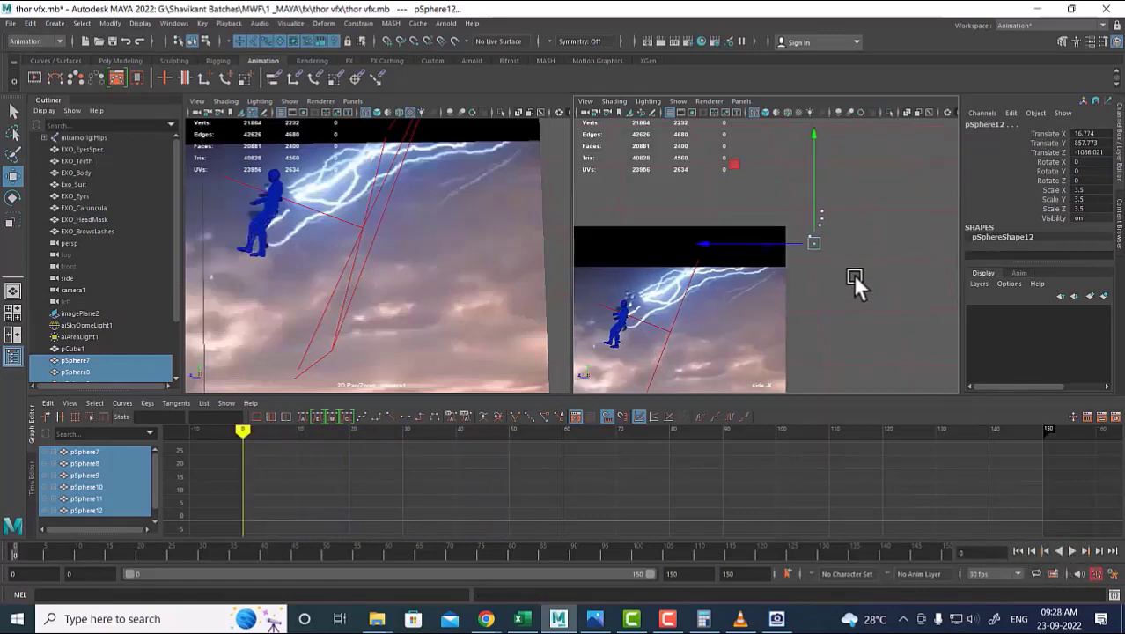
Create a Lightning effect from the FX set between the sphere near the character's ankle and its detached copy in the sky.
key(space)
drag(851, 280, 850, 171)
scroll(828, 273, down, 7)
scroll(782, 277, up, 3)
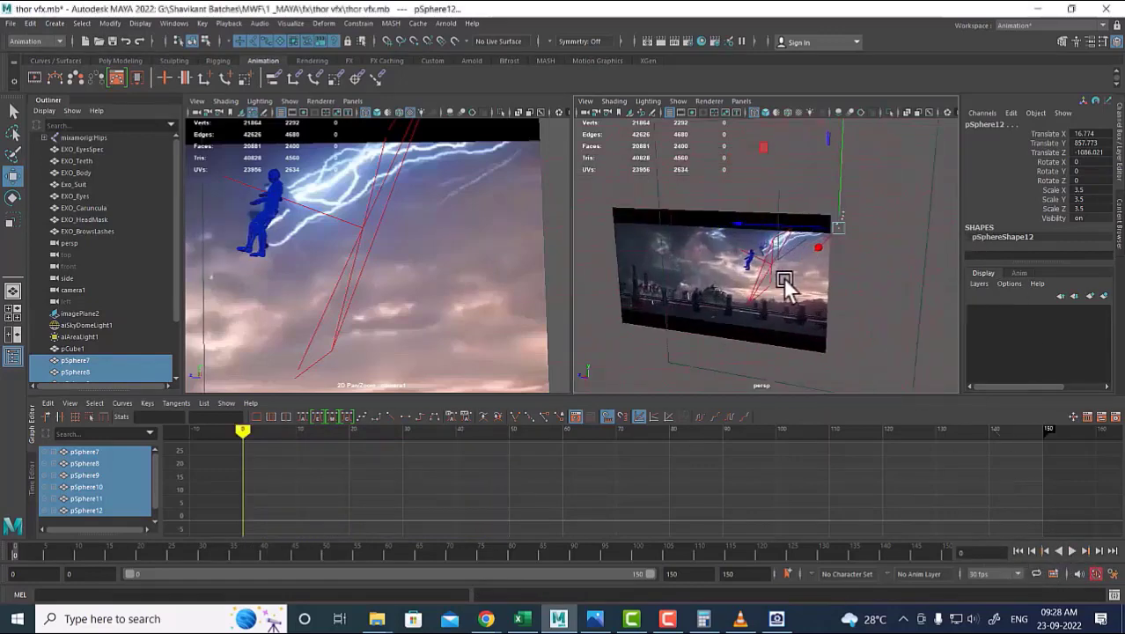
key(space)
scroll(836, 346, up, 1)
alt+drag(836, 345, 687, 305)
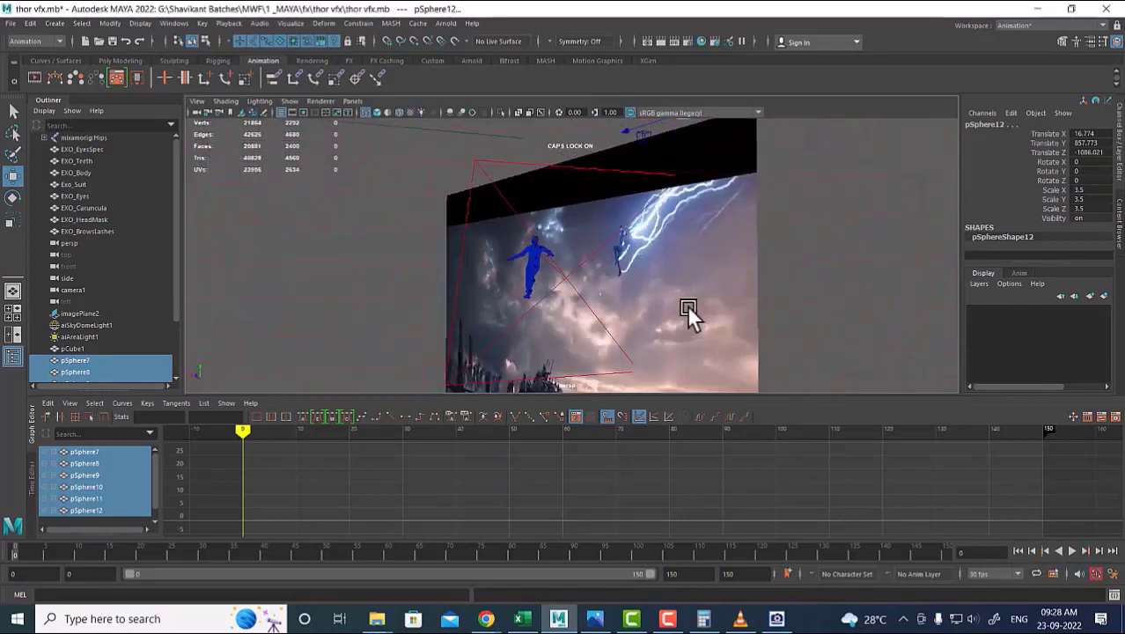
alt+middle_drag(686, 305, 718, 218)
scroll(717, 219, up, 3)
alt+drag(718, 219, 569, 223)
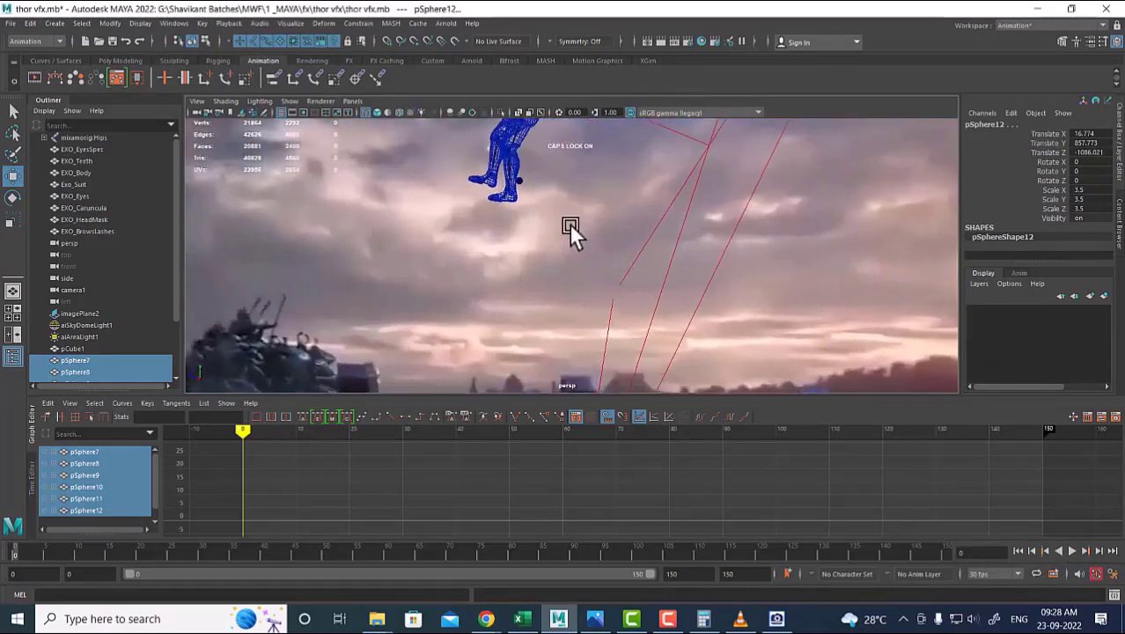
click(520, 182)
alt+drag(521, 183, 709, 260)
shift+click(688, 205)
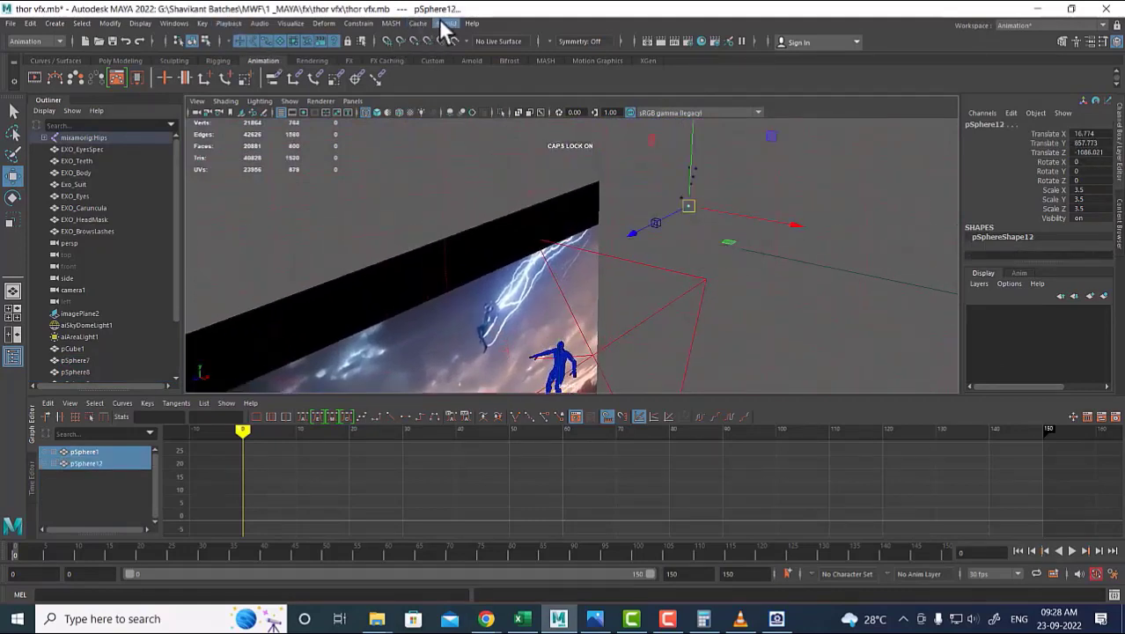
click(41, 42)
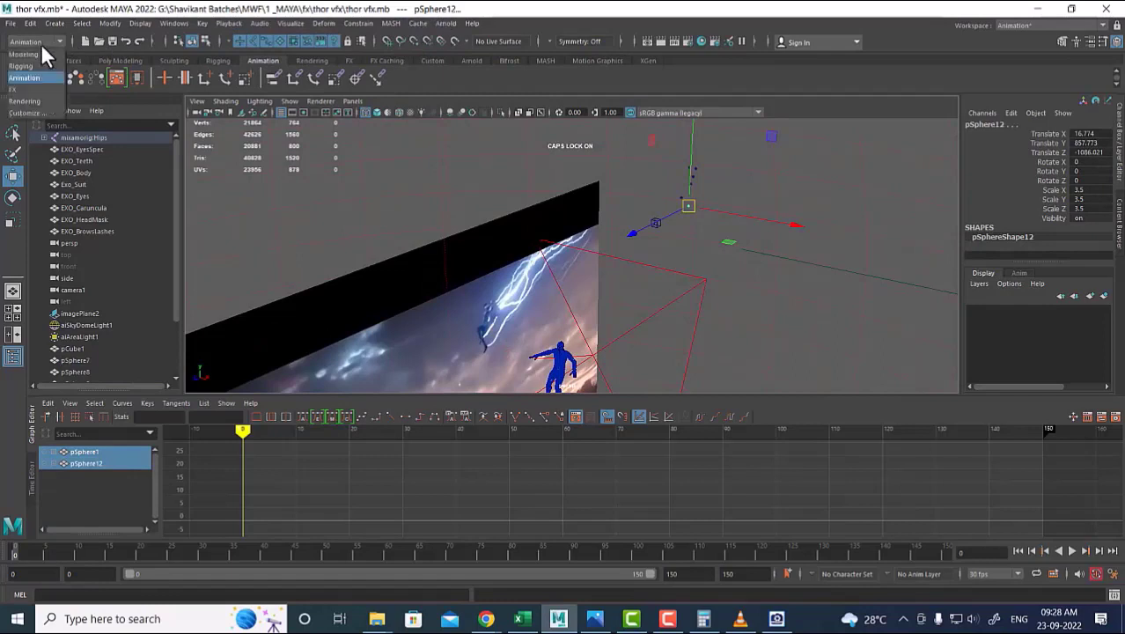
click(17, 90)
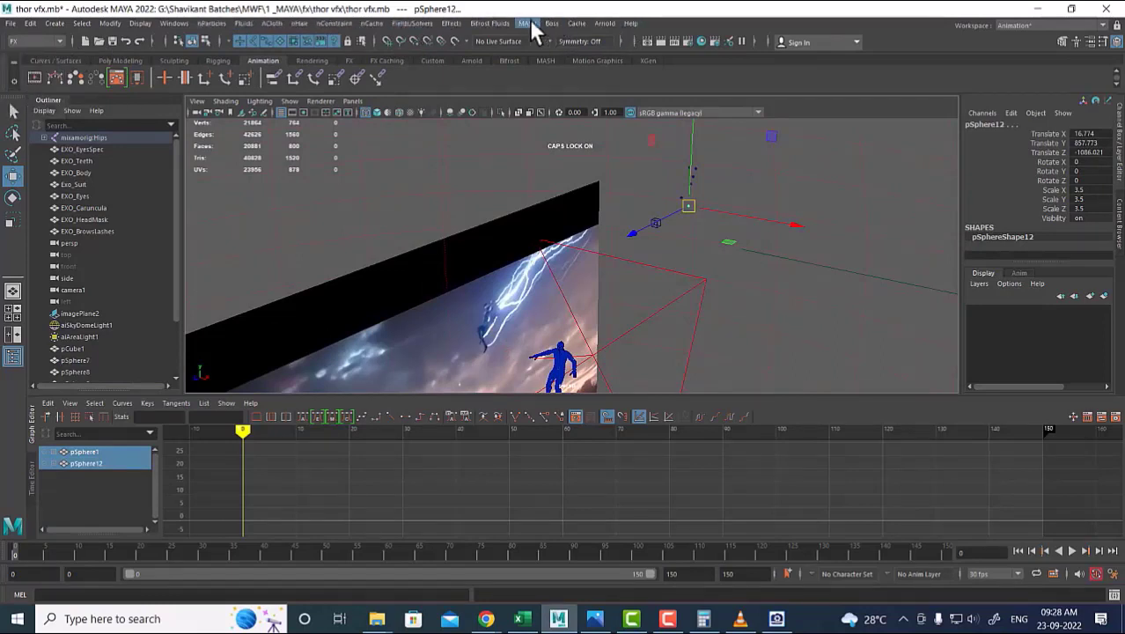
click(451, 23)
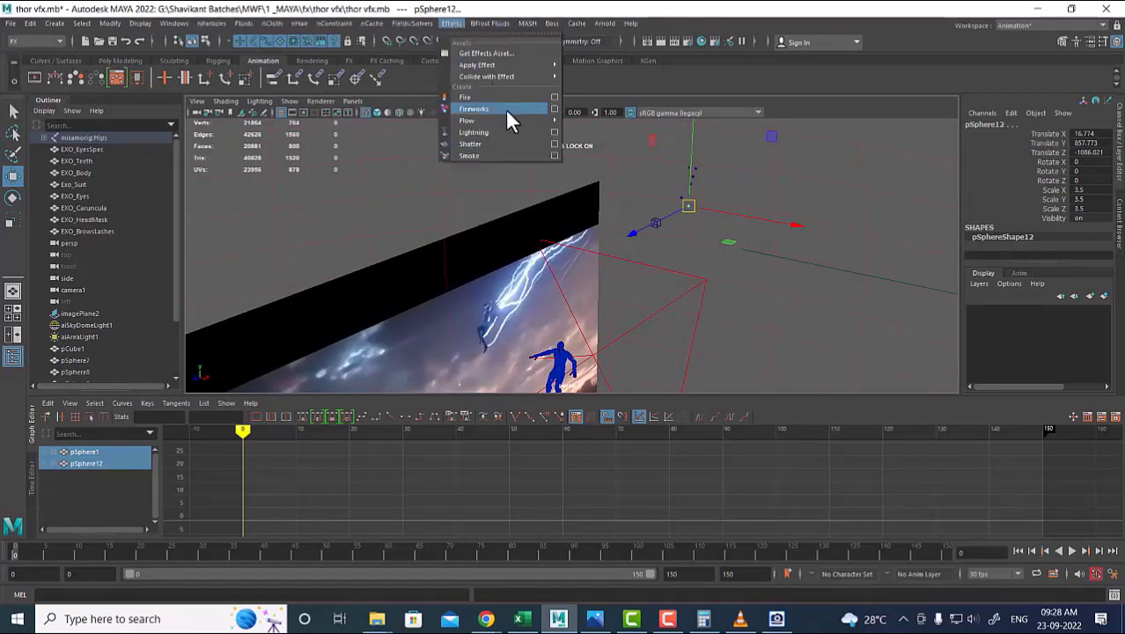
click(493, 132)
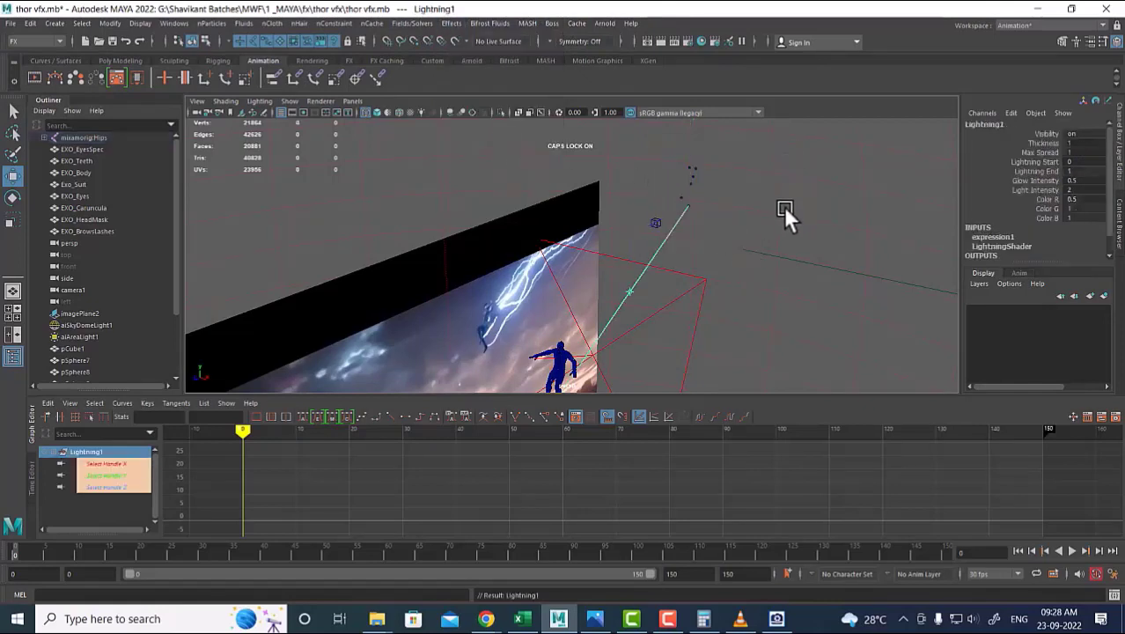
Create a second lightning between the sphere below the other leg's knee and its matching detached copy in the sky.
mouse_move(784, 212)
alt+mouse_down()
mouse_move(724, 226)
mouse_move(774, 333)
mouse_move(806, 217)
alt+mouse_up()
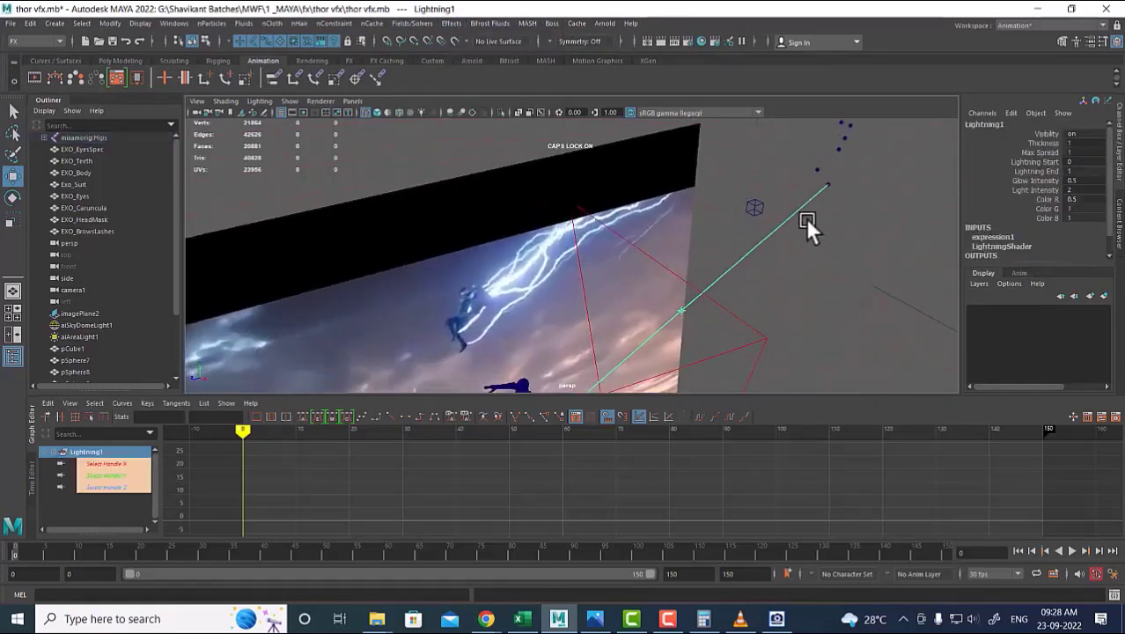
click(816, 168)
alt+drag(816, 168, 797, 315)
alt+drag(807, 272, 760, 275)
shift+click(828, 220)
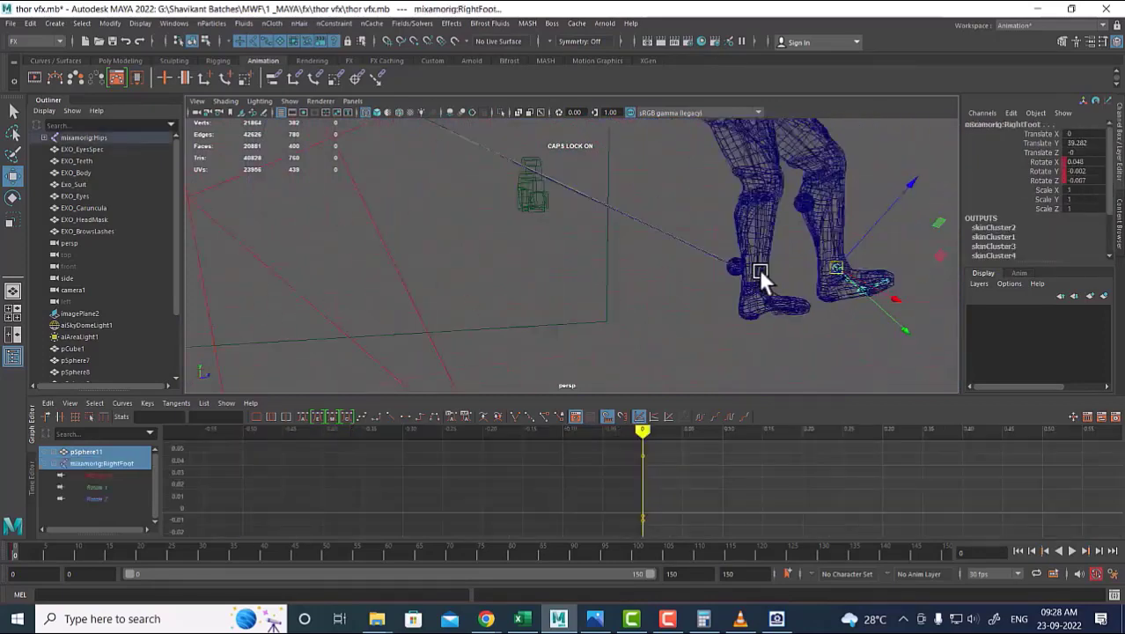
click(803, 203)
alt+drag(803, 203, 903, 236)
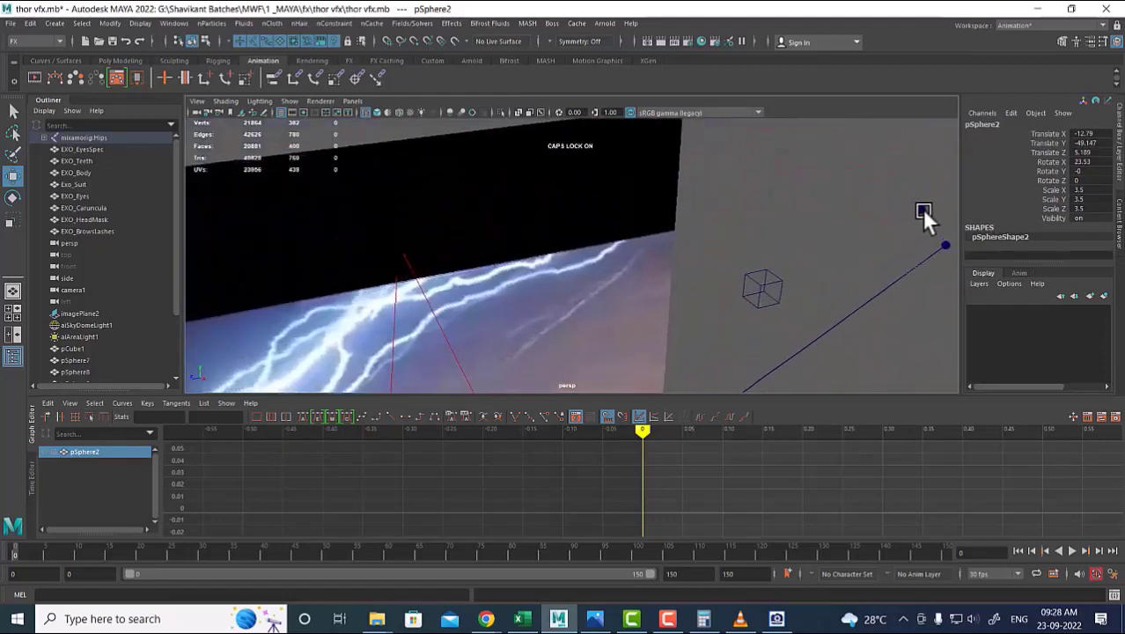
key(ctrl+d)
click(812, 261)
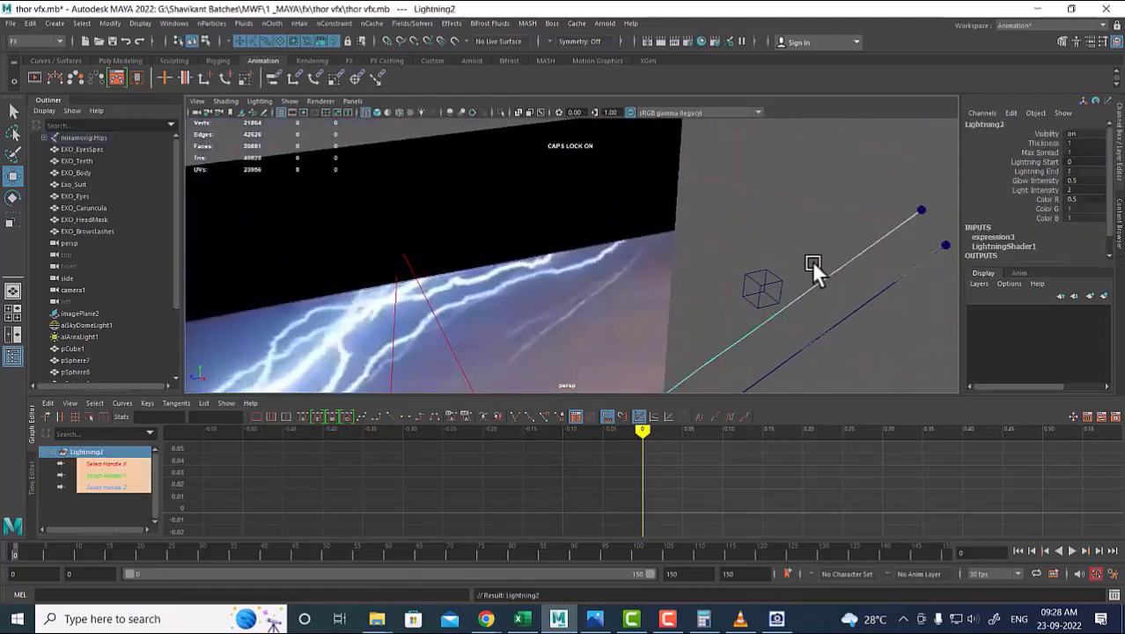
Switch to shaded display and create a third lightning between the hip sphere and its matching detached copy in the sky.
alt+drag(812, 260, 576, 233)
alt+right_drag(576, 231, 739, 260)
key(5)
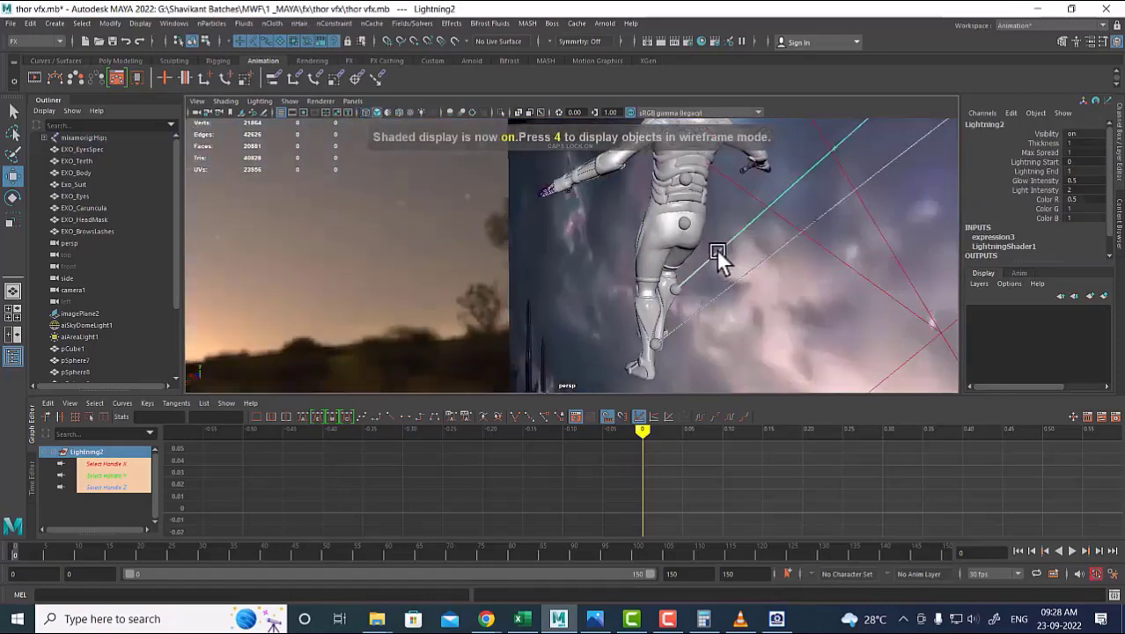
click(685, 223)
alt+drag(685, 224, 716, 216)
alt+drag(756, 246, 686, 299)
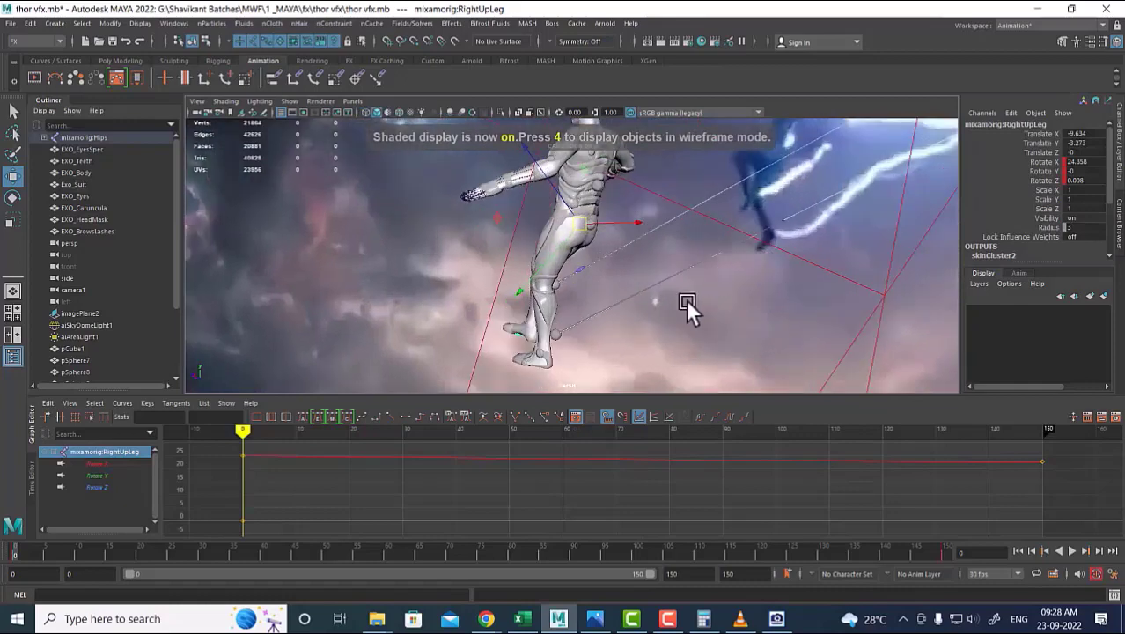
click(686, 299)
alt+drag(623, 230, 774, 243)
alt+drag(879, 180, 873, 219)
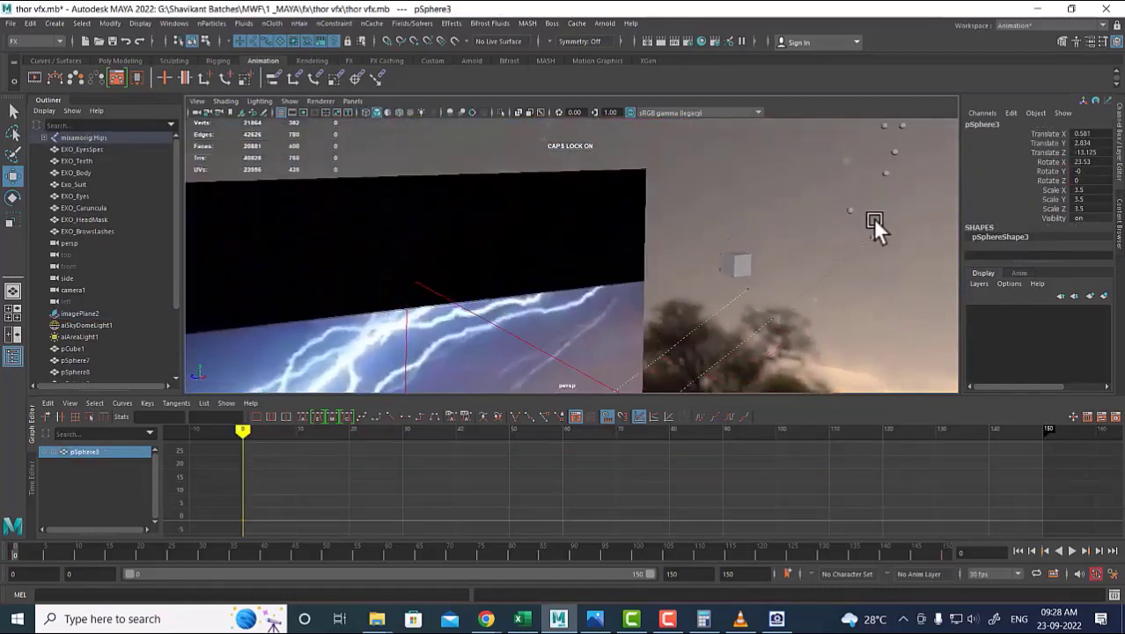
click(895, 169)
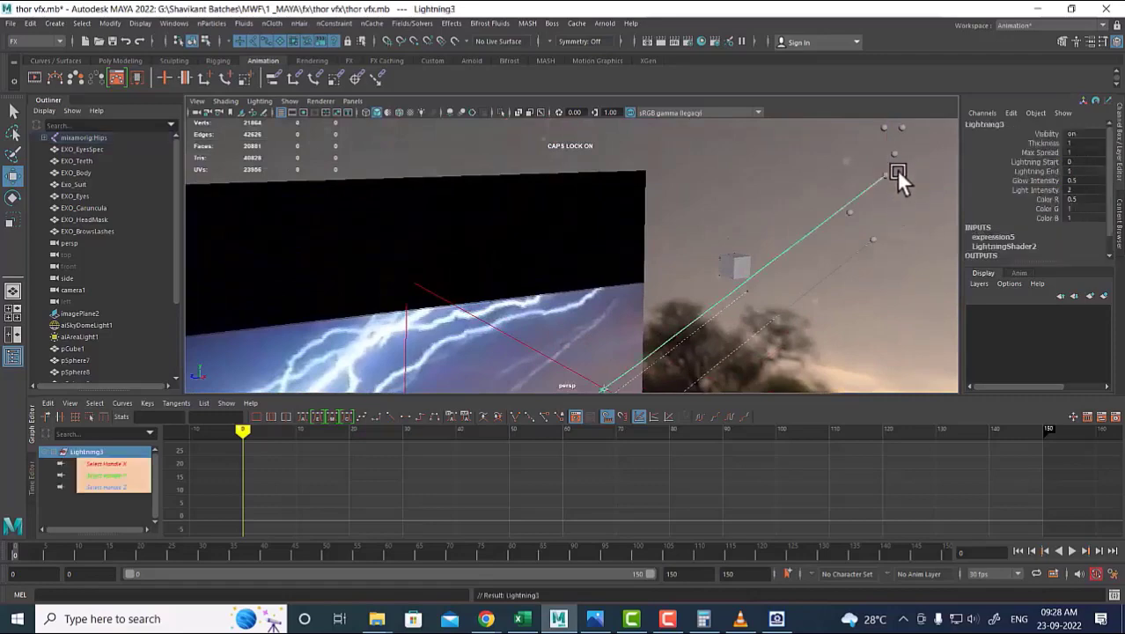
Create a fourth lightning between the sphere on the character's back and its matching detached copy in the sky.
click(894, 152)
alt+drag(894, 151, 642, 269)
alt+right_drag(642, 271, 715, 301)
alt+drag(716, 301, 610, 209)
alt+right_drag(610, 210, 572, 255)
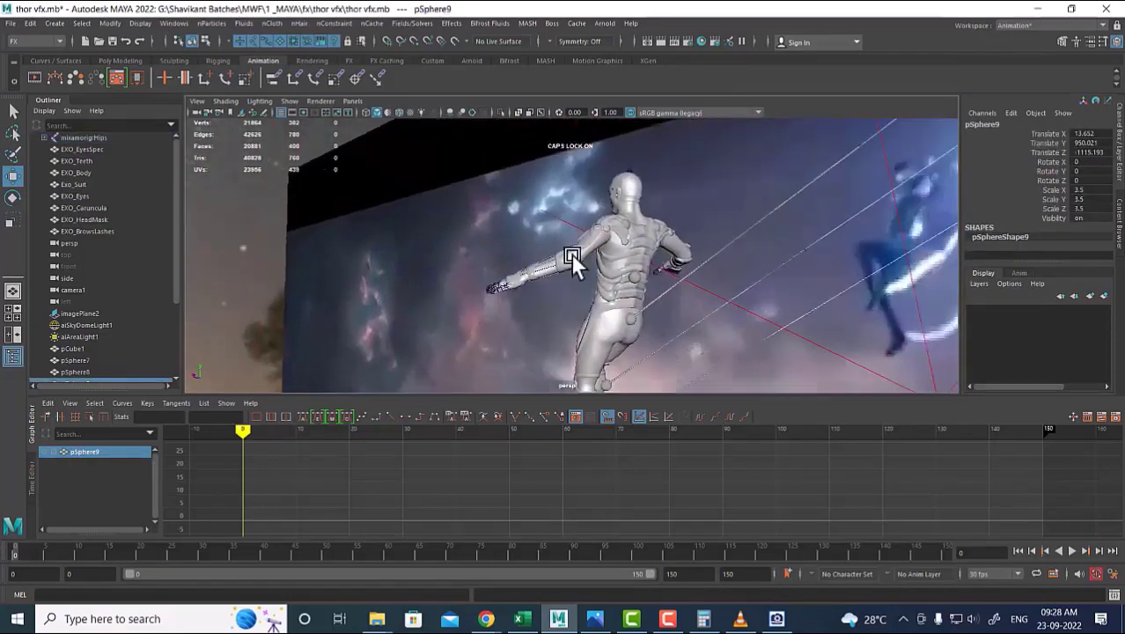
alt+drag(572, 255, 619, 288)
shift+click(620, 249)
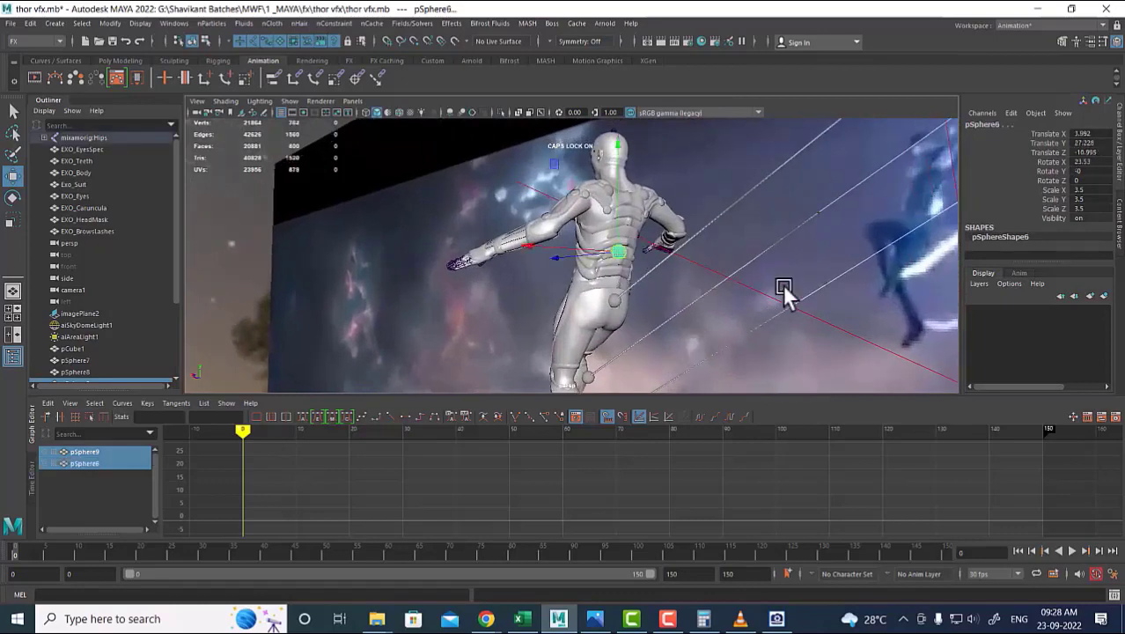
alt+drag(783, 287, 721, 239)
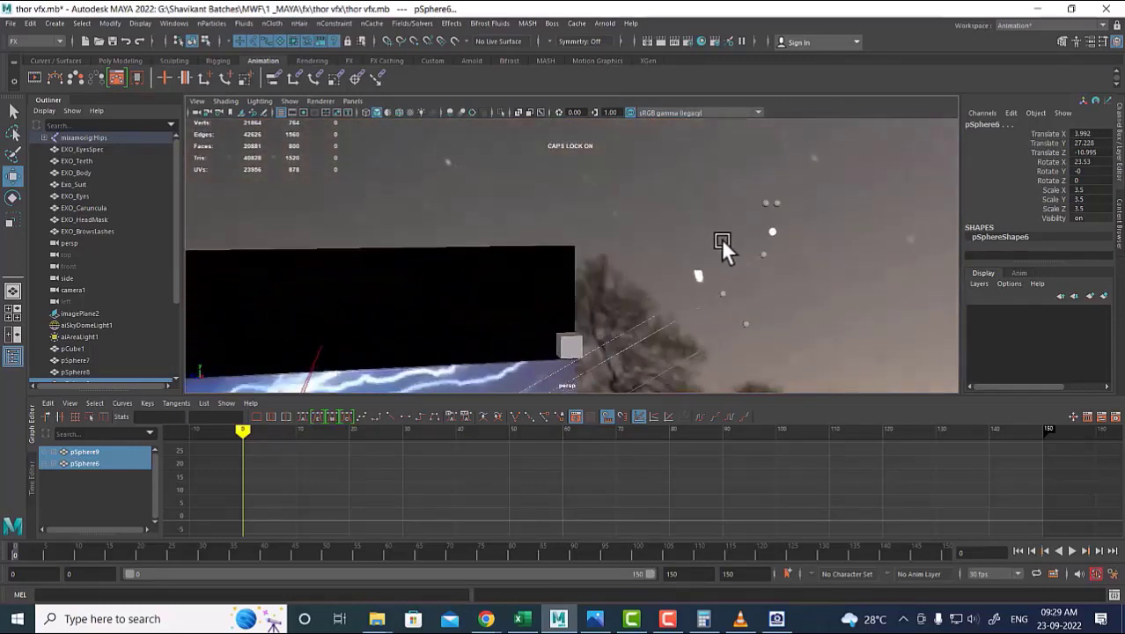
Try to select one of the two uppermost sky spheres together with the matching sphere on the character's shoulder.
click(768, 222)
click(771, 207)
alt+drag(774, 214, 642, 324)
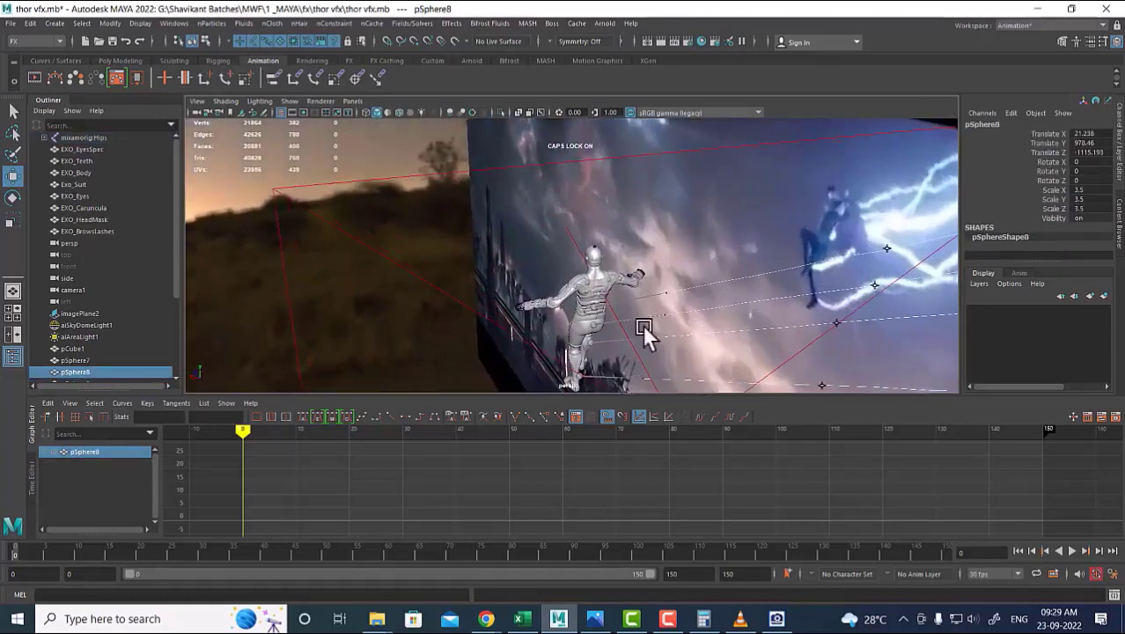
click(588, 285)
scroll(579, 272, up, 3)
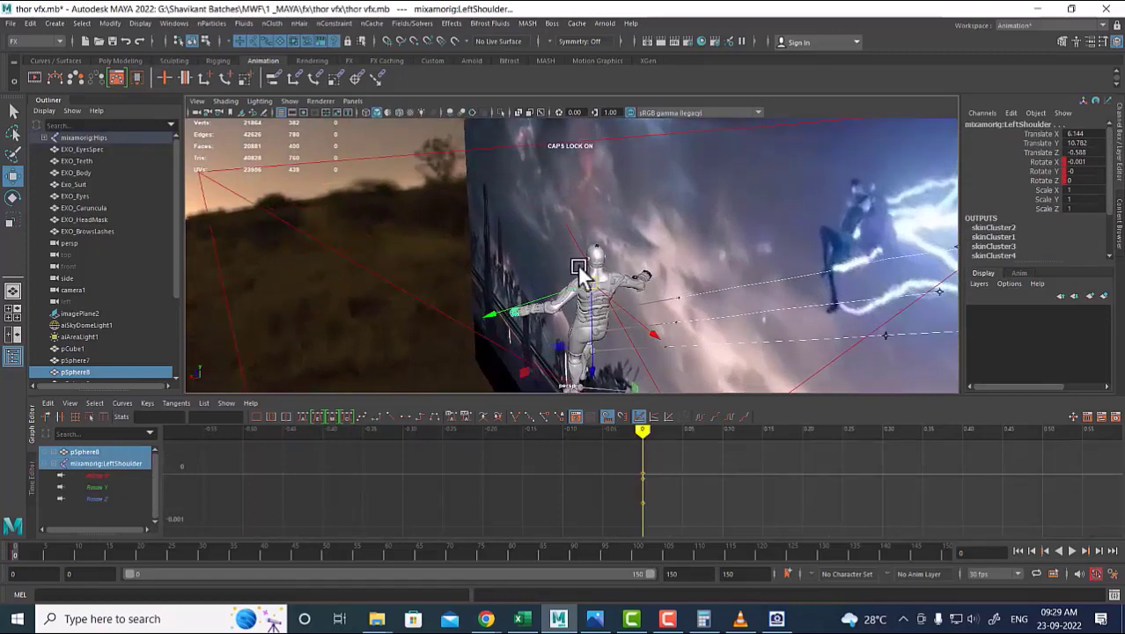
key(ctrl+z)
scroll(581, 275, up, 1)
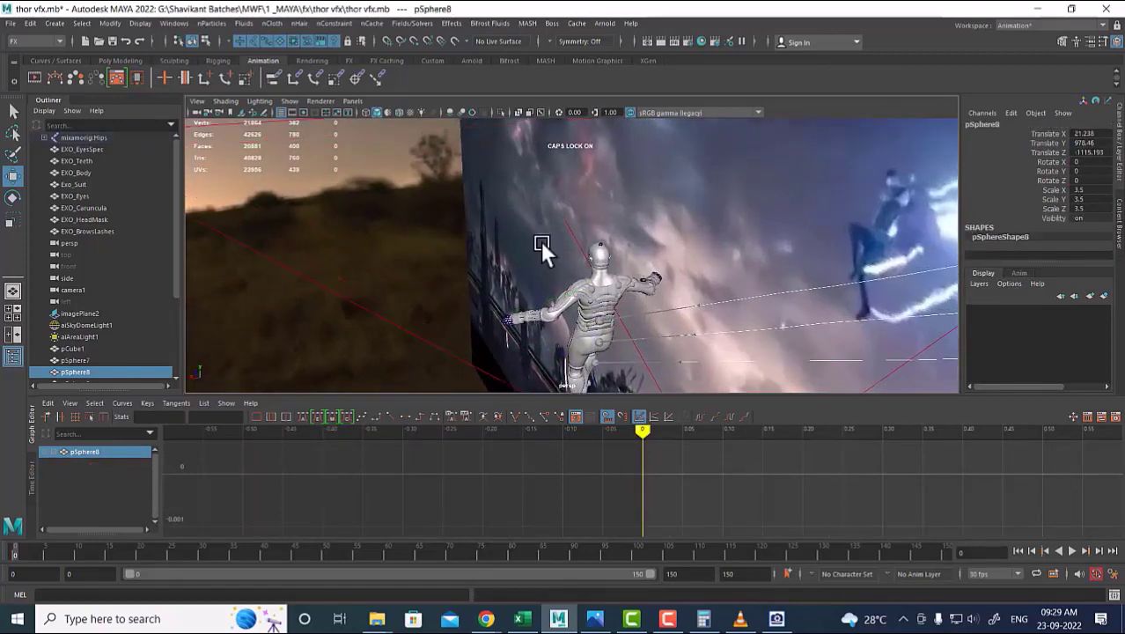
shift+click(602, 287)
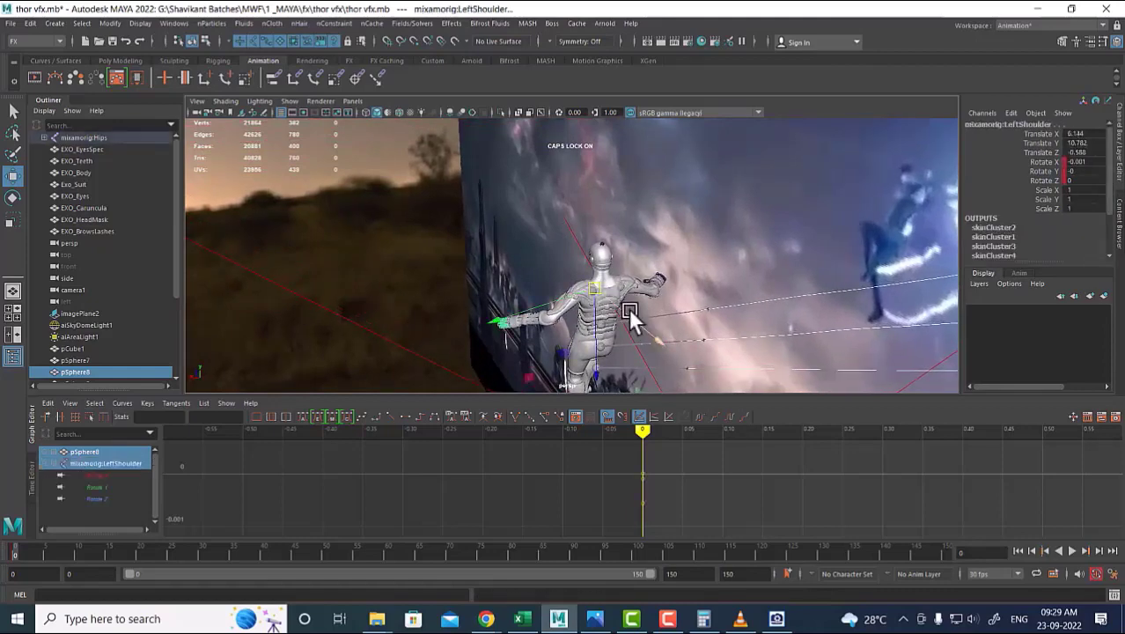
scroll(629, 313, down, 5)
scroll(608, 309, up, 5)
alt+middle_drag(589, 306, 648, 233)
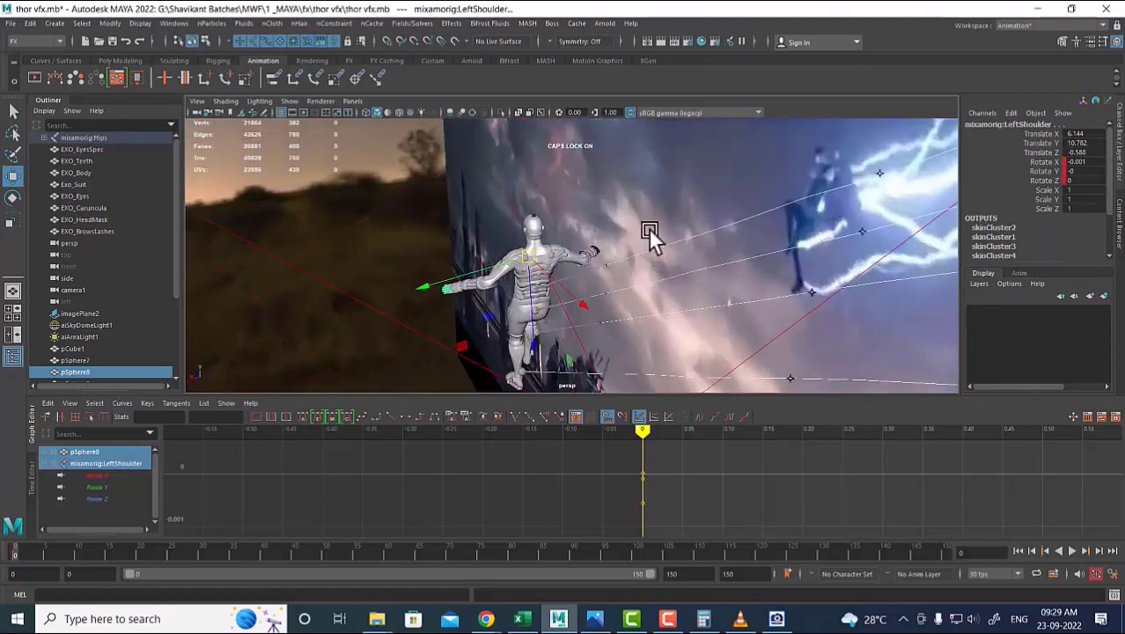
scroll(576, 253, up, 2)
alt+middle_drag(572, 255, 736, 227)
alt+drag(736, 230, 710, 233)
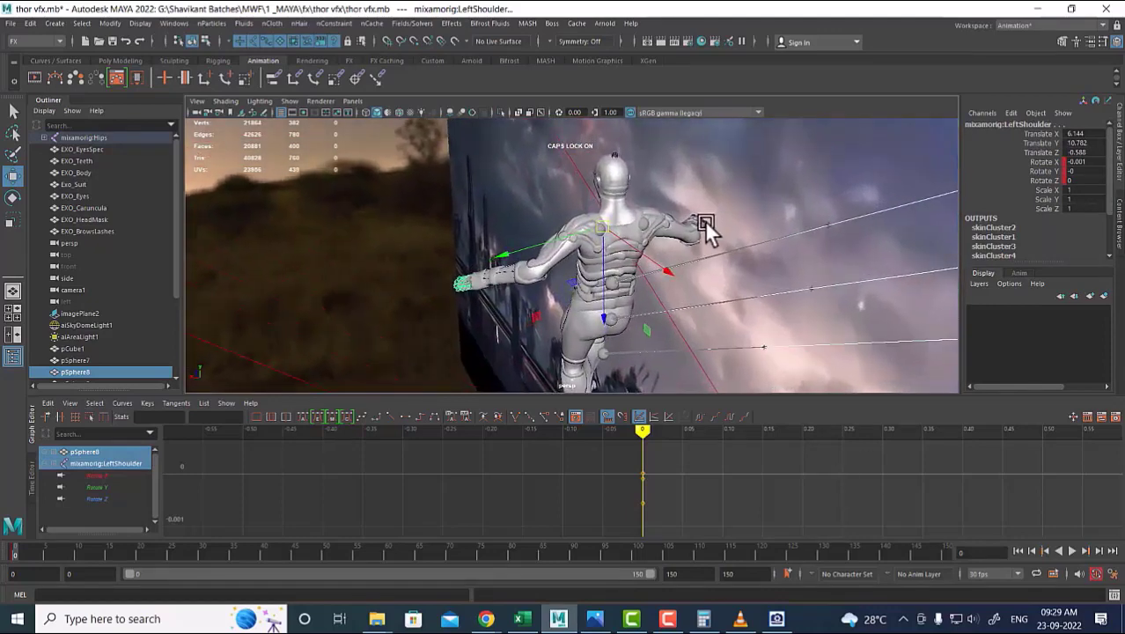
Try to pick a shoulder sphere directly on the character's upper back in a close-up shaded view.
click(697, 226)
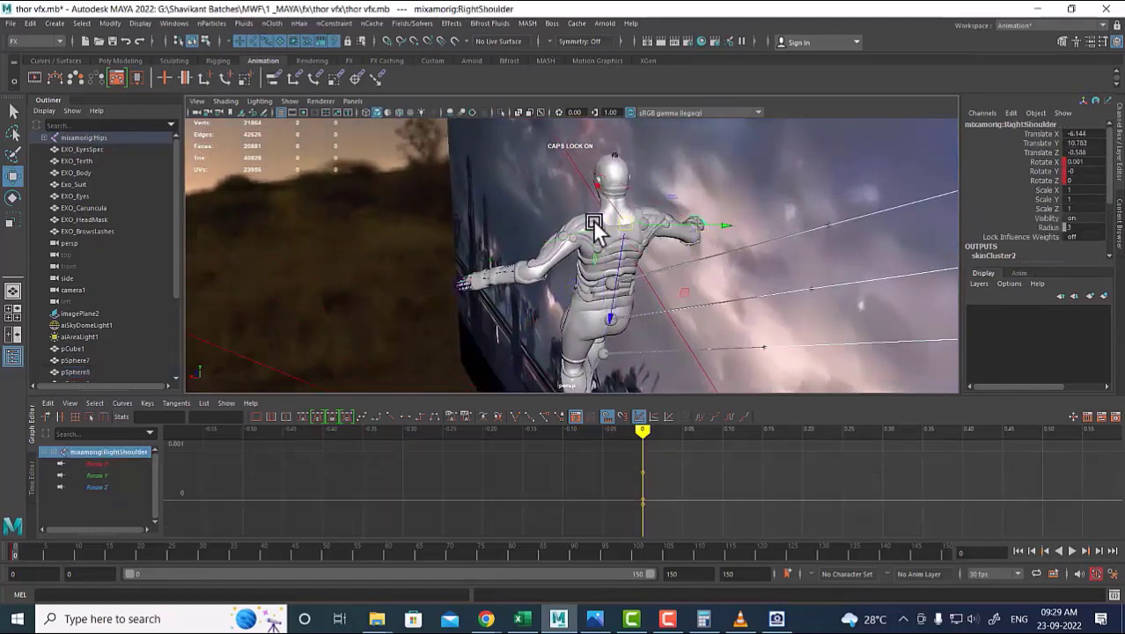
alt+drag(600, 227, 568, 264)
alt+right_drag(568, 262, 707, 222)
alt+drag(708, 222, 570, 267)
alt+right_drag(570, 267, 650, 382)
click(611, 220)
click(515, 253)
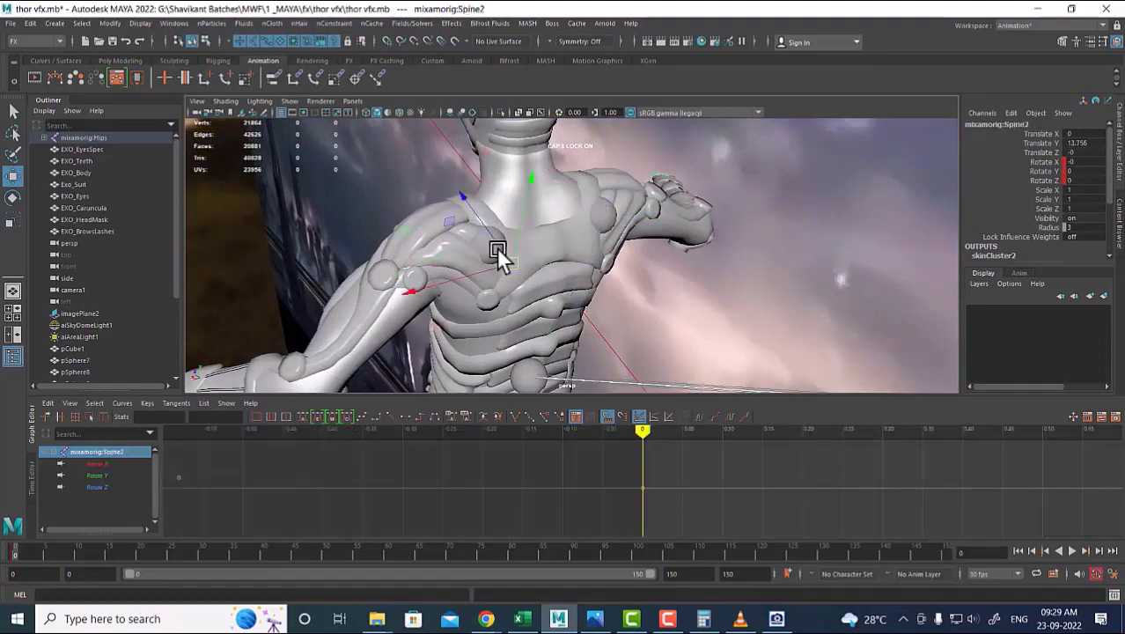
alt+drag(503, 251, 419, 276)
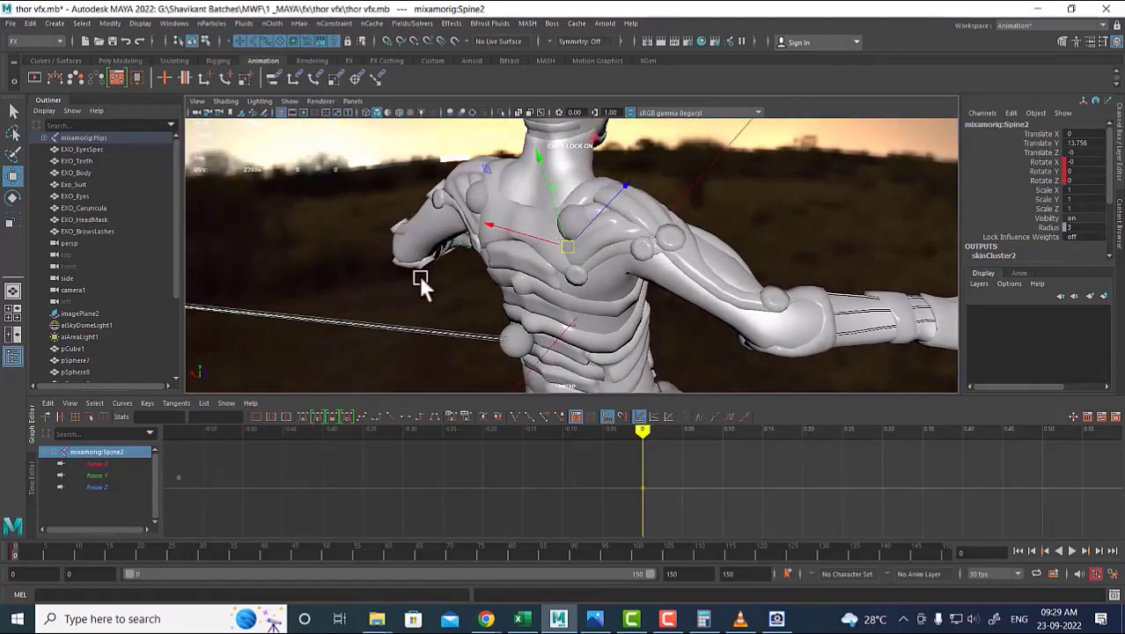
In wireframe display, disable joint selection and select the sphere on the character's left shoulder for pairing with its sky copy.
click(477, 201)
key(4)
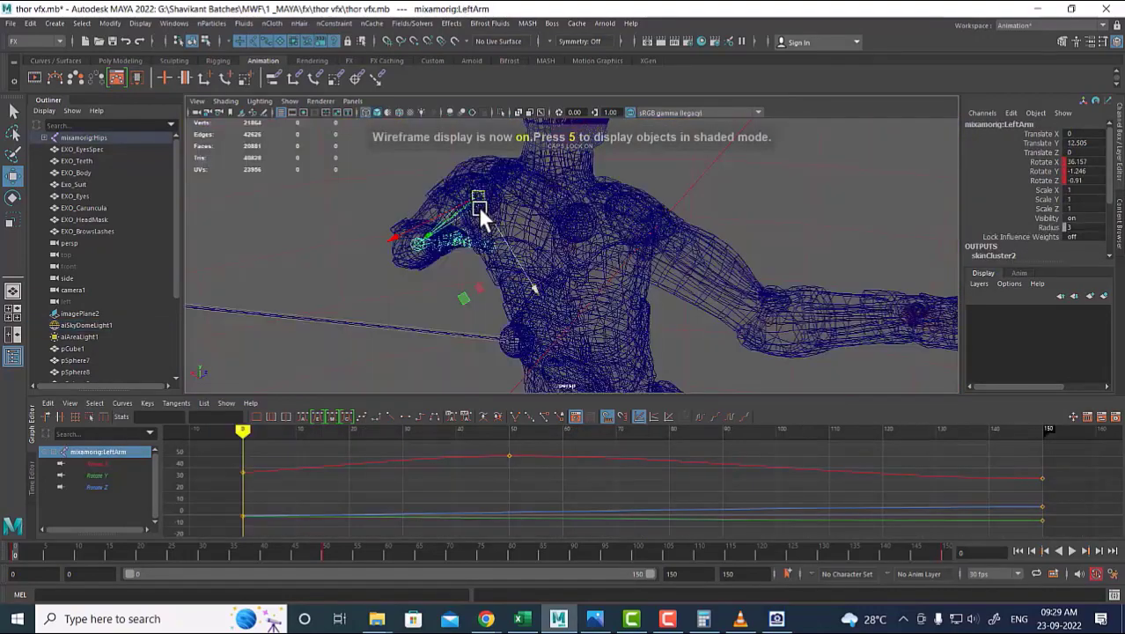
click(510, 203)
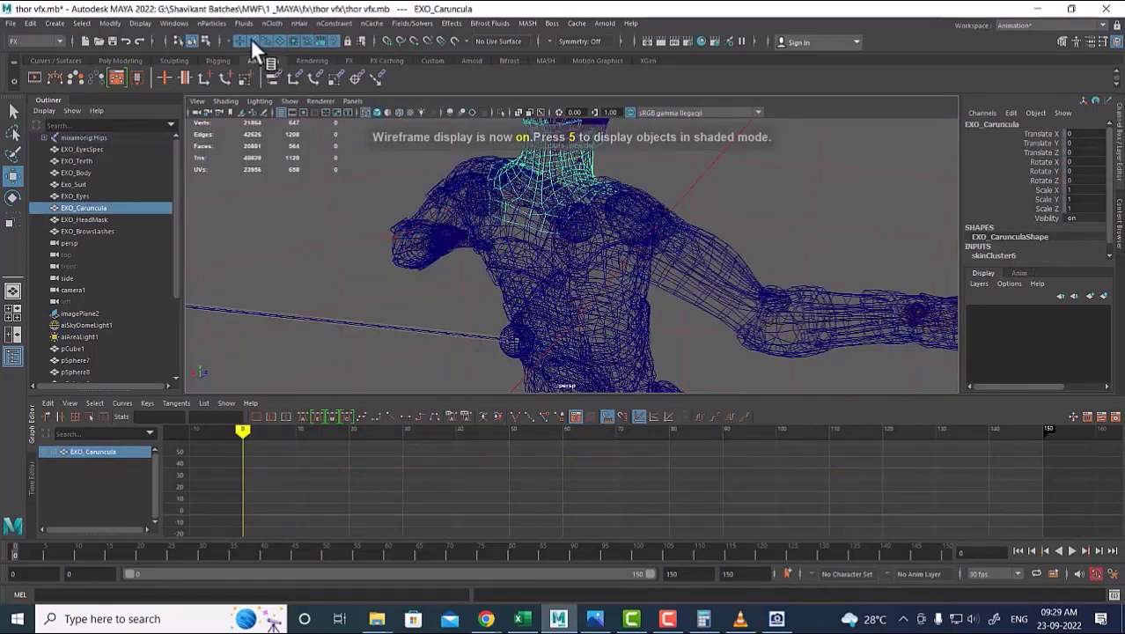
click(431, 284)
click(475, 204)
alt+drag(477, 205, 772, 243)
scroll(705, 186, down, 5)
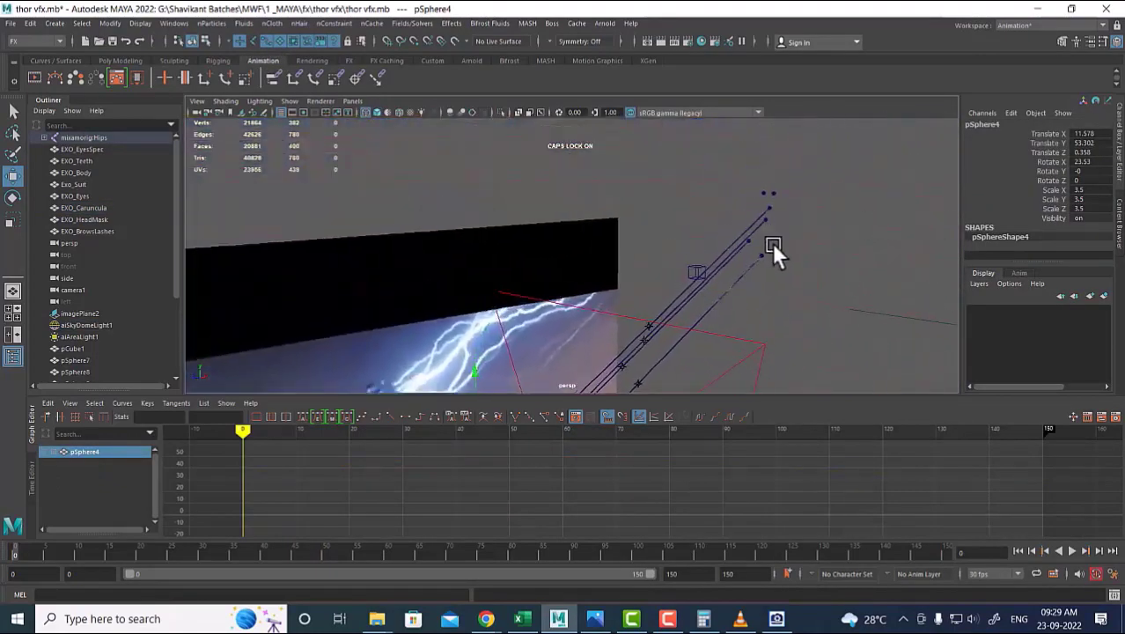
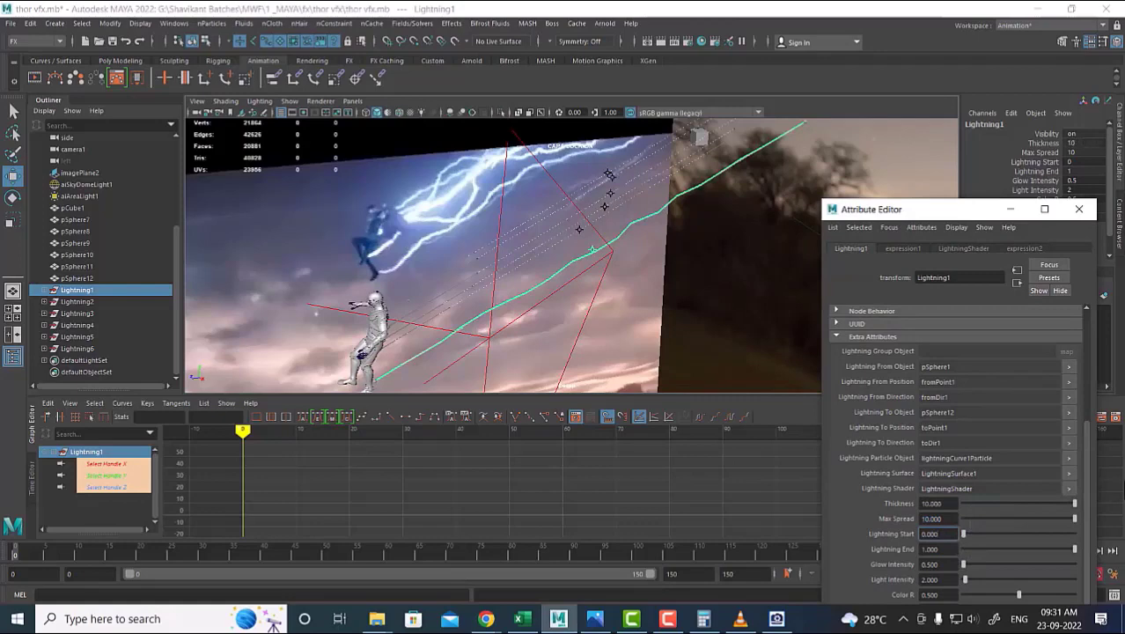
Set Lightning2's thickness to 10 and max spread to 10.
click(937, 504)
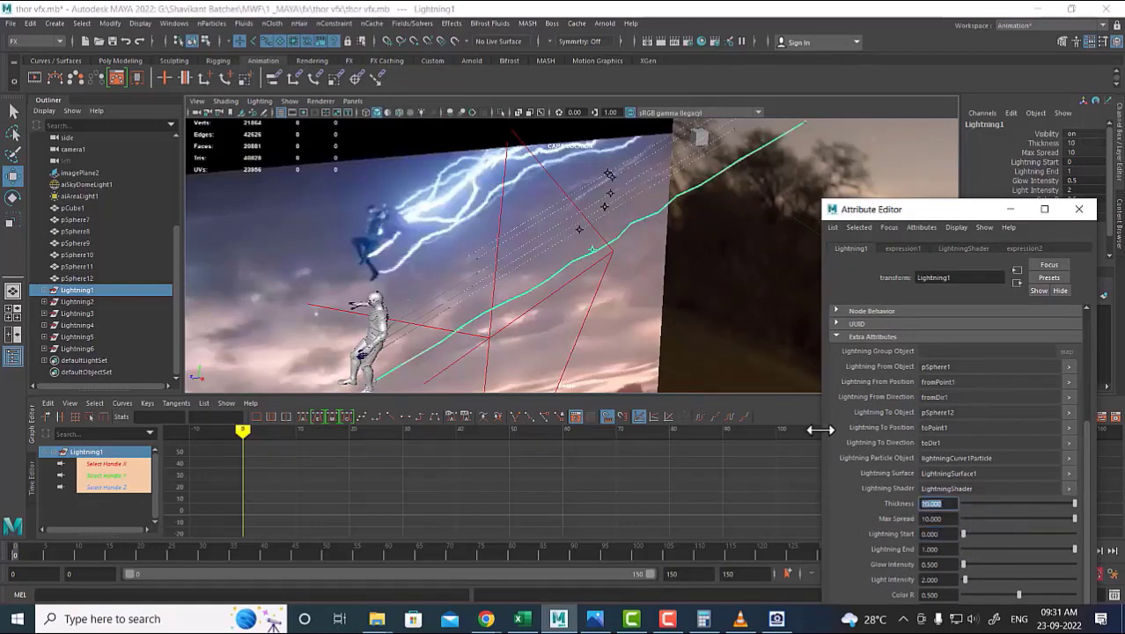
click(81, 301)
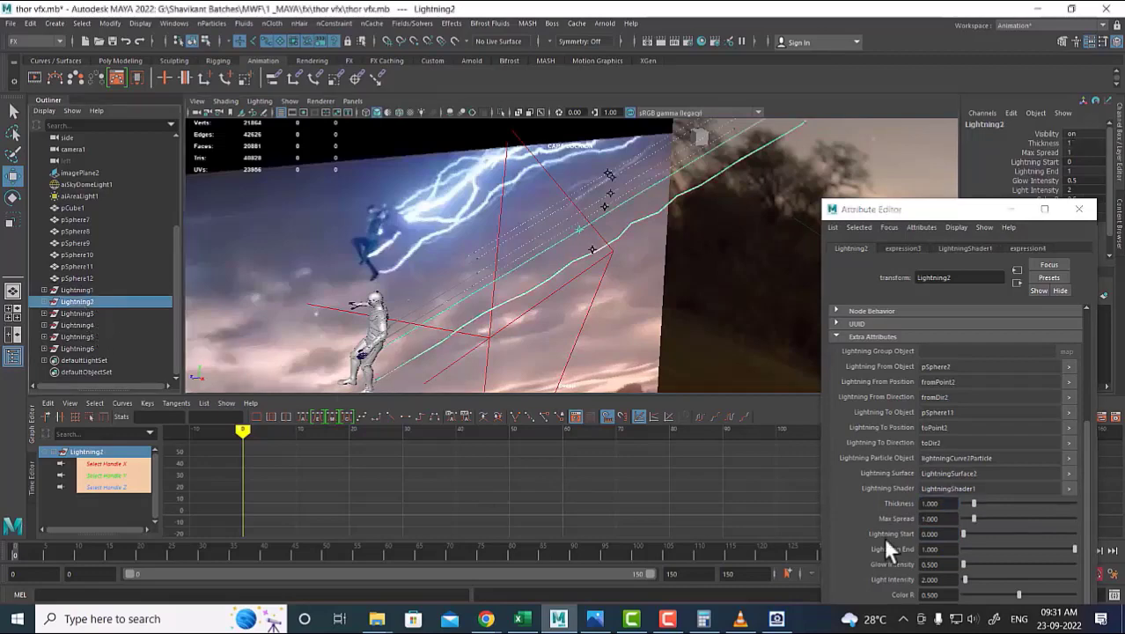
click(938, 503)
text(10)
key(Tab)
text(10)
key(Return)
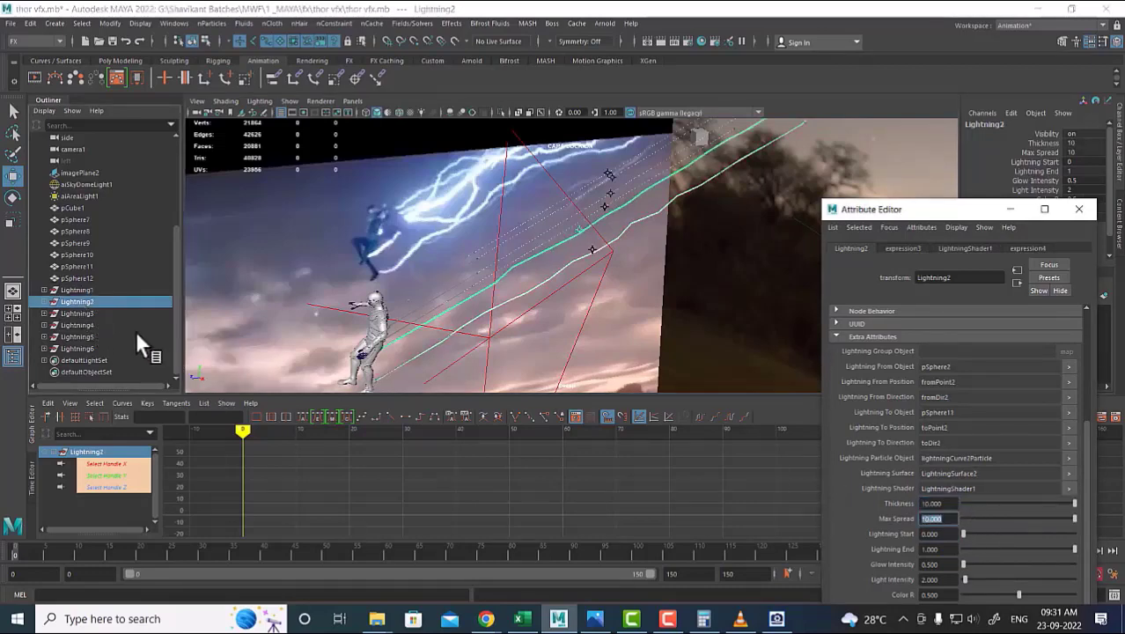
Set Lightning3's thickness and max spread both to 10.
click(88, 315)
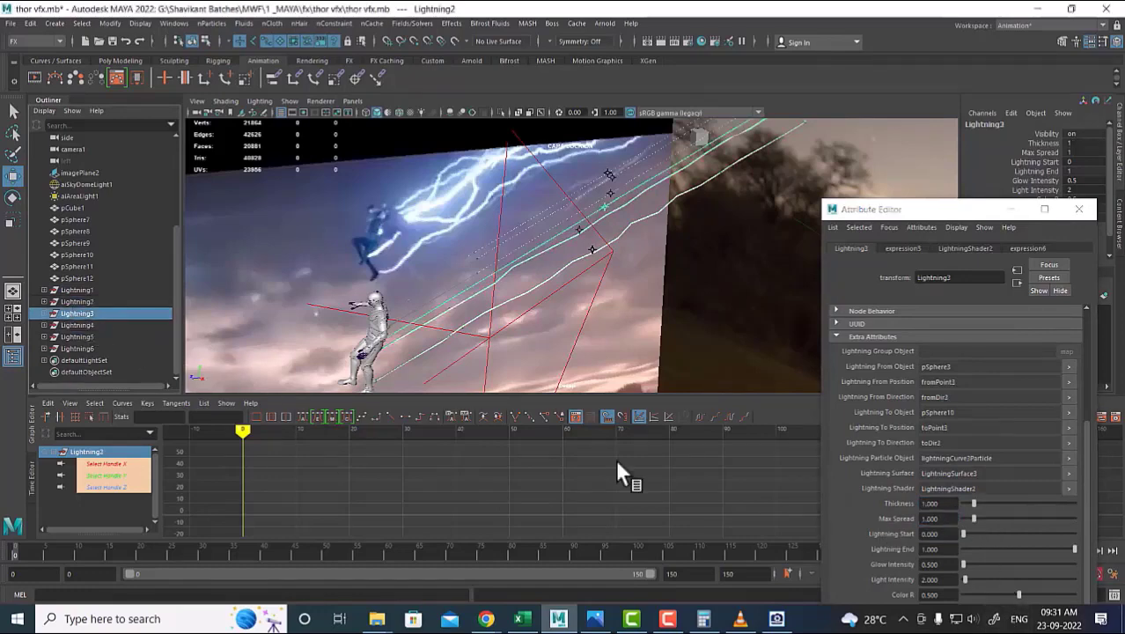
click(935, 502)
text(10)
key(Tab)
text(10)
key(Return)
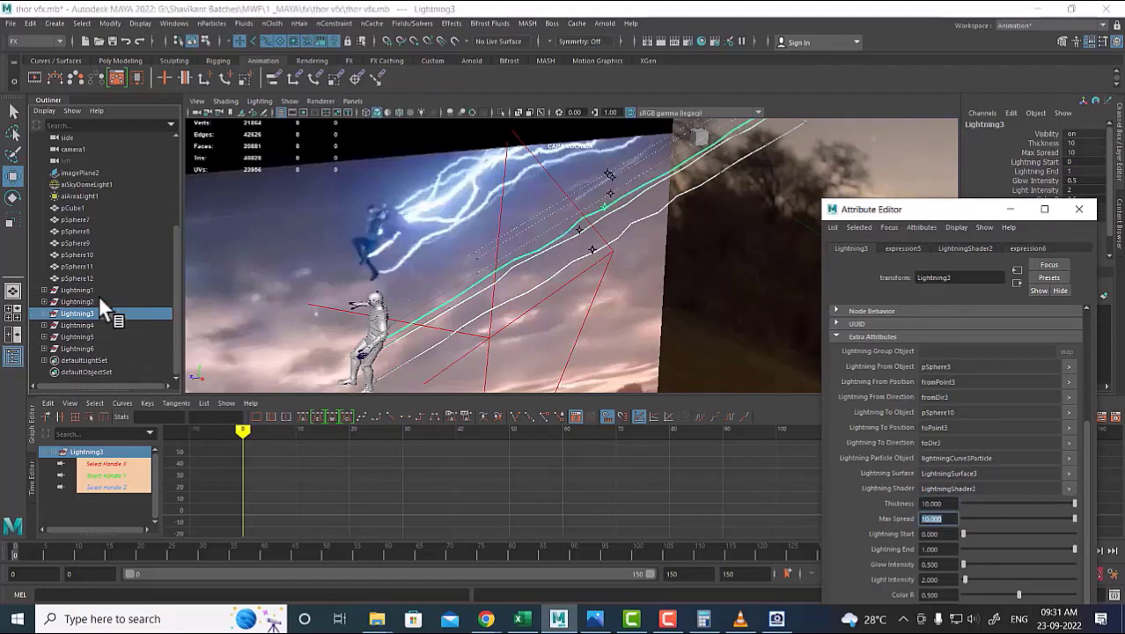
Check the first three lightning bolts, and set Lightning4's thickness and max spread to 10.
click(77, 291)
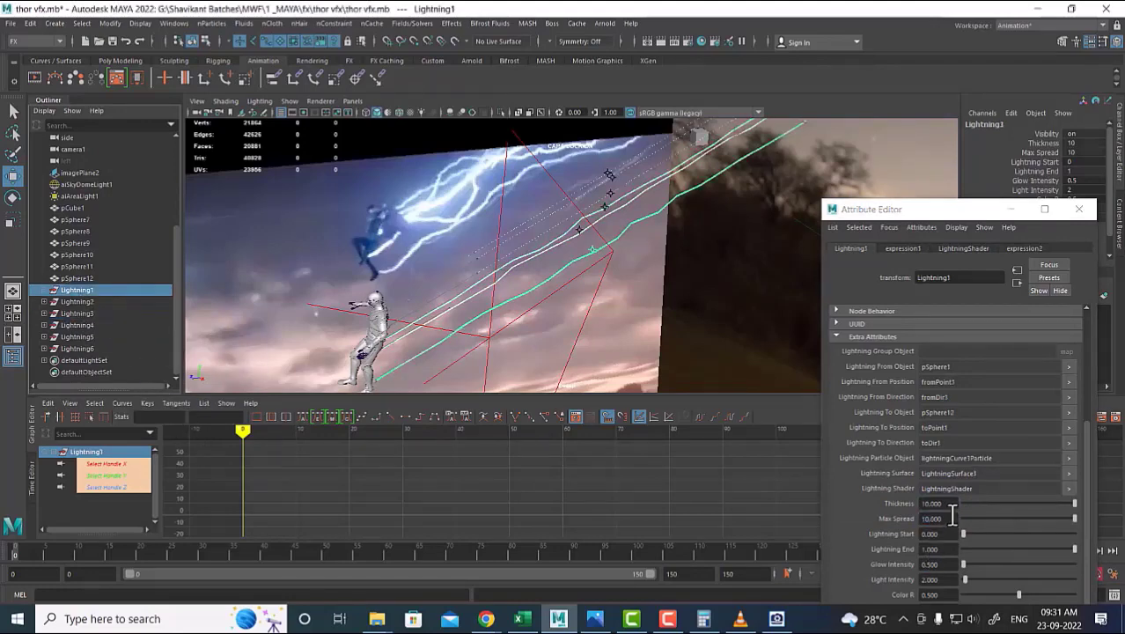
click(77, 302)
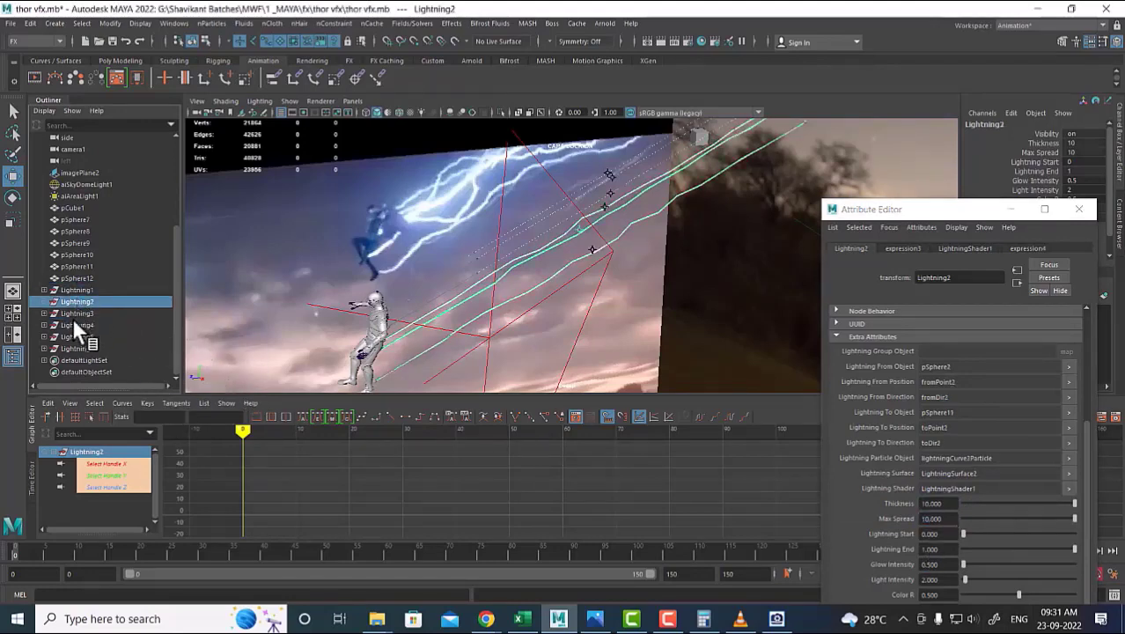
click(74, 313)
click(75, 325)
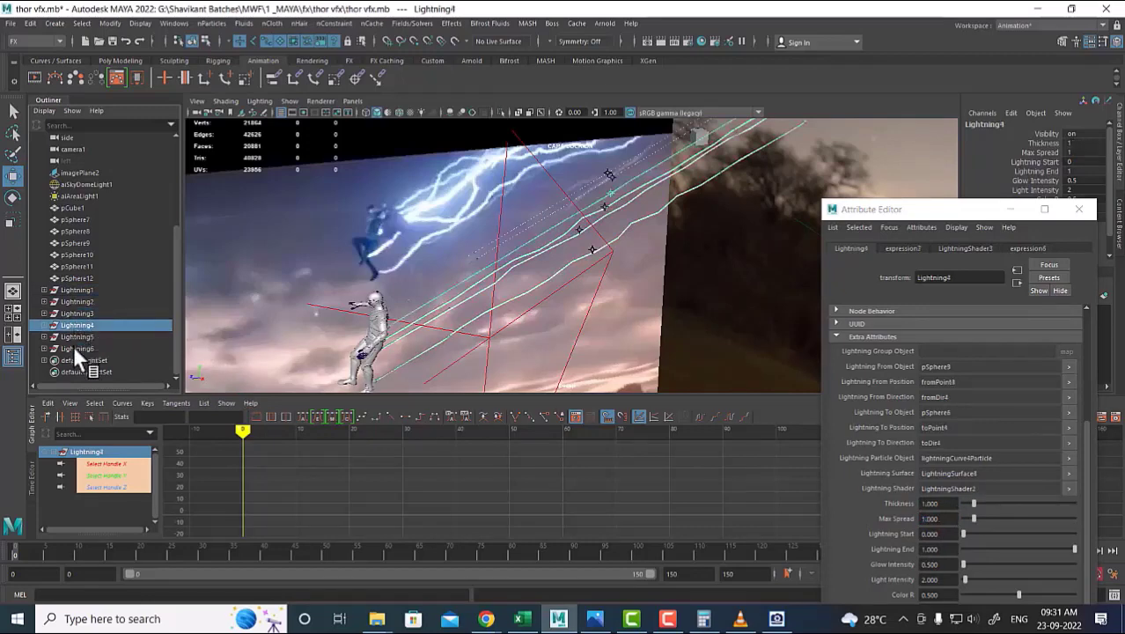
drag(947, 503, 742, 468)
text(10)
key(Tab)
text(10)
key(Return)
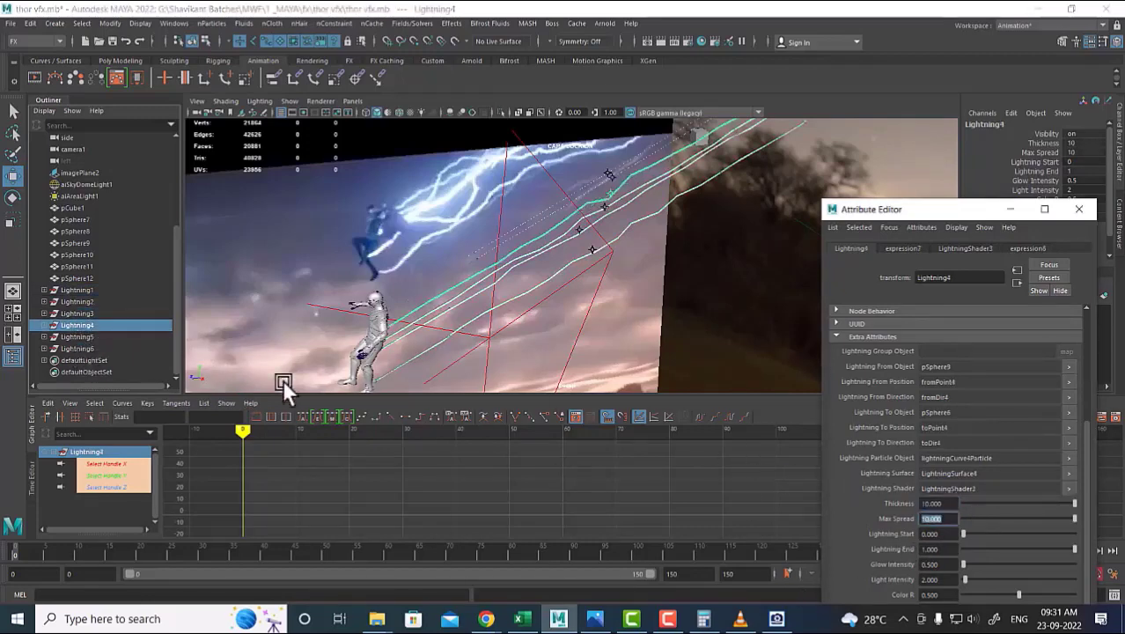
Set thickness and max spread to 10 on Lightning5.
click(63, 336)
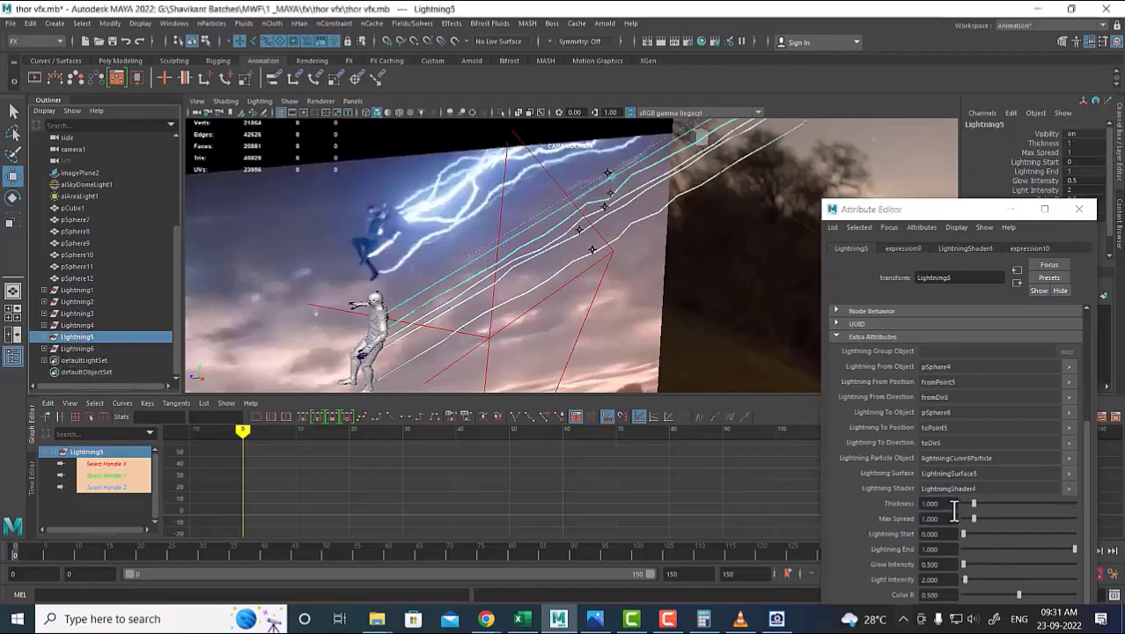
drag(949, 504, 718, 466)
text(10)
key(Tab)
text(10)
key(Return)
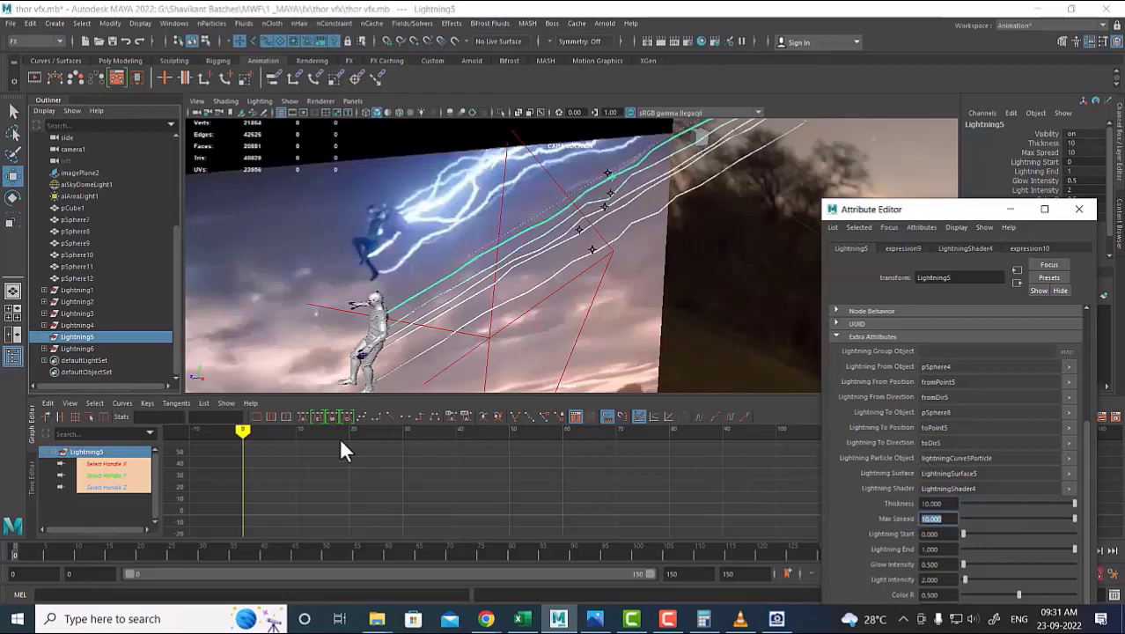
Give Lightning6 a thickness of 10 and a max spread of 10, and close the Attribute Editor.
click(77, 348)
drag(946, 509, 799, 490)
text(10)
key(Tab)
text(10)
key(Return)
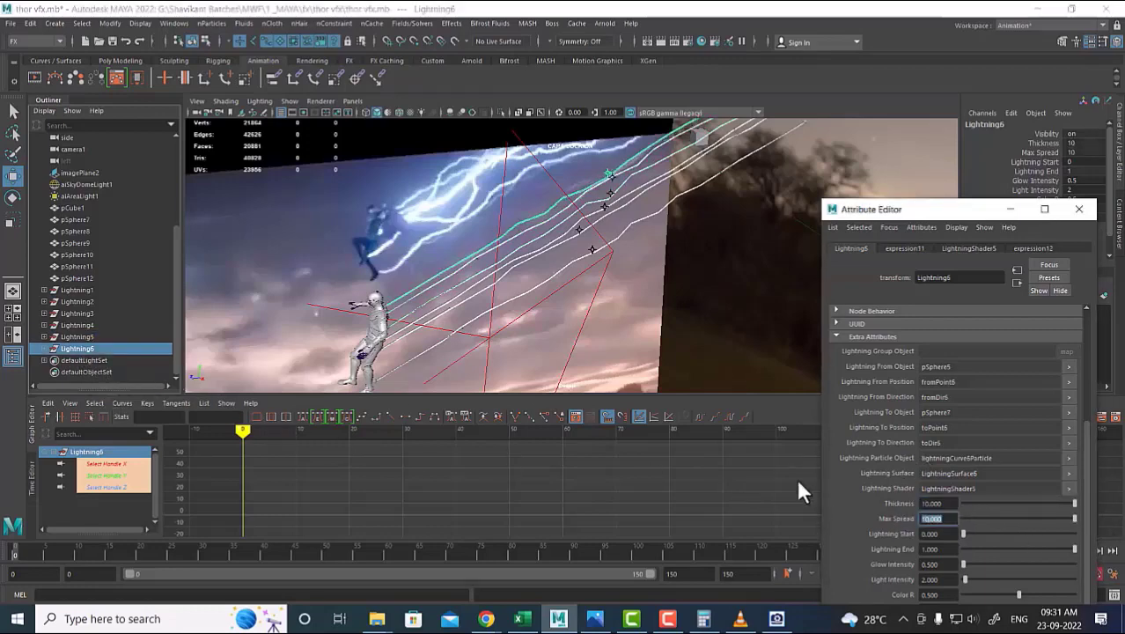
alt+drag(691, 308, 708, 296)
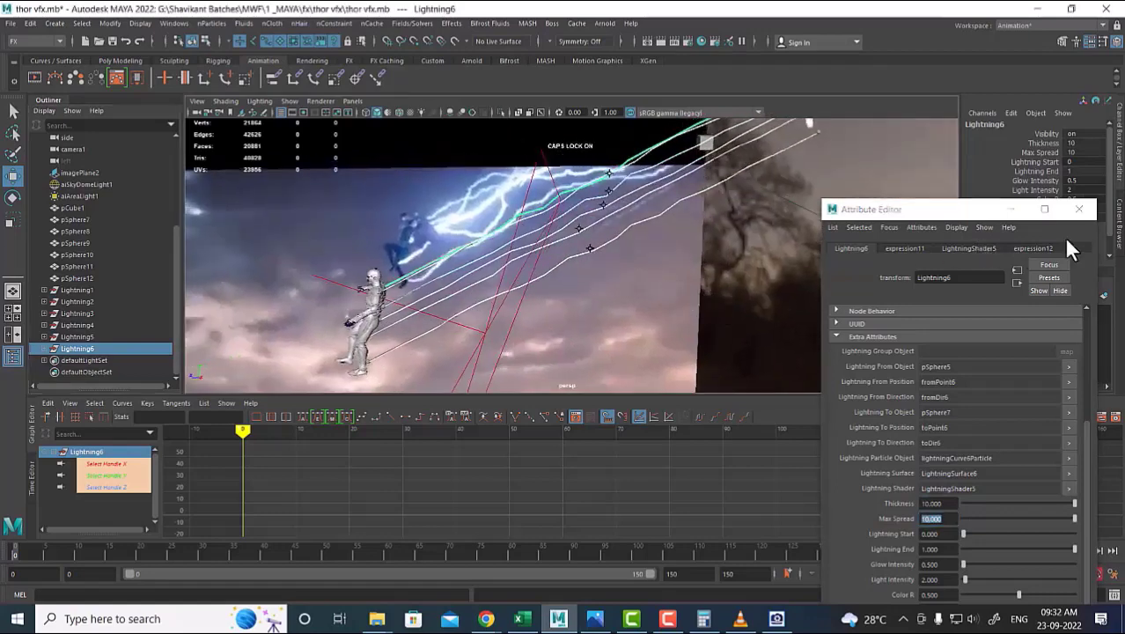
click(1079, 209)
Show the camera1 and perspective views side by side and test-render the camera1 view with Arnold.
click(752, 247)
key(space)
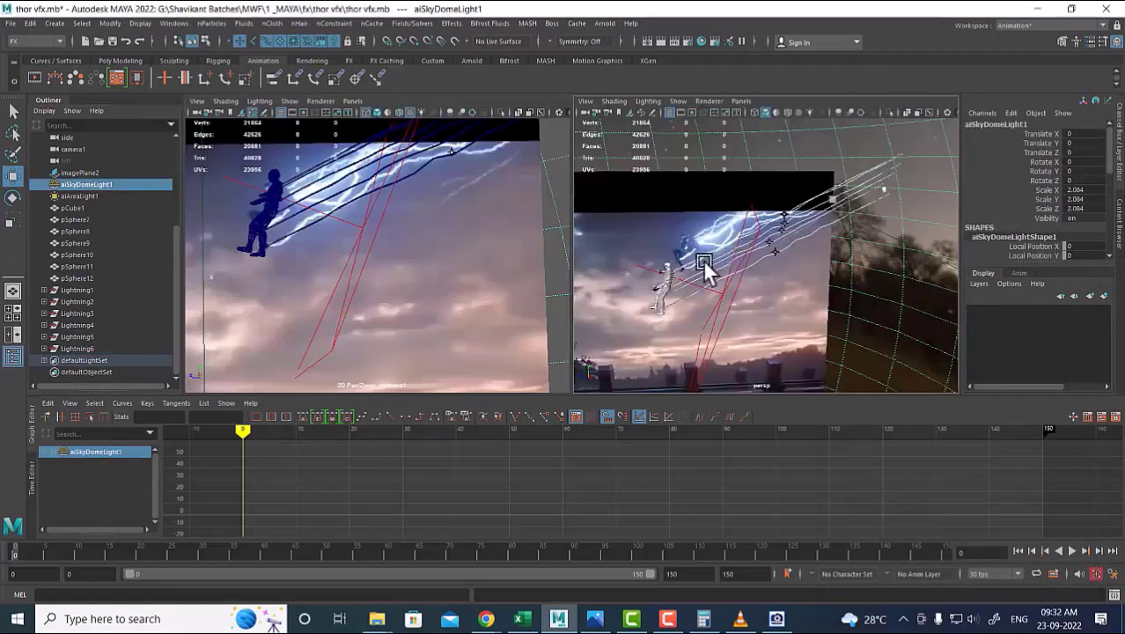
click(386, 251)
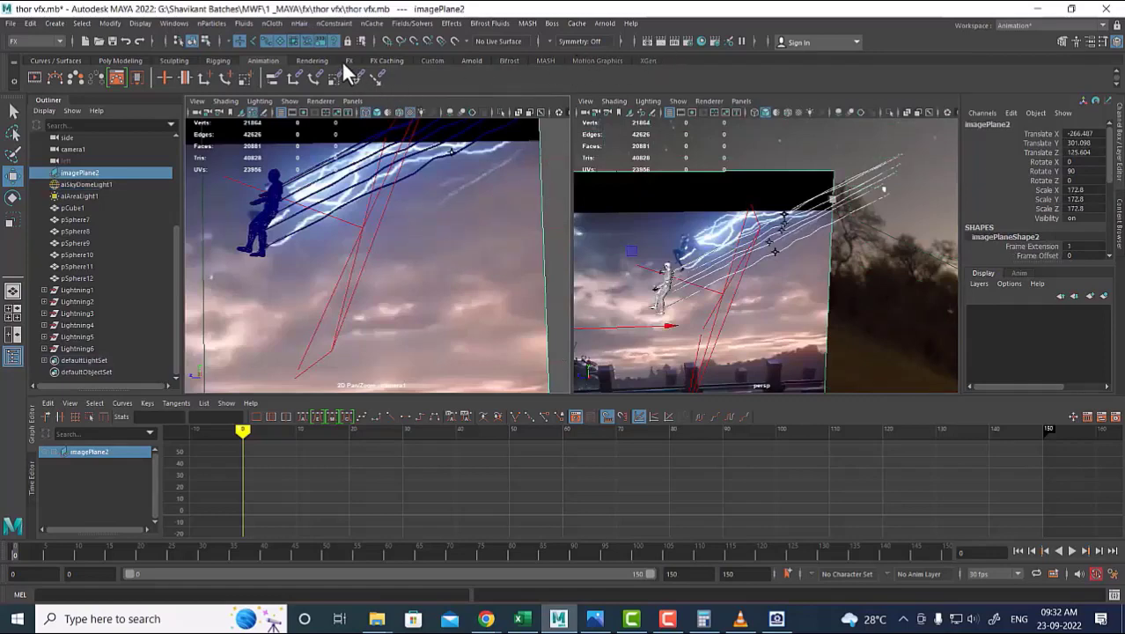
click(661, 41)
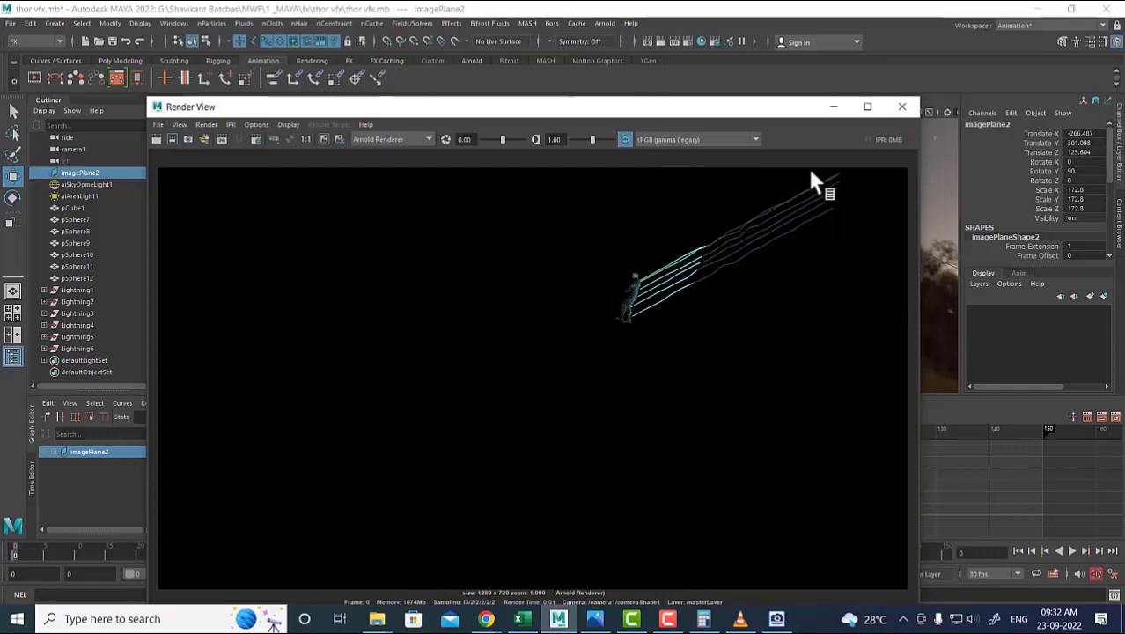
click(903, 107)
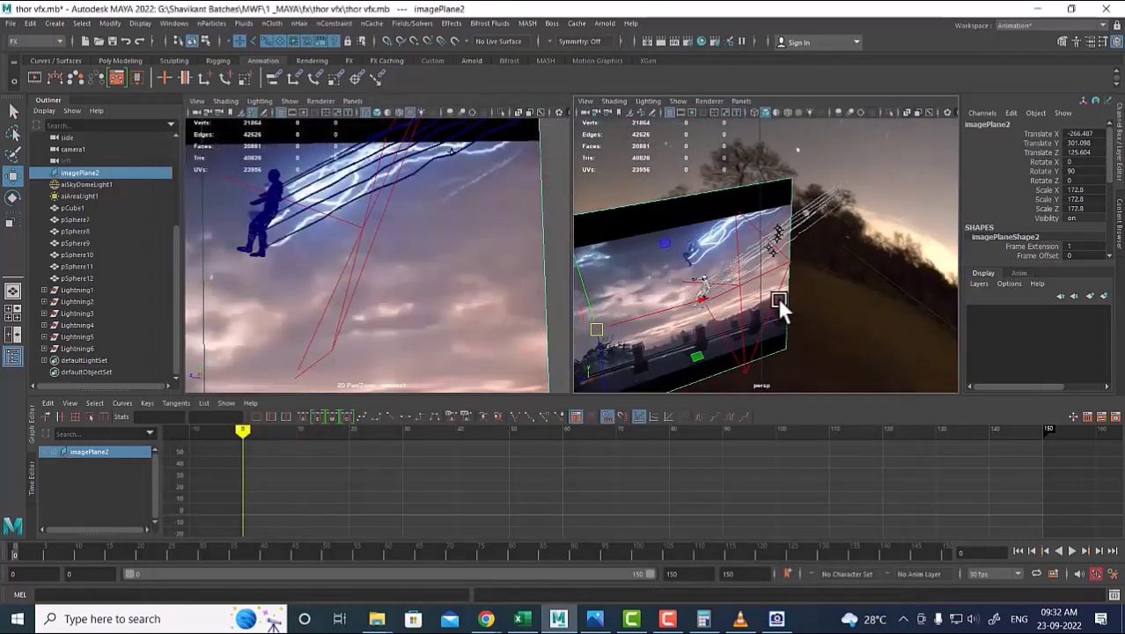
Move aiAreaLight1 to about -1283 on the Z axis and render the camera1 view again.
click(775, 301)
alt+drag(775, 300, 905, 293)
alt+middle_drag(893, 313, 875, 252)
drag(795, 336, 818, 300)
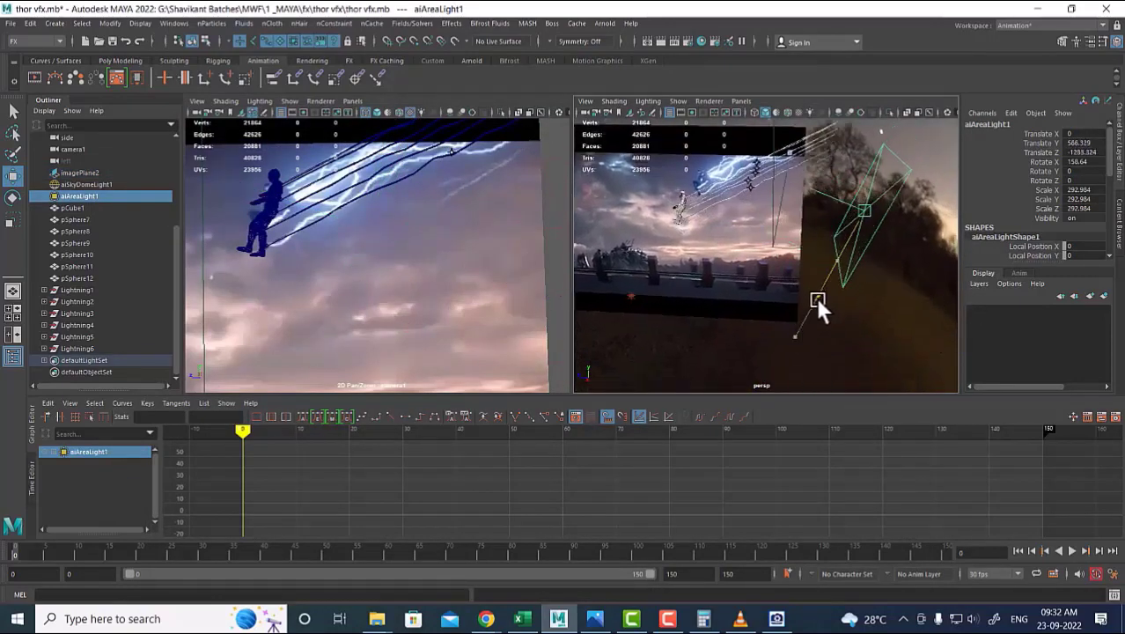
click(446, 269)
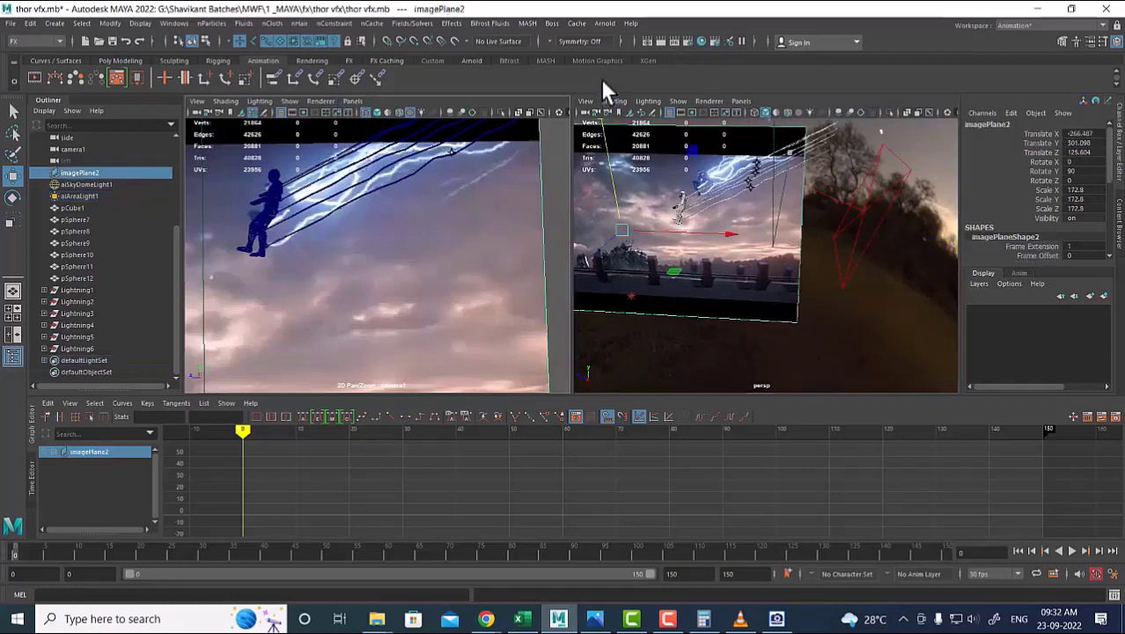
click(660, 42)
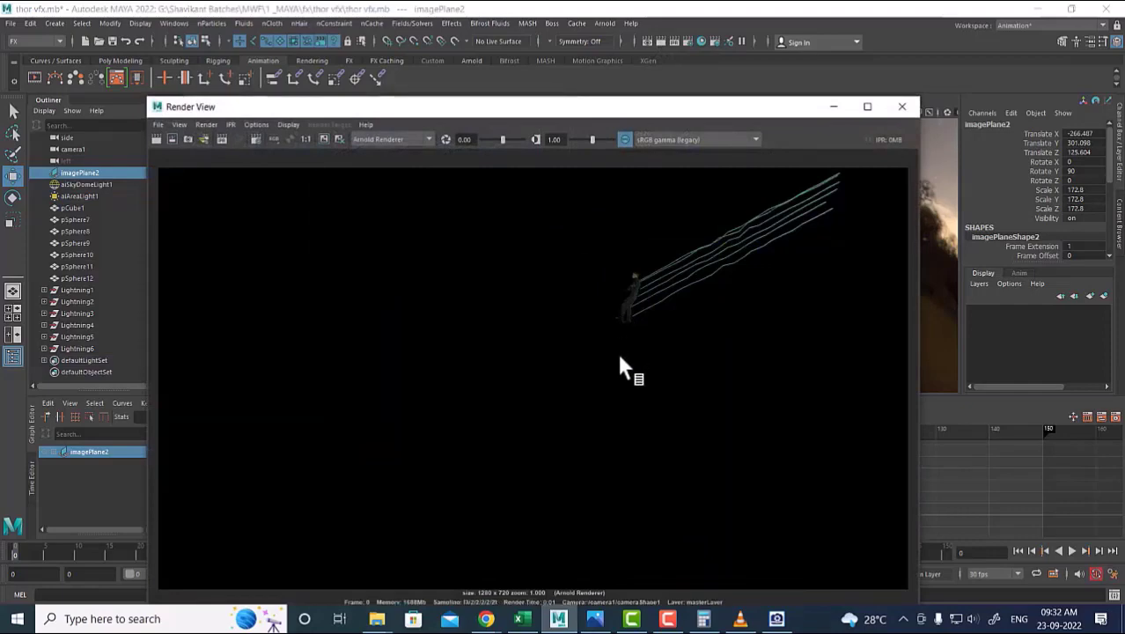
click(901, 105)
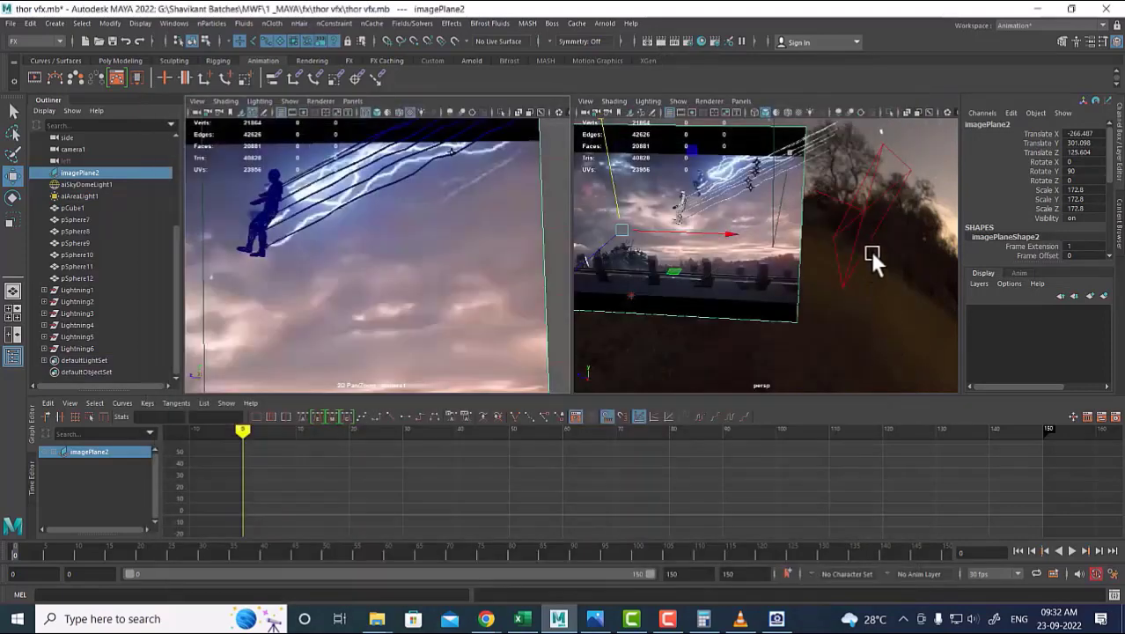
Set aiAreaLight1's intensity to 2 and re-render the camera1 view.
click(867, 242)
click(868, 241)
key(ctrl+a)
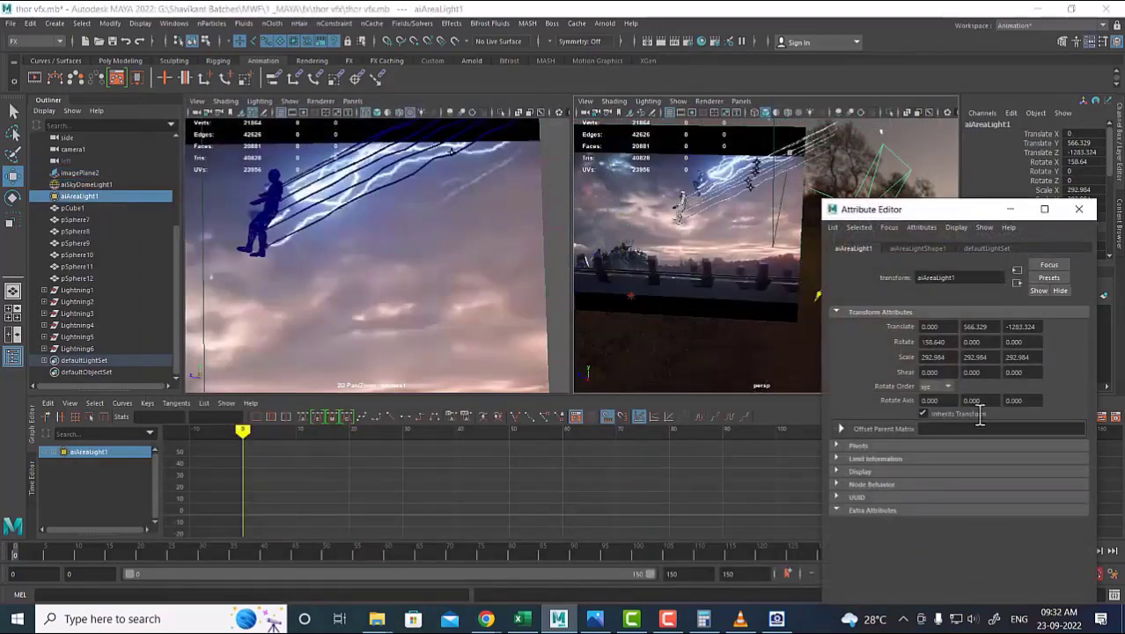
click(916, 249)
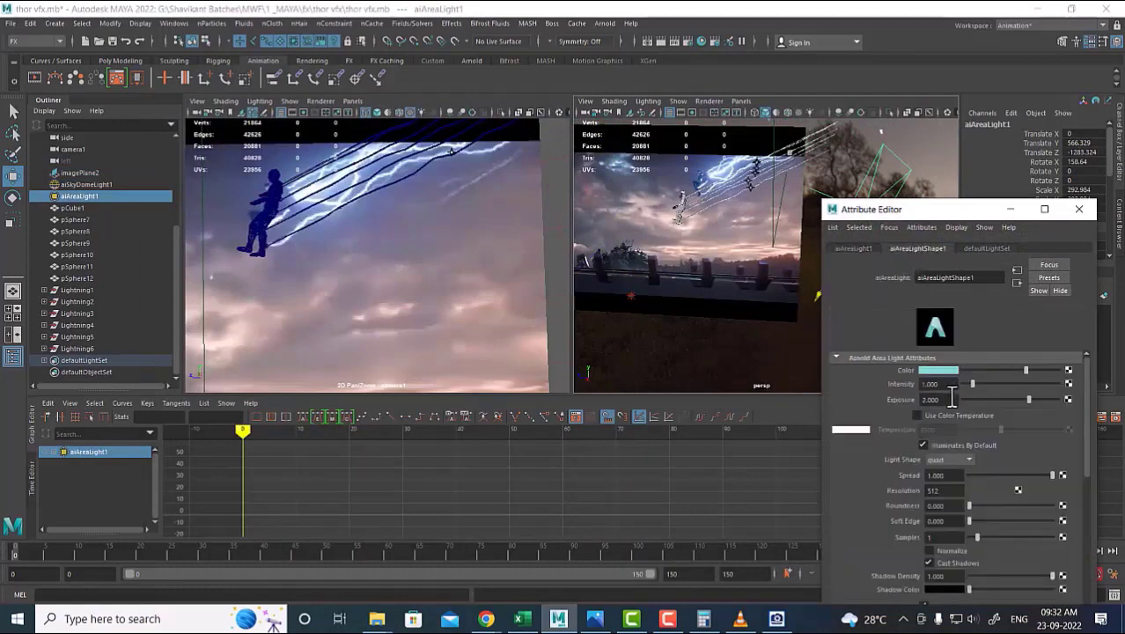
drag(949, 386, 879, 382)
text(2)
key(Return)
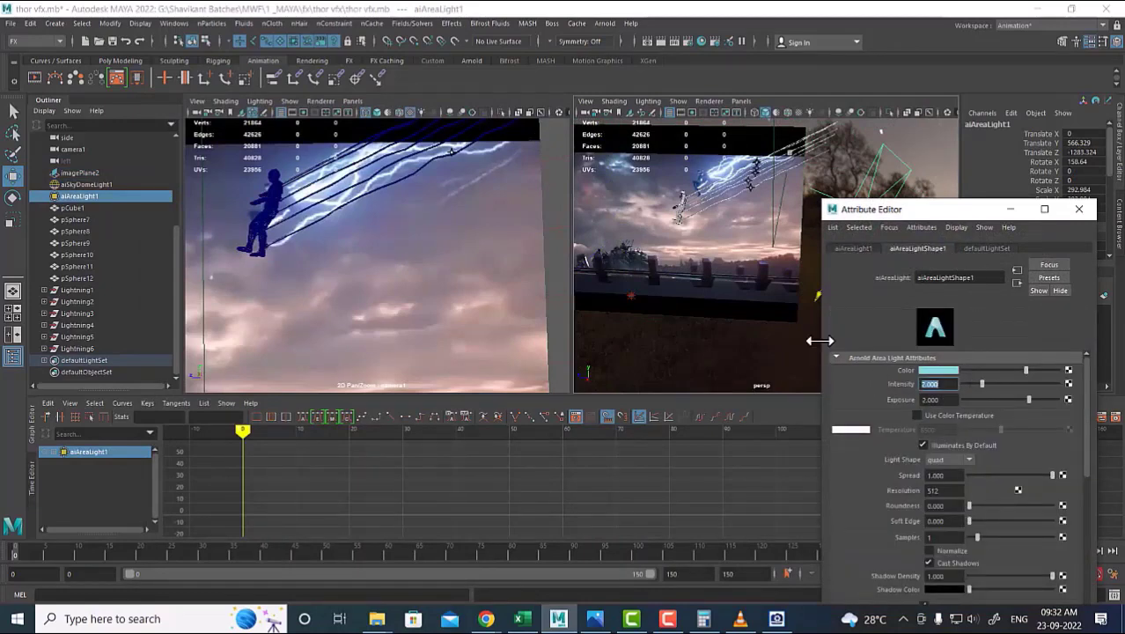
click(306, 233)
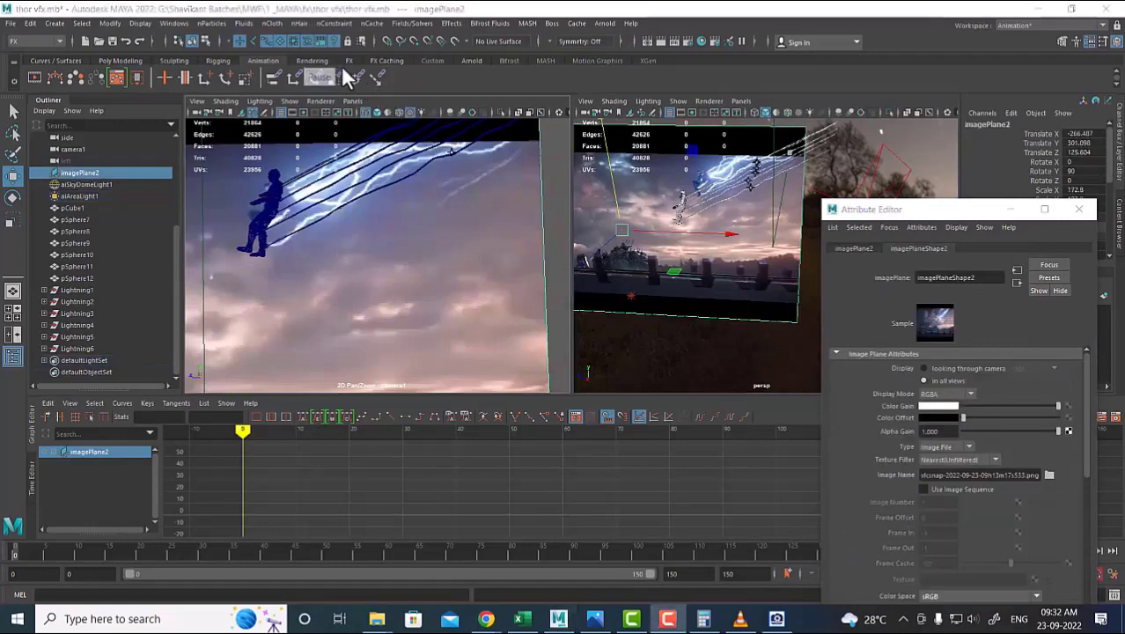
click(660, 40)
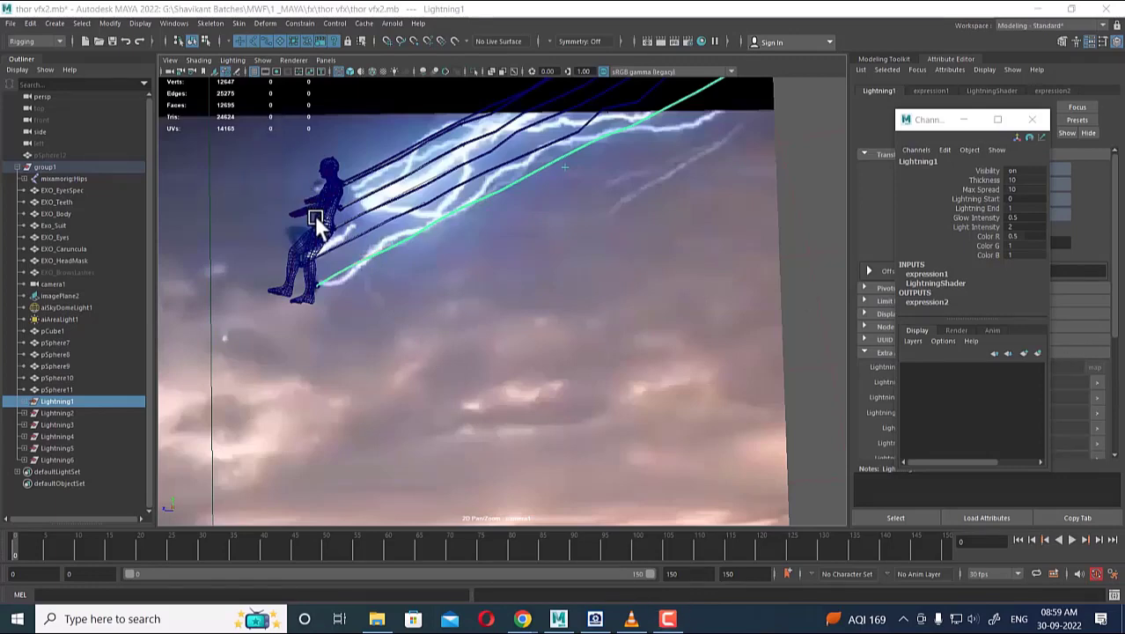
Play back the lightning animation and compare it with the reference clip thor.mp4 in VLC media player.
click(1071, 540)
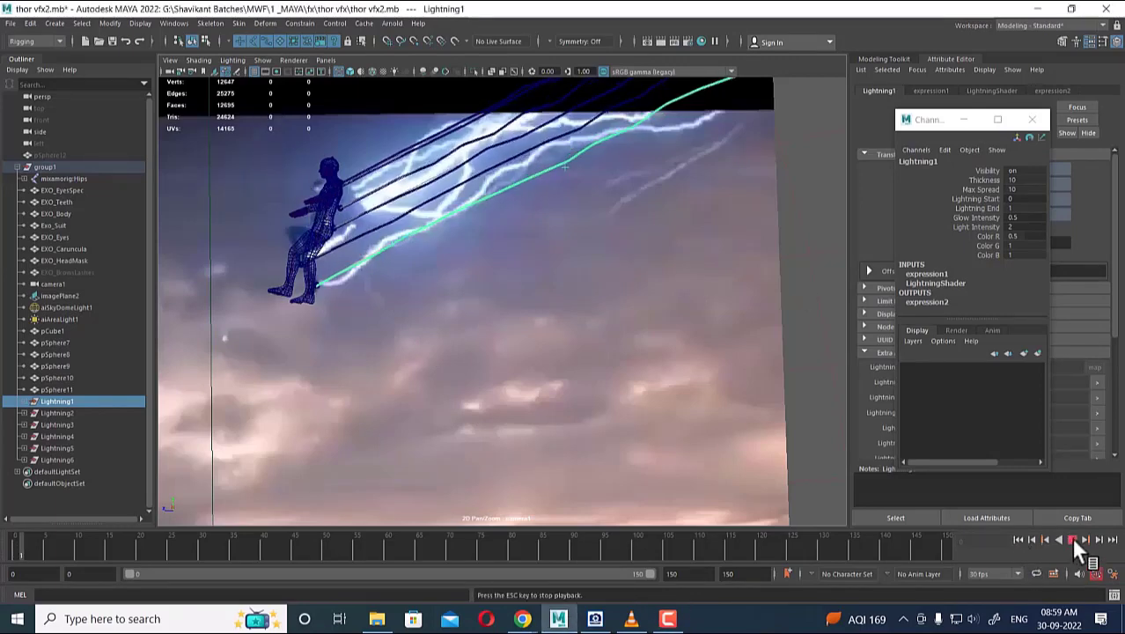
click(1071, 540)
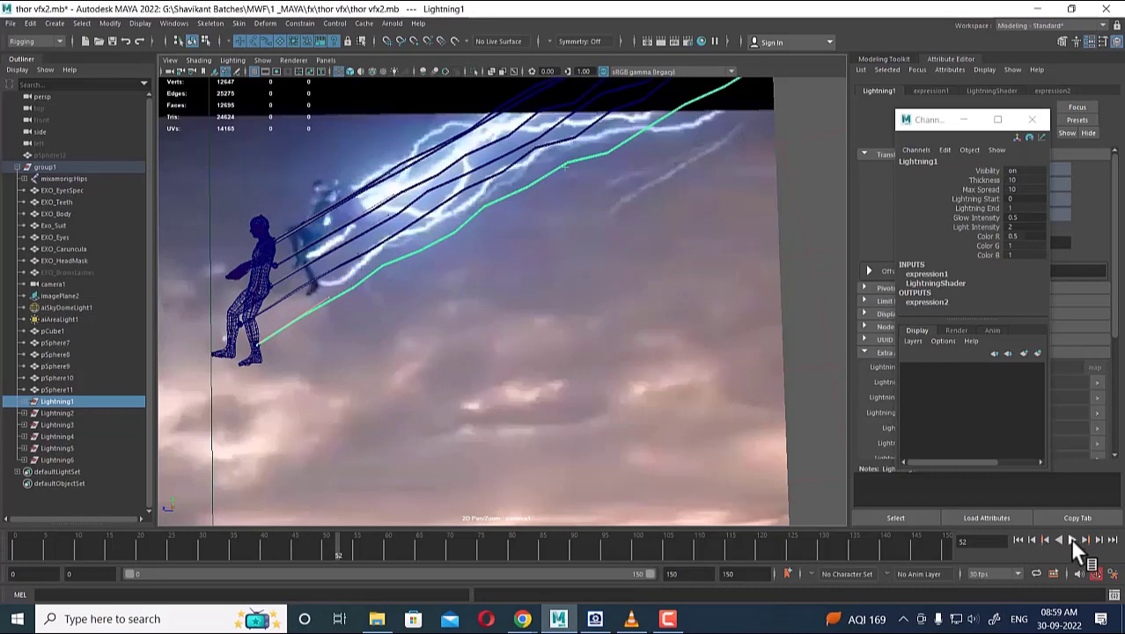
click(630, 618)
key(space)
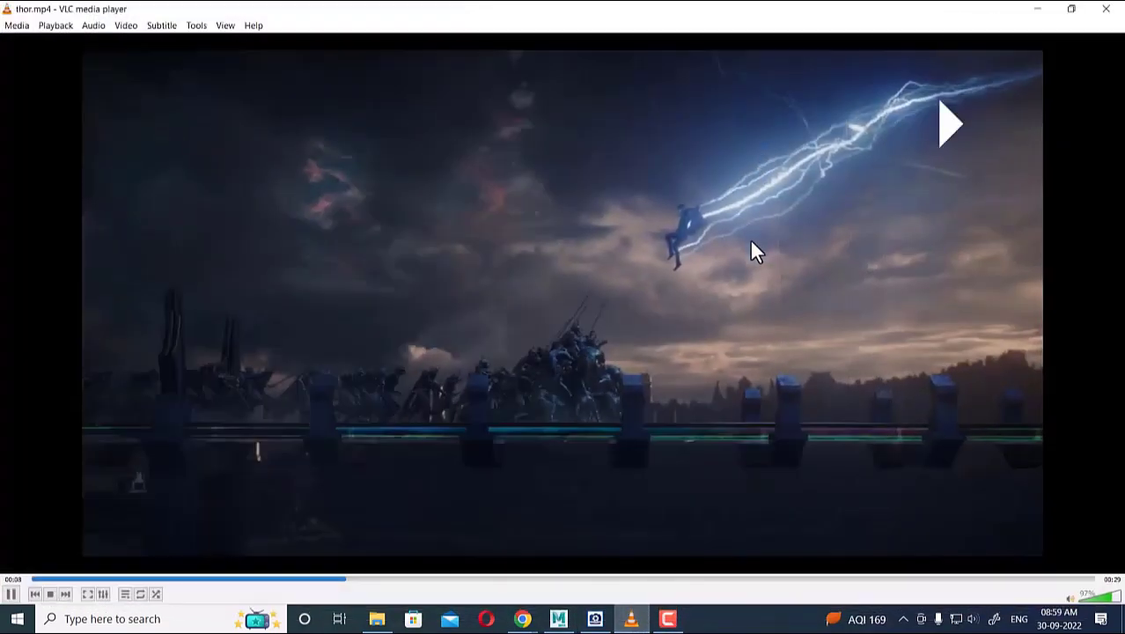
key(space)
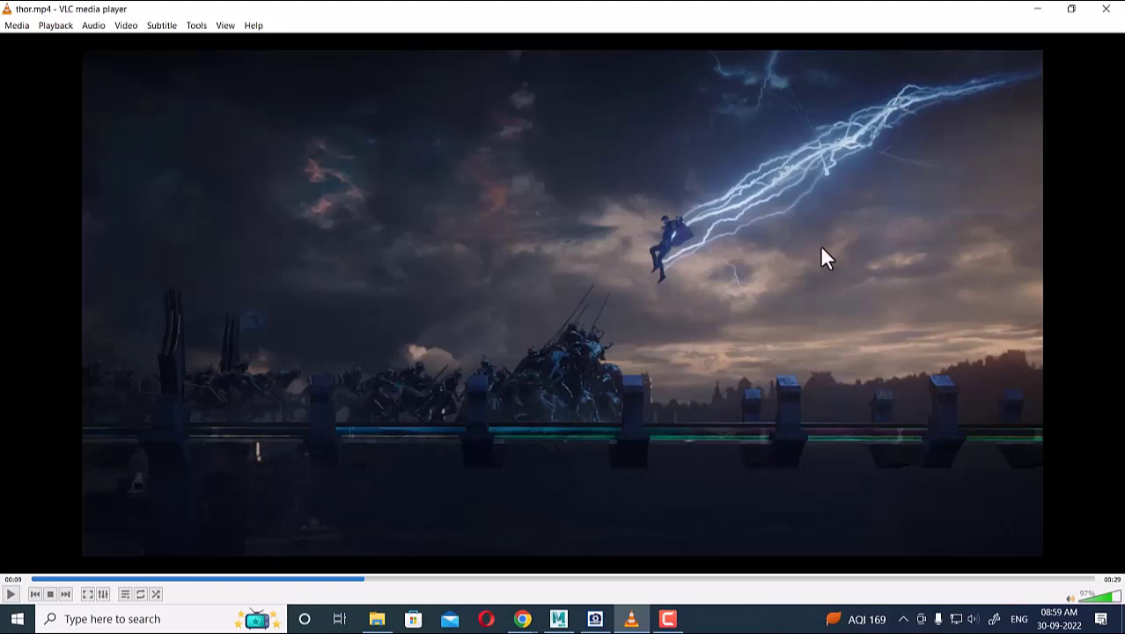
mouse_move(354, 581)
mouse_down()
mouse_move(194, 579)
mouse_move(371, 582)
mouse_move(240, 580)
mouse_move(368, 579)
mouse_move(312, 585)
mouse_move(348, 581)
mouse_up()
click(1038, 9)
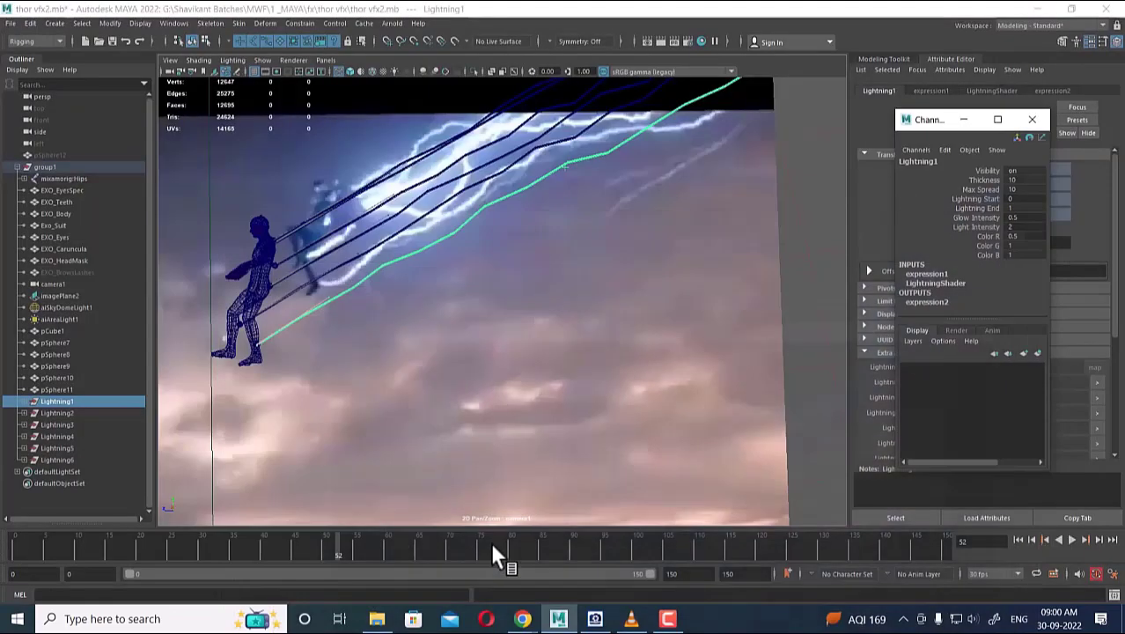
Close the floating Channel Box and open camera1's camera shape attributes.
click(1033, 123)
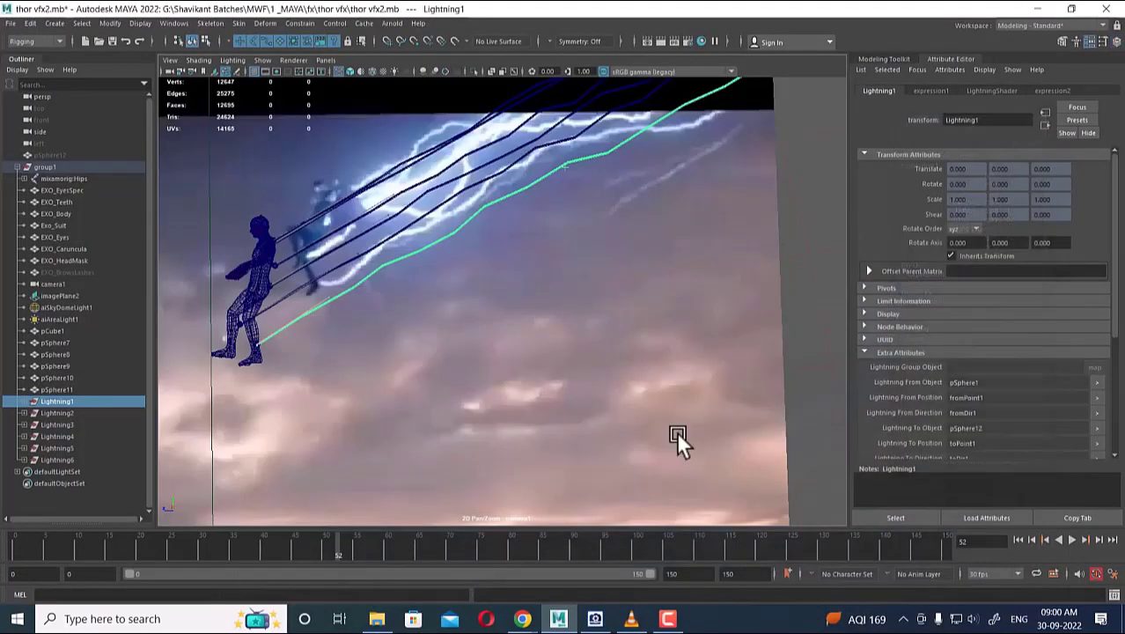
click(819, 300)
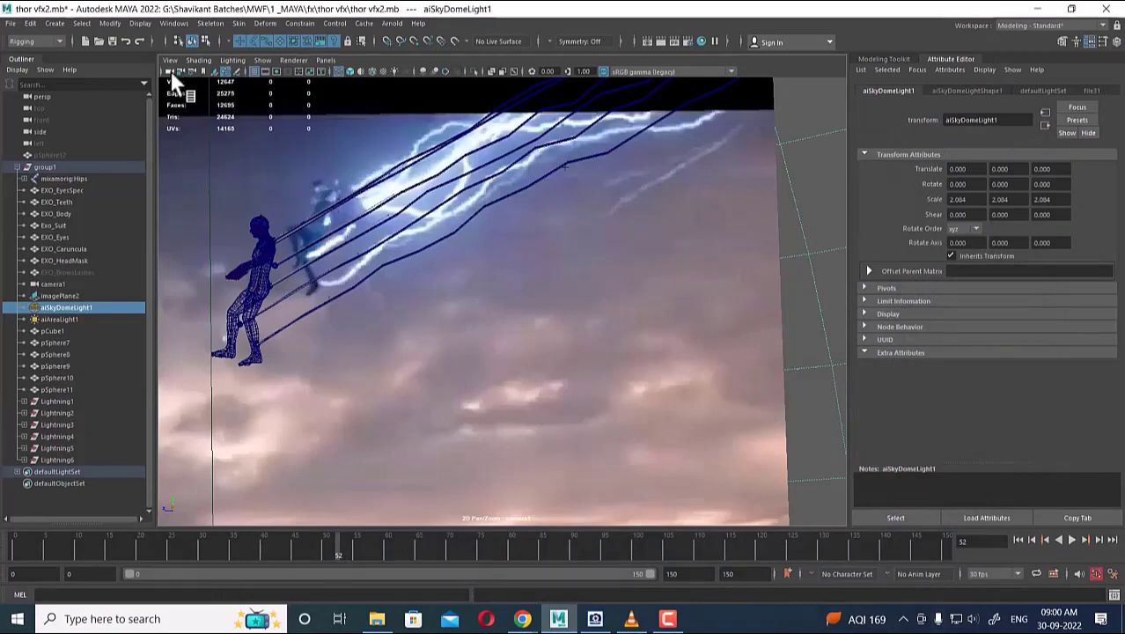
click(560, 305)
click(896, 314)
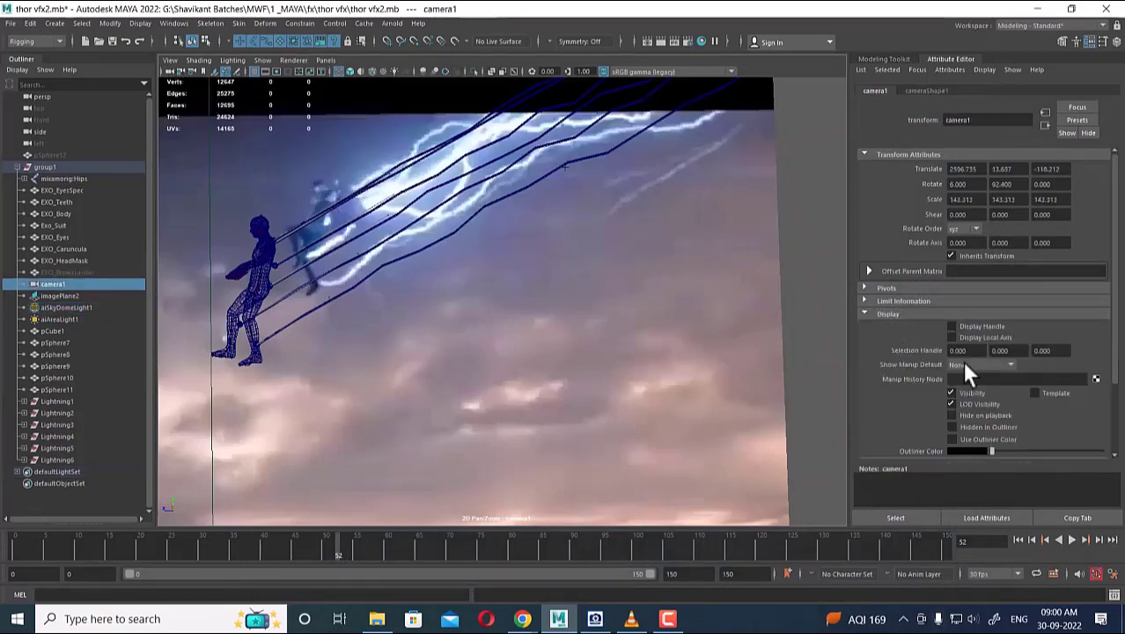
scroll(999, 392, down, 2)
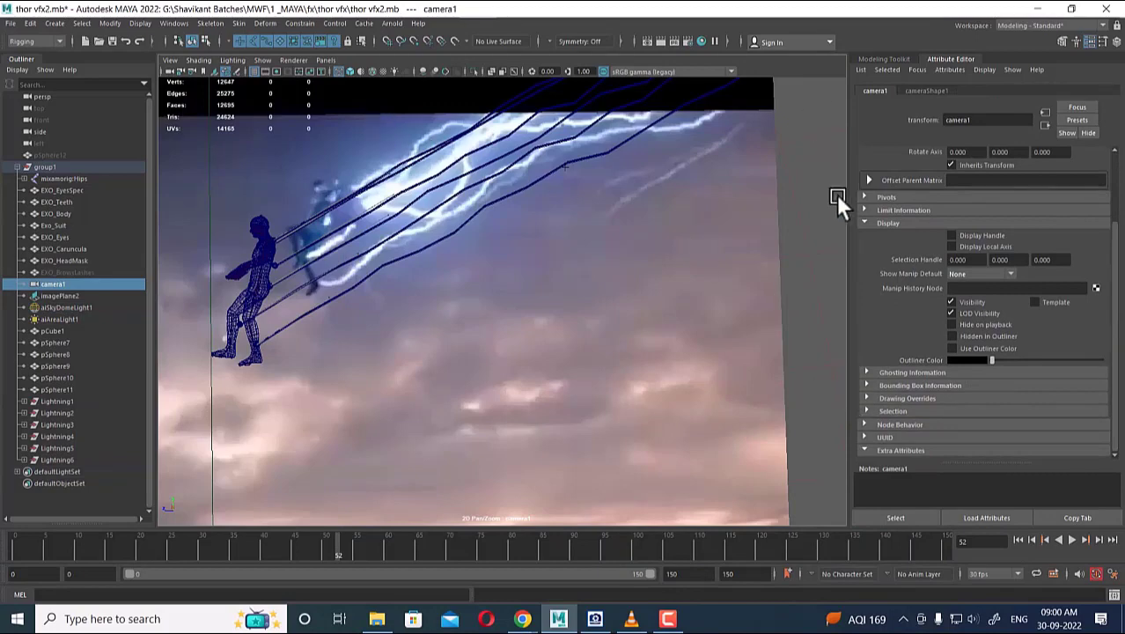
click(932, 91)
Set camera1's overscan to 0.7.
double_click(979, 370)
drag(979, 370, 903, 367)
click(972, 373)
drag(972, 373, 916, 368)
text(0.7)
key(Return)
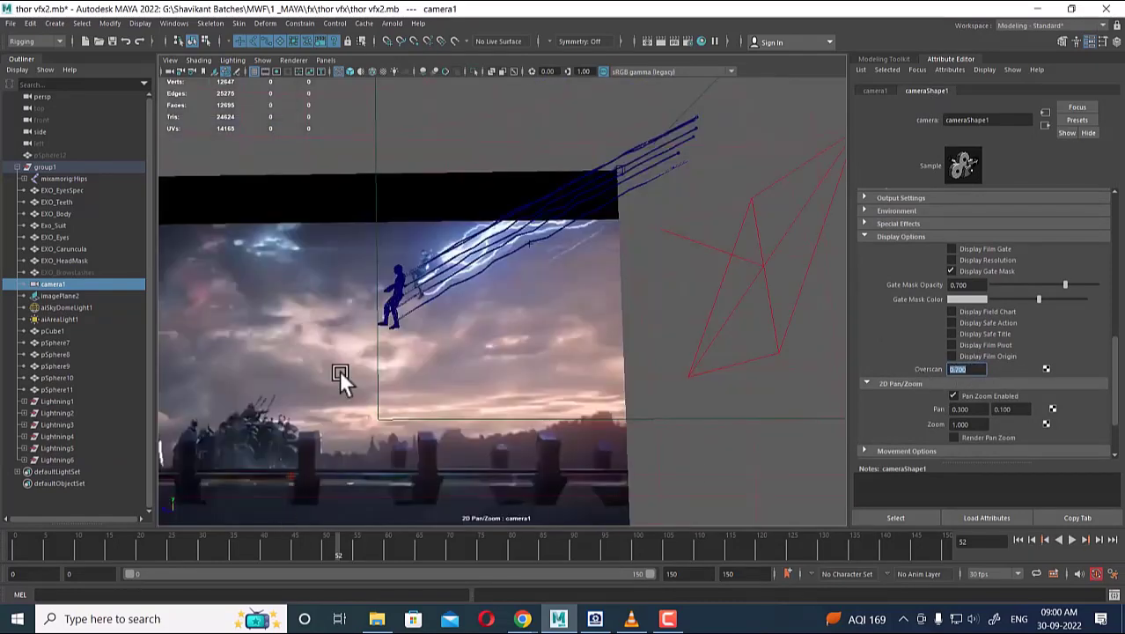
Set both of camera1's 2D pan values to 0 and turn on the resolution gate in its view.
click(324, 60)
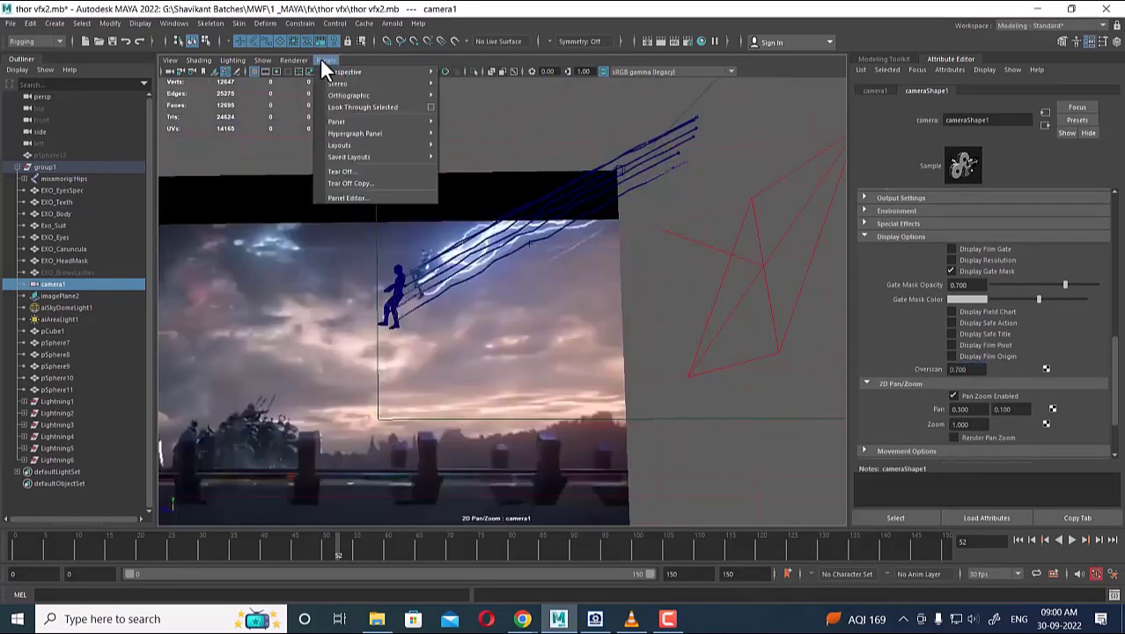
click(981, 409)
ctrl+drag(977, 409, 1017, 410)
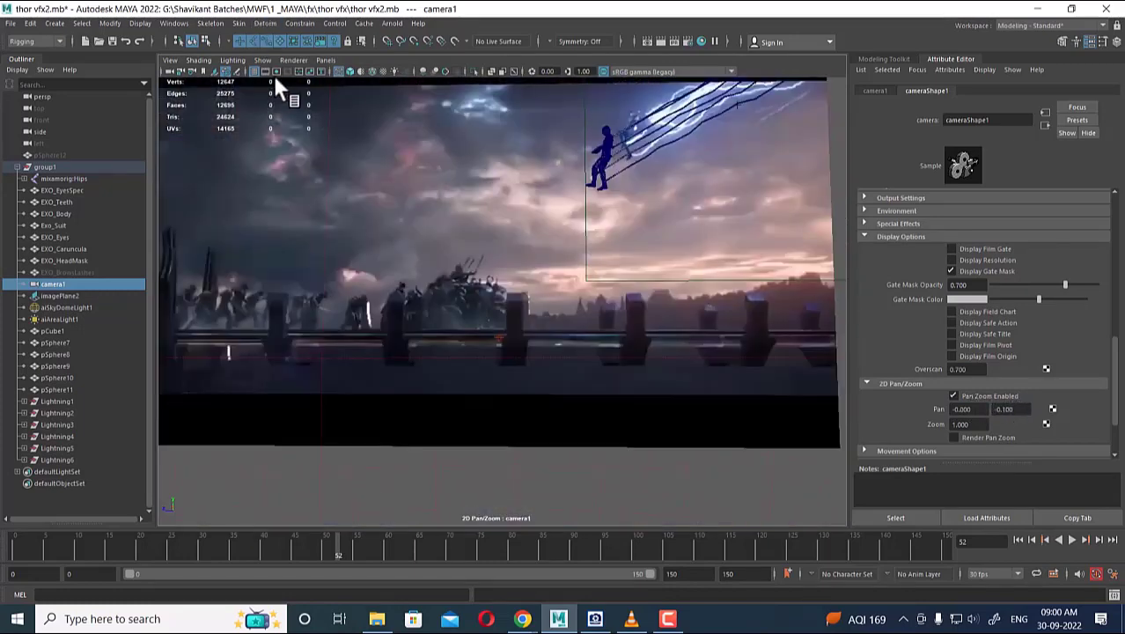
click(275, 71)
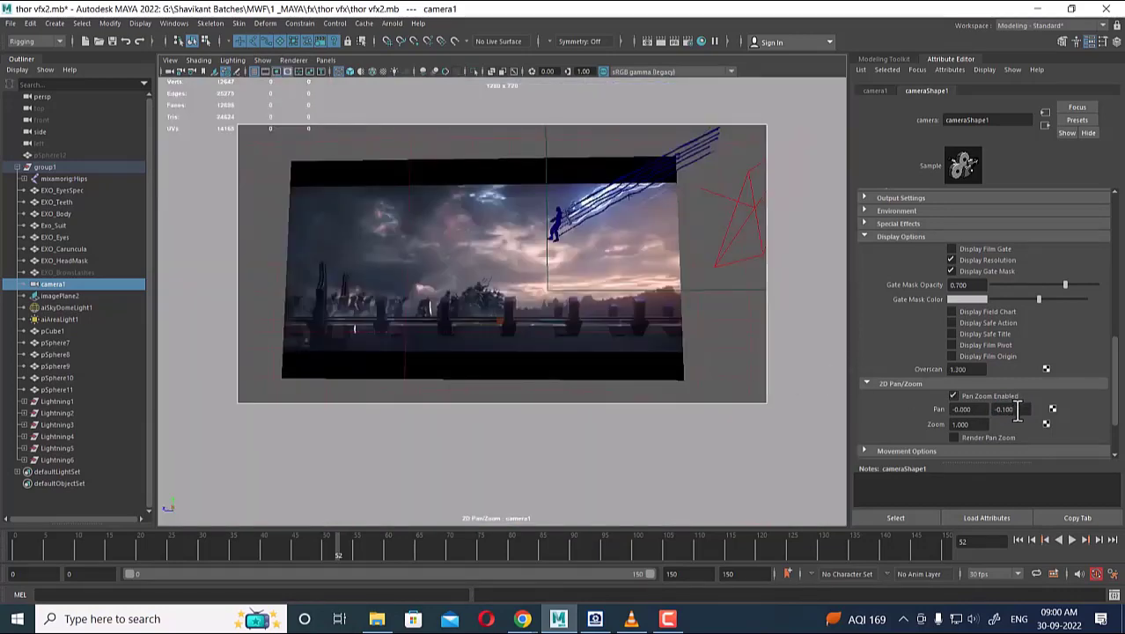
ctrl+drag(1020, 414, 1023, 414)
scroll(1023, 411, down, 1)
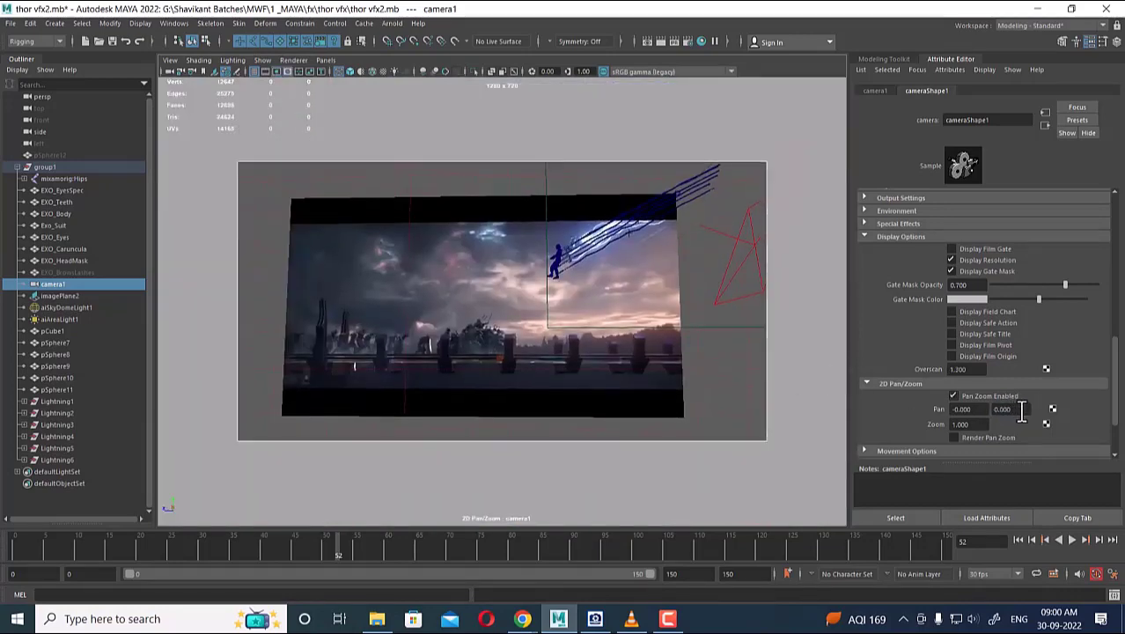
Set camera1's overscan to 1.2.
click(979, 370)
scroll(980, 370, up, 1)
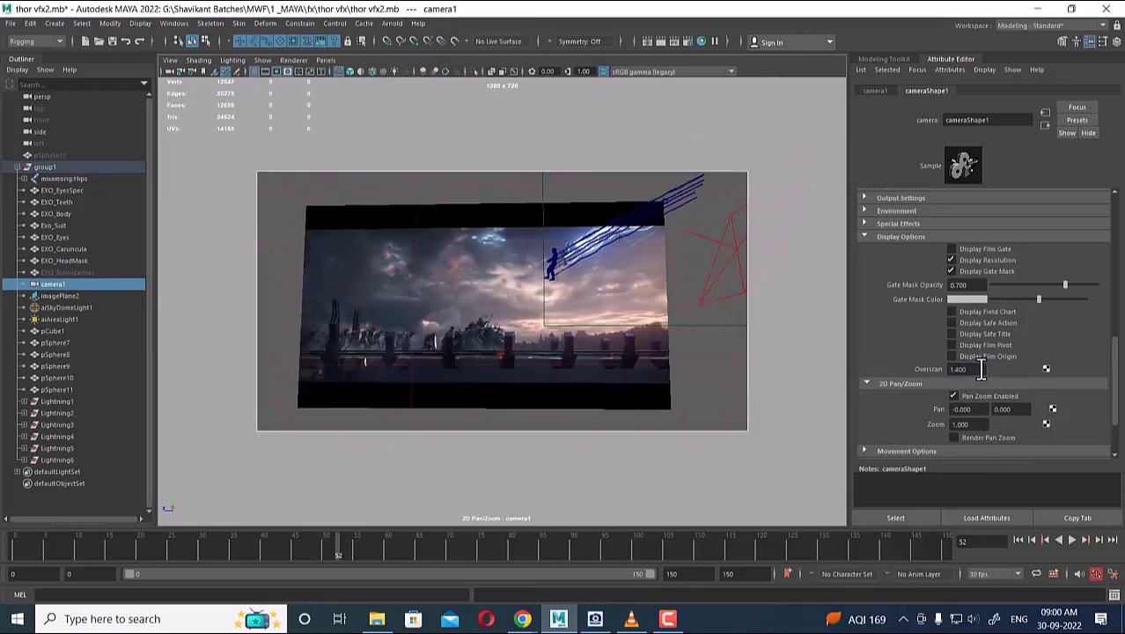
scroll(980, 369, down, 2)
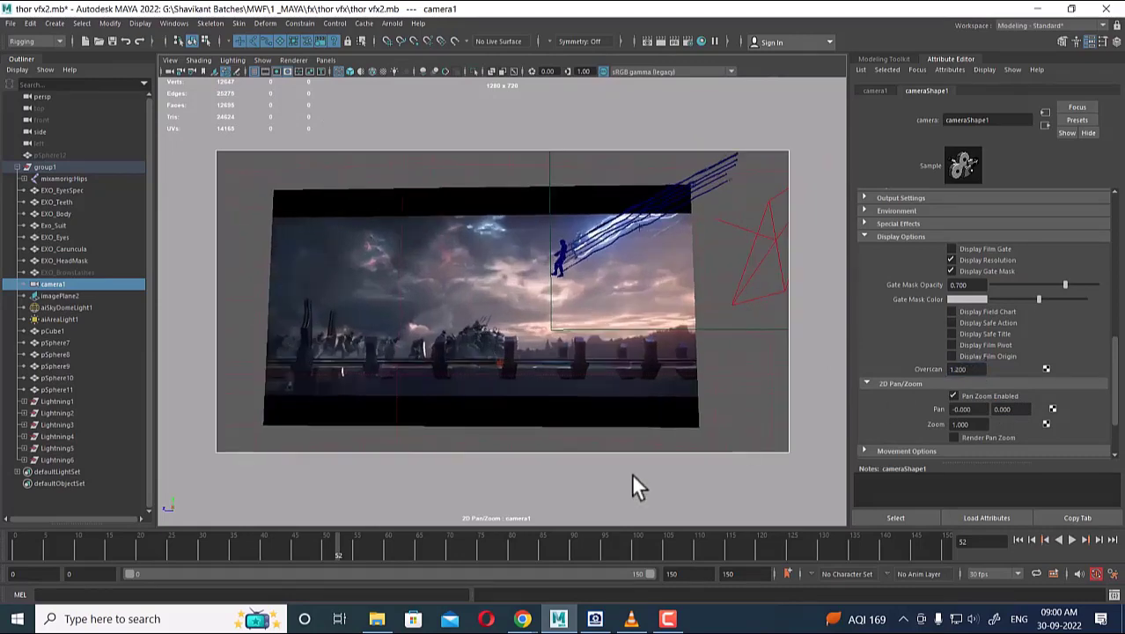
Return the animation to frame 0 and show the camera1 and perspective views side by side.
key(alt+v)
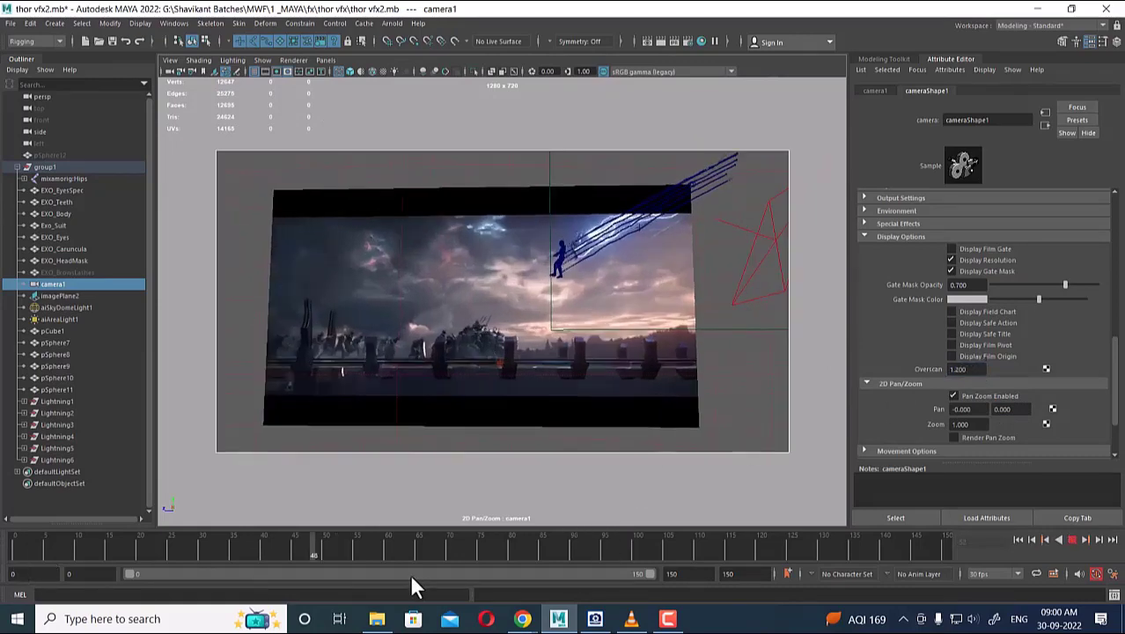
drag(935, 573, 2, 563)
key(space)
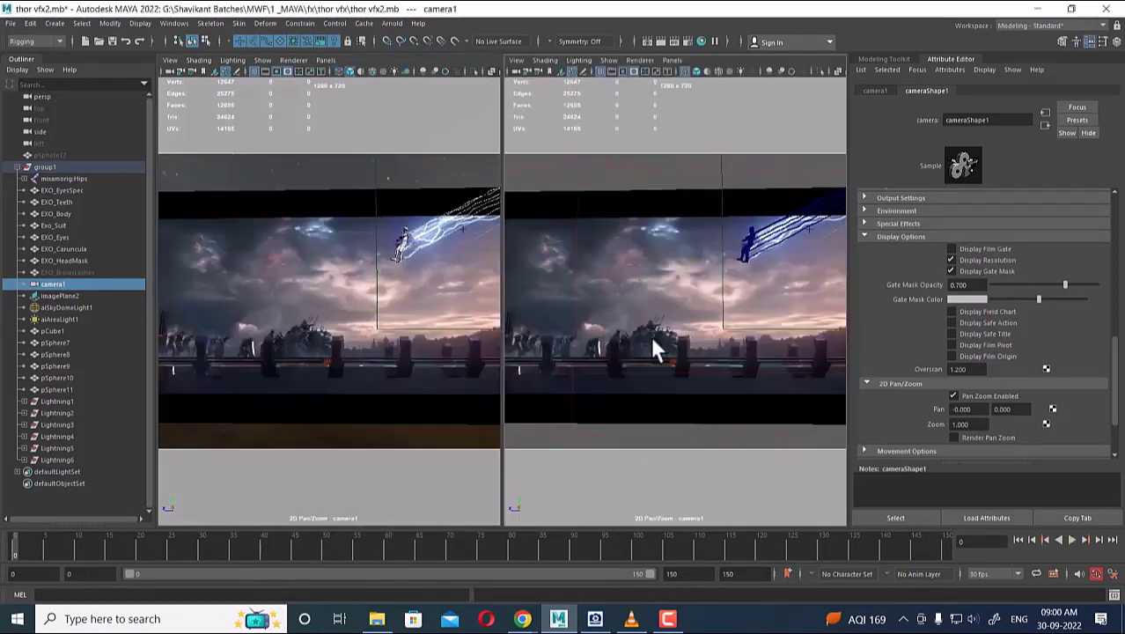
key(space)
drag(652, 423, 734, 320)
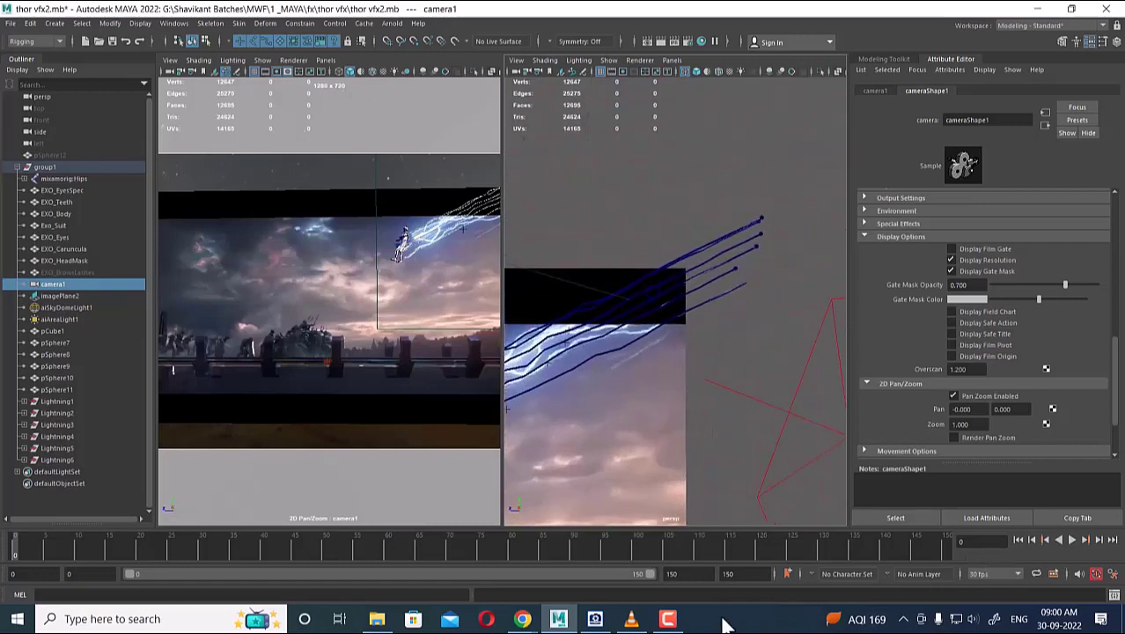
Play back the lightning animation in both views and scrub to frame 43.
click(1071, 540)
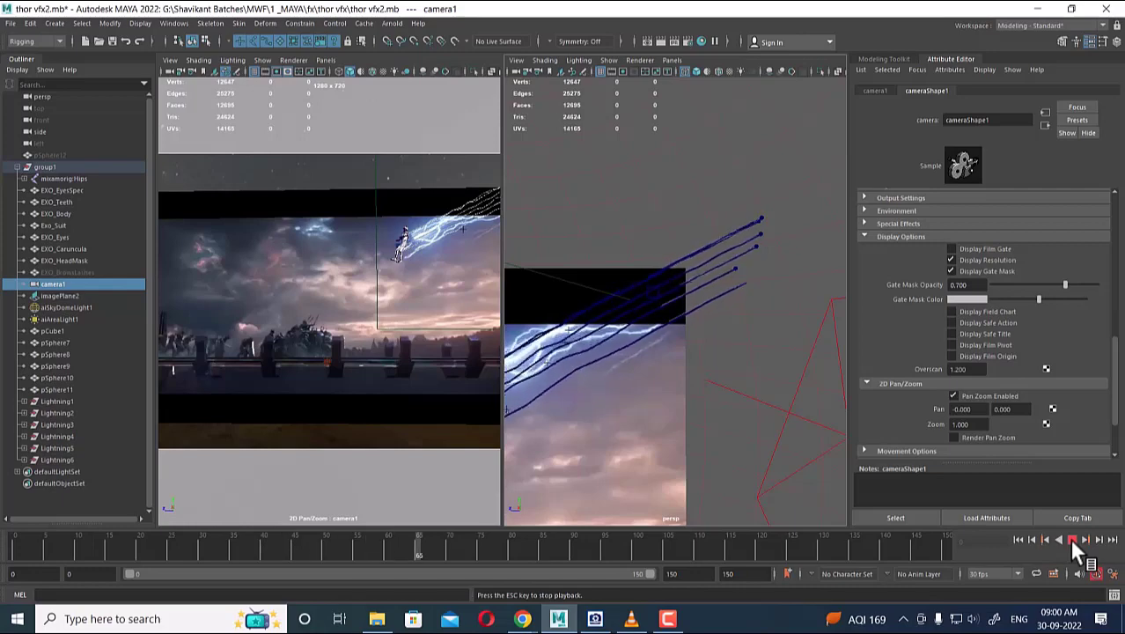
click(1071, 539)
drag(561, 529, 283, 555)
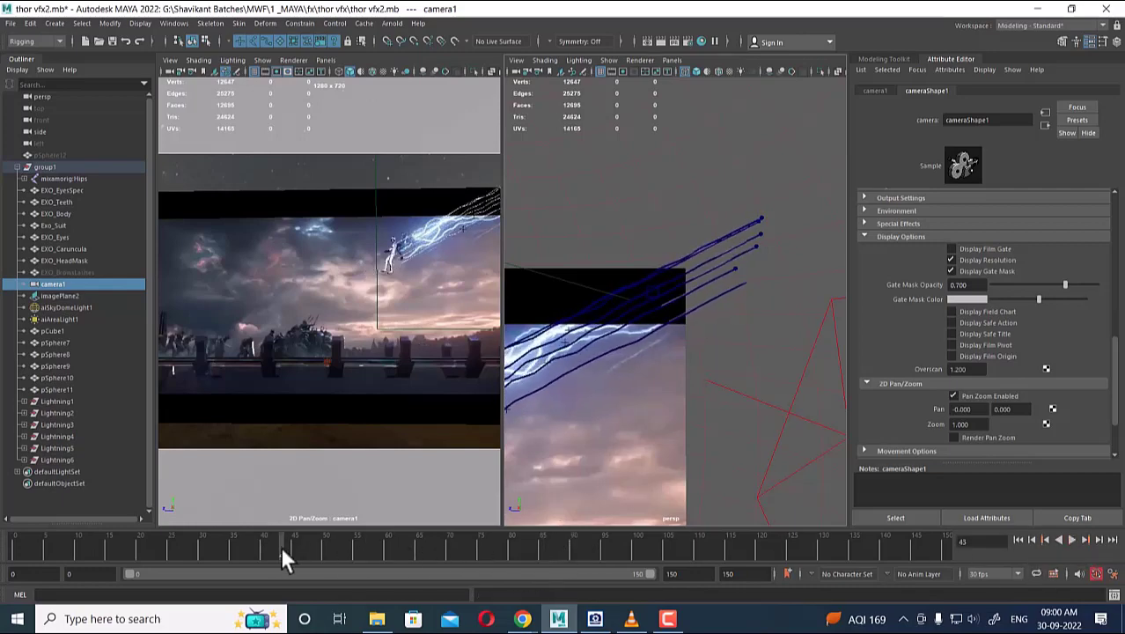
Select the Exo_Suit mesh and inspect up close where the lightning bolts attach to the character.
click(389, 252)
alt+middle_drag(642, 406, 829, 316)
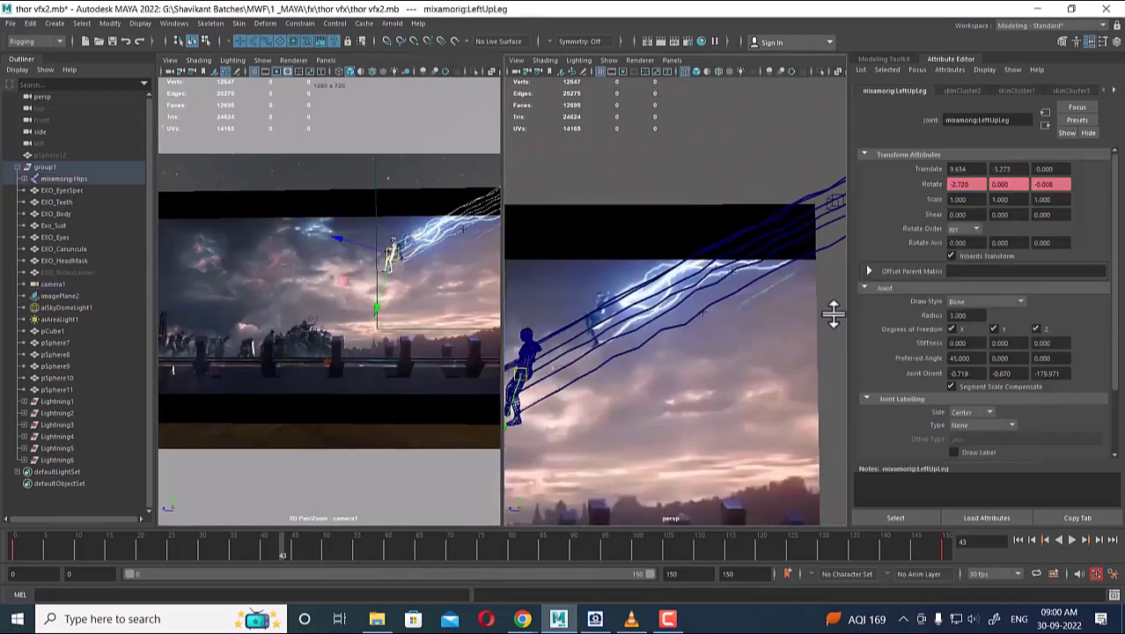
scroll(731, 395, up, 3)
alt+middle_drag(607, 401, 727, 388)
click(655, 359)
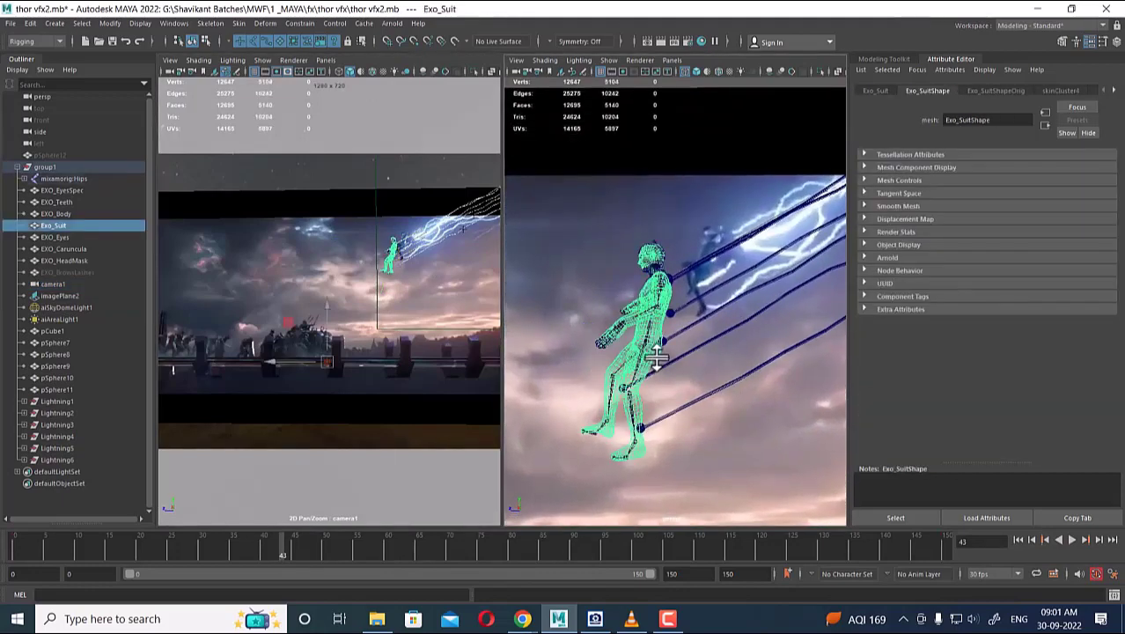
scroll(690, 326, up, 2)
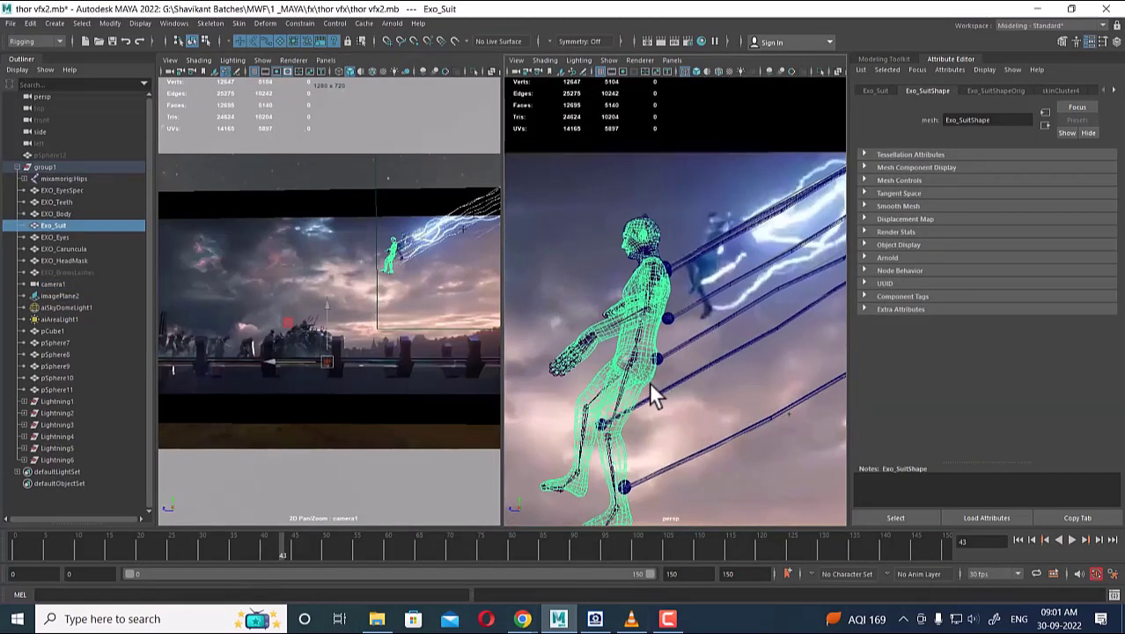
Select the mixamorig:Hips joint and scrub through the character's keyed motion up to frame 150.
key(alt+v)
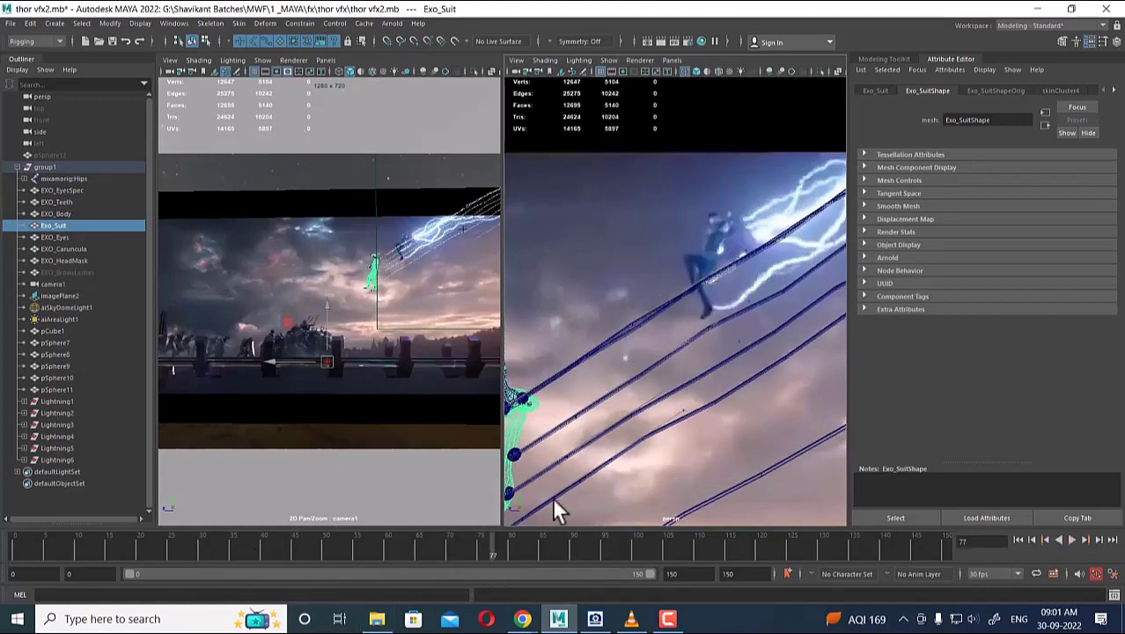
click(485, 548)
drag(489, 557, 566, 543)
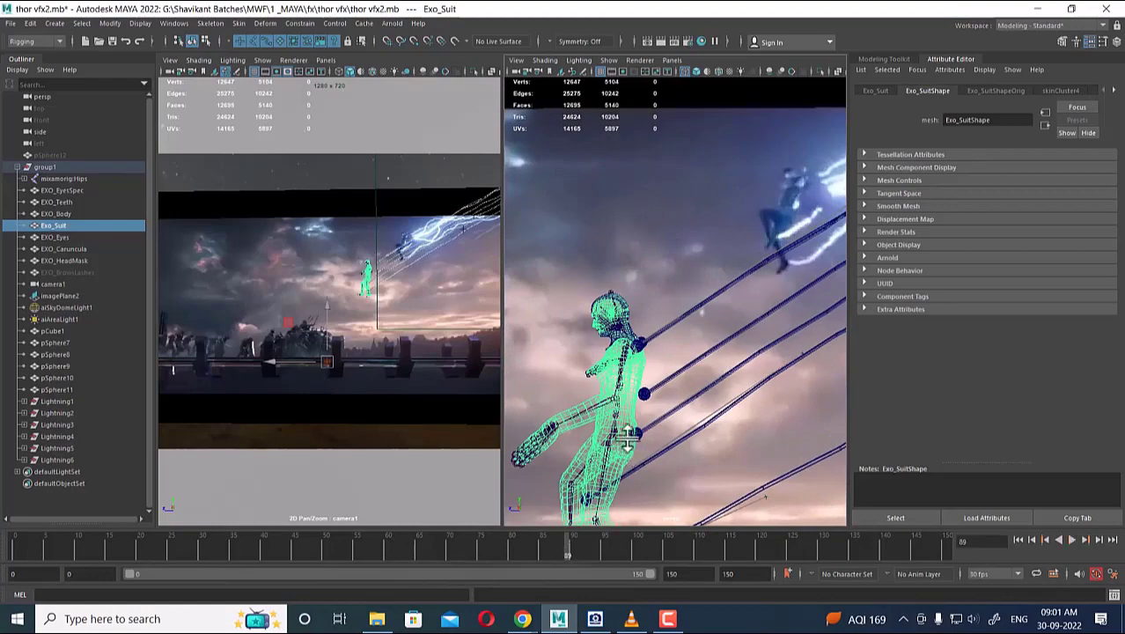
click(618, 433)
click(482, 547)
key(alt+v)
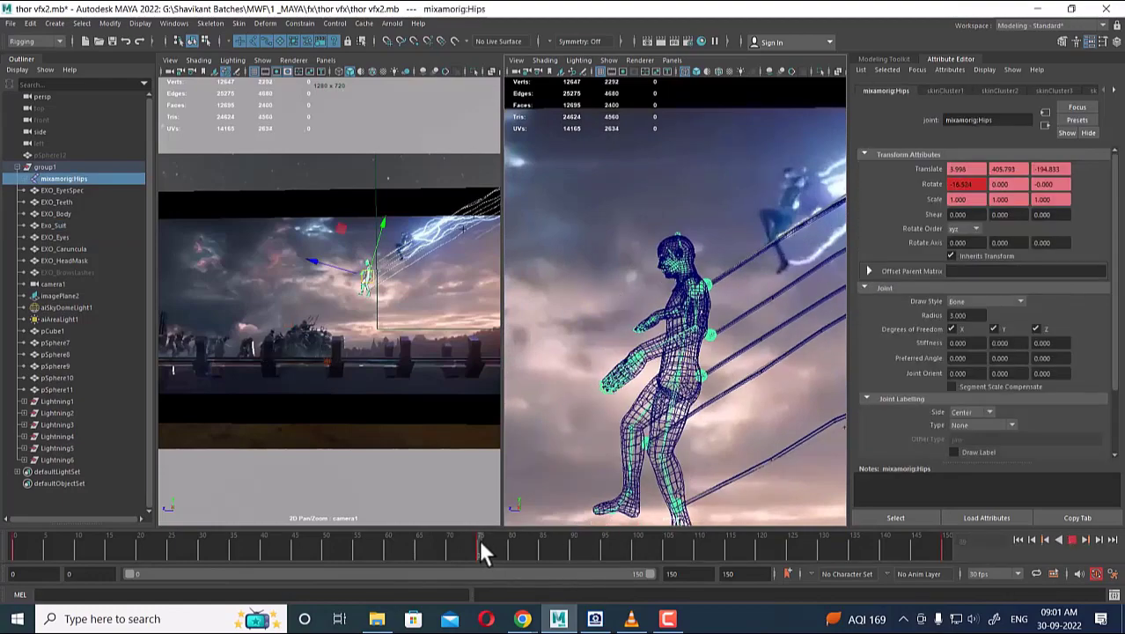
drag(480, 539, 956, 543)
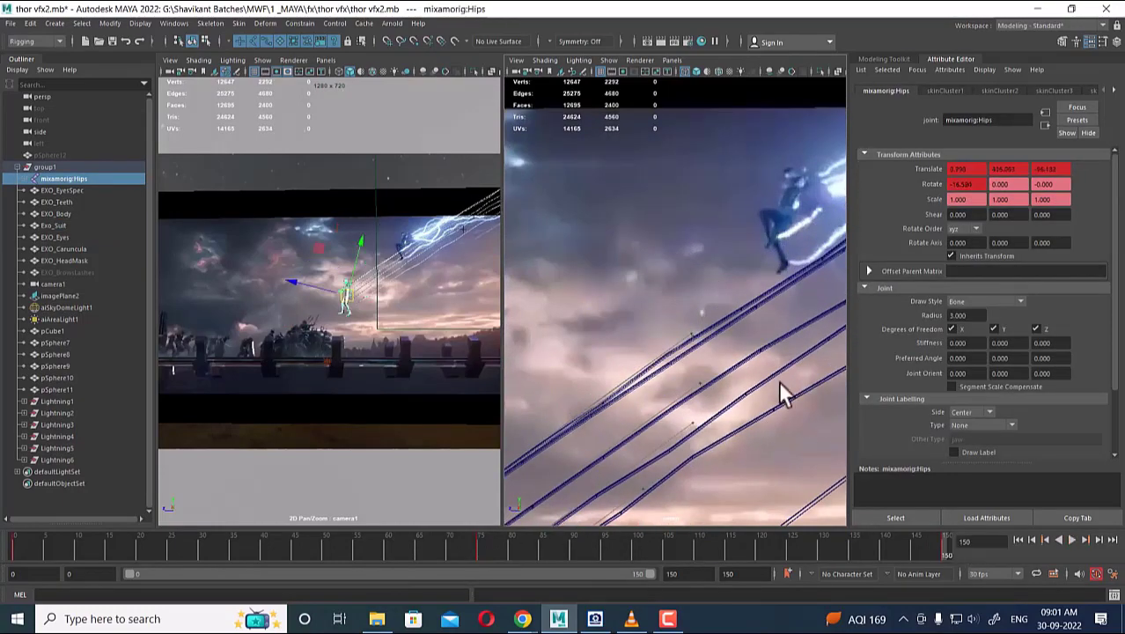
Examine the bolts' far ends and compare them with the reference clip thor.mp4 in VLC media player.
scroll(727, 322, down, 8)
mouse_move(727, 333)
alt+mouse_down()
mouse_move(710, 390)
mouse_move(716, 352)
mouse_move(612, 370)
mouse_move(710, 327)
mouse_move(708, 379)
mouse_move(718, 353)
alt+mouse_up()
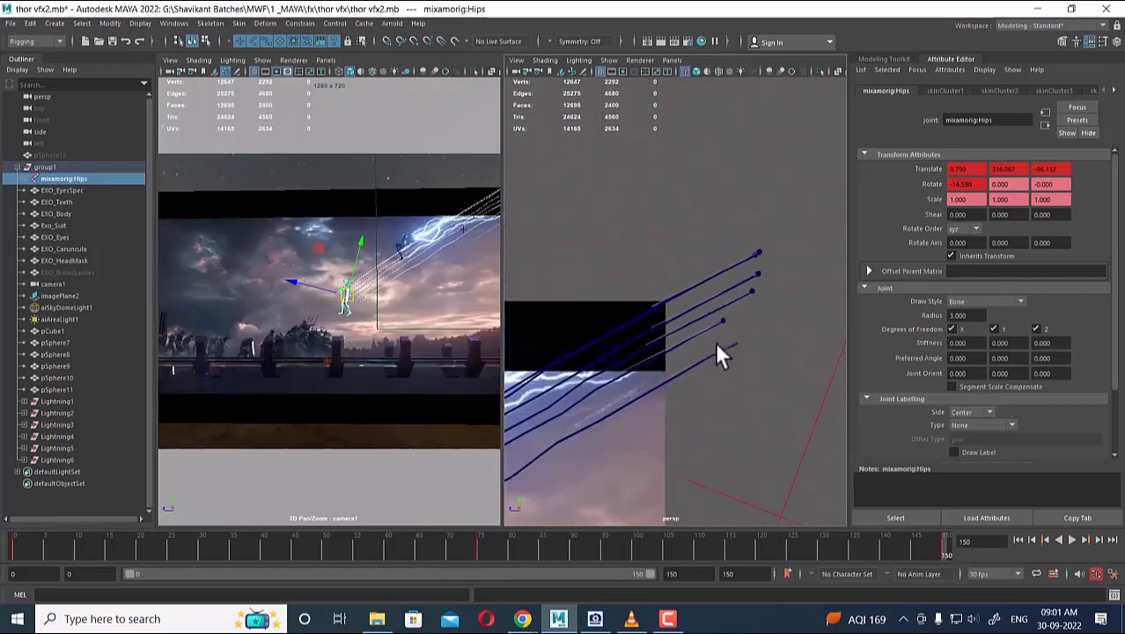
click(632, 619)
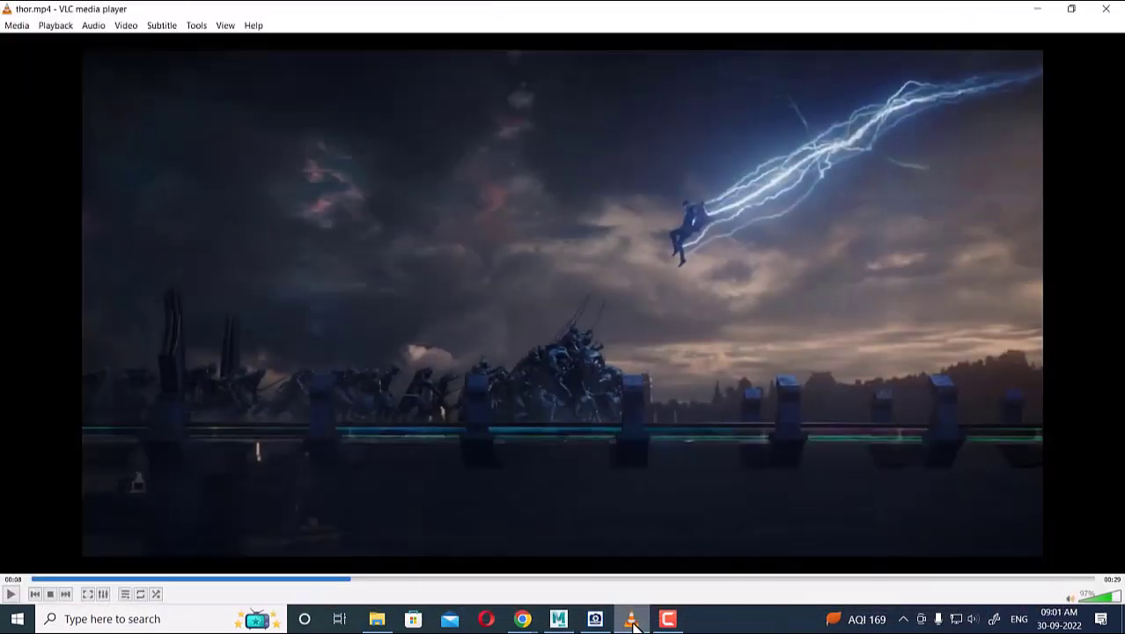
key(space)
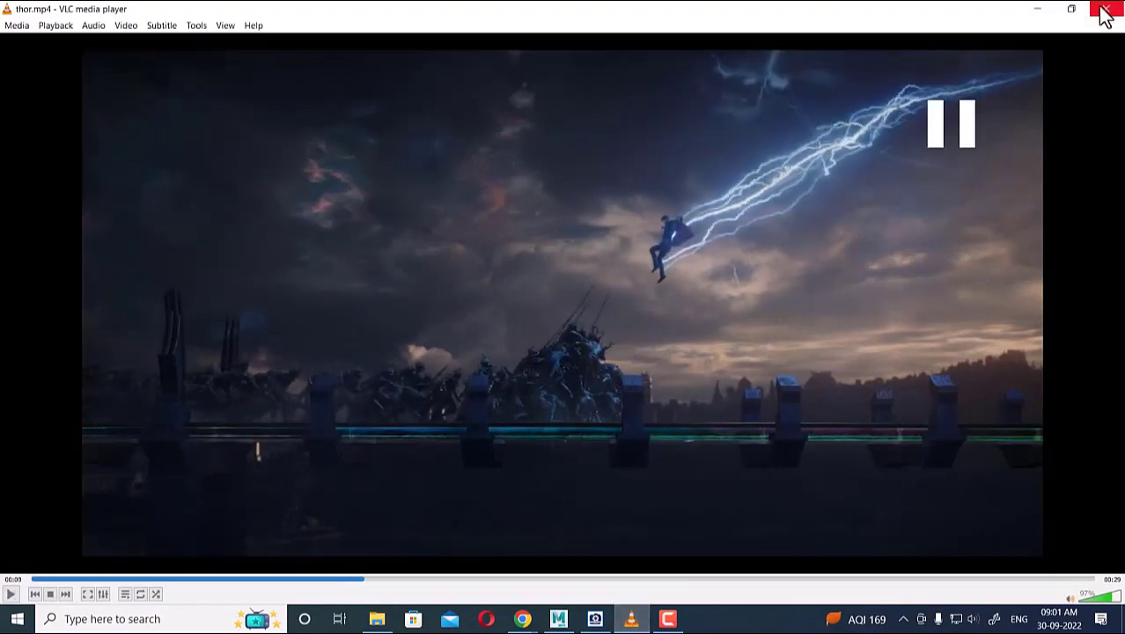
click(1038, 11)
Return to frame 0 in Maya and select the bolts' end spheres pSphere7 through pSphere11.
alt+drag(748, 261, 665, 482)
click(720, 246)
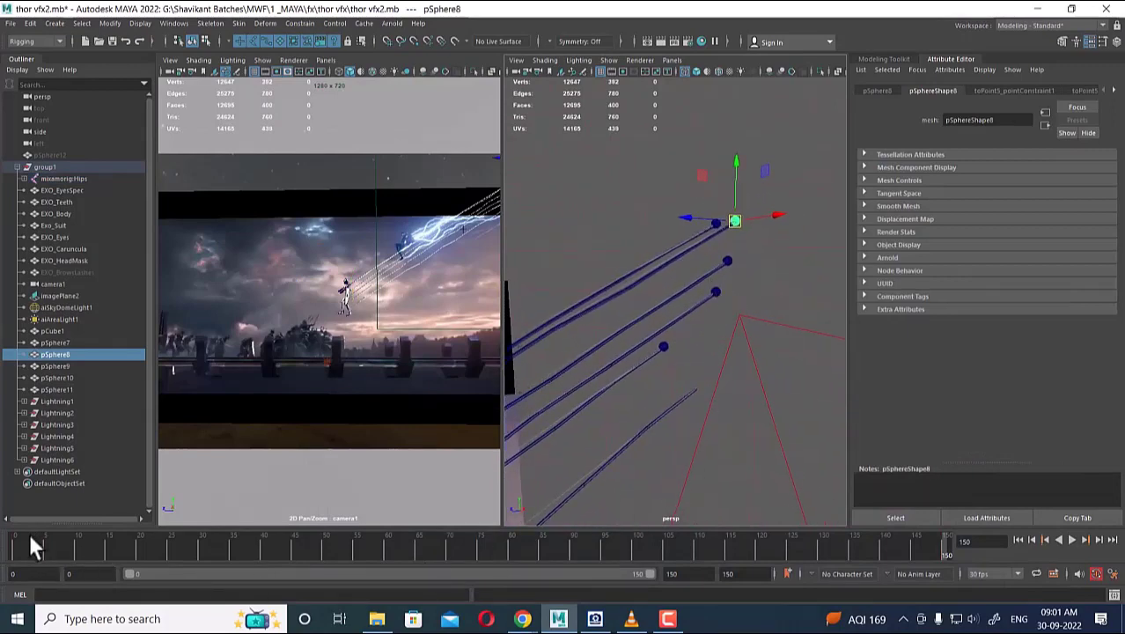
drag(26, 541, 6, 555)
alt+drag(742, 210, 708, 240)
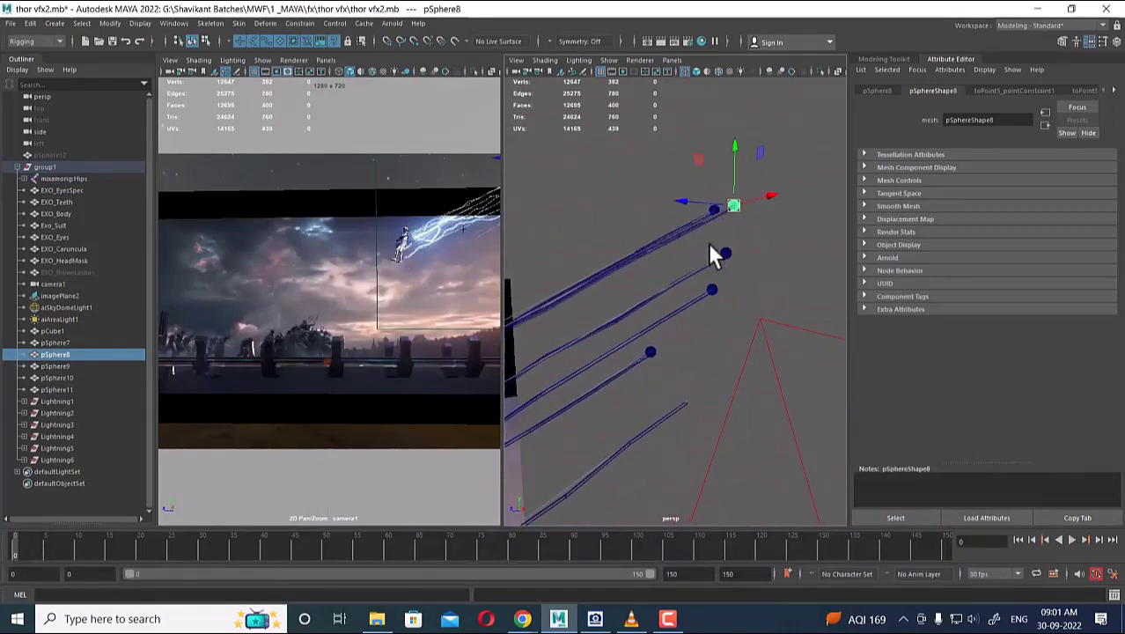
shift+click(727, 253)
shift+click(712, 287)
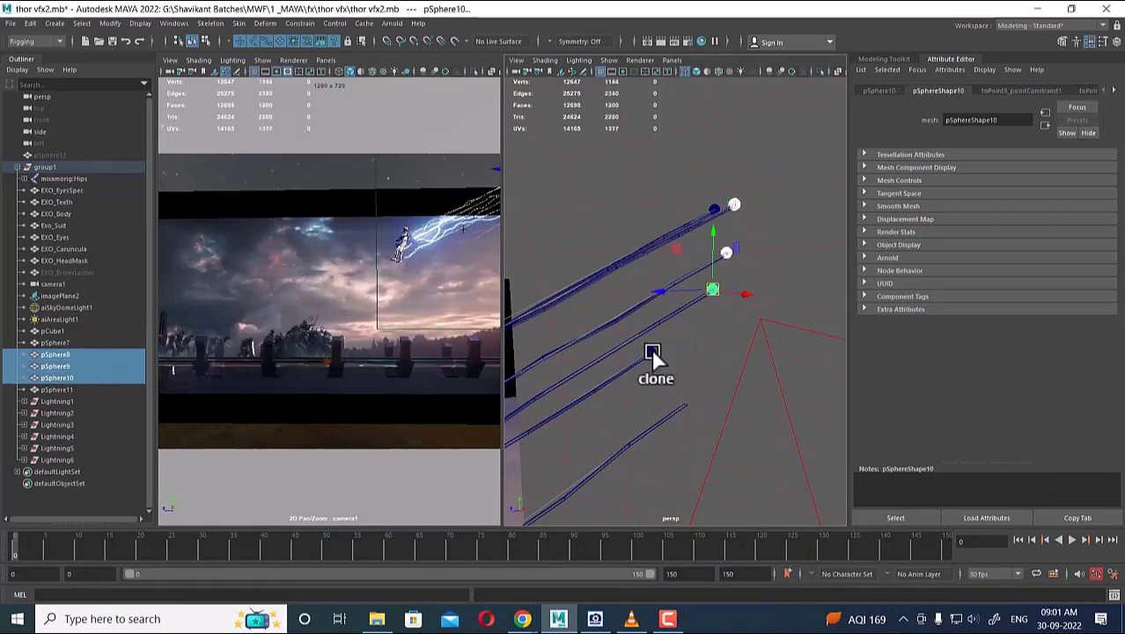
shift+click(653, 352)
shift+click(701, 210)
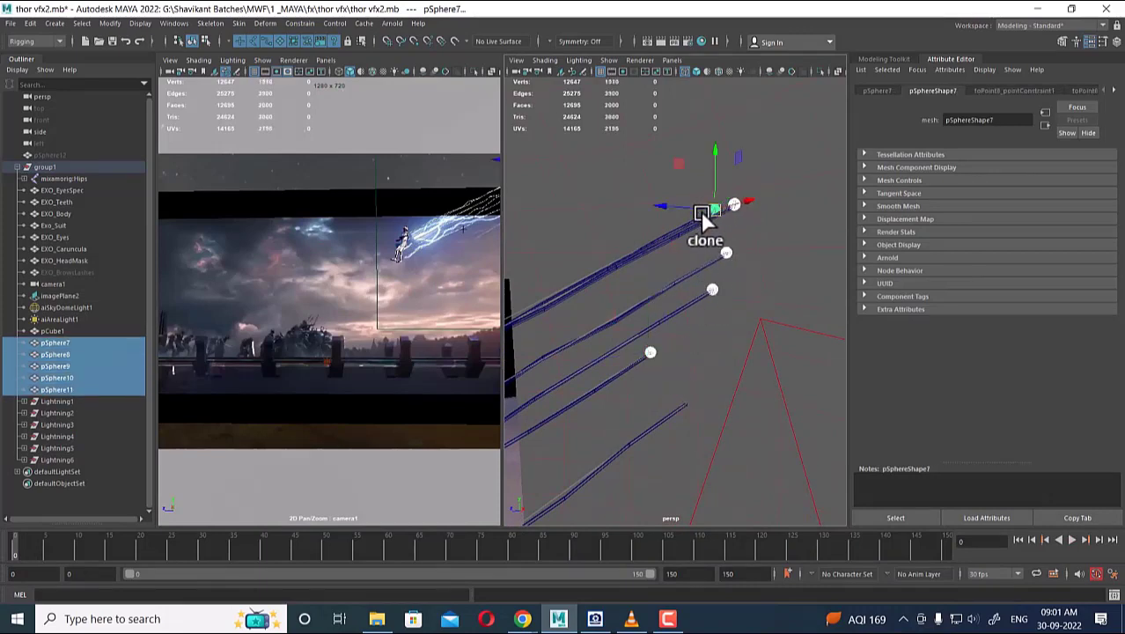
Show all hidden objects in the scene.
click(141, 24)
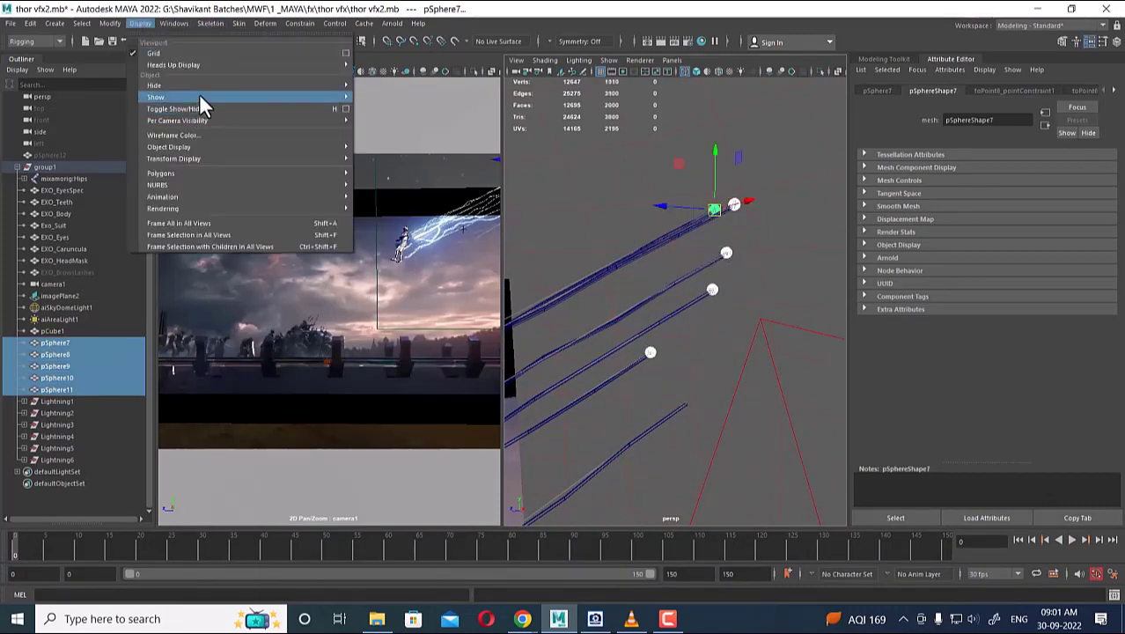
mouse_move(199, 93)
click(435, 147)
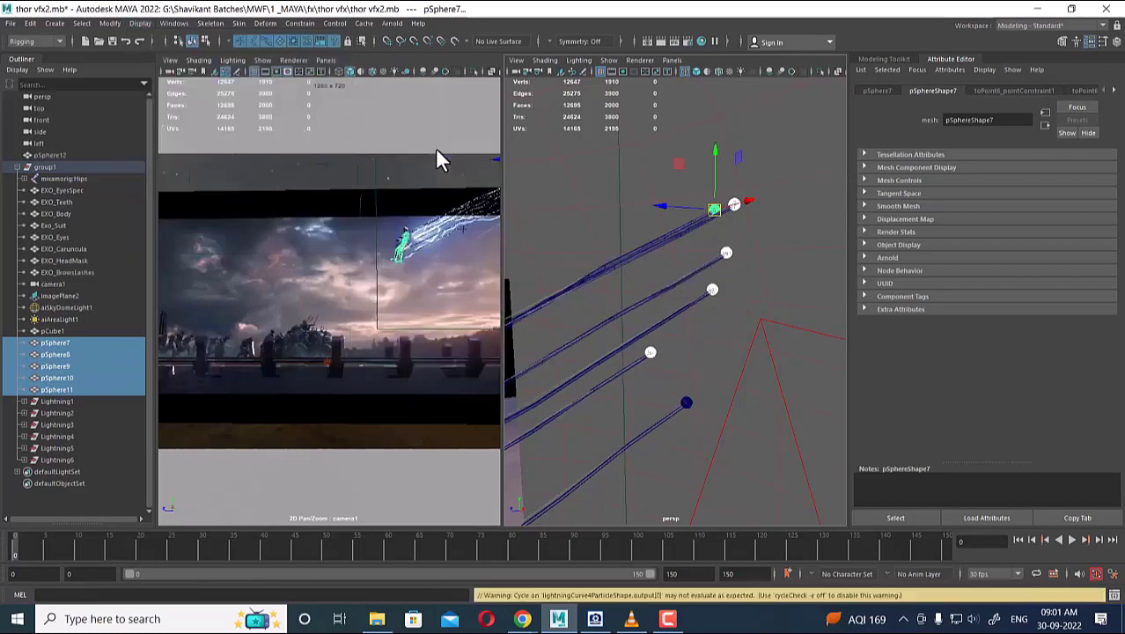
Add pSphere12 to the selected end spheres, key all six at frame 0 and play the animation forward.
click(685, 402)
key(ctrl+z)
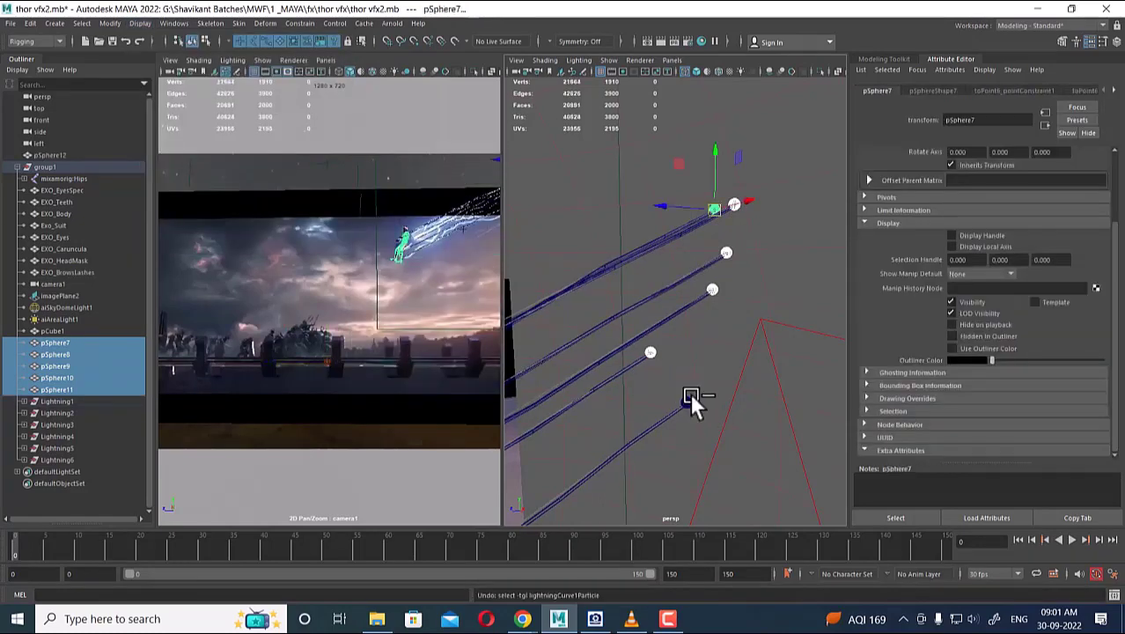
shift+click(686, 399)
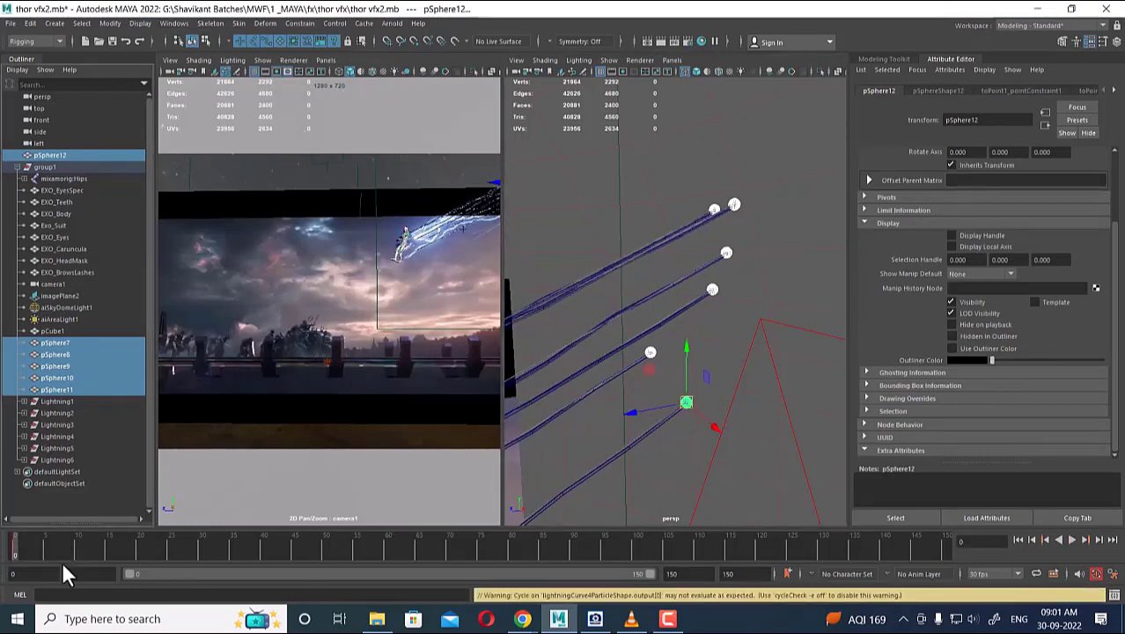
key(alt+v)
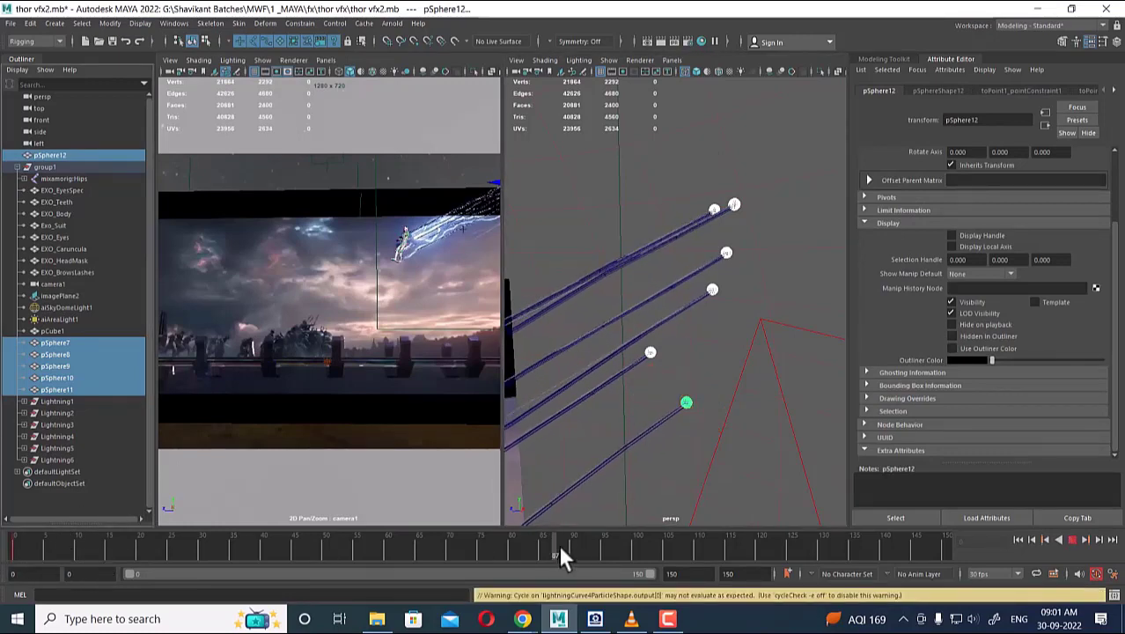
key(alt+v)
Go to frame 100 and move pSphere7 beside pSphere8 at the bolts' far end.
scroll(701, 277, up, 1)
alt+drag(701, 276, 716, 281)
scroll(740, 242, up, 3)
alt+middle_drag(739, 242, 764, 253)
click(715, 150)
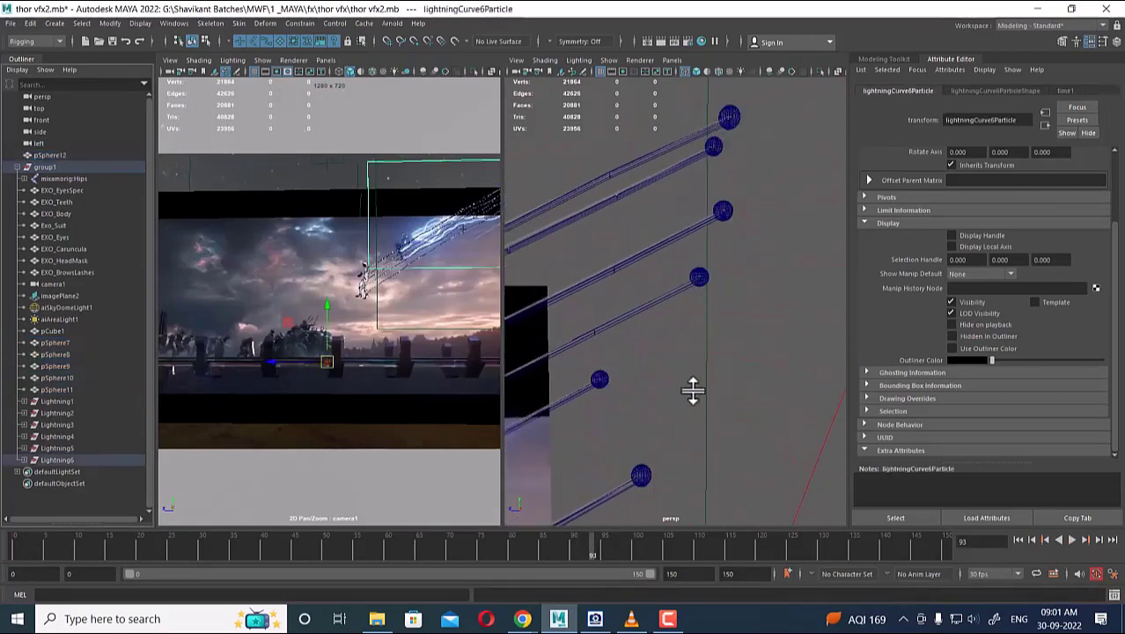
click(715, 147)
drag(597, 552, 633, 546)
mouse_move(737, 194)
alt+mouse_down()
mouse_move(757, 230)
mouse_move(785, 165)
mouse_move(804, 265)
mouse_move(746, 254)
mouse_move(779, 292)
mouse_move(716, 267)
mouse_move(664, 220)
mouse_move(730, 199)
alt+mouse_up()
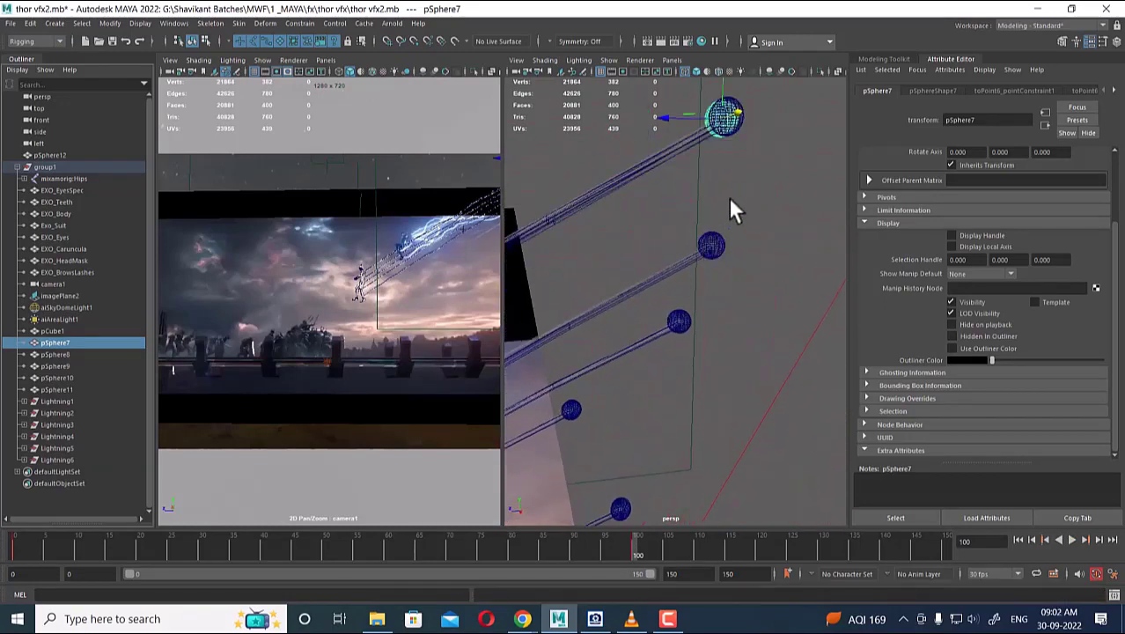
click(735, 128)
mouse_move(730, 151)
alt+mouse_down()
mouse_move(718, 158)
mouse_move(731, 150)
alt+mouse_up()
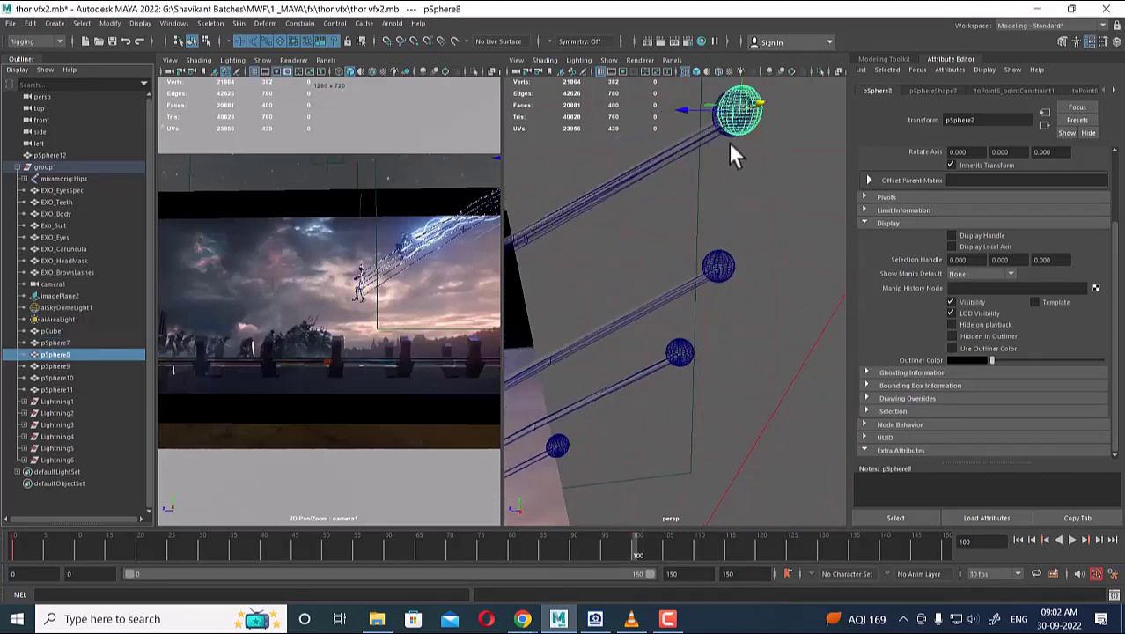
Lower the upper spheres toward the next ones, gathering pSphere7 through pSphere10 into a tight cluster.
shift+click(731, 123)
drag(735, 83, 706, 232)
alt+drag(715, 303, 723, 219)
shift+click(715, 216)
alt+drag(727, 145, 685, 253)
shift+click(678, 320)
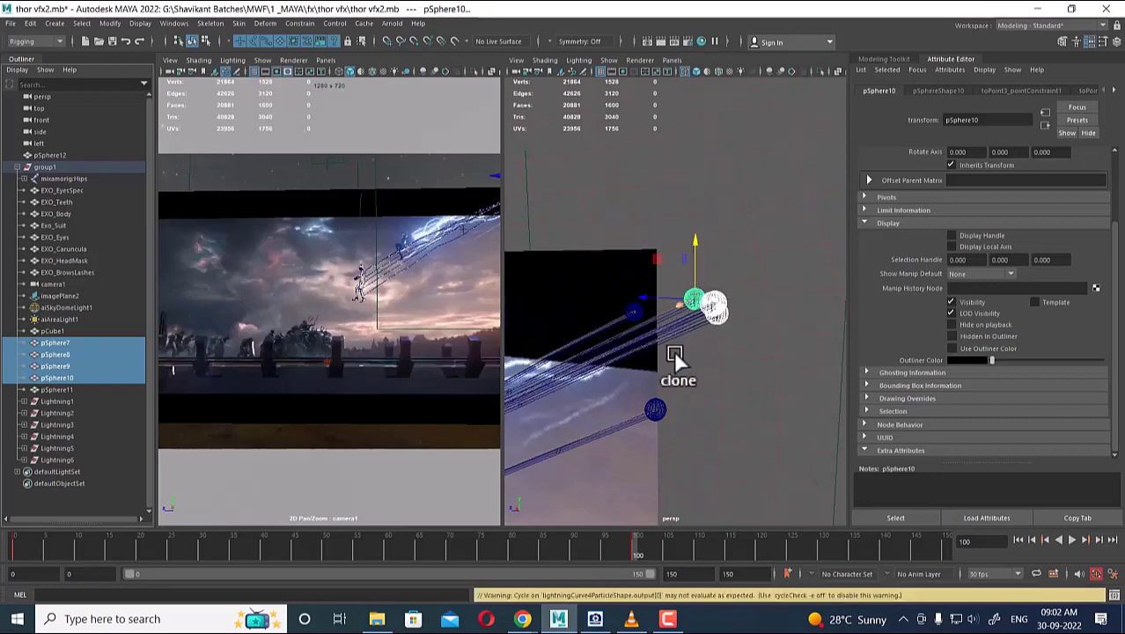
Move pSphere12 and pSphere11 into the cluster with the other end spheres.
click(657, 402)
drag(654, 392, 674, 299)
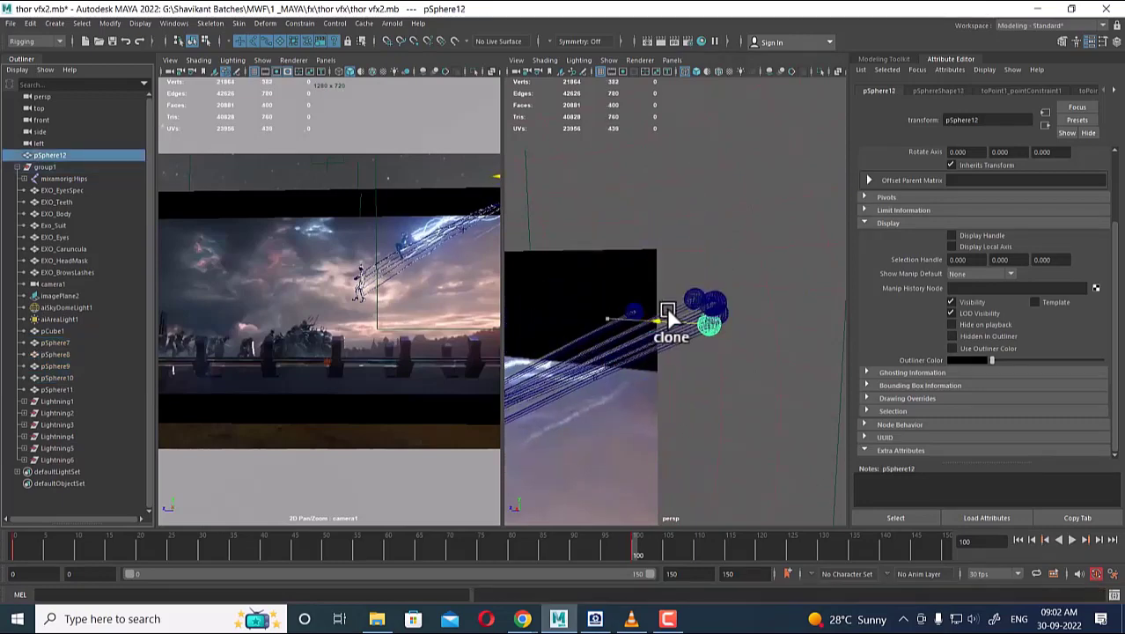
click(634, 313)
alt+drag(633, 312, 743, 269)
Select all six clustered end spheres, pSphere7 through pSphere12.
shift+click(721, 255)
shift+click(793, 233)
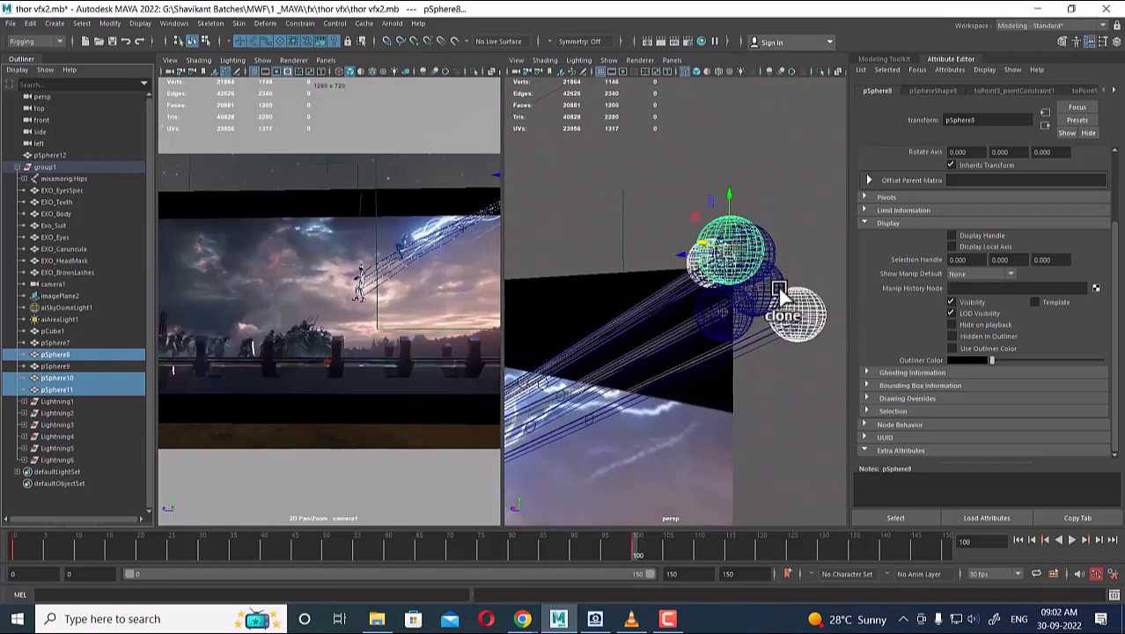
shift+click(781, 288)
shift+click(774, 248)
shift+click(749, 332)
scroll(749, 330, down, 3)
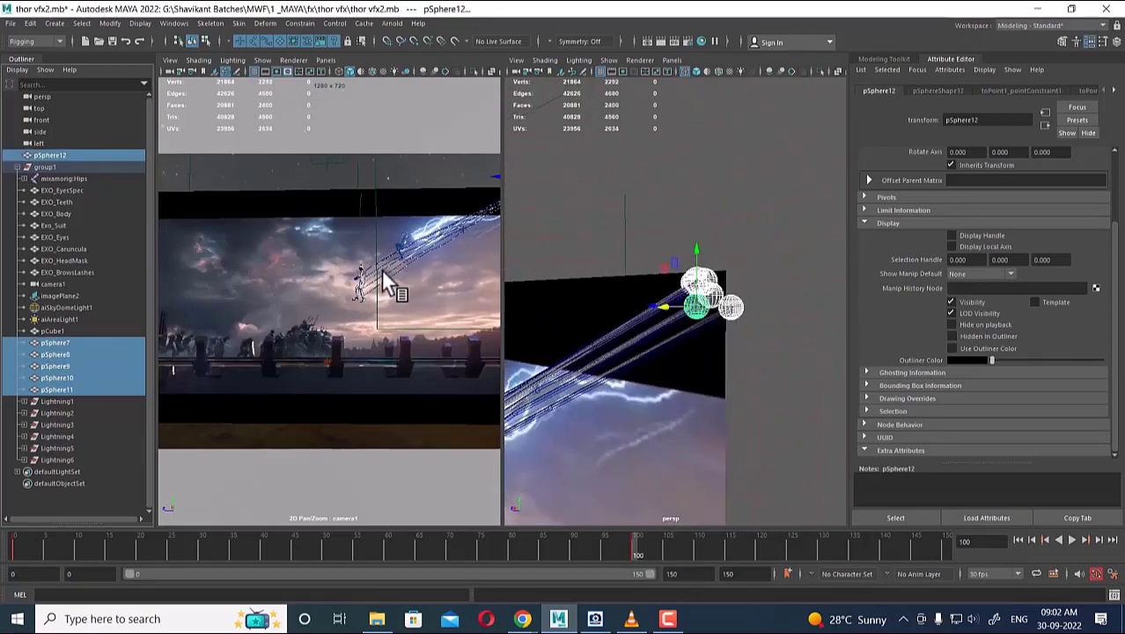
Check the reference clip in VLC media player, then reposition the six end spheres together and key them at frame 100.
click(631, 619)
click(632, 620)
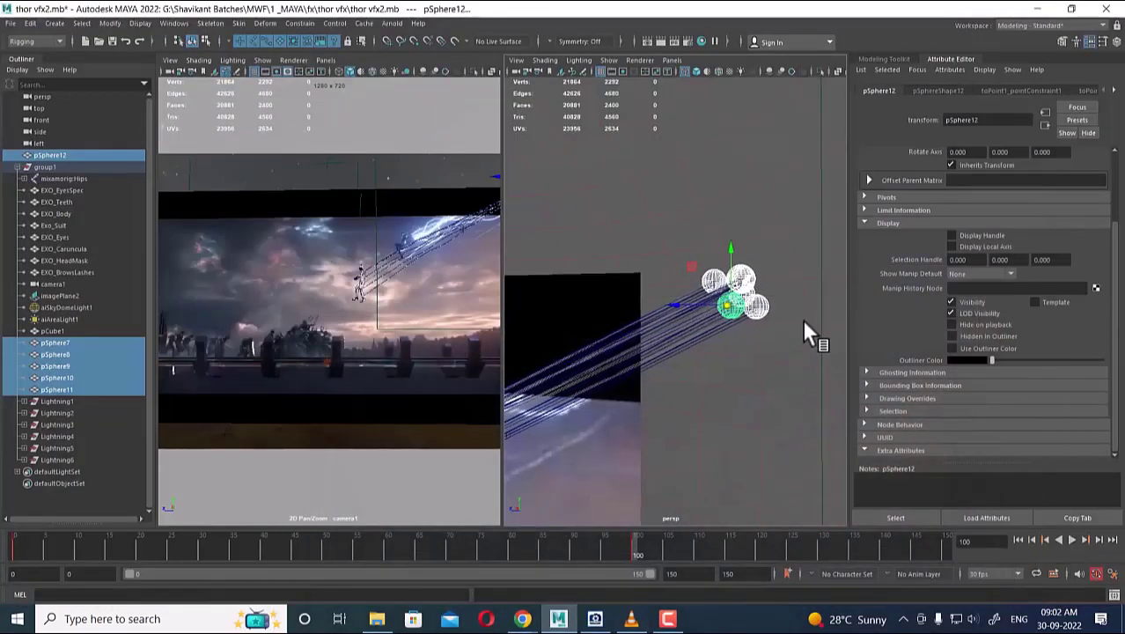
drag(706, 306, 663, 312)
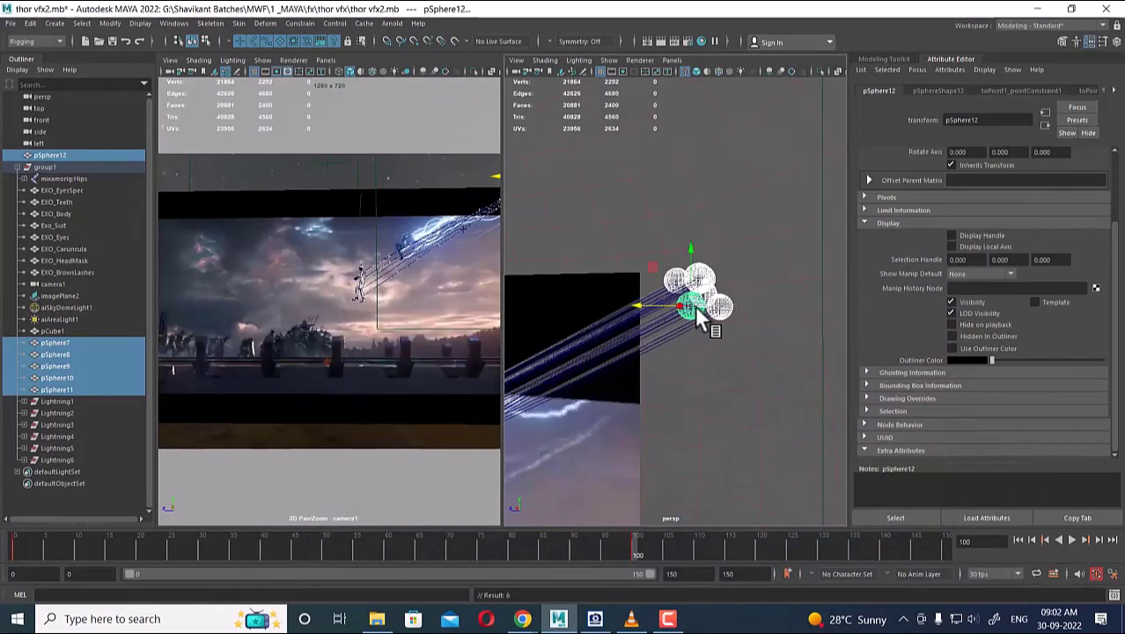
drag(690, 255, 783, 302)
mouse_move(778, 204)
mouse_down()
mouse_move(783, 216)
mouse_move(782, 202)
mouse_up()
key(s)
Go to frame 150, shift the six end spheres slightly toward the character side and key them.
drag(639, 546, 1017, 546)
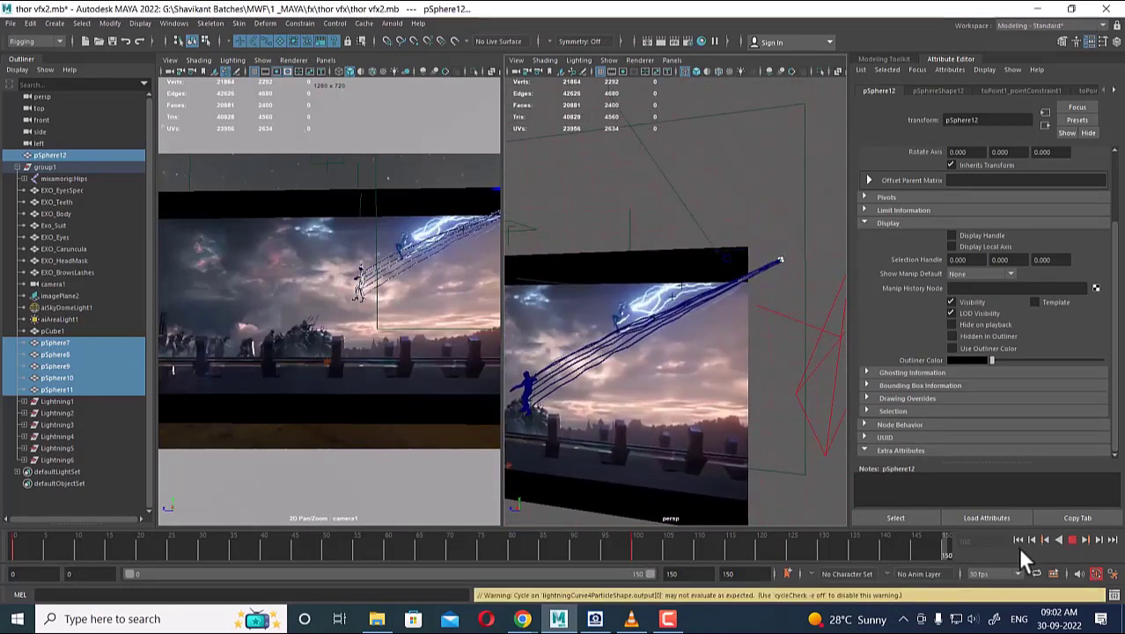
drag(726, 260, 705, 261)
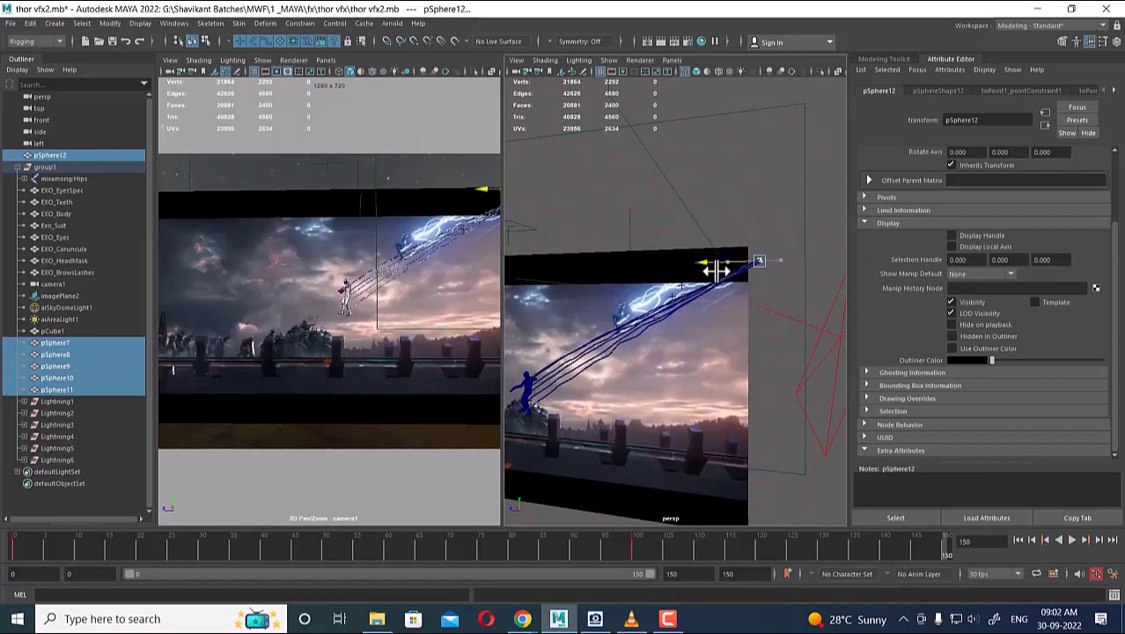
Reframe the enlarged camera1 view closer so the background footage fills the render frame.
key(space)
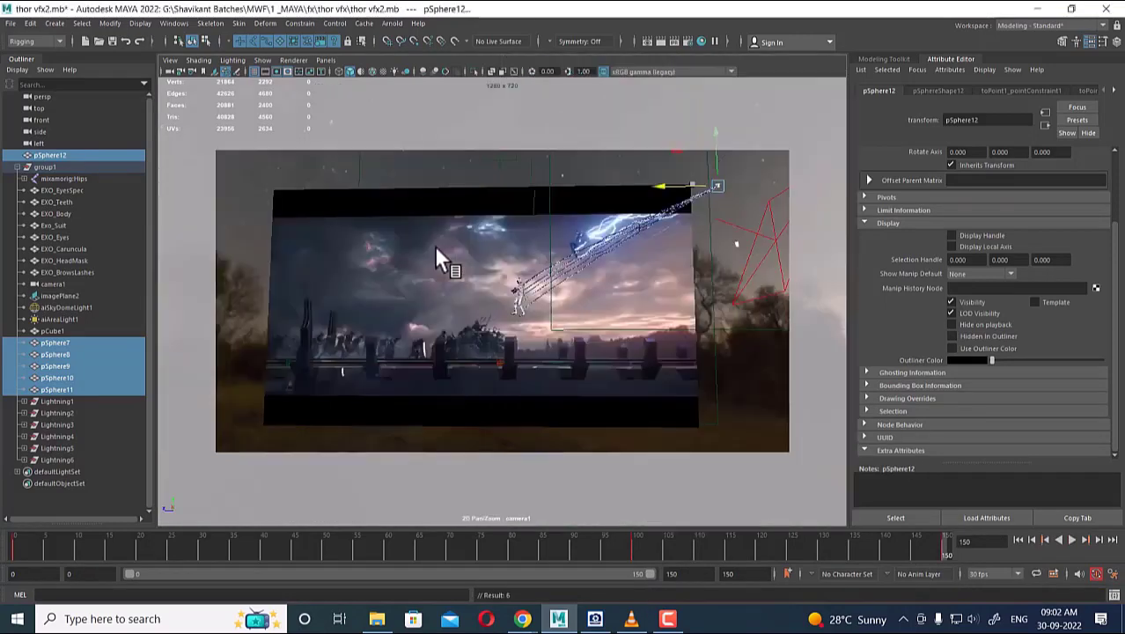
click(325, 60)
mouse_move(396, 72)
click(490, 74)
alt+right_drag(610, 266, 626, 361)
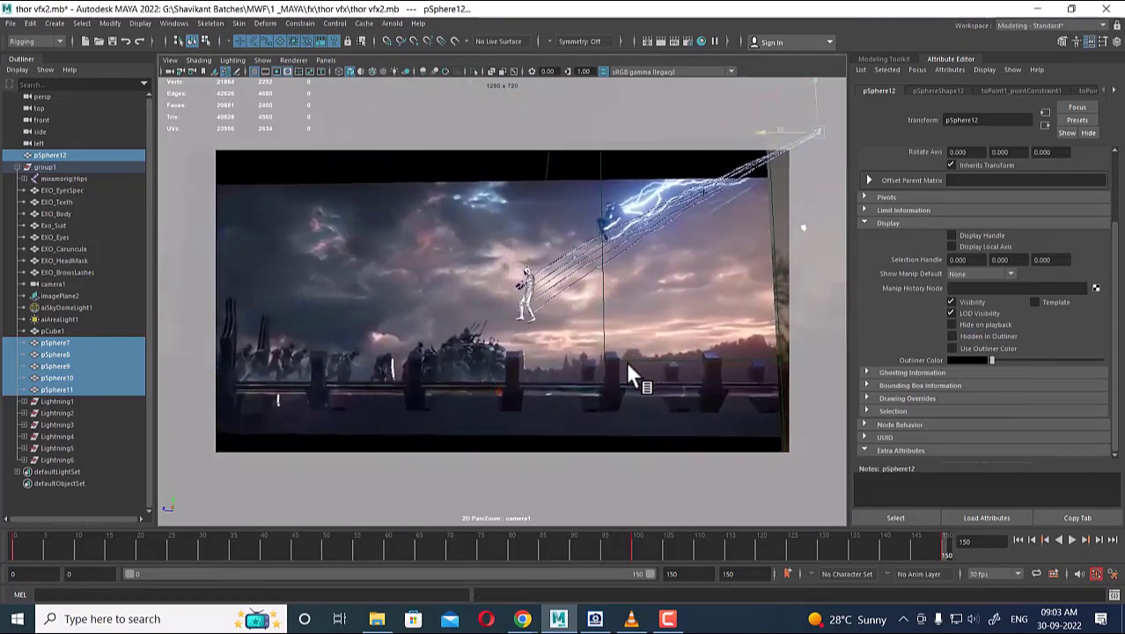
alt+middle_drag(634, 336, 675, 325)
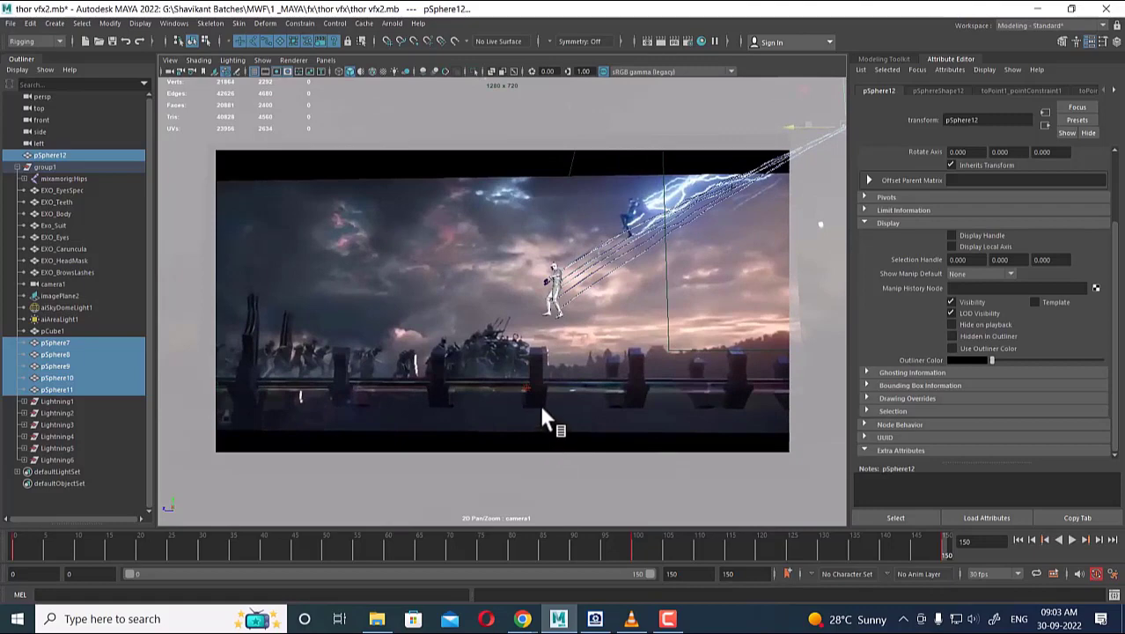
Play the shot briefly, render the current frame from camera1 with Arnold and minimize the render window.
key(alt+v)
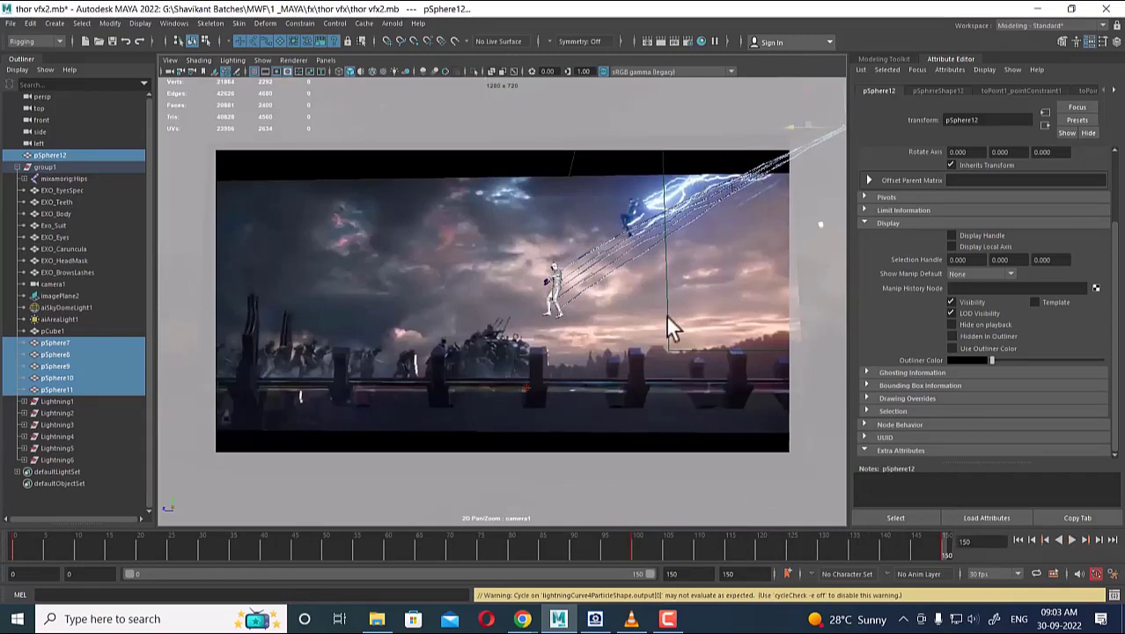
click(660, 42)
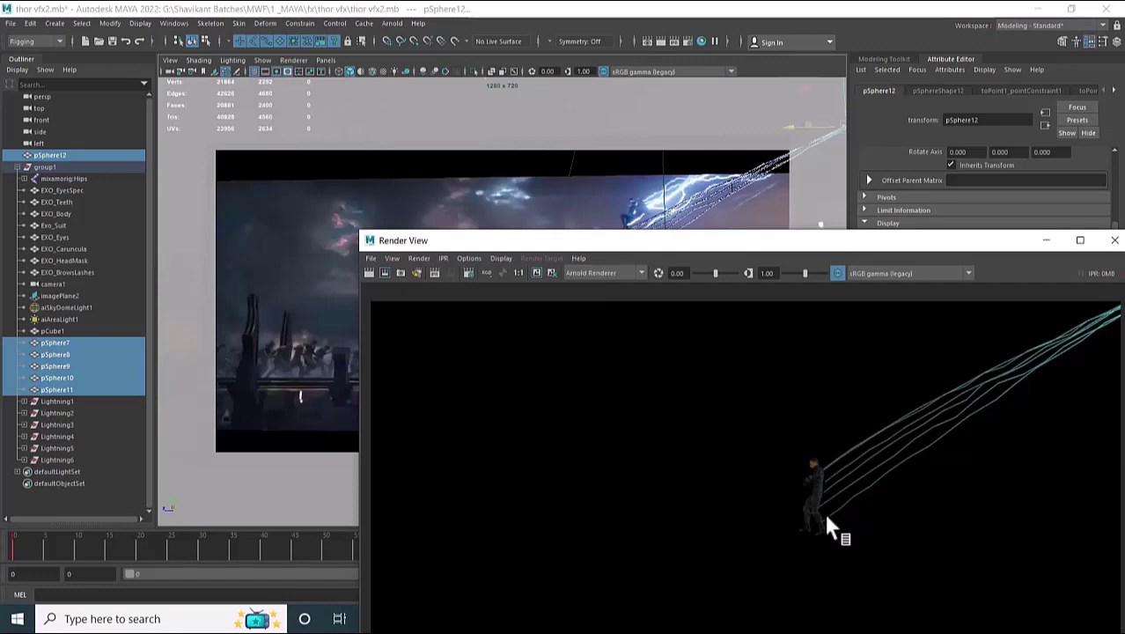
click(1046, 239)
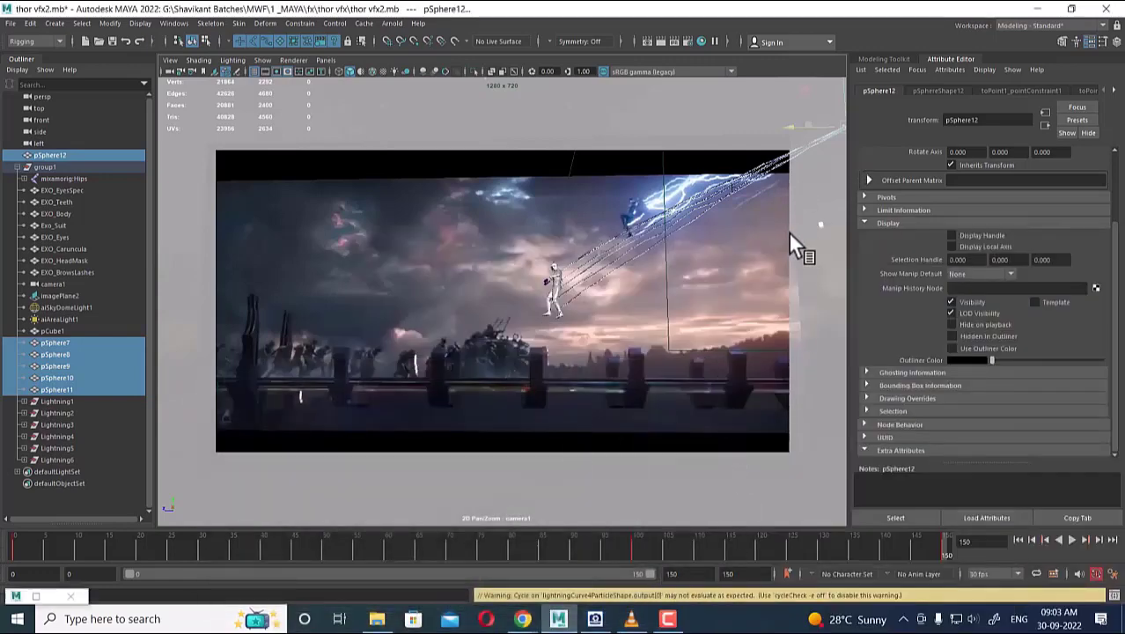
Return to the two-view layout and hide imagePlane2 in the perspective view.
click(799, 467)
alt+drag(797, 462, 739, 281)
drag(683, 200, 645, 279)
click(670, 399)
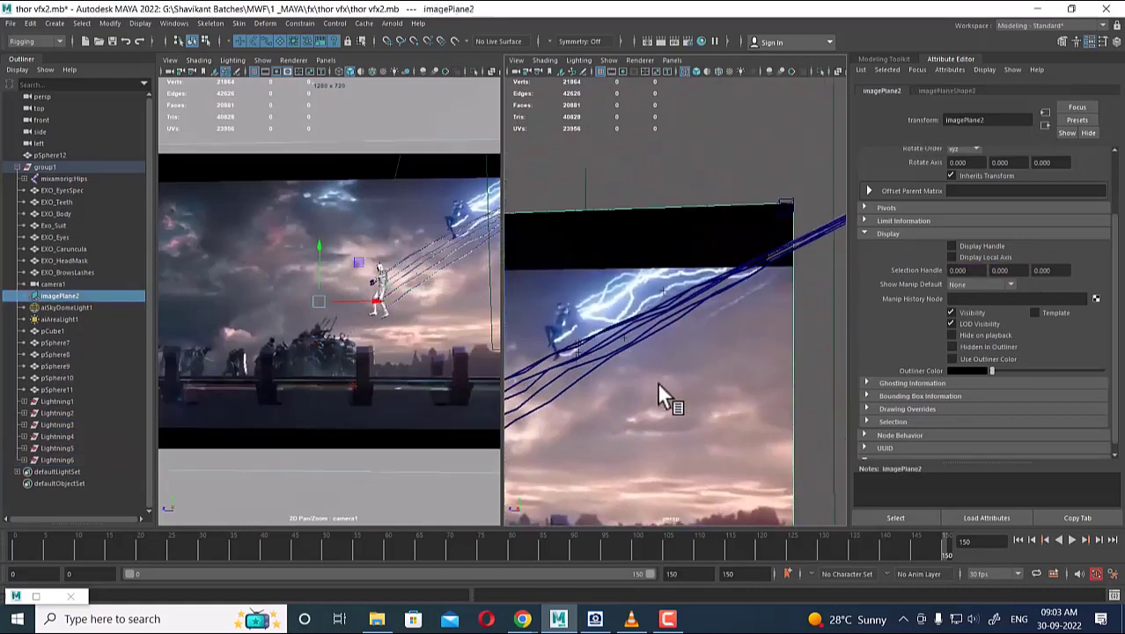
key(h)
Select the bolts Lightning1, Lightning2, Lightning3, Lightning4 and Lightning6 and enlarge the perspective view.
alt+drag(710, 300, 672, 411)
click(635, 254)
shift+click(661, 294)
shift+click(631, 314)
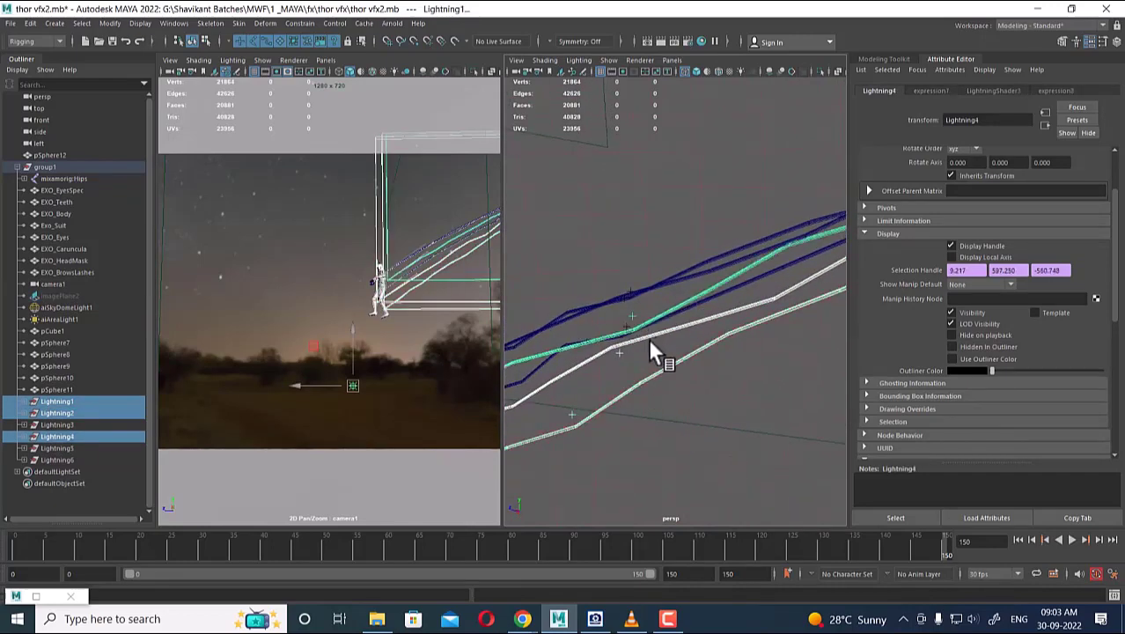
alt+drag(647, 329, 672, 442)
shift+click(608, 331)
alt+drag(613, 330, 509, 400)
key(space)
alt+drag(611, 364, 477, 362)
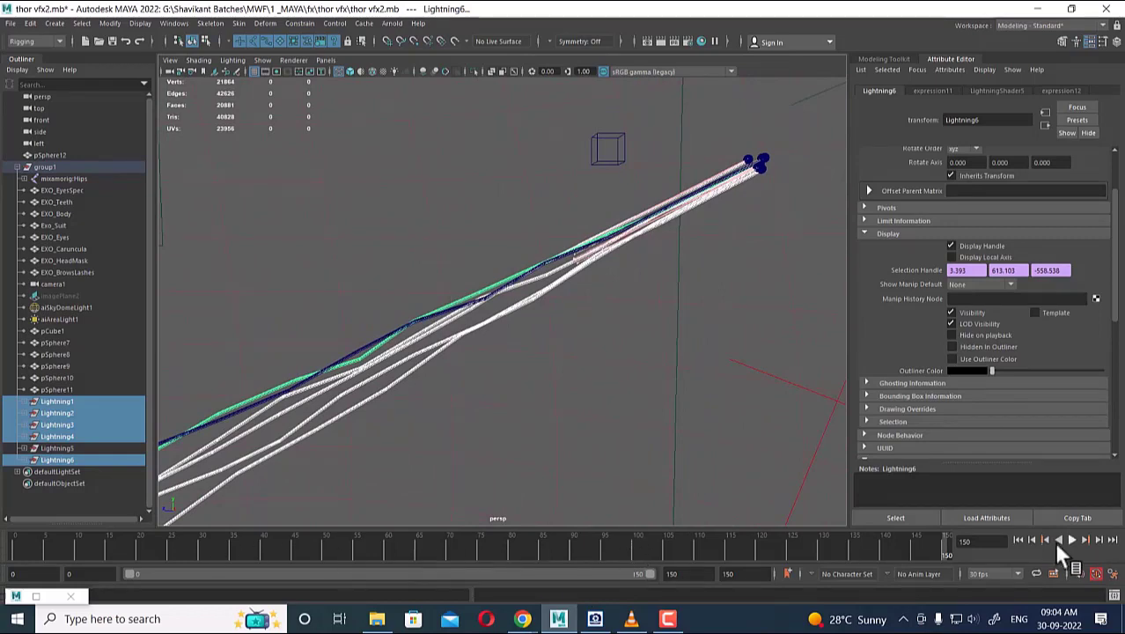
Return to frame 0 and examine the end sphere of the unselected Lightning5 bolt up close.
click(9, 544)
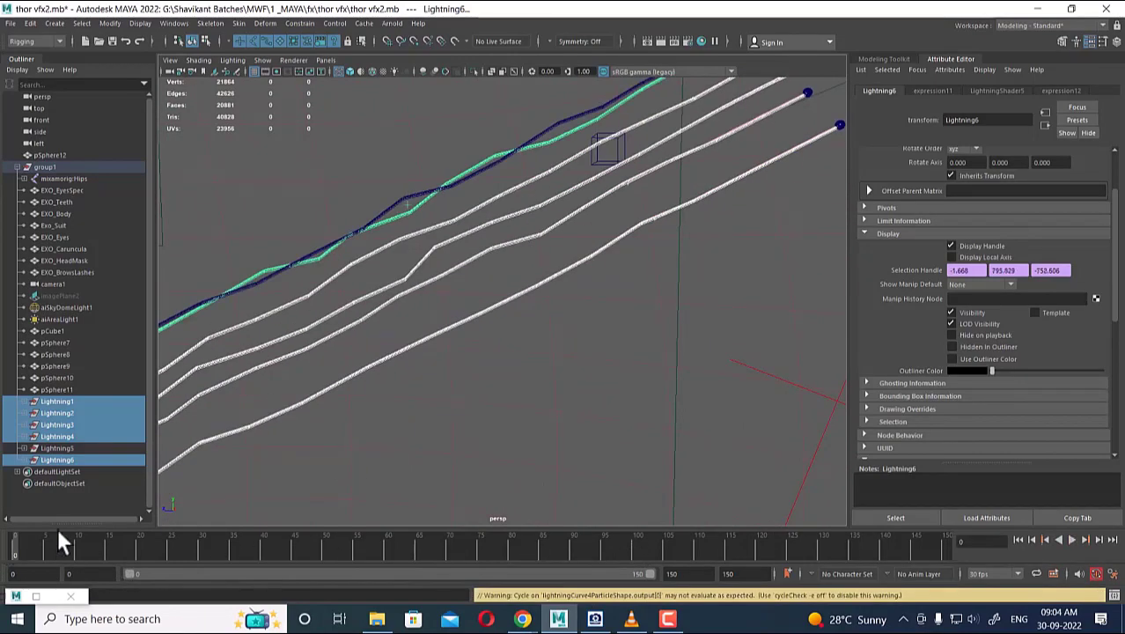
alt+middle_drag(583, 351, 667, 314)
alt+drag(666, 312, 591, 297)
alt+right_drag(696, 233, 615, 436)
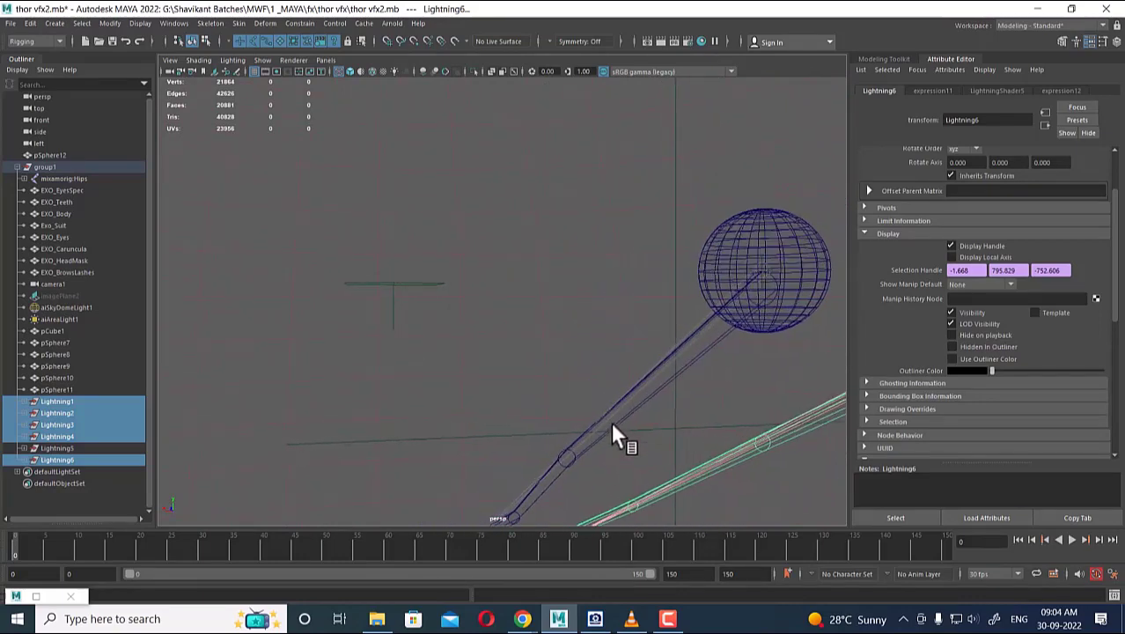
alt+right_drag(691, 367, 724, 301)
alt+middle_drag(723, 301, 659, 323)
alt+right_drag(659, 323, 570, 354)
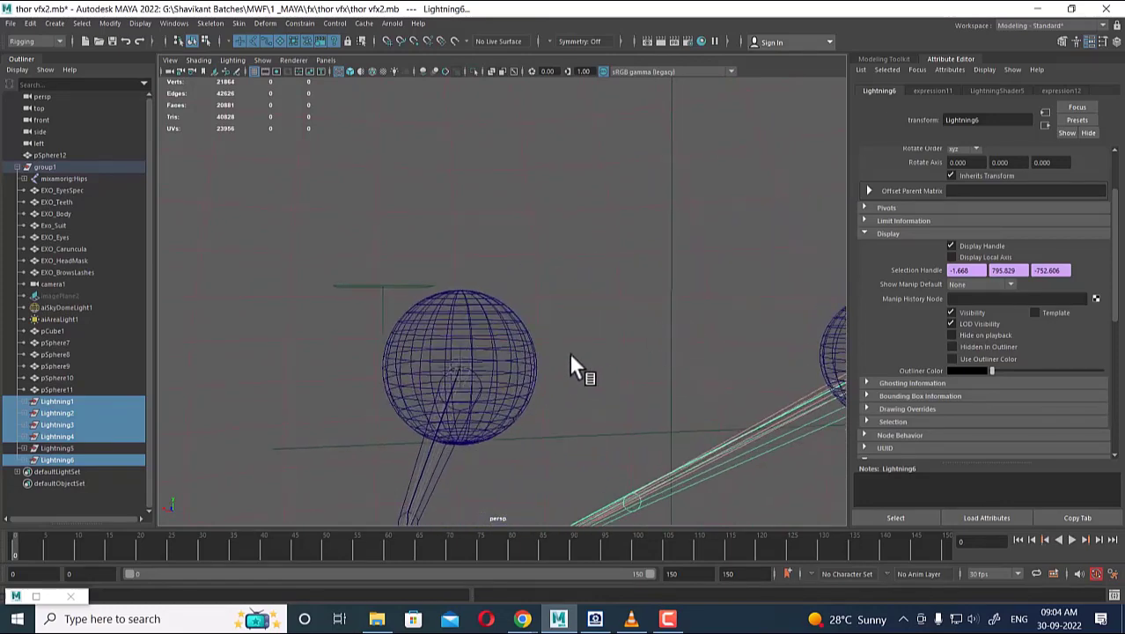
Try to move the toPoint5 end point inside the Lightning5 bolt's end sphere, then undo it.
click(459, 350)
key(f)
alt+middle_drag(532, 356, 600, 280)
alt+right_drag(601, 280, 647, 304)
alt+drag(647, 304, 708, 328)
alt+middle_drag(832, 253, 770, 288)
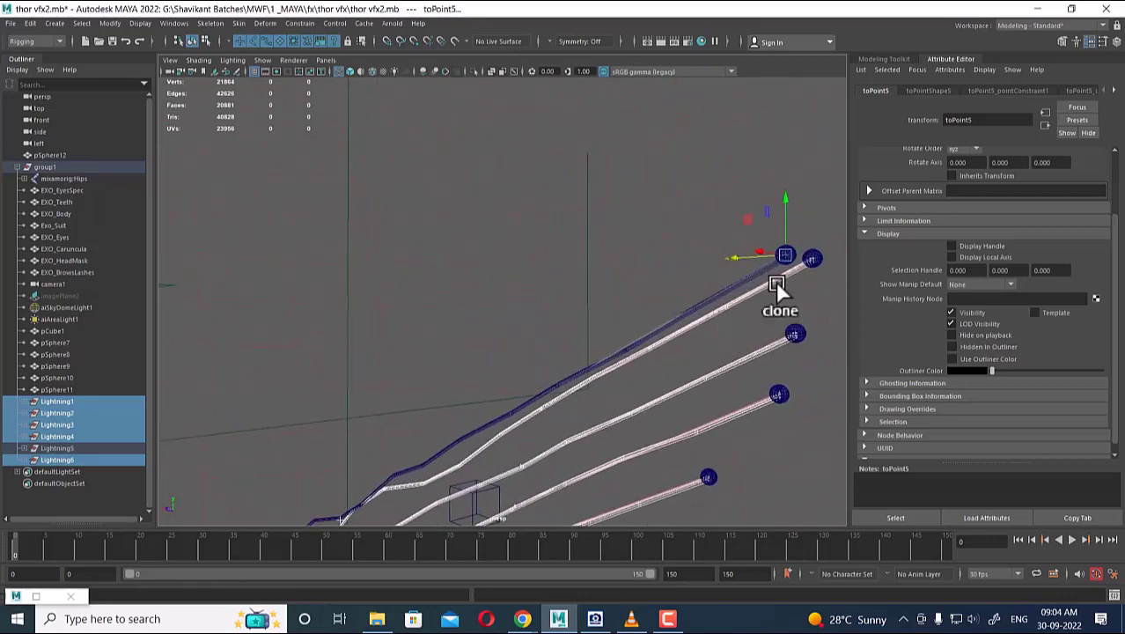
shift+drag(740, 253, 694, 259)
key(ctrl+z)
alt+right_drag(731, 293, 596, 403)
click(642, 380)
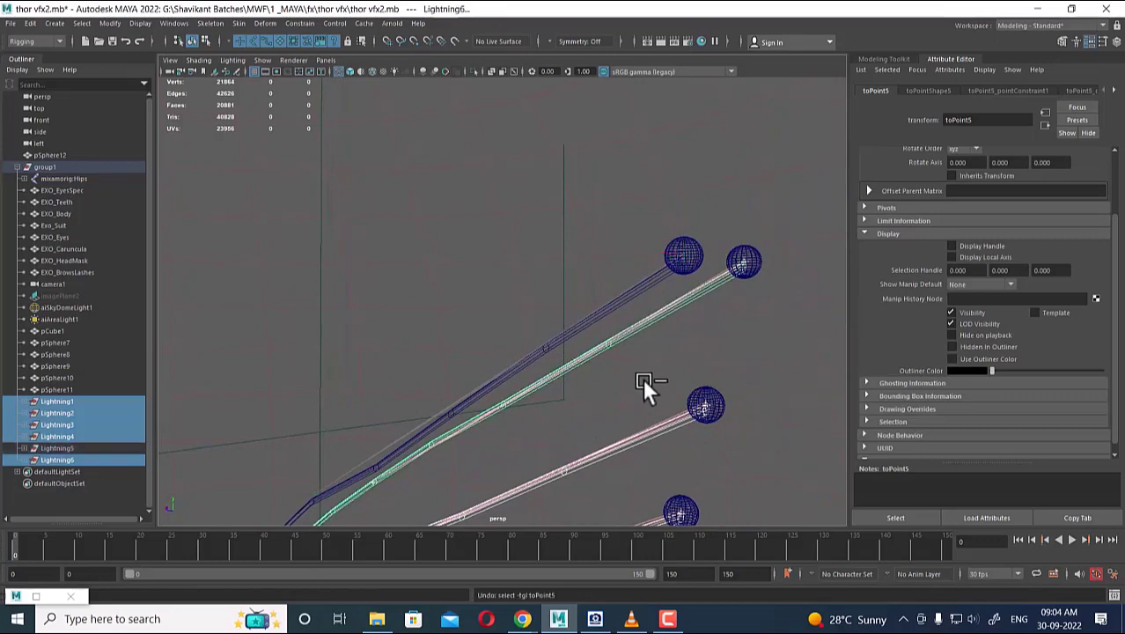
Play and scrub the bolts' motion from frame 0 through frame 150.
alt+drag(642, 377, 638, 253)
alt+drag(586, 299, 377, 523)
click(619, 284)
click(644, 349)
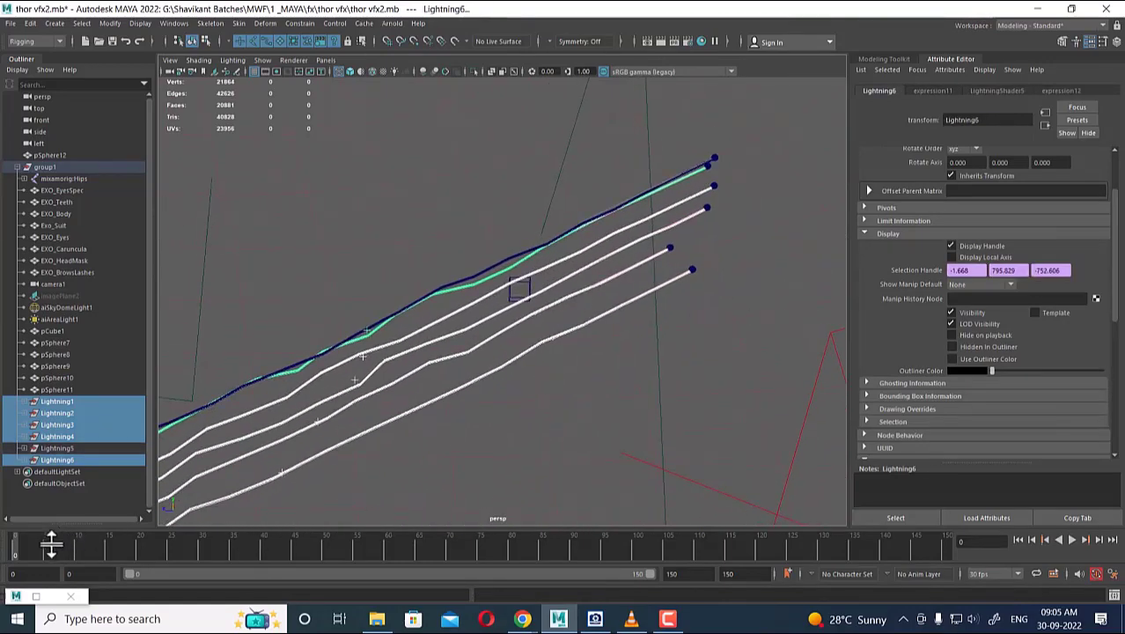
key(alt+v)
drag(182, 541, 965, 553)
Examine the full length of the bolts from the character to the end spheres at frame 150.
scroll(431, 266, down, 2)
scroll(432, 267, down, 3)
alt+middle_drag(432, 267, 618, 231)
scroll(568, 239, down, 4)
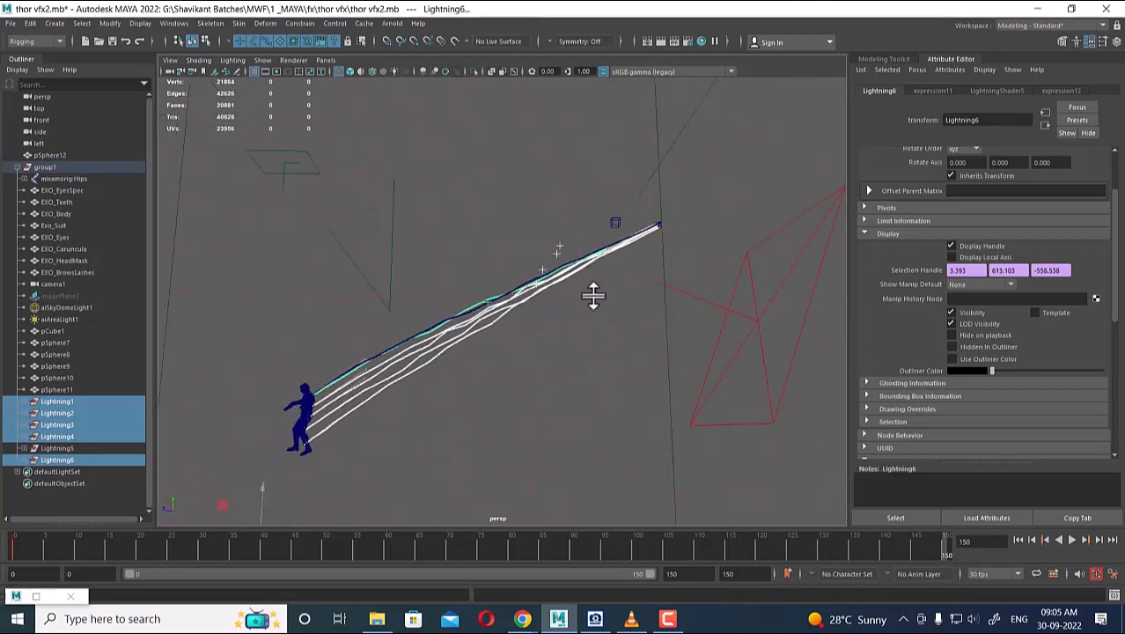
scroll(587, 295, down, 3)
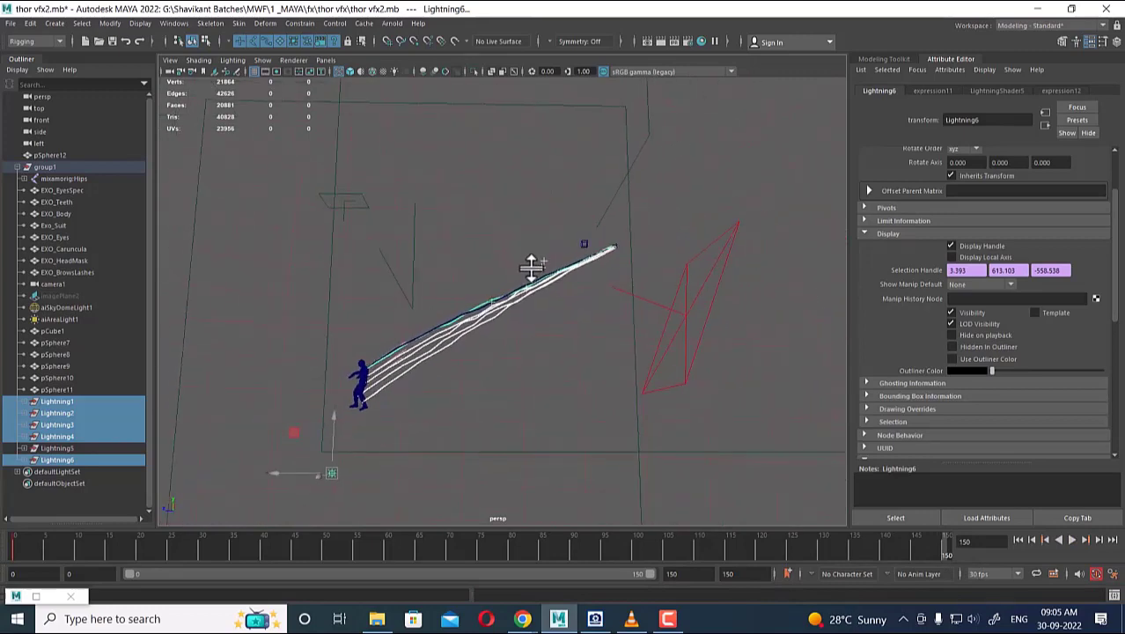
alt+drag(526, 273, 492, 316)
scroll(494, 343, up, 1)
alt+middle_drag(496, 346, 568, 258)
scroll(563, 264, up, 2)
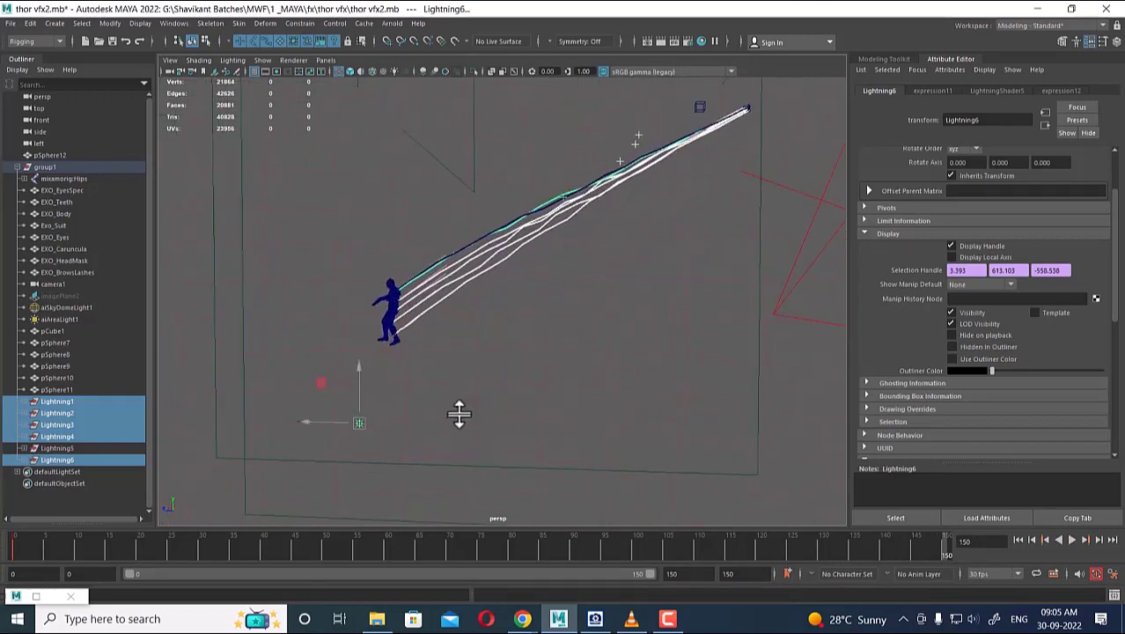
scroll(638, 226, up, 4)
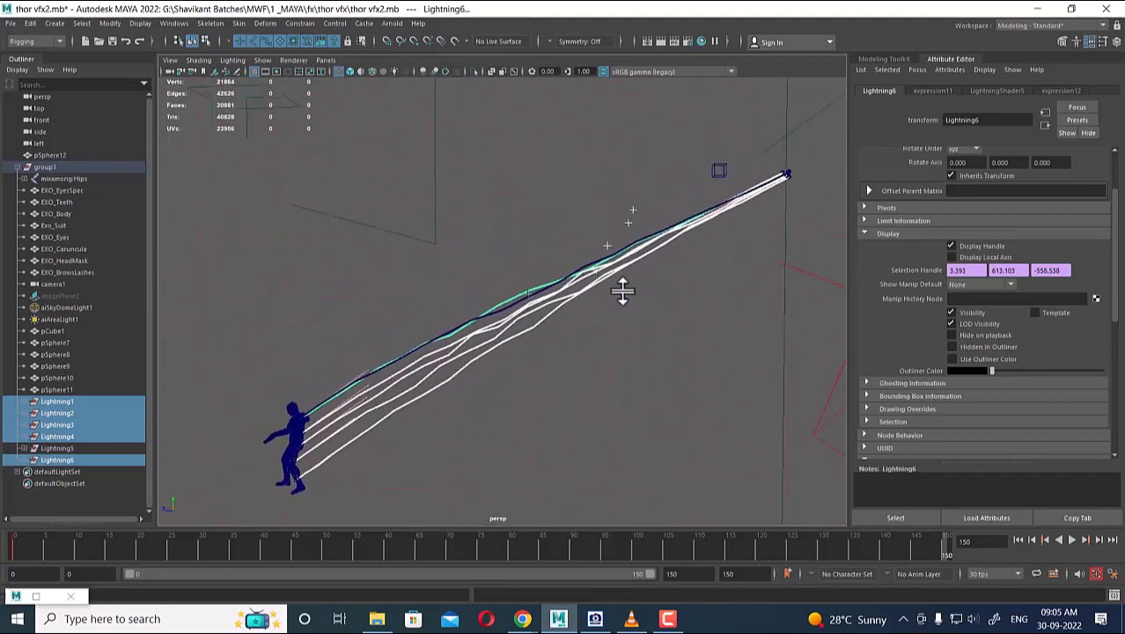
Clear the selection and select only the lowest bolt, Lightning1.
click(636, 208)
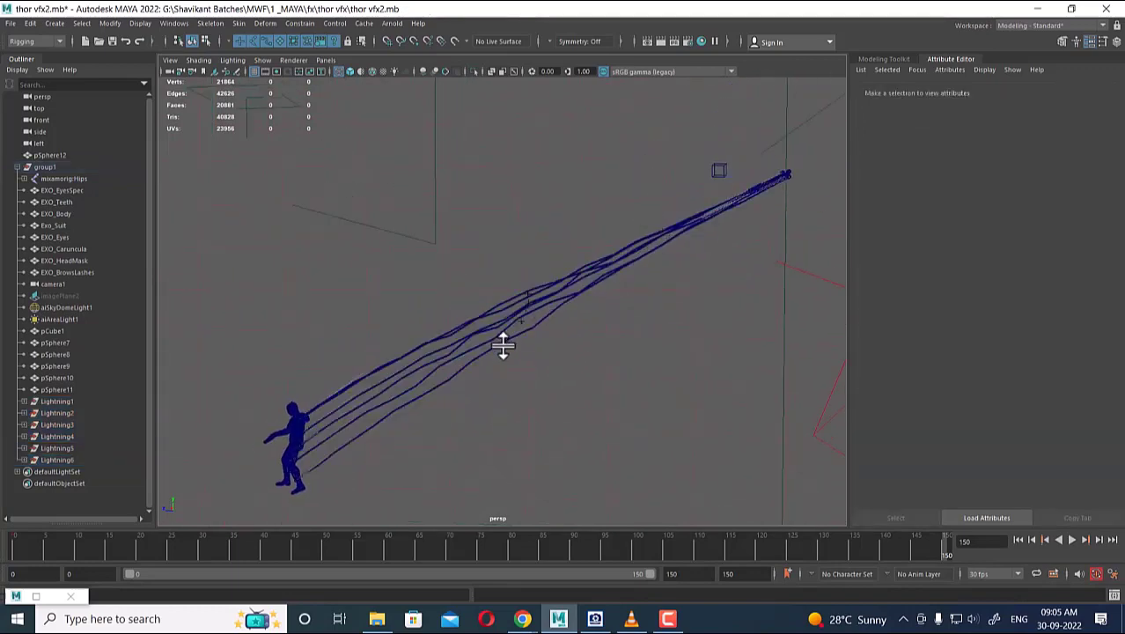
click(505, 352)
click(508, 349)
click(506, 345)
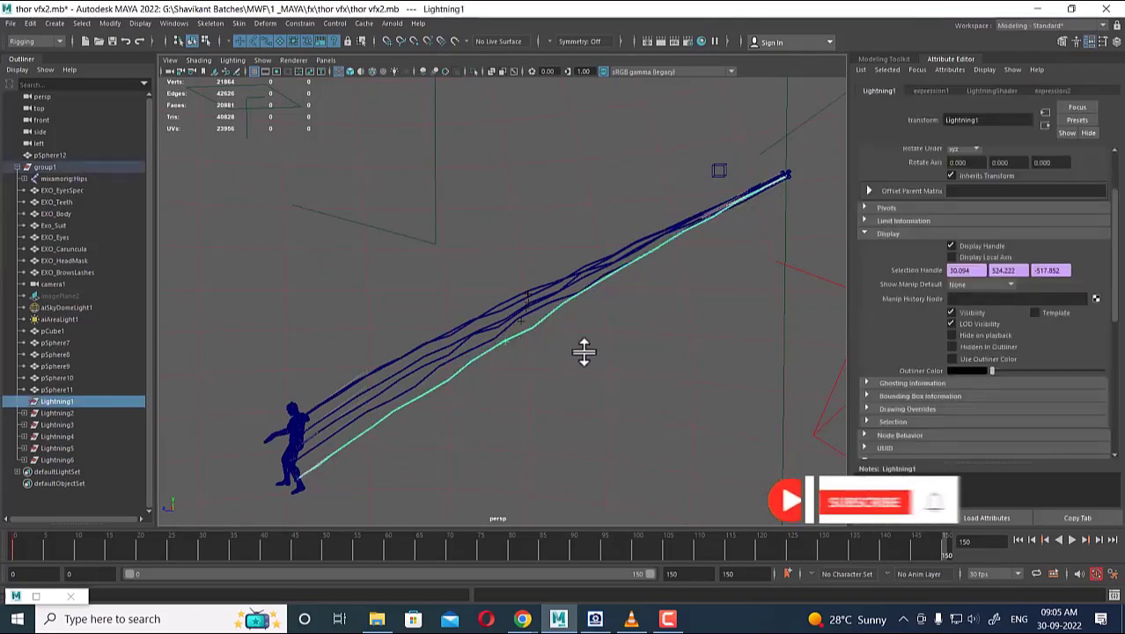
Clear the accidental sky dome selection and select only the second-lowest bolt, Lightning2.
key(space)
scroll(719, 352, up, 5)
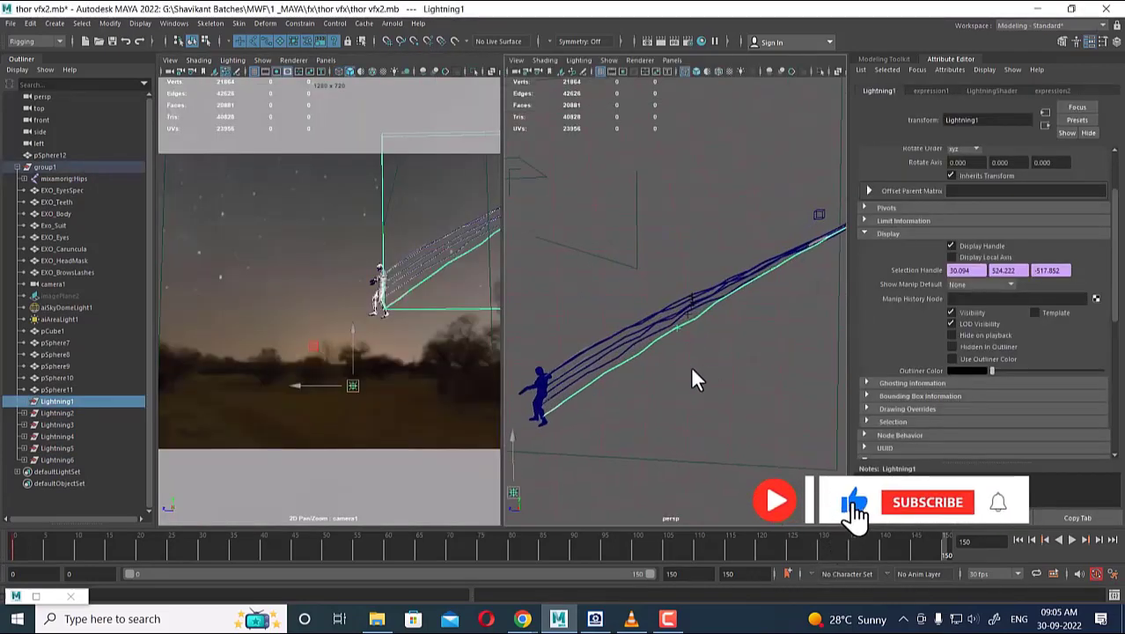
click(694, 320)
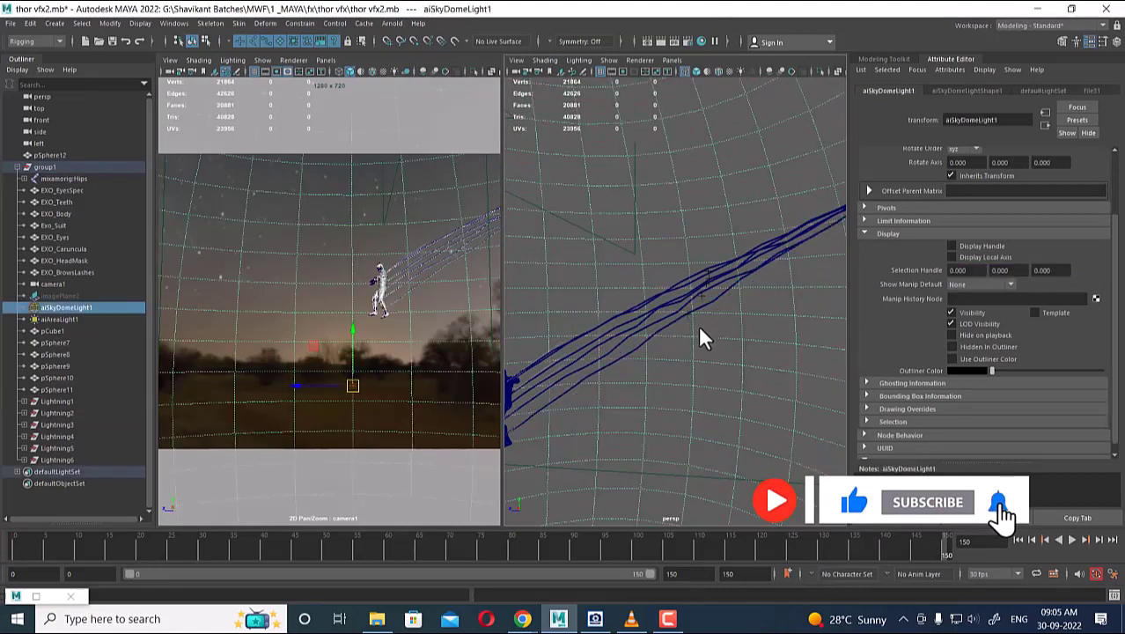
click(692, 331)
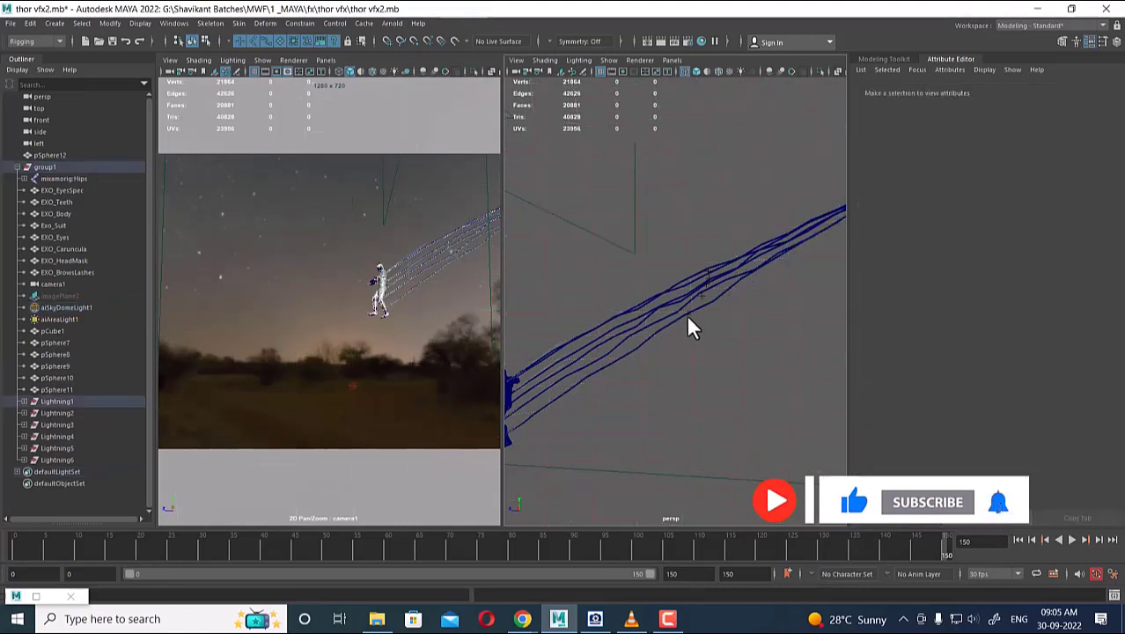
click(685, 314)
click(689, 313)
scroll(694, 370, up, 2)
scroll(692, 388, up, 1)
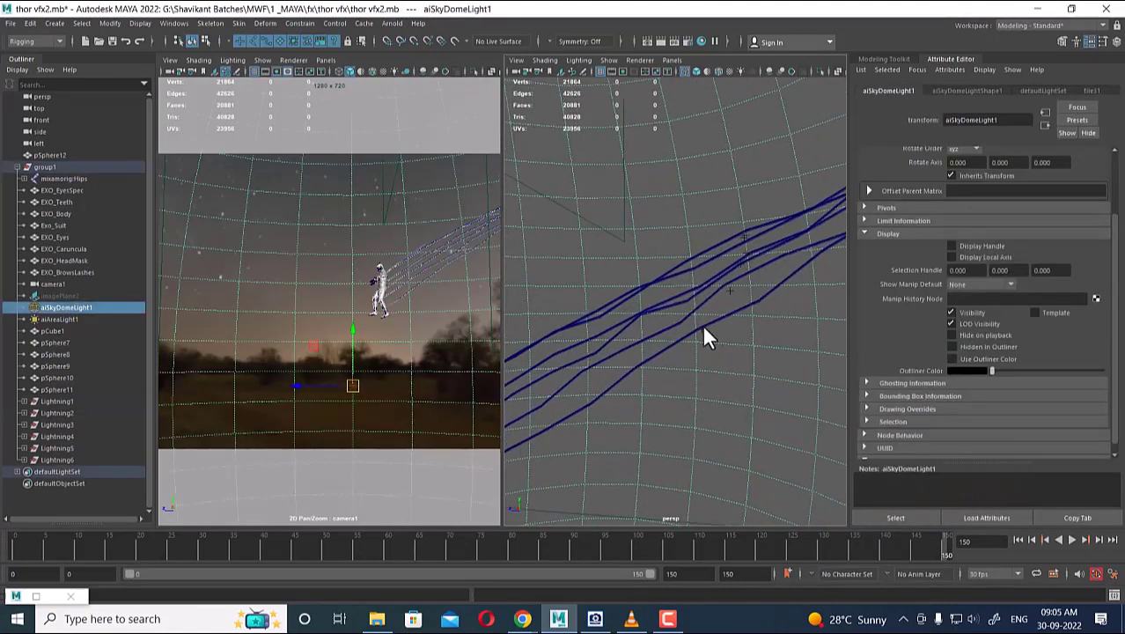
click(736, 299)
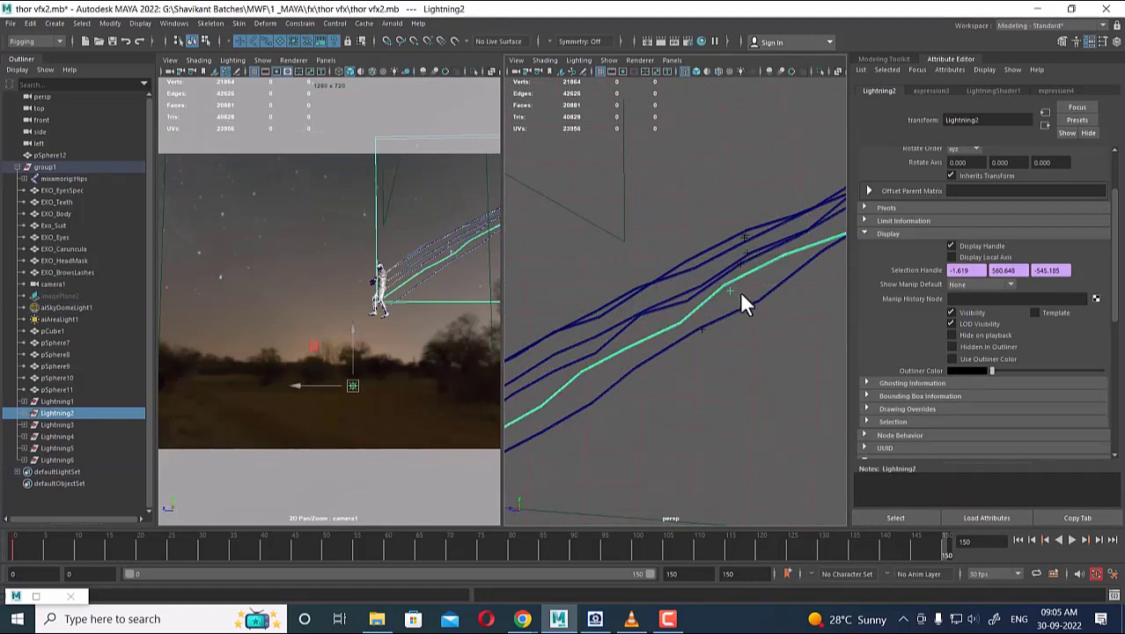
scroll(743, 343, down, 3)
scroll(728, 335, down, 1)
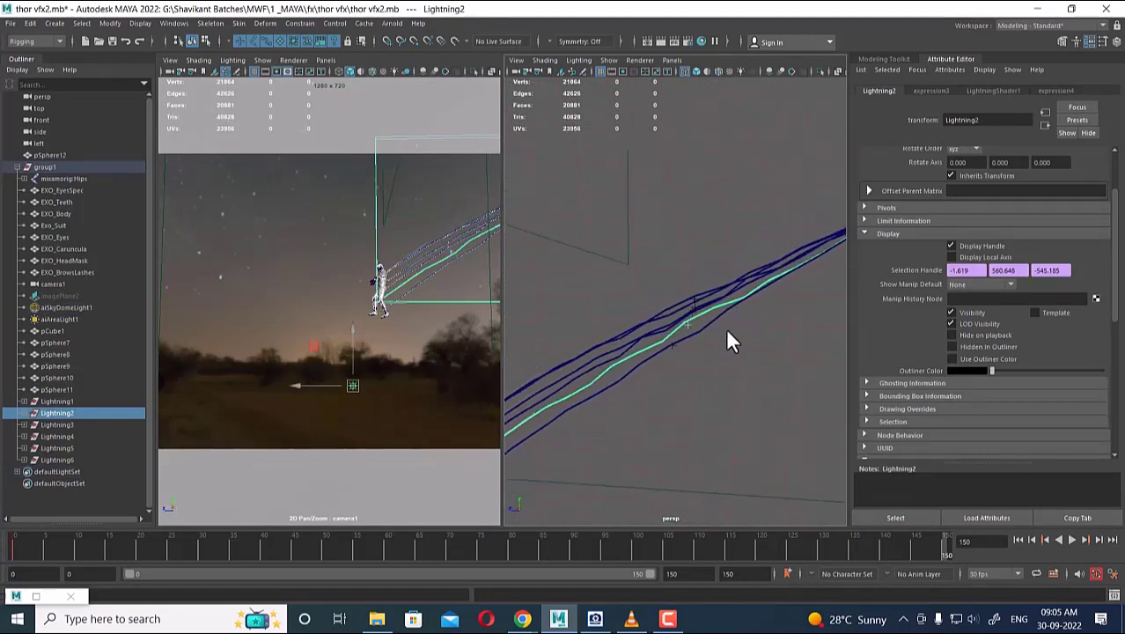
Select the direction point fromDir2 of the Lightning2 bolt near the character.
key(space)
scroll(723, 333, down, 3)
alt+middle_drag(665, 308, 572, 374)
alt+middle_drag(491, 386, 584, 313)
scroll(544, 320, up, 2)
scroll(563, 308, up, 2)
scroll(572, 317, down, 3)
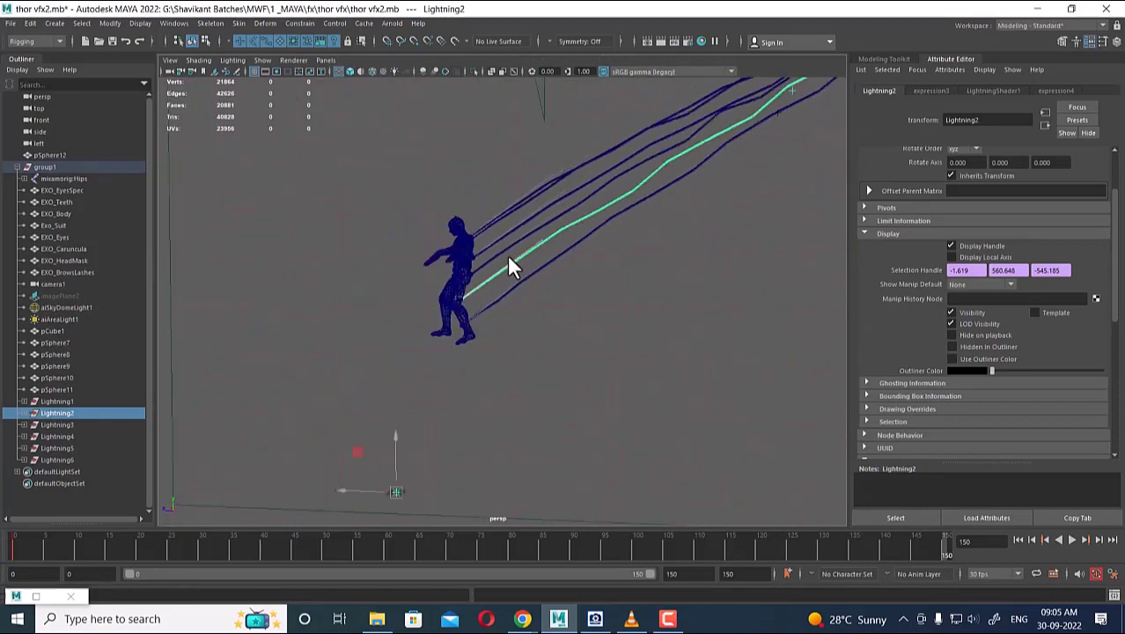
scroll(596, 319, up, 8)
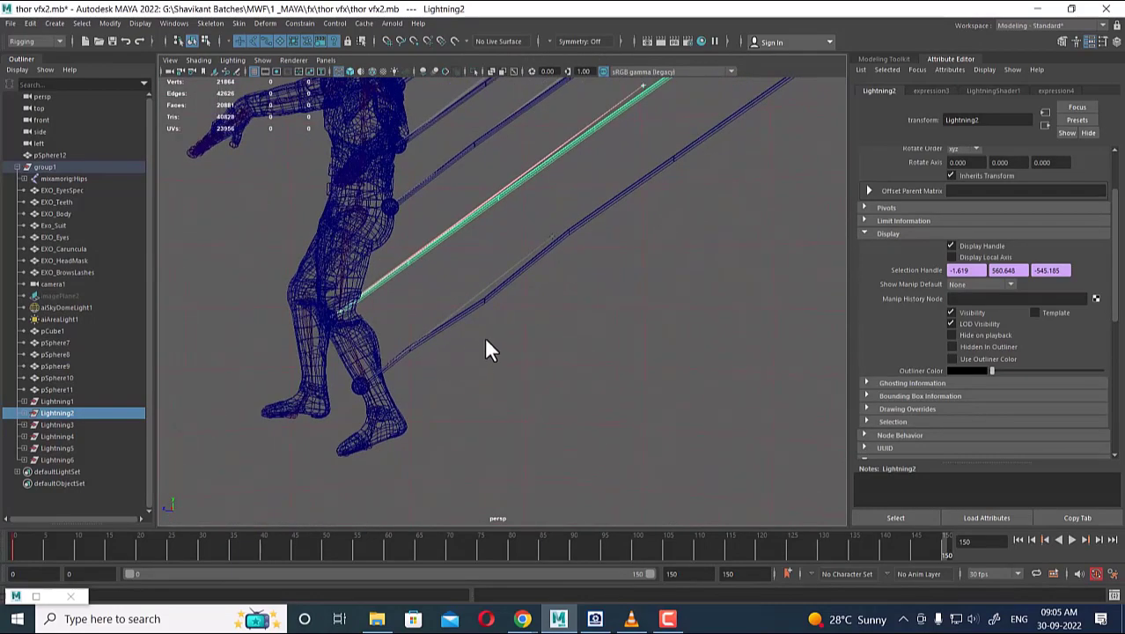
alt+drag(437, 314, 543, 388)
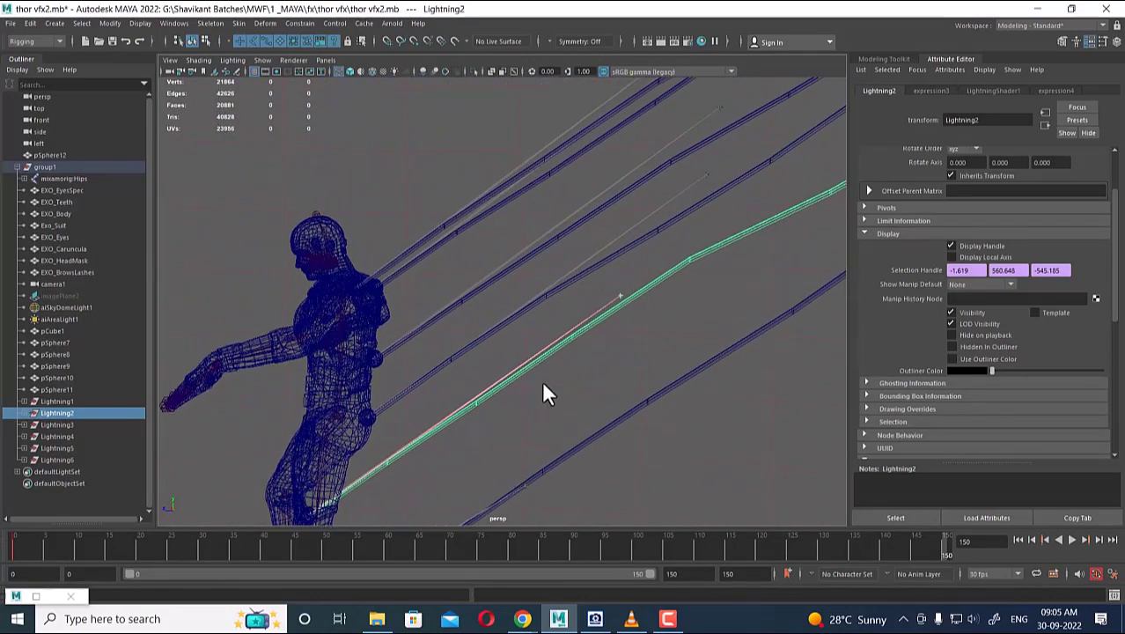
click(627, 289)
click(620, 294)
alt+right_drag(612, 368, 626, 332)
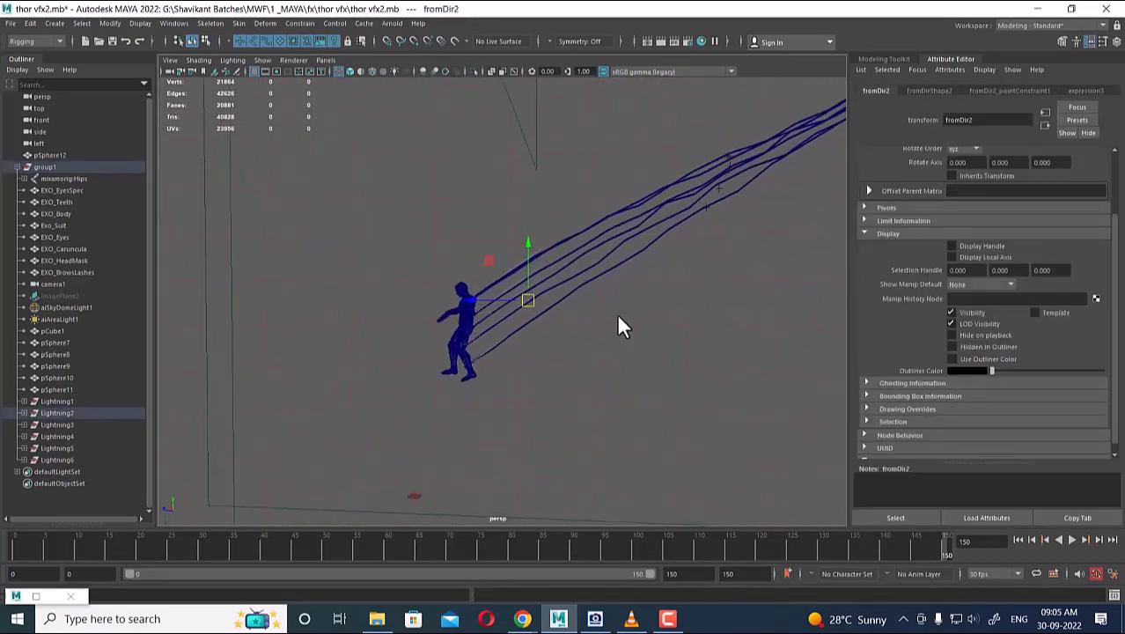
alt+middle_drag(603, 257, 559, 291)
alt+right_drag(559, 291, 550, 352)
alt+right_drag(473, 326, 484, 359)
alt+middle_drag(483, 359, 500, 360)
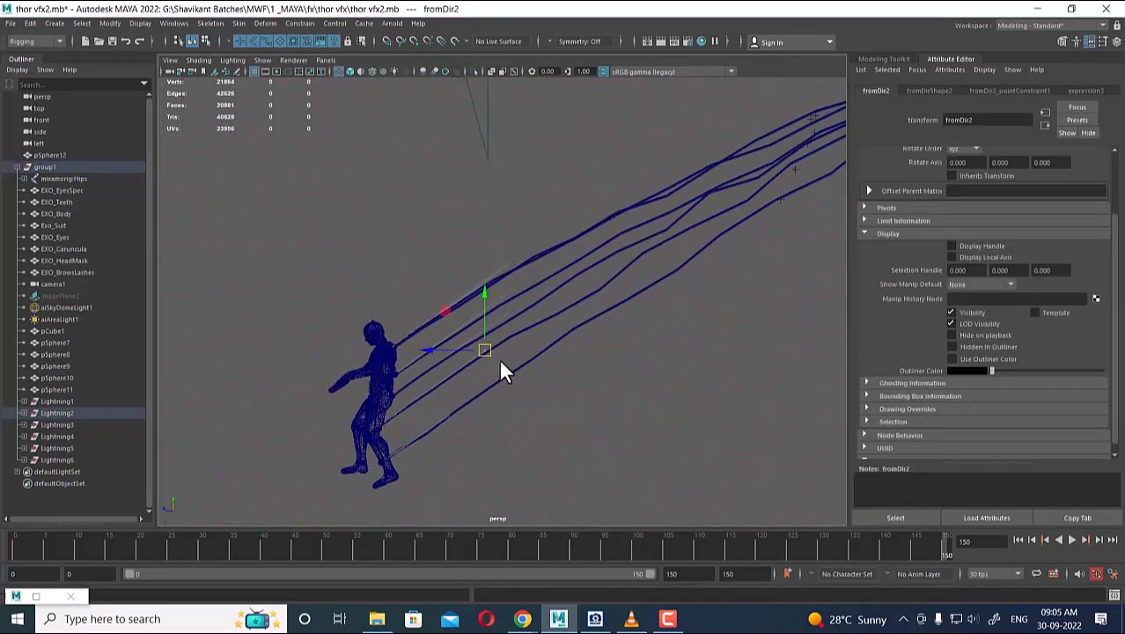
Go to frame 0 and add the lowest bolt's direction point, fromDir1, to the selection.
click(12, 547)
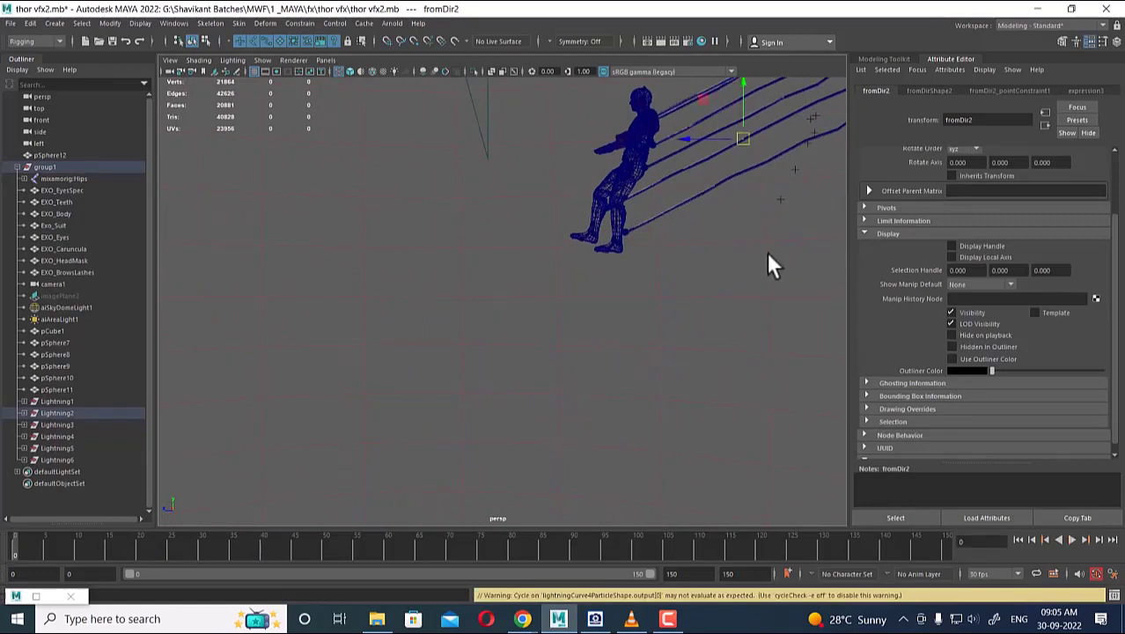
alt+middle_drag(767, 252, 619, 341)
alt+right_drag(619, 340, 700, 427)
alt+middle_drag(623, 275, 597, 348)
alt+right_drag(593, 329, 592, 353)
click(542, 436)
alt+drag(579, 416, 638, 349)
alt+right_drag(638, 348, 590, 292)
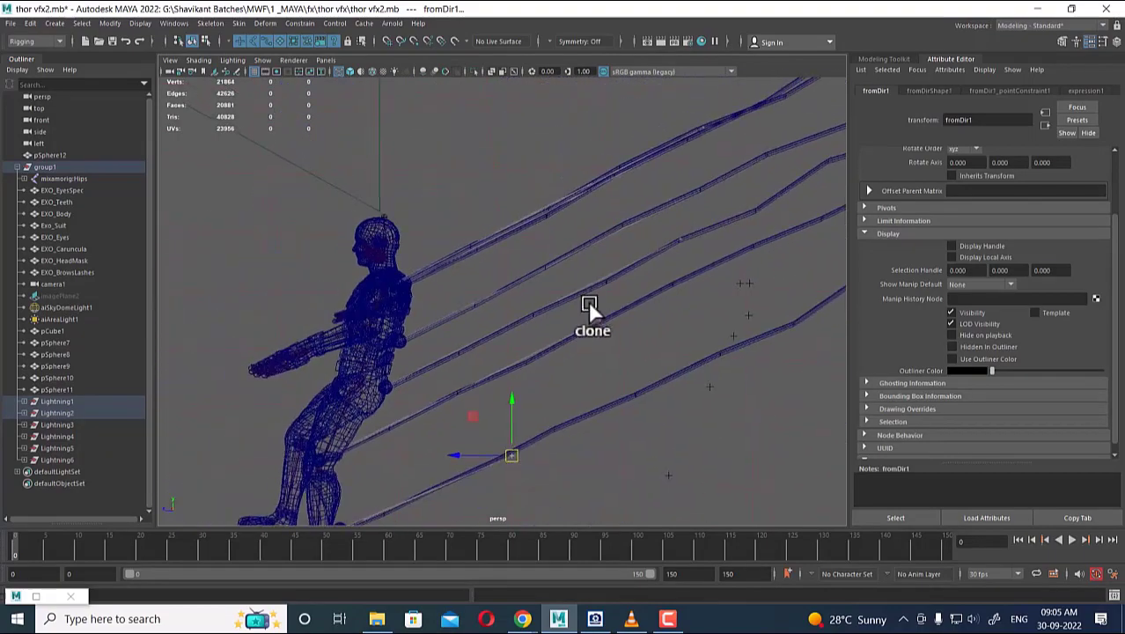
drag(516, 399, 742, 243)
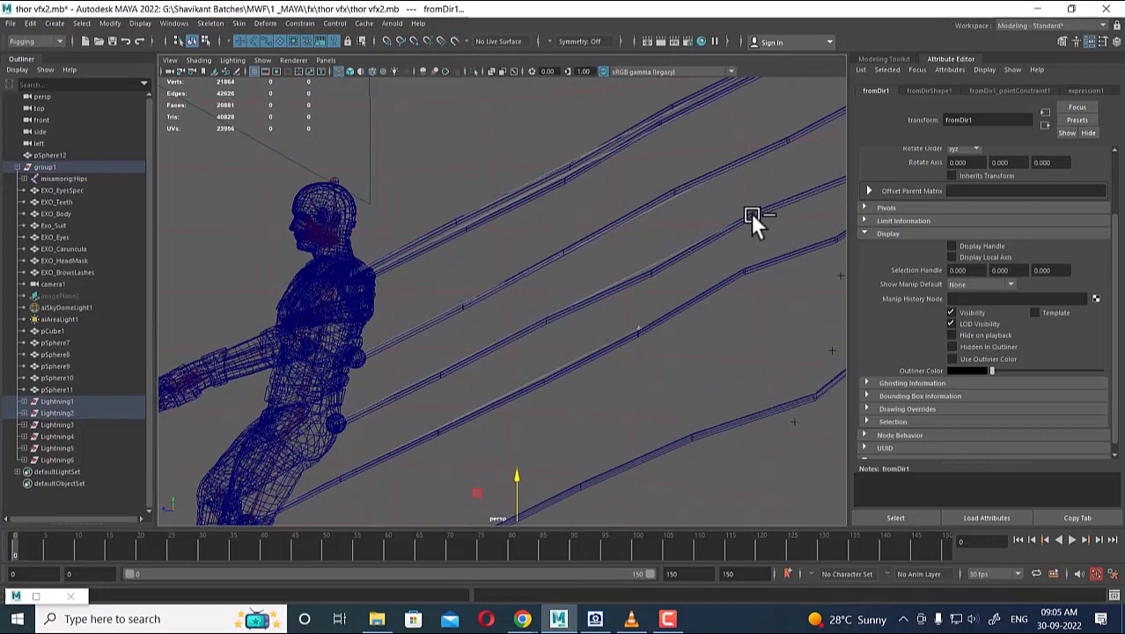
Extend the selection with fromDirHandle3 and fromDir5, the direction points of the Lightning3 and Lightning5 bolts.
click(753, 212)
alt+middle_drag(745, 236, 641, 328)
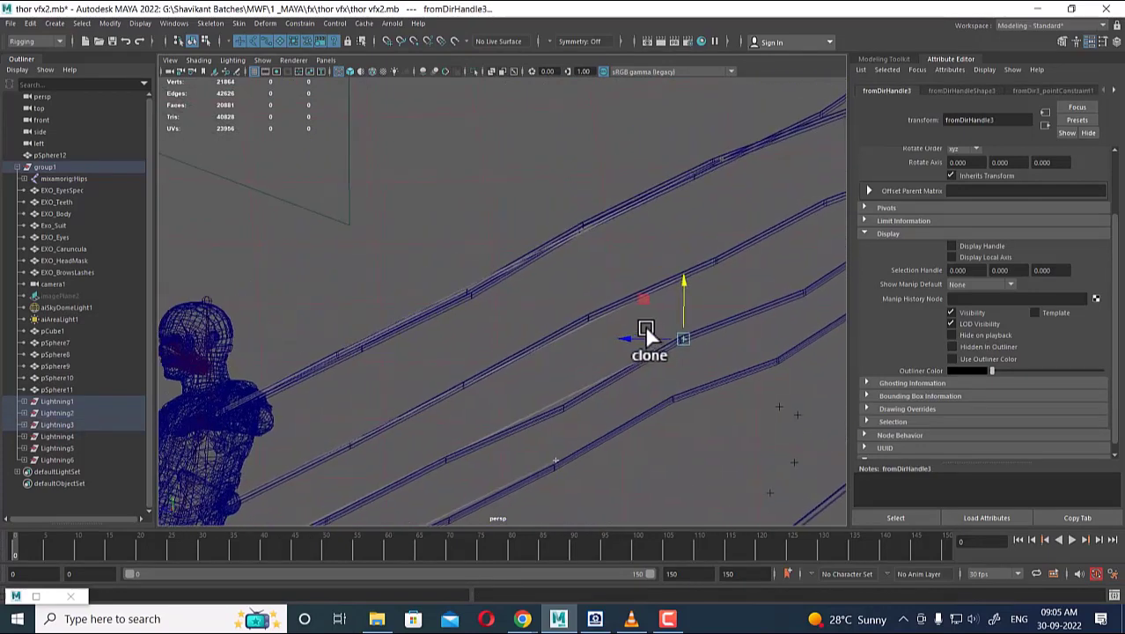
click(720, 156)
alt+middle_drag(685, 299, 534, 206)
alt+right_drag(535, 206, 556, 226)
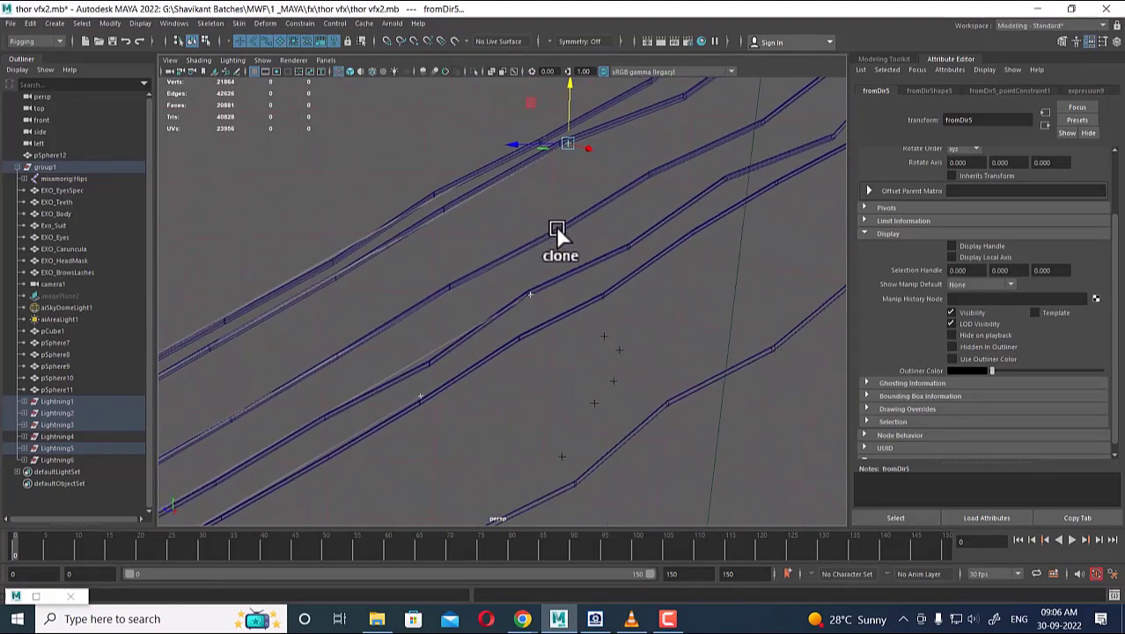
click(342, 72)
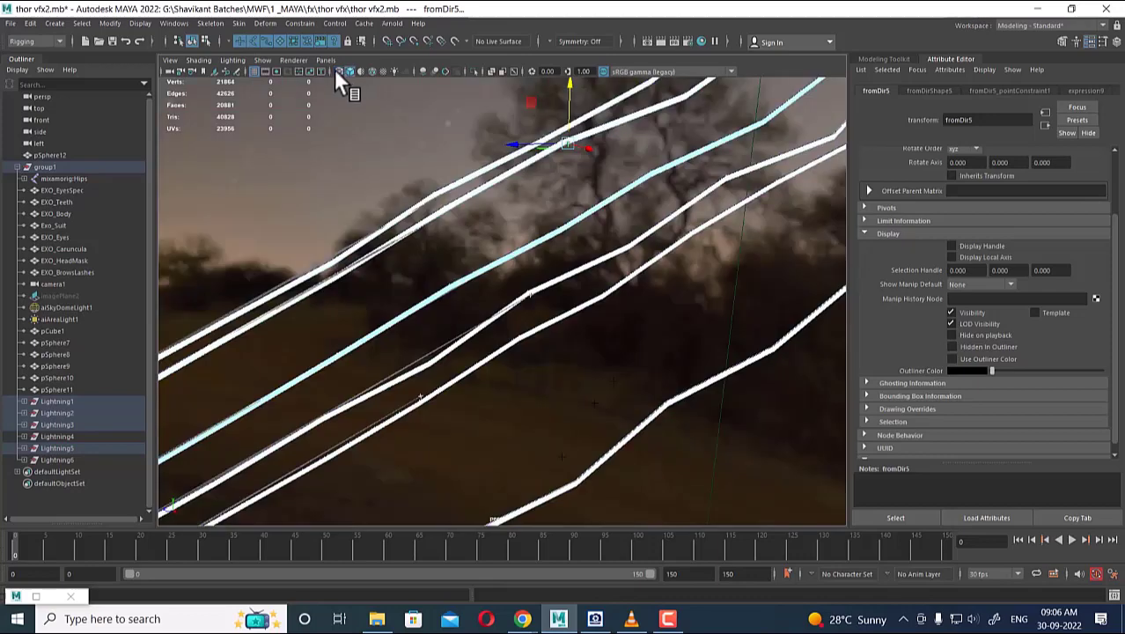
click(338, 71)
alt+drag(462, 148, 563, 348)
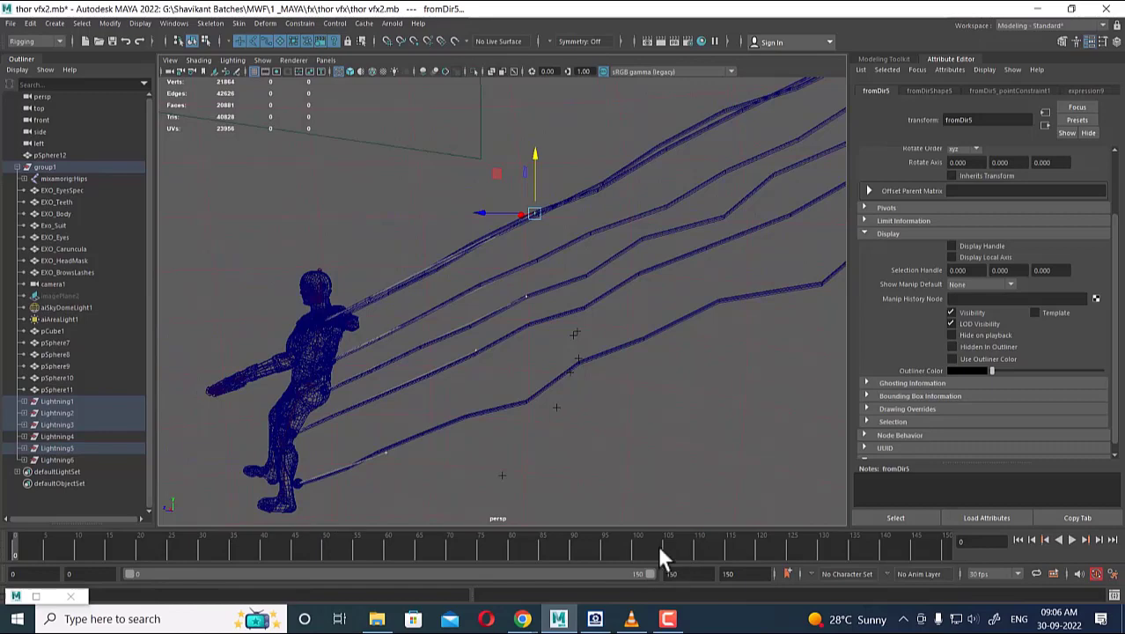
alt+drag(456, 288, 471, 468)
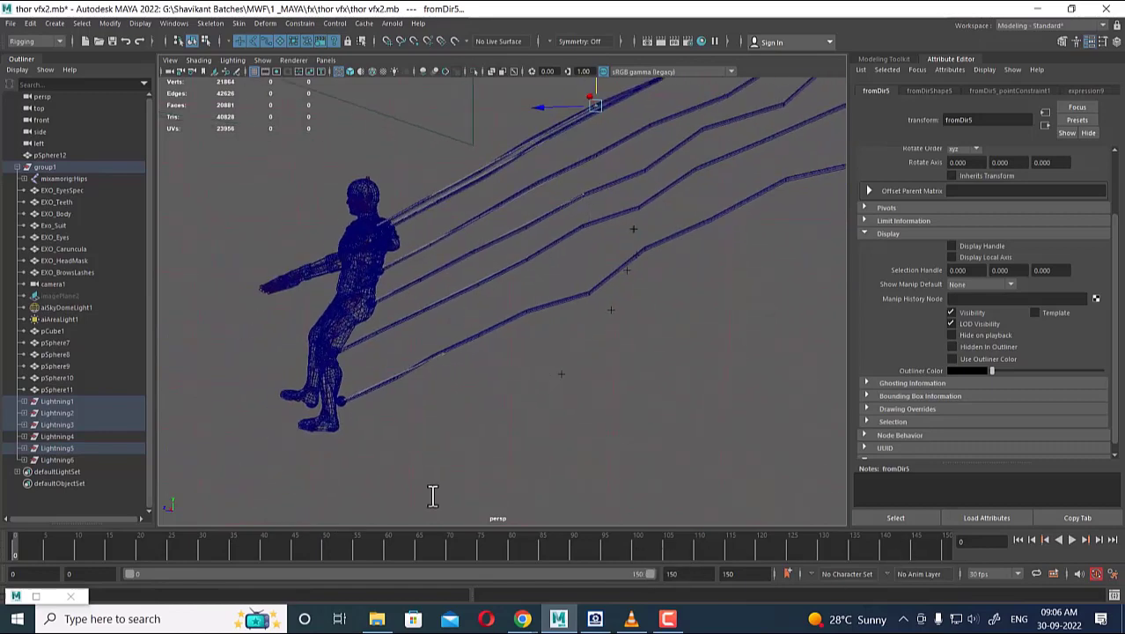
Play the bolts' animation from frame 0 and stop at frame 127.
key(alt+v)
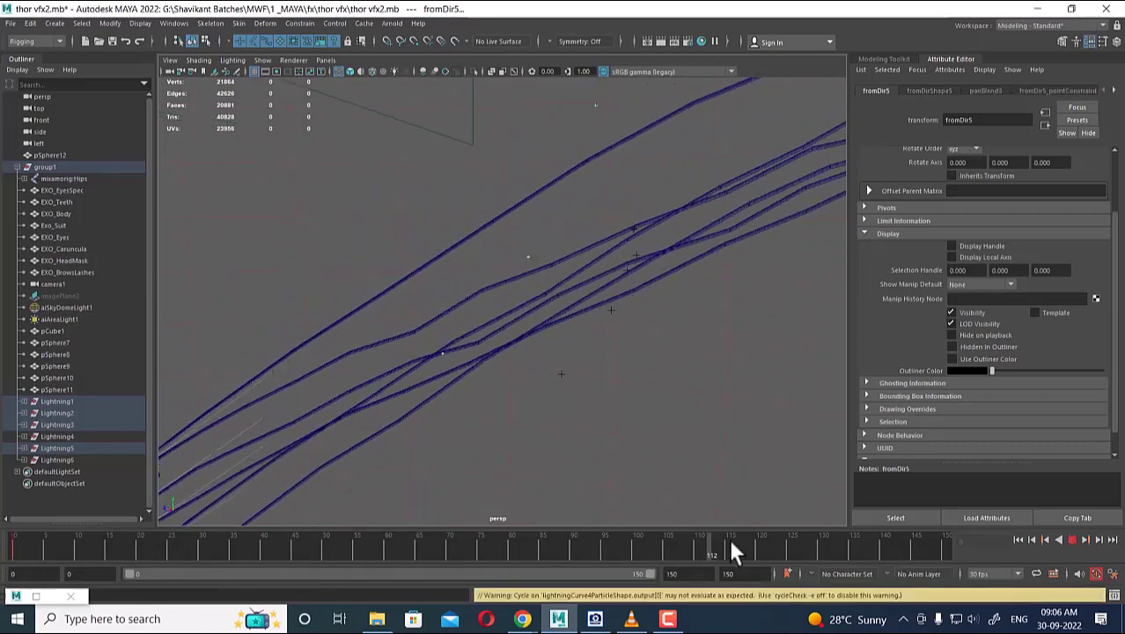
click(800, 538)
scroll(567, 247, down, 7)
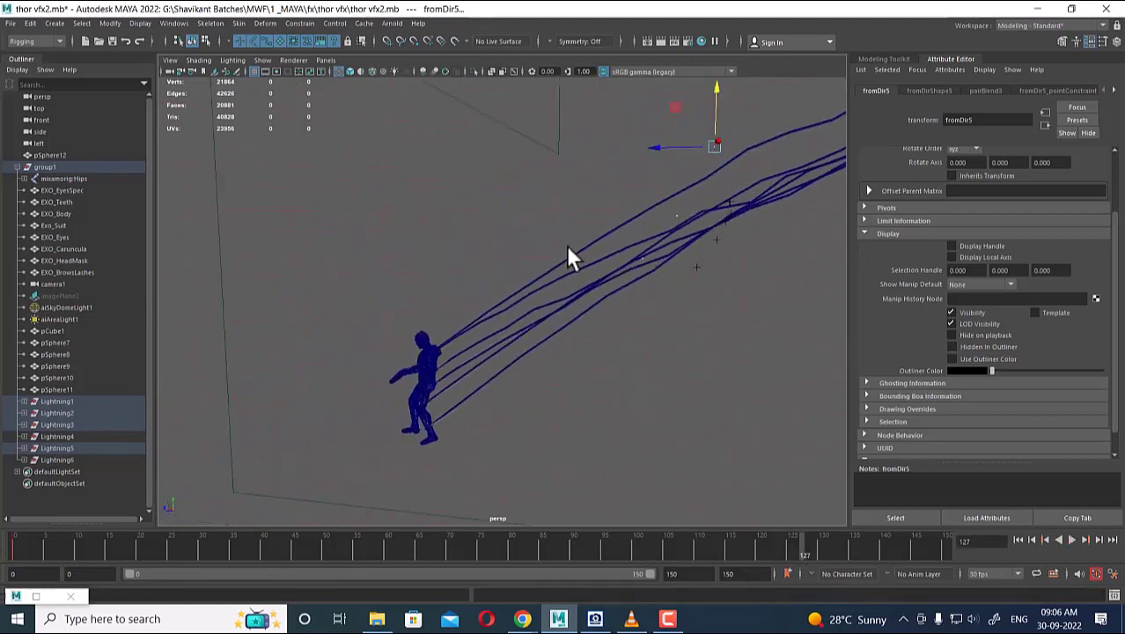
Reposition the selected bolt direction points near the character at frame 127.
drag(695, 160, 610, 246)
alt+drag(622, 285, 670, 246)
alt+drag(702, 166, 639, 375)
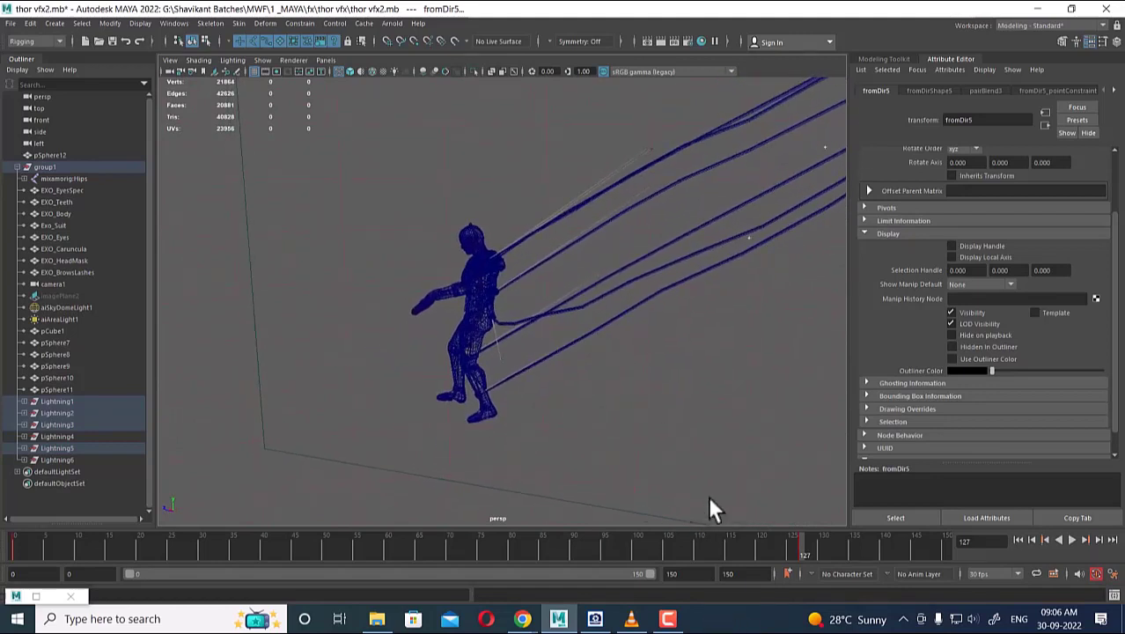
click(669, 619)
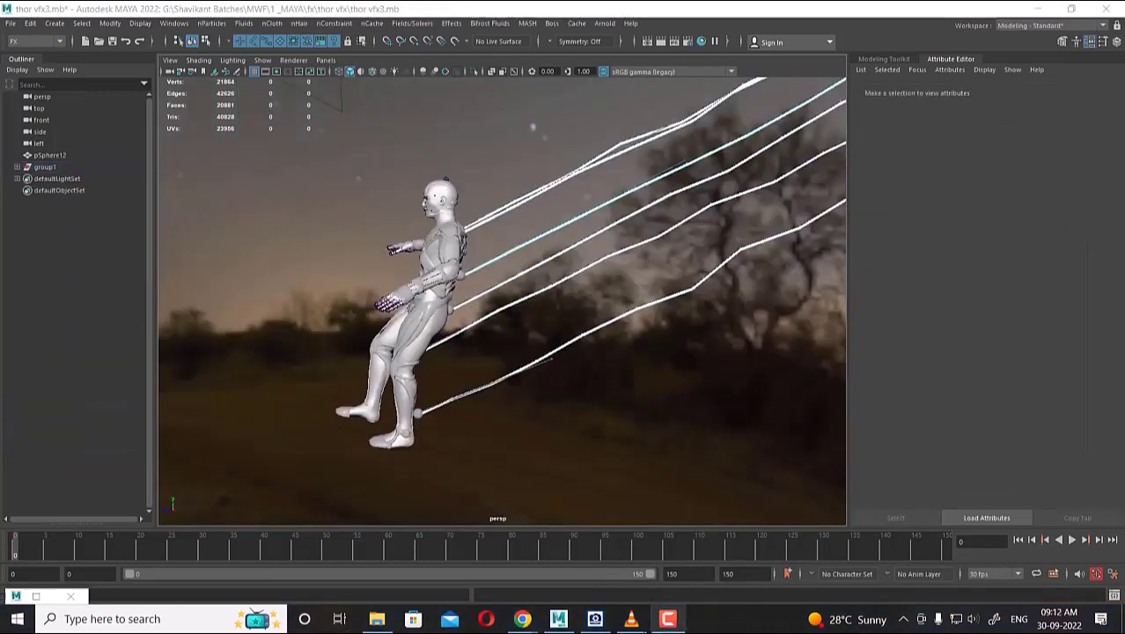
Switch to VLC, check the lightning earlier in the thor.mp4 reference clip, and return to Maya.
click(632, 623)
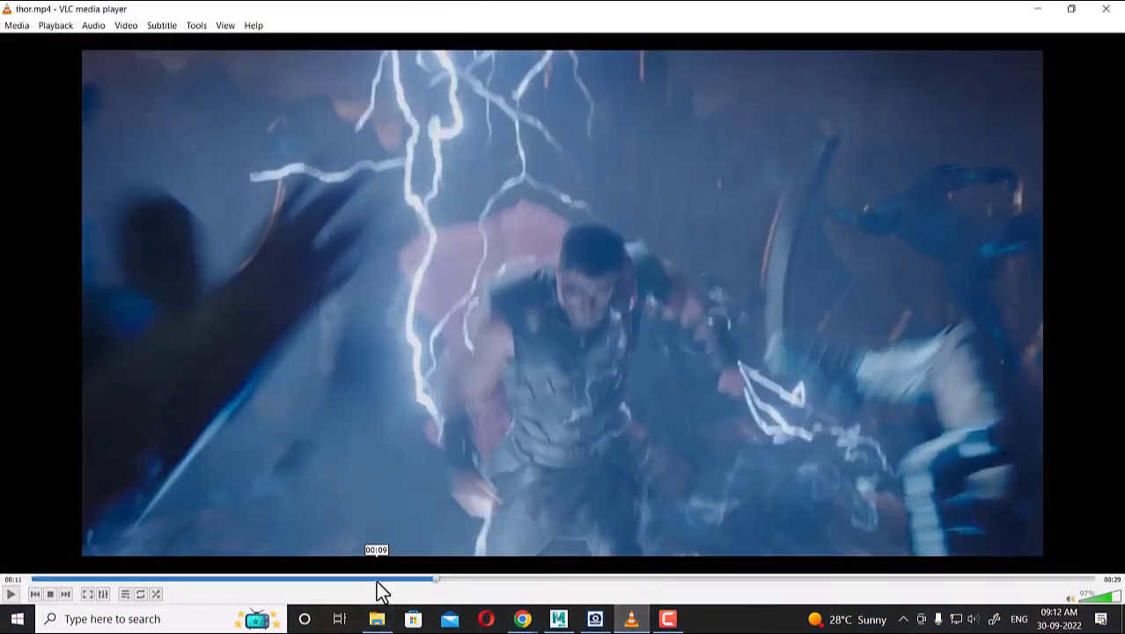
click(351, 579)
click(1039, 10)
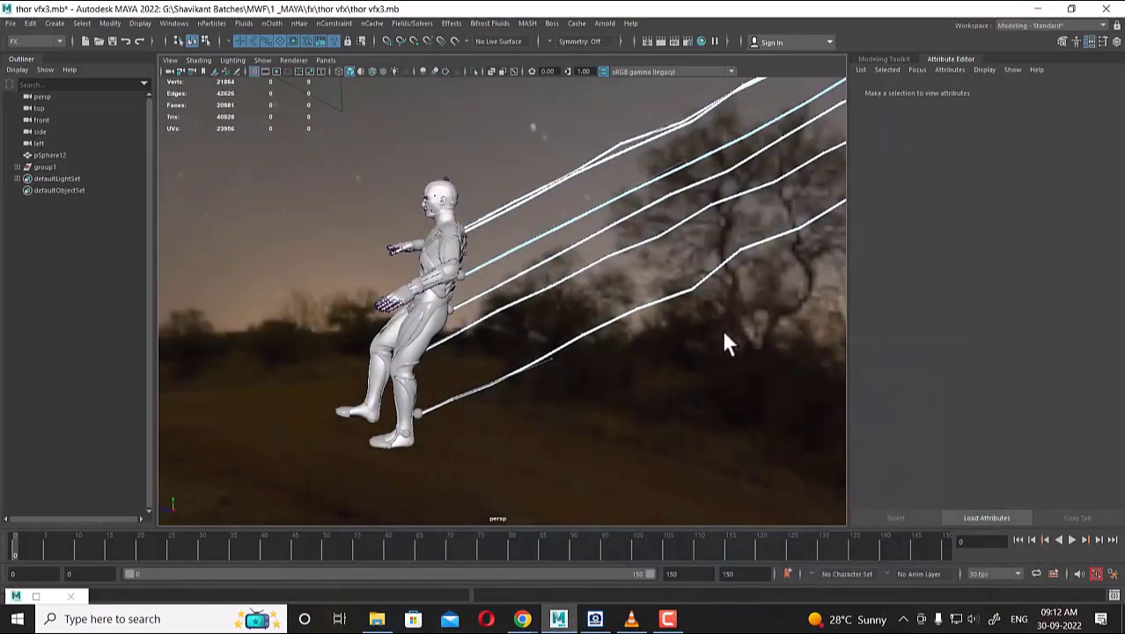
Create a polygon plane at the origin and scale it uniformly to about 83.
click(53, 22)
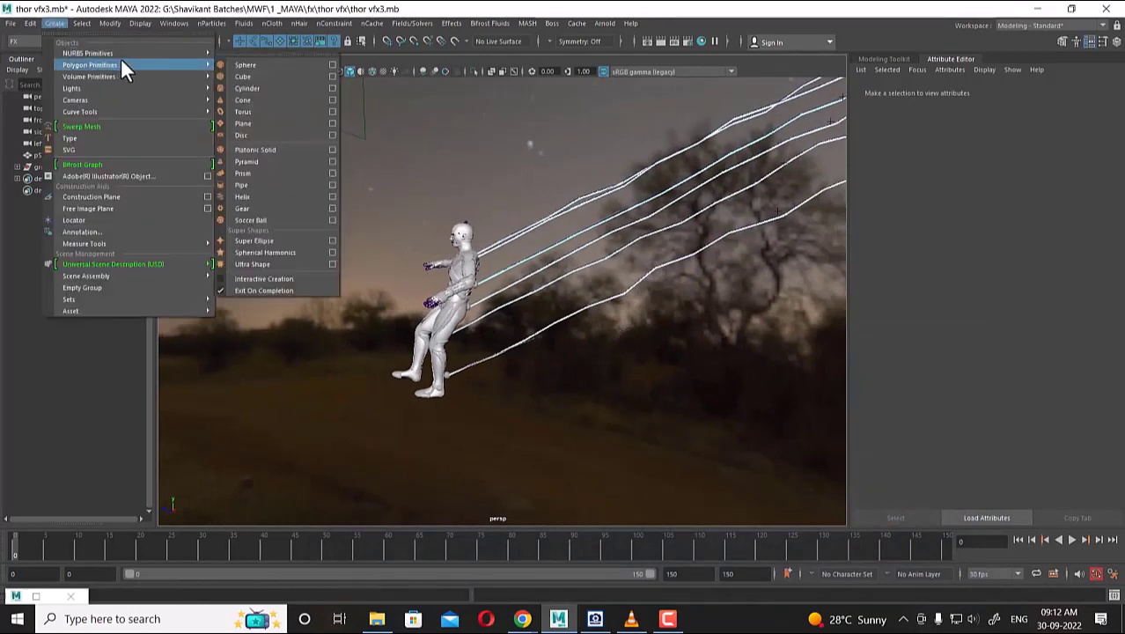
mouse_move(132, 65)
click(259, 122)
alt+right_drag(539, 261, 417, 213)
alt+drag(418, 213, 440, 286)
alt+right_drag(440, 286, 556, 387)
alt+drag(441, 282, 444, 363)
alt+drag(360, 311, 433, 337)
Set the plane's Subdivisions Width and Subdivisions Height first to 50 and finally to 100 each.
click(1116, 41)
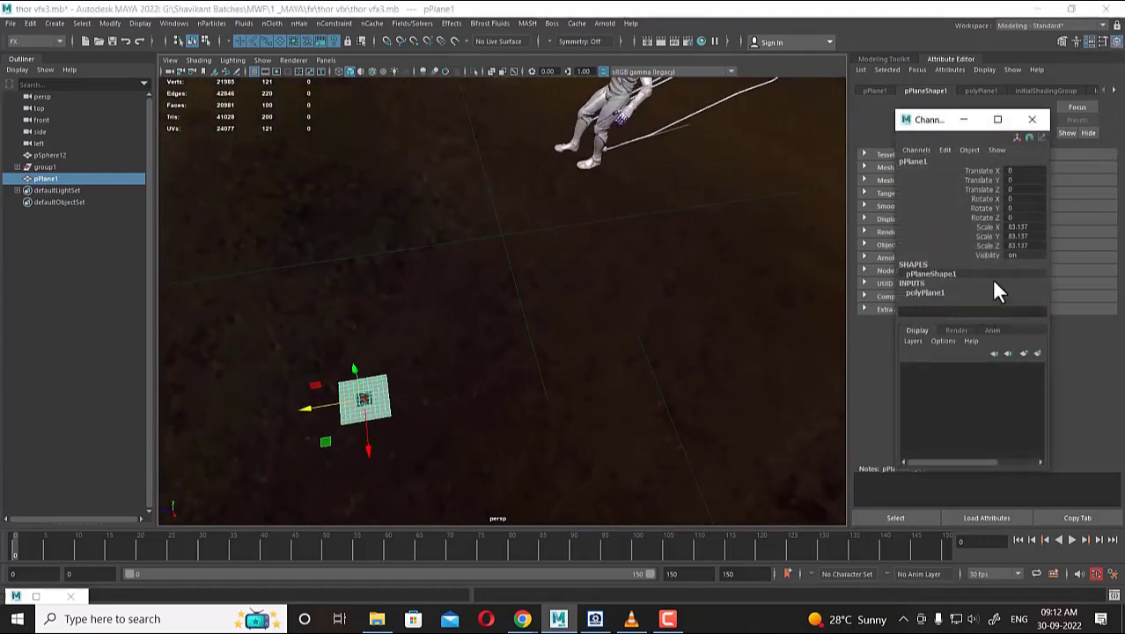
click(928, 293)
drag(967, 283, 967, 293)
middle_drag(724, 328, 1053, 261)
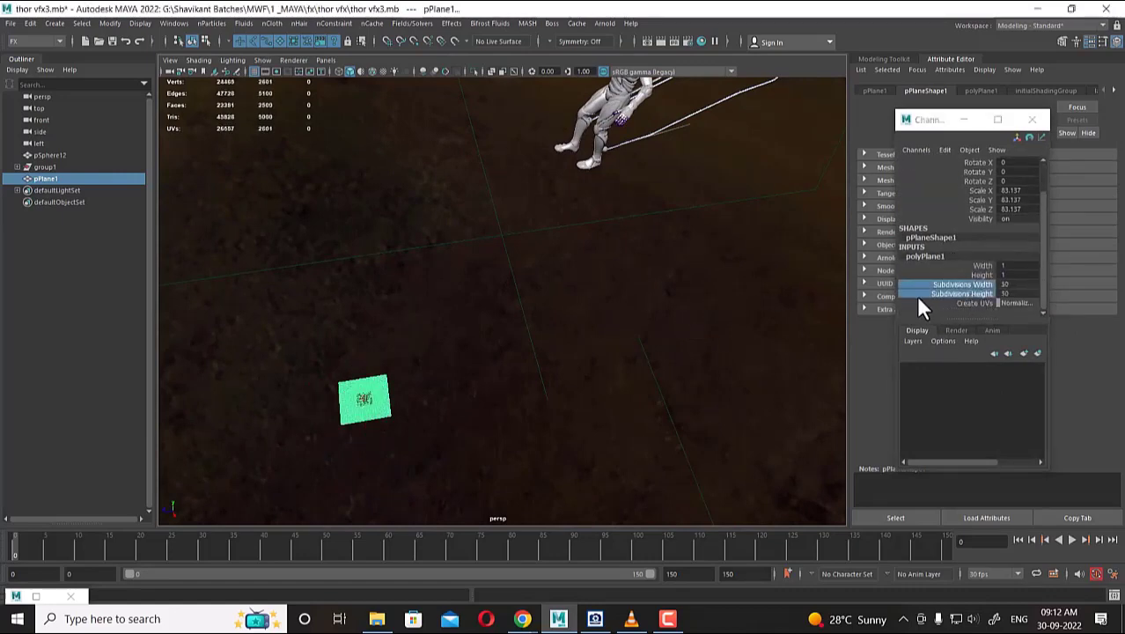
key(f)
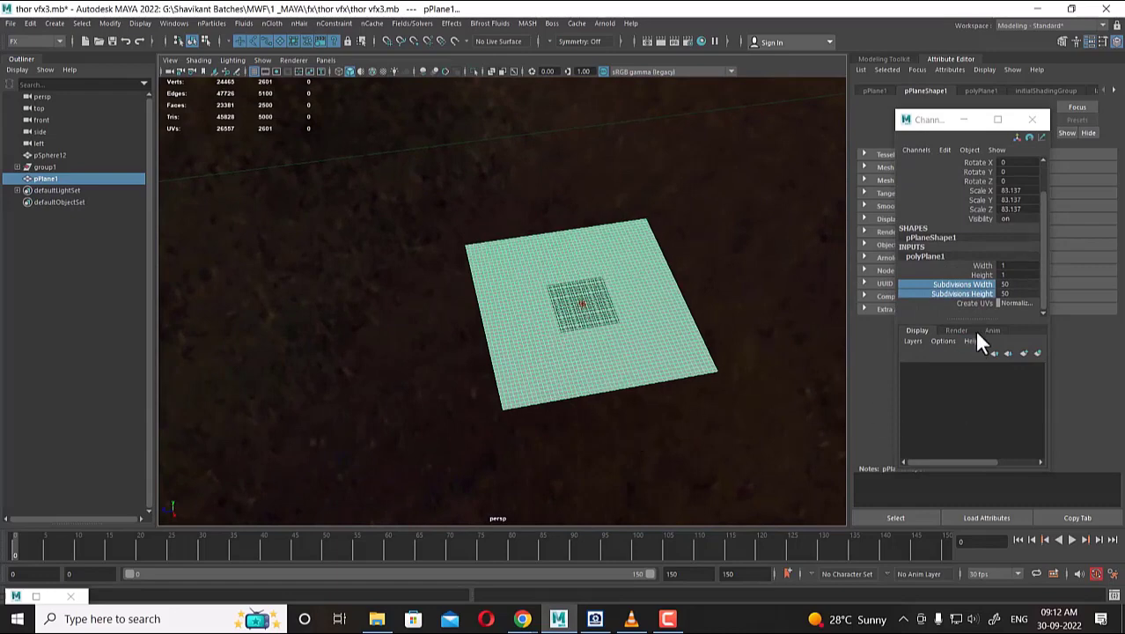
click(1010, 288)
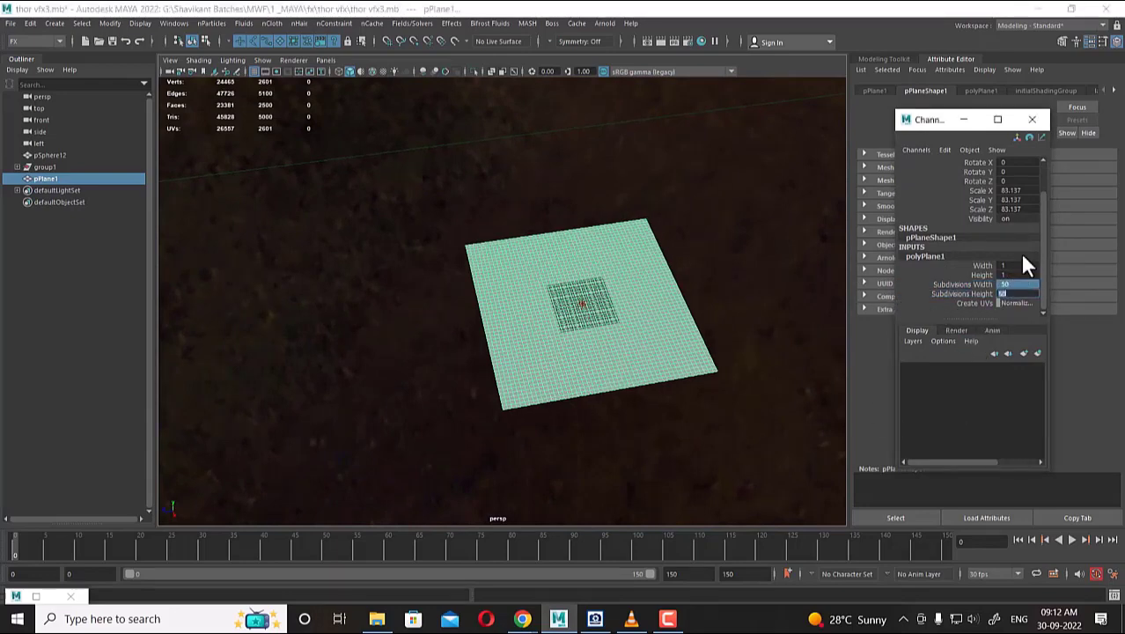
text(100)
key(Return)
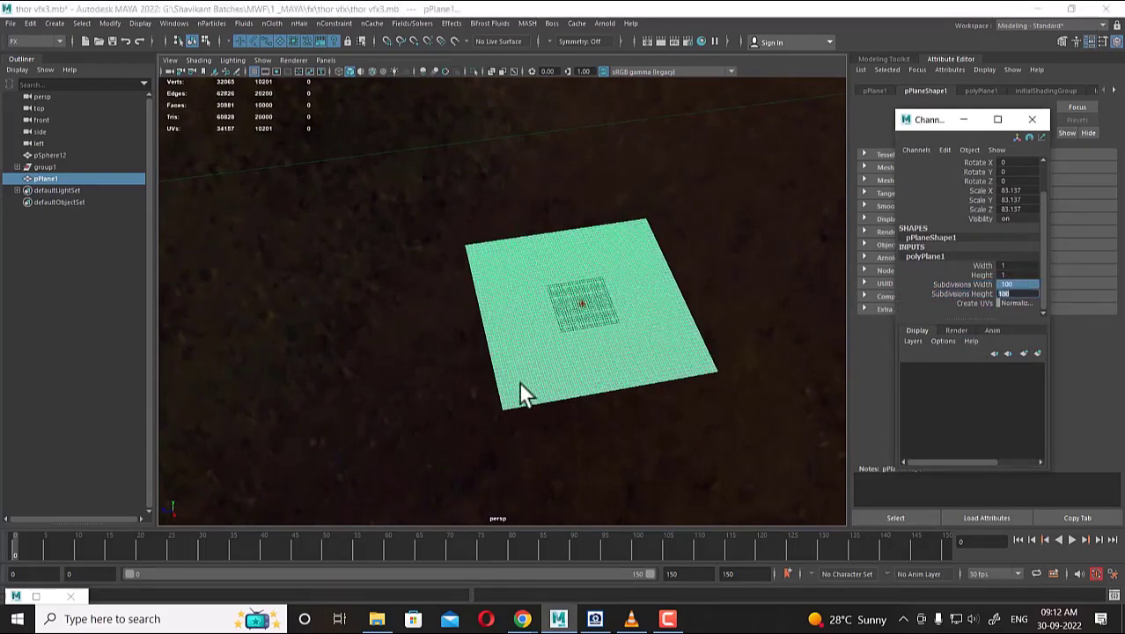
In the side view, move the plane up beside the character, to about Translate Y 543 and Translate Z -444.
alt+drag(519, 381, 708, 389)
click(715, 389)
click(662, 323)
alt+right_drag(662, 322, 580, 264)
alt+drag(656, 337, 659, 265)
key(space)
drag(346, 431, 526, 208)
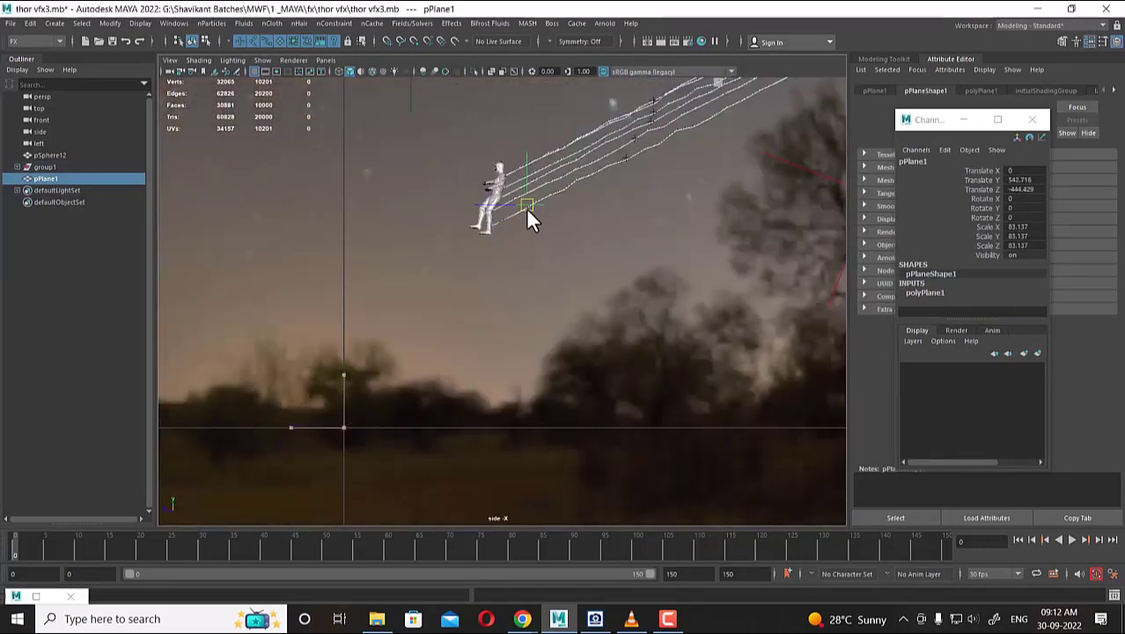
Move the plane behind the character's upper back, to about Translate Y 616 and Translate Z -439.
alt+middle_drag(516, 176, 512, 308)
alt+right_drag(512, 308, 673, 501)
alt+middle_drag(662, 414, 595, 368)
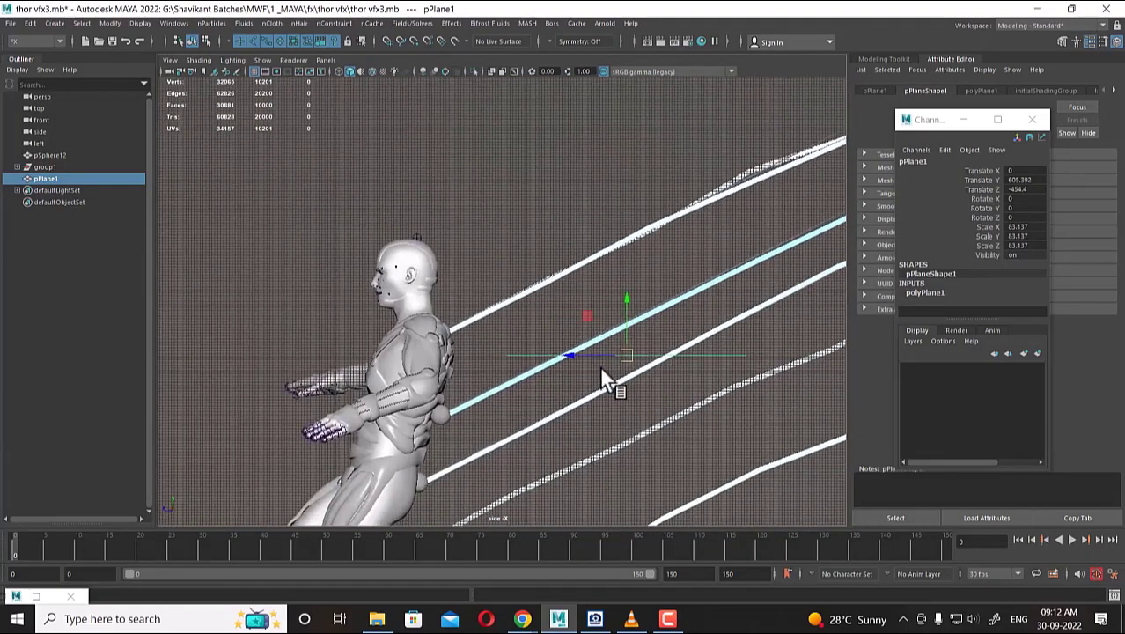
drag(589, 326, 591, 337)
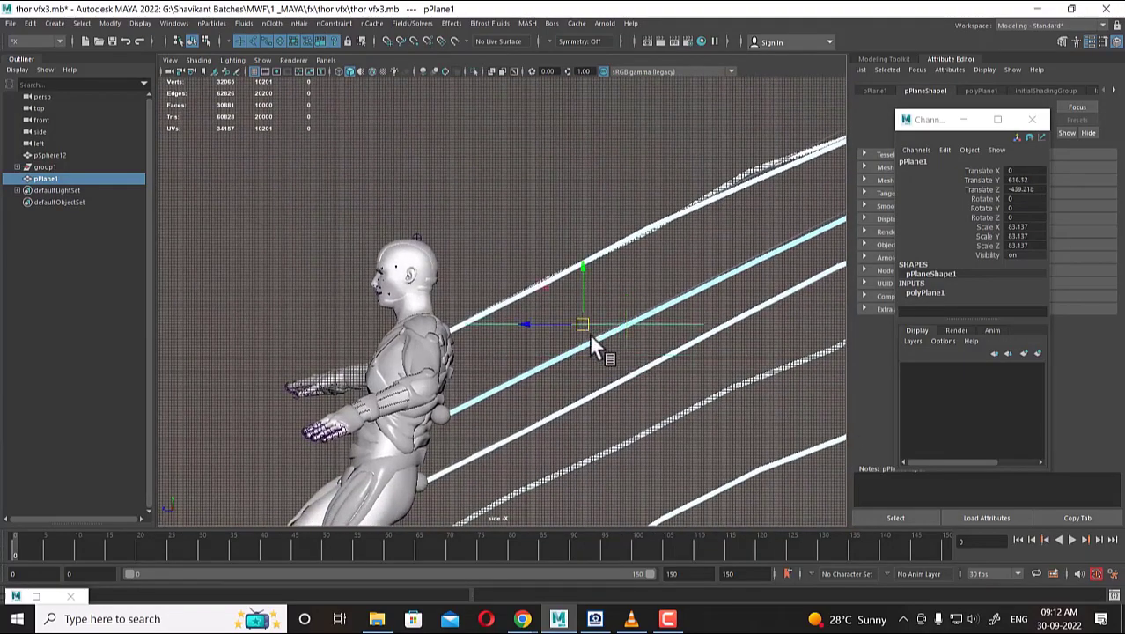
Set the plane's construction Width to 1.14 and its Height to 1.96 so it stretches lengthwise.
click(944, 294)
click(977, 266)
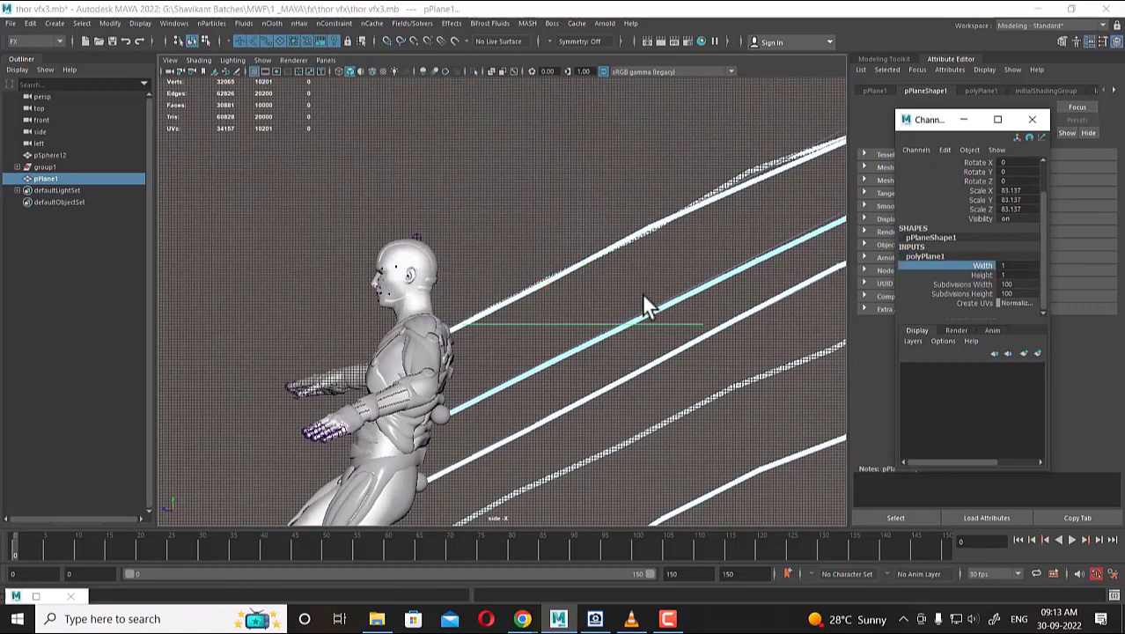
middle_drag(643, 303, 656, 285)
click(979, 274)
middle_drag(731, 296, 763, 295)
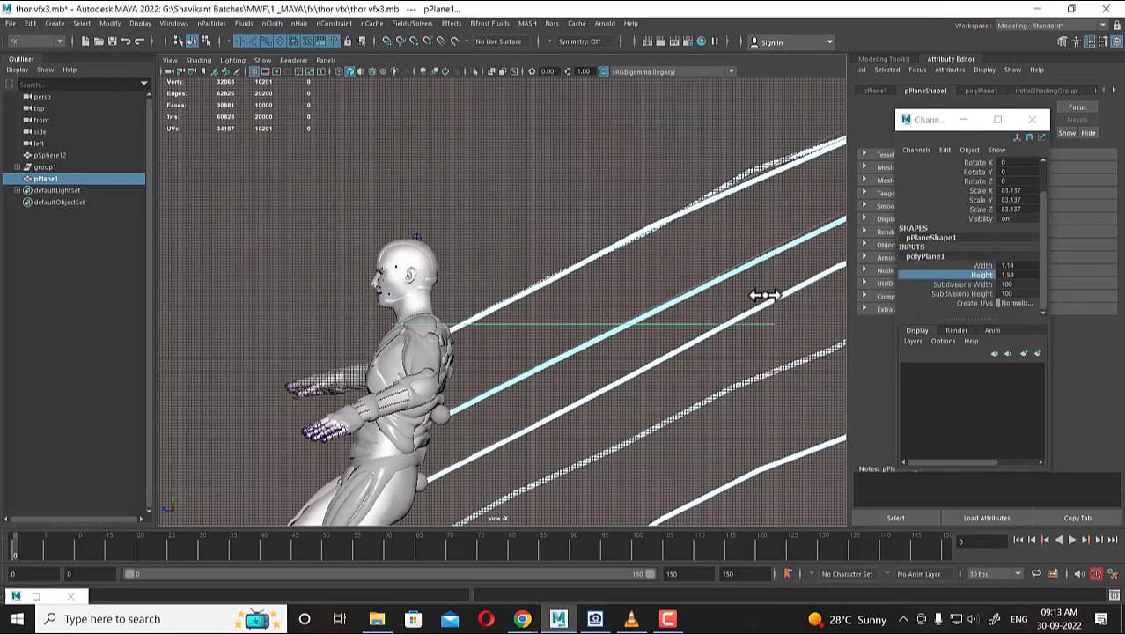
scroll(506, 334, down, 2)
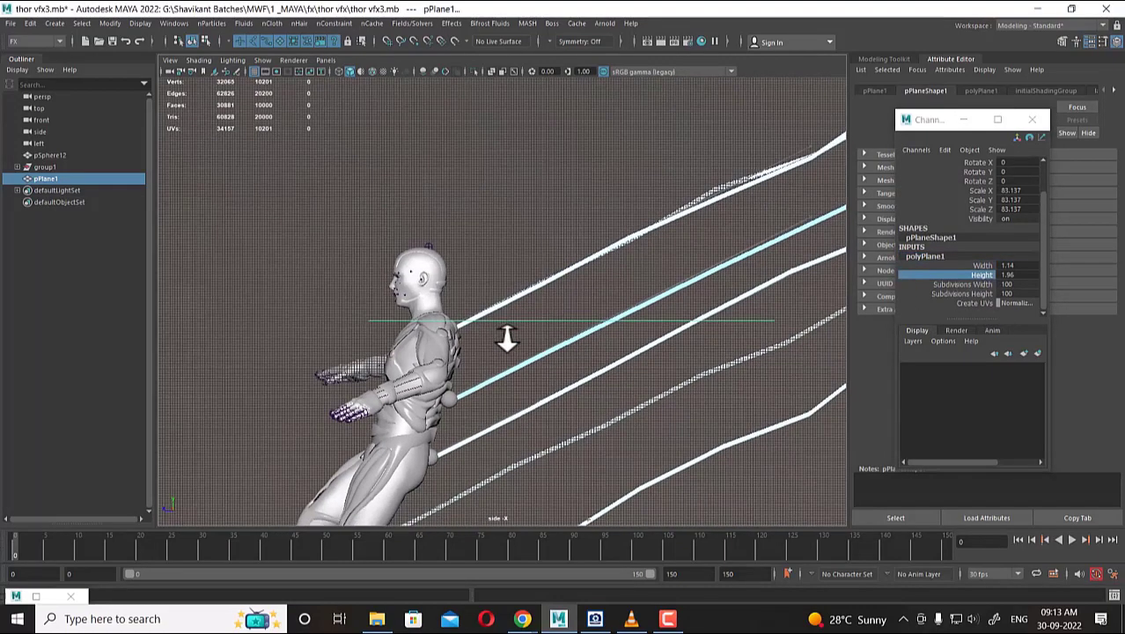
Move the plane farther behind the character's shoulders, to about Translate X 21, Translate Y 615 and Translate Z -472.
key(w)
drag(576, 323, 658, 325)
scroll(638, 351, down, 1)
key(space)
drag(621, 384, 461, 234)
key(f)
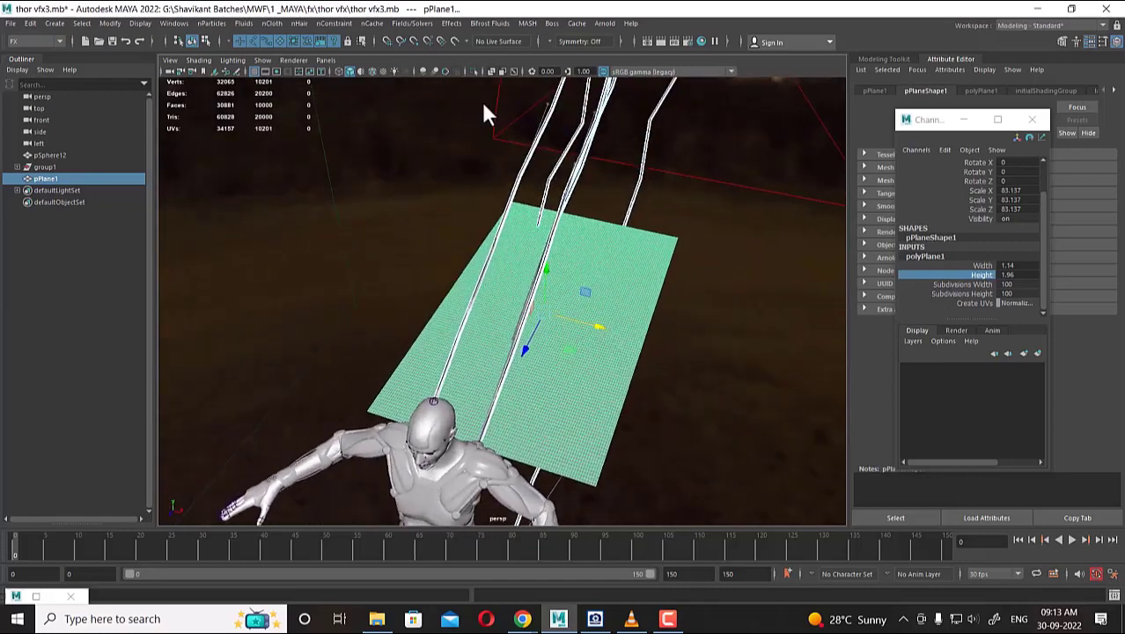
Switch to the Modeling menu set and create a lattice on the plane with divisions 3, 3, 3.
click(61, 42)
click(35, 49)
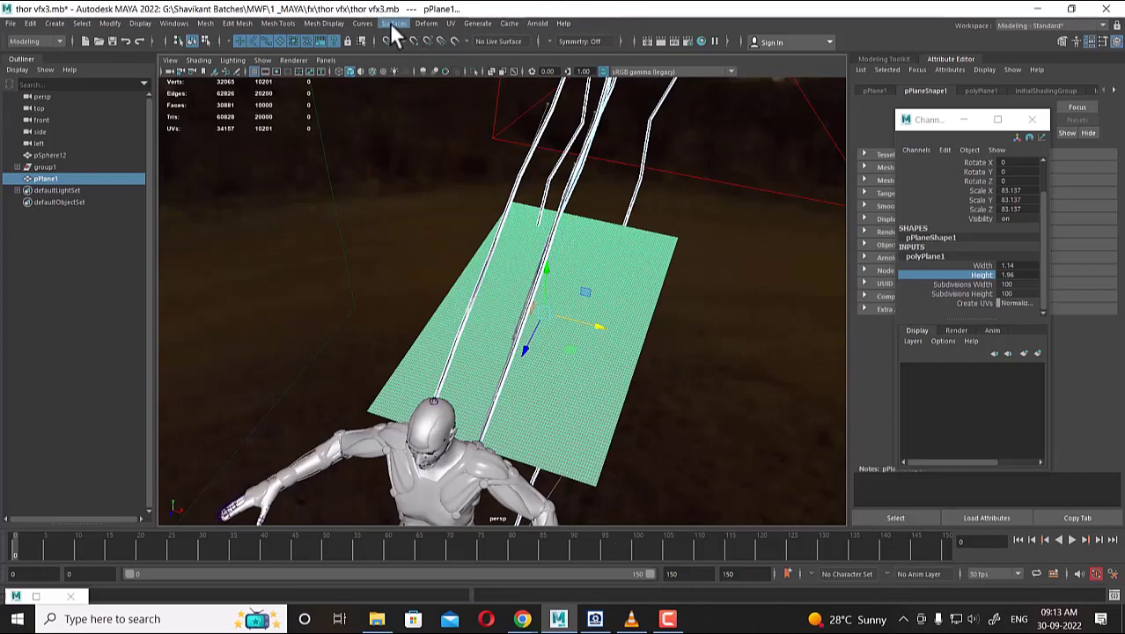
click(425, 23)
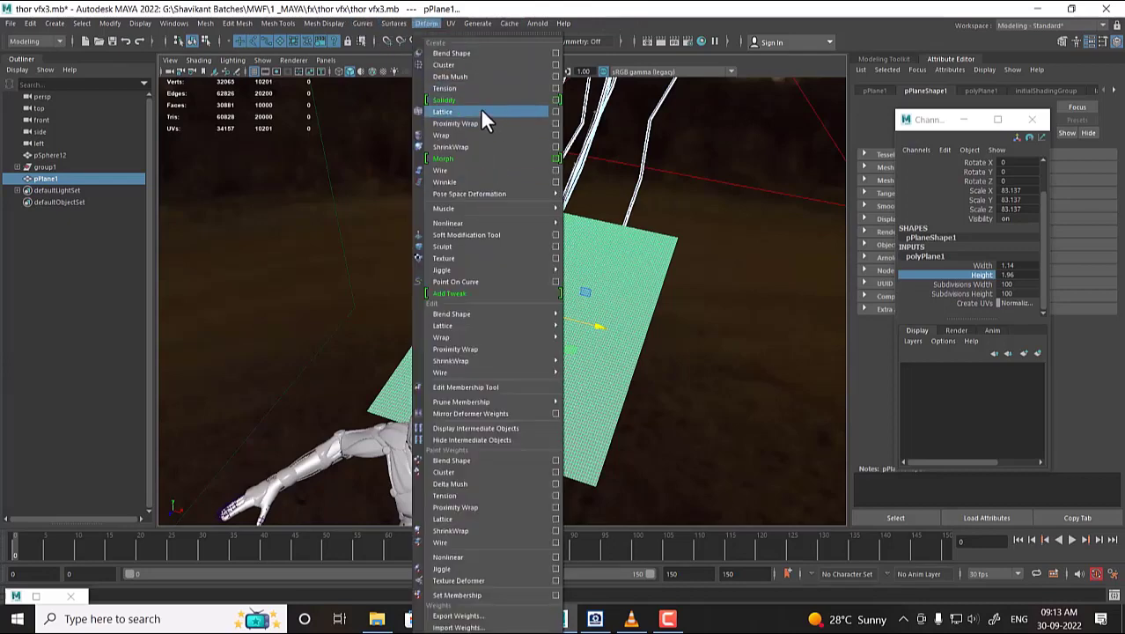
click(556, 112)
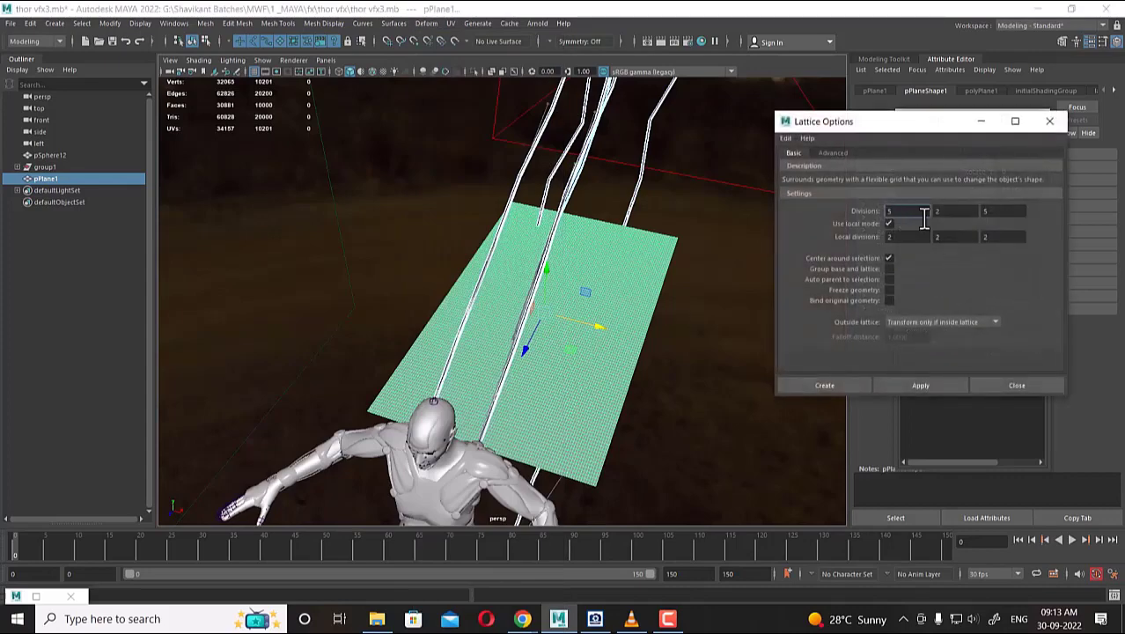
key(Tab)
text(3)
key(Tab)
click(833, 386)
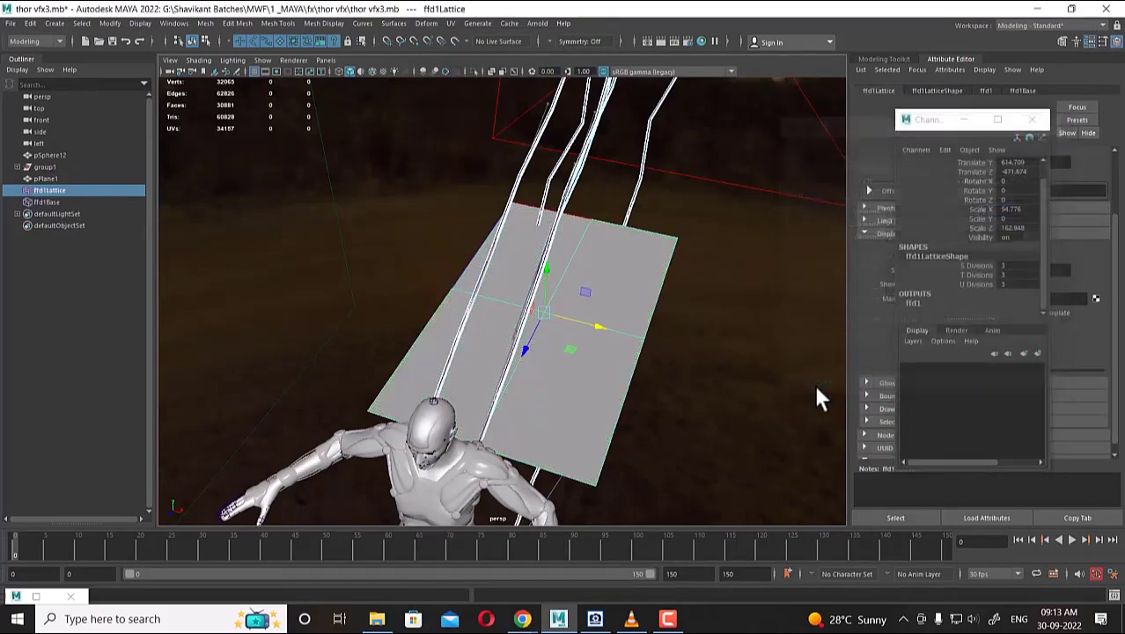
Hide the backdrop object behind the character and the plane.
right_click(630, 350)
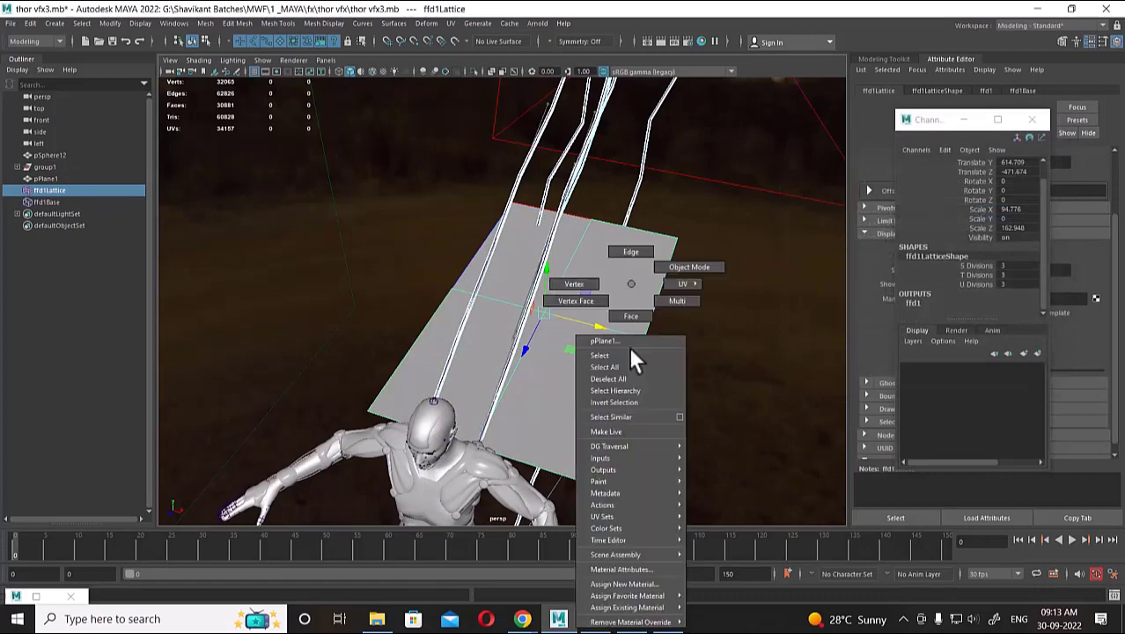
click(651, 335)
click(647, 339)
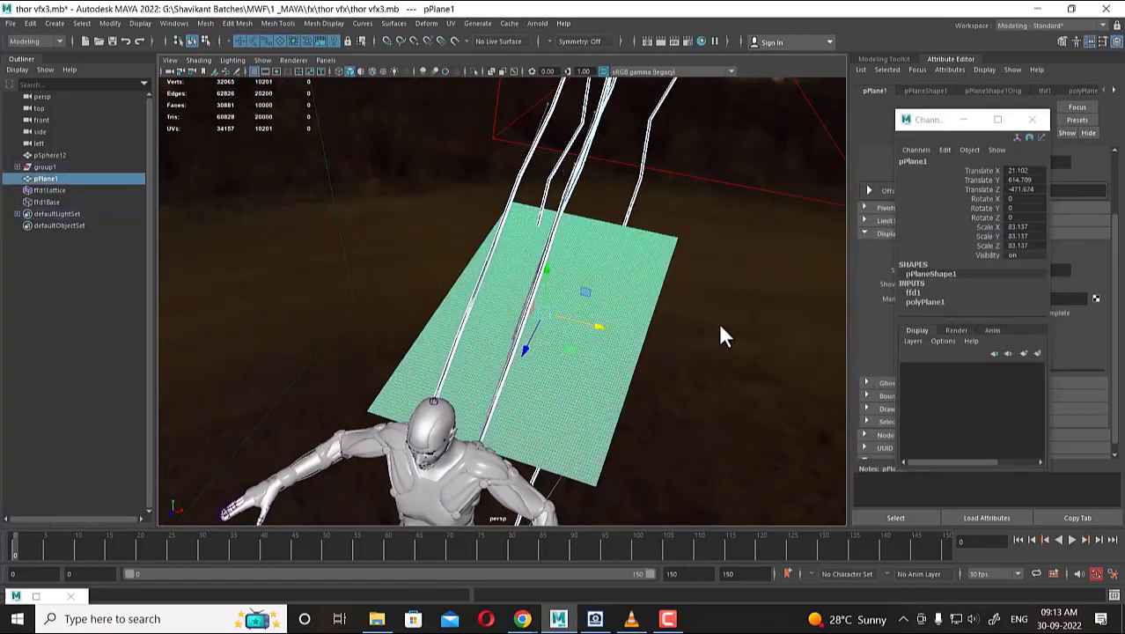
click(722, 313)
key(h)
click(643, 340)
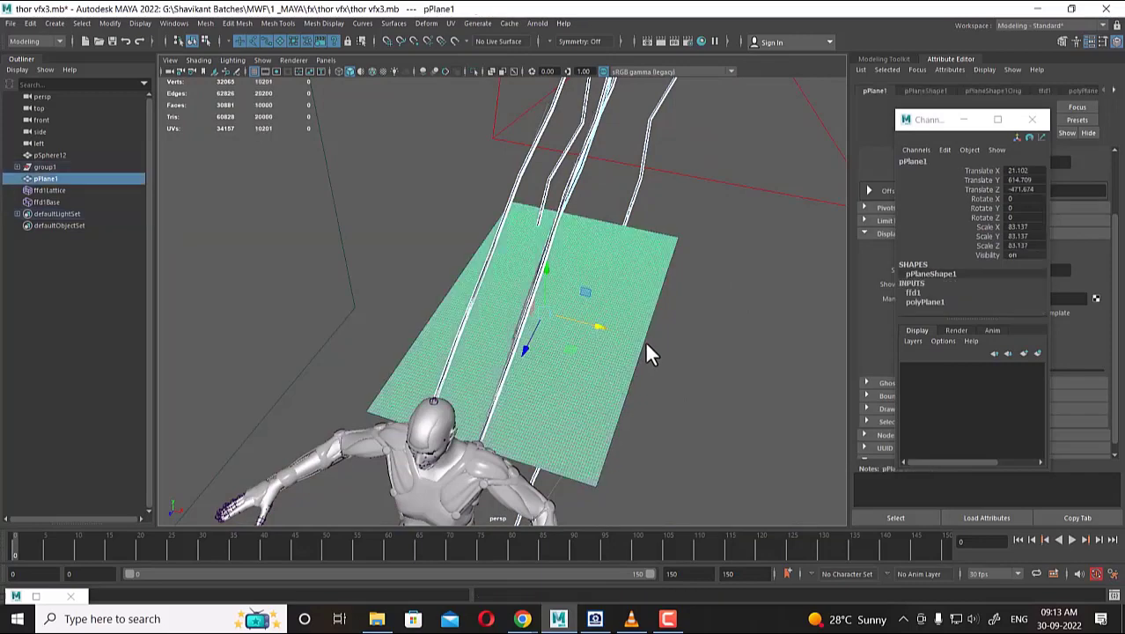
Pull the lattice's front corner points inward to narrow the plane at the character's shoulders.
click(654, 340)
click(642, 337)
scroll(644, 340, up, 1)
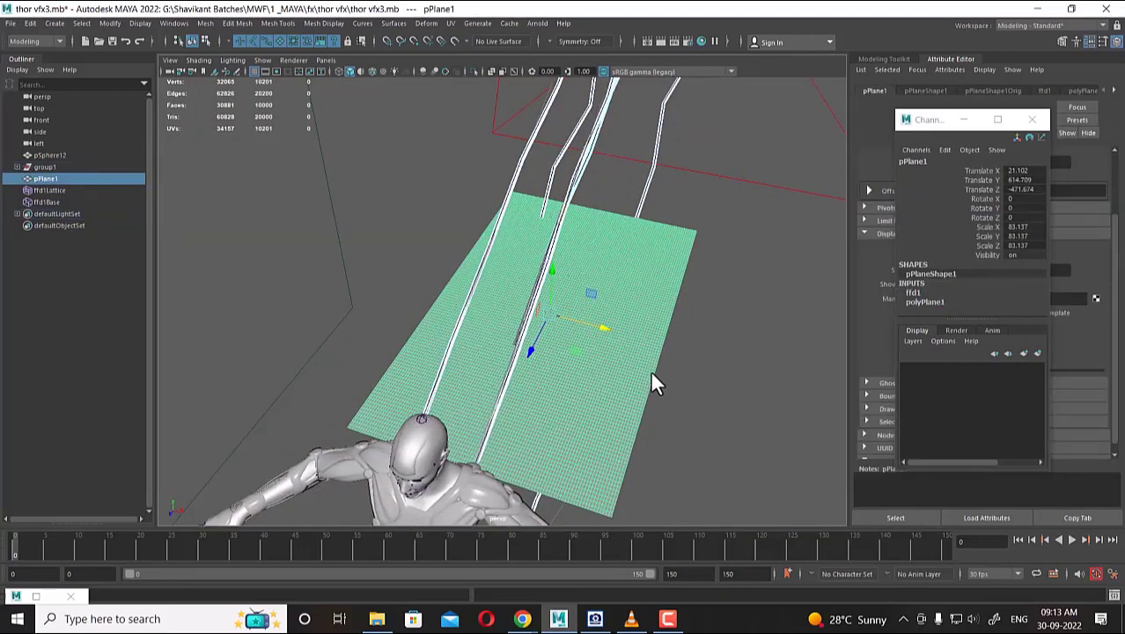
click(677, 342)
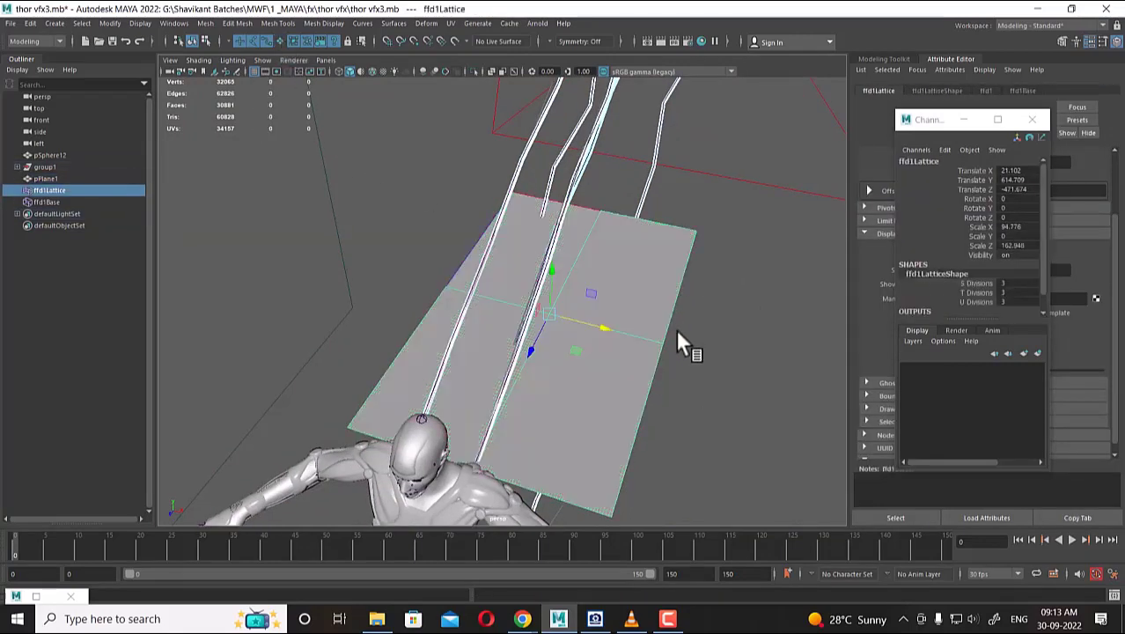
right_drag(740, 306, 738, 272)
scroll(662, 349, down, 3)
alt+drag(662, 350, 703, 350)
drag(660, 381, 659, 380)
alt+drag(659, 380, 594, 458)
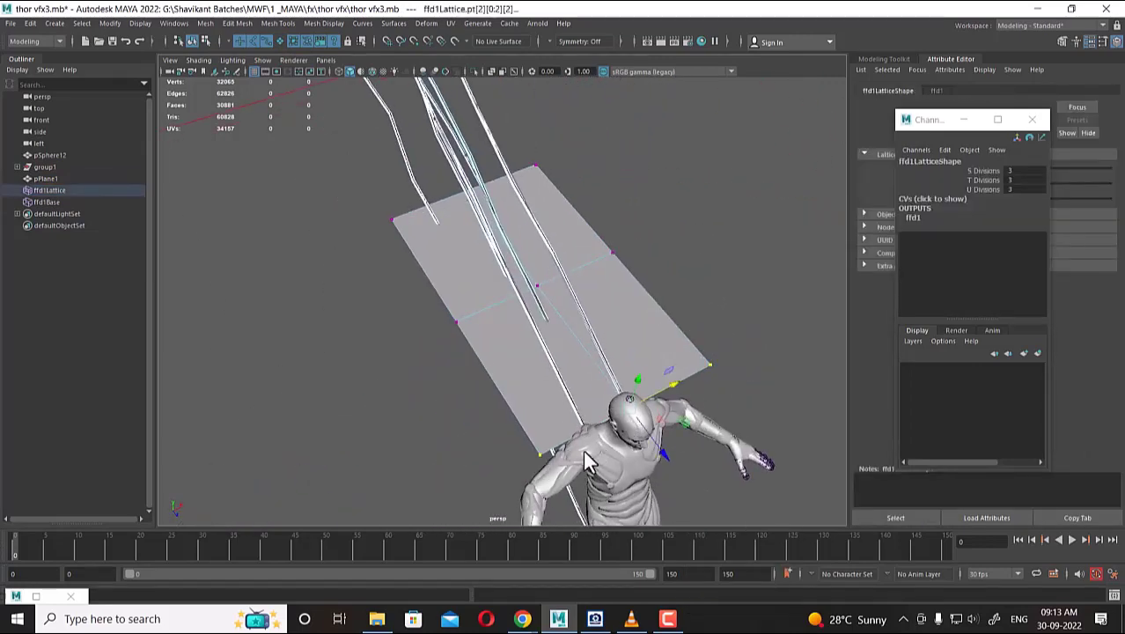
drag(656, 394, 462, 308)
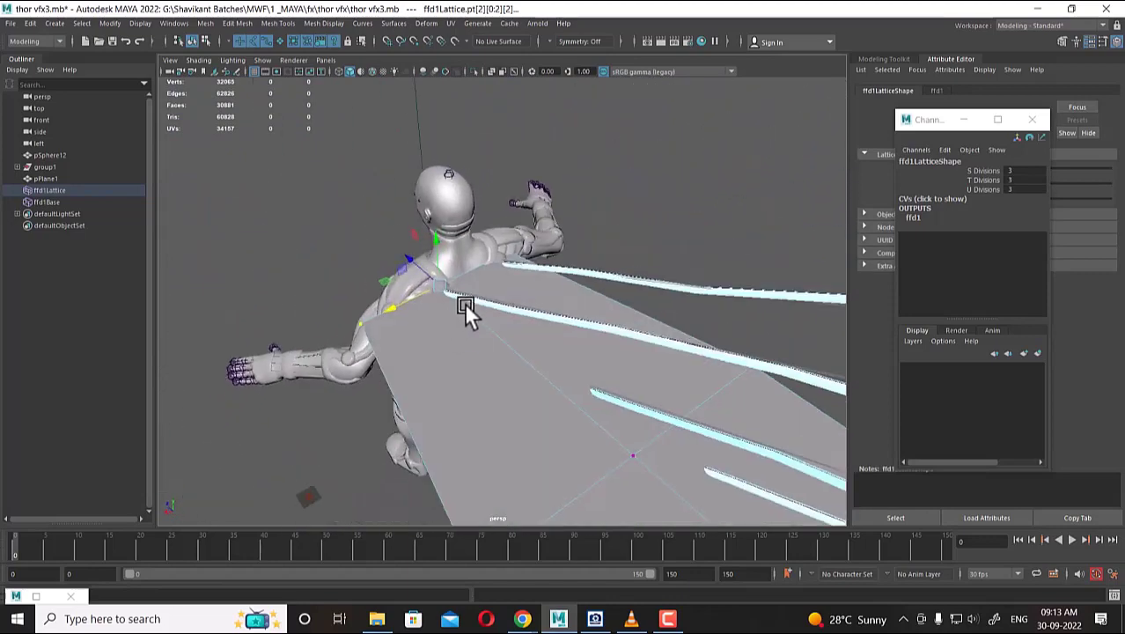
Slightly adjust the height of the lattice's centre and rear middle points, and leave lattice point editing.
alt+drag(536, 367, 613, 348)
click(569, 363)
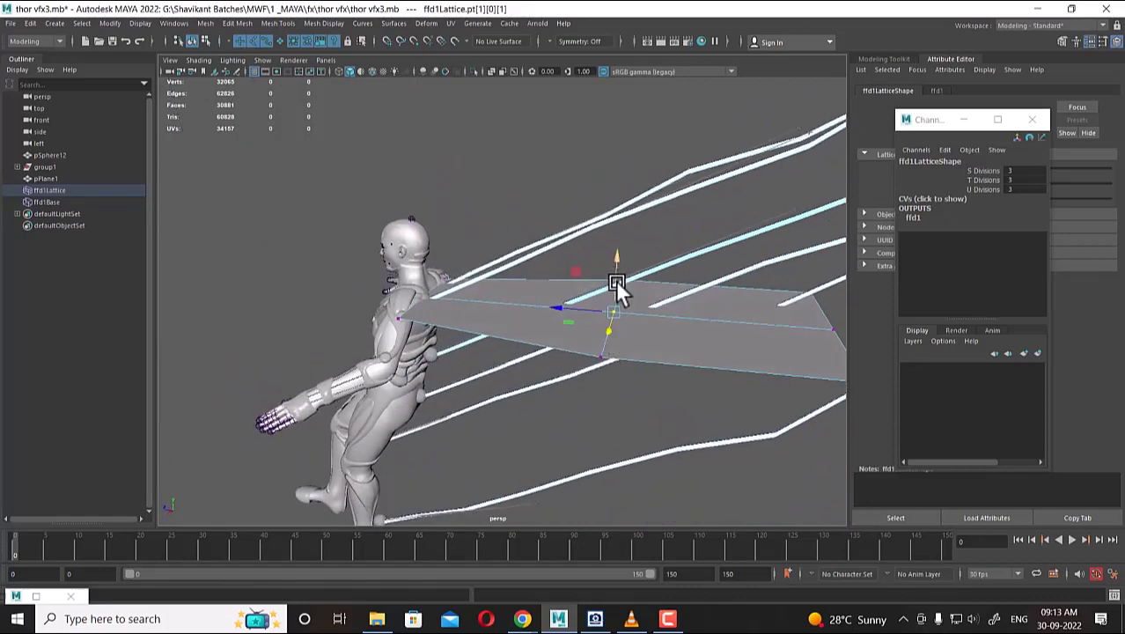
alt+drag(617, 275, 793, 323)
shift+click(826, 305)
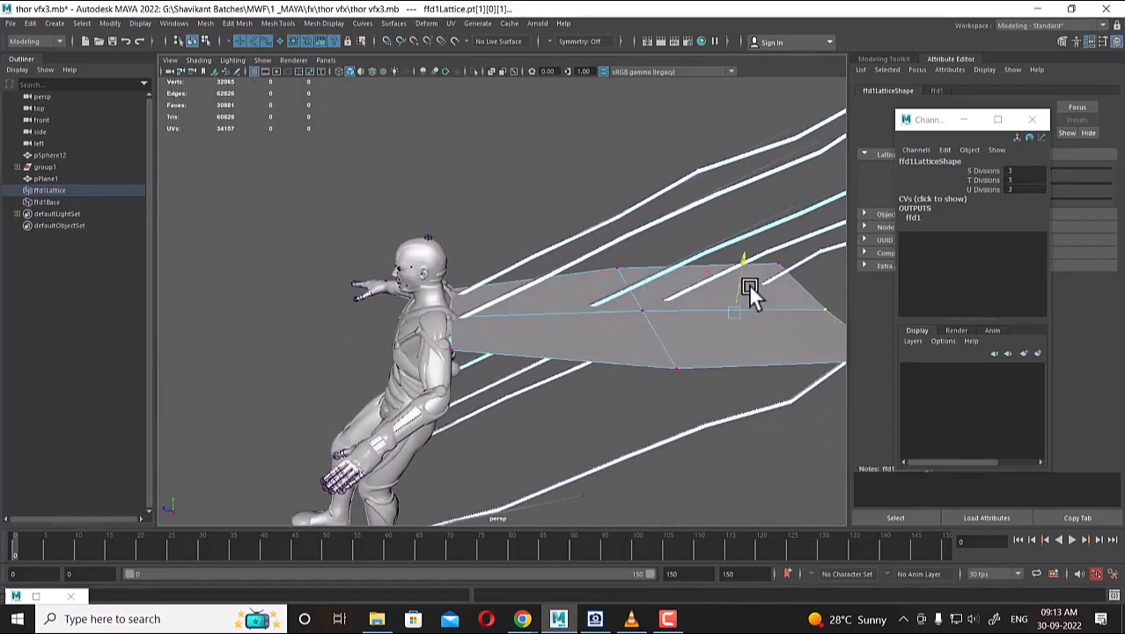
click(715, 394)
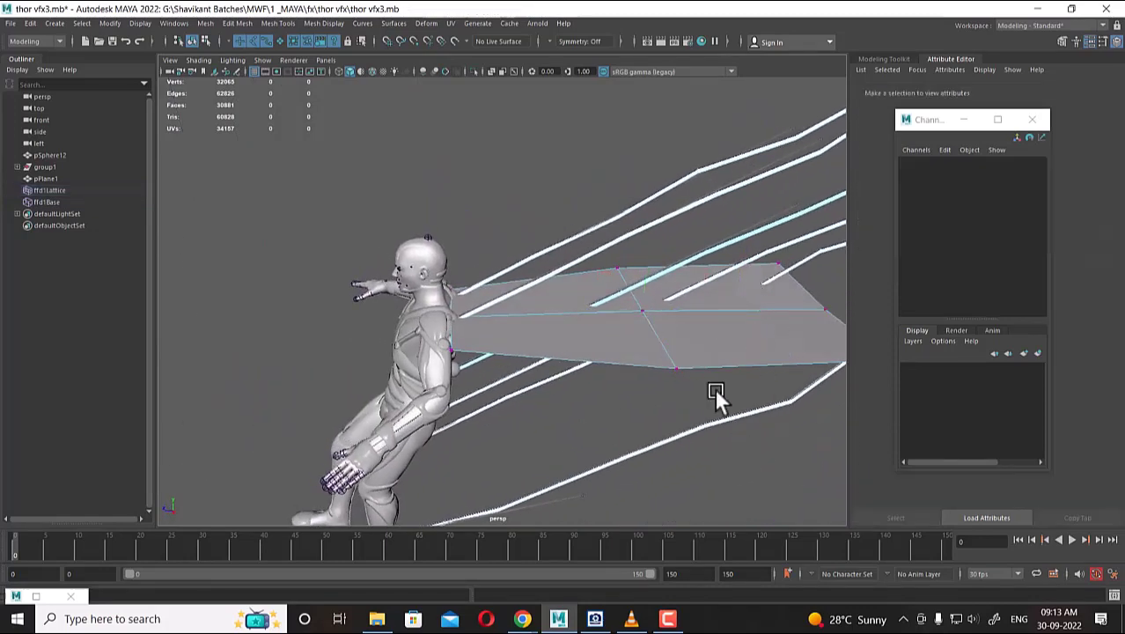
click(645, 310)
click(714, 442)
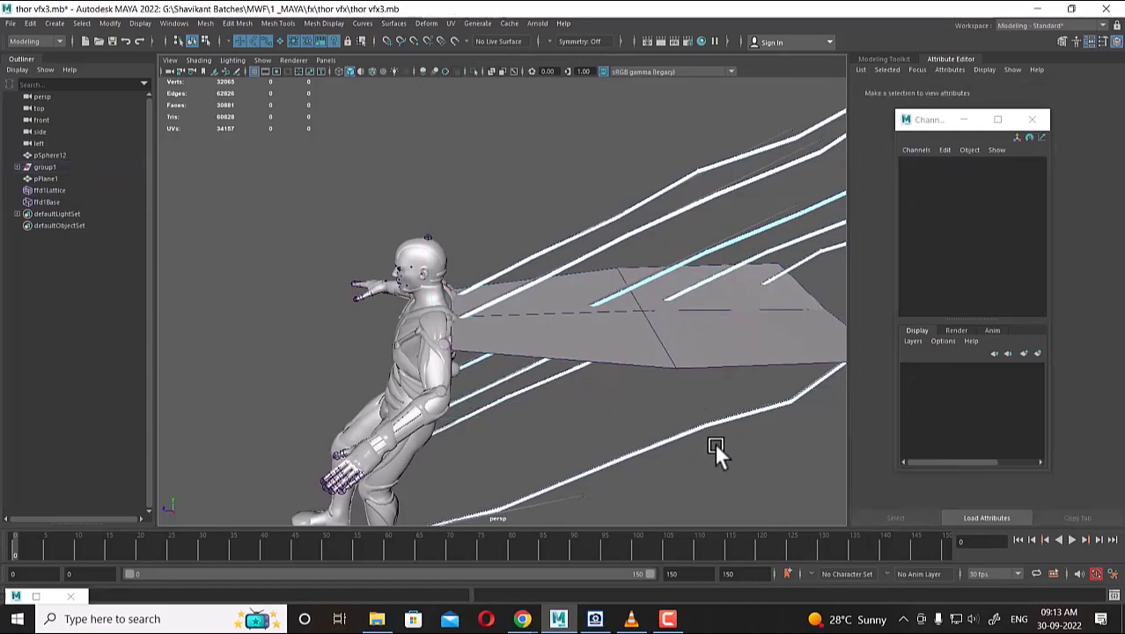
click(678, 361)
alt+drag(673, 365, 717, 319)
click(775, 402)
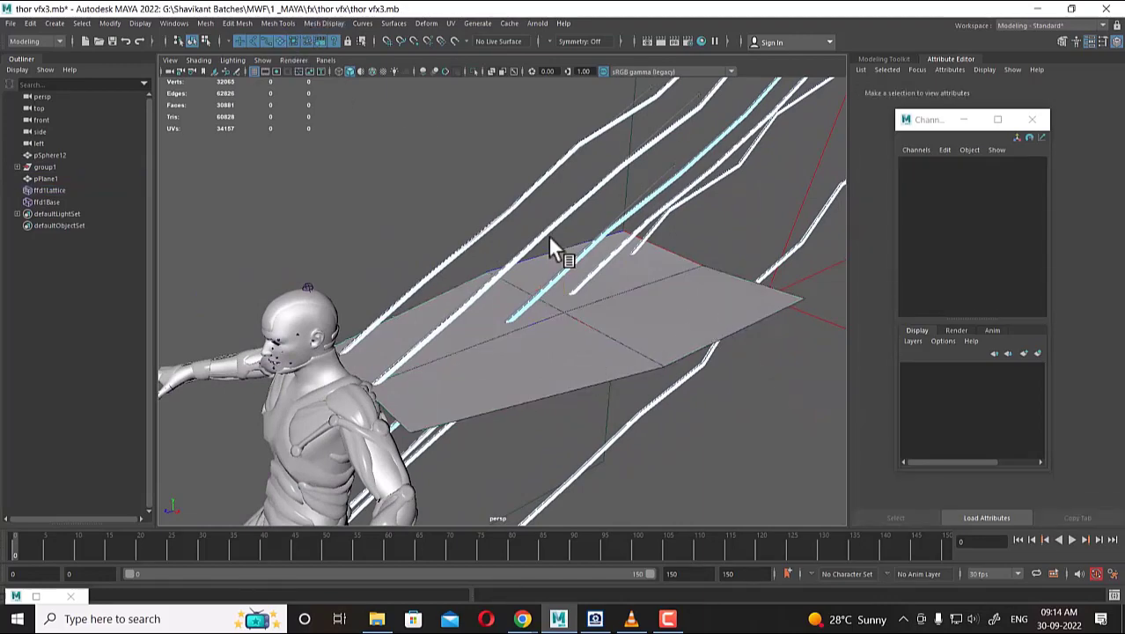
Create a second lattice on the plane with divisions 5, 5, 5.
click(594, 348)
click(426, 23)
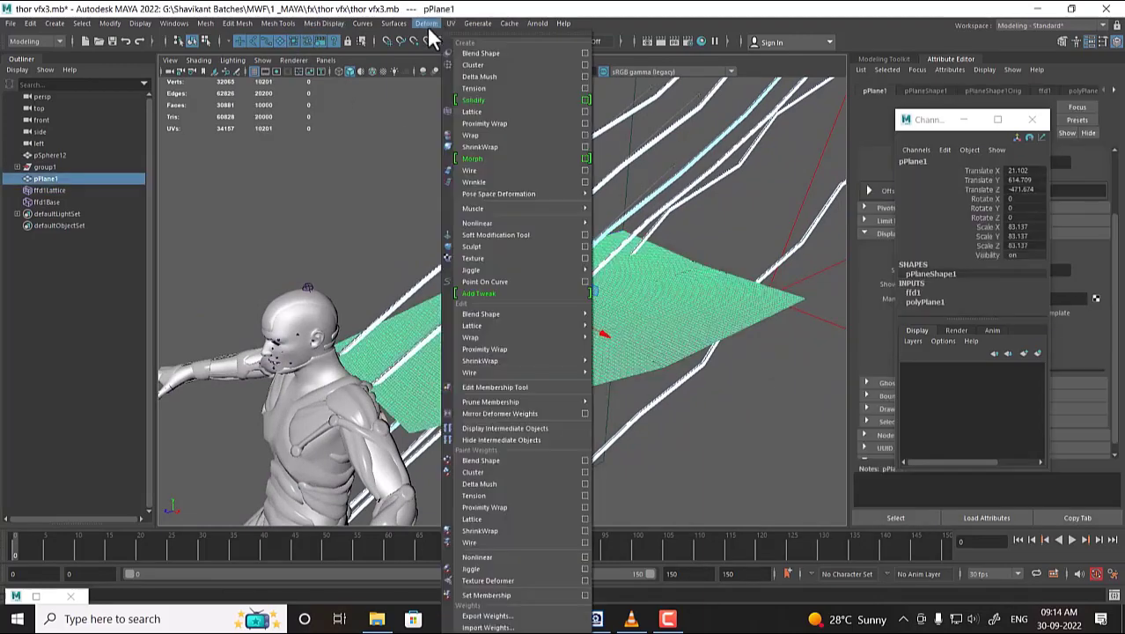
click(585, 112)
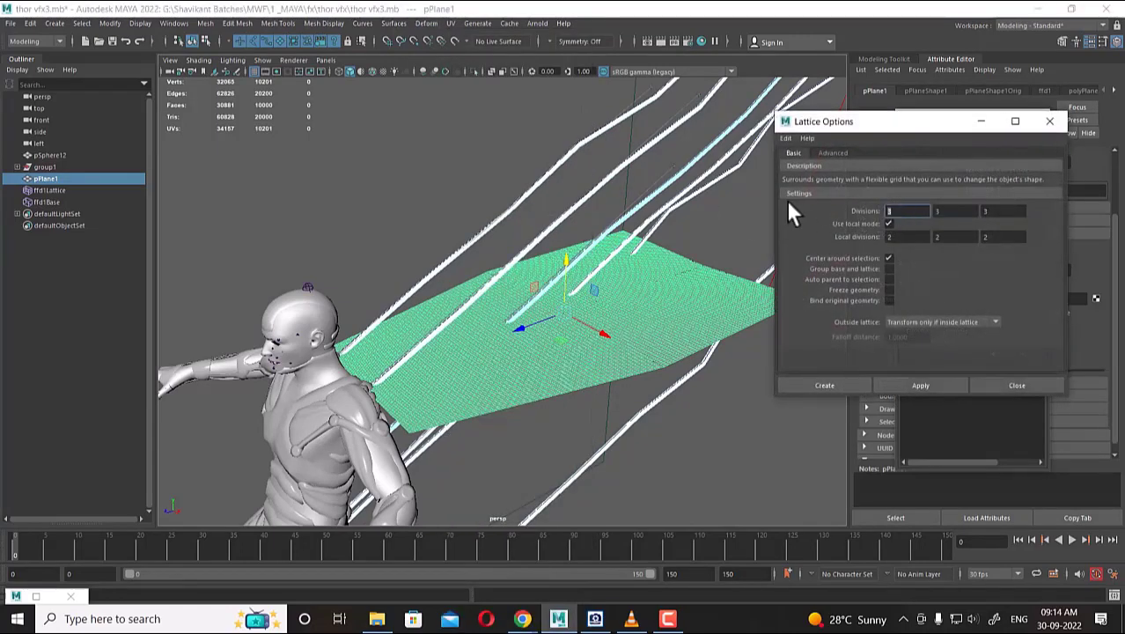
text(5)
key(Tab)
text(5)
key(Tab)
text(5)
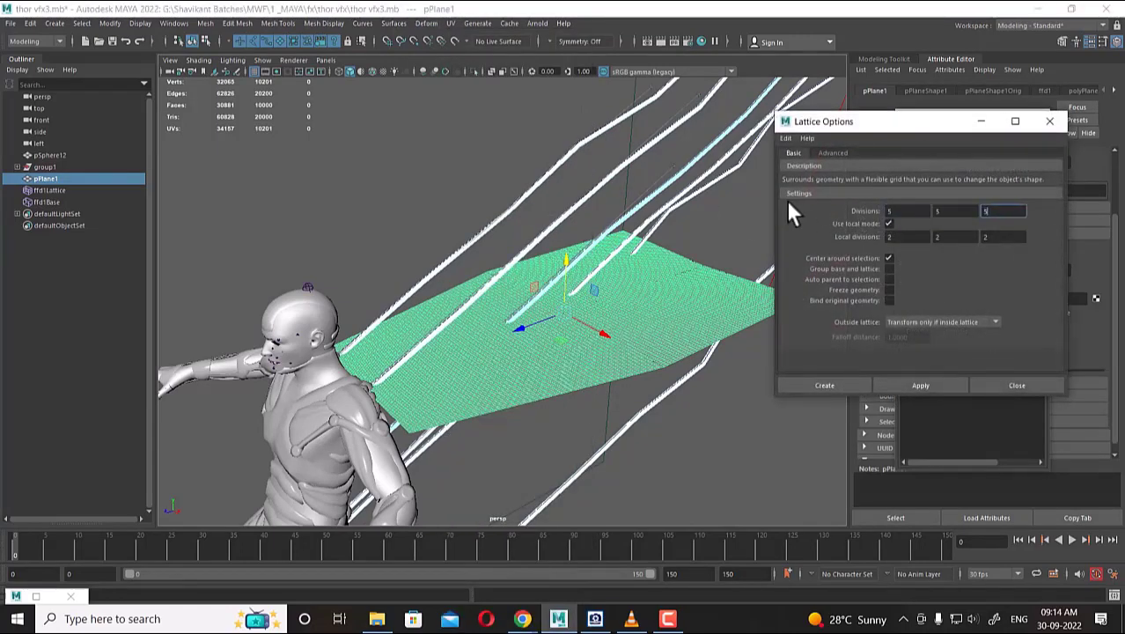
click(831, 385)
Lower the inner points of the second lattice's two rearmost rows to dip the back of the plane.
mouse_move(759, 382)
alt+mouse_down()
mouse_move(766, 406)
mouse_move(767, 391)
alt+mouse_up()
right_click(767, 391)
click(766, 287)
alt+drag(720, 231, 728, 254)
drag(688, 290, 686, 284)
alt+drag(686, 283, 739, 285)
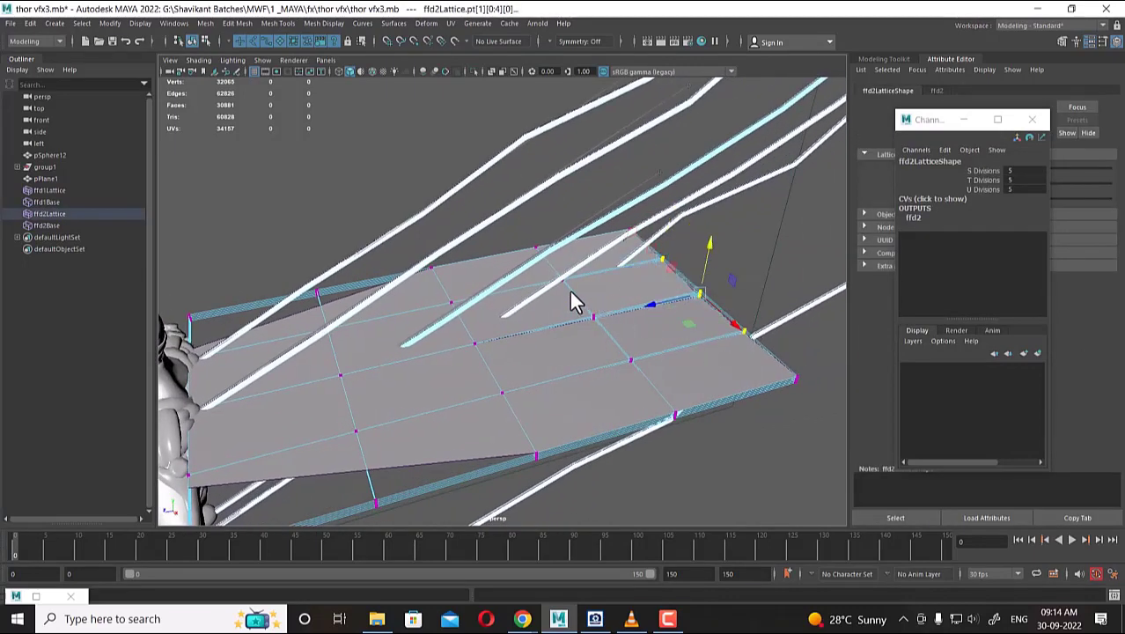
shift+drag(593, 300, 607, 318)
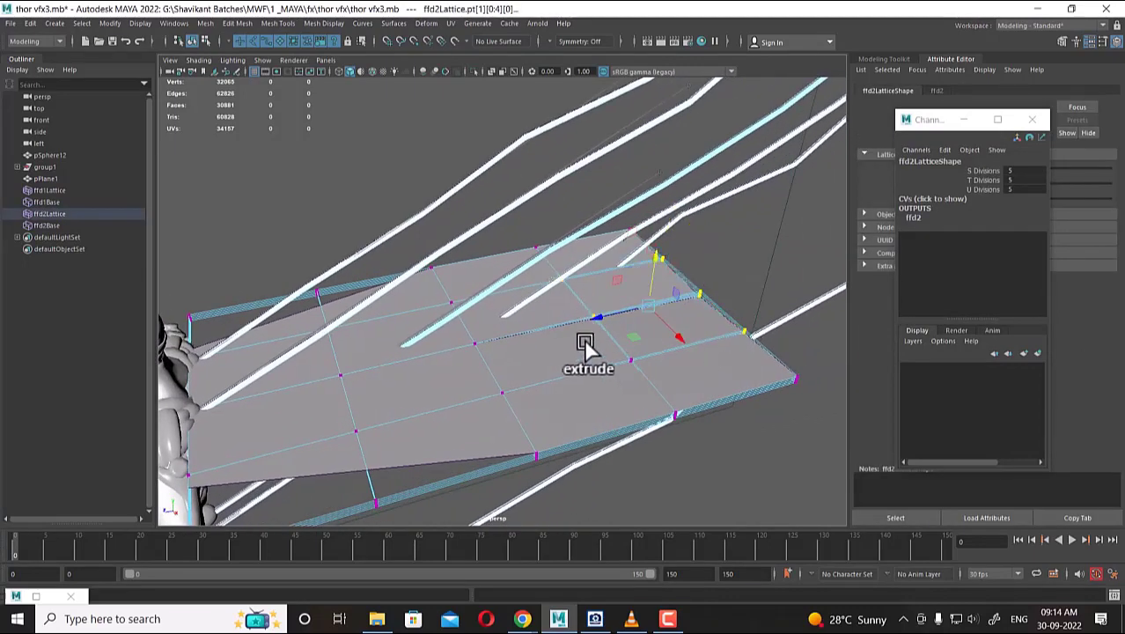
drag(656, 269, 656, 293)
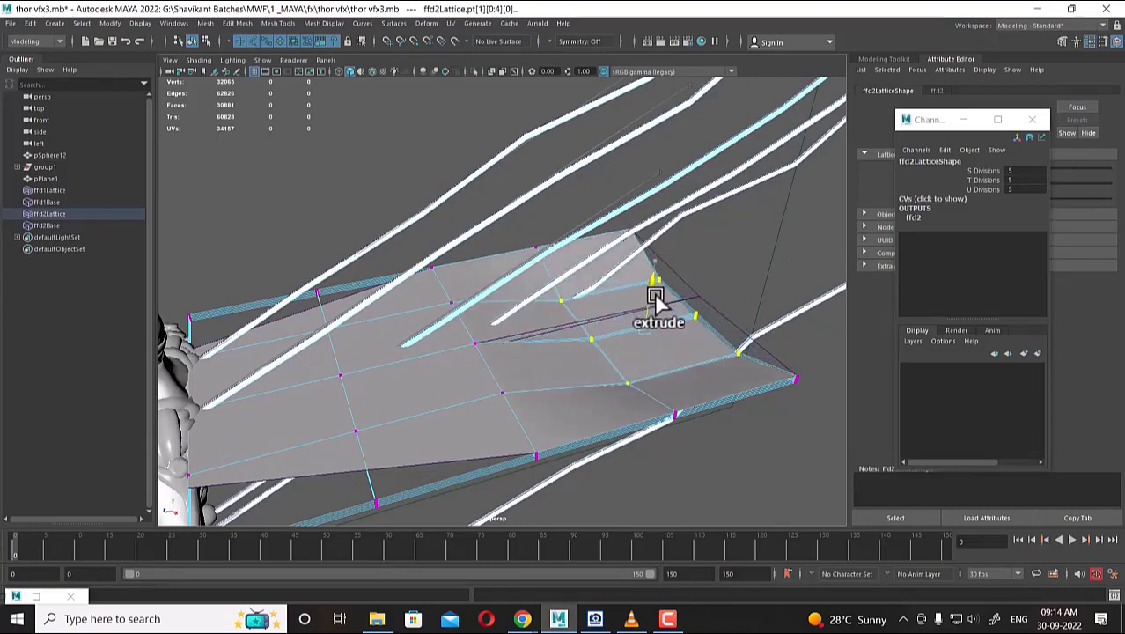
Raise the middle points of the second lattice to bulge the plane upward, and return to object selection.
alt+drag(412, 321, 472, 312)
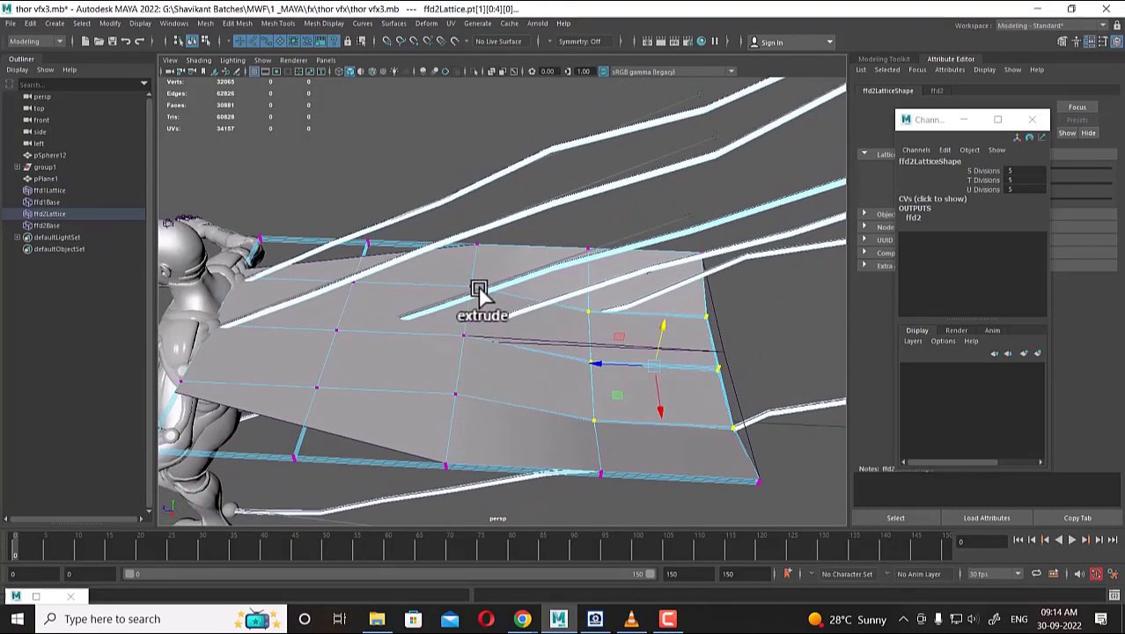
alt+drag(441, 414, 472, 270)
drag(357, 281, 515, 360)
right_drag(514, 284, 639, 256)
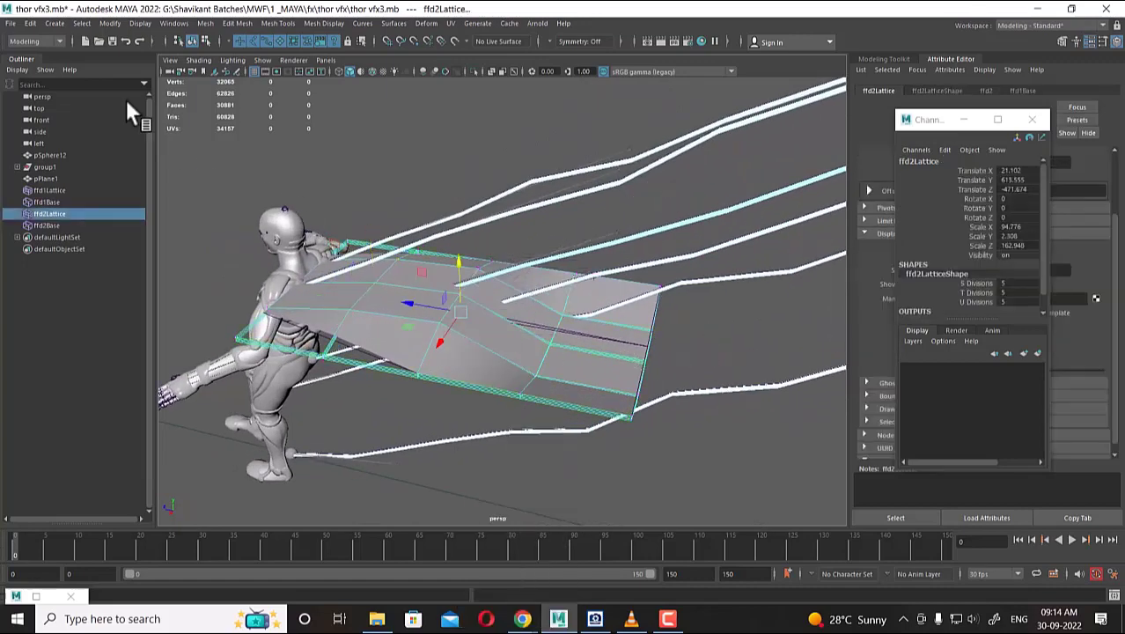
Delete the plane's construction history to bake in the deformation and remove both lattices.
click(30, 23)
mouse_move(151, 163)
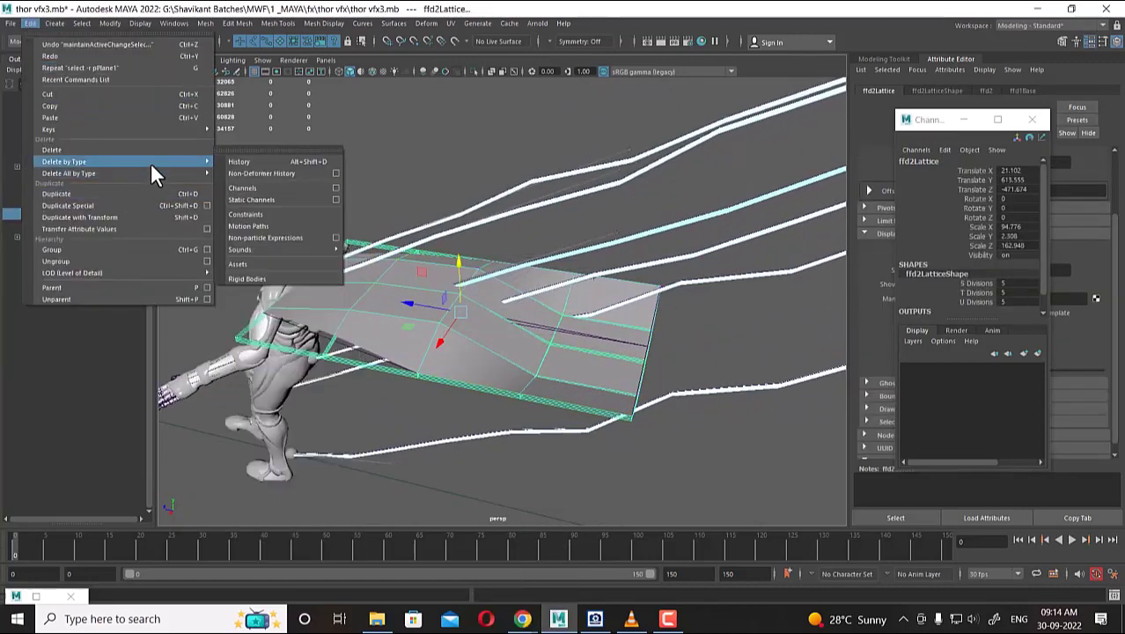
click(270, 162)
click(465, 379)
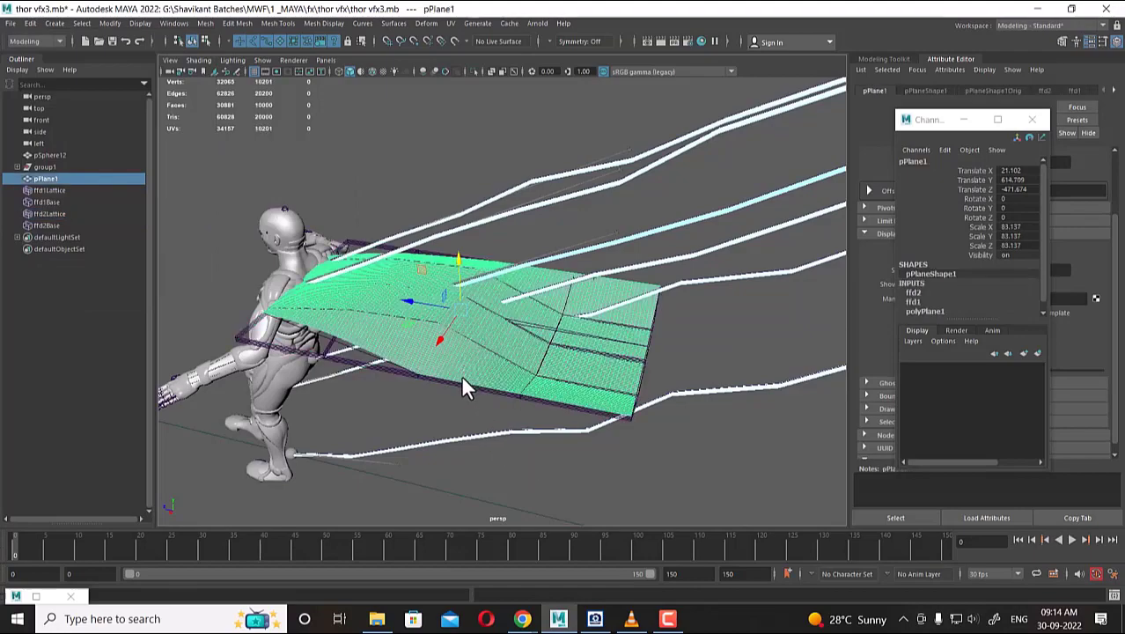
click(30, 23)
mouse_move(165, 160)
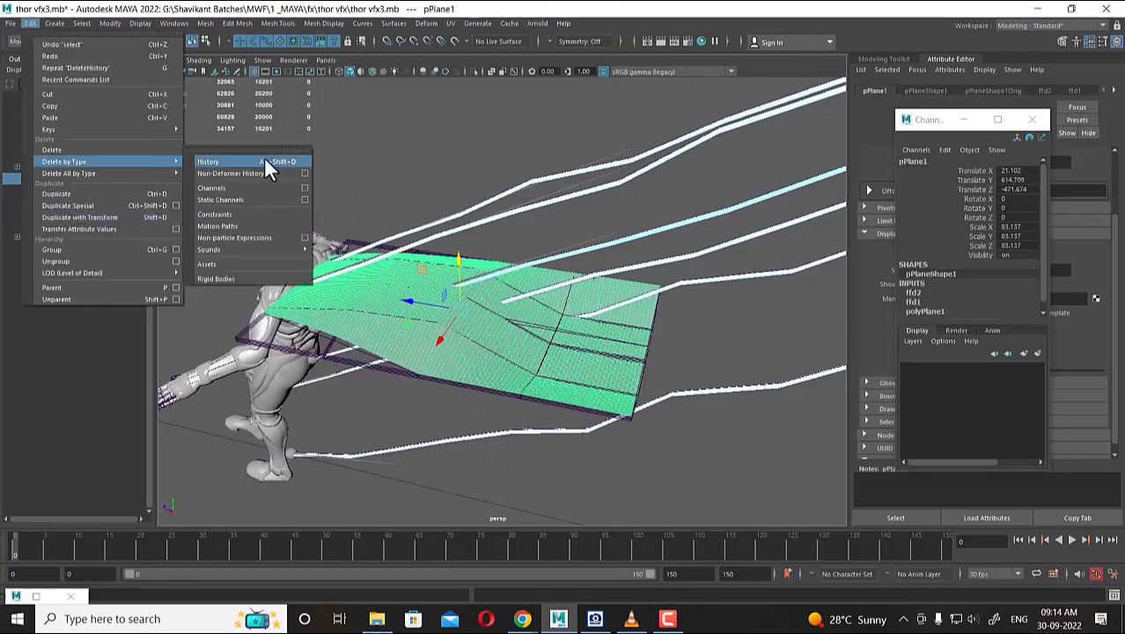
click(266, 160)
Examine the reshaped plane from above, below and near the shoulders, and return the timeline to frame 0.
alt+drag(512, 449, 551, 483)
click(551, 483)
click(465, 339)
alt+drag(465, 339, 689, 440)
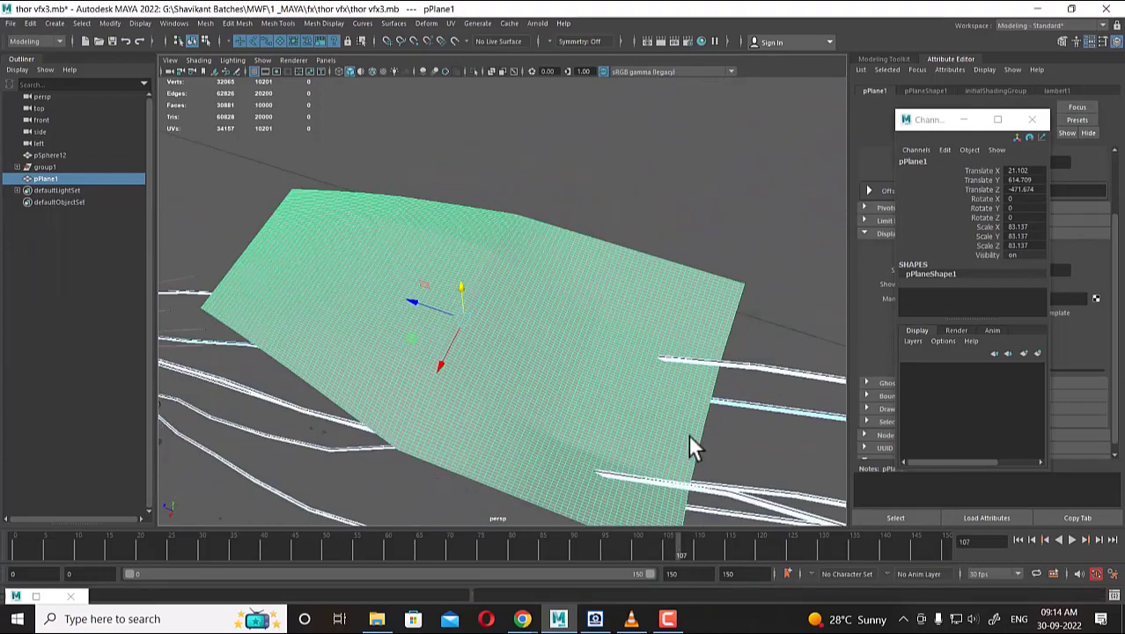
click(1019, 537)
alt+drag(528, 336, 647, 448)
click(647, 448)
click(526, 384)
alt+drag(485, 369, 654, 178)
shift+right_click(456, 285)
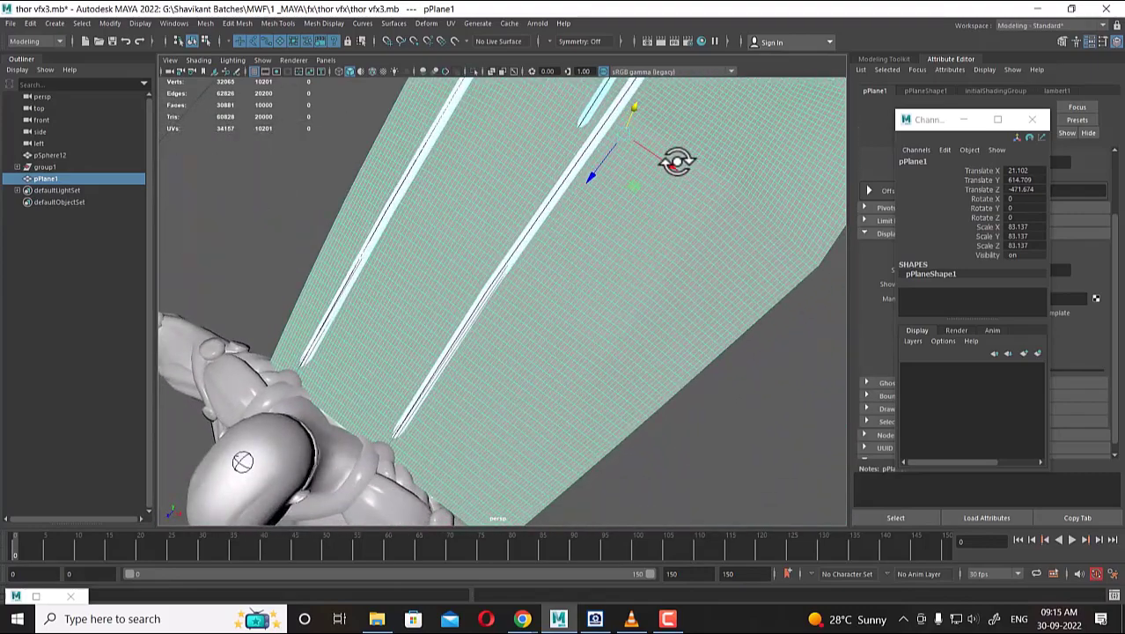
click(751, 371)
click(737, 327)
Move the reshaped plane to about Translate X 18.8, Translate Y 610.2 and Translate Z -476.4.
drag(673, 168, 661, 161)
scroll(657, 172, down, 4)
alt+drag(581, 231, 460, 335)
Add a lattice deformer with 5 × 5 × 5 divisions to the plane and switch to lattice point editing.
scroll(459, 335, up, 2)
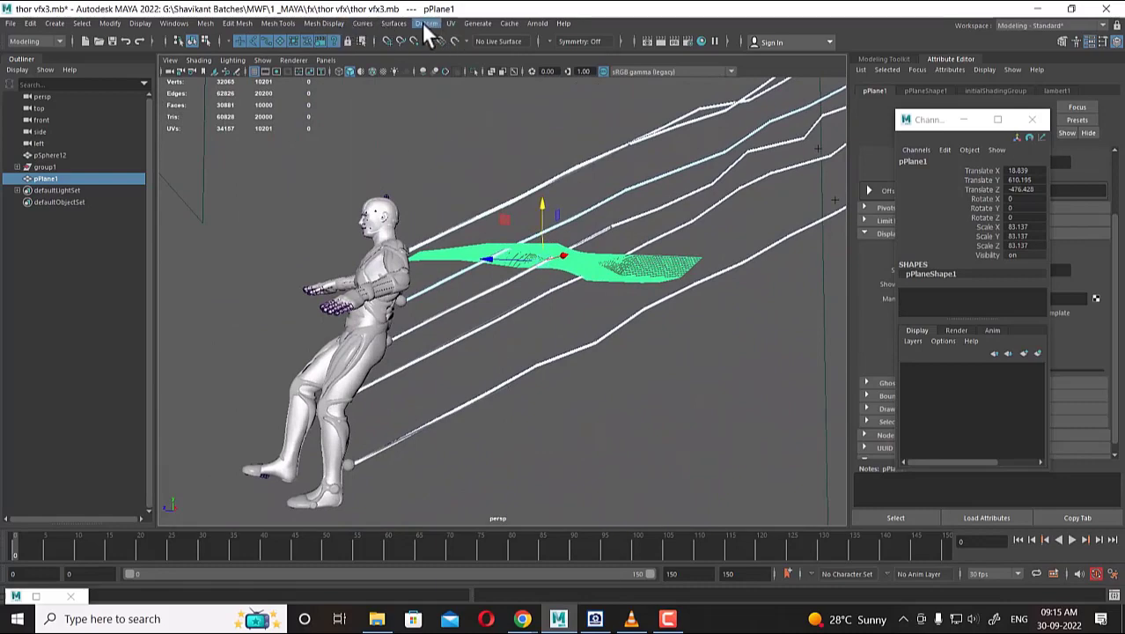
click(425, 24)
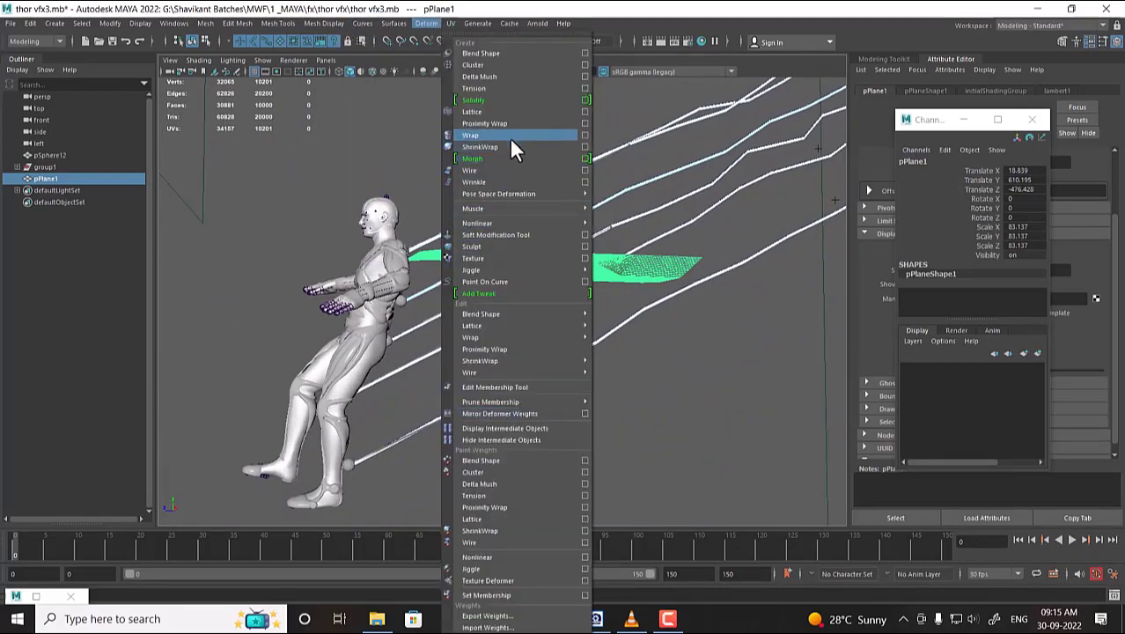
click(510, 112)
alt+drag(714, 346, 677, 331)
right_drag(703, 319, 704, 282)
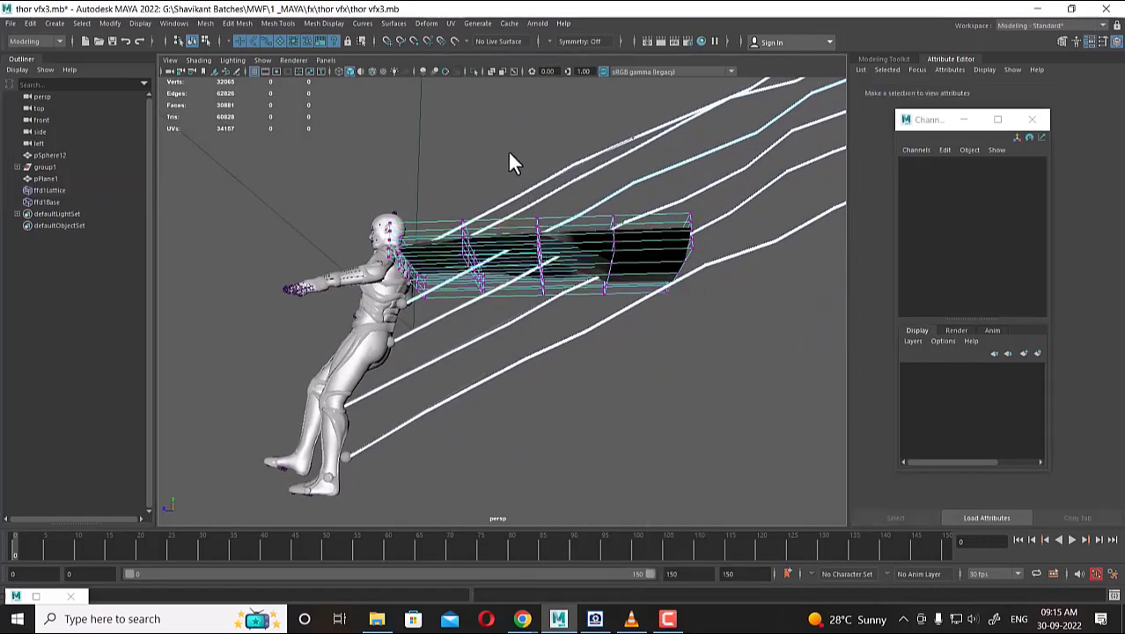
Lower and tilt the rear three columns of lattice points, and shift them slightly toward the character to bend the plane downward.
drag(713, 378, 711, 377)
drag(609, 233, 606, 260)
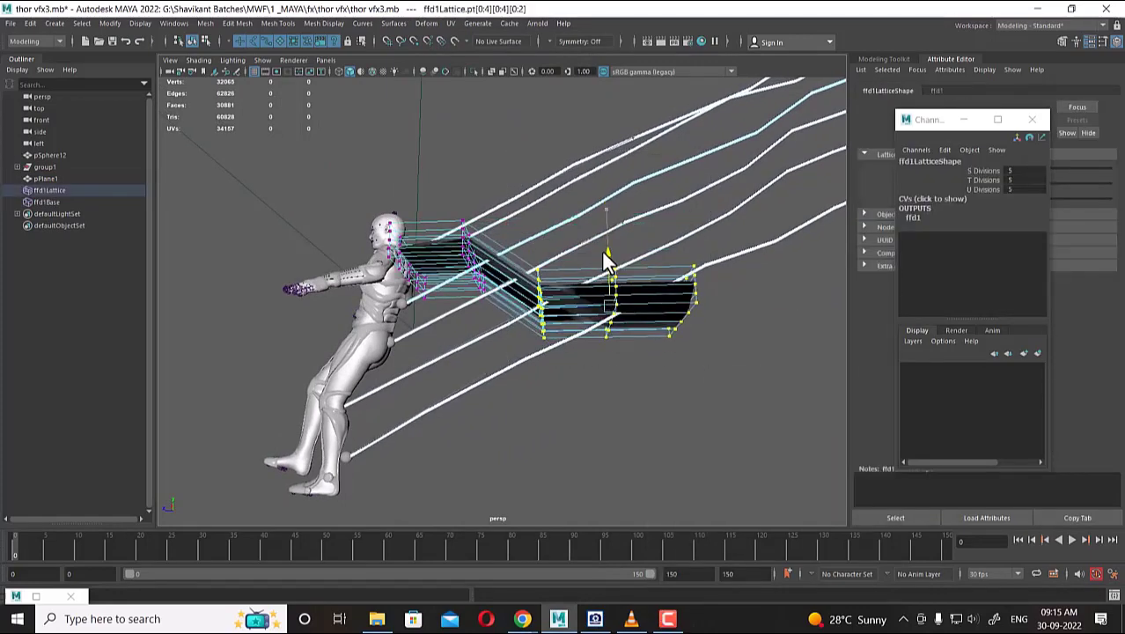
key(e)
alt+drag(607, 300, 607, 359)
key(ctrl+z)
alt+drag(629, 407, 650, 419)
drag(668, 292, 670, 325)
key(w)
alt+drag(628, 407, 654, 410)
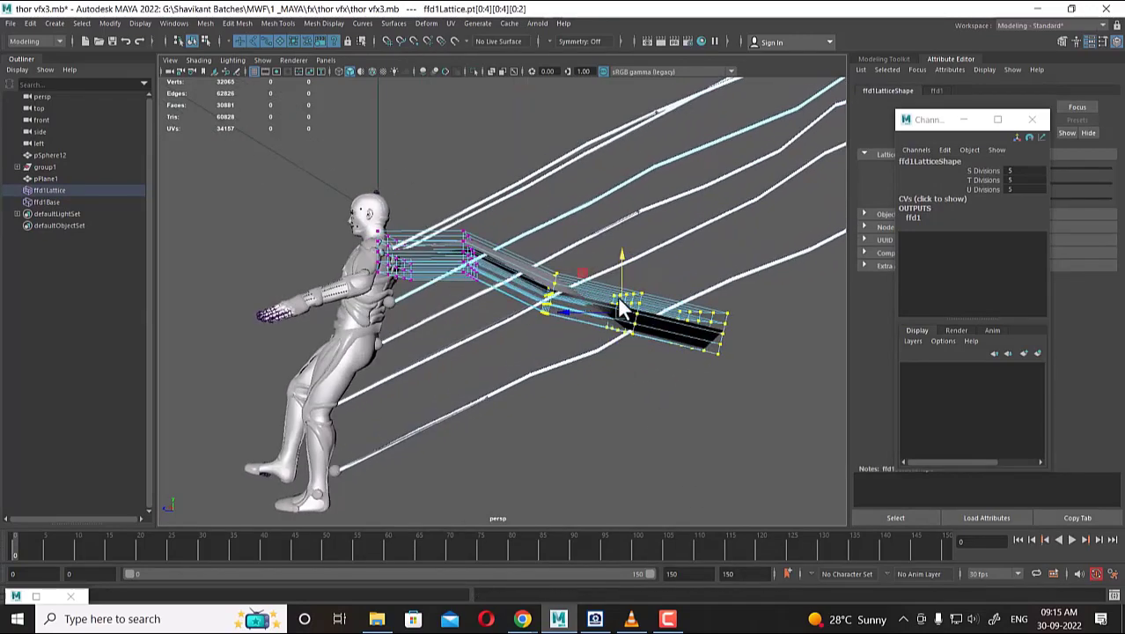
drag(626, 310, 563, 319)
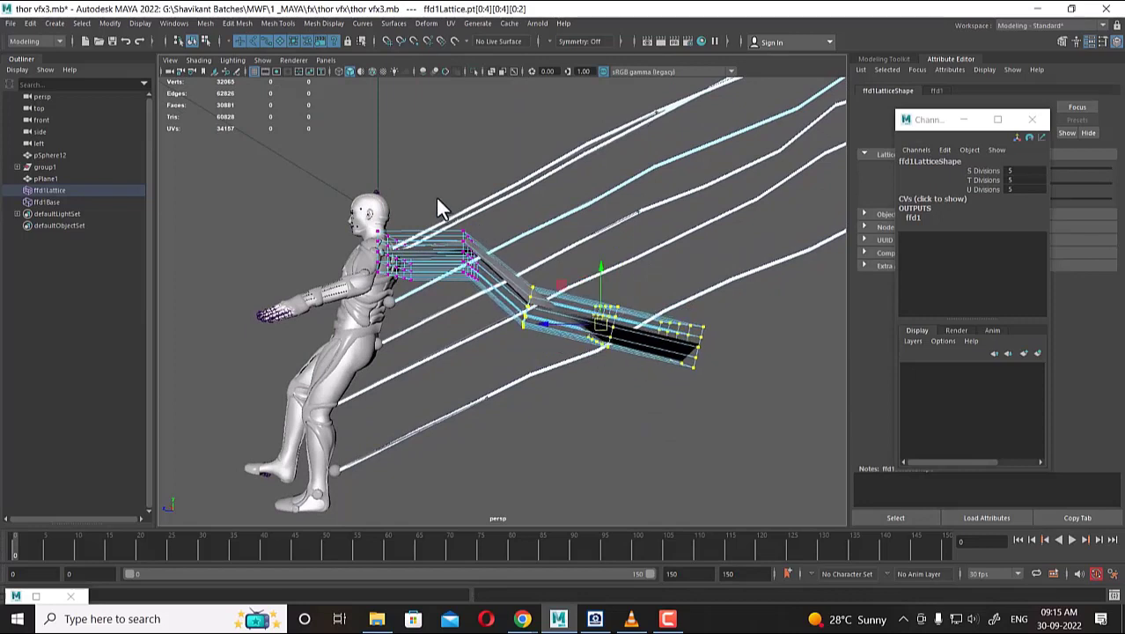
Rotate the last two columns of lattice points slightly, reposition the end column, and return to object selection.
ctrl+drag(509, 379, 510, 377)
key(e)
drag(659, 320, 635, 274)
key(w)
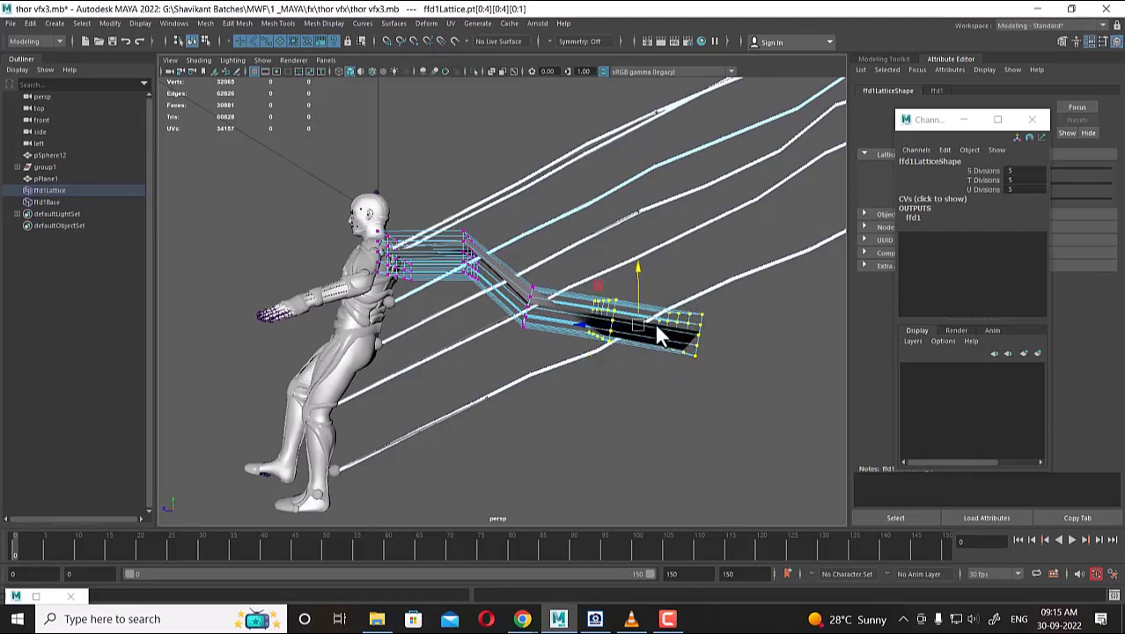
key(e)
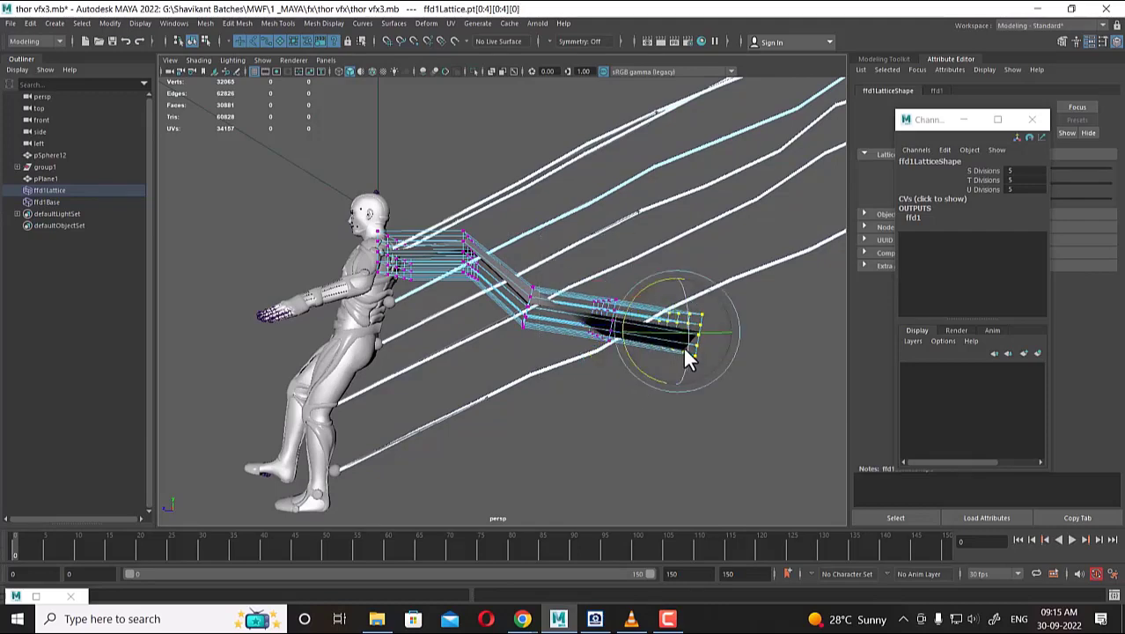
key(w)
drag(682, 344, 574, 342)
right_drag(556, 324, 623, 271)
click(657, 398)
Delete the plane's construction history to bake in the bent shape and remove the lattice.
click(590, 318)
alt+drag(591, 319, 526, 349)
click(26, 24)
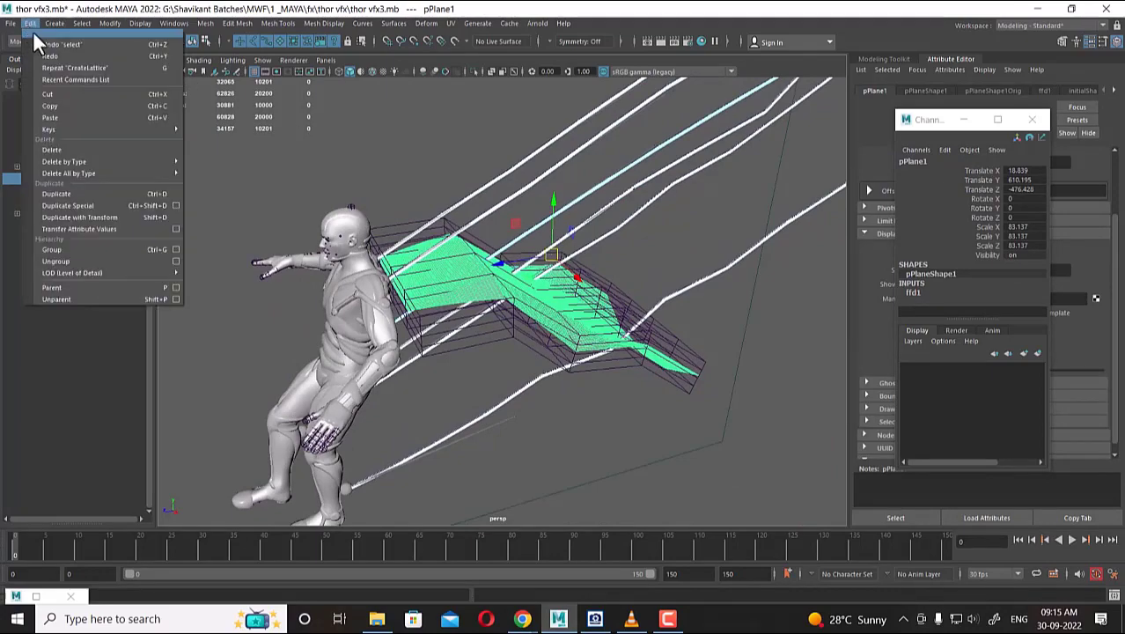
mouse_move(145, 173)
click(219, 165)
click(696, 412)
Switch to the FX menu set and convert the plane to an nCloth.
click(527, 314)
alt+drag(527, 315, 501, 315)
scroll(501, 315, up, 3)
alt+middle_drag(501, 314, 550, 336)
alt+drag(549, 335, 397, 343)
click(44, 41)
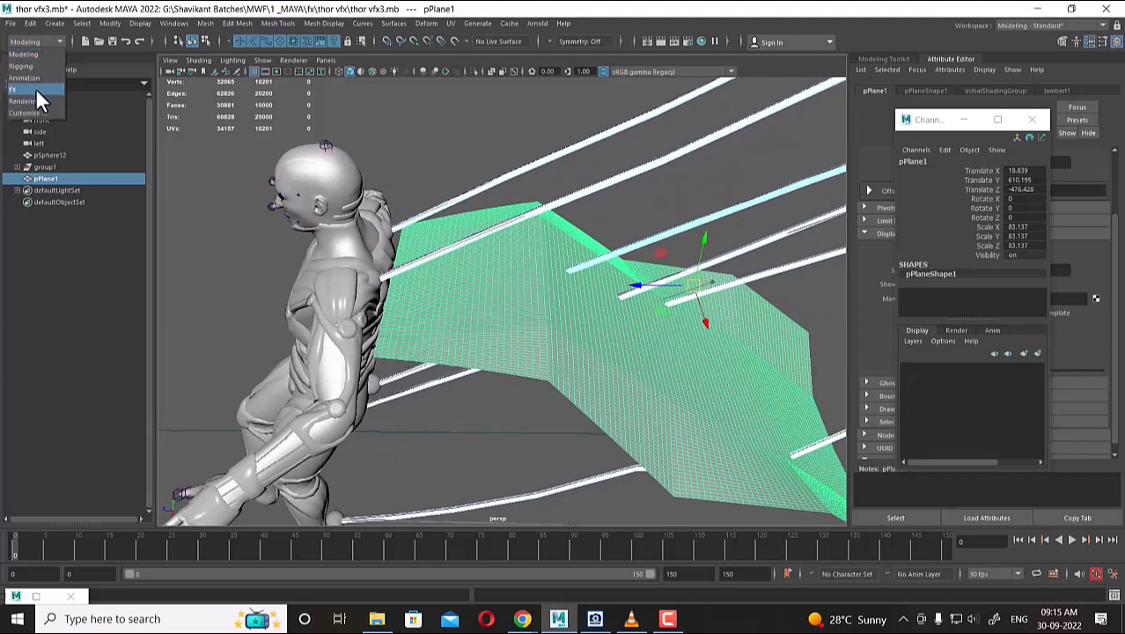
click(35, 90)
click(616, 218)
click(503, 257)
click(279, 24)
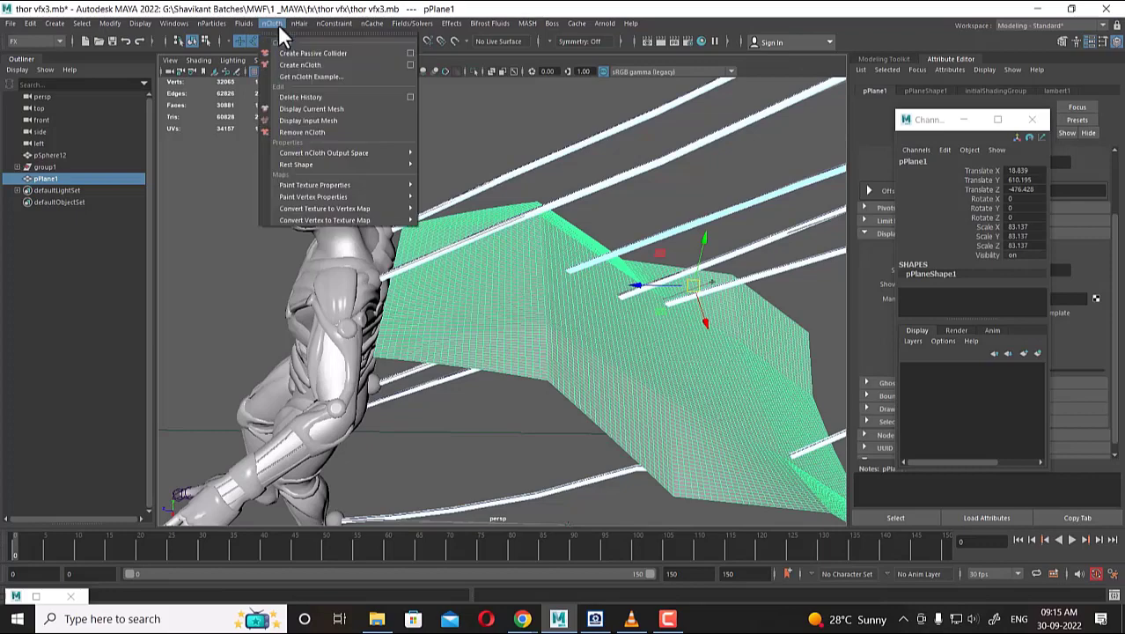
click(317, 52)
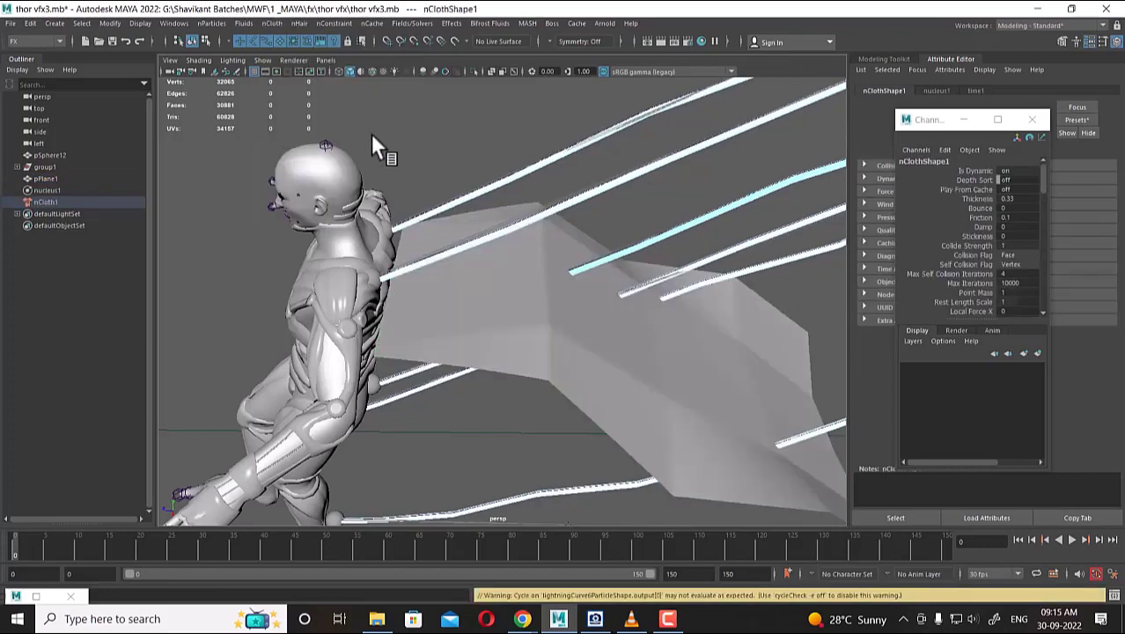
Play the cloth simulation up to frame 54, examine the falling plane, and return the timeline to frame 0.
click(1072, 540)
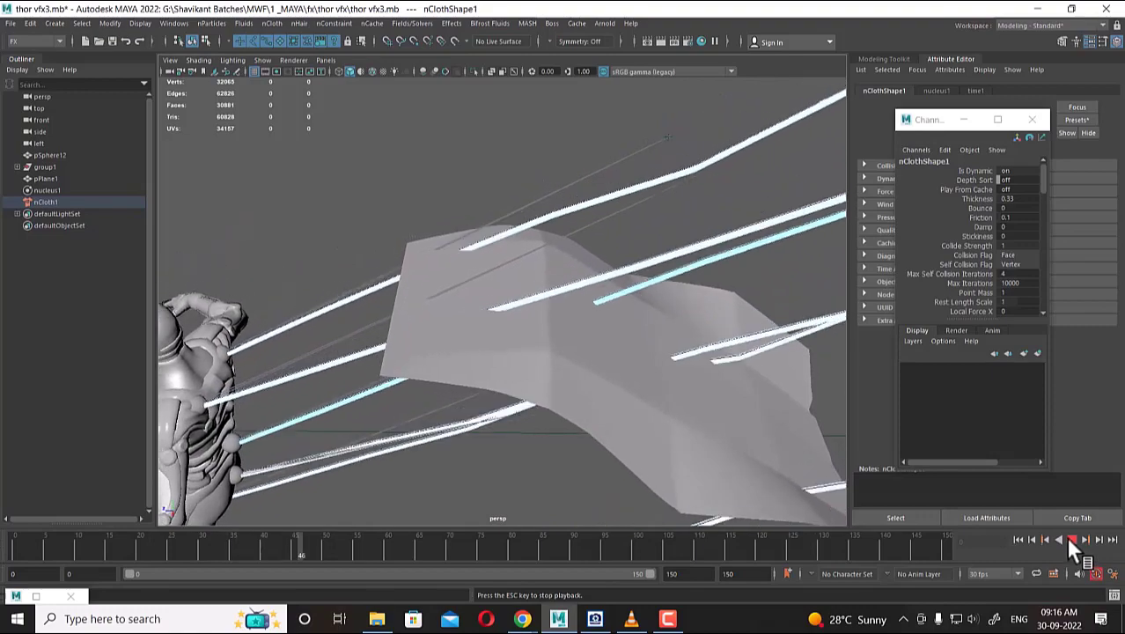
click(1072, 539)
alt+drag(684, 449, 709, 439)
click(709, 439)
click(646, 344)
alt+drag(645, 343, 539, 414)
scroll(563, 394, up, 3)
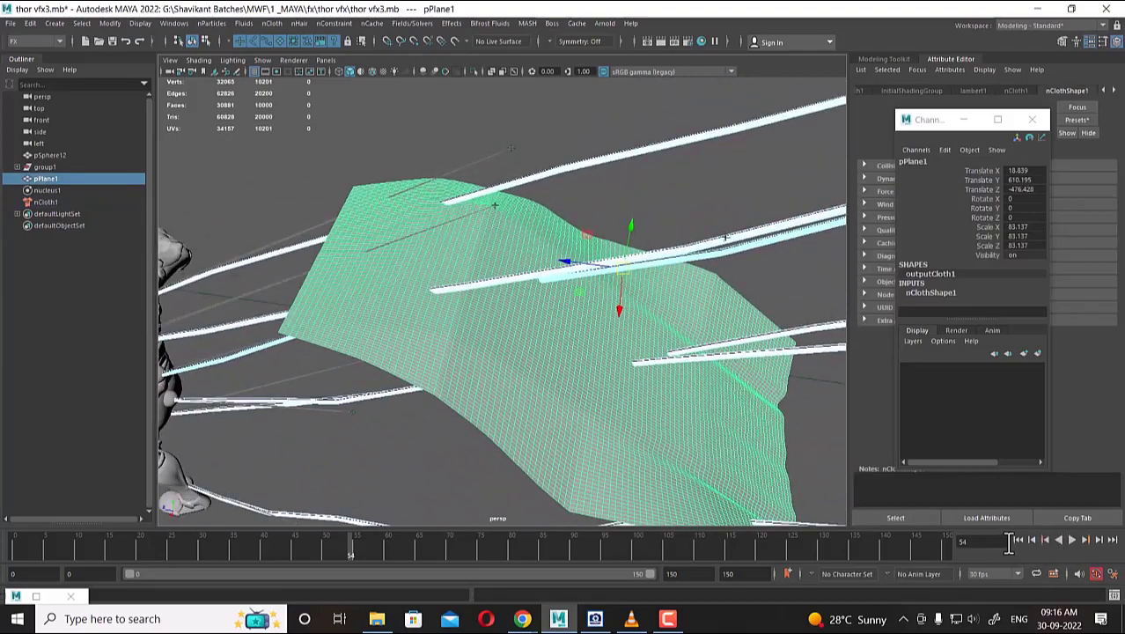
click(1019, 541)
alt+drag(684, 406, 536, 379)
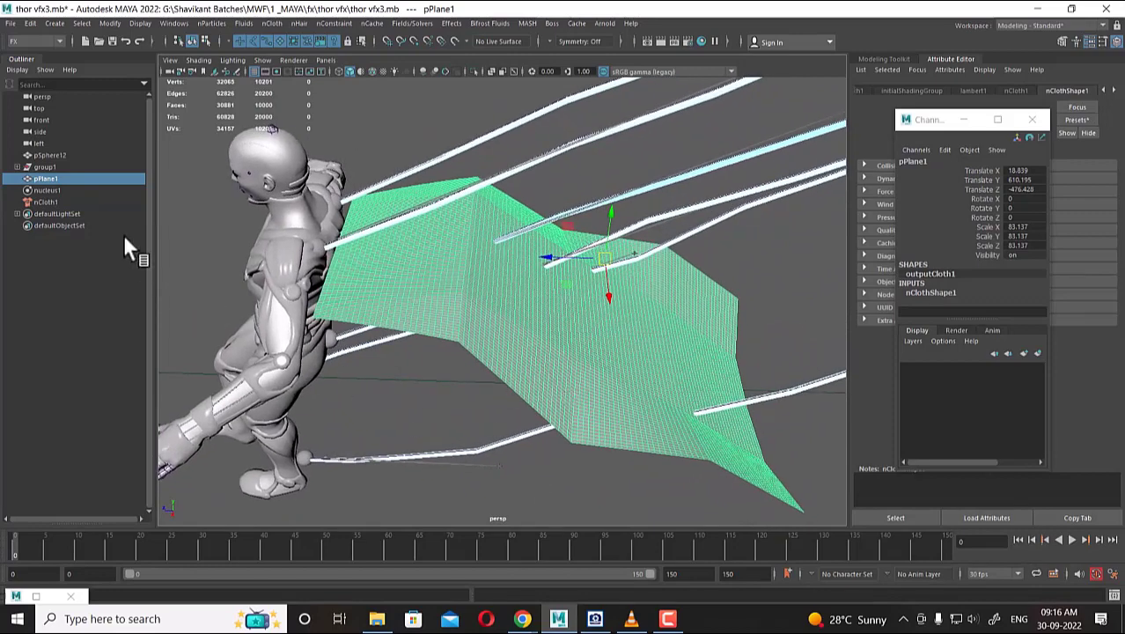
Try selecting the plane's shoulder-edge vertices in the top view, starting with one corner, and return to object selection.
click(48, 202)
alt+drag(649, 381, 462, 244)
click(446, 327)
right_click(464, 201)
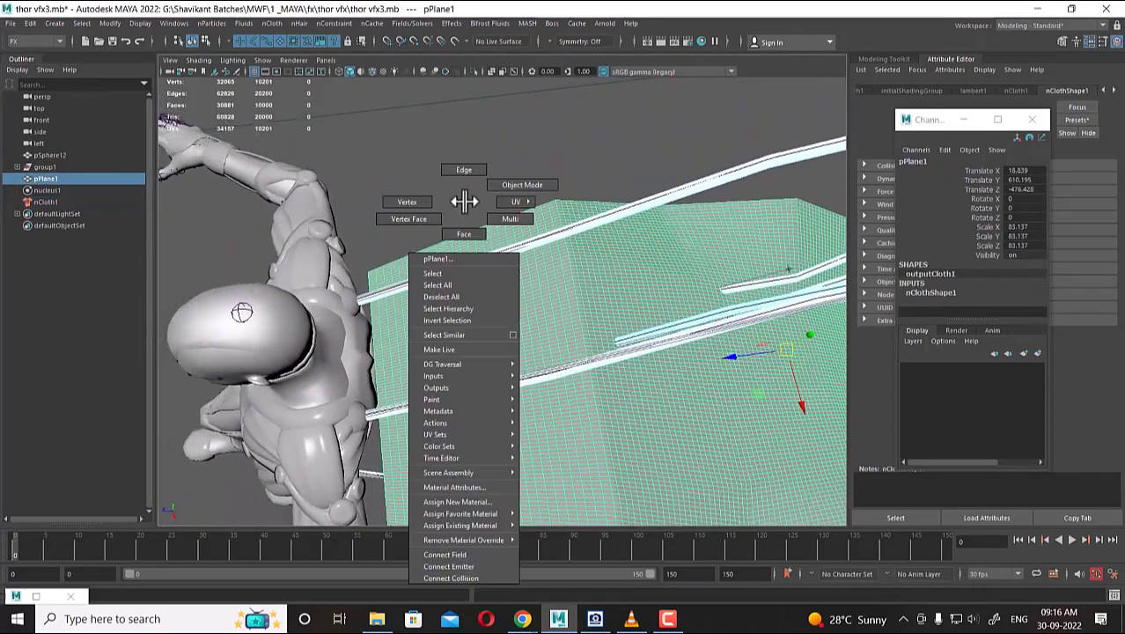
right_drag(464, 201, 401, 201)
scroll(320, 263, up, 3)
key(space)
drag(458, 280, 395, 280)
key(f)
scroll(559, 342, down, 6)
alt+middle_drag(519, 328, 352, 347)
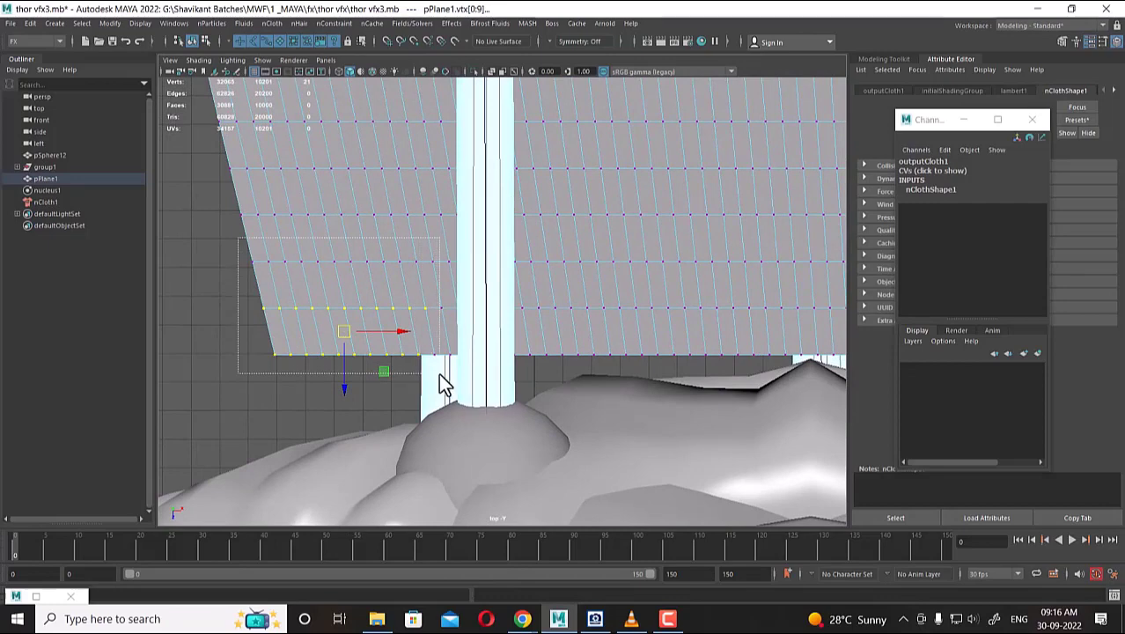
drag(440, 375, 440, 375)
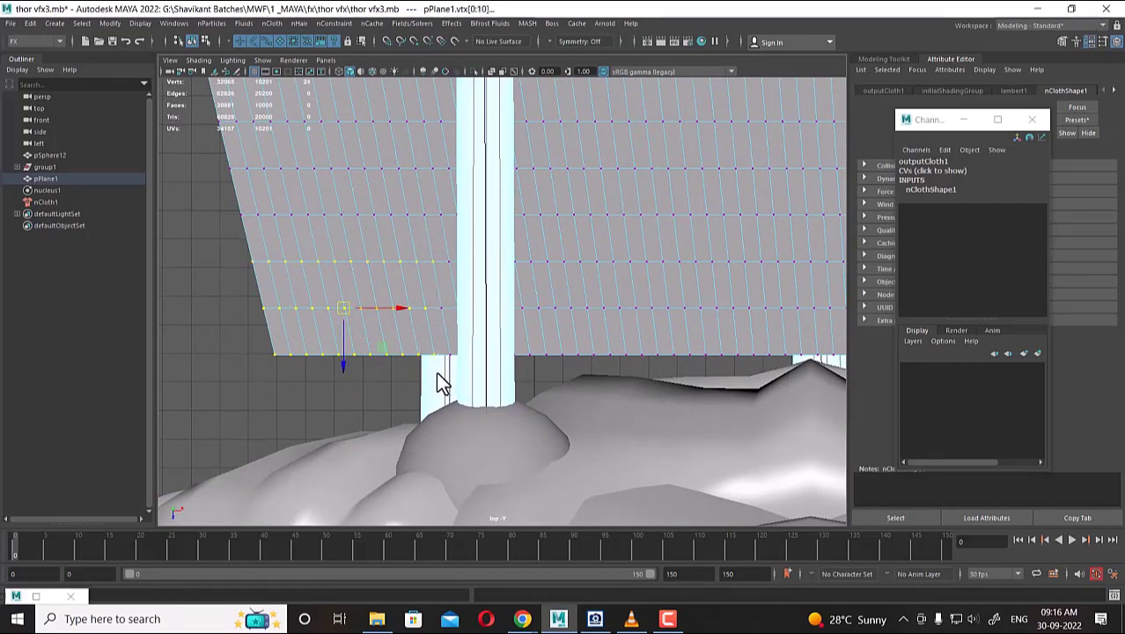
alt+middle_drag(440, 375, 337, 345)
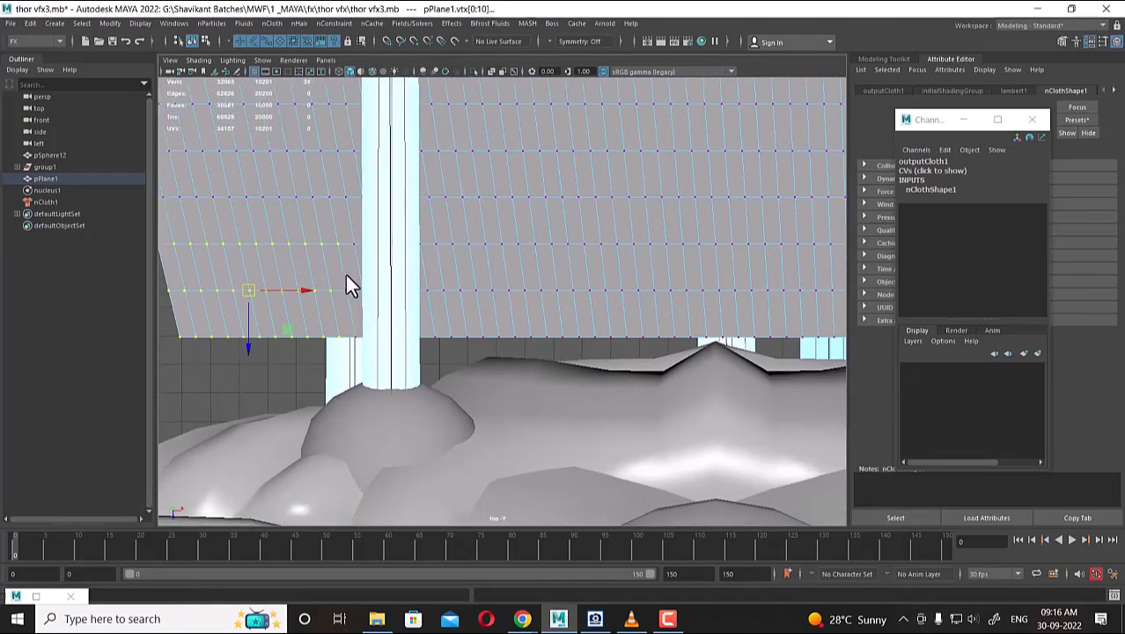
alt+middle_drag(525, 359, 315, 338)
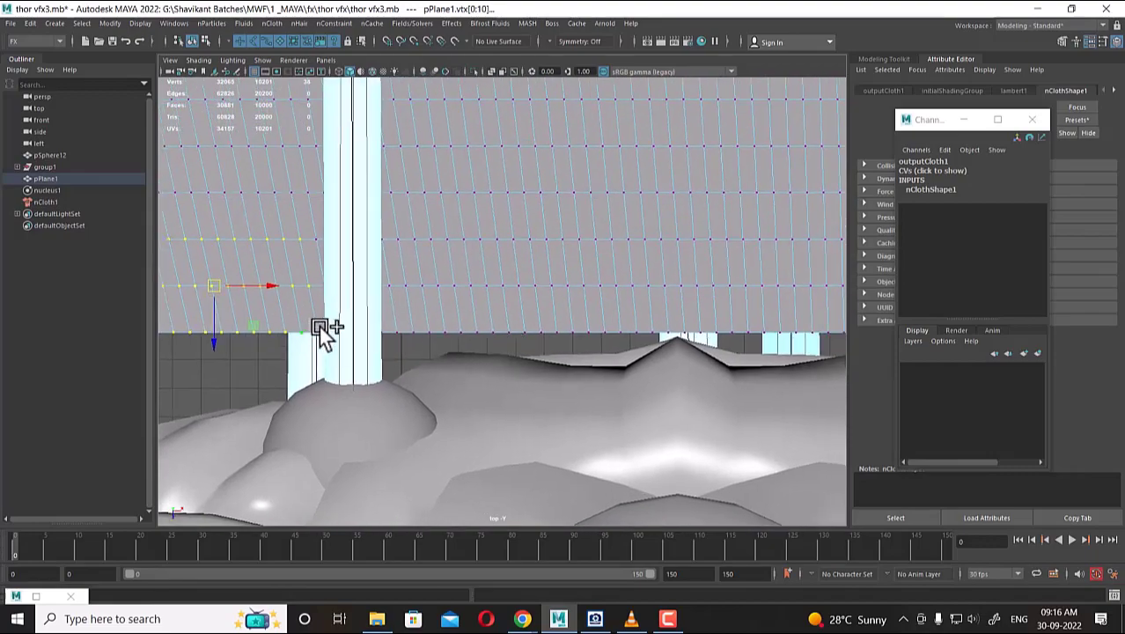
alt+drag(415, 353, 647, 327)
right_drag(650, 265, 677, 249)
click(664, 264)
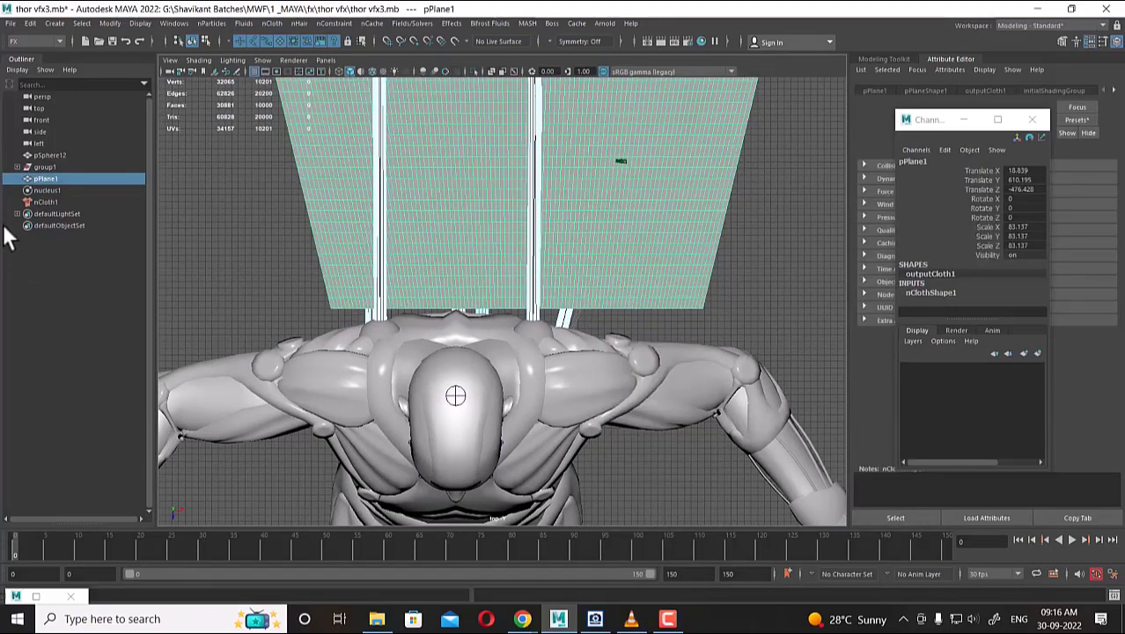
Delete the nCloth and nucleus nodes to remove the simulation from the plane.
click(37, 201)
key(Delete)
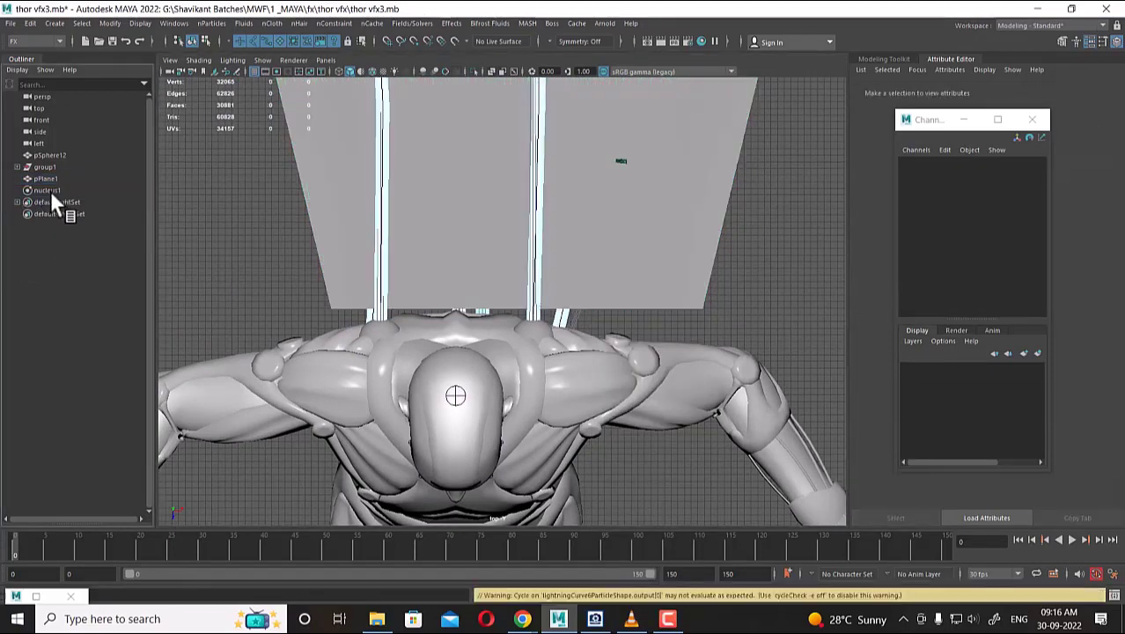
click(49, 190)
key(Delete)
Snap the plane's pivot to its shoulder-side edge and centre the plane behind the character at Translate X 9.765.
click(654, 248)
alt+drag(592, 275, 559, 381)
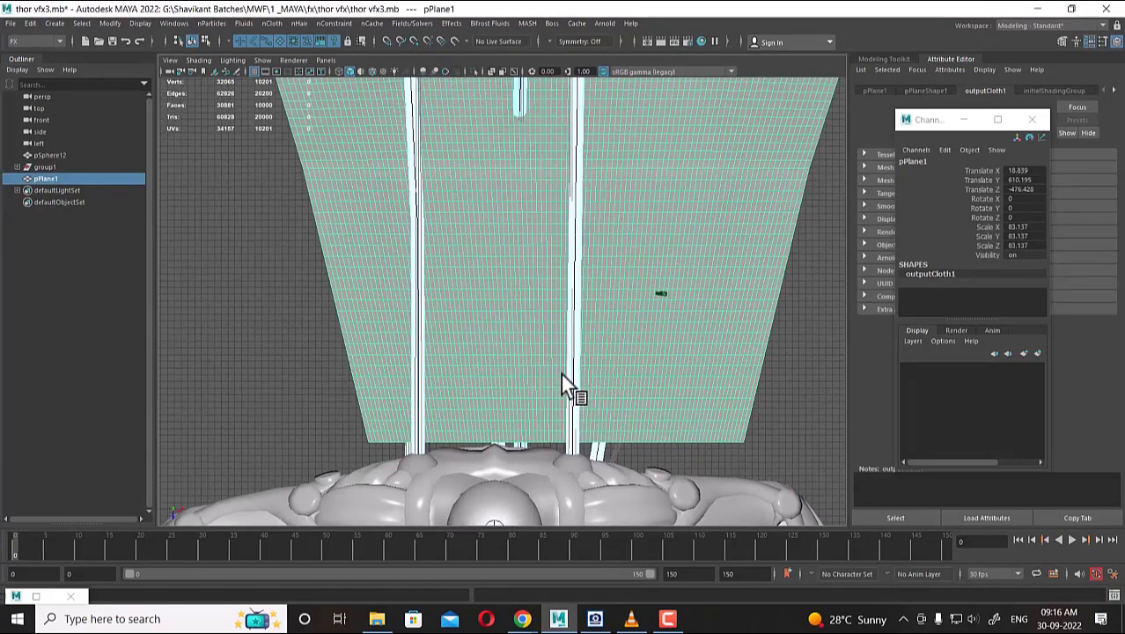
key(d)
key(v)
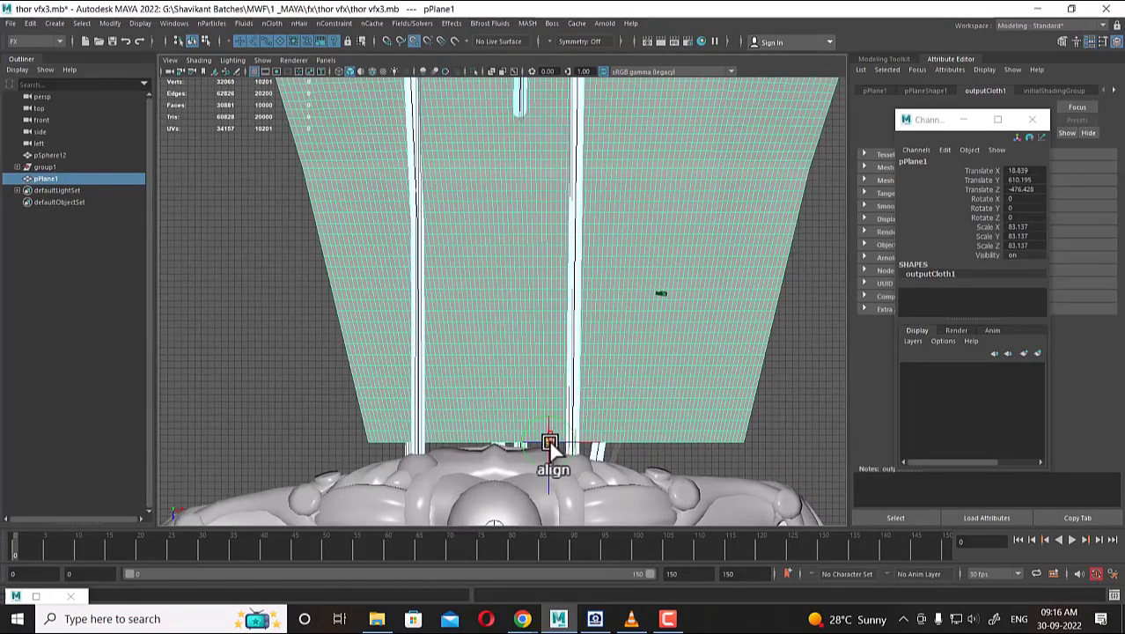
click(581, 453)
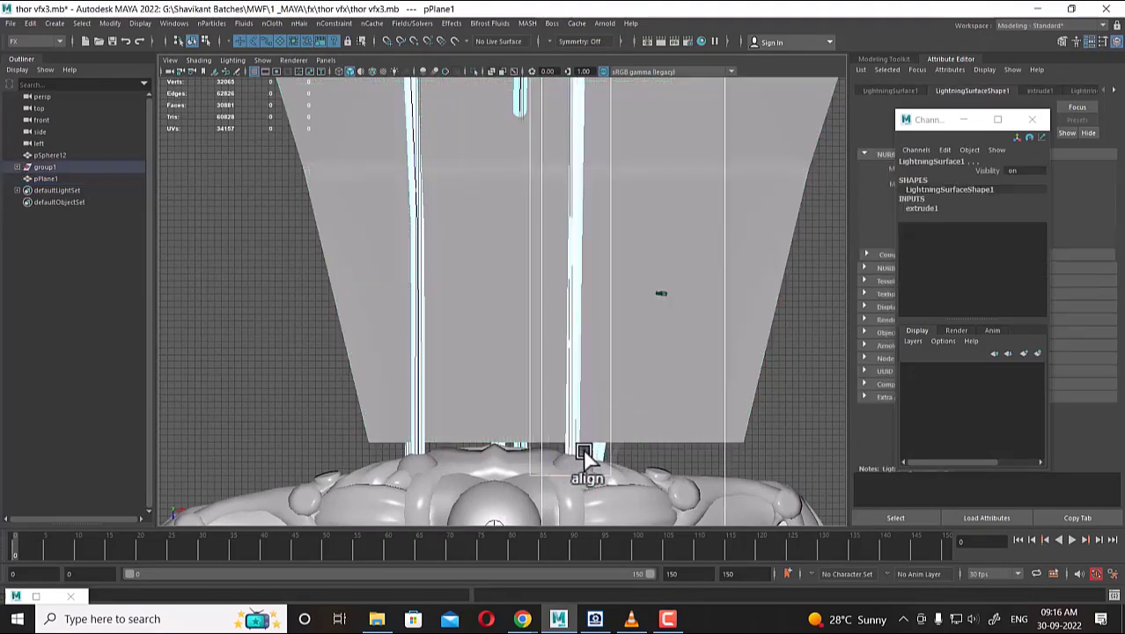
click(747, 416)
middle_drag(747, 416, 541, 447)
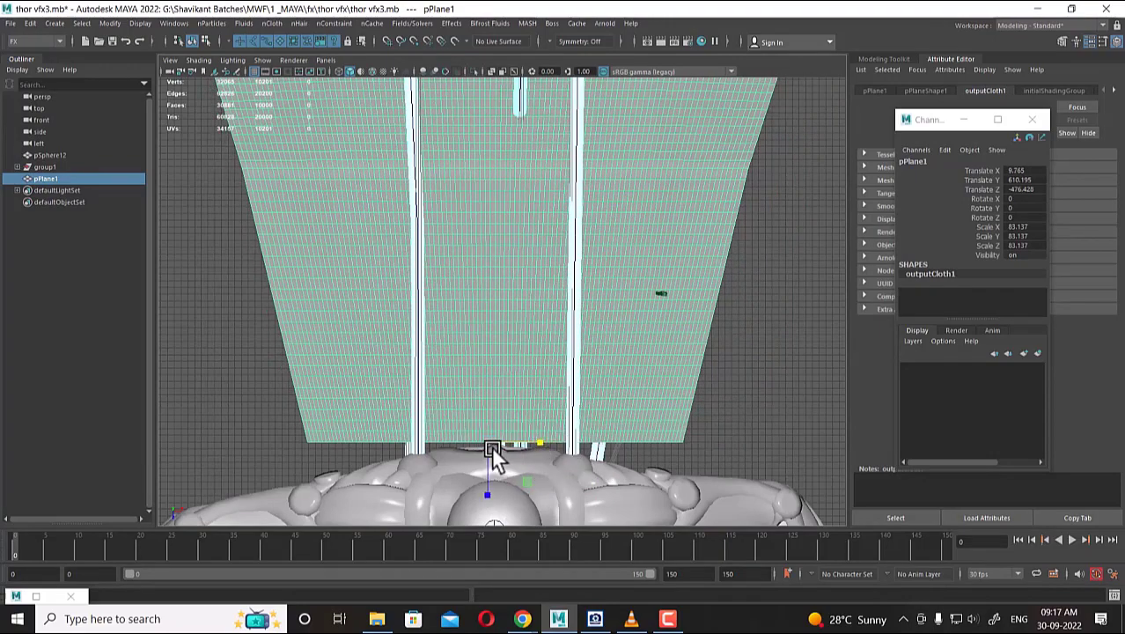
Try narrowing the whole plane to about Scale X 56.3, and undo the scaling.
drag(544, 442, 491, 284)
scroll(491, 283, up, 10)
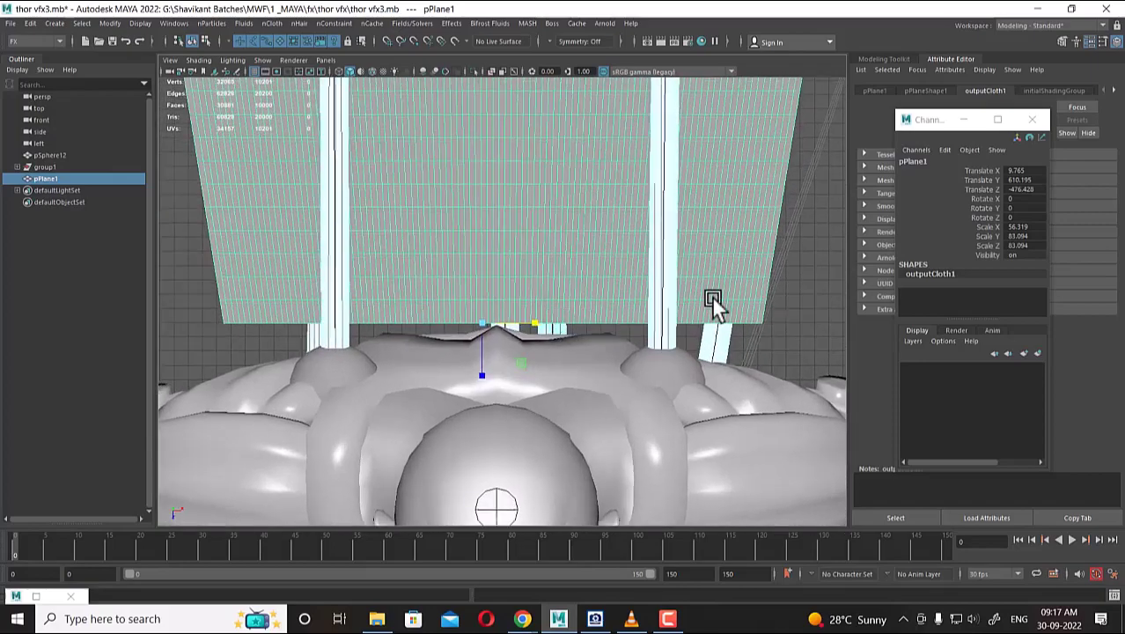
alt+drag(712, 295, 512, 359)
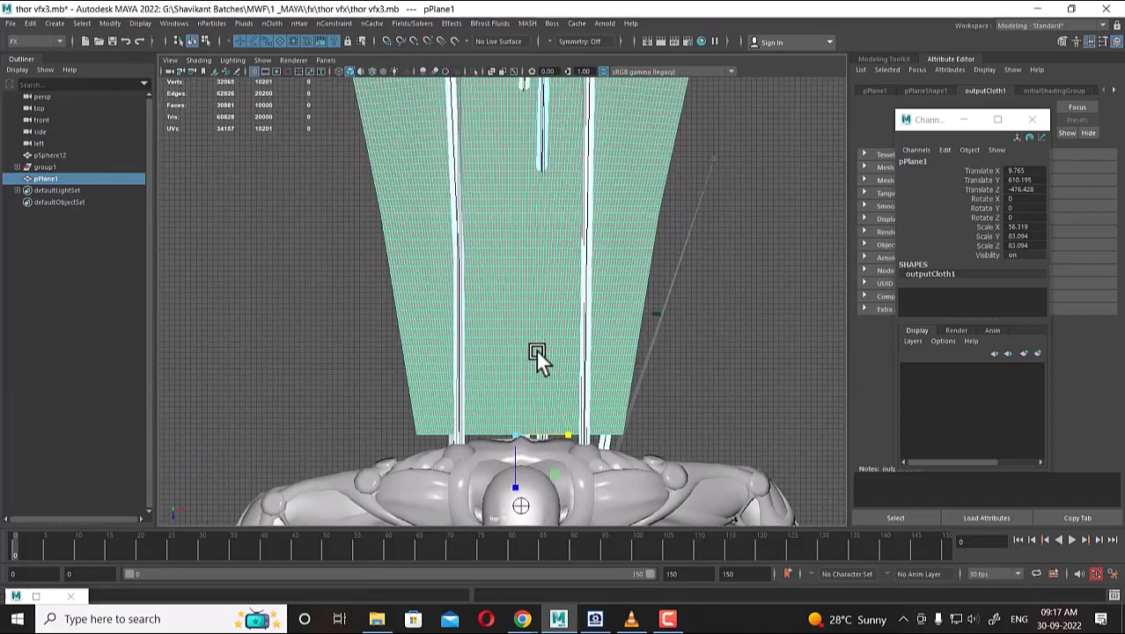
key(ctrl+z)
Taper the plane toward the shoulders by scaling its shoulder-side vertices inward along X, using soft selection for a smooth curve.
right_drag(711, 255, 673, 258)
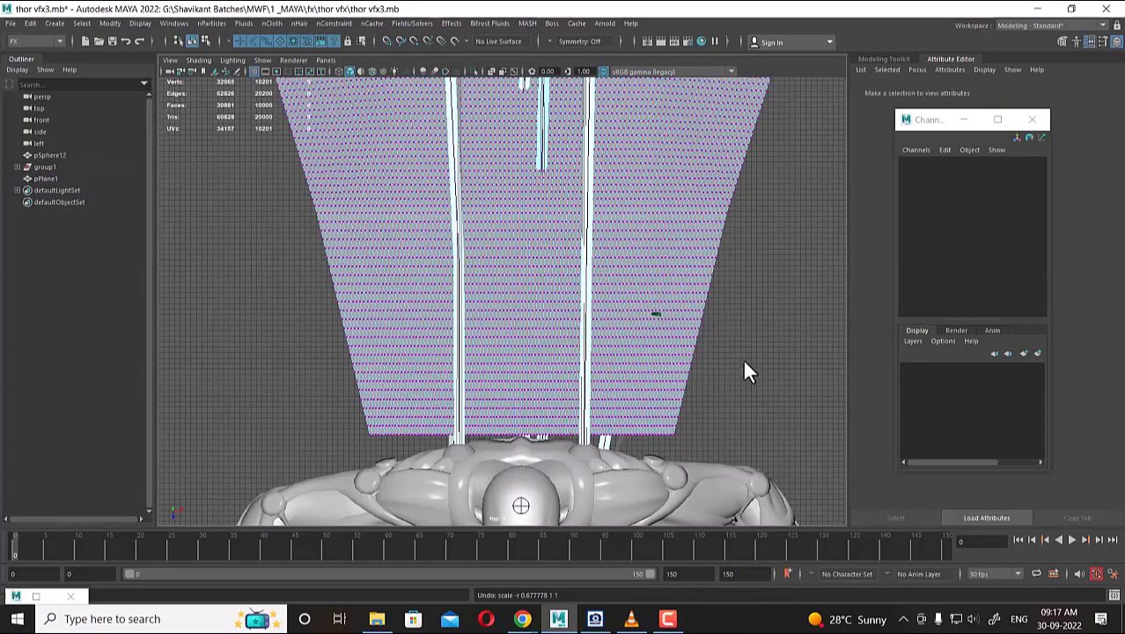
drag(243, 460, 245, 460)
drag(691, 451, 737, 466)
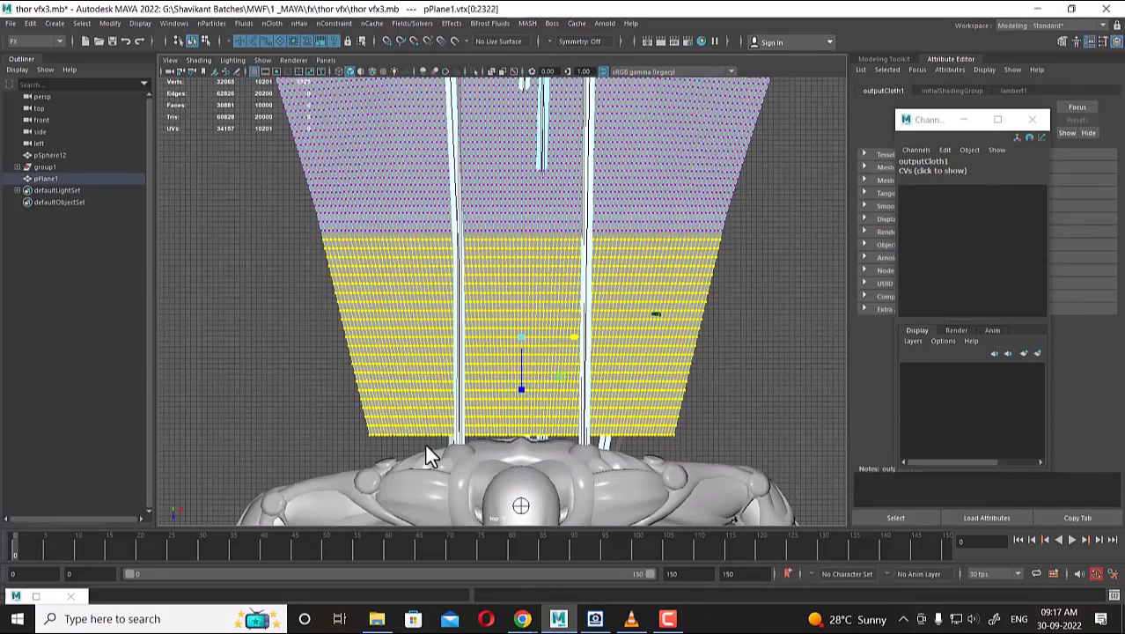
key(b)
drag(508, 363, 812, 305)
key(b)
drag(576, 343, 544, 449)
drag(560, 384, 560, 384)
drag(414, 440, 552, 433)
scroll(554, 440, up, 2)
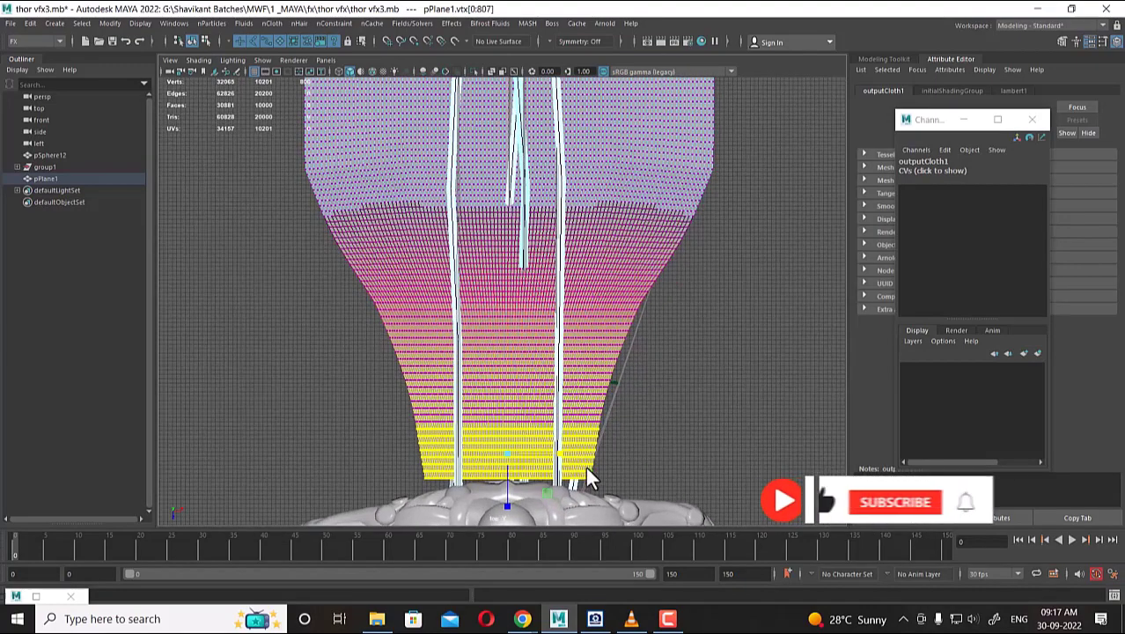
alt+drag(558, 458, 747, 331)
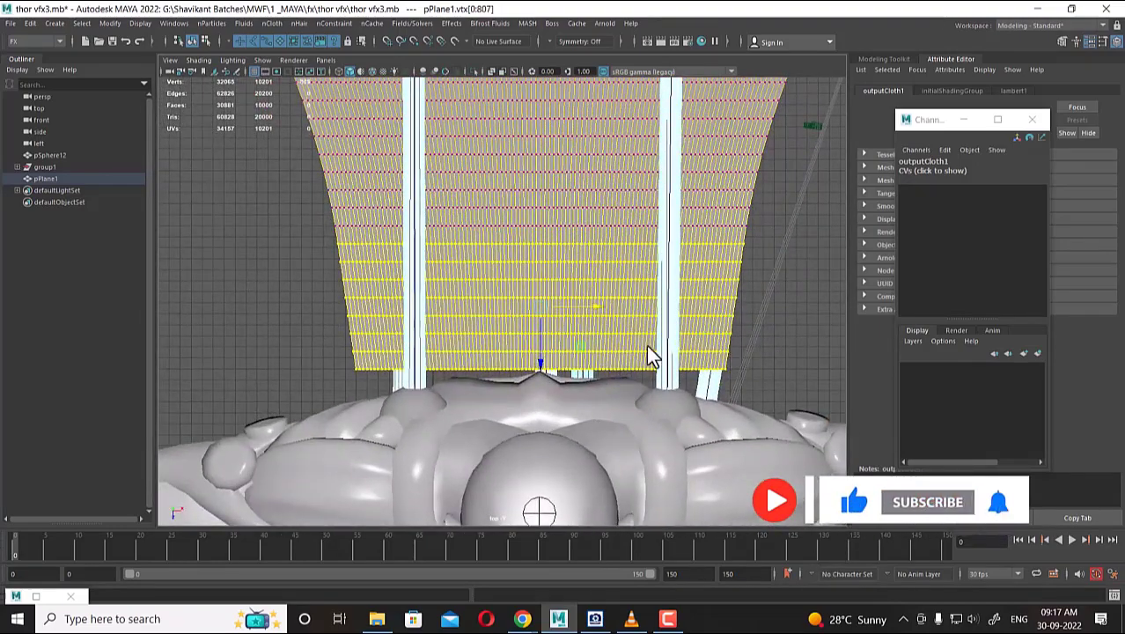
click(330, 290)
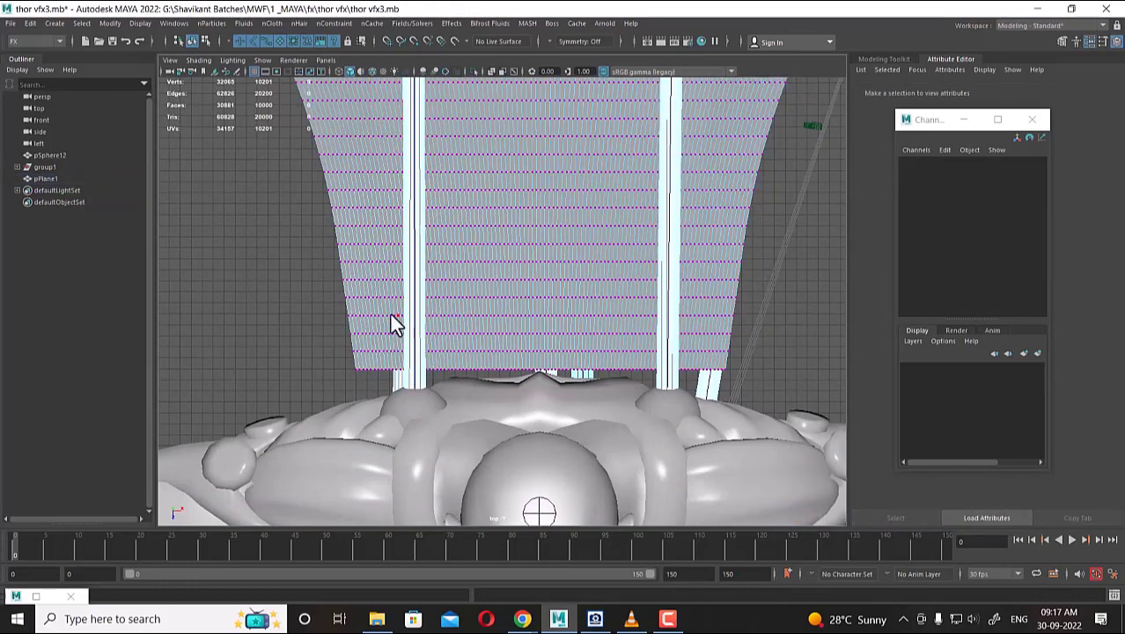
drag(422, 368, 430, 379)
alt+drag(427, 337, 315, 340)
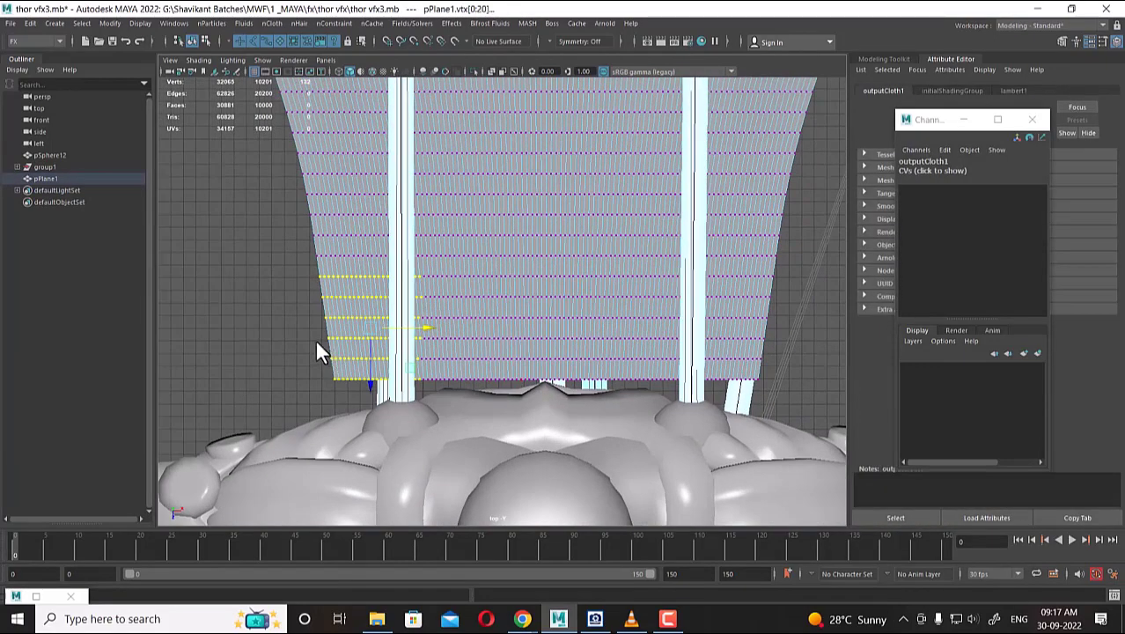
drag(425, 393, 426, 392)
scroll(463, 396, up, 1)
alt+middle_drag(464, 397, 427, 363)
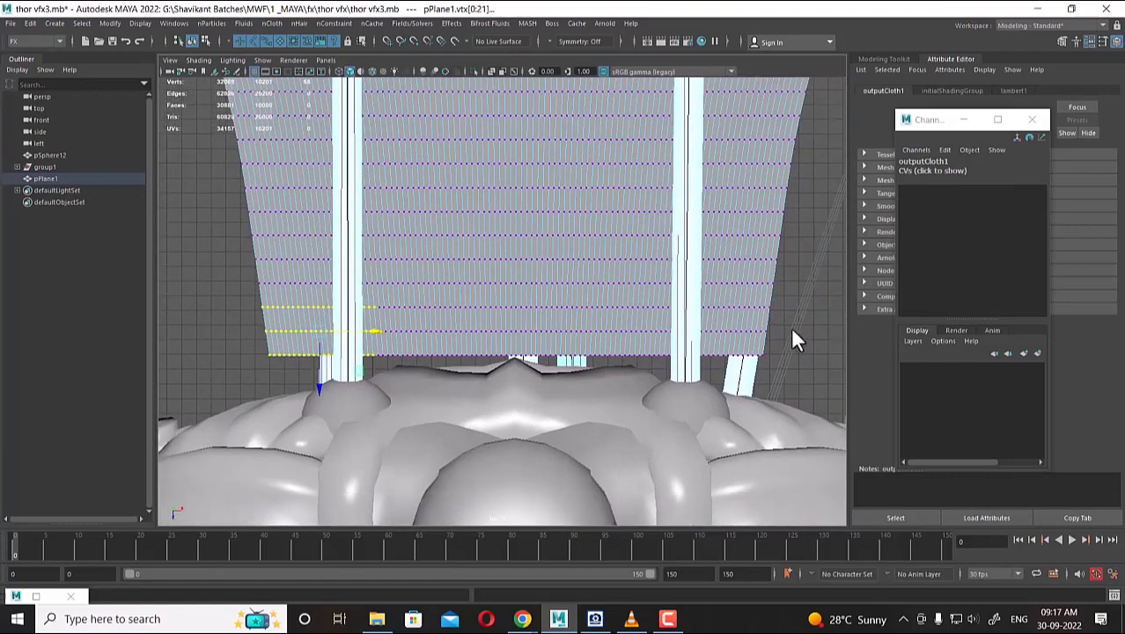
key(w)
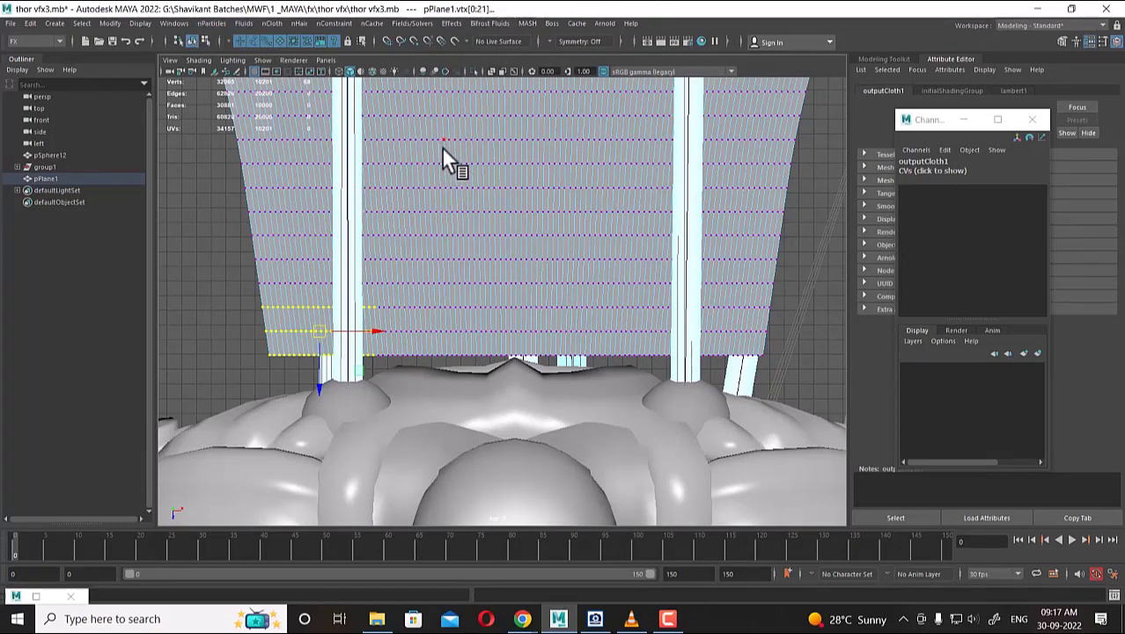
Return to object mode and turn the tapered cape plane into an nCloth.
right_drag(441, 146, 530, 138)
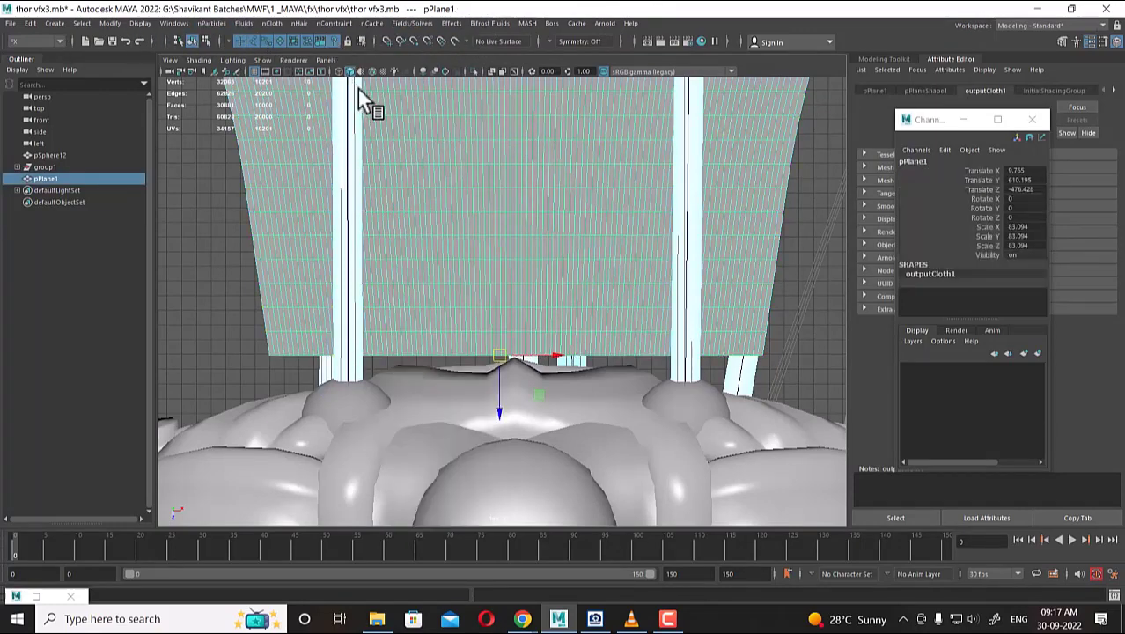
click(271, 23)
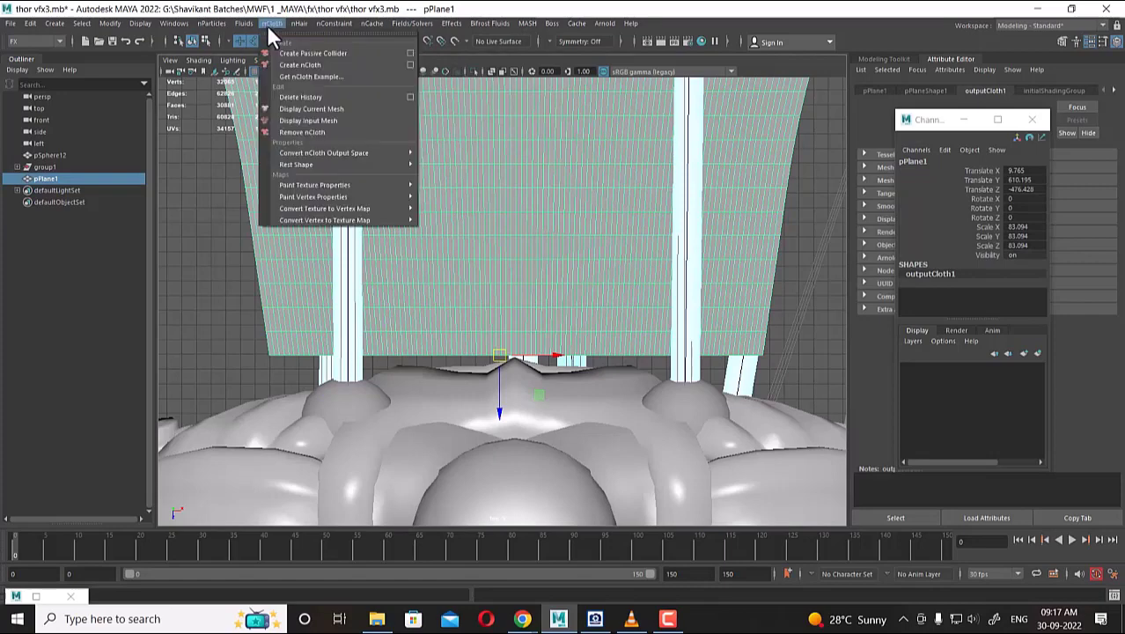
click(323, 61)
click(568, 286)
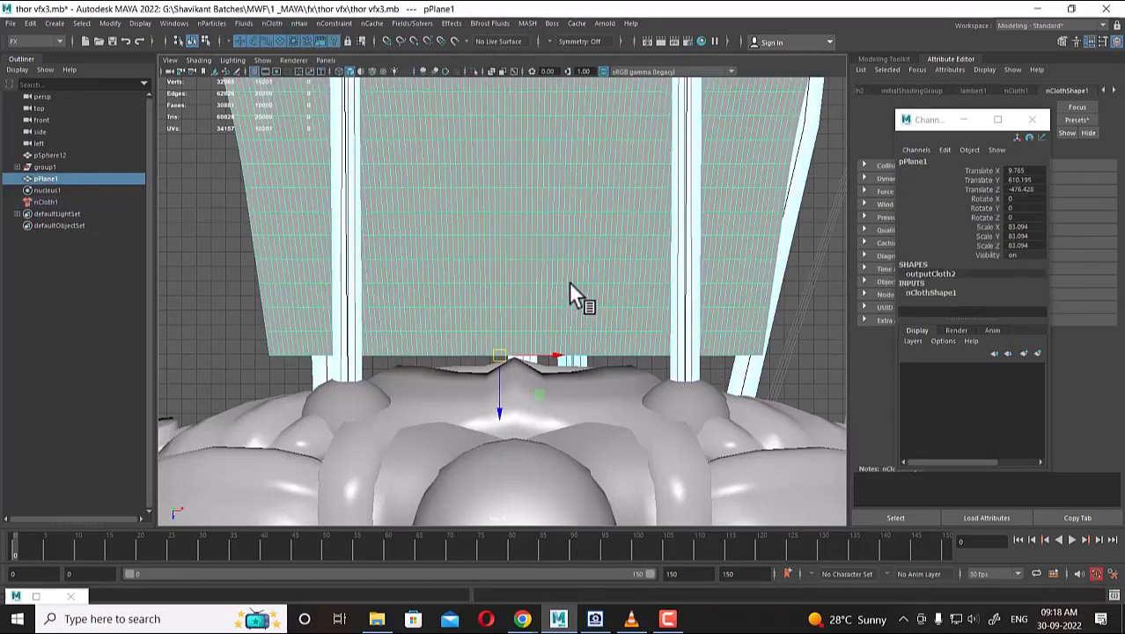
Pin the first three vertex rows at both shoulder-side corners of the cape with a Transform Constraint.
right_drag(209, 225, 155, 223)
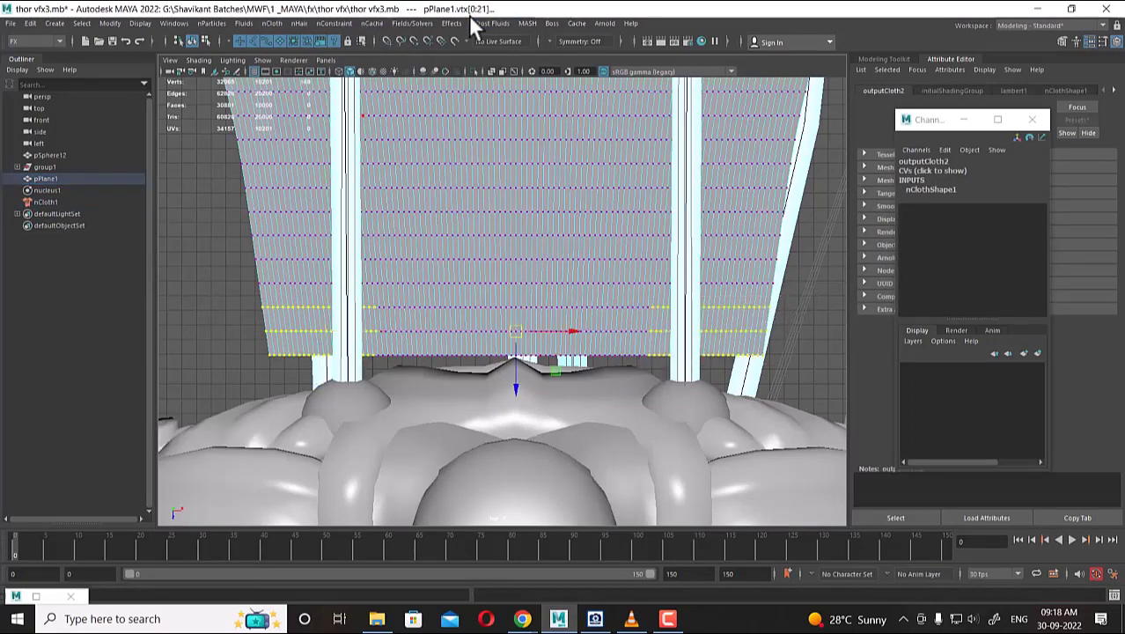
click(333, 23)
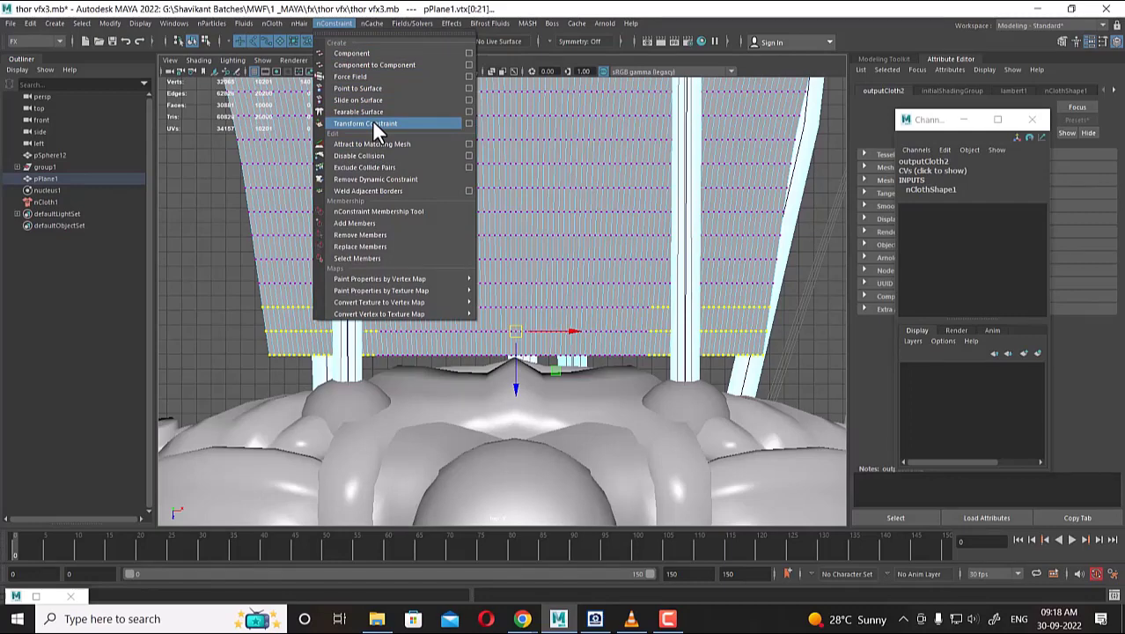
click(373, 124)
click(764, 315)
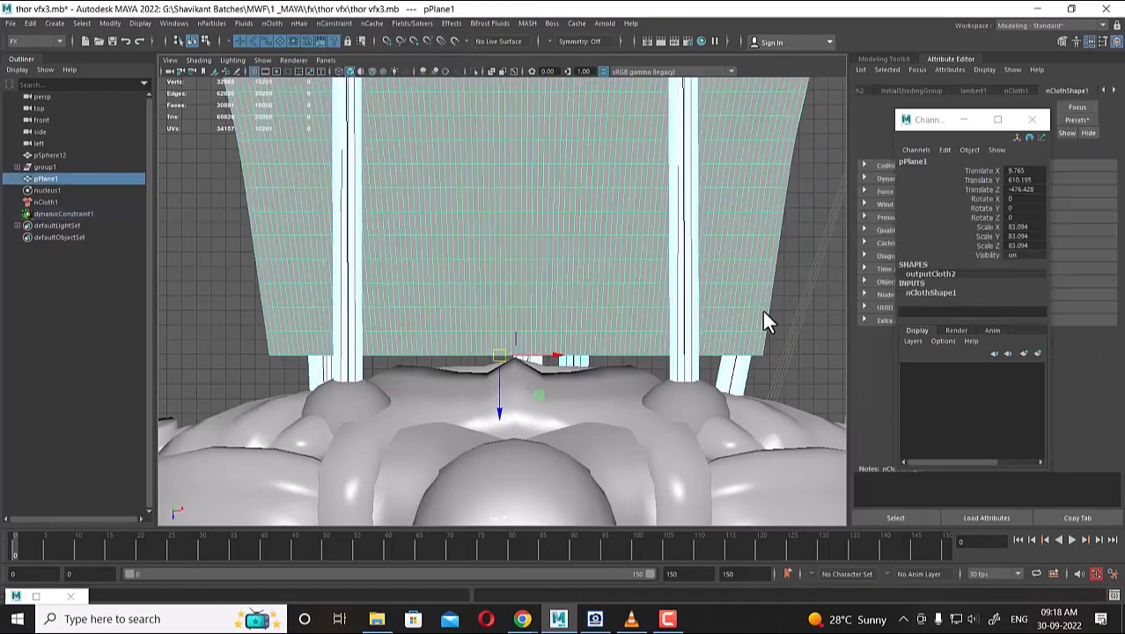
Examine the cape's shoulder-side edge and its gap to the character in wireframe from several angles in the perspective view.
alt+drag(641, 359, 537, 342)
alt+right_drag(535, 332, 577, 359)
key(4)
mouse_move(577, 360)
alt+mouse_down()
mouse_move(510, 305)
mouse_move(504, 377)
mouse_move(507, 305)
mouse_move(478, 309)
alt+mouse_up()
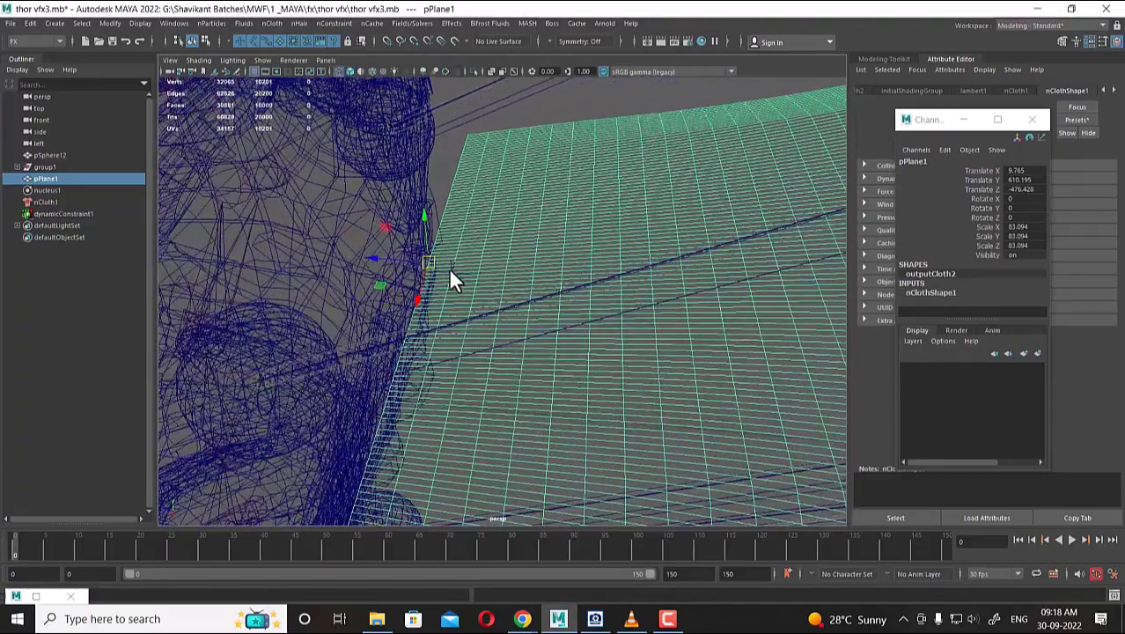
alt+drag(456, 270, 530, 278)
alt+drag(526, 190, 515, 226)
click(557, 159)
click(536, 195)
click(528, 214)
click(568, 202)
click(591, 182)
alt+drag(590, 181, 595, 270)
click(582, 251)
right_click(644, 191)
click(604, 192)
alt+drag(581, 196, 555, 322)
click(524, 242)
right_drag(554, 246, 627, 230)
click(642, 352)
click(608, 328)
alt+drag(650, 295, 445, 333)
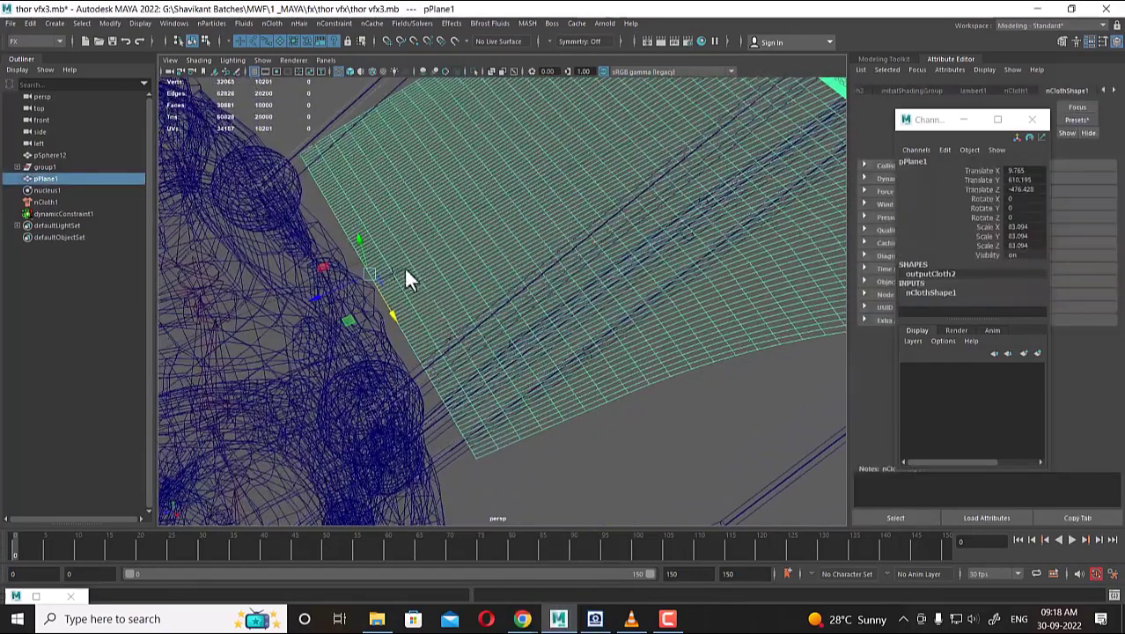
alt+drag(468, 391, 531, 434)
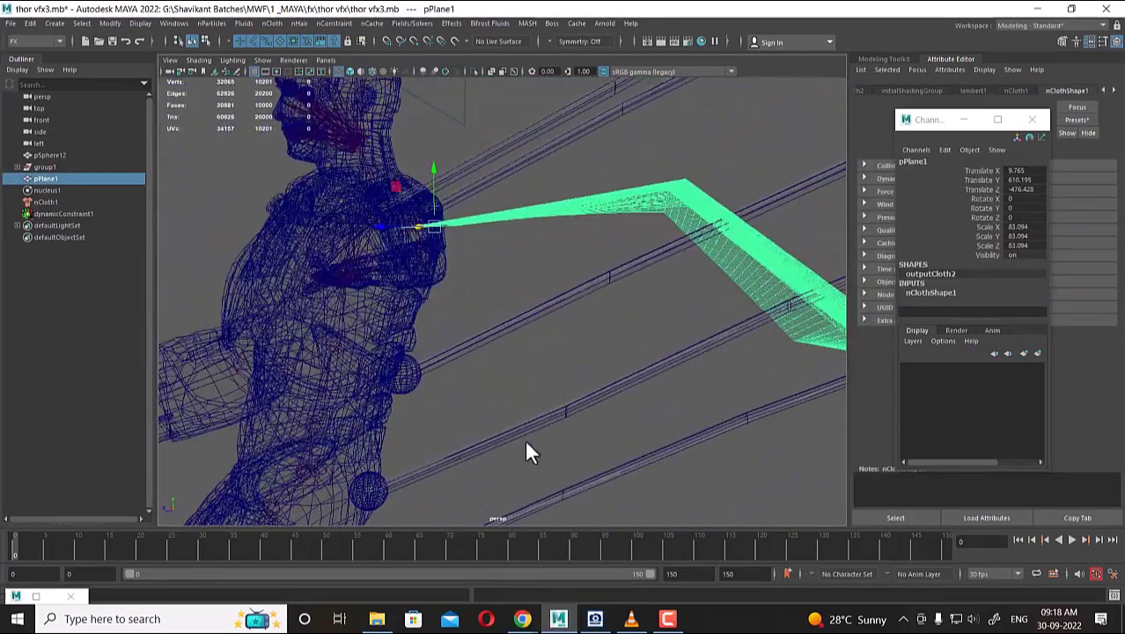
Play the cloth simulation to about frame 42 and inspect the pinned corners of the cape.
click(1072, 539)
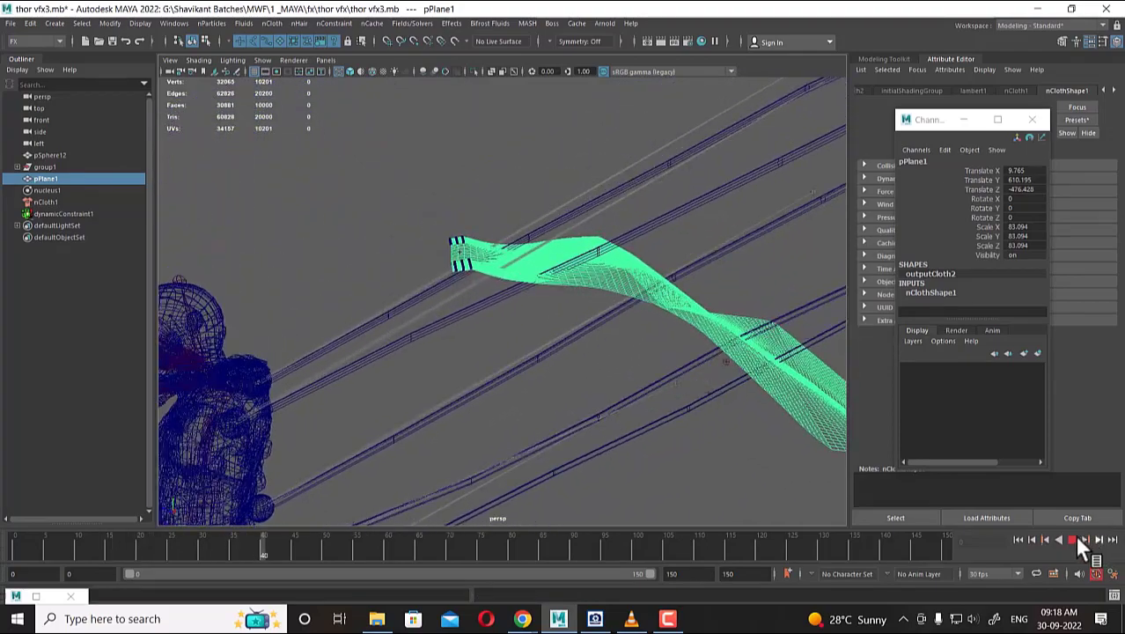
click(1074, 538)
alt+drag(718, 487, 535, 384)
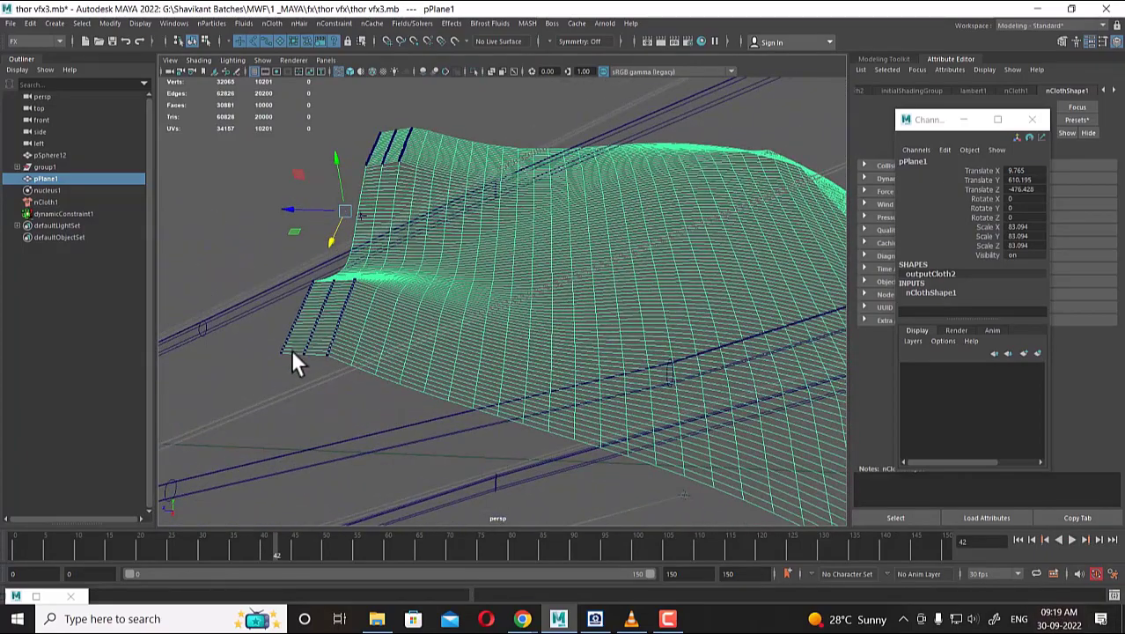
Add the corner constraint to the selection with the cape plane and show all hidden objects in the scene.
drag(301, 357, 318, 355)
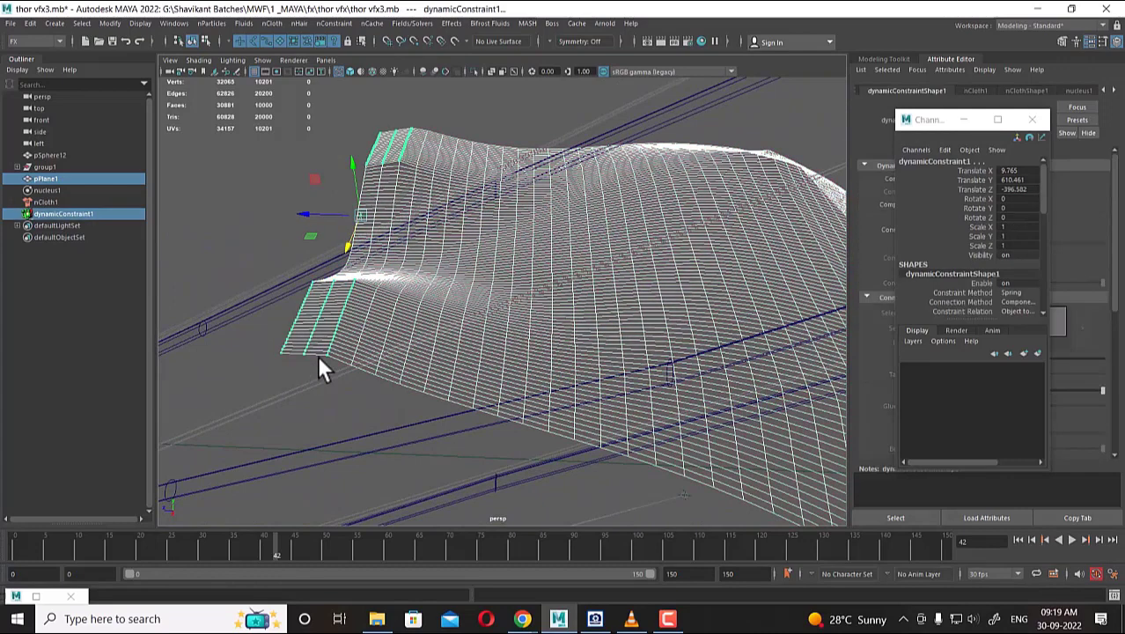
click(264, 60)
click(280, 99)
click(139, 23)
mouse_move(185, 95)
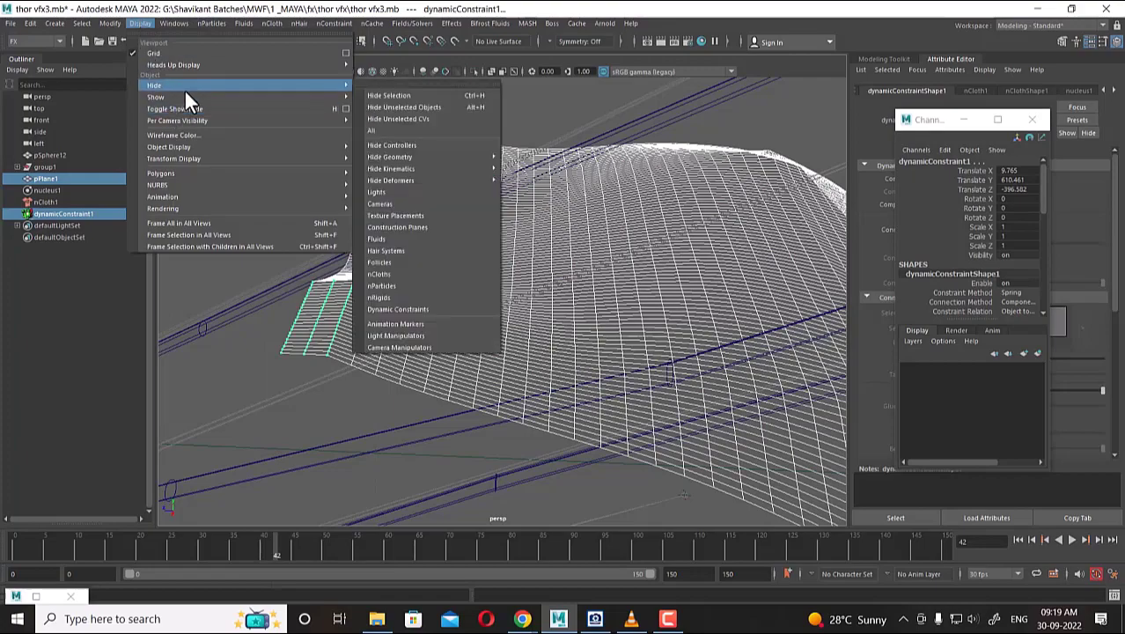
mouse_move(445, 161)
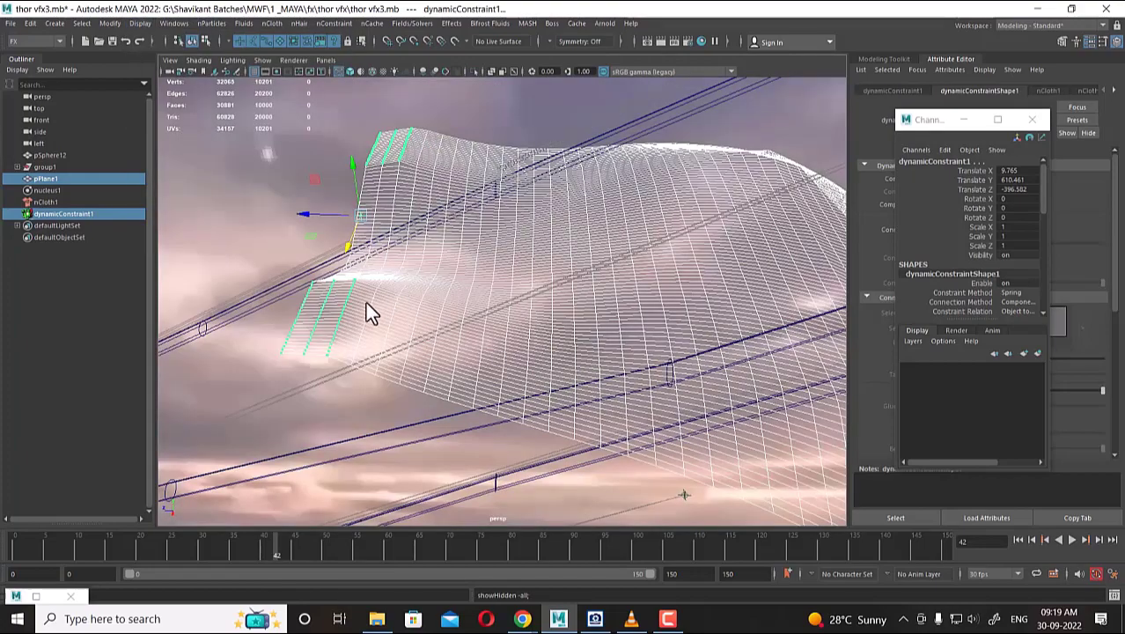
alt+drag(368, 312, 379, 251)
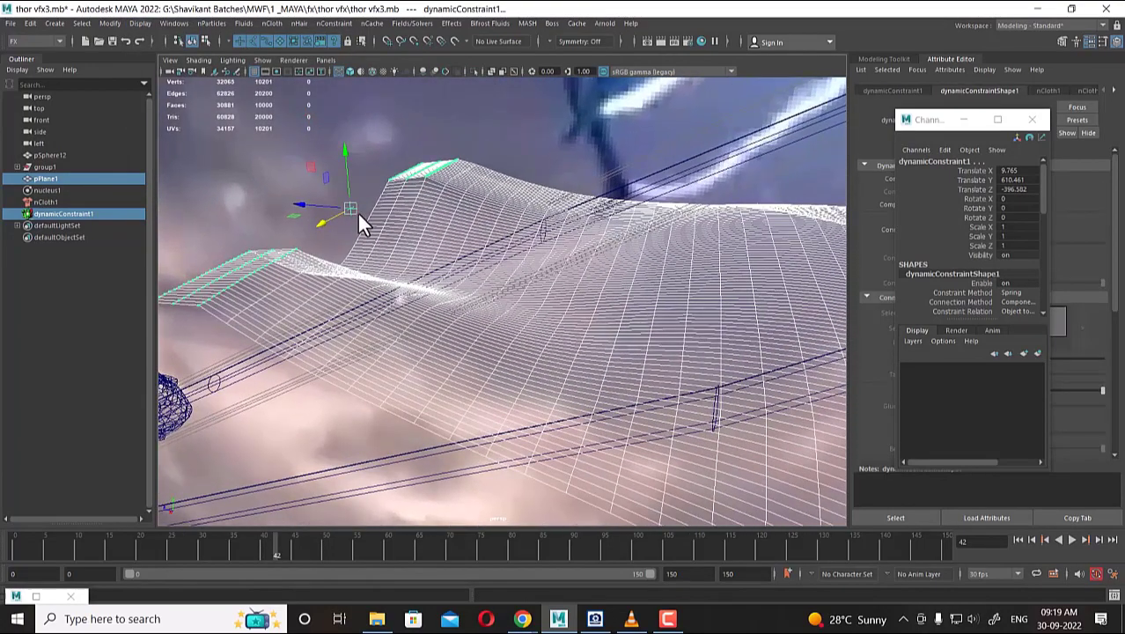
Replay the simulation from the start to frame 17 and check how the cape's corners follow the character's back.
alt+drag(439, 294, 474, 317)
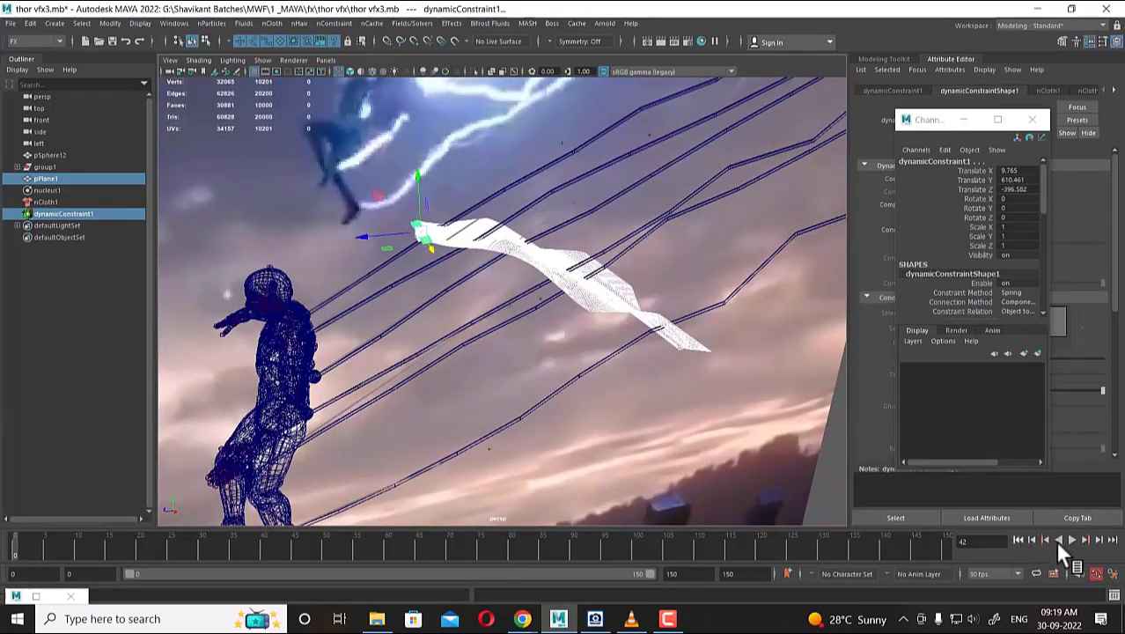
click(1070, 539)
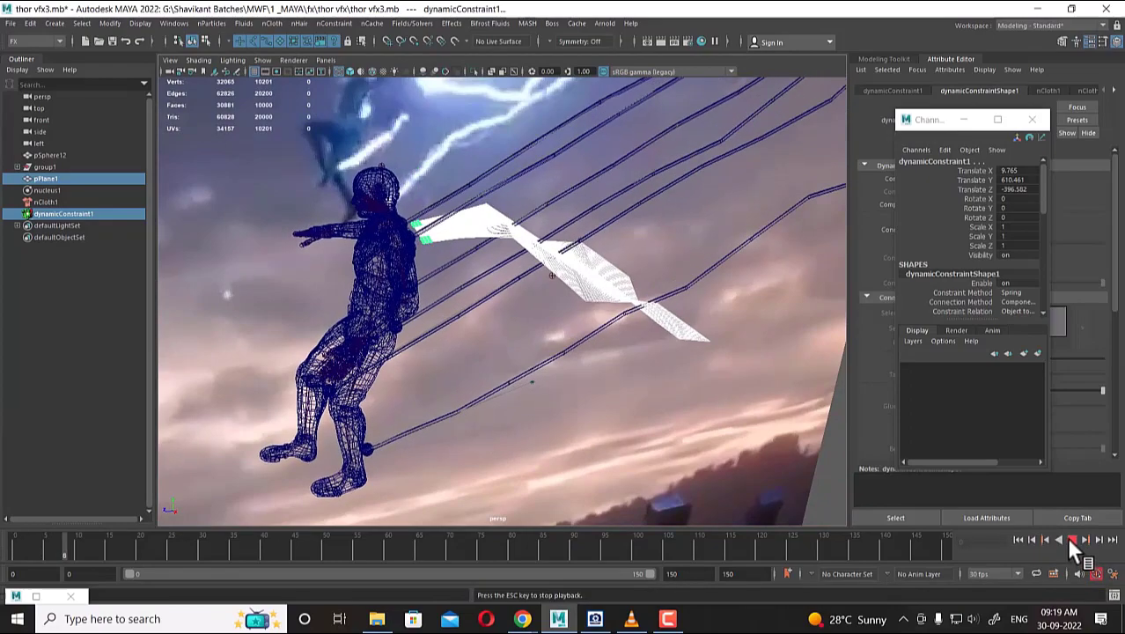
click(1070, 540)
alt+drag(552, 304, 567, 437)
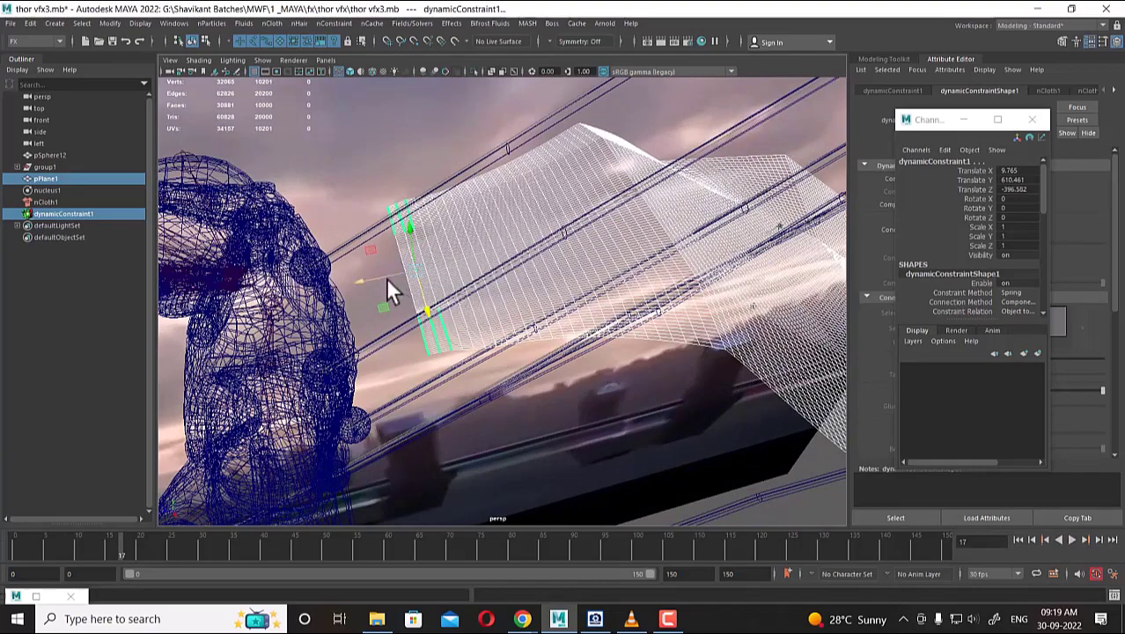
Go back to frame 0 and parent the cape plane and its constraint to the shoulder sphere pSphere5.
click(1018, 539)
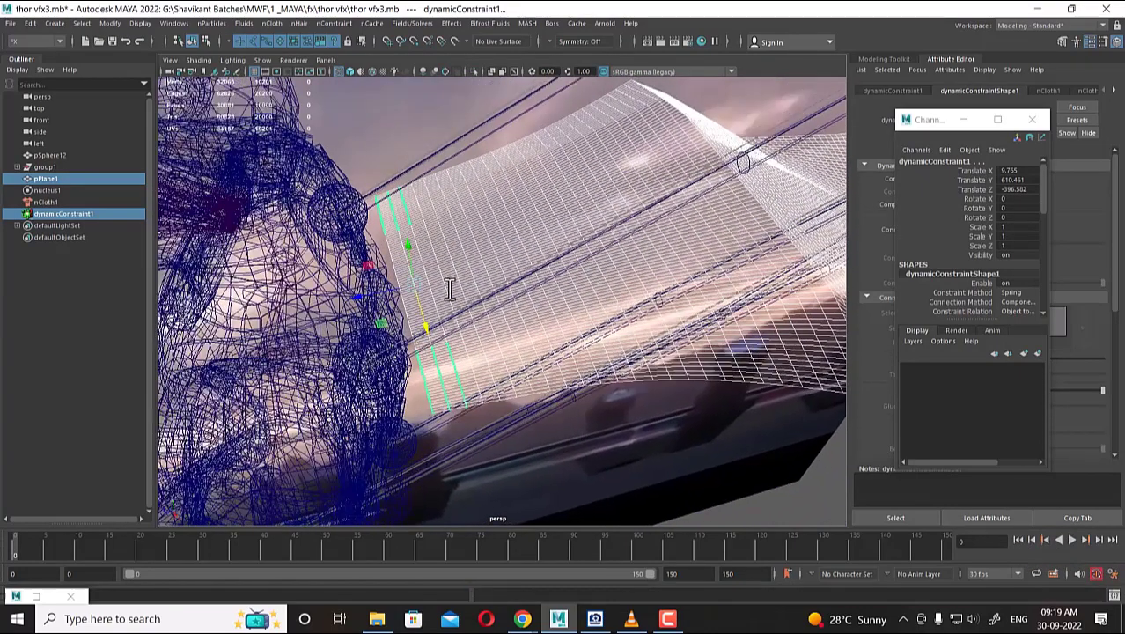
click(363, 219)
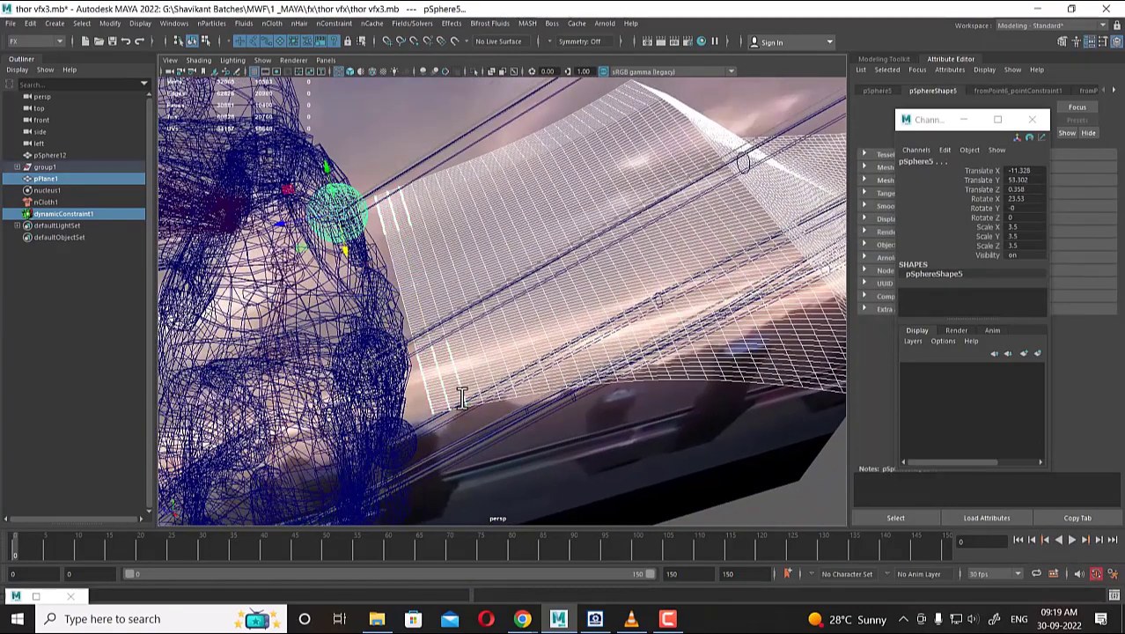
key(p)
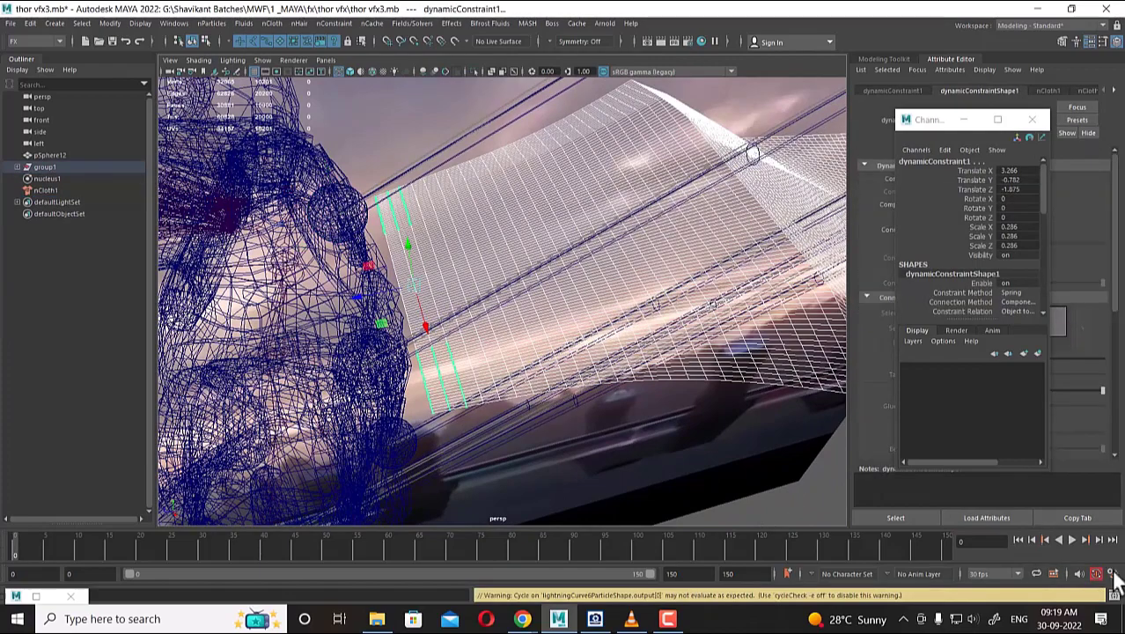
Play the simulation from frame 0 to frame 35 to check that the cape travels with the character.
click(1019, 543)
click(1069, 539)
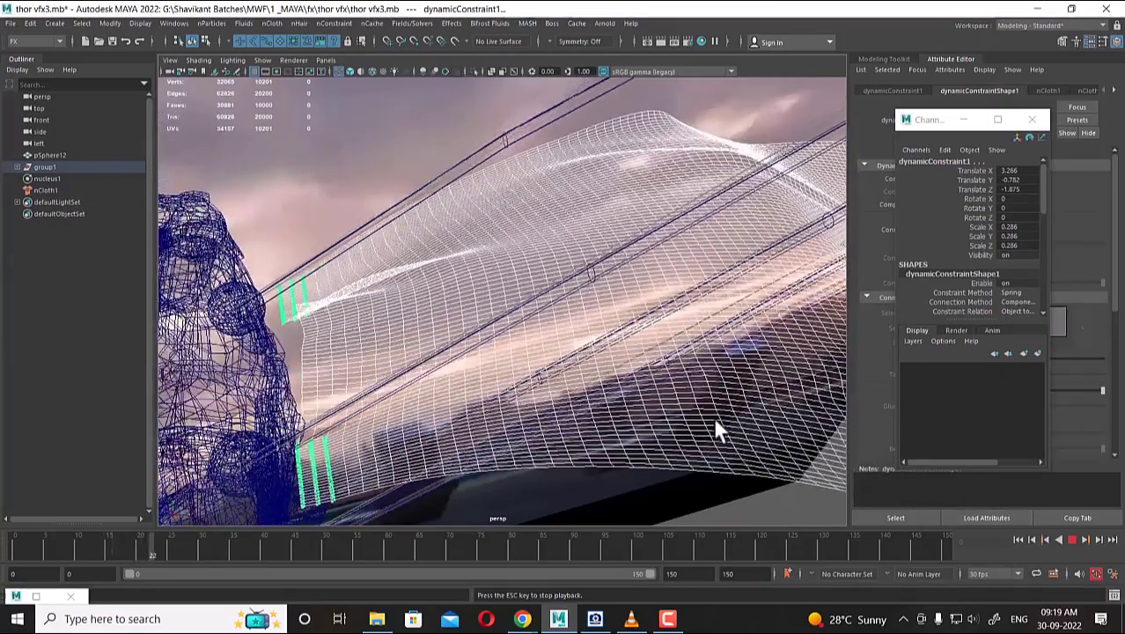
scroll(648, 322, down, 5)
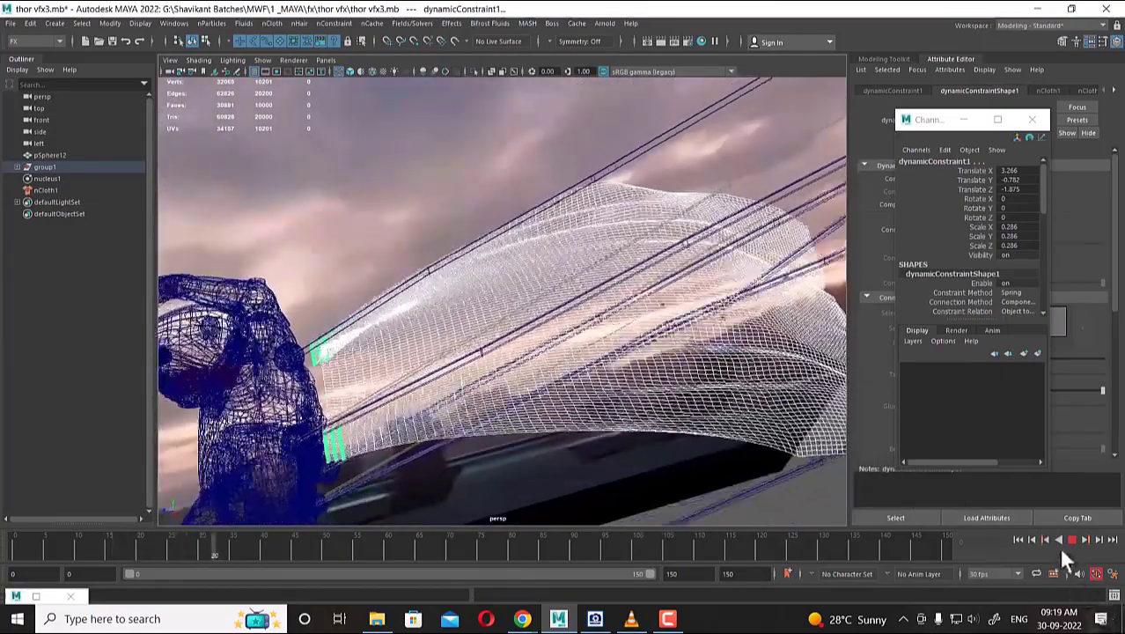
click(1071, 539)
scroll(658, 402, down, 5)
scroll(658, 403, up, 1)
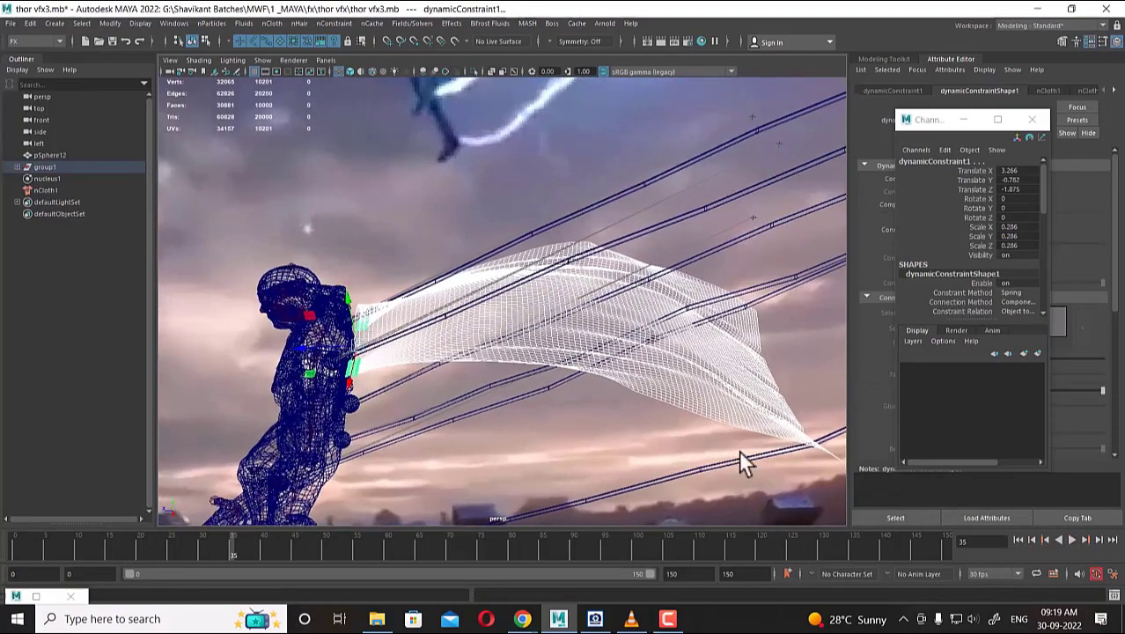
Switch to shaded display and replay the cape simulation from the start to frame 93.
key(5)
mouse_move(744, 442)
alt+mouse_down()
mouse_move(618, 399)
mouse_move(645, 416)
mouse_move(574, 348)
mouse_move(620, 345)
mouse_move(669, 389)
mouse_move(666, 417)
mouse_move(703, 452)
mouse_move(738, 456)
alt+mouse_up()
click(1020, 542)
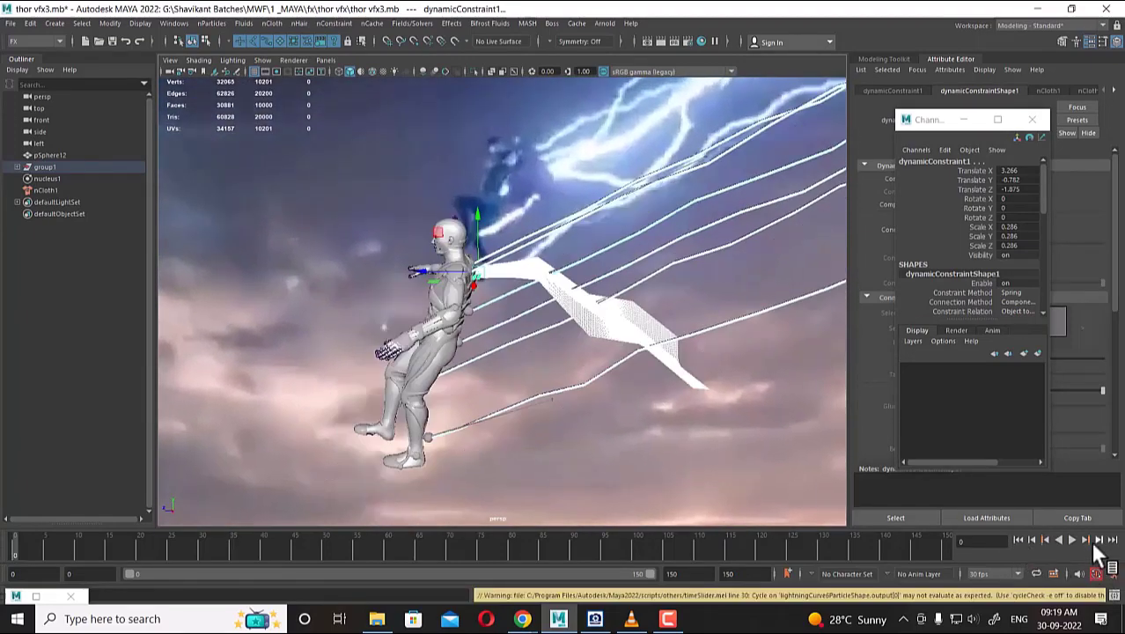
click(1074, 540)
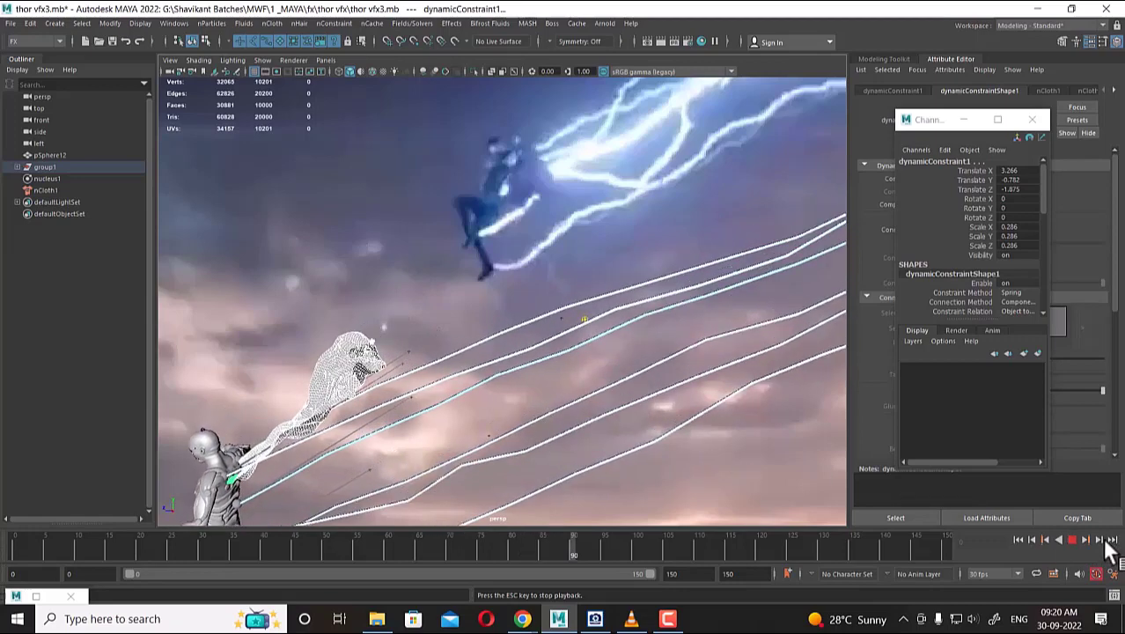
click(1072, 538)
Look through camera1 and play the shot from frame 0 to frame 108.
click(326, 61)
mouse_move(356, 75)
click(499, 73)
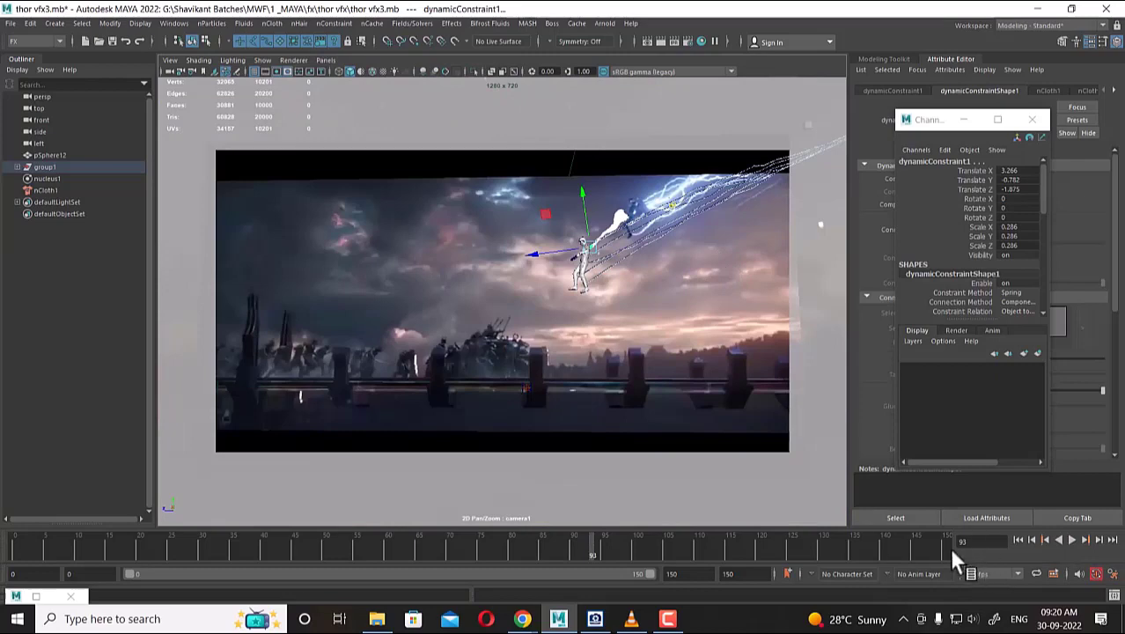
click(1020, 539)
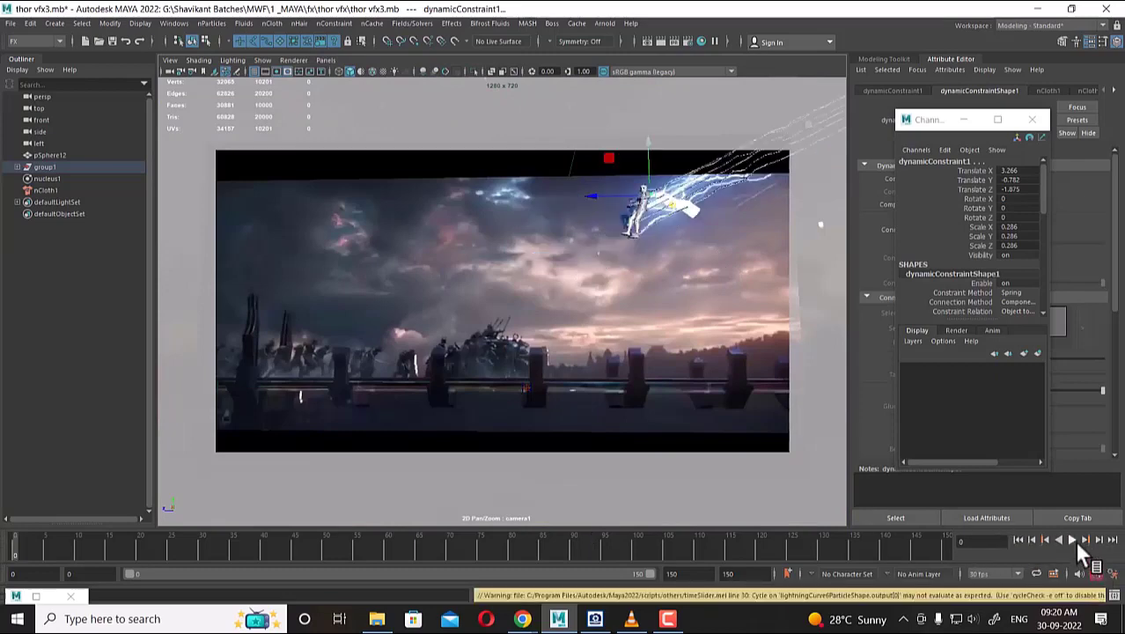
click(1071, 538)
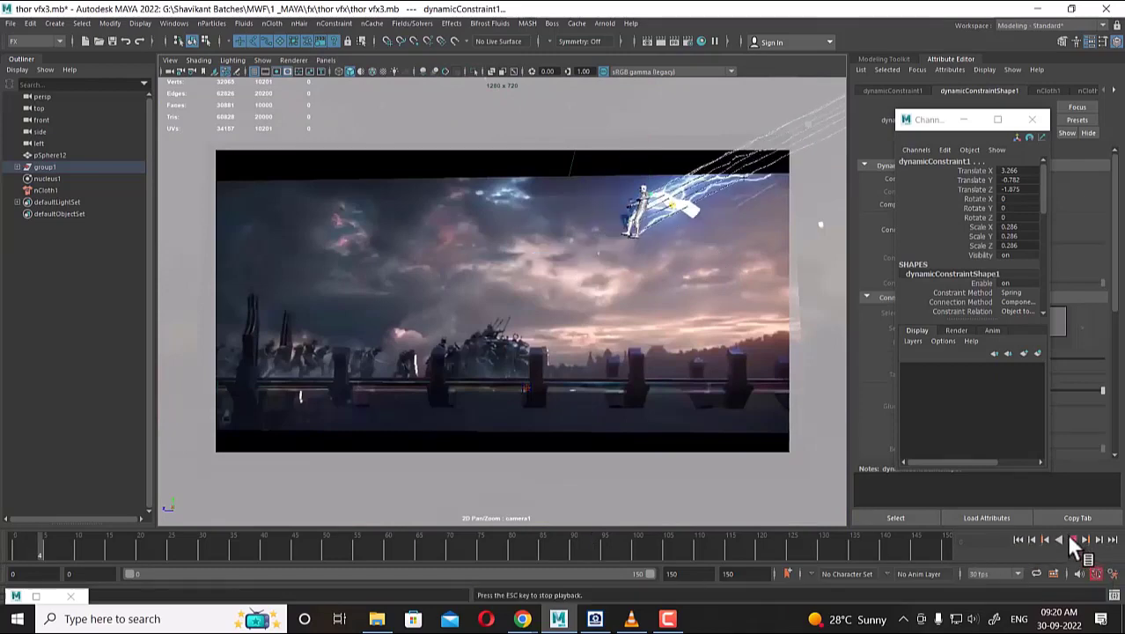
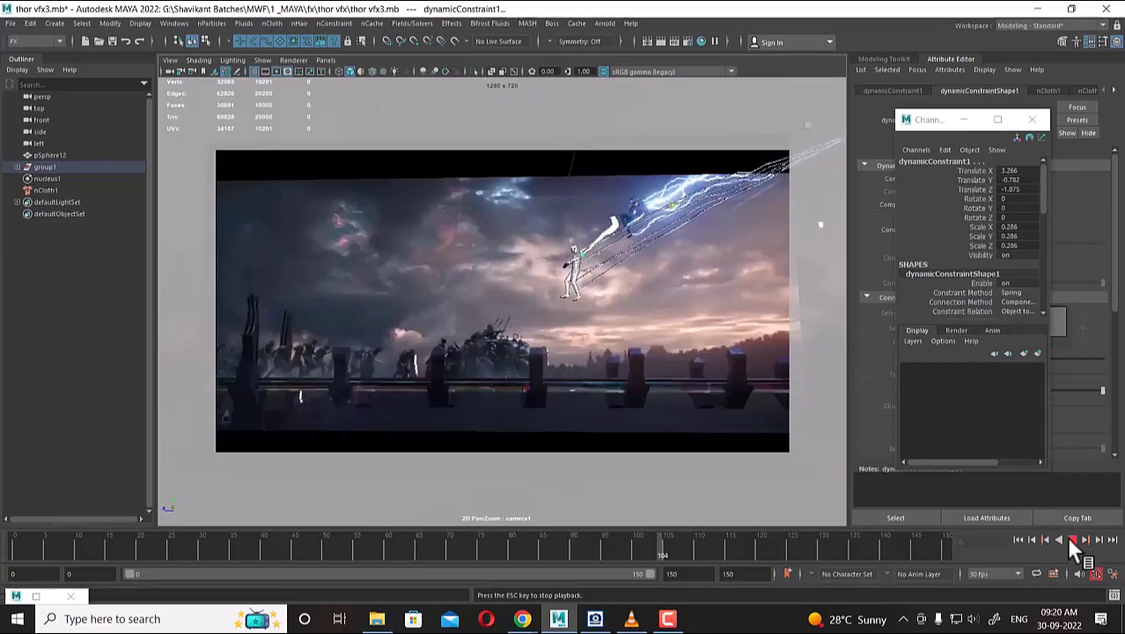
click(1070, 540)
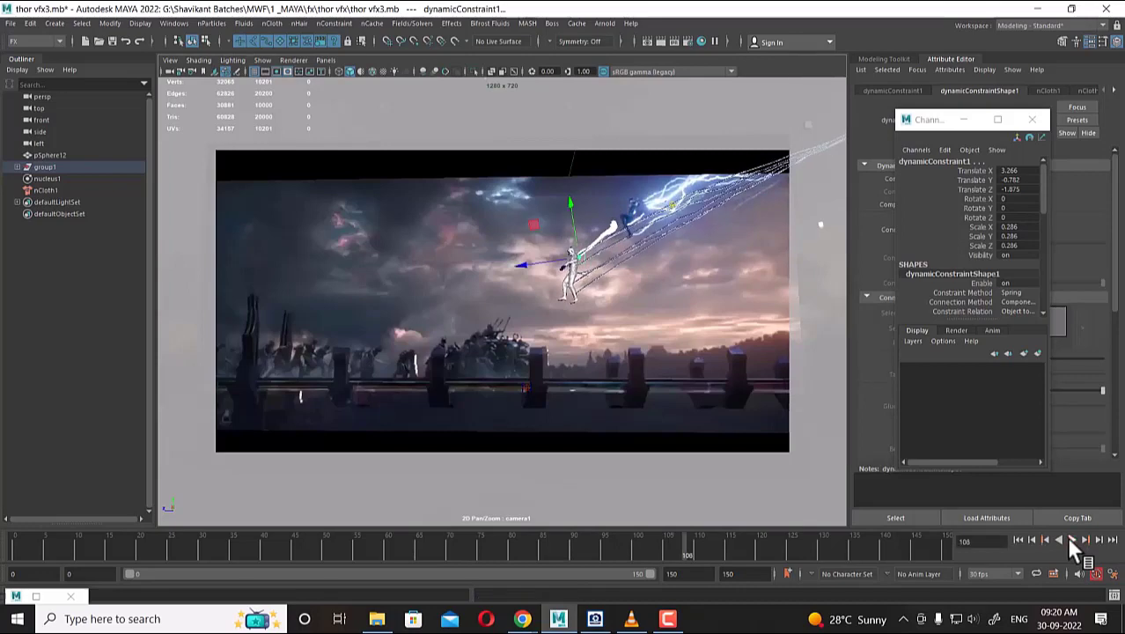
Render the current frame from camera1 and compare the result with the thor.mp4 reference in VLC.
click(656, 41)
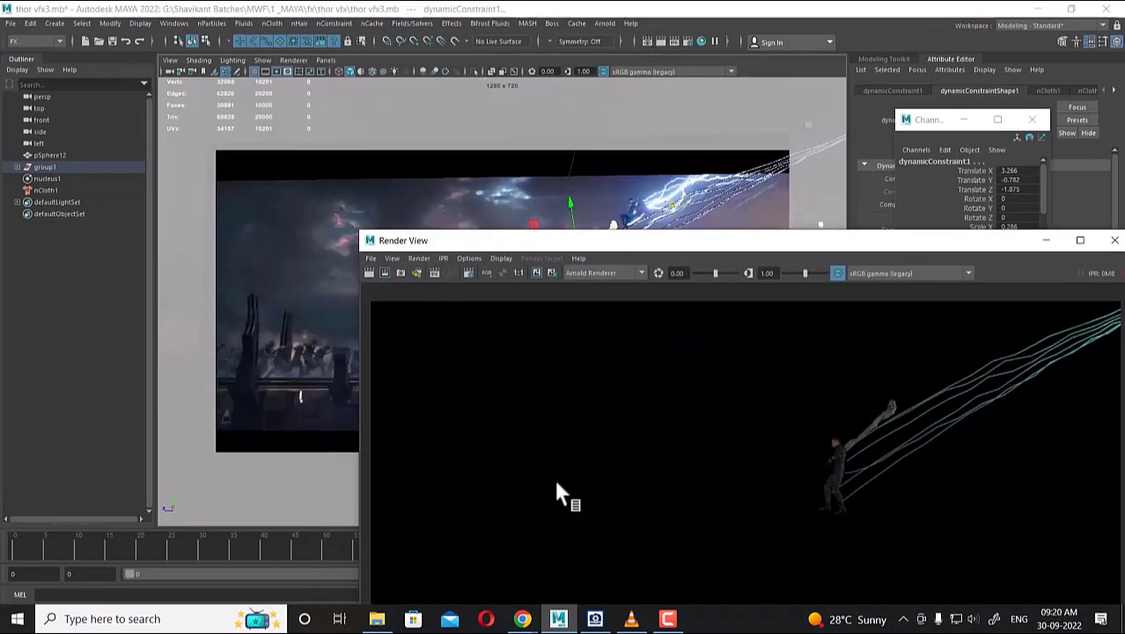
click(638, 621)
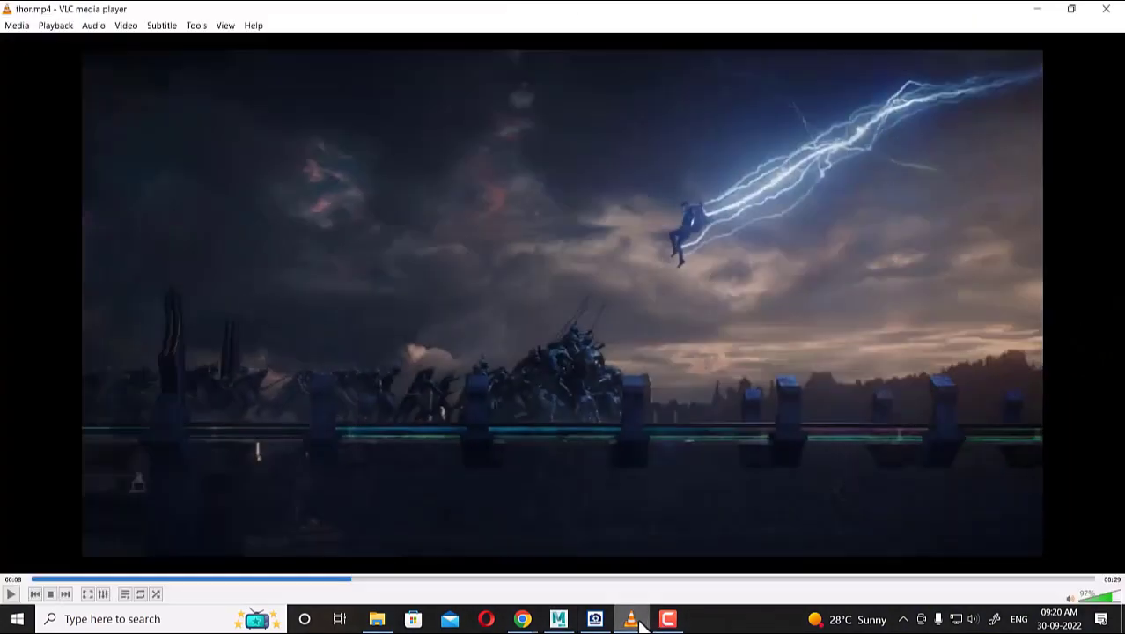
click(641, 624)
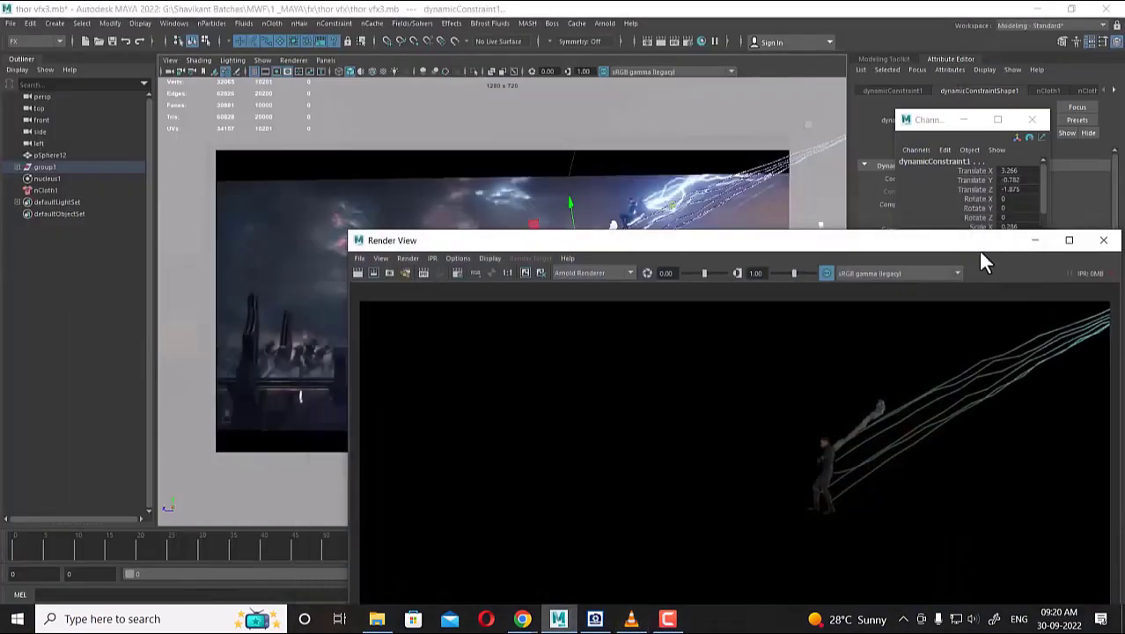
drag(1002, 247, 546, 330)
click(596, 321)
Switch from camera1 to the perspective view for a close view of the cape behind the character.
key(space)
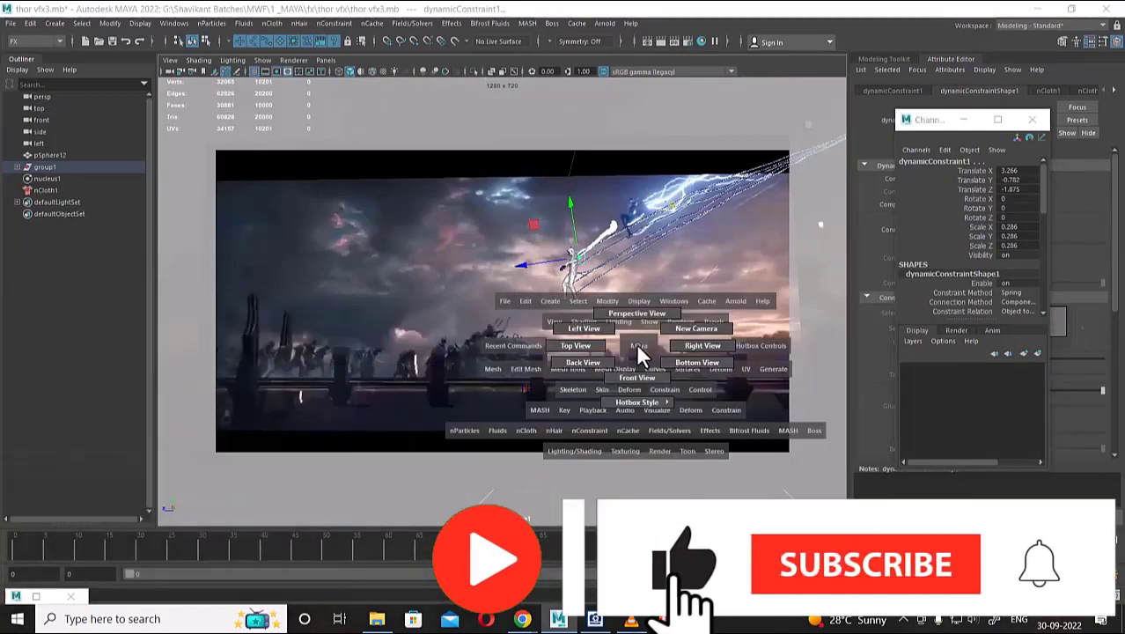
drag(636, 342, 636, 313)
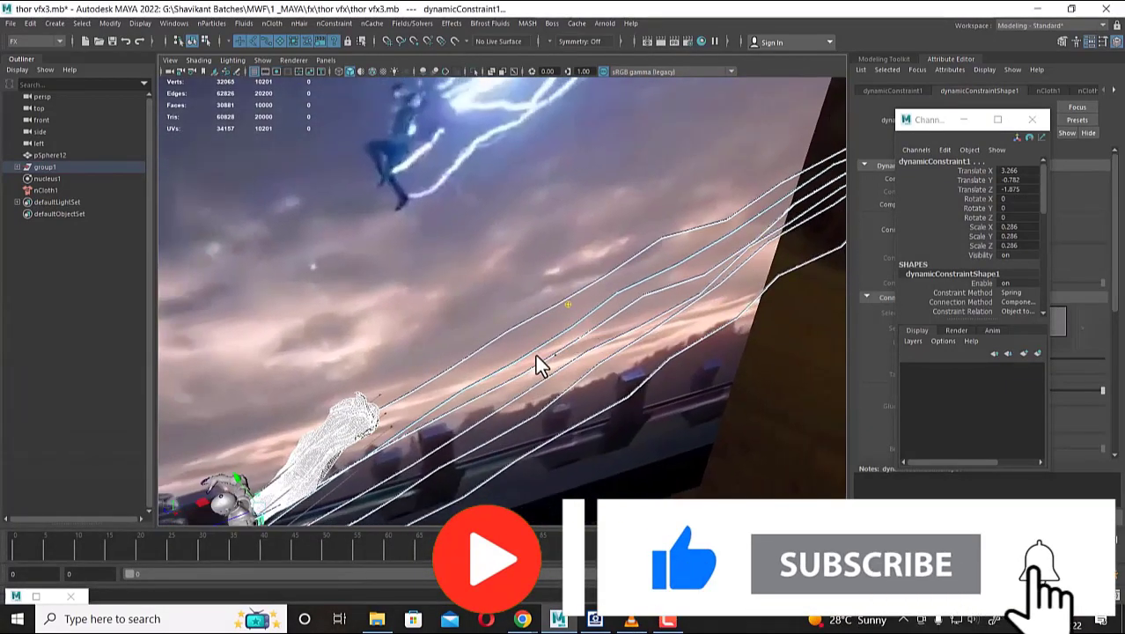
alt+drag(537, 358, 714, 380)
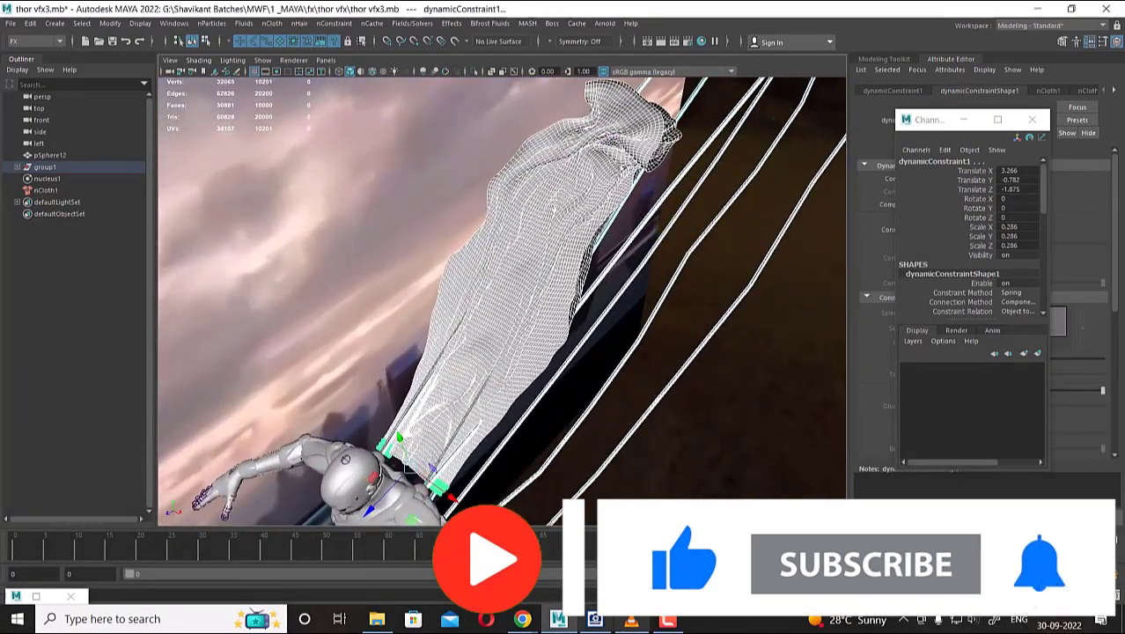
Open a new Google Chrome window and search the web for "cloth texture".
key(super)
text(ch)
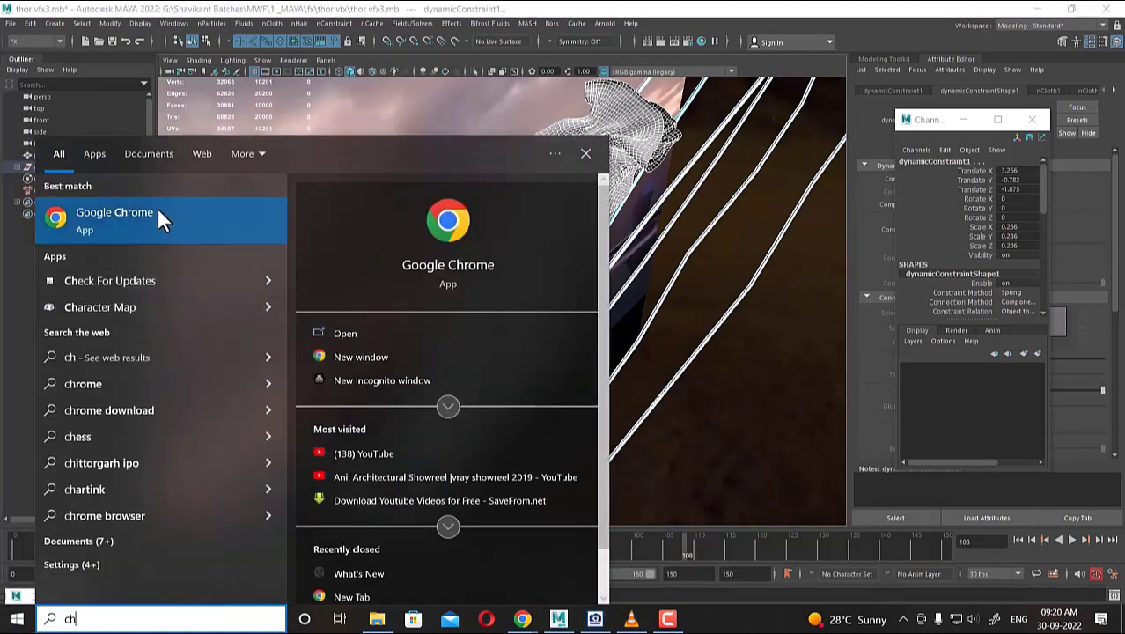
click(160, 211)
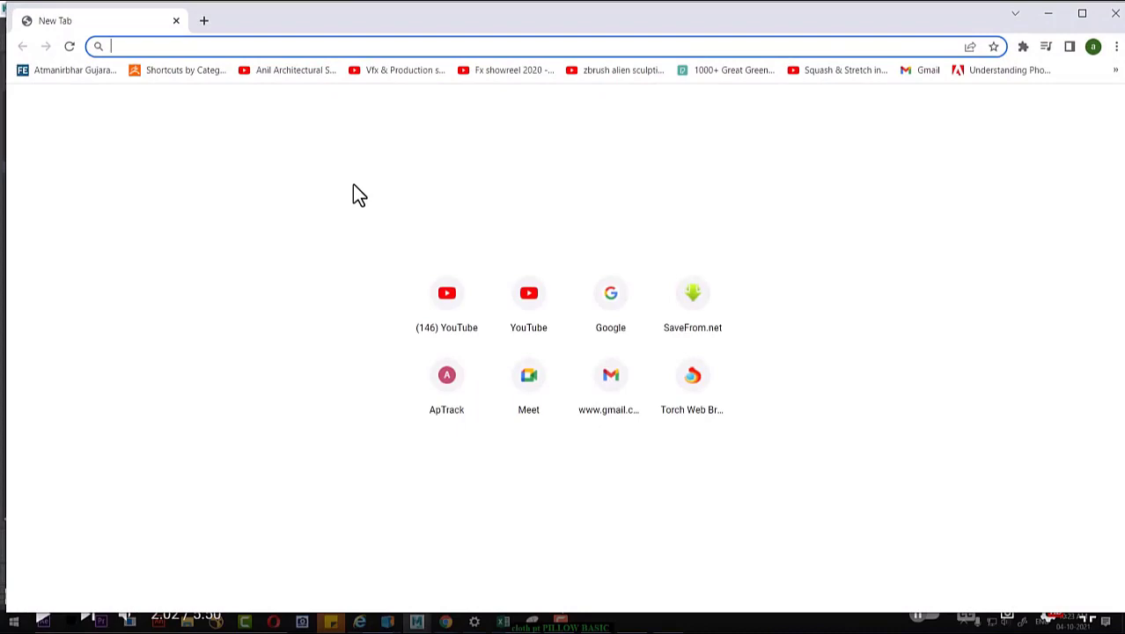
text(ck)
key(BackSpace)
text(loth )
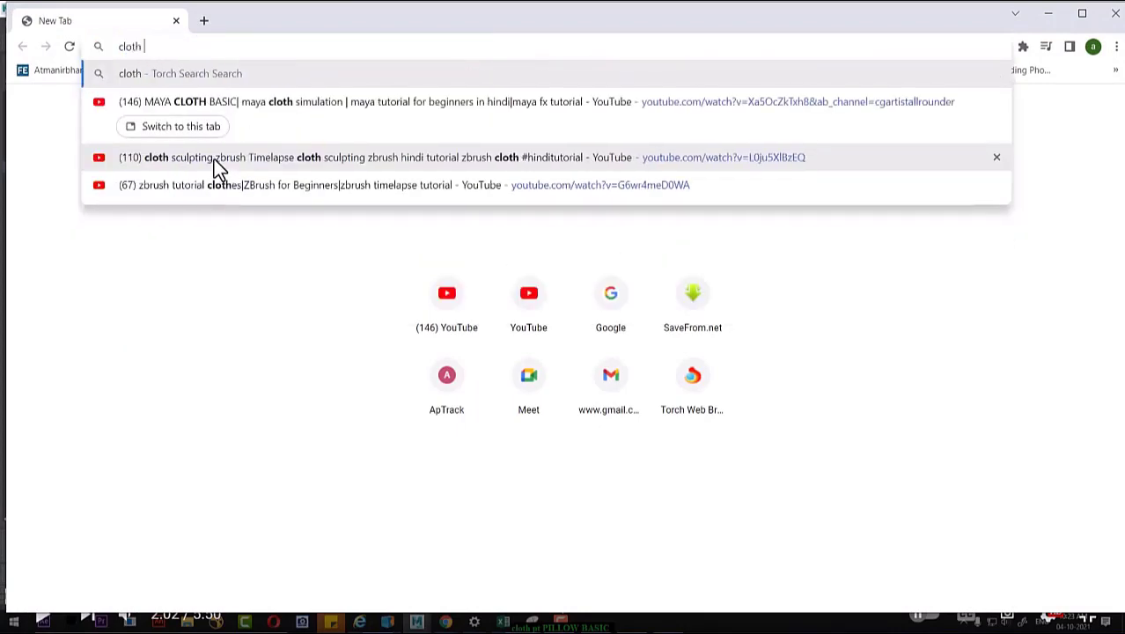
text(texture)
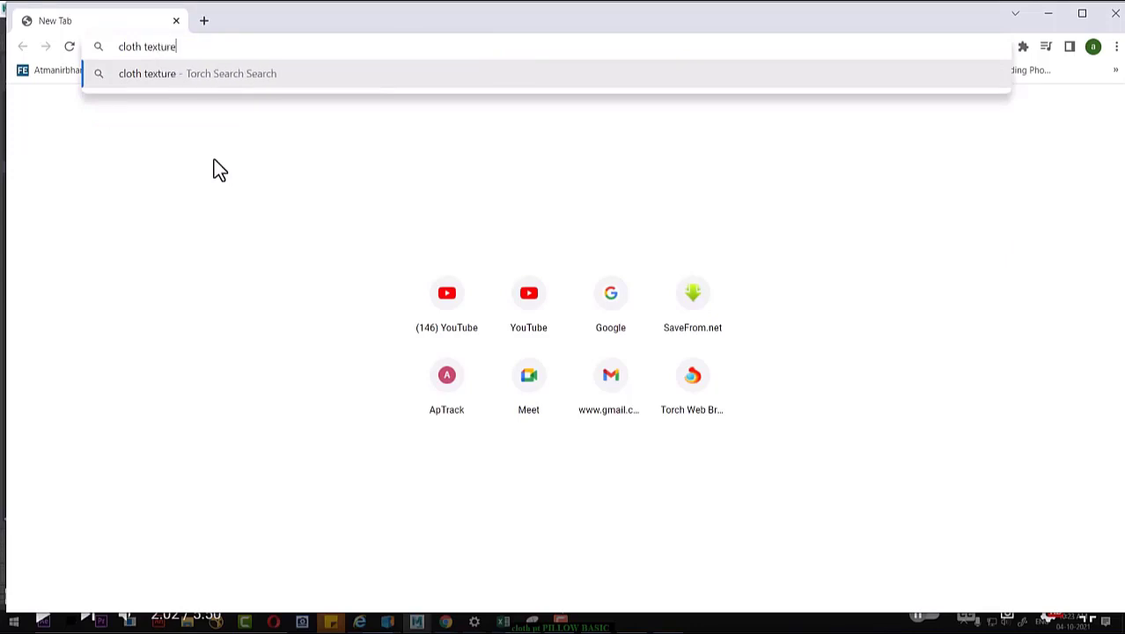
key(Return)
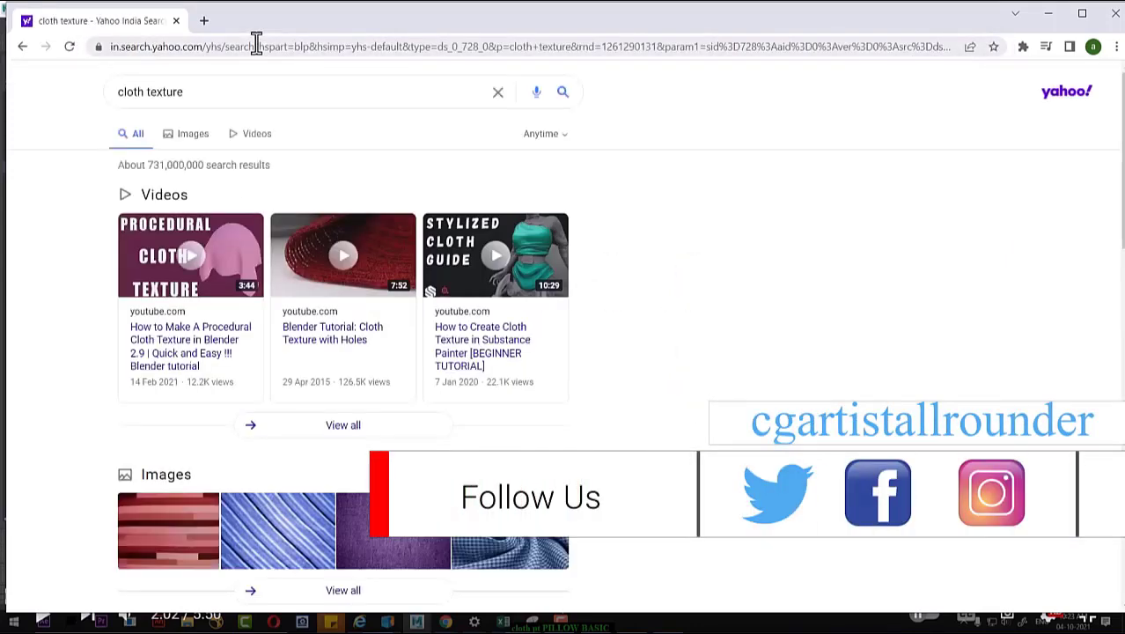
Show the image results and refine the search to "cloth seamless texture".
click(199, 137)
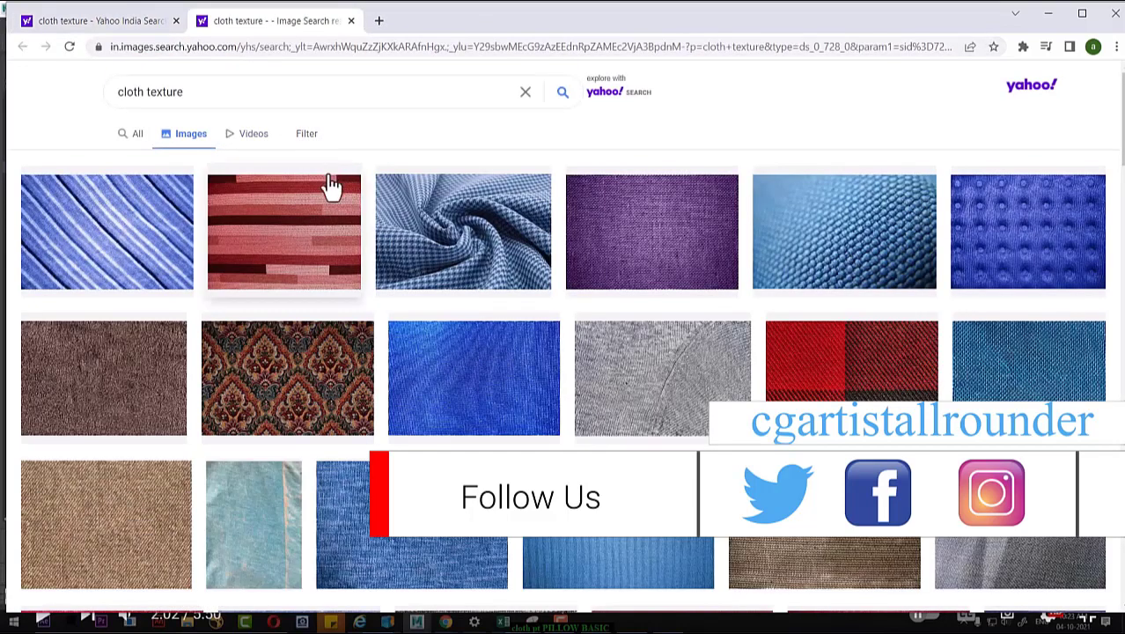
click(146, 93)
text(seam)
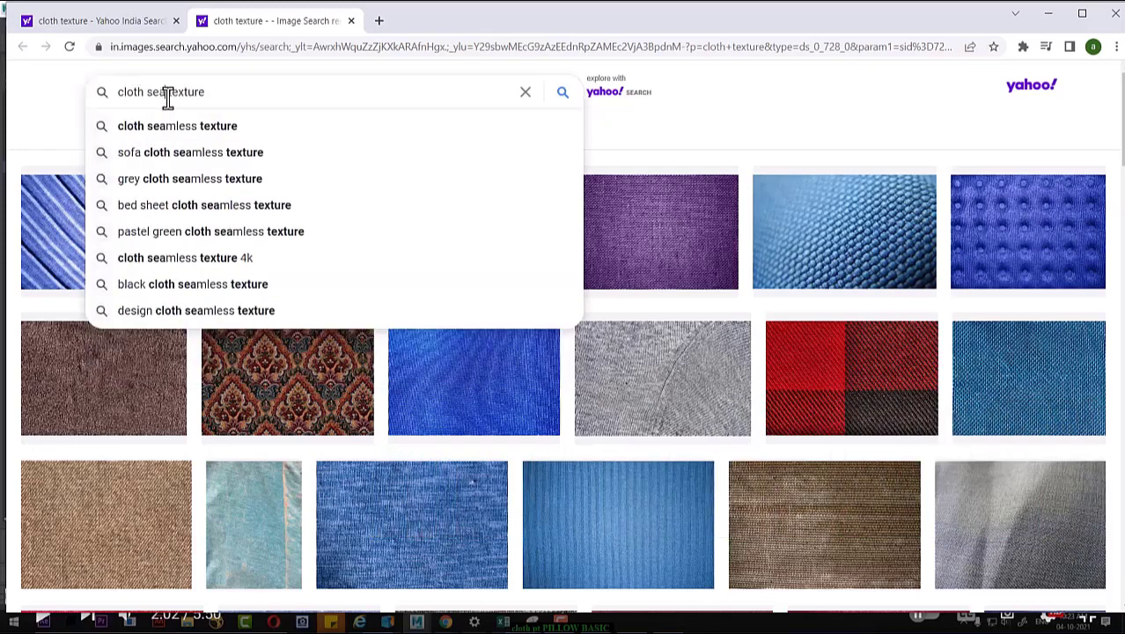
click(156, 130)
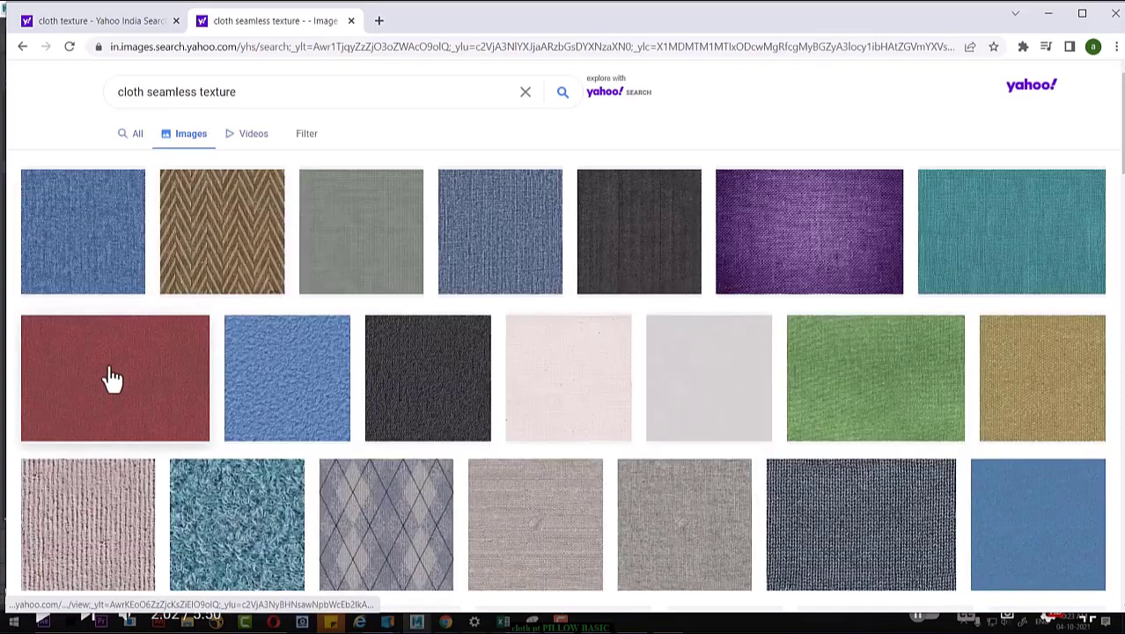
scroll(290, 357, down, 3)
scroll(317, 361, up, 4)
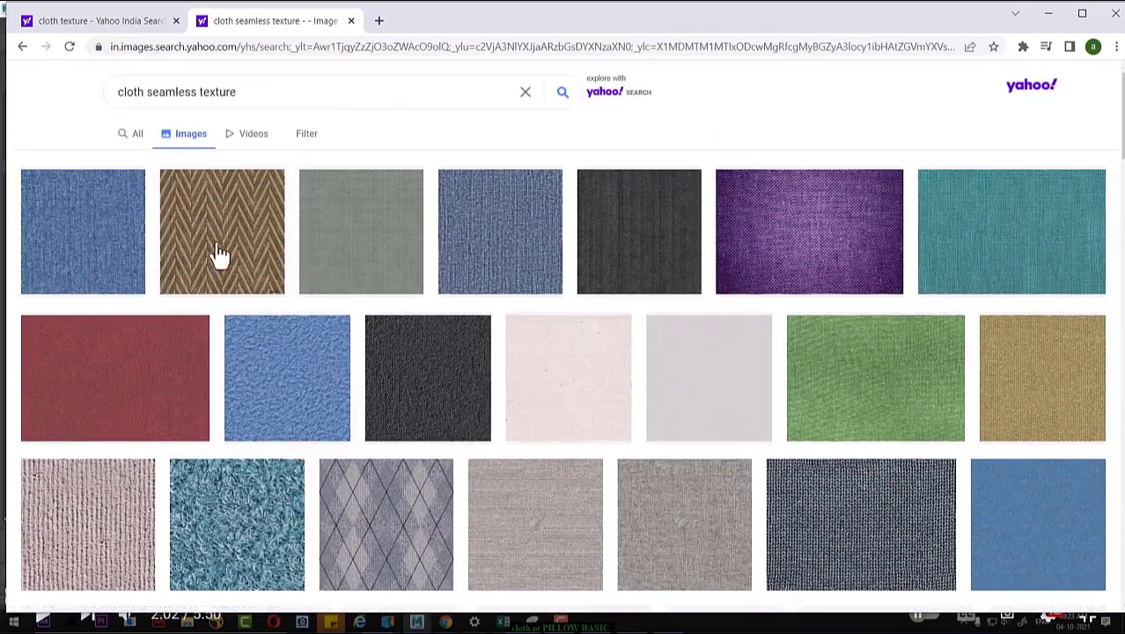
click(113, 396)
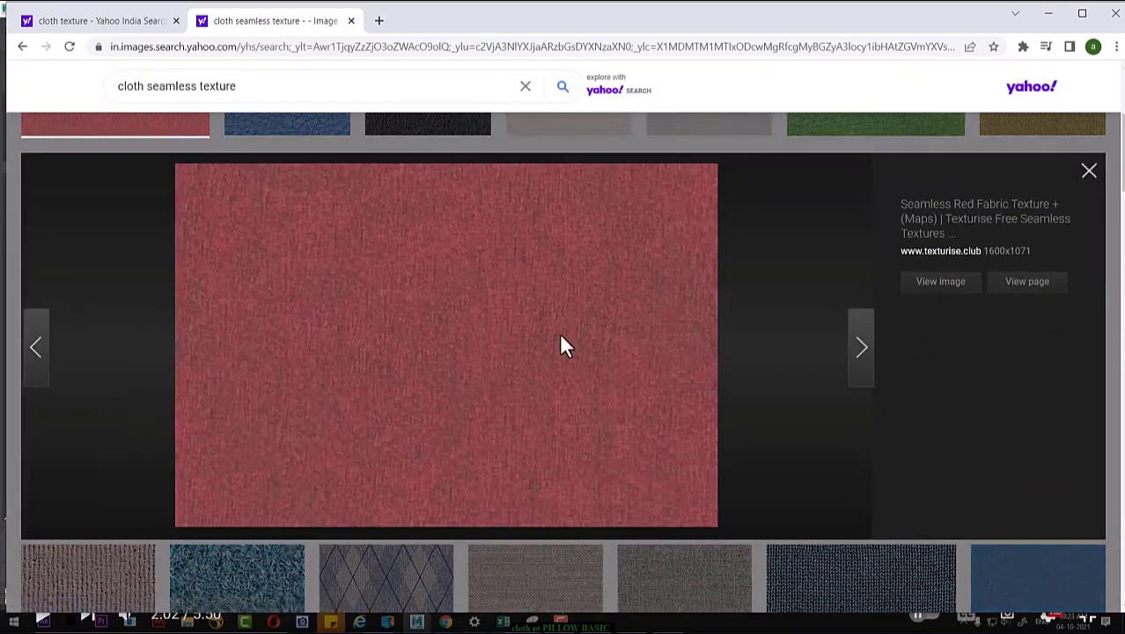
scroll(516, 410, up, 1)
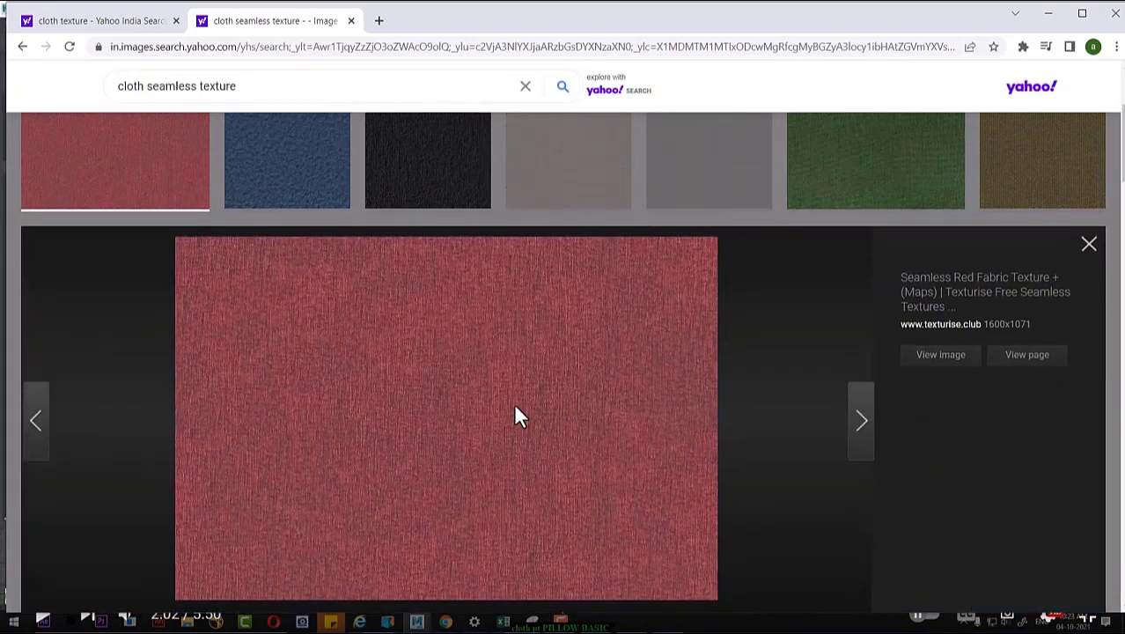
right_click(455, 322)
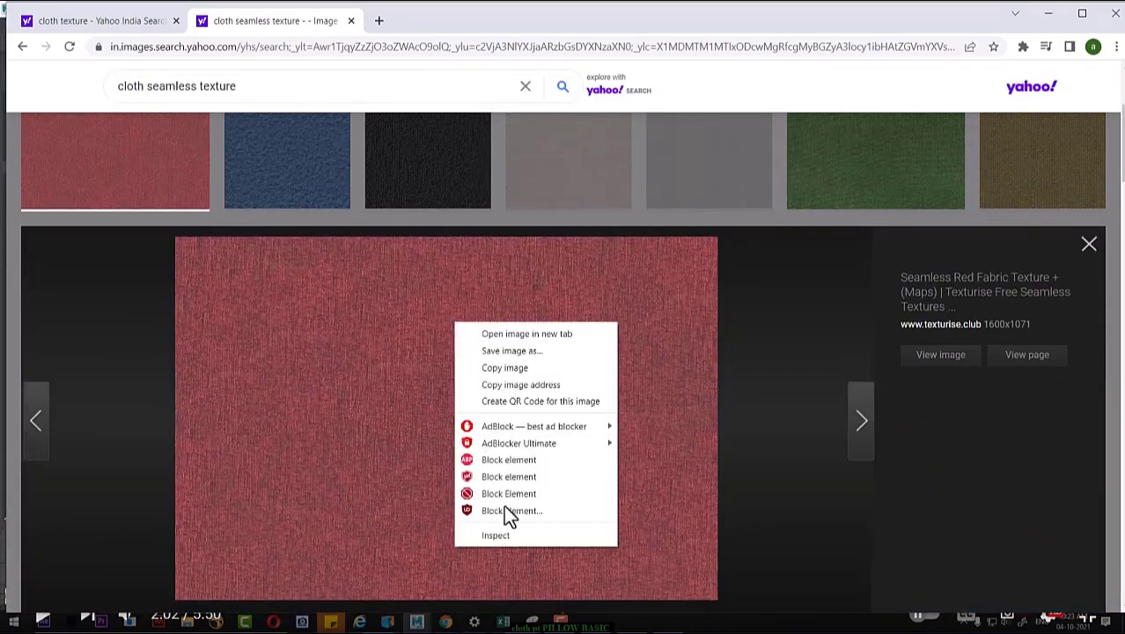
click(514, 354)
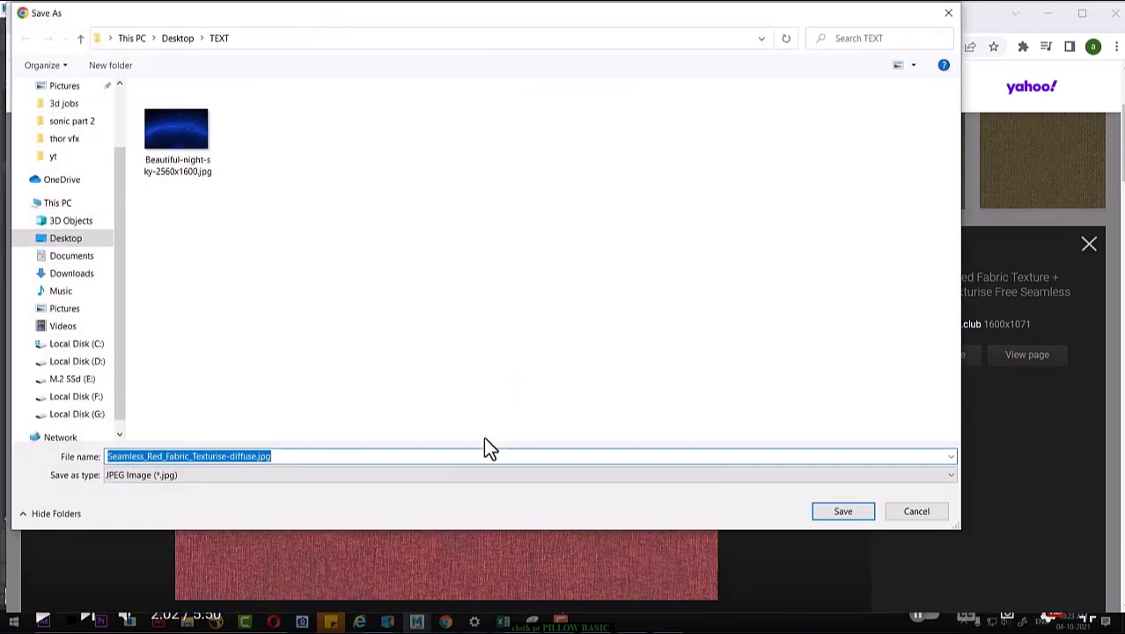
Copy the thor vfx project folder's path from File Explorer and save Seamless_Red_Fabric_Texturise-diffuse.jpg in that folder.
key(alt+Tab)
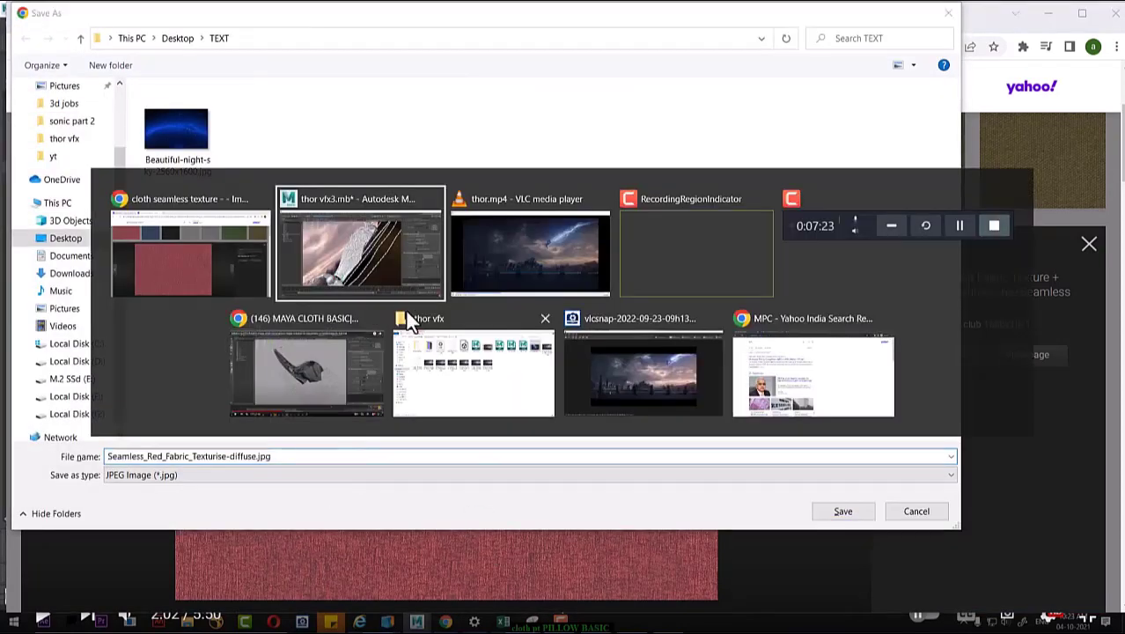
click(467, 380)
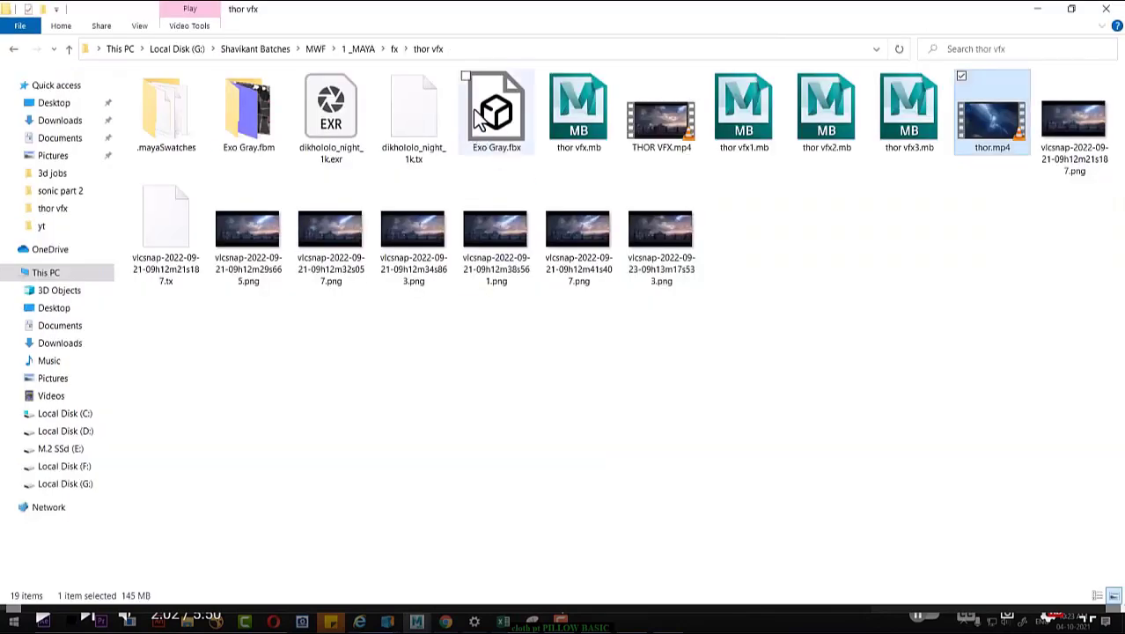
click(489, 51)
key(ctrl+c)
click(1037, 9)
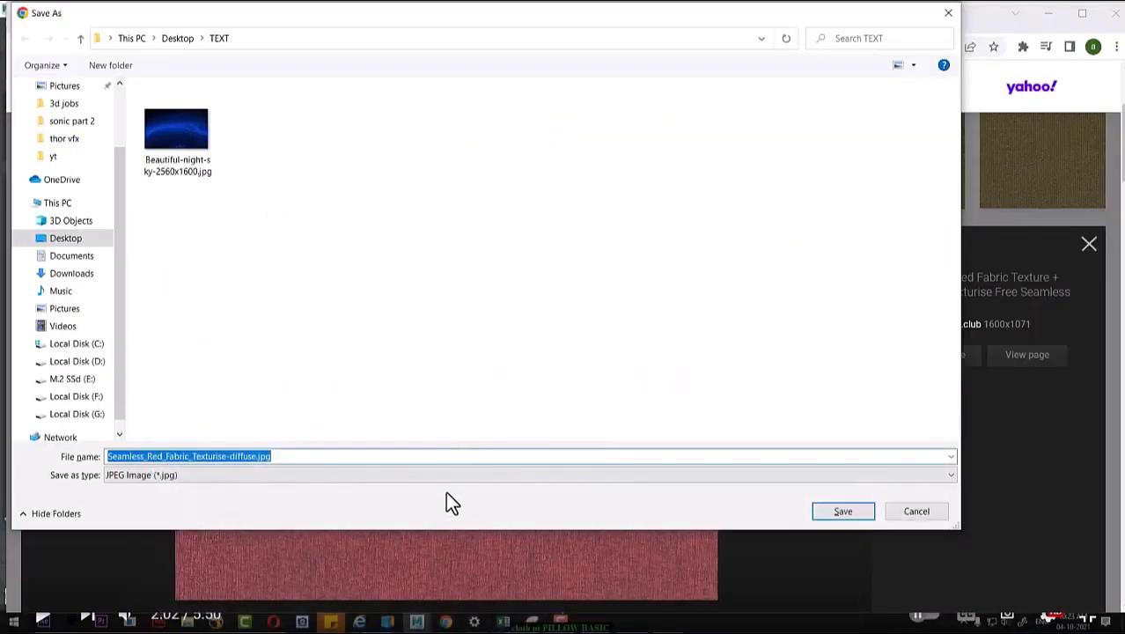
key(ctrl+v)
key(Return)
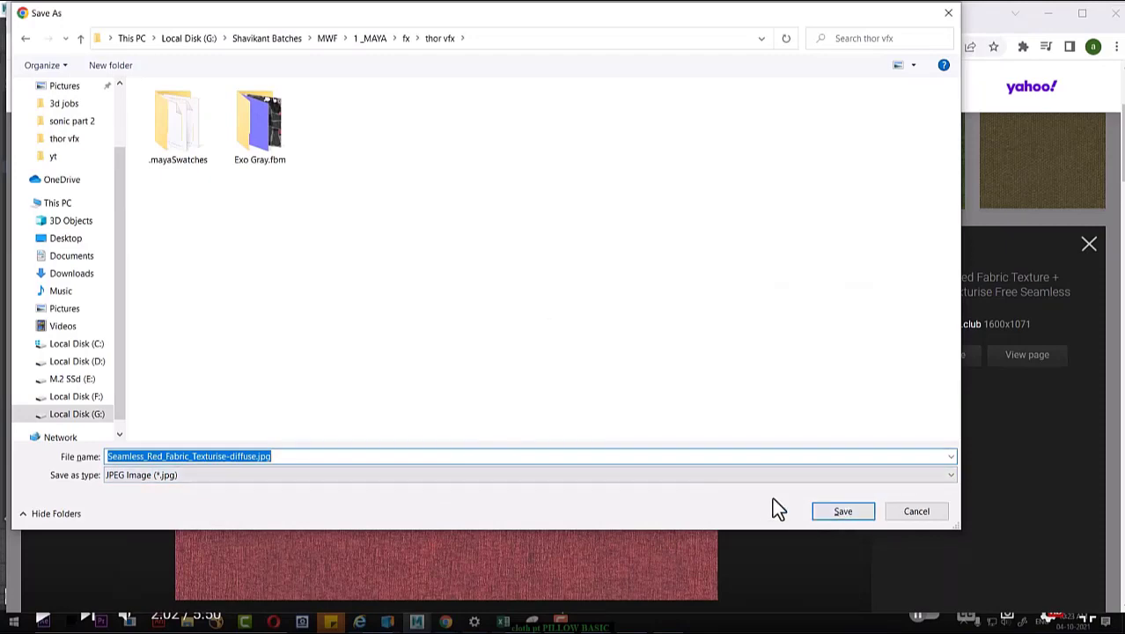
key(Return)
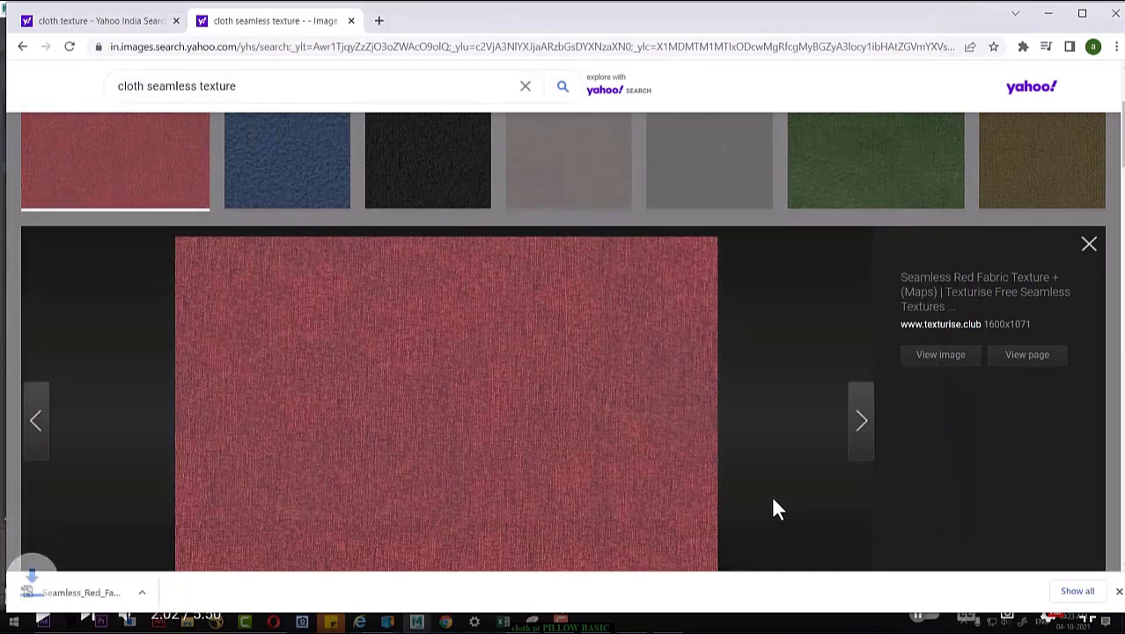
Return to Maya and assign a new Lambert material to the cape plane pPlane1.
key(alt+Tab)
click(579, 231)
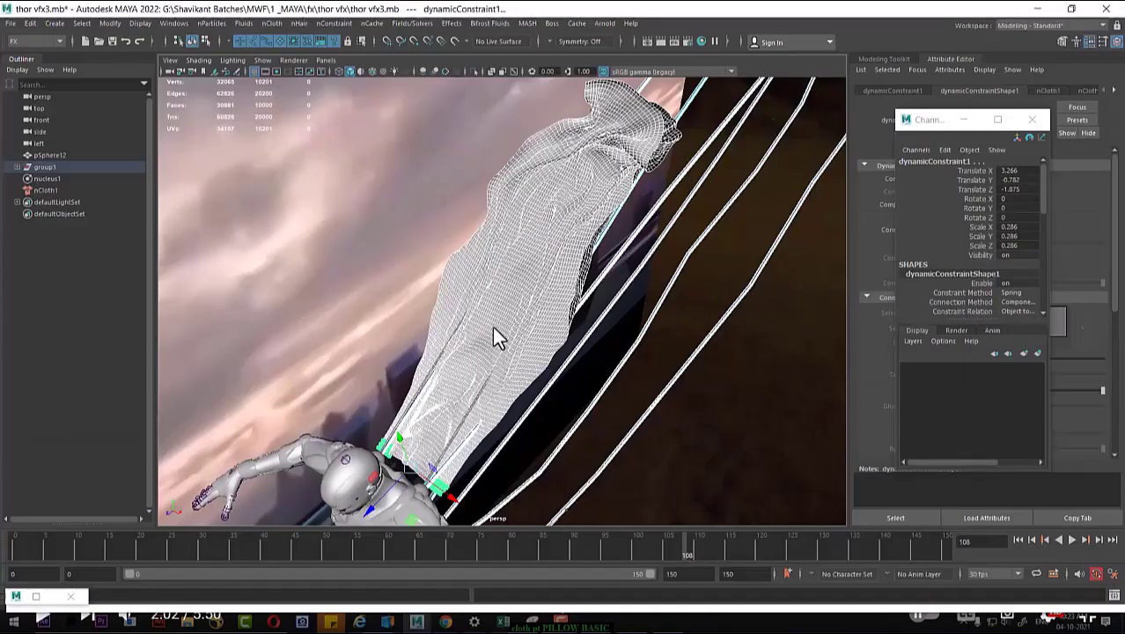
click(522, 321)
right_click(535, 252)
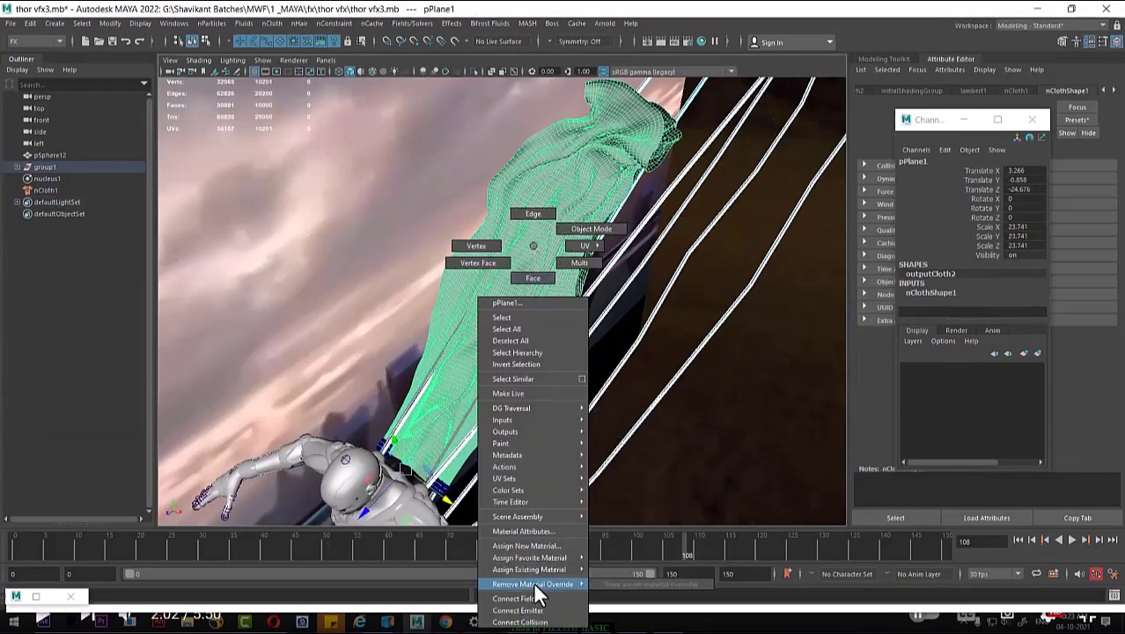
mouse_move(543, 559)
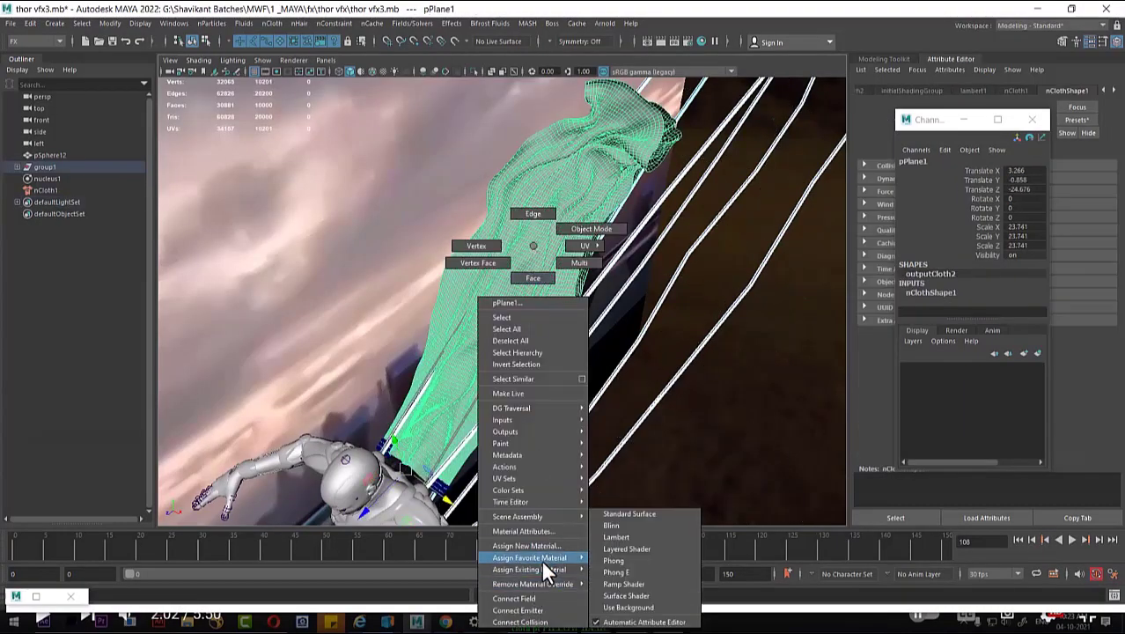
click(617, 535)
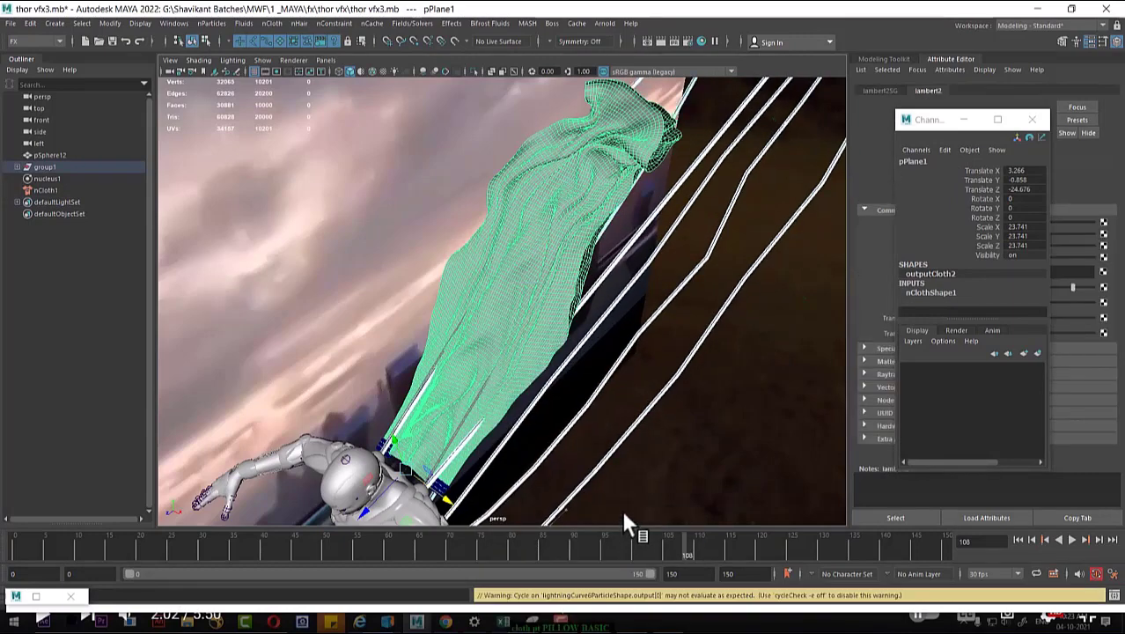
Open the cape's material attributes, close the floating Channel Box, and rename the material to cloth.
right_click(530, 321)
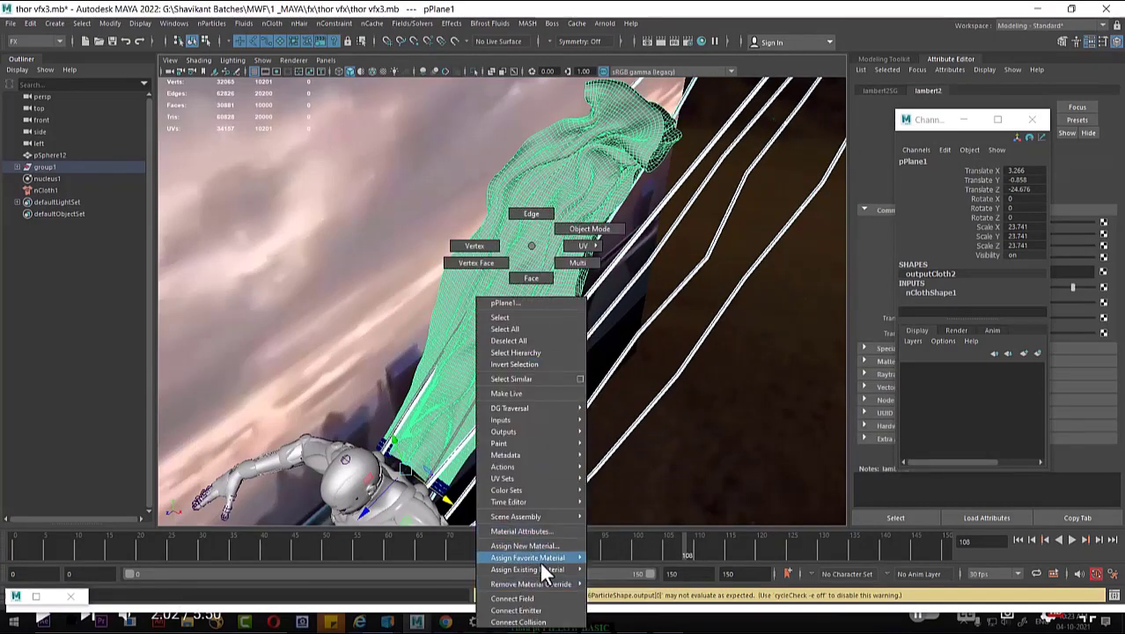
click(536, 531)
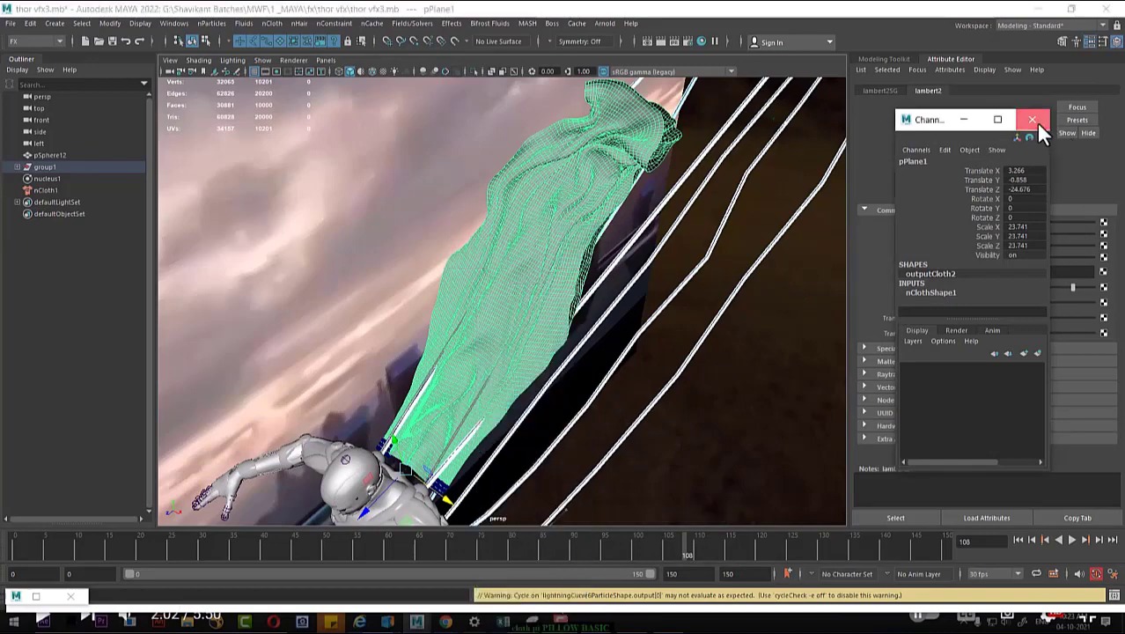
click(1032, 120)
alt+drag(563, 369, 789, 354)
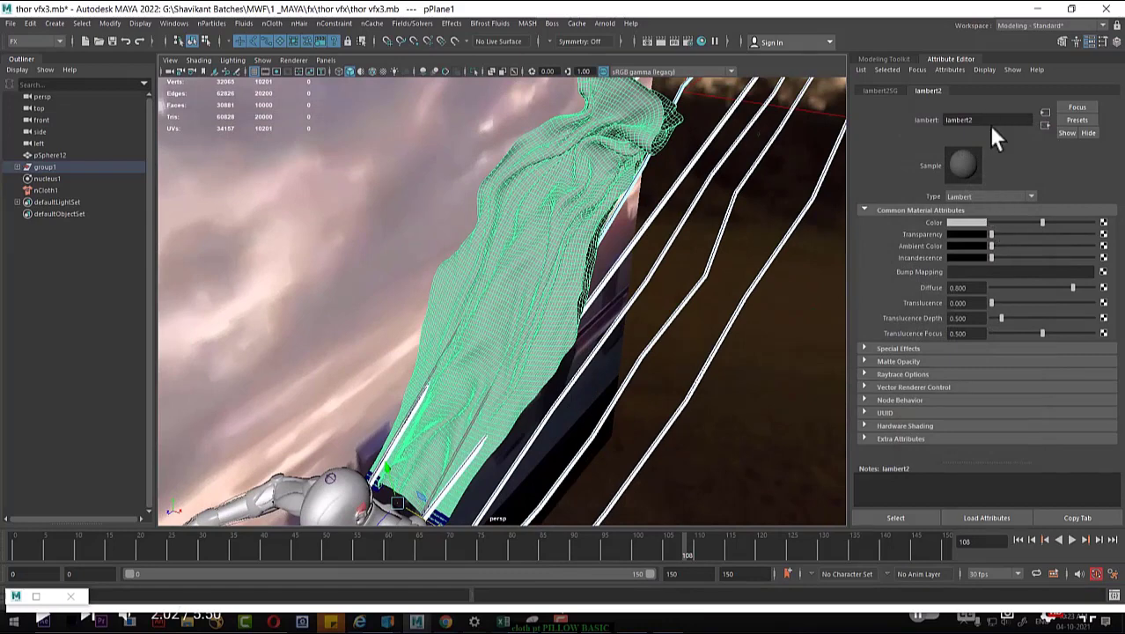
text(cloth)
key(Return)
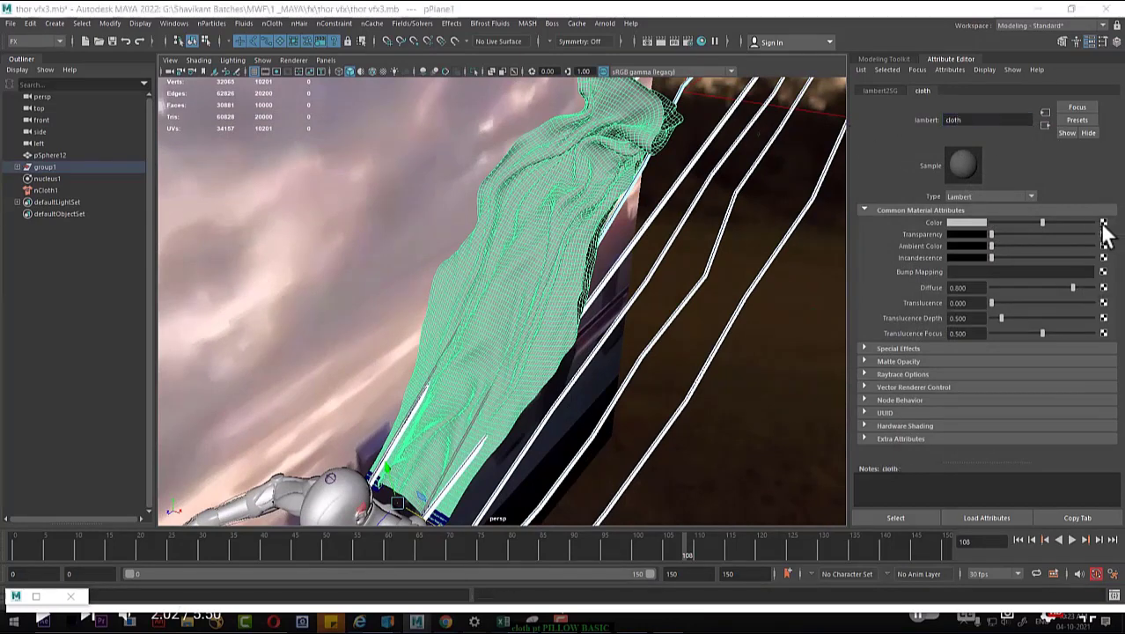
Connect a file texture to the cloth material's Color and load Seamless_Red_Fabric_Texturise-diffuse.jpg from the thor vfx folder.
click(1103, 223)
click(486, 319)
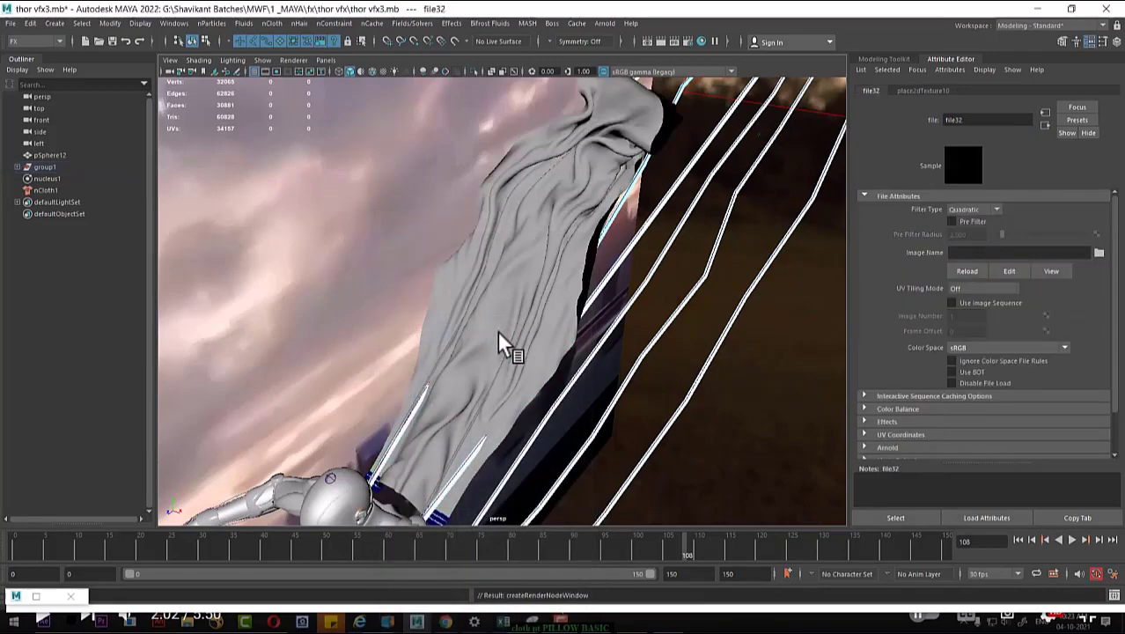
click(1099, 252)
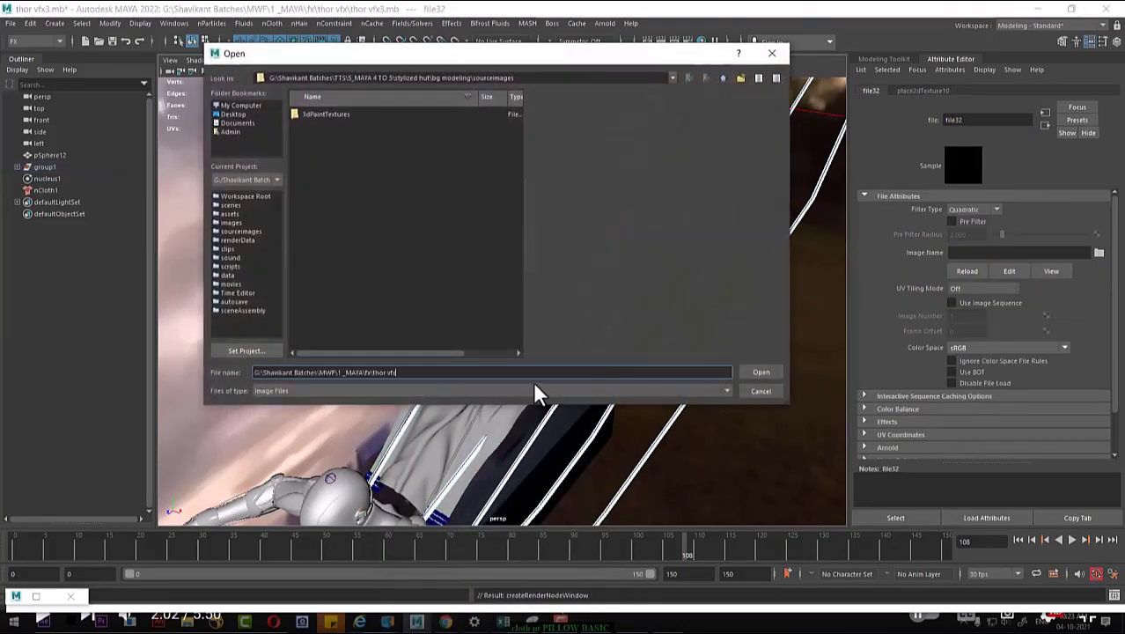
key(Return)
double_click(347, 218)
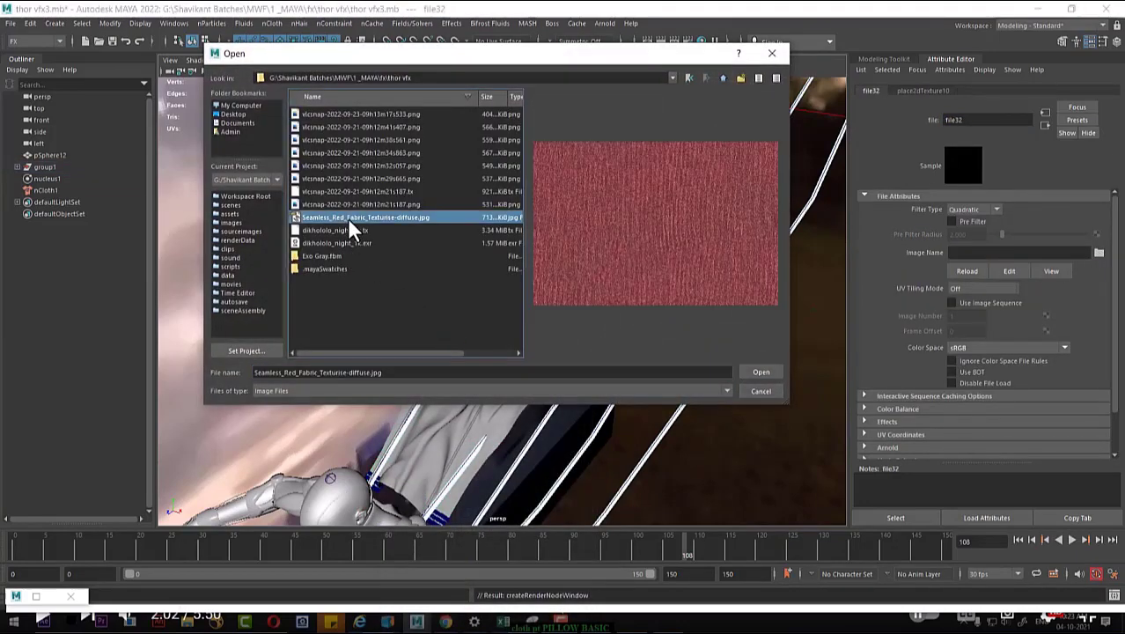
Show textures in the viewport and set the cape fabric texture's Repeat UV to 5 by 5.
key(6)
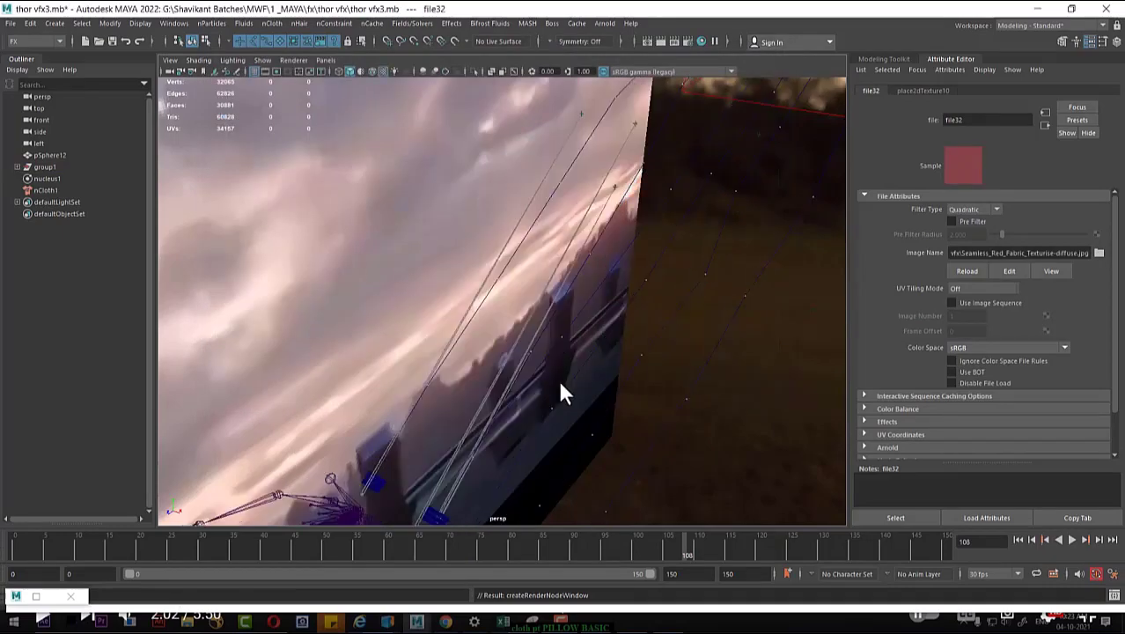
alt+drag(649, 373, 630, 409)
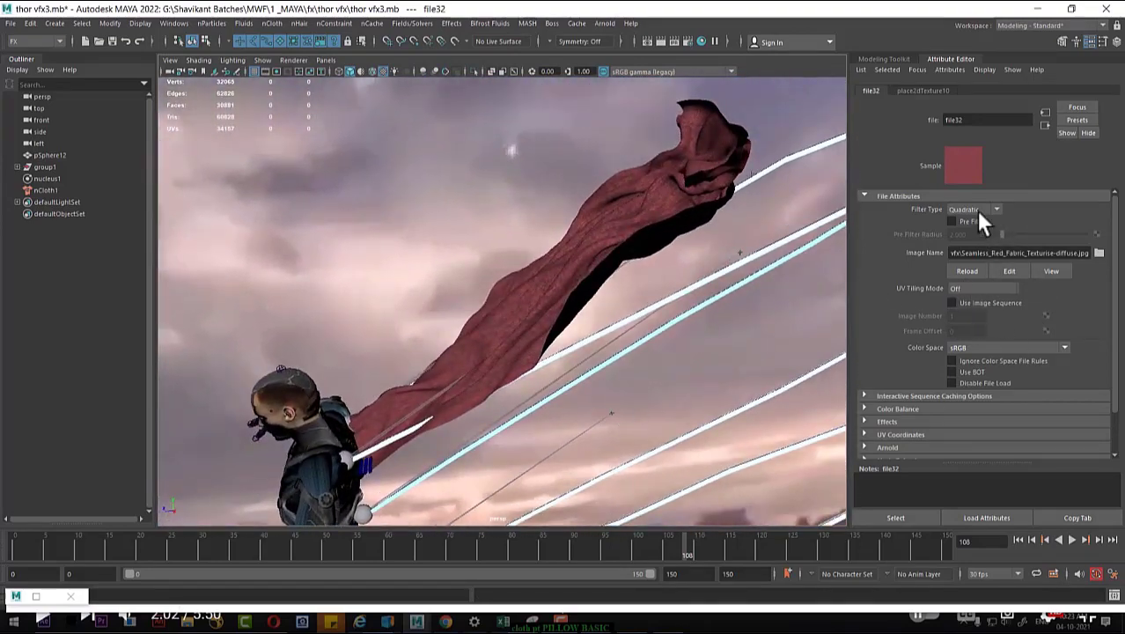
click(924, 92)
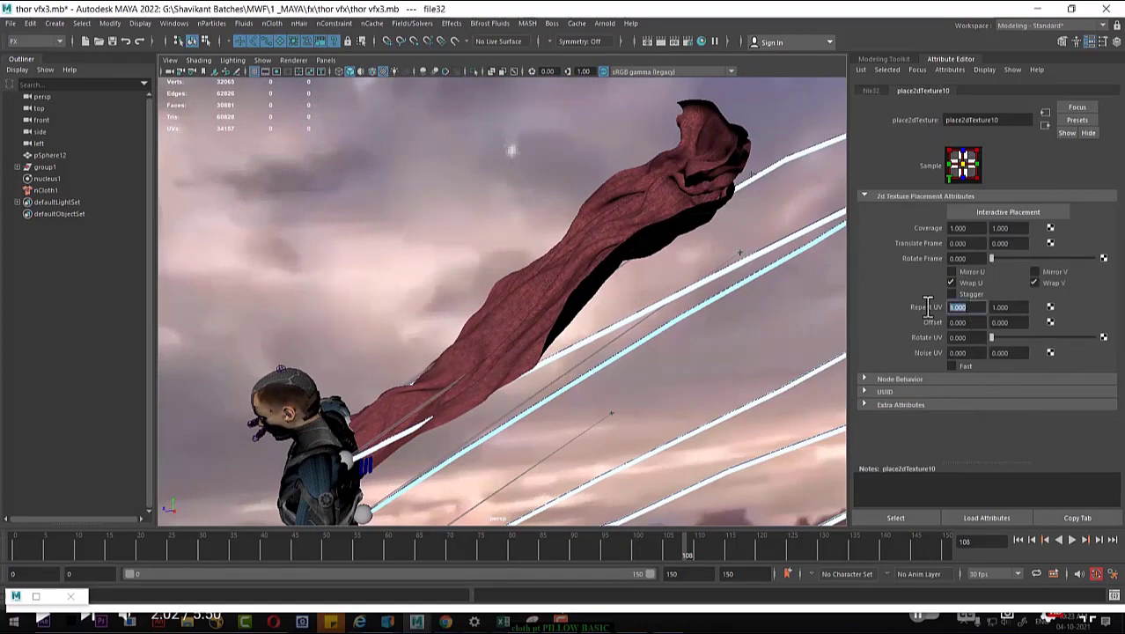
text(5)
key(Tab)
alt+drag(836, 306, 397, 301)
Look through camera1 and play the animation from the start, stopping at frame 7.
key(space)
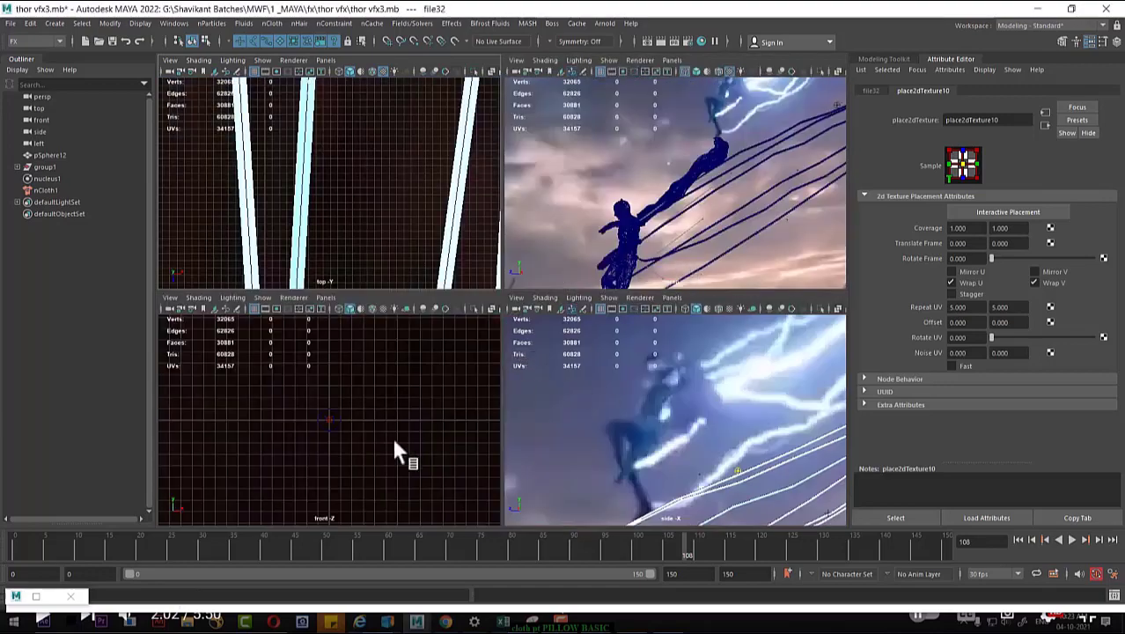
key(space)
click(339, 64)
mouse_move(352, 74)
click(475, 85)
click(1019, 540)
click(1071, 539)
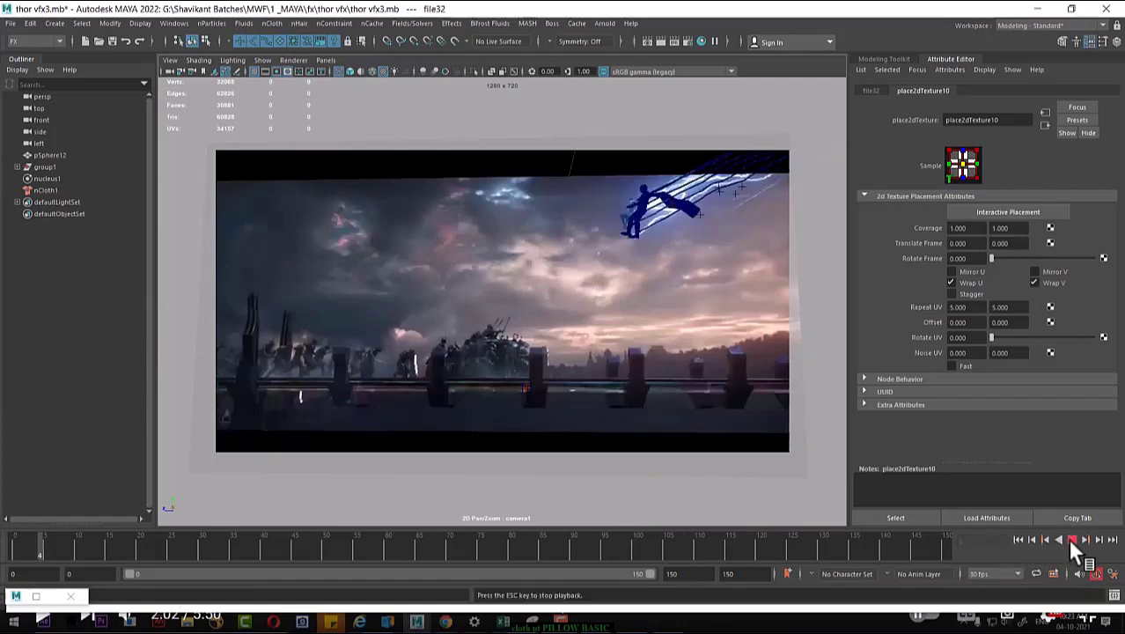
click(1071, 540)
Render frame 7 through camera1 to check the textured cape, and close the render window.
click(662, 40)
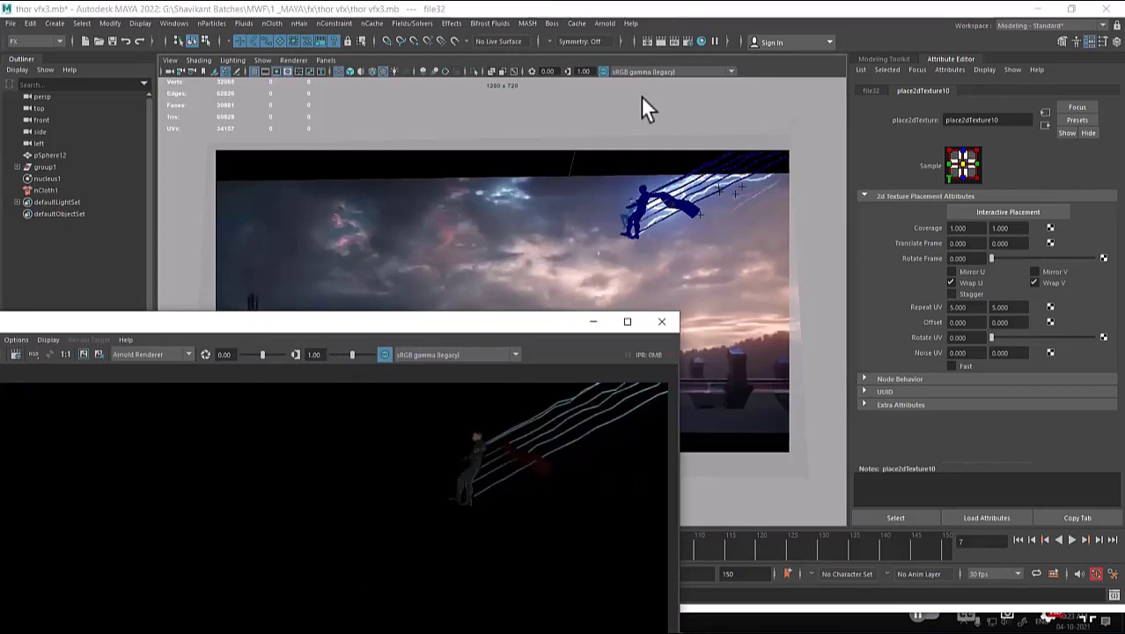
drag(533, 326, 455, 186)
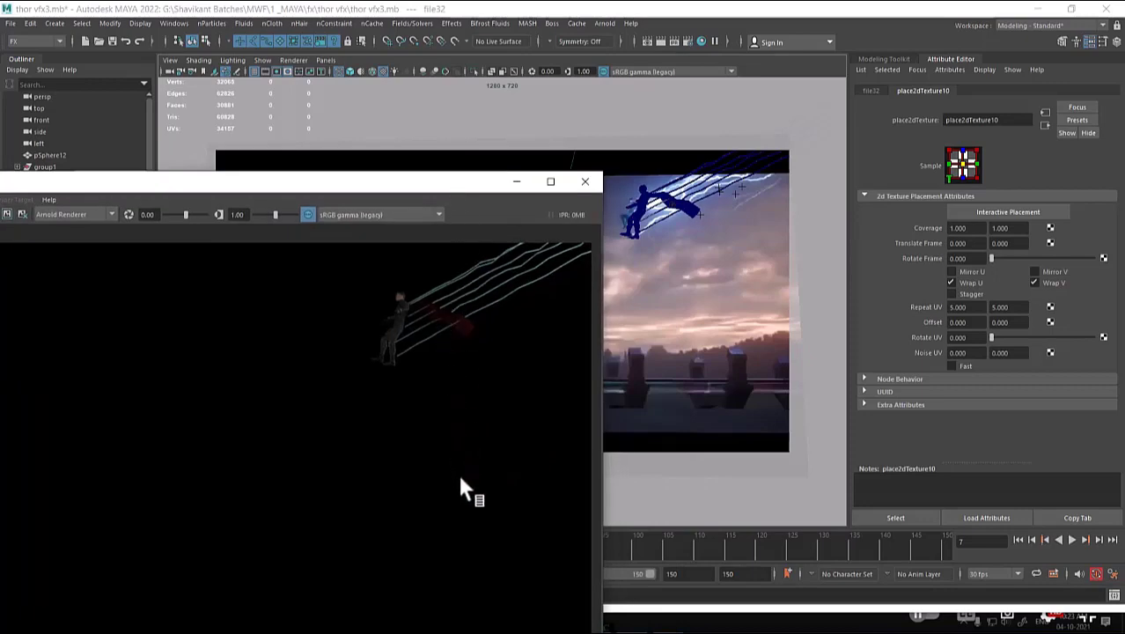
click(582, 183)
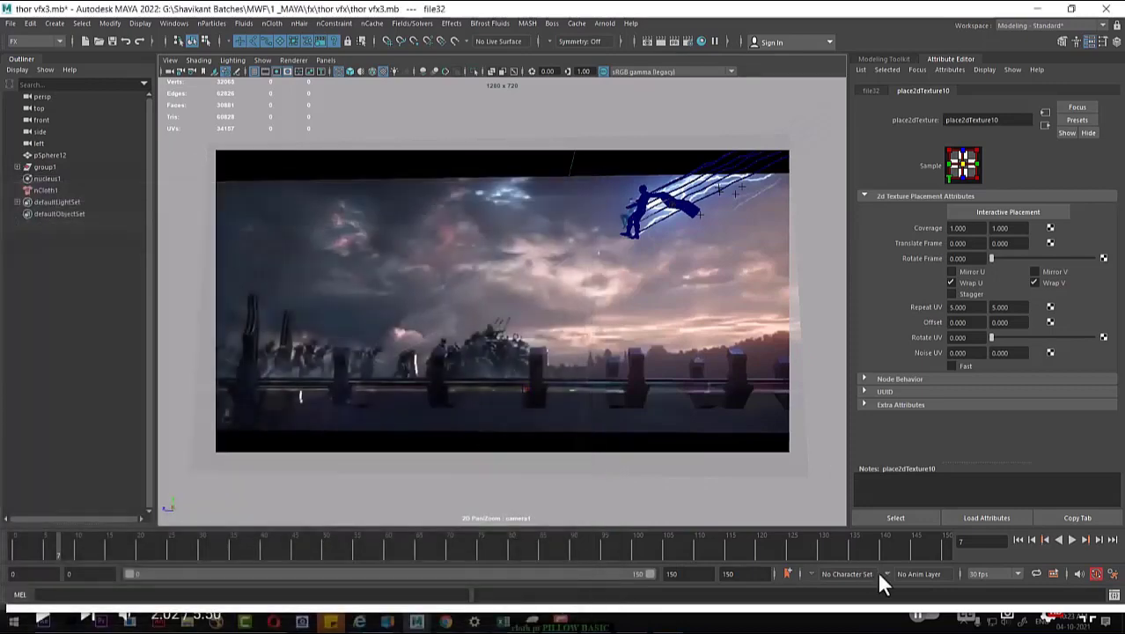
Split the workspace into two side-by-side views, keeping camera1 in one and showing persp in the other.
click(682, 426)
key(space)
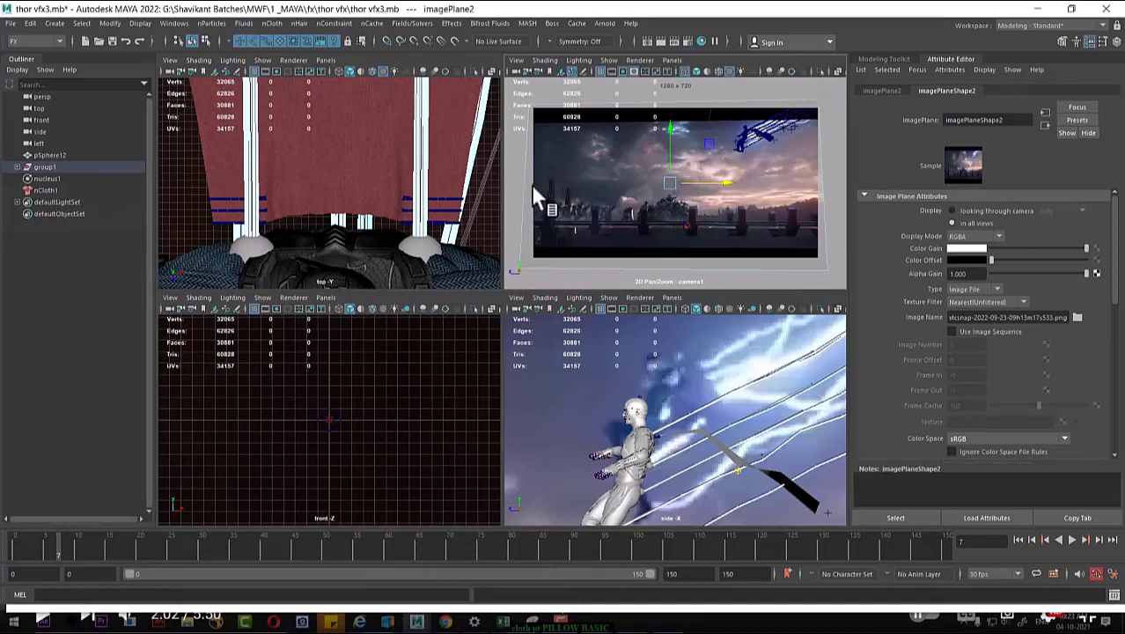
key(space)
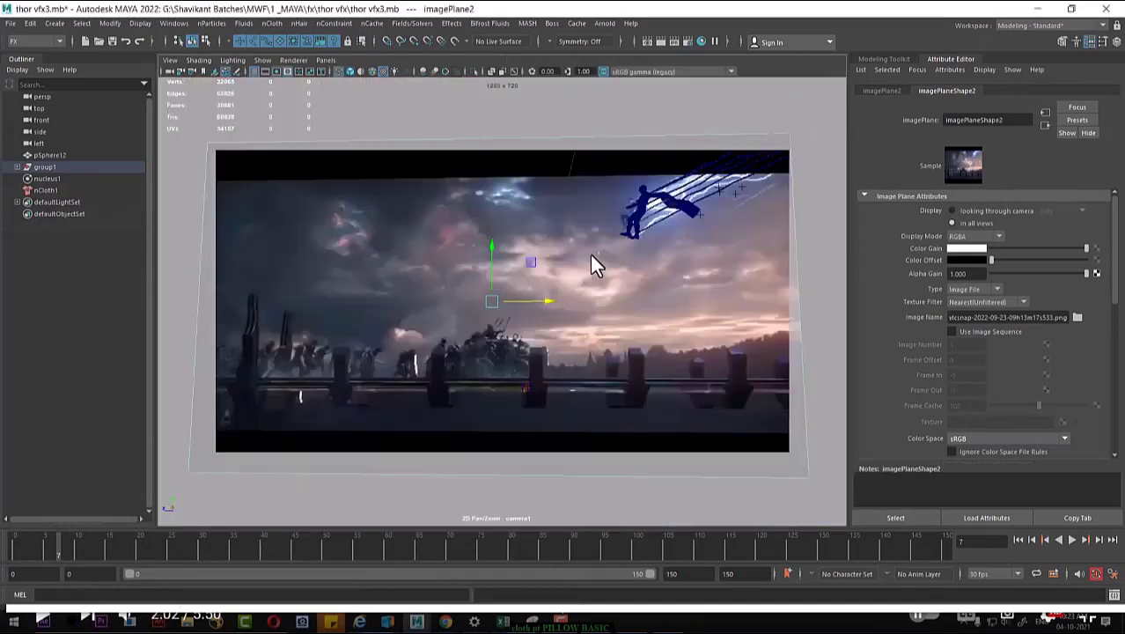
click(325, 60)
mouse_move(364, 145)
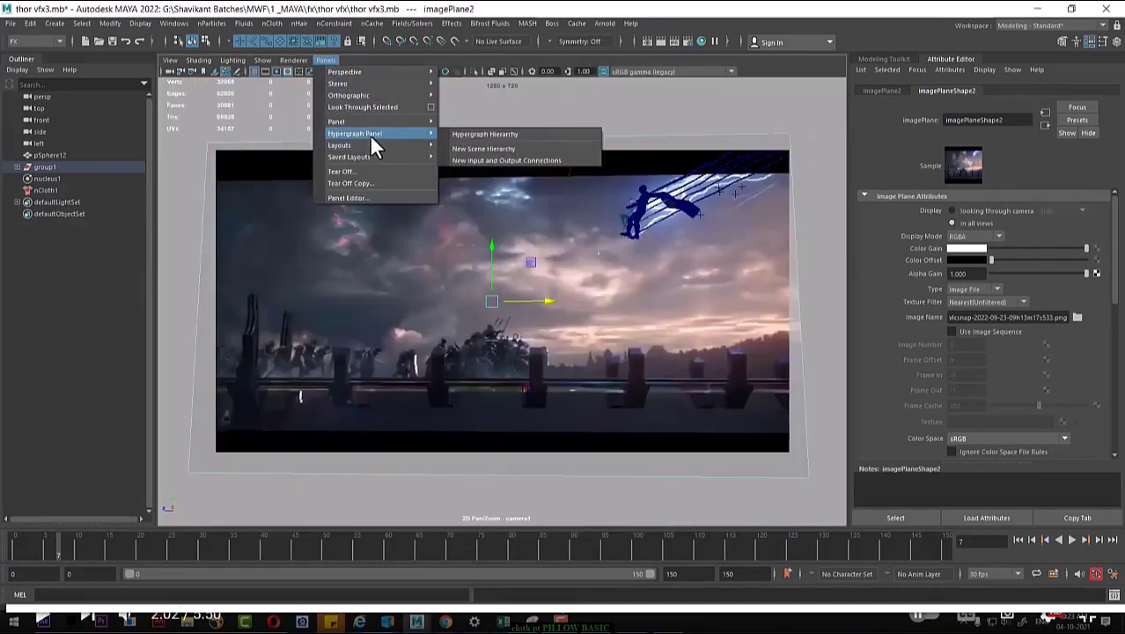
click(536, 156)
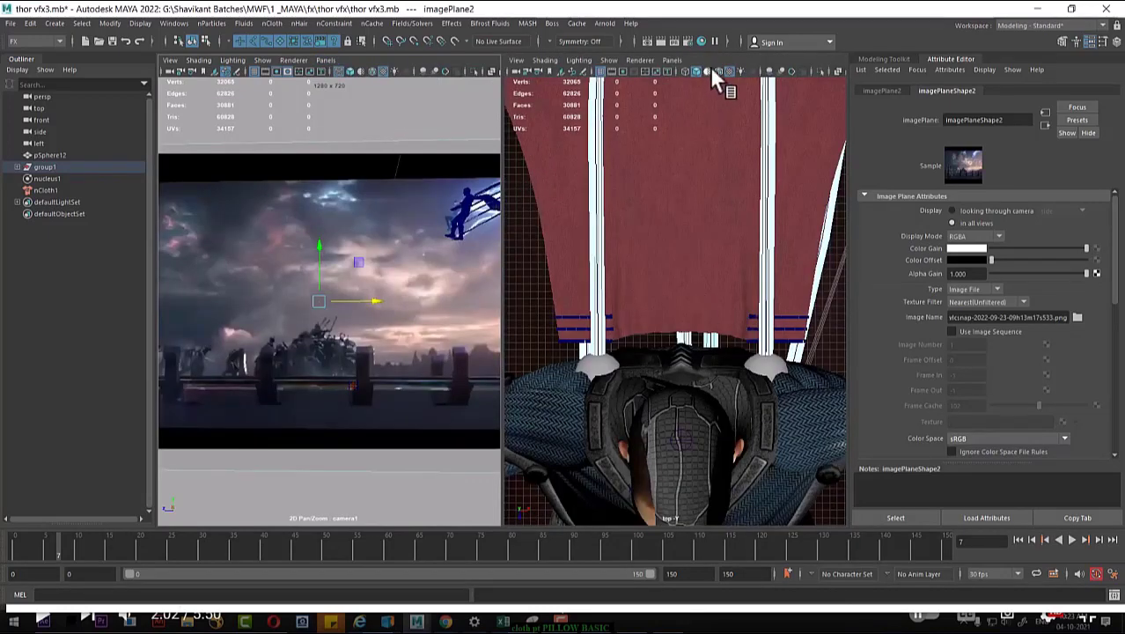
click(675, 60)
mouse_move(720, 77)
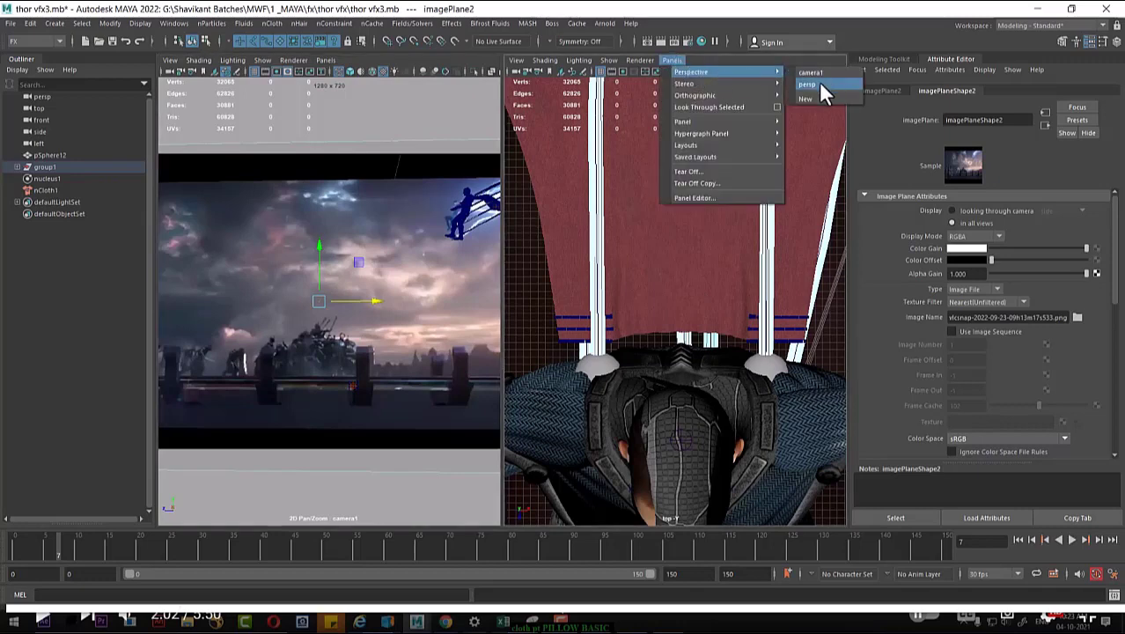
click(814, 99)
scroll(681, 294, down, 3)
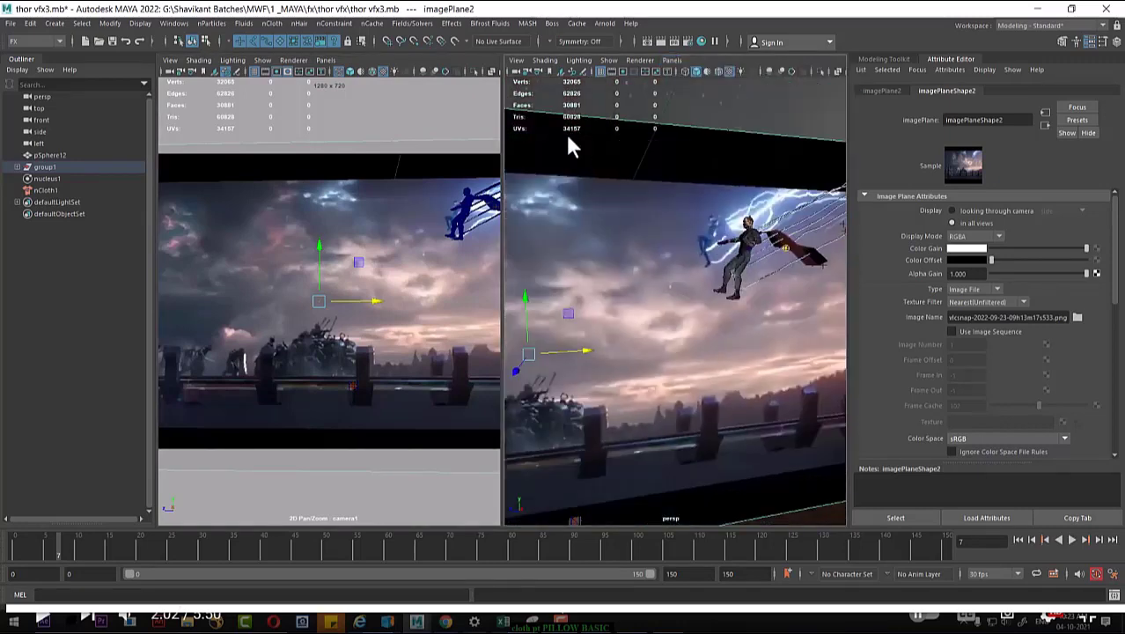
Create an Arnold area light in the scene and scale it up.
click(56, 23)
mouse_move(143, 89)
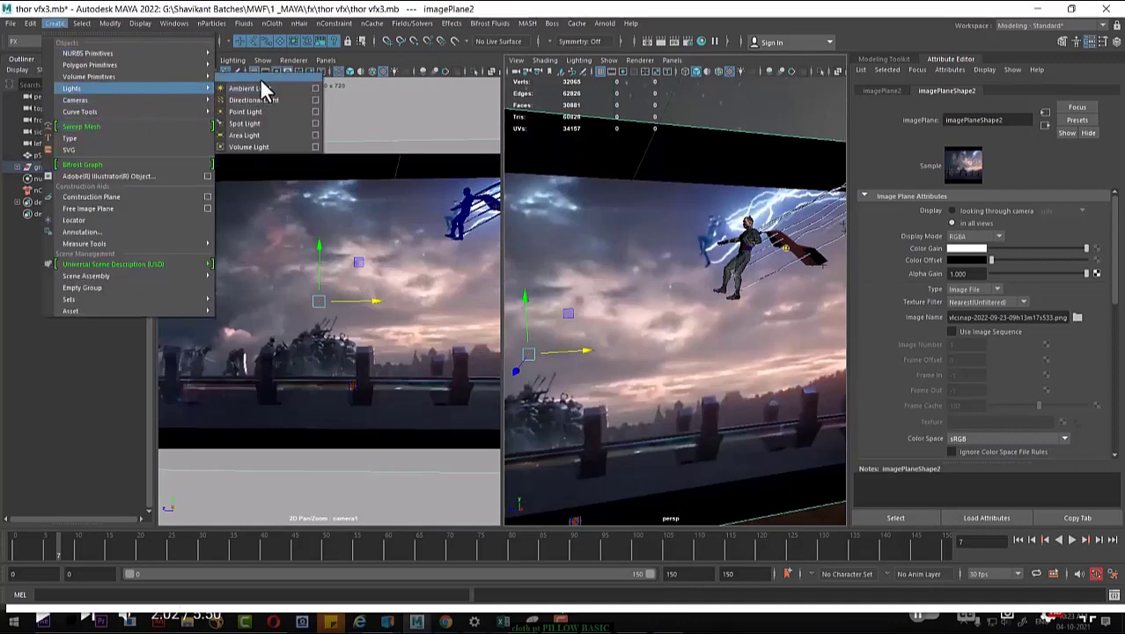
click(533, 3)
click(604, 25)
mouse_move(616, 82)
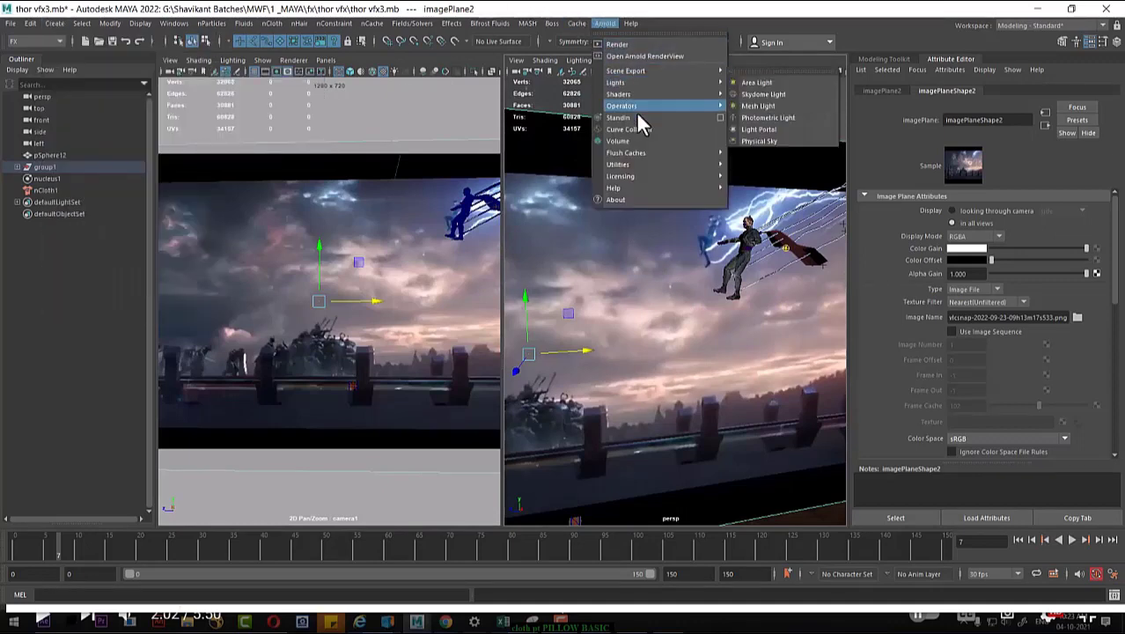
click(765, 71)
scroll(668, 317, down, 3)
alt+drag(668, 317, 665, 351)
scroll(666, 351, down, 5)
alt+drag(648, 291, 729, 338)
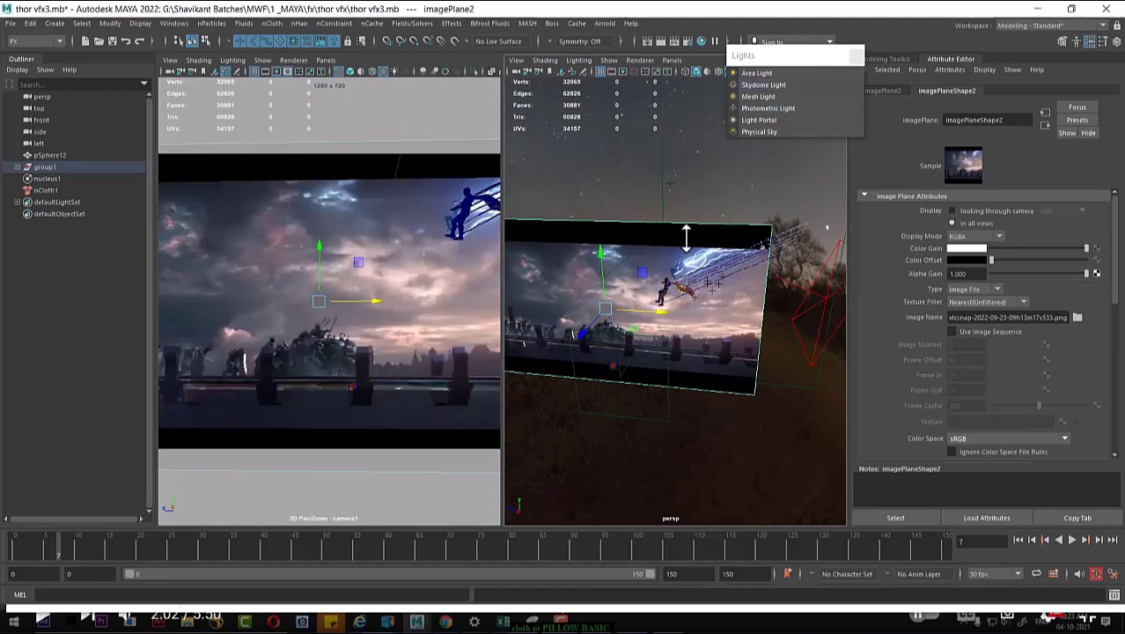
click(782, 73)
key(r)
drag(612, 366, 669, 356)
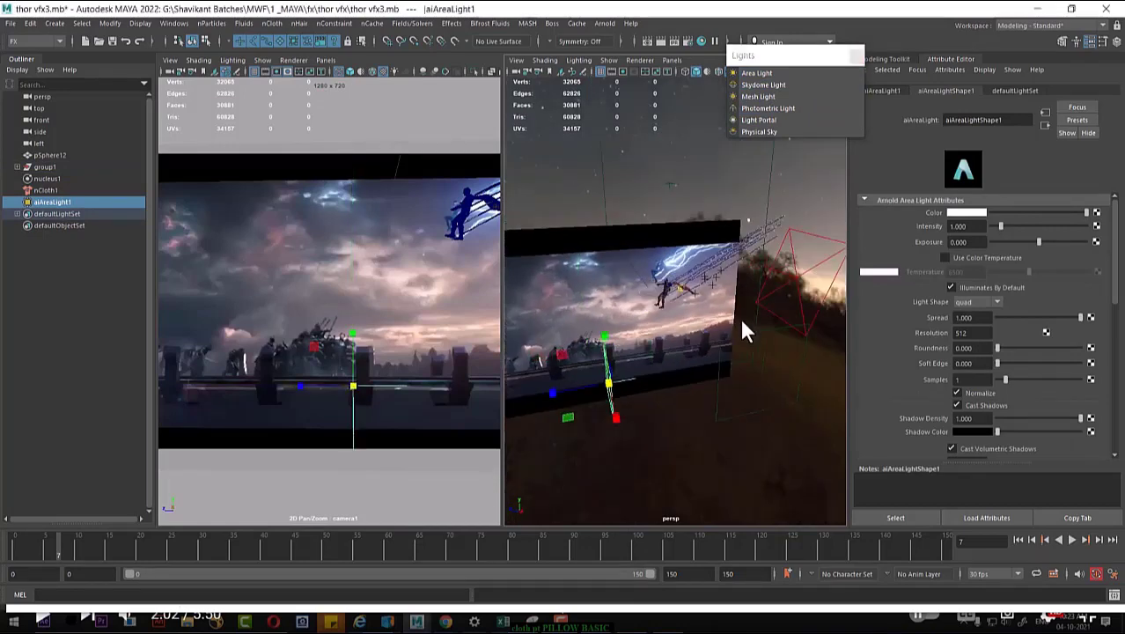
Look through the area light and move it to aim at the flying character, closing the detached Lights menu.
click(672, 59)
click(691, 107)
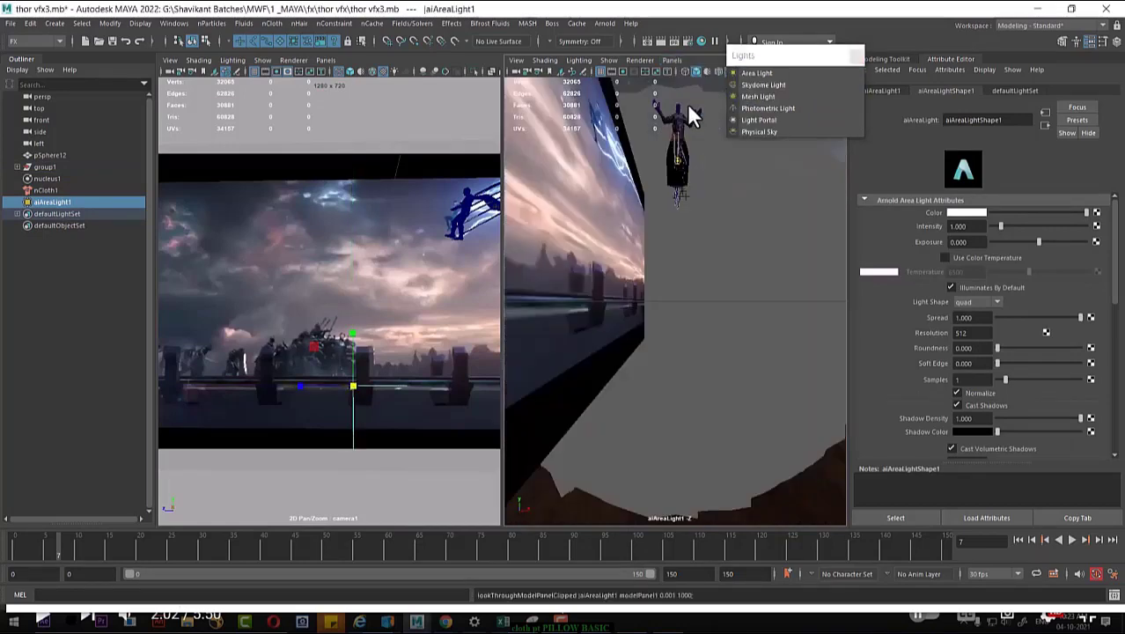
click(853, 54)
alt+drag(664, 192, 720, 340)
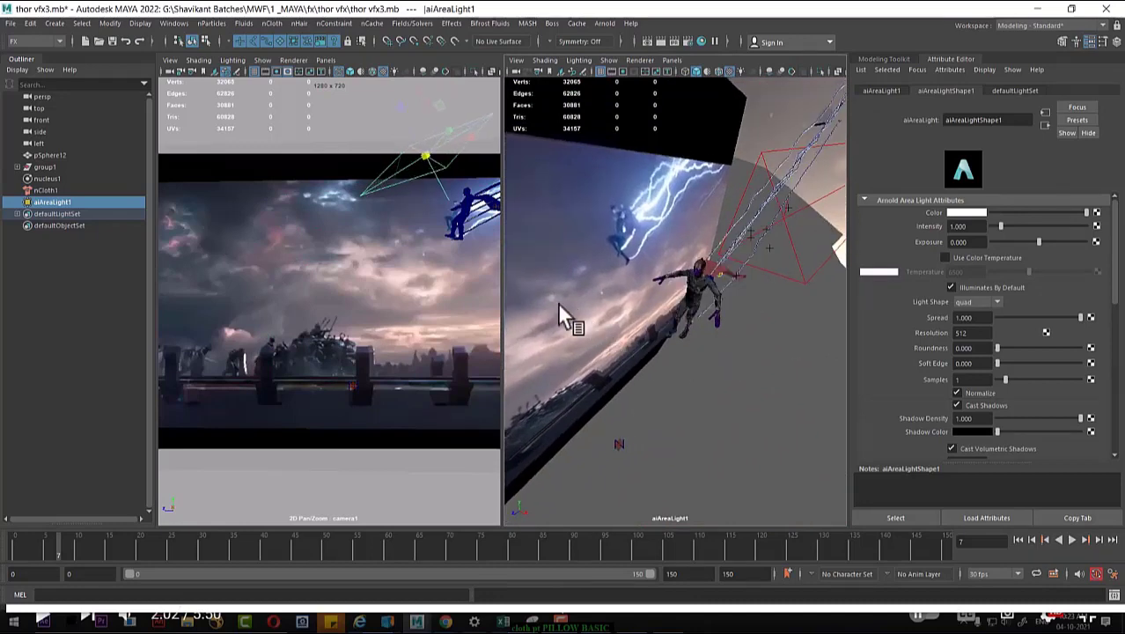
Render the camera1 view to check the area light on the character, and minimize the render window.
click(465, 275)
click(655, 37)
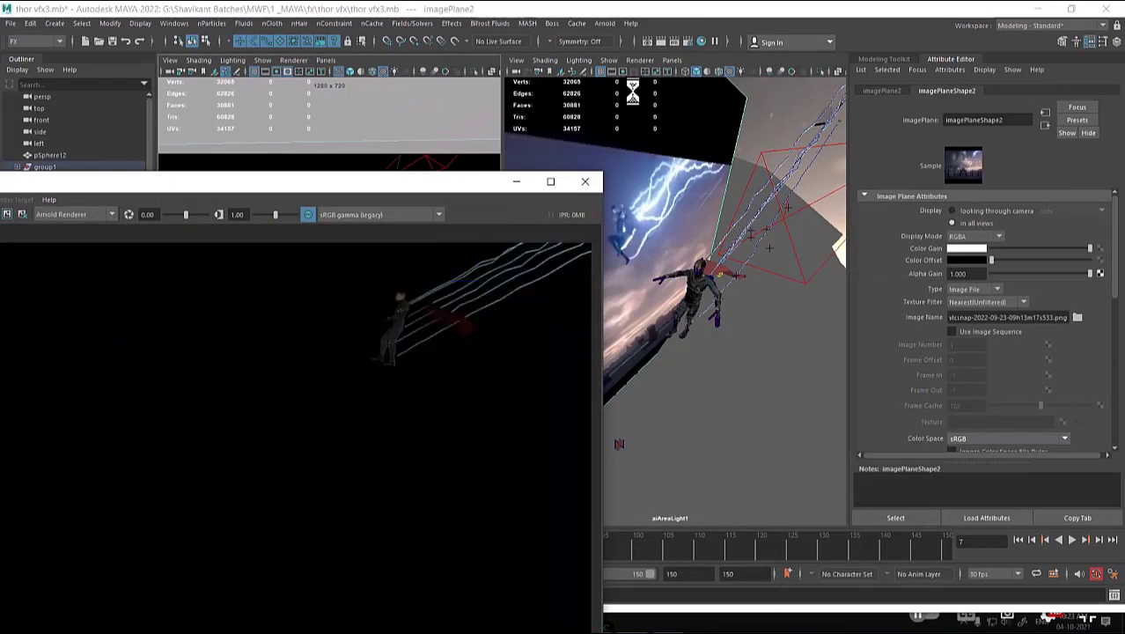
click(518, 183)
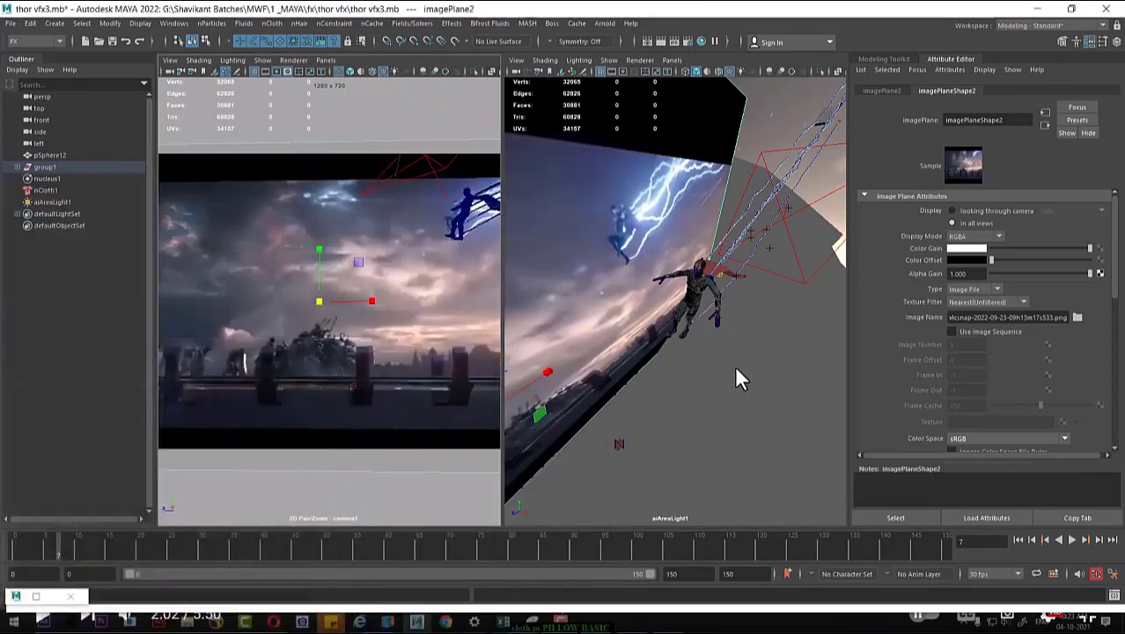
Switch the light's view back to persp and select the area light above the character.
mouse_move(760, 375)
alt+mouse_down()
mouse_move(750, 357)
mouse_move(748, 369)
alt+mouse_up()
key(space)
alt+drag(766, 293, 748, 384)
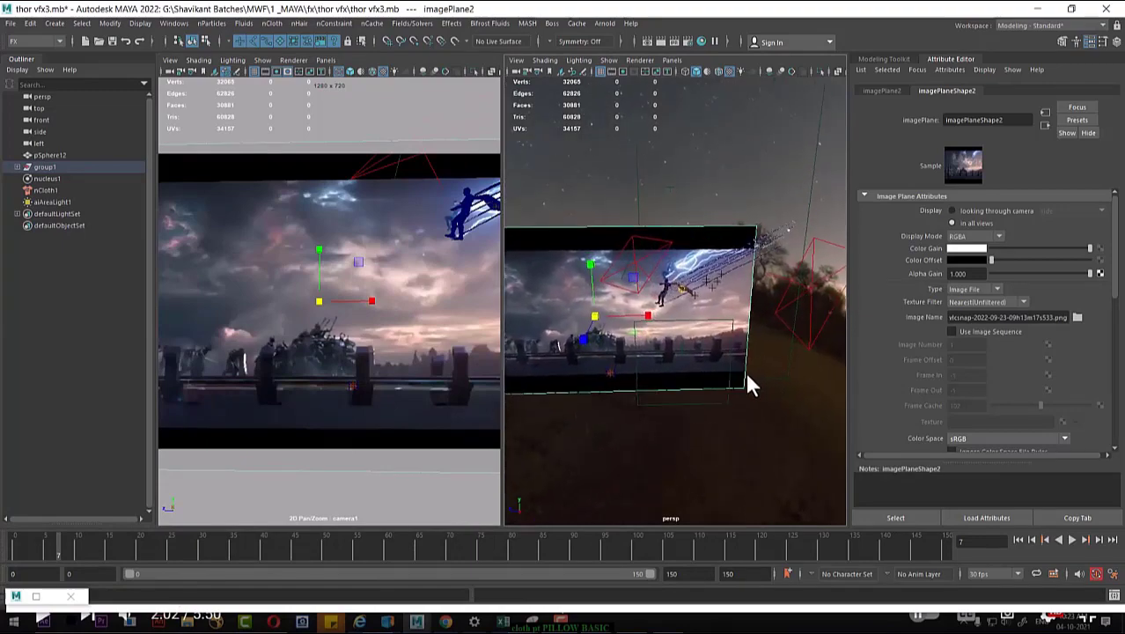
click(667, 270)
mouse_move(667, 271)
alt+mouse_down()
mouse_move(669, 322)
mouse_move(658, 277)
alt+mouse_up()
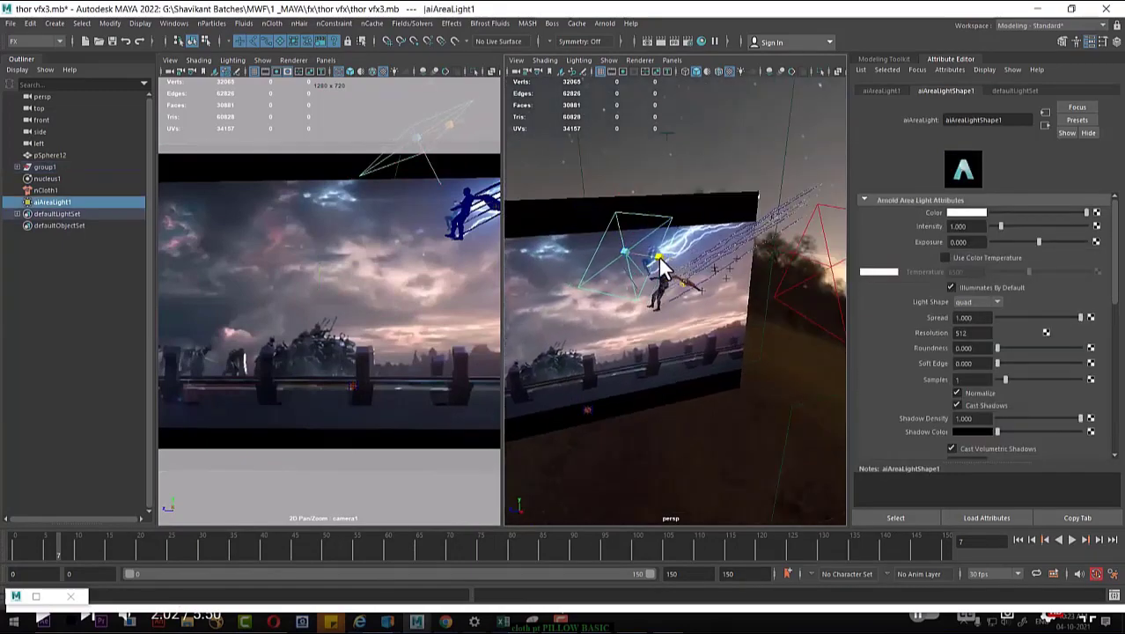
Switch to VLC media player to examine the character's lighting in thor.mp4, and return to Maya.
key(alt+Tab)
click(753, 259)
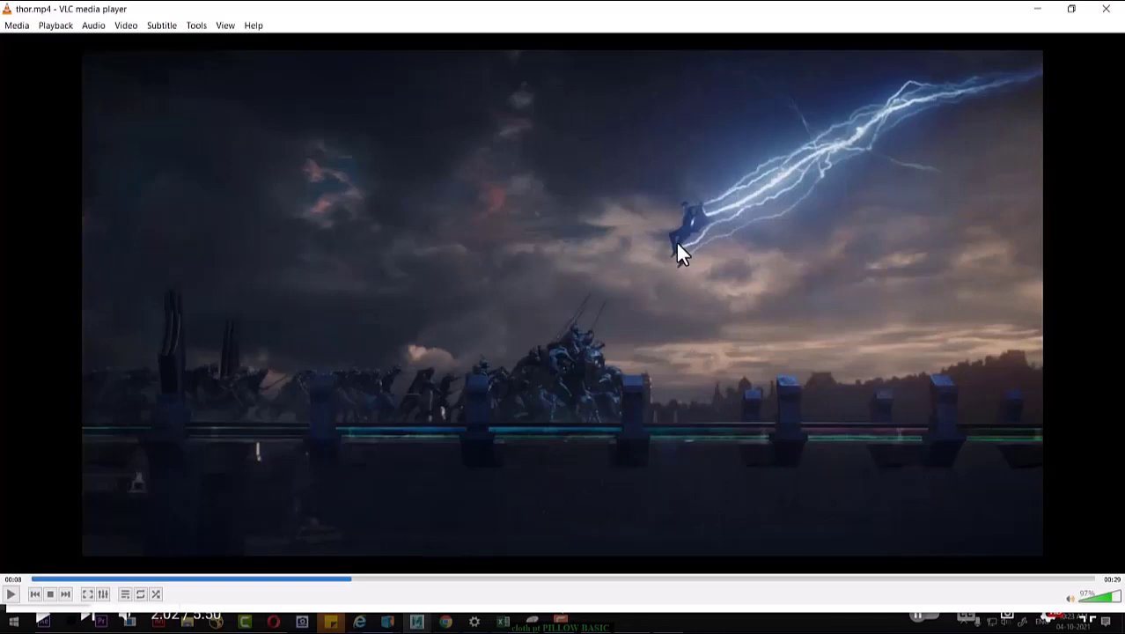
click(1037, 9)
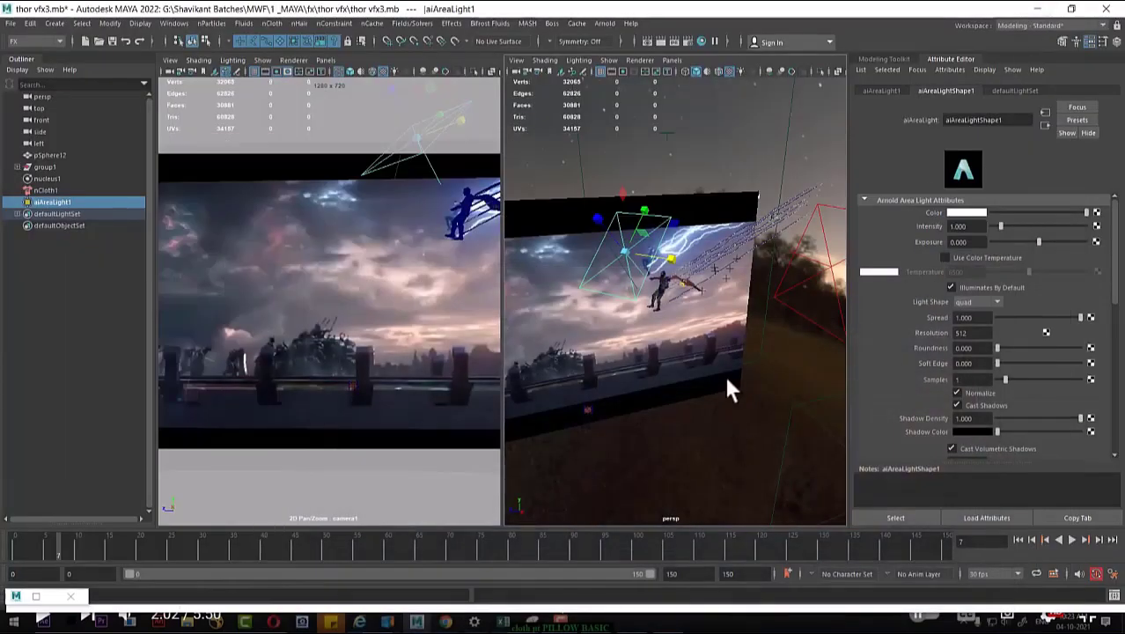
Turn off Normalize on the area light and set its color to light cyan with saturation 0.588 and value 1.000.
alt+drag(684, 300, 744, 357)
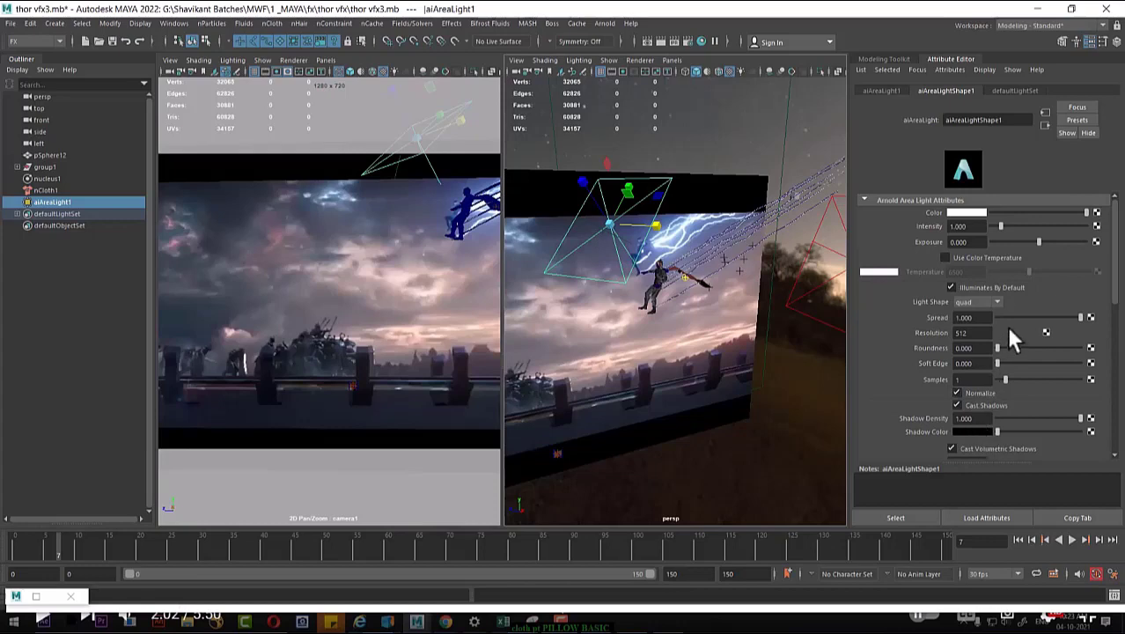
scroll(1009, 334, down, 5)
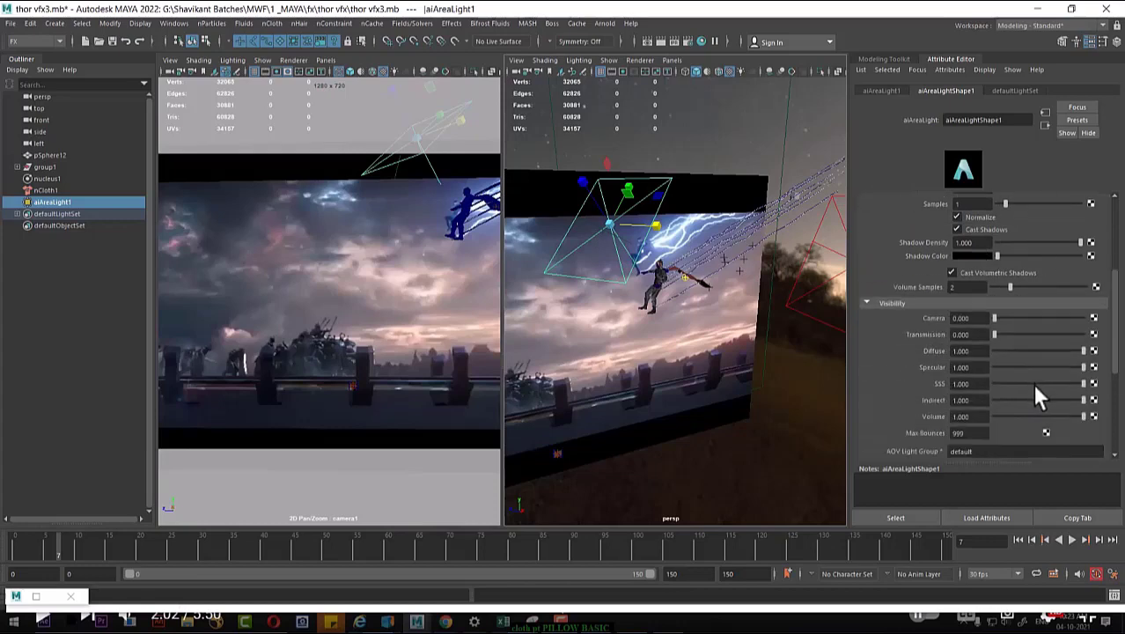
scroll(969, 368, up, 5)
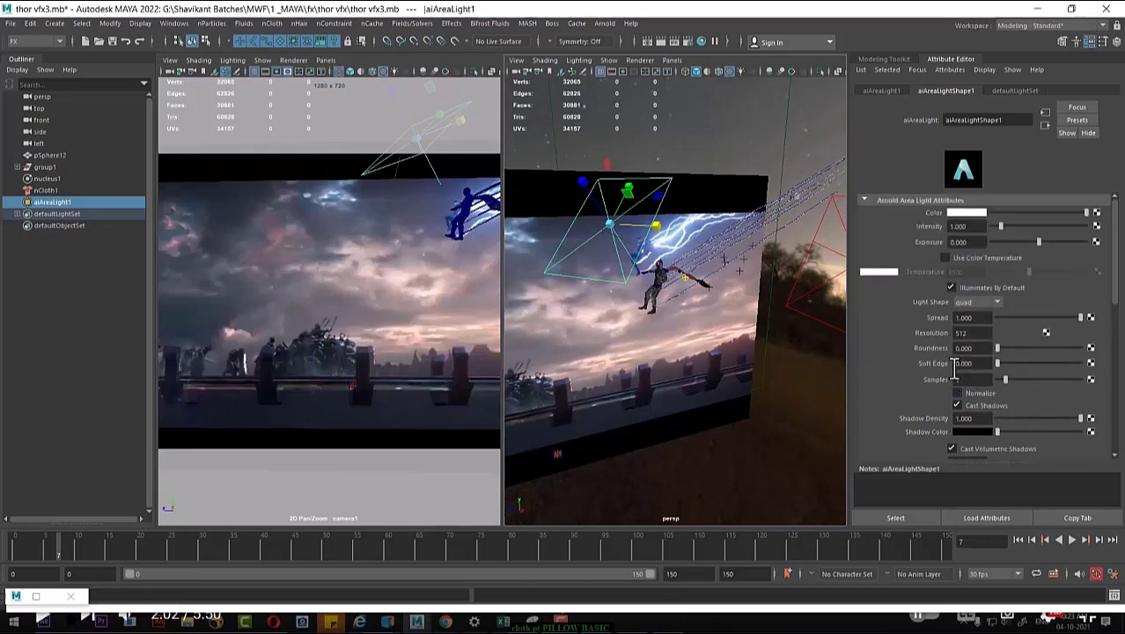
alt+drag(667, 335, 797, 392)
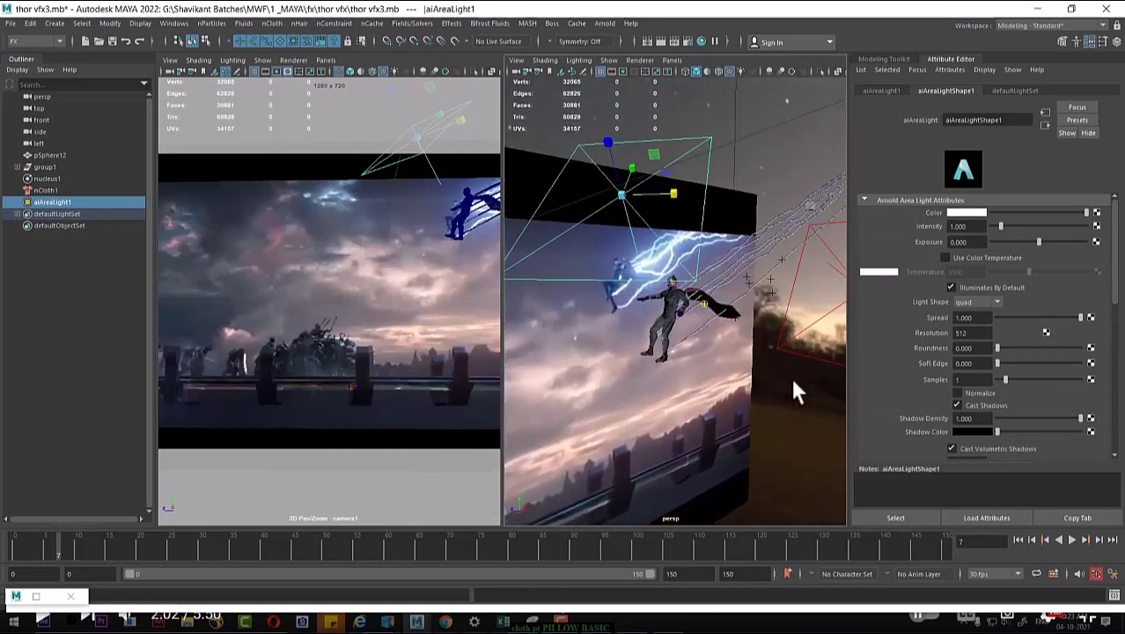
click(975, 212)
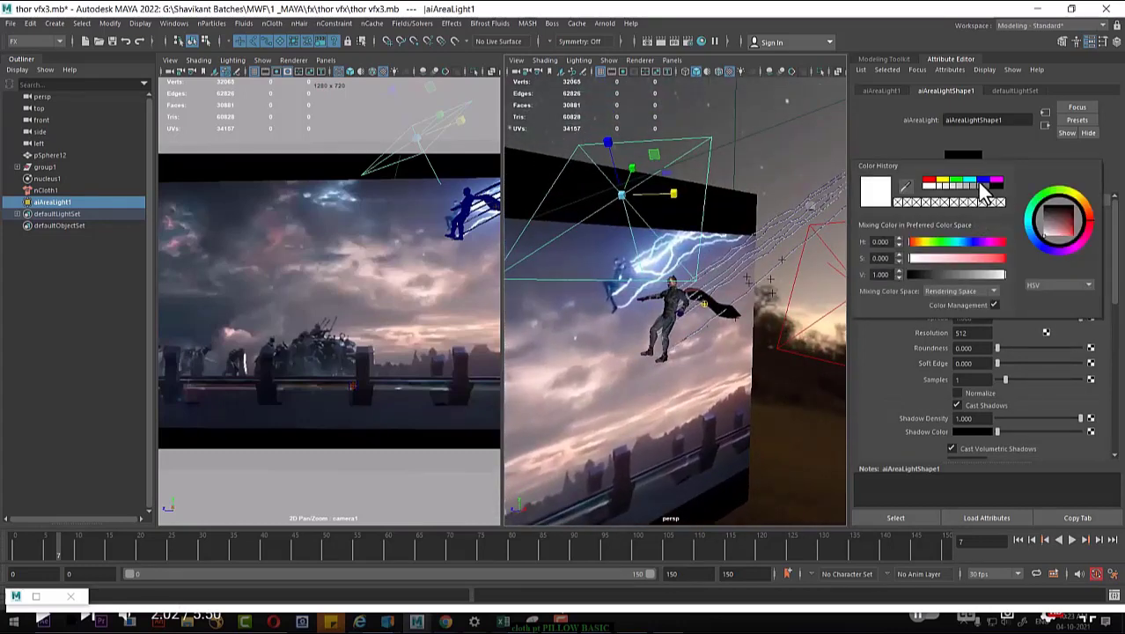
click(972, 181)
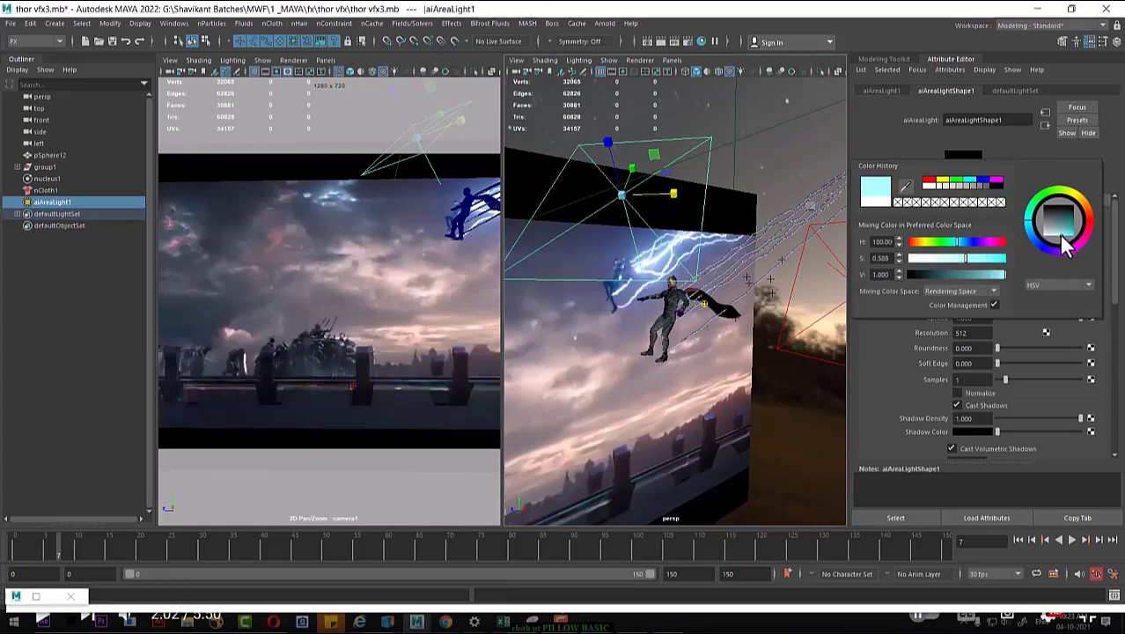
Render the camera1 view again to check the cyan area light, and close the render window.
click(423, 227)
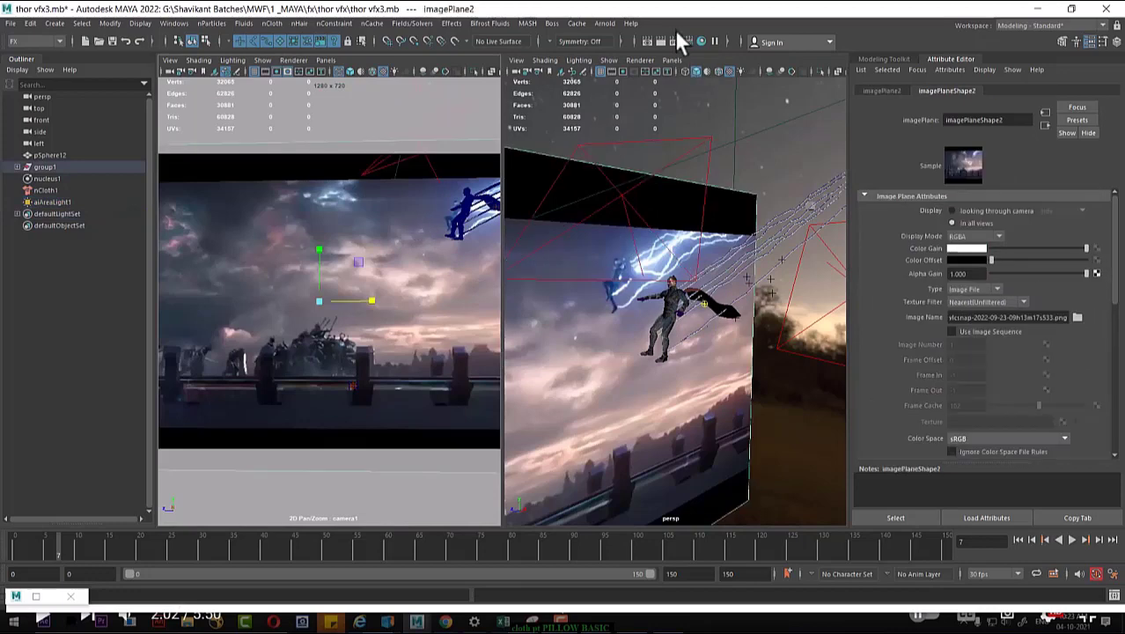
click(662, 40)
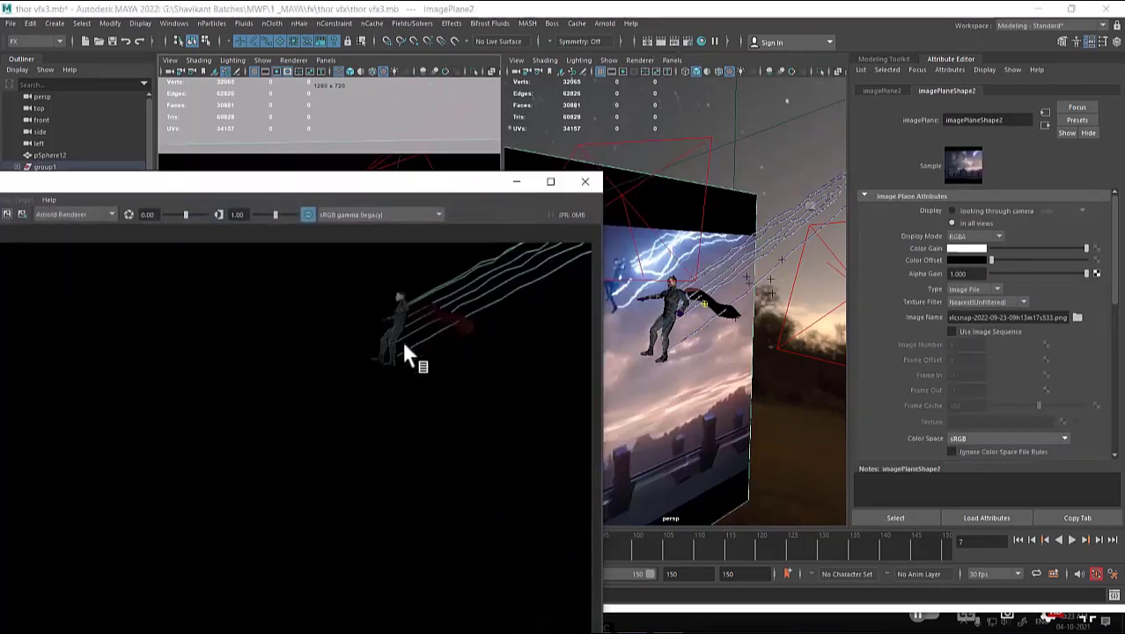
click(585, 182)
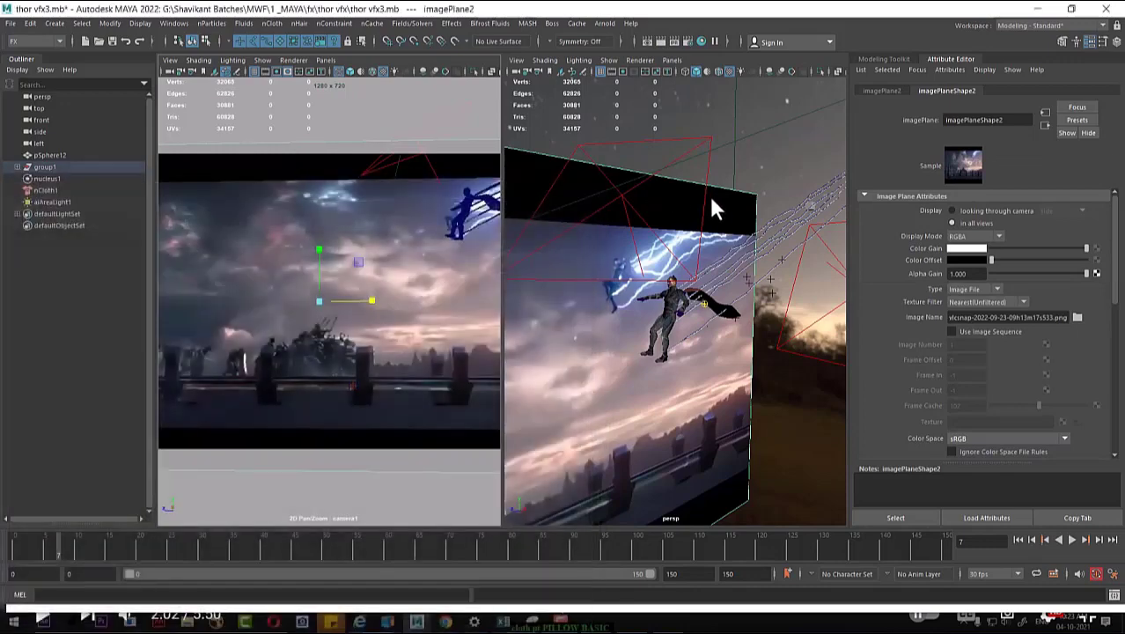
Reduce the saturation of the cyan color on the area light above the character to 0.234.
click(709, 205)
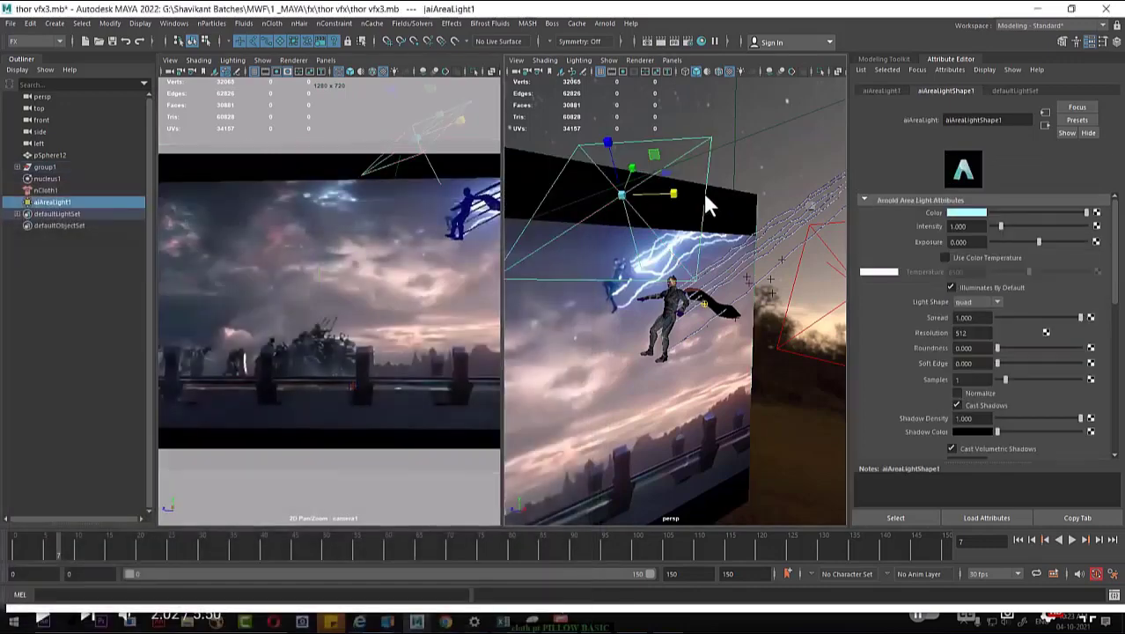
click(977, 213)
click(971, 211)
drag(954, 262, 935, 276)
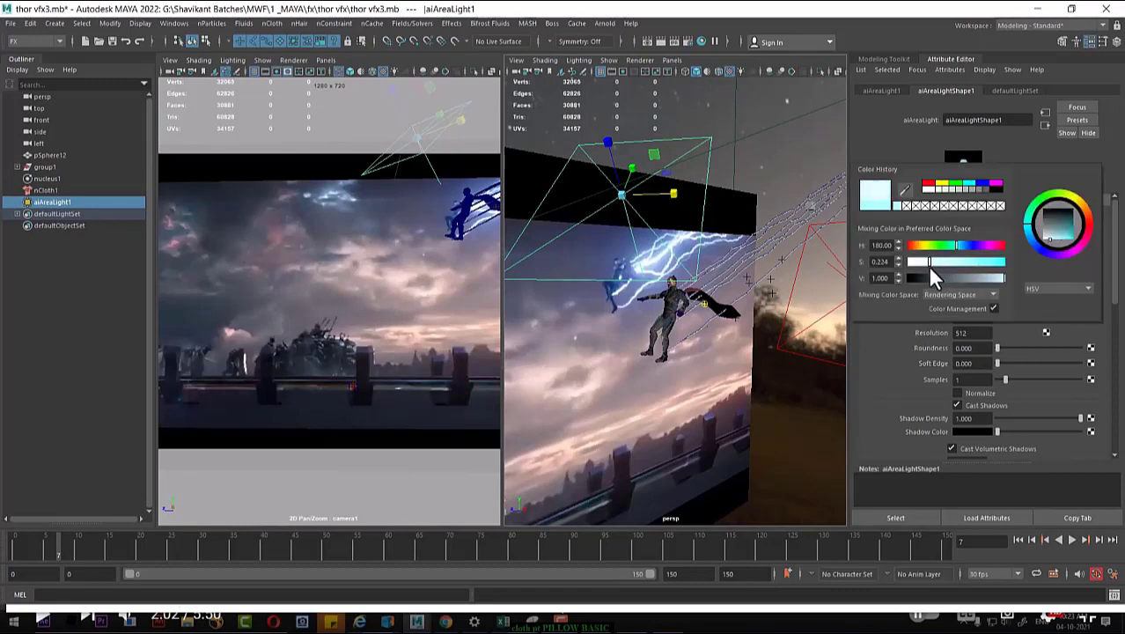
click(705, 231)
Duplicate the area light, look through the copy to aim it at the character from another side, and return to the perspective view.
alt+drag(711, 251, 737, 266)
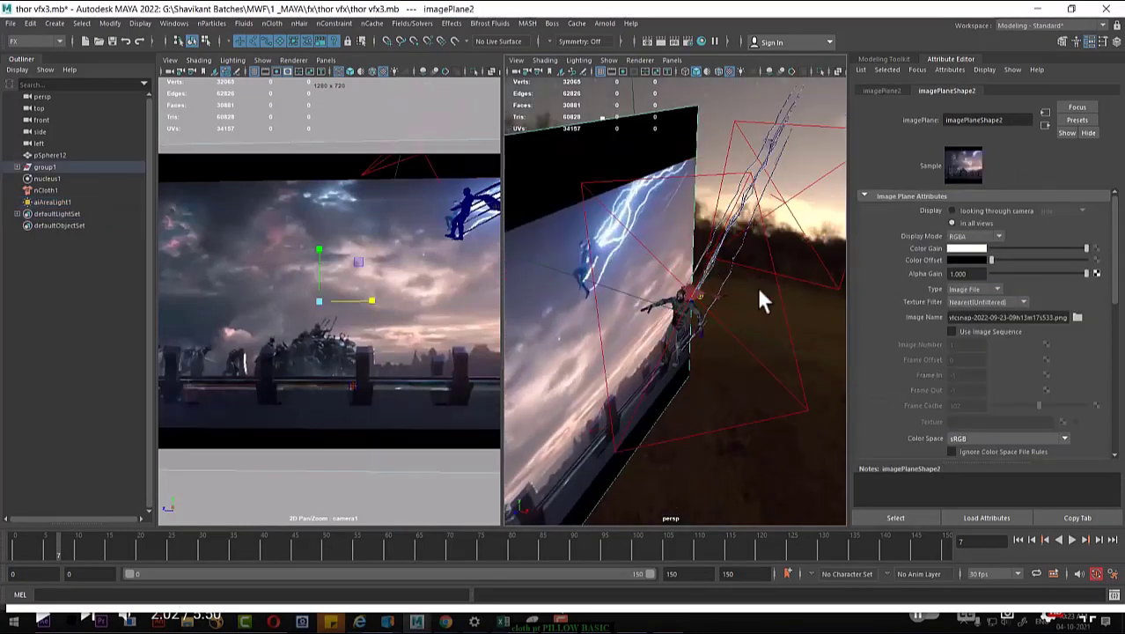
click(806, 377)
click(800, 400)
alt+drag(759, 361, 800, 307)
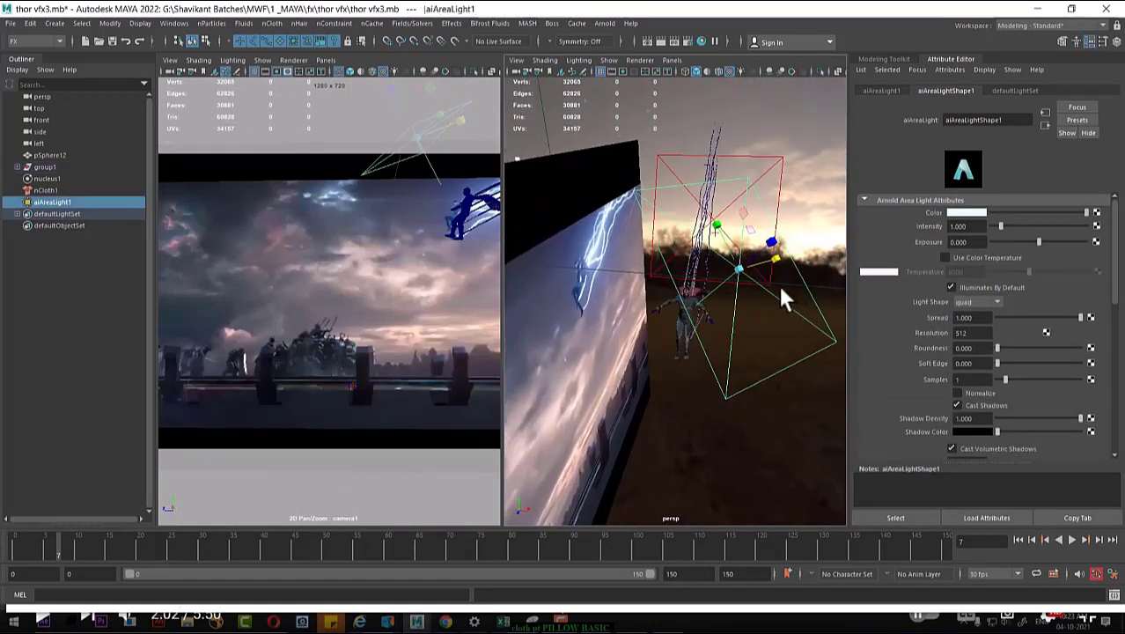
key(ctrl+d)
click(670, 60)
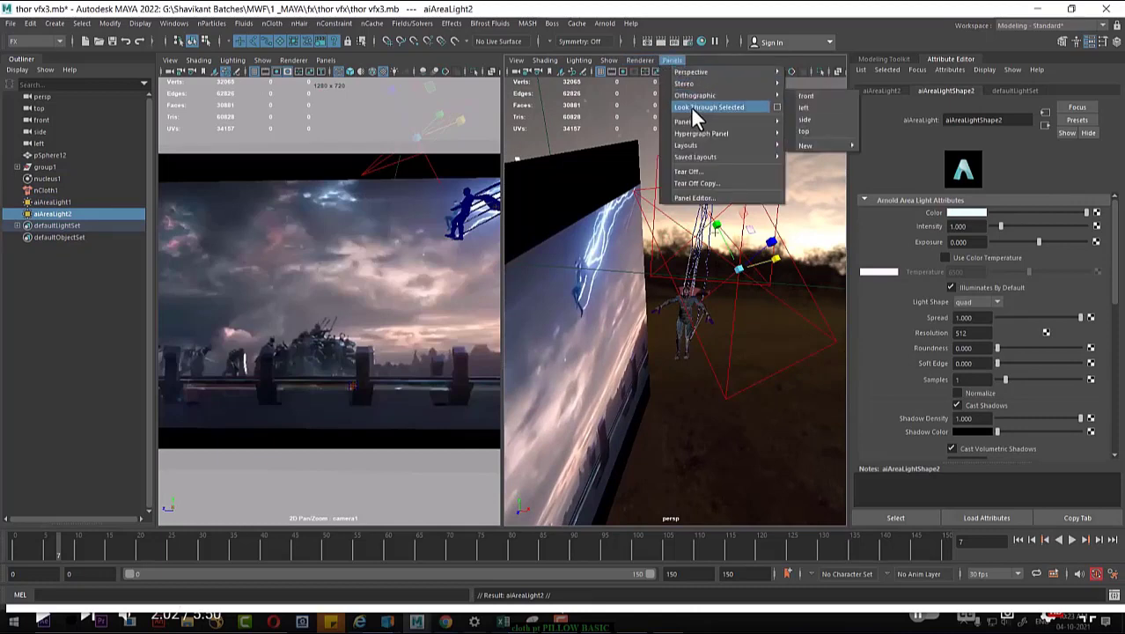
click(691, 107)
alt+drag(692, 107, 764, 292)
key(space)
Render the camera1 view to check the character's lighting with the duplicated area light, and close the render window.
click(448, 286)
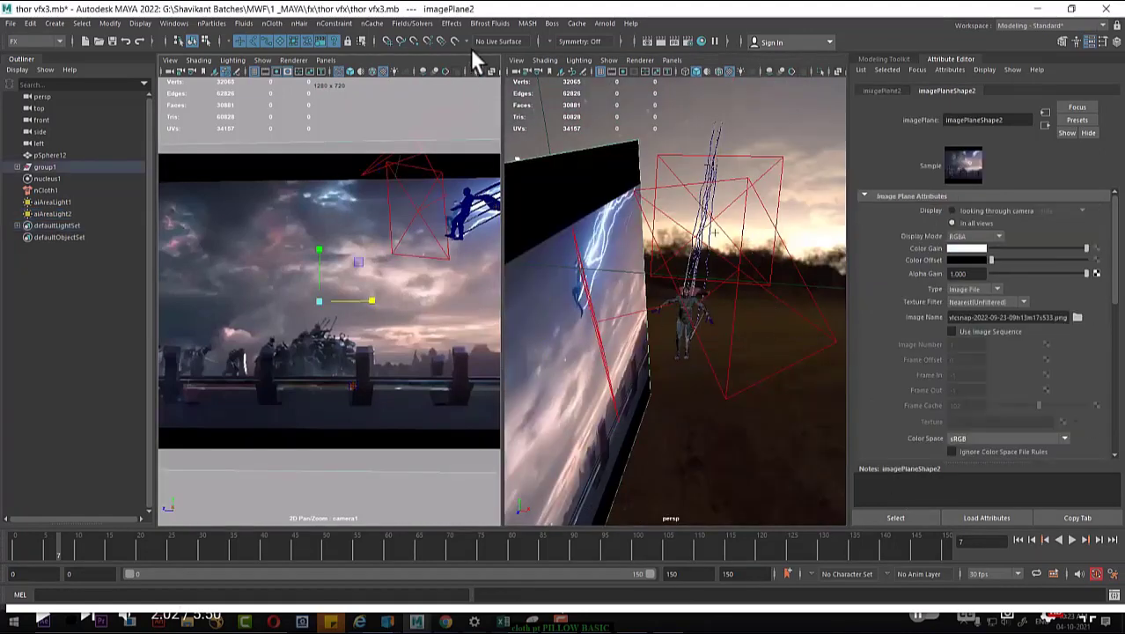
click(658, 41)
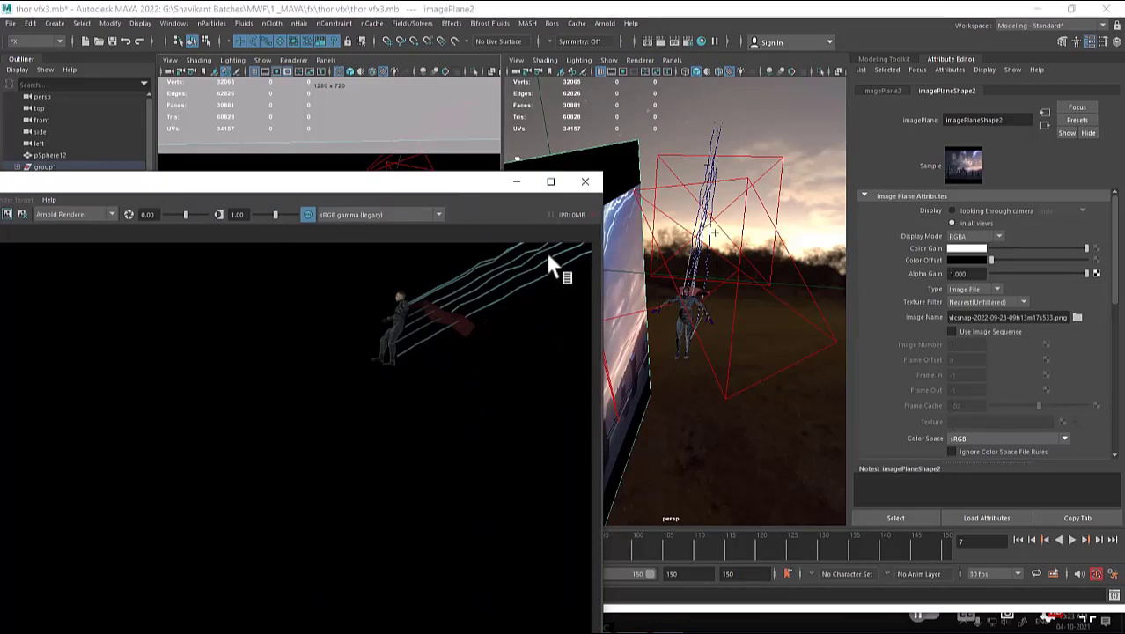
click(584, 182)
alt+drag(711, 346, 676, 359)
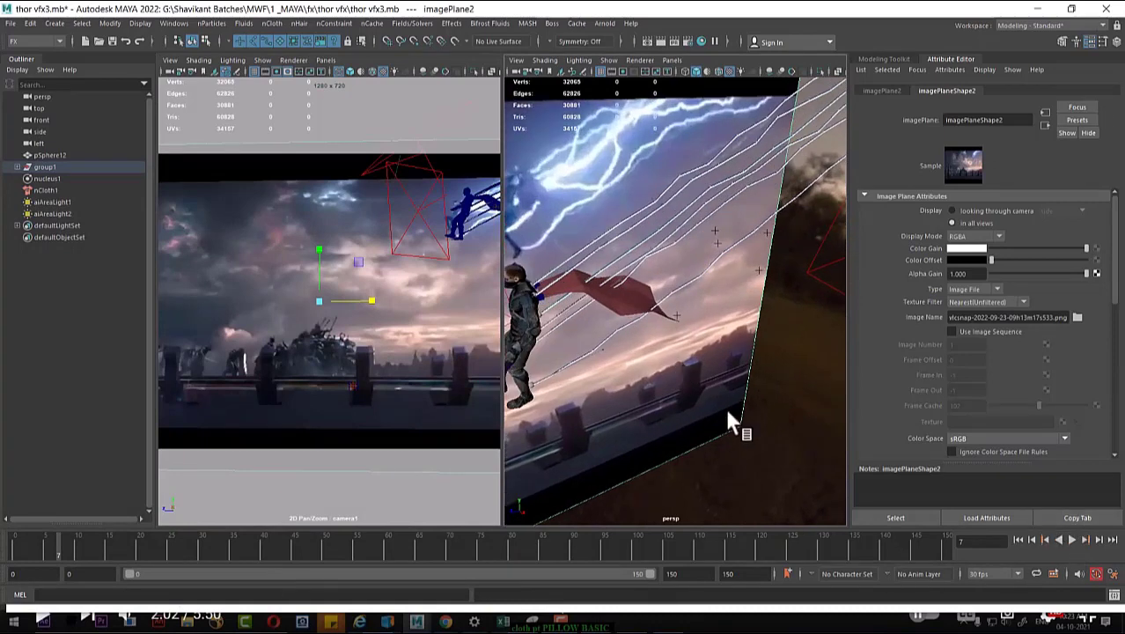
key(alt+Tab)
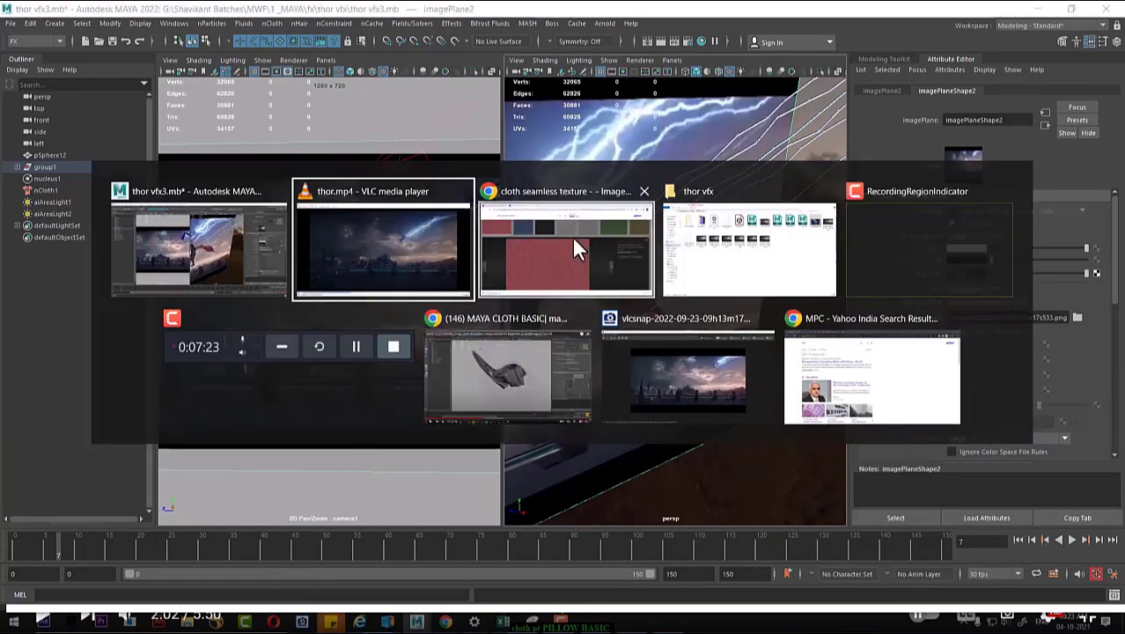
click(333, 345)
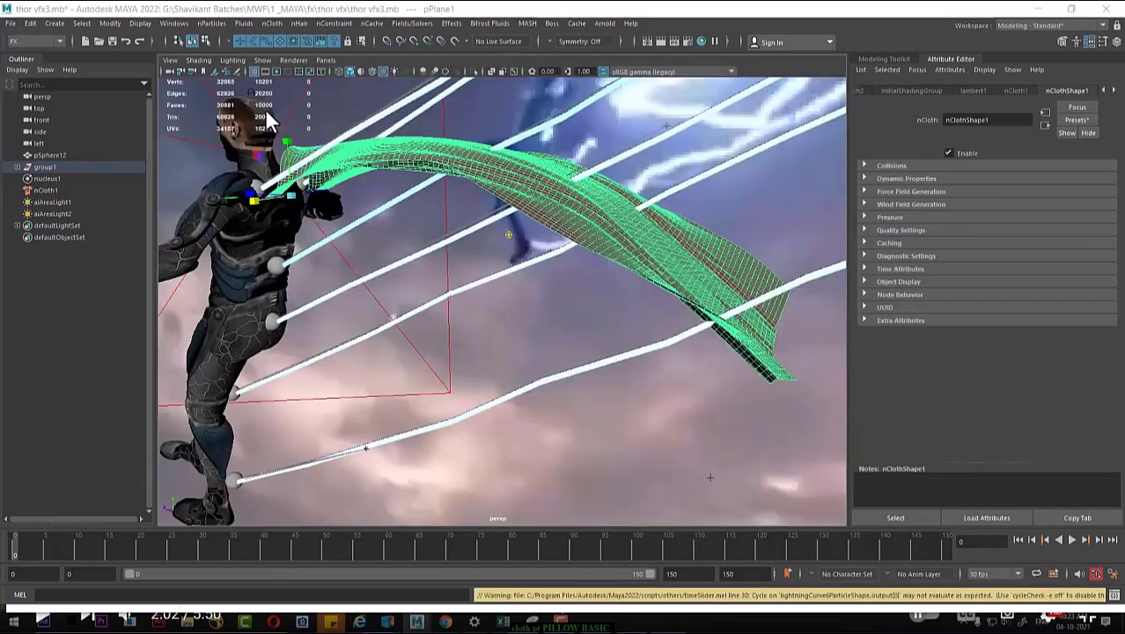
Set the current shape of the cape at frame 0 as its simulation initial state.
click(414, 23)
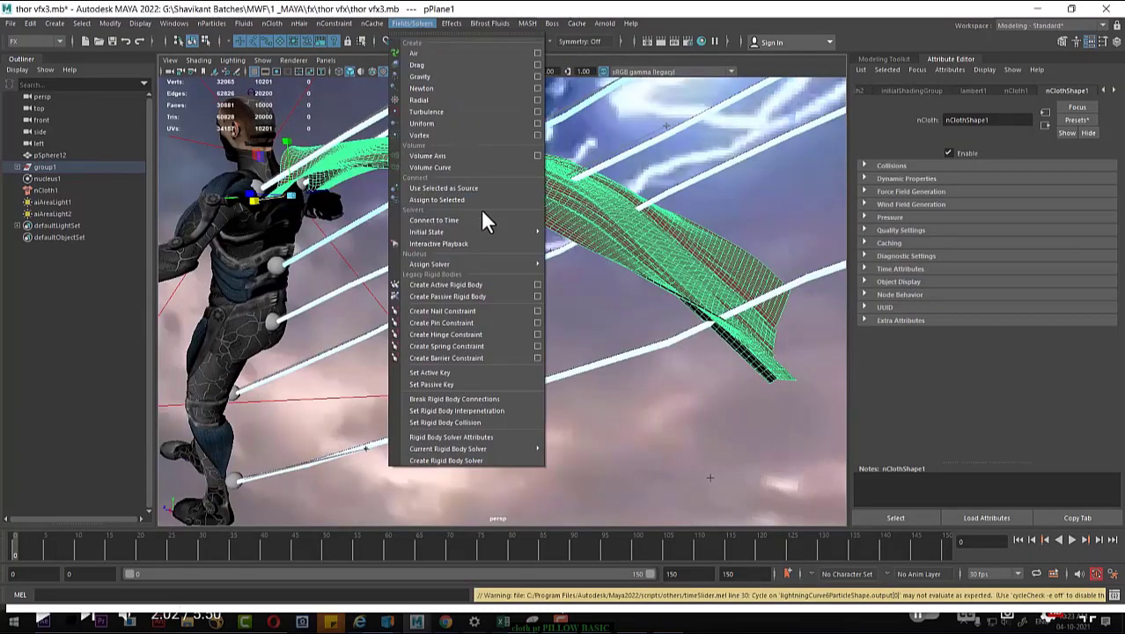
mouse_move(482, 232)
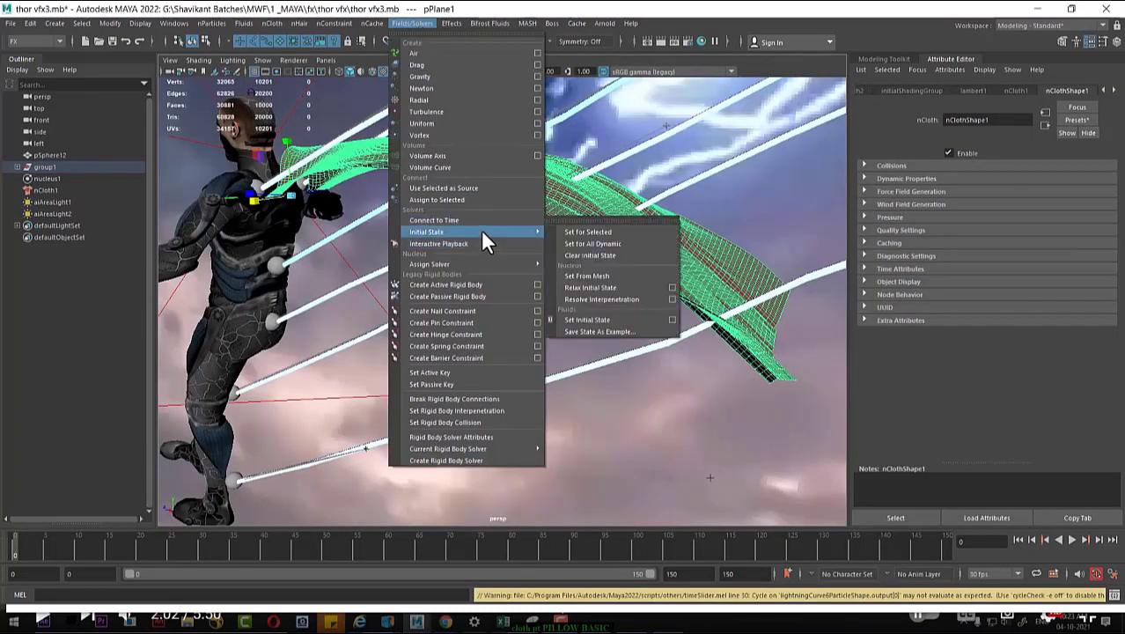
click(567, 231)
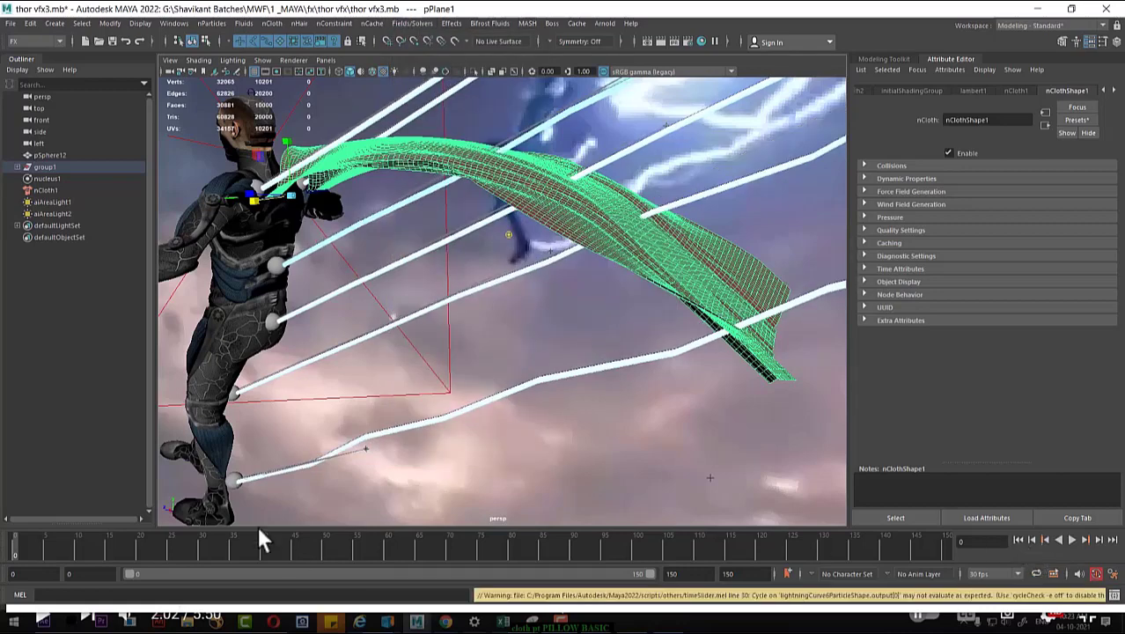
Play the cape simulation from frame 0, stop at frame 25, and examine the cloth's shape up close.
alt+drag(421, 432, 640, 364)
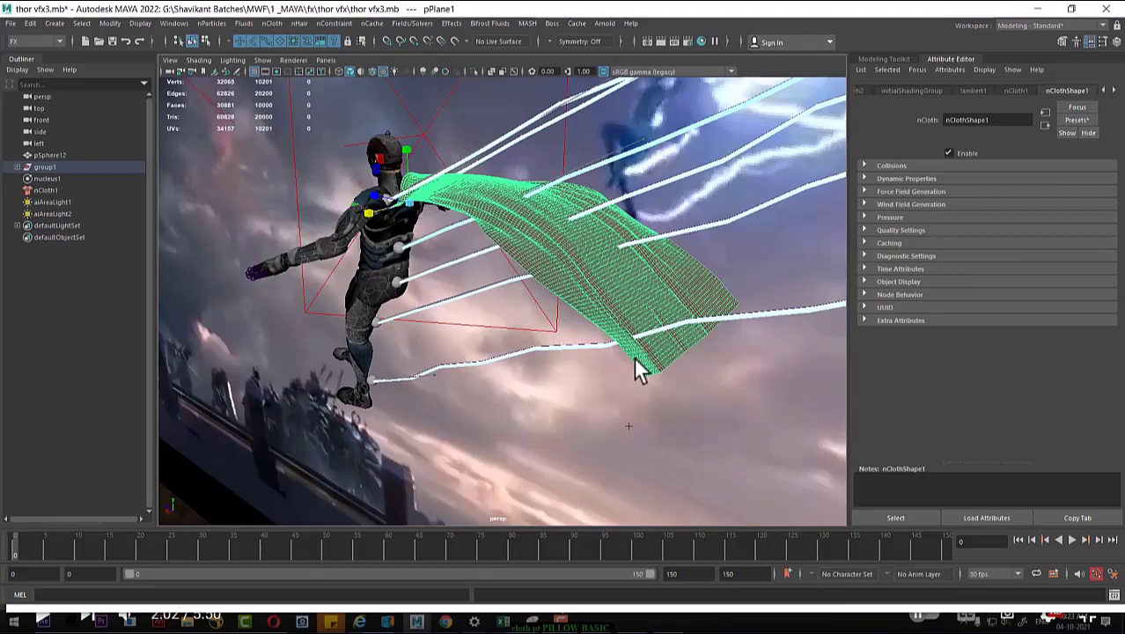
alt+drag(629, 331, 602, 333)
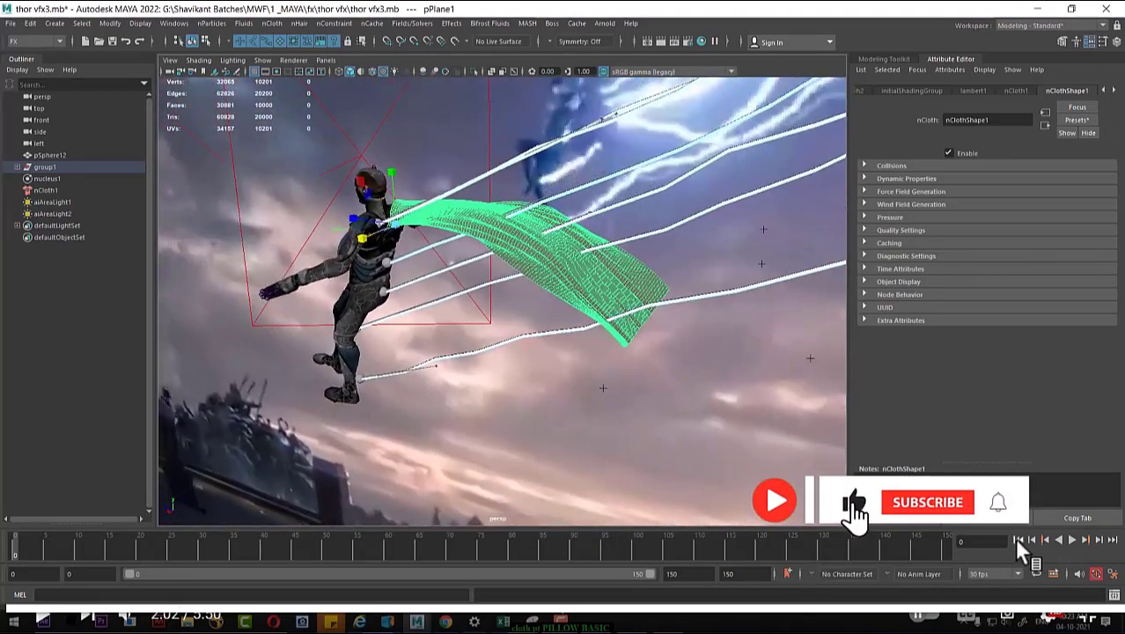
click(1074, 539)
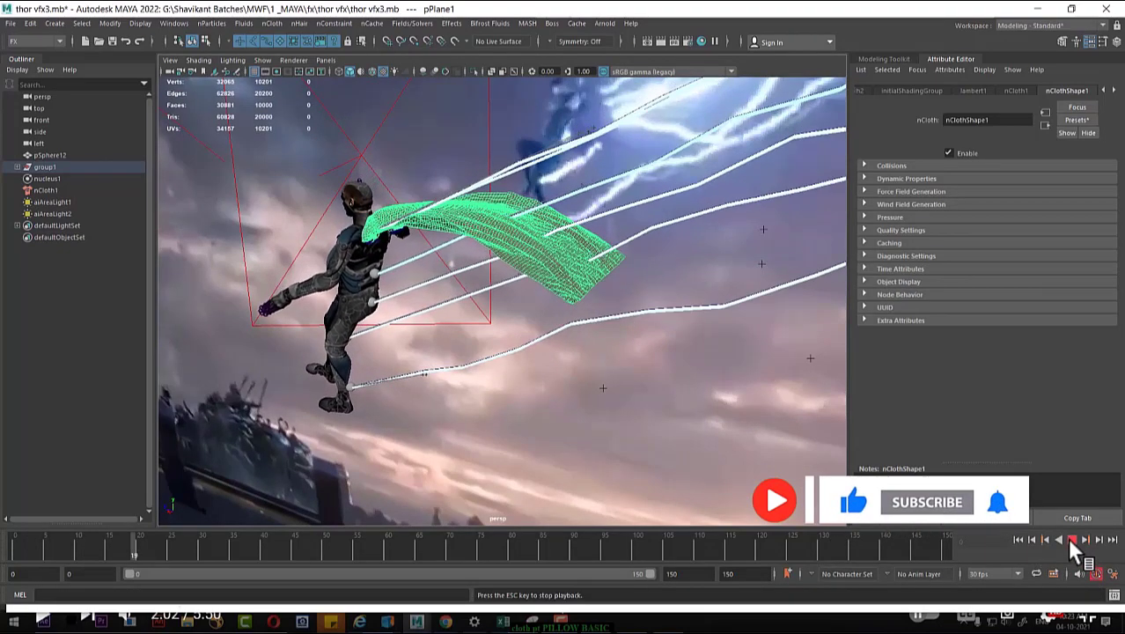
click(1067, 538)
alt+right_drag(476, 297, 656, 346)
key(ctrl+a)
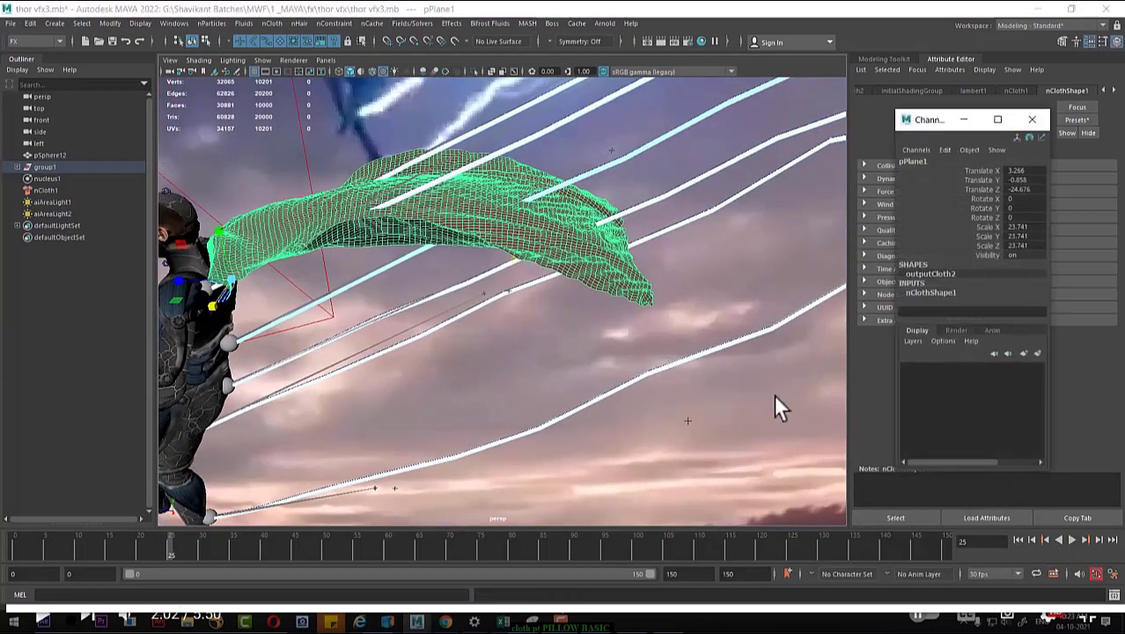
click(1033, 120)
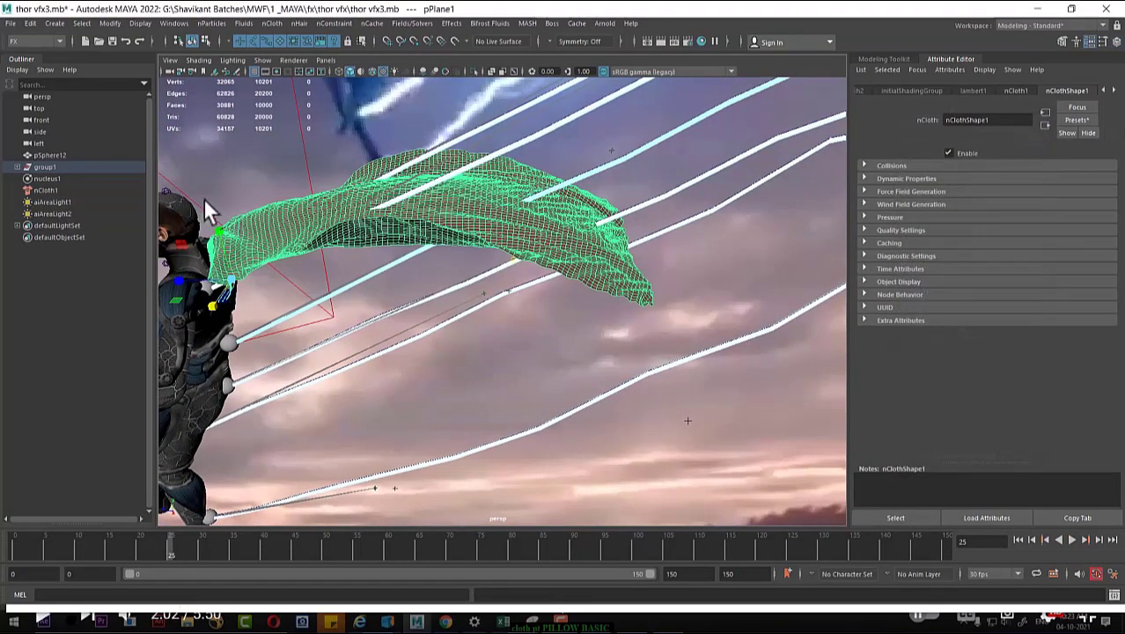
Review the nucleus1 gravity and wind attributes and the Collisions settings of nCloth1.
click(39, 180)
click(43, 190)
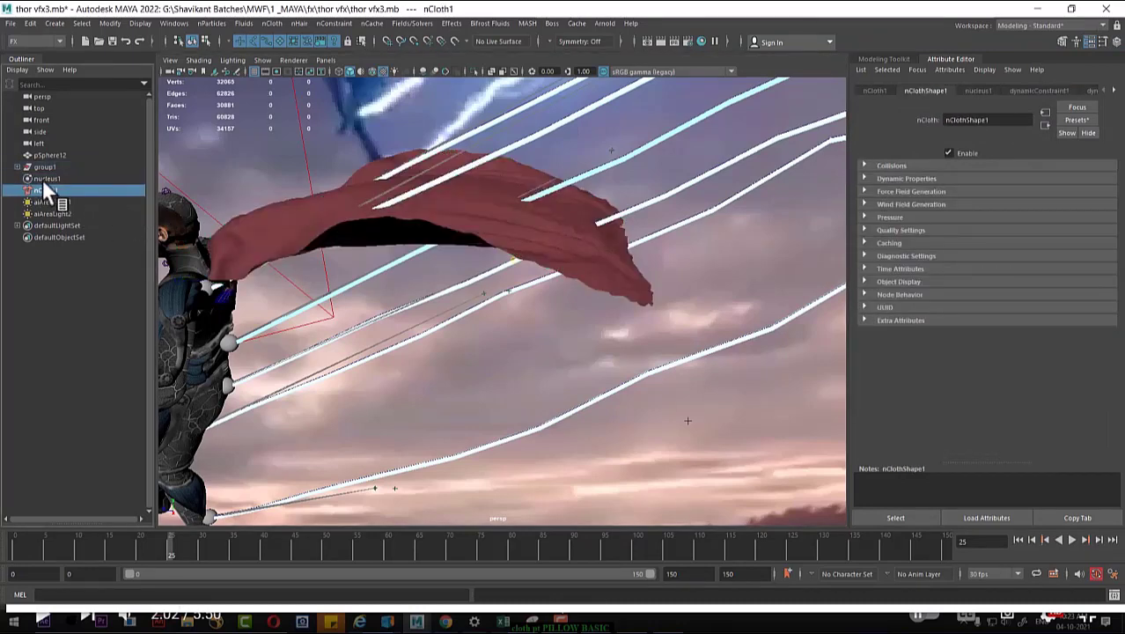
click(43, 177)
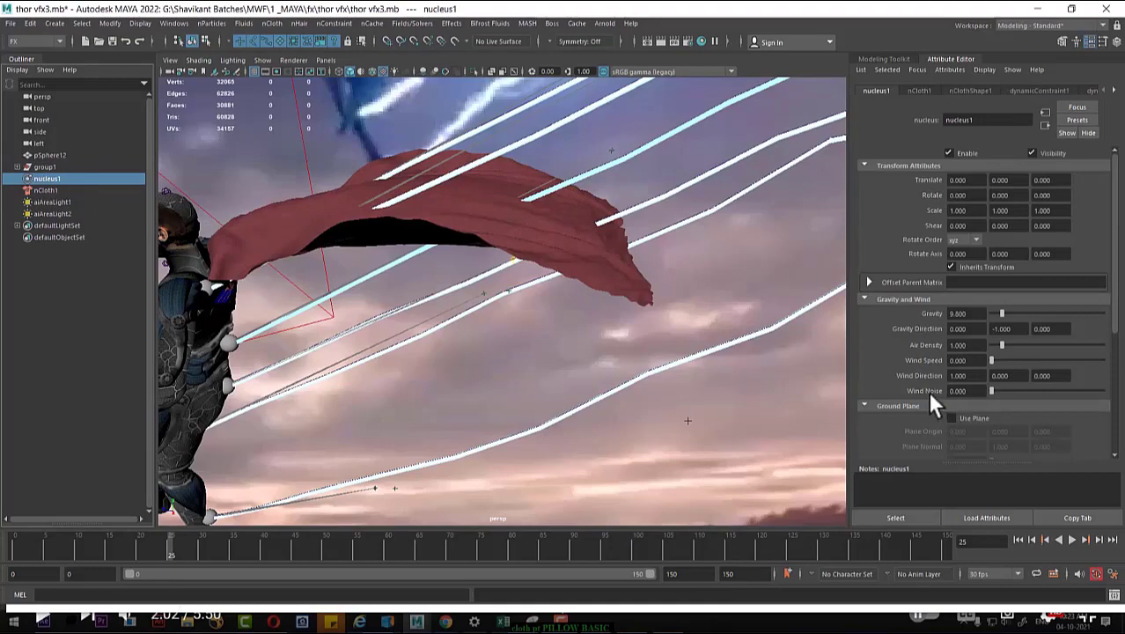
alt+drag(671, 301, 801, 291)
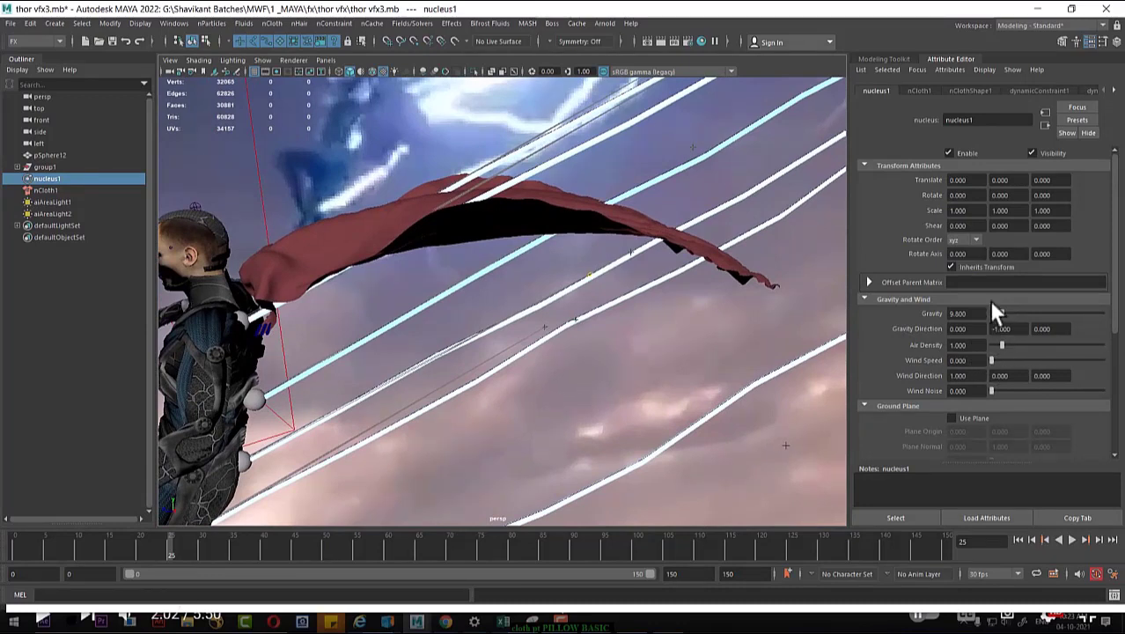
click(921, 92)
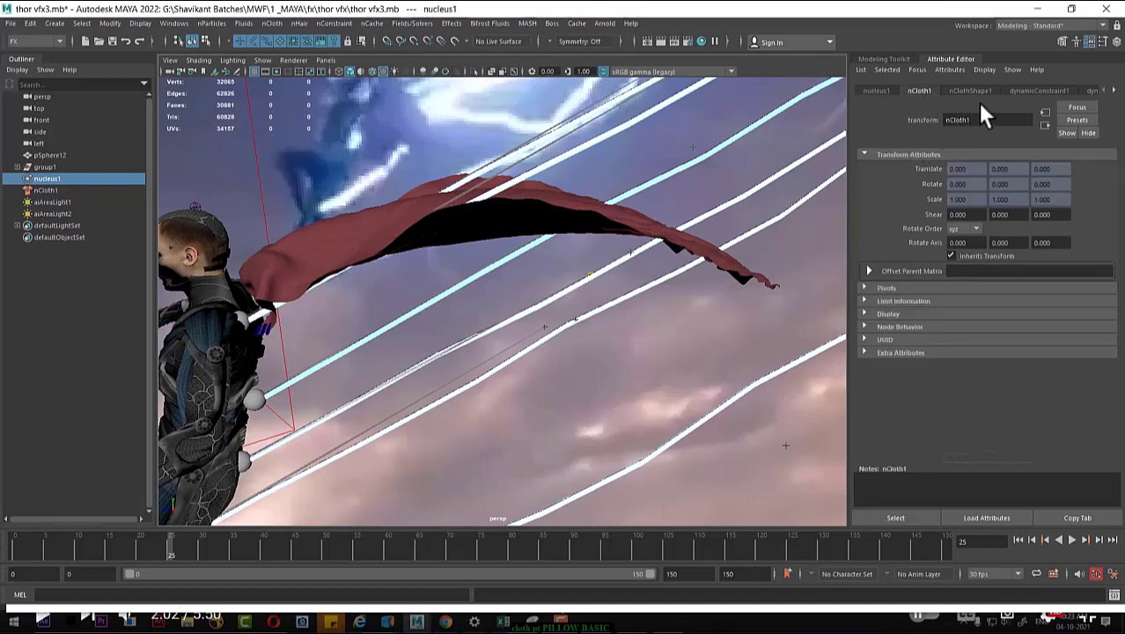
drag(36, 173, 27, 172)
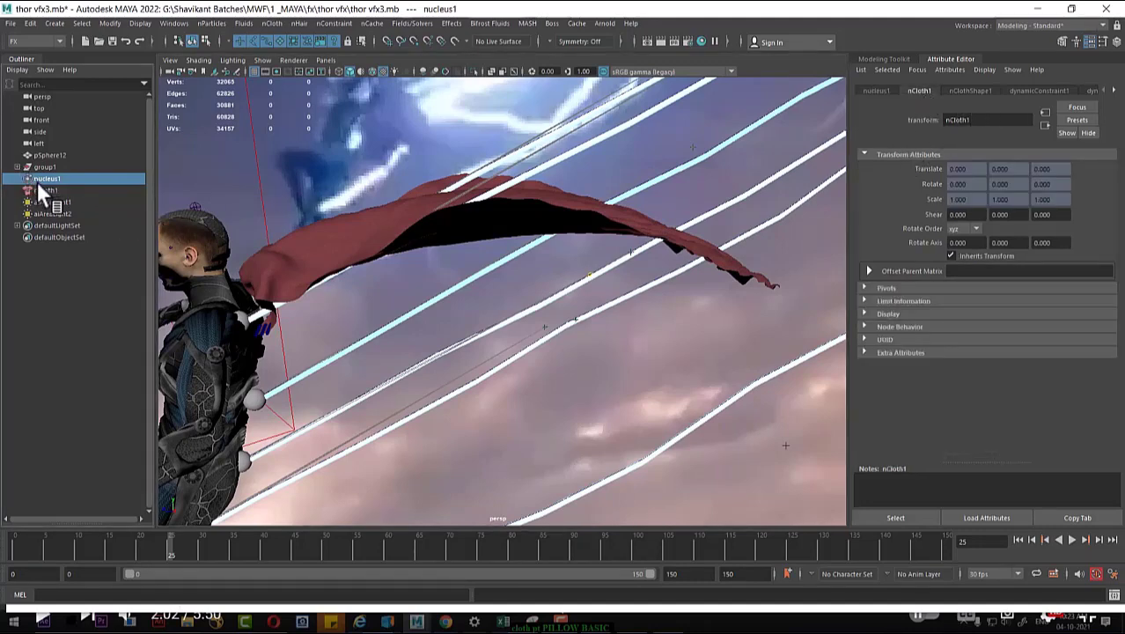
click(39, 188)
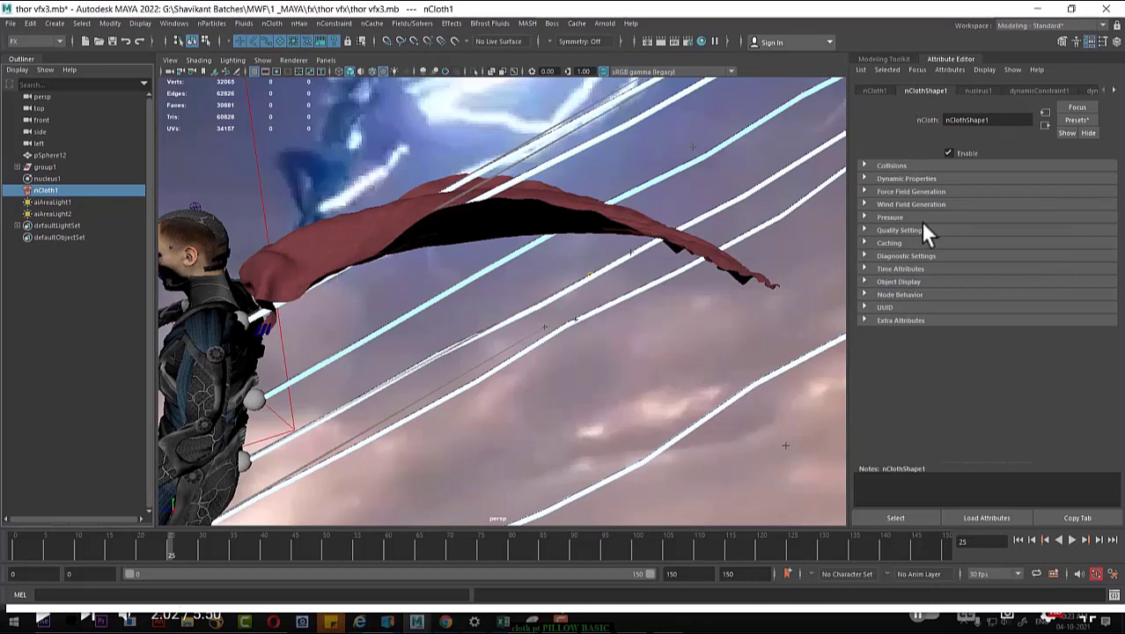
click(893, 166)
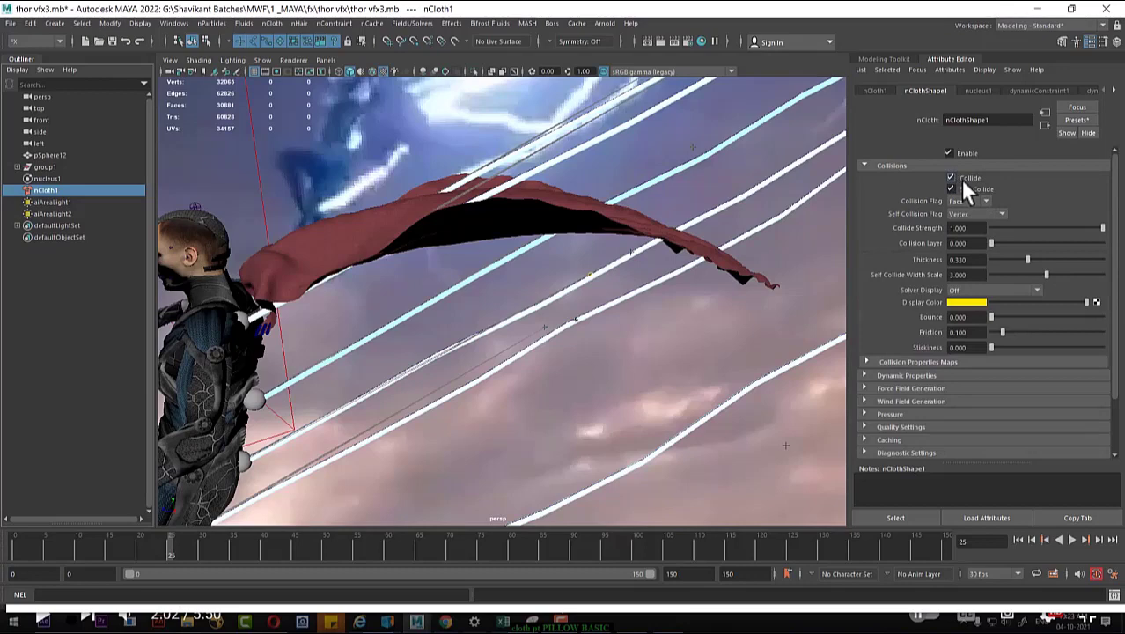
Make the character's body mesh a passive collider for the cape.
click(354, 250)
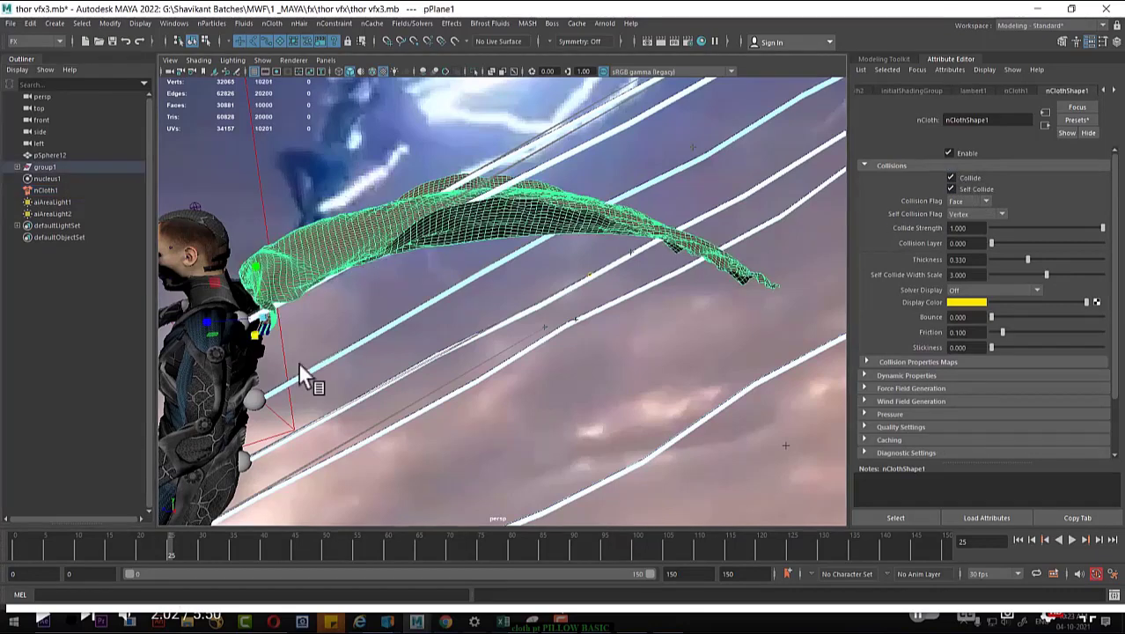
click(233, 368)
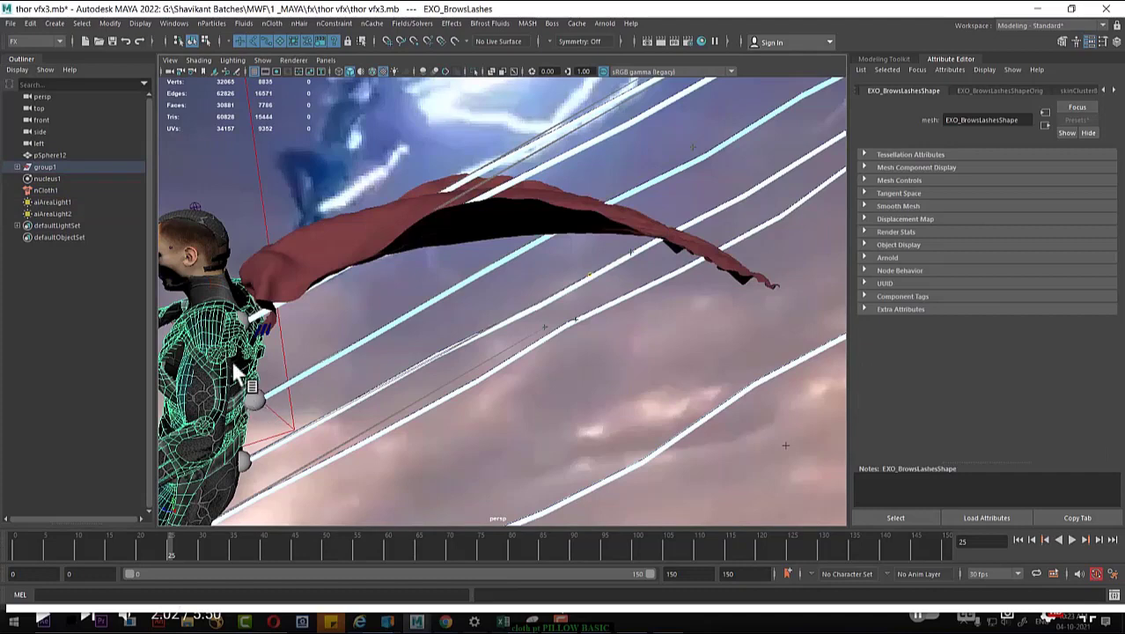
click(271, 23)
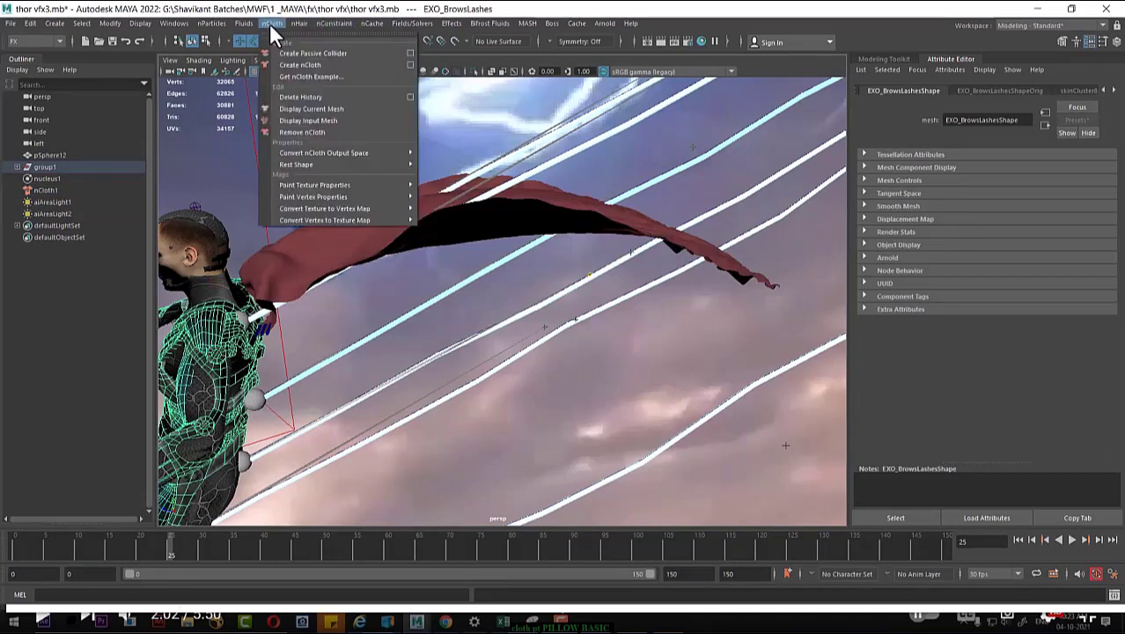
click(314, 53)
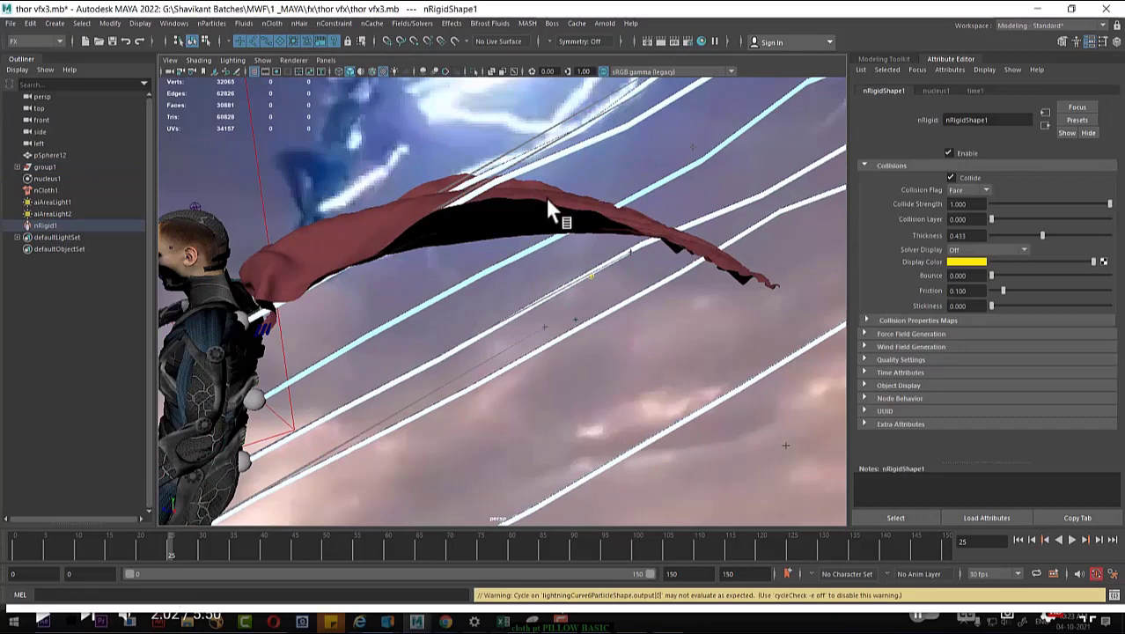
Set nCloth1's Solver Display to Collision Thickness, Bounce to 0.027, Friction to 0.090 and Stickiness to 0.096, and inspect the cape.
click(547, 198)
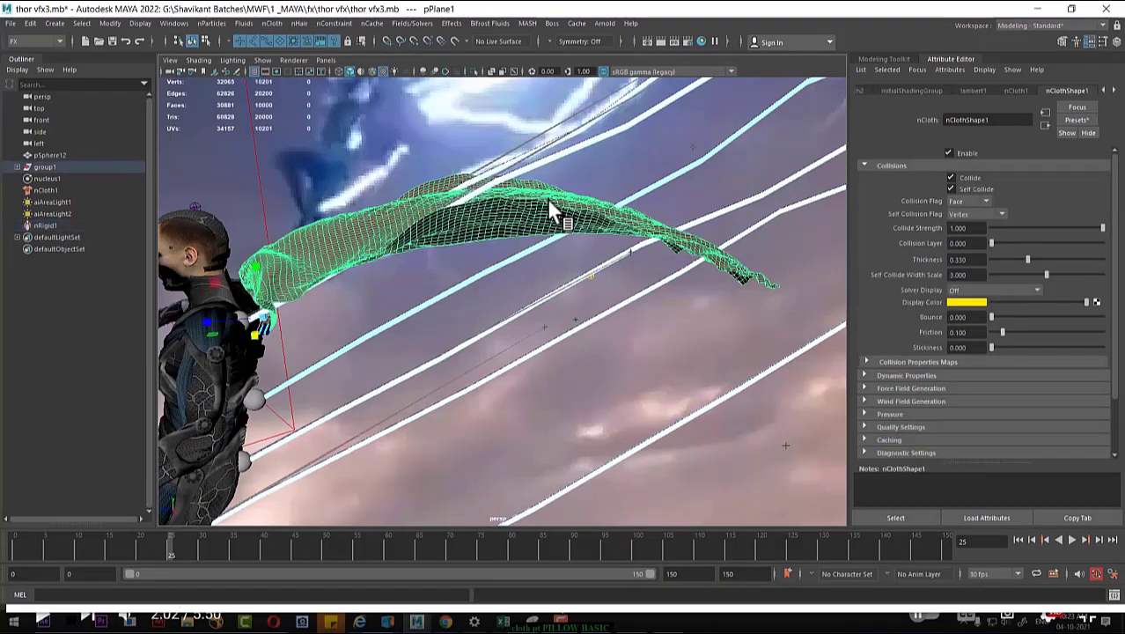
click(45, 190)
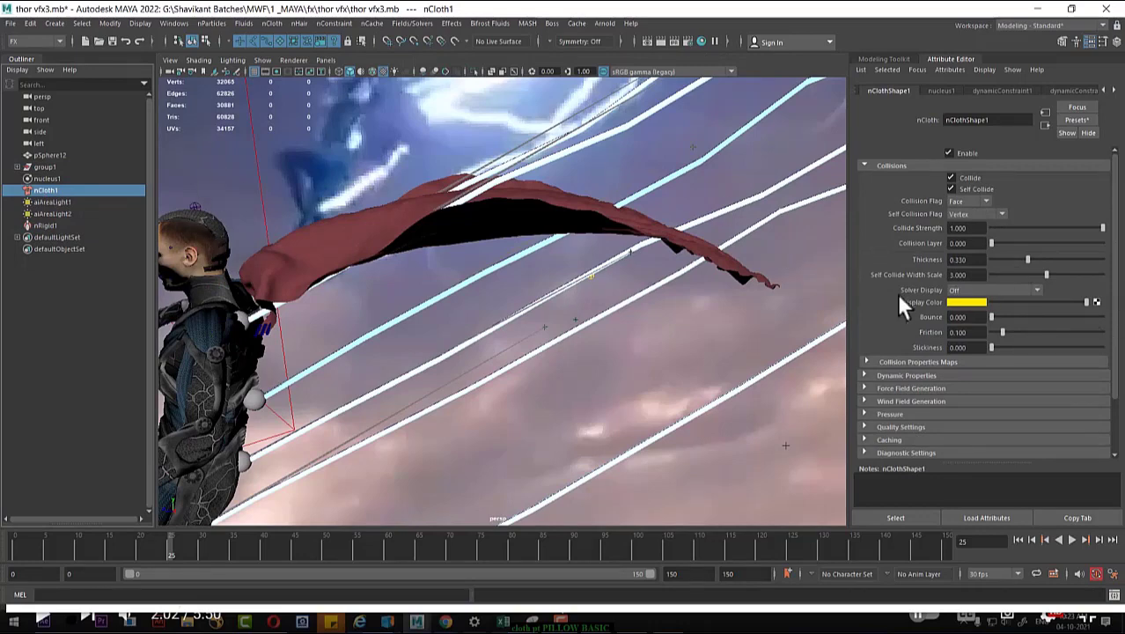
click(1014, 292)
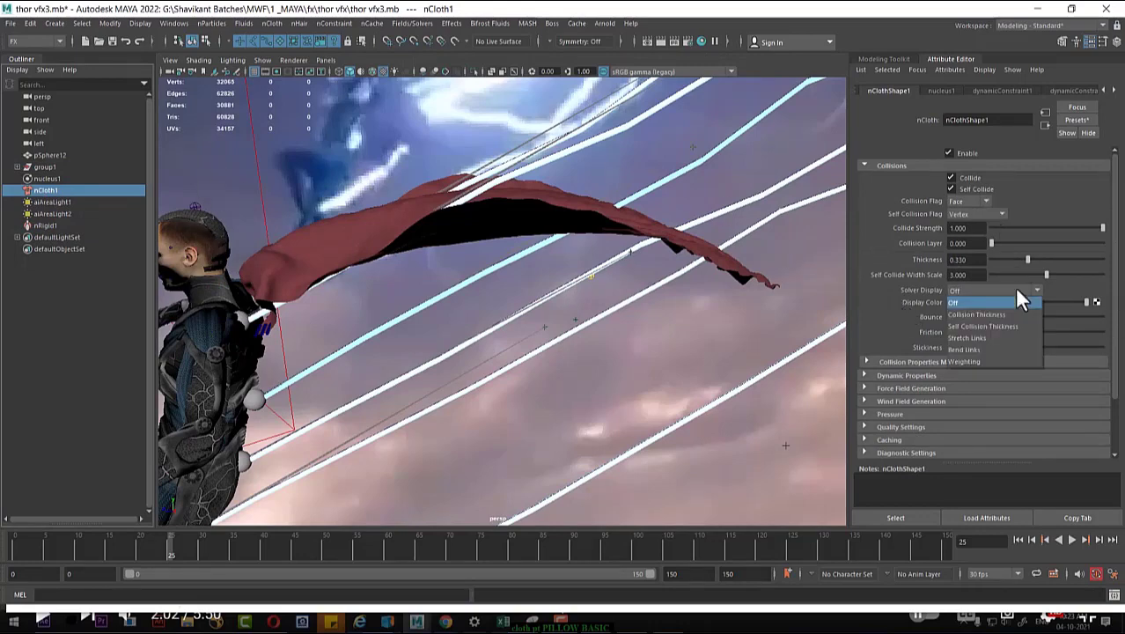
click(1016, 313)
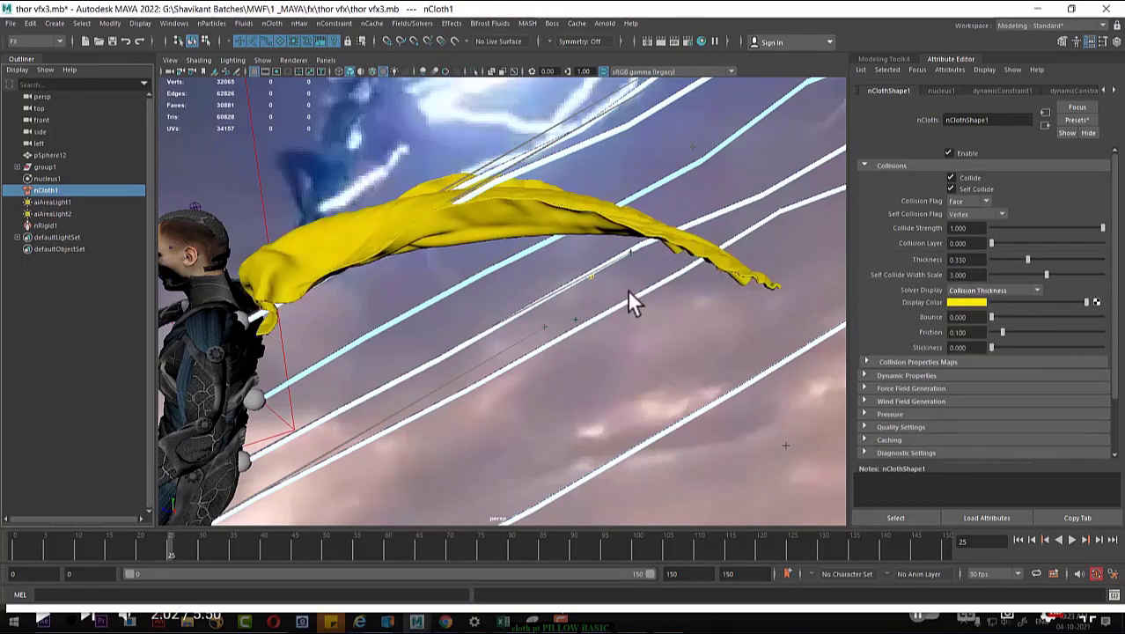
alt+drag(713, 304, 621, 299)
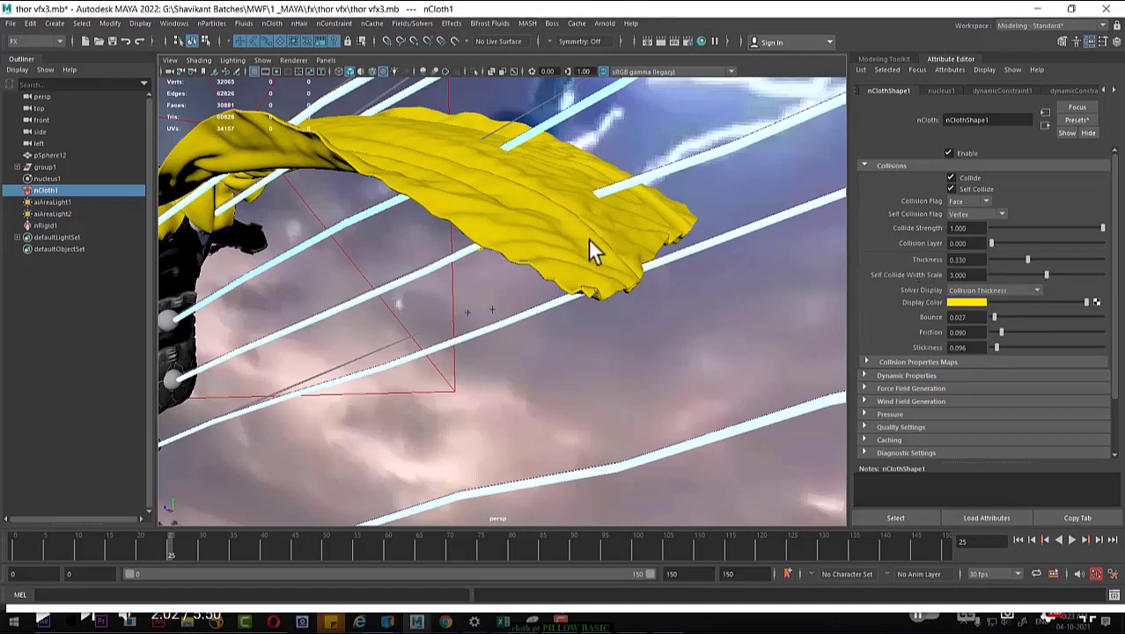
mouse_move(676, 283)
alt+mouse_down()
mouse_move(573, 239)
mouse_move(612, 258)
mouse_move(647, 298)
mouse_move(666, 284)
mouse_move(671, 304)
alt+mouse_up()
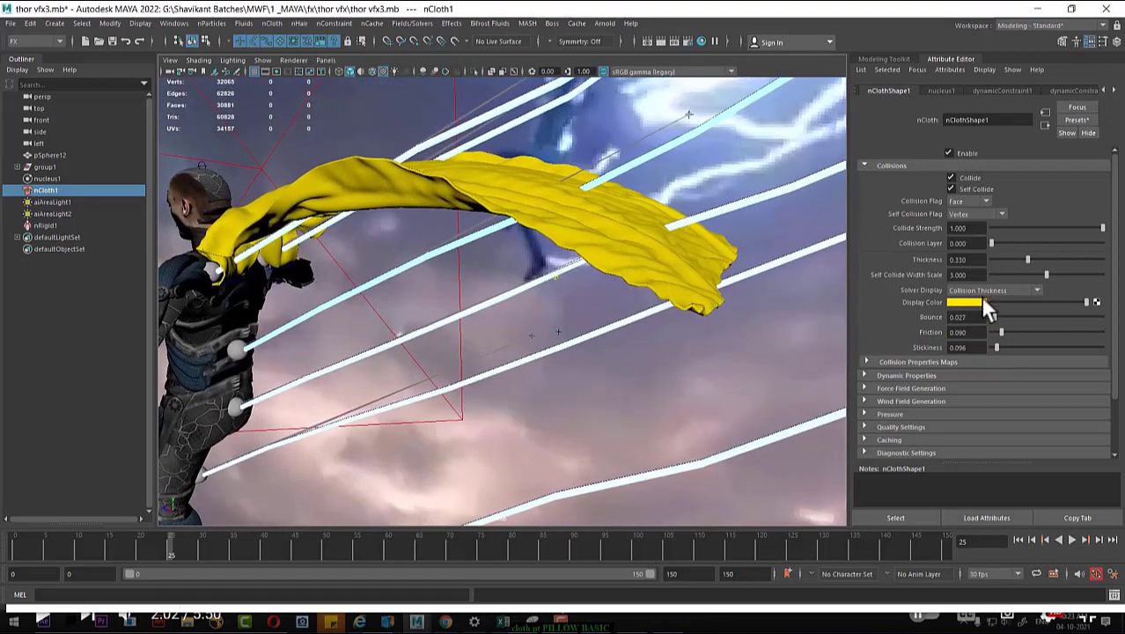
Switch to the YouTube window with the MAYA CLOTH BASIC video and open the cg artist all rounder channel.
key(alt+Tab)
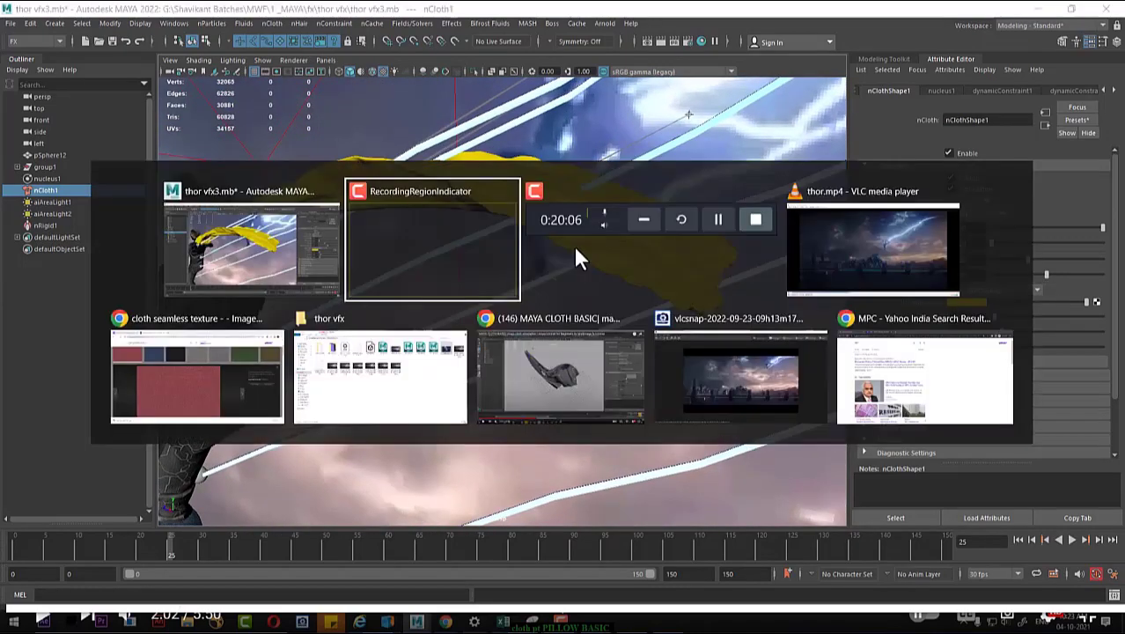
click(569, 346)
click(1102, 616)
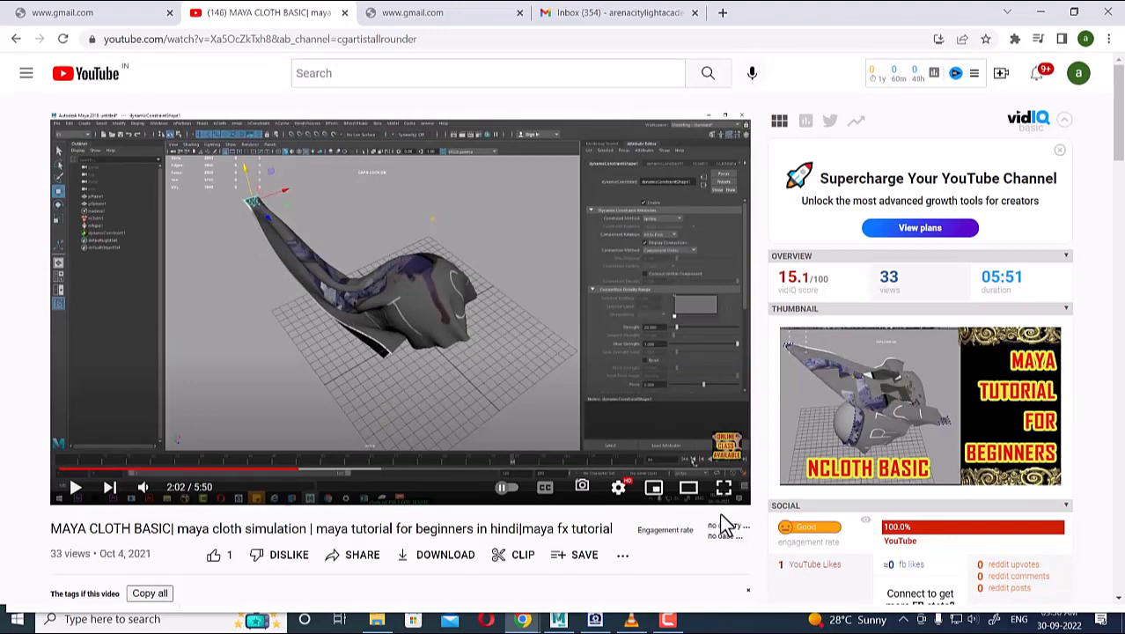
scroll(379, 471, down, 4)
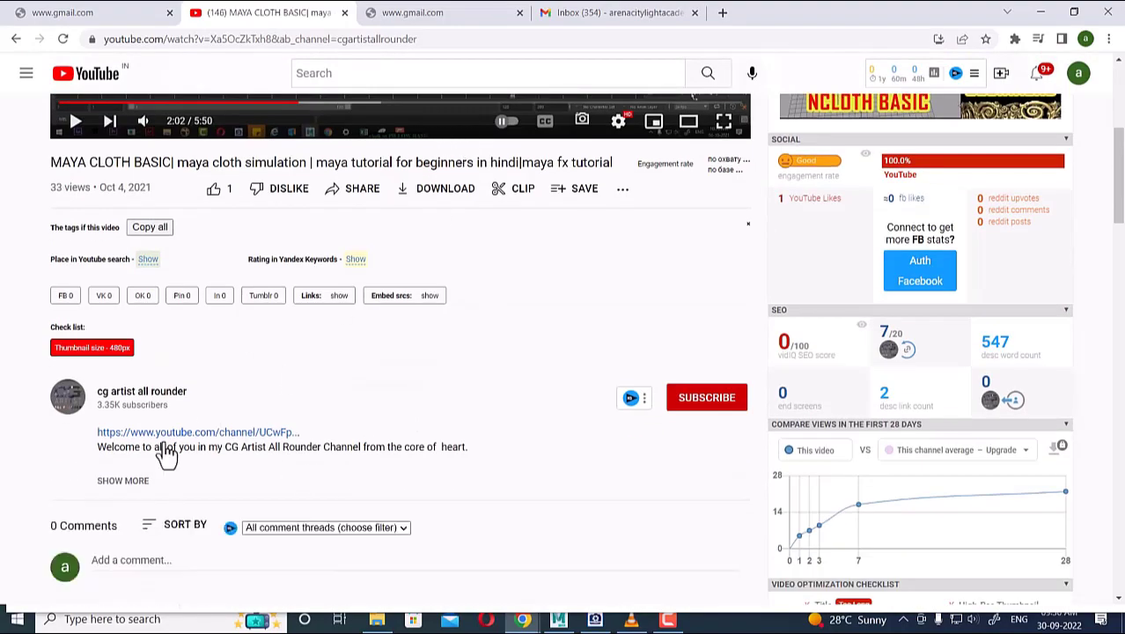
drag(260, 26, 141, 63)
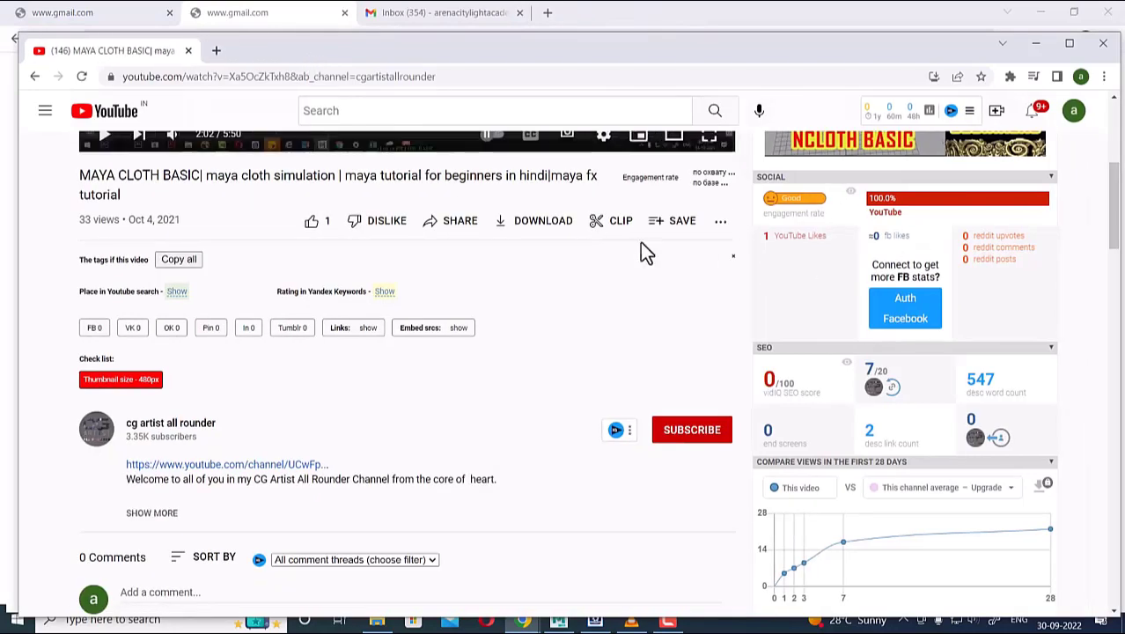
click(185, 431)
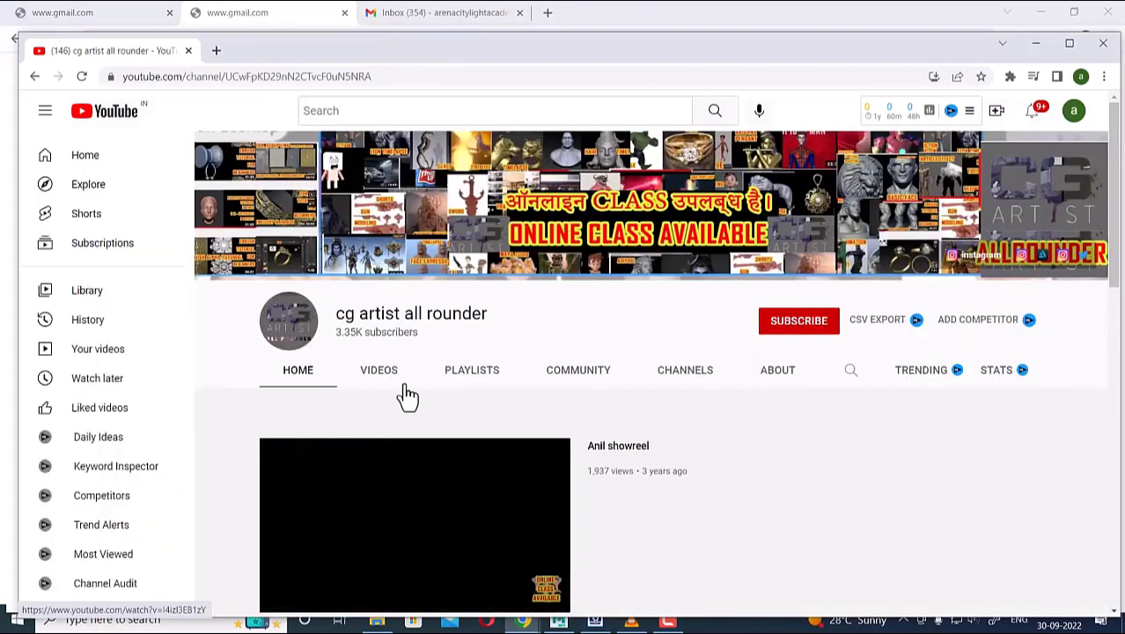
Search the channel's videos for "cloth", look through the results, and switch back to Maya.
click(379, 374)
click(851, 371)
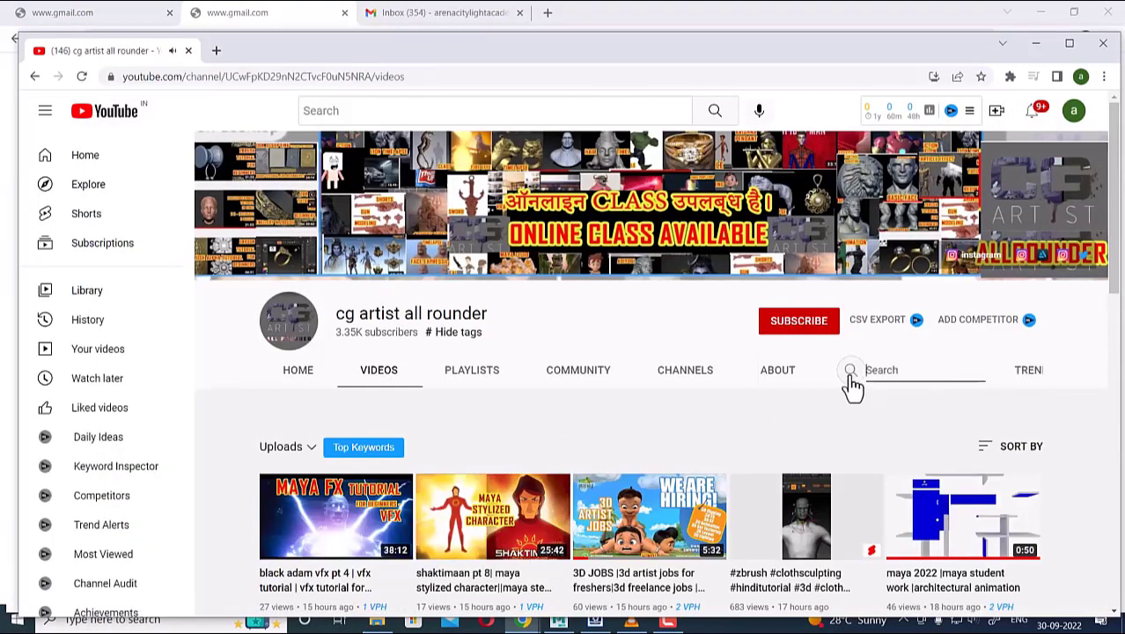
text(cloth)
key(Return)
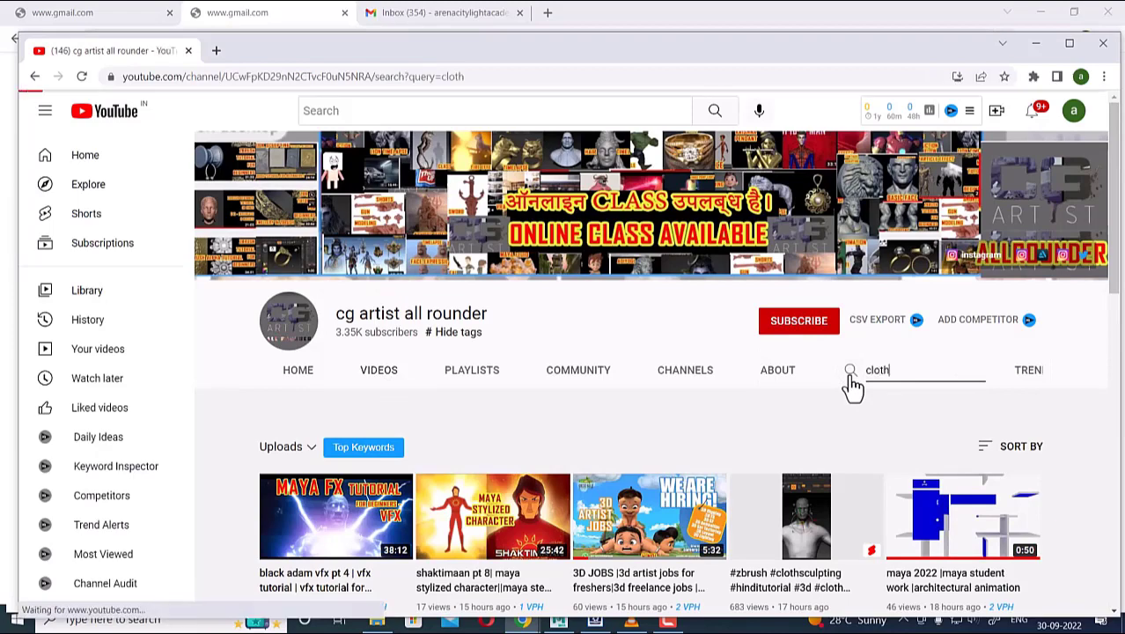
scroll(597, 387, down, 2)
mouse_move(279, 353)
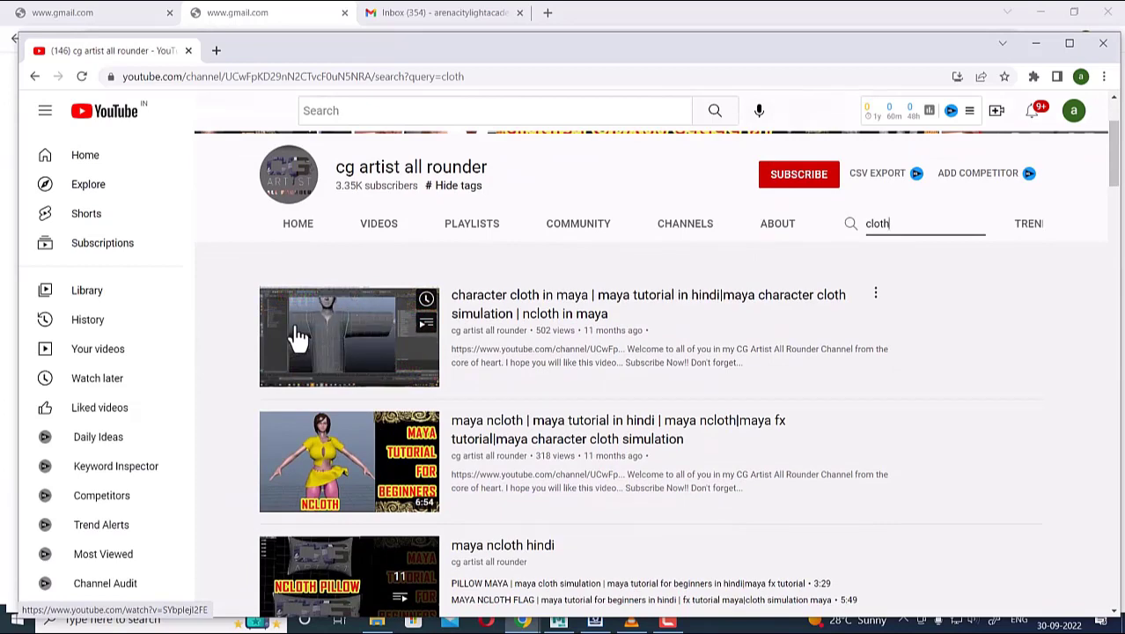
scroll(380, 392, down, 5)
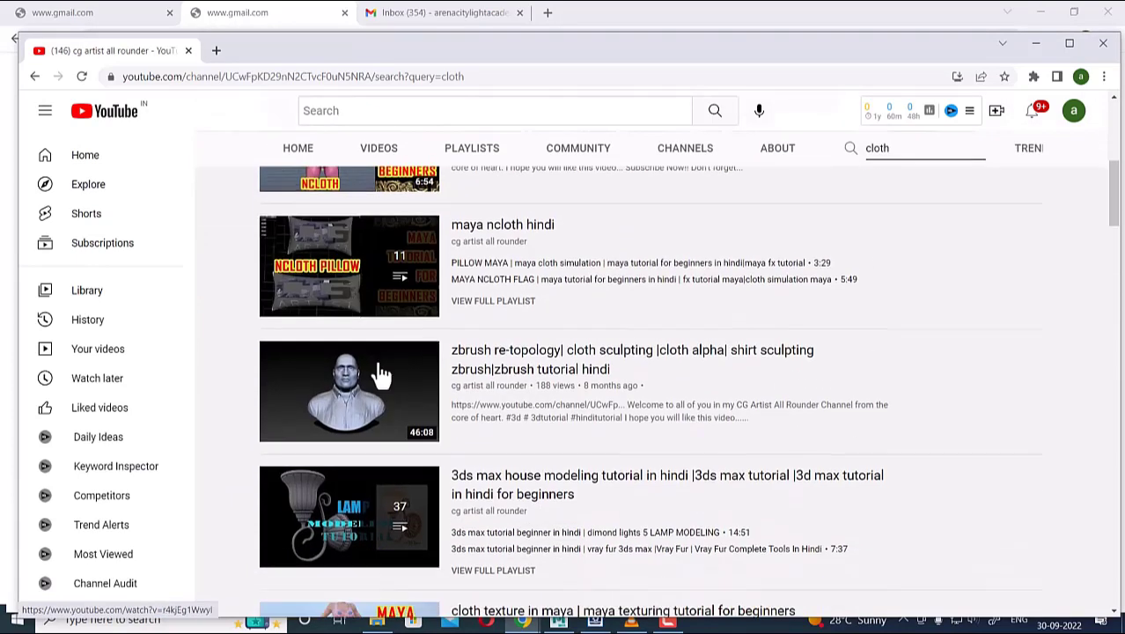
key(alt+Tab)
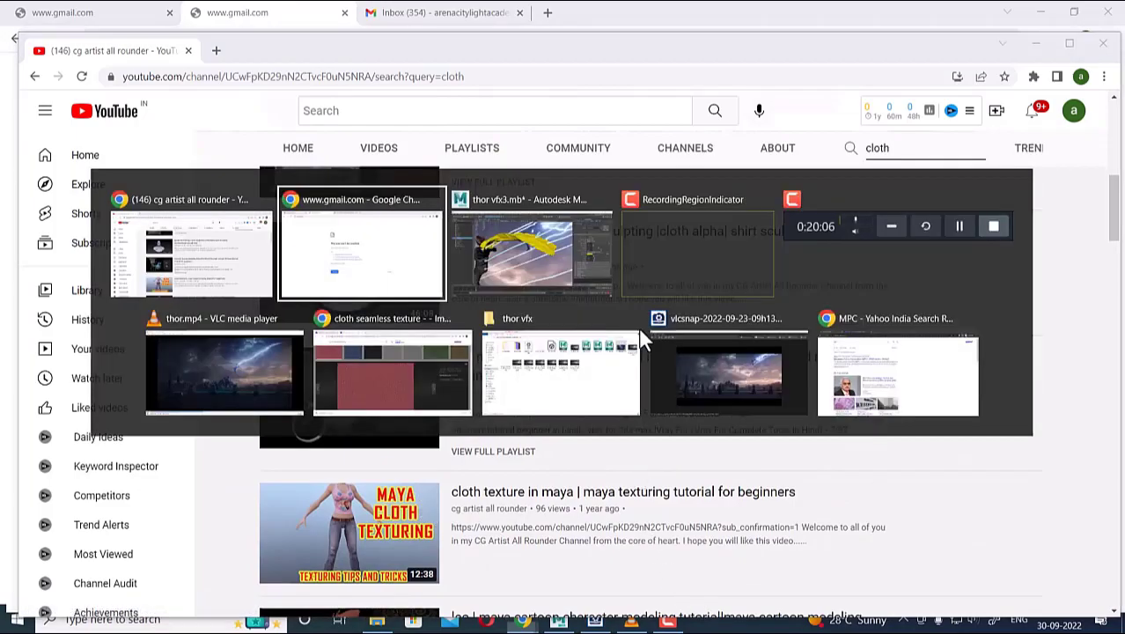
click(513, 251)
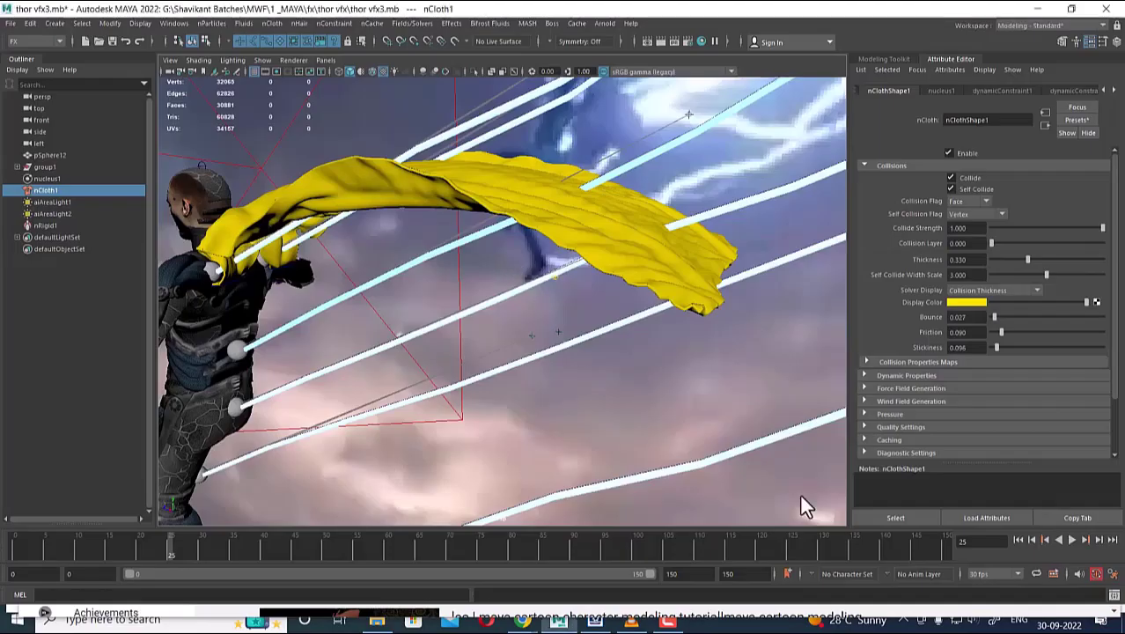
Set nCloth1's Stretch Resistance to 110.638 in the Dynamic Properties and play the cape simulation up to frame 32.
click(910, 376)
scroll(944, 409, down, 3)
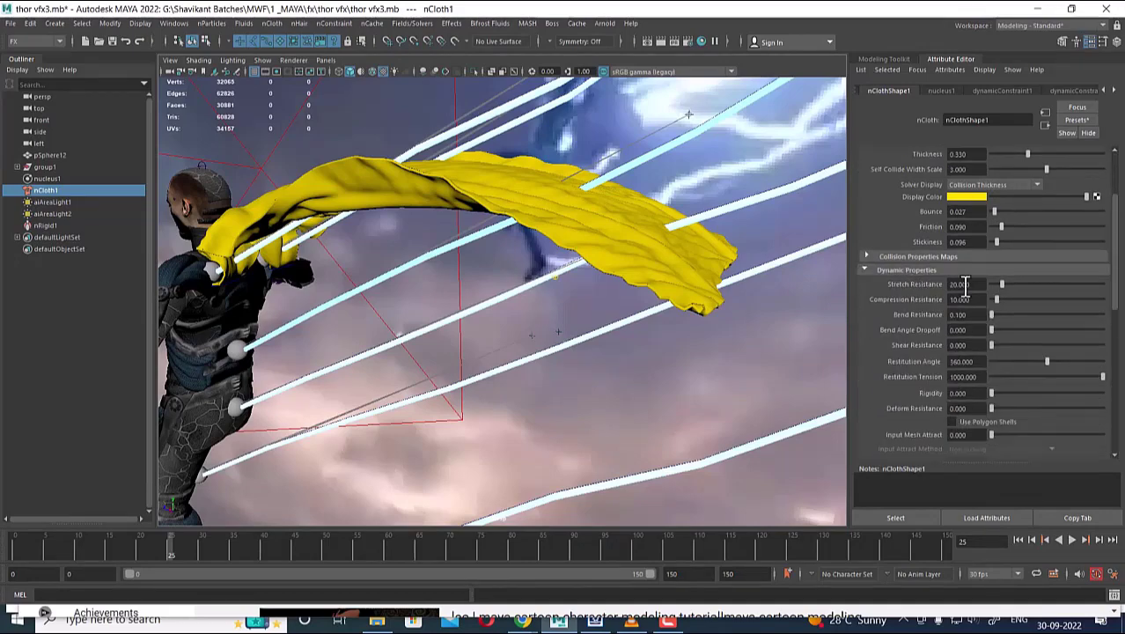
alt+drag(691, 359, 778, 379)
drag(1001, 285, 1053, 285)
click(1041, 540)
click(1071, 540)
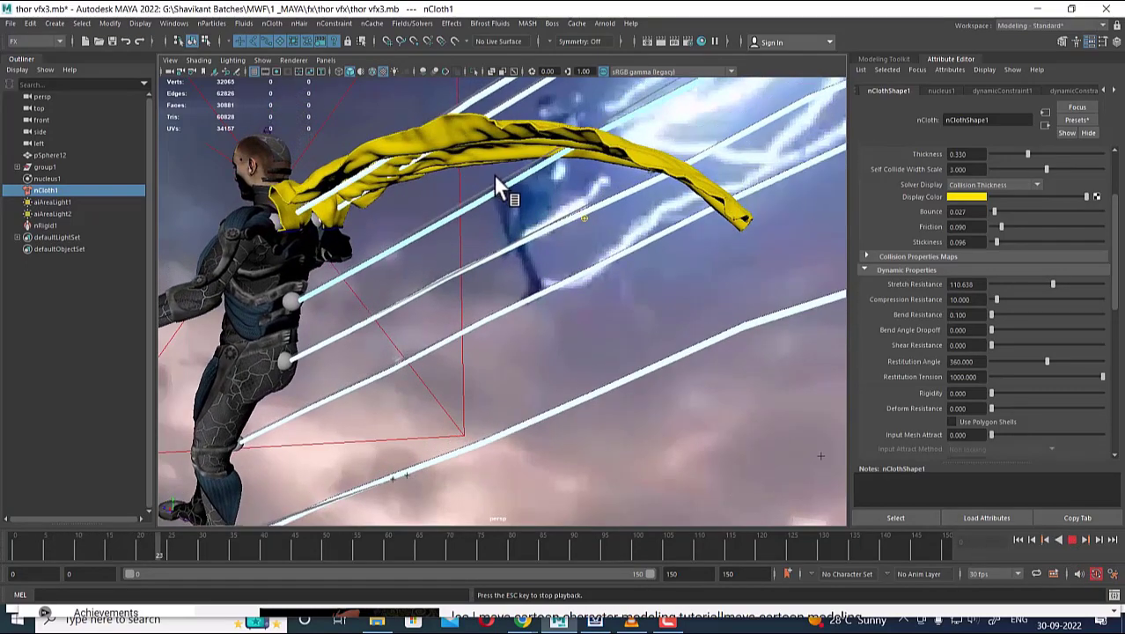
click(1071, 539)
Set nCloth1's Stretch Resistance to 10, play the cape simulation, and examine the cloth up close after stopping it.
alt+drag(722, 315, 714, 379)
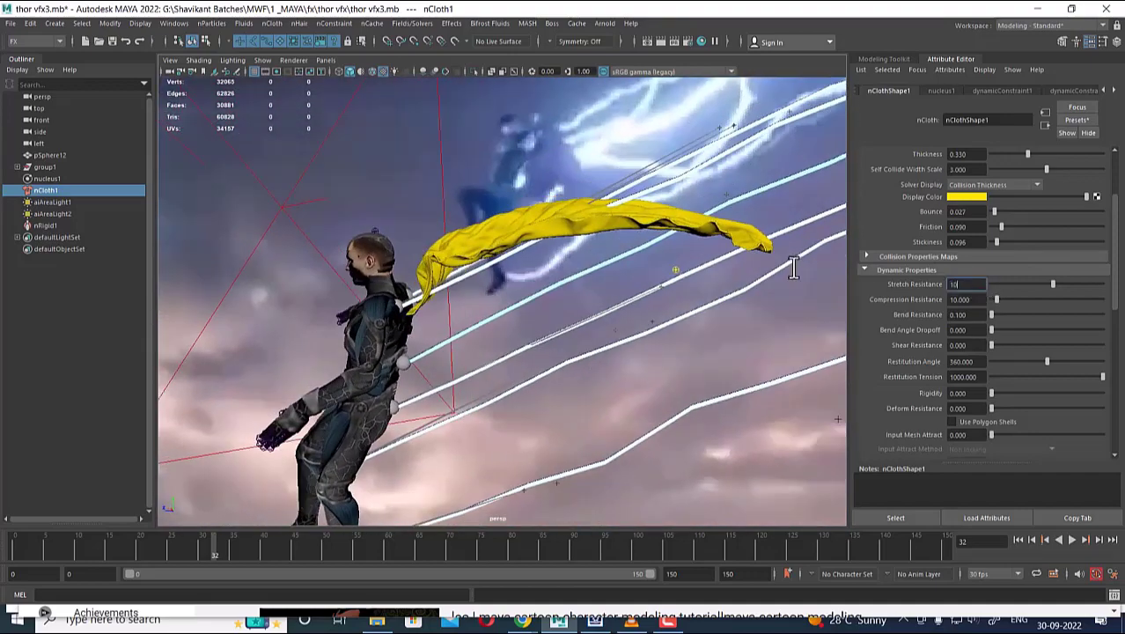
click(1071, 539)
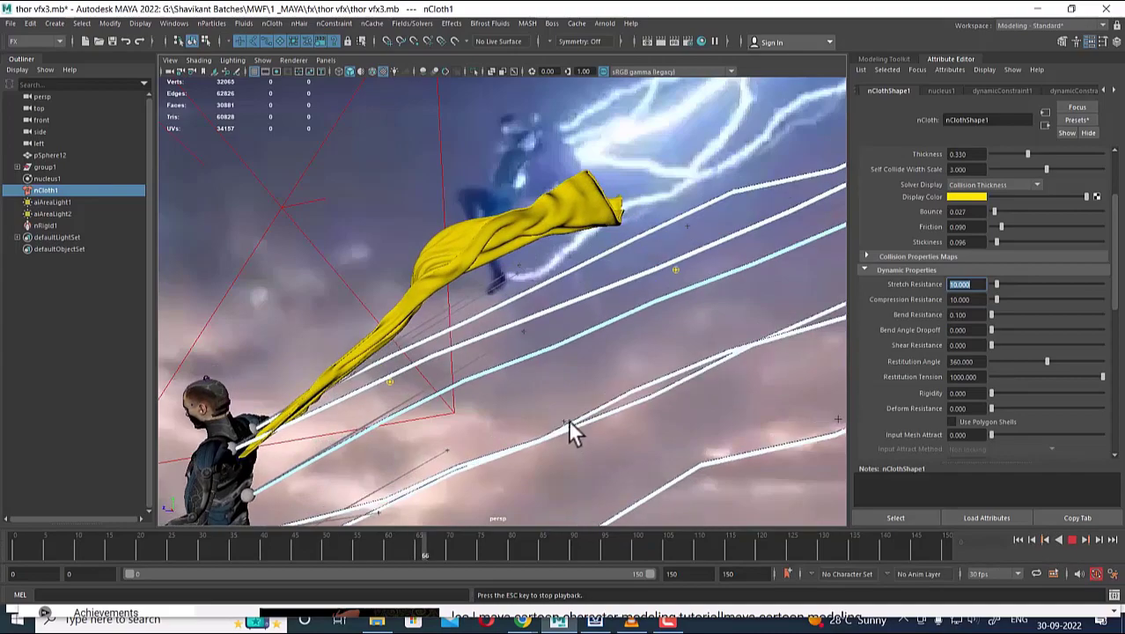
click(1071, 540)
alt+drag(511, 420, 615, 348)
alt+right_drag(416, 355, 658, 414)
alt+drag(658, 414, 559, 385)
At frame 0, show the scene in wireframe and set nCloth1's Solver Display to Off.
click(1019, 540)
alt+drag(632, 389, 612, 412)
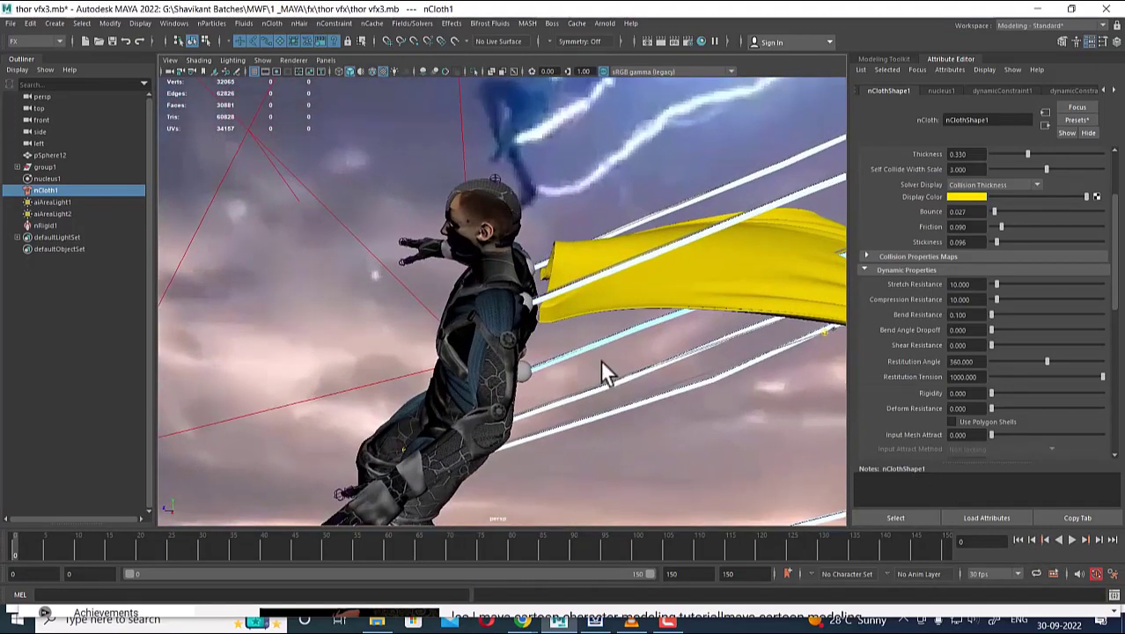
alt+drag(558, 315, 597, 329)
key(4)
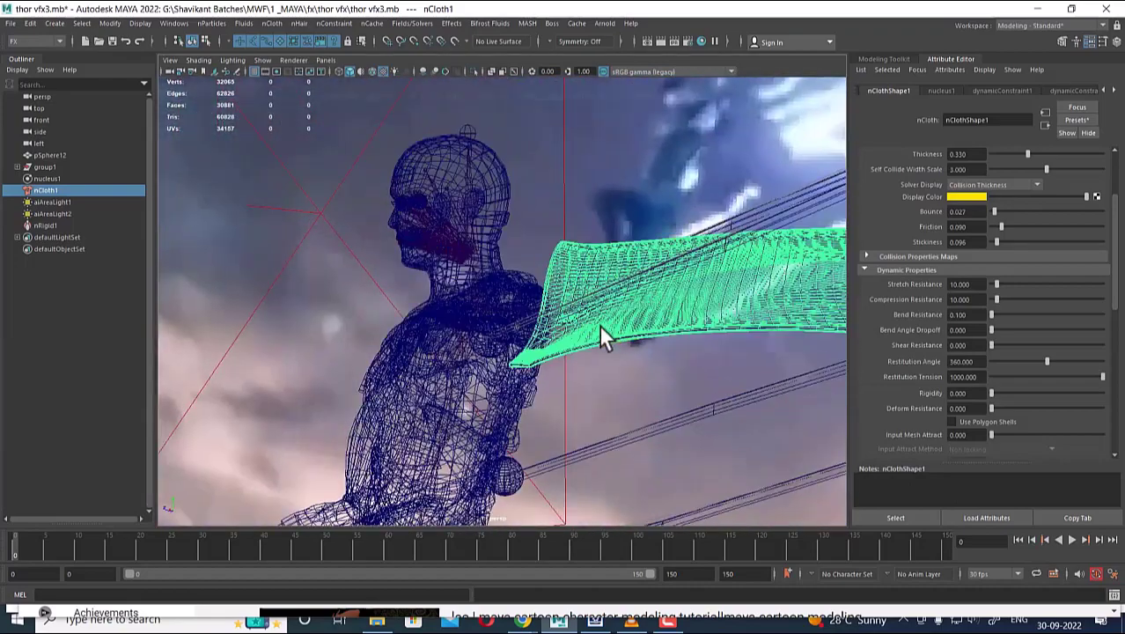
click(1007, 184)
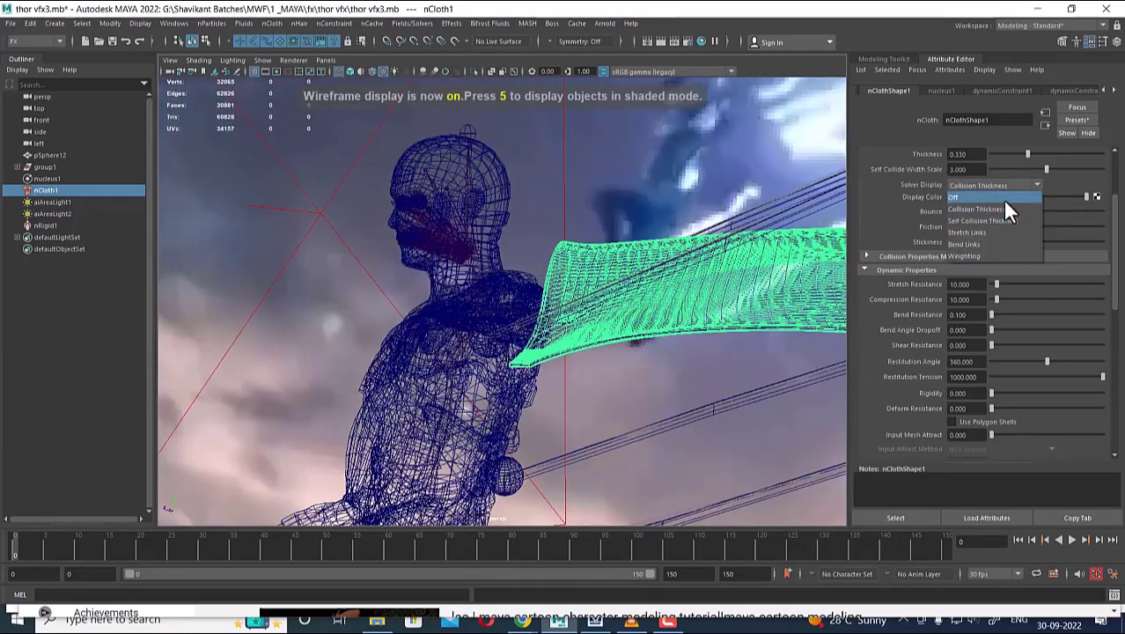
click(1002, 197)
alt+drag(503, 348, 619, 377)
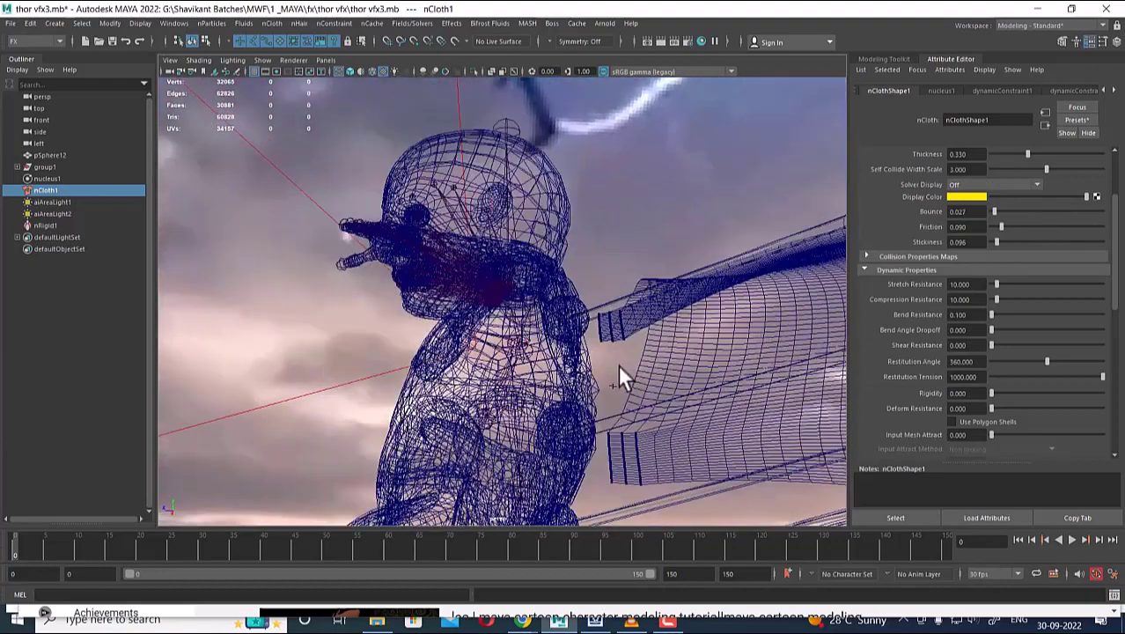
Select dynamicConstraint1 at the cape's shoulder edge, move it slightly toward the character at frame 0, and play the simulation.
click(619, 397)
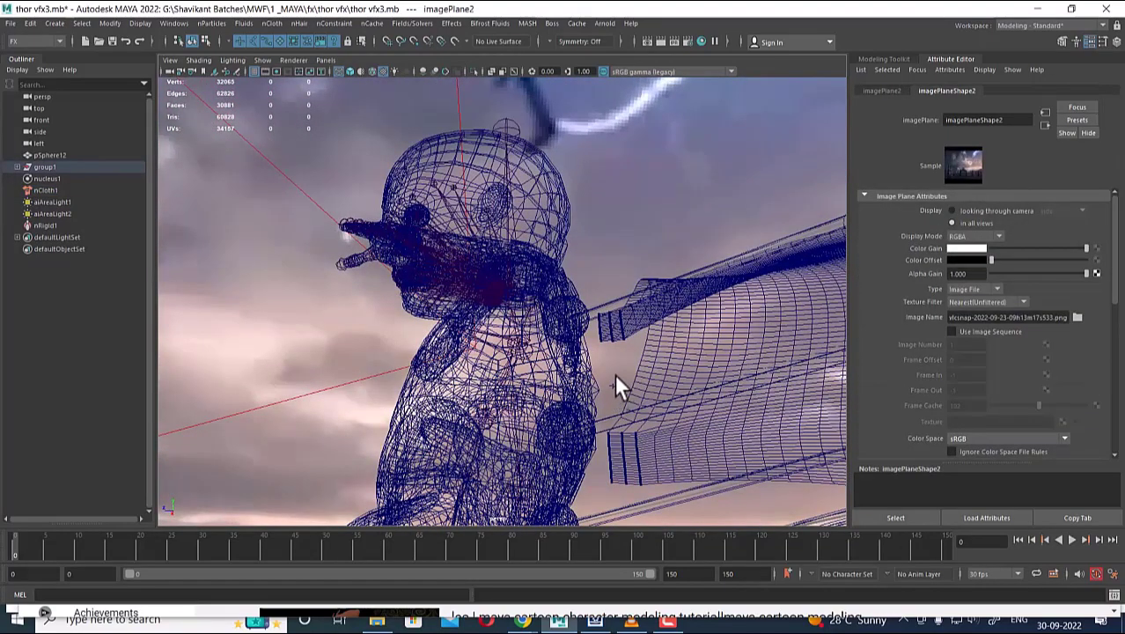
click(627, 461)
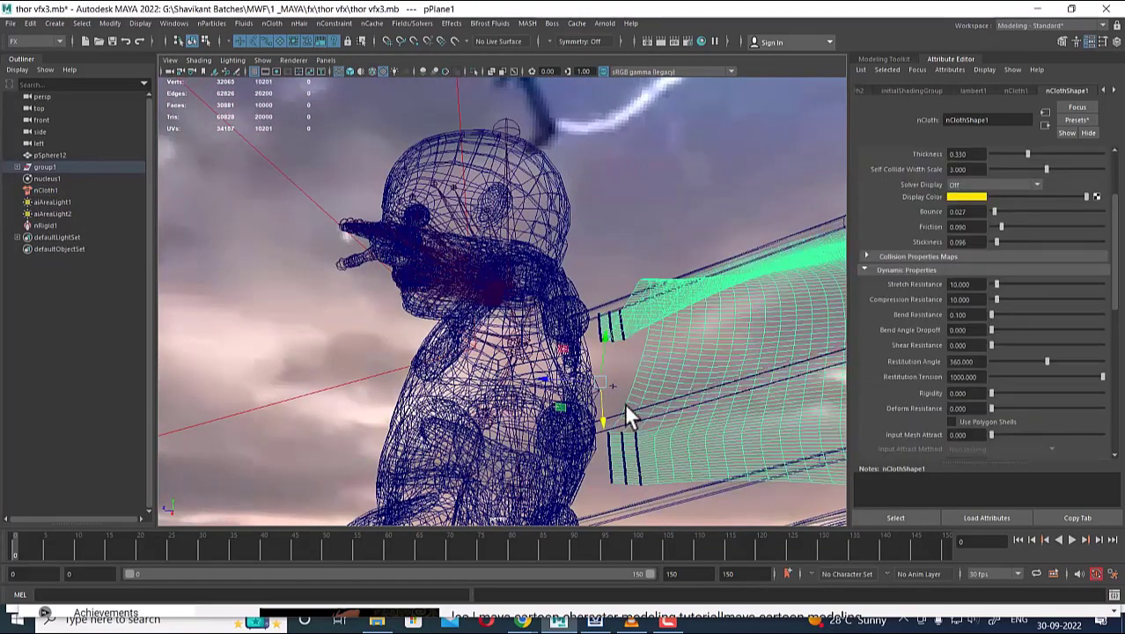
click(621, 462)
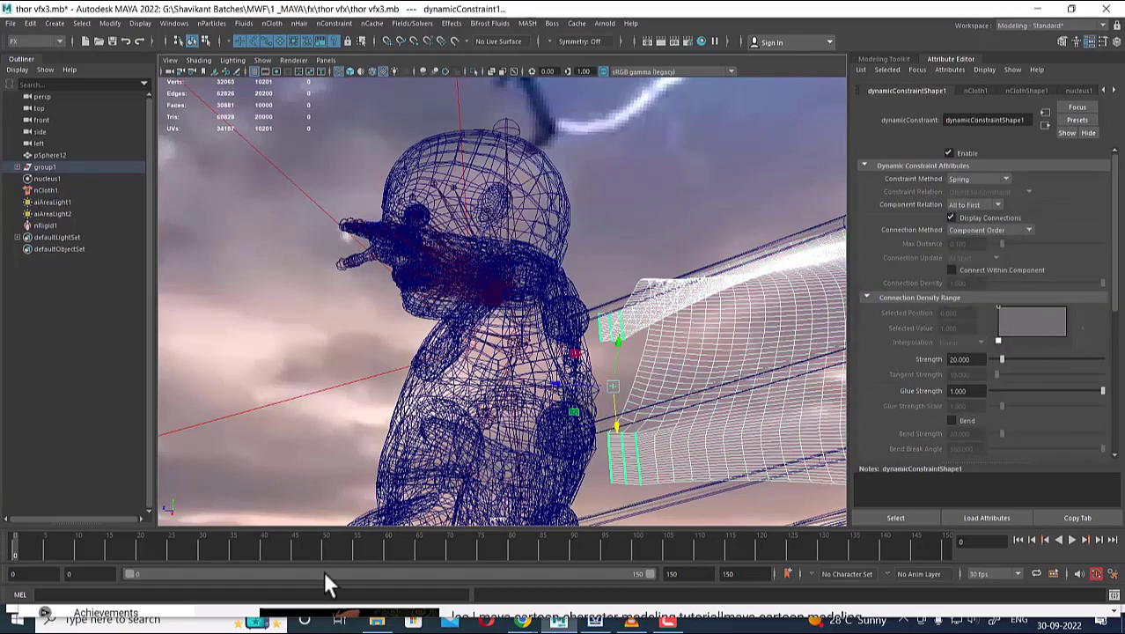
click(1019, 541)
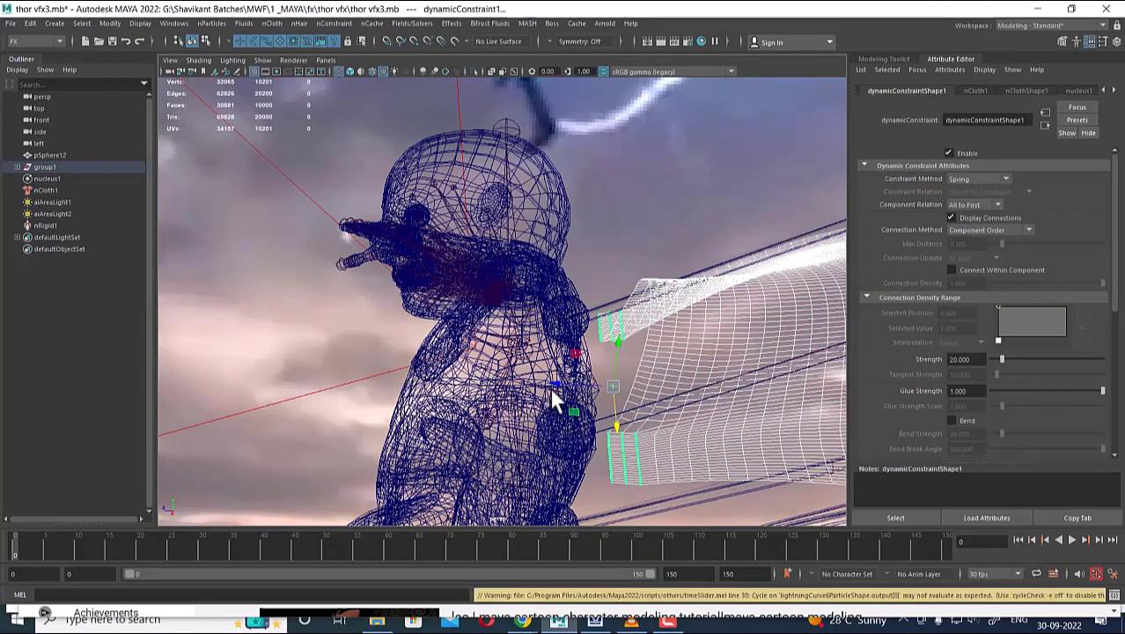
drag(560, 382, 543, 382)
click(1071, 539)
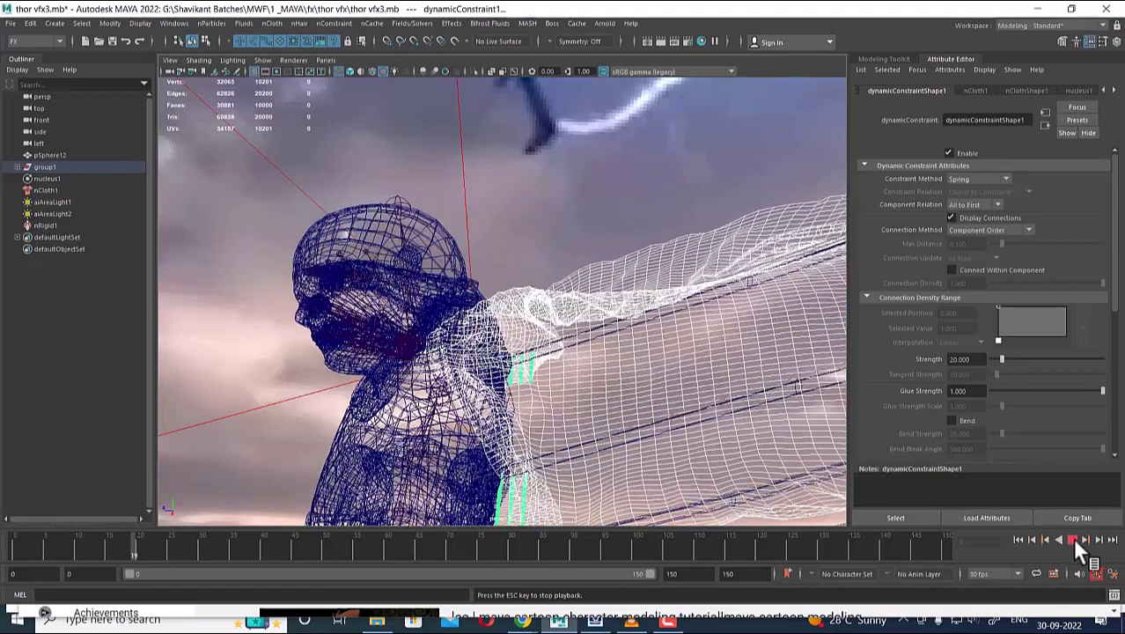
Stop the simulation playback and look through camera1 in the viewport.
key(Escape)
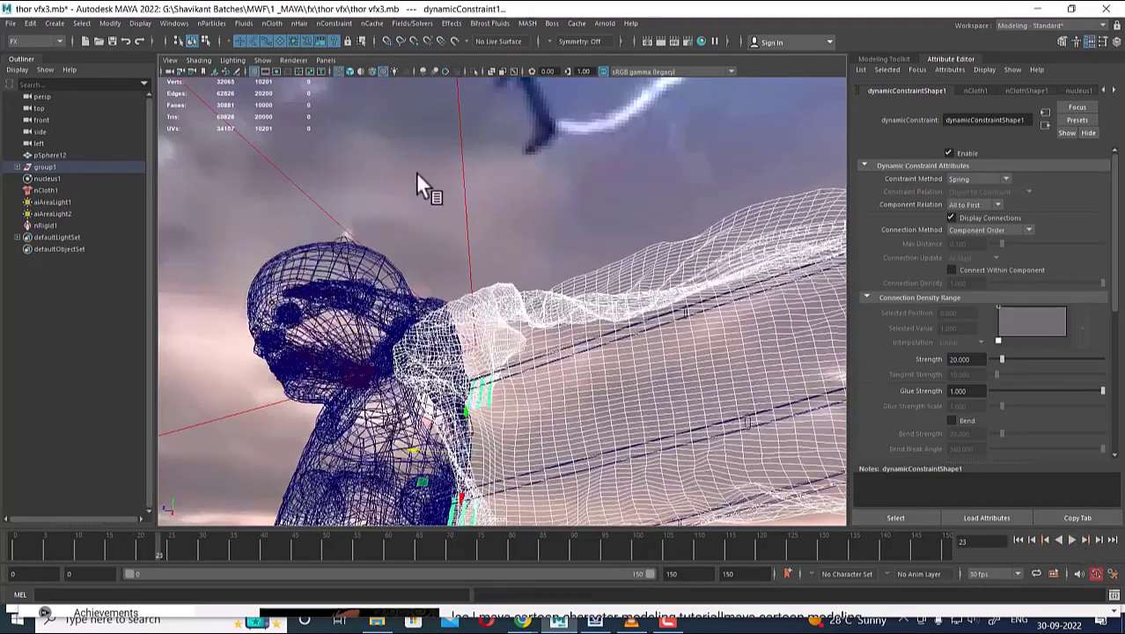
click(326, 60)
click(467, 72)
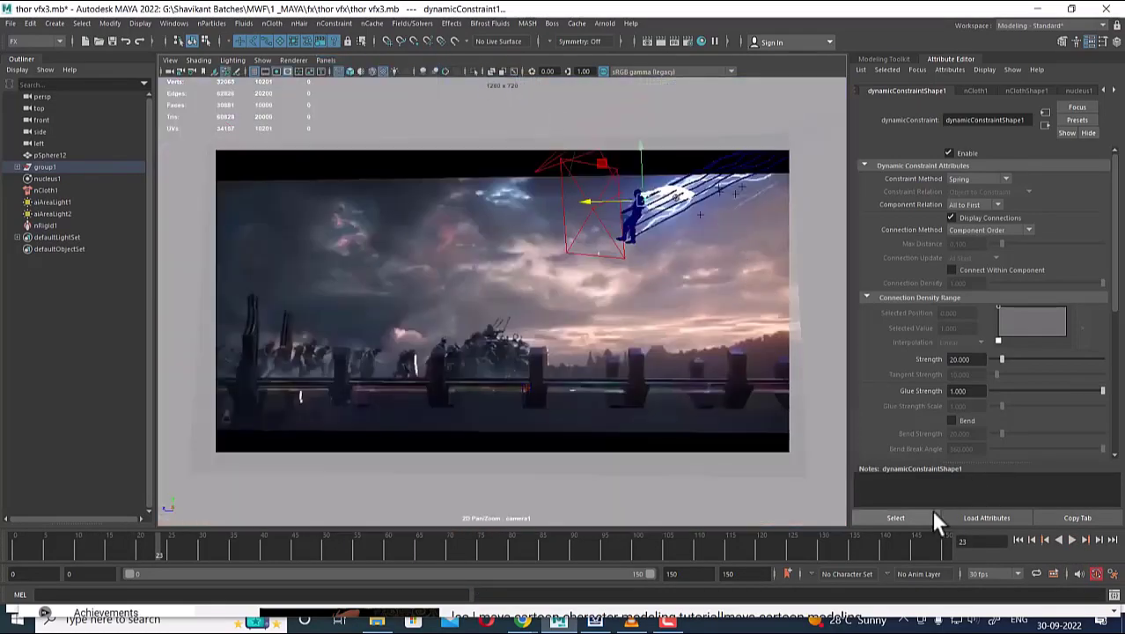
Play the simulation from frame 0, stop at frame 136 and test-render that frame with Arnold.
click(1020, 540)
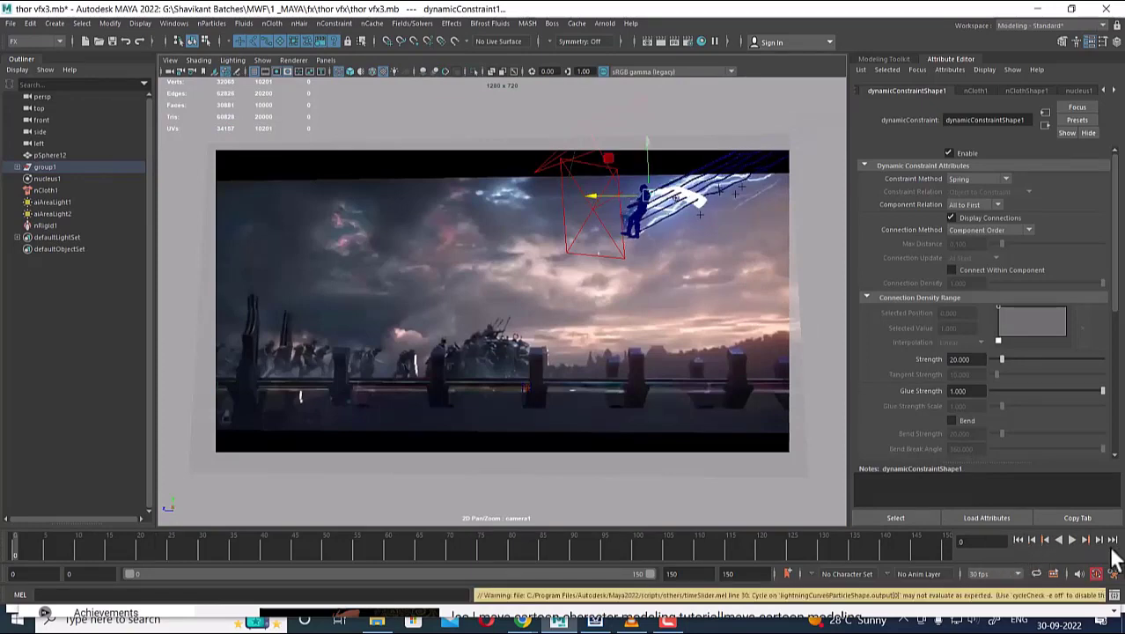
click(1072, 539)
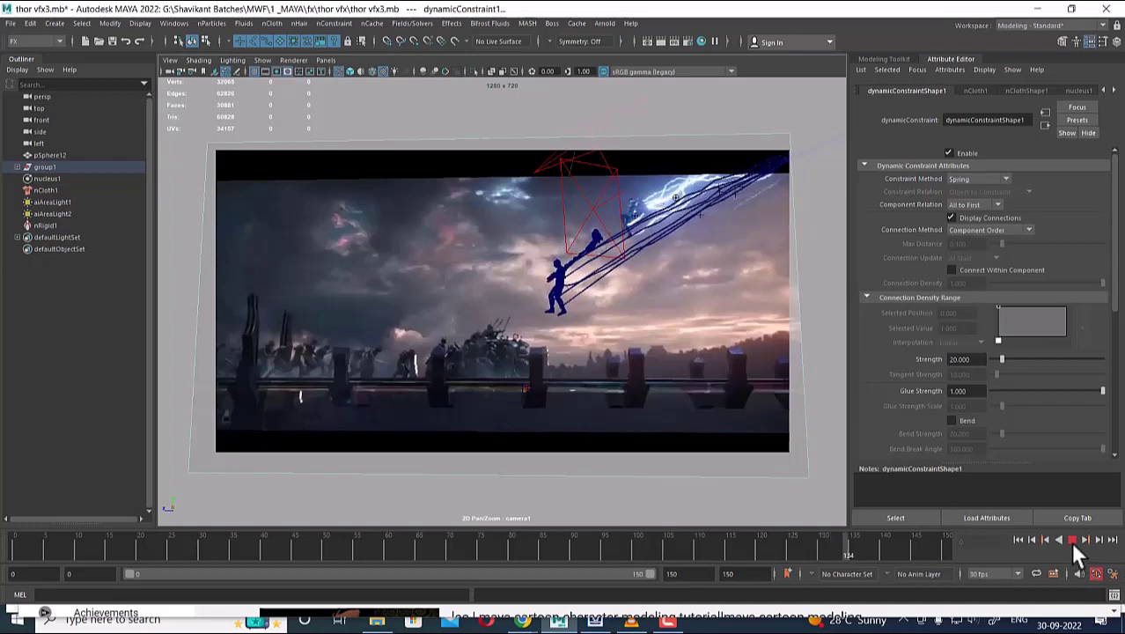
click(662, 36)
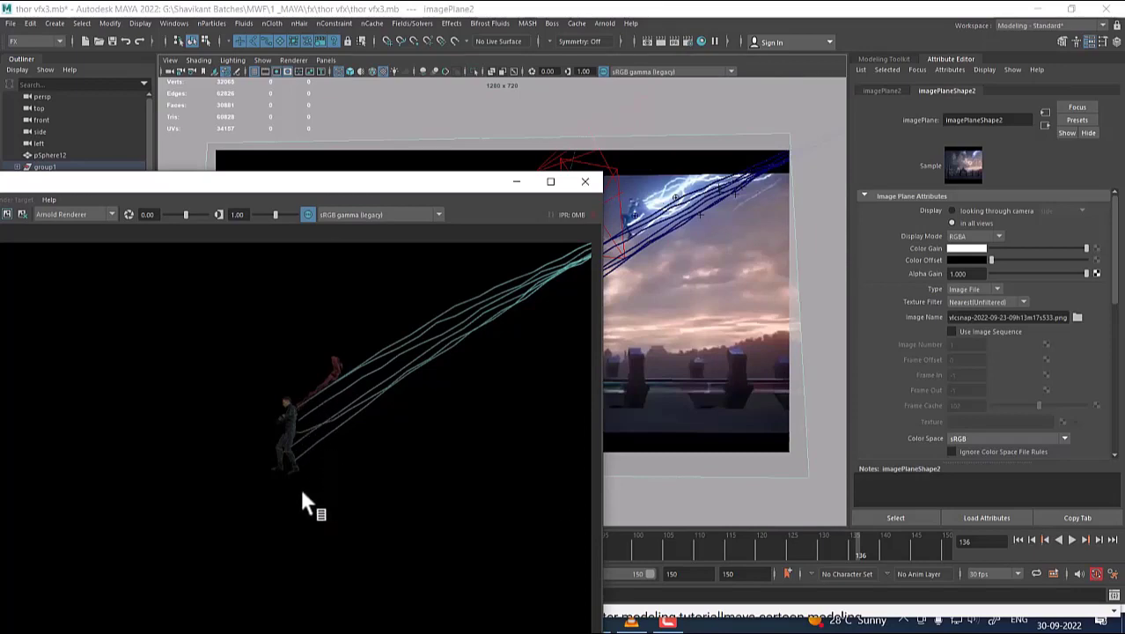
click(584, 183)
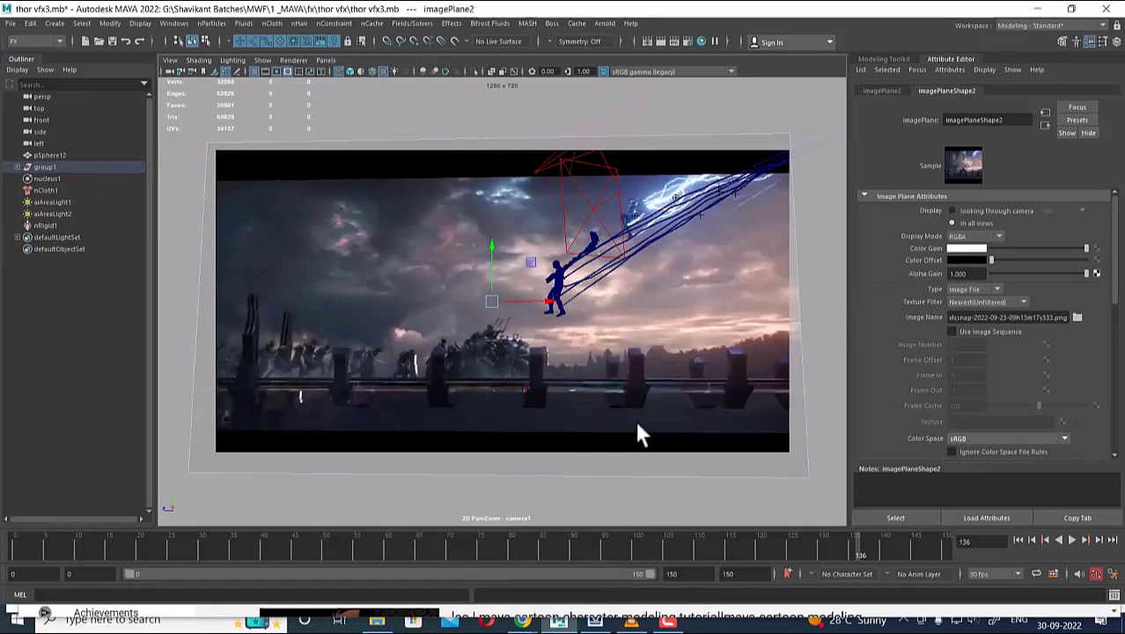
Open the Channel Box in its own window and show all hidden objects in the scene.
click(566, 317)
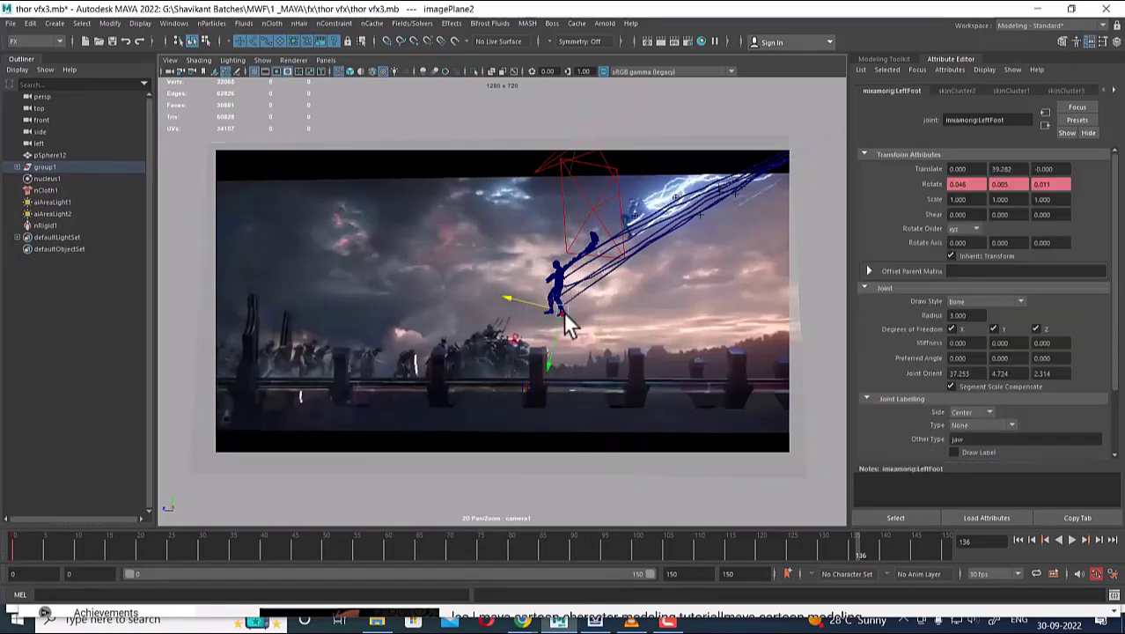
click(1116, 44)
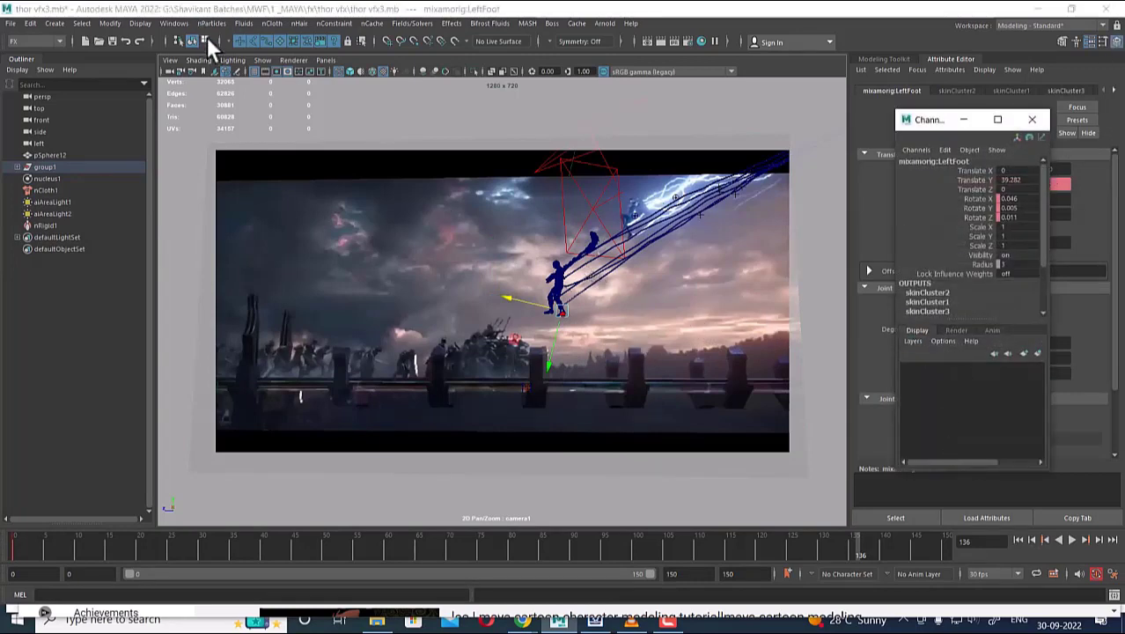
click(148, 23)
mouse_move(195, 97)
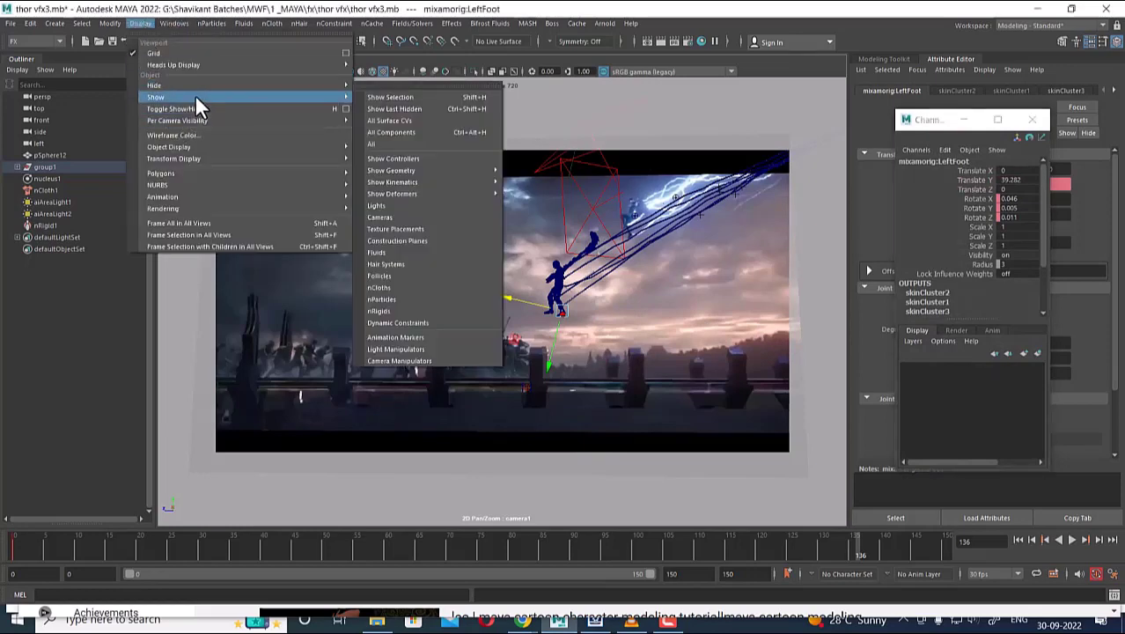
click(423, 142)
Split the viewport into two views, keeping camera1 in one and the perspective view in the other.
click(730, 321)
key(space)
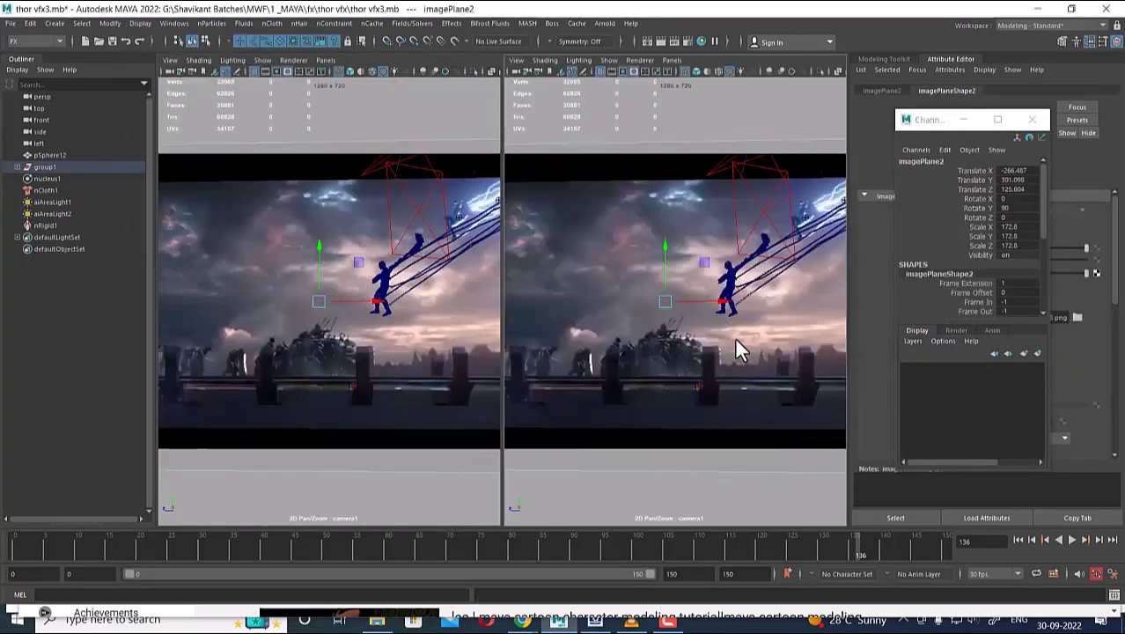
key(space)
alt+drag(679, 252, 720, 359)
click(747, 187)
alt+drag(742, 194, 683, 369)
Expand group1 and select all of the character's meshes, EXO_EyesSpec through EXO_BrowsLashes, plus the mixamorig:Hips joint.
click(623, 420)
click(683, 363)
click(676, 347)
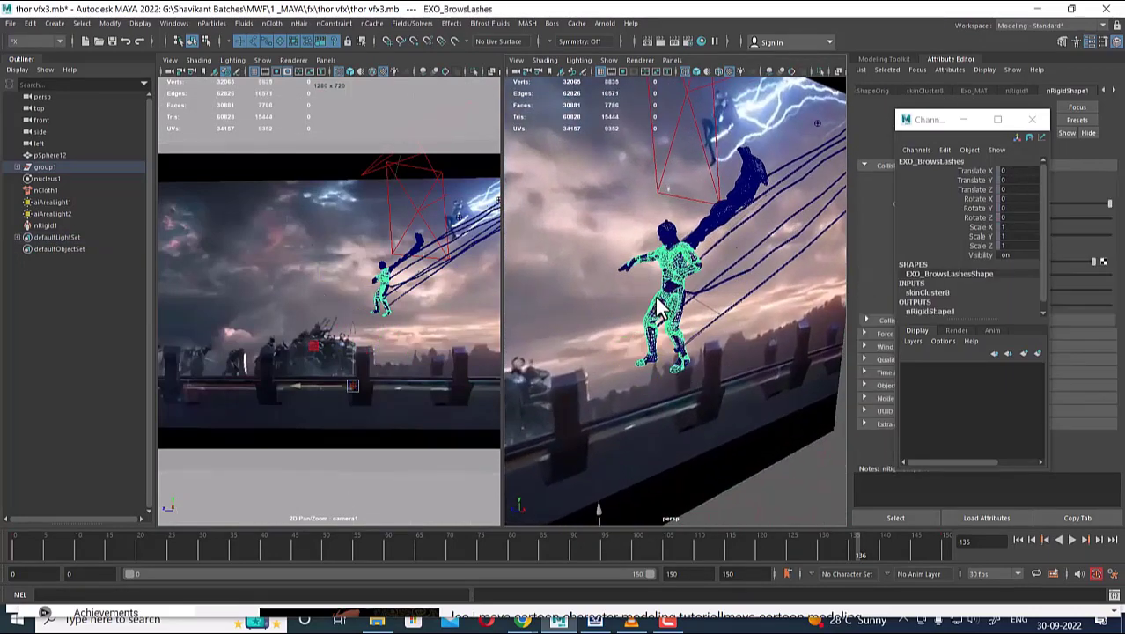
scroll(673, 289, up, 7)
alt+middle_drag(651, 336, 703, 356)
click(674, 312)
scroll(709, 378, down, 7)
scroll(682, 323, up, 8)
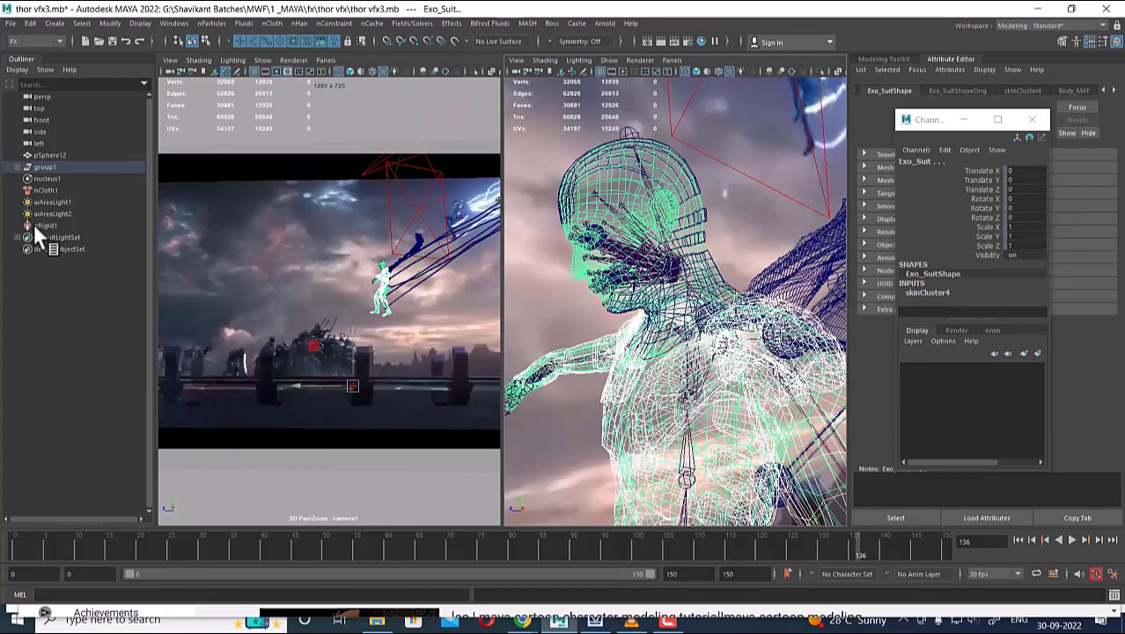
click(16, 166)
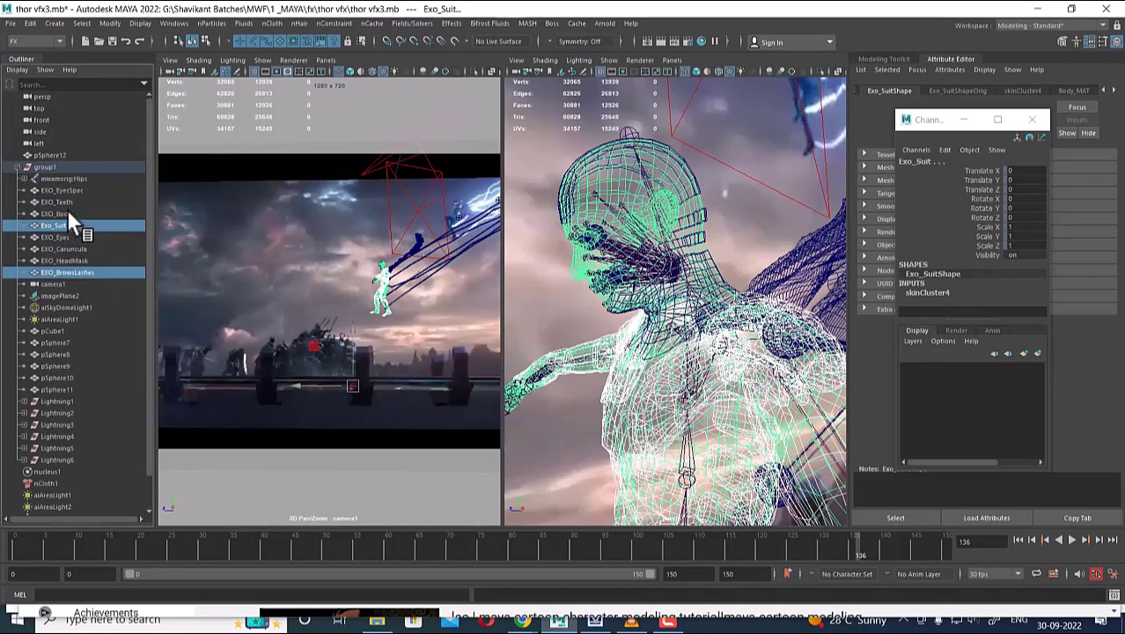
drag(70, 188, 64, 269)
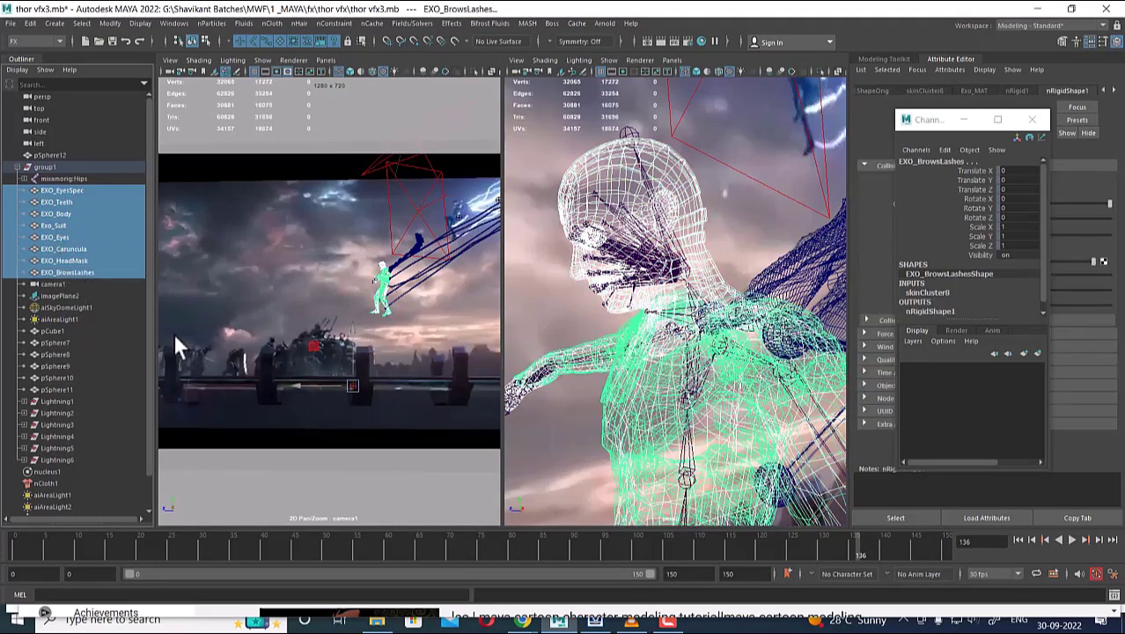
ctrl+click(62, 179)
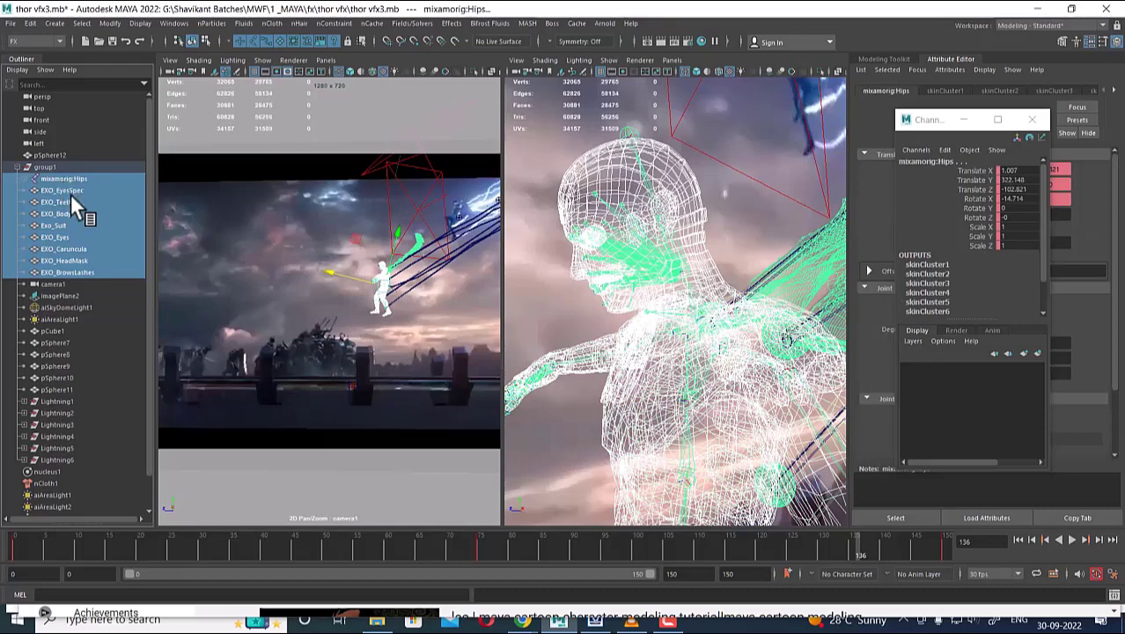
Create a new render layer from the selected character objects and make it the active layer.
click(958, 330)
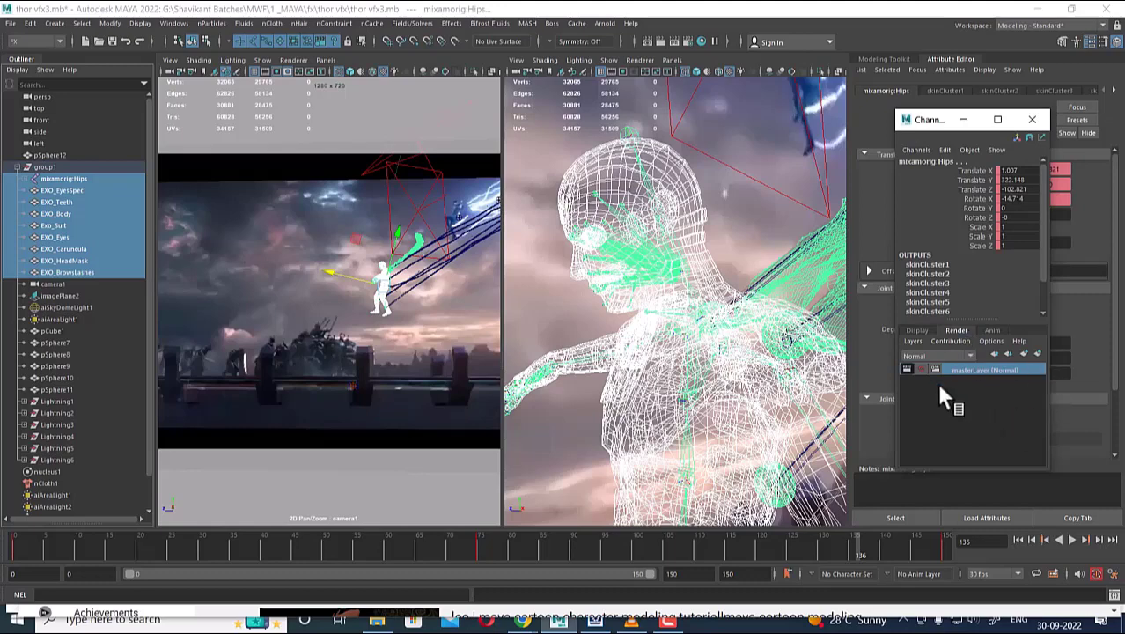
click(1036, 352)
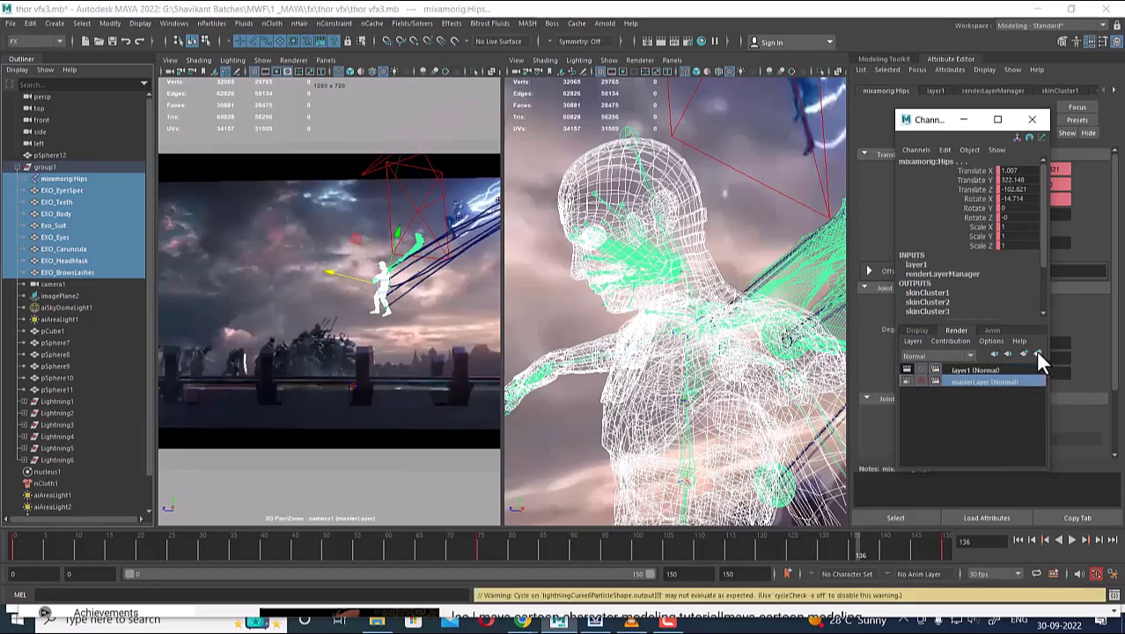
click(992, 370)
Review the preferred render setup system in the Rendering preferences, leaving it on Legacy Render Layers.
click(1114, 573)
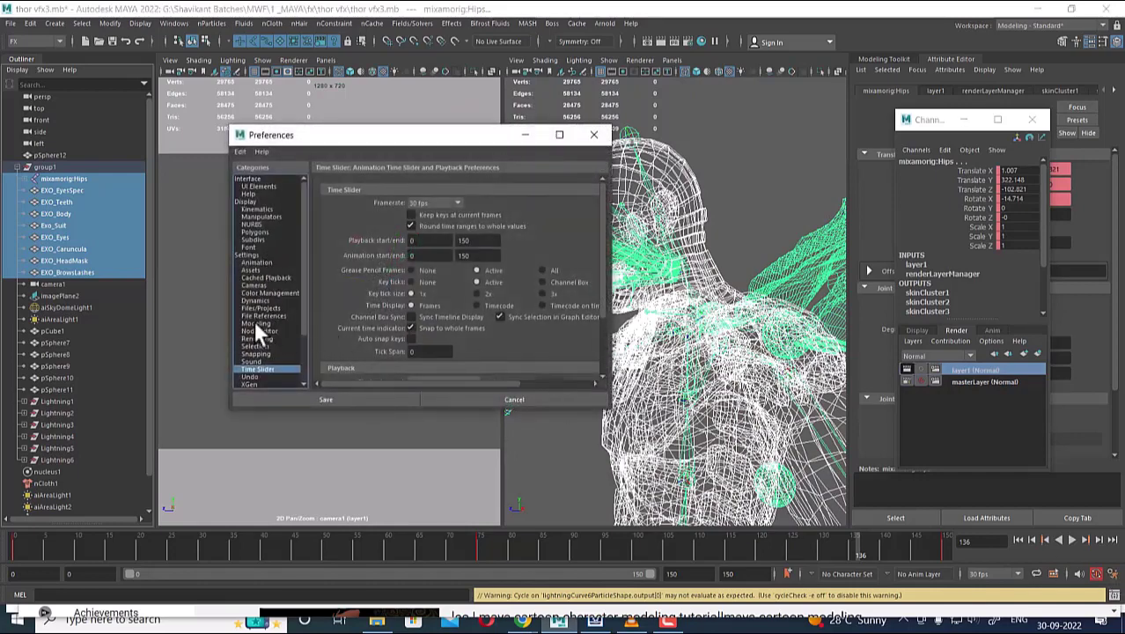
click(257, 338)
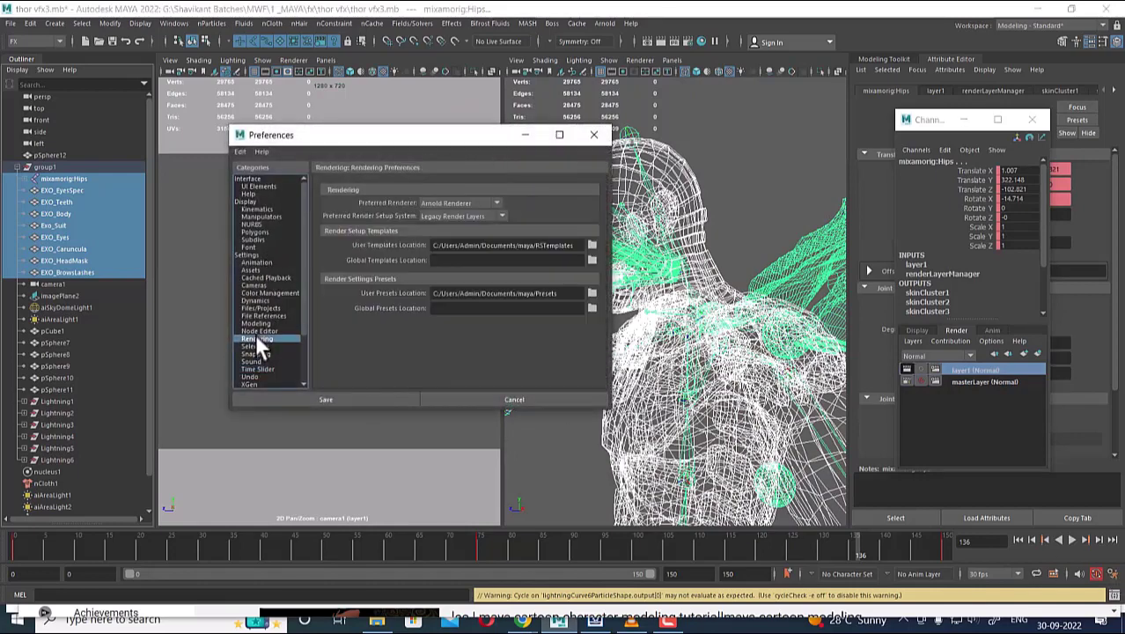
click(451, 214)
click(452, 217)
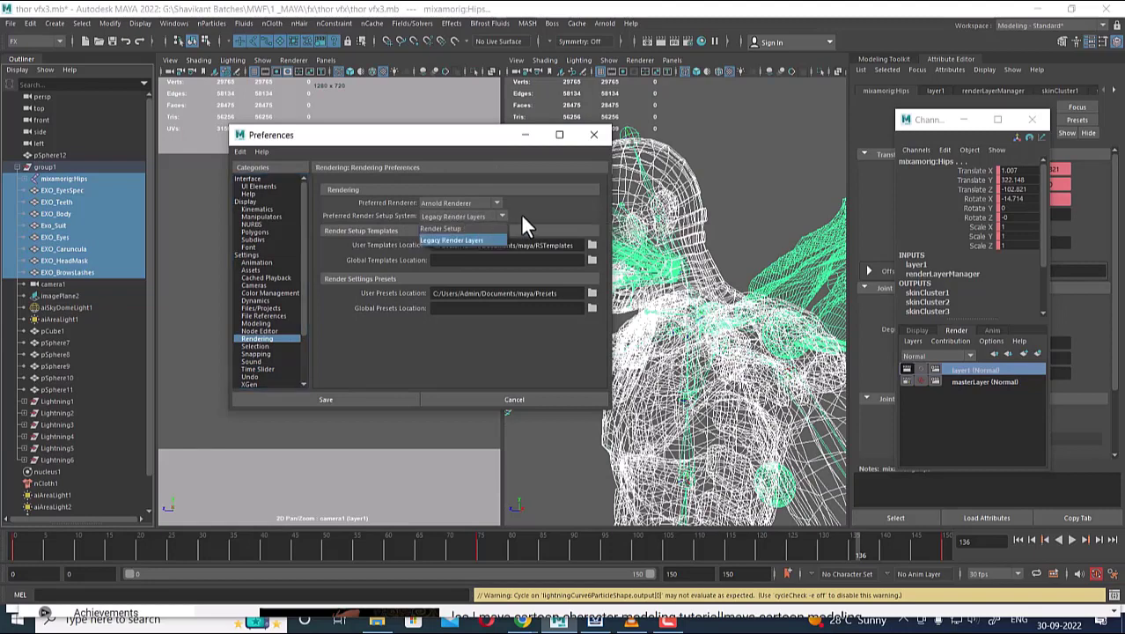
click(594, 135)
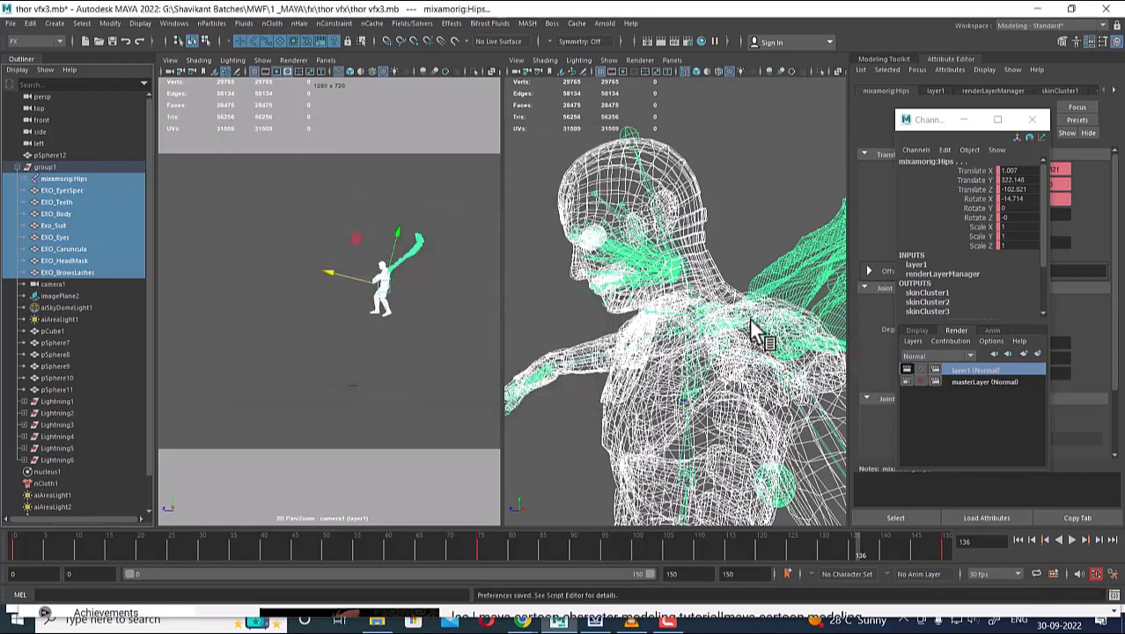
Duplicate the character's render layer layer1.
scroll(754, 410, down, 6)
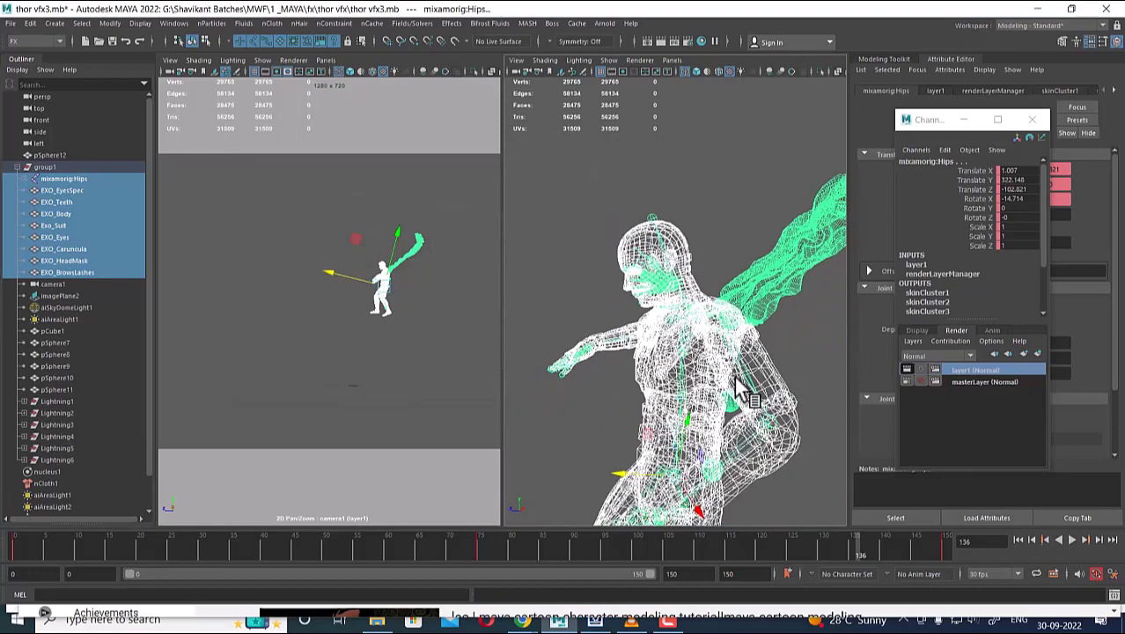
right_click(1006, 371)
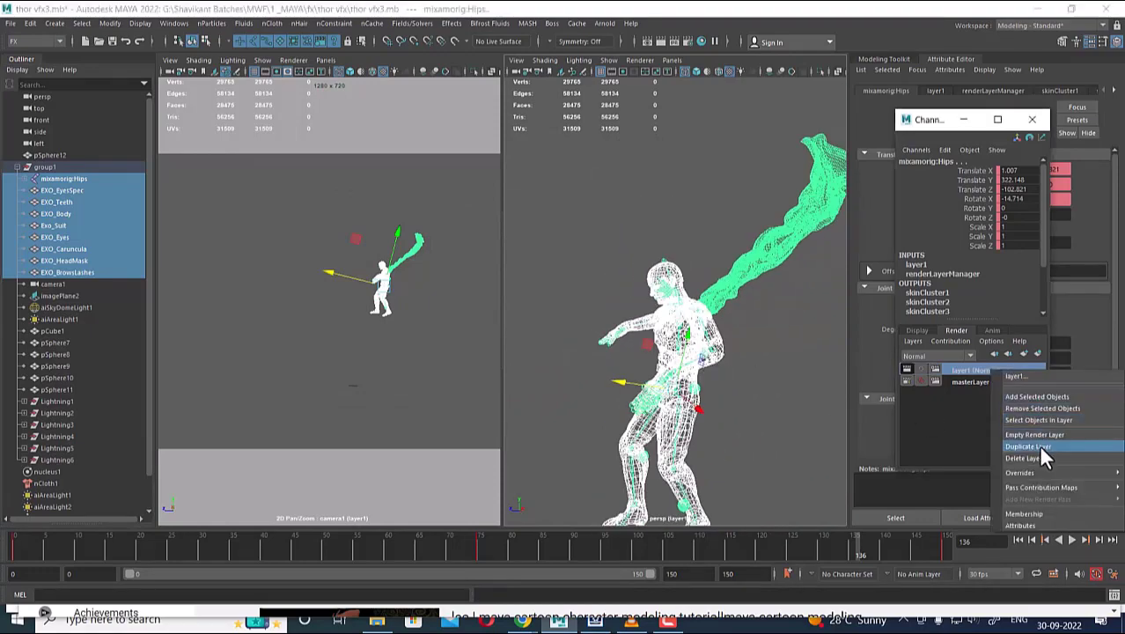
click(1038, 446)
Rename the original render layer layer1 as chac_ref.
double_click(975, 383)
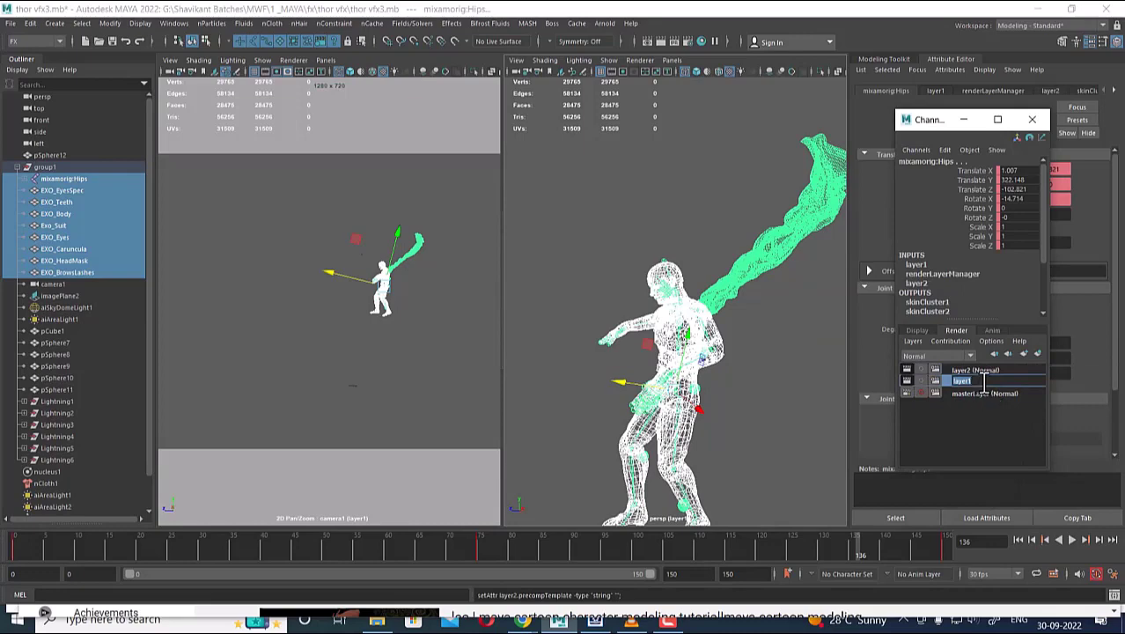
text(cha)
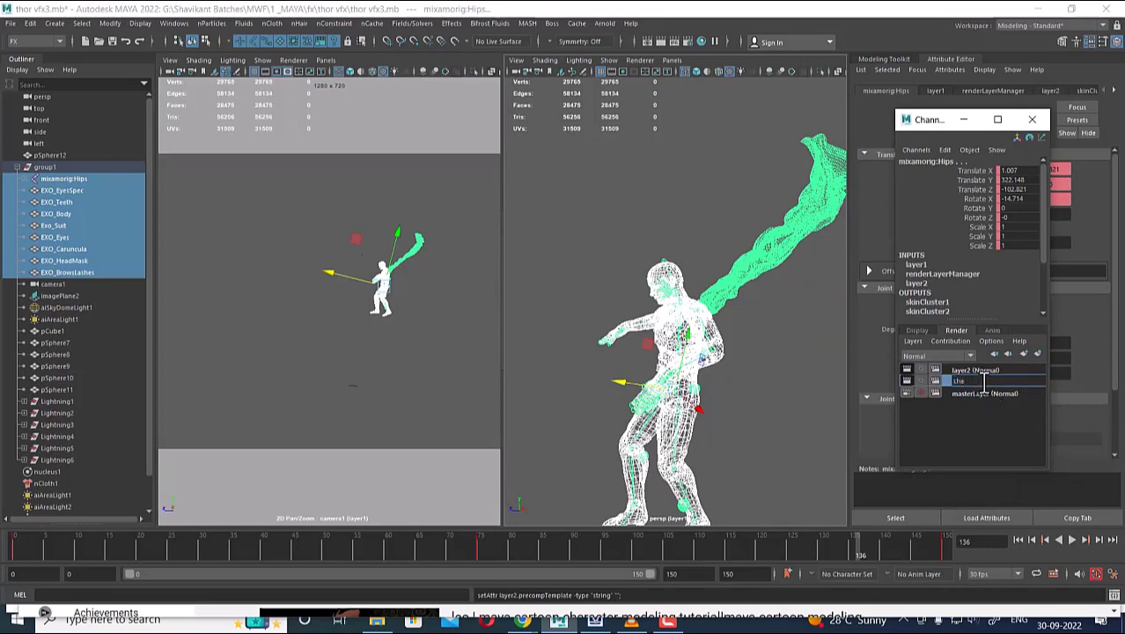
text(c_ref)
key(Return)
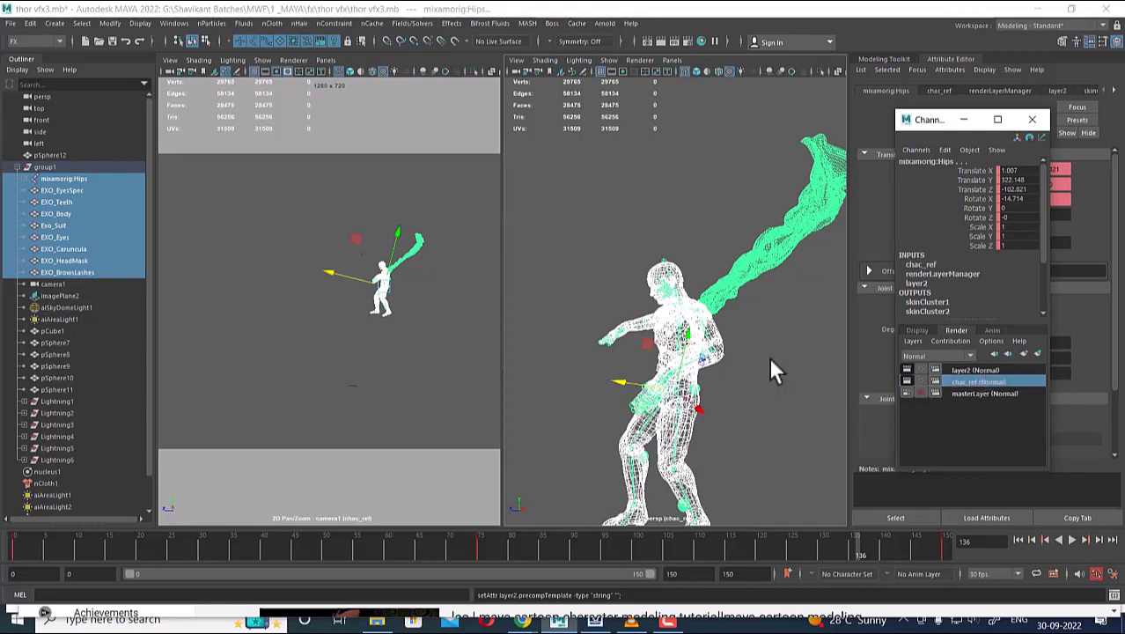
Rename the duplicated render layer layer2 as char_lit.
double_click(974, 369)
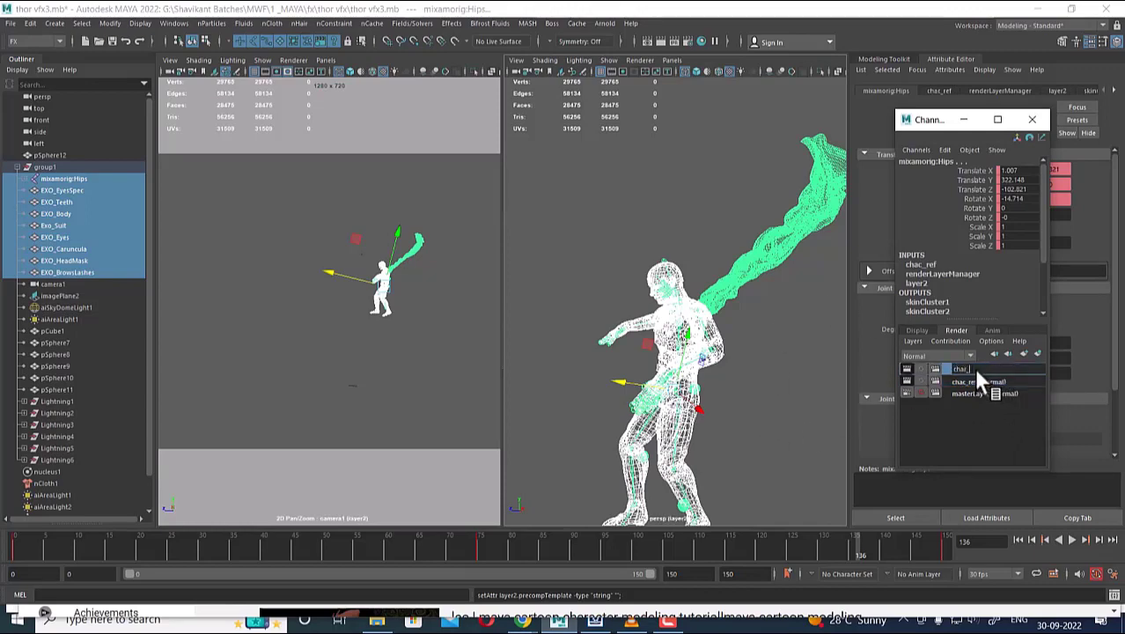
text(char_lit)
key(Return)
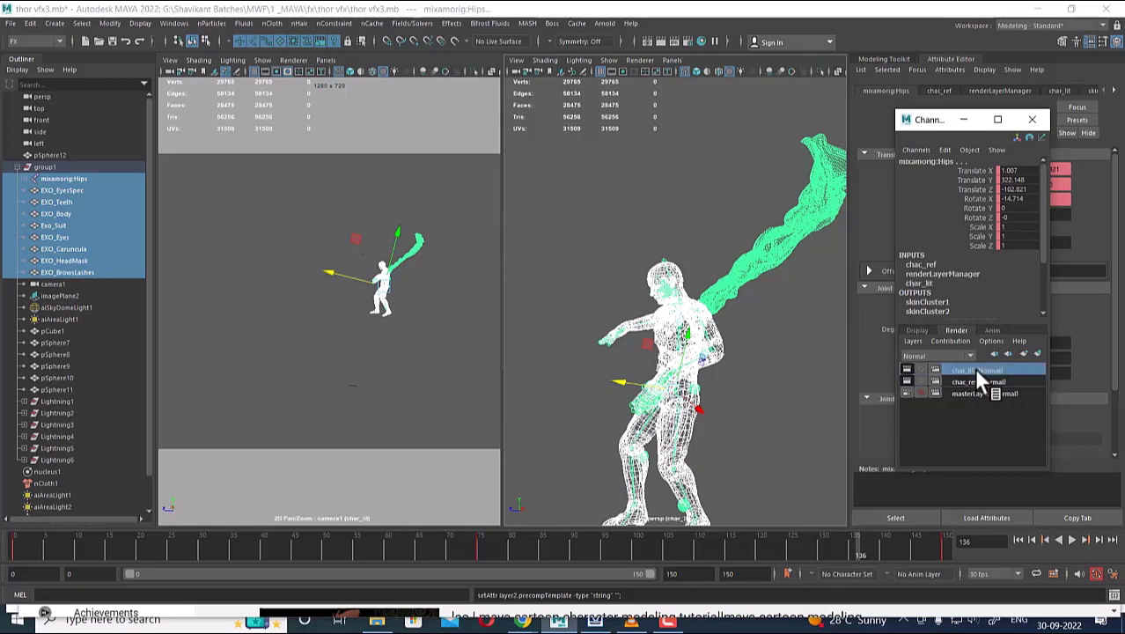
Compare the contents of masterLayer, chac_ref and char_lit by switching between the render layers.
click(966, 395)
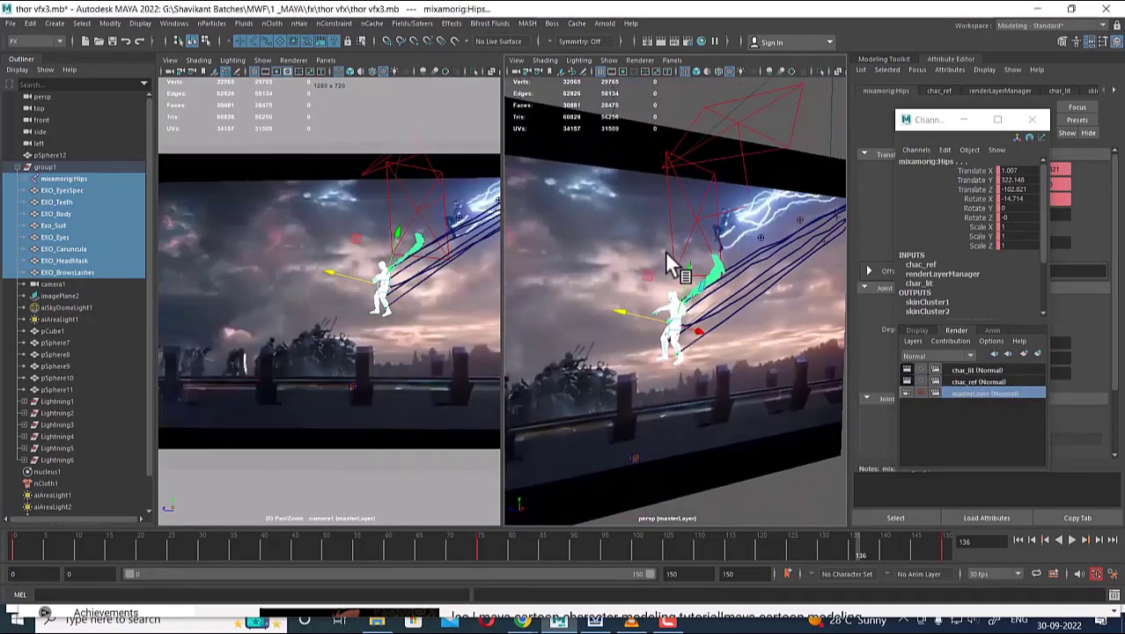
alt+drag(658, 315, 806, 349)
scroll(709, 344, up, 3)
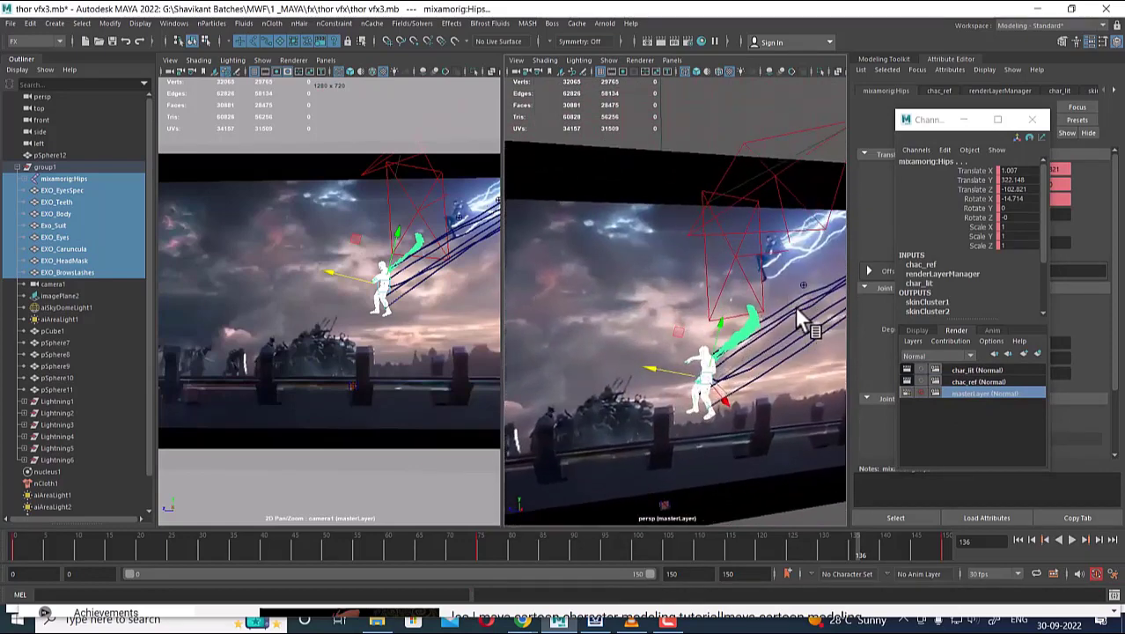
click(961, 381)
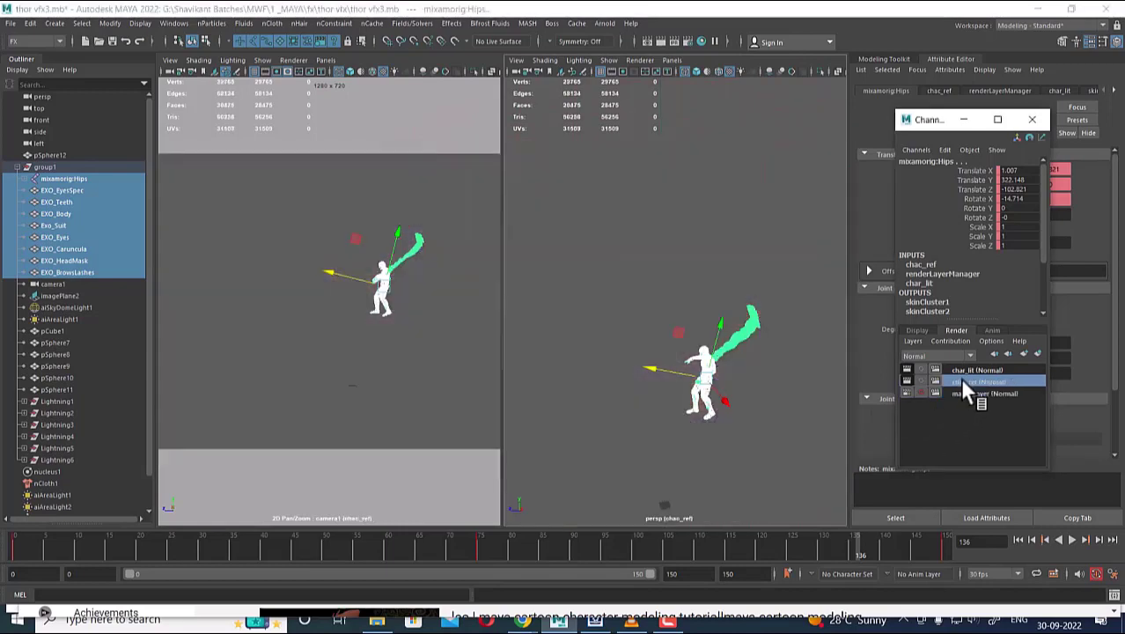
click(973, 370)
click(979, 393)
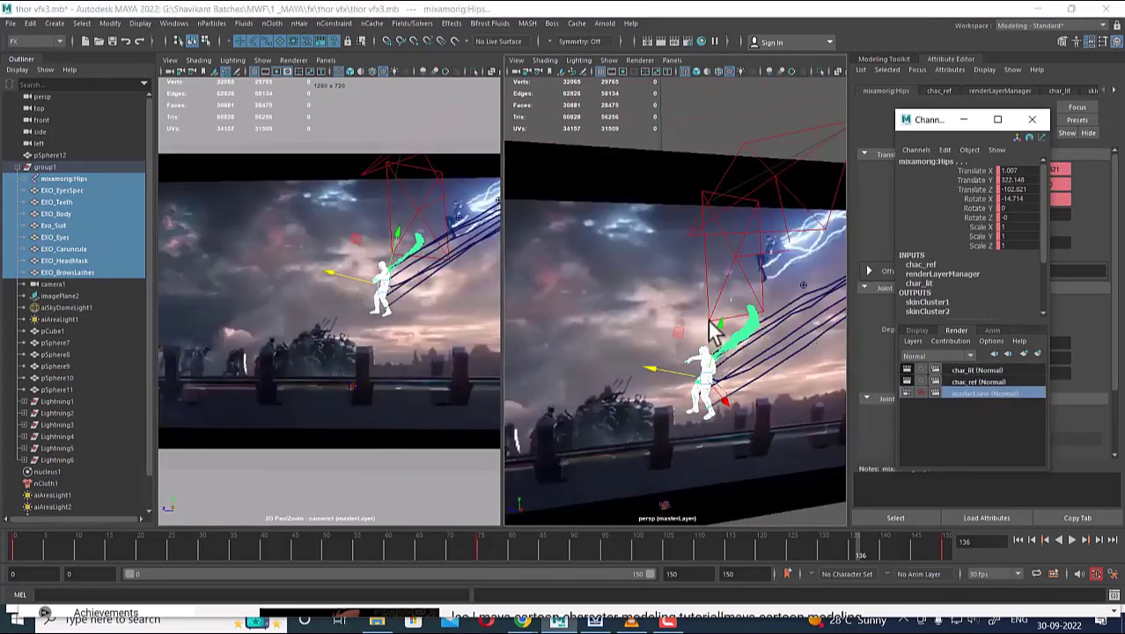
click(971, 370)
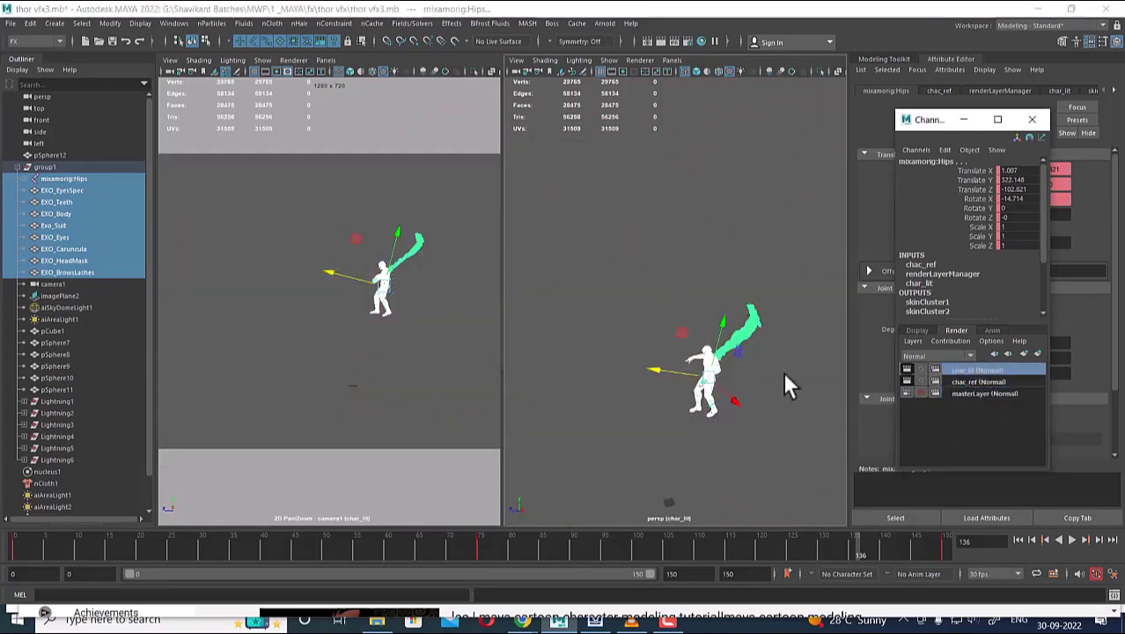
Select the three area lights in masterLayer, add them to the char_lit render layer and return to masterLayer.
click(964, 393)
alt+drag(671, 233, 656, 295)
click(746, 250)
click(757, 247)
shift+click(707, 284)
shift+click(799, 337)
click(969, 369)
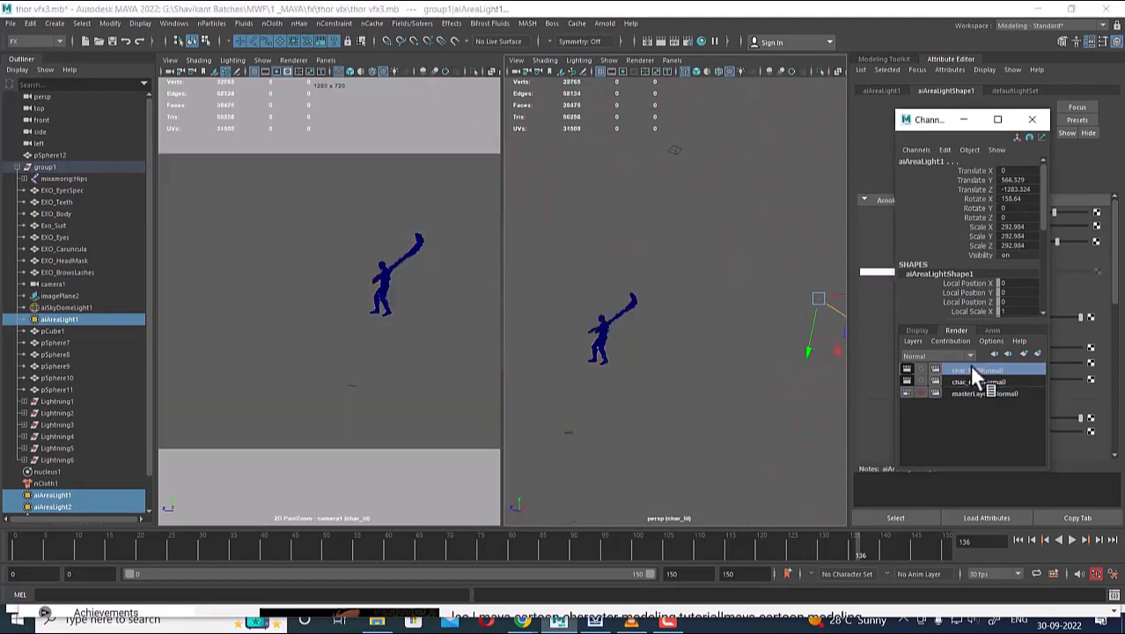
right_click(970, 368)
click(996, 395)
click(963, 393)
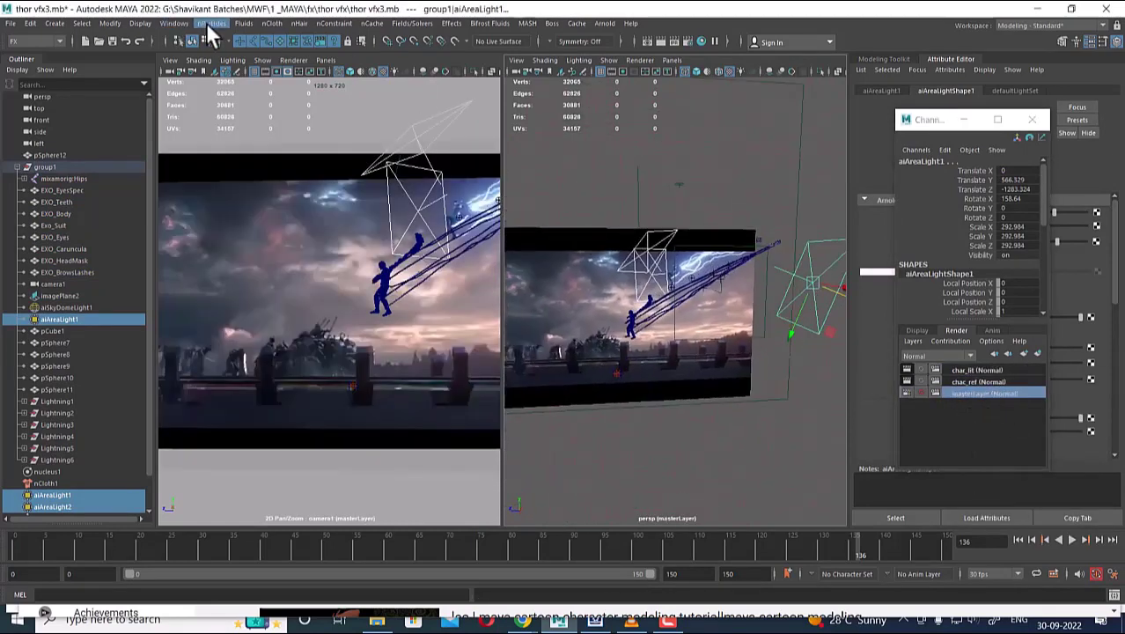
Show the scene's hidden objects, select the sky dome light in masterLayer and add it to the chac_ref render layer.
click(141, 23)
mouse_move(201, 96)
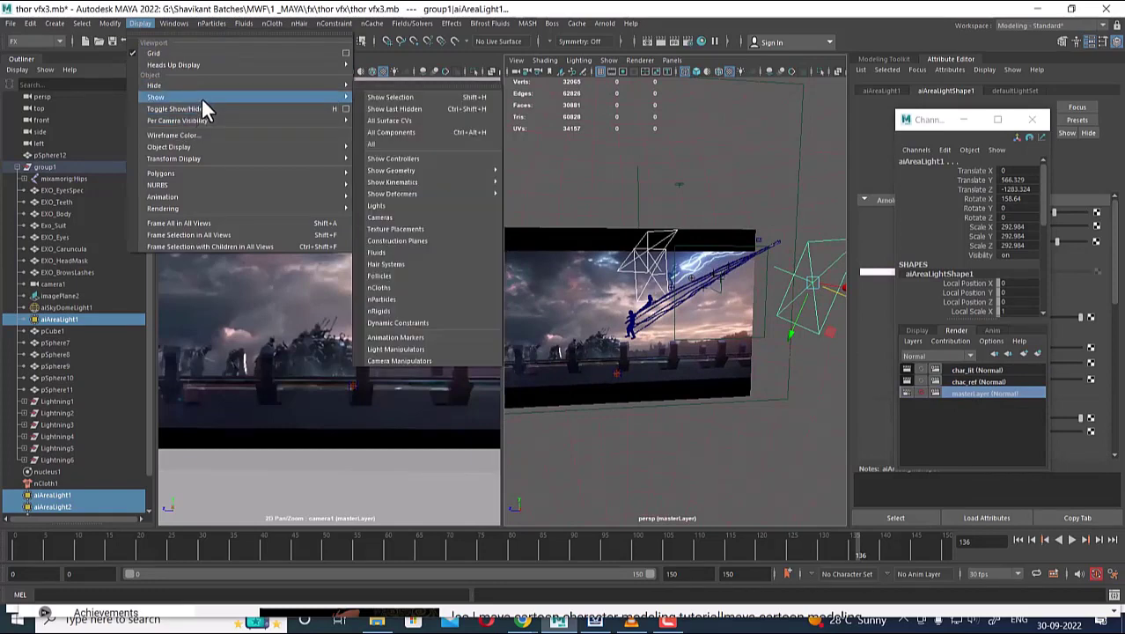
click(415, 155)
scroll(716, 221, down, 4)
click(808, 192)
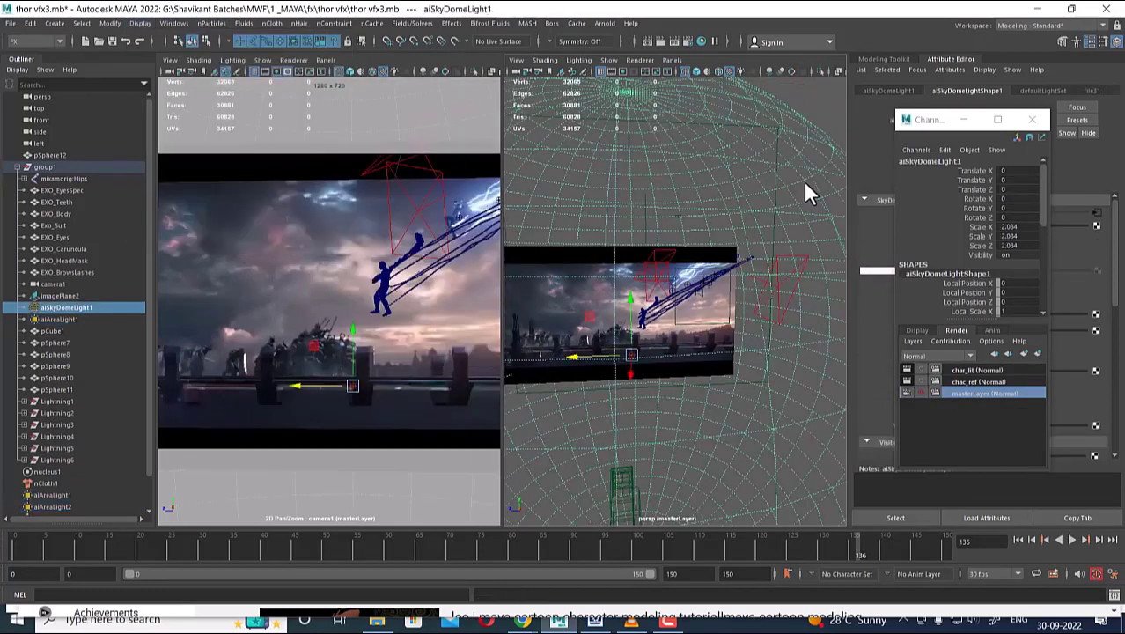
click(991, 380)
right_click(994, 381)
click(1016, 410)
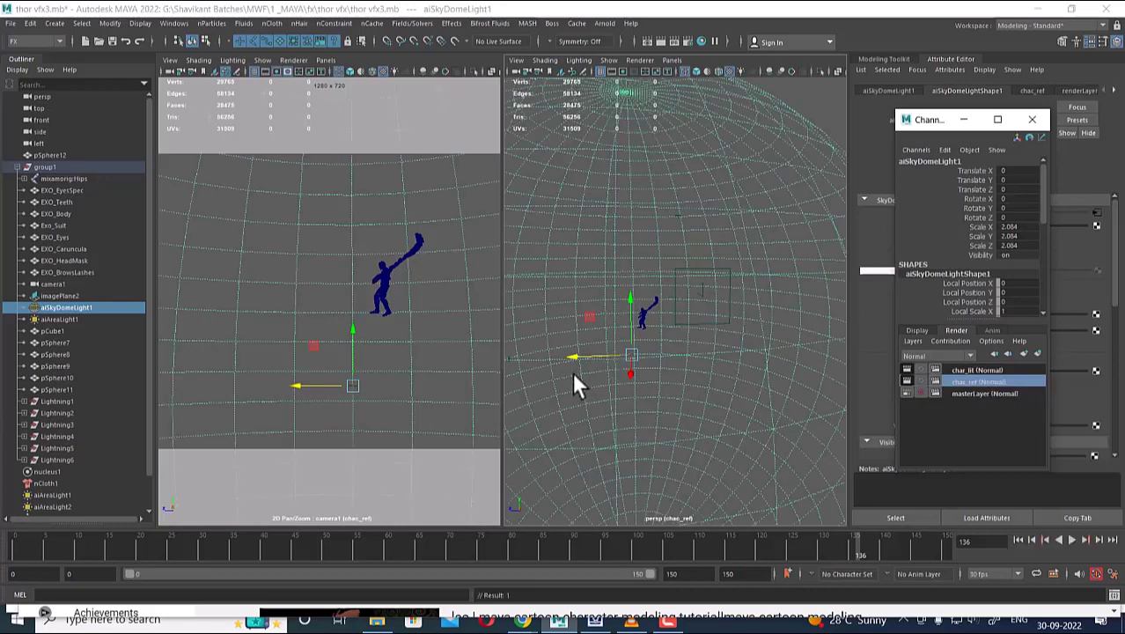
Test-render the chac_ref render layer and rename that layer chac_en.
click(660, 41)
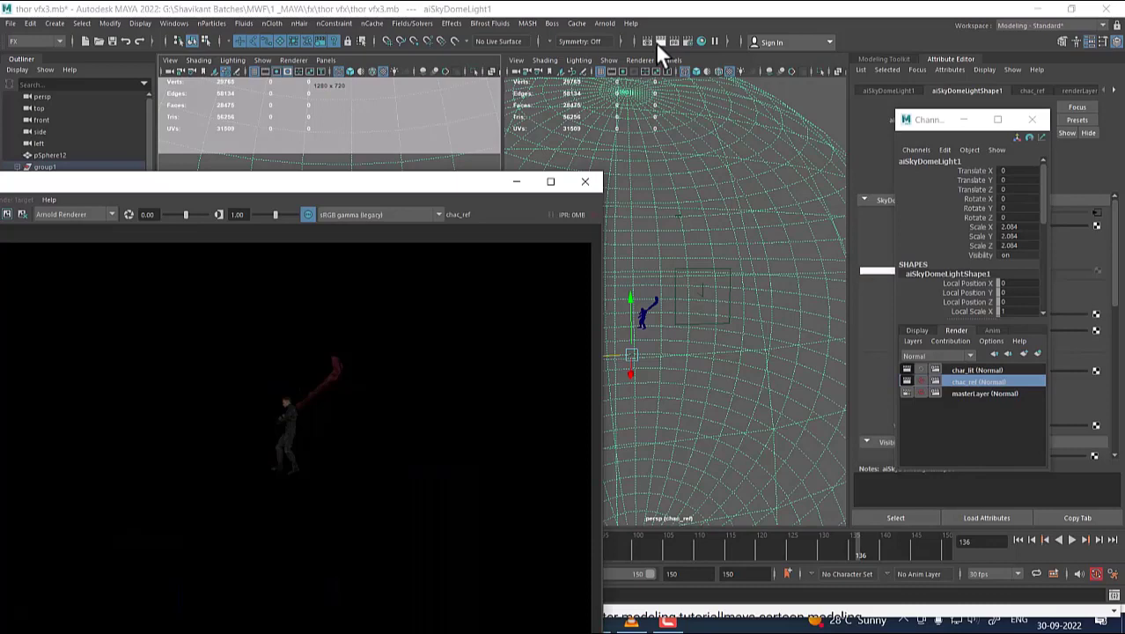
click(517, 182)
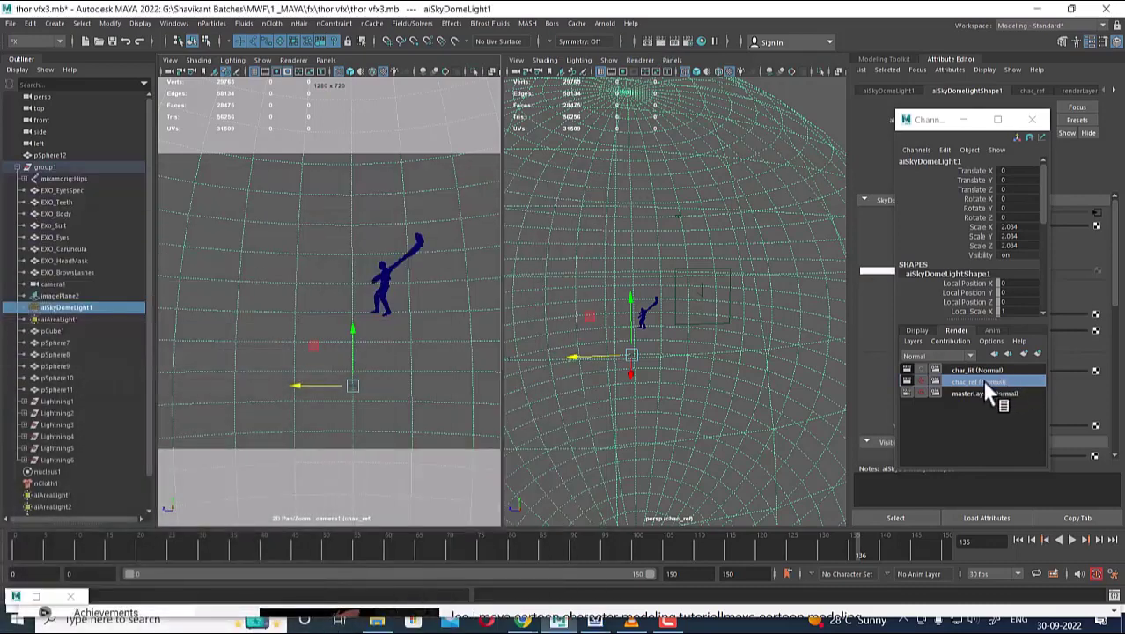
double_click(988, 380)
key(BackSpace)
key(BackSpace)
key(BackSpace)
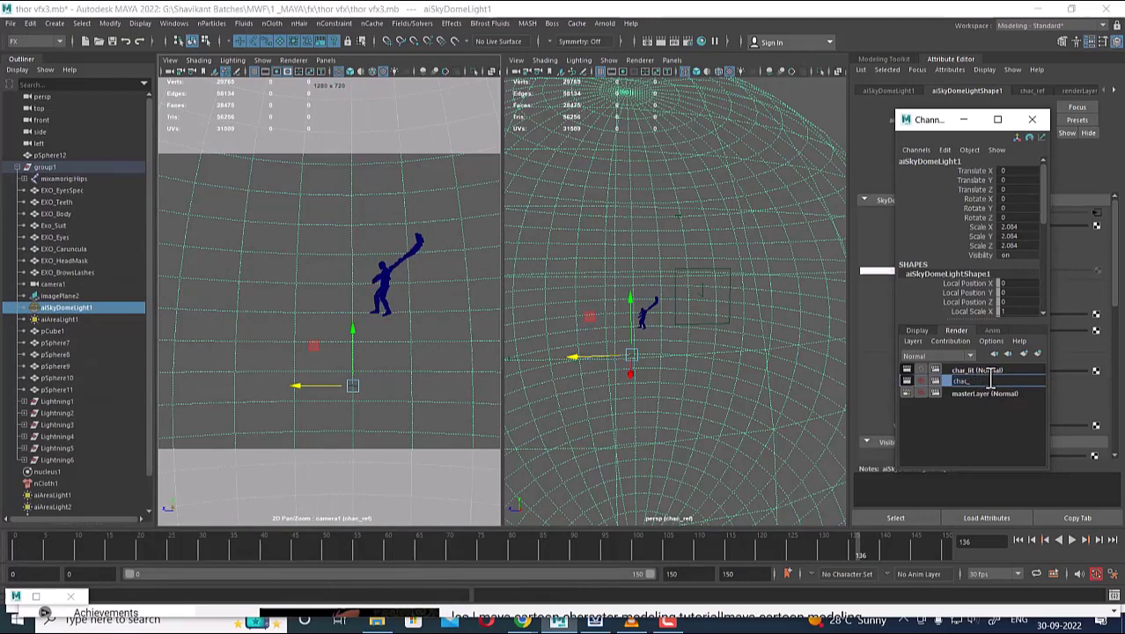
text(en)
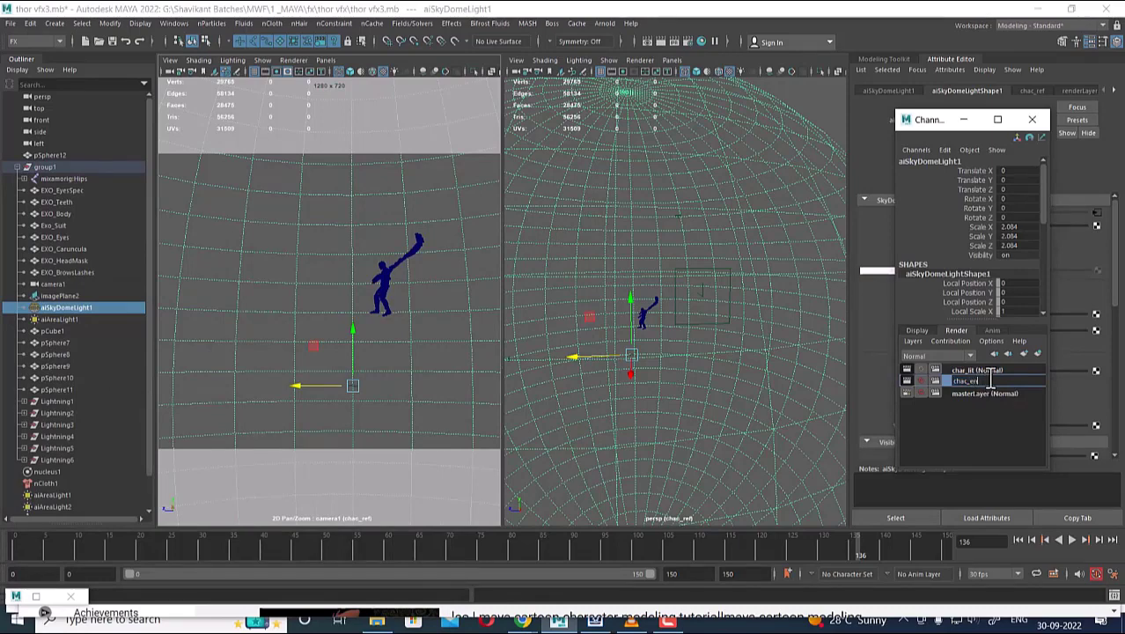
key(Return)
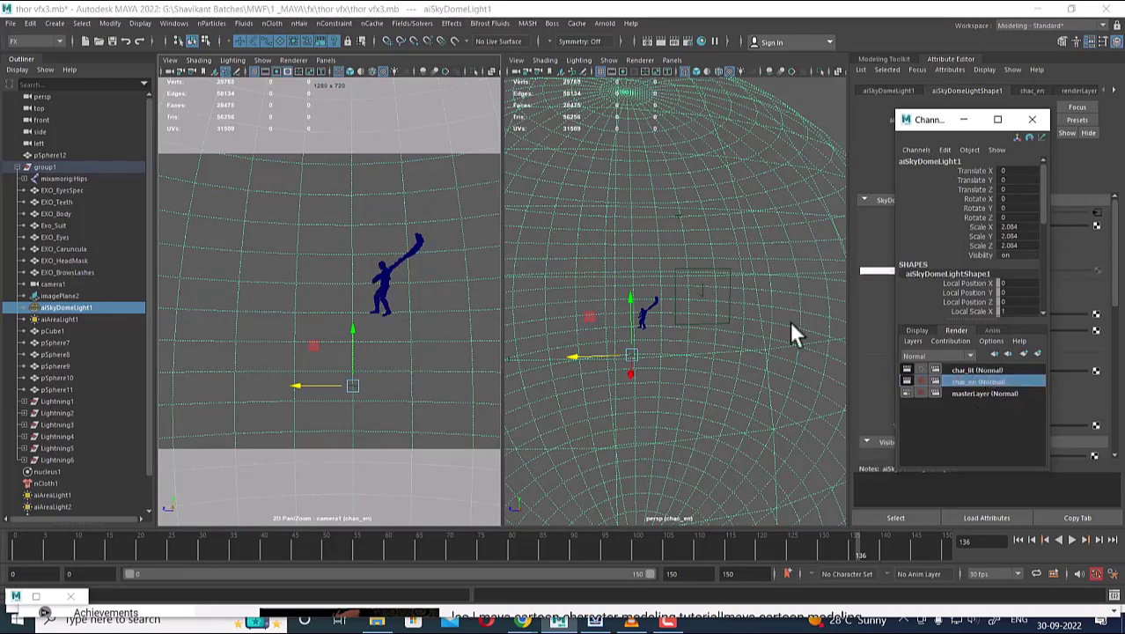
Check the contents of the char_lit and chac_en render layers and select the sky dome light in chac_en.
click(983, 368)
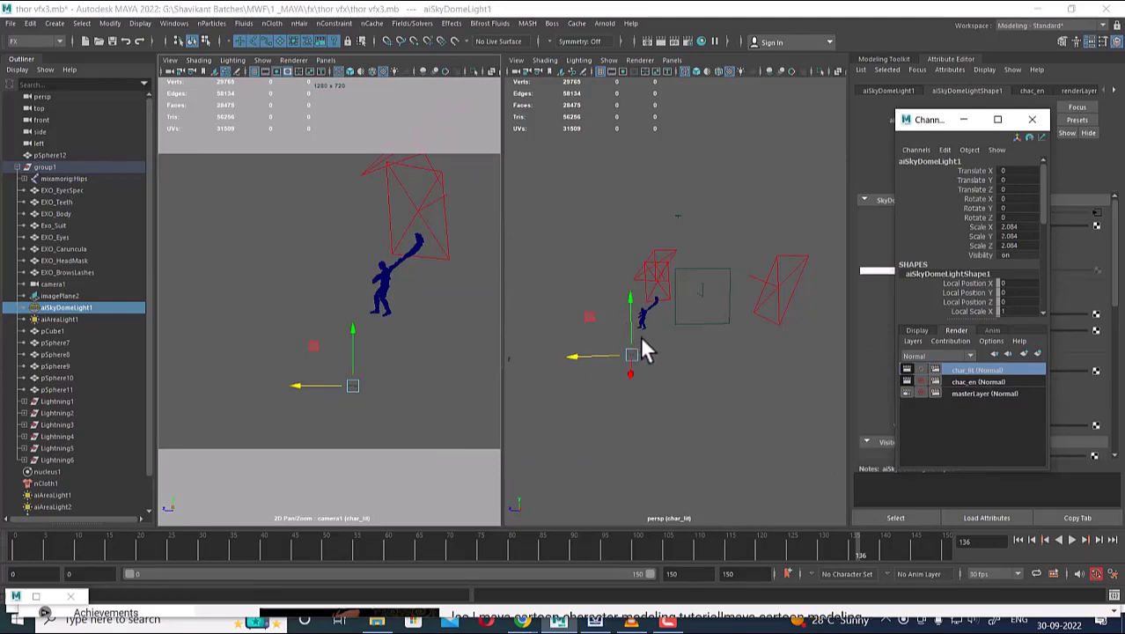
key(alt+Tab)
click(835, 234)
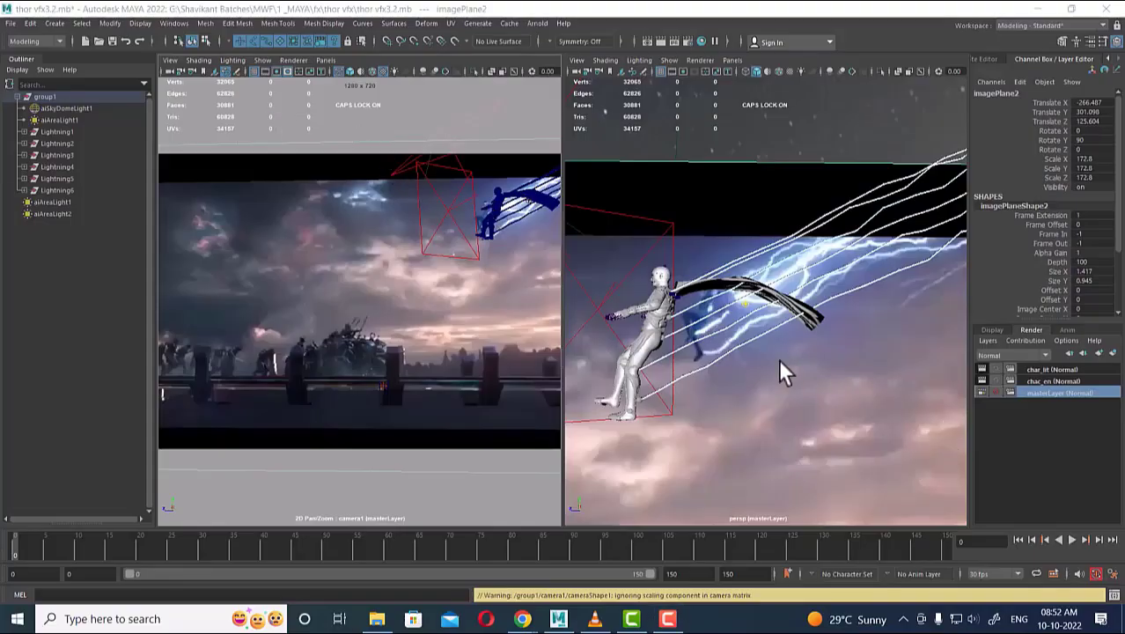
click(1066, 381)
alt+drag(856, 402, 811, 411)
alt+right_drag(811, 410, 846, 436)
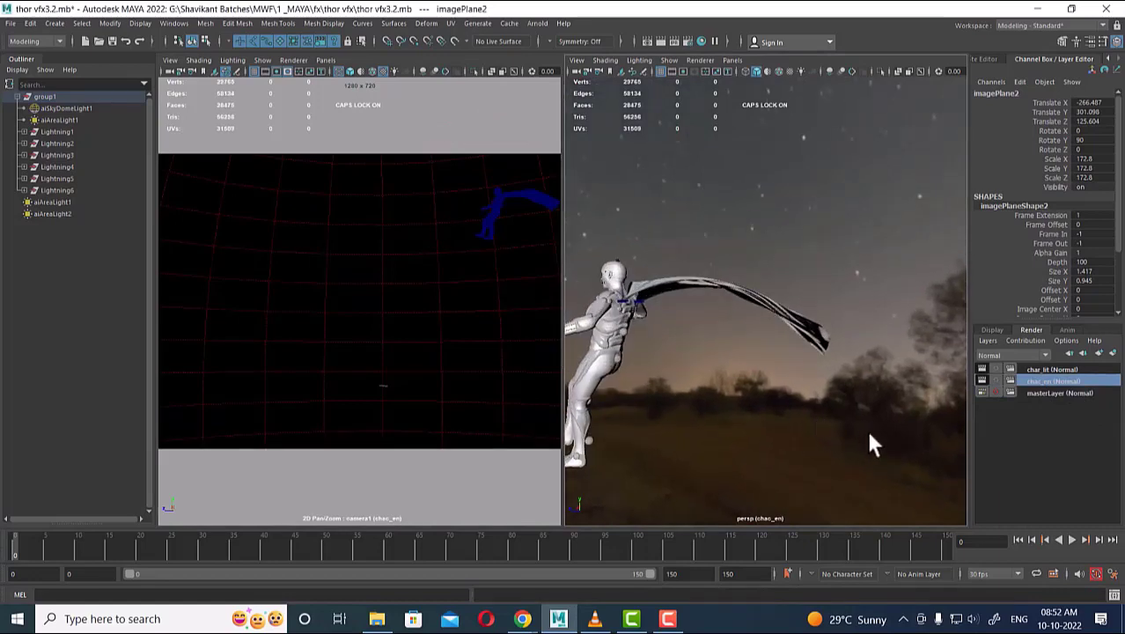
click(430, 344)
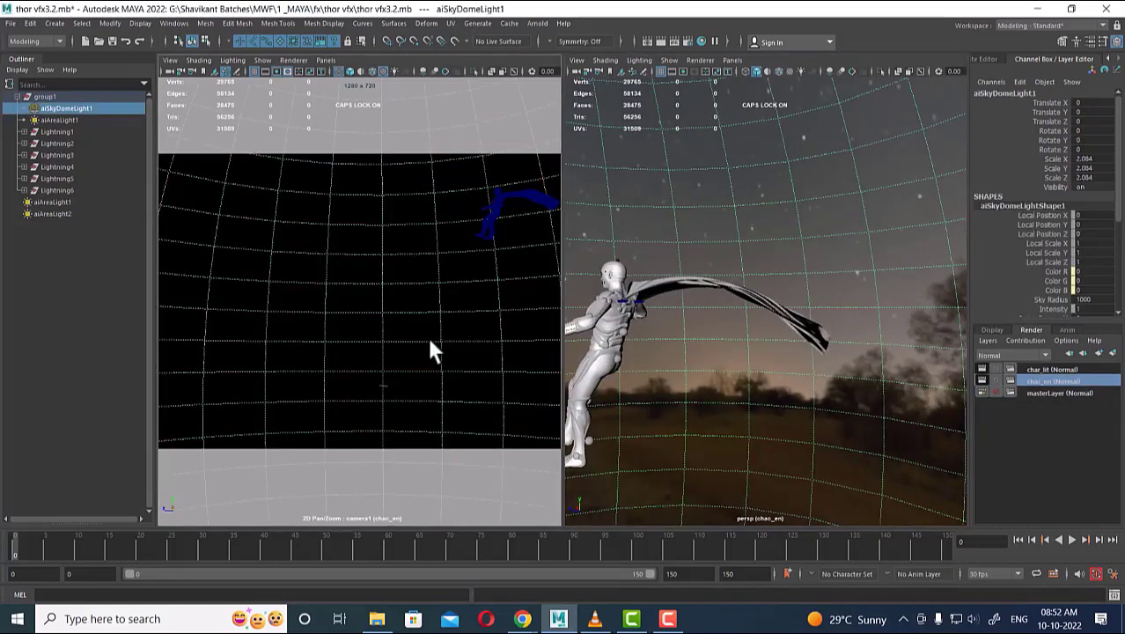
Test-render the chac_en layer and look at its Arnold sampling settings, leaving them as they are.
click(656, 39)
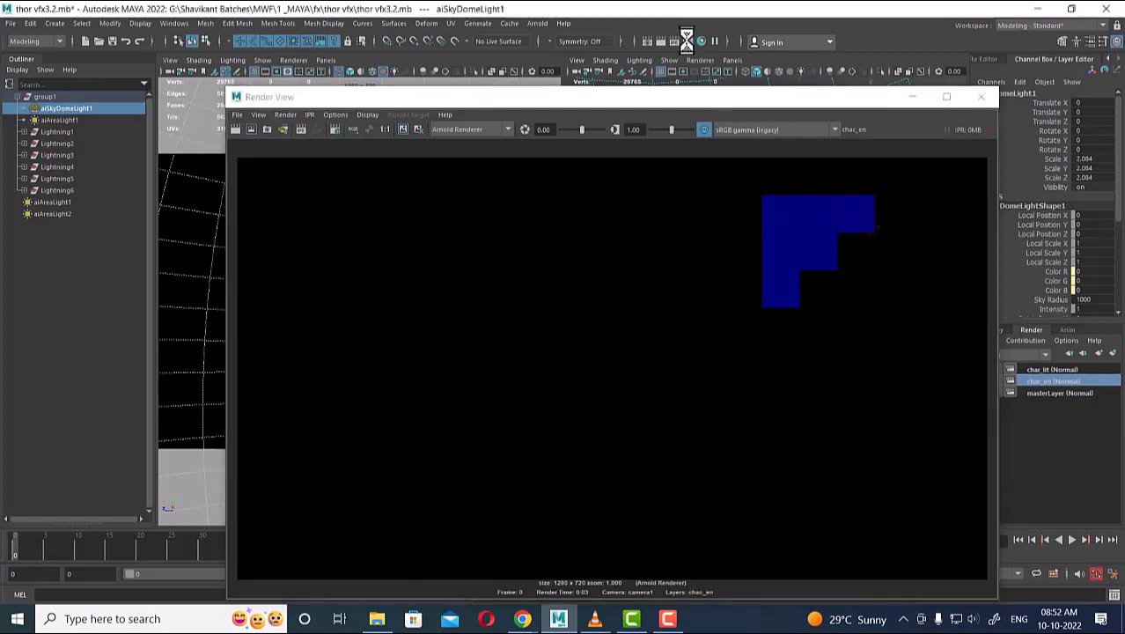
click(687, 42)
click(513, 137)
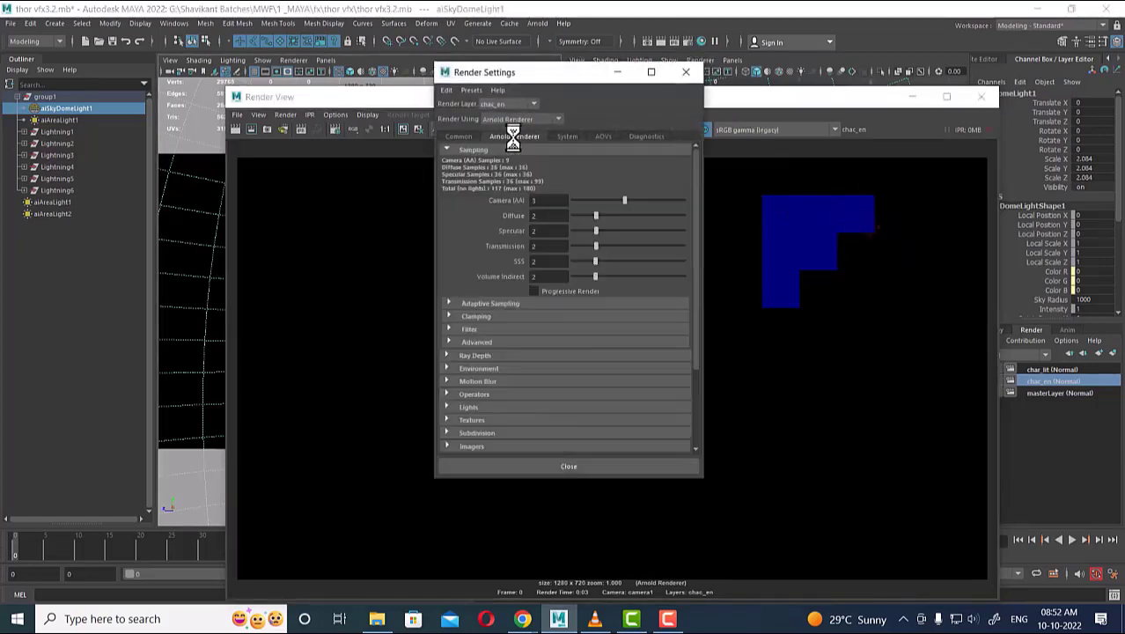
click(686, 72)
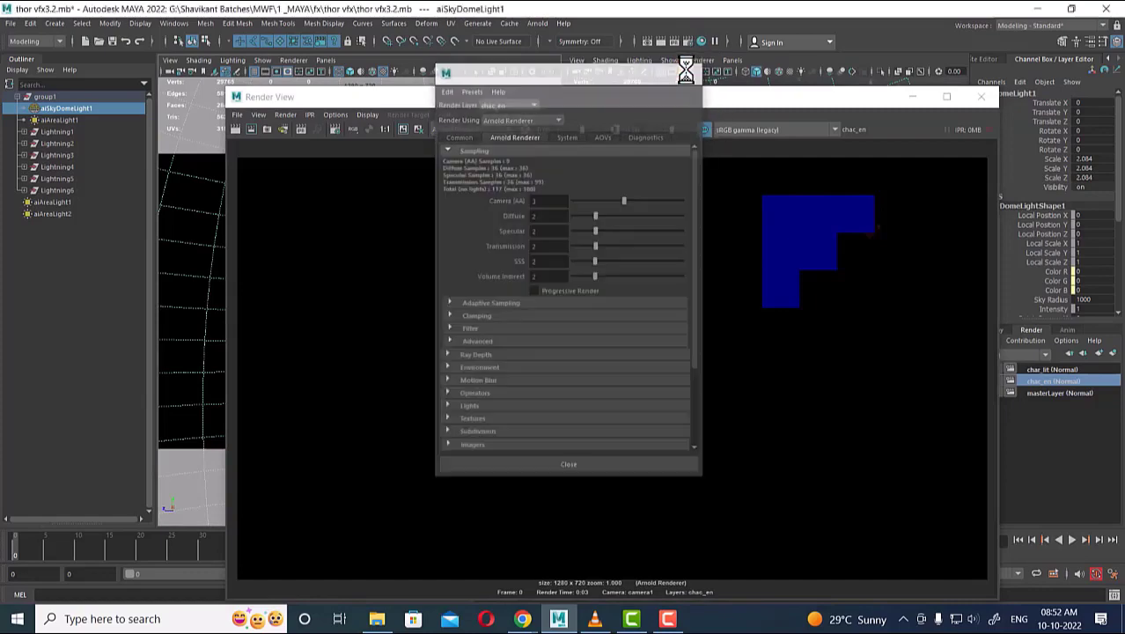
click(981, 97)
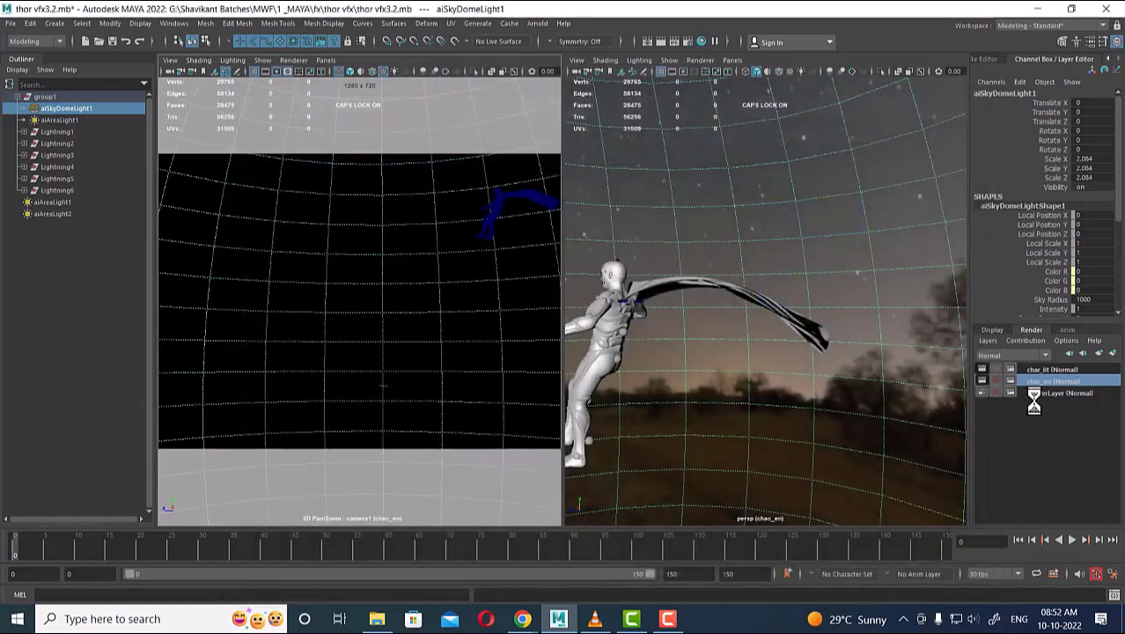
Make char_lit the active render layer and test-render it.
click(1053, 369)
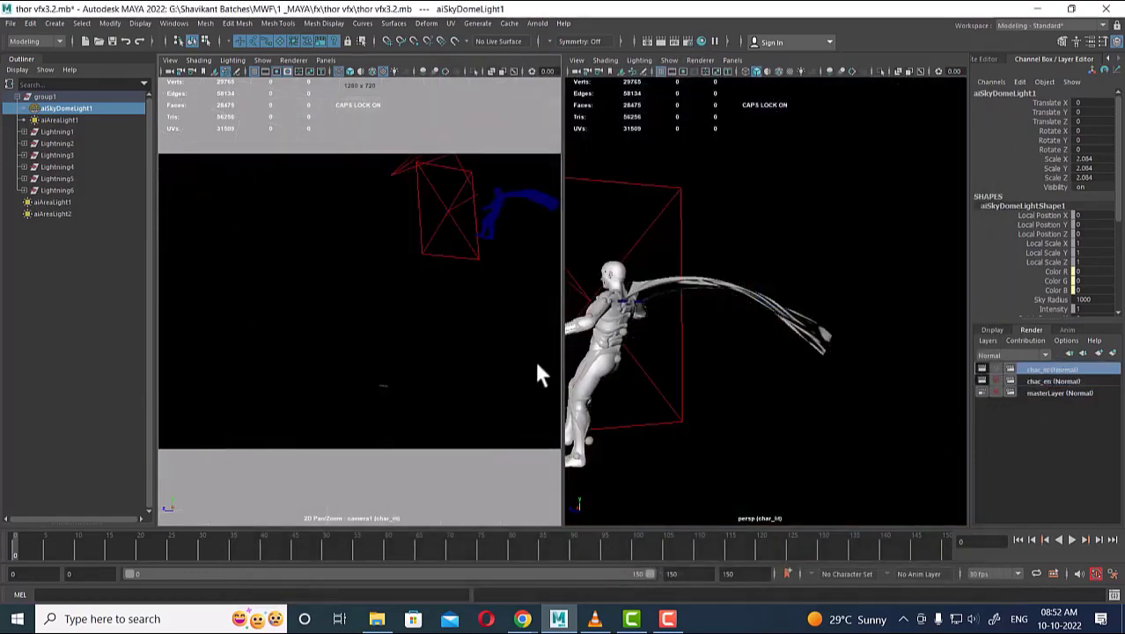
click(457, 342)
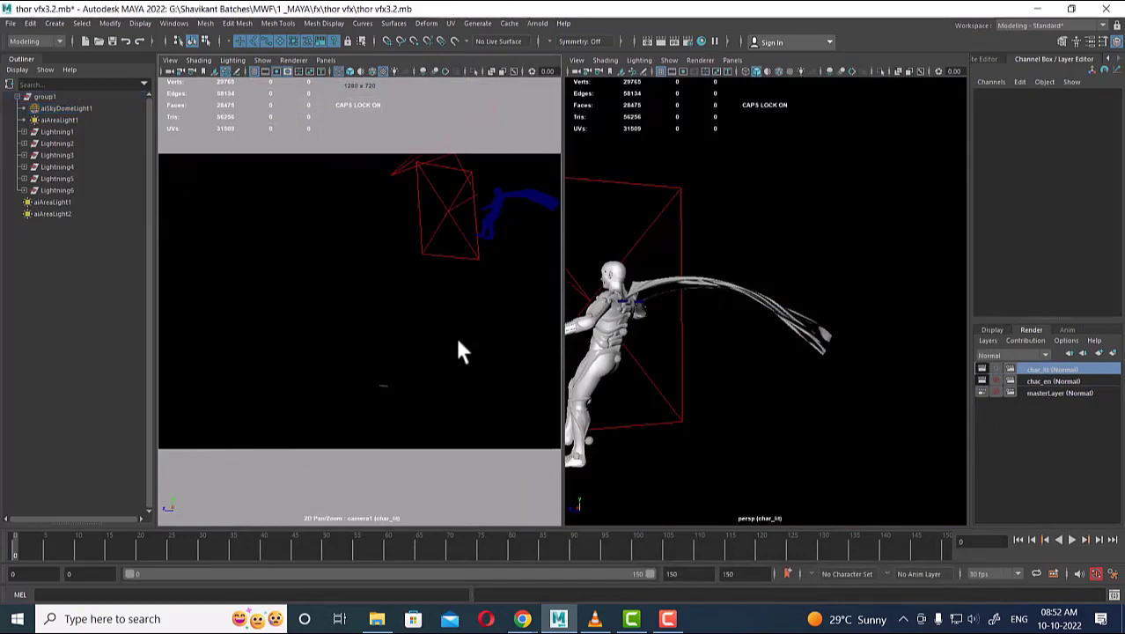
click(660, 42)
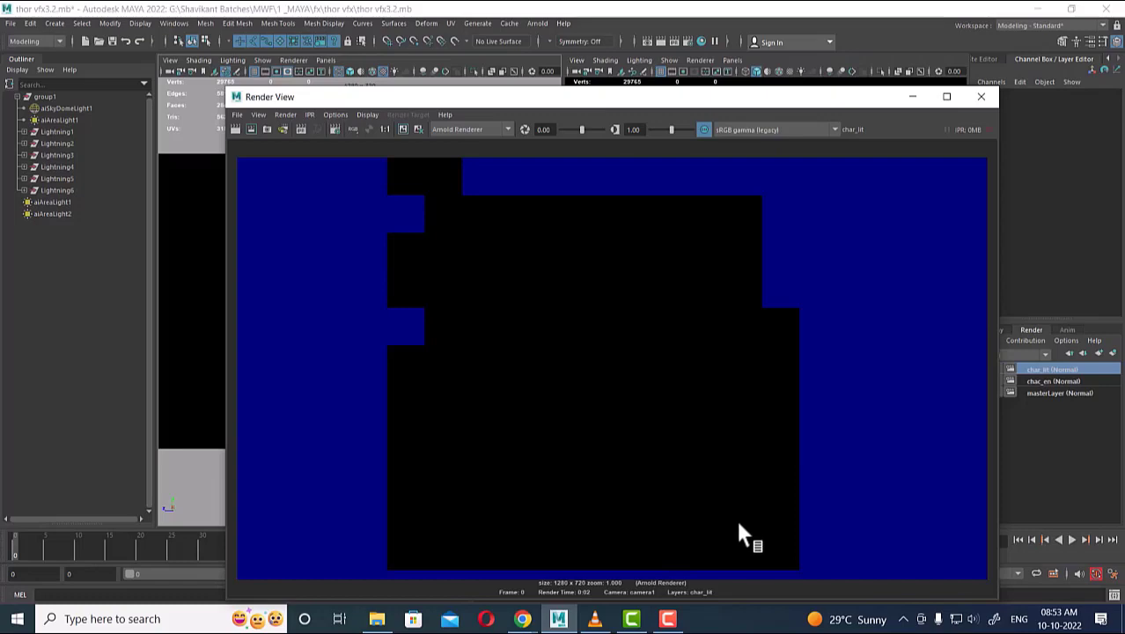
click(983, 97)
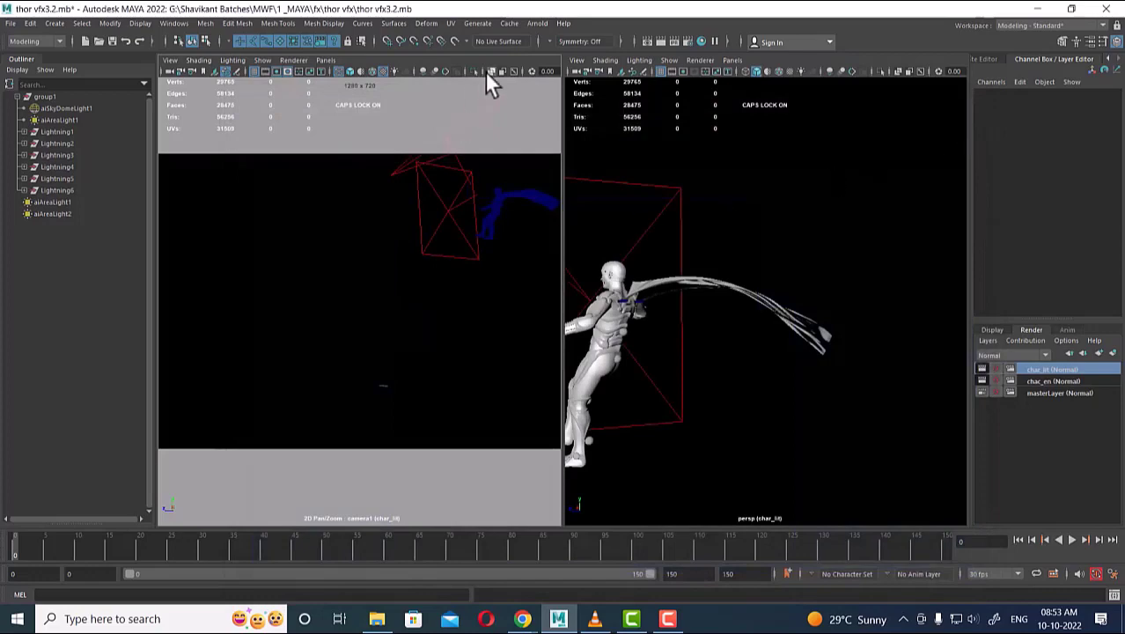
Look through char_lit's Arnold sampling, file output, frame range and image size render settings.
click(682, 41)
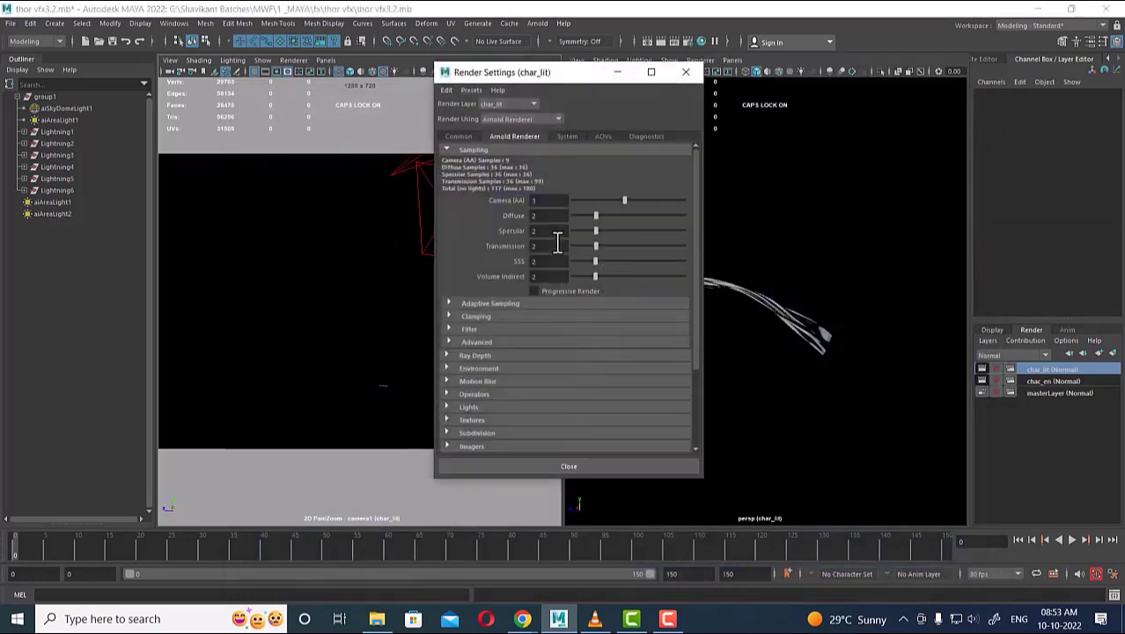
click(501, 342)
click(501, 342)
click(498, 355)
click(498, 355)
click(457, 138)
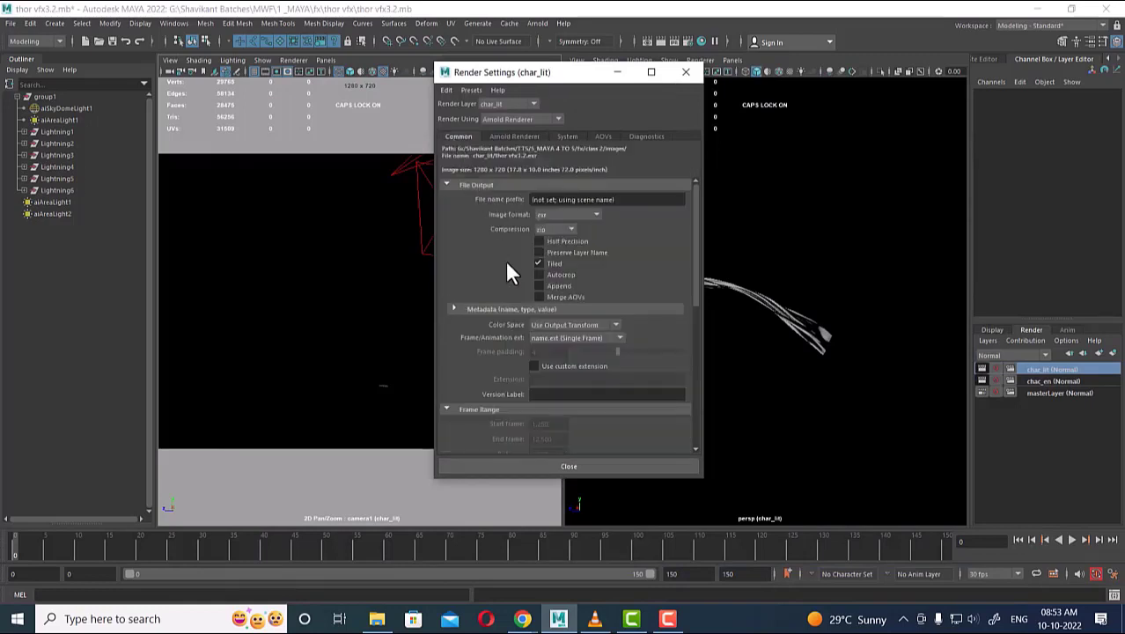
scroll(531, 290, down, 8)
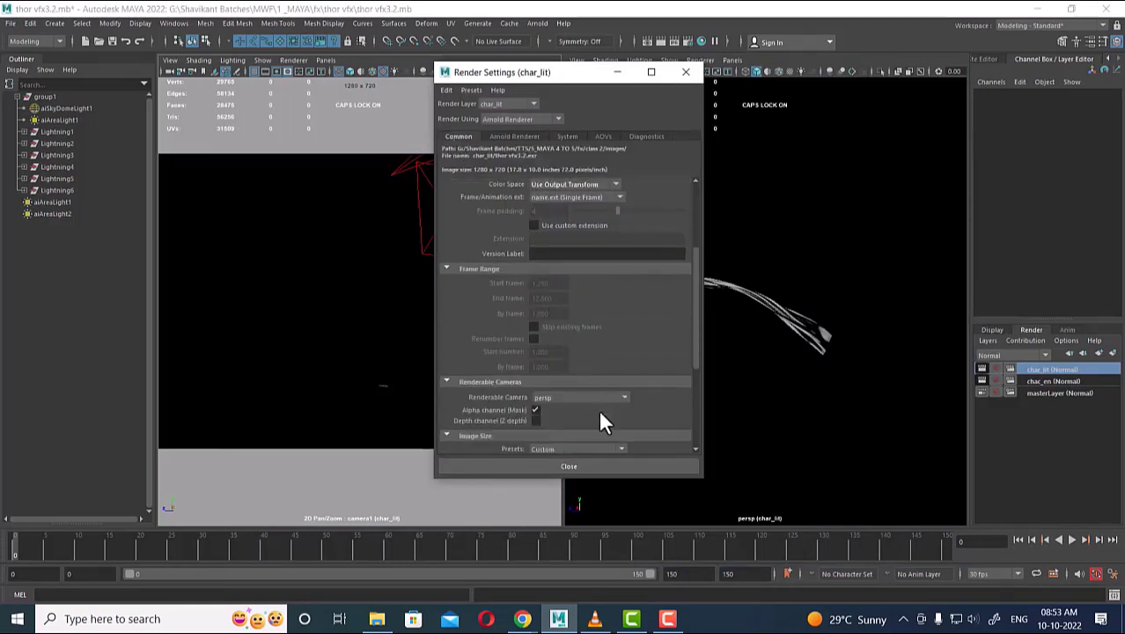
Set the test resolution to 50% (640x360) and render the char_lit layer again.
click(646, 43)
right_click(535, 275)
mouse_move(586, 310)
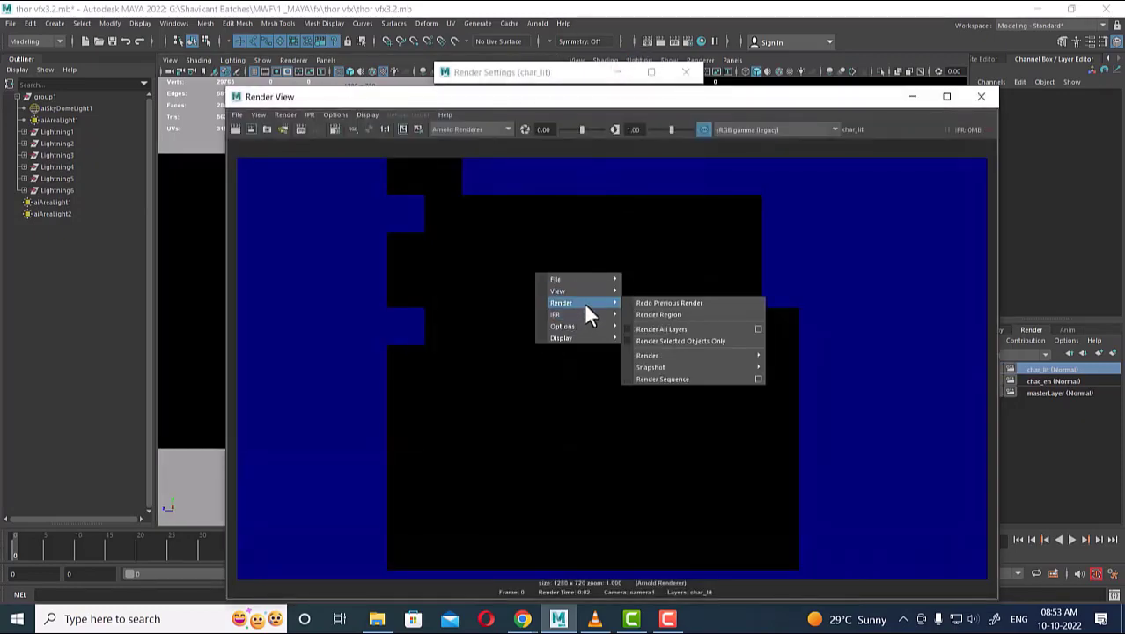
mouse_move(693, 356)
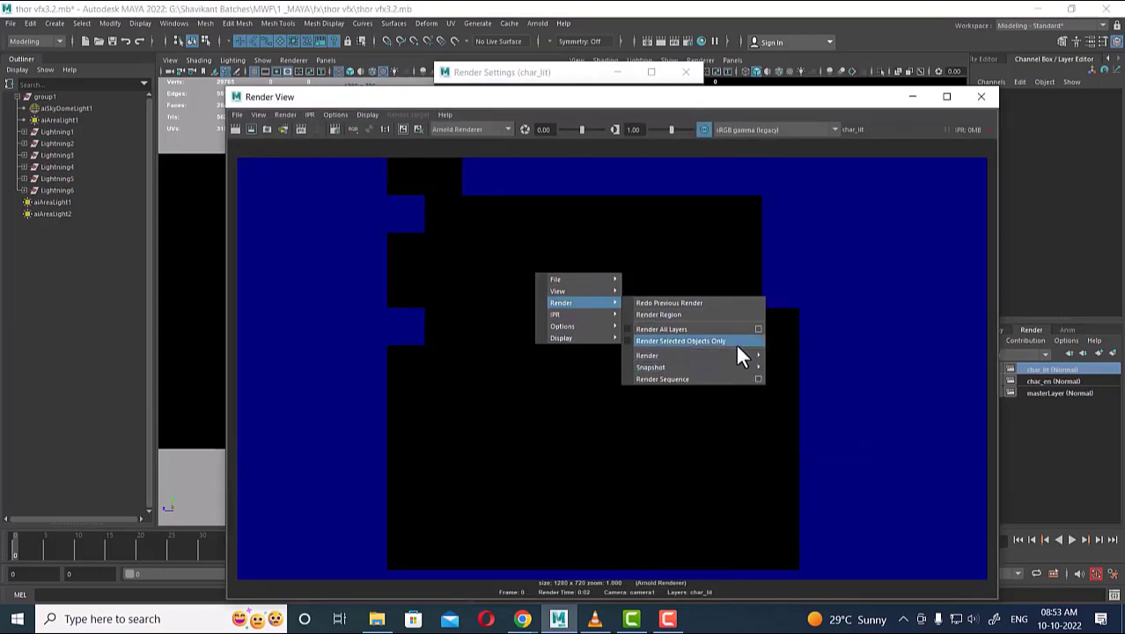
mouse_move(738, 365)
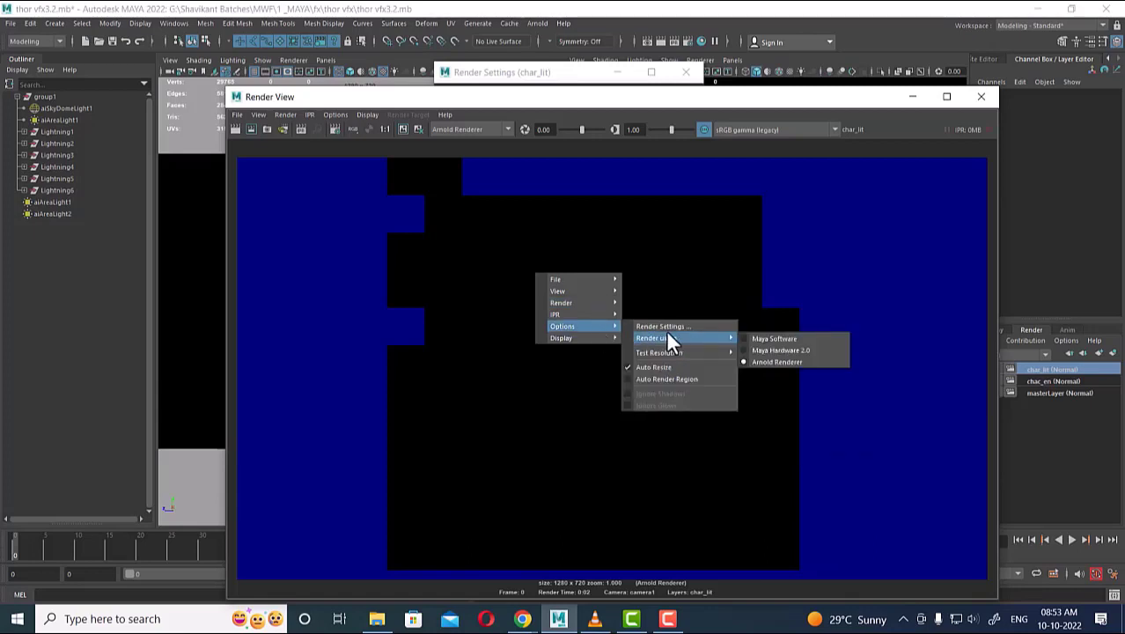
mouse_move(671, 340)
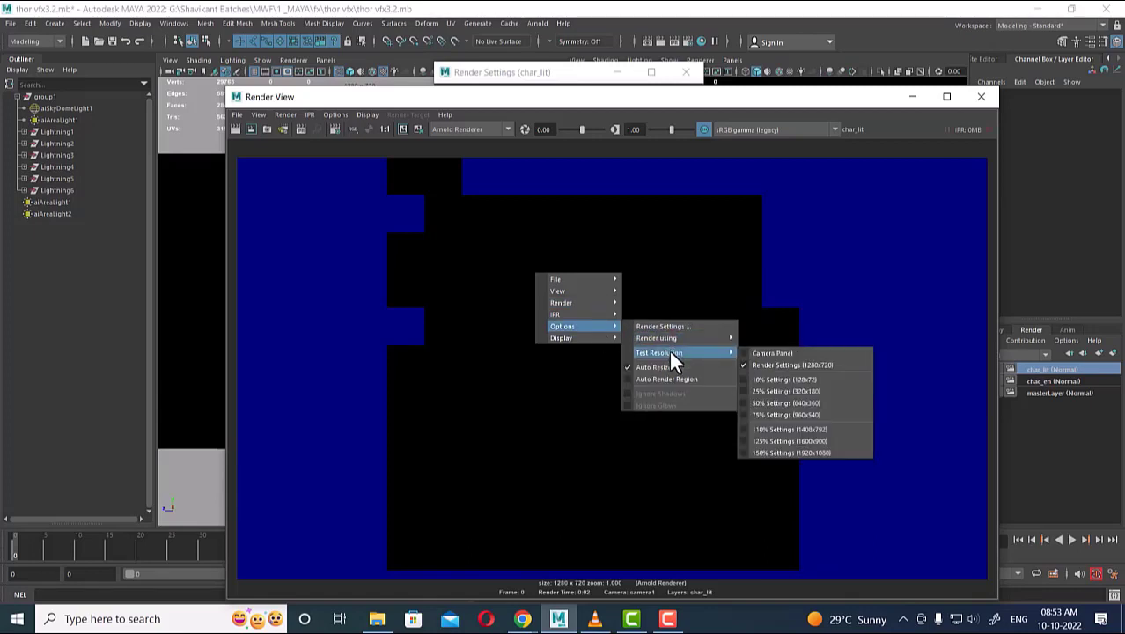
click(788, 403)
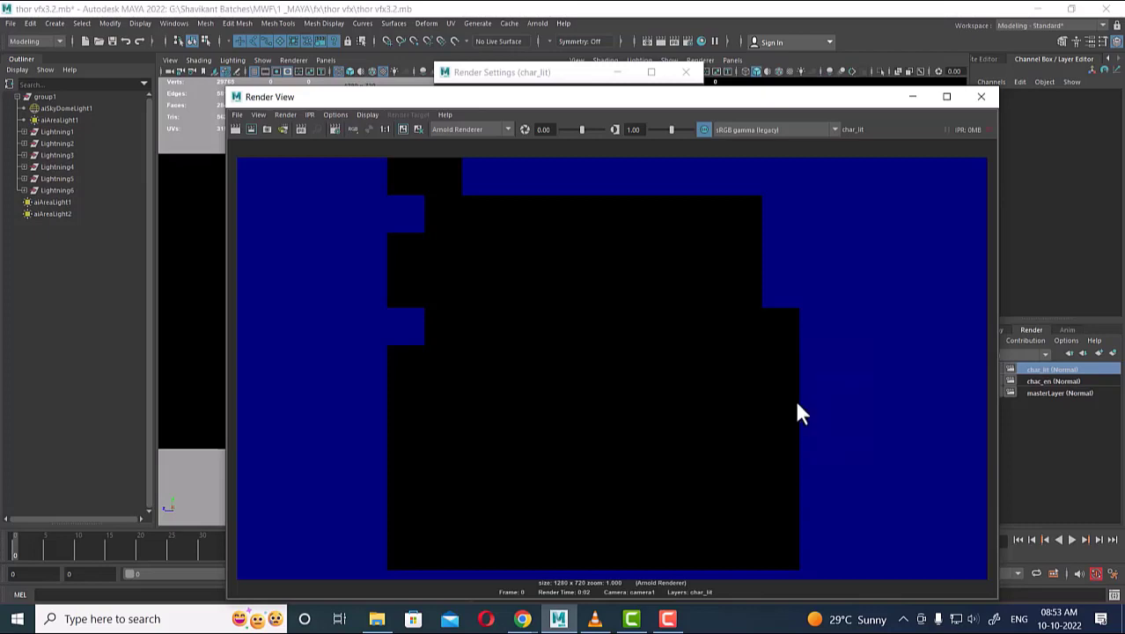
click(236, 128)
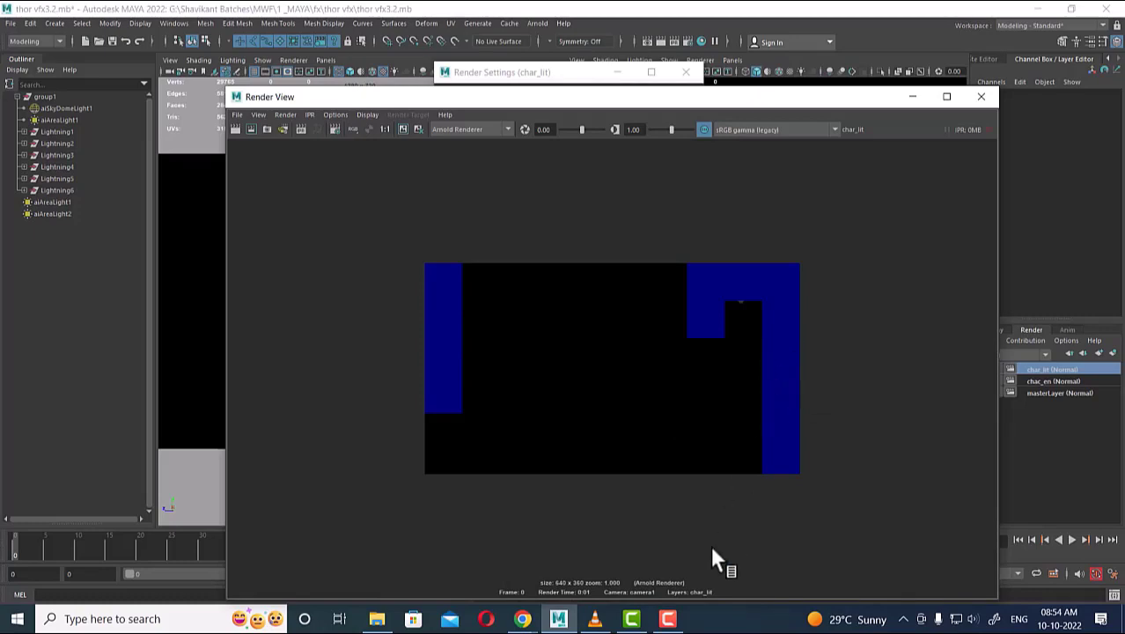
Render only a region around the caped character, inspect it up close, and put away the render view and render settings.
drag(627, 236, 799, 373)
click(252, 129)
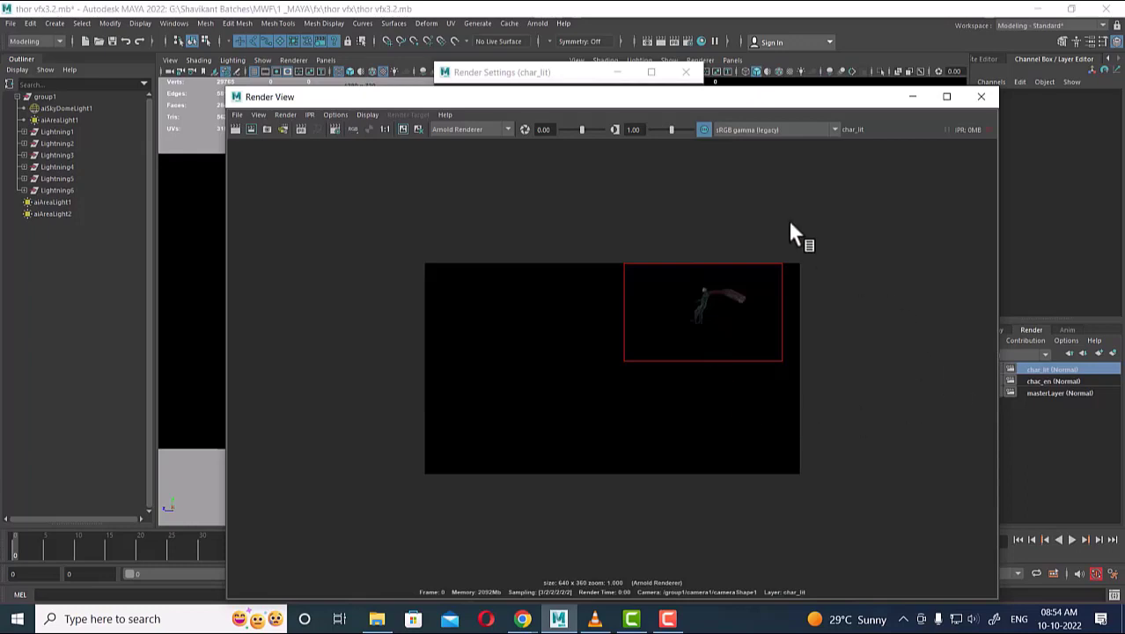
scroll(710, 399, up, 4)
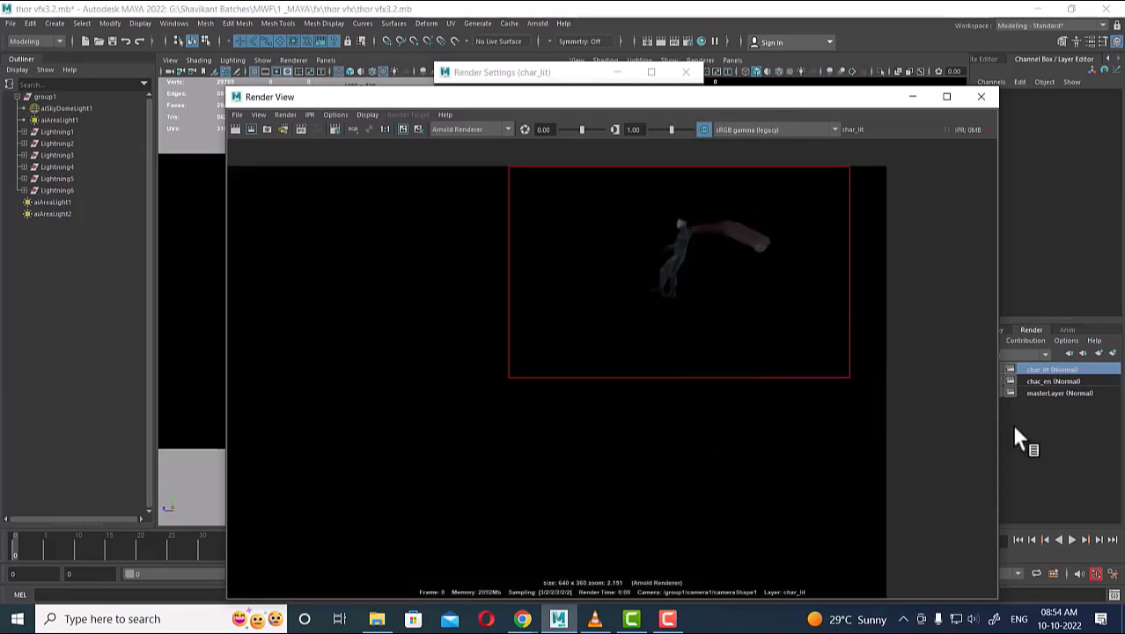
click(913, 97)
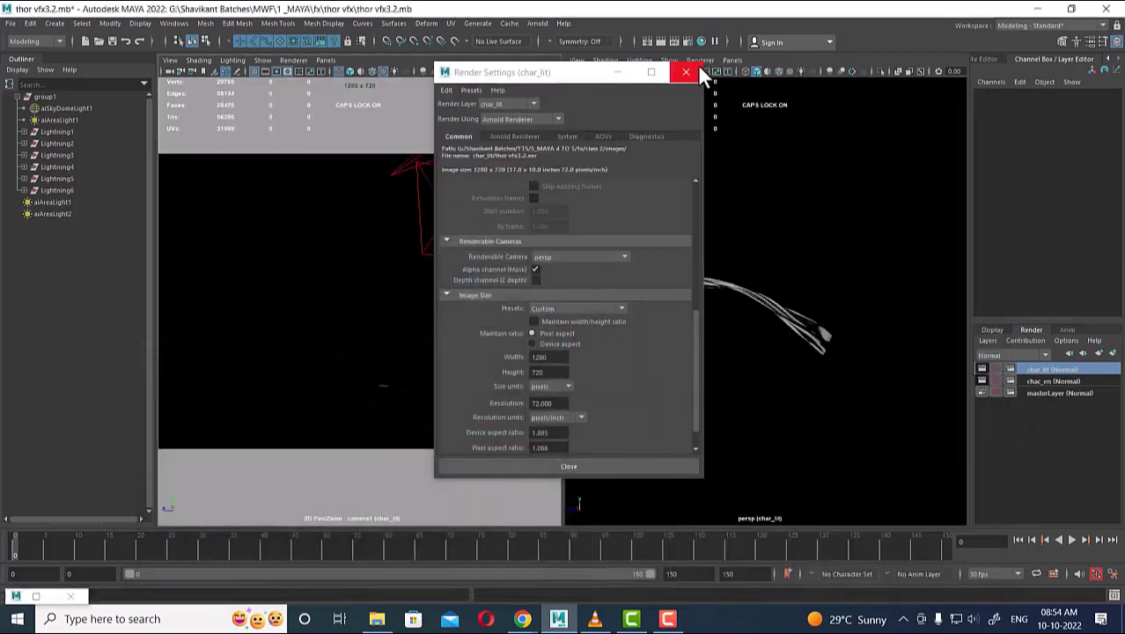
click(686, 71)
Compare the chac_en and char_lit render layers, return to masterLayer and inspect the character with its lightning.
click(1048, 381)
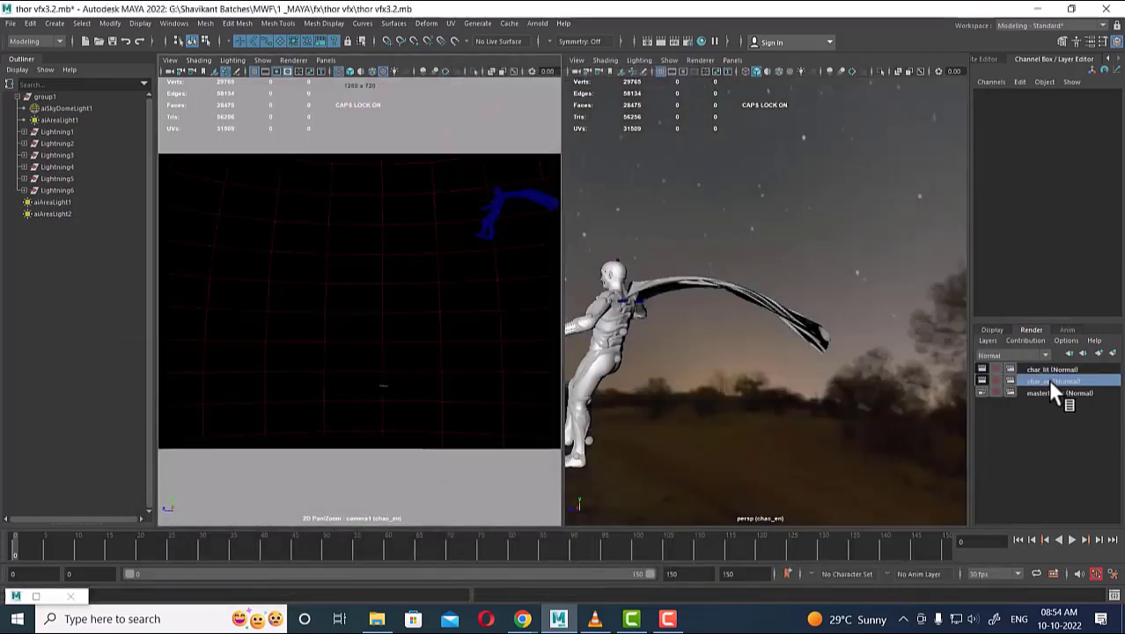
click(1052, 369)
click(1050, 392)
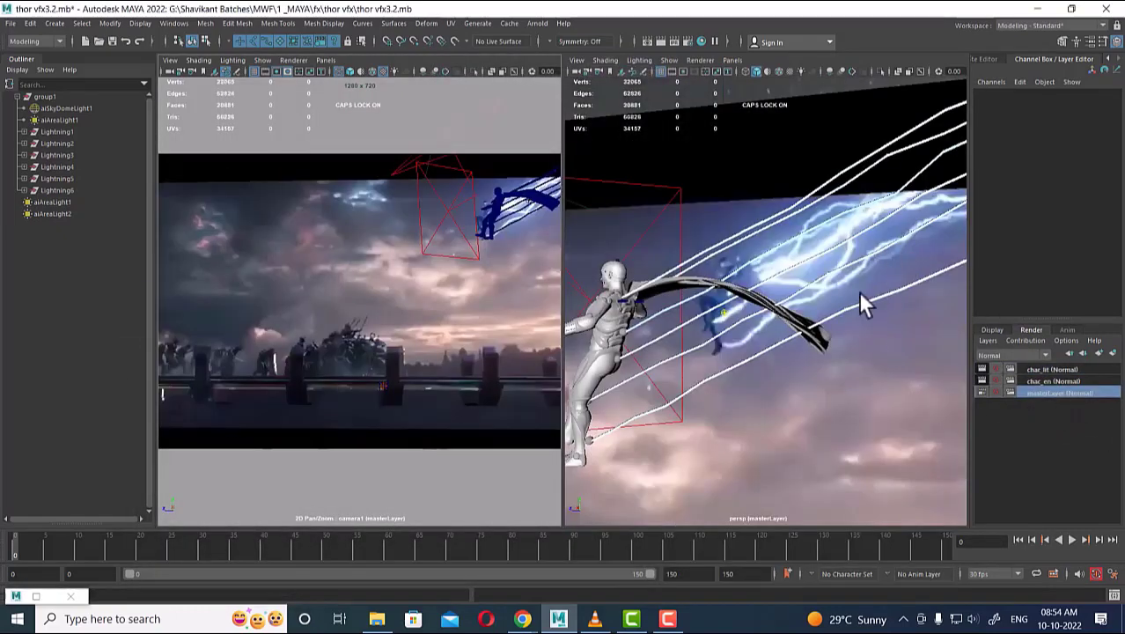
mouse_move(813, 354)
alt+mouse_down()
mouse_move(799, 342)
mouse_move(808, 339)
alt+mouse_up()
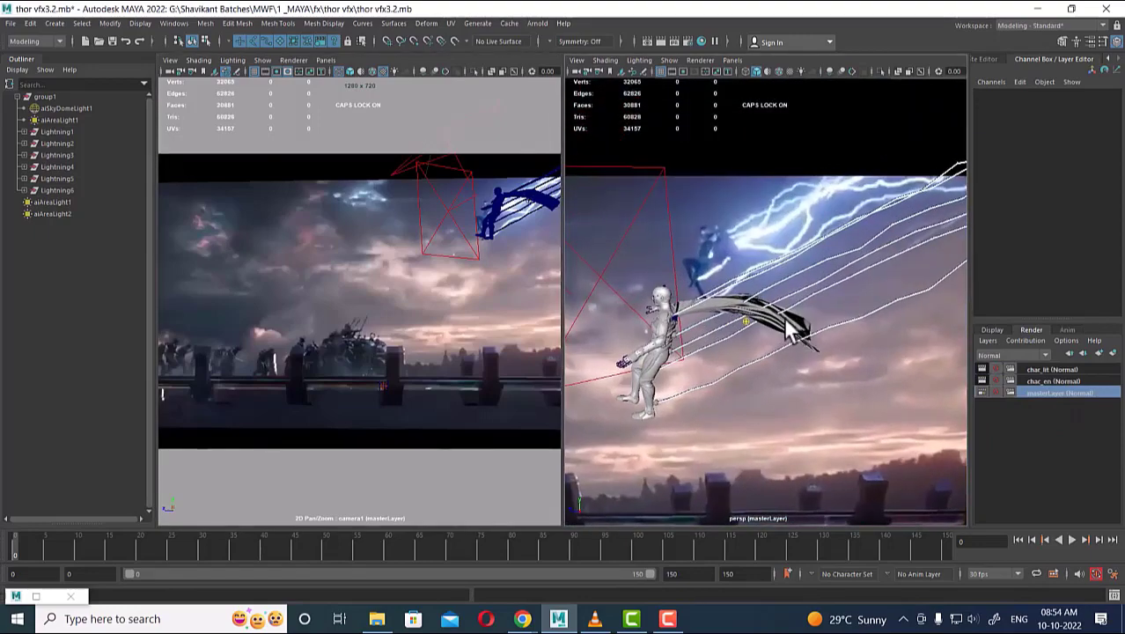
Create a new render layer from group1, which holds the character's lightning and lights.
alt+drag(748, 404, 731, 351)
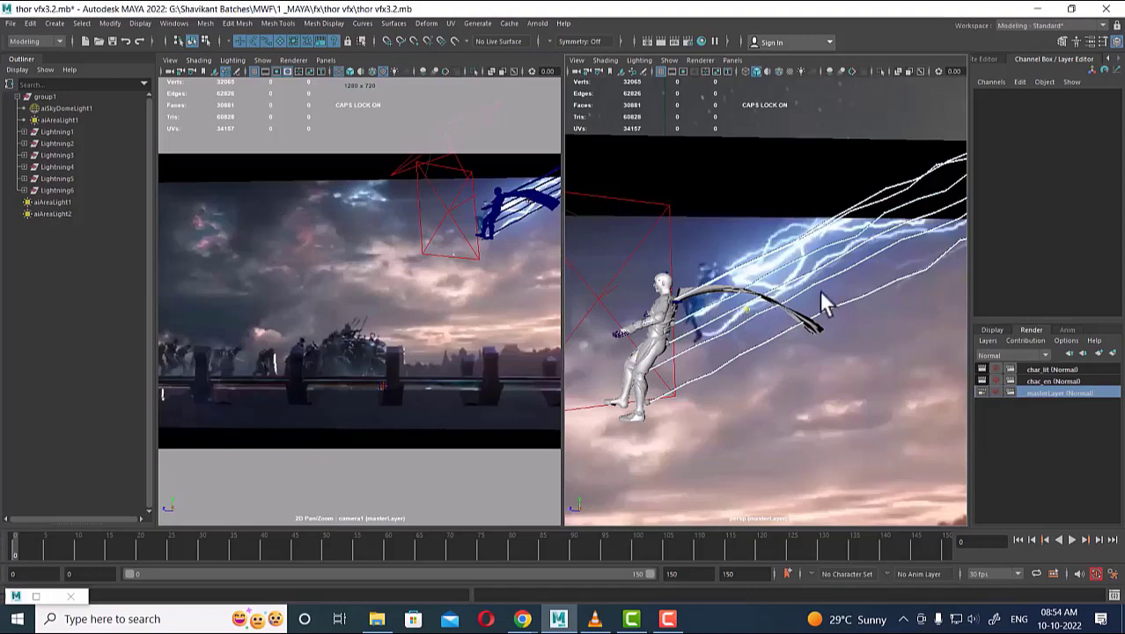
alt+drag(754, 310, 716, 286)
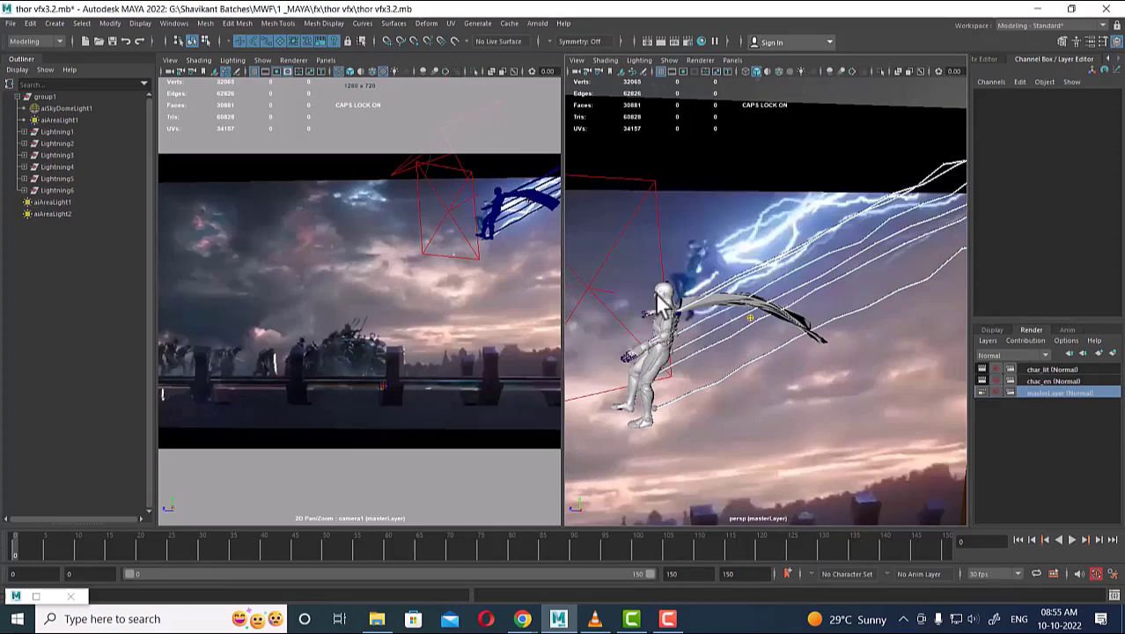
alt+drag(823, 353, 813, 354)
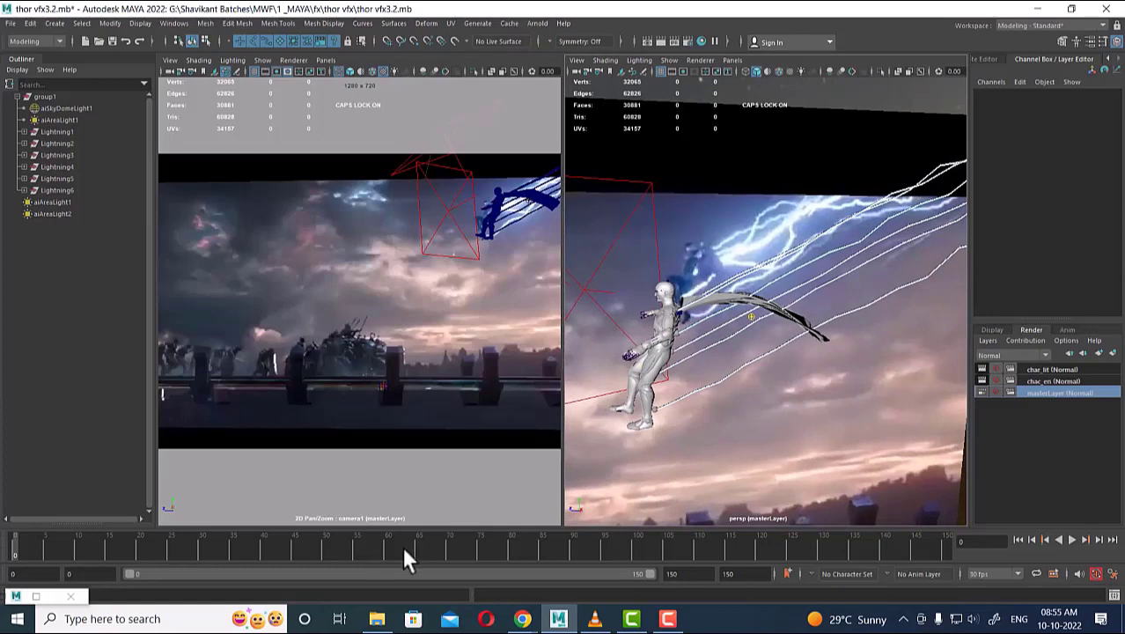
click(646, 419)
click(48, 96)
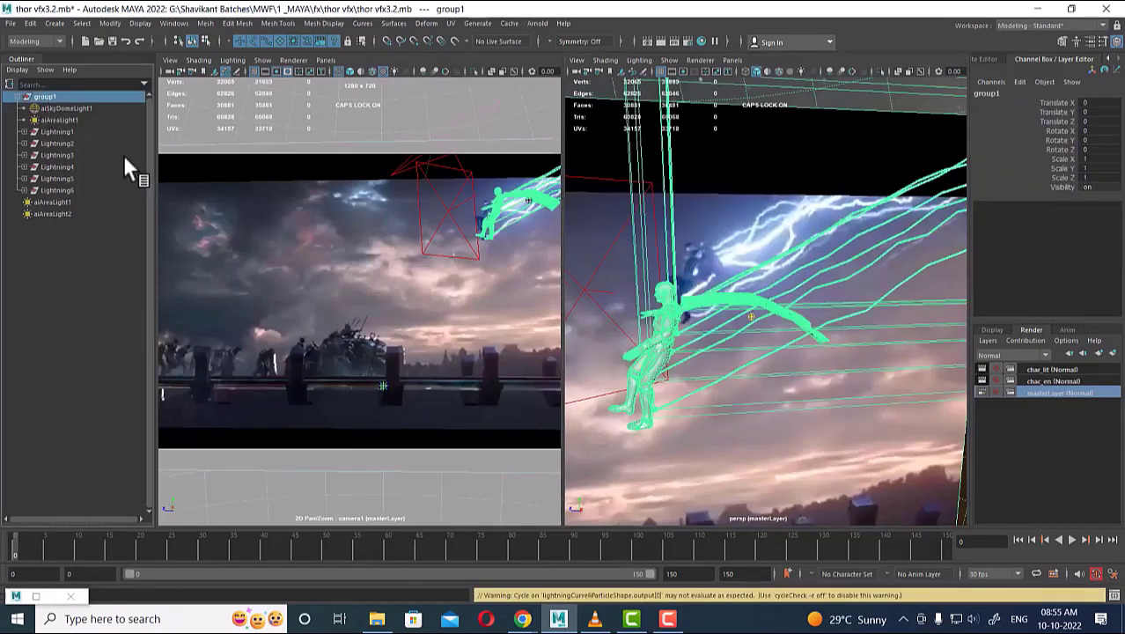
key(f)
alt+drag(715, 207, 828, 214)
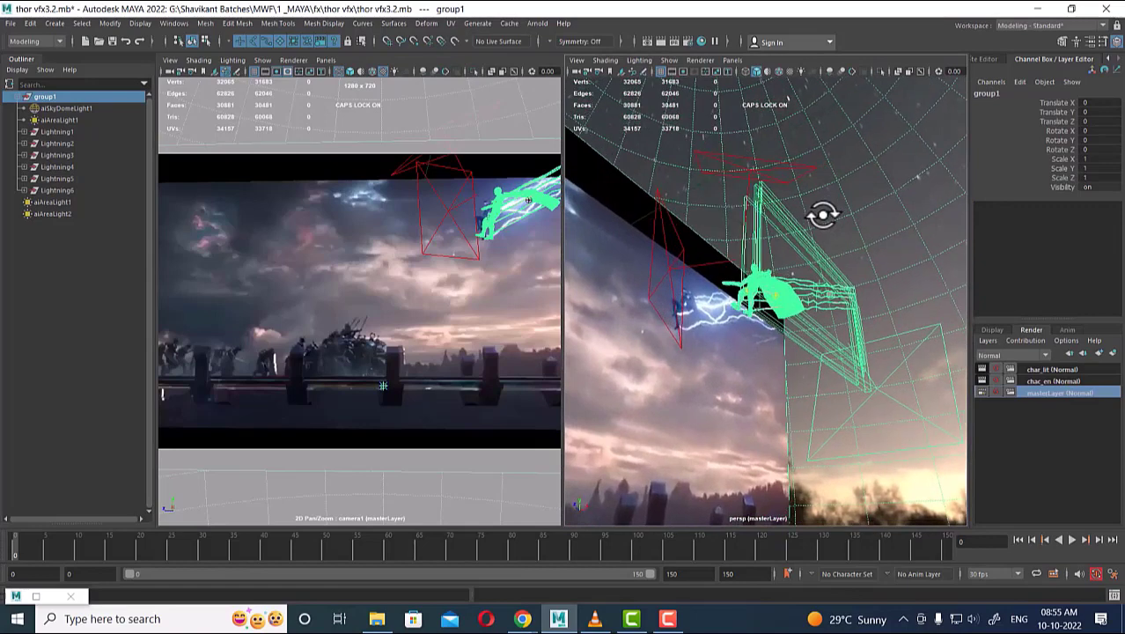
click(1112, 353)
click(459, 281)
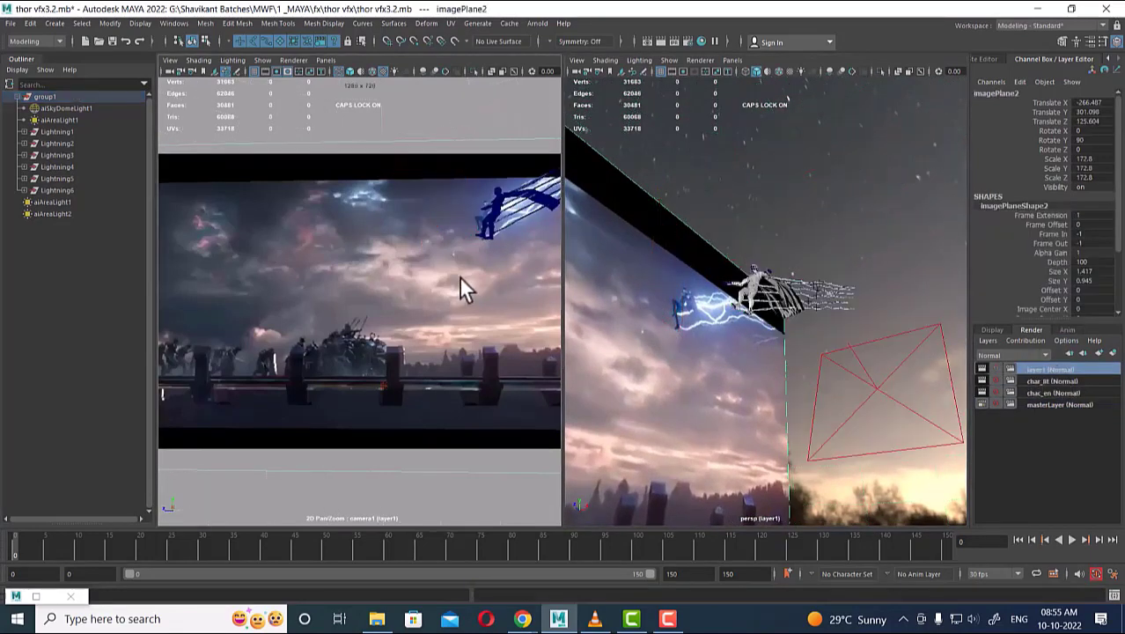
Create a layer override on the renderer choice for layer1 and set it to Maya Software.
click(697, 42)
drag(550, 76, 770, 104)
right_click(680, 146)
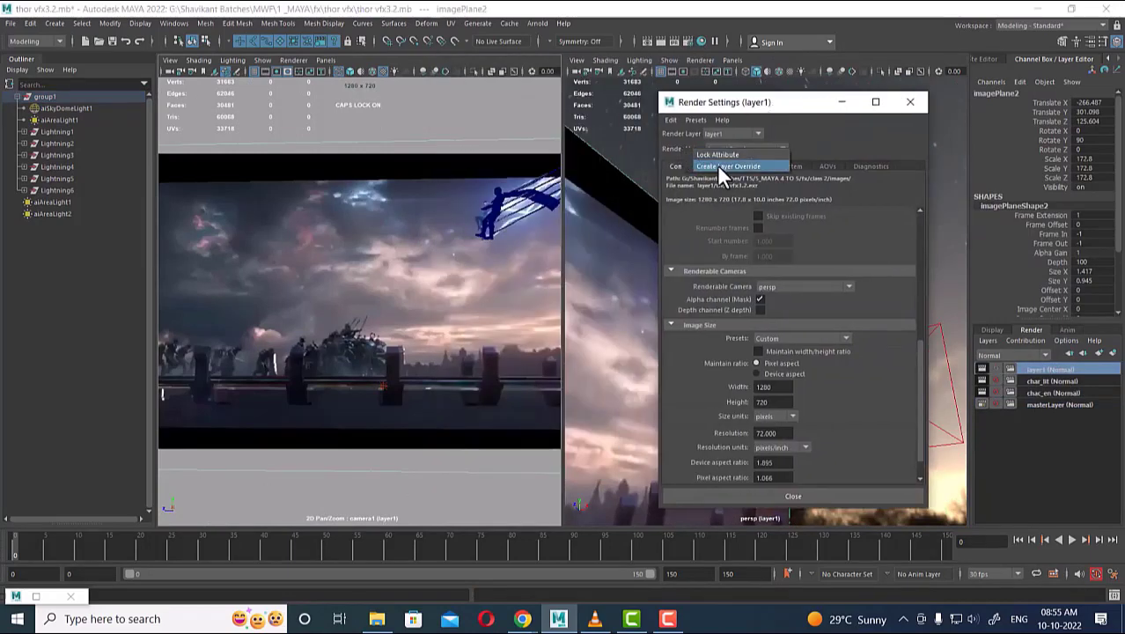
click(718, 166)
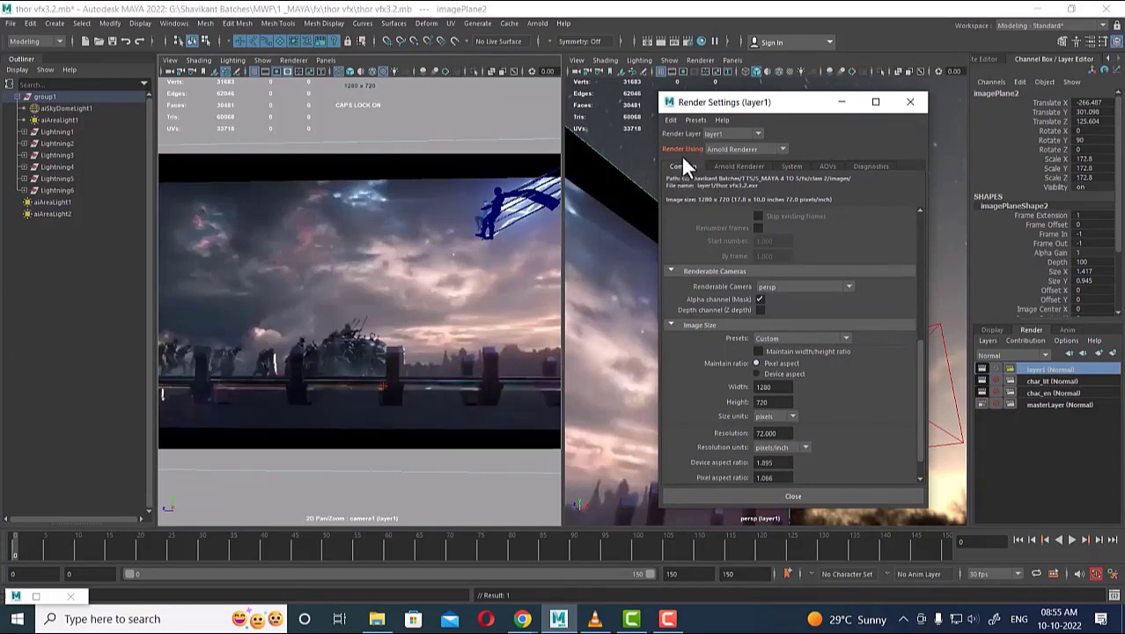
click(733, 148)
click(738, 185)
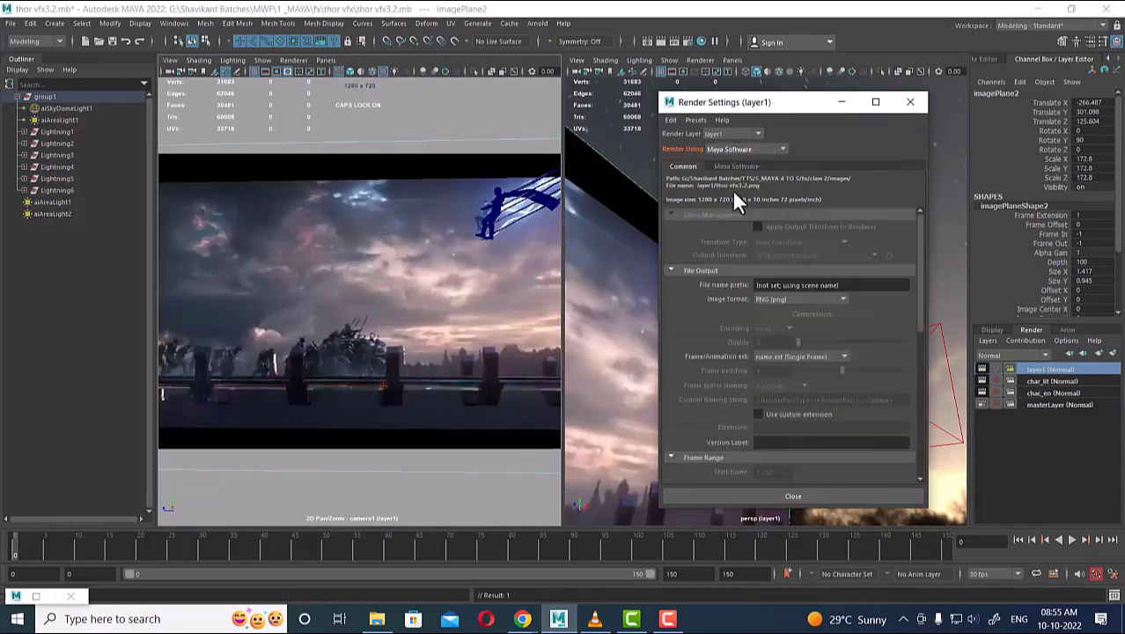
Compare the renderer assigned to char_lit with the one for layer1, and return to layer1.
drag(786, 103, 715, 73)
click(1046, 379)
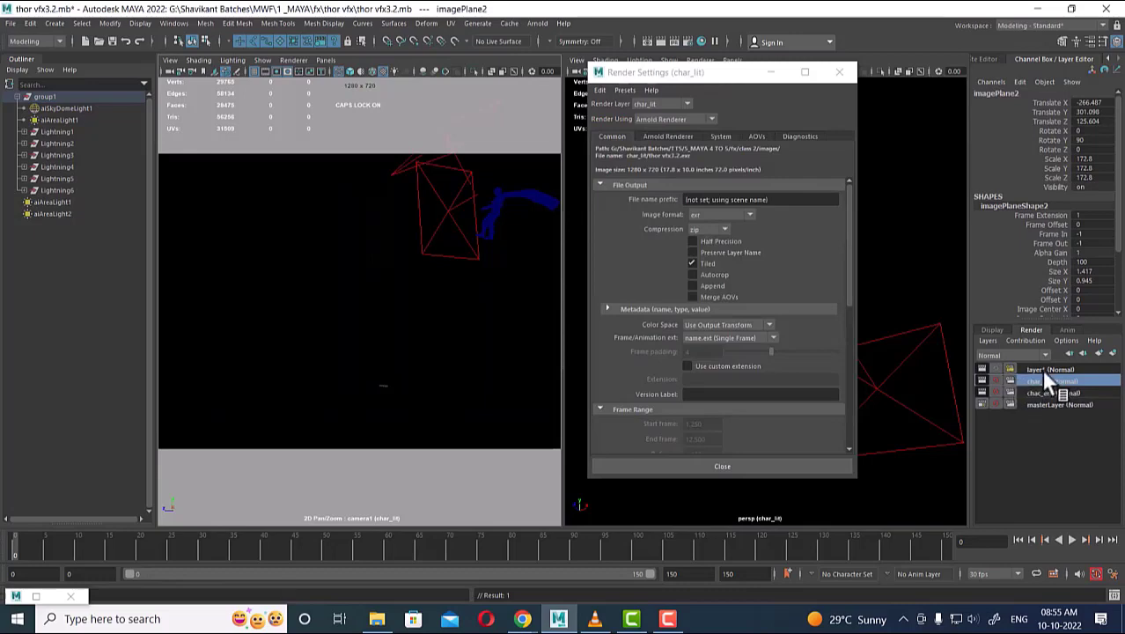
click(1043, 368)
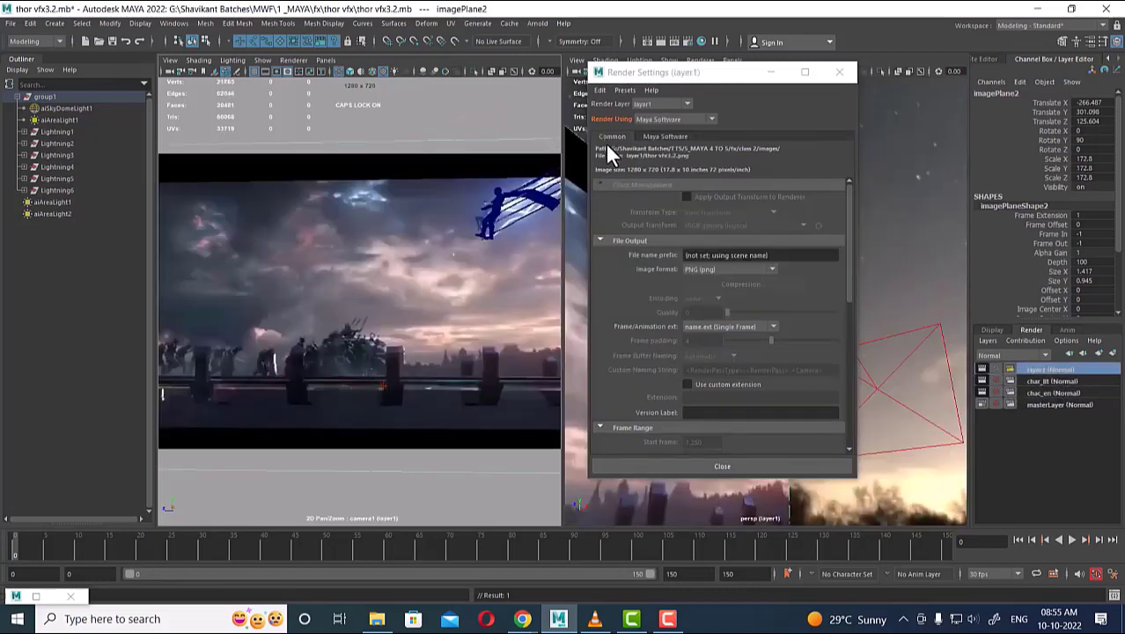
drag(725, 72, 296, 168)
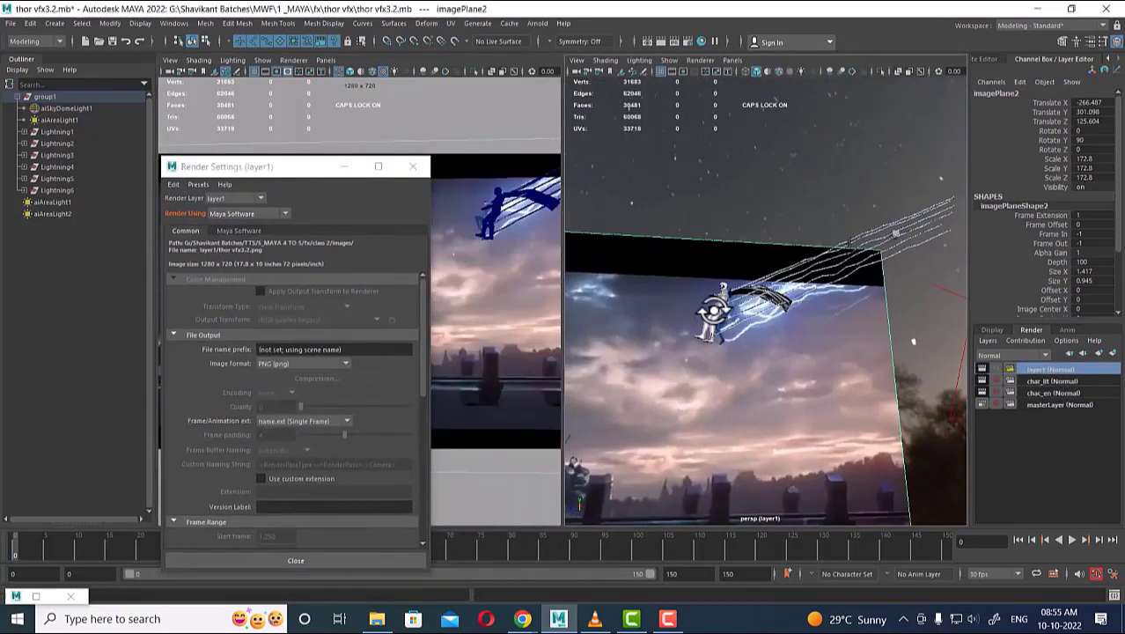
Select the character's head, suit and remaining body meshes together in the perspective view.
alt+drag(719, 314, 740, 354)
scroll(741, 356, up, 6)
alt+drag(809, 354, 656, 239)
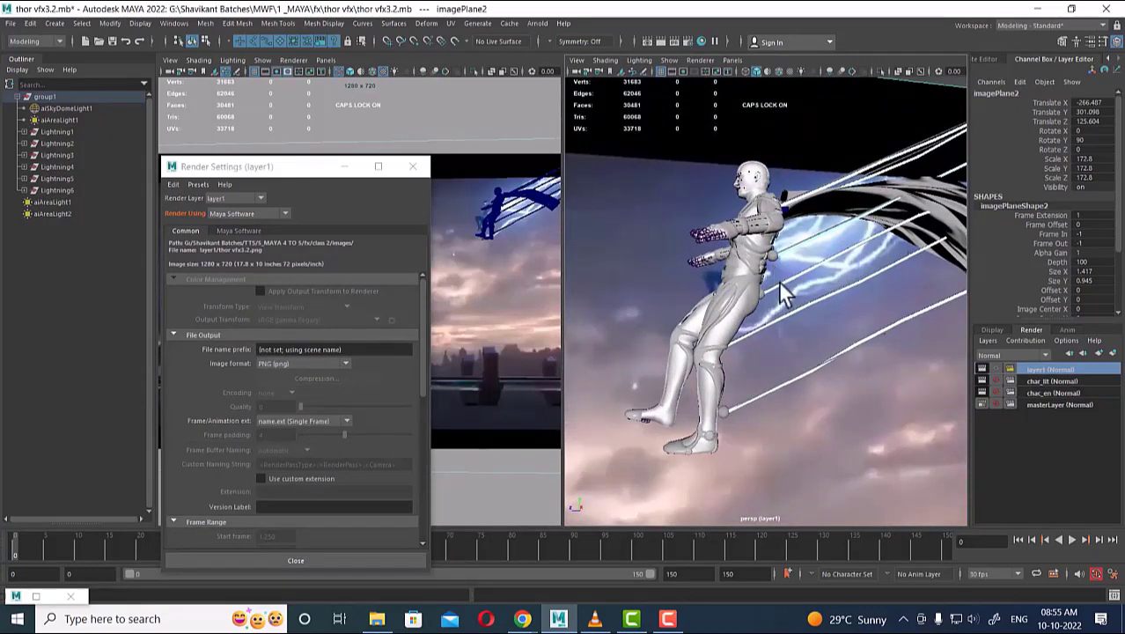
click(771, 234)
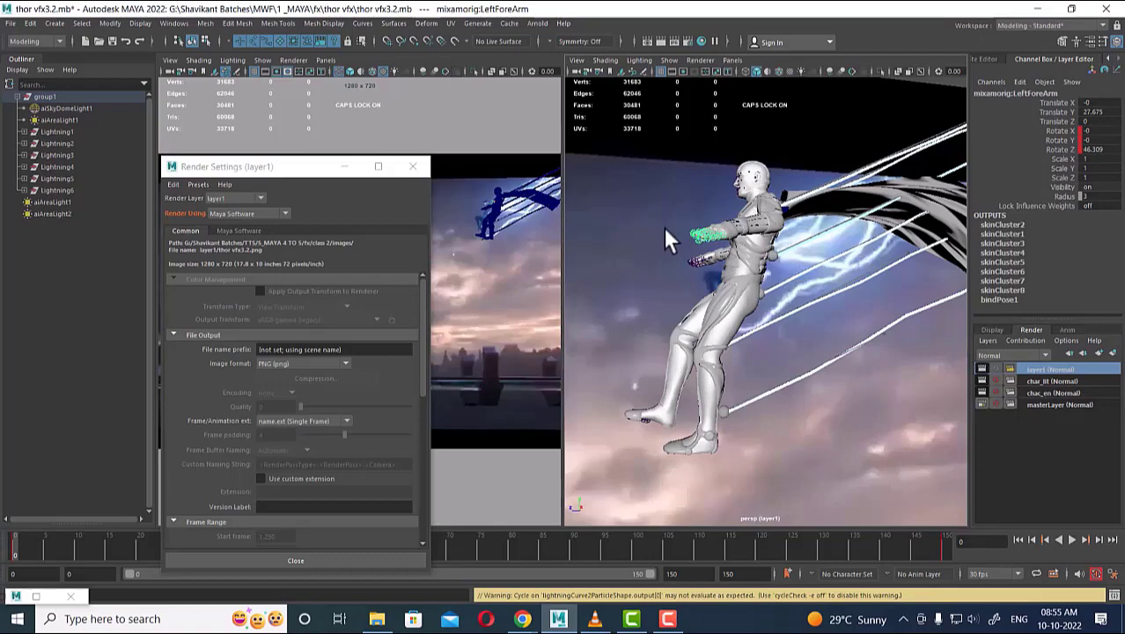
alt+drag(667, 236, 791, 331)
click(741, 282)
alt+middle_drag(791, 331, 808, 327)
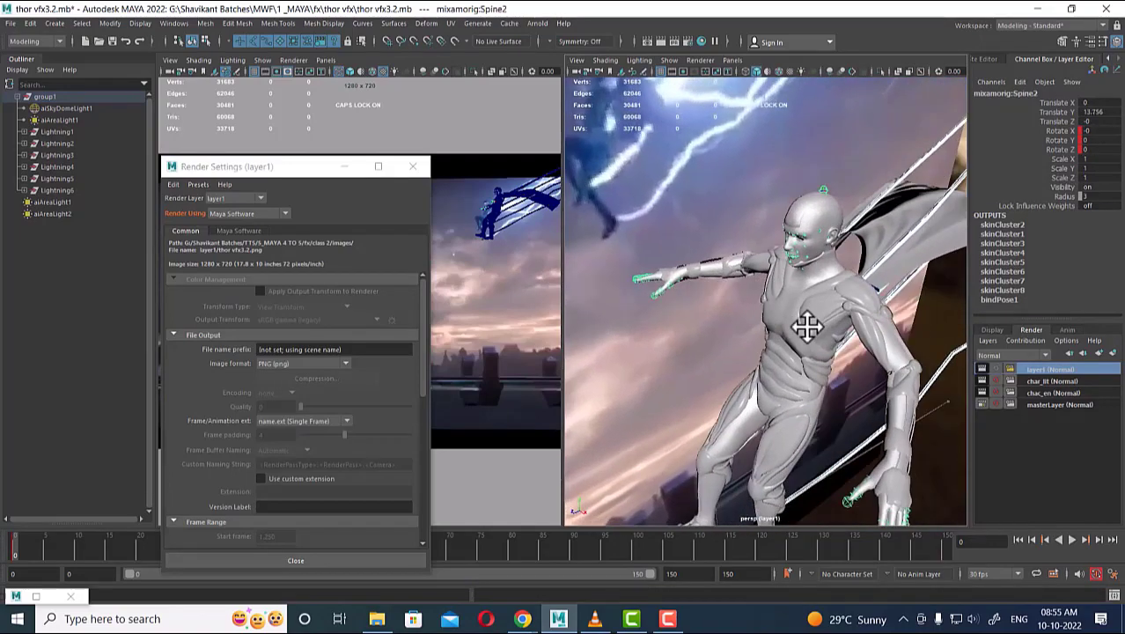
click(808, 215)
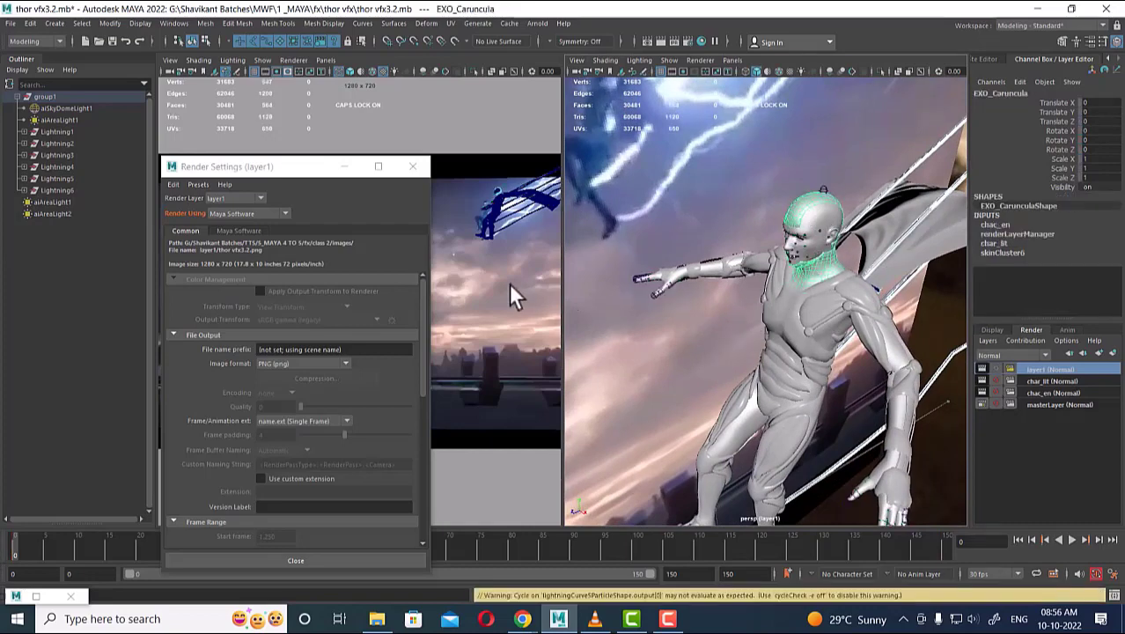
click(832, 233)
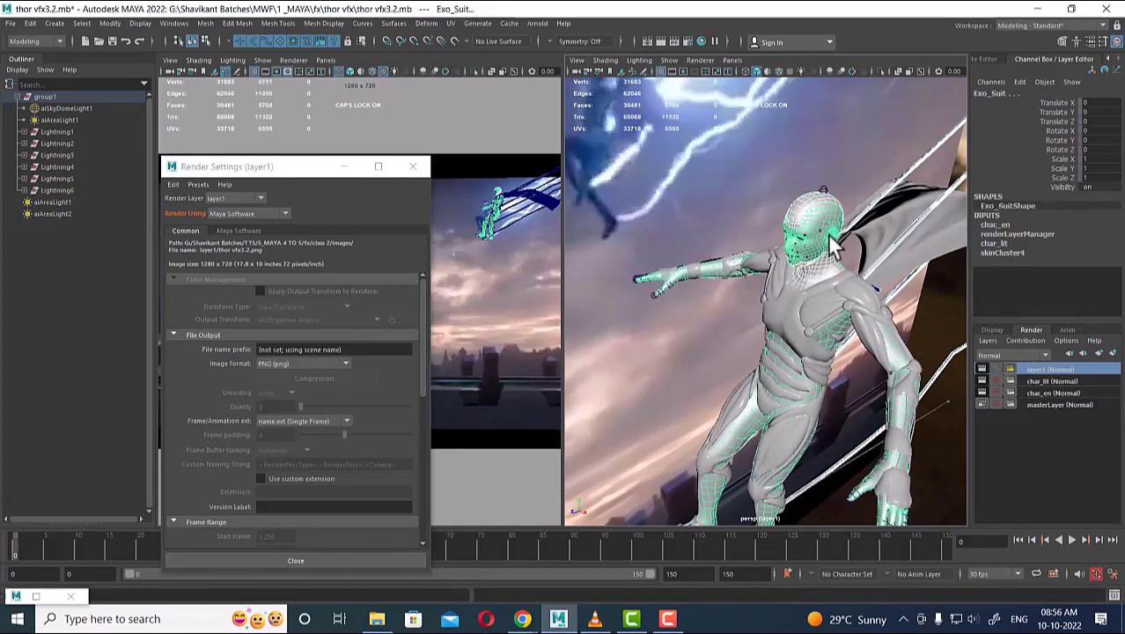
click(830, 310)
alt+middle_drag(808, 330, 804, 178)
alt+drag(796, 286, 740, 258)
Assign a new Maya Lambert surface material to the selected character meshes.
right_drag(748, 257, 773, 490)
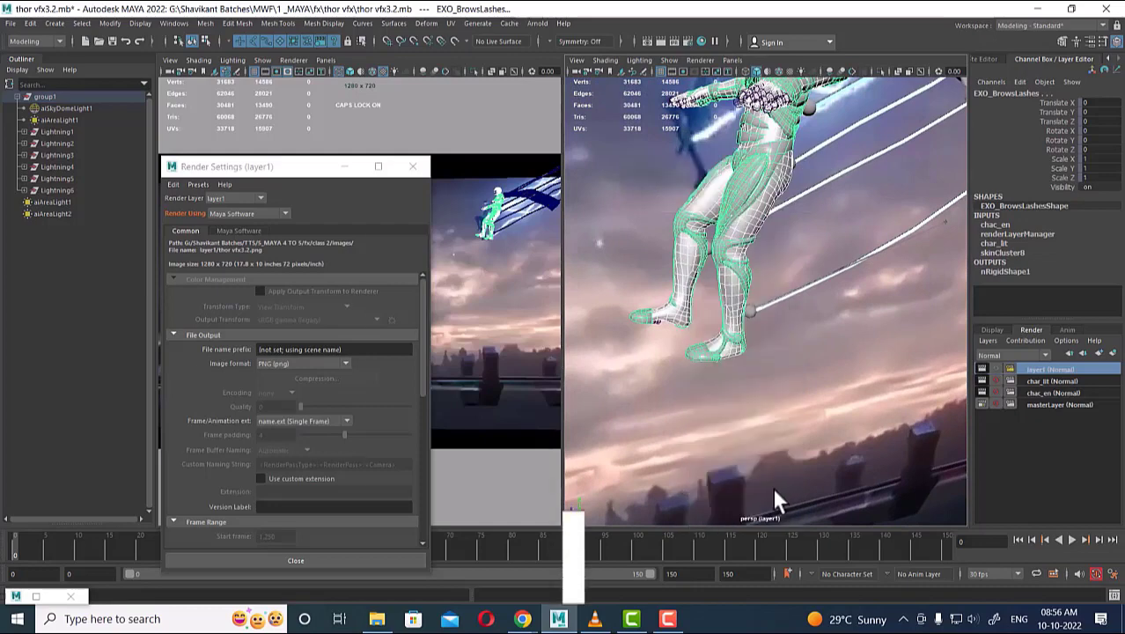
drag(427, 217, 497, 205)
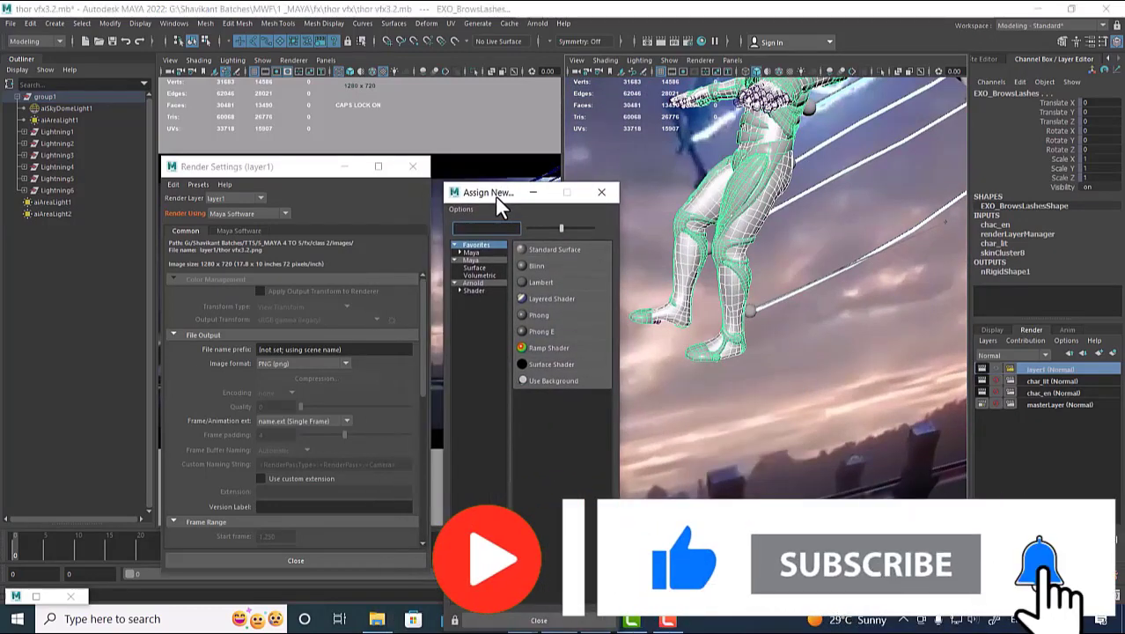
click(479, 260)
click(549, 410)
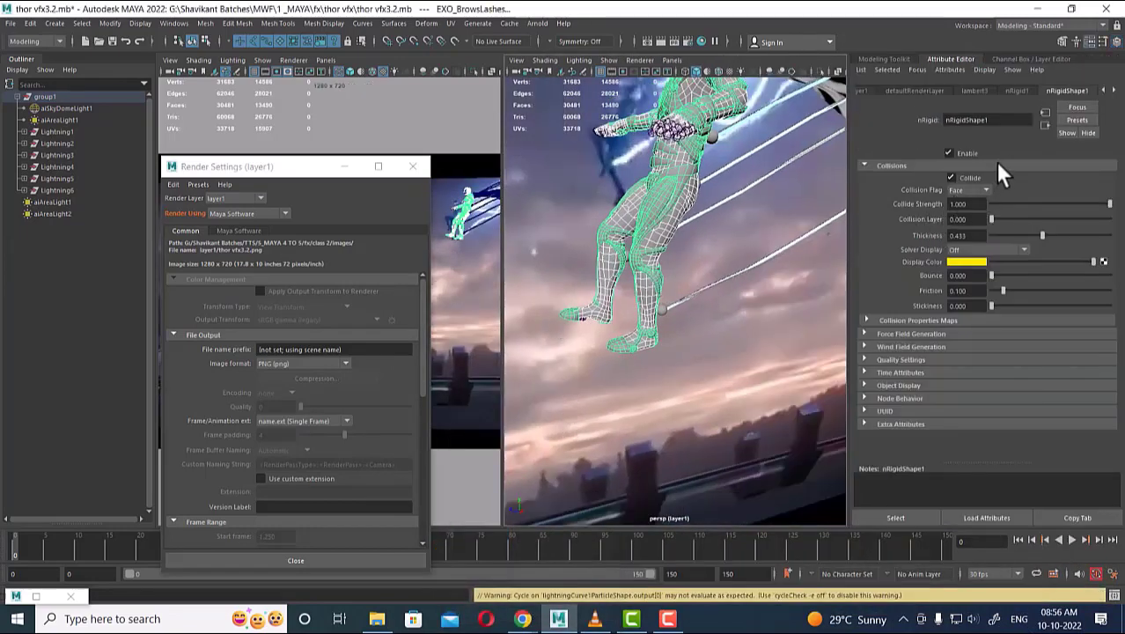
Reselect the character's body meshes and open the attributes of their new Lambert material.
right_click(671, 191)
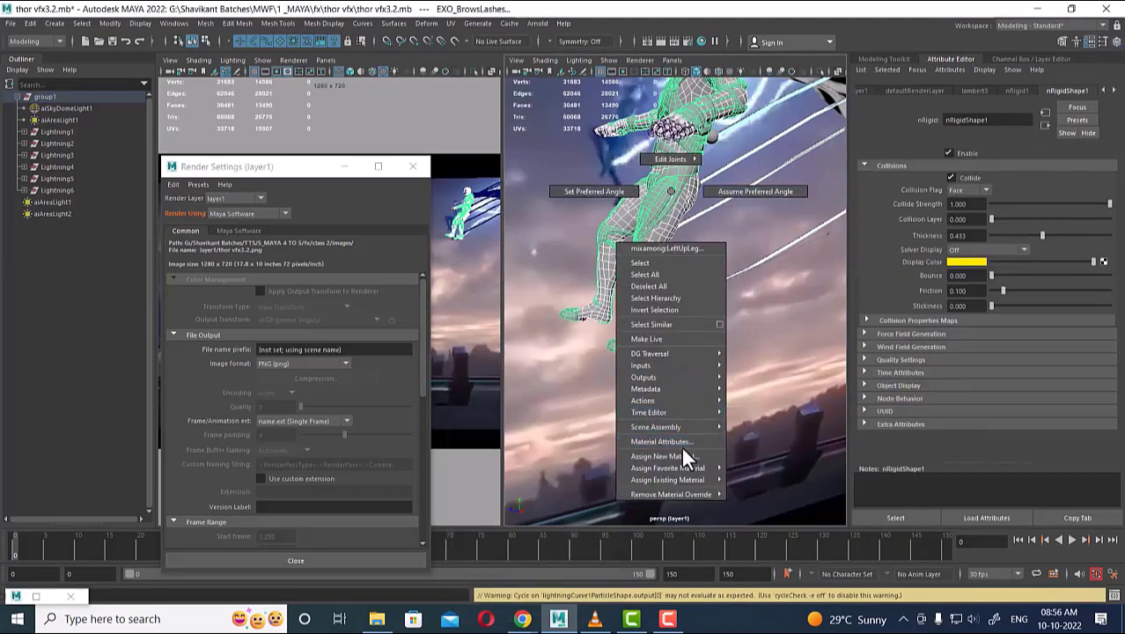
click(679, 437)
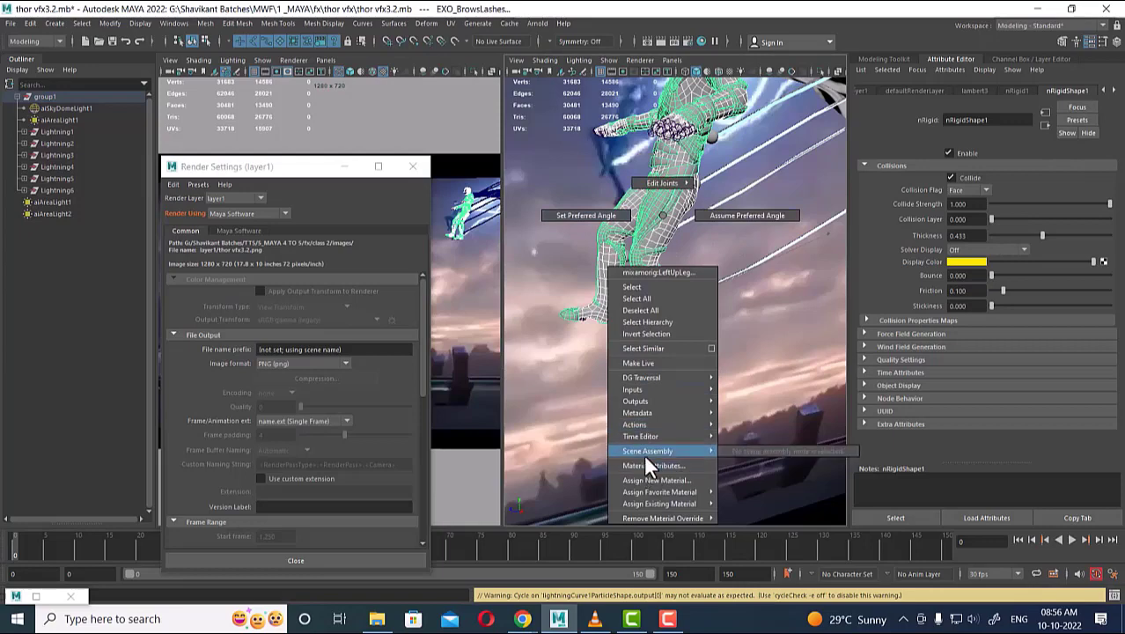
click(645, 463)
click(685, 233)
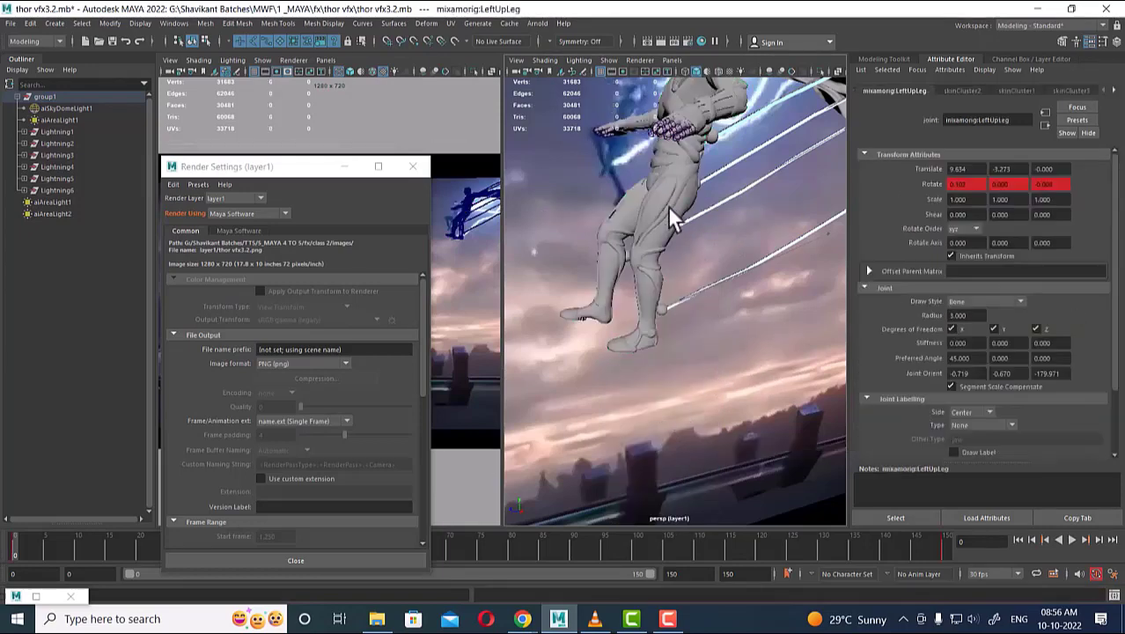
click(662, 199)
right_click(660, 245)
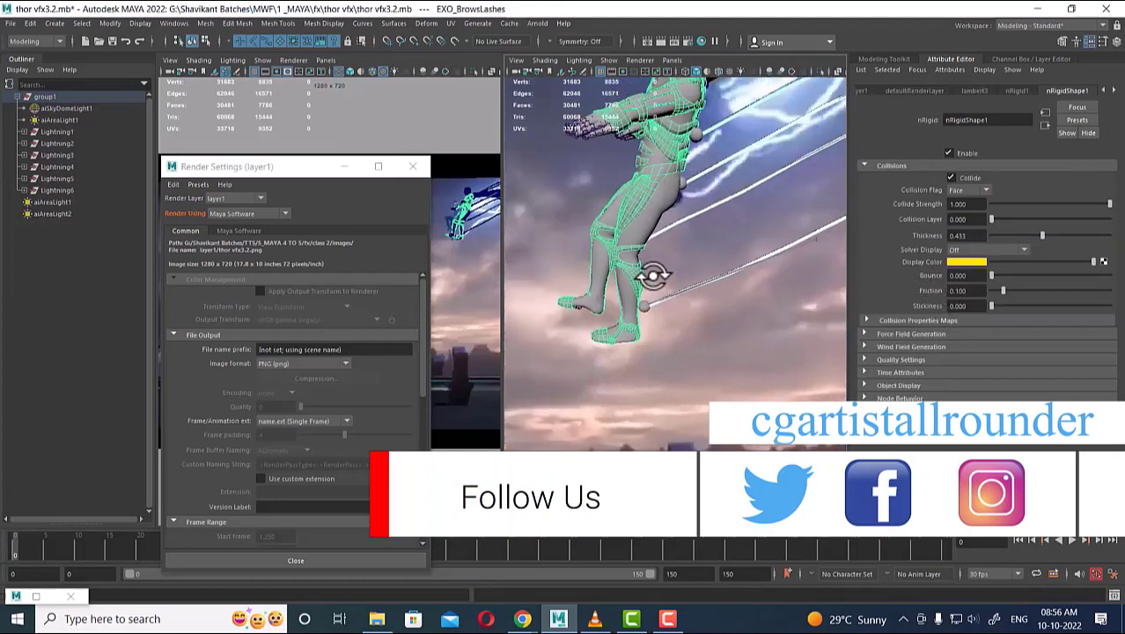
click(977, 92)
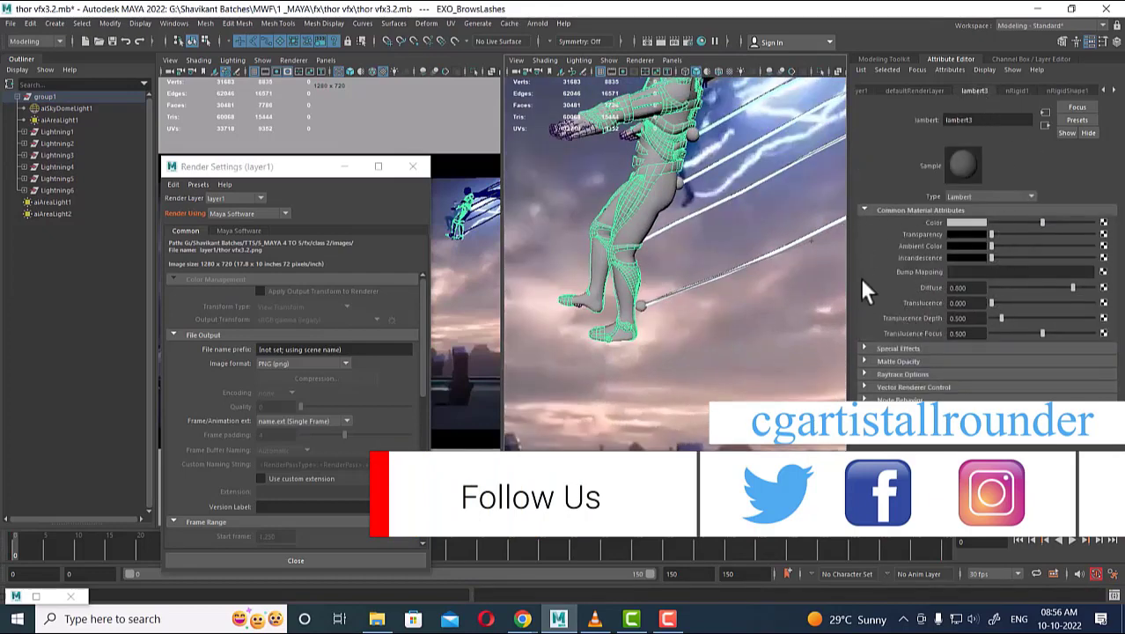
Set the Lambert material's matte opacity mode to Black Hole.
click(899, 350)
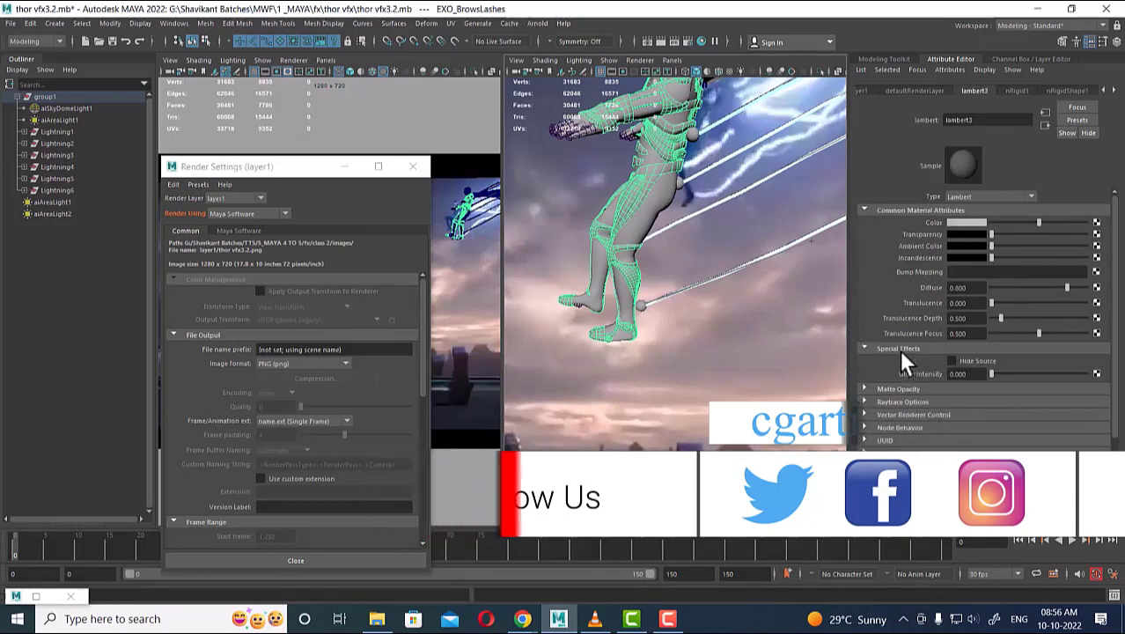
click(916, 390)
click(975, 403)
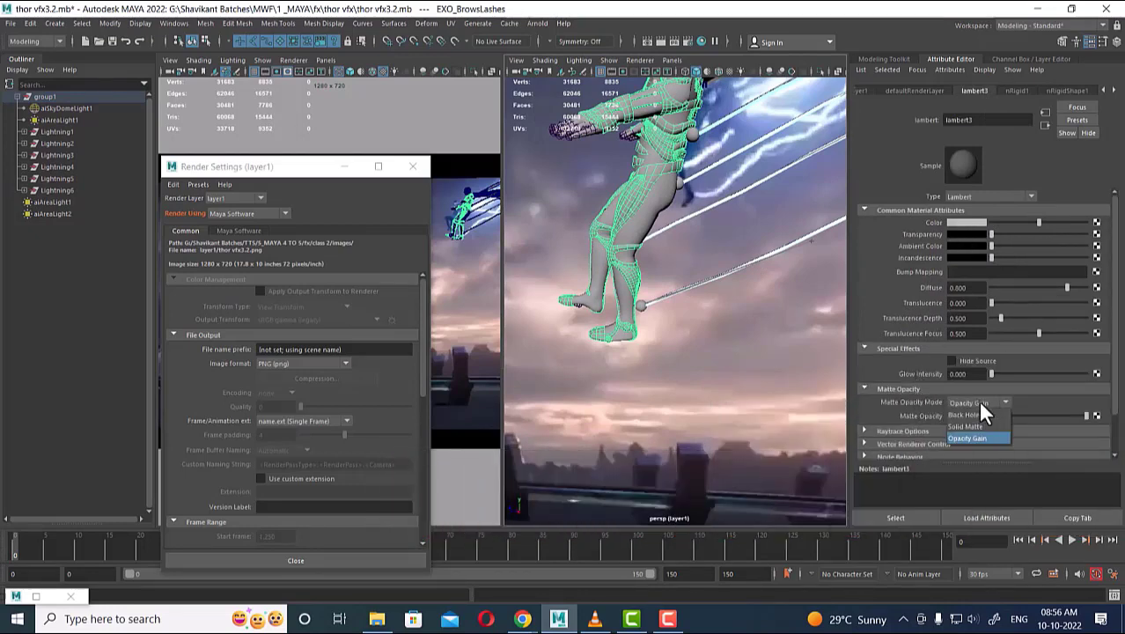
click(969, 415)
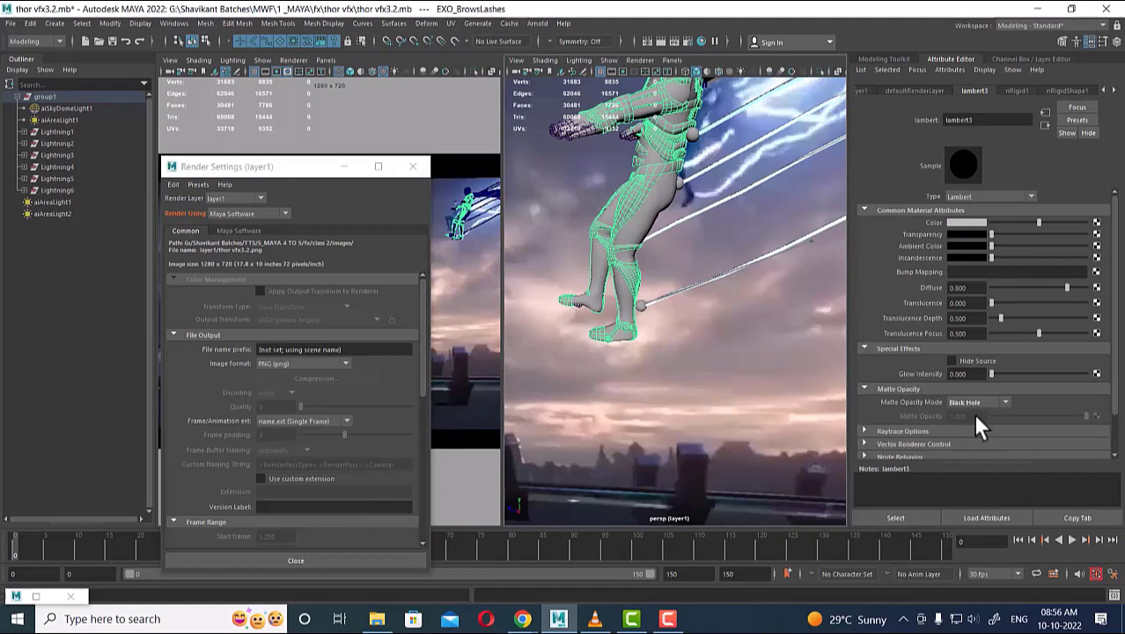
Rename the character's Lambert material as BLACKHOLE.
drag(976, 122, 861, 130)
text(b)
key(BackSpace)
text(BLACKHOLE)
key(Return)
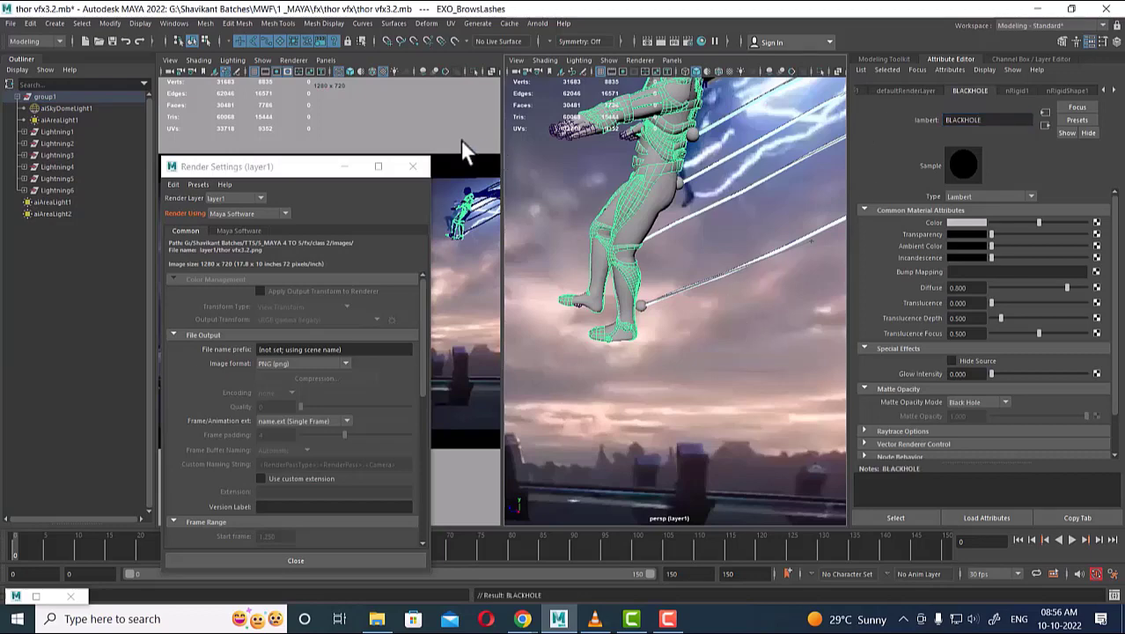
Put away the render settings and test-render layer1 through camera1.
click(413, 167)
click(430, 288)
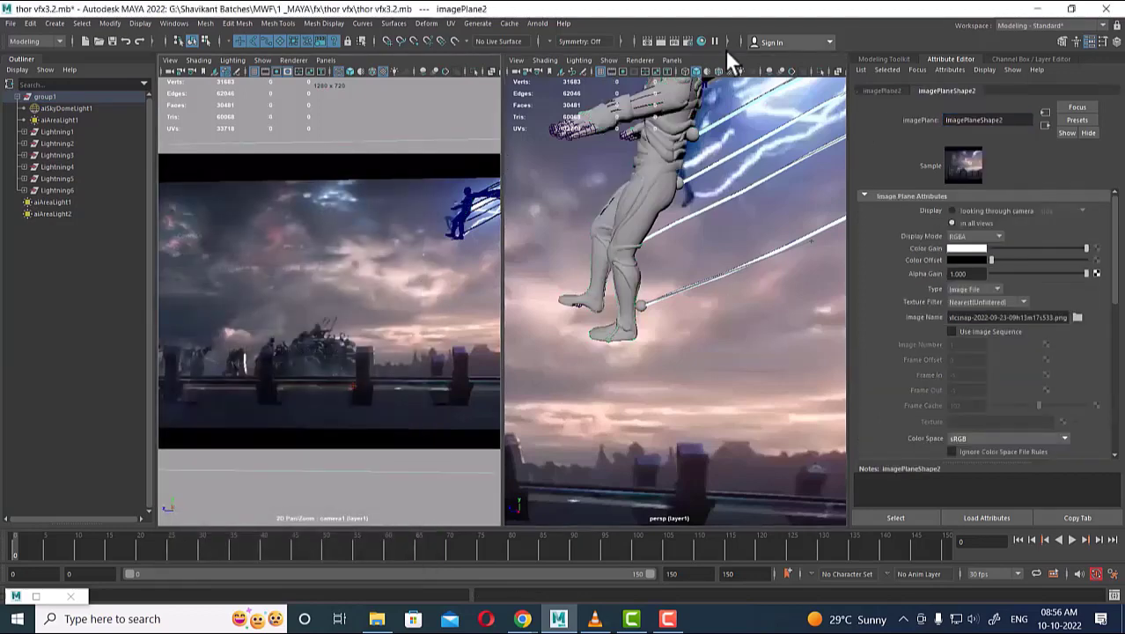
click(658, 41)
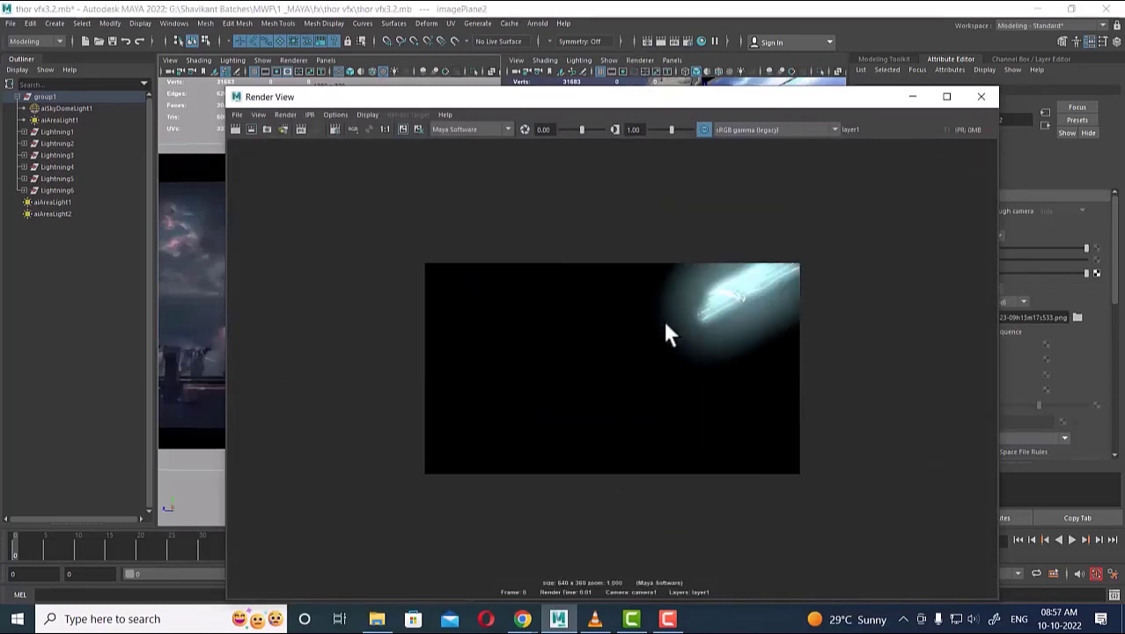
Examine the lightning render's alpha channel against its RGB channels, and close the render view.
click(368, 128)
click(353, 129)
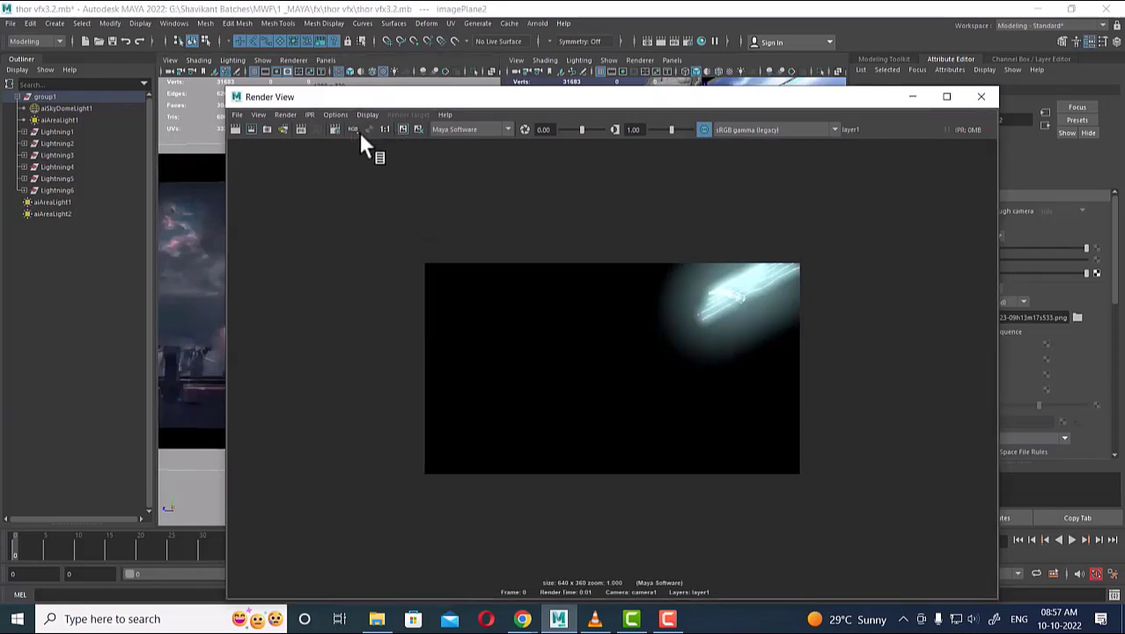
click(369, 129)
click(355, 129)
click(981, 99)
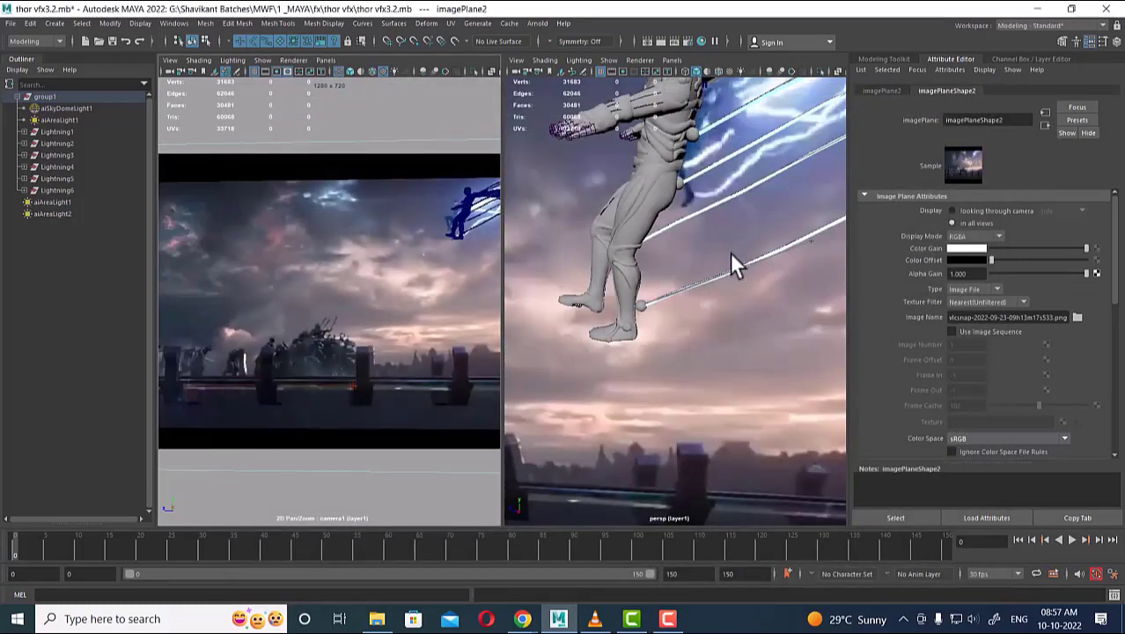
Bring back the render layer list, switch to char_lit and view the whole character.
click(1113, 41)
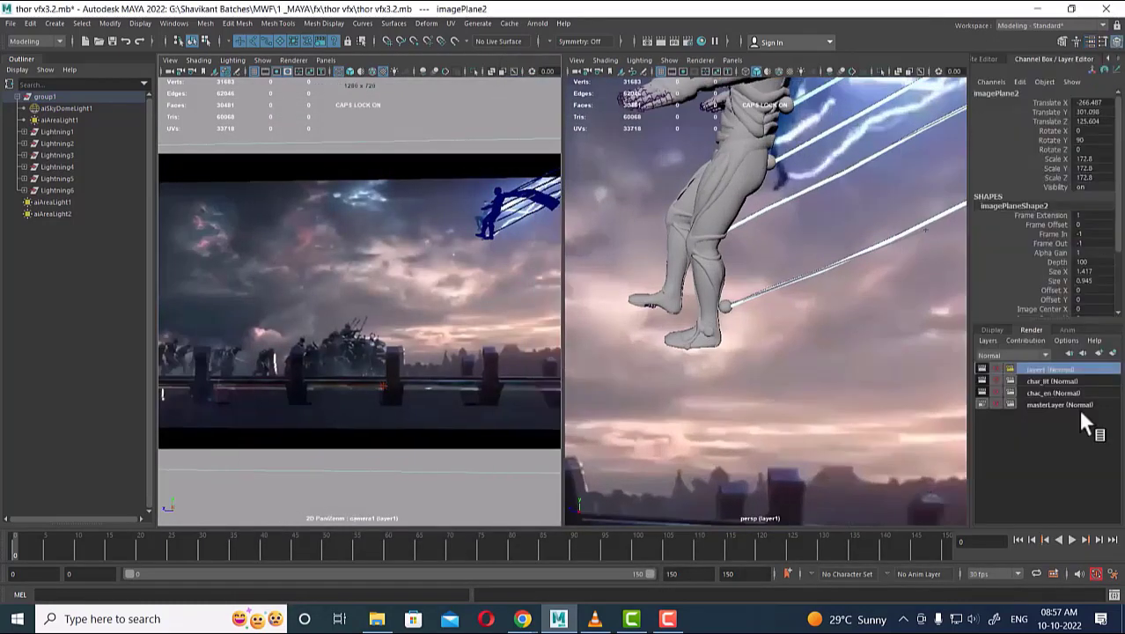
click(1043, 379)
alt+middle_drag(753, 302, 755, 476)
scroll(778, 383, down, 4)
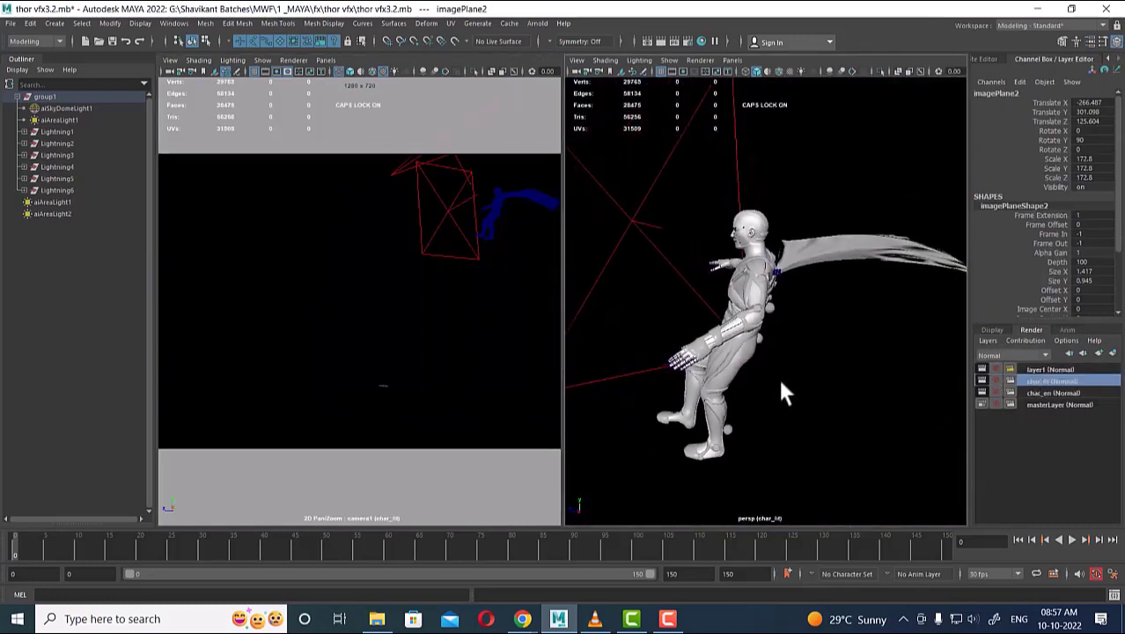
Switch to layer1 and assign the existing BLACKHOLE material to the character's cape.
click(1074, 394)
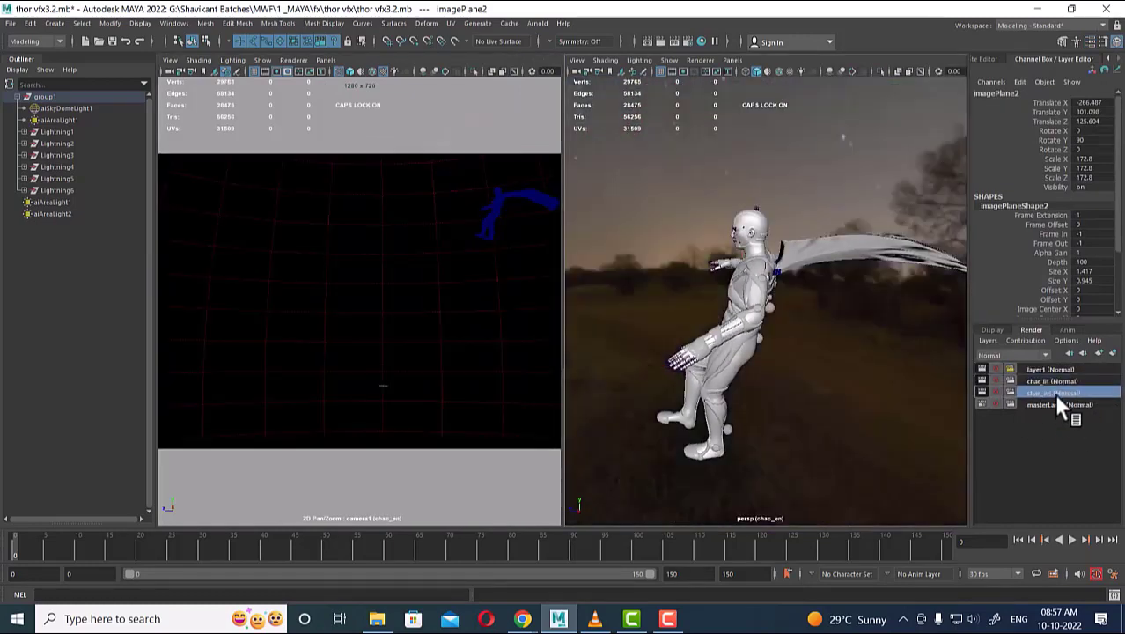
click(1052, 369)
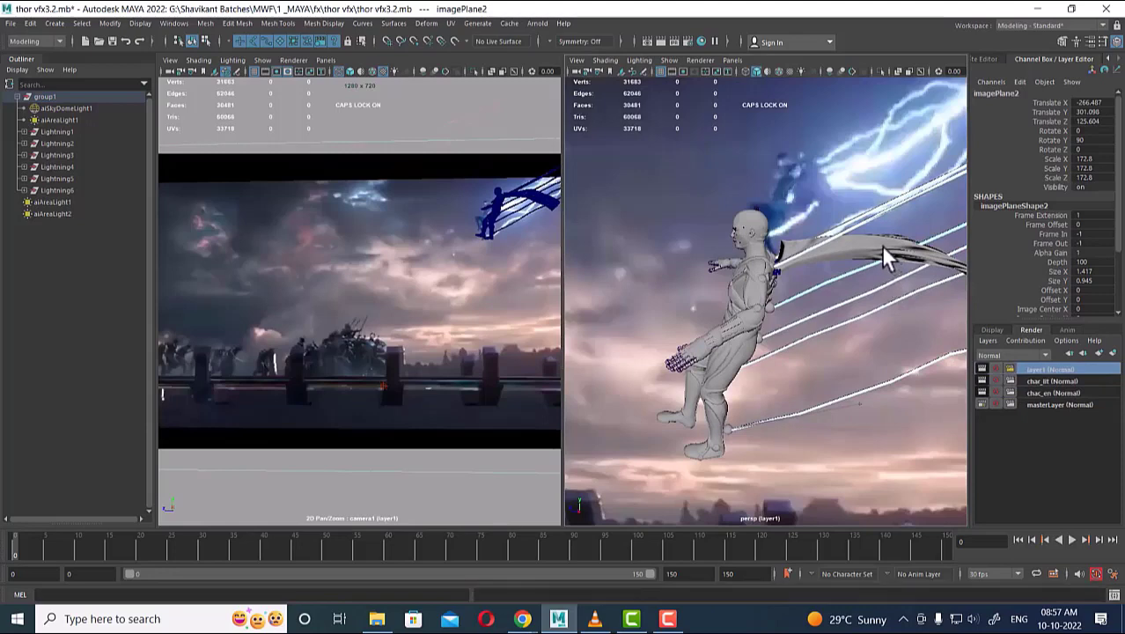
click(880, 245)
right_drag(830, 248, 839, 573)
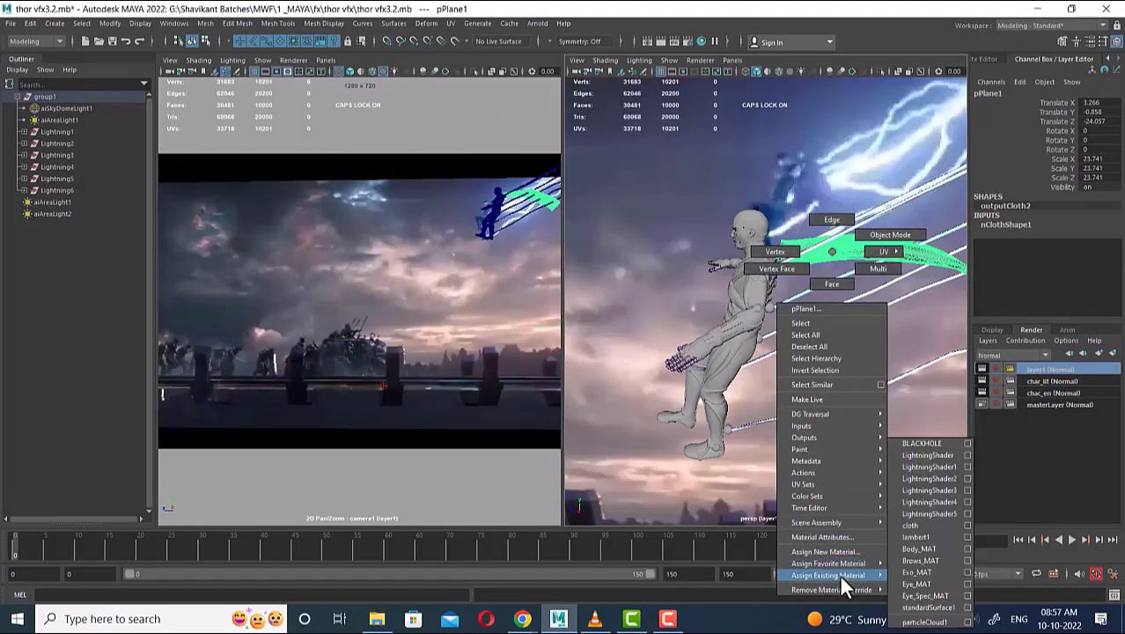
right_drag(839, 573, 915, 441)
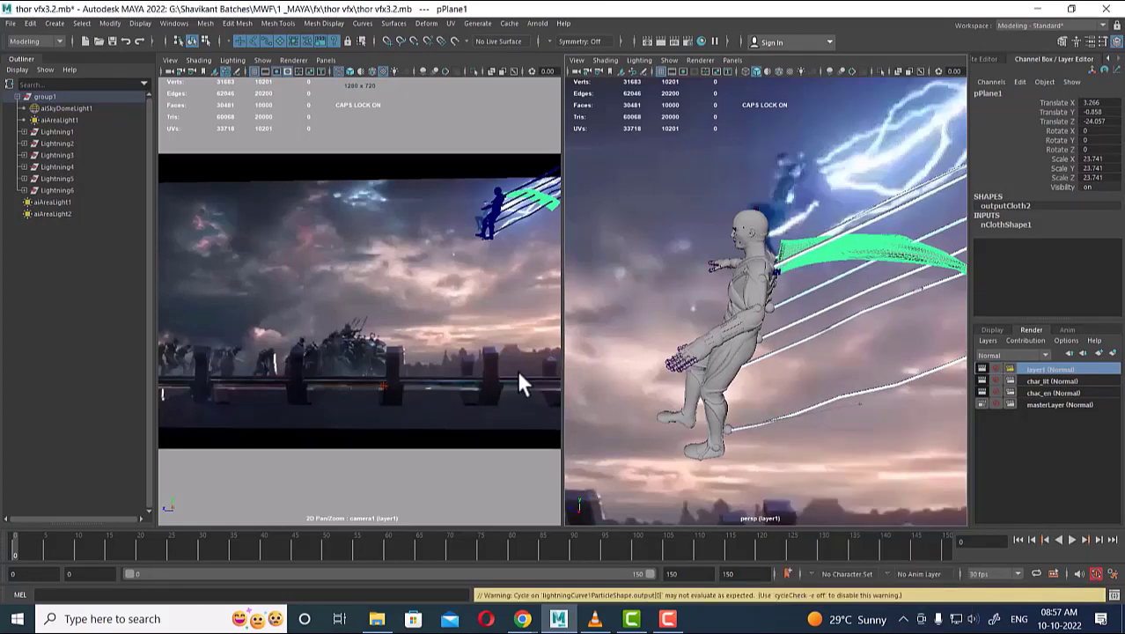
Deselect the cape, test-render layer1 through camera1 with Maya Software, and close the render view.
click(472, 306)
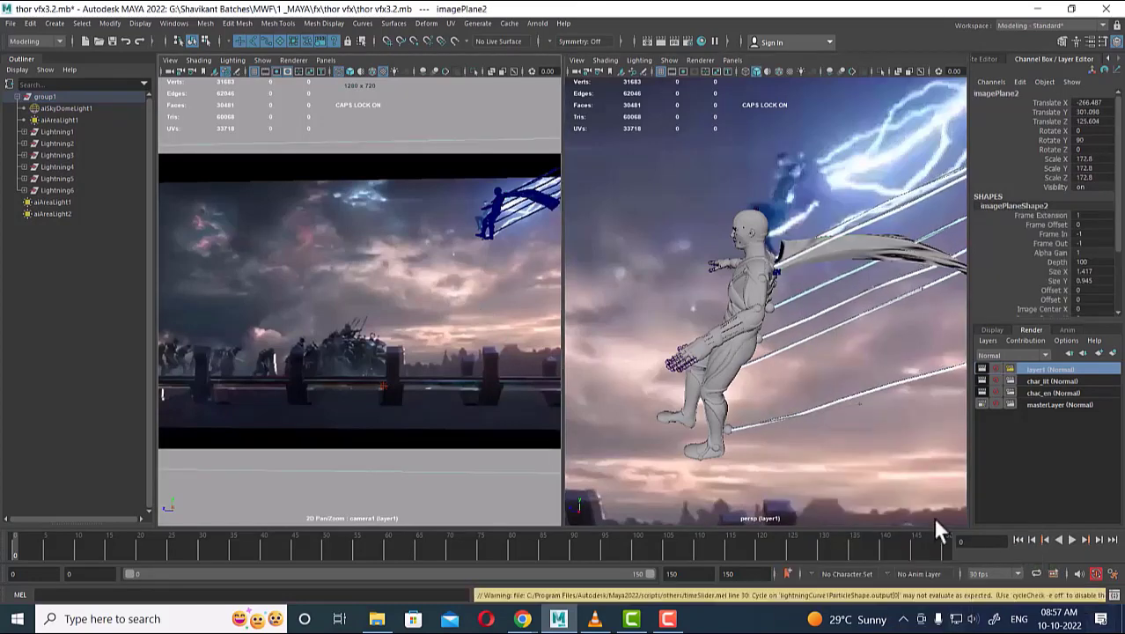
click(656, 41)
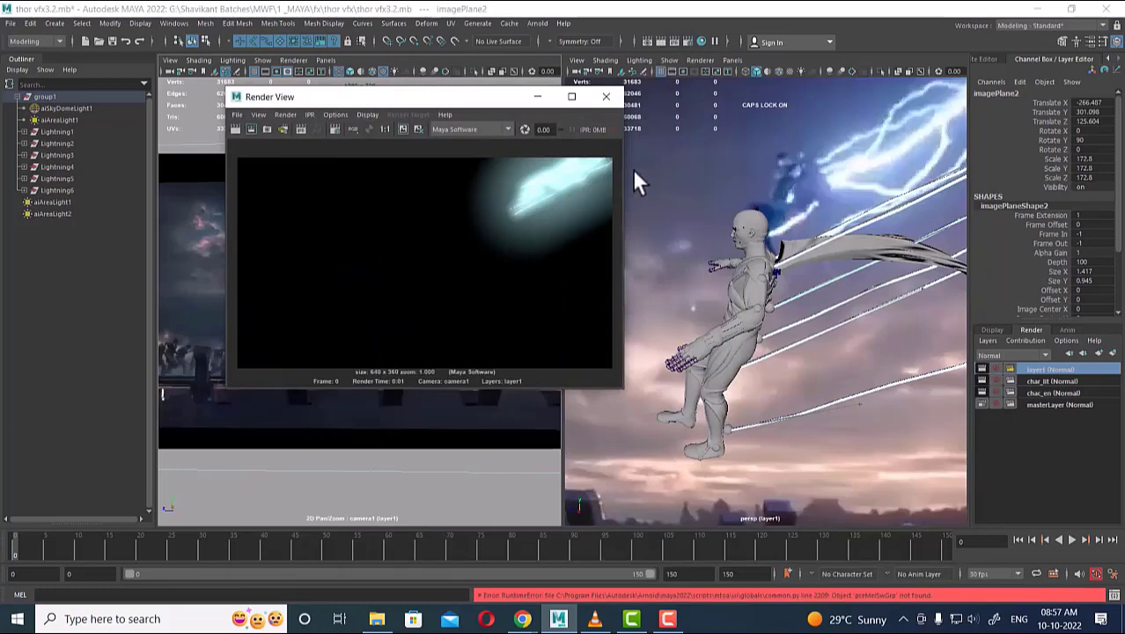
click(606, 96)
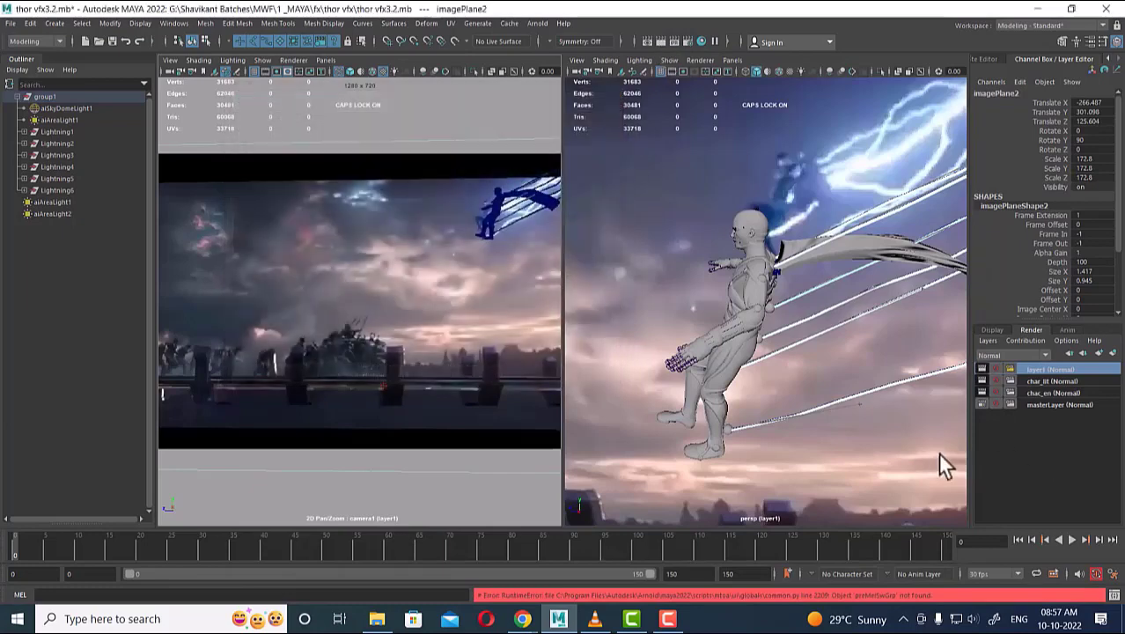
Switch to char_lit, test-render it through camera1 with the Arnold Renderer, and close the render view.
click(1032, 380)
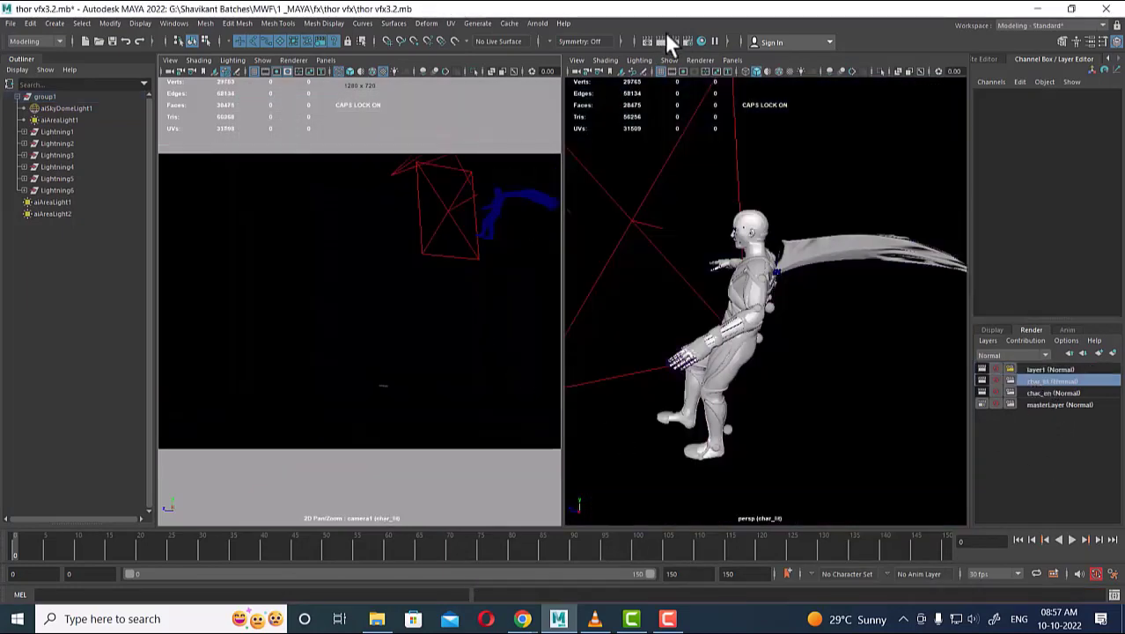
click(665, 42)
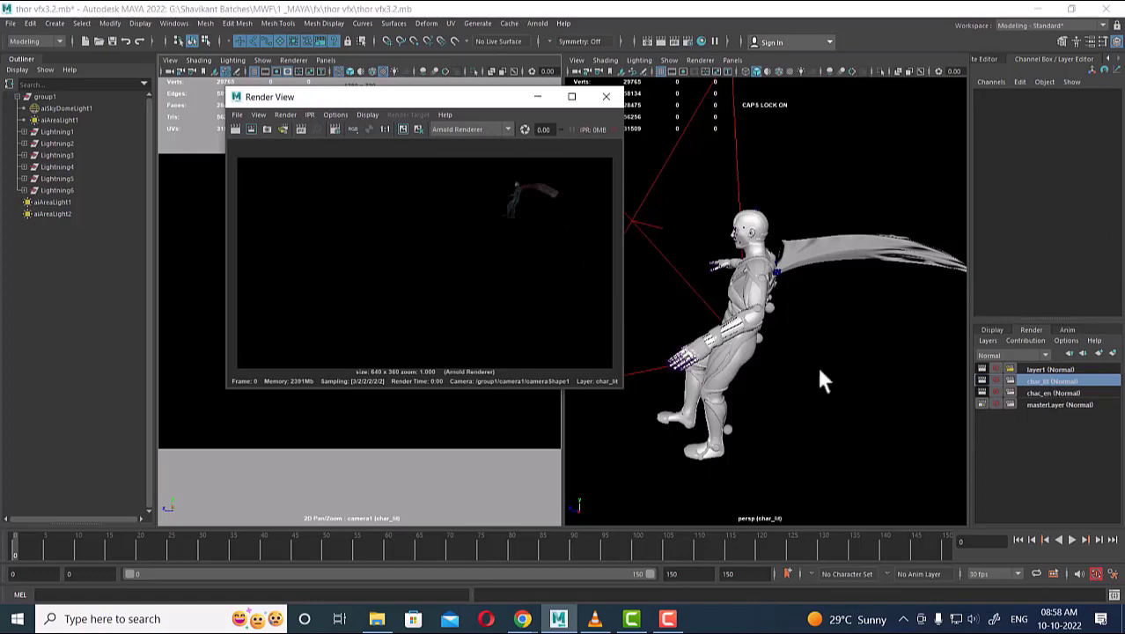
click(605, 96)
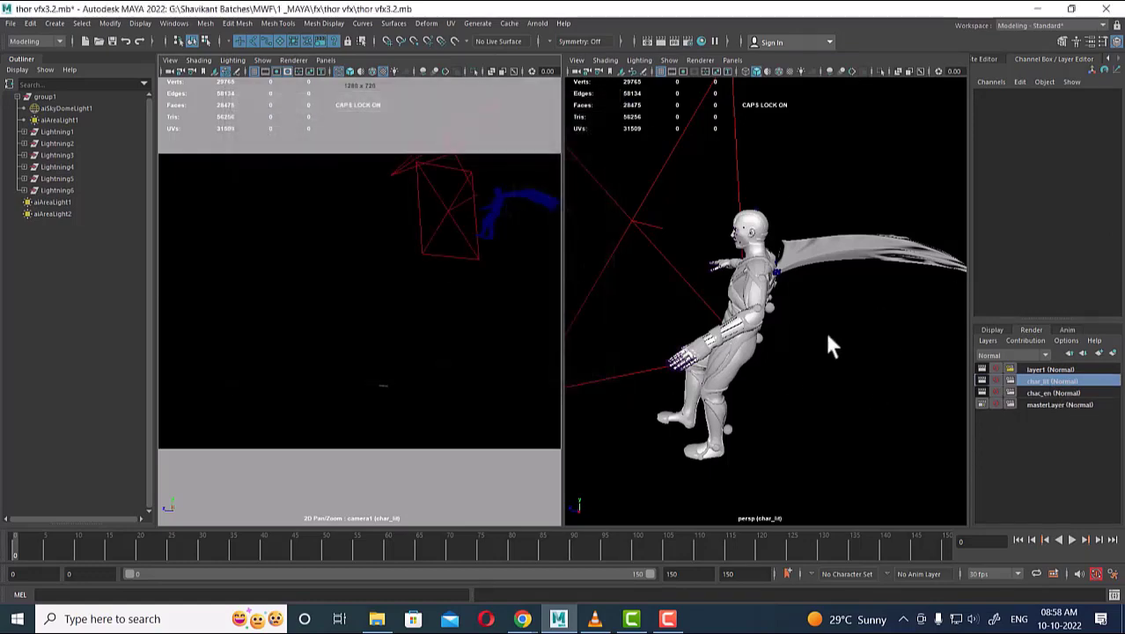
Rename render layer layer1 as MAYA_LIGHTING.
double_click(1050, 368)
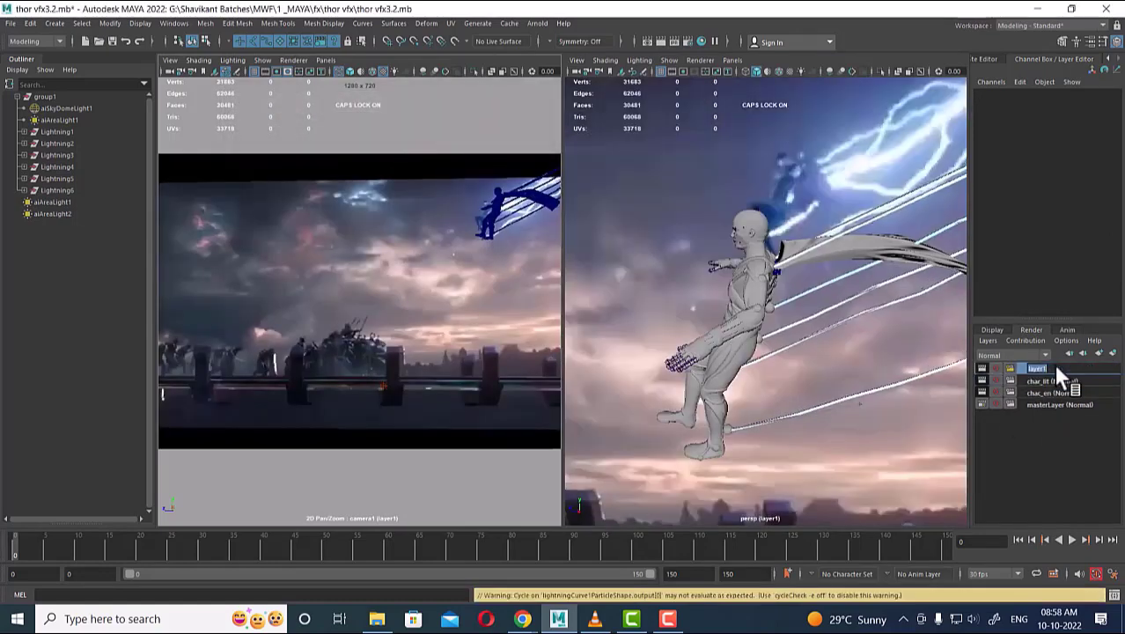
text(MAYA_Li)
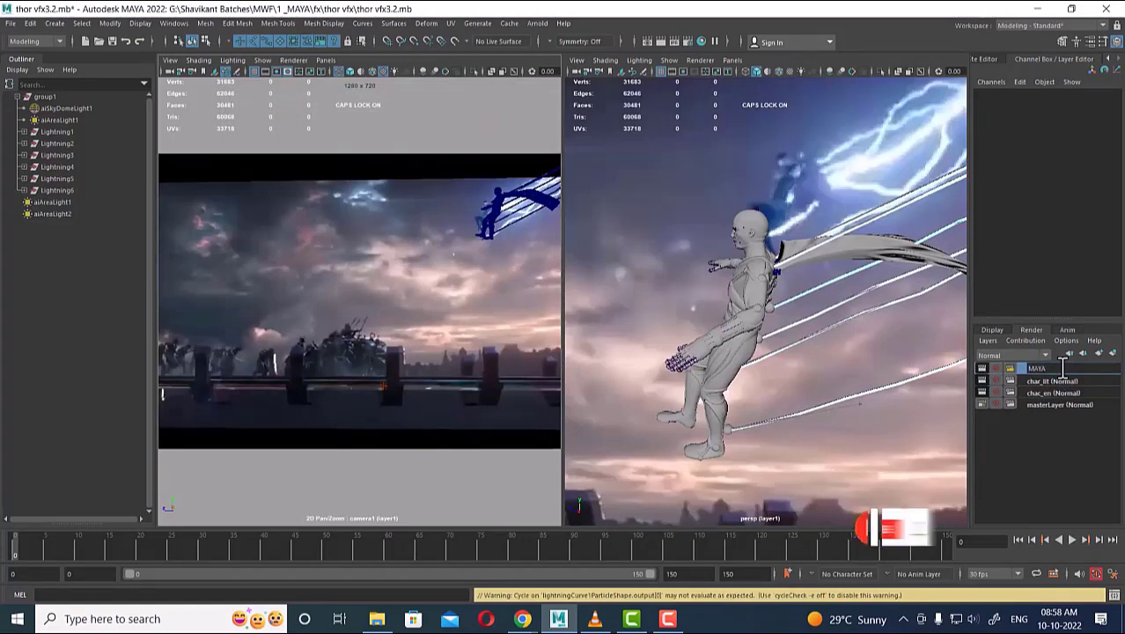
text(GHTING)
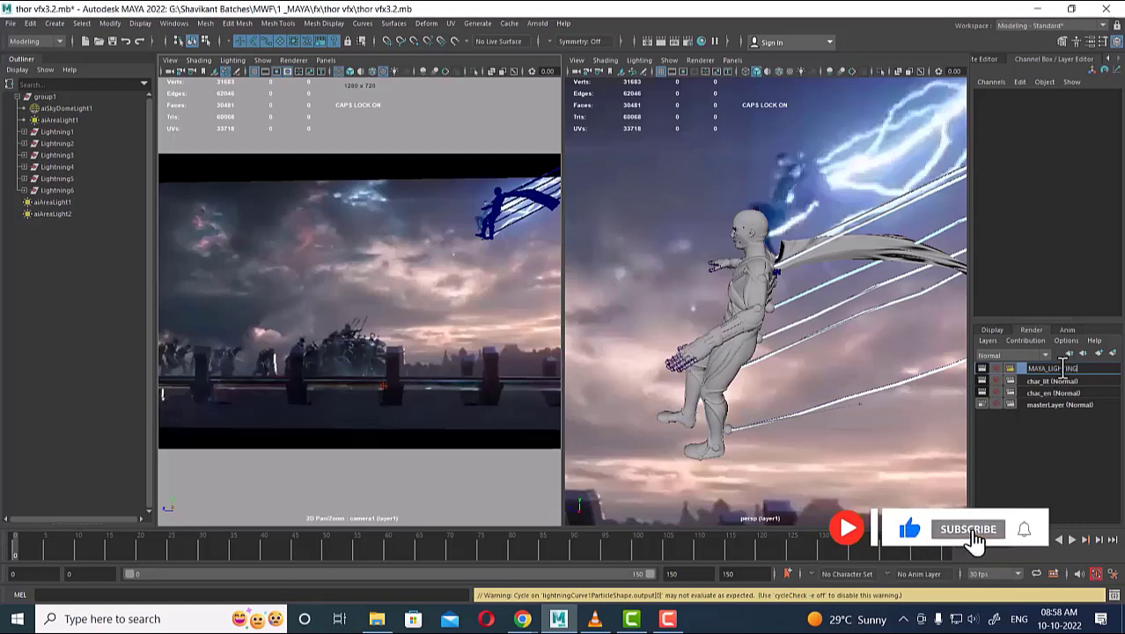
key(Return)
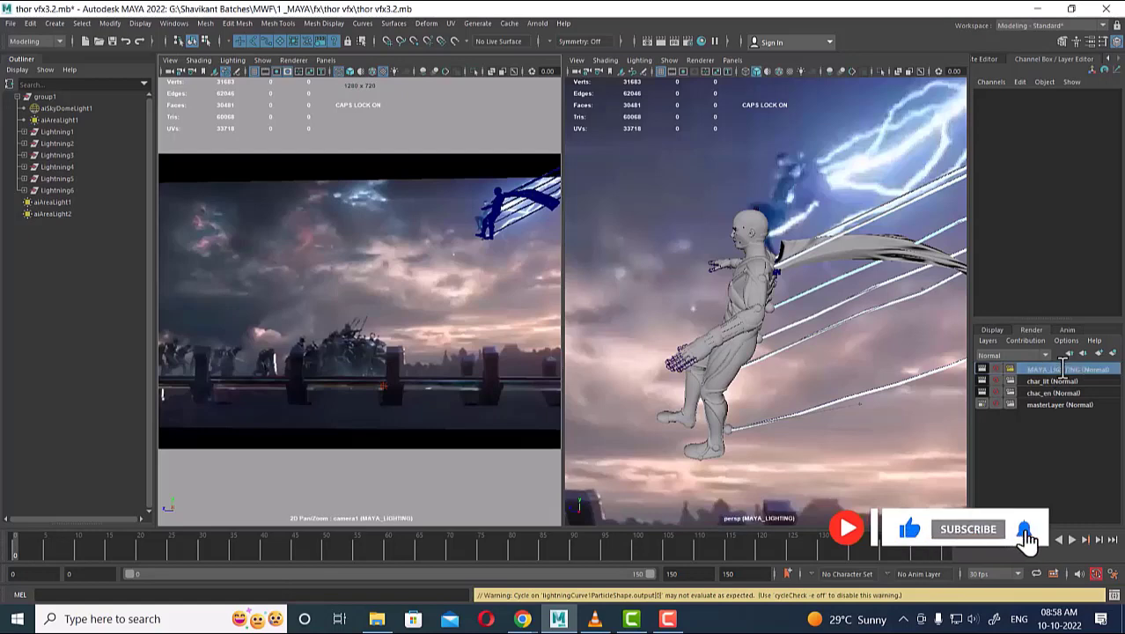
Create a new render layer from group1 and make it the current layer.
scroll(804, 267, down, 3)
alt+drag(805, 270, 794, 285)
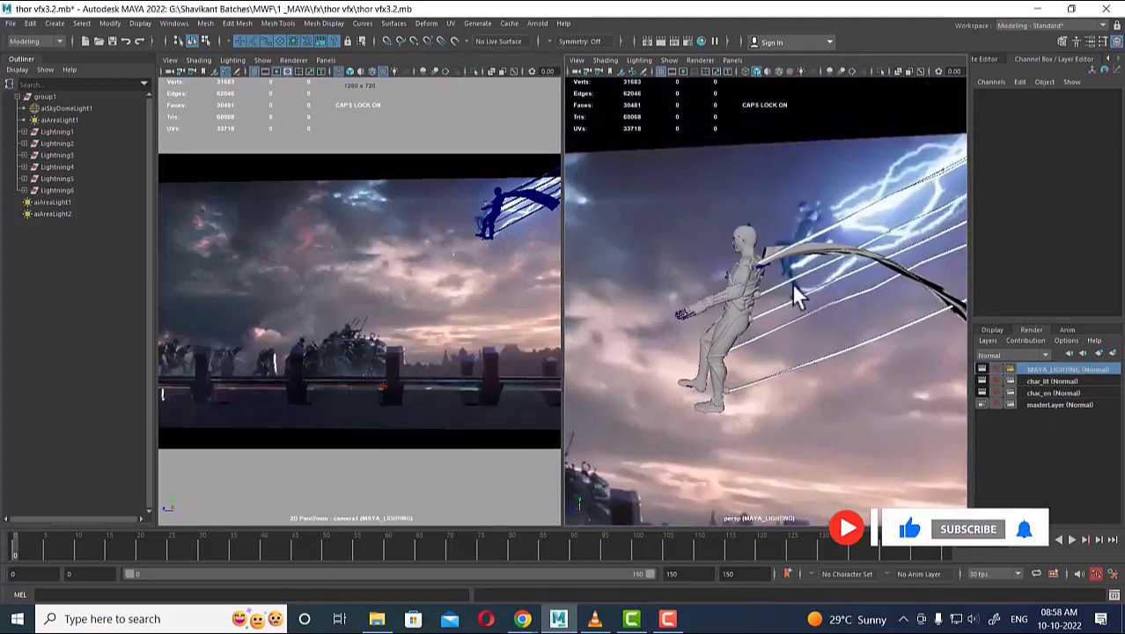
click(47, 97)
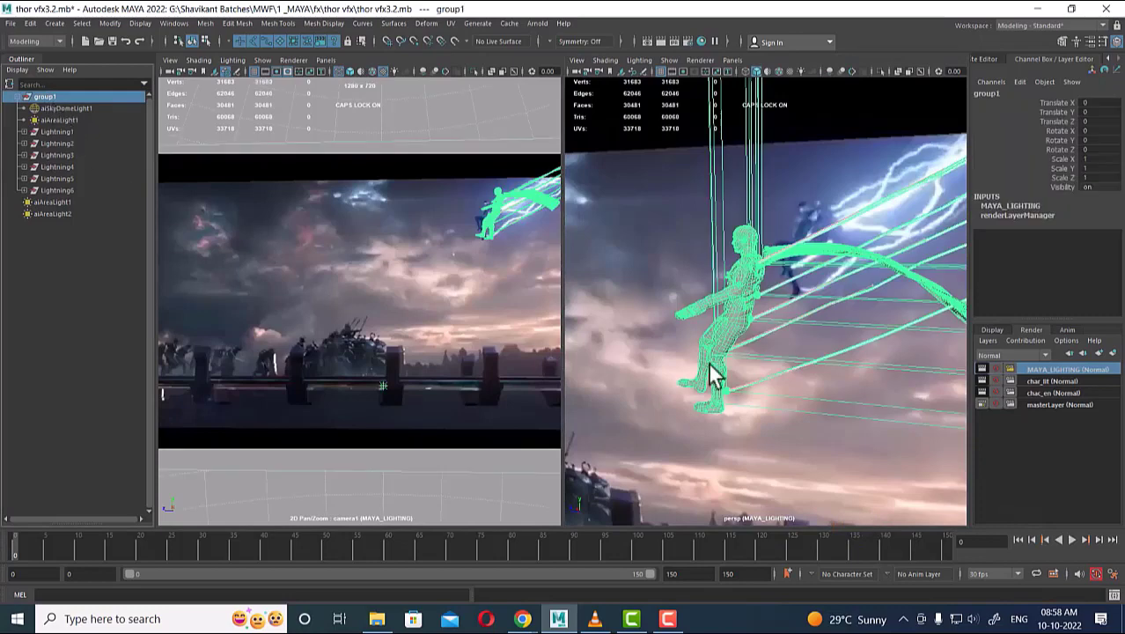
click(1113, 354)
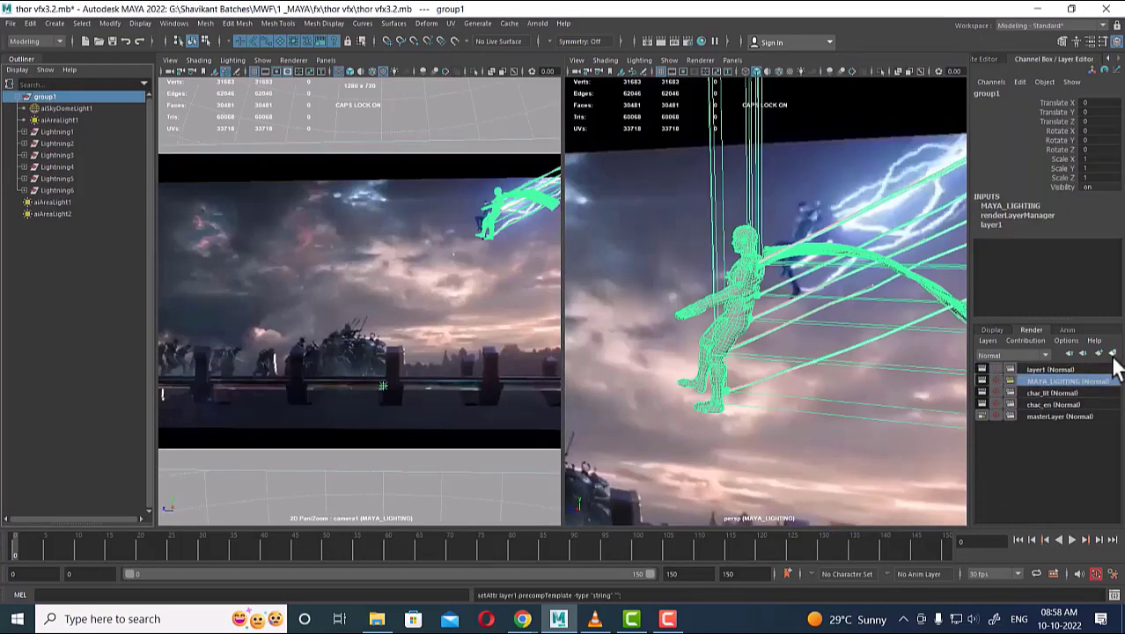
click(1059, 369)
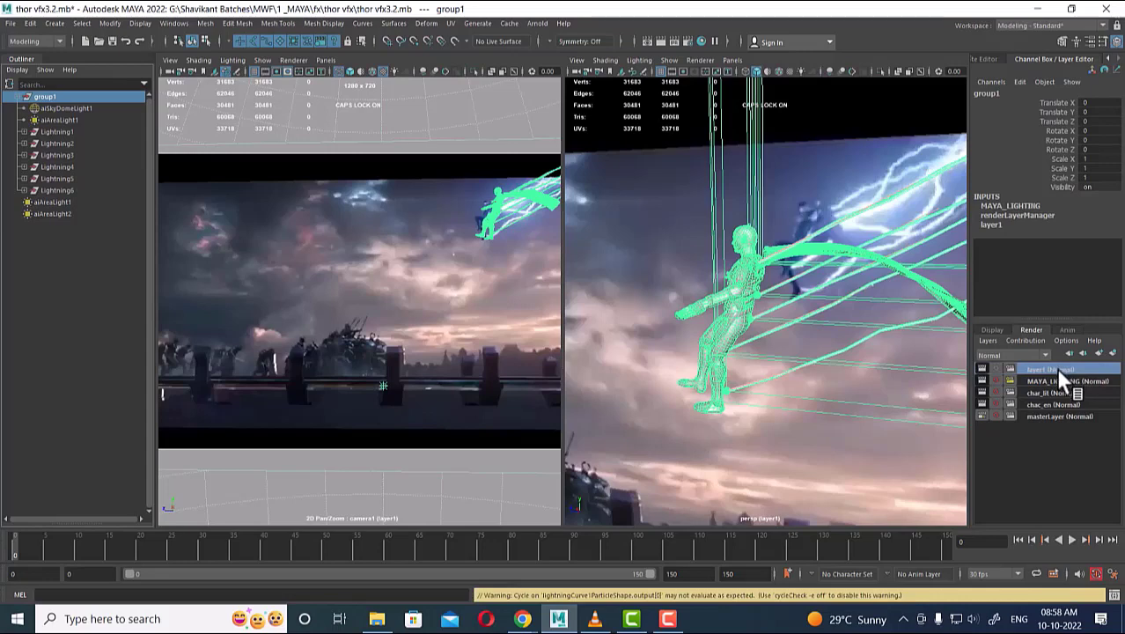
In the new layer1, select the character's suit, body and head meshes and assign them a new Arnold aiMatte material.
alt+drag(742, 379, 892, 372)
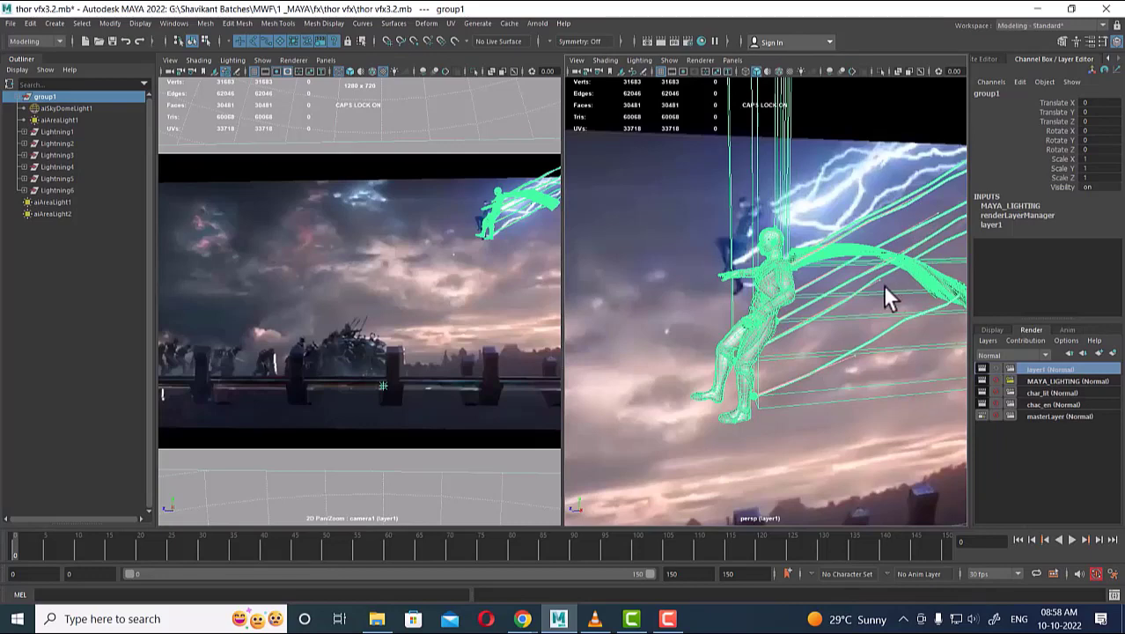
alt+drag(832, 283, 784, 264)
scroll(803, 345, up, 5)
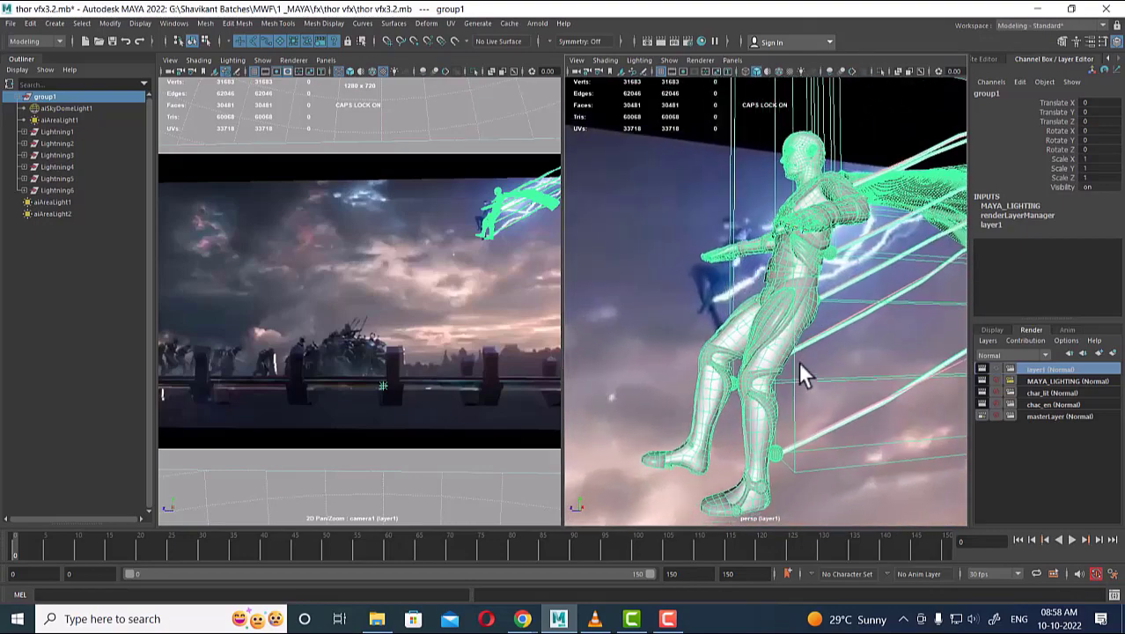
scroll(797, 347, down, 2)
click(763, 453)
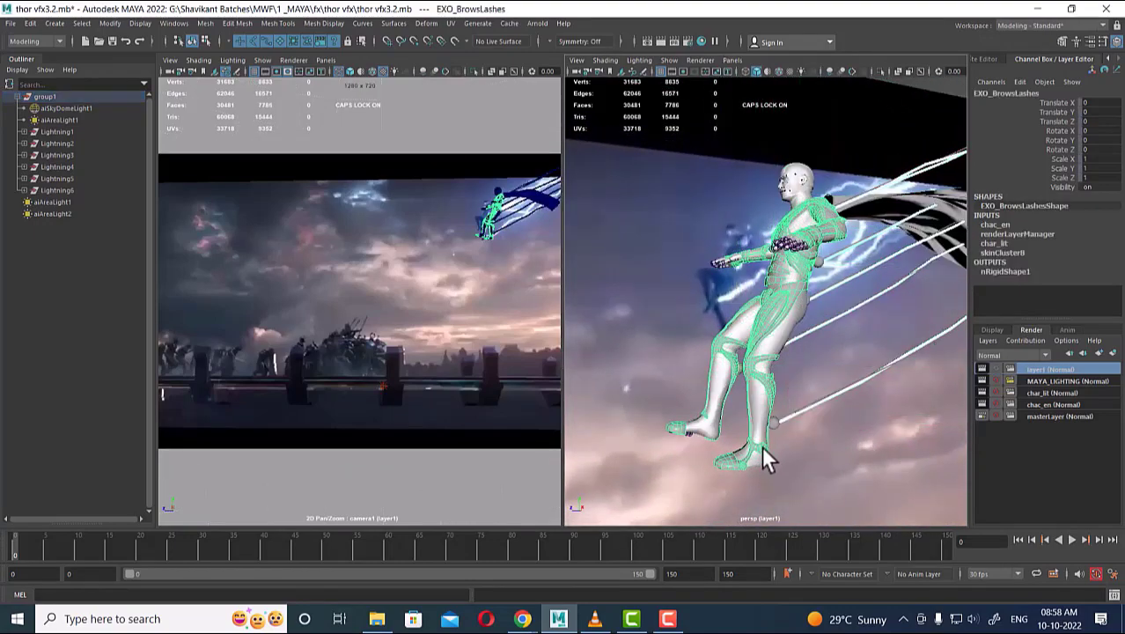
click(791, 326)
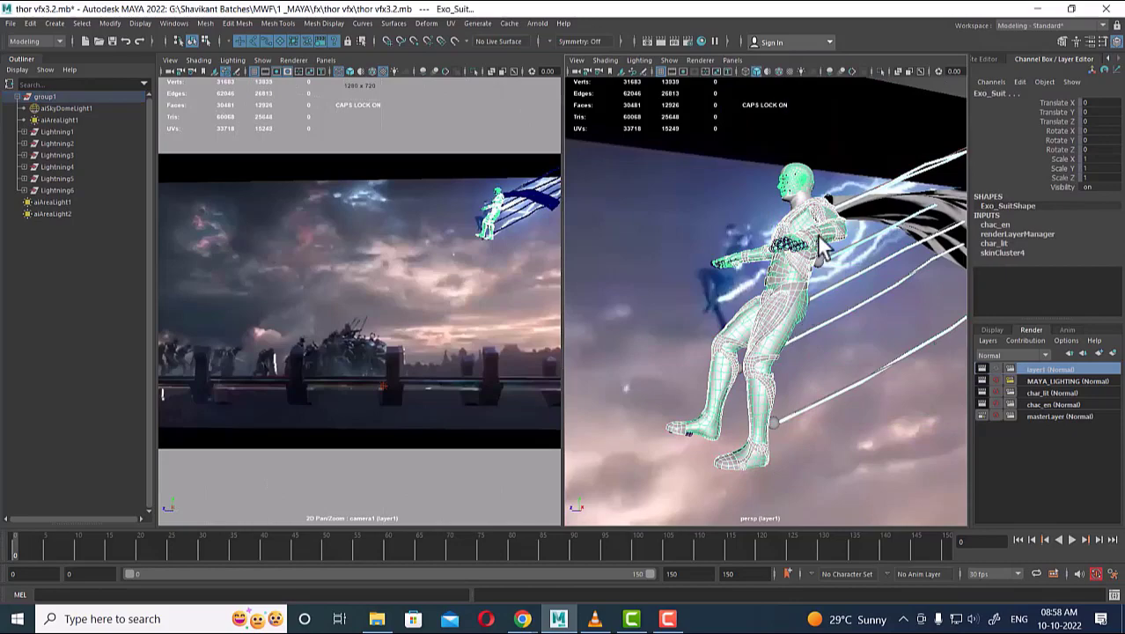
key(f)
click(808, 199)
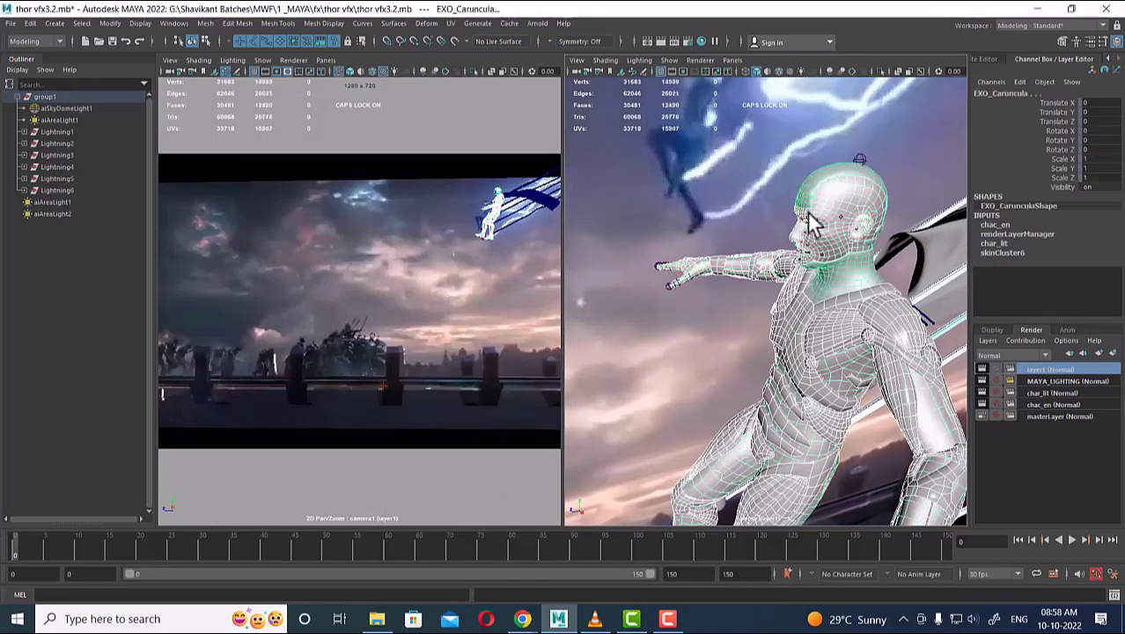
right_click(825, 227)
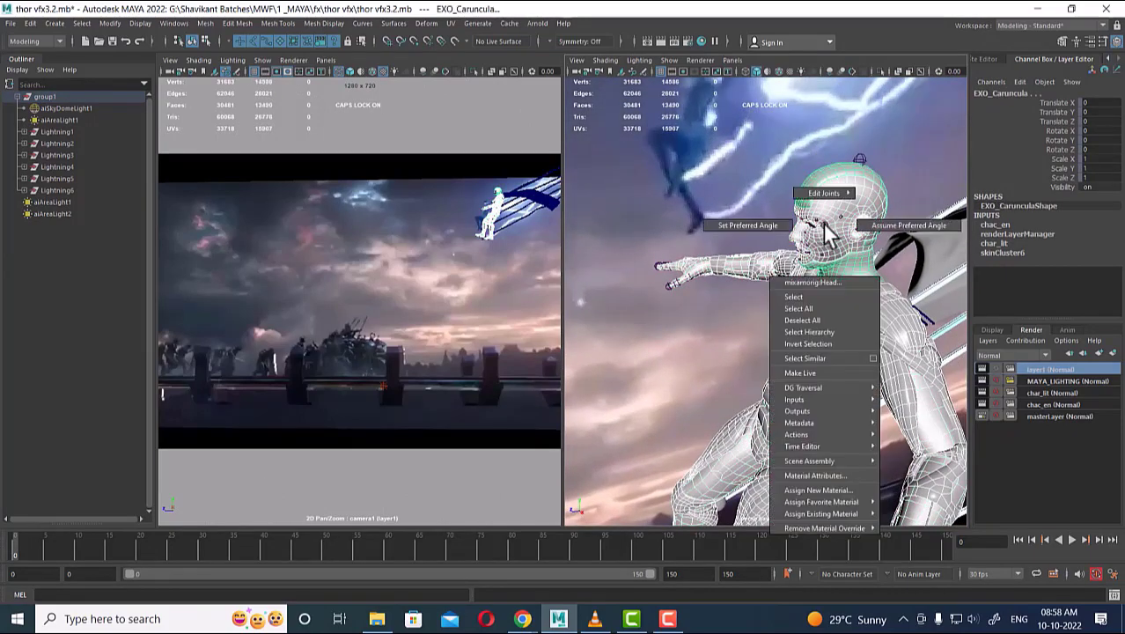
click(815, 490)
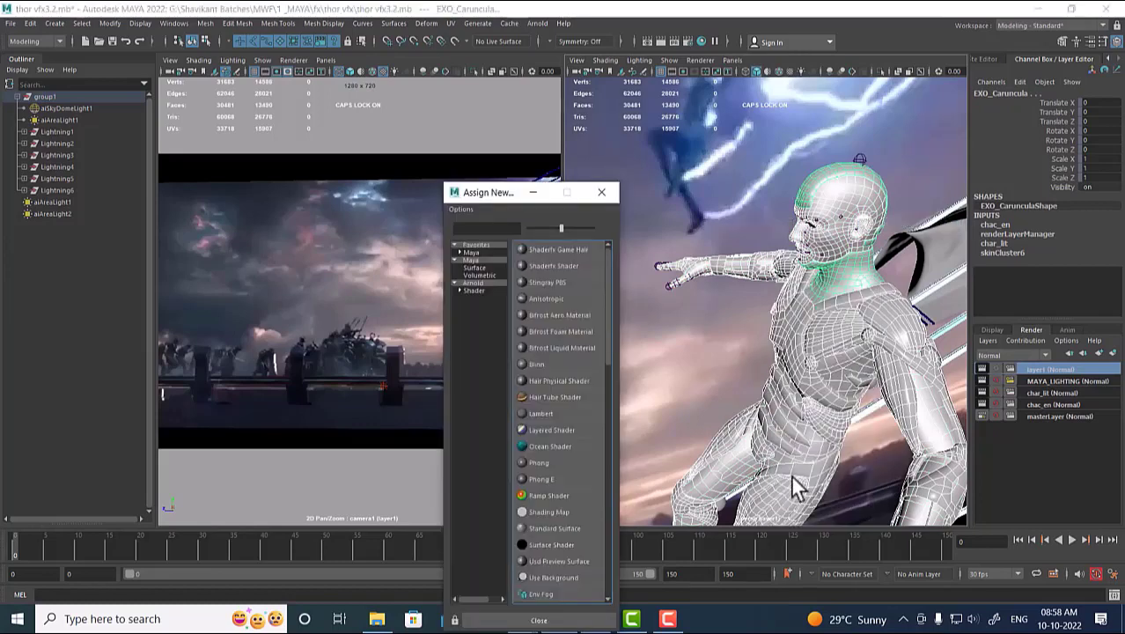
click(473, 284)
drag(505, 195, 433, 132)
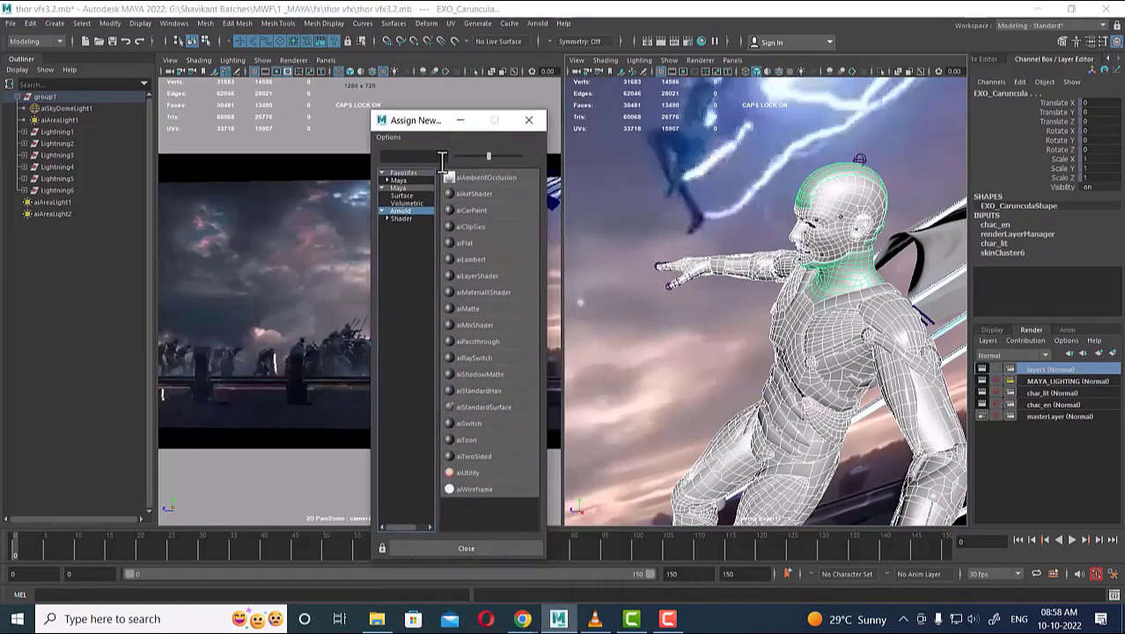
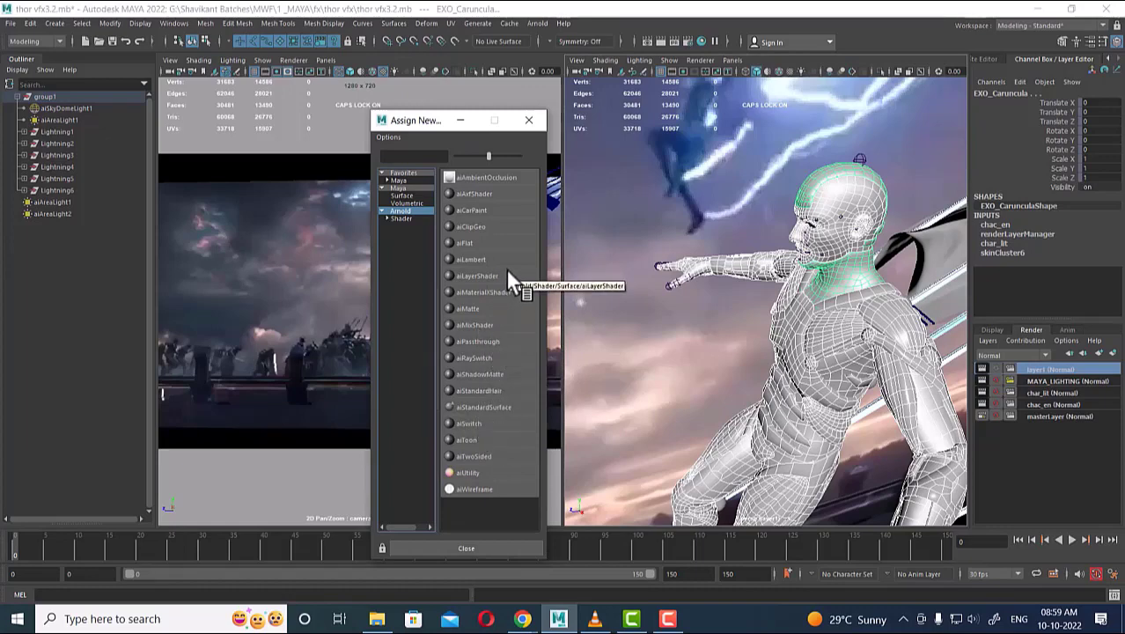
click(413, 220)
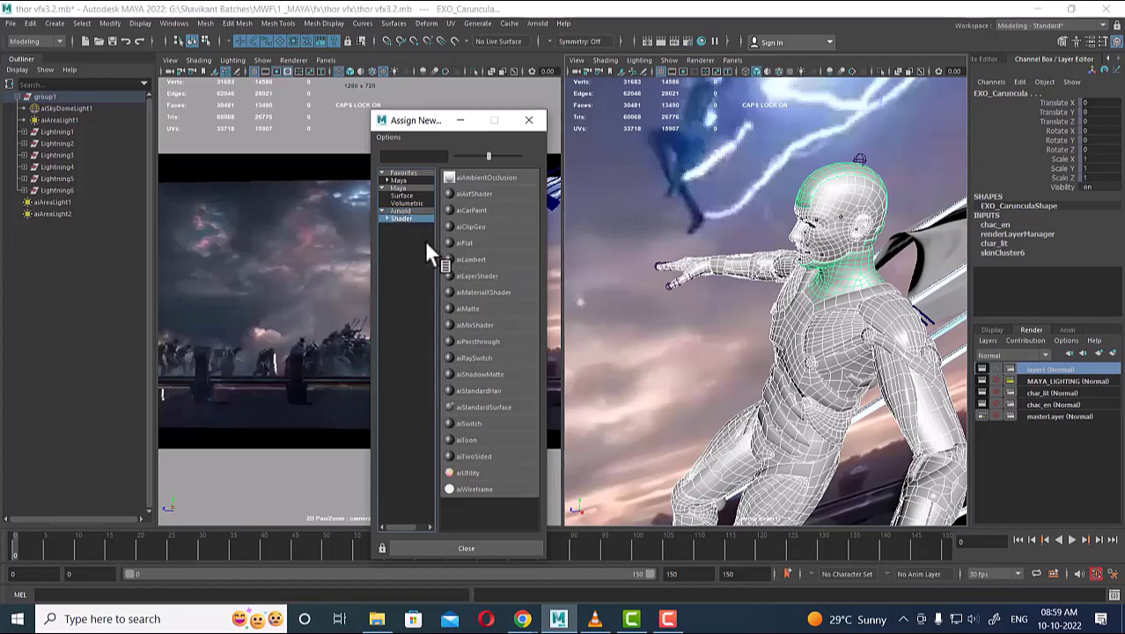
click(394, 157)
text(ai)
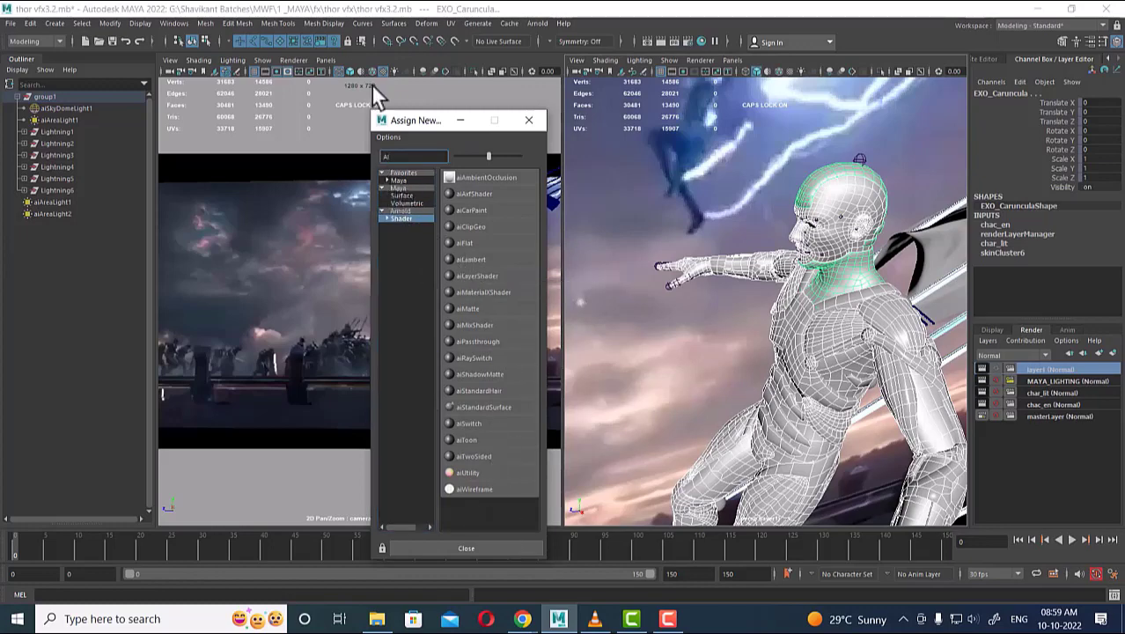
text(M)
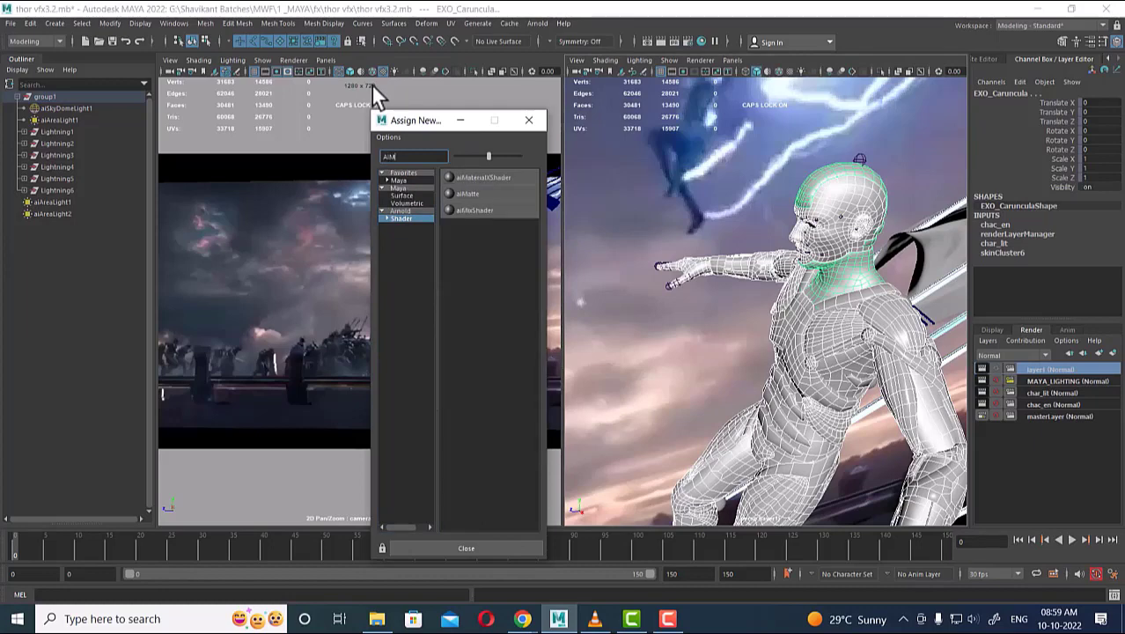
click(471, 190)
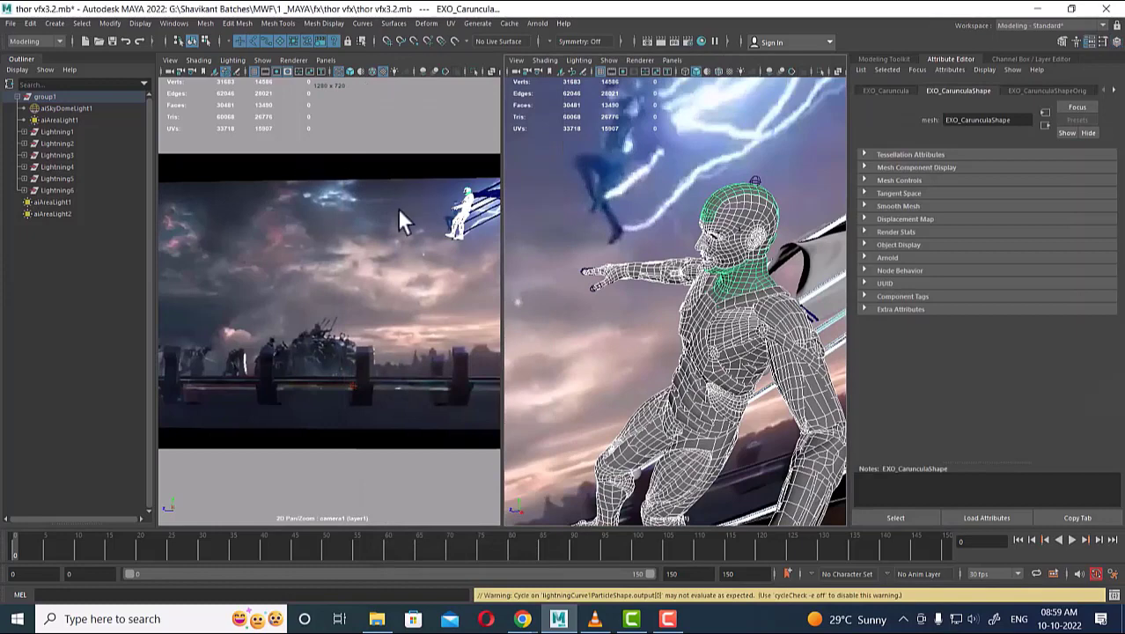
Bring up layer1's render settings, clear the mesh selection and test-render the layer through camera1 with the Arnold Renderer.
click(687, 37)
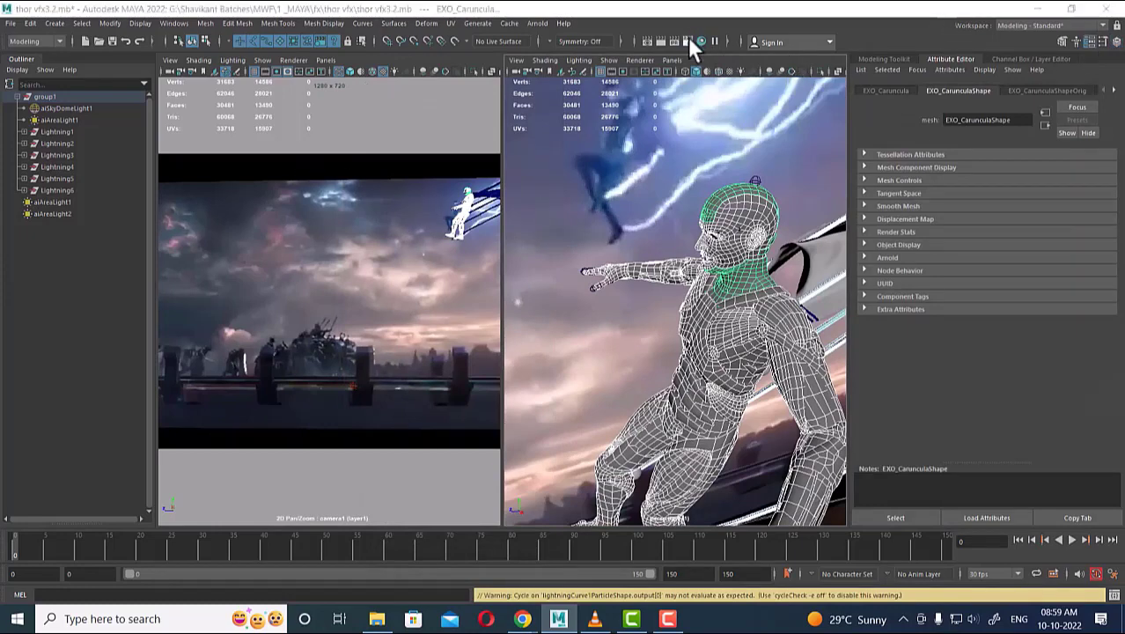
drag(240, 173, 614, 157)
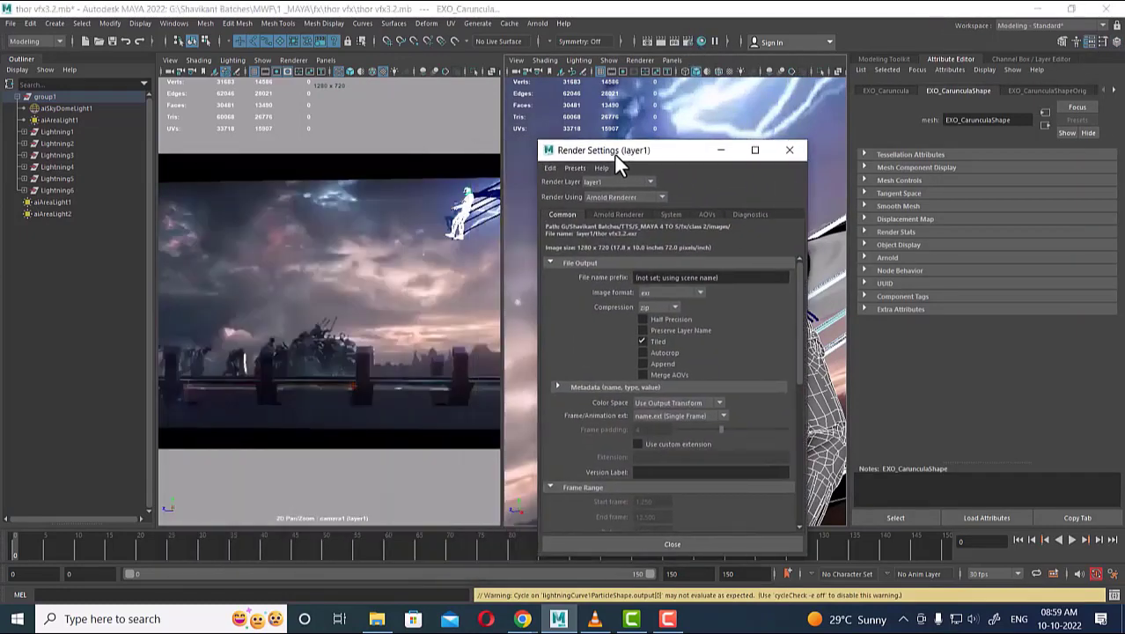
click(321, 302)
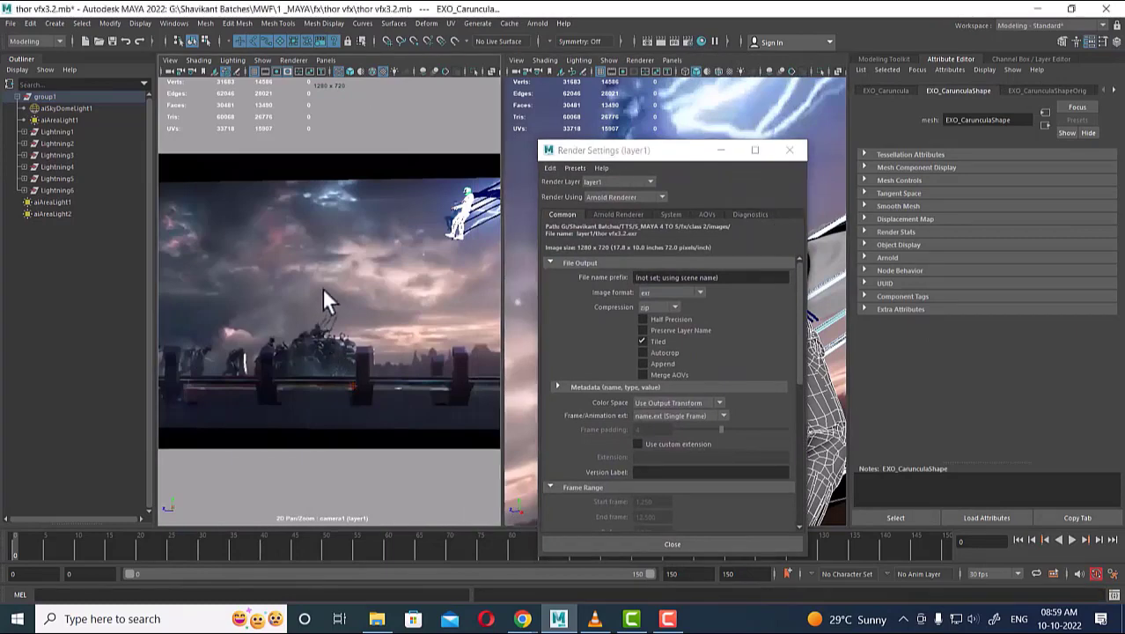
click(662, 40)
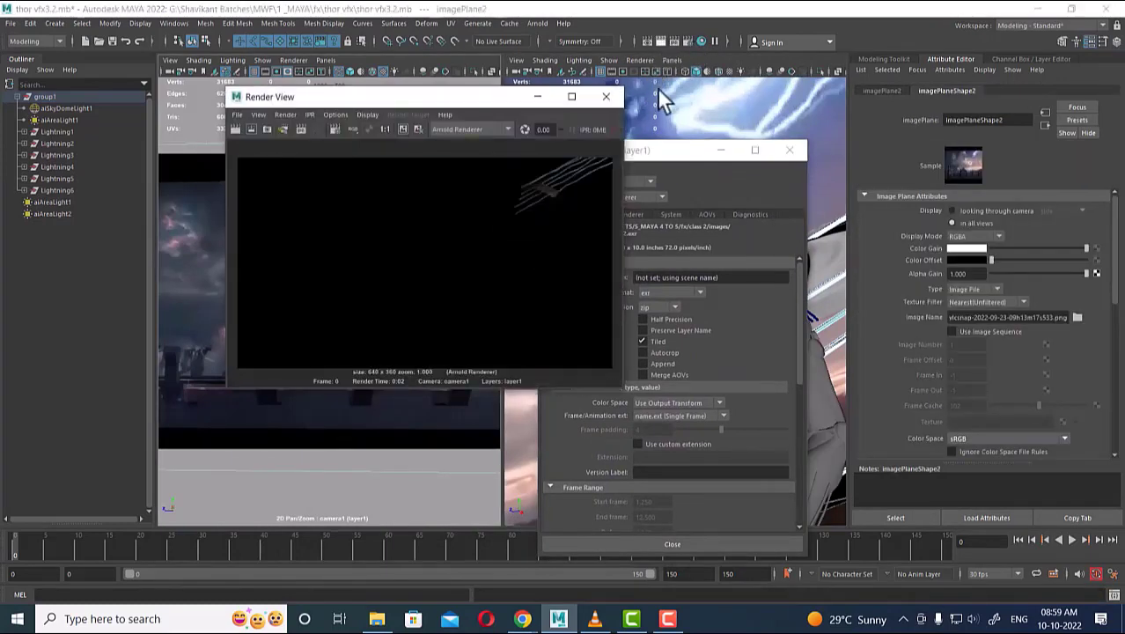
Close the open render windows and assign the existing aiMatte1 material to the cape mesh in layer1.
click(354, 128)
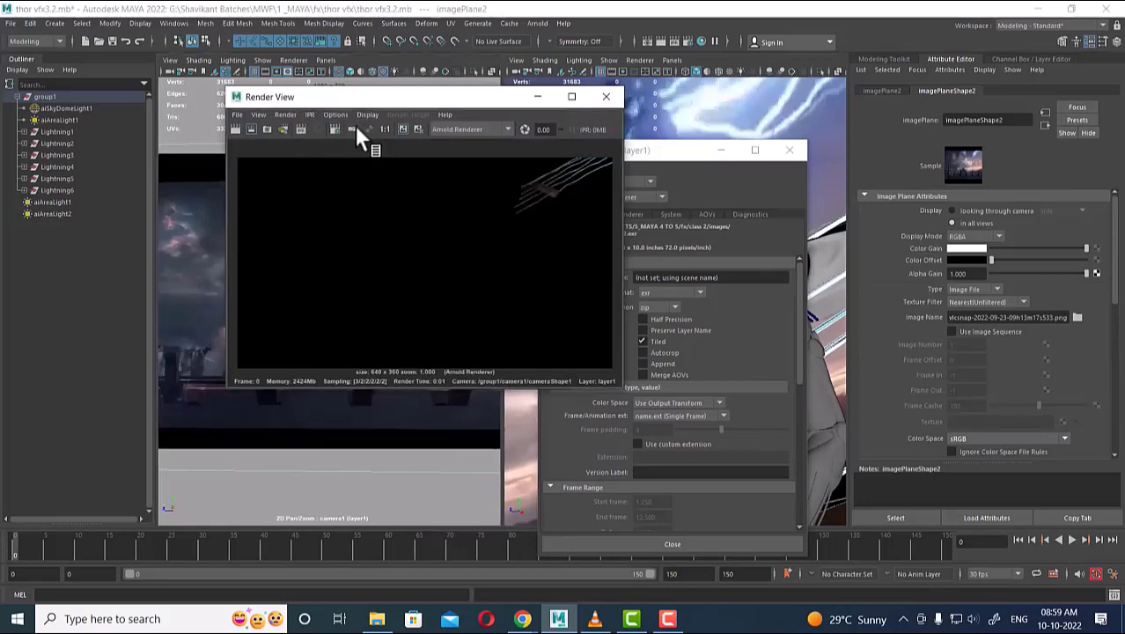
click(789, 150)
click(606, 96)
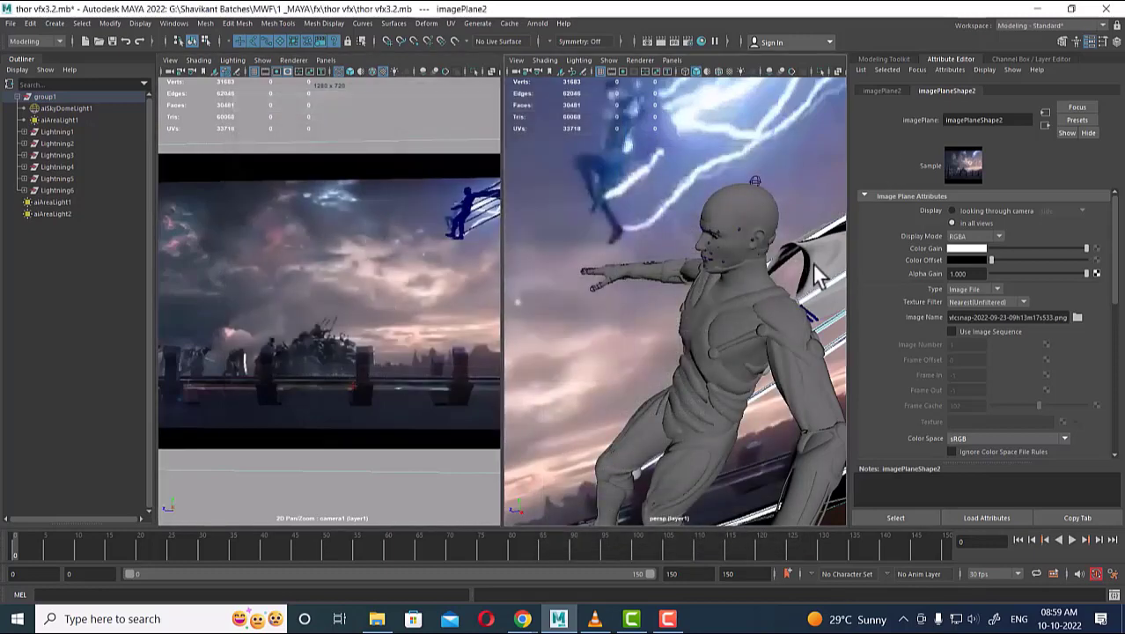
click(814, 275)
key(f)
right_click(658, 269)
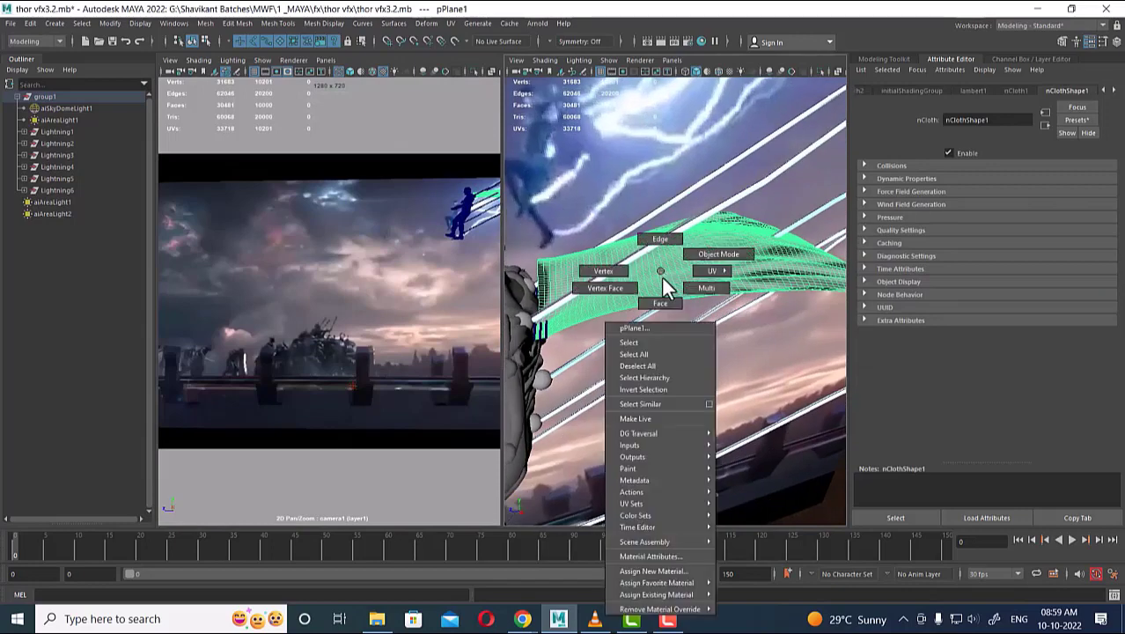
mouse_move(702, 596)
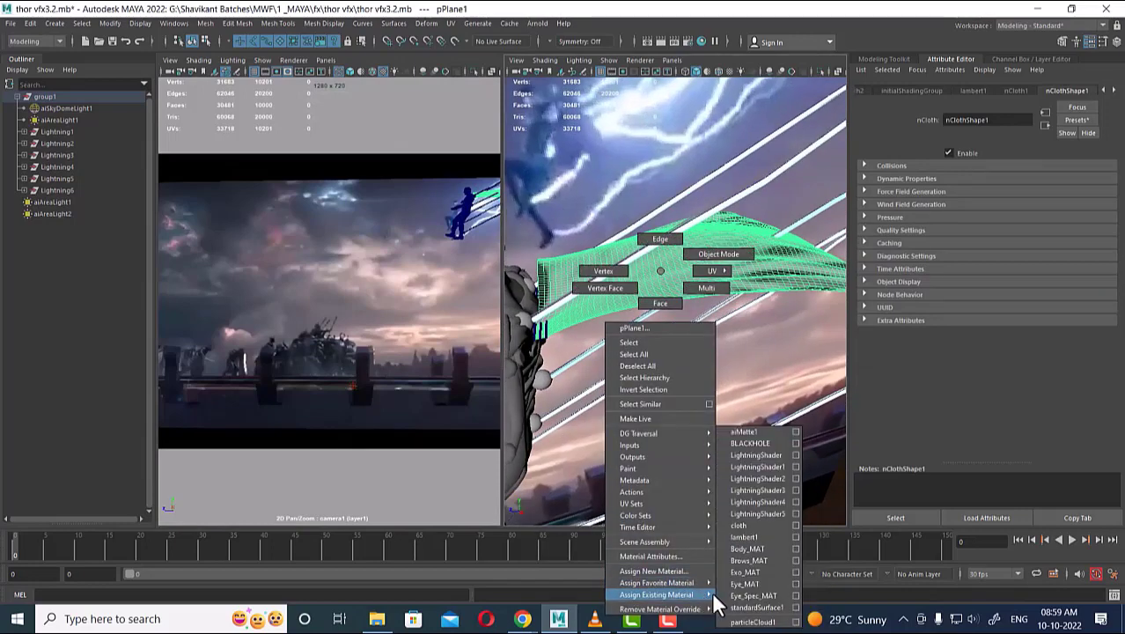
click(772, 430)
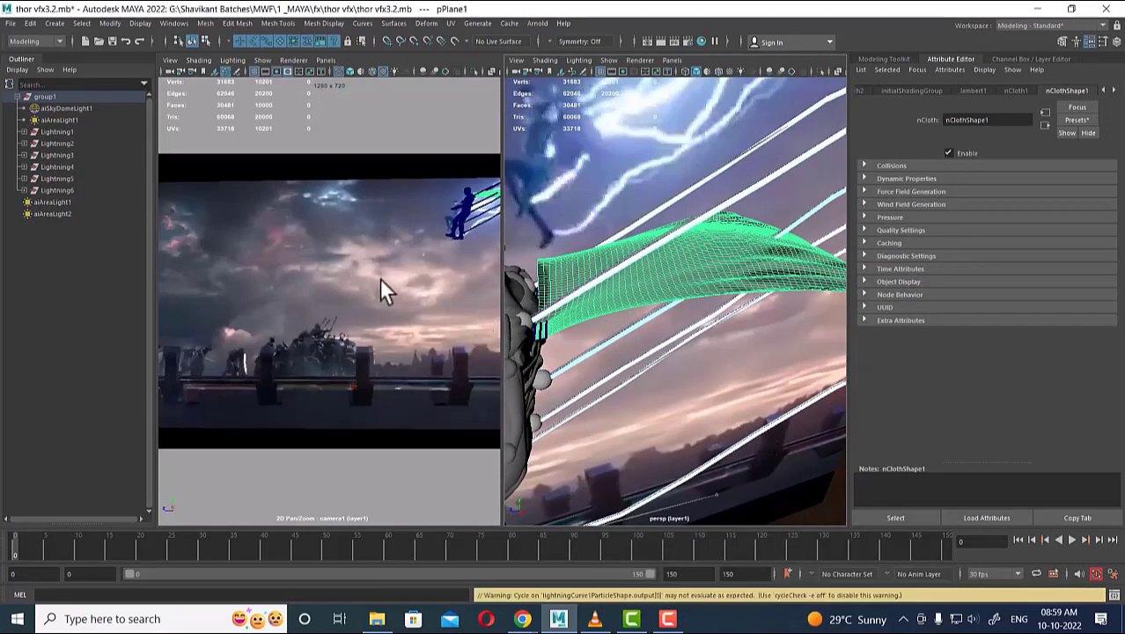
Clear the cape selection, test-render layer1 with Arnold again and close the render.
click(380, 272)
click(662, 41)
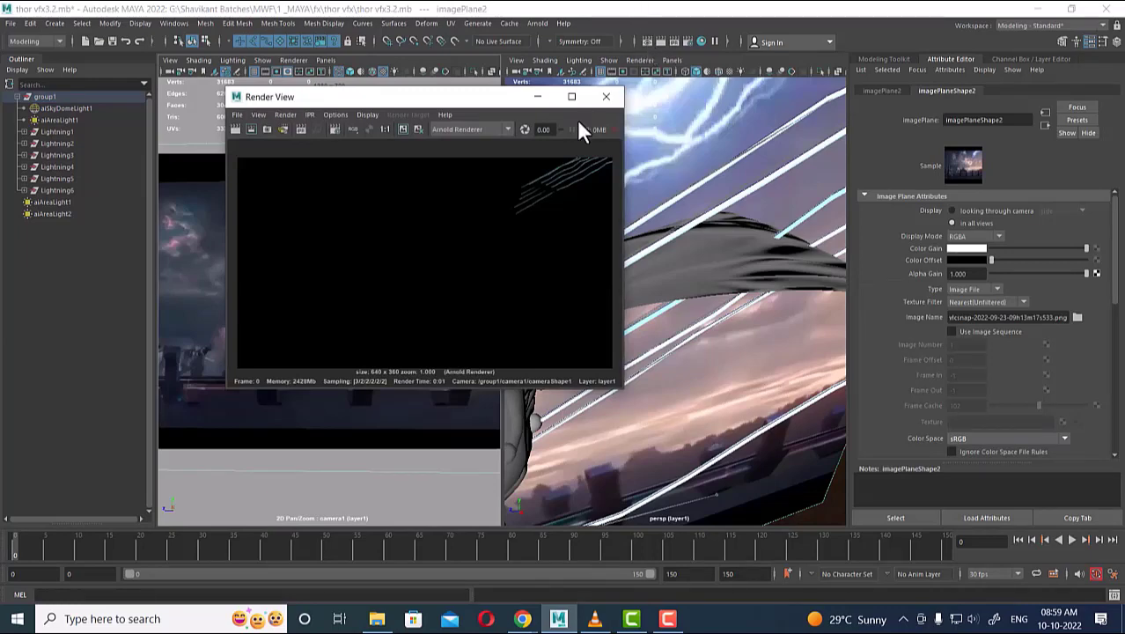
click(607, 97)
Play the animation to frame 24 and rename render layer layer1 as AI_LIGHTING.
click(1112, 42)
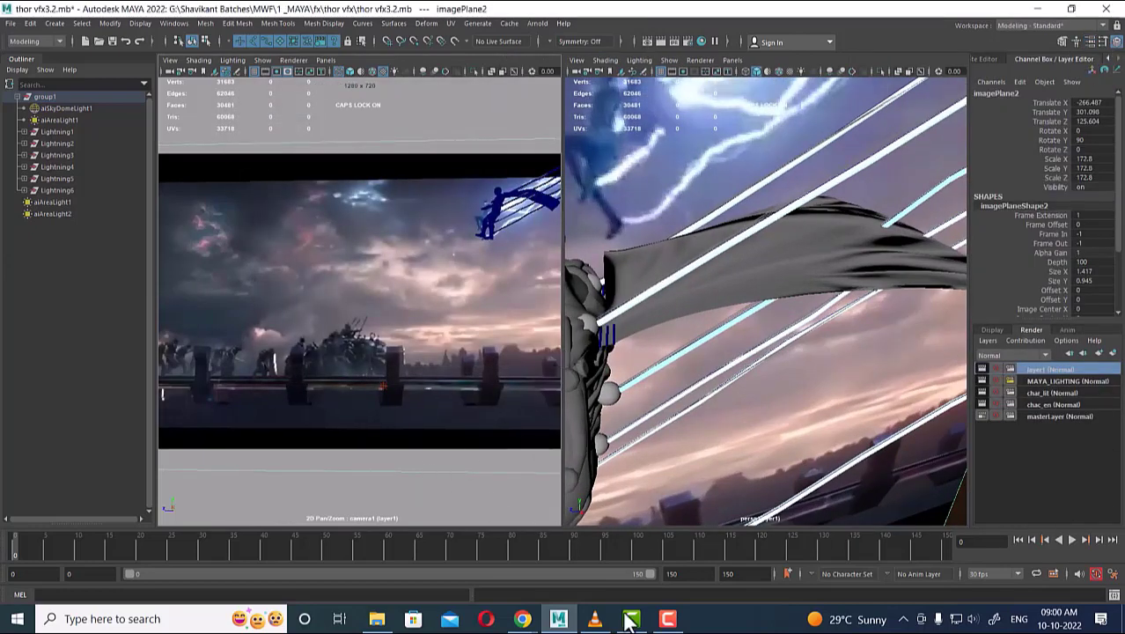
click(1071, 539)
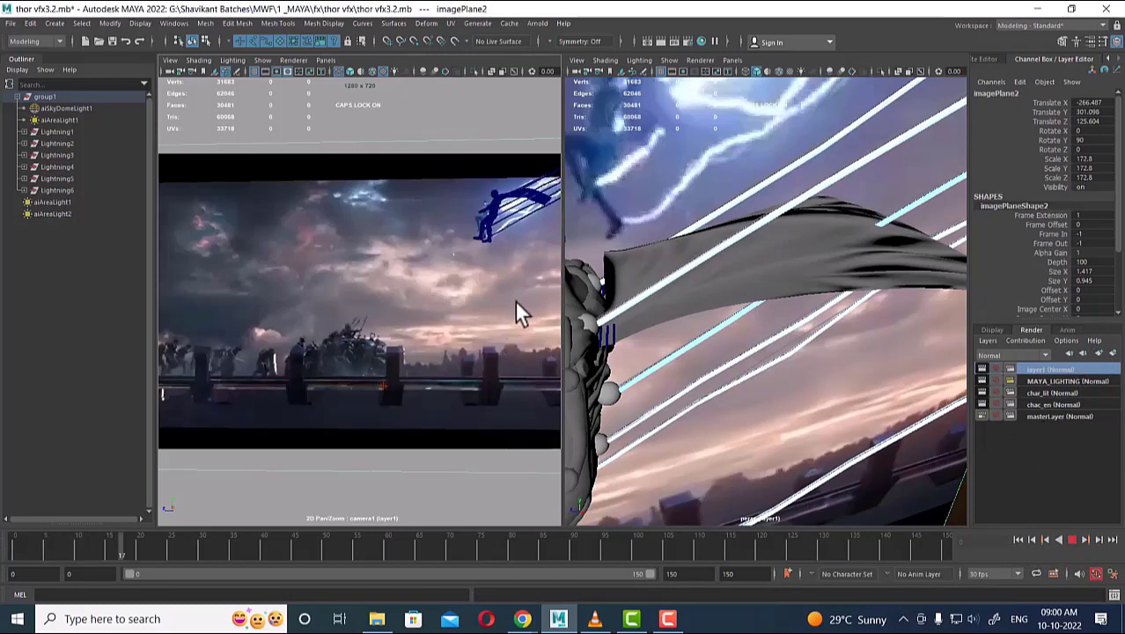
click(1072, 538)
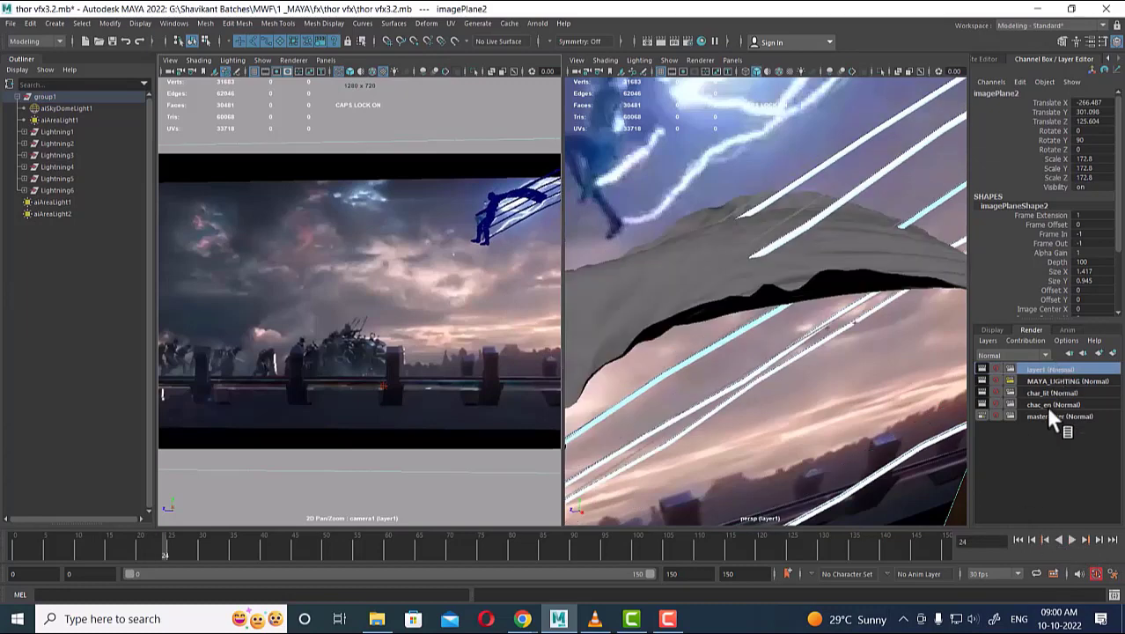
click(1048, 370)
double_click(1049, 368)
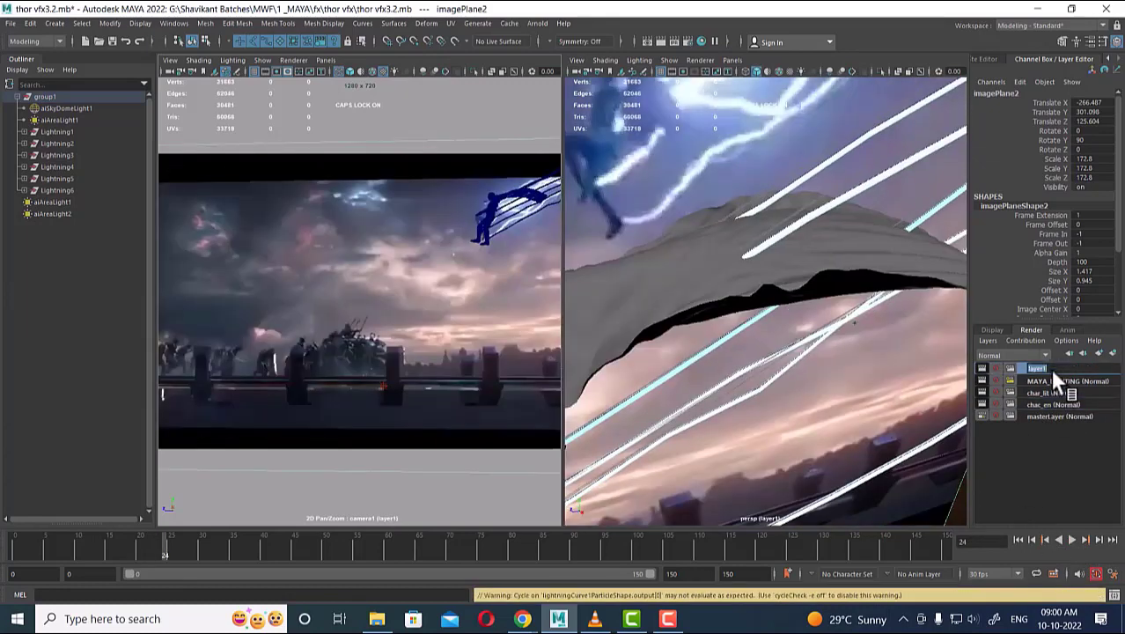
text(AI_LIGHTING)
key(Return)
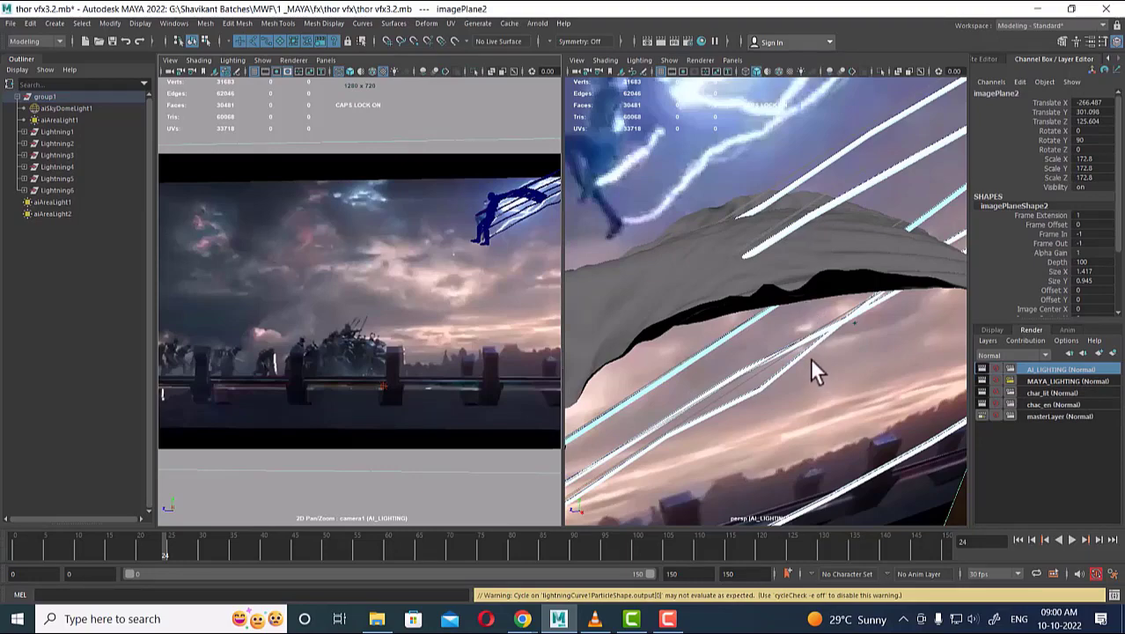
Create a new render layer, pick the character's top group, group1, from the AI_LIGHTING layer and add it to the new layer.
alt+right_drag(810, 389, 773, 321)
alt+middle_drag(746, 389, 756, 371)
alt+drag(758, 386, 751, 378)
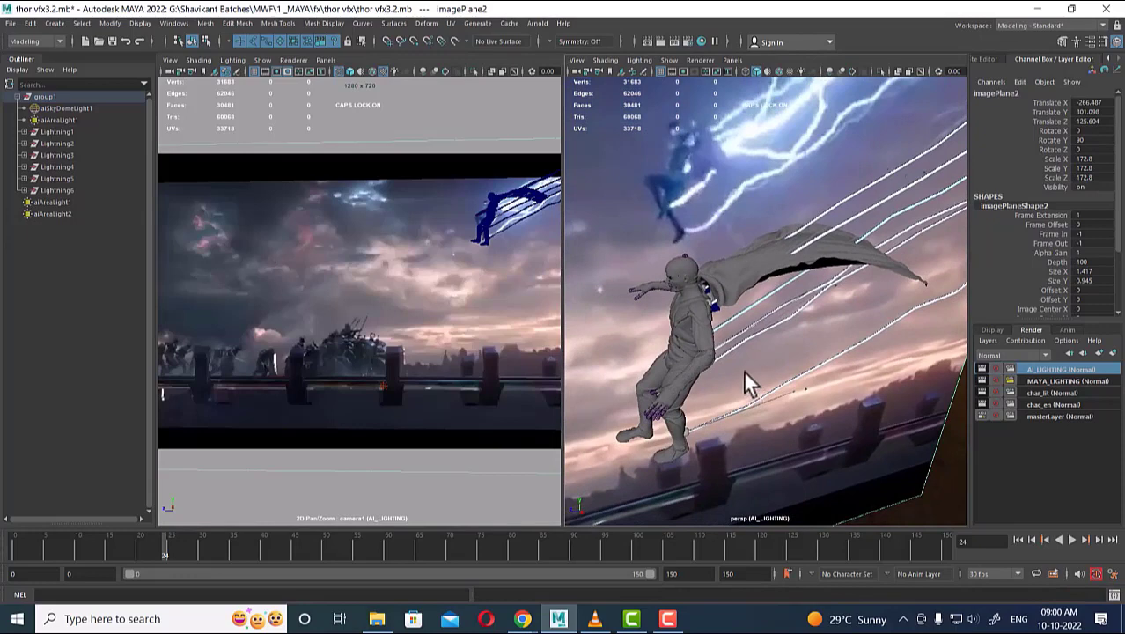
click(1112, 352)
click(1037, 370)
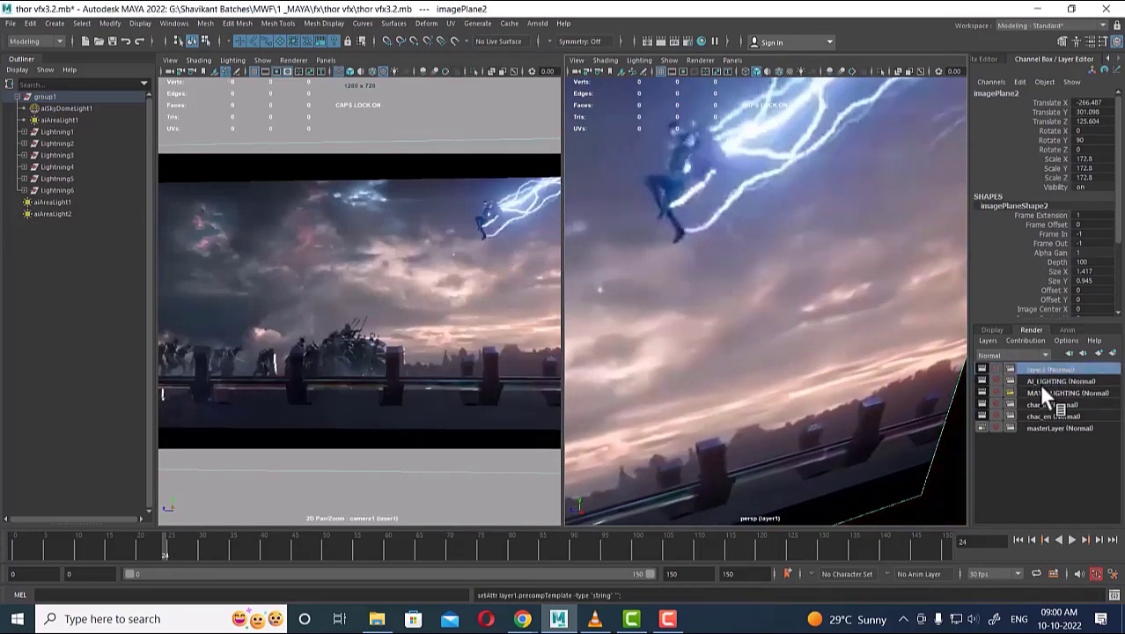
click(1041, 381)
click(695, 354)
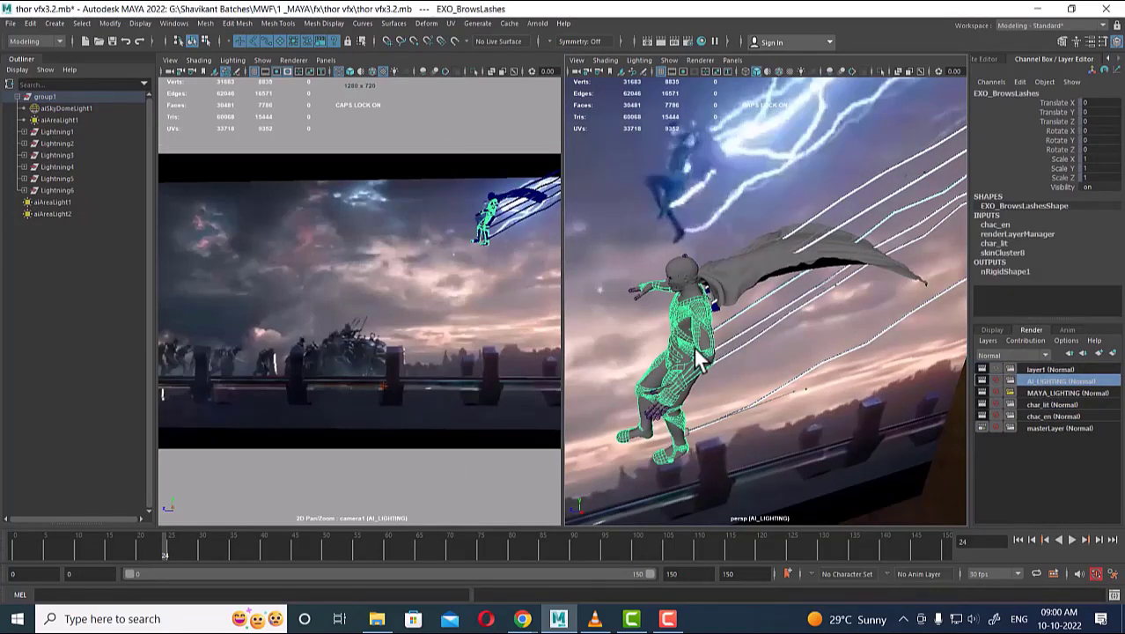
key(Up)
click(1072, 369)
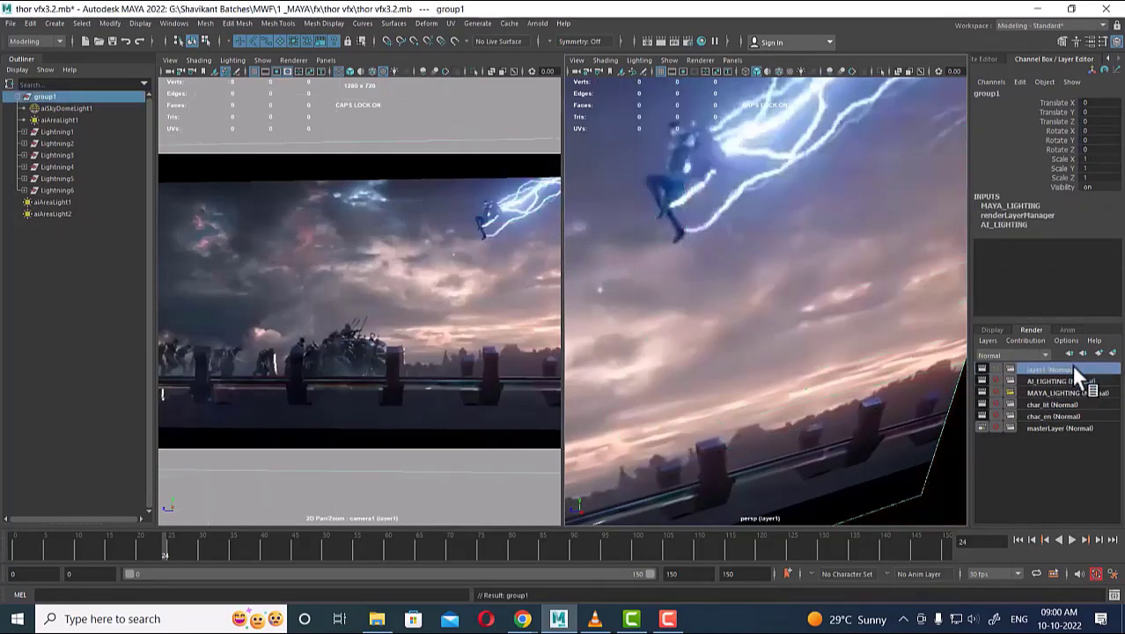
right_click(1071, 365)
click(1036, 393)
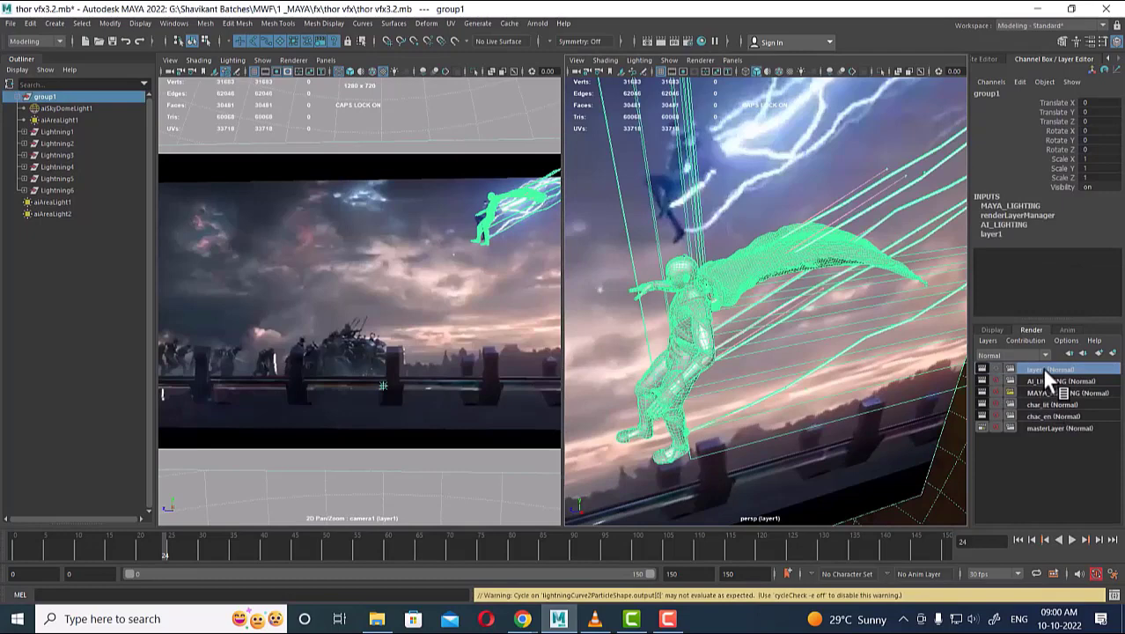
Rename the new render layer as RGB.
double_click(1044, 370)
text(RGB)
key(Return)
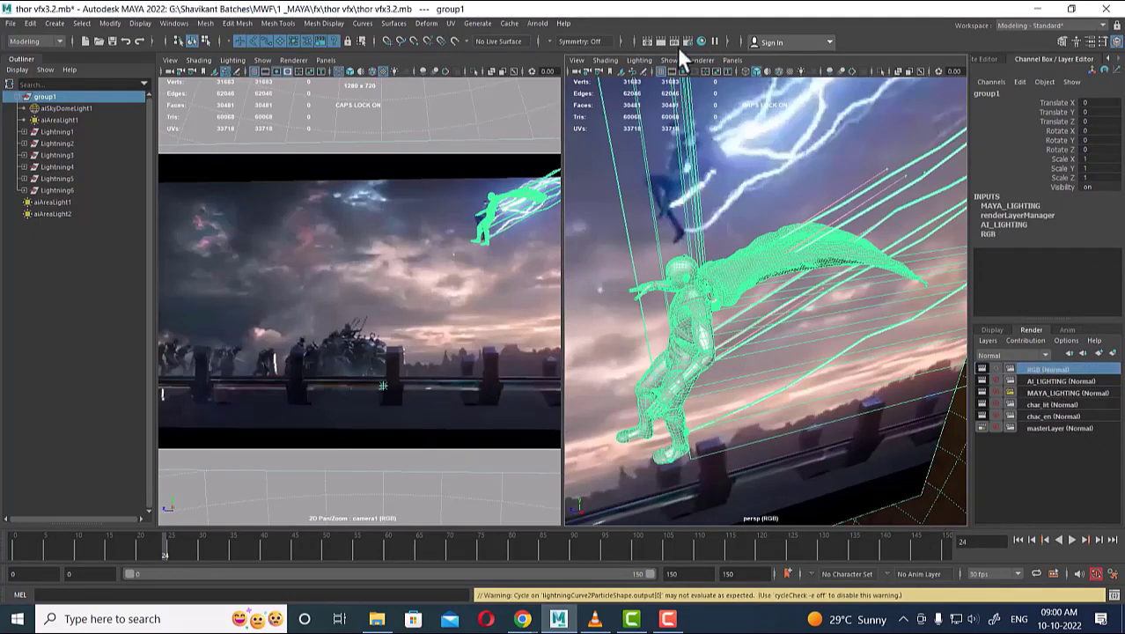
Create a layer override for the renderer in the RGB layer's render settings, choose the renderer and close the settings.
click(688, 42)
right_click(550, 198)
click(576, 214)
click(616, 196)
click(618, 205)
click(789, 150)
In the RGB layer, assign a new Surface Shader material to the cape mesh and bring up the material's attributes.
scroll(771, 283, up, 4)
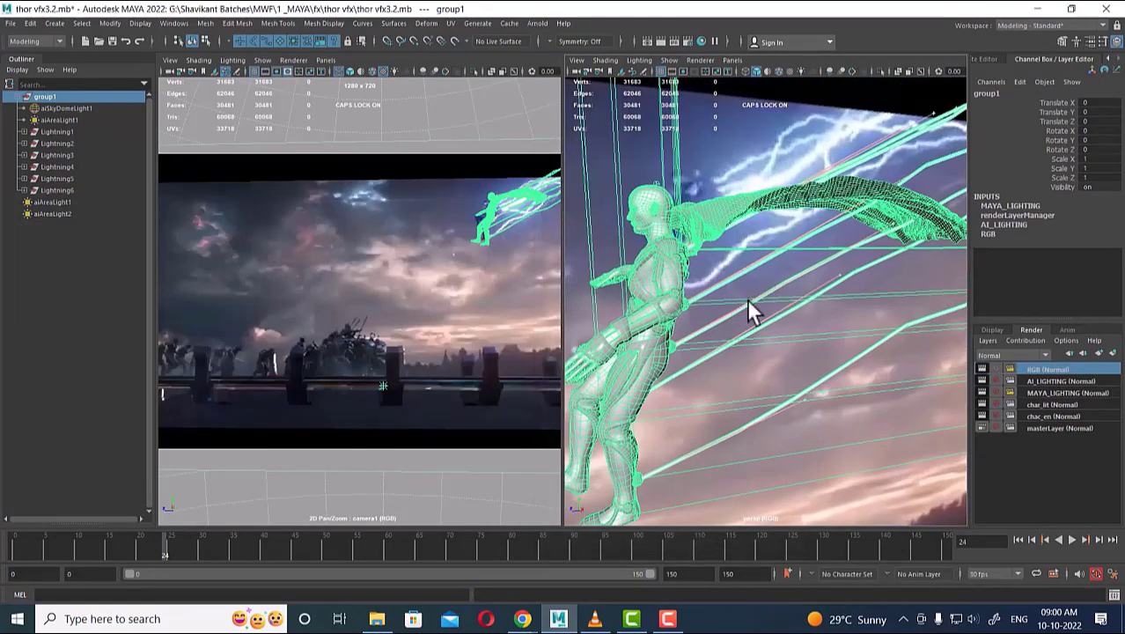
alt+drag(750, 321, 738, 330)
key(space)
scroll(734, 328, down, 3)
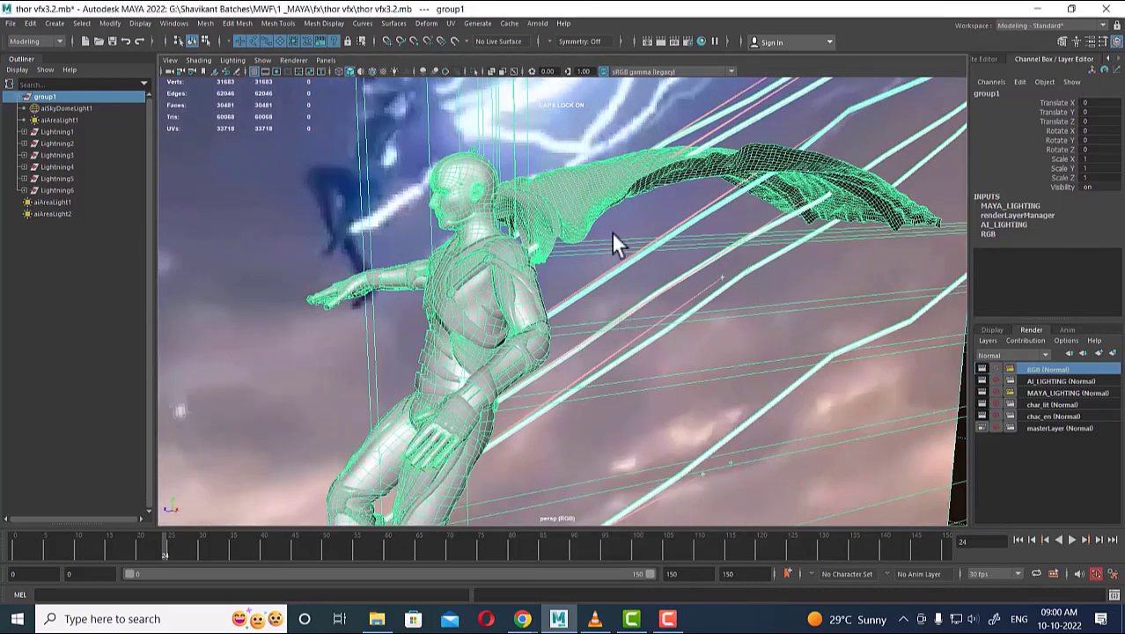
click(616, 196)
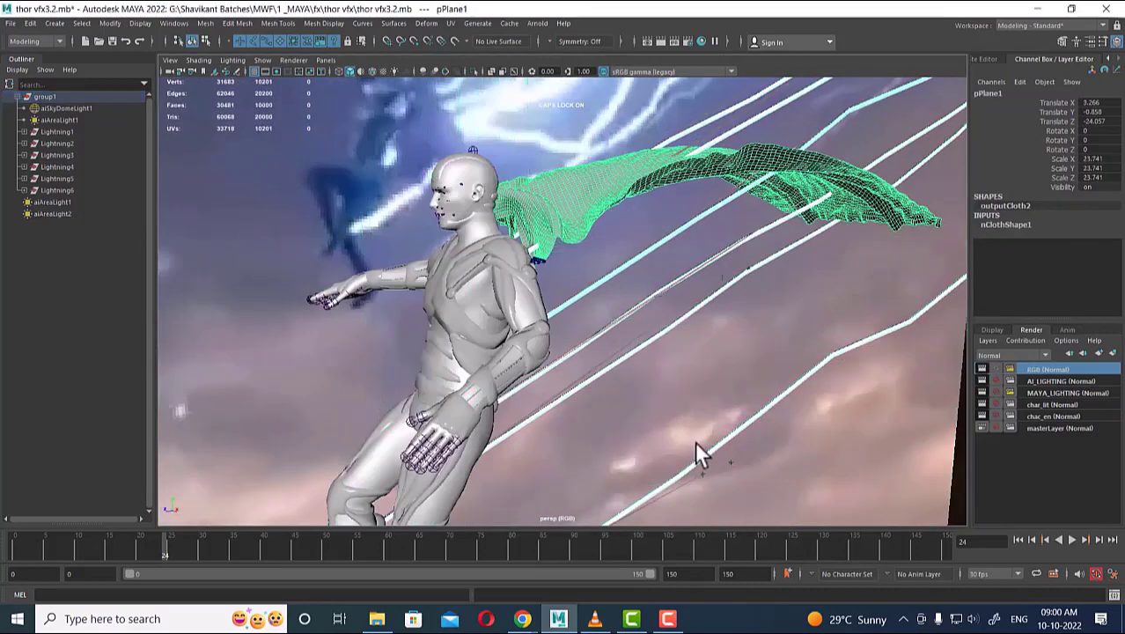
right_click(618, 180)
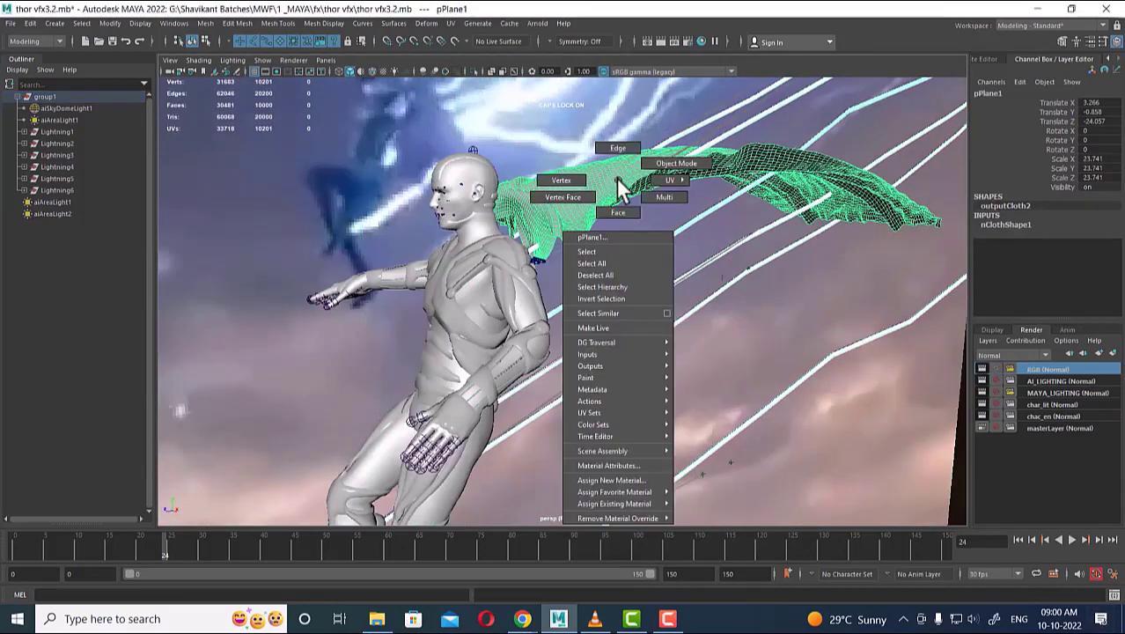
click(646, 480)
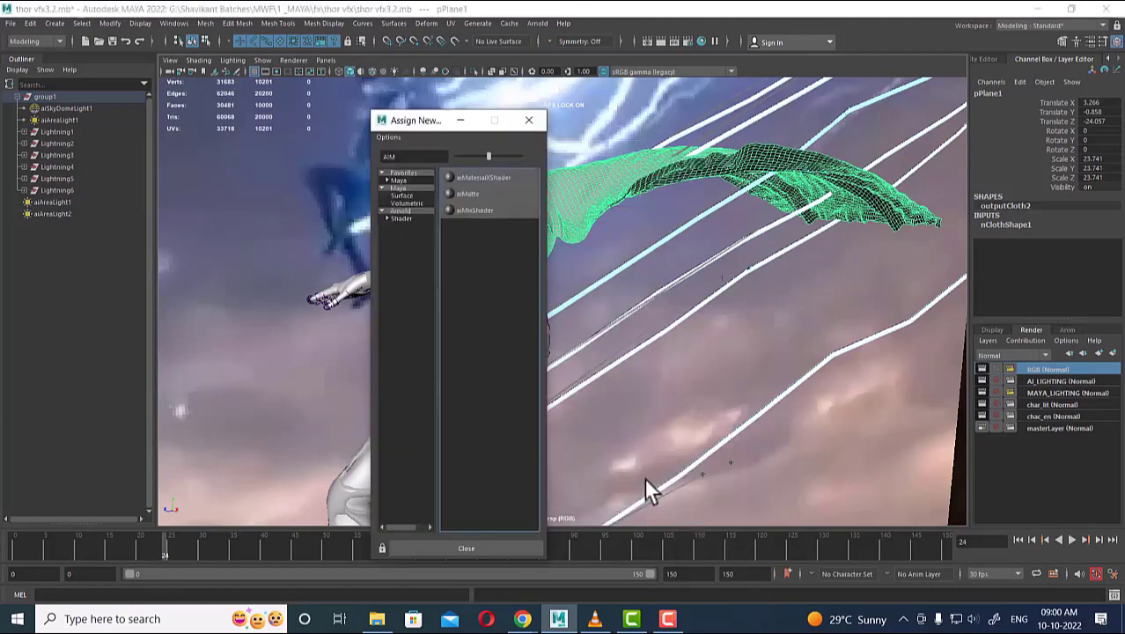
click(402, 188)
drag(420, 156, 294, 159)
key(BackSpace)
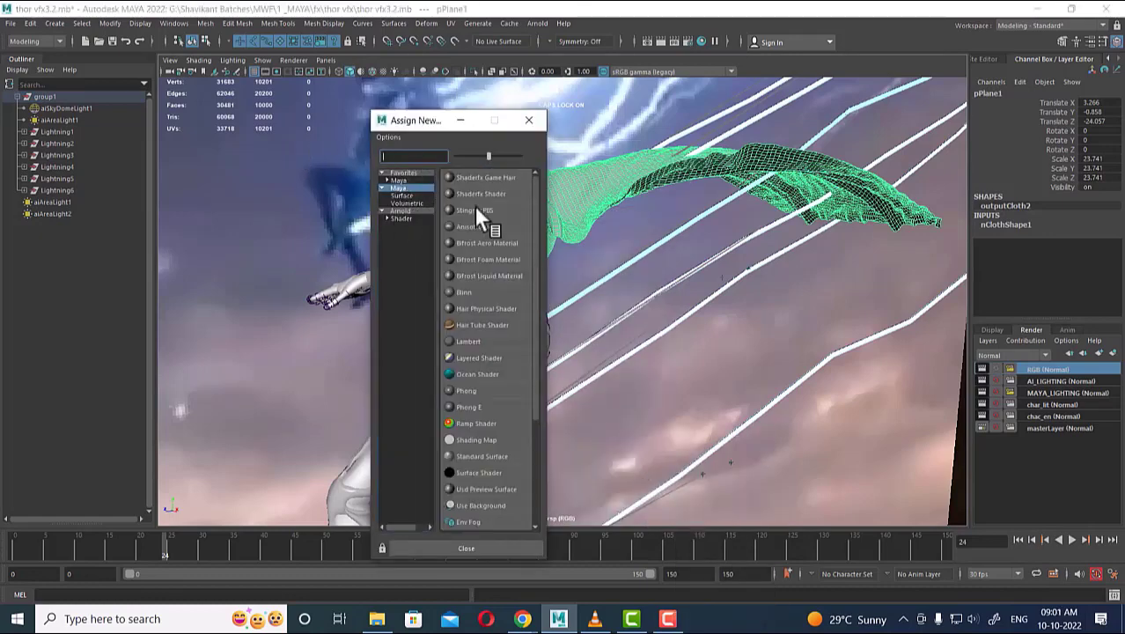
click(498, 472)
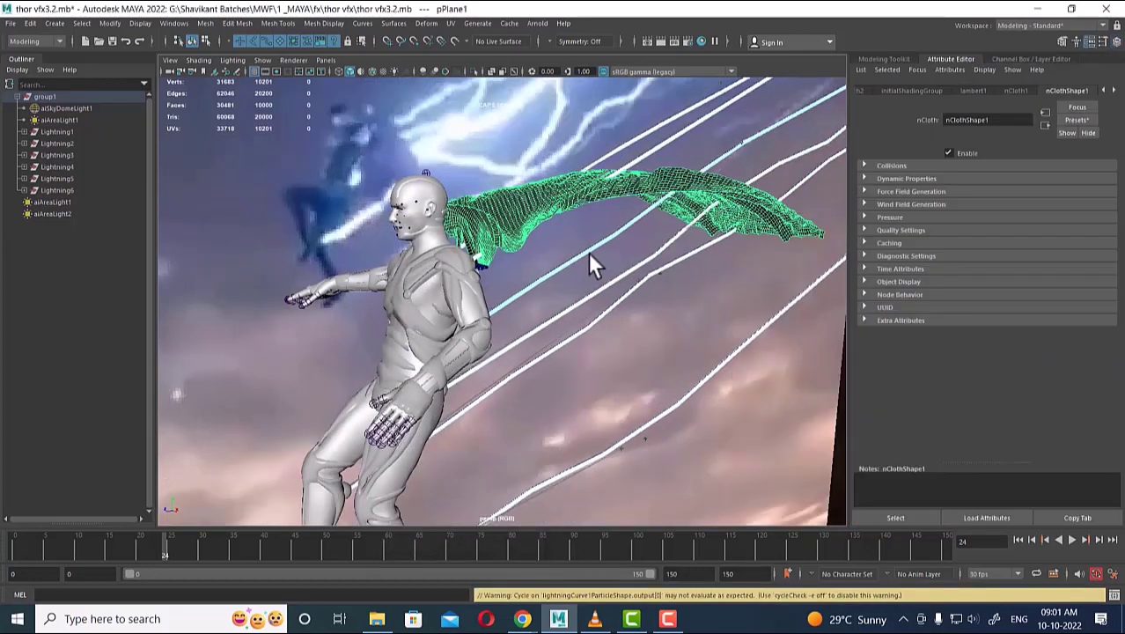
right_drag(531, 228, 532, 500)
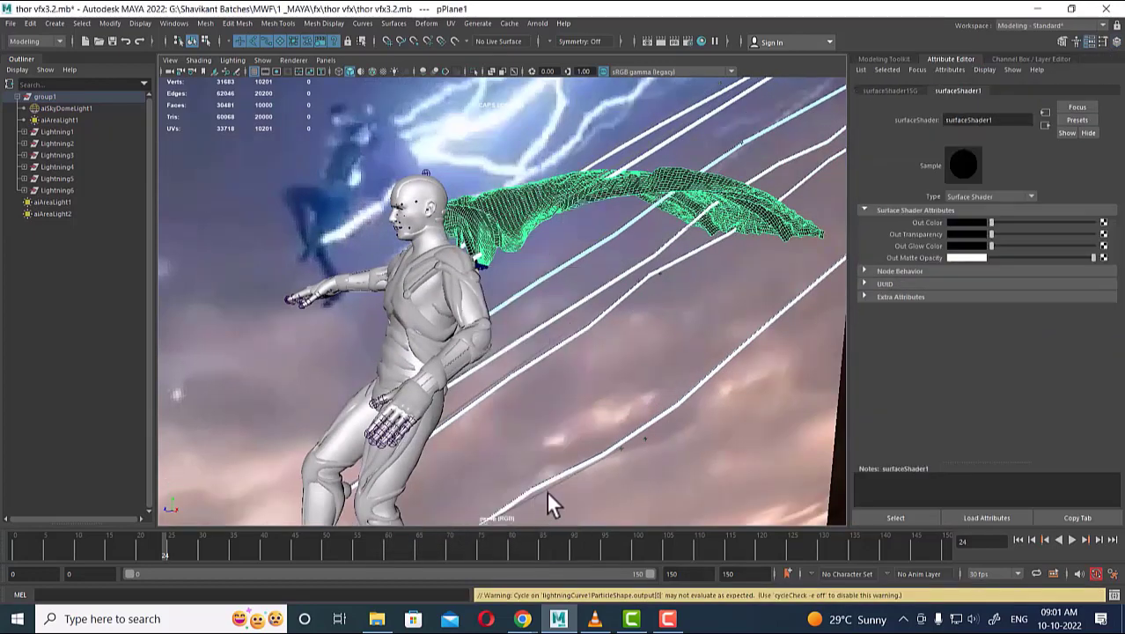
Rename the cape's surface shader as RED and set its Out Color to pure red.
click(996, 120)
text(RED)
key(Return)
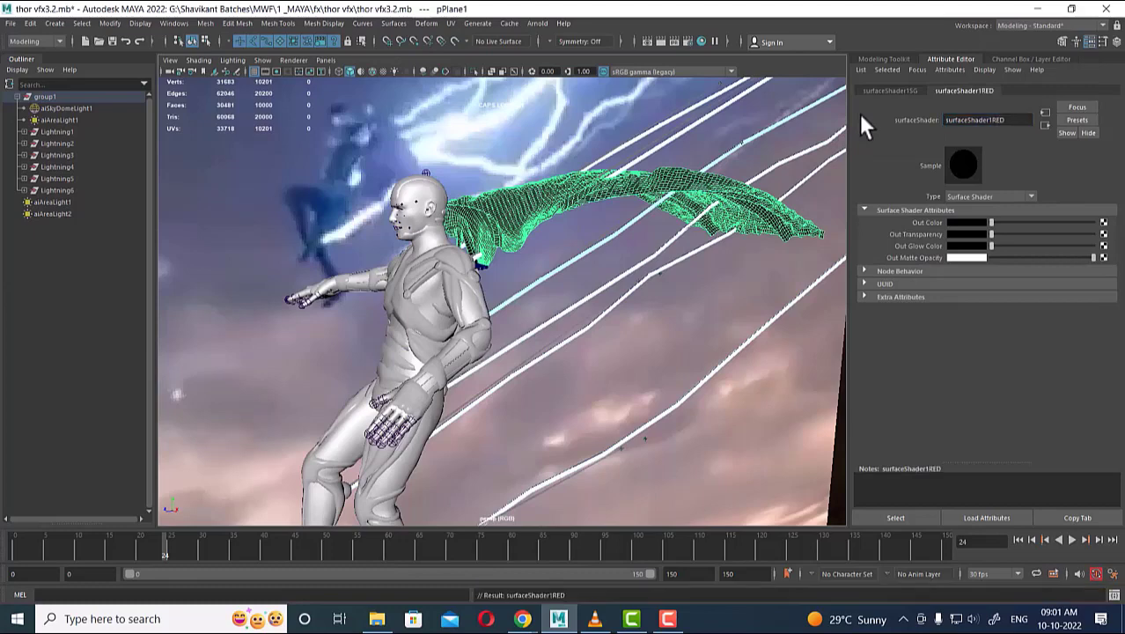
double_click(1011, 124)
text(RED)
key(Return)
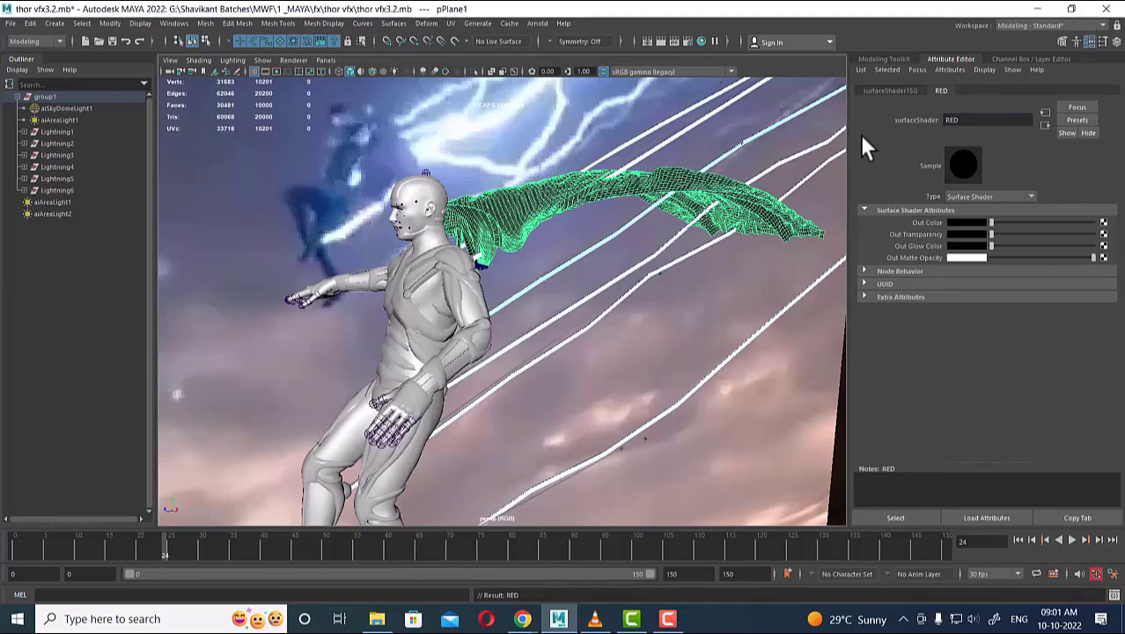
click(967, 222)
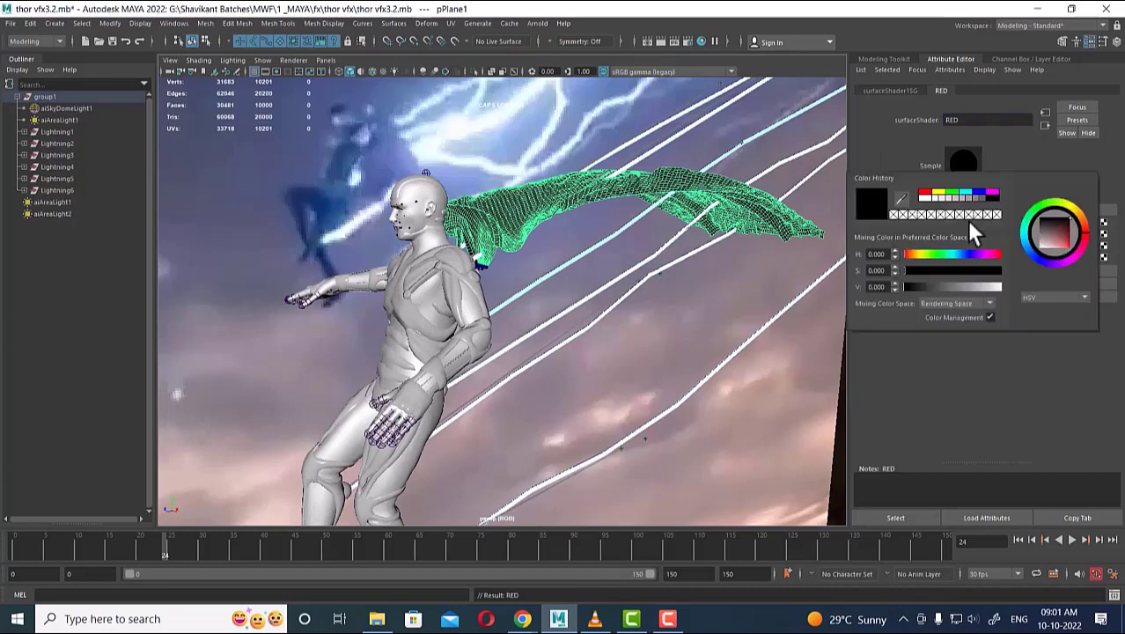
click(925, 194)
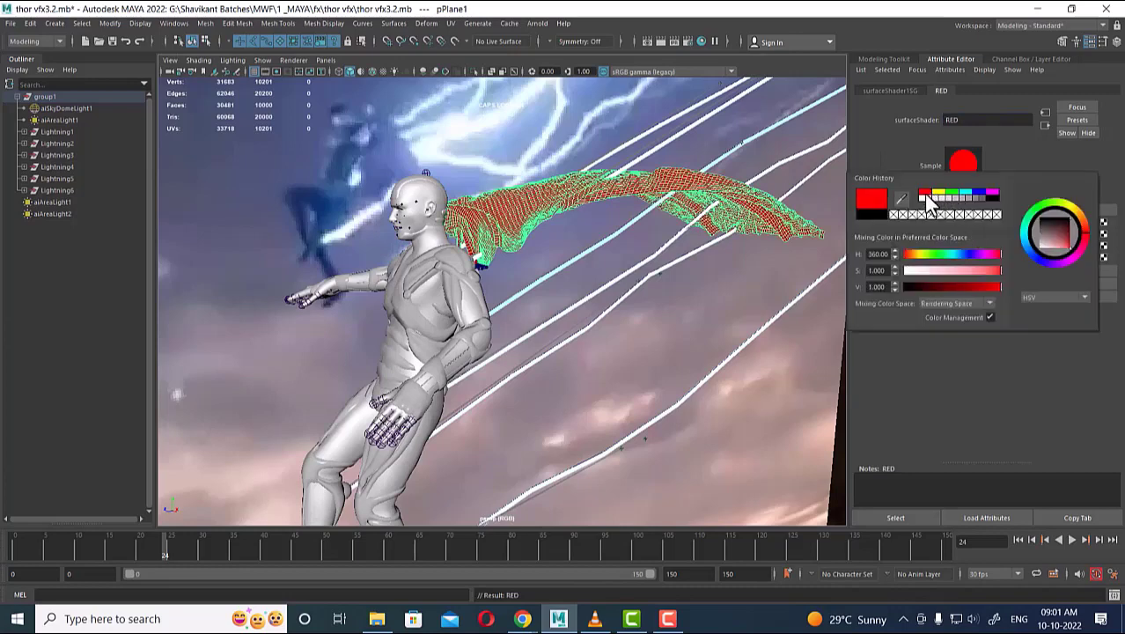
Try to select the character's suit, body and head meshes together.
click(428, 283)
alt+middle_drag(398, 362, 439, 324)
click(422, 415)
alt+middle_drag(422, 415, 475, 445)
shift+click(493, 307)
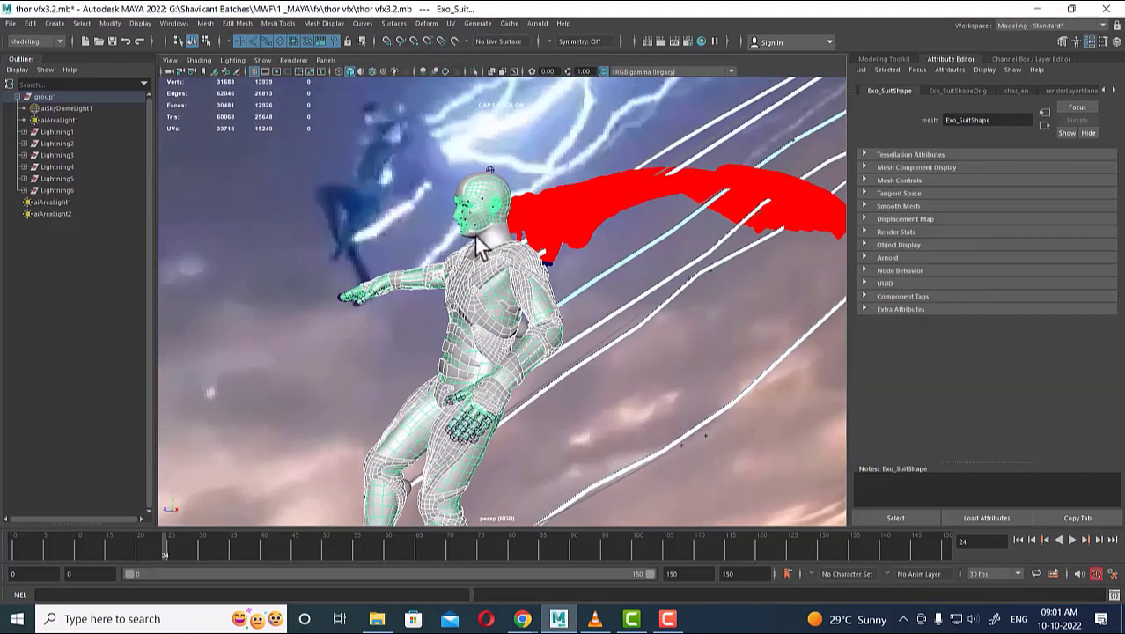
alt+drag(476, 249, 483, 244)
scroll(484, 246, up, 2)
shift+click(516, 331)
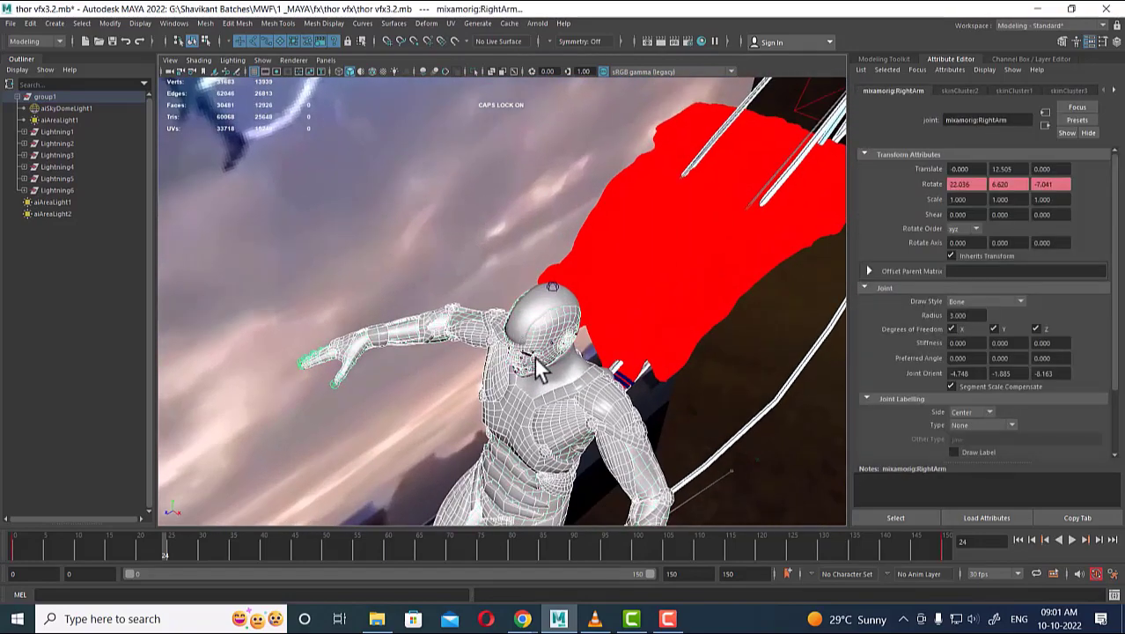
shift+click(526, 315)
shift+click(535, 388)
shift+click(536, 389)
alt+drag(543, 383, 503, 368)
scroll(503, 368, up, 1)
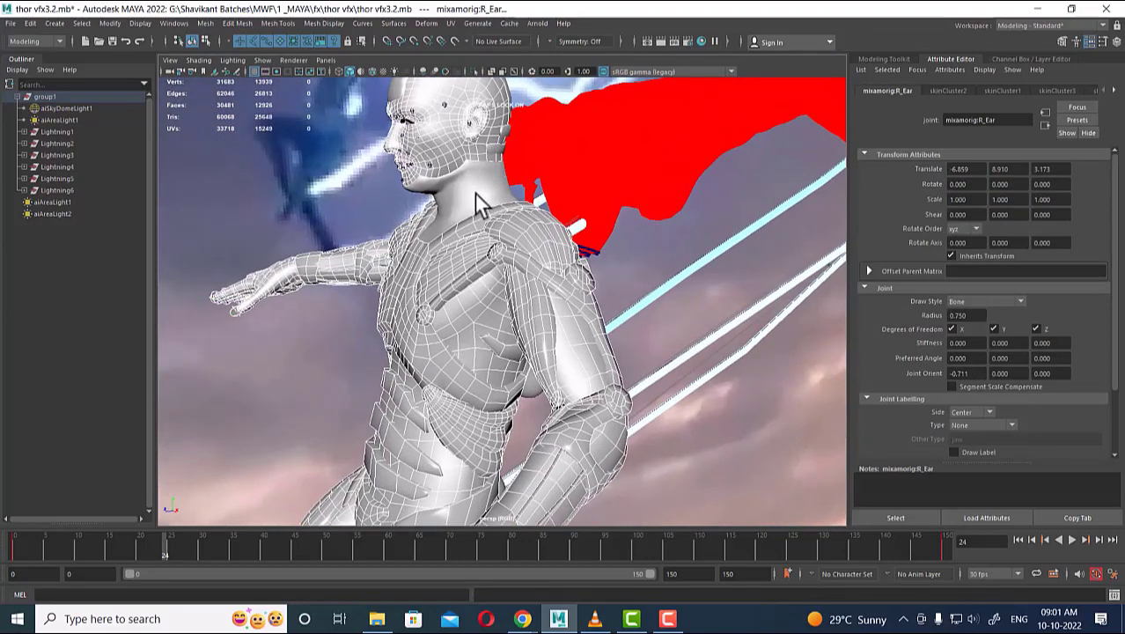
Select the character's head, body, brow and suit meshes together, undoing the stray pick of the left shoulder joint.
click(473, 189)
scroll(473, 199, up, 3)
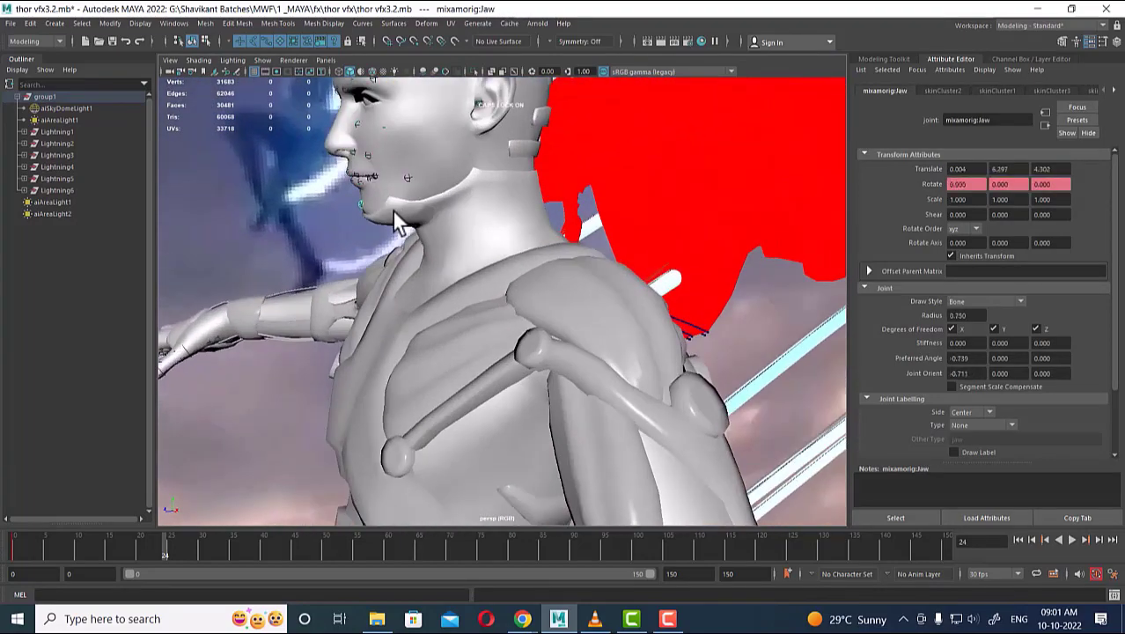
click(377, 232)
scroll(377, 231, down, 6)
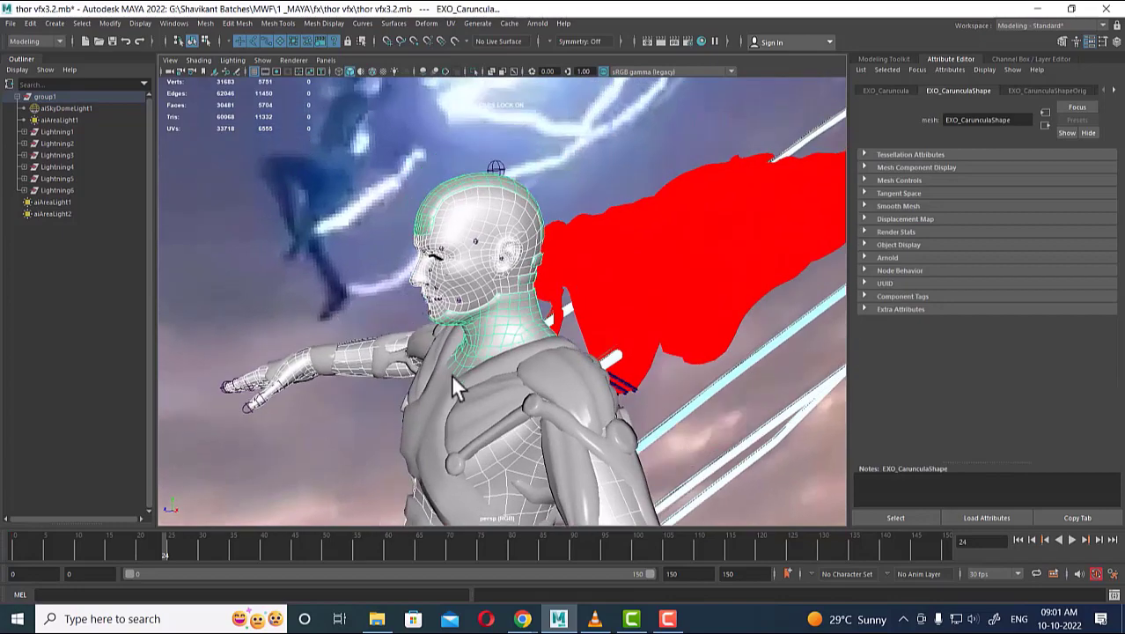
alt+middle_drag(455, 361, 516, 280)
click(517, 280)
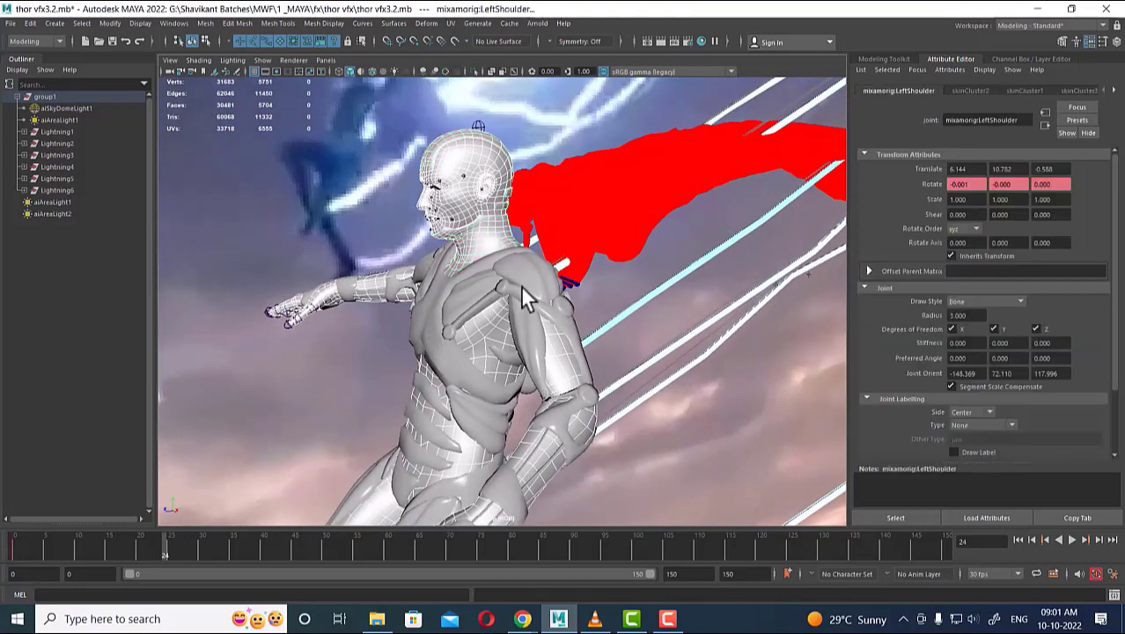
key(ctrl+z)
alt+drag(520, 284, 685, 295)
scroll(685, 296, up, 2)
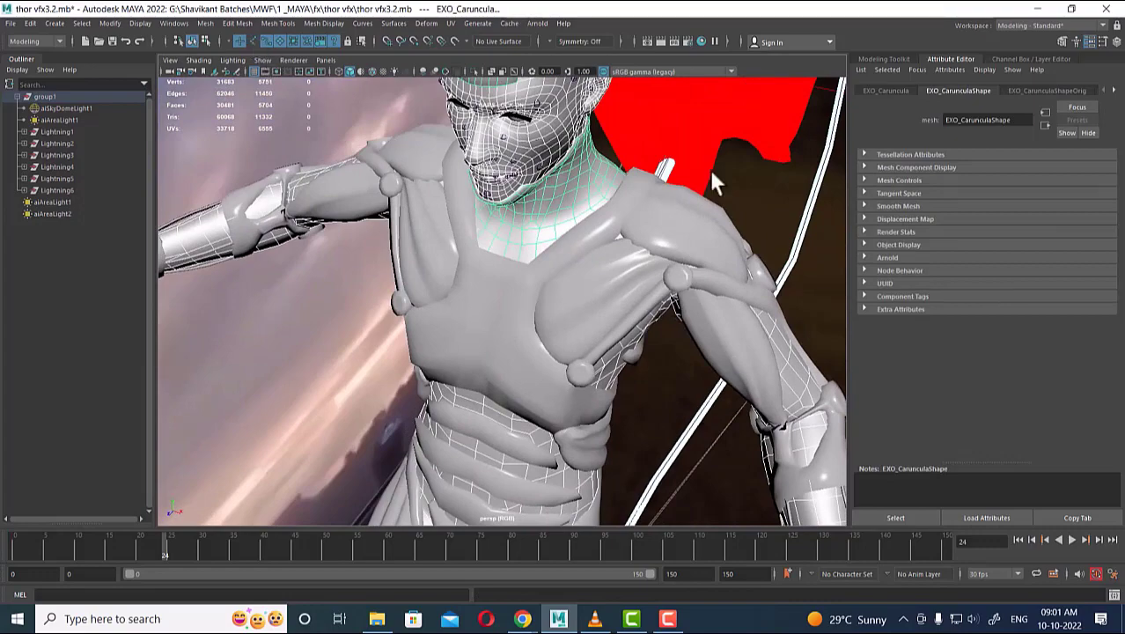
click(727, 262)
Assign a new Maya Surface Shader material to all the selected character meshes in the RGB layer.
alt+right_drag(753, 356, 621, 373)
alt+middle_drag(620, 373, 621, 220)
alt+drag(622, 220, 555, 211)
alt+middle_drag(555, 212, 570, 370)
right_drag(563, 153, 576, 419)
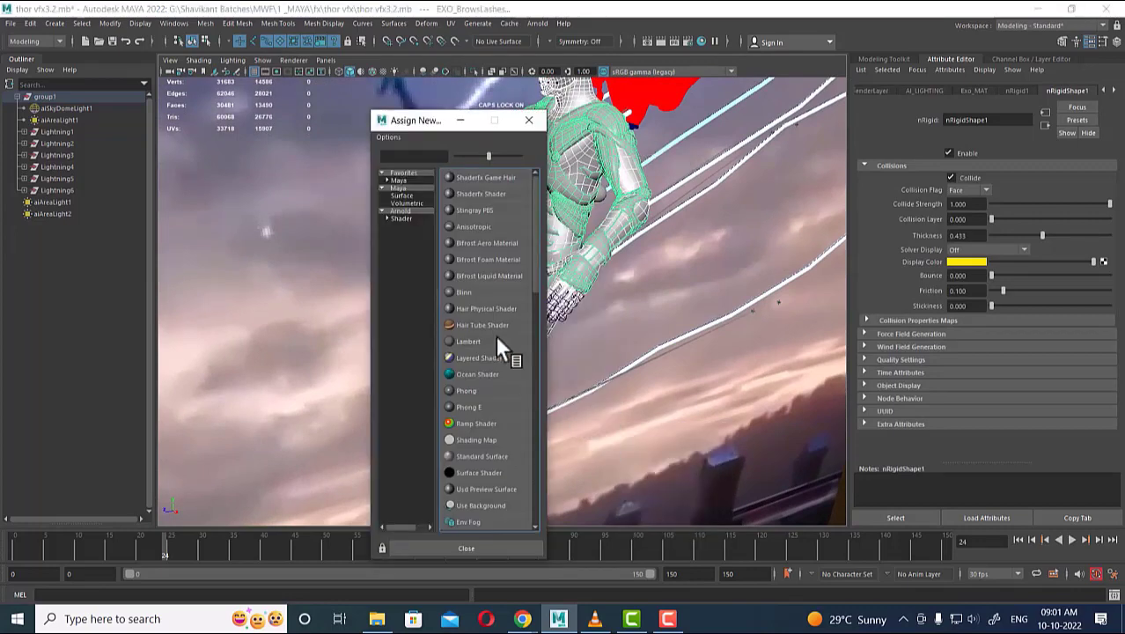
click(402, 196)
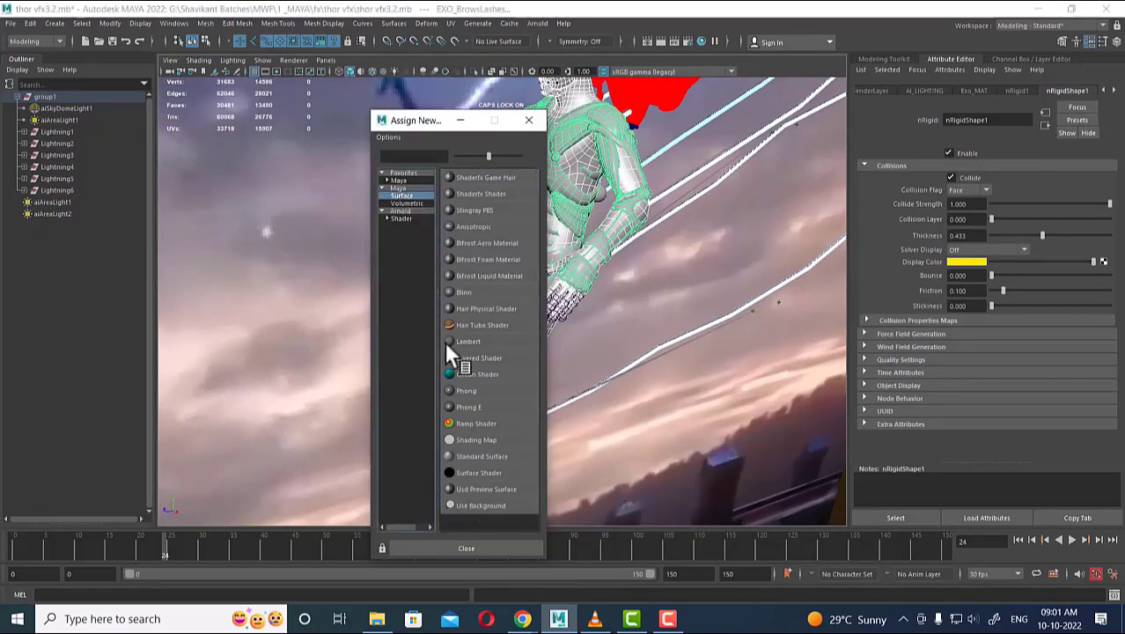
click(482, 473)
Rename the character's surface shader as GREEN and set its Out Color to pure green.
double_click(969, 120)
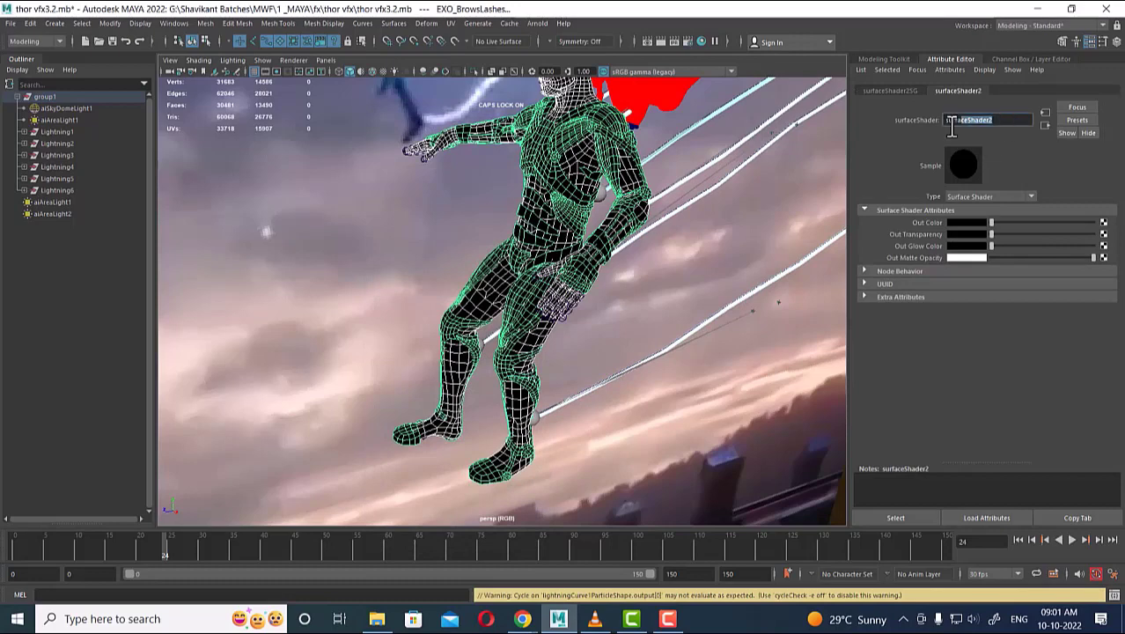
text(GREEN)
key(Return)
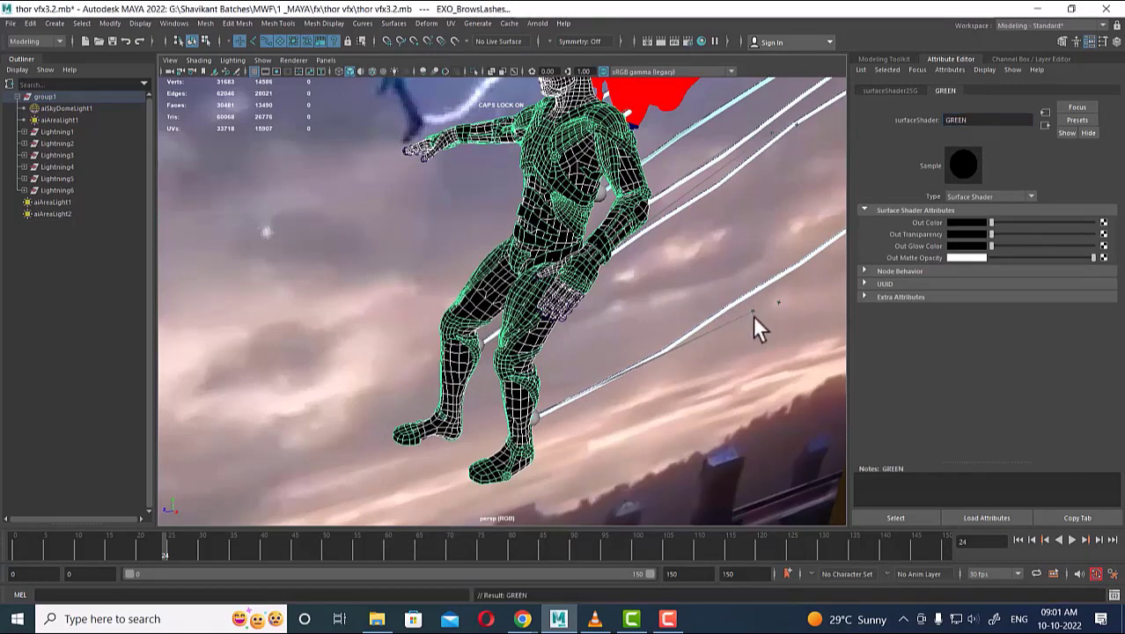
click(968, 222)
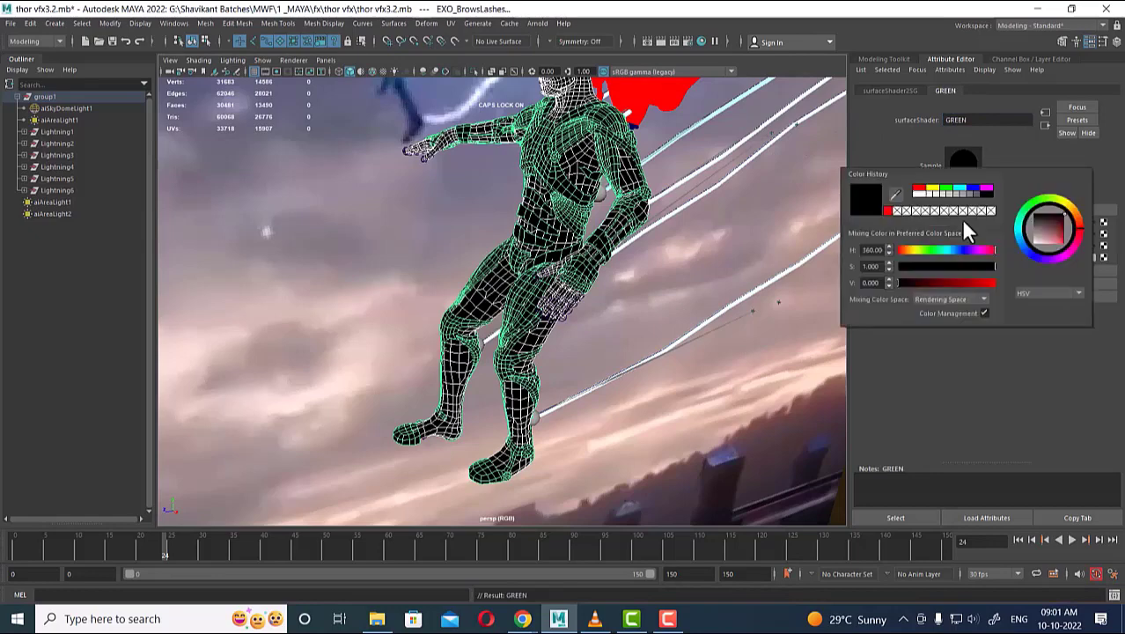
click(945, 190)
alt+drag(586, 347, 596, 392)
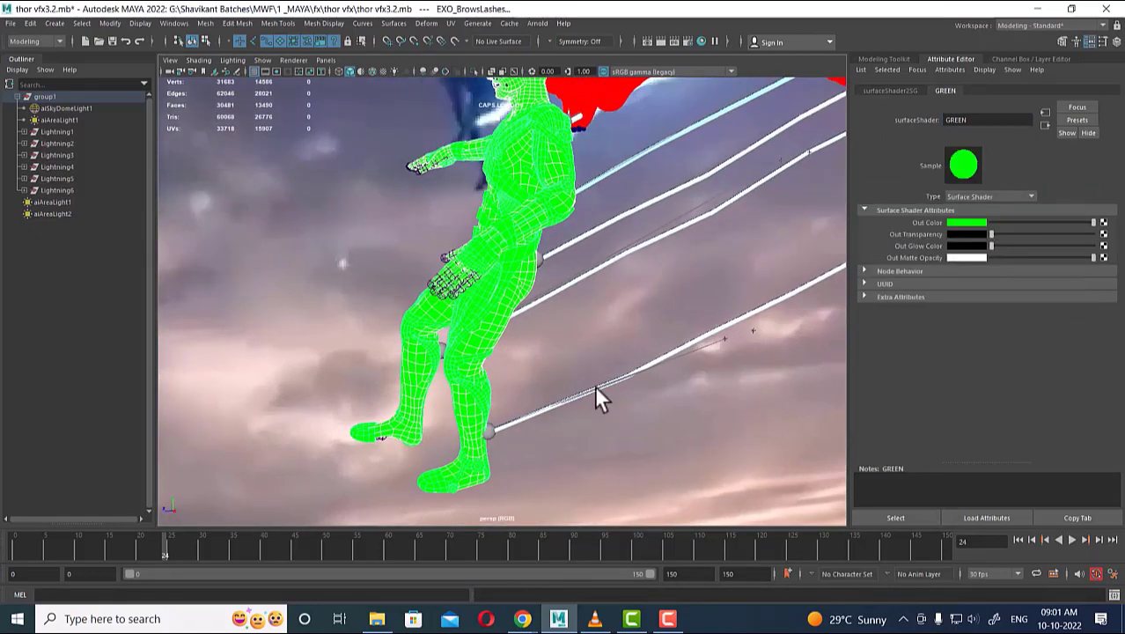
Select the surfaces of all six lightning bolts, Lightning1 to Lightning6, together.
click(594, 389)
alt+middle_drag(624, 360, 581, 395)
shift+click(608, 274)
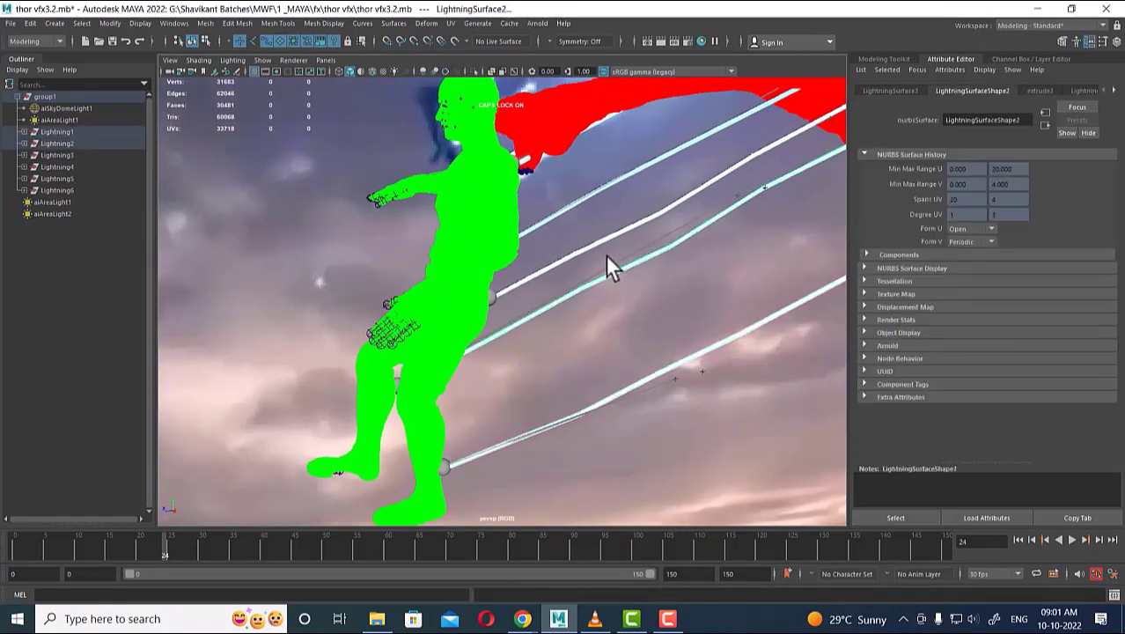
shift+click(602, 220)
shift+click(595, 187)
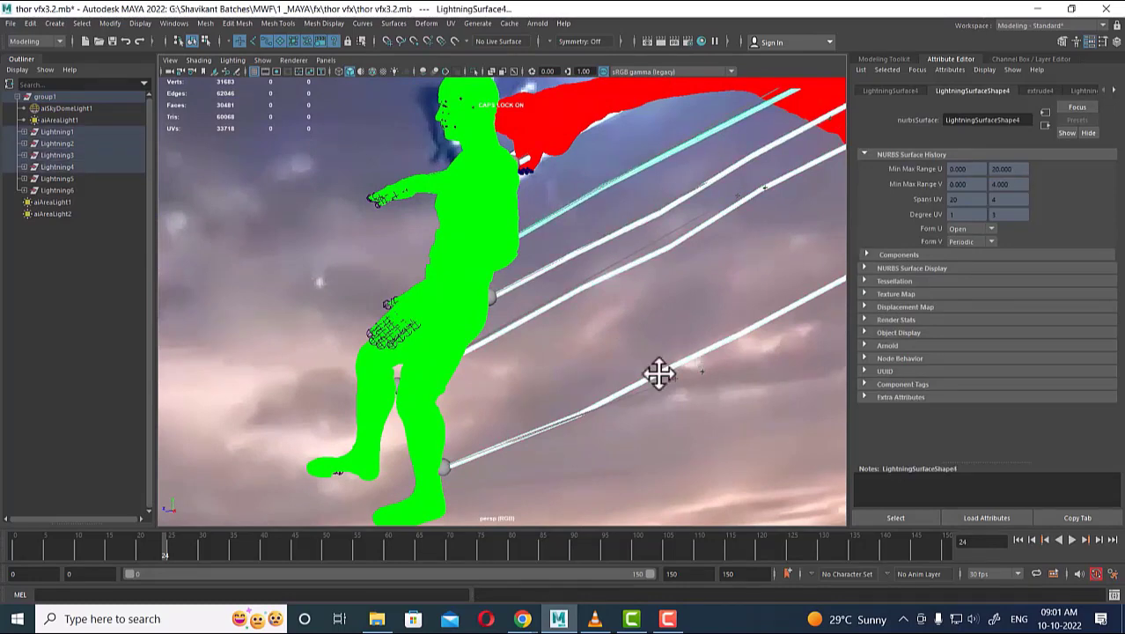
alt+middle_drag(683, 356, 455, 477)
alt+middle_drag(650, 189, 587, 389)
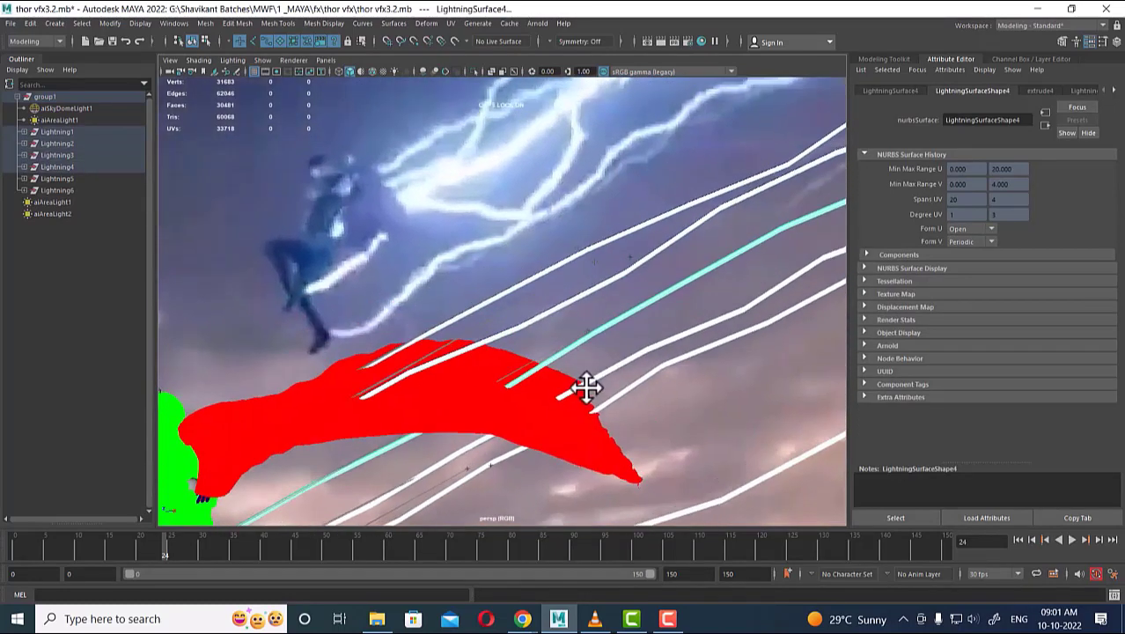
shift+click(574, 284)
shift+click(561, 265)
Assign a new Maya Surface Shader material to the six selected lightning surfaces.
alt+drag(575, 419, 577, 315)
right_click(547, 250)
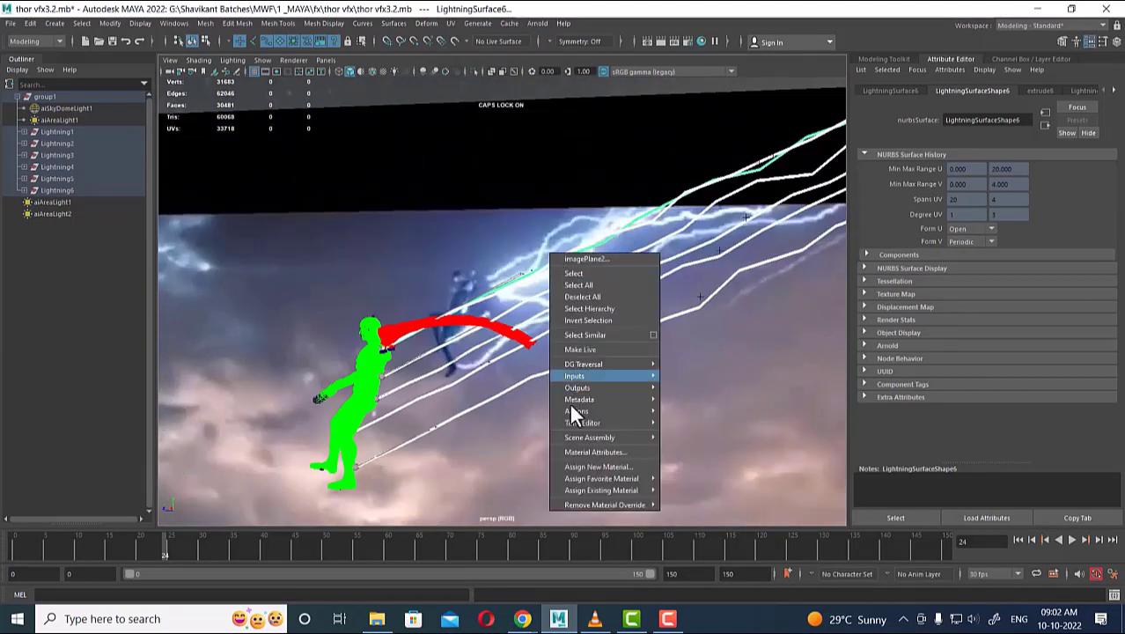
click(611, 466)
click(395, 210)
click(408, 188)
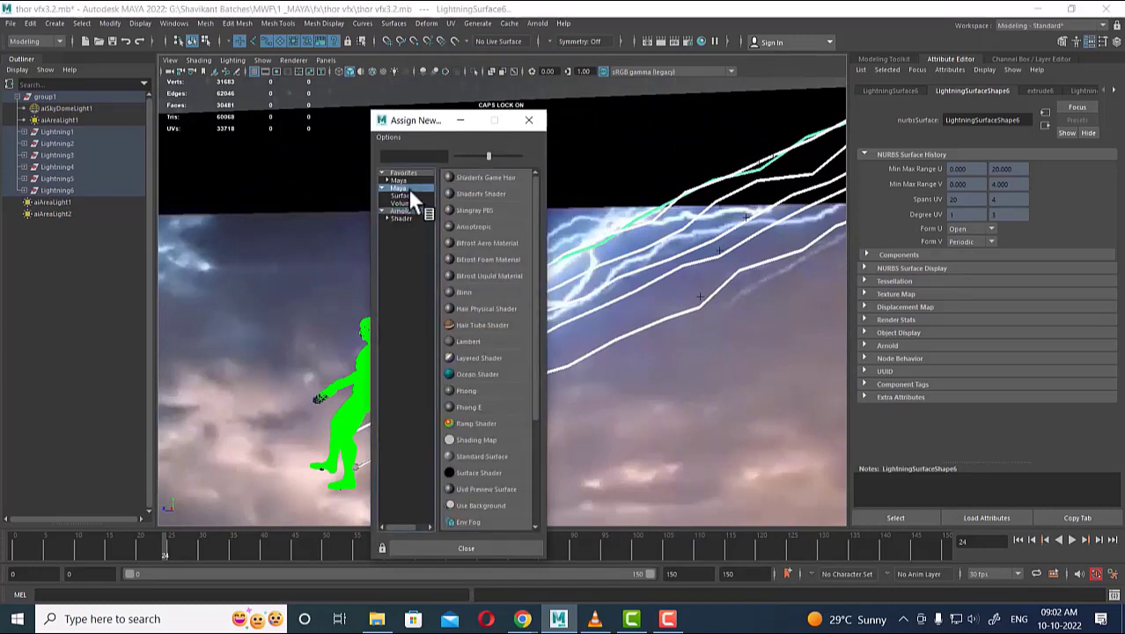
click(480, 473)
Rename the lightning's surface shader as BLUE and set its Out Color to pure blue.
double_click(979, 121)
text(BLUE)
key(Return)
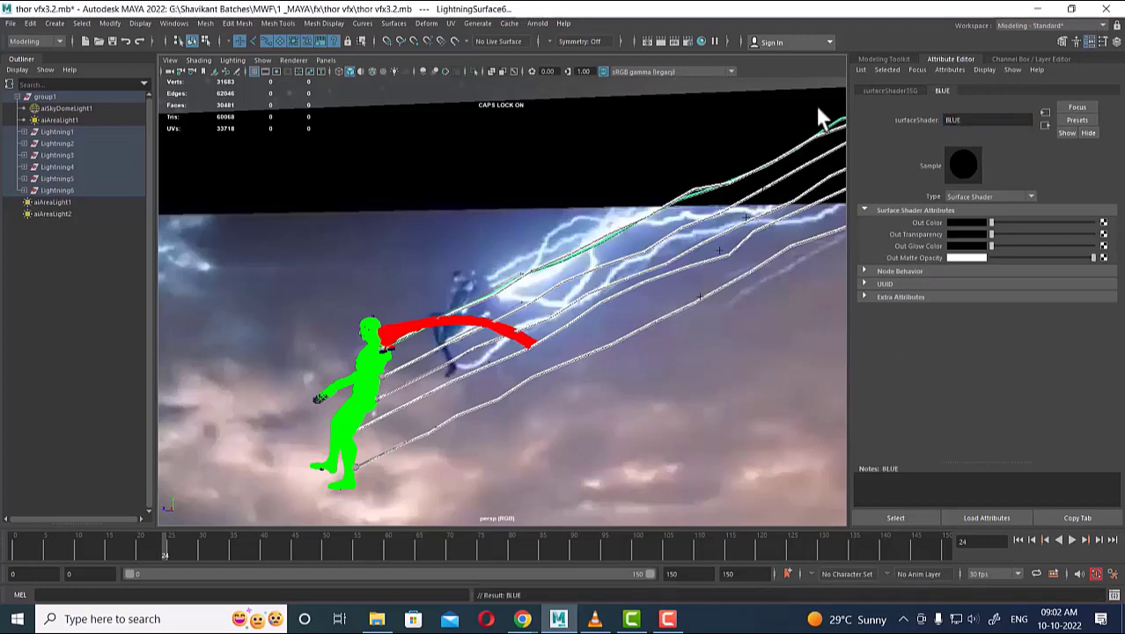
click(967, 221)
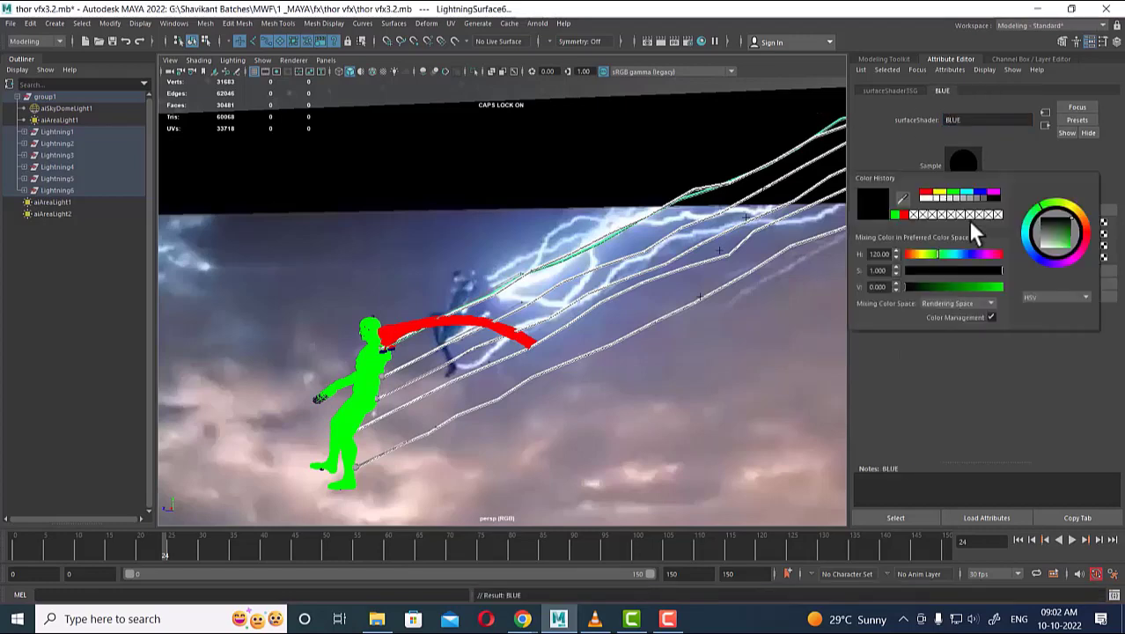
click(981, 193)
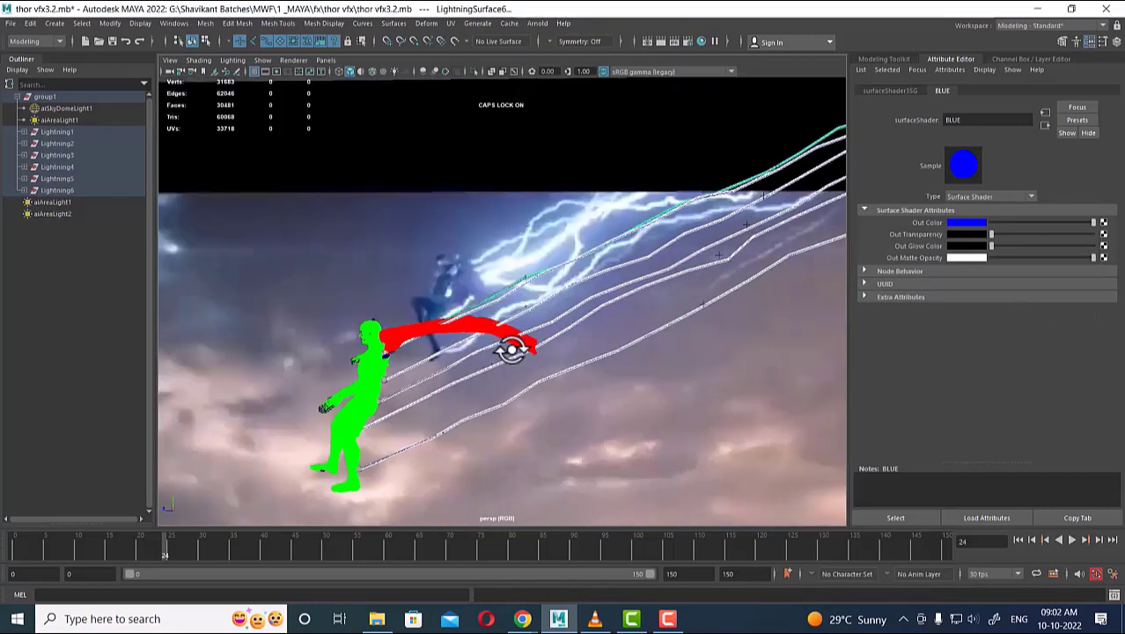
Look through camera1, show the render layers and render frame 24 of the RGB layer as a test.
click(335, 63)
mouse_move(338, 69)
click(459, 72)
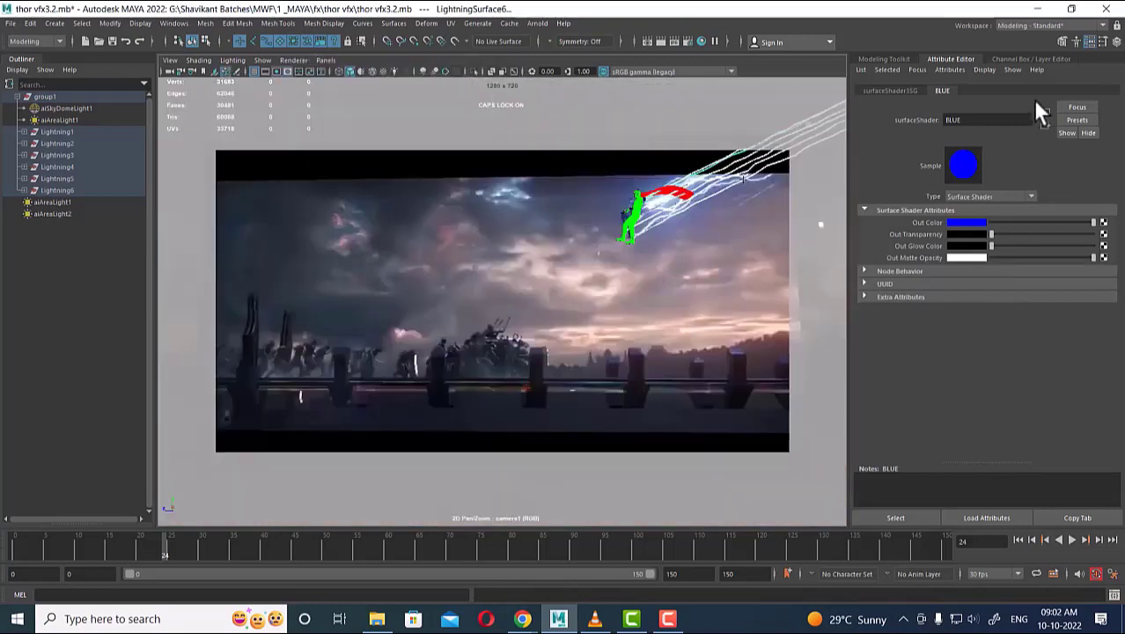
click(713, 250)
click(1118, 41)
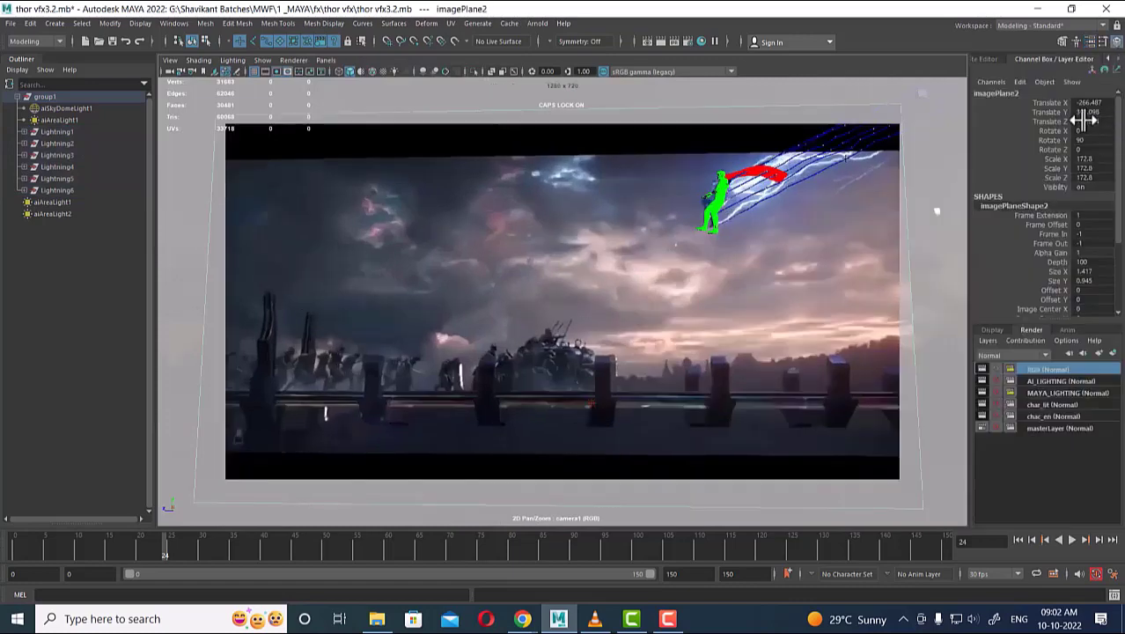
click(661, 41)
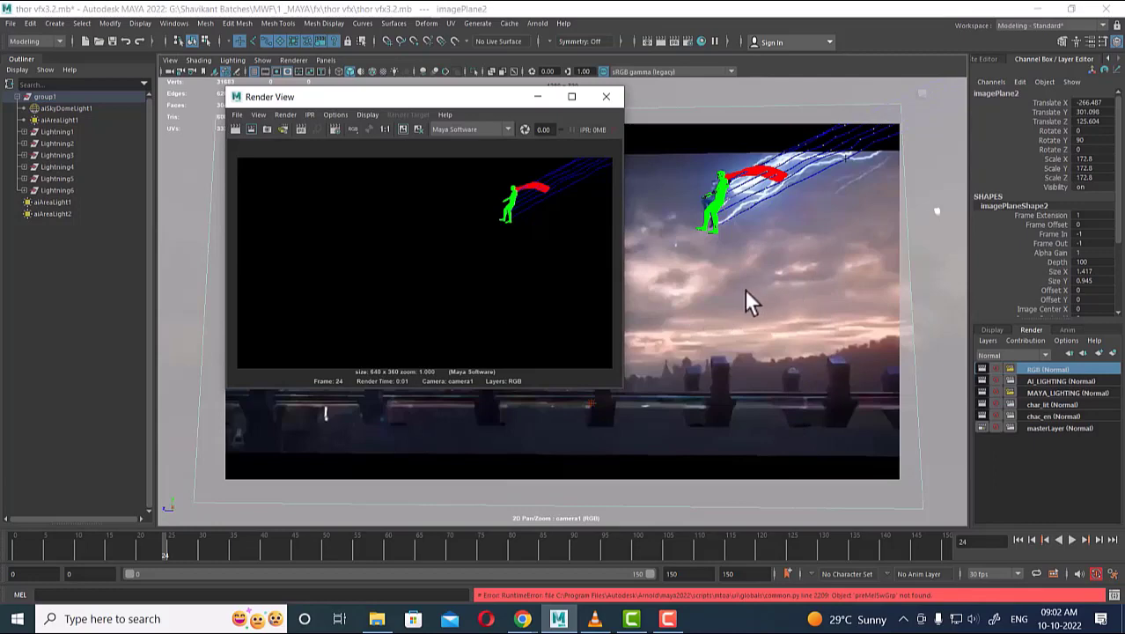
Activate the char_en layer, and switch to VLC to study the lightning flashes around the character in thor.mp4 by playing and pausing it.
click(1055, 413)
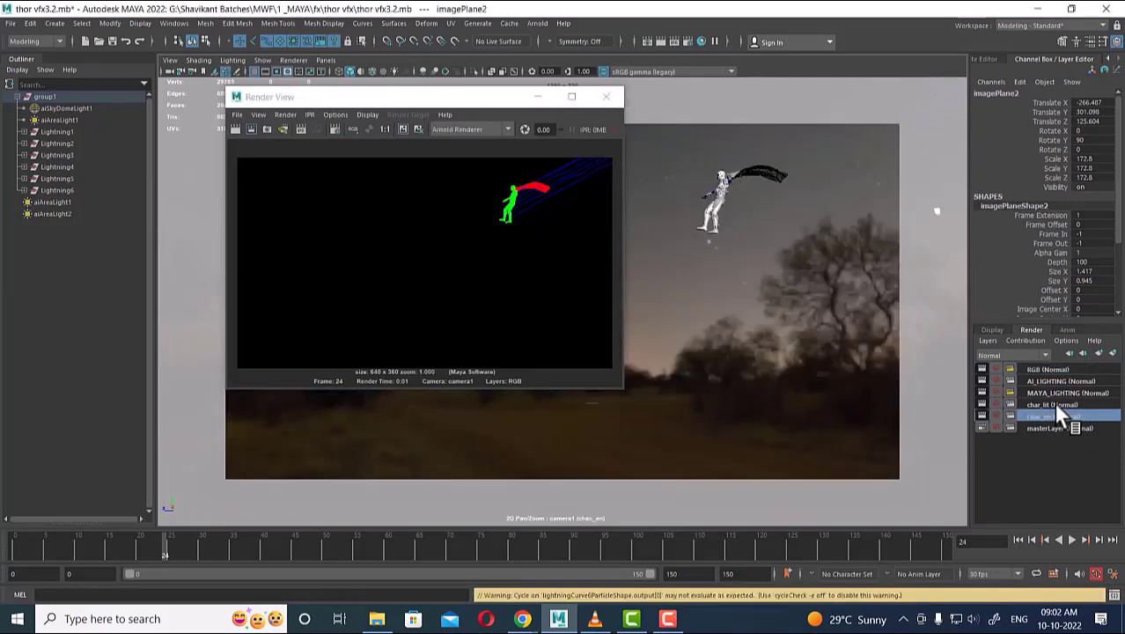
click(596, 619)
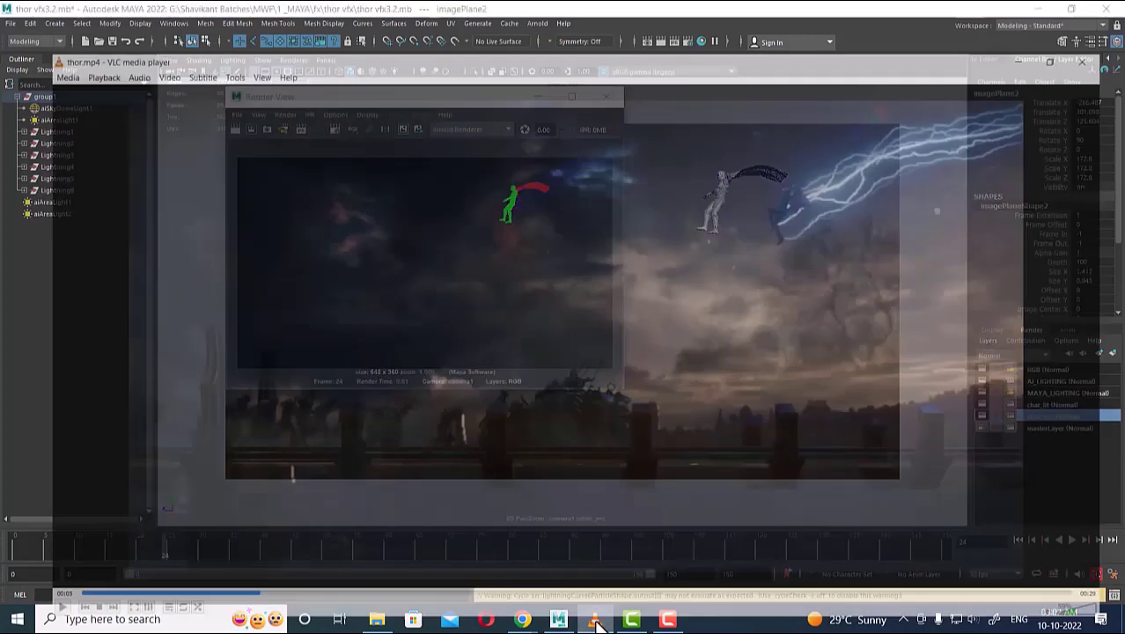
key(space)
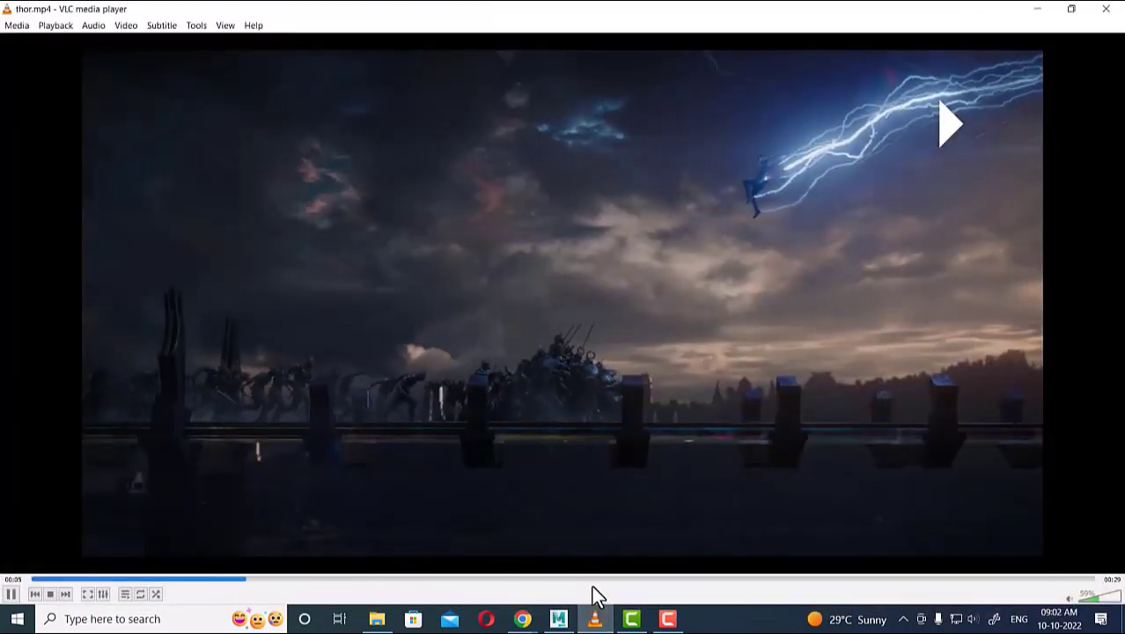
key(space)
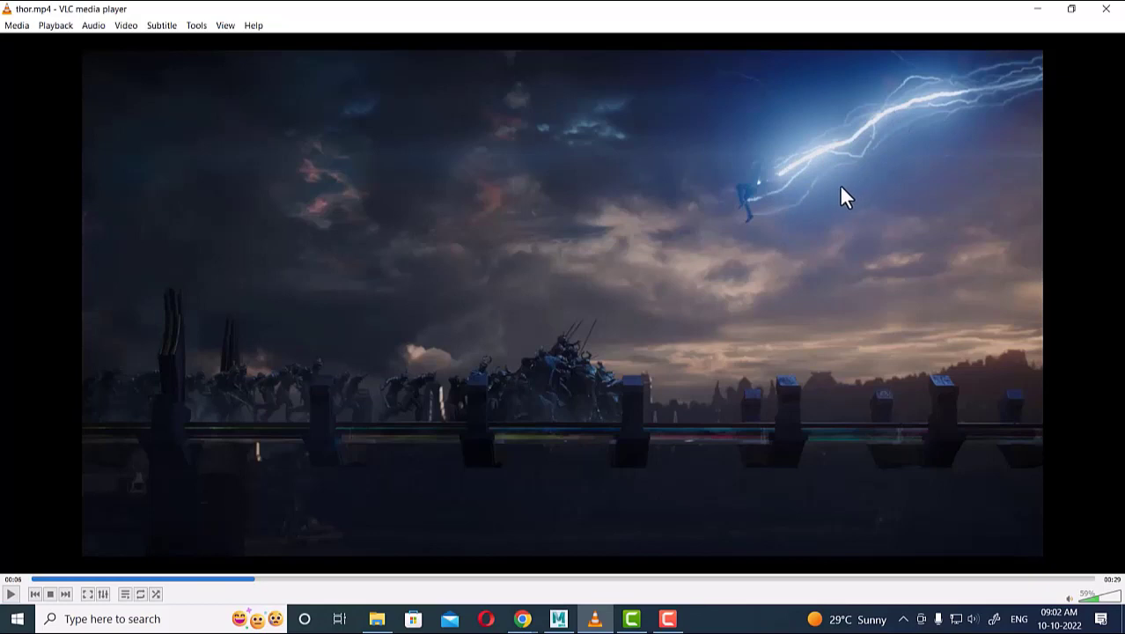
click(805, 180)
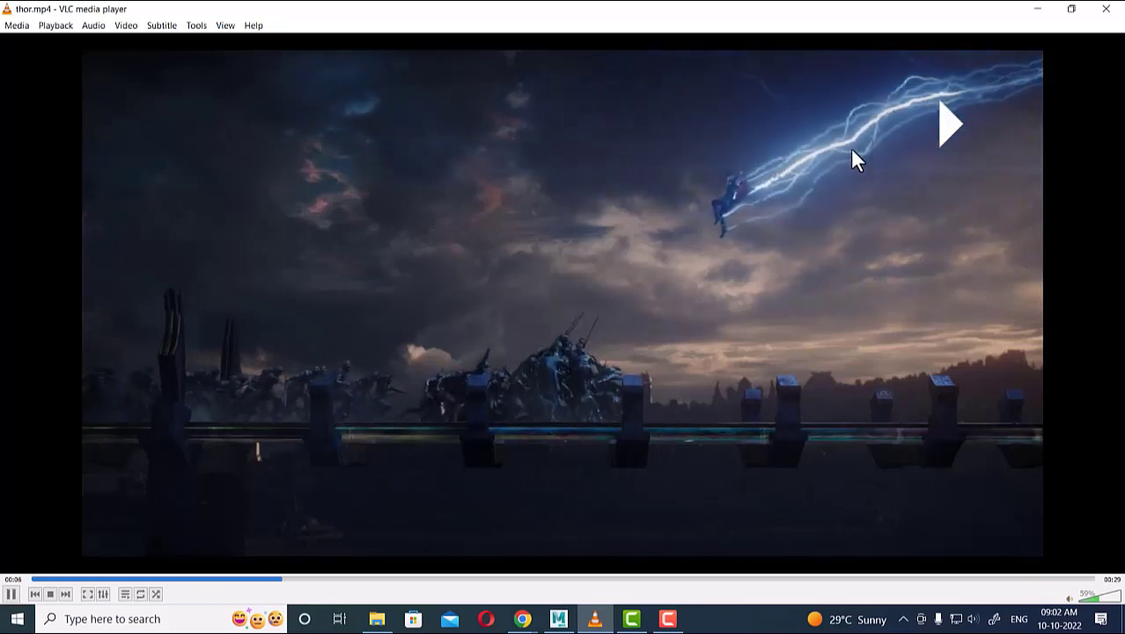
click(858, 143)
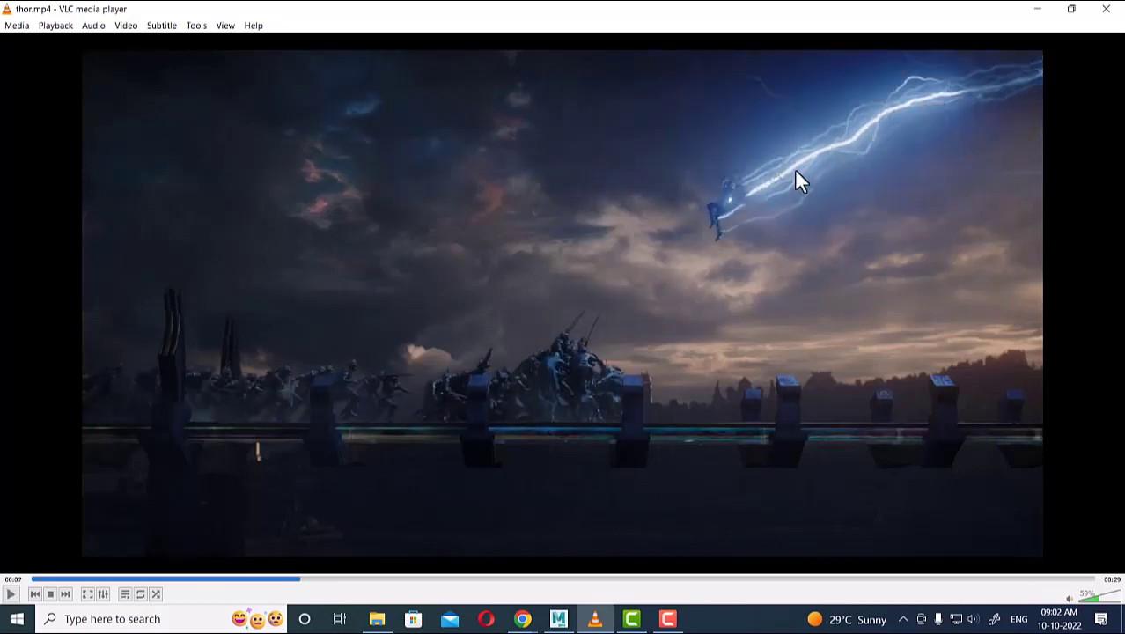
click(818, 158)
click(832, 145)
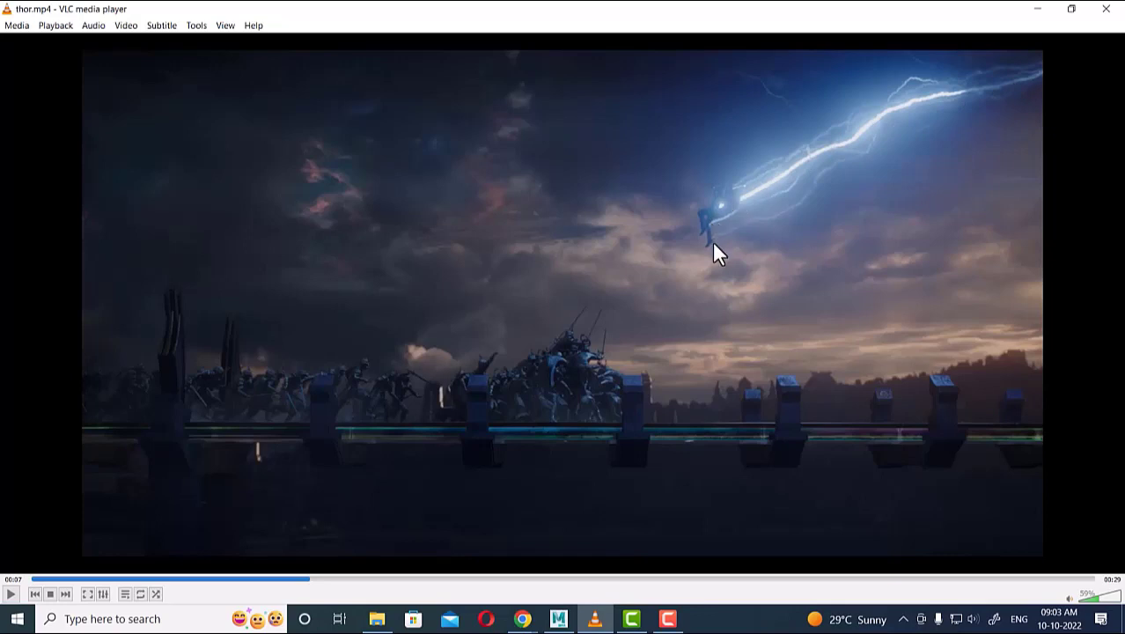
click(1039, 10)
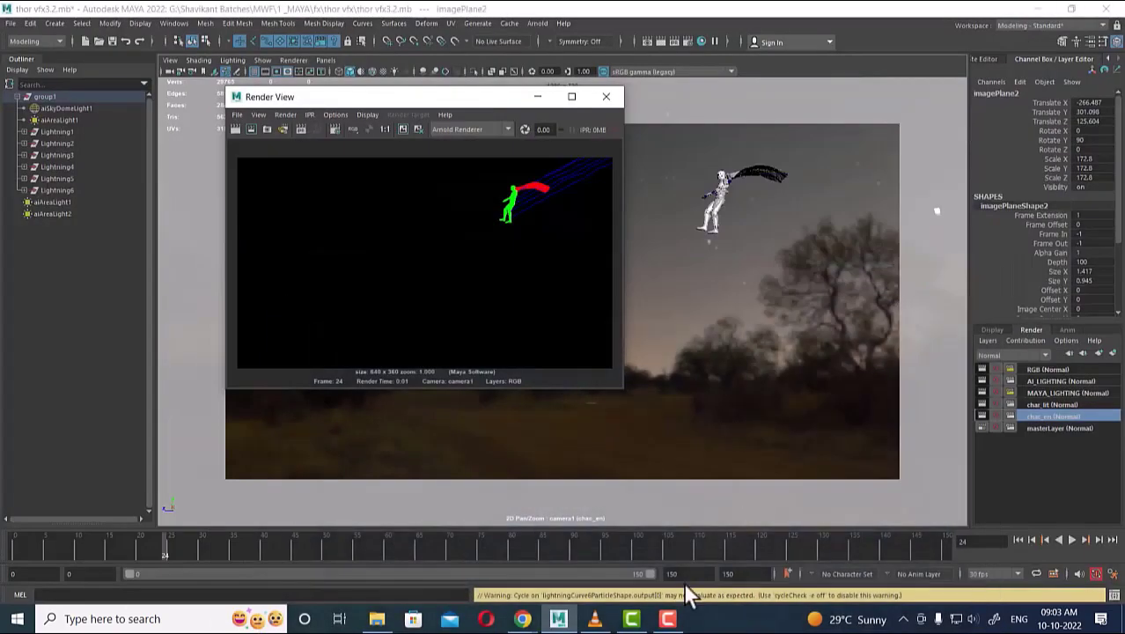
Close the test render and play the animation from the first frame in the char_en layer, stopping at frame 11.
click(606, 98)
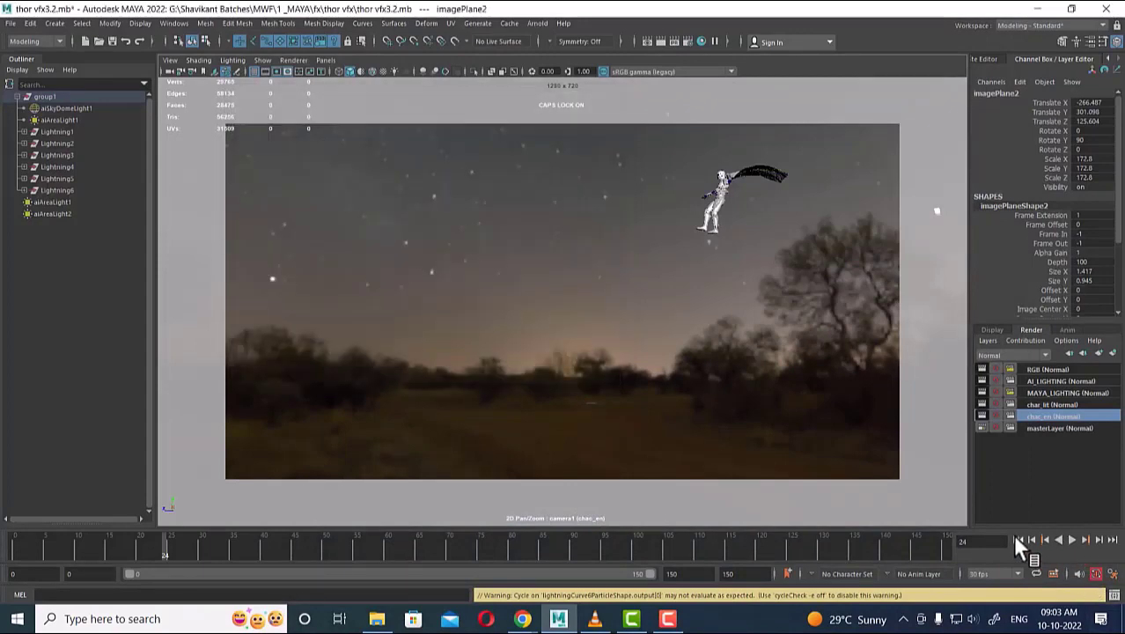
click(1018, 540)
click(1071, 539)
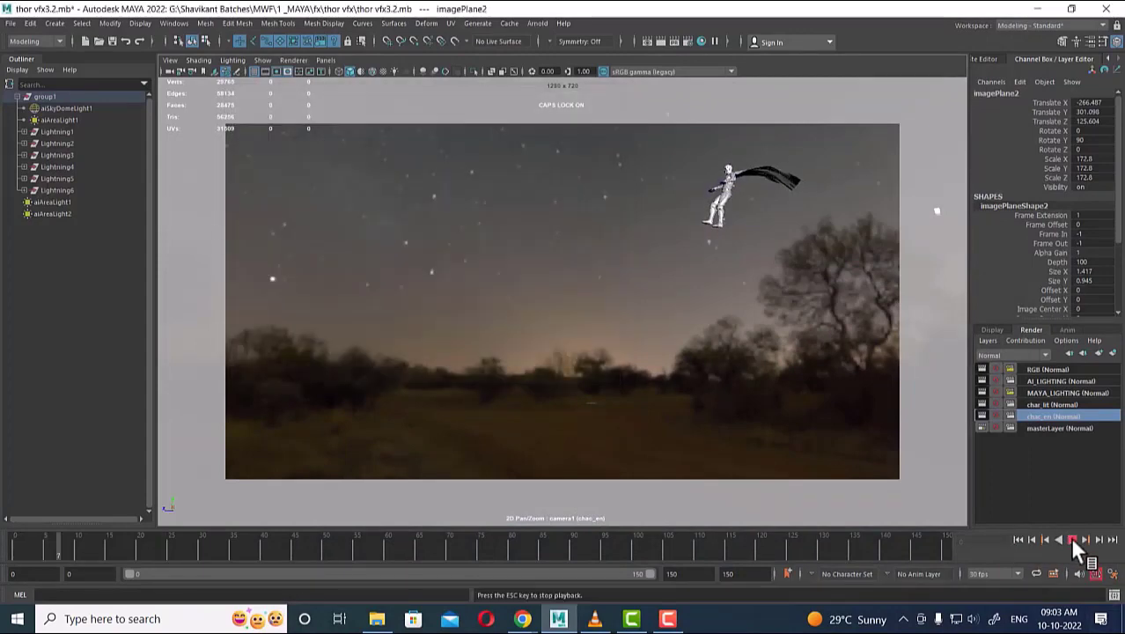
click(1072, 538)
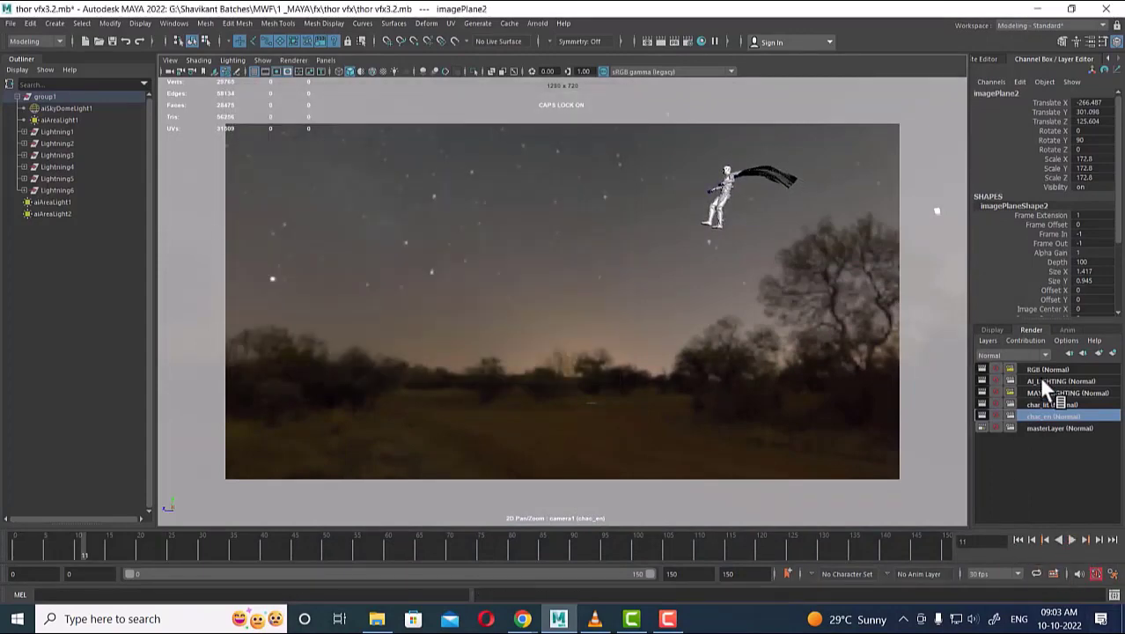
Show the render settings for the chac_en layer and set Arnold's Camera (AA), Diffuse and Specular samples to 5.
click(1035, 428)
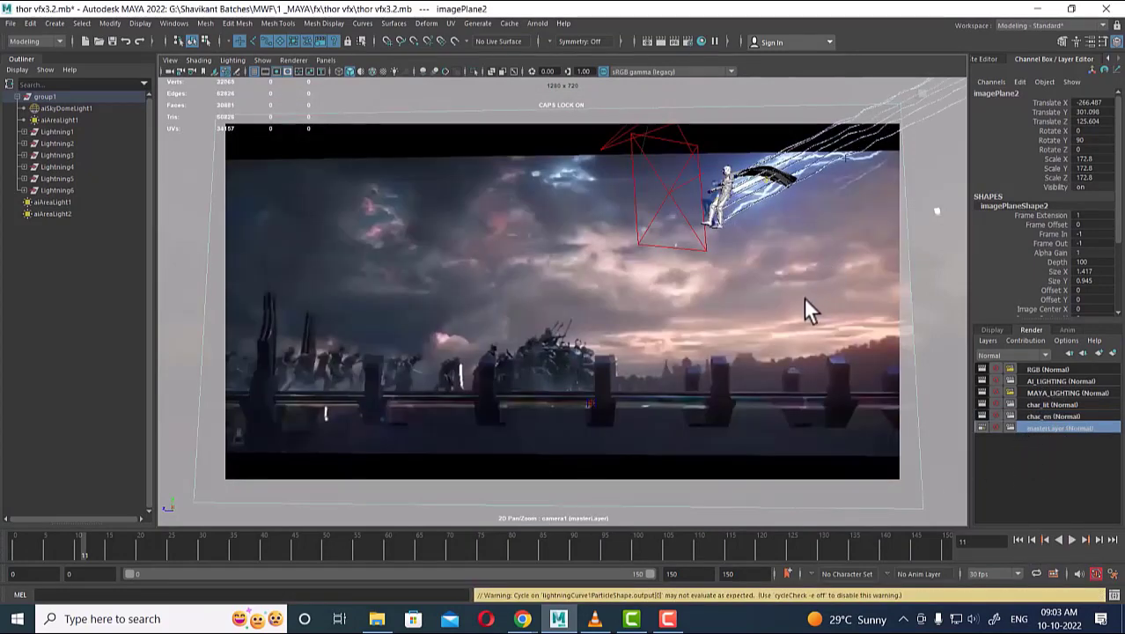
click(686, 41)
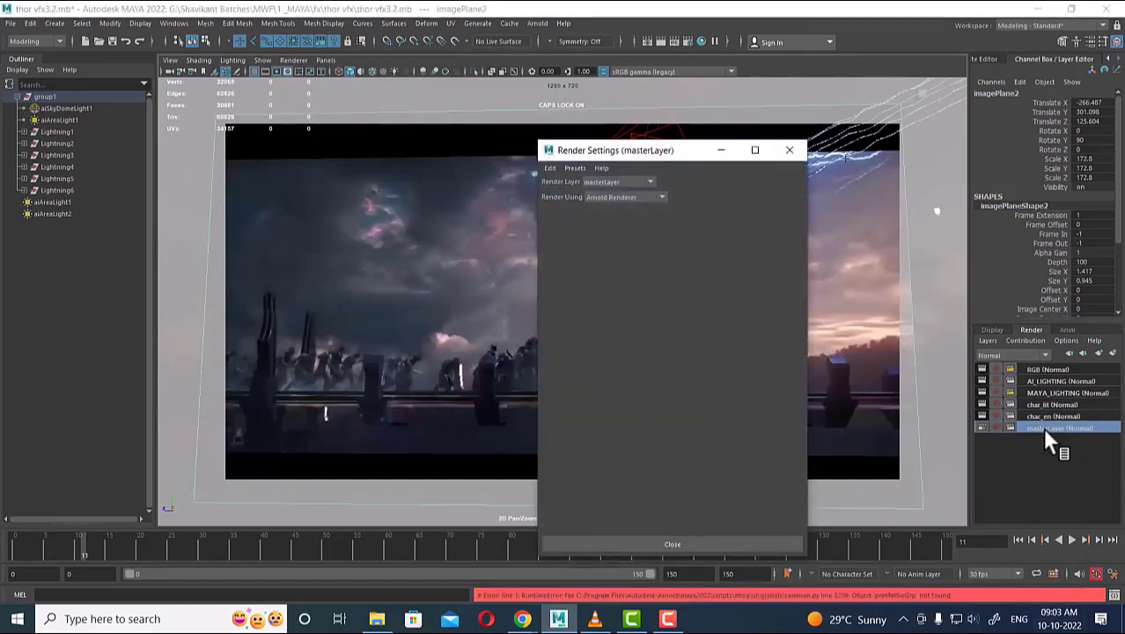
click(1044, 416)
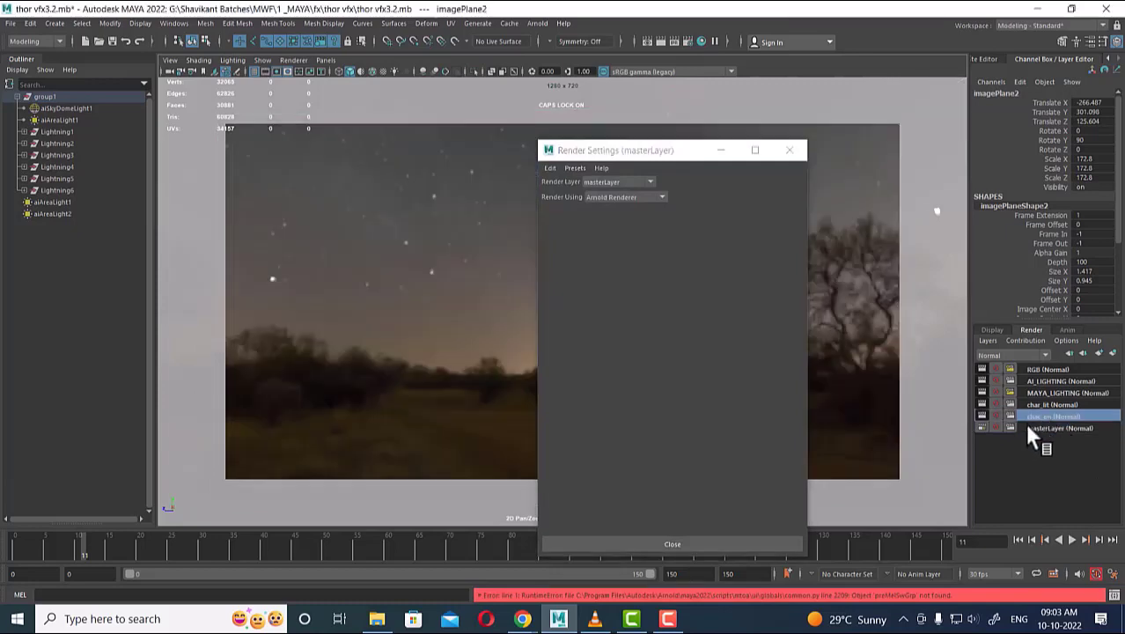
click(617, 215)
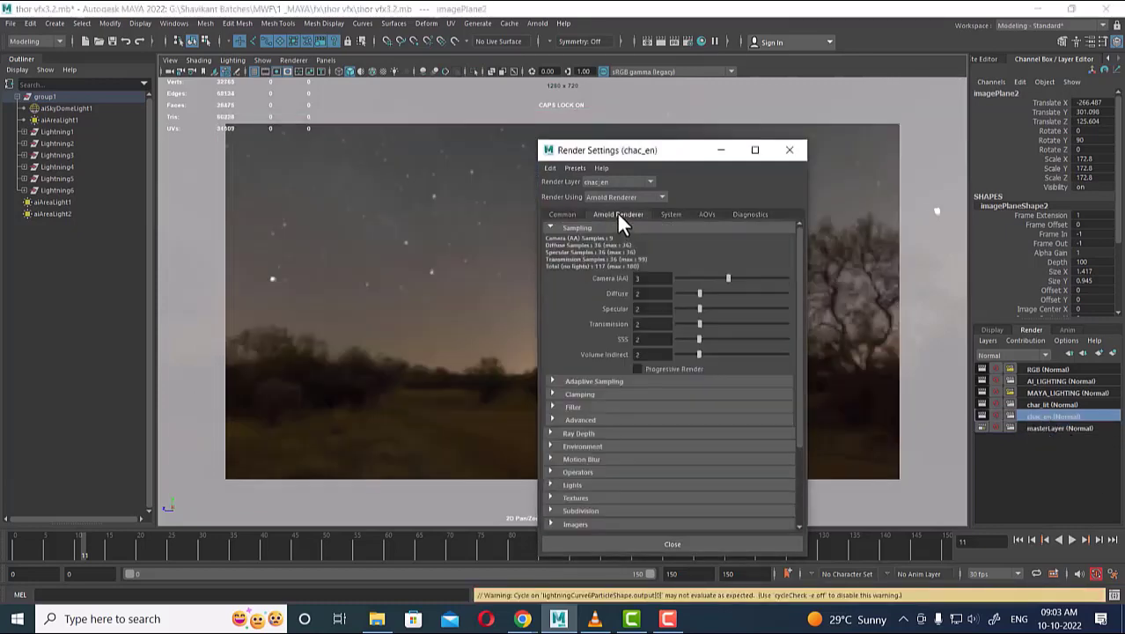
click(647, 278)
text(5)
key(Tab)
text(5)
key(Tab)
text(5)
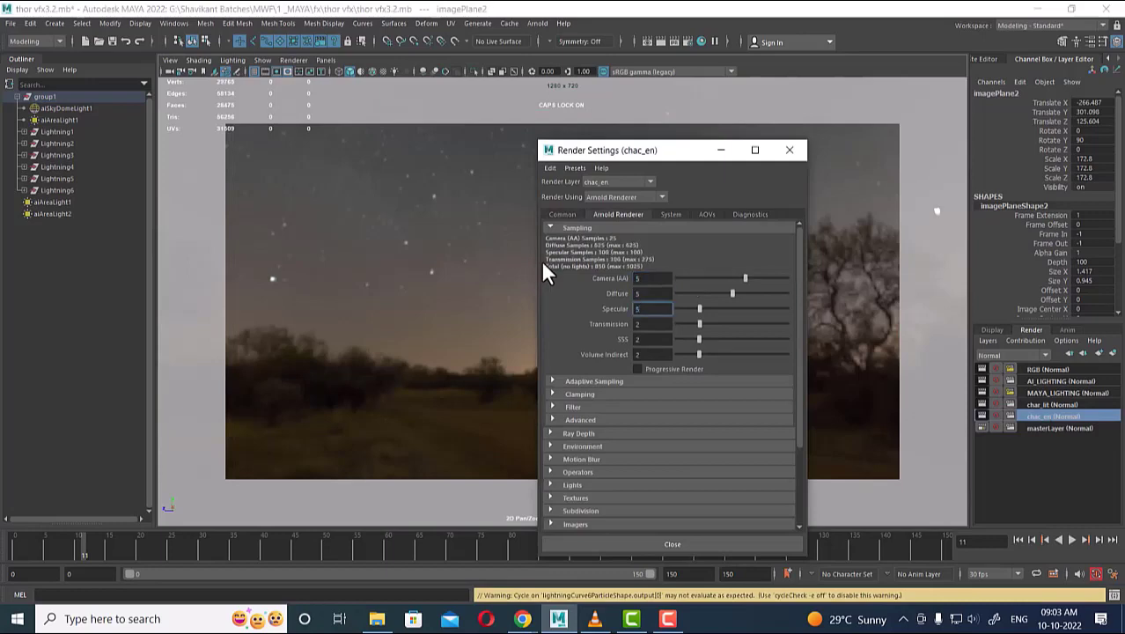
Set the chac_en layer's Diffuse and Specular ray depth to 5.
click(603, 433)
click(647, 464)
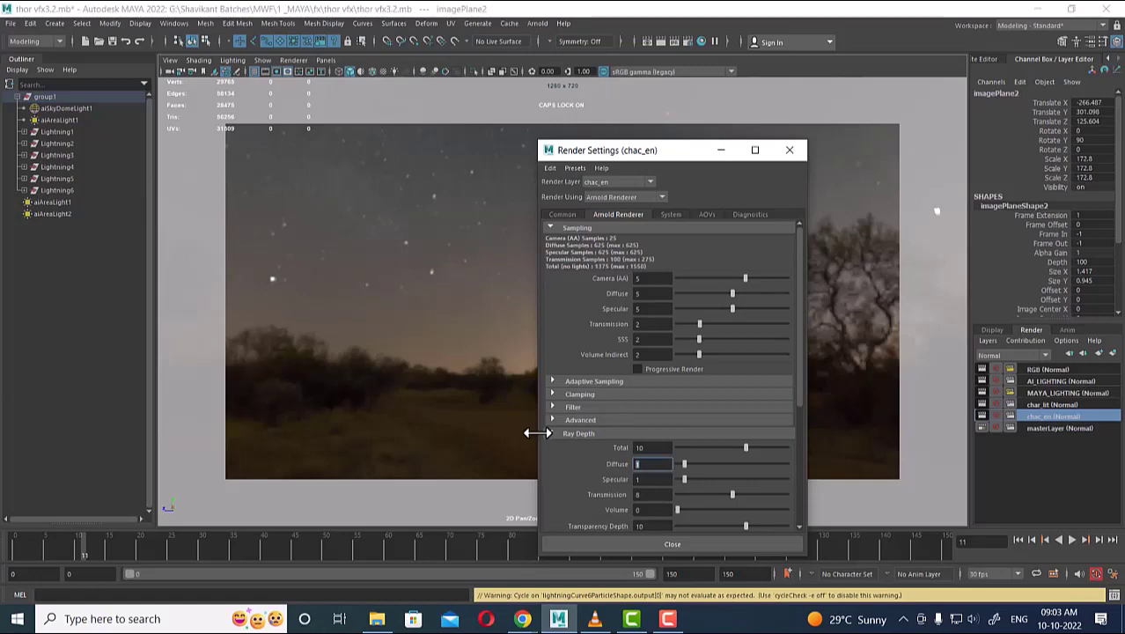
text(5)
key(Tab)
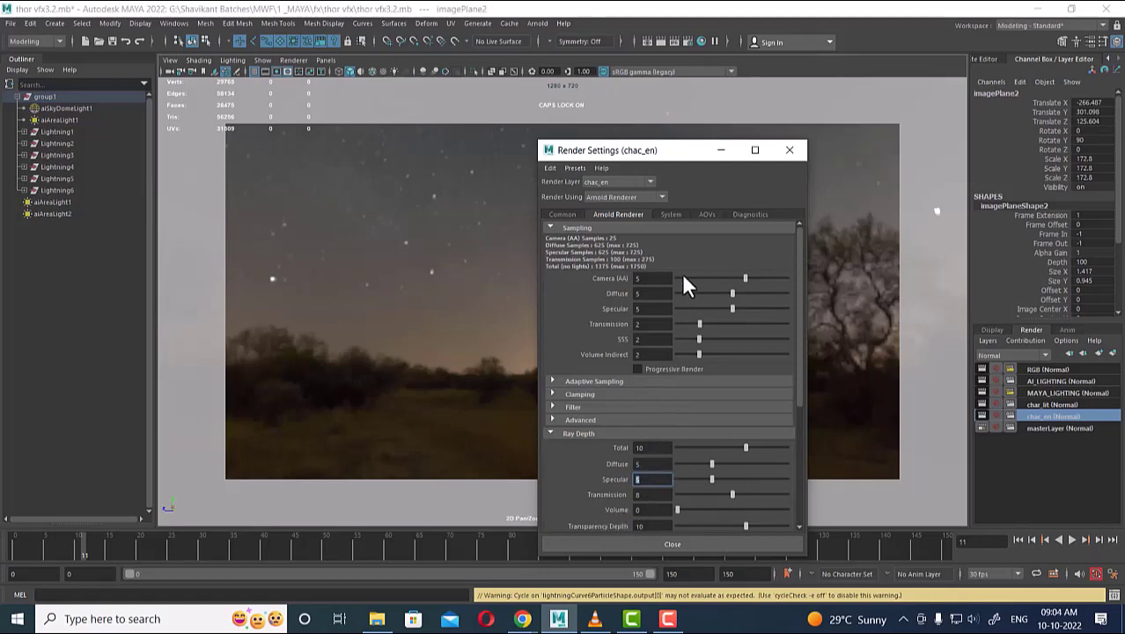
scroll(671, 500, down, 3)
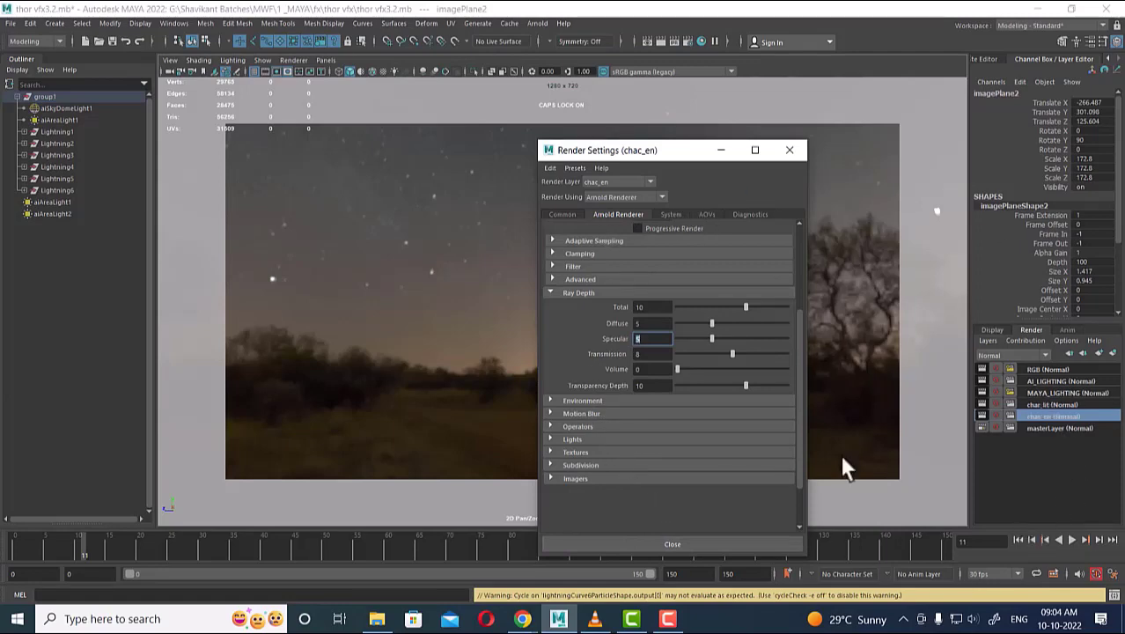
Show the Render View and set its test resolution to Render Settings (1280x720).
click(647, 42)
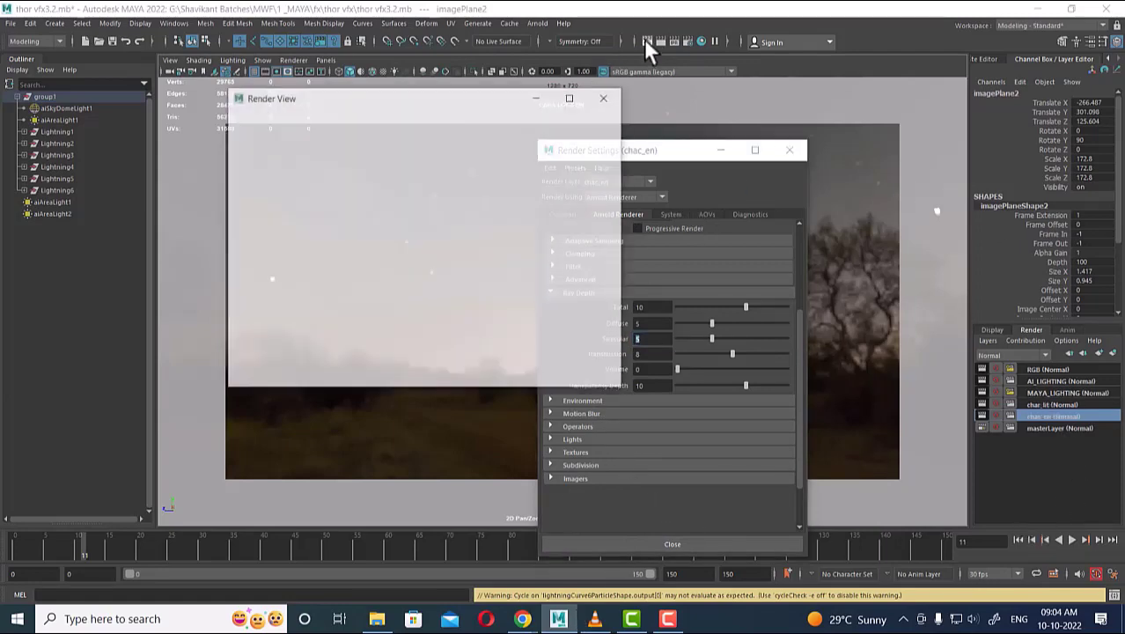
right_click(412, 234)
mouse_move(461, 255)
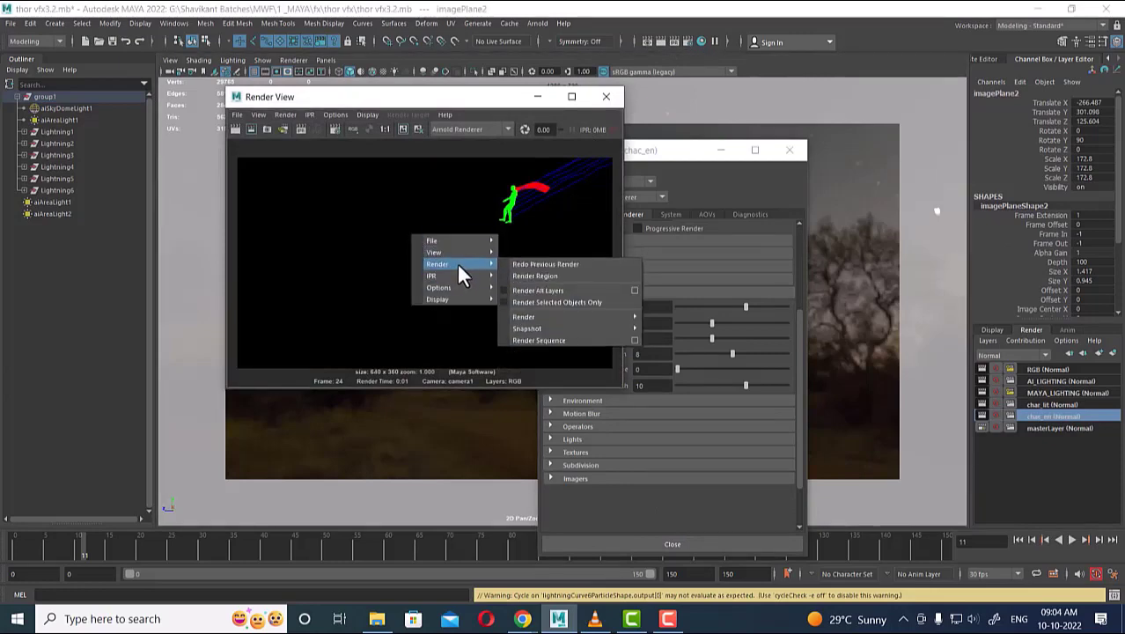
mouse_move(580, 317)
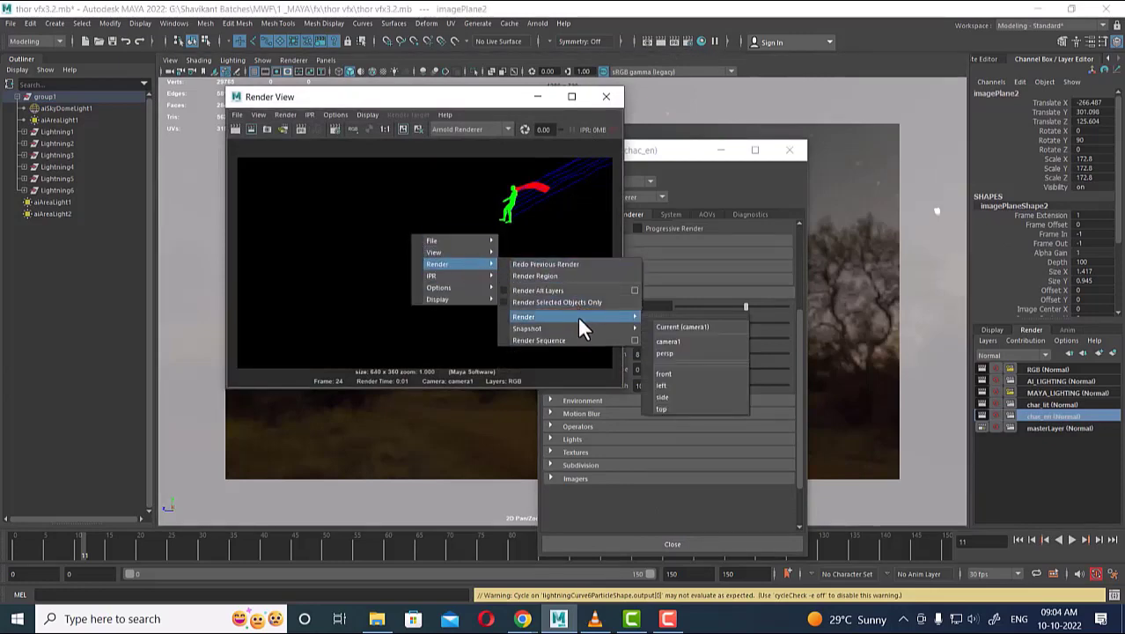
mouse_move(464, 287)
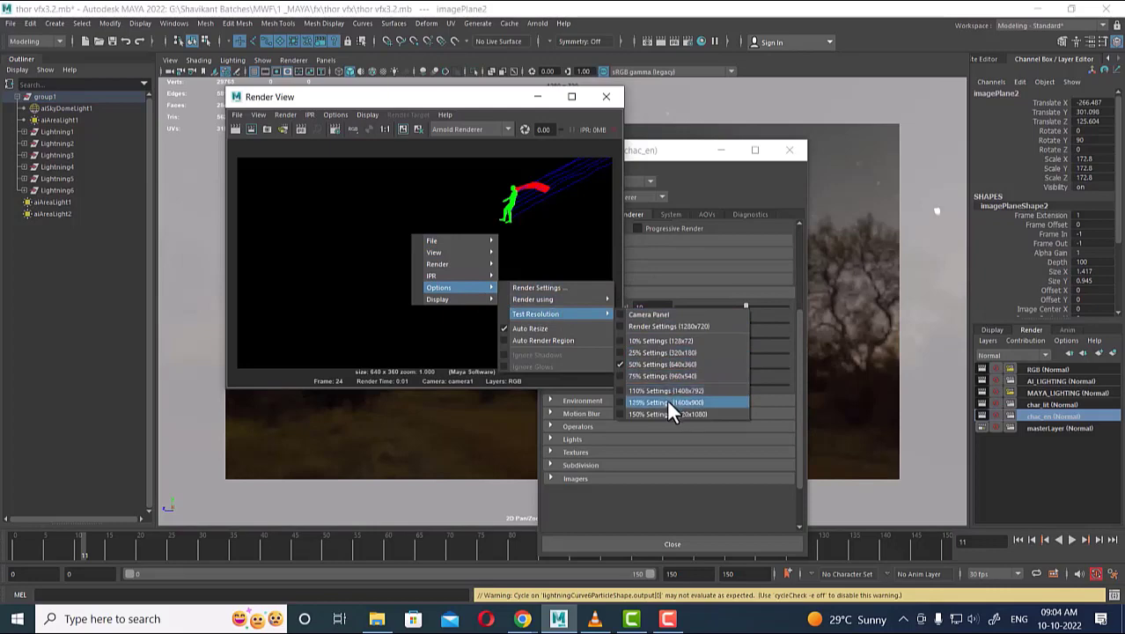
click(660, 326)
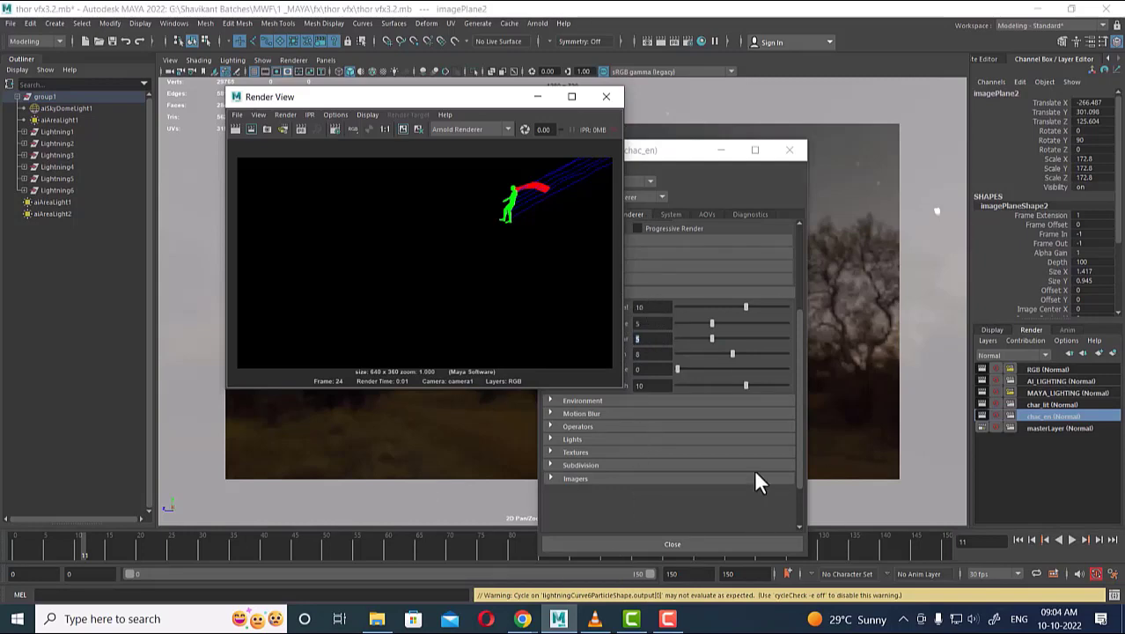
Set the MAYA_LIGHTING layer's Maya Software anti-aliasing to Production quality with the Gaussian filter as pixel filter type.
click(1034, 394)
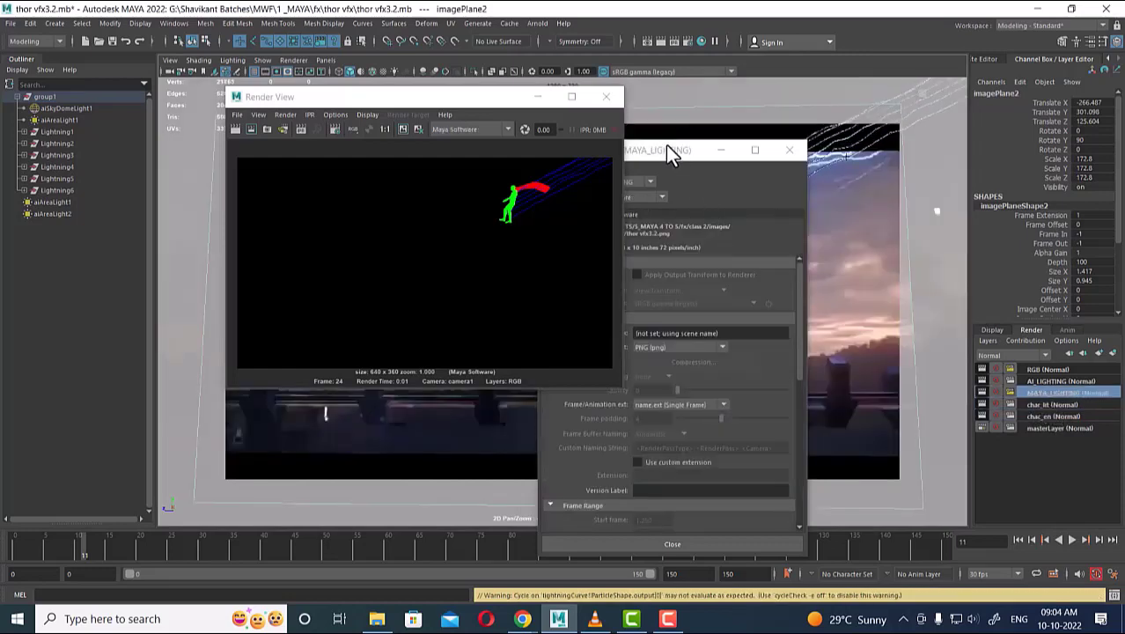
drag(665, 143, 712, 145)
click(666, 209)
click(700, 239)
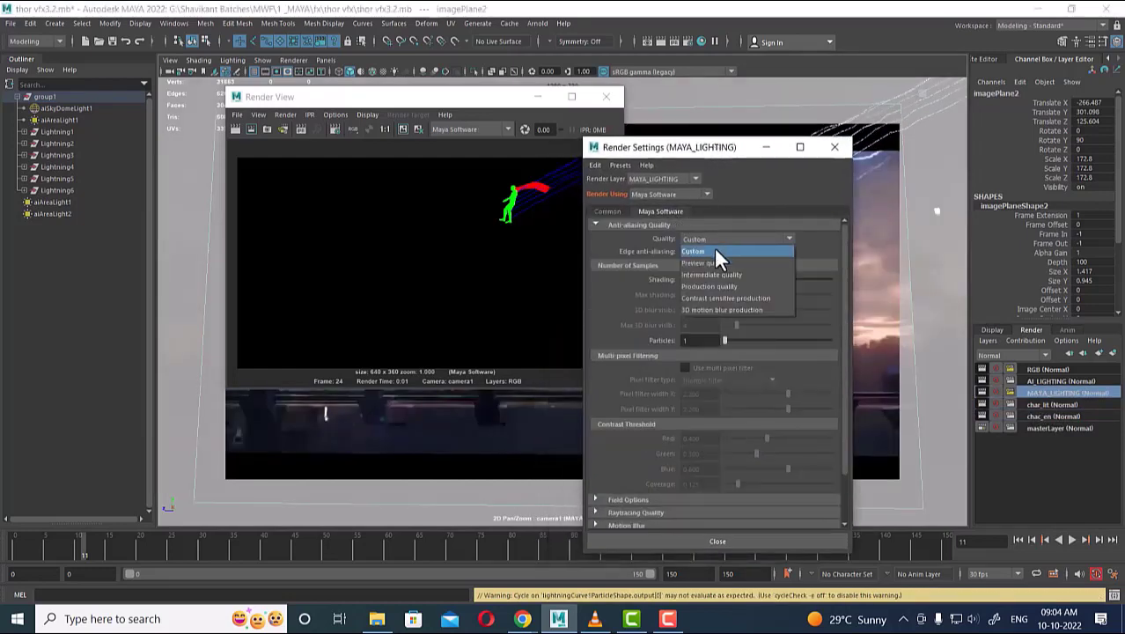
click(725, 296)
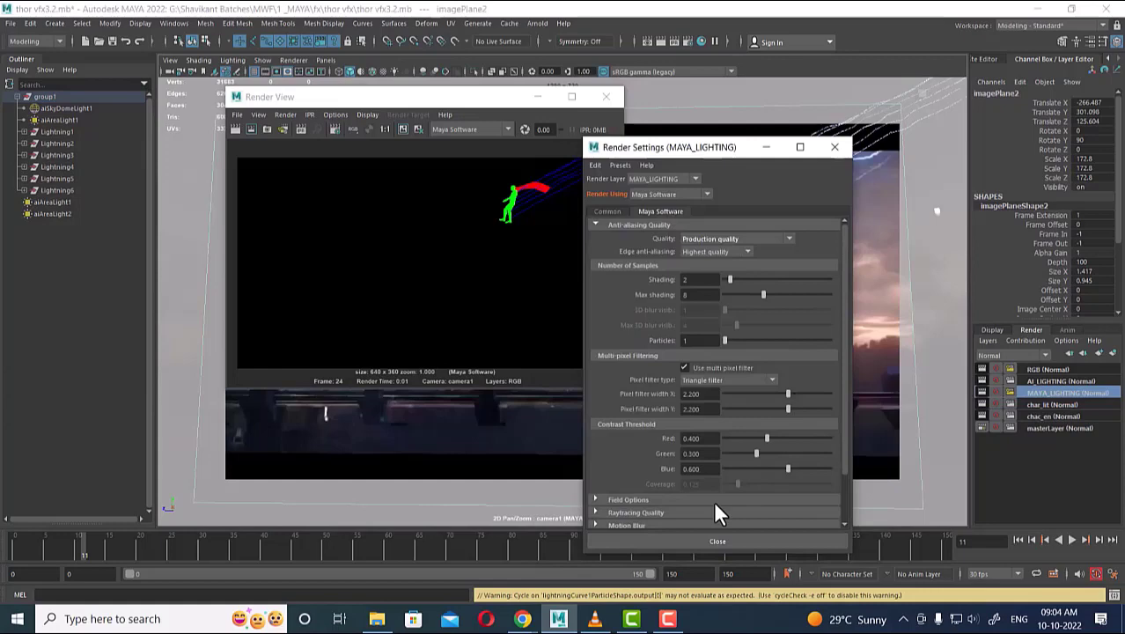
click(751, 380)
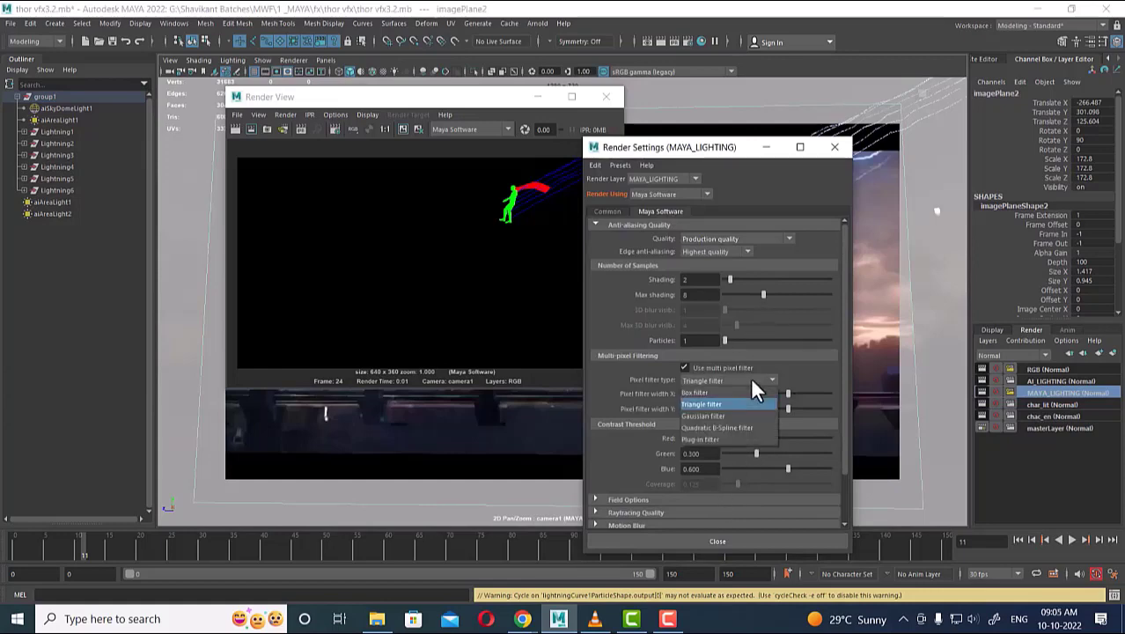
click(742, 415)
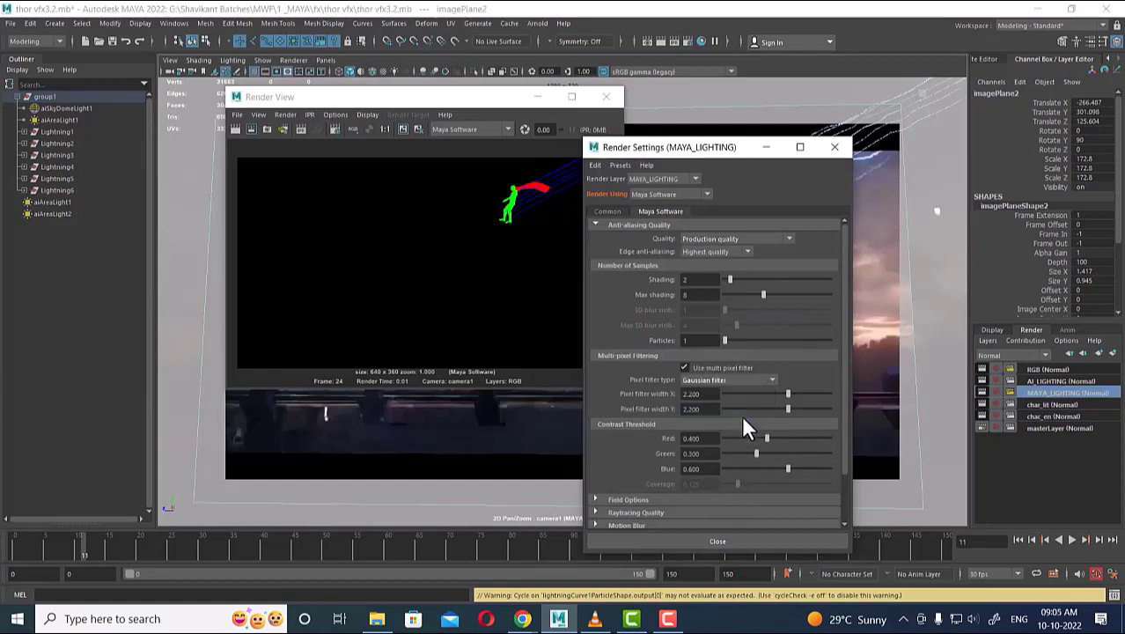
Activate the RGB layer to check its render settings, and close the Render Settings and Render View windows.
click(1044, 369)
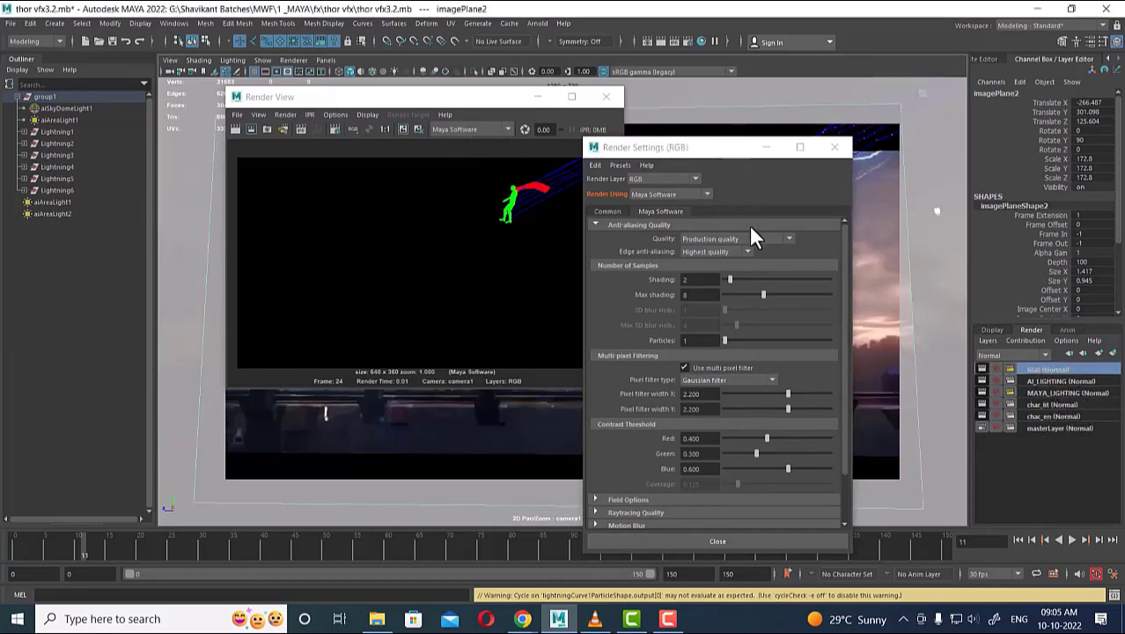
click(837, 152)
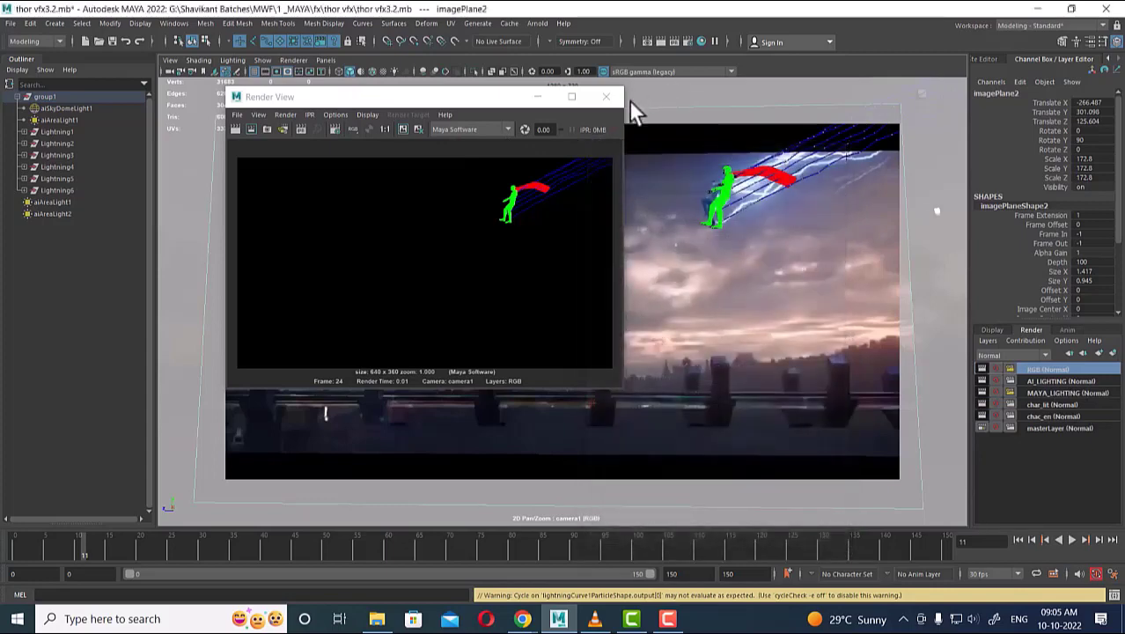
click(605, 96)
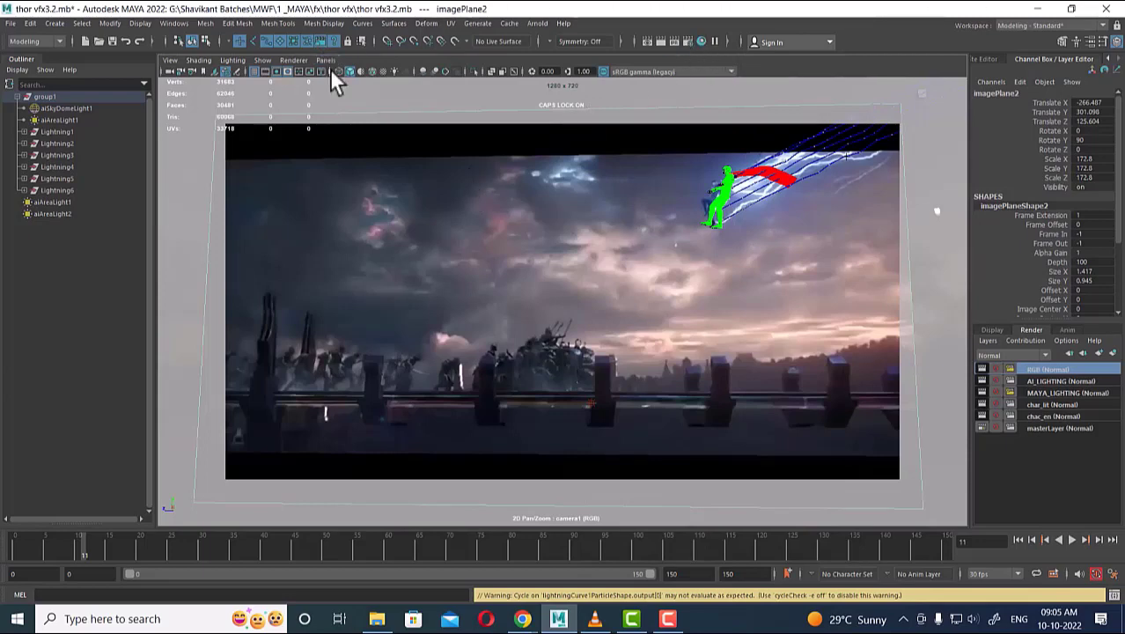
Save the scene and look through its thor vfx folder in File Explorer.
click(11, 22)
click(44, 73)
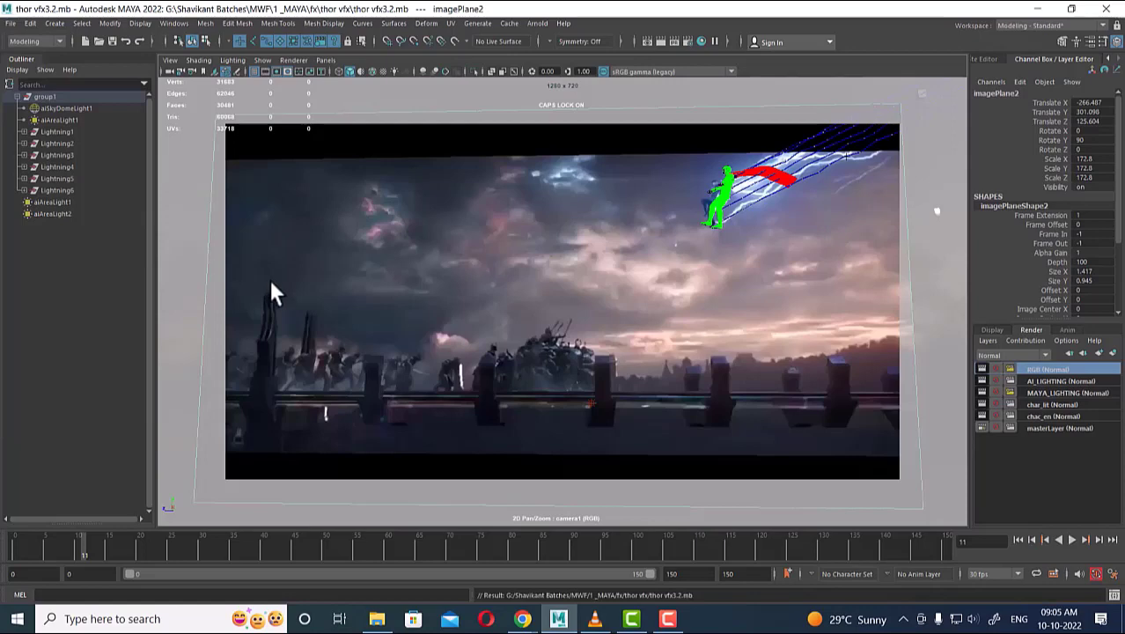
click(379, 619)
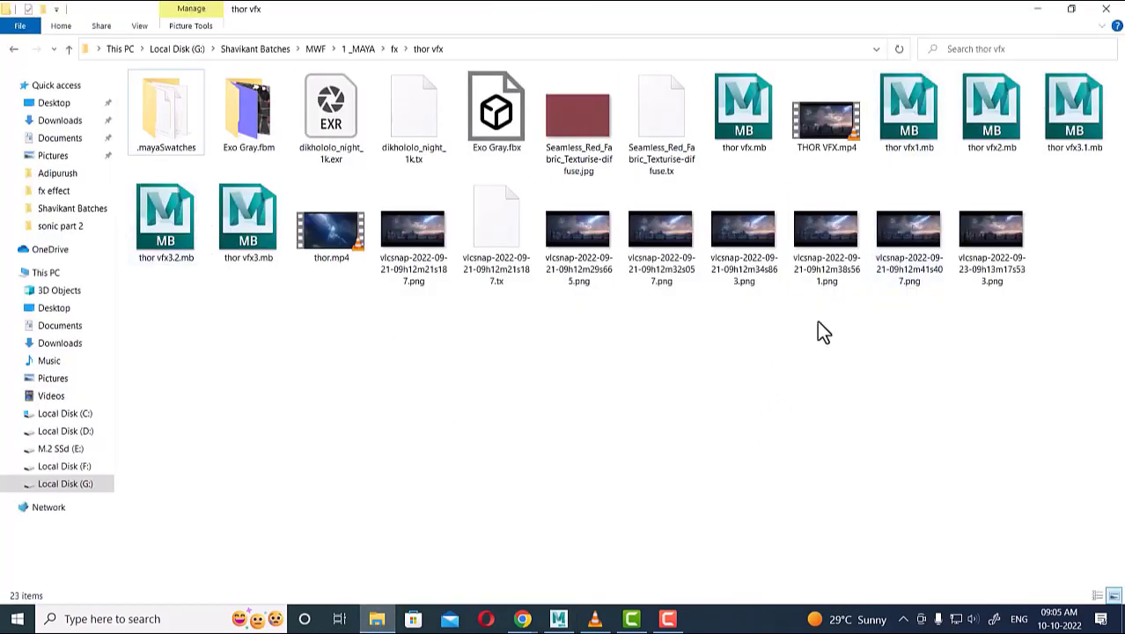
click(1037, 9)
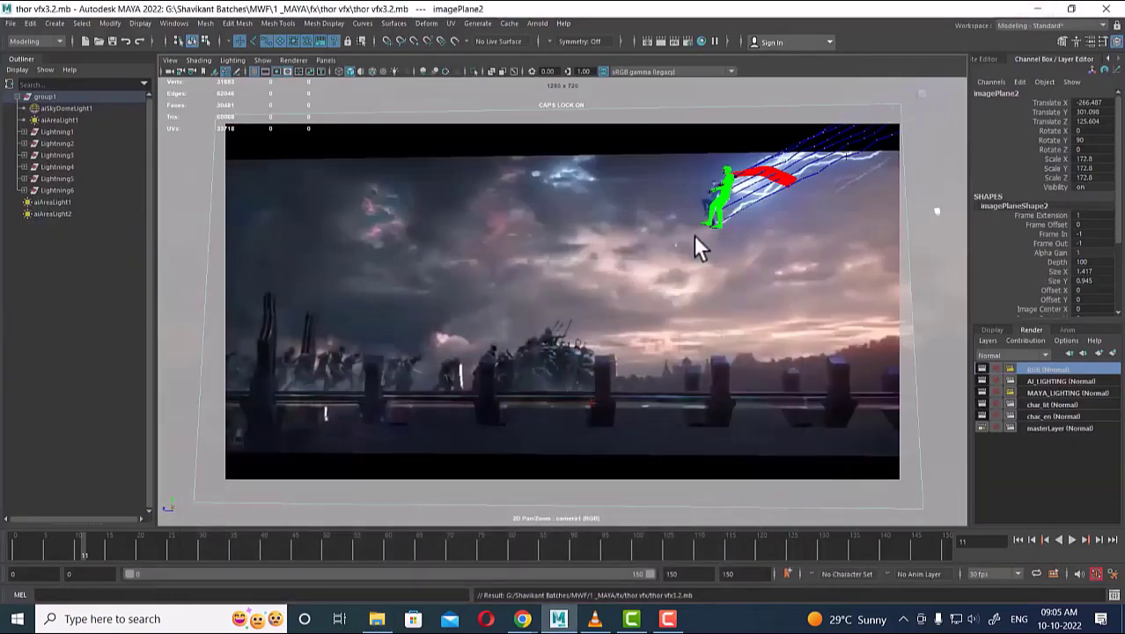
Start setting the Maya project, and copy the path of the parent fx folder from File Explorer.
click(16, 25)
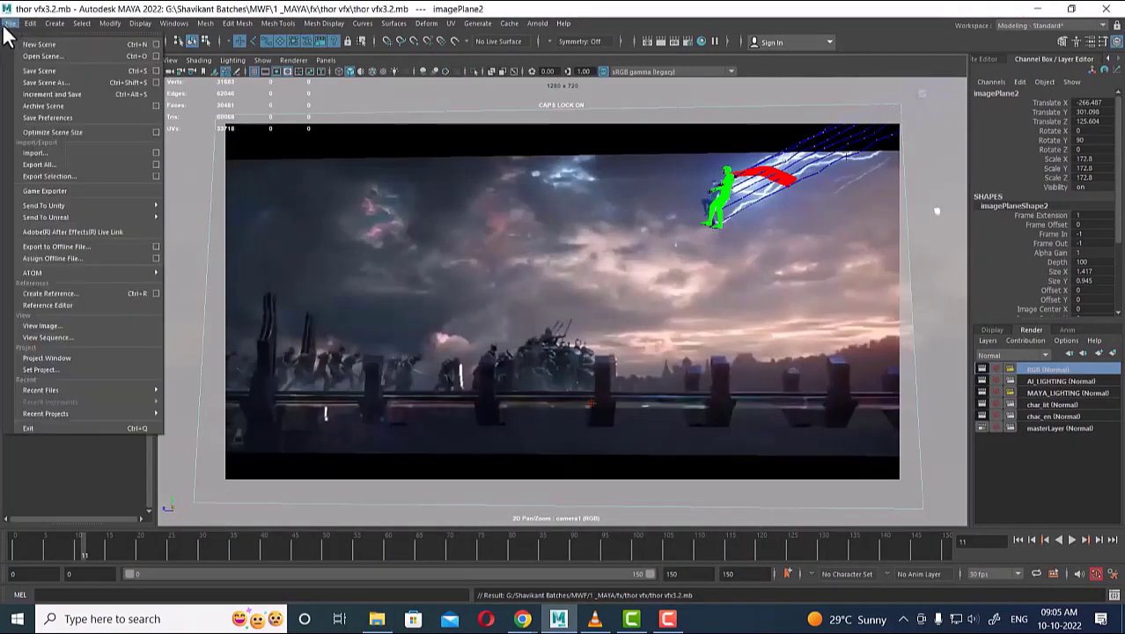
click(82, 368)
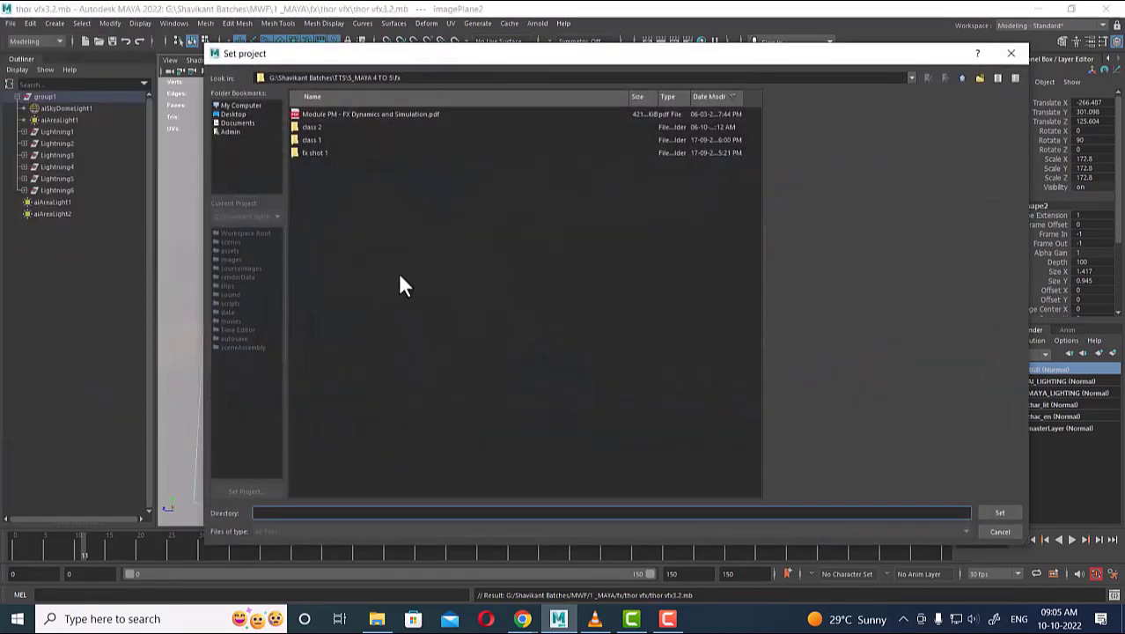
click(377, 619)
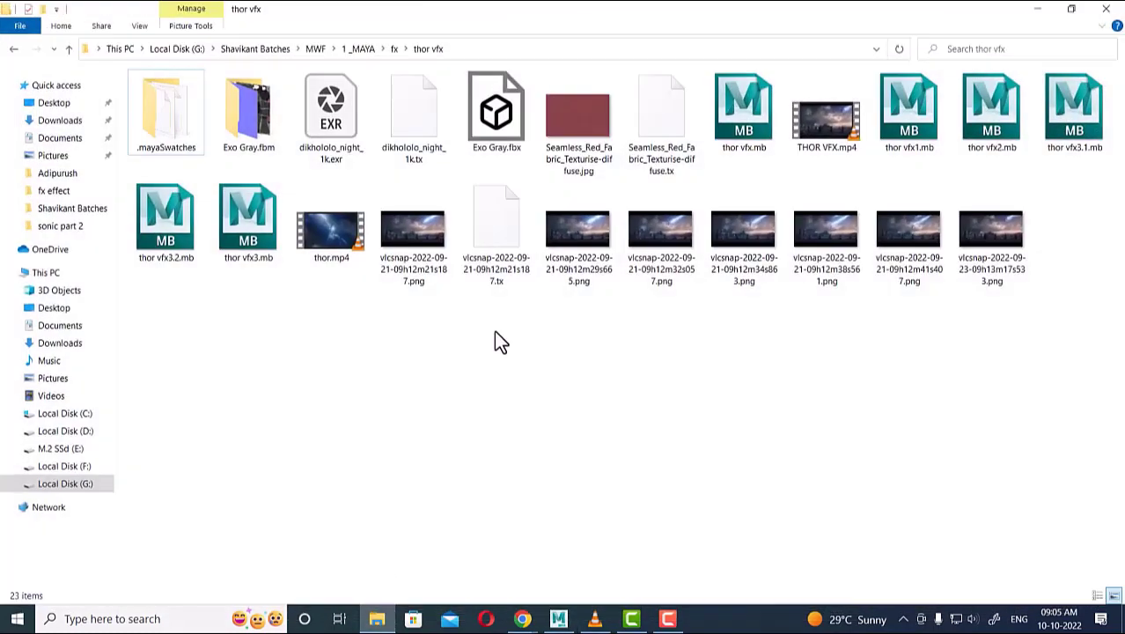
click(466, 48)
click(324, 326)
click(395, 50)
click(434, 48)
key(ctrl+c)
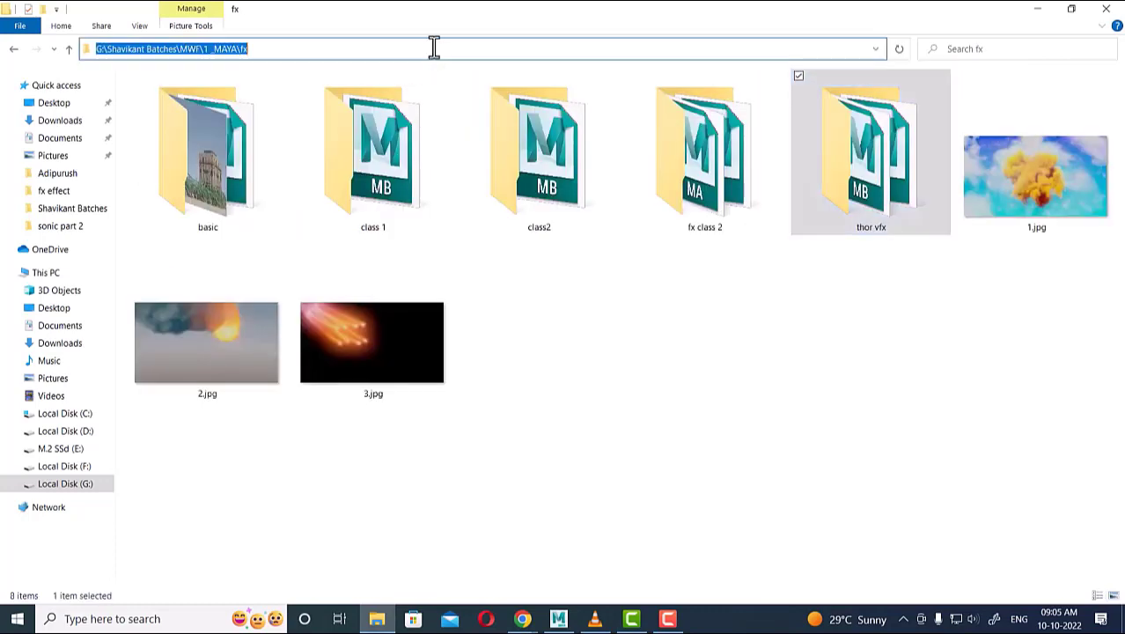
Set the copied fx folder path as the Maya project directory and create a default workspace there.
click(1037, 9)
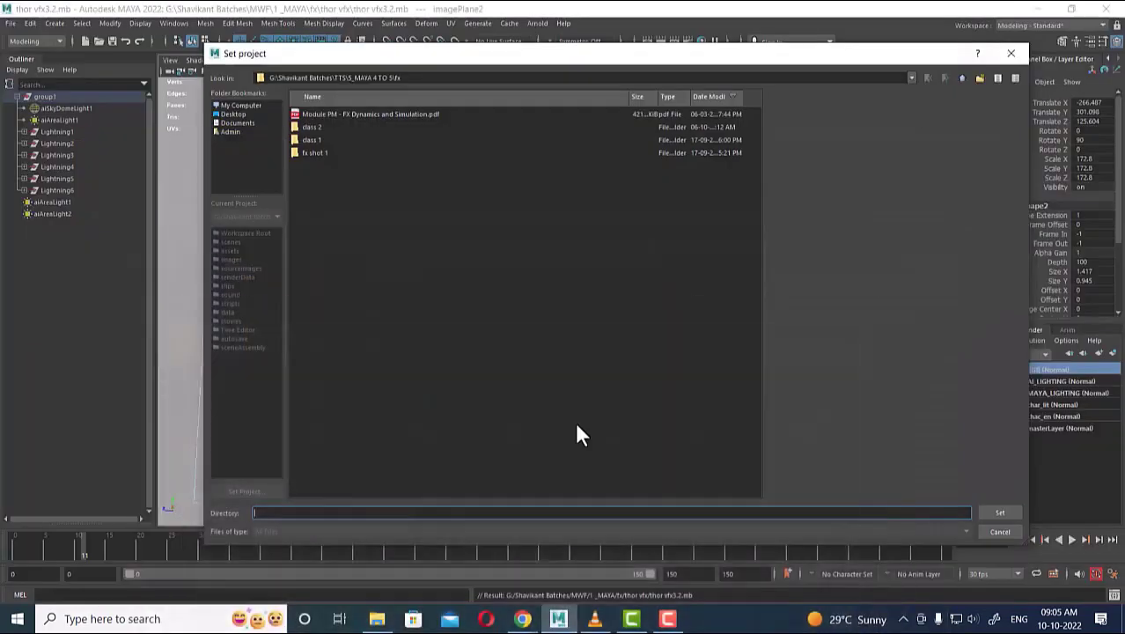
key(ctrl+v)
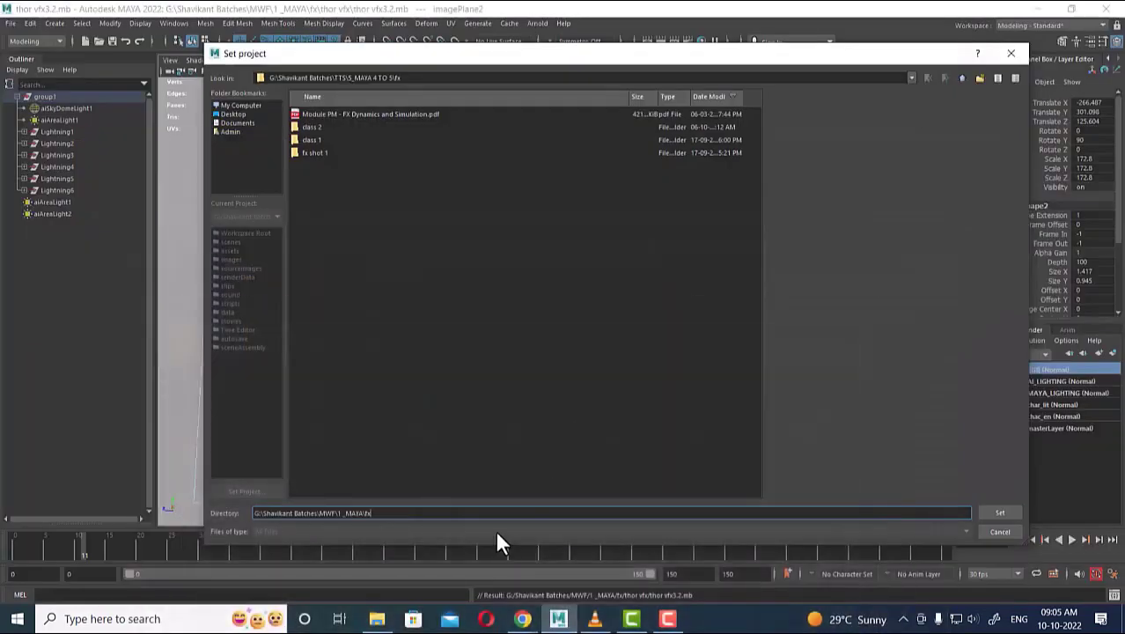
click(1003, 514)
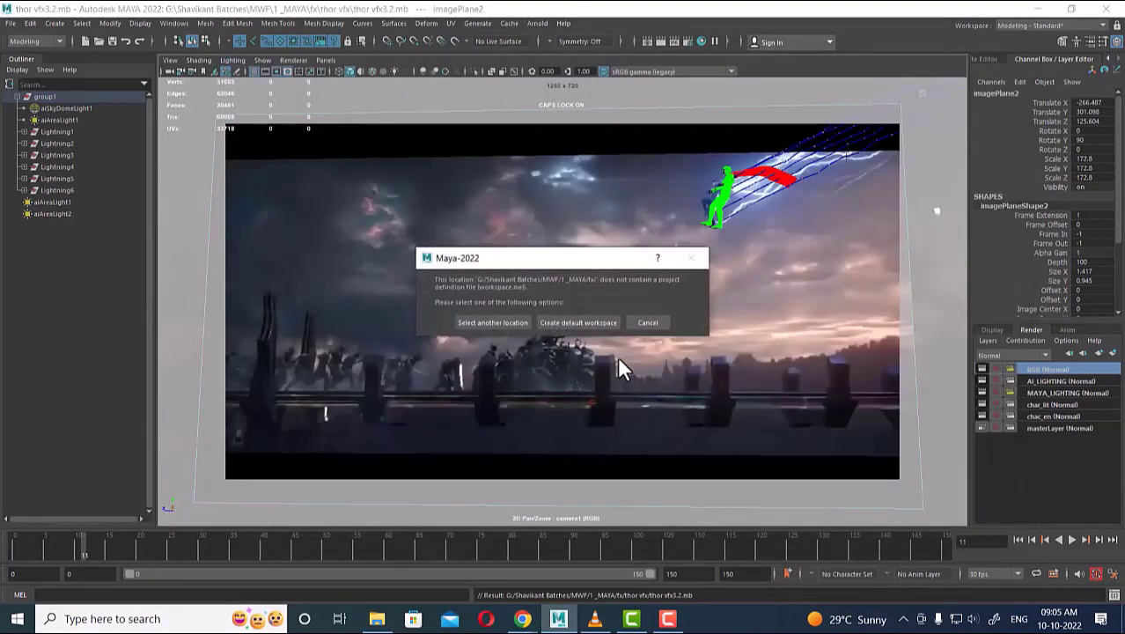
click(600, 322)
click(11, 23)
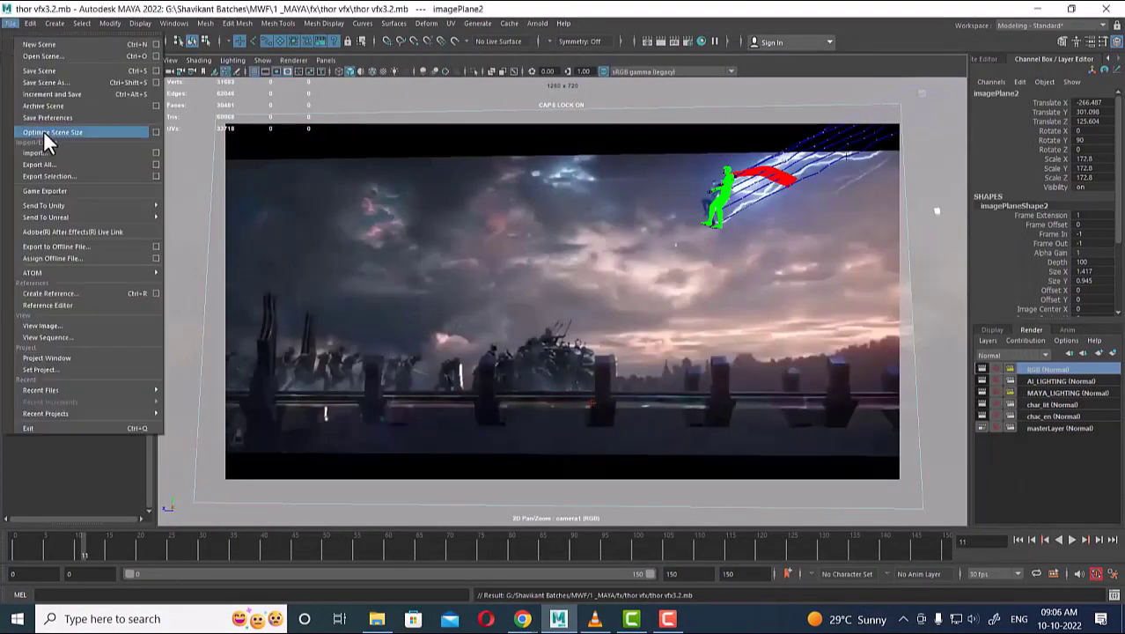
click(74, 82)
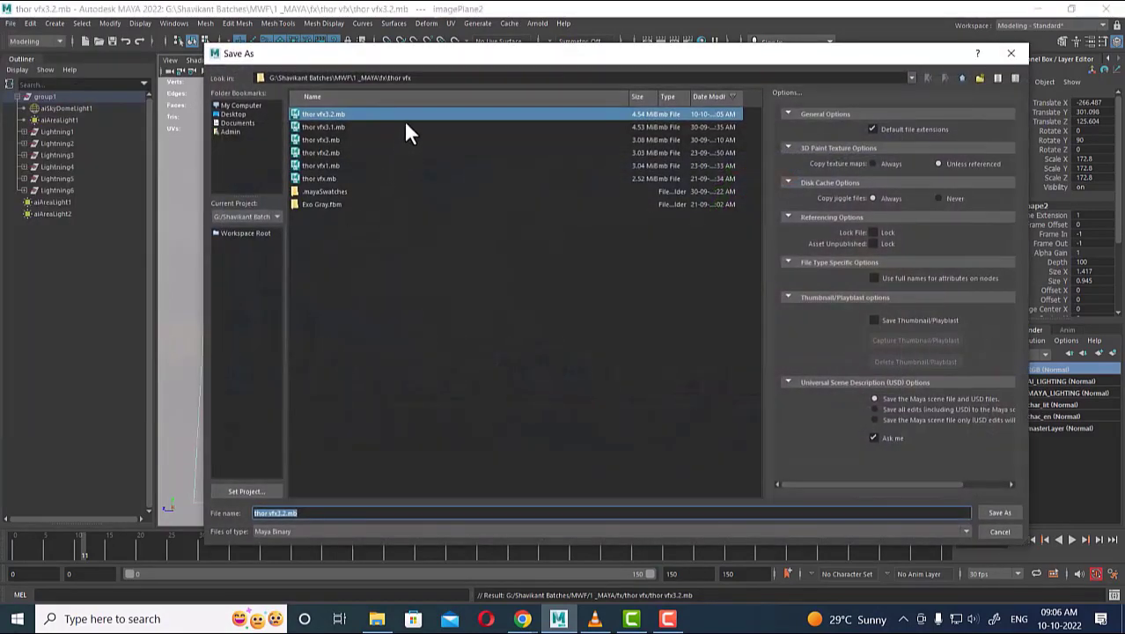
click(999, 532)
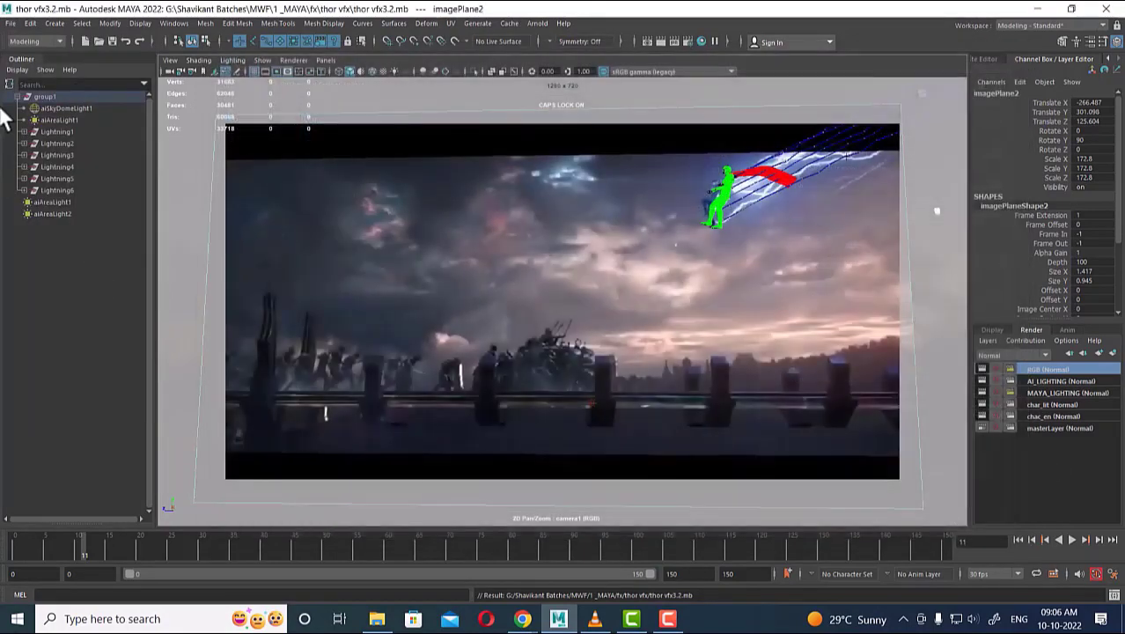
Set the thor vfx folder inside fx as the Maya project and create a default workspace there.
click(11, 23)
click(40, 369)
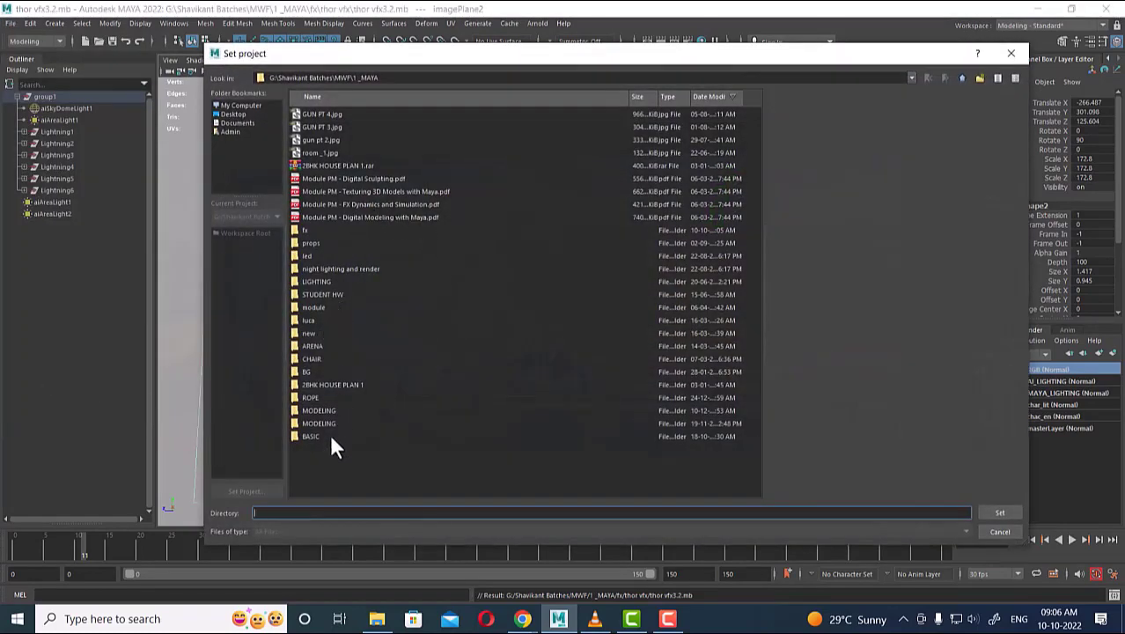
double_click(296, 231)
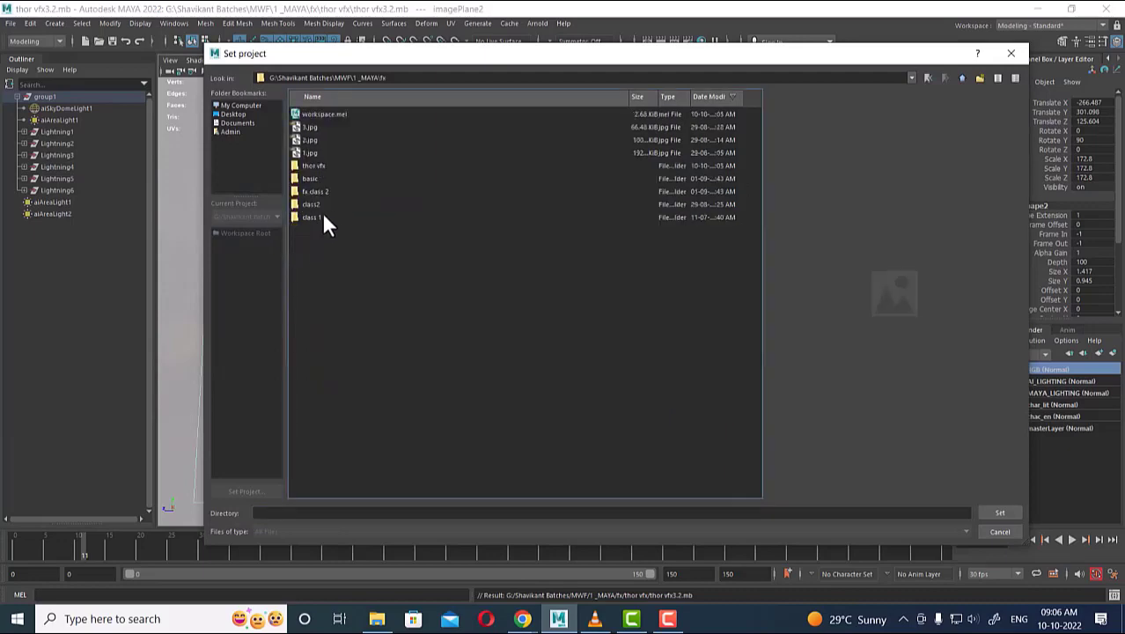
click(313, 166)
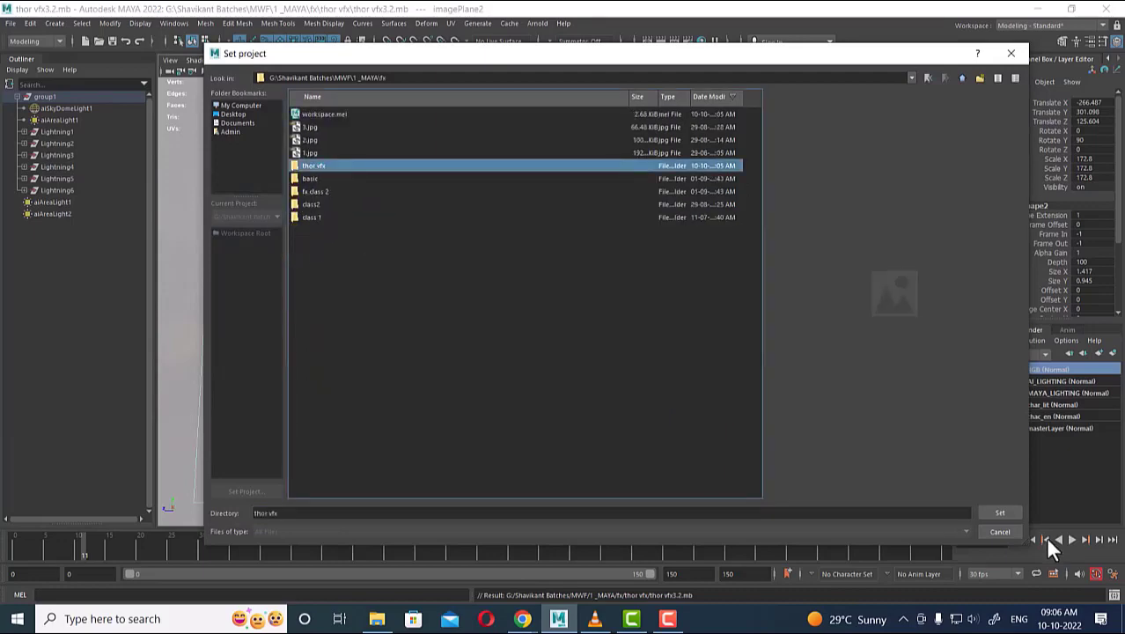
click(998, 514)
click(592, 325)
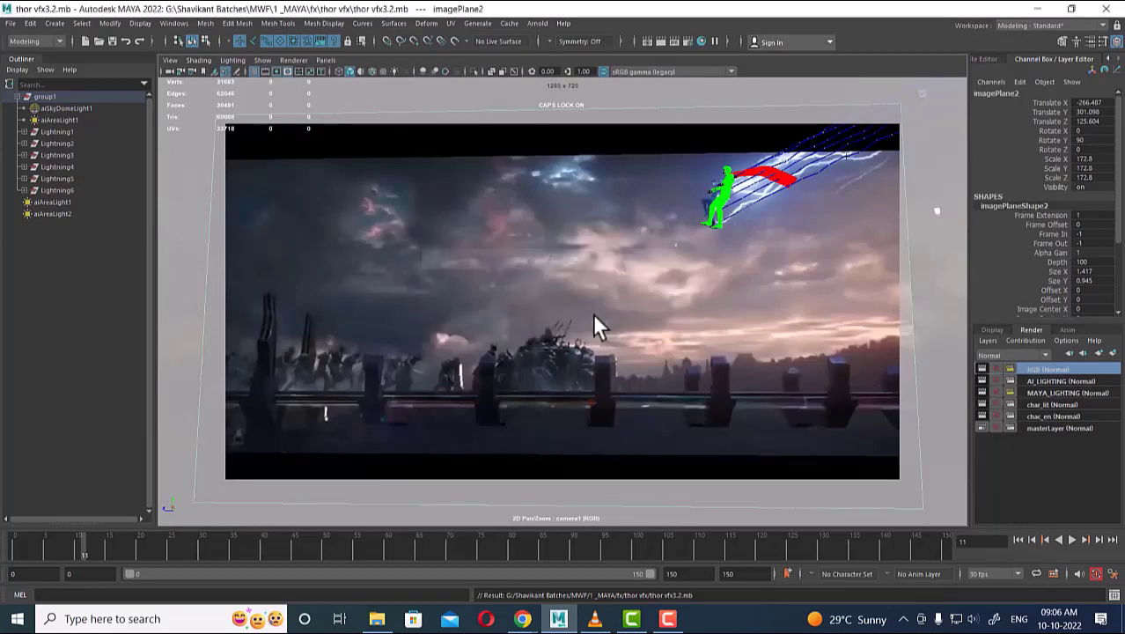
Generate the default project folders for the thor vfx project with the Project Window, checking the thor vfx folder in File Explorer.
click(10, 23)
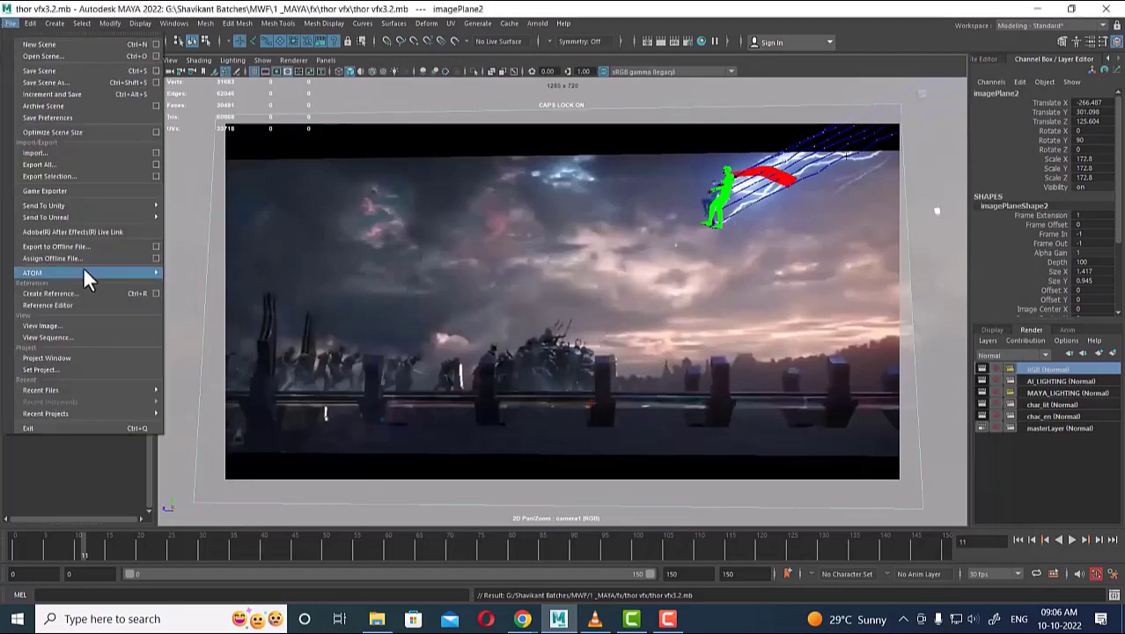
click(106, 354)
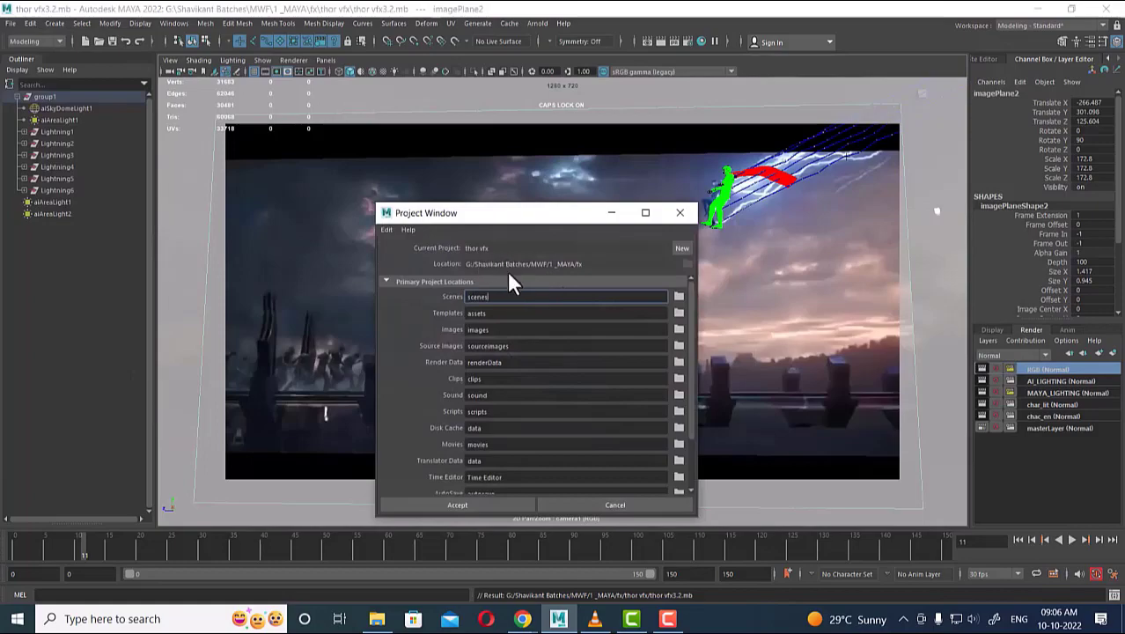
click(379, 623)
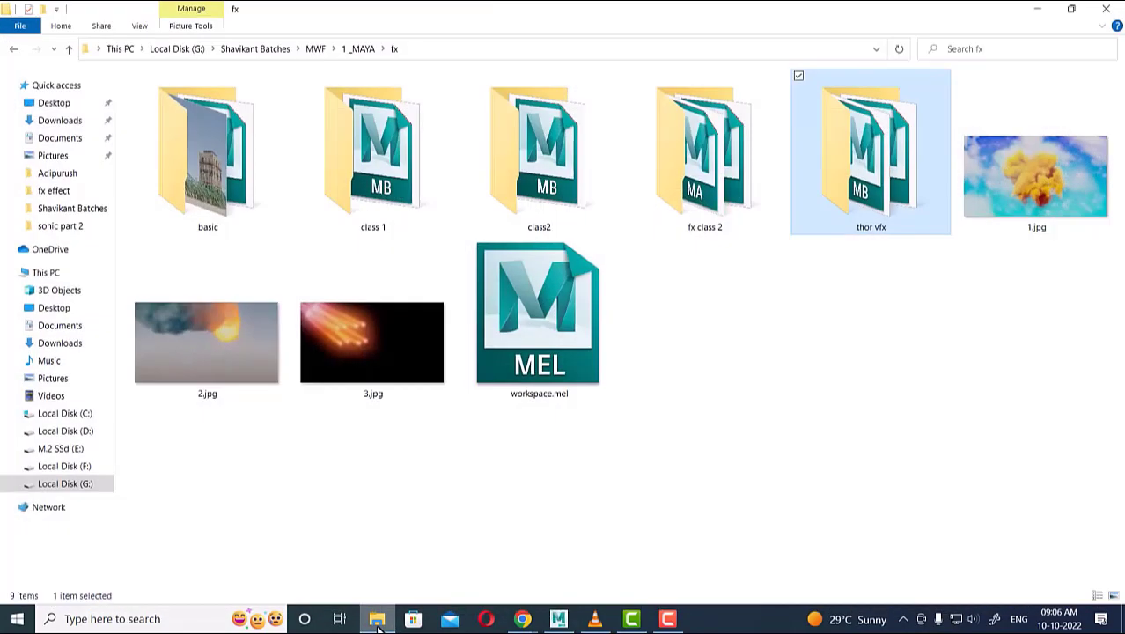
double_click(884, 188)
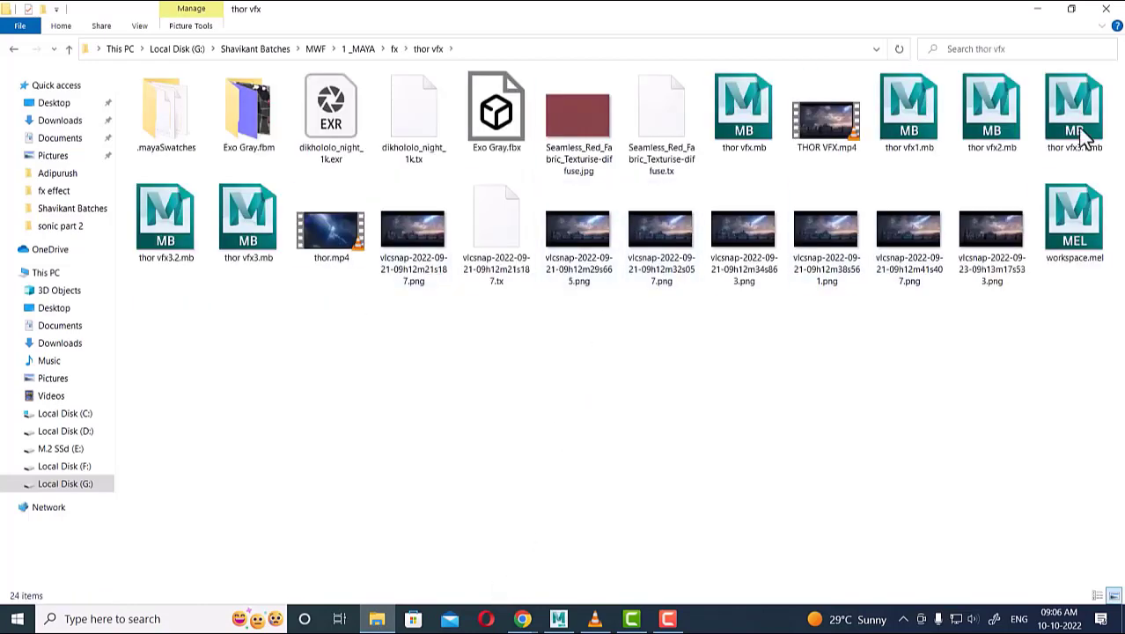
click(560, 619)
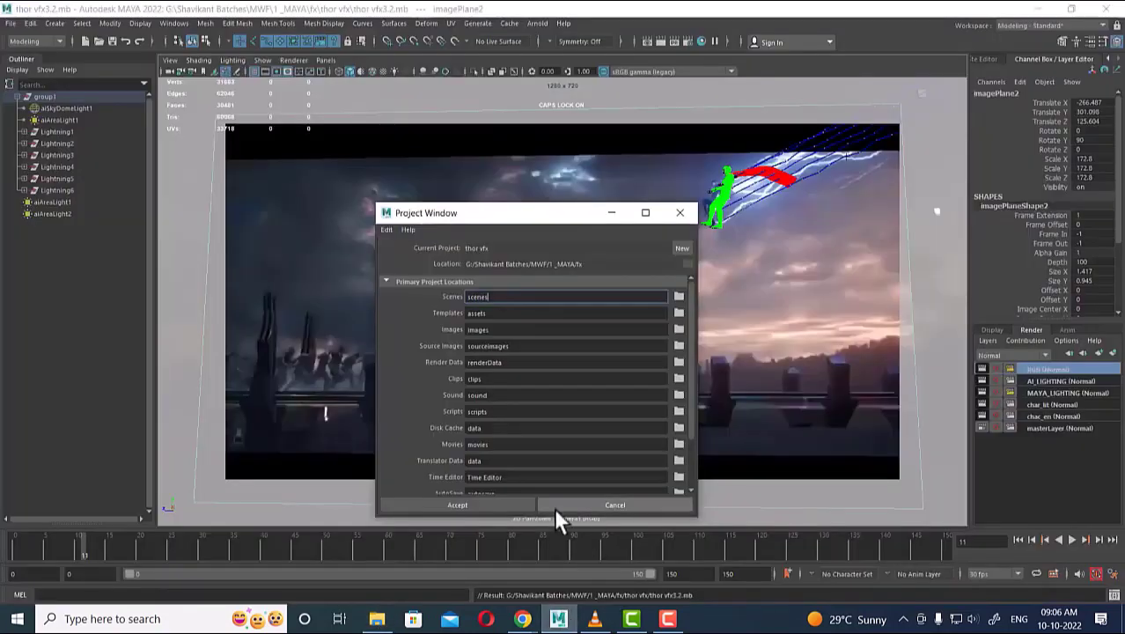
click(459, 504)
click(377, 619)
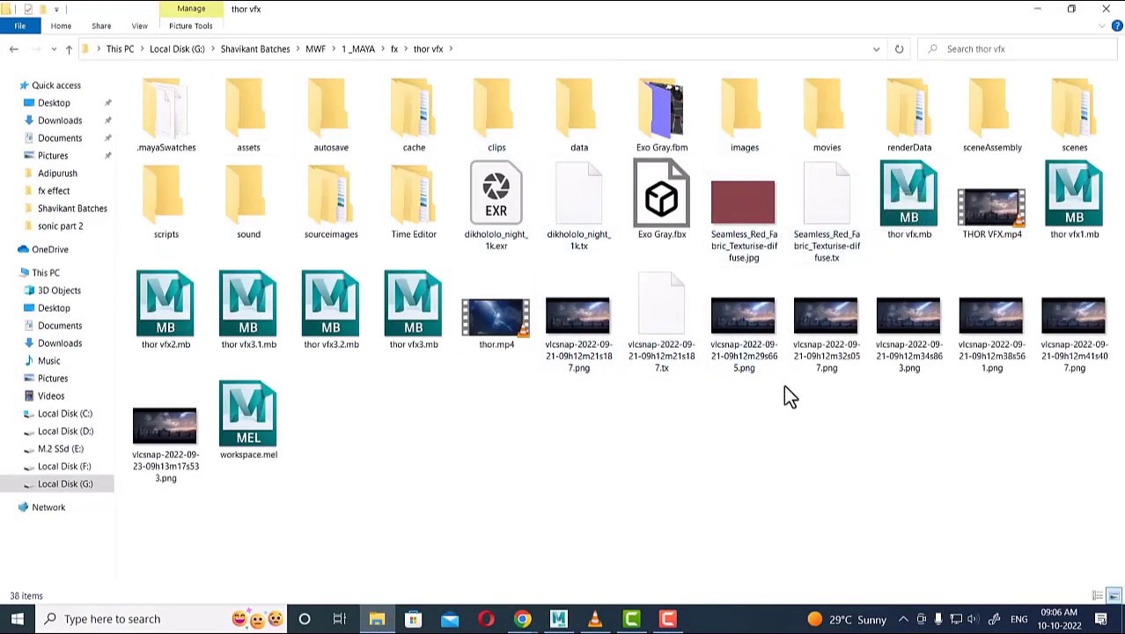
click(558, 619)
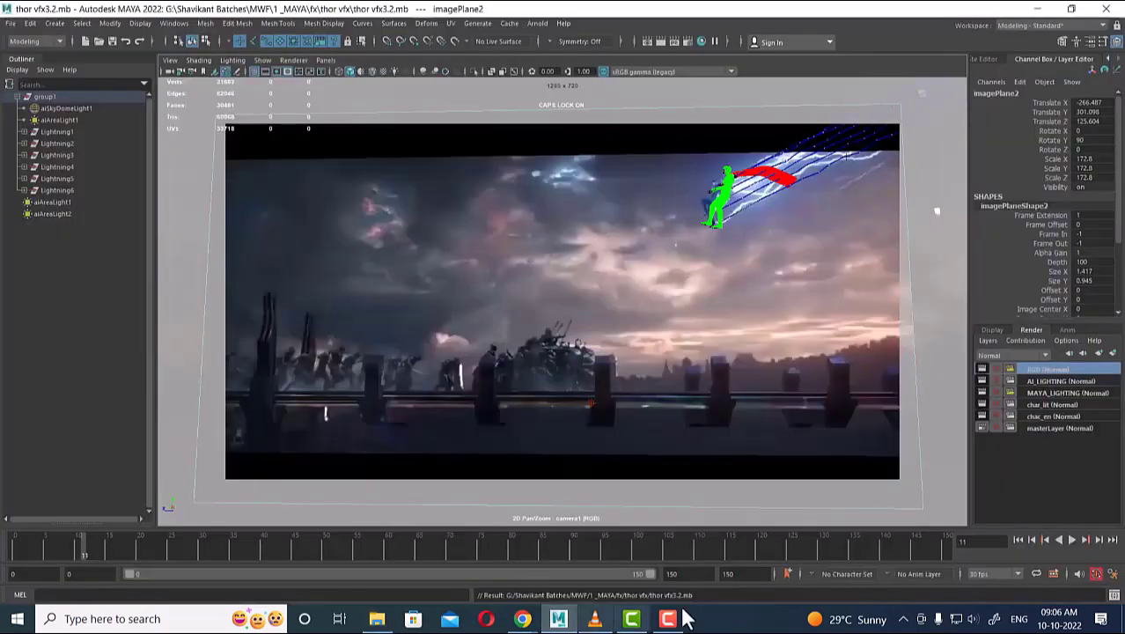
Save the scene as thor vfx4.mb in the project's scenes folder.
click(8, 24)
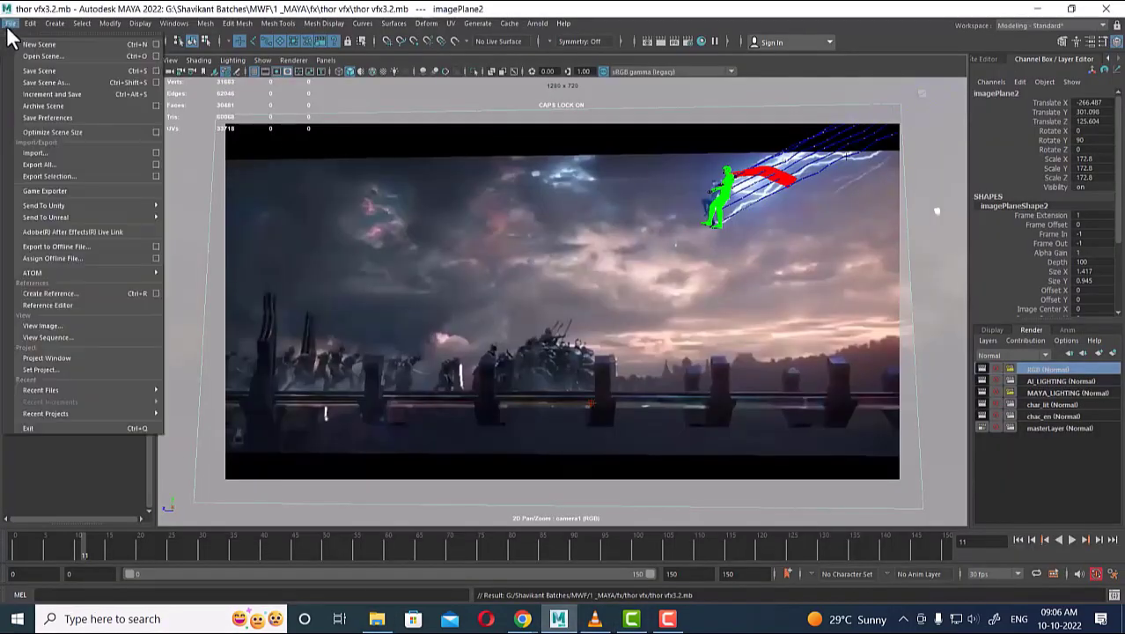
click(53, 83)
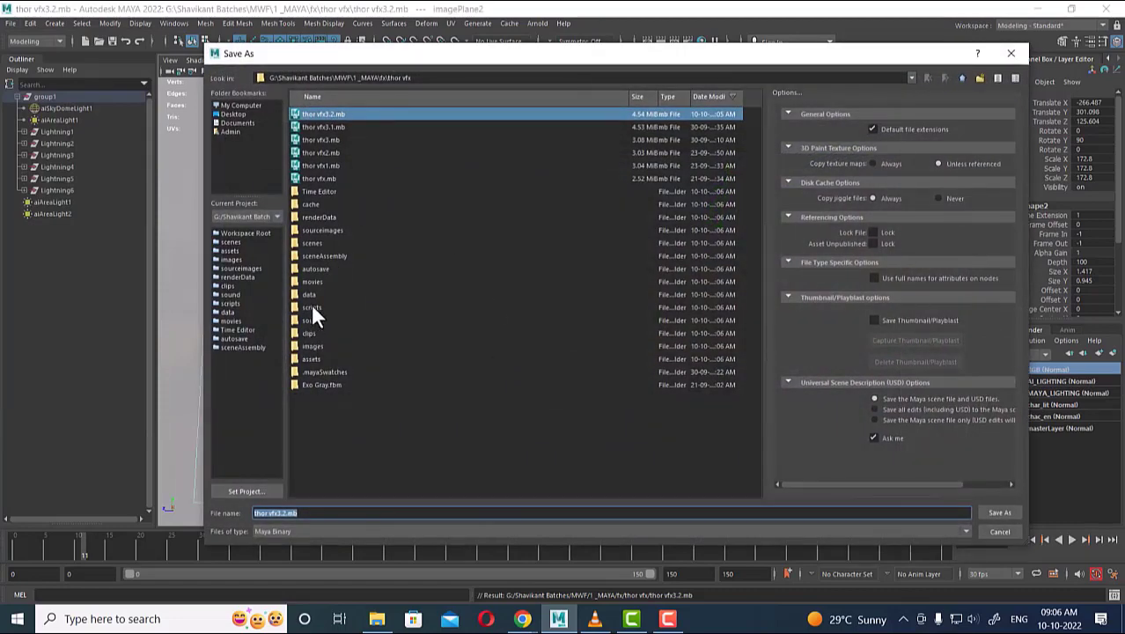
click(310, 308)
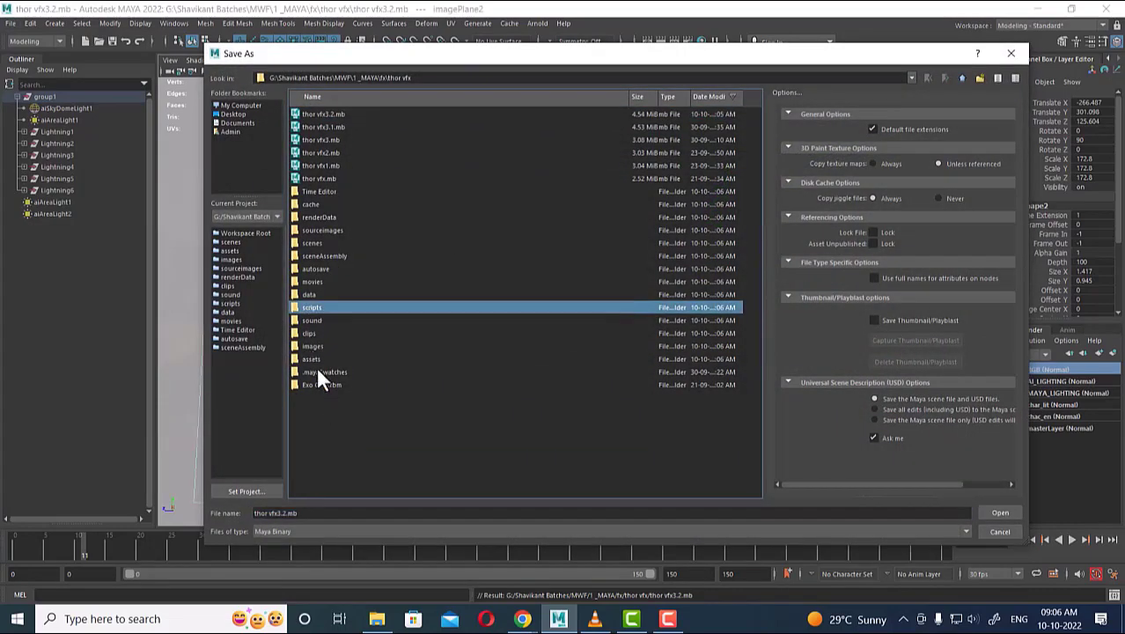
double_click(315, 244)
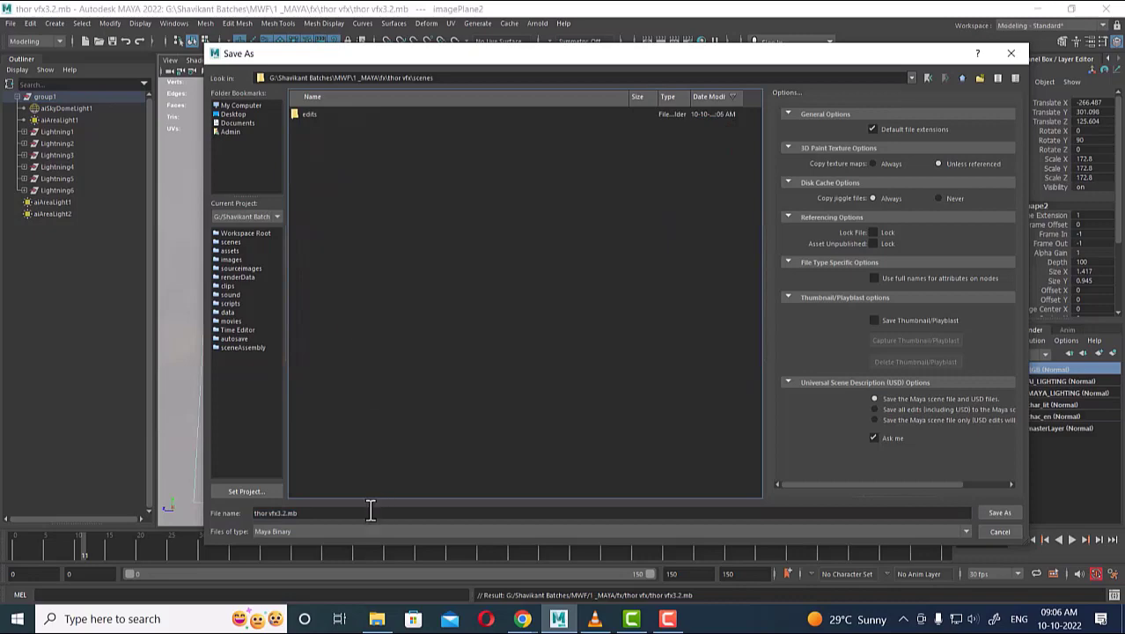
click(282, 514)
drag(279, 513, 288, 514)
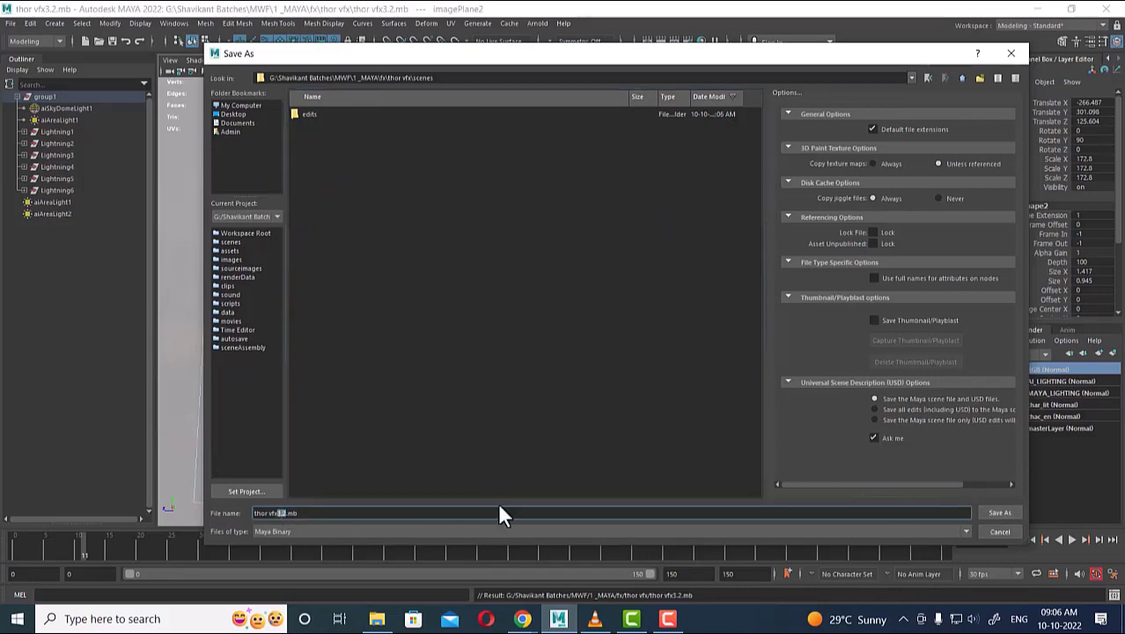
text(4)
key(Return)
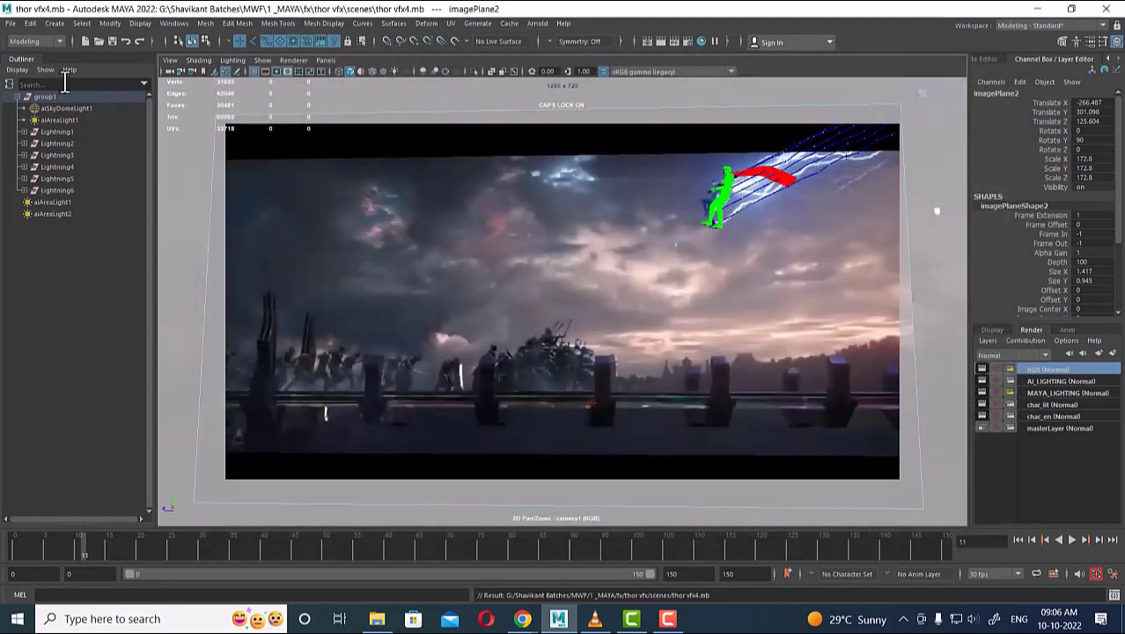
Activate the chac_en layer and set its Frame/Animation ext to name#.ext in the common render settings.
click(687, 40)
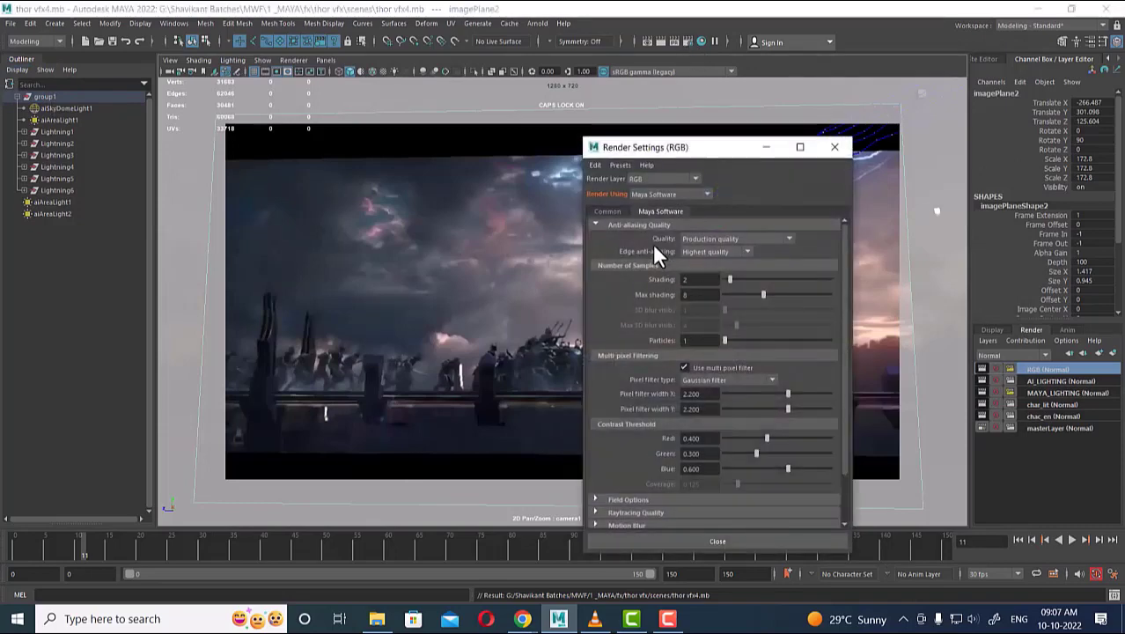
click(1048, 416)
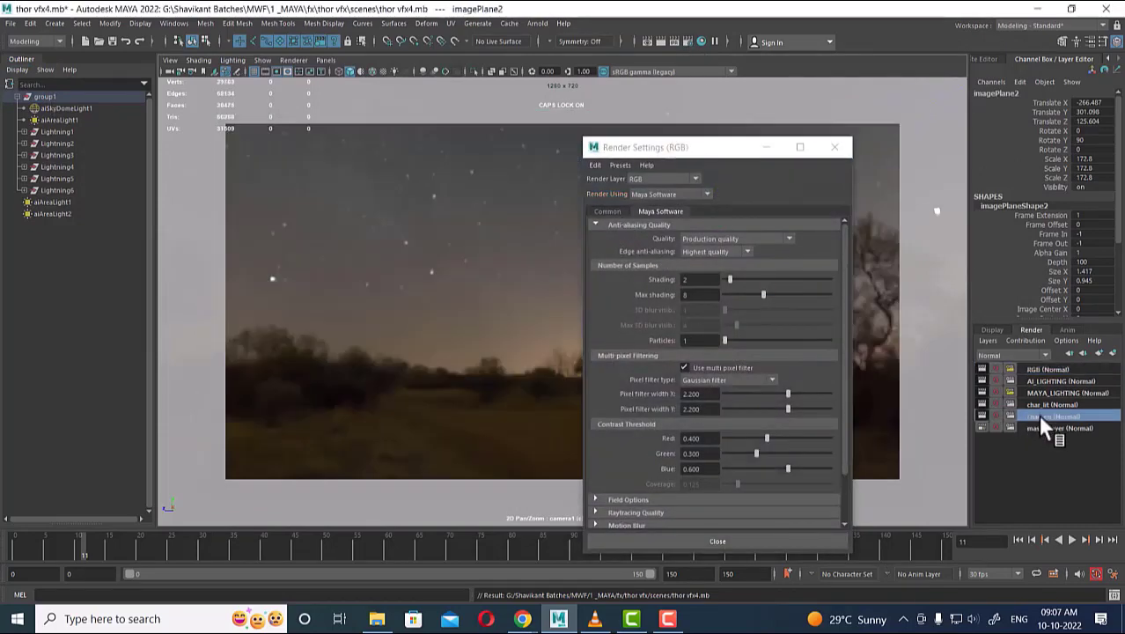
click(608, 211)
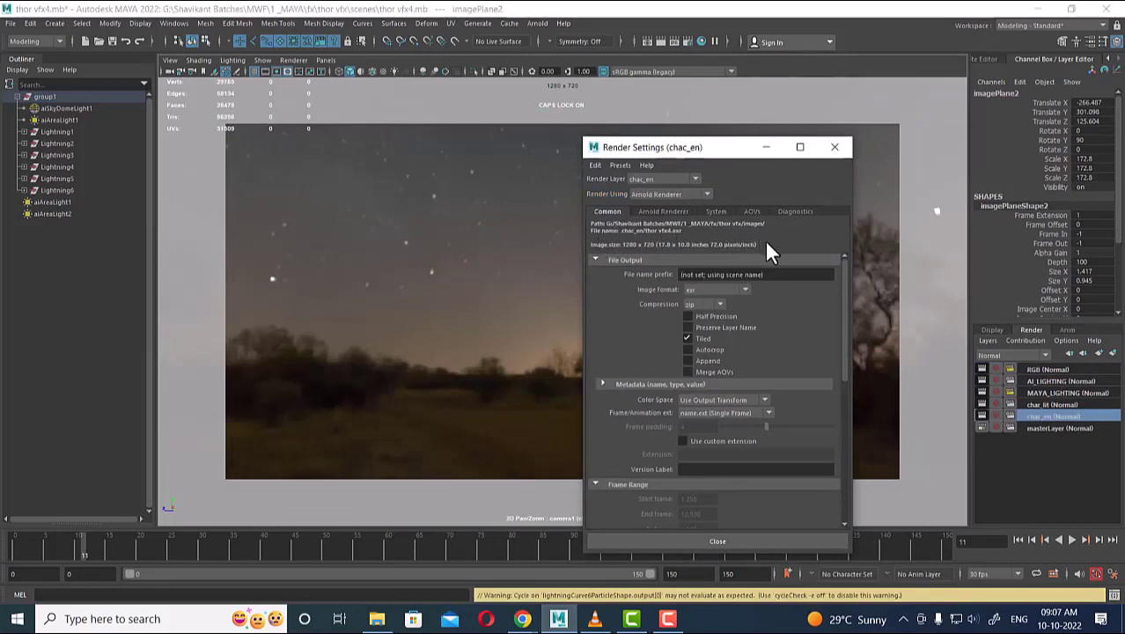
click(671, 625)
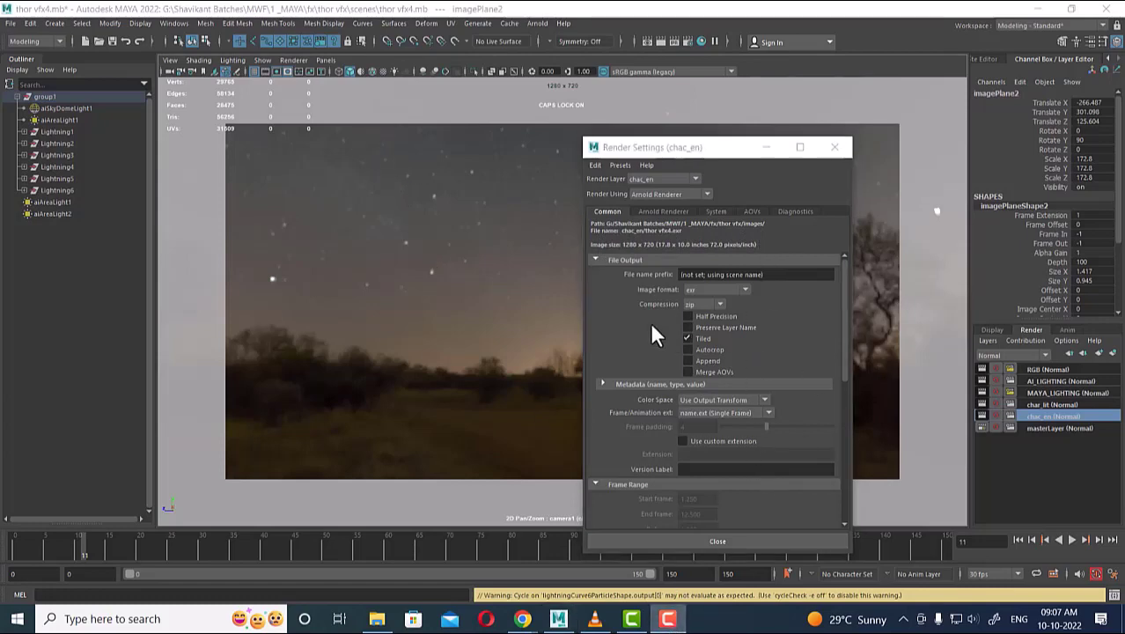
scroll(650, 410, down, 3)
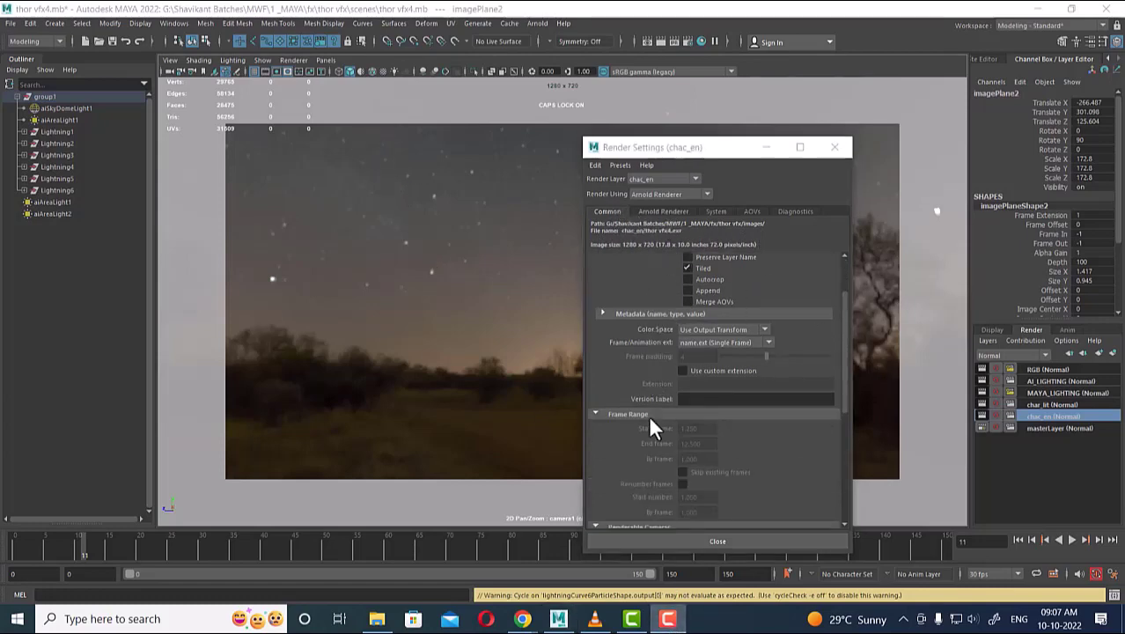
scroll(663, 421, up, 2)
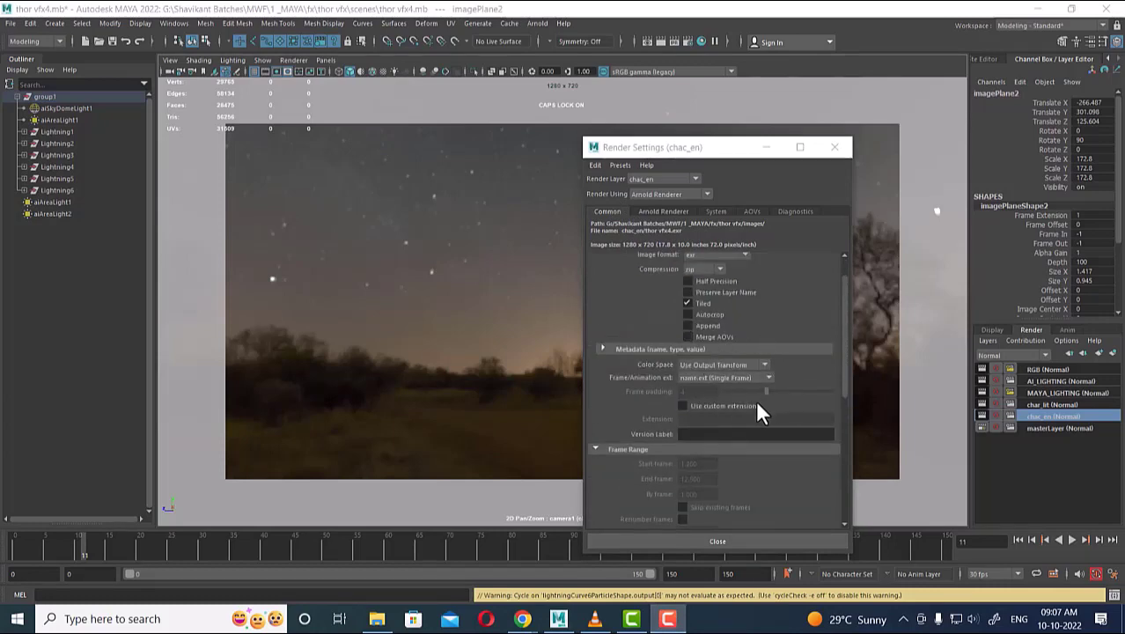
click(746, 379)
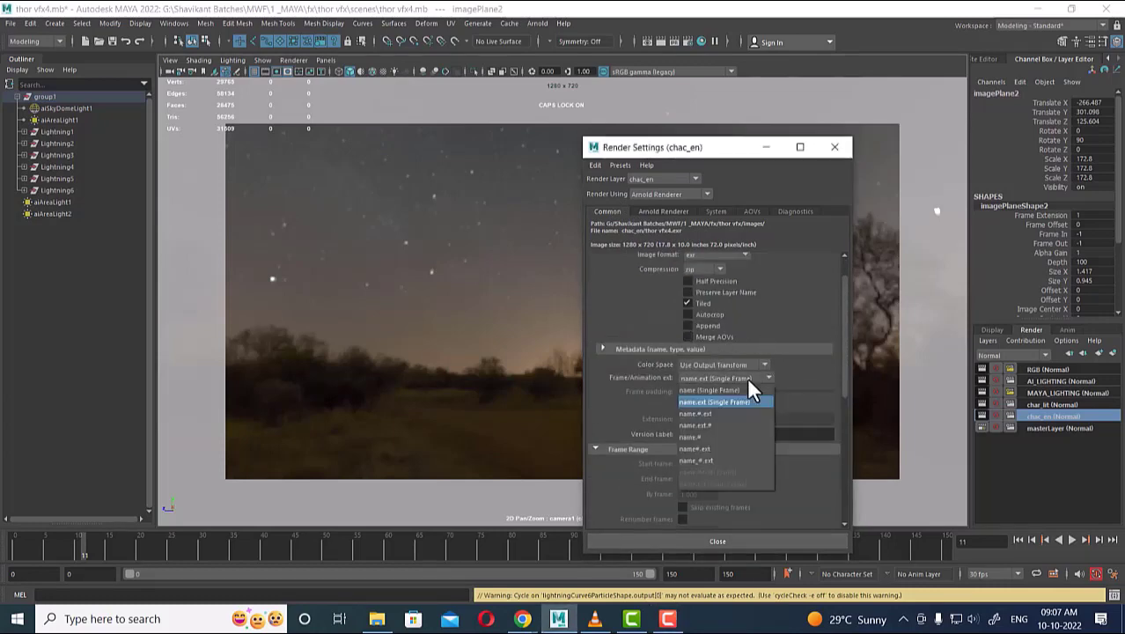
click(736, 449)
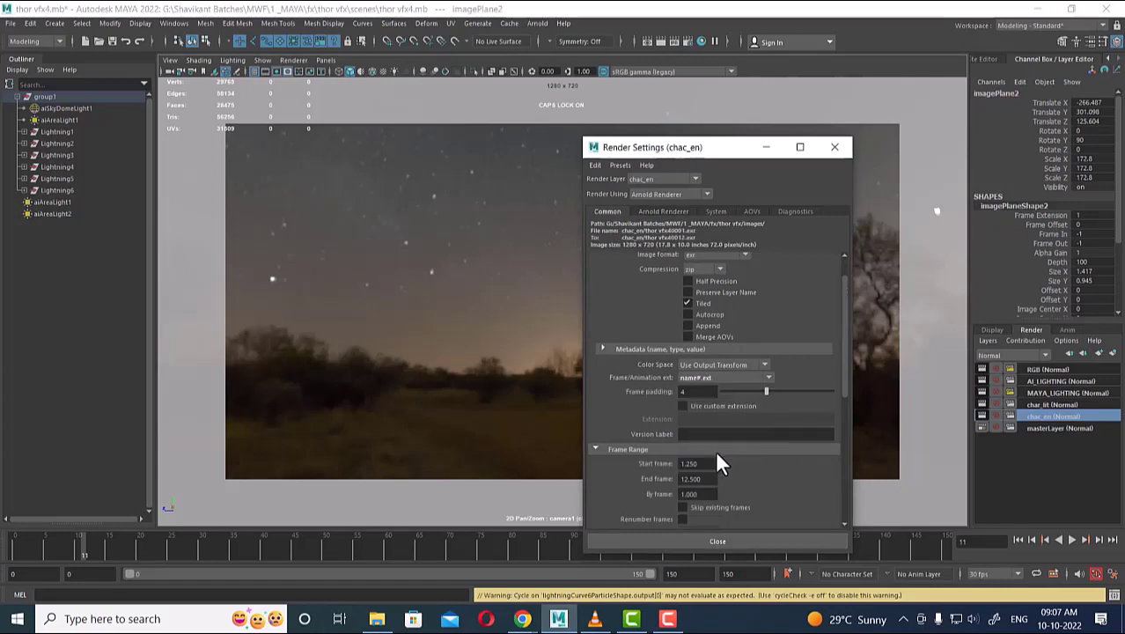
Set the render frame range to start at frame 0 and end at frame 150.
click(709, 464)
drag(709, 468, 609, 459)
text(0)
key(Return)
drag(708, 479, 607, 482)
text(150)
key(Return)
Activate the masterLayer, check the animation at its last frame, and return to frame 0.
click(1018, 541)
drag(723, 149, 638, 316)
click(1056, 429)
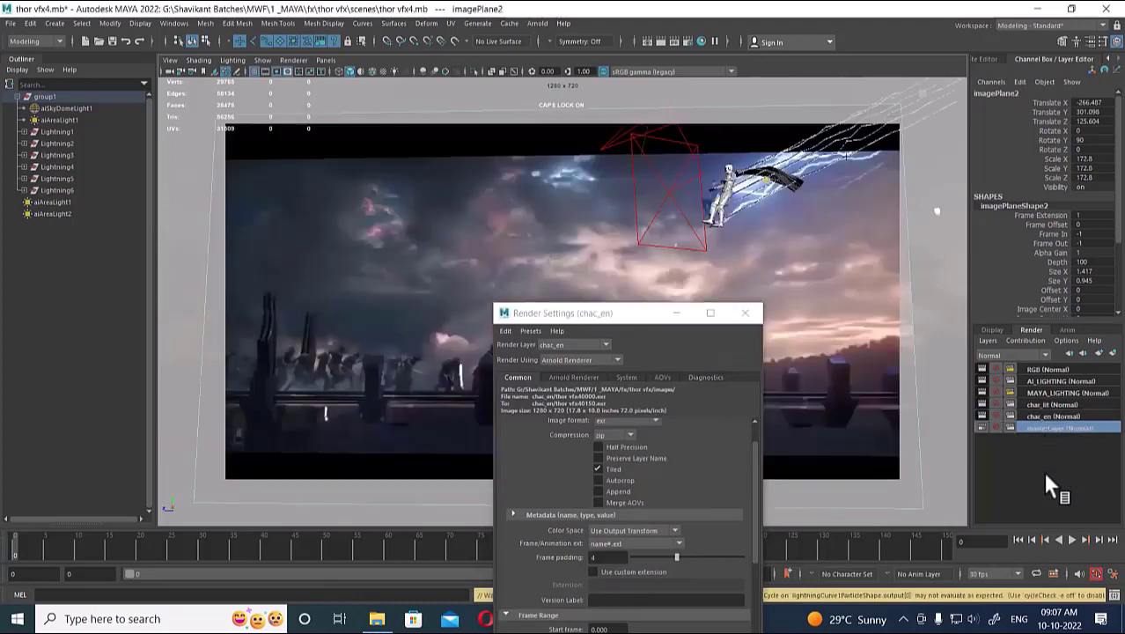
click(1112, 539)
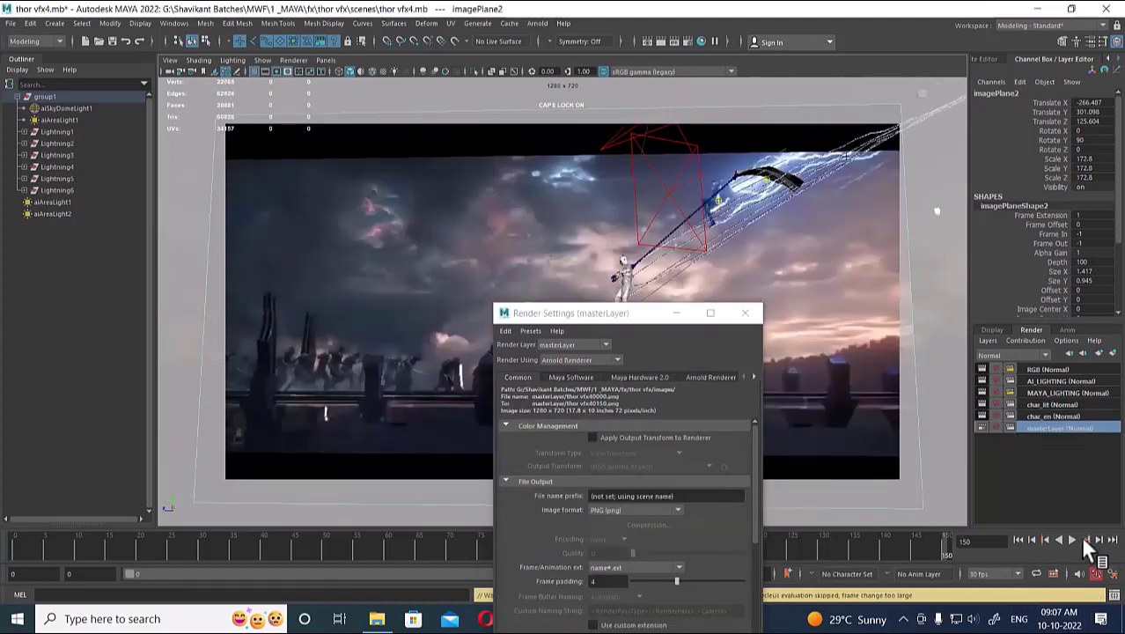
click(1019, 540)
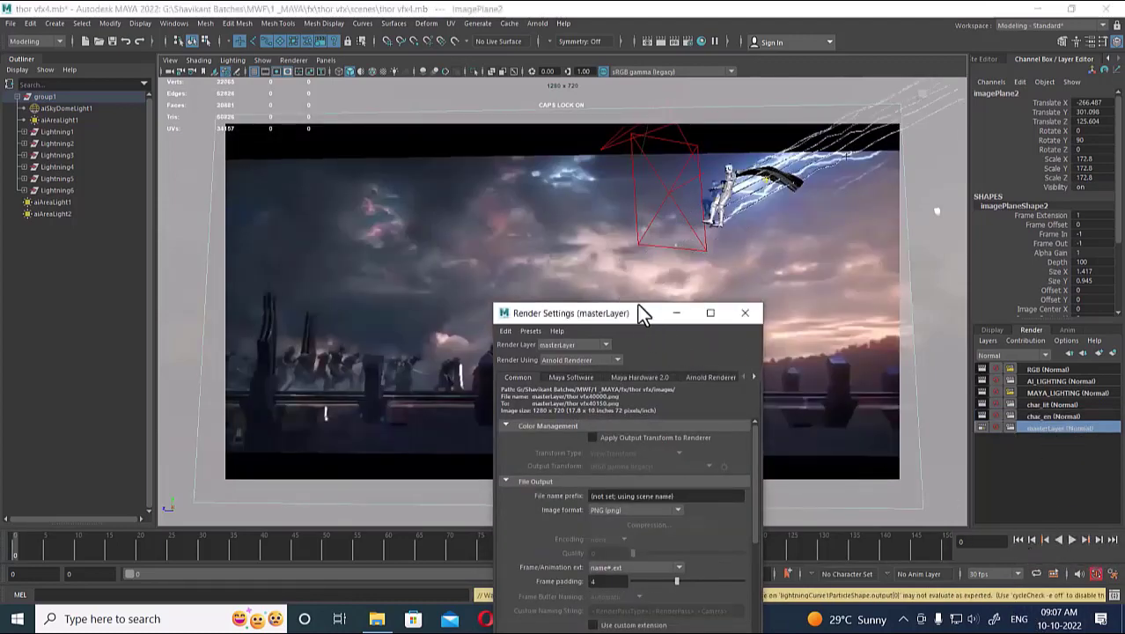
Choose camera1 as the masterLayer's renderable camera, and review the image size and Maya Software settings.
drag(638, 316, 647, 122)
scroll(643, 403, down, 2)
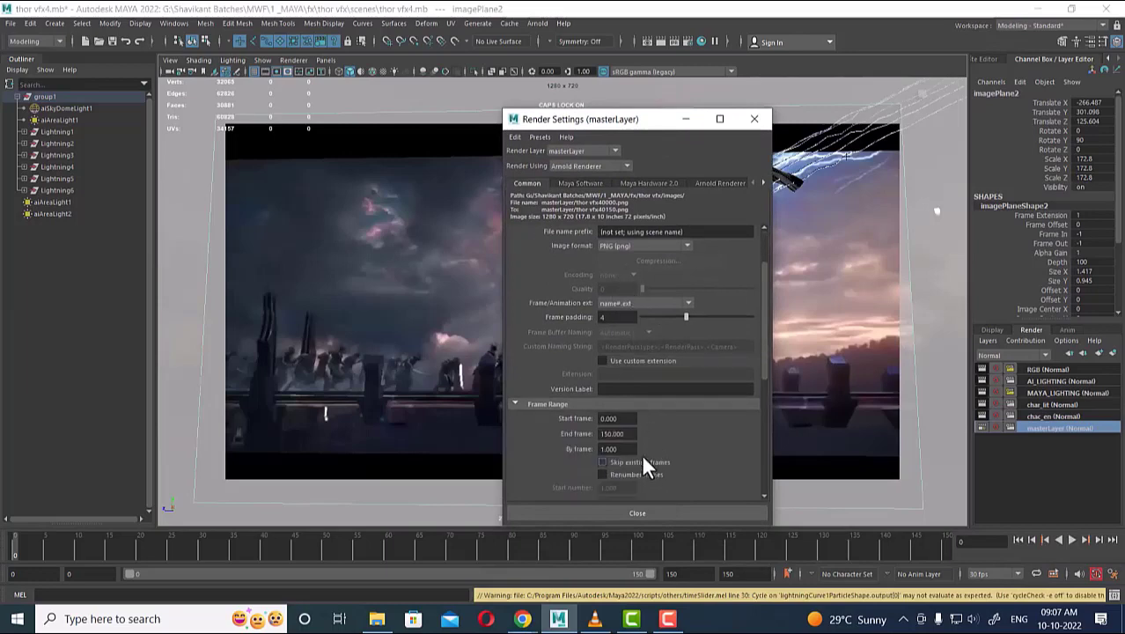
scroll(678, 440, down, 3)
click(679, 392)
click(667, 413)
scroll(734, 445, down, 2)
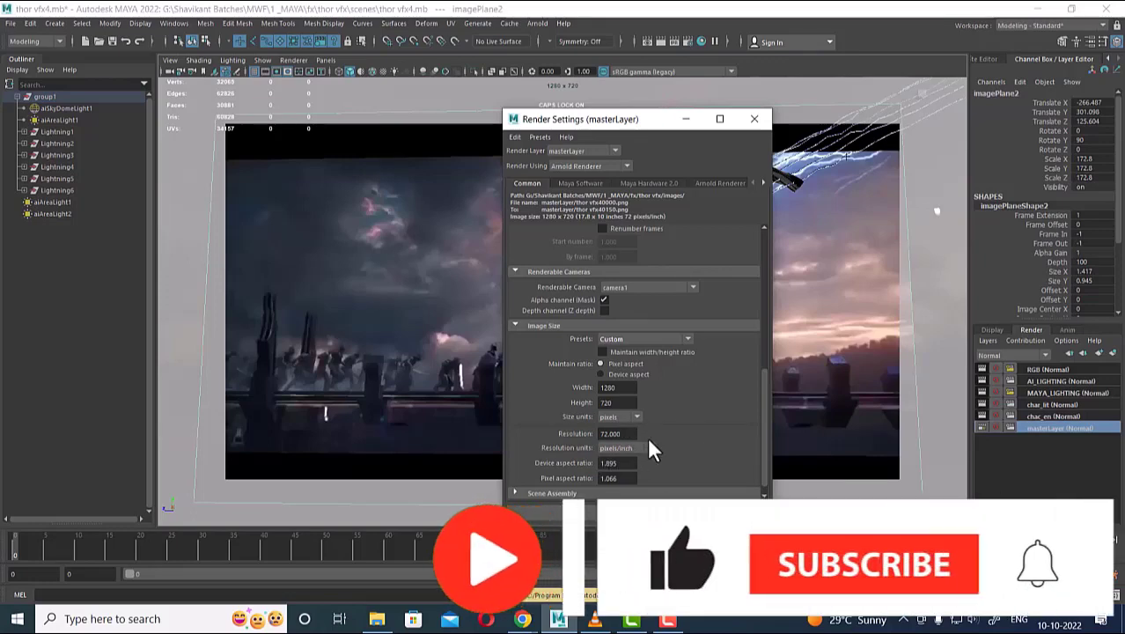
scroll(709, 430, down, 1)
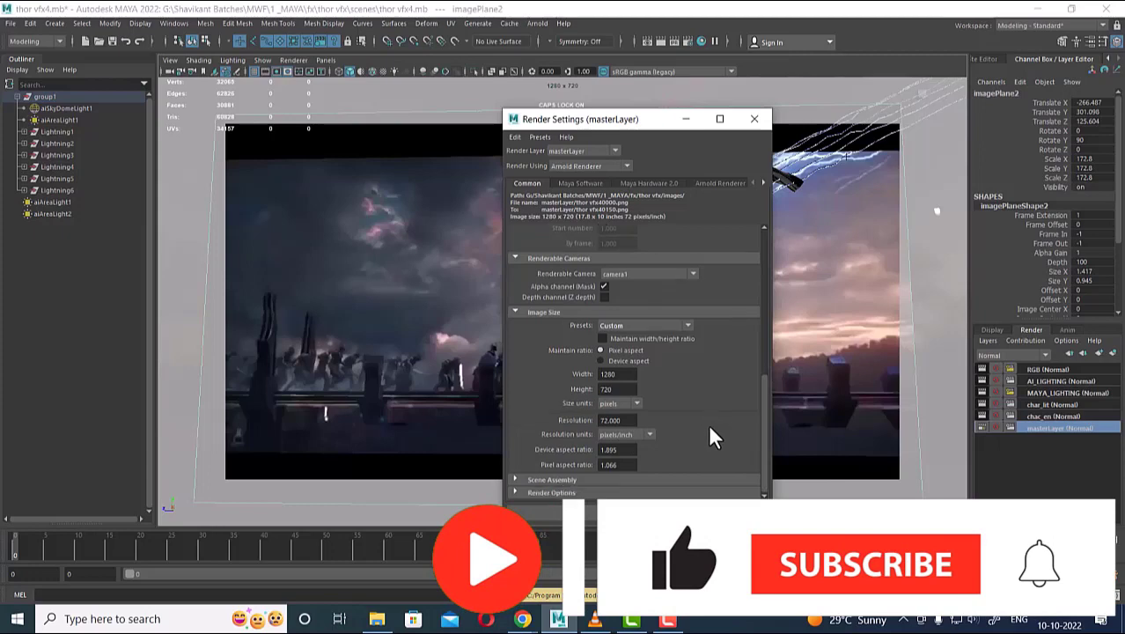
click(578, 184)
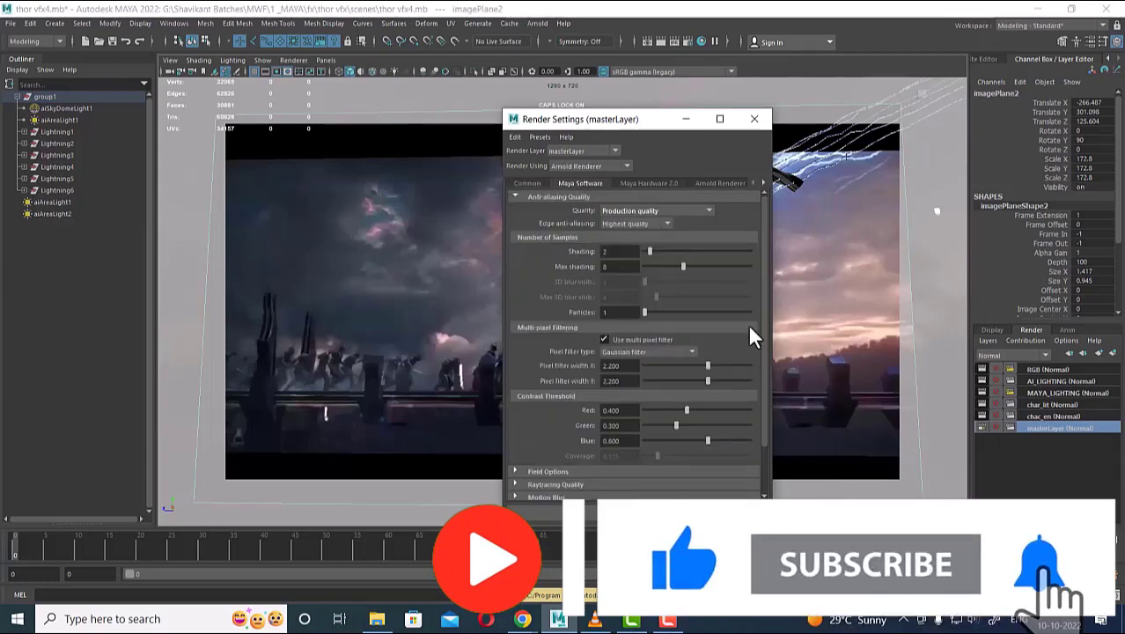
click(526, 183)
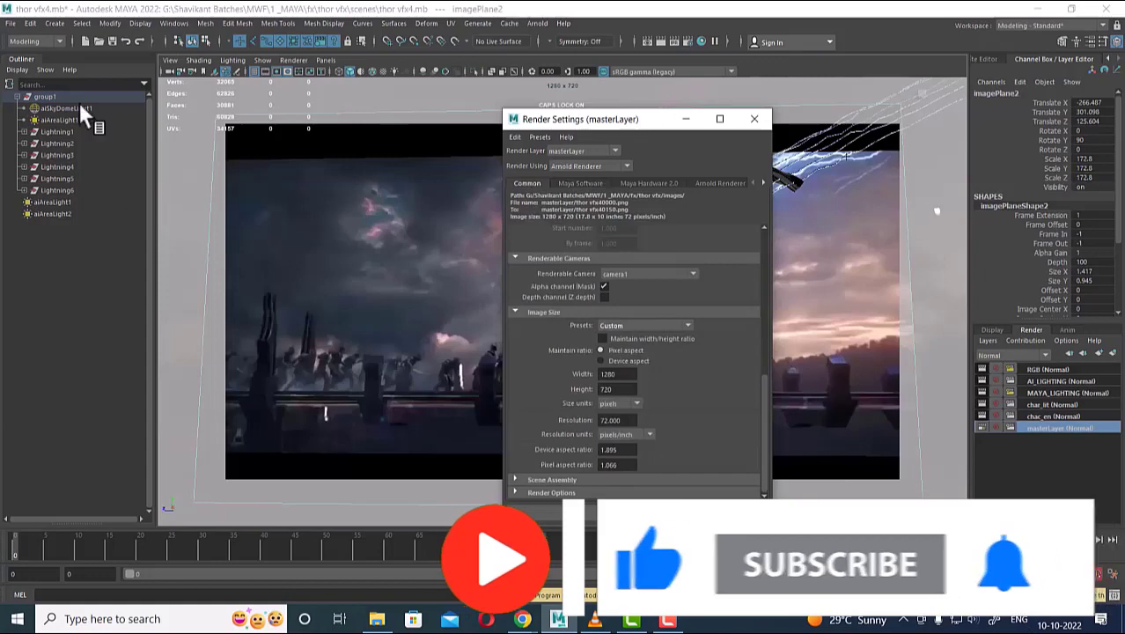
Save the scene and switch to the Rendering menu set.
click(12, 24)
click(33, 72)
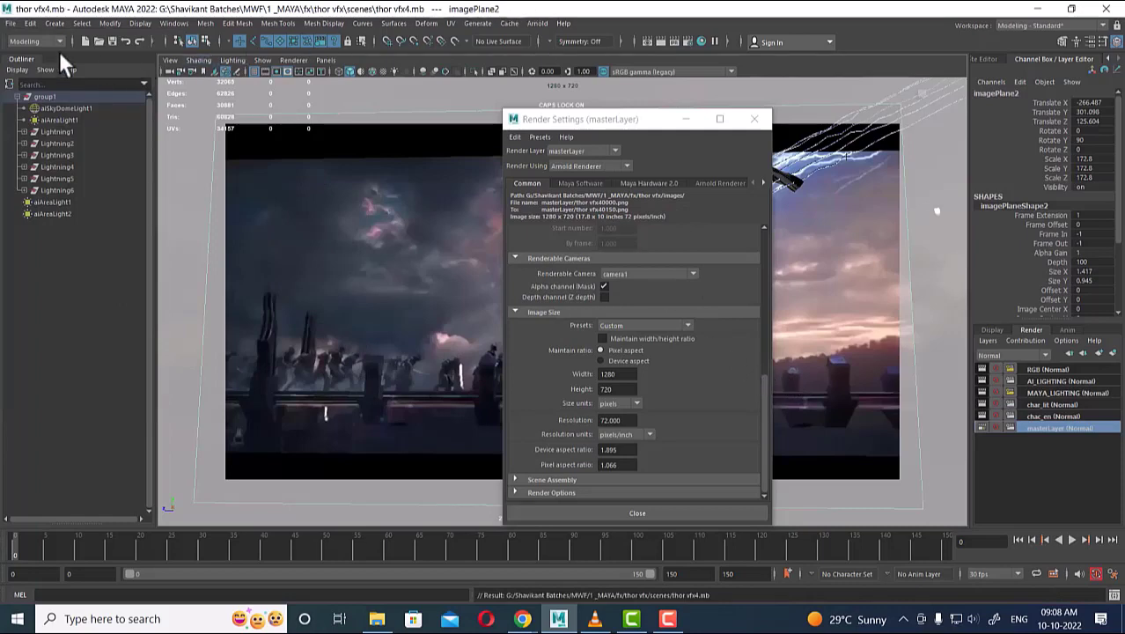
click(26, 41)
click(25, 102)
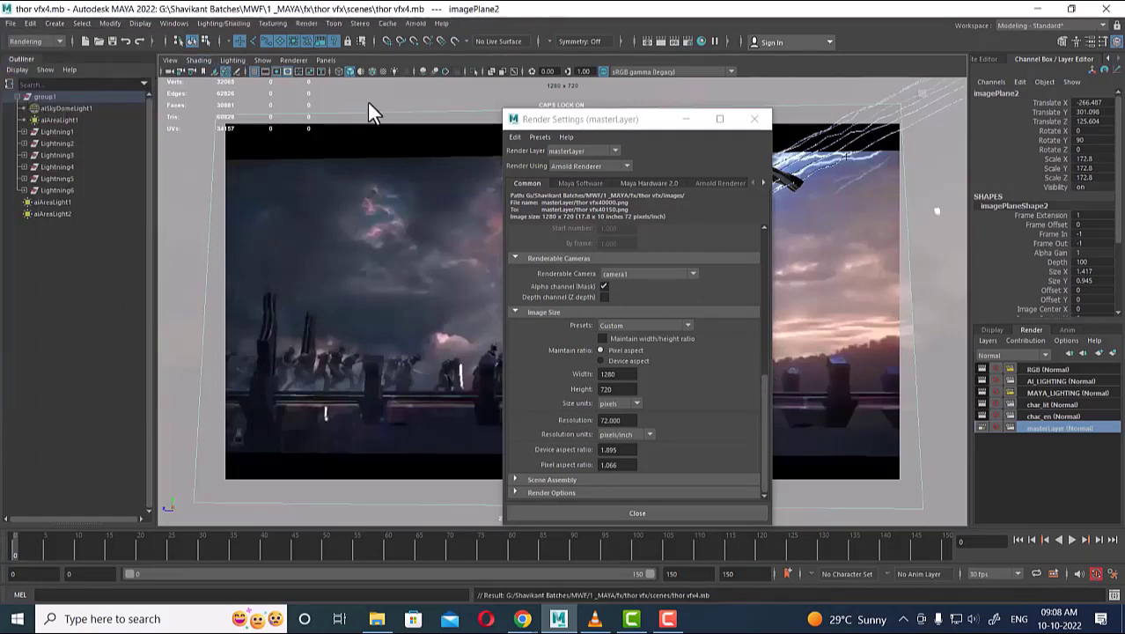
Start the sequence render of the layers, and open the project's images\chac_en folder in File Explorer to check the output frames.
click(307, 23)
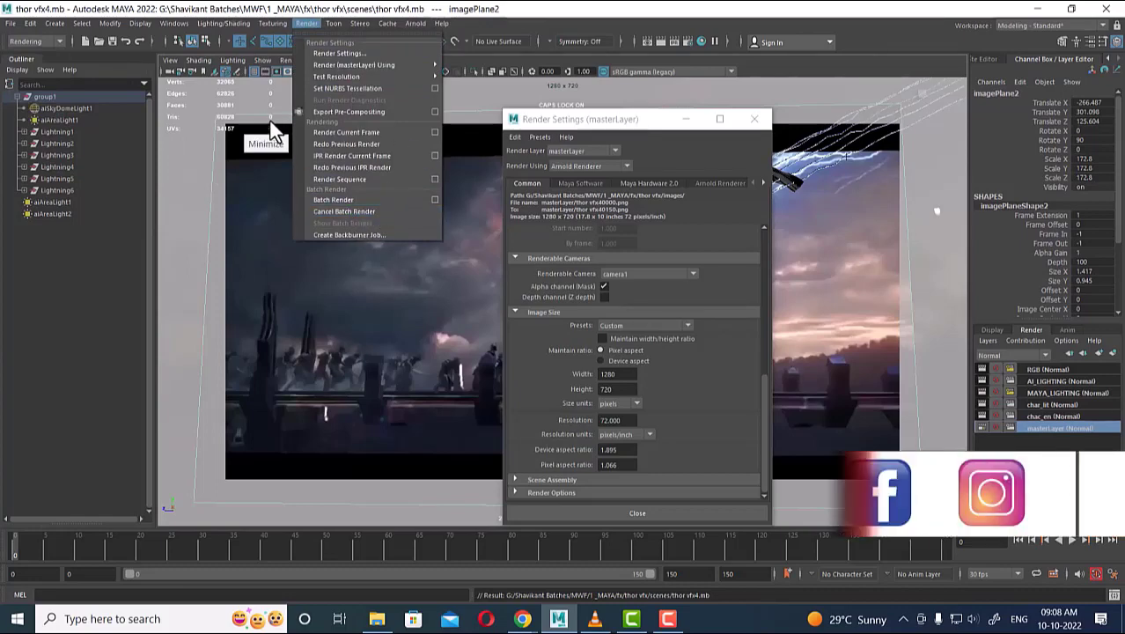
click(351, 178)
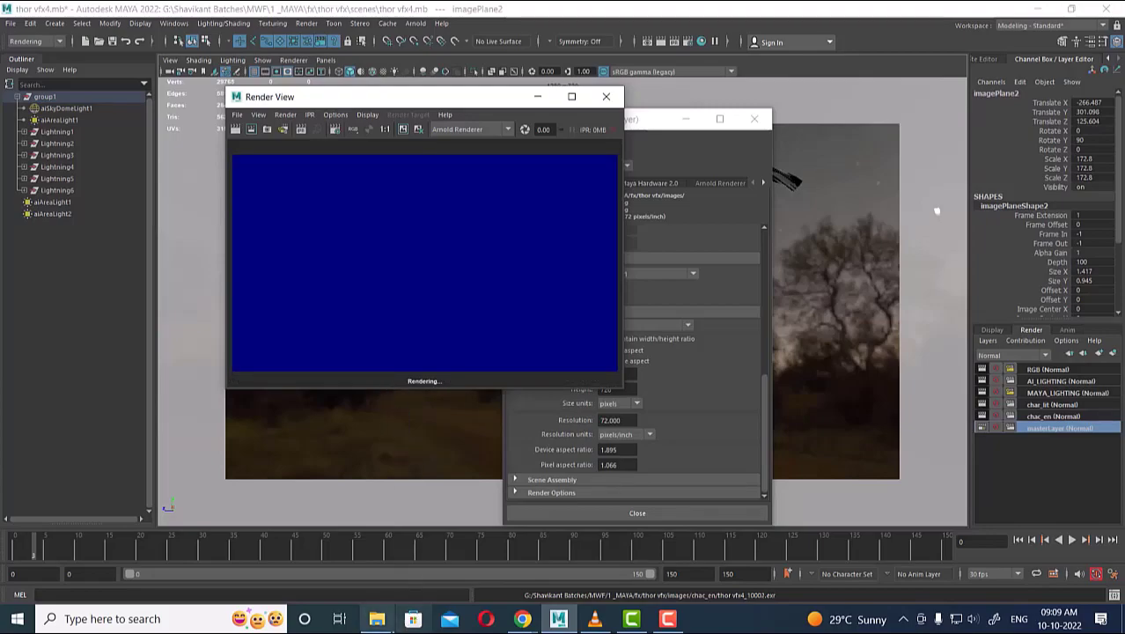
click(377, 618)
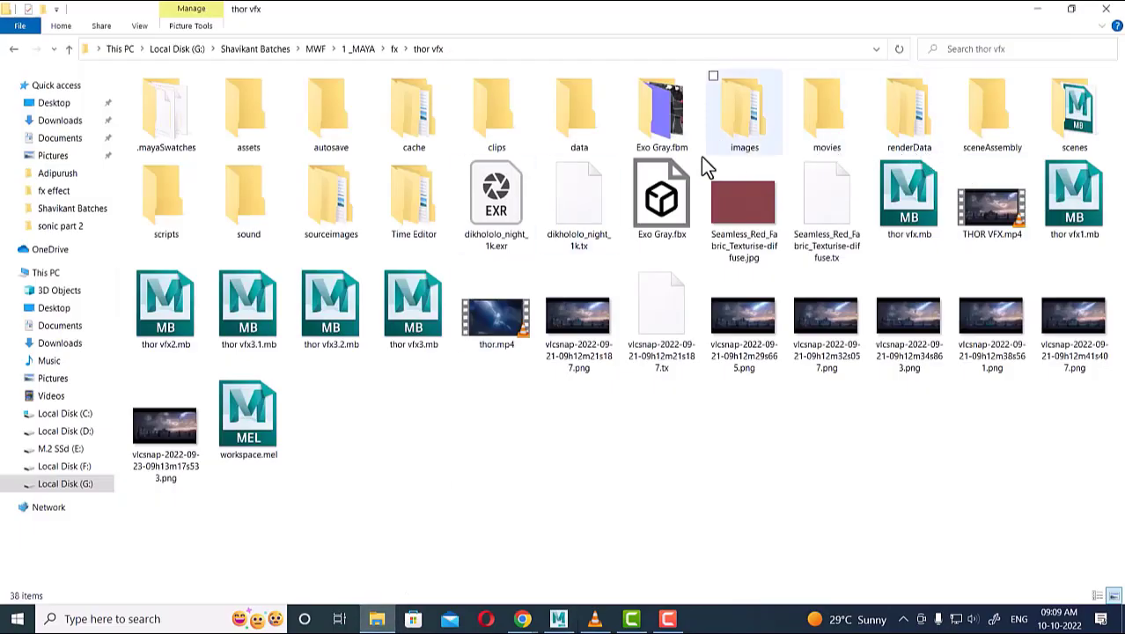
click(729, 134)
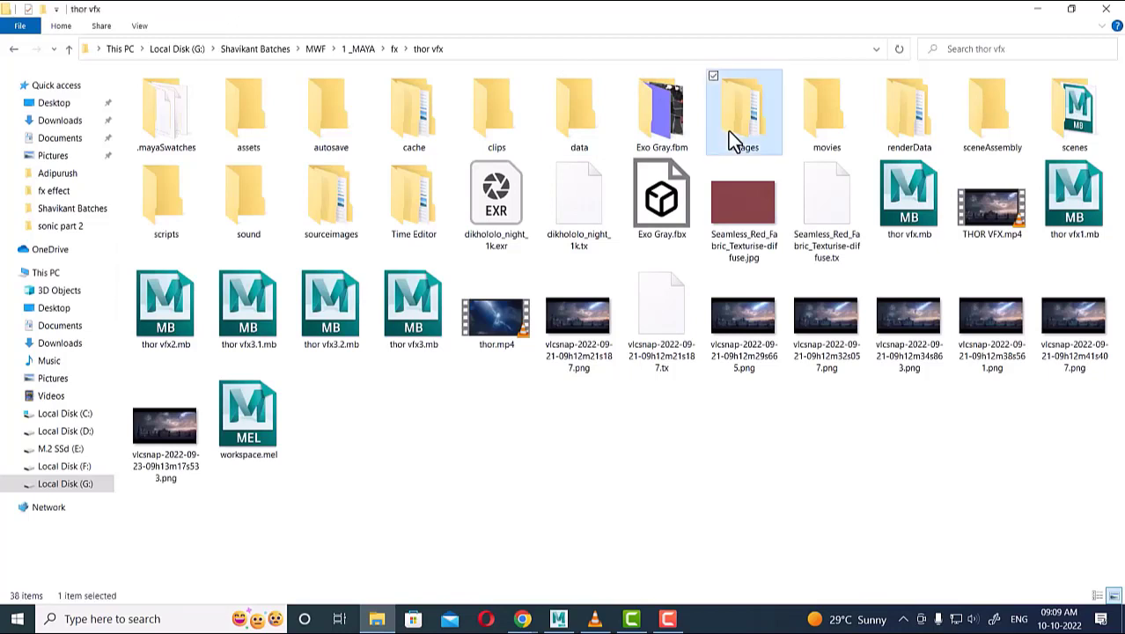
double_click(729, 132)
click(185, 98)
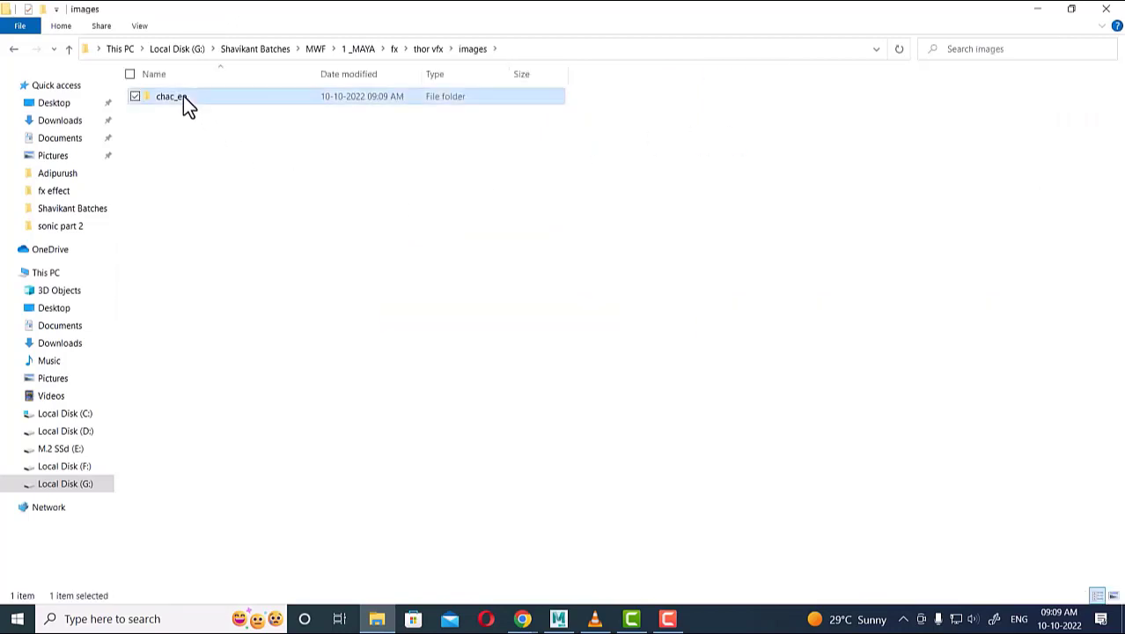
double_click(184, 98)
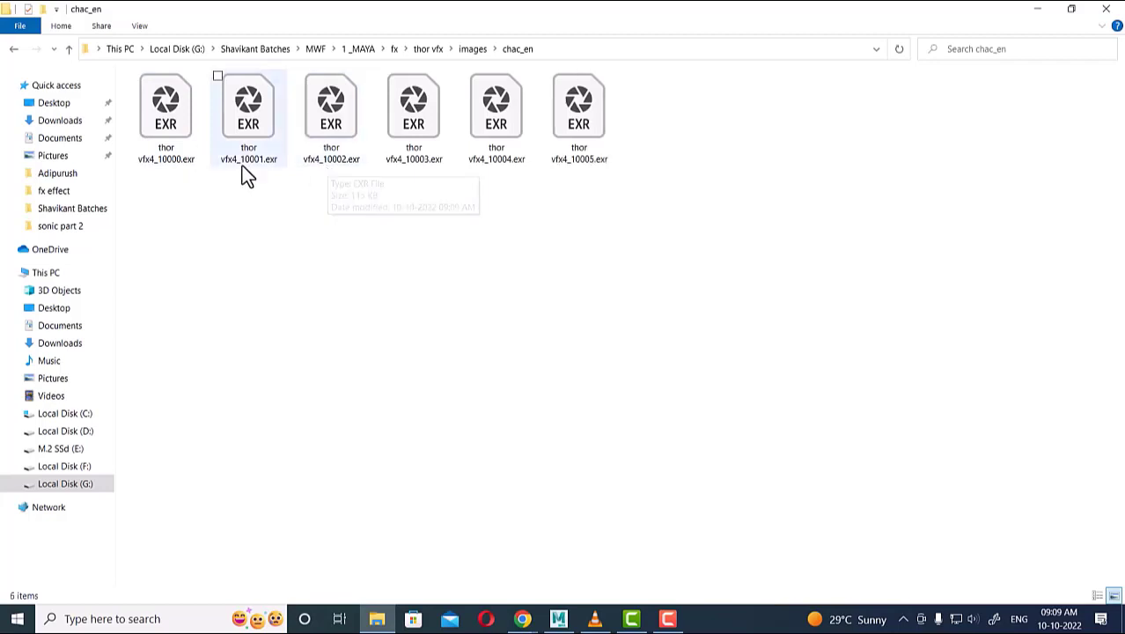
Launch FCheck and browse for an animation in the folder G:\Shavikant Batches\MWF\1 _MAYA\fx.
key(super)
text(c)
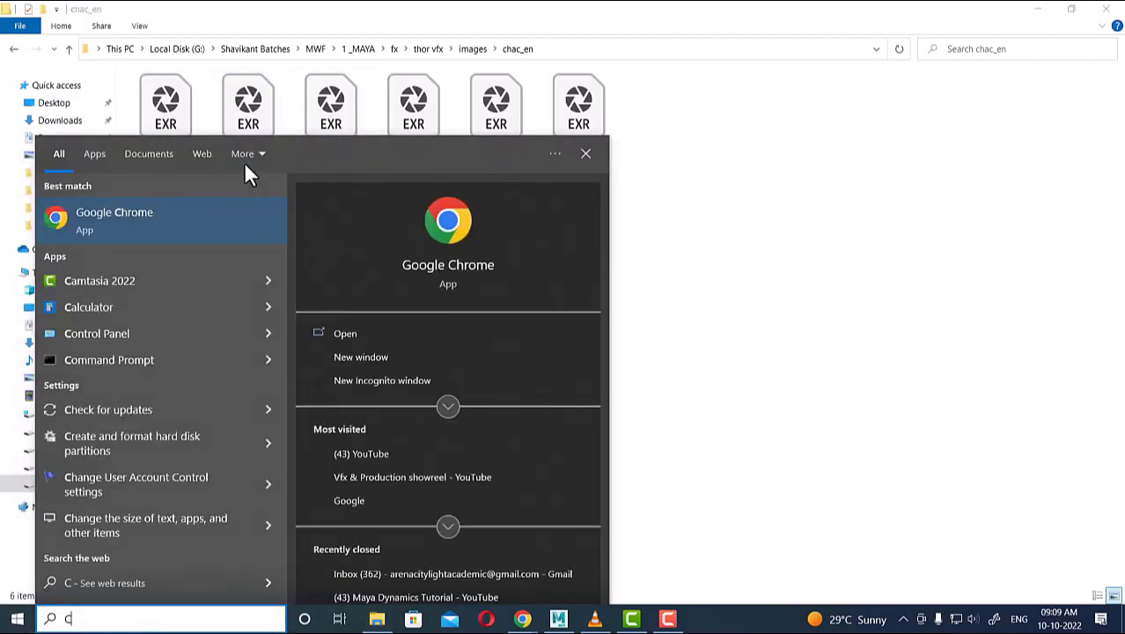
key(BackSpace)
text(f)
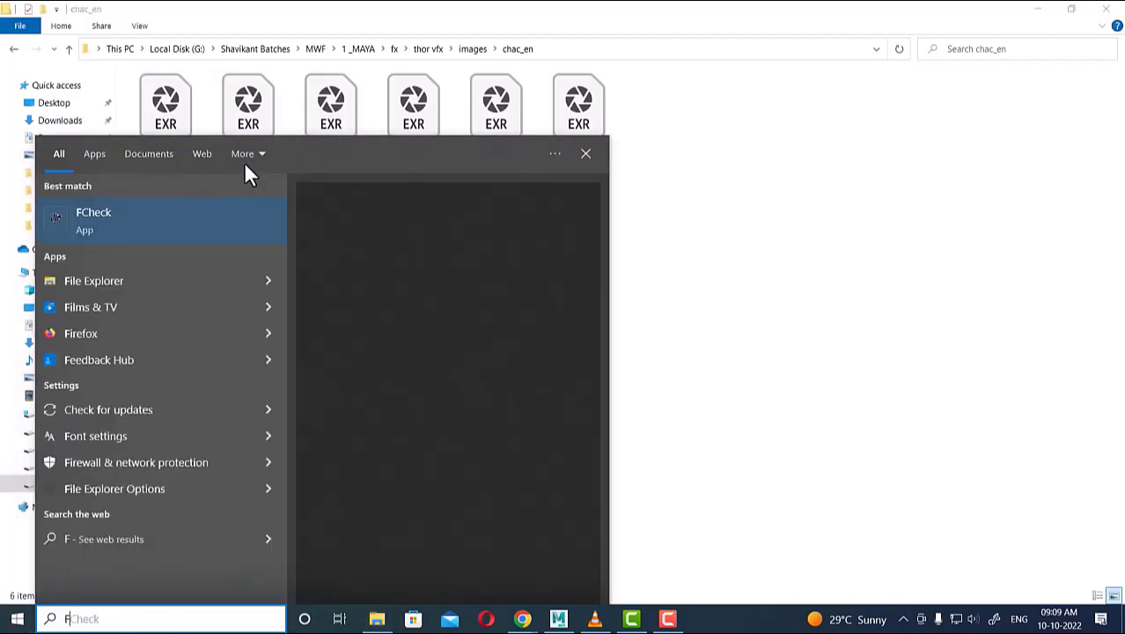
click(147, 222)
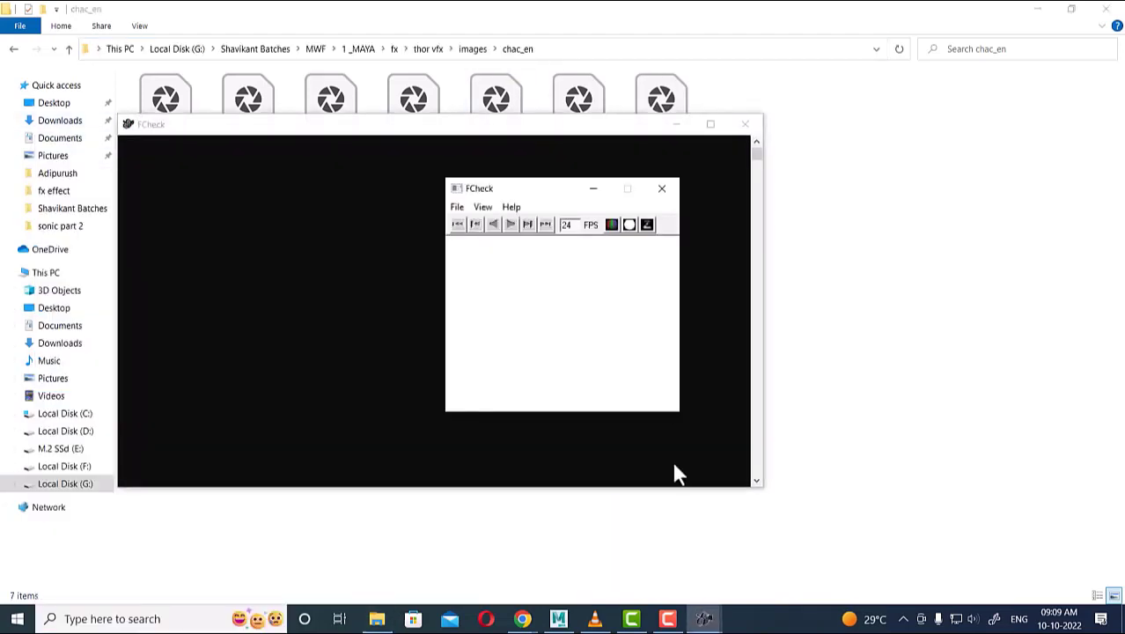
click(457, 206)
click(495, 241)
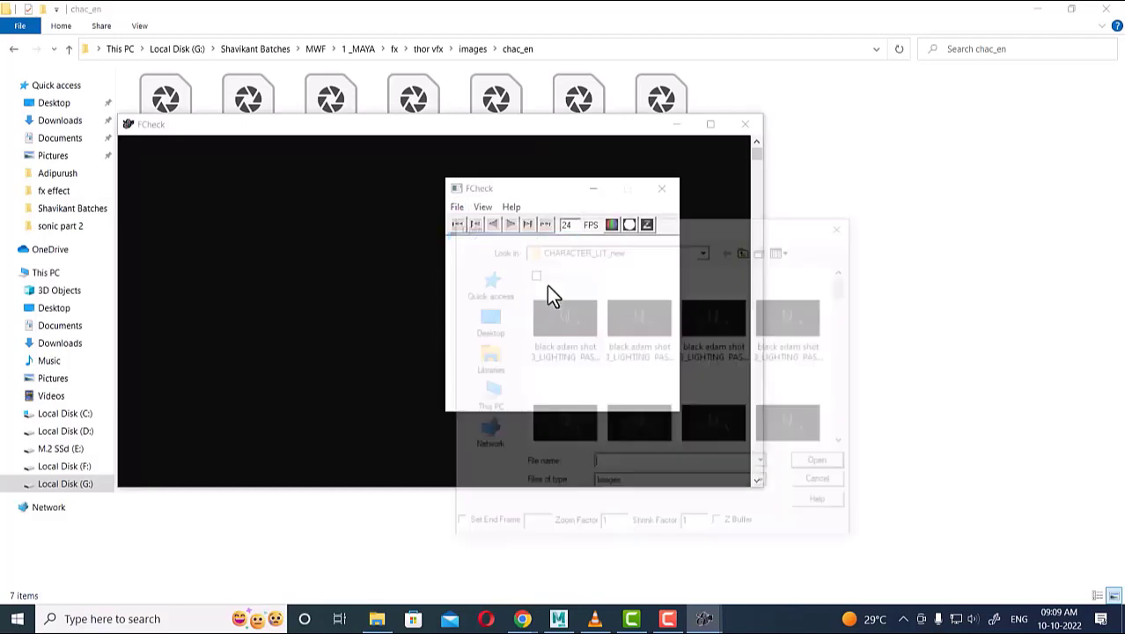
text(G:\Shavikant Batches\MWF\1_MAYA\fx)
key(Return)
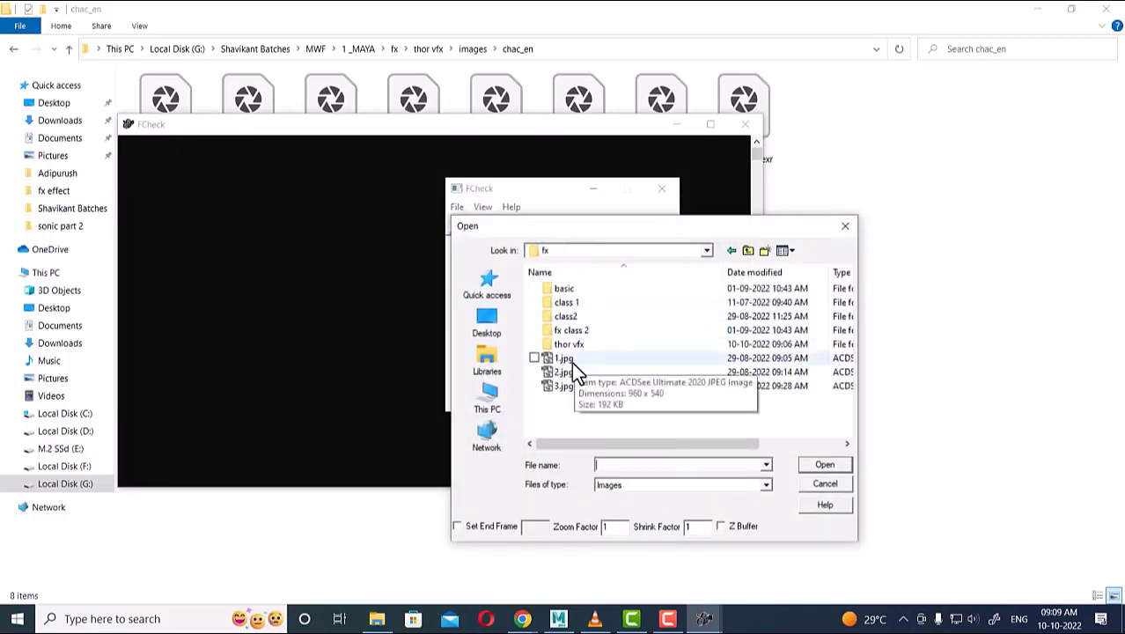
Copy the path of the chac_en render folder and use it as the location in FCheck's file browser.
click(564, 48)
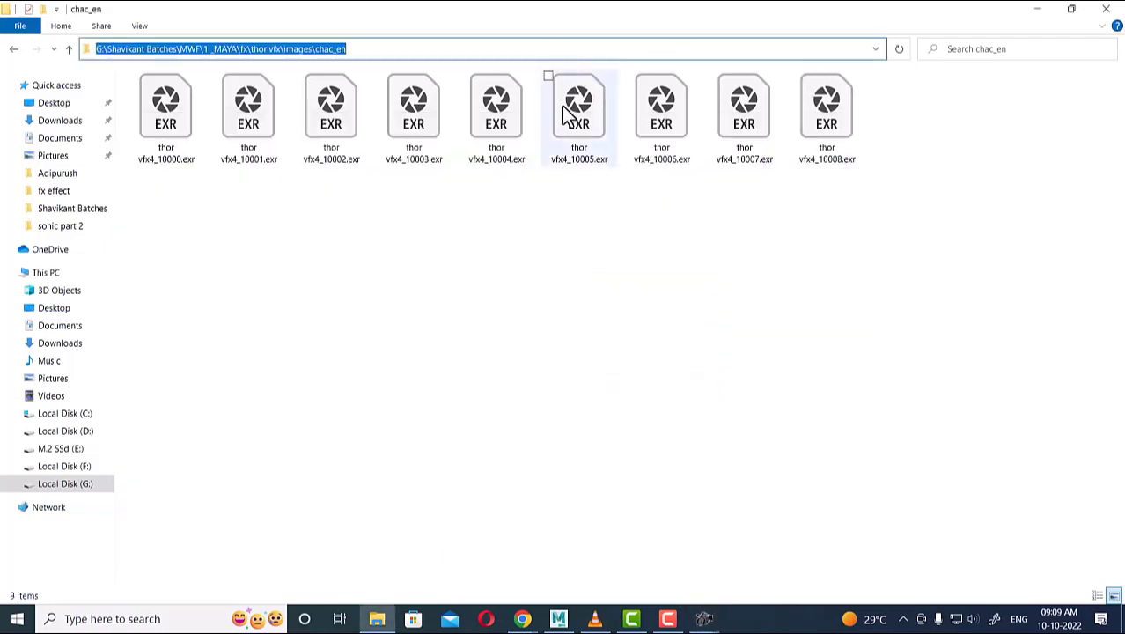
click(704, 621)
click(763, 548)
click(639, 465)
text(G:\Shivakant Batches\MWF\1_MAYA\fx\thor vfx\images\chac_en)
key(Return)
Show all file types and open thor vfx4_10000.exr as the animation's first frame in FCheck.
click(634, 488)
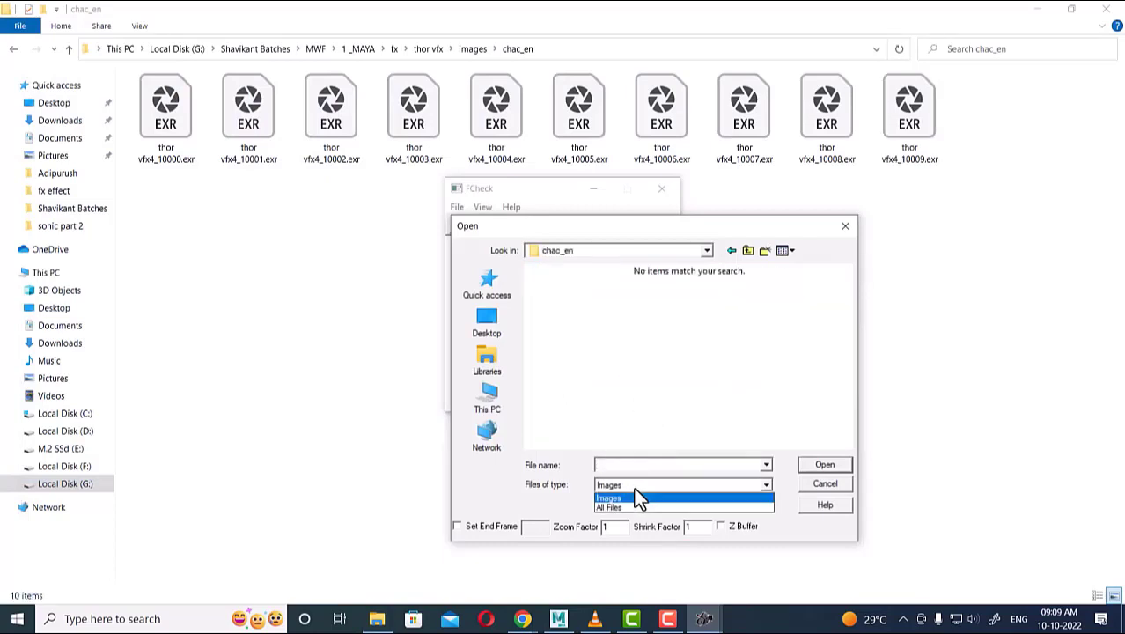
click(629, 505)
click(565, 318)
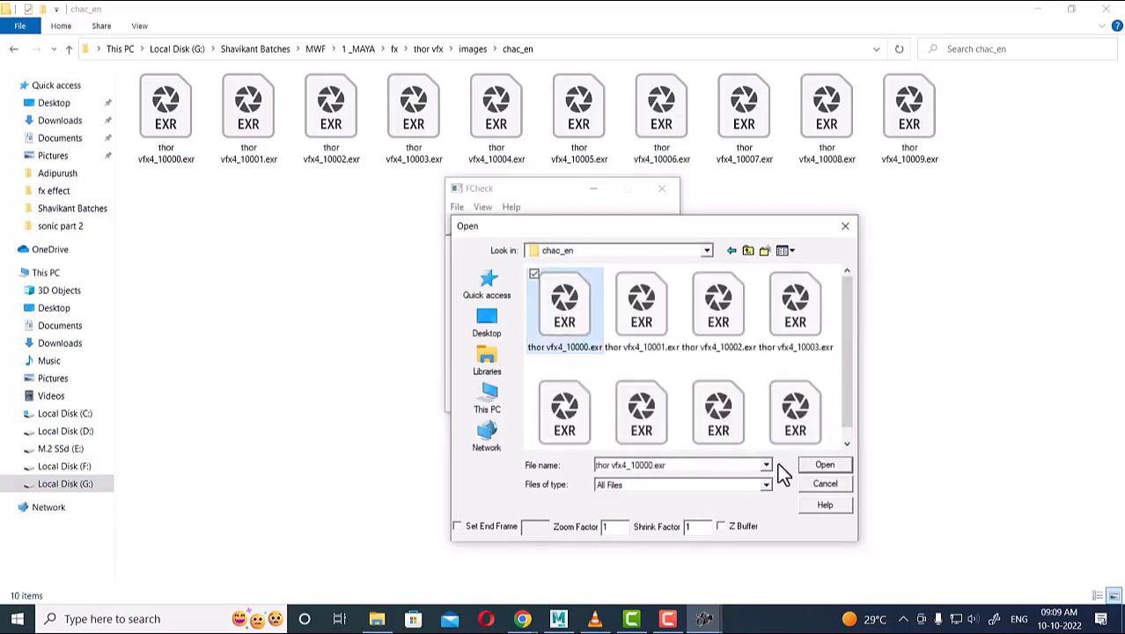
click(821, 466)
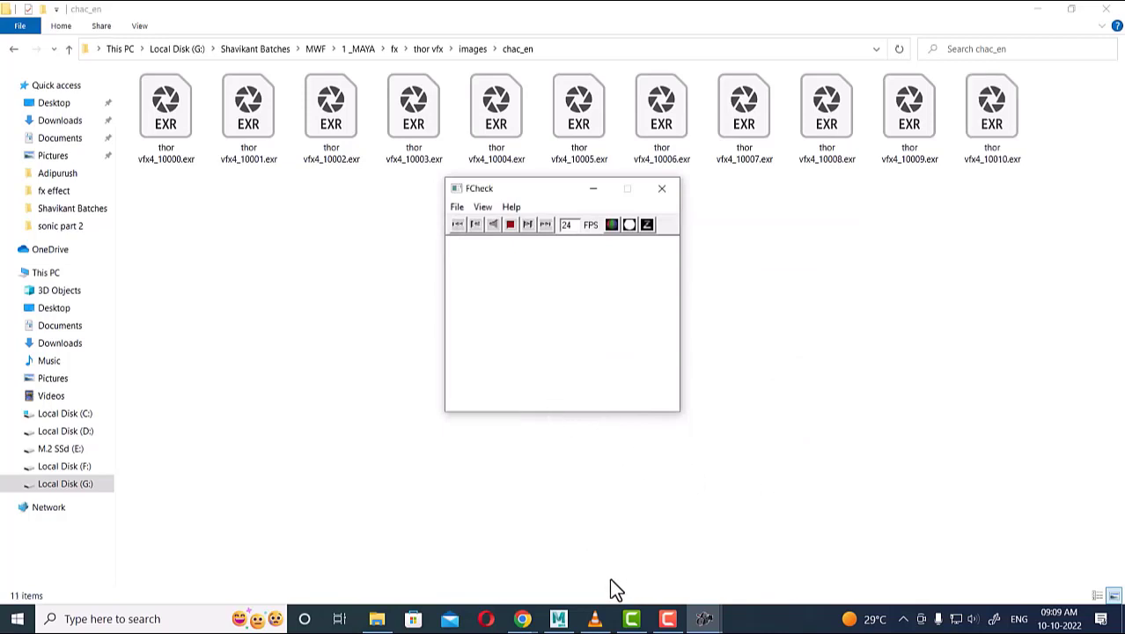
Open the rendered frame thor vfx4_10000.exr from the chac_en folder in its default application.
mouse_move(704, 619)
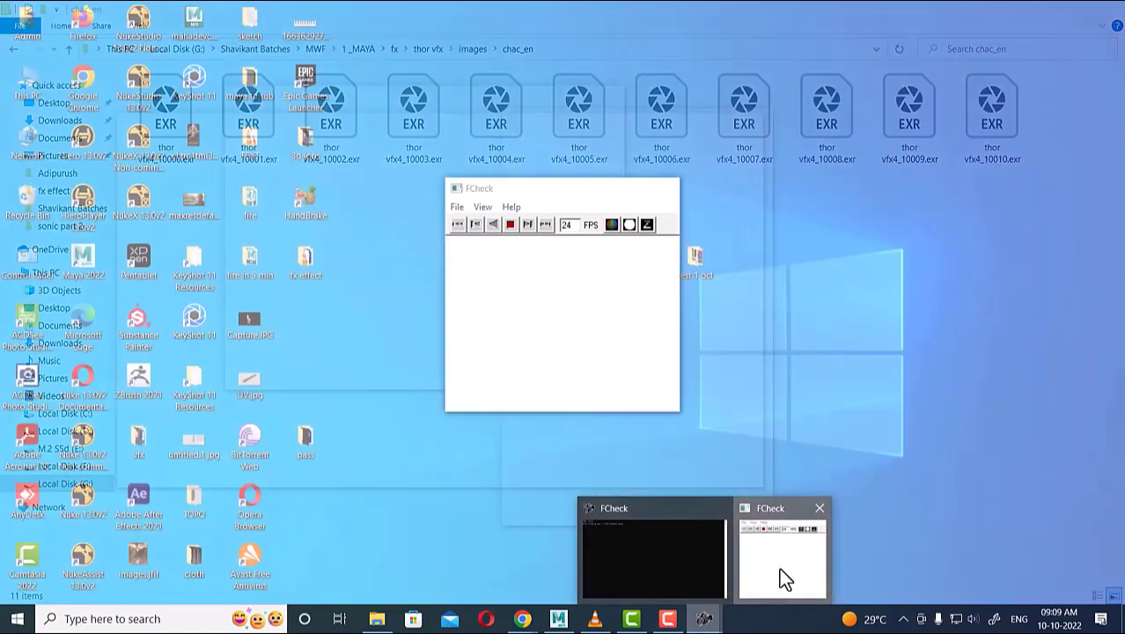
click(779, 568)
click(181, 123)
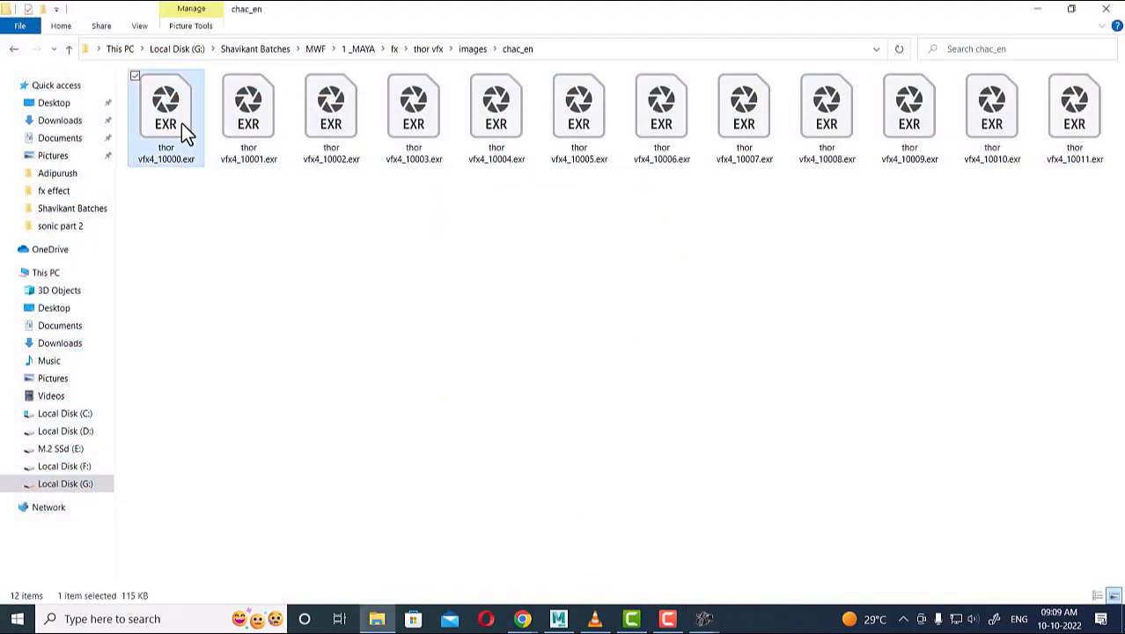
double_click(181, 123)
right_click(182, 129)
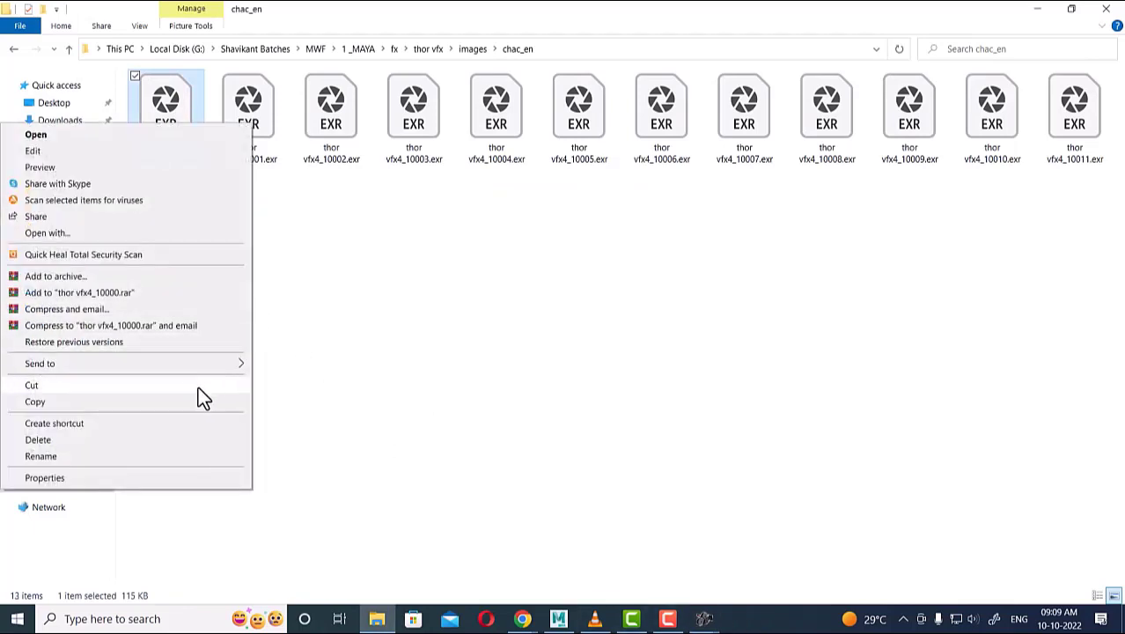
click(110, 133)
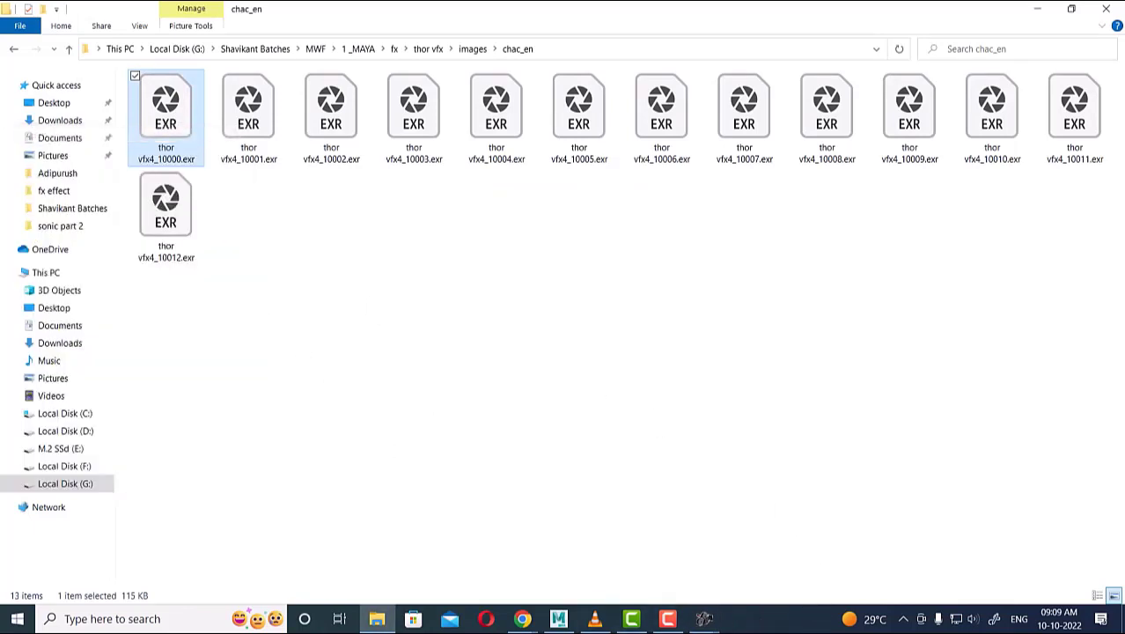
Try again to load the animation from the first rendered EXR frame in FCheck, using the Set End Frame option.
mouse_move(713, 625)
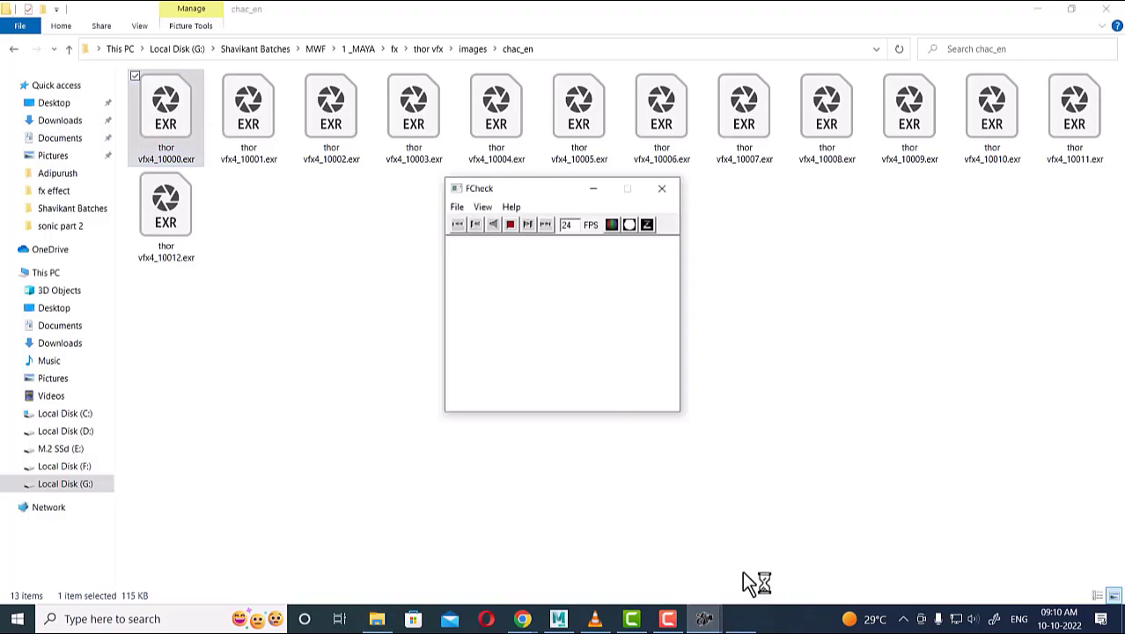
mouse_move(677, 623)
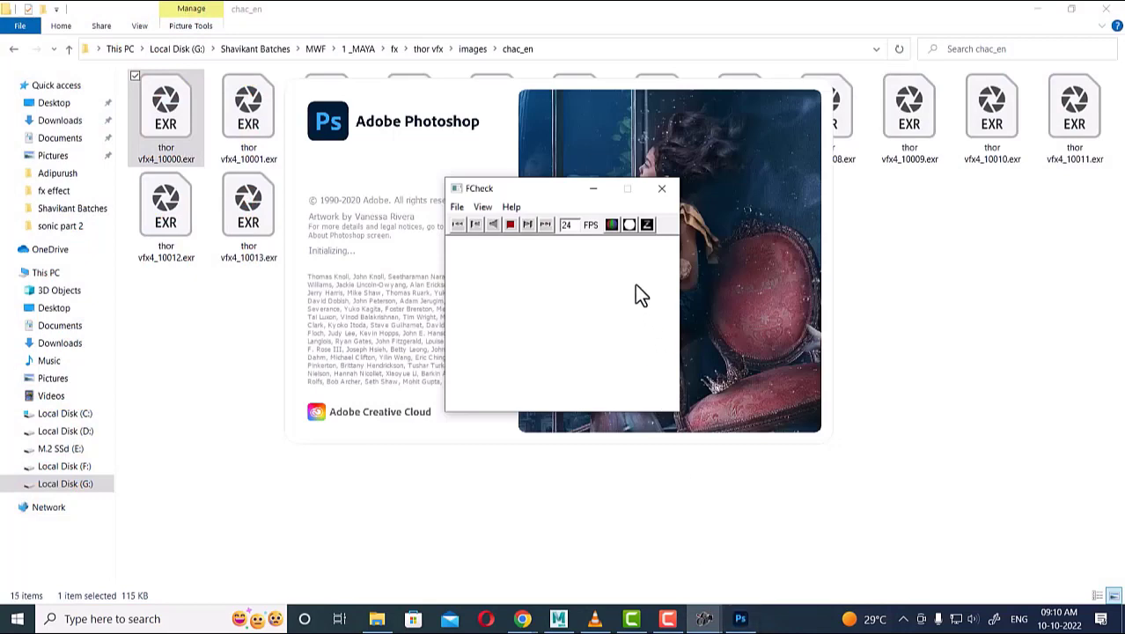
click(457, 206)
click(486, 238)
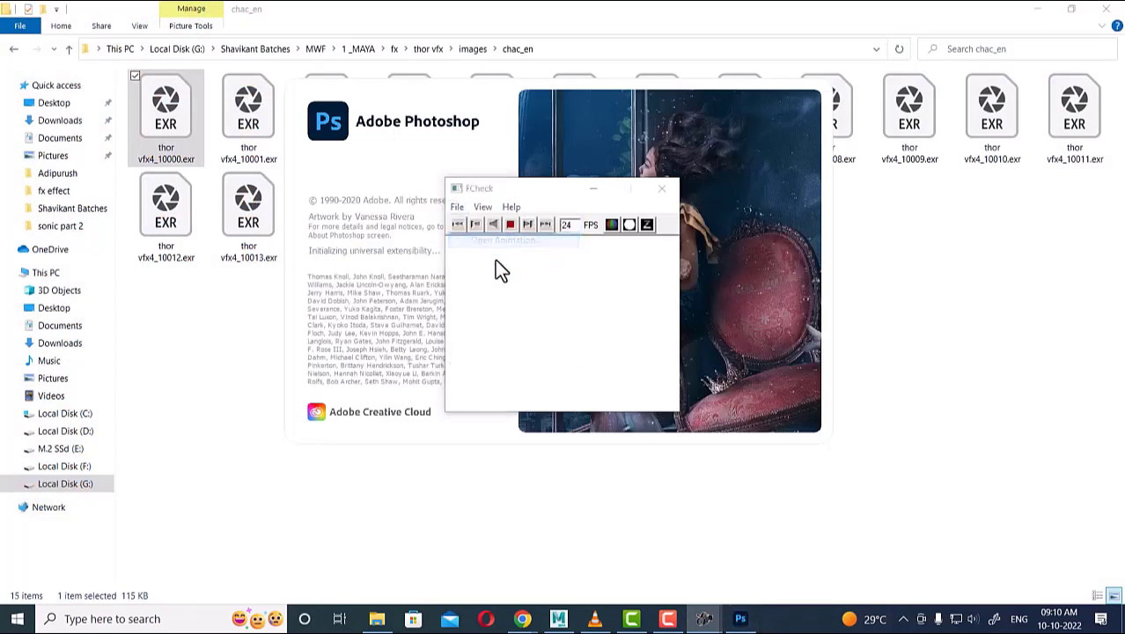
click(565, 308)
click(457, 525)
click(830, 466)
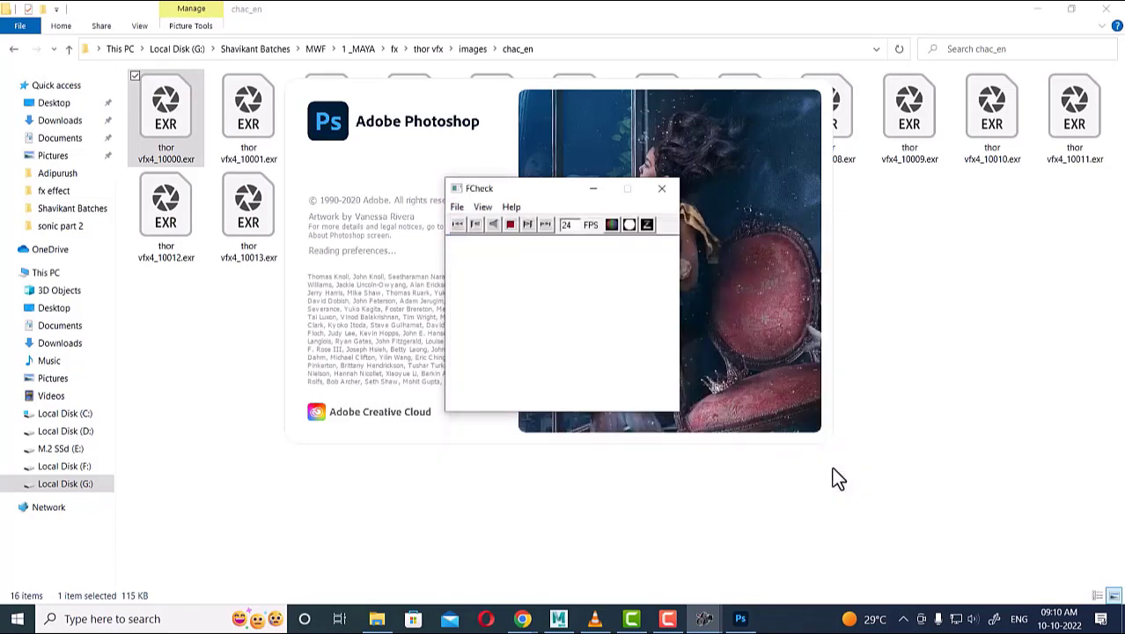
Switch to Photoshop to view the rendered character frame, and bring the FCheck window forward.
click(742, 619)
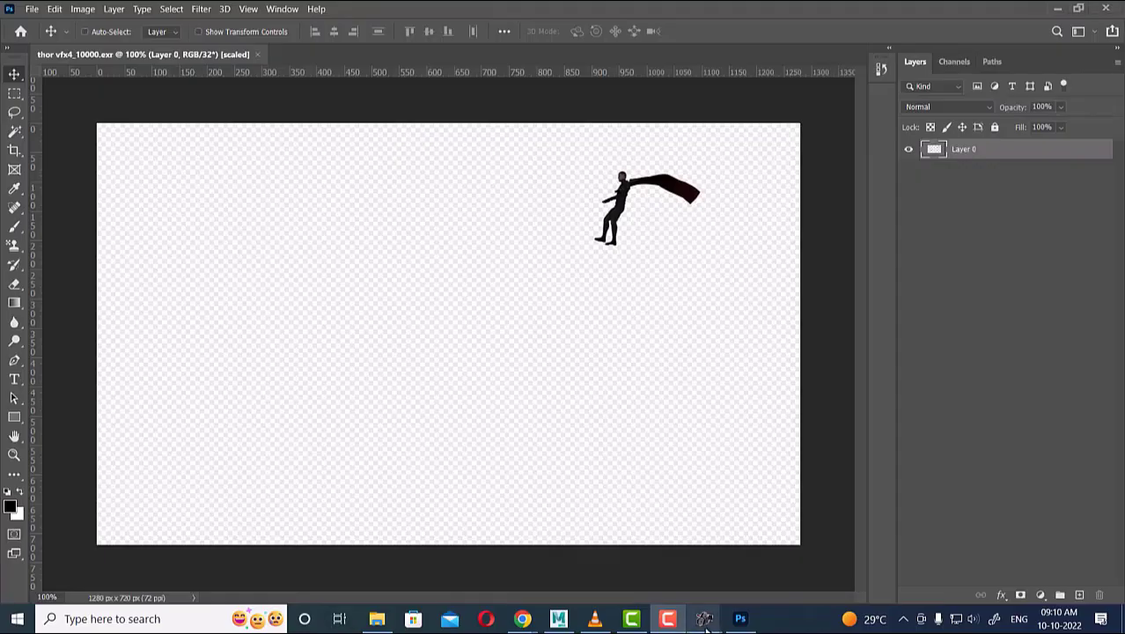
mouse_move(704, 620)
click(802, 574)
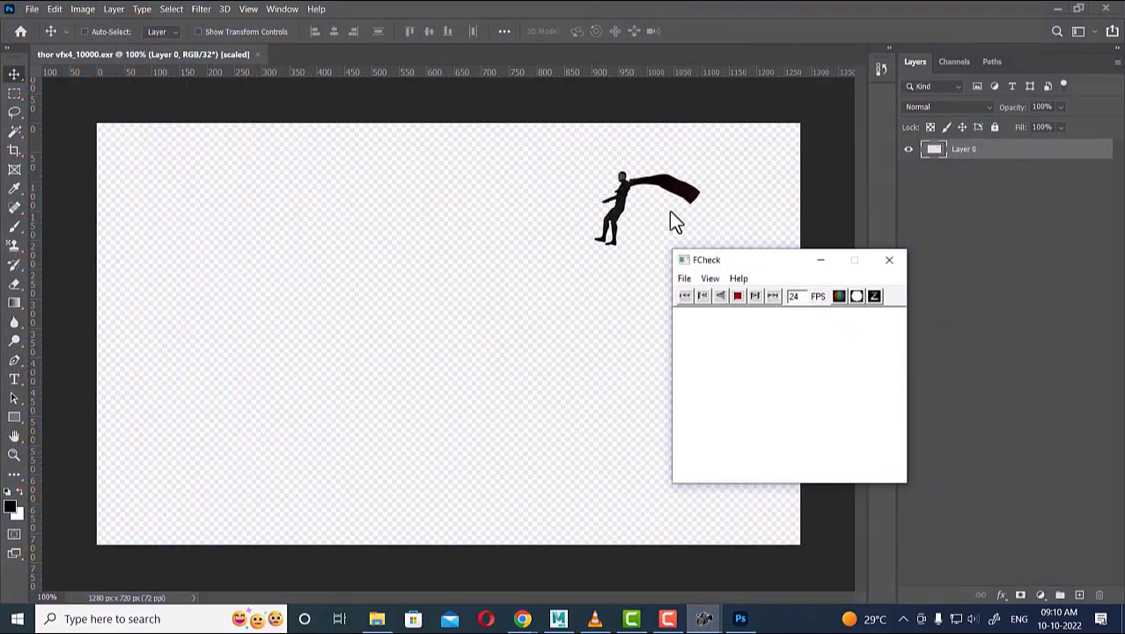
Go back to the project's images folder in File Explorer to check the layer folders, and switch to Maya.
click(378, 619)
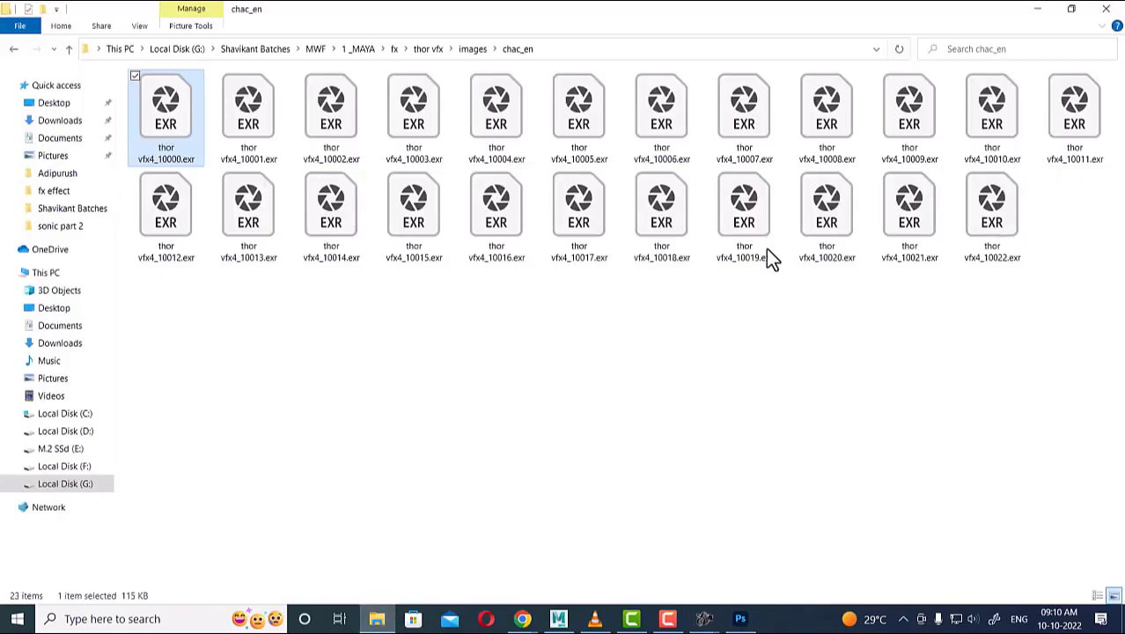
click(472, 49)
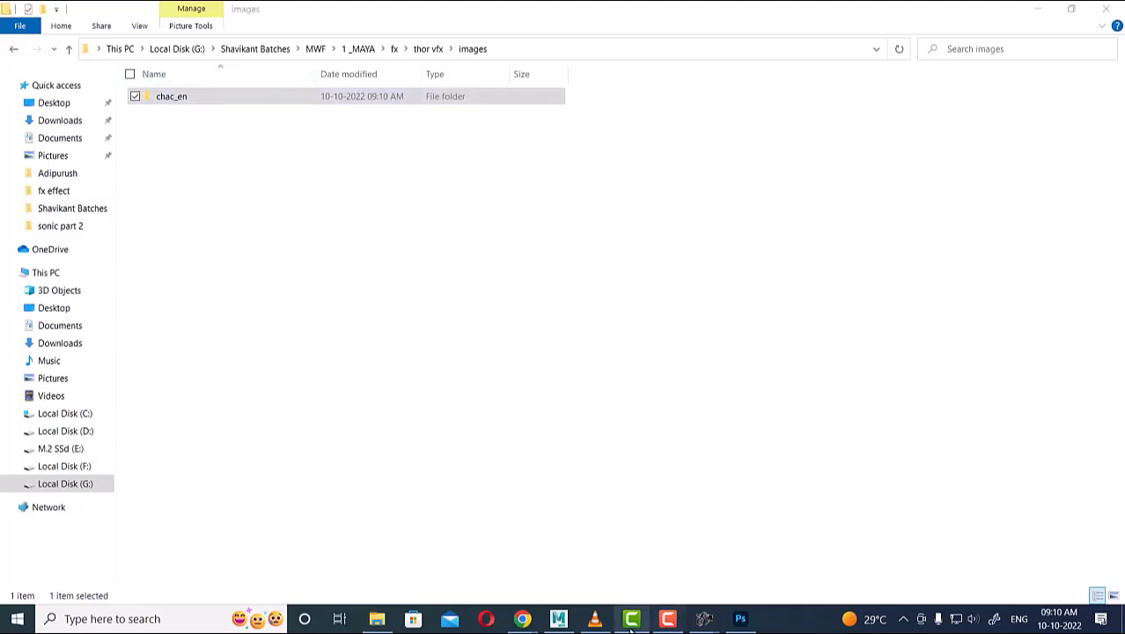
click(558, 620)
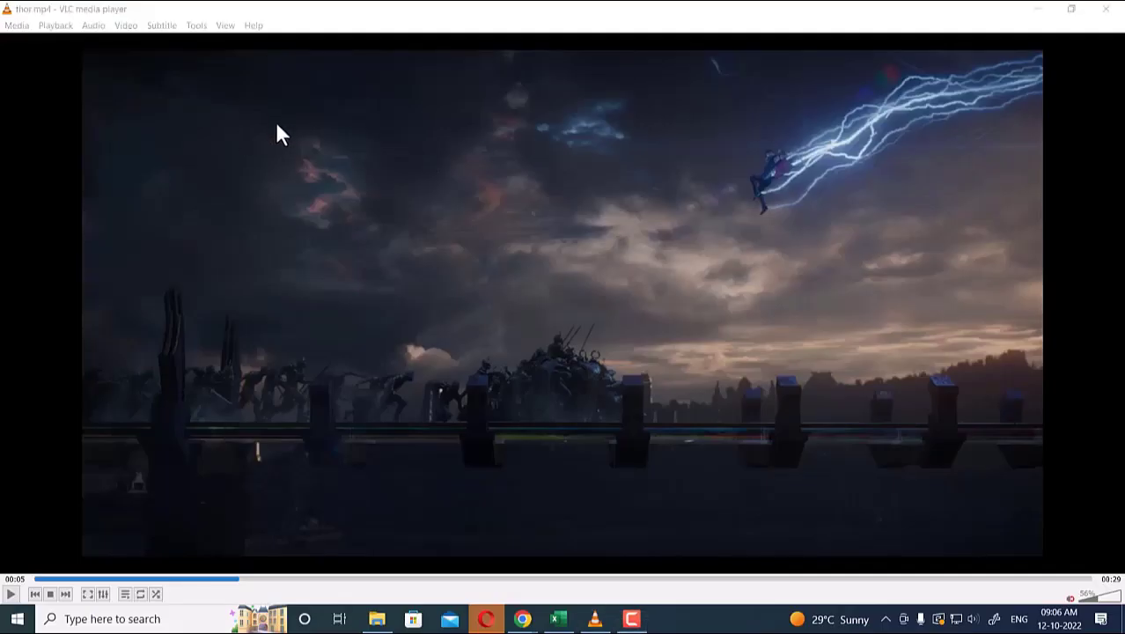
Take a snapshot of the paused thor.mp4 frame in VLC and open the Pictures folder in File Explorer.
click(125, 27)
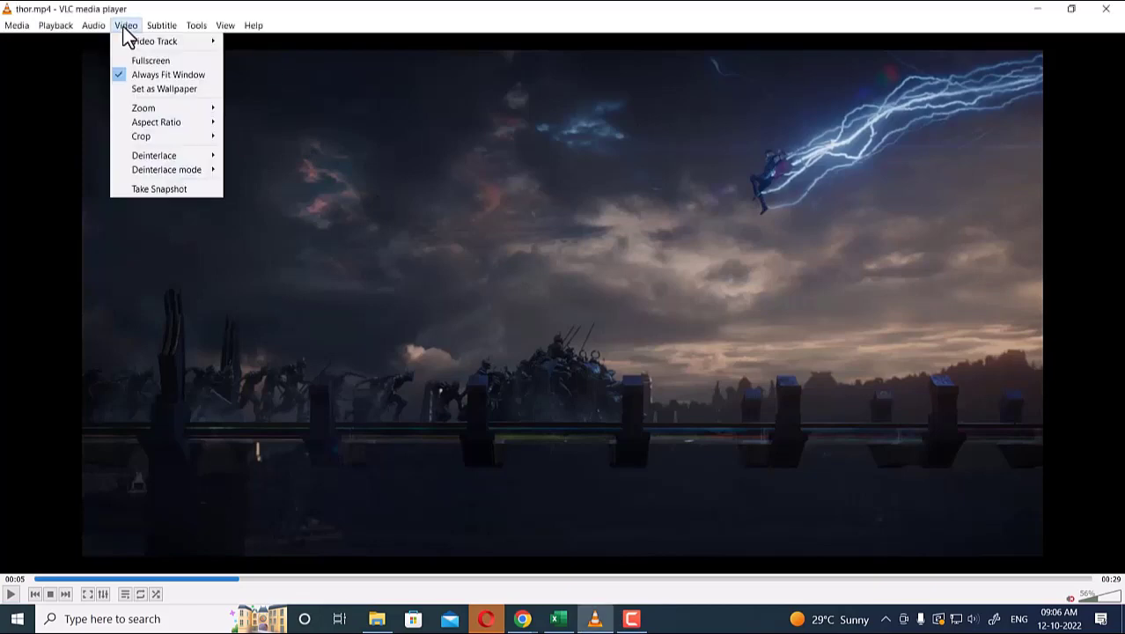
click(160, 189)
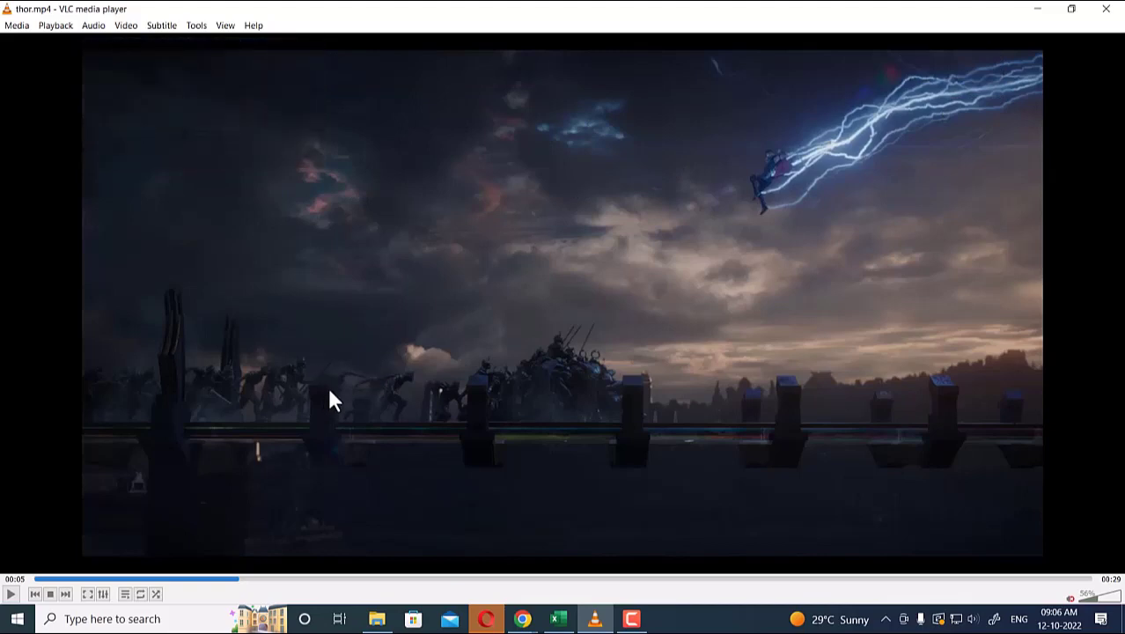
key(super+d)
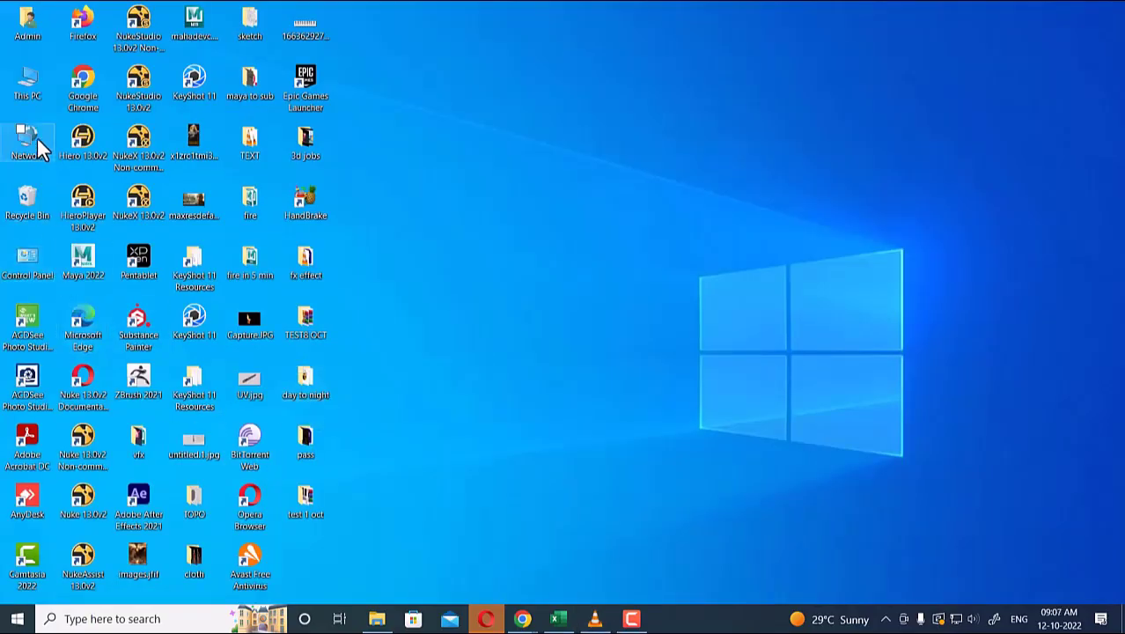
double_click(31, 97)
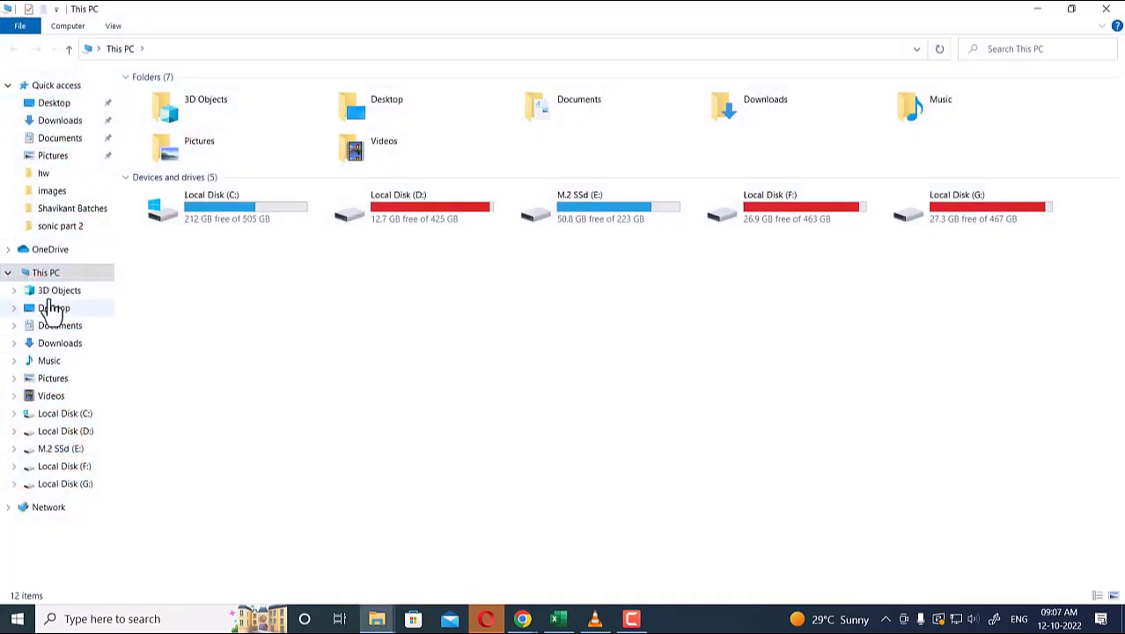
click(23, 156)
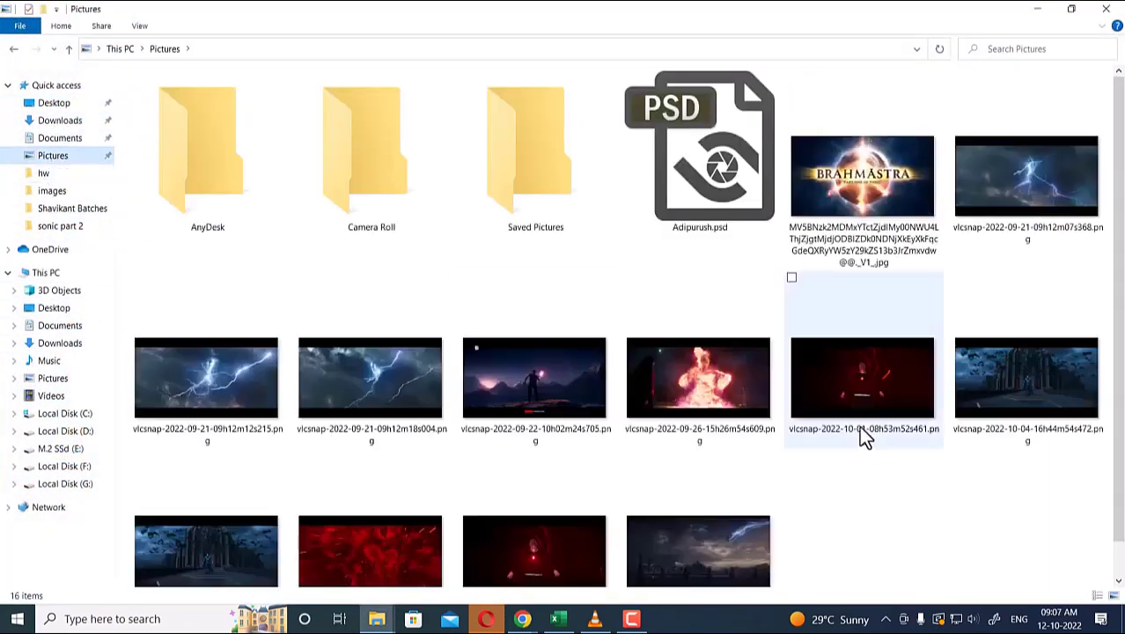
click(709, 522)
right_click(712, 528)
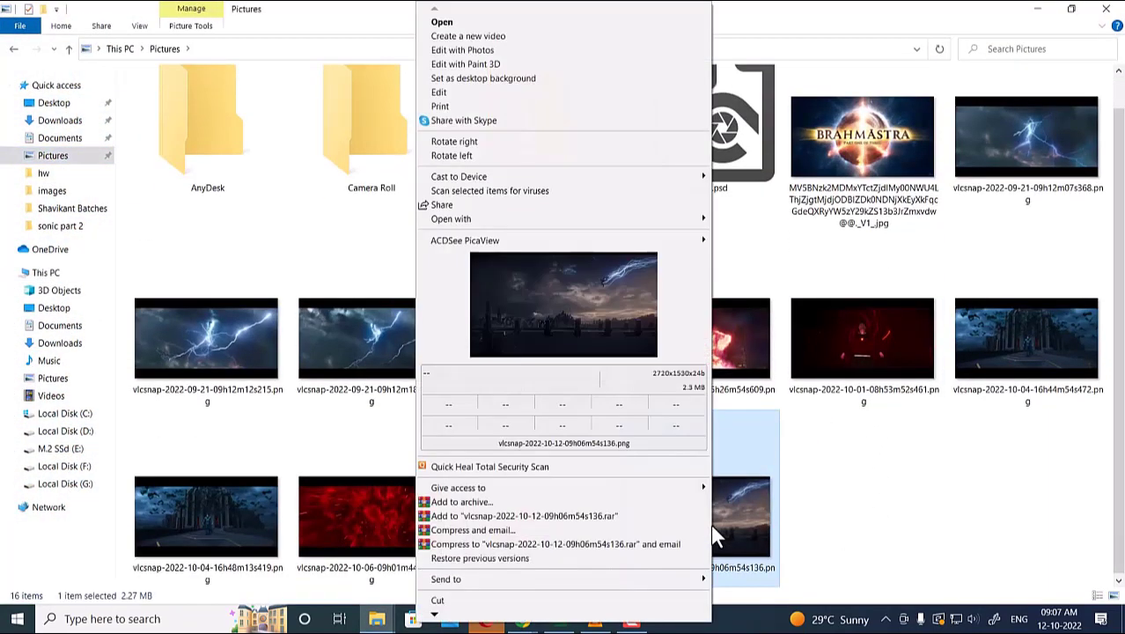
mouse_move(676, 220)
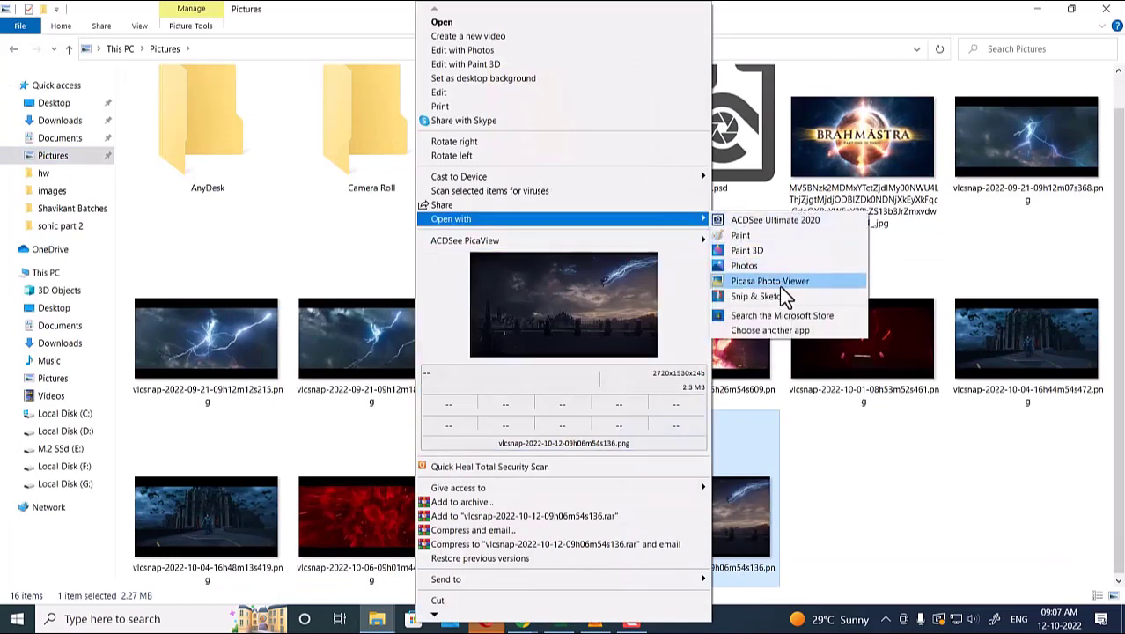
click(889, 507)
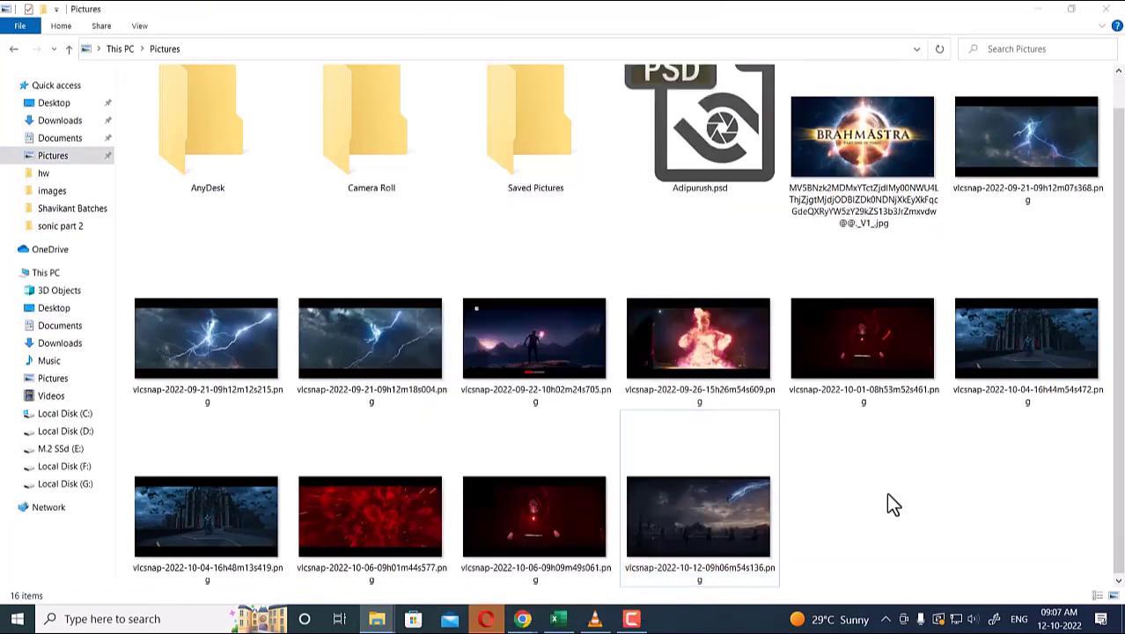
key(super)
text(PHO)
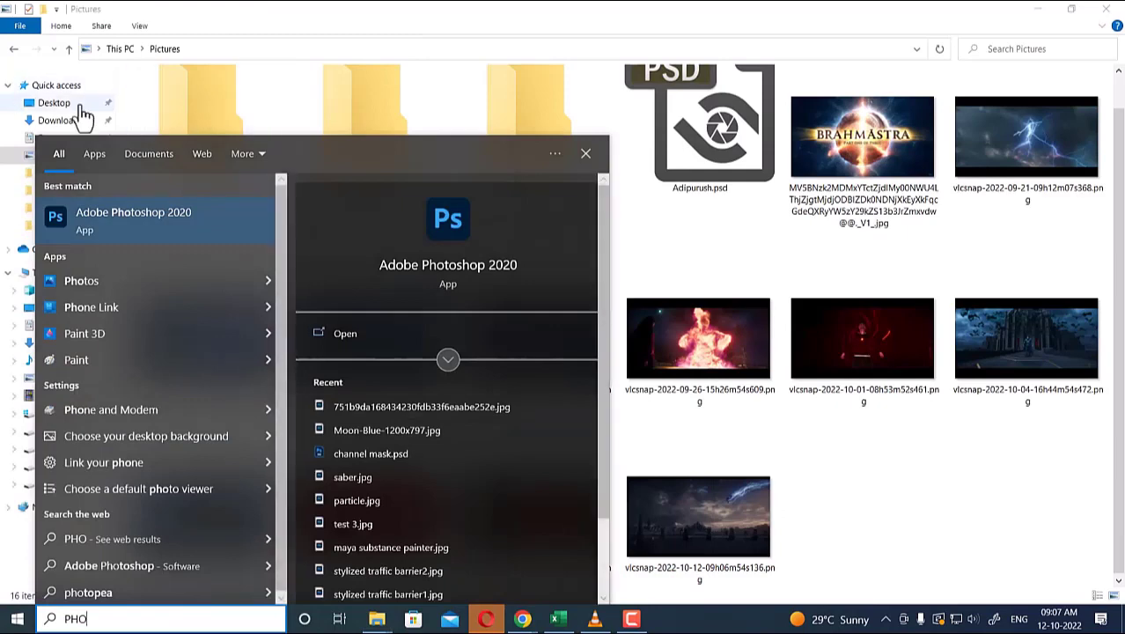
click(112, 220)
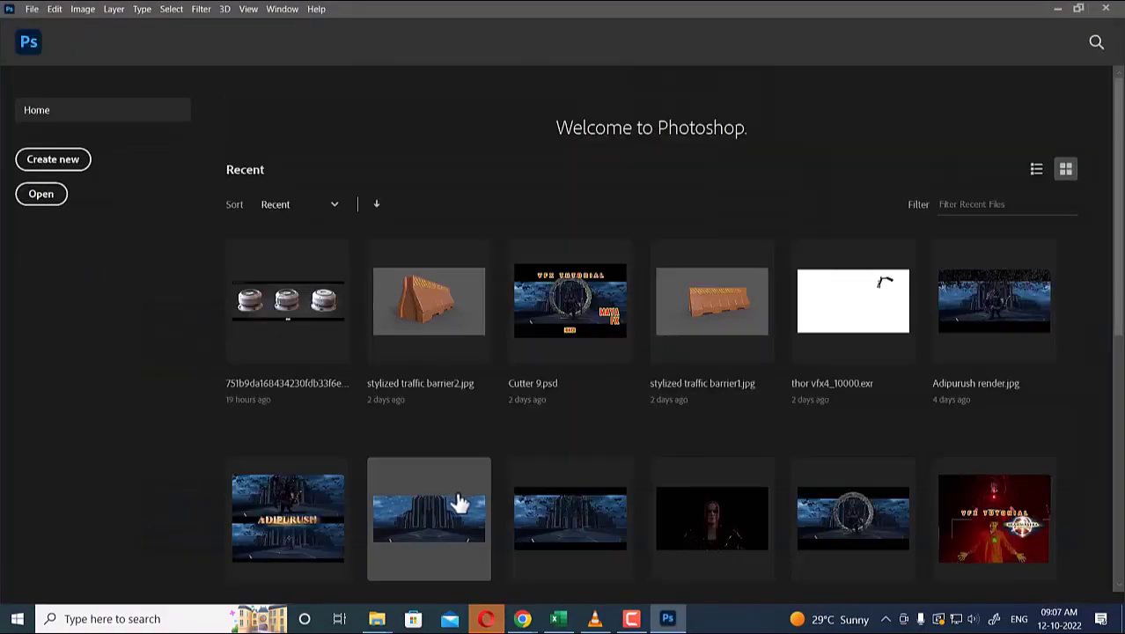
mouse_move(383, 621)
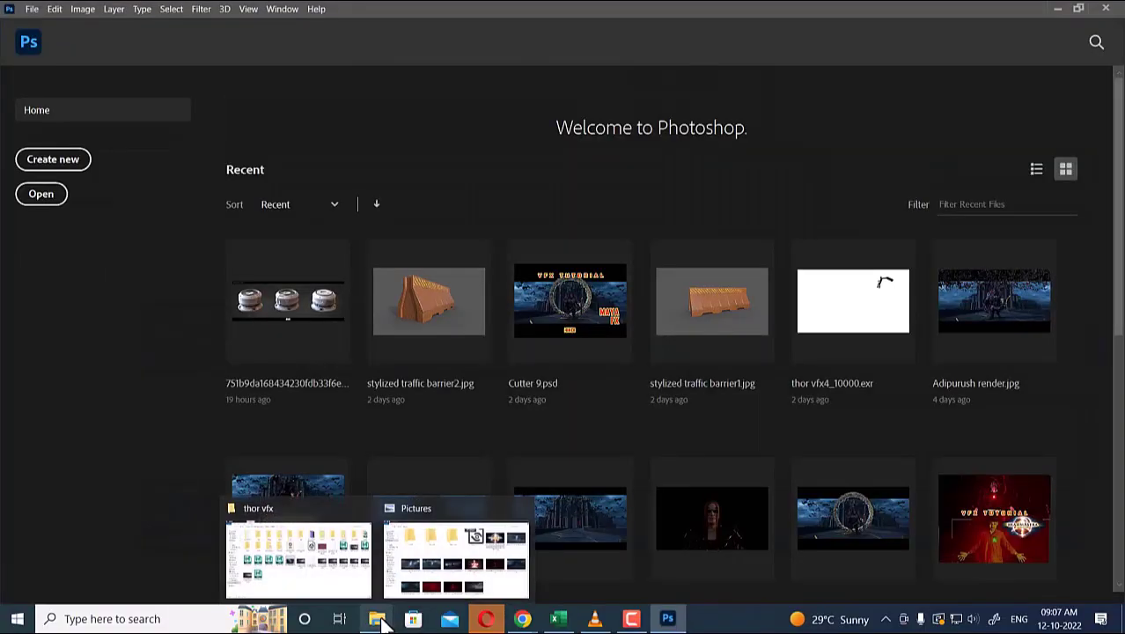
click(501, 556)
drag(719, 518, 701, 101)
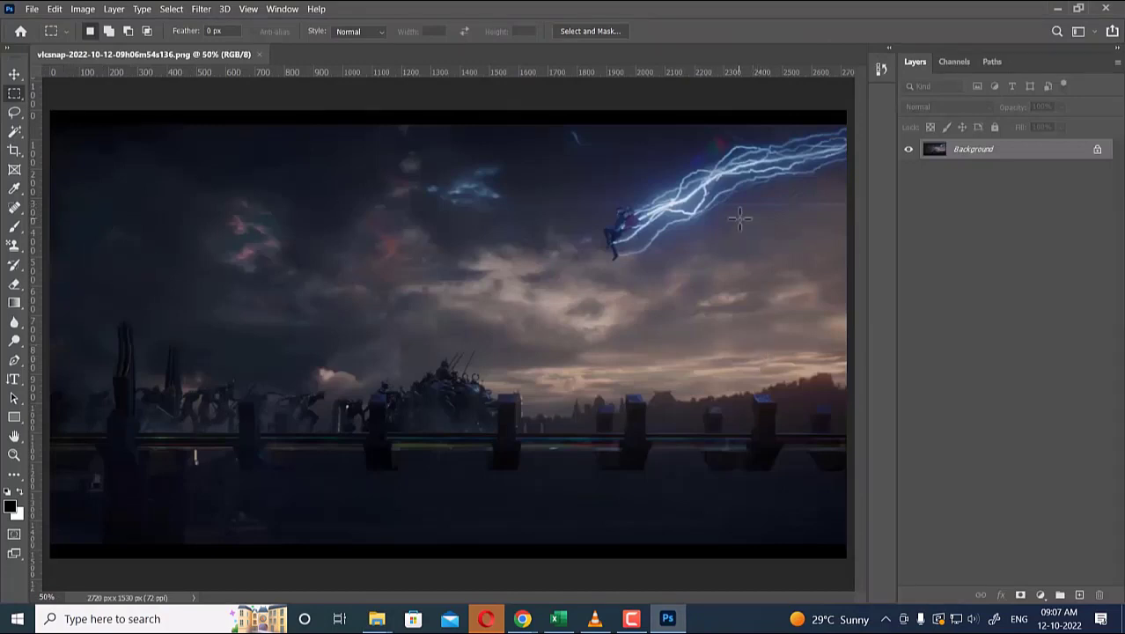
double_click(1061, 152)
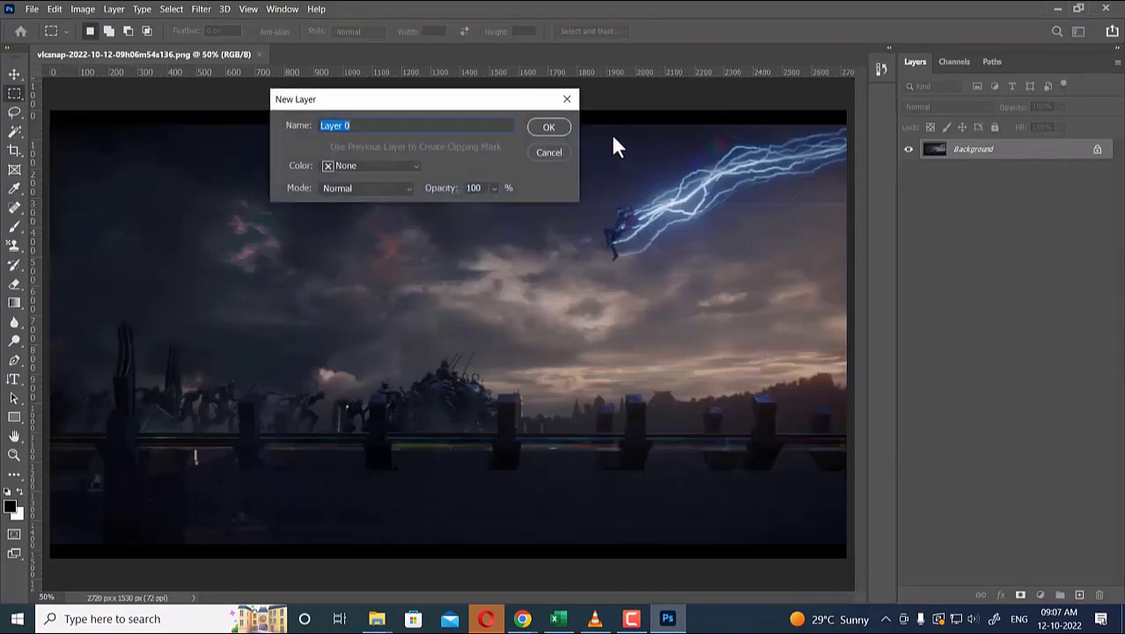
click(546, 132)
Lasso the middle stretch of the lightning in the upper sky and replace it with a Content-Aware fill.
key(ctrl+plus)
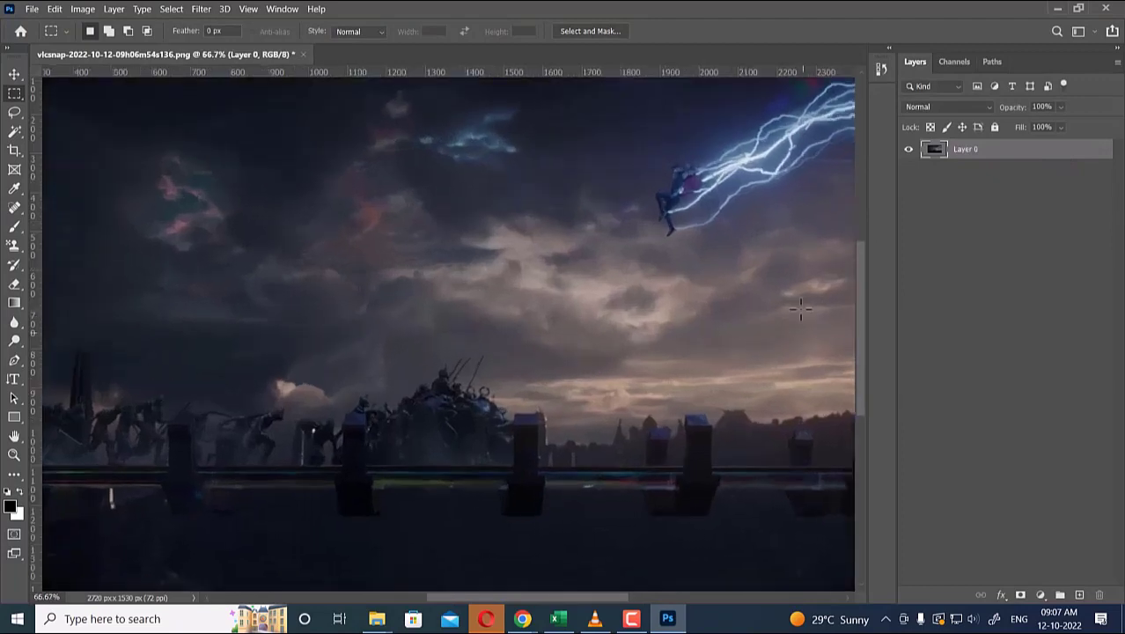
drag(720, 282, 579, 375)
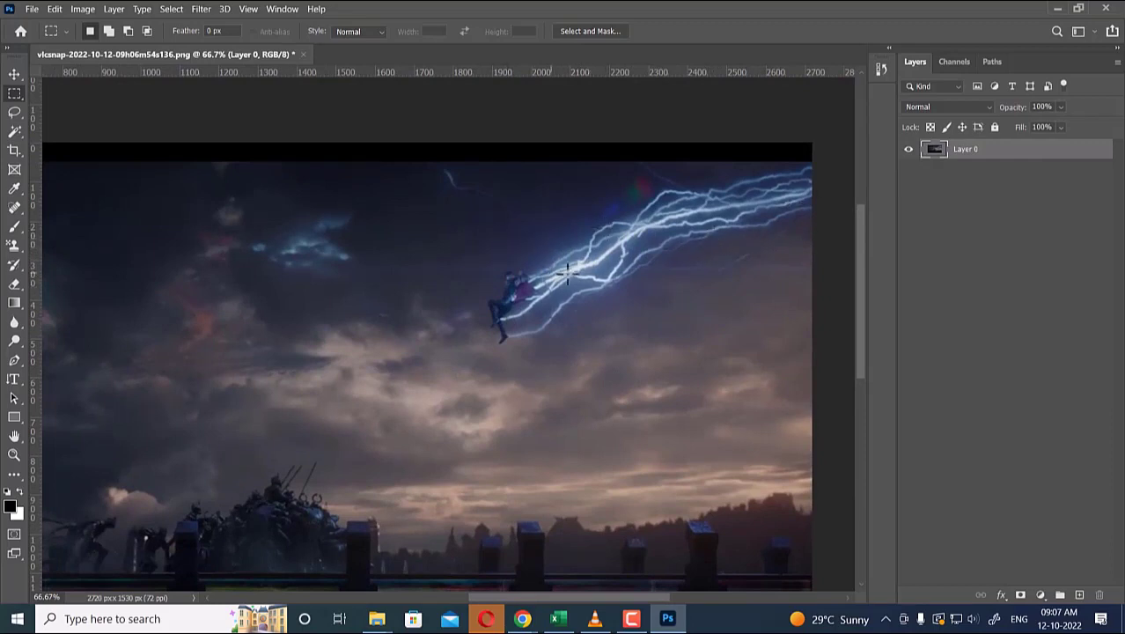
key(l)
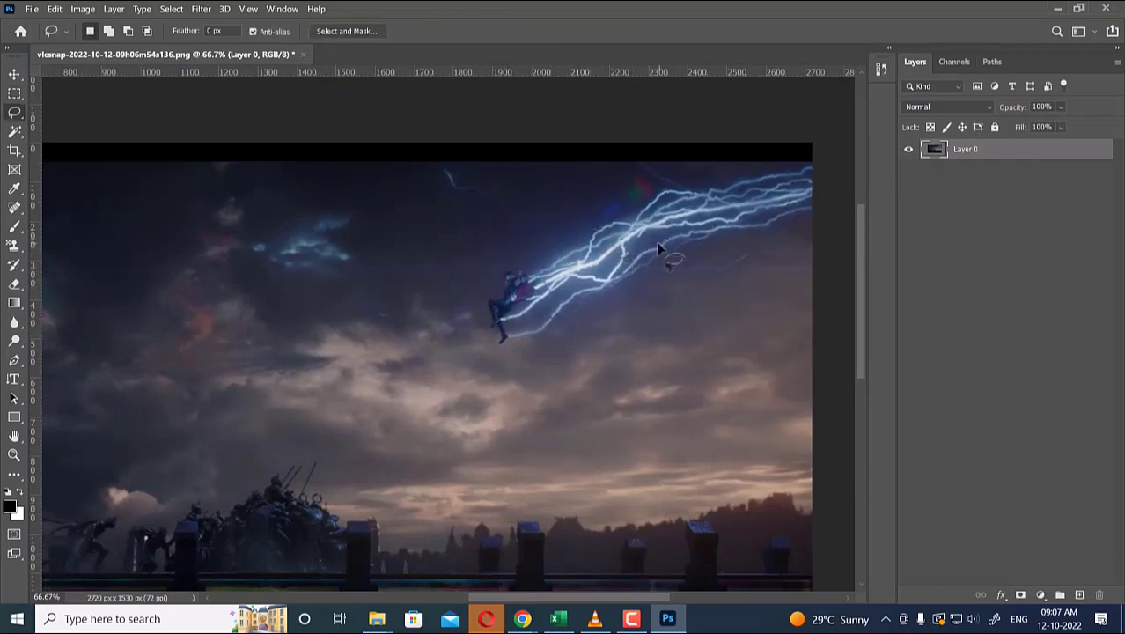
drag(773, 205, 627, 176)
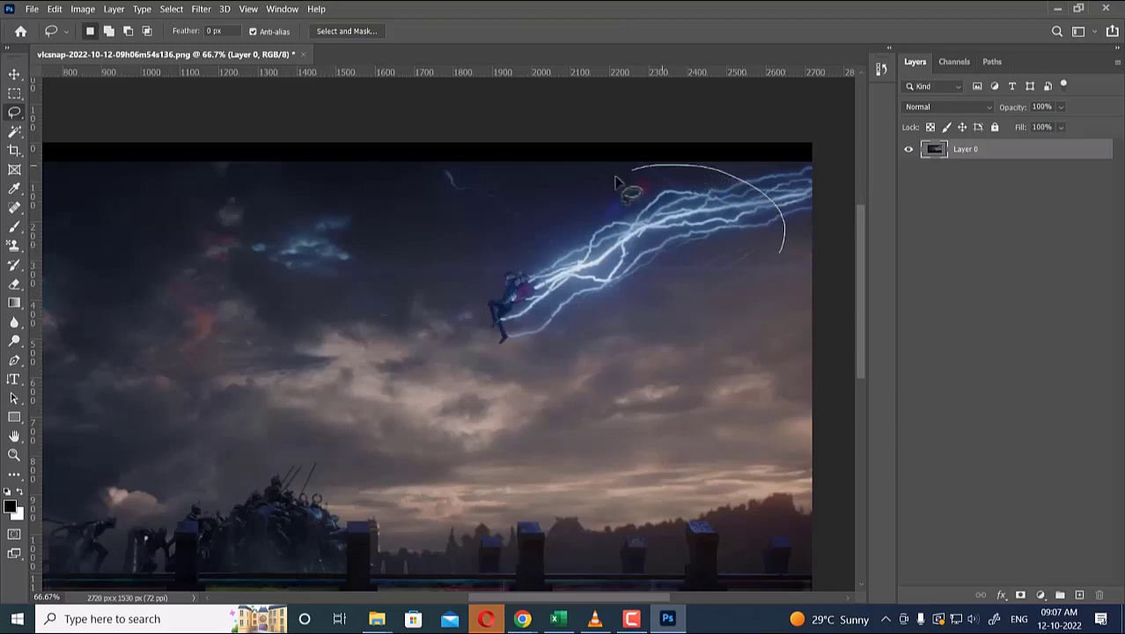
drag(726, 262, 729, 260)
right_click(690, 216)
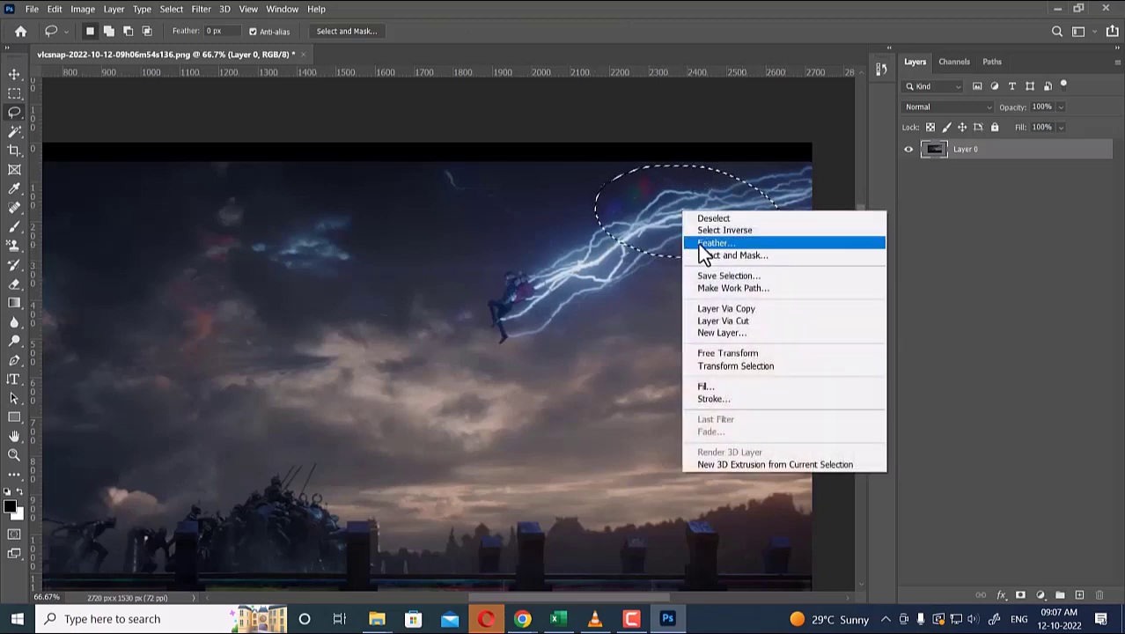
click(738, 384)
click(517, 106)
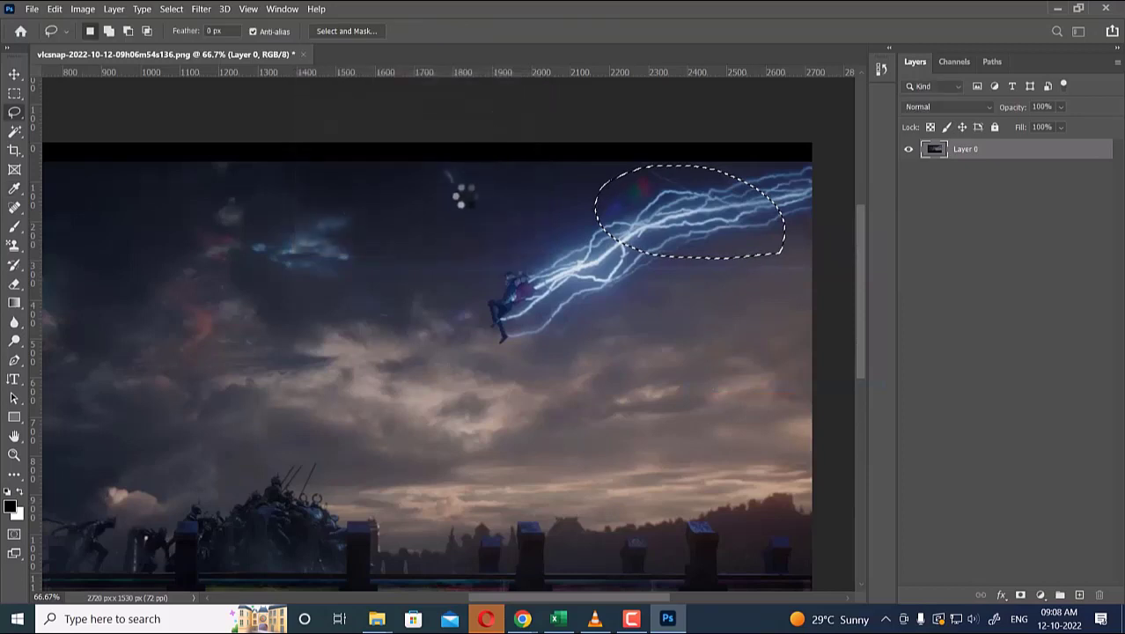
key(ctrl+d)
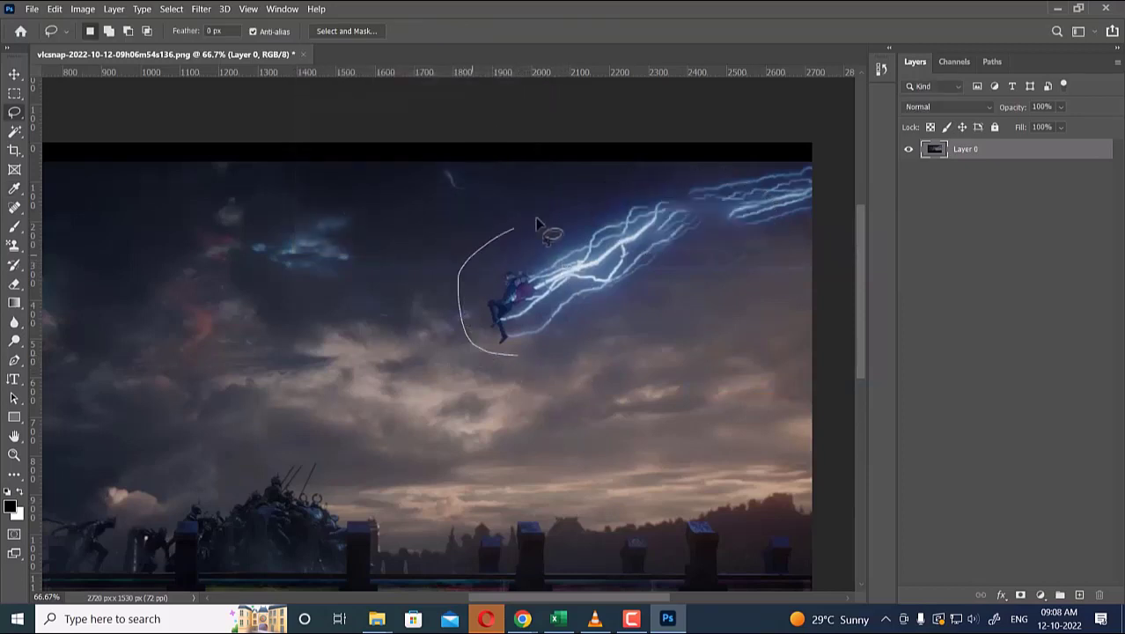
Lasso the flying figure with the lightning attached to it, remove both with a Content-Aware fill, and deselect.
drag(620, 327, 519, 356)
right_click(548, 275)
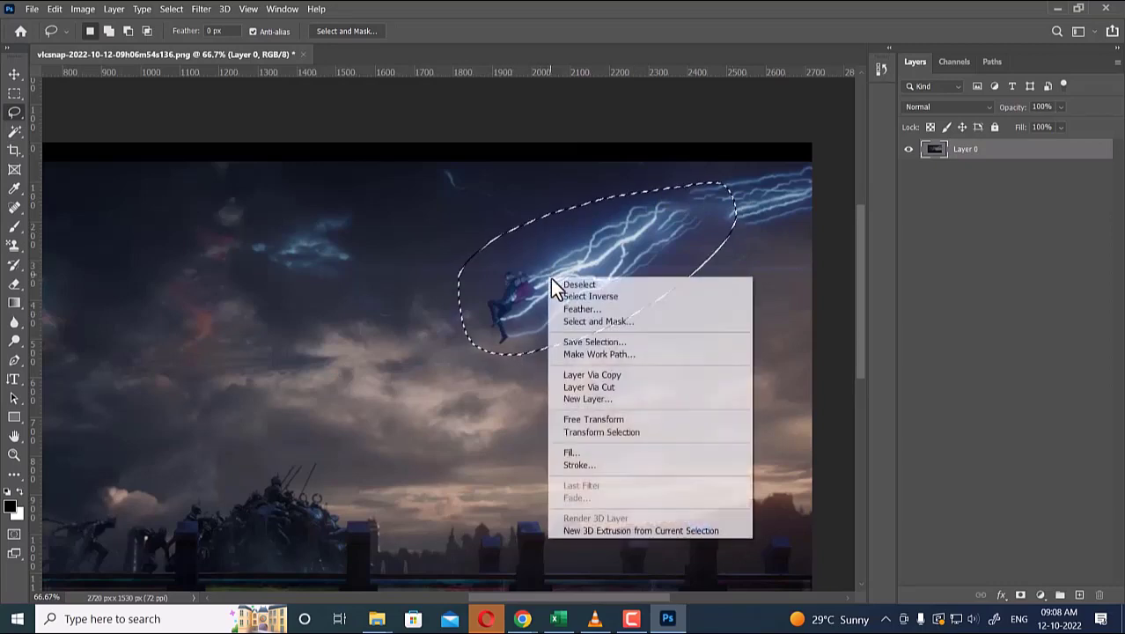
click(602, 452)
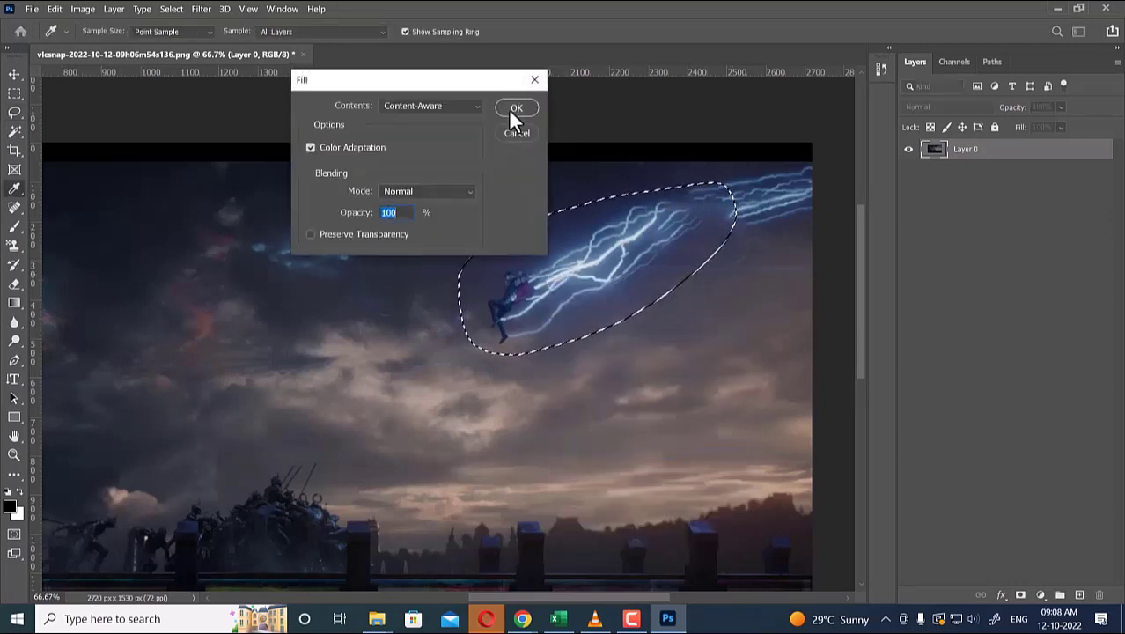
click(515, 109)
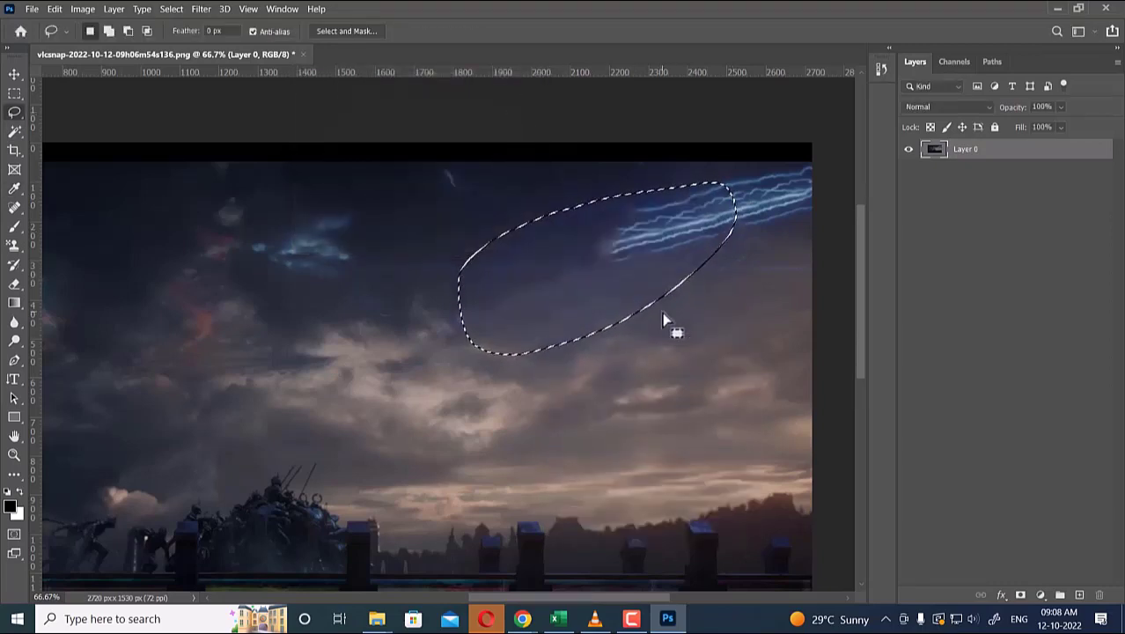
key(ctrl+d)
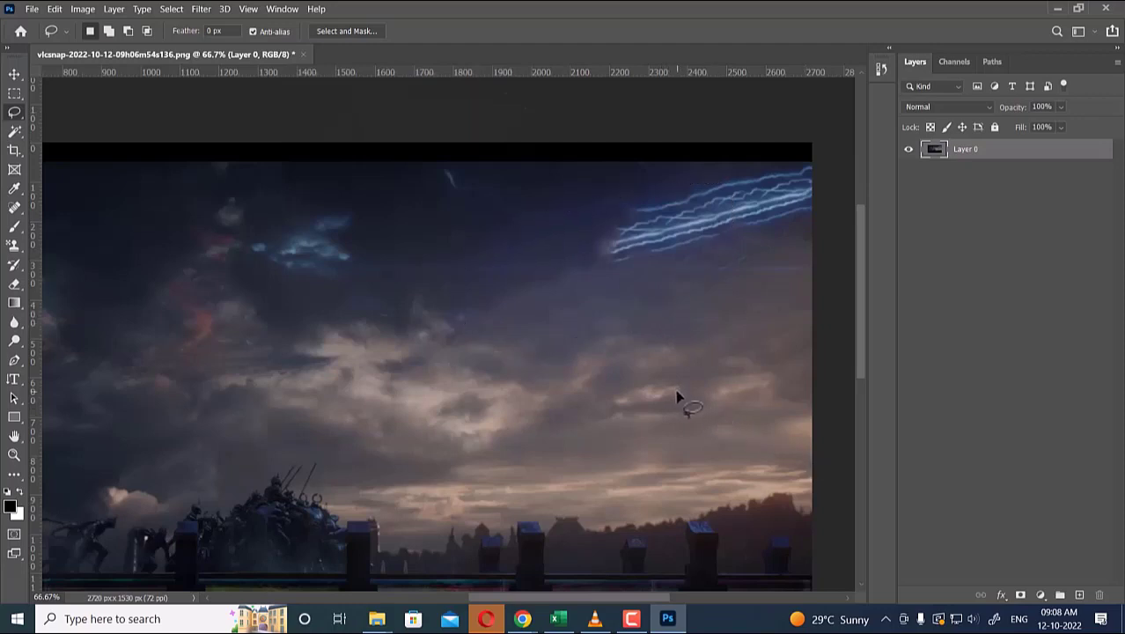
Lasso the remaining lightning bolts at the image's right edge, remove them with a Content-Aware fill, and deselect.
mouse_move(802, 249)
mouse_down()
mouse_move(662, 292)
mouse_move(669, 161)
mouse_move(861, 166)
mouse_move(861, 176)
mouse_up()
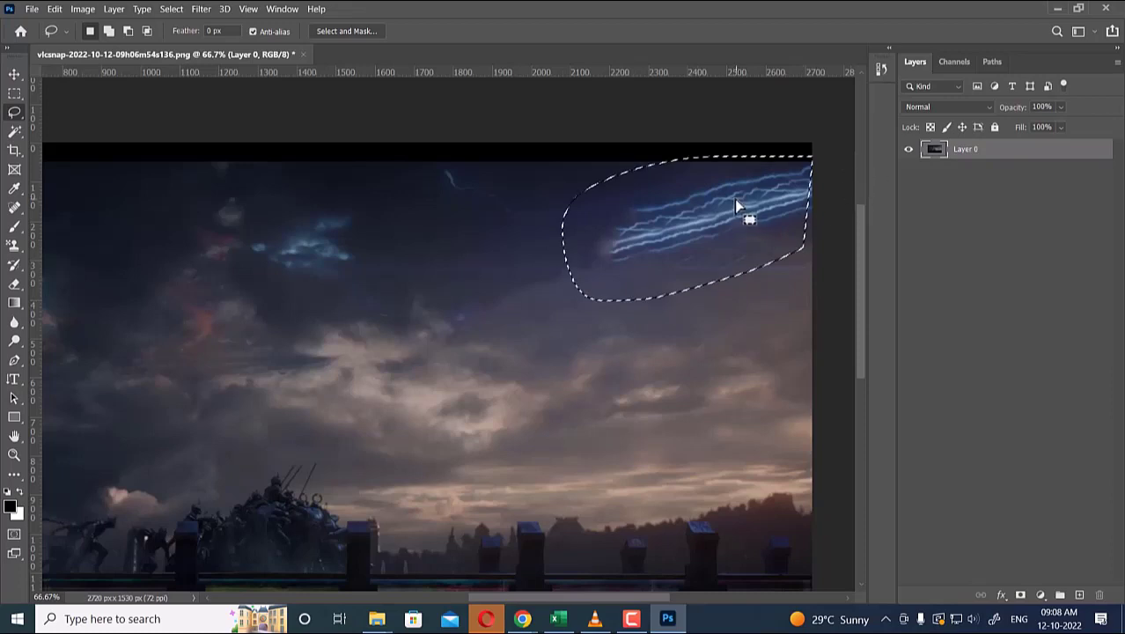
right_click(735, 200)
click(761, 386)
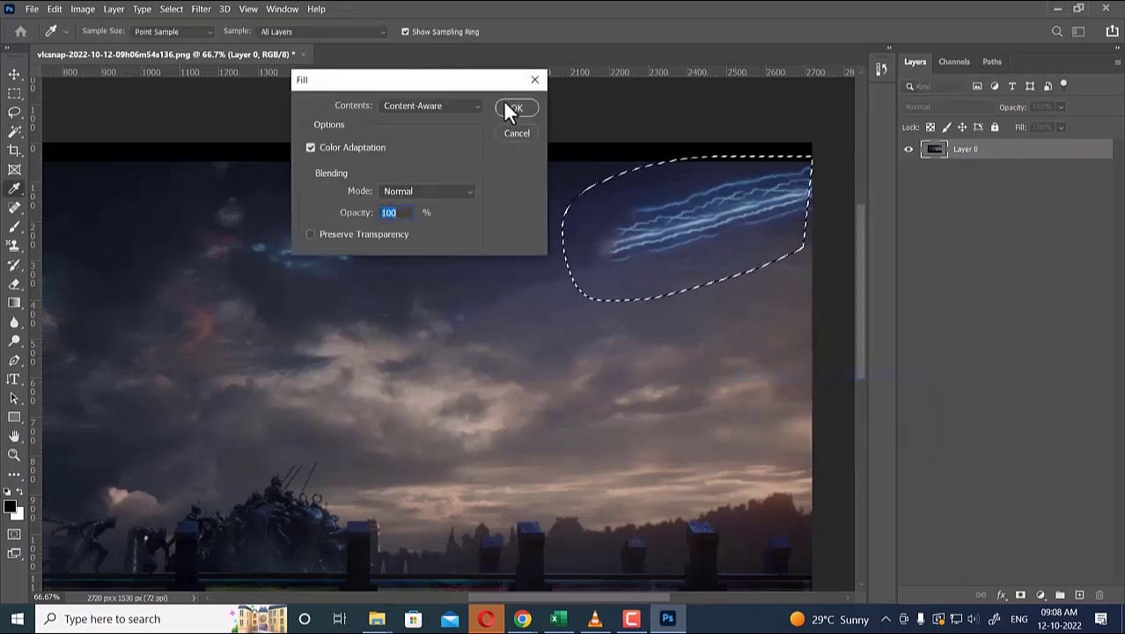
click(504, 102)
key(ctrl+d)
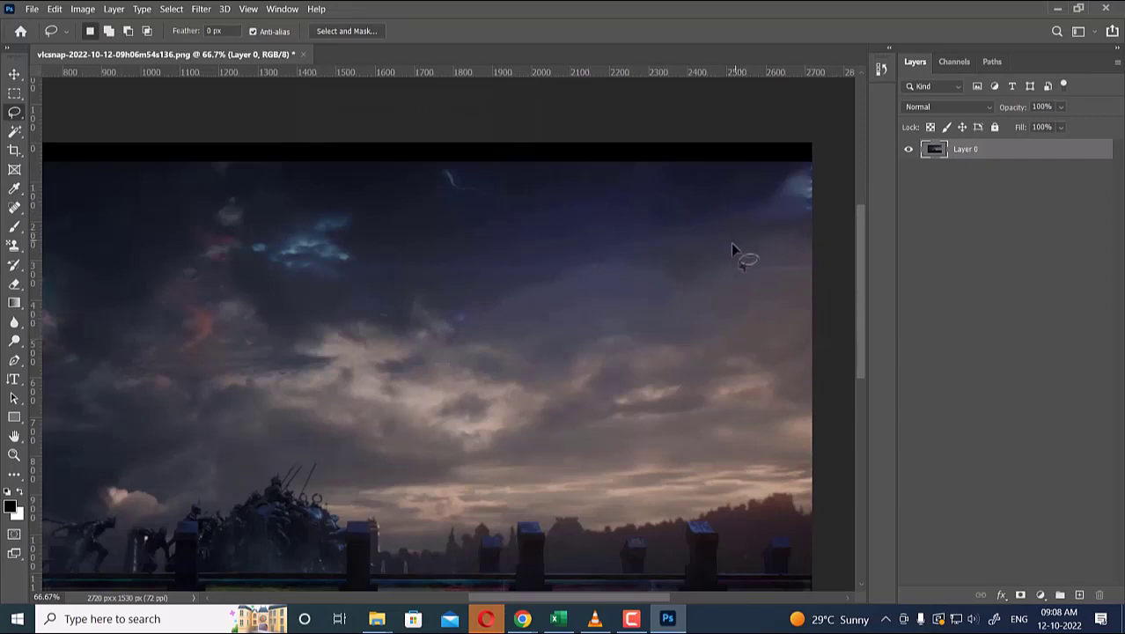
Set up the Clone Stamp tool with a 90 px brush, 79% opacity and 76% flow.
key(s)
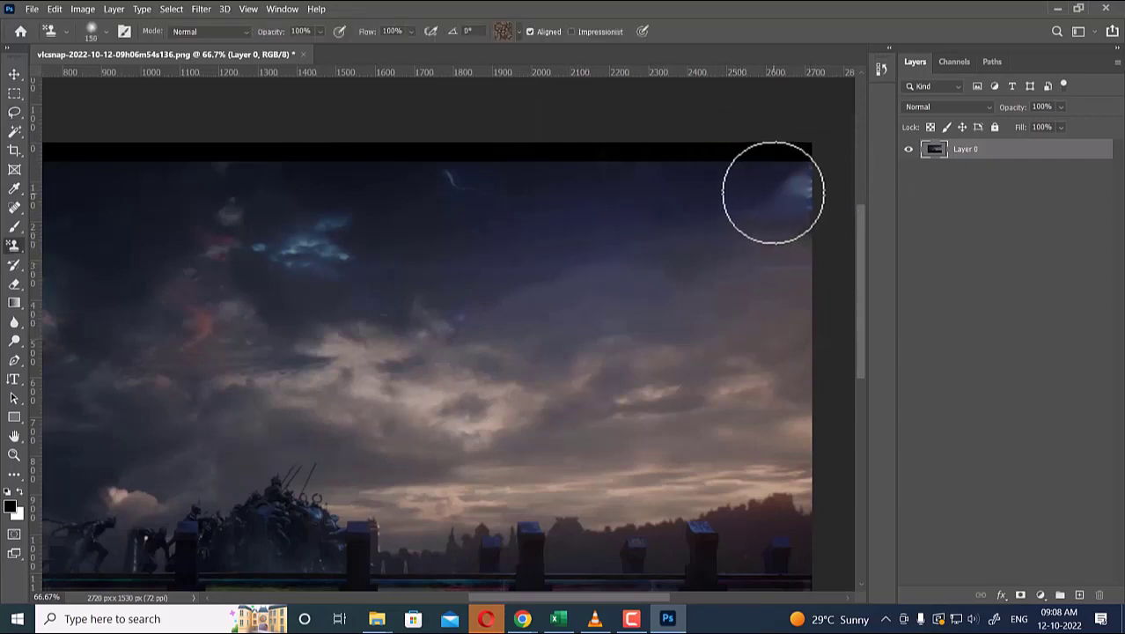
right_click(13, 245)
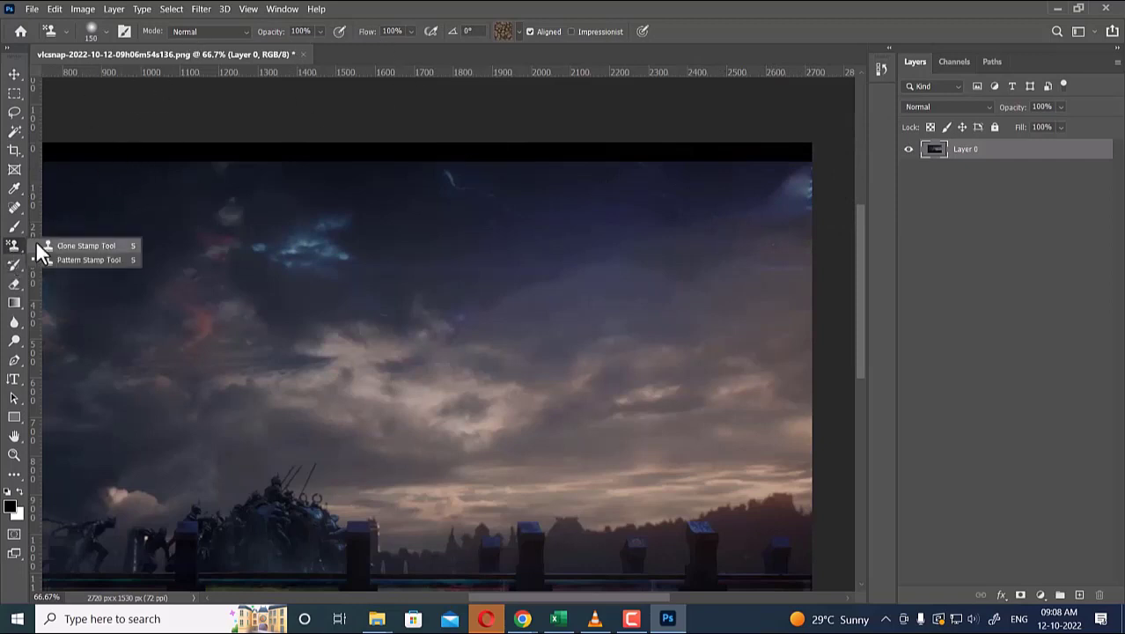
click(84, 246)
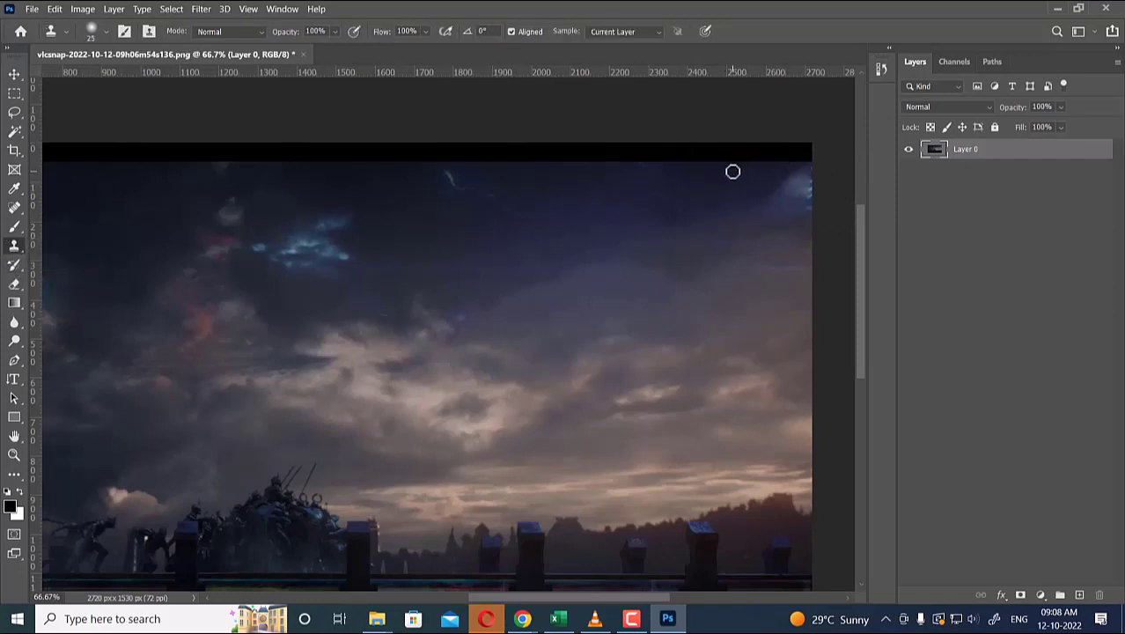
key(bracketright)
key(bracketright)
key(bracketright)
key(bracketright)
key(bracketright)
key(bracketright)
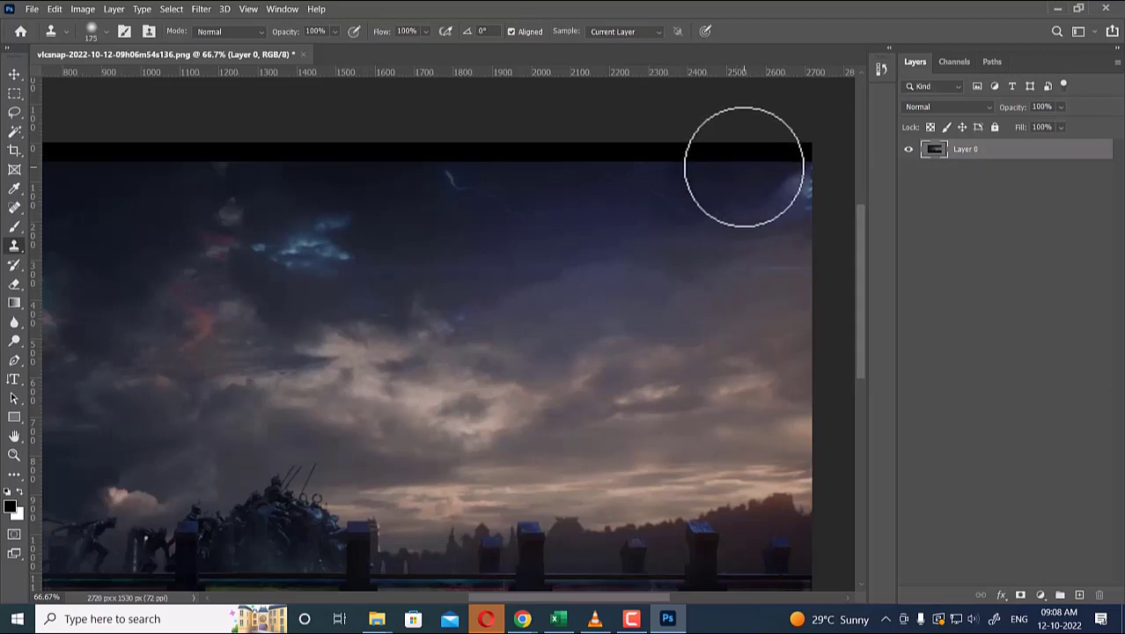
alt+click(743, 169)
key(bracketleft)
key(bracketleft)
key(bracketleft)
key(bracketleft)
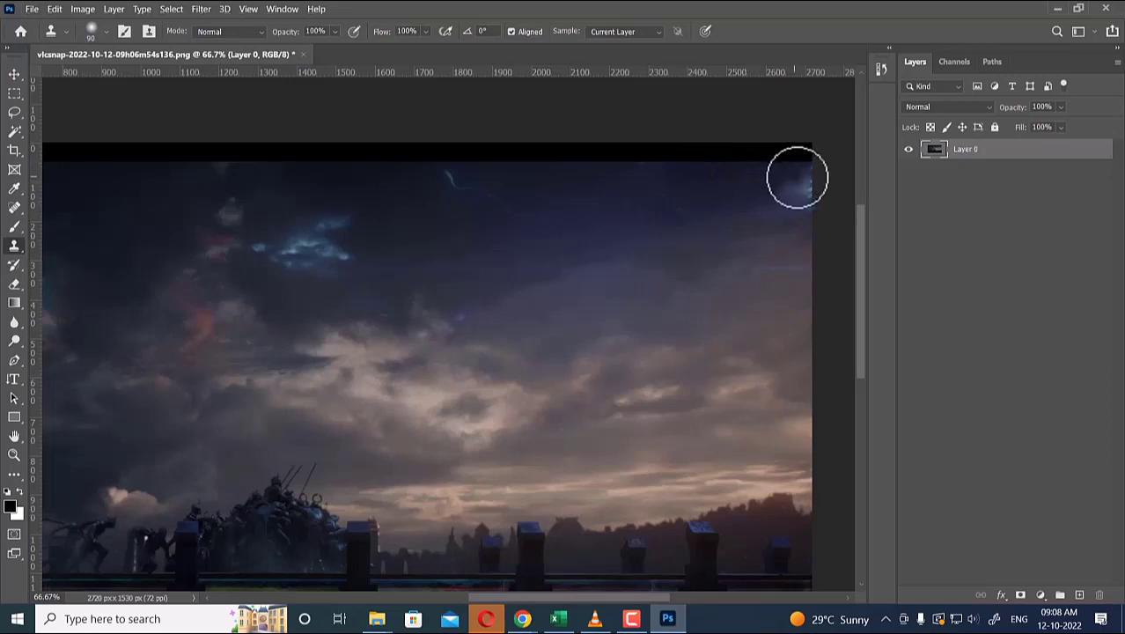
drag(286, 40, 268, 41)
drag(371, 38, 362, 40)
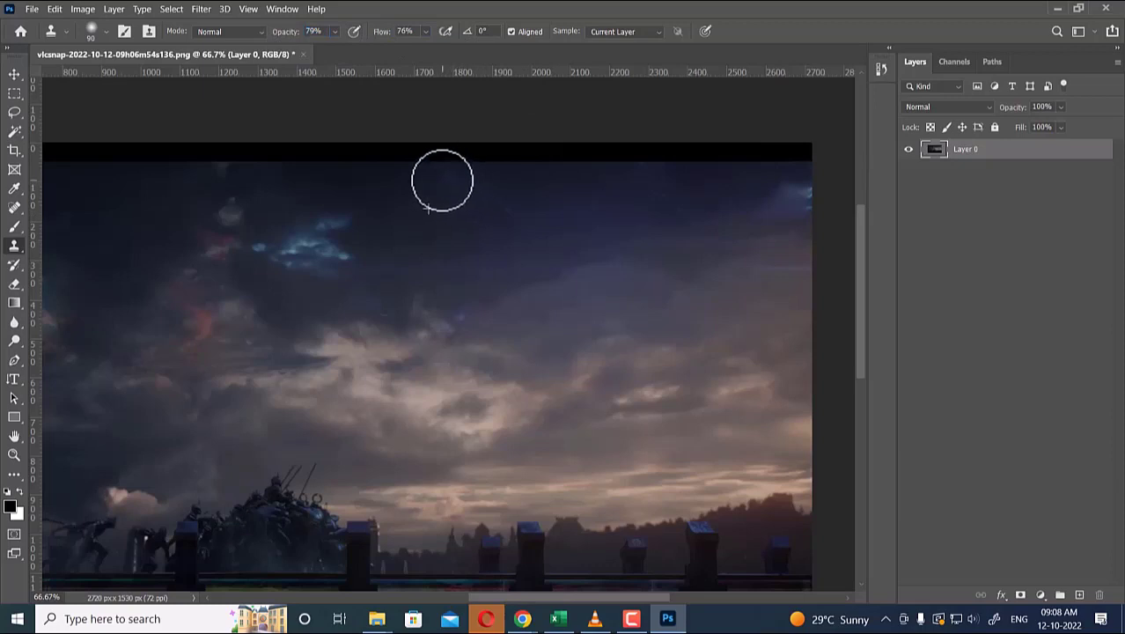
Clone clean sky over the small lightning streak near the upper border and the blue glow at the image's right edge.
alt+click(515, 206)
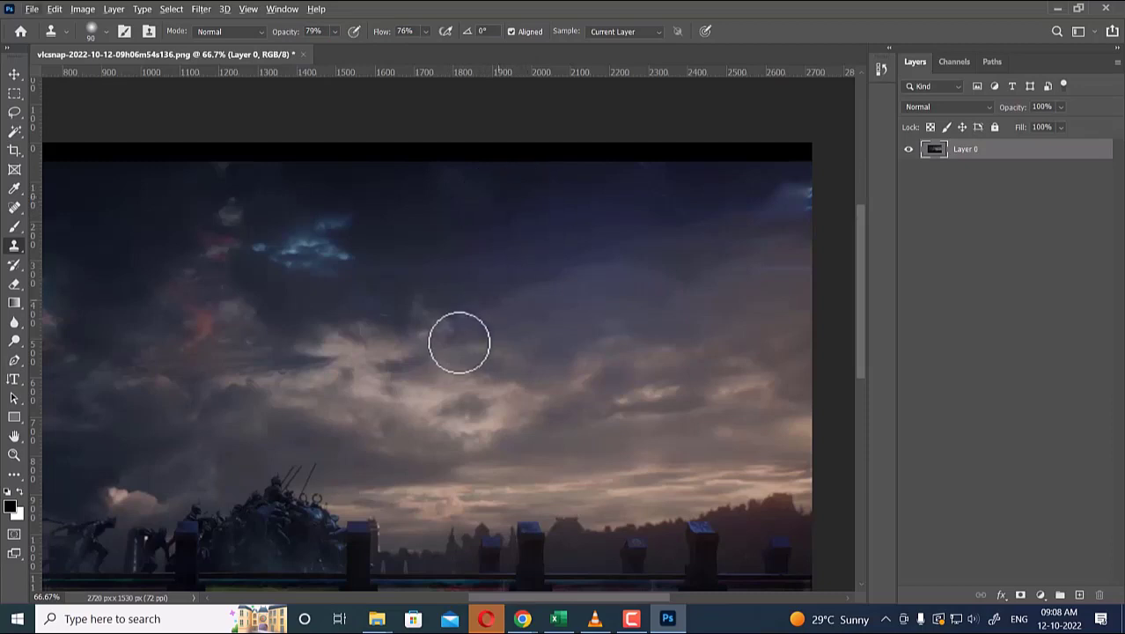
alt+click(786, 251)
click(796, 201)
alt+click(800, 250)
click(799, 186)
click(796, 171)
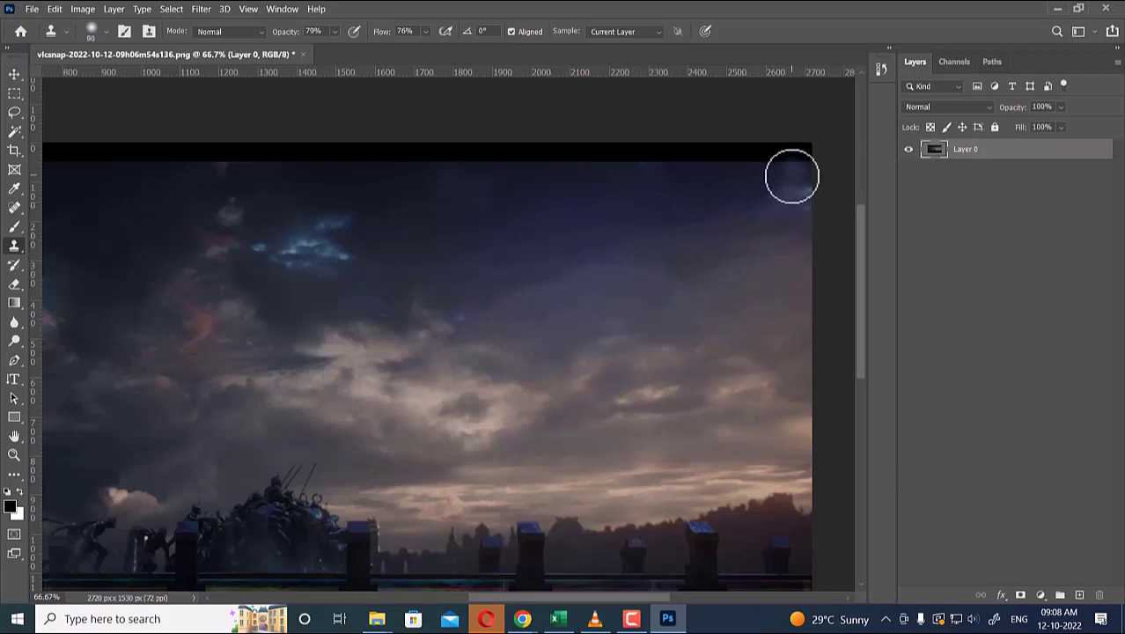
Reduce the clone brush to 45 px and stamp dark sky over the pale spot in the upper sky.
key(ctrl+plus)
key(ctrl+plus)
drag(503, 347, 144, 568)
drag(606, 341, 407, 457)
click(599, 292)
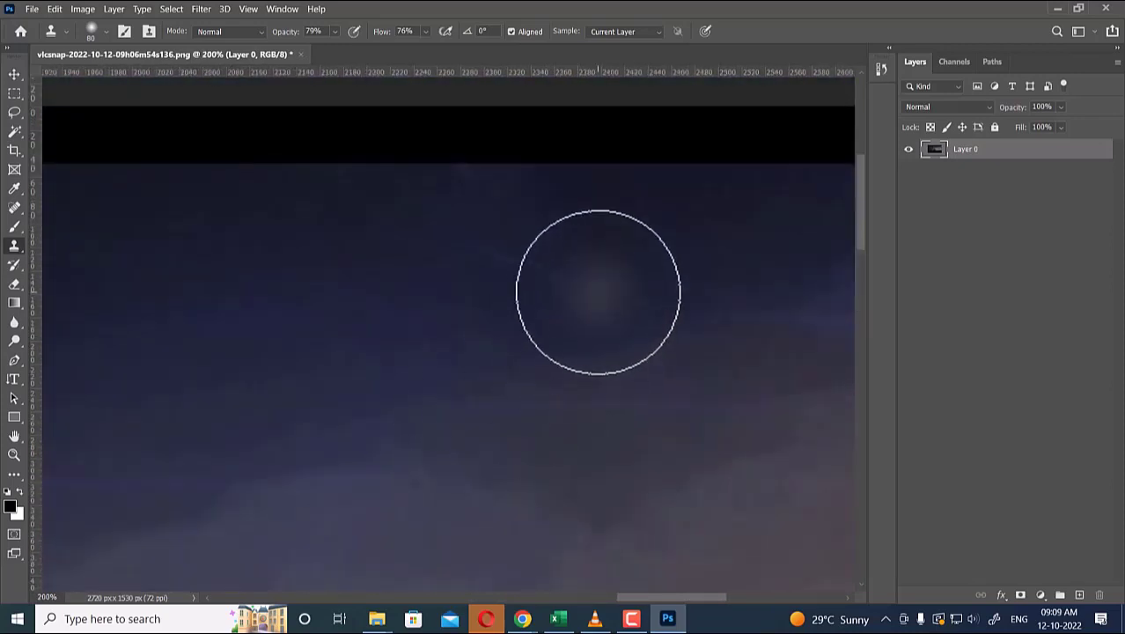
key(bracketleft)
key(bracketleft)
key(bracketleft)
key(bracketleft)
alt+click(609, 275)
click(589, 316)
click(570, 291)
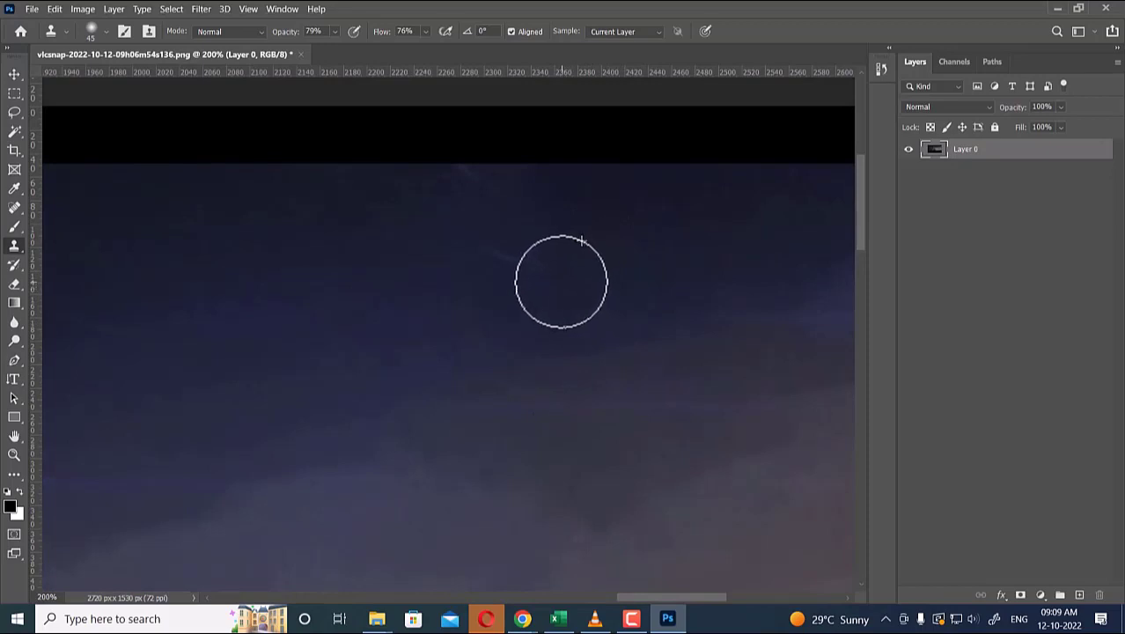
Clone dark sky over the faint streaks in the upper sky and the marks just below the black border.
click(526, 266)
click(499, 255)
click(555, 279)
click(602, 319)
alt+click(530, 202)
click(500, 193)
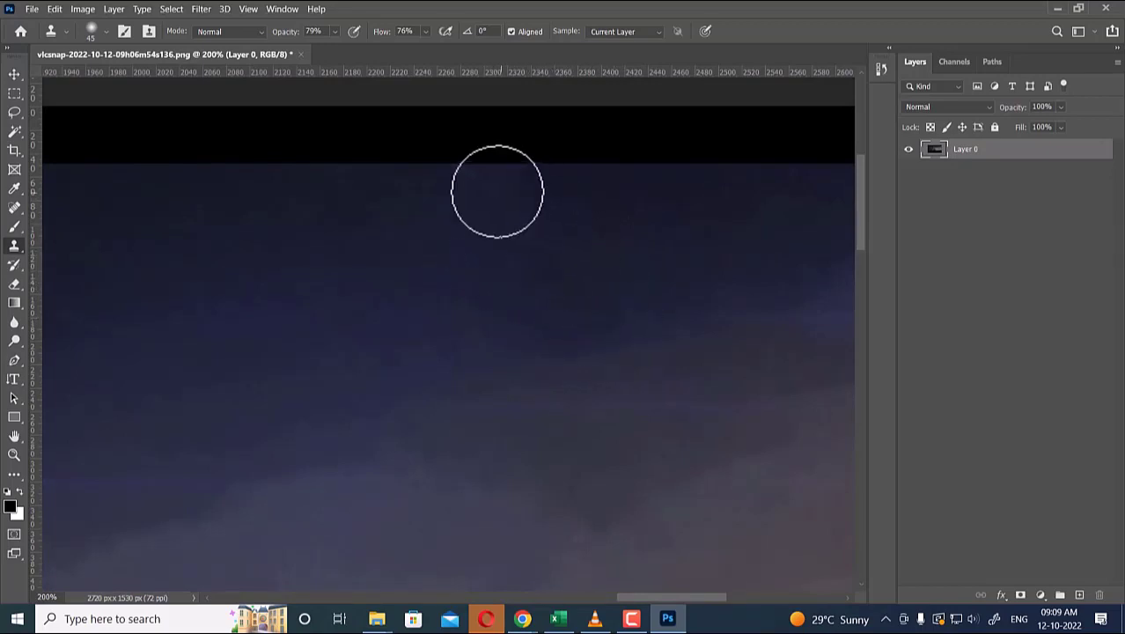
alt+click(449, 197)
click(461, 184)
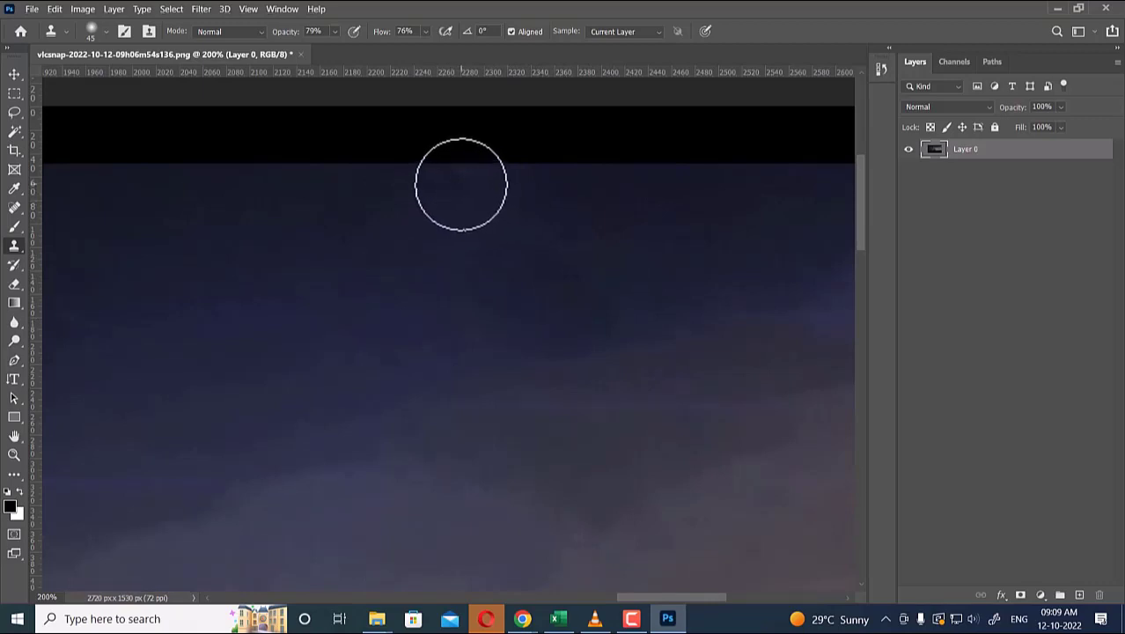
drag(708, 269, 492, 275)
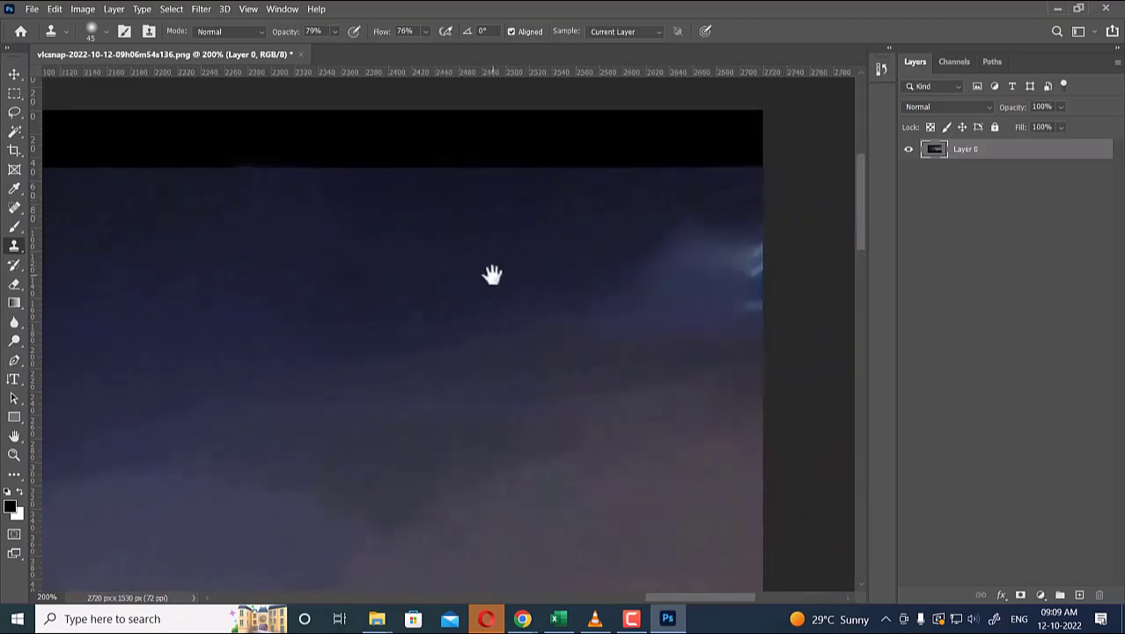
Clone the surrounding dark sky over the blue glow and light streaks at the image's right edge.
alt+click(746, 204)
mouse_move(744, 230)
mouse_down()
mouse_move(741, 359)
mouse_move(746, 289)
mouse_up()
alt+click(722, 346)
mouse_move(713, 322)
mouse_down()
mouse_move(592, 330)
mouse_move(706, 309)
mouse_up()
alt+click(685, 353)
alt+click(679, 359)
alt+click(653, 353)
alt+click(602, 253)
mouse_move(633, 262)
mouse_down()
mouse_move(671, 234)
mouse_move(701, 232)
mouse_move(685, 257)
mouse_up()
mouse_move(648, 270)
mouse_down()
mouse_move(595, 261)
mouse_move(651, 282)
mouse_move(689, 268)
mouse_move(722, 278)
mouse_move(713, 244)
mouse_move(695, 274)
mouse_move(736, 270)
mouse_move(749, 244)
mouse_move(757, 248)
mouse_up()
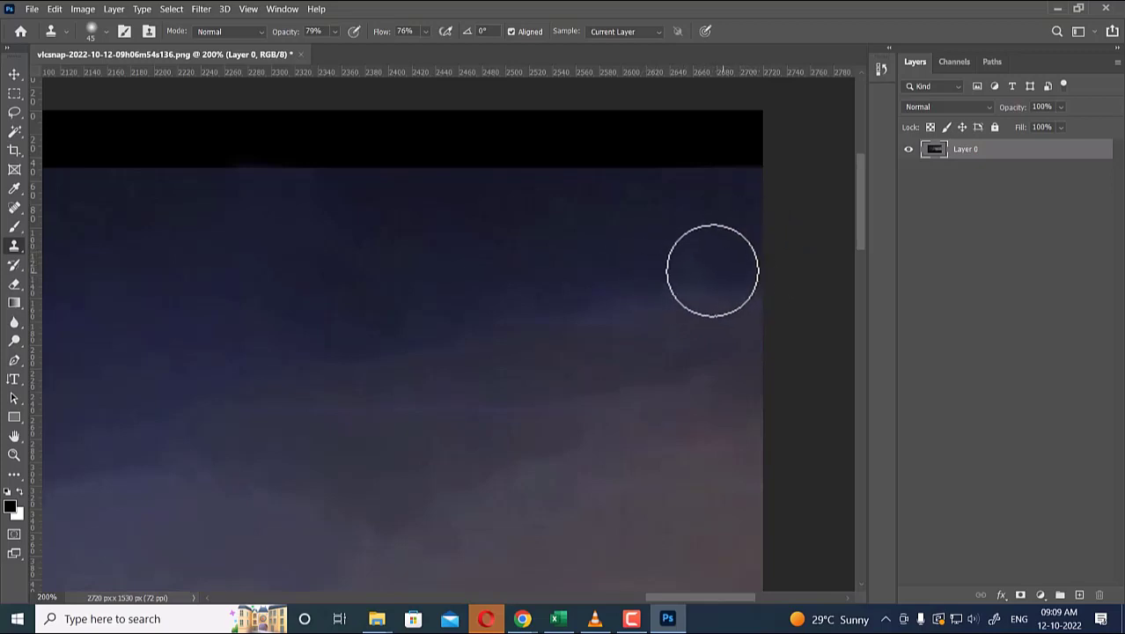
Clone sky along the boundary between the dark blue area and the cloud near the right edge to blend it.
alt+click(508, 351)
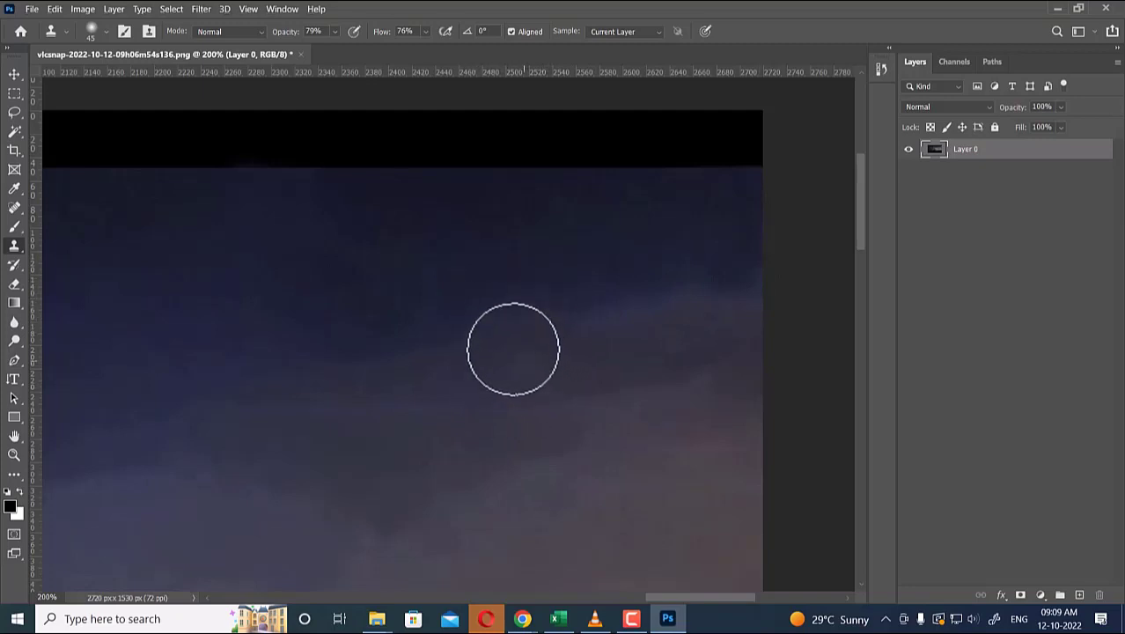
mouse_move(548, 311)
mouse_down()
mouse_move(638, 302)
mouse_move(487, 305)
mouse_move(698, 290)
mouse_move(687, 288)
mouse_up()
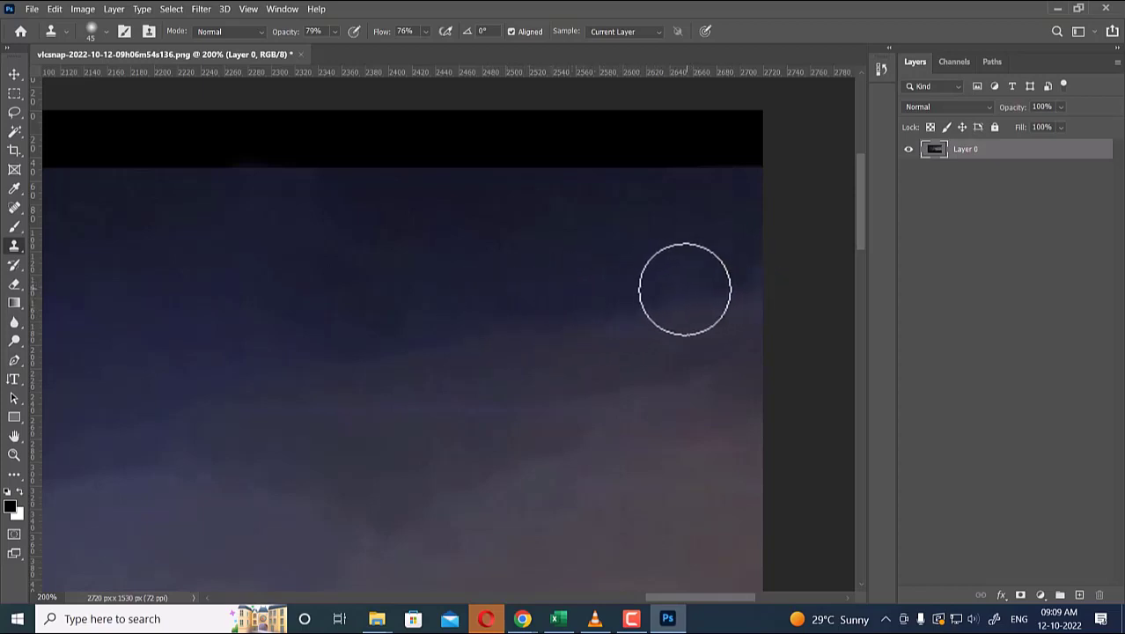
key(ctrl+minus)
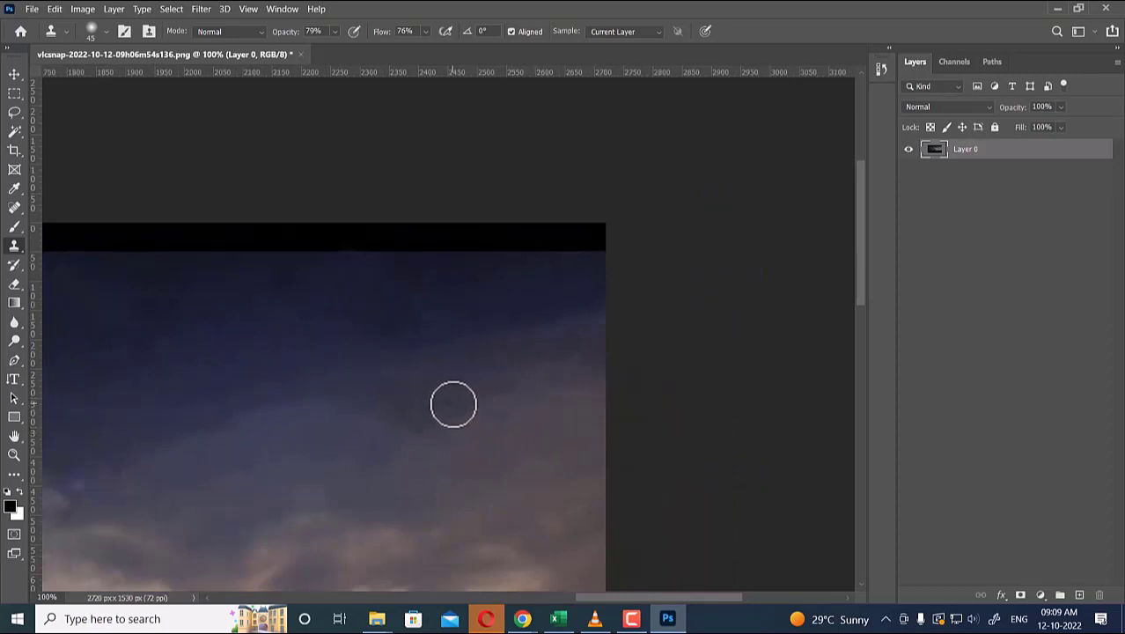
Clone neighbouring cloud tones over the faint horizontal blue streak in the upper-right sky.
key(ctrl+plus)
drag(433, 487, 498, 416)
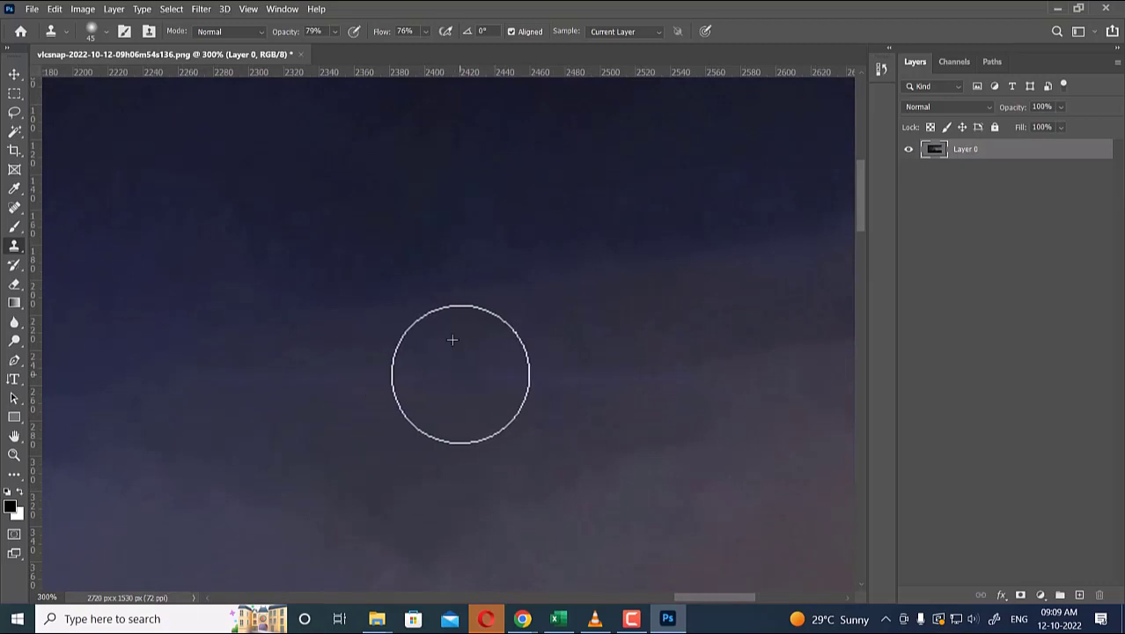
drag(519, 381, 681, 369)
drag(369, 376, 334, 376)
alt+click(375, 422)
alt+click(209, 393)
click(206, 369)
click(256, 374)
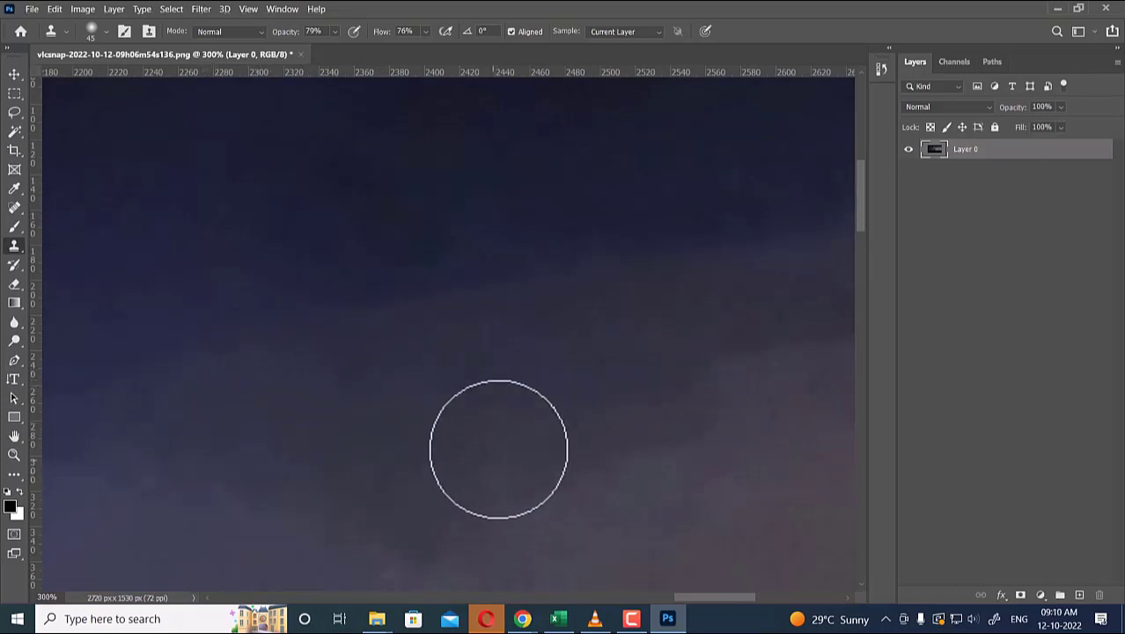
key(ctrl+minus)
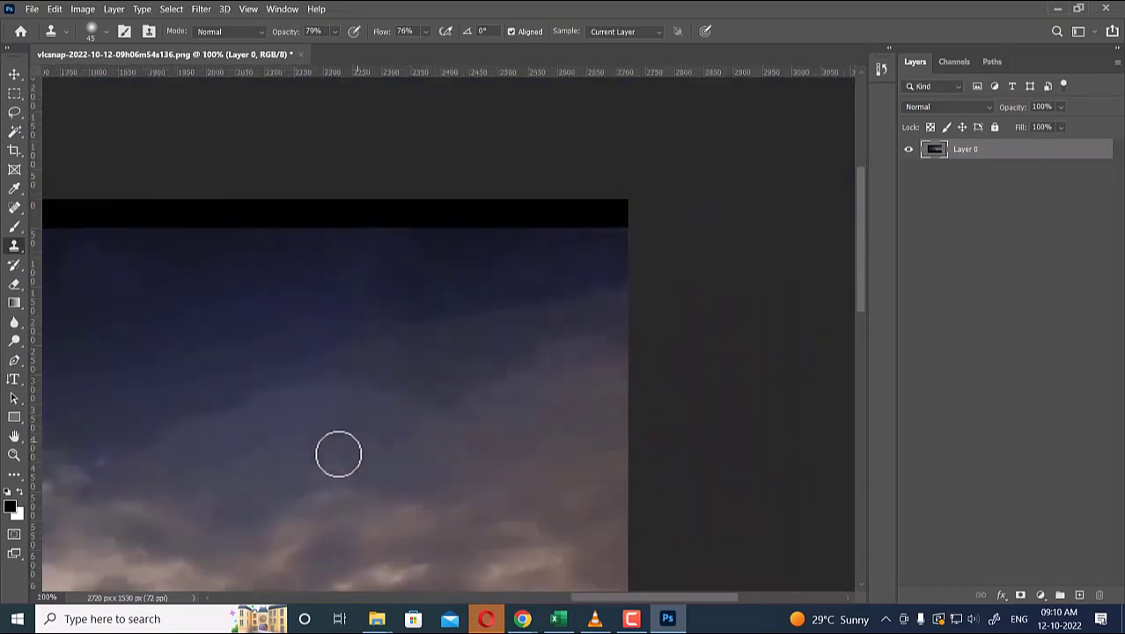
Clone dark sky over the faint horizontal line just right of the blue lightning cloud.
drag(344, 447, 602, 435)
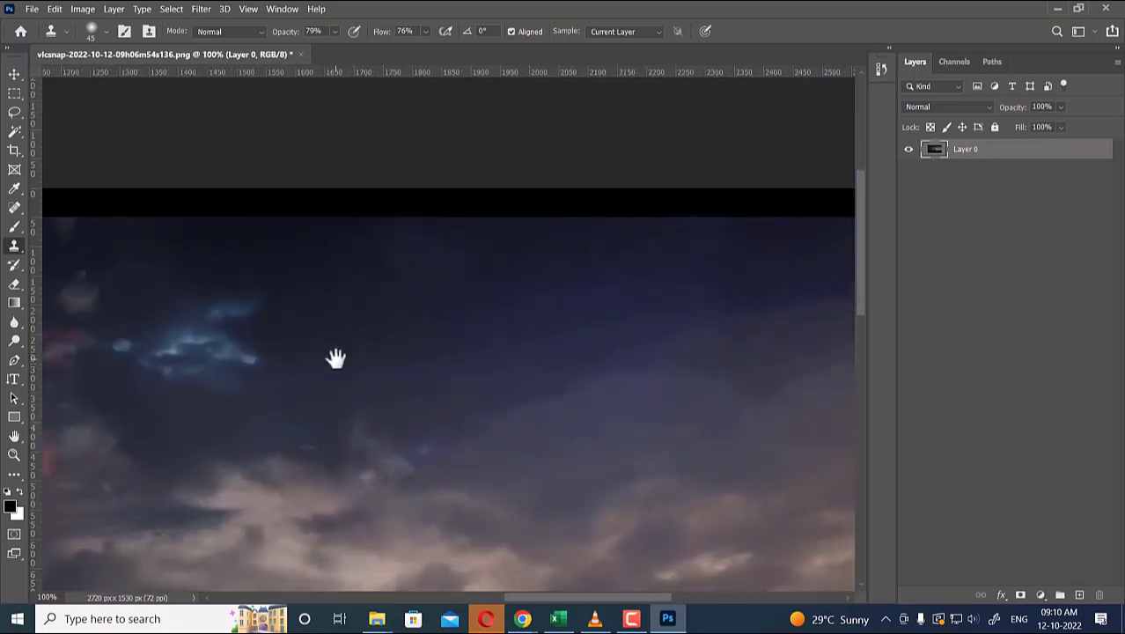
key(ctrl+plus)
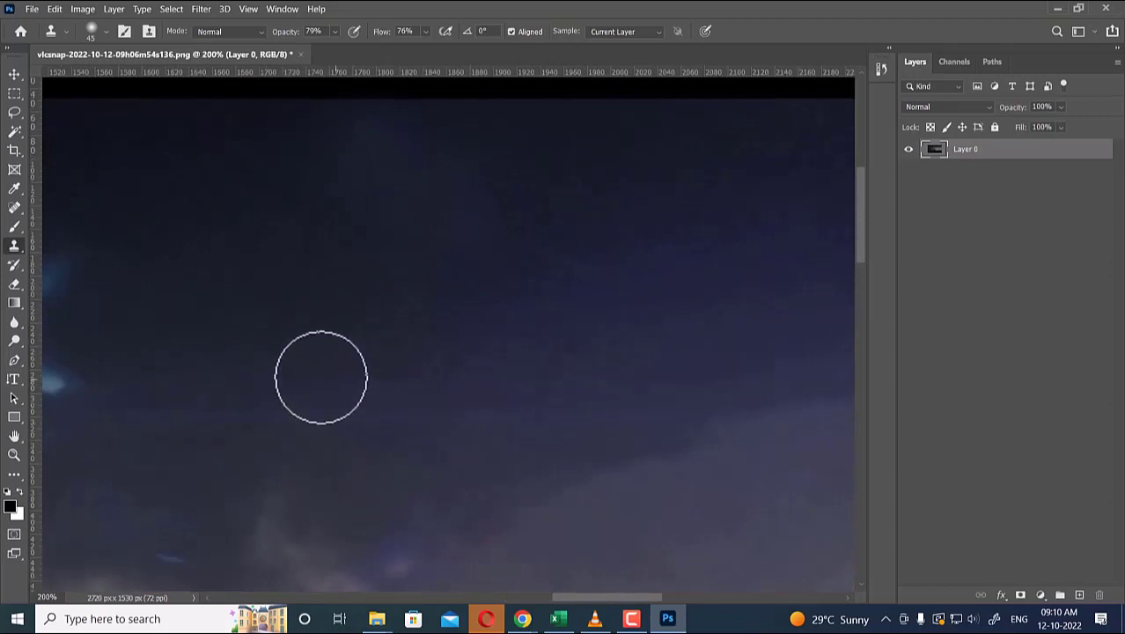
drag(327, 377, 530, 351)
alt+click(334, 429)
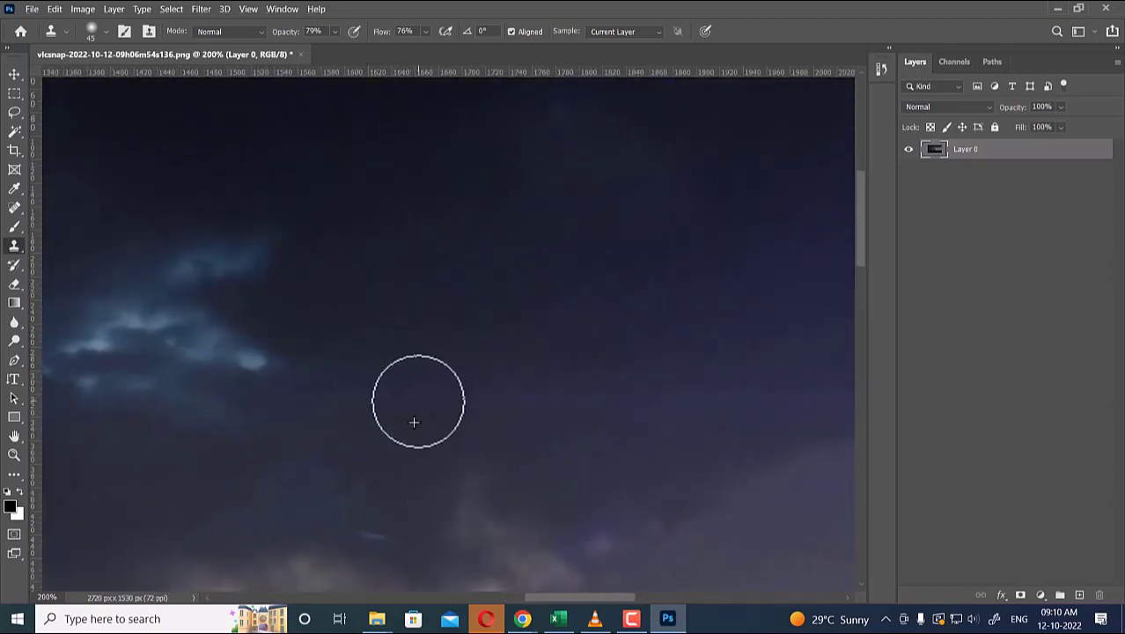
click(534, 394)
click(568, 394)
alt+click(611, 434)
click(587, 405)
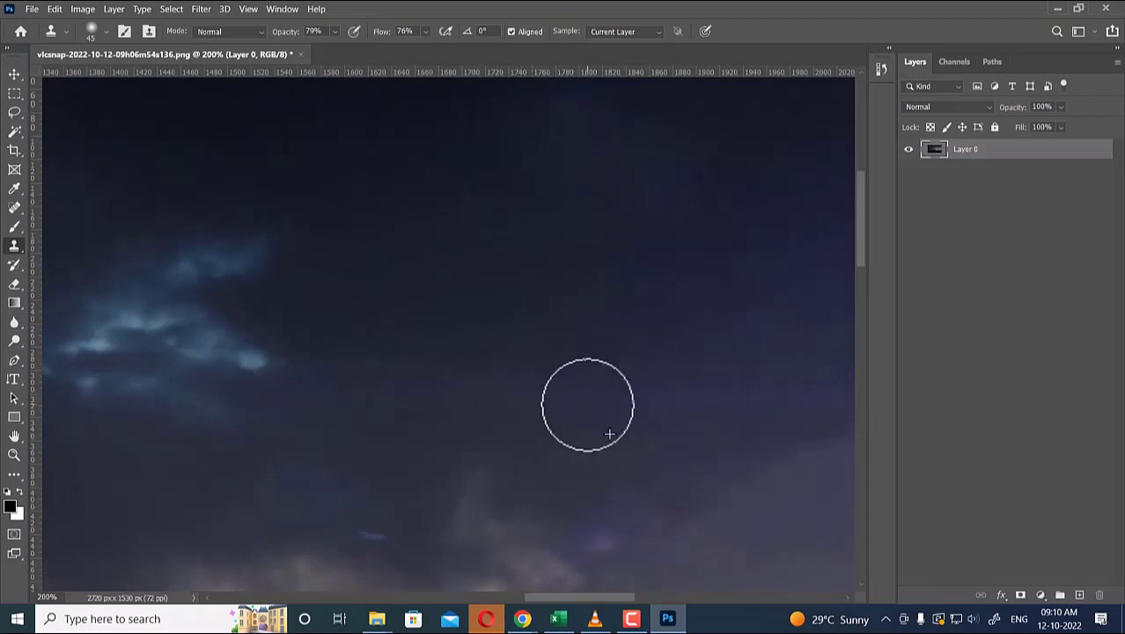
Clone sky over the rest of the faint line toward the purple sky and check the whole image.
mouse_move(692, 375)
mouse_down()
mouse_move(498, 355)
mouse_move(521, 383)
mouse_move(668, 382)
mouse_move(671, 399)
mouse_move(656, 405)
mouse_up()
alt+click(511, 349)
alt+click(620, 411)
alt+click(584, 212)
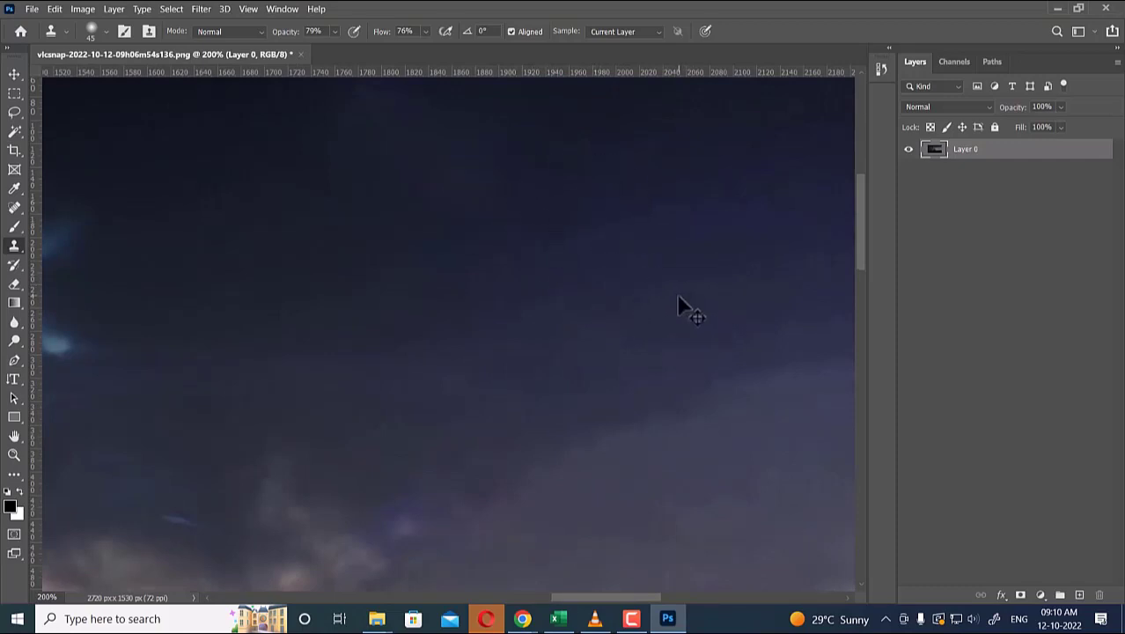
key(ctrl+minus)
key(ctrl+minus)
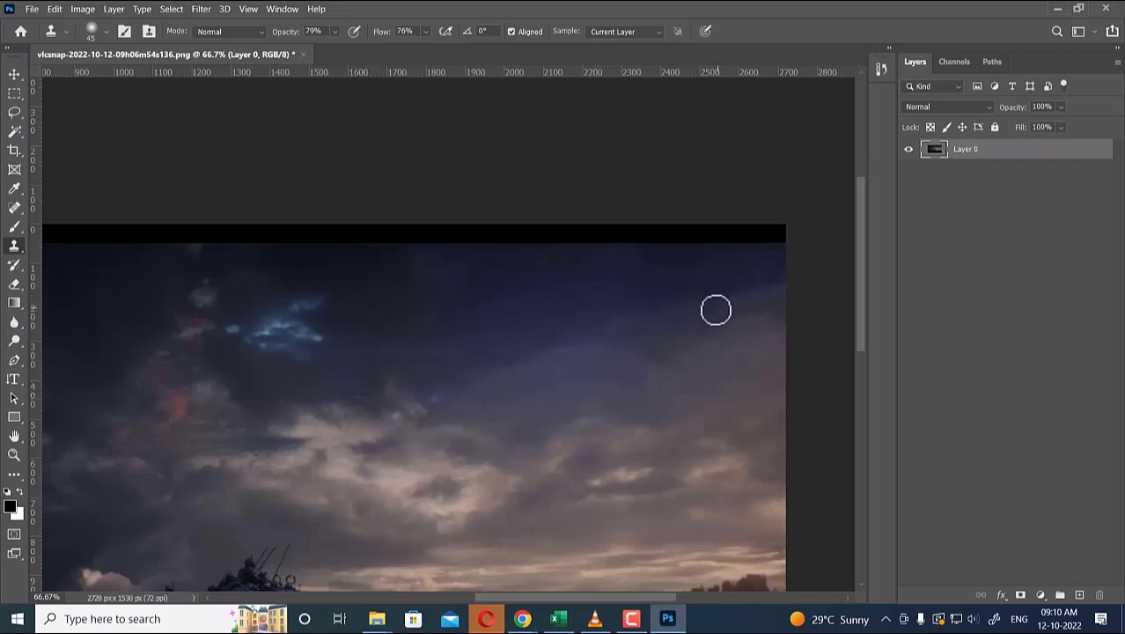
key(ctrl+minus)
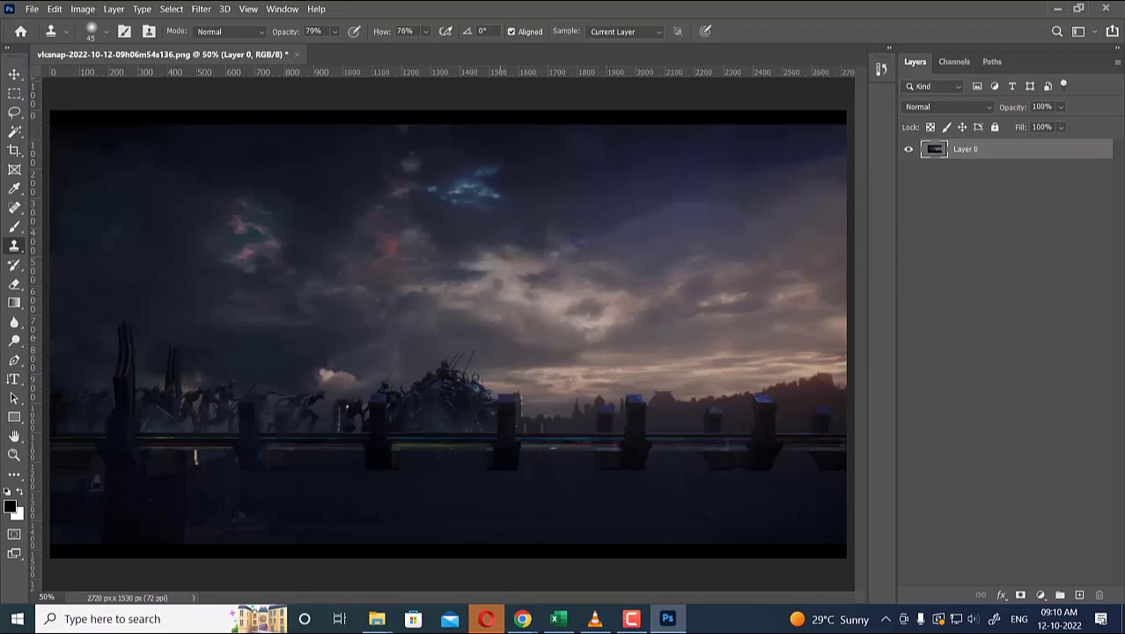
Float the snapshot's document window and show its image size with the width and height in pixels.
drag(139, 52, 162, 68)
right_click(160, 70)
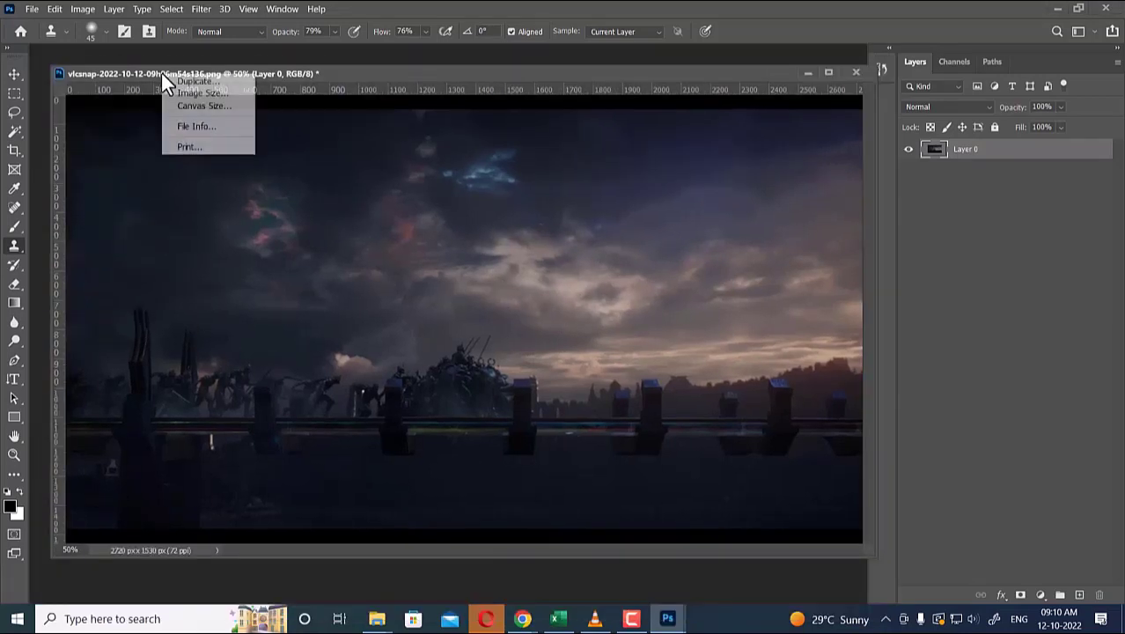
click(187, 95)
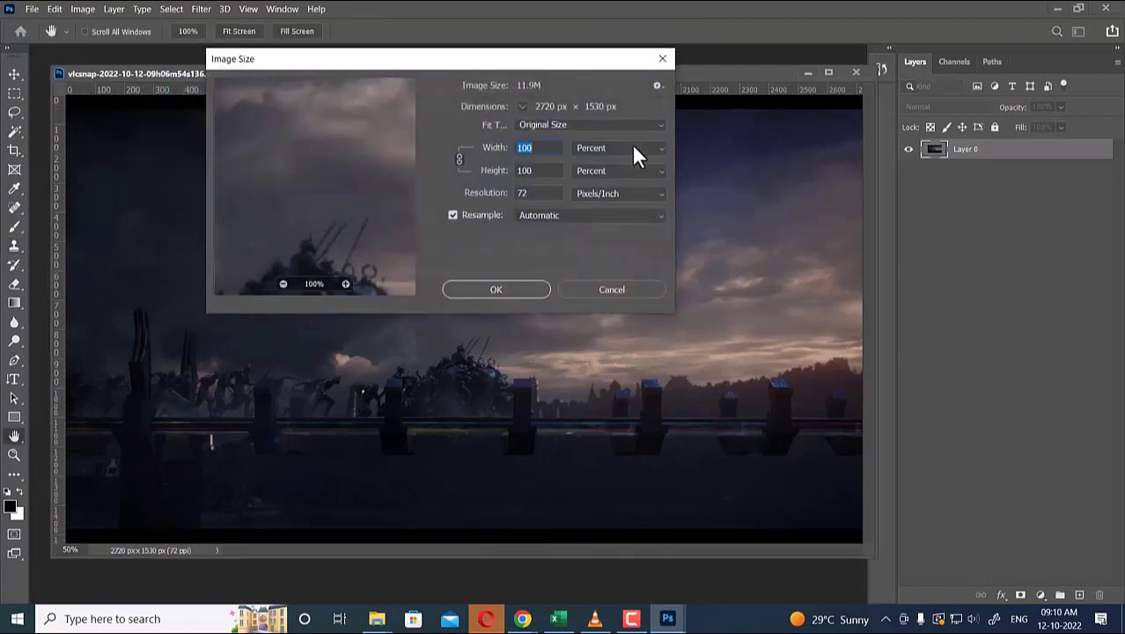
click(636, 149)
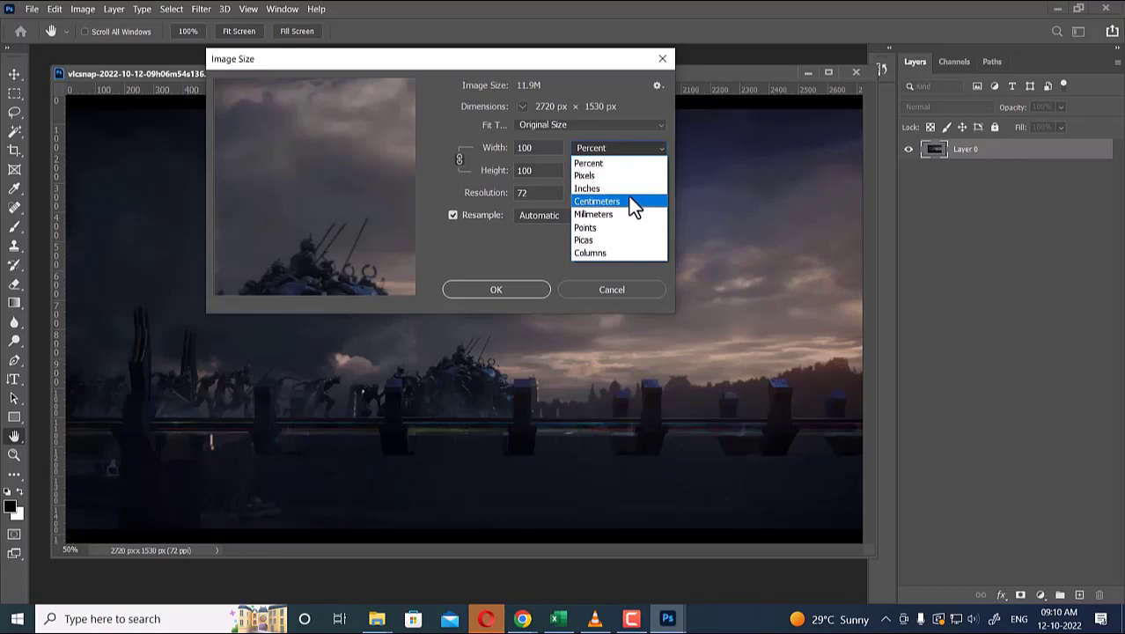
click(629, 187)
click(626, 146)
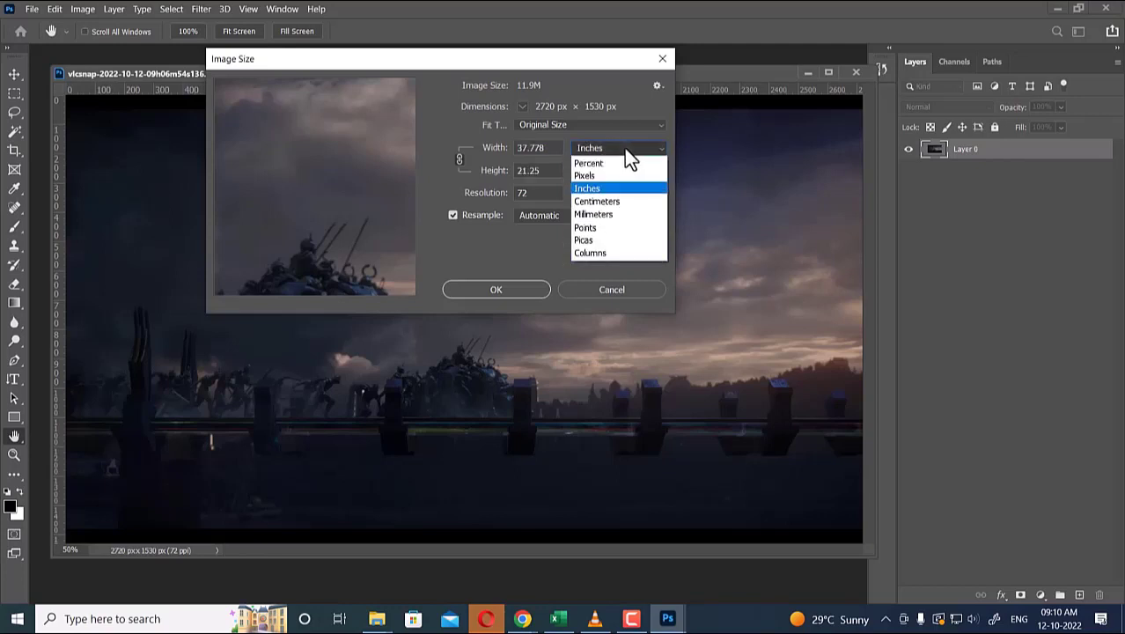
click(617, 176)
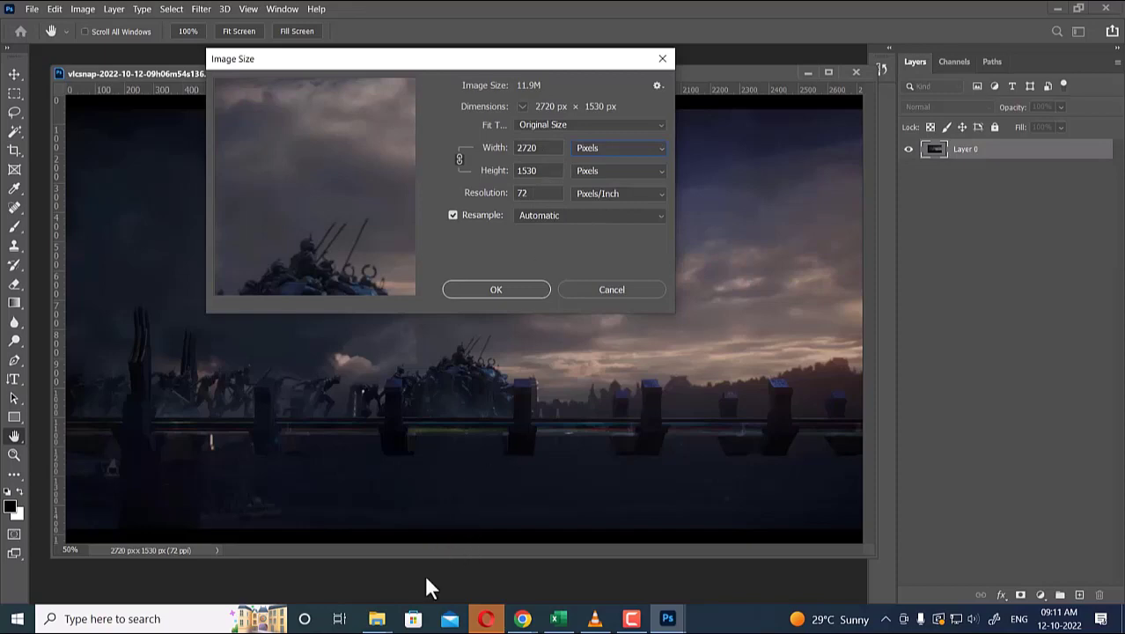
Switch to the thor vfx folder in File Explorer.
click(379, 620)
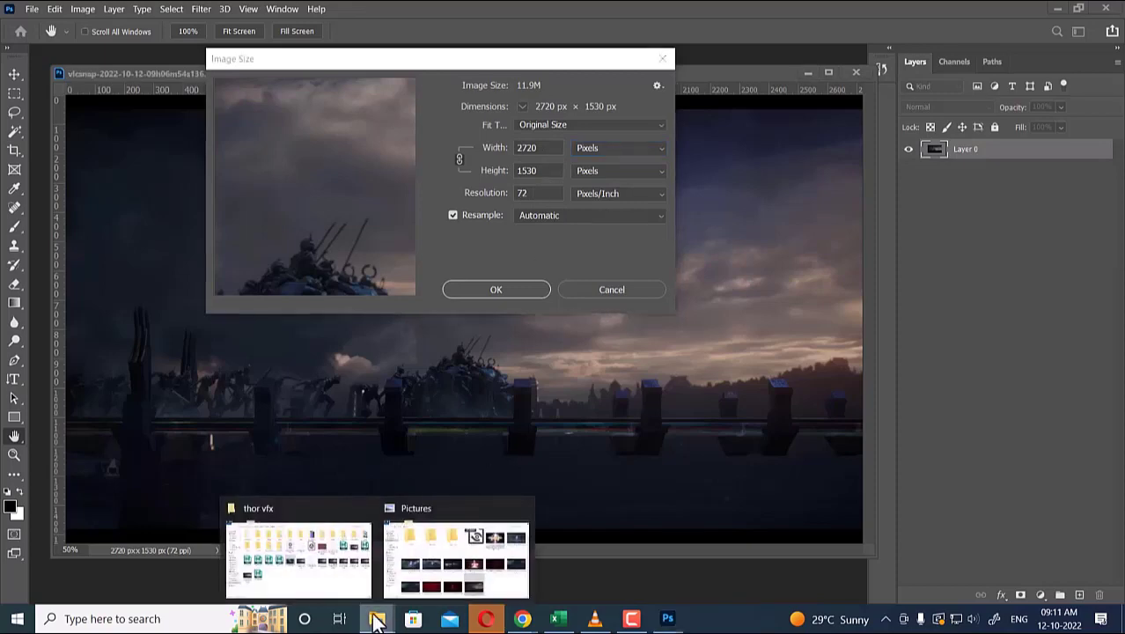
click(299, 554)
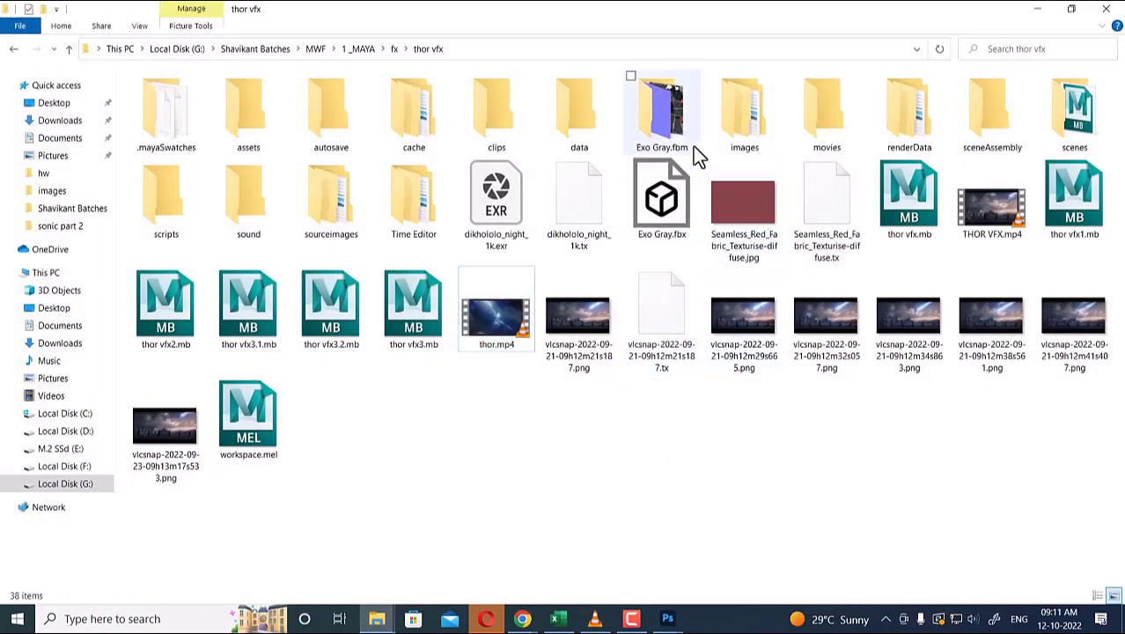
Open the chac_en render folder inside the images folder of the thor vfx project.
double_click(734, 122)
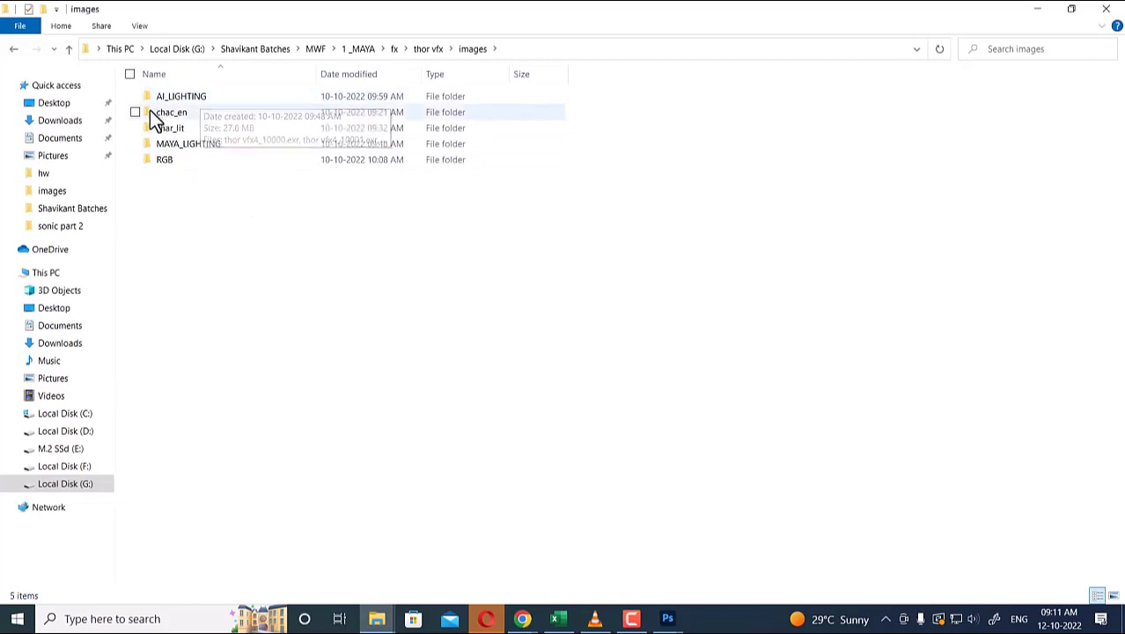
double_click(181, 118)
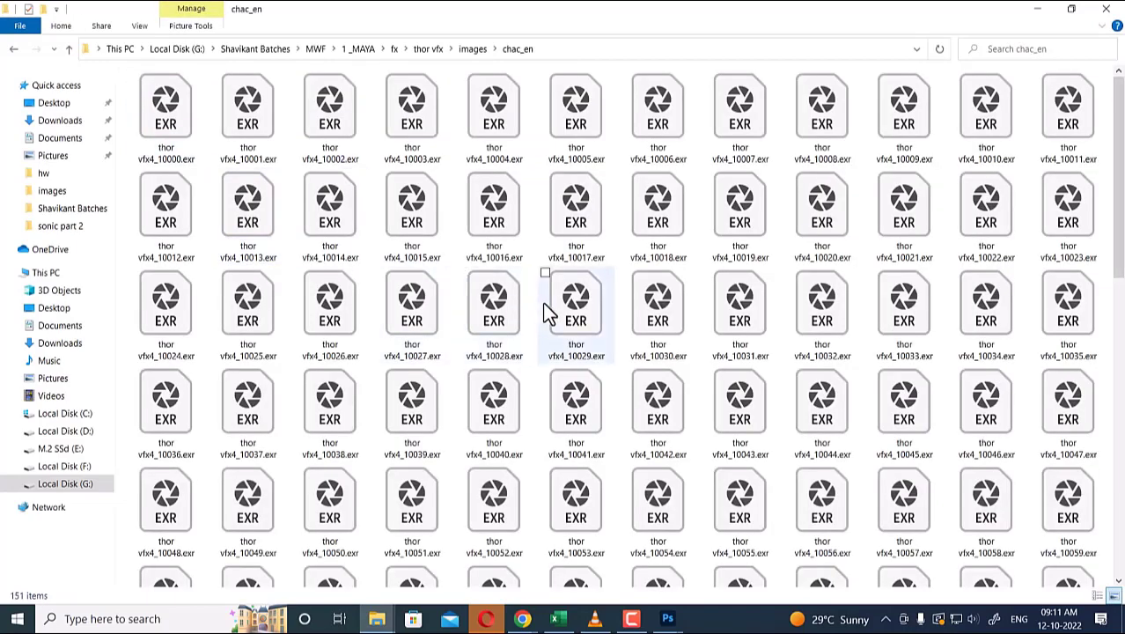
Launch Adobe After Effects 2021, dismiss its home screen and start a new composition.
key(super)
text(af)
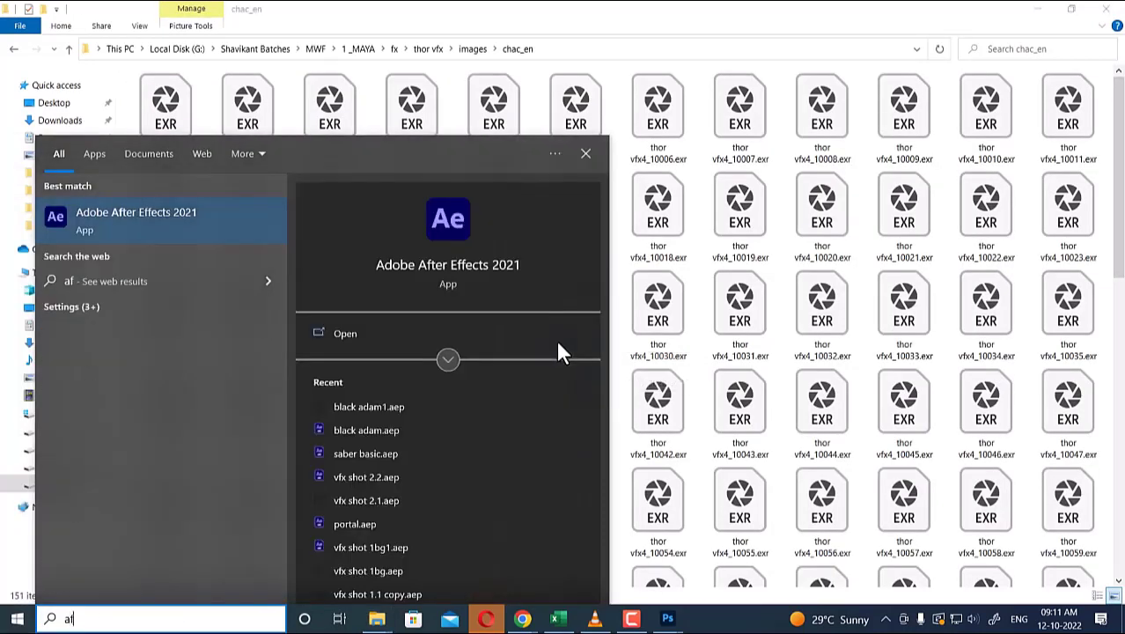
click(201, 228)
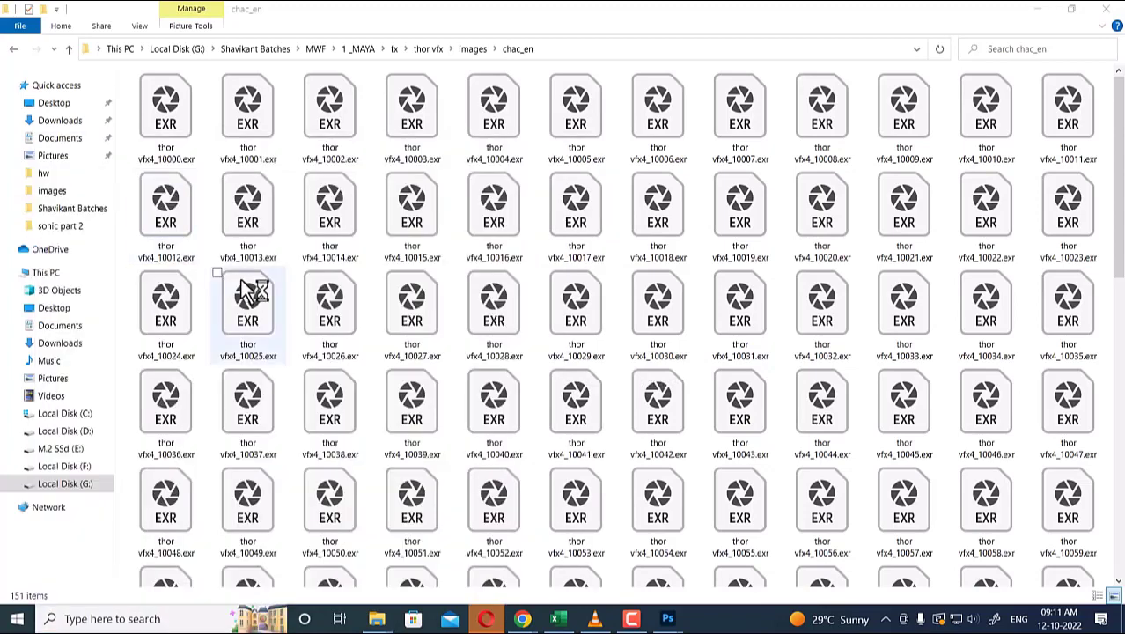
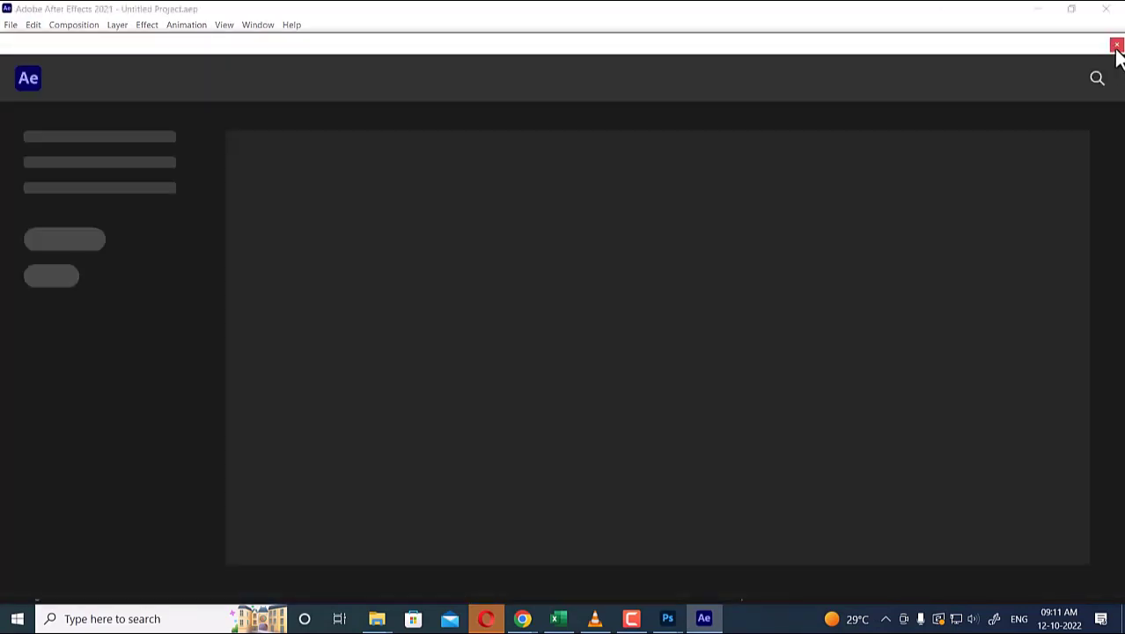
click(1116, 46)
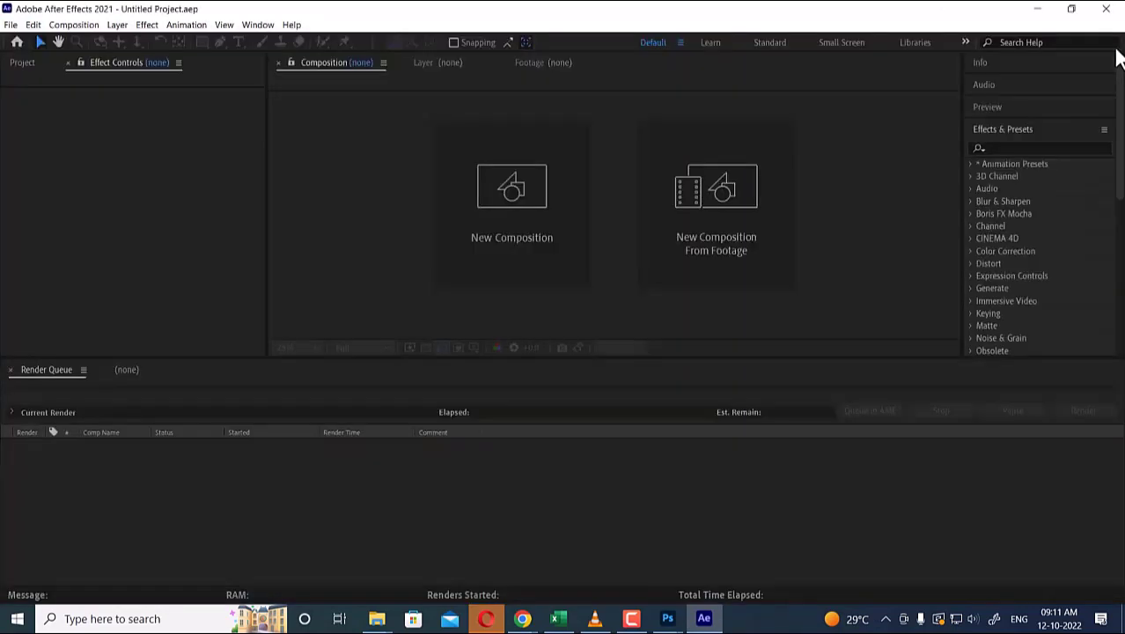
click(494, 217)
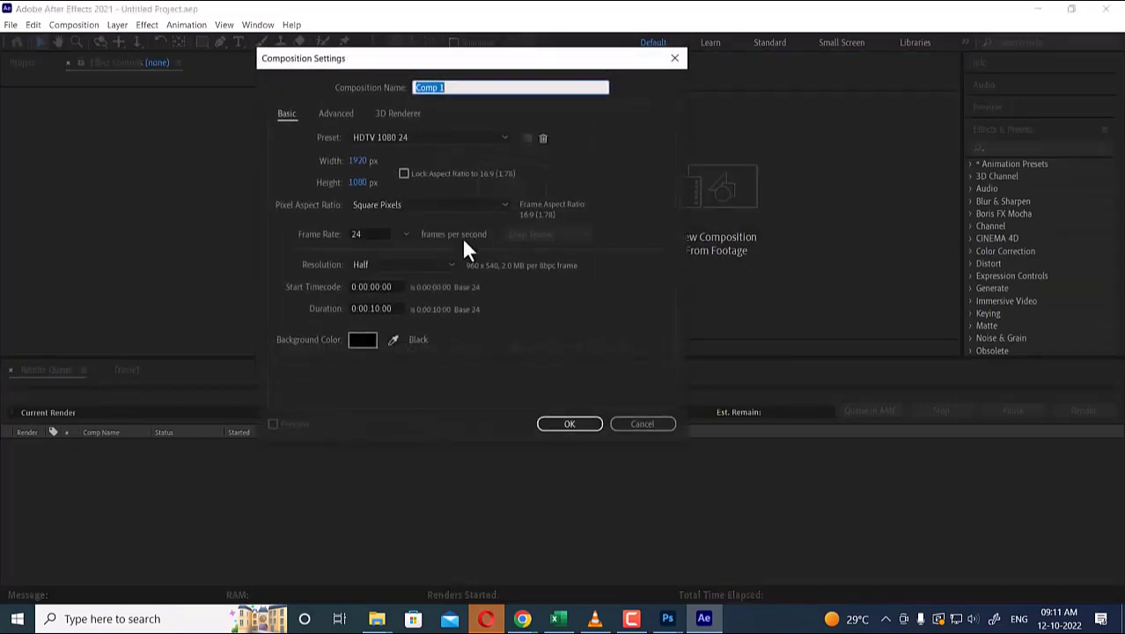
Switch to File Explorer and check the file properties of thor vfx4_10000.exr in chac_en for image dimensions.
mouse_move(377, 618)
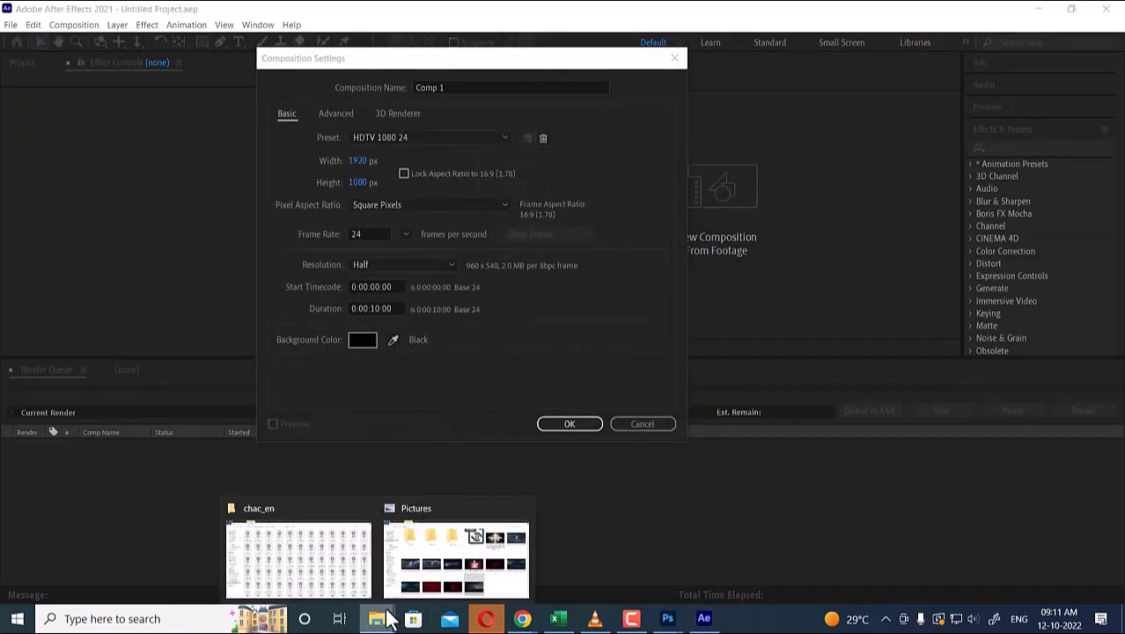
click(335, 563)
click(171, 139)
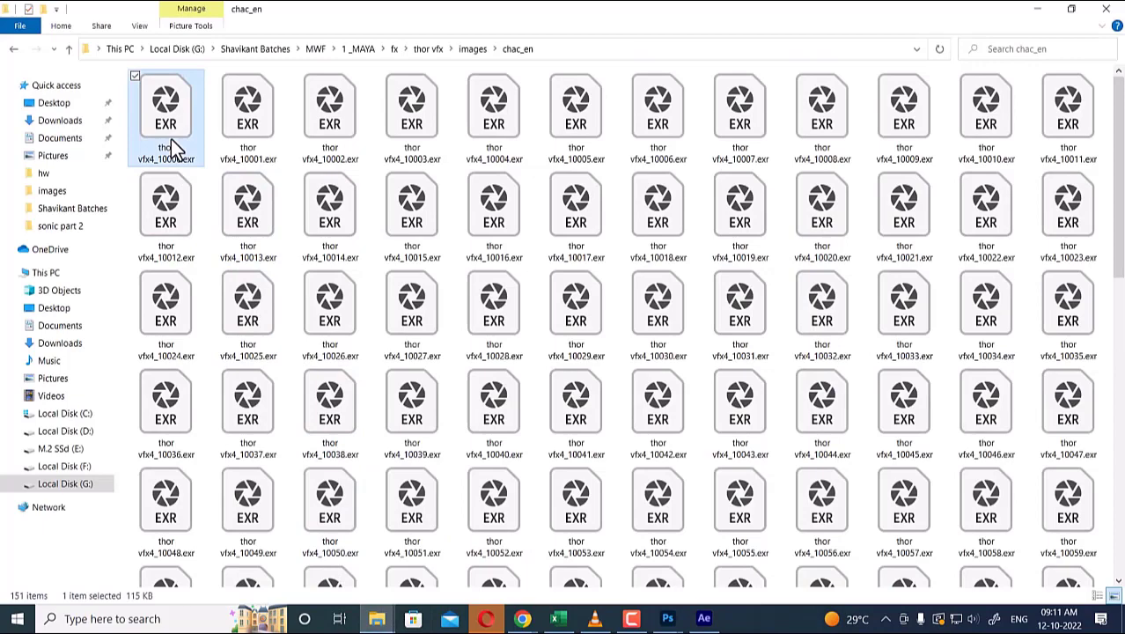
right_click(171, 139)
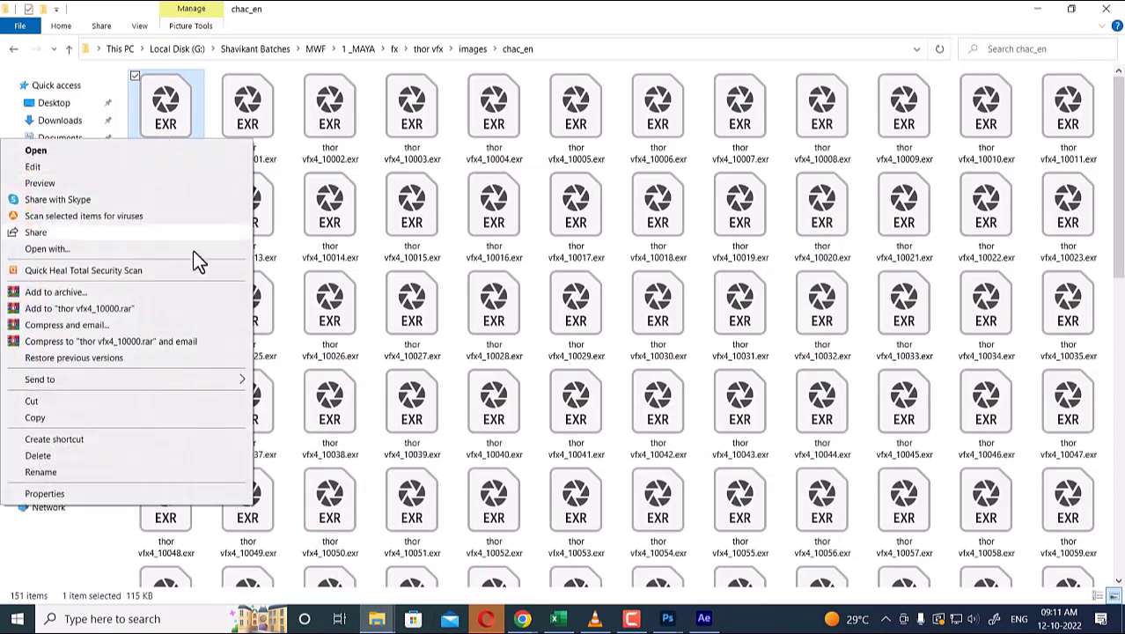
click(44, 493)
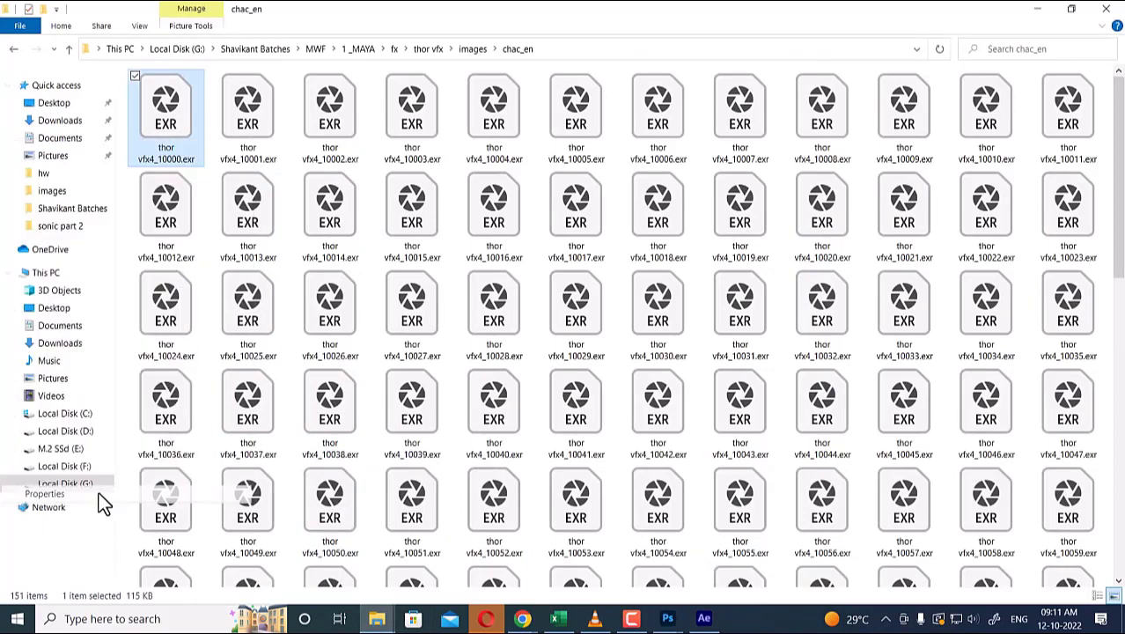
click(277, 175)
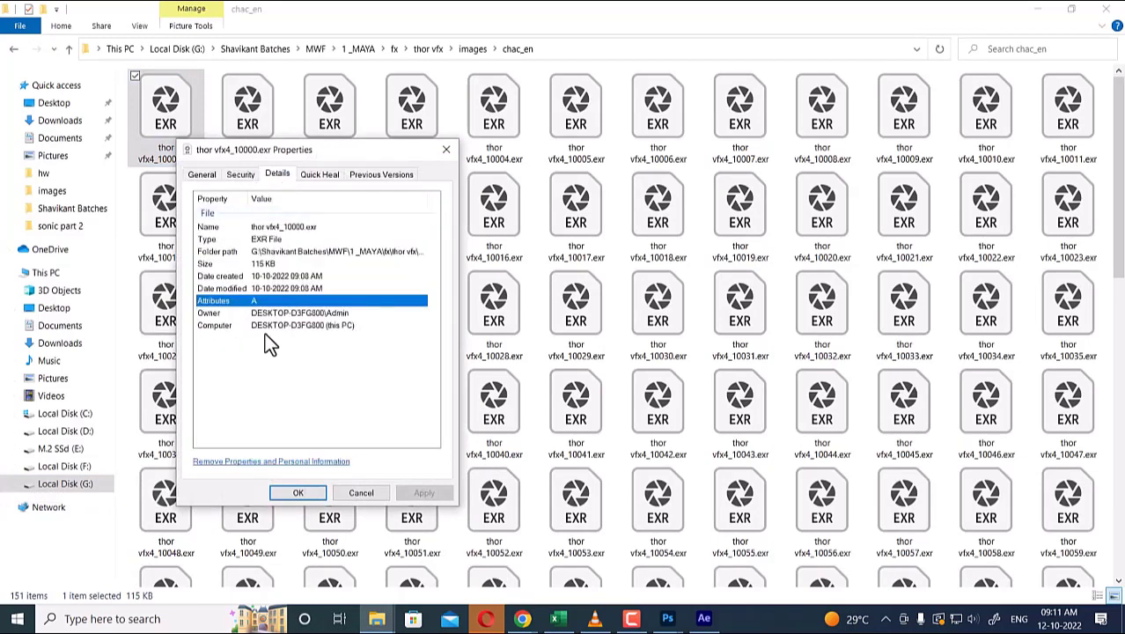
click(241, 174)
click(203, 175)
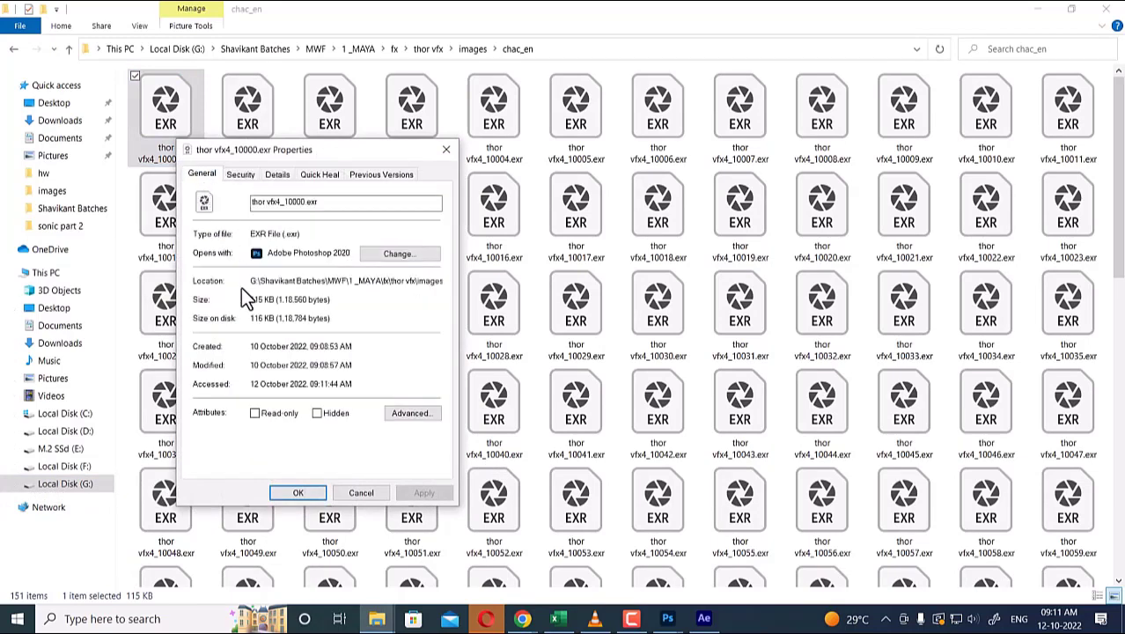
click(277, 174)
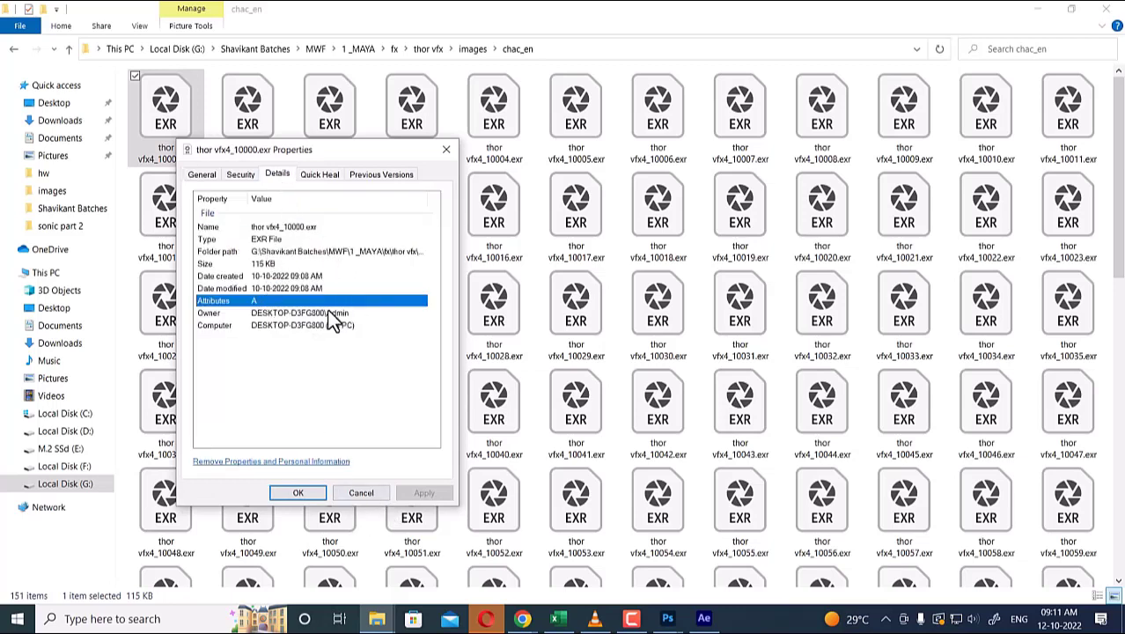
click(361, 494)
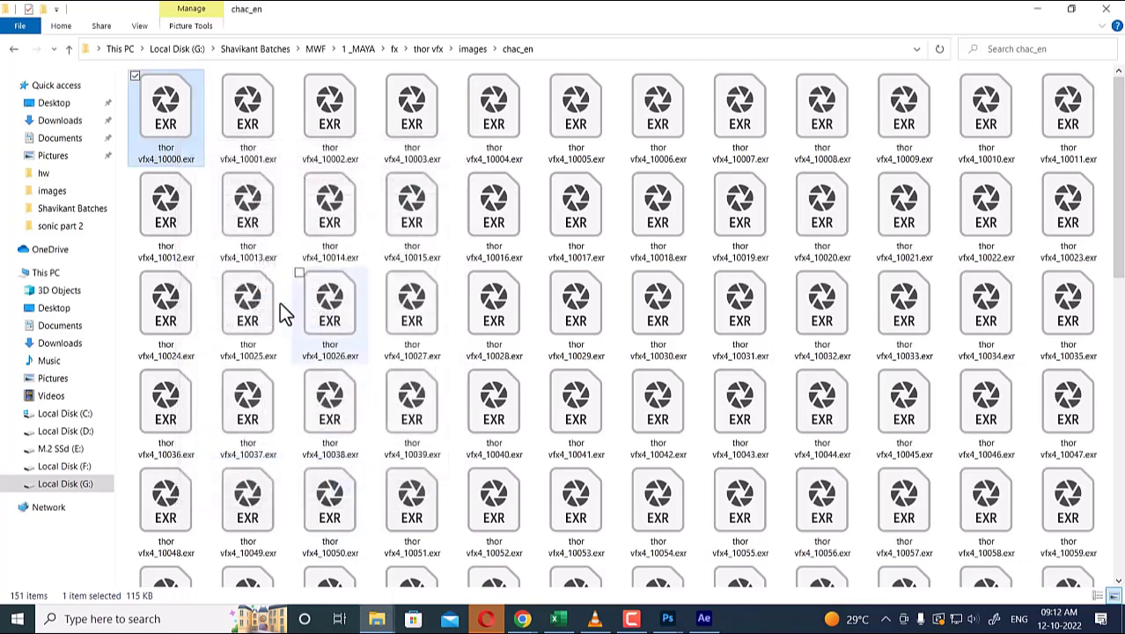
right_click(173, 110)
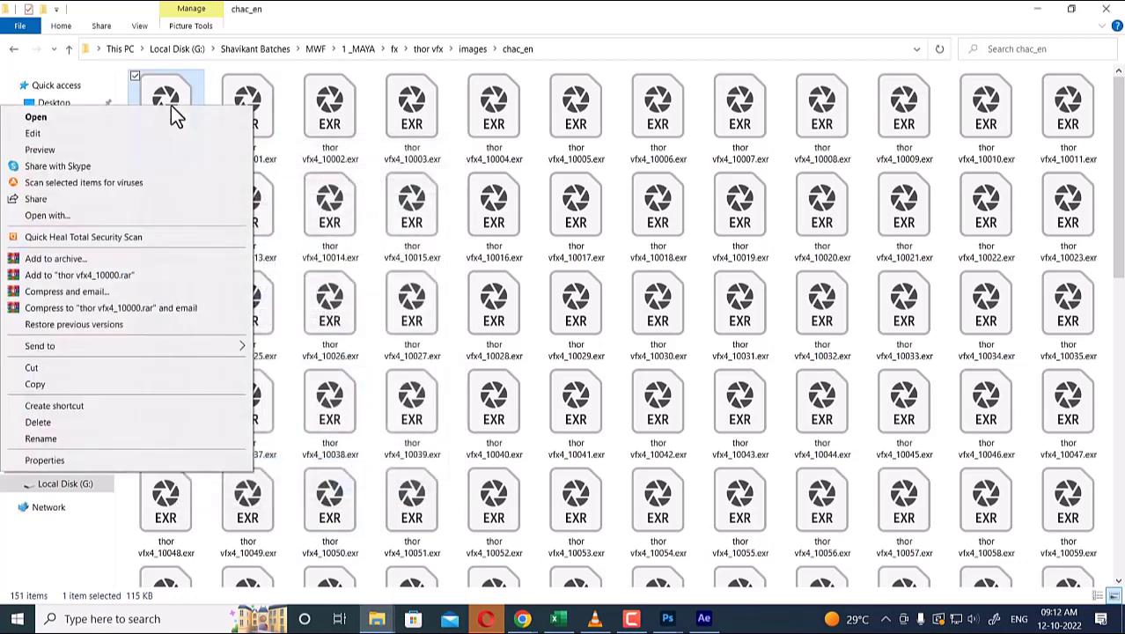
click(233, 104)
drag(155, 114, 768, 234)
click(624, 287)
key(s)
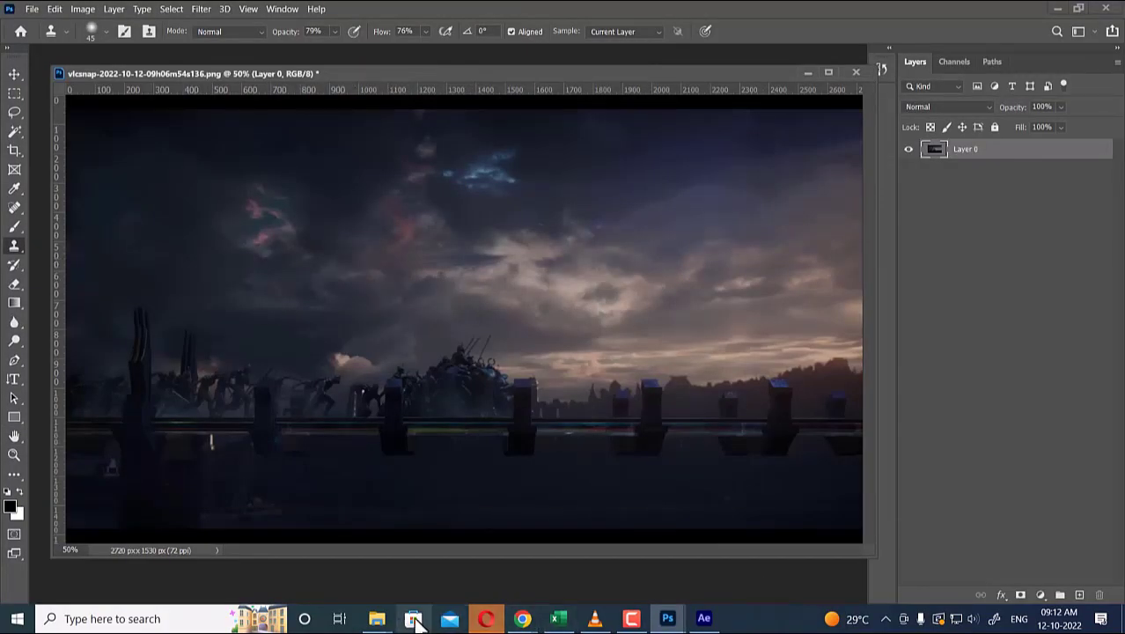
Open thor vfx4_10000.exr from the chac_en folder in Photoshop as a separate floating document.
mouse_move(377, 618)
click(357, 555)
drag(196, 125, 684, 60)
click(621, 210)
click(576, 243)
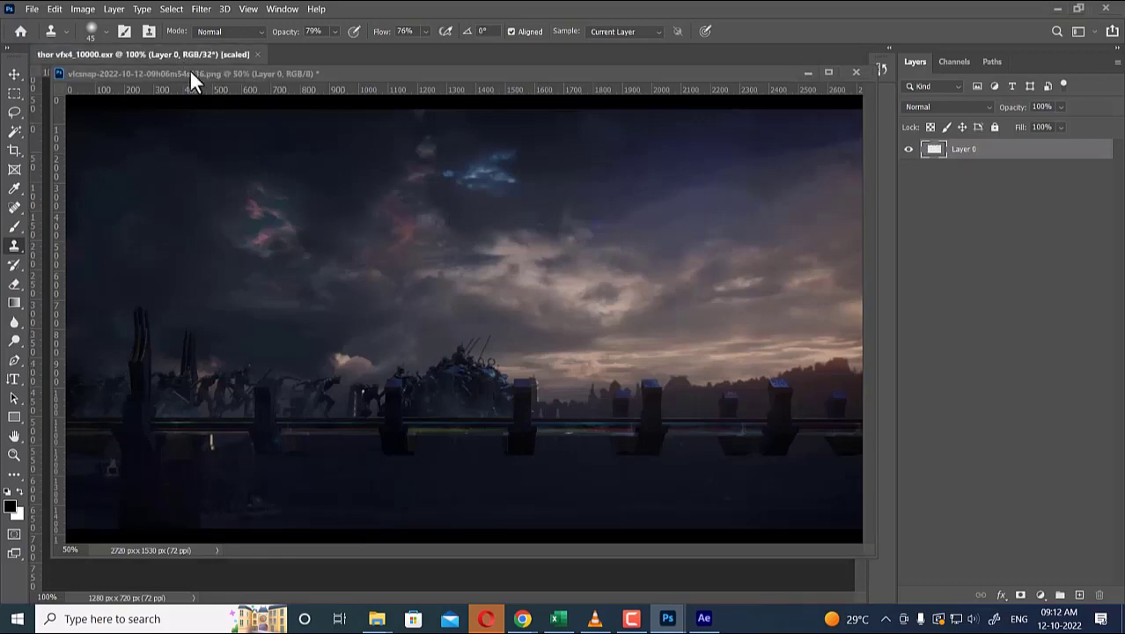
drag(165, 52, 296, 131)
Check the image size of the thor vfx4_10000.exr document with the width unit set to Pixels.
right_click(521, 138)
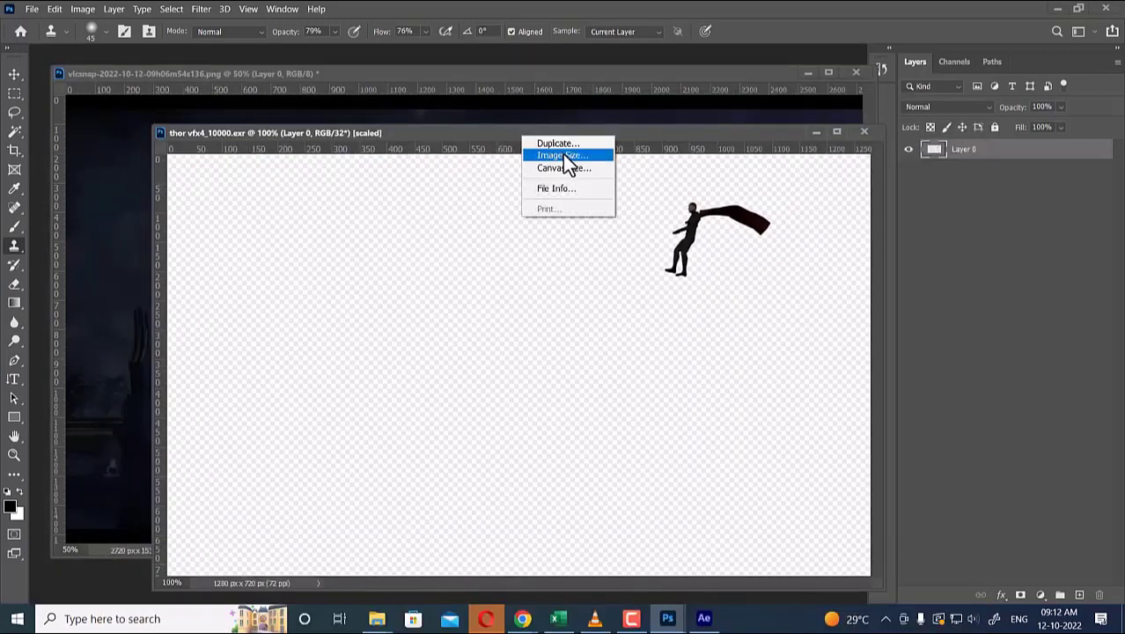
click(563, 154)
click(604, 151)
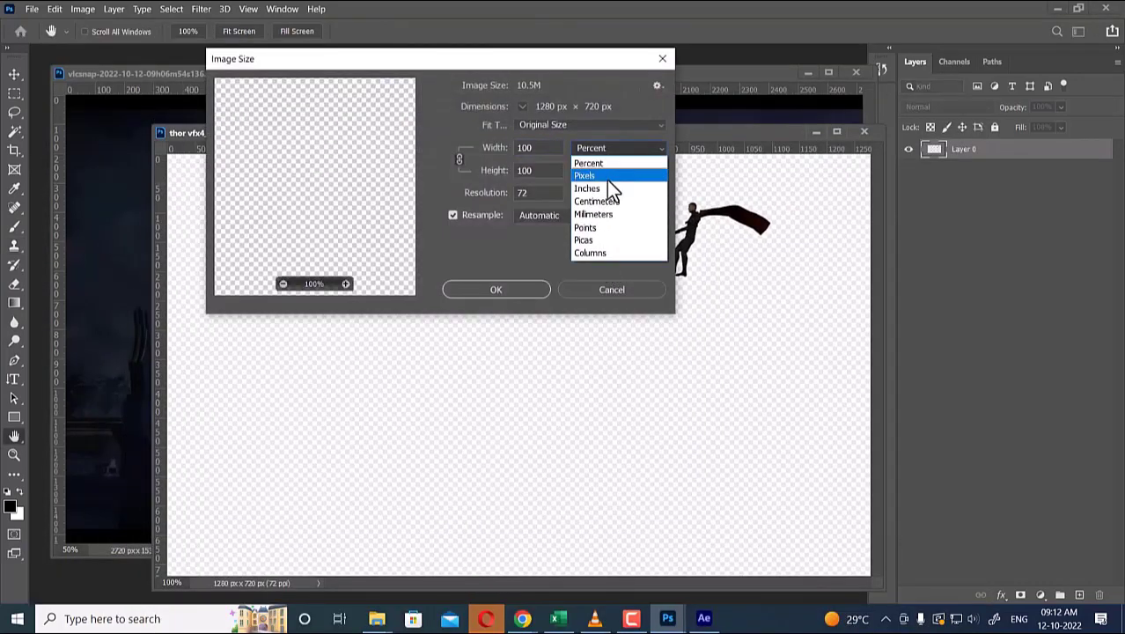
click(607, 176)
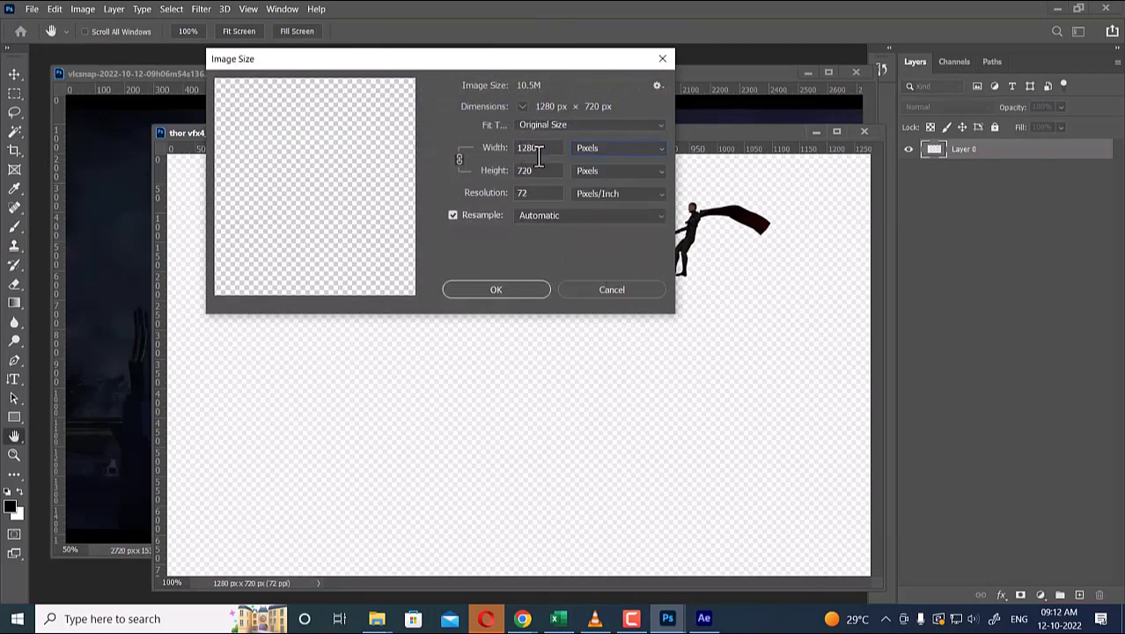
Switch to After Effects and create the composition Comp 1 with a width of 1280 px and a height of 720 px.
click(704, 618)
click(359, 161)
text(1280)
key(Tab)
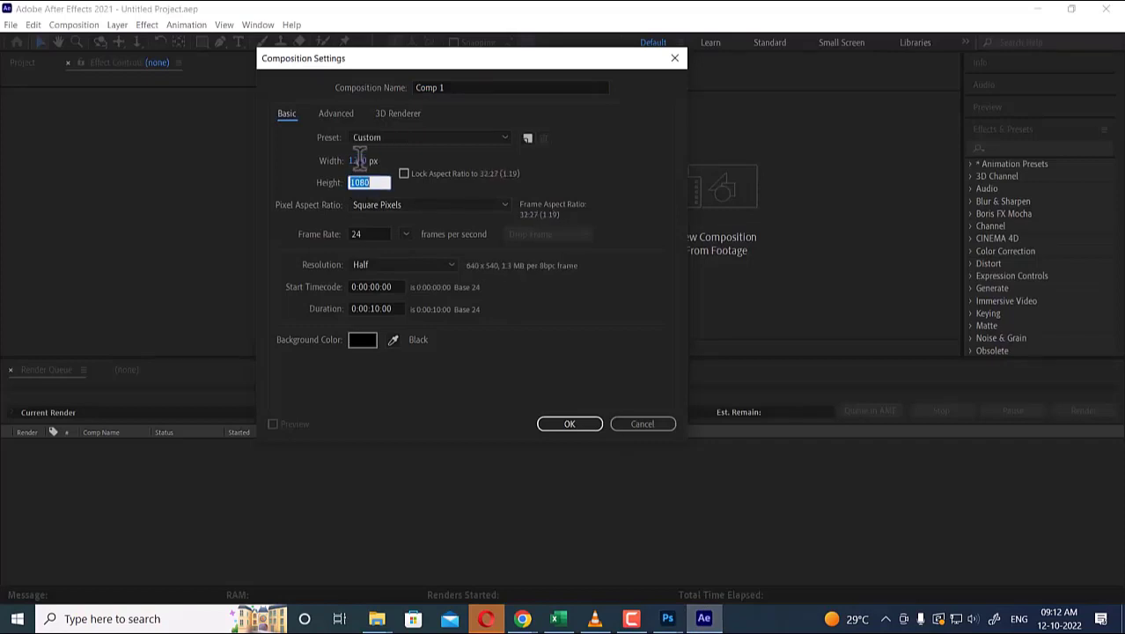
text(720)
click(561, 429)
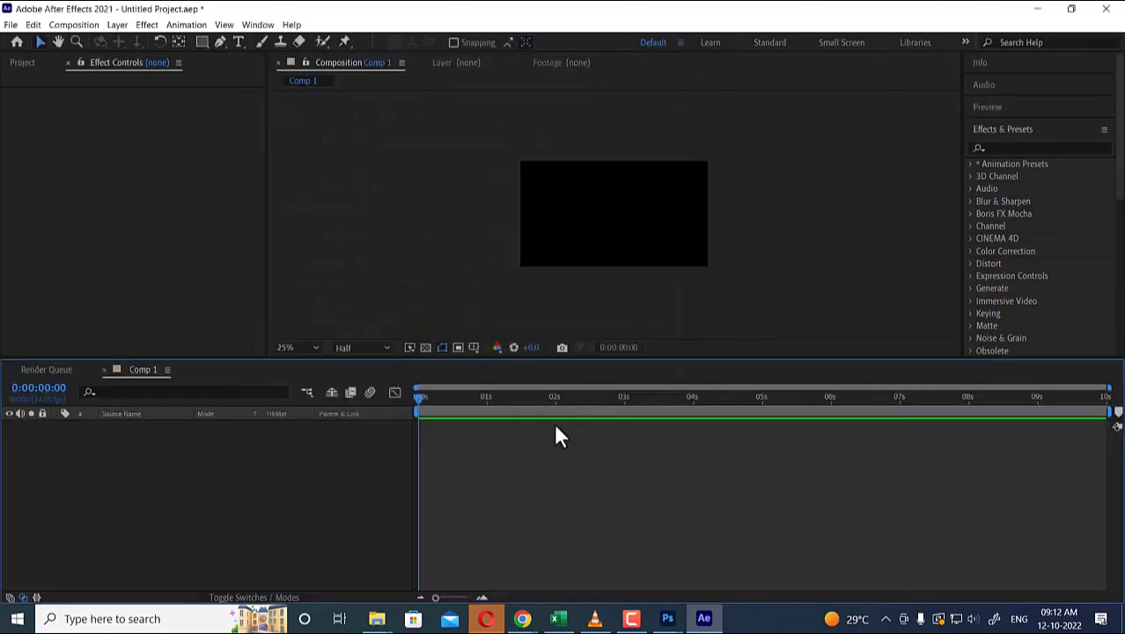
Start a footage import into the project and copy the AI_LIGHTING folder's path from File Explorer.
click(13, 67)
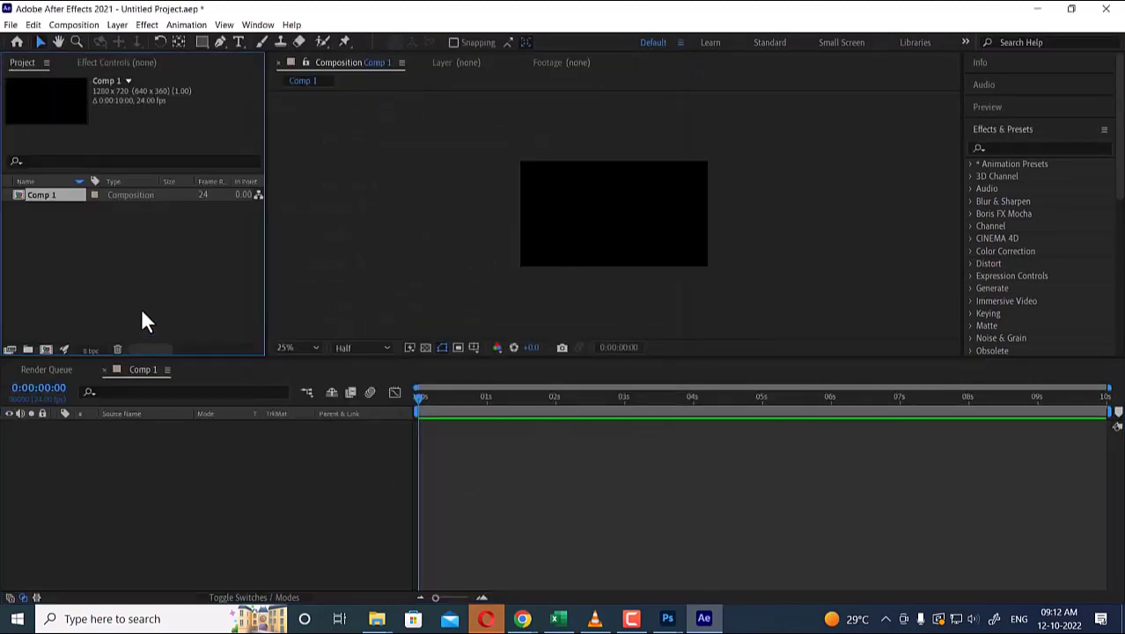
double_click(133, 282)
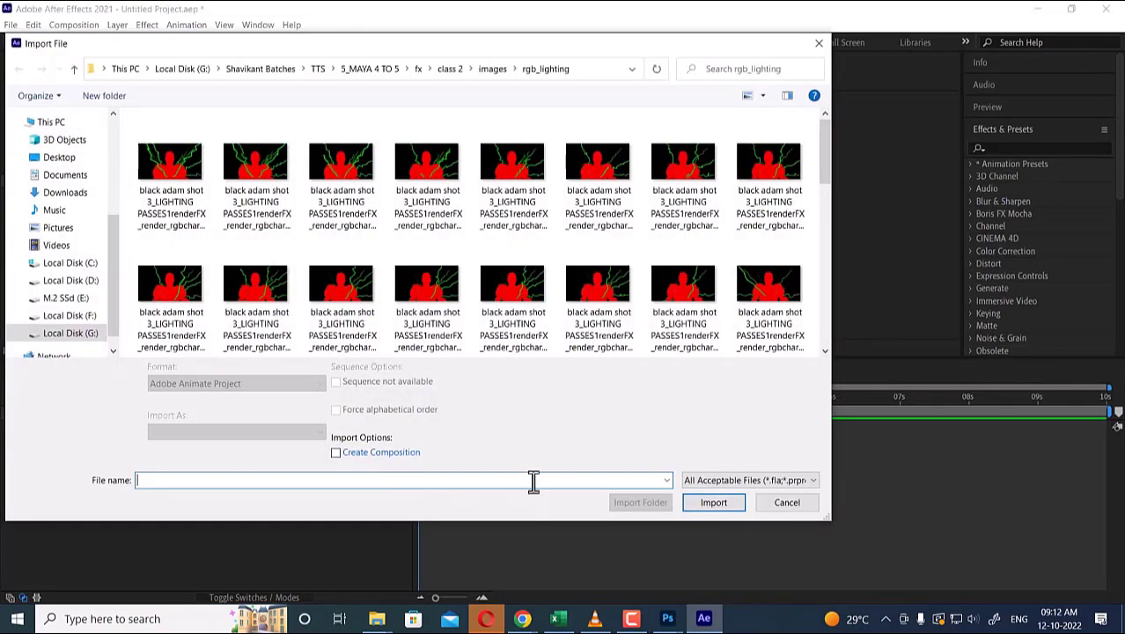
mouse_move(378, 619)
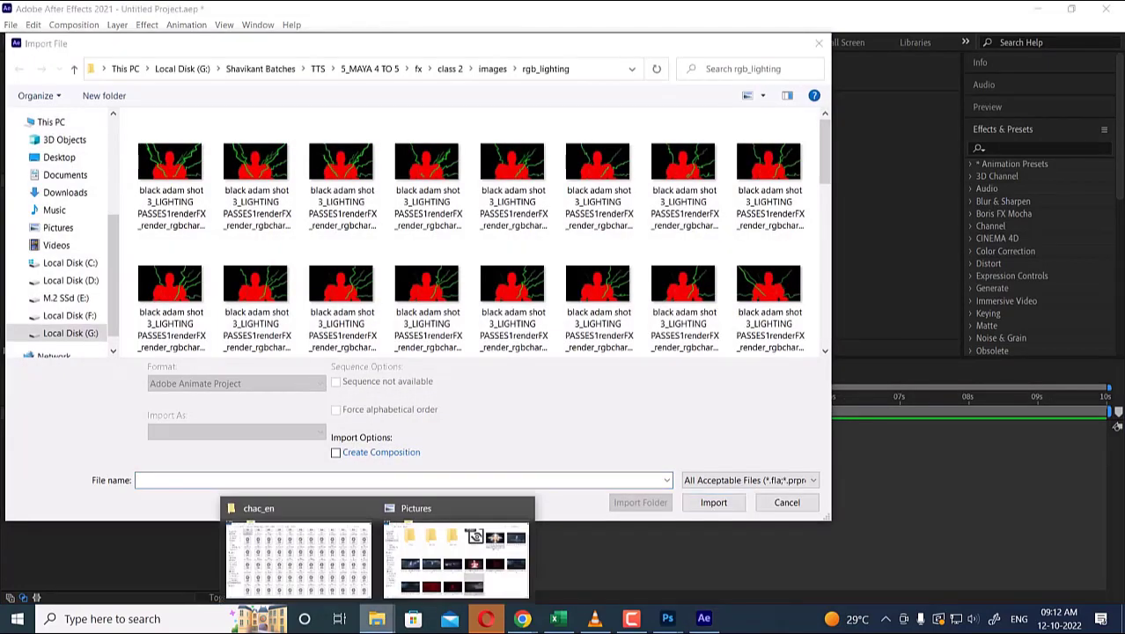
click(315, 555)
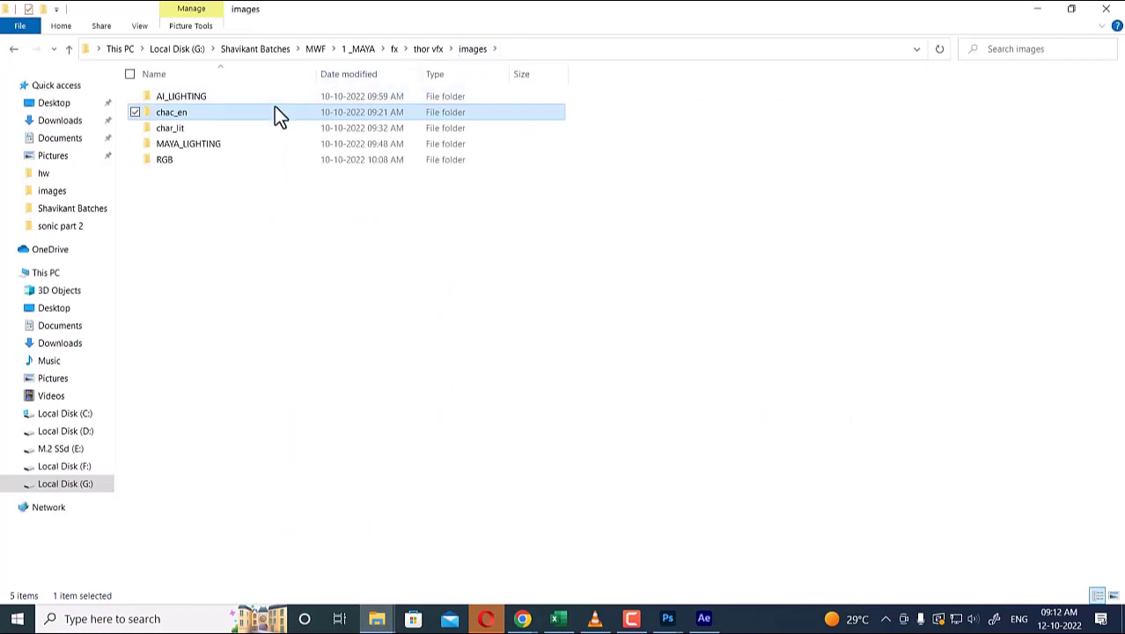
double_click(204, 95)
click(595, 50)
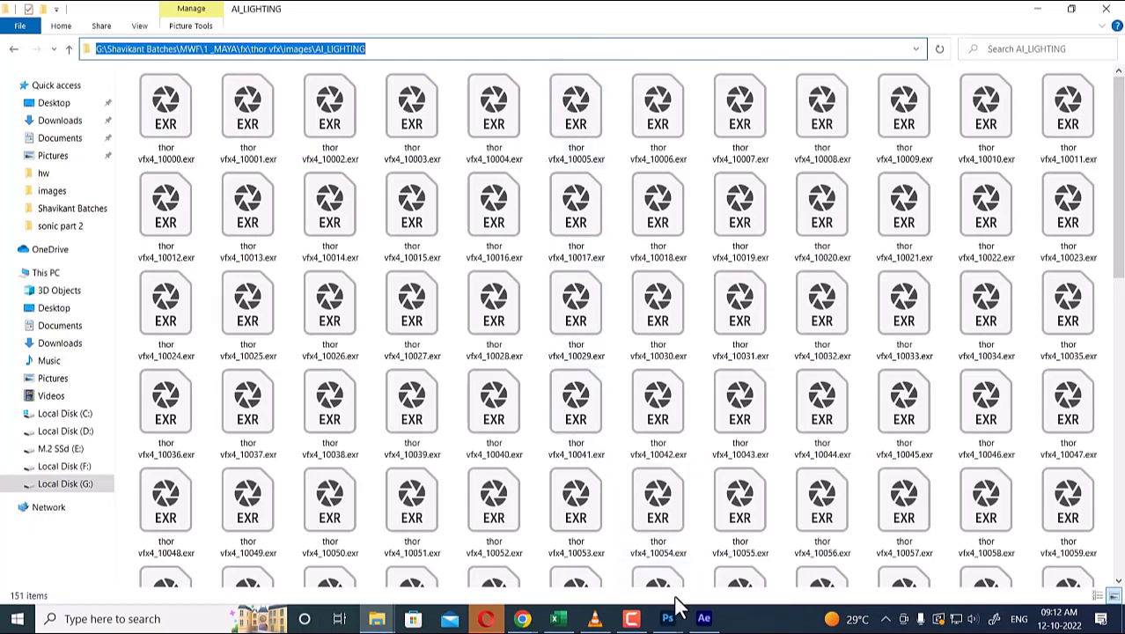
Import the OpenEXR sequence beginning with thor vfx4_10000.exr from the AI_LIGHTING folder as footage in After Effects.
click(703, 618)
text(G:\Shavikant Batches\MWF\1_MAYA\fx\thor vfx\images\AI_LIGHTING)
key(Return)
click(183, 166)
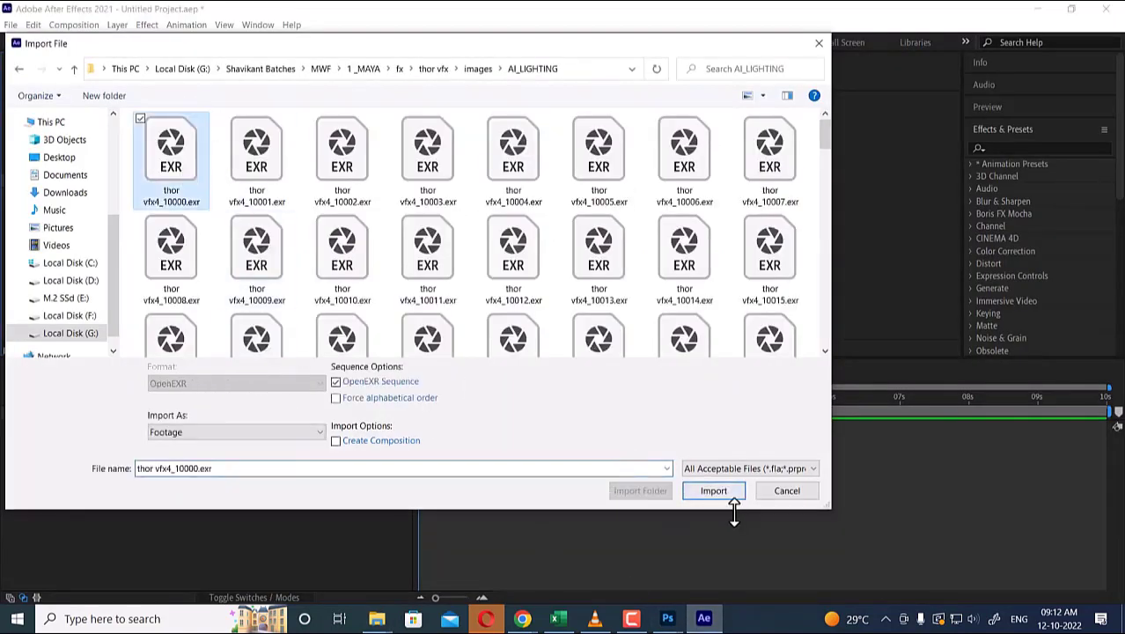
click(712, 489)
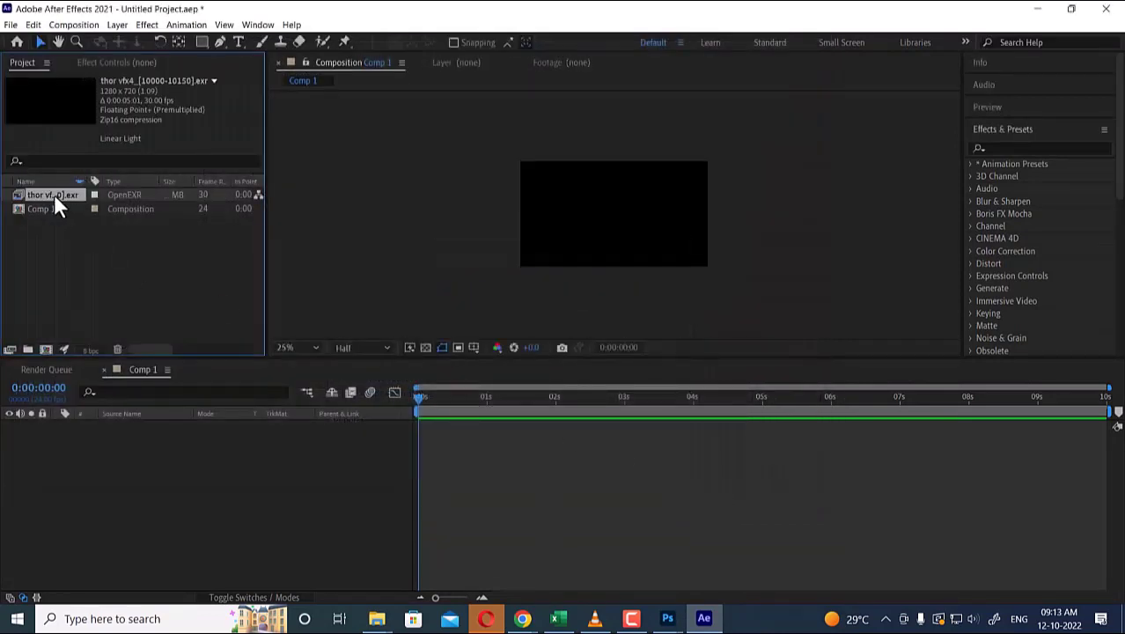
Add the imported AI_LIGHTING EXR sequence to the Comp 1 timeline as a layer.
drag(52, 193, 94, 463)
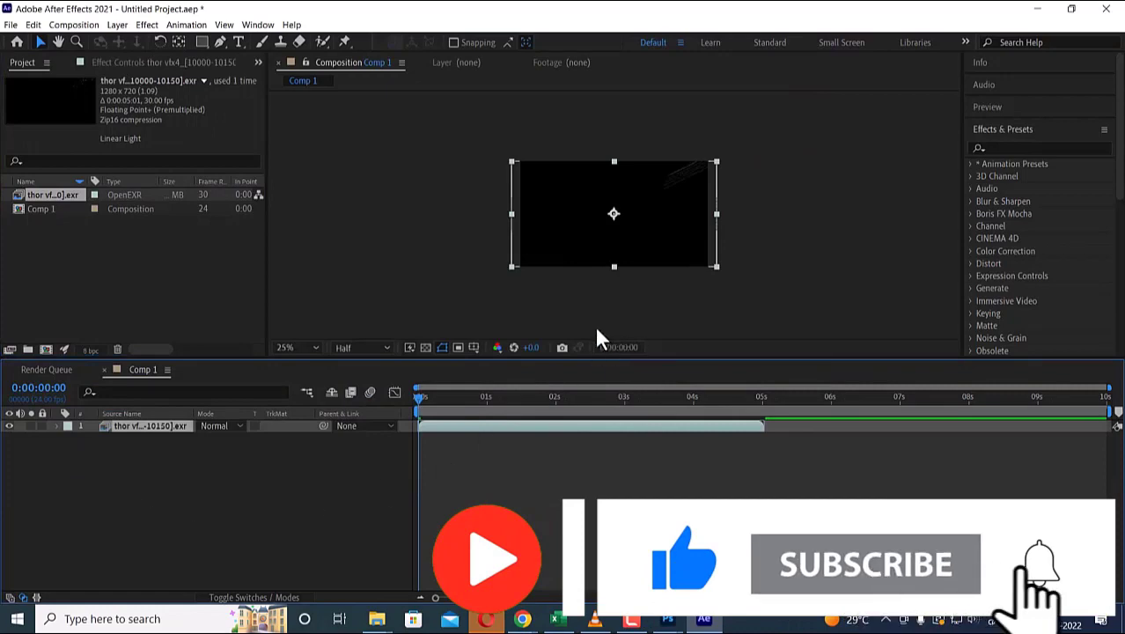
scroll(746, 225, up, 2)
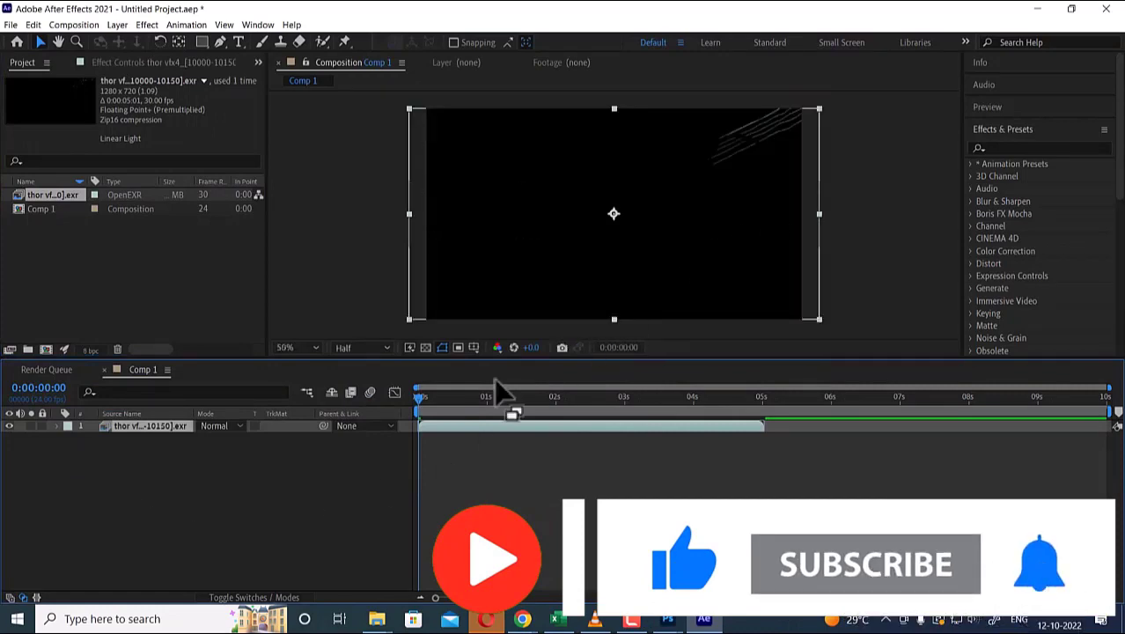
Import the OpenEXR sequence beginning with thor vfx4_10000.exr from the chac_en folder and add it as the top layer of Comp 1.
double_click(98, 277)
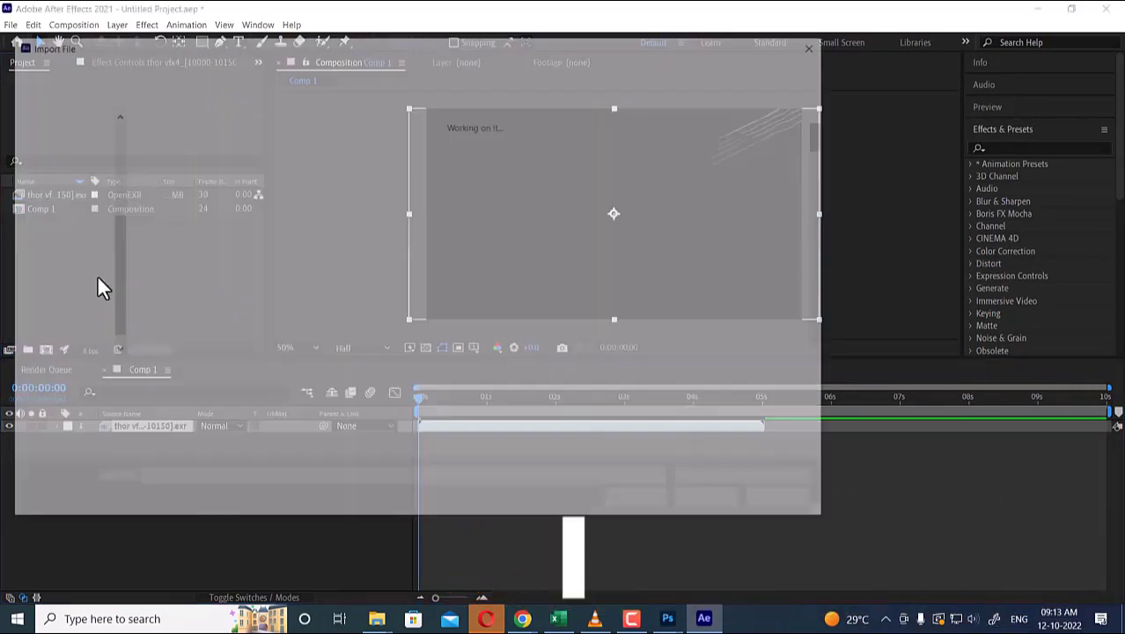
click(475, 69)
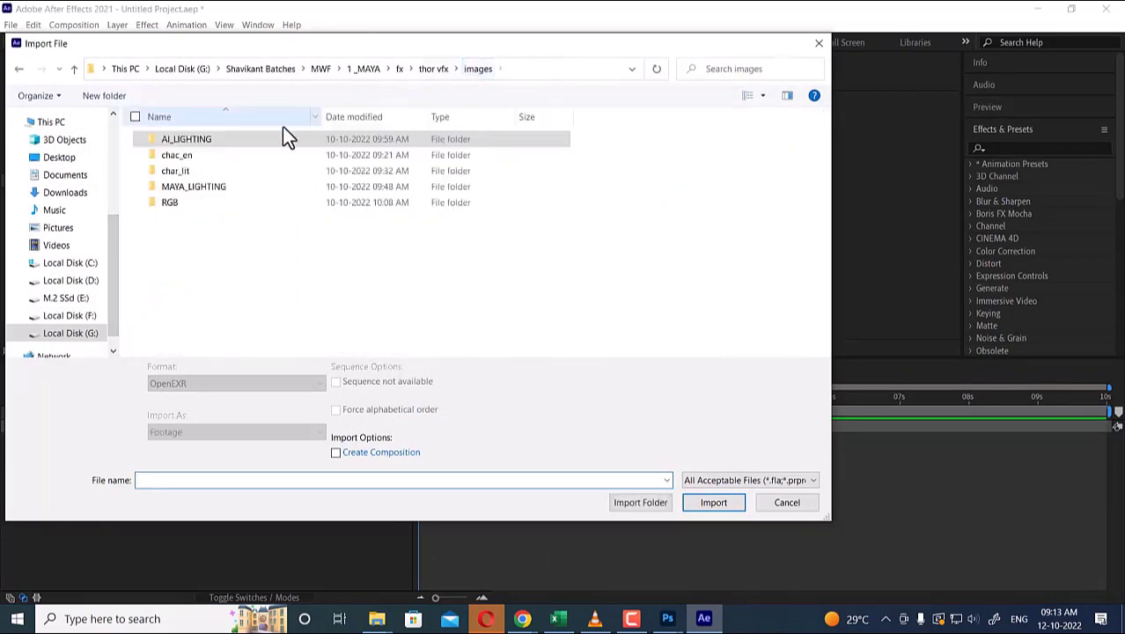
double_click(194, 156)
click(178, 163)
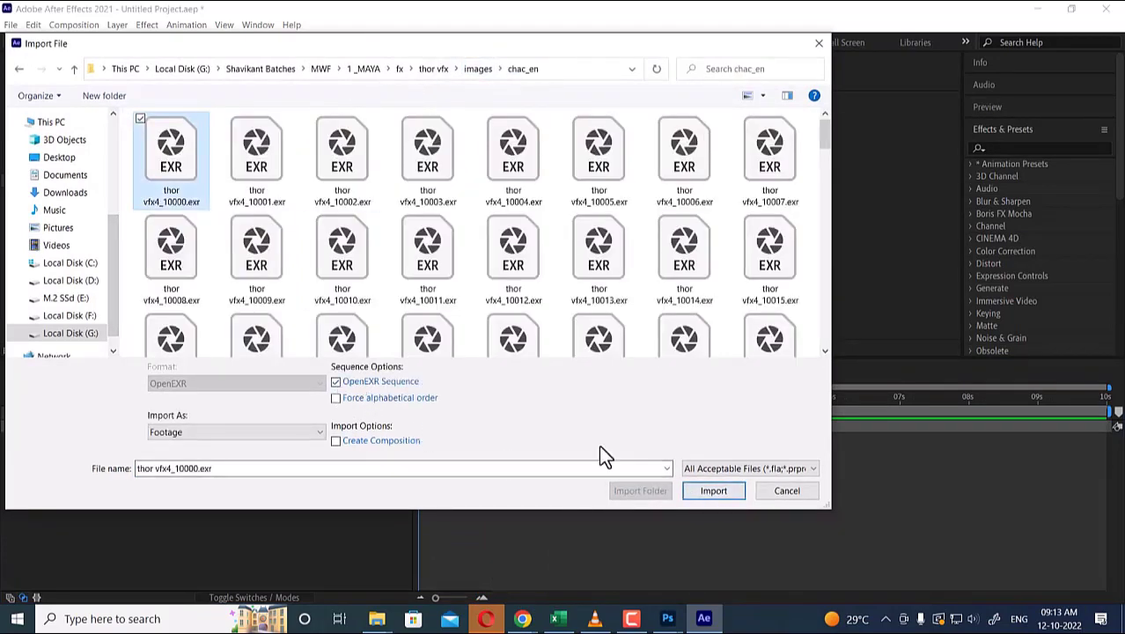
click(714, 491)
drag(85, 412, 99, 434)
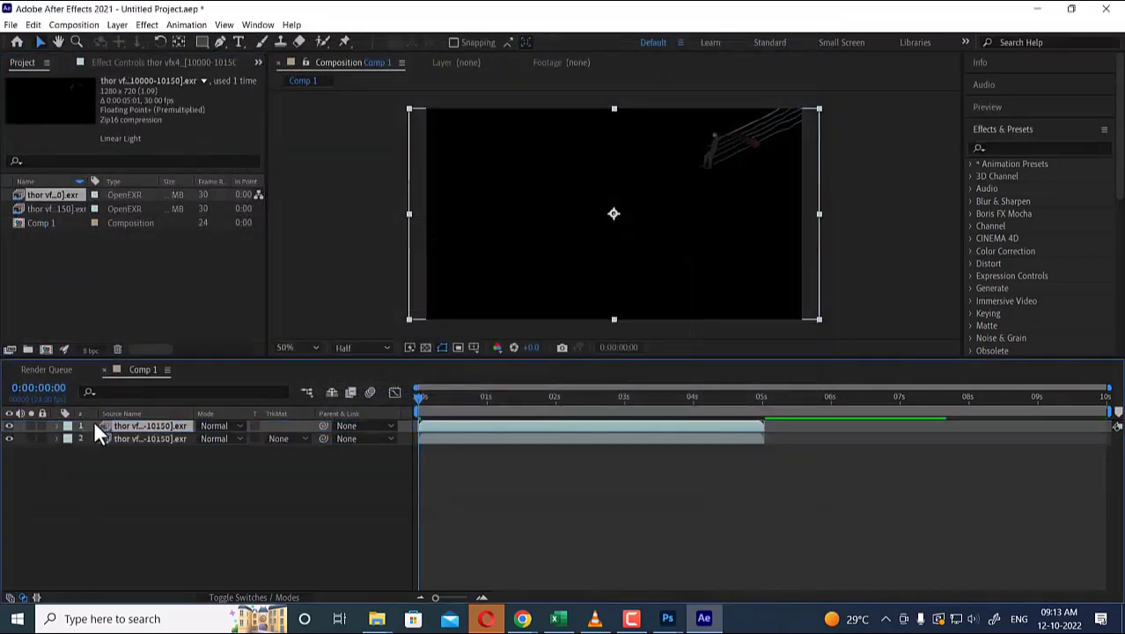
click(10, 437)
Import the char_lit folder's EXR sequence as the top layer of Comp 1 and hide the two layers beneath it.
double_click(137, 280)
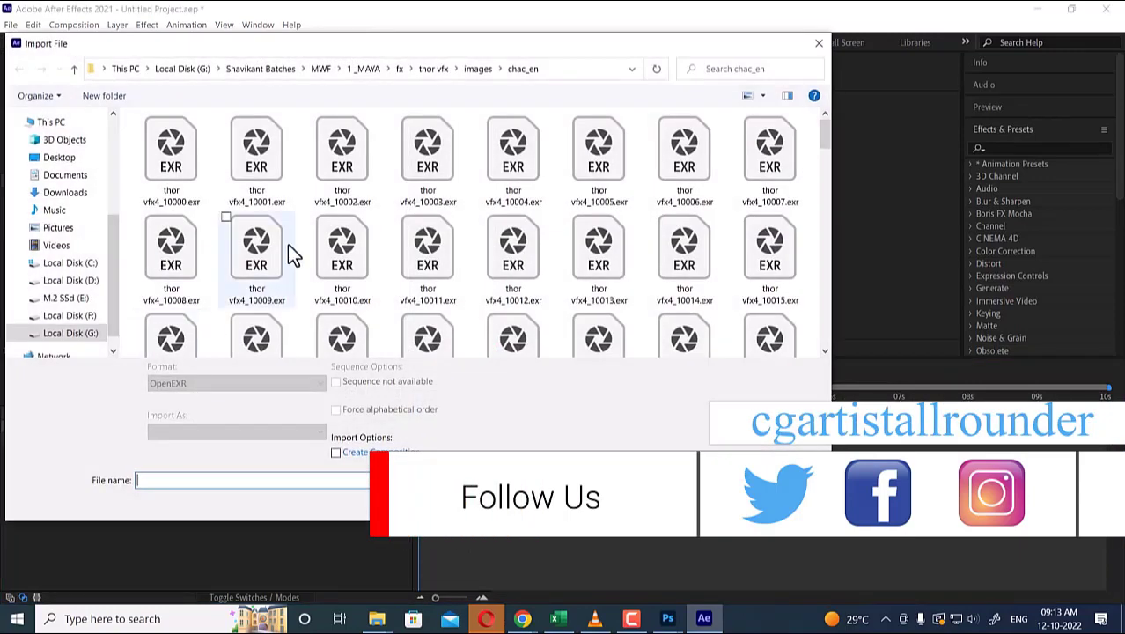
click(474, 70)
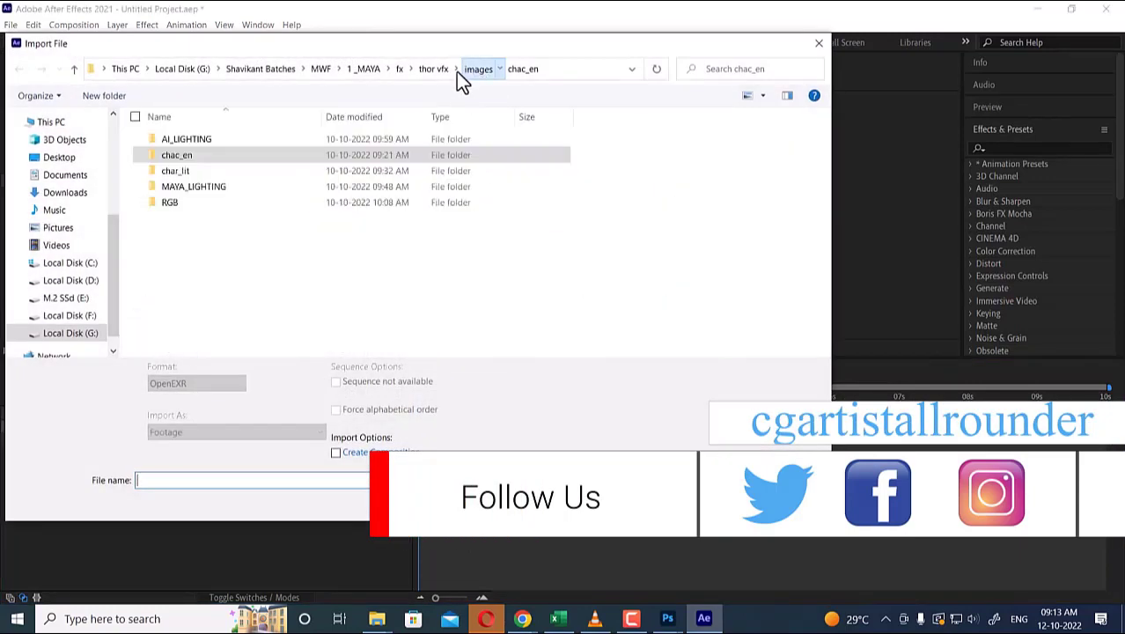
double_click(195, 172)
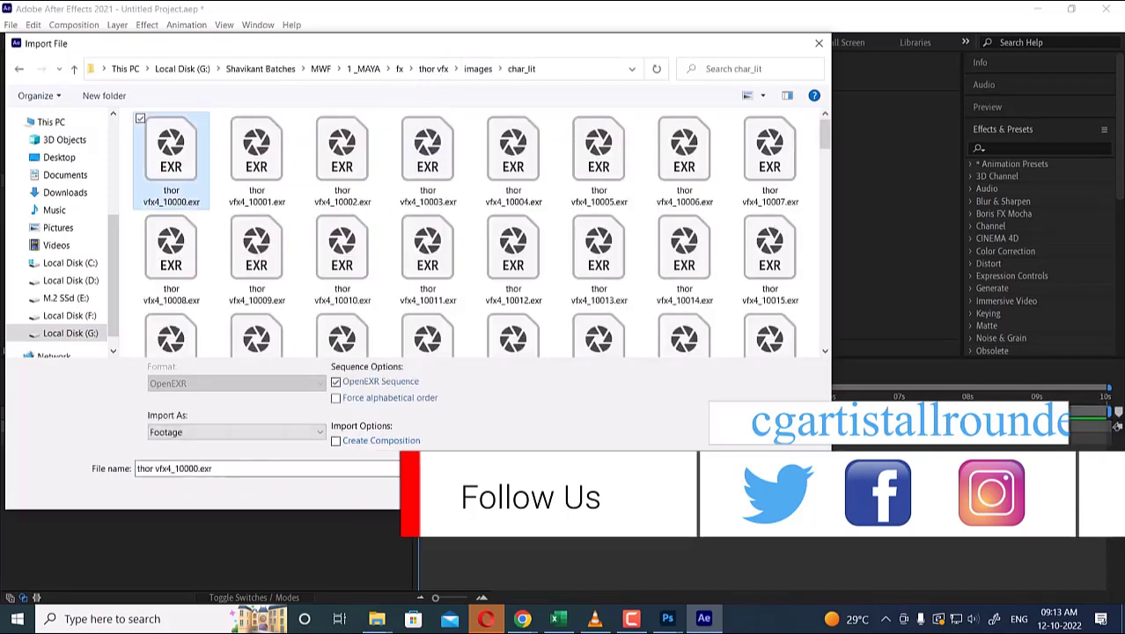
click(715, 492)
drag(48, 194, 108, 420)
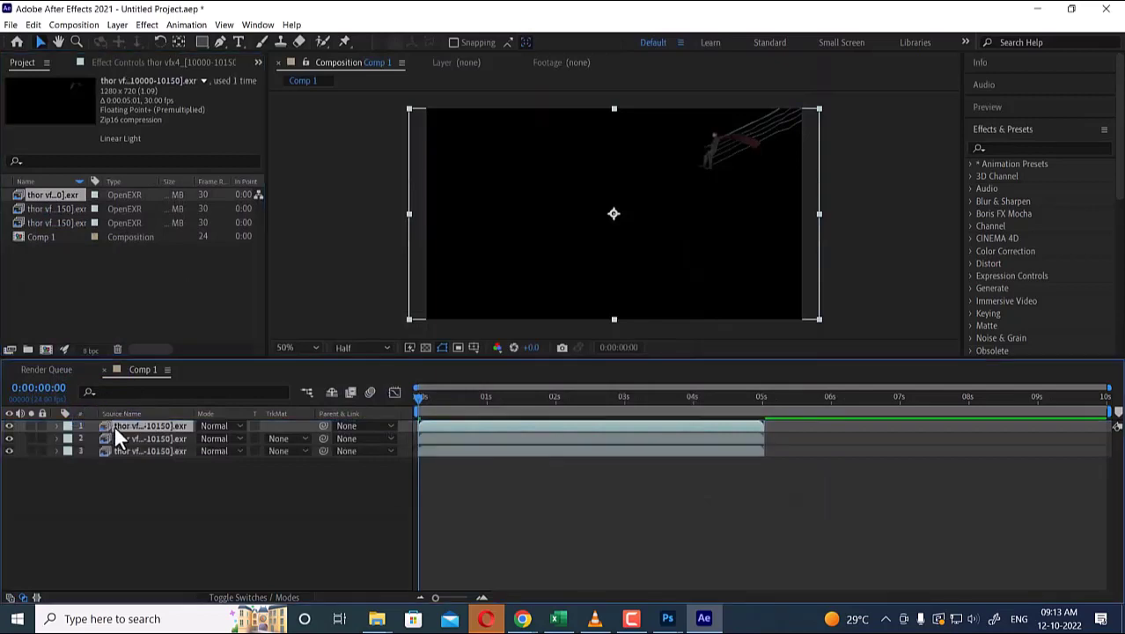
click(8, 452)
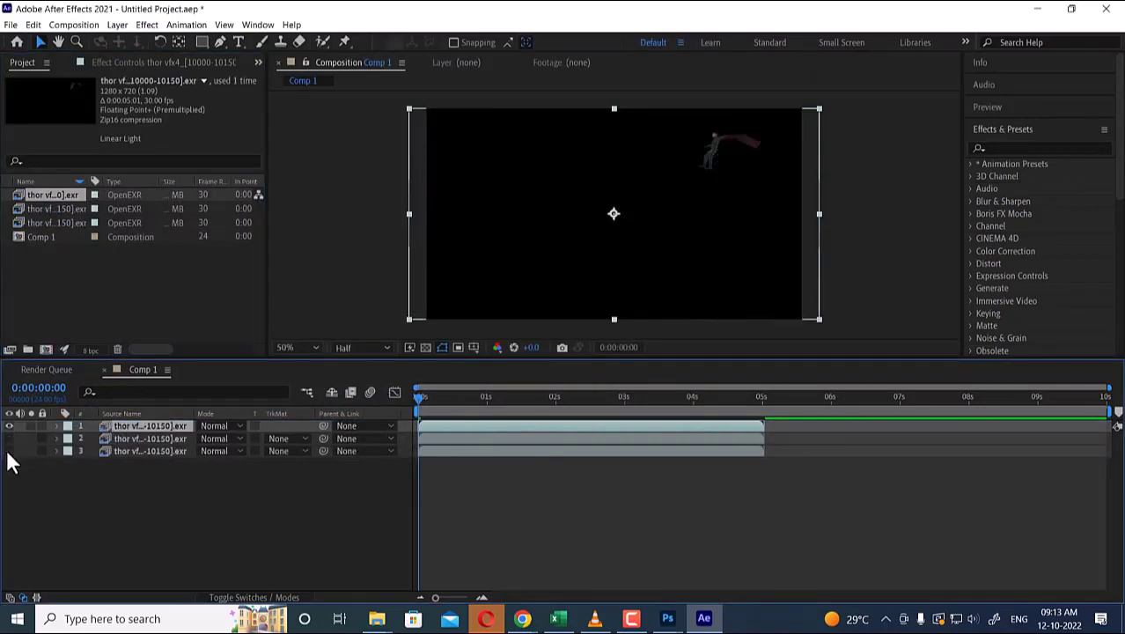
Import the OpenEXR sequence from the MAYA_LIGHTING folder as footage and place it at the top of the Comp 1 layer stack.
double_click(92, 295)
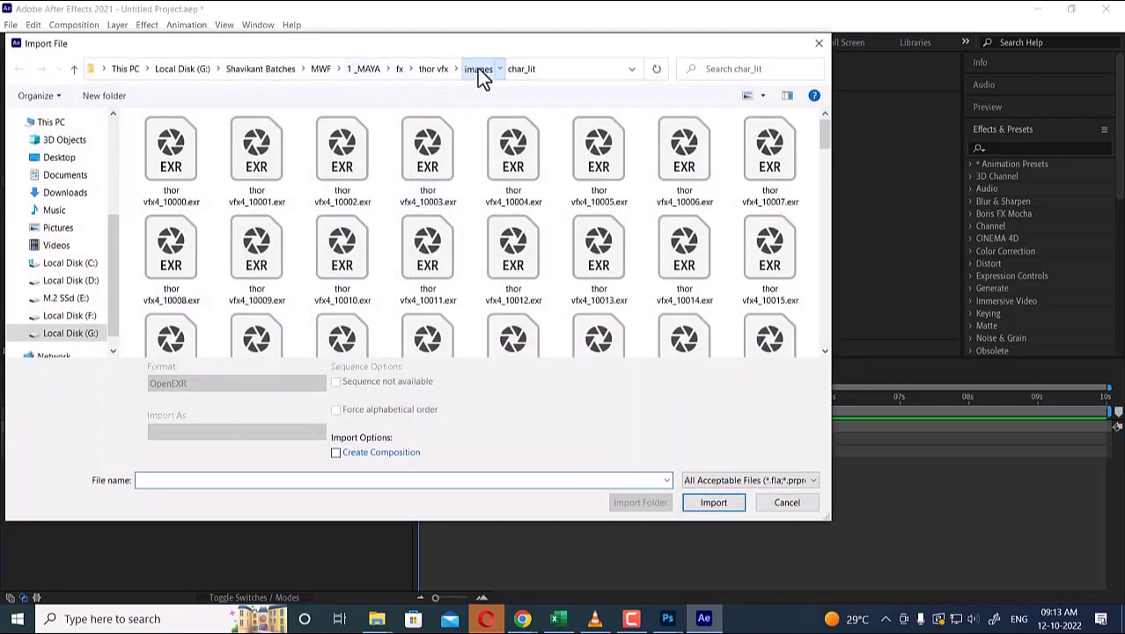
click(477, 68)
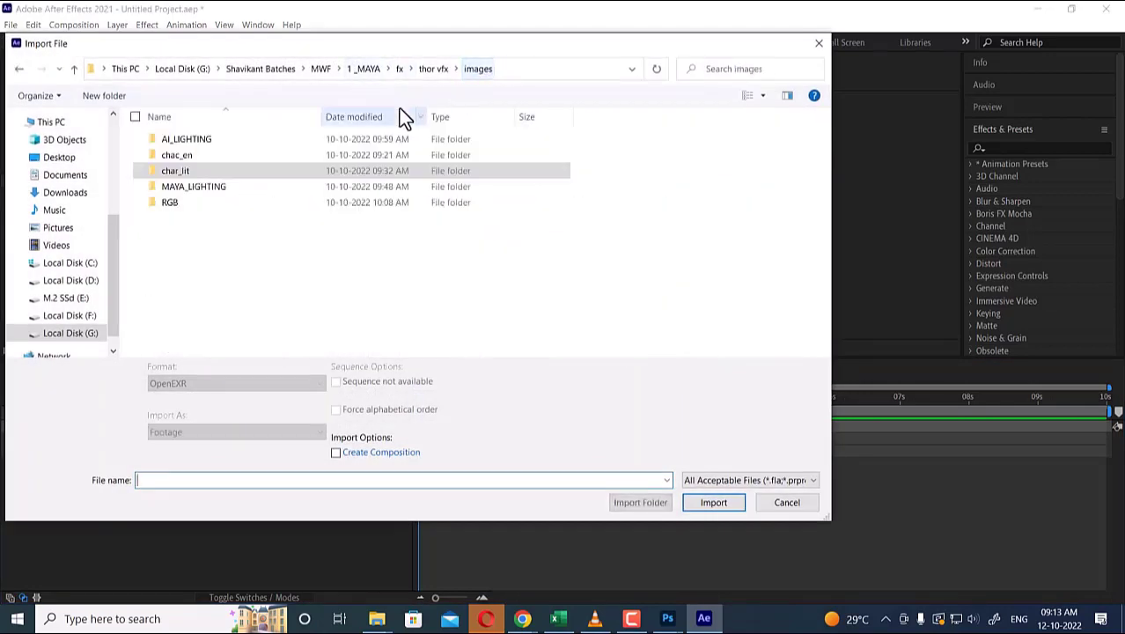
double_click(193, 187)
click(180, 157)
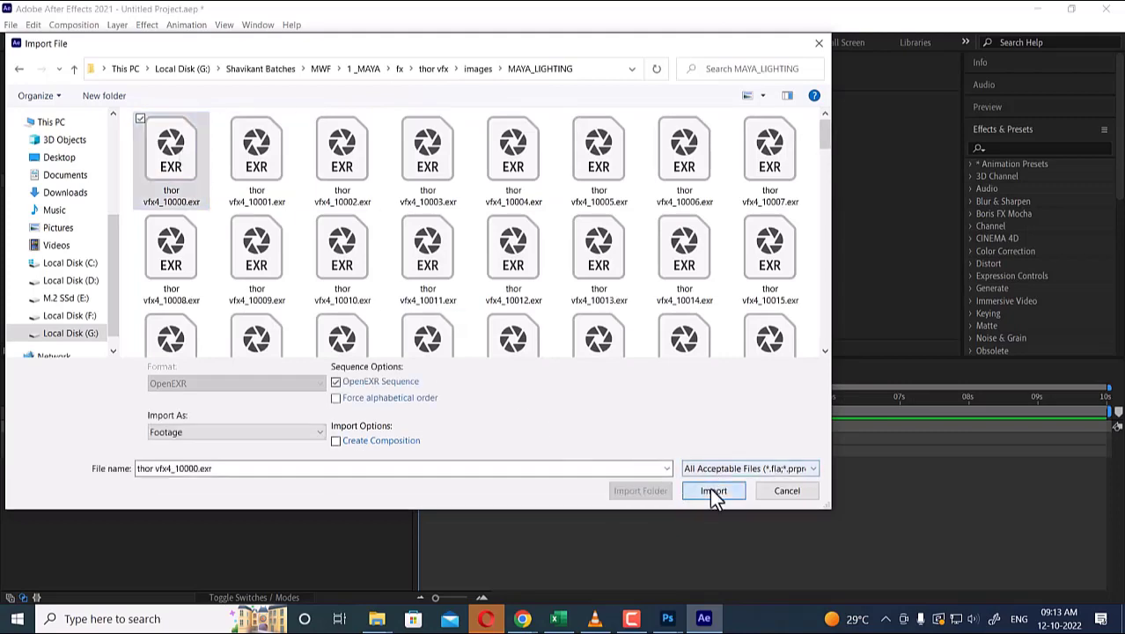
click(714, 491)
drag(51, 194, 95, 423)
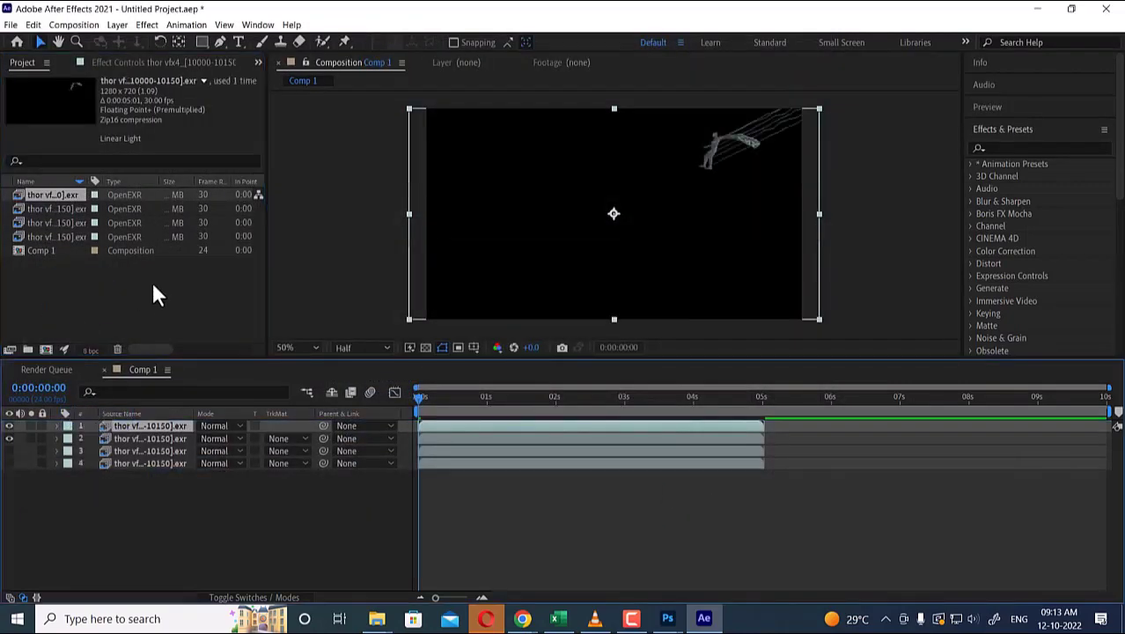
Import the RGB folder's OpenEXR sequence, add it as the topmost Comp 1 layer, and scrub the timeline to preview it.
double_click(153, 286)
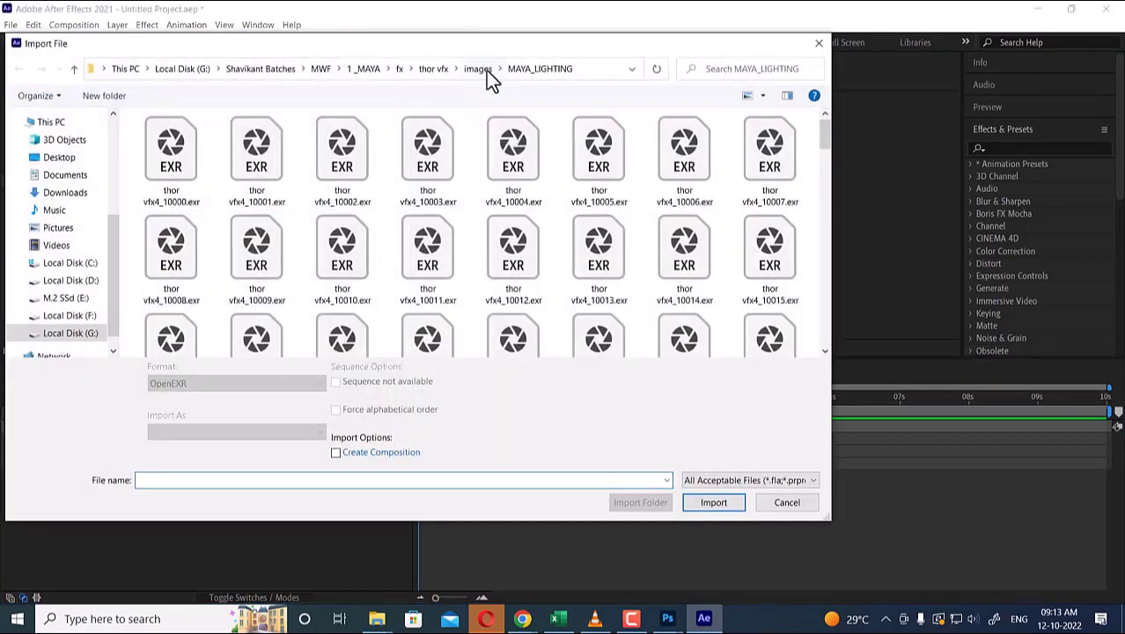
click(478, 69)
double_click(176, 205)
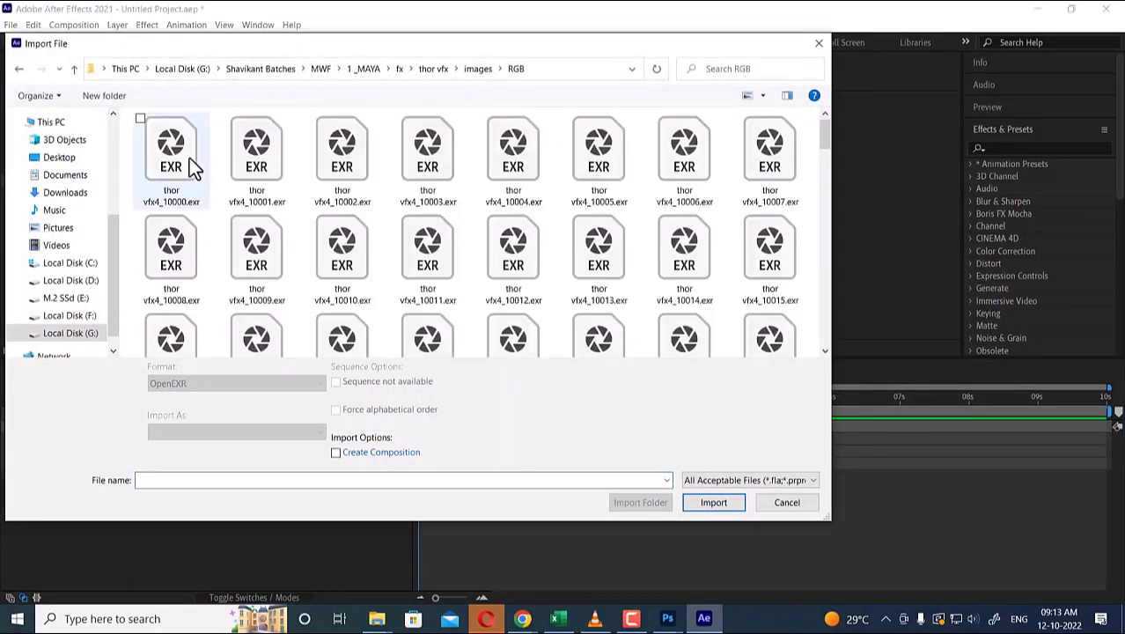
click(185, 155)
click(712, 500)
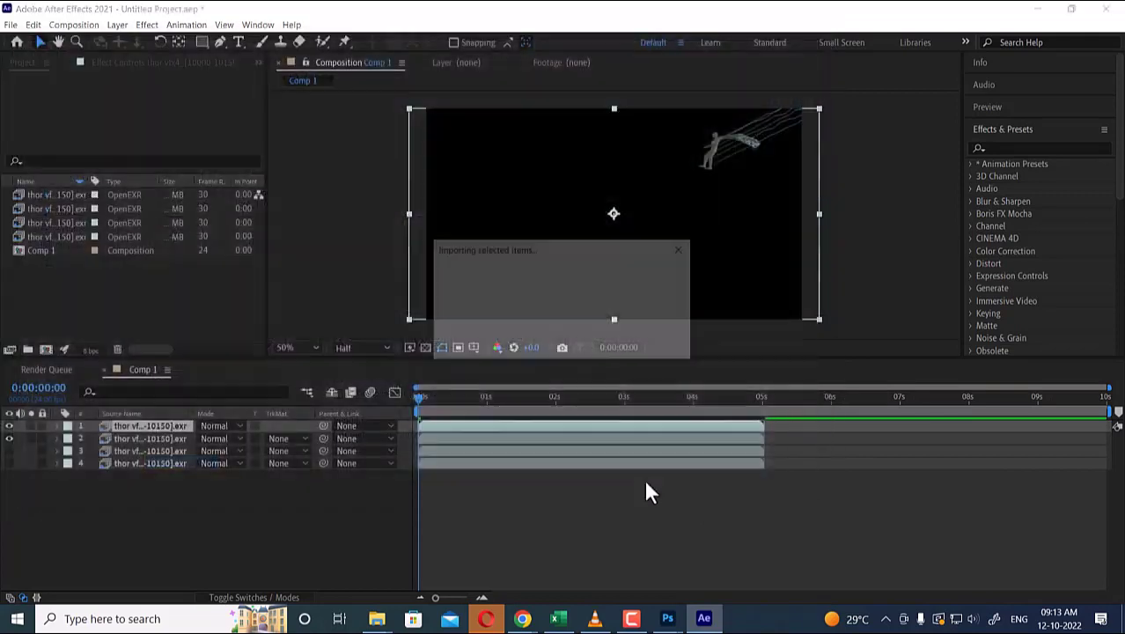
drag(57, 196, 109, 423)
drag(447, 395, 385, 400)
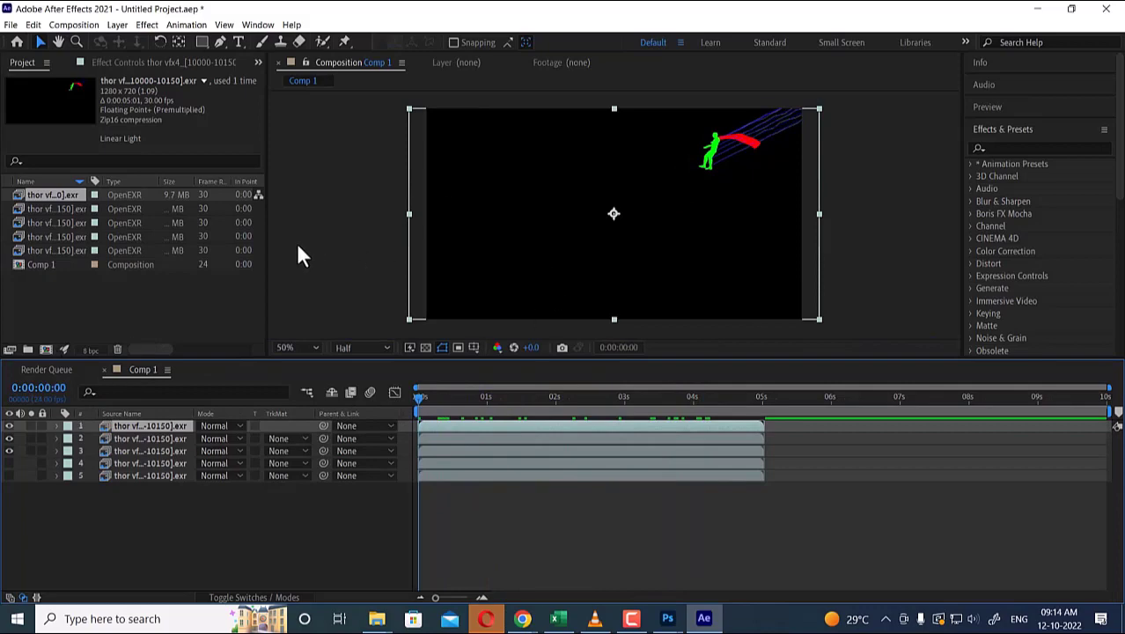
Import THOR VFX.mp4 from the thor vfx folder and place it beneath all the EXR layers in Comp 1 as the background.
double_click(145, 301)
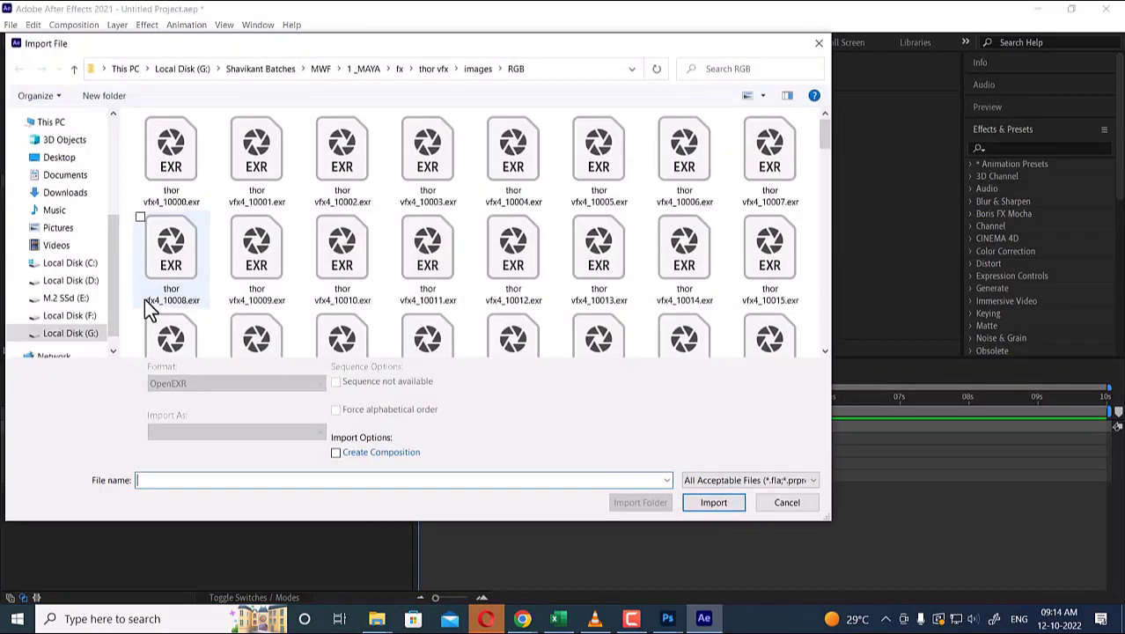
click(477, 70)
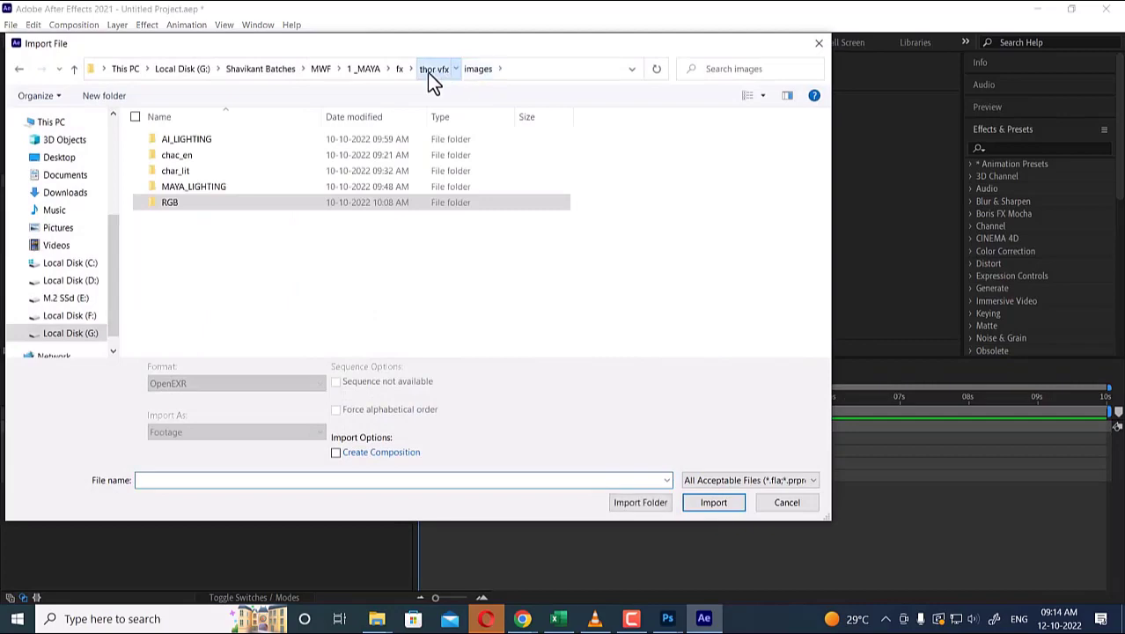
click(434, 70)
scroll(343, 332, down, 1)
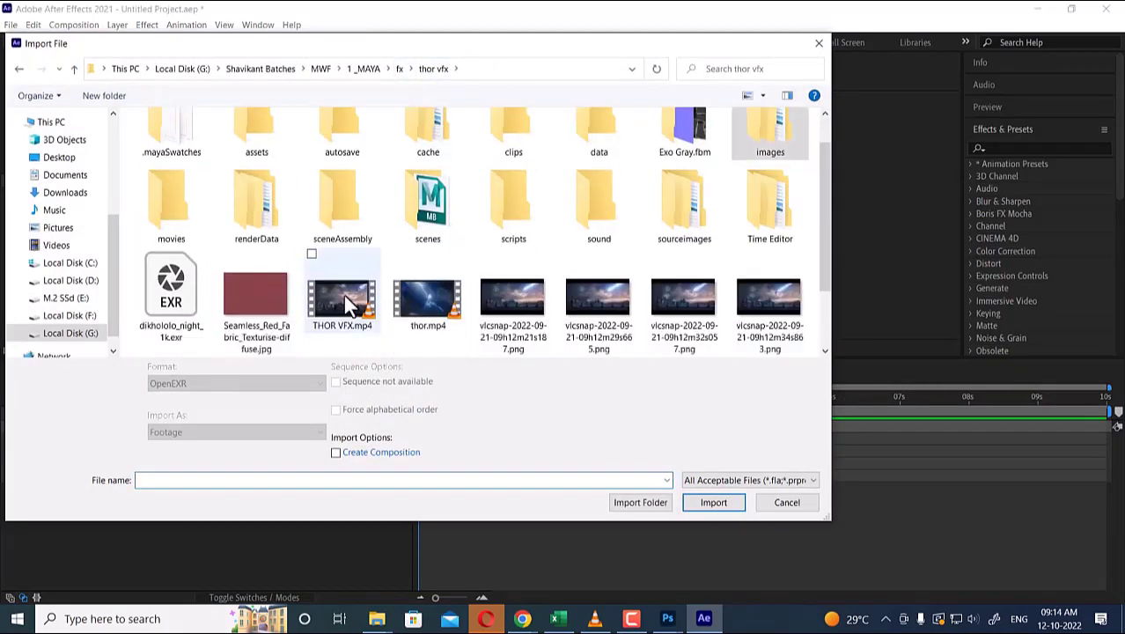
double_click(343, 332)
drag(42, 268, 103, 496)
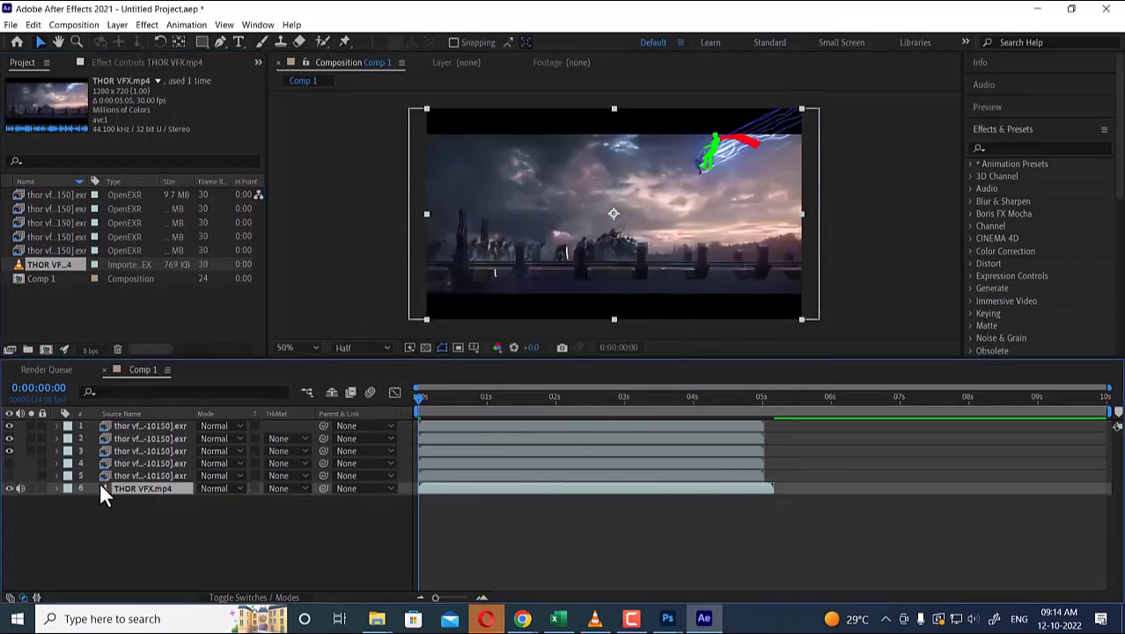
Switch to File Explorer, go up to the thor vfx folder, and review the thor.mp4 reference clip in VLC.
mouse_move(374, 622)
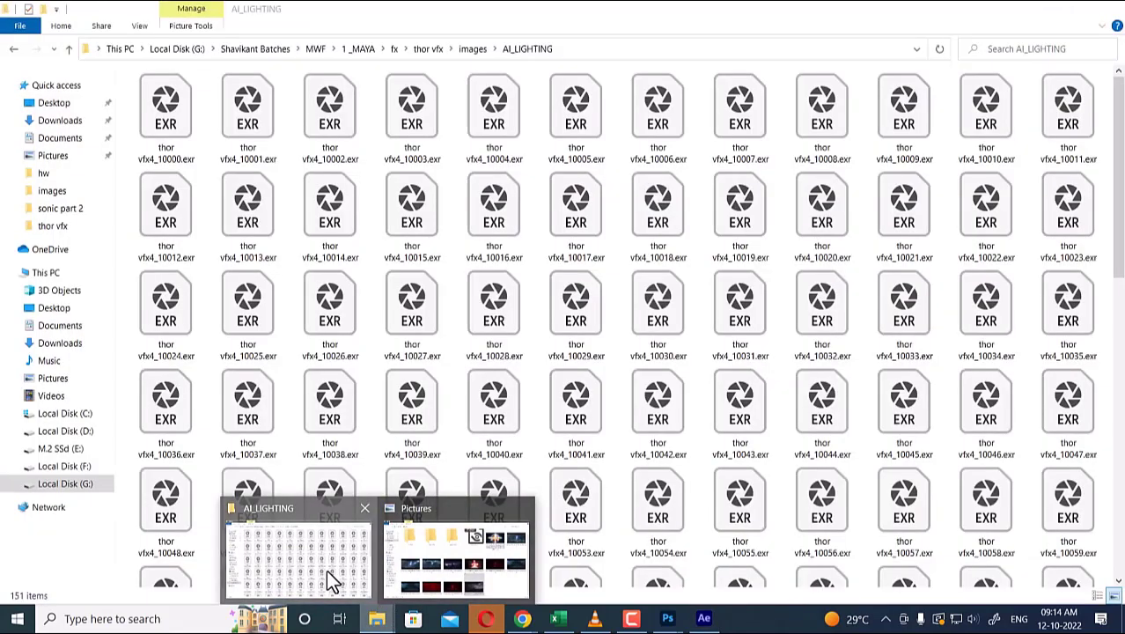
click(326, 570)
click(472, 48)
click(429, 48)
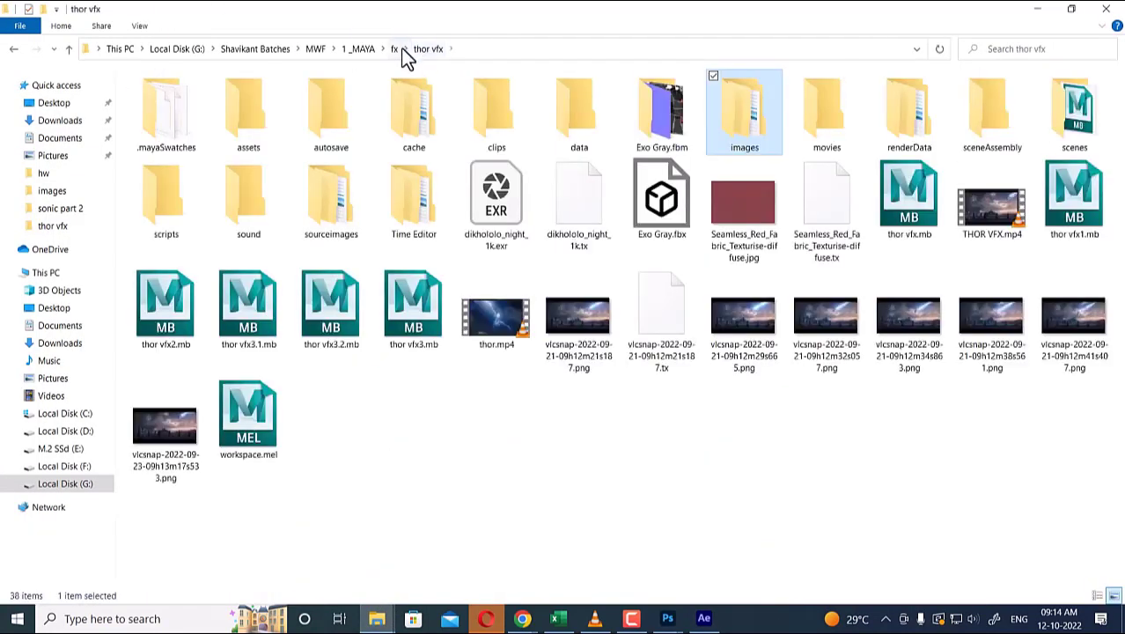
click(498, 324)
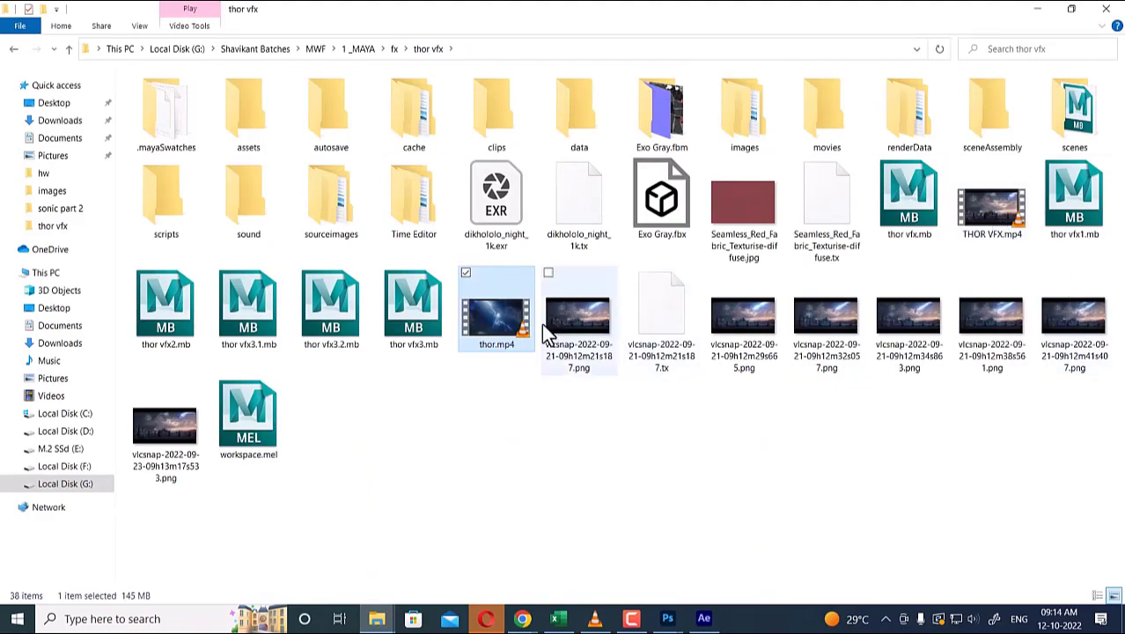
double_click(498, 327)
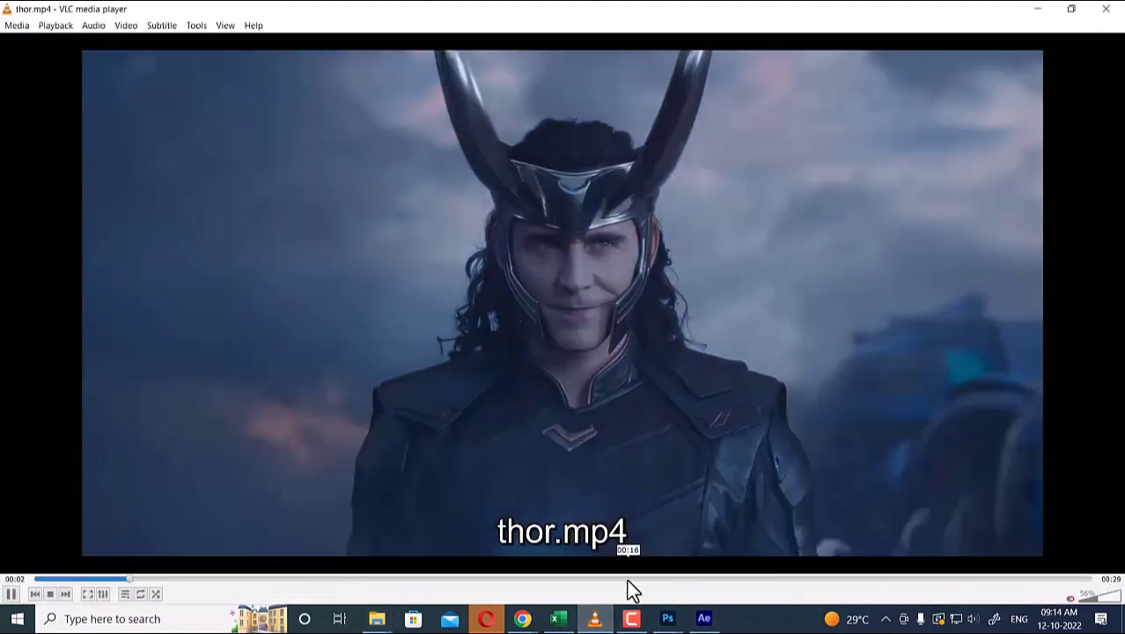
drag(628, 579, 854, 578)
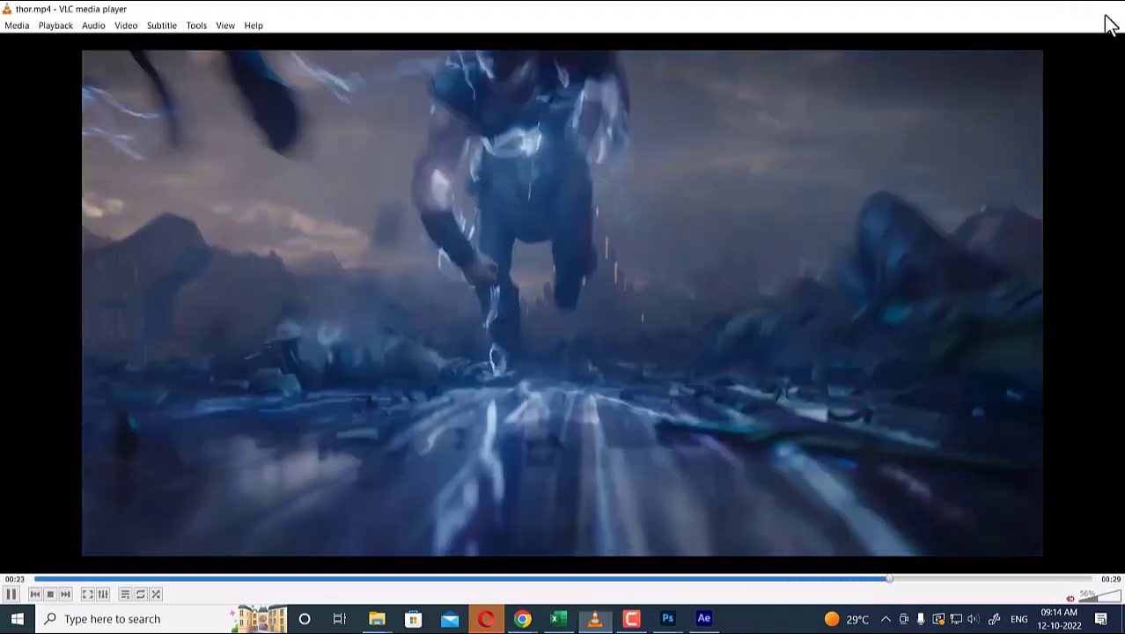
click(1108, 8)
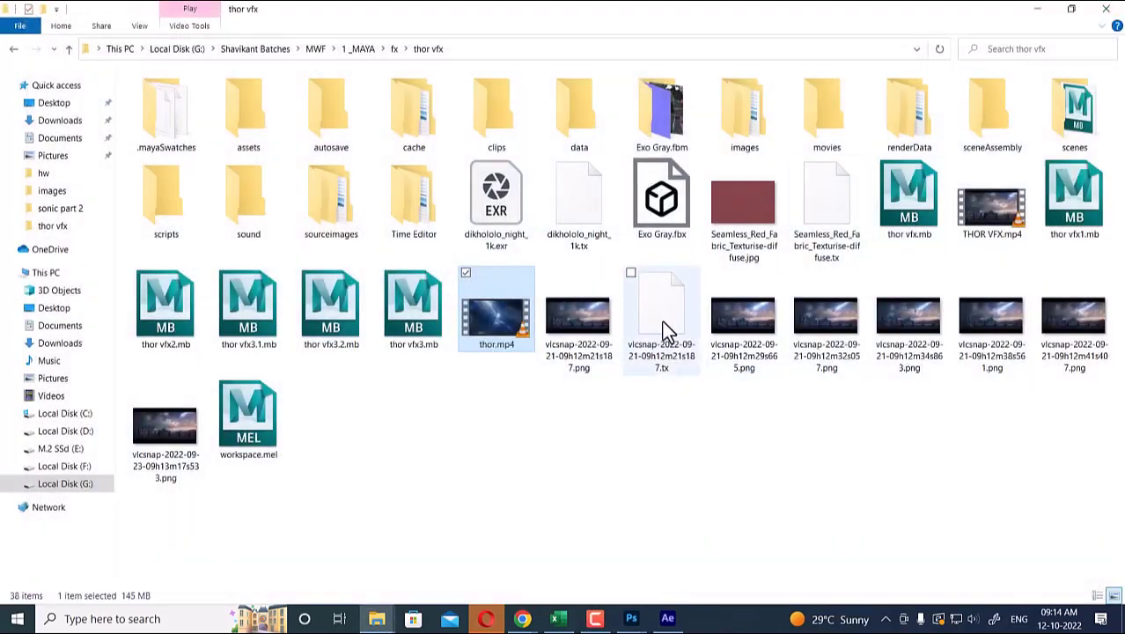
click(626, 479)
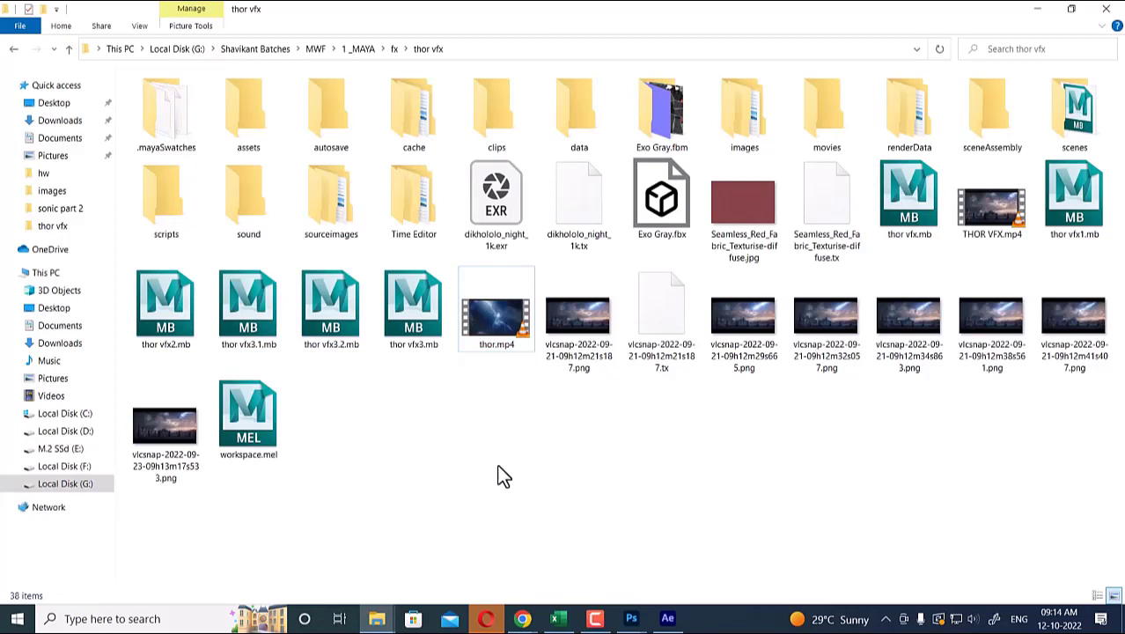
click(595, 619)
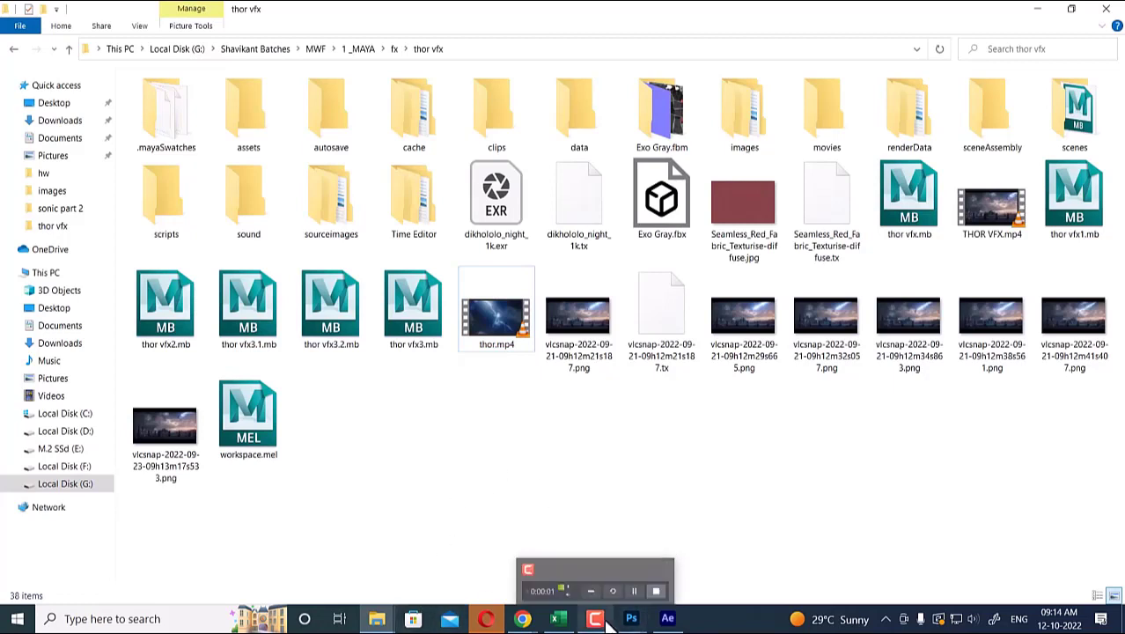
mouse_move(631, 616)
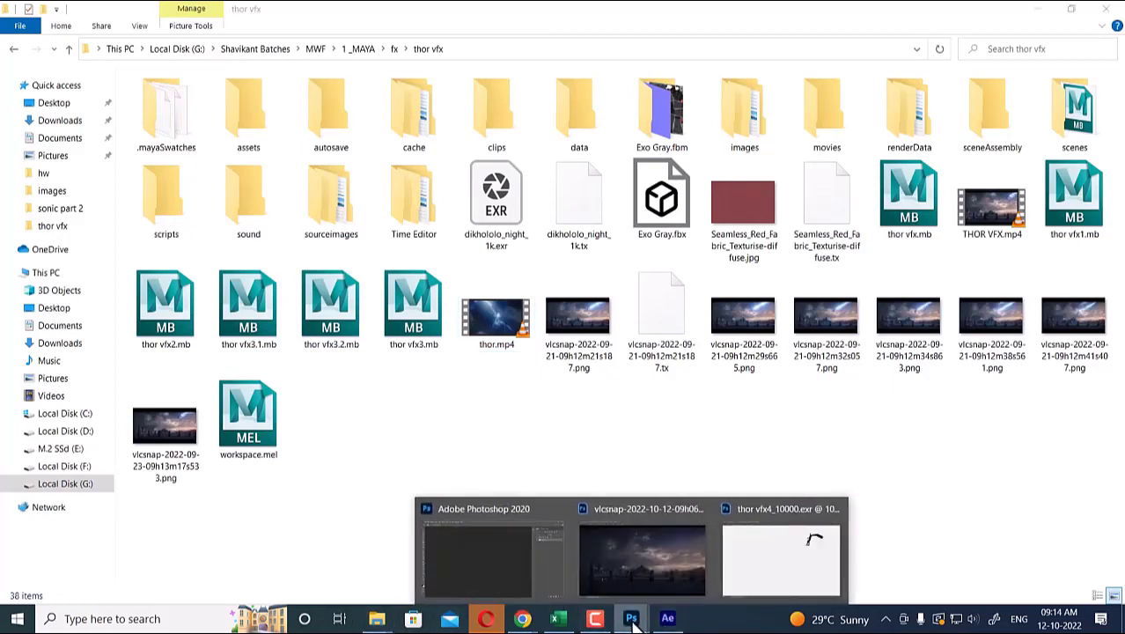
click(628, 567)
click(642, 290)
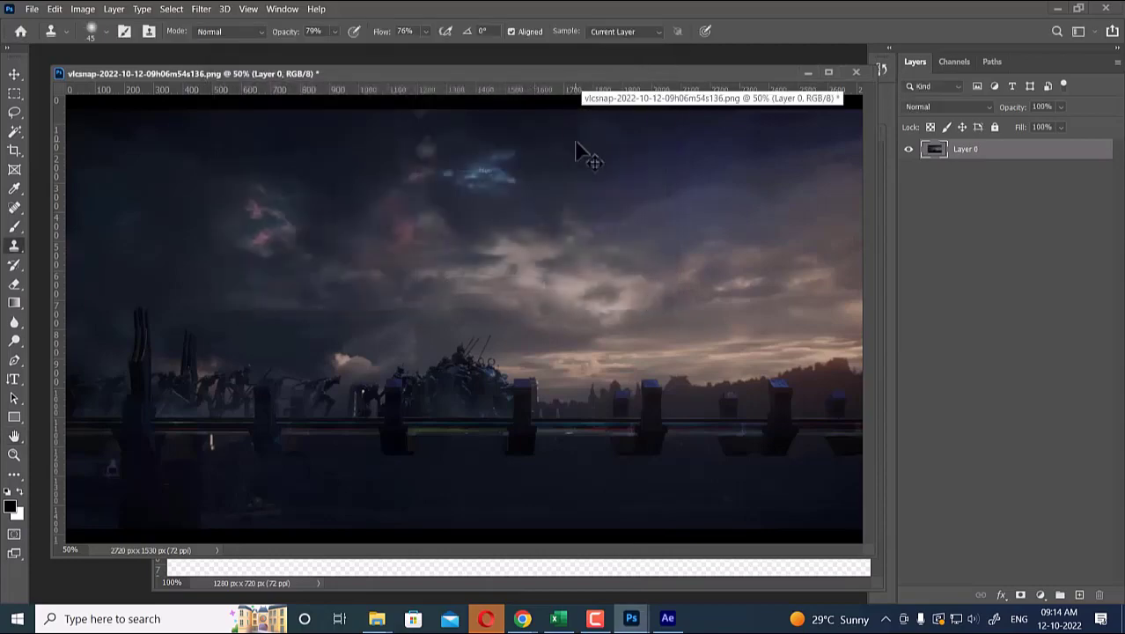
key(ctrl+shift+s)
click(579, 399)
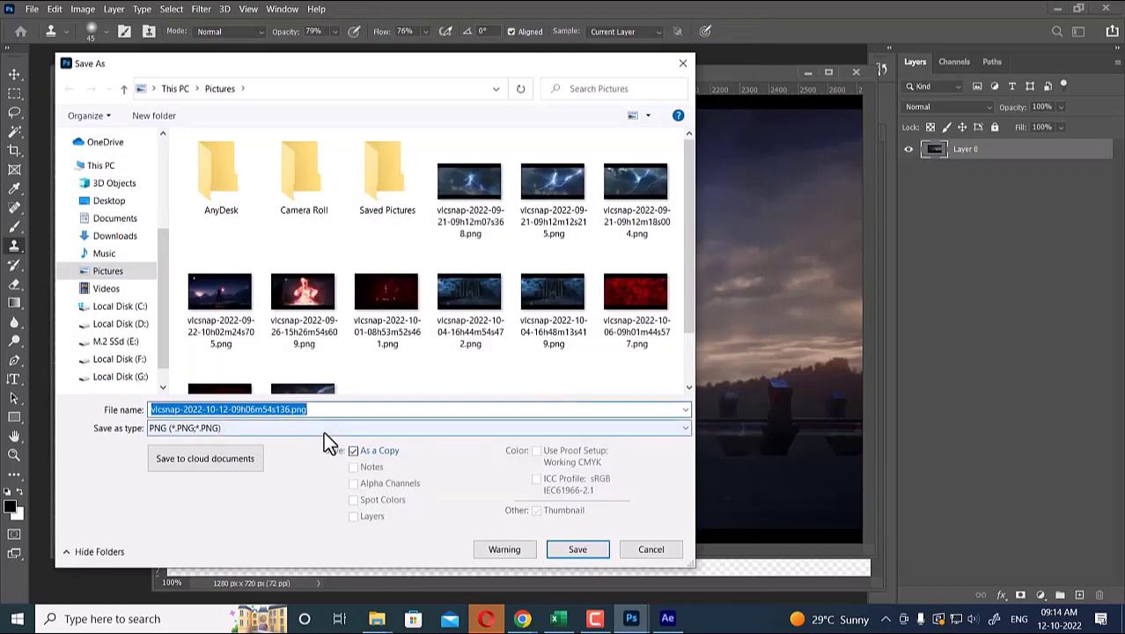
click(323, 430)
key(j)
key(Return)
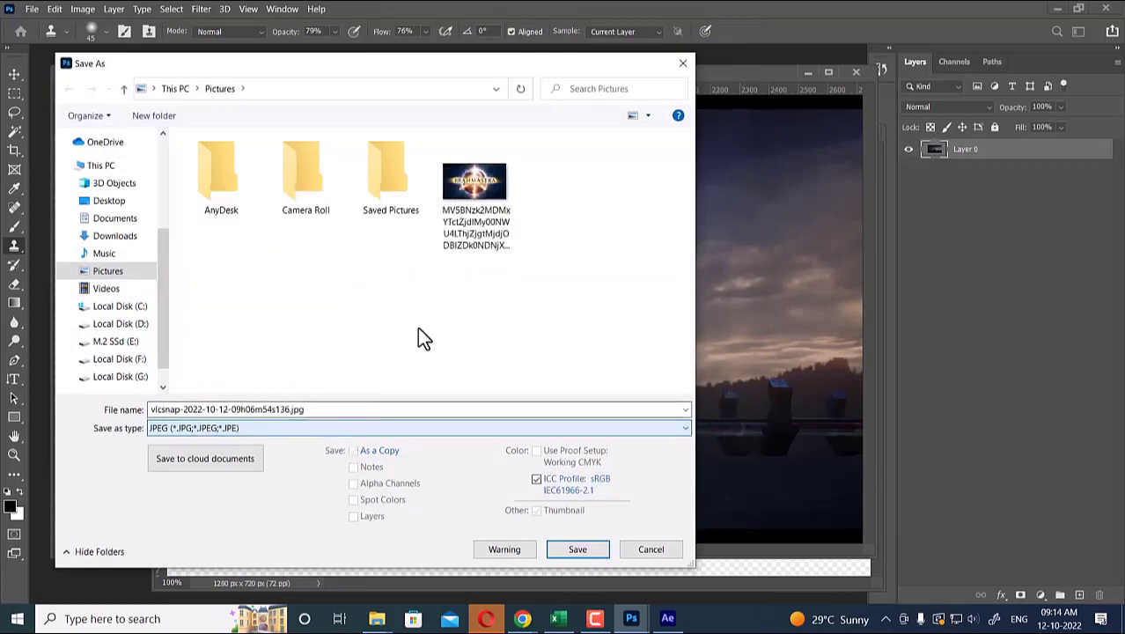
Switch to File Explorer, open the images folder inside thor vfx, and copy its folder path.
click(378, 619)
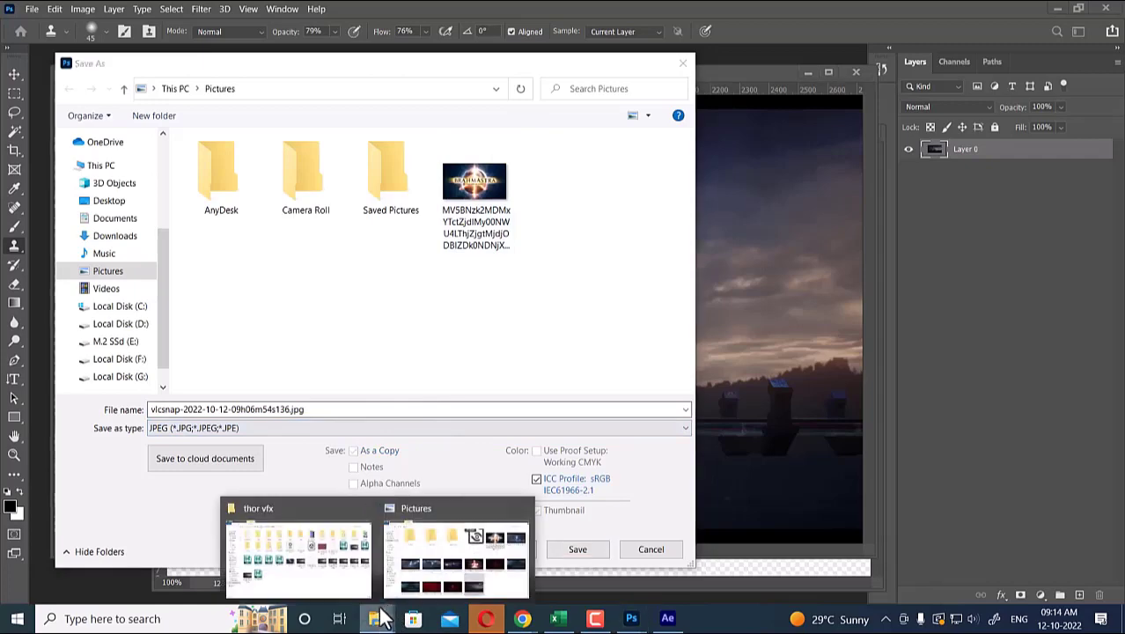
click(351, 563)
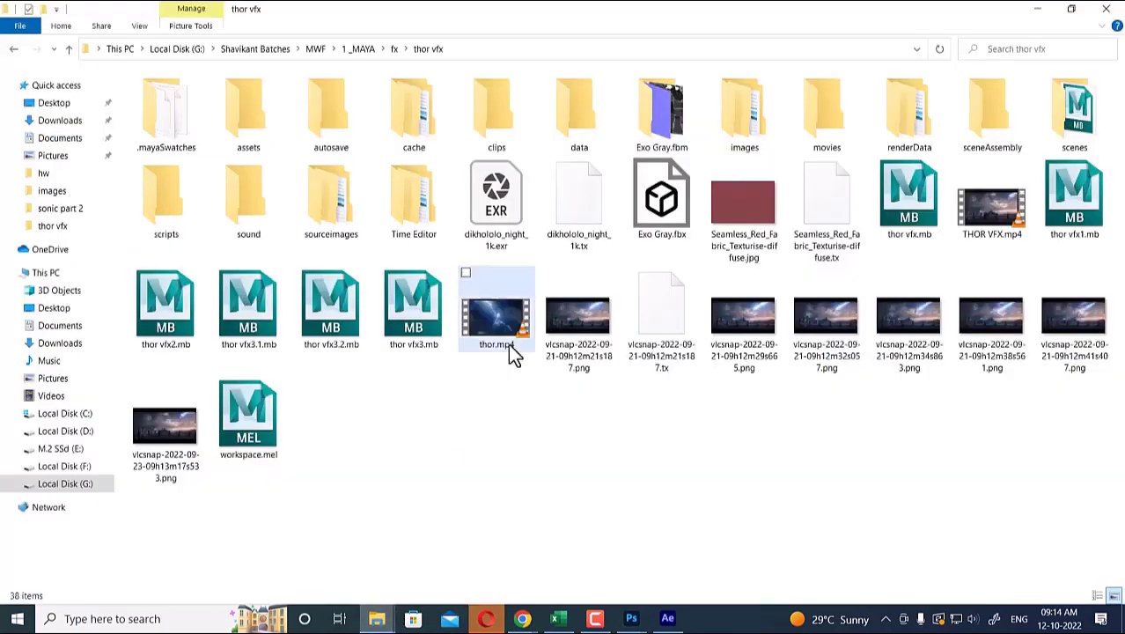
double_click(744, 123)
click(574, 52)
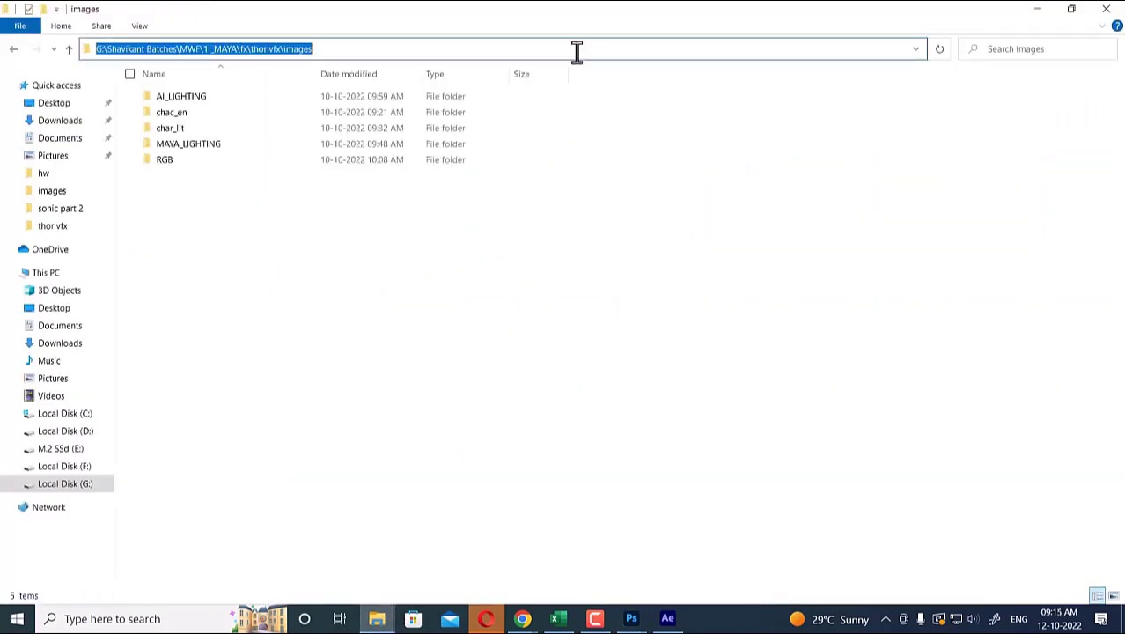
Return to Photoshop and save the still as a JPEG named clean plate in the copied thor vfx images folder path.
click(633, 623)
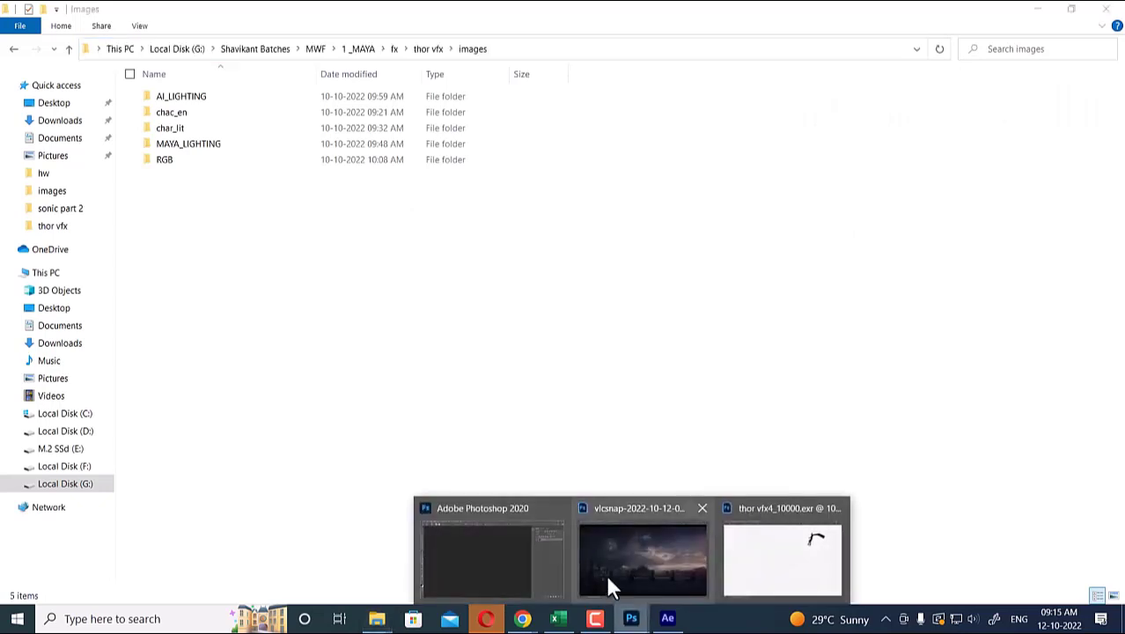
click(624, 566)
text(G:\Shavikant Batches\MWF\1_MAYA\fx\thor vfx\images)
key(Return)
text(clea)
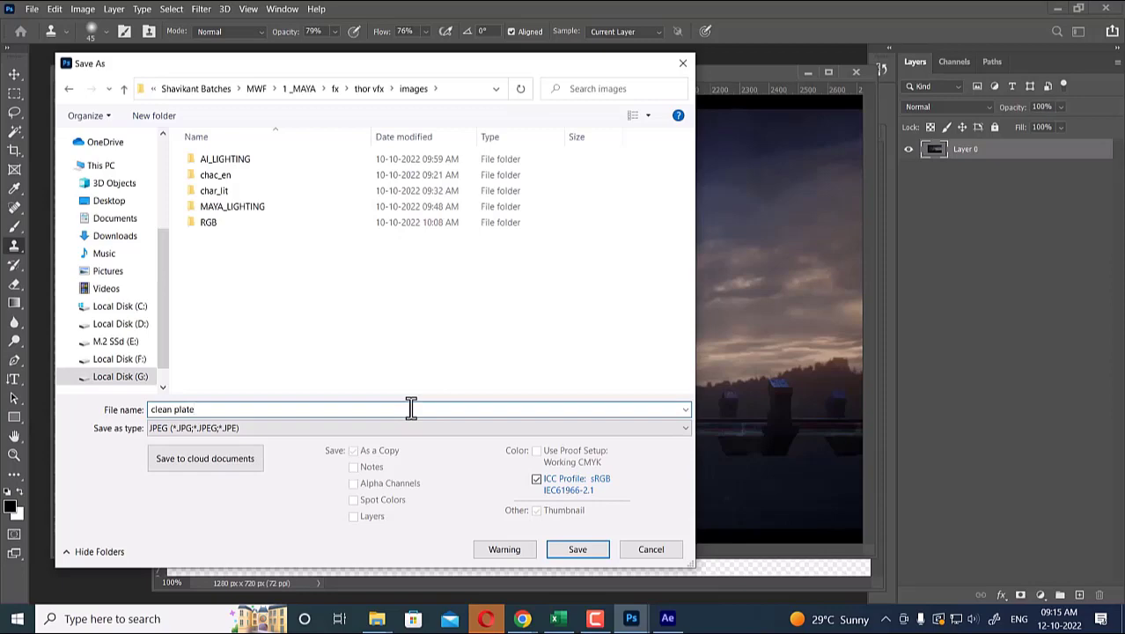
key(Return)
key(Return)
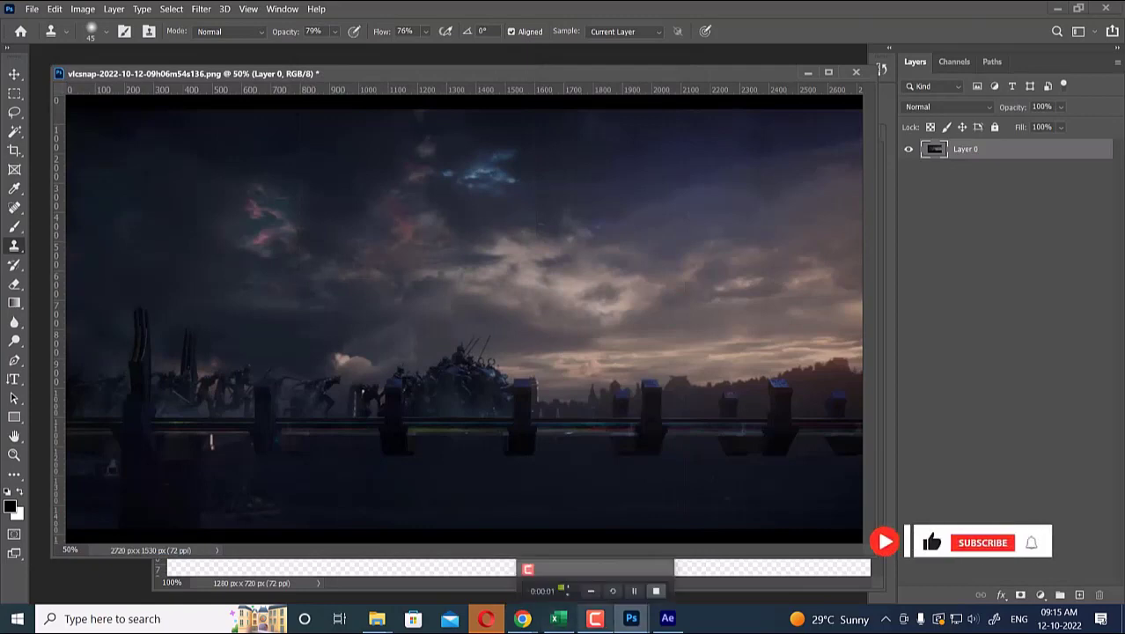
Switch to After Effects and hide all five EXR layers in Comp 1.
click(668, 618)
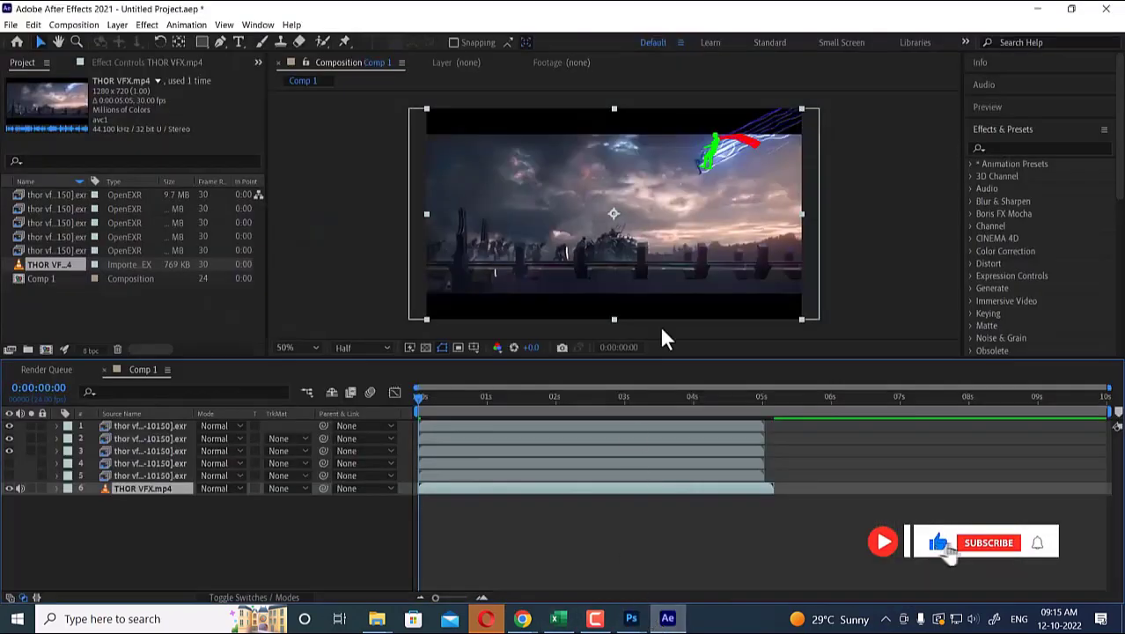
drag(8, 475, 9, 425)
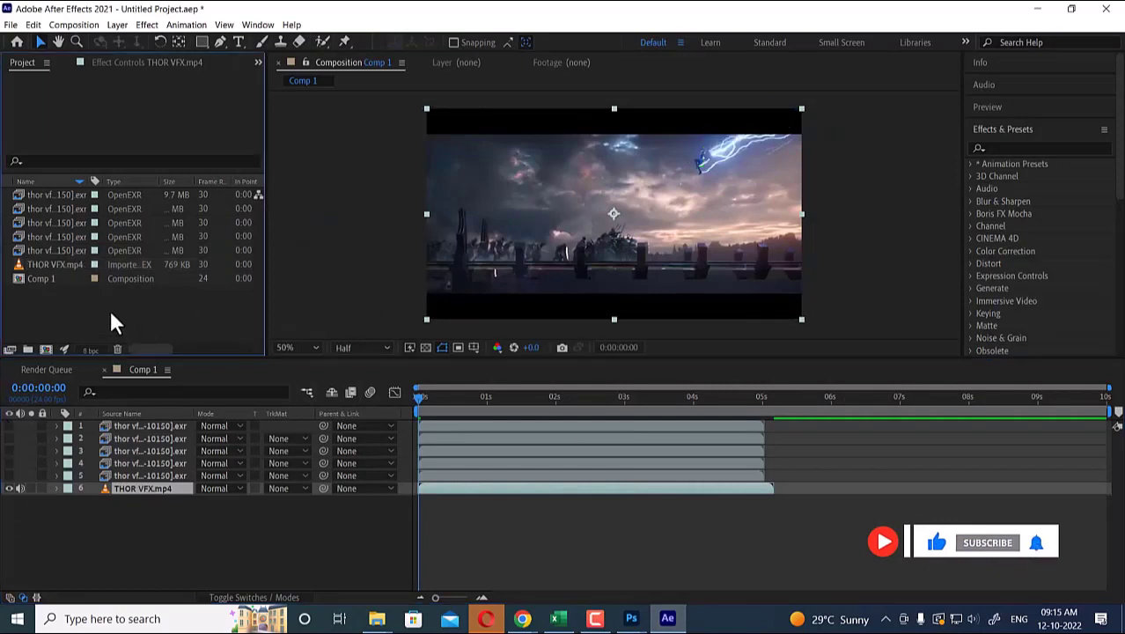
Import clean plate.jpg from the images folder and place it in Comp 1 directly above THOR VFX.mp4.
double_click(109, 308)
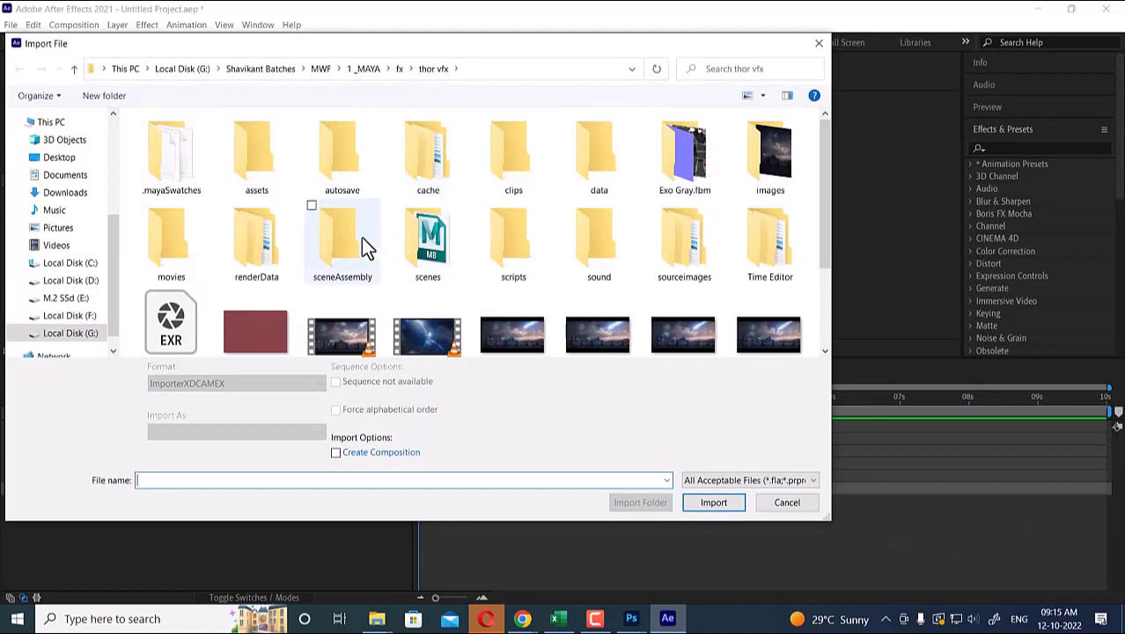
click(500, 165)
key(i)
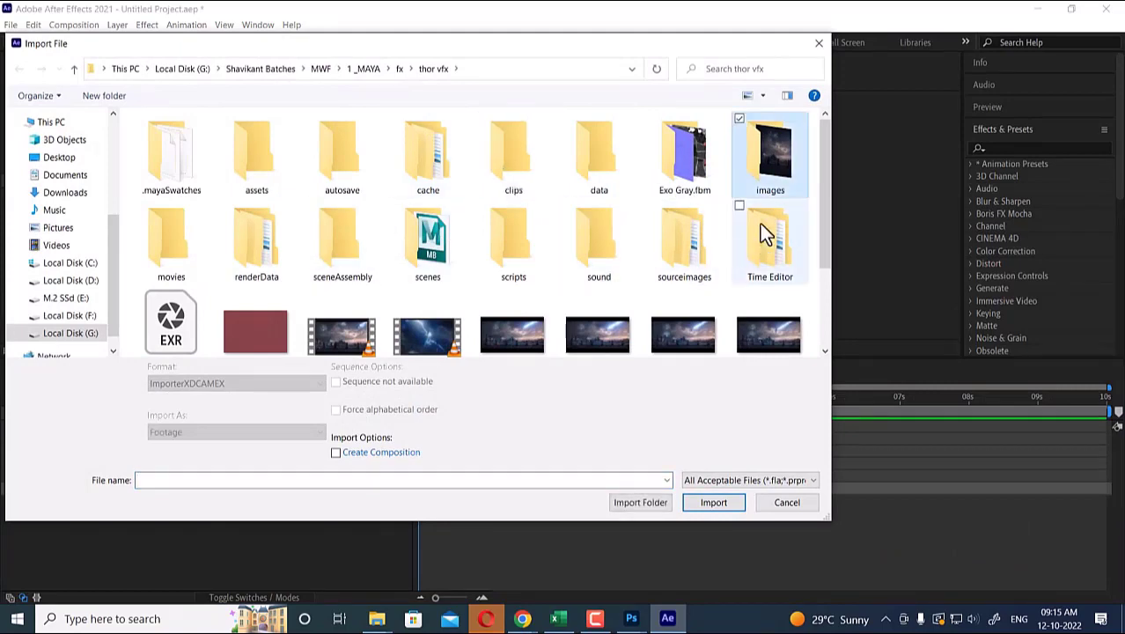
double_click(764, 178)
double_click(211, 227)
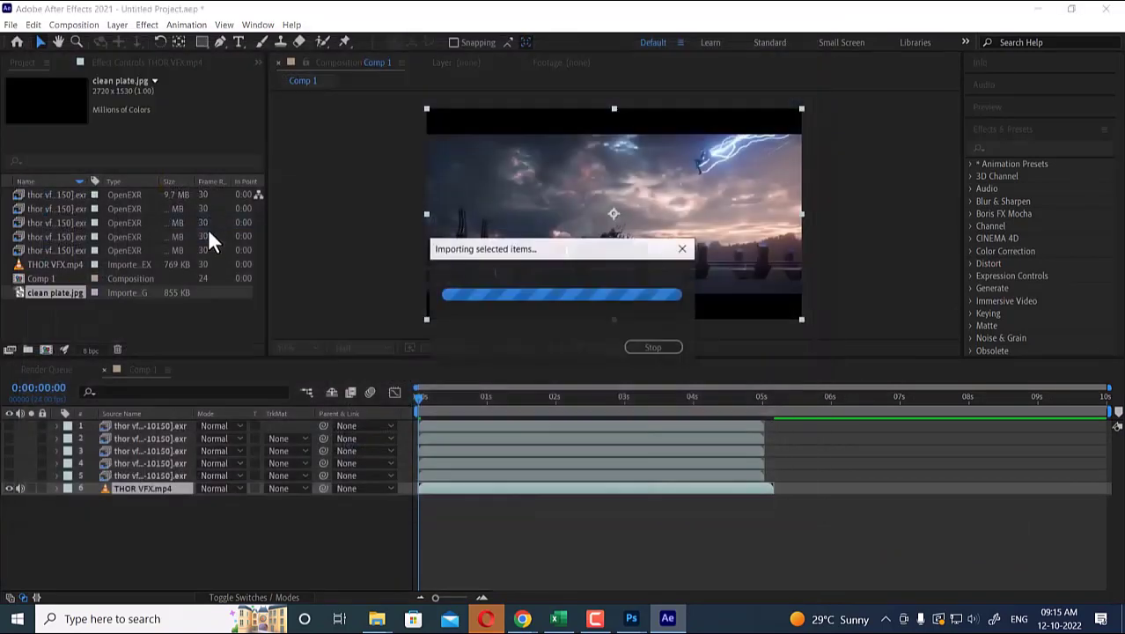
drag(51, 292, 115, 485)
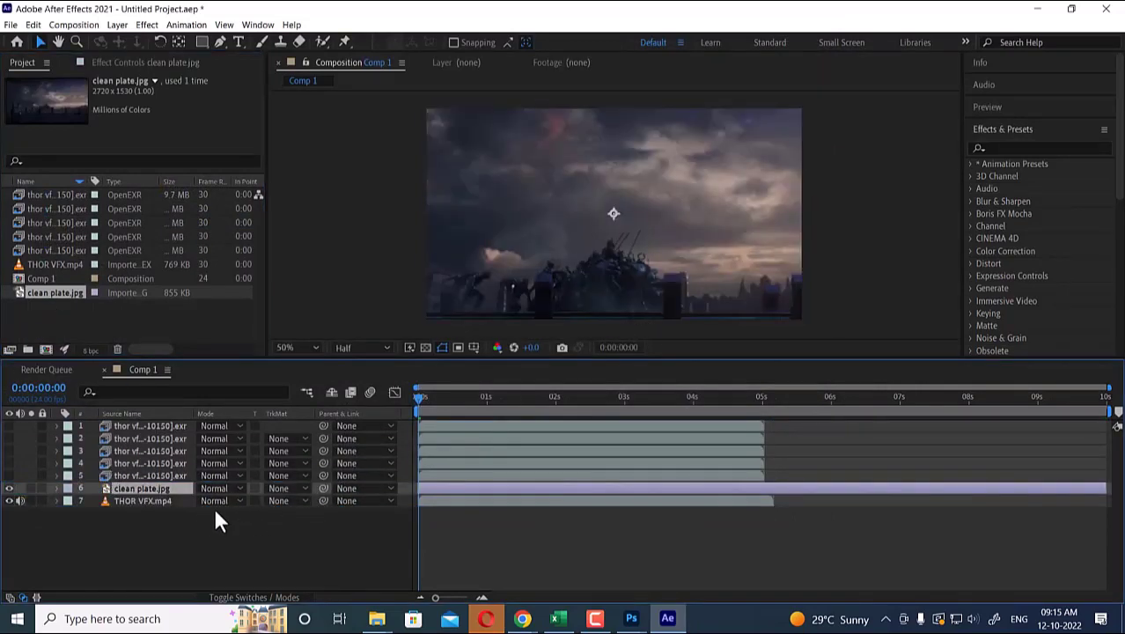
Make the clean plate.jpg layer semi-transparent and scale it to 47% to align it with the footage beneath.
key(t)
drag(206, 501, 190, 501)
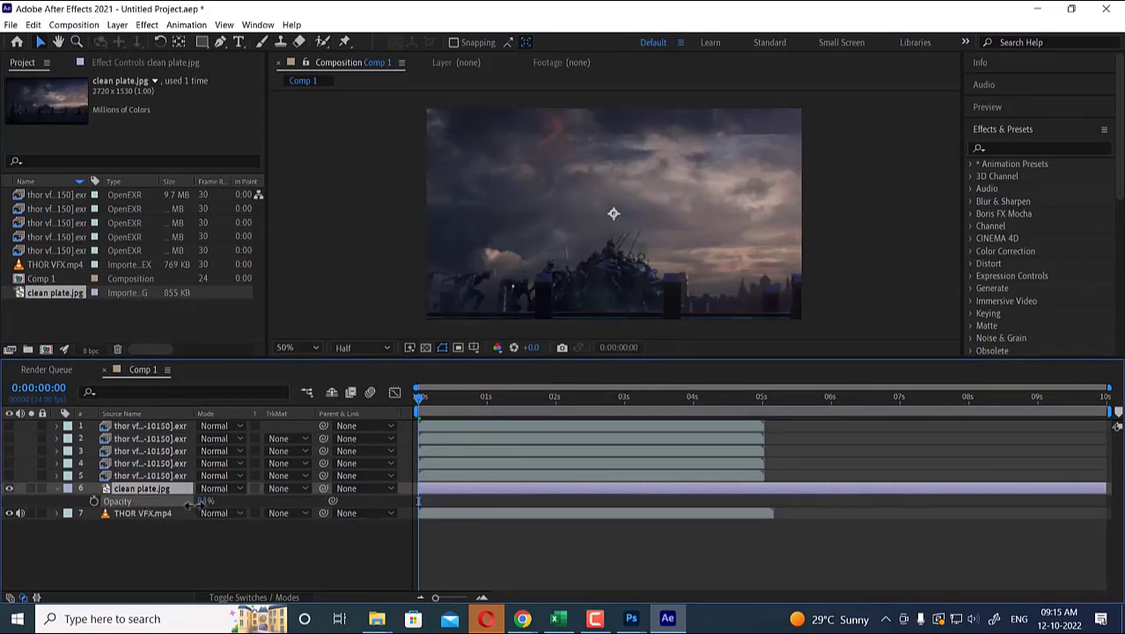
key(Return)
key(s)
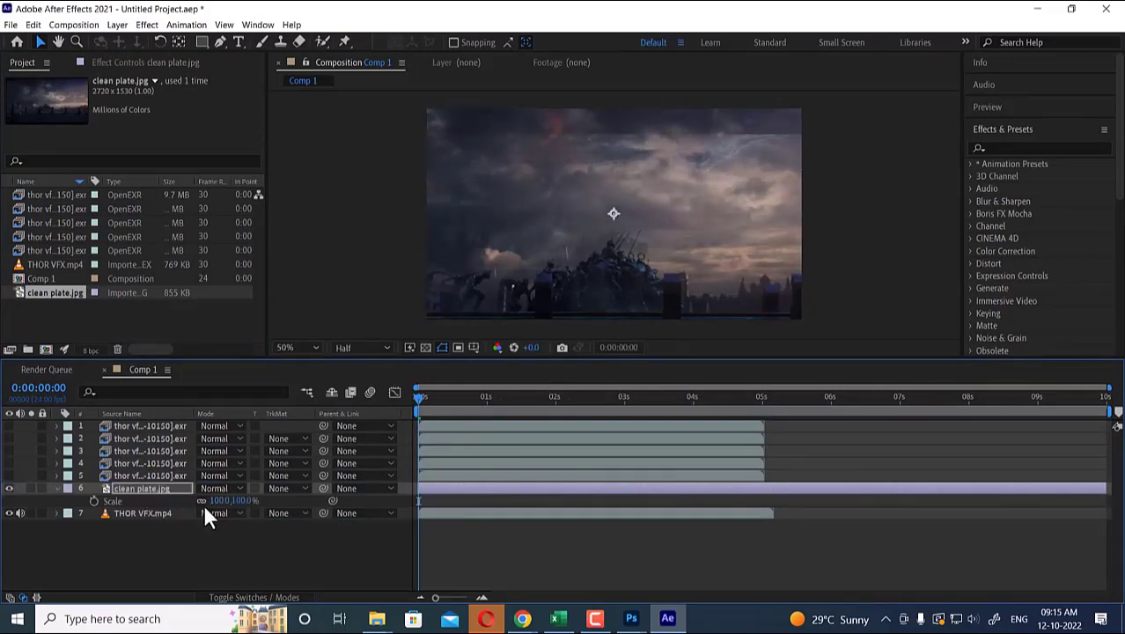
mouse_move(234, 501)
mouse_down()
mouse_move(204, 505)
mouse_move(233, 501)
mouse_up()
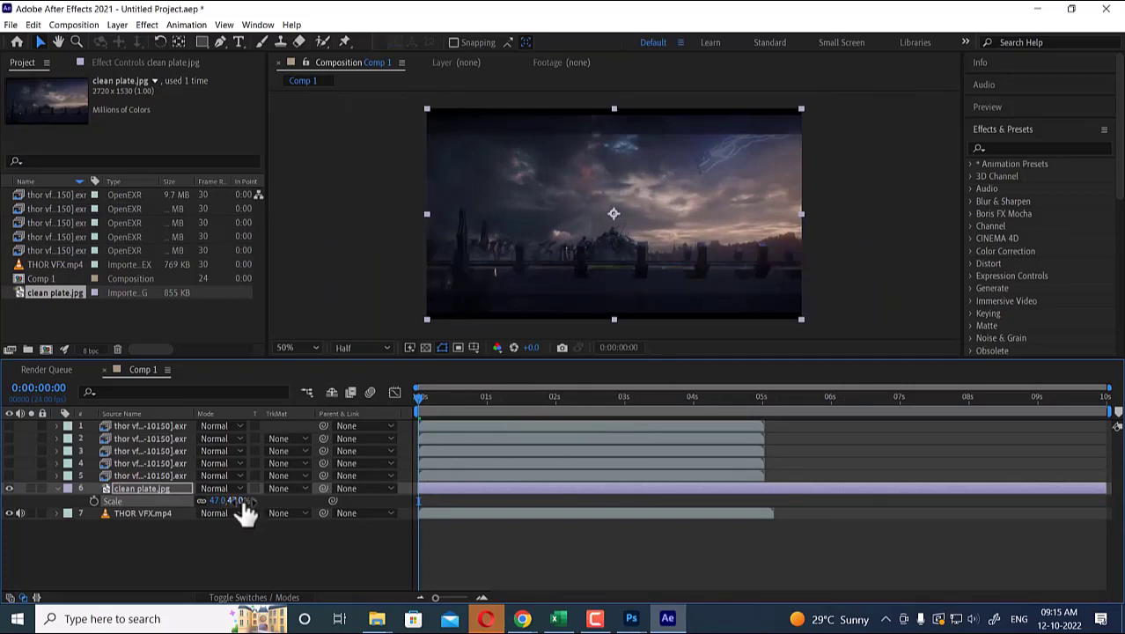
Restore the clean plate.jpg layer's opacity to 100% and briefly play the composition.
key(t)
drag(204, 502, 271, 507)
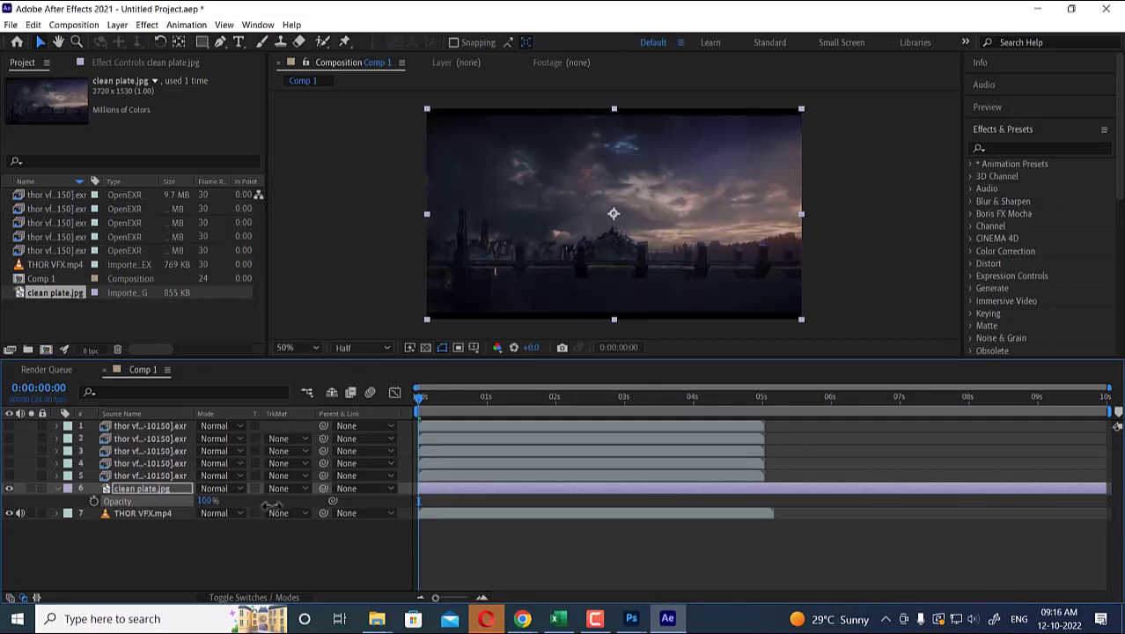
click(336, 578)
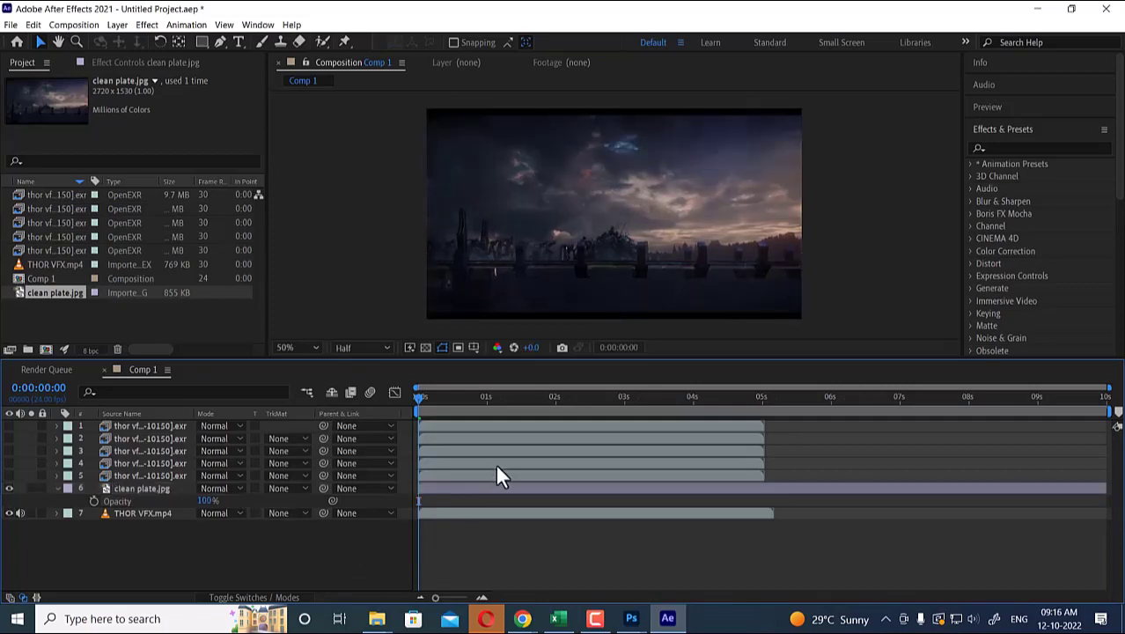
key(space)
key(space)
Draw a rectangular mask on the clean plate.jpg layer over the upper-right sky where the flying character appears.
click(154, 489)
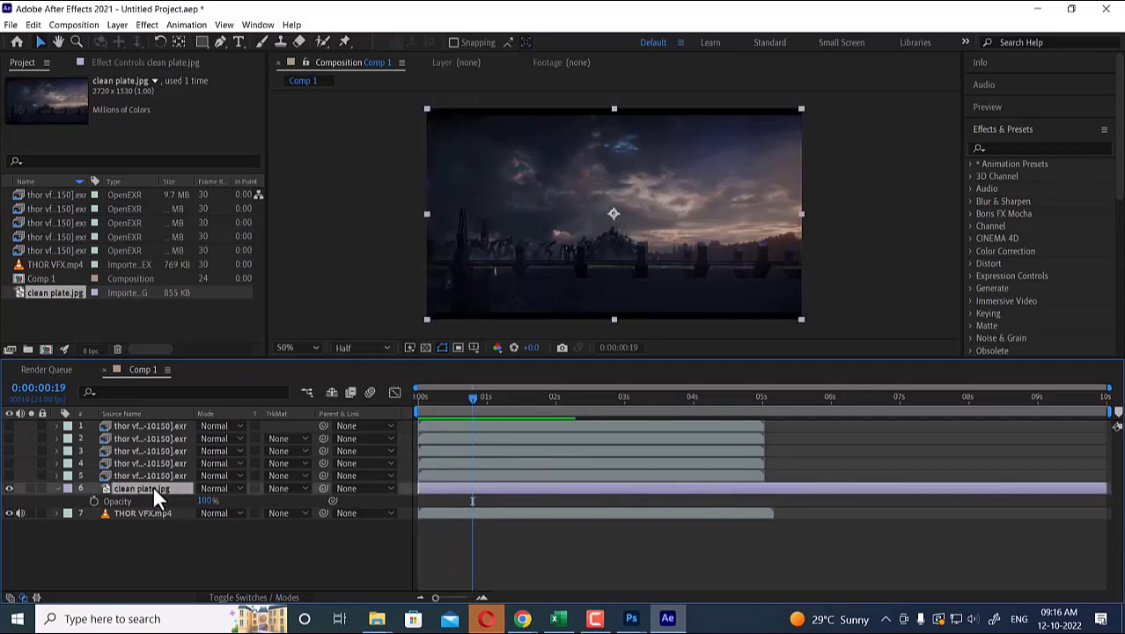
click(200, 42)
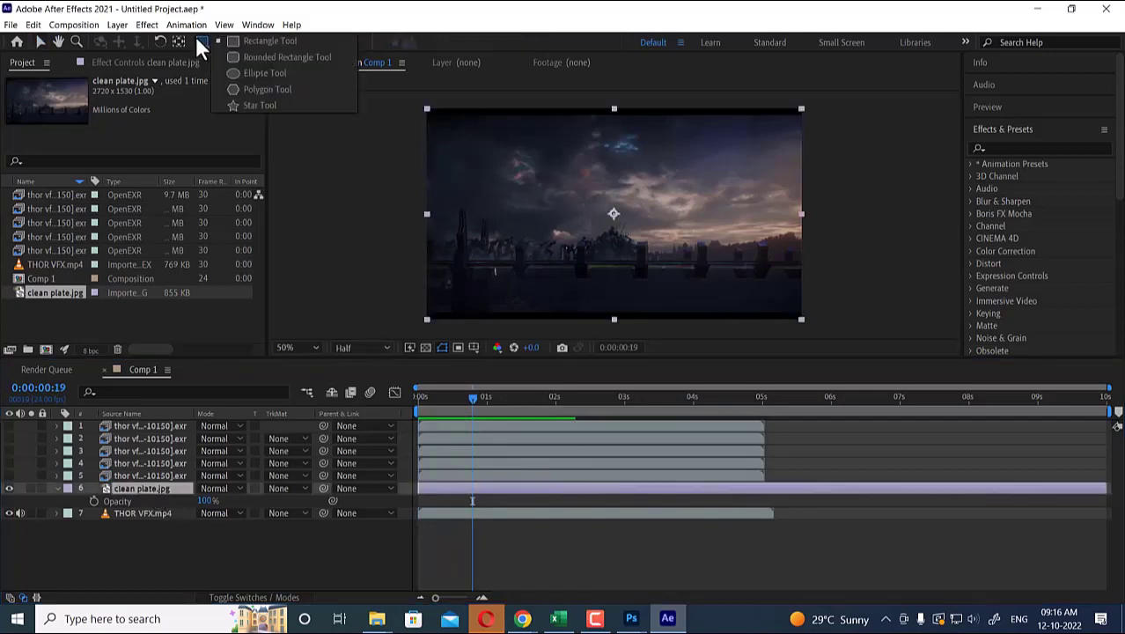
click(241, 74)
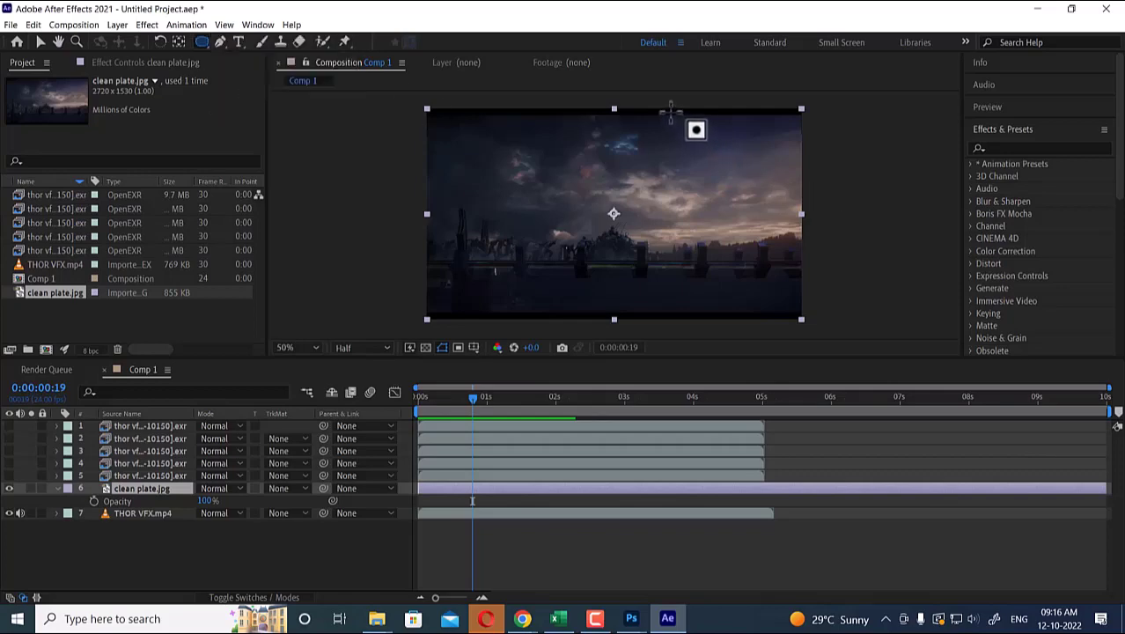
click(202, 39)
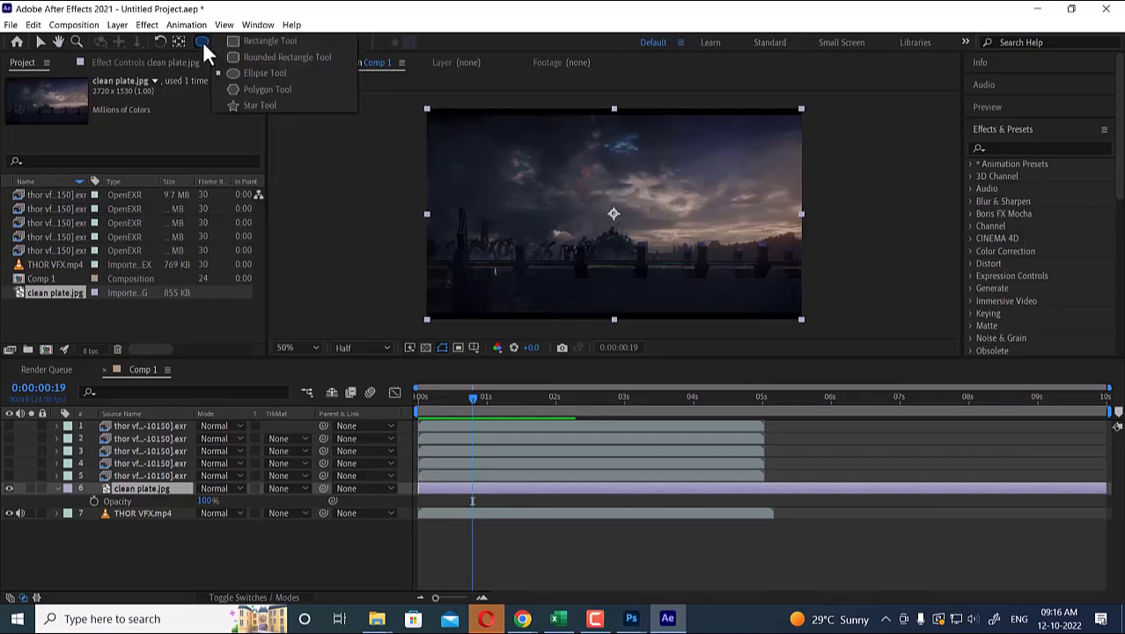
click(251, 40)
drag(642, 93, 820, 209)
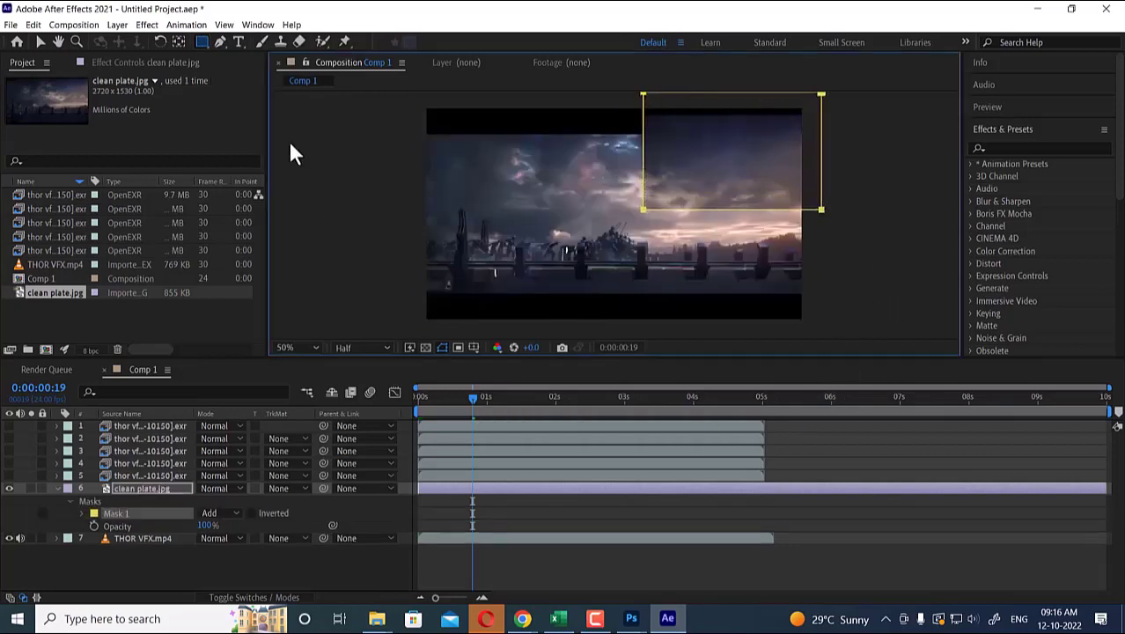
Expand Mask 1 of the clean plate.jpg layer and set its feather to 108 pixels.
click(73, 501)
key(Delete)
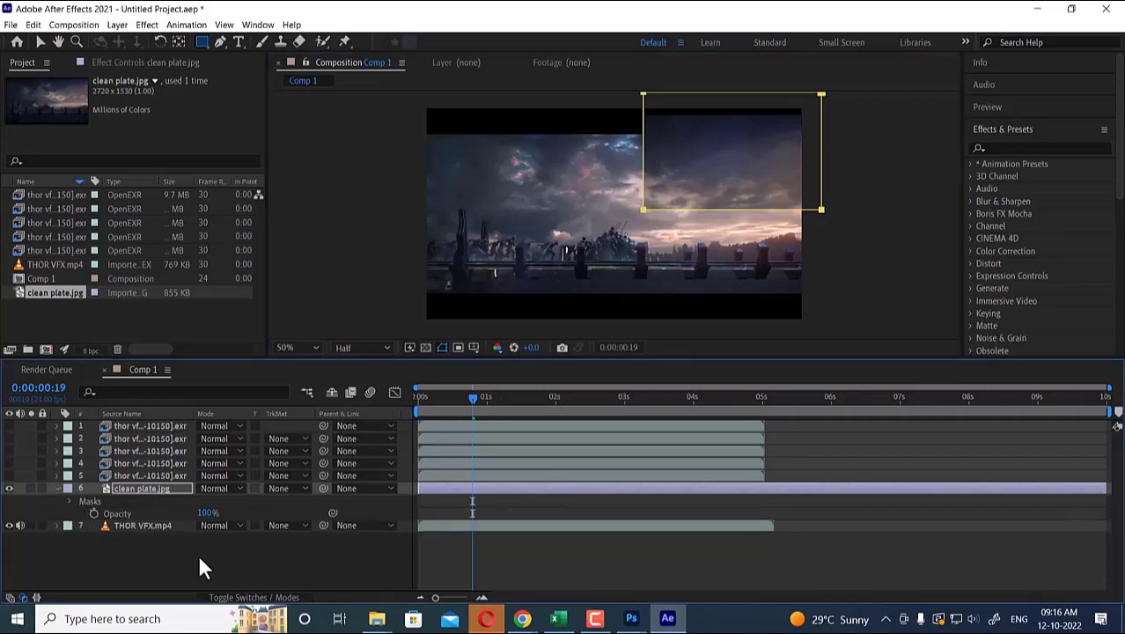
click(71, 500)
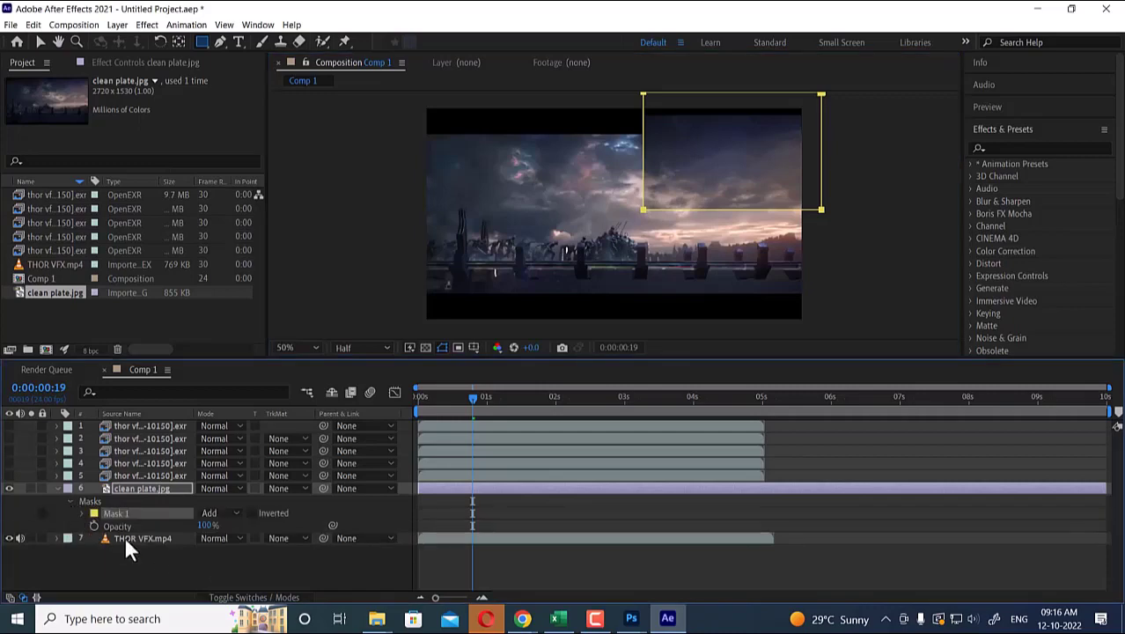
click(84, 514)
drag(222, 538, 300, 535)
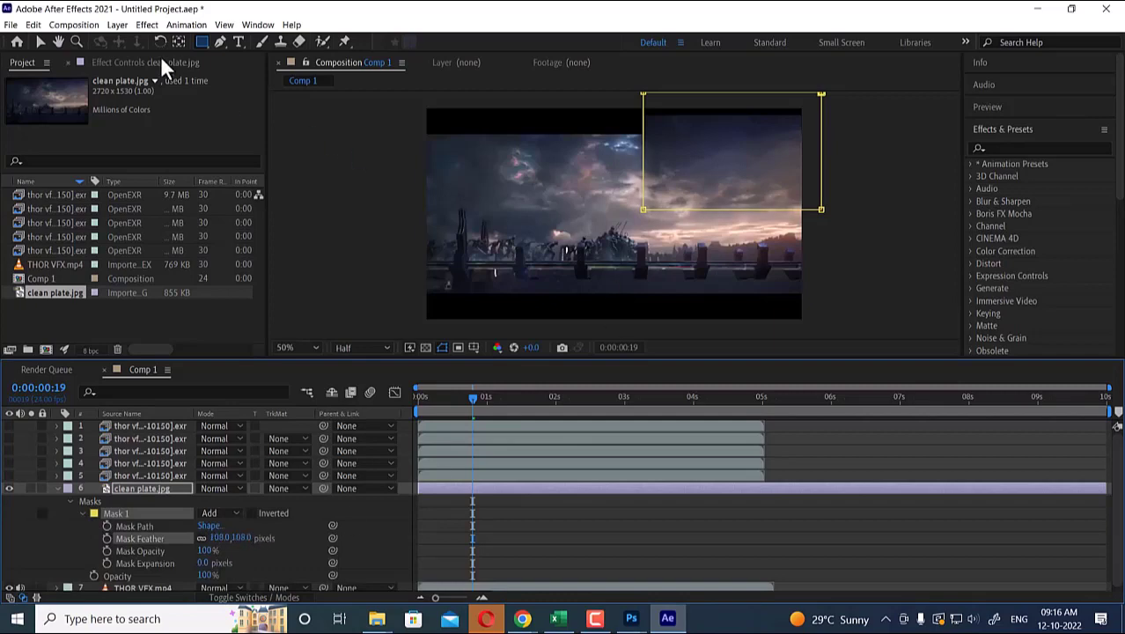
Deselect the mask and play the composition from the start to check how the feathered clean plate blends.
click(39, 42)
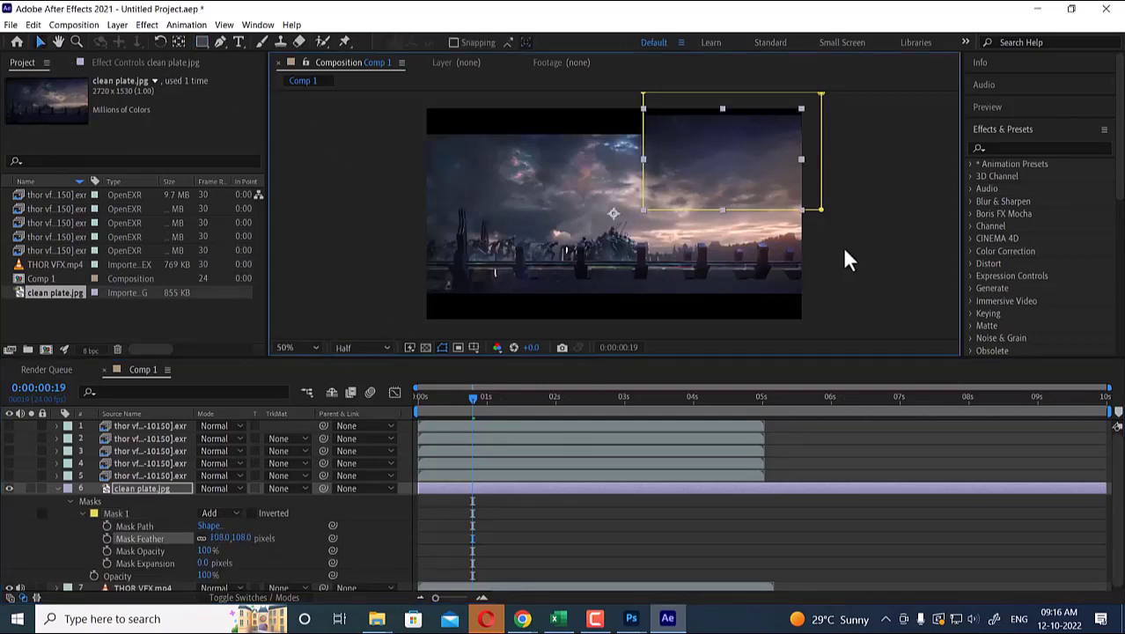
click(850, 296)
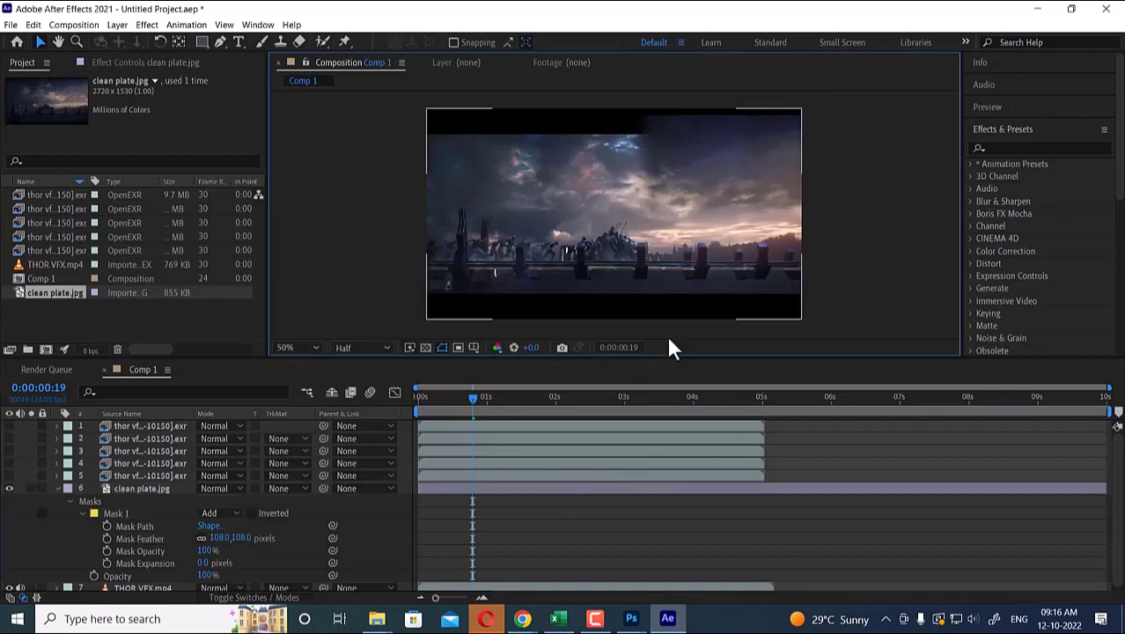
drag(473, 400, 380, 412)
key(space)
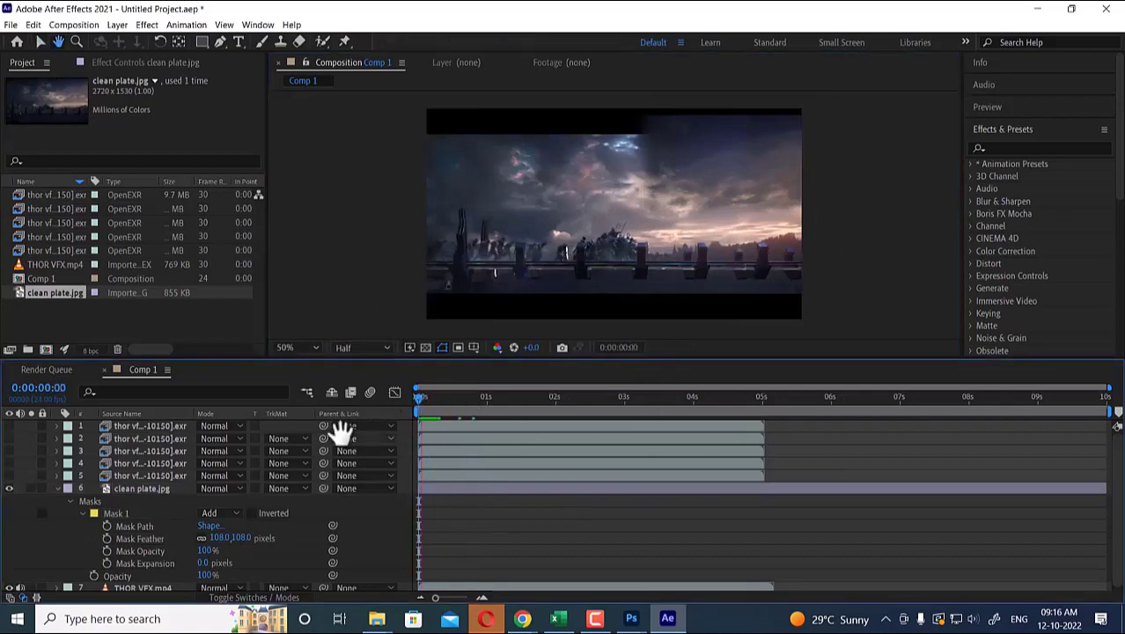
key(space)
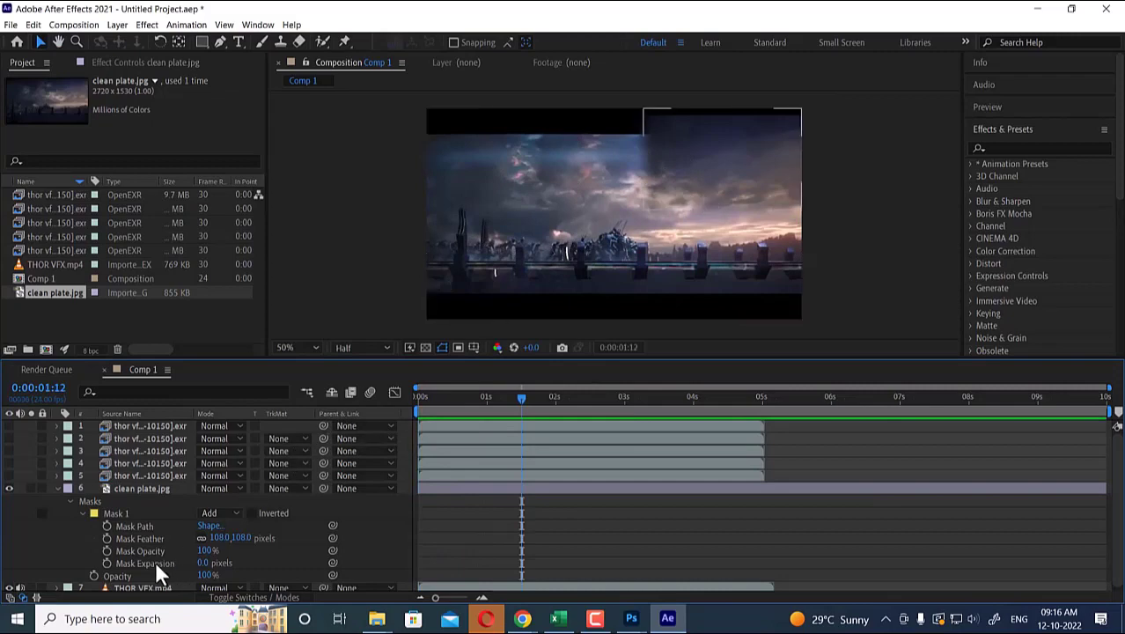
Reshape Mask 1 by lowering its two bottom corners slightly and extending its top-left corner past the frame's left edge.
double_click(755, 146)
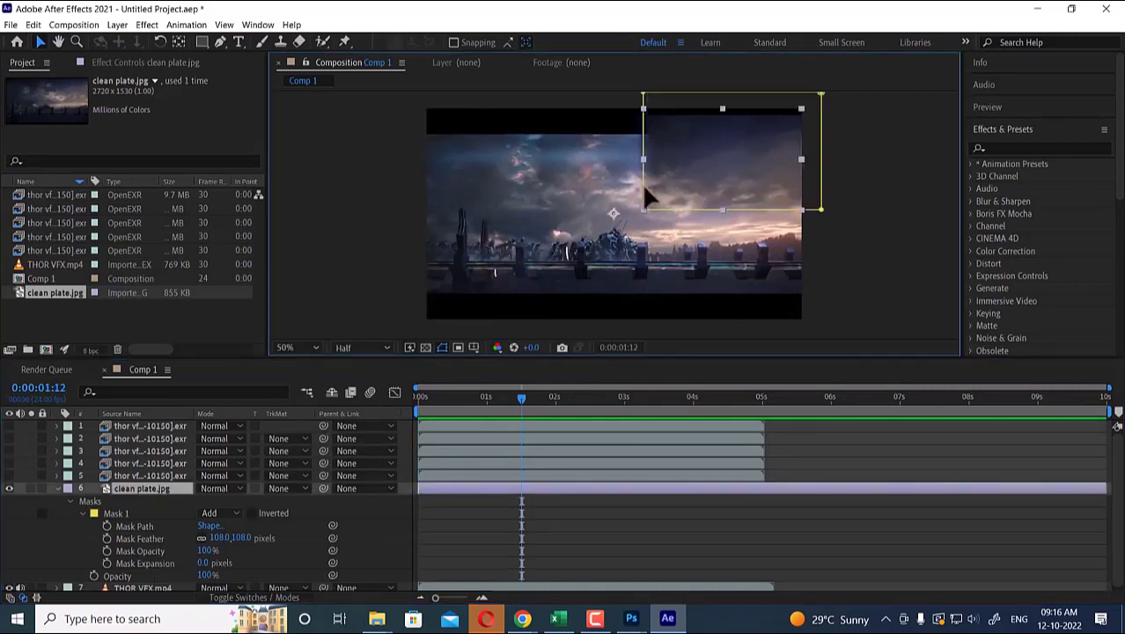
drag(643, 211, 641, 225)
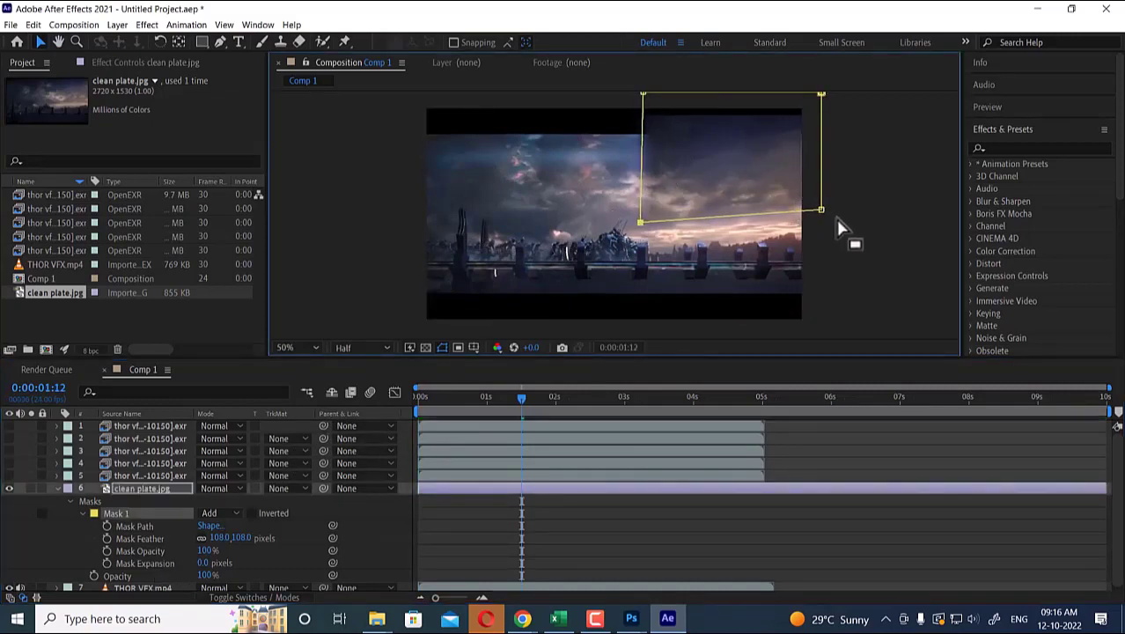
drag(824, 211, 829, 222)
drag(642, 95, 396, 117)
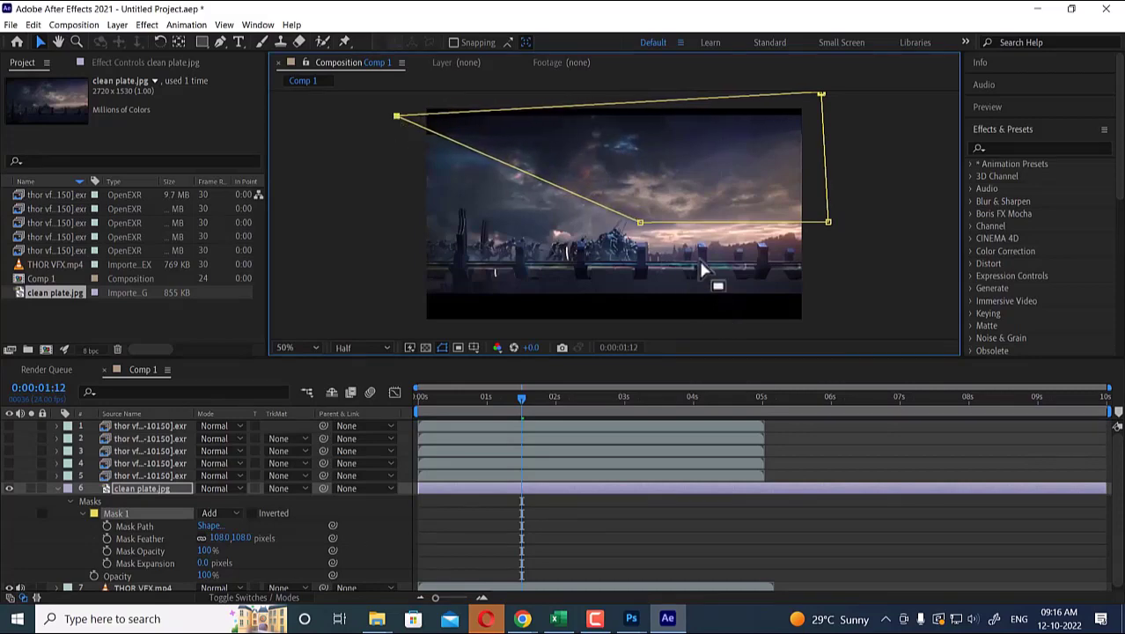
Play Comp 1 from the first frame to check the coverage of the reshaped clean plate mask.
key(Home)
key(space)
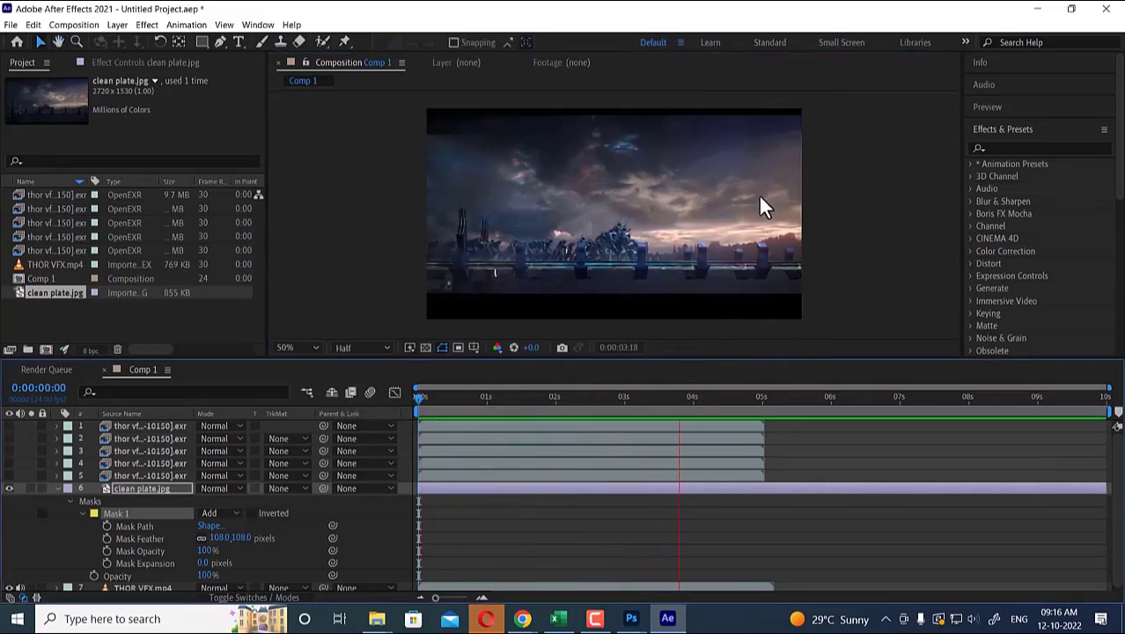
click(595, 622)
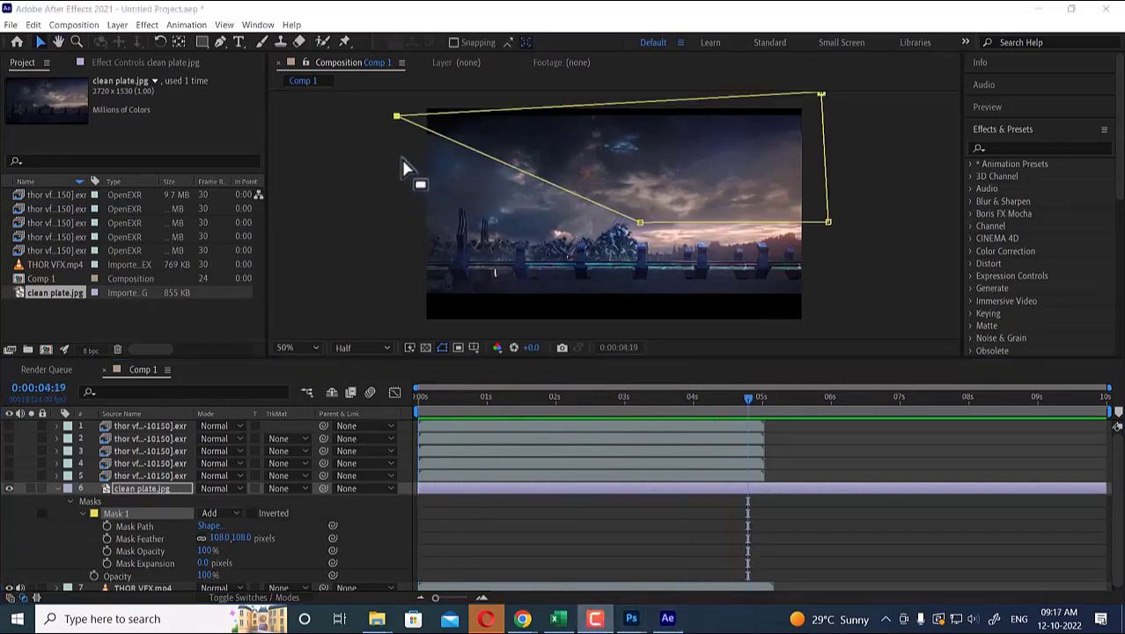
click(638, 223)
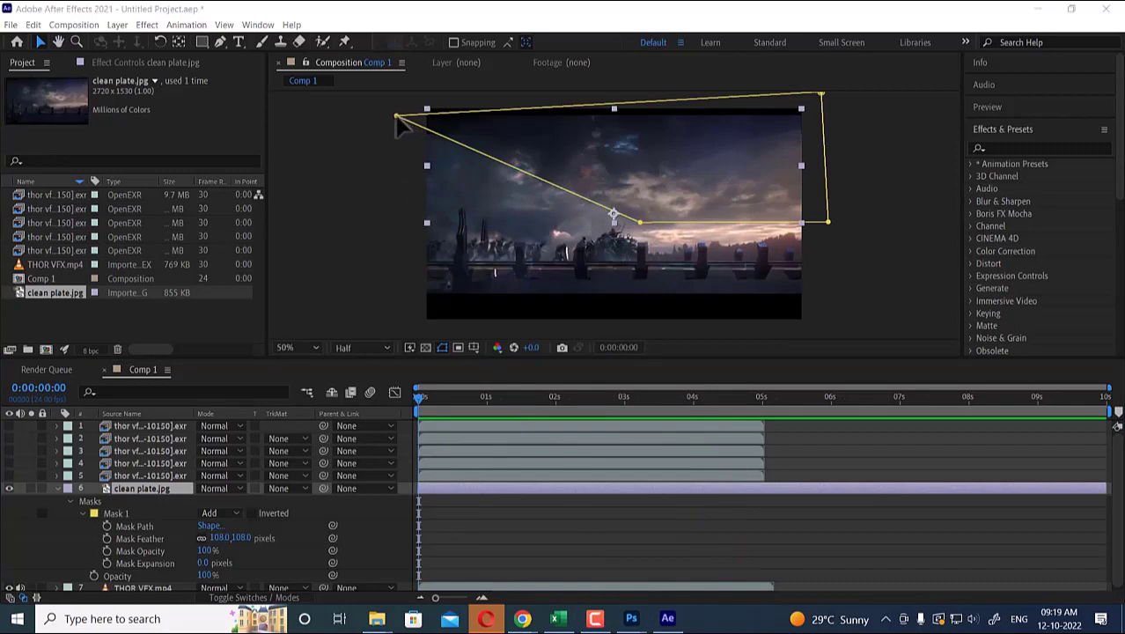
Move Mask 1's bottom-left corner out past the frame's left edge, then deselect the mask.
drag(638, 223, 419, 186)
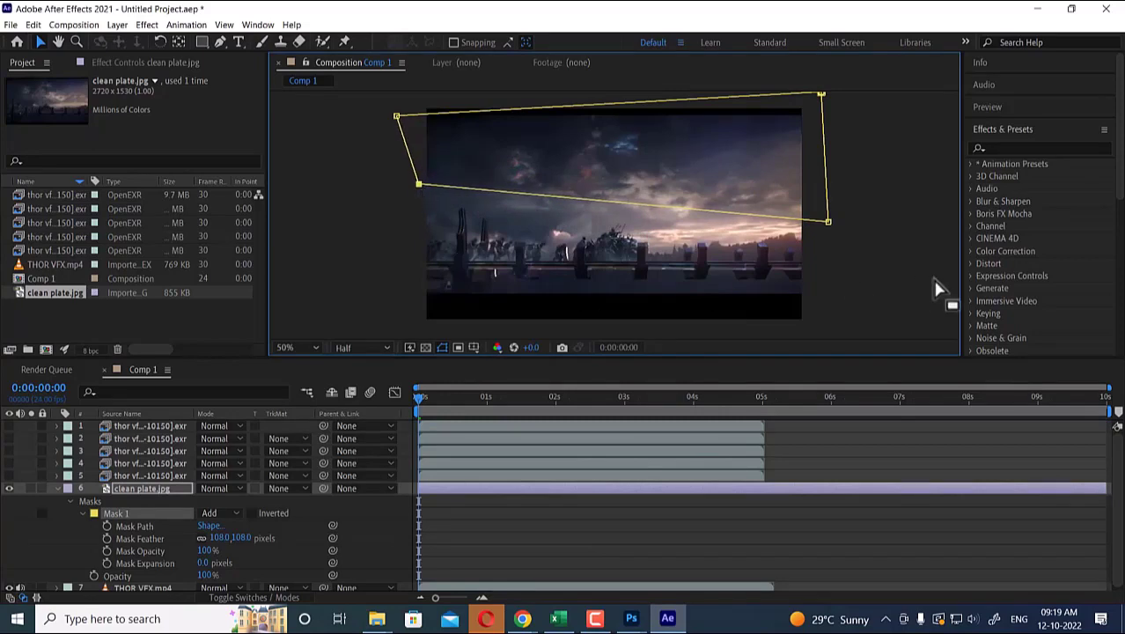
click(891, 274)
click(395, 287)
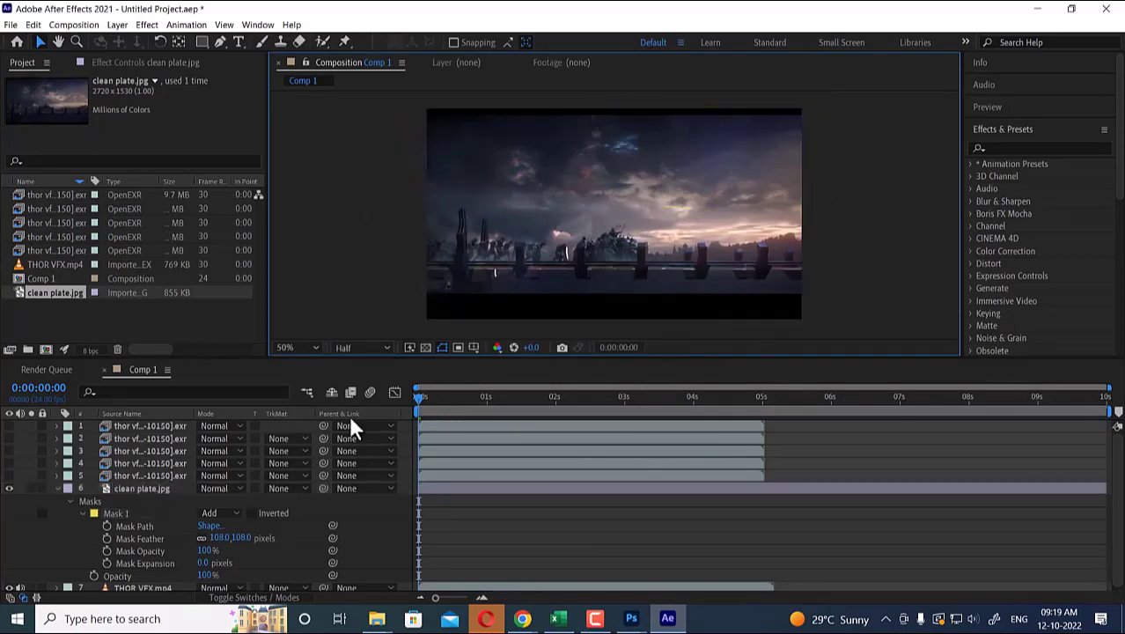
Play Comp 1 from the first frame and inspect the clean plate's coverage near 0:00:04:18.
click(147, 488)
click(167, 426)
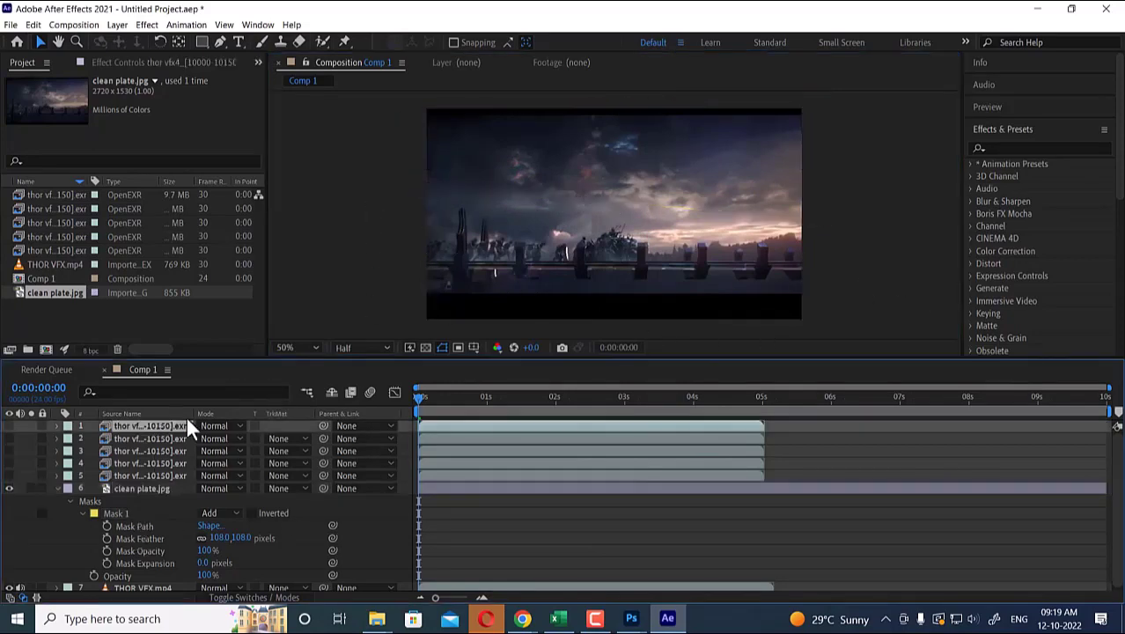
key(space)
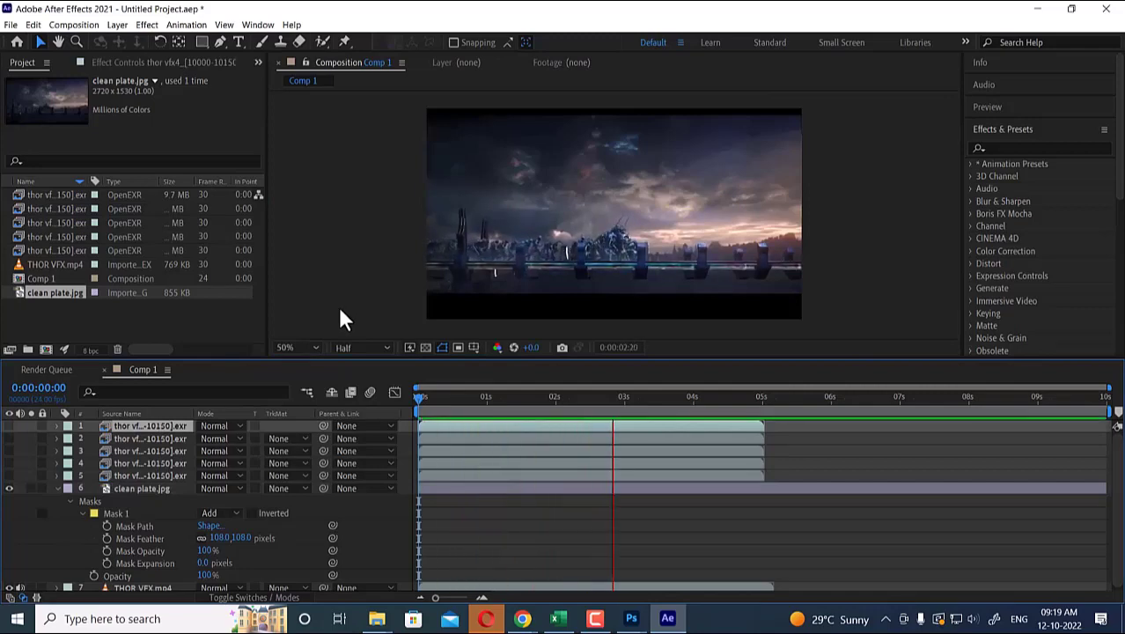
key(space)
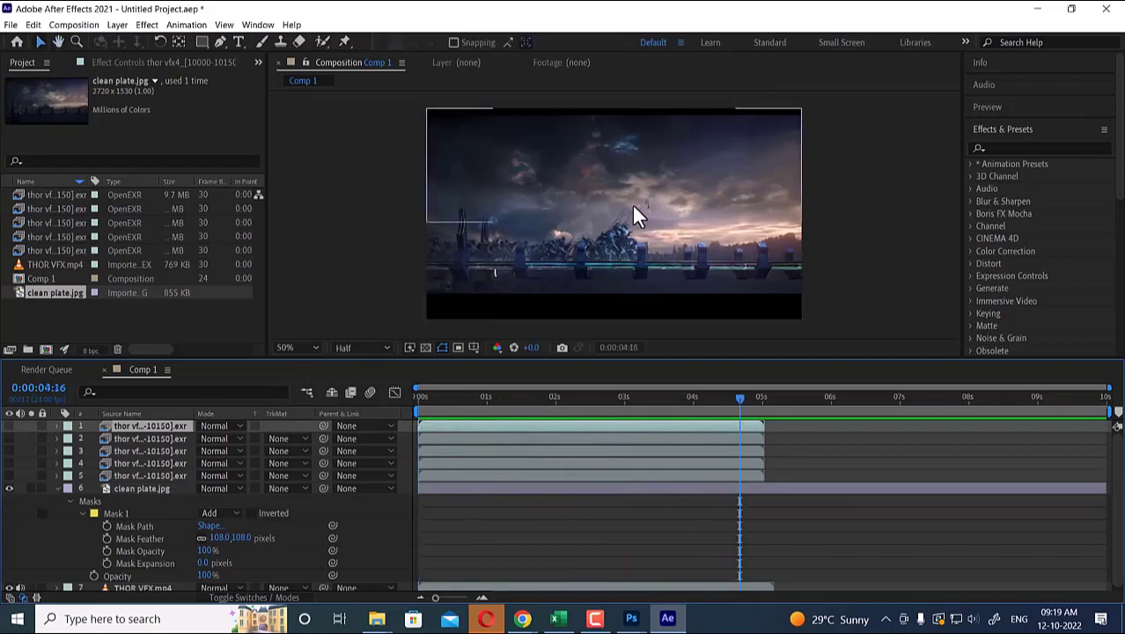
mouse_move(745, 405)
mouse_down()
mouse_move(763, 405)
mouse_move(729, 405)
mouse_move(745, 408)
mouse_up()
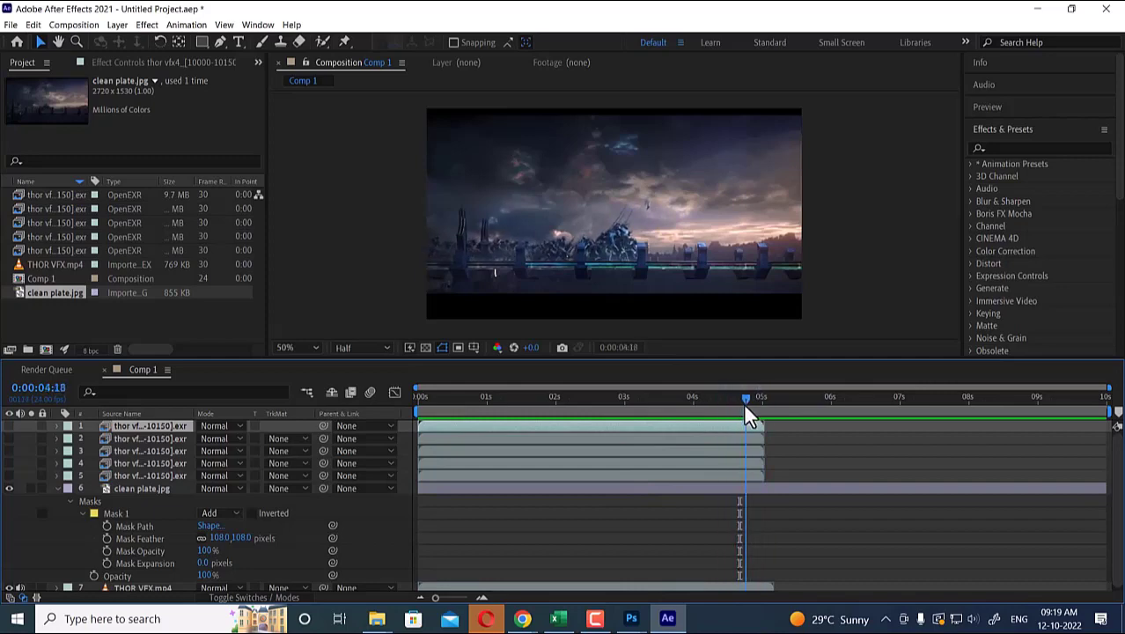
Shorten the work area to end just past the EXR layers, at about 5 seconds.
drag(1109, 411, 775, 402)
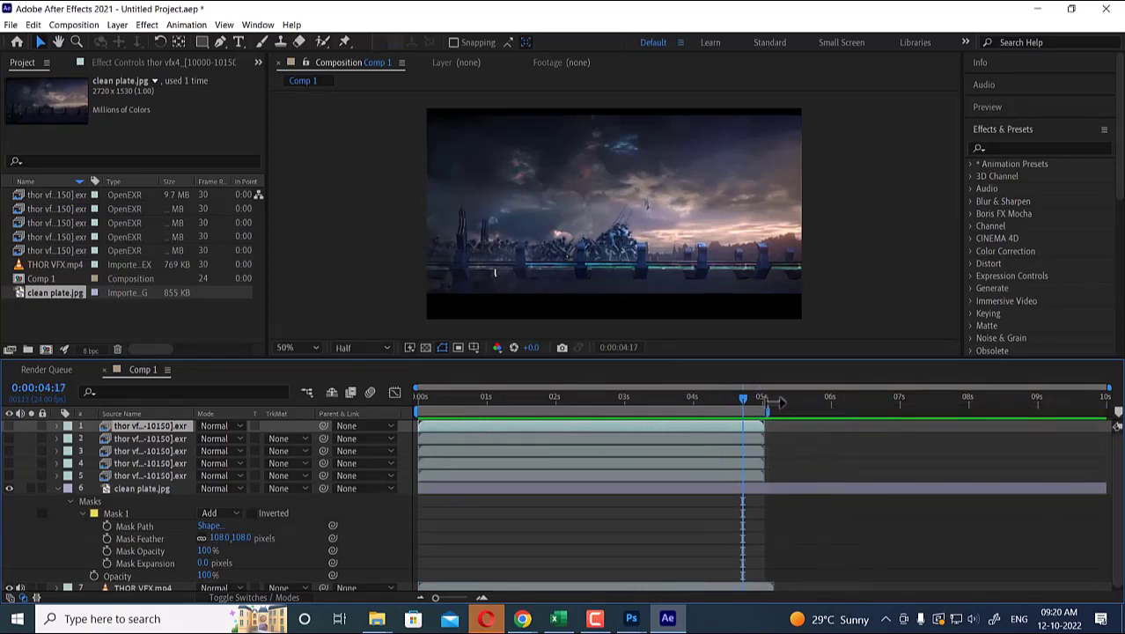
drag(1109, 388, 910, 410)
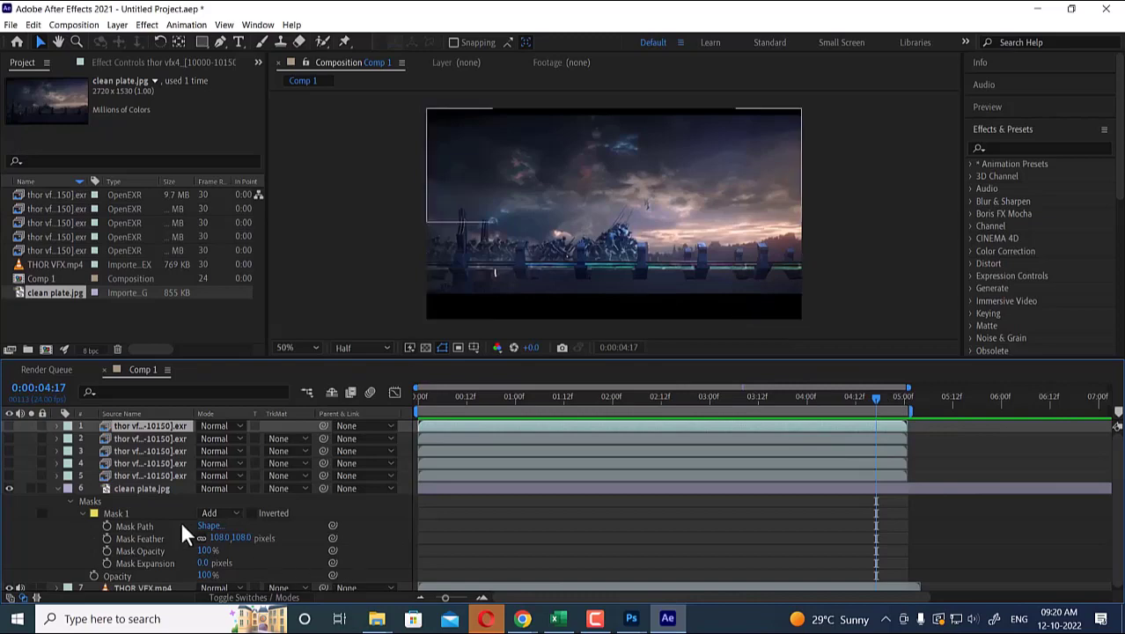
Lower the bottom-right corner of the clean plate's Mask 1 slightly, then deselect the mask.
click(144, 489)
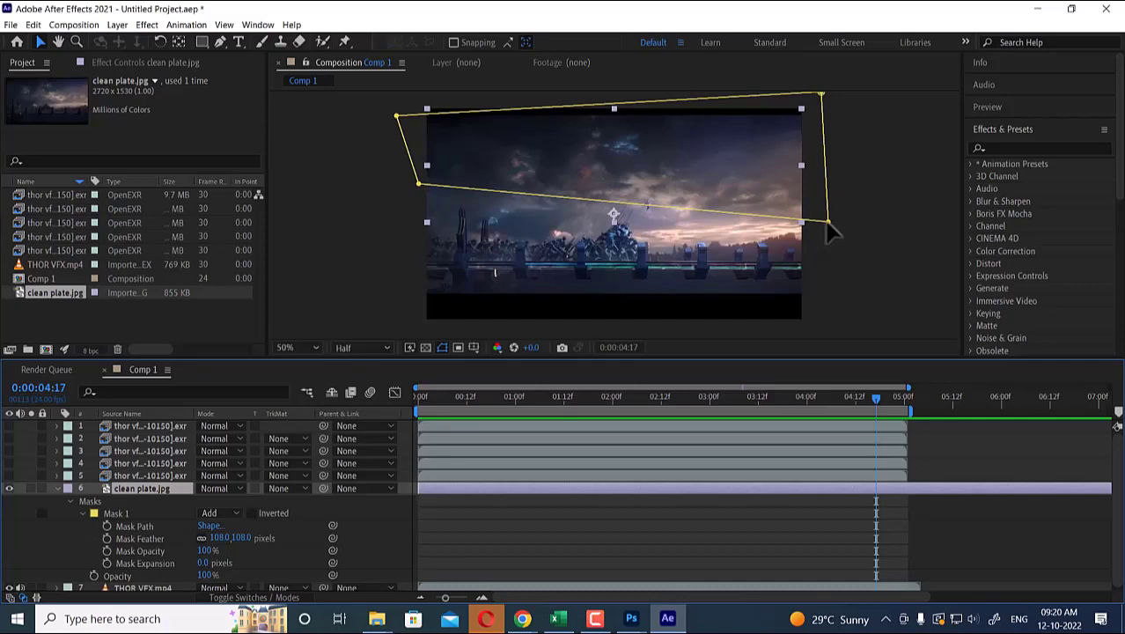
drag(826, 223, 822, 233)
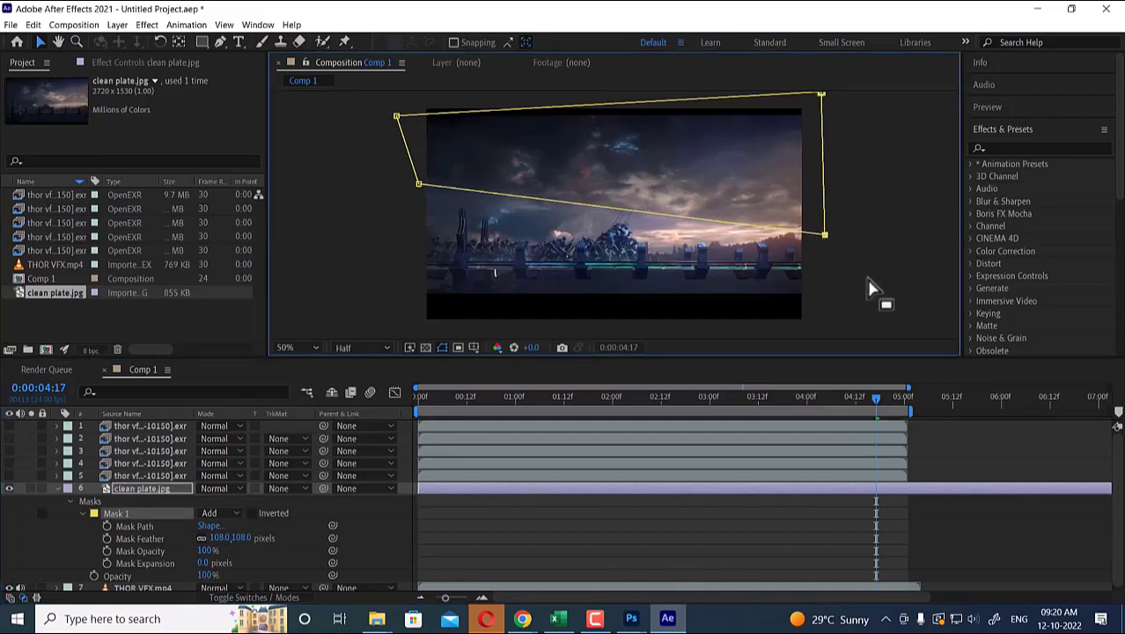
click(370, 262)
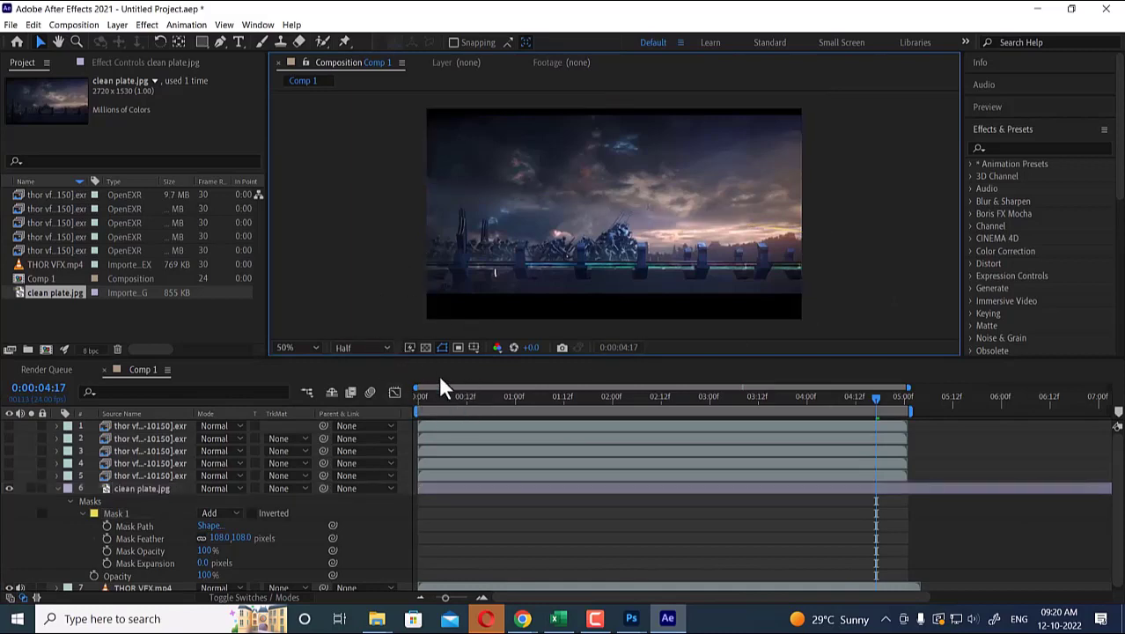
At the first frame, inspect the EXR passes on layers 1 and 5 one at a time, then show only layer 4's pass.
drag(452, 398, 357, 417)
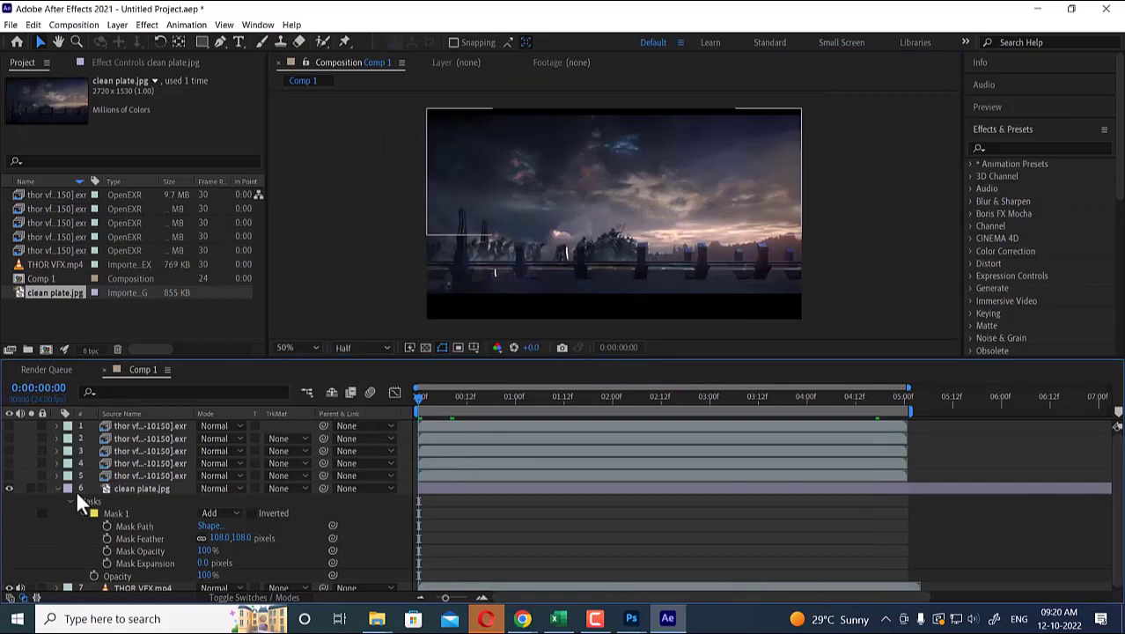
click(9, 428)
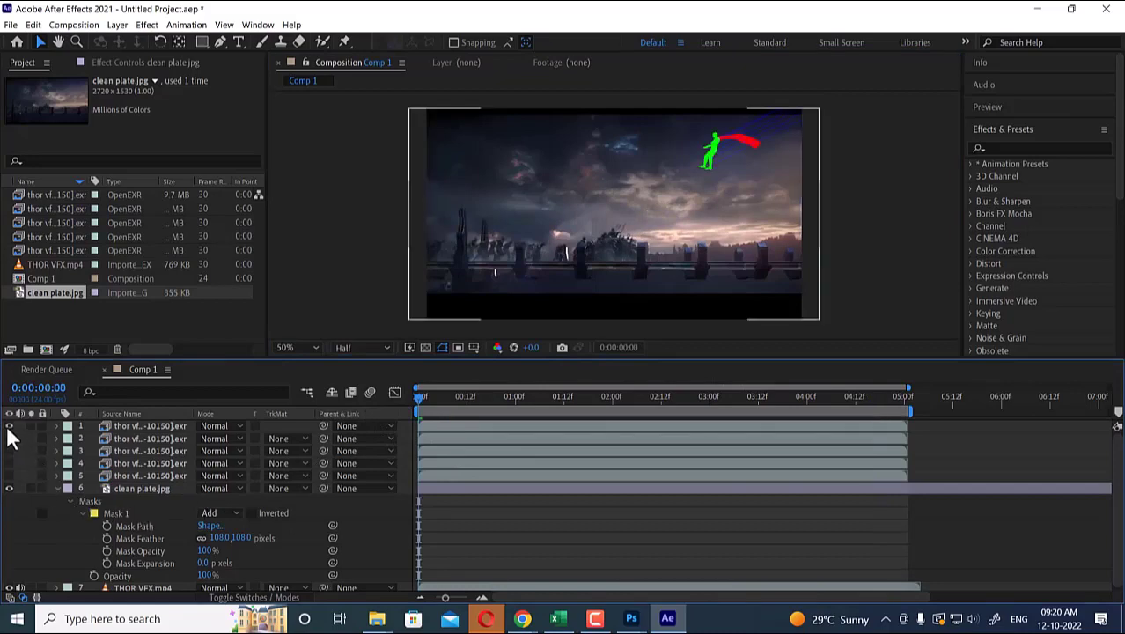
click(9, 429)
click(9, 476)
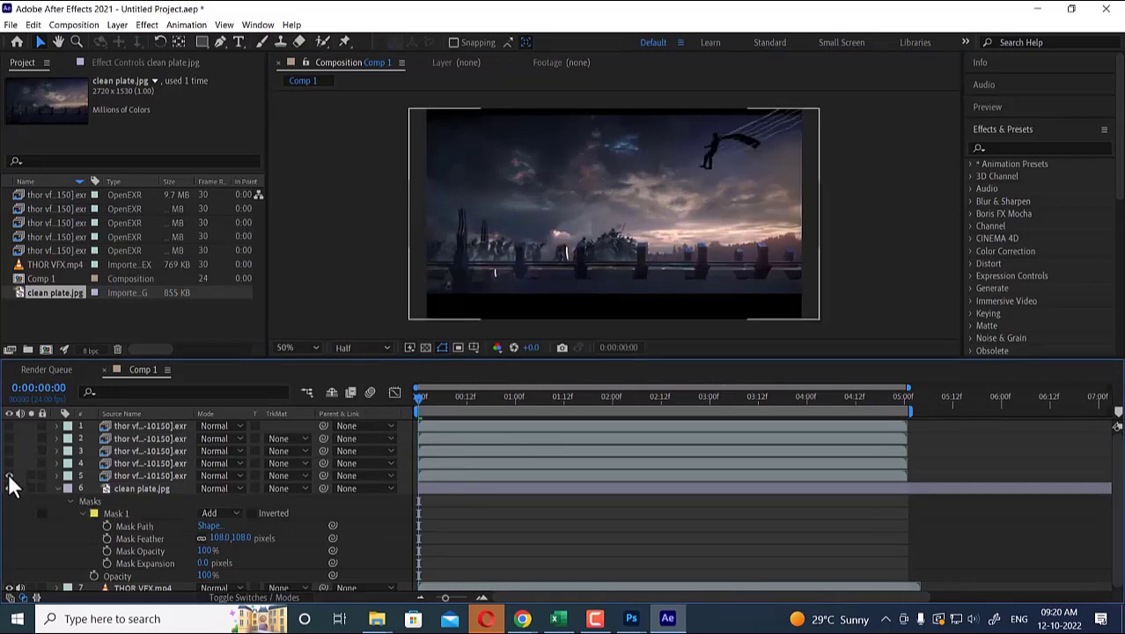
scroll(575, 259, up, 2)
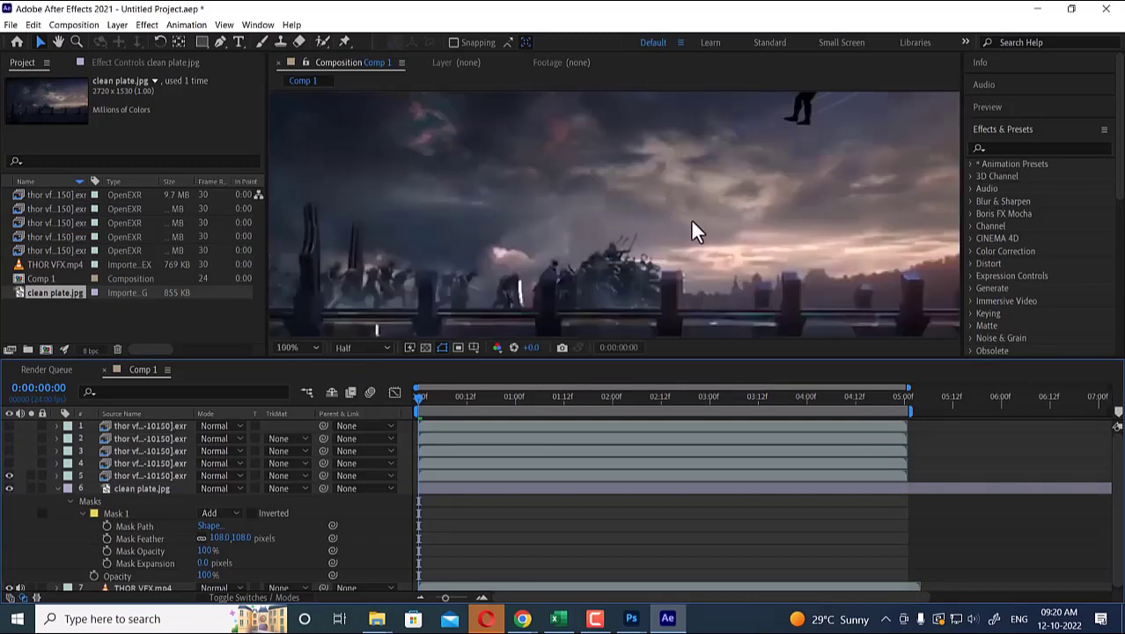
click(139, 475)
click(9, 476)
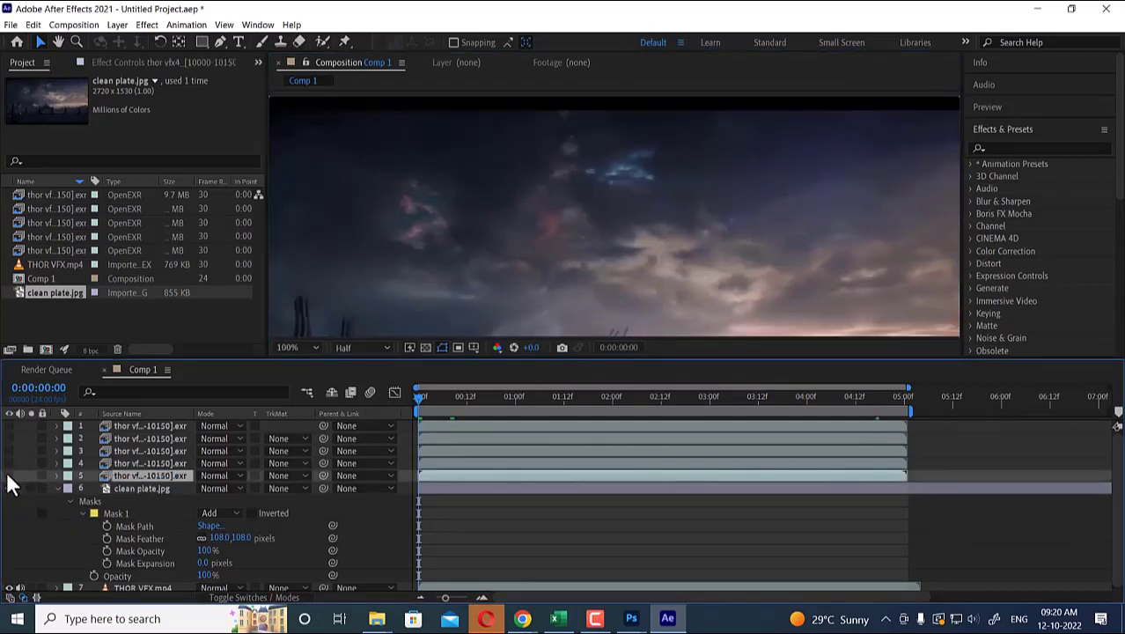
click(9, 476)
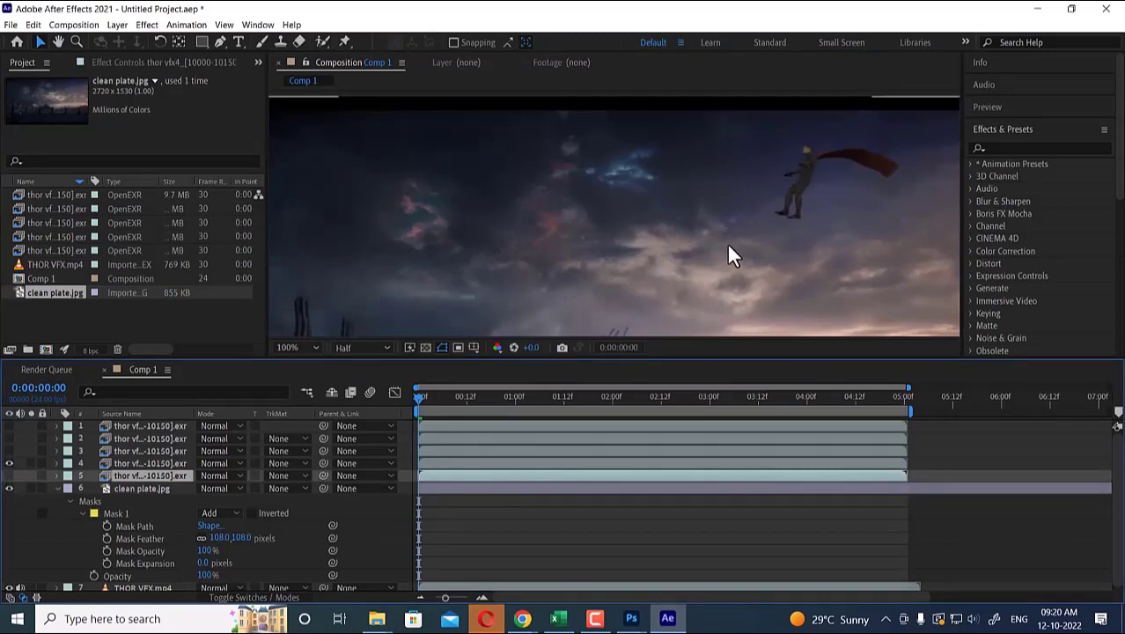
Show the layer 3 EXR pass and toggle layers 3 and 4 to compare their contributions to the character.
click(106, 452)
click(9, 452)
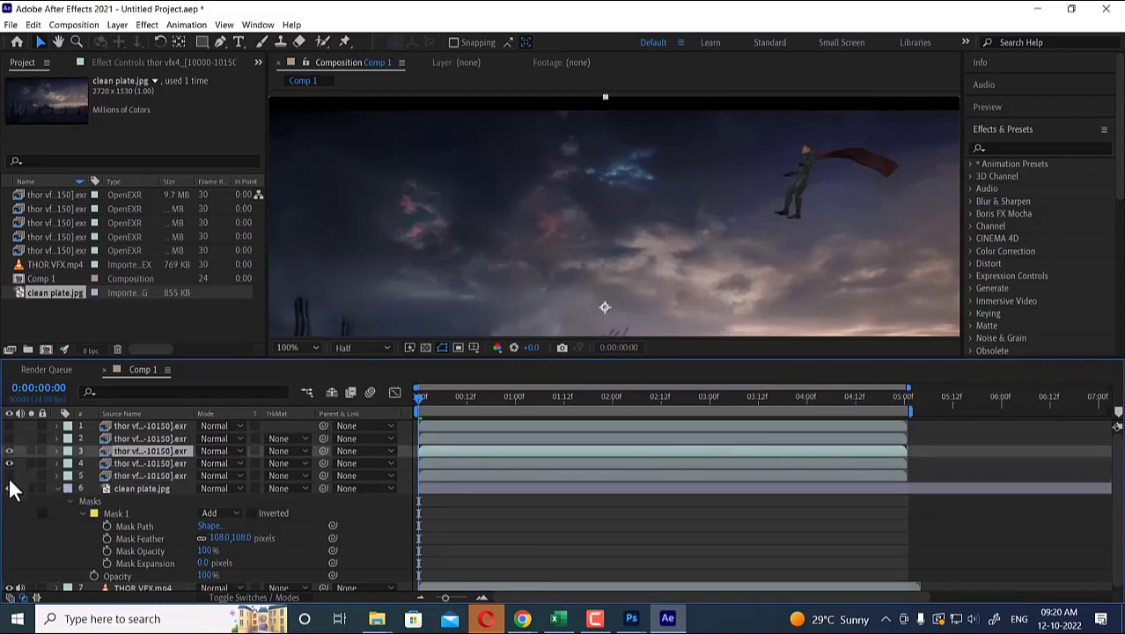
click(4, 462)
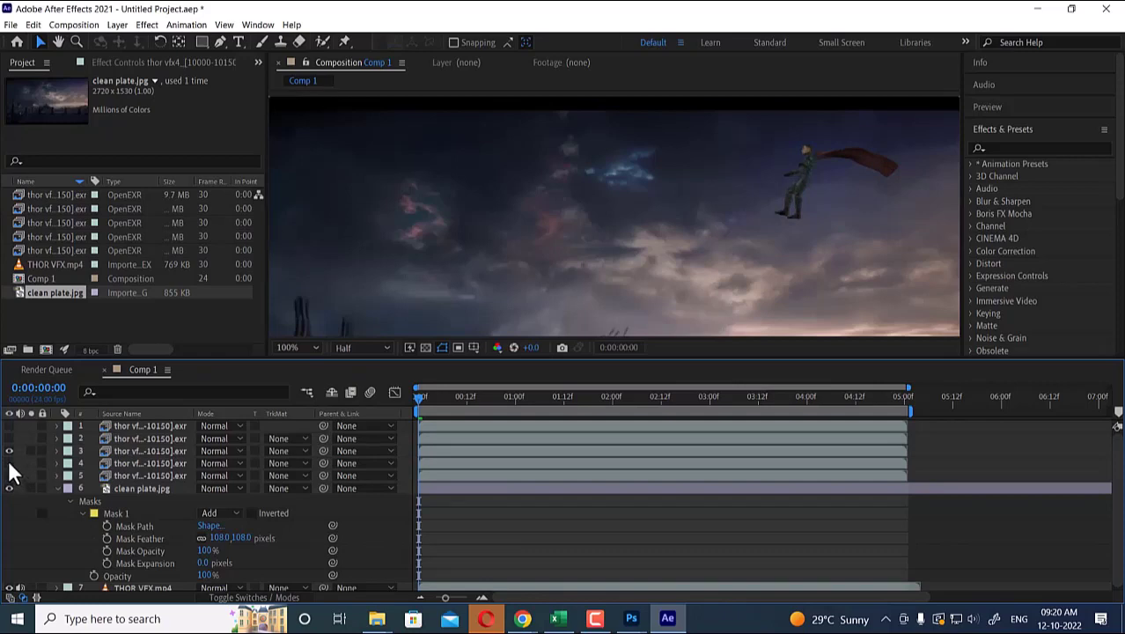
click(8, 463)
click(8, 450)
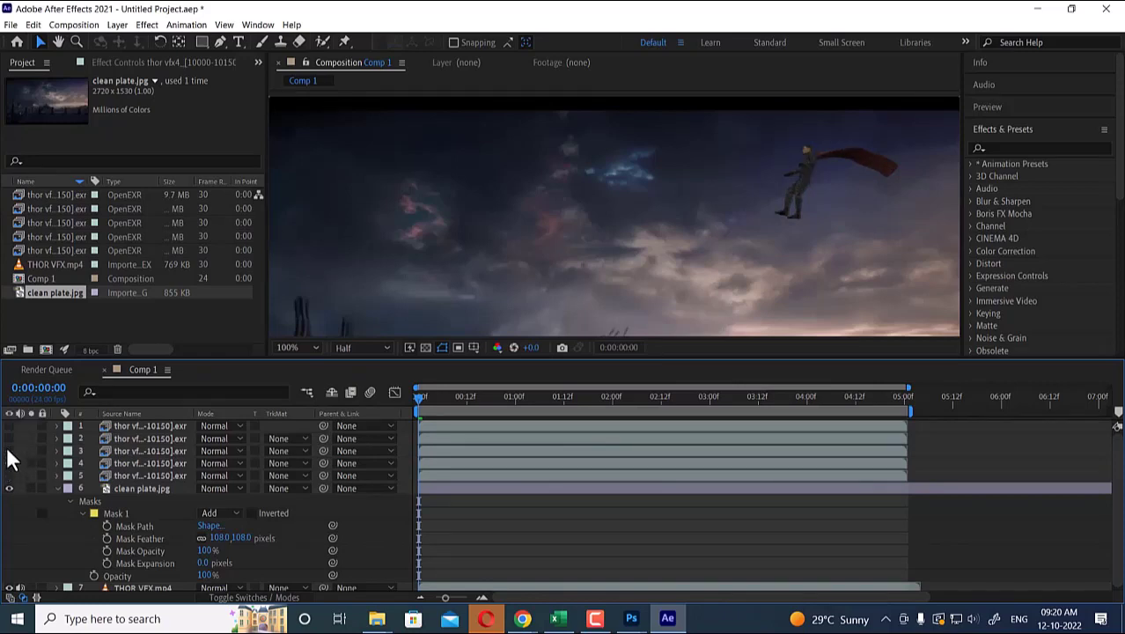
click(7, 450)
click(8, 450)
click(7, 449)
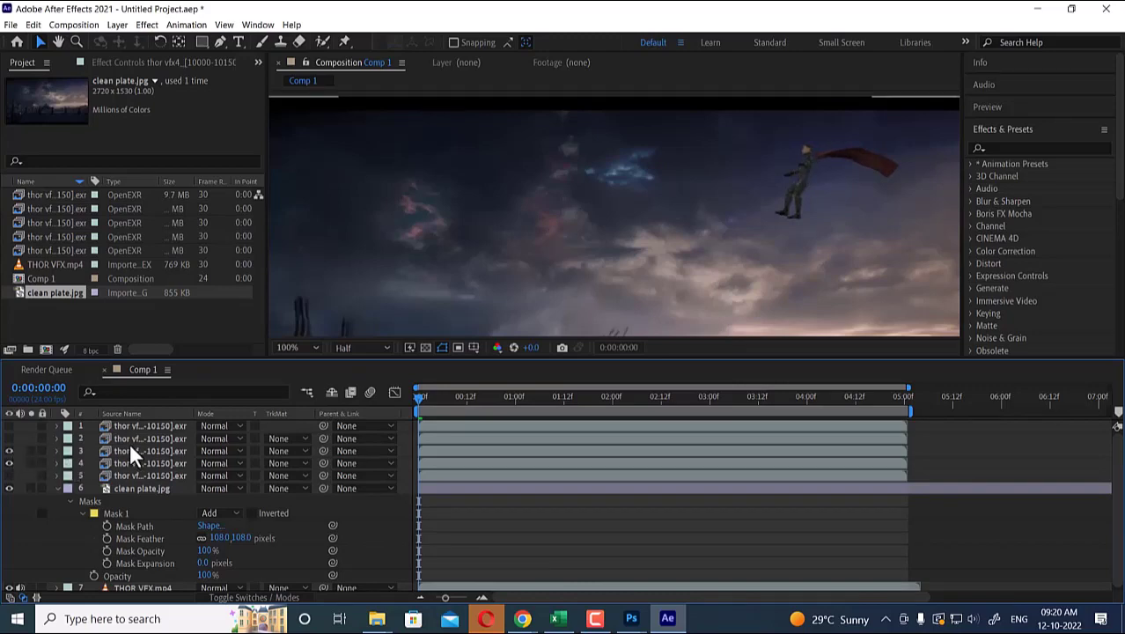
Briefly show the EXR passes on layers 2 and 1 in turn, hiding each again after inspecting it.
click(129, 442)
click(9, 437)
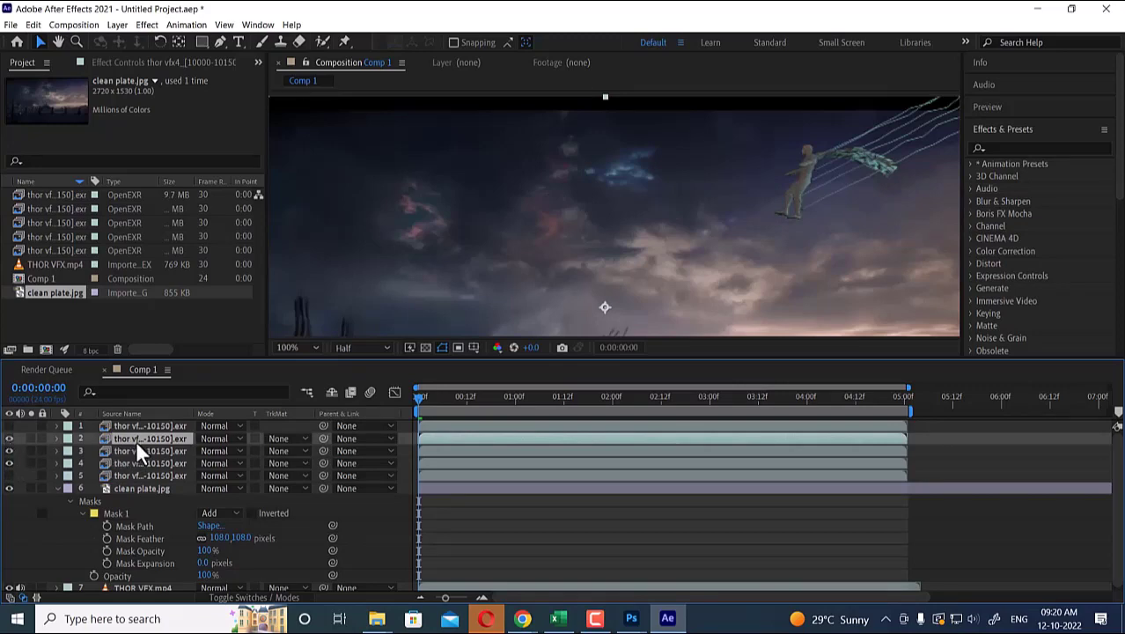
click(7, 440)
click(8, 426)
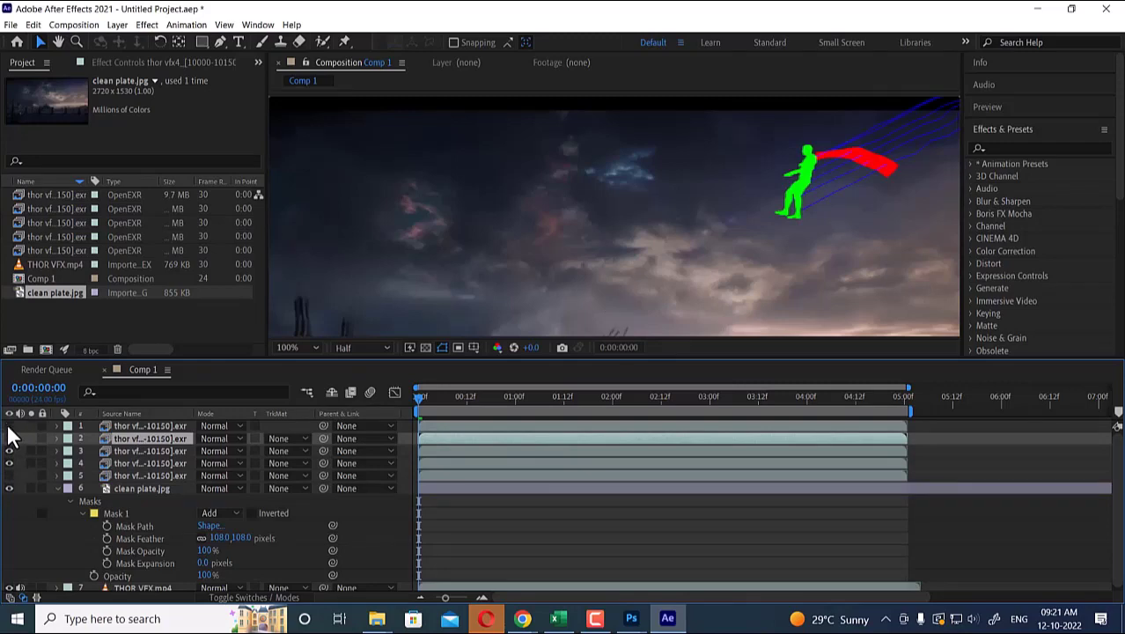
click(8, 426)
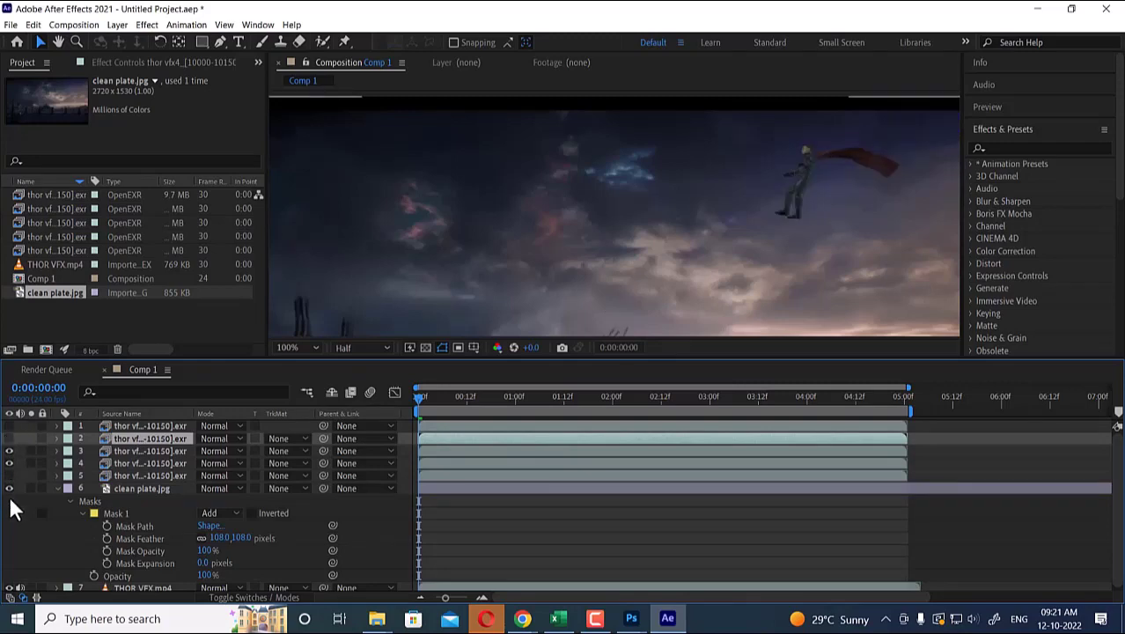
Make the layer 5 EXR pass visible and apply the Stylize Glow effect to it.
click(135, 475)
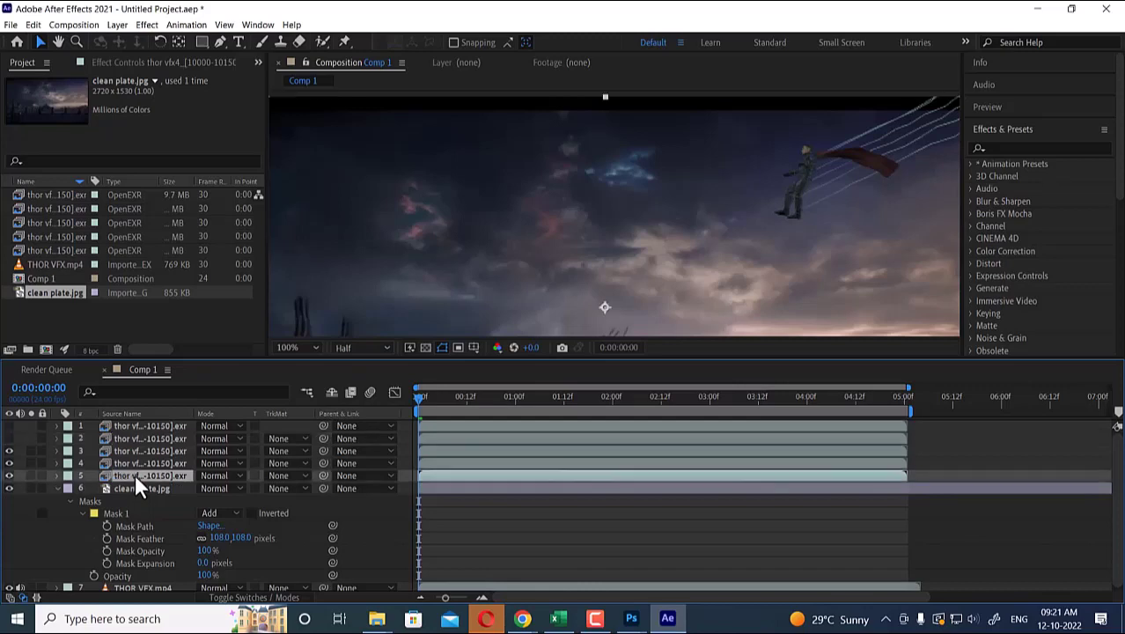
click(1014, 148)
text(glo)
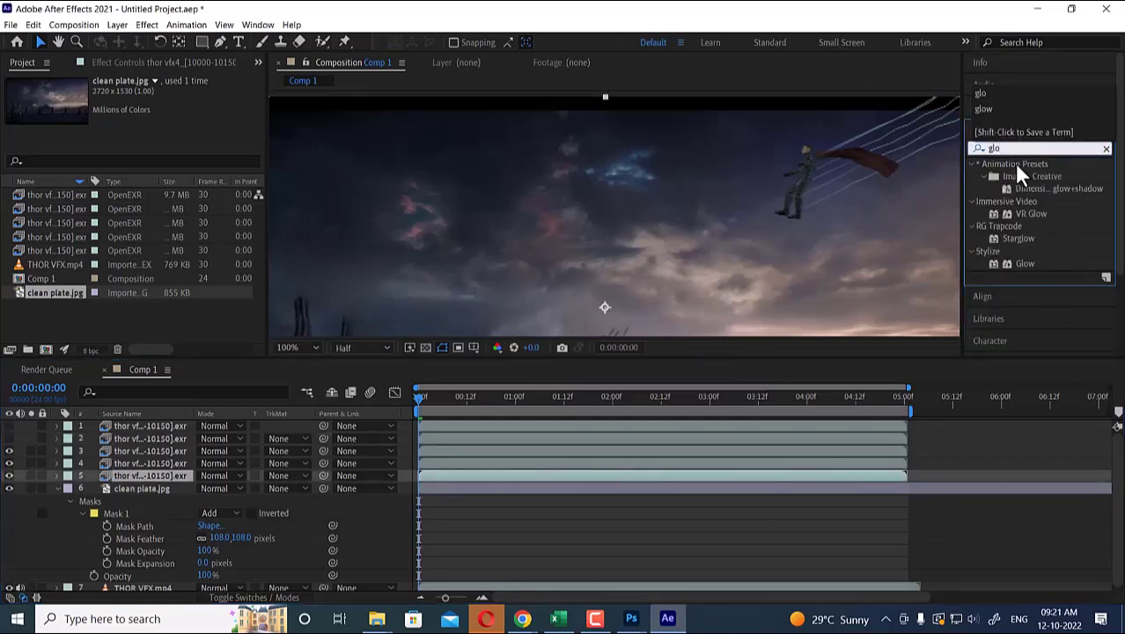
text(w)
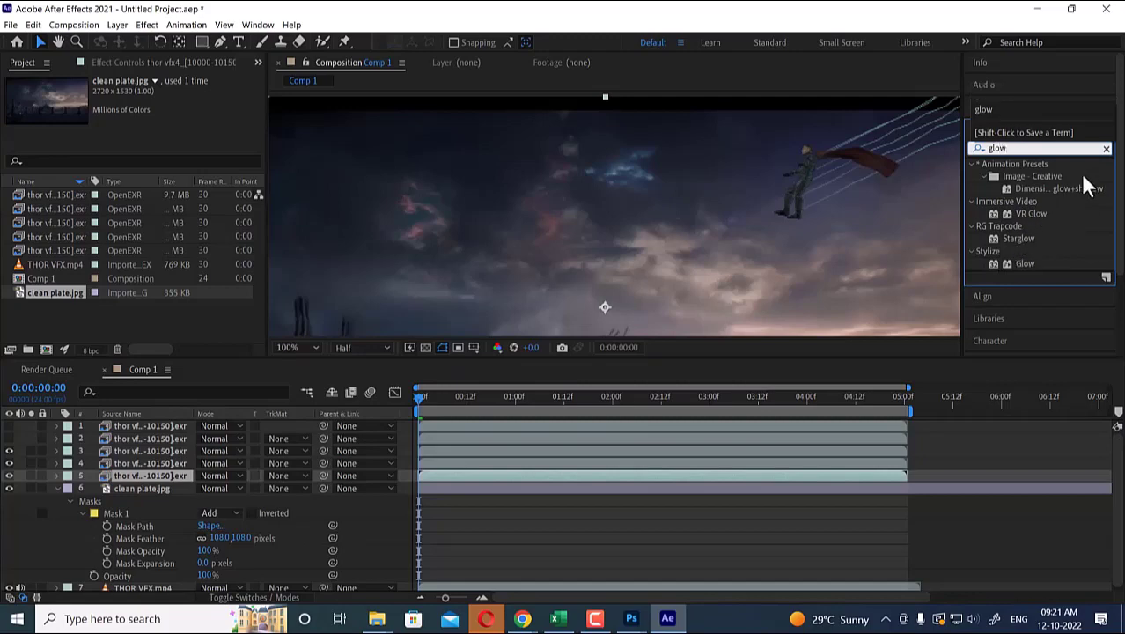
drag(1026, 234, 159, 474)
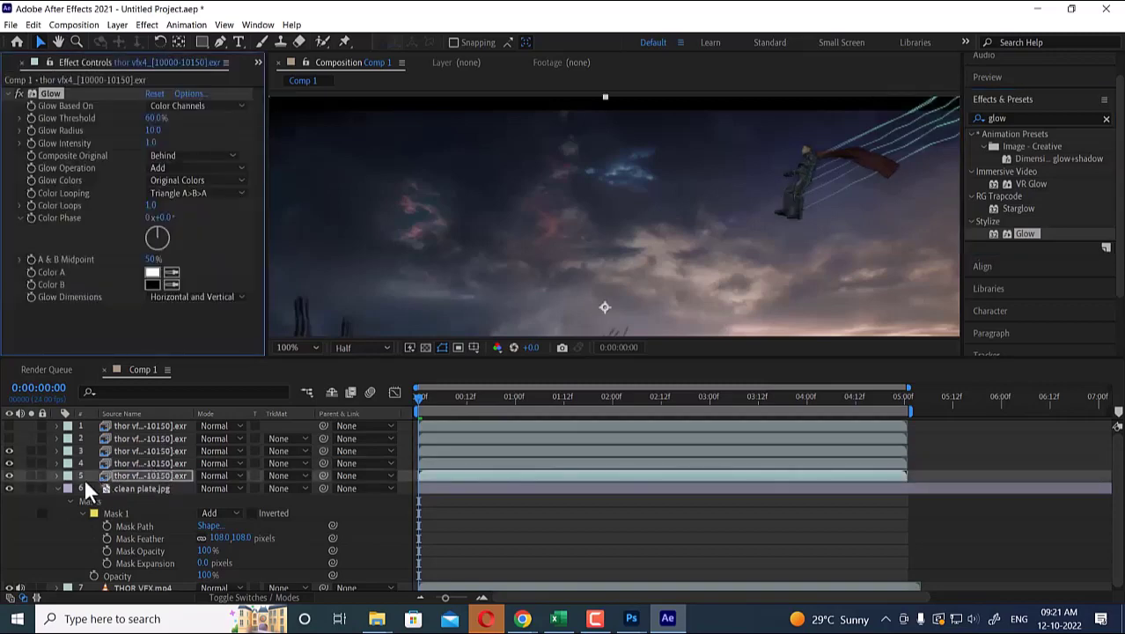
Isolate the layer 5 pass by hiding layers 3 and 4, and set its Glow Radius to 6.0 and Glow Intensity to 1.1.
click(9, 475)
click(9, 476)
drag(7, 464, 9, 450)
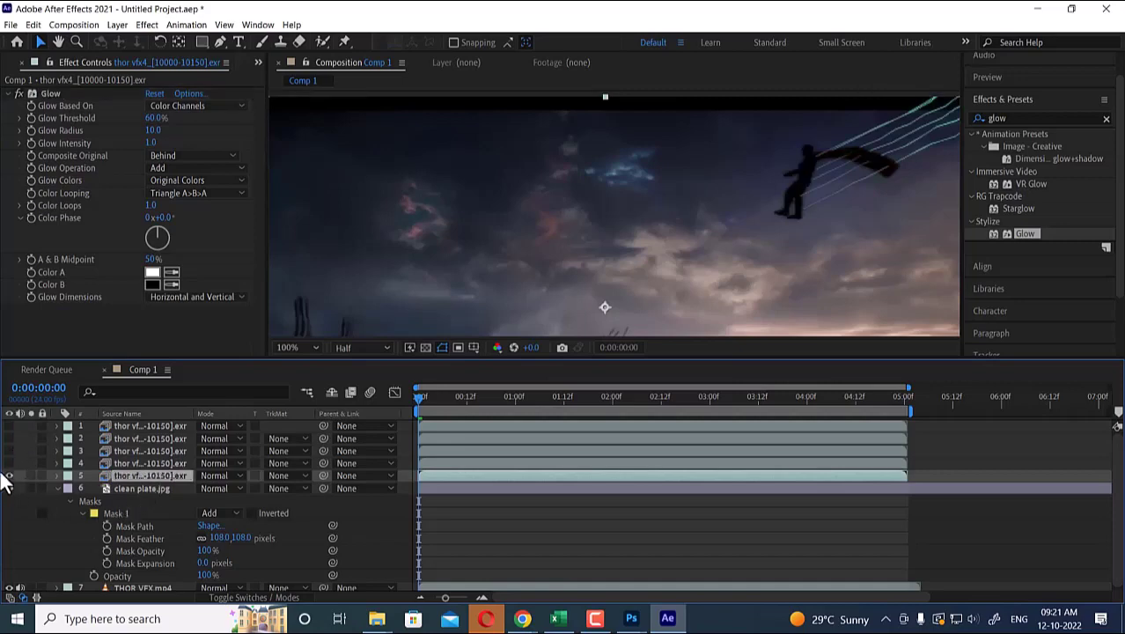
click(6, 475)
click(8, 476)
drag(152, 130, 161, 151)
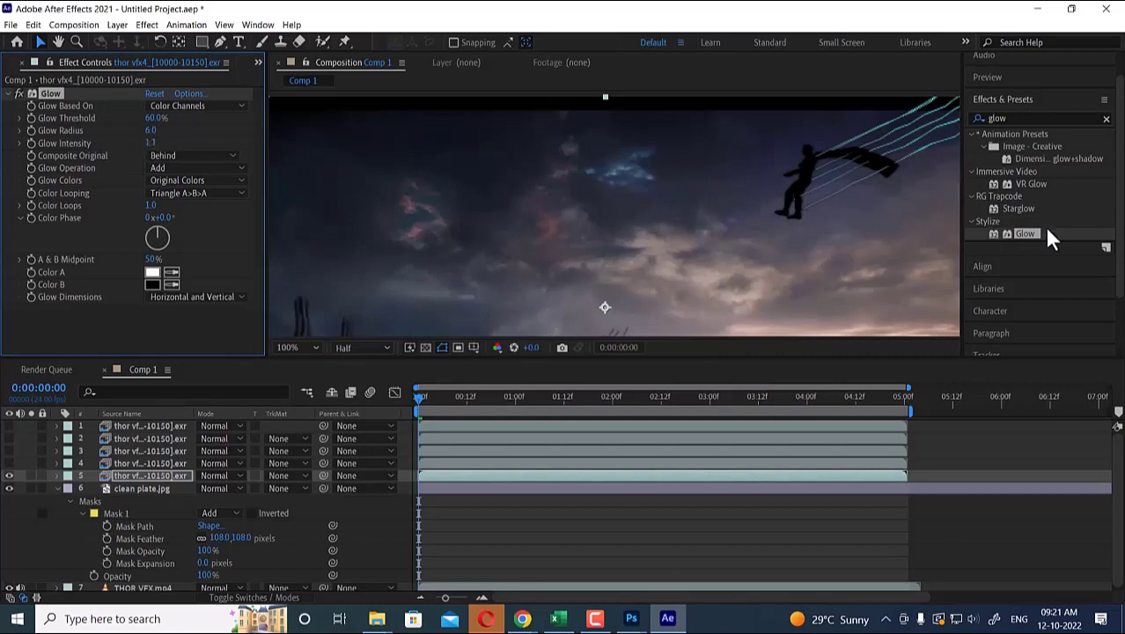
Add VR Glow to layer 5 with Luma Threshold 0.25, Glow Radius 23 and Glow Brightness 9.90.
drag(1035, 183, 187, 480)
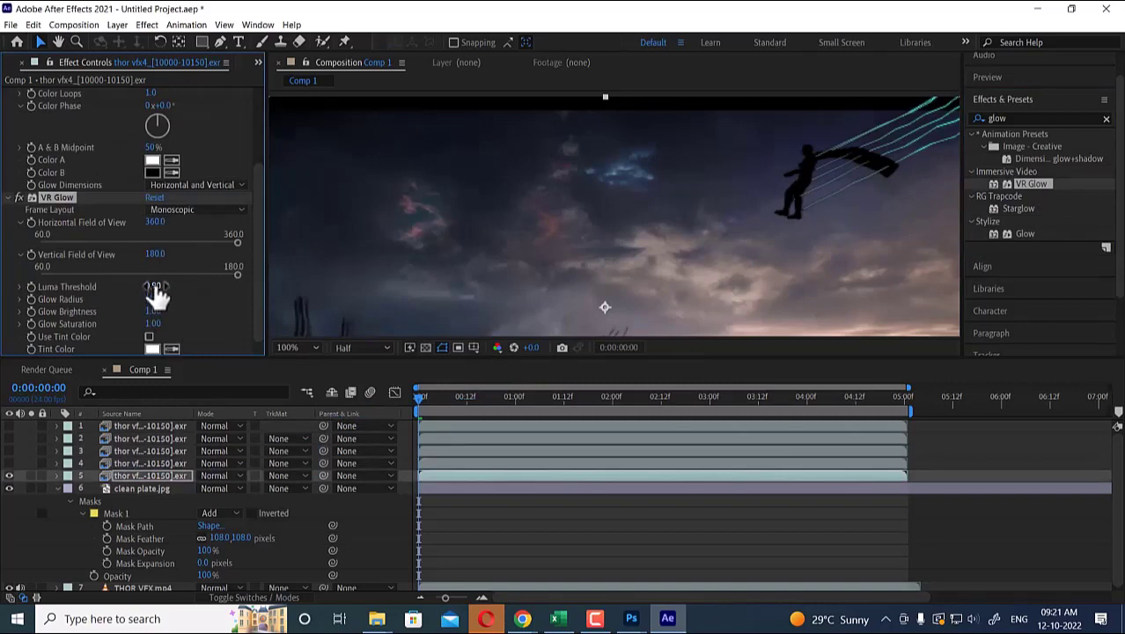
drag(157, 287, 33, 303)
drag(45, 305, 49, 308)
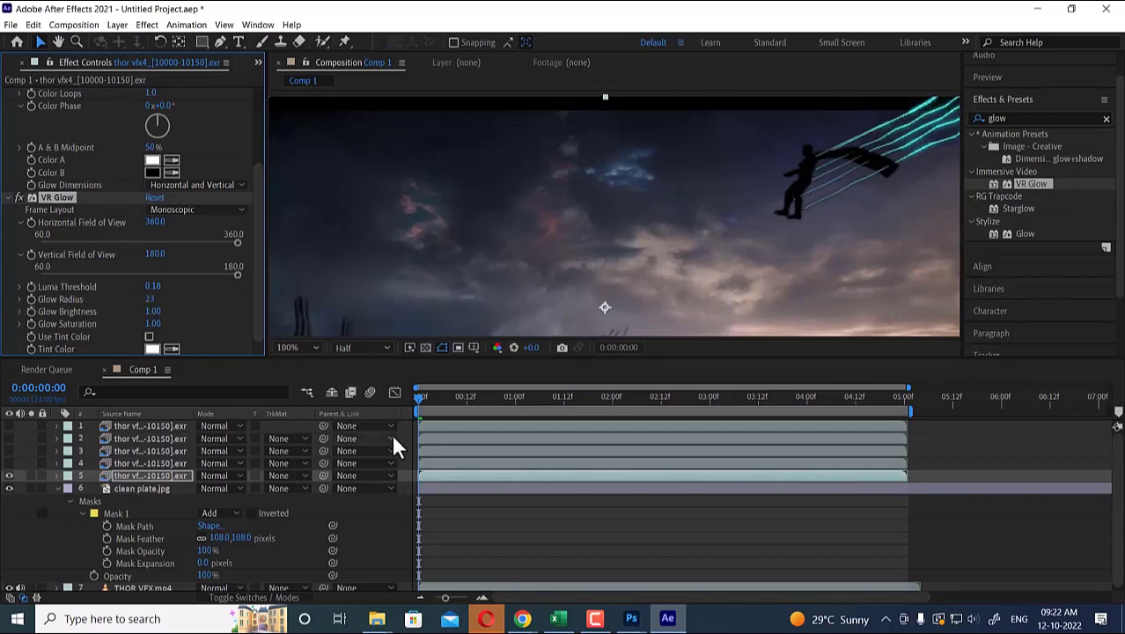
drag(838, 205, 810, 206)
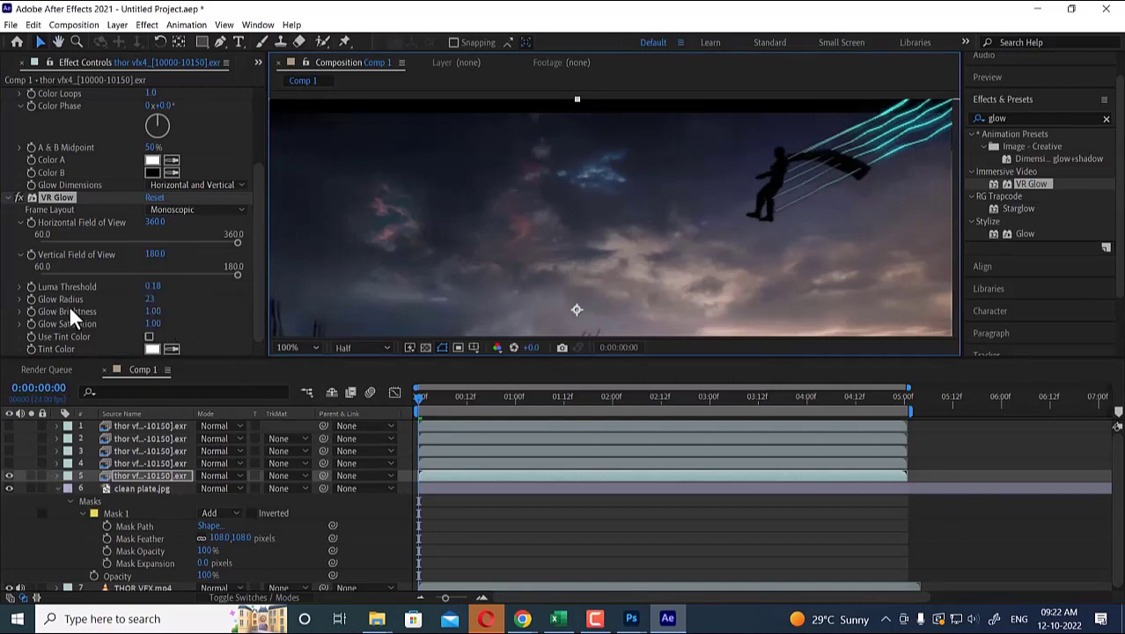
drag(152, 287, 209, 292)
Play the composition from the start to check the glow on the lightning strands, stopping at 0:00:03:05.
click(434, 399)
key(space)
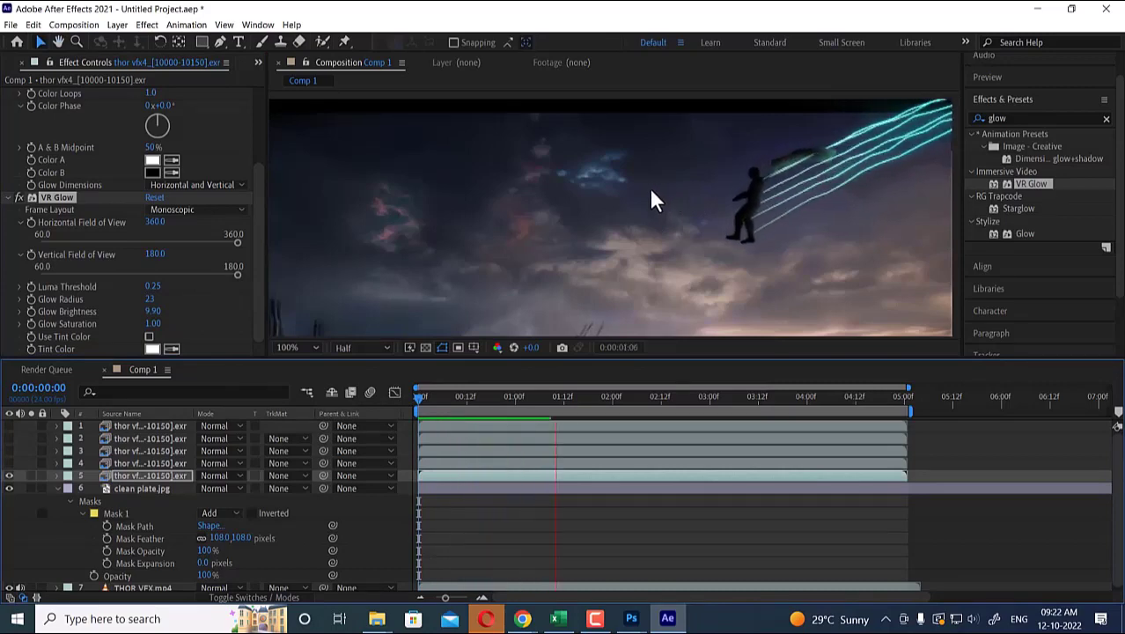
key(space)
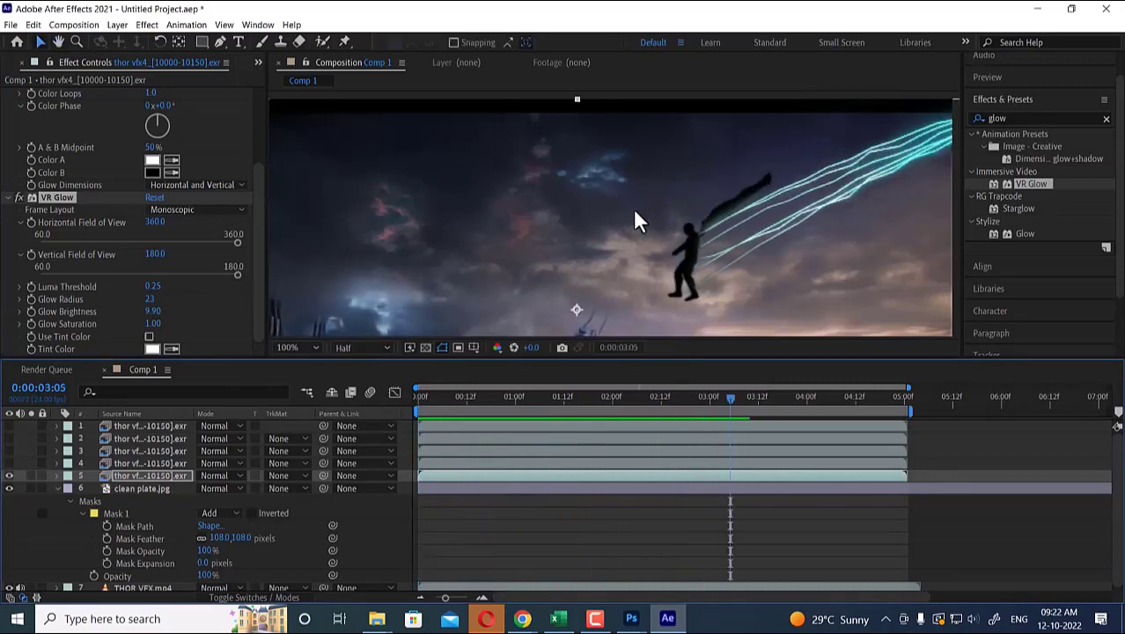
Turn layers 3 and 4 back on, toggling their visibility to compare the EXR passes over the background.
click(9, 463)
click(7, 464)
click(7, 451)
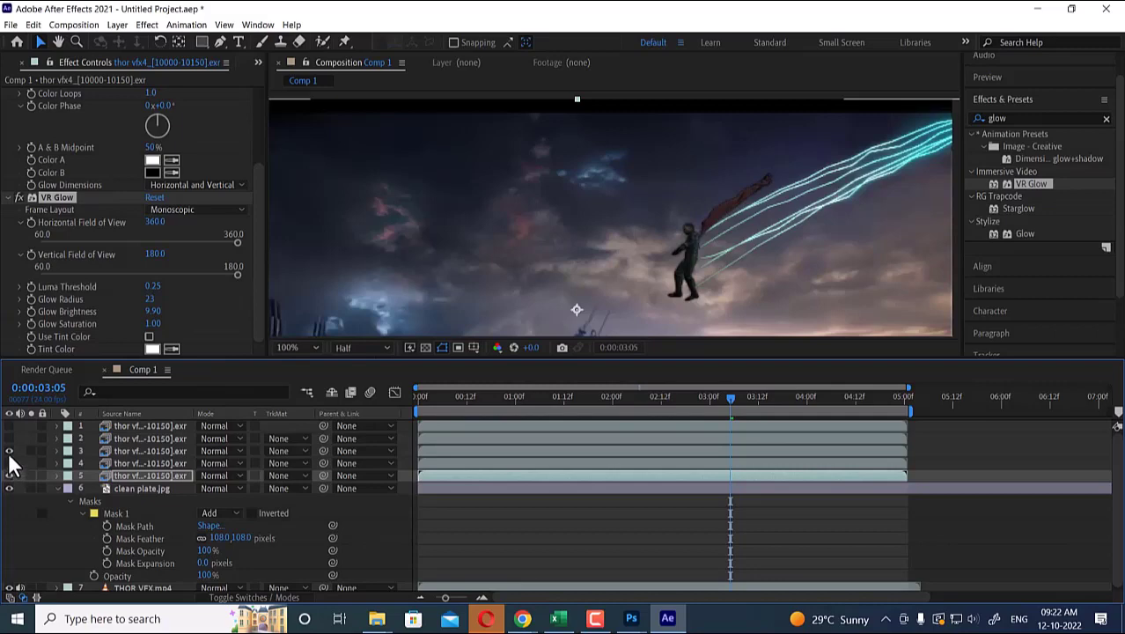
click(9, 450)
click(8, 450)
click(9, 465)
scroll(664, 242, down, 4)
scroll(670, 236, up, 4)
click(10, 451)
Play the composition from the start, stop at 0:00:02:14, and examine the character and lightning up close.
drag(521, 398, 367, 396)
middle_drag(753, 203, 734, 229)
scroll(656, 241, down, 1)
key(space)
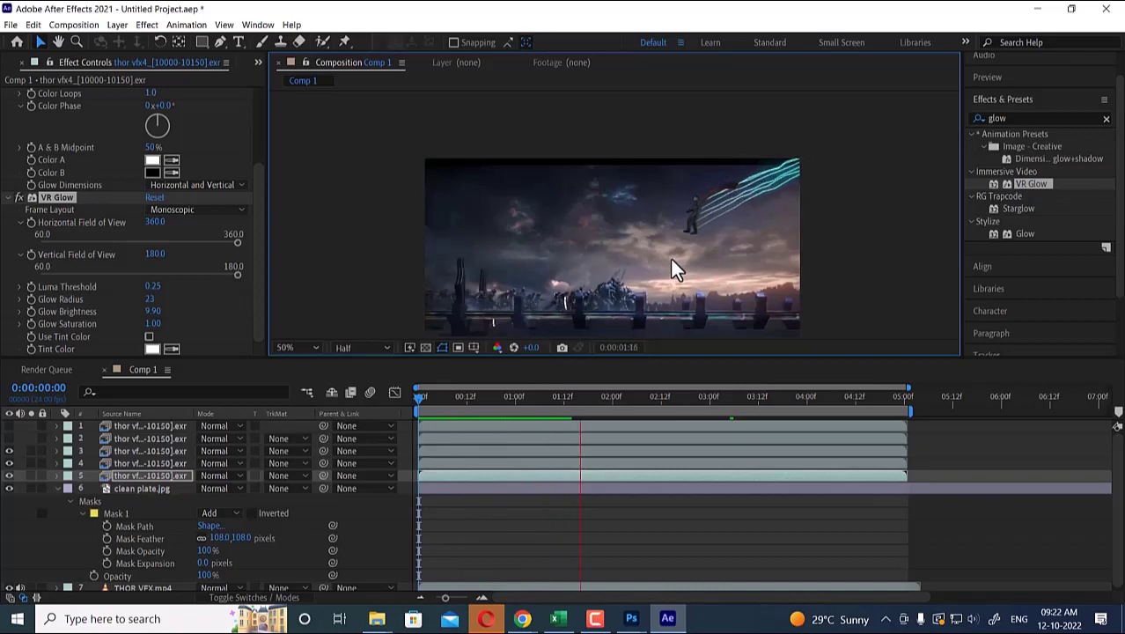
key(space)
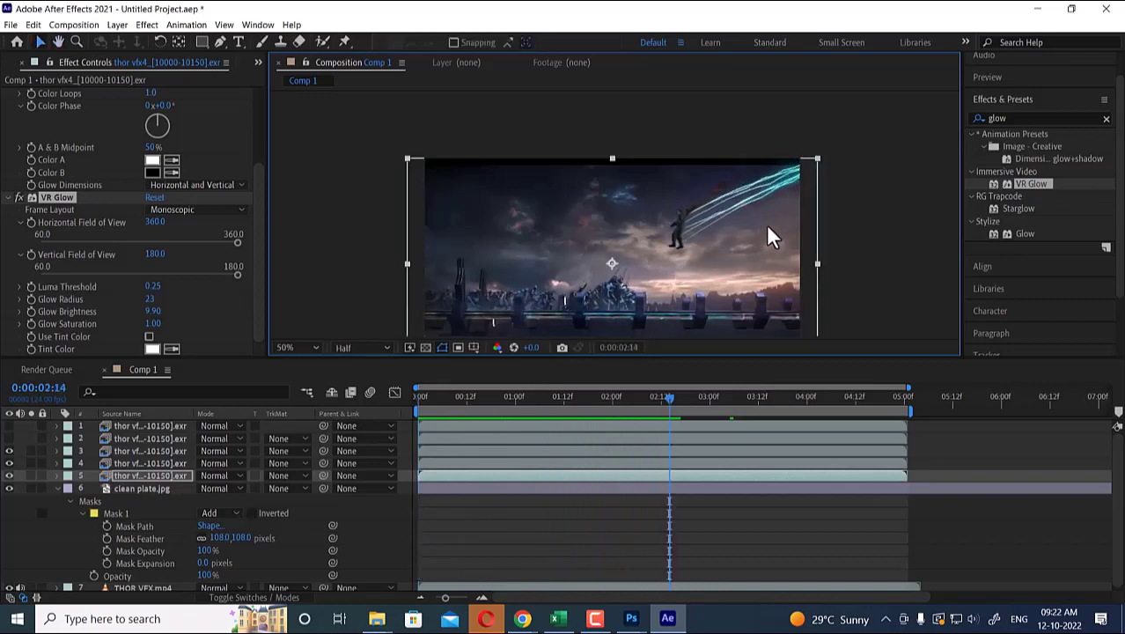
scroll(747, 231, up, 2)
middle_drag(771, 232, 671, 232)
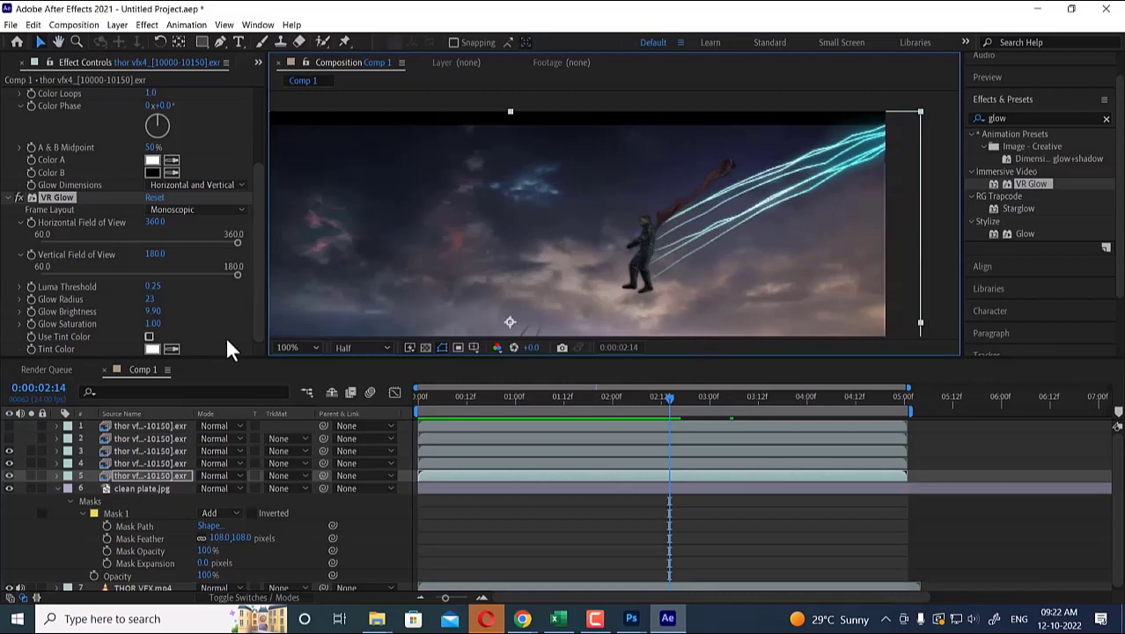
Apply the RG Trapcode Shine effect to the layer 5 lightning pass and set its Ray Length to 0.9.
click(123, 463)
click(127, 451)
click(9, 451)
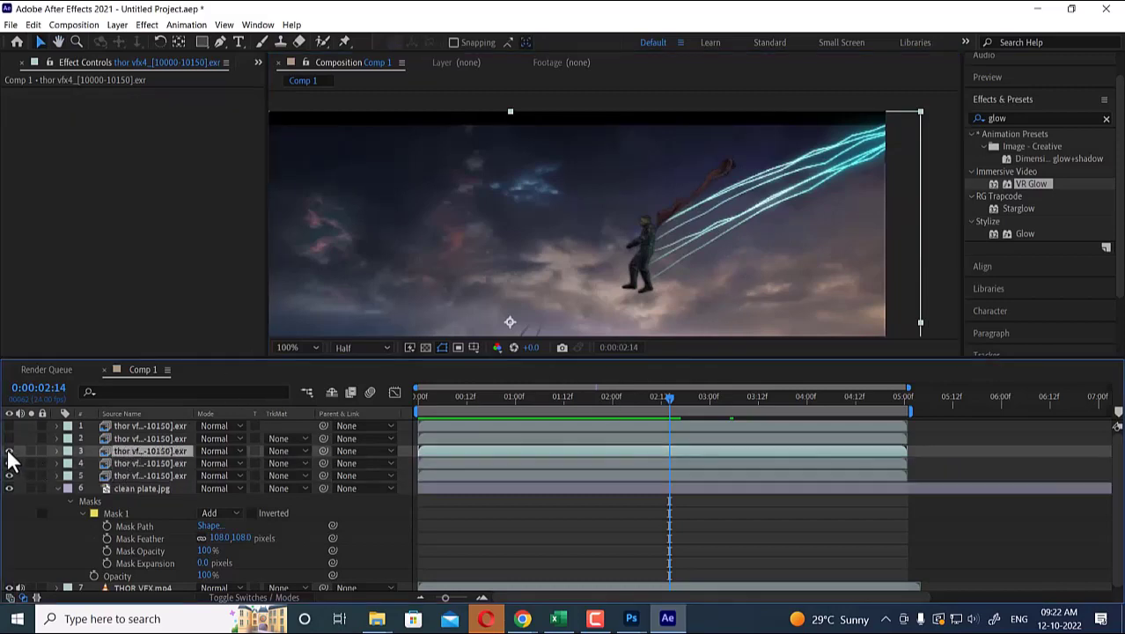
click(136, 474)
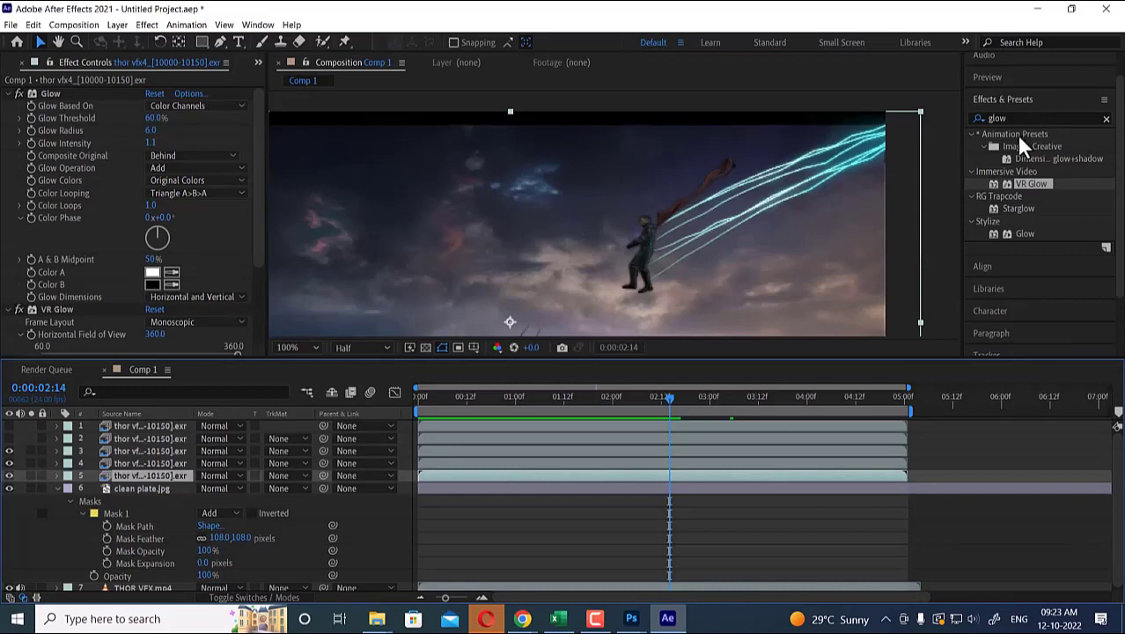
click(147, 24)
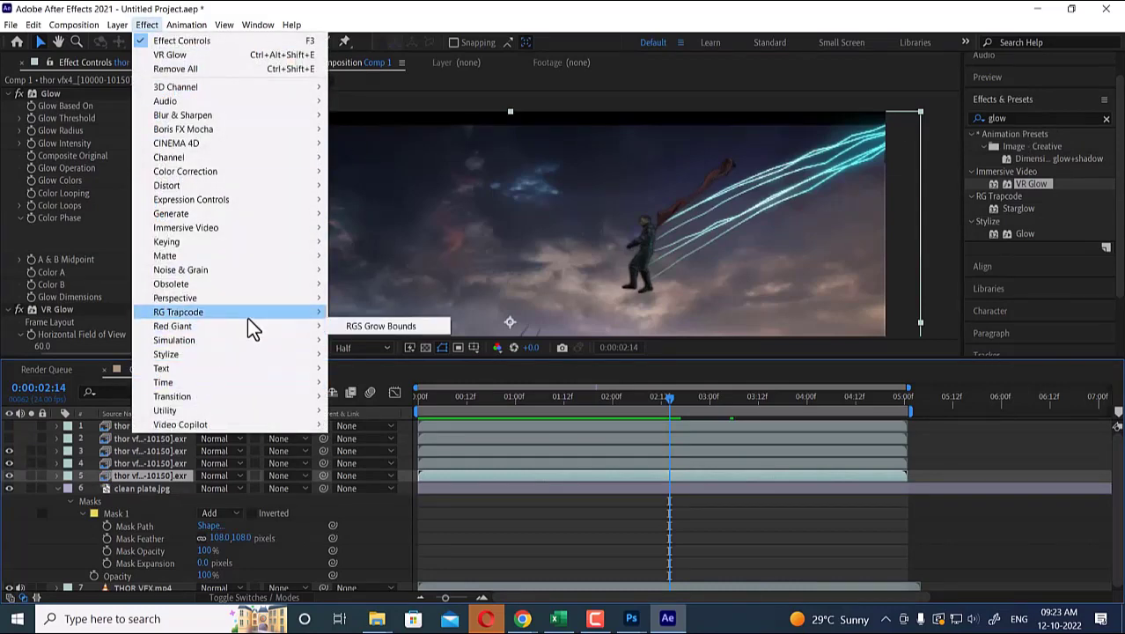
mouse_move(247, 317)
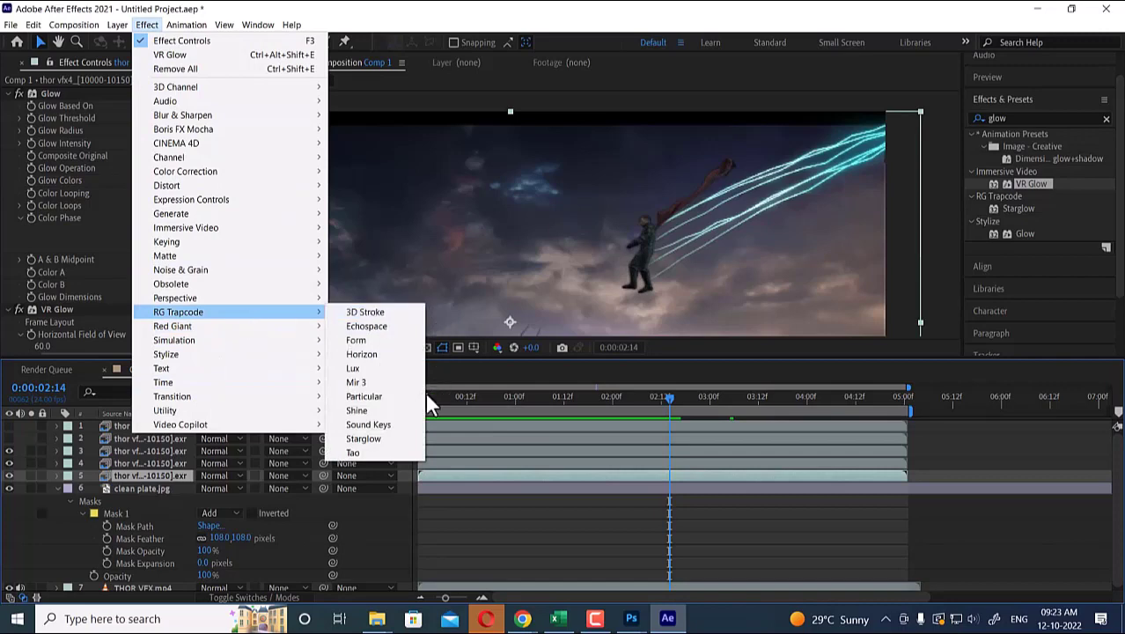
click(402, 412)
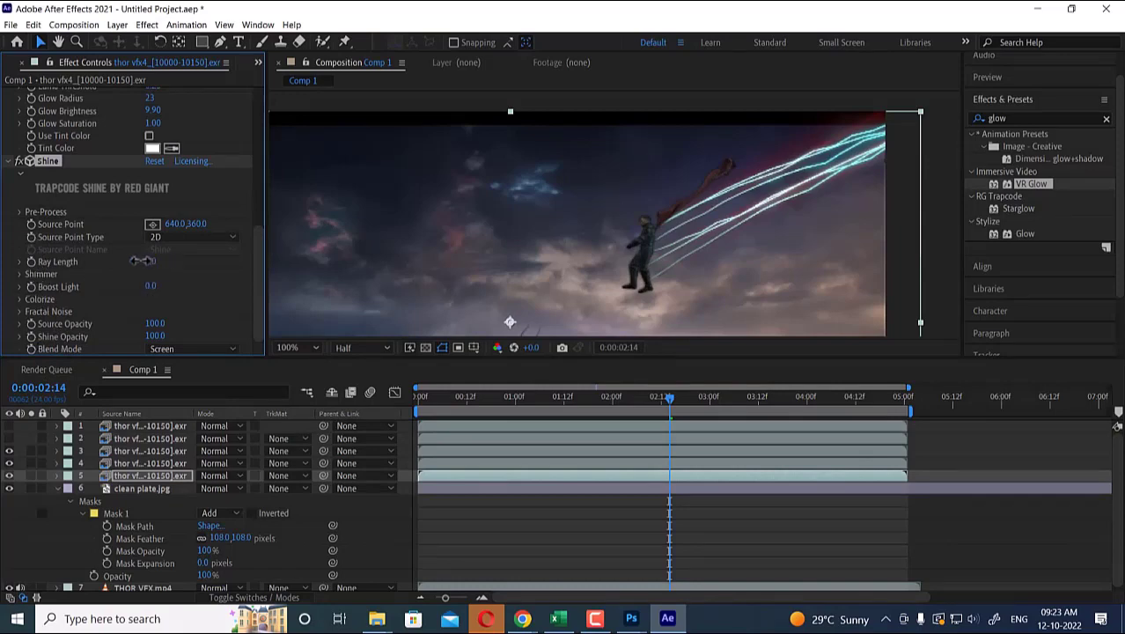
drag(137, 262, 120, 262)
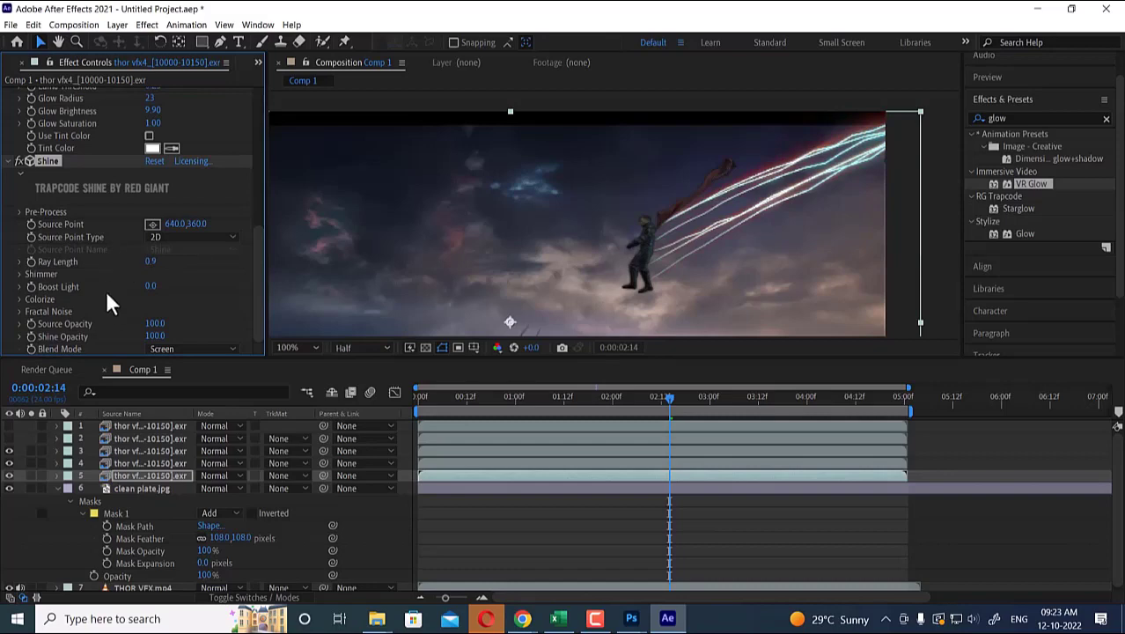
Set Shine's Colorize Shadows color to a teal sampled from the lightning strands in the composition.
click(19, 262)
click(23, 299)
scroll(24, 303, down, 1)
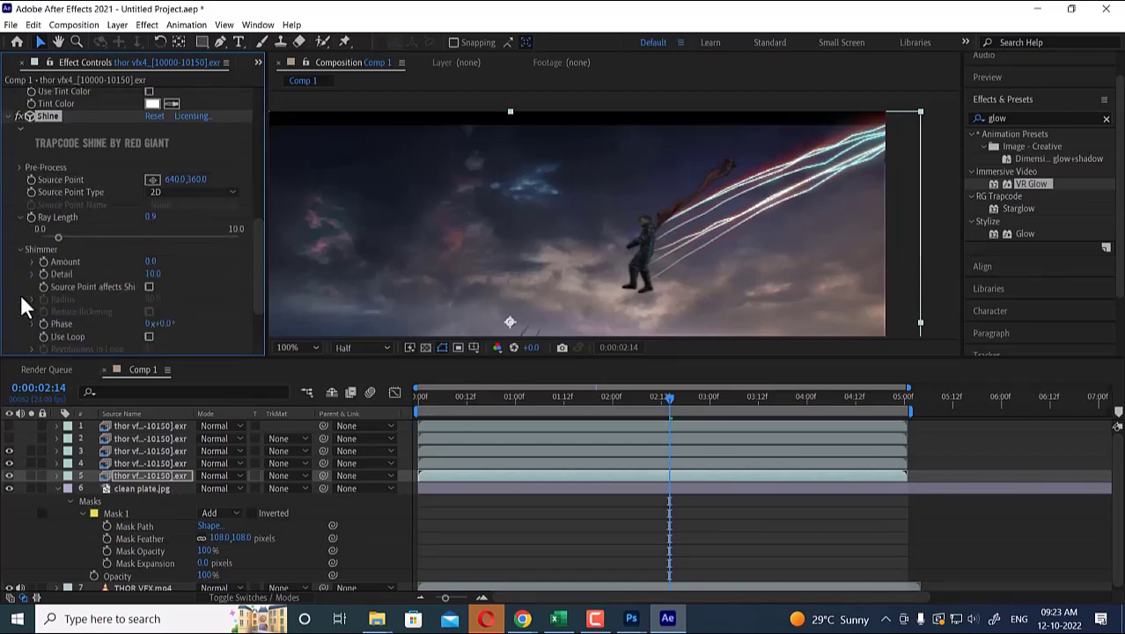
scroll(24, 309, down, 2)
click(21, 300)
scroll(19, 300, down, 1)
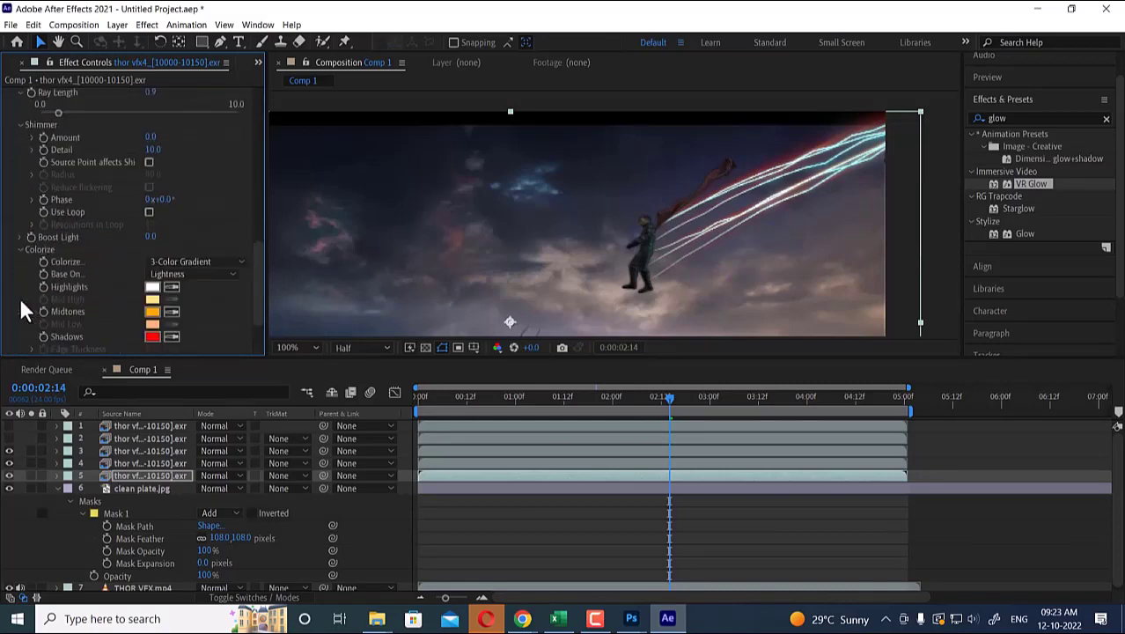
click(152, 336)
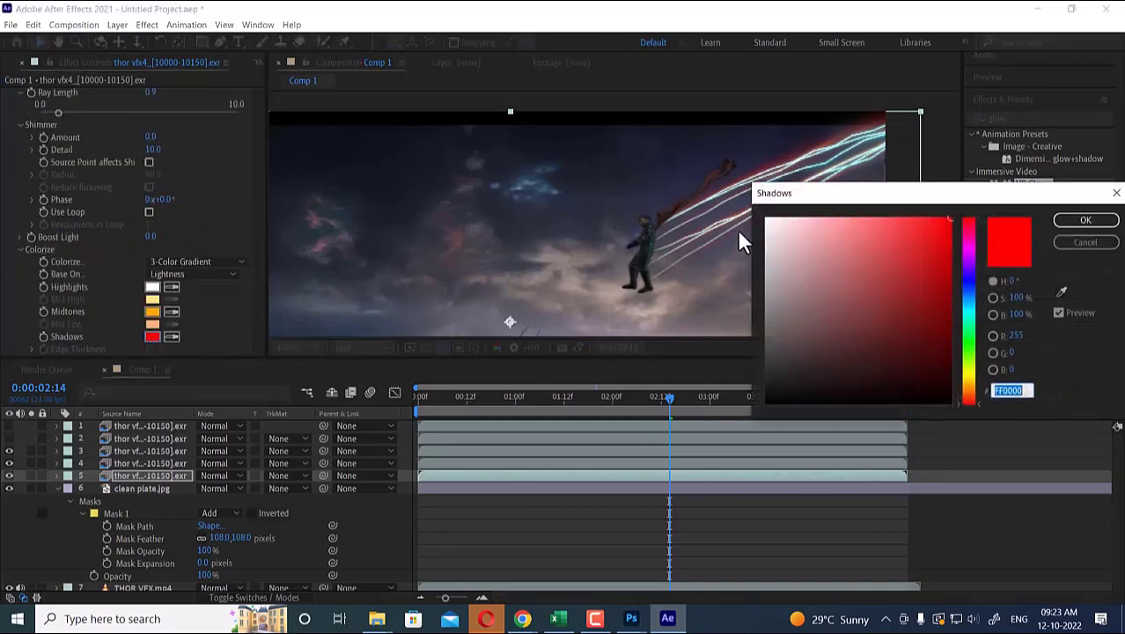
click(1061, 292)
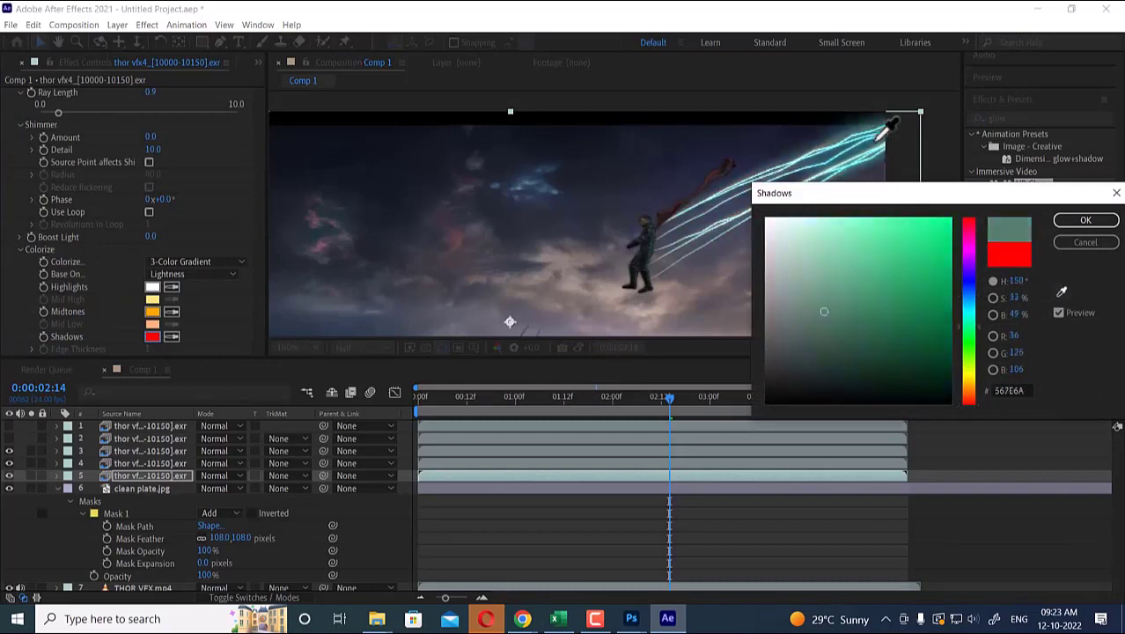
click(867, 133)
click(1083, 220)
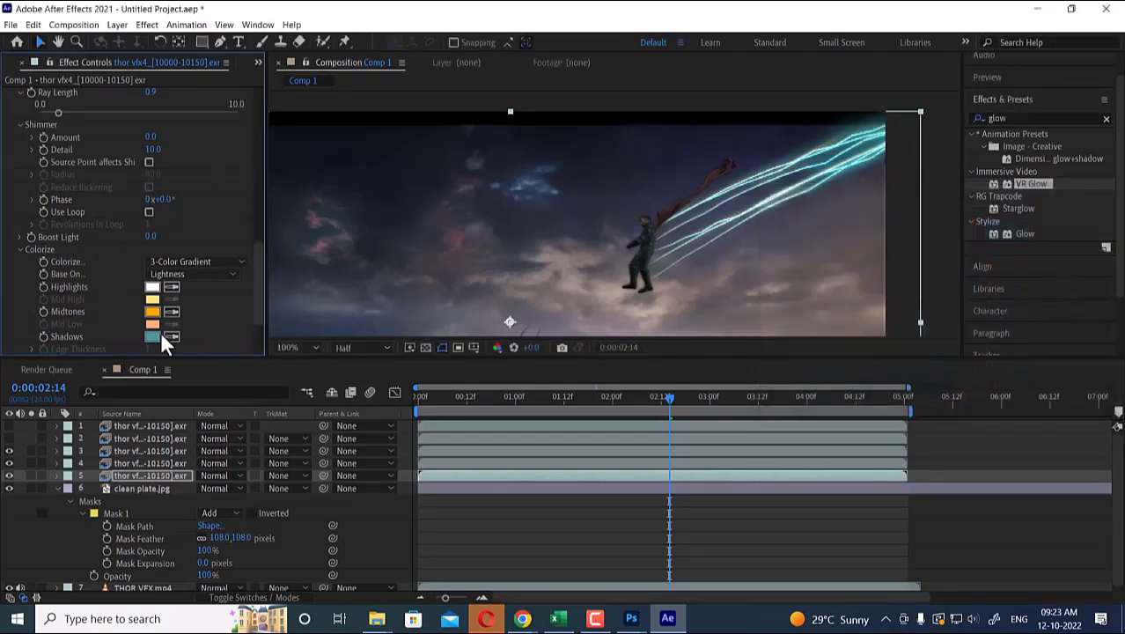
Set Shine's Colorize Midtones color to light cyan A9F0F2, sampled from a lightning strand.
click(154, 311)
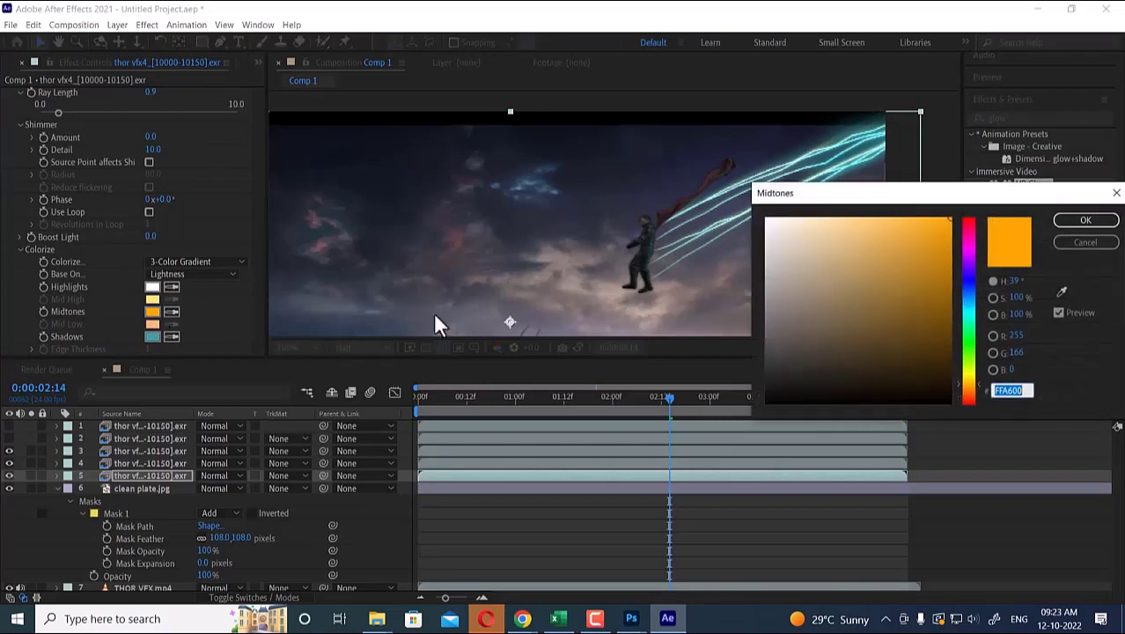
click(1062, 291)
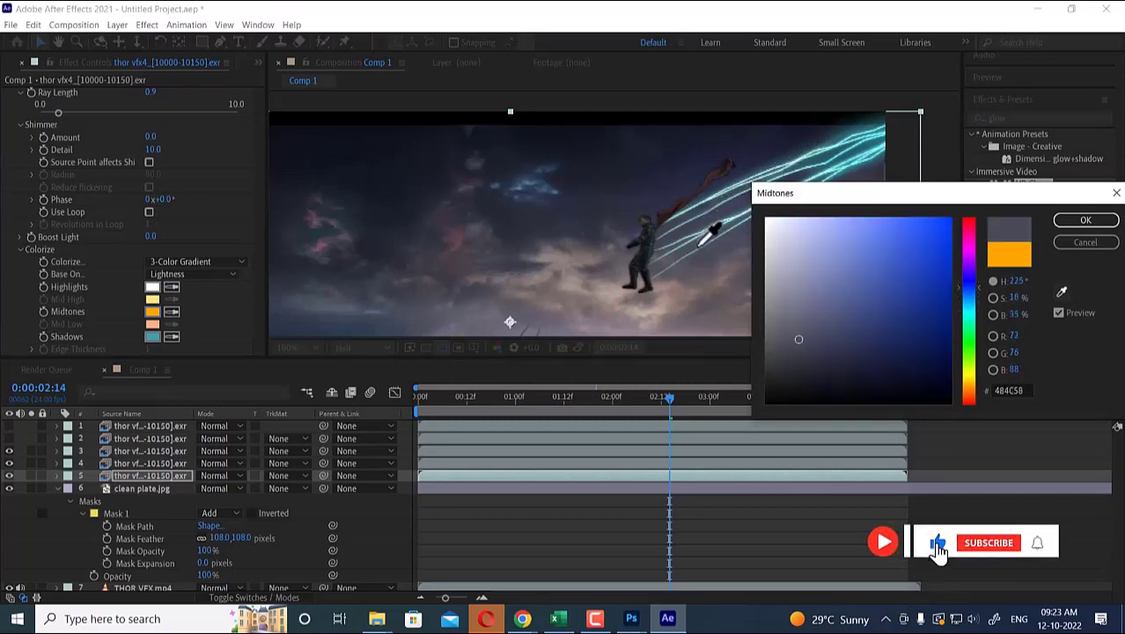
click(702, 244)
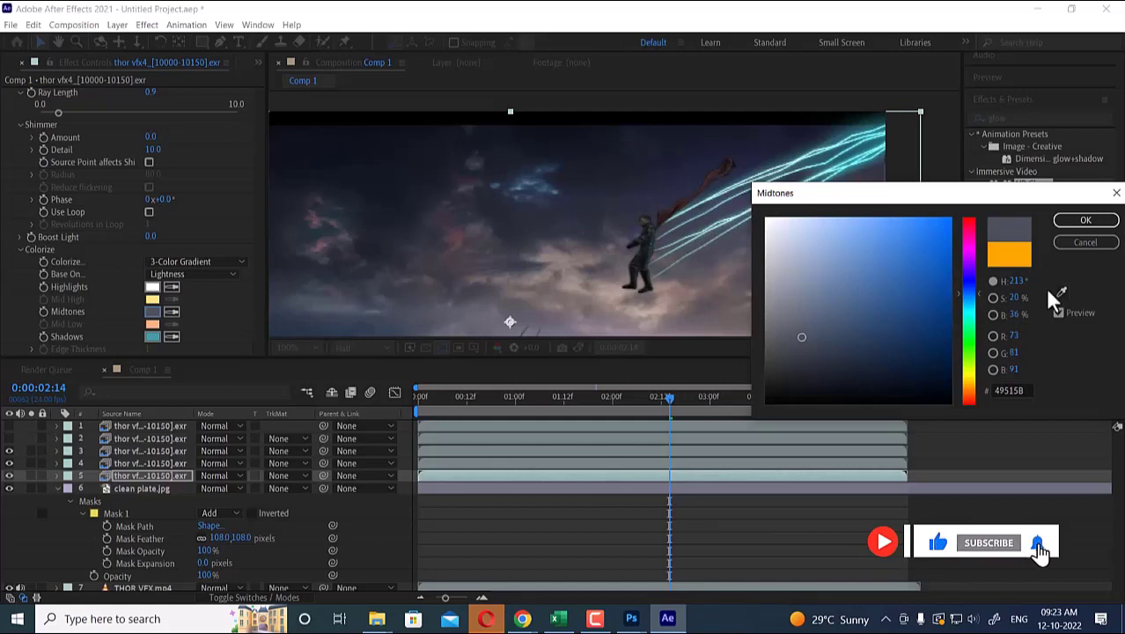
click(1062, 293)
click(804, 157)
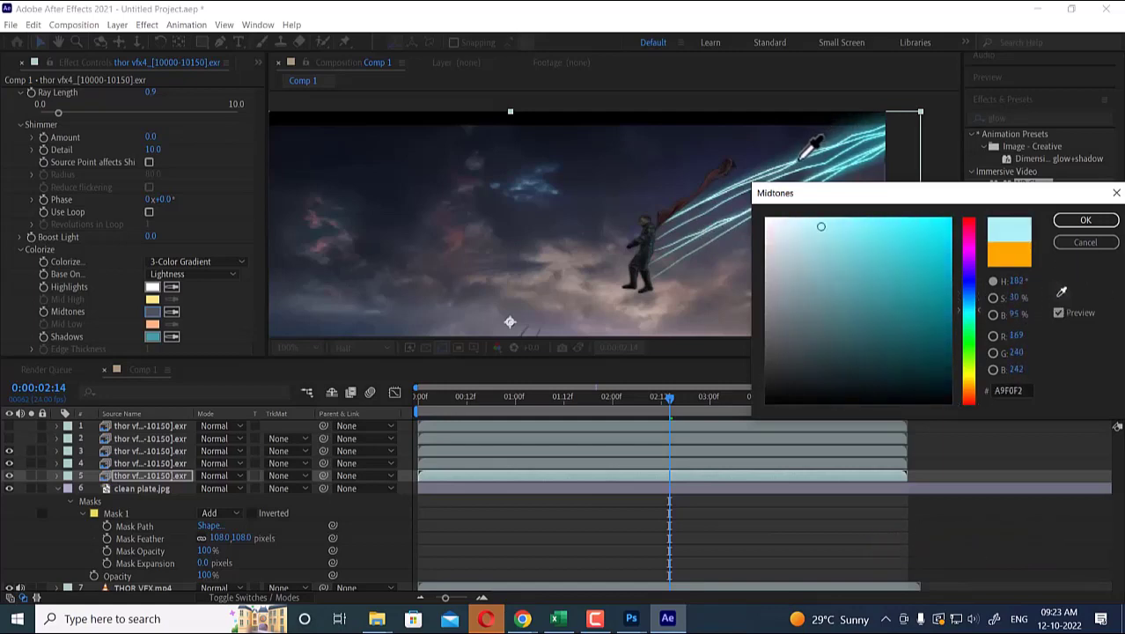
click(1107, 226)
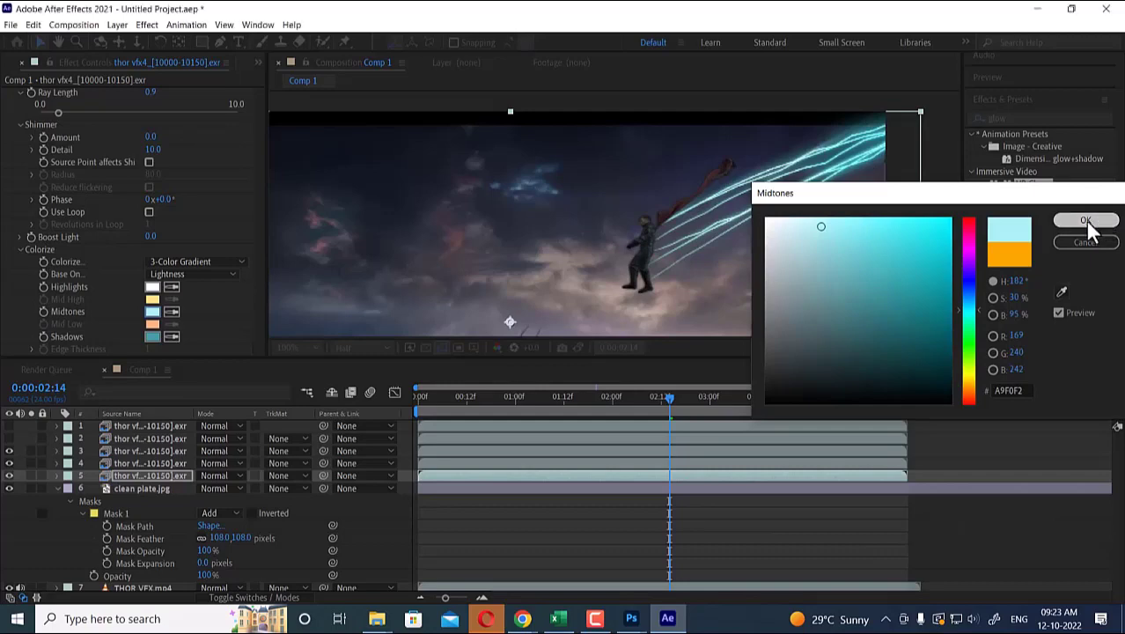
Play the composition from the start twice, close up and in full view, to check the recolored Shine, stopping at 0:00:03:17.
drag(480, 397, 391, 396)
key(space)
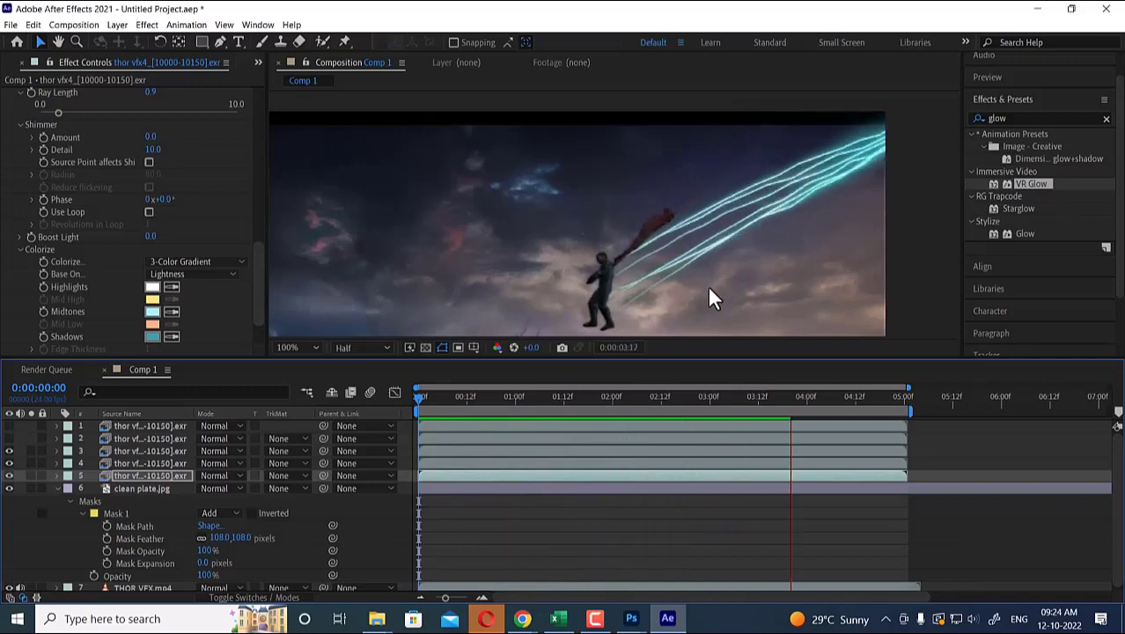
key(space)
drag(703, 399, 674, 403)
scroll(652, 264, down, 4)
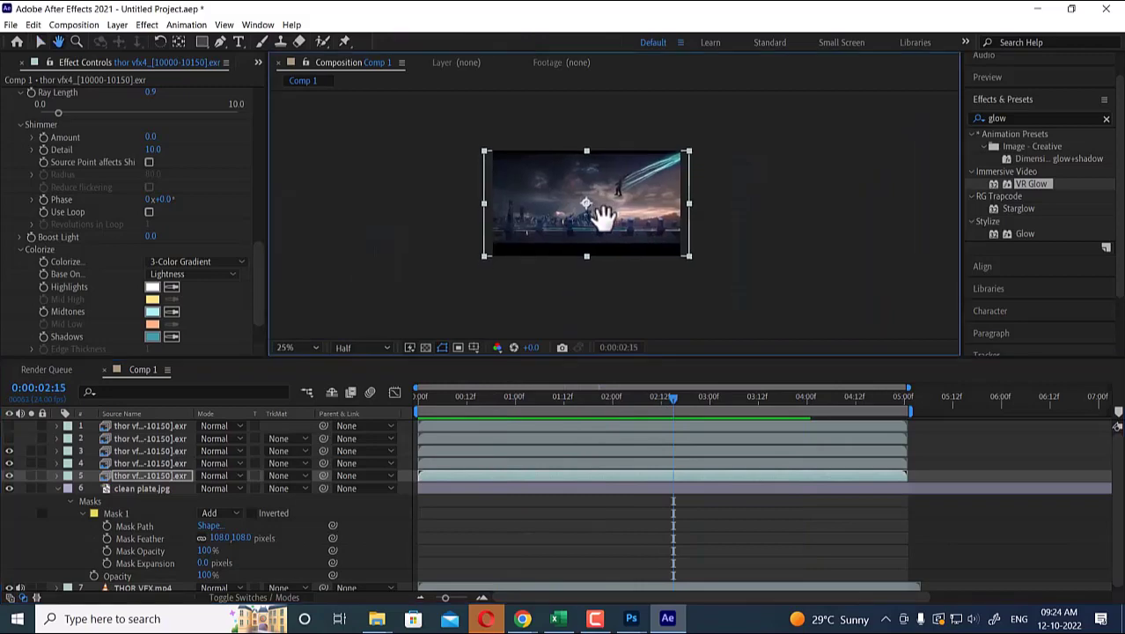
scroll(607, 233, up, 2)
drag(571, 406, 342, 393)
key(space)
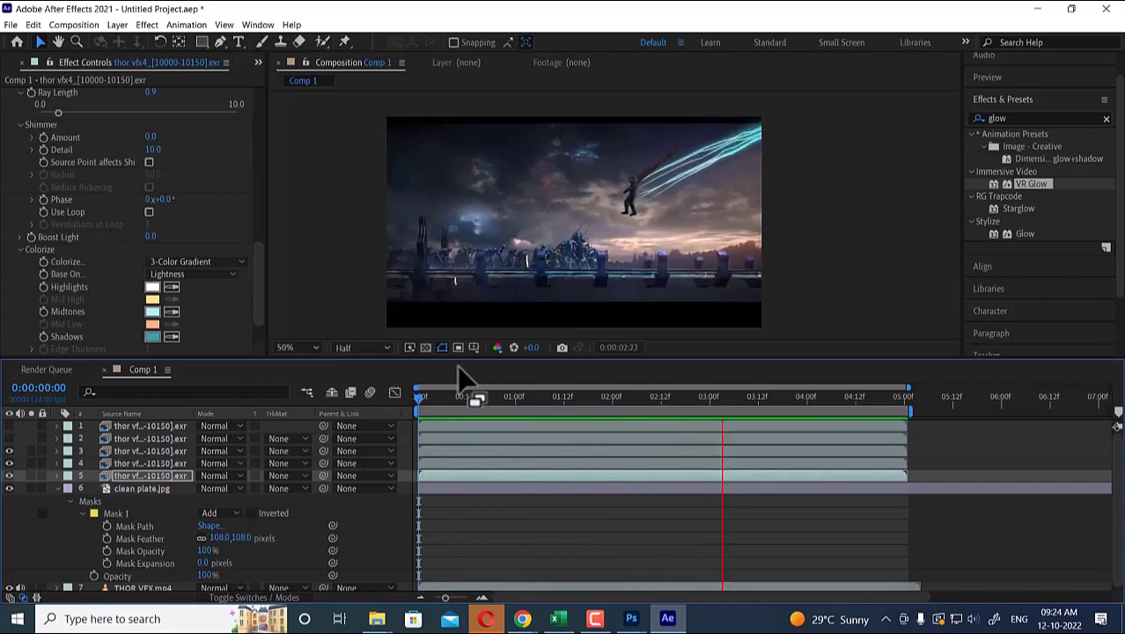
key(space)
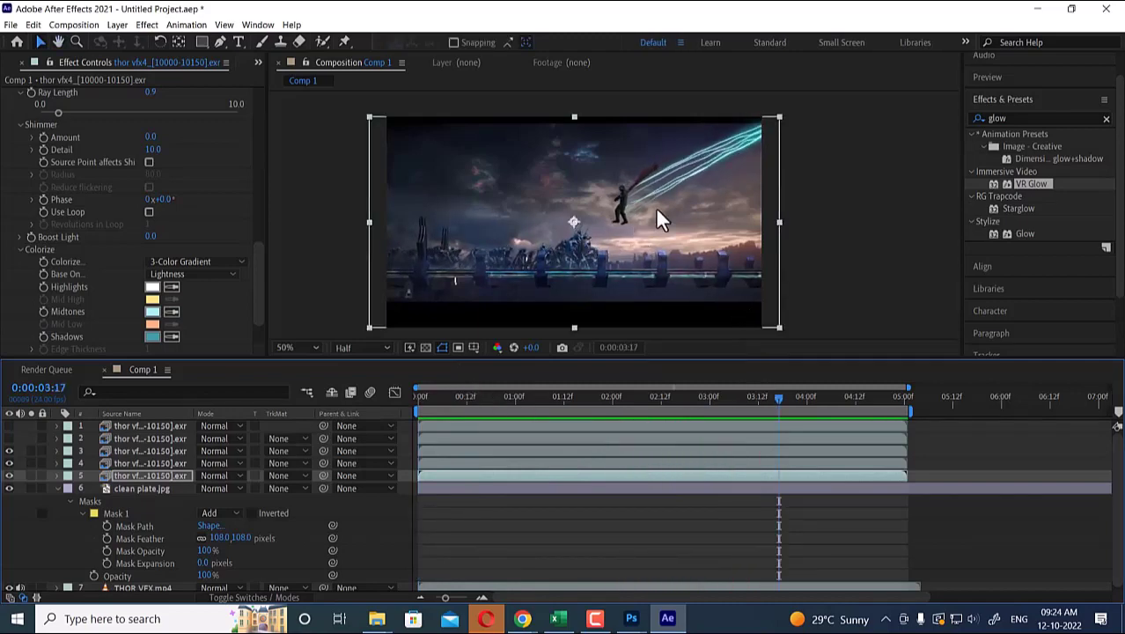
Switch to VLC media player to examine the lightning in the THOR VFX.mp4 reference, then return to After Effects.
click(596, 617)
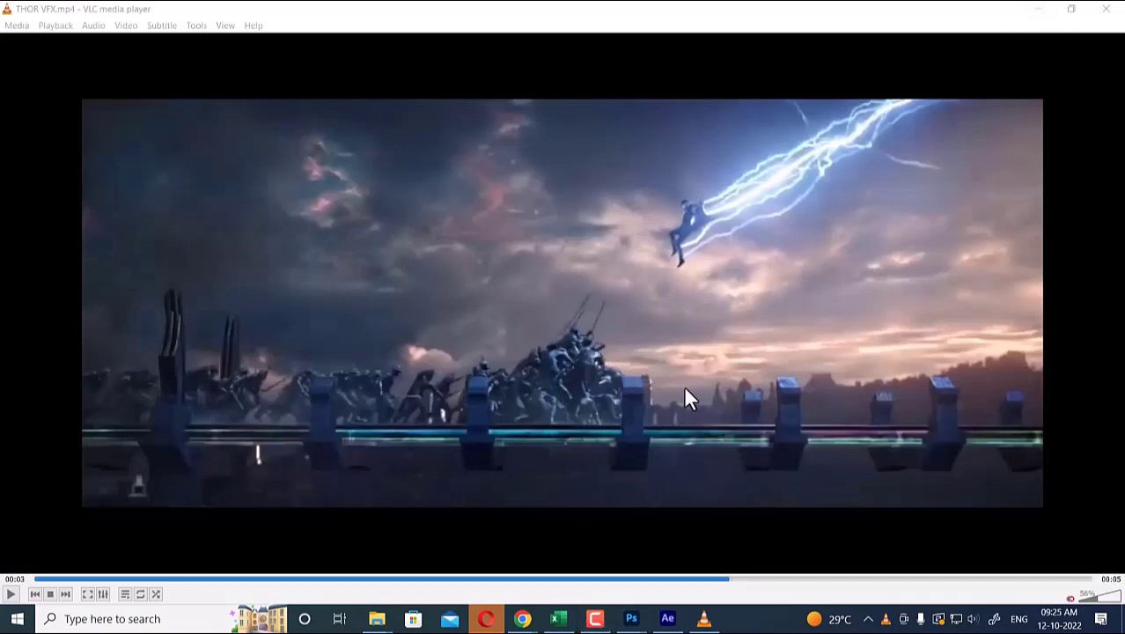
click(702, 625)
click(1037, 9)
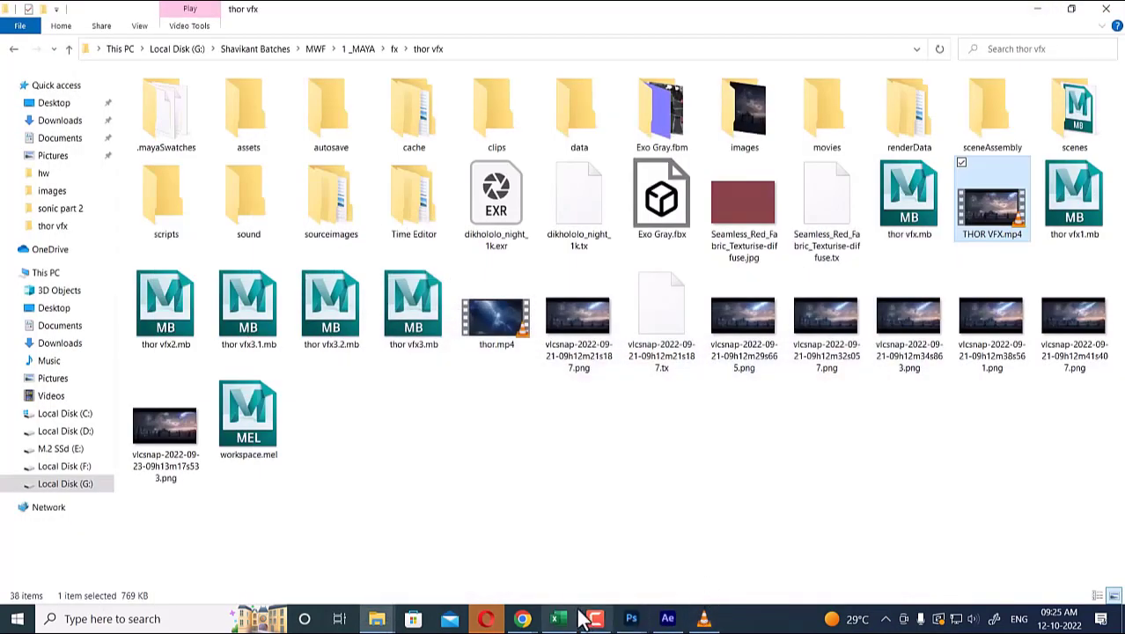
click(662, 619)
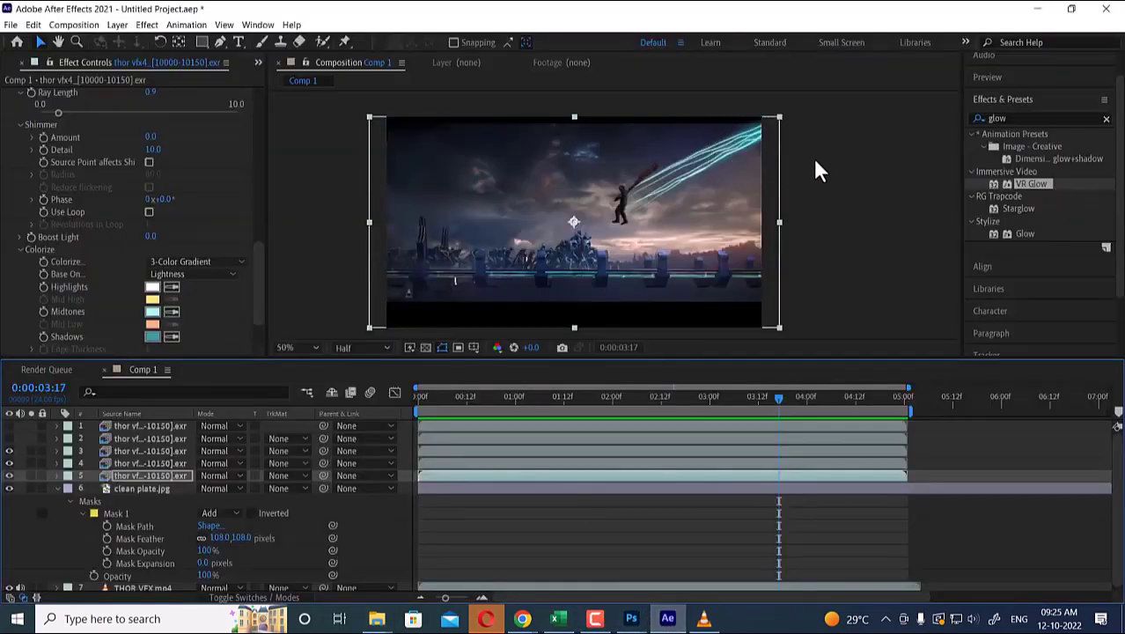
Set Shine's Shimmer Amount to 130.0 and its Boost Light to 6.5 on layer 5.
scroll(809, 159, up, 2)
drag(849, 171, 781, 236)
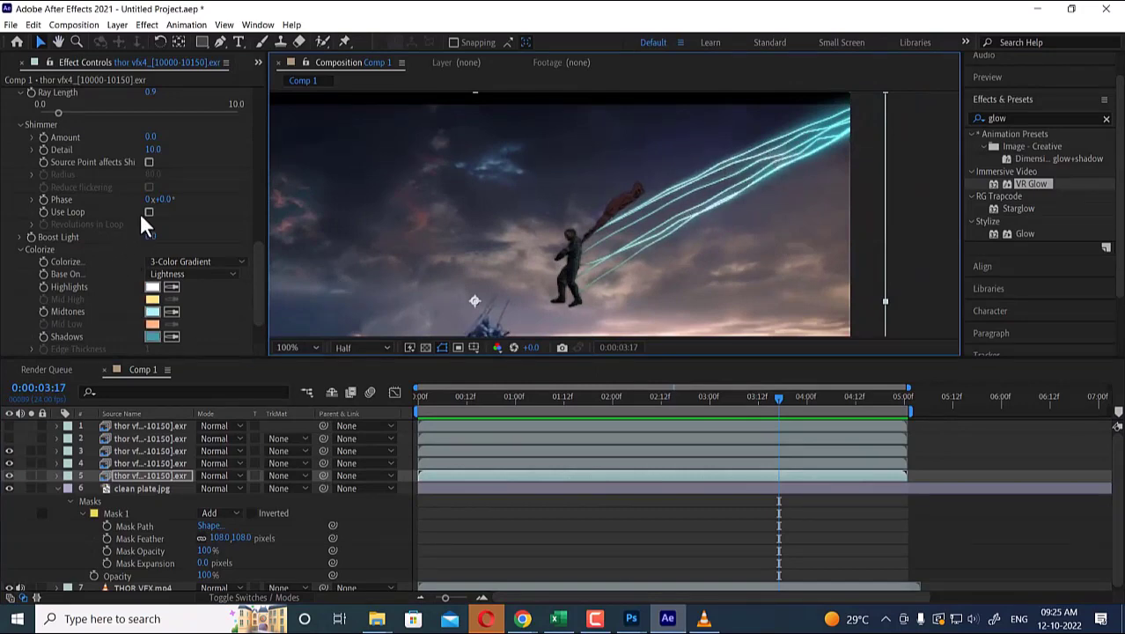
mouse_move(151, 138)
mouse_down()
mouse_move(173, 137)
mouse_move(100, 146)
mouse_move(352, 114)
mouse_move(144, 148)
mouse_up()
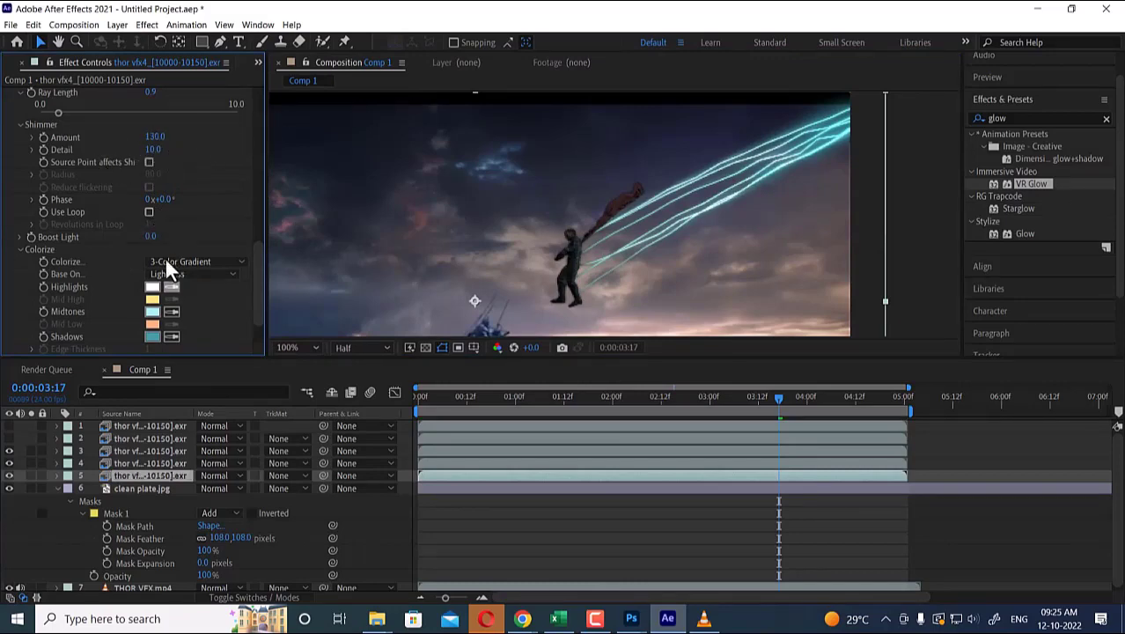
mouse_move(152, 237)
mouse_down()
mouse_move(248, 224)
mouse_move(139, 241)
mouse_move(172, 238)
mouse_up()
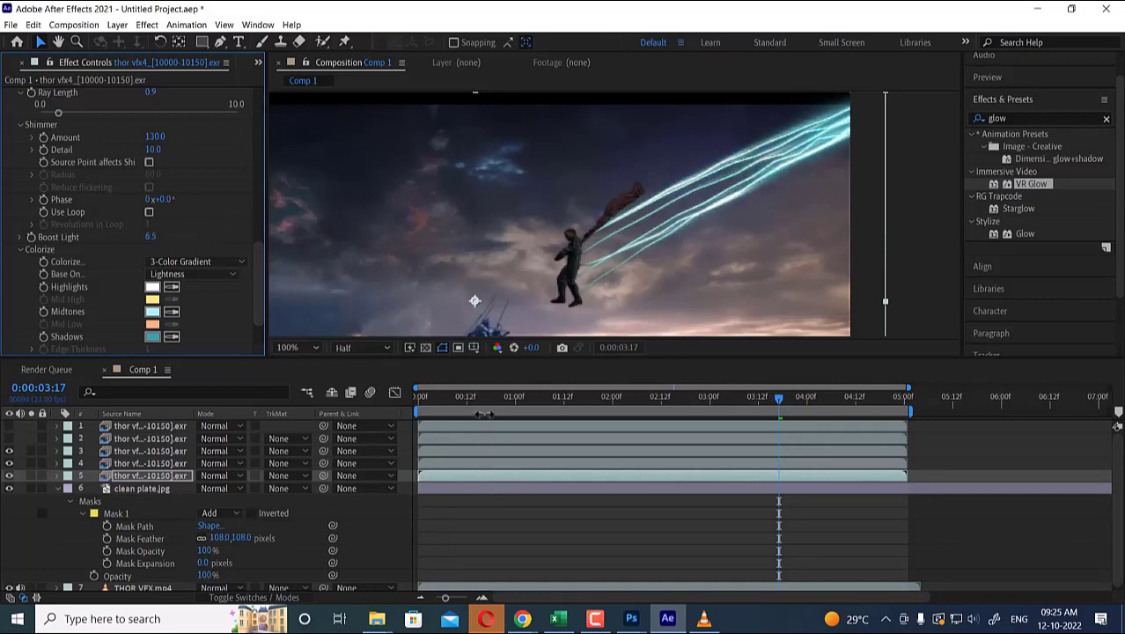
Start keyframing Shine's Boost Light at 0:00:00:00 with 6.5, and raise its value at 0:00:01:00.
drag(475, 398, 414, 398)
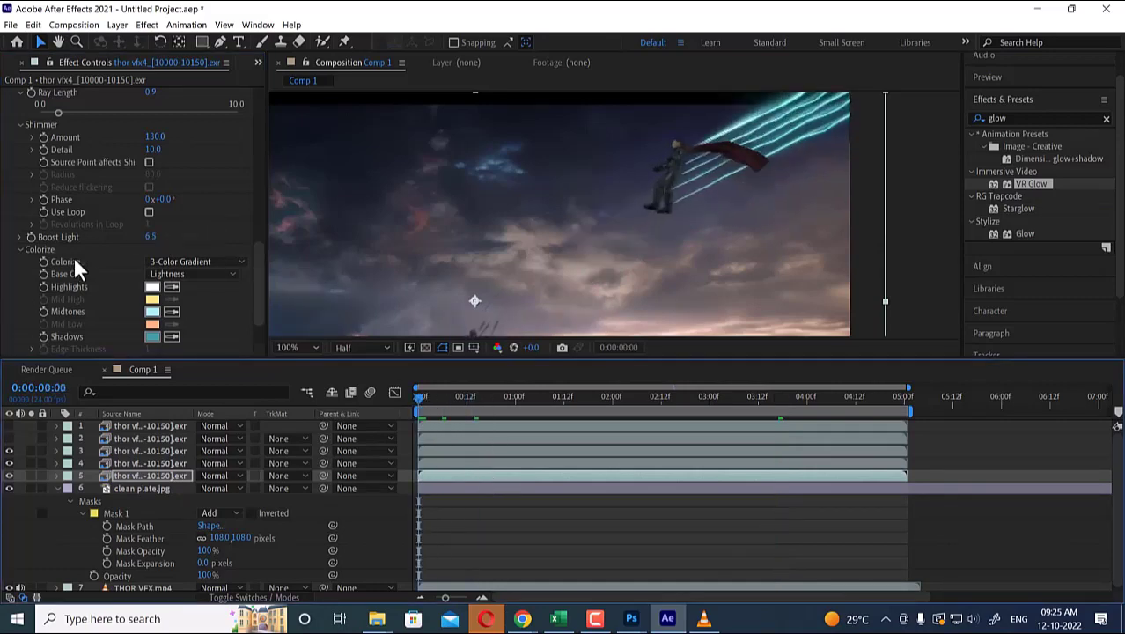
click(31, 237)
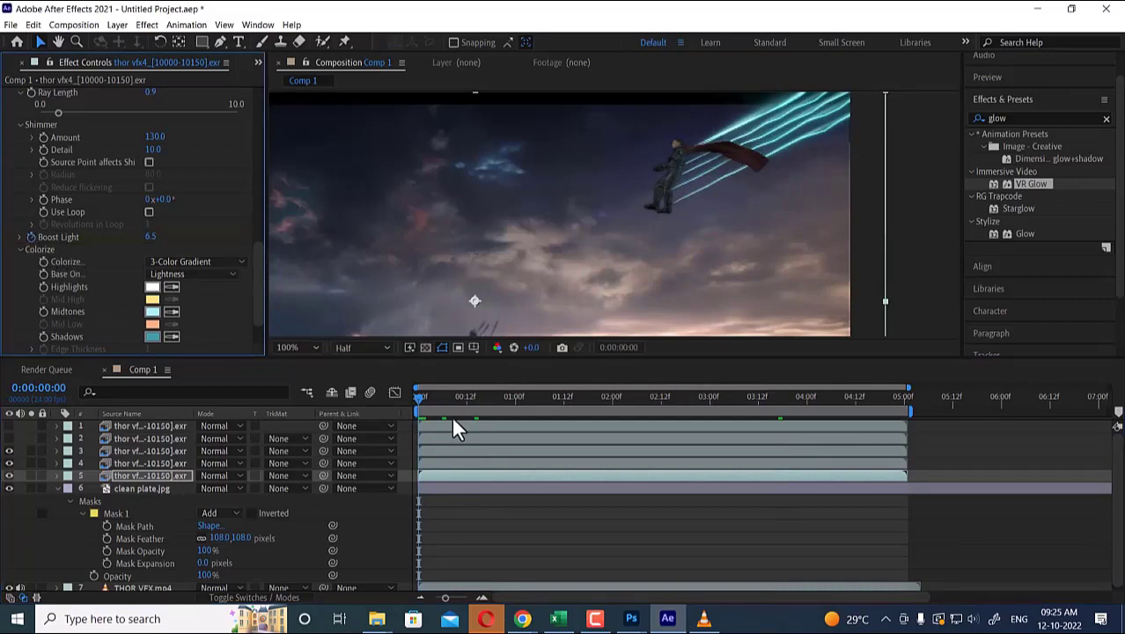
drag(470, 398, 516, 398)
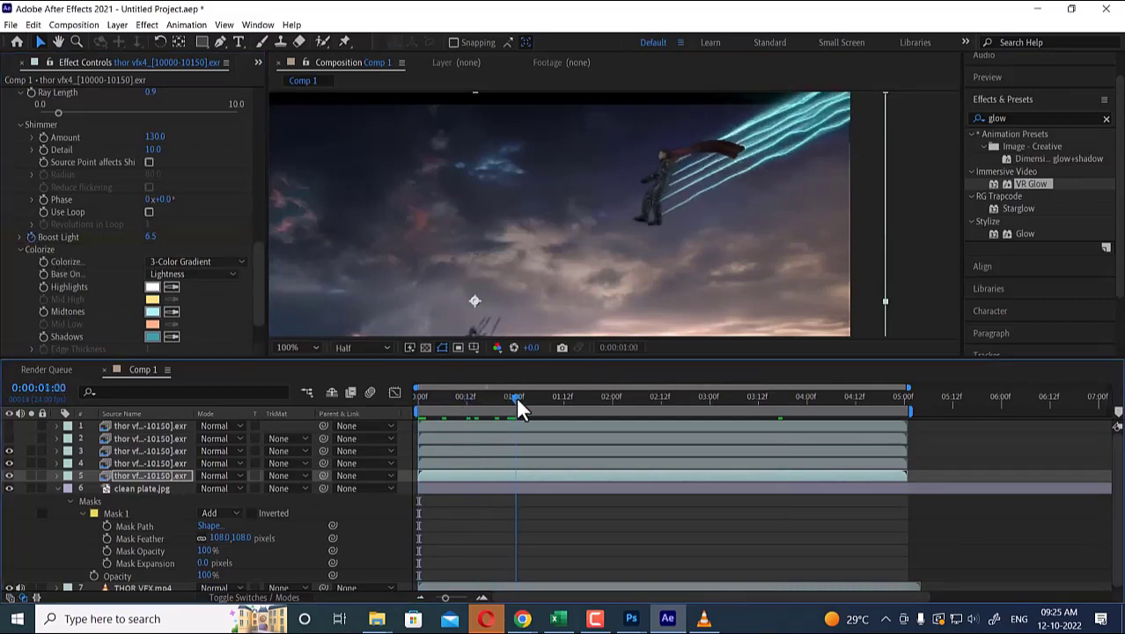
drag(152, 237, 175, 235)
Keyframe Shine's Boost Light on layer 5 with 4.9 at 0:00:02:01 and 8.6 at 0:00:03:01.
drag(518, 398, 615, 396)
click(146, 238)
drag(145, 239, 112, 249)
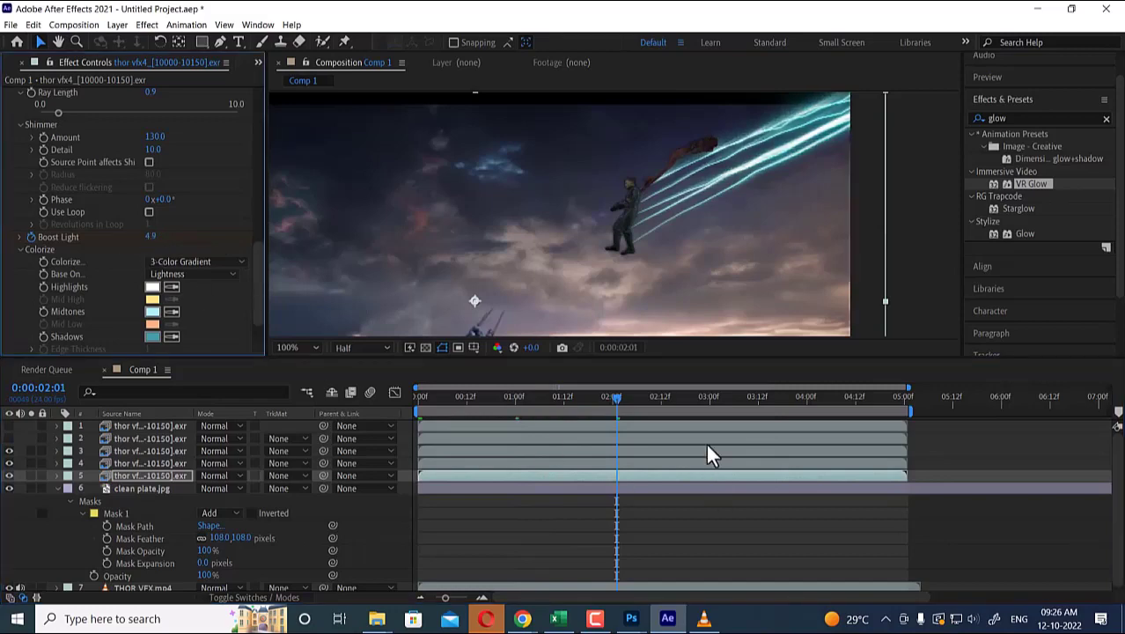
drag(614, 398, 708, 401)
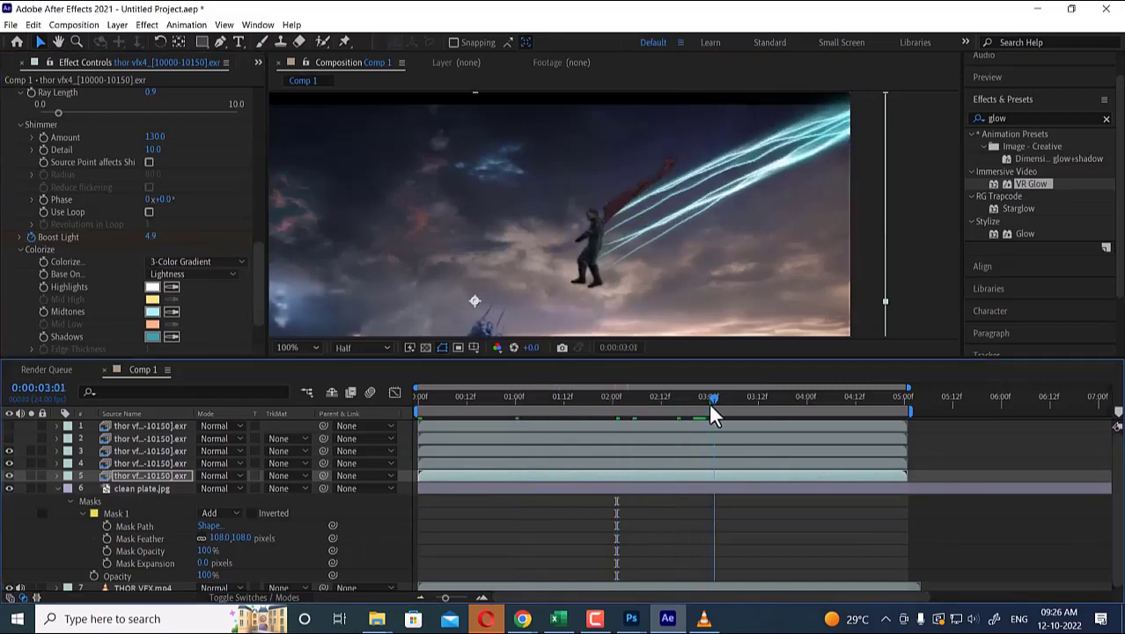
drag(152, 240, 173, 239)
Keyframe Shine's Boost Light on layer 5 with 4.9 at 0:00:04:00 and 8.0 at 0:00:05:00.
drag(714, 396, 809, 397)
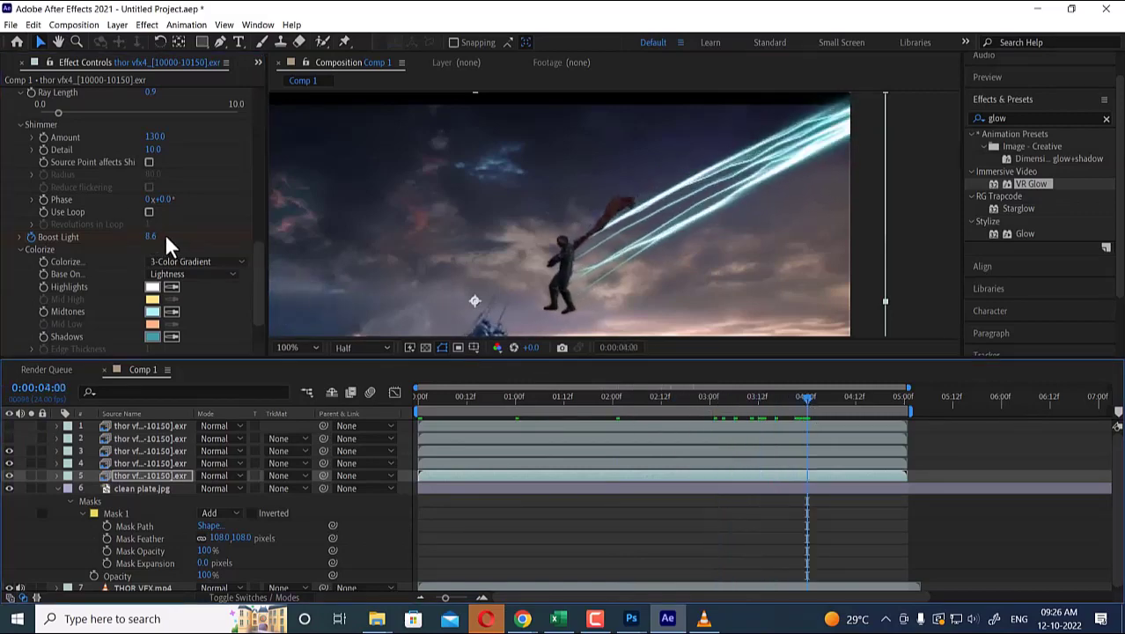
drag(157, 251, 161, 251)
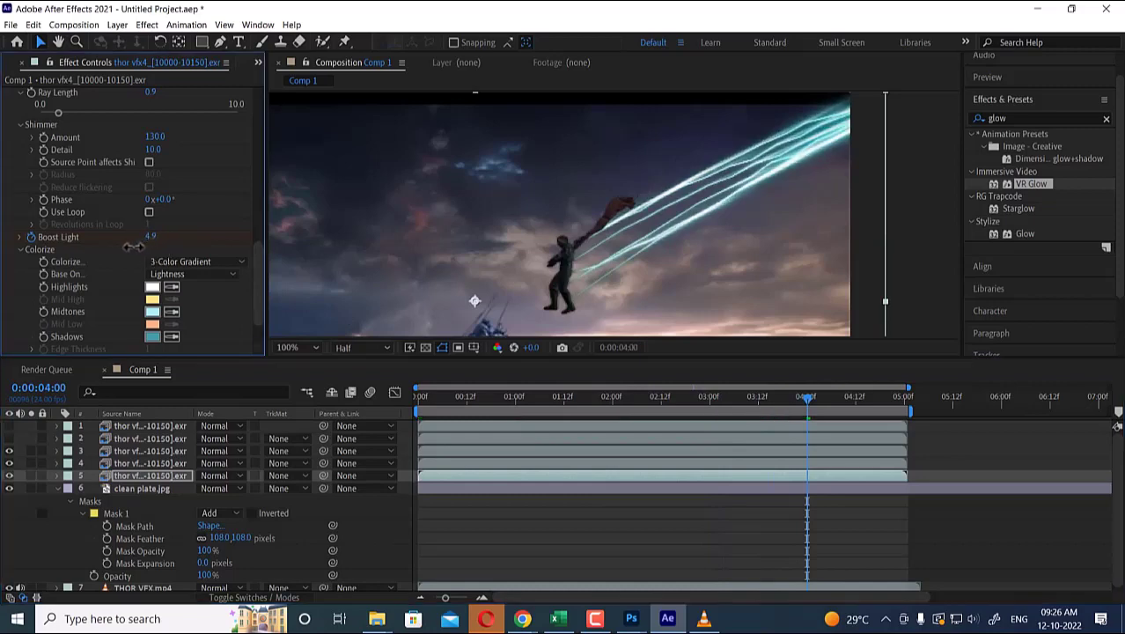
drag(807, 401, 905, 412)
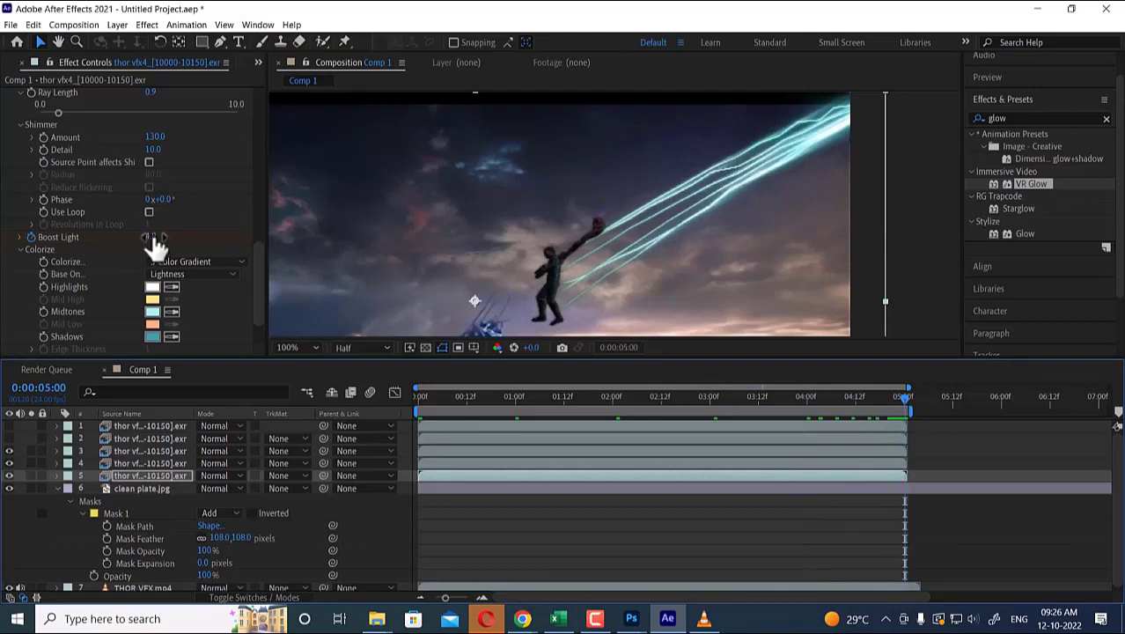
click(152, 237)
text(8)
key(Return)
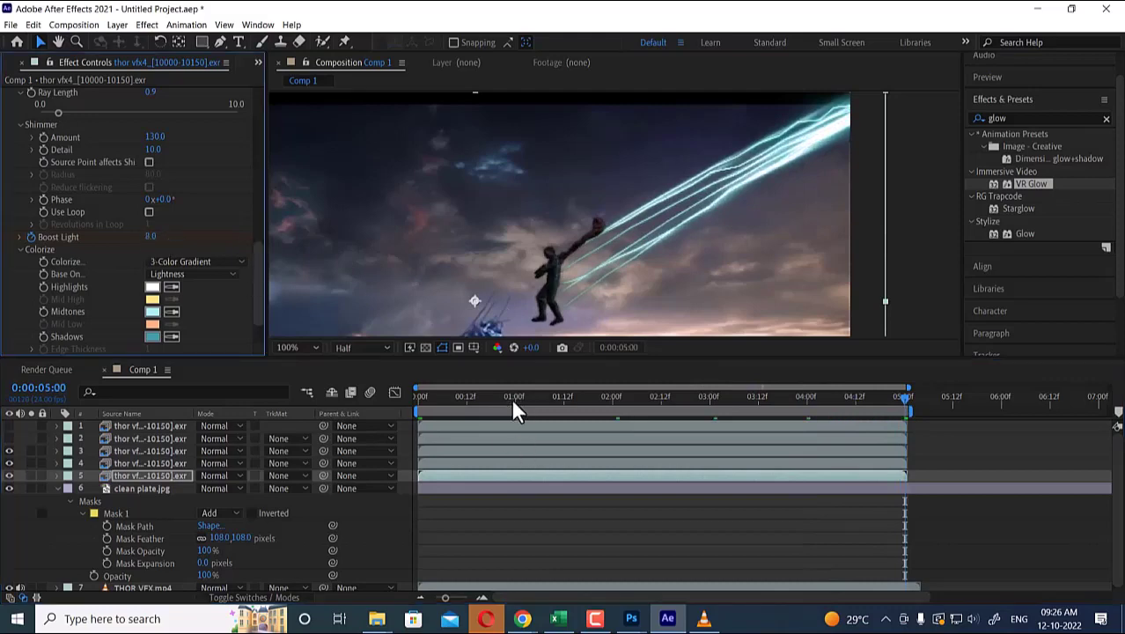
Play the composition from the start to check the Boost Light animation, and examine the lightning up close at 0:00:03:22.
drag(511, 398, 329, 382)
scroll(443, 264, down, 1)
key(space)
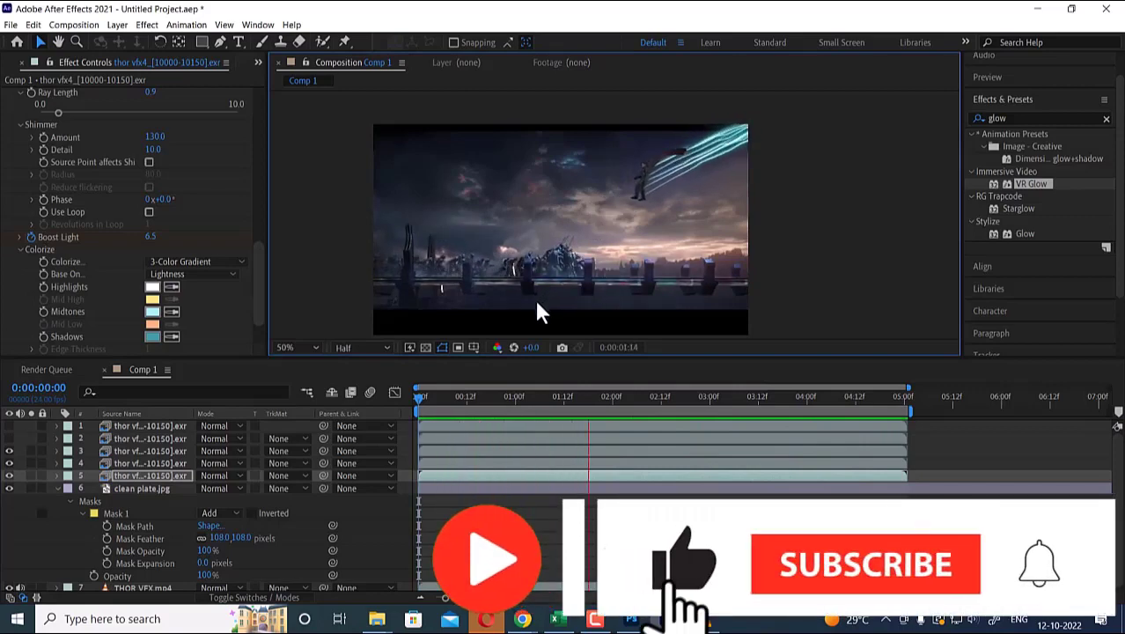
key(space)
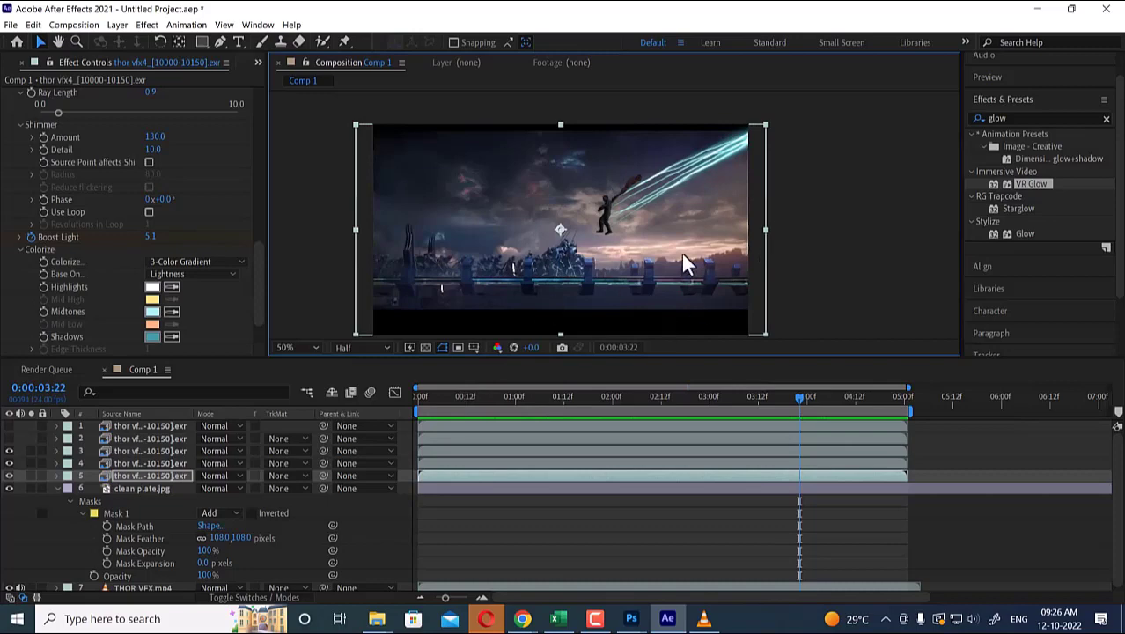
scroll(696, 251, up, 2)
middle_drag(696, 251, 716, 300)
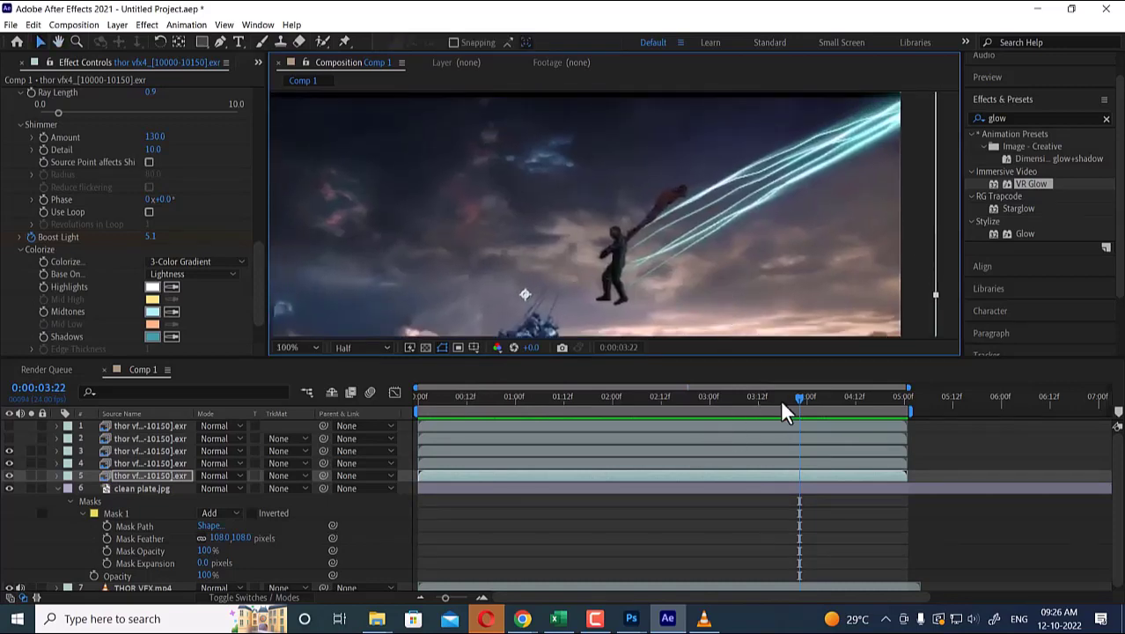
drag(796, 397, 447, 398)
scroll(678, 198, down, 2)
scroll(689, 198, up, 1)
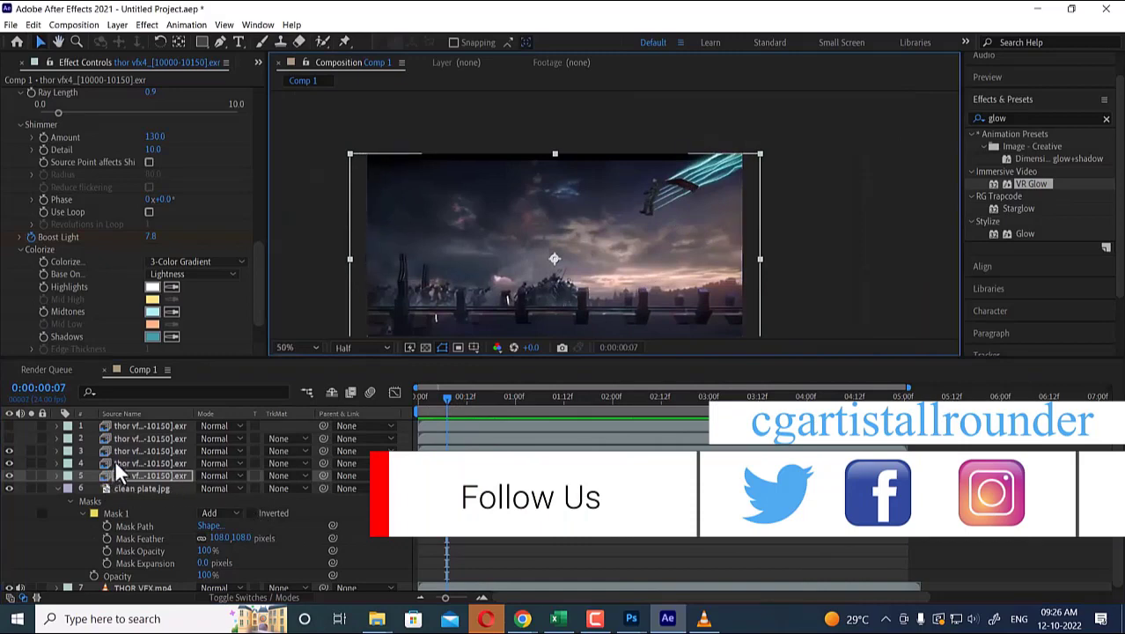
Collapse the clean plate's properties and add a new black 1280 x 720 px solid directly above the third layer.
click(138, 450)
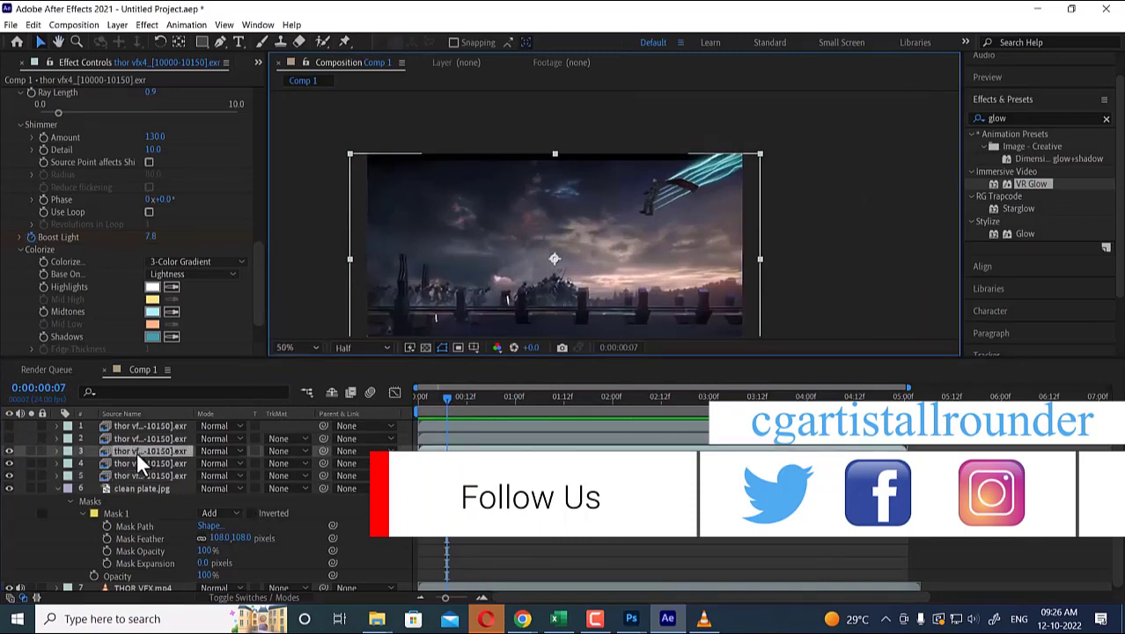
click(55, 486)
right_click(136, 547)
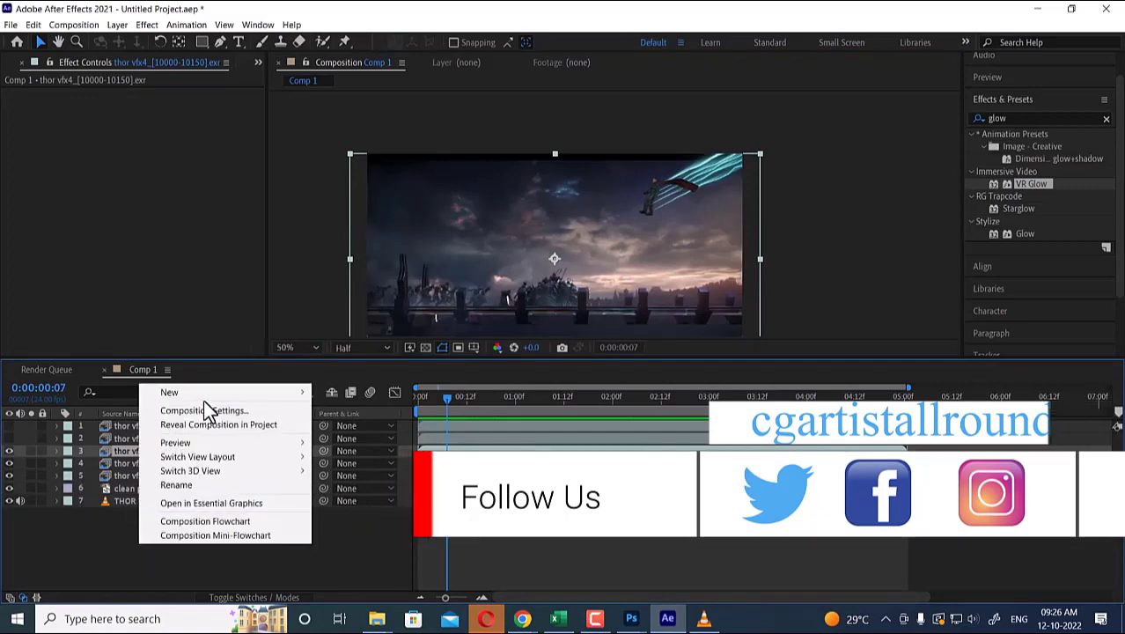
mouse_move(220, 392)
click(377, 424)
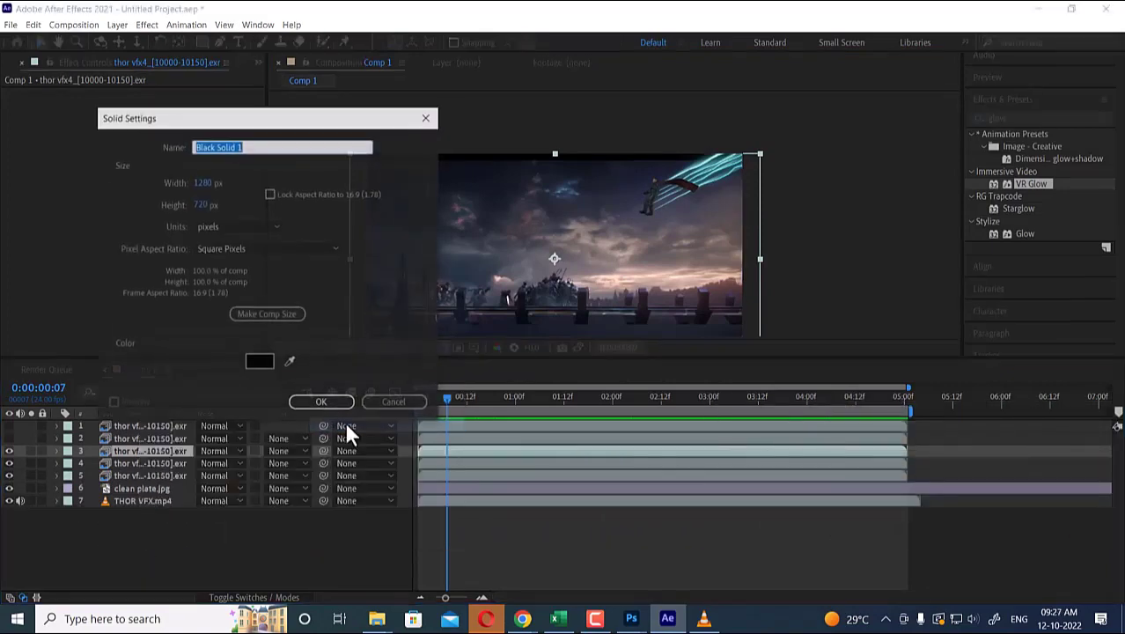
click(312, 404)
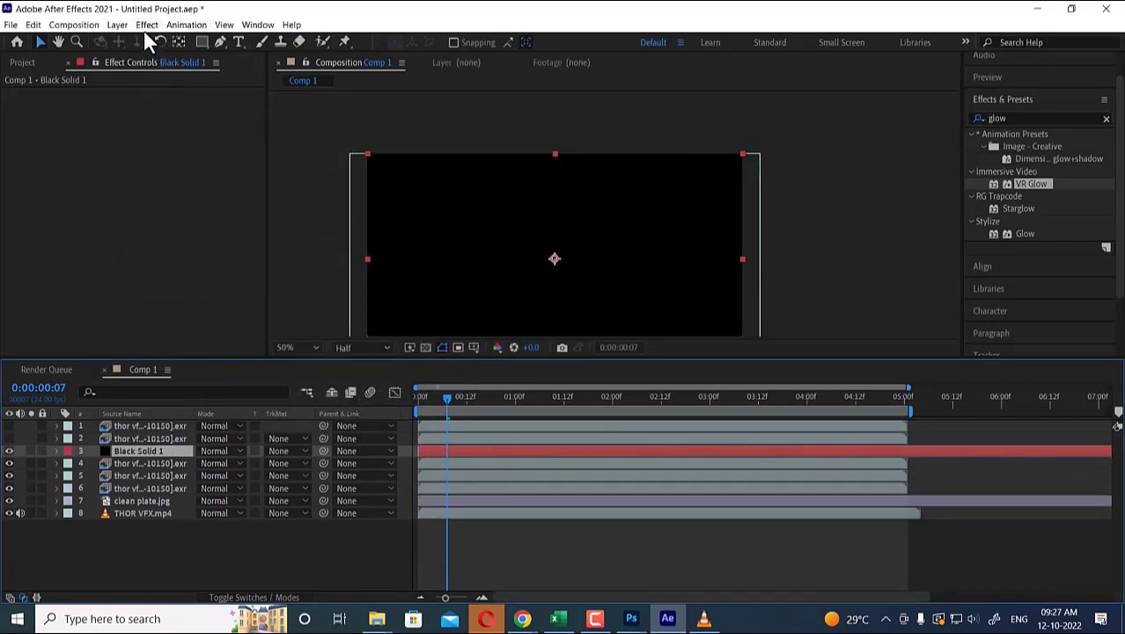
Apply Video Copilot's Saber effect to the black solid and lower the solid's opacity to 69%.
click(146, 27)
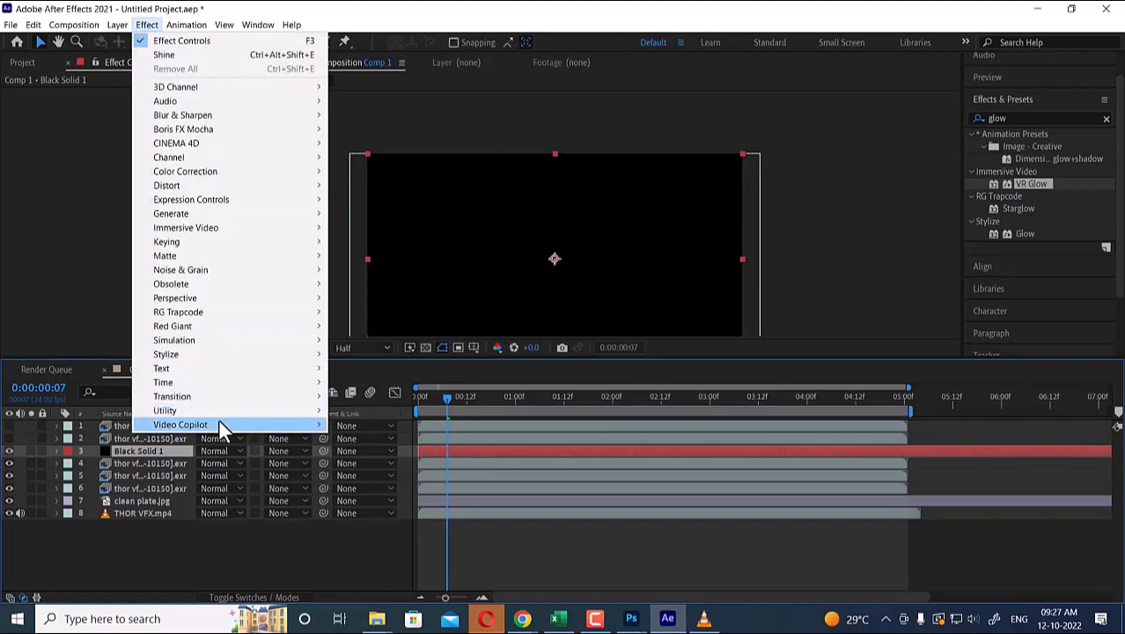
mouse_move(219, 423)
click(358, 425)
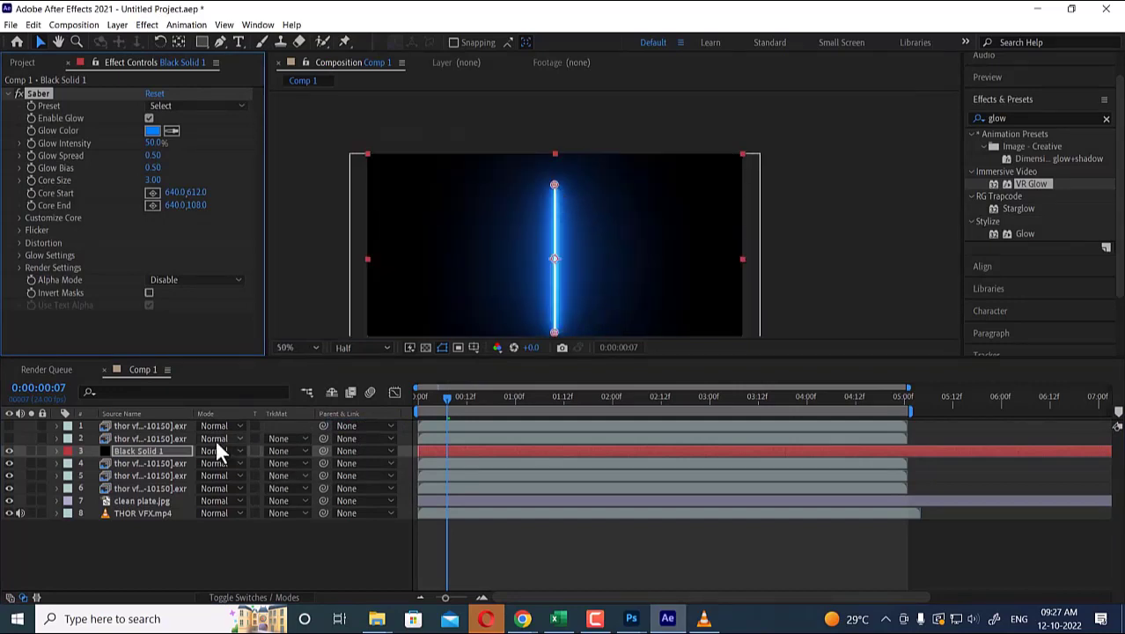
click(162, 450)
key(t)
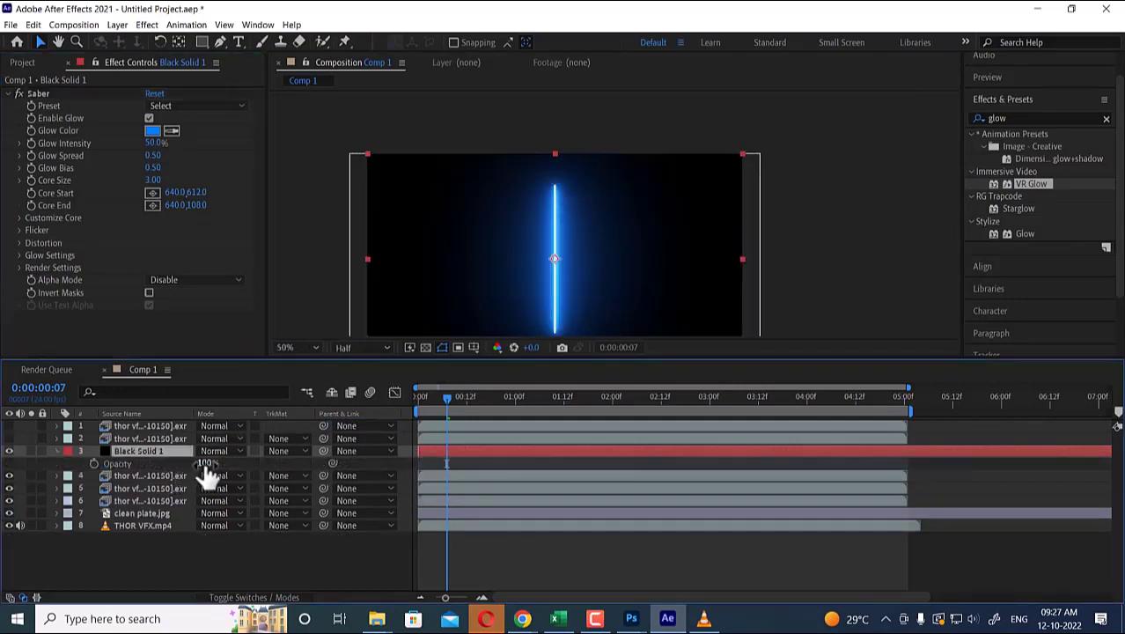
drag(206, 463, 178, 464)
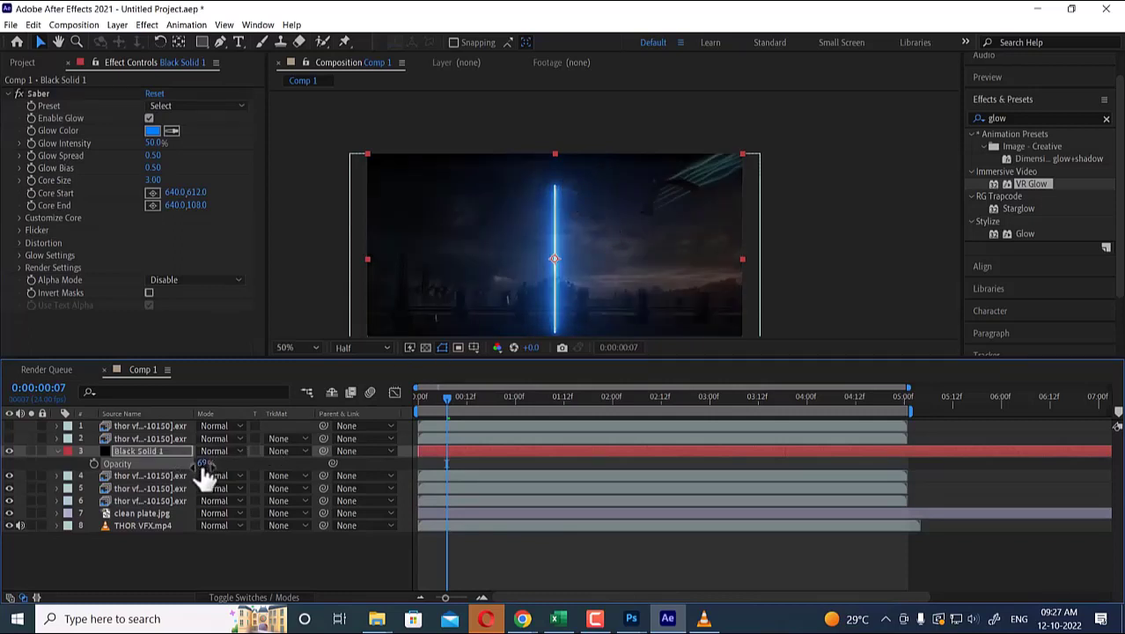
At 0:00:00:00, place Saber's Core Start at 1312.0,-18.0 beyond the frame's upper corner and its Core End at 983.0,159.0 near Thor.
click(153, 192)
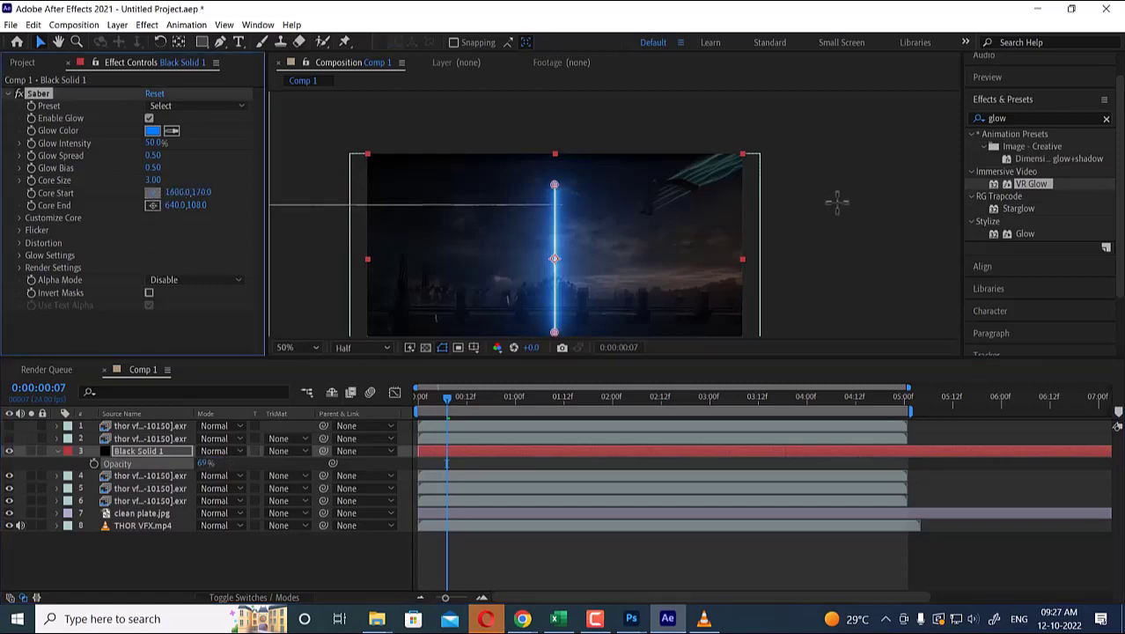
click(555, 333)
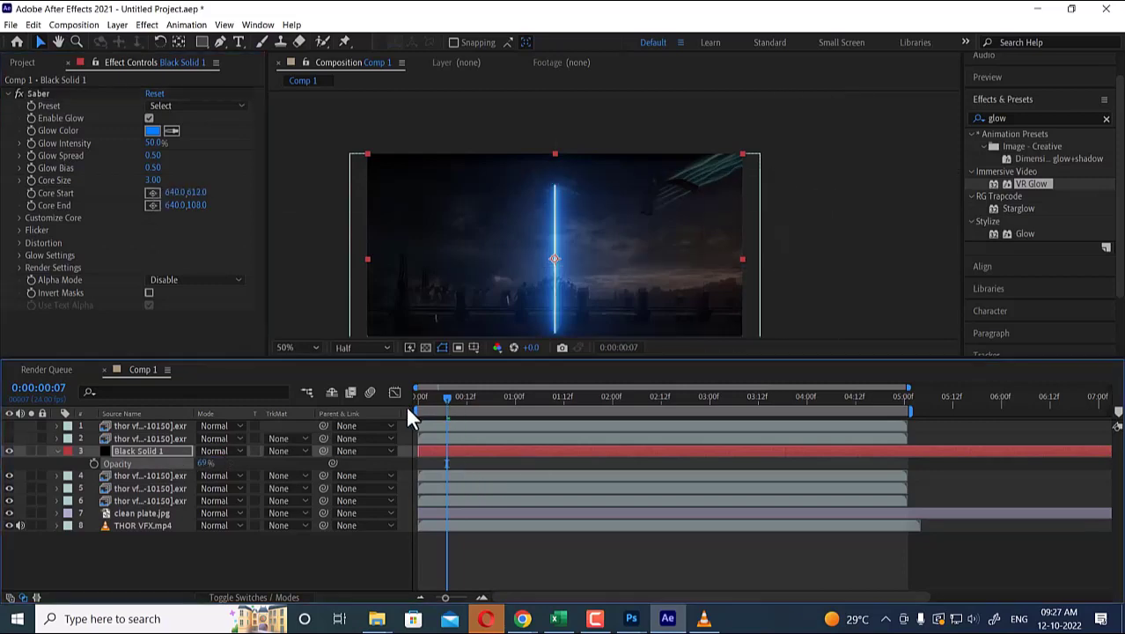
drag(444, 400, 409, 398)
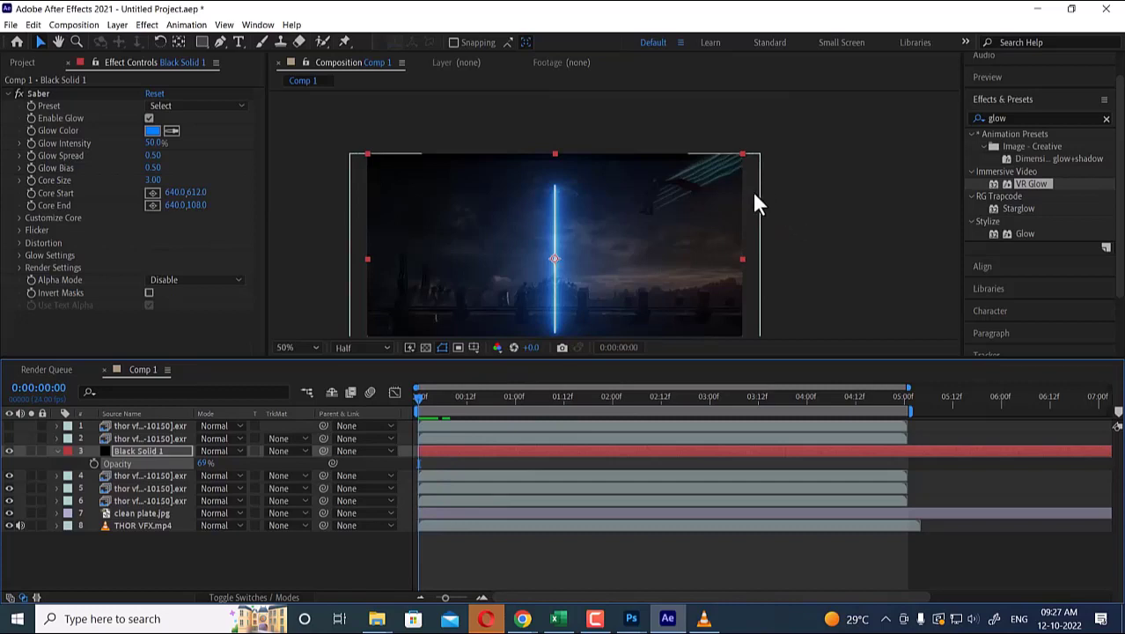
scroll(753, 188, up, 2)
drag(787, 241, 766, 289)
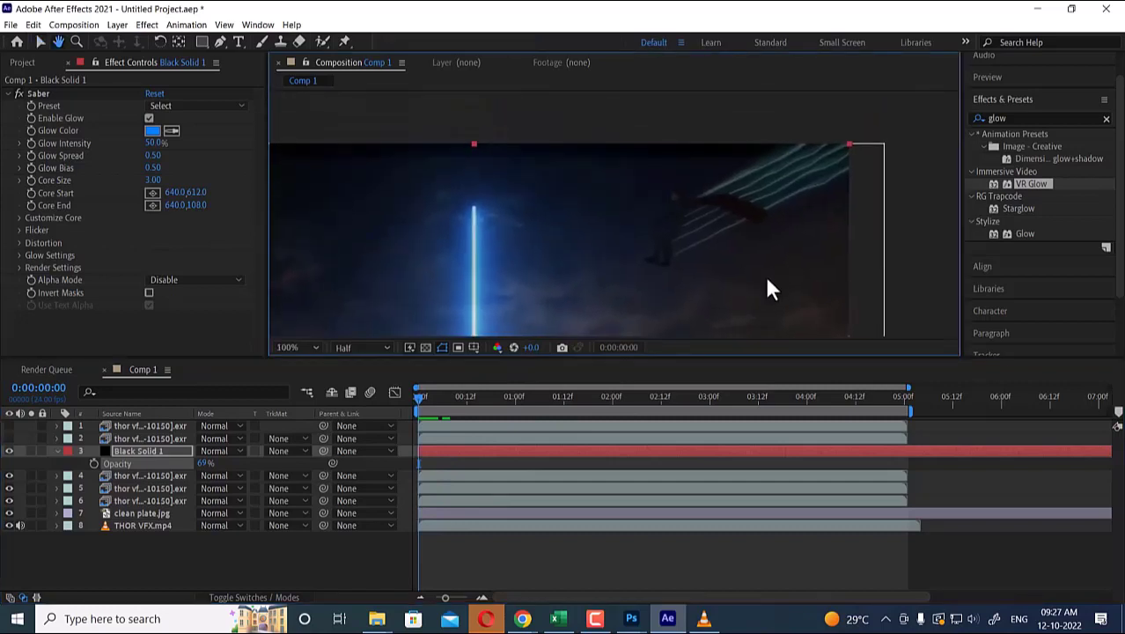
click(151, 192)
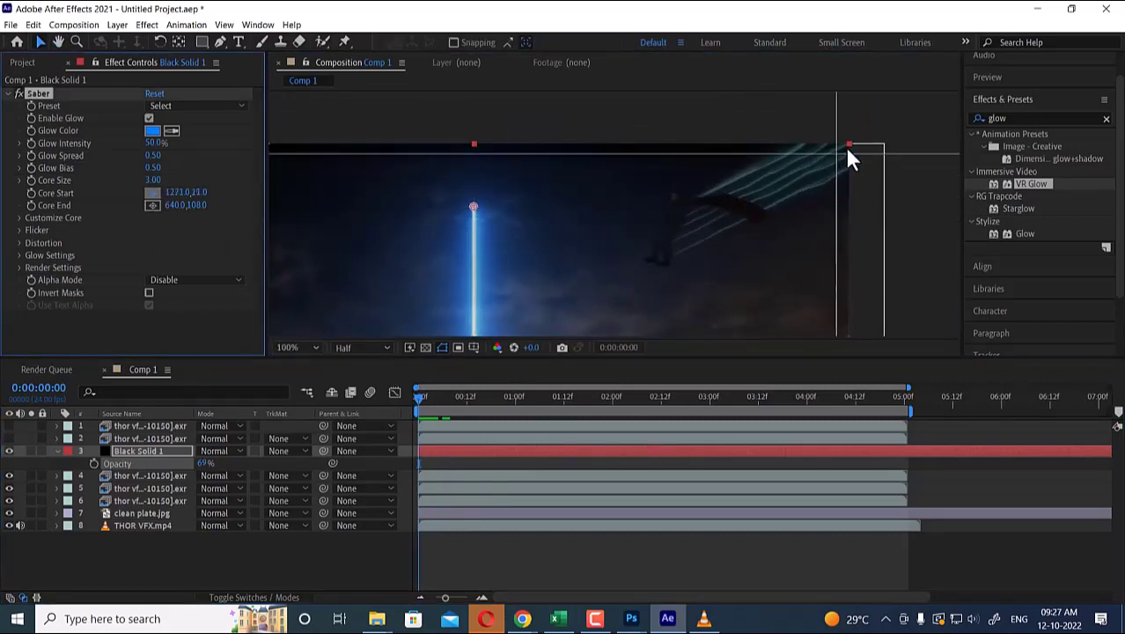
click(867, 133)
click(150, 205)
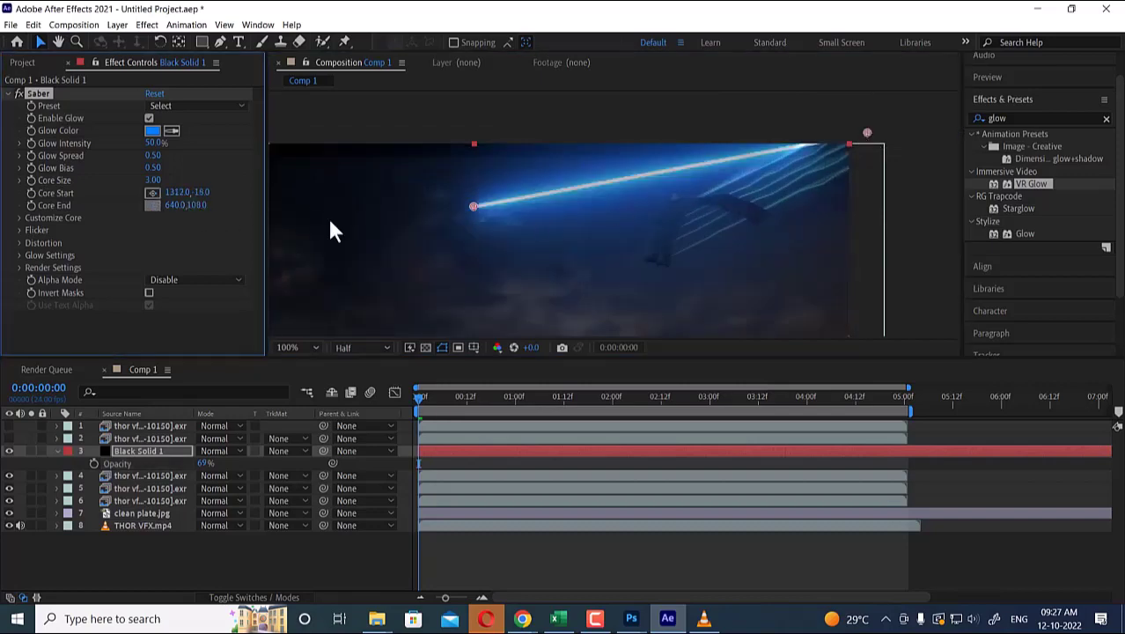
click(674, 236)
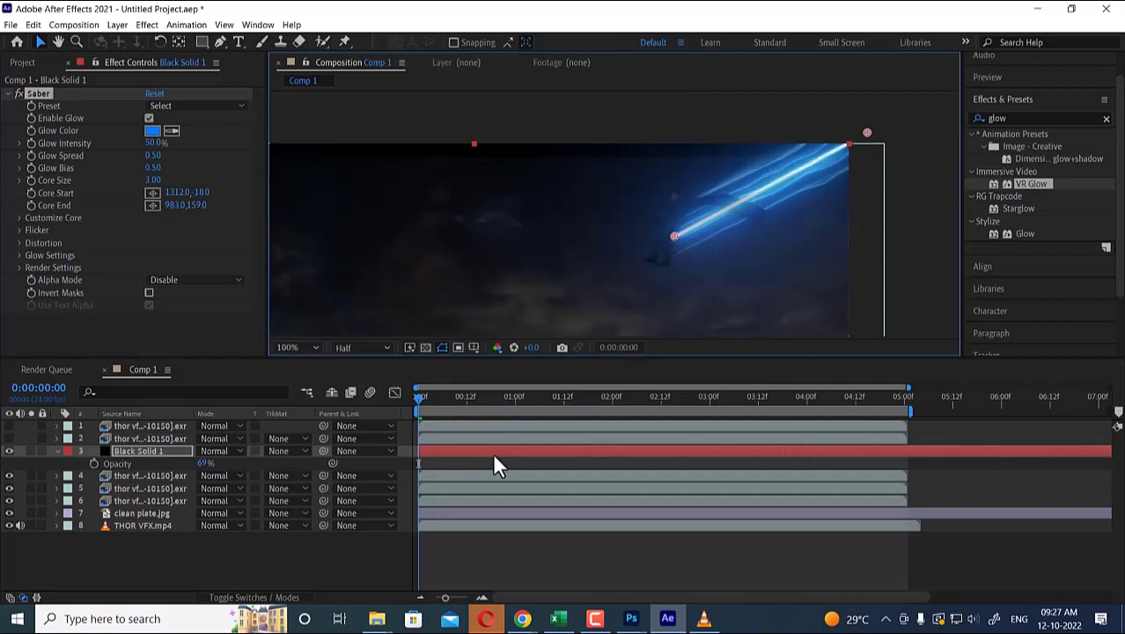
Play the composition to compare the Saber beam with the moving lightning, ending at 0:00:05:00.
key(space)
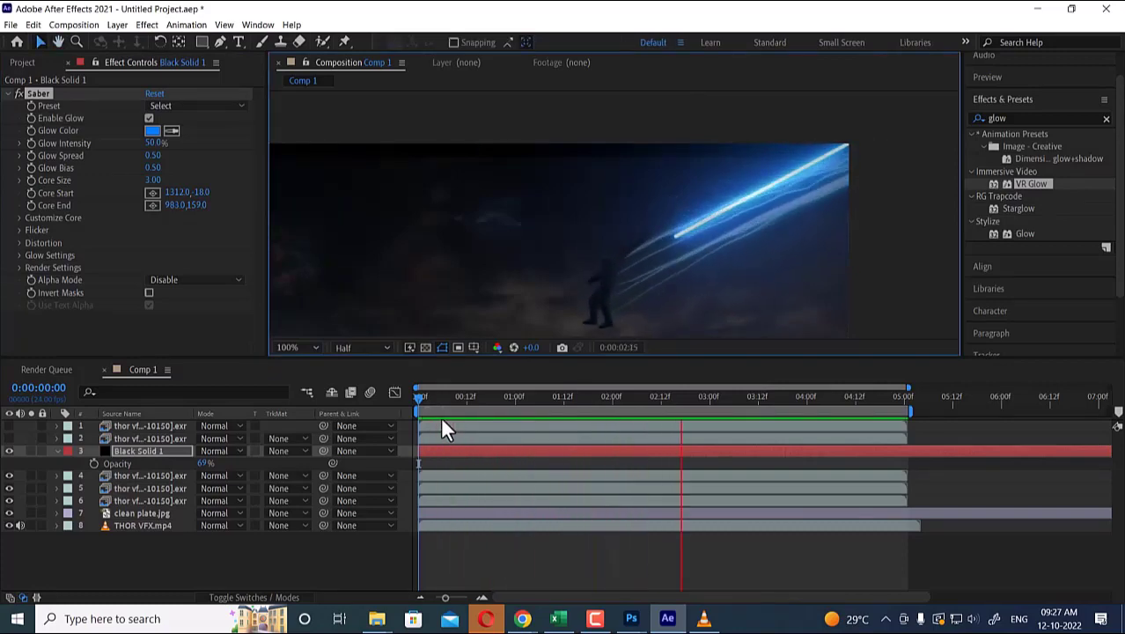
key(space)
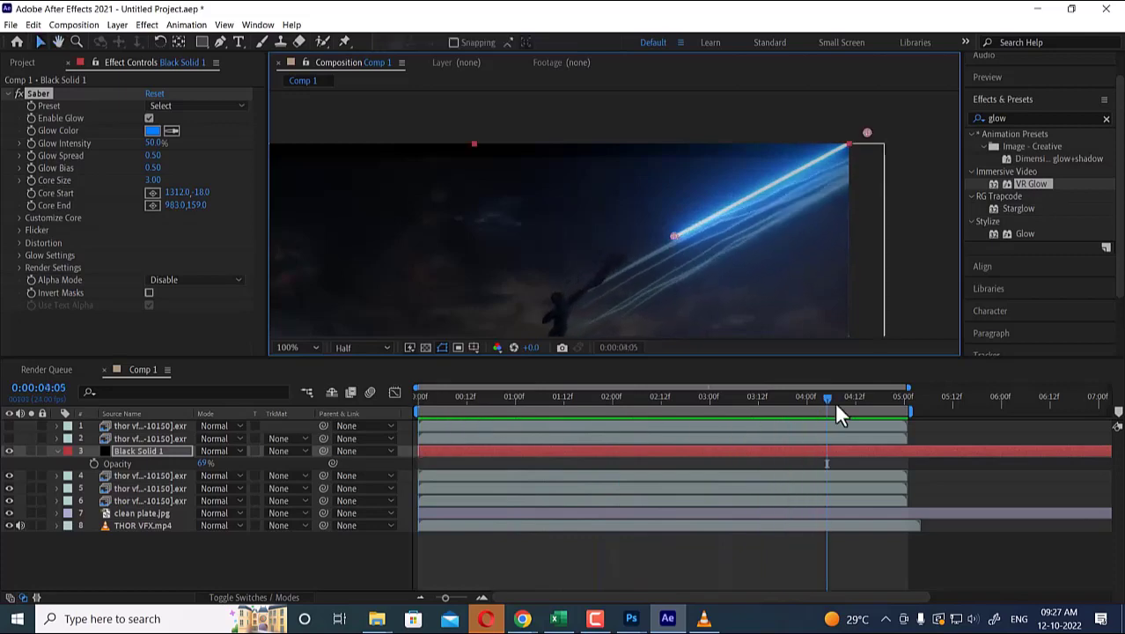
drag(834, 409, 908, 414)
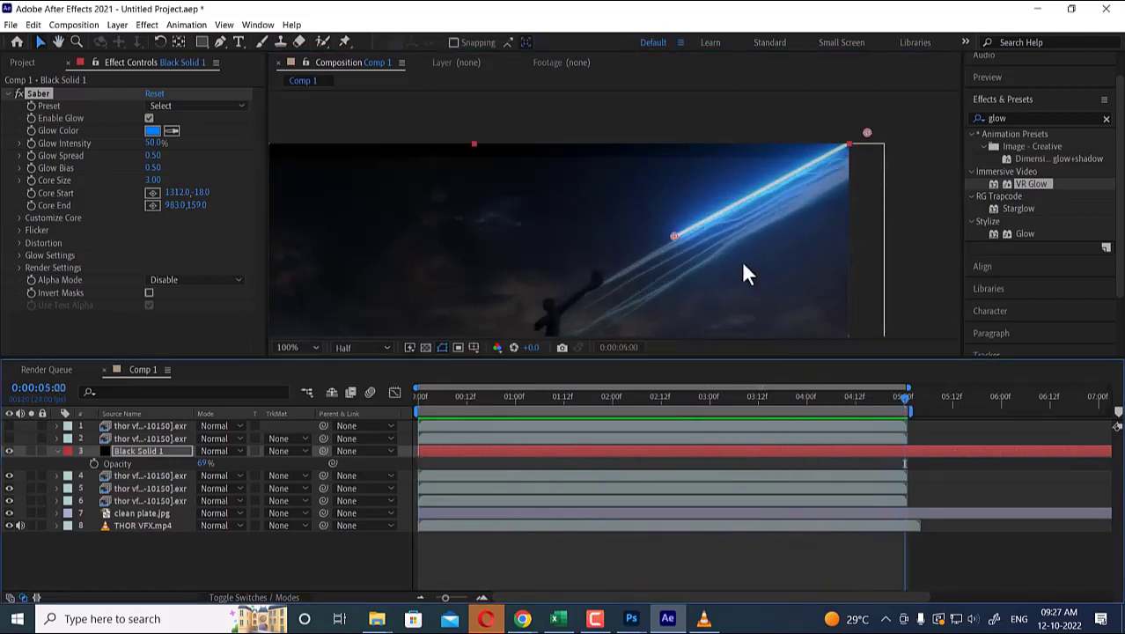
At 0:00:05:00, reposition Saber's Core End to 788.0,336.0 on Thor's body and its Core Start to 1358.0,0.0 outside the frame.
click(150, 206)
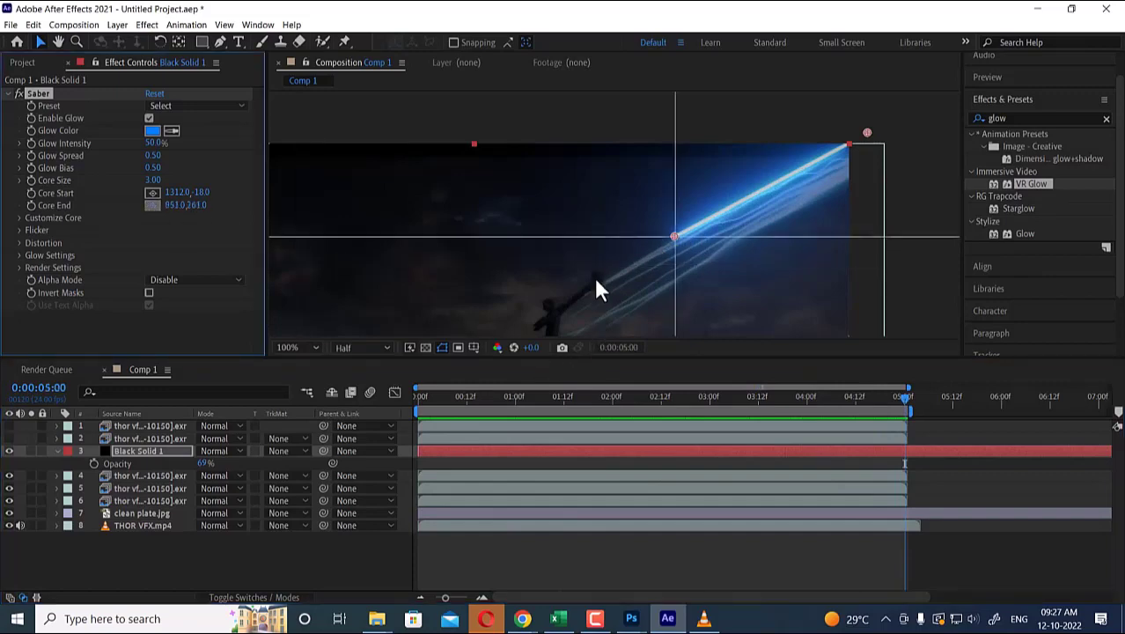
click(596, 168)
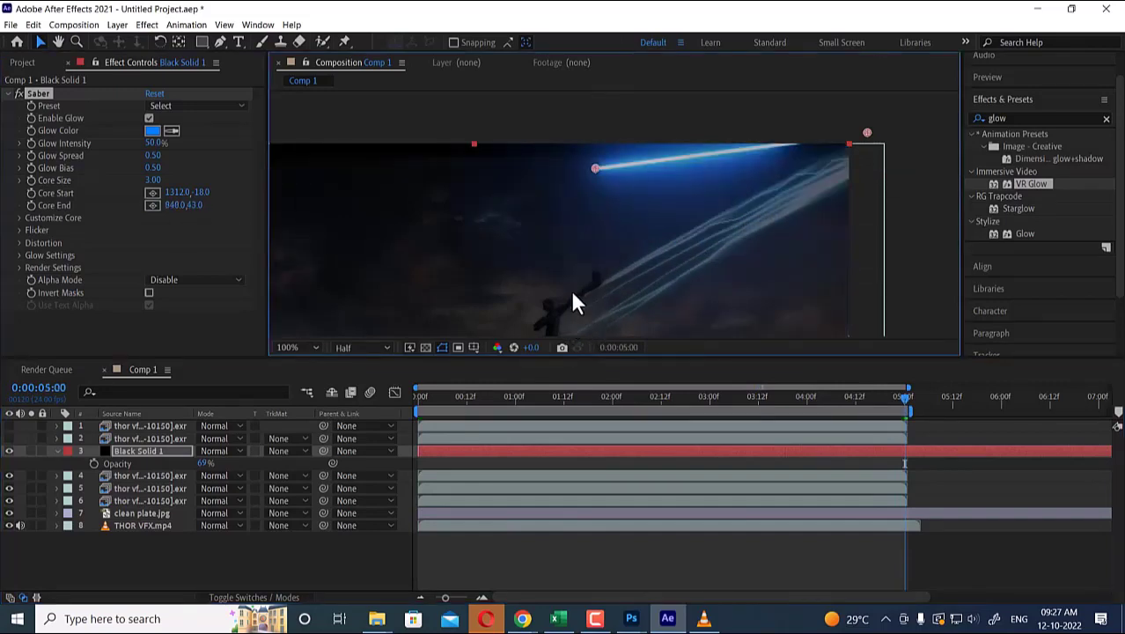
middle_drag(754, 261, 749, 196)
scroll(739, 200, down, 1)
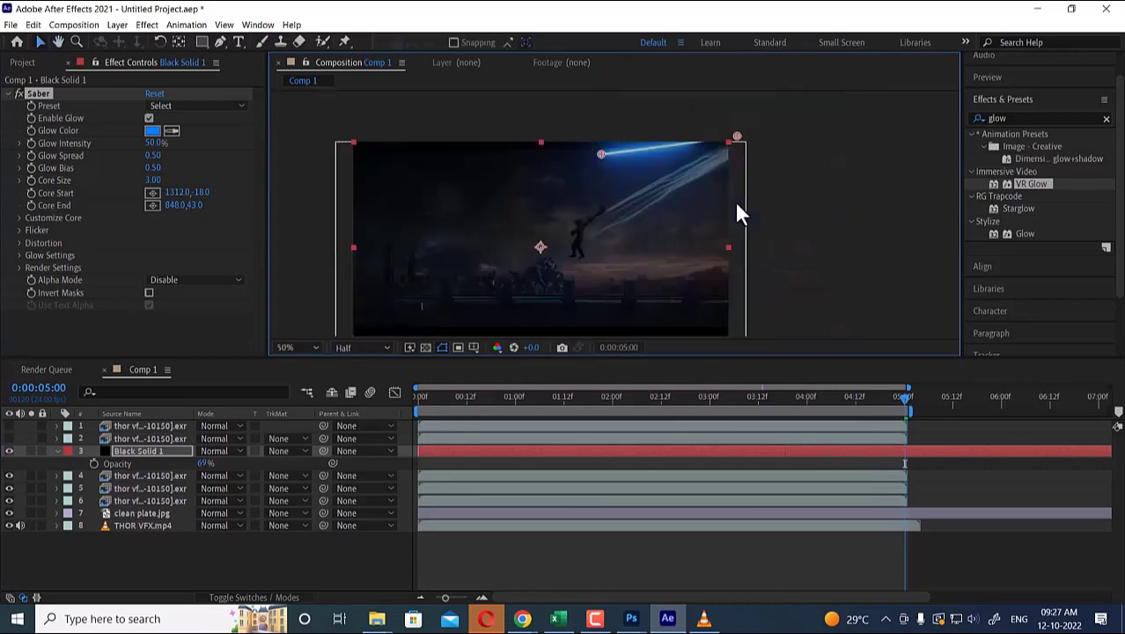
click(153, 207)
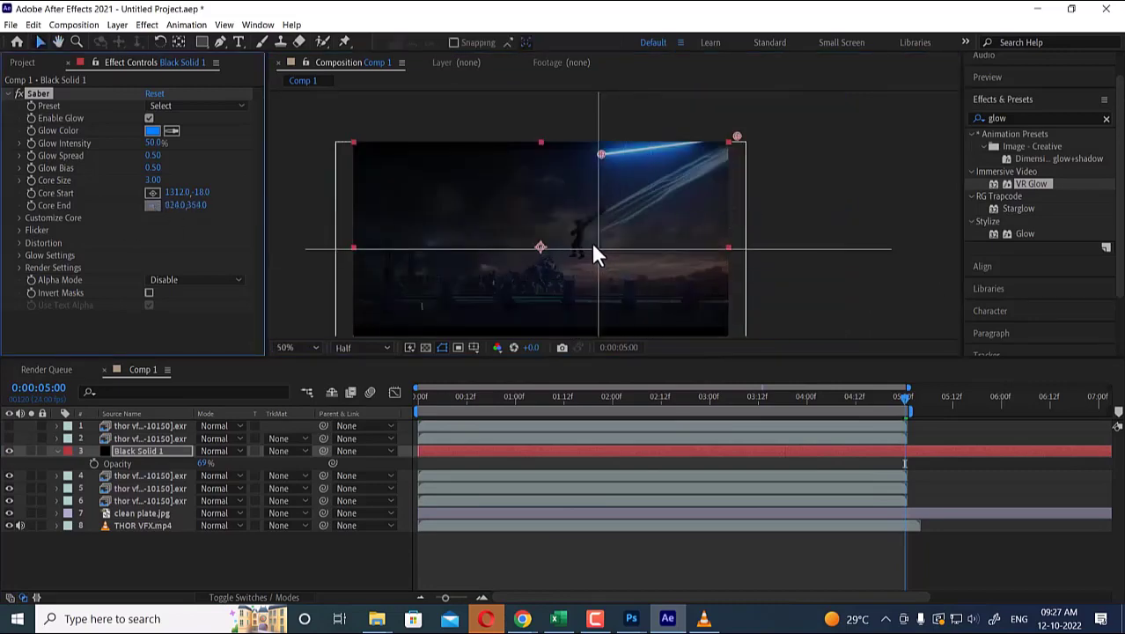
click(584, 240)
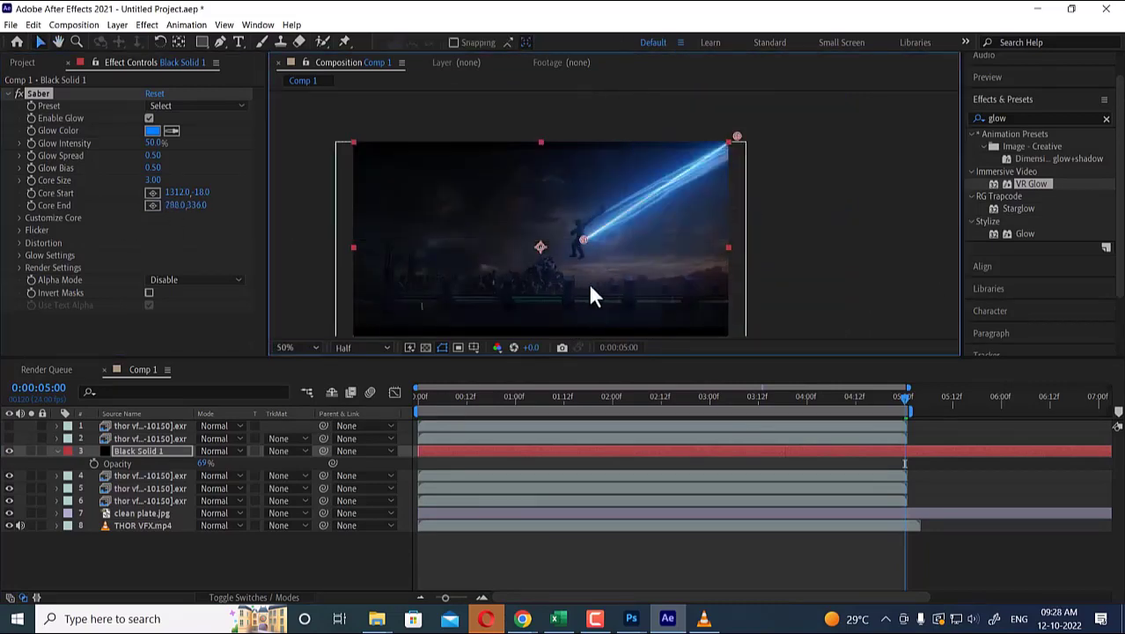
click(151, 193)
click(749, 142)
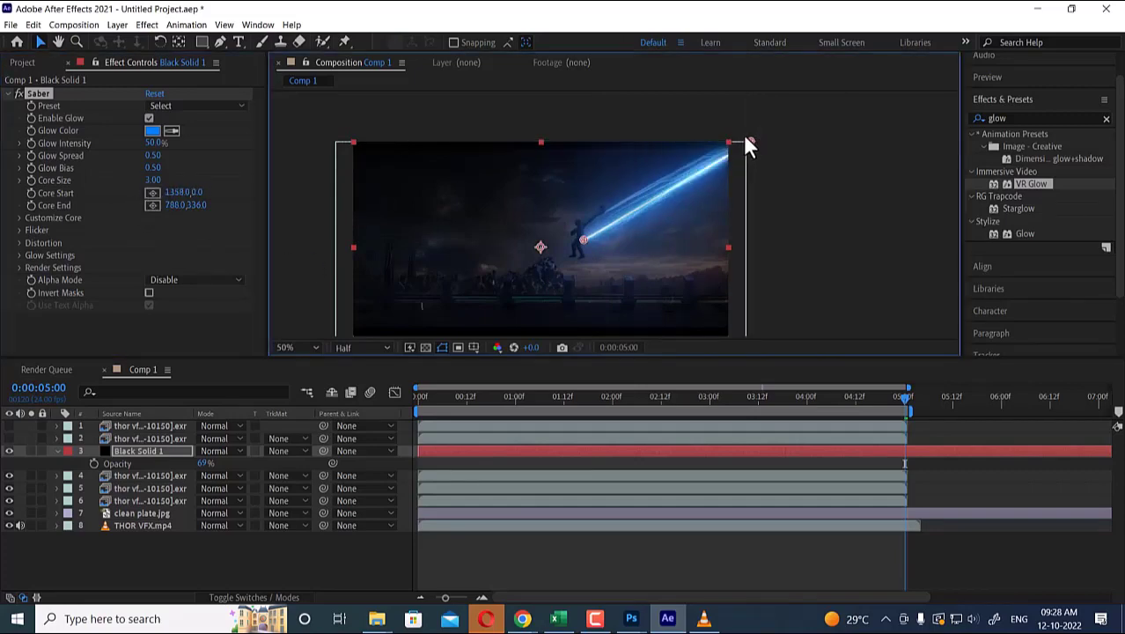
scroll(747, 145, up, 2)
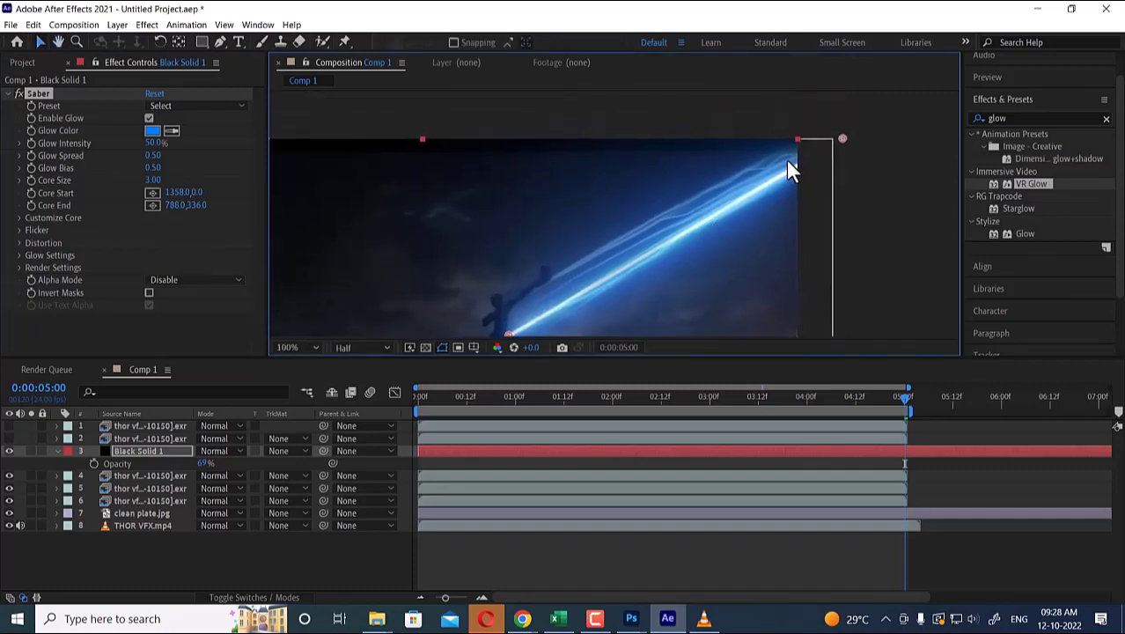
Move Saber's Core Start to 1310.0,-8.0 outside the frame's upper corner and set its Composite Settings to Transparent.
click(152, 193)
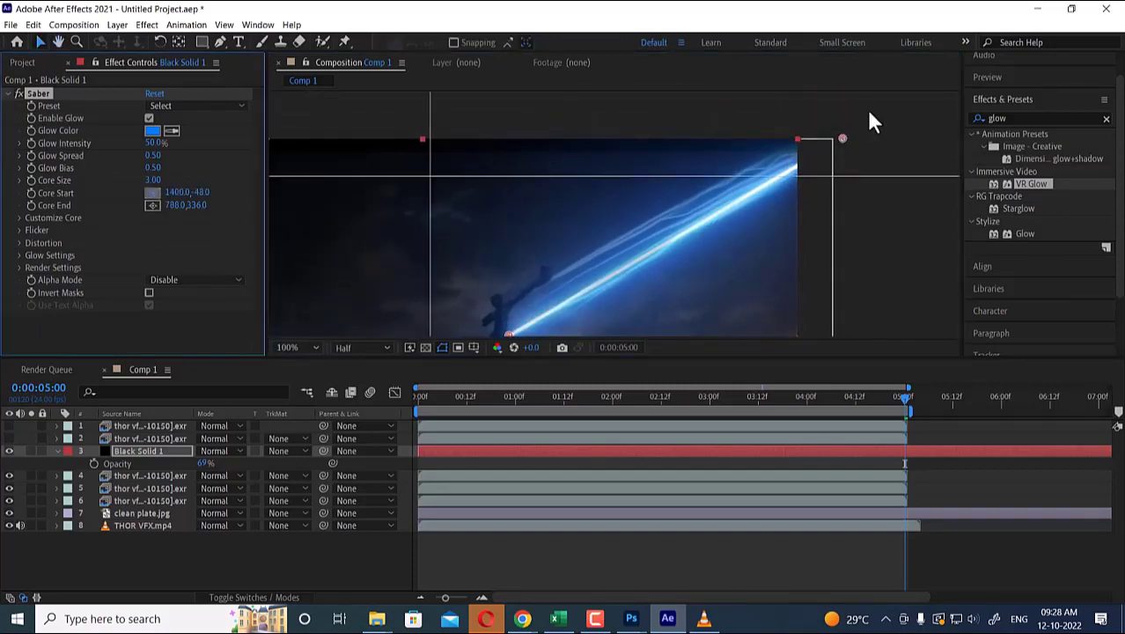
click(815, 134)
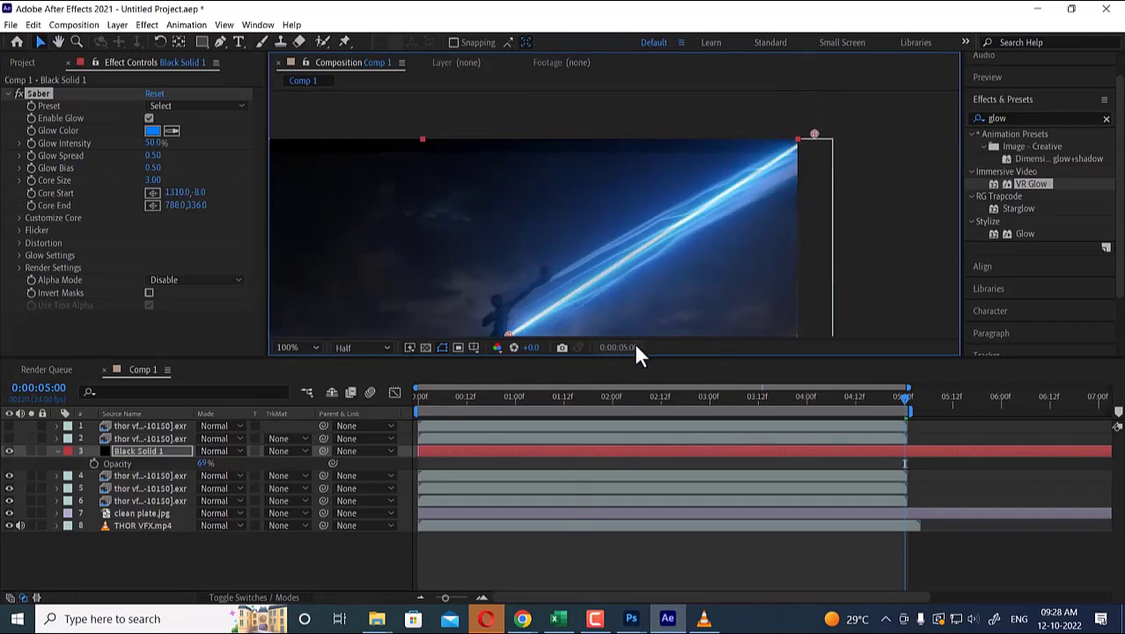
click(19, 266)
click(176, 313)
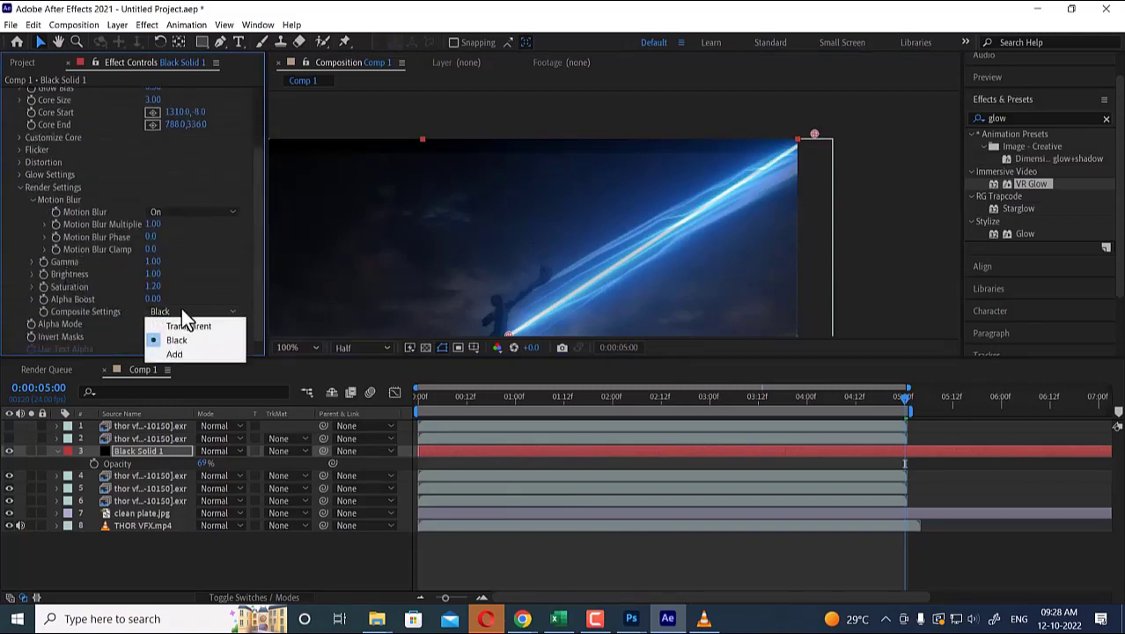
click(208, 326)
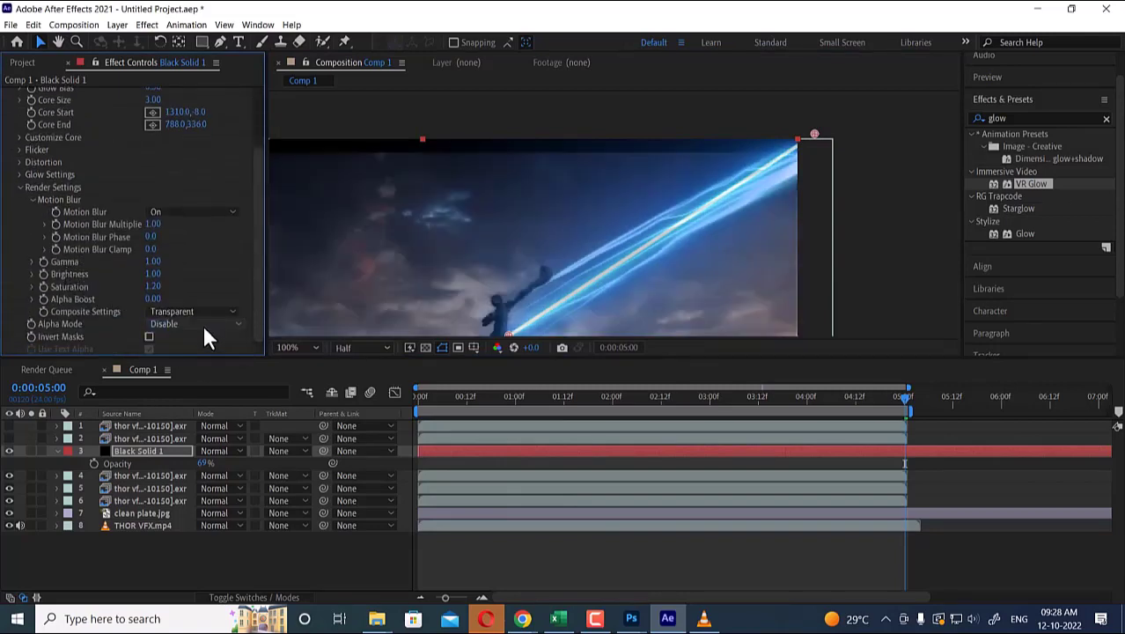
Raise the black solid's opacity to 100% and choose the Electric preset for its Saber effect.
drag(204, 464, 361, 453)
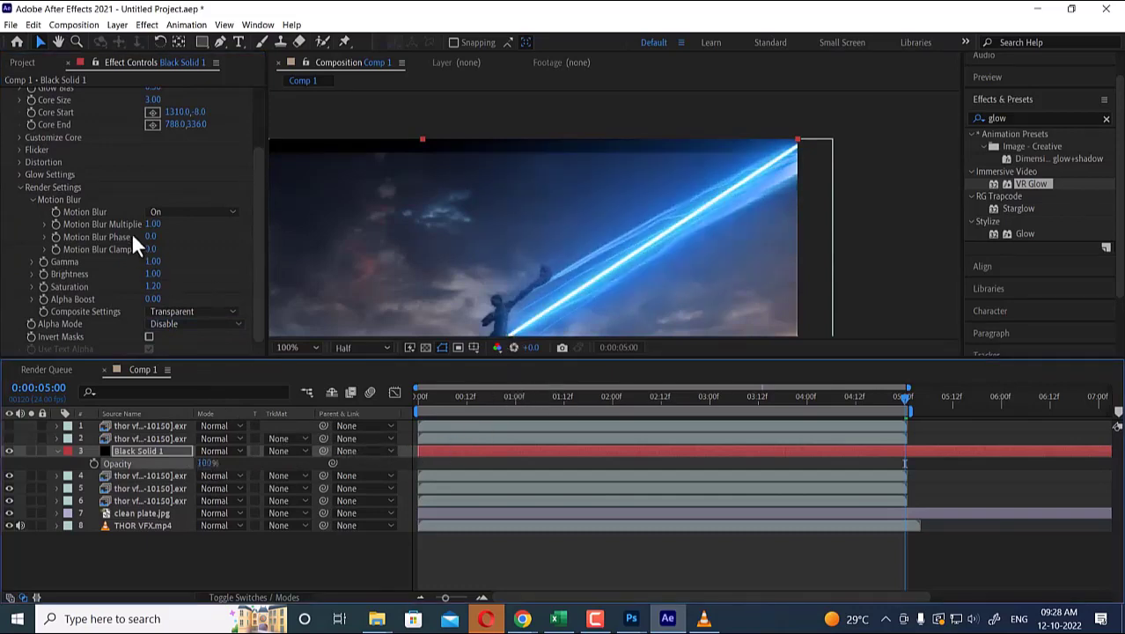
scroll(145, 224, up, 3)
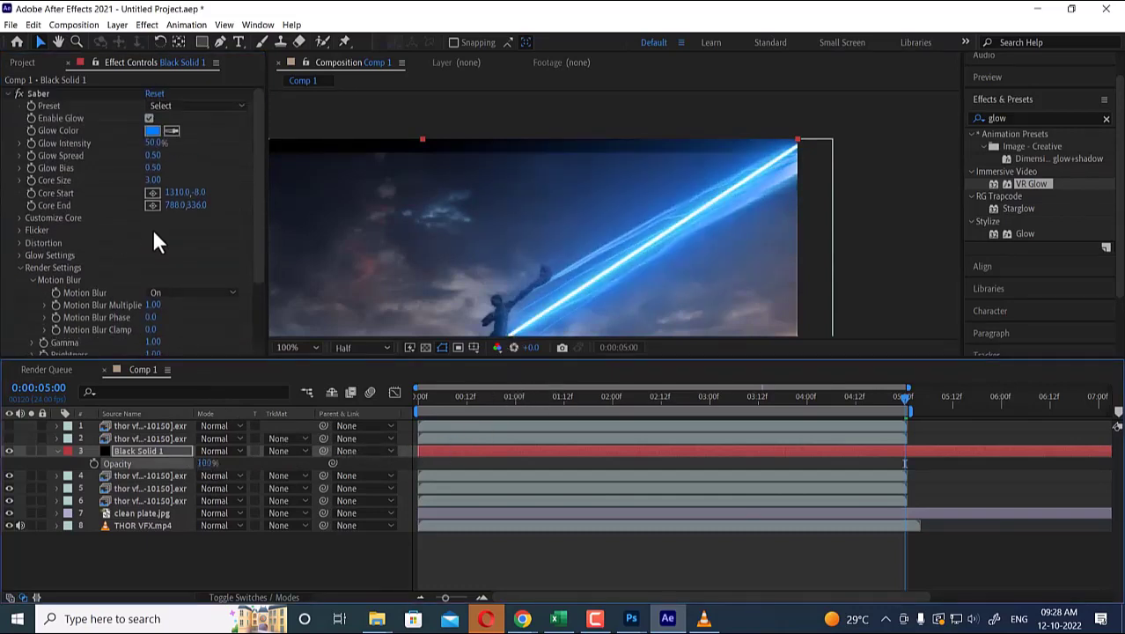
click(217, 105)
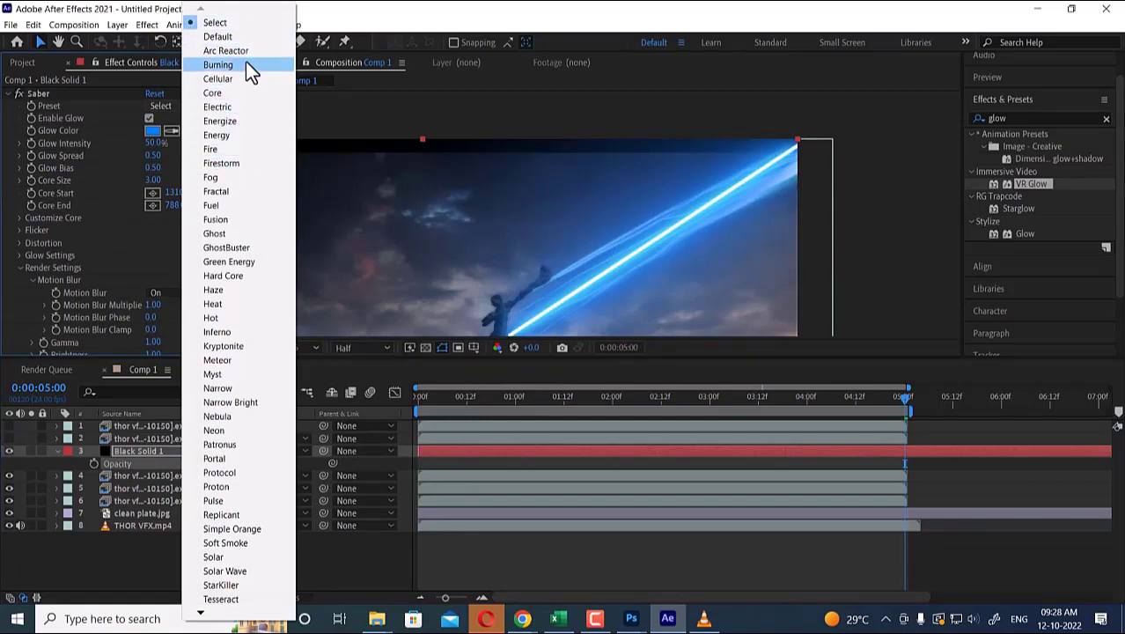
click(242, 106)
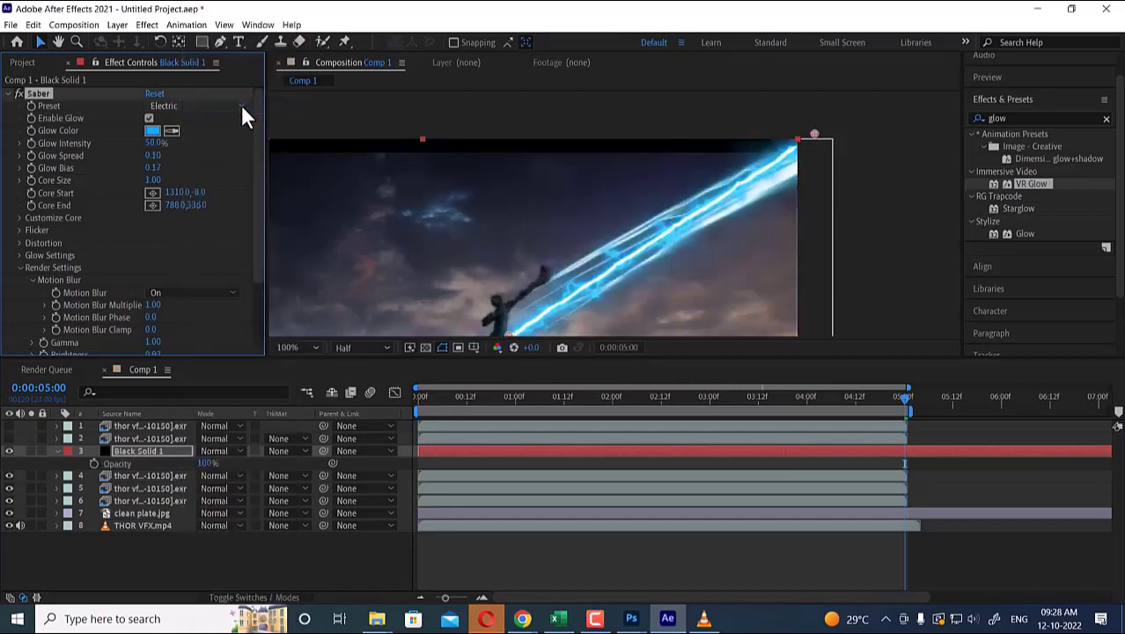
drag(778, 209, 760, 171)
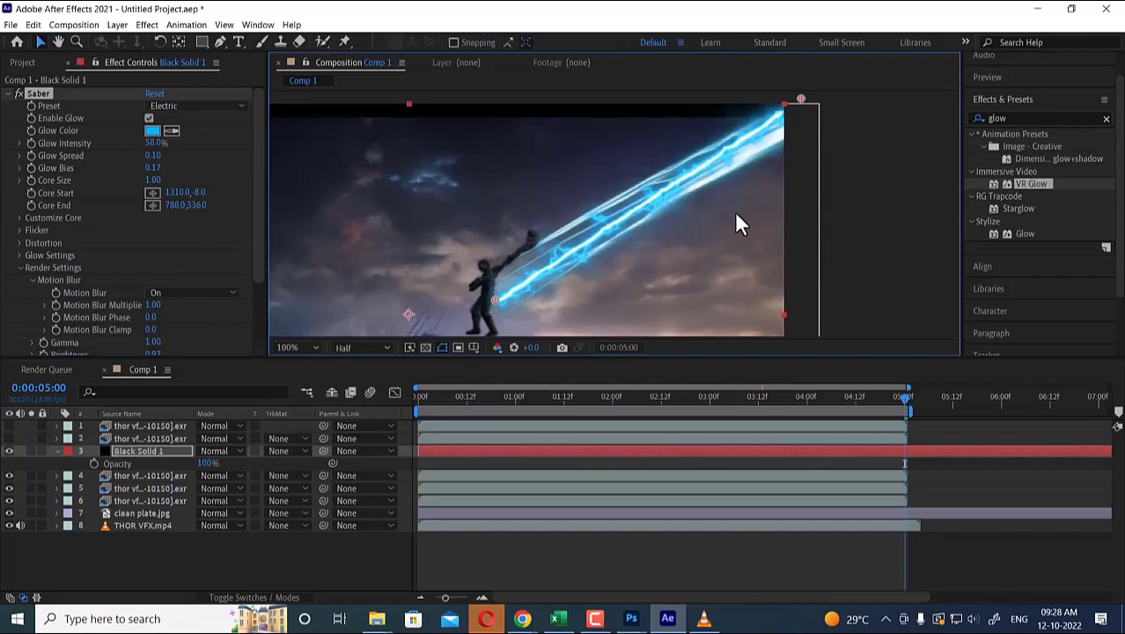
Enable keyframing for Saber's Core Start at 0:00:00:00.
drag(909, 409, 411, 462)
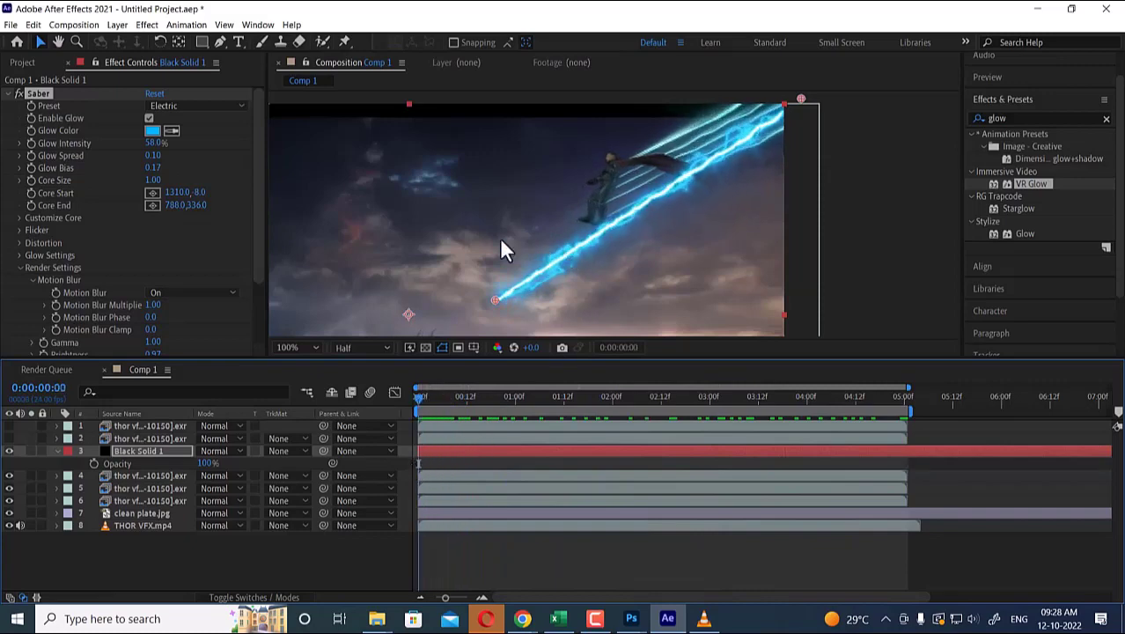
click(29, 192)
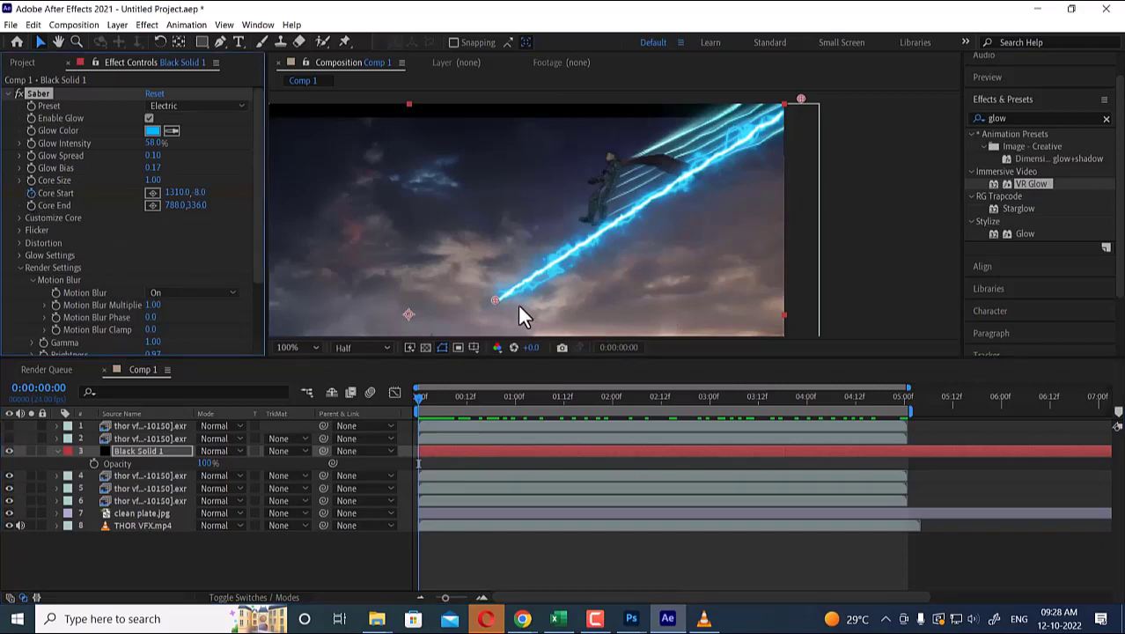
click(151, 193)
click(610, 194)
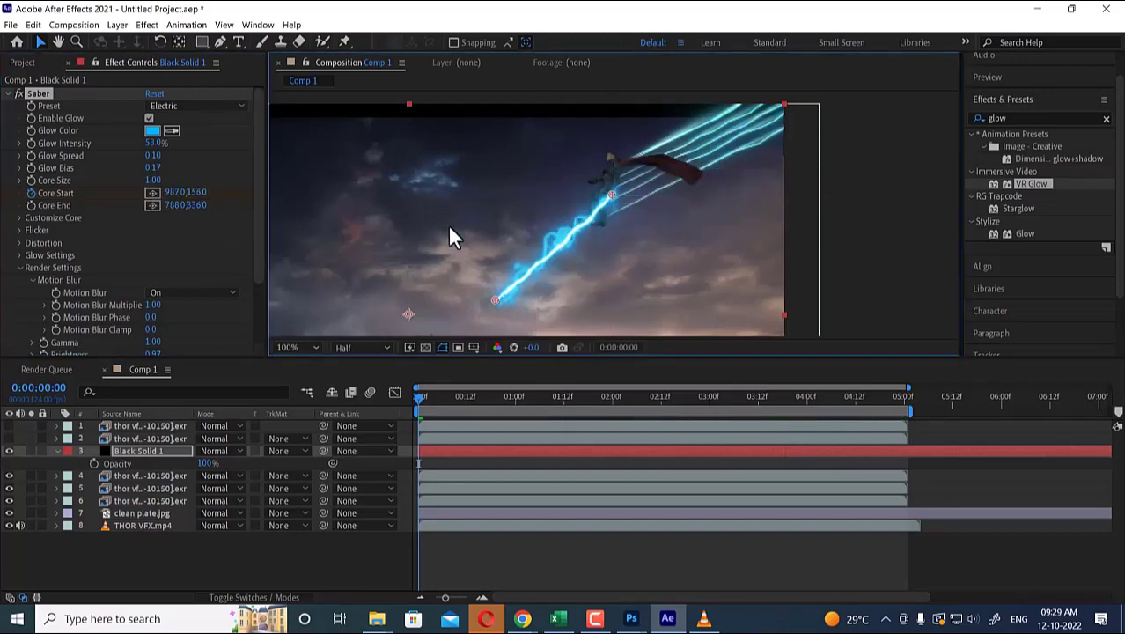
key(ctrl+z)
At 0:00:00:00, place Core Start at 1299.0,-14.0 beyond the frame's upper corner and keyframe Core End at 995.0,141.0 on Thor.
drag(840, 159, 829, 176)
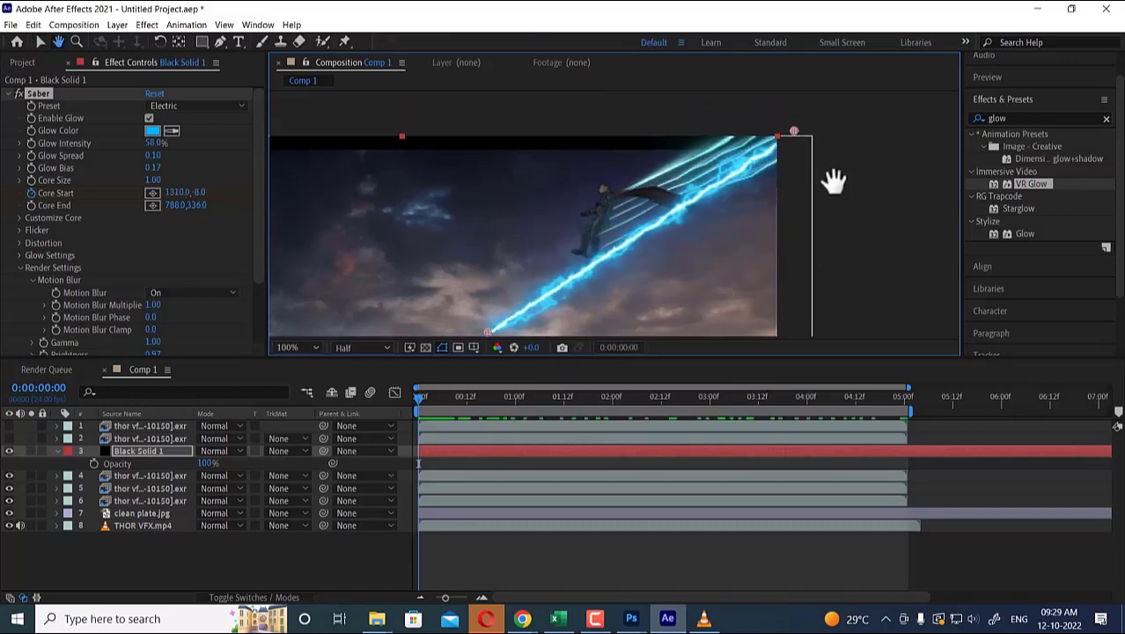
click(149, 194)
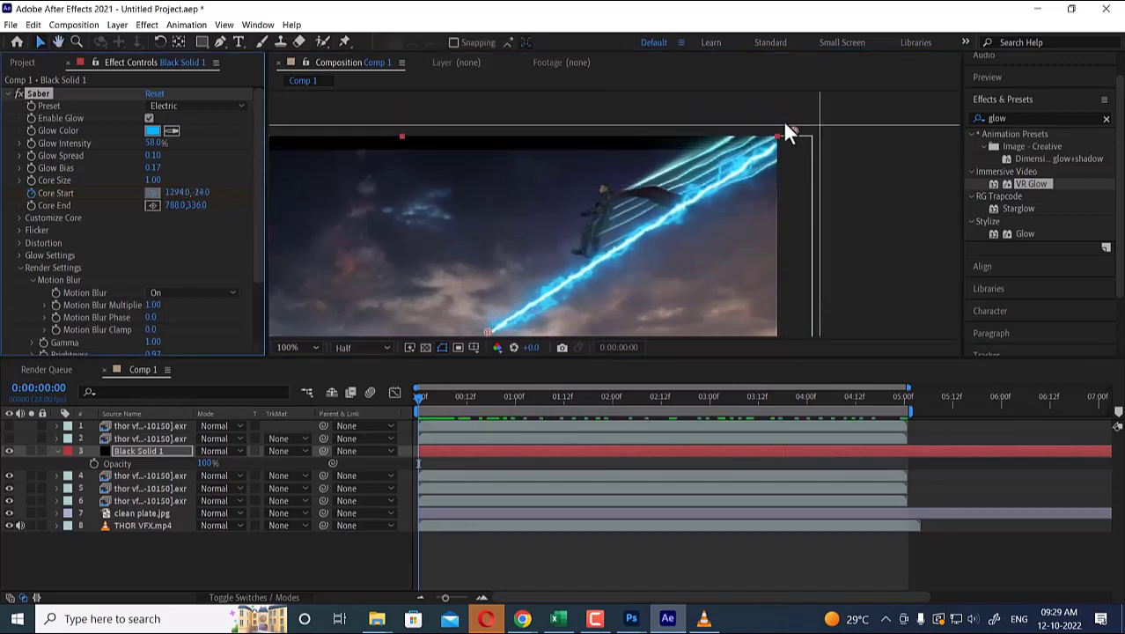
click(785, 125)
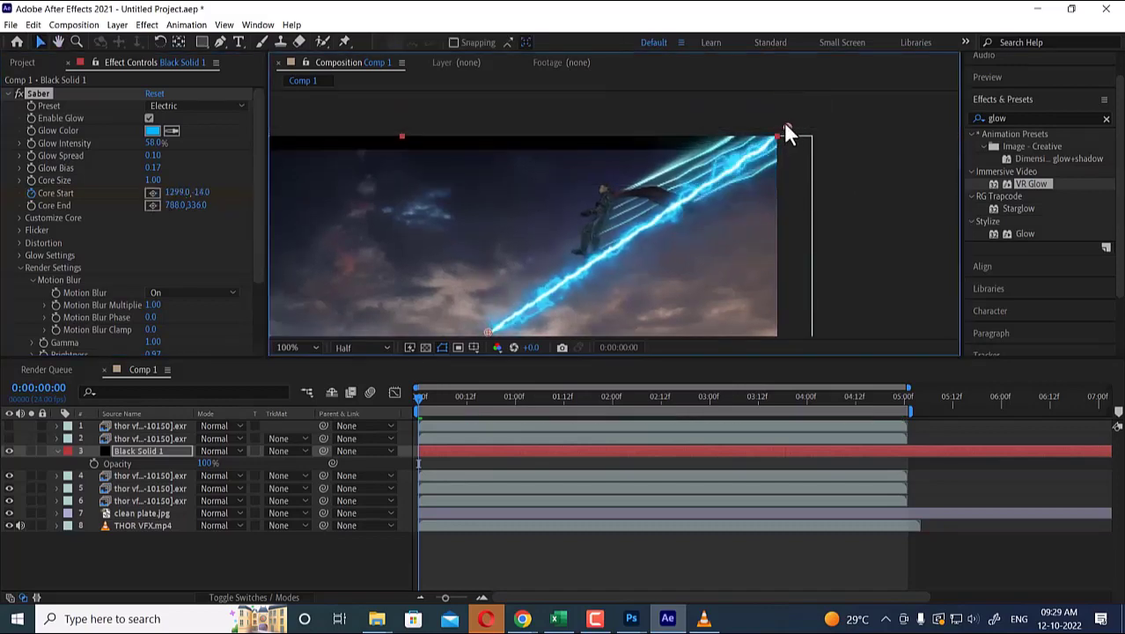
click(30, 204)
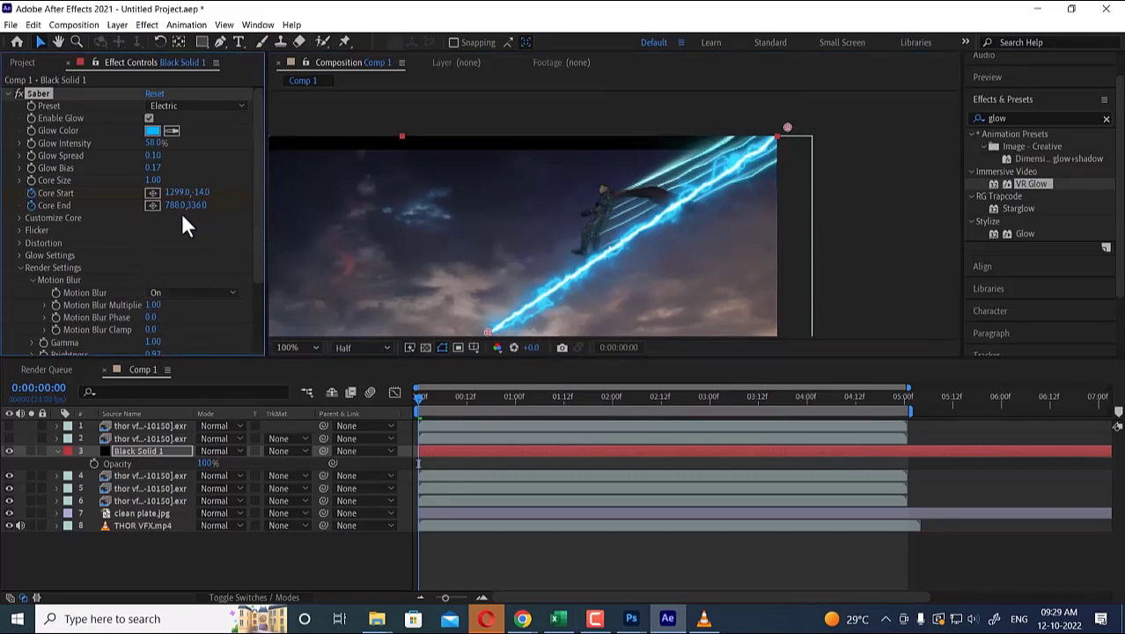
click(153, 205)
click(609, 216)
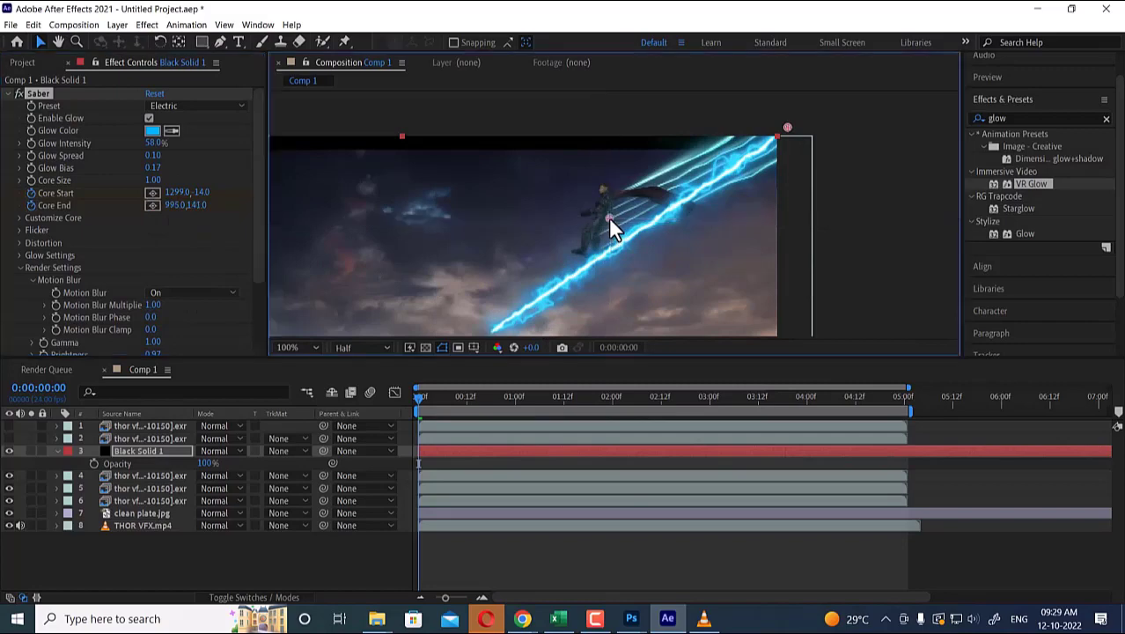
At 0:00:05:00, keyframe Saber's Core End at 788.0,336.0 on the landed Thor's body.
drag(428, 397, 901, 397)
middle_drag(872, 246, 872, 212)
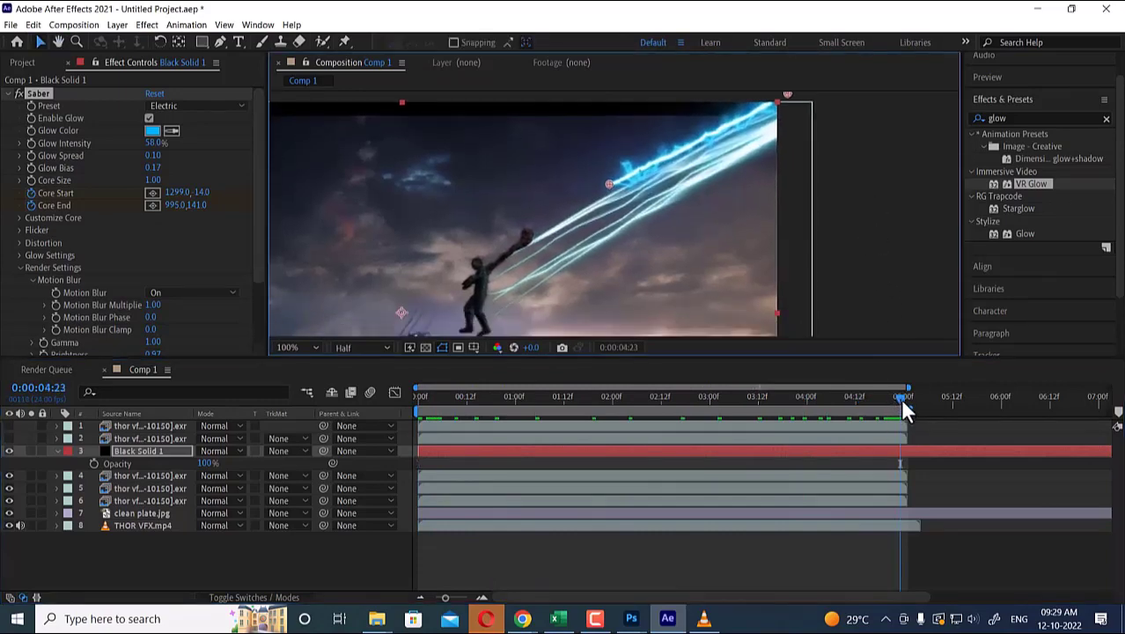
click(906, 407)
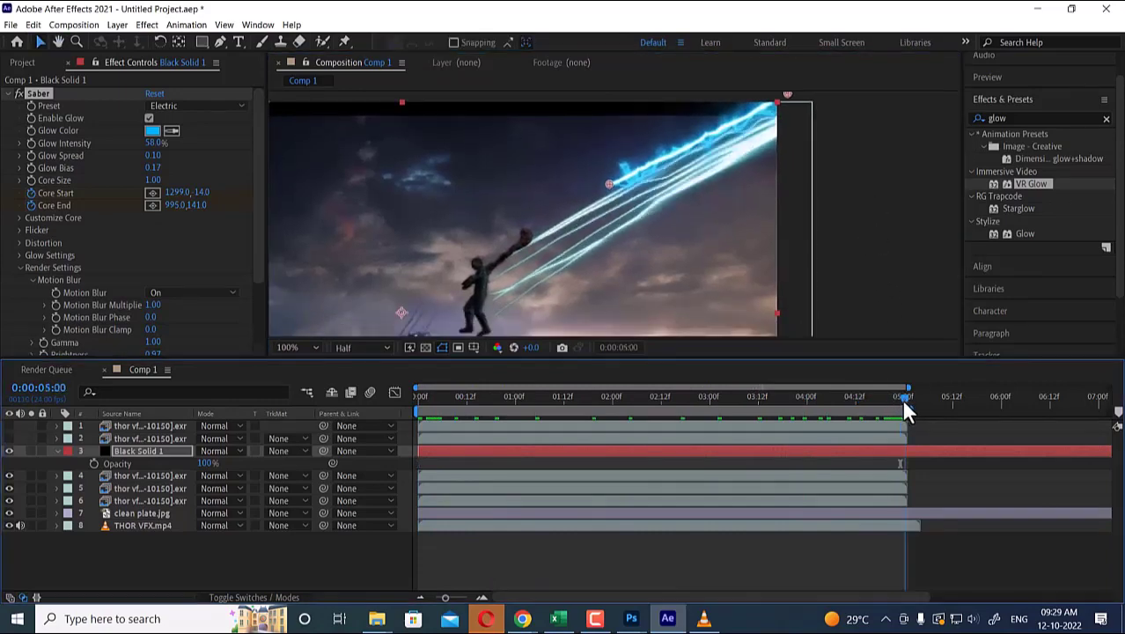
click(153, 206)
click(489, 297)
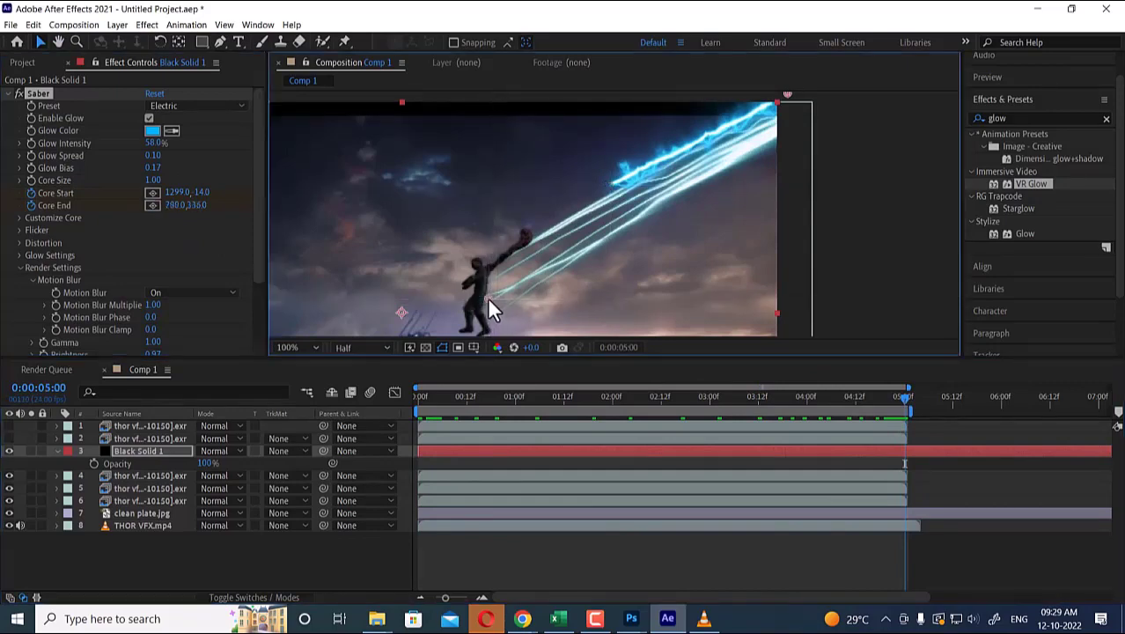
Scrub back through the composition and play it from the start to check how the animated Saber beam follows Thor.
click(759, 397)
drag(687, 410, 533, 416)
key(Home)
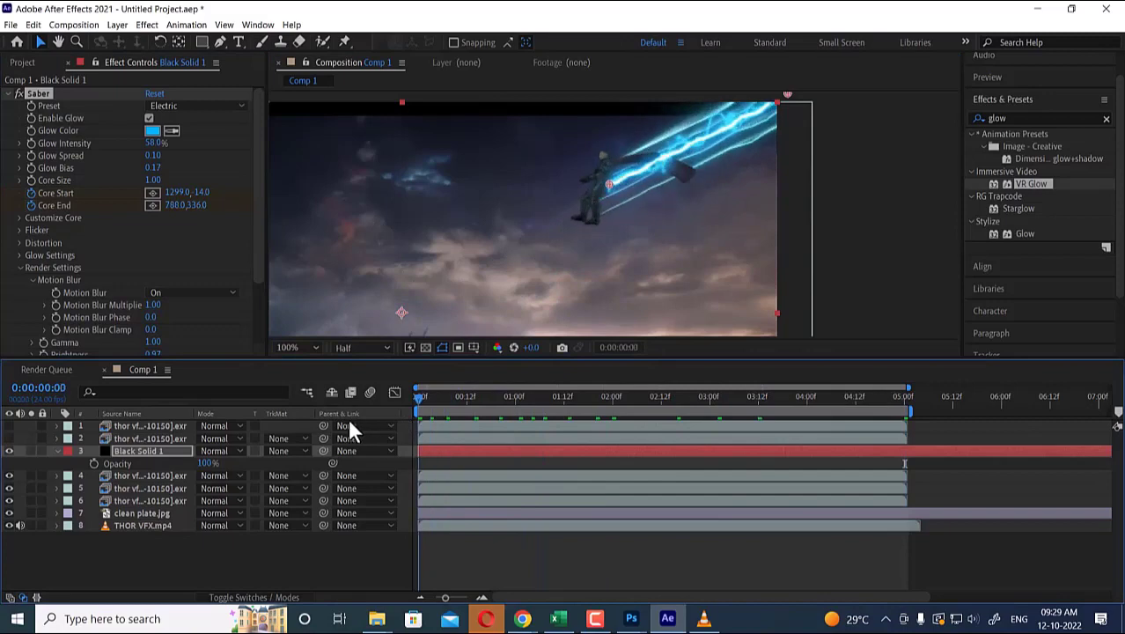
key(space)
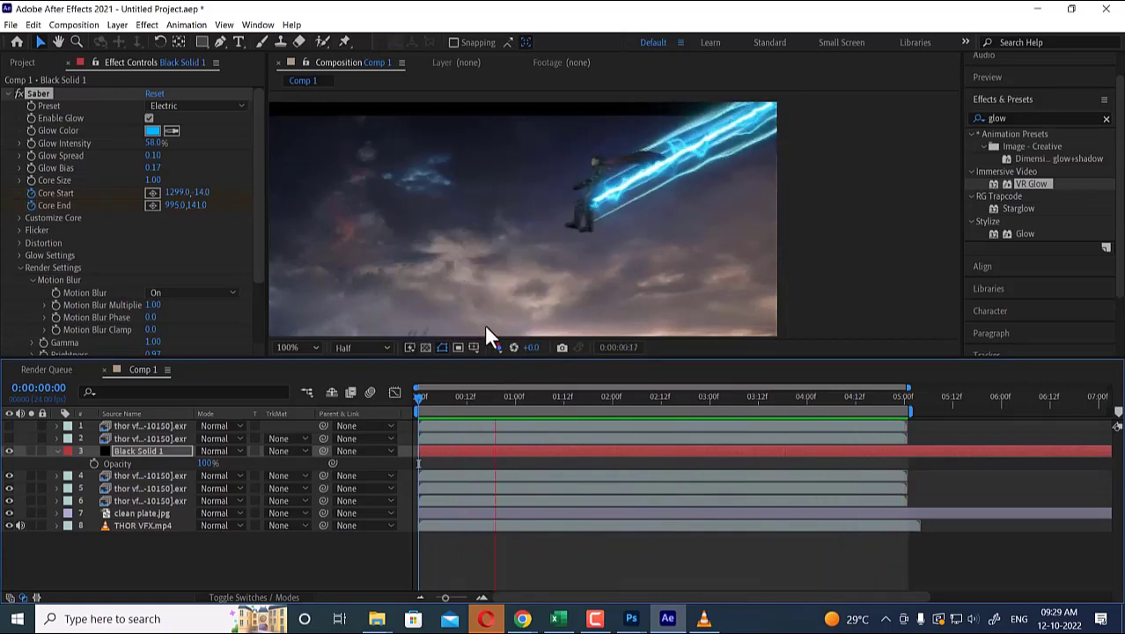
At 0:00:03:05, keyframe Saber's Core End at 846.0,258.0 on Thor's back.
click(641, 397)
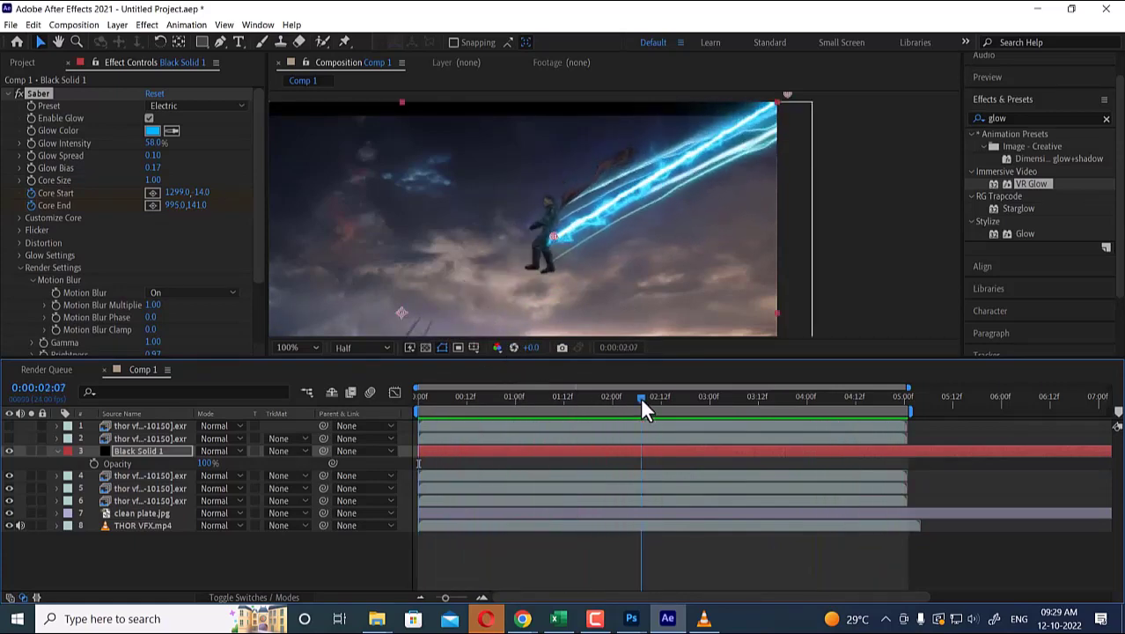
drag(653, 403, 730, 405)
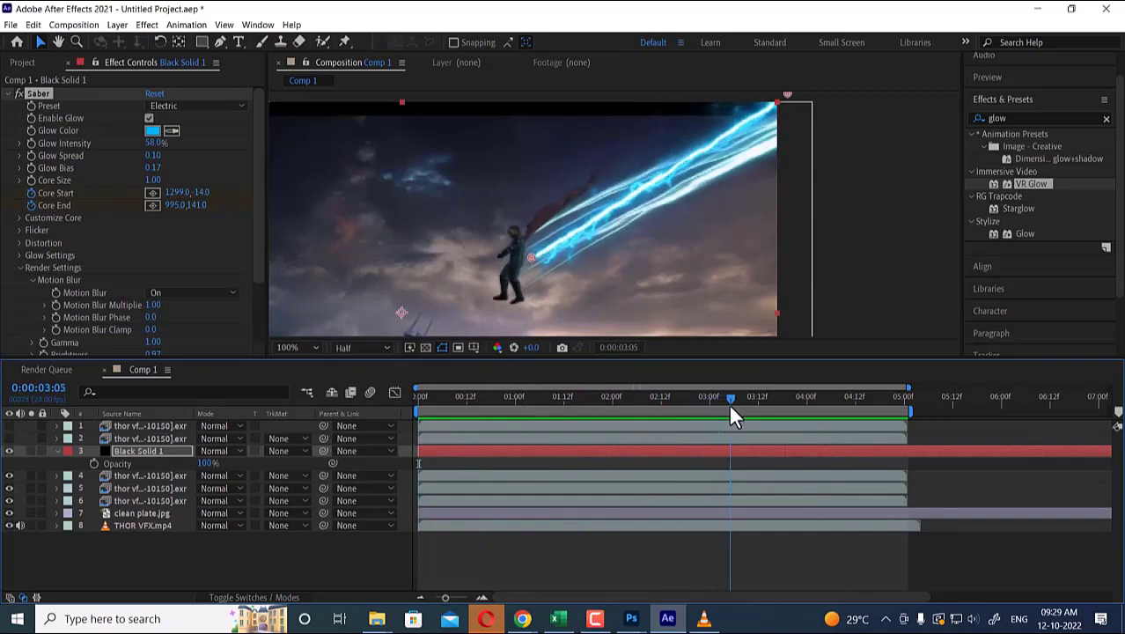
click(152, 205)
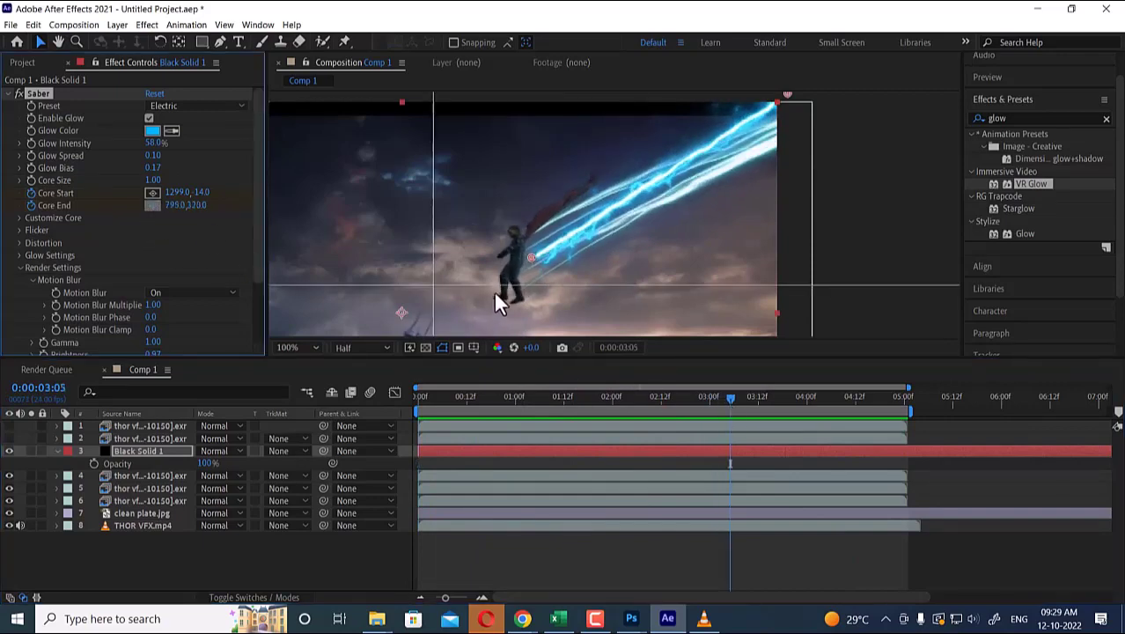
click(517, 270)
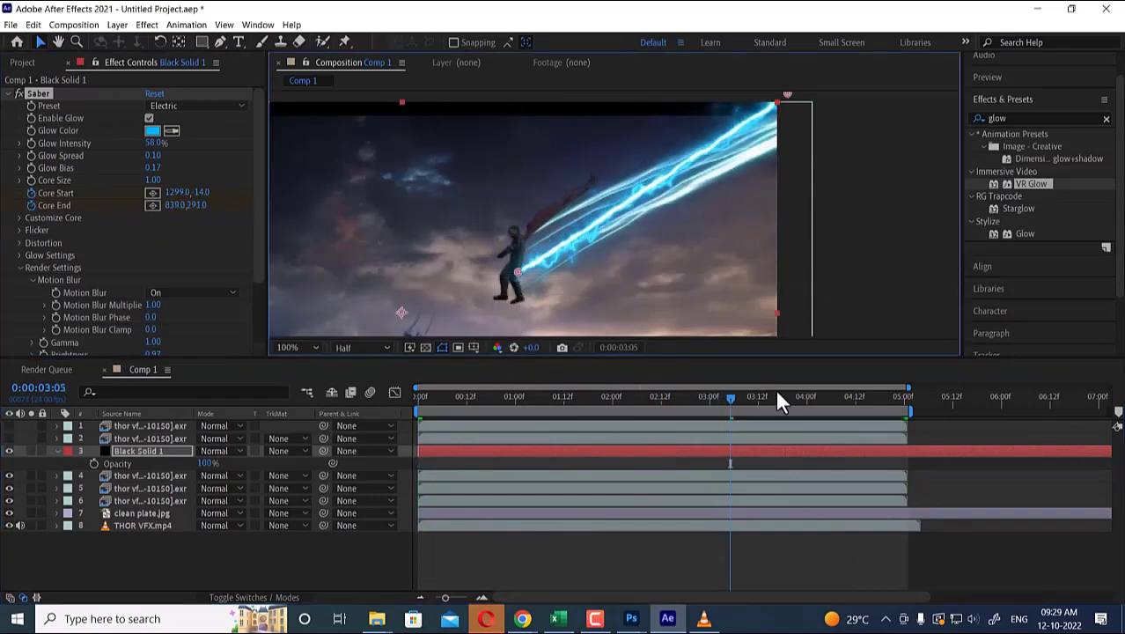
click(153, 205)
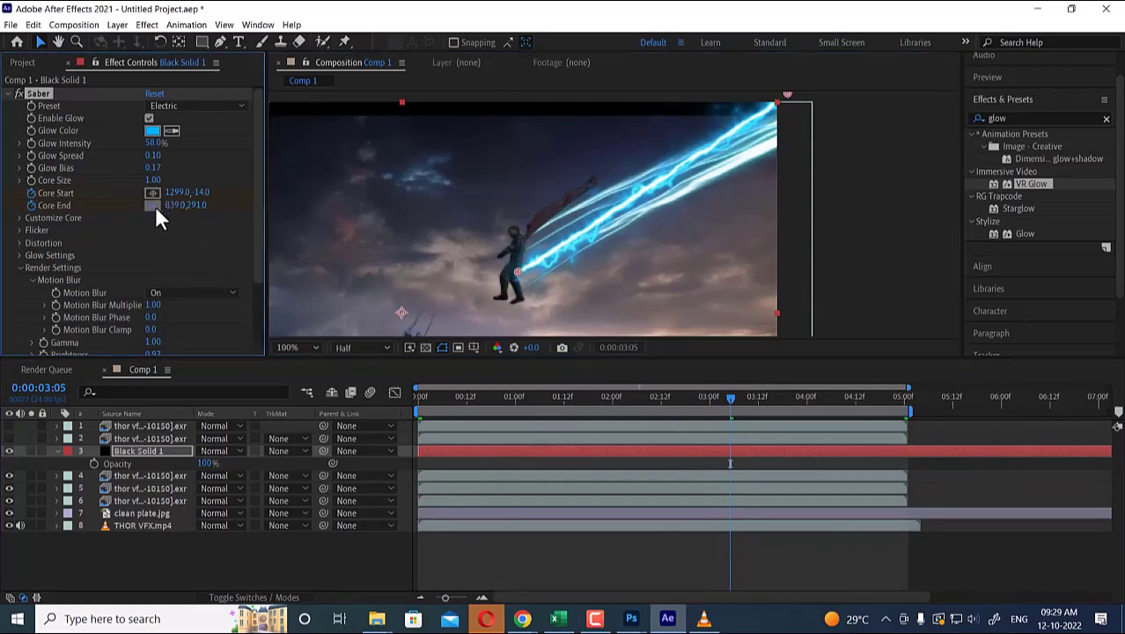
click(523, 255)
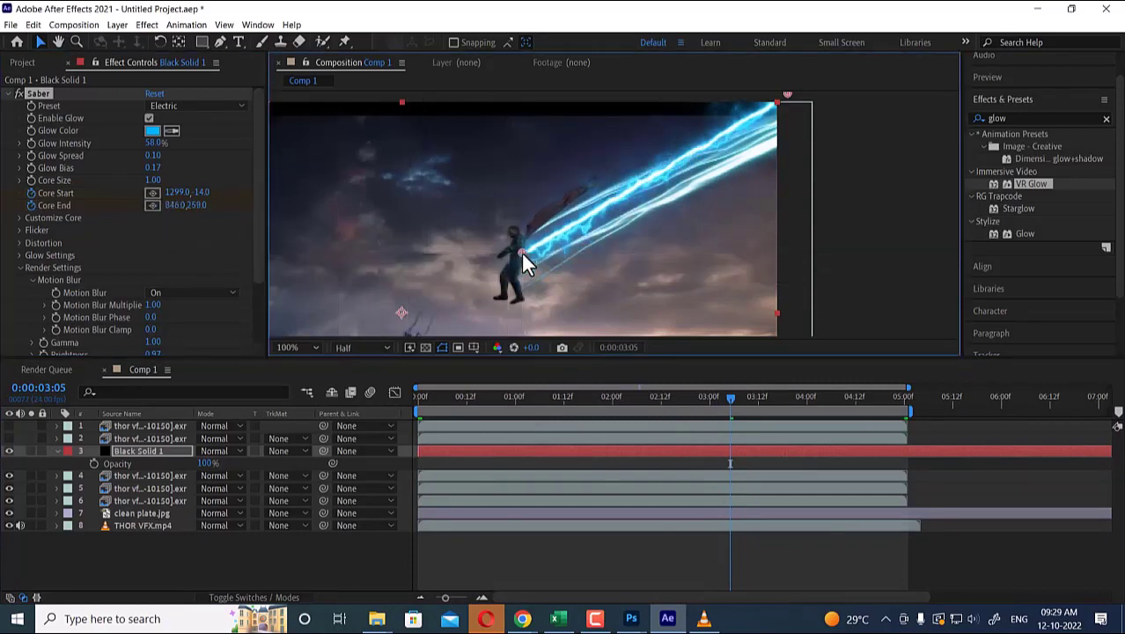
At 0:00:03:05, keyframe Saber's Core Start at 1340.0,8.0 outside the frame so the beam lines up with the lightning.
click(152, 192)
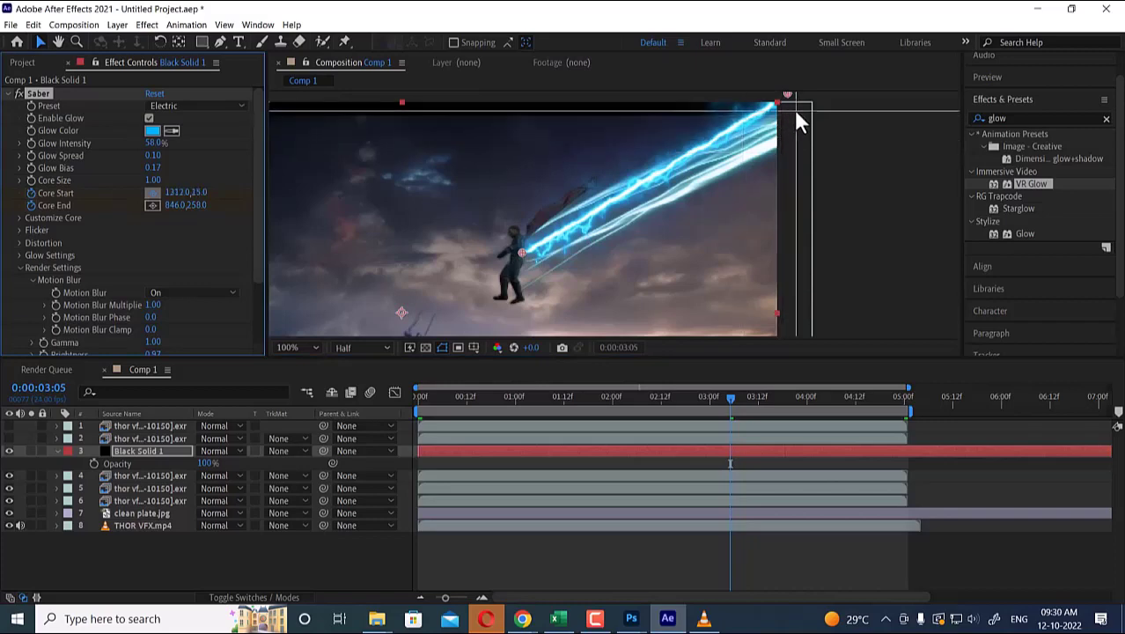
click(786, 164)
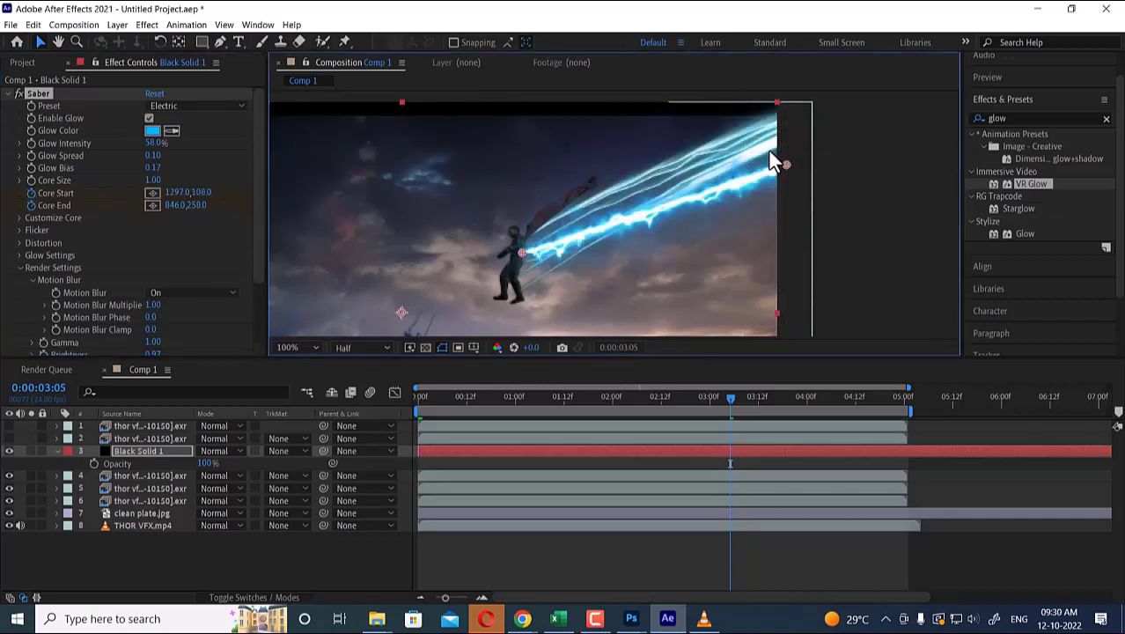
click(153, 193)
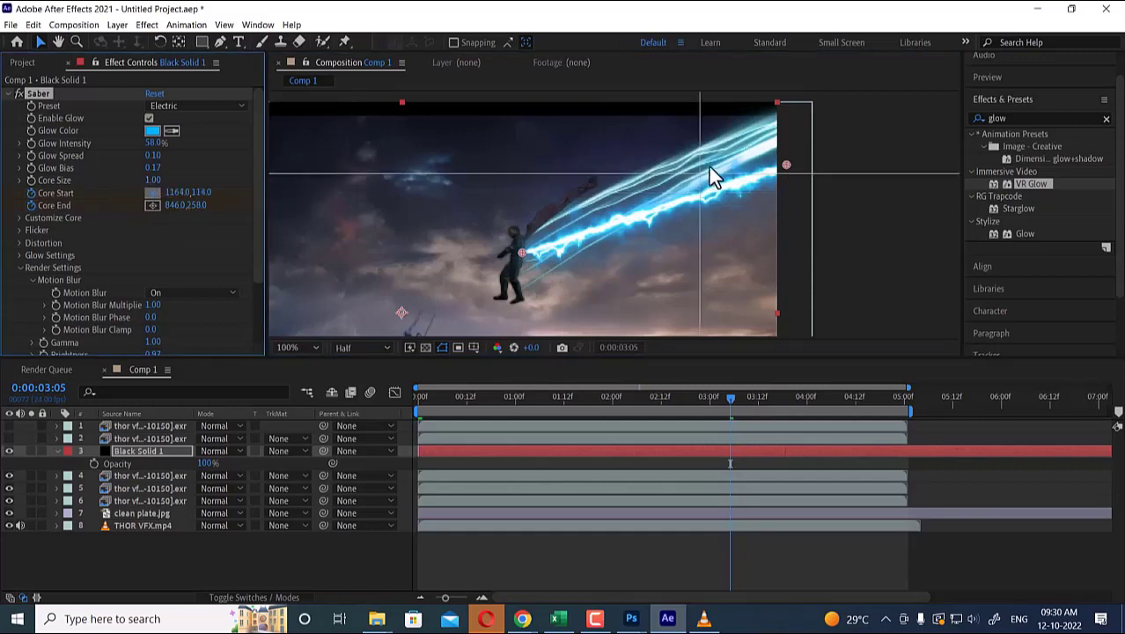
click(811, 106)
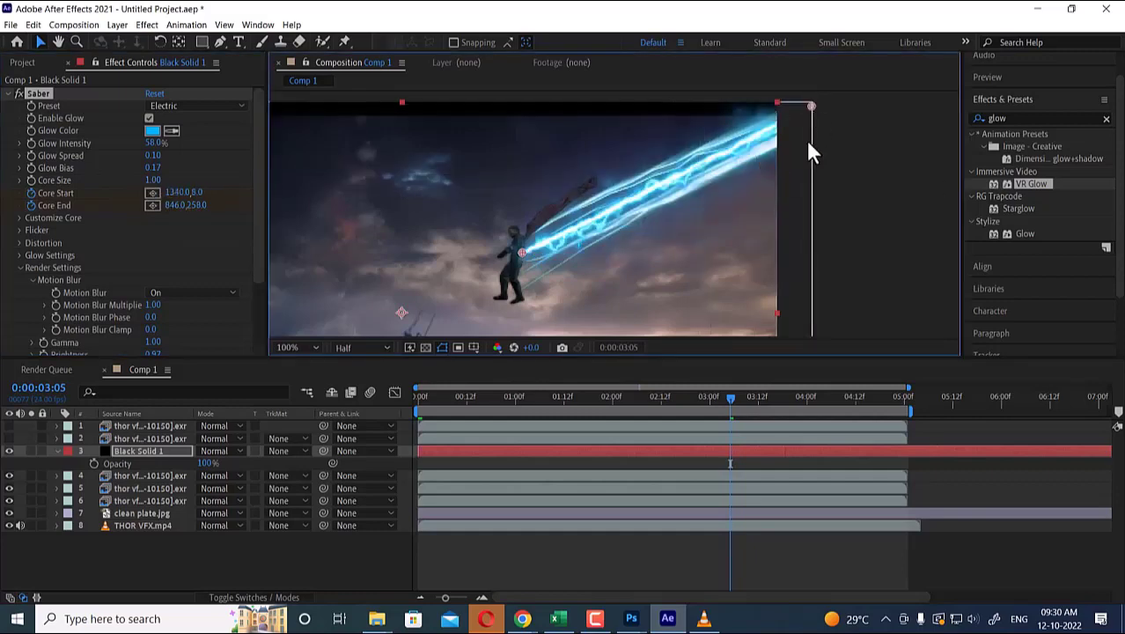
At 0:00:04:17, keyframe Saber's Core End at 789.0,331.0 on Thor's back.
key(space)
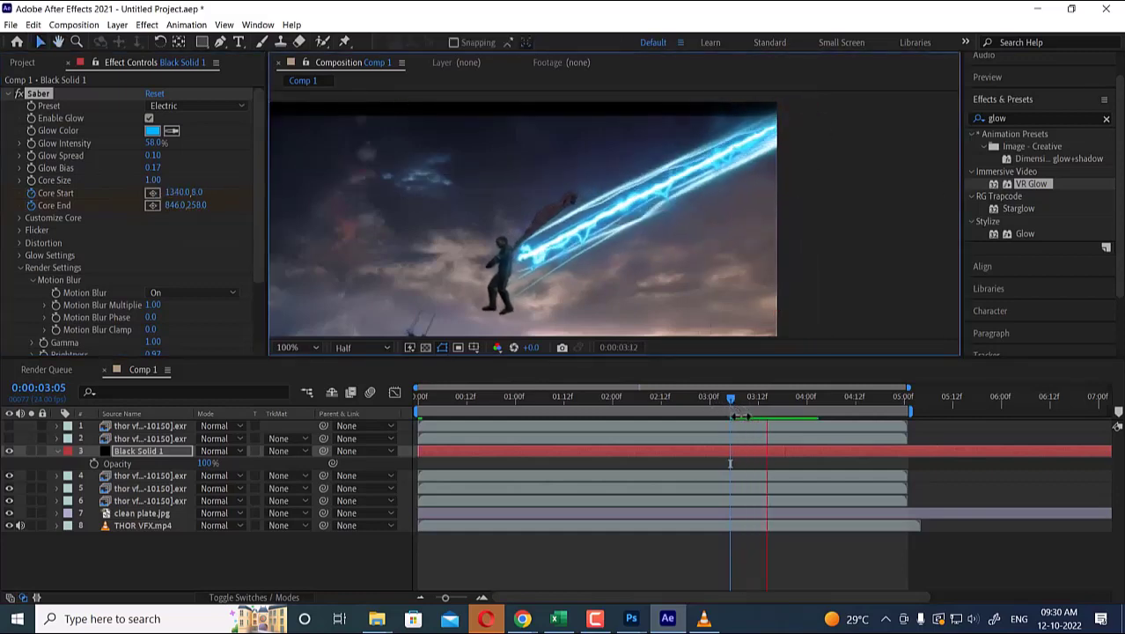
key(space)
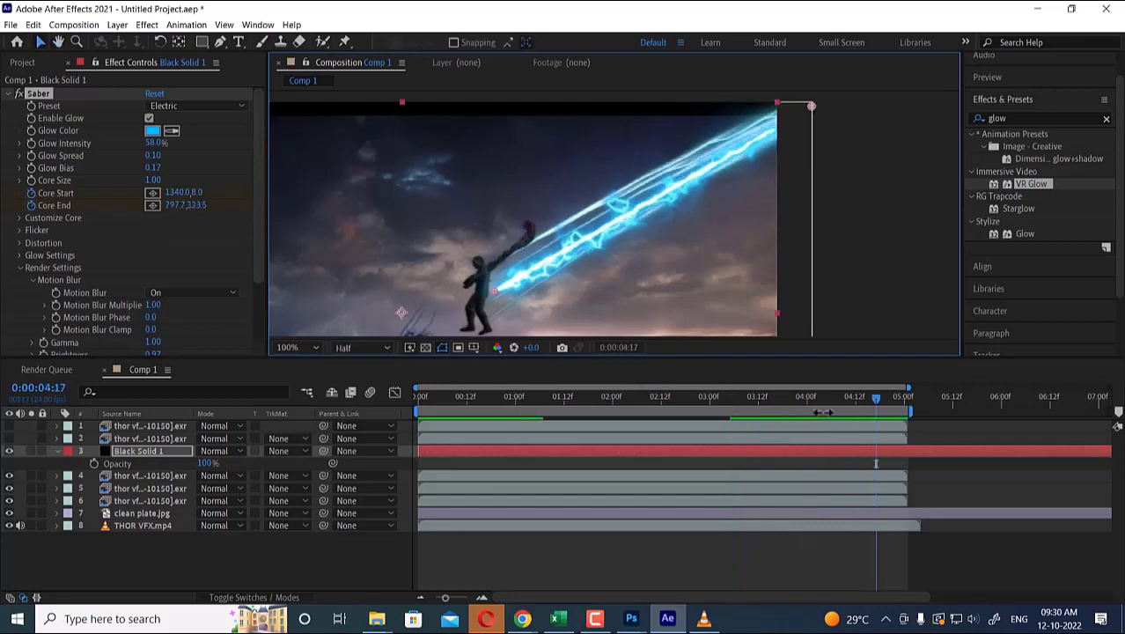
click(152, 193)
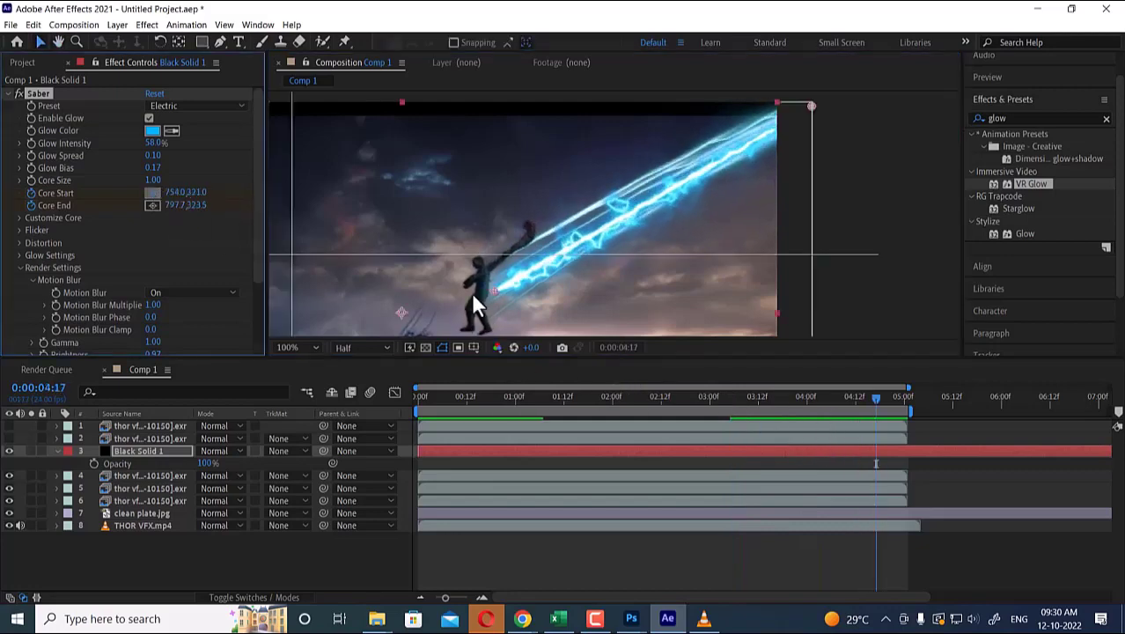
click(154, 206)
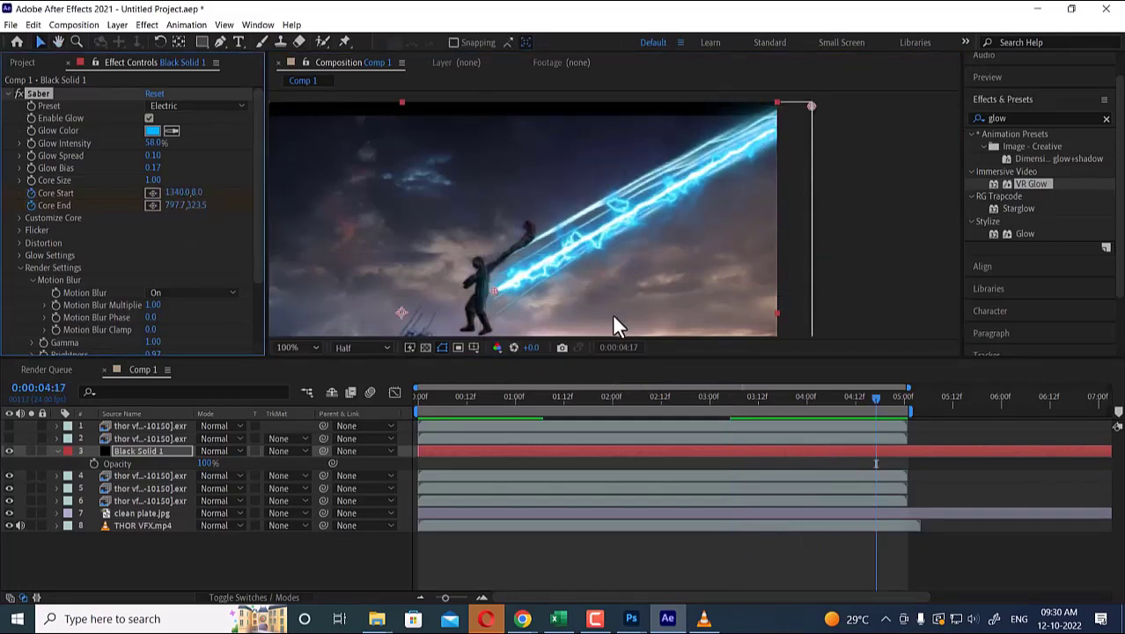
click(151, 207)
click(490, 298)
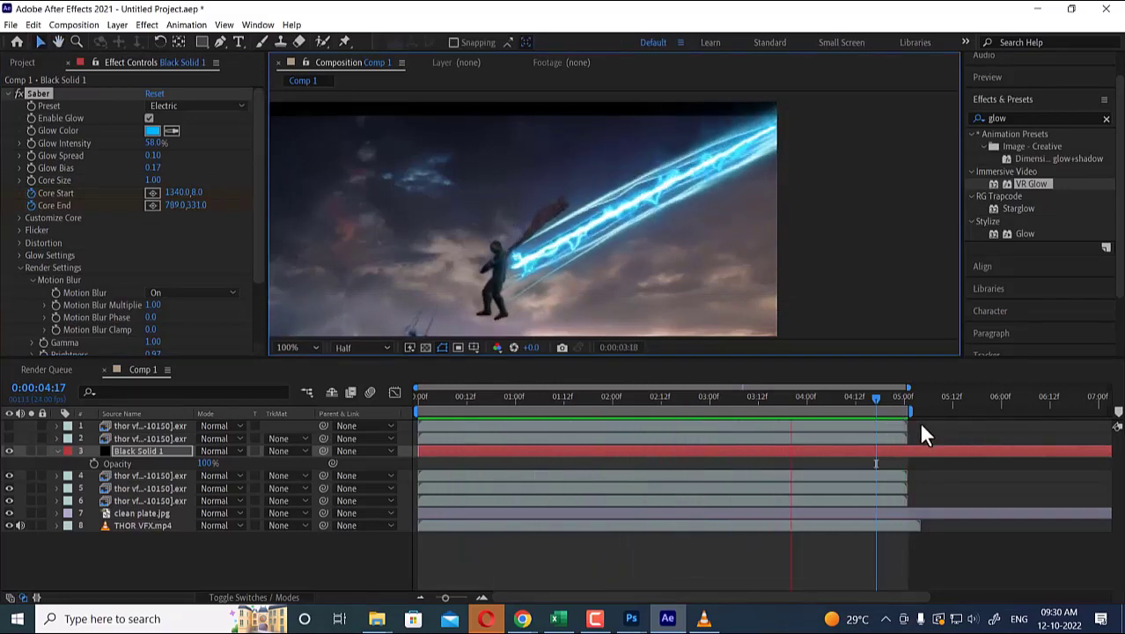
Play and scrub the composition between 0:00:03:23 and 0:00:04:19 to check how the Saber beam stays attached to Thor.
scroll(781, 235, down, 1)
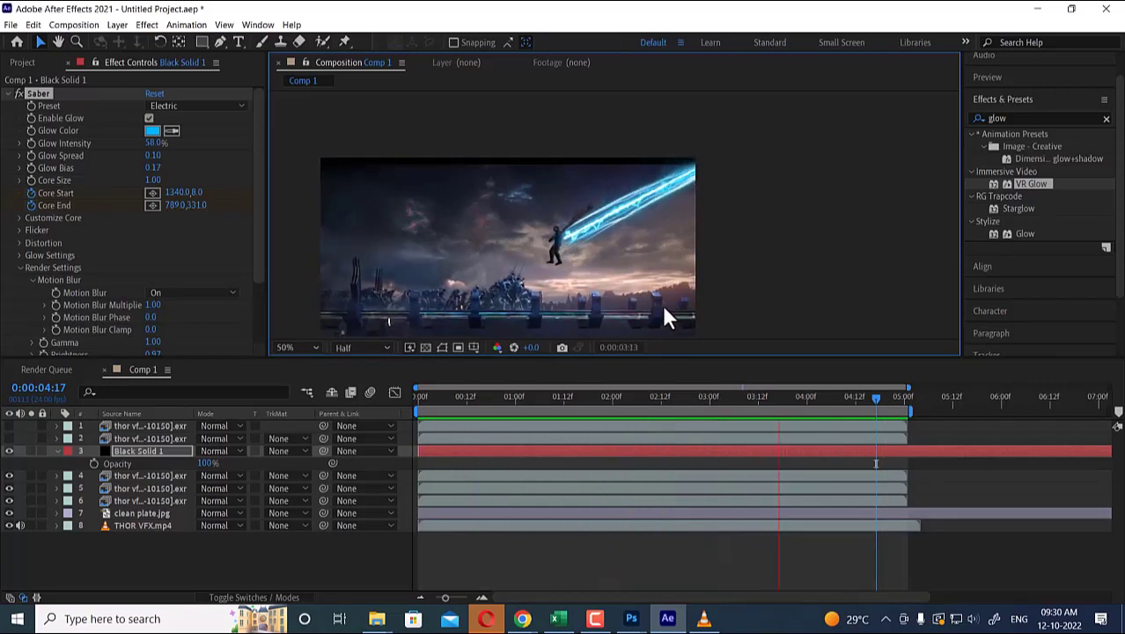
click(596, 621)
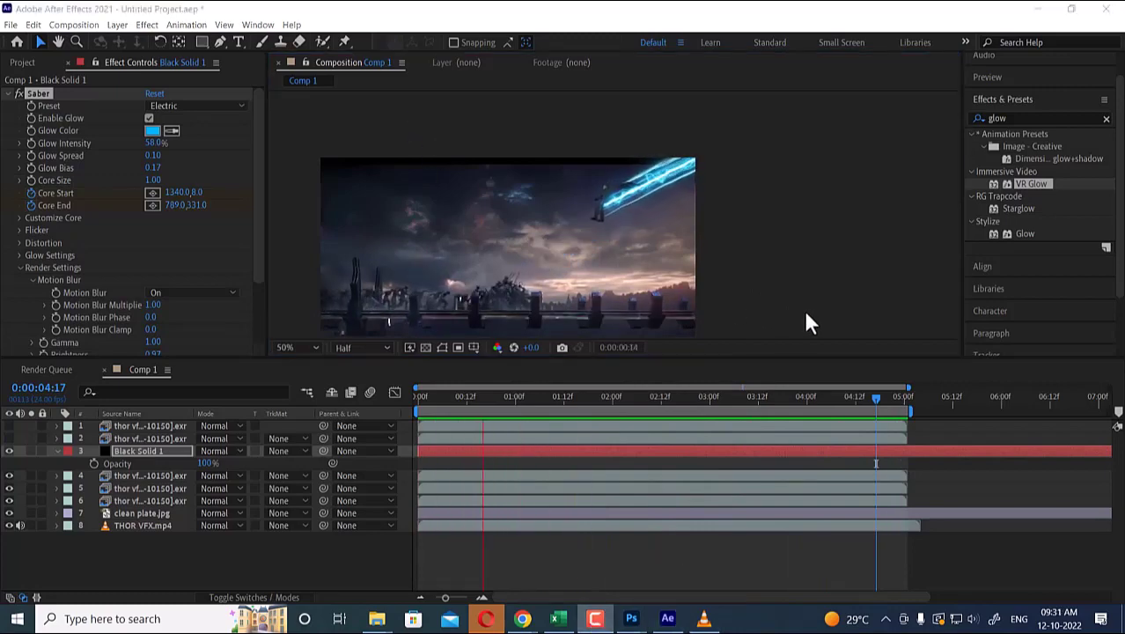
click(873, 403)
drag(873, 400, 882, 400)
scroll(571, 240, up, 2)
scroll(577, 276, down, 3)
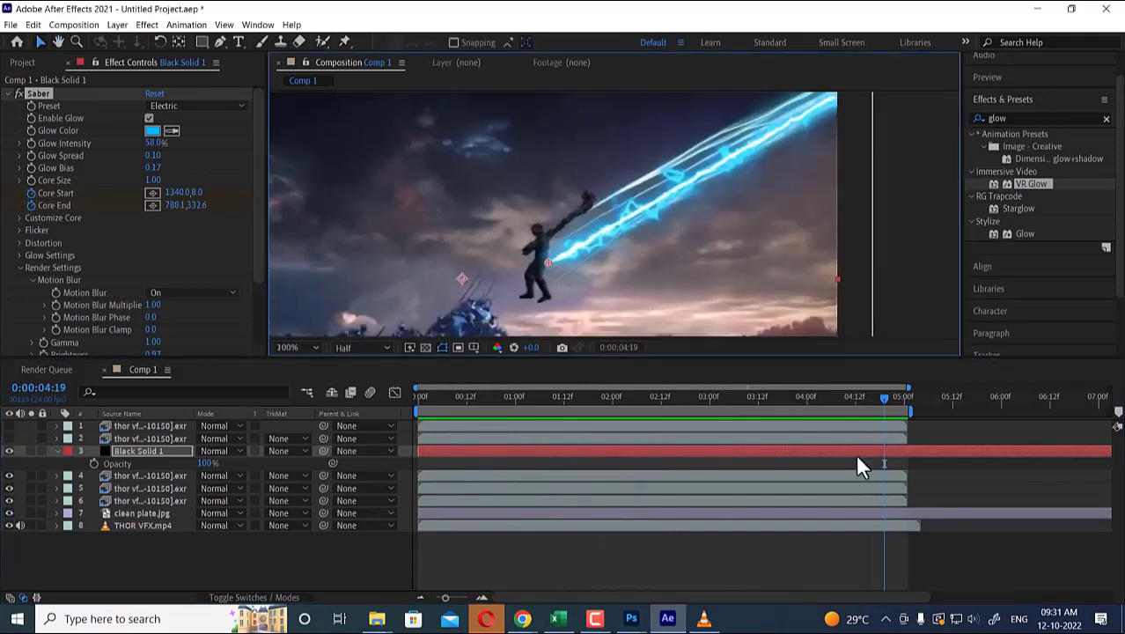
mouse_move(880, 398)
mouse_down()
mouse_move(828, 410)
mouse_move(879, 404)
mouse_move(868, 407)
mouse_up()
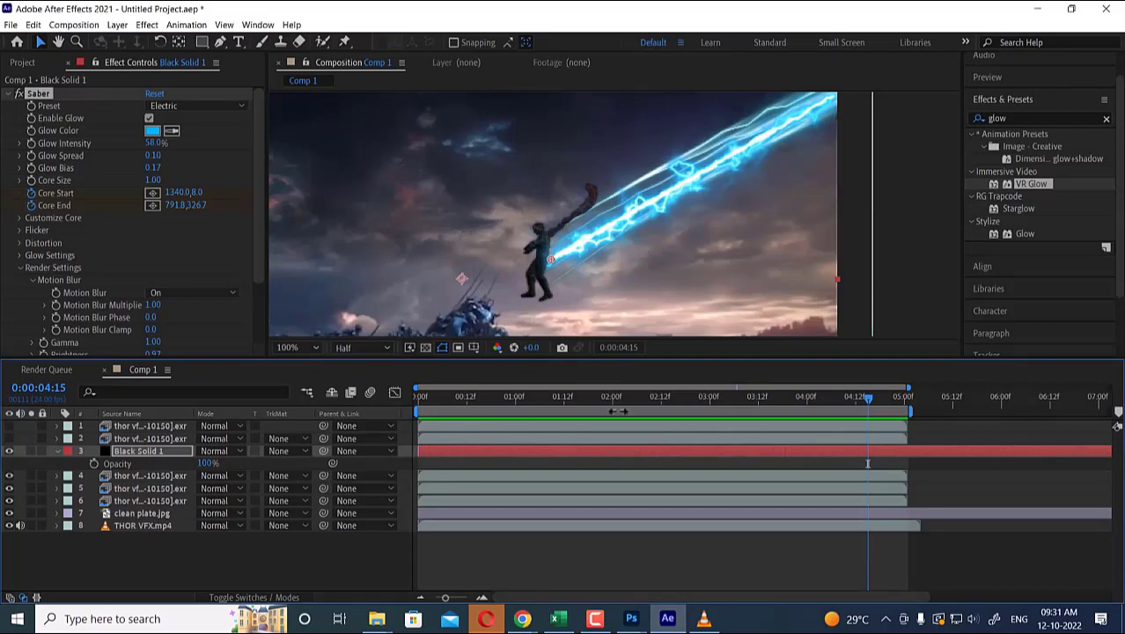
drag(867, 398, 803, 408)
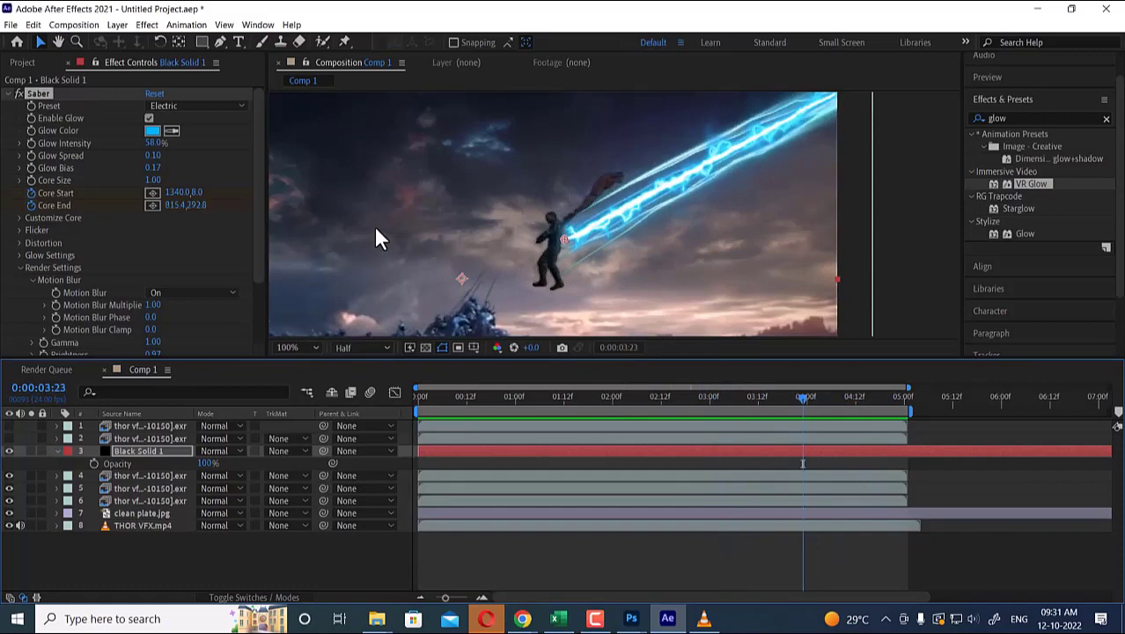
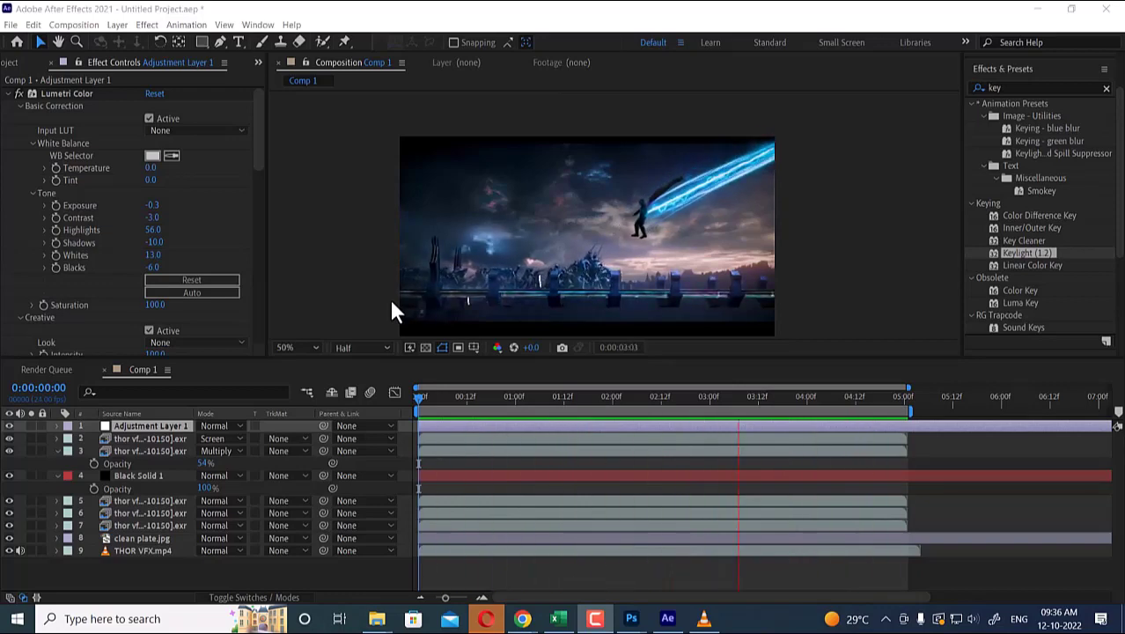
Check the graded composite, select all its layers and add Comp 1 to the render queue.
scroll(398, 115, up, 2)
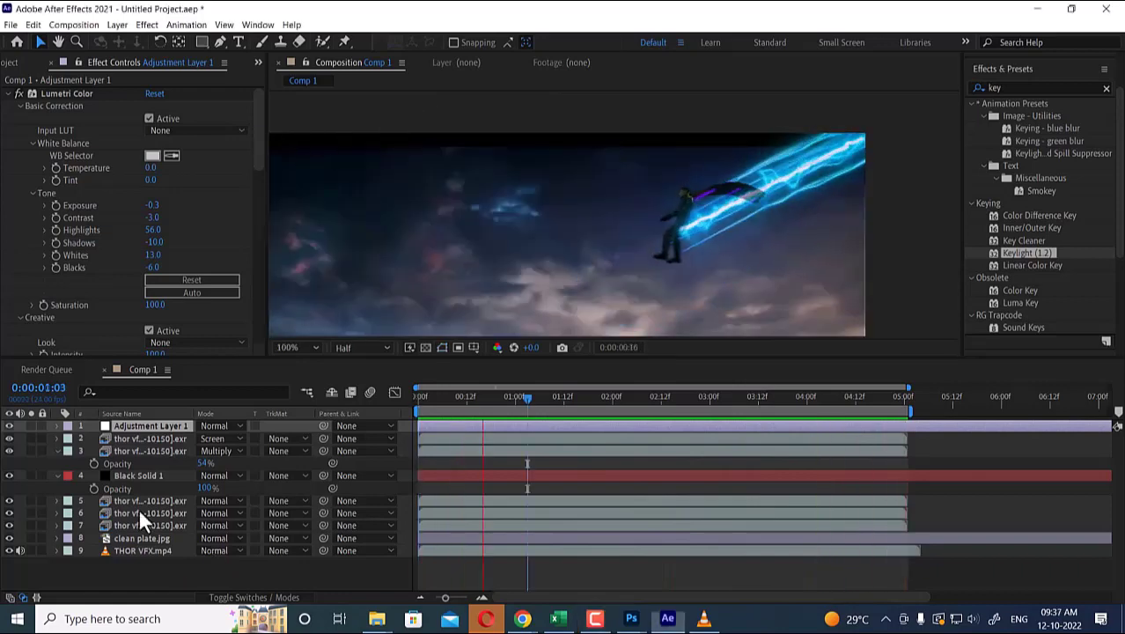
drag(166, 562, 179, 356)
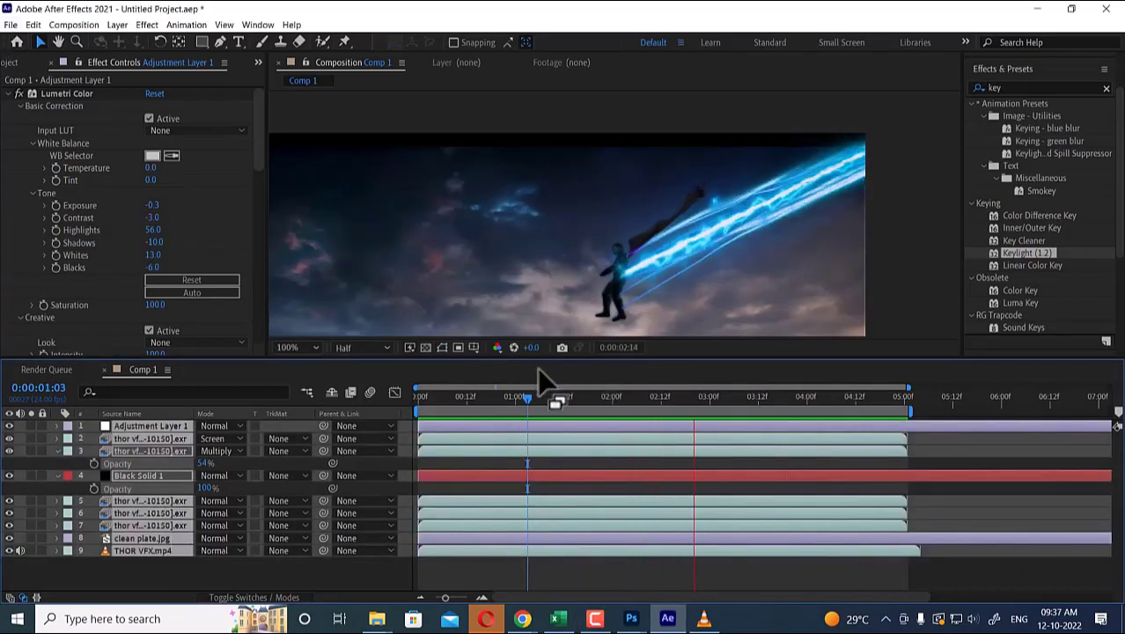
drag(499, 395, 429, 400)
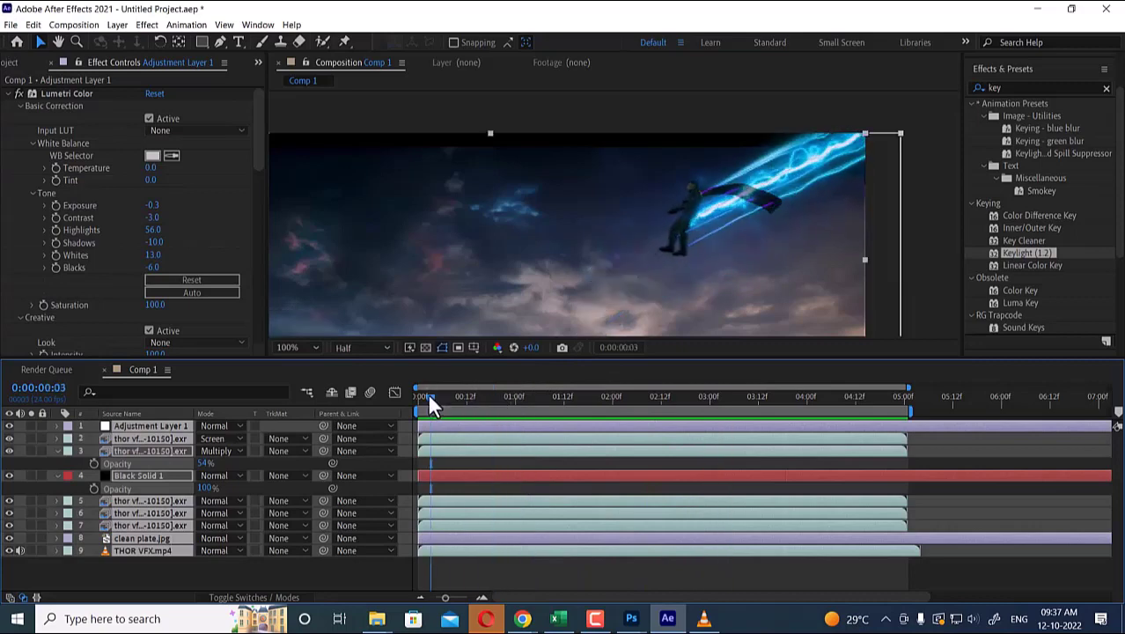
click(9, 25)
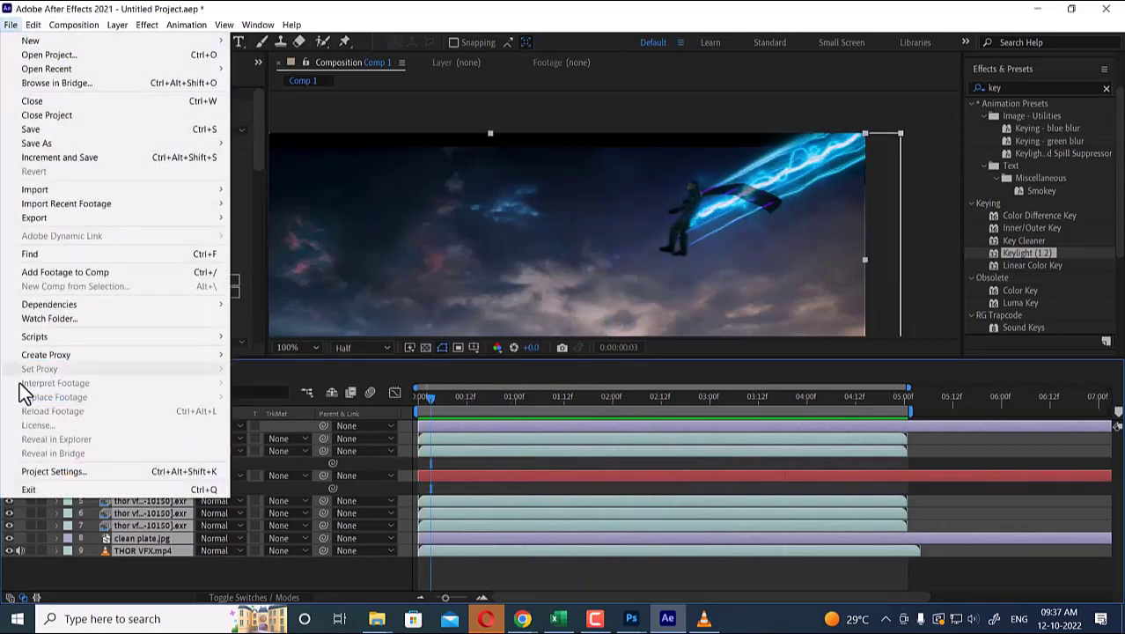
mouse_move(111, 220)
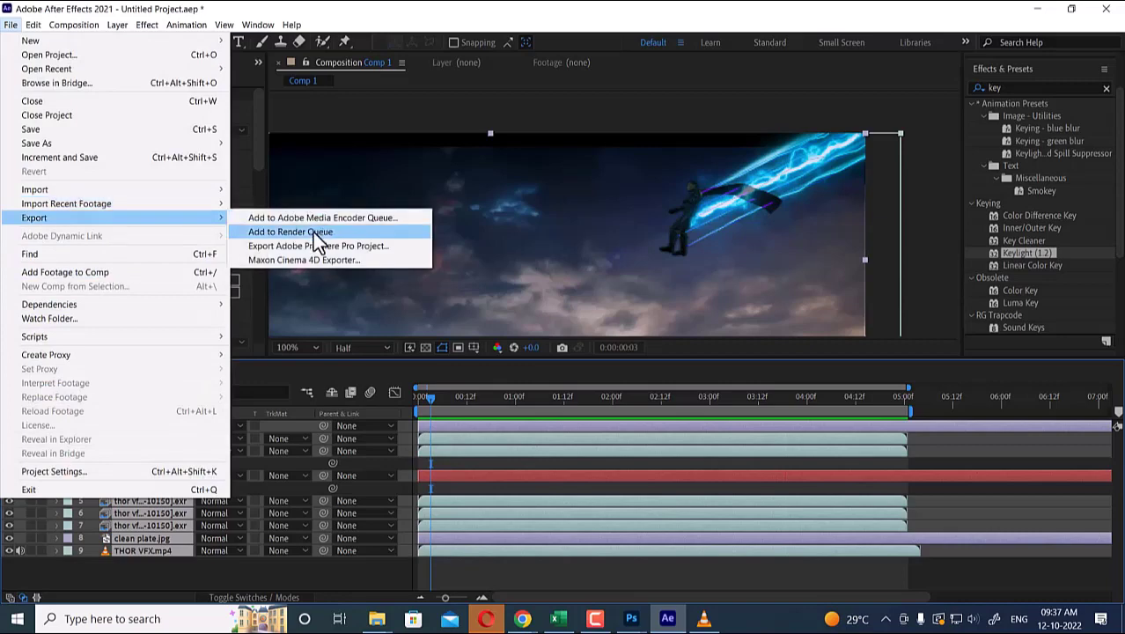
click(339, 231)
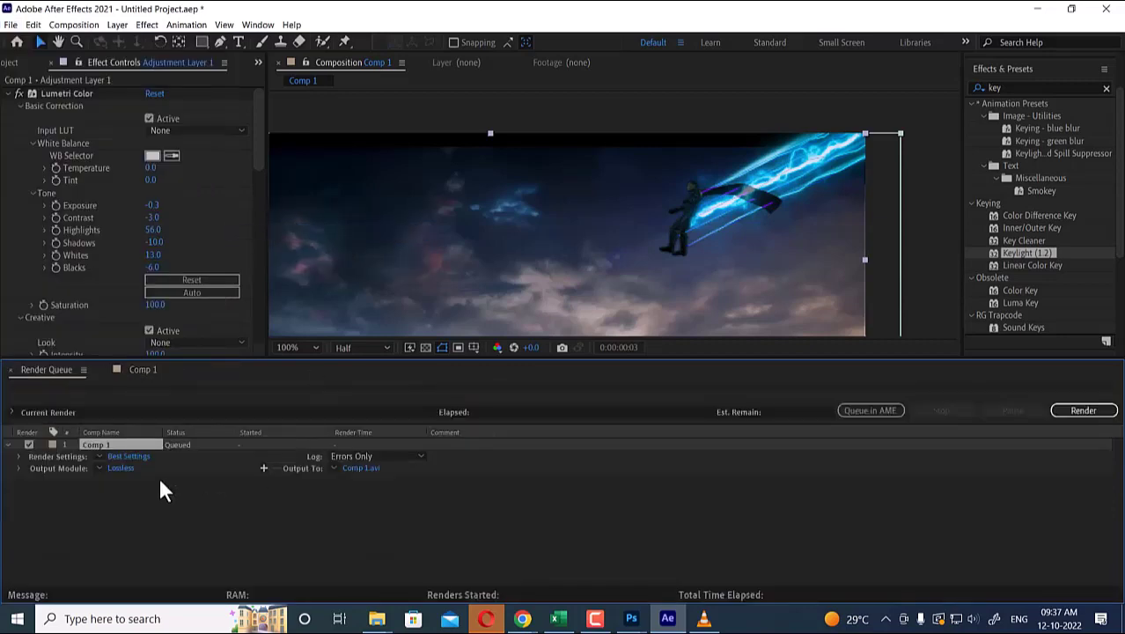
Accept Comp 1's render settings based on Best Settings and set the output module format to QuickTime.
click(132, 456)
click(393, 102)
click(392, 101)
click(564, 444)
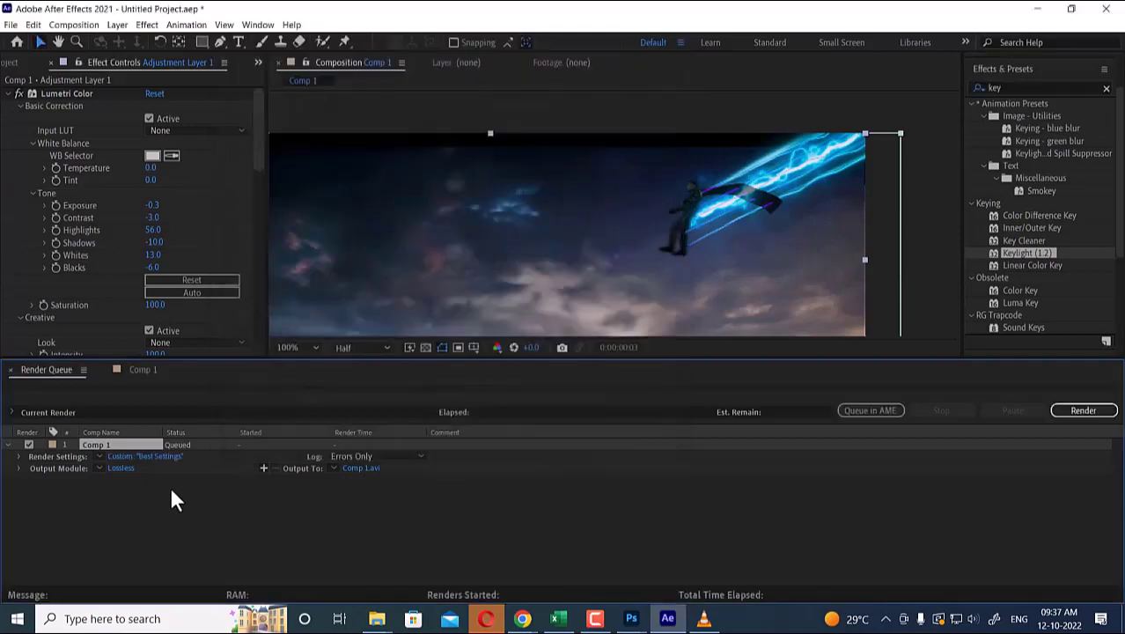
click(123, 467)
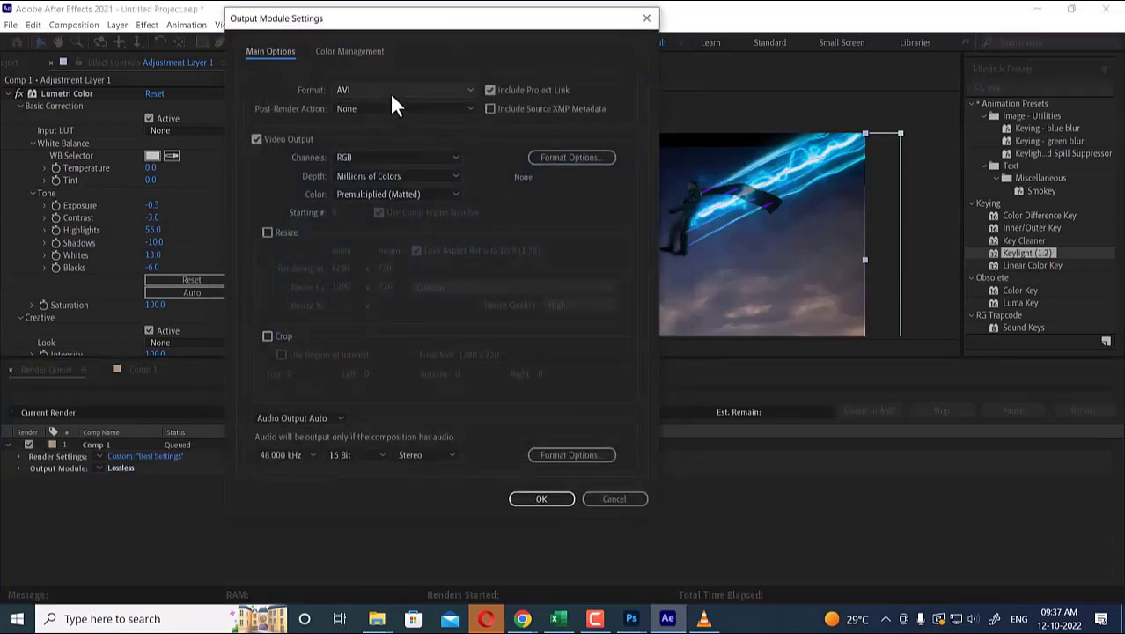
click(392, 93)
click(379, 254)
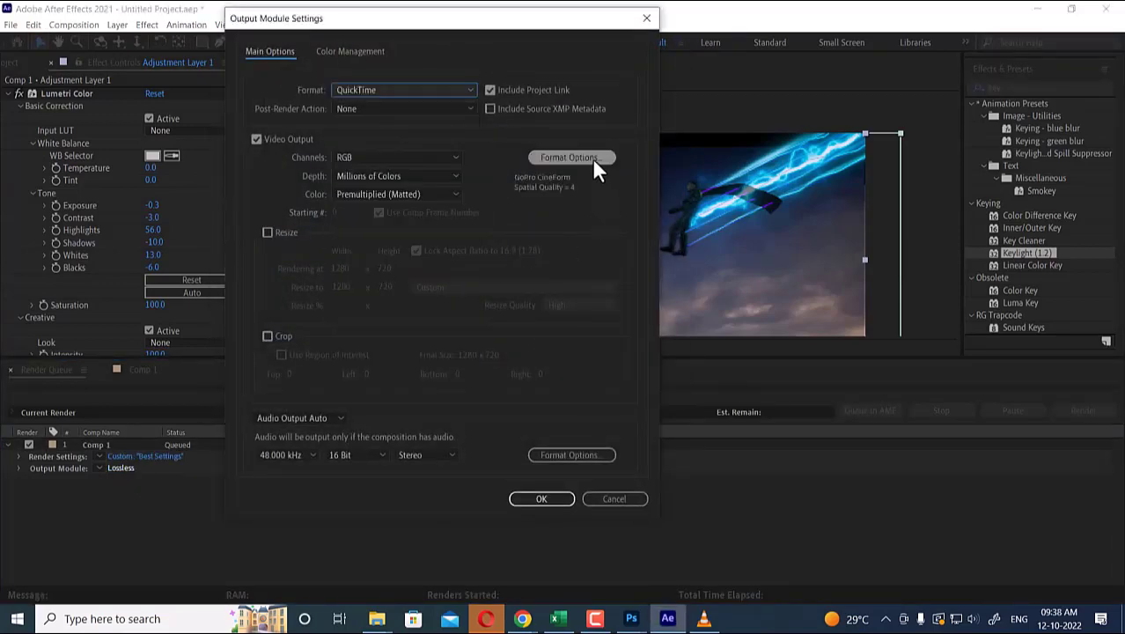
click(533, 499)
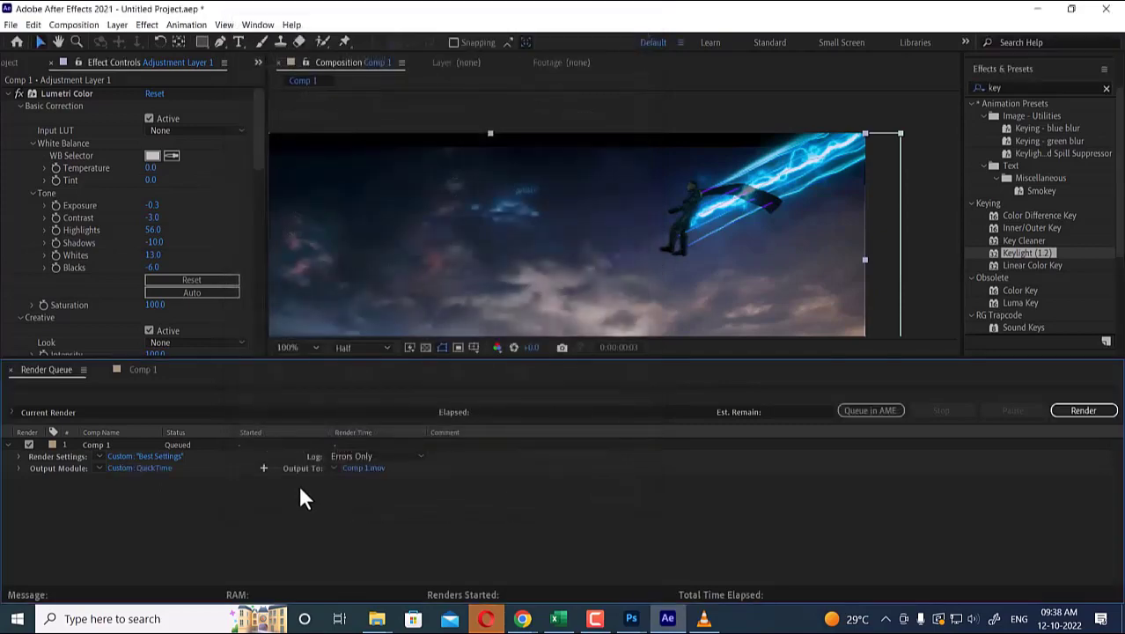
In File Explorer, create a folder named final inside the thor vfx project folder and open it.
click(362, 467)
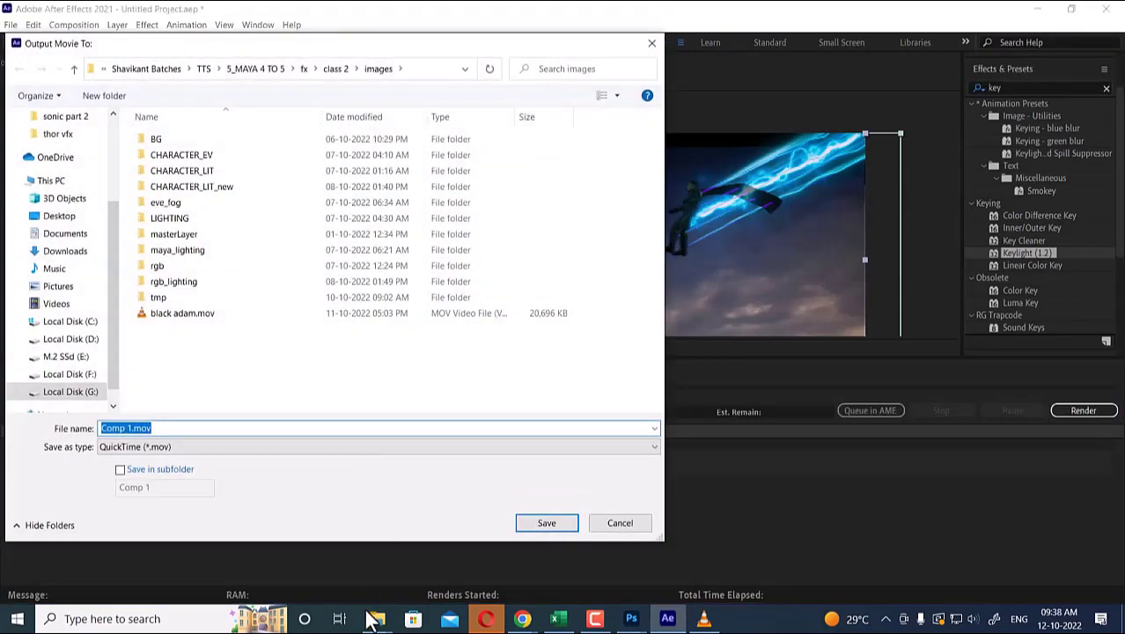
click(374, 620)
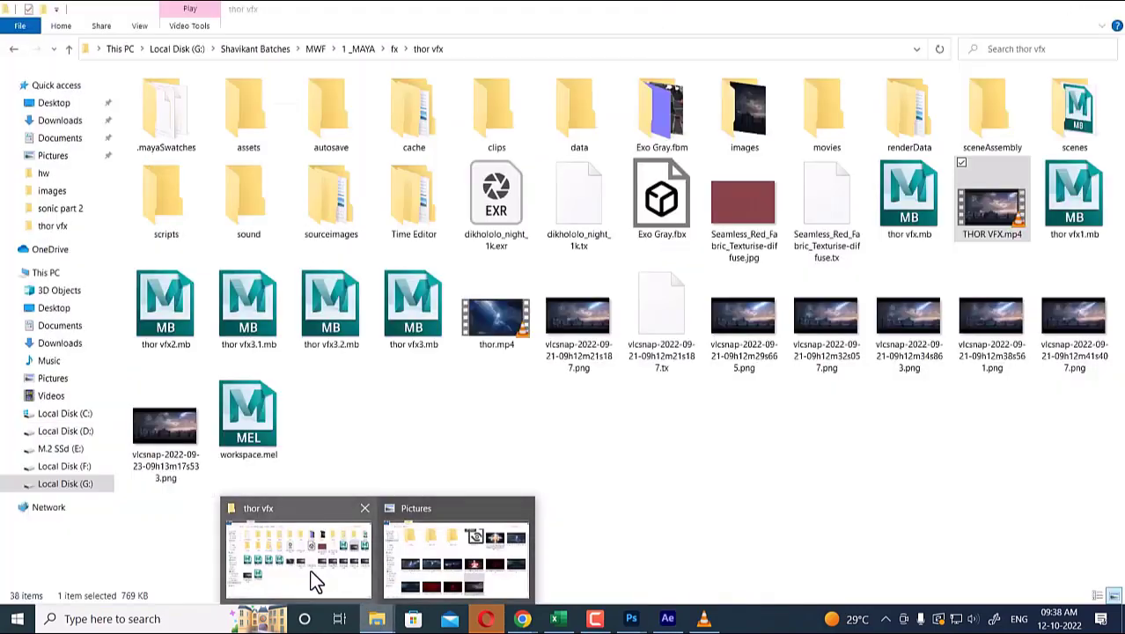
click(312, 583)
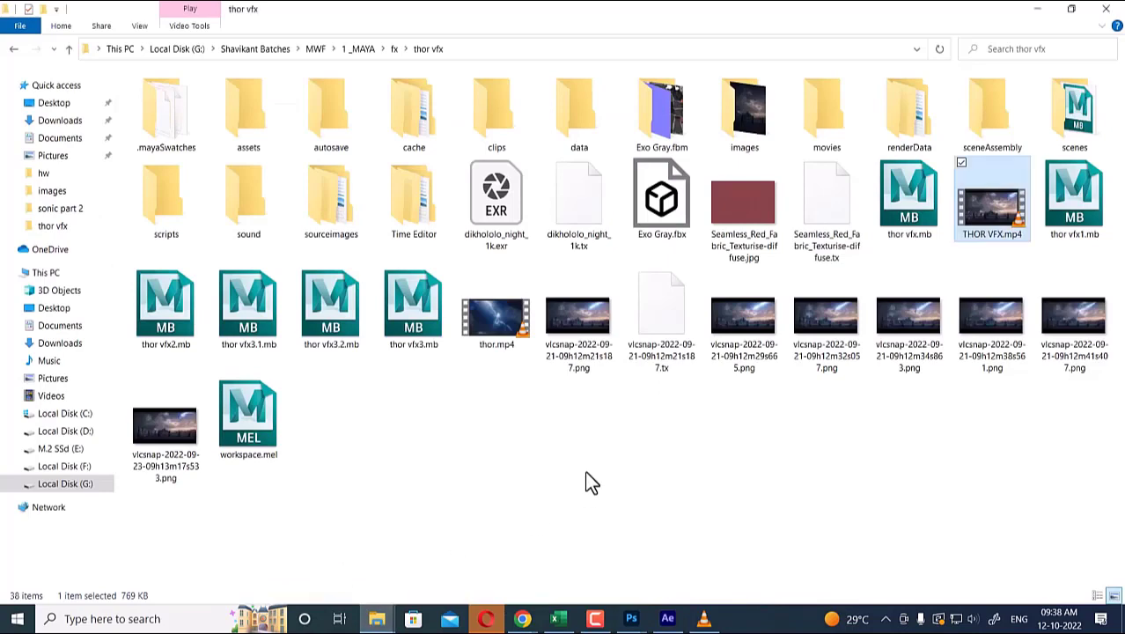
right_click(441, 441)
mouse_move(427, 407)
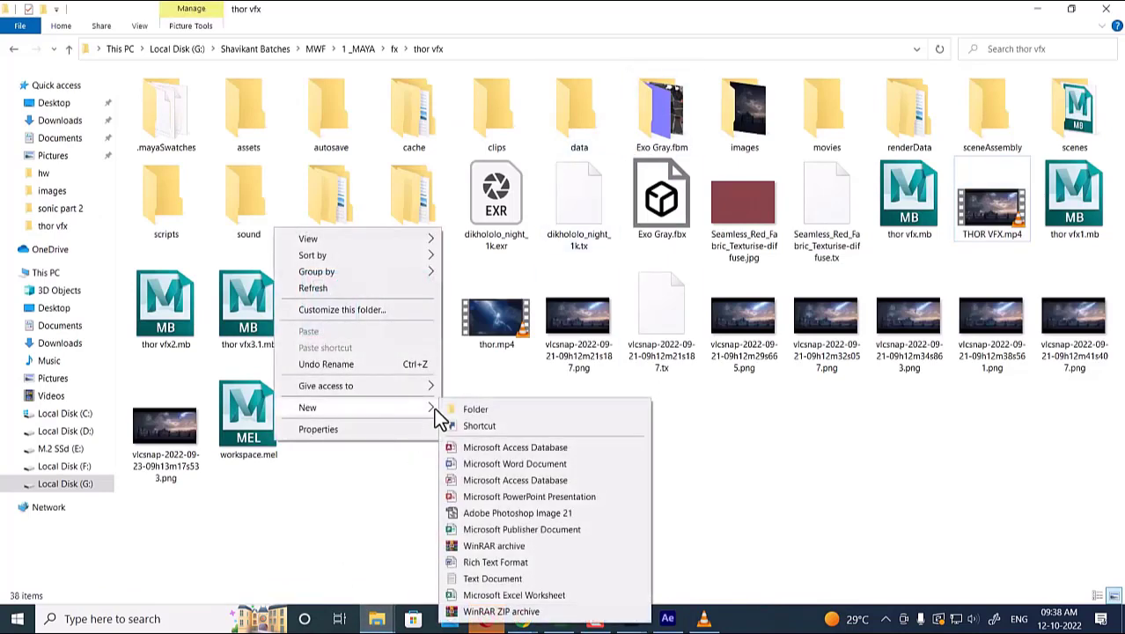
click(471, 409)
text(f)
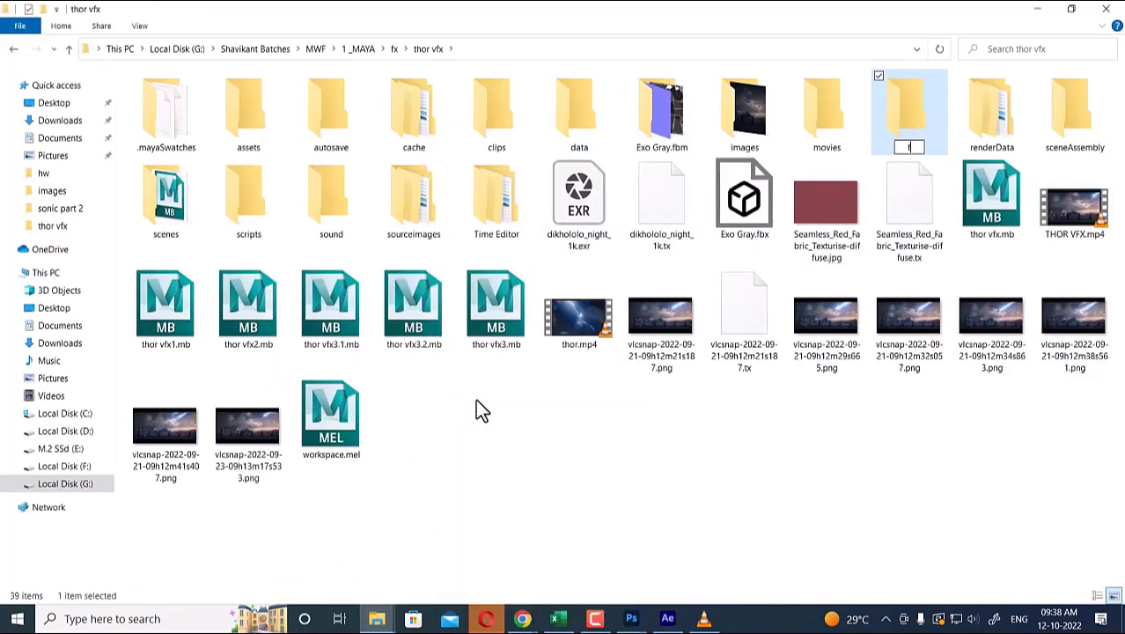
key(Return)
key(Return)
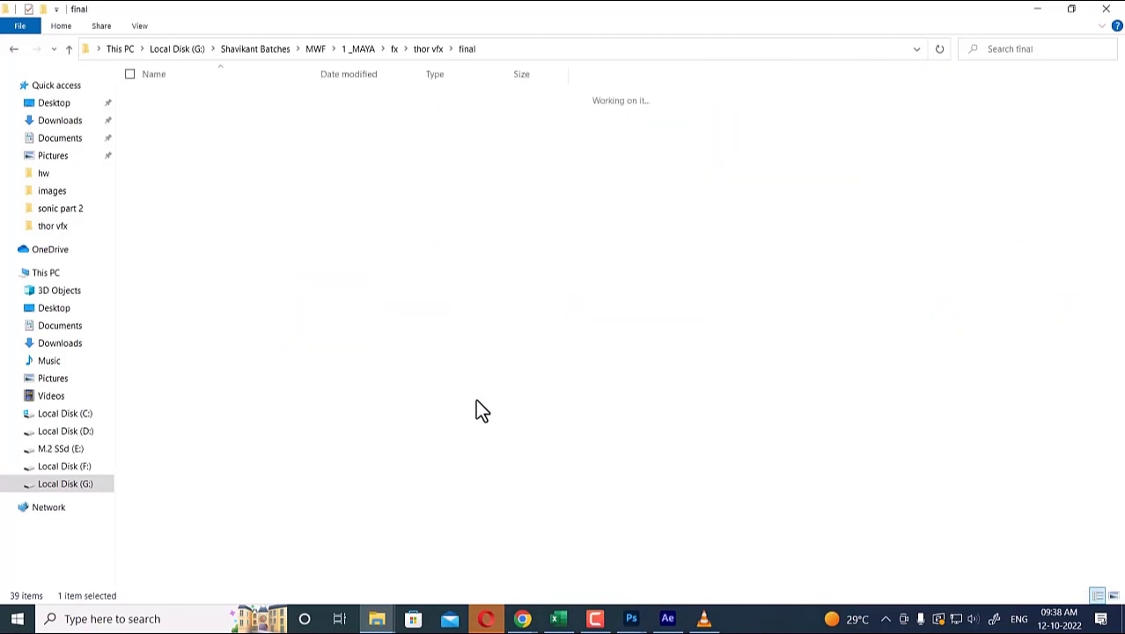
Set the render output to a QuickTime movie named thor in the thor vfx\final folder and start the render.
click(517, 51)
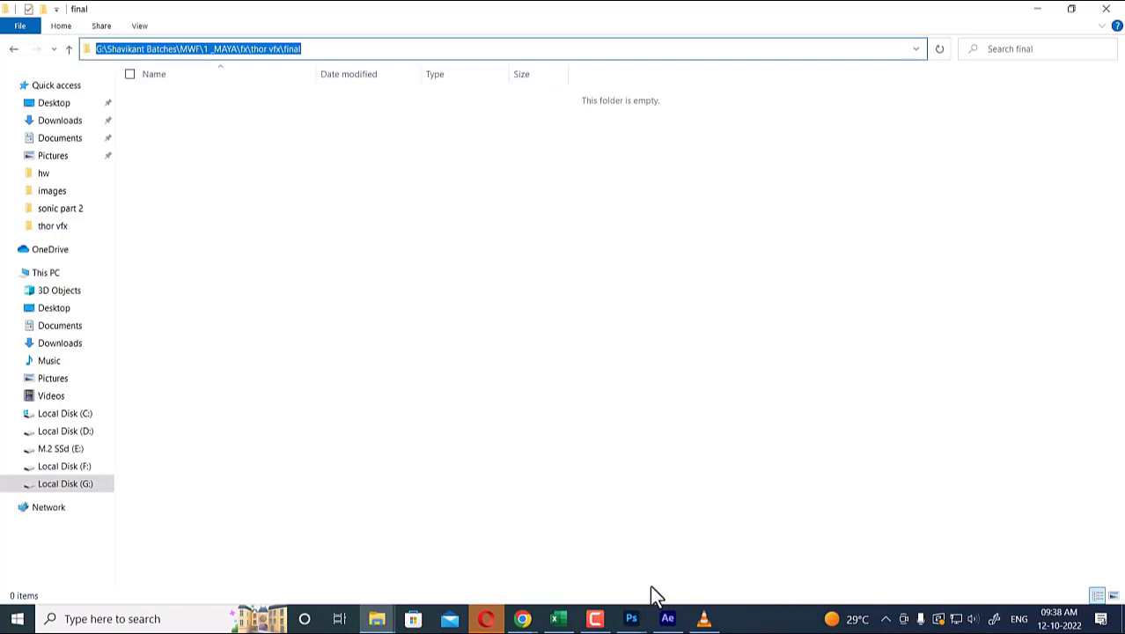
click(666, 619)
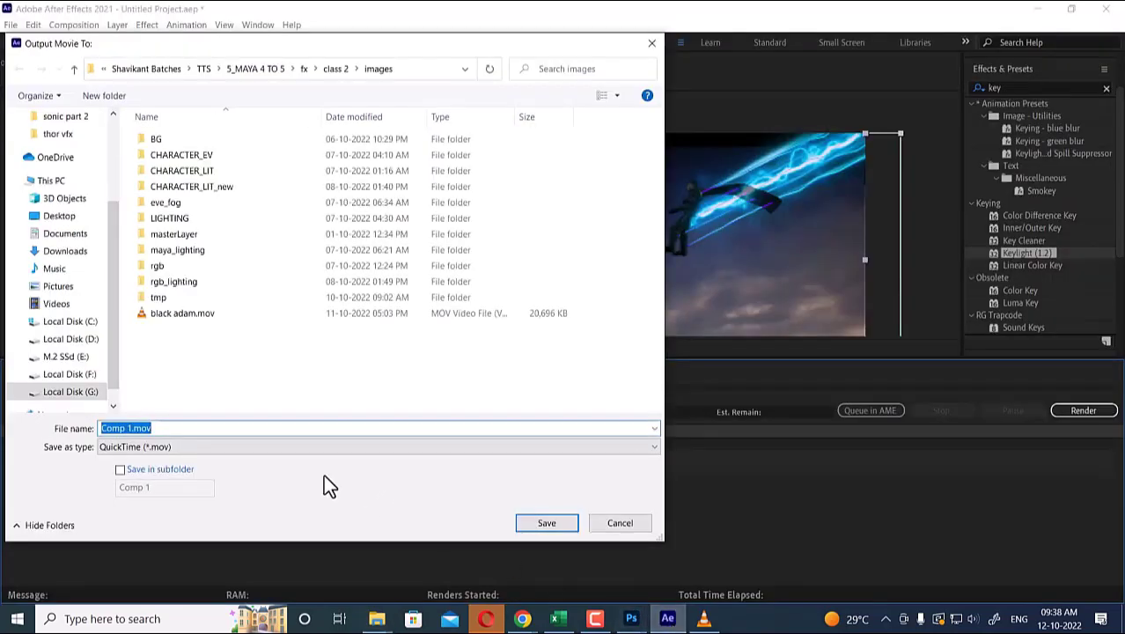
text(G:\Shavikant Batches\MWF\1_MAYA\fx\thor vfx\final)
key(Return)
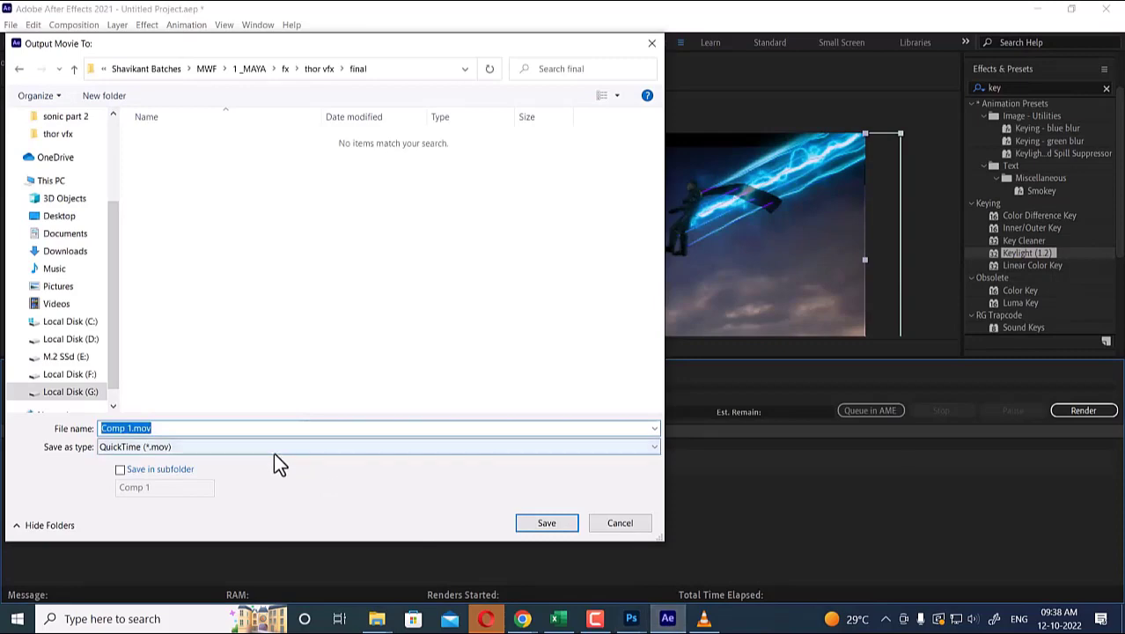
text(thor)
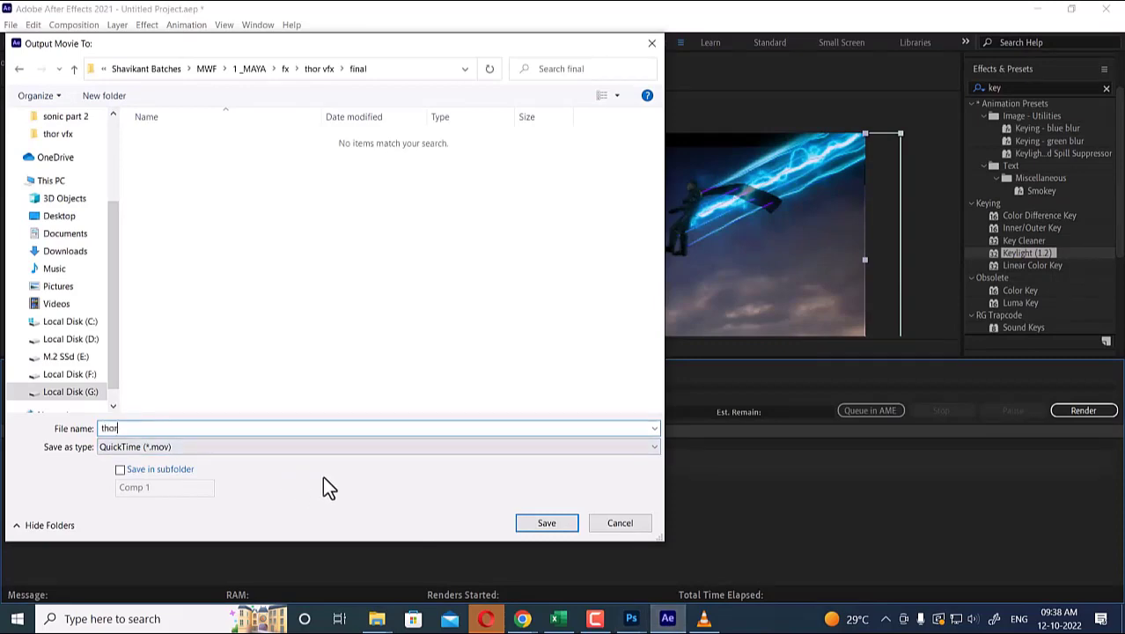
click(533, 523)
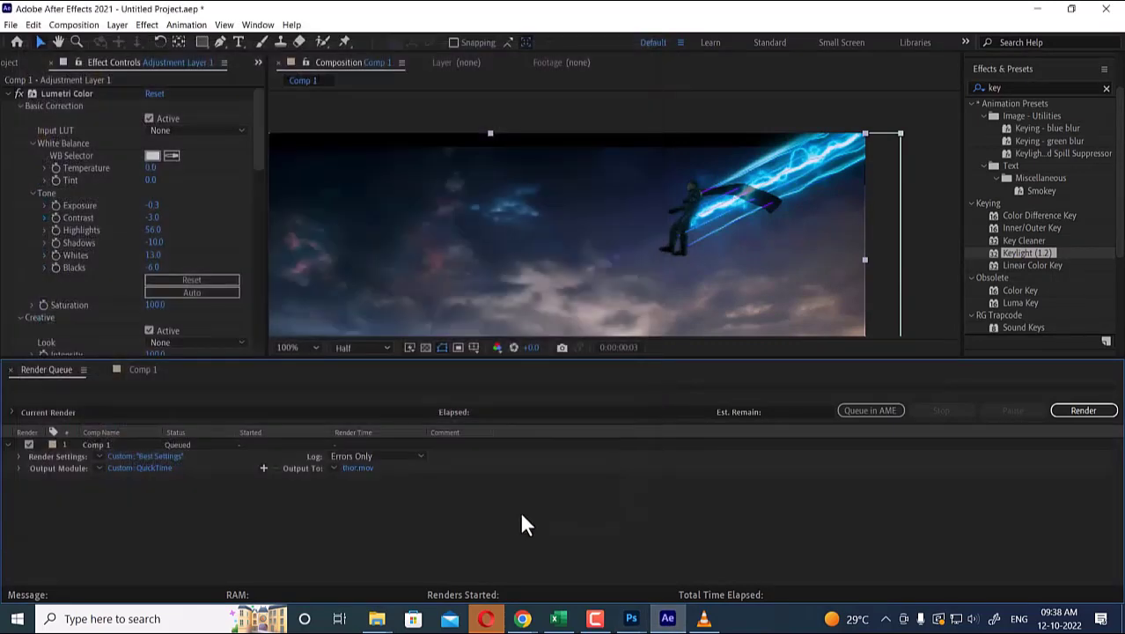
click(1085, 411)
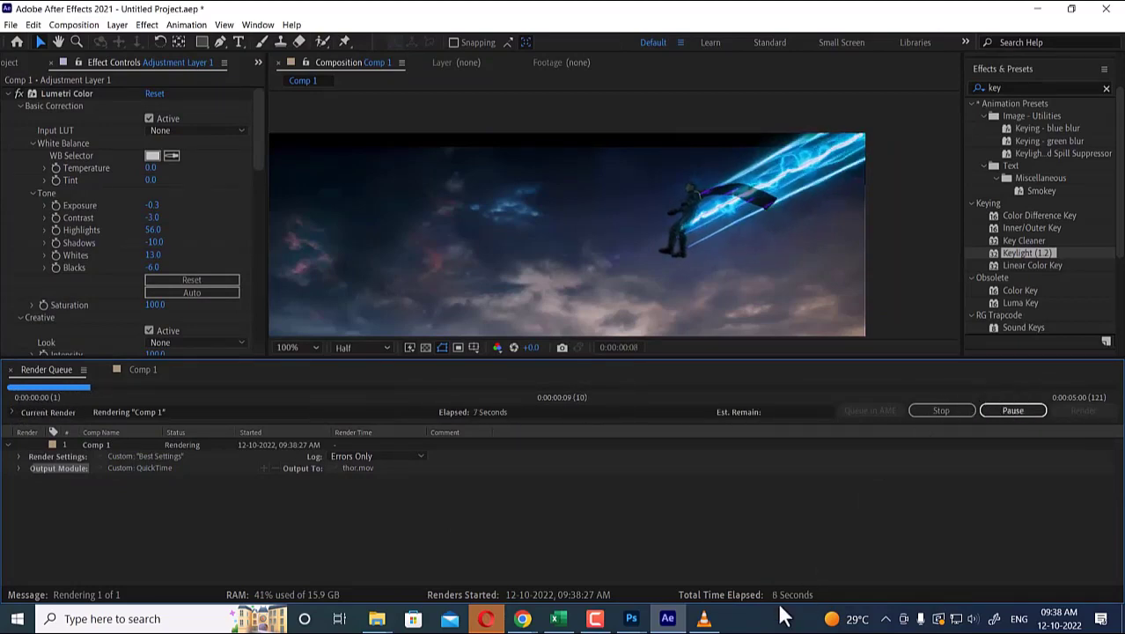
click(602, 623)
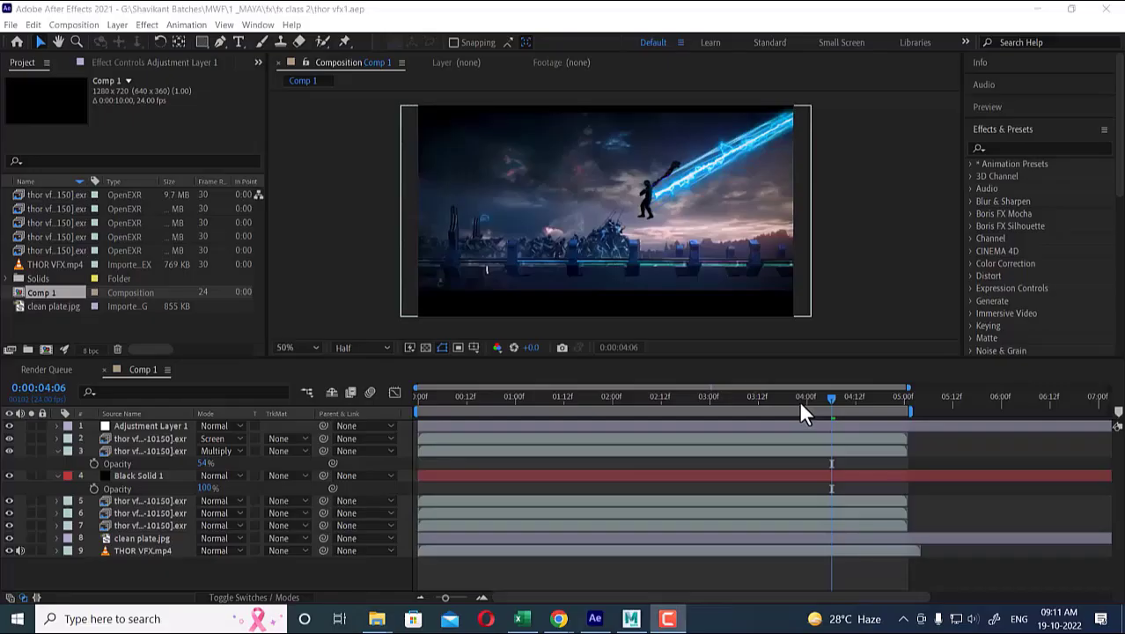
Scrub the composition to 0:00:02:22 and examine Thor and the lightning beam up close.
drag(798, 408, 630, 396)
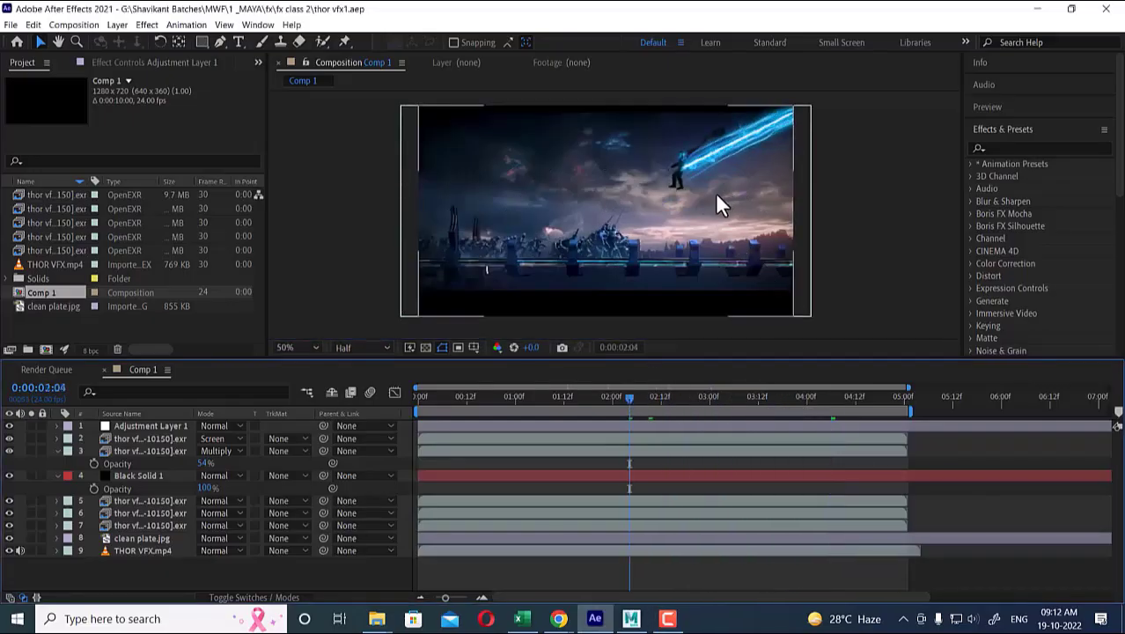
scroll(716, 195, up, 1)
middle_drag(717, 201, 696, 261)
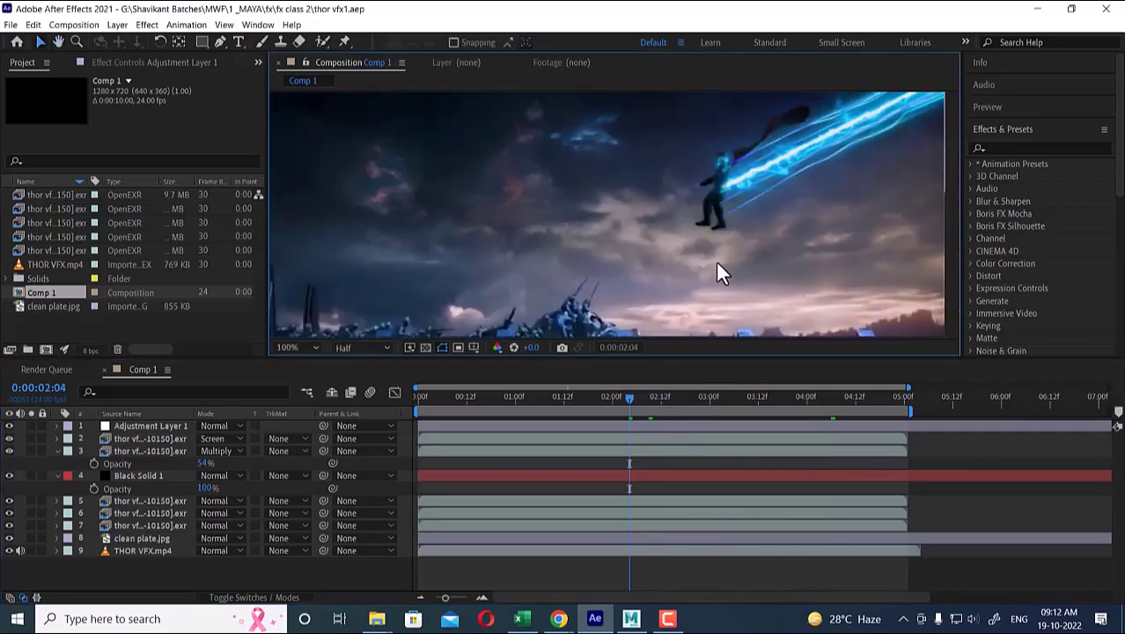
drag(630, 403, 701, 409)
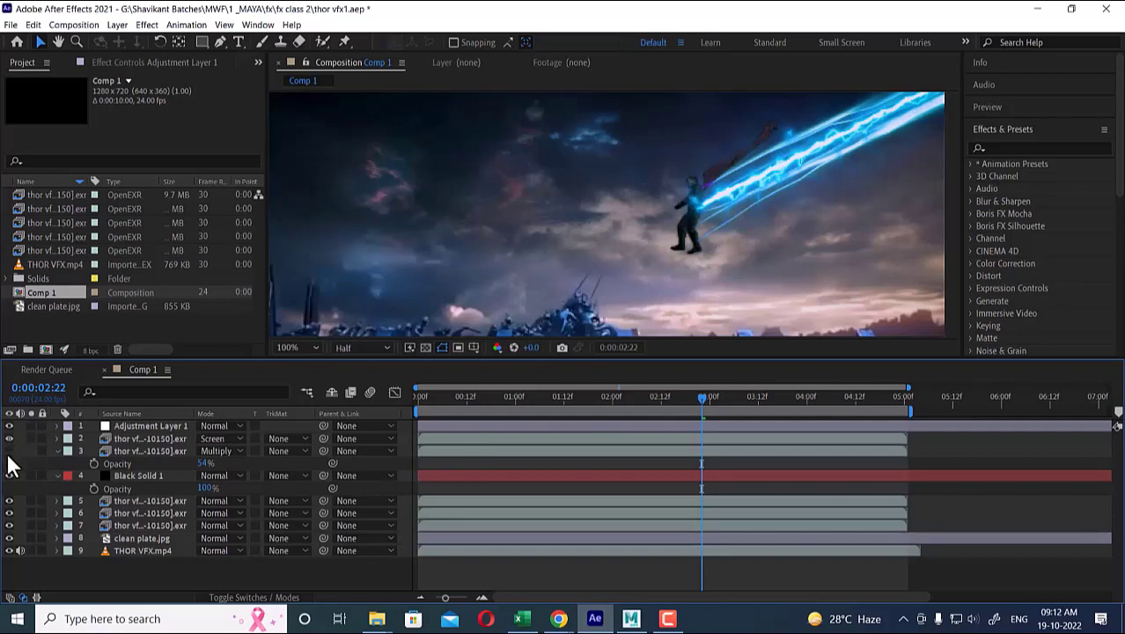
Try Multiply and Normal blending on the topmost EXR layer and settle on the Lighten mode.
click(137, 438)
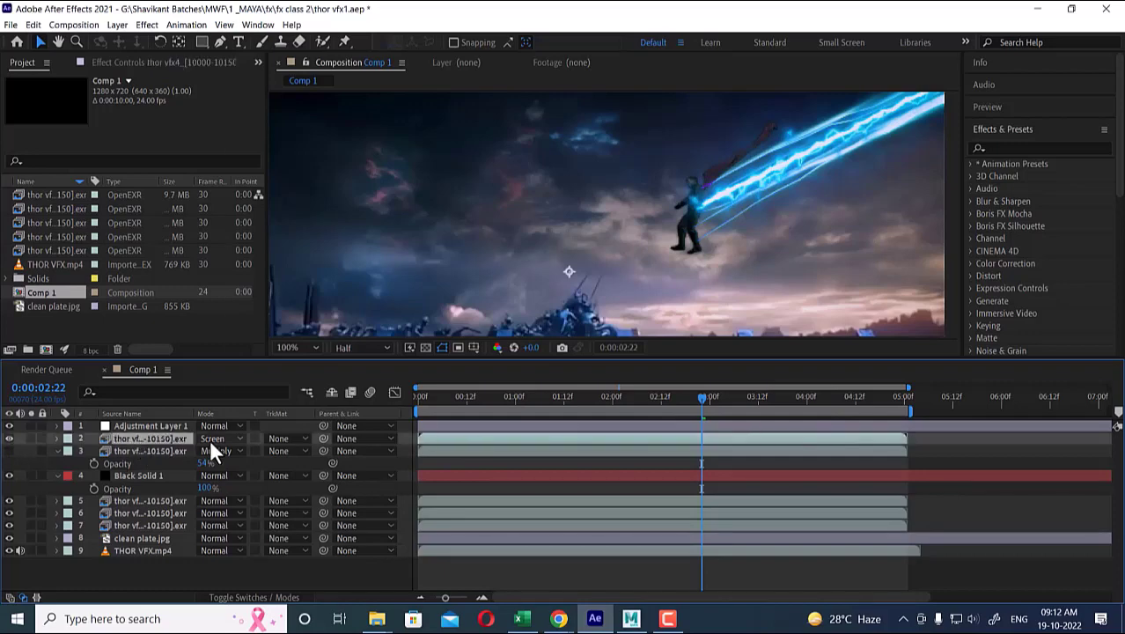
click(211, 438)
click(265, 138)
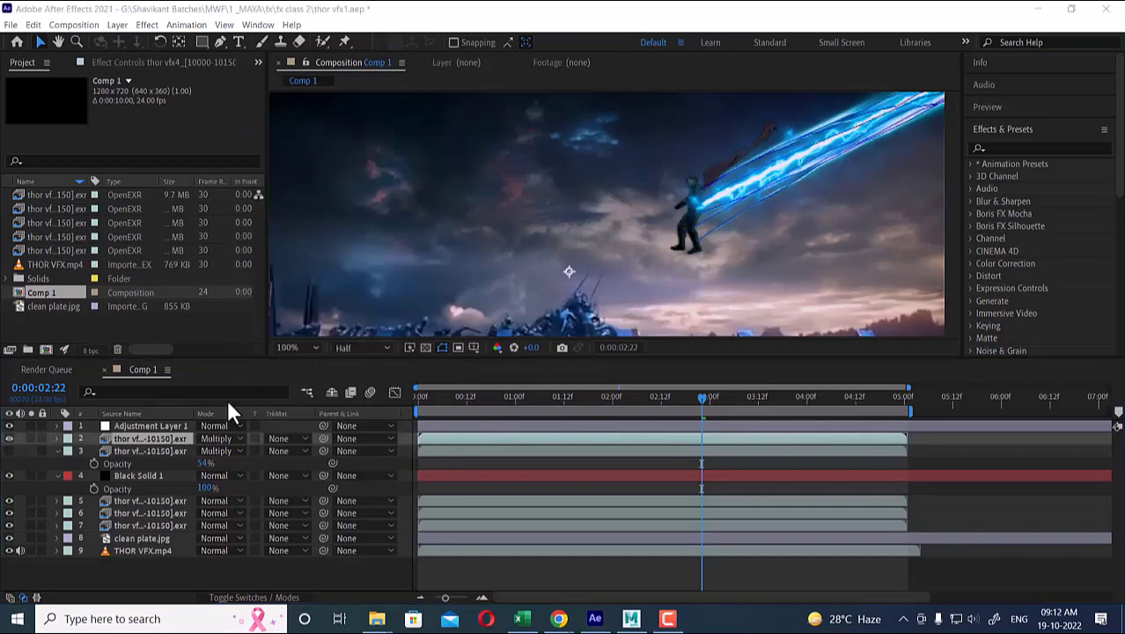
click(211, 439)
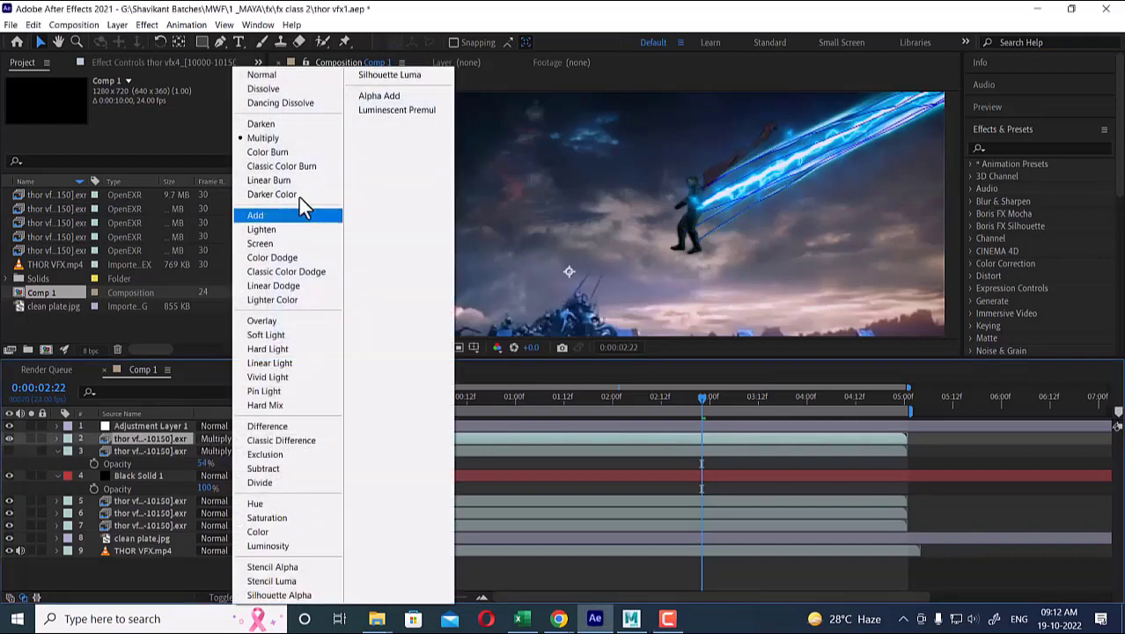
click(301, 79)
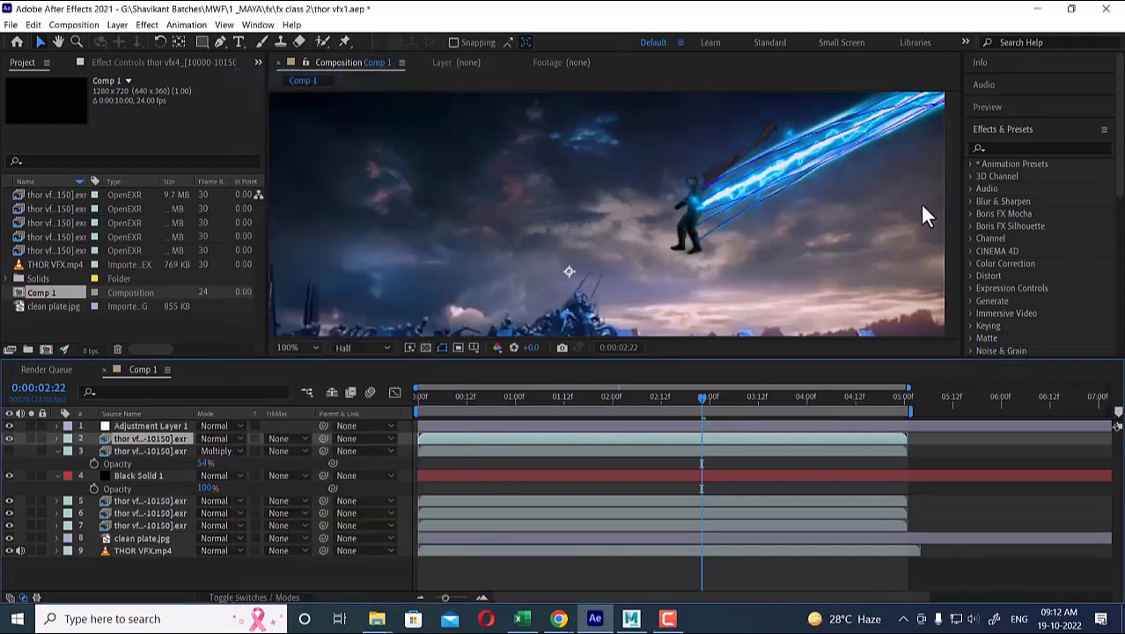
click(238, 439)
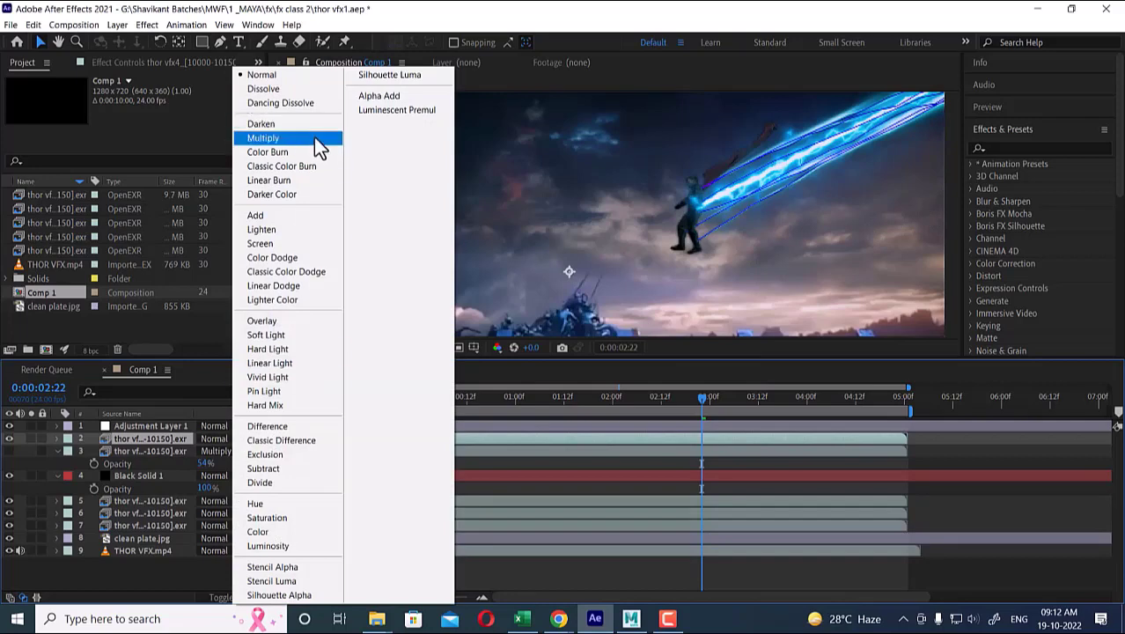
click(298, 229)
middle_drag(759, 195, 720, 211)
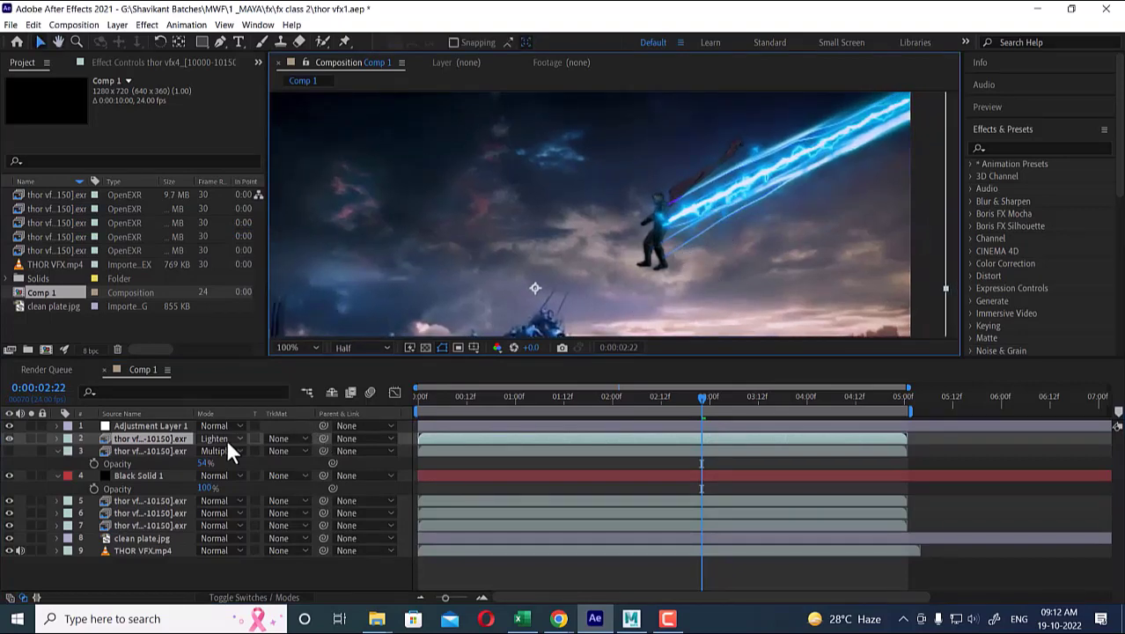
Toggle the visibility of the topmost EXR layer to compare the composite with and without it.
click(9, 438)
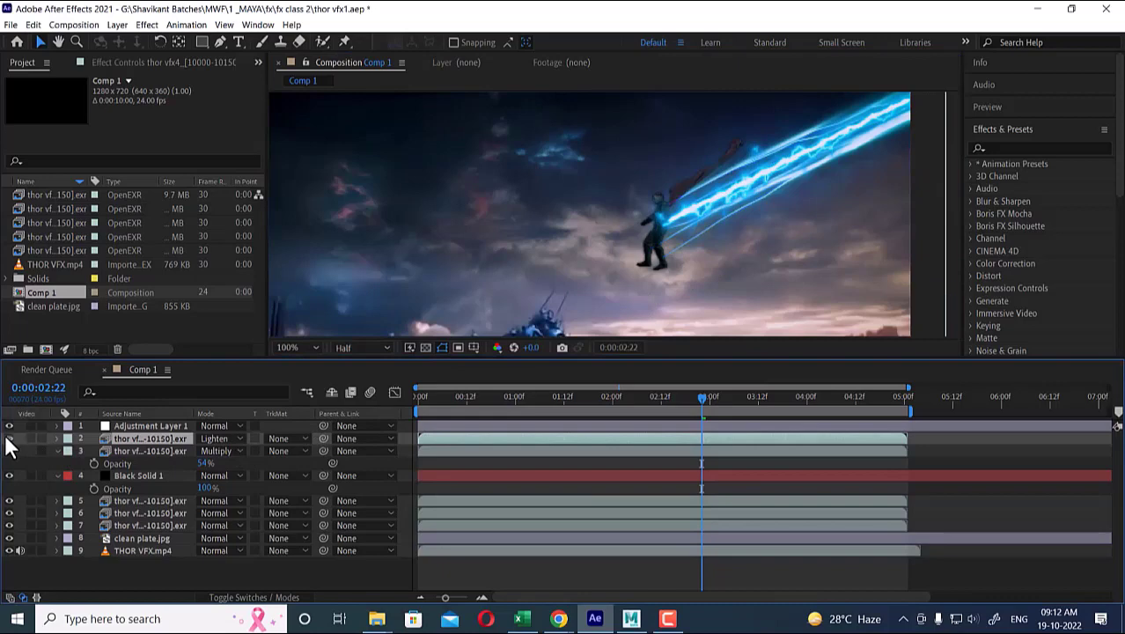
click(8, 438)
click(8, 438)
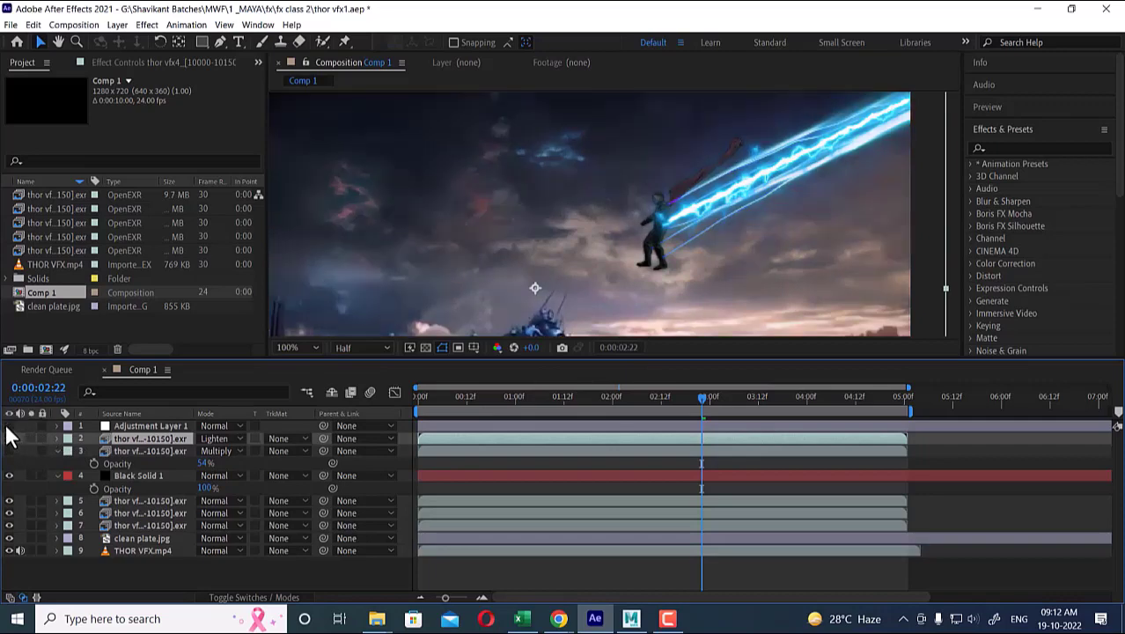
click(9, 438)
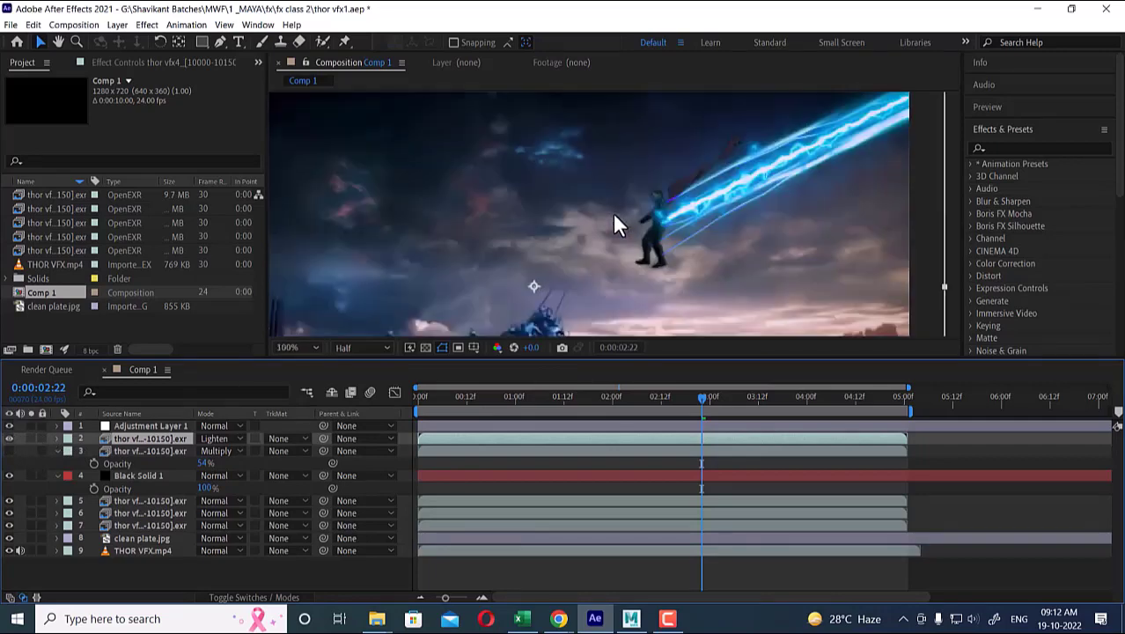
drag(667, 238, 666, 176)
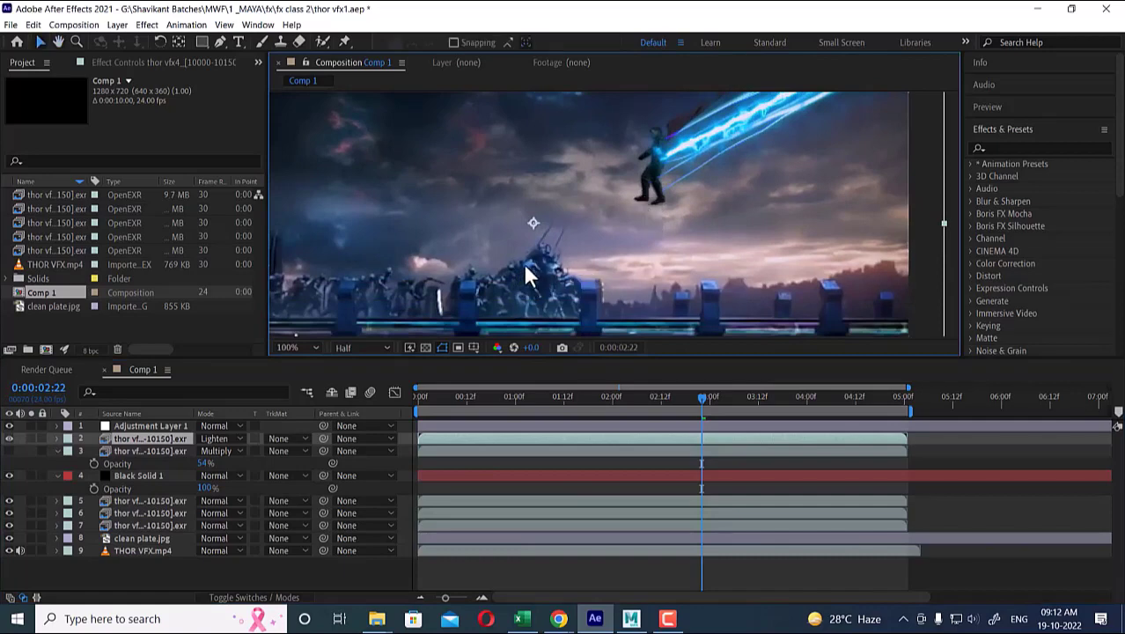
Toggle the three EXR layers below Black Solid 1 off and on to compare each pass's contribution to Thor.
click(134, 502)
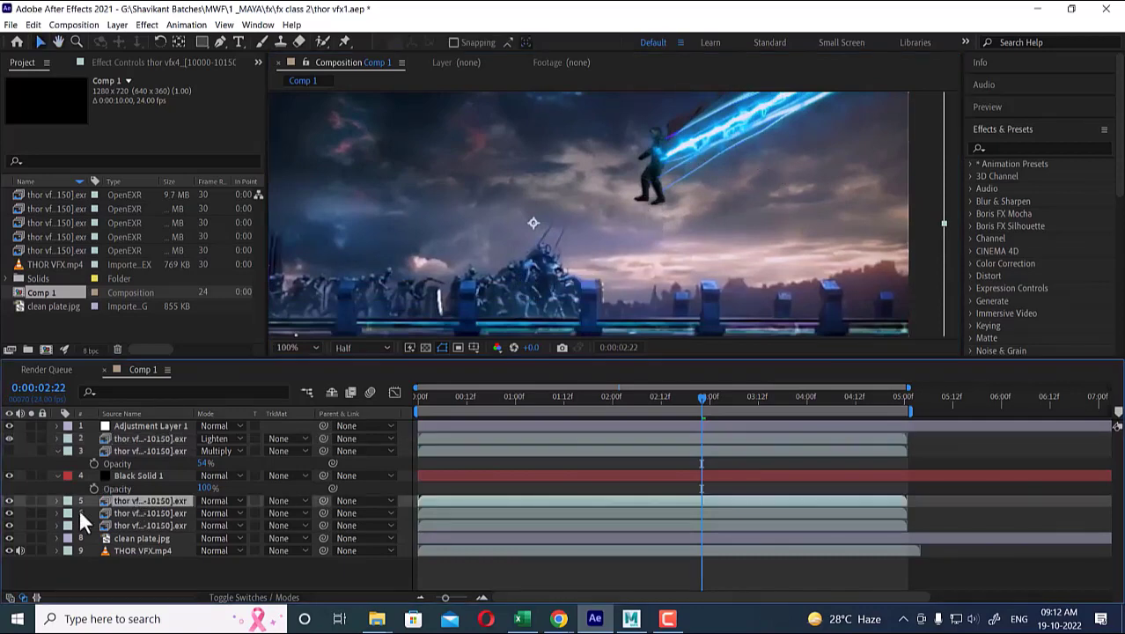
click(9, 500)
click(9, 500)
click(124, 514)
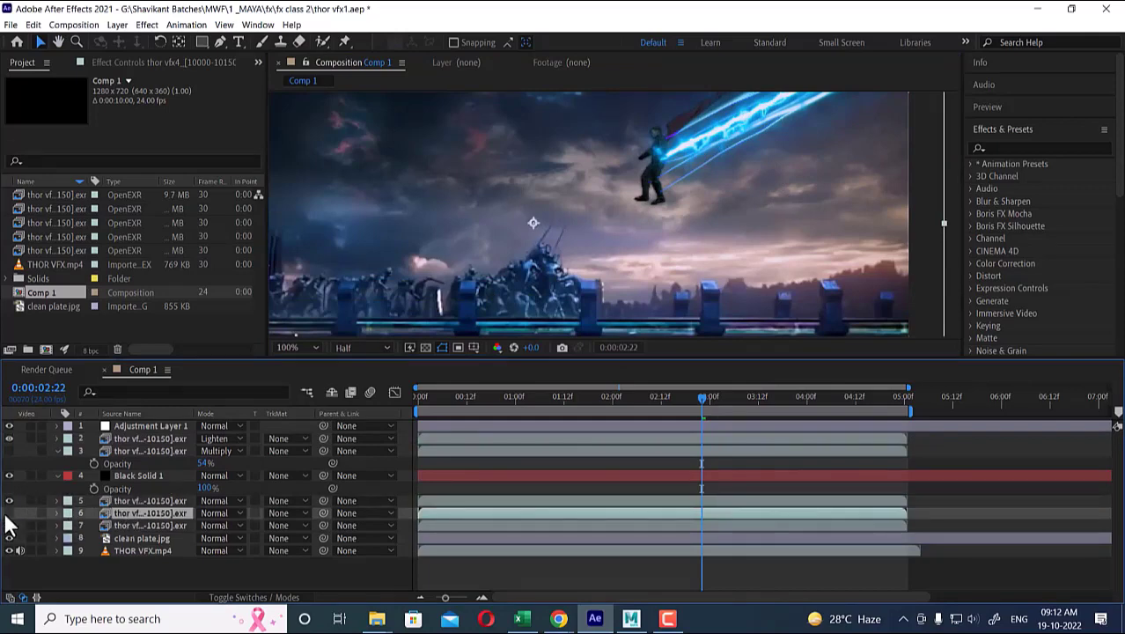
click(9, 501)
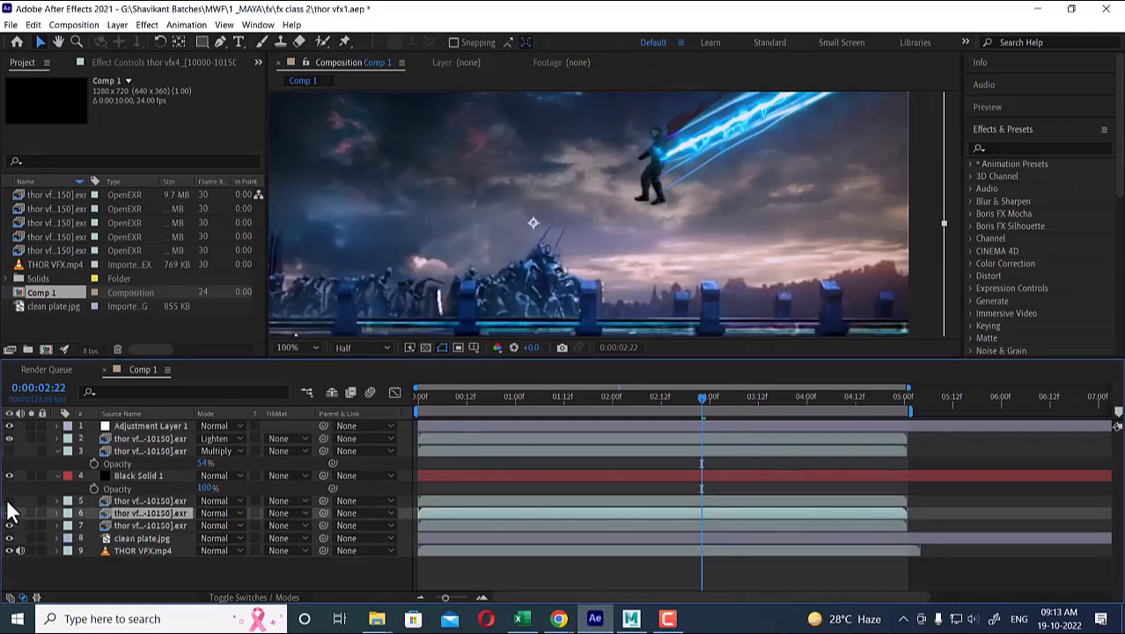
click(9, 514)
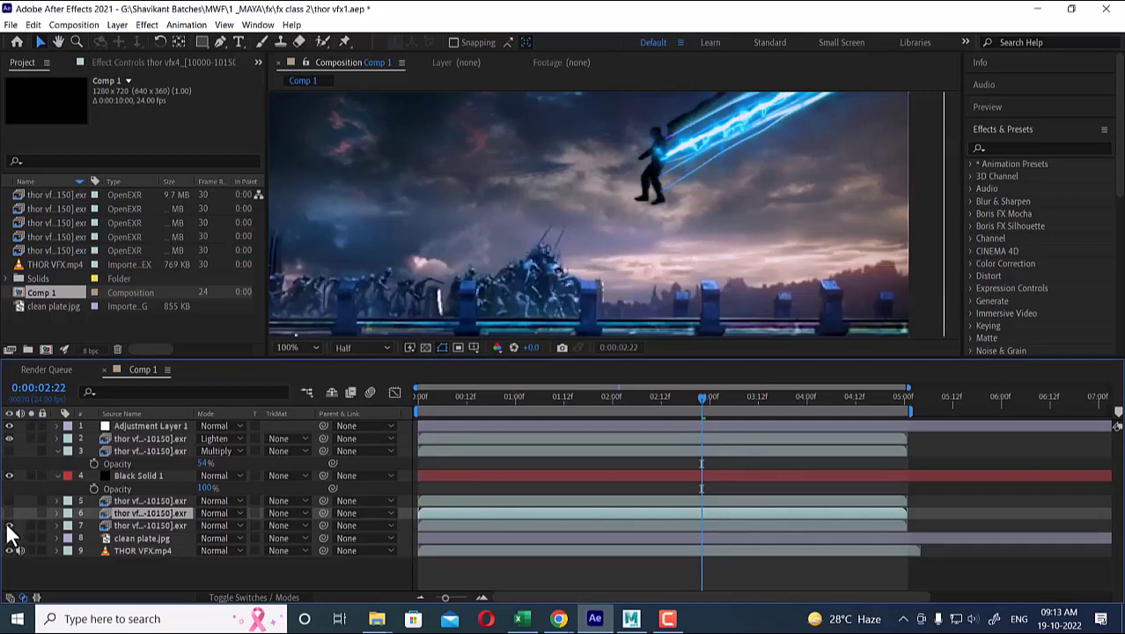
click(9, 525)
click(9, 526)
click(128, 523)
click(128, 514)
click(9, 514)
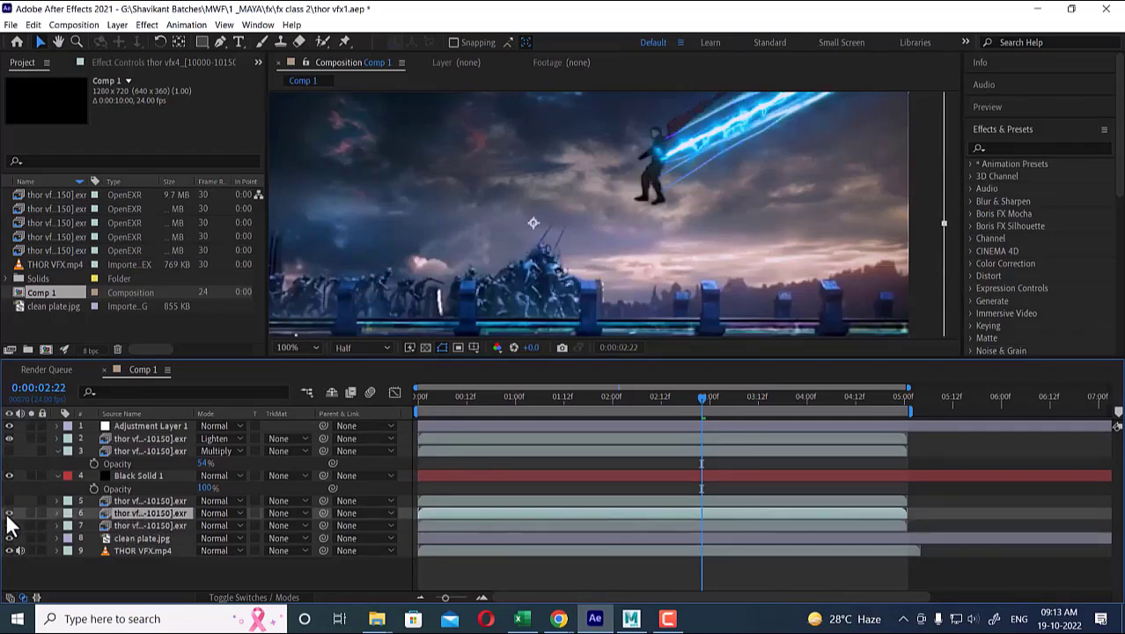
click(158, 501)
click(9, 500)
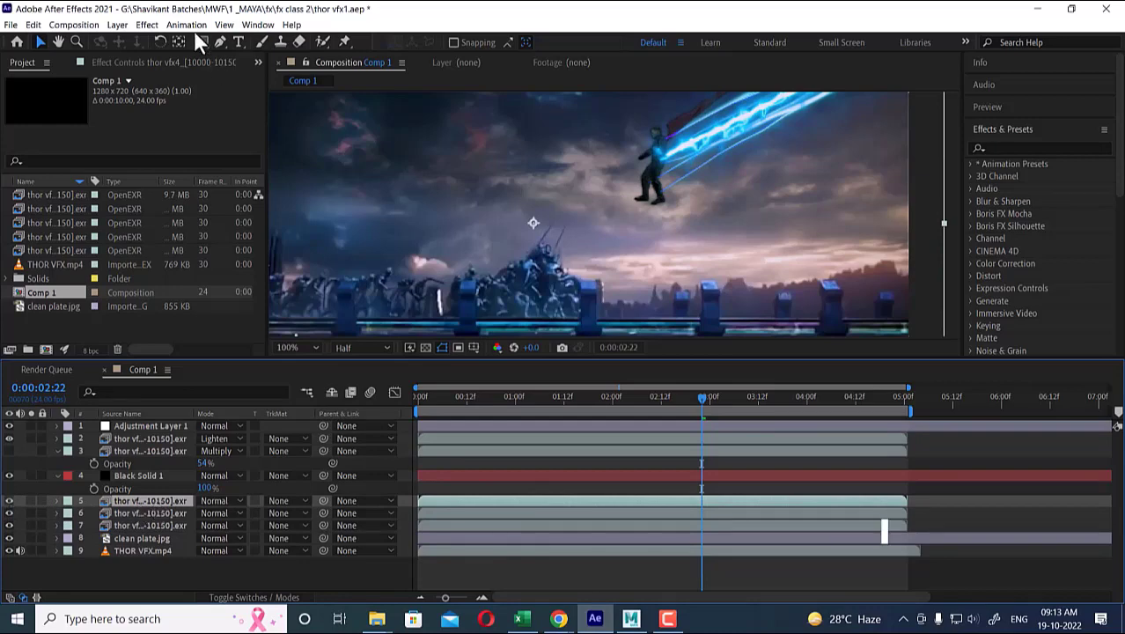
Apply the Curves color correction to the EXR layer directly below Black Solid 1 and slightly raise the RGB curve's midpoint.
click(147, 25)
mouse_move(261, 193)
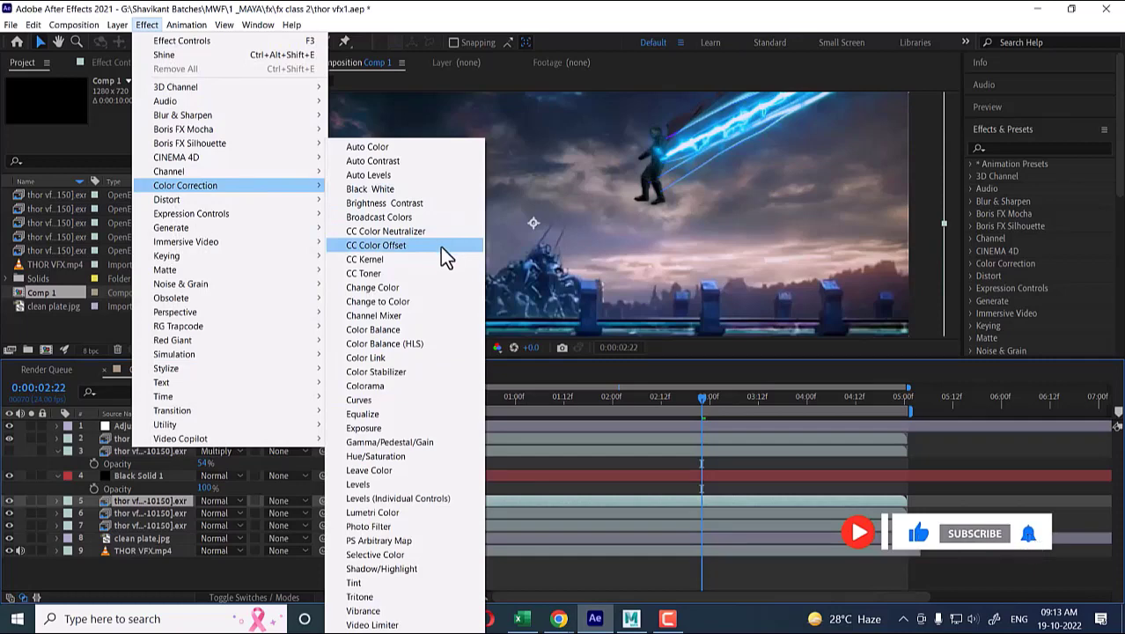
click(419, 402)
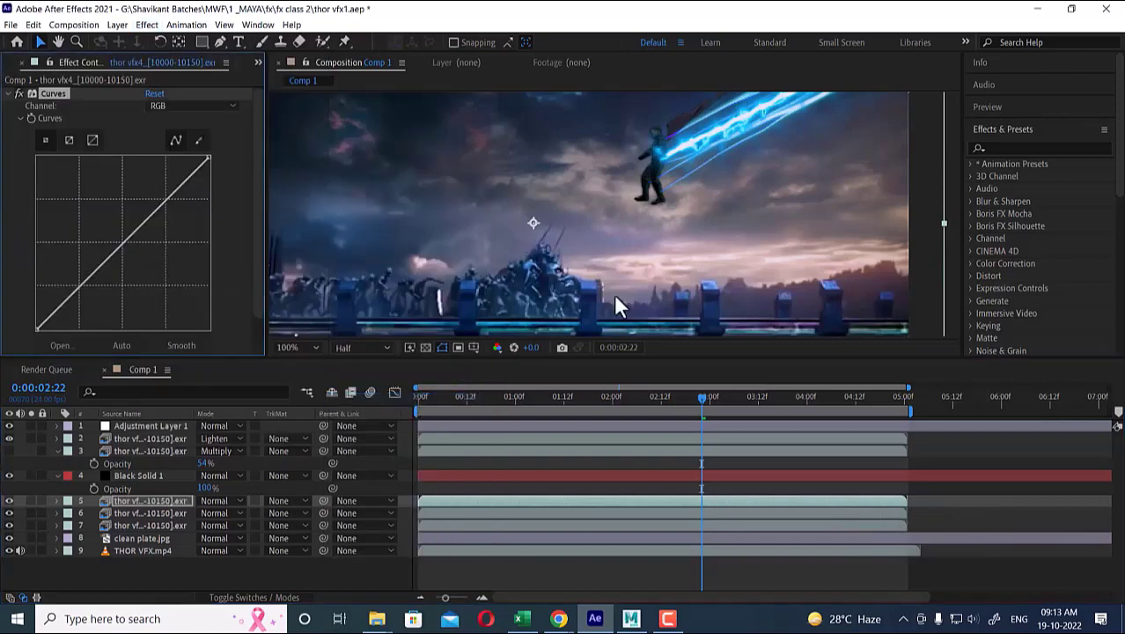
scroll(680, 234, up, 3)
drag(672, 225, 640, 188)
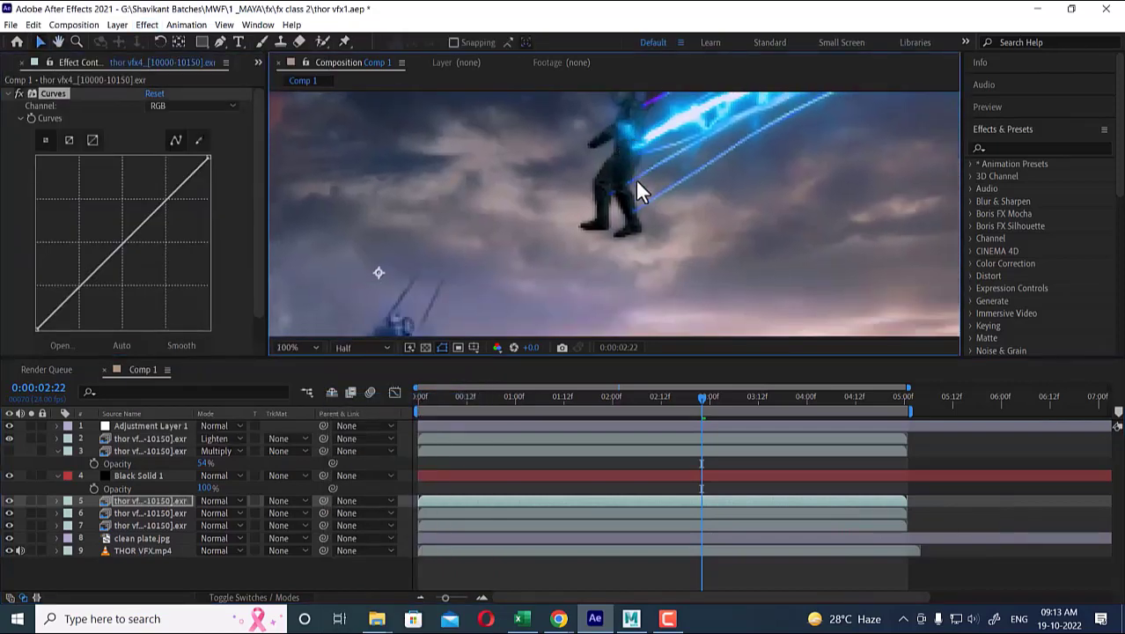
scroll(359, 240, down, 3)
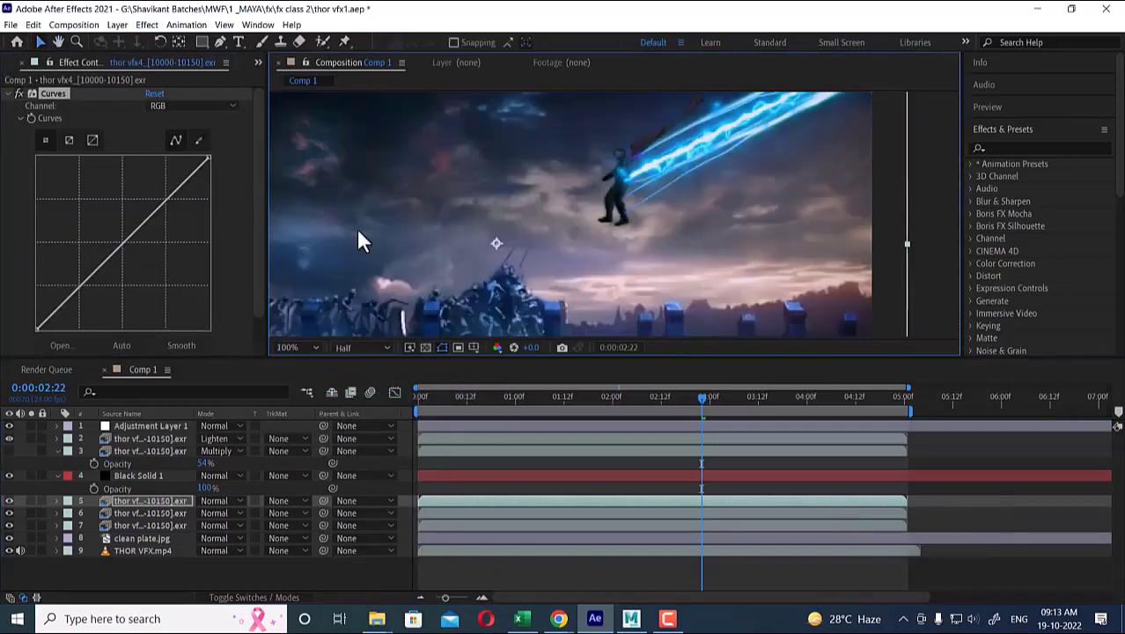
click(125, 237)
scroll(186, 223, down, 1)
scroll(186, 223, up, 1)
Lower the midtones of the Red and Green channels in the EXR layer's Curves effect.
click(176, 109)
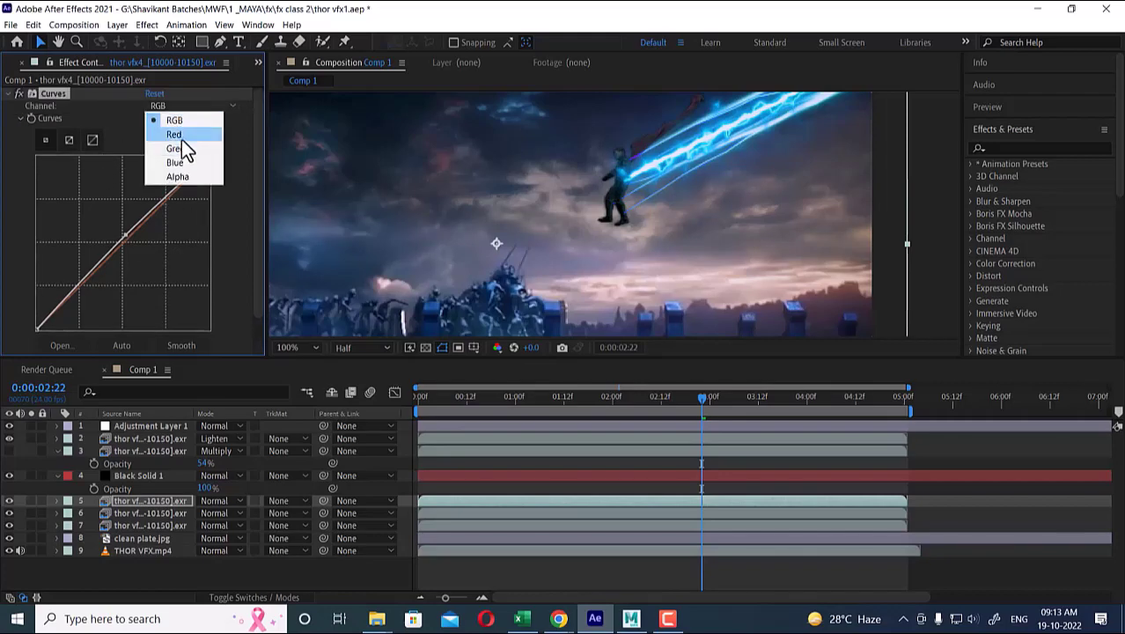
click(182, 137)
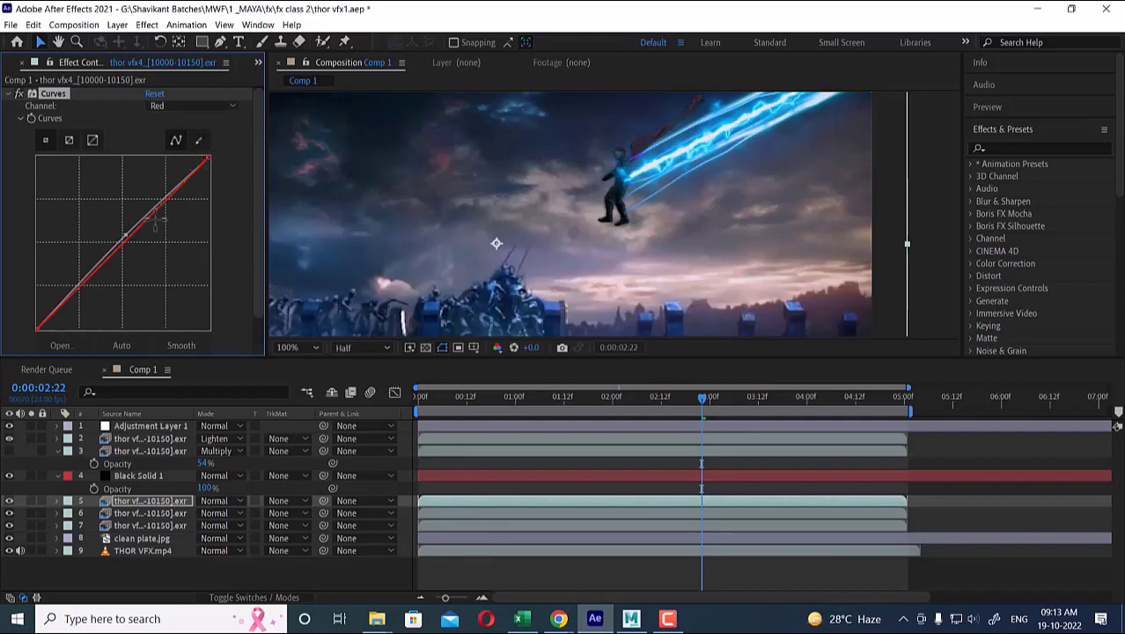
mouse_move(134, 229)
mouse_down()
mouse_move(145, 243)
mouse_move(119, 214)
mouse_move(144, 236)
mouse_up()
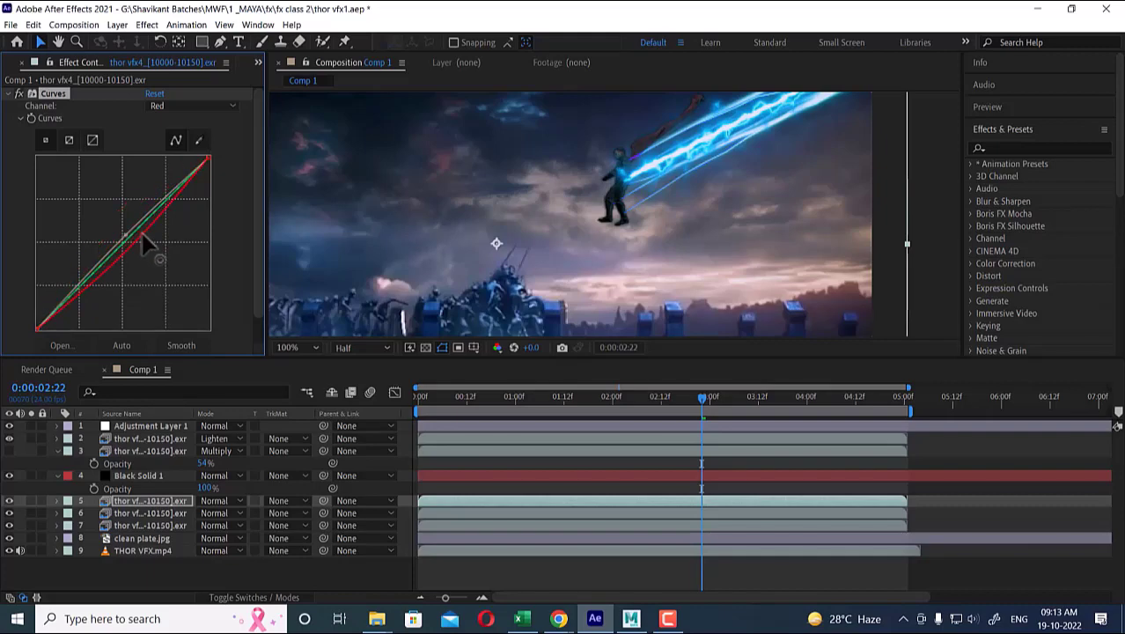
click(180, 106)
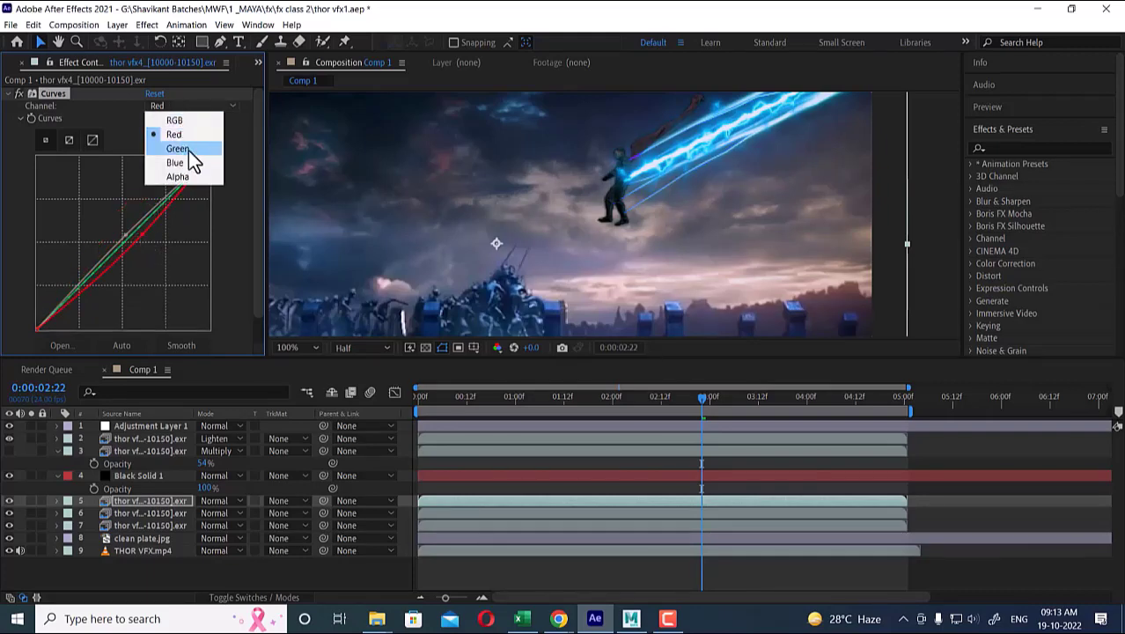
click(176, 149)
mouse_move(147, 241)
mouse_down()
mouse_move(130, 227)
mouse_move(147, 229)
mouse_up()
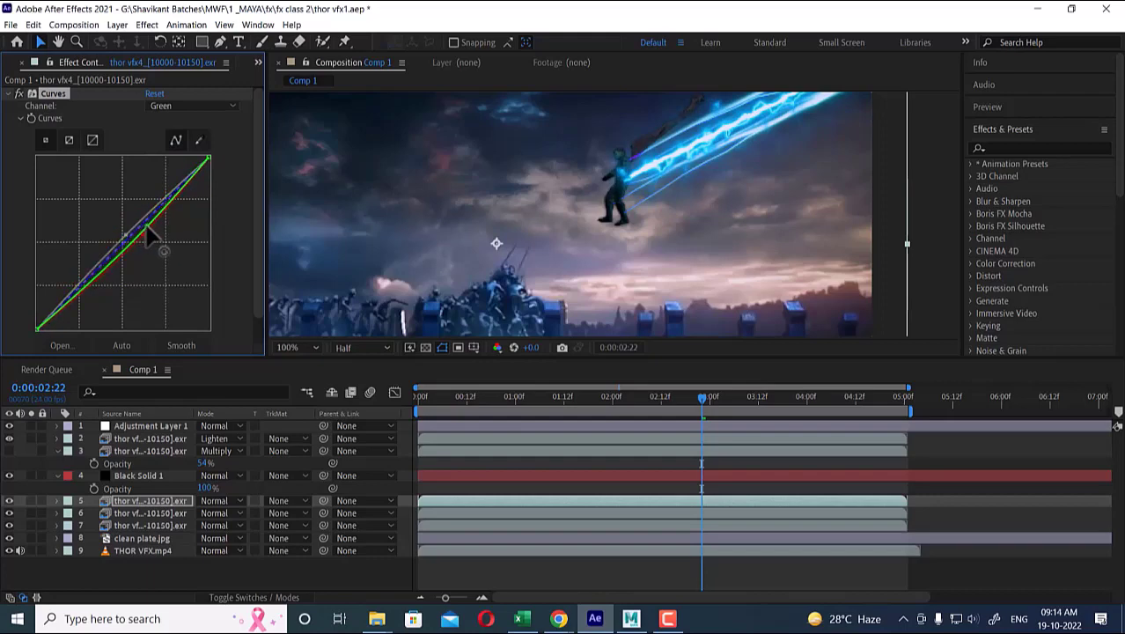
Raise the Blue channel's midtones in the Curves effect and switch the channel back to RGB.
click(176, 106)
click(181, 160)
drag(141, 234, 123, 209)
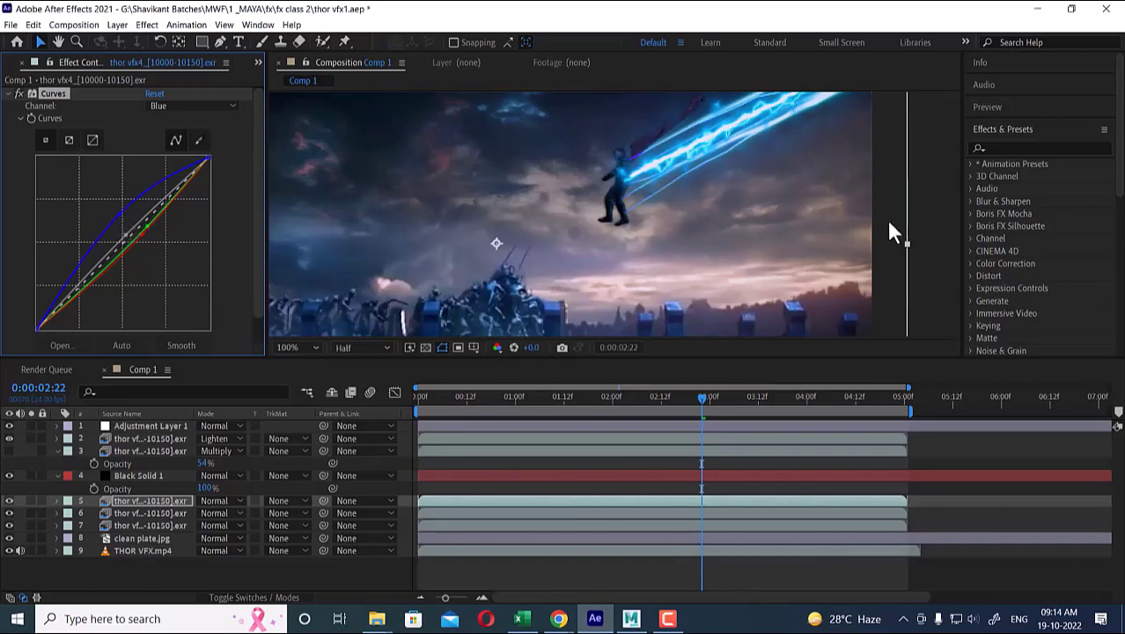
click(183, 108)
click(181, 121)
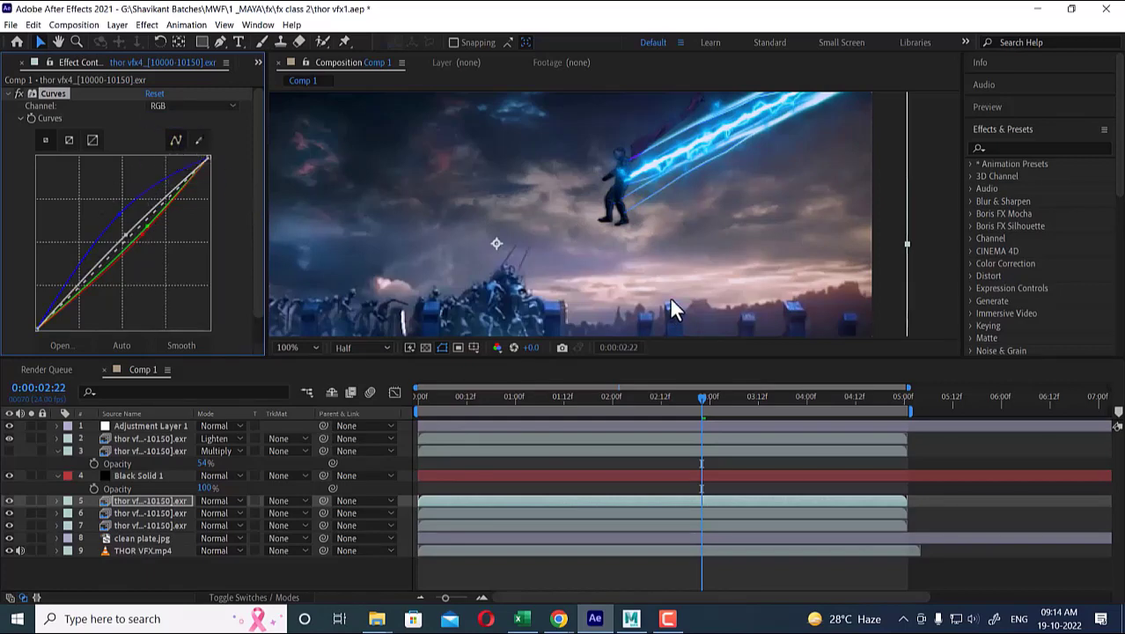
Add a Tint effect to the EXR layer below Black Solid 1 and map black to a blue sampled from the background army.
click(1019, 147)
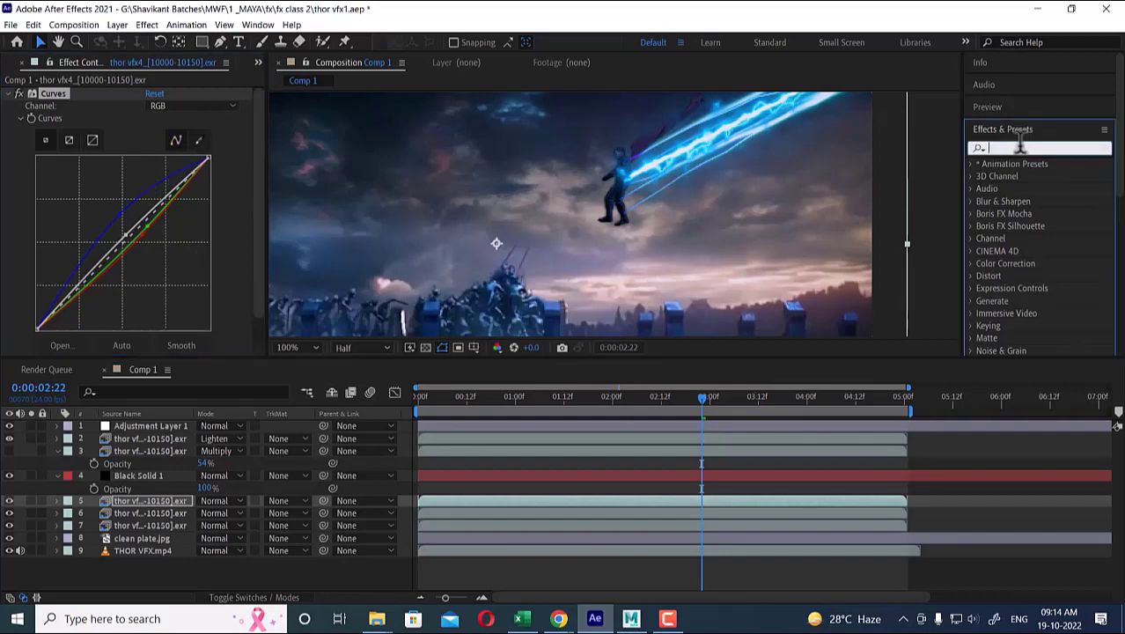
text(tint)
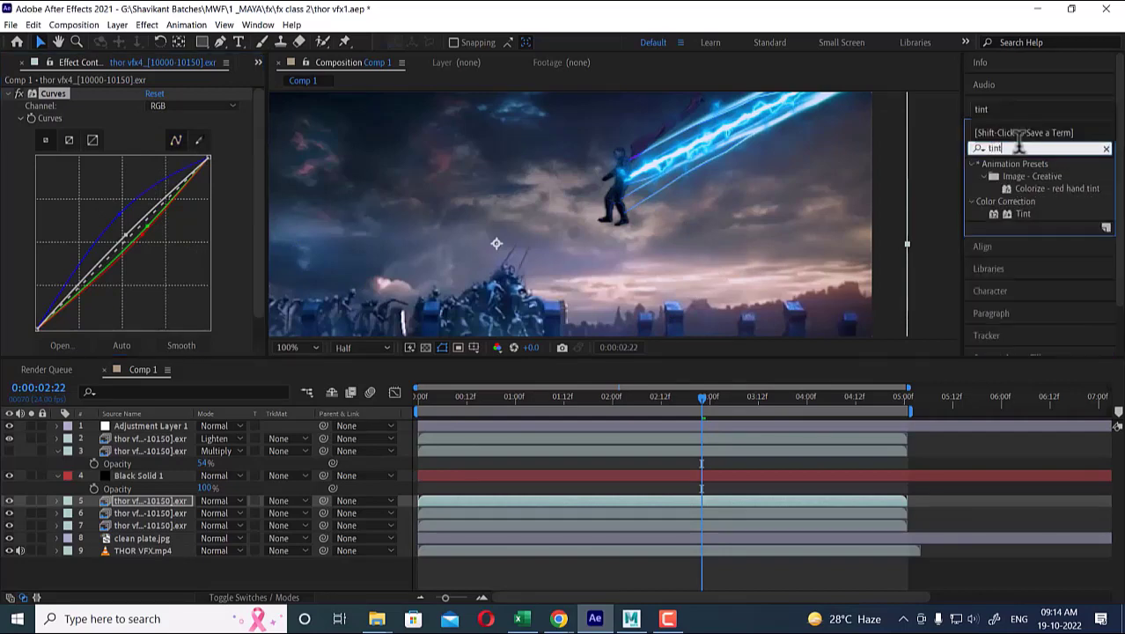
drag(1022, 213, 124, 496)
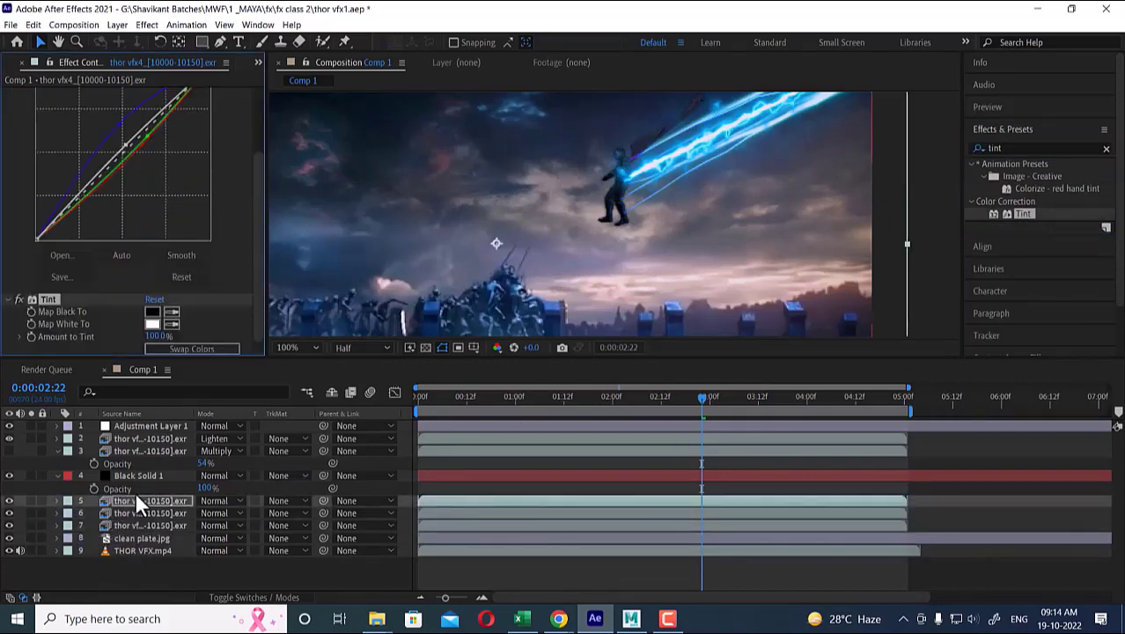
click(173, 315)
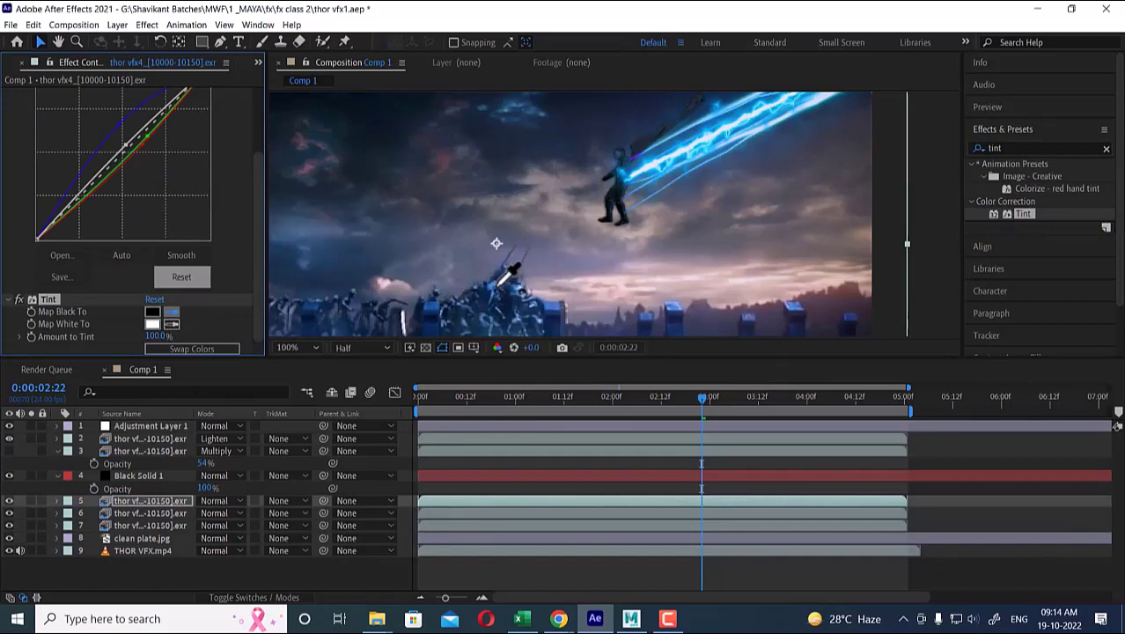
click(498, 280)
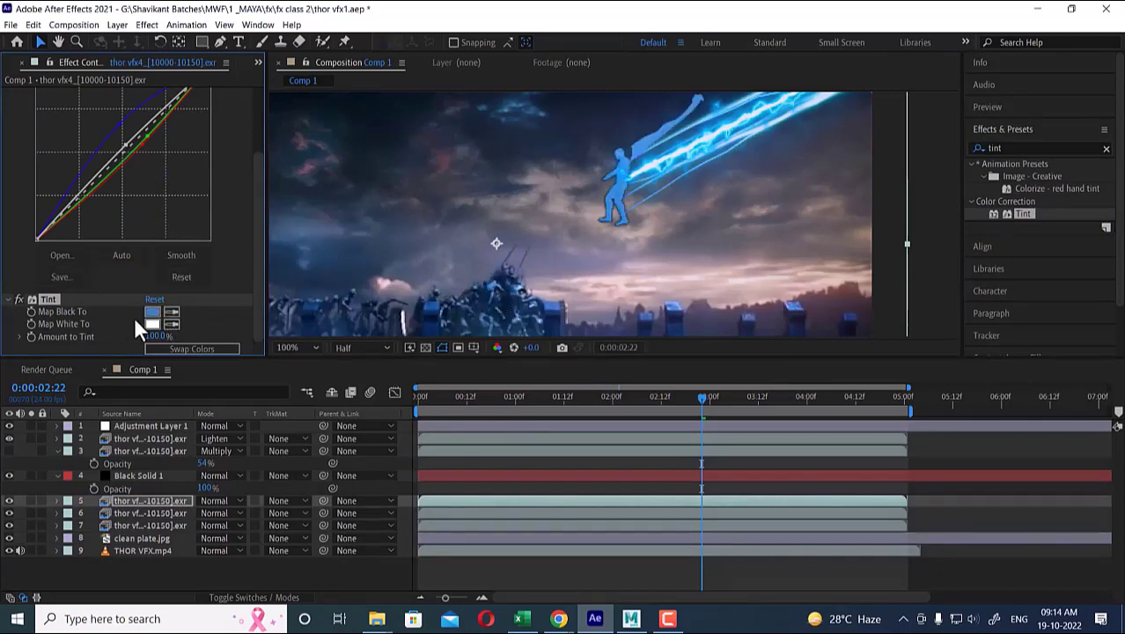
Set the Tint effect's Amount to Tint to 13% on the EXR layer below Black Solid 1.
drag(152, 336, 103, 342)
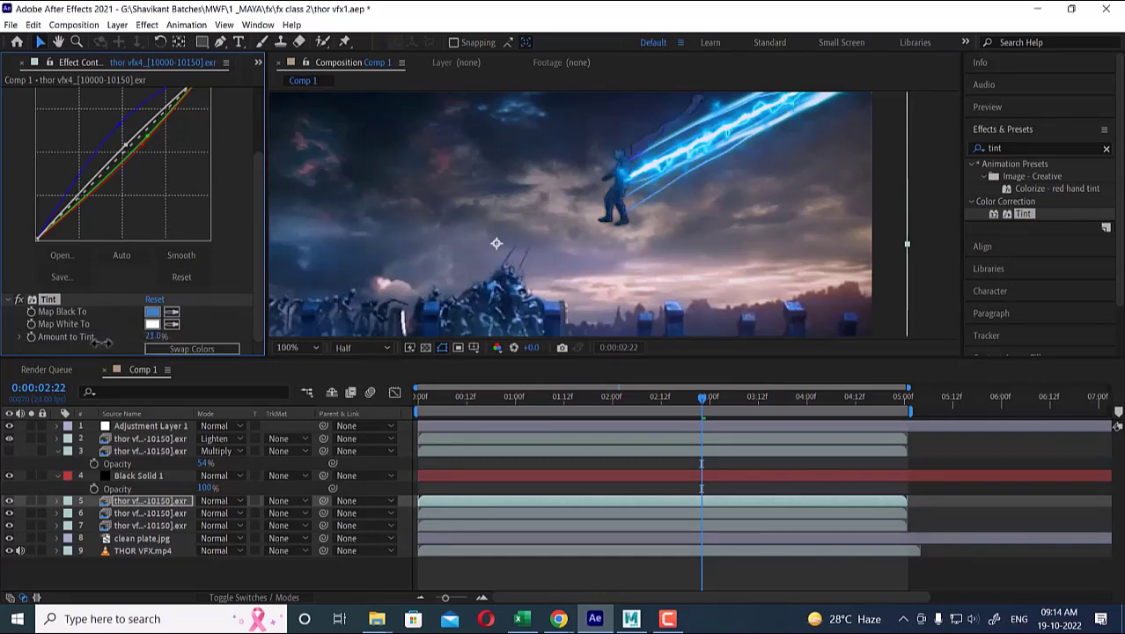
drag(102, 342, 95, 343)
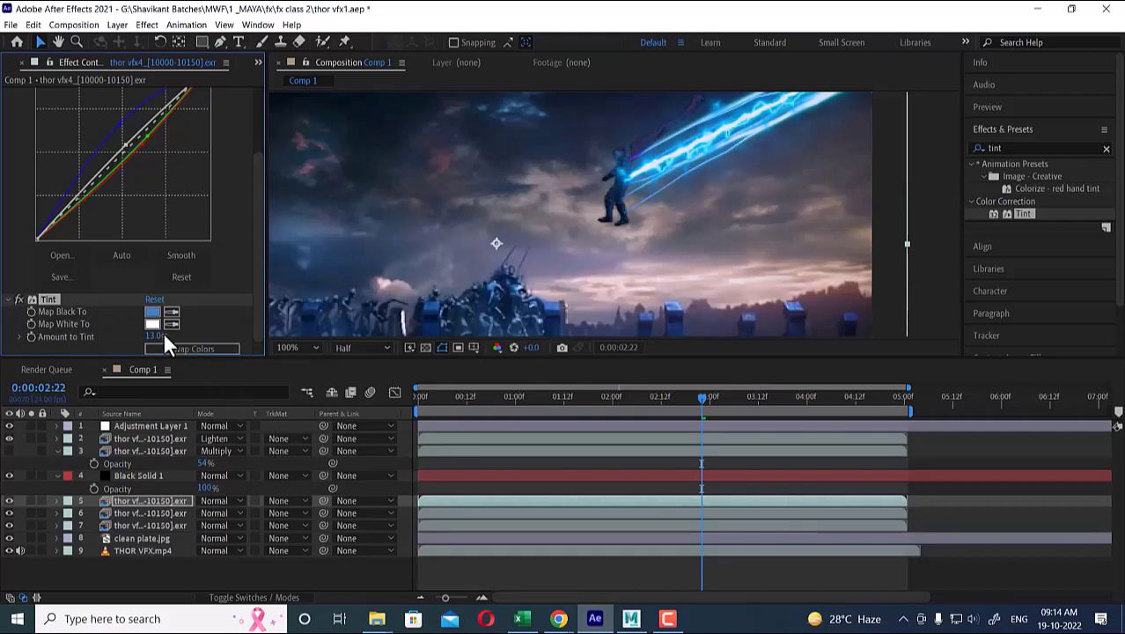
scroll(662, 221, down, 1)
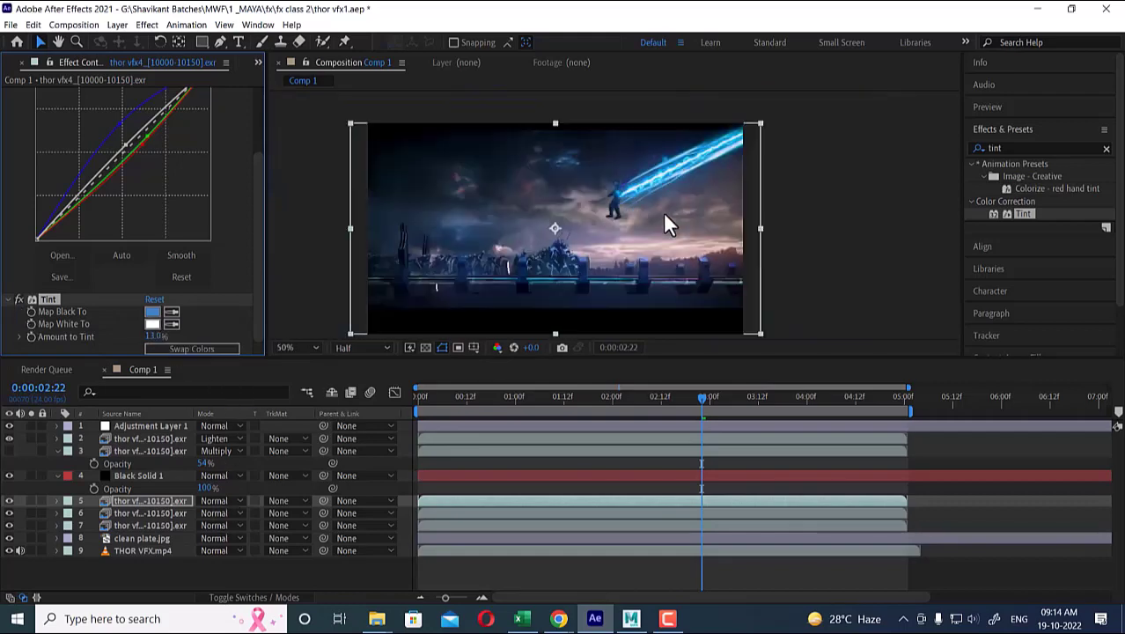
Preview the composite in an enlarged composition view to check Thor's tint against the background.
scroll(650, 231, up, 1)
key(grave)
drag(768, 330, 771, 267)
key(space)
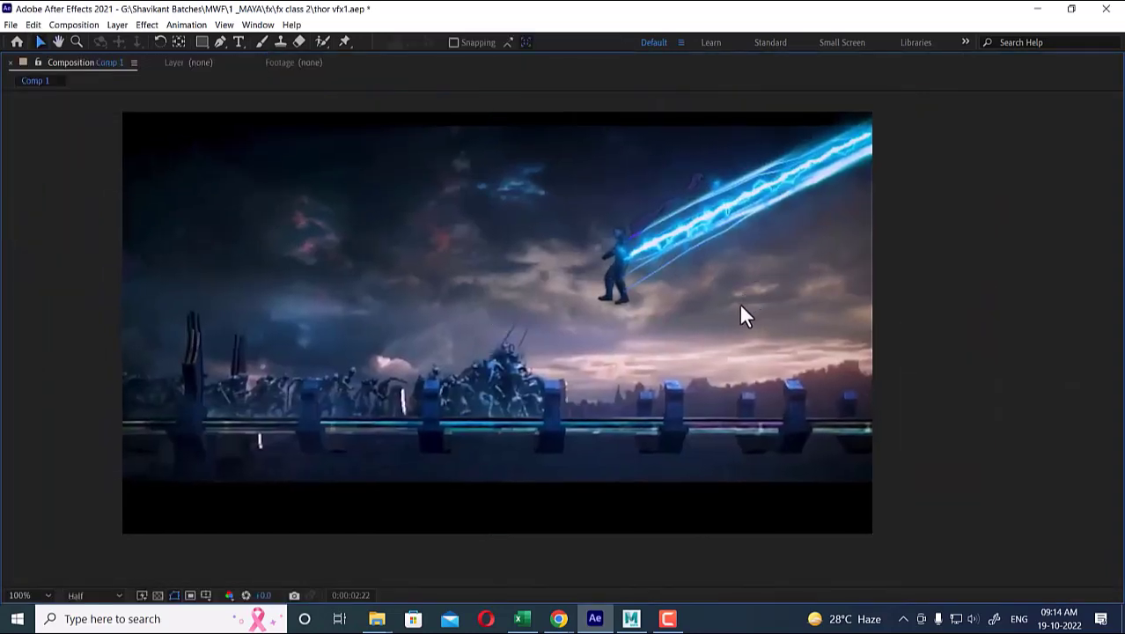
key(space)
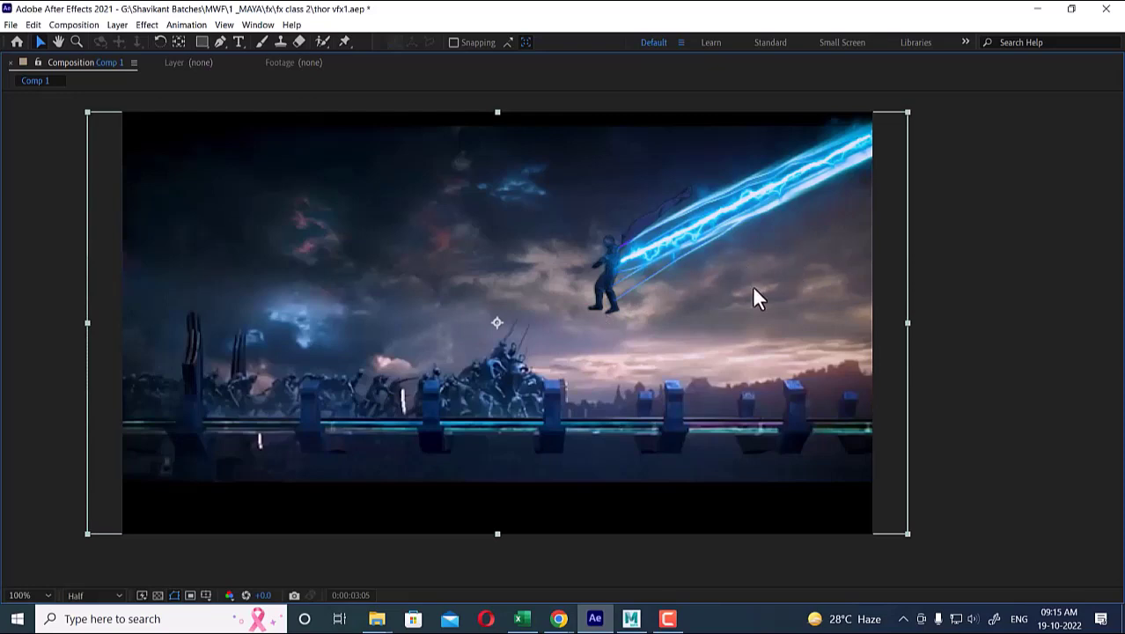
key(grave)
scroll(750, 222, down, 2)
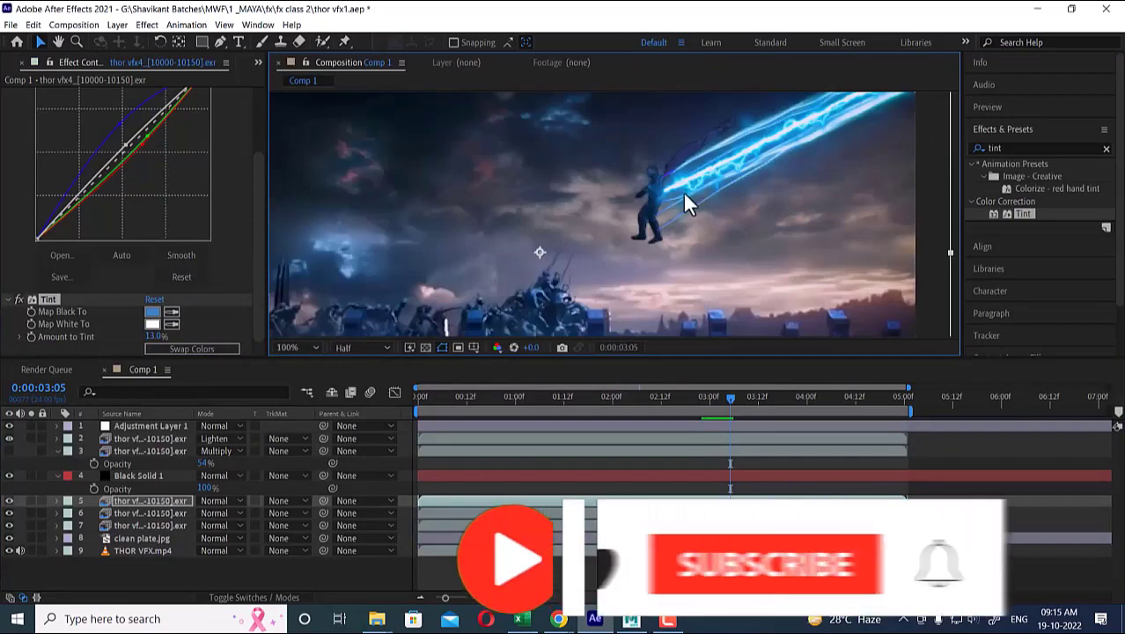
Go to 0:00:04:06, collapse the Curves and Tint effects, and compare Thor with and without them.
drag(731, 397, 832, 405)
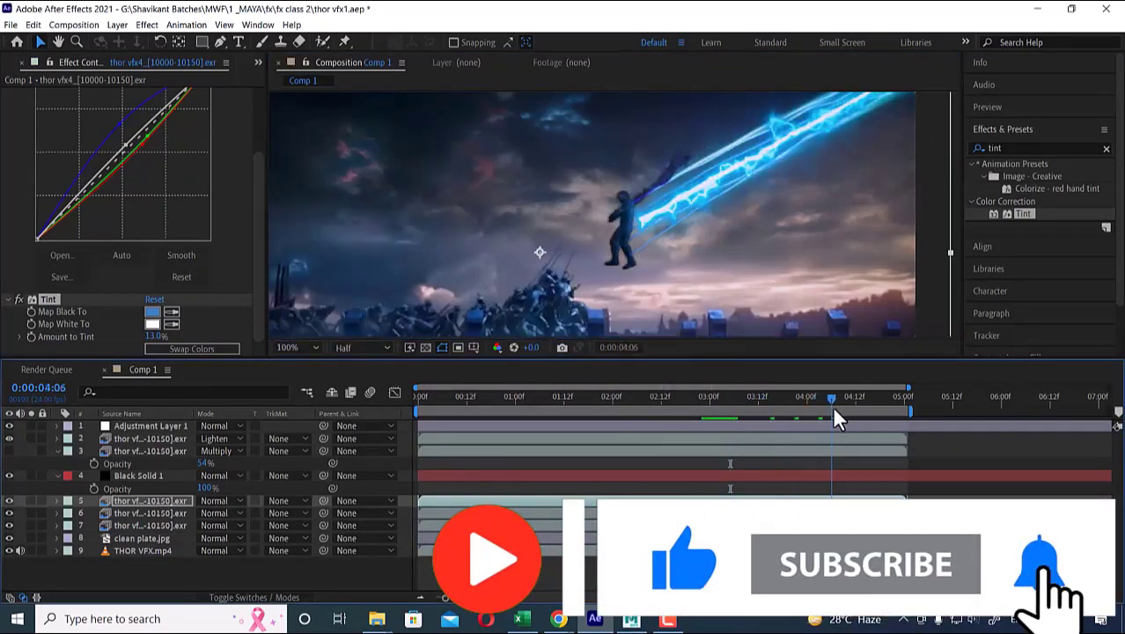
scroll(26, 211, up, 2)
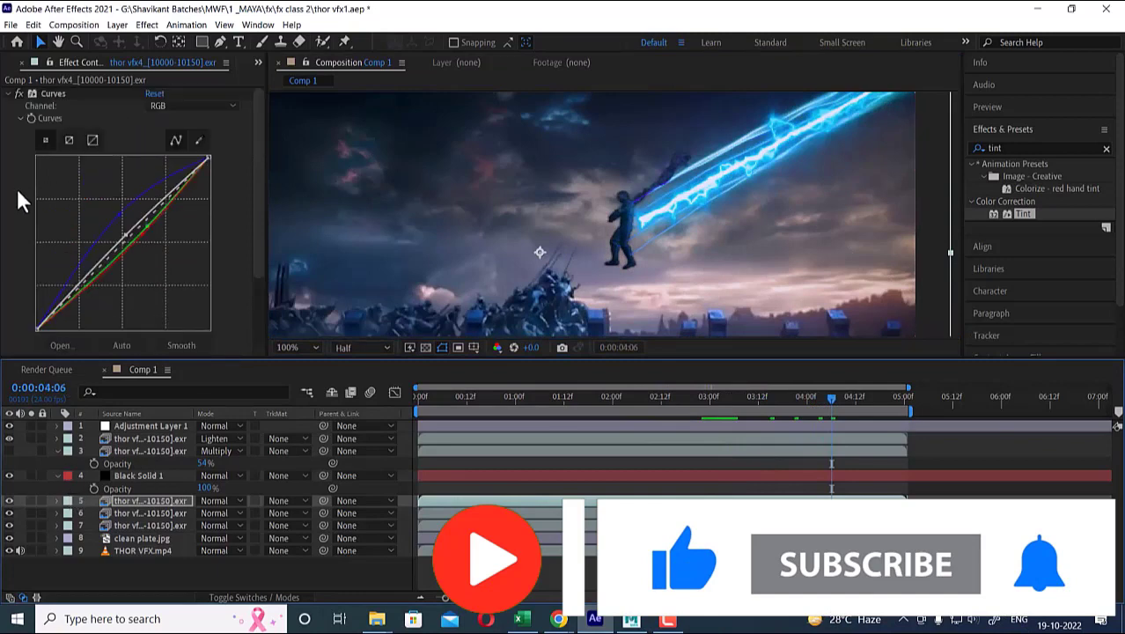
click(7, 94)
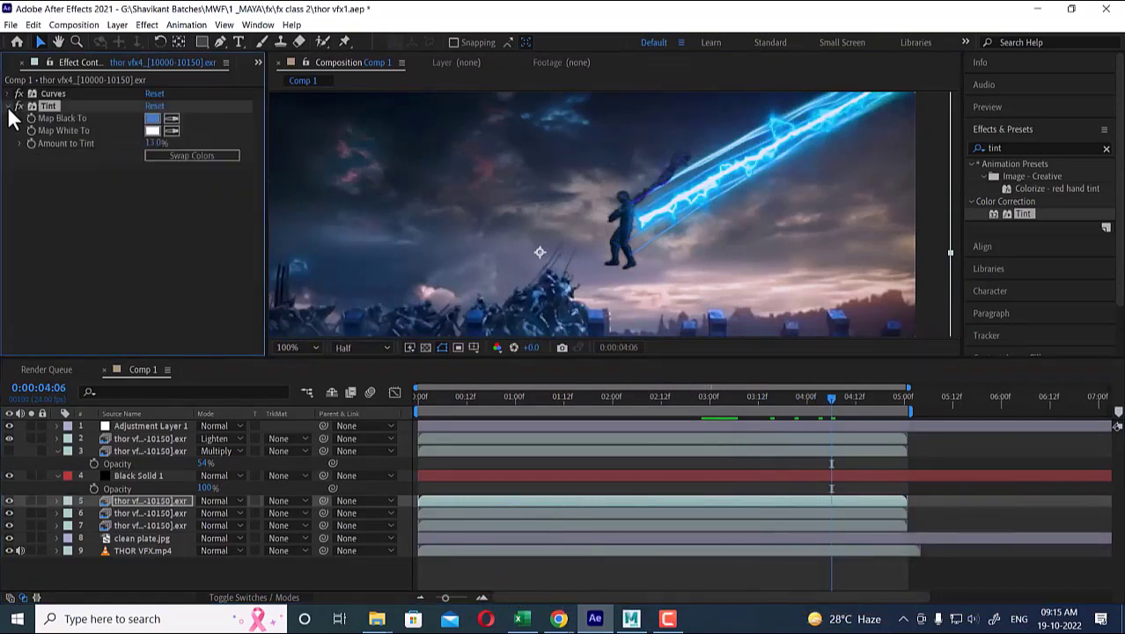
click(9, 106)
click(16, 94)
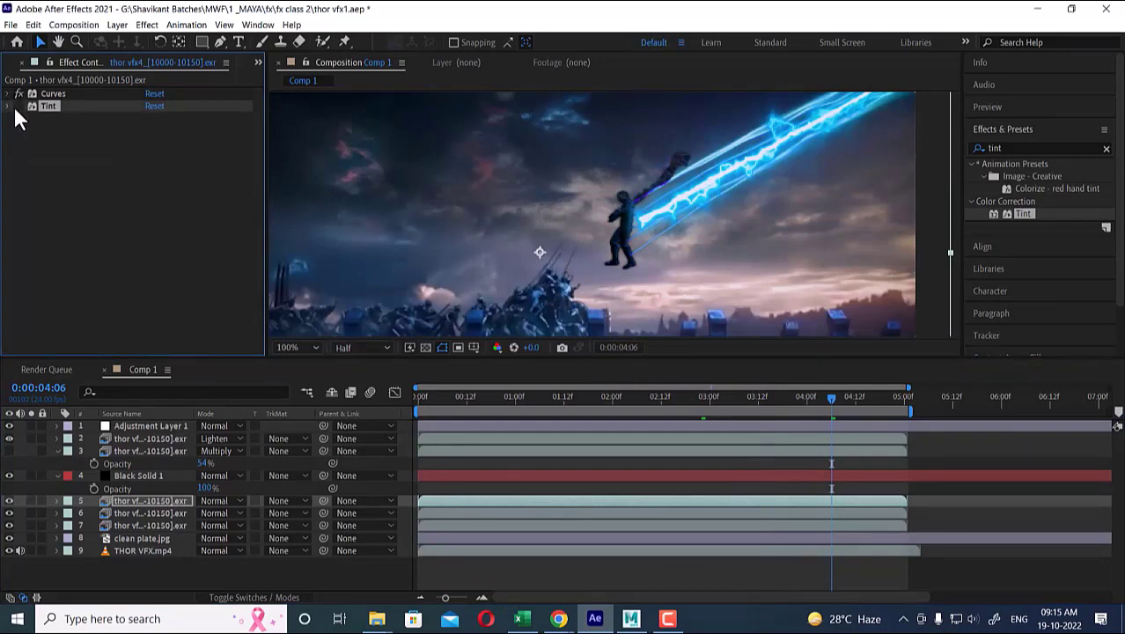
scroll(656, 244, down, 2)
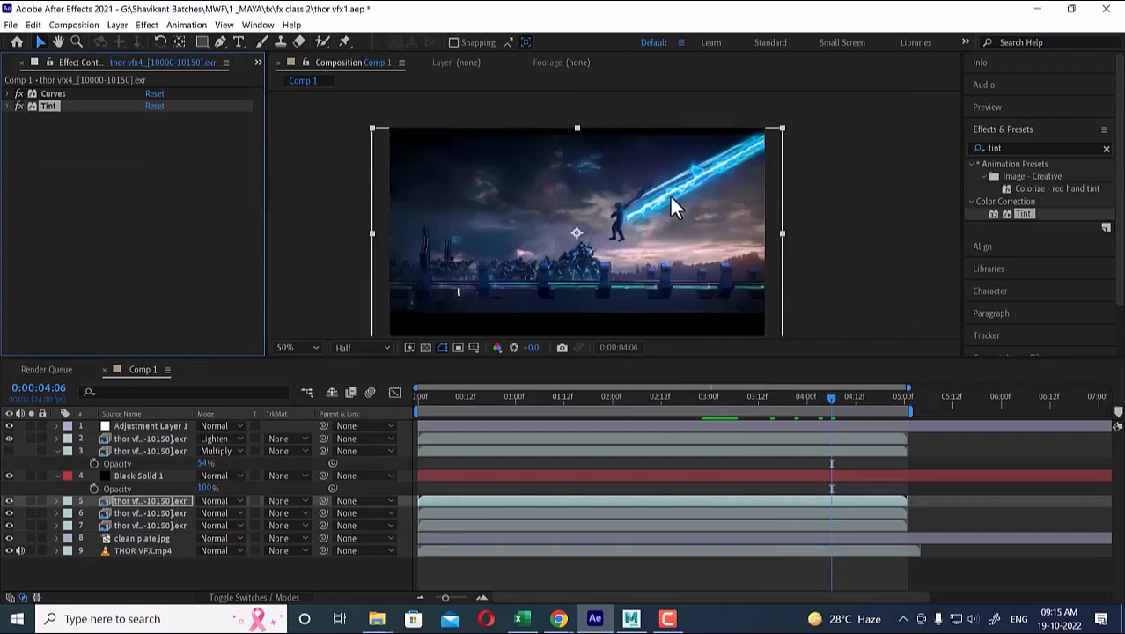
Compare the composite with Adjustment Layer 1 hidden and visible.
click(147, 425)
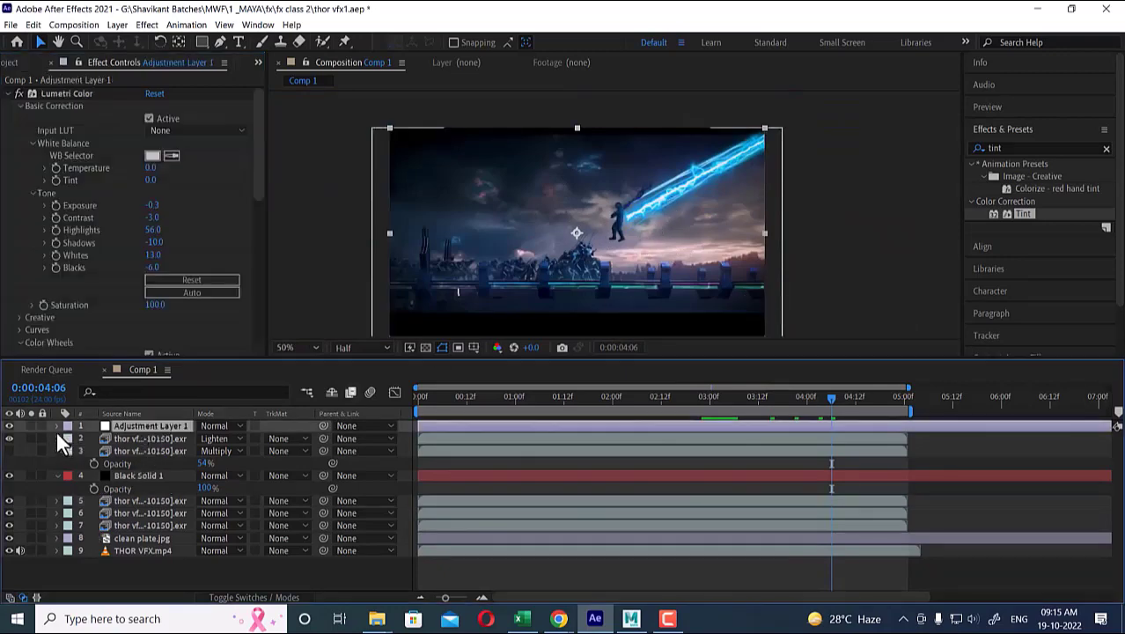
click(9, 426)
click(9, 426)
click(8, 426)
click(9, 426)
Apply Trapcode Shine to the EXR layer directly below Black Solid 1 and raise its Ray Length to 9.7.
click(140, 500)
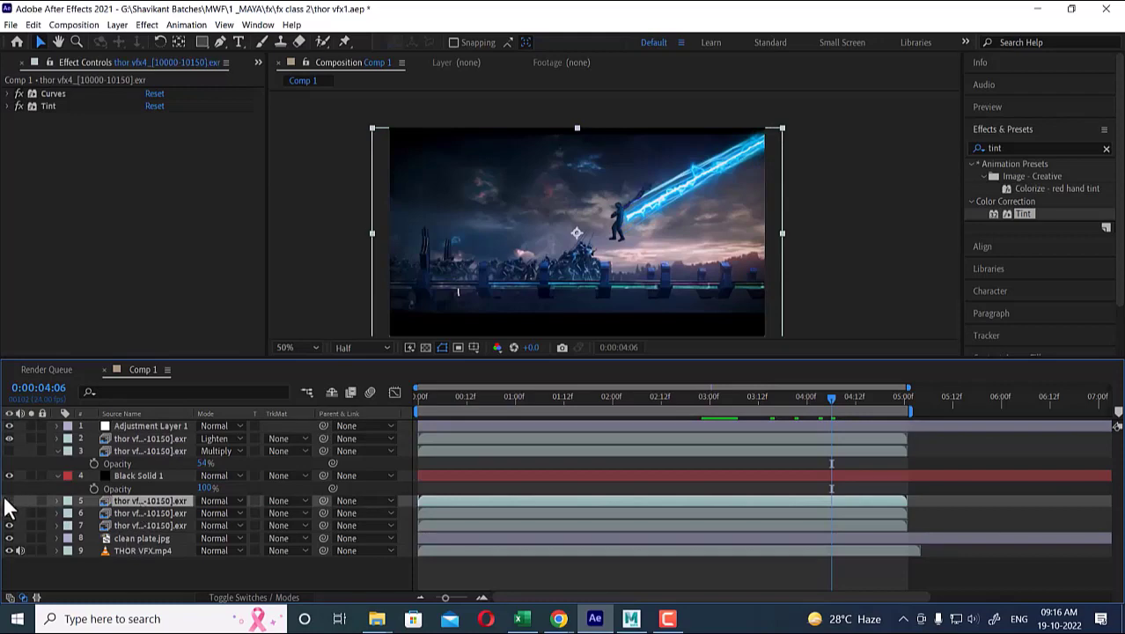
click(147, 25)
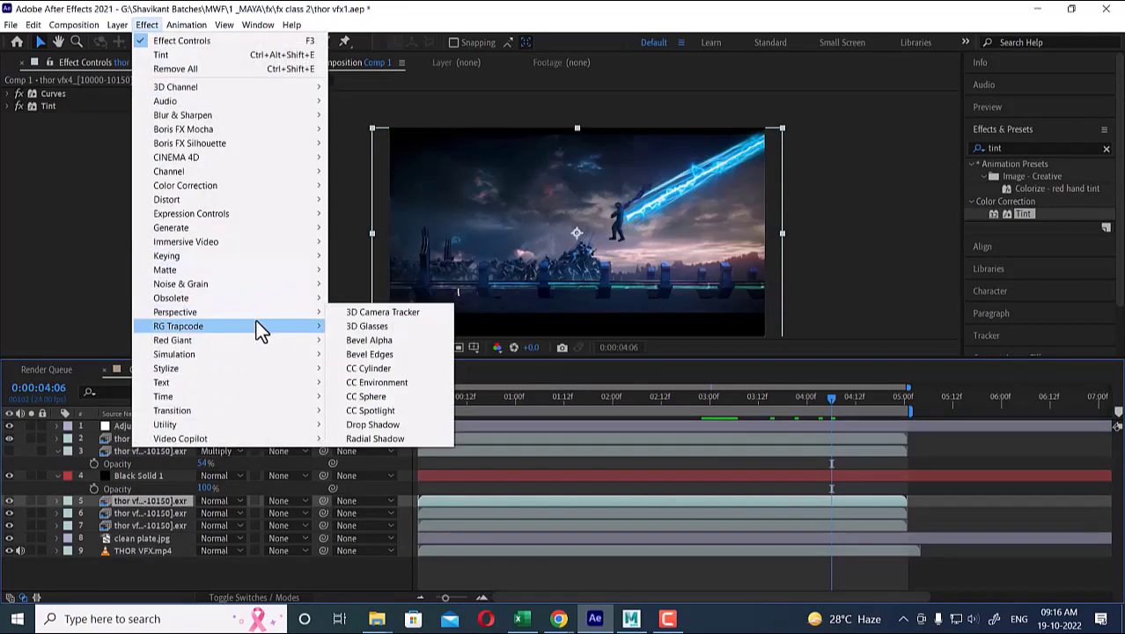
mouse_move(271, 325)
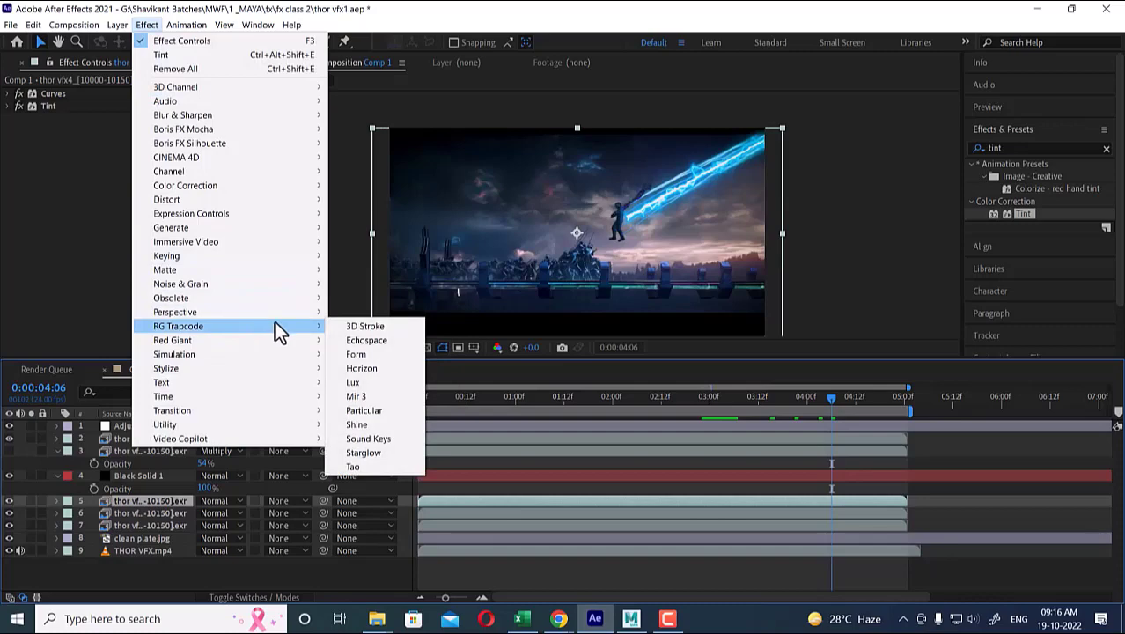
click(385, 425)
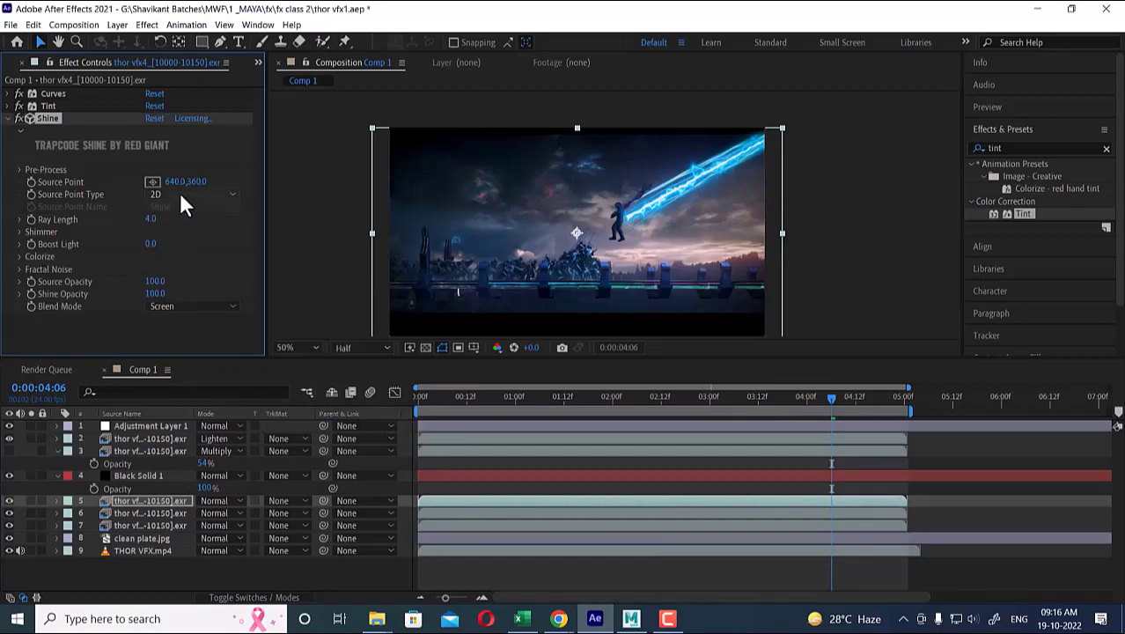
mouse_move(151, 219)
mouse_down()
mouse_move(204, 219)
mouse_move(251, 181)
mouse_up()
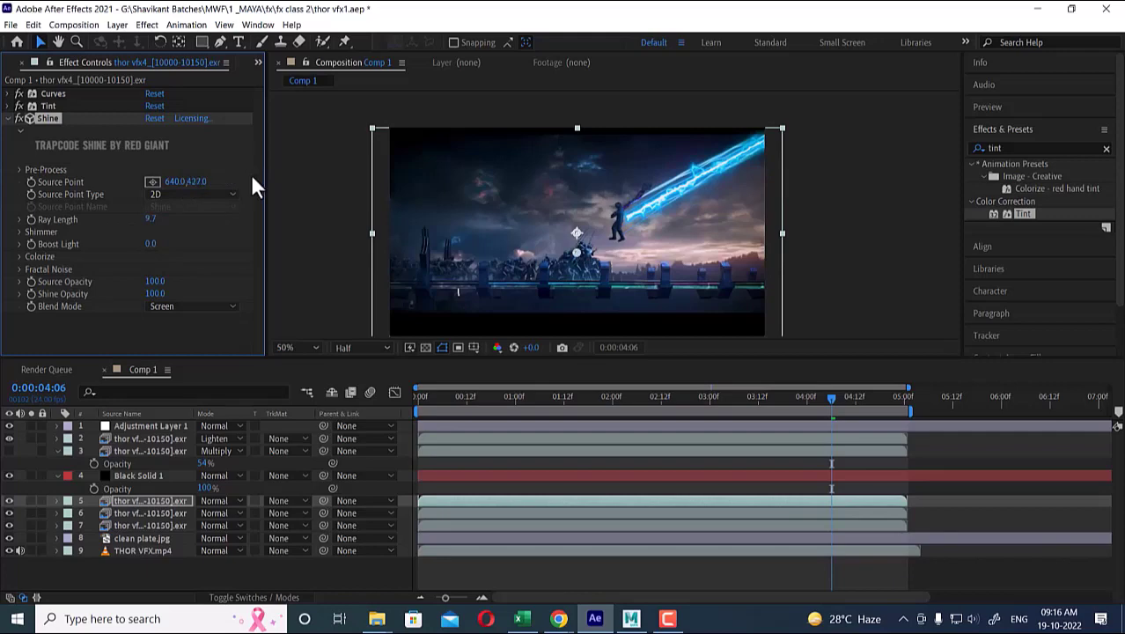
Place the Shine source point on Thor's body at about 775.3, 326.0.
click(153, 182)
click(617, 223)
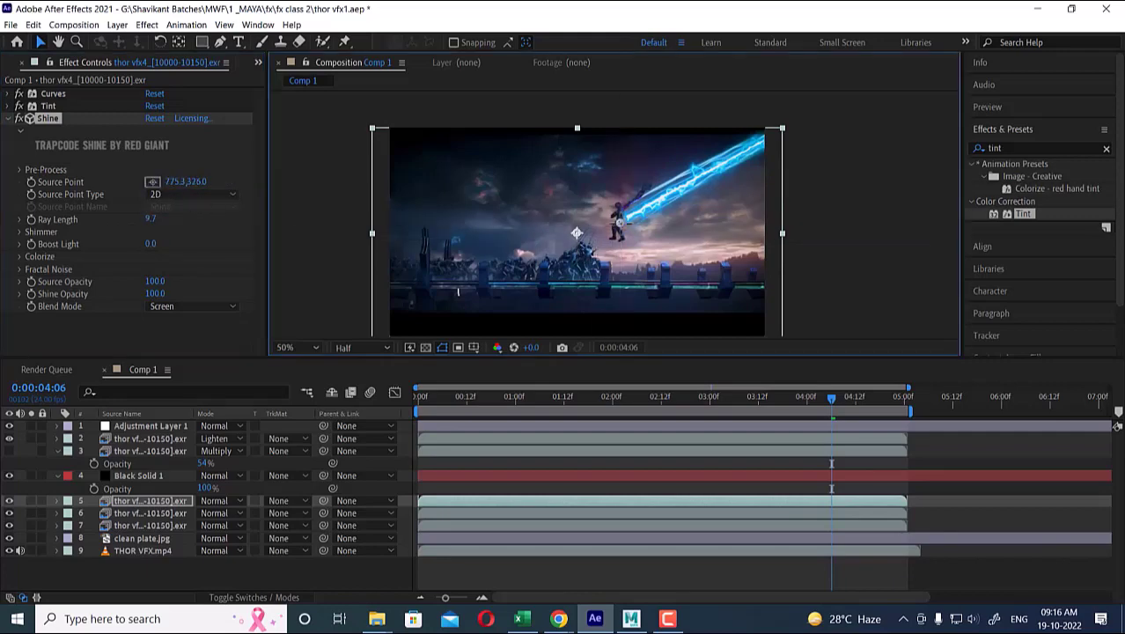
scroll(643, 243, up, 2)
scroll(672, 225, down, 1)
scroll(673, 228, down, 1)
scroll(674, 228, up, 1)
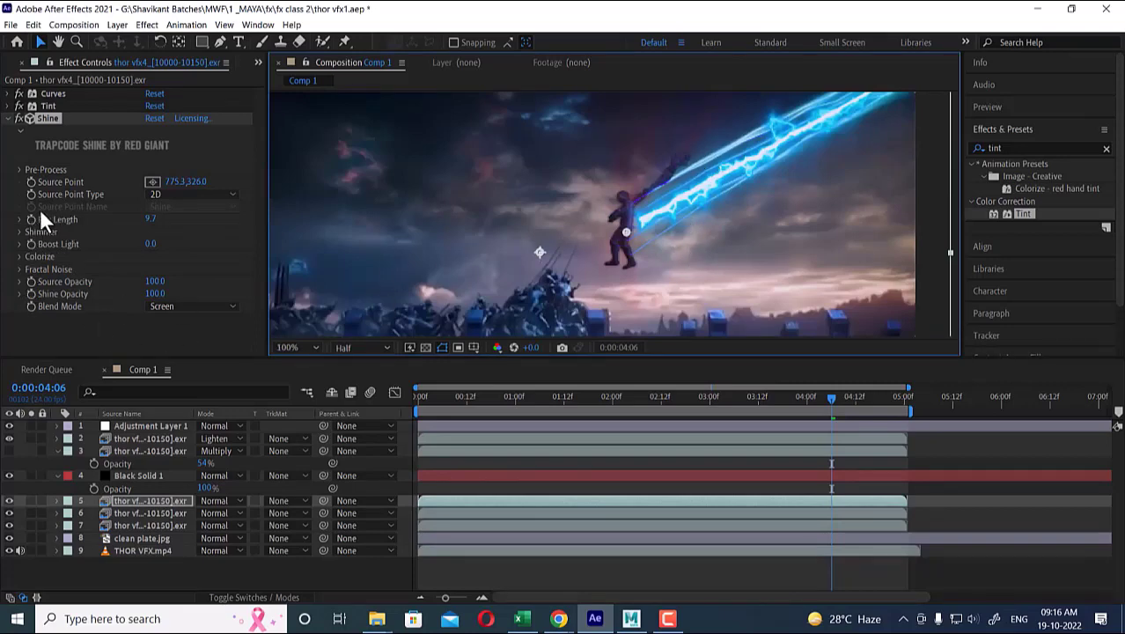
Expand Shine's Colorize settings and set the Highlights color to pale blue E1E6F8 sampled from the lightning beam.
click(20, 169)
click(19, 169)
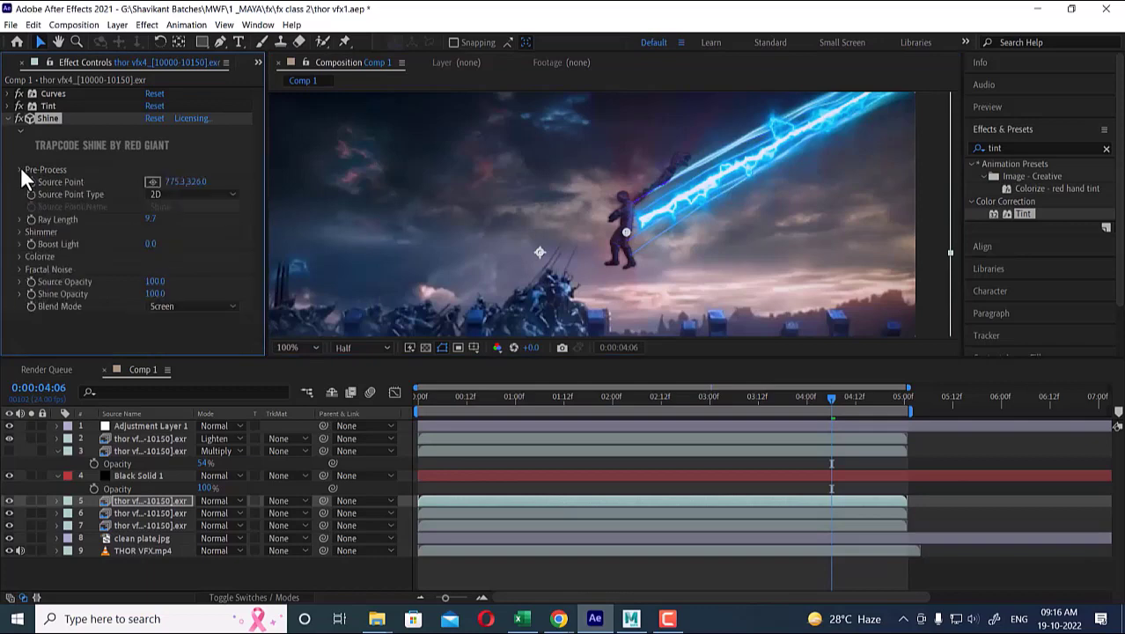
click(23, 219)
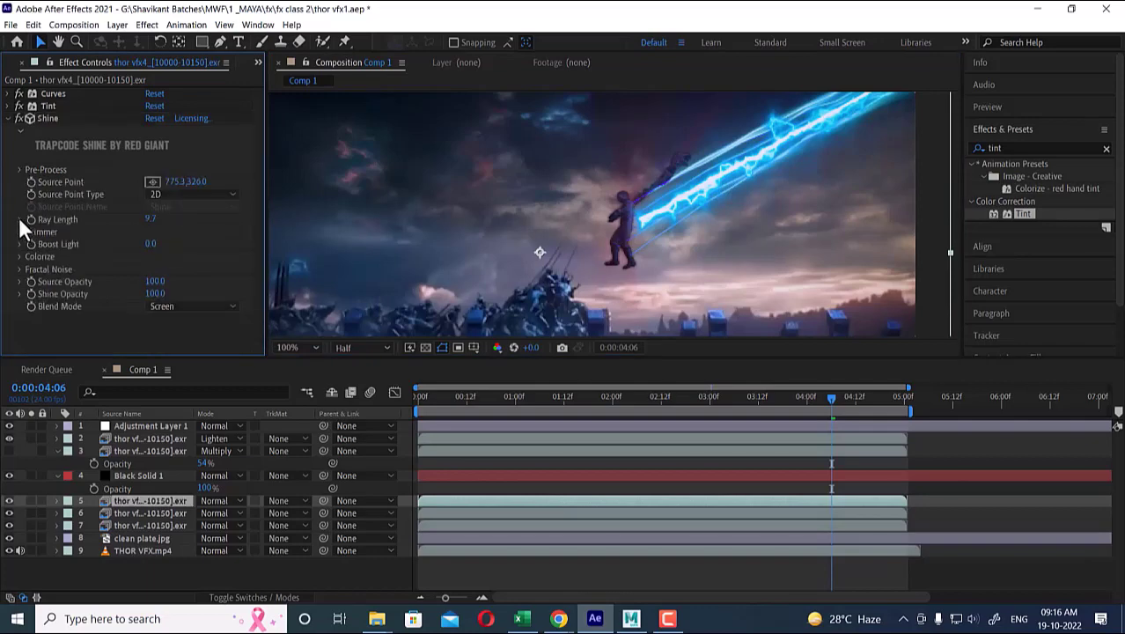
click(19, 218)
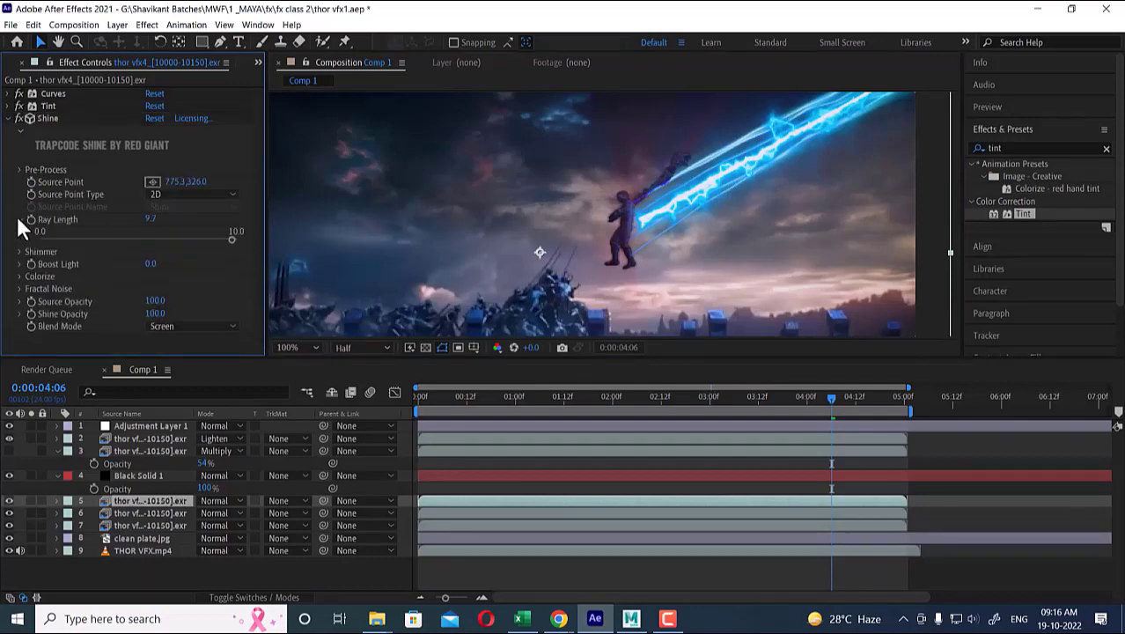
click(19, 275)
scroll(19, 280, down, 1)
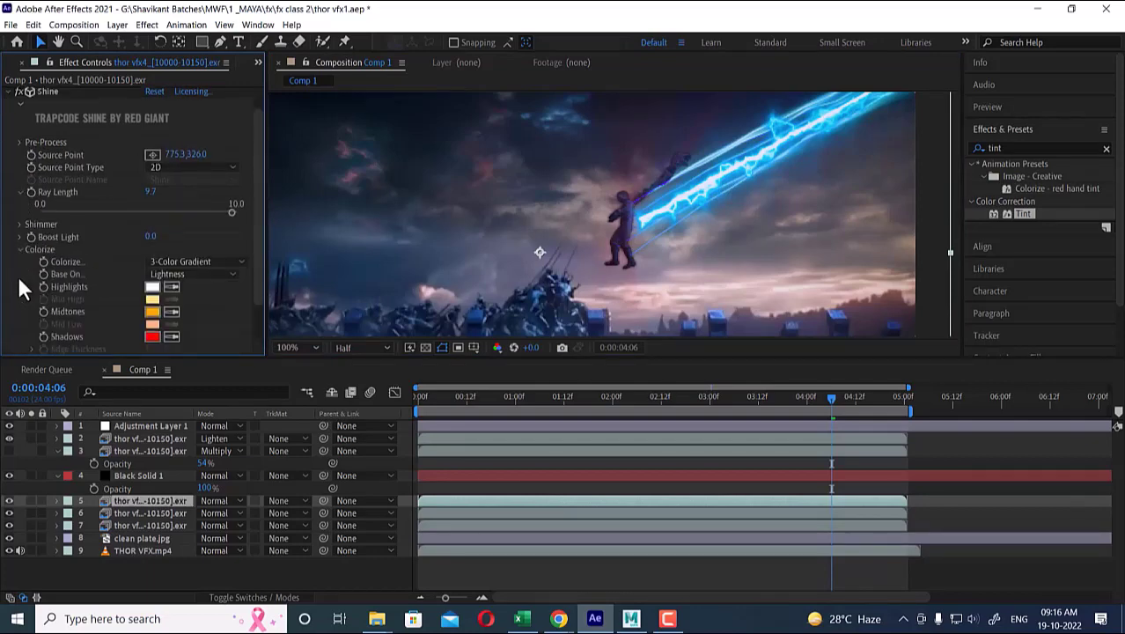
click(154, 288)
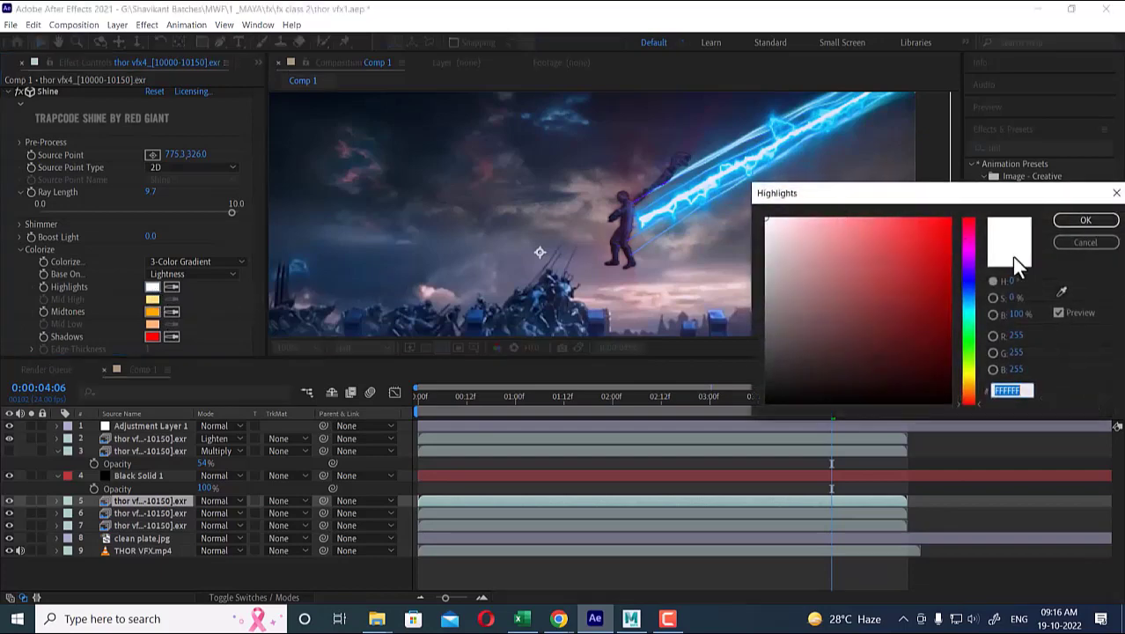
click(1062, 290)
click(683, 183)
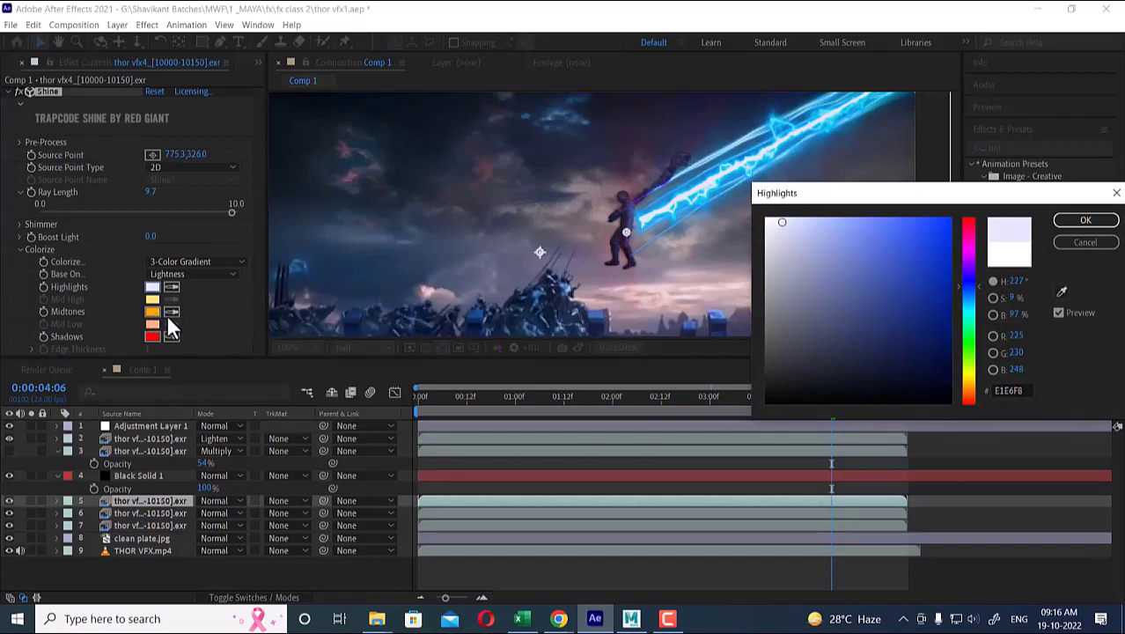
click(1084, 221)
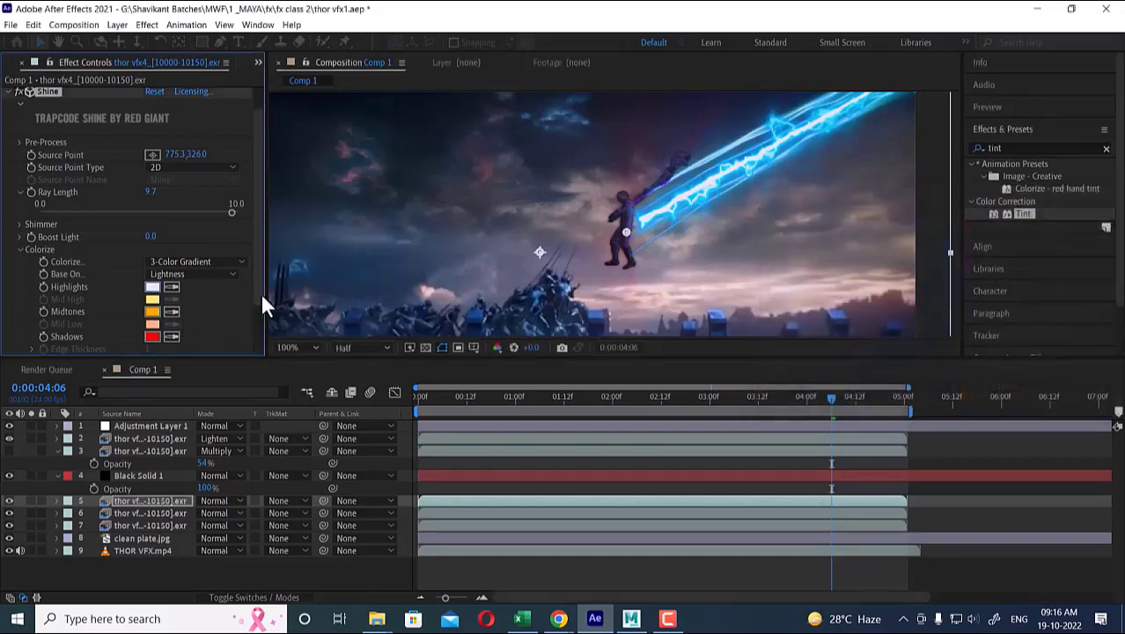
Set Shine's Midtones color to the blue 12AEE8 sampled from the lightning beam.
click(153, 311)
click(1062, 292)
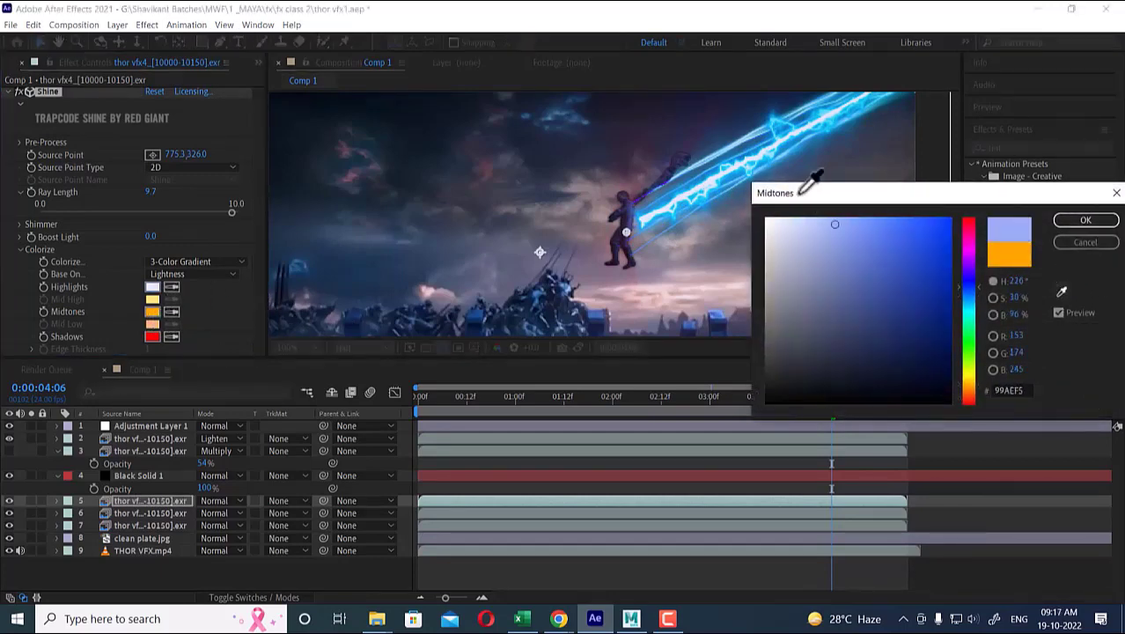
click(703, 178)
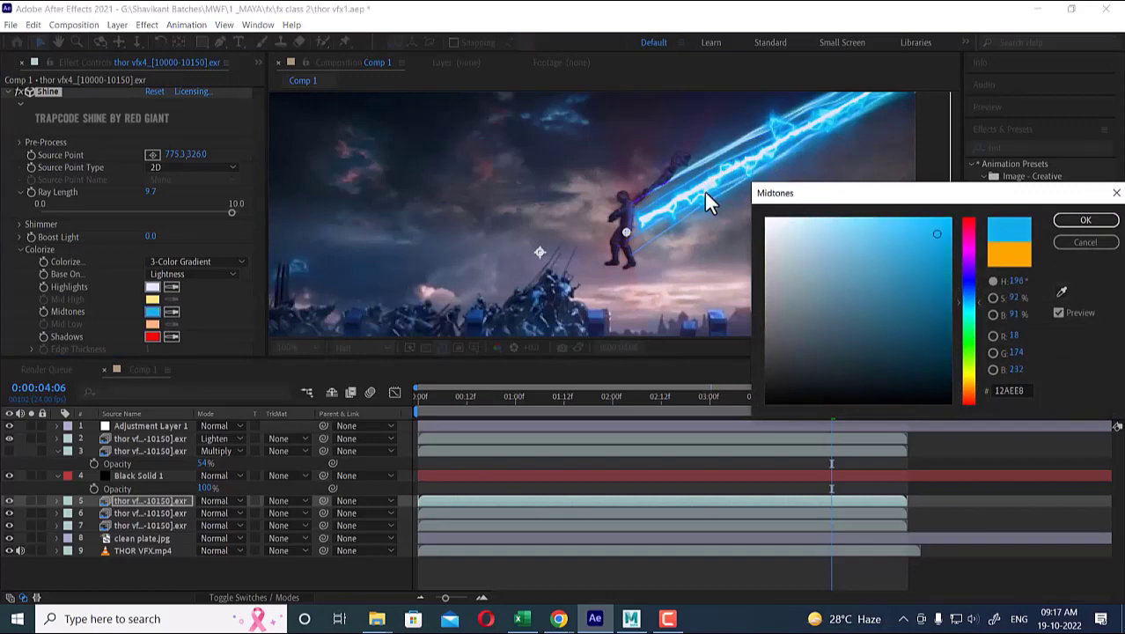
click(1084, 220)
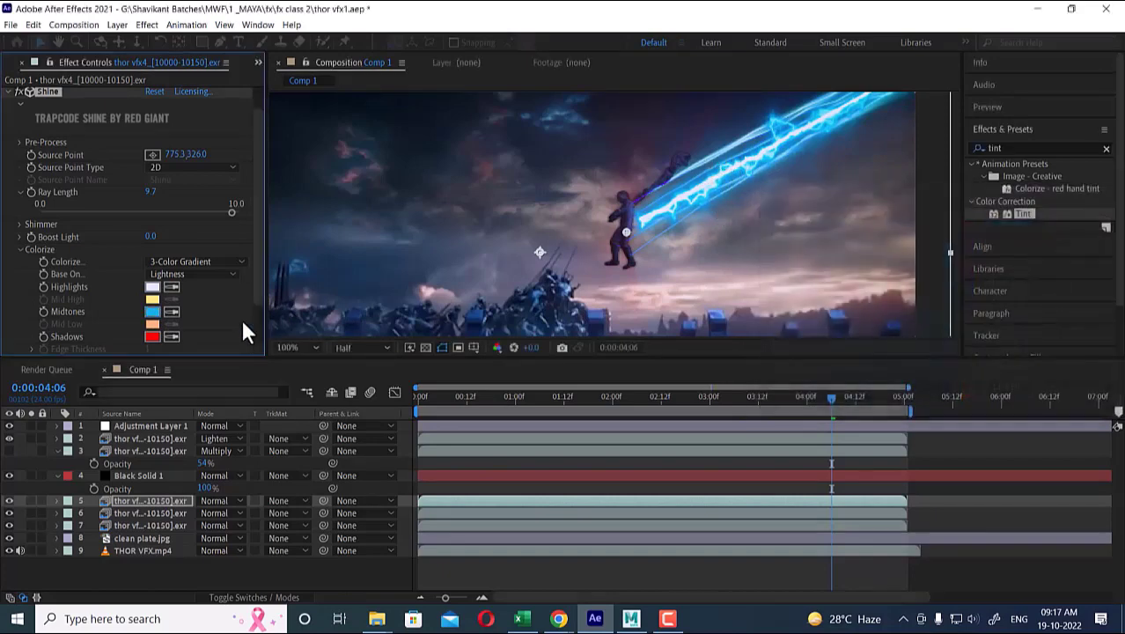
Set Shine's Shadows color to the blue 15AAEC sampled from the lightning beam.
click(152, 336)
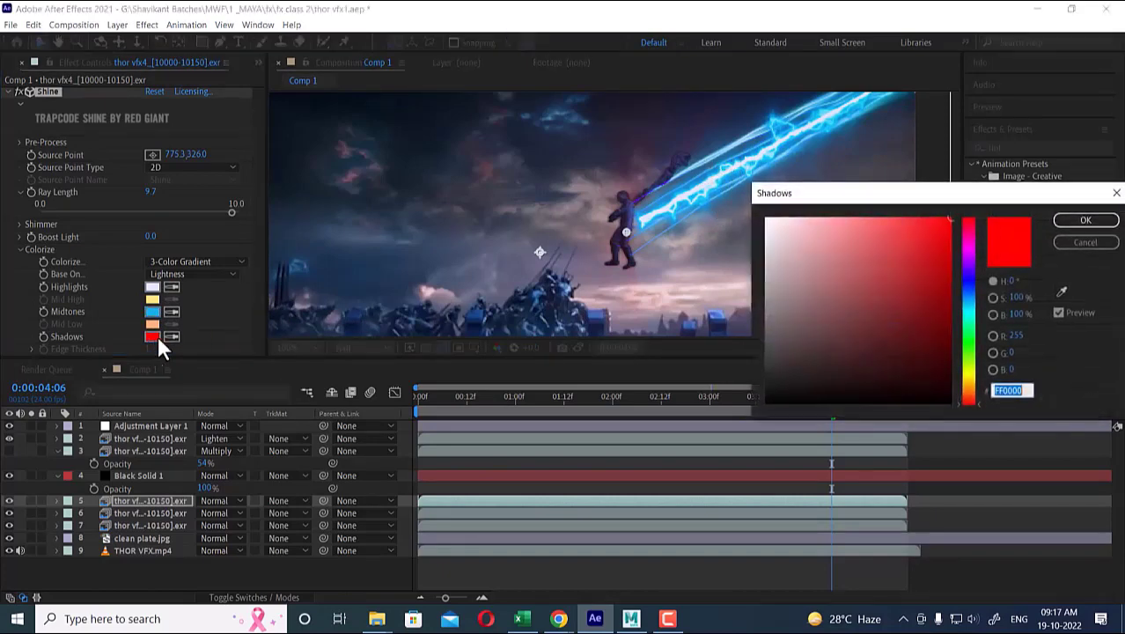
click(1062, 292)
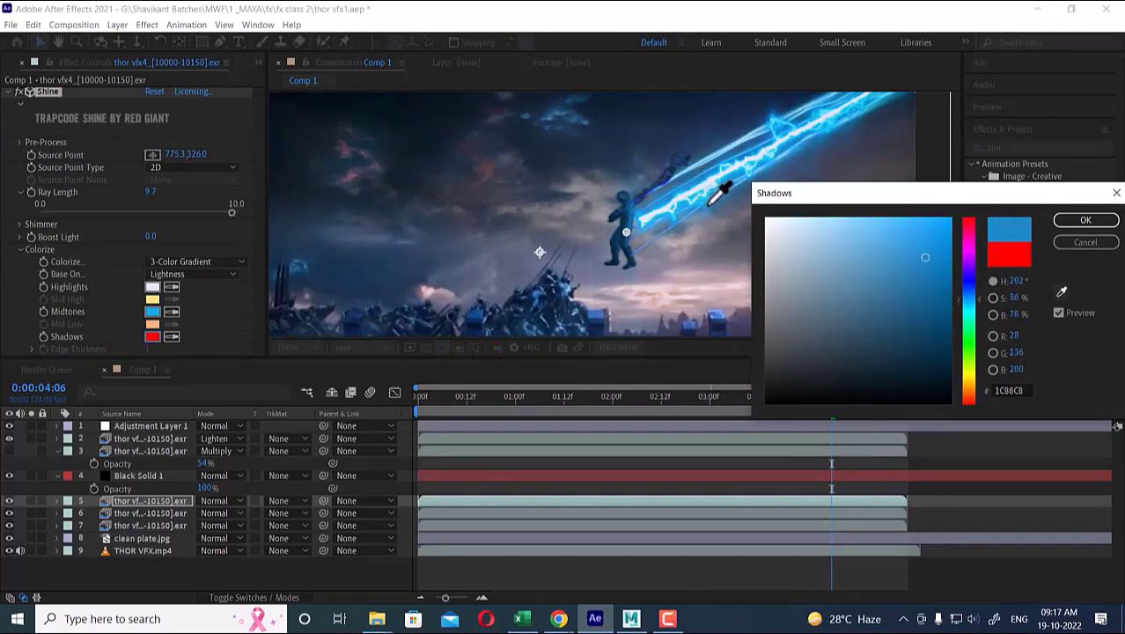
click(707, 199)
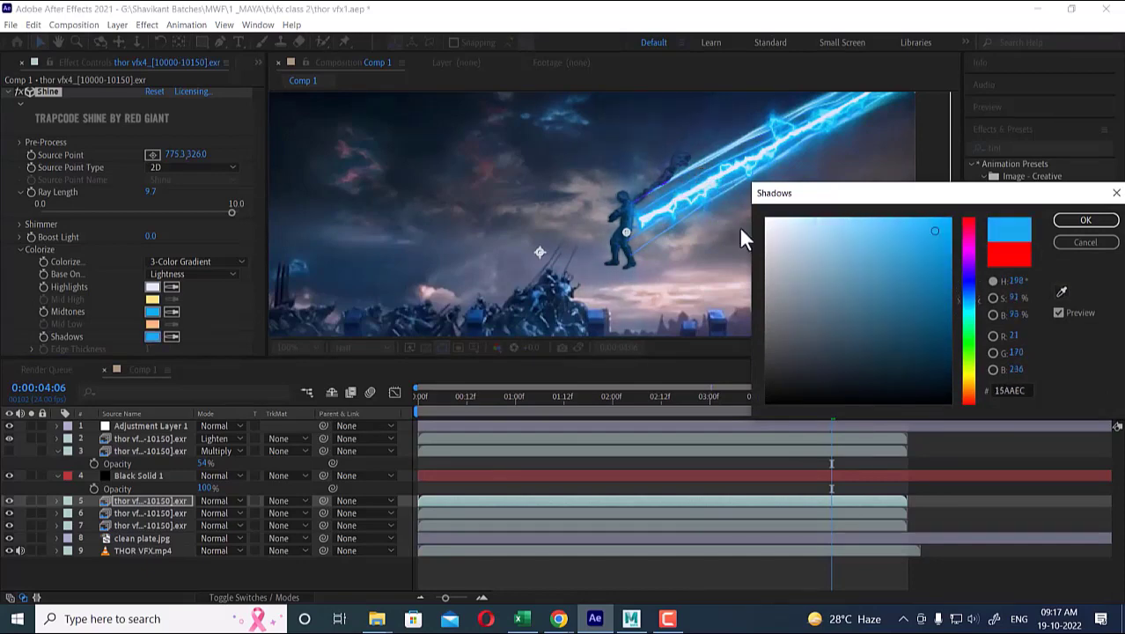
click(1085, 220)
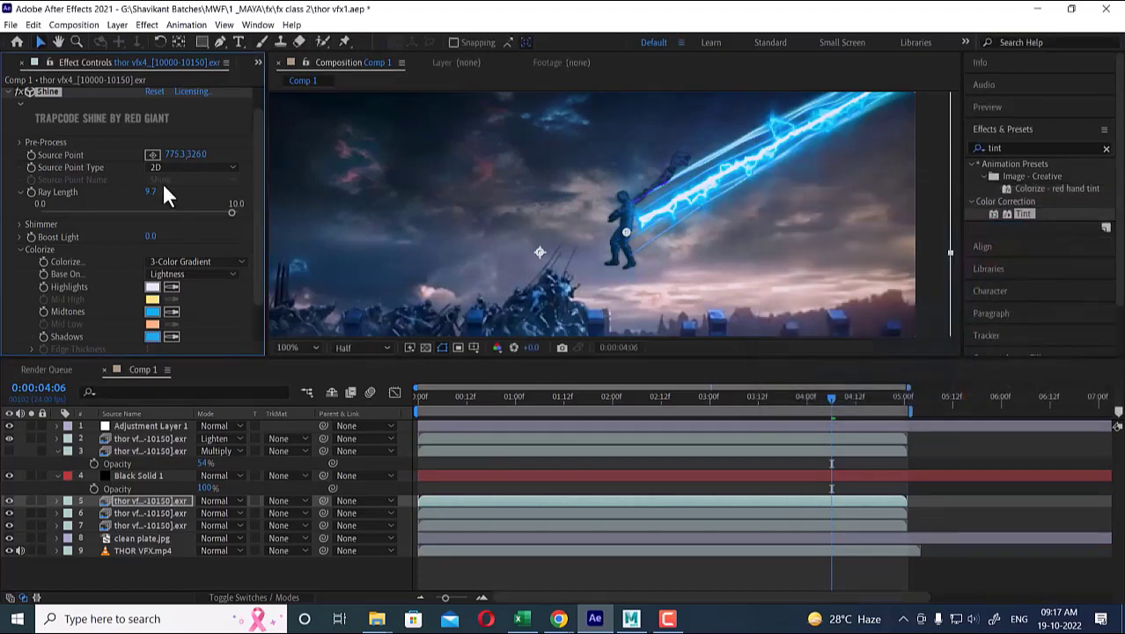
Increase Shine's Ray Length to 18.5 and Boost Light to 16.7.
scroll(718, 207, down, 2)
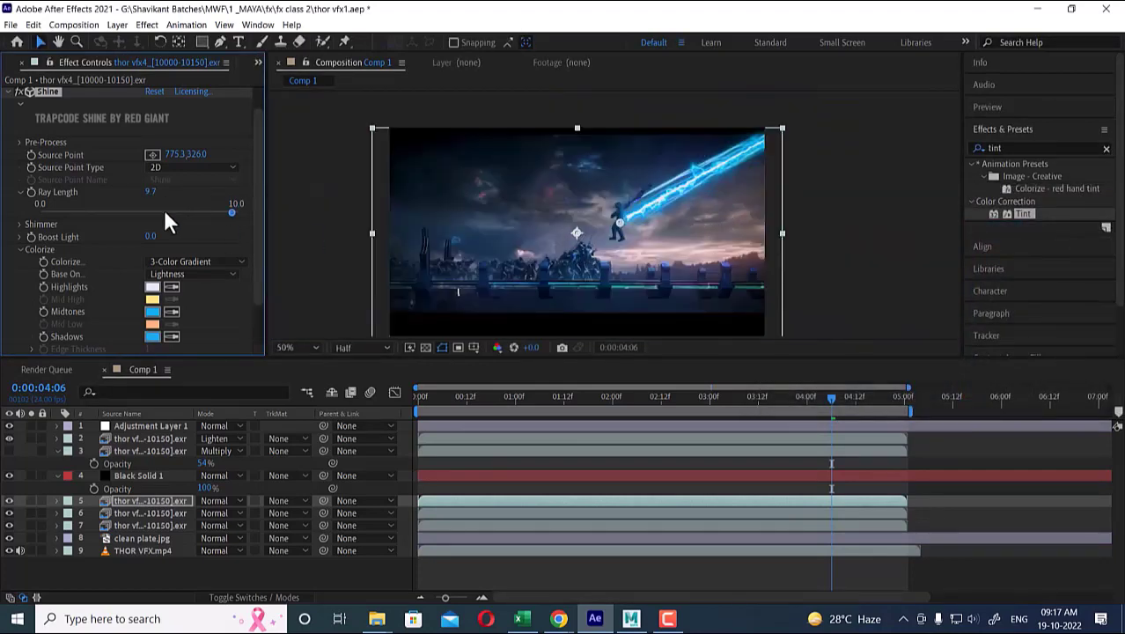
drag(151, 192, 203, 185)
scroll(498, 220, up, 2)
drag(151, 236, 246, 222)
scroll(733, 223, down, 2)
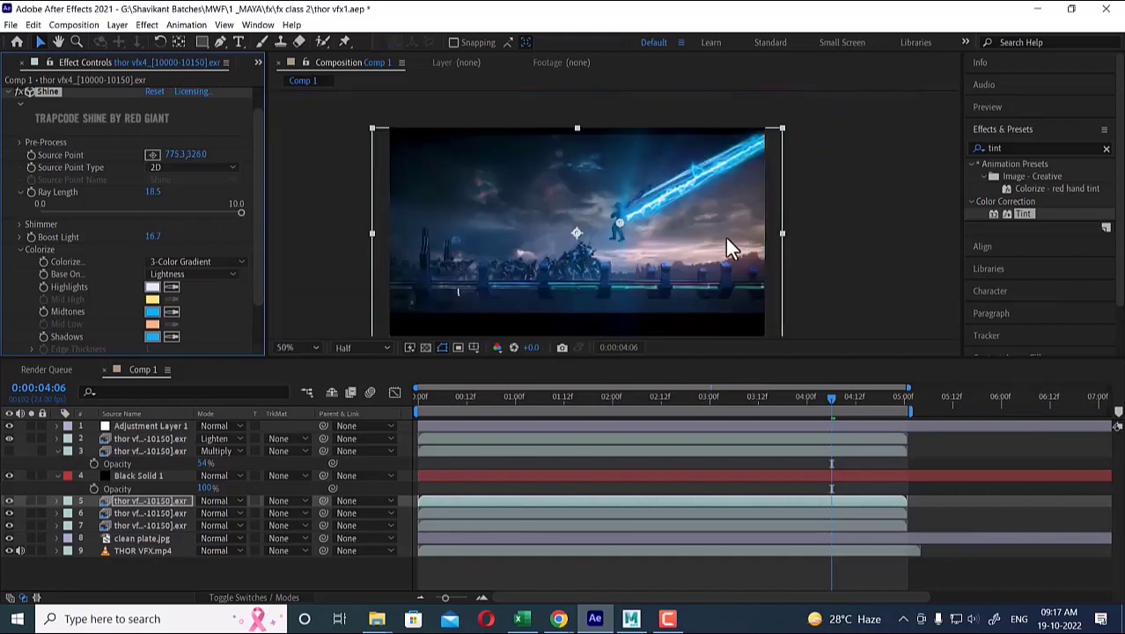
Play back the composition from 0:00:01:20 to check the Shine glow on Thor.
drag(829, 397, 596, 396)
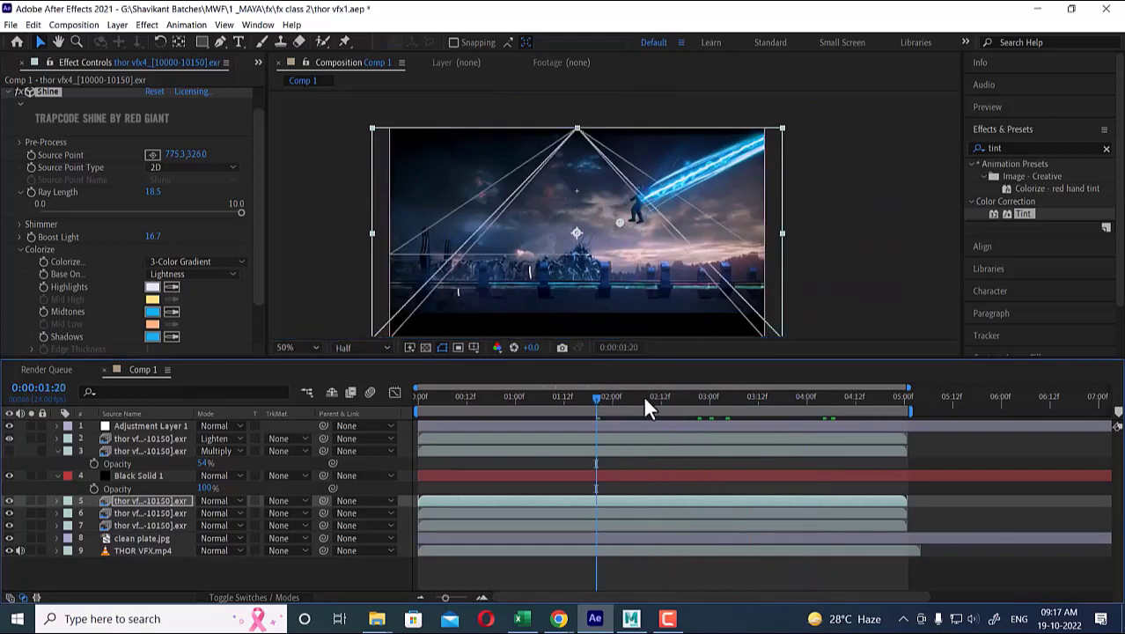
key(space)
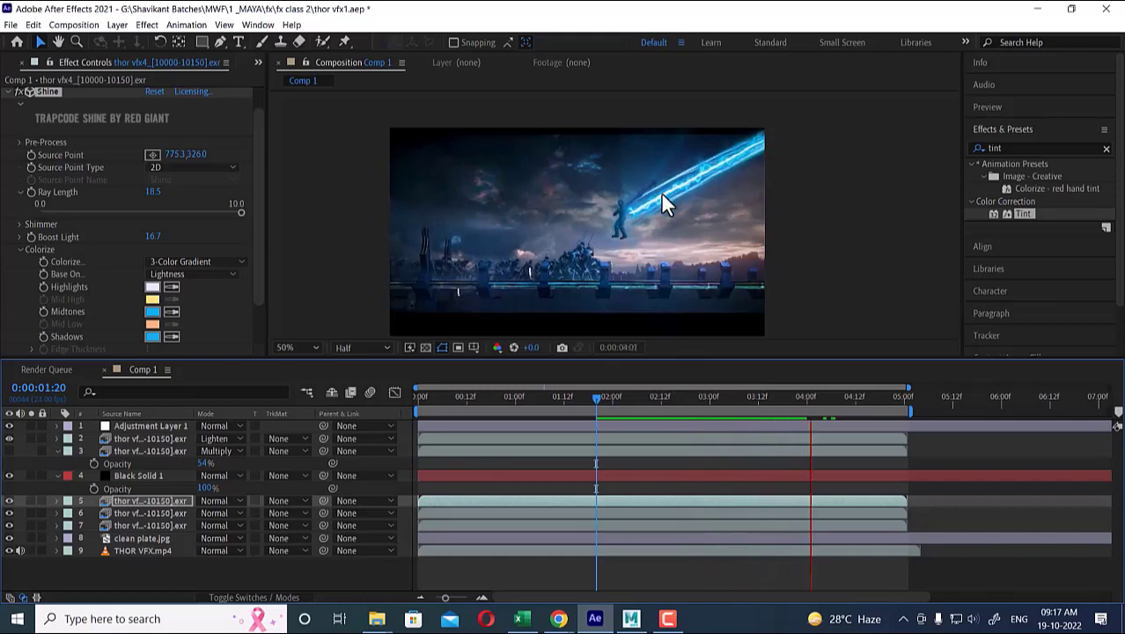
key(space)
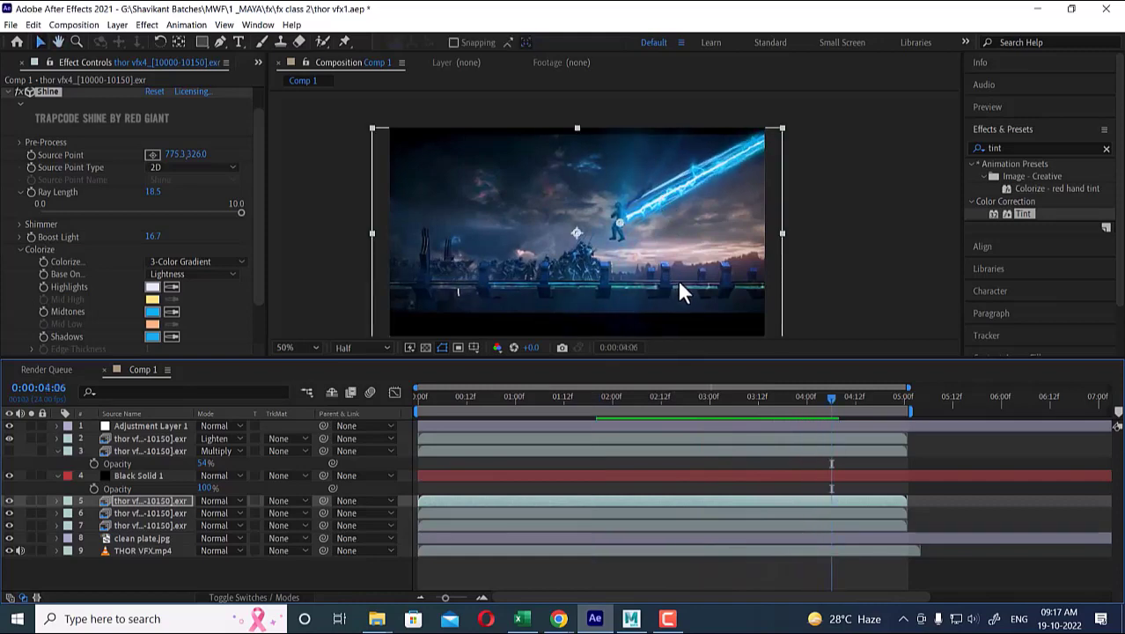
middle_drag(676, 241, 691, 236)
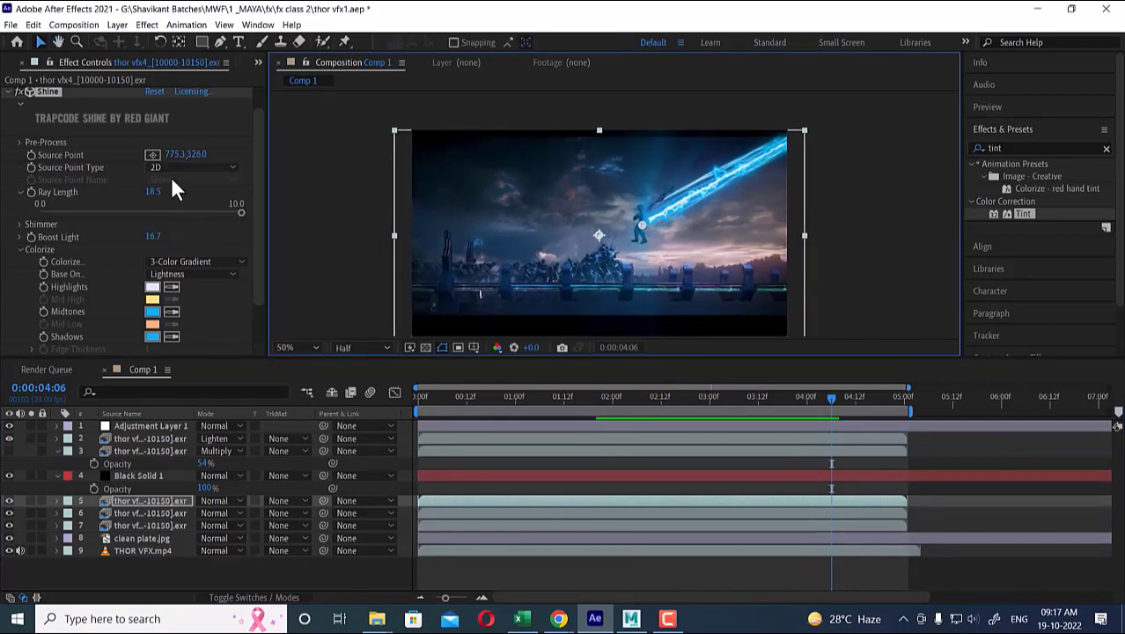
Animate Shine's Source Point from 775.3, 332.0 at 0:00:01:15 to 760.3, 301.0 at 0:00:04:09.
mouse_move(199, 163)
mouse_down()
mouse_move(152, 154)
mouse_move(176, 154)
mouse_up()
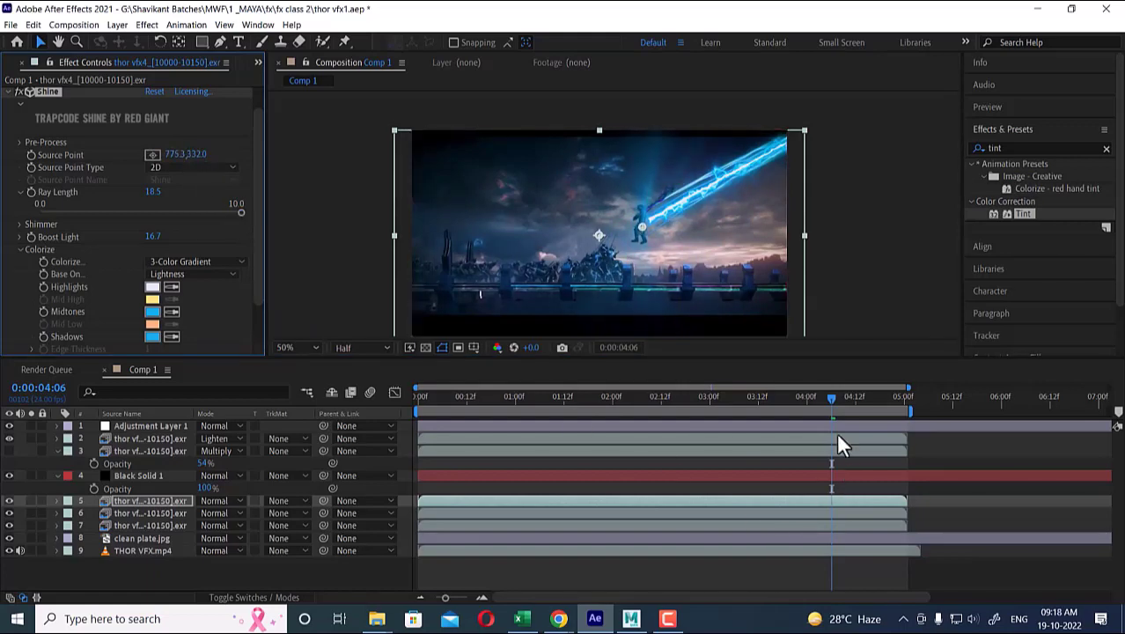
drag(828, 395, 664, 392)
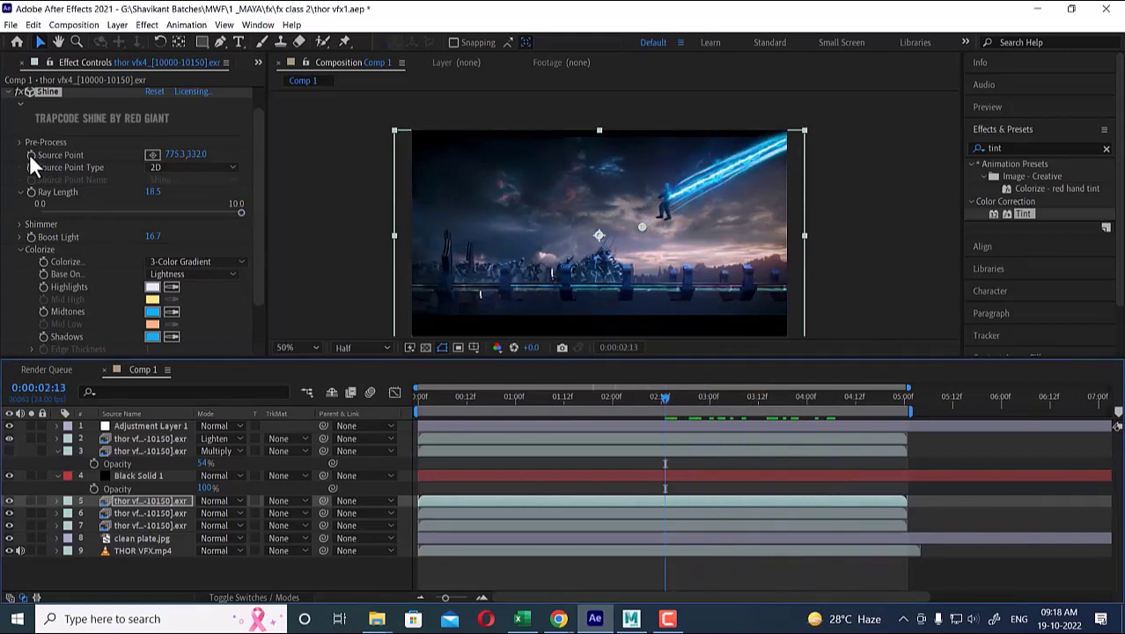
drag(666, 397, 578, 399)
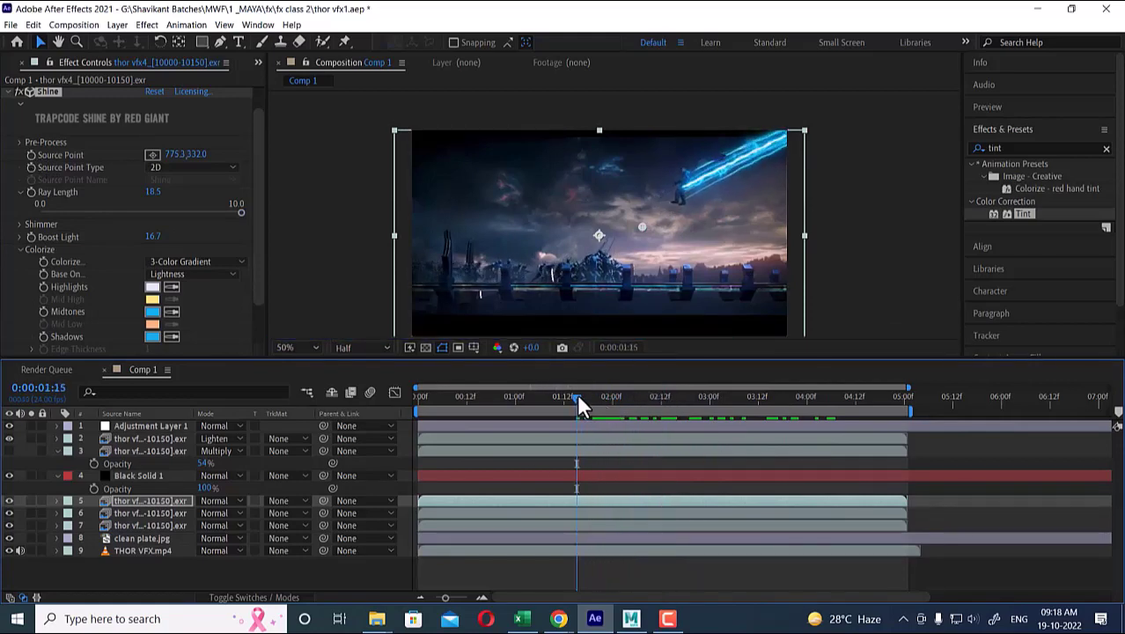
click(31, 150)
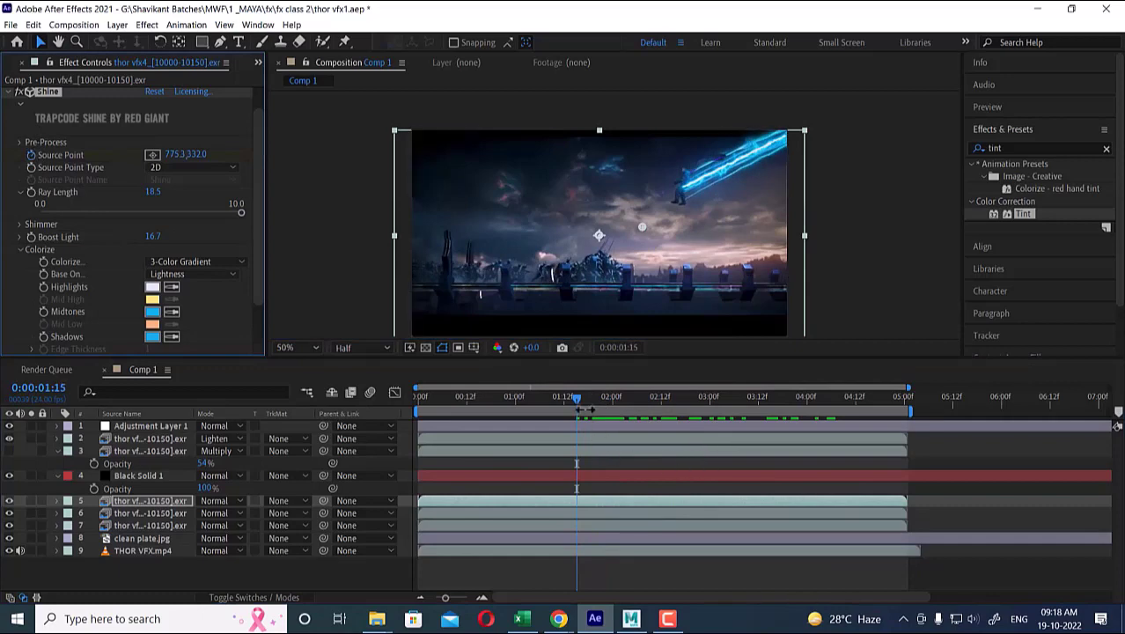
drag(575, 397, 844, 392)
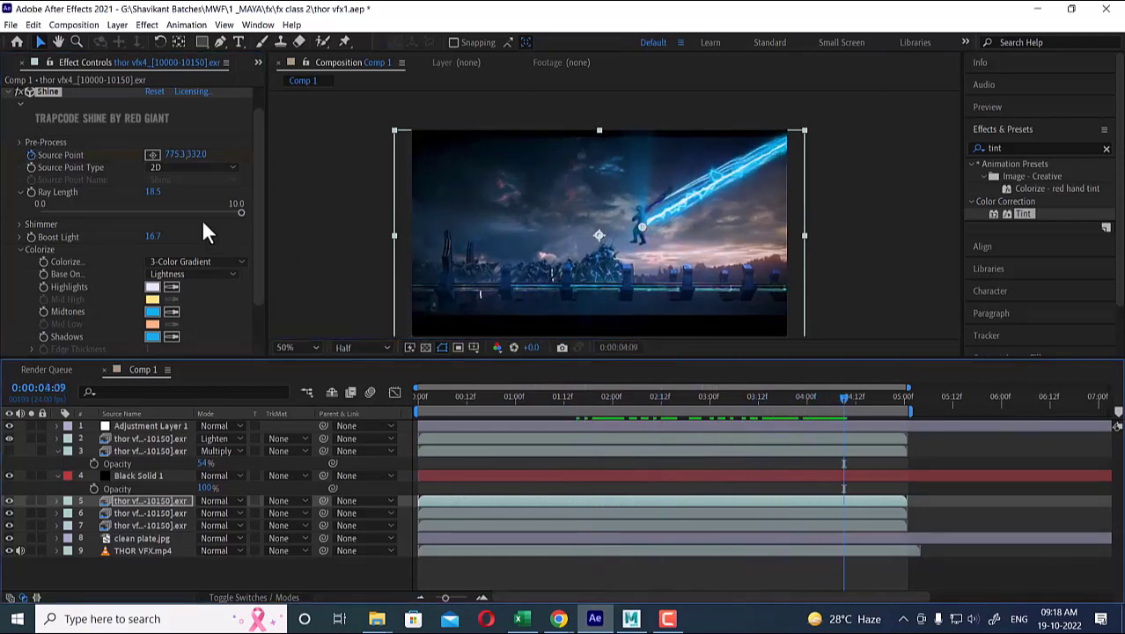
drag(196, 155, 155, 154)
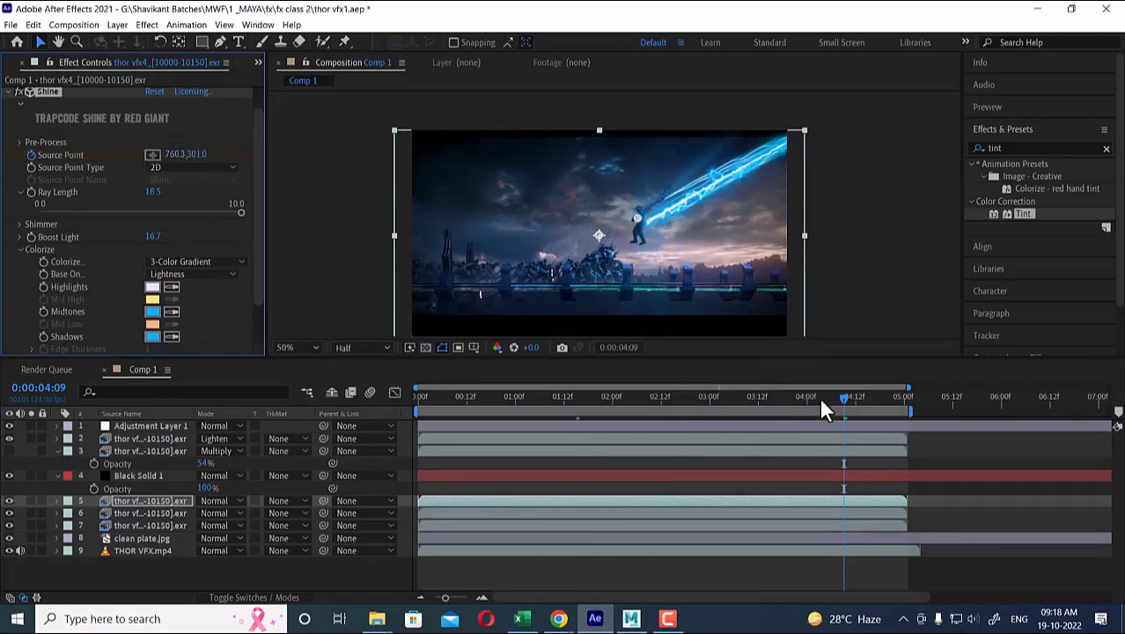
Play back the animated Shine source from 0:00:02:04 and examine the glow around Thor up close.
drag(844, 398, 629, 397)
key(space)
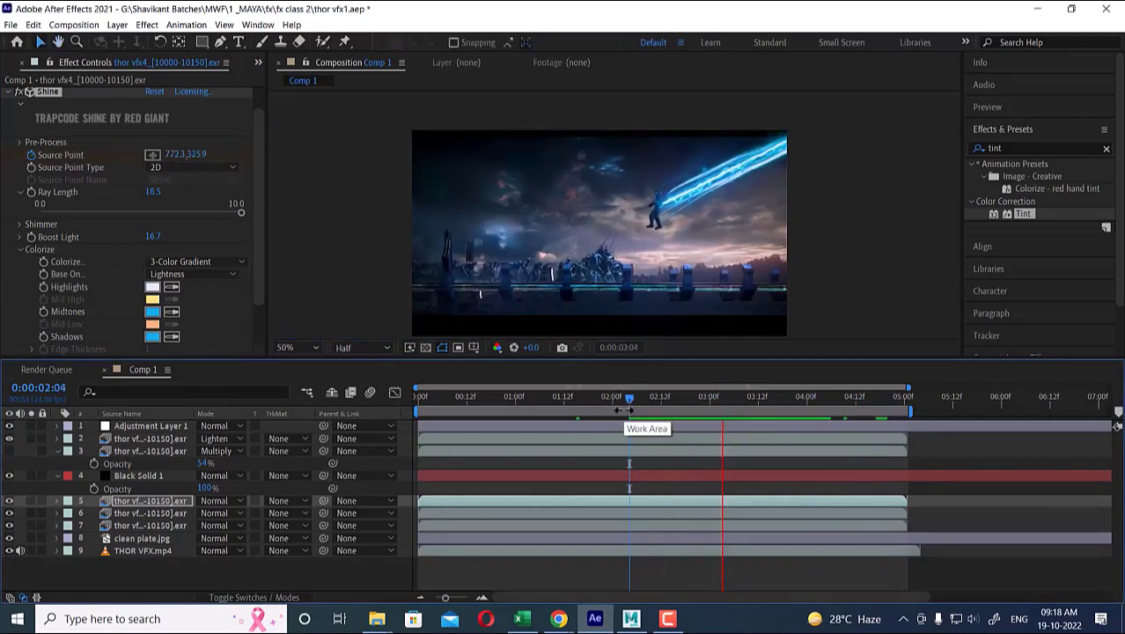
key(space)
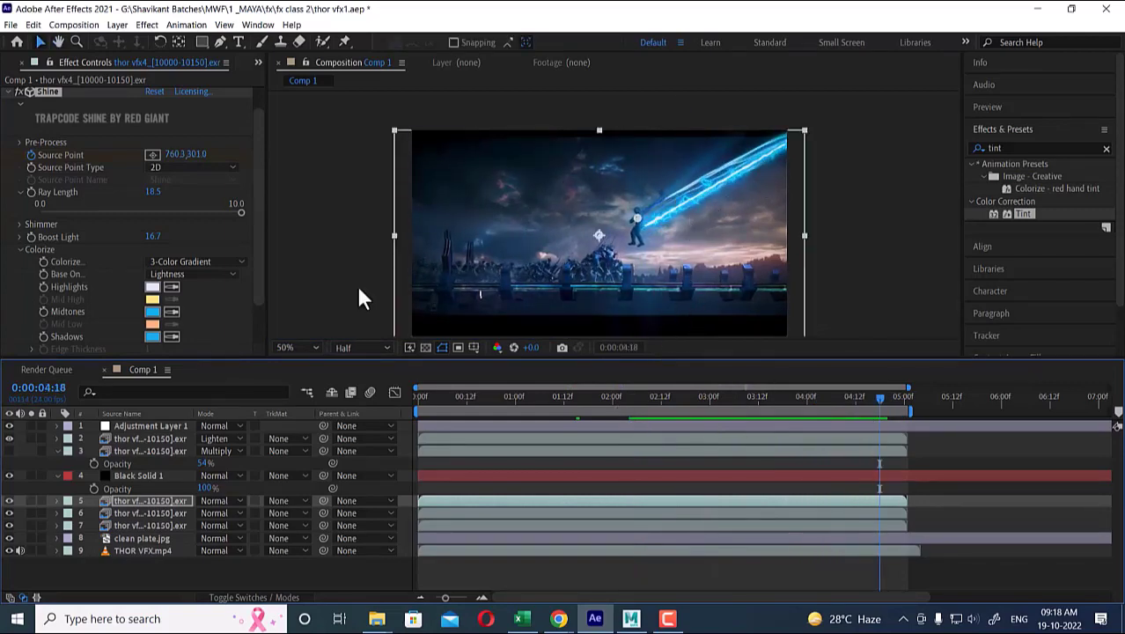
scroll(695, 254, up, 2)
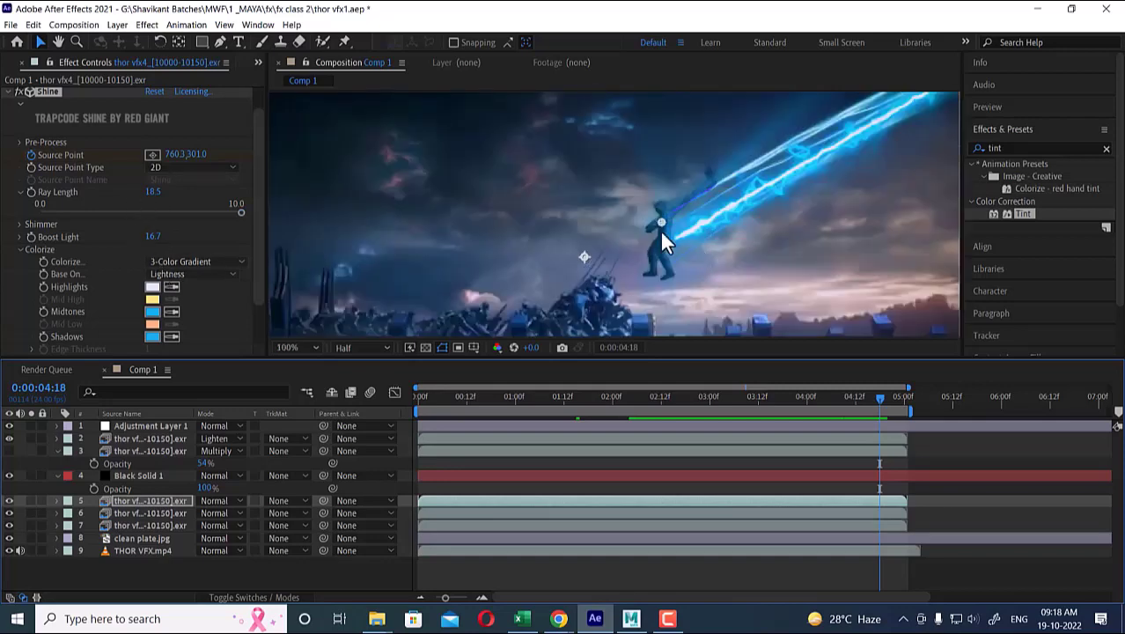
scroll(673, 264, down, 2)
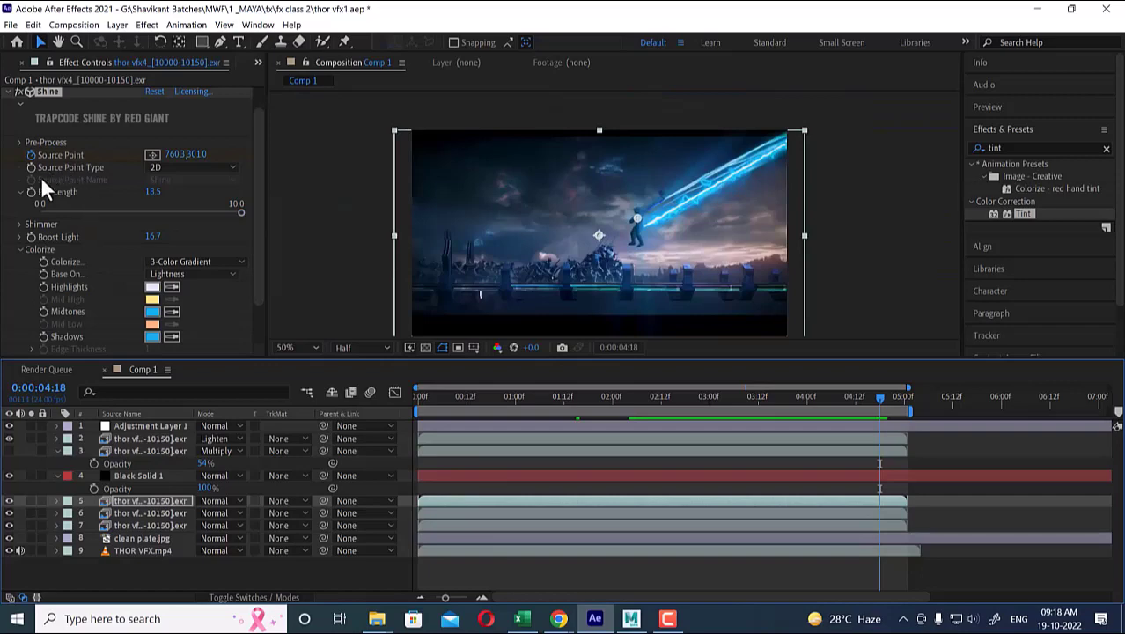
Try None as Shine's blend mode, then set it to Add.
scroll(120, 229, down, 2)
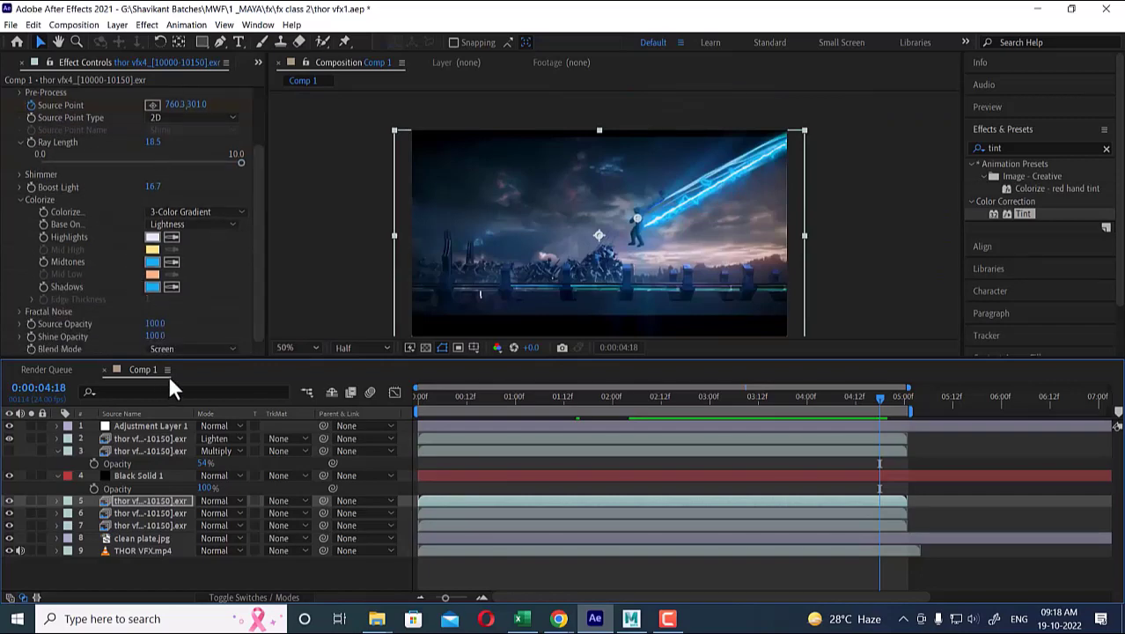
drag(155, 346, 239, 337)
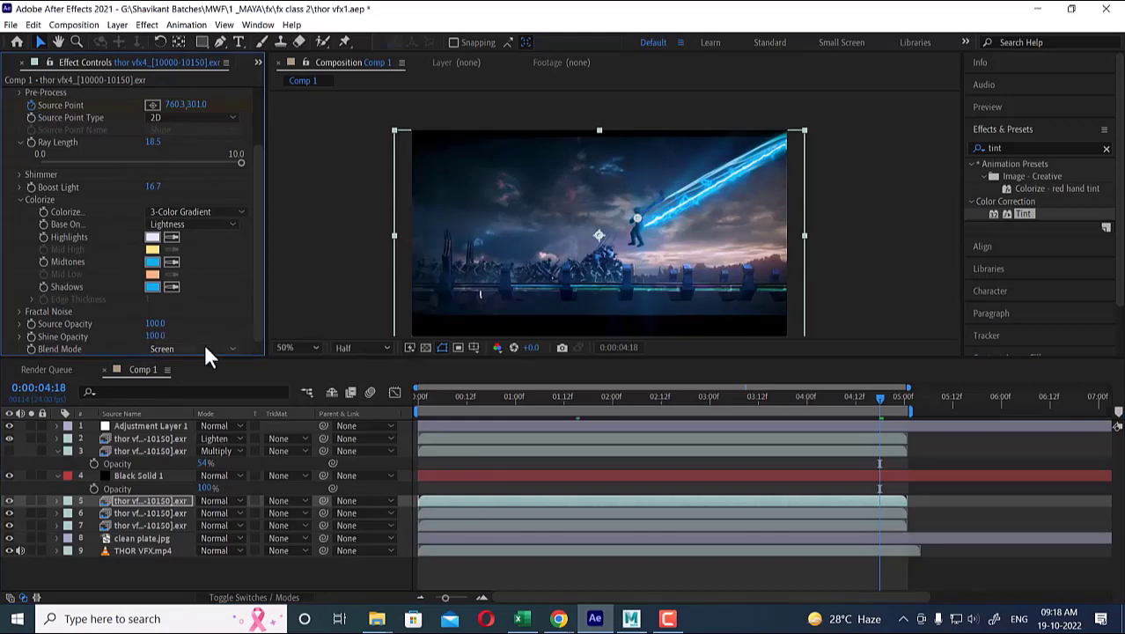
drag(111, 322, 309, 297)
click(212, 348)
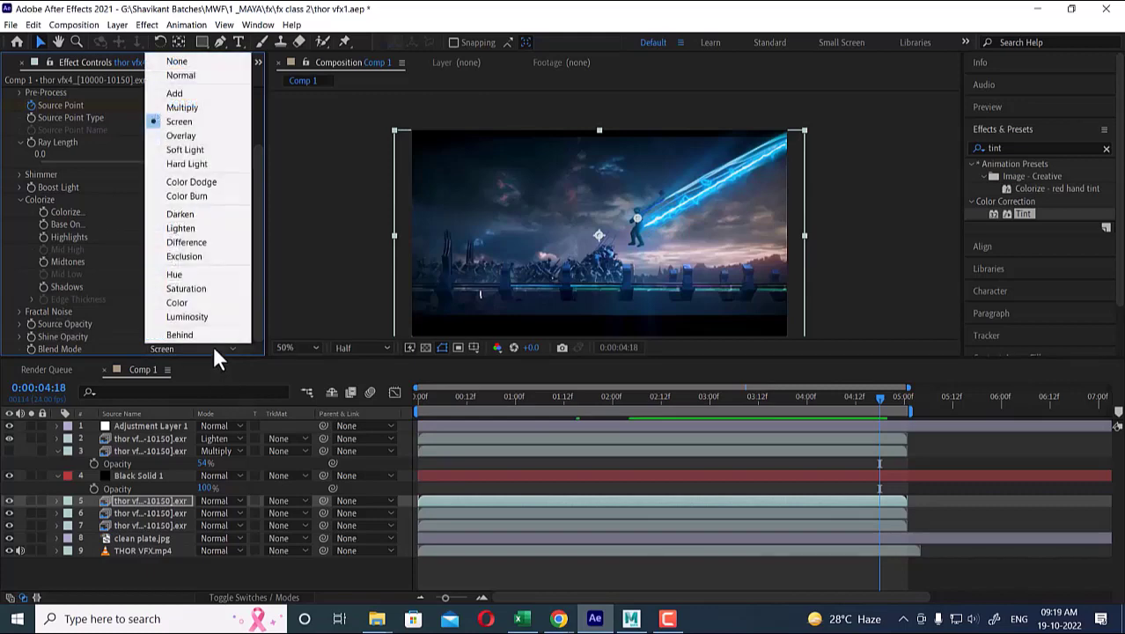
click(199, 62)
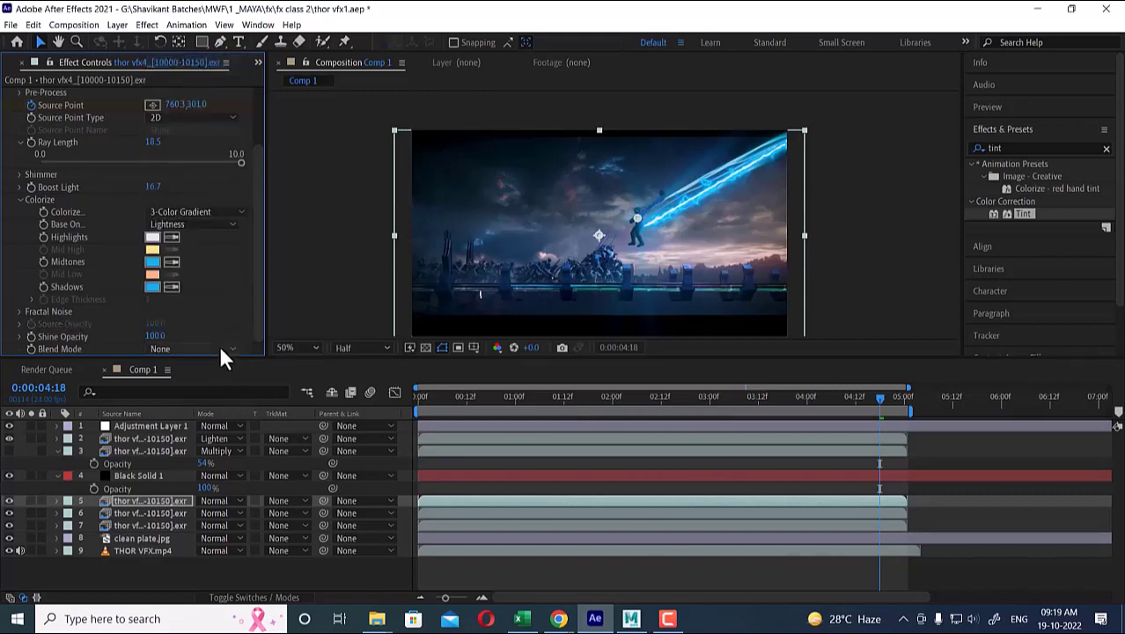
click(219, 345)
click(186, 94)
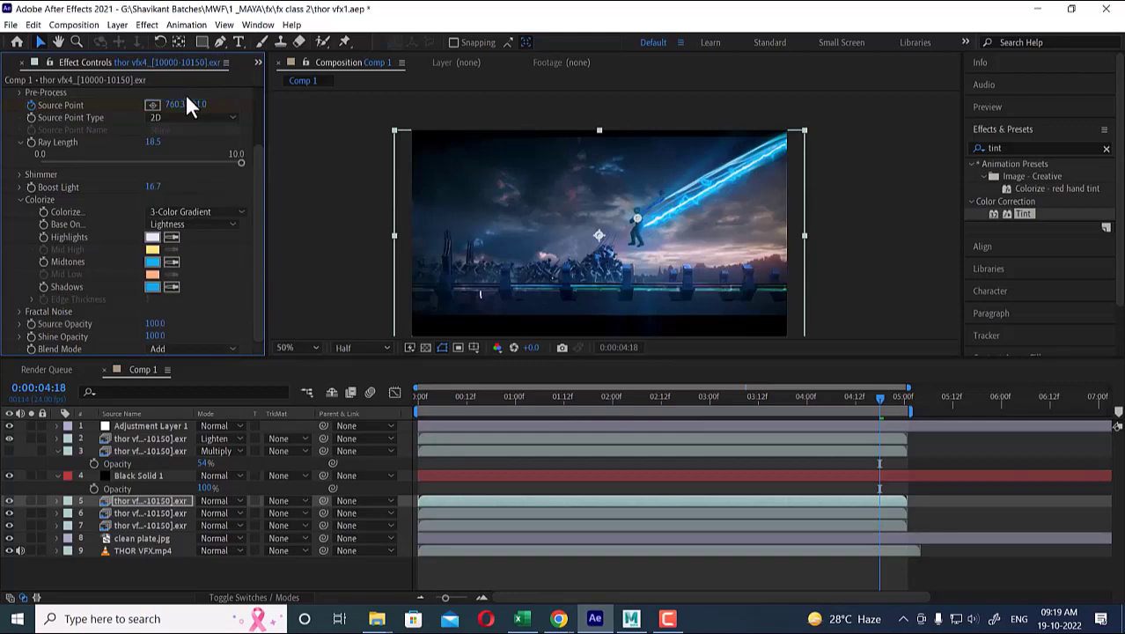
Play back the shot from 0:00:03:08 and again from the beginning to review the Add-blended Shine glow.
drag(879, 398, 743, 404)
key(space)
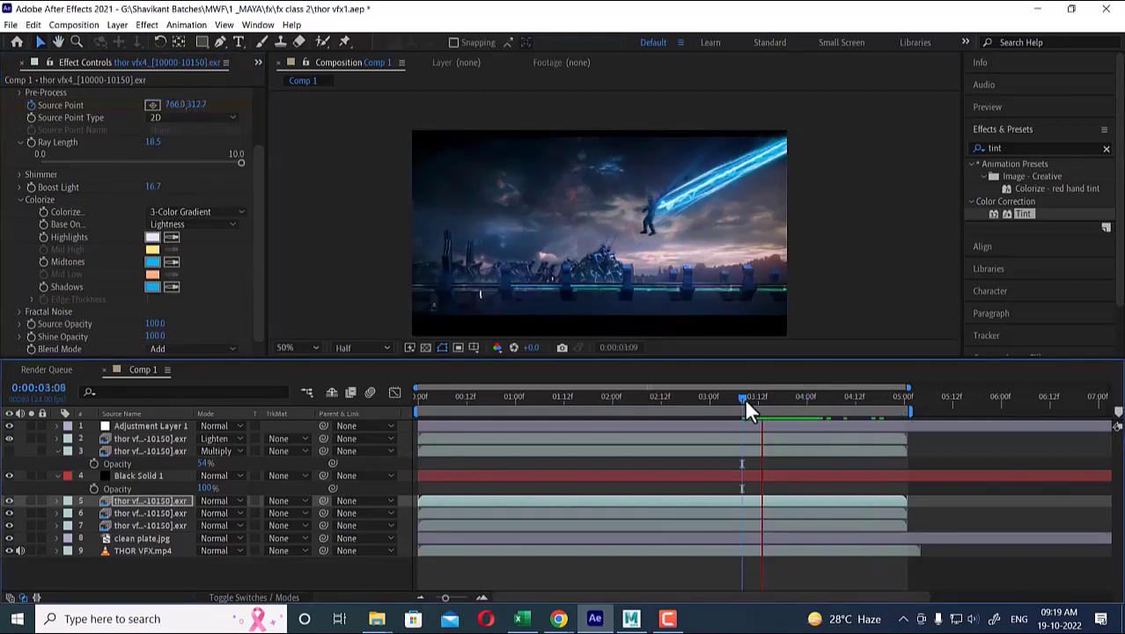
key(space)
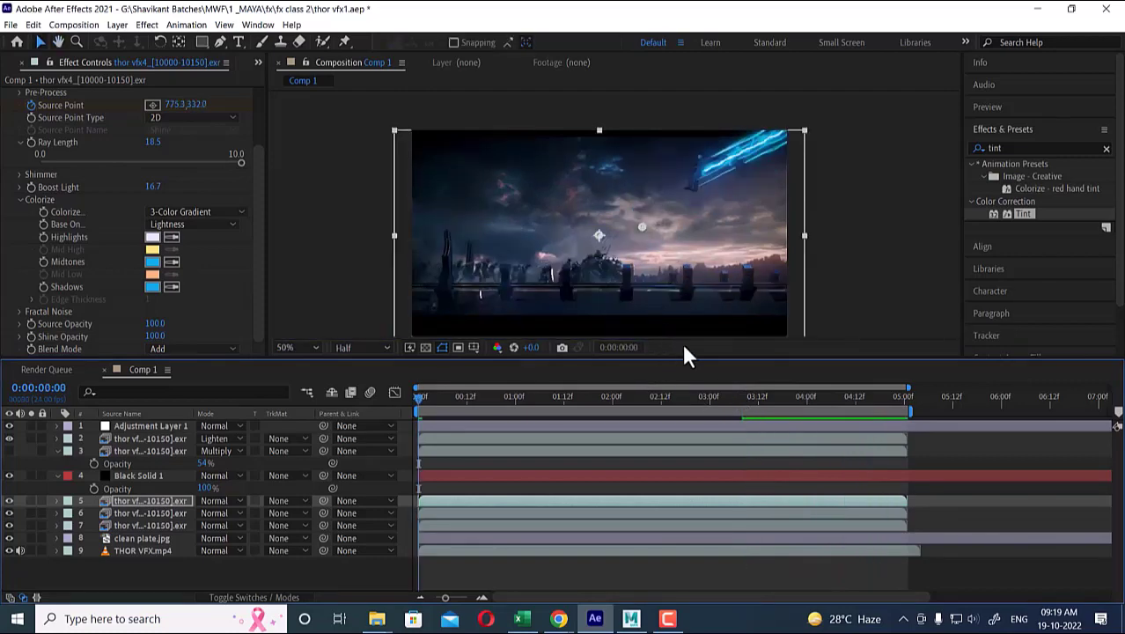
key(space)
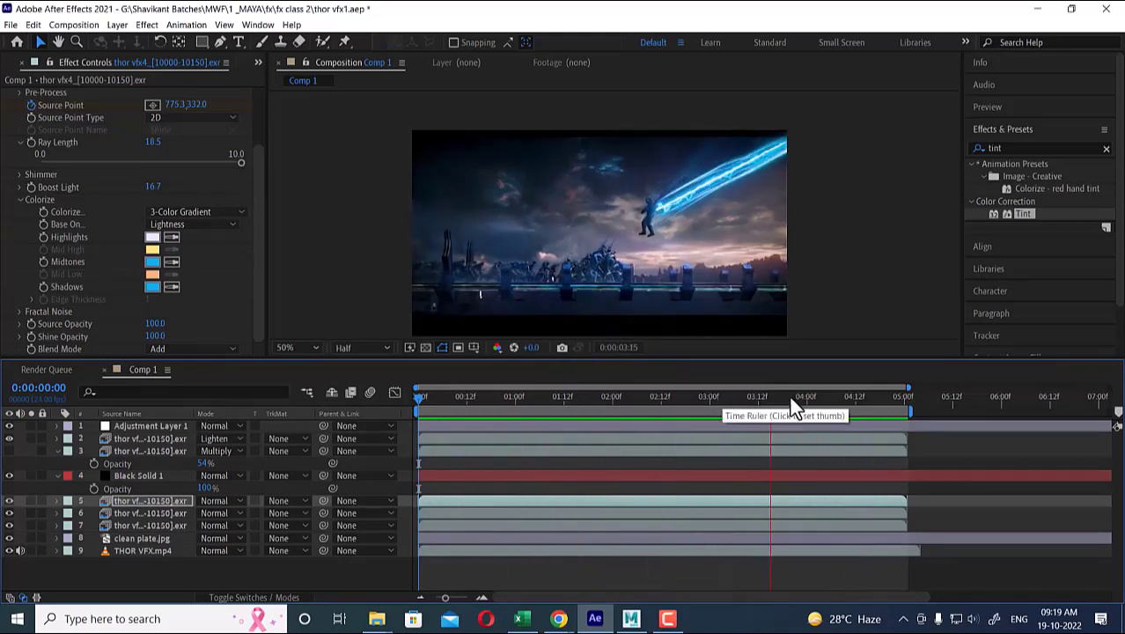
key(space)
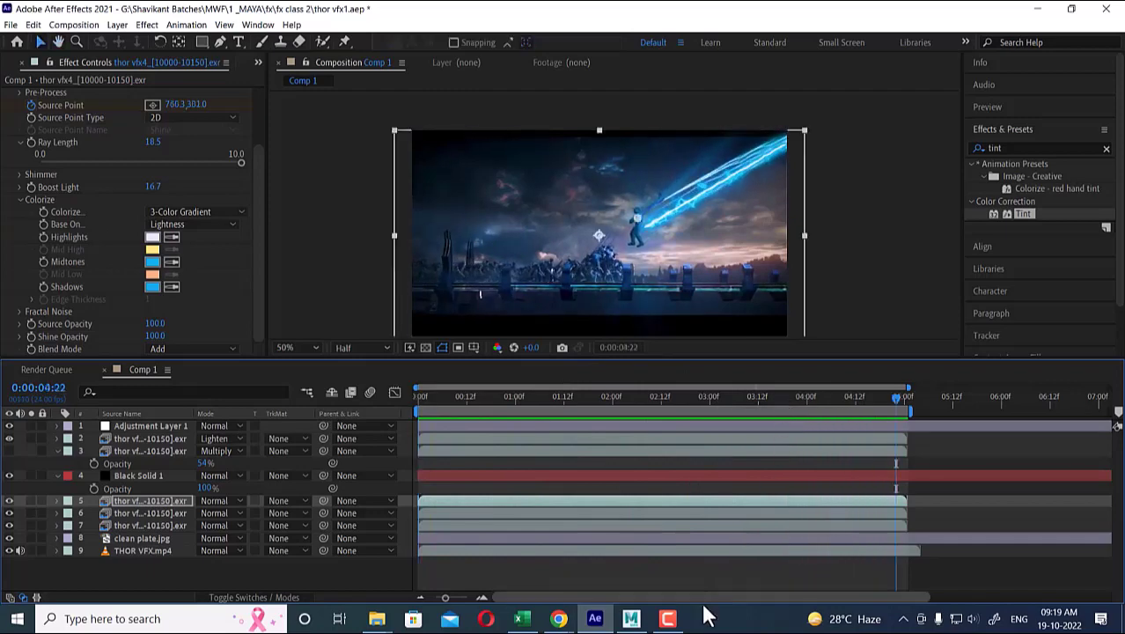